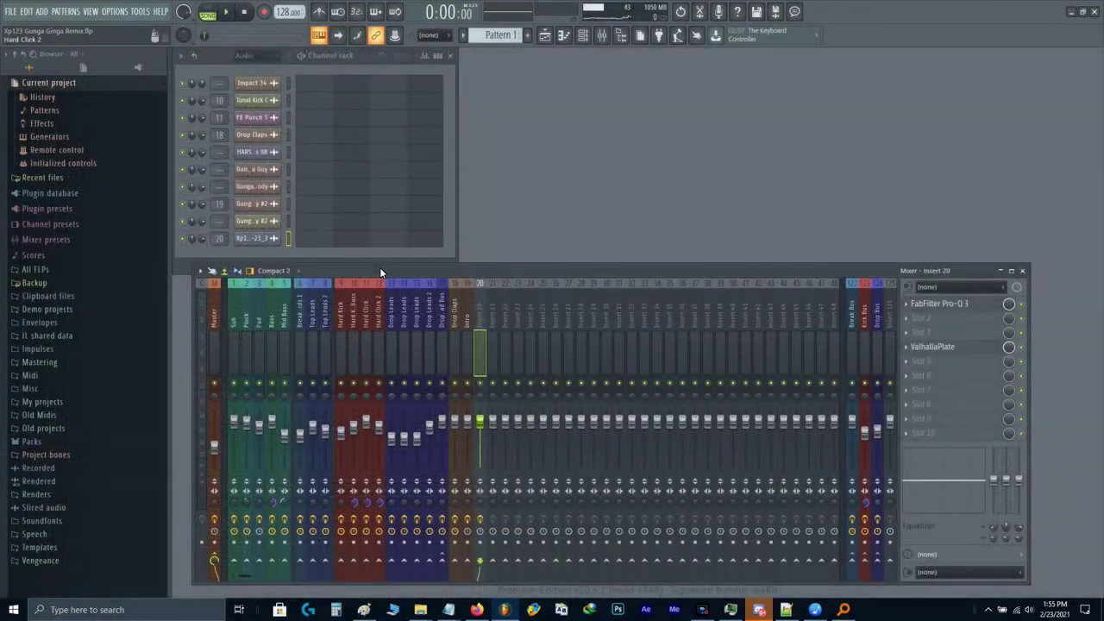
Step: Close the mixer, show the playlist and solo Track 6
key("F9")
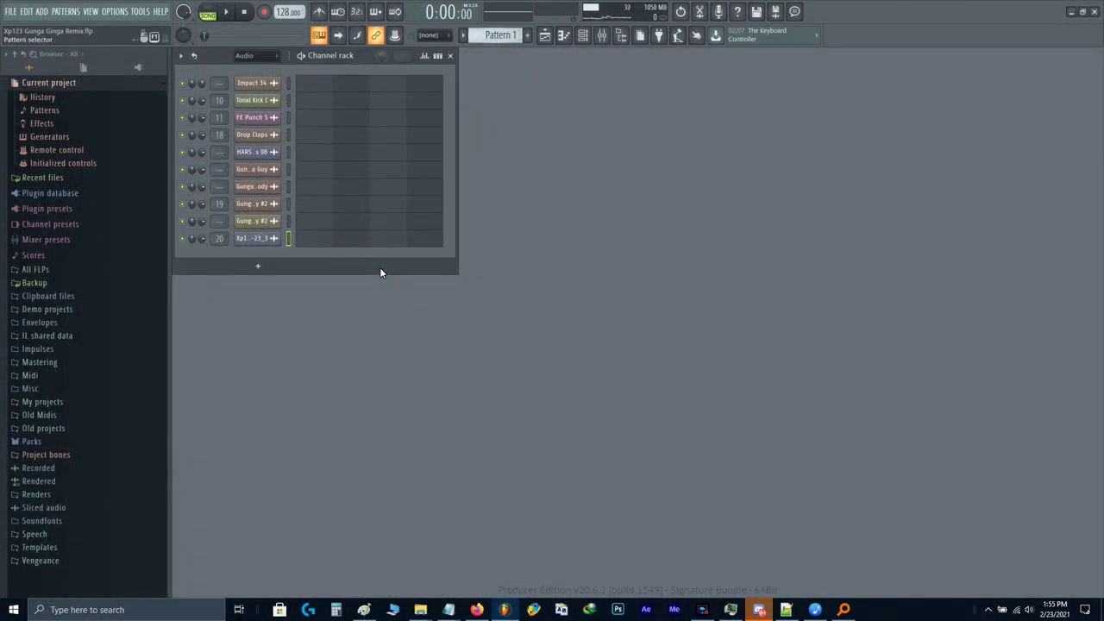
left_click(543, 40)
scroll(638, 240, "up", 3)
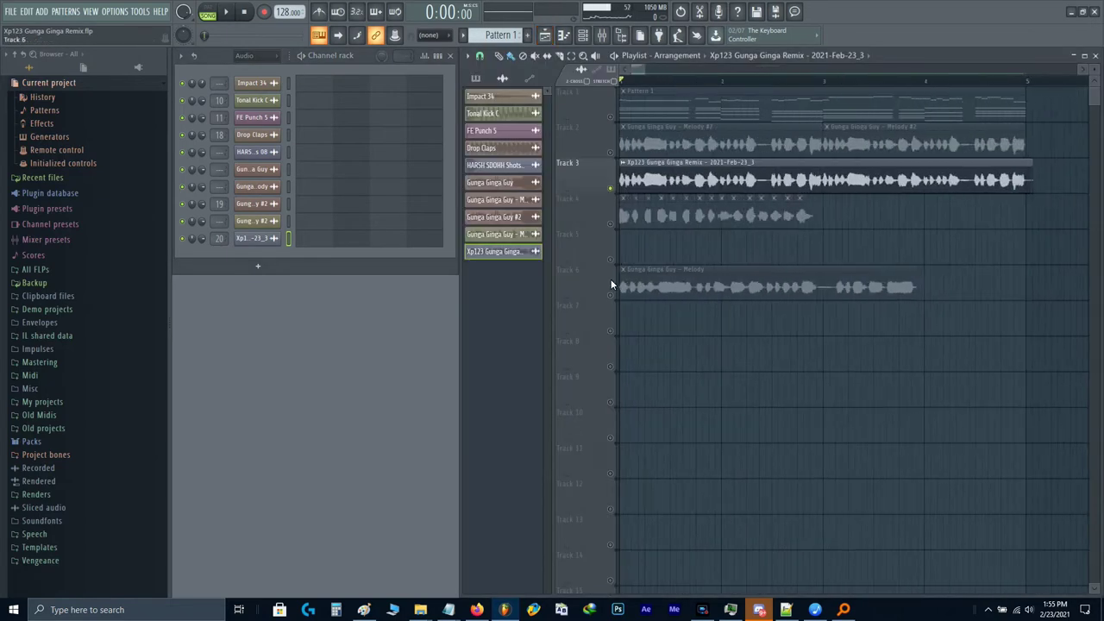
right_click(610, 296)
scroll(673, 257, "down", 2)
scroll(659, 290, "down", 6, "ctrl")
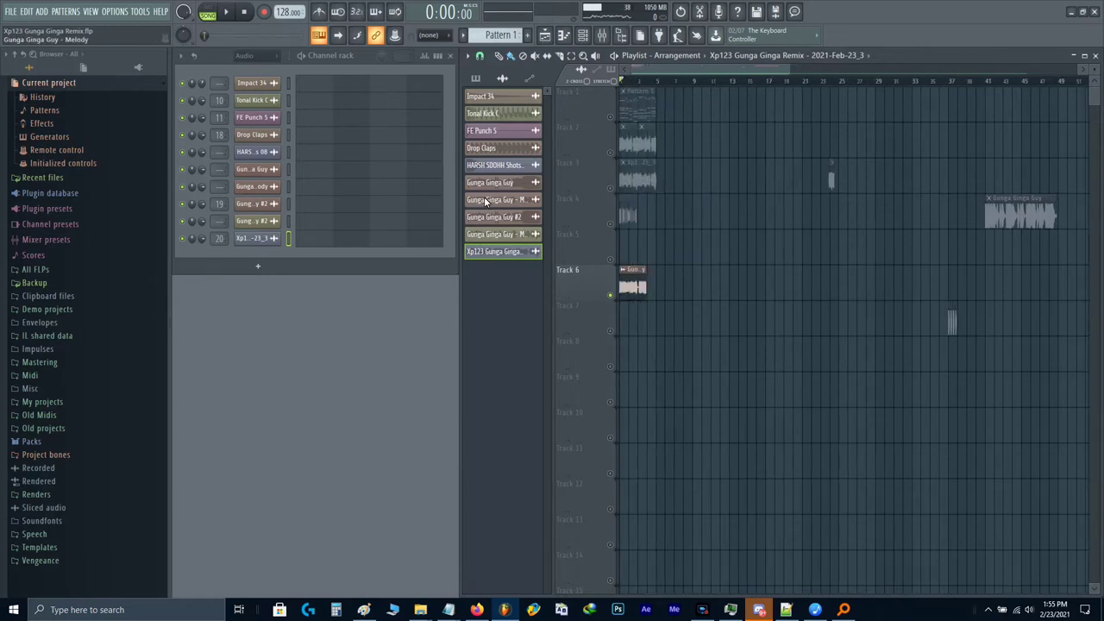
Step: Place the Gunga Ginga Guy audio clip on Track 8 at about bar 4 and solo that track
left_click_drag(482, 184, 646, 362)
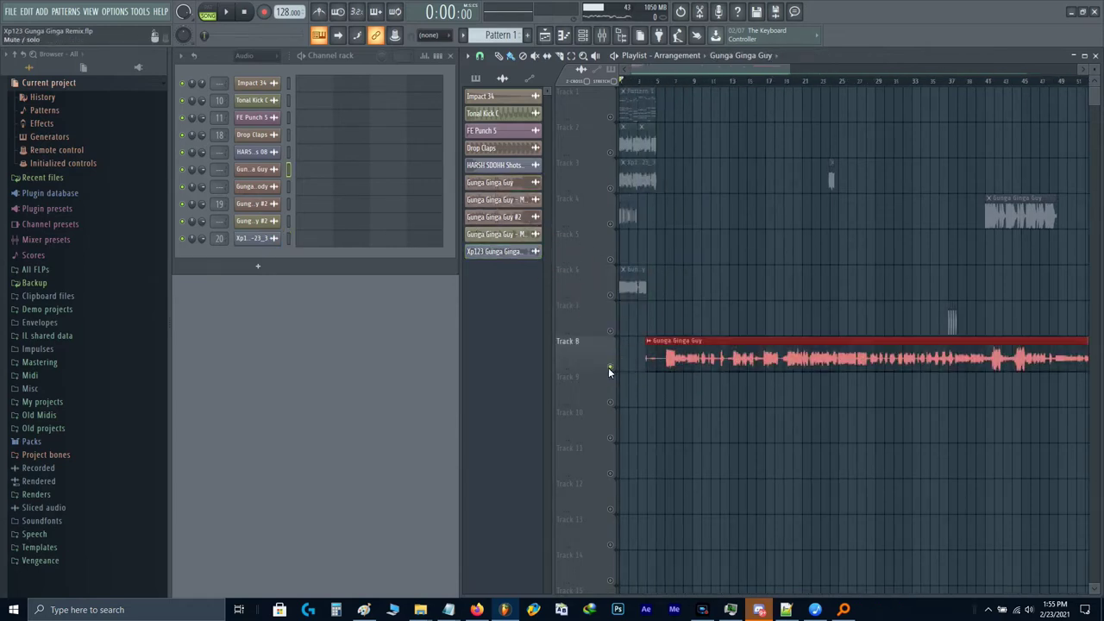
scroll(864, 327, "down", 2, "ctrl")
scroll(986, 305, "up", 2, "ctrl")
mouse_move(986, 305)
left_mouse_down()
mouse_move(704, 305)
mouse_move(986, 302)
left_mouse_up()
scroll(826, 295, "up", 2, "ctrl")
left_click_drag(826, 296, 1074, 289)
scroll(708, 195, "up", 2, "ctrl")
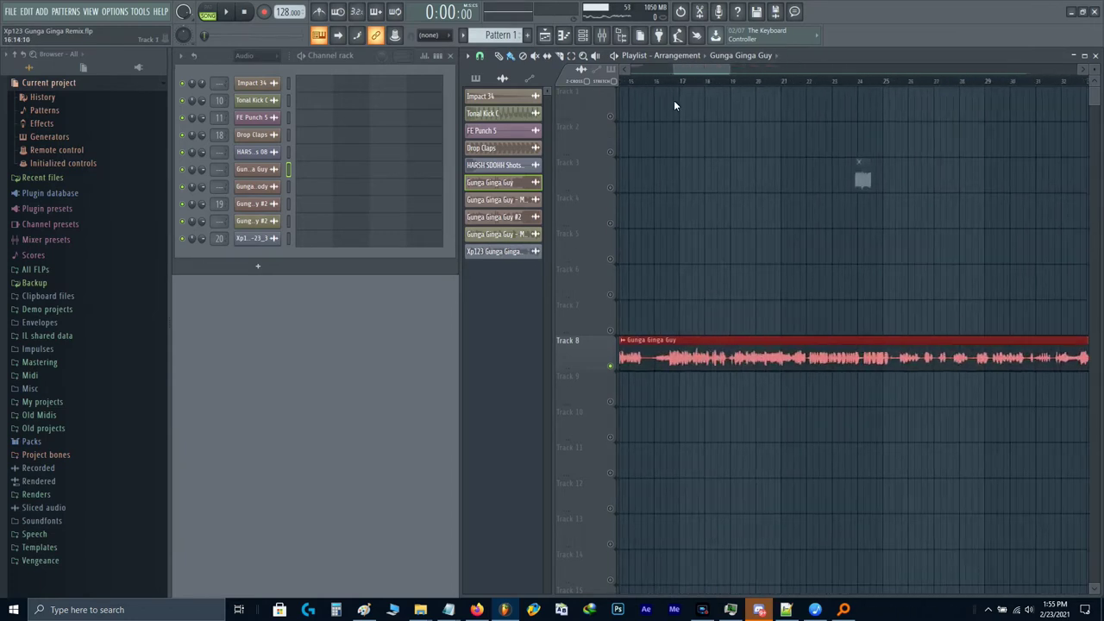
Step: Play the original Gunga Ginga Guy clip from several points between about bars 20 and 25 to locate the melody phrase
key("space")
left_click(743, 83)
left_click(784, 83)
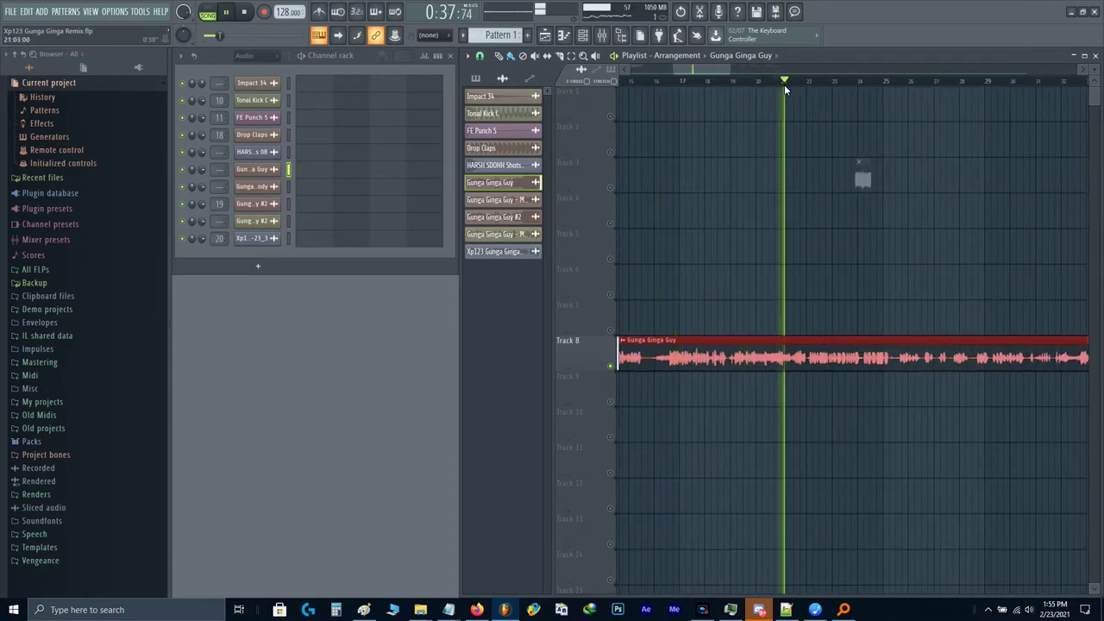
left_click(819, 83)
key("space")
scroll(821, 85, "up", 2, "ctrl")
left_click_drag(785, 83, 795, 83)
key("space")
scroll(856, 298, "up", 2)
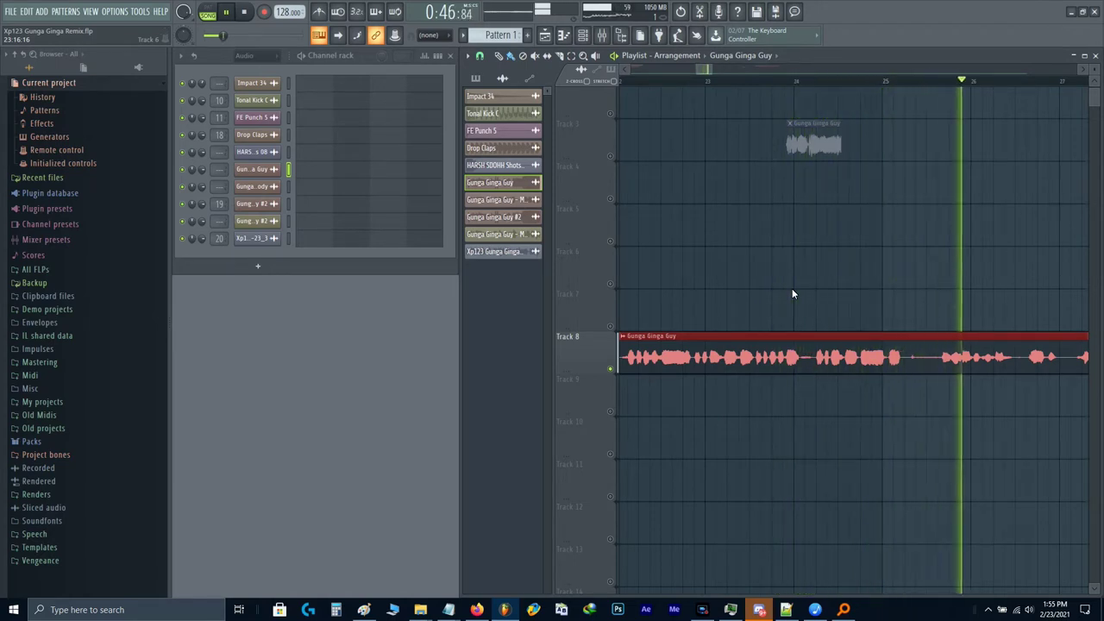
key("space")
scroll(792, 294, "down", 5)
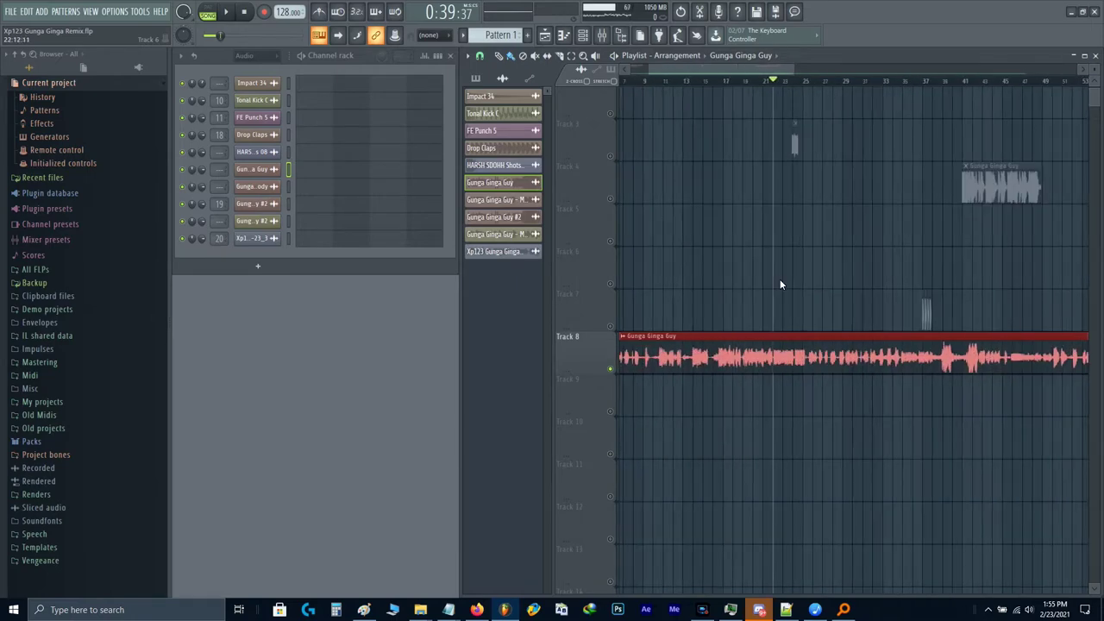
Step: Return to the song start and delete the Gunga Ginga Guy clip from Track 8
key("Home")
scroll(690, 264, "up", 2)
right_click(657, 399)
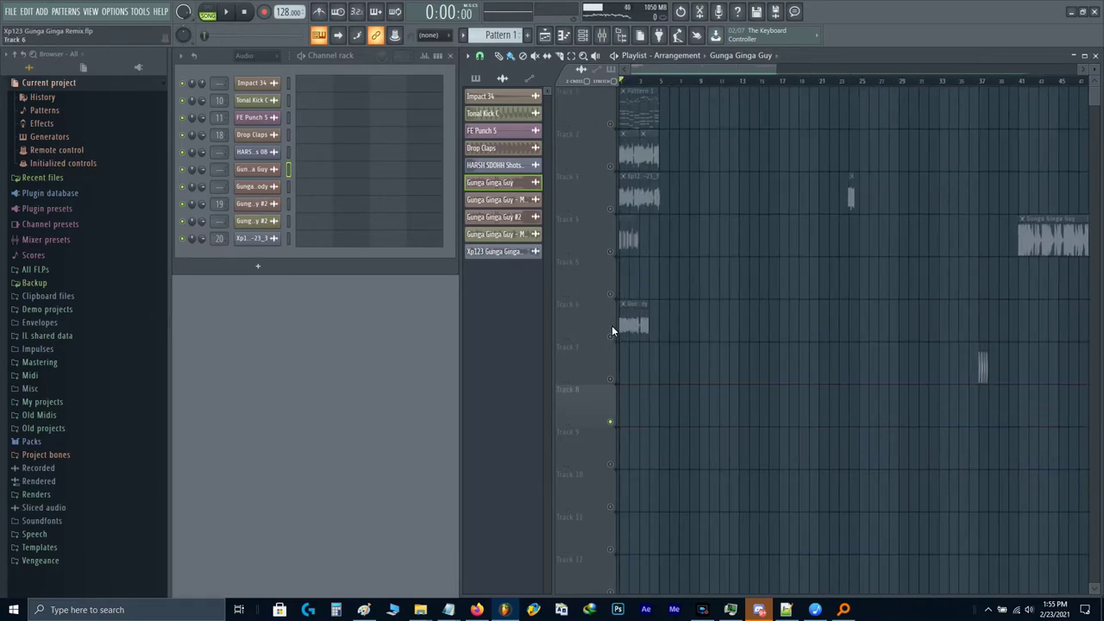
Step: Solo Track 6 and play its Gunga Ginga Guy - Melody clip from the start
scroll(611, 332, "up", 5)
key("space")
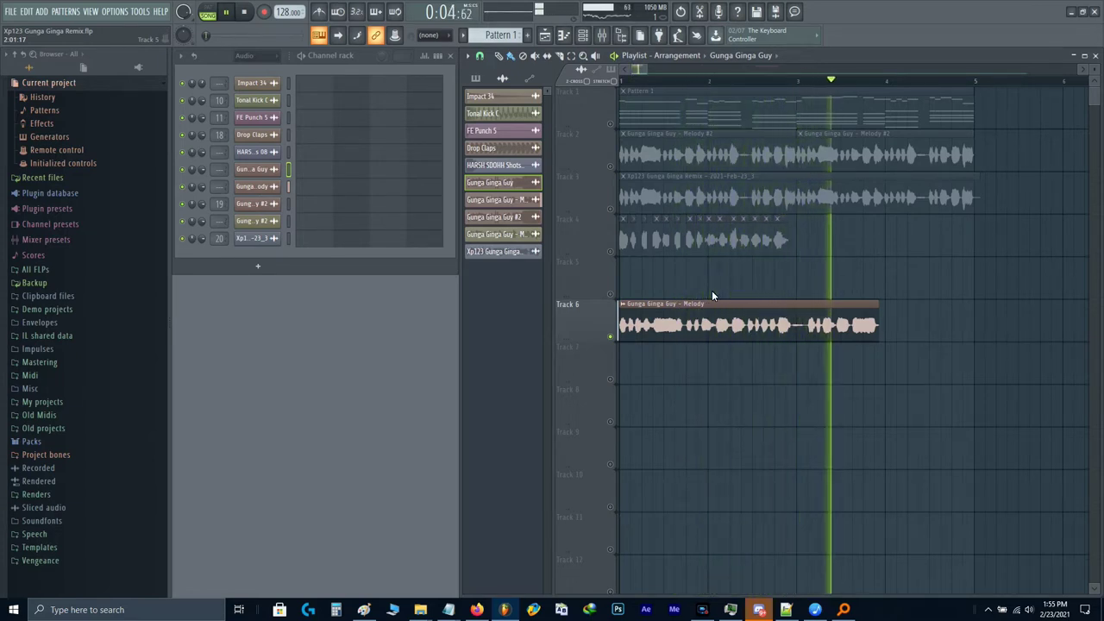
key("space")
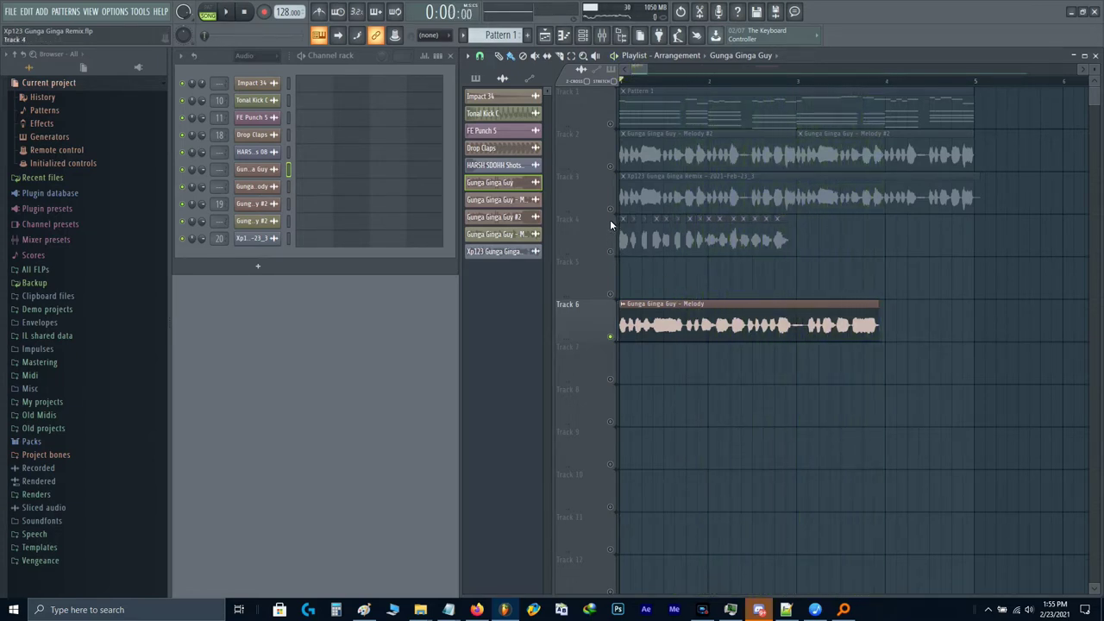
Step: Solo Track 2 and play its Gunga Ginga Guy - Melody #2 clips
right_click(611, 209)
scroll(611, 208, "up", 2)
right_click(612, 165)
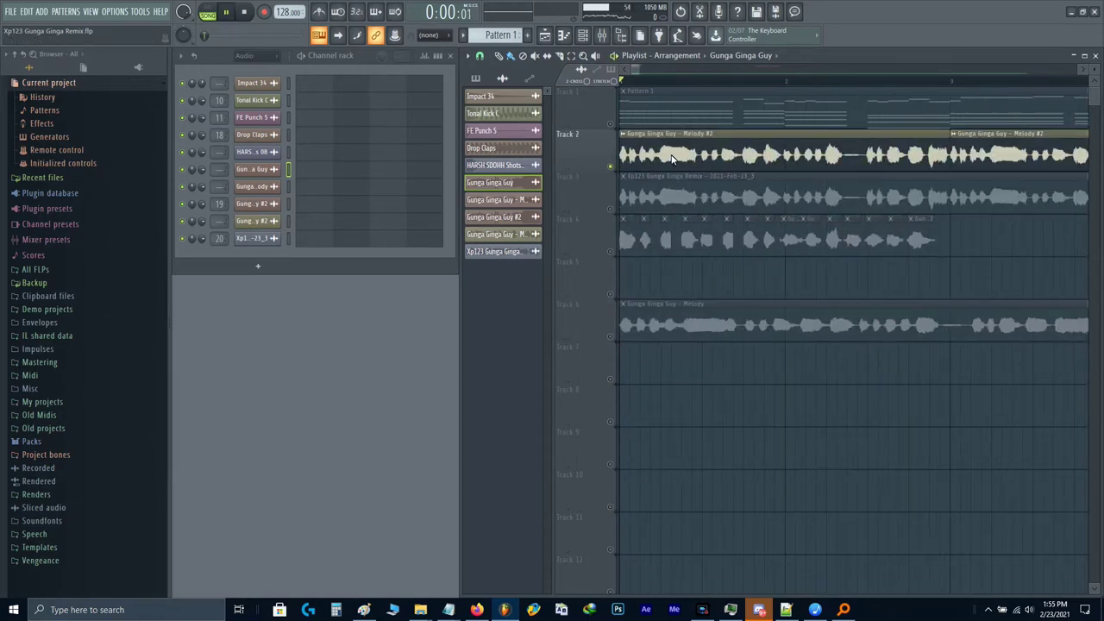
Step: Stop playback and examine the vocal in the Master track's Newtime and Newtone editors
key("F9")
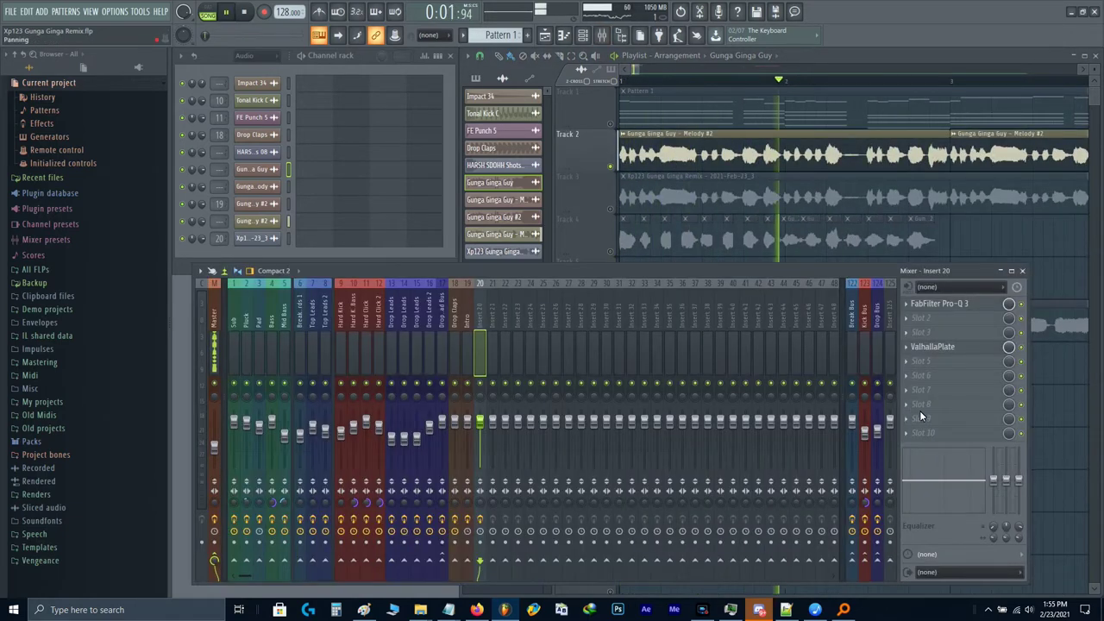
key("Home")
key("space")
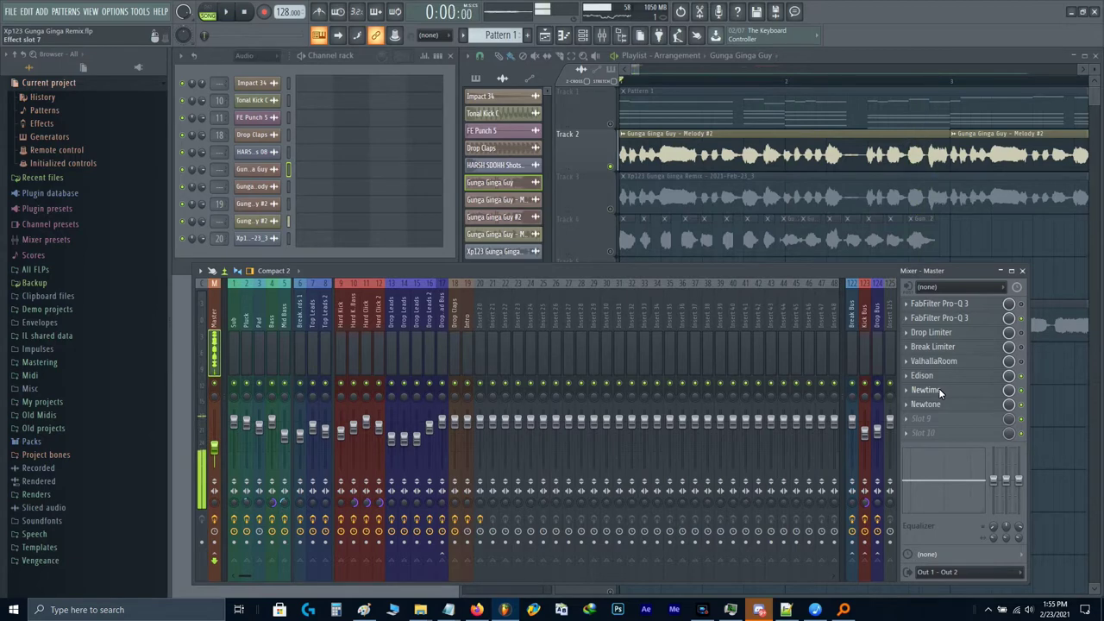
left_click(939, 390)
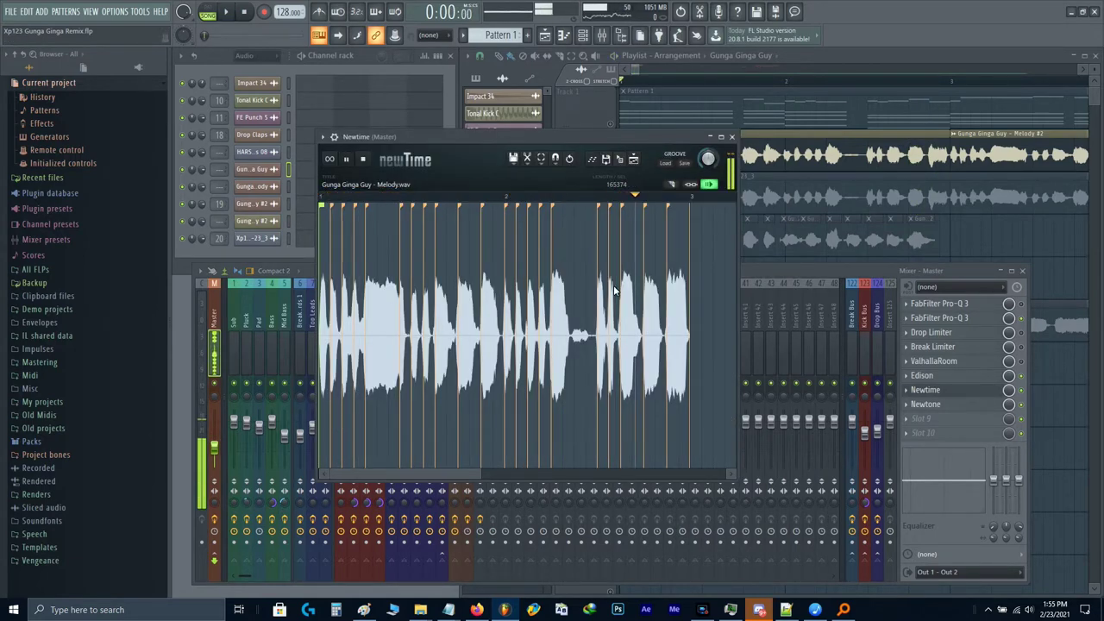
key("F7")
key("Escape")
key("Escape")
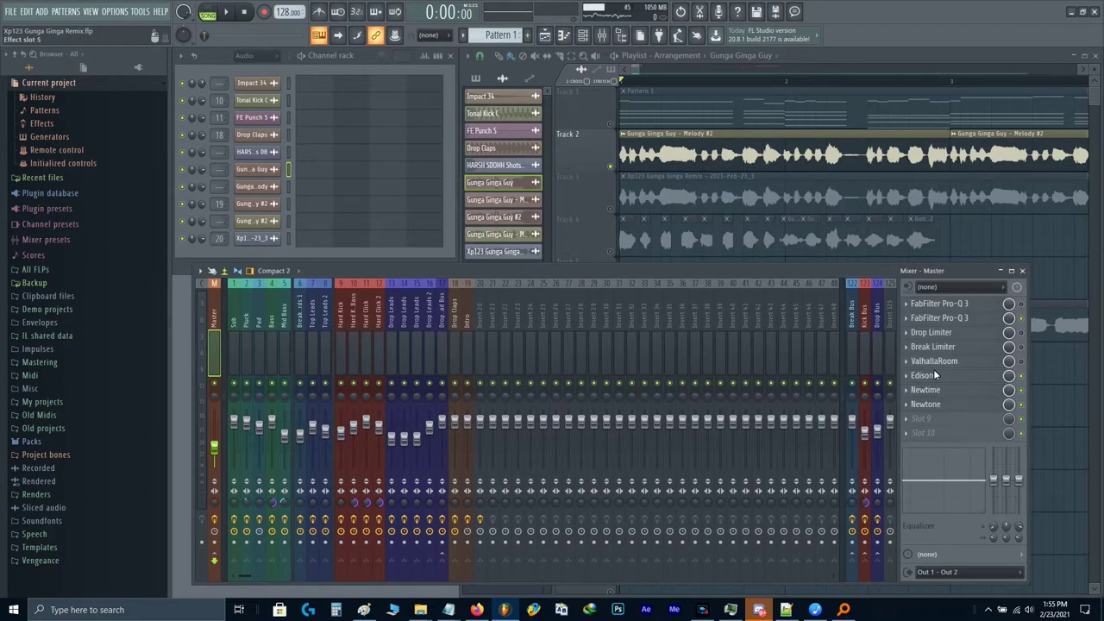
left_click(931, 408)
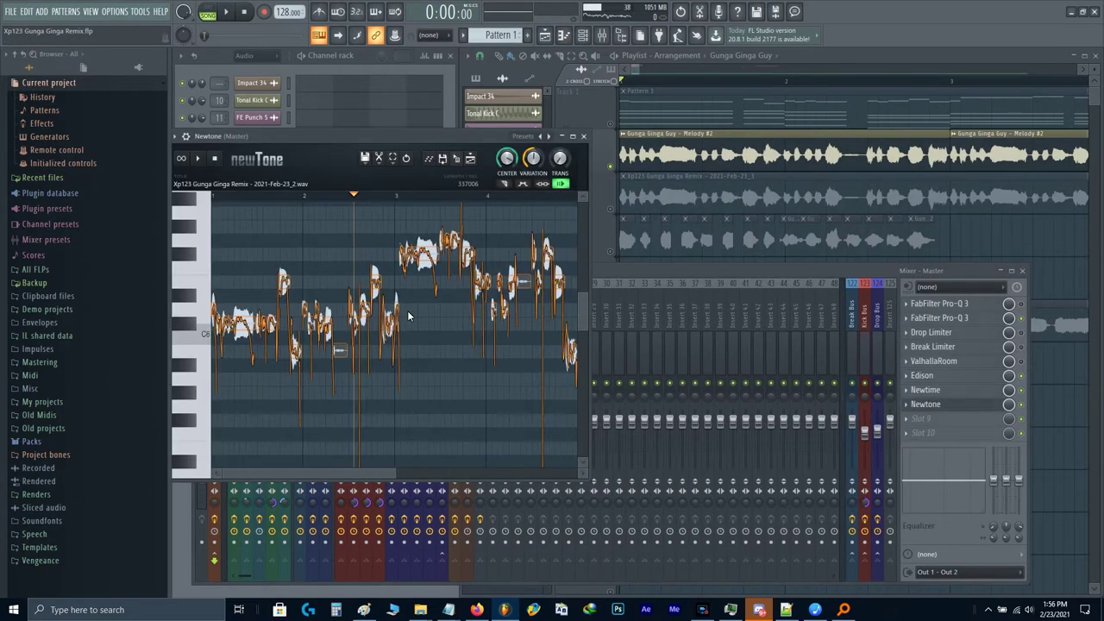
Step: Solo Track 3 and play the start of its recorded vocal clip
right_click(611, 209)
key("space")
key("space")
Step: Lower the ValhallaPlate mix level on mixer Insert 20 and audition the Track 3 vocal
key("F9")
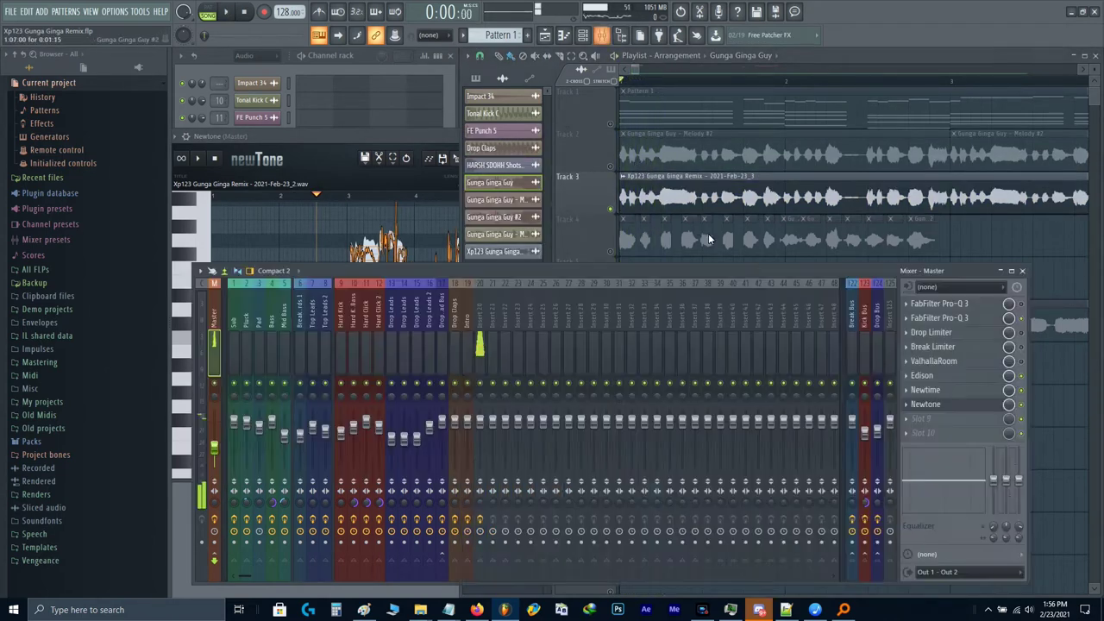
left_click(480, 334)
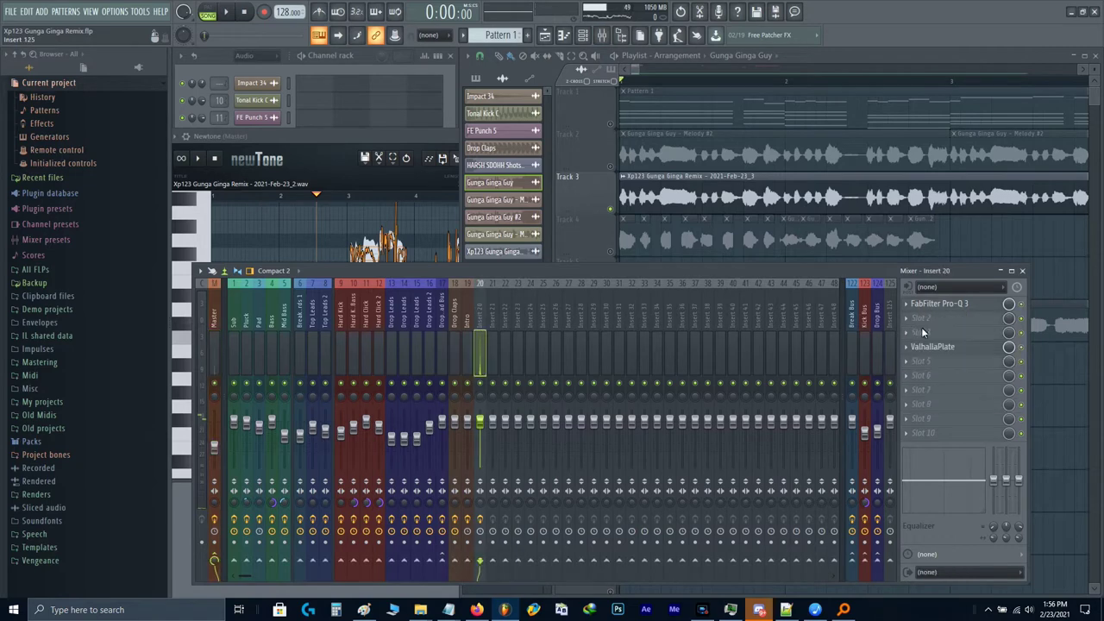
key("space")
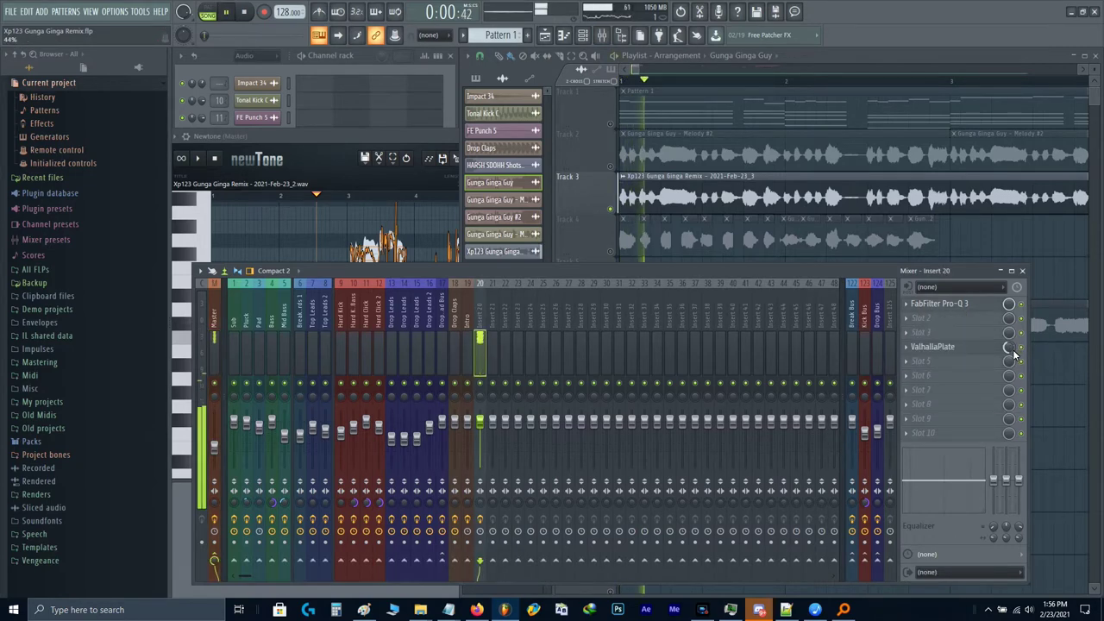
key("F9")
scroll(739, 228, "down", 2)
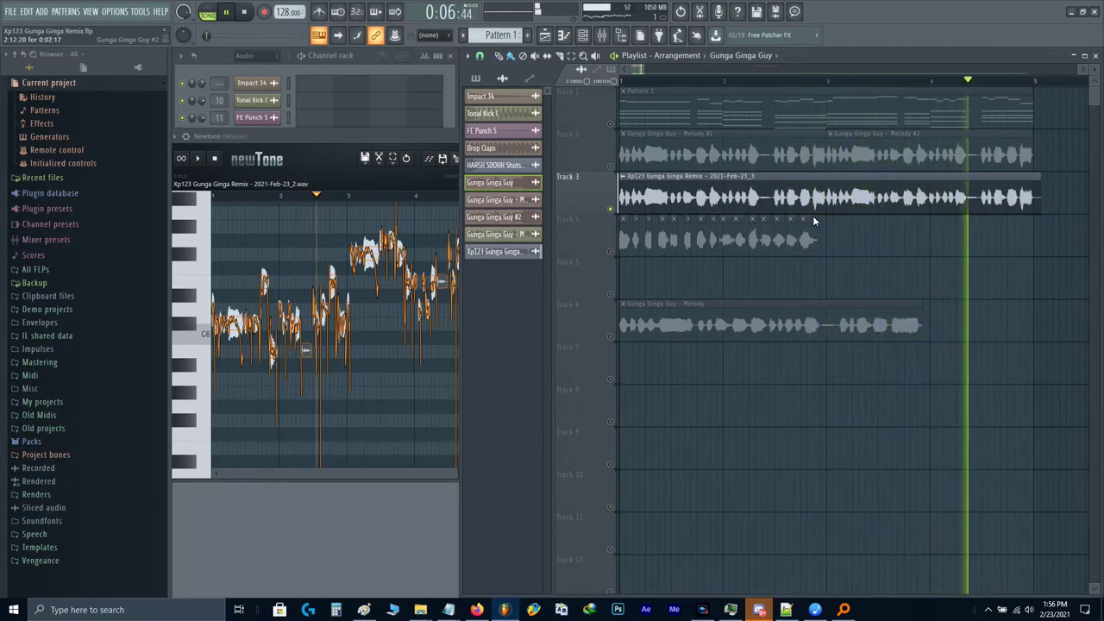
key("space")
Step: Solo Track 1, play Pattern 1 and close the Newtone editor
left_click(609, 123, "ctrl")
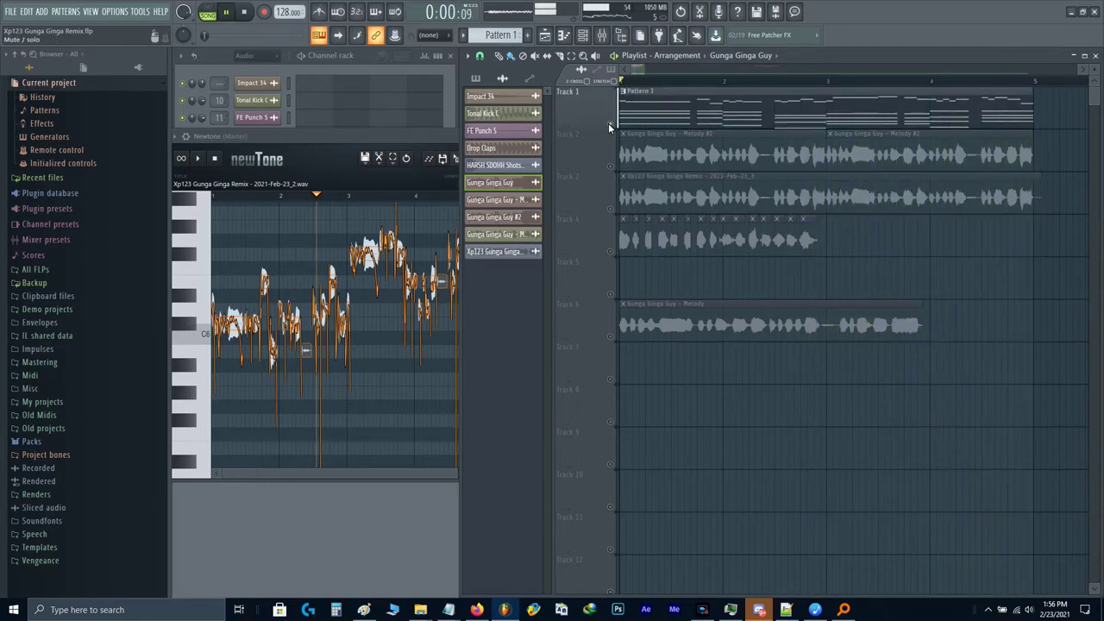
key("space")
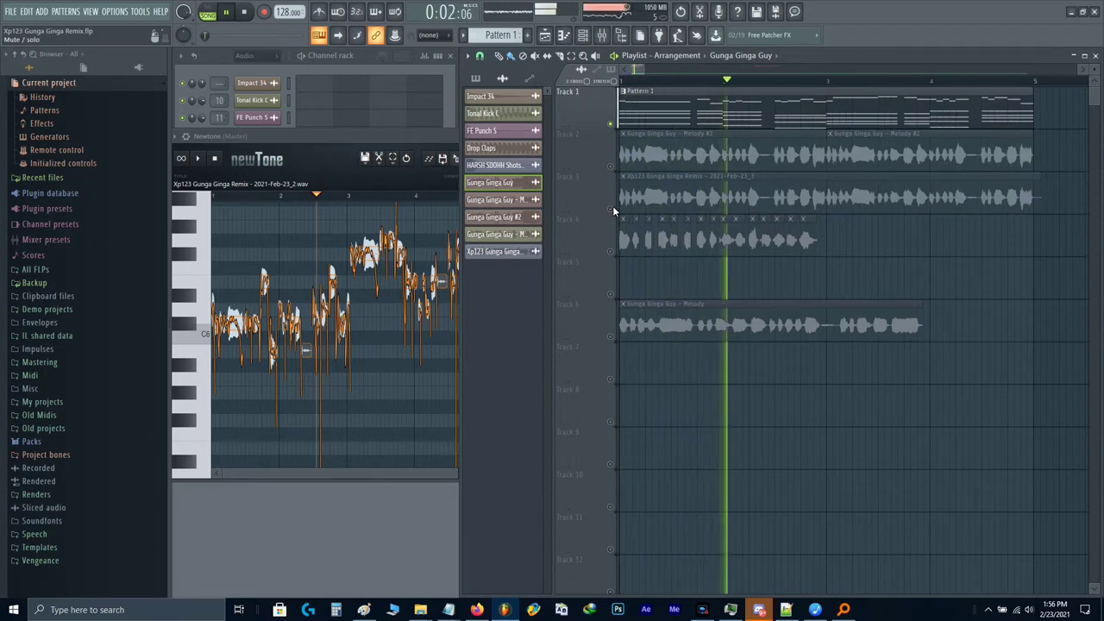
left_click(319, 262)
key("Escape")
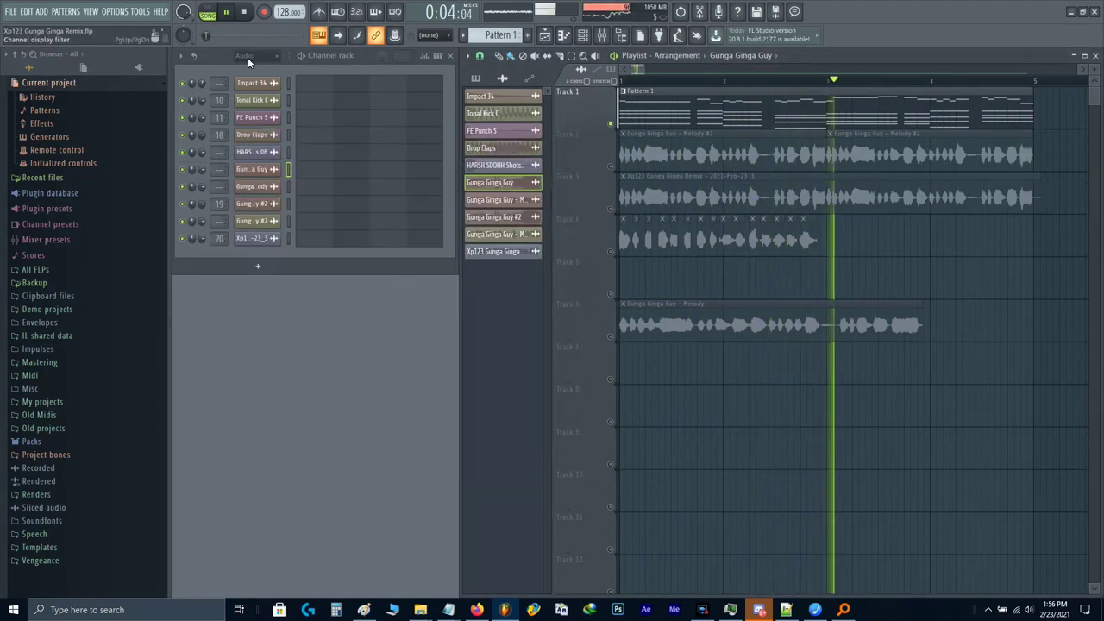
Step: Show all channels in the channel rack and stop playback
left_click(248, 57)
left_click(259, 69)
scroll(684, 202, "down", 1)
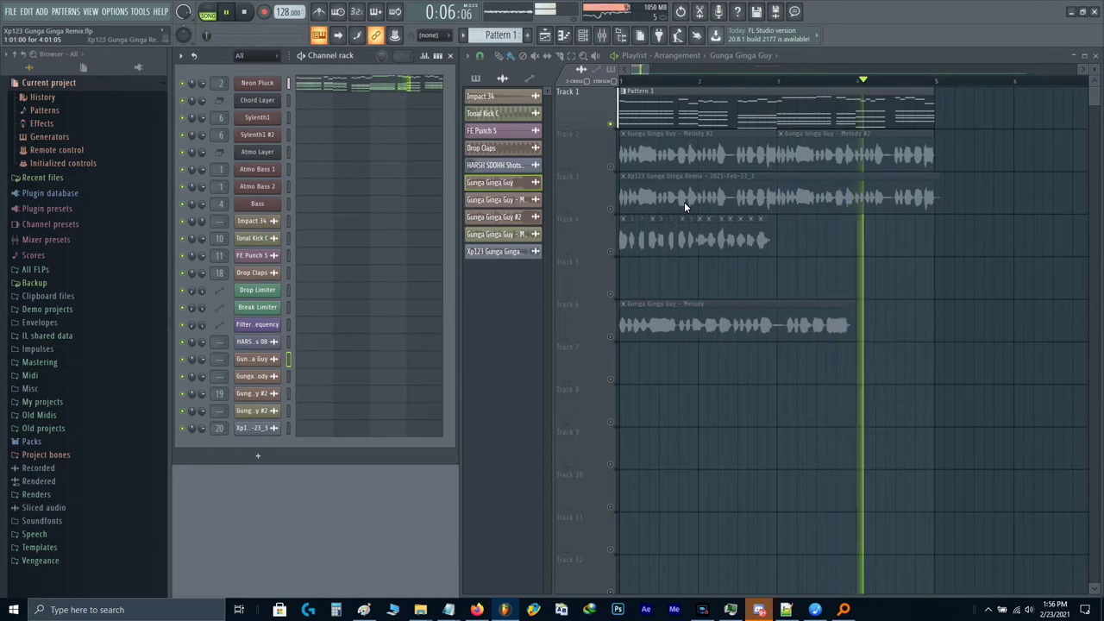
key("space")
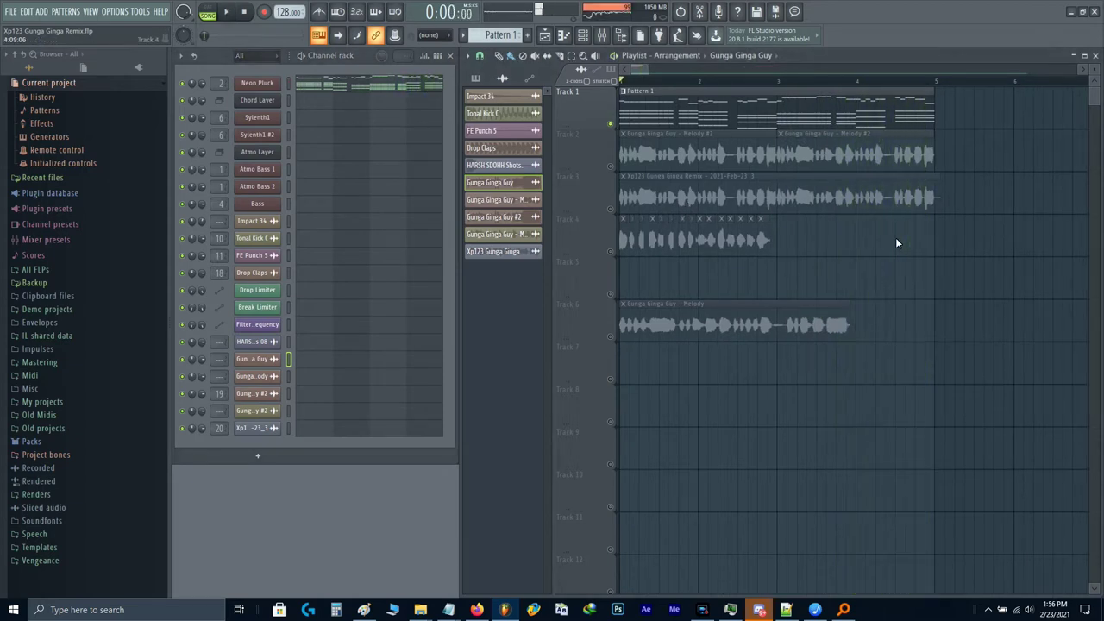
Step: Unmute Track 3 and play the recorded vocal together with Pattern 1 from the start
left_click(615, 208)
key("space")
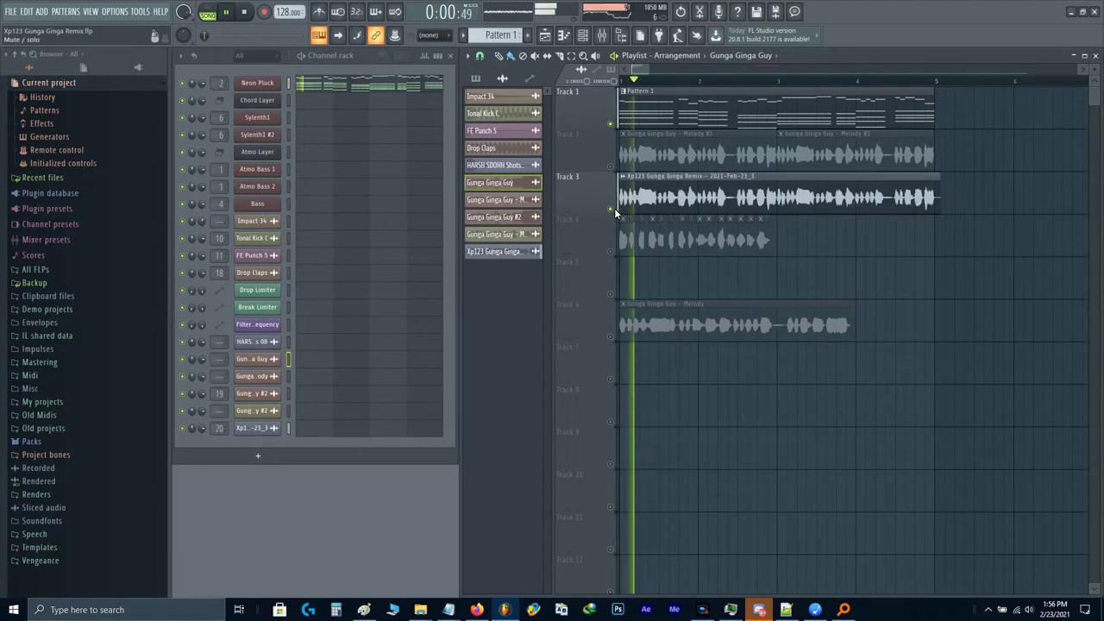
left_click(140, 11)
mouse_move(154, 50)
left_click(336, 134)
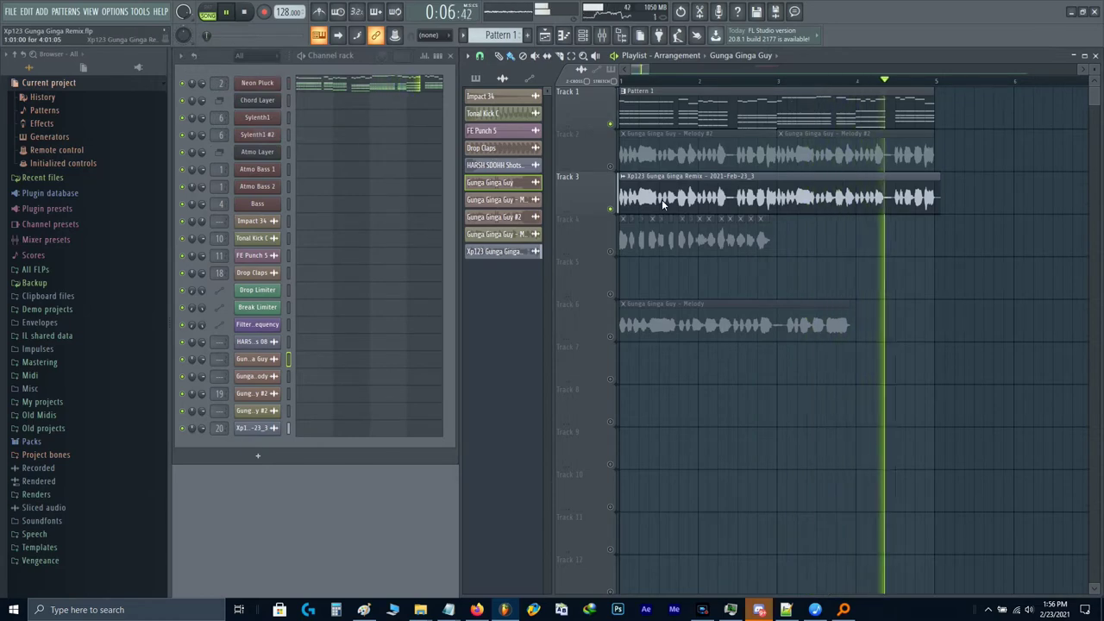
key("space")
Step: Rename mixer Insert 20 to Vocals
key("F9")
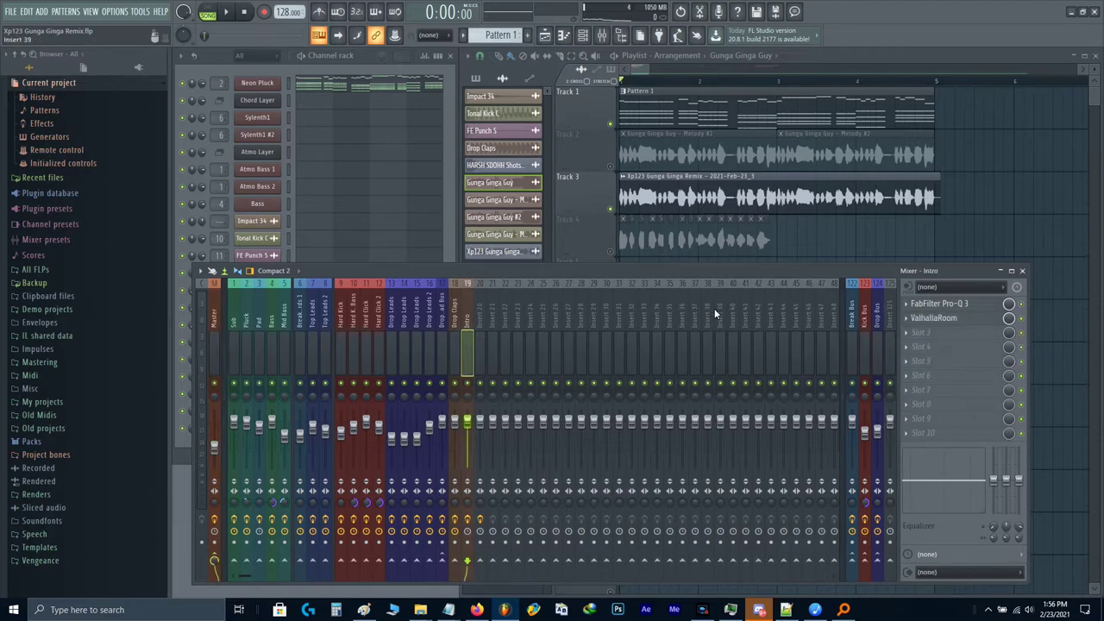
left_click(478, 324)
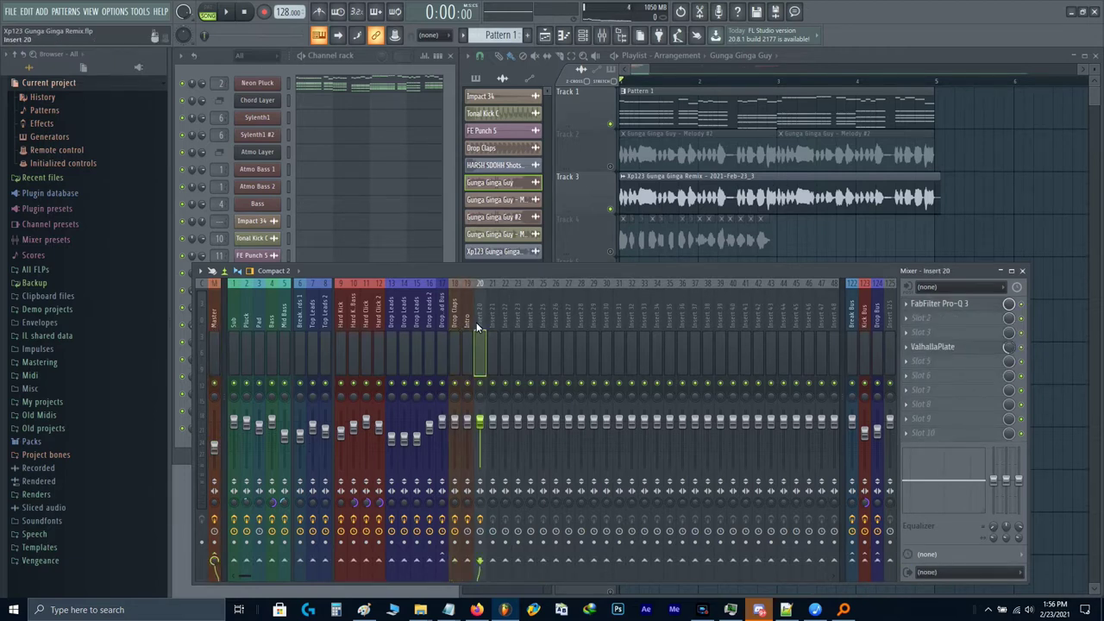
double_click(479, 327)
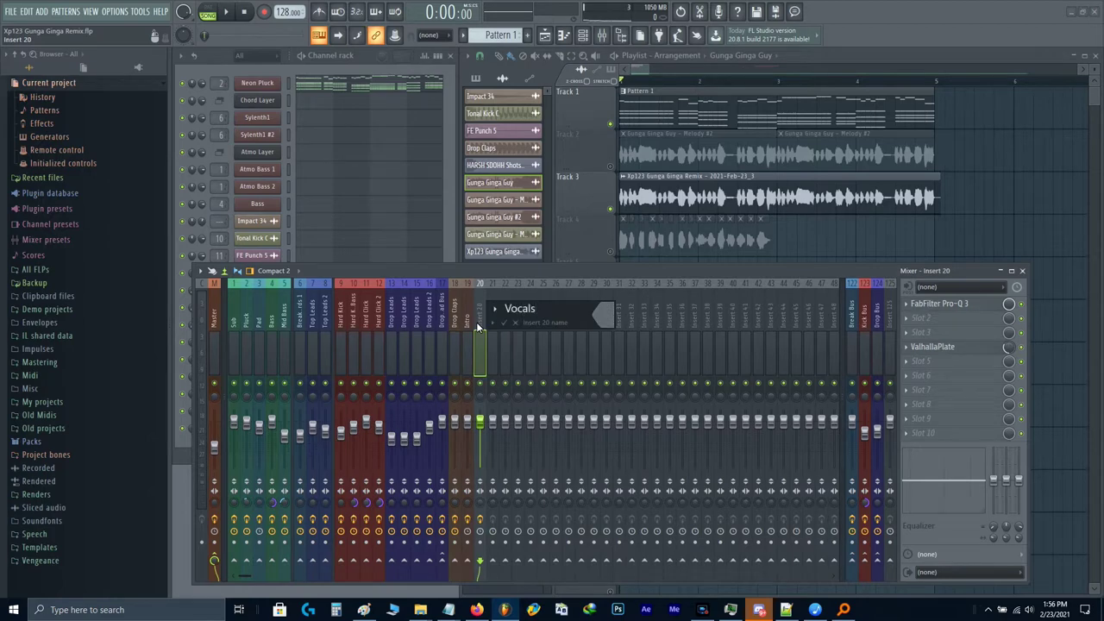
key("Return")
Step: Add Fruity peak controller above FabFilter Pro-Q 3 on the Vocals track and load its Lead preset
scroll(954, 320, "up", 1)
left_click(953, 305)
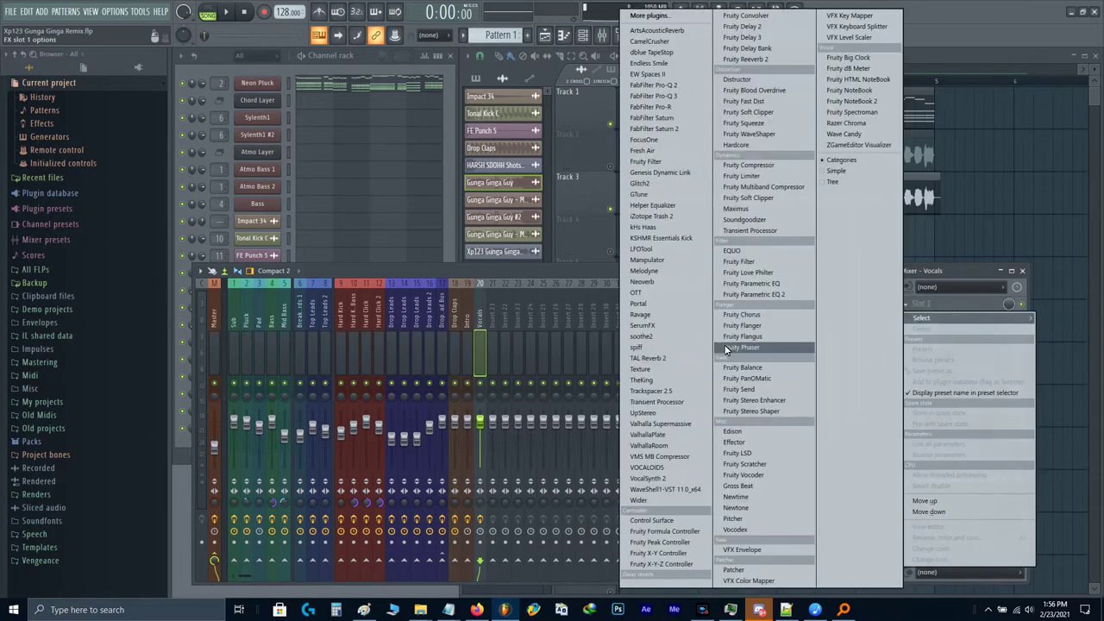
left_click(656, 542)
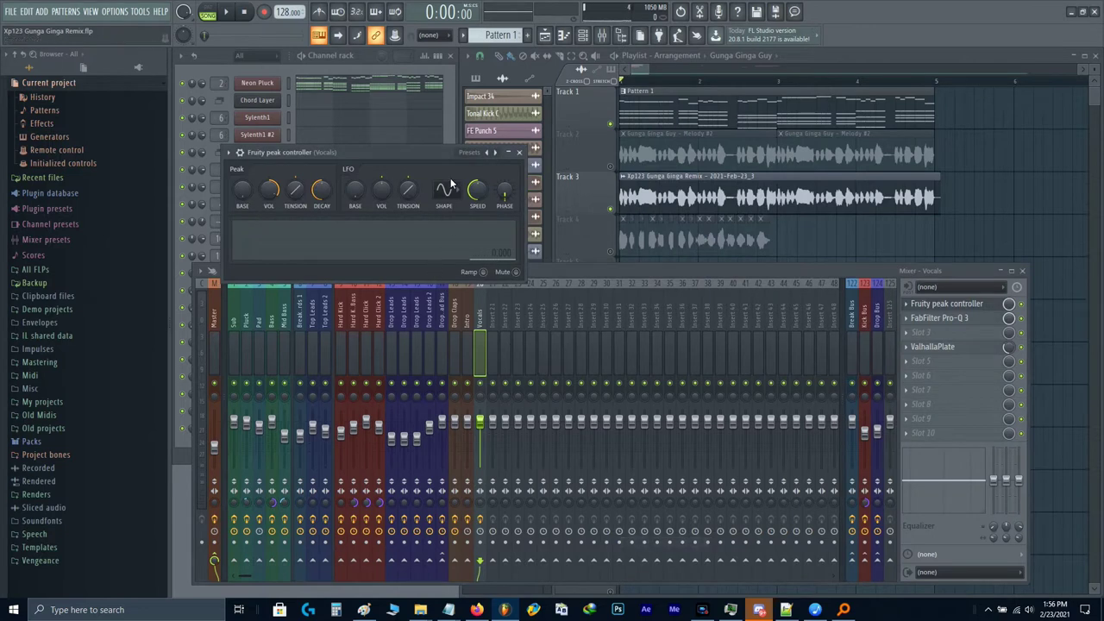
right_click(494, 154)
left_click(522, 203)
Step: Link the ValhallaPlate mix level on the Vocals track to Peak ctrl - Peak with the inverted mapping 1-Input
right_click(1012, 348)
left_click(1044, 444)
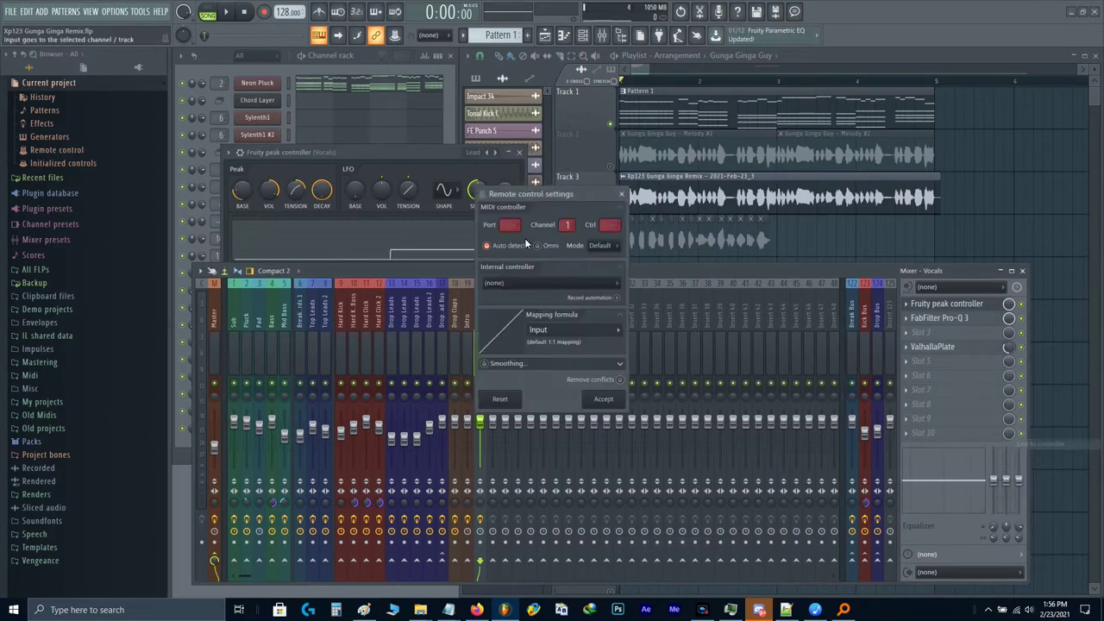
left_click(520, 290)
left_click(536, 415)
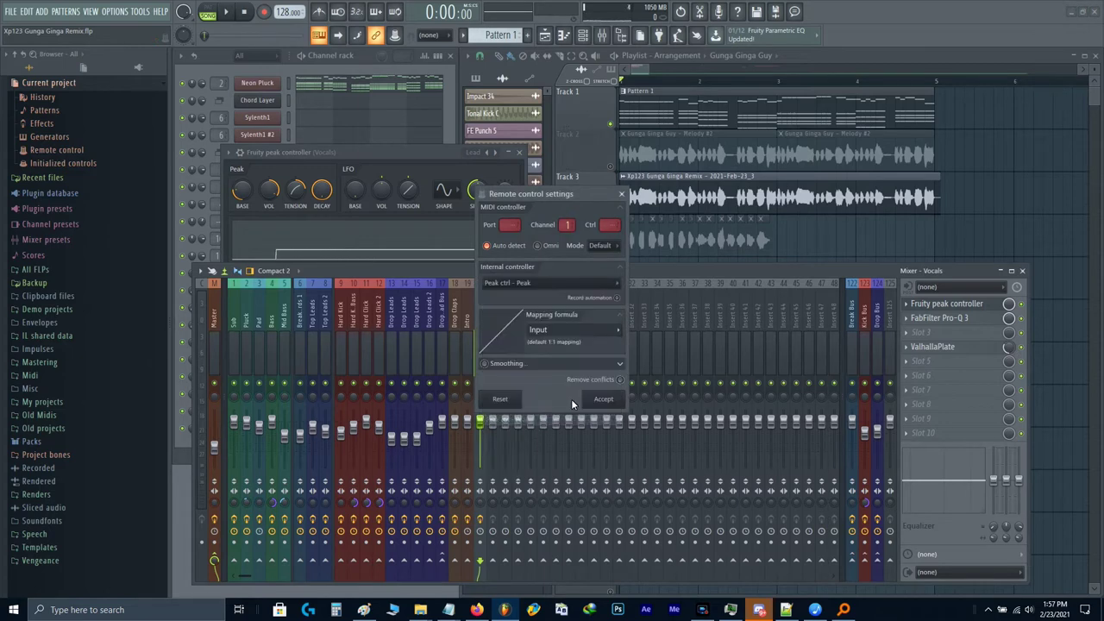
left_click(622, 331)
left_click(634, 364)
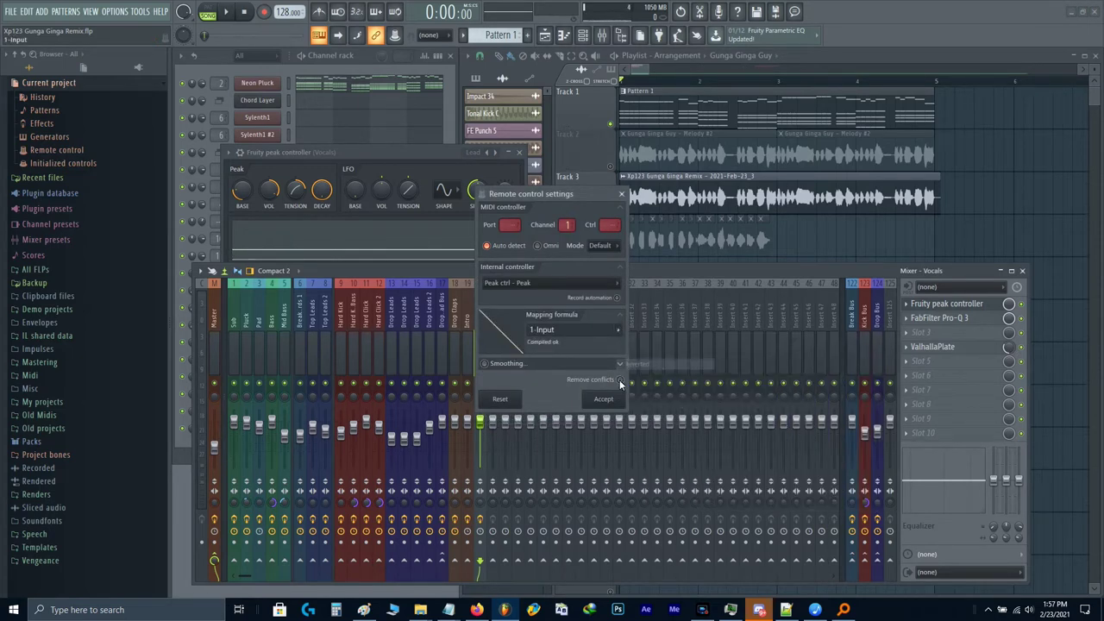
left_click(603, 398)
Step: During playback, set the Fruity peak controller's peak amount to 40% and lower its peak decay speed
key("space")
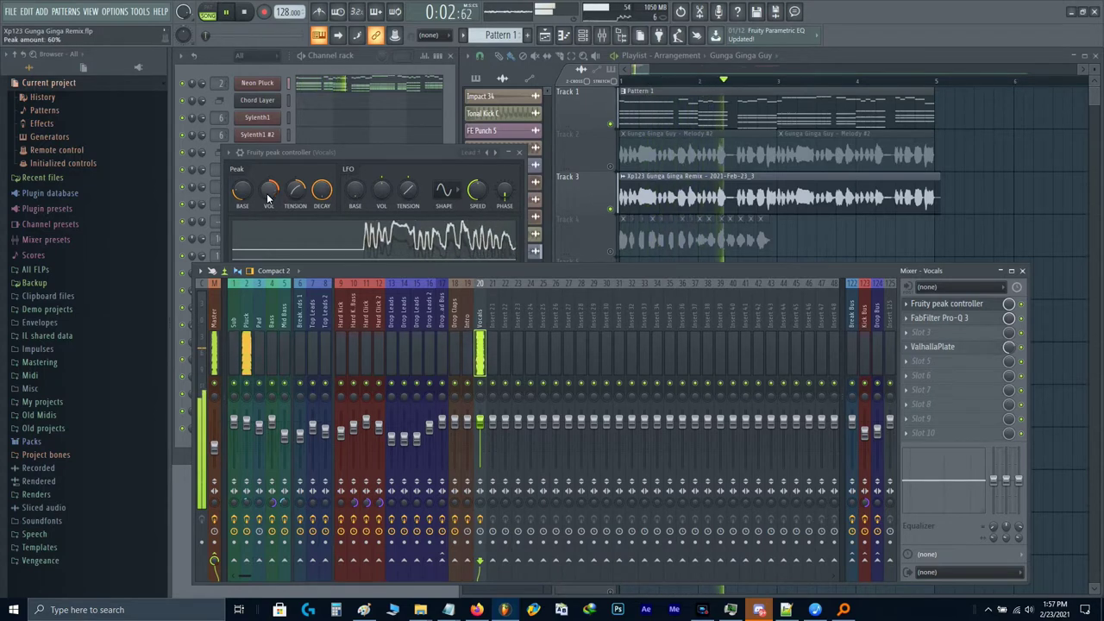
scroll(268, 198, "down", 10)
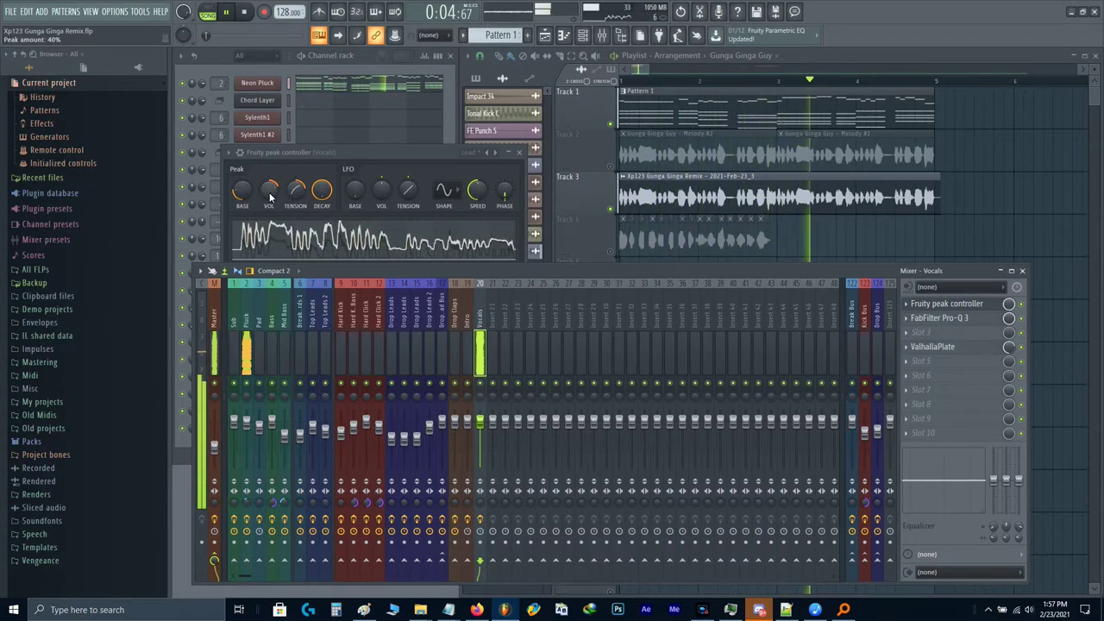
scroll(269, 198, "up", 15)
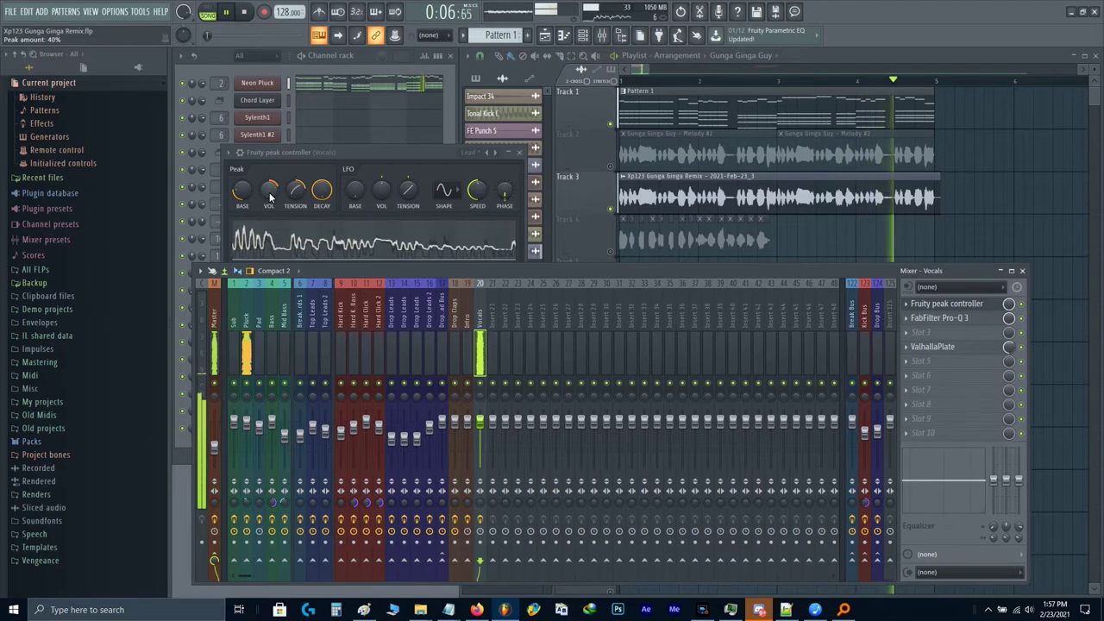
key("space")
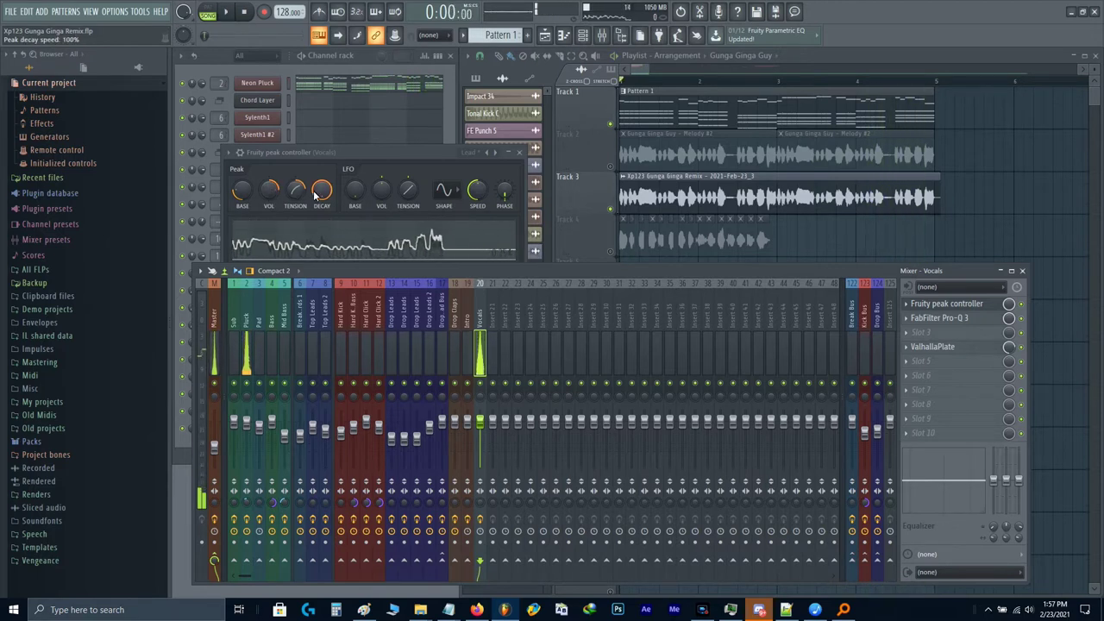
key("space")
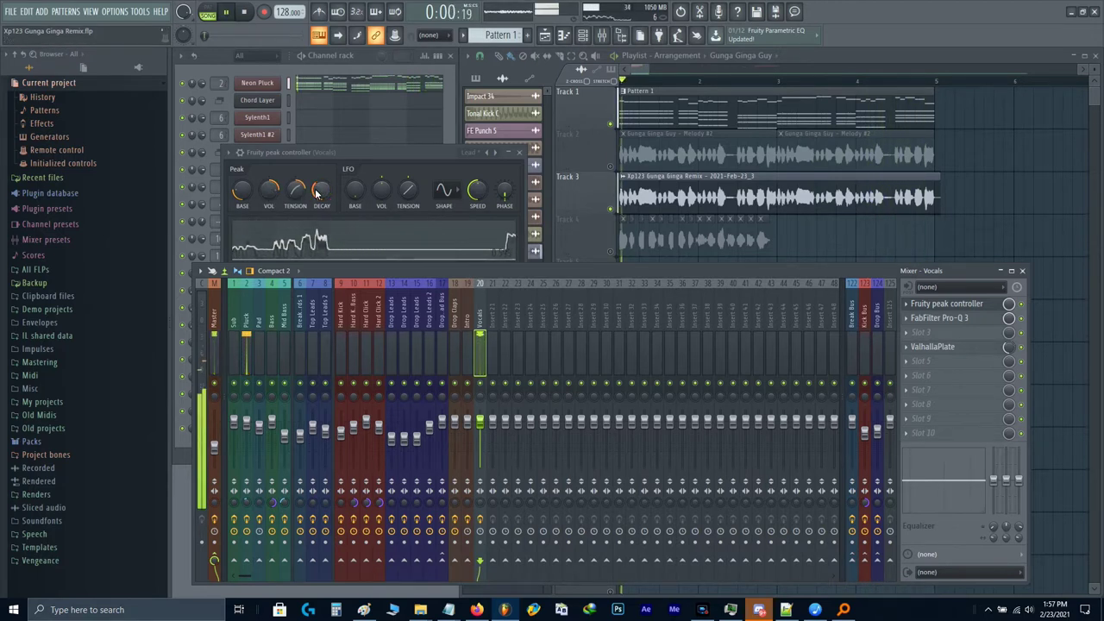
key("space")
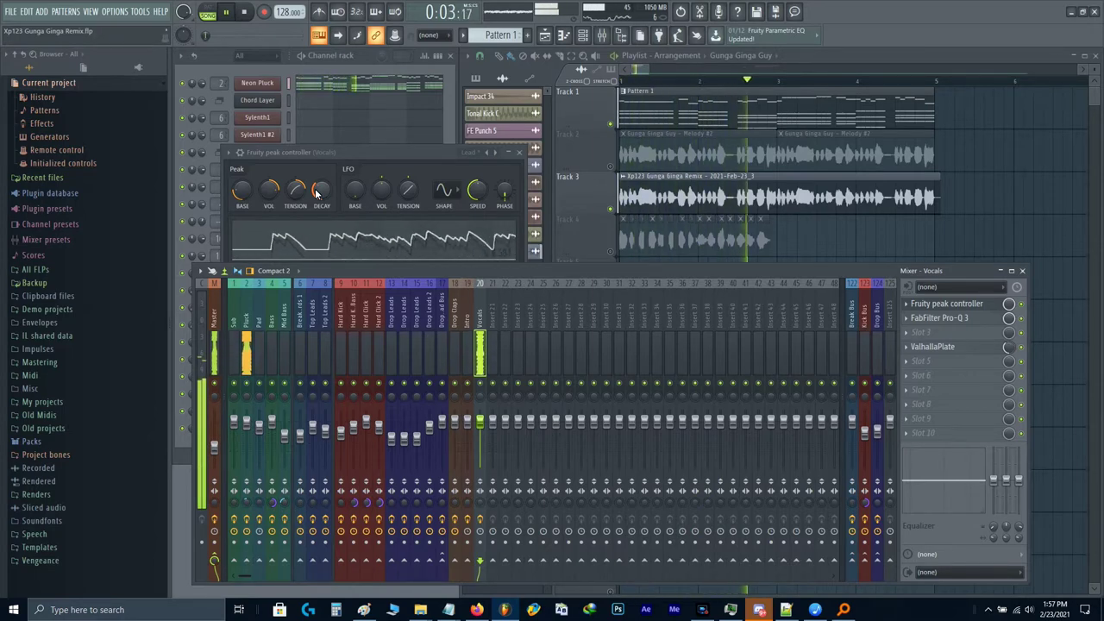
Step: Close the mixer and trim the end of the recorded vocal clip on Track 3 to bar 5 in the playlist
key("F9")
key("Escape")
scroll(656, 250, "down", 2)
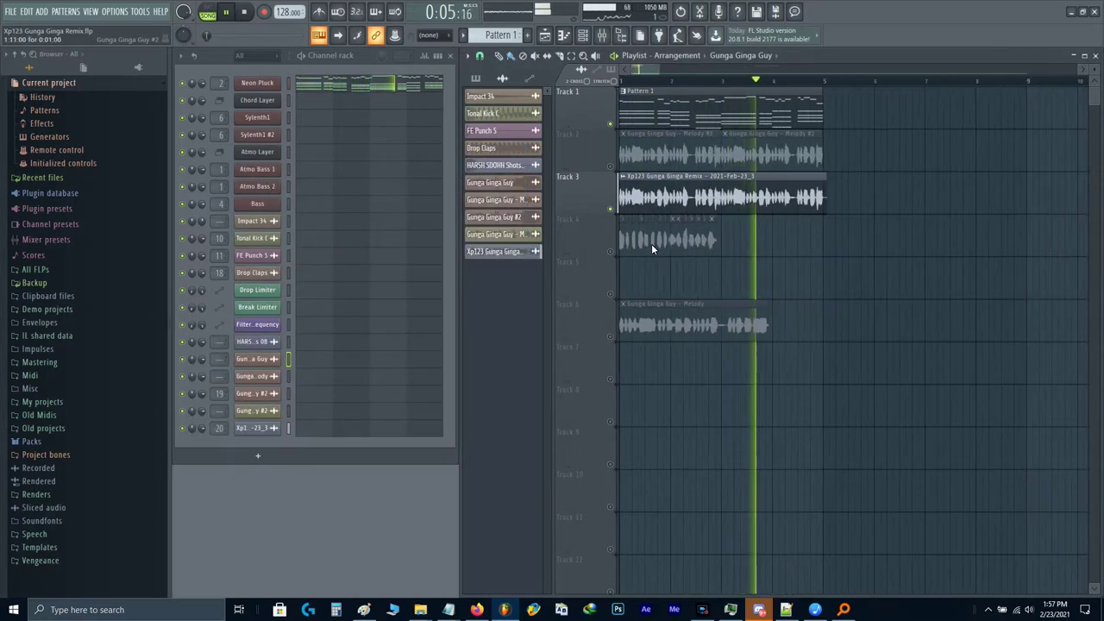
scroll(860, 252, "up", 4)
left_click_drag(956, 234, 967, 177)
key("space")
left_click_drag(974, 128, 968, 211)
right_click(968, 210)
scroll(968, 211, "down", 5)
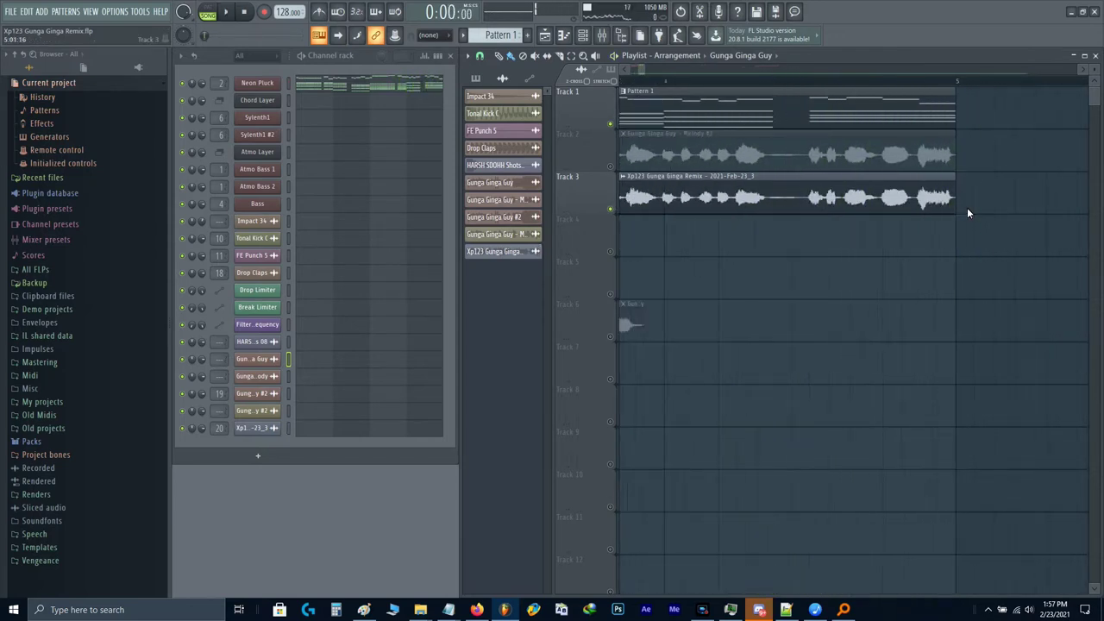
Step: Copy the lowest chord notes from the Neon Pluck piano roll and paste them into the Bass channel
left_click(307, 83)
scroll(785, 345, "down", 3)
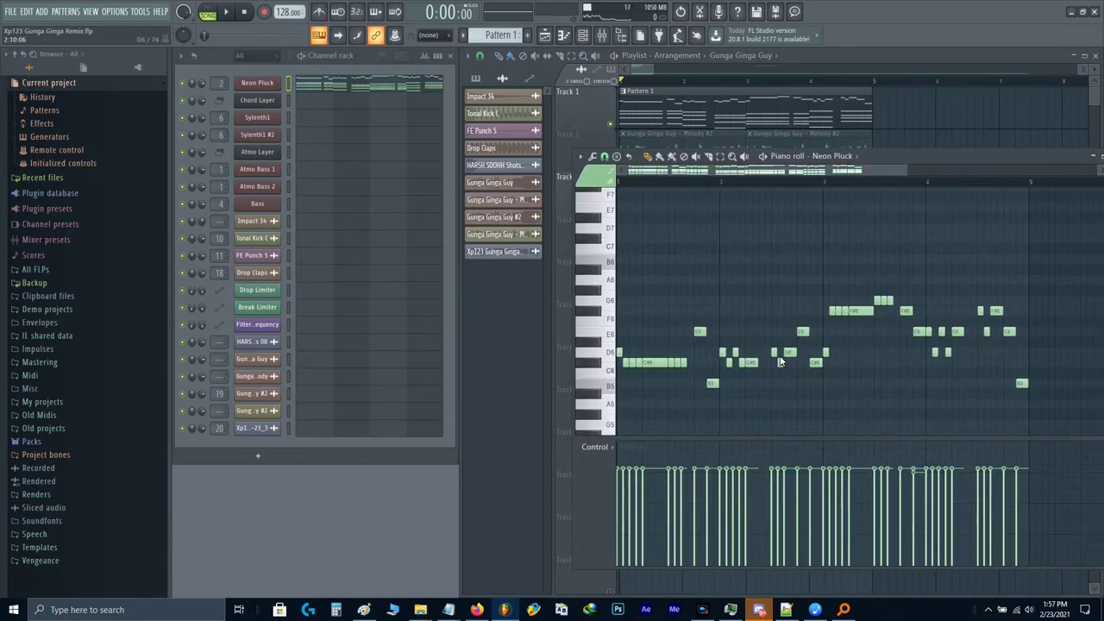
scroll(780, 355, "down", 3)
left_click_drag(879, 397, 549, 316)
left_click_drag(847, 292, 831, 289)
left_click(342, 204)
key("ctrl+v")
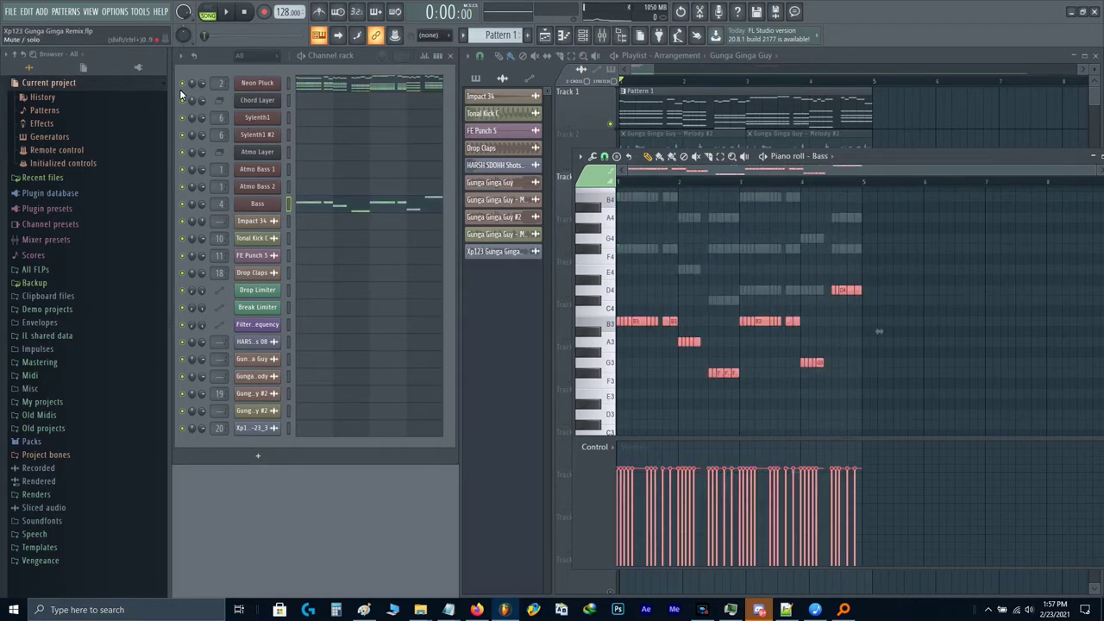
scroll(625, 336, "up", 3)
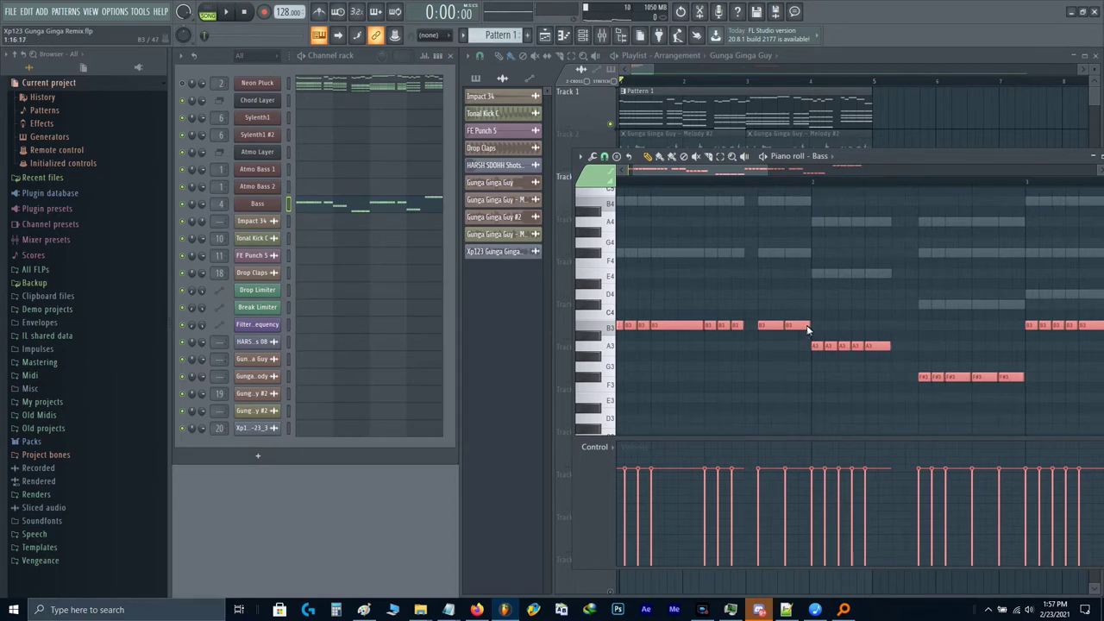
left_click(789, 319)
Step: Lower the high cut in FabFilter Pro-Q 3 on the Bass mixer track to about 92 Hz during playback
key("F9")
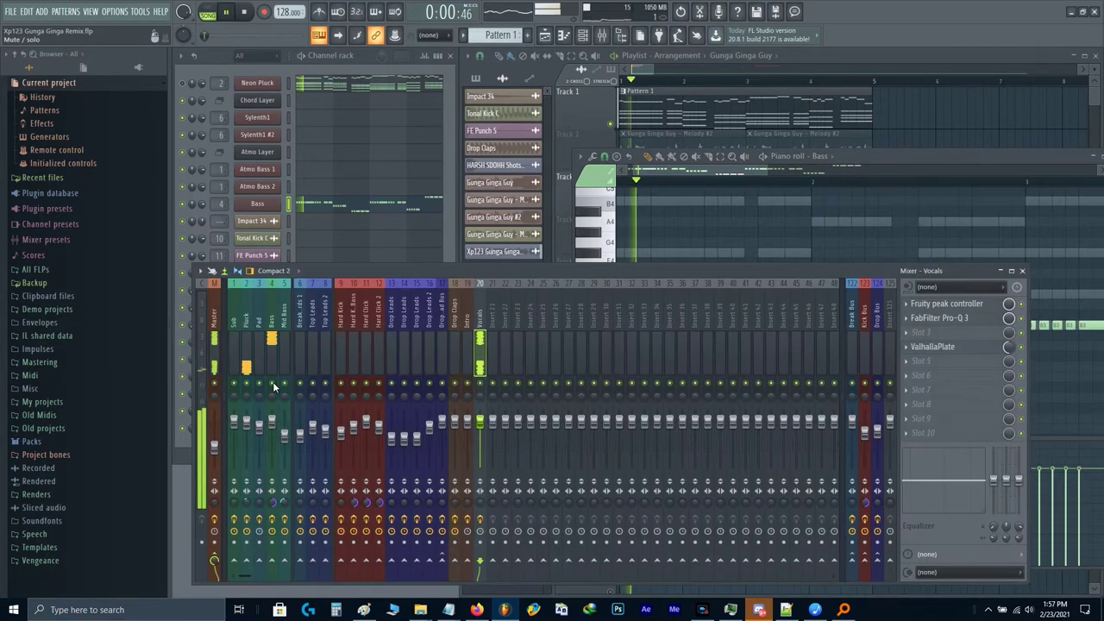
left_click(272, 381)
left_click(939, 347)
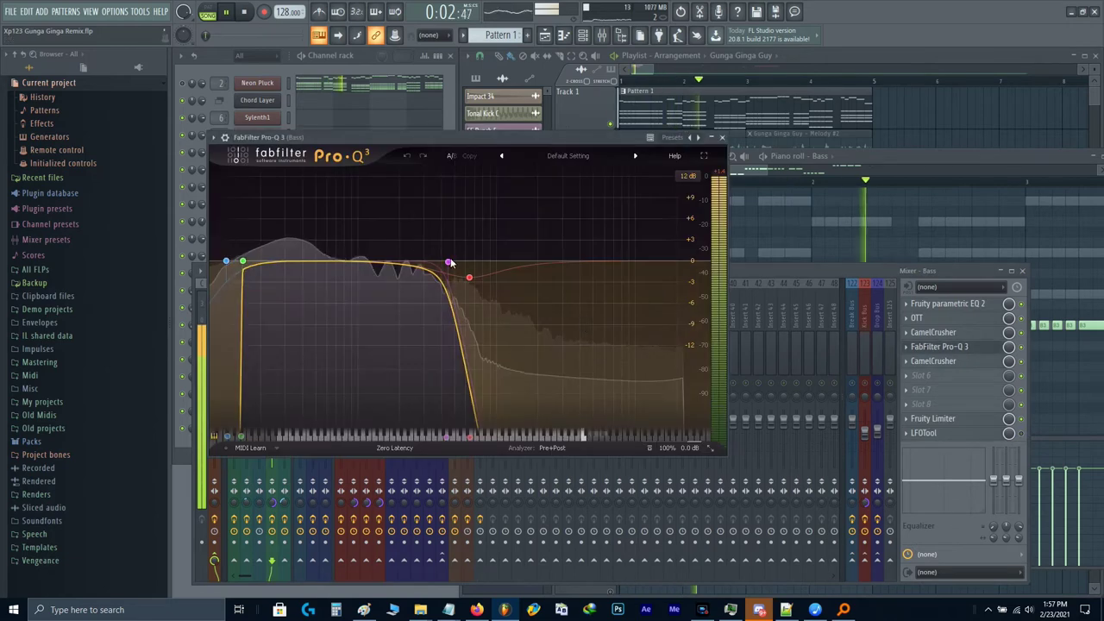
left_click_drag(440, 259, 351, 265)
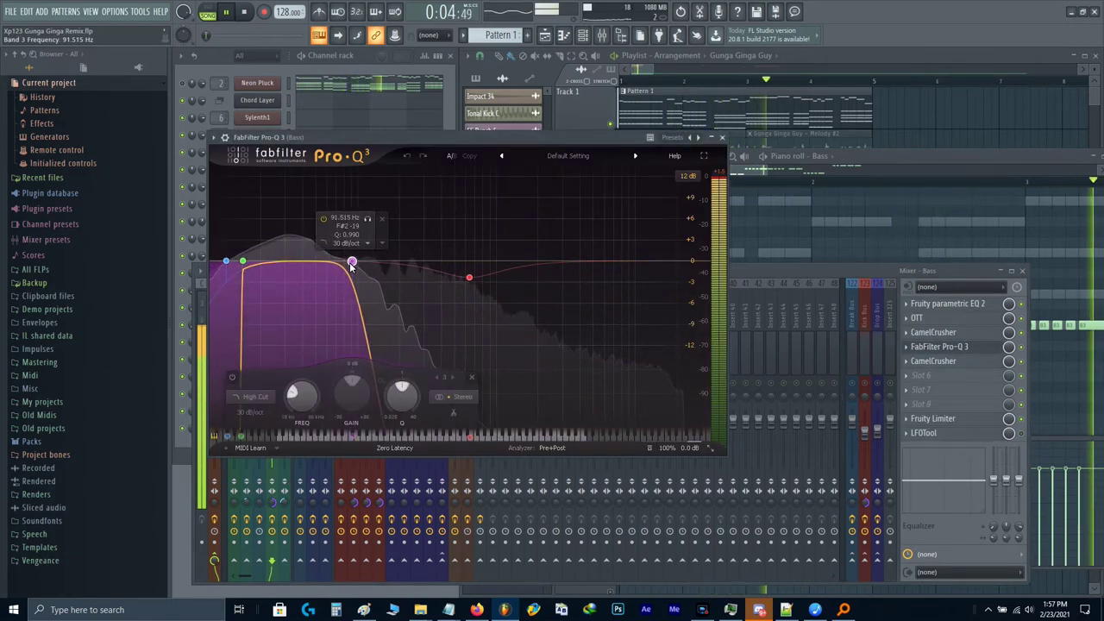
key("Escape")
key("F9")
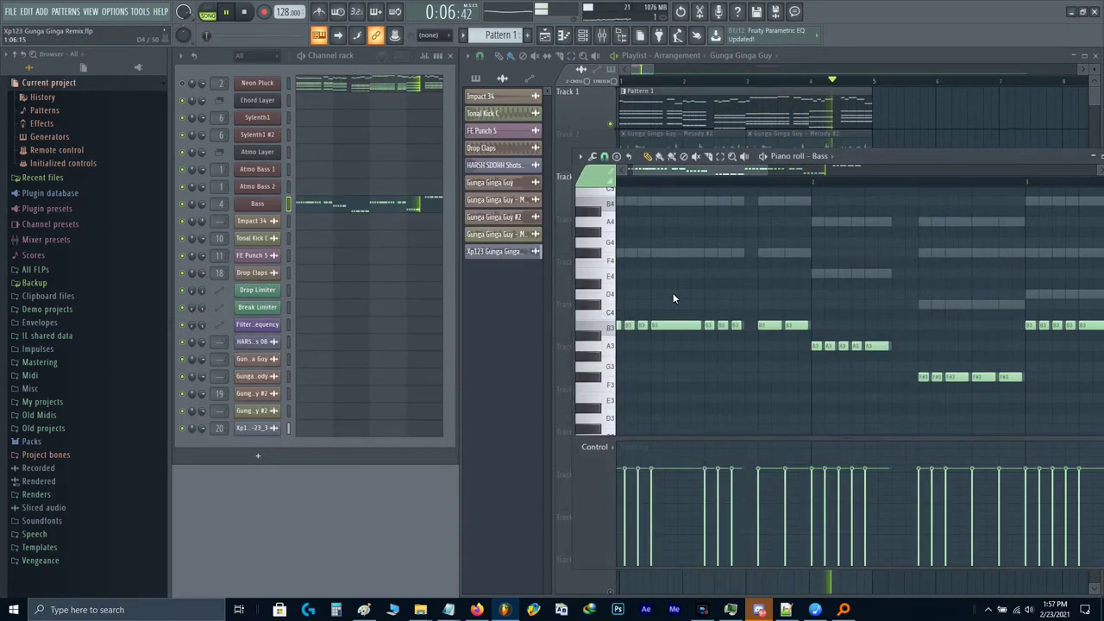
Step: Transpose all Bass notes up one octave and play the section to check them
scroll(673, 292, "down", 3)
key("space")
key("ctrl+Up")
key("space")
scroll(714, 289, "up", 3)
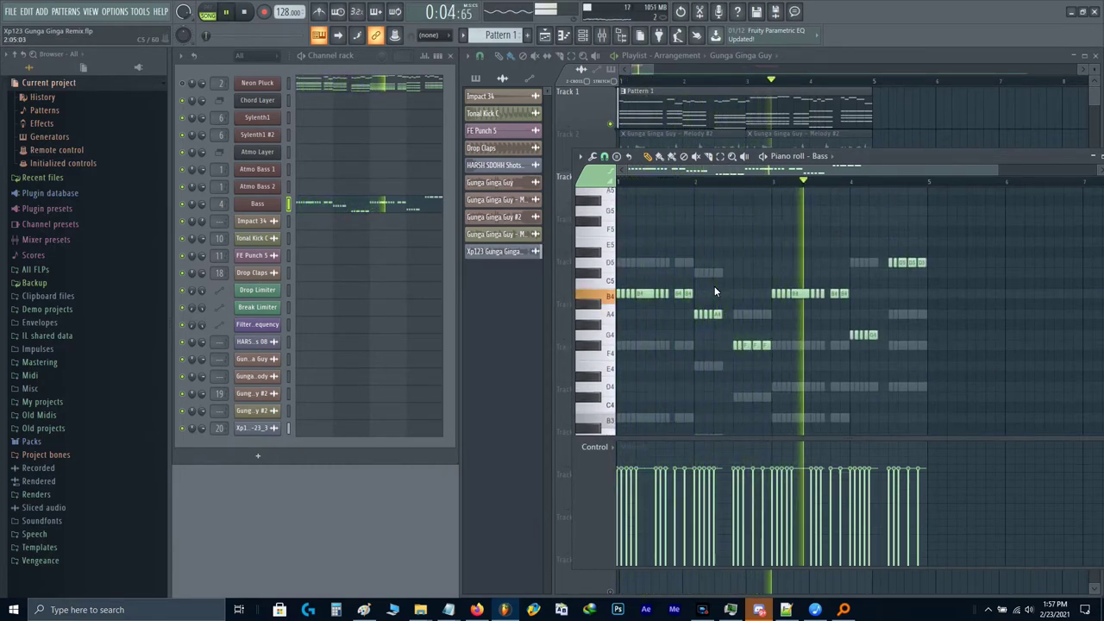
key("space")
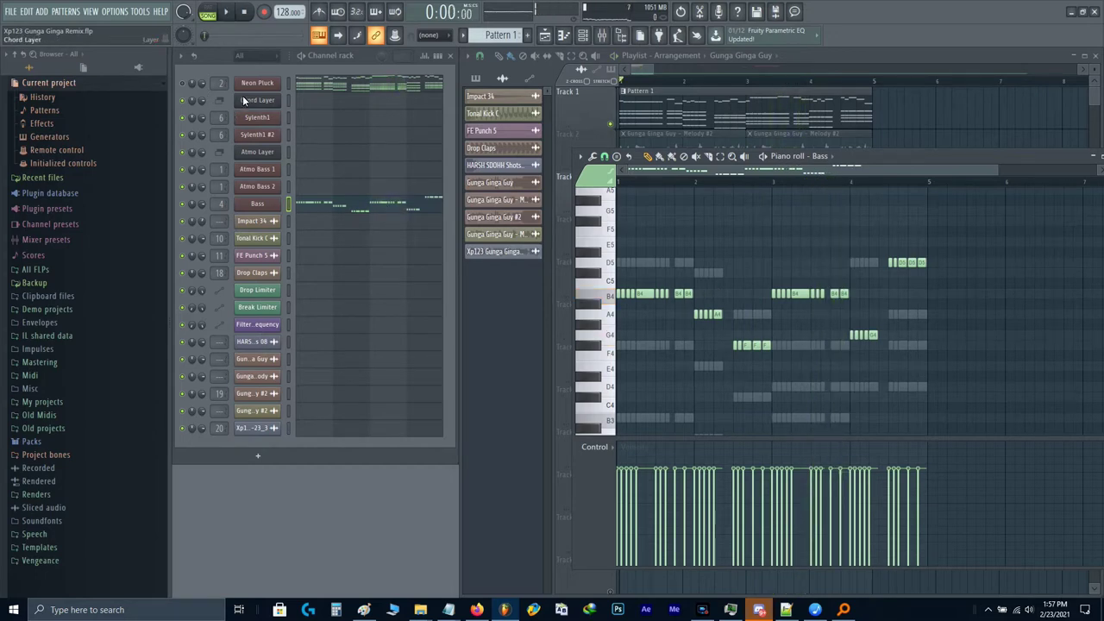
Step: Mute the Bass channel, solo the Pluck mixer track and enable its FabFilter Pro-Q 3 while playing the section
key("space")
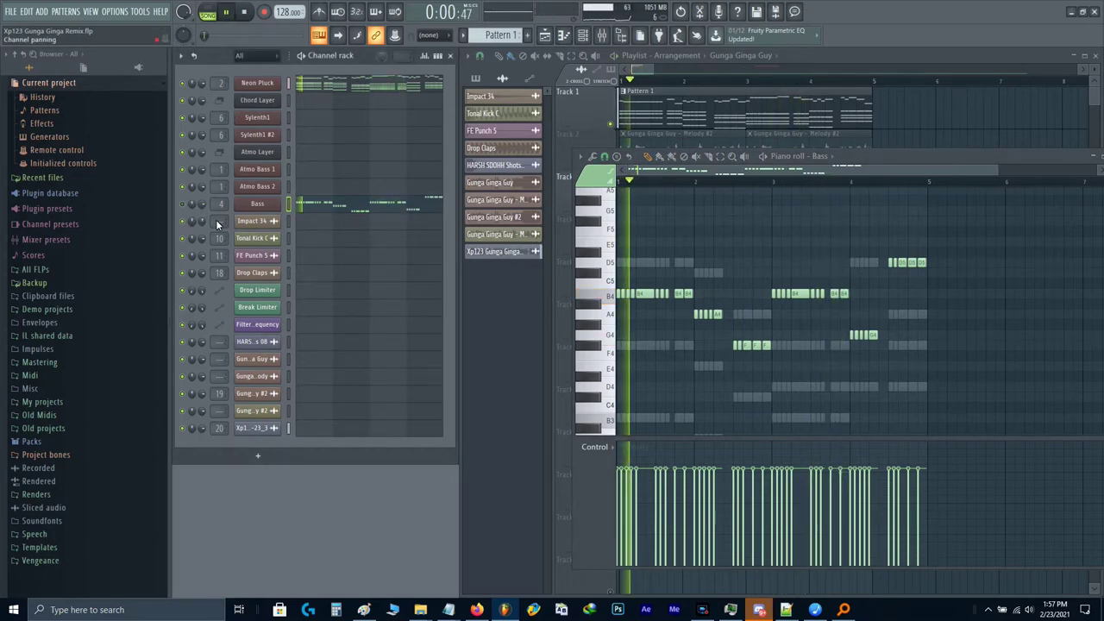
key("F9")
left_click(246, 356)
key("space")
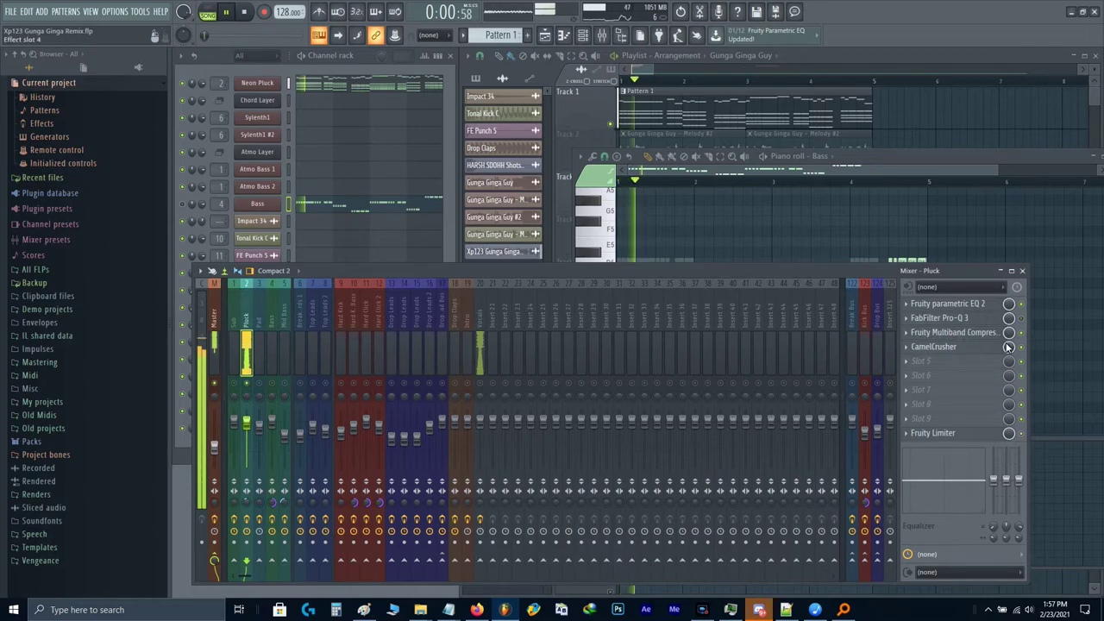
left_click(981, 318)
left_click(1022, 319)
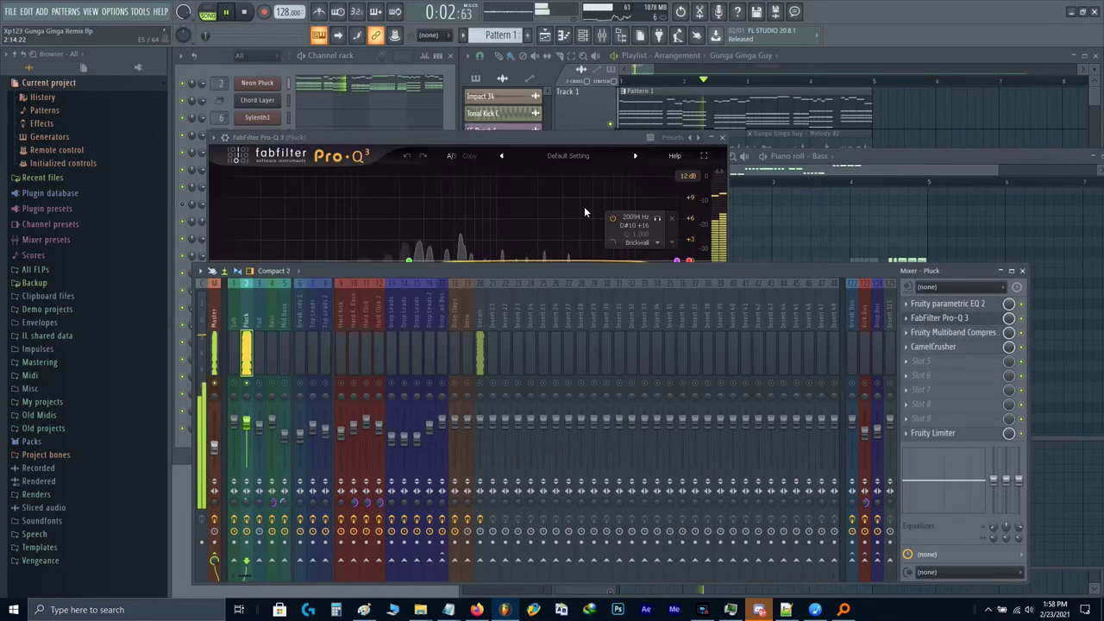
Step: Remove the bell cut near 194 Hz from the Pluck EQ and set its low cut to about 127 Hz at 48 dB/oct
left_click(583, 207)
scroll(409, 262, "down", 2)
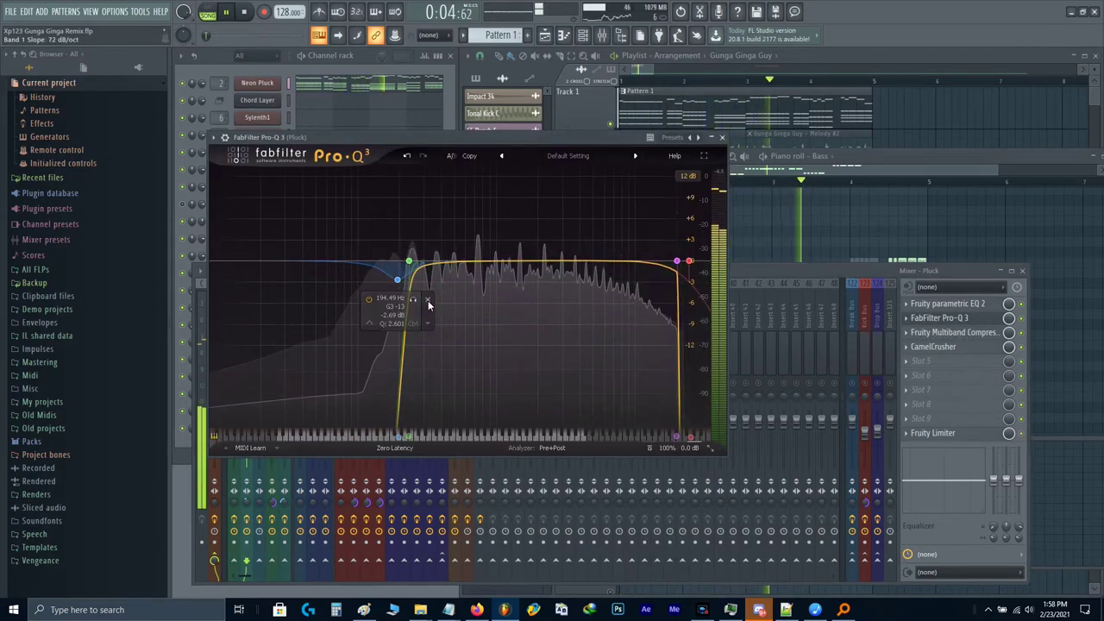
left_click_drag(399, 276, 371, 272)
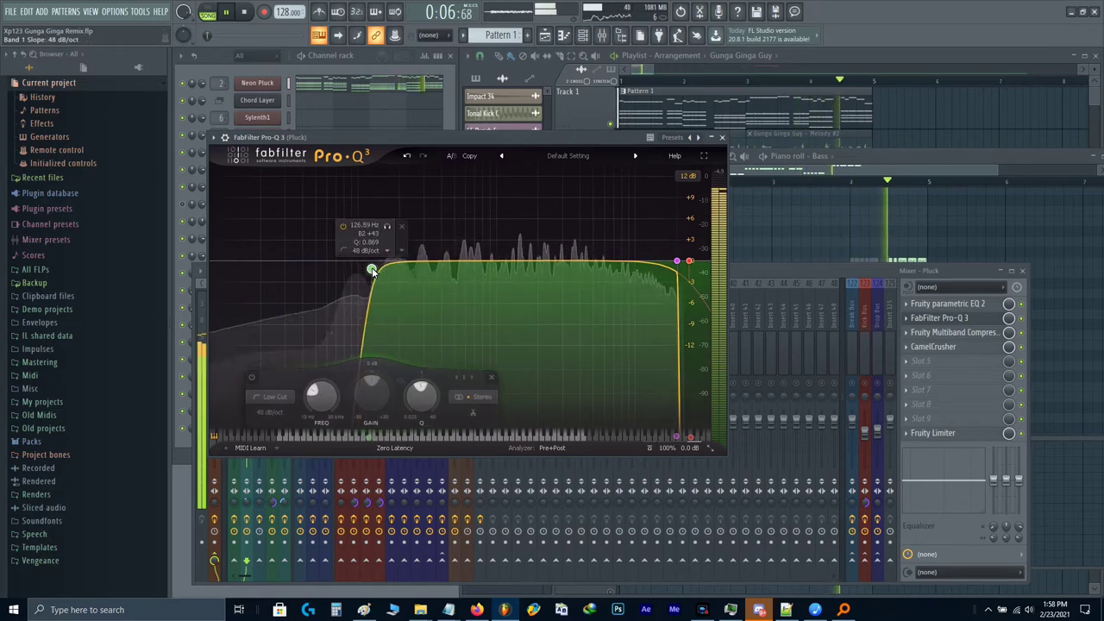
Step: Add a 30 dB/oct low cut with Side stereo placement at about 355 Hz to the Pluck EQ
double_click(239, 259)
right_click(239, 261)
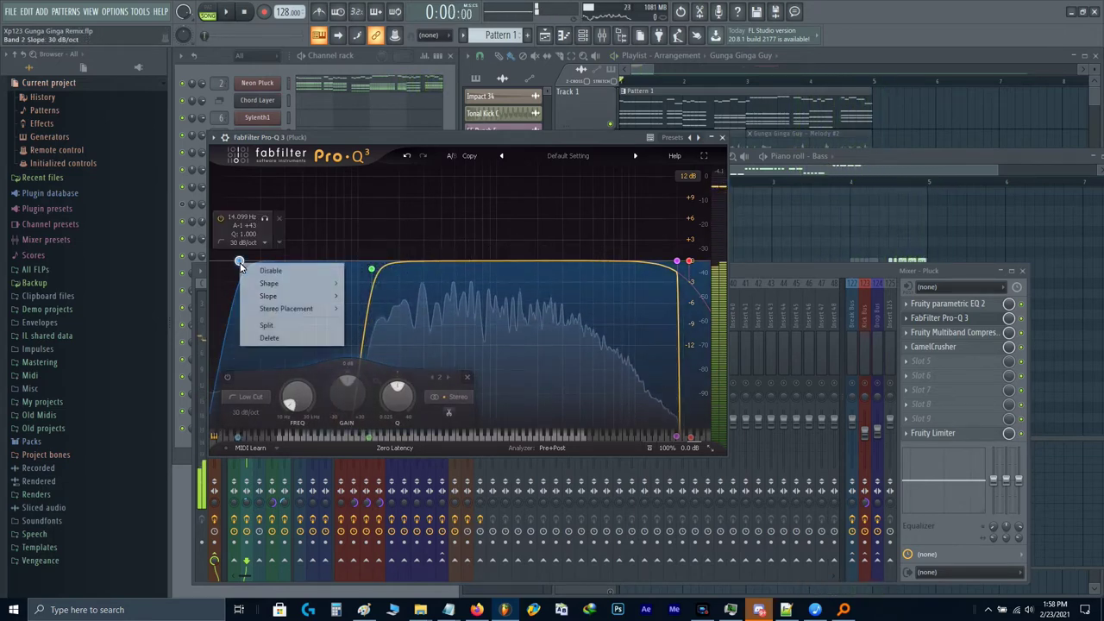
mouse_move(285, 305)
left_click(371, 349)
key("space")
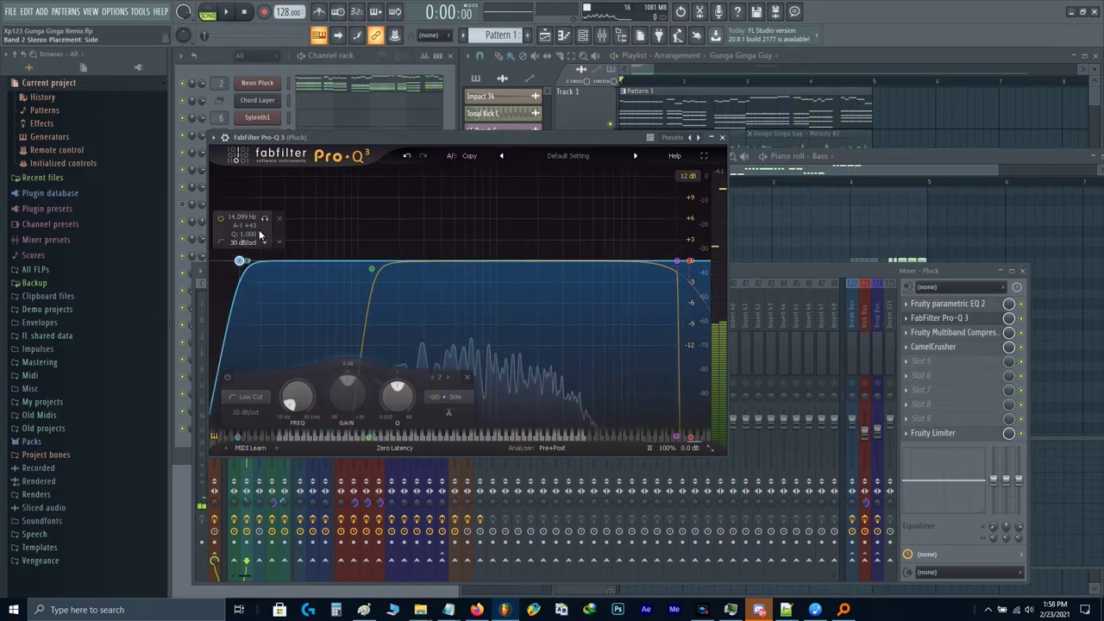
key("space")
left_click_drag(241, 261, 434, 261)
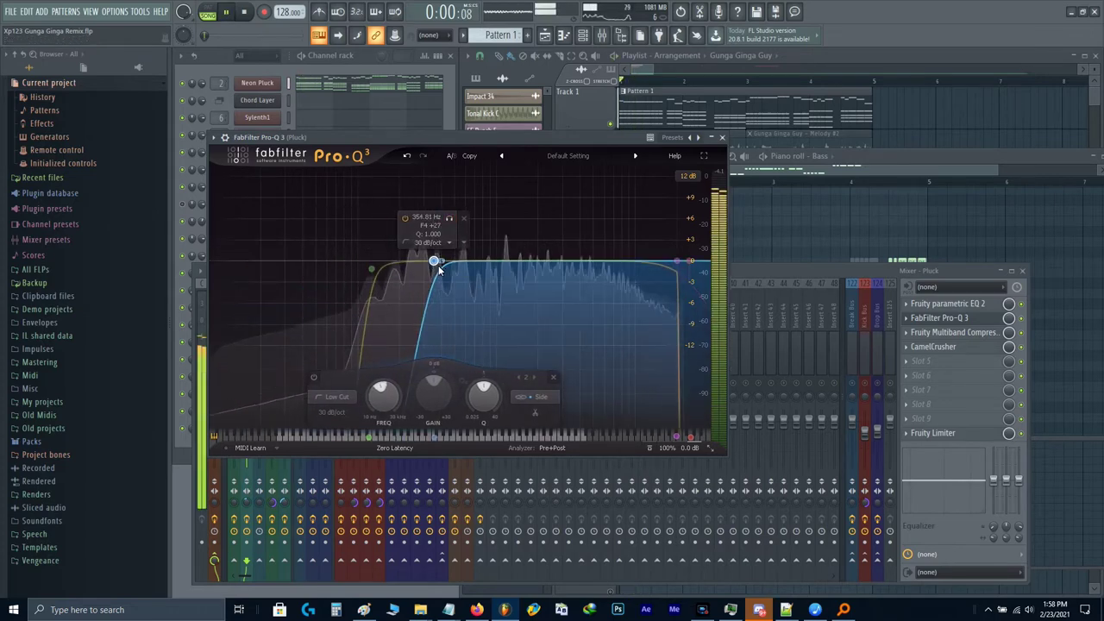
key("Escape")
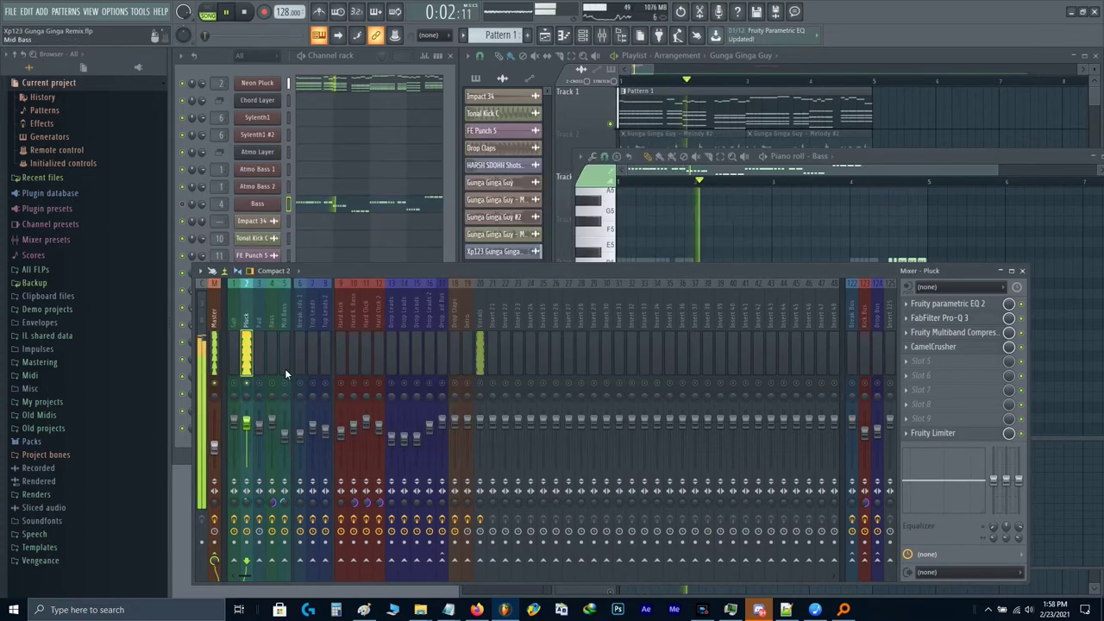
Step: Unmute the Bass channel and play the section from the start
key("F9")
key("space")
left_click(181, 204)
key("space")
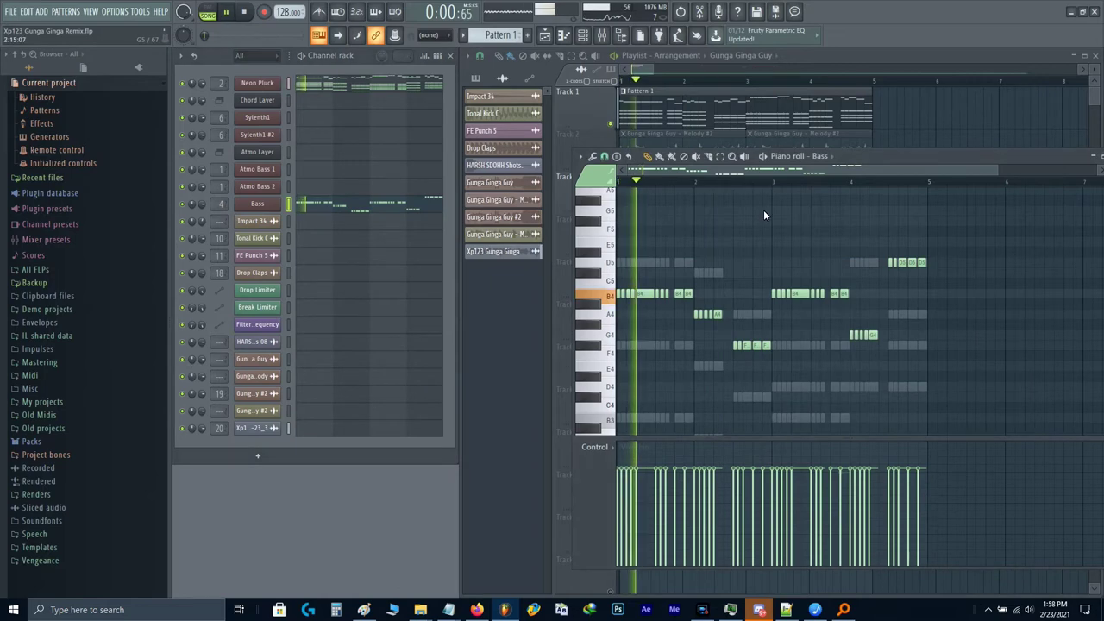
Step: Unsolo the Pluck mixer track and lower the Bass track's fader slightly while the section plays
key("F9")
key("space")
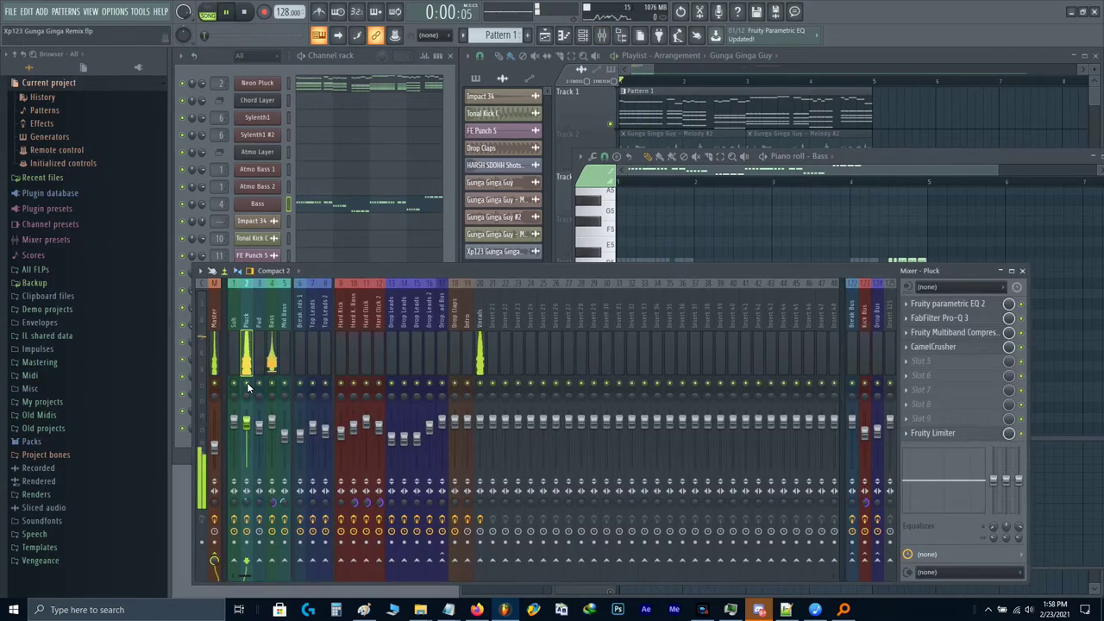
key("F9")
key("F9")
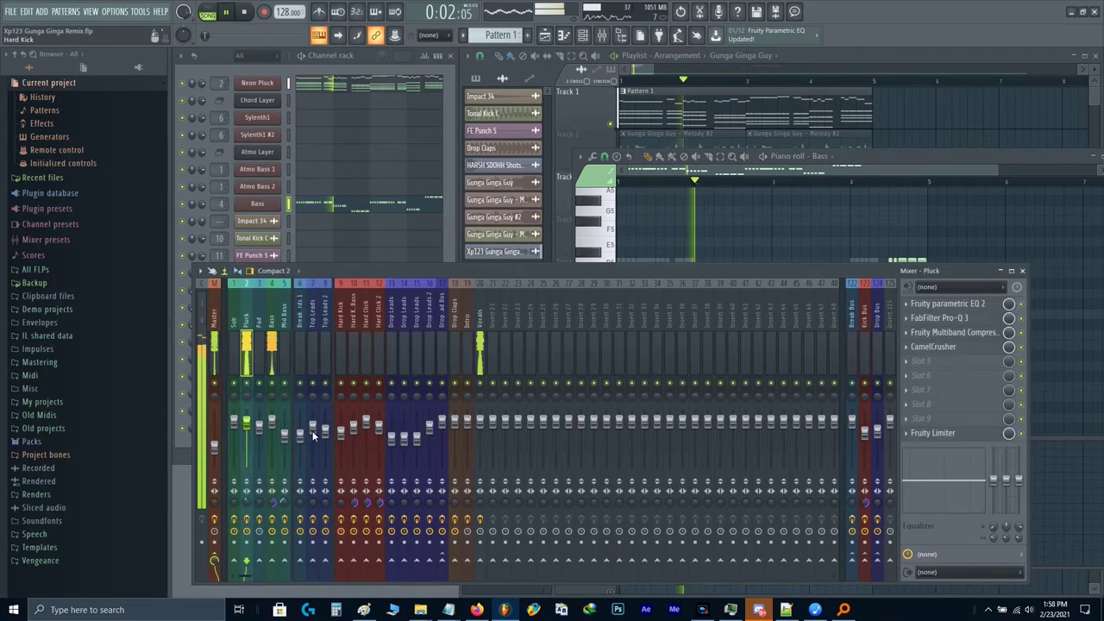
double_click(273, 419)
key("Return")
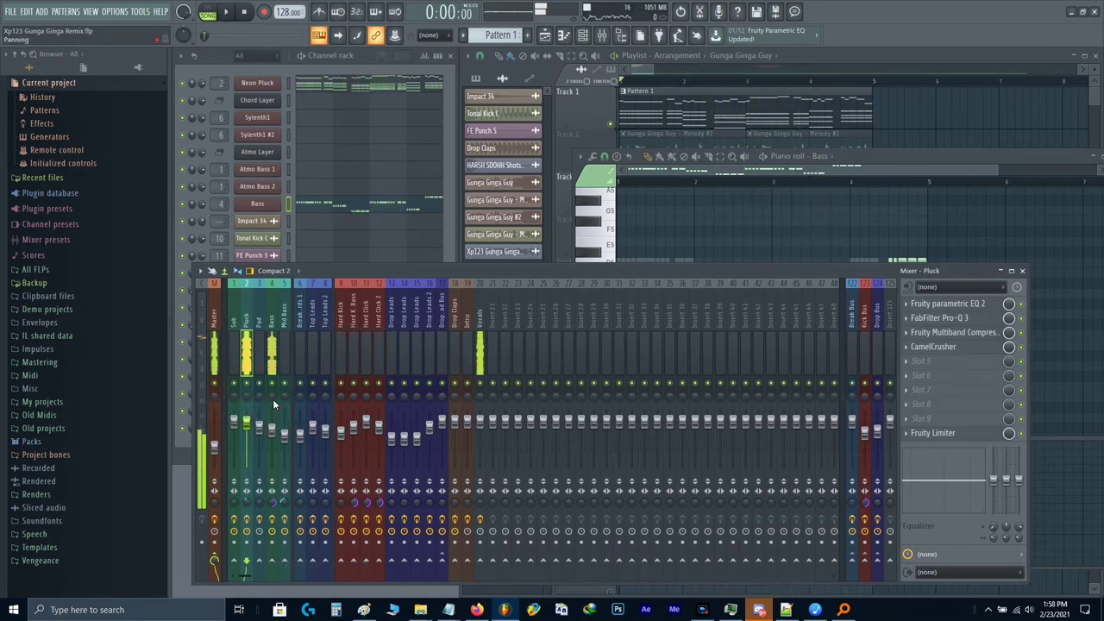
Step: Solo the Bass mixer track and check its two CamelCrusher effects and Fruity Limiter while the section plays
left_click(272, 399)
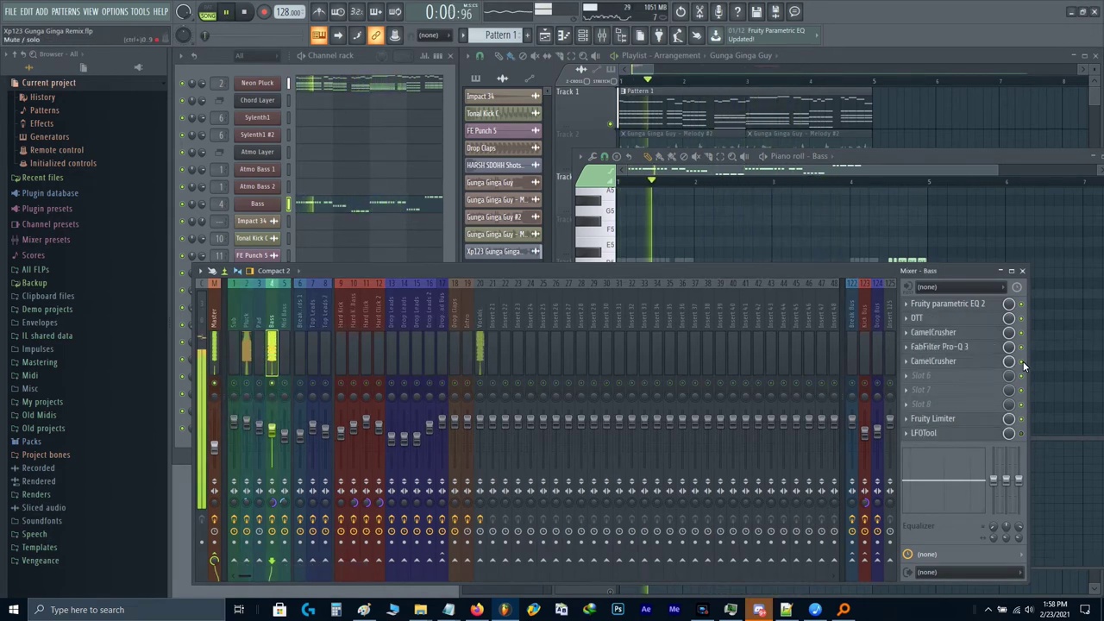
left_click(937, 363)
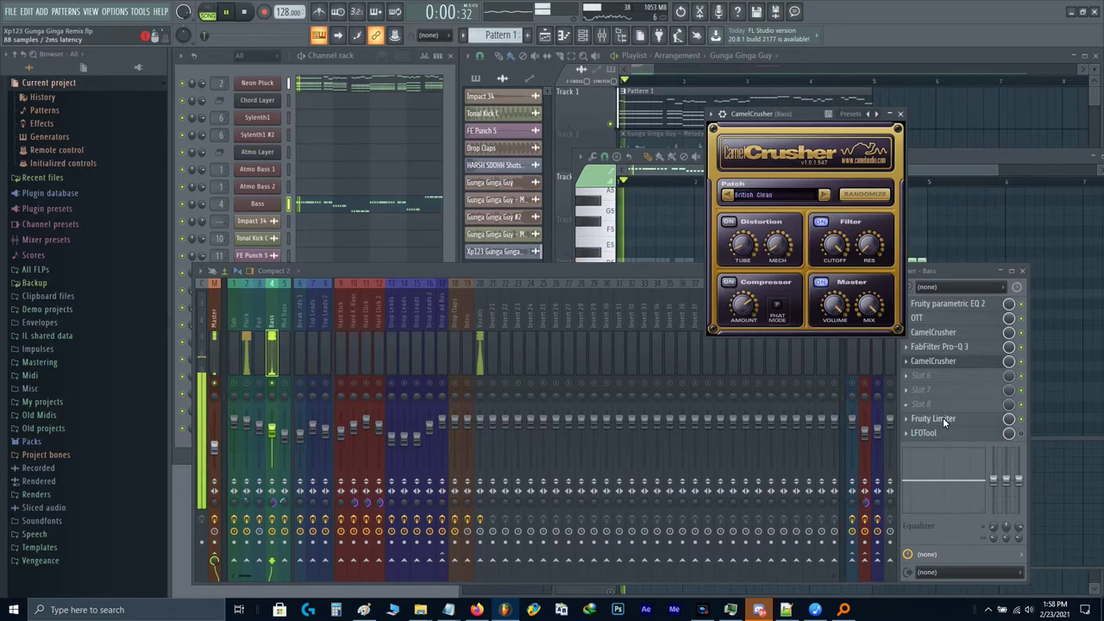
left_click(943, 417)
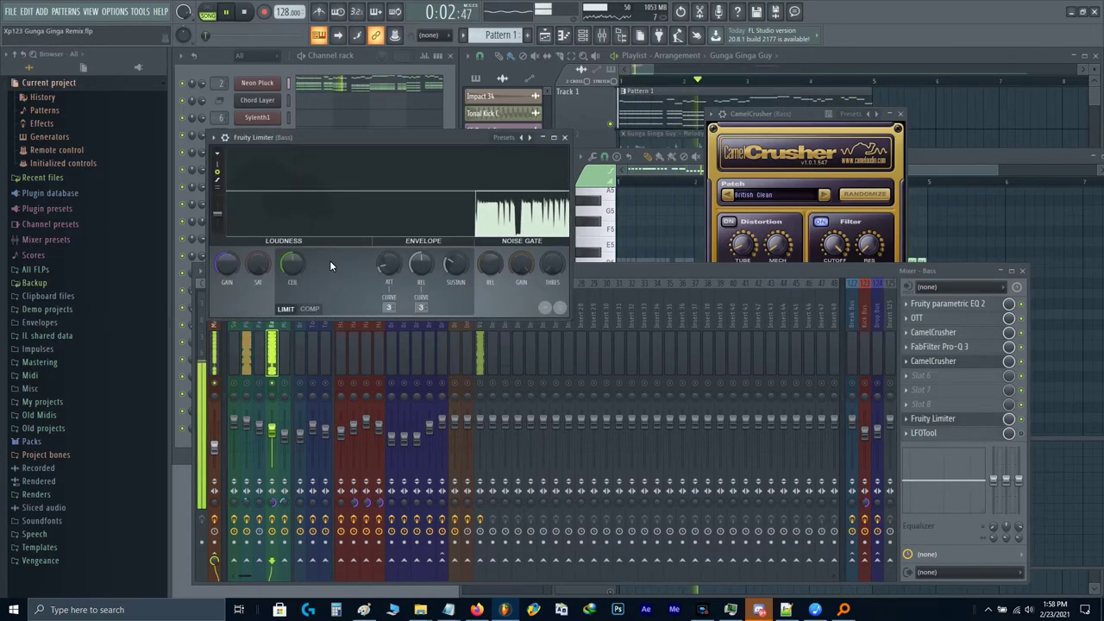
left_click(940, 333)
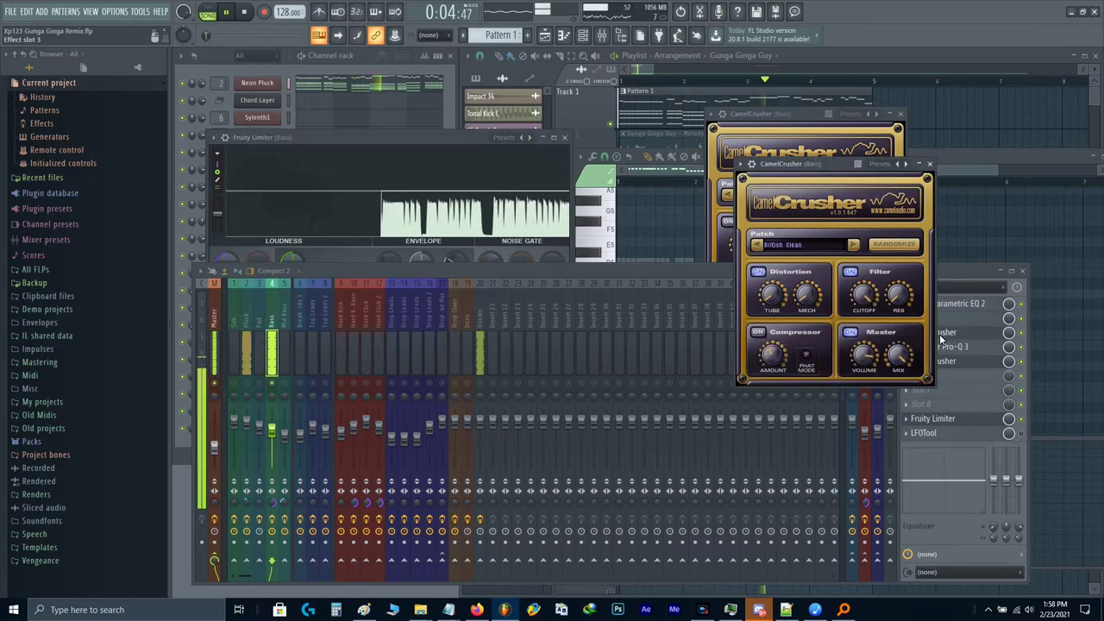
left_click(944, 334)
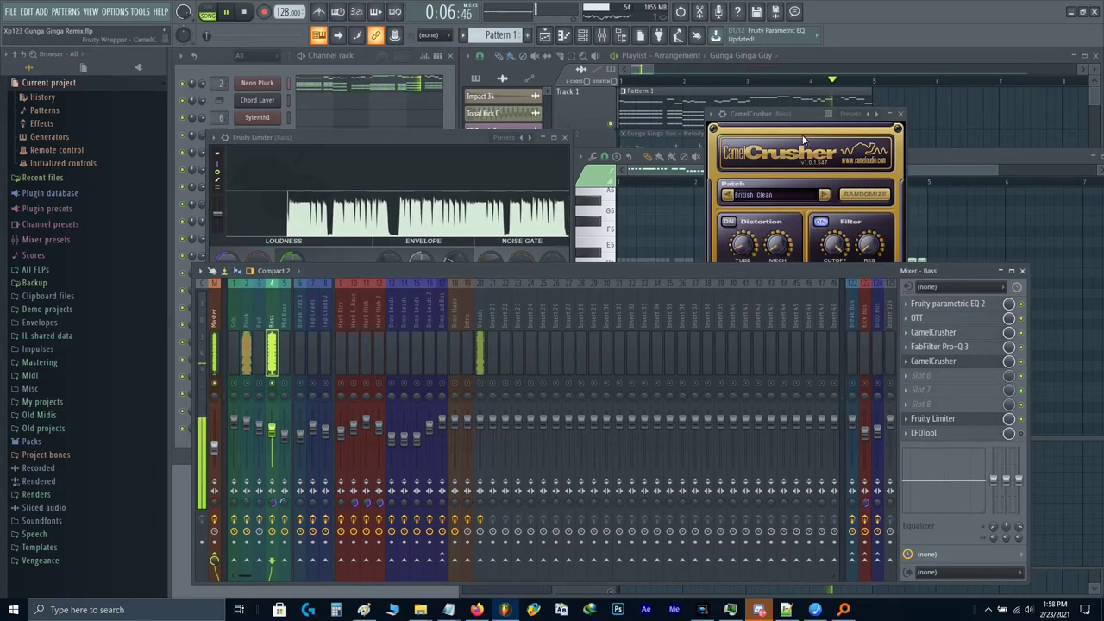
left_click(900, 113)
key("space")
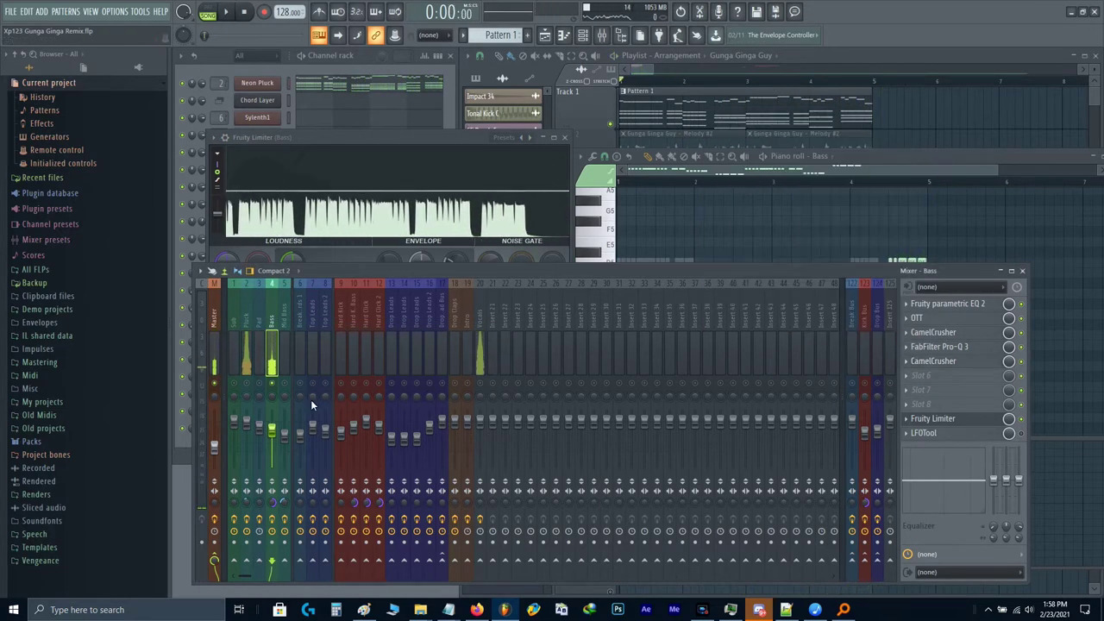
Step: Unsolo the Bass track, listen to the section in the full mix, and close the mixer to view the bass notes
key("space")
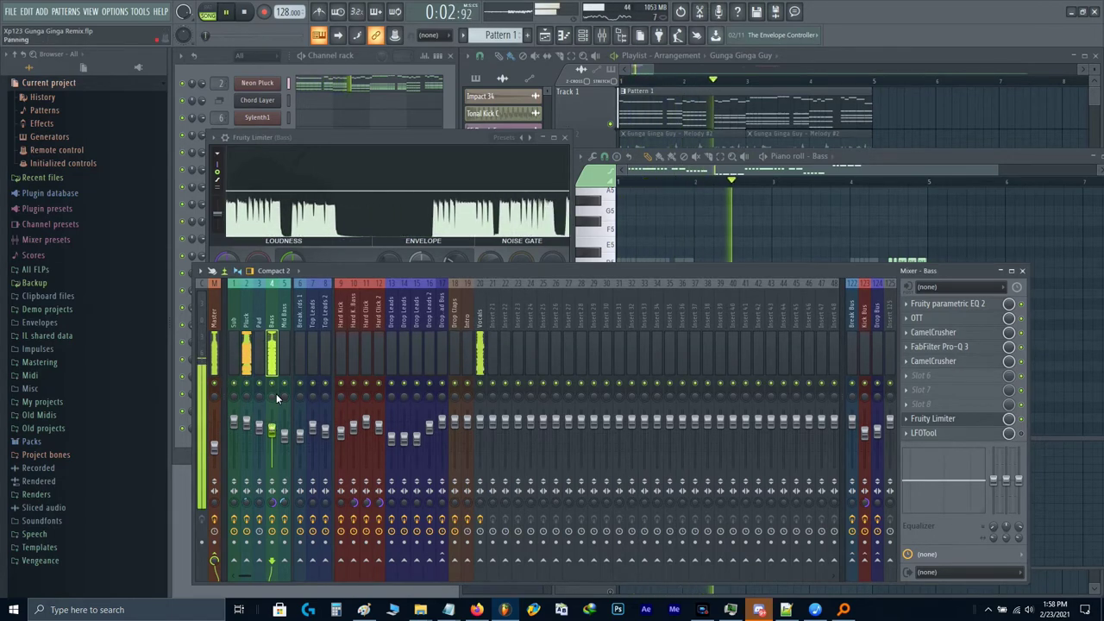
key("F9")
key("Escape")
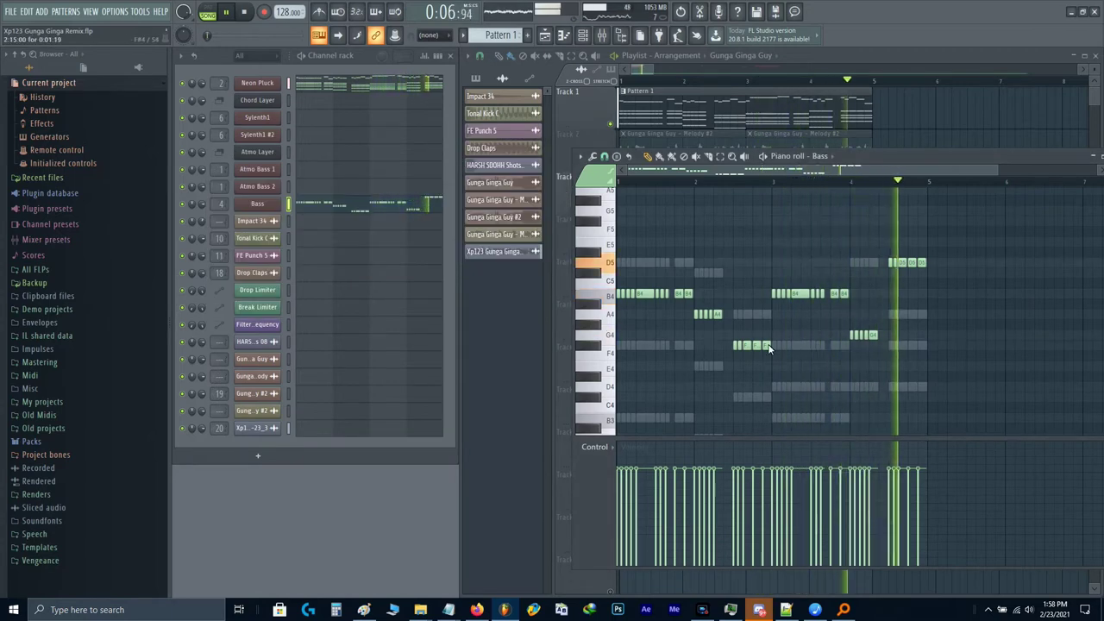
scroll(769, 347, "up", 2)
key("space")
Step: Insert a new Layer channel above Neon Pluck in the channel rack
right_click(263, 84)
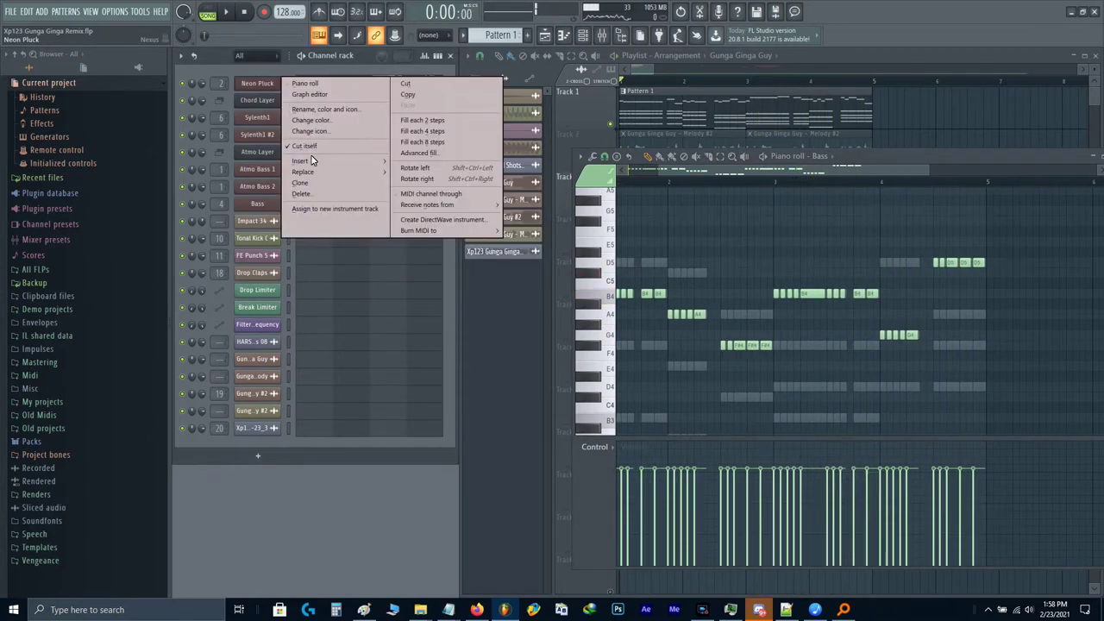
mouse_move(376, 168)
left_click(430, 48)
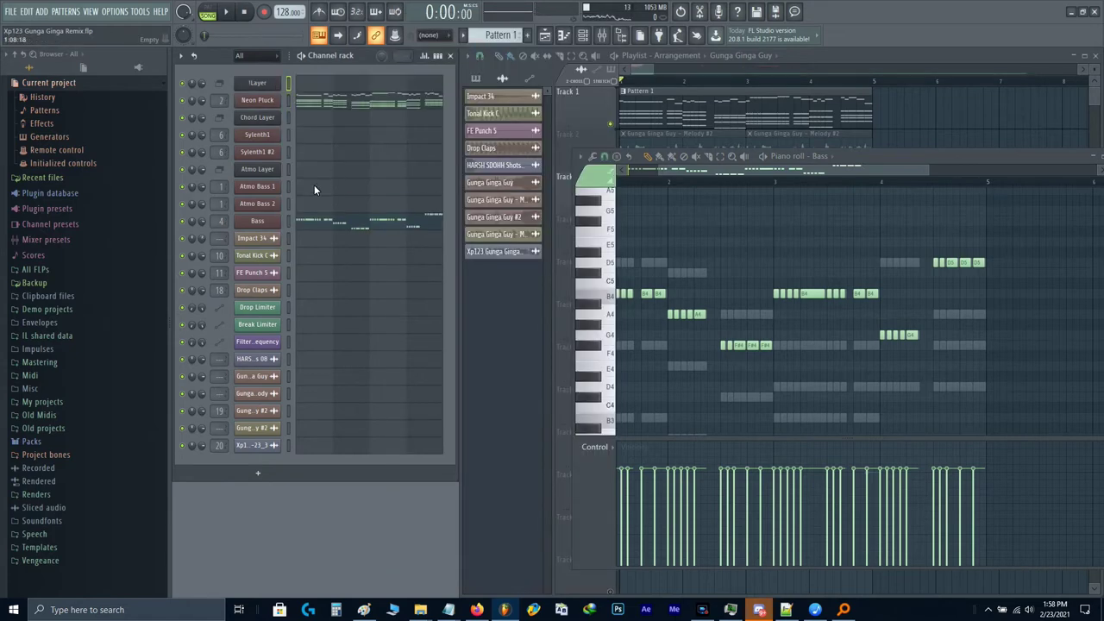
Step: Load the Space Puppies Break Leads channel preset onto the new Layer channel
left_click(60, 223)
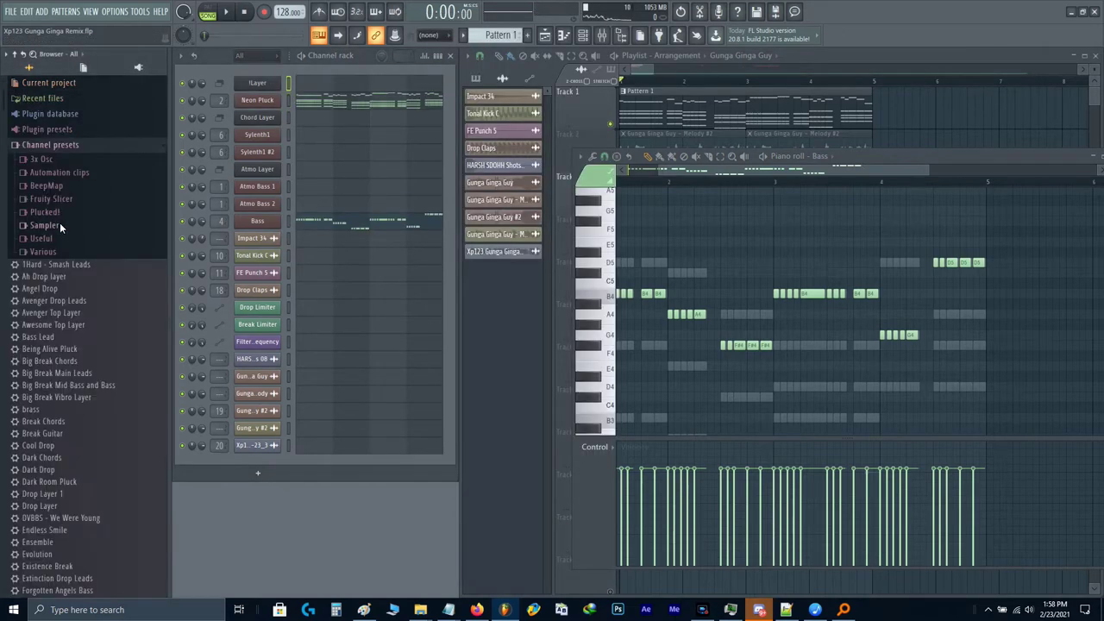
scroll(63, 347, "down", 8)
scroll(61, 344, "down", 4)
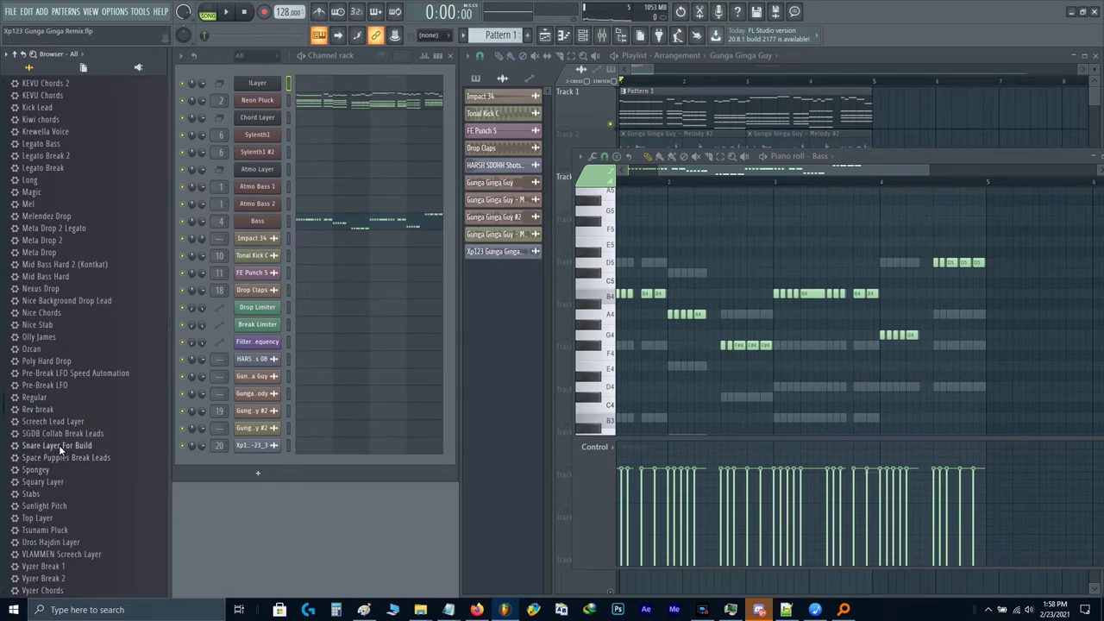
left_click(55, 457)
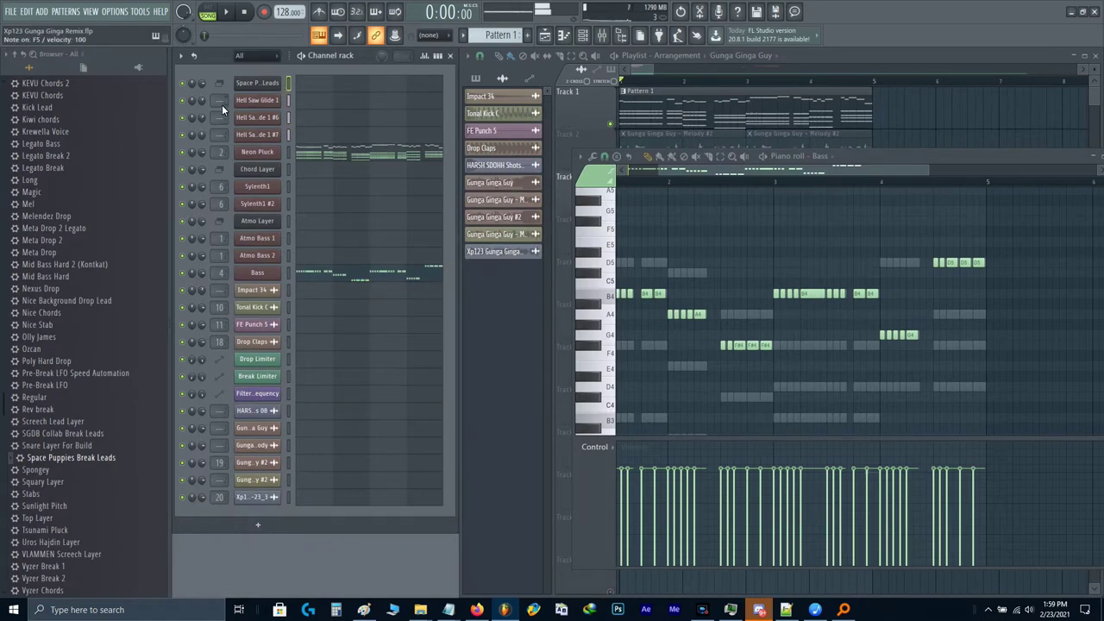
Step: Open the mixer and inspect the Nexus settings of the three Hell Saw Glide channels
key("F9")
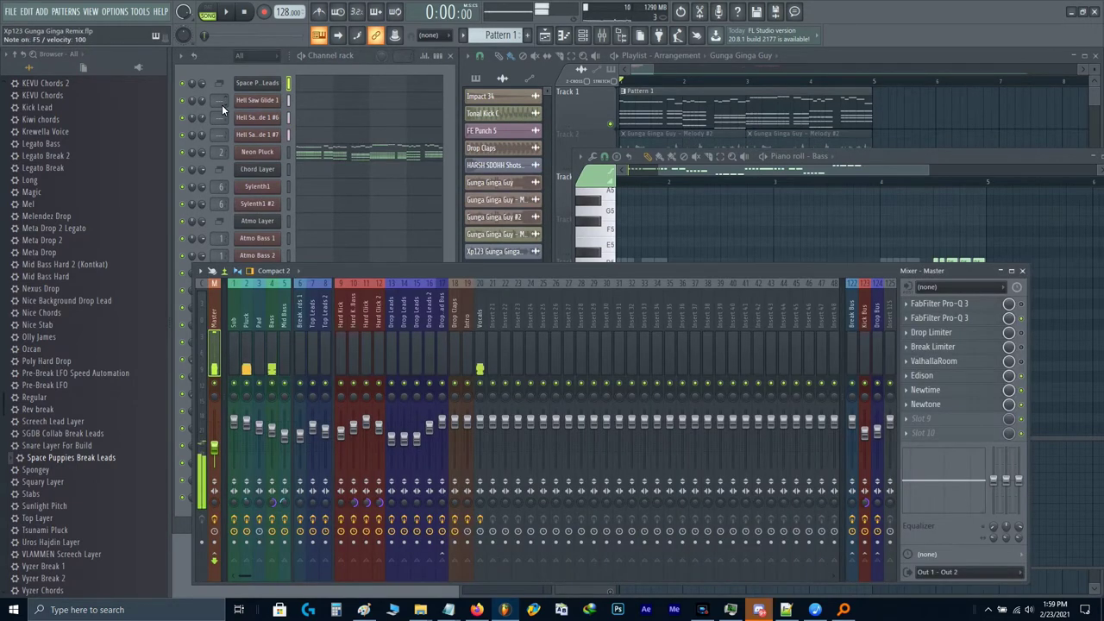
left_click(261, 102)
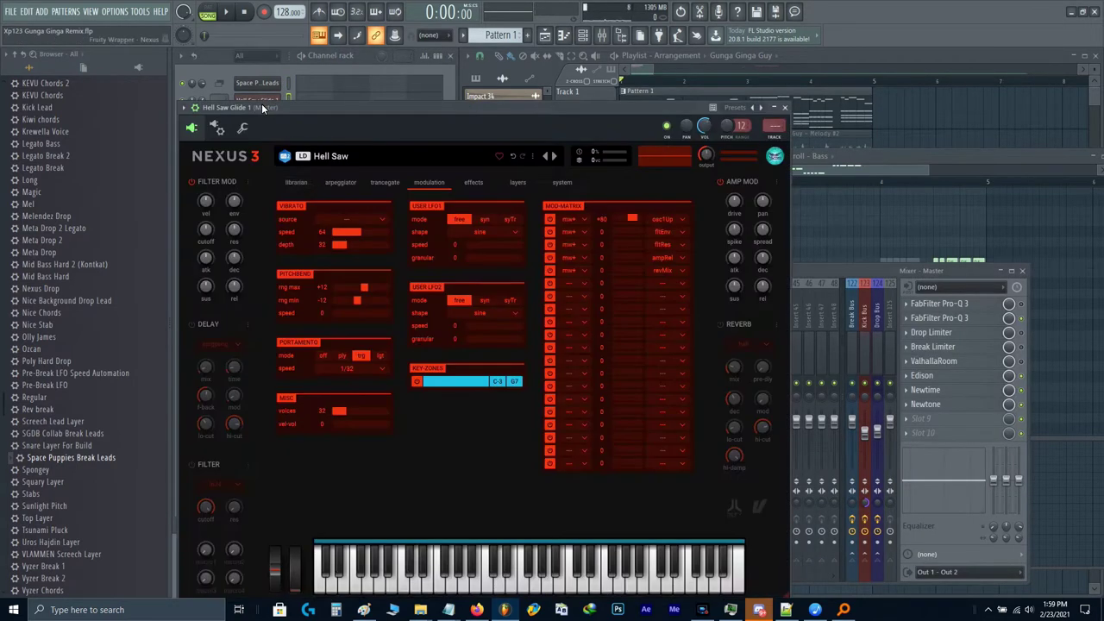
key("Escape")
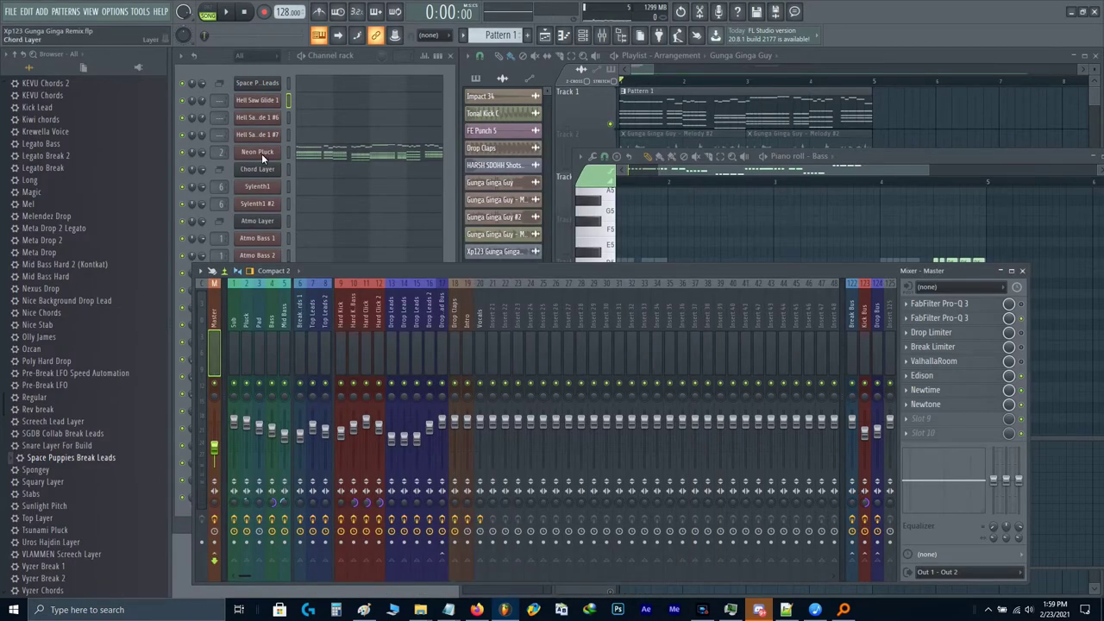
left_click(255, 117)
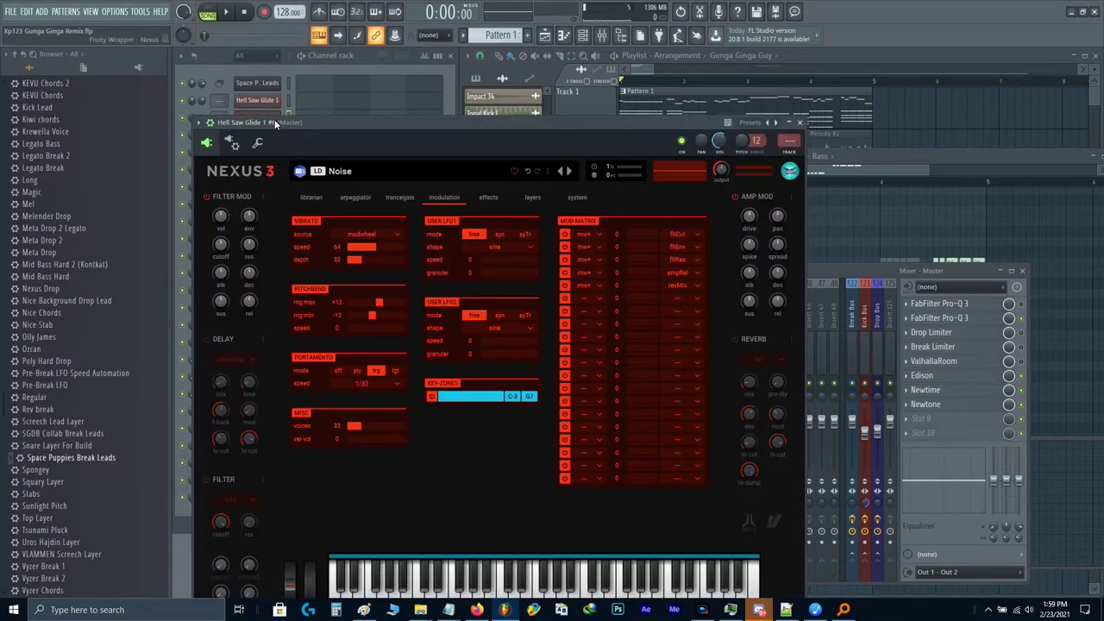
key("Escape")
left_click(257, 142)
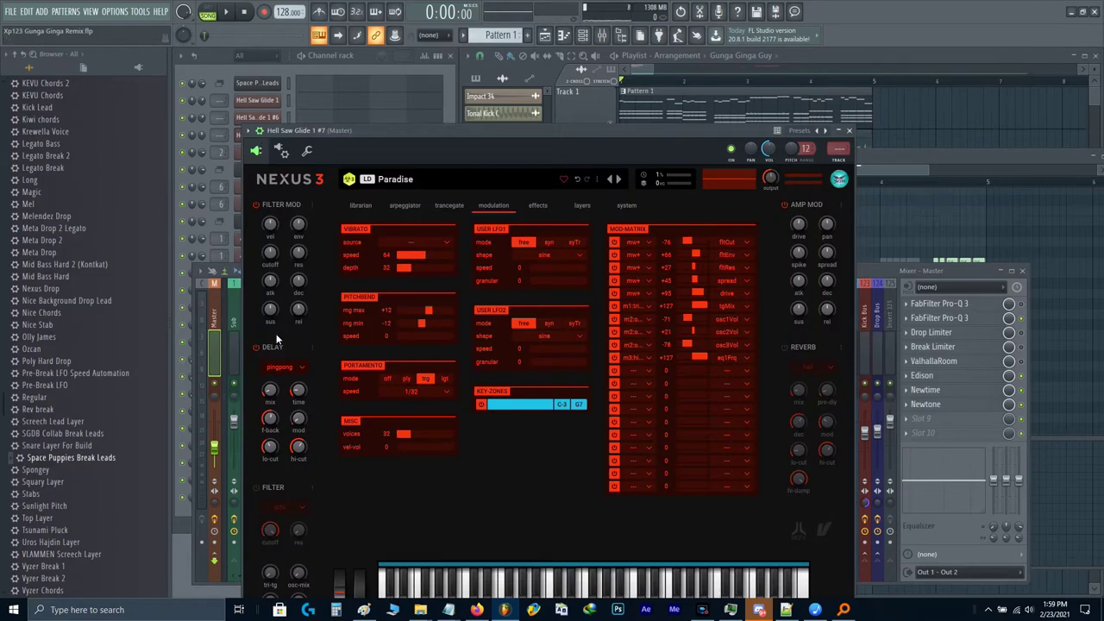
key("Escape")
Step: Route the three Hell Saw Glide channels to mixer track 7, Top Leads, and check that track's CamelCrusher
left_click(216, 100)
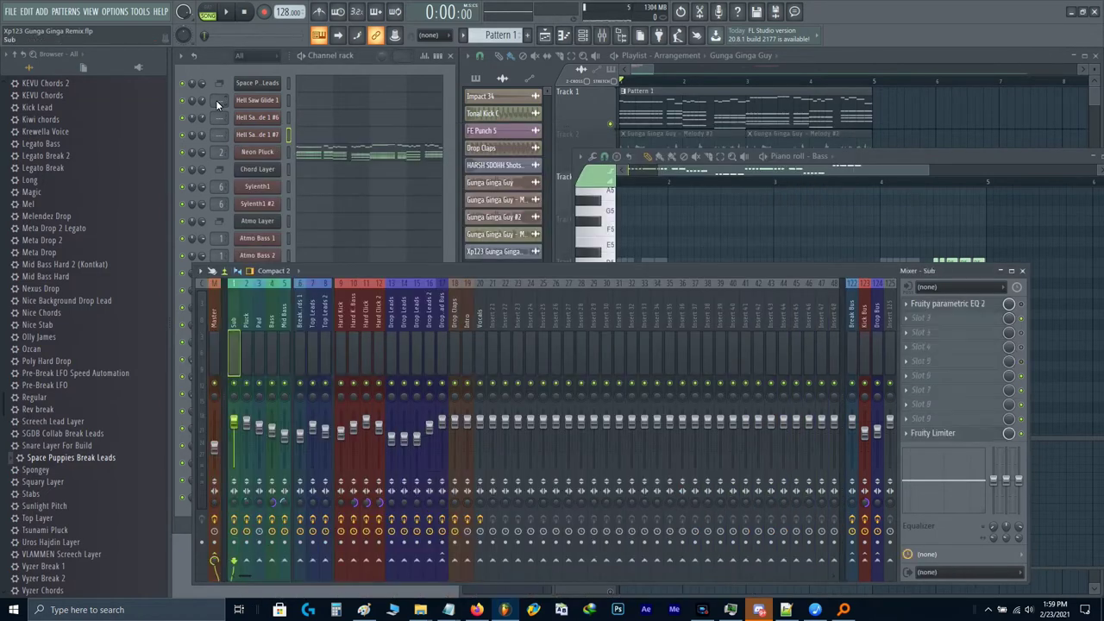
left_click(215, 100)
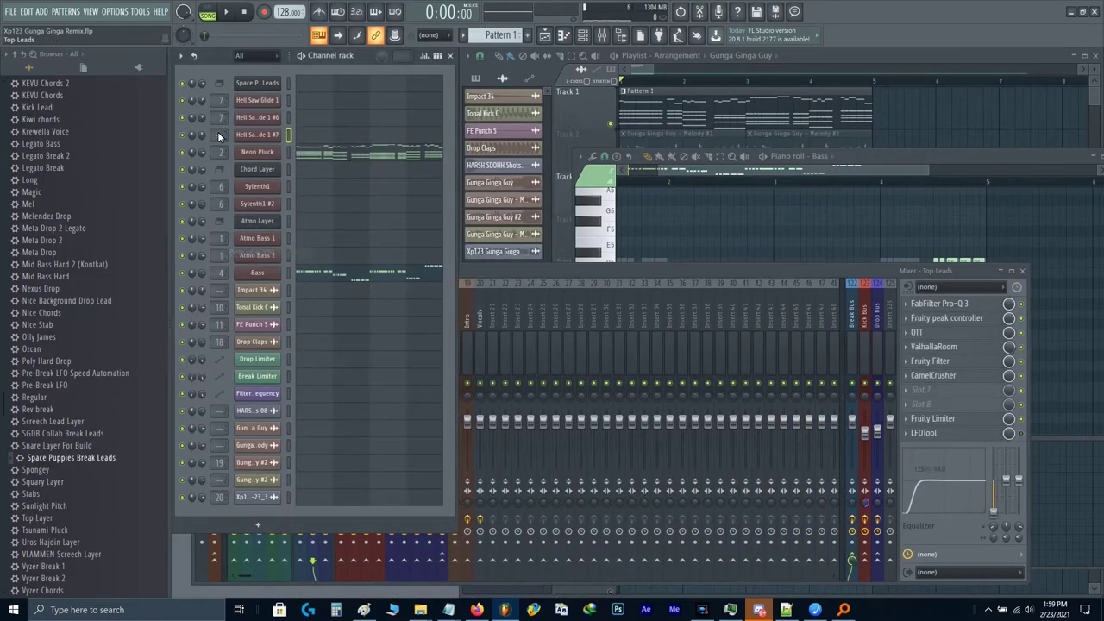
left_click(546, 273)
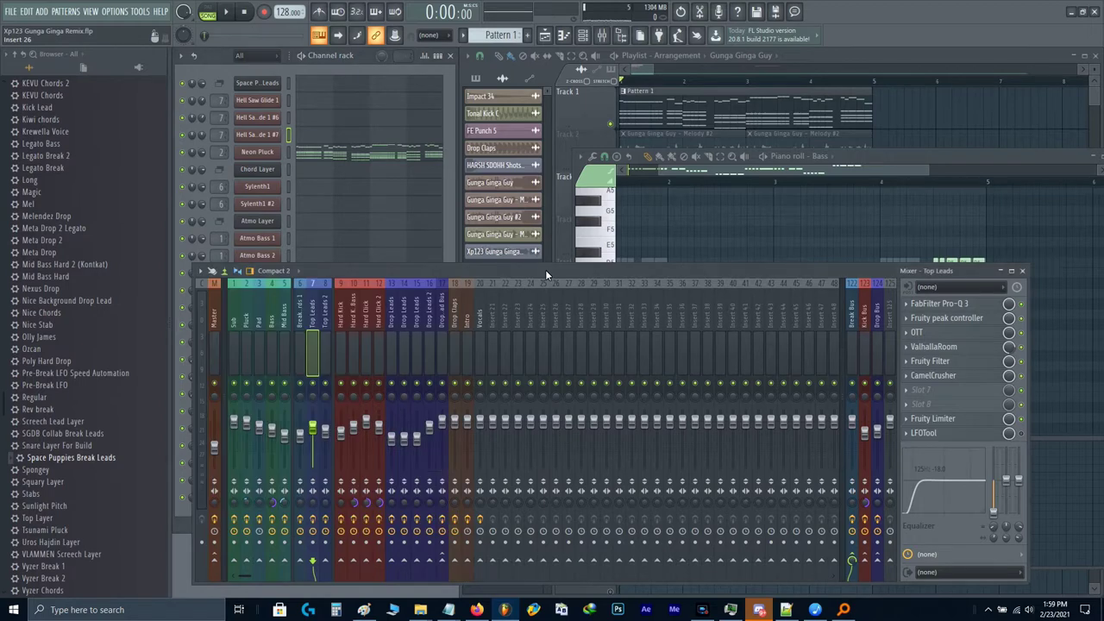
left_click(944, 378)
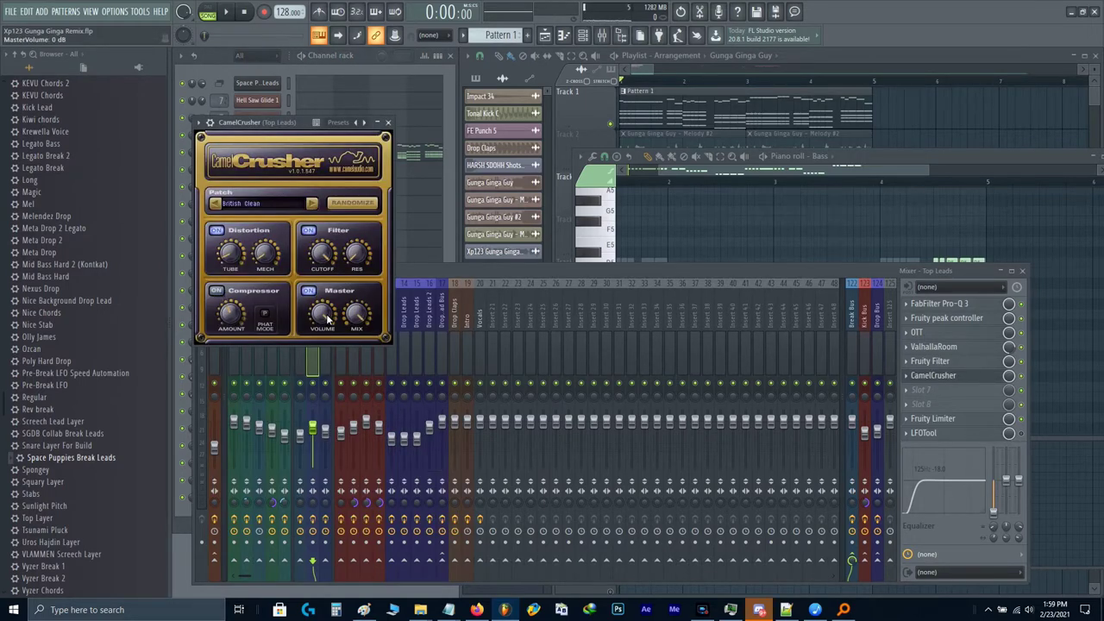
key("Escape")
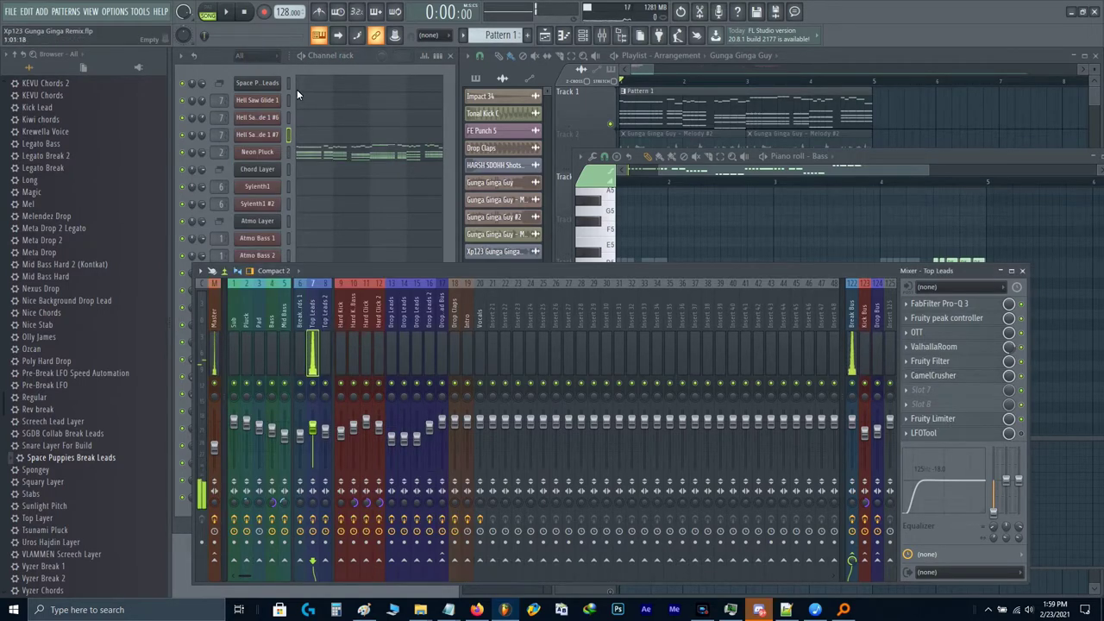
Step: Copy the upper melody notes from Neon Pluck into the Space Puppies Break Leads layer
left_click(295, 150)
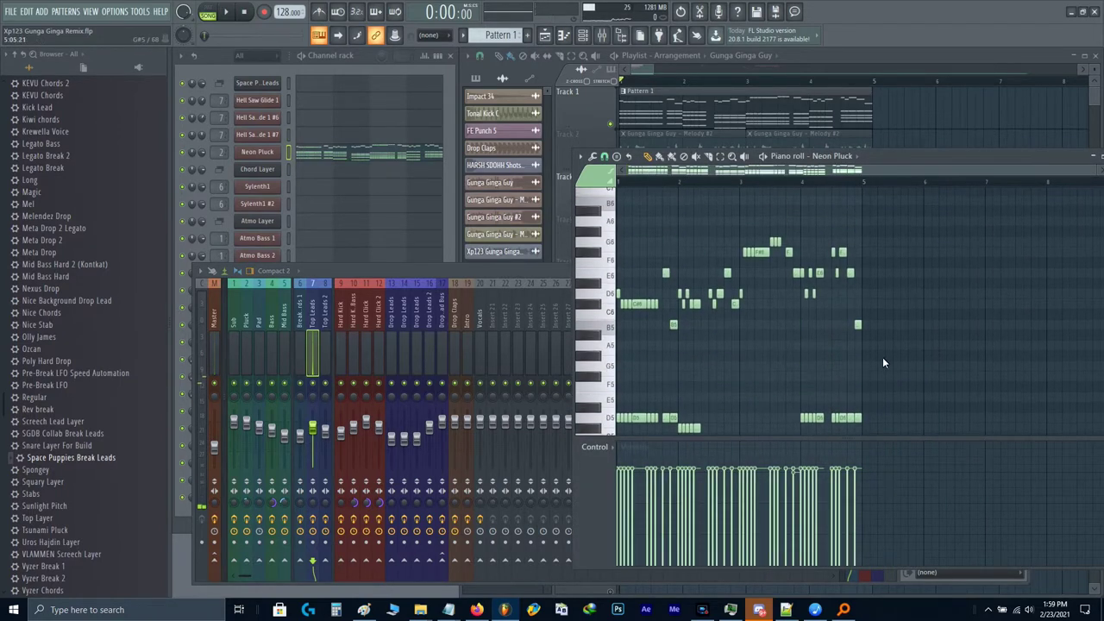
left_click_drag(883, 359, 475, 221)
key("ctrl+c")
left_click(330, 86)
key("ctrl+v")
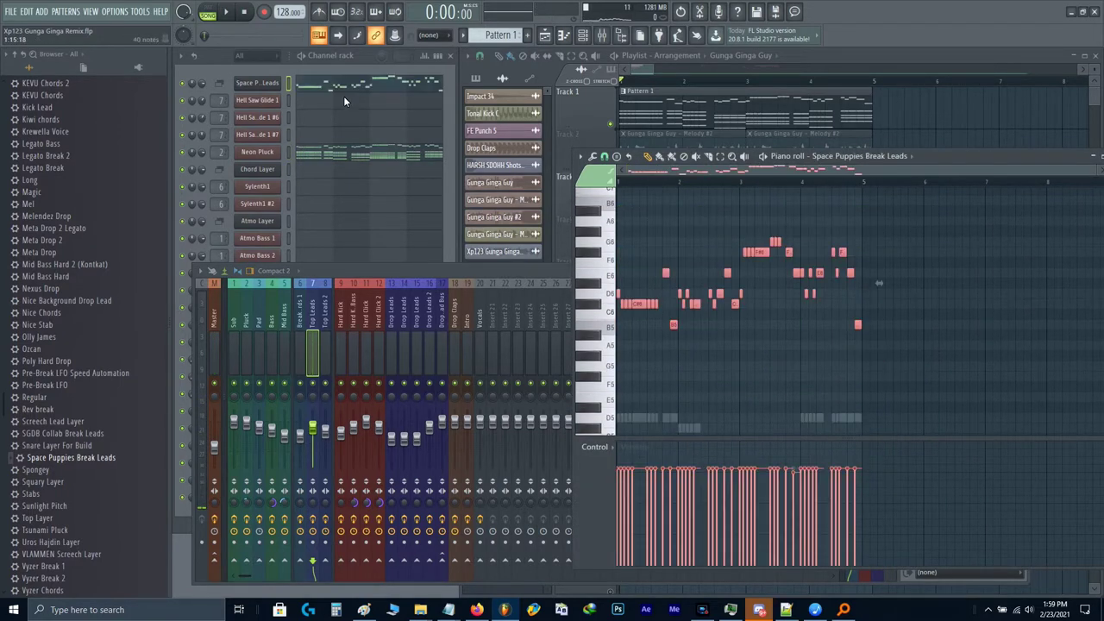
Step: Deselect the copied lead notes and change the piano roll's snap setting
left_click(678, 253, "ctrl")
scroll(632, 288, "up", 6)
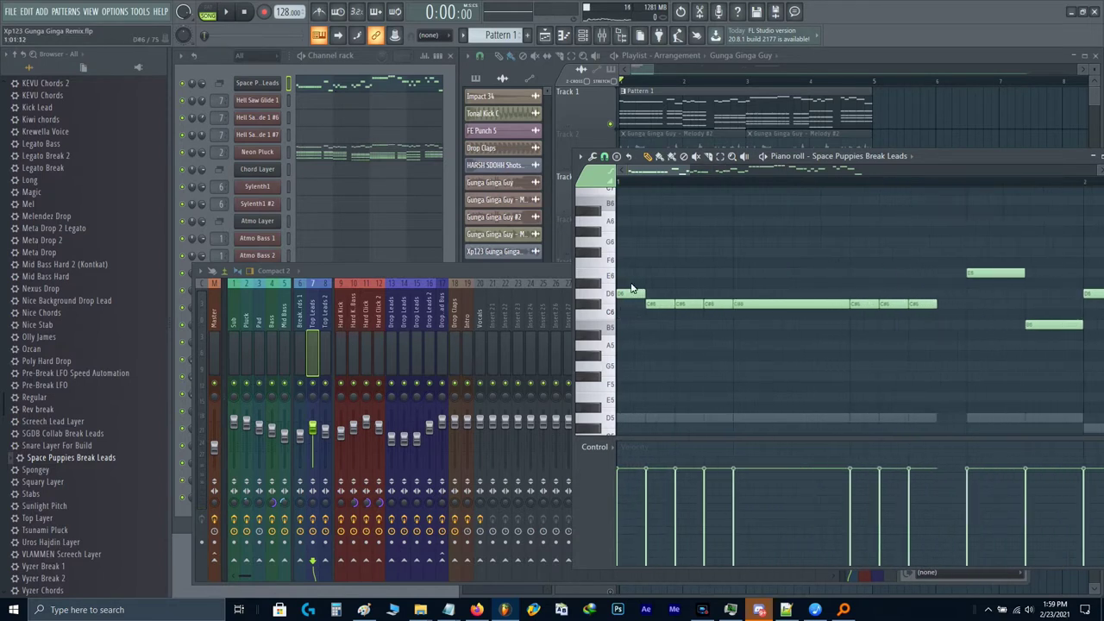
left_click(579, 158)
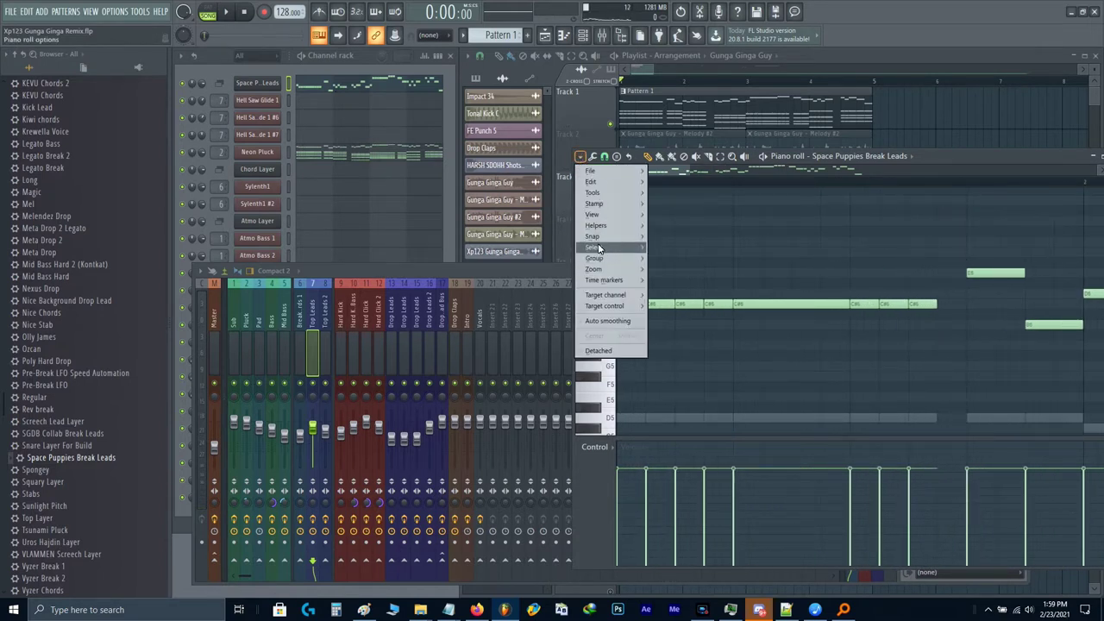
mouse_move(594, 238)
left_click(671, 354)
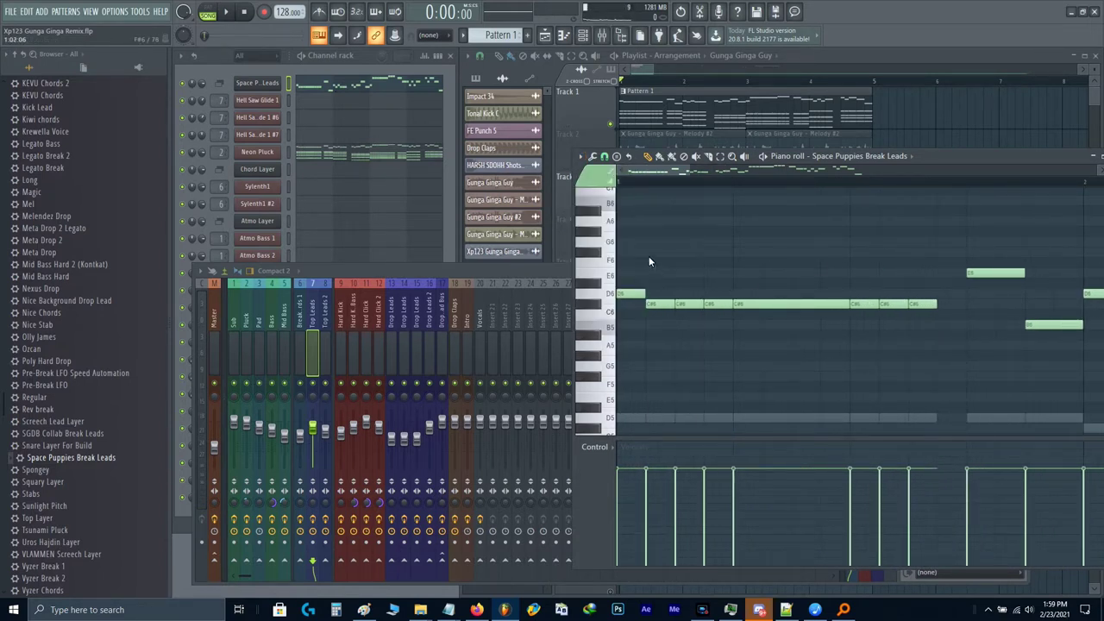
Step: Select the lead melody notes that run into the following note across bars 1 to 4 and shorten them slightly to leave small gaps
left_click_drag(637, 257, 721, 359)
left_click_drag(886, 346, 887, 347)
scroll(941, 340, "down", 2)
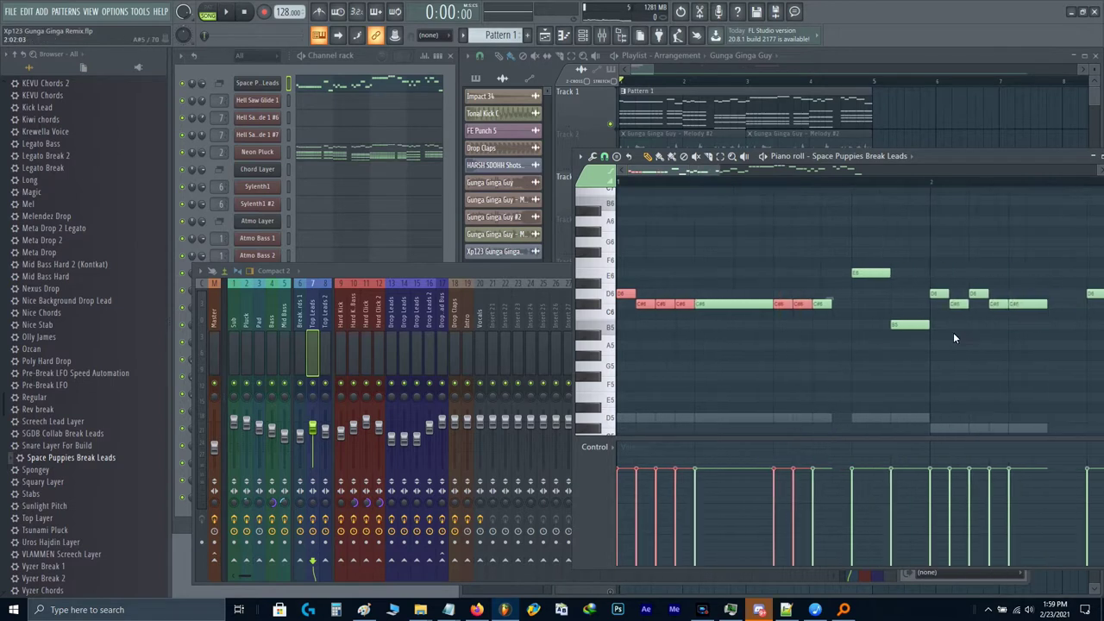
left_click_drag(954, 335, 797, 345)
left_click_drag(699, 279, 775, 336)
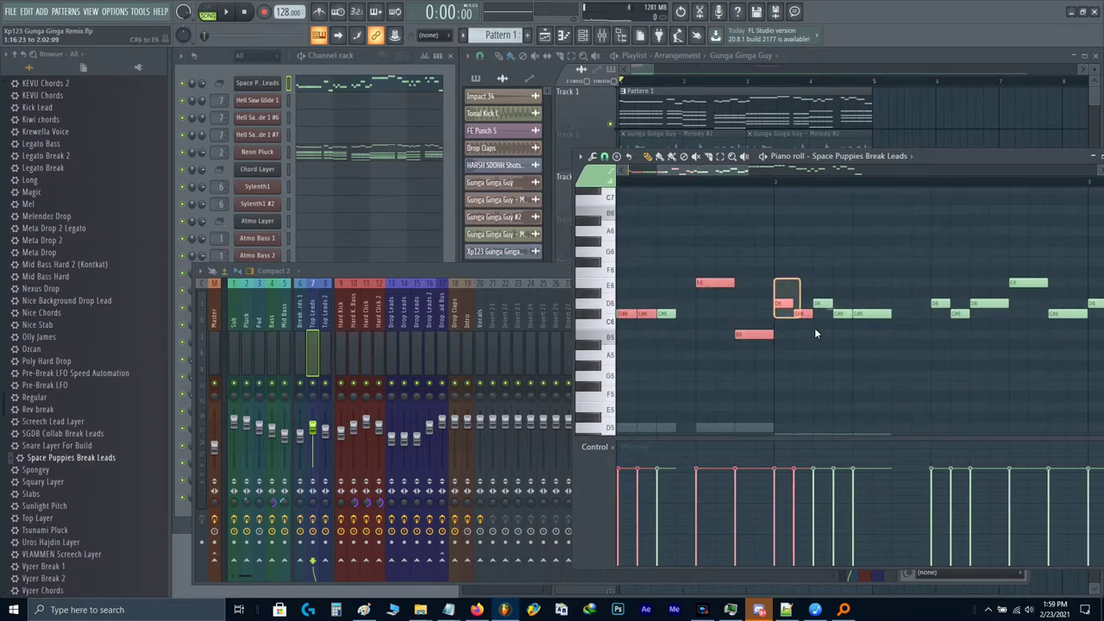
left_click_drag(839, 361, 839, 361)
scroll(776, 350, "right", 4)
left_click_drag(653, 279, 989, 404)
left_click_drag(959, 249, 993, 309)
scroll(1002, 310, "right", 5)
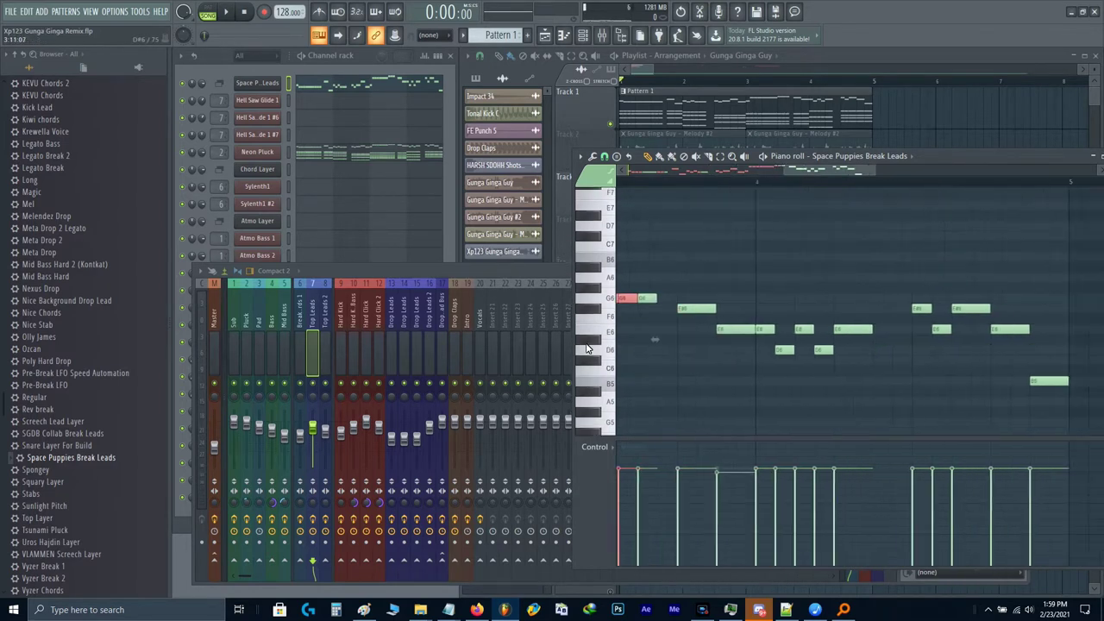
scroll(877, 309, "left", 3)
left_click_drag(821, 334, 930, 384)
scroll(968, 353, "right", 4)
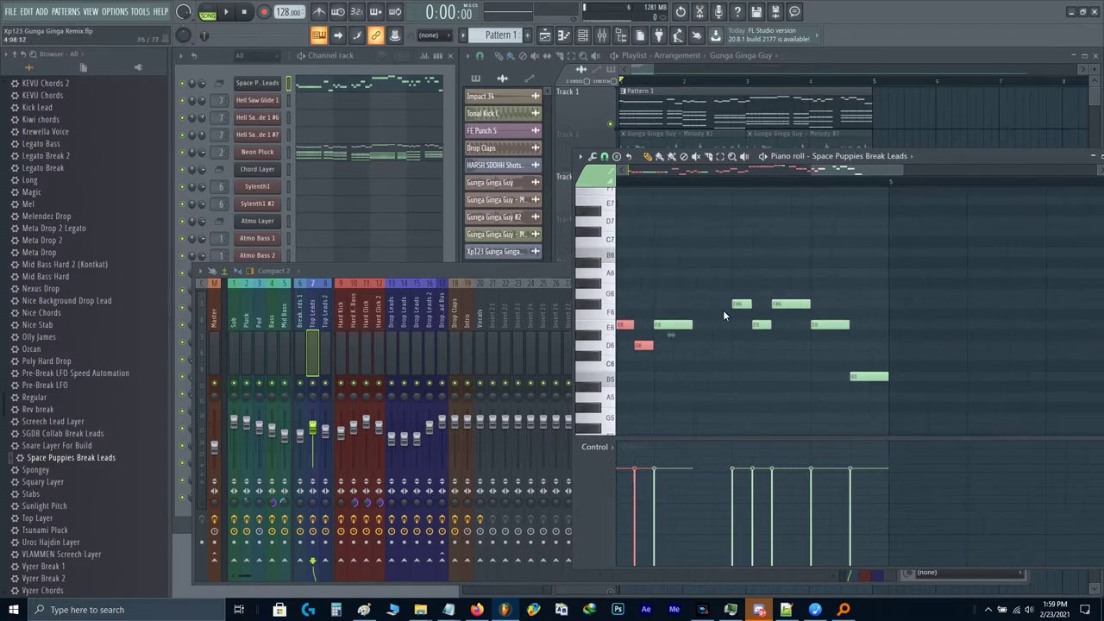
left_click_drag(731, 258, 863, 378)
scroll(888, 386, "up", 2)
scroll(889, 387, "up", 2)
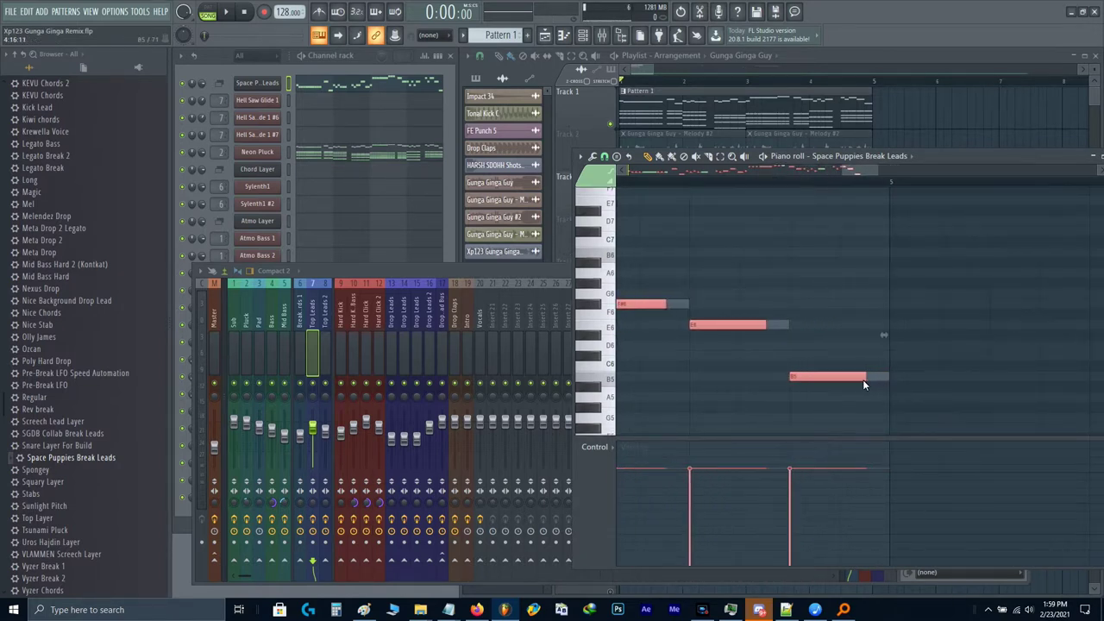
Step: Play the section with the new lead layer, deselect its notes and close the piano roll
key("space")
key("ctrl+d")
scroll(861, 376, "down", 5)
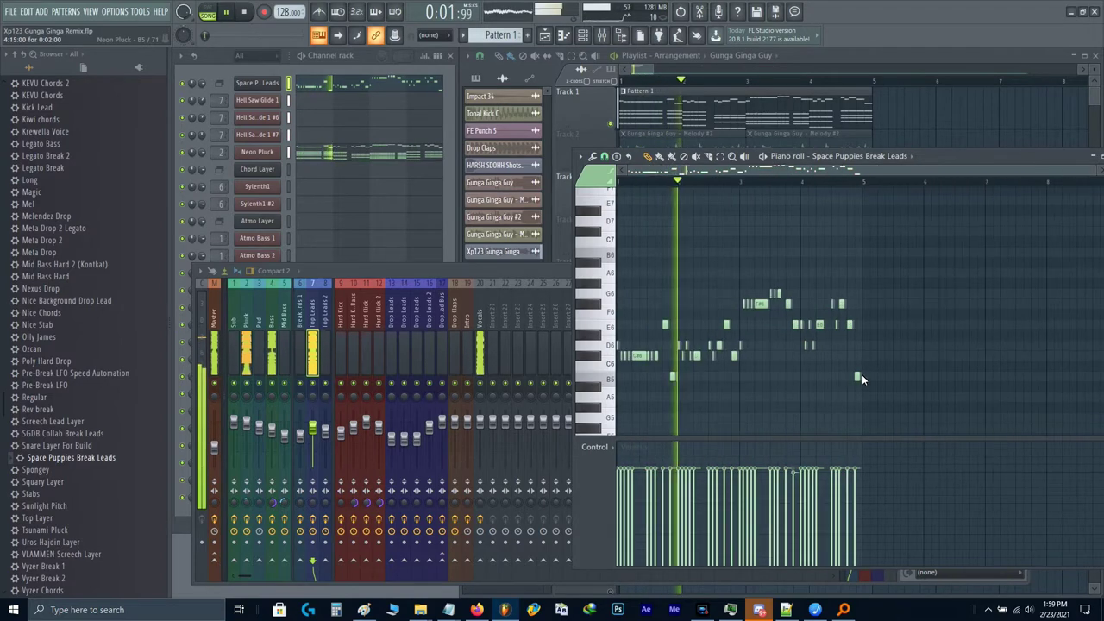
key("F7")
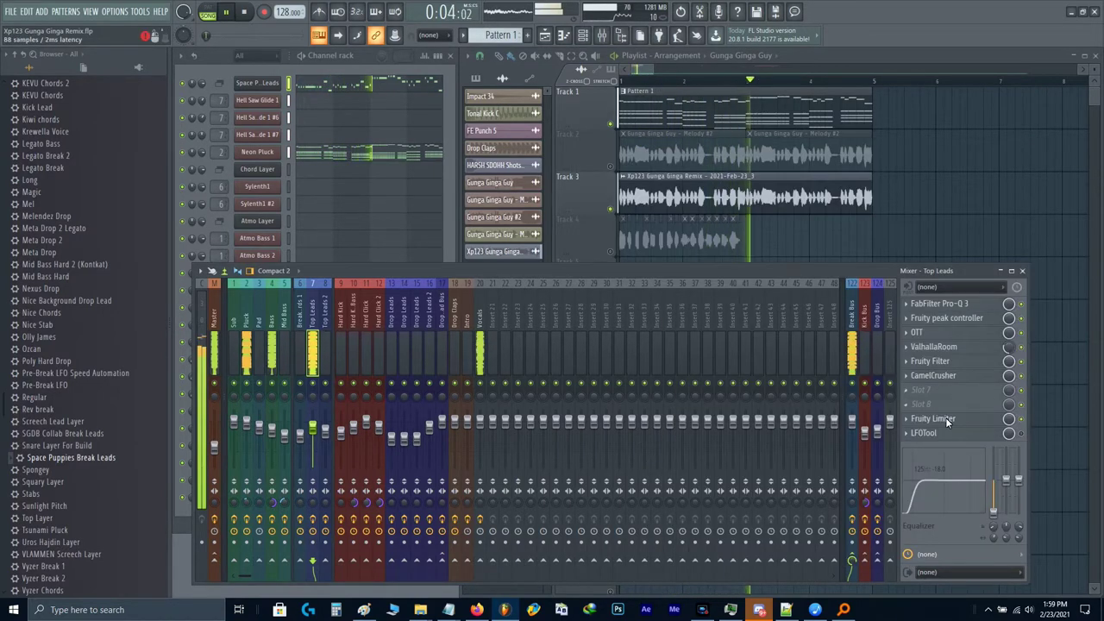
Step: Inspect the Fruity Limiter on the Top Leads track during playback and close the mixer
left_click(946, 418)
left_click(946, 418)
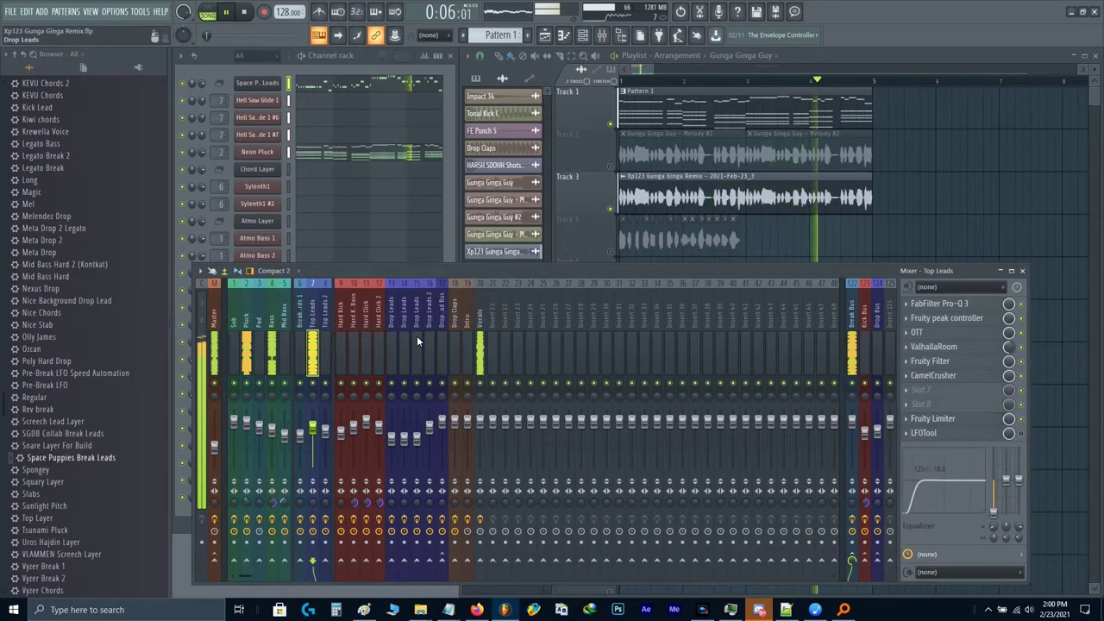
key("F9")
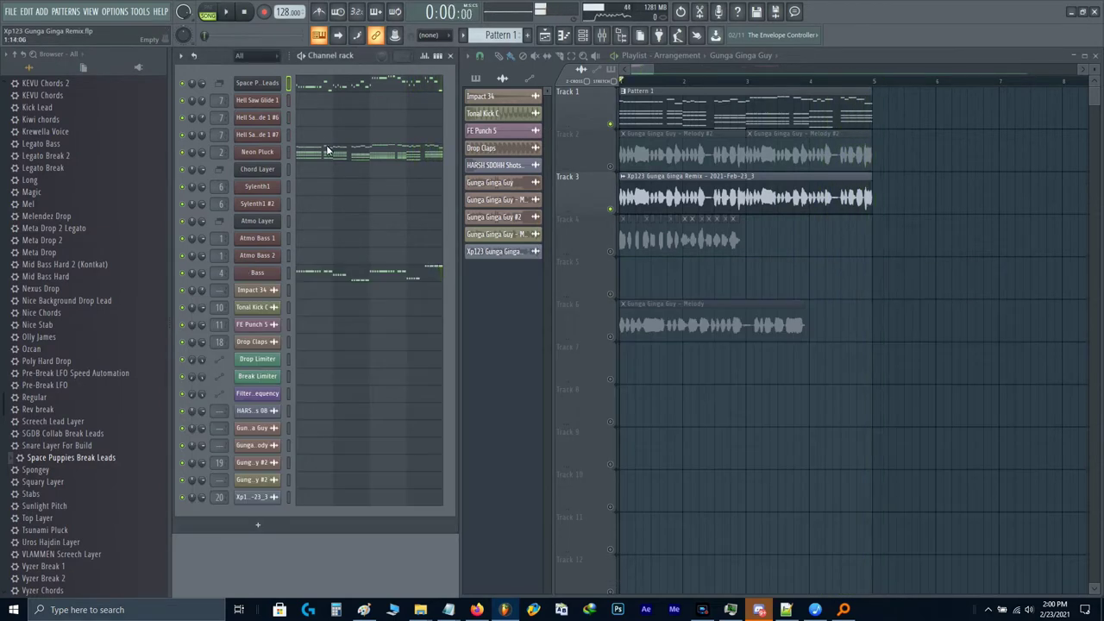
Step: Copy the chord notes from Neon Pluck into the Chord Layer channel
key("F7")
key("space")
scroll(768, 283, "down", 3)
left_click_drag(901, 412, 477, 256)
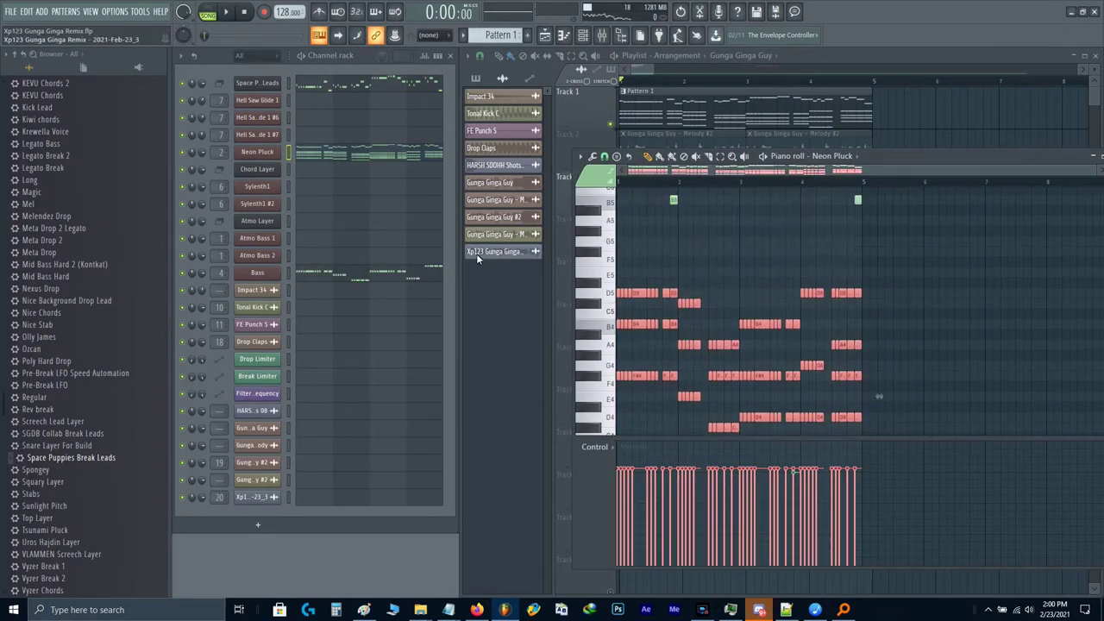
left_click(303, 176)
key("ctrl+v")
Step: Select the Chord Layer notes that run into following notes across bars 1 to 4, shorten them slightly, and play the result with them deselected
scroll(640, 305, "up", 6)
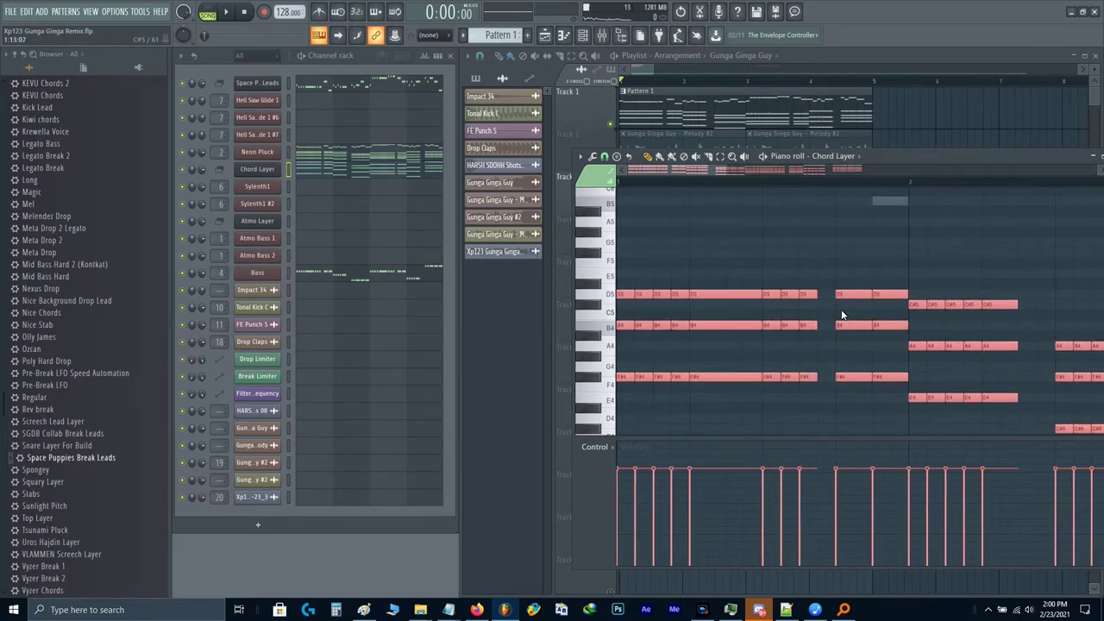
left_click_drag(793, 264, 442, 521)
scroll(784, 307, "down", 2)
scroll(786, 268, "up", 2)
left_click_drag(779, 200, 873, 436)
left_click_drag(929, 236, 1075, 458)
left_click_drag(966, 318, 641, 412)
scroll(778, 312, "up", 2)
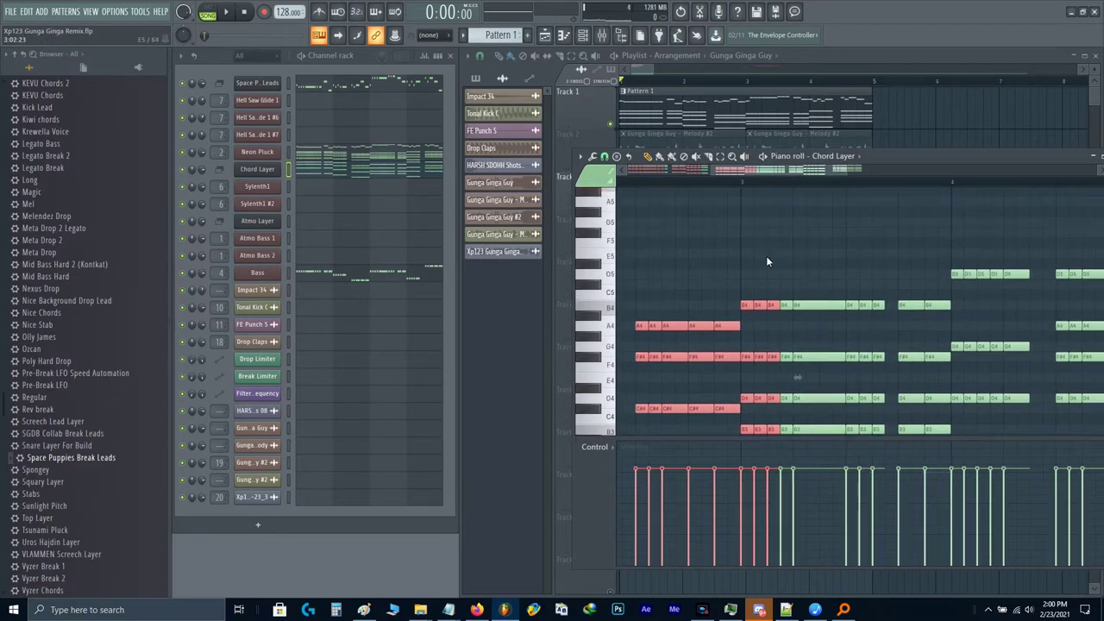
left_click_drag(766, 252, 869, 448)
left_click_drag(942, 246, 804, 342)
scroll(777, 362, "up", 2)
scroll(690, 393, "right", 2)
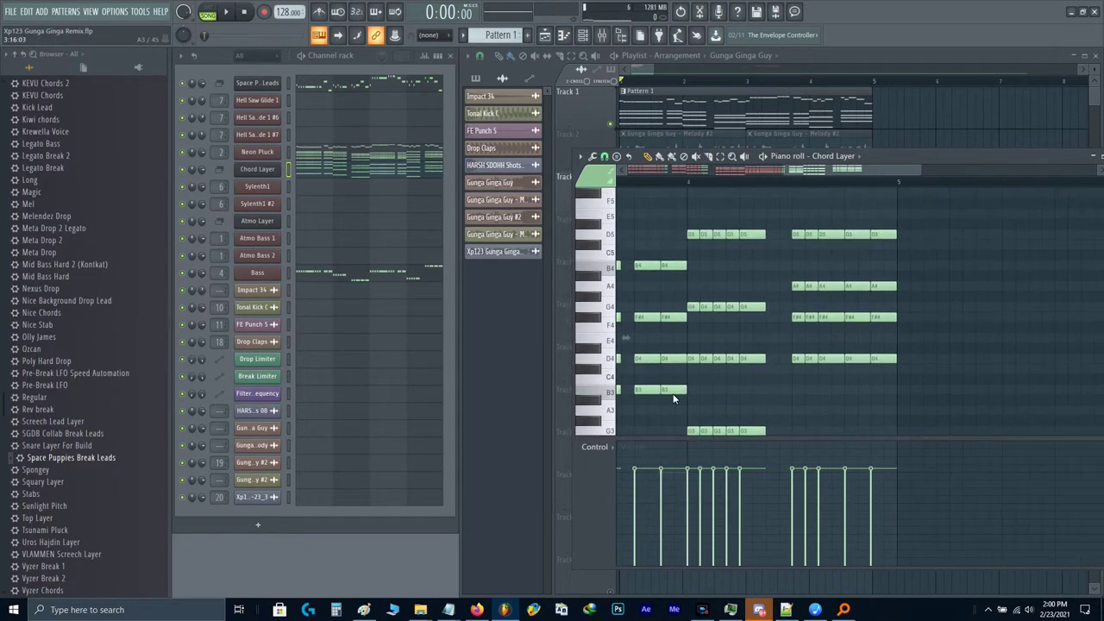
left_click_drag(638, 198, 1033, 123)
scroll(909, 300, "up", 3)
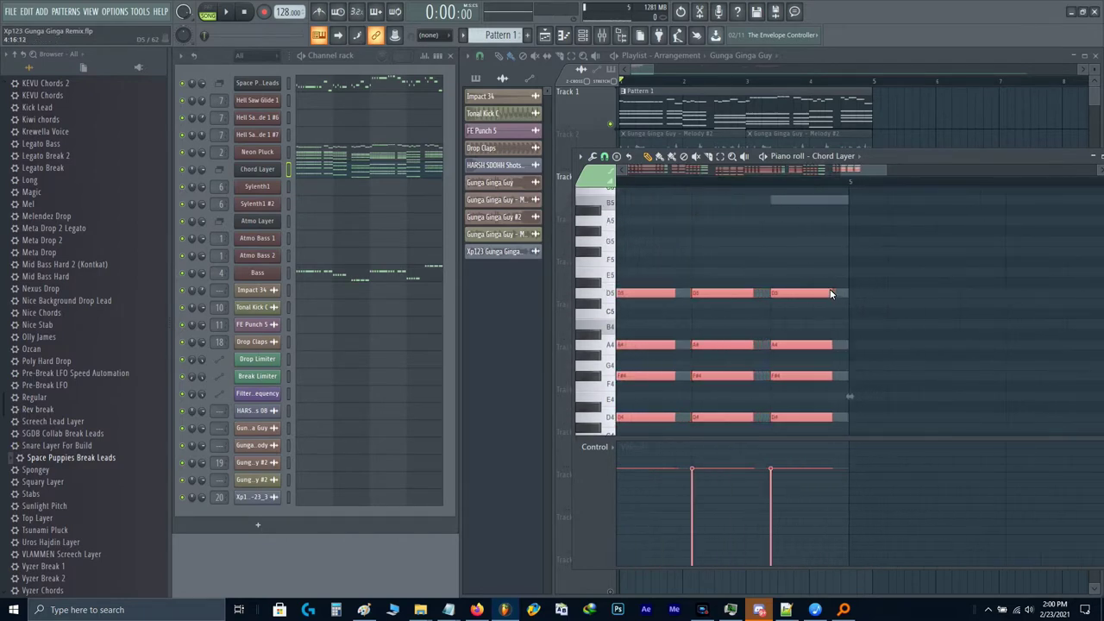
key("space")
left_click(813, 247, "ctrl")
Step: Load the Break Chords 3 mixer track state onto the Break Chords 1 track
key("F9")
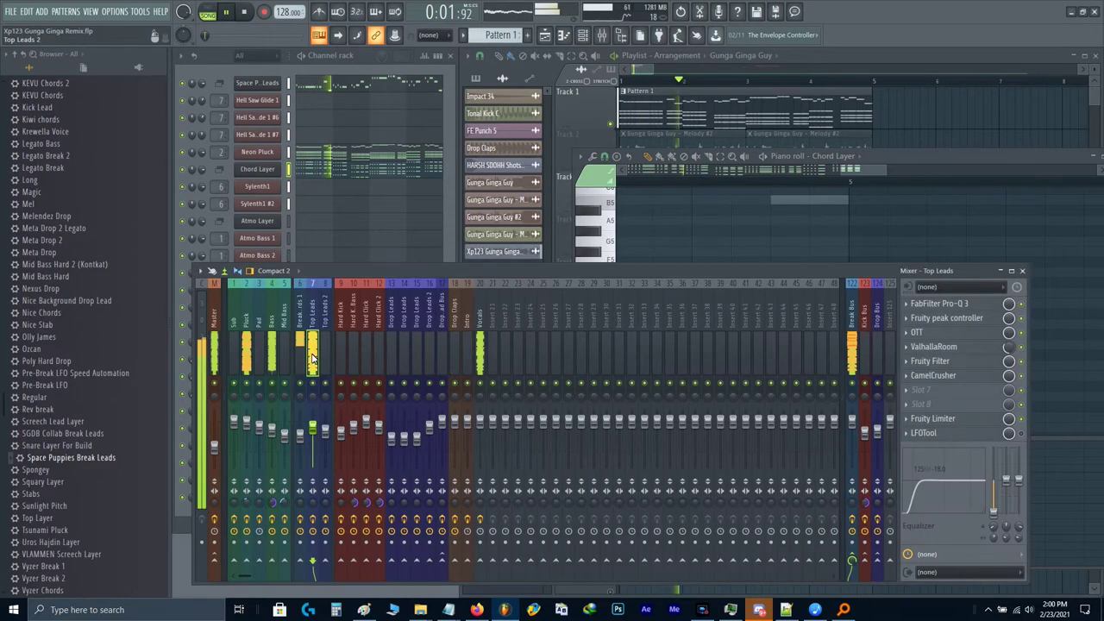
left_click(299, 362)
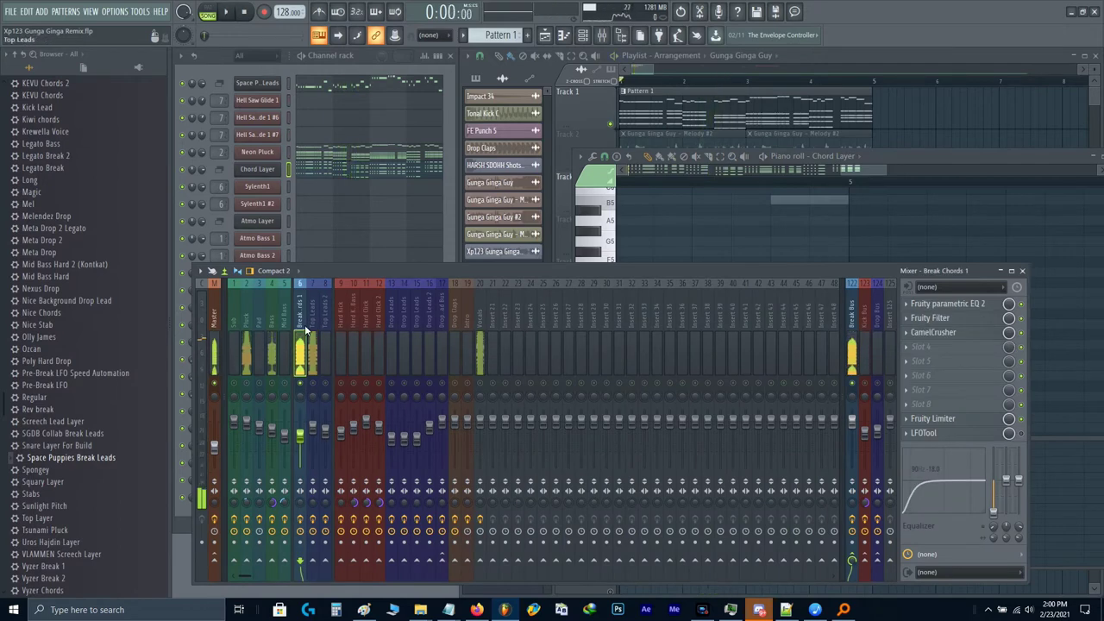
right_click(304, 324)
mouse_move(363, 341)
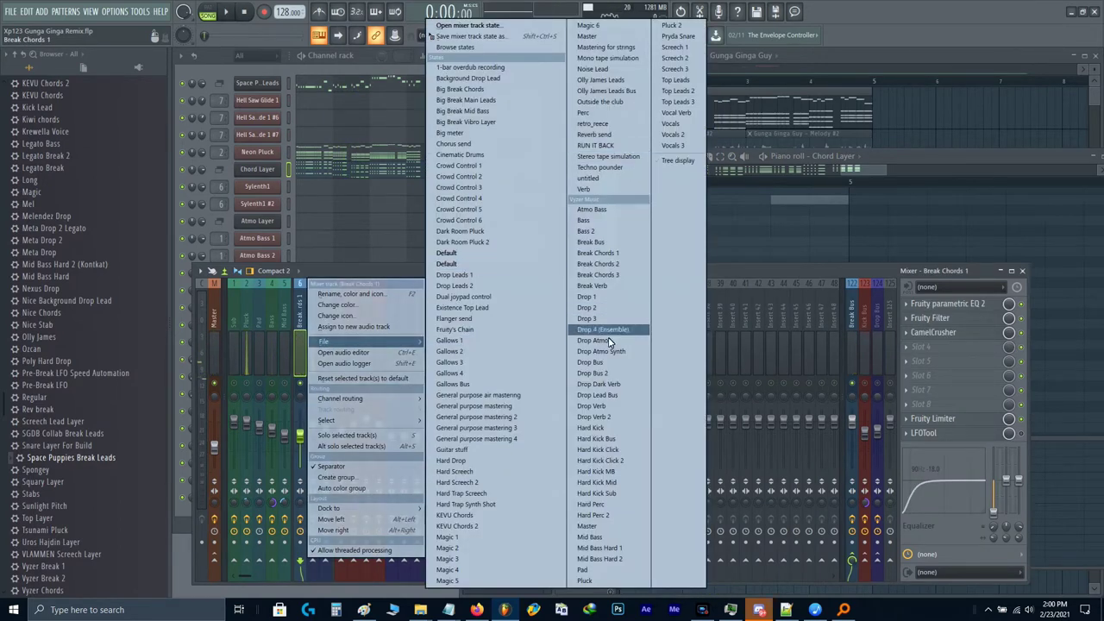
left_click(607, 274)
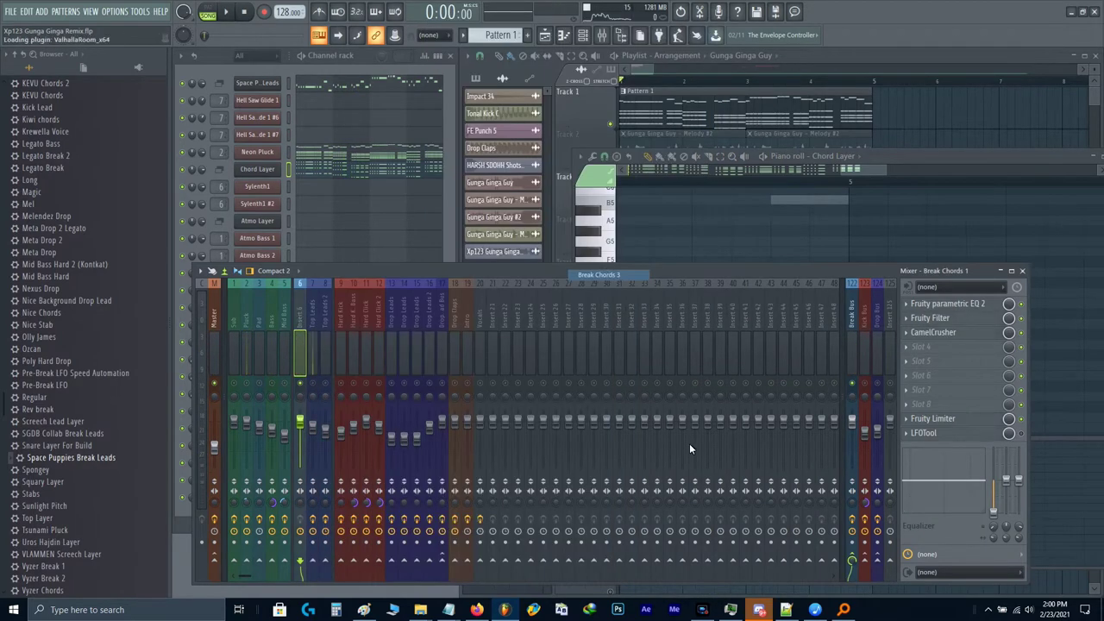
Step: Play the chords, add Fruity Stereo Shaper to effect slot 5 of the Chords track and load its Sazzle preset
key("space")
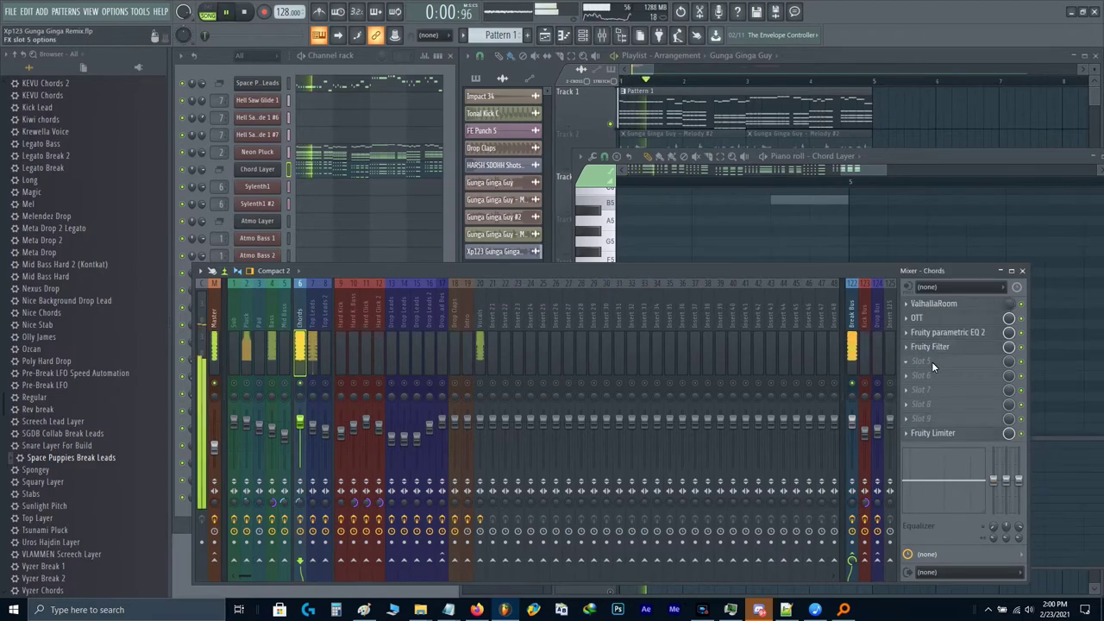
left_click(932, 363)
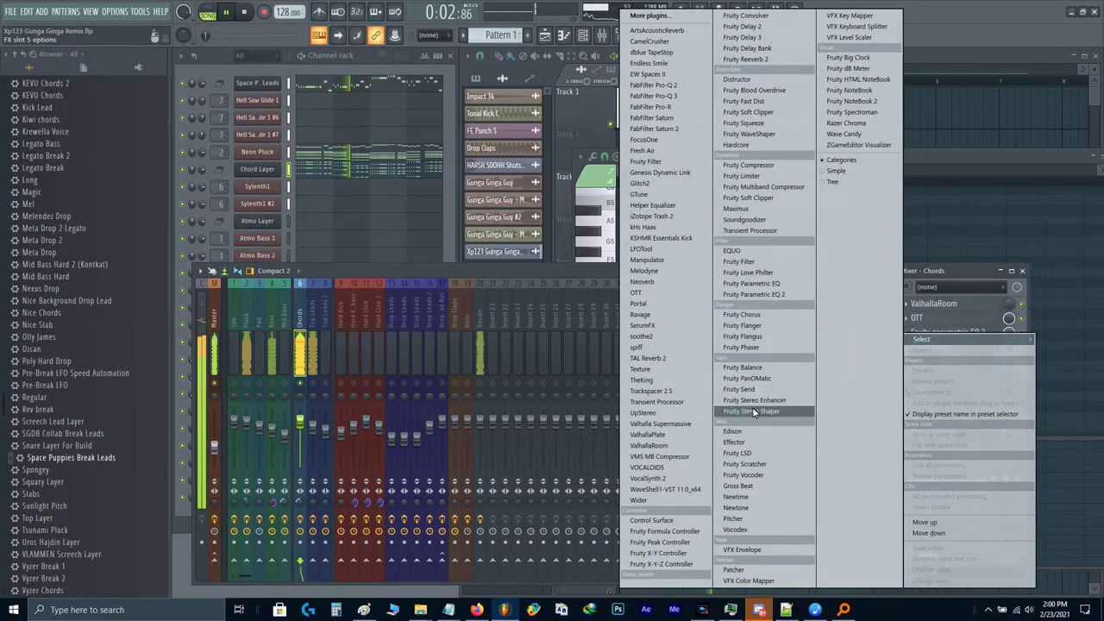
left_click(750, 411)
left_click(336, 137)
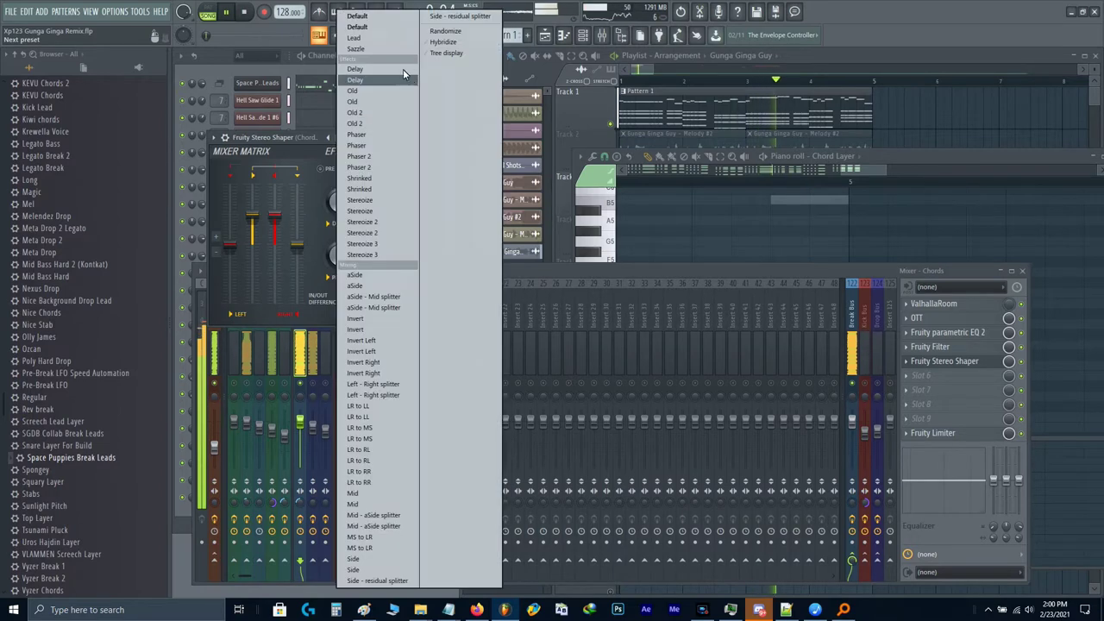
left_click(378, 49)
left_click(361, 137)
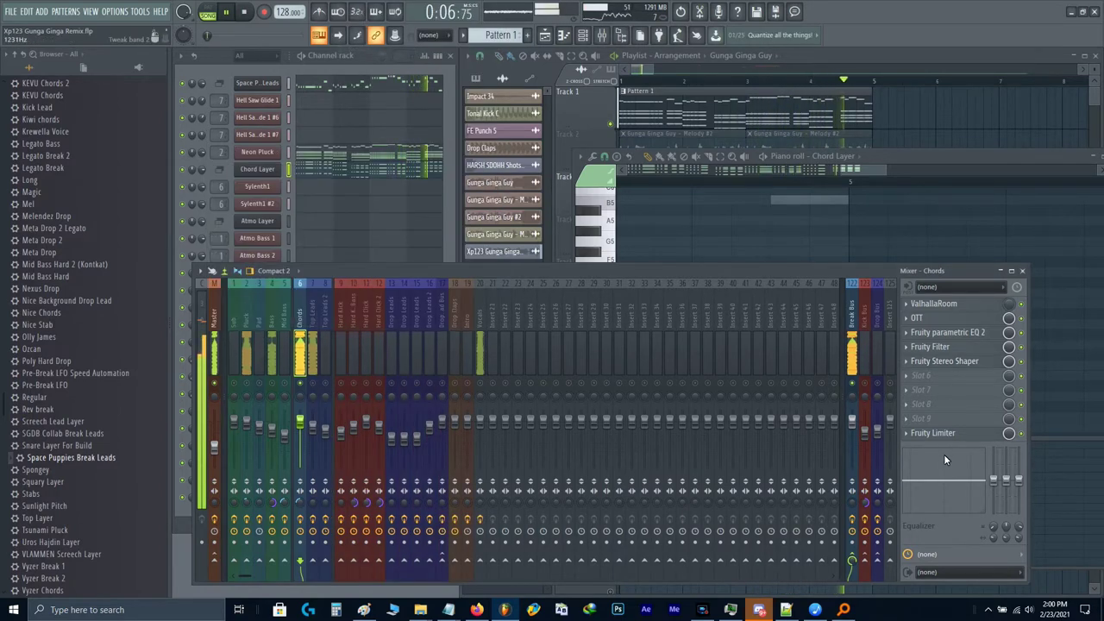
Step: Slightly reduce the high shelf in the Chords track's equalizer and check its Fruity Limiter
left_click_drag(1019, 468, 1019, 475)
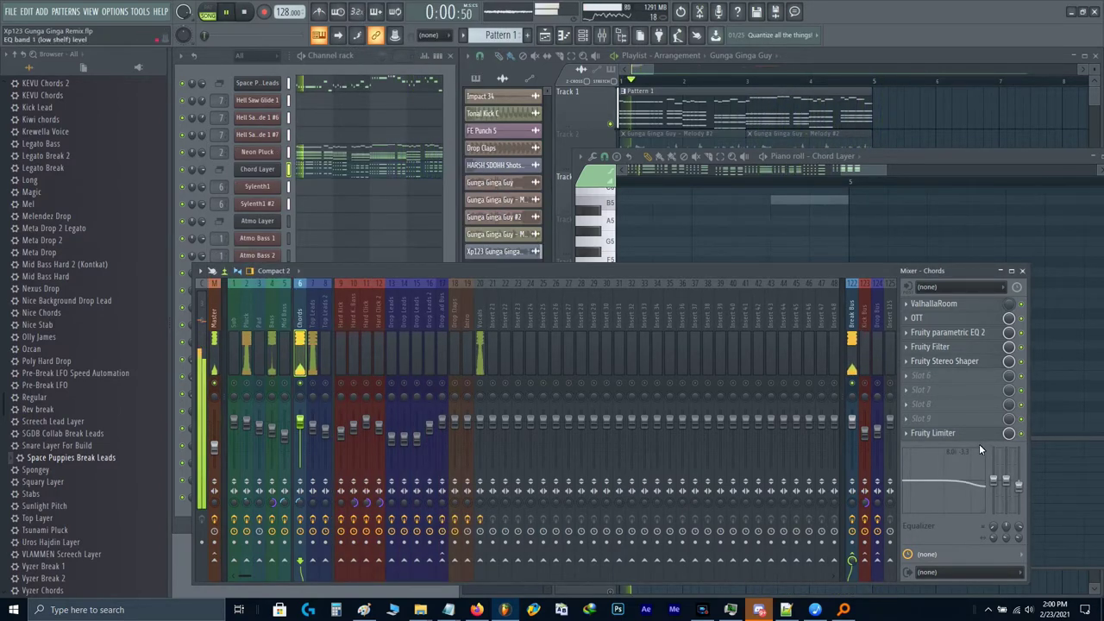
left_click(959, 434)
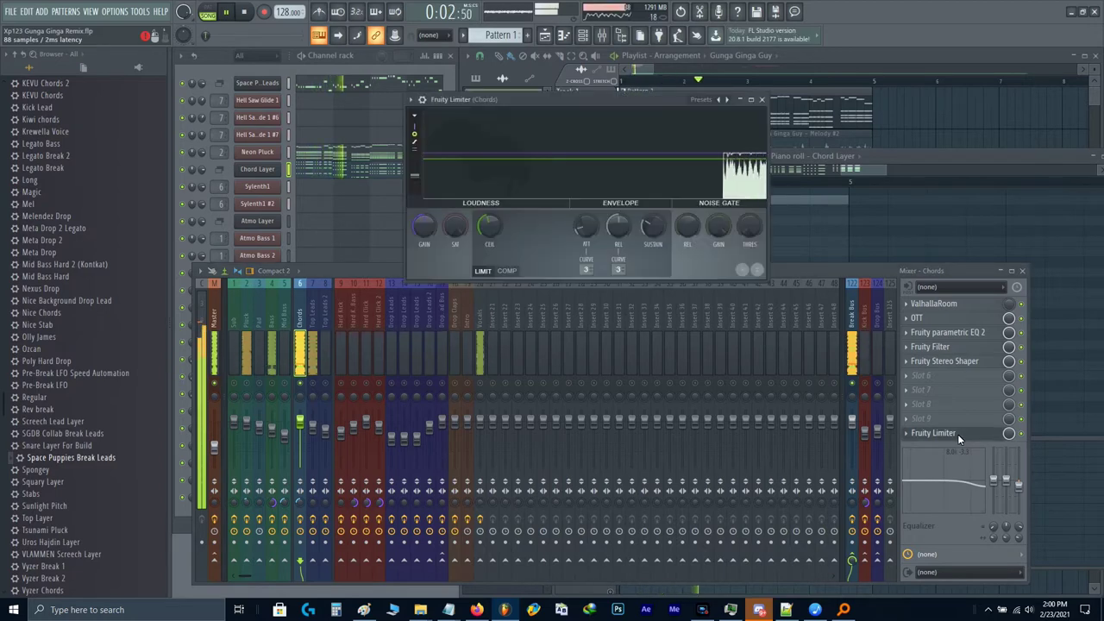
left_click(960, 434)
Step: Take the Chords track out of solo, play the full mix from the start and close the mixer and piano roll
right_click(308, 385)
key("space")
key("Escape")
key("Escape")
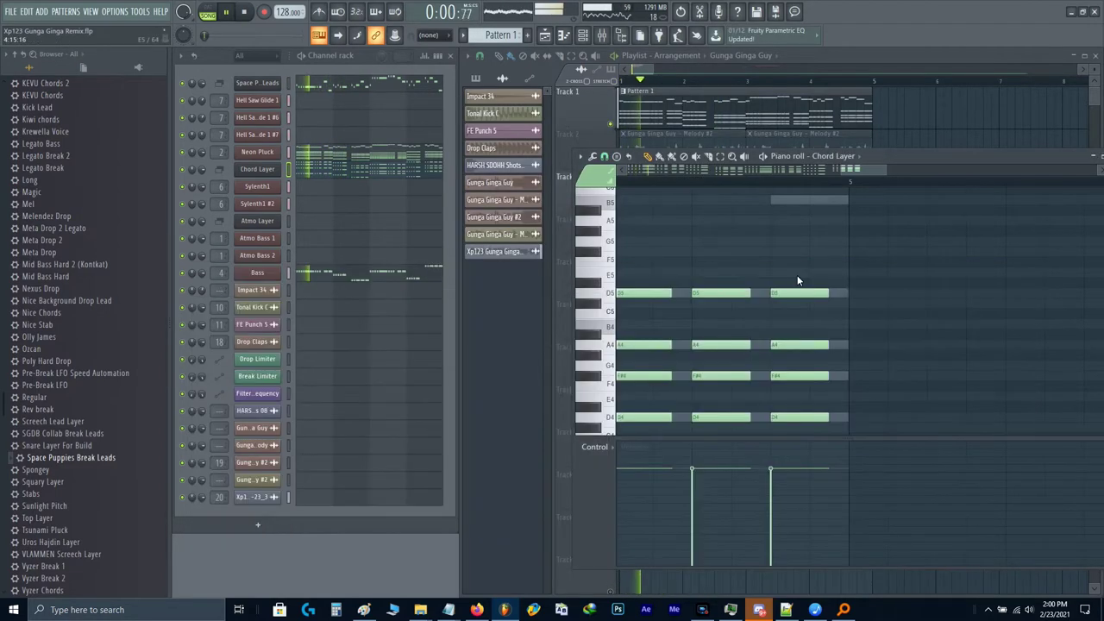
scroll(797, 275, "down", 1)
scroll(777, 302, "up", 1)
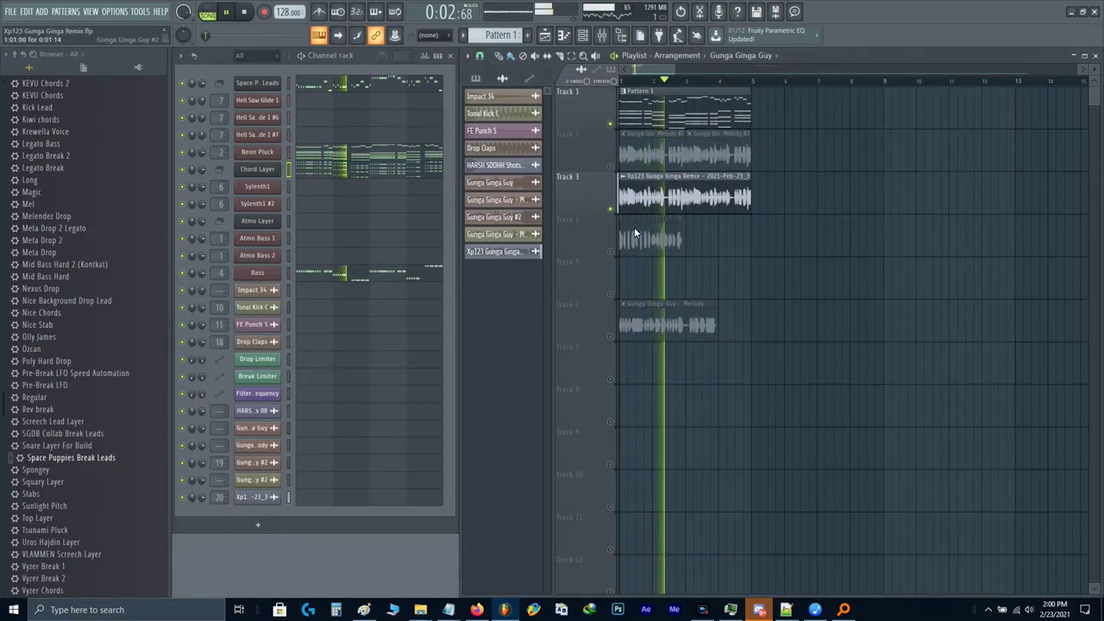
scroll(679, 234, "up", 2, "ctrl")
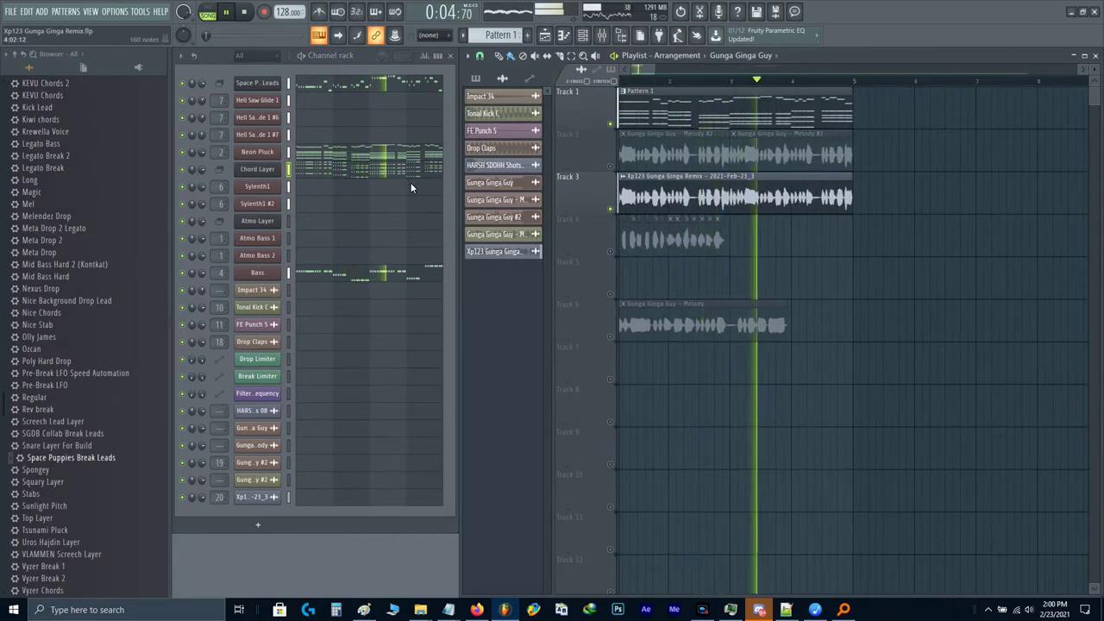
Step: Mute the Pluck mixer track, listen to the section without it and stop playback
key("F9")
left_click(246, 383)
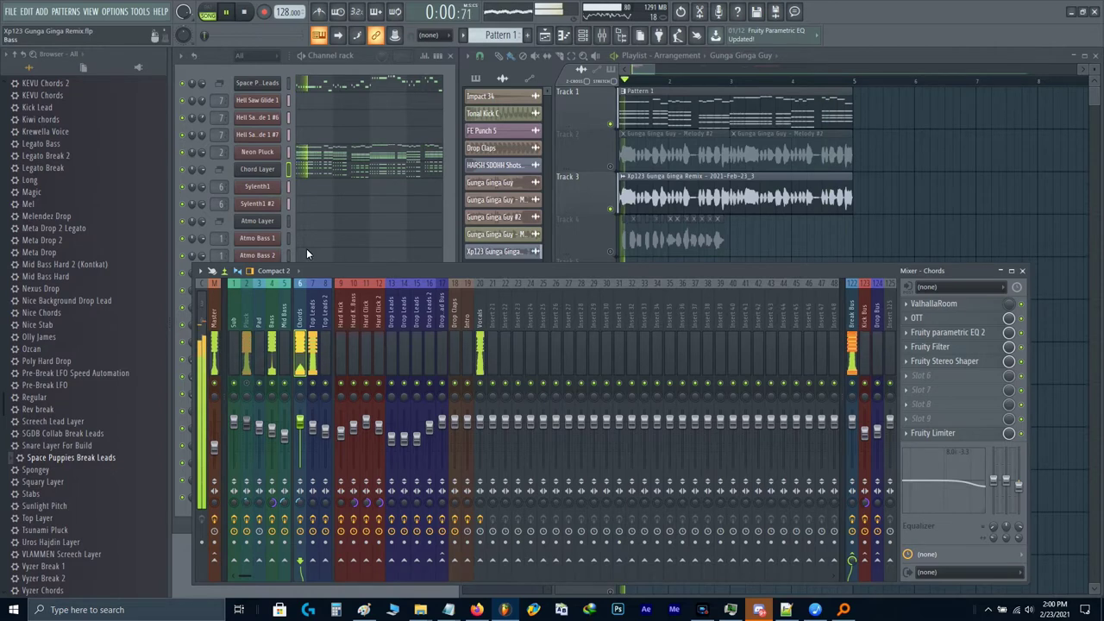
key("F9")
key("space")
Step: Insert a new Sylenth1 channel above the Space Puppies Break Leads layer and load the Pad 3 preset
right_click(267, 85)
mouse_move(301, 146)
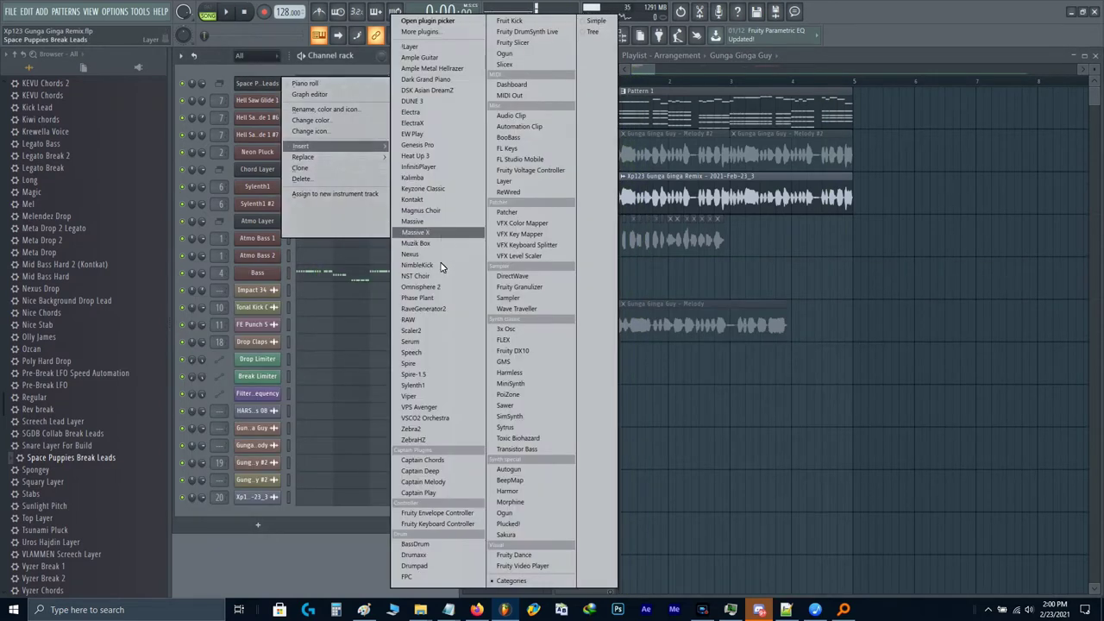
left_click(412, 385)
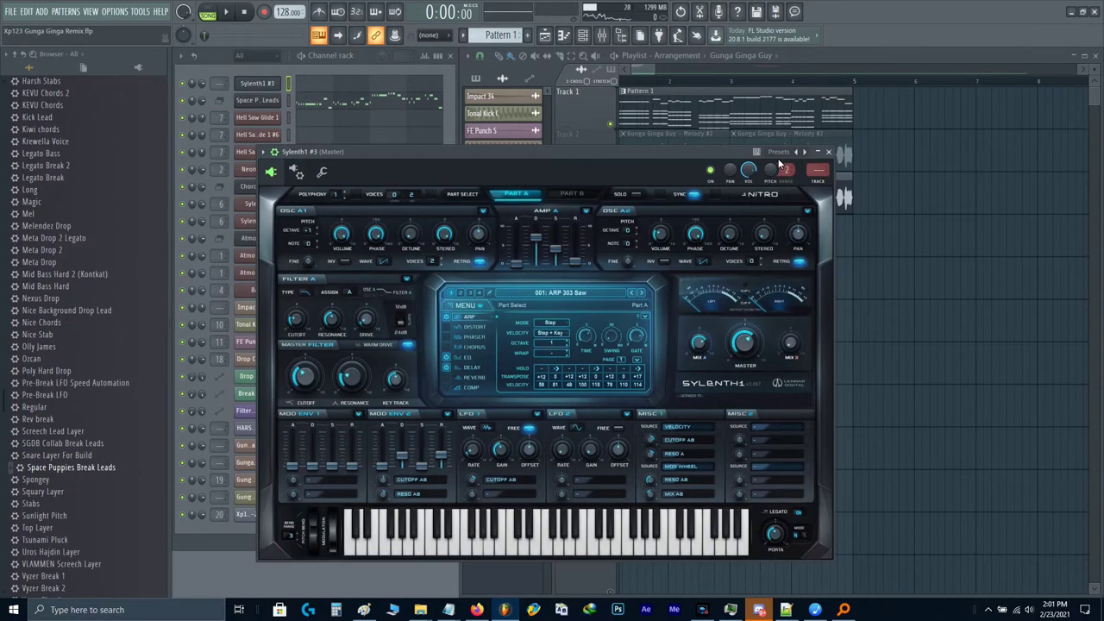
left_click(804, 154)
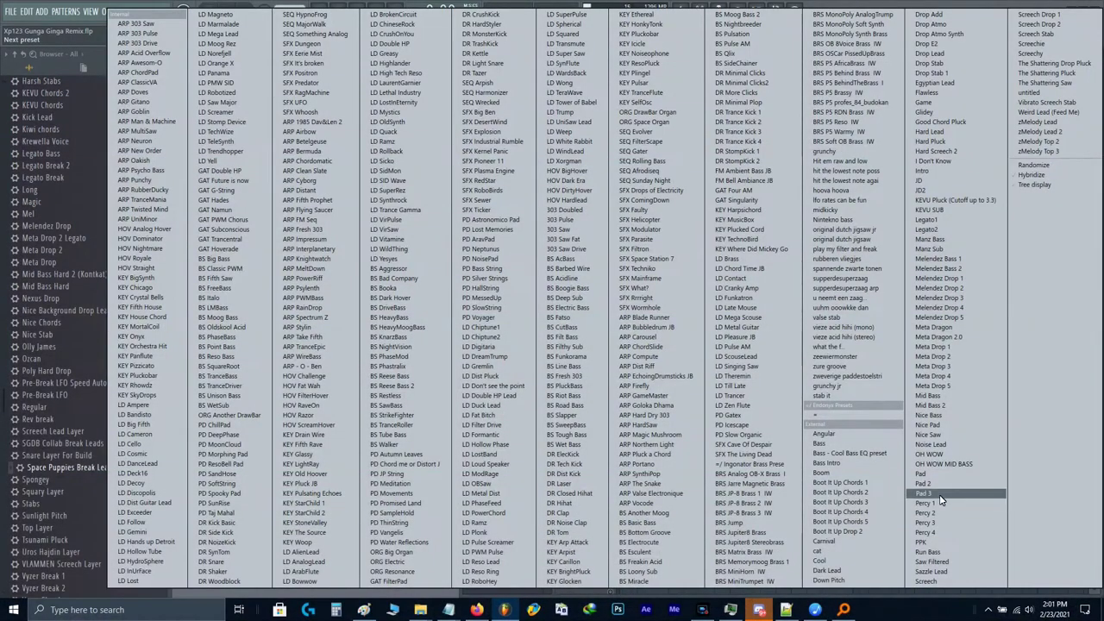
left_click(942, 500)
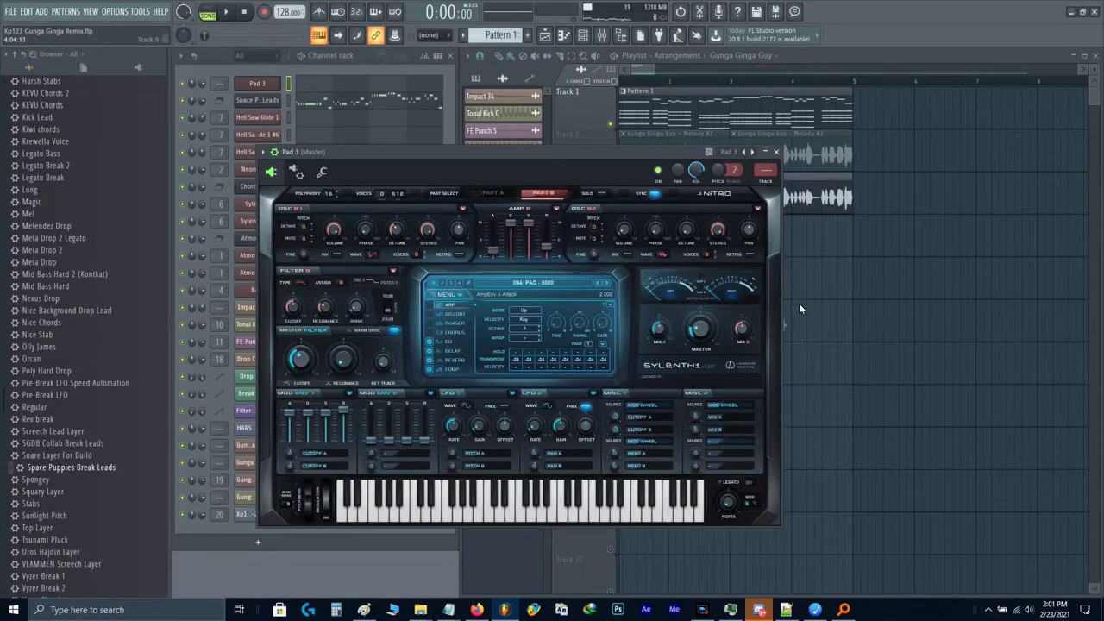
Step: Route Pad 3 to mixer track 3, add CamelCrusher to the Pad track's third effect slot and close the windows
left_click(765, 173)
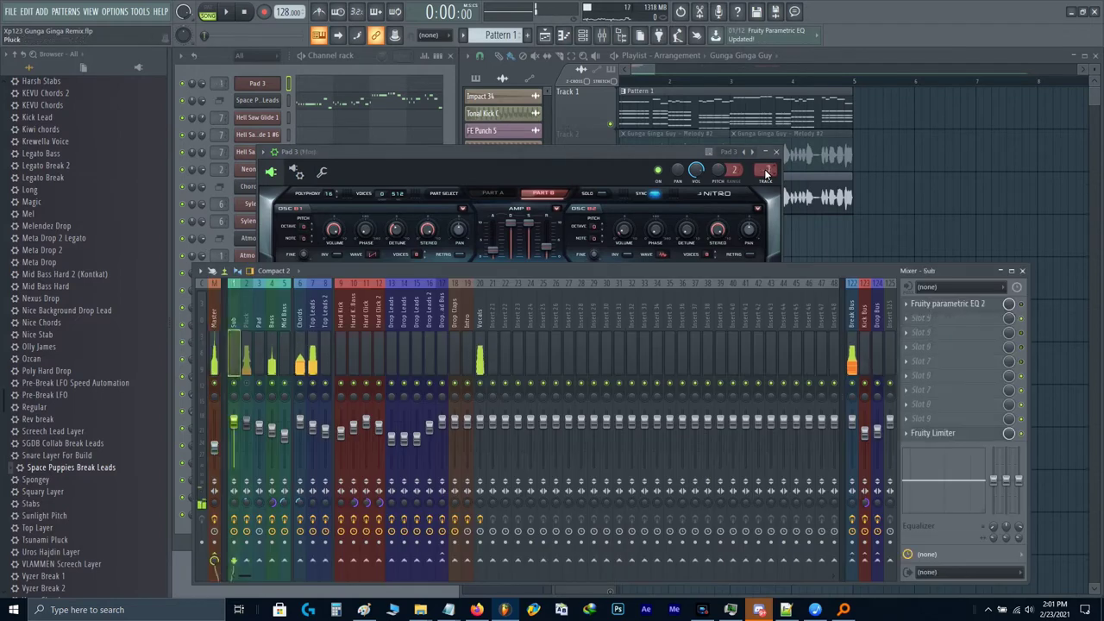
left_click(906, 336)
mouse_move(921, 339)
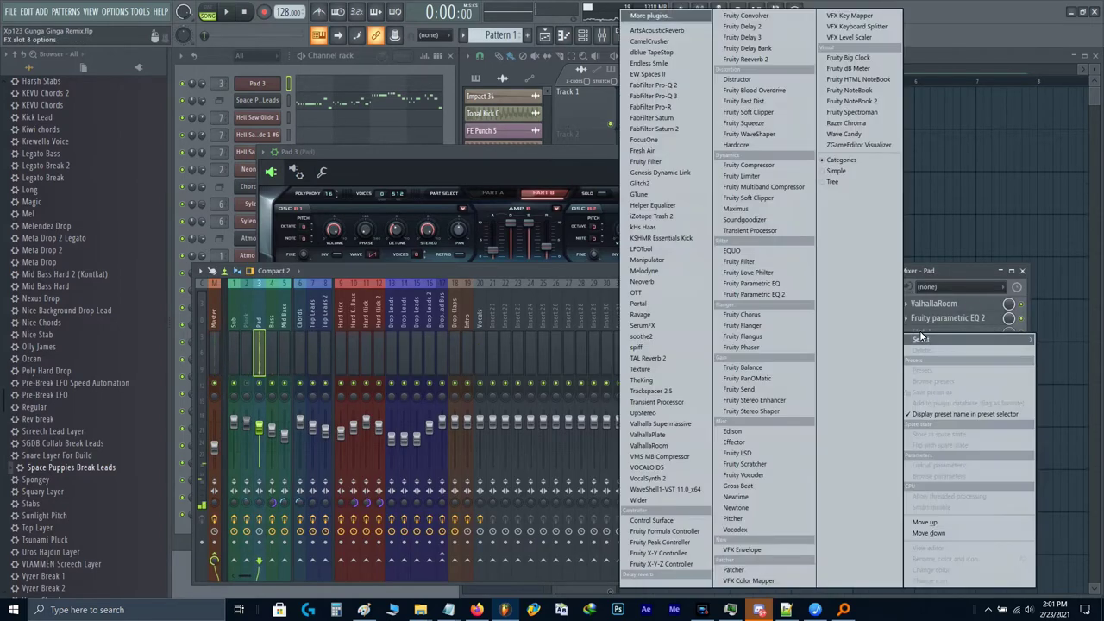
left_click(653, 42)
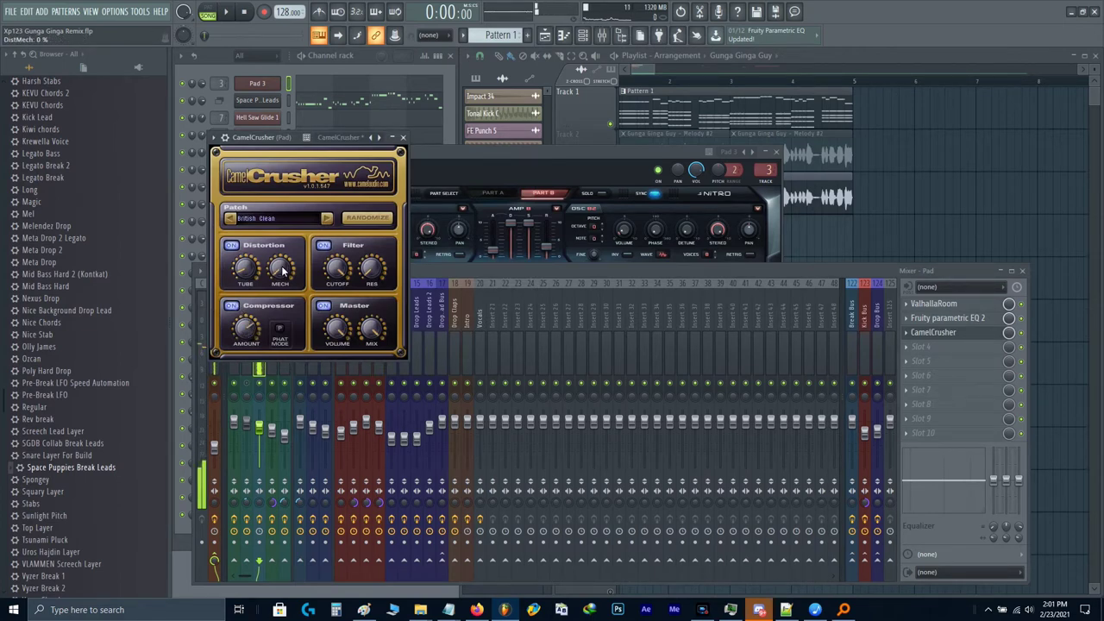
key("Escape")
key("Escape")
key("Escape")
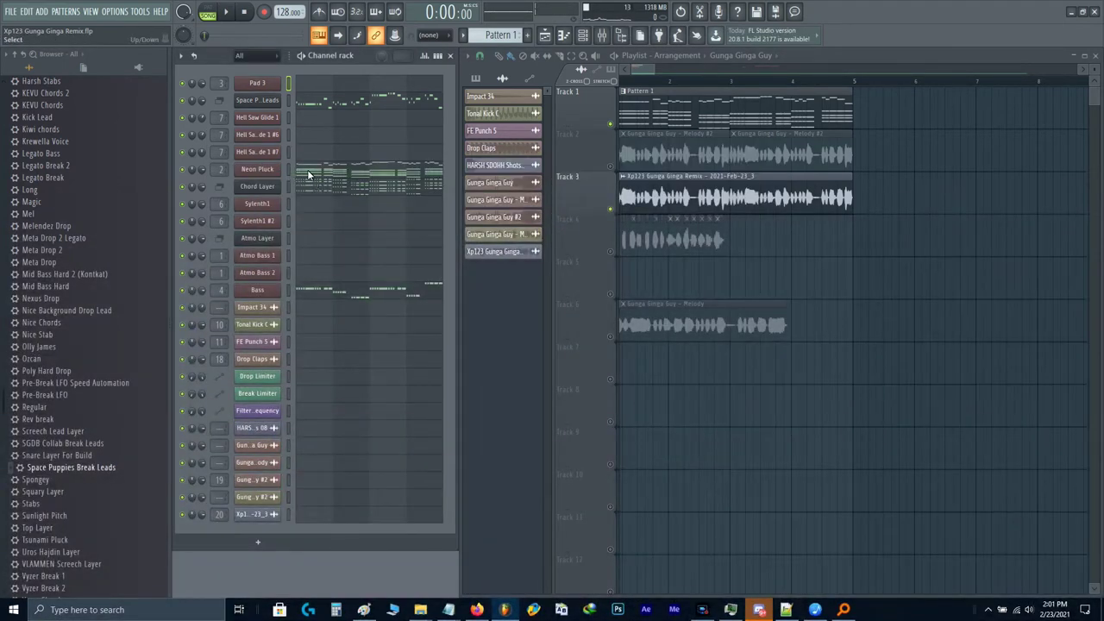
Step: Copy all the Neon Pluck notes into the Pad 3 channel
left_click(316, 174)
key("ctrl+a")
key("ctrl+c")
left_click(315, 85)
key("ctrl+v")
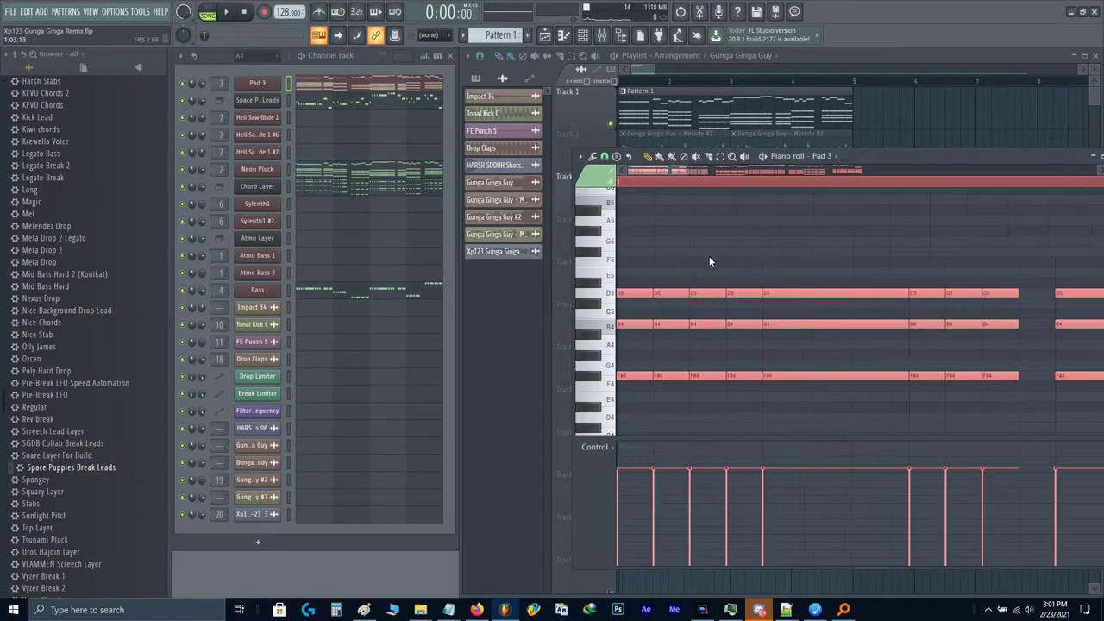
Step: Delete the upper melody notes from Pad 3 and merge its repeated chord notes into sustained notes
scroll(709, 257, "down", 10)
left_click(1023, 306, "ctrl")
scroll(955, 366, "up", 7)
scroll(957, 366, "down", 3)
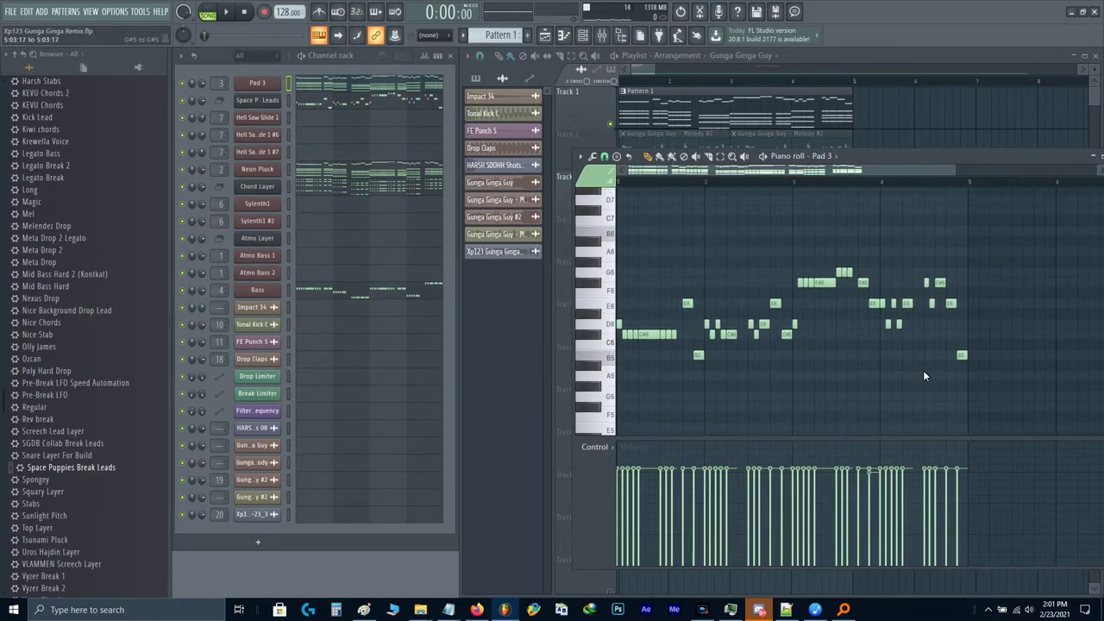
left_click_drag(989, 390, 618, 242)
key("Delete")
scroll(863, 263, "down", 5)
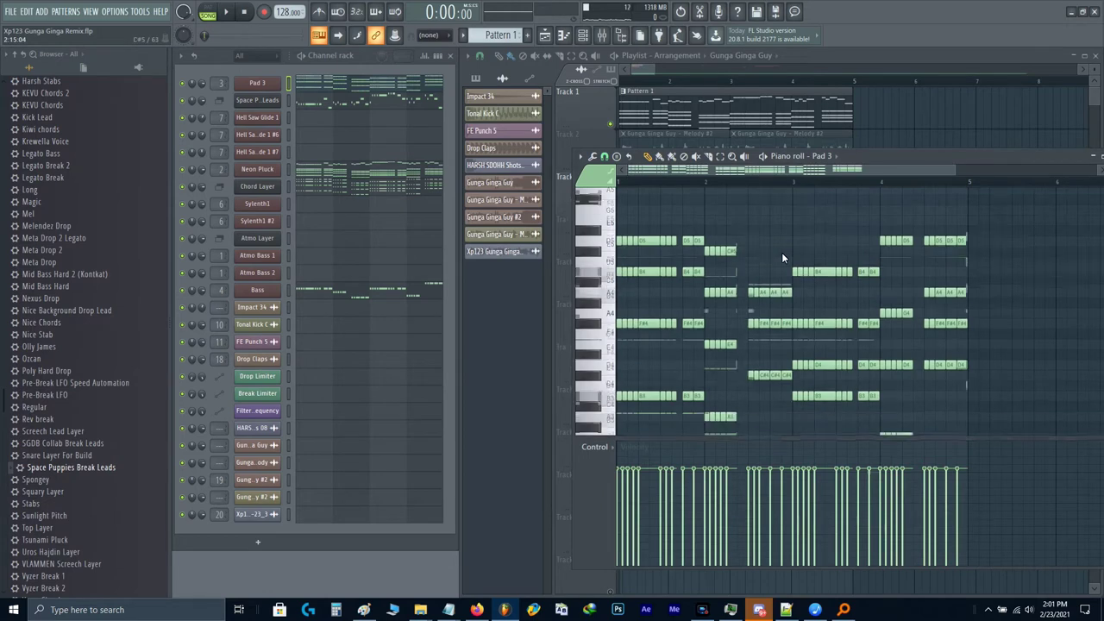
key("ctrl+z")
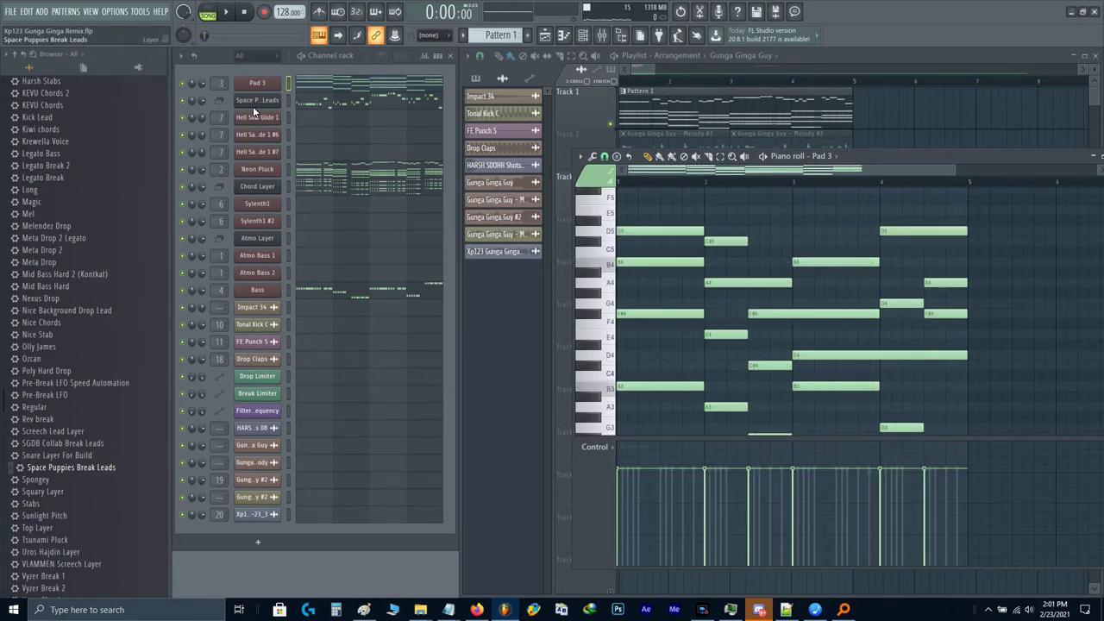
Step: Solo the Pad mixer track during playback and set its volume to 0.50
key("F9")
right_click(260, 384)
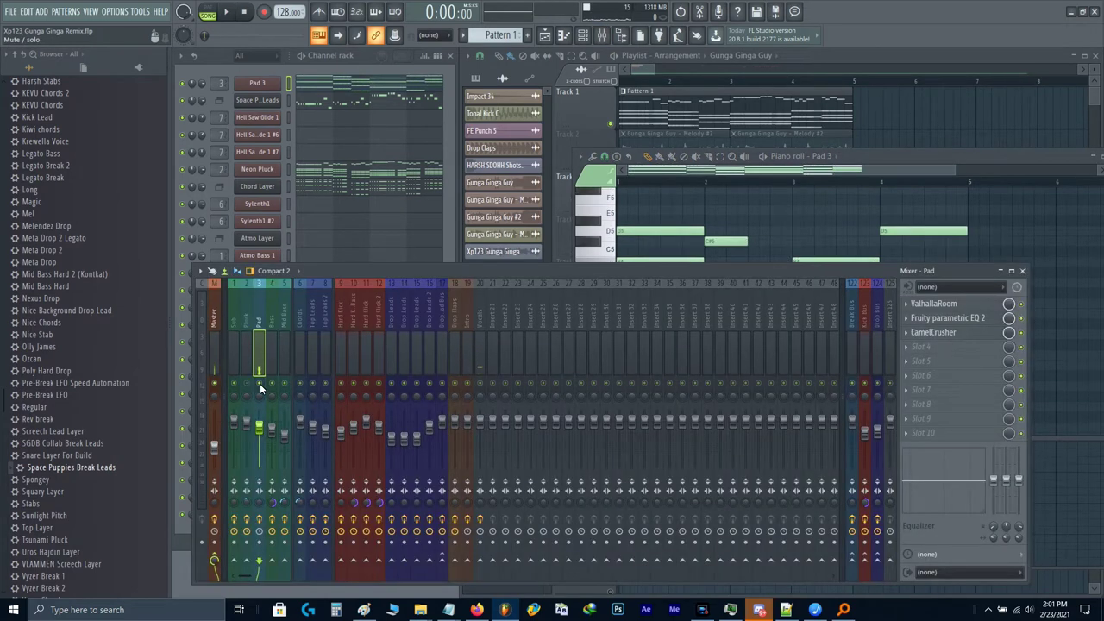
key("space")
right_click(260, 428)
type("t")
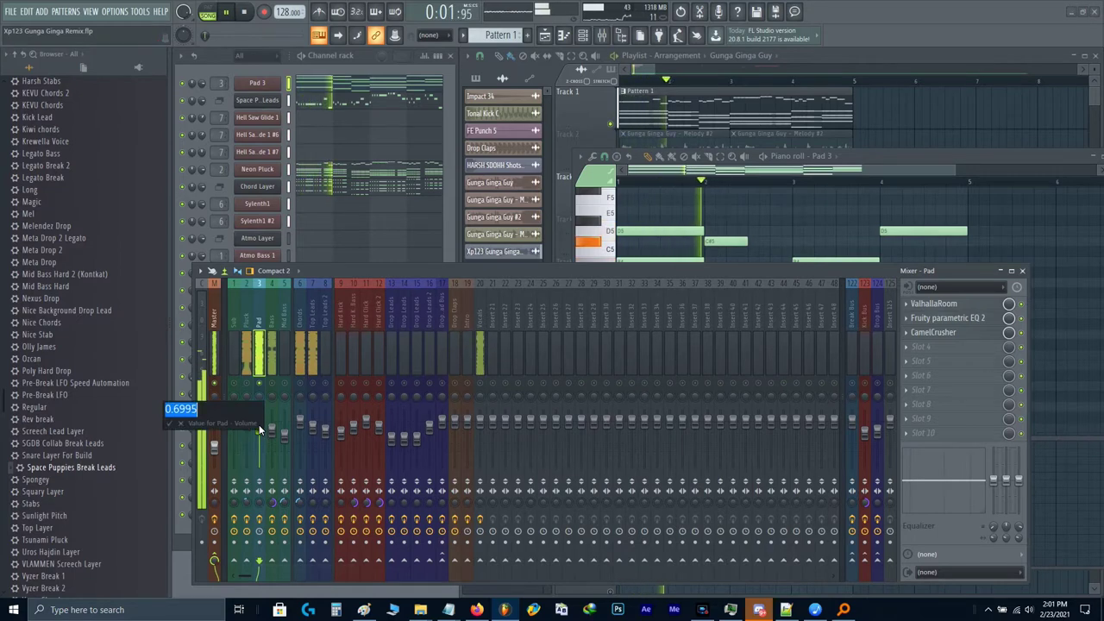
type("50")
key("Return")
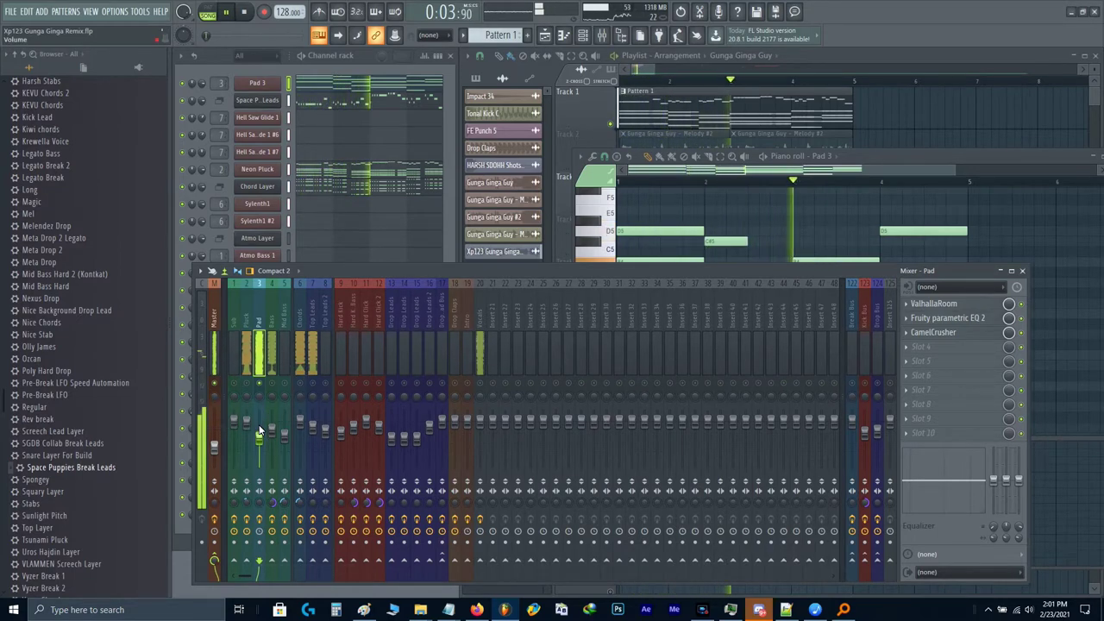
Step: Play the full mix to check the pad's level against the other tracks, with the mixer closed
key("space")
key("space")
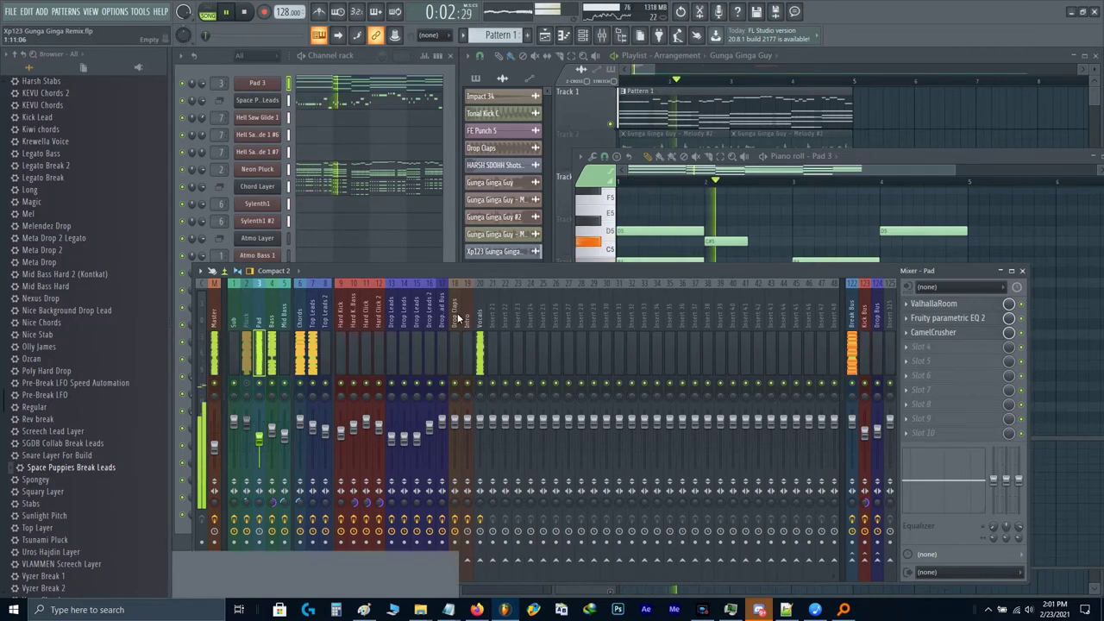
key("F9")
scroll(720, 312, "up", 3)
scroll(720, 312, "up", 2)
scroll(761, 327, "up", 5)
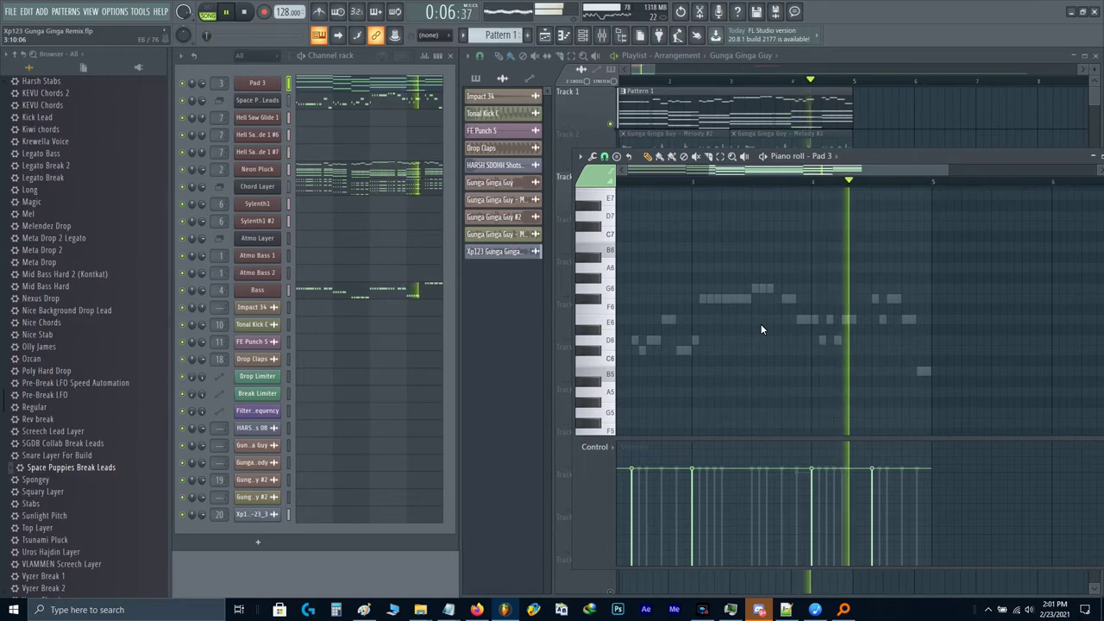
key("space")
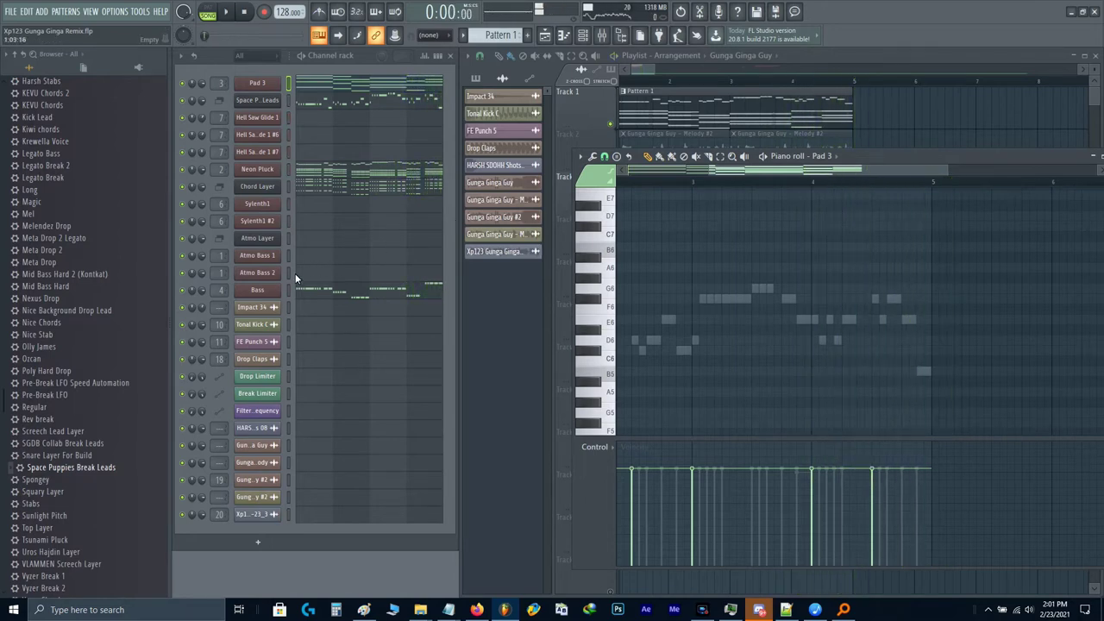
Step: Clone the Bass channel, route the clone to mixer track 23 and load the OH WOW MID BASS preset
right_click(267, 290)
left_click(317, 392)
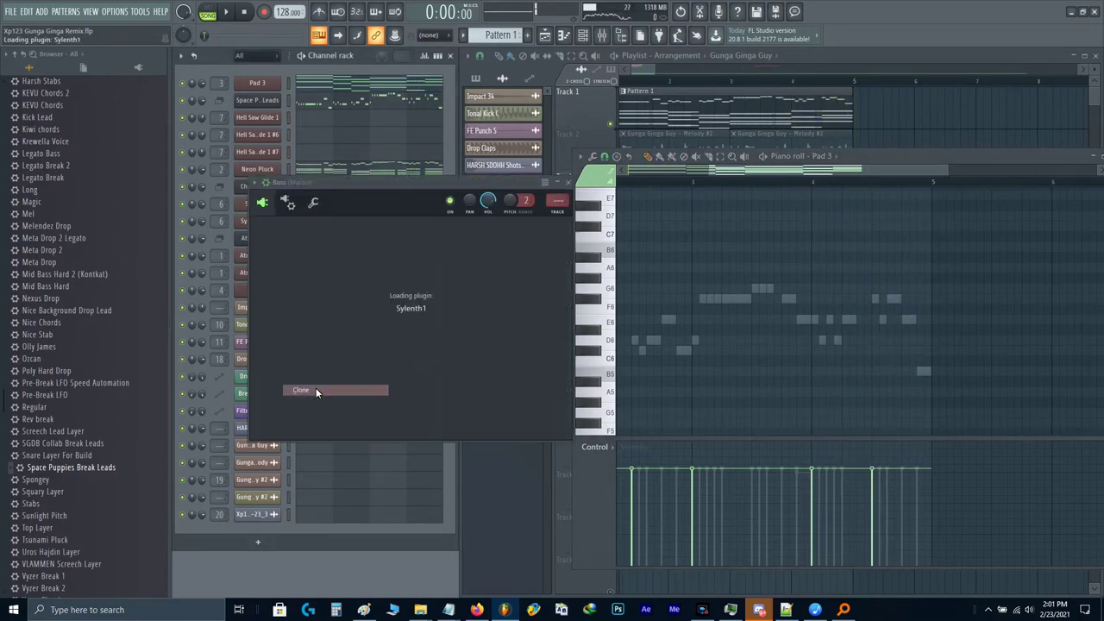
scroll(761, 205, "up", 19)
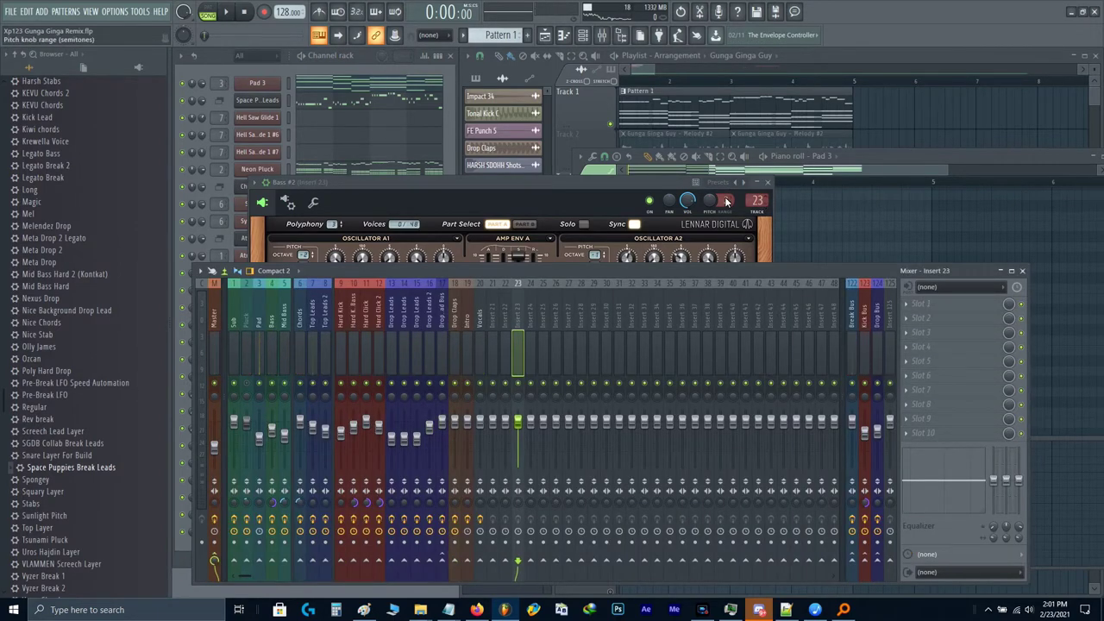
left_click(742, 183)
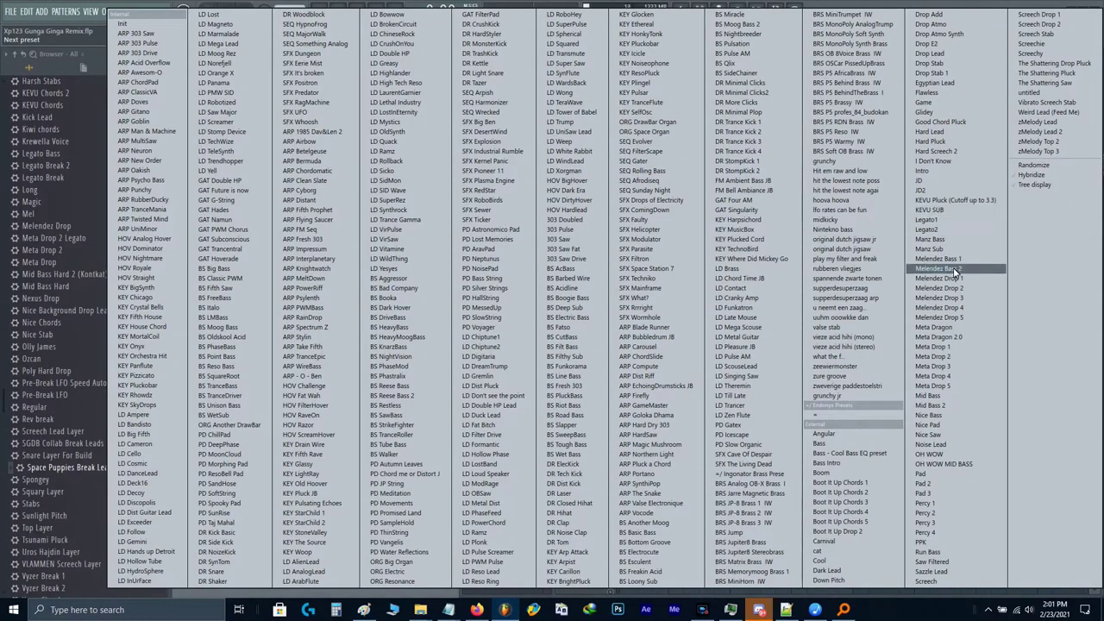
left_click(966, 466)
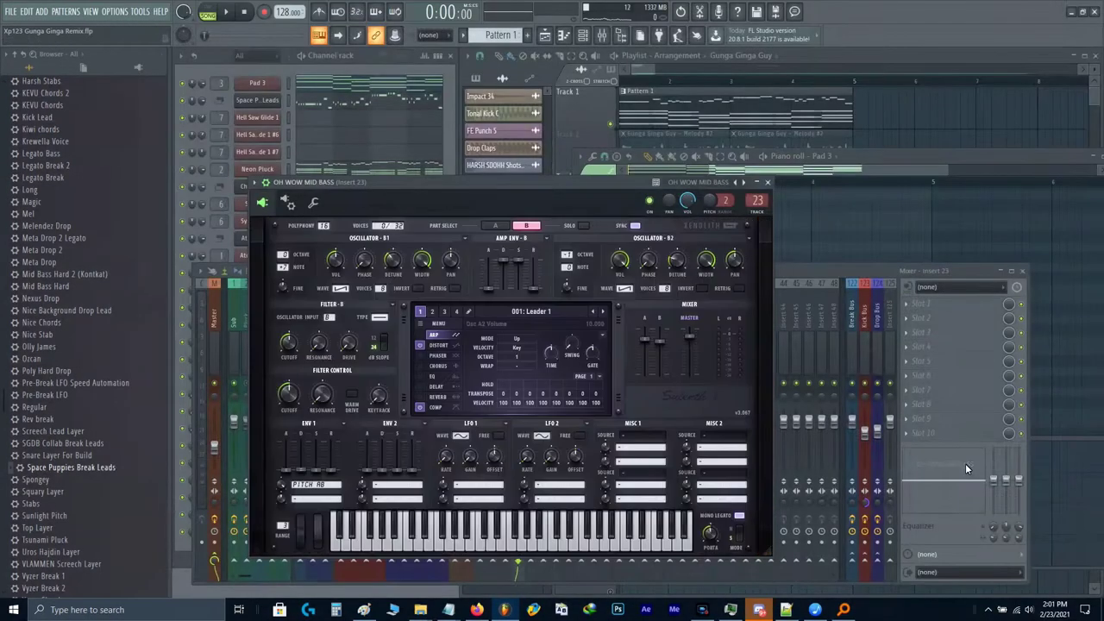
Step: Move the Insert 23 mixer track between Bass and Mid Bass as track 5, and close the windows
double_click(754, 202)
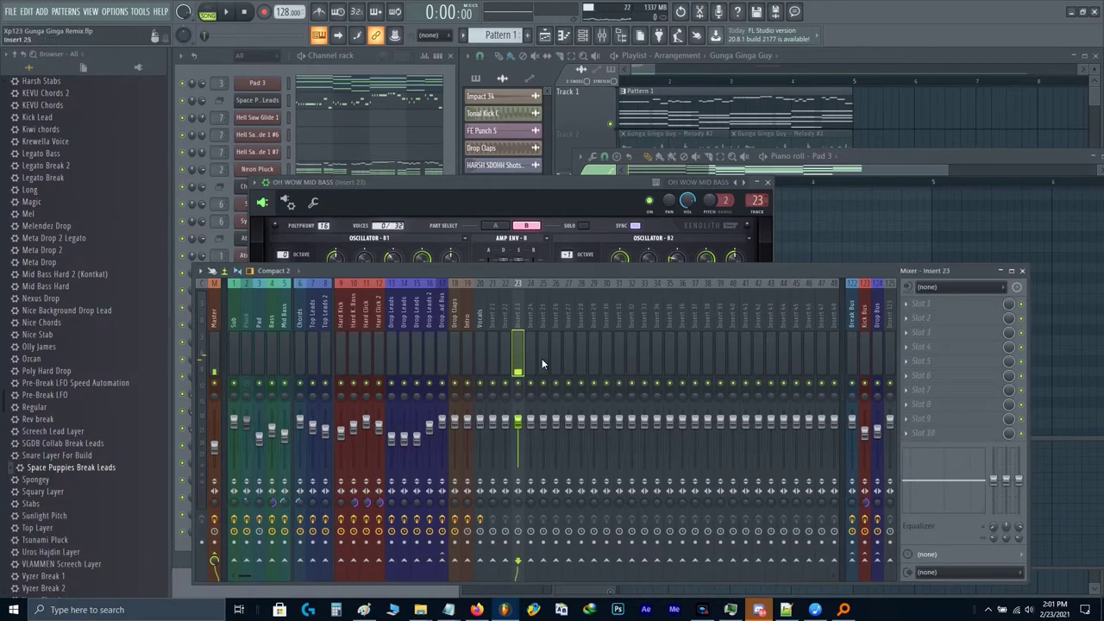
left_click_drag(518, 336, 312, 336)
key("Escape")
key("Escape")
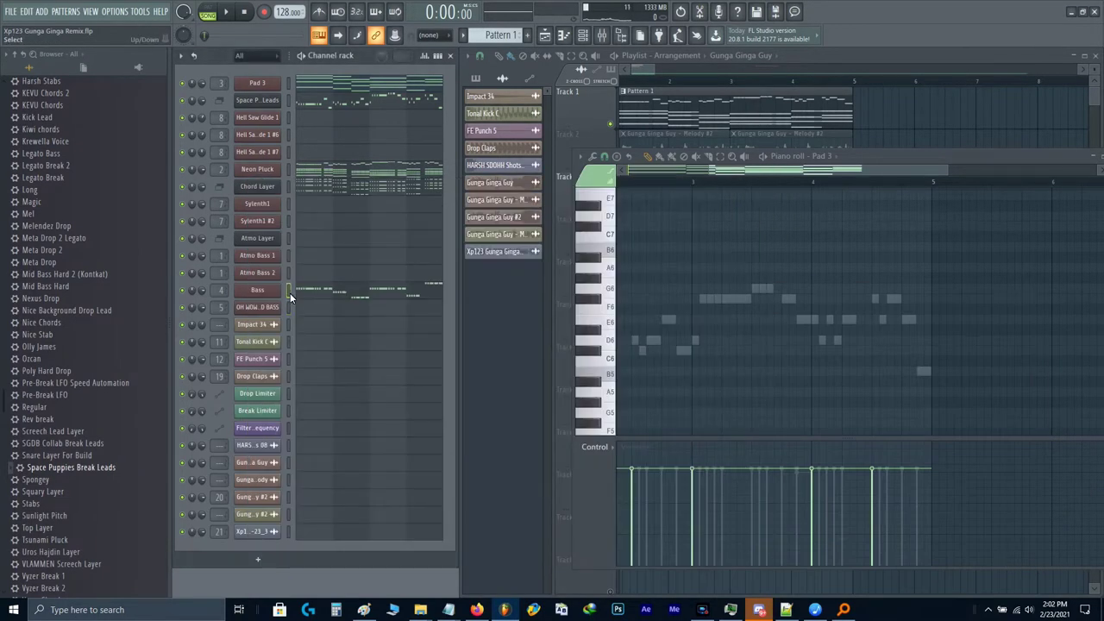
Step: Solo Insert 5 during playback, add FabFilter Pro-Q 3 in its first slot and cut the low frequencies
key("F9")
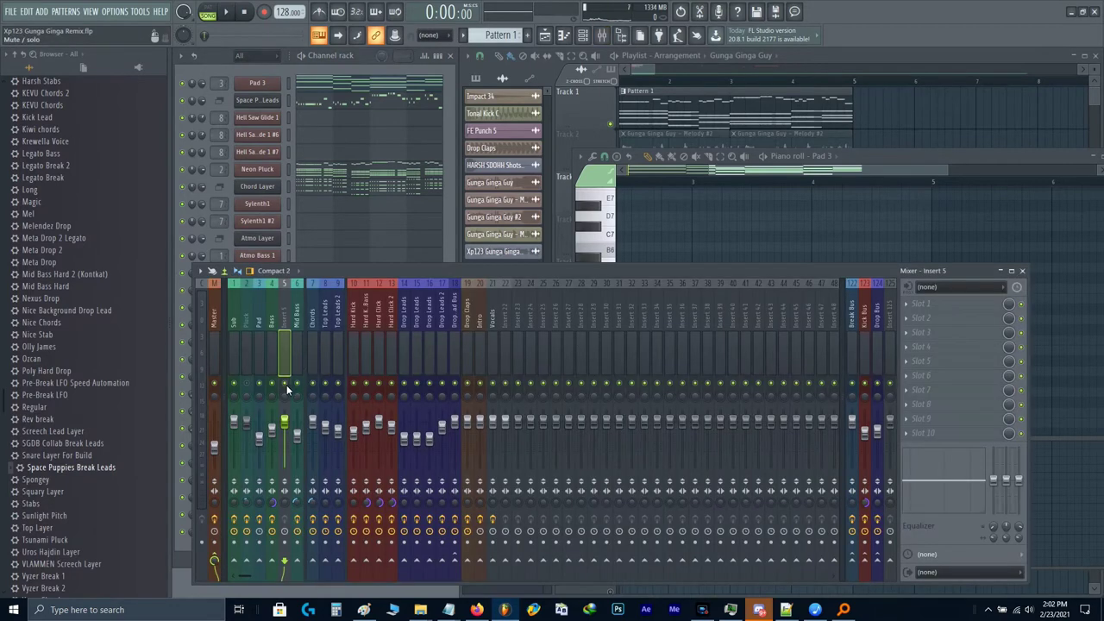
key("space")
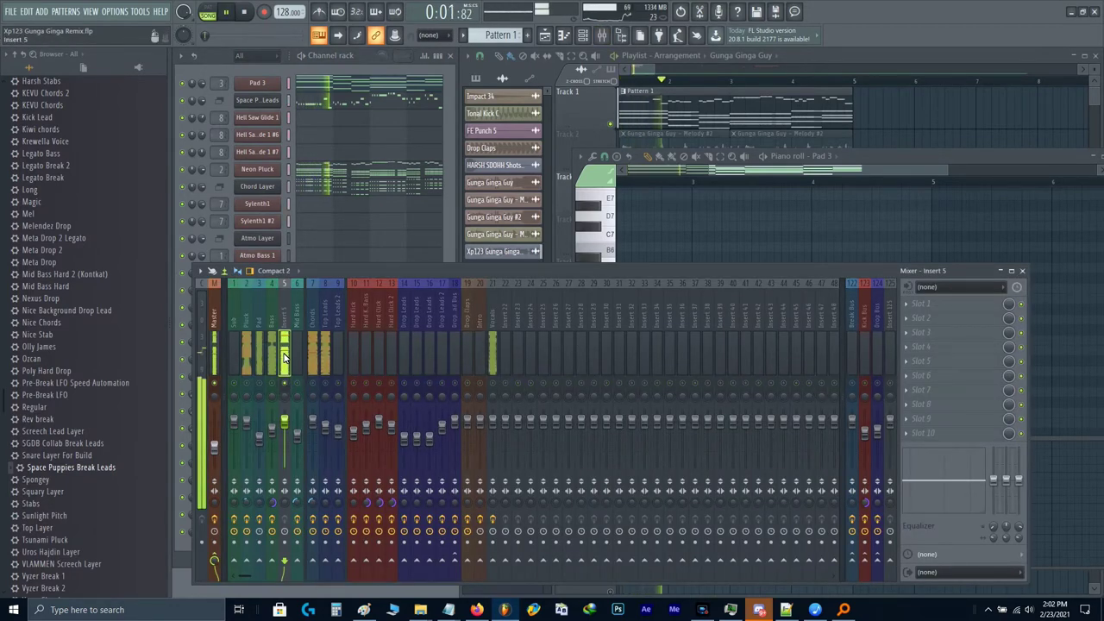
left_click(926, 305)
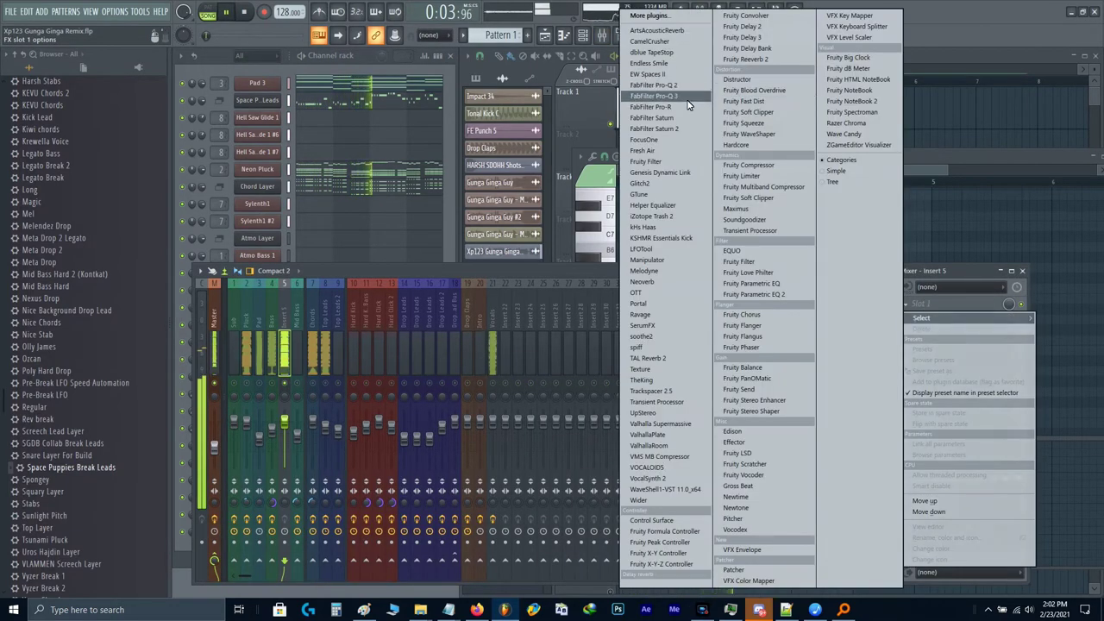
left_click(695, 95)
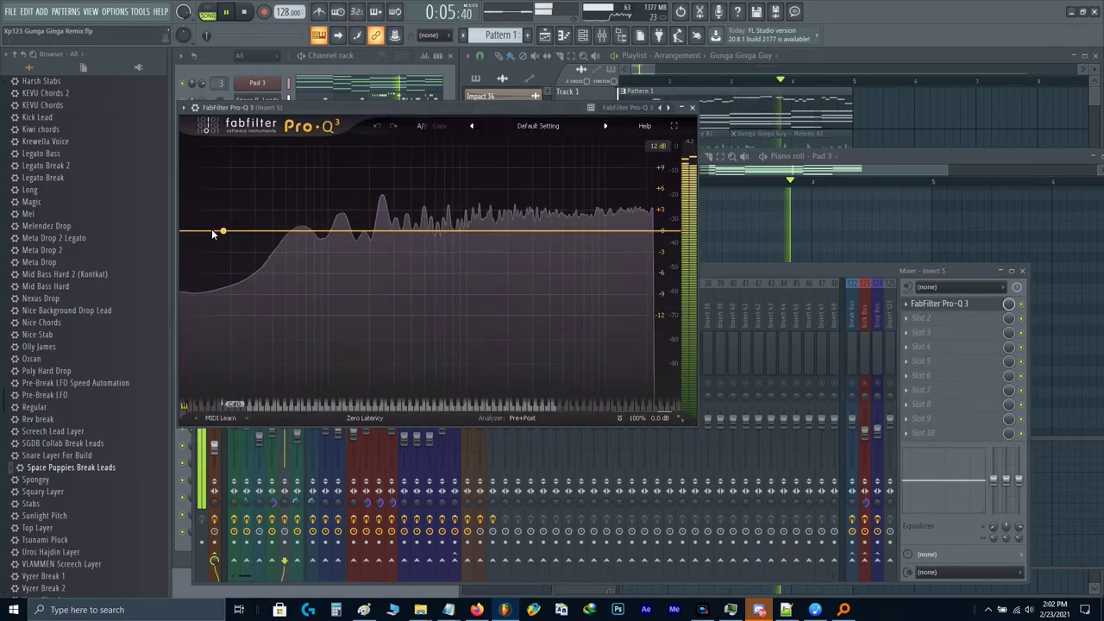
double_click(205, 232)
left_click_drag(206, 235, 341, 239)
Step: Add a second low cut at 48 dB/oct on the Side signal, with a higher cutoff than the first
left_click(193, 233)
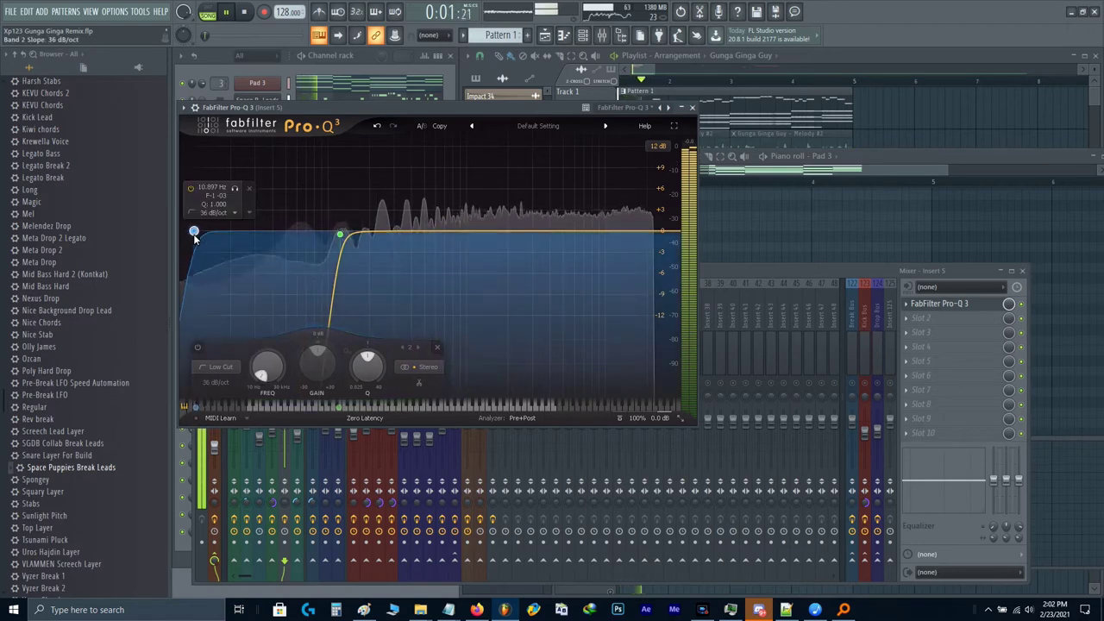
right_click(195, 233)
mouse_move(250, 281)
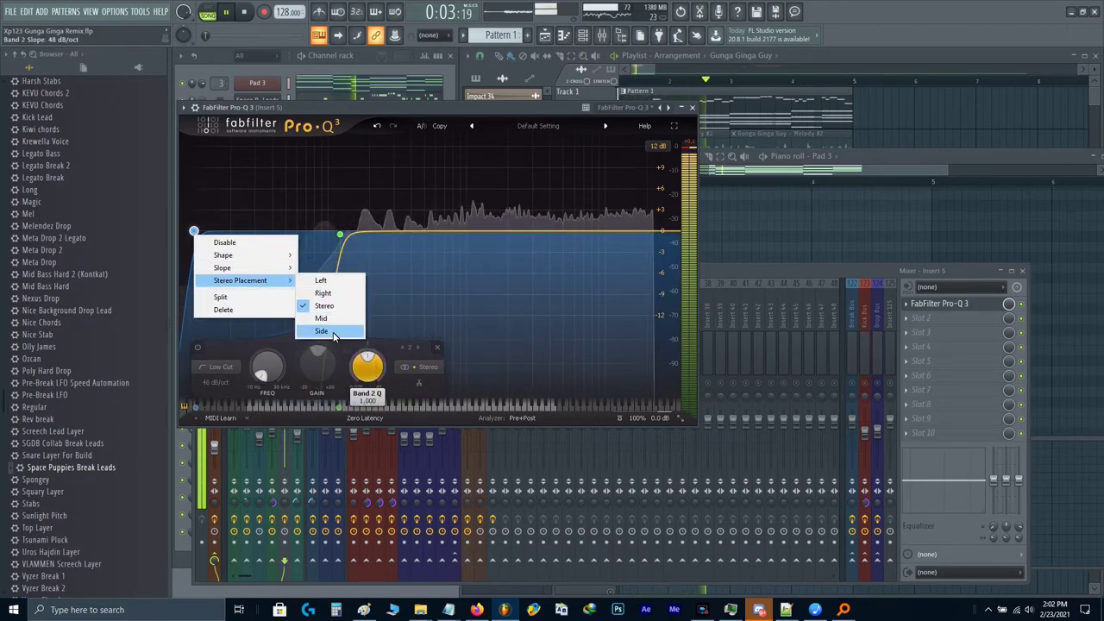
left_click(333, 328)
left_click_drag(195, 231, 407, 233)
Step: Add a Stereo high shelf at about 15530 Hz with about -4.57 dB gain and close the equalizer
left_click(615, 232)
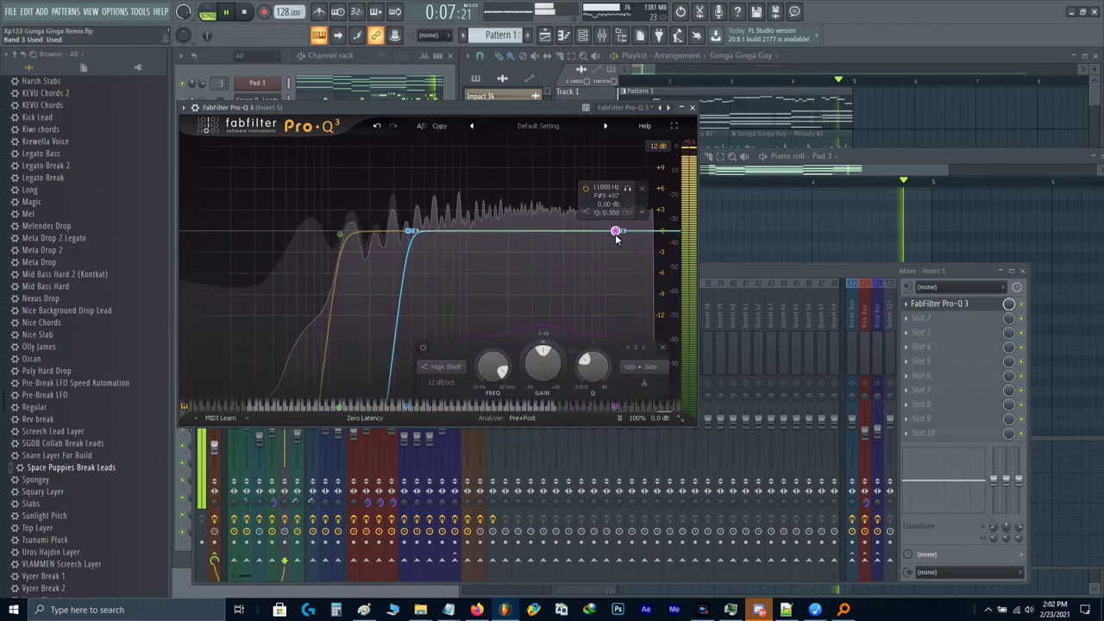
right_click(615, 232)
mouse_move(656, 308)
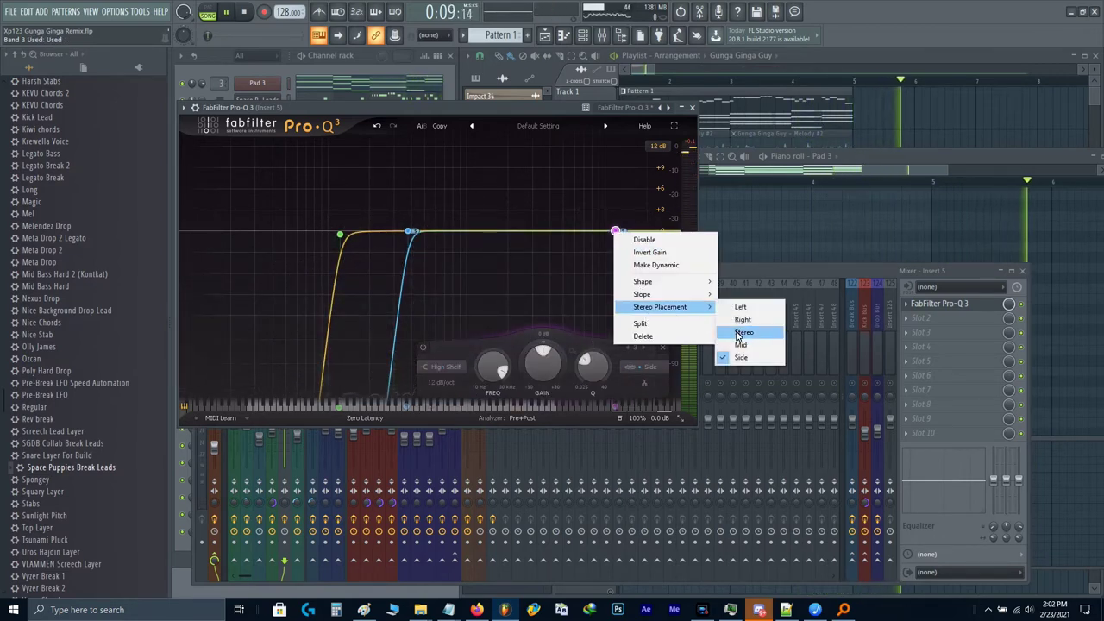
left_click(743, 333)
left_click_drag(614, 235, 634, 267)
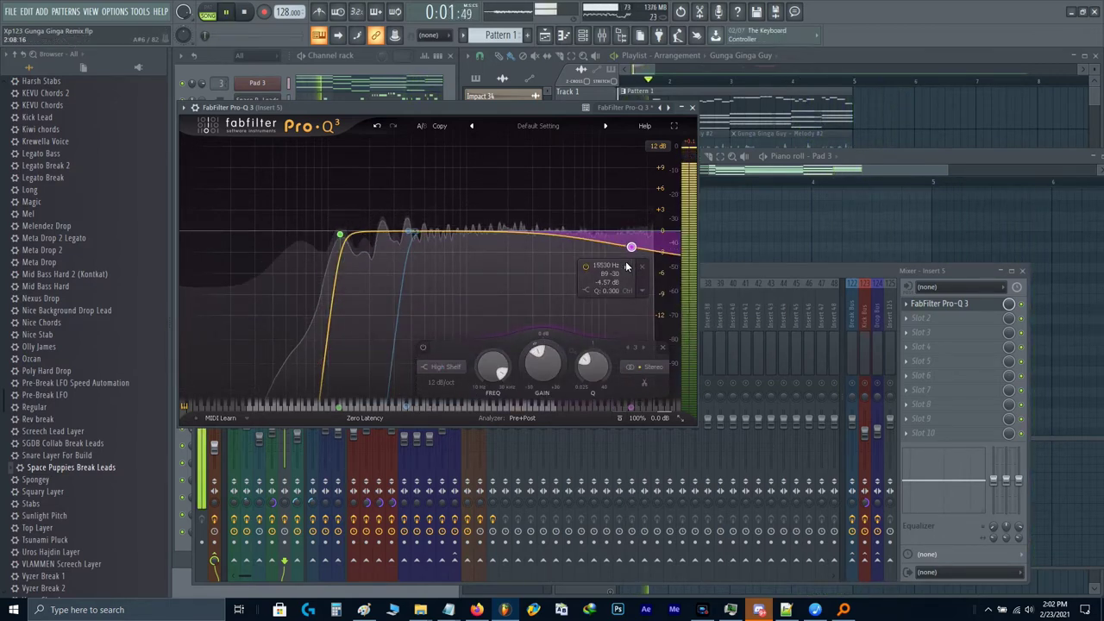
key("Escape")
Step: Lower the Insert 5 track's volume and stop playback
right_click(285, 421)
key("t")
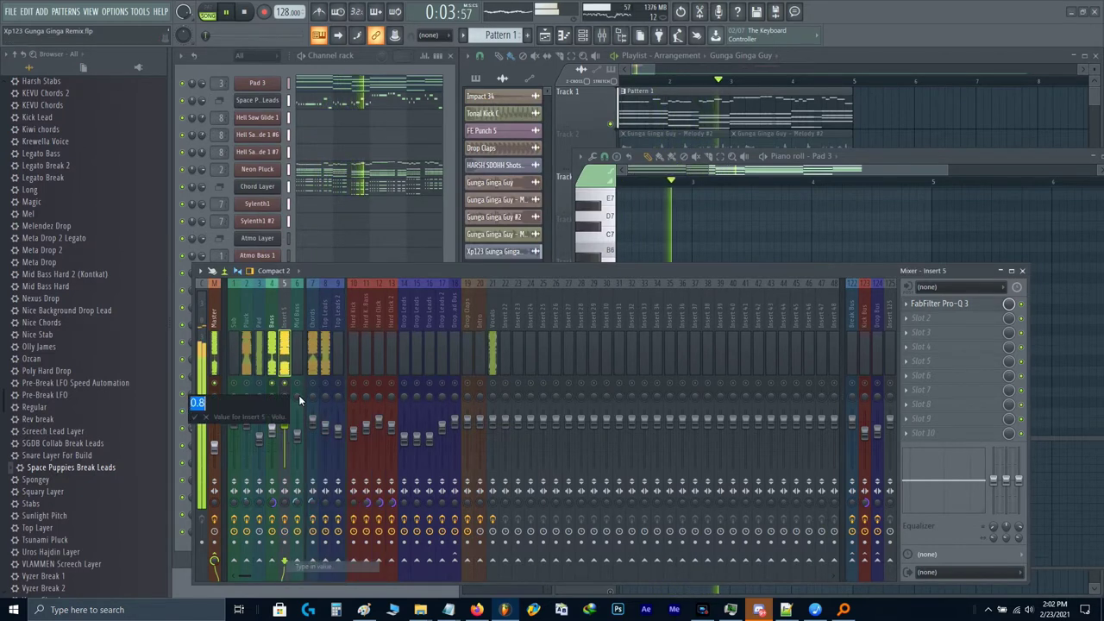
key("Return")
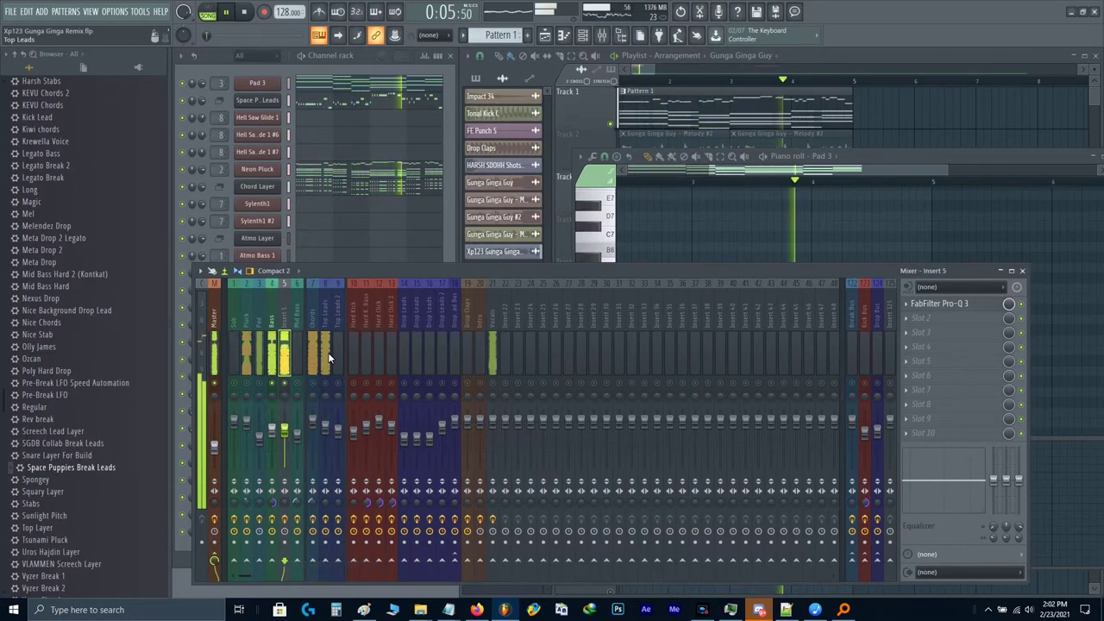
key("space")
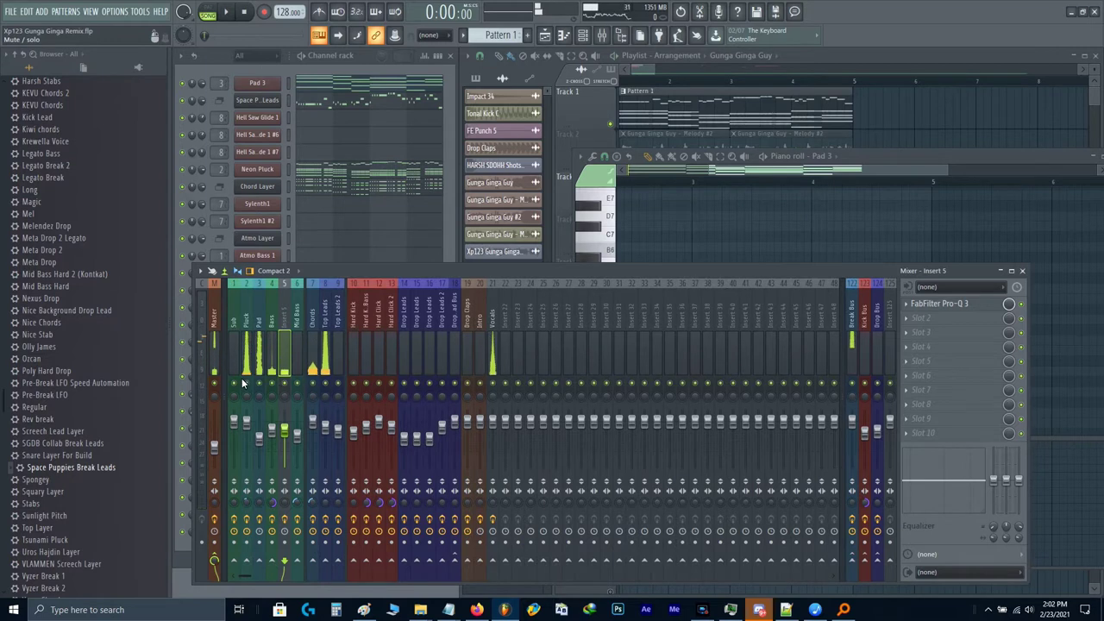
Step: Play the full mix and reset the Insert 5 track's volume to its default
key("space")
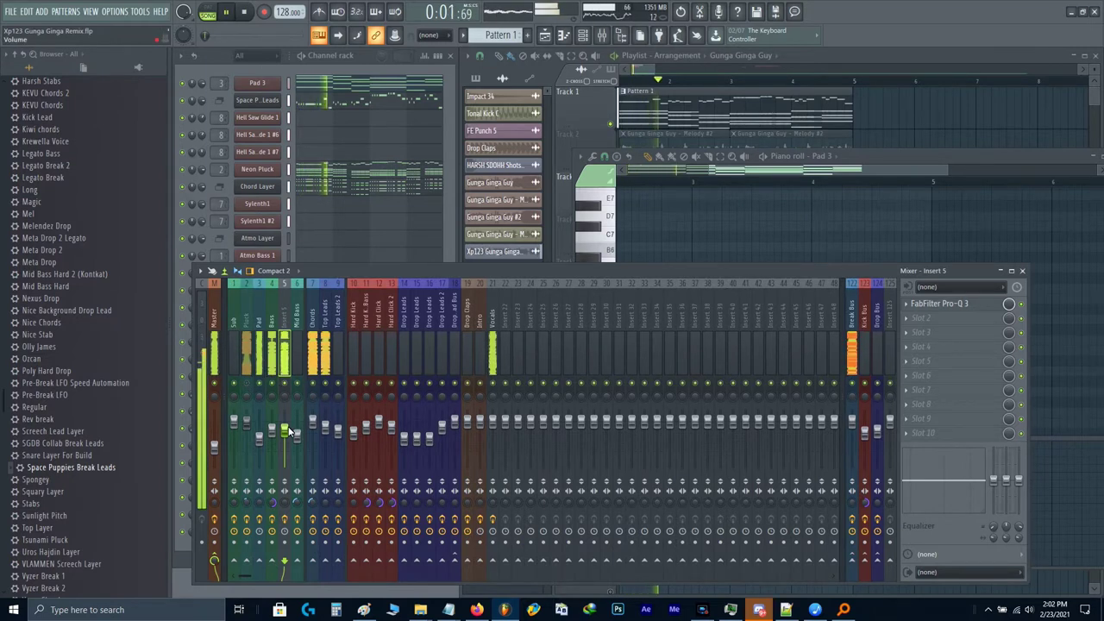
left_click(290, 430, "alt")
key("Return")
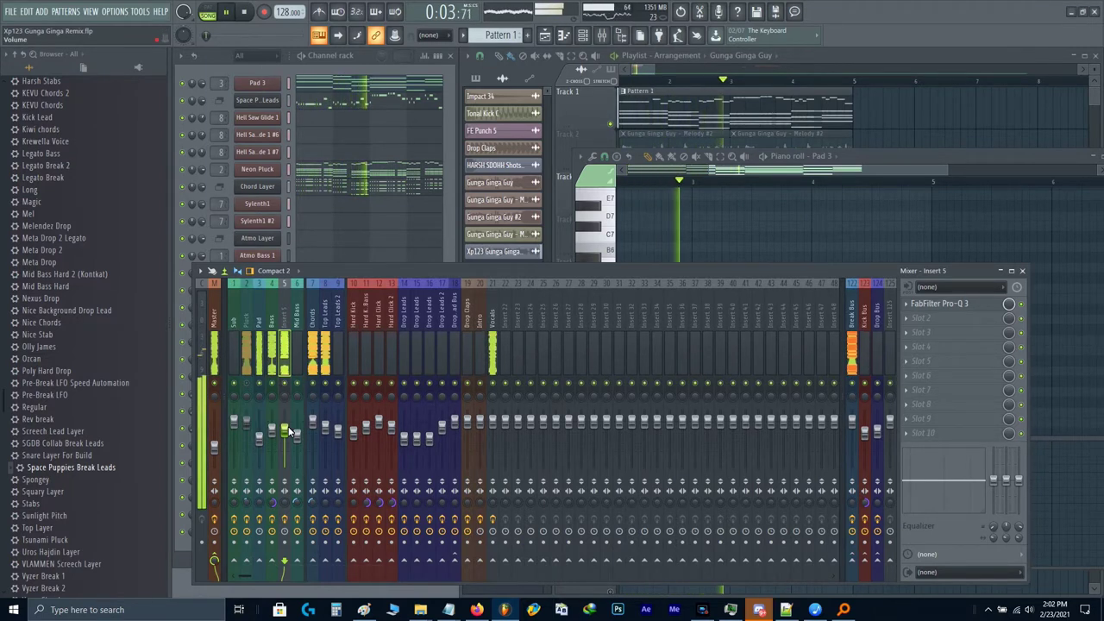
left_click(290, 431, "alt")
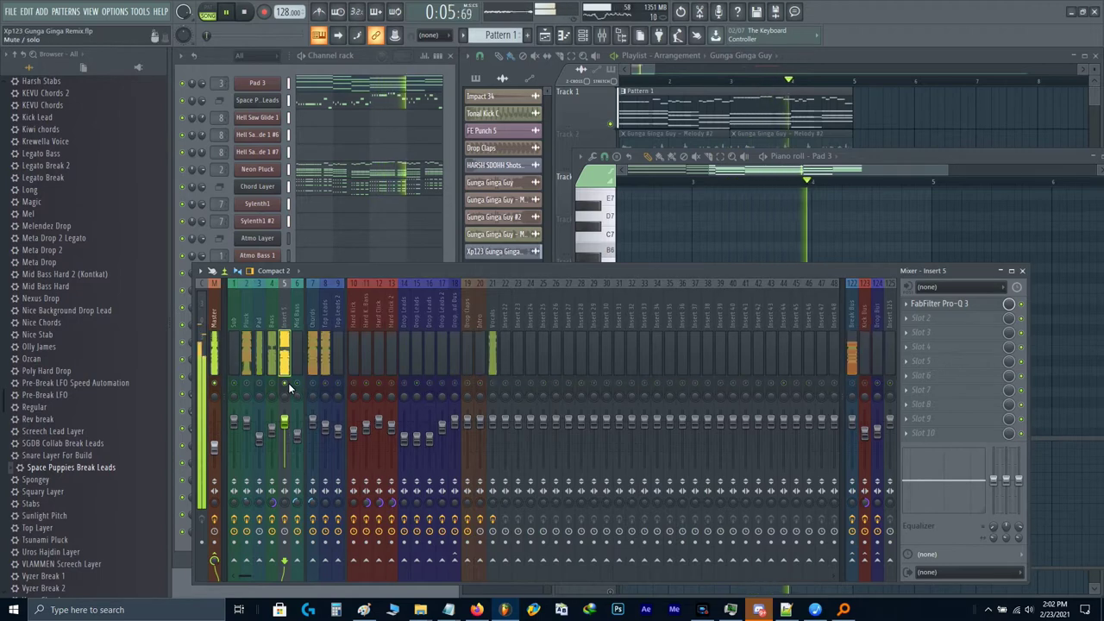
Step: Review the Pro-Q 3 curve on Insert 5 while its signal plays, and close the equalizer
left_click(918, 304)
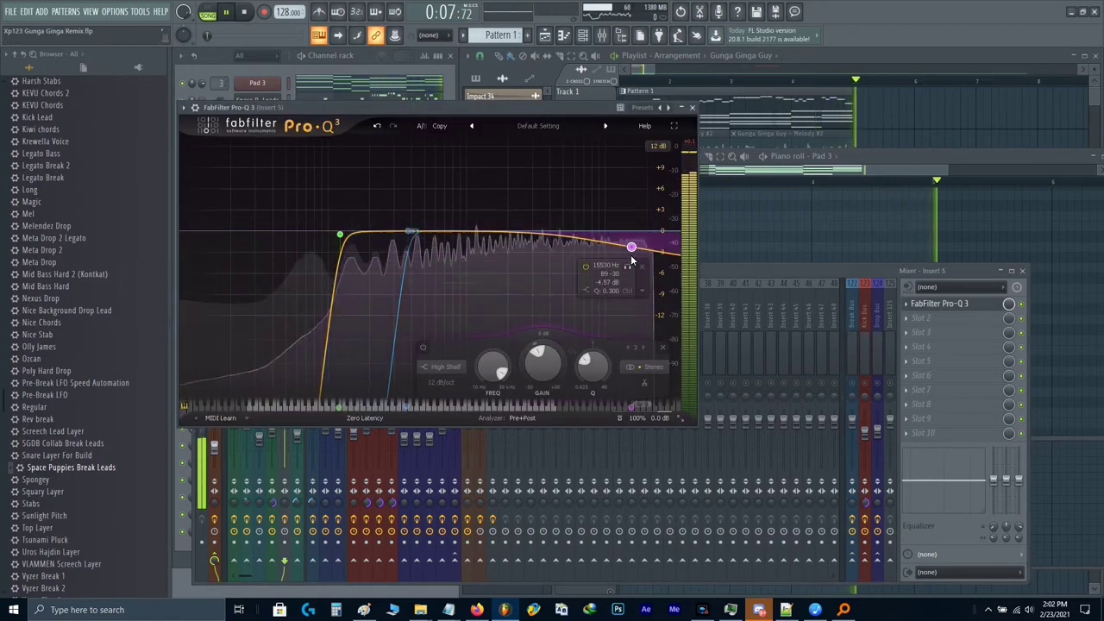
key("space")
key("space")
key("Escape")
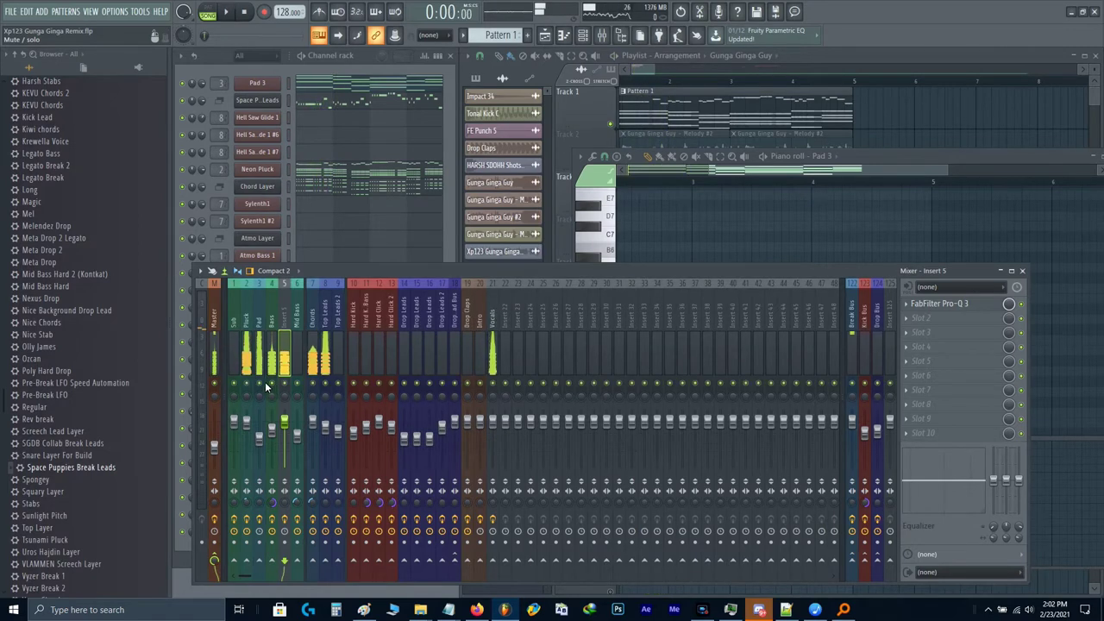
Step: Play the full mix and open the Break Limiter on the Master track to examine the output level
key("space")
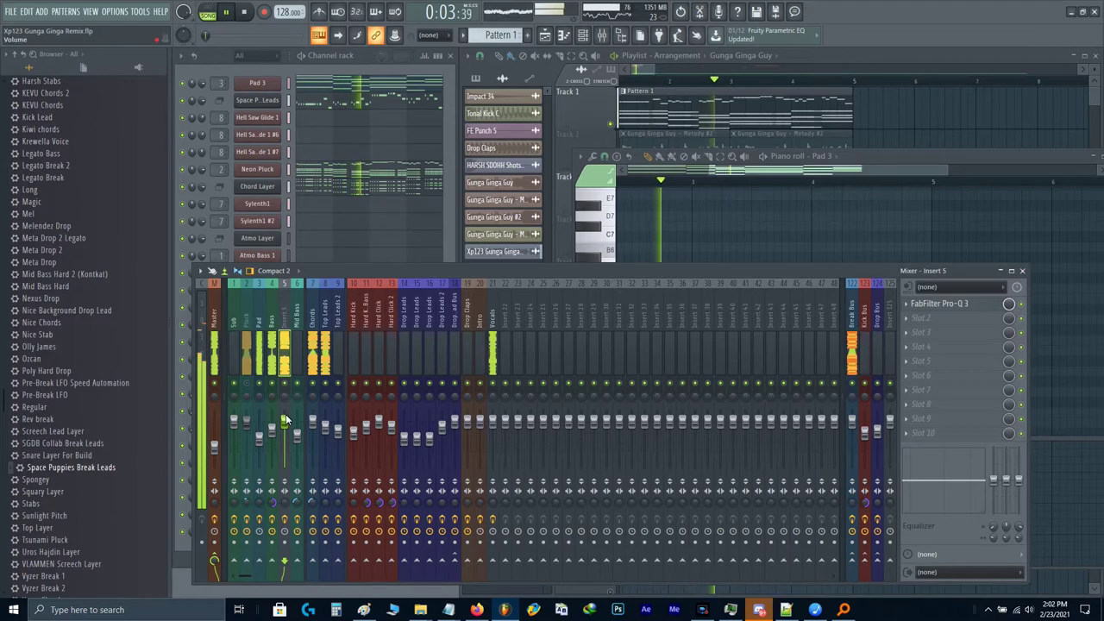
left_click(209, 334)
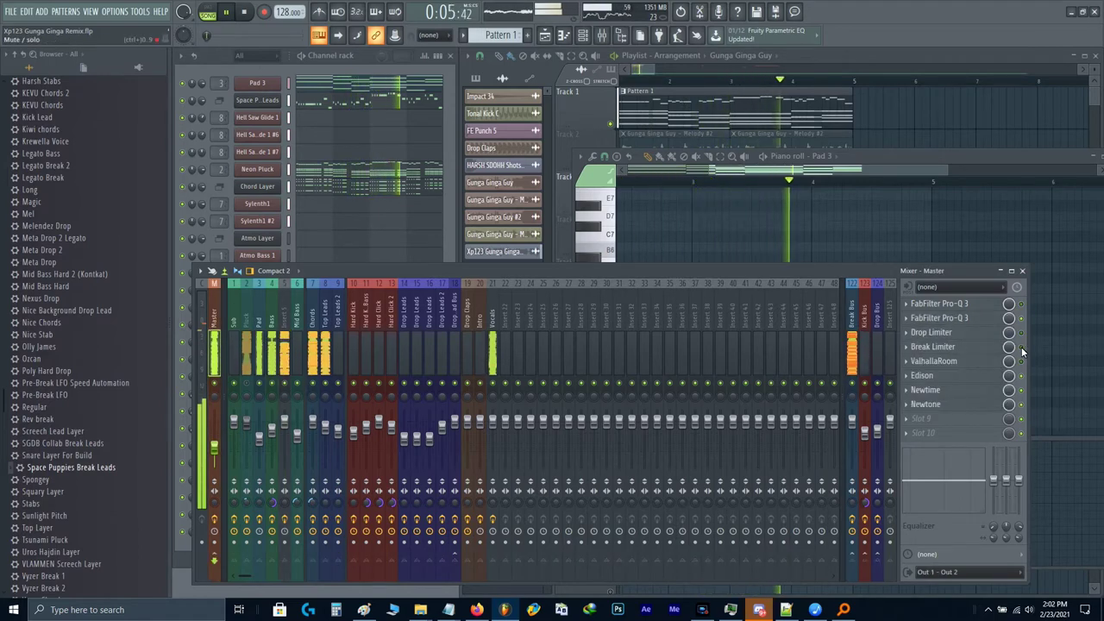
left_click(982, 346)
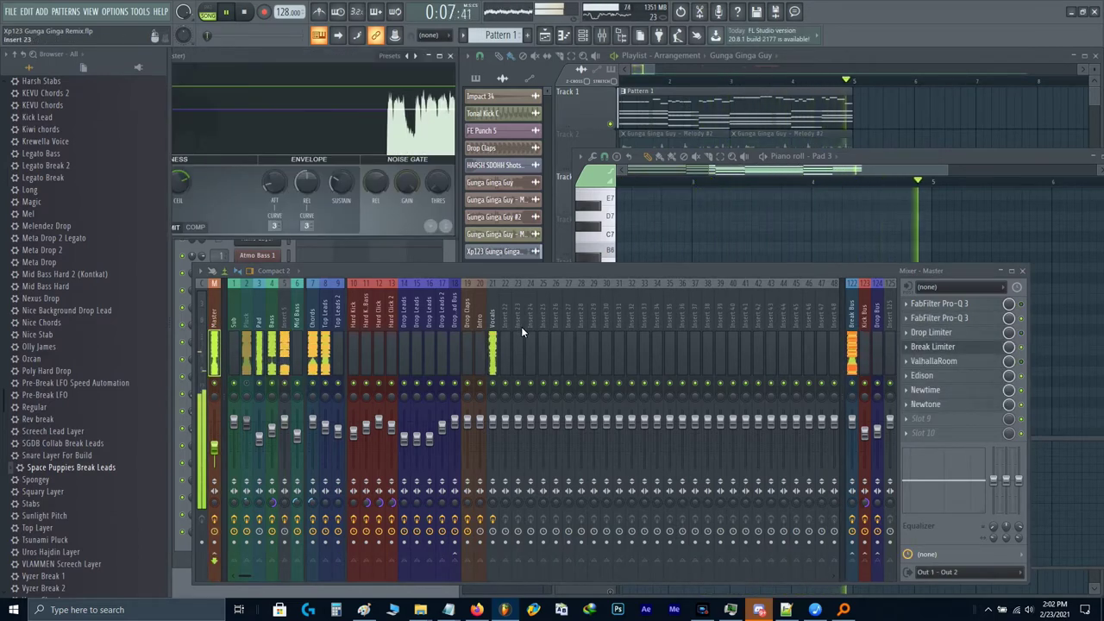
Step: Solo the Vocals track for a listen and add OTT in its third effect slot
left_click(492, 369)
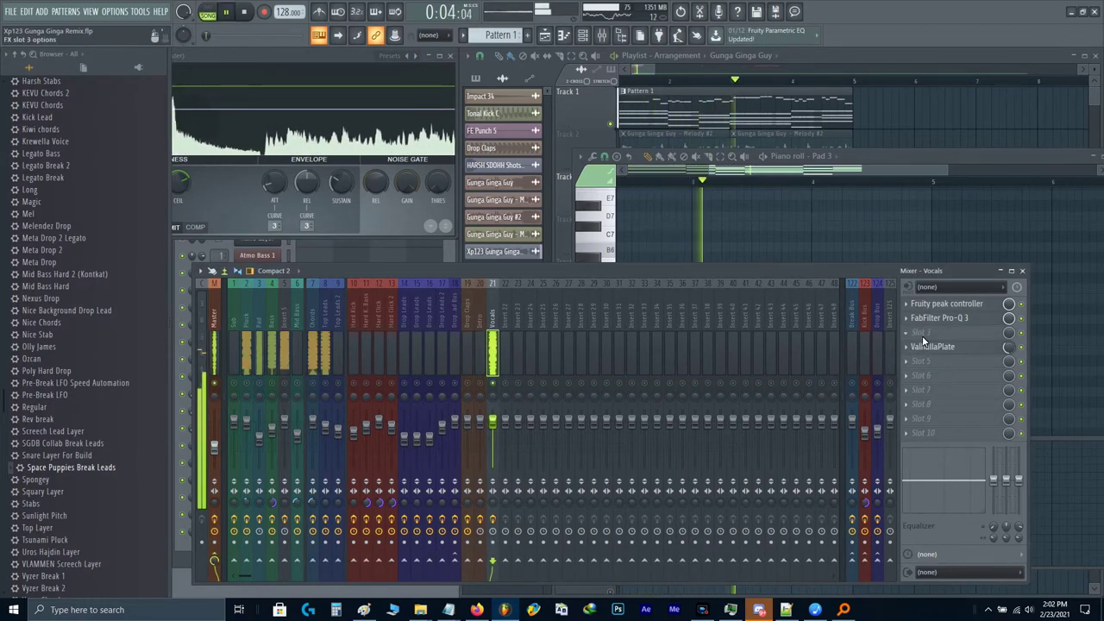
key("space")
left_click(921, 336)
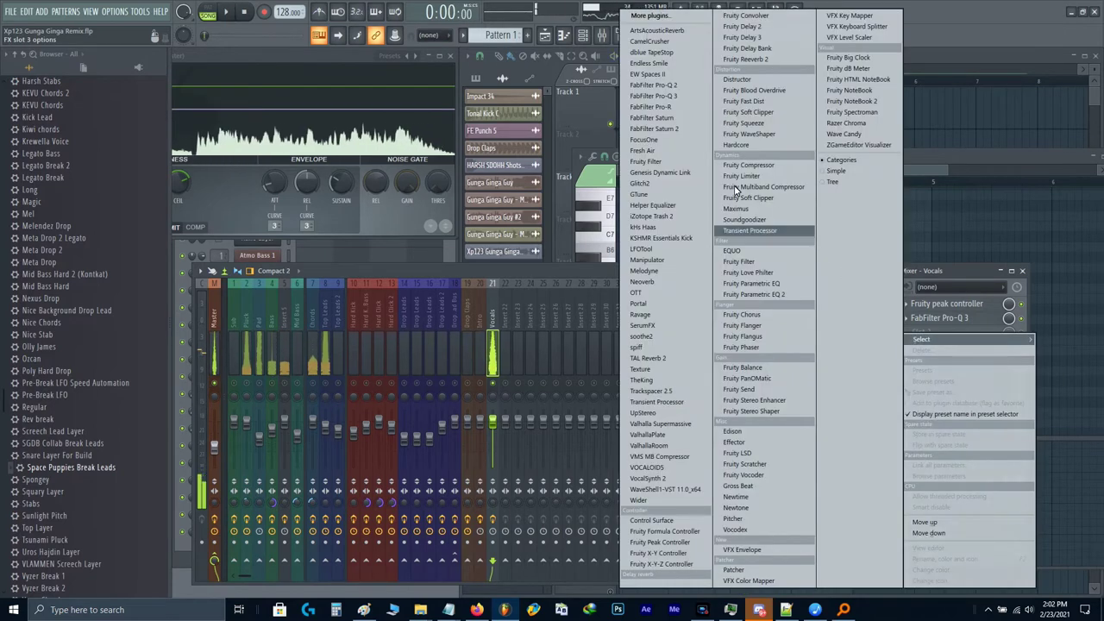
left_click(630, 292)
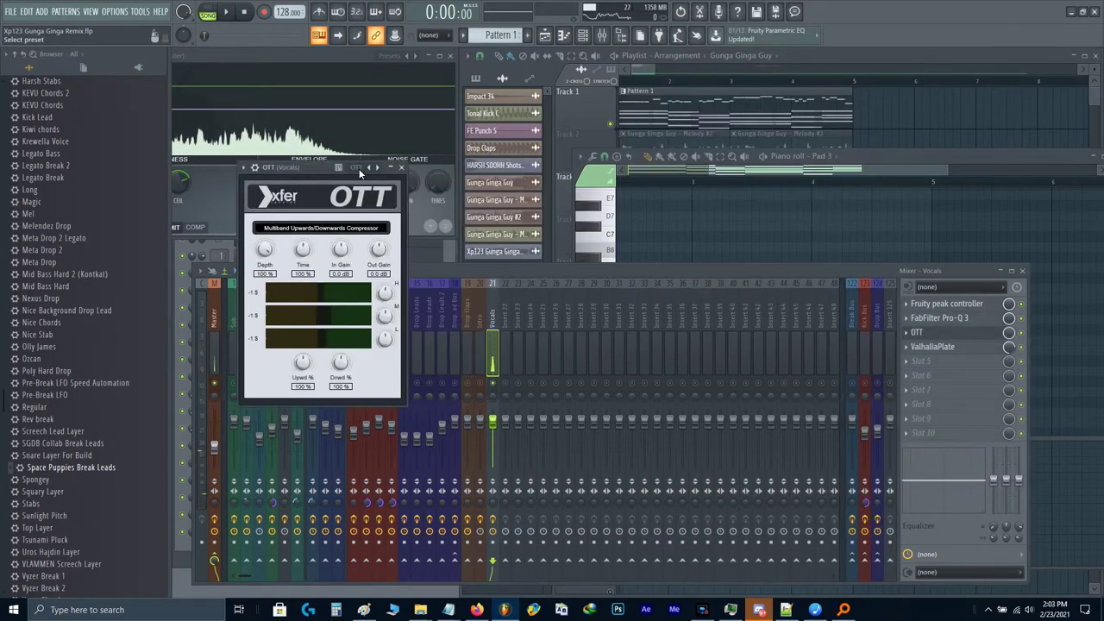
Step: Load the Vocals preset in OTT on the Vocals track and add Fruity Limiter in the track's ninth effect slot
left_click(370, 167)
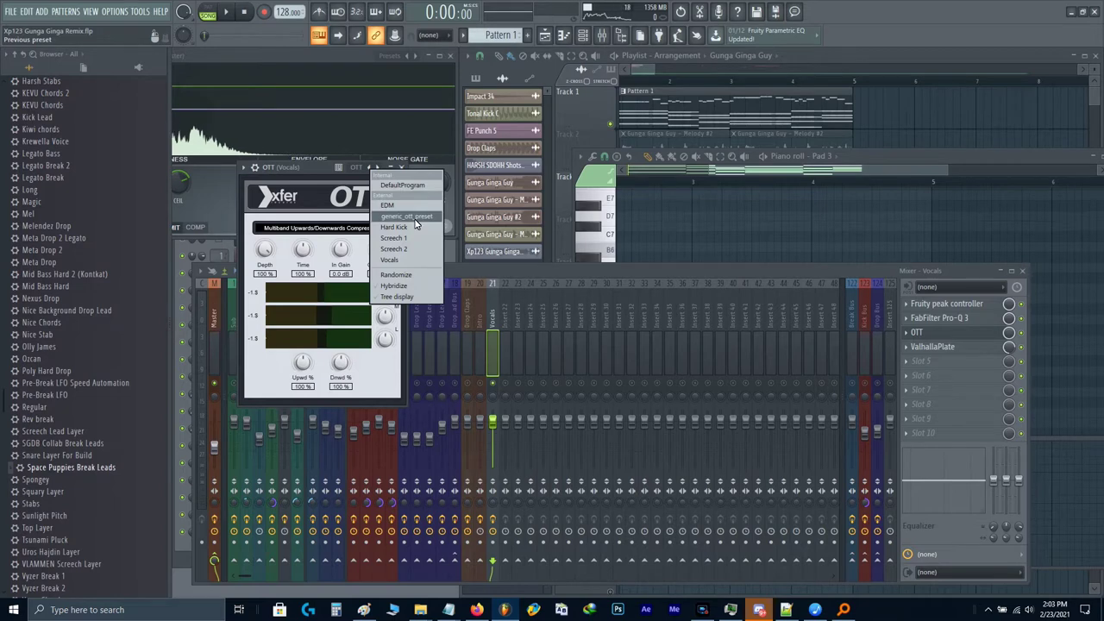
left_click(400, 263)
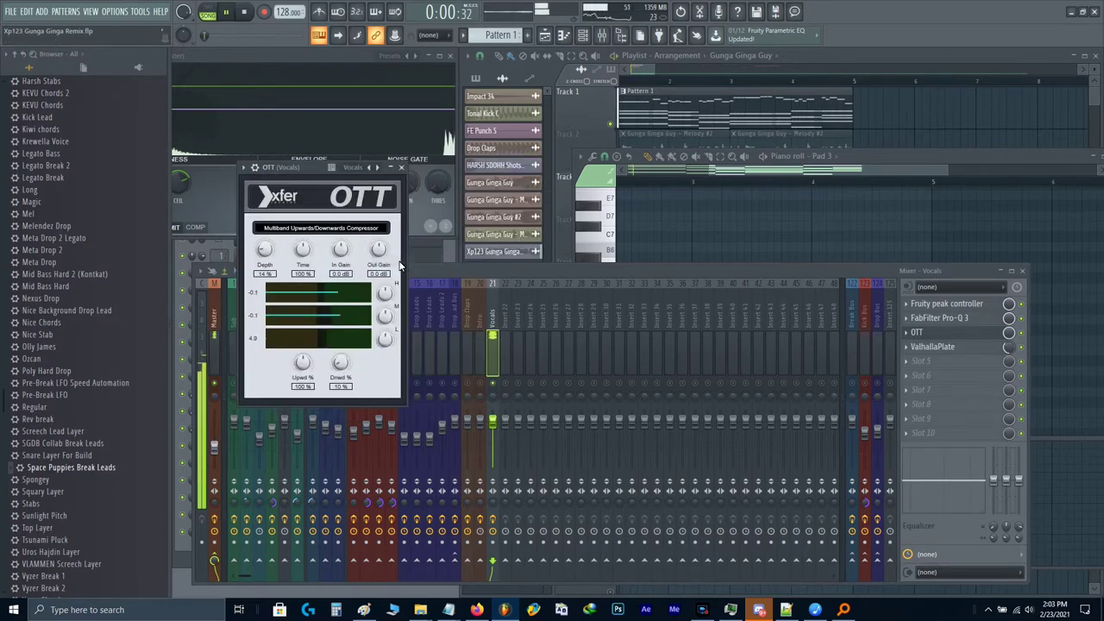
key("Escape")
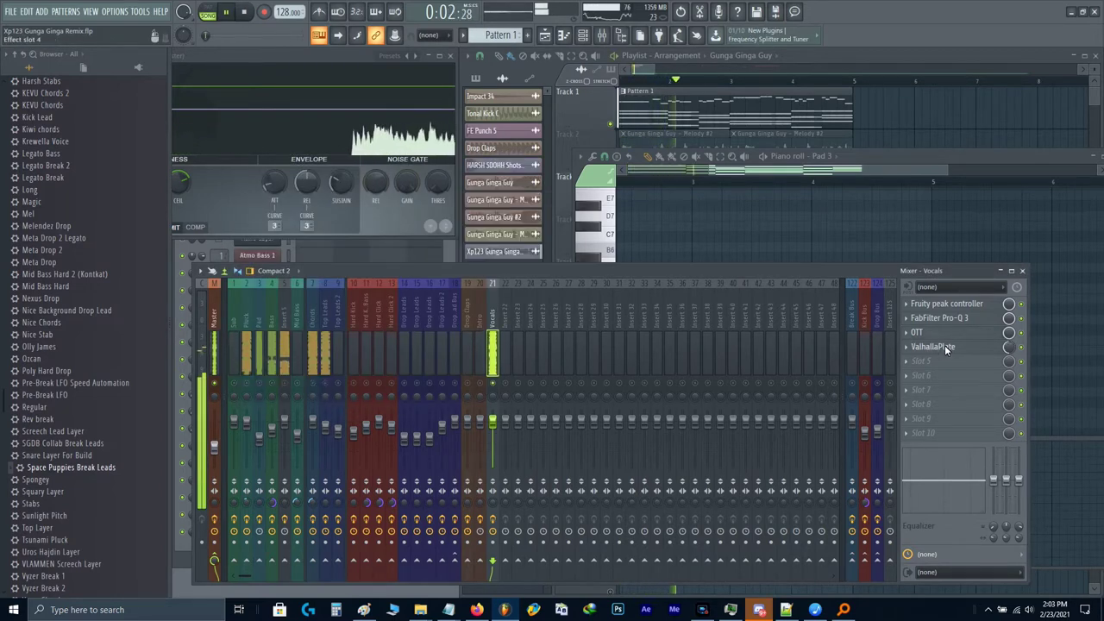
left_click(942, 421)
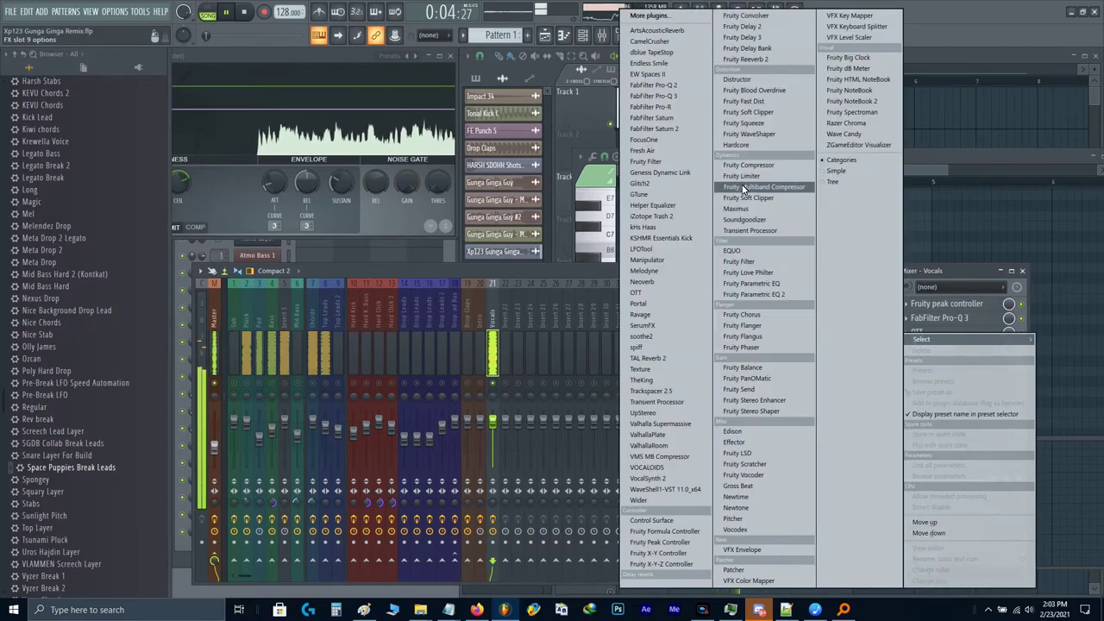
left_click(741, 179)
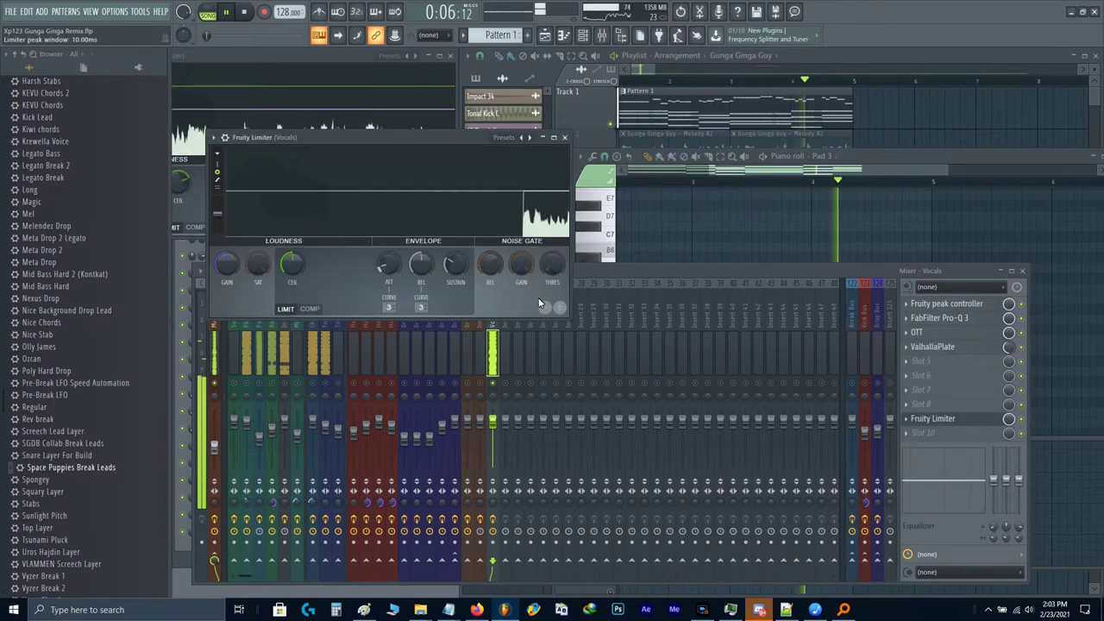
Step: Raise the output gain of OTT on the Vocals track to 3.4 dB during playback and close the plugin
left_click(954, 333)
key("space")
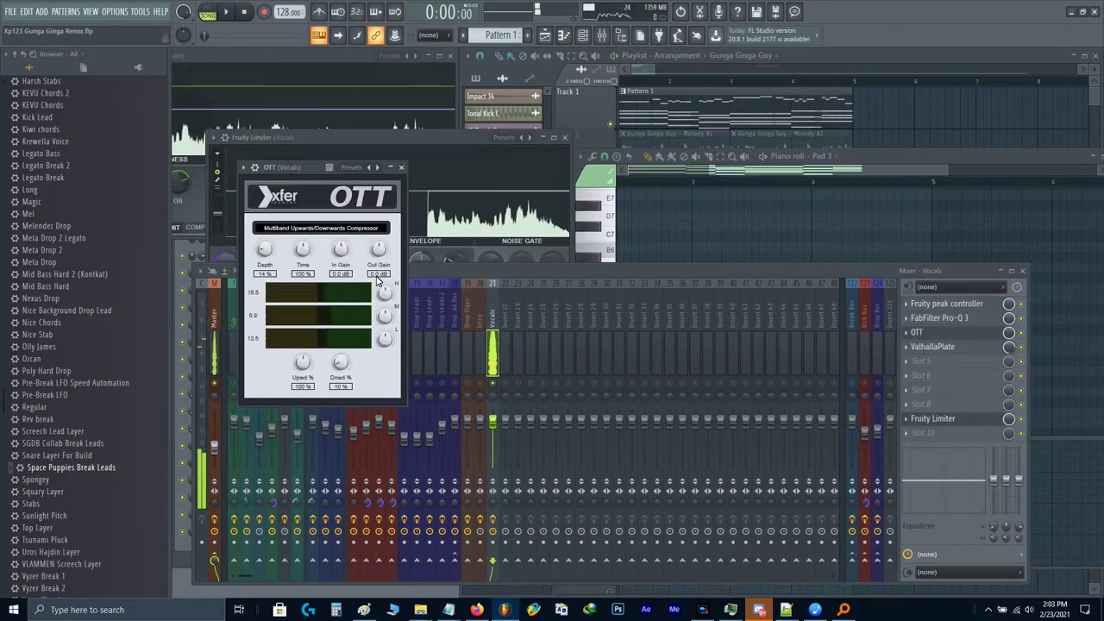
key("space")
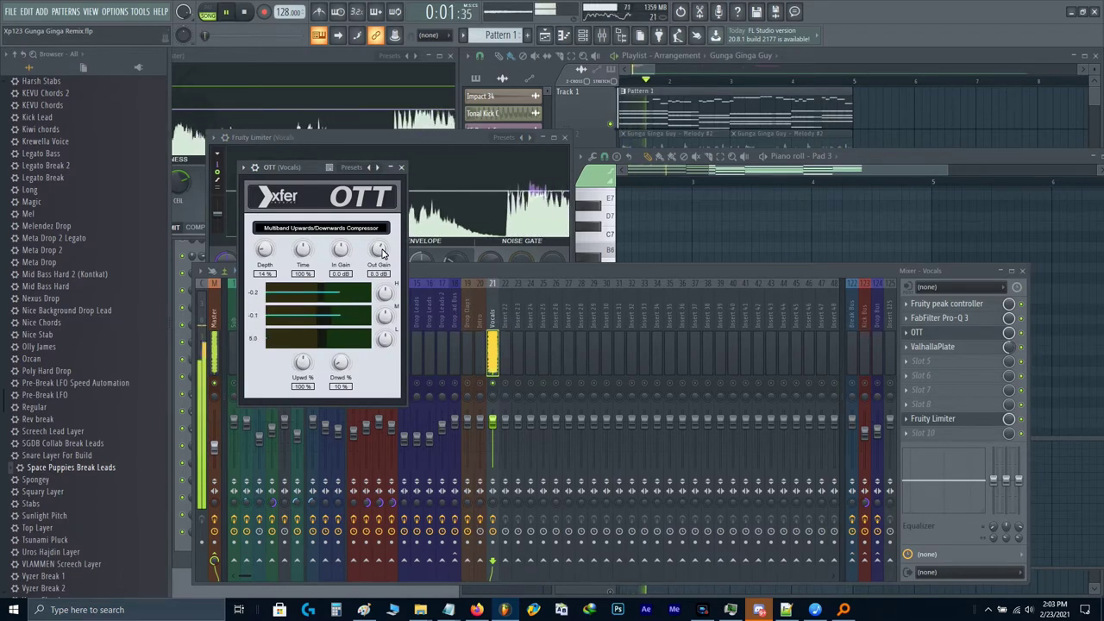
left_click_drag(381, 255, 380, 262)
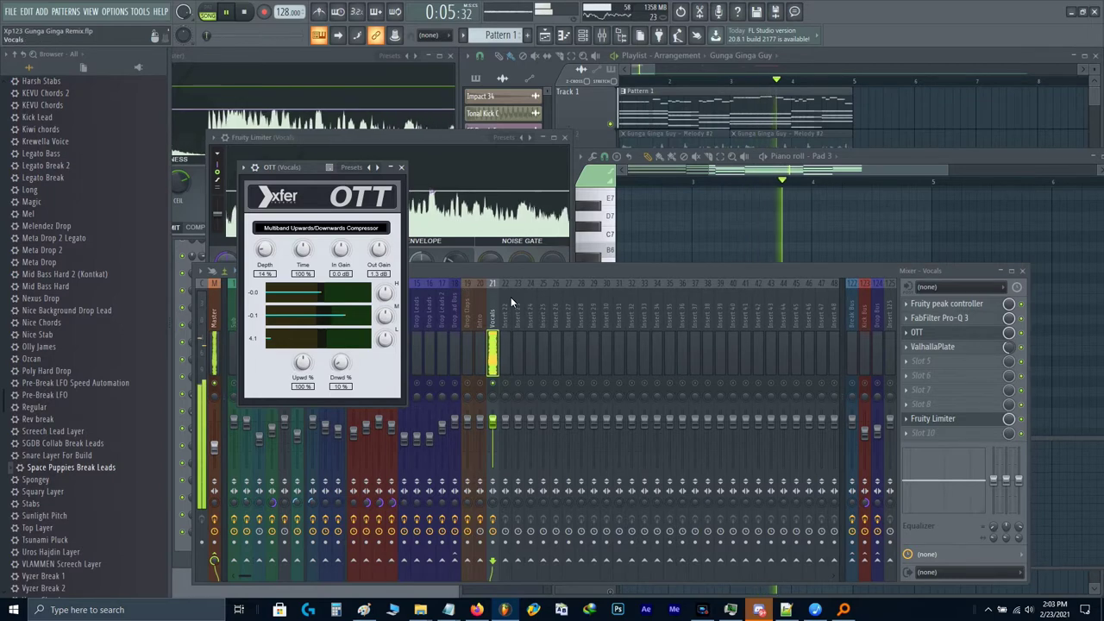
key("Escape")
key("space")
left_click(922, 334)
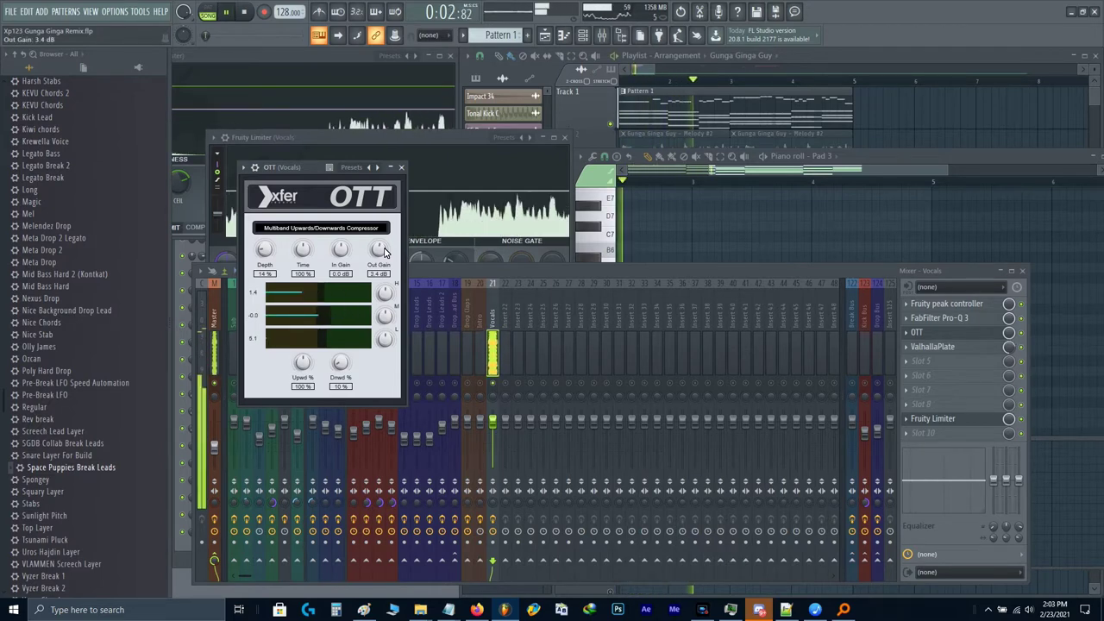
left_click(402, 167)
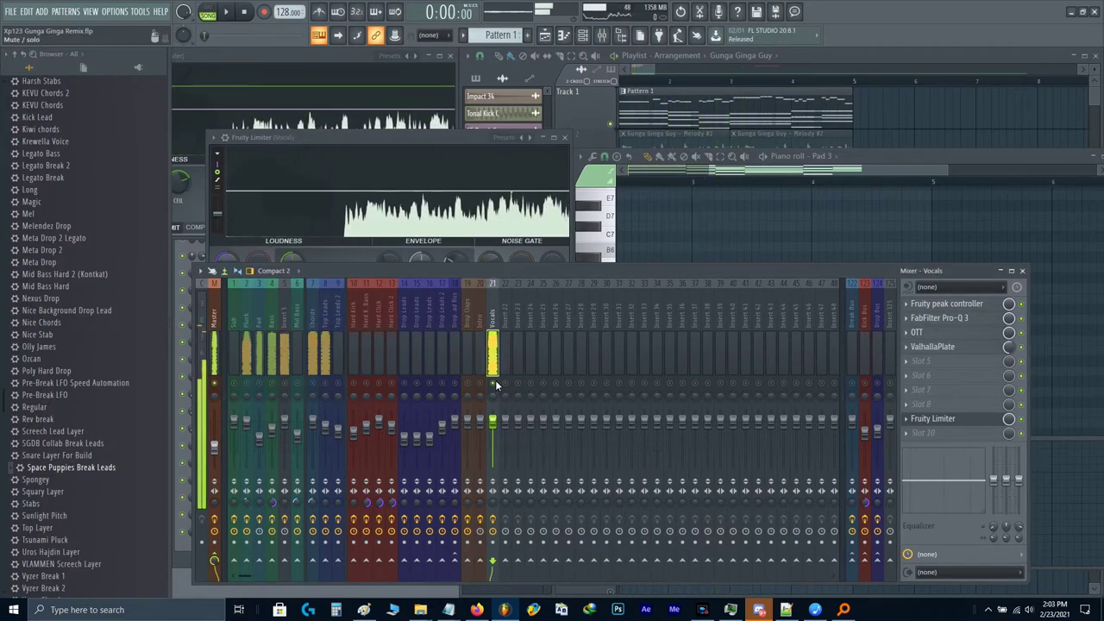
Step: Unsolo the Vocals track and play the full mix with the mixer hidden
key("space")
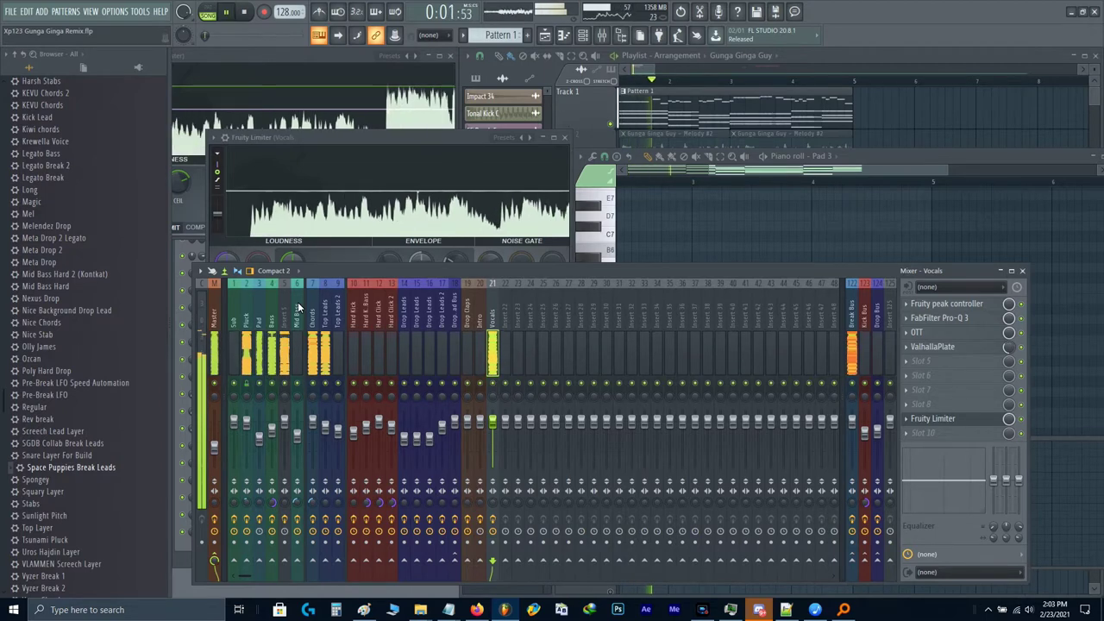
key("F9")
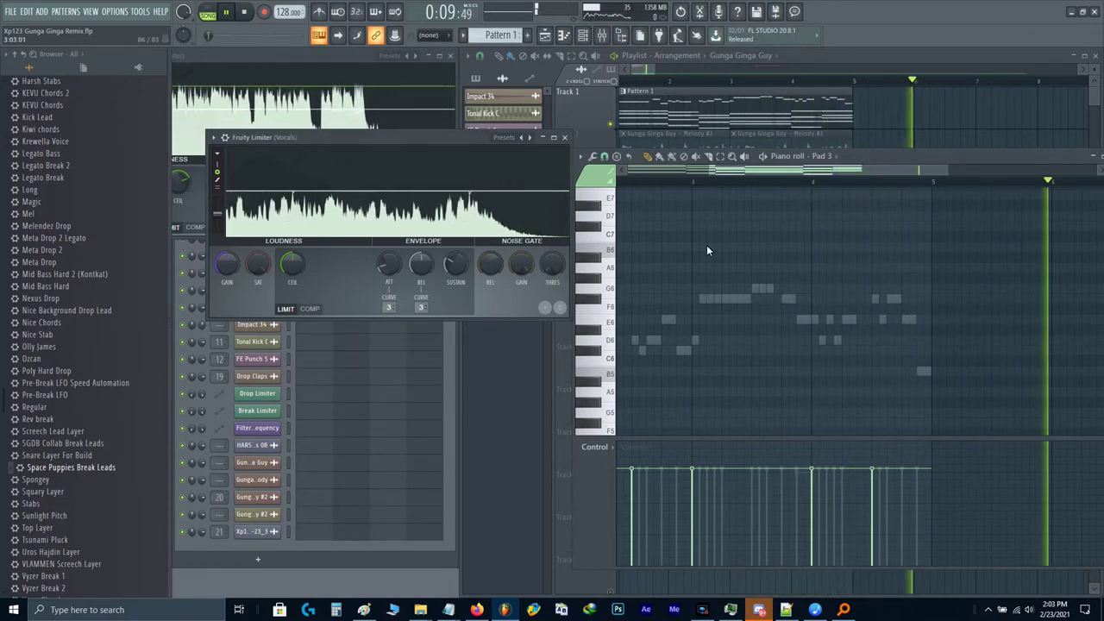
key("space")
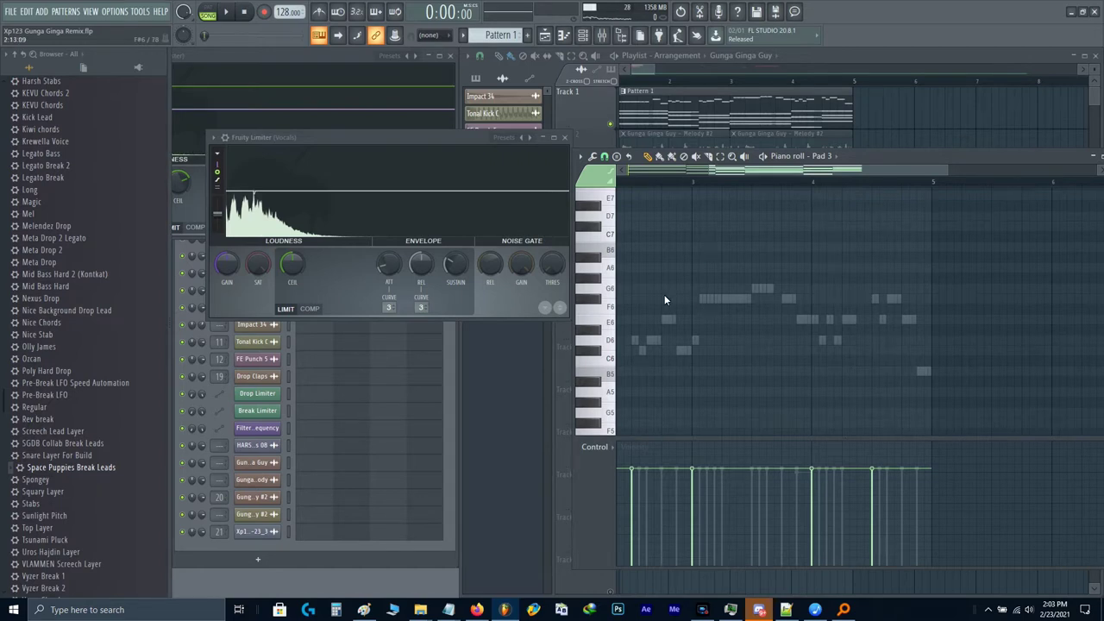
left_click(989, 610)
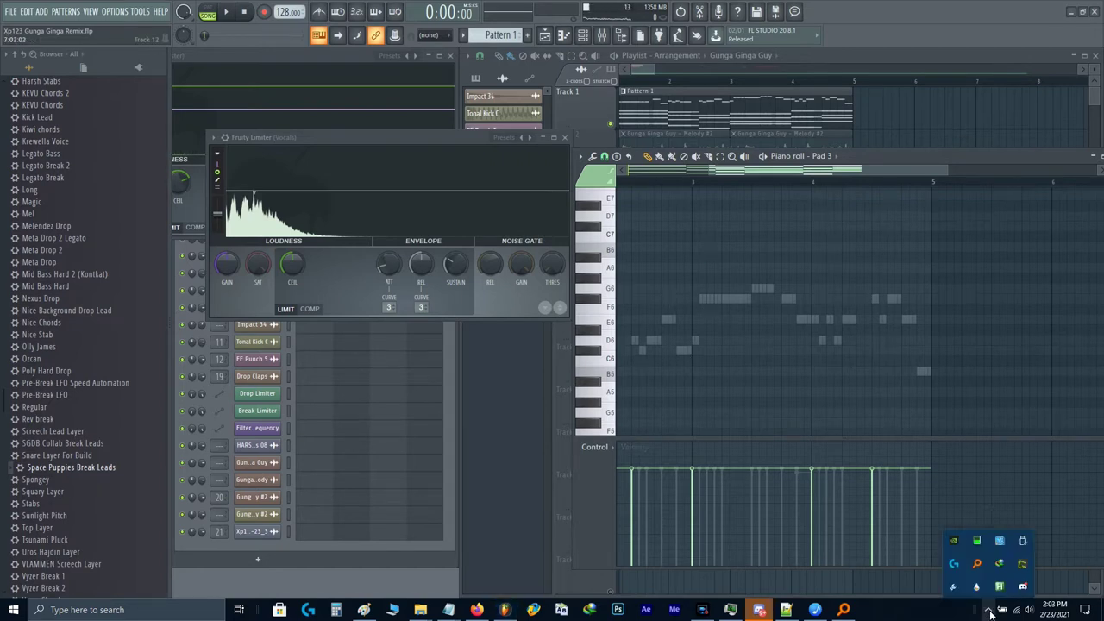
right_click(999, 589)
left_click(1020, 573)
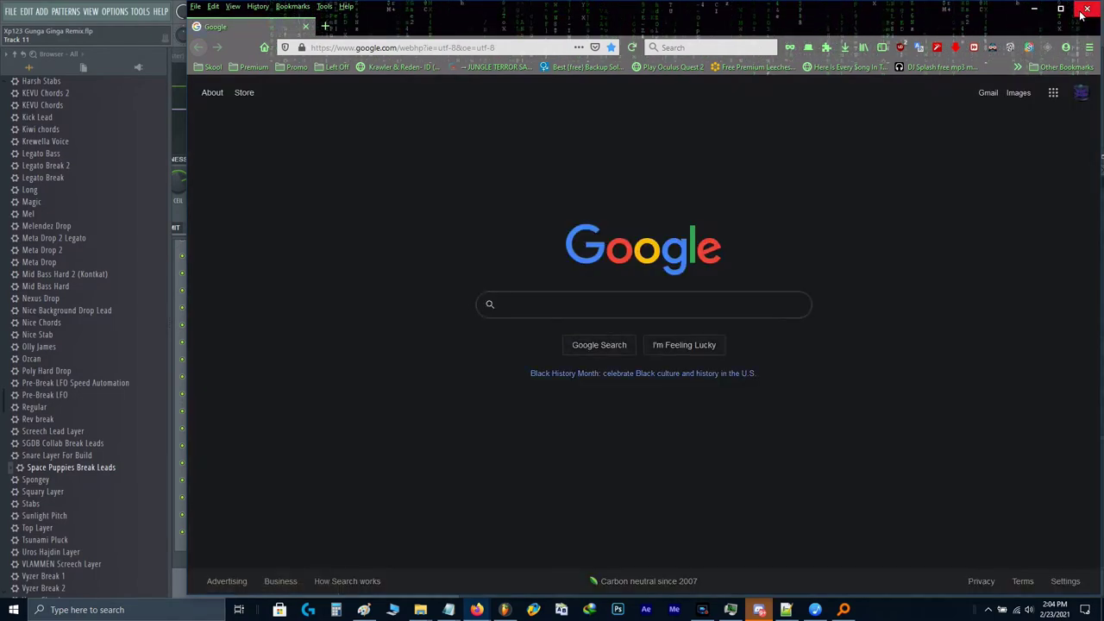
left_click(1086, 10)
Step: Mute the Pluck track, play the mix and open the Fruity Limiter on the Break Bus to examine its level
key("F9")
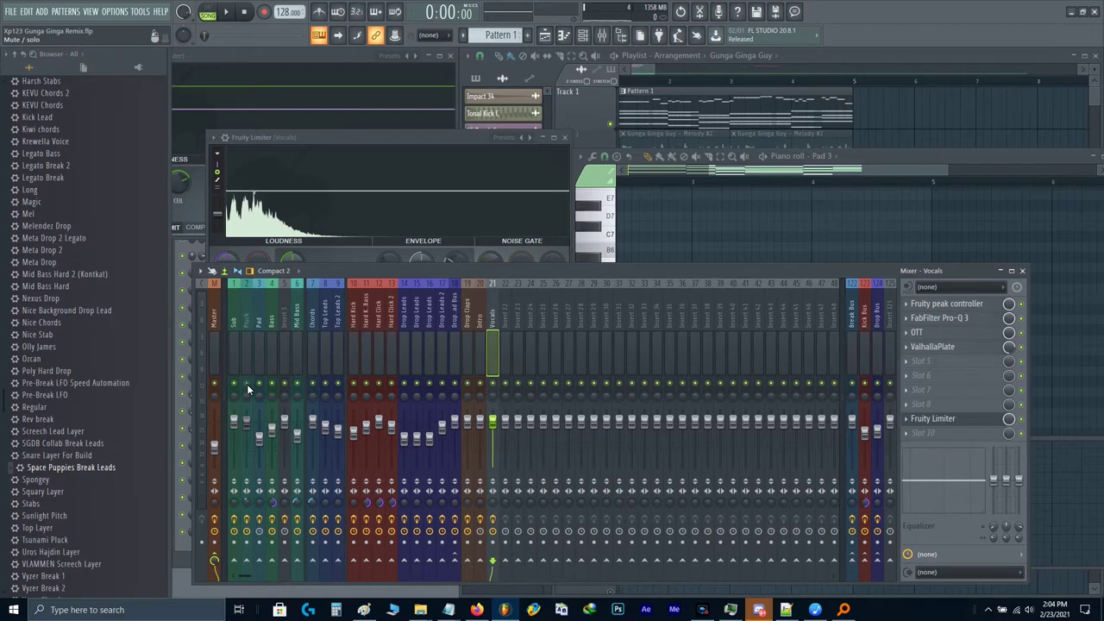
key("space")
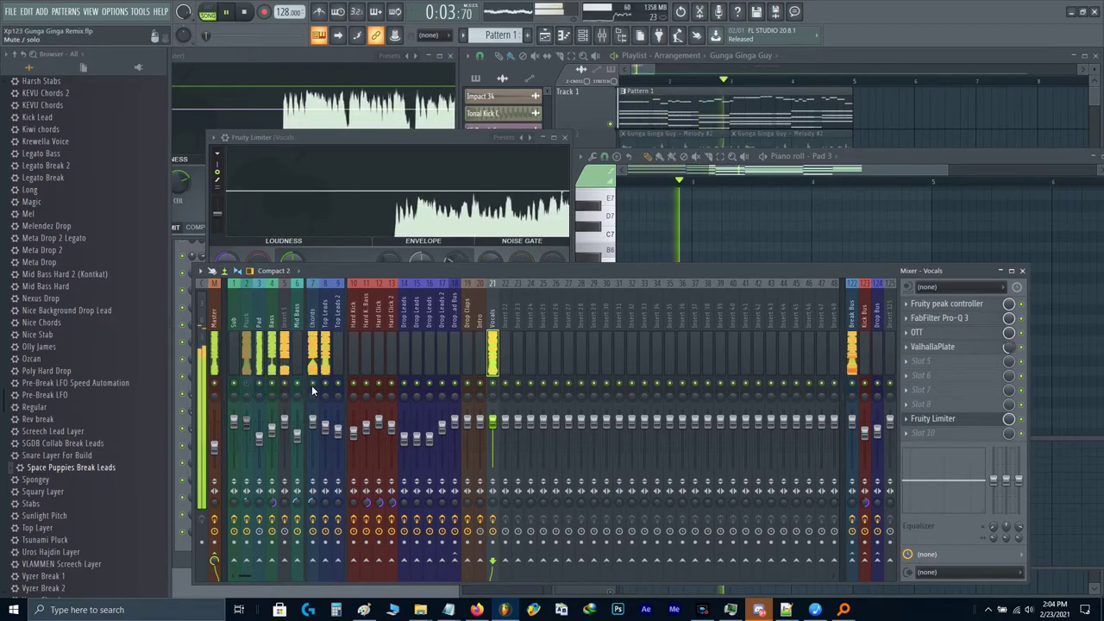
left_click(853, 336)
left_click(930, 433)
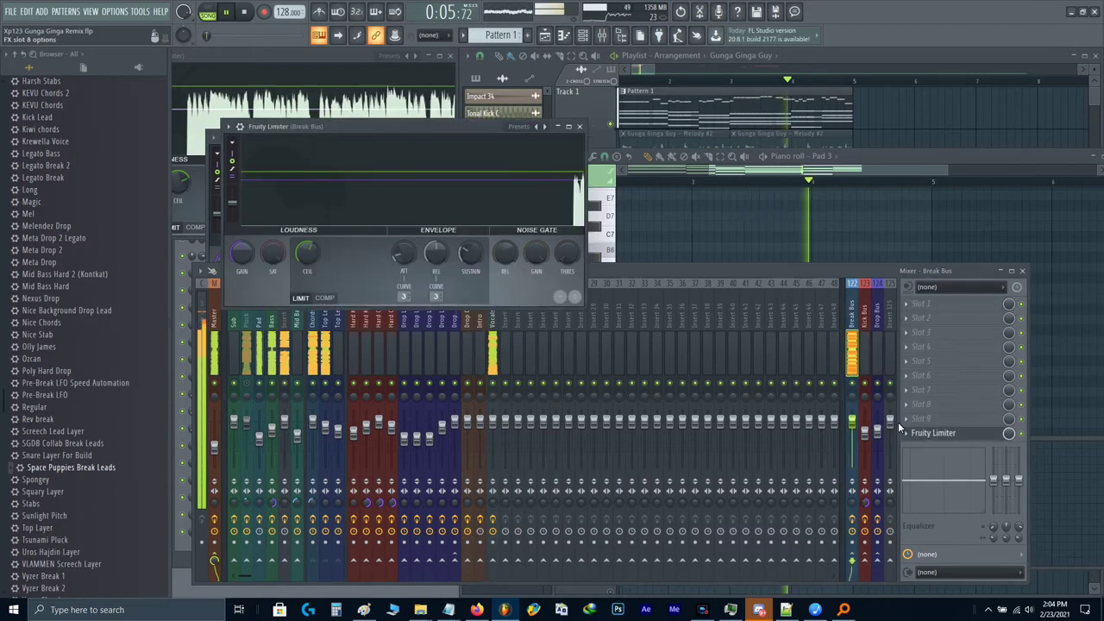
key("space")
Step: Set the Chords track's volume to 0.7 and listen to Chords and Top Leads in isolation through the Break Bus
right_click(314, 420)
type("t")
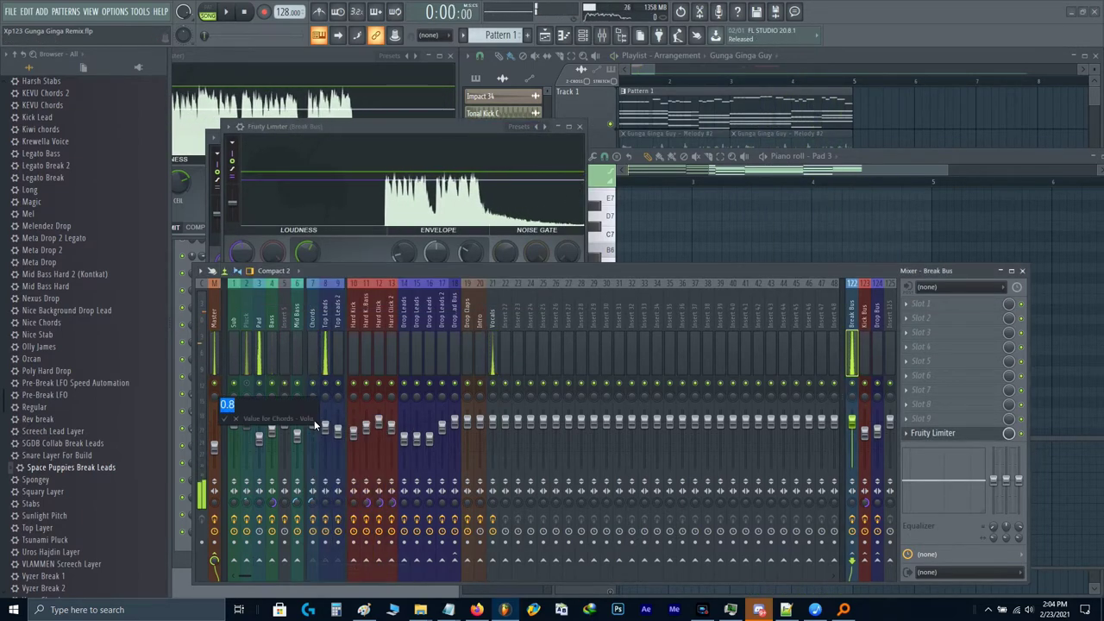
type(".7")
key("Return")
key("space")
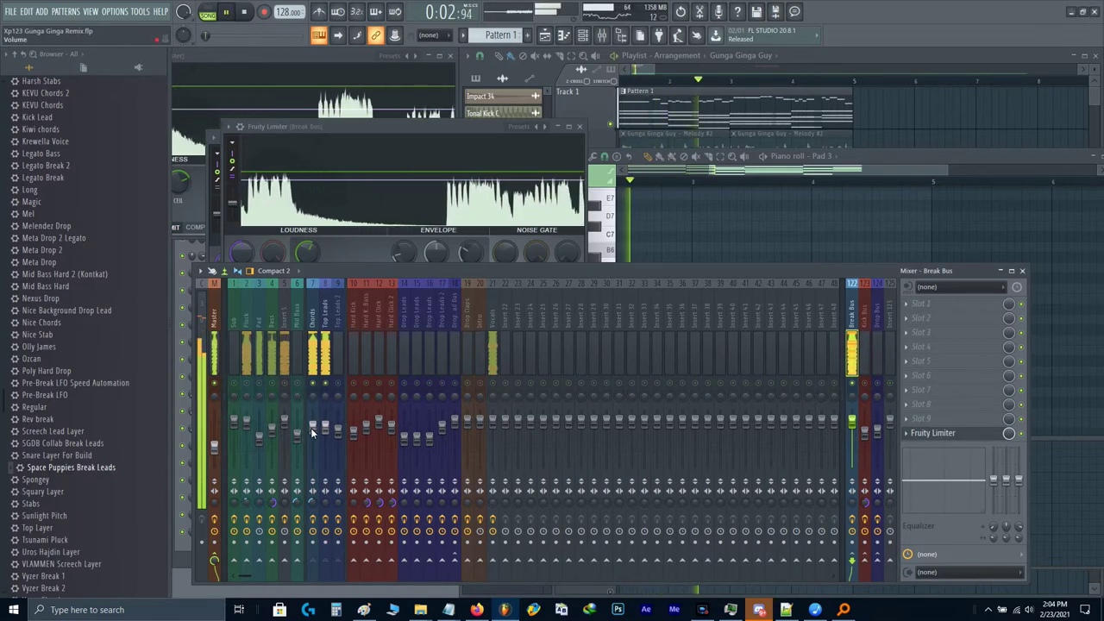
right_click(310, 428)
left_click(400, 369)
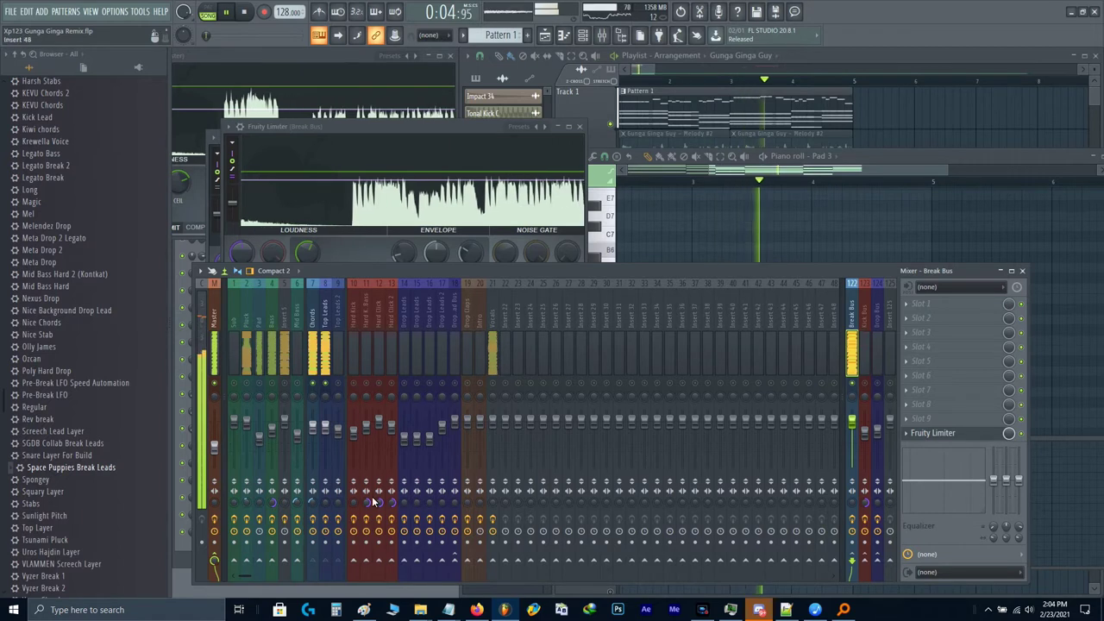
key("space")
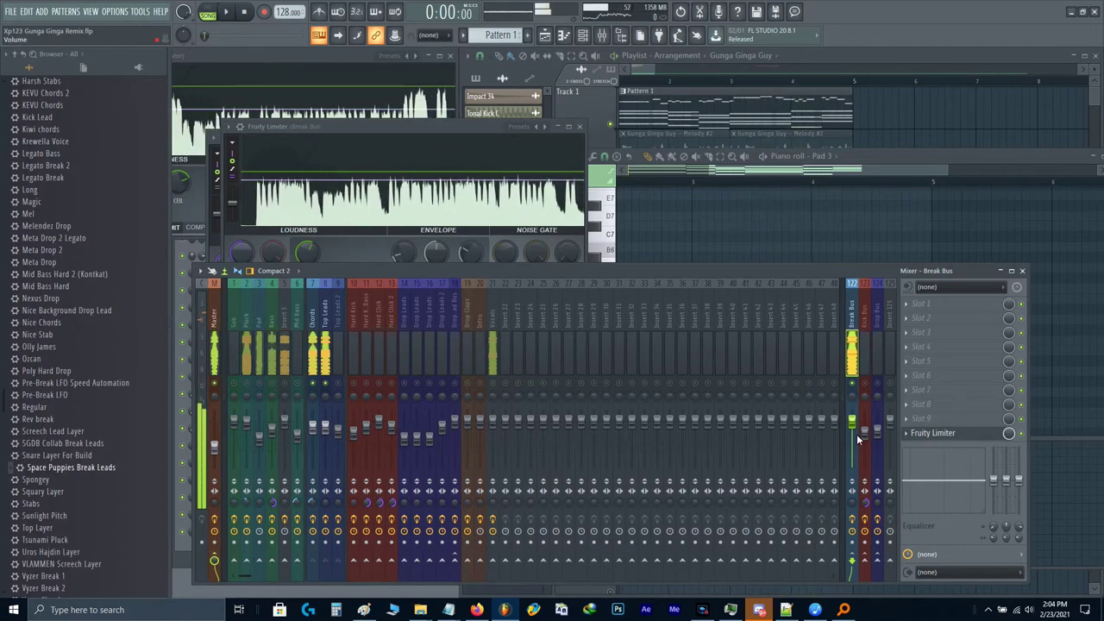
Step: Set the Break Bus volume to 0.7 and play the result to check its level
right_click(852, 425)
type("t0.7")
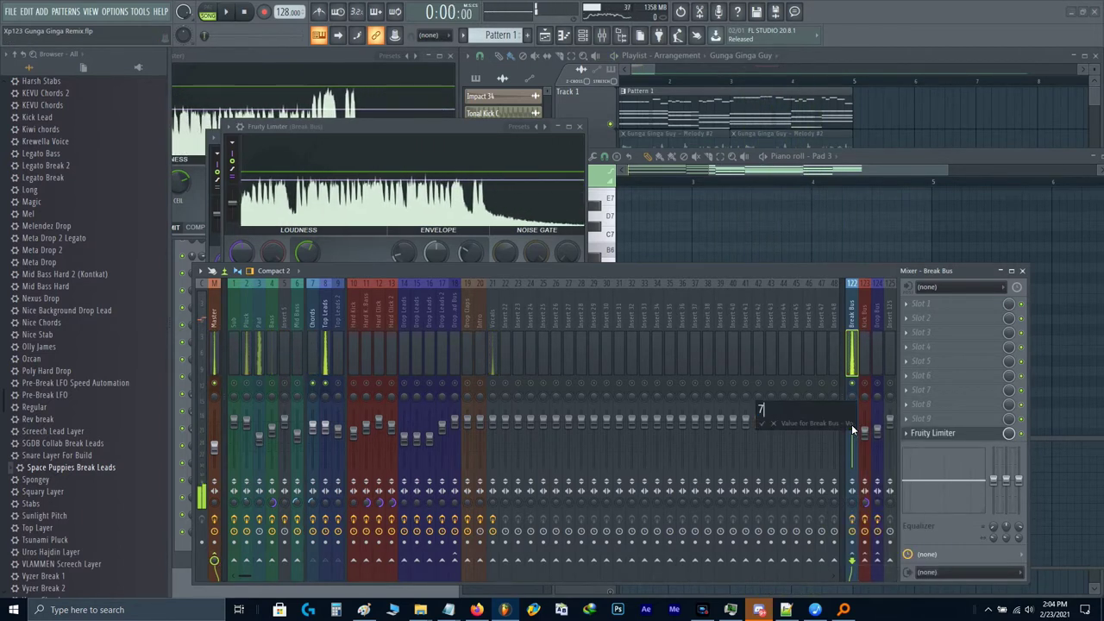
key("Return")
key("space")
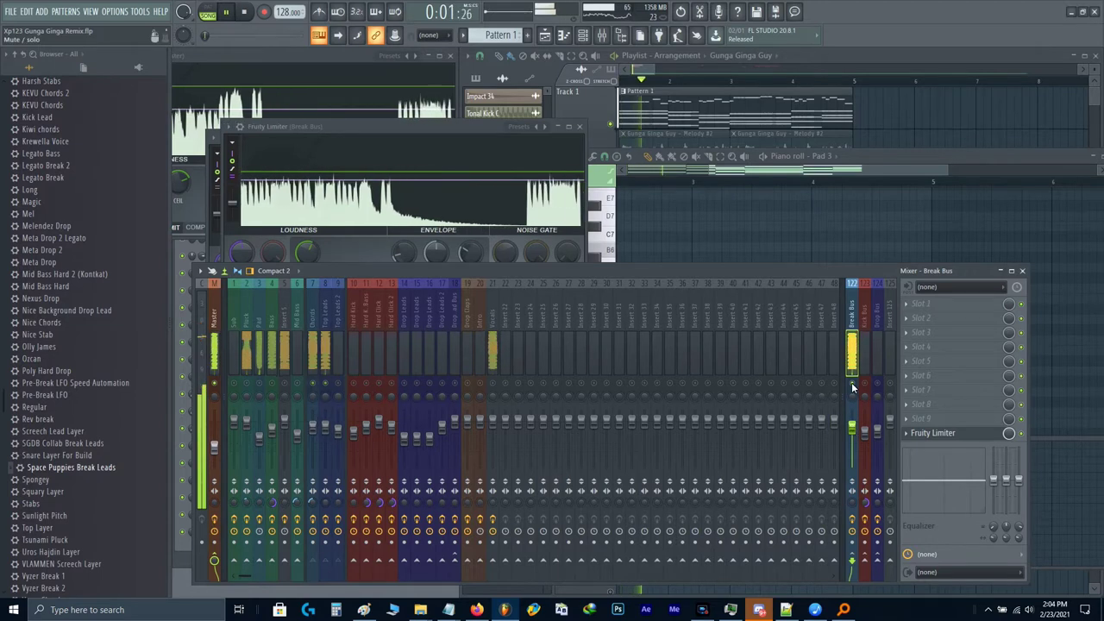
key("space")
Step: Play the full mix with all tracks active and close the Break Bus and Vocals limiter windows
key("space")
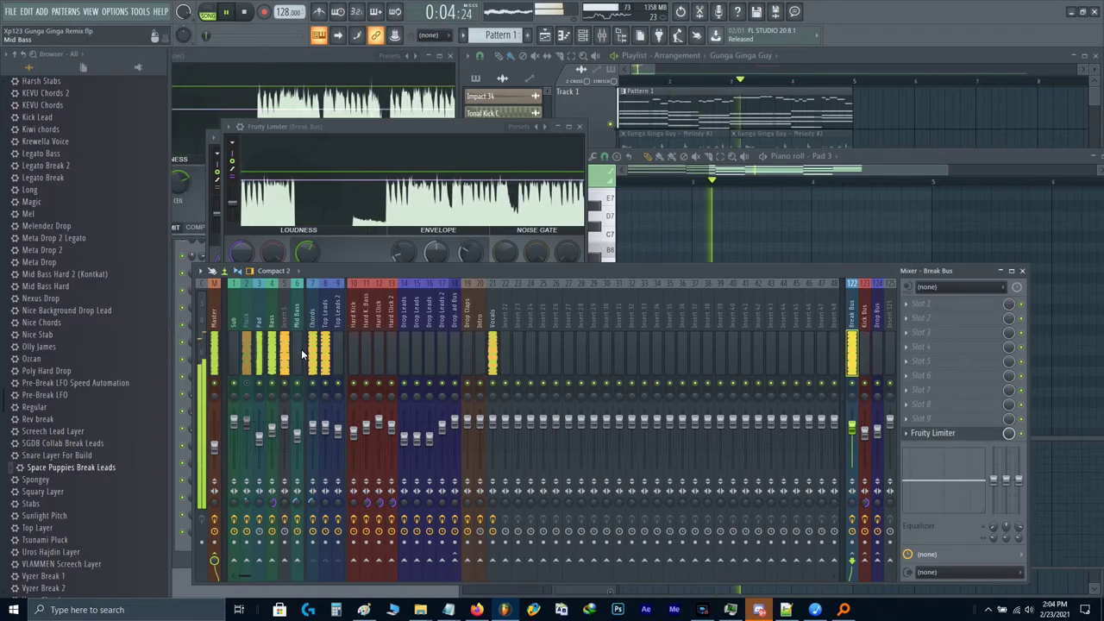
left_click(340, 257)
key("Escape")
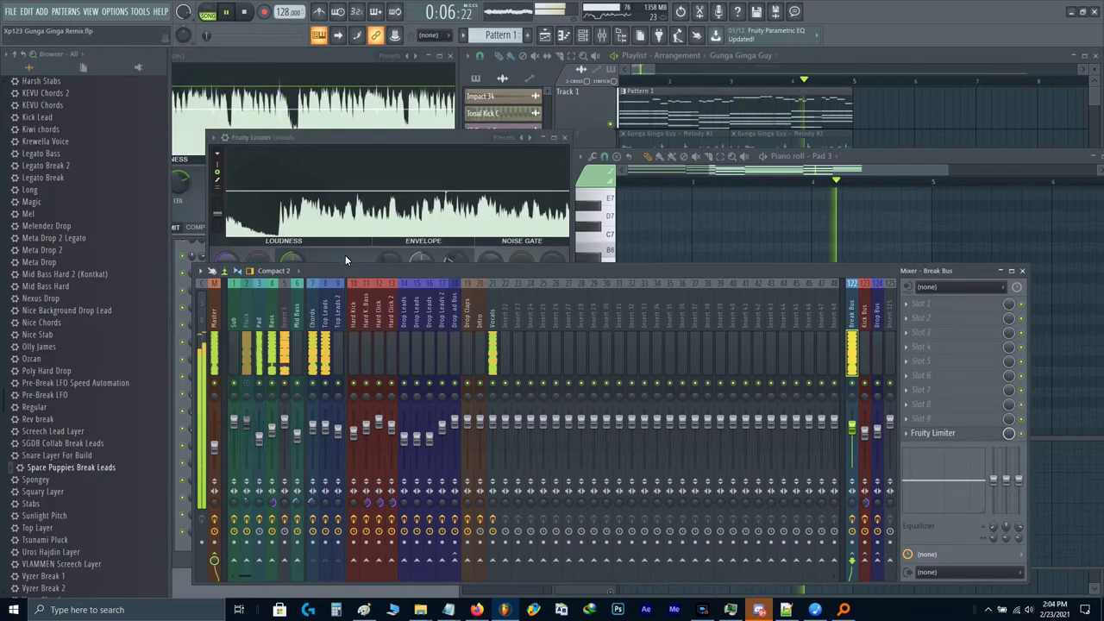
left_click(345, 257)
key("Escape")
Step: Solo the Insert 5 track and add Fruity Stereo Shaper in its fifth effect slot
right_click(283, 382)
left_click(282, 377)
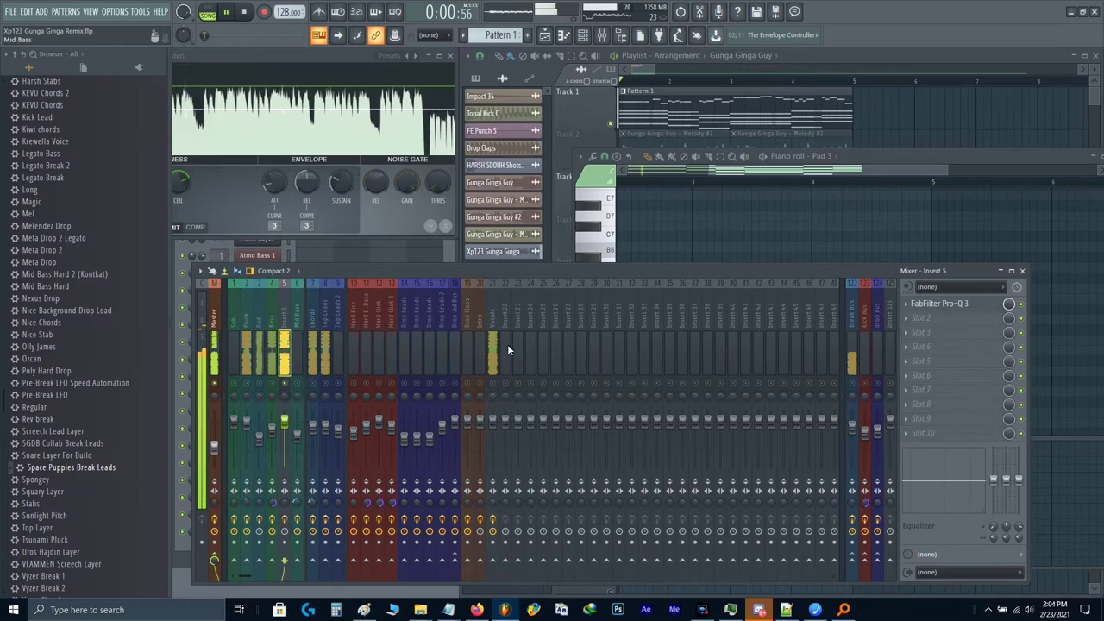
left_click(921, 318)
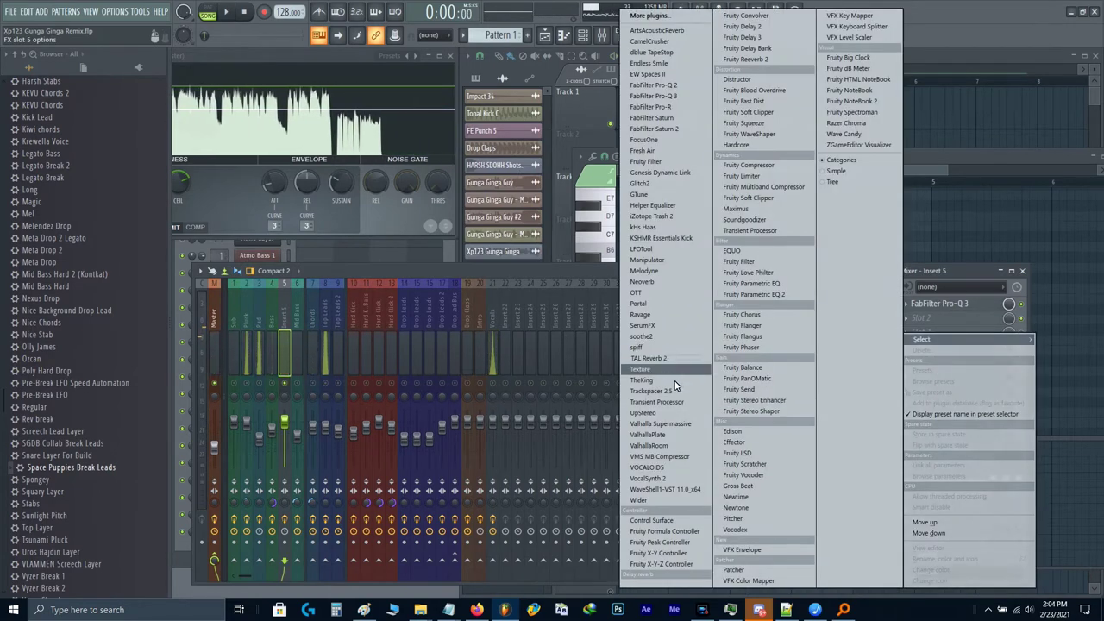
left_click(747, 412)
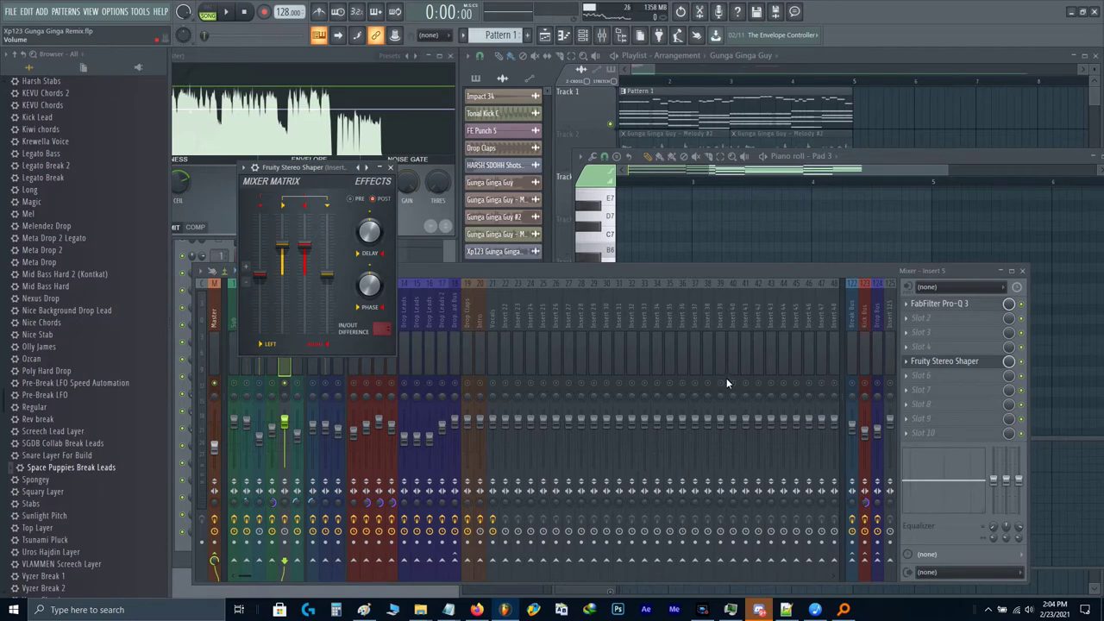
Step: Load a delay-based preset in Fruity Stereo Shaper, lower its left/right delay to about 3.7 ms right during playback, and close it
right_click(361, 169)
left_click(404, 45)
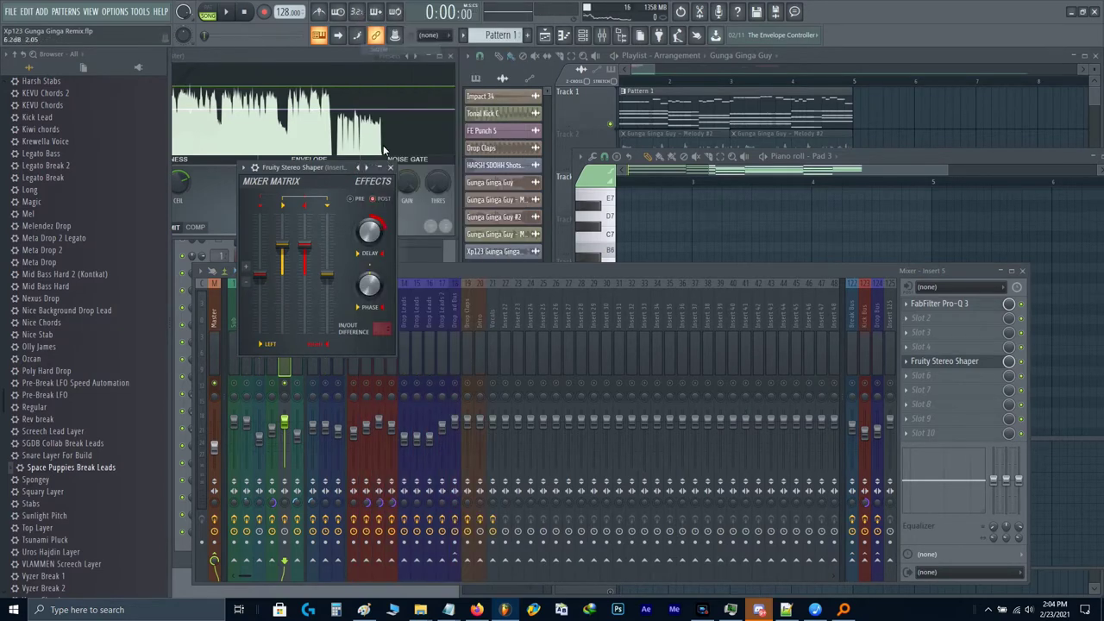
key("space")
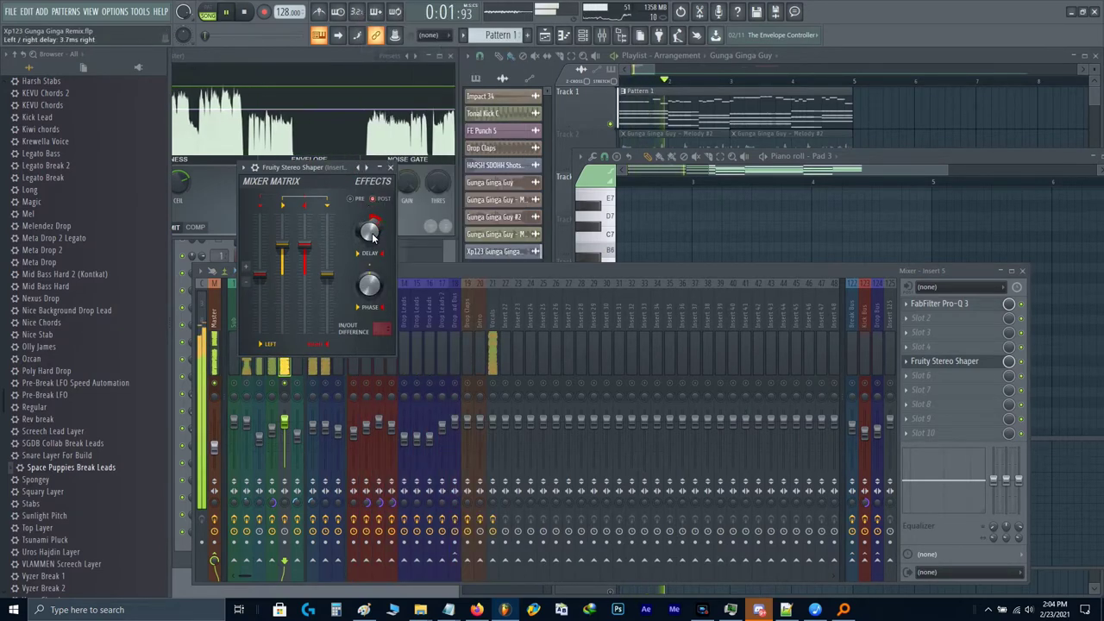
left_click(391, 168)
Step: Unsolo the Insert 5 track and play the full mix to judge the stereo-shaped bass in context
key("space")
right_click(286, 383)
key("space")
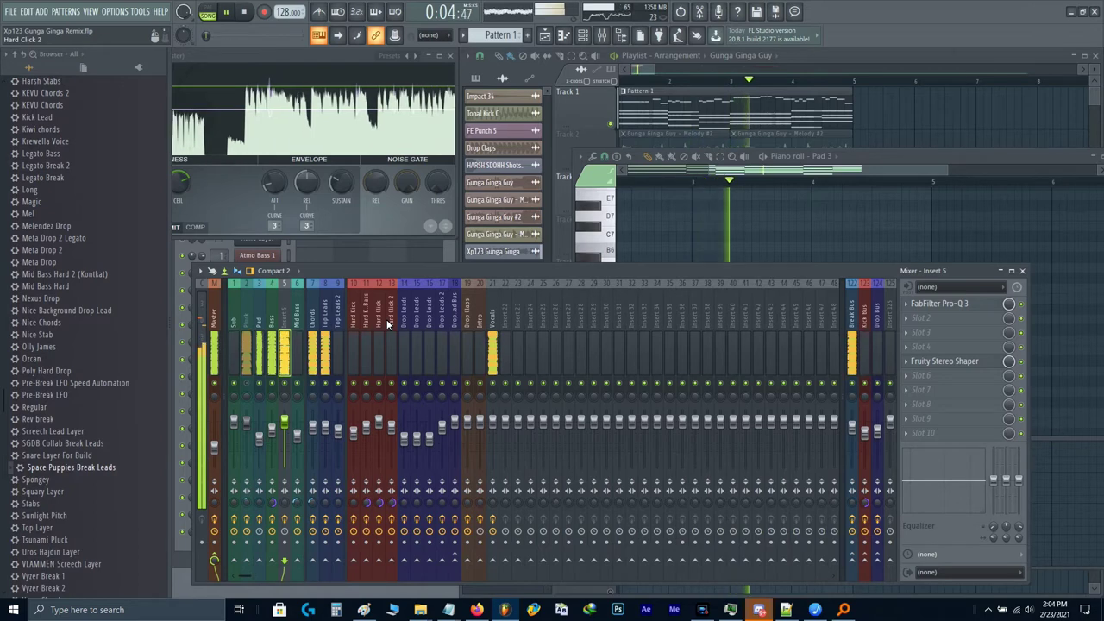
key("F9")
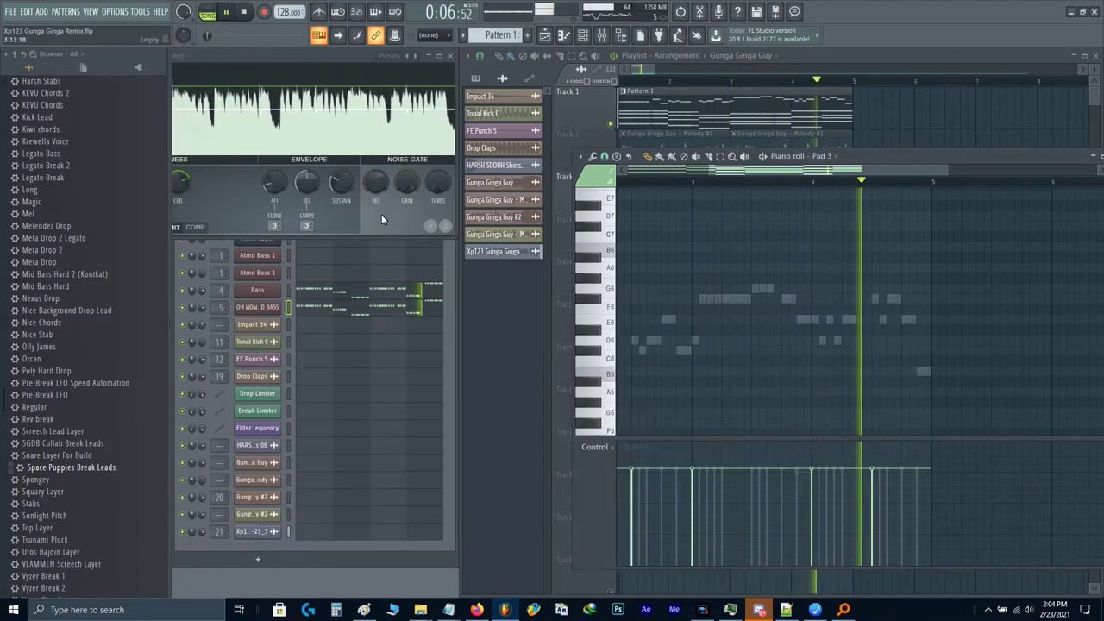
key("F9")
key("space")
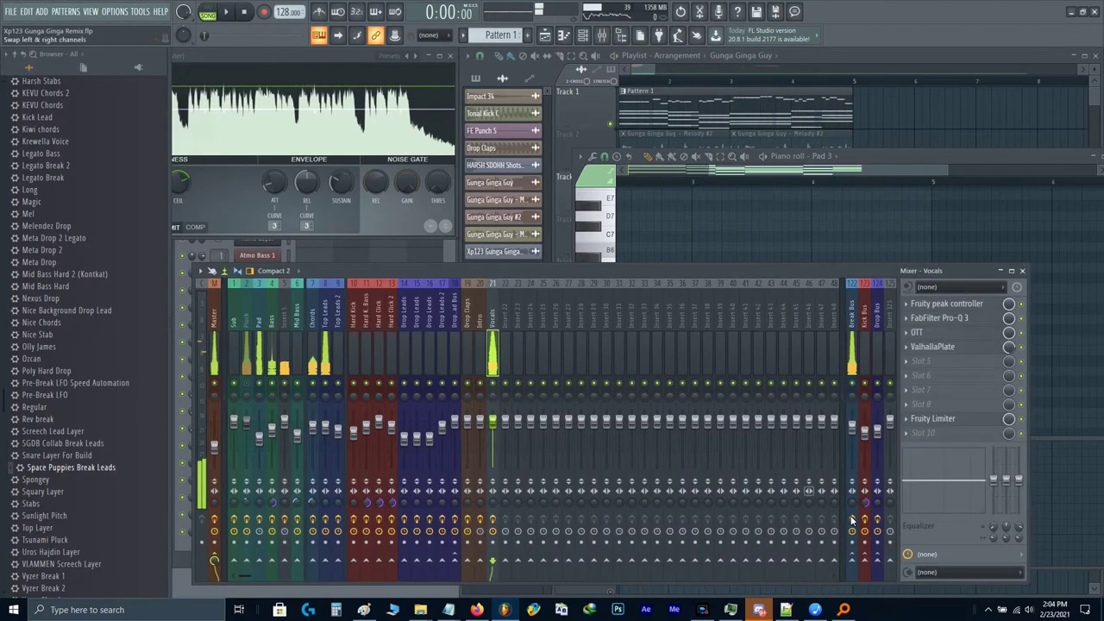
Step: Add Trackspacer 2.5 in the sixth effect slot of the Break Bus
left_click(851, 335)
left_click(909, 375)
left_click(649, 390)
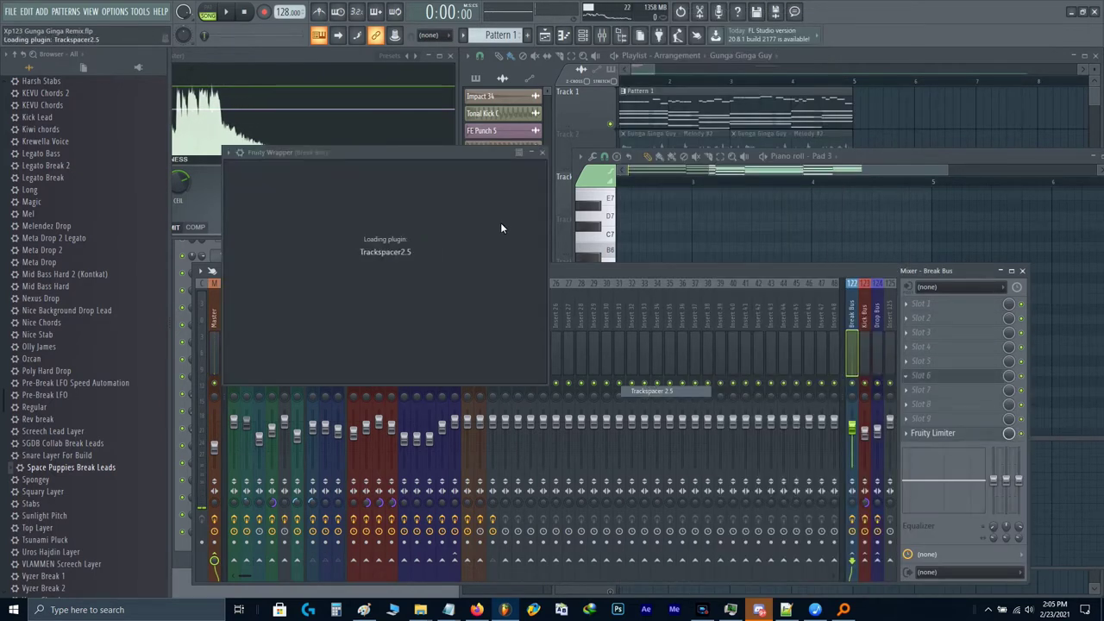
Step: Route the Vocals track into Trackspacer's sidechain input on the Break Bus
left_click(262, 173)
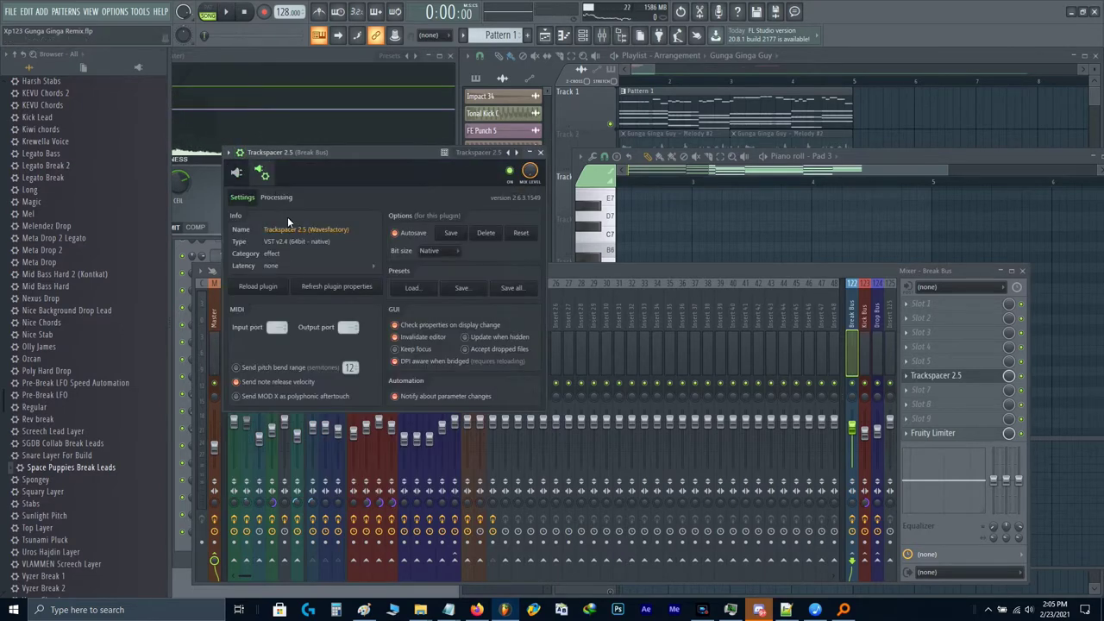
left_click(276, 197)
left_click(247, 331)
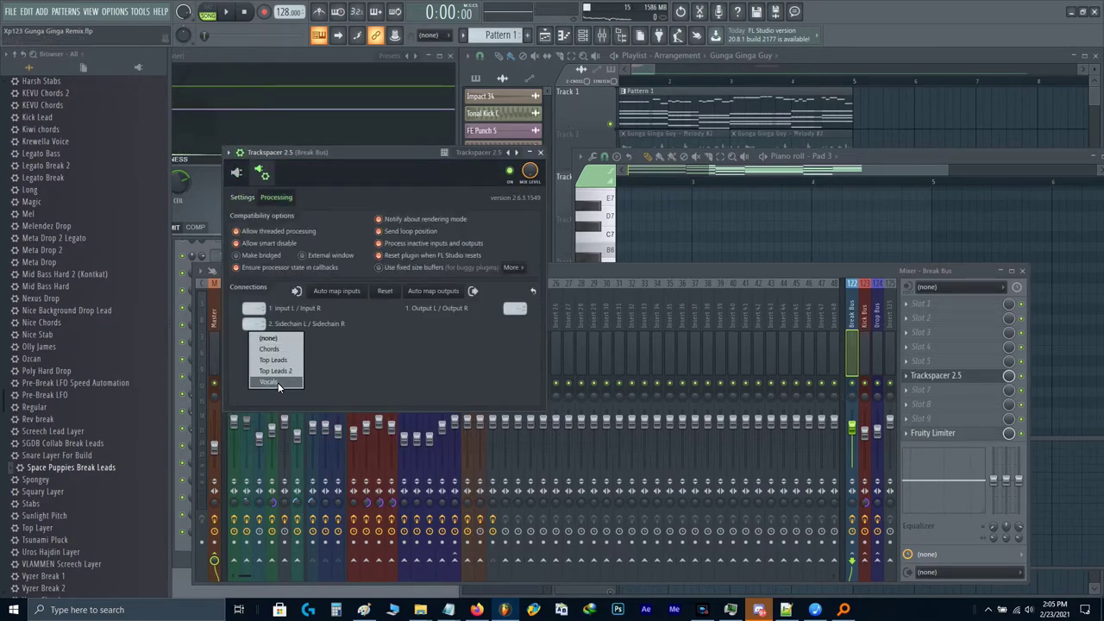
left_click(277, 382)
Step: Raise Trackspacer's low-cut, lower its high-cut, and set the amount to about 3.5% while the mix plays
left_click(237, 174)
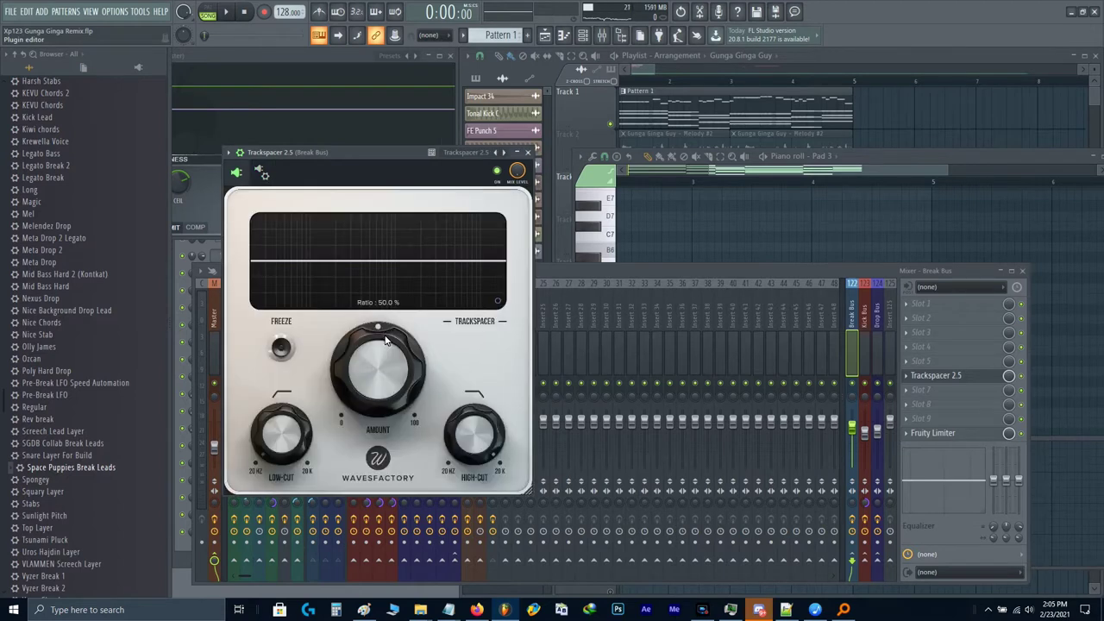
left_click_drag(308, 434, 302, 443)
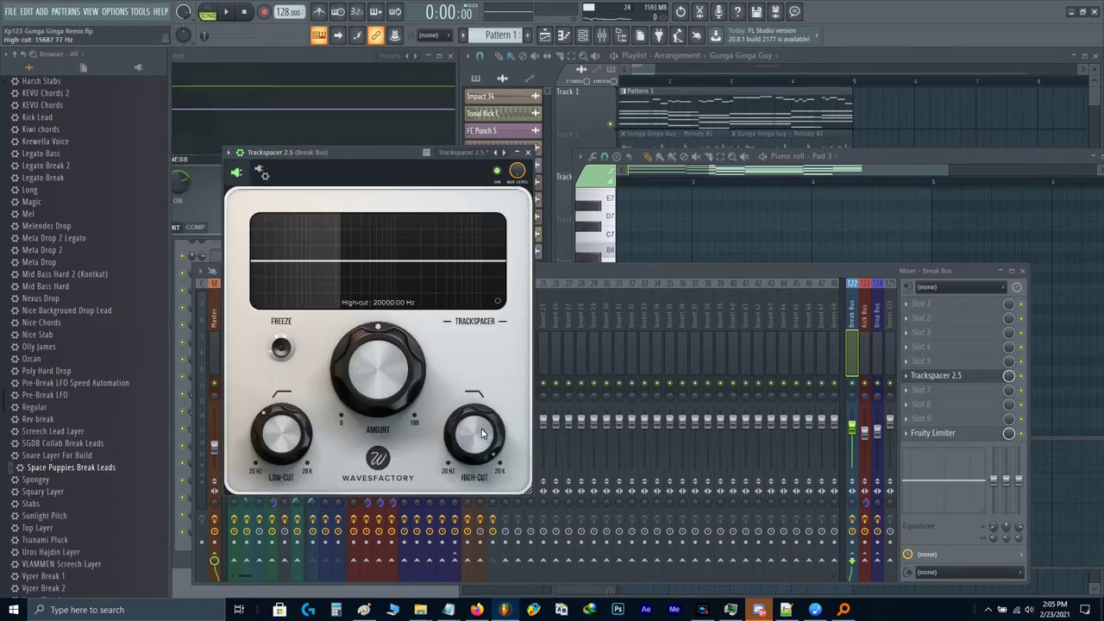
left_click_drag(483, 433, 494, 434)
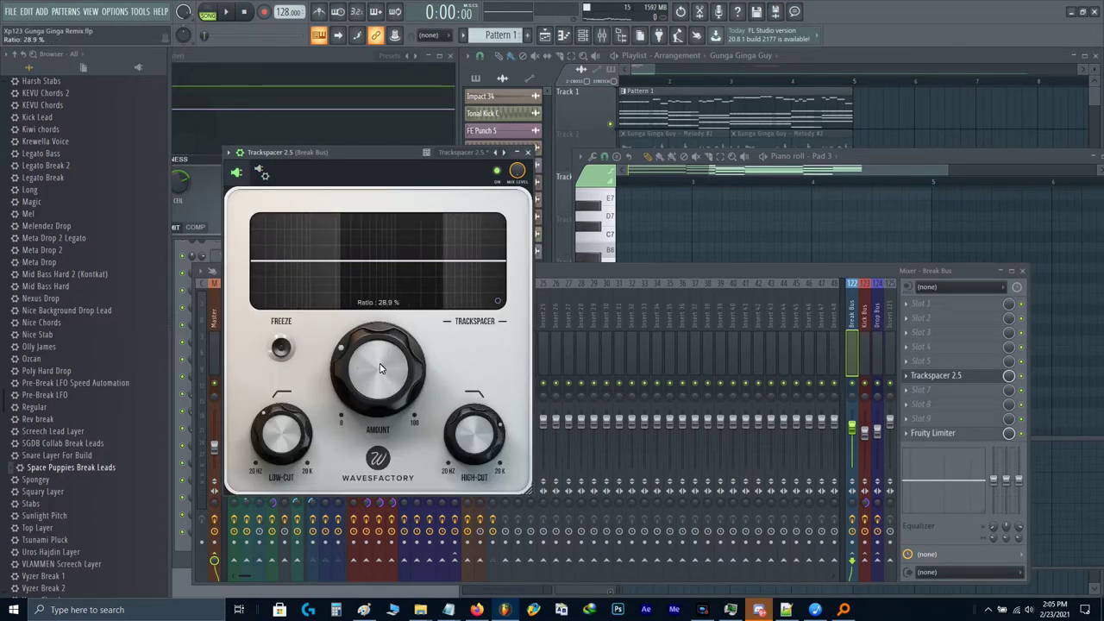
key("space")
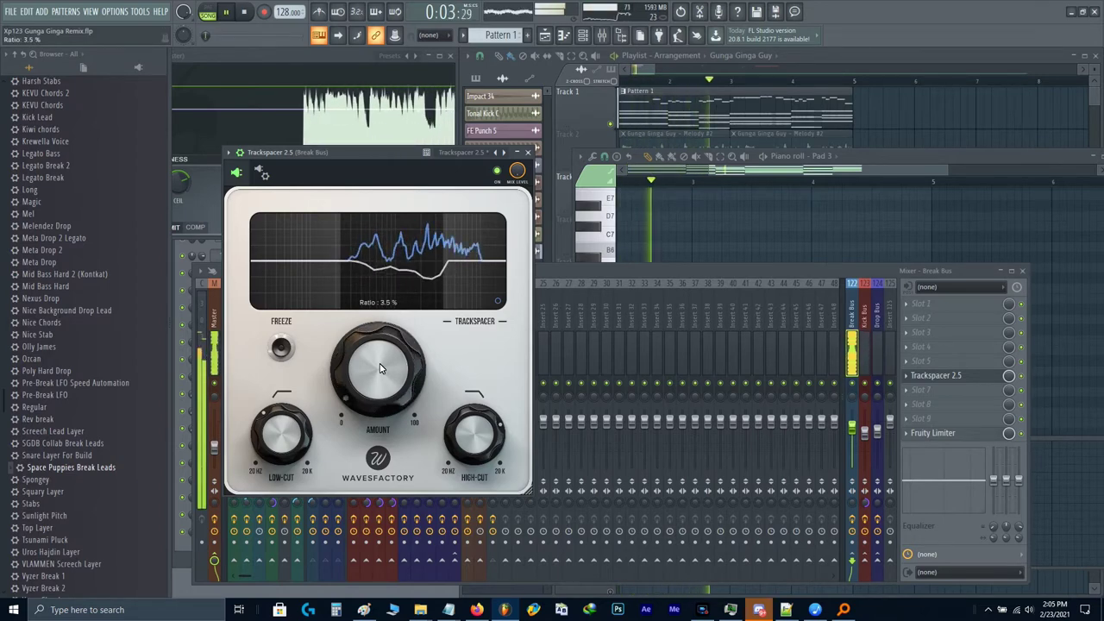
key("Escape")
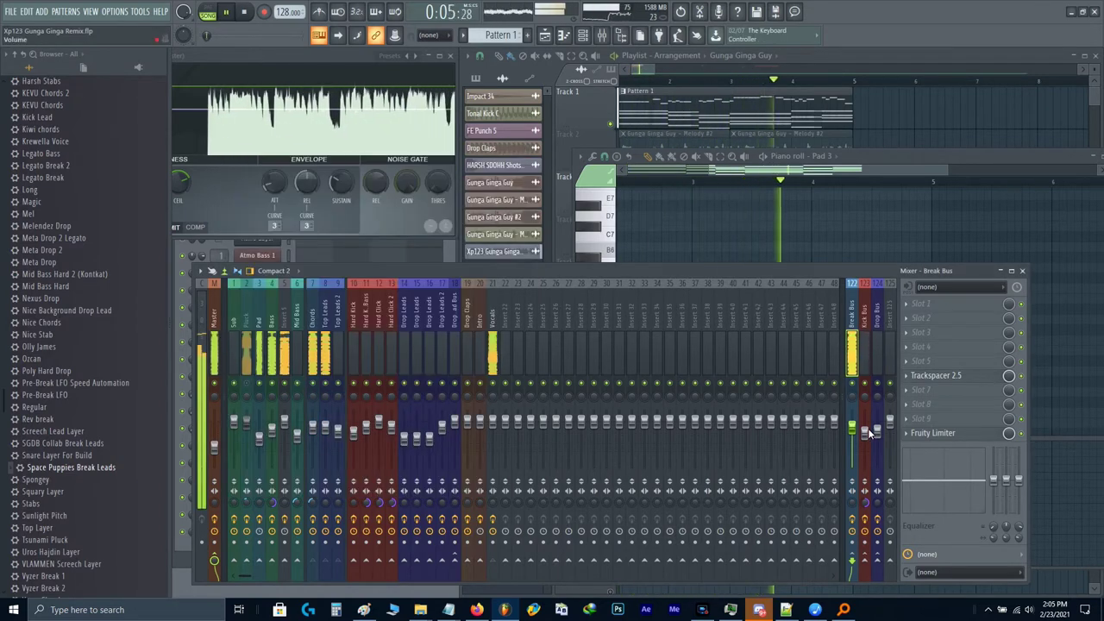
Step: Inspect the Break Bus volume value and its Fruity Limiter during playback, leaving both unchanged
right_click(854, 427)
left_click(888, 509)
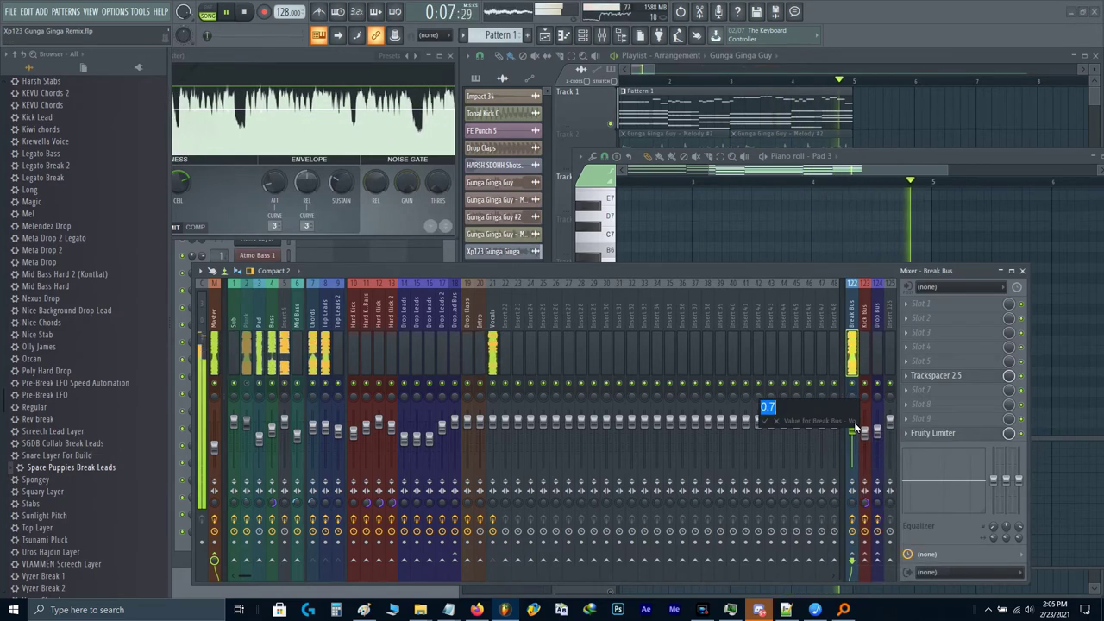
key("Escape")
left_click(971, 432)
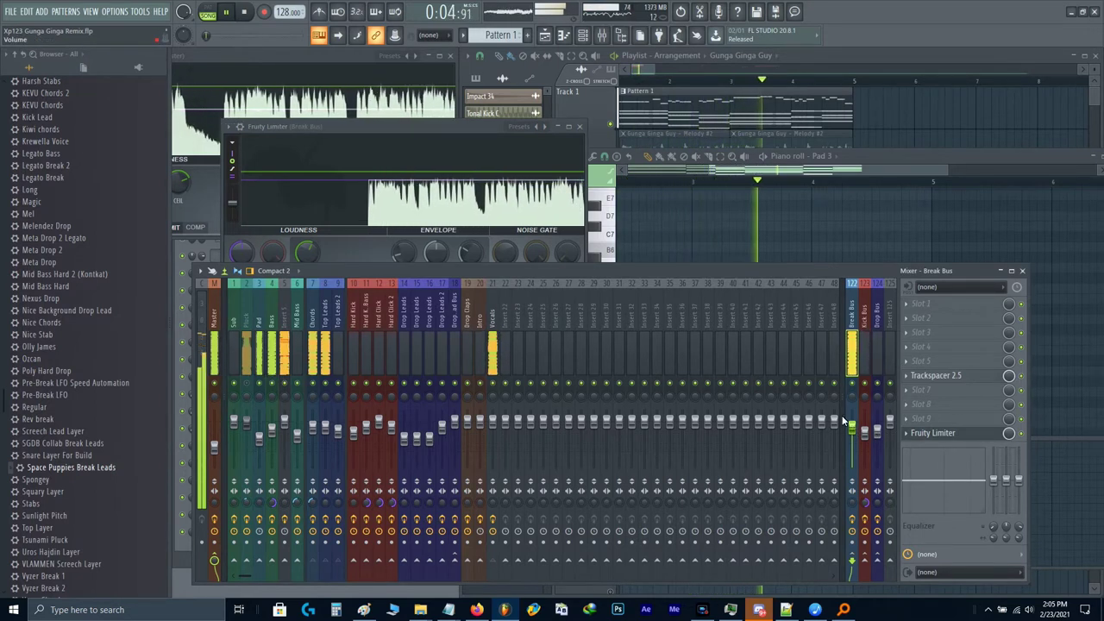
left_click(335, 253)
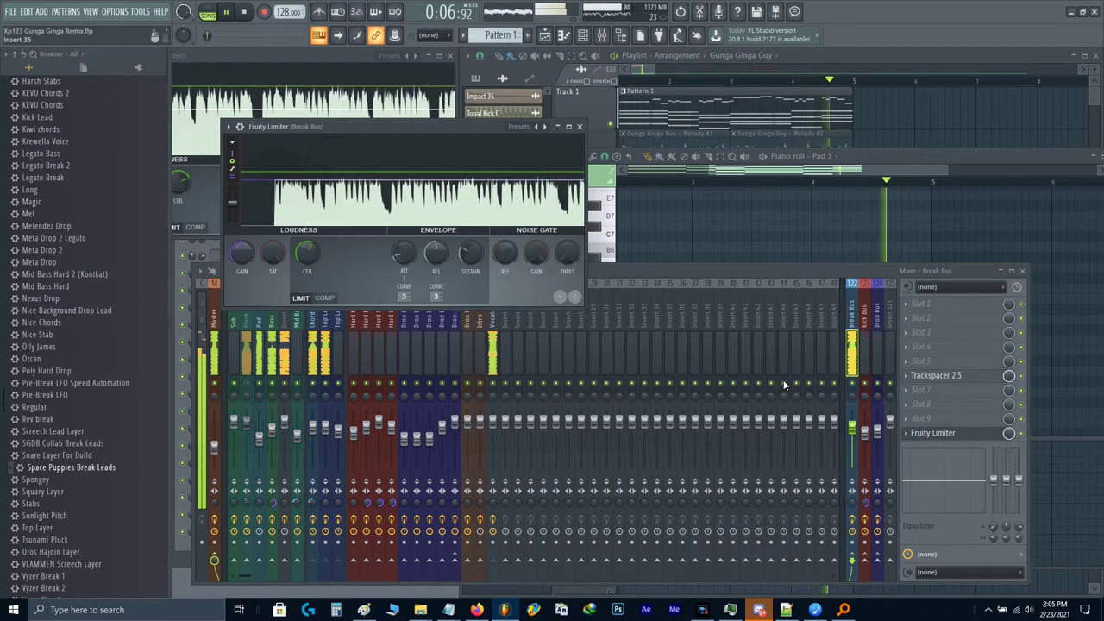
key("space")
key("Escape")
key("Escape")
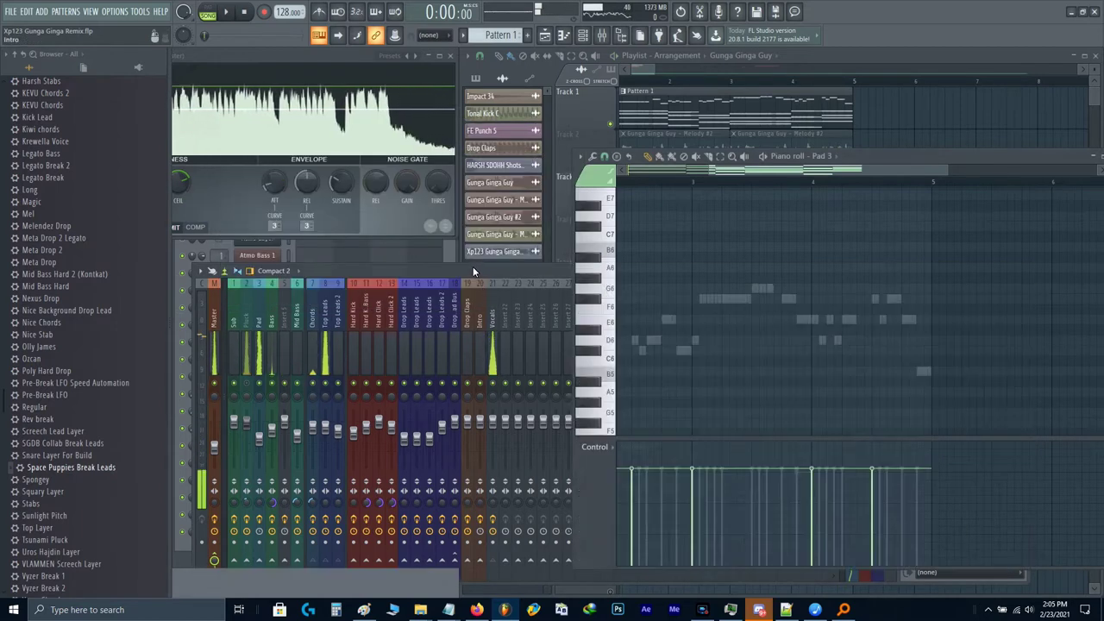
key("Escape")
Step: Find the BEST sample pack collection within the Vengeance folder in the browser
scroll(96, 240, "up", 15)
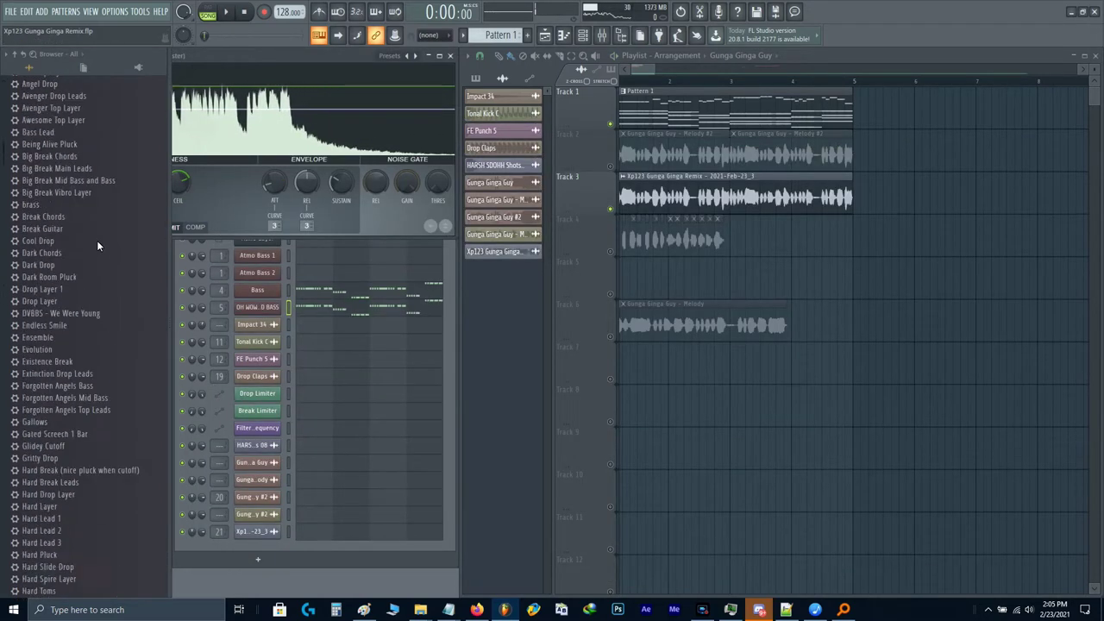
left_click(43, 114)
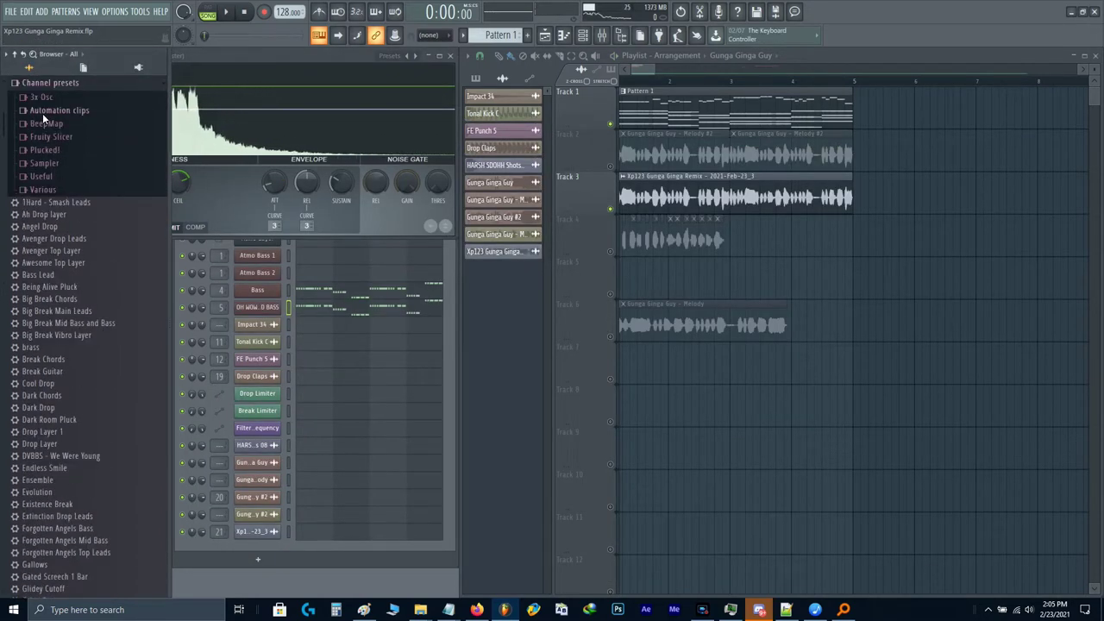
left_click(66, 485)
scroll(66, 486, "down", 4)
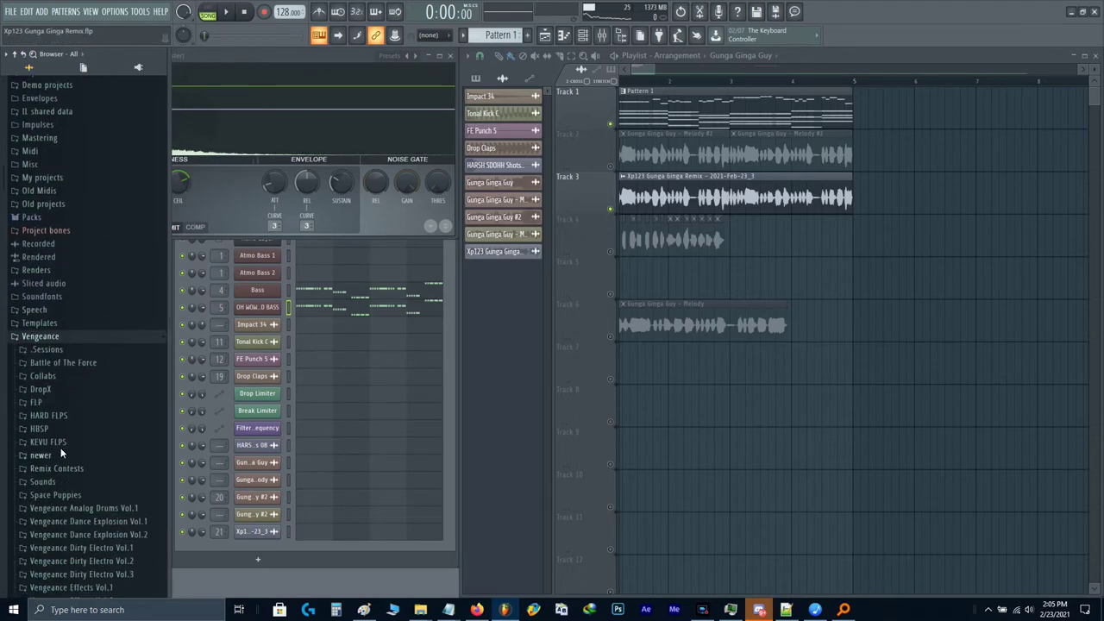
left_click(56, 457)
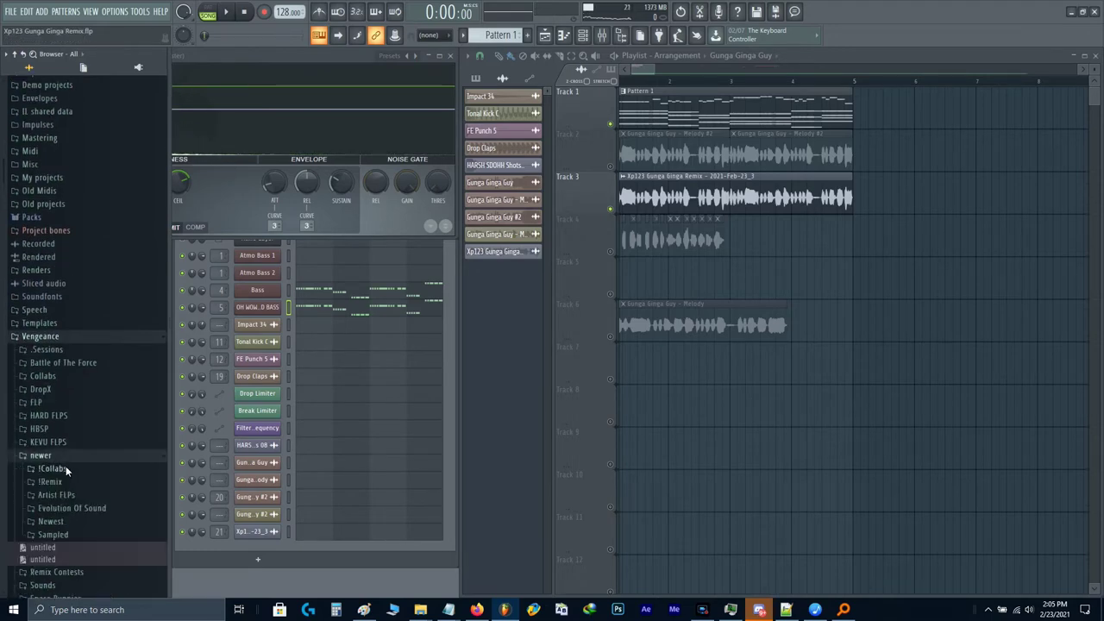
left_click(67, 522)
left_click(65, 534)
Step: Look through the sample packs and open the Claps folder of Arcando Sample Pack Vol. 2
scroll(86, 471, "down", 10)
scroll(93, 362, "down", 4)
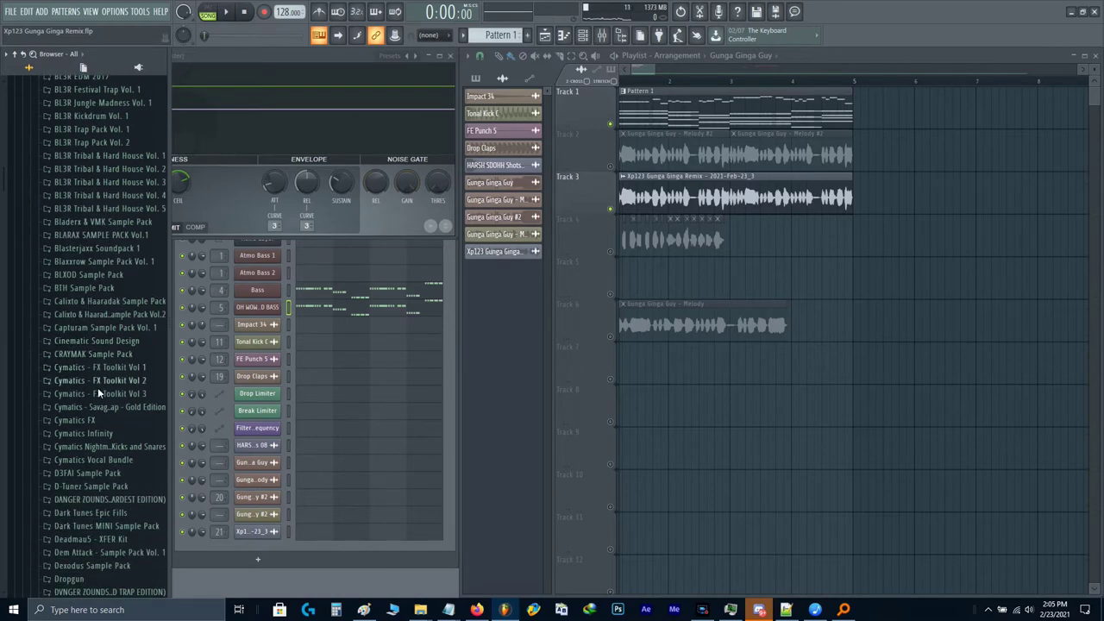
scroll(97, 387, "down", 6)
scroll(97, 414, "up", 12)
scroll(95, 363, "up", 4)
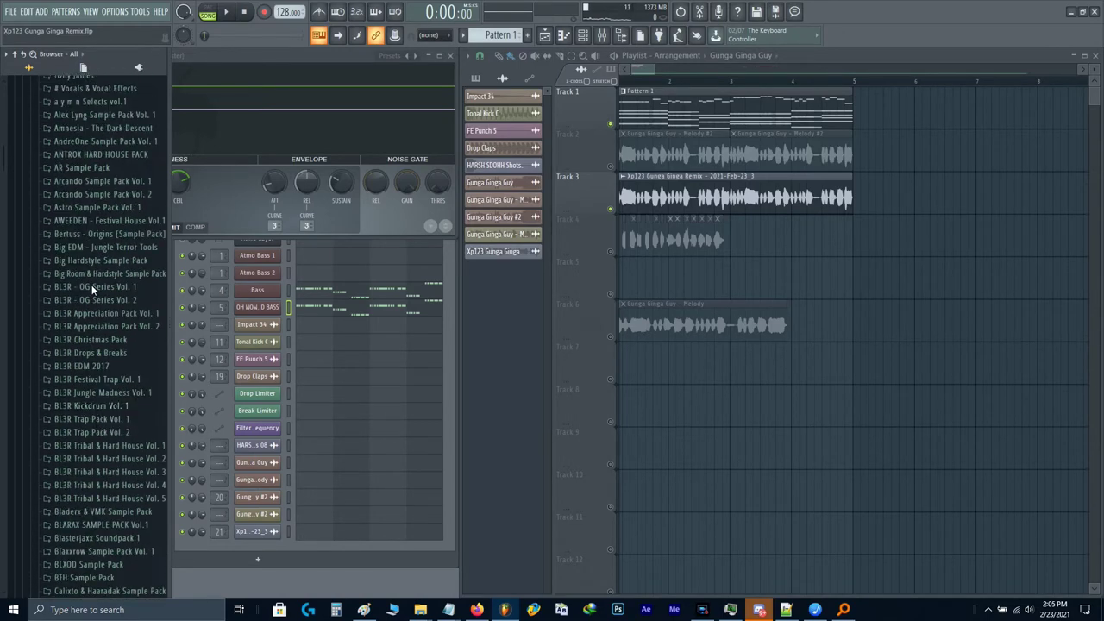
left_click(83, 265)
left_click(93, 281)
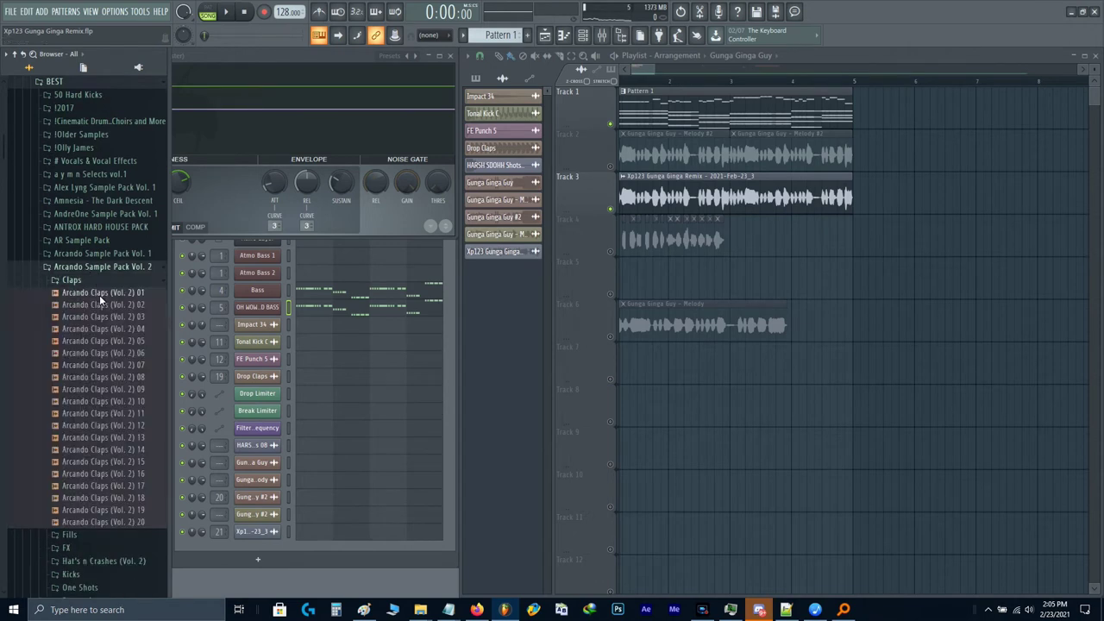
Step: Audition several Arcando claps and place Arcando Claps (Vol. 2) 16 at the start of playlist Track 7
left_click(101, 302)
left_click(98, 341)
left_click(101, 376)
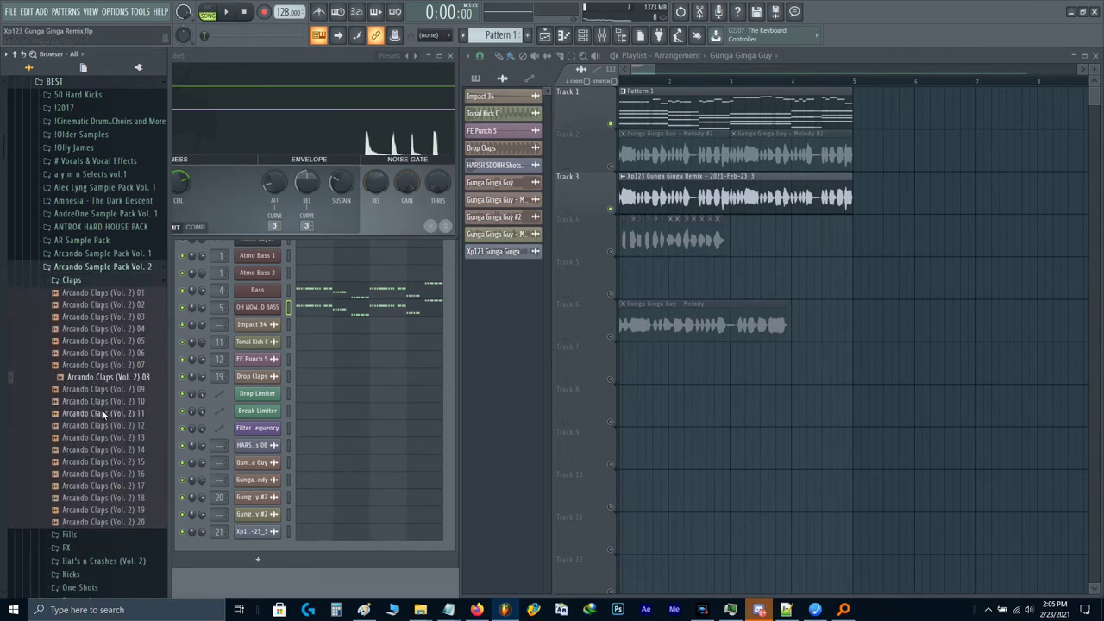
left_click(102, 414)
left_click(101, 451)
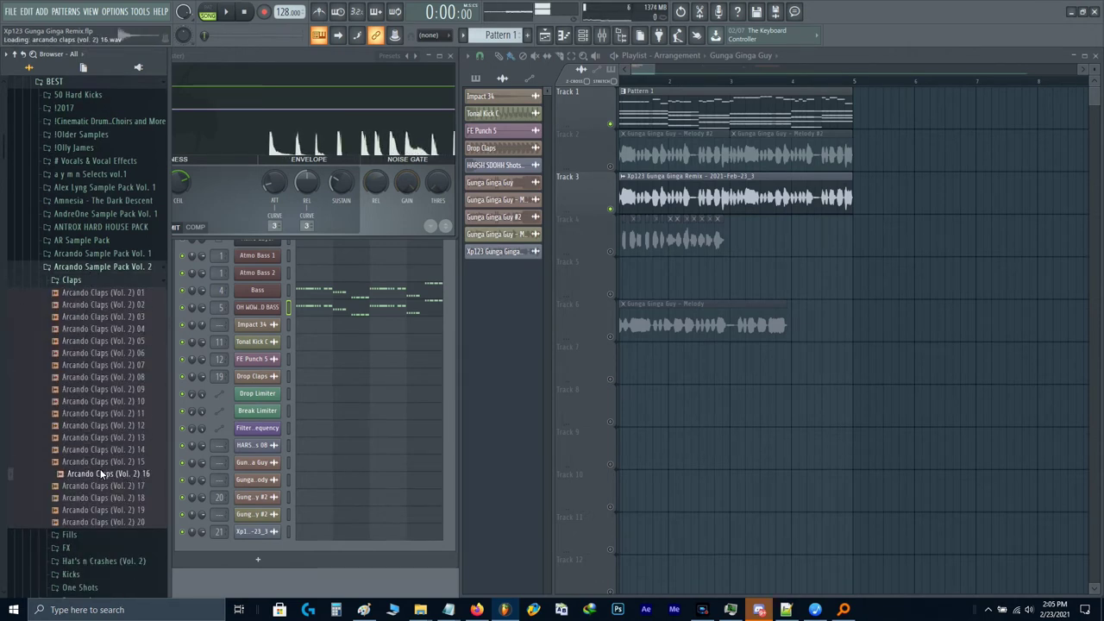
left_click_drag(100, 472, 662, 369)
Step: Solo playlist Track 7 and listen to the clap on its own
right_click(610, 380)
right_click(611, 380)
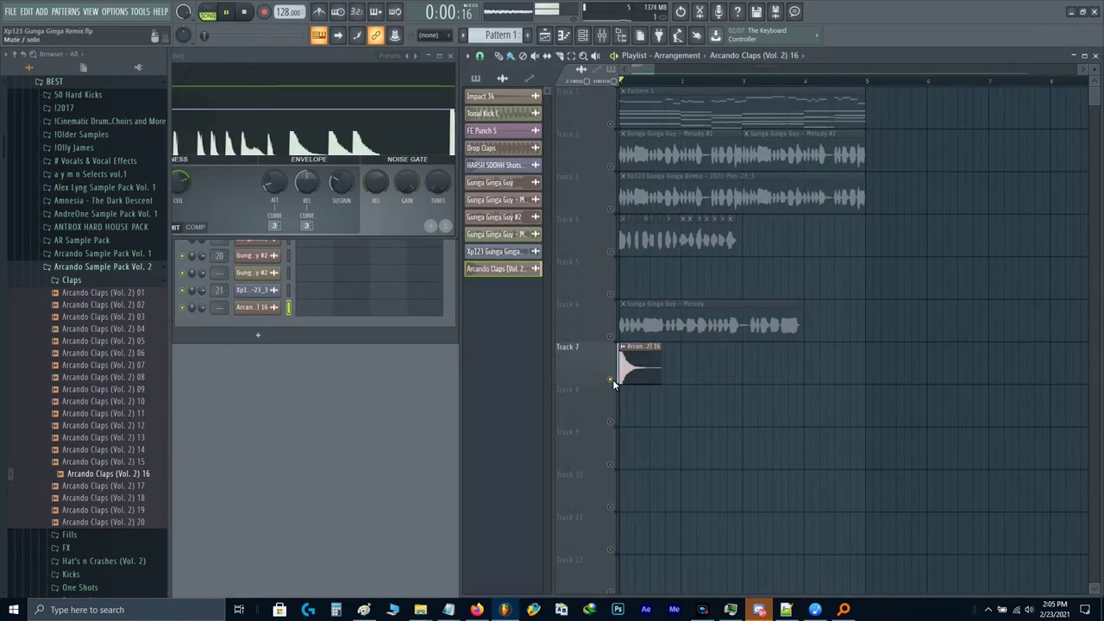
key("space")
scroll(611, 380, "up", 4)
key("space")
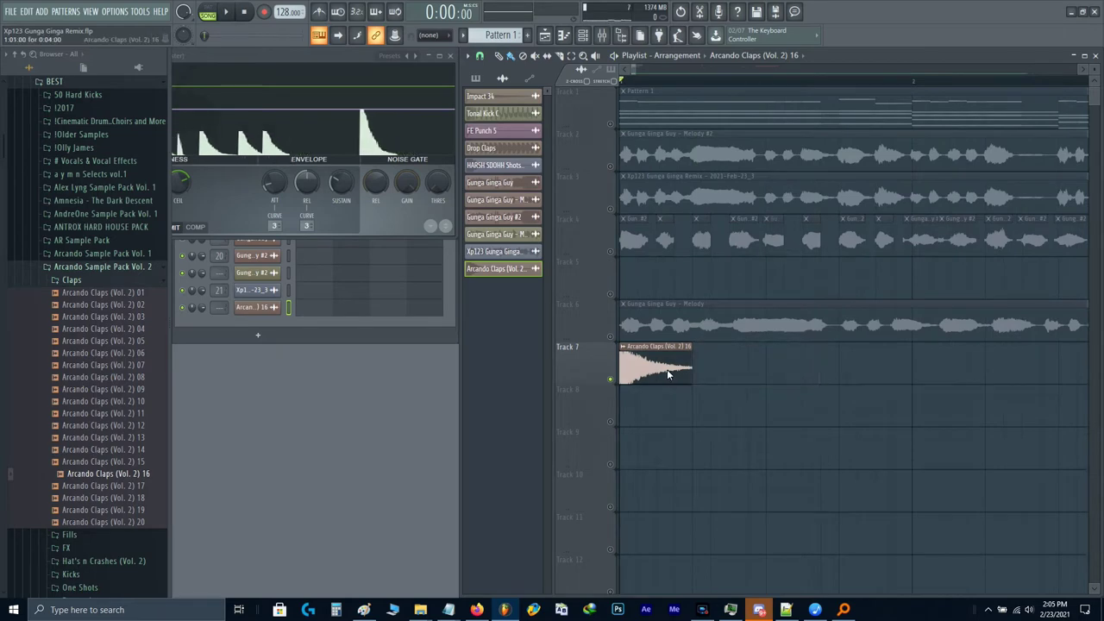
Step: Route the clap sample to mixer track 22 and rename that track Break Claps
double_click(667, 370)
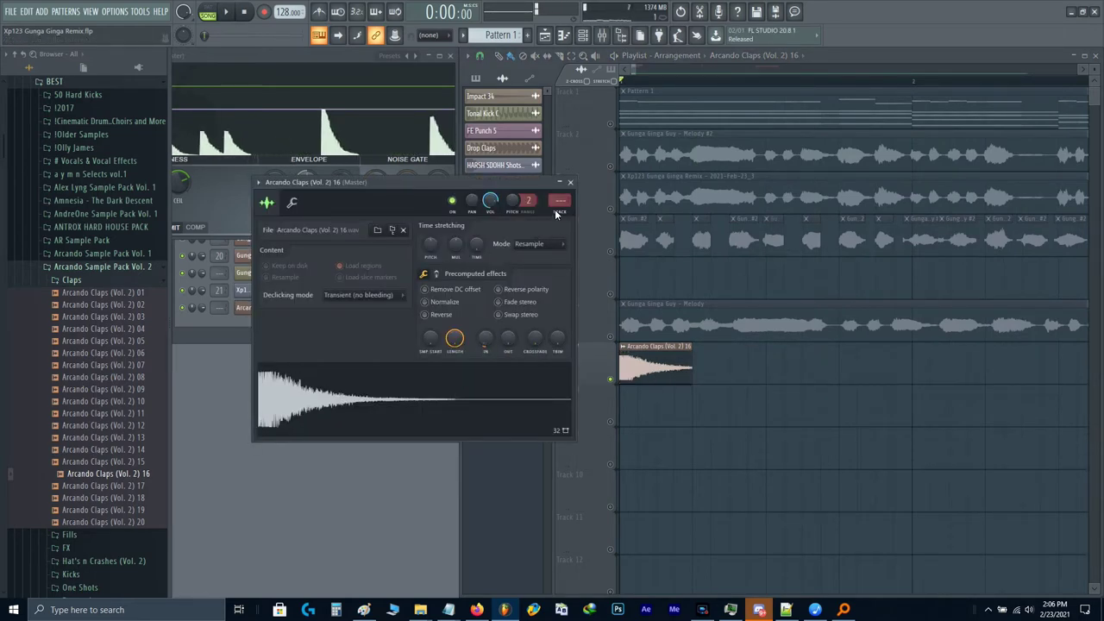
left_click_drag(553, 201, 554, 202)
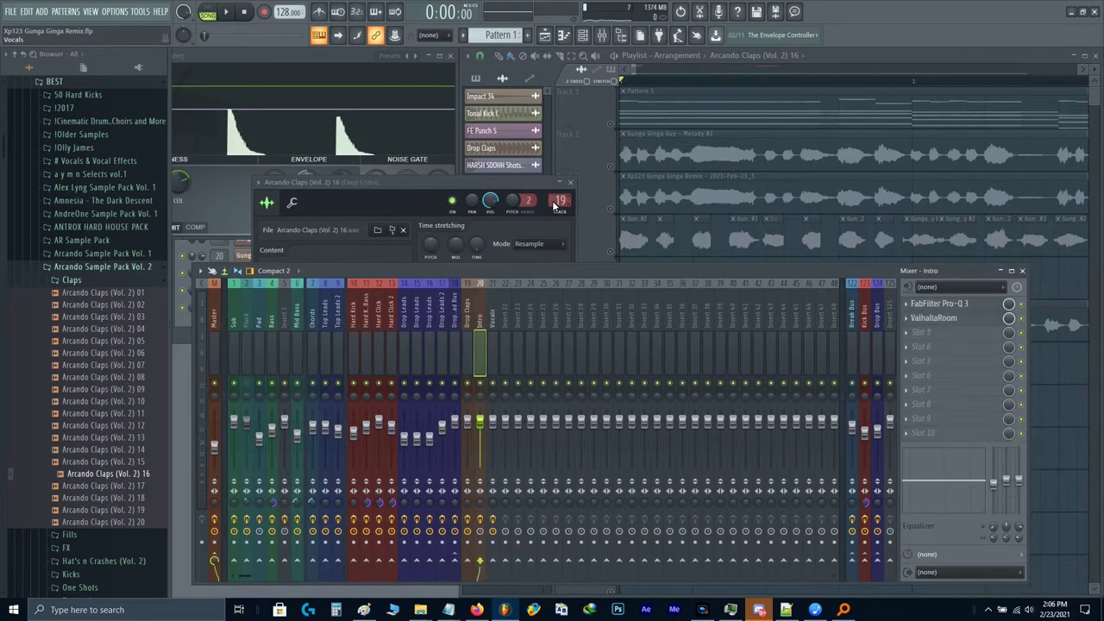
scroll(555, 204, "up", 2)
double_click(507, 324)
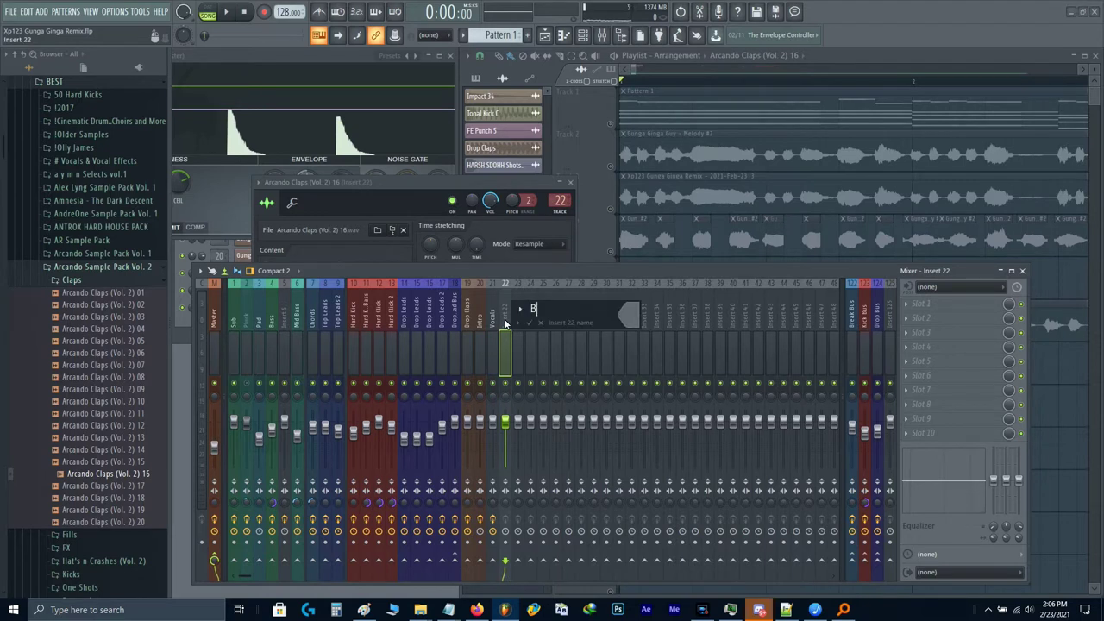
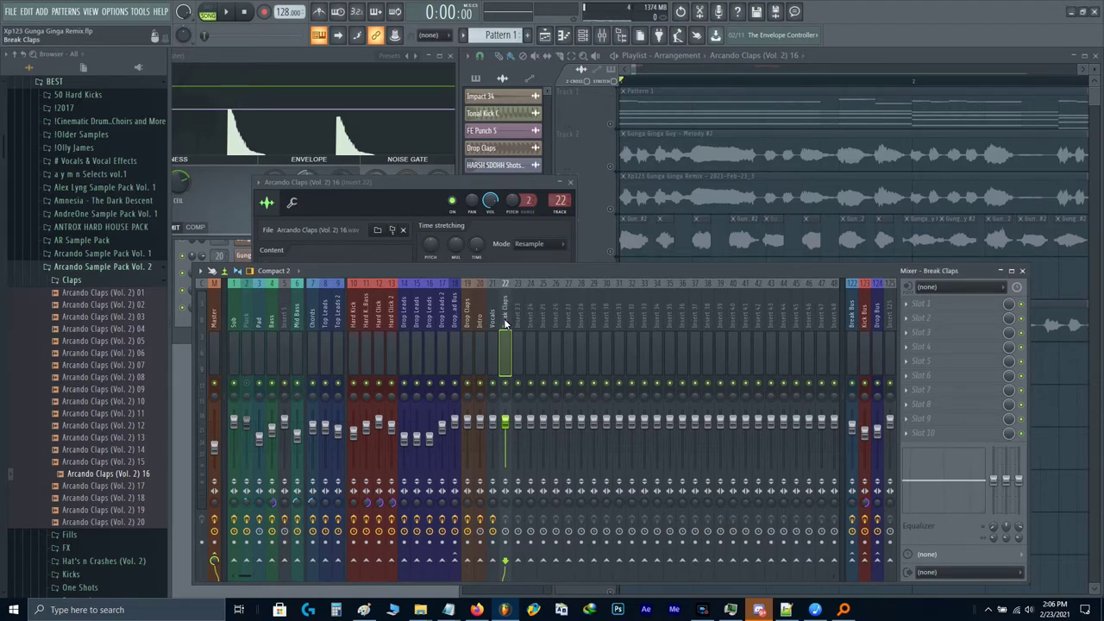
Step: Solo the Break Claps mixer track and play the clap
right_click(505, 383)
key("space")
key("space")
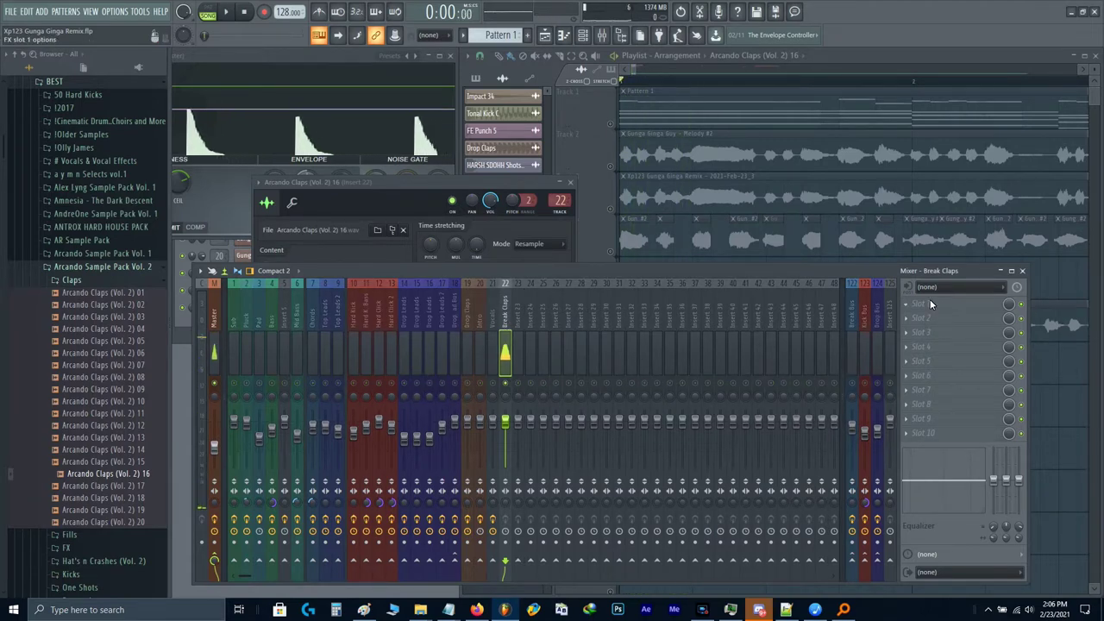
Step: Add FabFilter Pro-Q 3 in the first effect slot of Break Claps and create a low-cut band
left_click(930, 303)
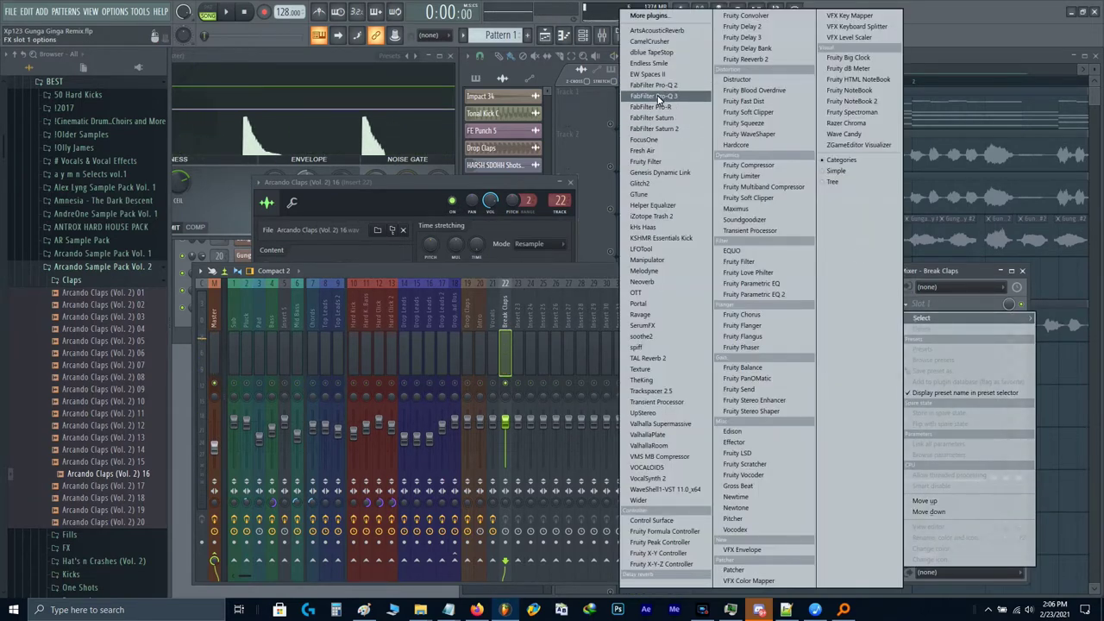
left_click(660, 98)
double_click(278, 288)
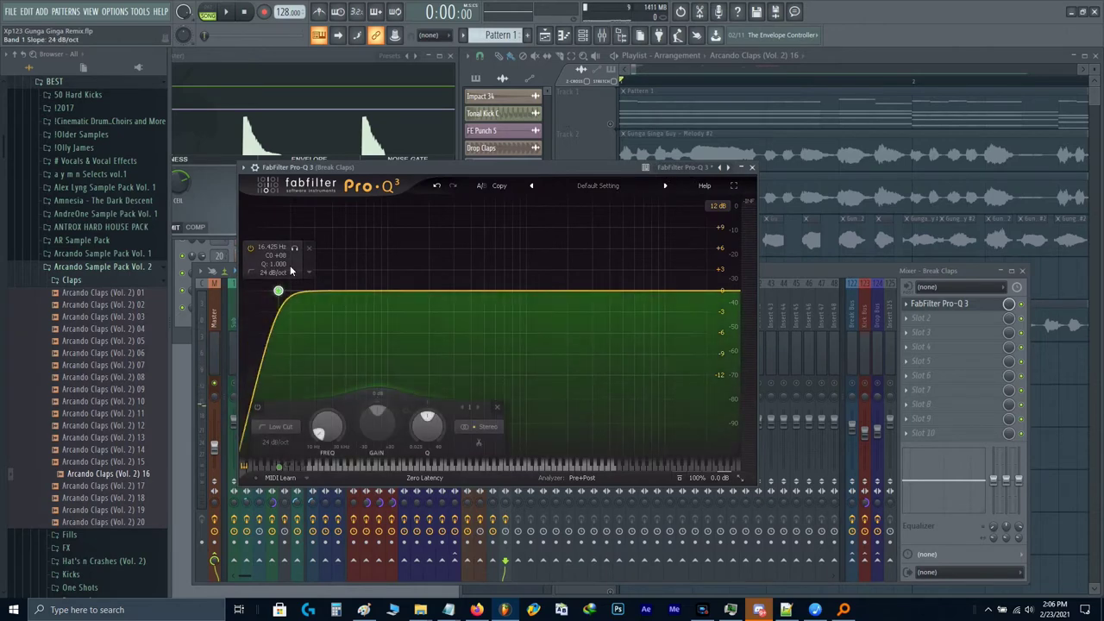
Step: Move the clap's low cut to about 495 Hz with an 18 dB/oct slope while auditioning, and close the plugin windows
key("space")
left_click_drag(278, 290, 482, 299)
key("space")
scroll(484, 296, "down", 1)
key("space")
key("space")
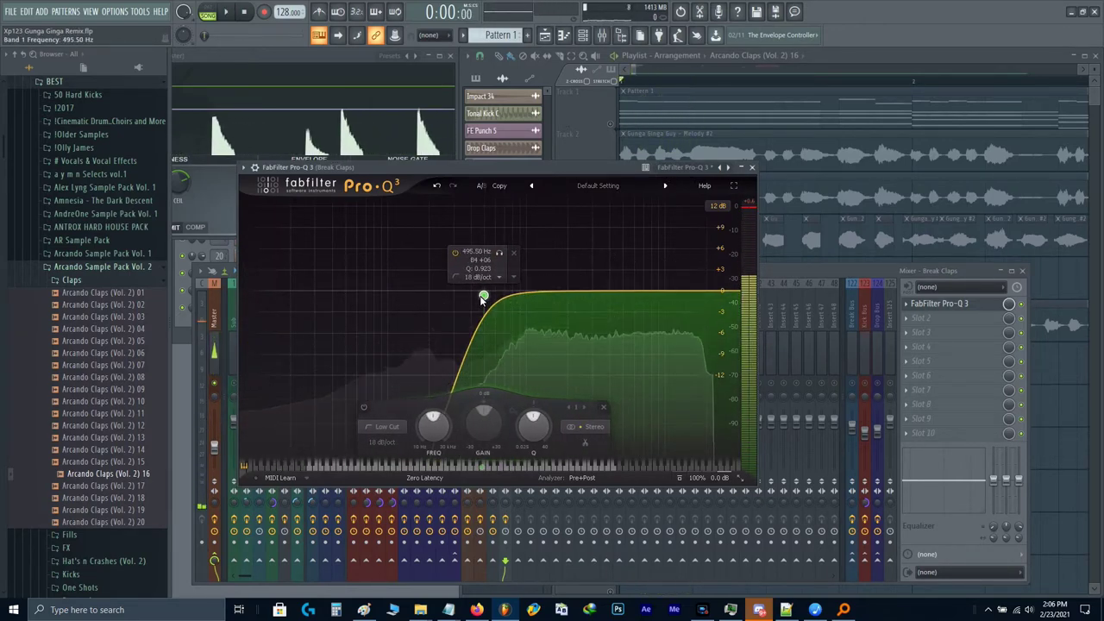
key("space")
key("Escape")
key("Escape")
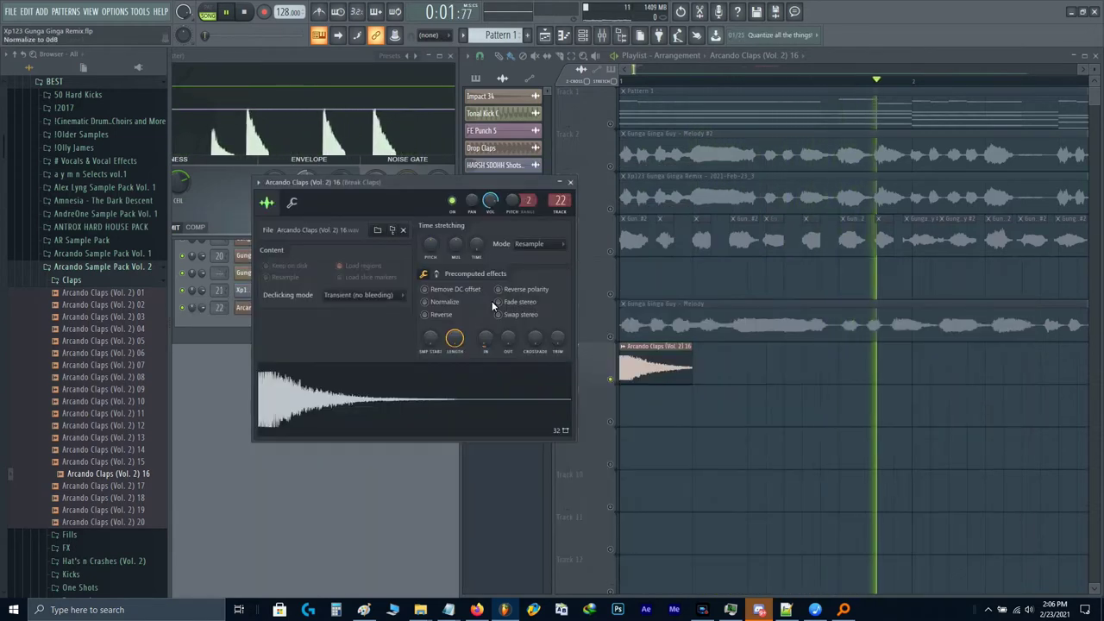
key("Escape")
key("space")
Step: Duplicate the one-beat clap along Track 7 until 16 consecutive claps fill the four bars up to bar 5
left_click_drag(679, 385, 671, 380)
key("ctrl+b")
scroll(671, 380, "down", 8)
key("ctrl+b")
key("ctrl+b")
key("ctrl+b")
key("ctrl+b")
key("ctrl+b")
key("ctrl+b")
key("ctrl+b")
key("ctrl+b")
key("ctrl+b")
key("ctrl+b")
key("ctrl+b")
key("ctrl+b")
key("ctrl+b")
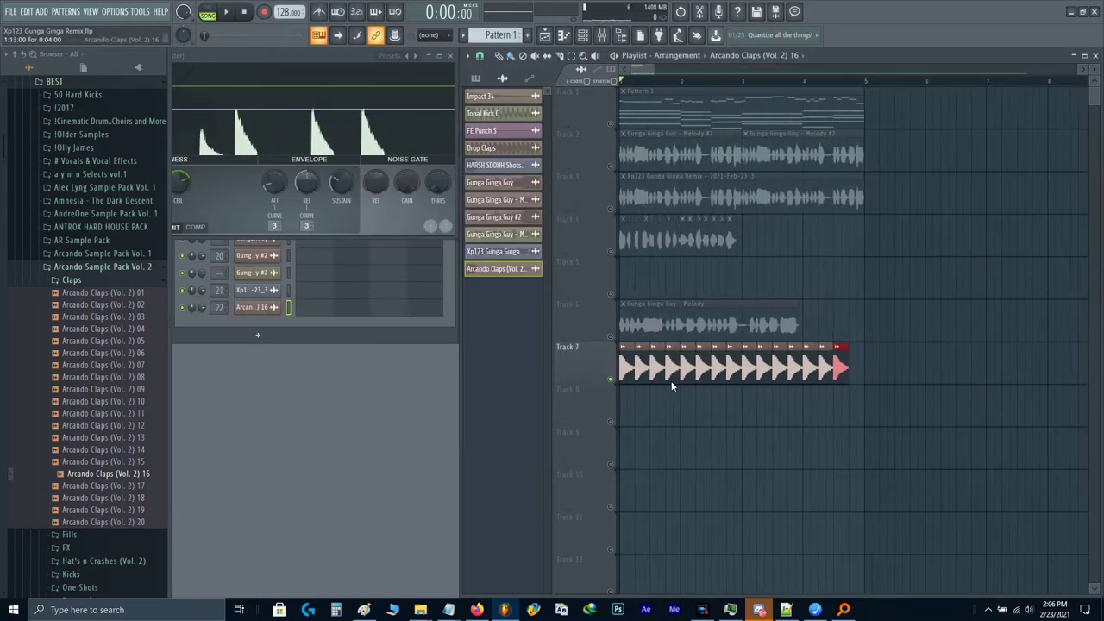
key("ctrl+b")
Step: Unsolo Track 7 and mute the Gunga Ginga Guy melody clips on Tracks 2 and 6
right_click(612, 336)
right_click(612, 336)
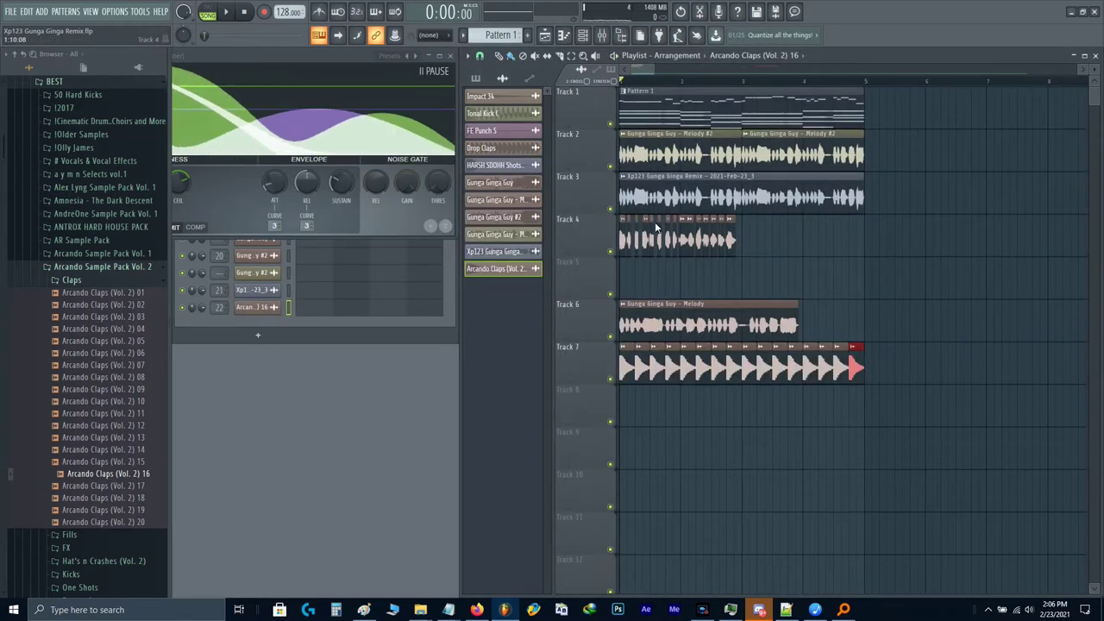
right_click(778, 147)
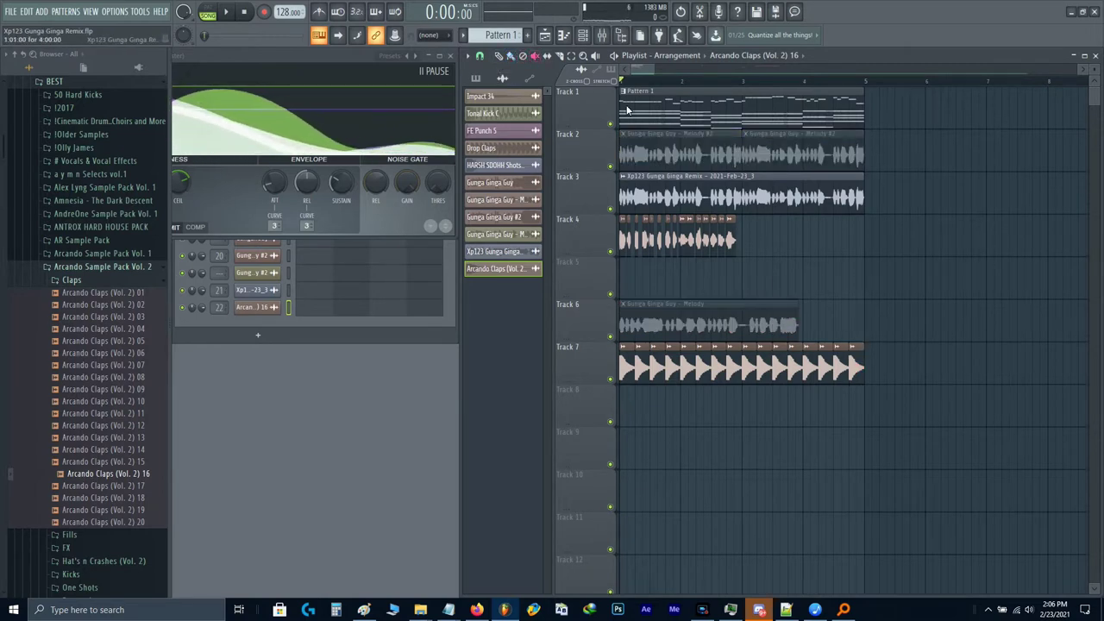
Step: Move the Pattern 1, vocal and clap clips on Tracks 1, 3 and 7 along the playlist to start at bar 13
left_click_drag(905, 362, 494, 352)
left_click_drag(889, 112, 784, 174)
left_click(753, 210, "ctrl+shift")
scroll(752, 210, "down", 4)
scroll(815, 119, "up", 3)
scroll(816, 119, "up", 3)
scroll(784, 176, "up", 1)
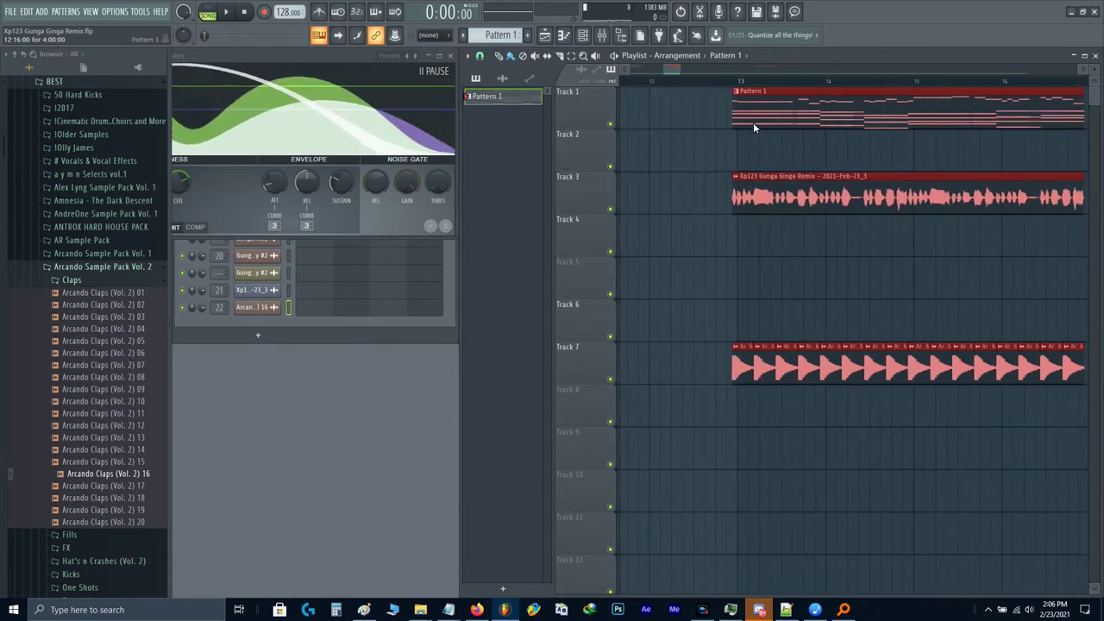
left_click_drag(753, 123, 758, 124)
Step: Set playback to start at bar 13 and rename the Track 3 vocal clip as Break Vocals
left_click(756, 142, "ctrl")
scroll(792, 127, "down", 3)
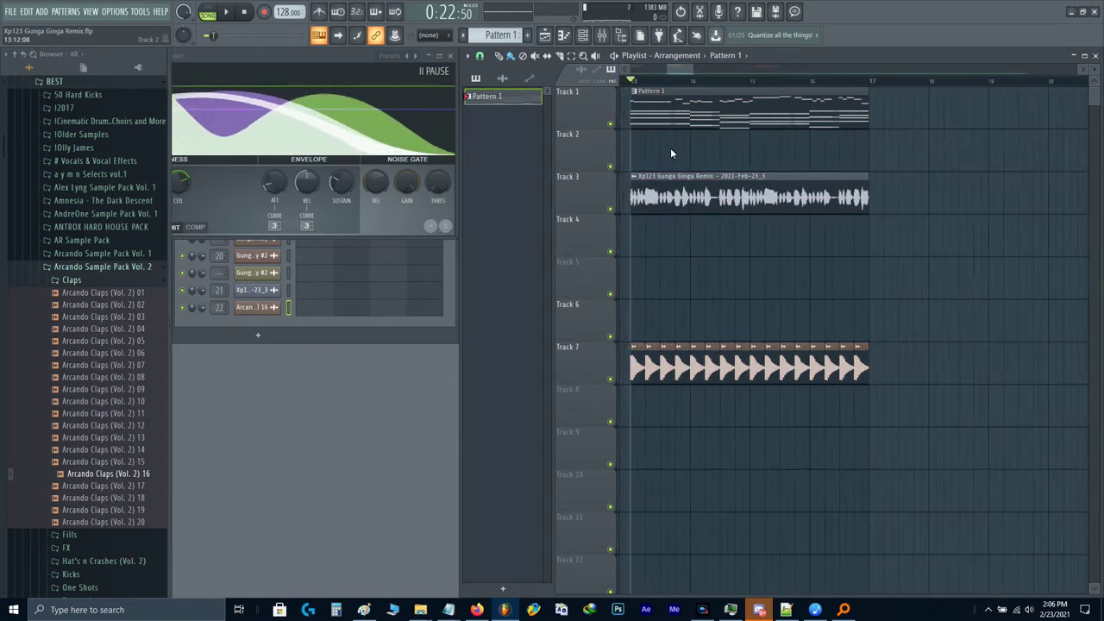
left_click(653, 206)
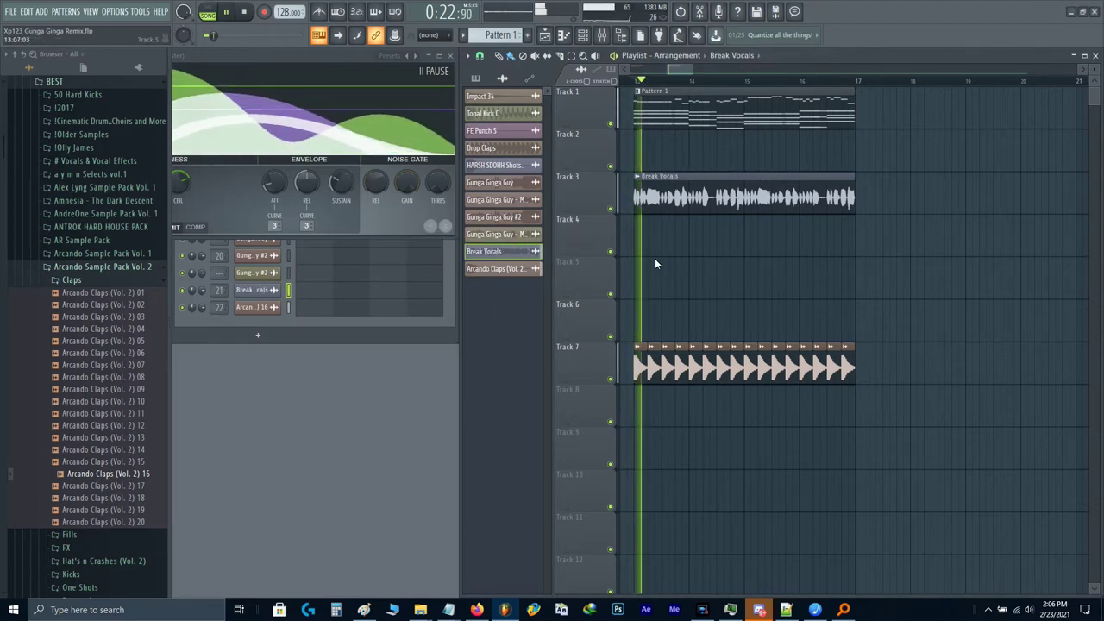
Step: Solo the Break Claps mixer track and add Transient Processor in its fourth effect slot
key("F9")
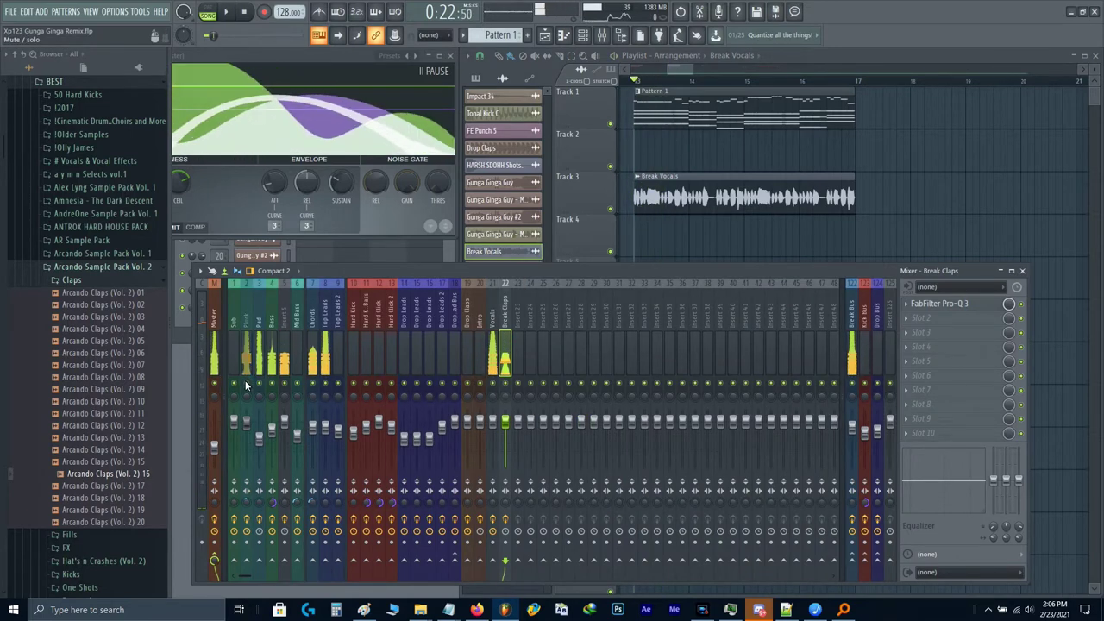
key("space")
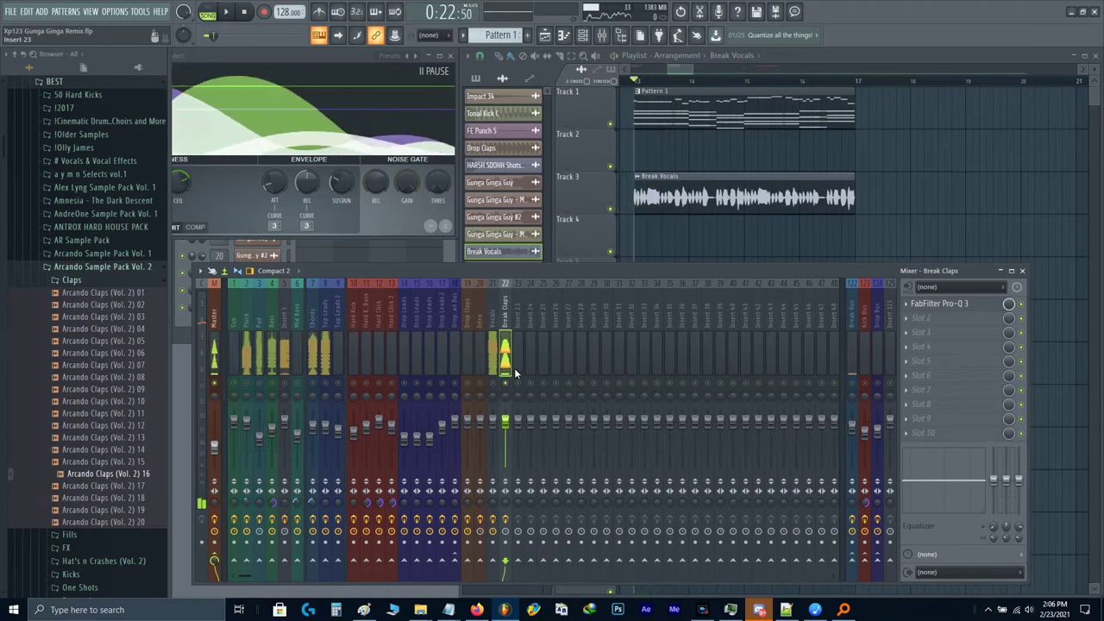
left_click(981, 346)
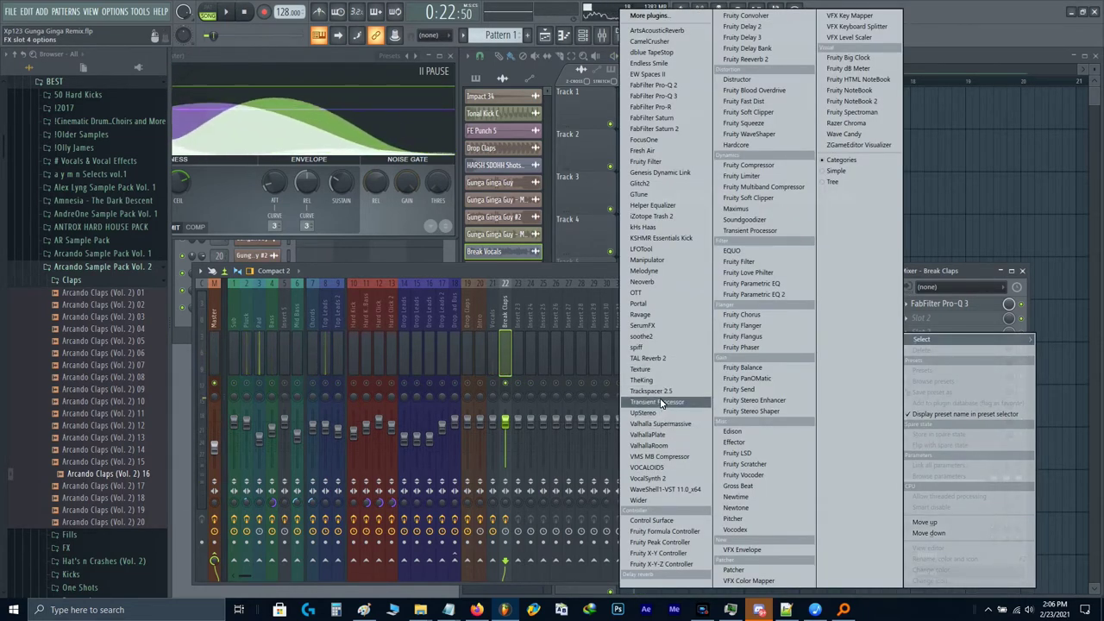
left_click(660, 400)
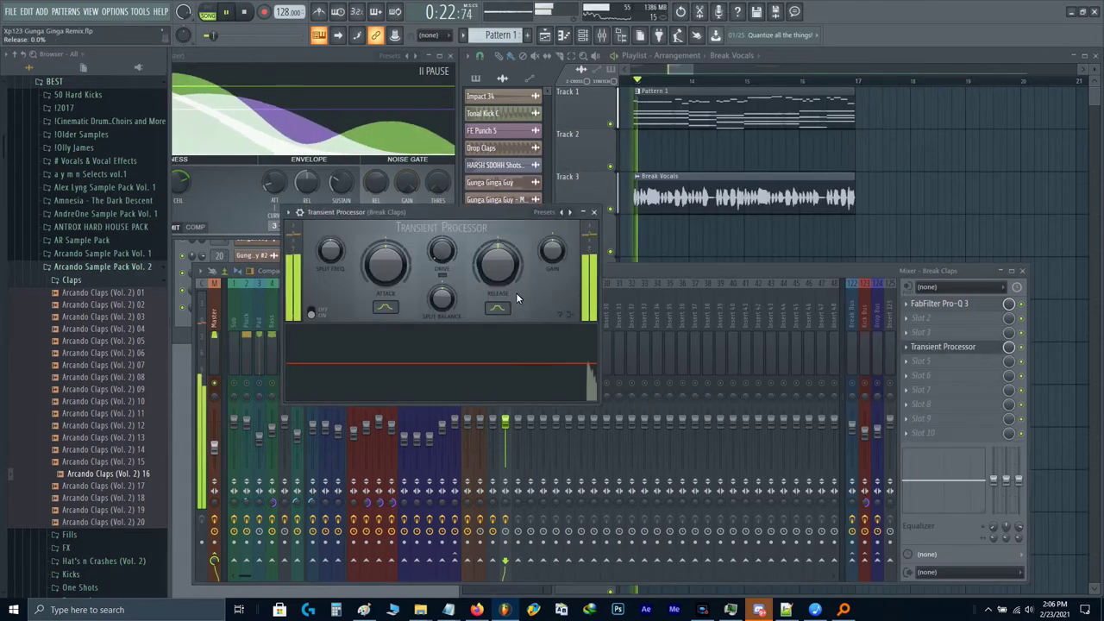
Step: Turn the Transient Processor's release far down and raise its attack to about 41% while auditioning the claps
left_click_drag(498, 270, 496, 341)
key("space")
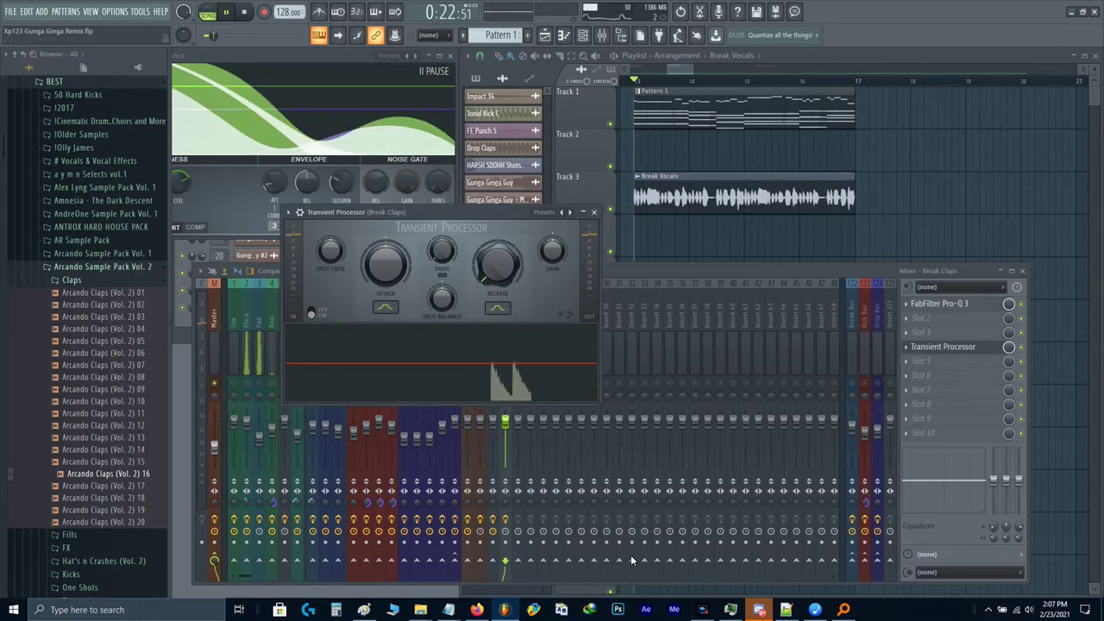
left_click_drag(399, 275, 377, 194)
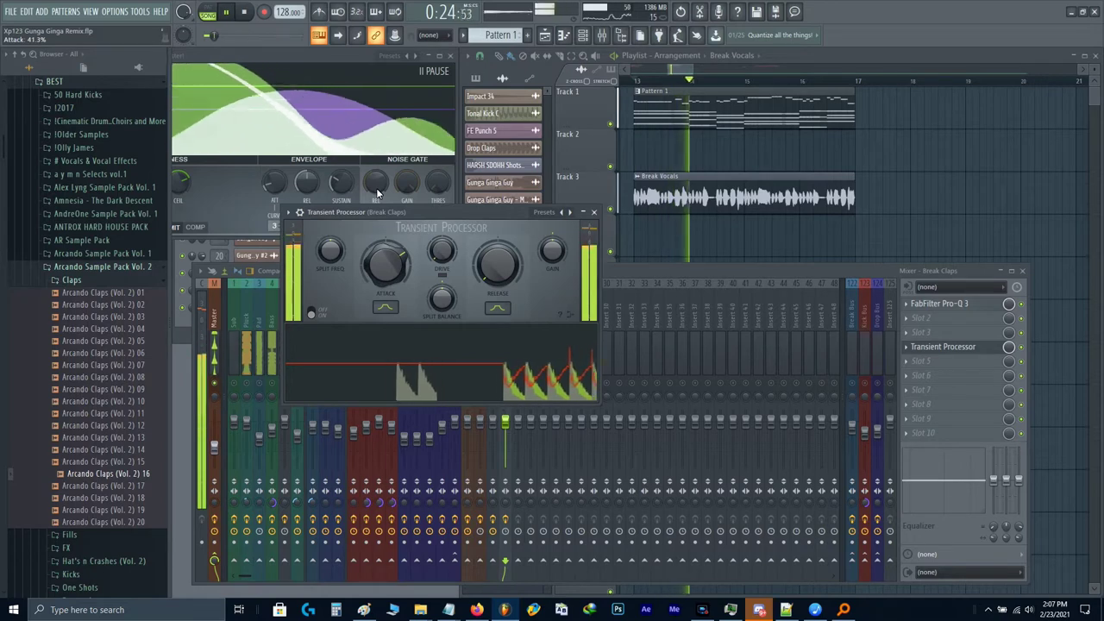
key("Escape")
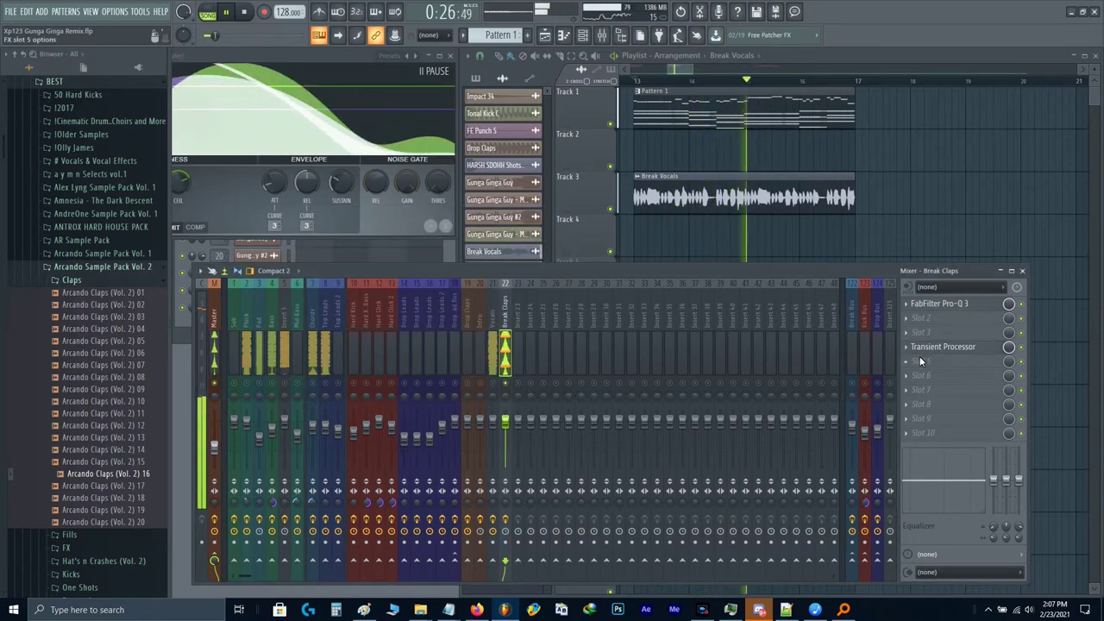
Step: Add CamelCrusher with the British Clean patch in the fifth effect slot of Break Claps and audition it
key("space")
left_click(923, 361)
left_click(653, 42)
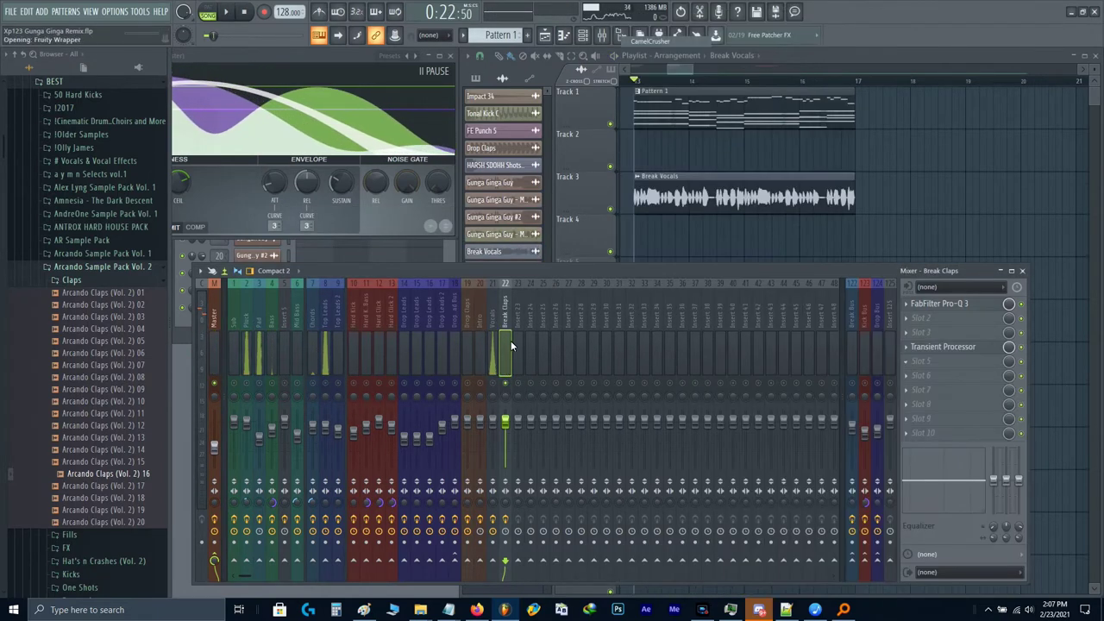
key("space")
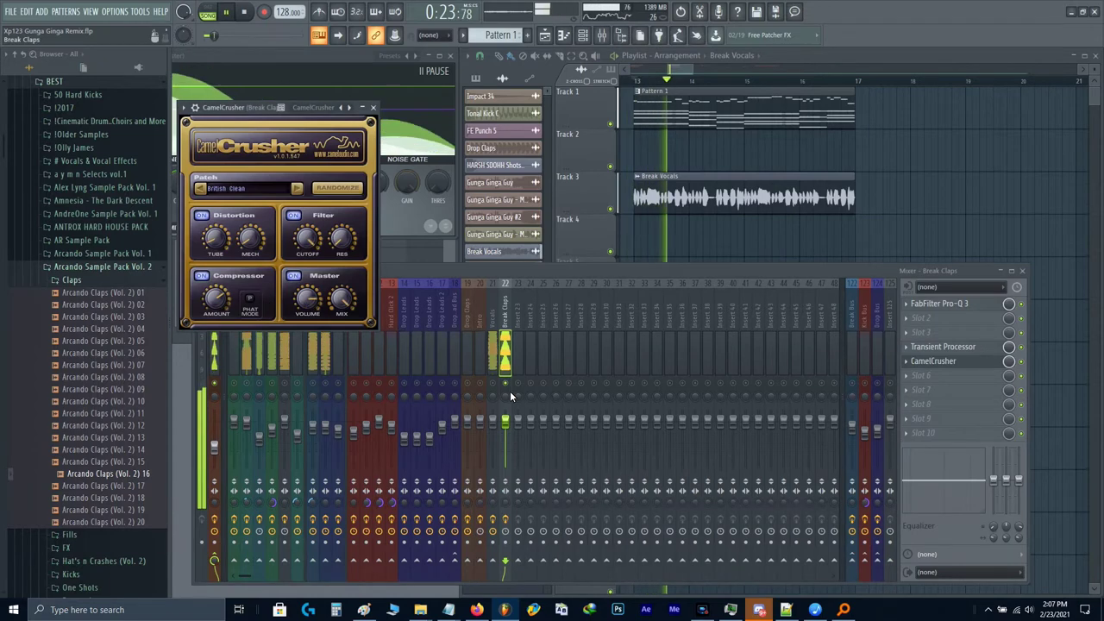
left_click(932, 361)
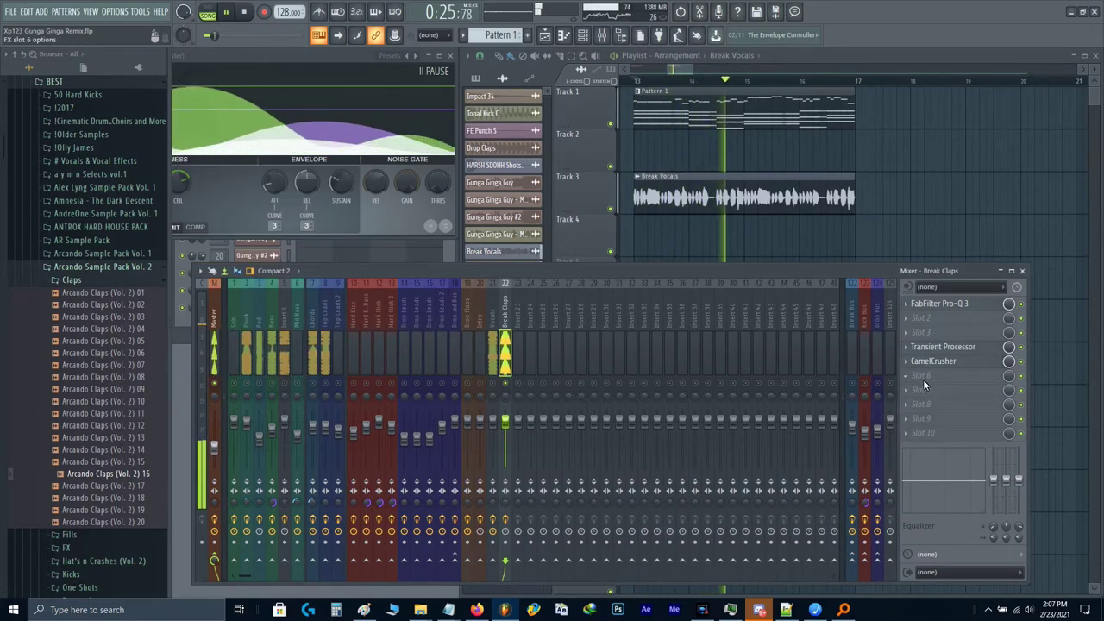
Step: Copy the first-slot FabFilter Pro-Q 3 into the sixth Break Claps slot and shift its low cut to a lower frequency
left_click(924, 379)
left_click(911, 302)
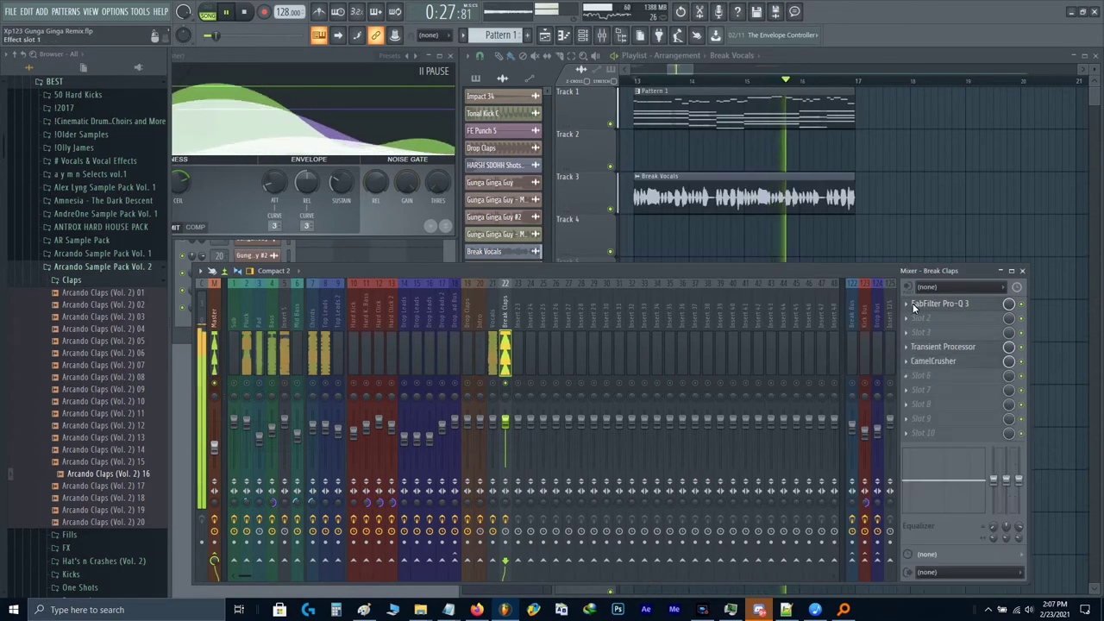
left_click(907, 304)
left_click(930, 380)
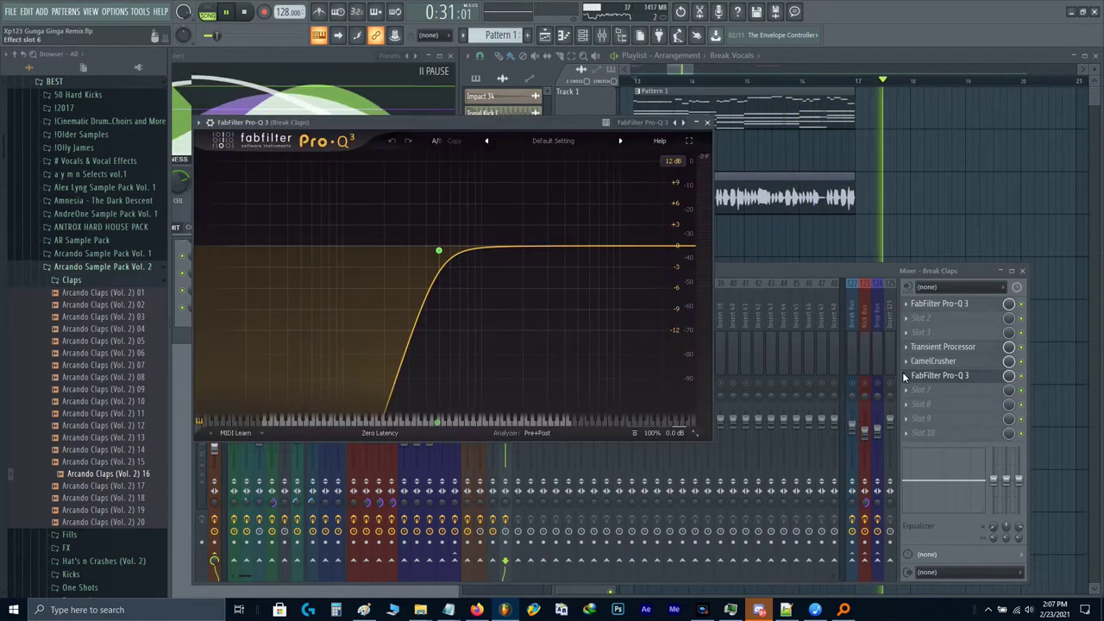
left_click_drag(439, 251, 409, 264)
key("Escape")
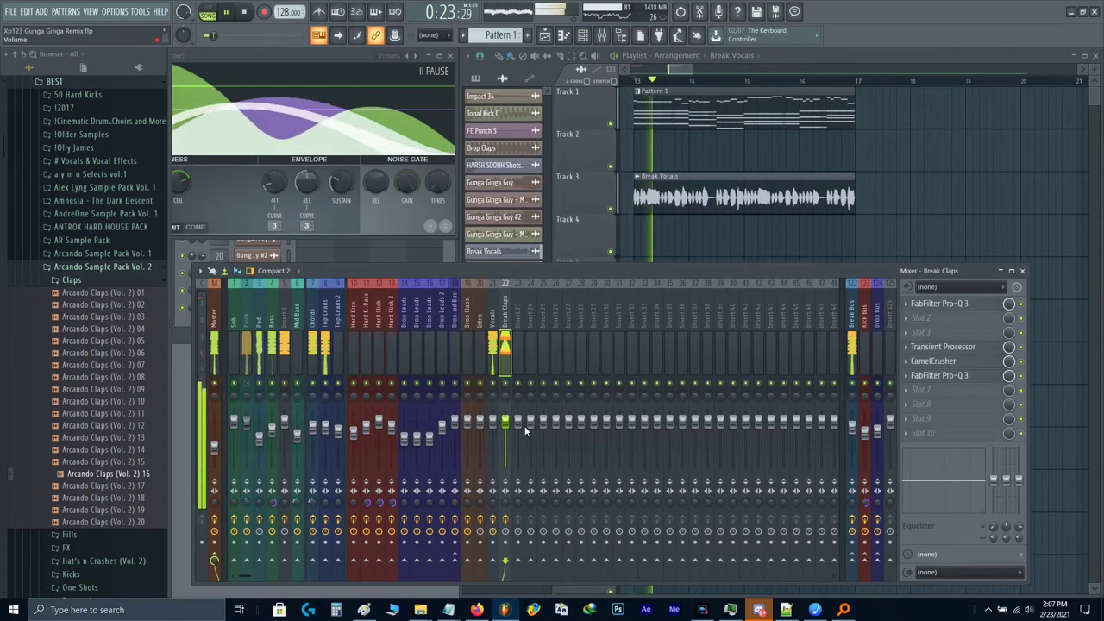
Step: Lower the Break Claps mixer volume slightly to balance the claps against the break
right_click(504, 425)
type("t7")
key("Return")
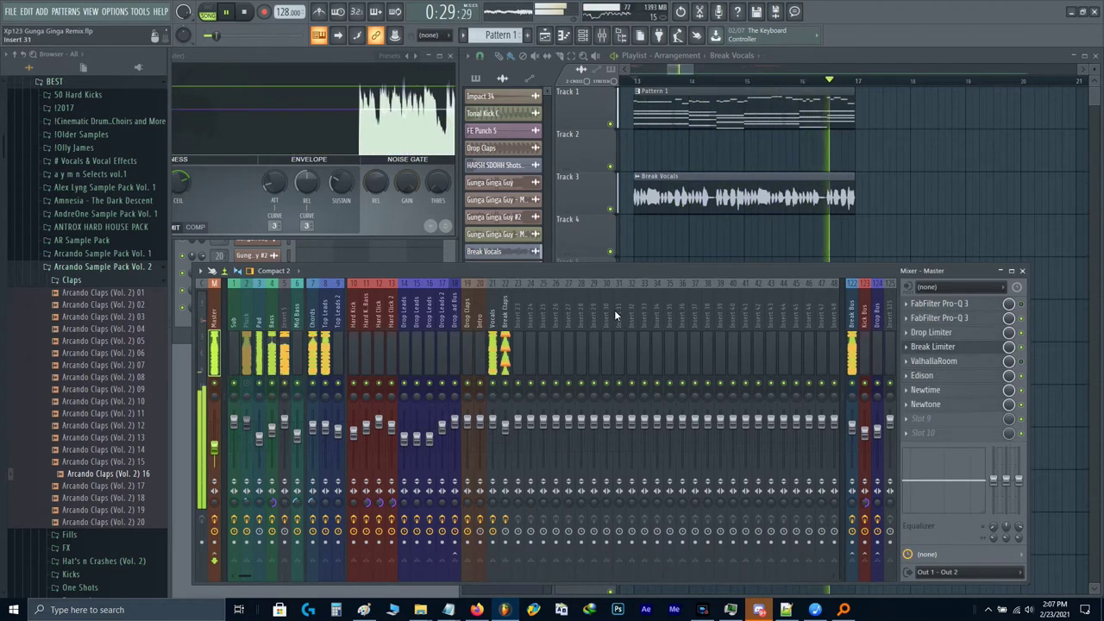
Step: Play the break section from bar 13 and check the clap level and playlist layout
key("F9")
key("space")
scroll(823, 315, "down", 3)
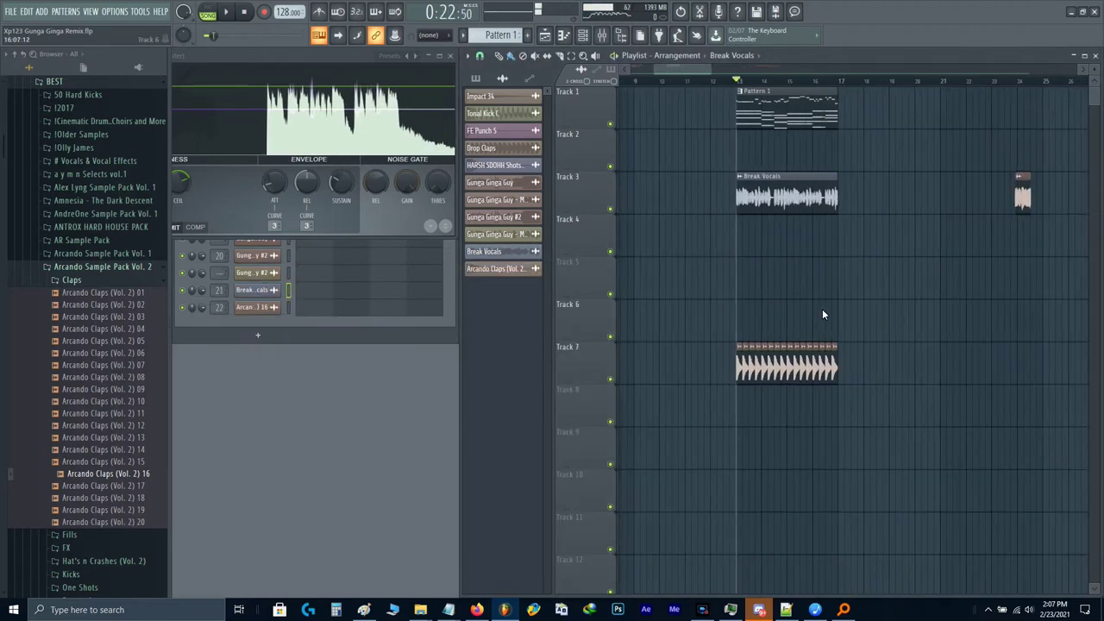
key("F9")
key("space")
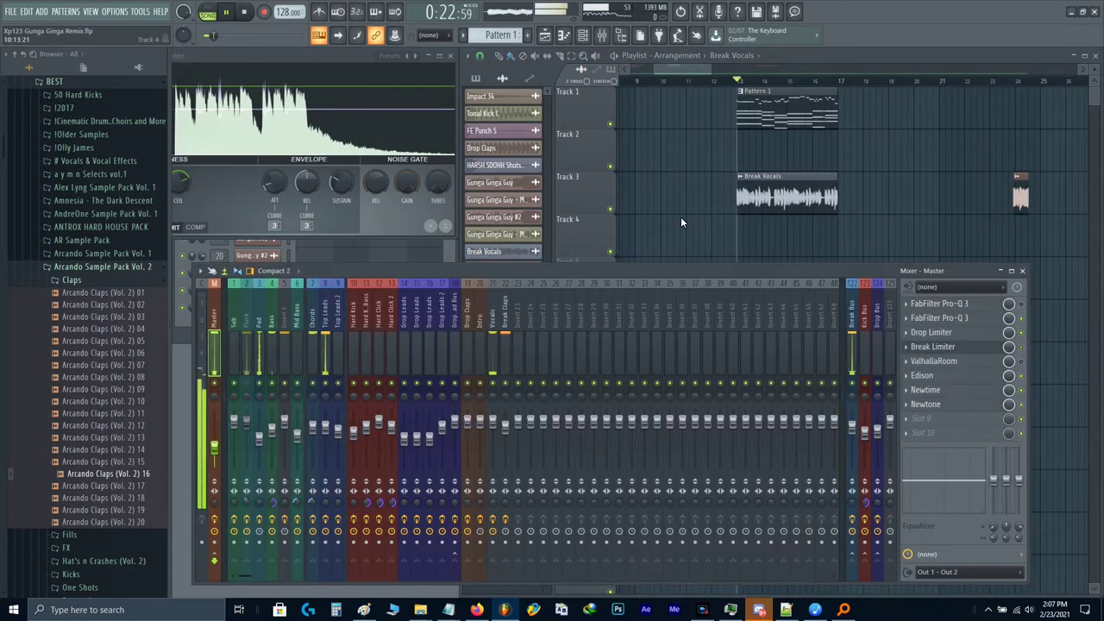
left_click(691, 227)
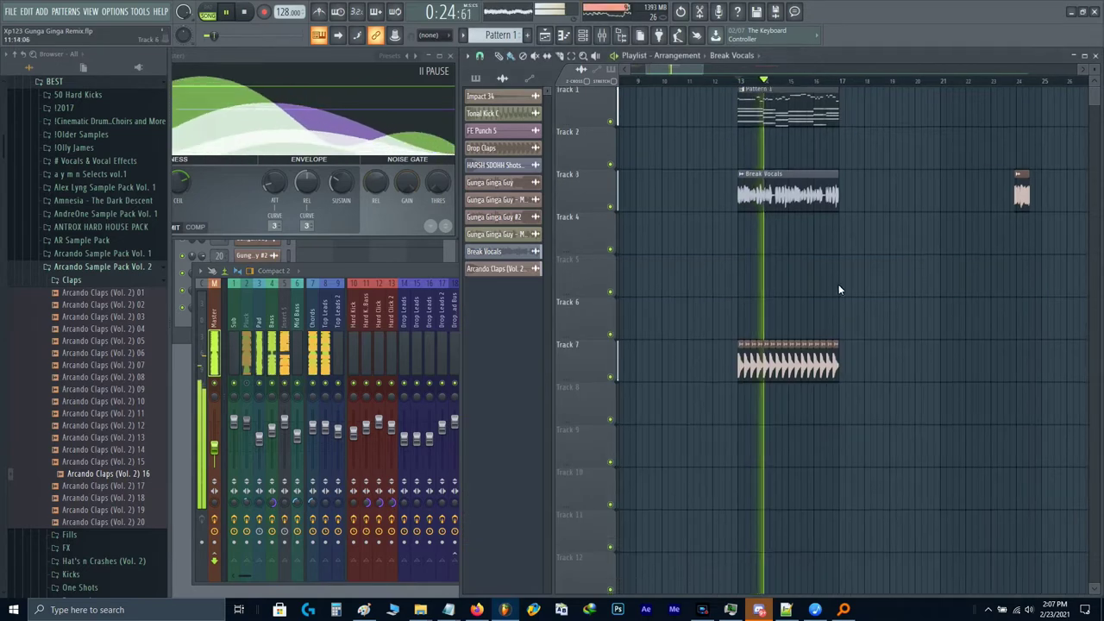
key("space")
scroll(778, 303, "down", 5)
scroll(778, 304, "up", 5)
Step: Delete the Break Limiter automation clip from the project
key("F9")
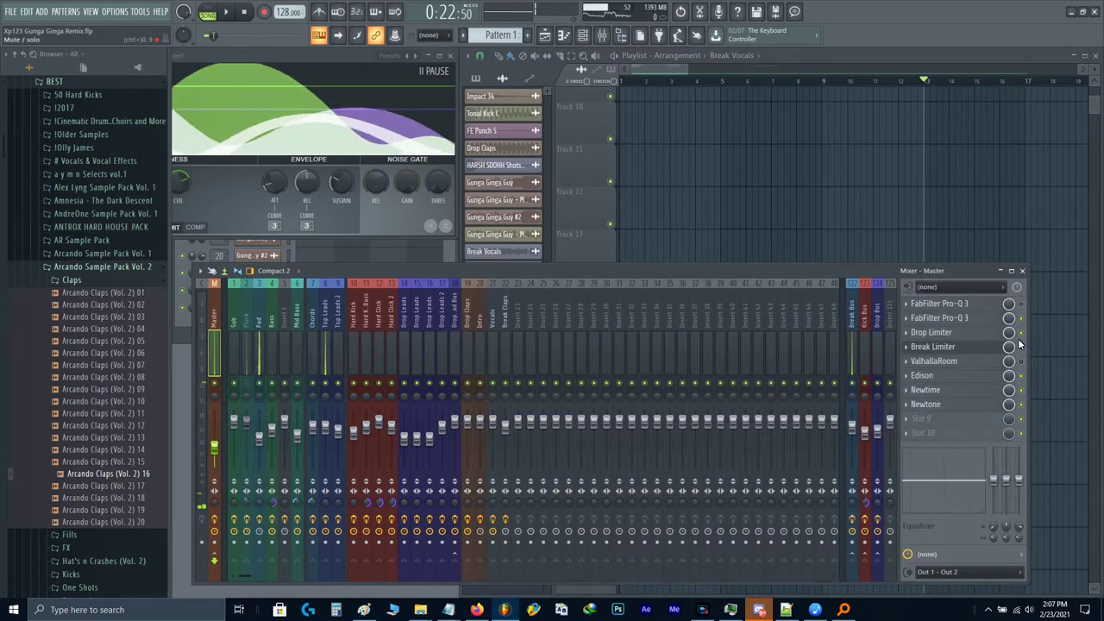
left_click(833, 220)
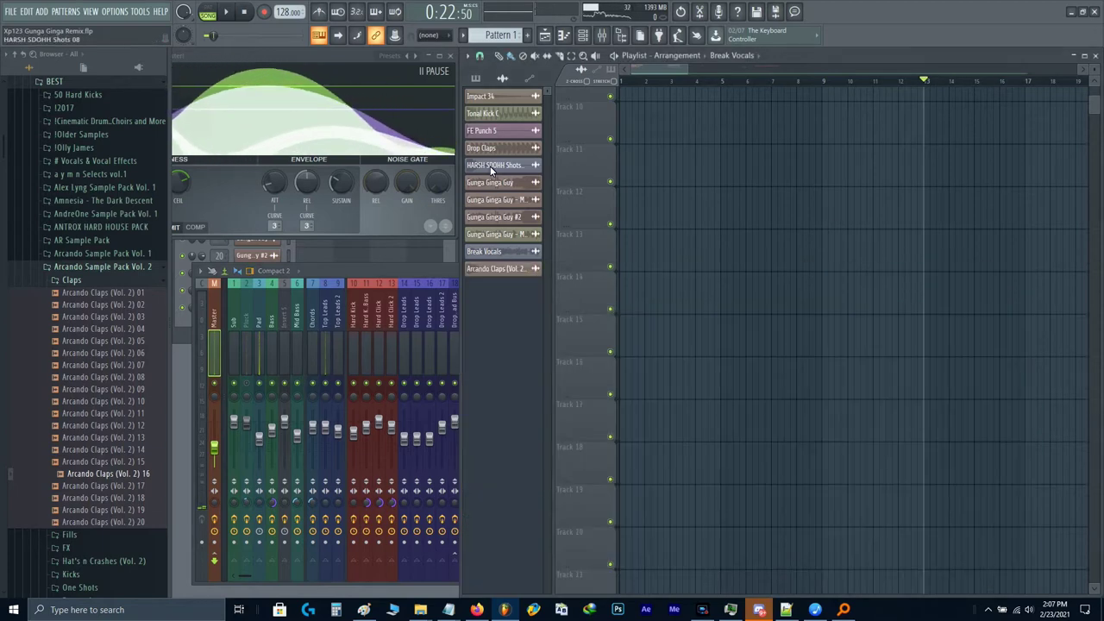
left_click(530, 79)
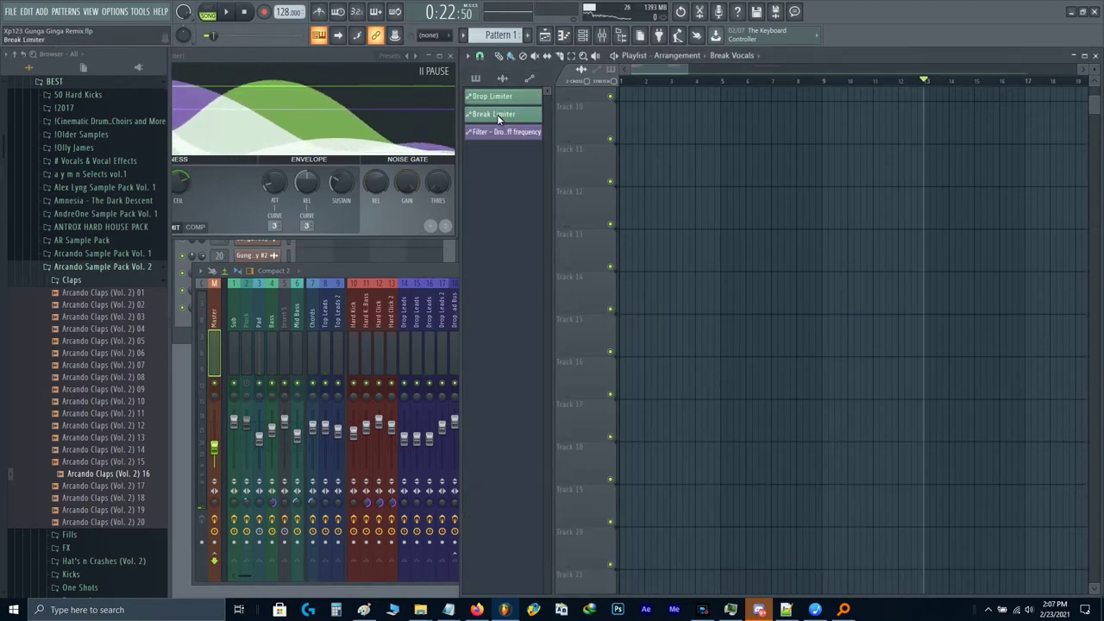
right_click(498, 115)
key("d")
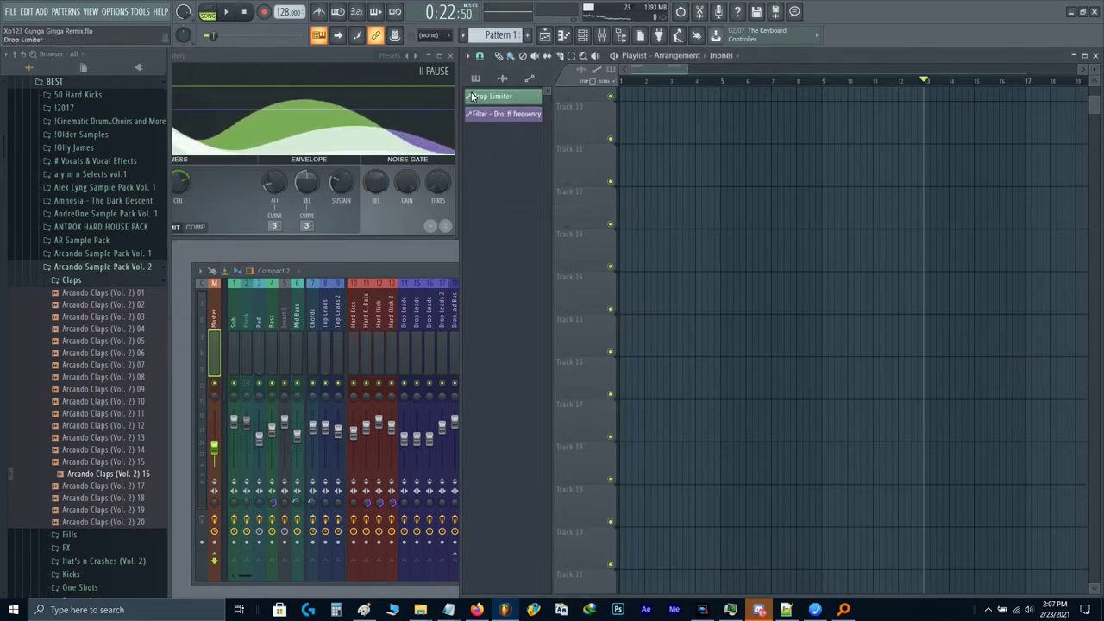
Step: Link the Master's Break Limiter on/off switch to the Drop Limiter automation with the Inverted mapping formula
left_click(475, 79)
key("F9")
right_click(1016, 351)
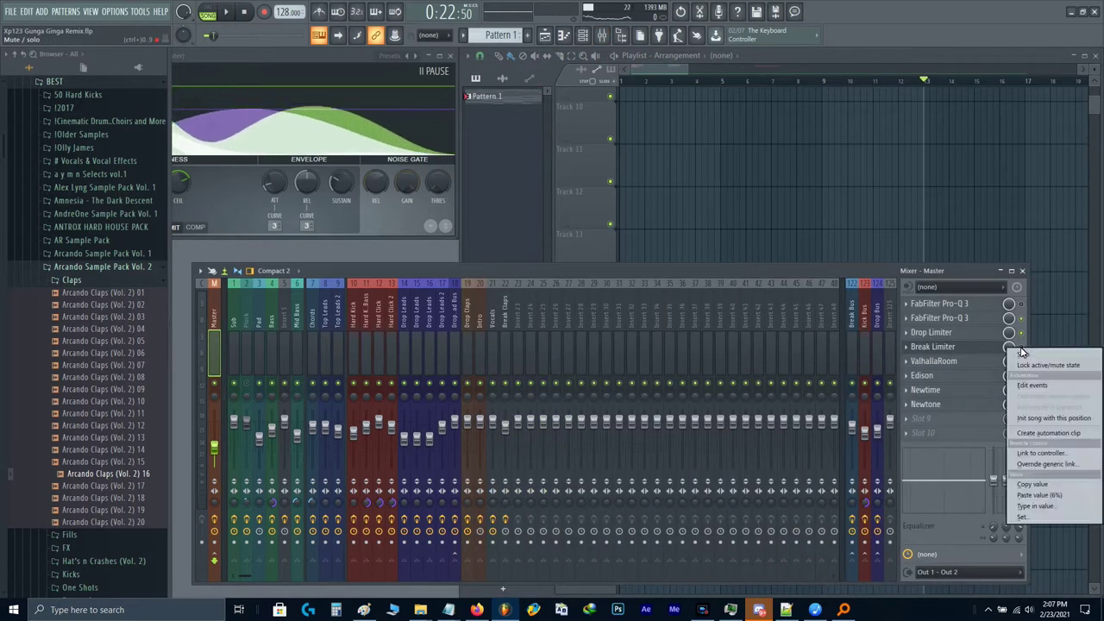
left_click(1040, 405)
left_click(538, 285)
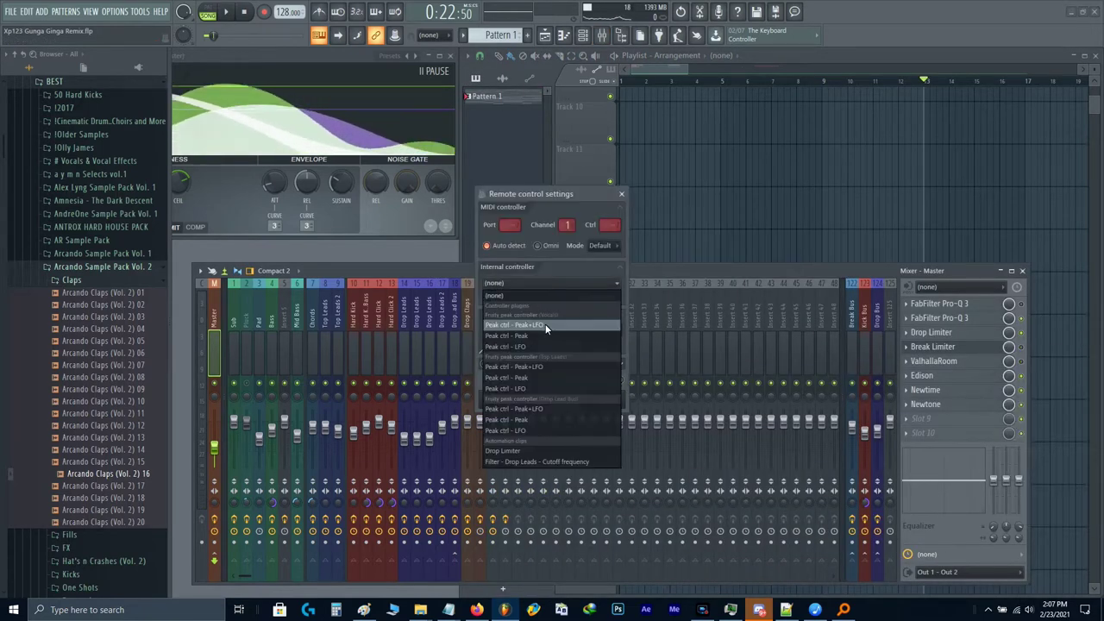
left_click(511, 451)
left_click(619, 332)
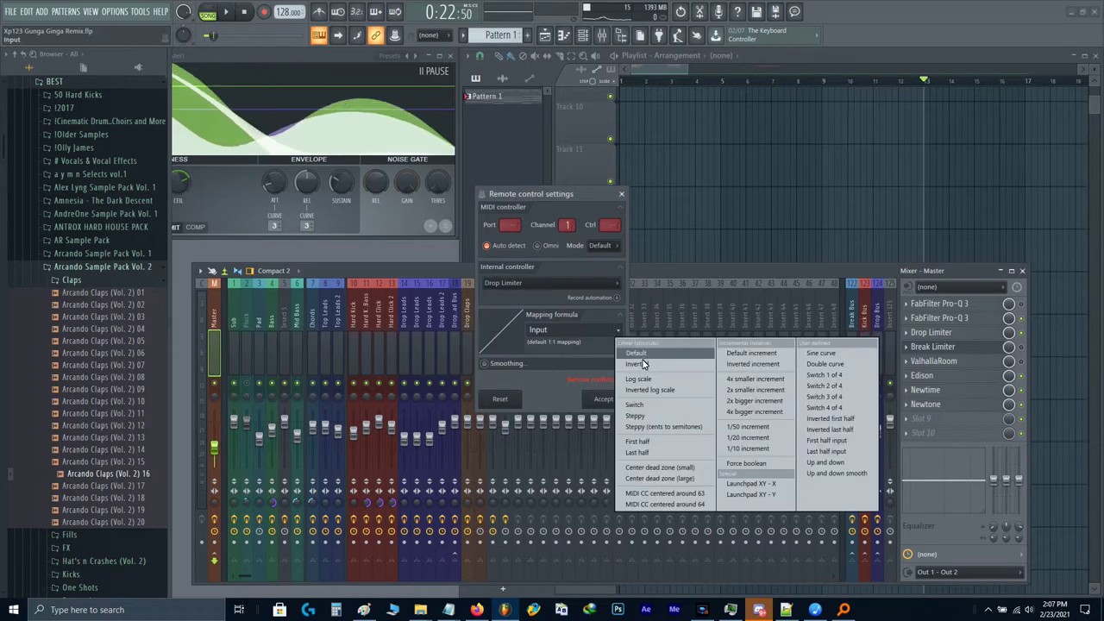
left_click(643, 359)
left_click(615, 397)
key("F9")
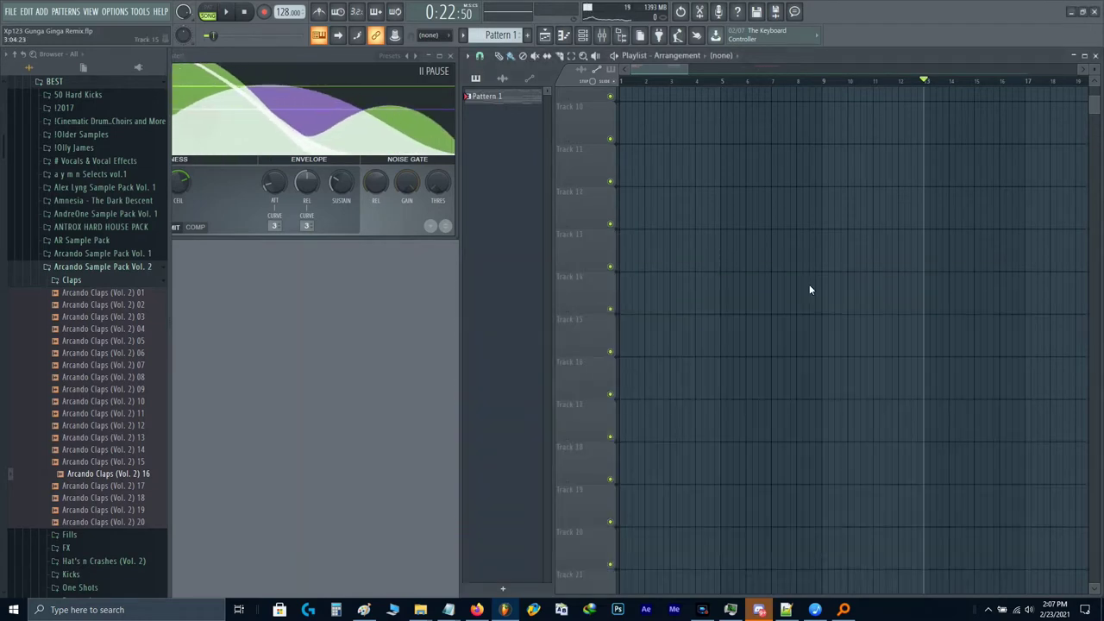
Step: Cut the Neon Pluck notes from Pattern 1 and paste them into the Neon Pluck channel of Pattern 2
scroll(820, 281, "up", 5)
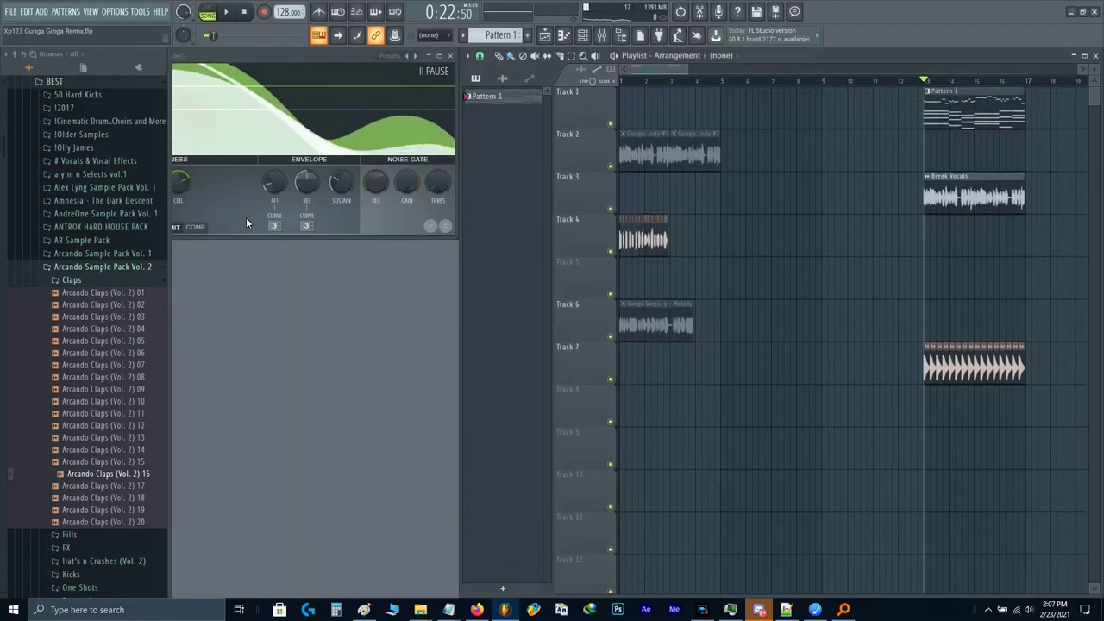
key("Escape")
left_click(259, 57)
left_click(261, 70)
left_click(485, 95)
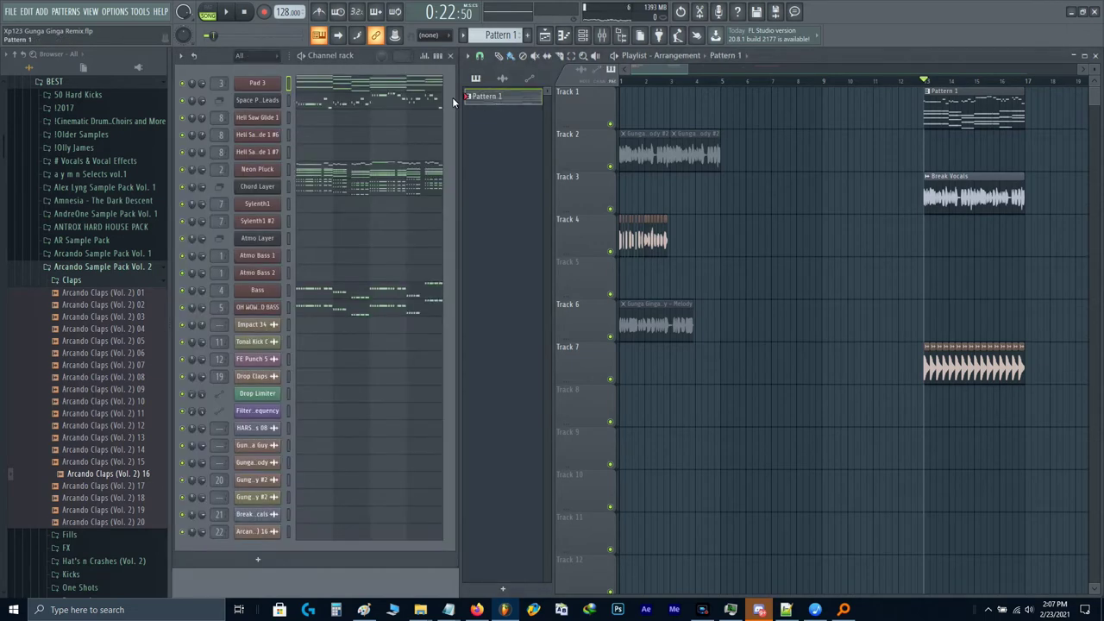
key("ctrl+x")
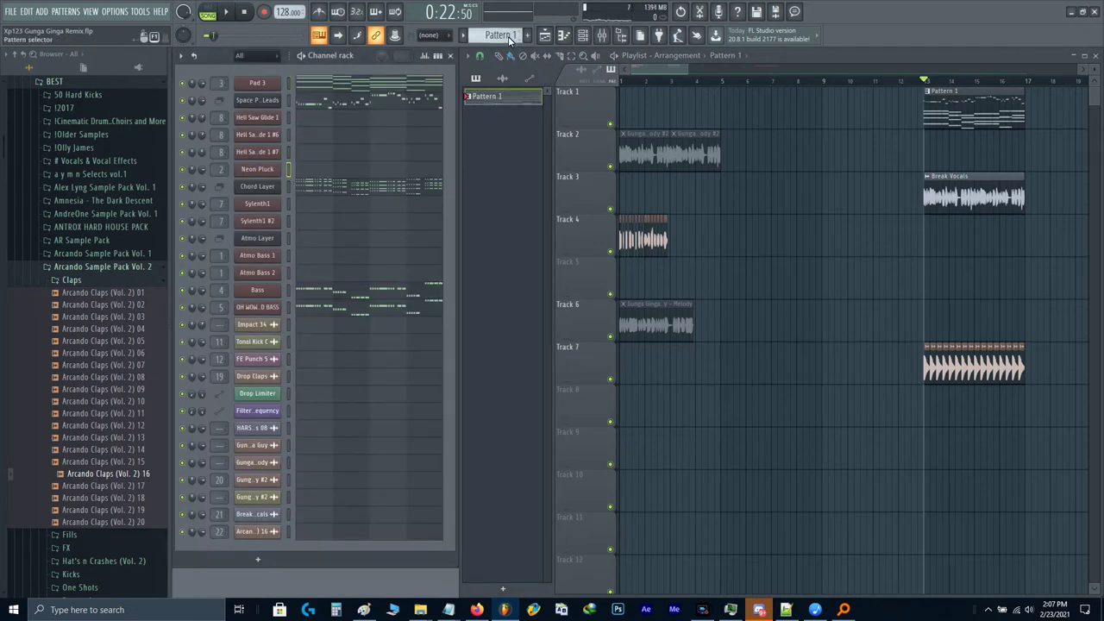
scroll(508, 36, "down", 1)
key("ctrl+v")
Step: Audition the break from bar 13 without the pluck, returning to Pattern 1 and checking levels in the mixer
key("space")
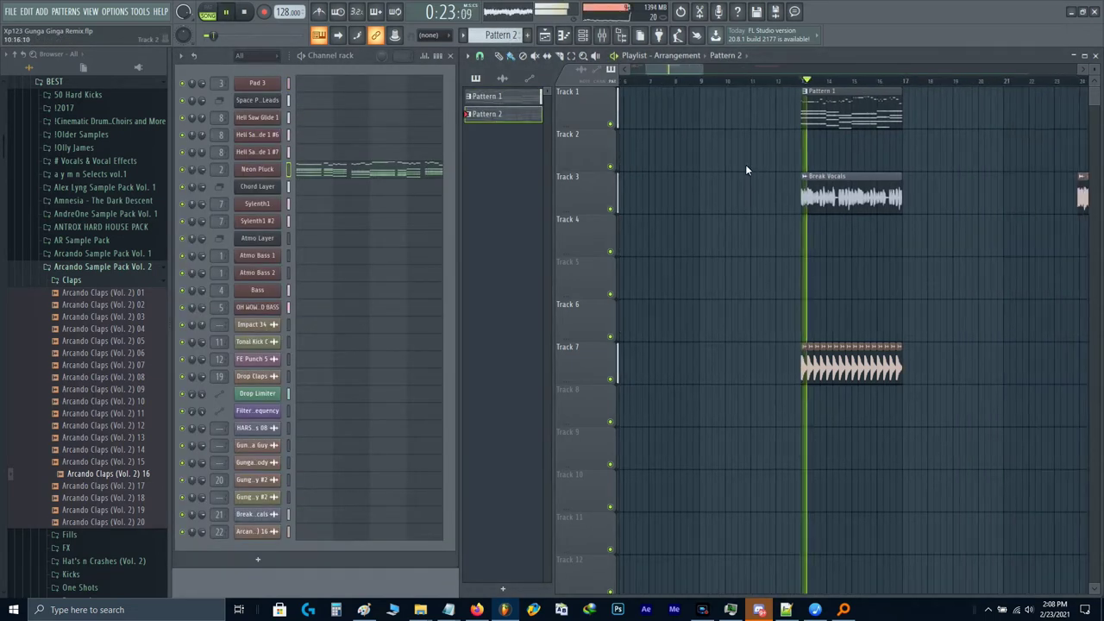
left_click(514, 99)
scroll(901, 207, "up", 1)
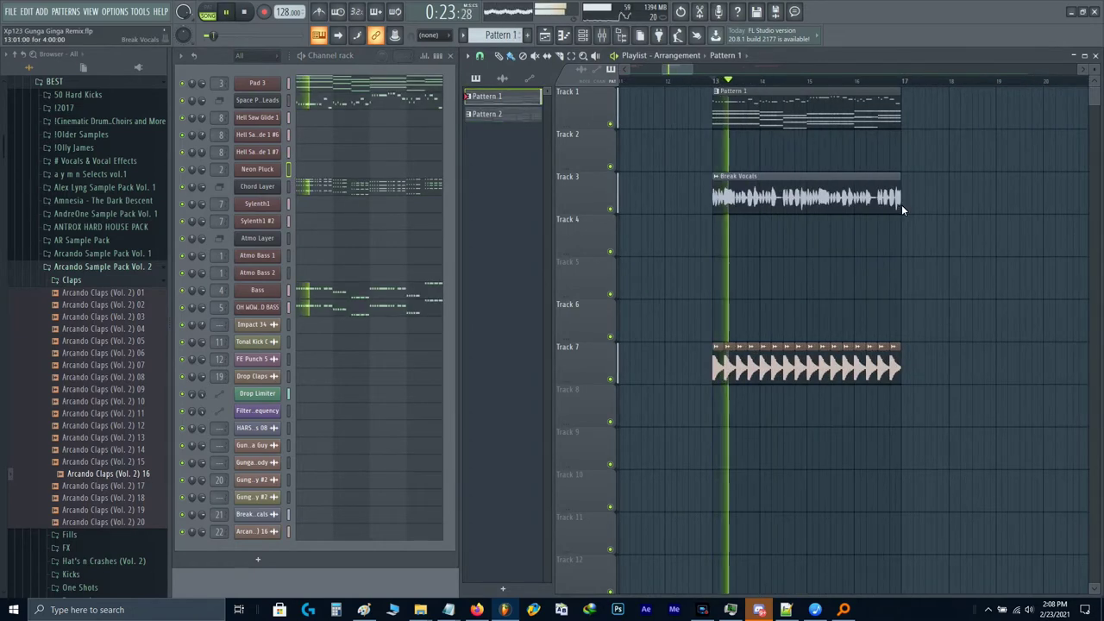
key("F9")
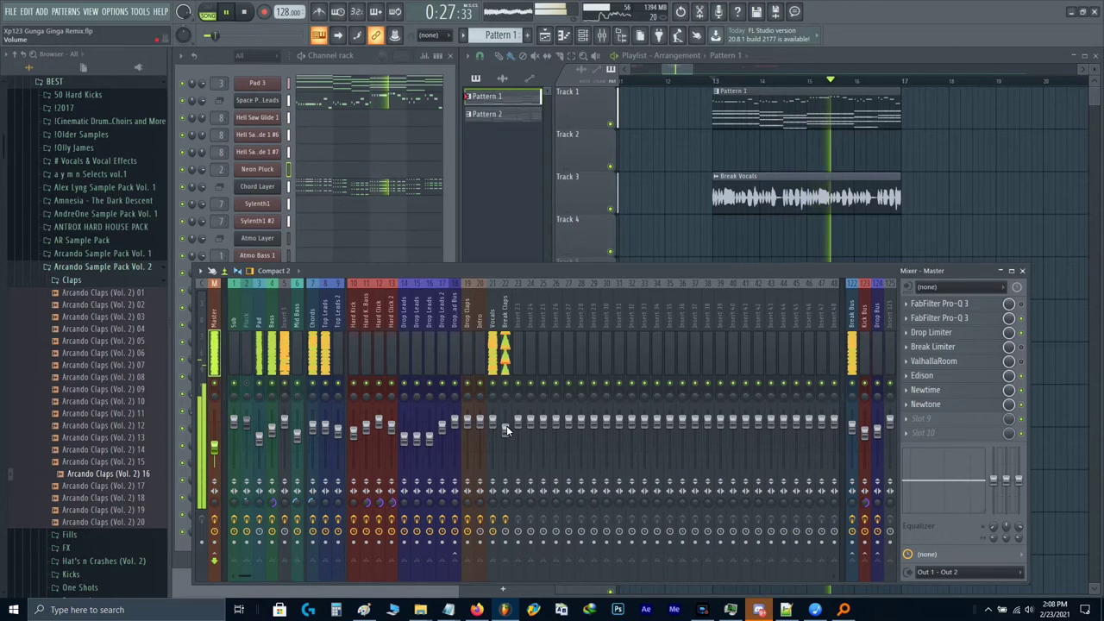
key("space")
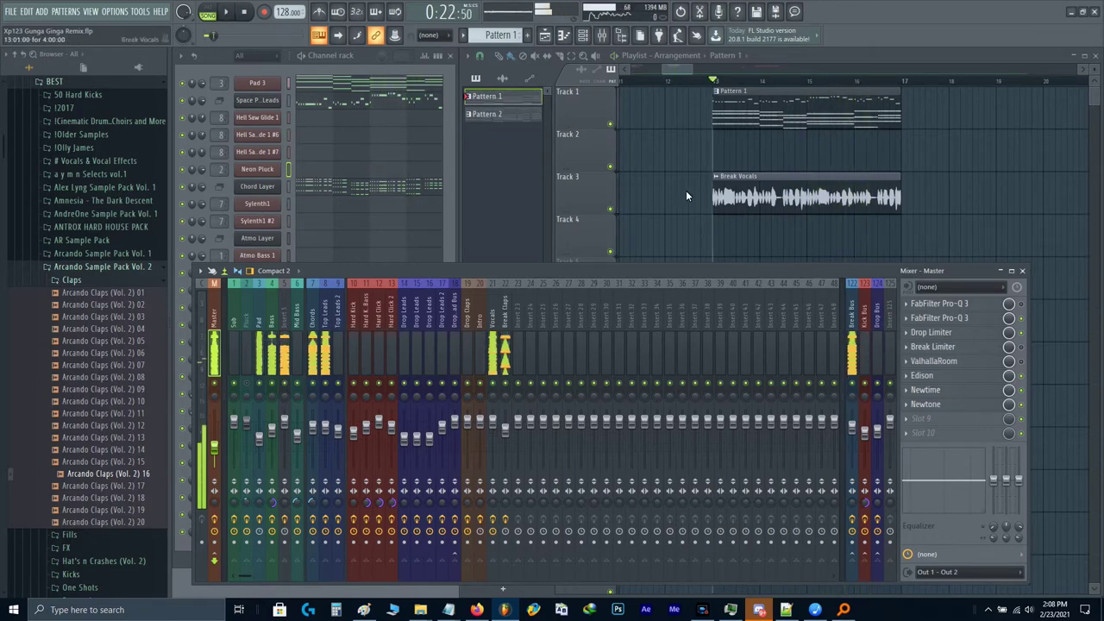
Step: Add control points to the Drop Limiter automation clip on Track 22 to make it step down at bar 17
left_click_drag(686, 190, 1037, 207)
scroll(906, 328, "down", 5)
left_click_drag(997, 363, 893, 361)
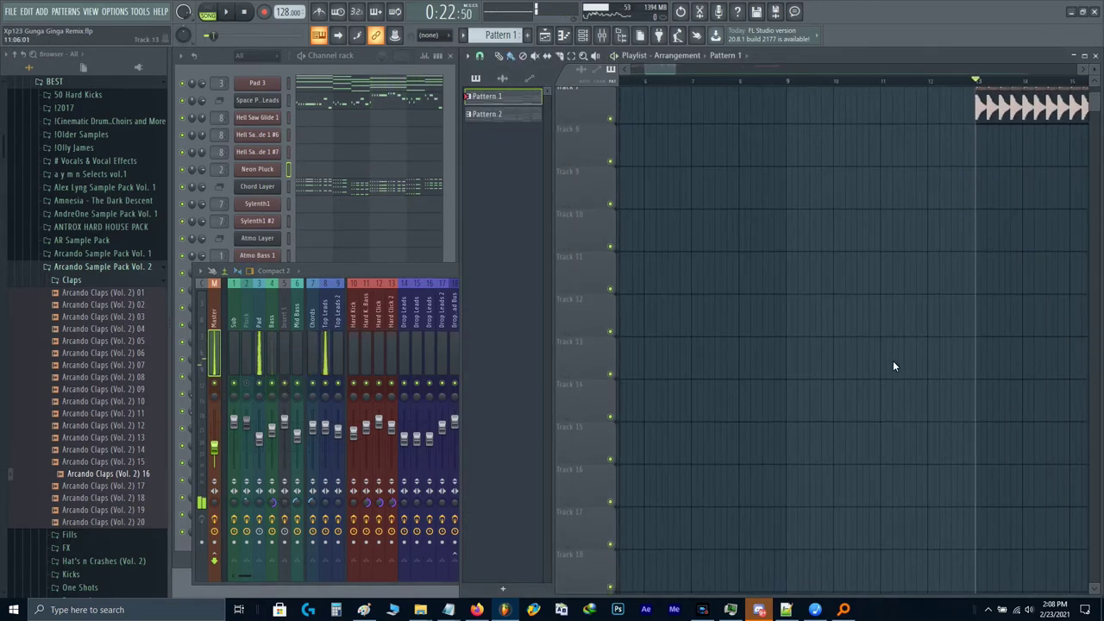
scroll(893, 361, "down", 3)
left_click_drag(1056, 359, 876, 337)
scroll(876, 337, "down", 5)
scroll(875, 339, "up", 5)
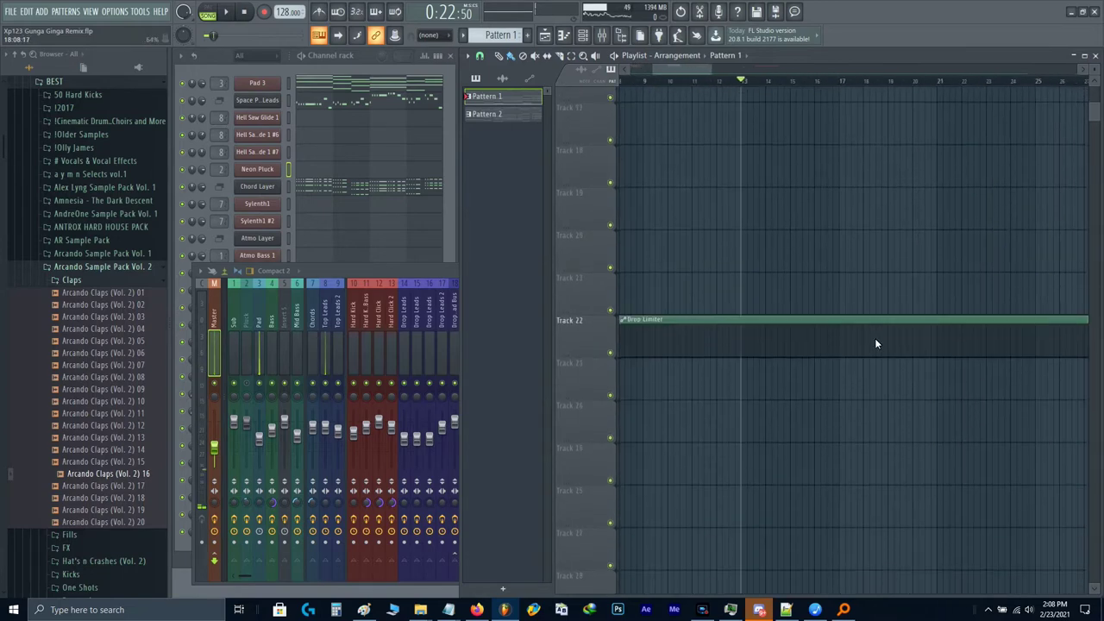
right_click(812, 333)
right_click(814, 335)
scroll(801, 343, "down", 4)
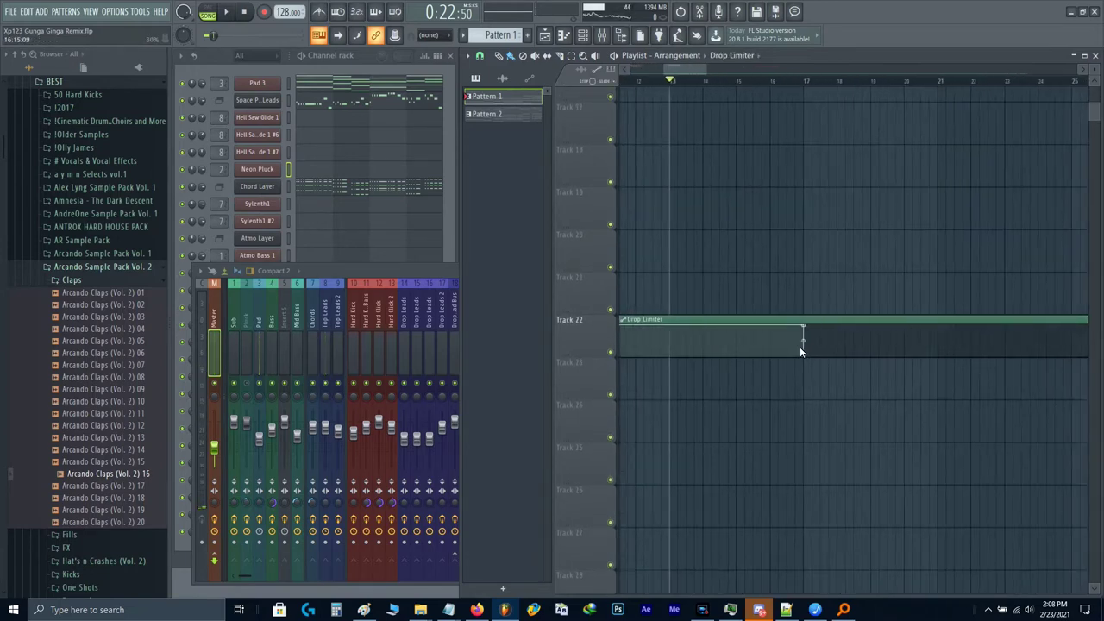
Step: Move the Pattern 1, Break Vocals and clap clips together so that the break starts at bar 25
scroll(800, 339, "up", 7)
left_click_drag(826, 413, 825, 164)
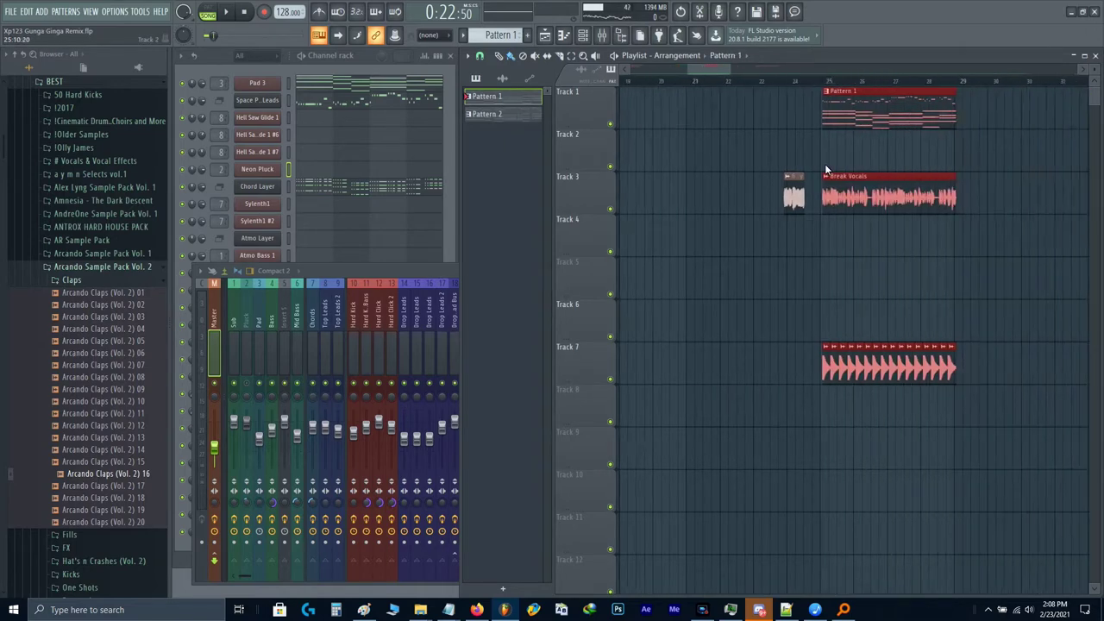
scroll(826, 162, "up", 6)
Step: Play the break from bar 25 and examine the signal in the Master's Break Limiter
key("space")
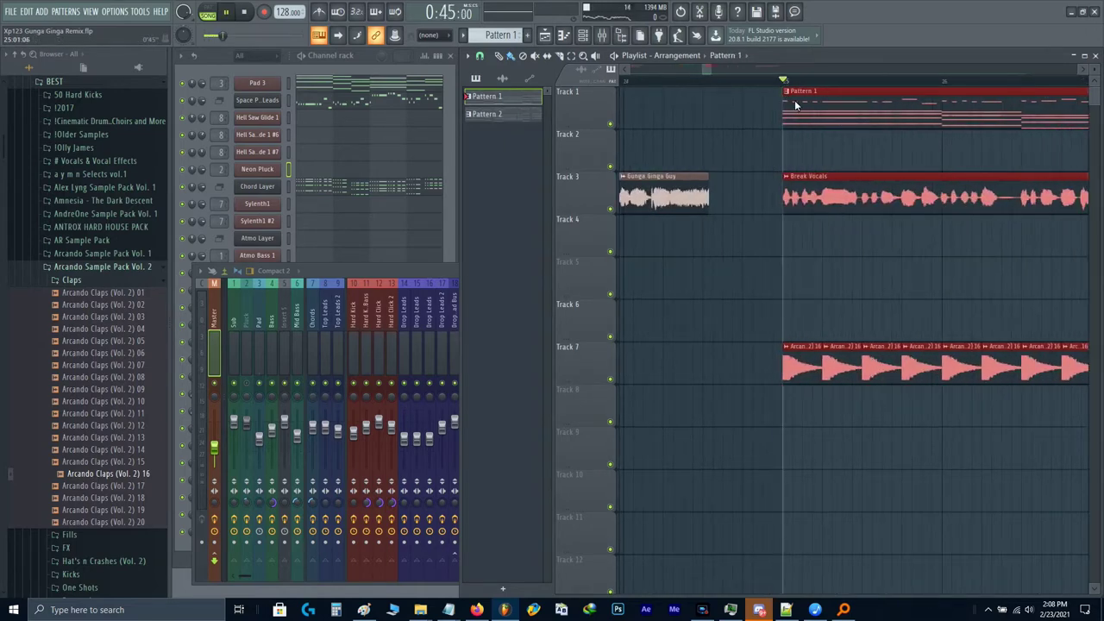
scroll(930, 225, "down", 4)
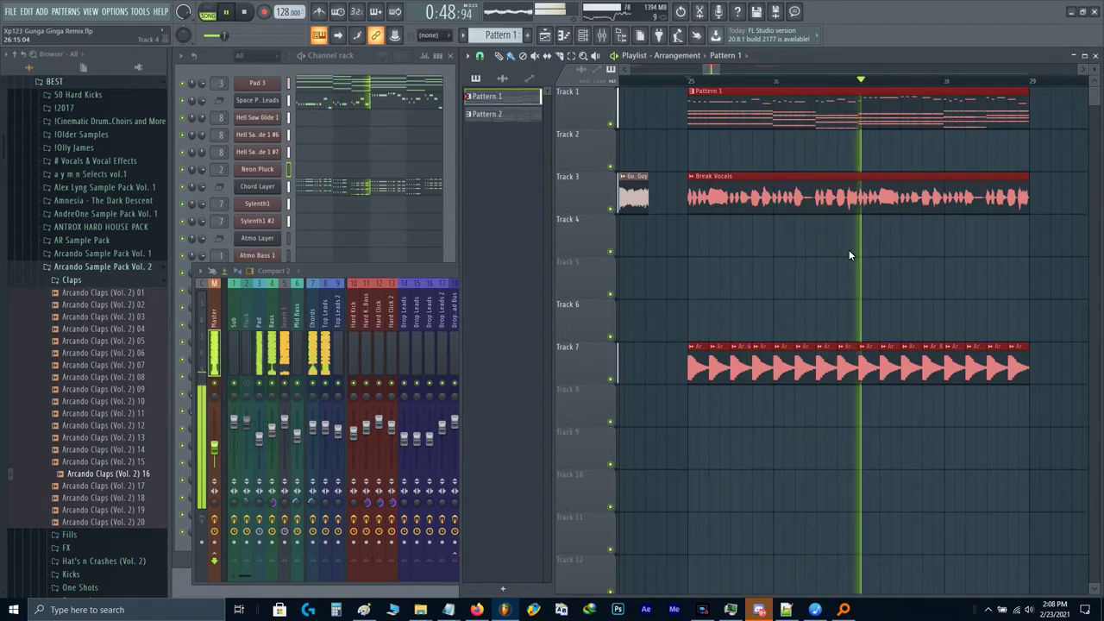
key("F9")
left_click(942, 346)
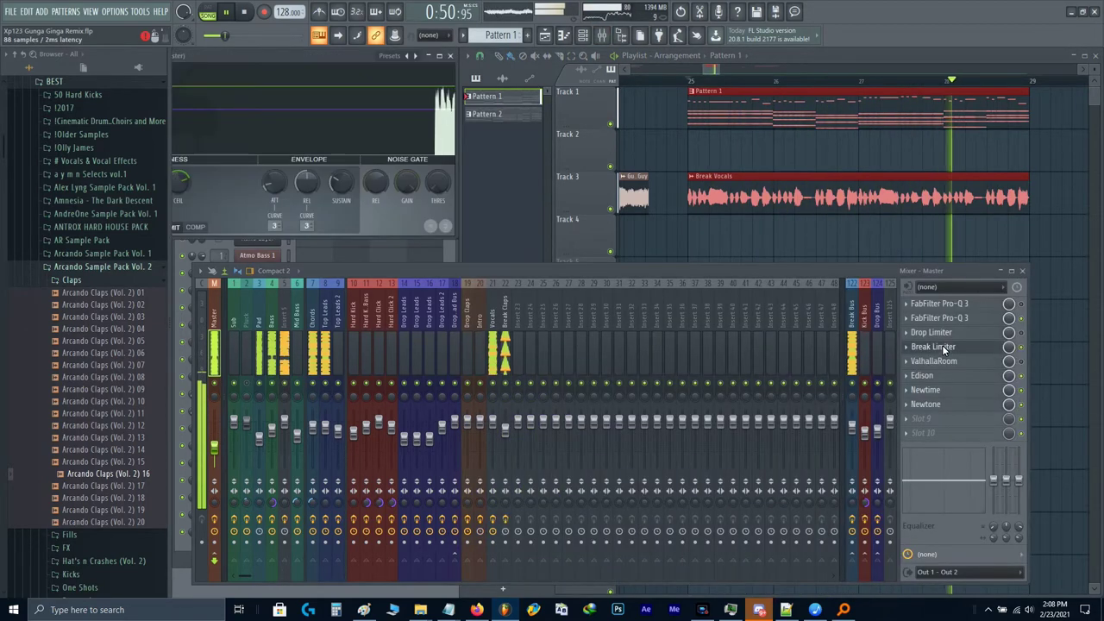
key("F9")
key("space")
scroll(794, 258, "down", 3)
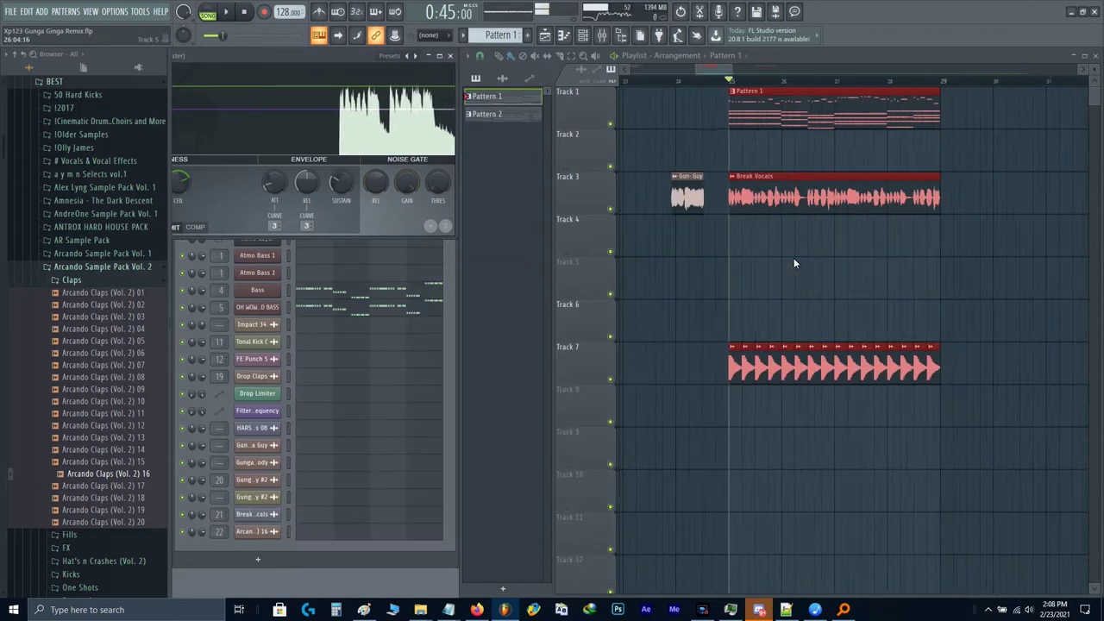
Step: Rename Pattern 1 as Break and bring the channel rack back in front of the limiter window
key("F2")
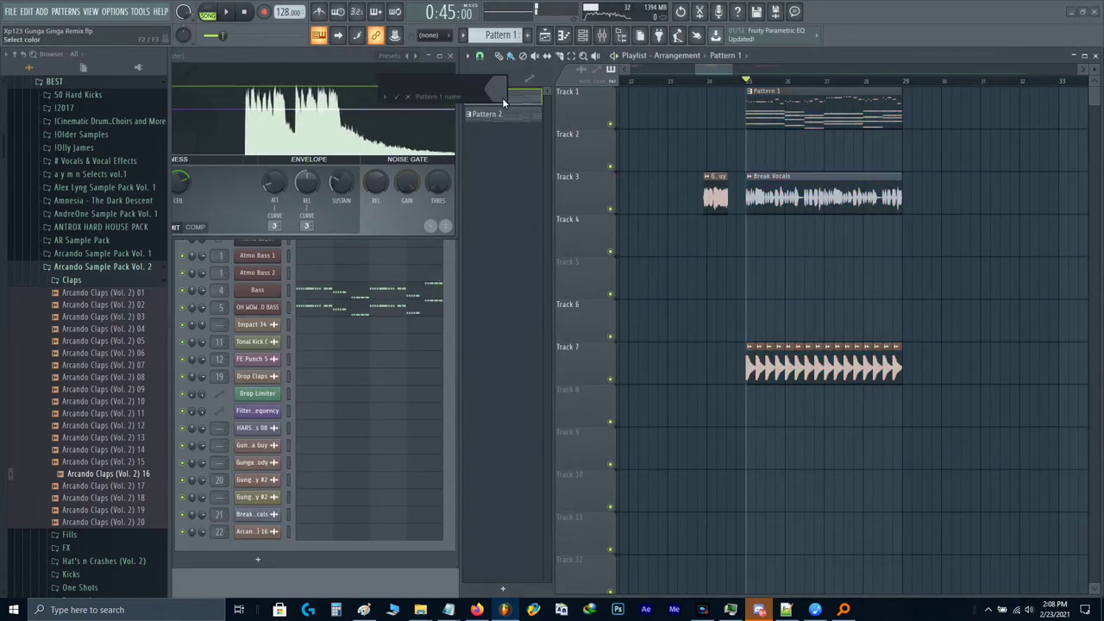
type("Break")
key("Return")
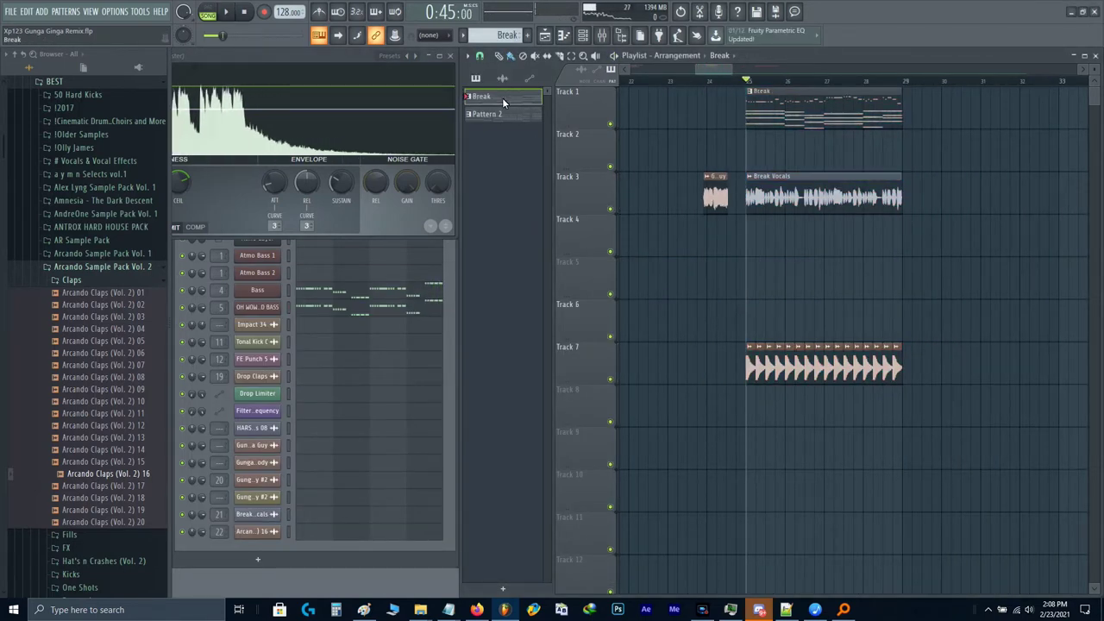
left_click(382, 237)
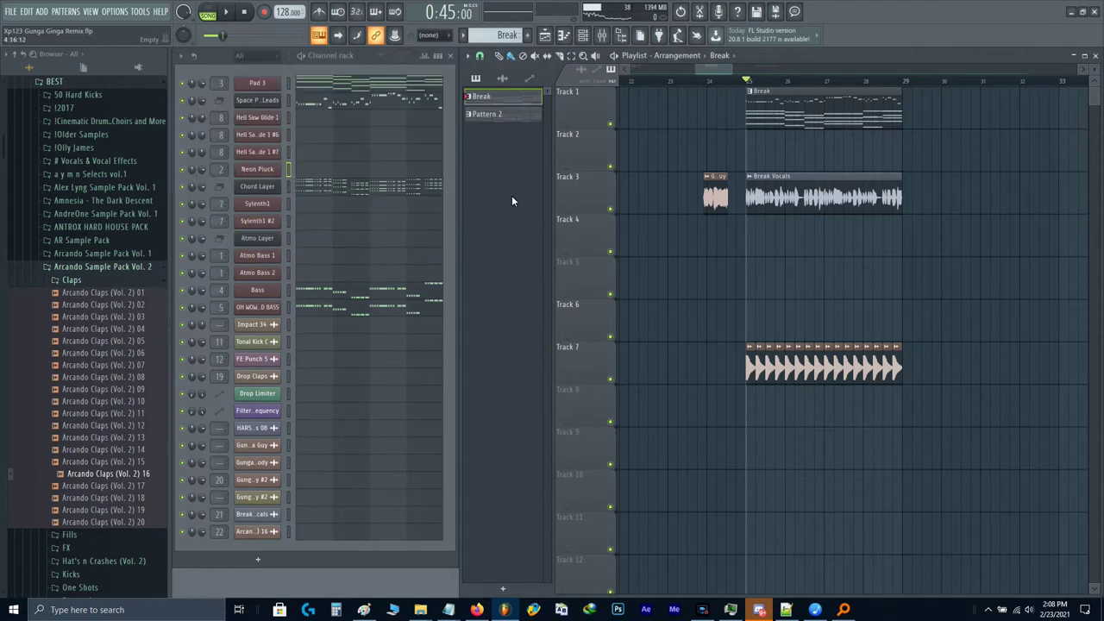
Step: Clone the Break pattern and place the copy, Break #2, on Track 1 at bar 29
right_click(495, 97)
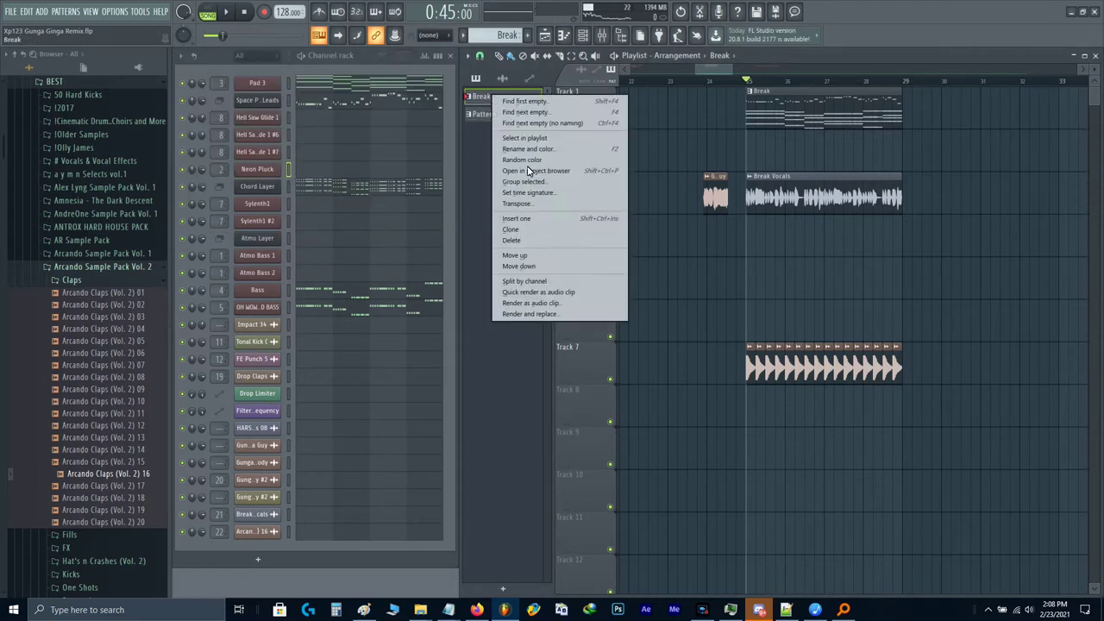
left_click(533, 230)
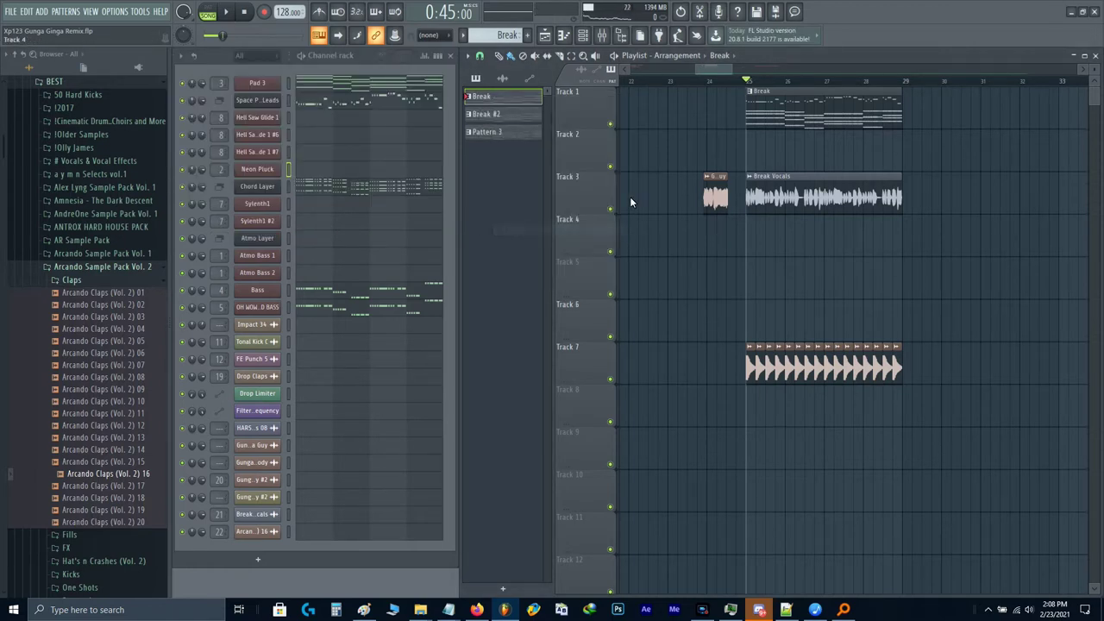
left_click(505, 118)
left_click(949, 115)
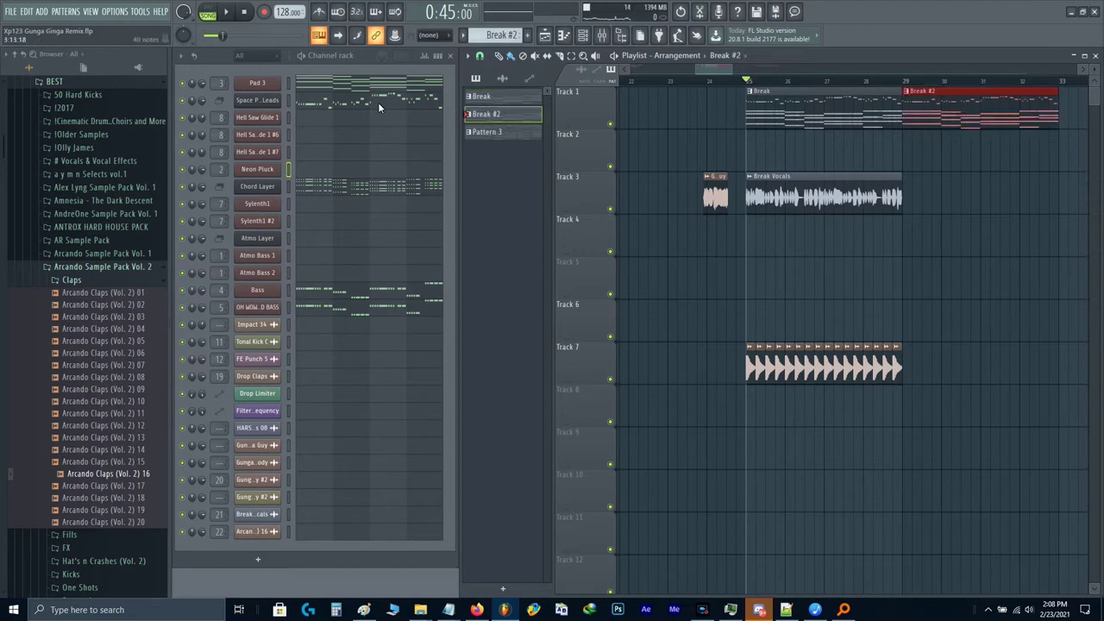
Step: In Break #2's Space Puppies Break Leads, replace the long C#6 note in bar 1 with a shorter one
key("l")
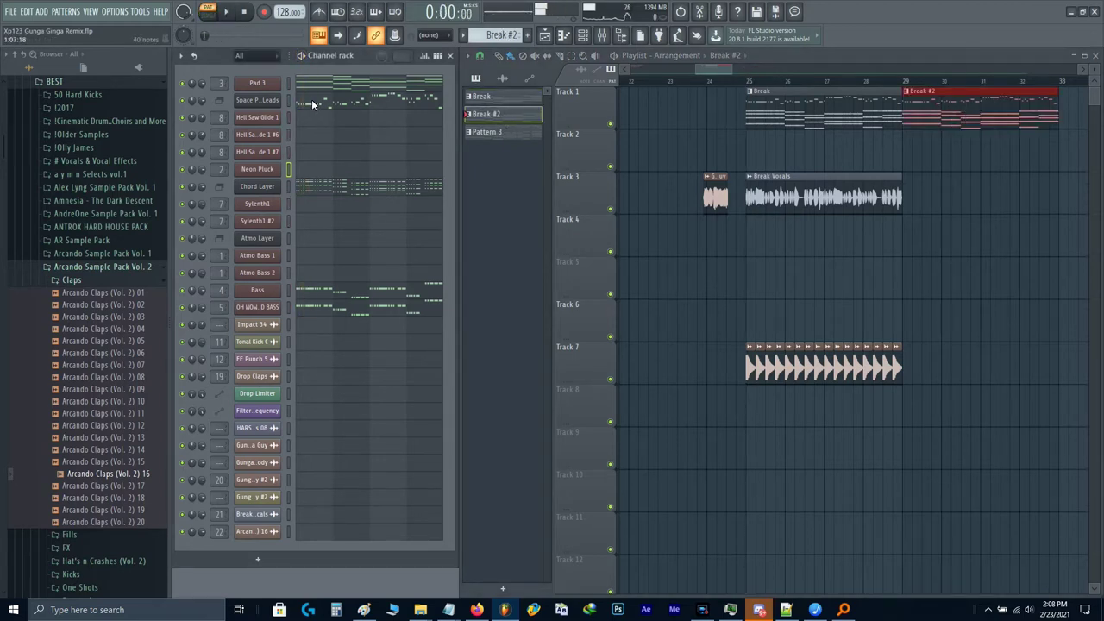
left_click(311, 99)
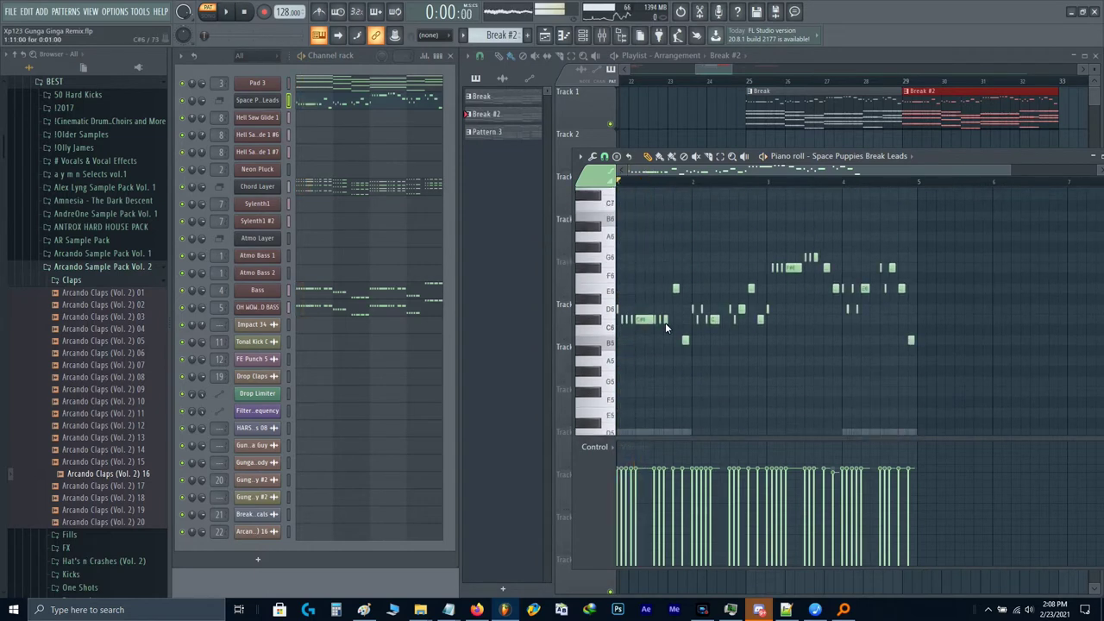
scroll(665, 322, "up", 5)
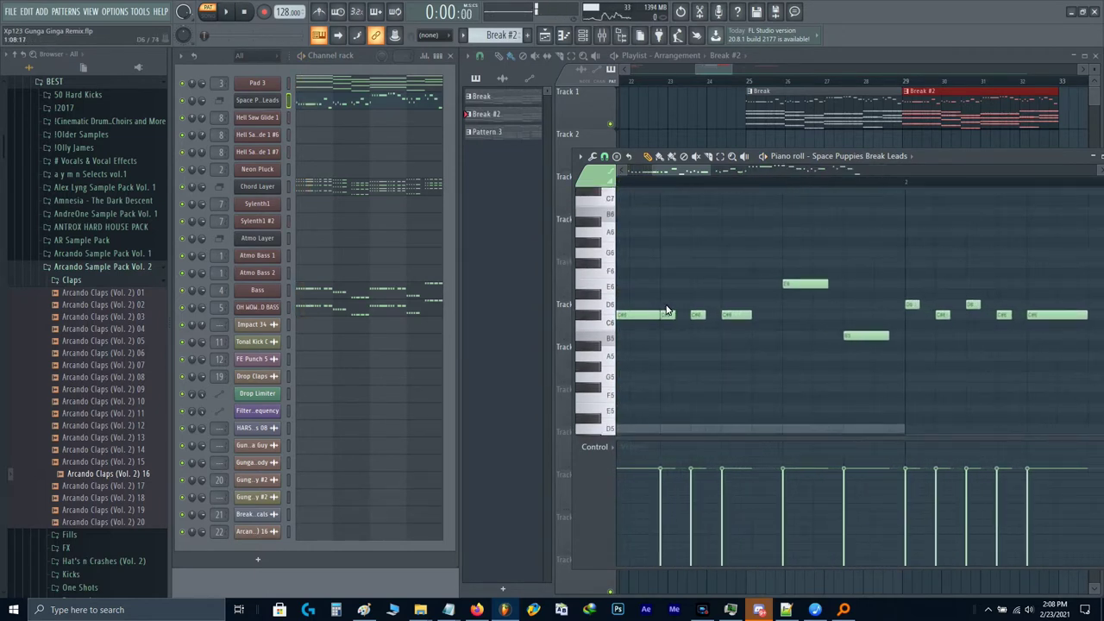
scroll(700, 314, "down", 4)
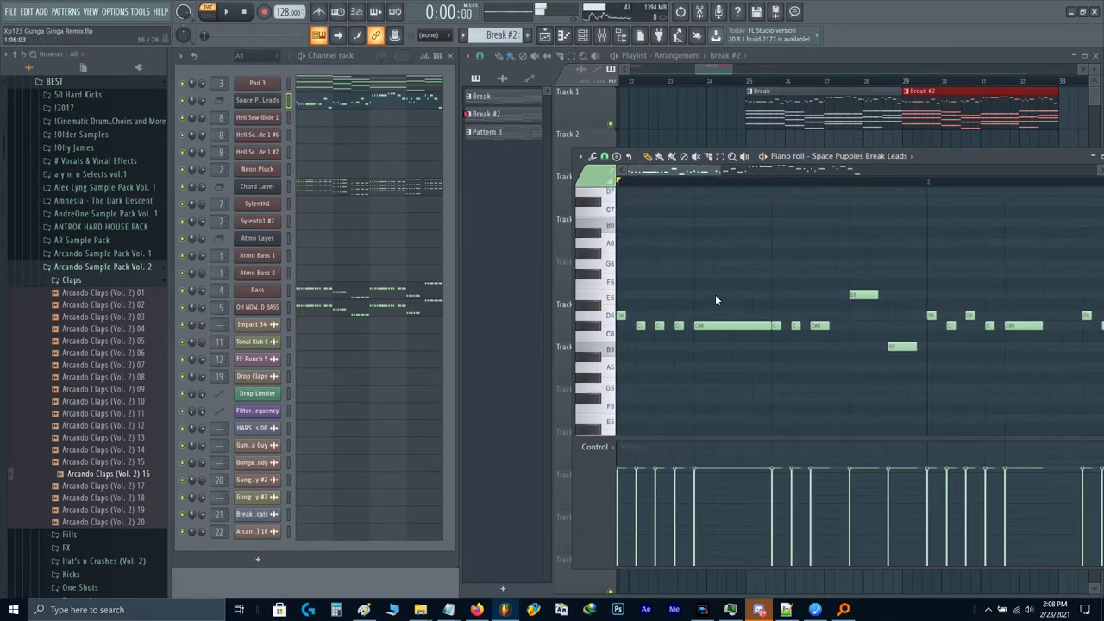
right_click(718, 324)
mouse_move(695, 307)
left_mouse_down()
mouse_move(697, 329)
mouse_move(756, 328)
left_mouse_up()
left_click(757, 328)
Step: Replace the three C#6 notes following the shortened note in bar 1 with one long D6 note
right_click(776, 327)
right_click(796, 327)
right_click(820, 325)
left_click(773, 318)
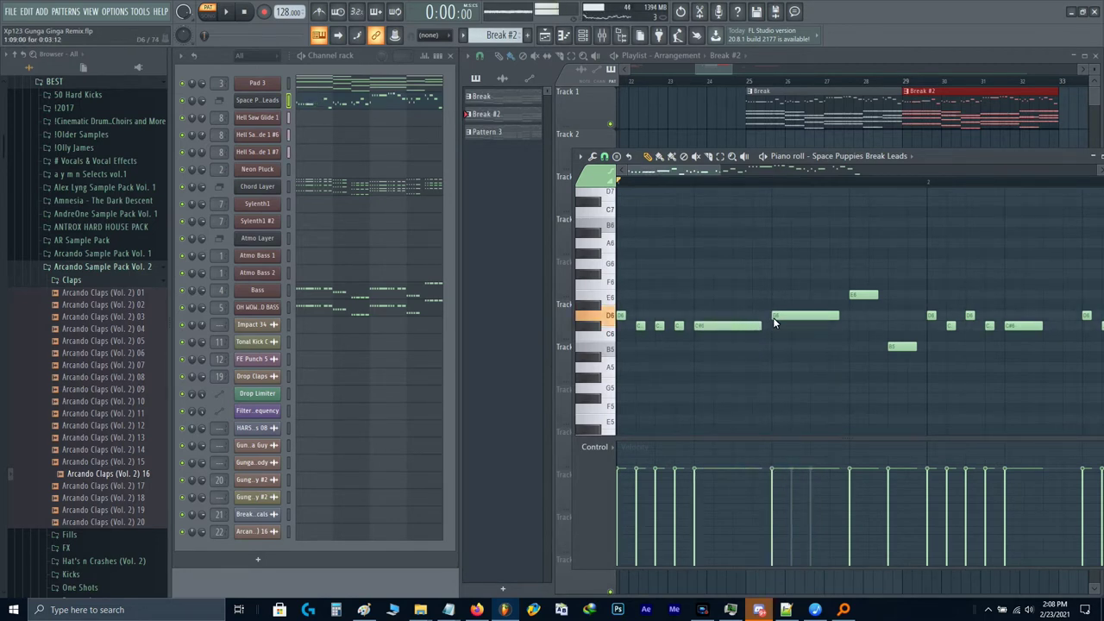
Step: Audition the edited first bar of the lead melody with the pad, chord and bass channels muted
scroll(770, 319, "right", 3)
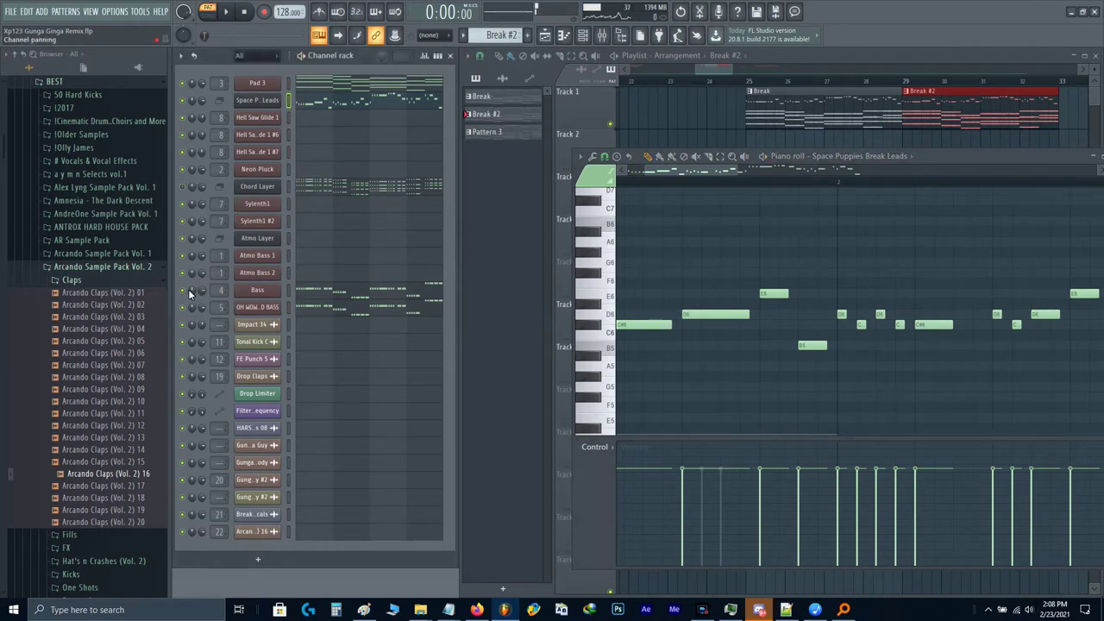
scroll(742, 301, "down", 2)
key("space")
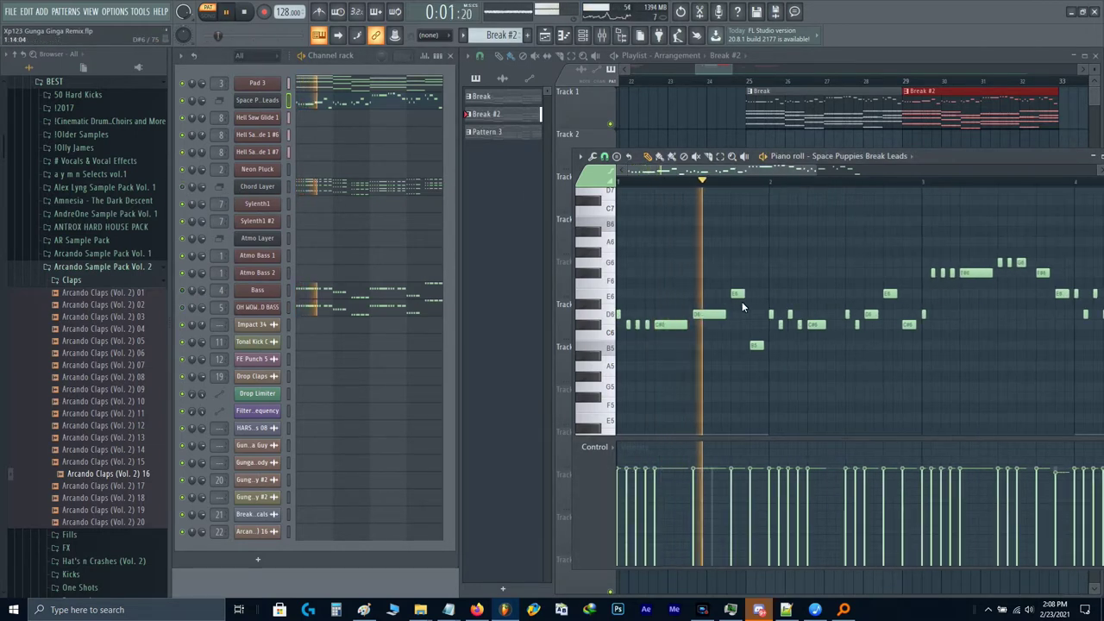
key("space")
key("space")
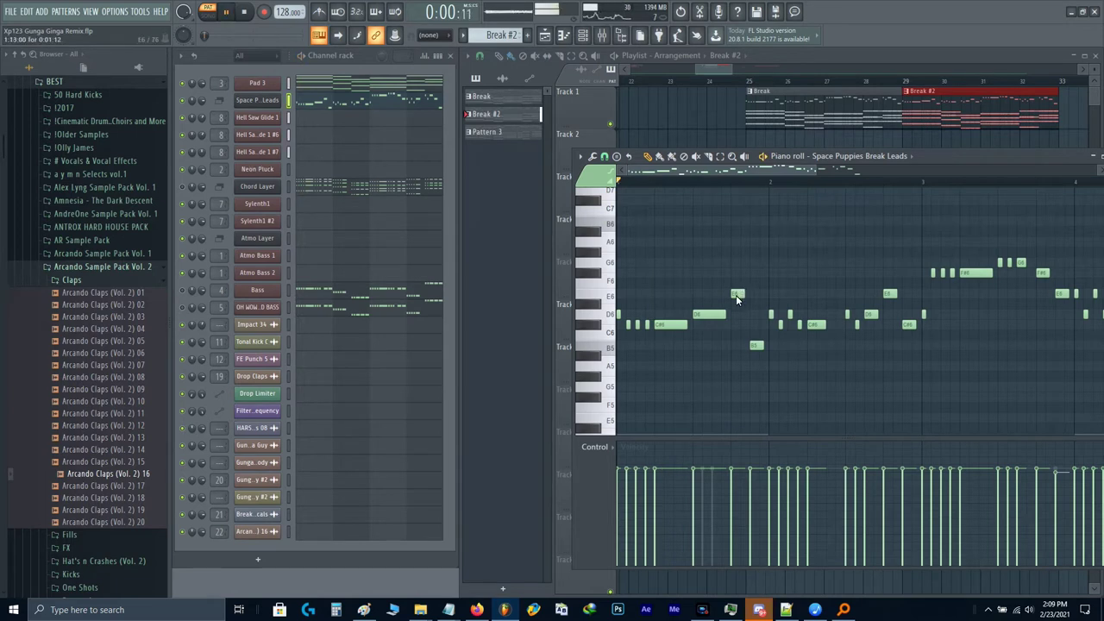
scroll(737, 299, "down", 1)
key("space")
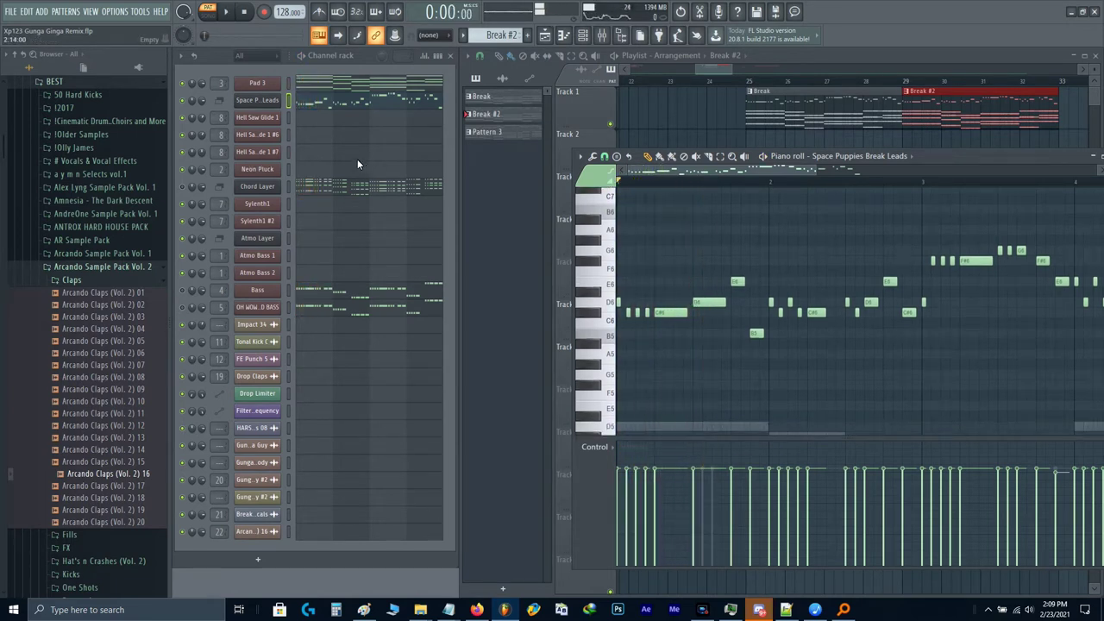
key("space")
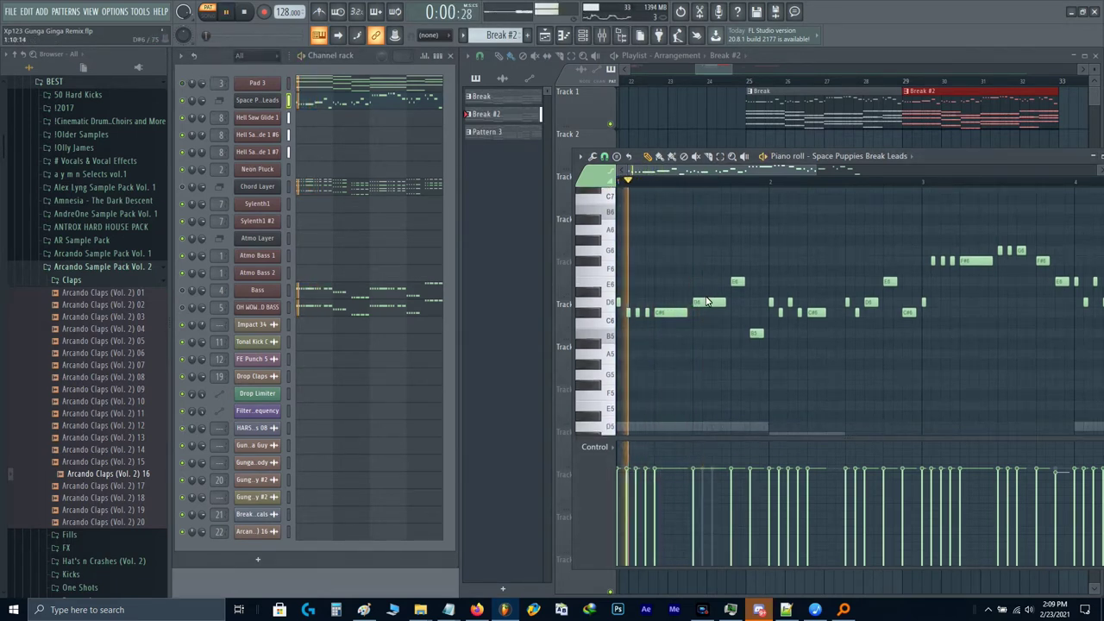
Step: Play the lead melody through bar 2, examine its notes and replay it from the start of the pattern
scroll(867, 334, "up", 2)
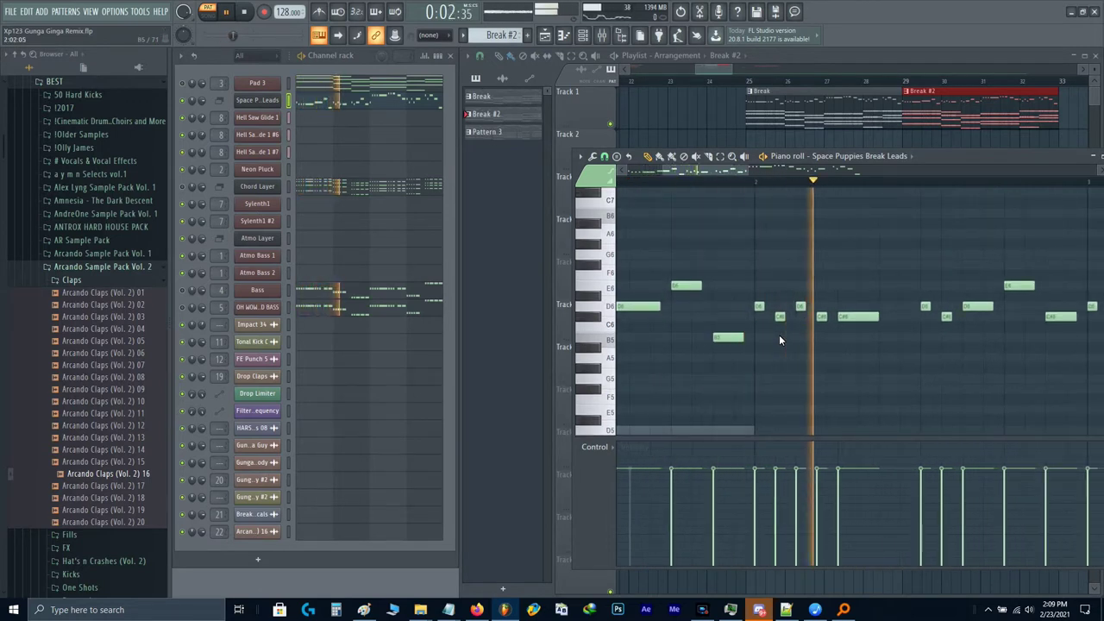
key("space")
scroll(779, 334, "down", 2)
key("space")
scroll(751, 319, "left", 1)
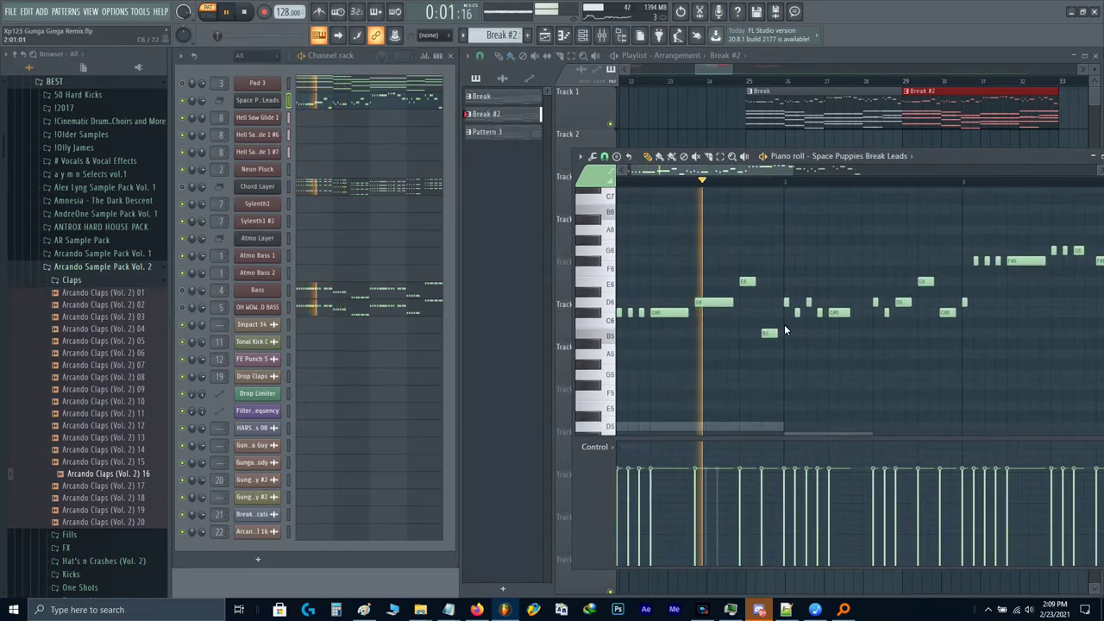
scroll(786, 326, "up", 2)
left_click_drag(920, 325, 683, 327)
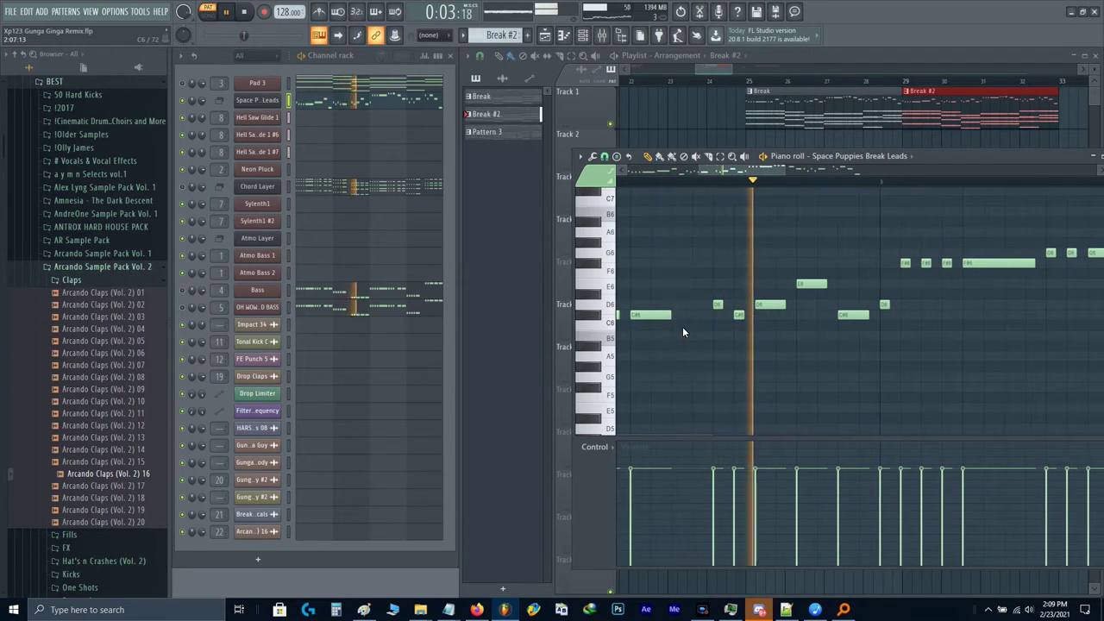
scroll(776, 327, "down", 1)
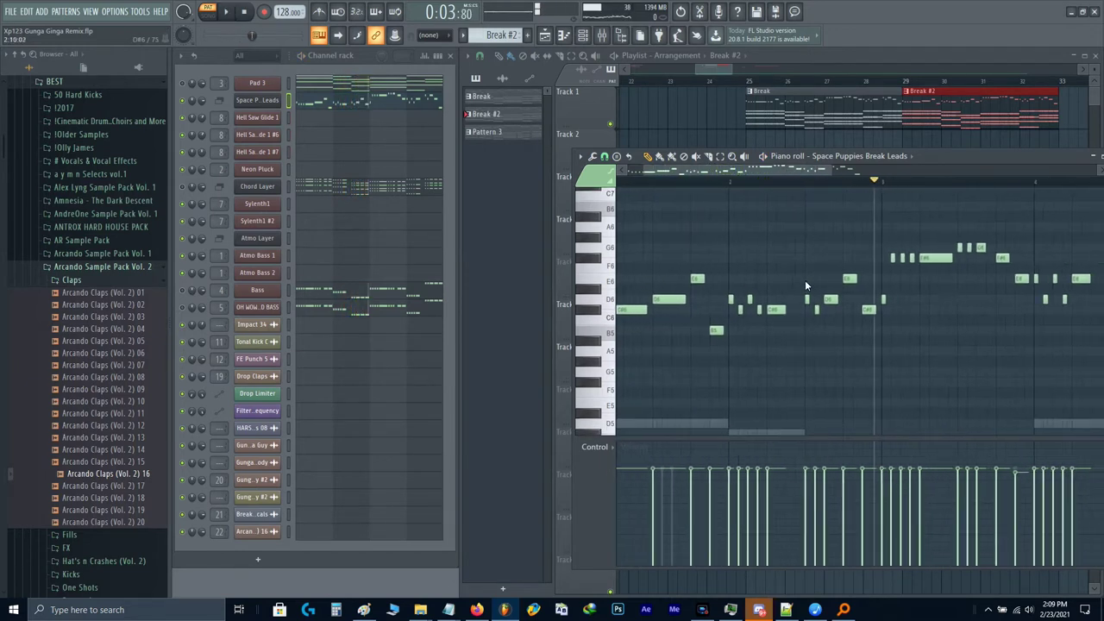
left_click_drag(675, 183, 499, 222)
key("space")
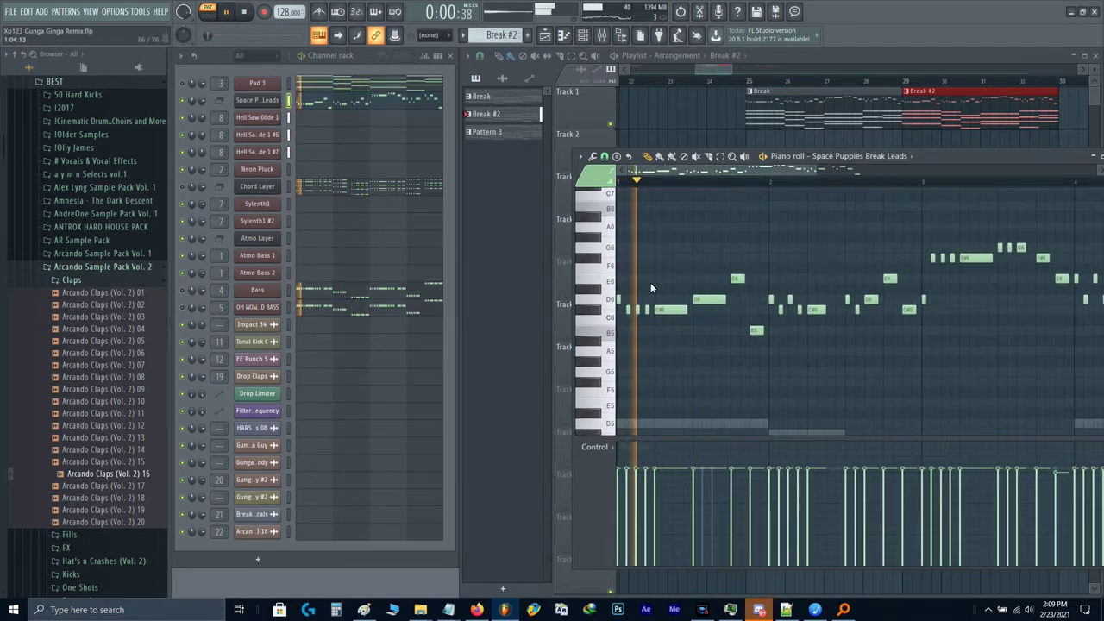
key("space")
Step: Return to the playlist and duplicate the Break Vocals clip on Track 3 to bar 29
left_click(765, 147, "ctrl")
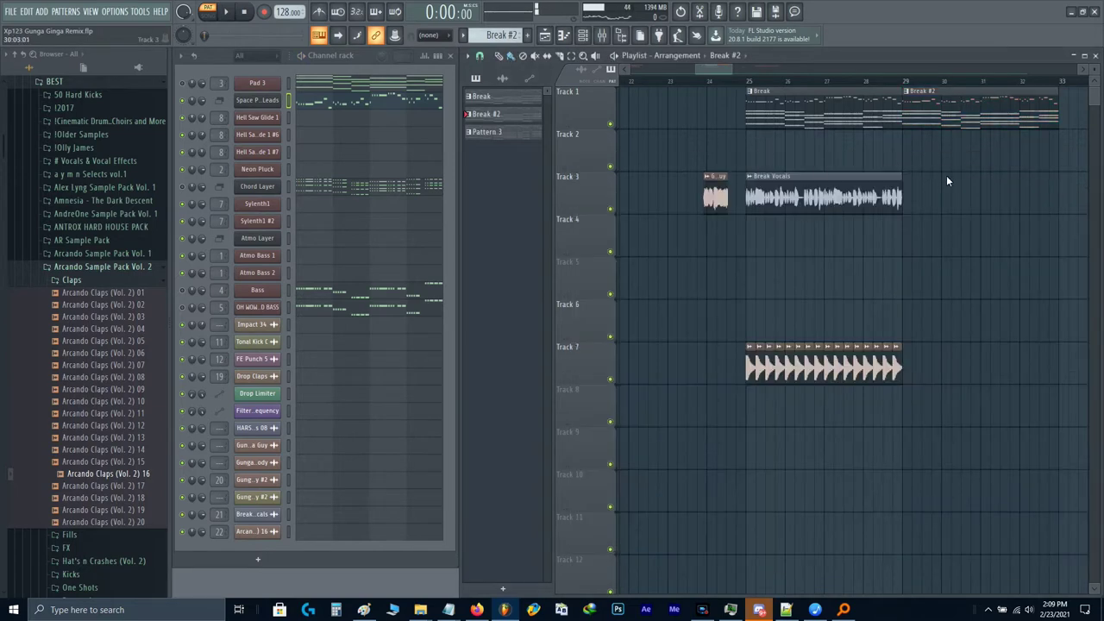
left_click_drag(947, 181, 889, 197)
key("ctrl+b")
Step: Solo Track 3 and play the duplicated Break Vocals from bar 29
scroll(932, 192, "up", 5)
left_click(763, 82)
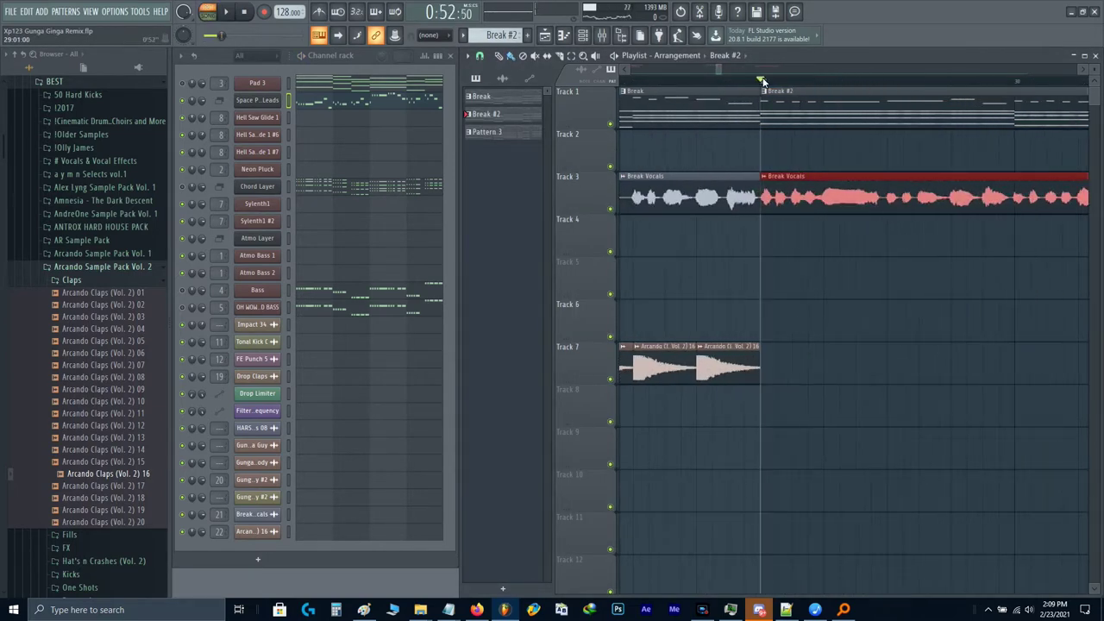
key("space")
left_click(610, 209, "ctrl")
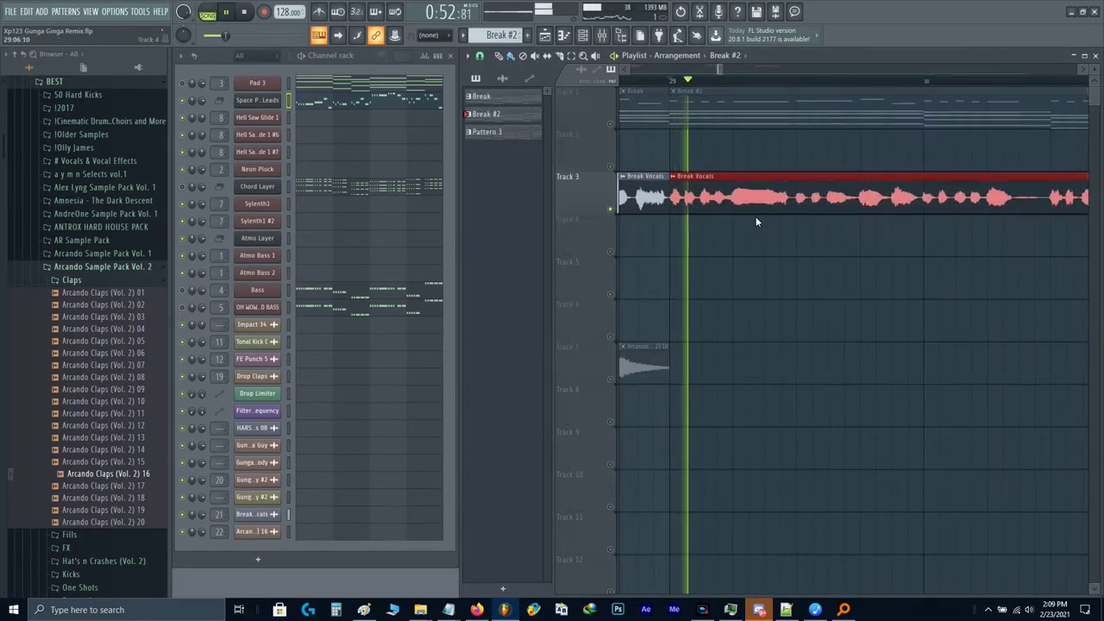
key("space")
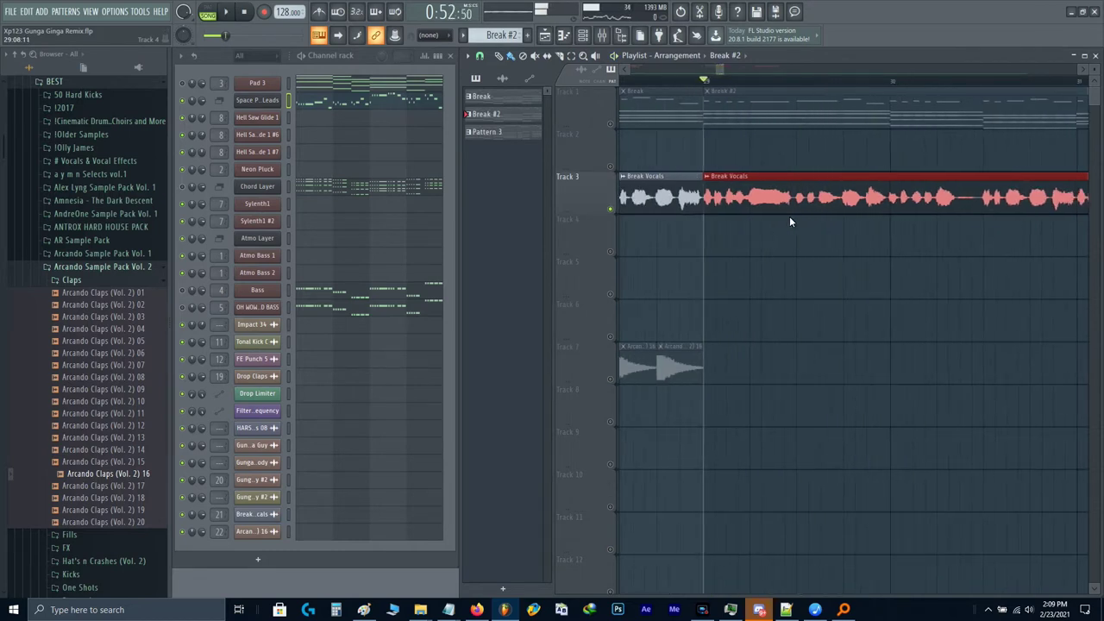
Step: Deselect the vocal clip, take Track 3 out of solo and solo Track 1 instead
left_click(799, 214)
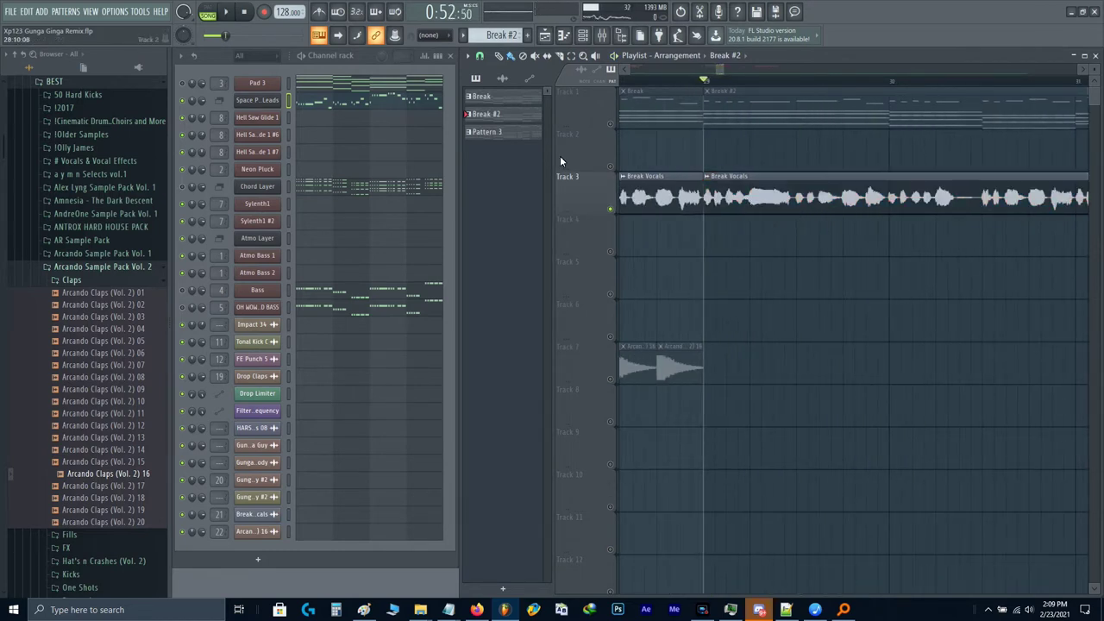
left_click(611, 208)
left_click(610, 123, "ctrl")
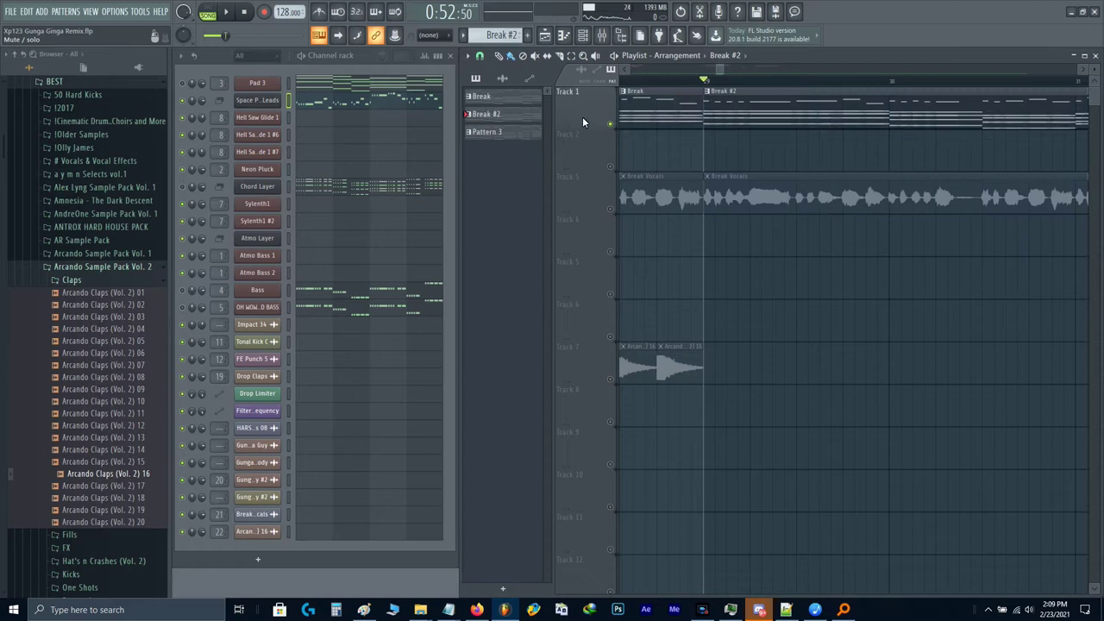
Step: Open the Space Puppies Break Leads notes and raise the first four short notes five semitones to G6 and F#6
left_click(383, 102)
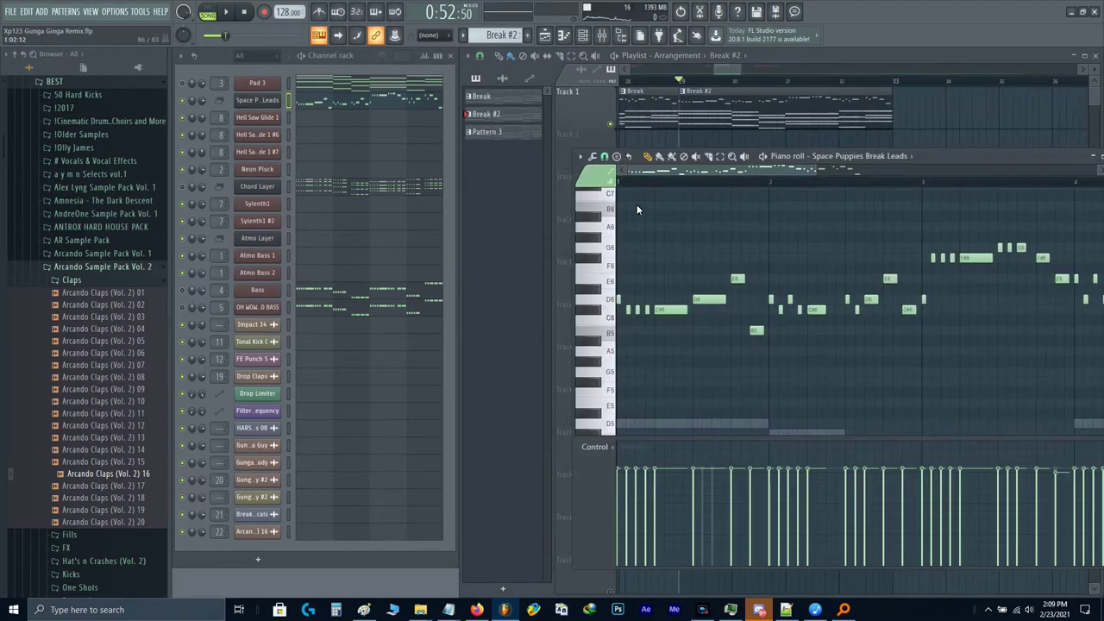
scroll(627, 296, "up", 4)
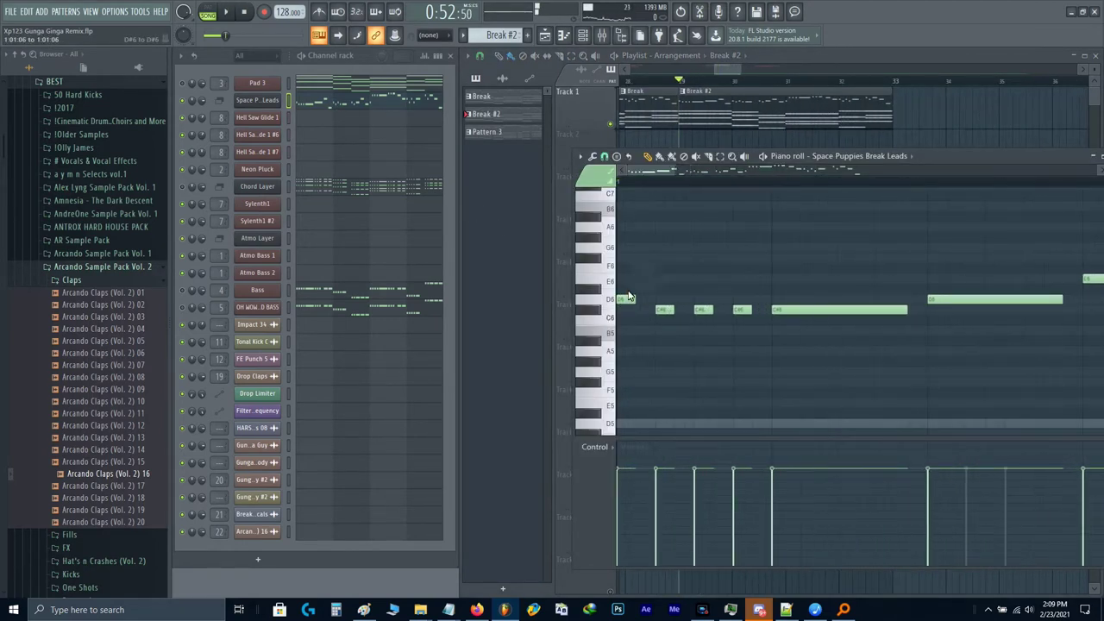
left_click_drag(628, 296, 781, 304)
key("shift+Up")
key("shift+Up")
key("shift+Up")
key("shift+Up")
key("shift+Up")
Step: Raise the two long lead notes in bar 1 by three semitones to E6 and F6, and play the result
scroll(943, 299, "down", 1)
key("shift+Up")
key("shift+Up")
key("shift+Up")
key("space")
key("space")
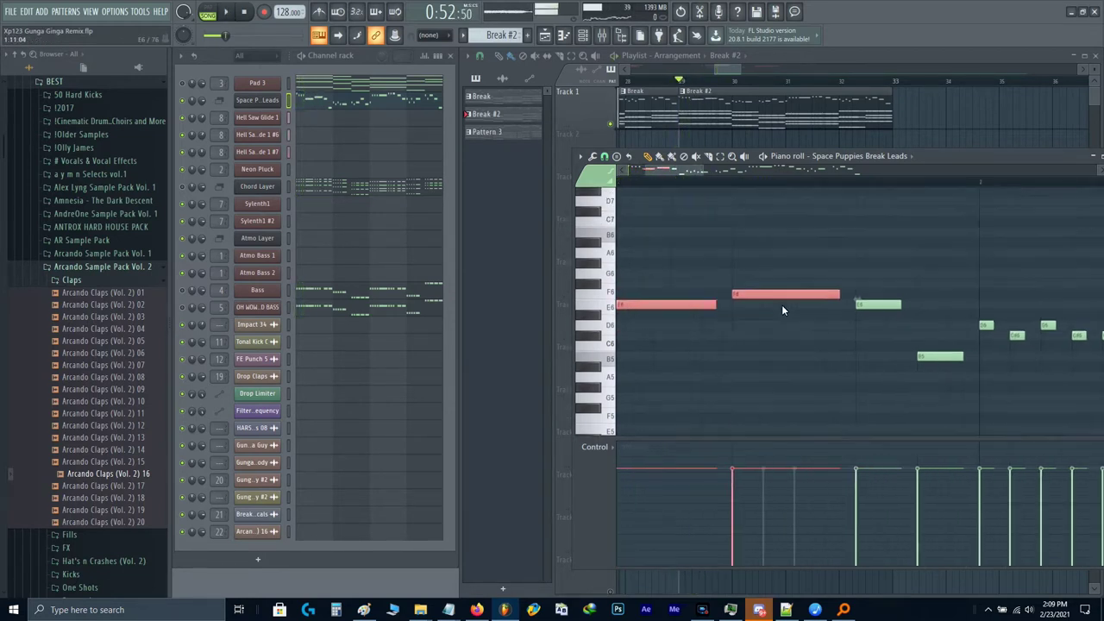
Step: Try the second long note of bar 1 lowered to D6 and play it back
left_click(781, 296, "ctrl")
scroll(779, 294, "down", 2)
key("shift+Down")
key("shift+Down")
key("shift+Down")
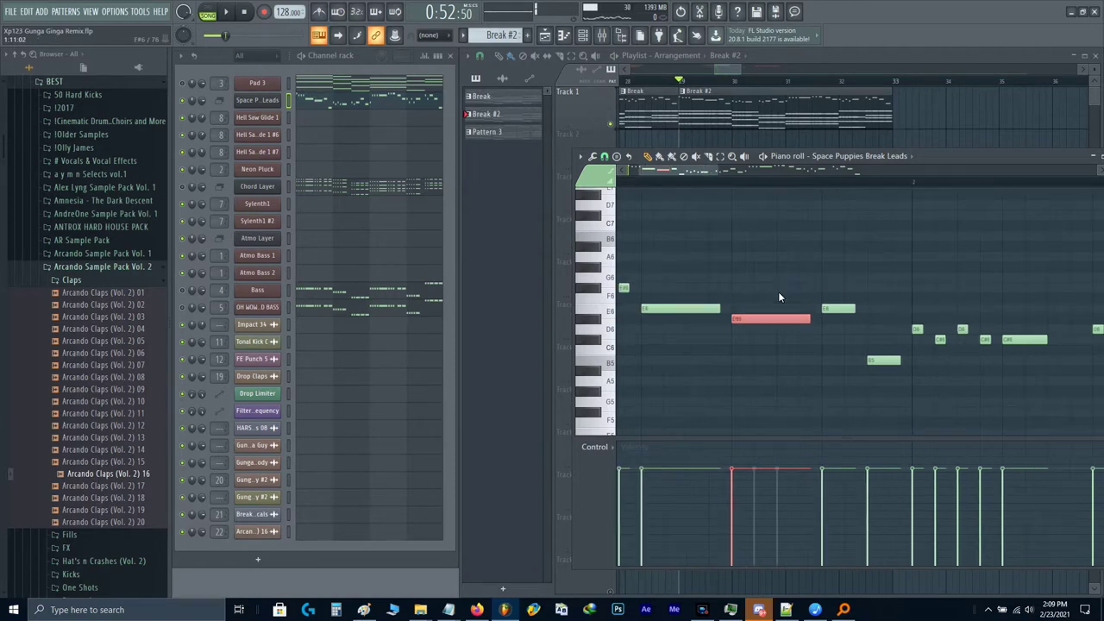
key("space")
scroll(778, 291, "down", 1)
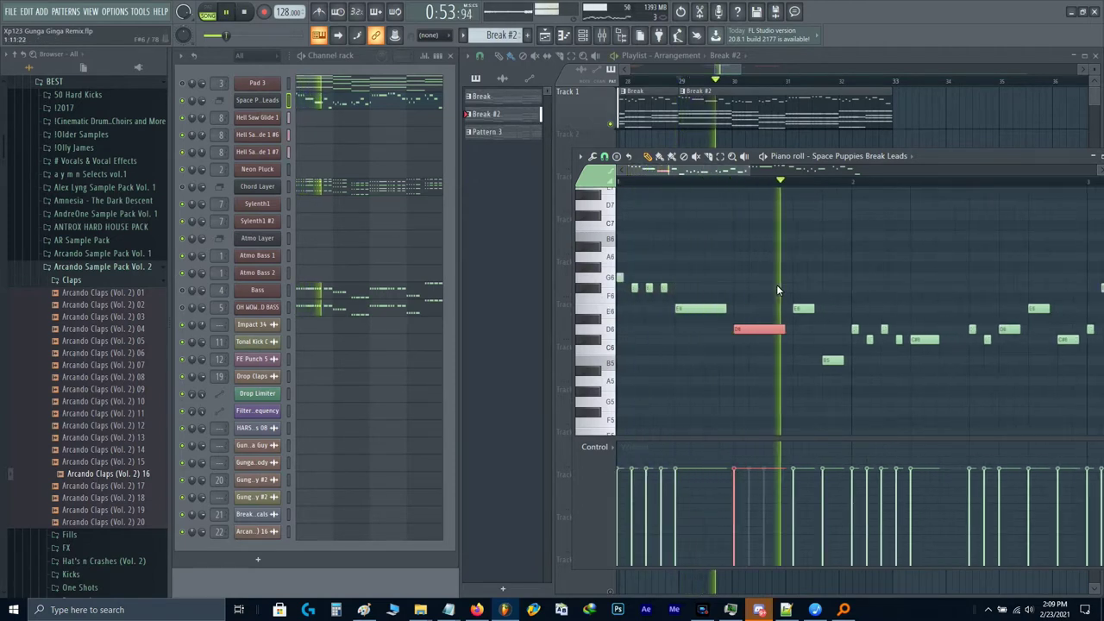
key("space")
Step: Raise the second long note of bar 1 to F#6 and play it back
key("shift+Up")
key("shift+Up")
key("shift+Up")
key("shift+Up")
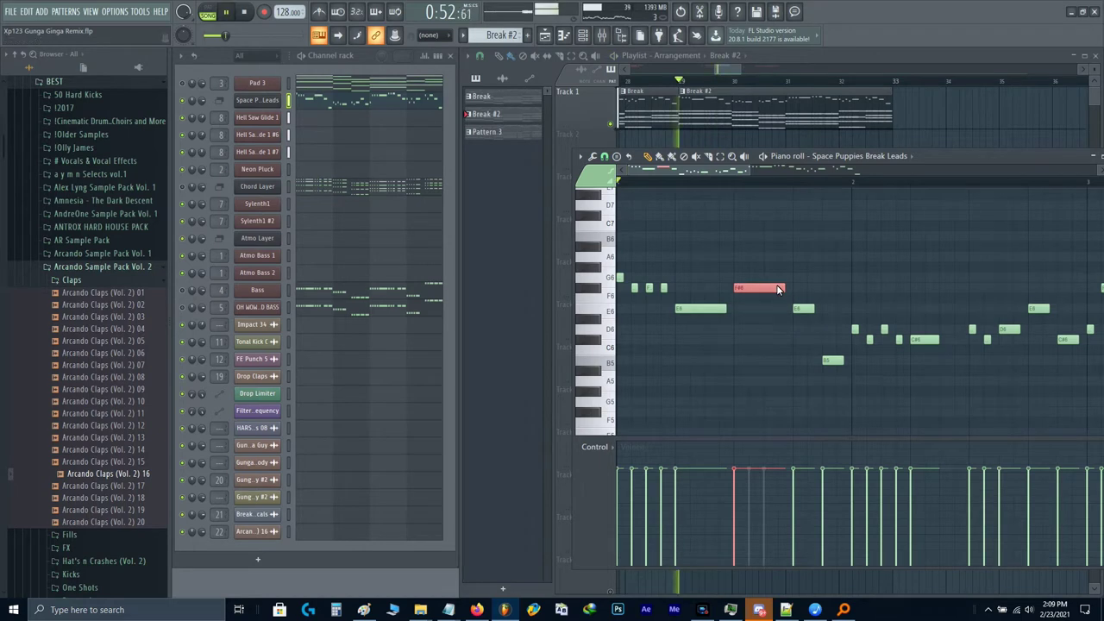
key("space")
key("space")
Step: Raise the last two notes of bar 1 by three semitones to G6 and D6, play them and deselect
left_click_drag(795, 300, 838, 370)
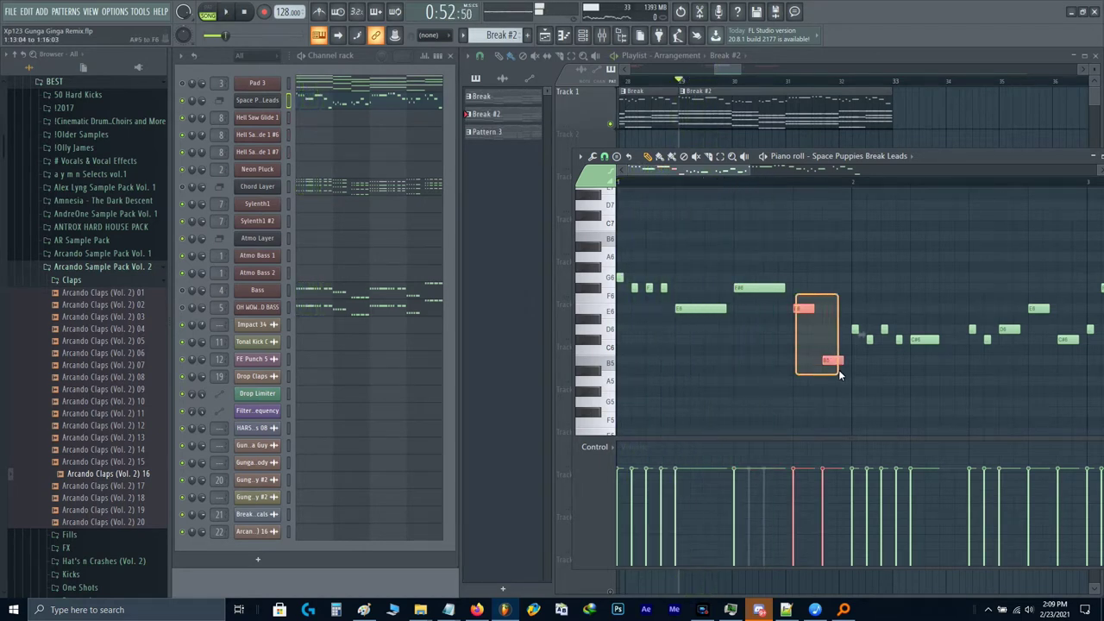
key("shift+Up")
key("shift+Up")
key("shift+Up")
key("space")
left_click(831, 355, "ctrl")
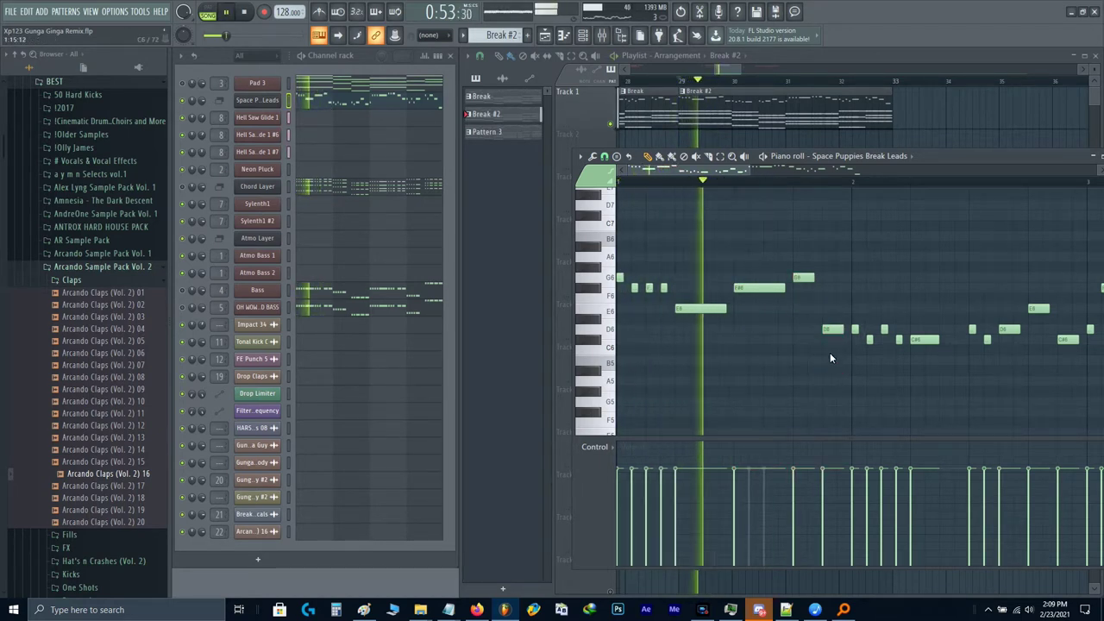
key("space")
Step: Raise the first four short notes of bar 2 by three semitones to alternate between F6 and E6
left_click_drag(831, 355, 699, 381)
scroll(714, 372, "down", 3)
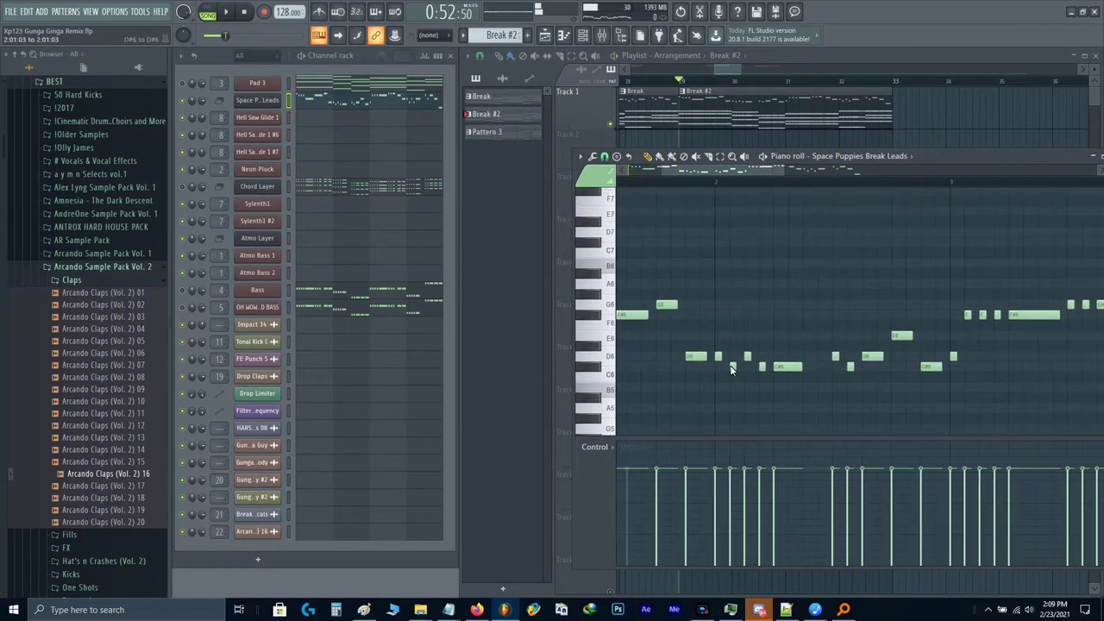
left_click_drag(723, 345, 764, 385)
key("shift+Up")
key("shift+Up")
key("shift+Up")
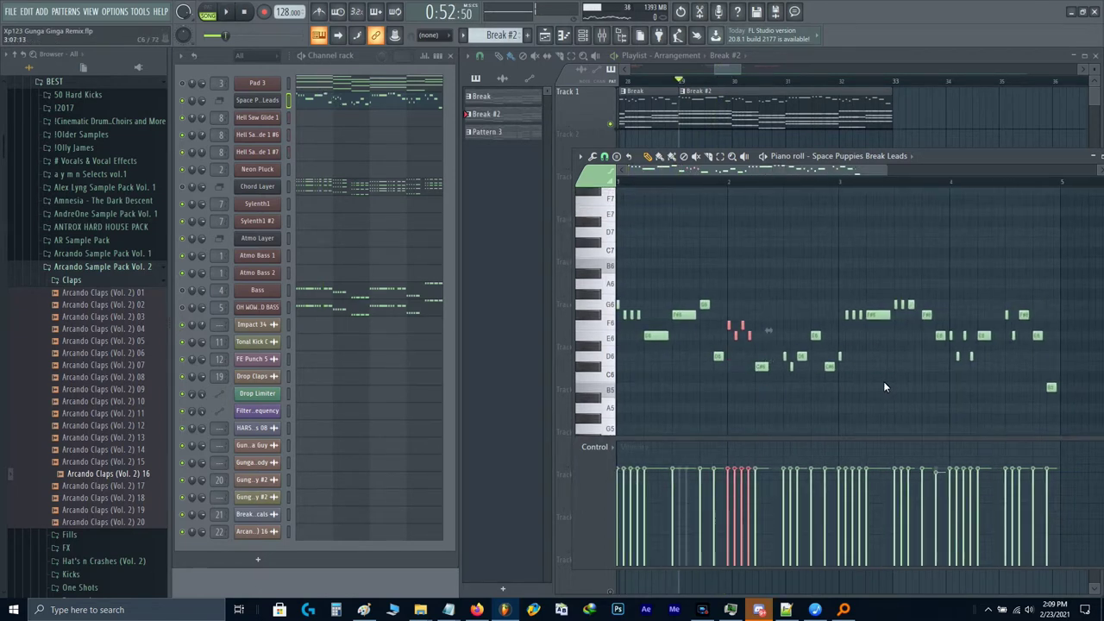
Step: Raise the first and third short notes of bar 2 by one semitone to F#6 while playing
scroll(717, 345, "up", 3)
left_click(718, 340, "ctrl+shift")
key("space")
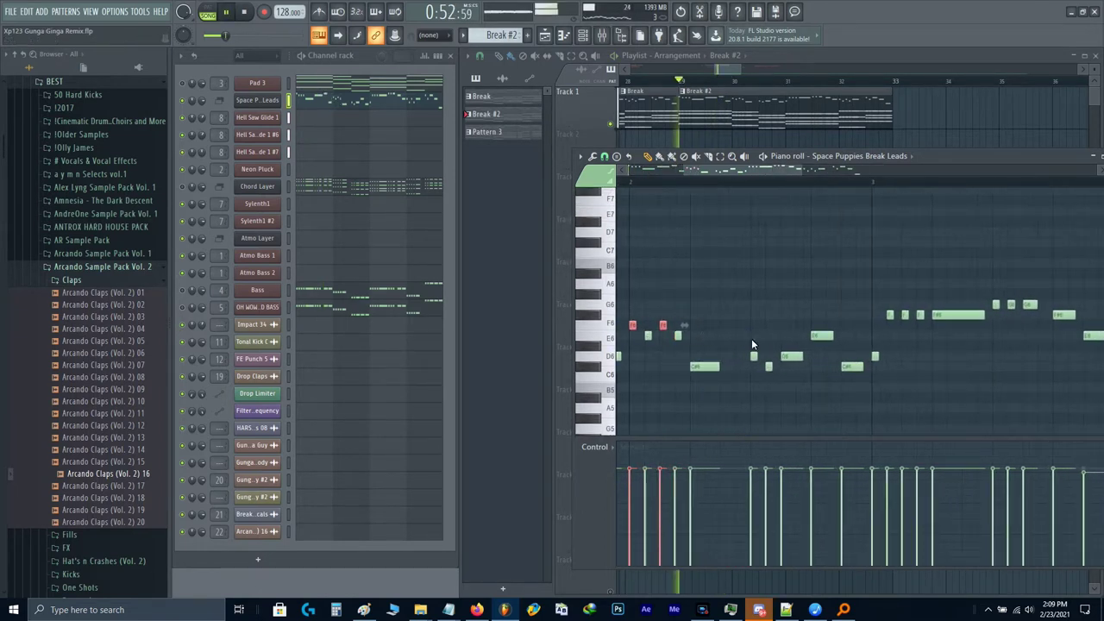
key("shift+Up")
Step: Try the longer note after the four short notes of bar 2 at D6, play it and restore it to C#6
left_click_drag(752, 339, 906, 344)
key("shift+Up")
key("space")
scroll(725, 377, "down", 2)
key("space")
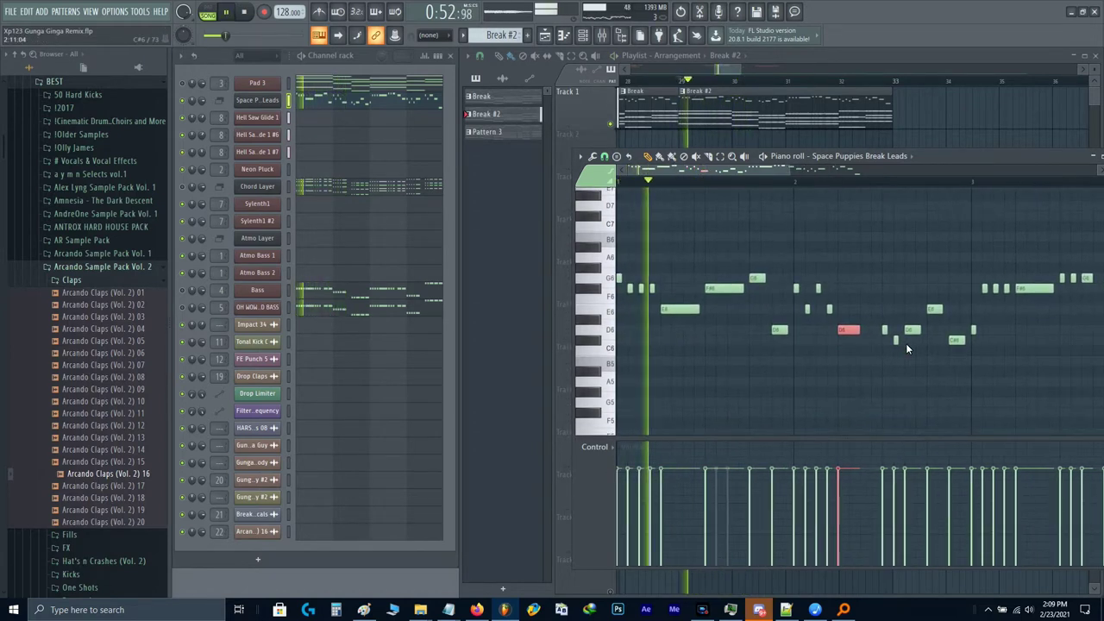
key("shift+Down")
key("space")
Step: Raise the first four short notes of bar 2 to alternate between G6 and F#6, and play the result
scroll(850, 317, "up", 2)
left_click_drag(816, 311, 751, 274)
left_click_drag(763, 313, 776, 286)
scroll(819, 301, "down", 2)
key("shift+Up")
key("space")
key("shift+Up")
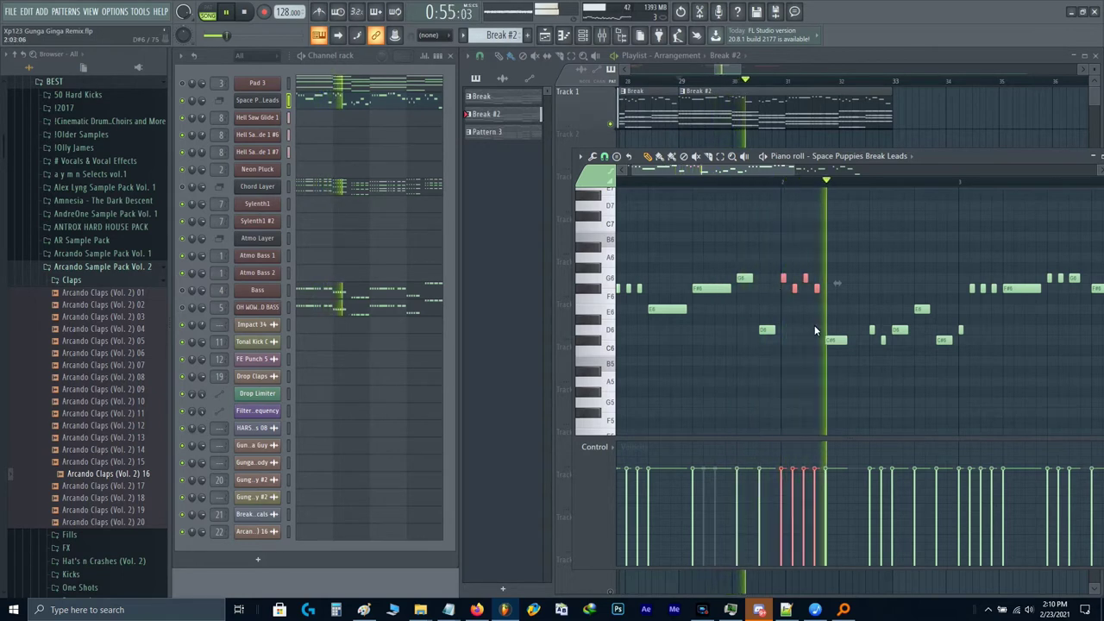
key("space")
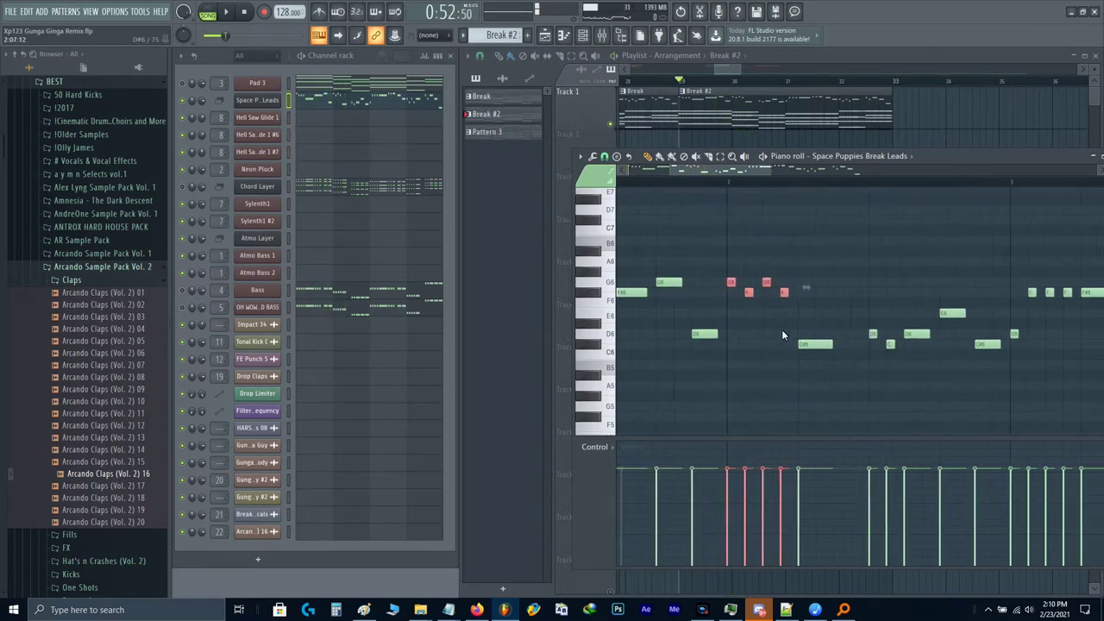
Step: Examine the lead notes across bar 2 and replay the melody from the start of the pattern
scroll(756, 335, "right", 2)
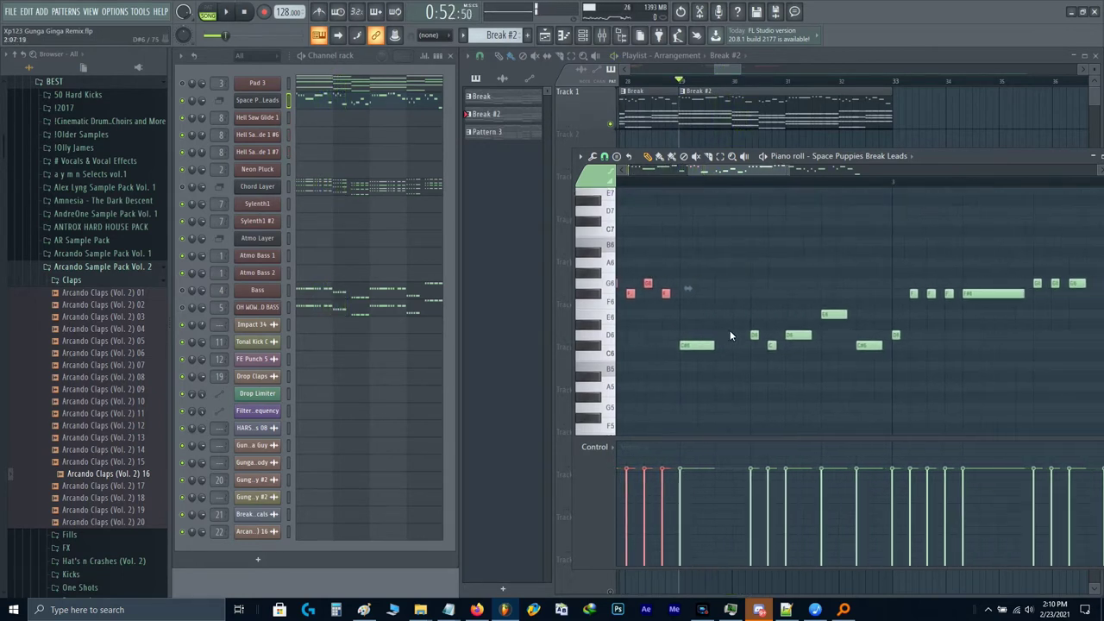
scroll(765, 341, "down", 3)
left_click_drag(789, 340, 832, 338)
scroll(833, 338, "up", 4)
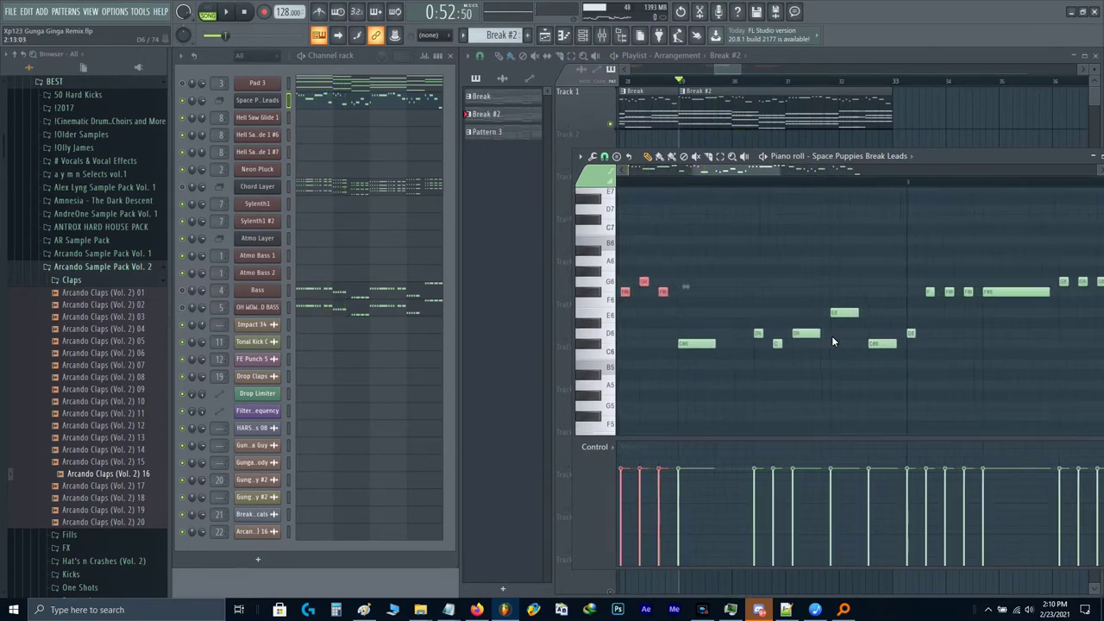
scroll(782, 340, "down", 4)
key("space")
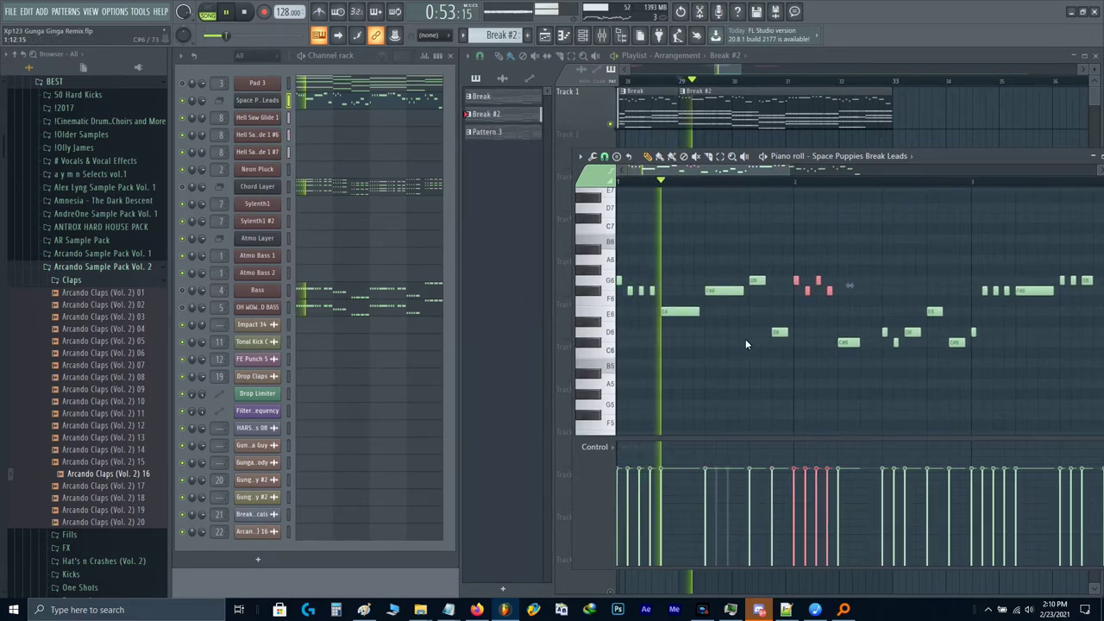
key("space")
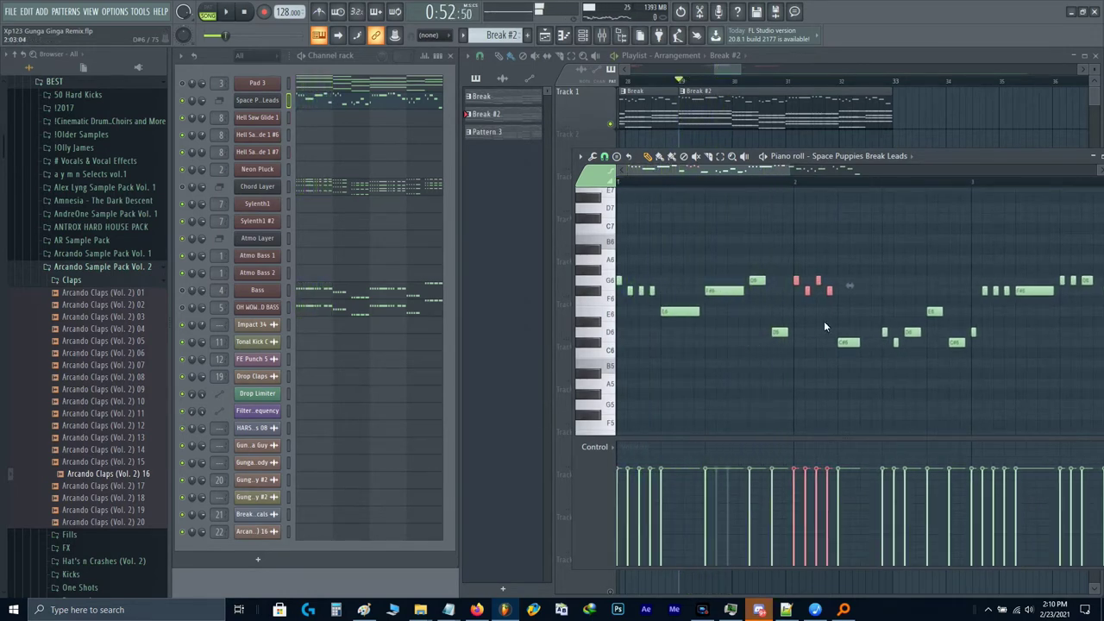
Step: Raise the C#6 note after the four short notes of bar 2 to D6 and play it back
key("space")
left_click_drag(844, 323, 853, 366)
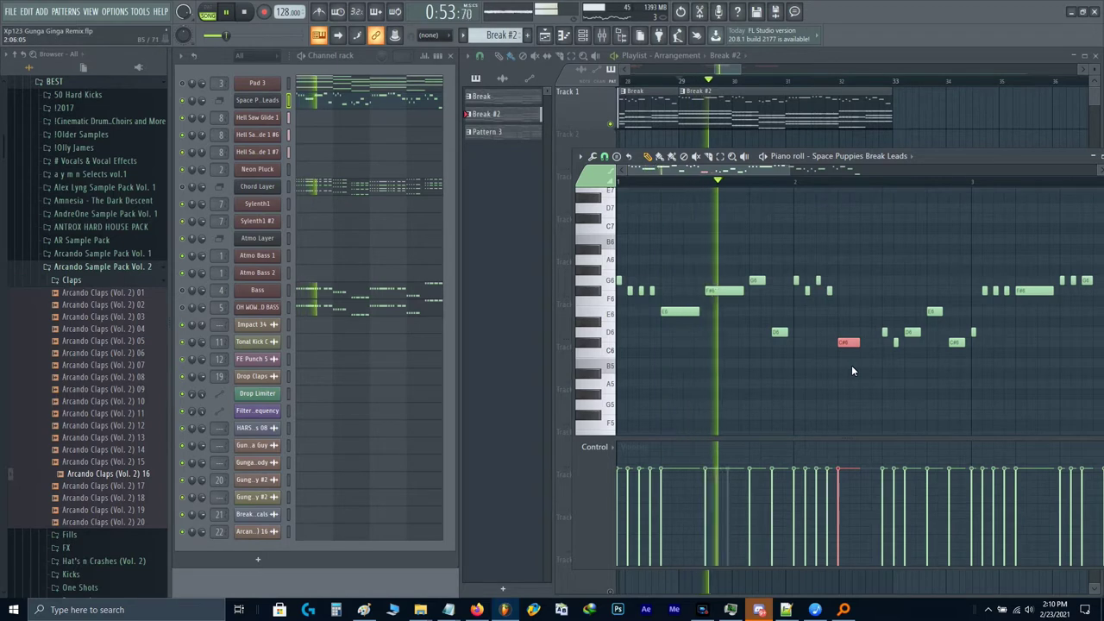
key("space")
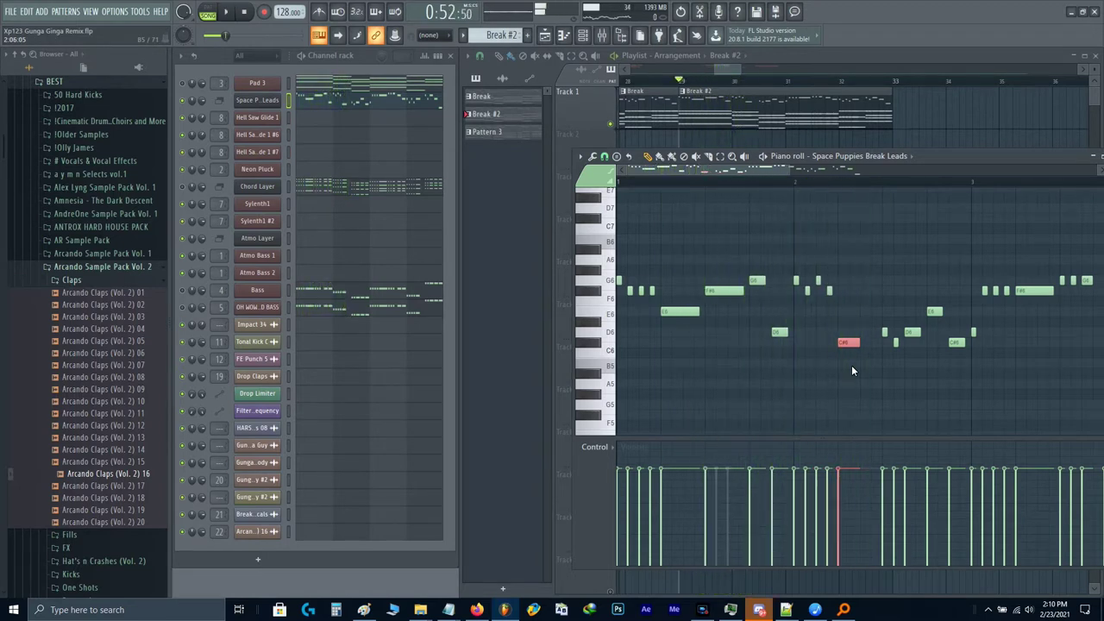
key("shift+Up")
key("space")
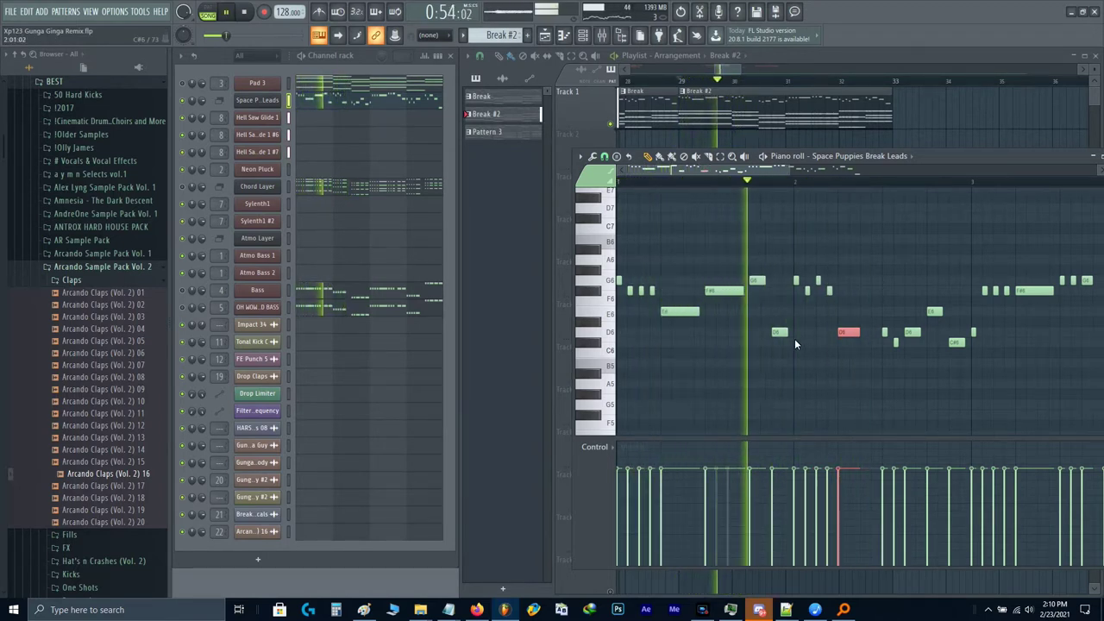
key("space")
Step: Try the last note of bar 1 lowered to C#6 and play it back
left_click(773, 332)
key("Down")
key("space")
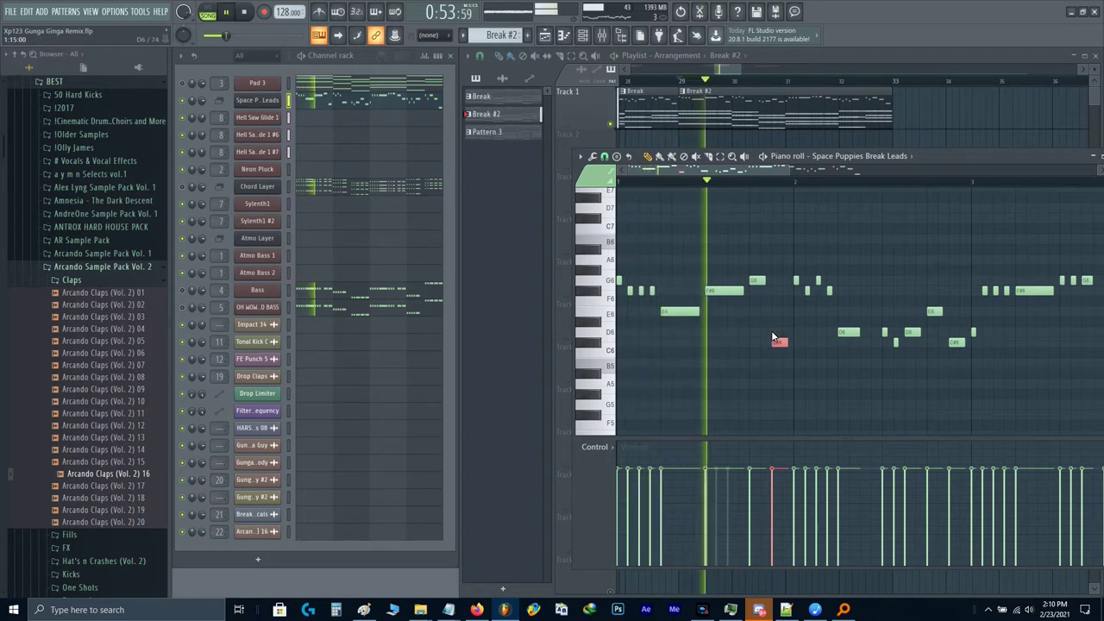
key("space")
Step: Raise the last note of bar 1 to E6 and play the melody from the start
key("Up")
key("Up")
key("Up")
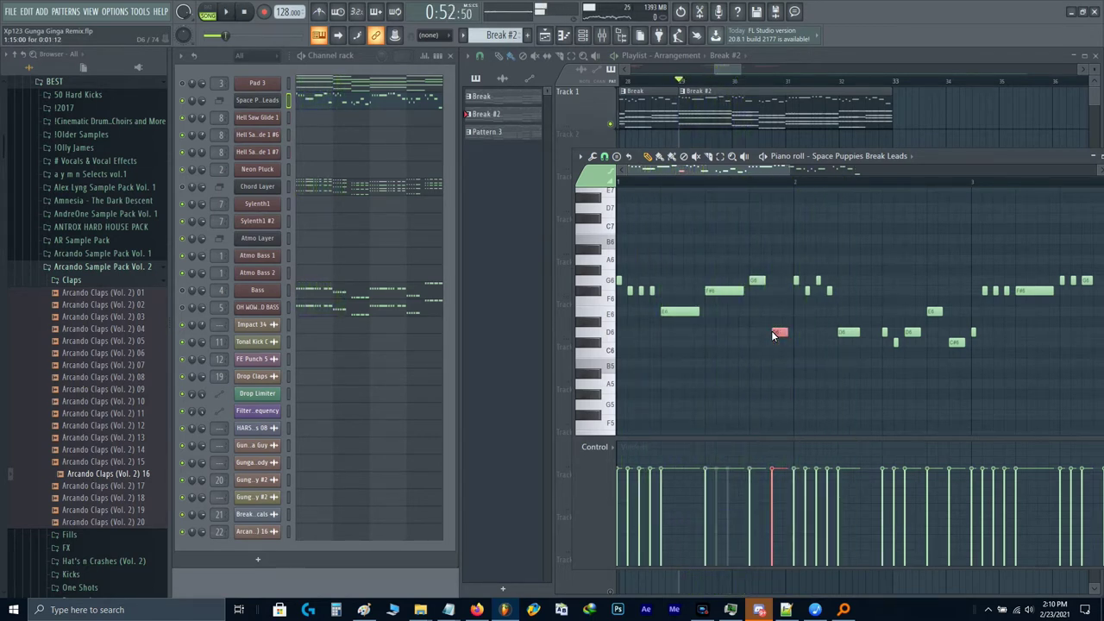
key("space")
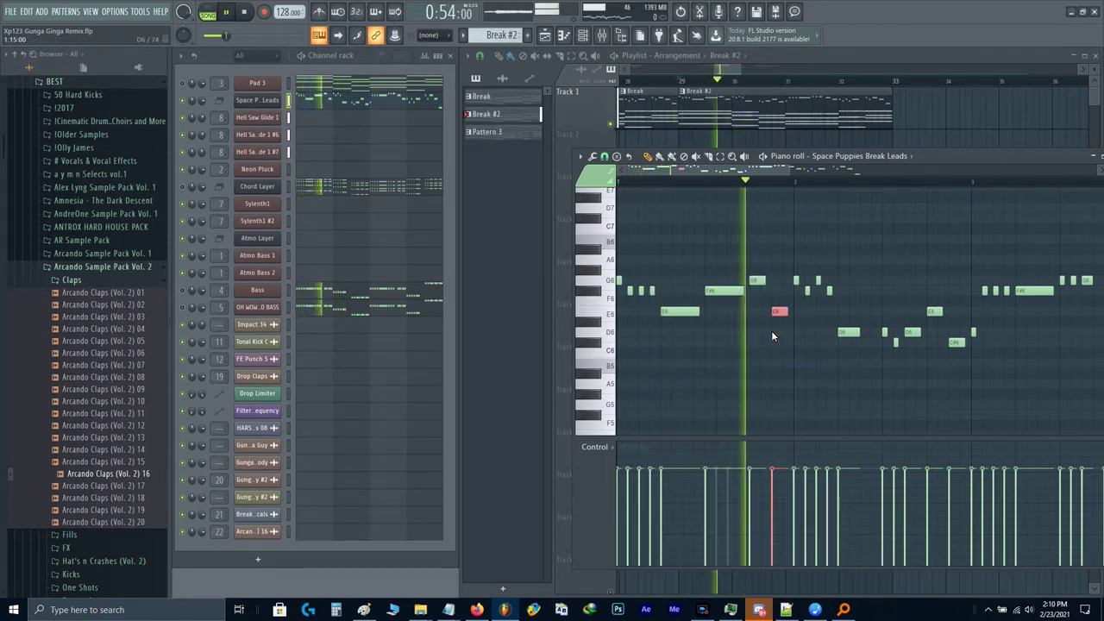
key("space")
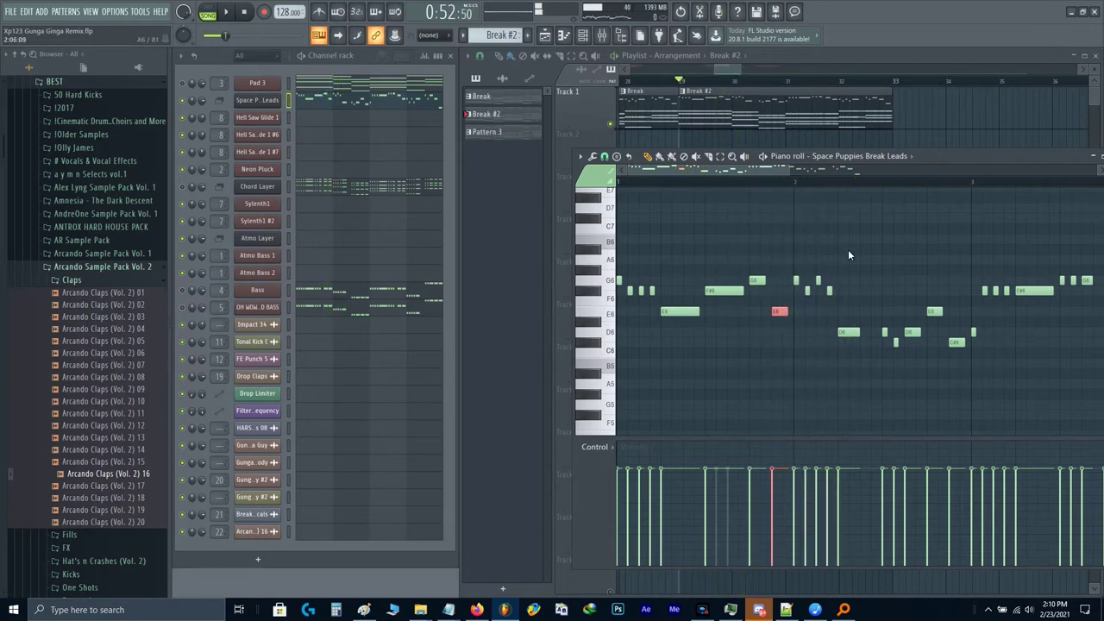
Step: Play the lead from bar 2 and lower that bar's last note to B5
left_click(795, 181)
key("space")
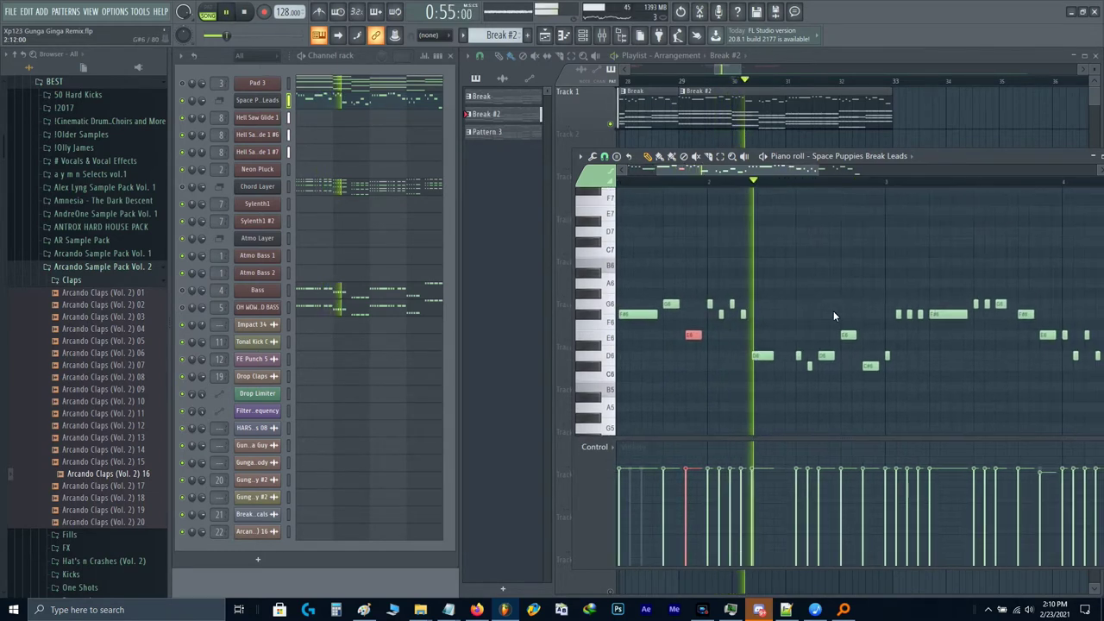
left_click(880, 377)
key("shift+Down")
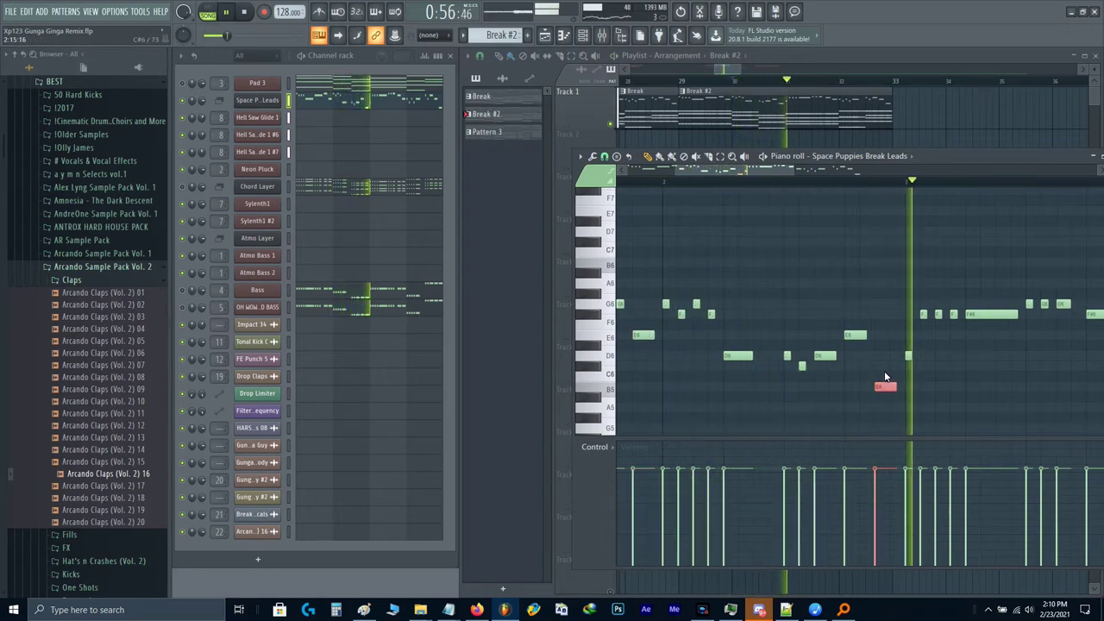
key("space")
Step: Replace the three G6 notes in the middle of bar 3 with one long G6 note matching the preceding F#6 note's length
scroll(1016, 309, "down", 3)
scroll(956, 317, "down", 1)
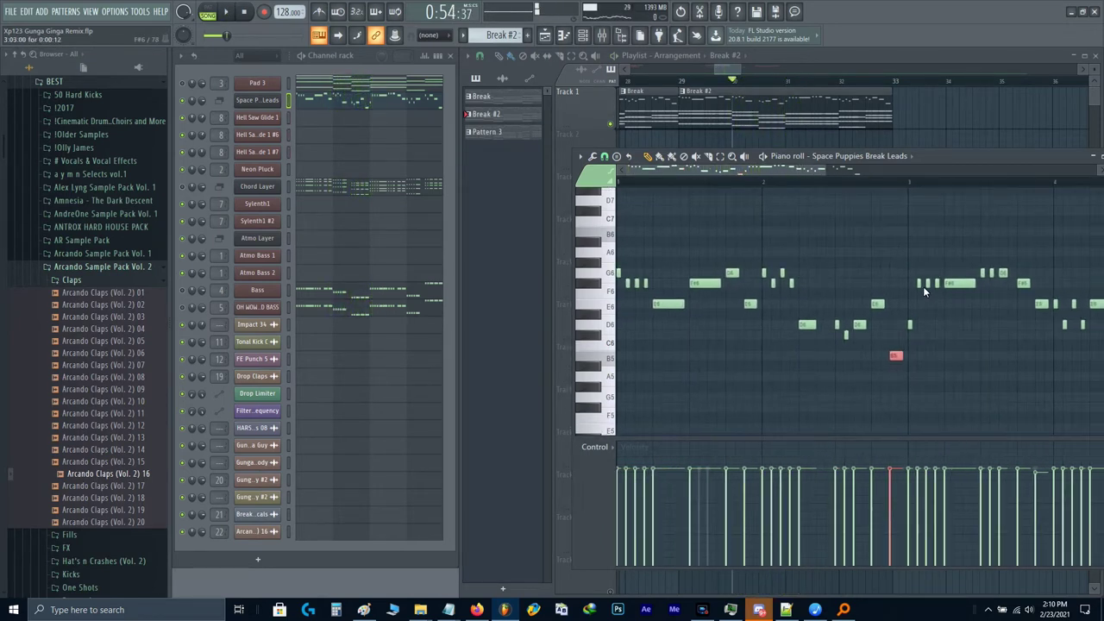
left_click_drag(966, 295, 949, 302)
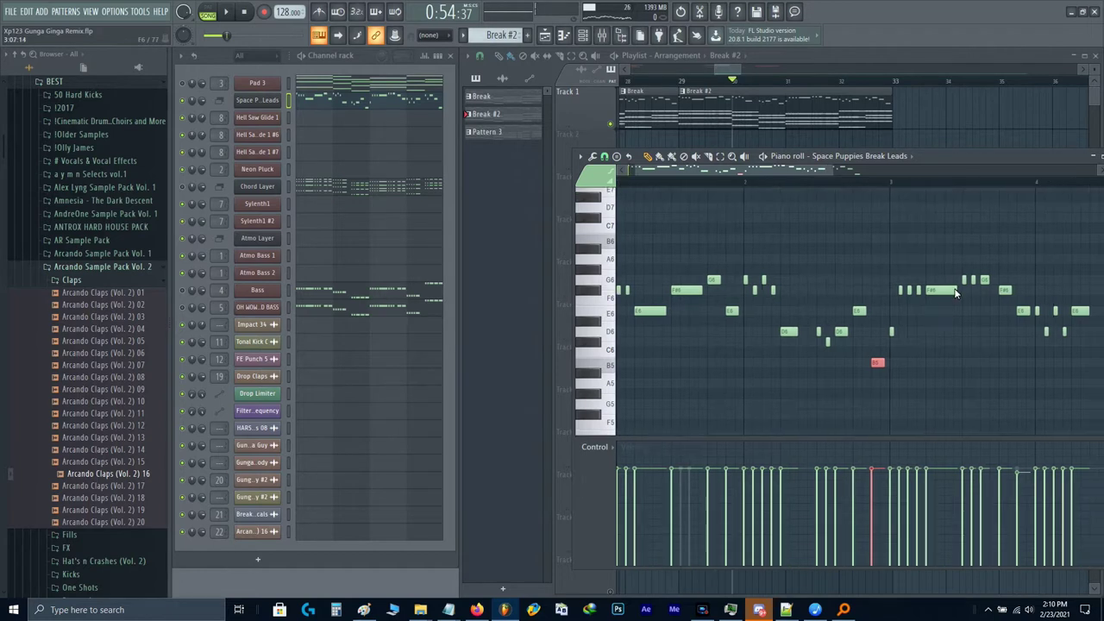
right_click(964, 280)
right_click(973, 280)
left_click(936, 291)
key("space")
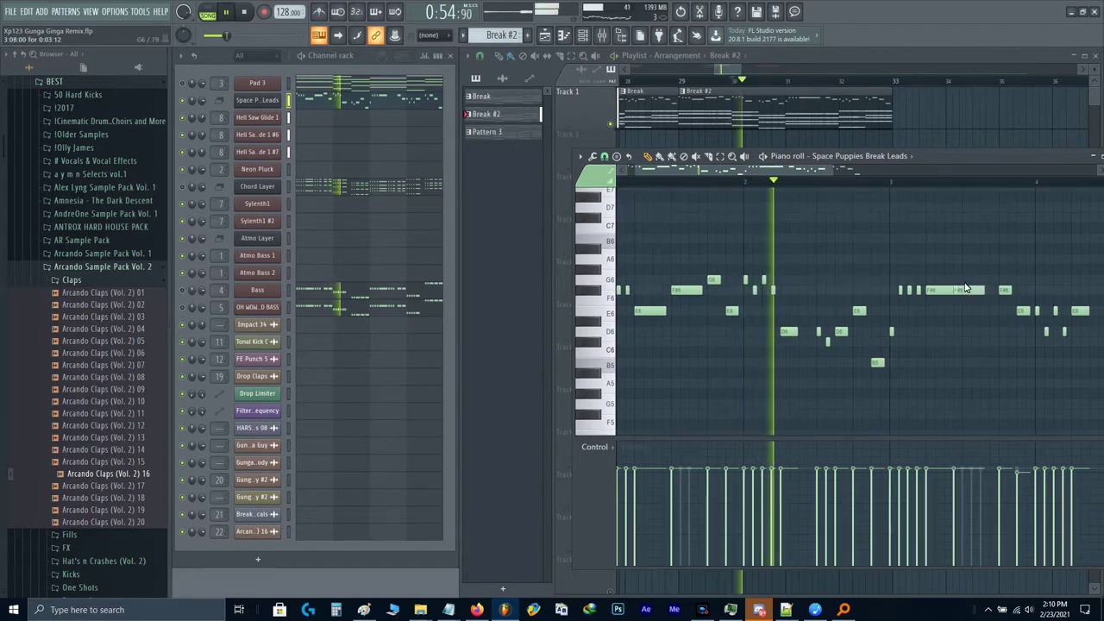
left_click(968, 279)
left_click_drag(974, 288, 886, 308)
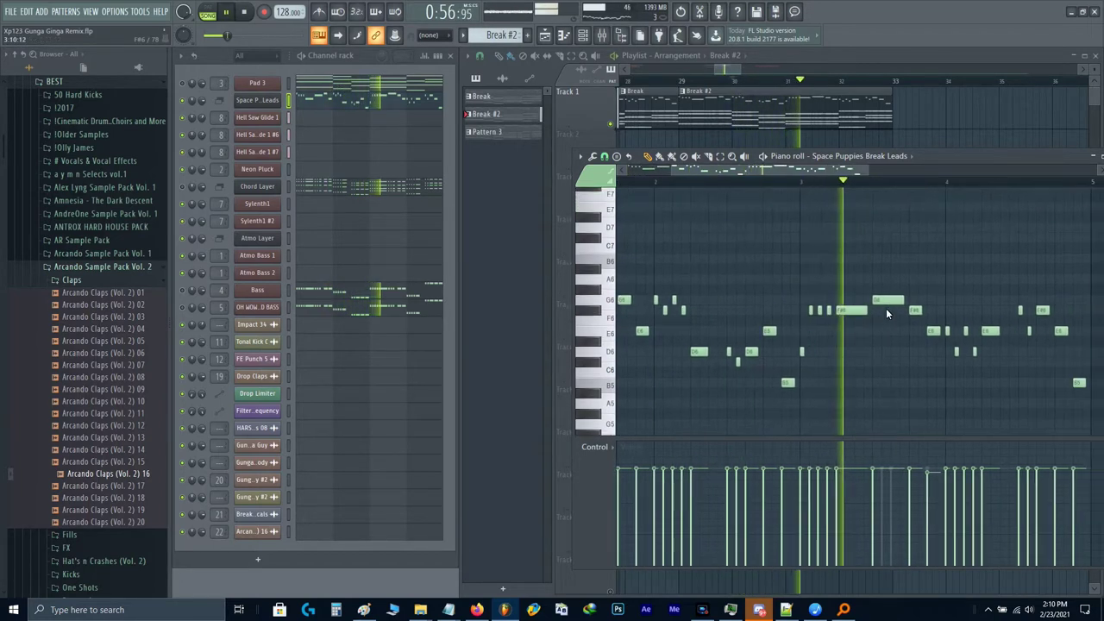
key("space")
Step: Raise the F#6 note after the long G6 note in bar 3 to A6 and play it from bar 2
left_click(916, 310)
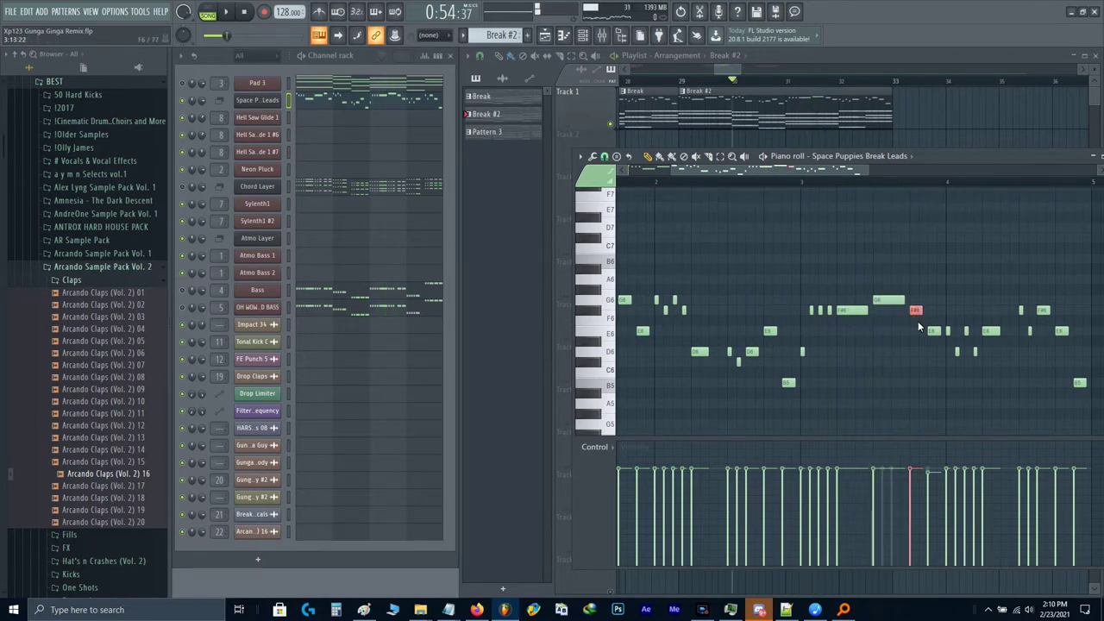
key("Up")
key("Up")
key("Up")
key("Up")
key("Up")
key("space")
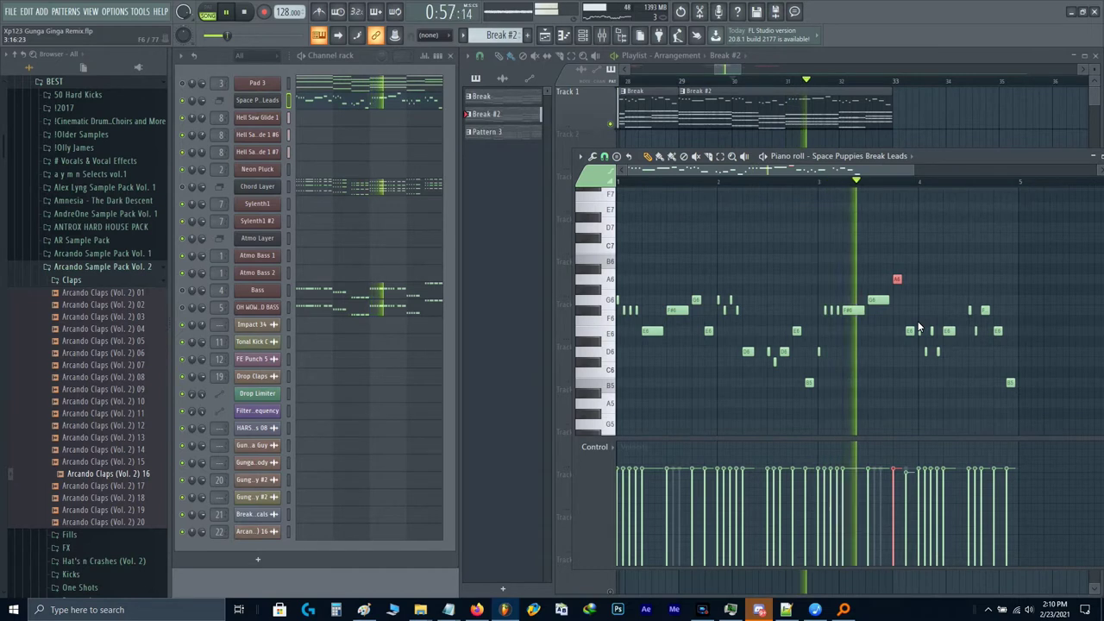
scroll(918, 321, "up", 1)
scroll(920, 329, "up", 1)
key("space")
Step: Raise the first four short notes of bar 4 by two semitones to alternate between F#6 and E6, and play them
left_click_drag(839, 326, 909, 371)
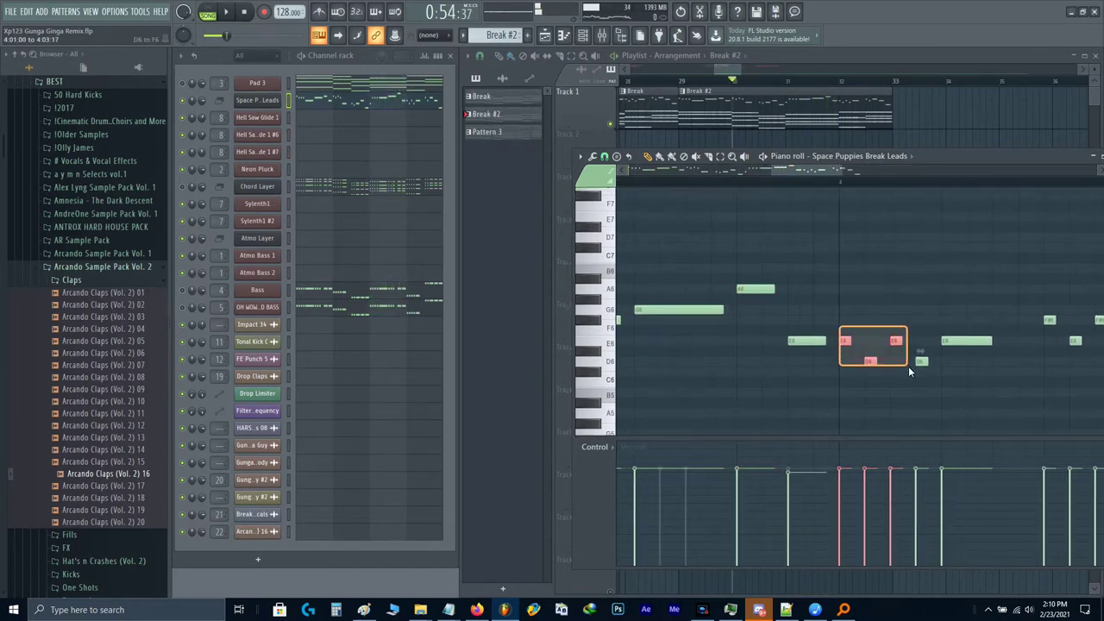
key("Up")
key("Up")
key("space")
scroll(927, 371, "down", 2)
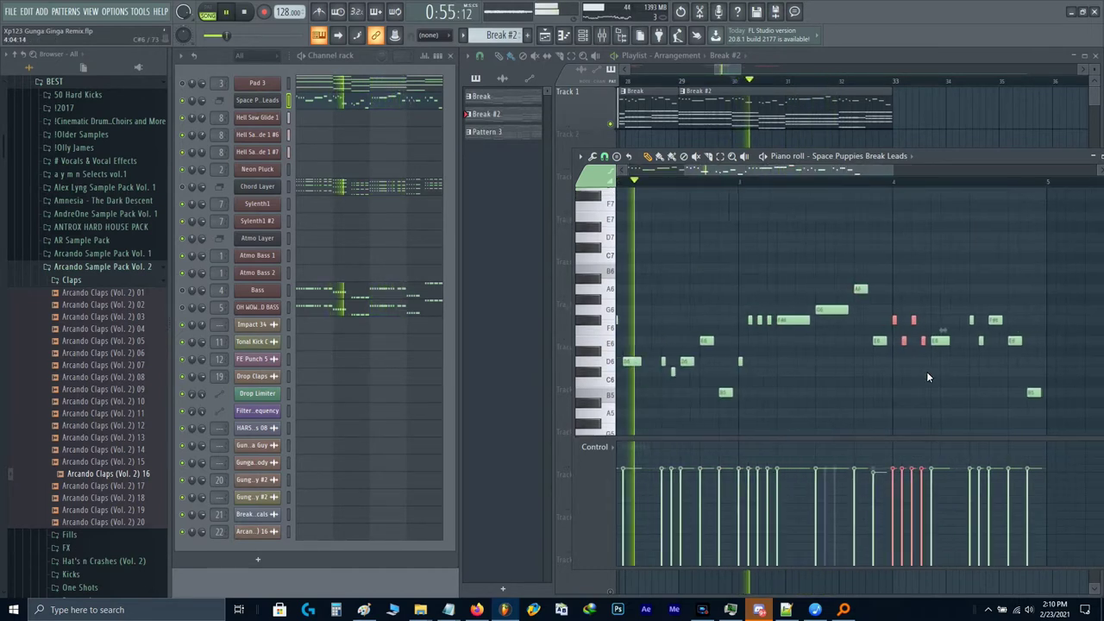
Step: Play the lead melody from the start of bar 4
scroll(938, 338, "up", 2)
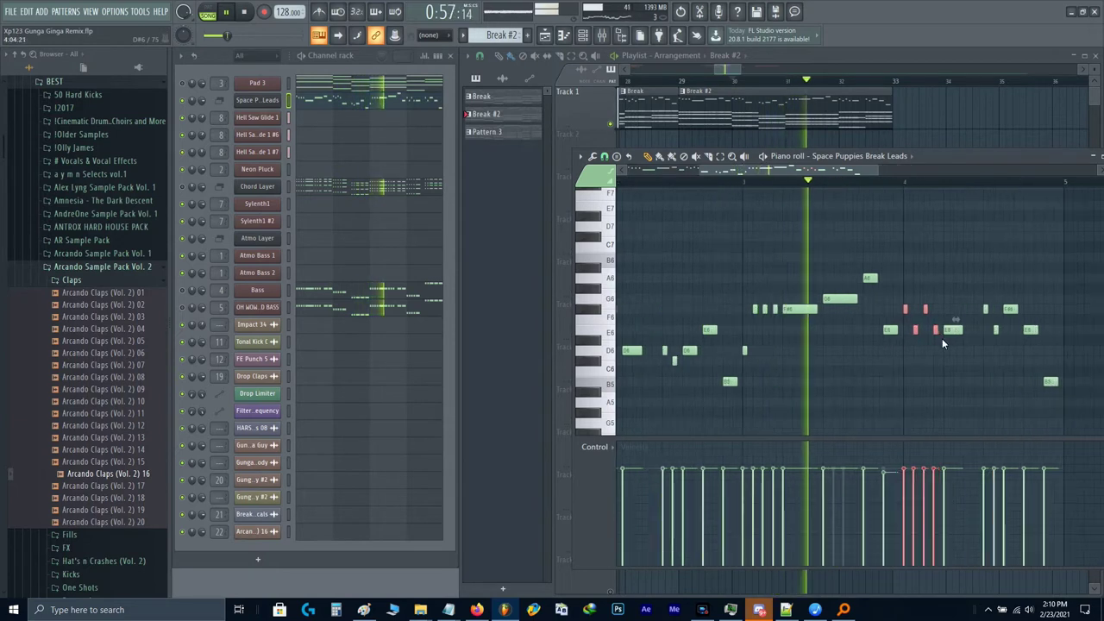
key("space")
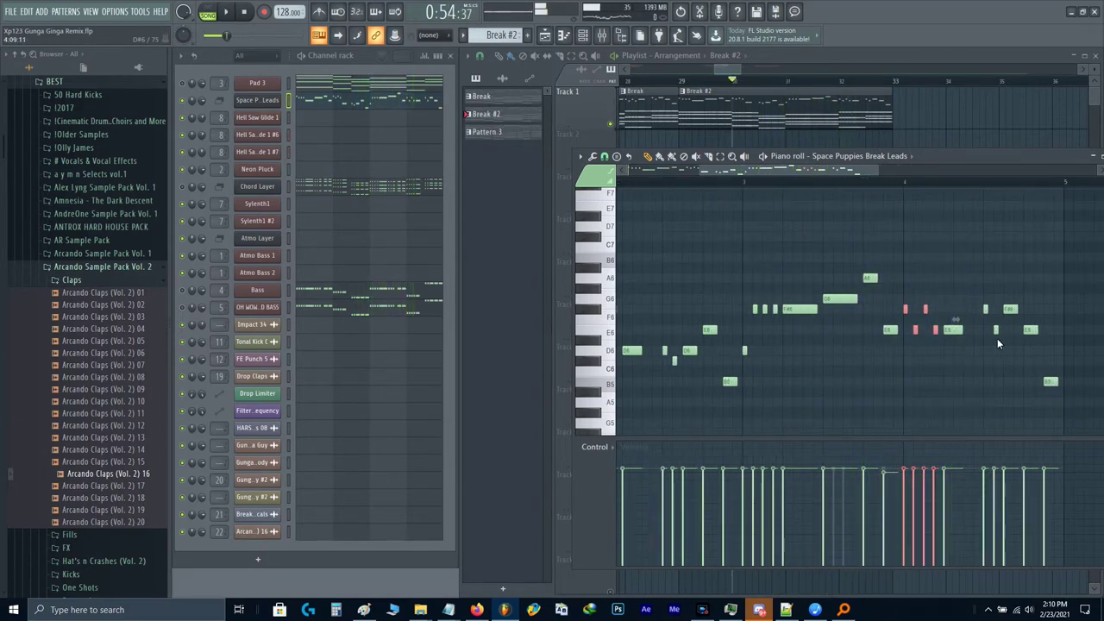
scroll(991, 340, "down", 2)
left_click(923, 182)
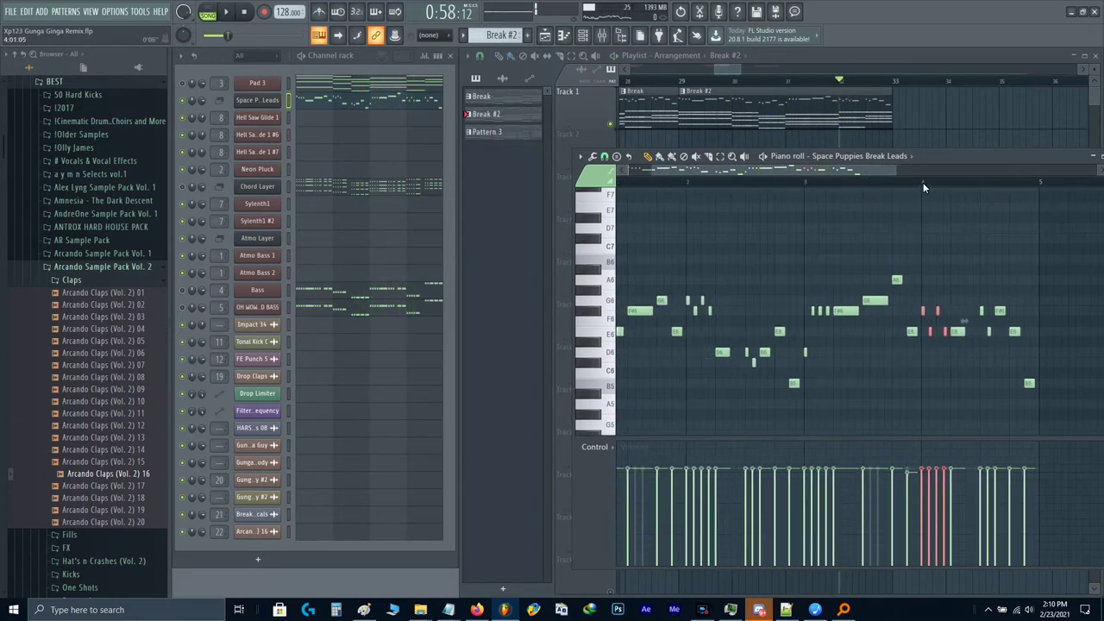
key("space")
scroll(968, 319, "up", 4)
key("space")
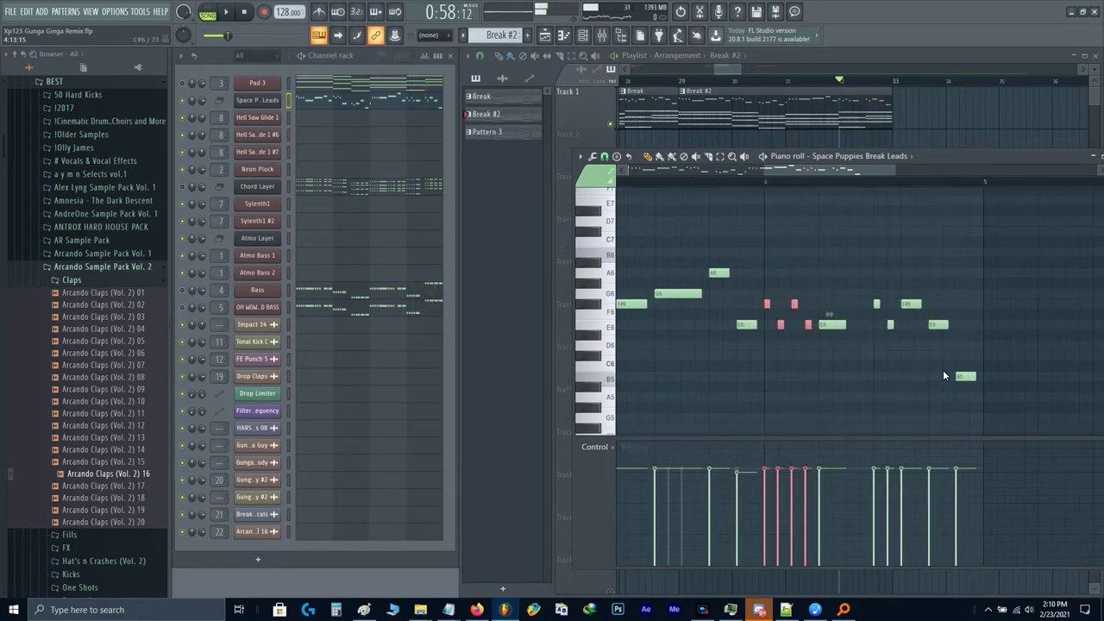
key("space")
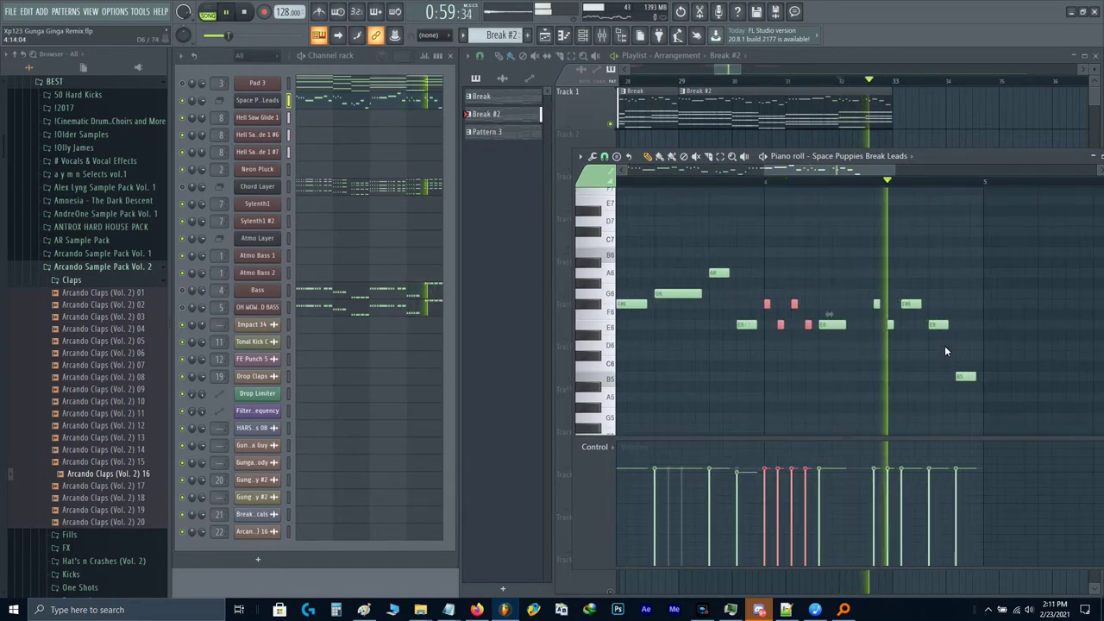
Step: Lower the four notes before the last one in bar 4 by two semitones to alternate between E6 and D6, and play them
key("space")
left_click(945, 345)
left_click_drag(923, 331, 865, 298)
key("space")
key("shift+Down")
key("shift+Down")
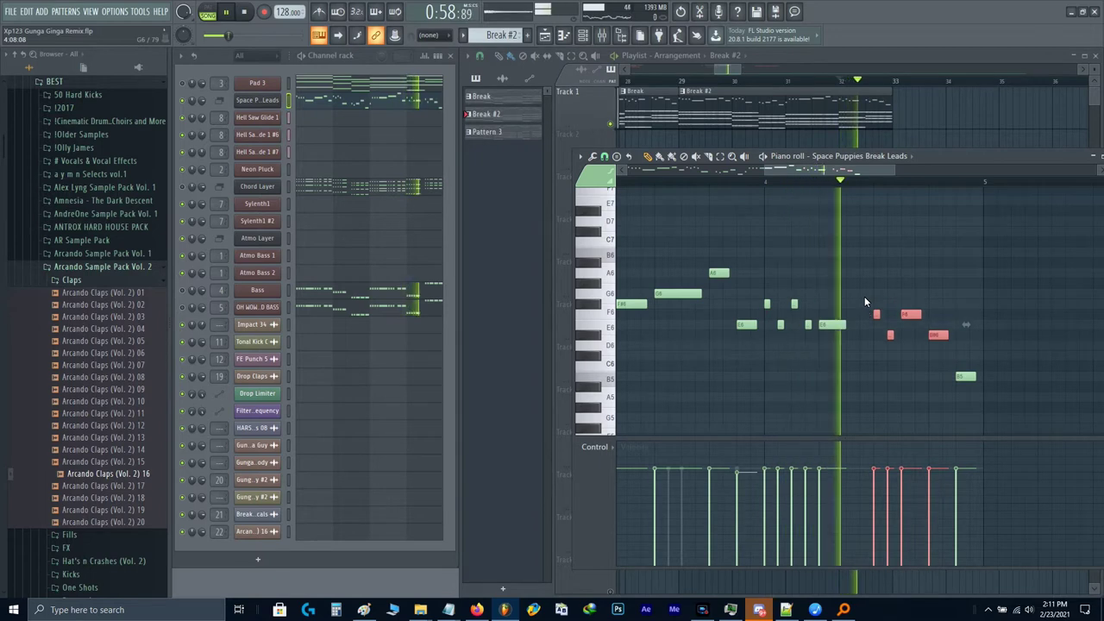
key("space")
key("space")
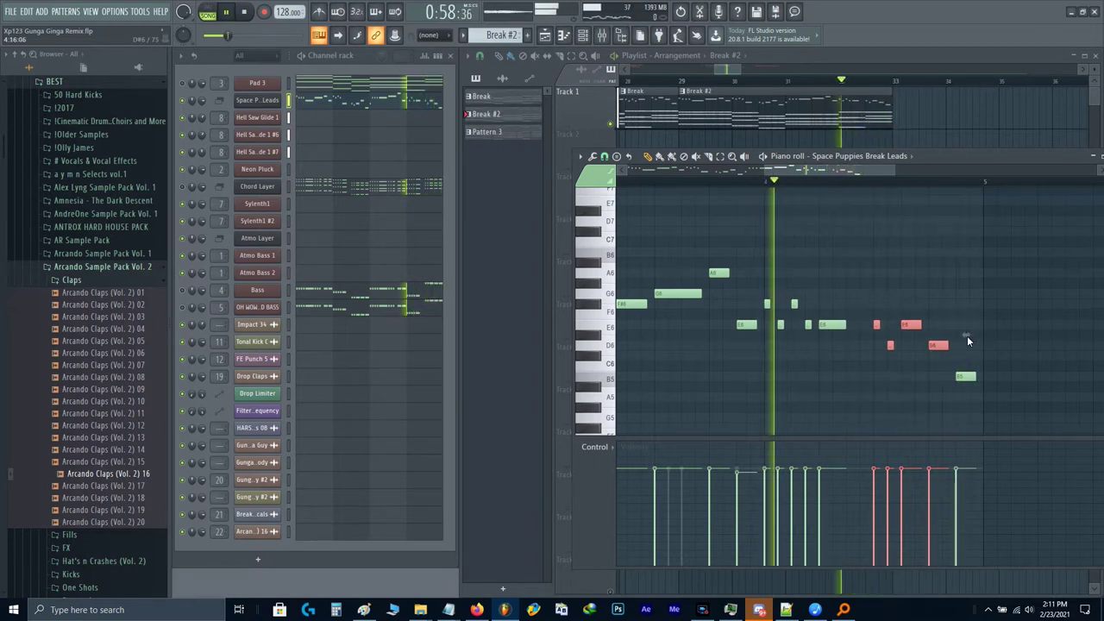
Step: Change the second-to-last note of bar 4 to F#6, play the bar and deselect the note
left_click(937, 347)
left_click_drag(935, 351, 937, 356)
key("space")
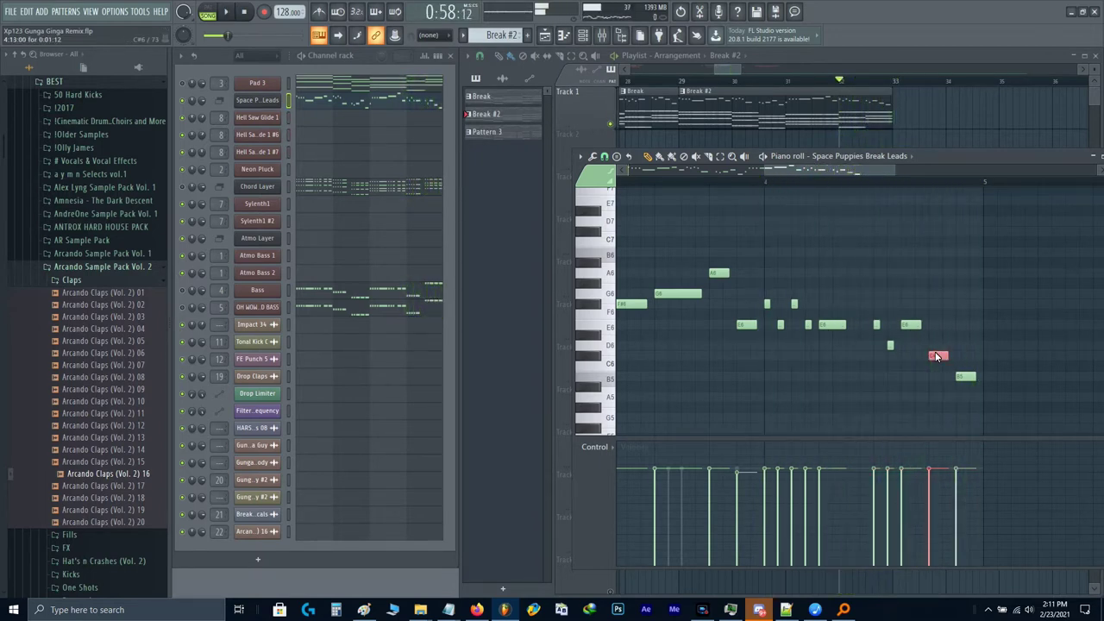
key("shift+Up")
key("shift+Up")
key("space")
key("shift+Up")
key("shift+Up")
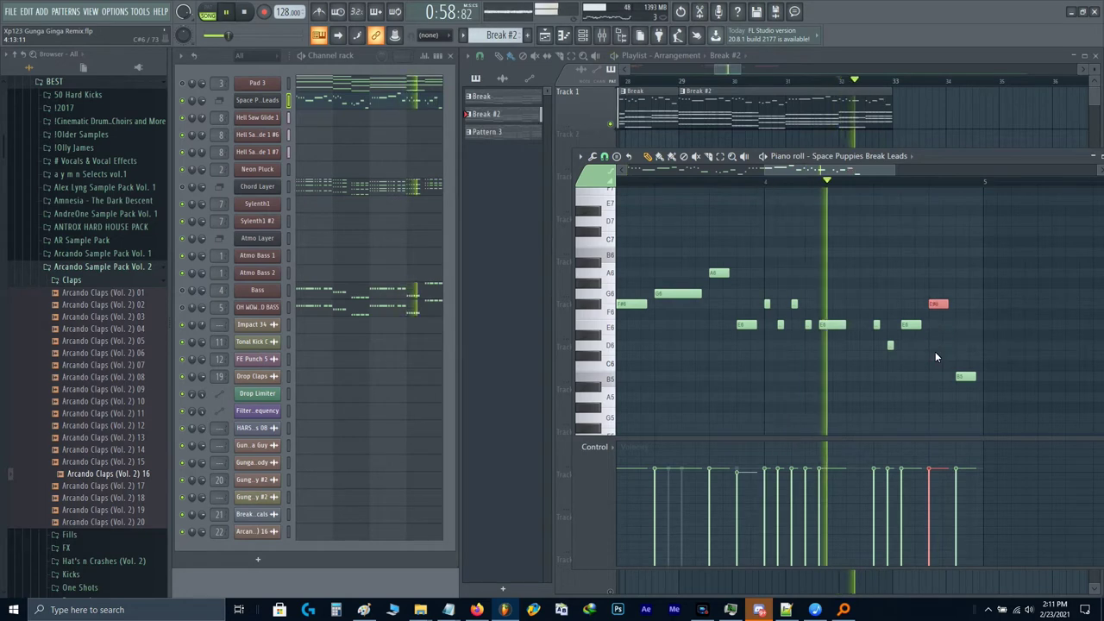
key("space")
scroll(936, 351, "down", 3)
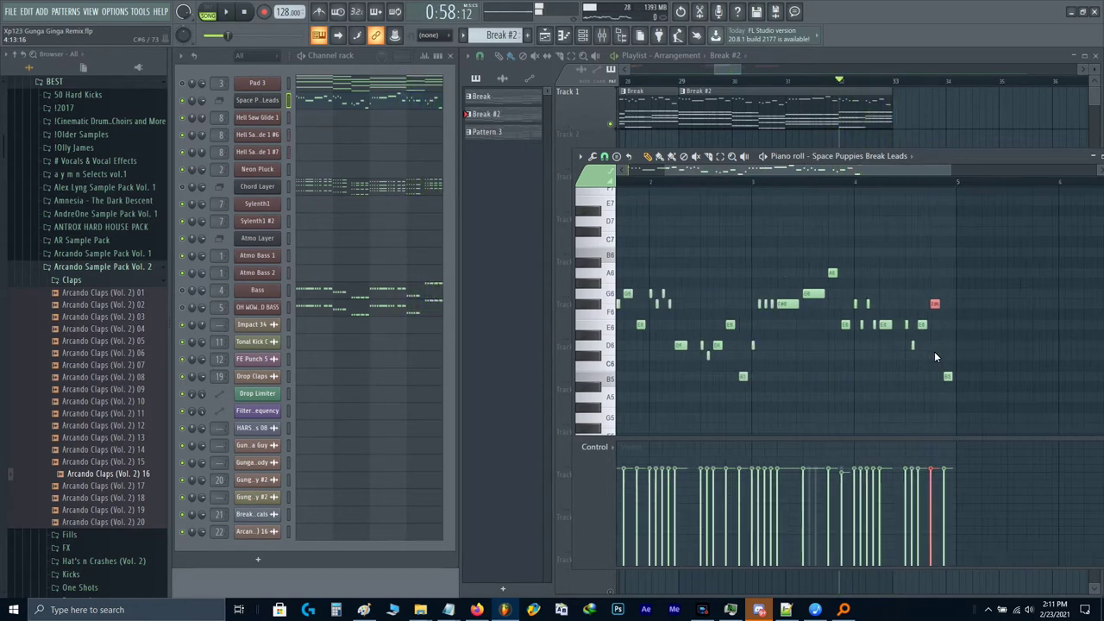
left_click(834, 230, "ctrl")
left_click_drag(836, 228, 904, 204)
Step: Examine the Break #2 pattern's notes and the Break Vocals clips around bar 29 in the playlist
right_click(741, 146)
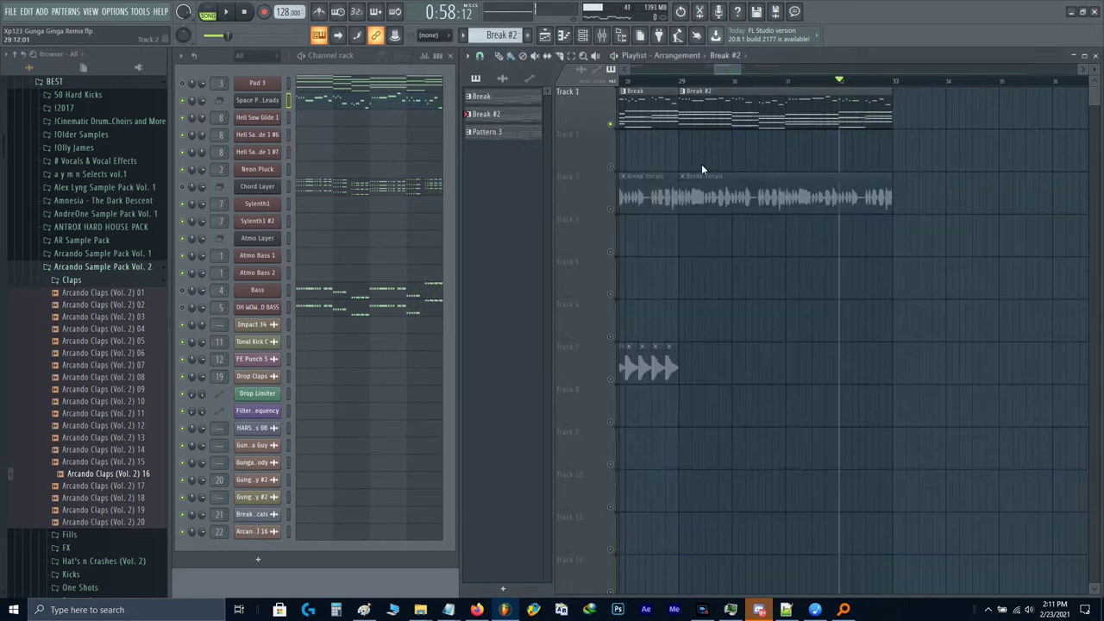
scroll(702, 182, "up", 3)
left_click_drag(703, 183, 730, 184)
scroll(725, 183, "up", 2)
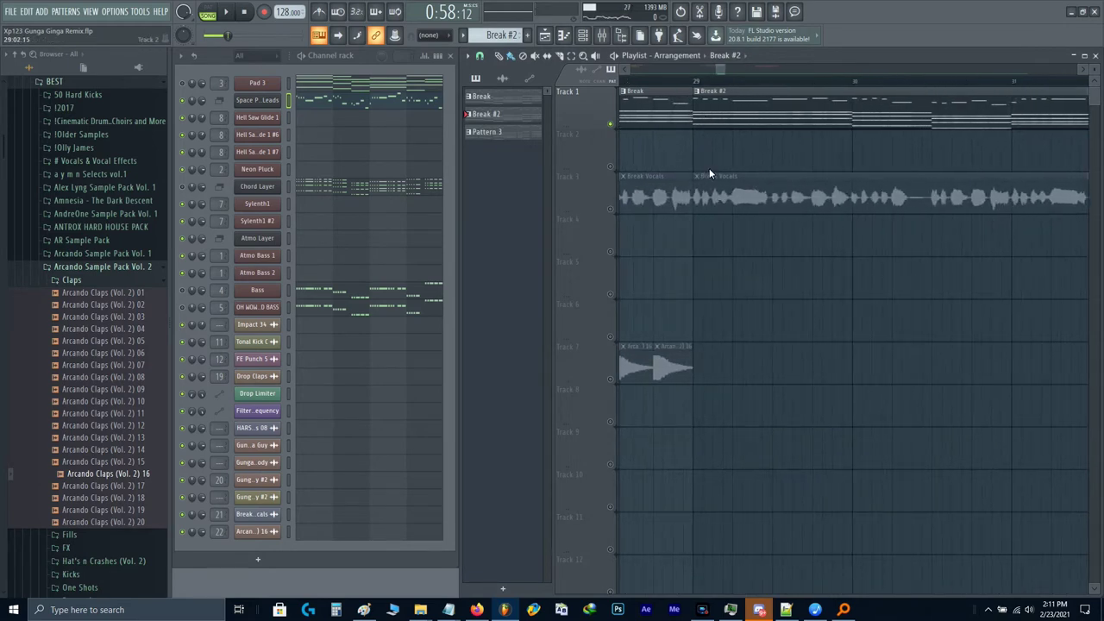
scroll(709, 172, "down", 3)
key("F7")
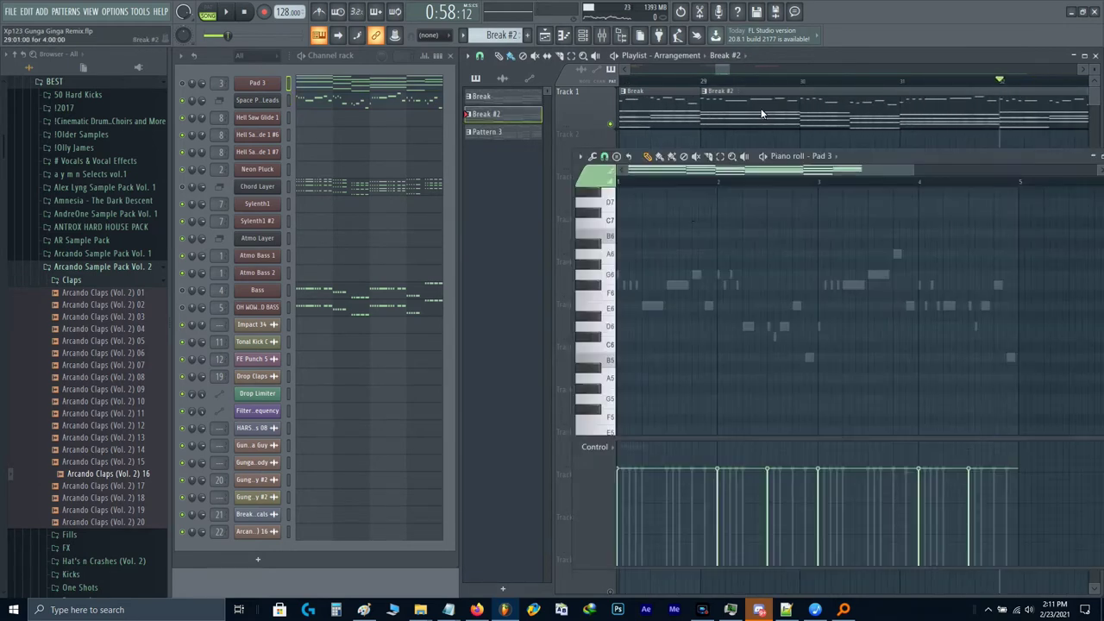
scroll(648, 260, "down", 3)
scroll(659, 266, "up", 5)
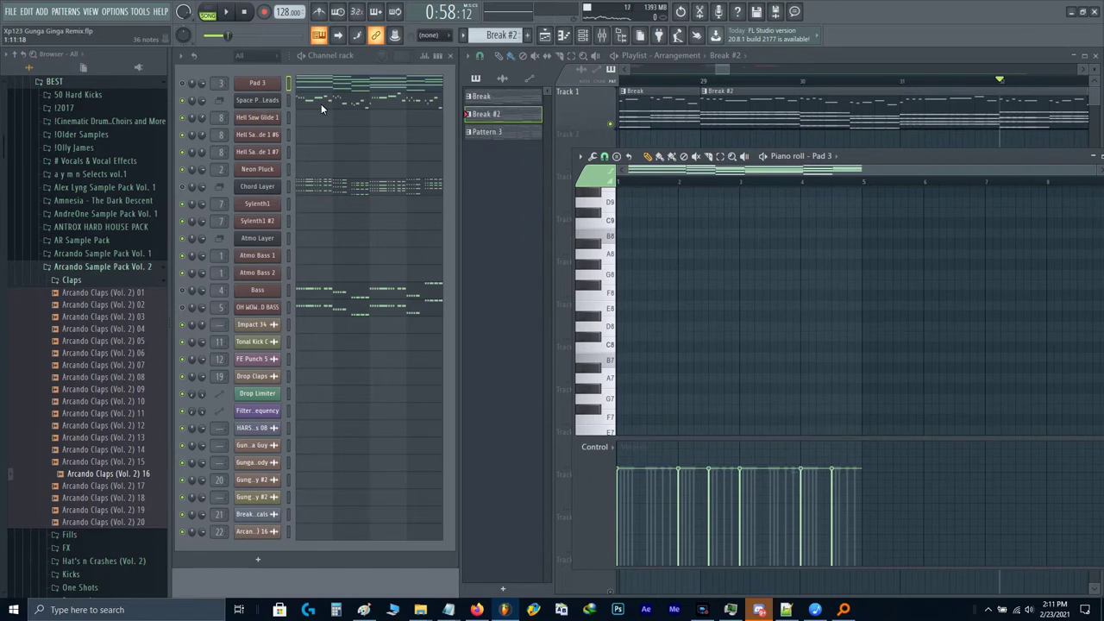
key("F7")
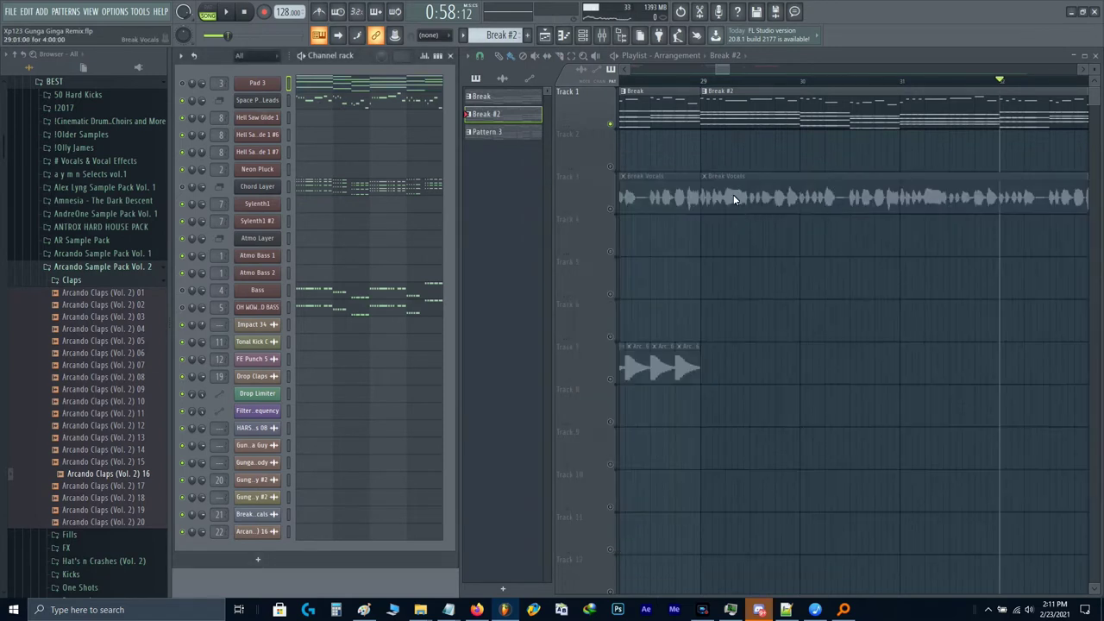
Step: Set the playhead to bar 29, copy the Break Vocals clip there onto track 4 as a unique clip, and check its channel settings
scroll(683, 203, "up", 3)
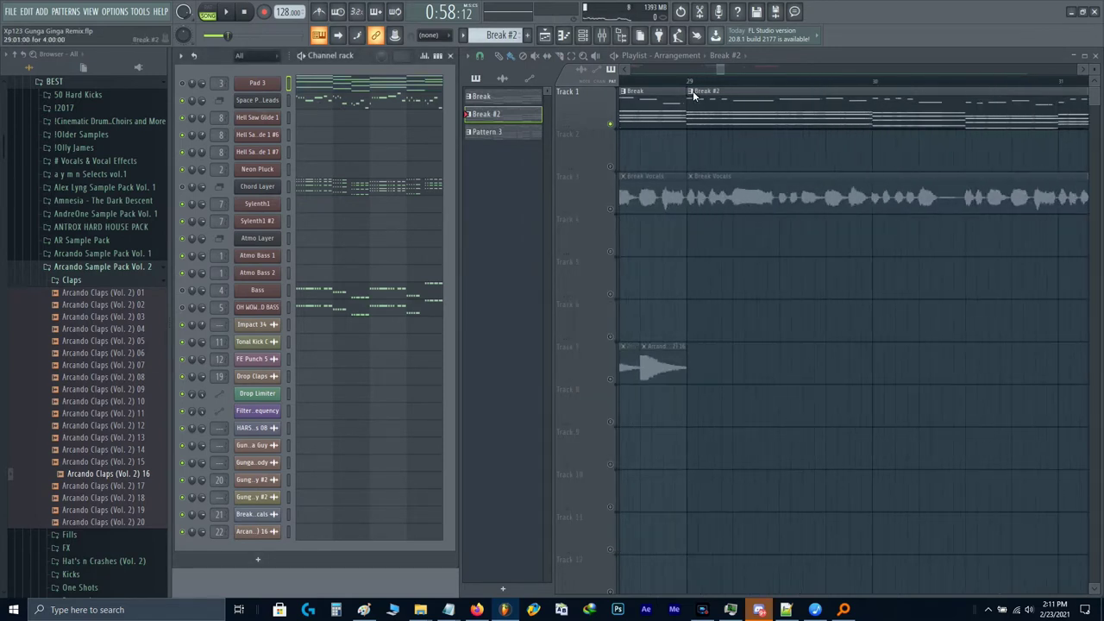
left_click(687, 80)
left_click_drag(709, 195, 691, 220)
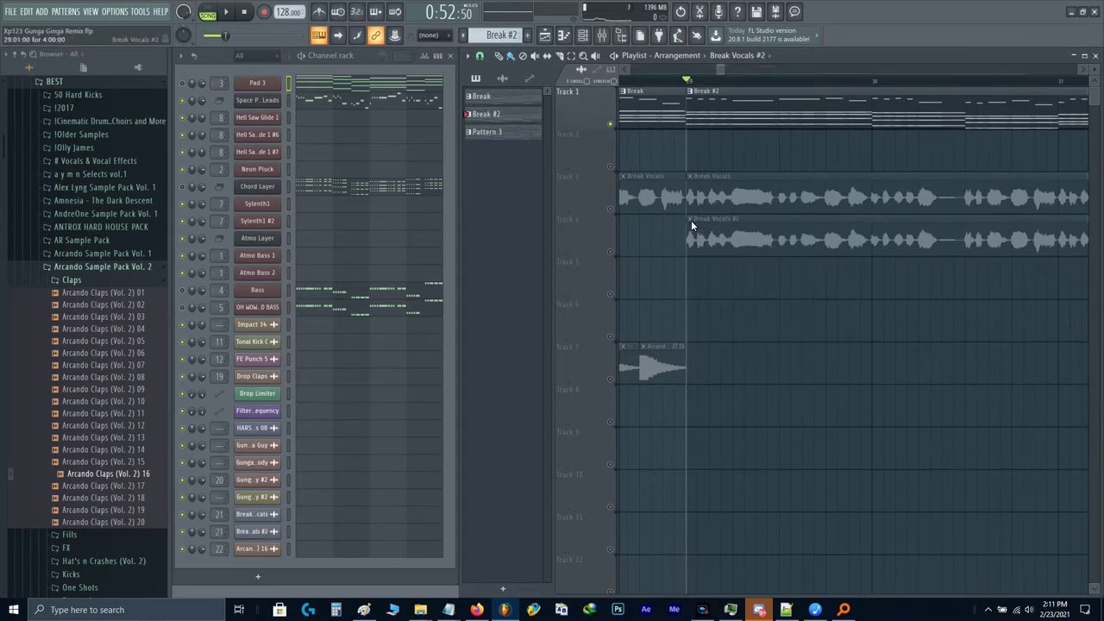
key("F9")
double_click(737, 239)
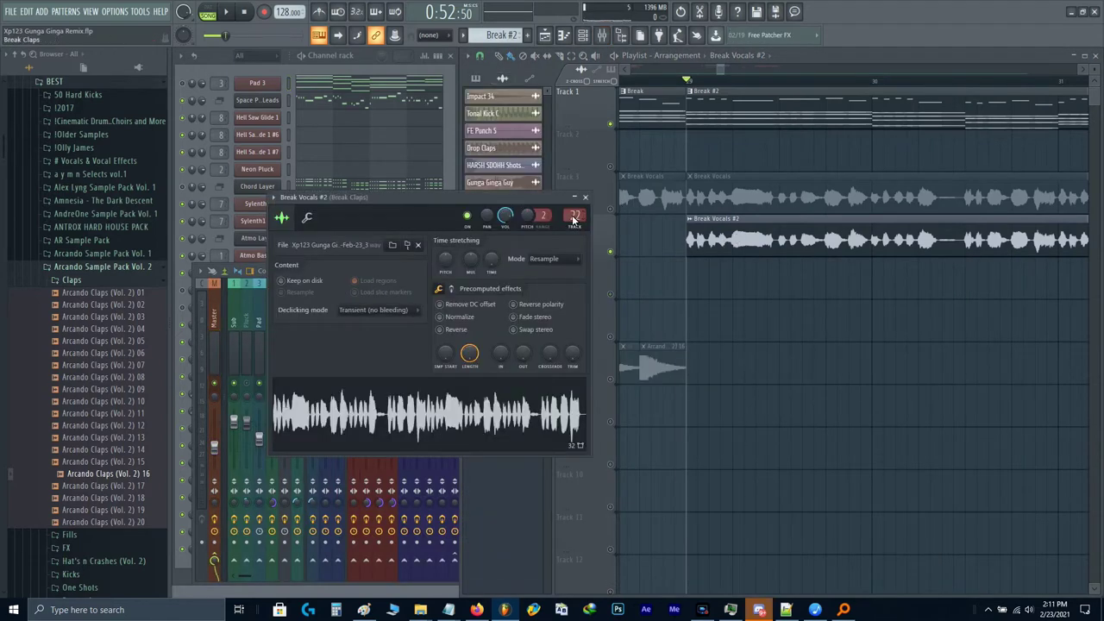
key("space")
key("space")
key("Escape")
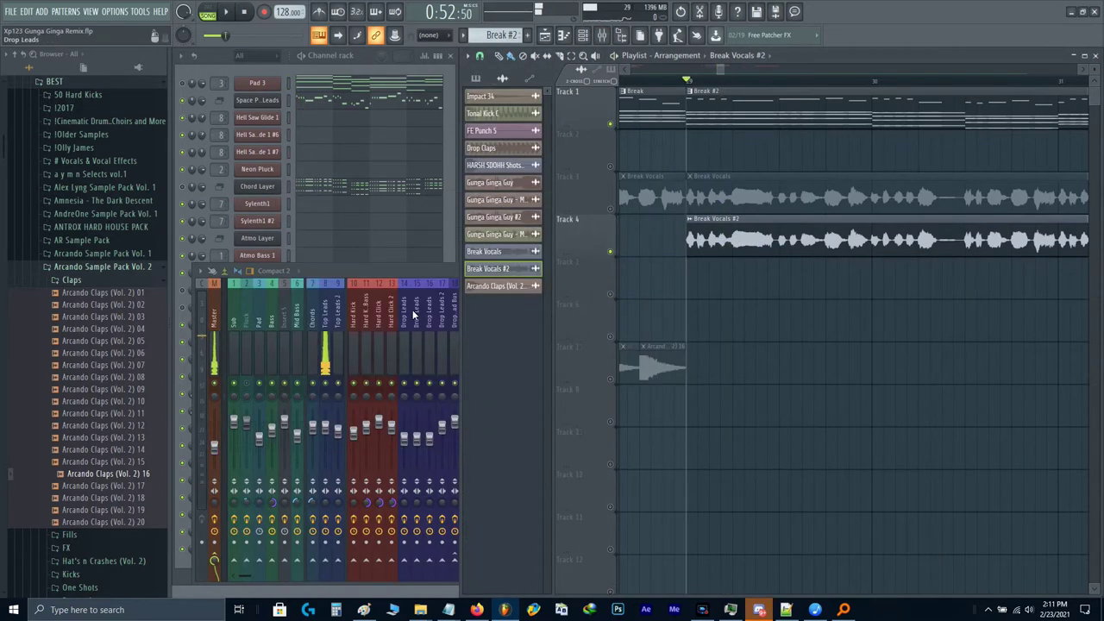
Step: Mute track 1 so only the copied vocals on track 4 stay active, and play them from bar 29
left_click(611, 125)
key("space")
scroll(767, 245, "down", 2)
scroll(769, 266, "up", 4)
key("space")
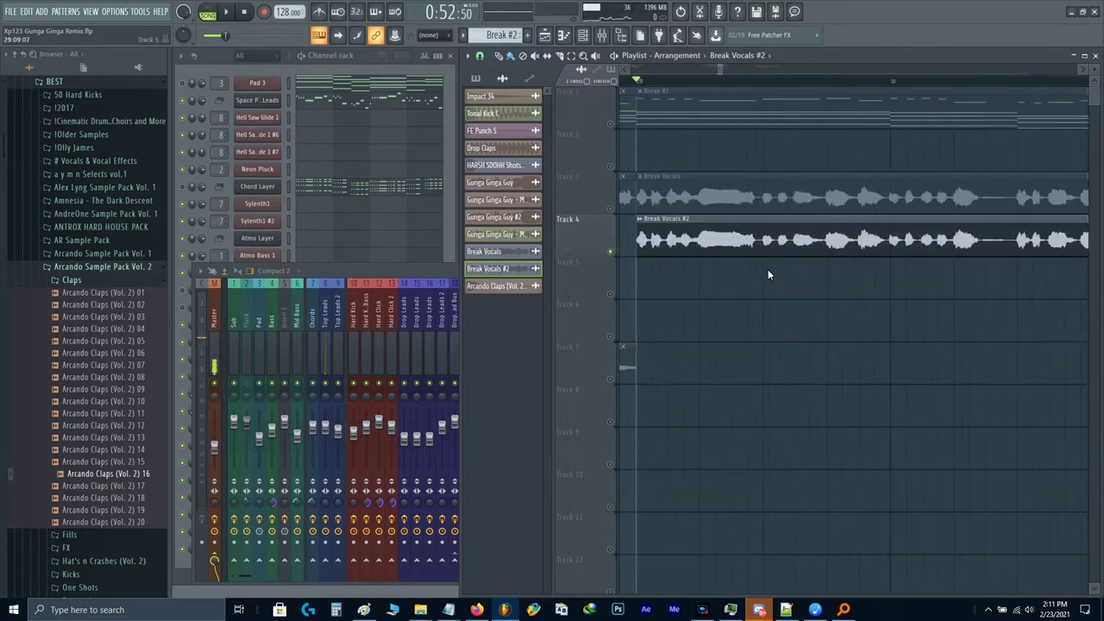
Step: Replace the track 4 vocals between beats 3 and 4 of bar 29 with a copy of the slice from beat 2, and play it
left_click_drag(768, 269, 765, 245)
left_click_drag(829, 269, 830, 249)
right_click(802, 243)
left_click_drag(730, 267, 707, 259)
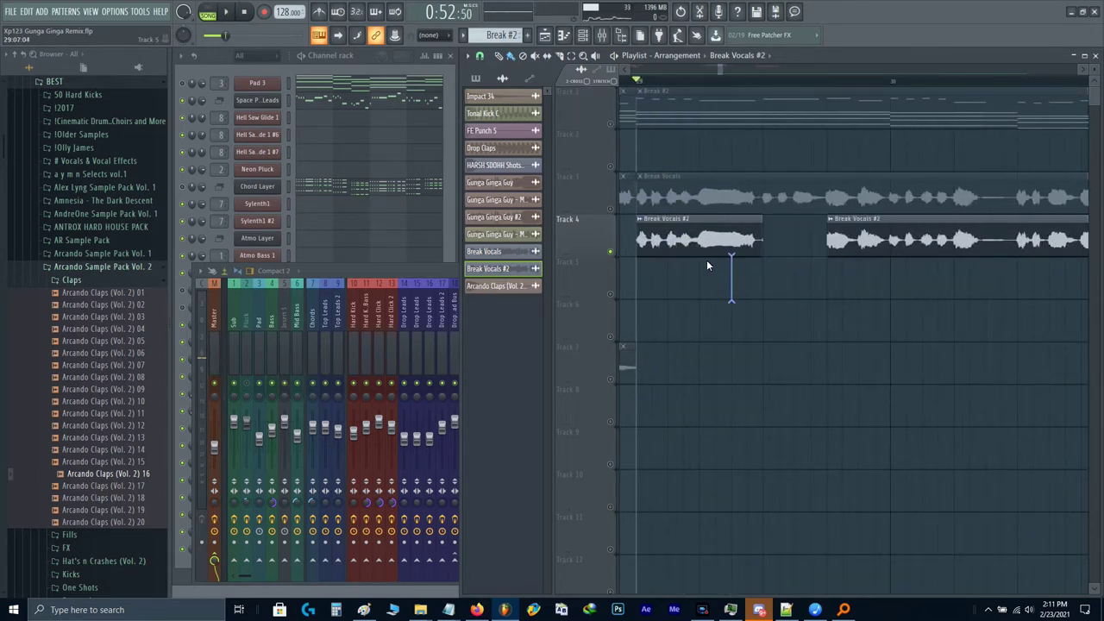
key("ctrl+z")
key("space")
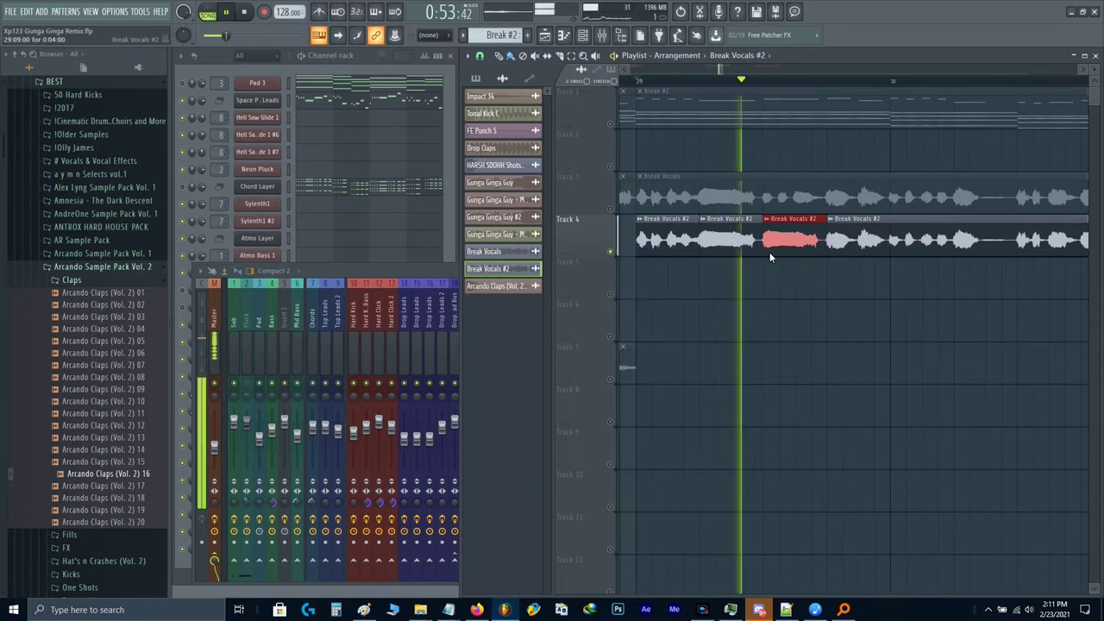
key("space")
Step: Trim a small gap between the beat 2 vocal slice and its copy in bar 29, and play the vocals from bar 29
scroll(762, 252, "up", 2)
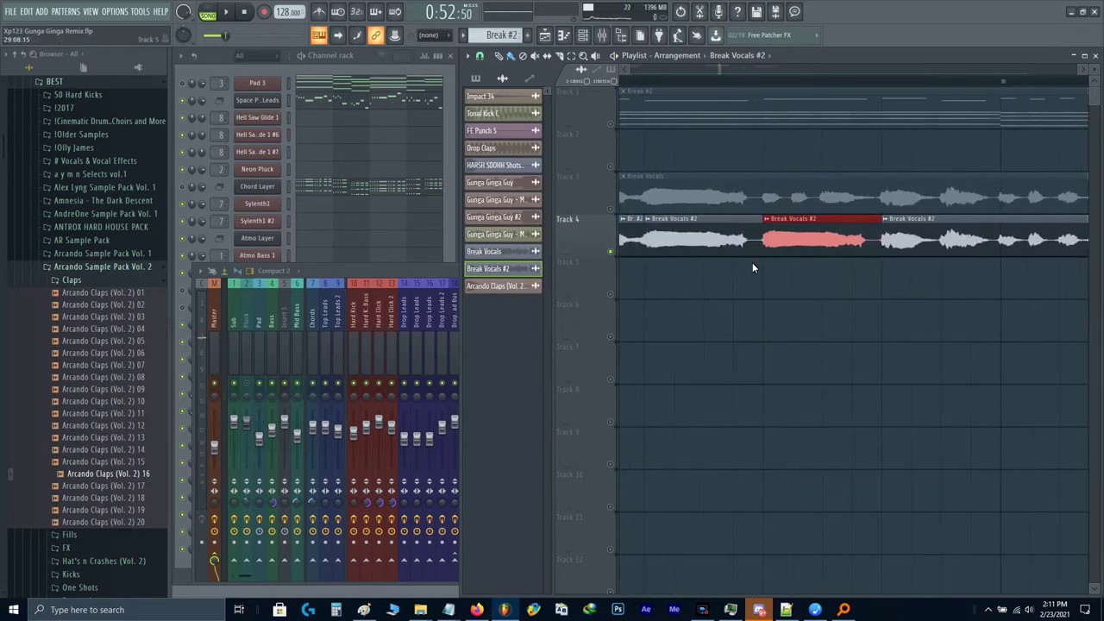
mouse_move(753, 263)
left_mouse_down()
mouse_move(752, 248)
mouse_move(759, 254)
left_mouse_up()
key("space")
key("space")
key("space")
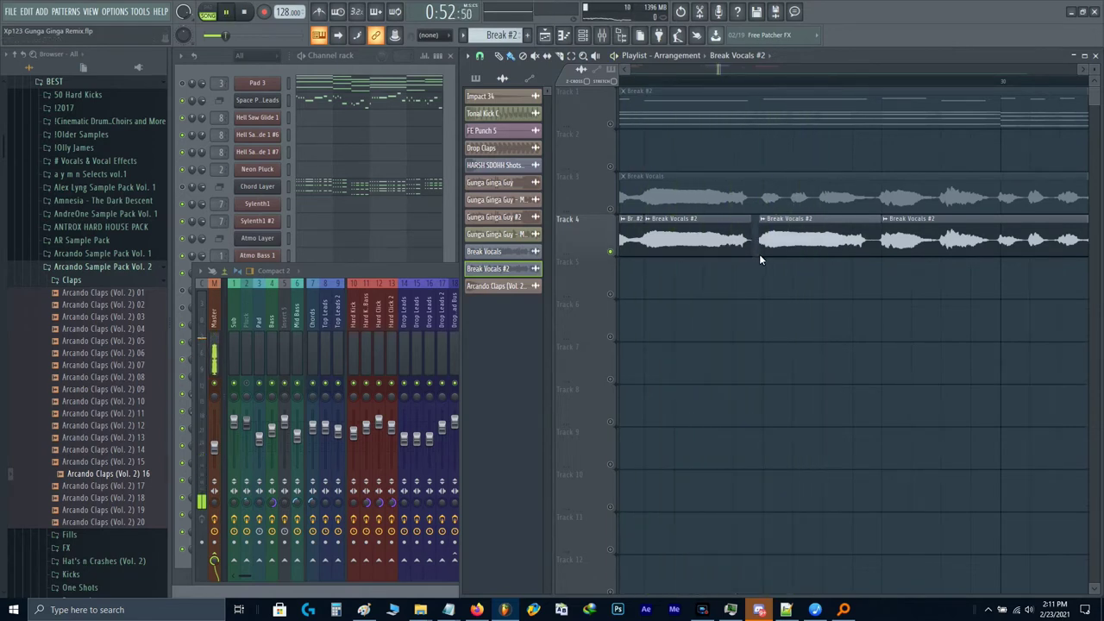
scroll(760, 254, "down", 1)
key("space")
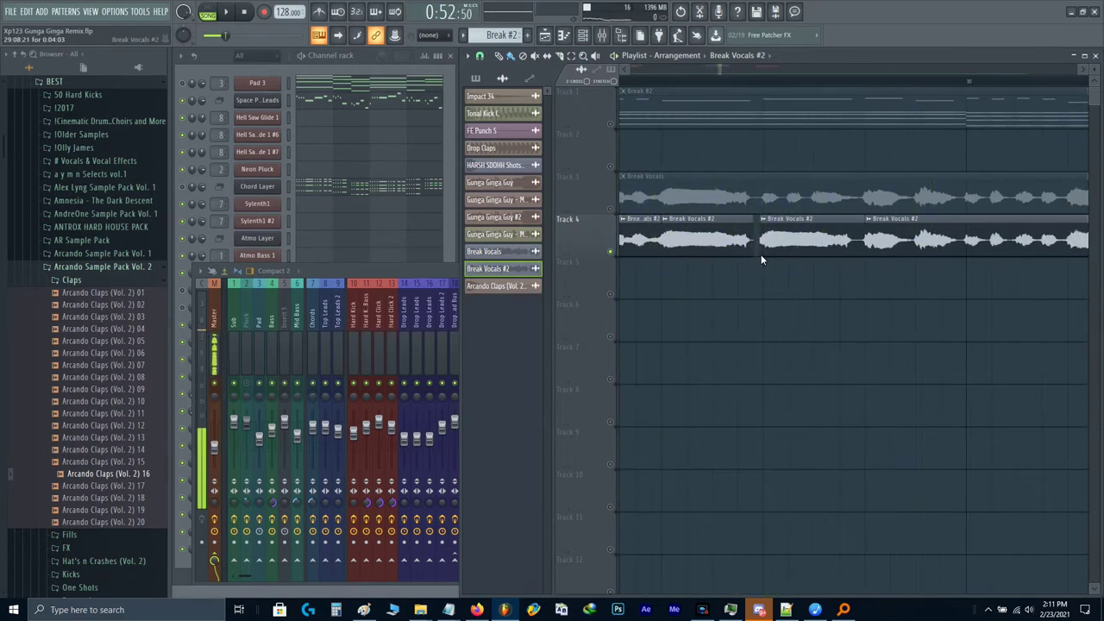
key("space")
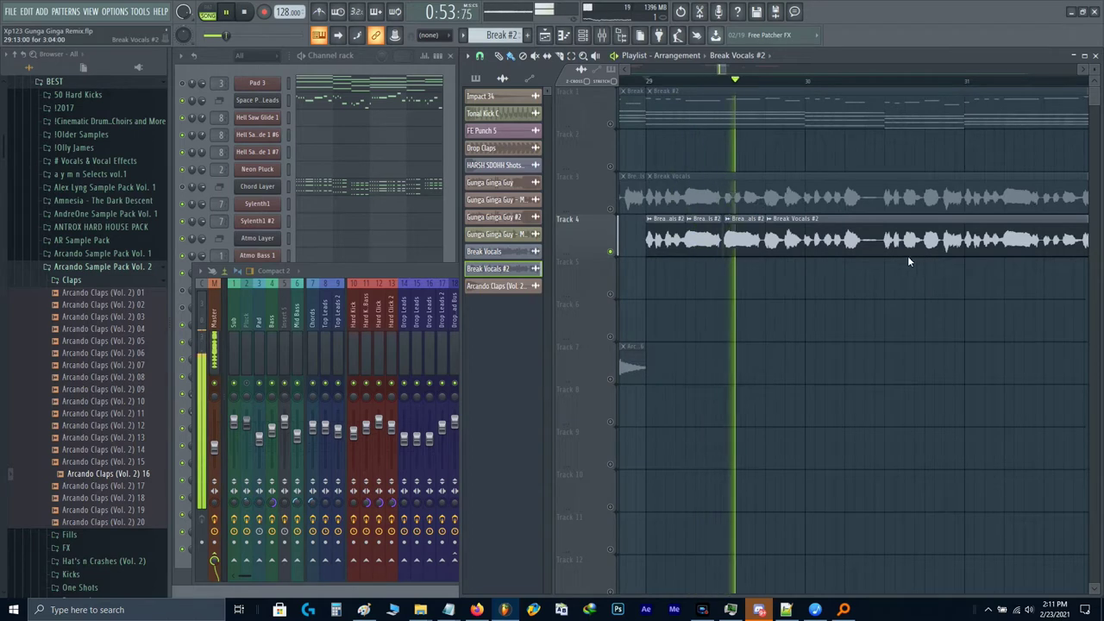
scroll(890, 273, "up", 1)
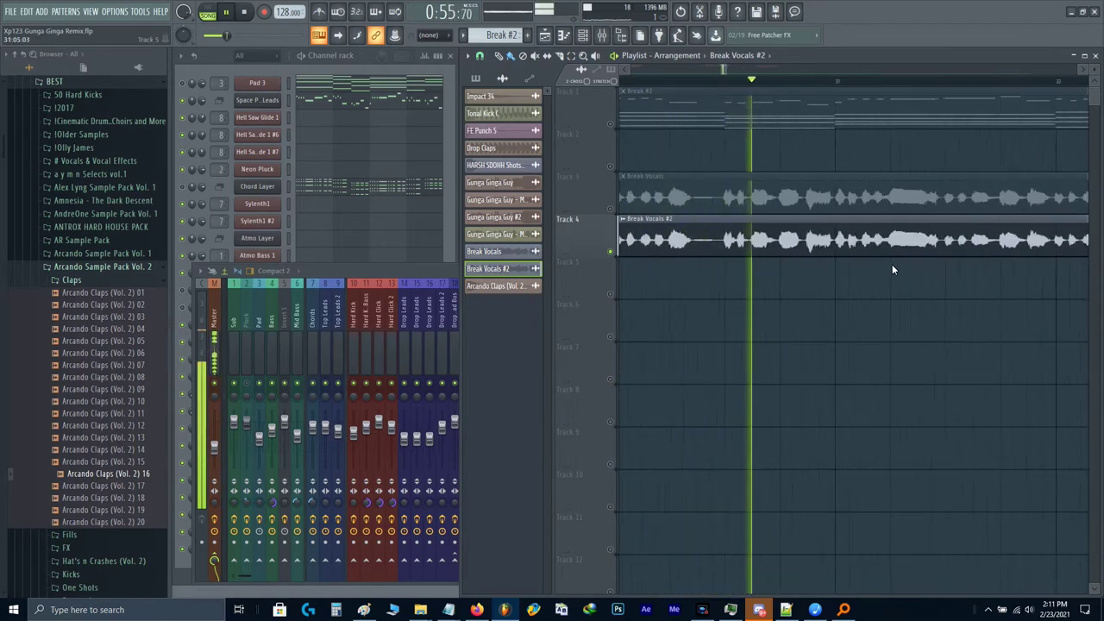
key("space")
Step: Try slicing the track 4 vocals just before the sustained word in bar 31
scroll(862, 271, "down", 1)
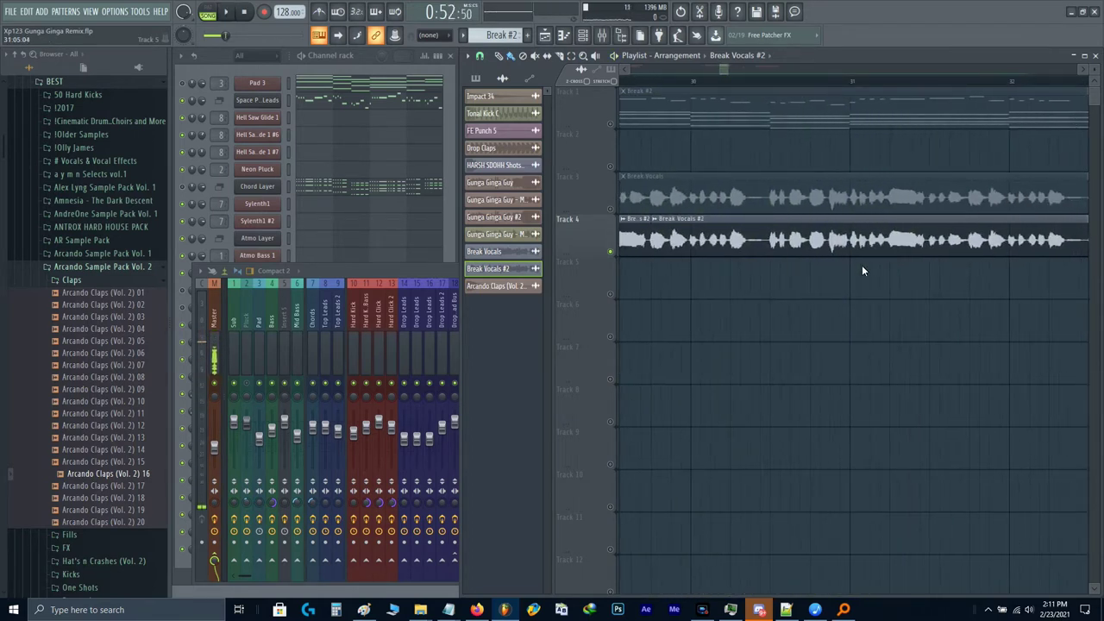
scroll(854, 268, "up", 2)
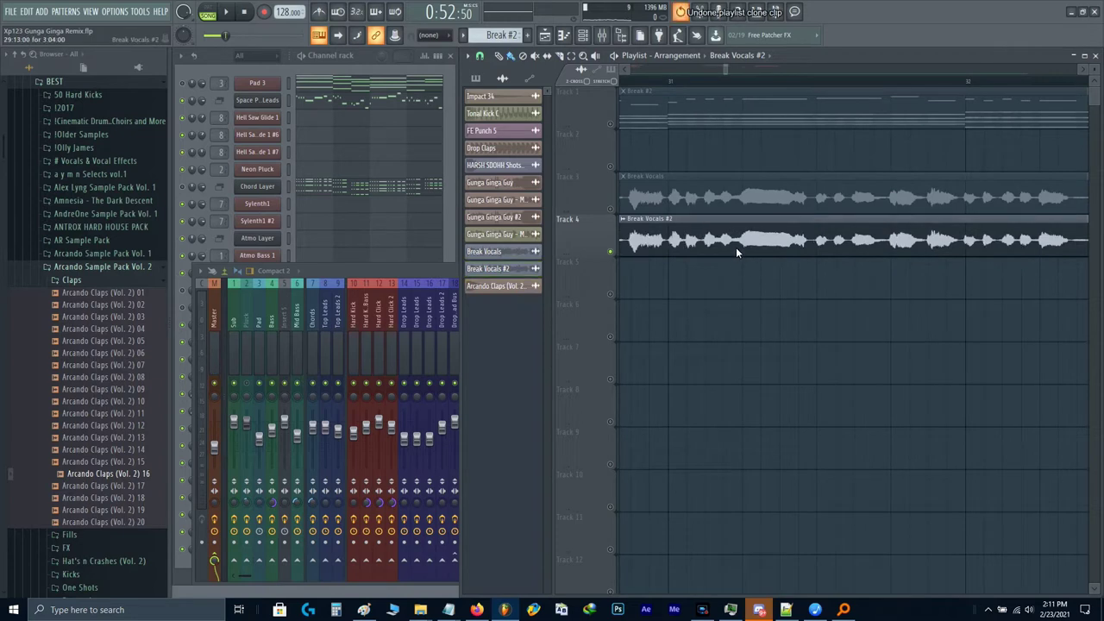
left_click_drag(736, 259, 739, 251)
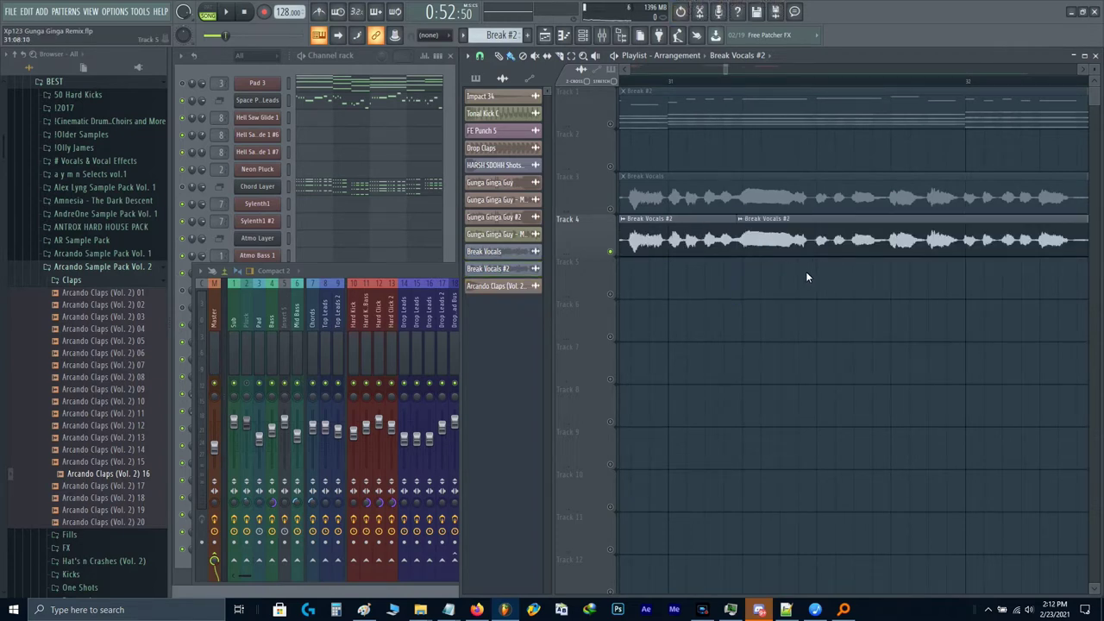
scroll(806, 271, "up", 1)
key("ctrl+z")
key("ctrl+z")
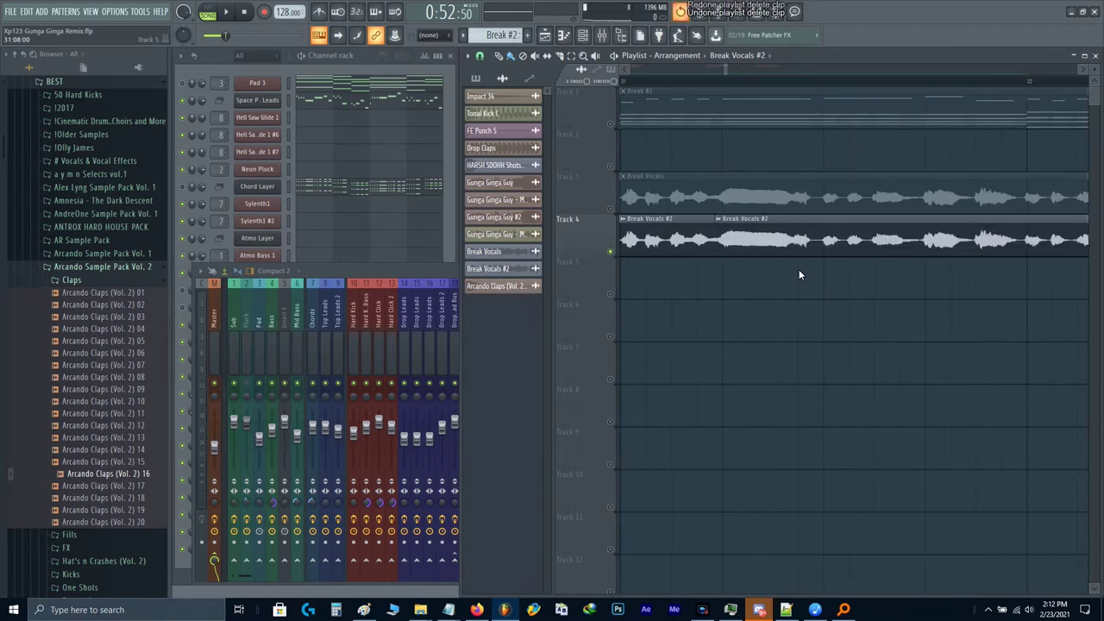
key("ctrl+alt+z")
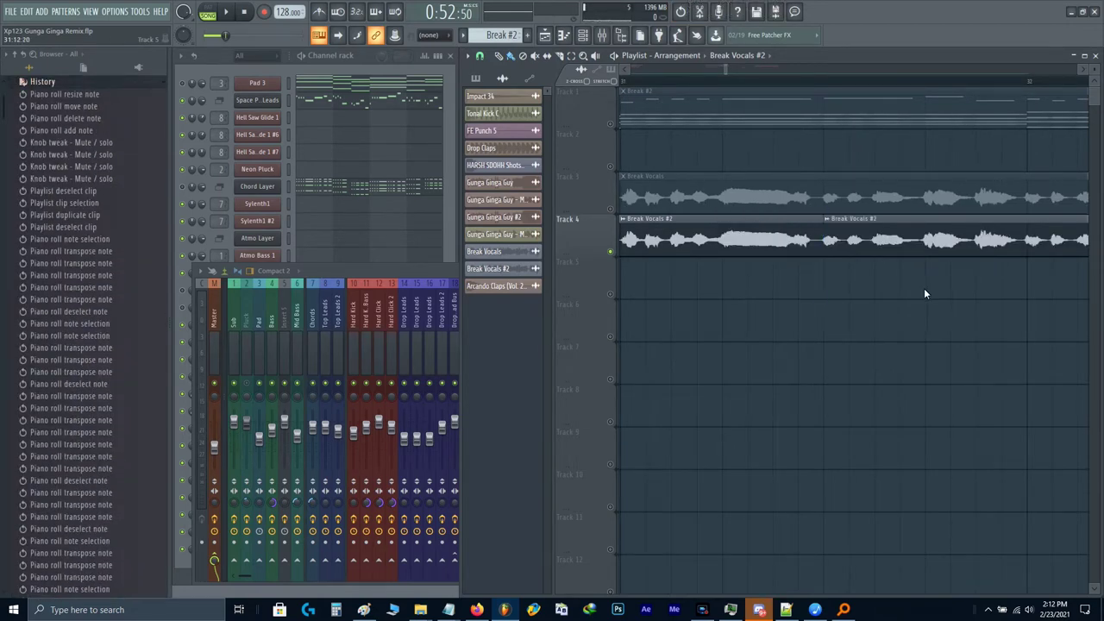
Step: Slice the track 4 vocals at beat 4 of bar 31 and delete the section between beats 3 and 4
left_click_drag(928, 257, 927, 257)
right_click(875, 246)
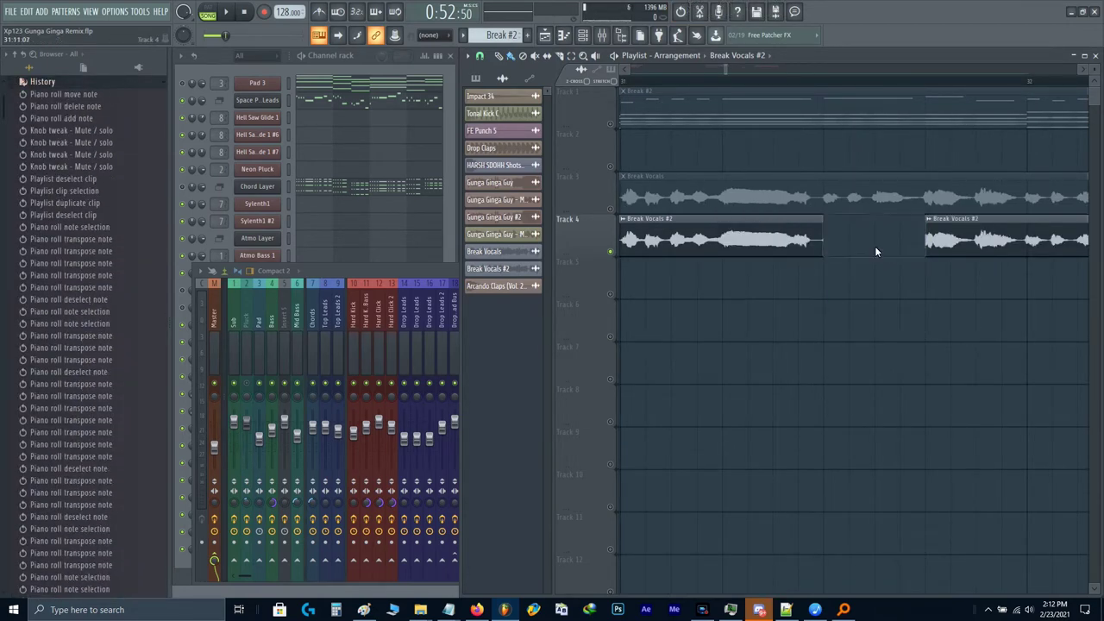
Step: Try duplicating the long track 4 vocal clip that ends at the gap in bar 31
left_click(743, 247, "ctrl")
key("ctrl+b")
key("ctrl+z")
scroll(743, 247, "down", 4)
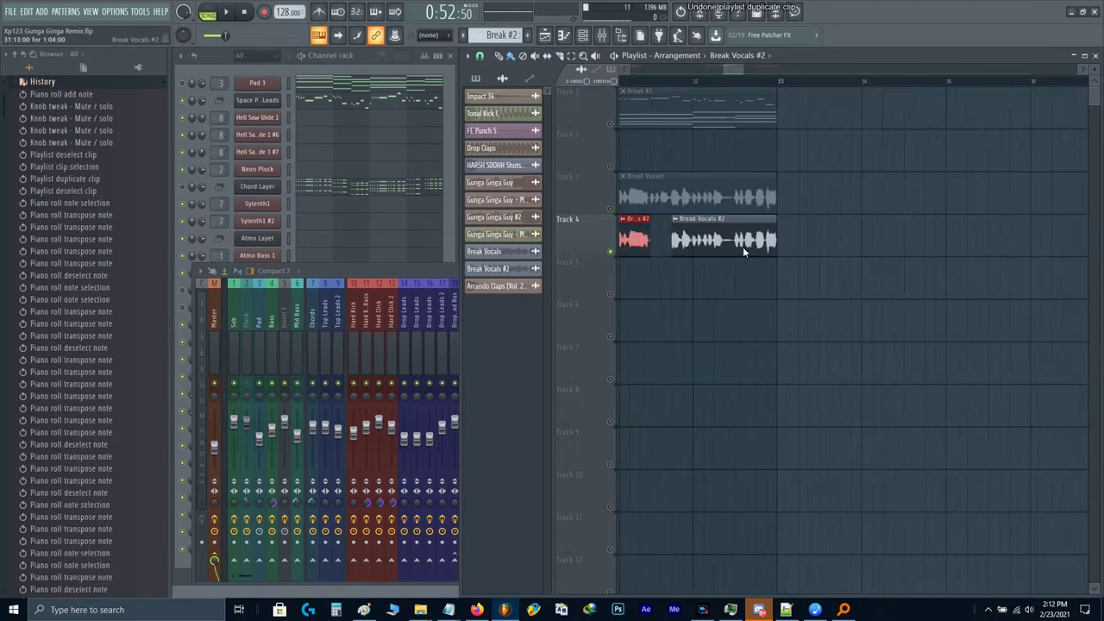
Step: Copy the vocal clip before the bar 31 gap down to track 5 and slice the copy at beat 2 of bar 31
scroll(703, 258, "up", 3)
left_click(809, 265)
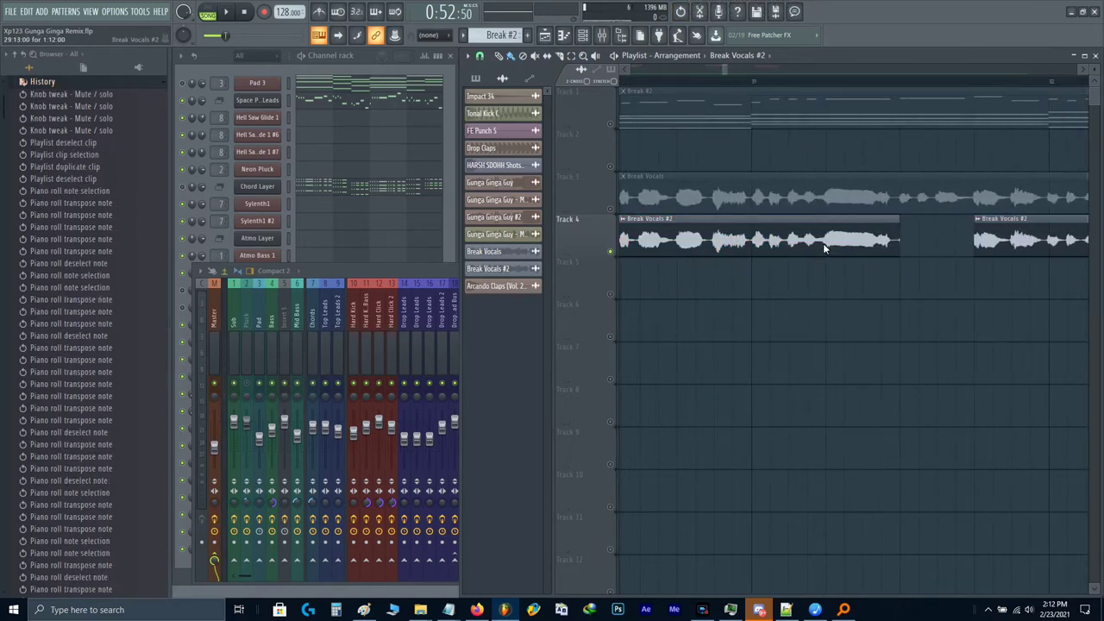
left_click_drag(823, 243, 823, 285, "shift")
scroll(795, 290, "down", 3)
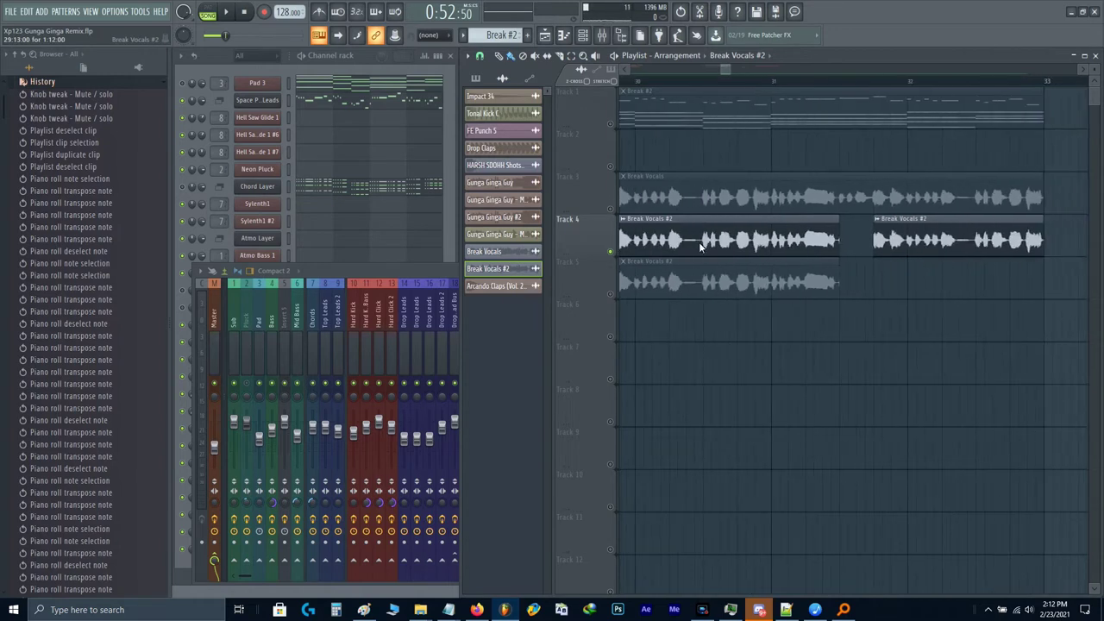
left_click(806, 297)
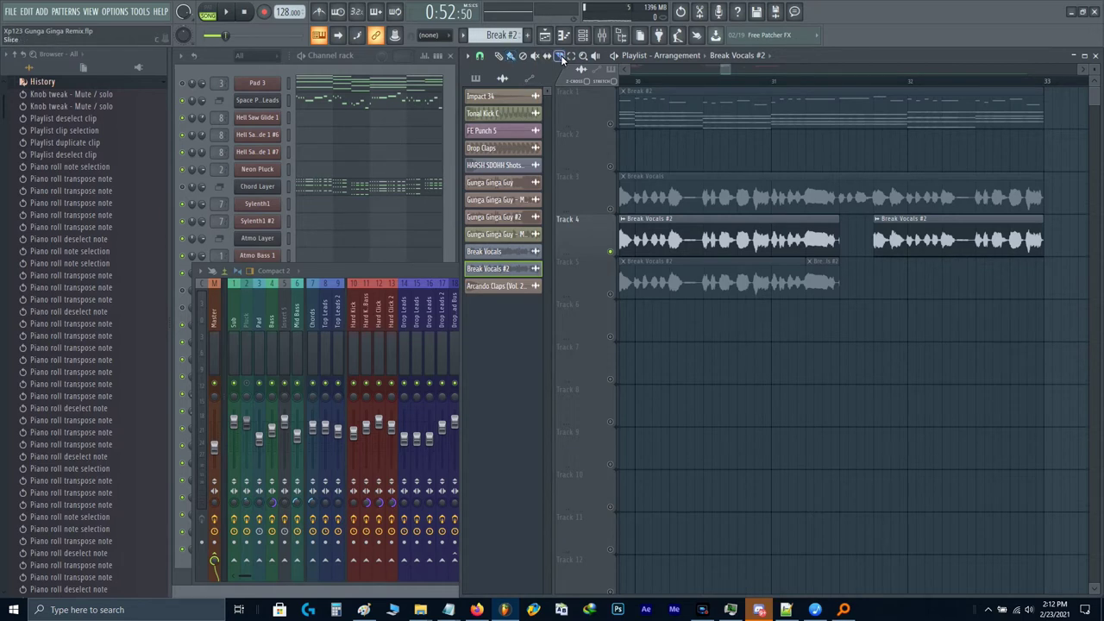
Step: Delete the leftover Break Vocals #2 clip on Track 5 and move the remaining short slice into the gap on Track 4
scroll(841, 284, "up", 2)
right_click(761, 278)
scroll(813, 279, "up", 3)
left_click_drag(812, 278, 903, 228)
Step: Play back the rearranged Break Vocals #2 clips on Track 4 and stop near the end of the section
key("space")
scroll(810, 254, "down", 3)
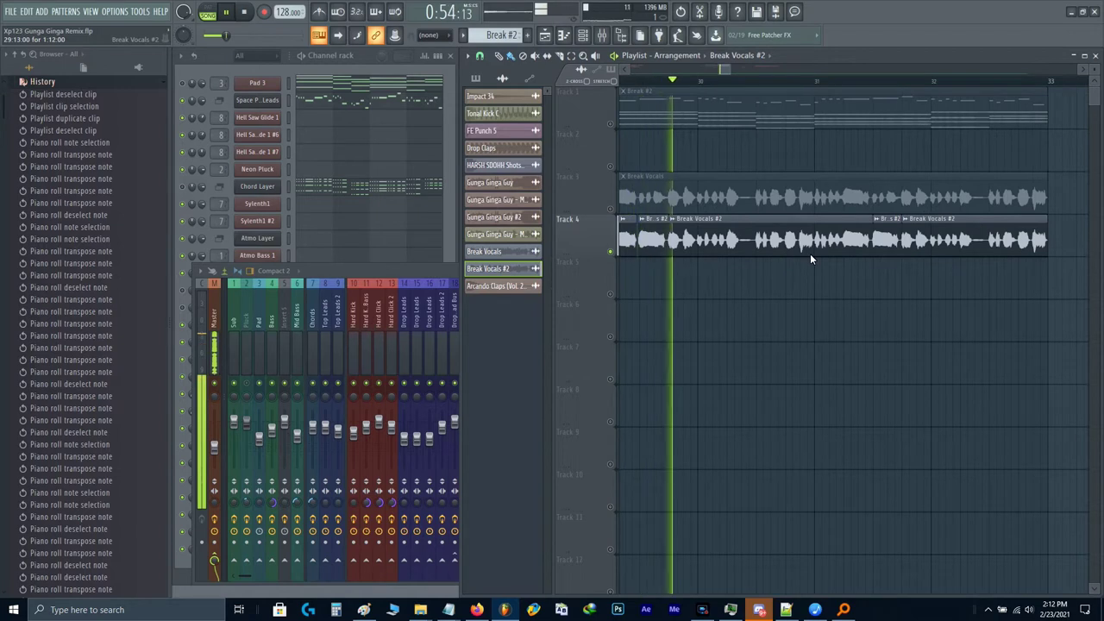
scroll(810, 258, "up", 2)
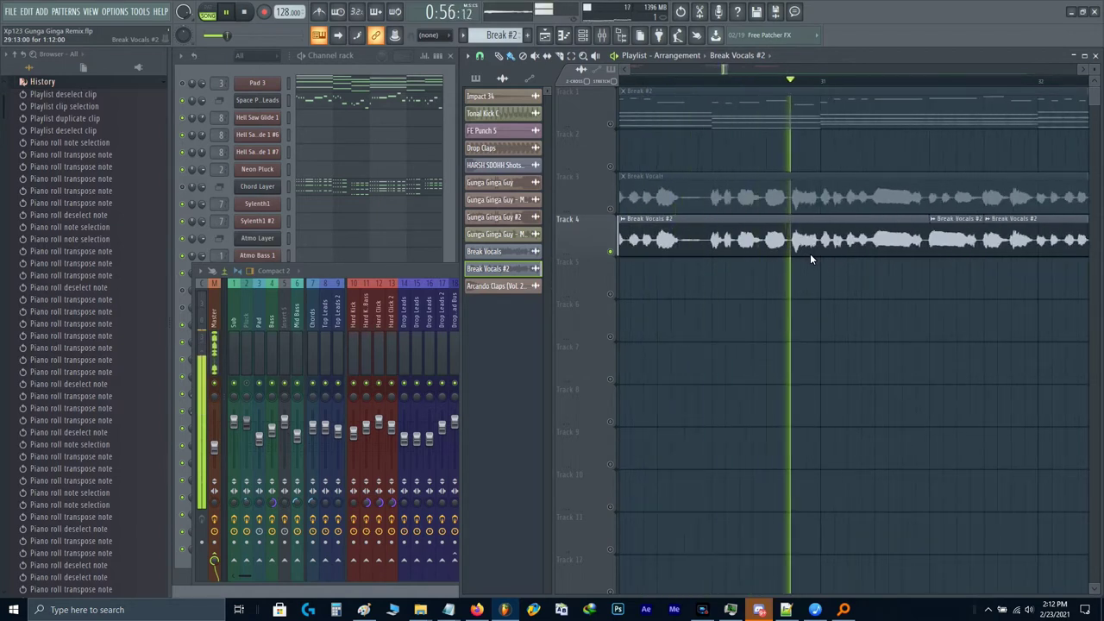
left_click_drag(810, 270, 659, 279)
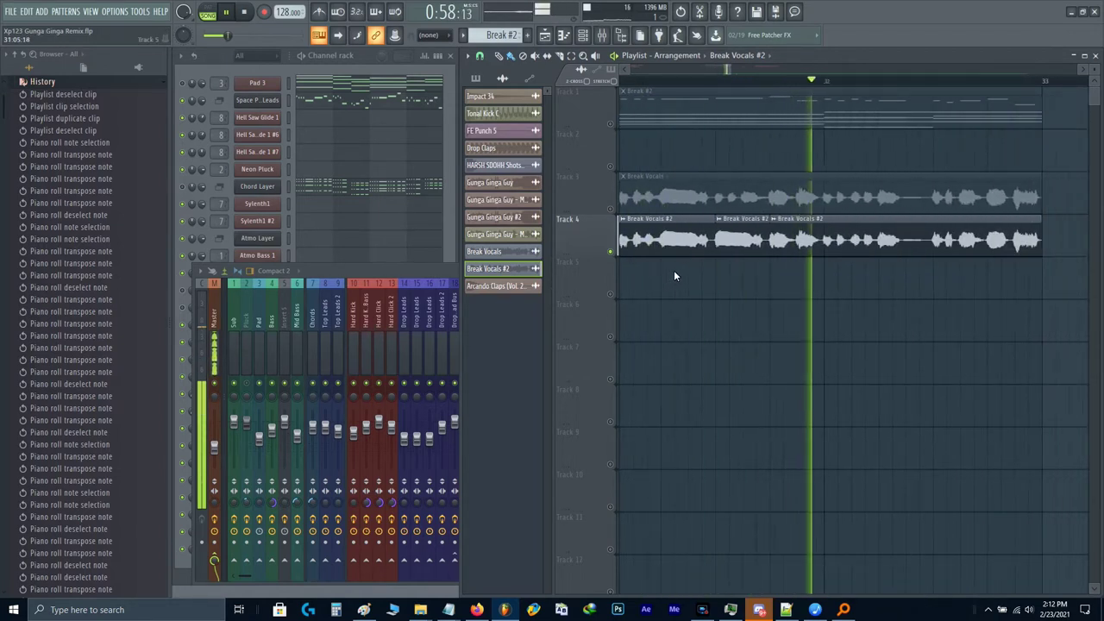
key("space")
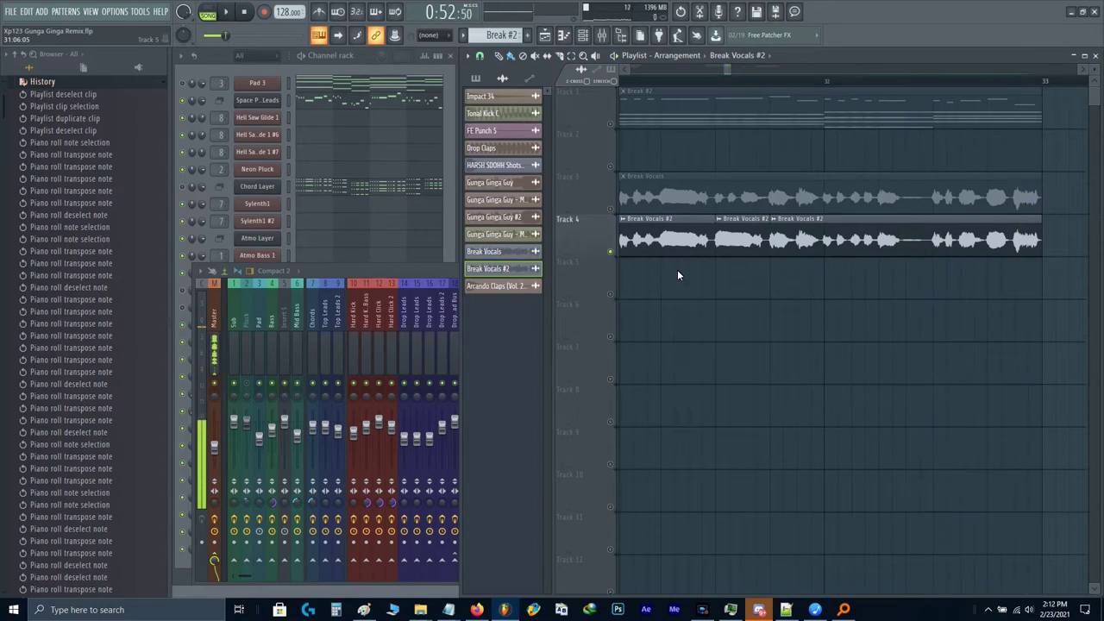
Step: Open Edison on the Master mixer track, clear its old audio and arm it to record on play
scroll(723, 283, "down", 3)
left_click_drag(723, 281, 888, 297)
key("F9")
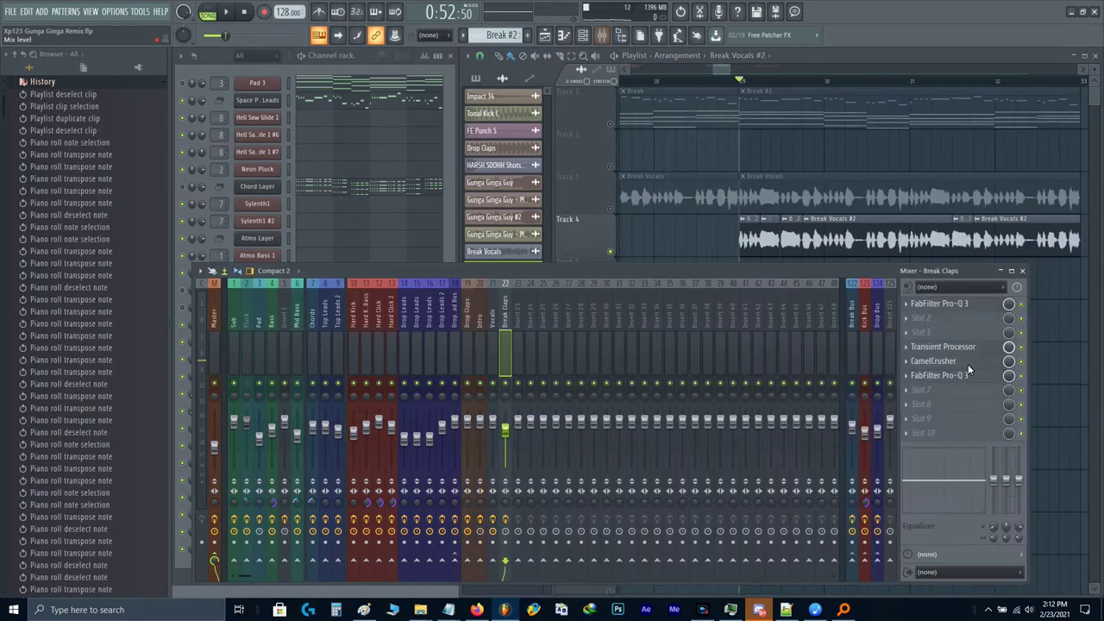
key("Home")
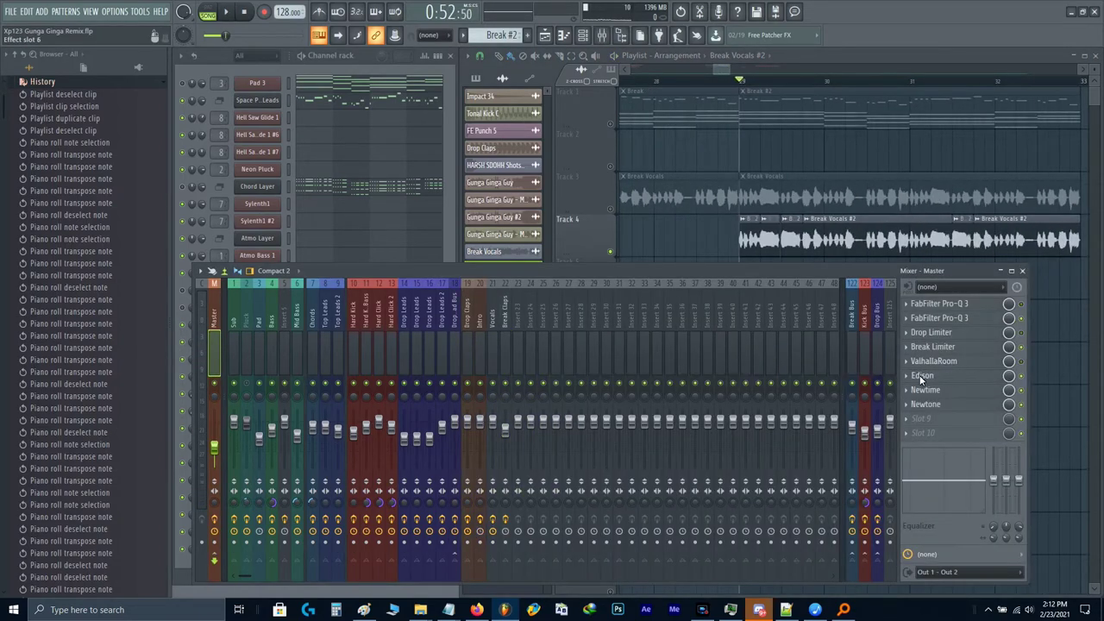
left_click(944, 374)
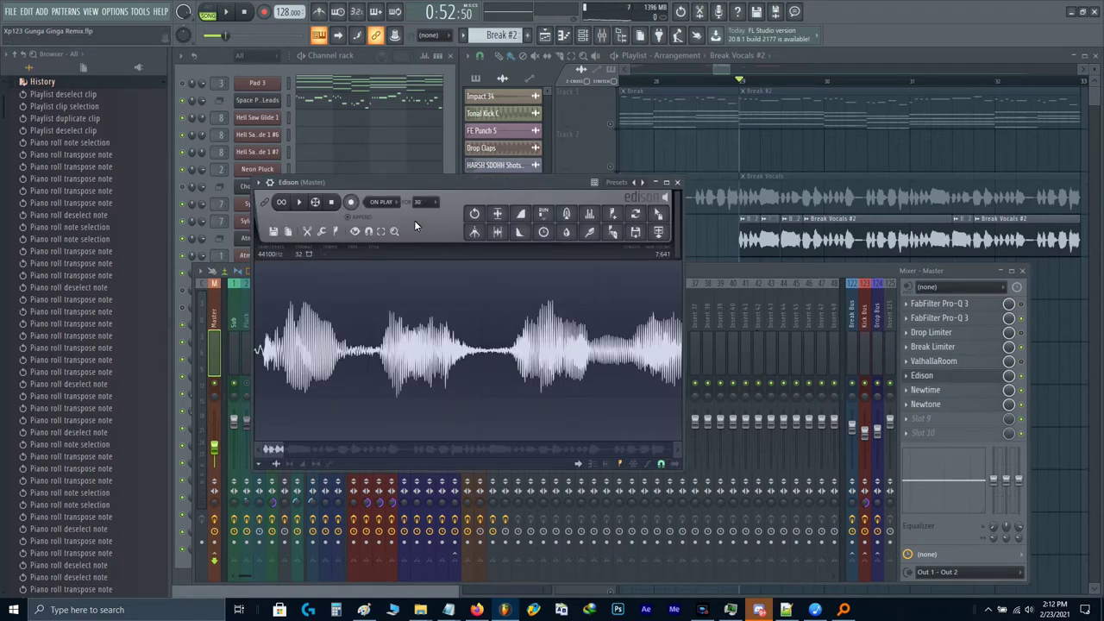
key("ctrl+n")
left_click(351, 201)
Step: Record the playback of the rearranged Break Vocals #2 section into Edison, and stop the recording at the end
key("F5")
key("space")
scroll(797, 205, "down", 2)
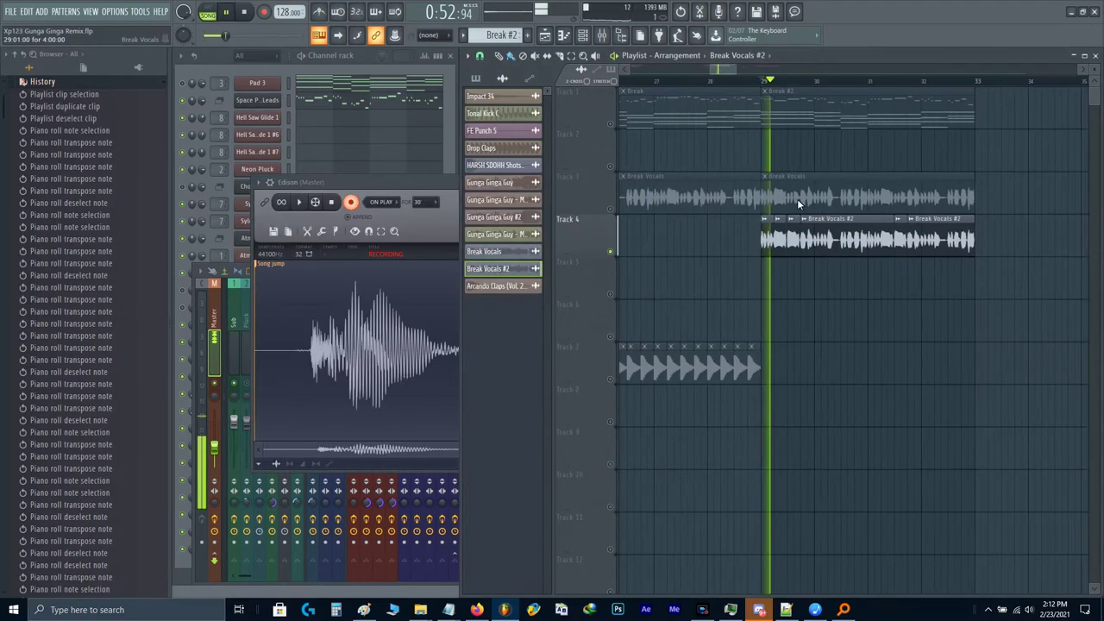
left_click_drag(798, 204, 749, 237)
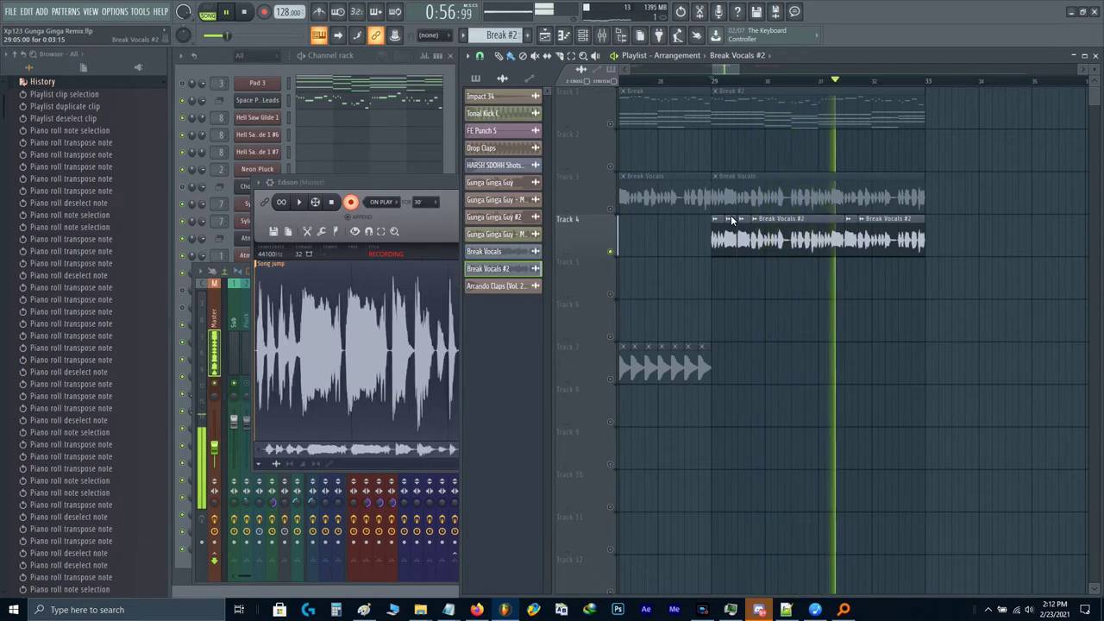
scroll(731, 215, "up", 1)
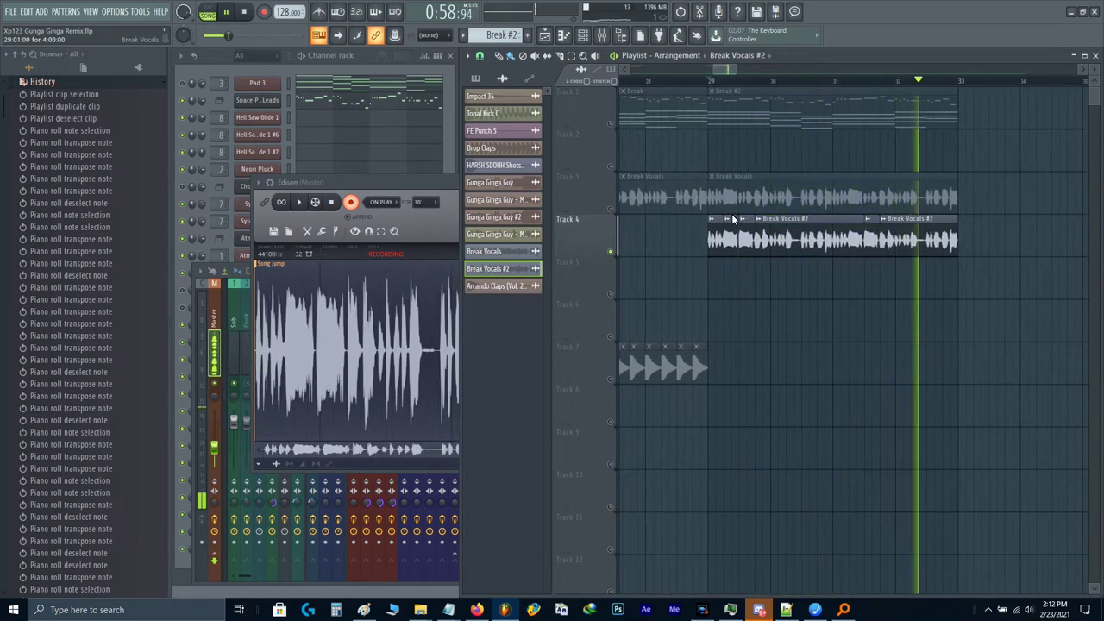
key("space")
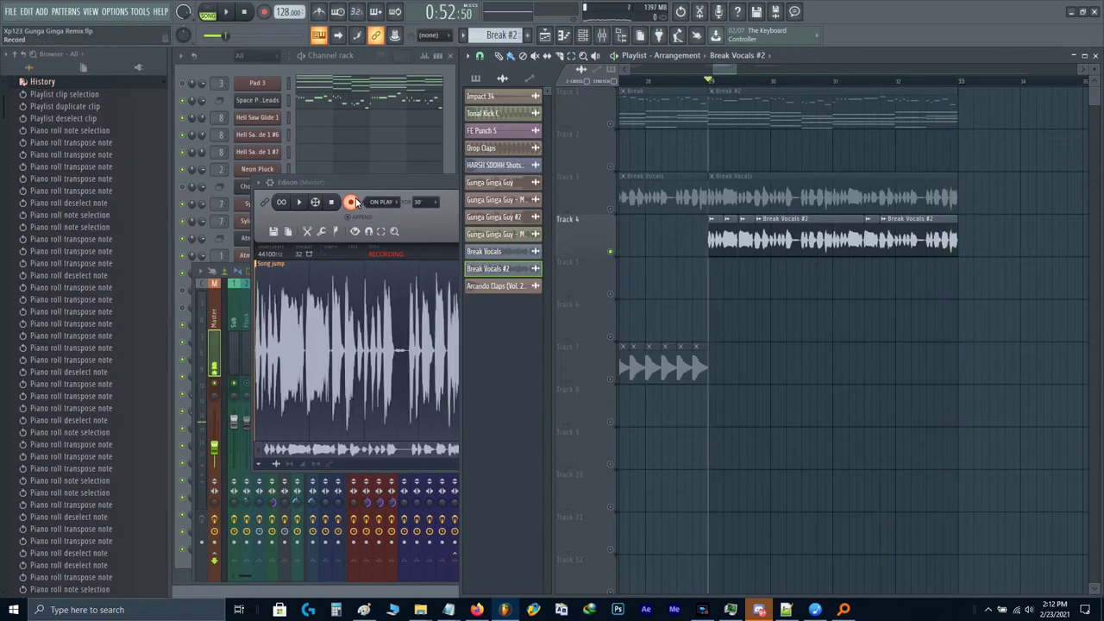
left_click(353, 202)
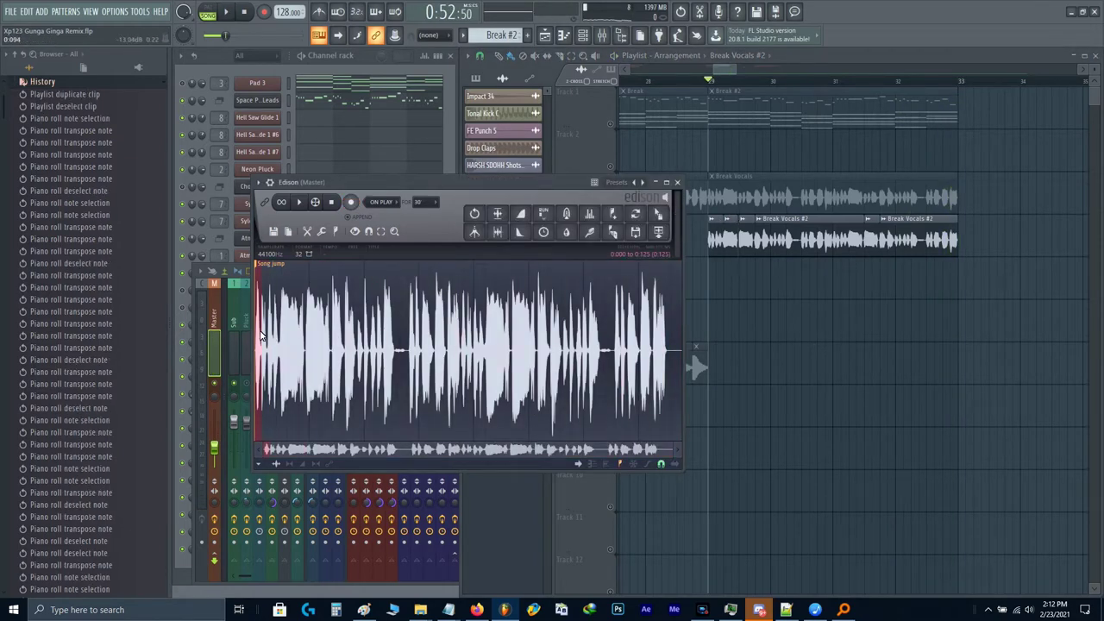
Step: Trim the first 0.030 s of silence from the start of the Edison recording
scroll(276, 341, "up", 4)
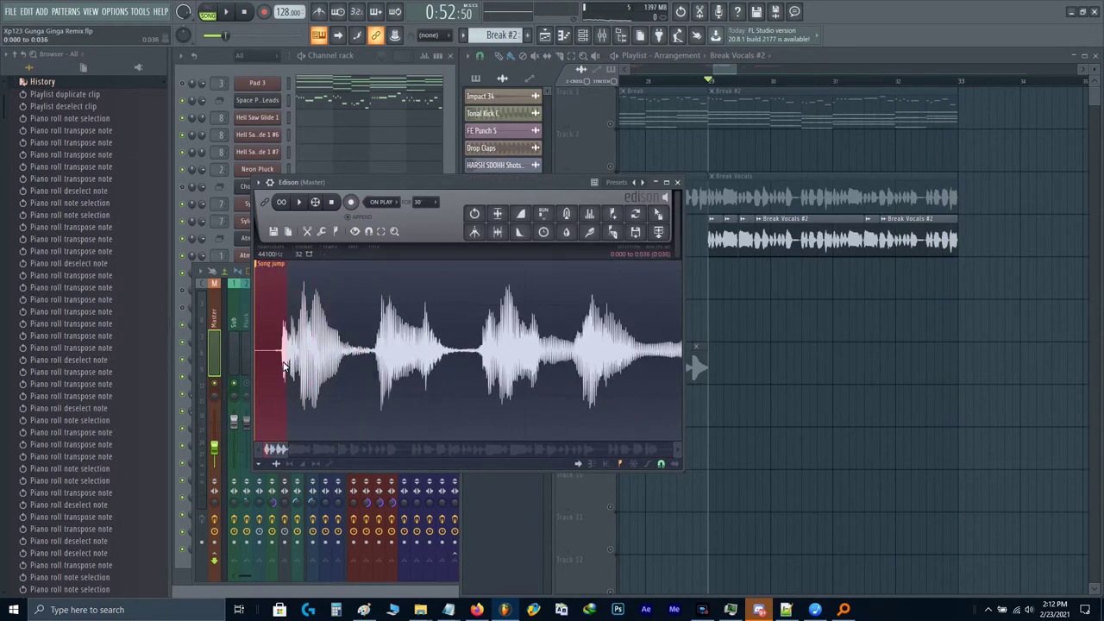
scroll(283, 367, "up", 3)
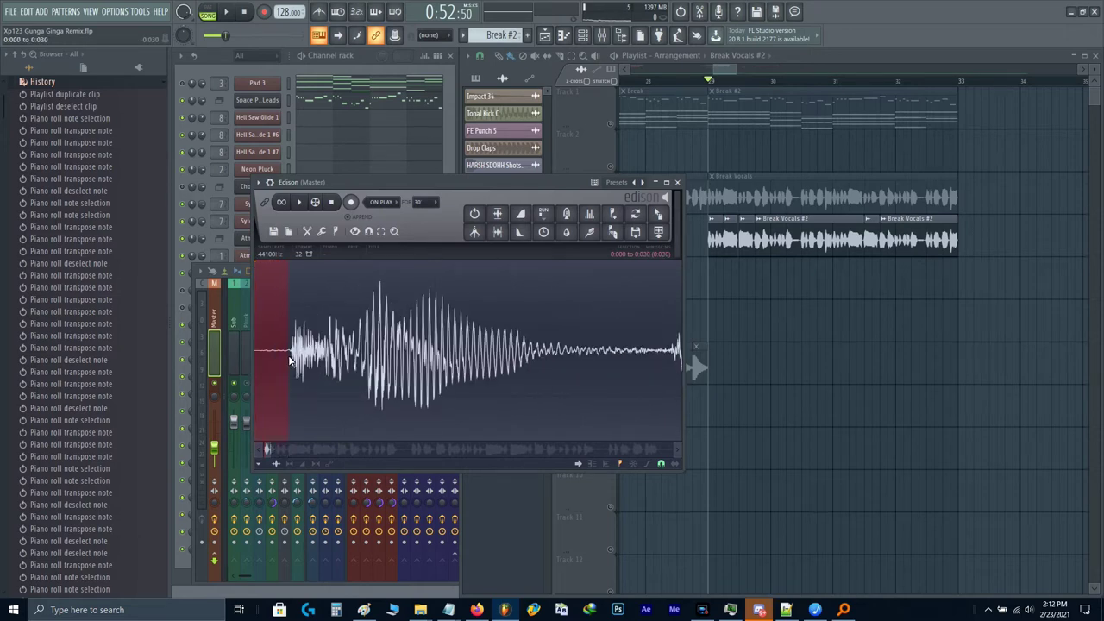
key("Delete")
Step: Open Newtone on the Master track, clear its old audio and load the trimmed Edison recording for pitch analysis
key("F9")
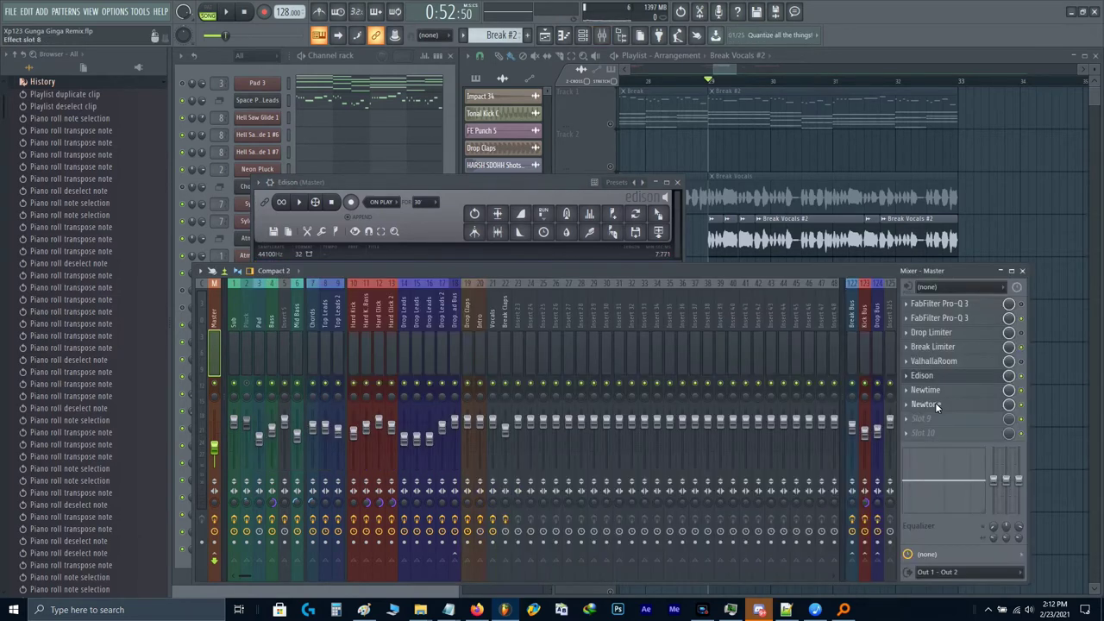
left_click(932, 402)
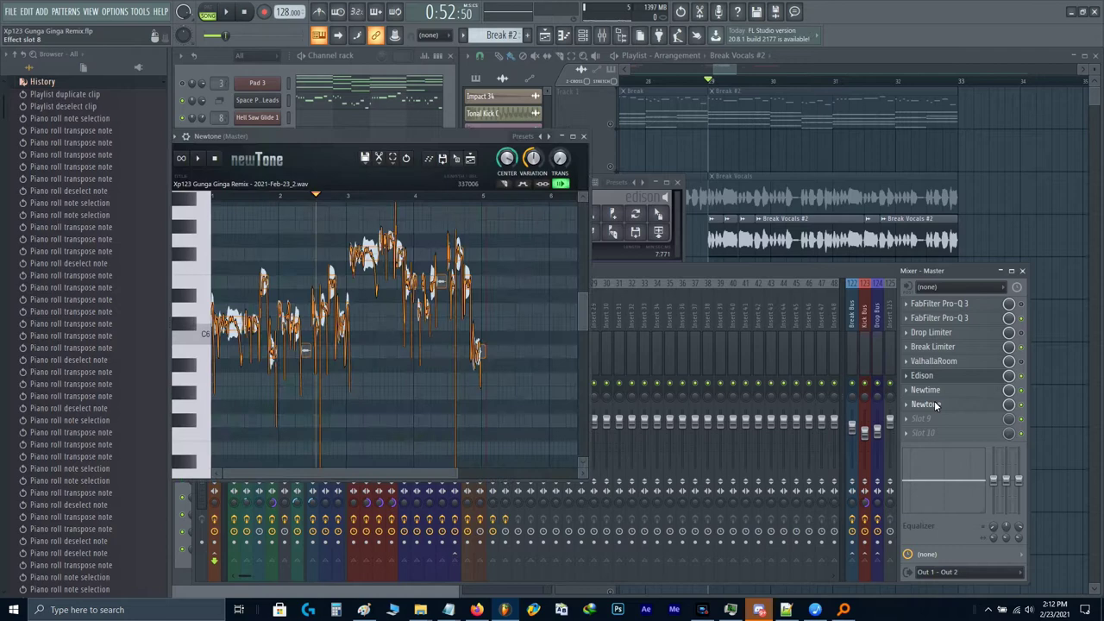
left_click(592, 197)
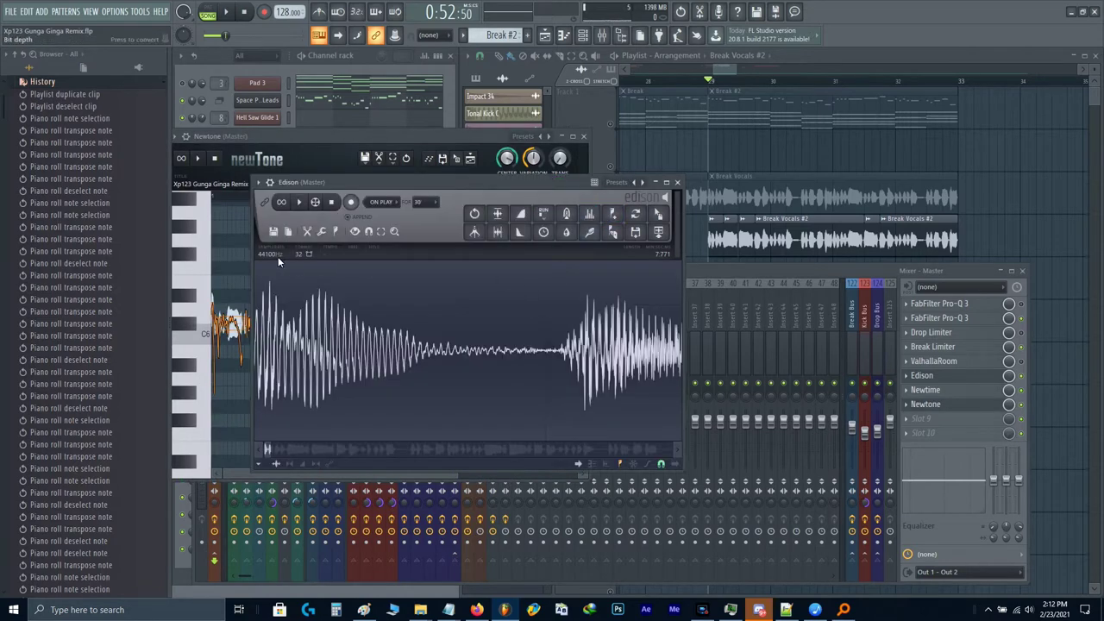
left_click(229, 257)
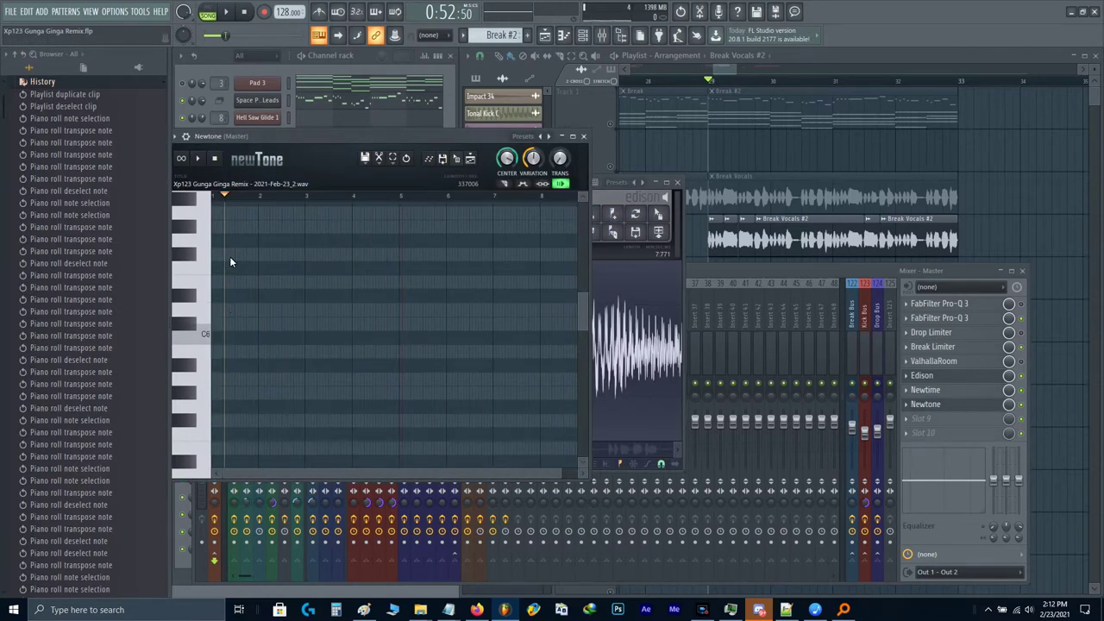
left_click_drag(644, 256, 334, 285)
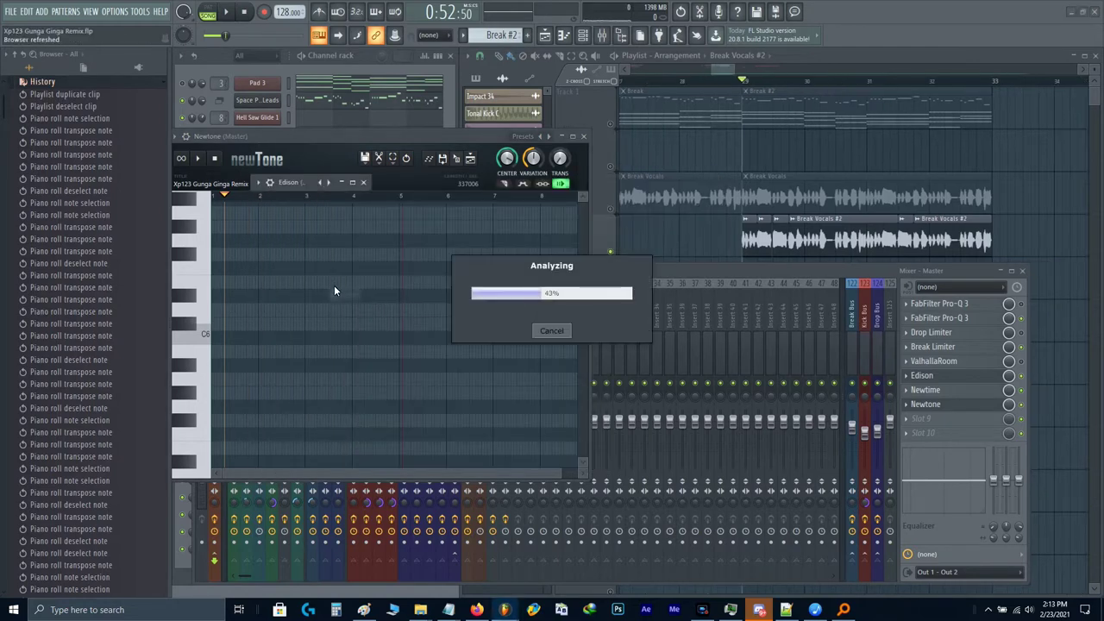
left_click(224, 262)
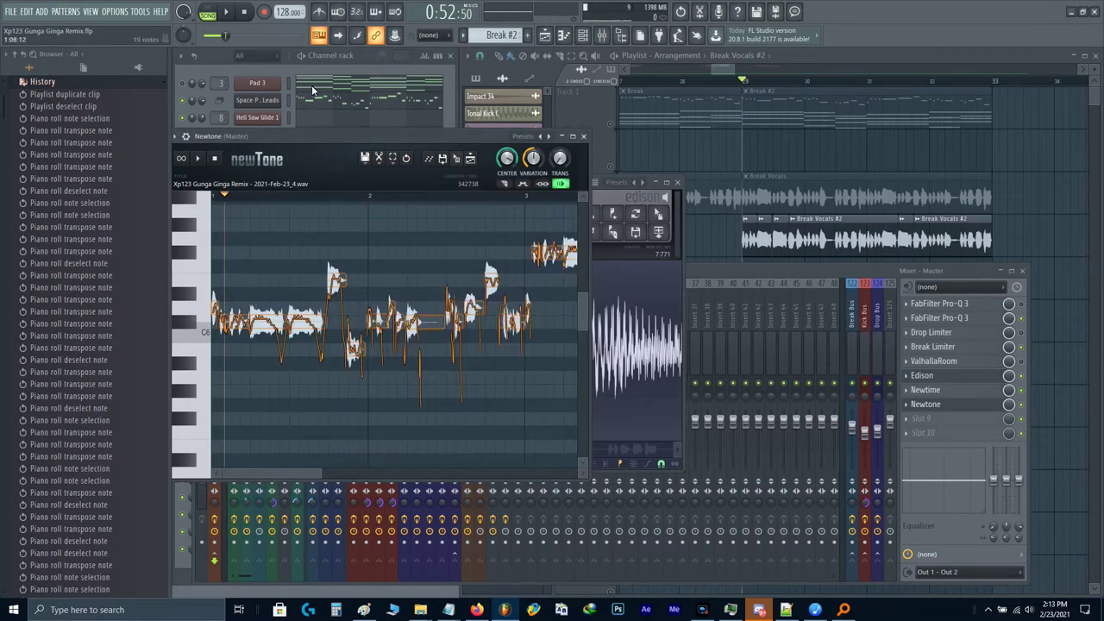
Step: Open the Space Puppies Break Leads piano roll beside Newtone and view its melody notes as a pitch reference
left_click(307, 102)
scroll(813, 274, "up", 1)
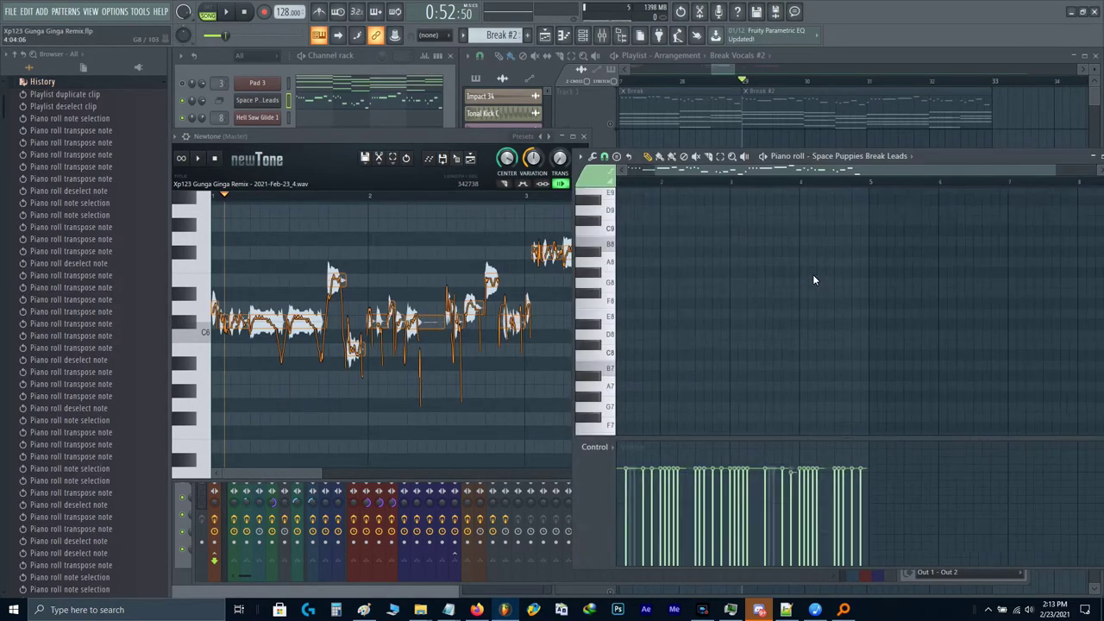
scroll(759, 288, "down", 6)
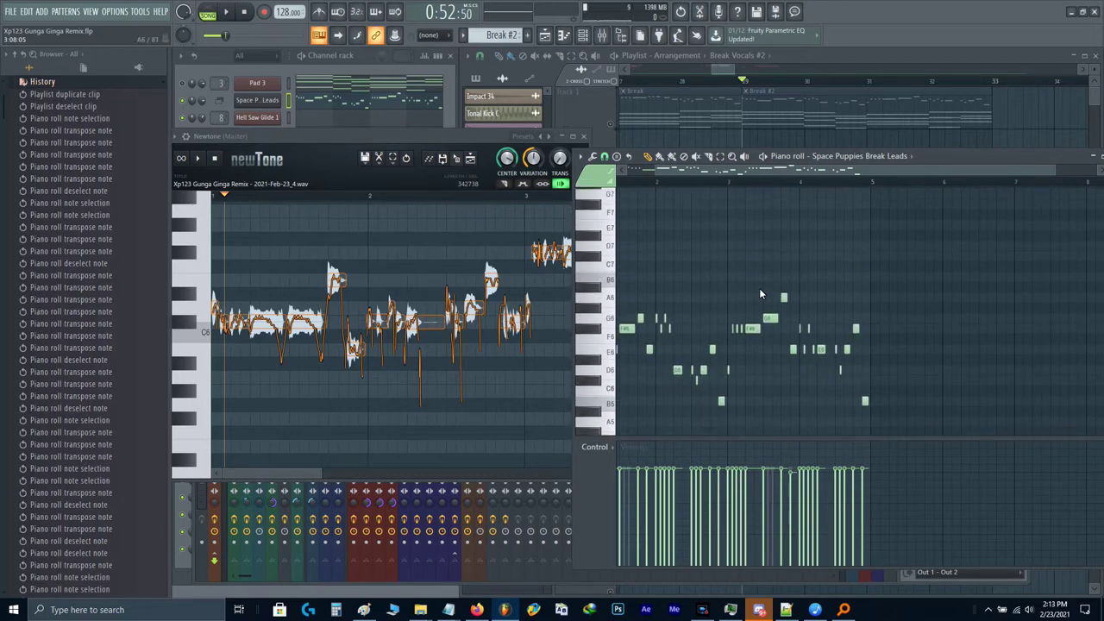
scroll(759, 290, "up", 3)
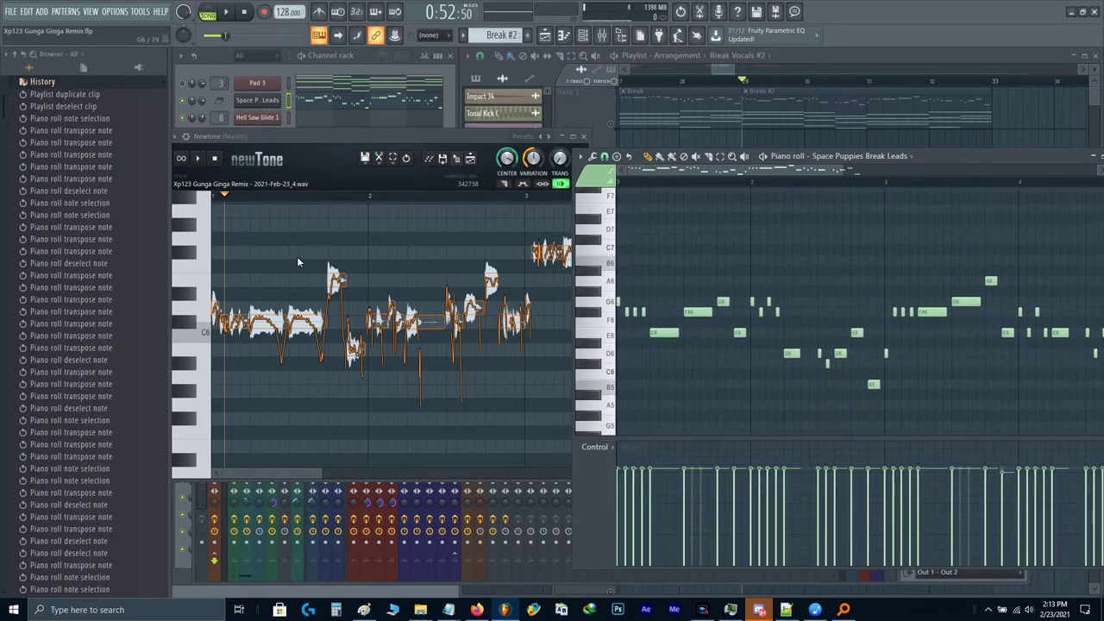
Step: Raise the long vocal note in the middle of bar 1 by one semitone in Newtone, audition it and check the notes around bar 2
left_click(301, 235)
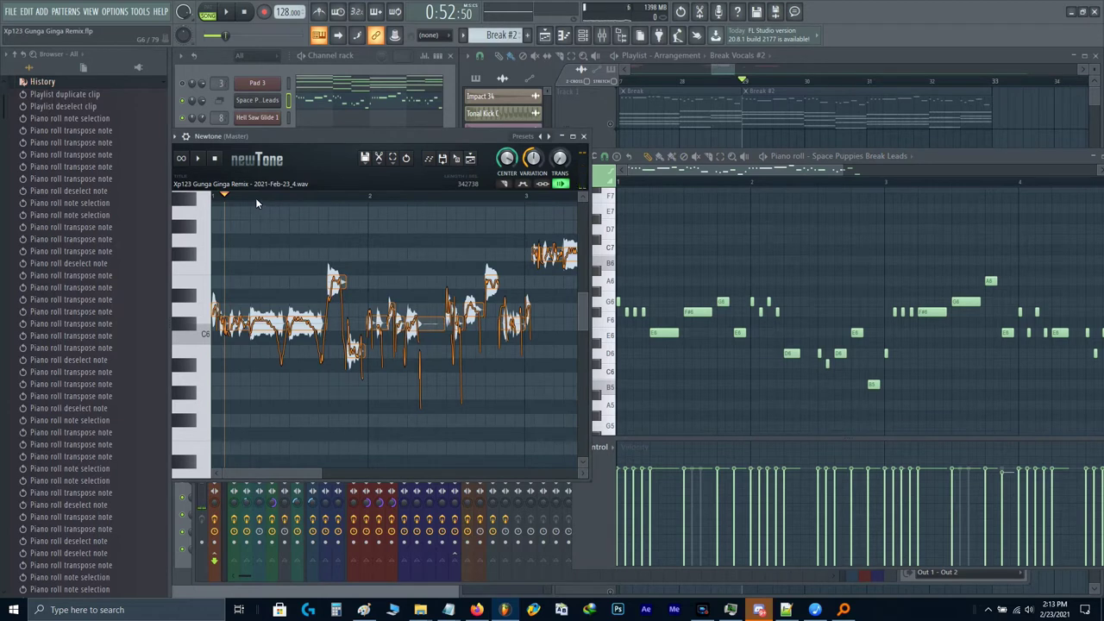
key("space")
key("space")
left_click(304, 321)
key("space")
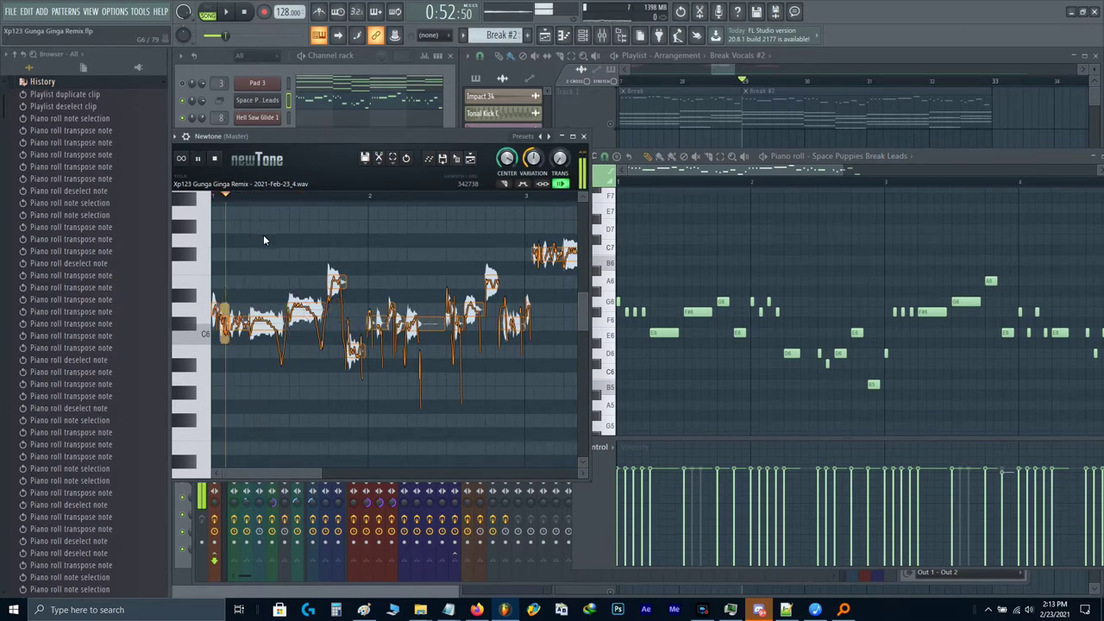
key("space")
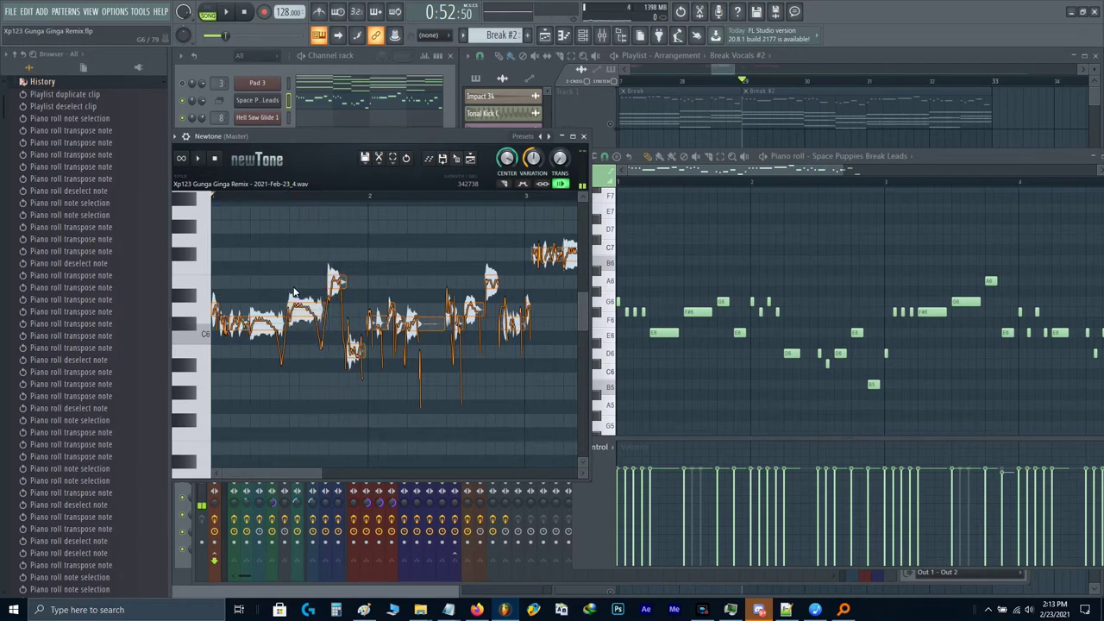
scroll(368, 323, "up", 1)
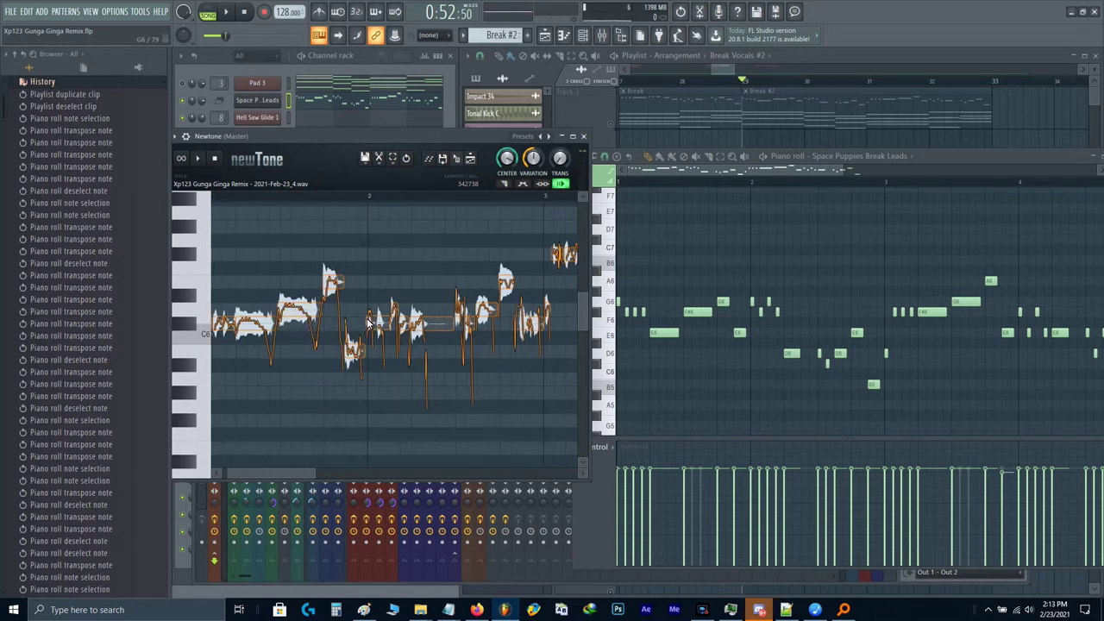
scroll(362, 319, "up", 3)
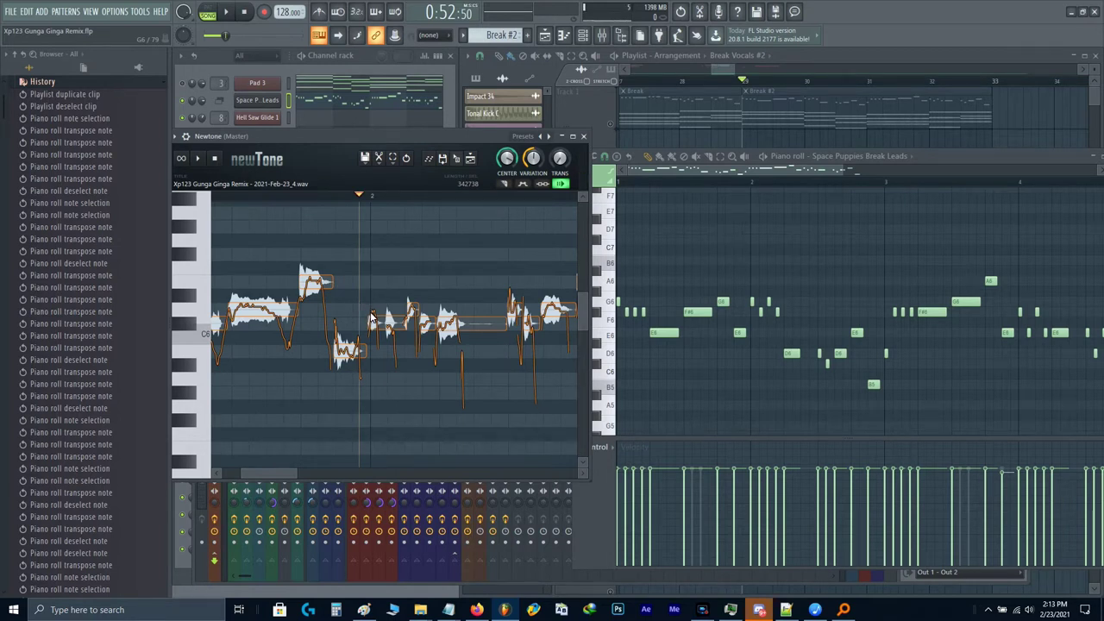
scroll(371, 324, "up", 3)
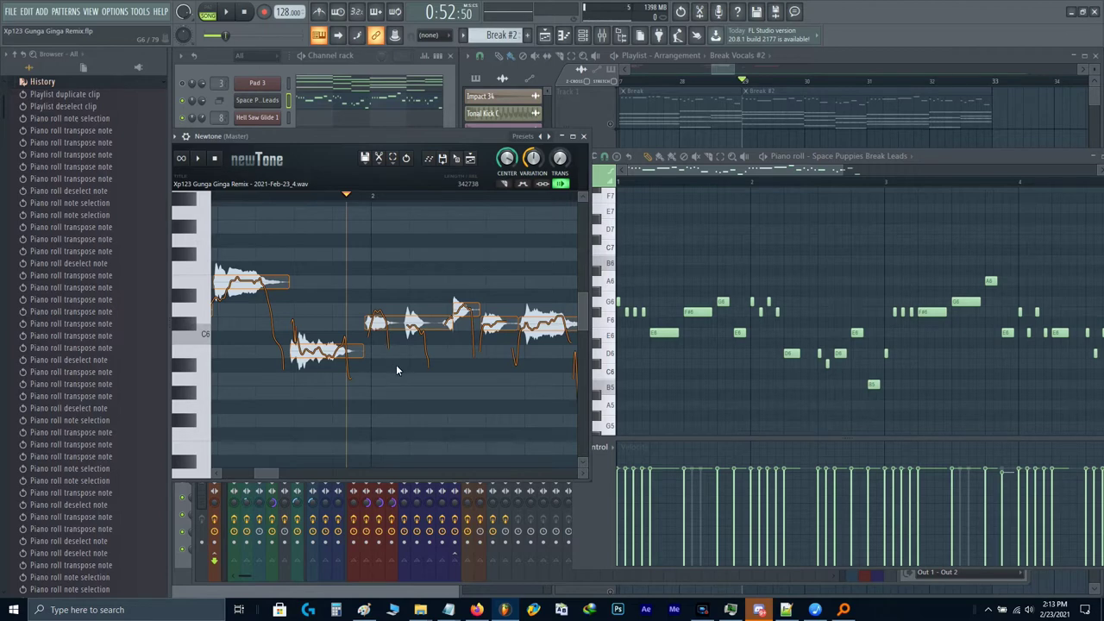
scroll(422, 367, "left", 3)
scroll(311, 336, "up", 2)
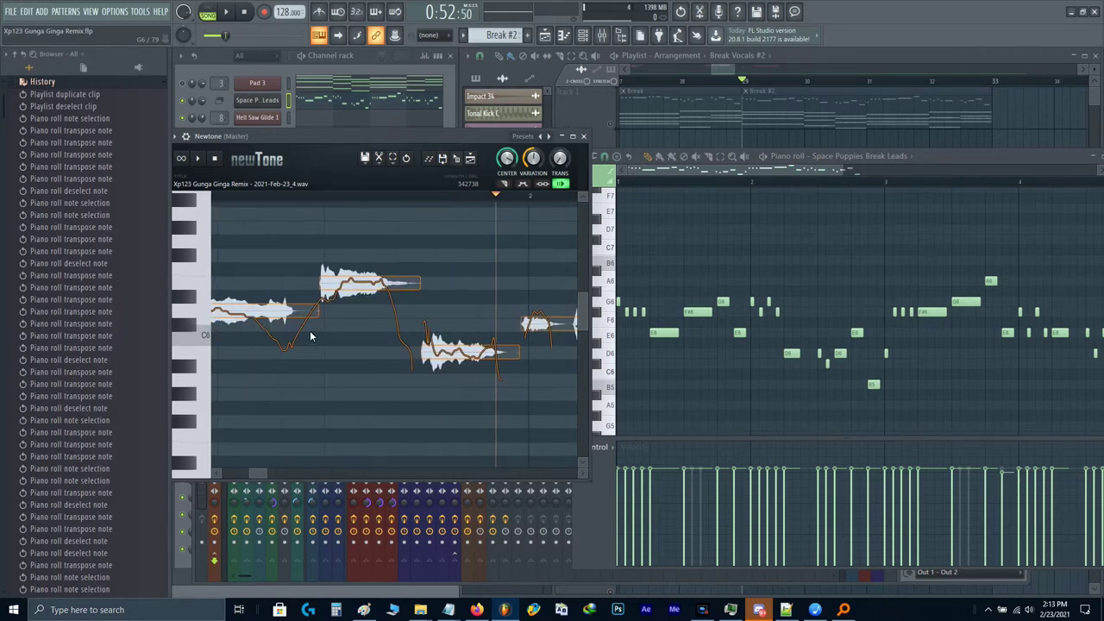
Step: Undo the last trim in Edison and delete a slightly shorter stretch of silence from the start of the recording
key("F9")
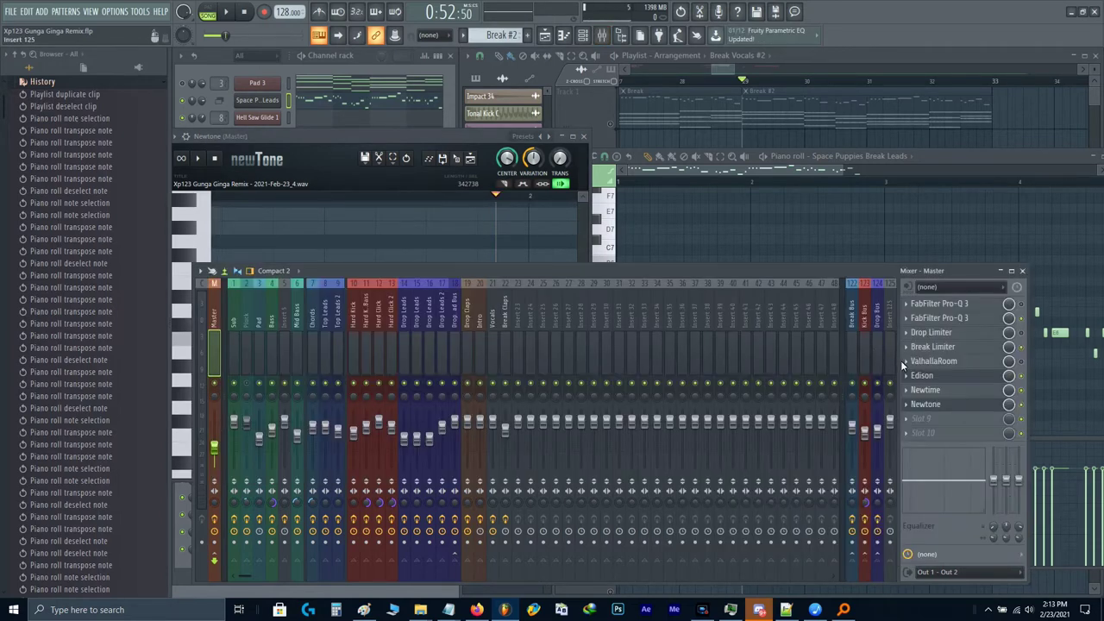
left_click(922, 375)
key("ctrl+z")
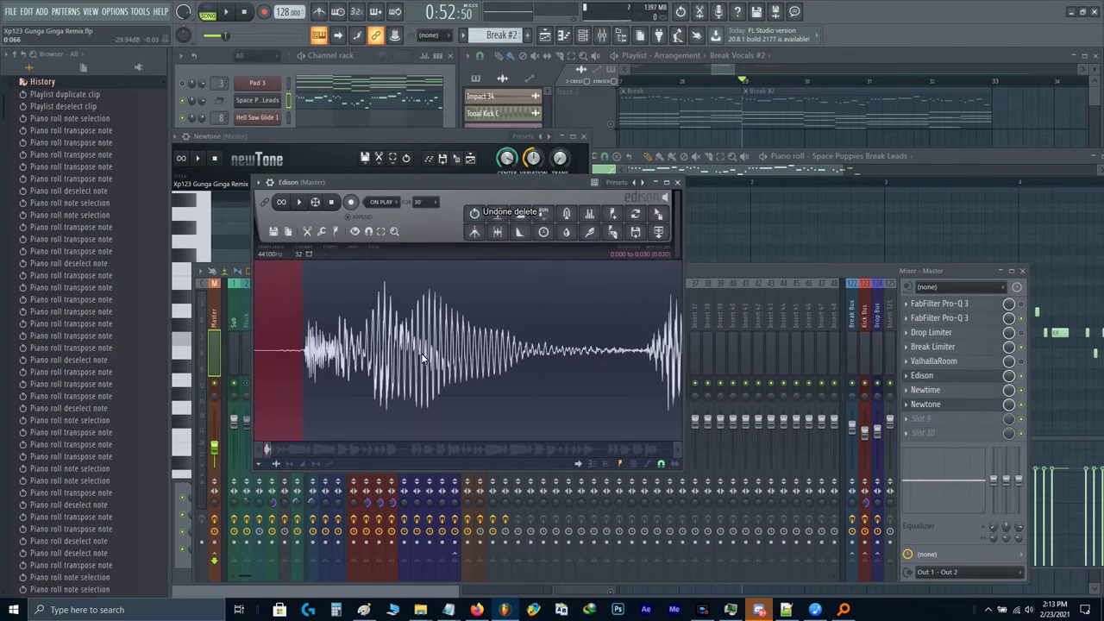
left_click_drag(301, 362, 279, 359)
key("Delete")
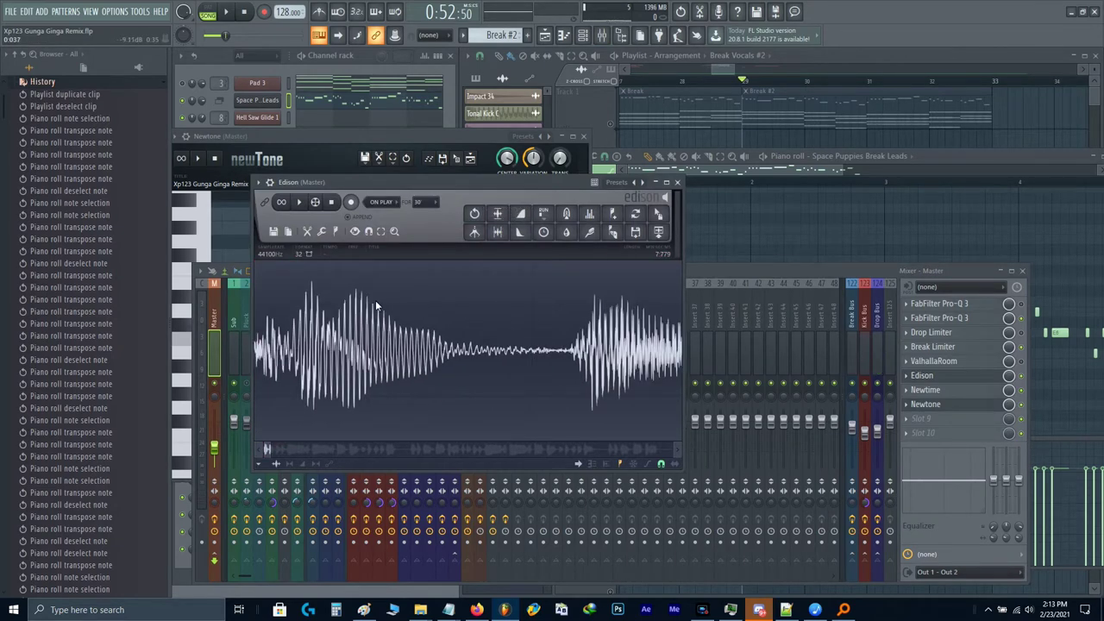
Step: Replace the audio in Newtone with the retrimmed Edison recording
left_click(237, 243)
left_click(249, 250)
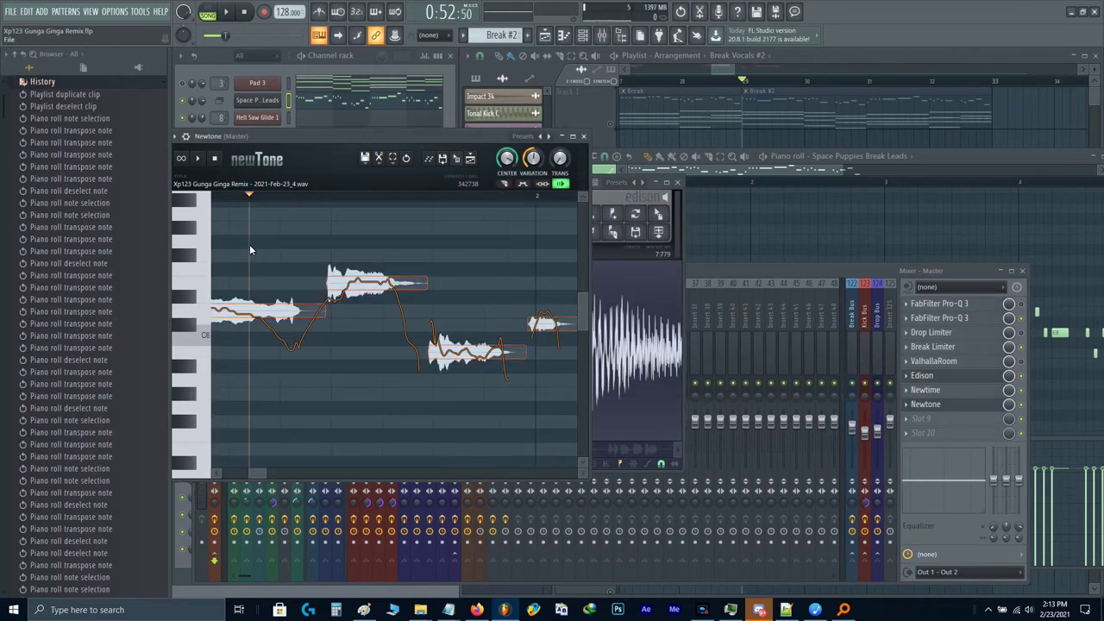
key("Delete")
left_click_drag(659, 214, 353, 274)
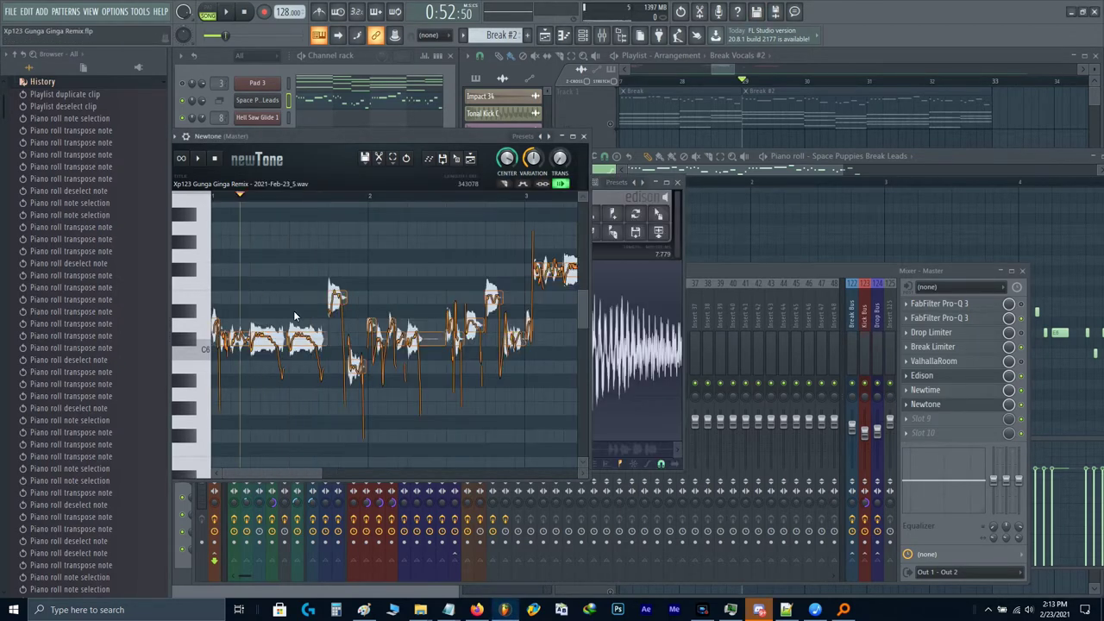
Step: Raise the second long vocal note in bar 1 by one semitone and the low note just before bar 2 to E6, then audition
left_click_drag(308, 337, 345, 327)
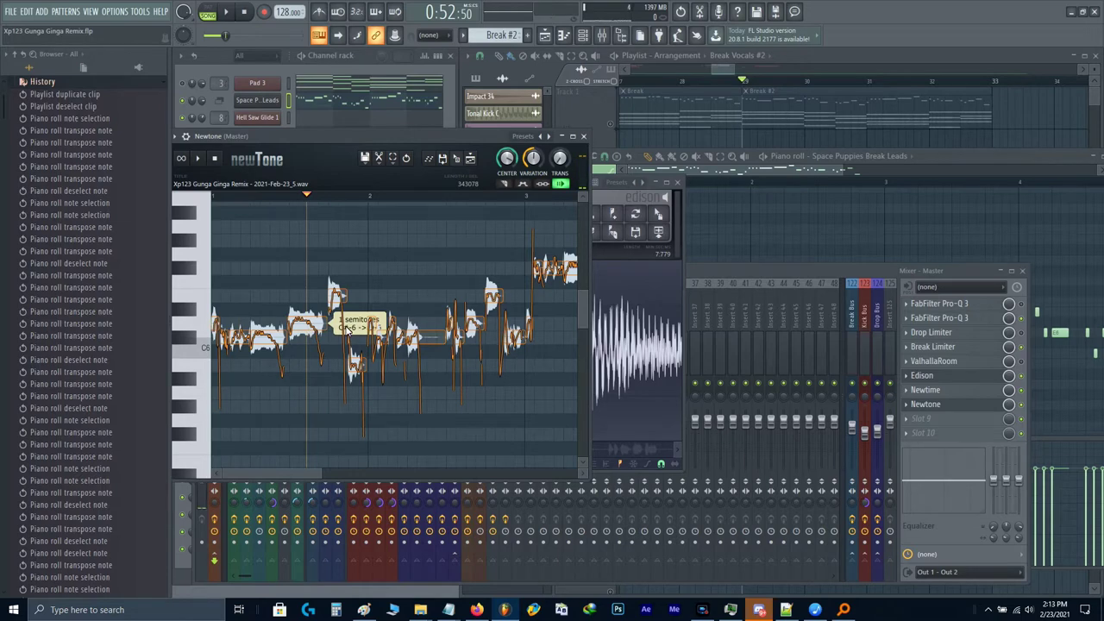
left_click(739, 227)
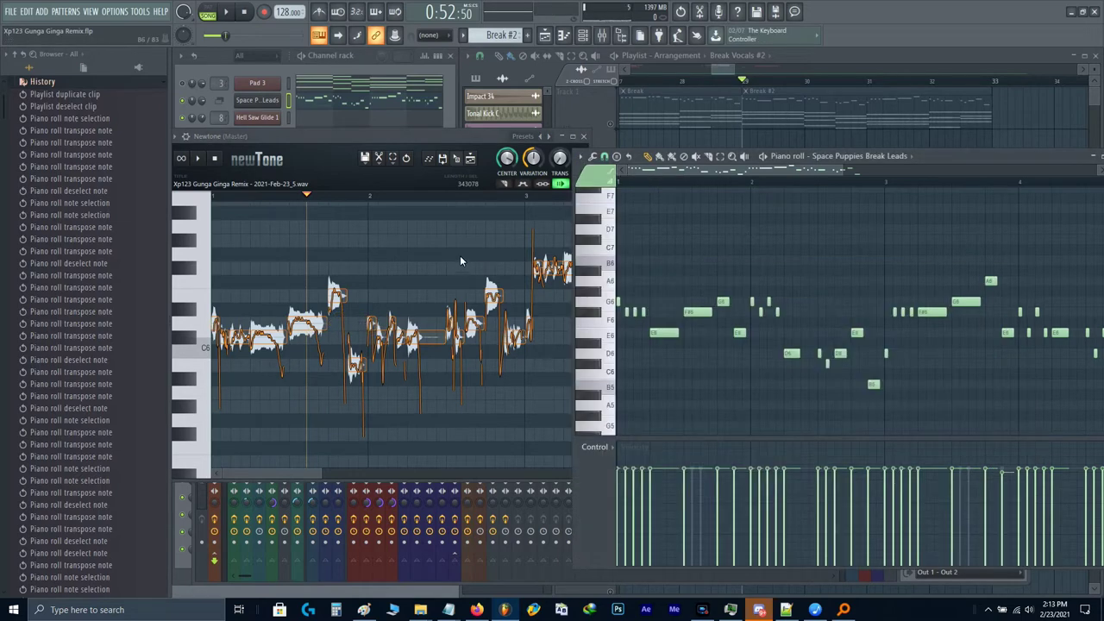
left_click(458, 254)
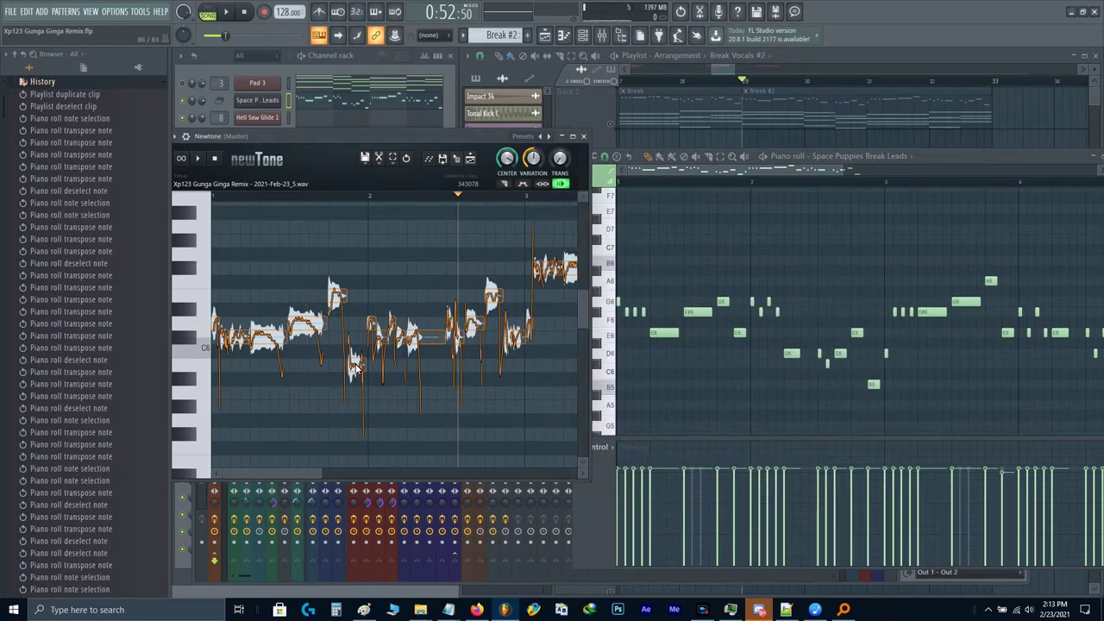
left_click_drag(353, 367, 355, 297)
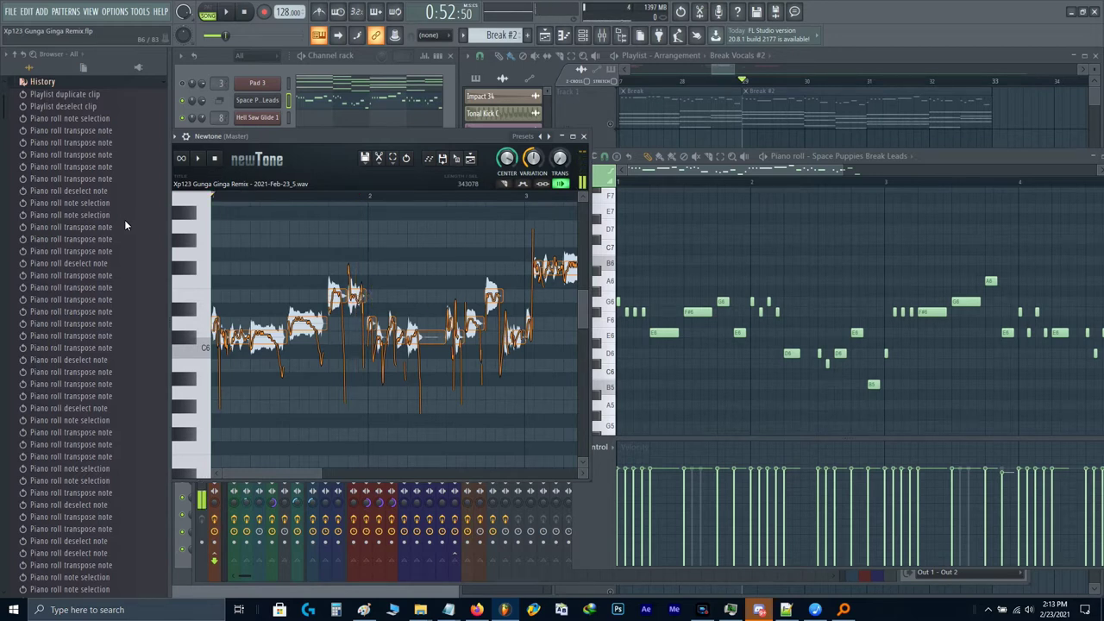
key("space")
key("space")
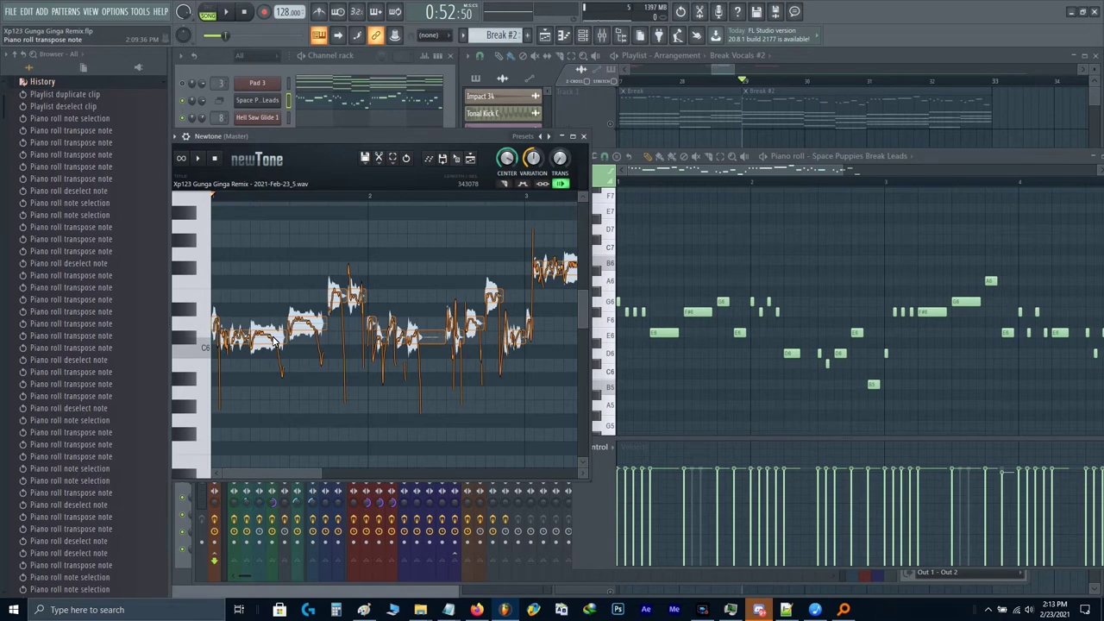
Step: Play the Space Puppies Break Leads melody in its piano roll as a pitch reference, then return its playhead to the start
left_click(273, 341)
middle_click(871, 310)
scroll(654, 308, "up", 3)
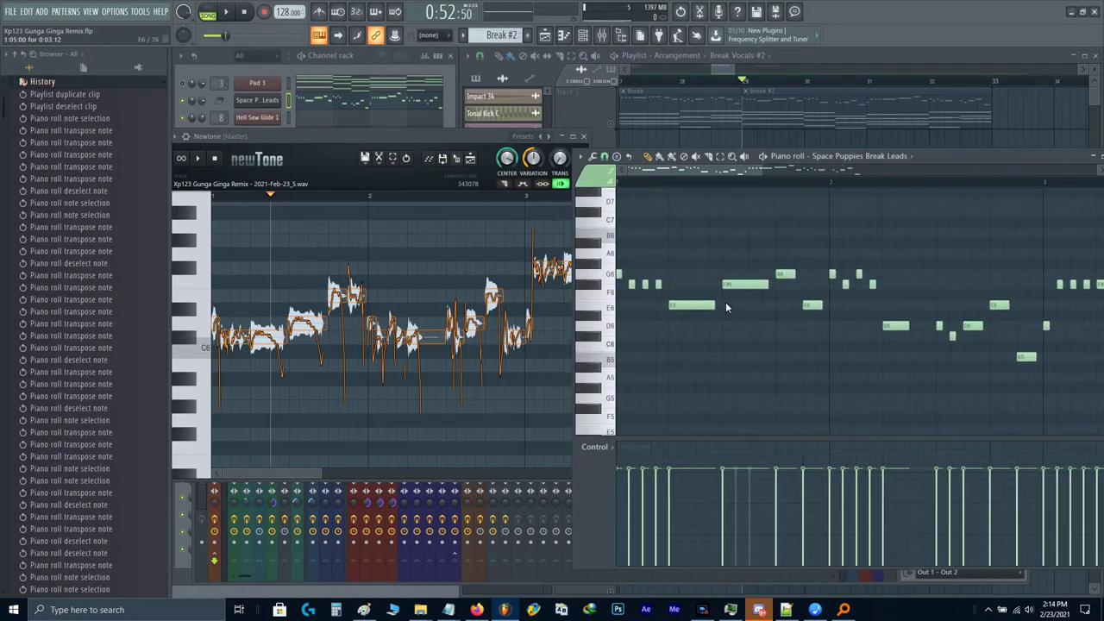
scroll(654, 316, "down", 3)
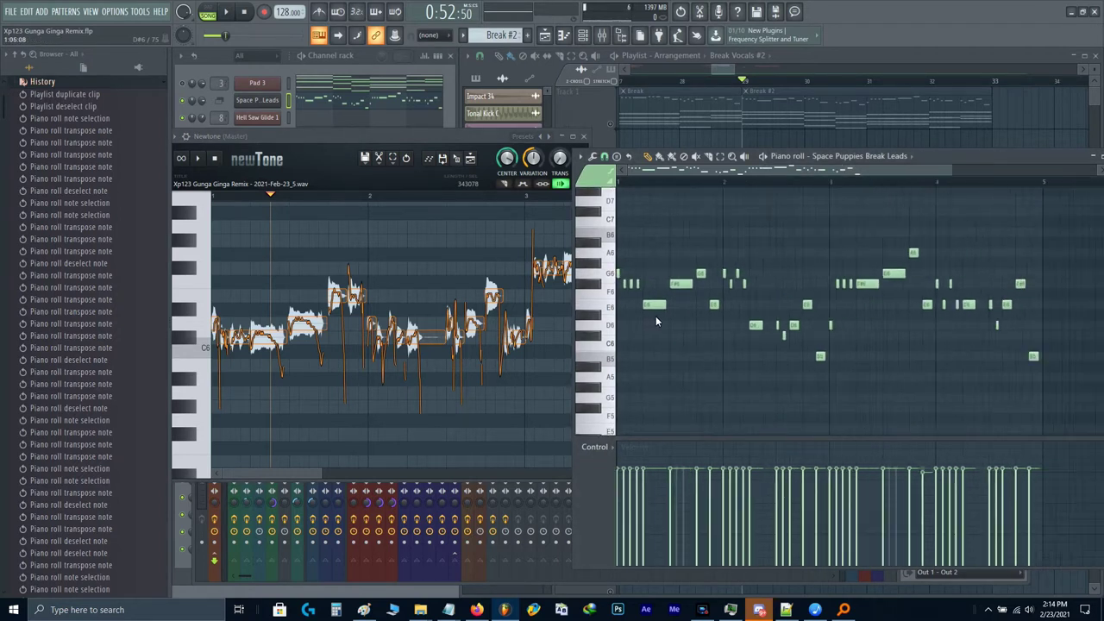
key("space")
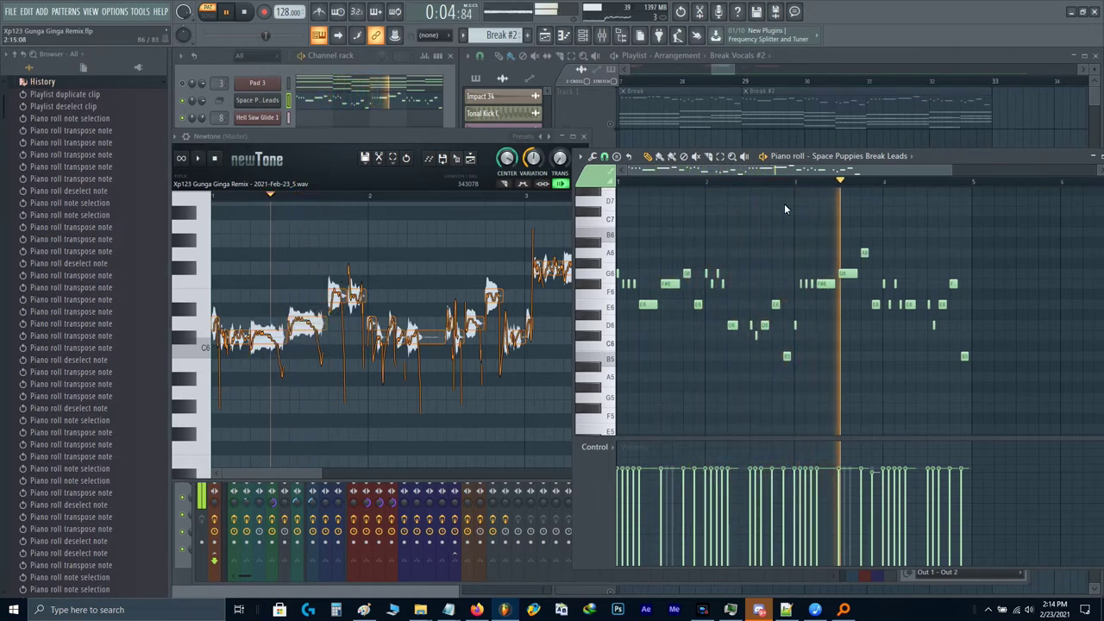
key("space")
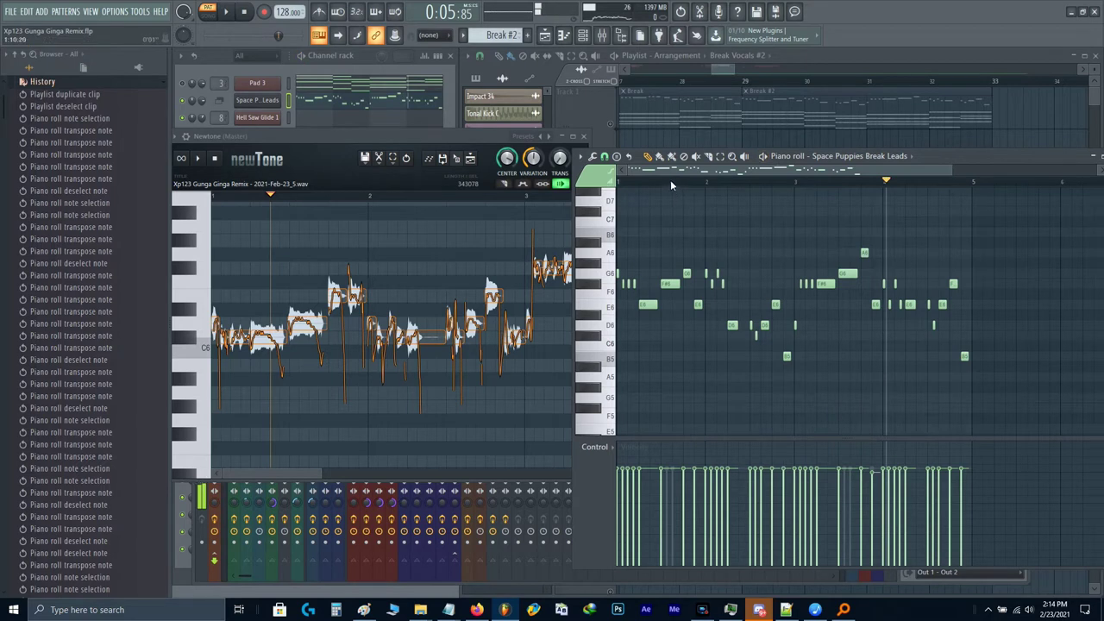
left_click_drag(671, 181, 540, 190)
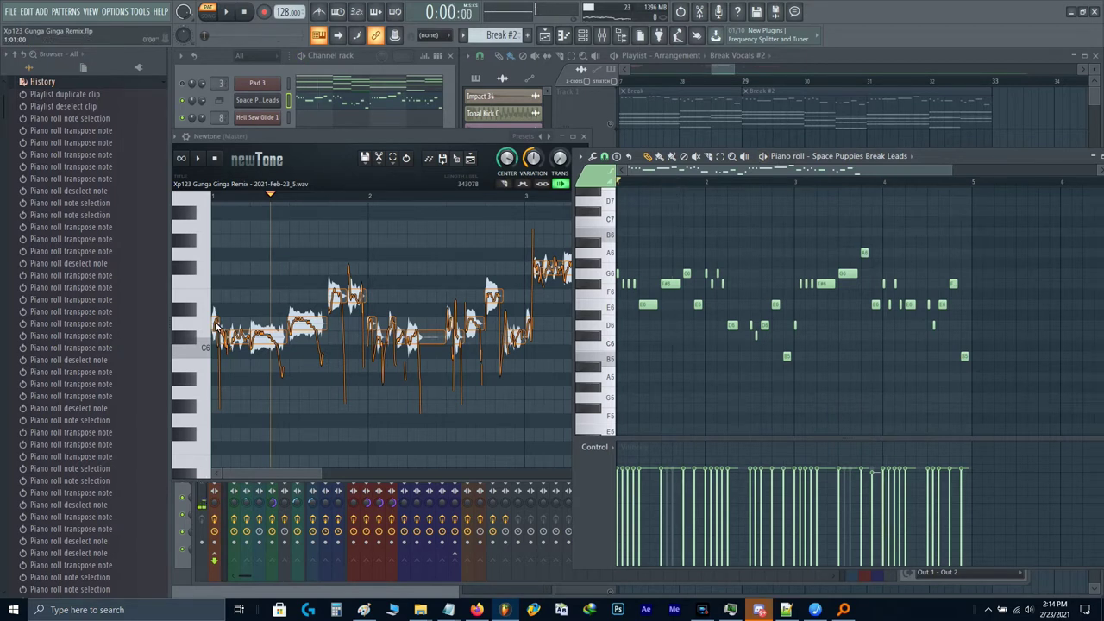
Step: Raise the first vocal note in Newtone to G6 and the two short notes after it to F#6, then audition them
left_click_drag(216, 327, 194, 264)
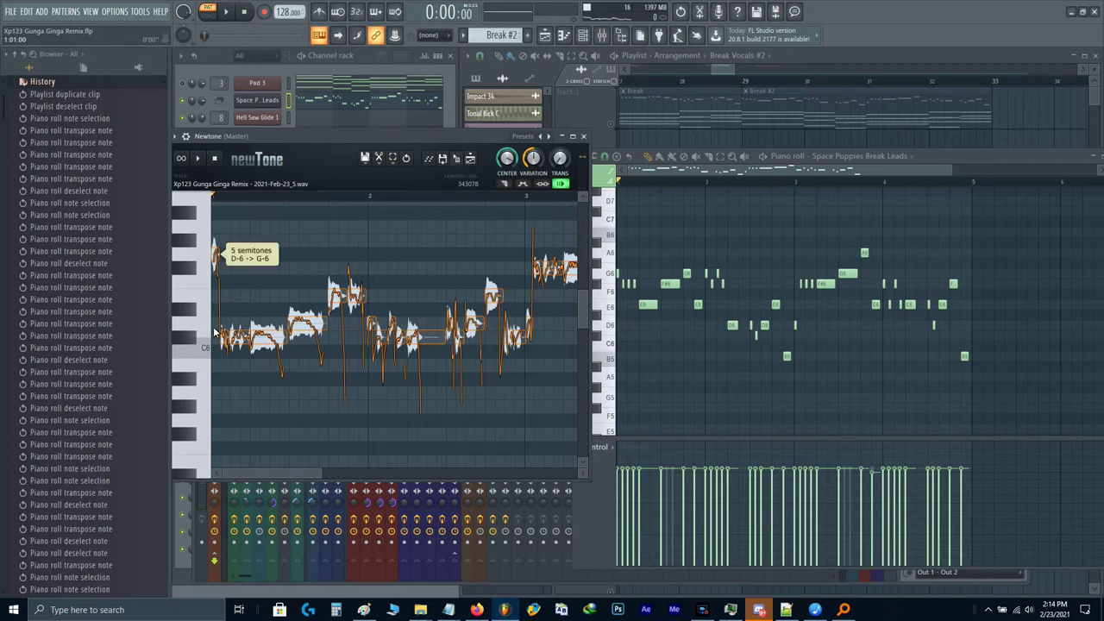
scroll(216, 333, "up", 2)
left_click_drag(233, 336, 235, 280)
left_click_drag(256, 341, 260, 269)
left_click(216, 198)
key("space")
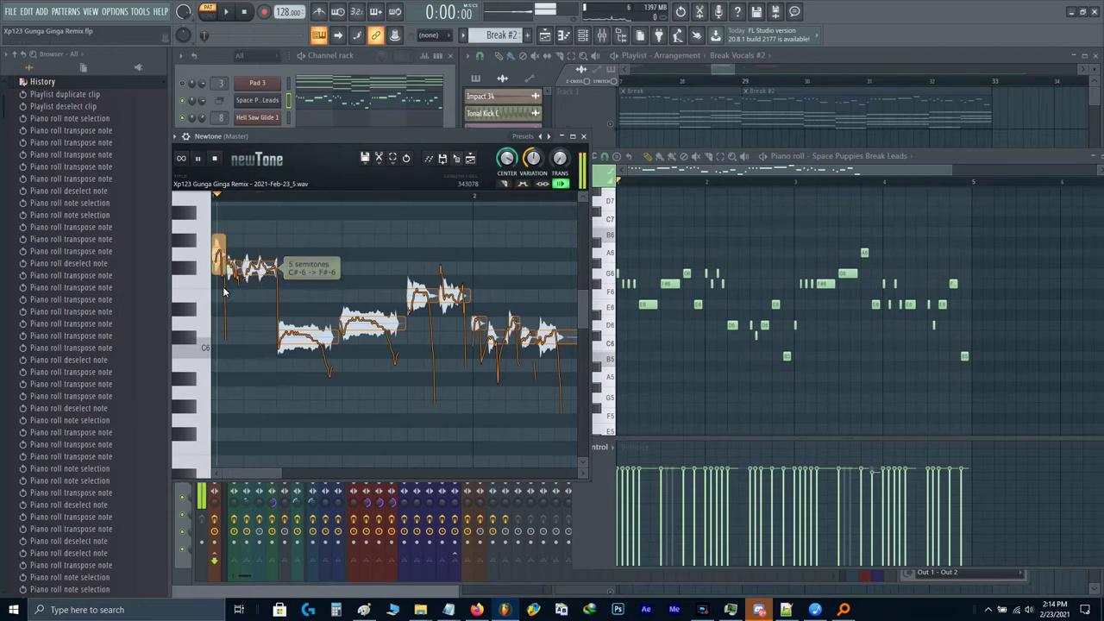
key("space")
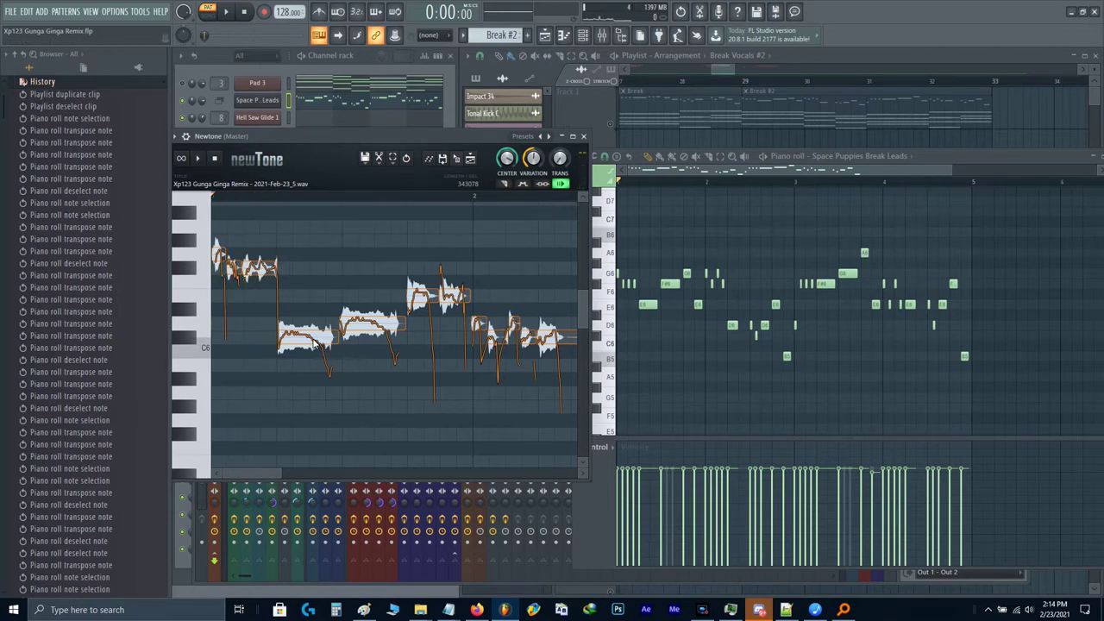
Step: Match the bar 1 lead melody by raising the first long vocal note to E6 and the second long note to F#6
left_click_drag(316, 343, 308, 298)
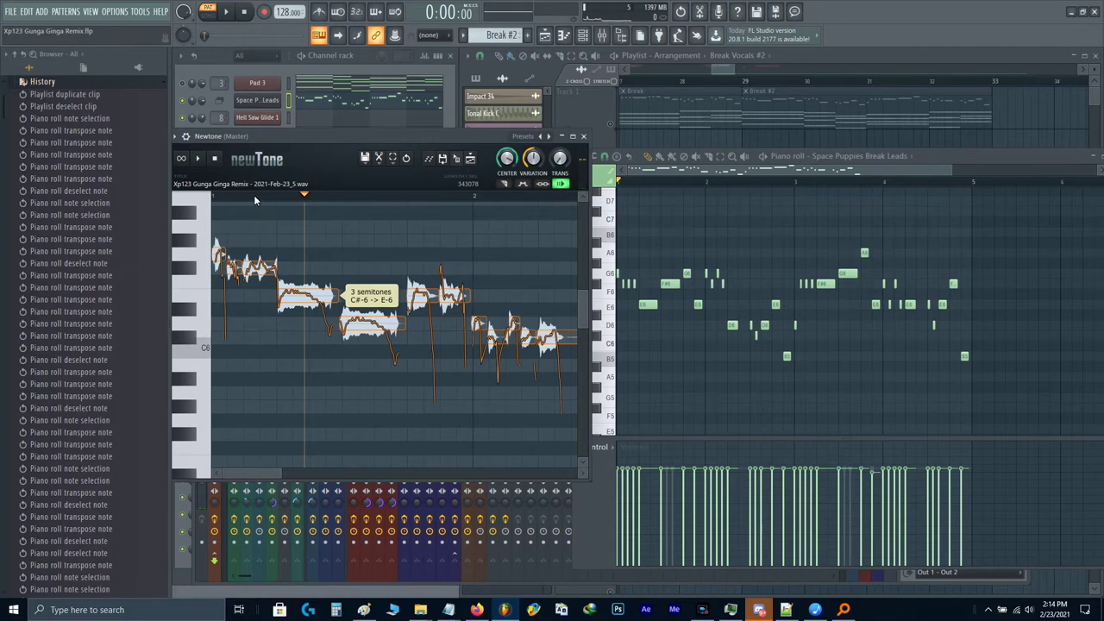
left_click(214, 198)
middle_click(984, 306)
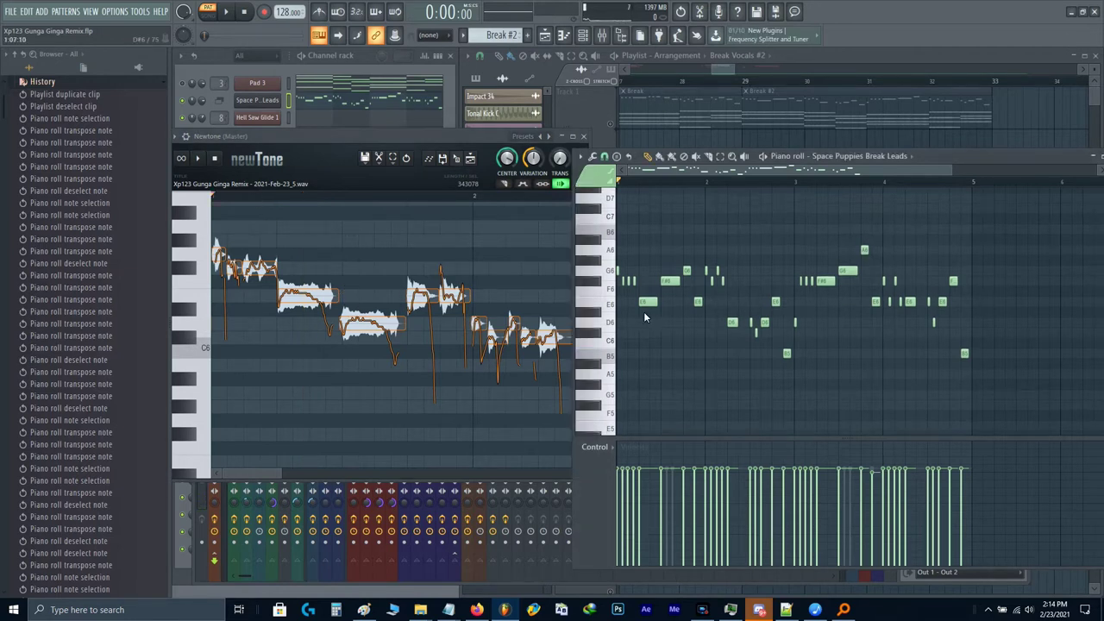
scroll(628, 287, "up", 2)
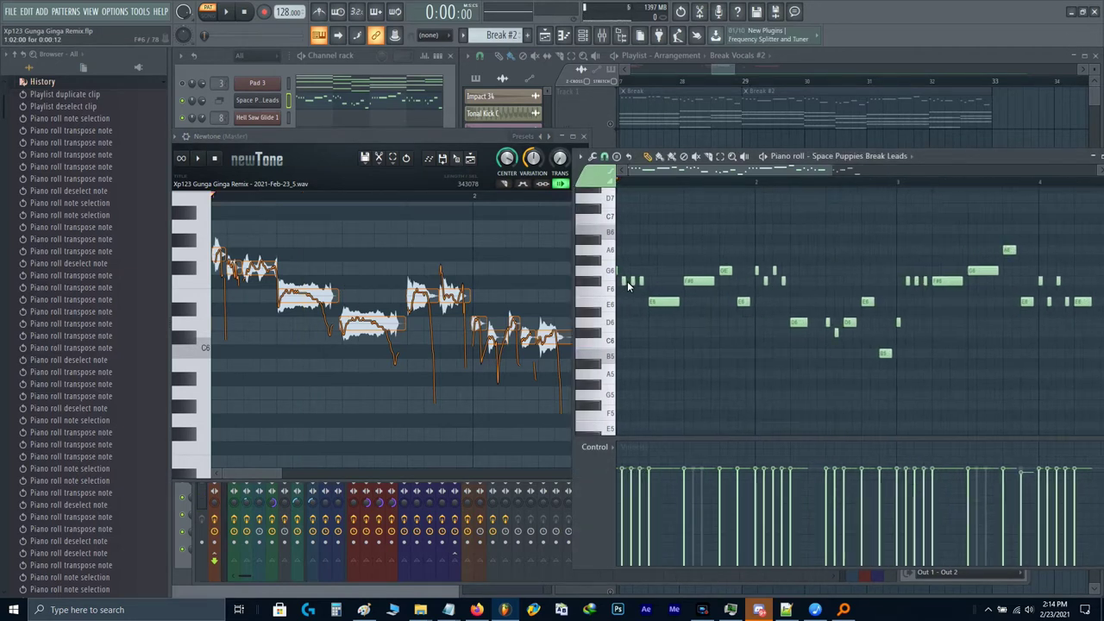
left_click_drag(371, 325, 371, 273)
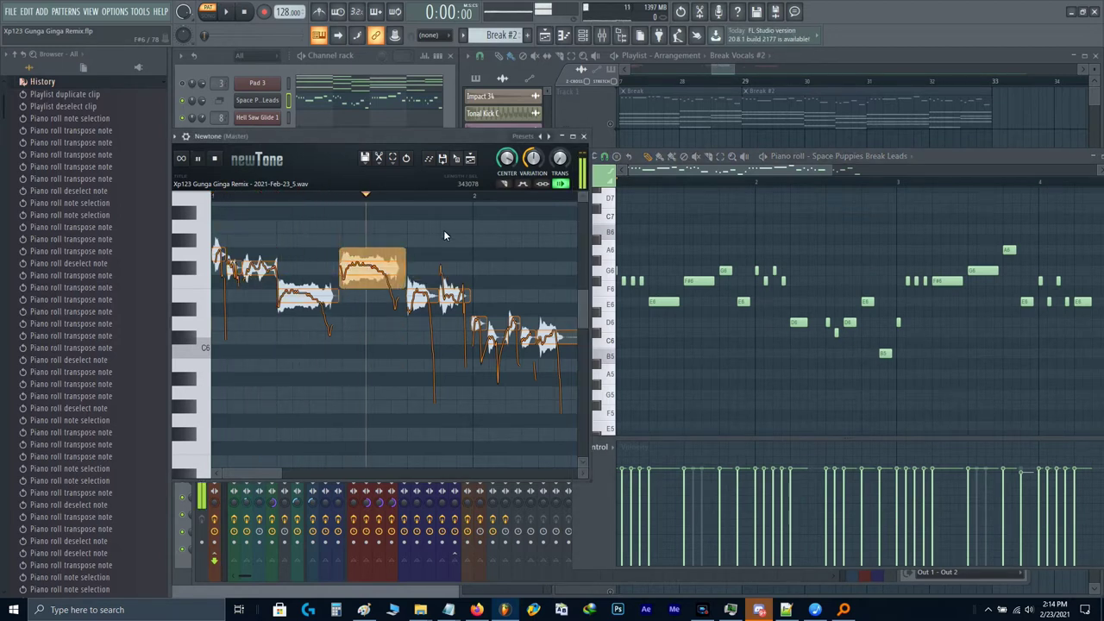
Step: Try Newtone's Variation at 0%, settle on 75% and audition the vocal
left_click_drag(530, 170, 531, 199)
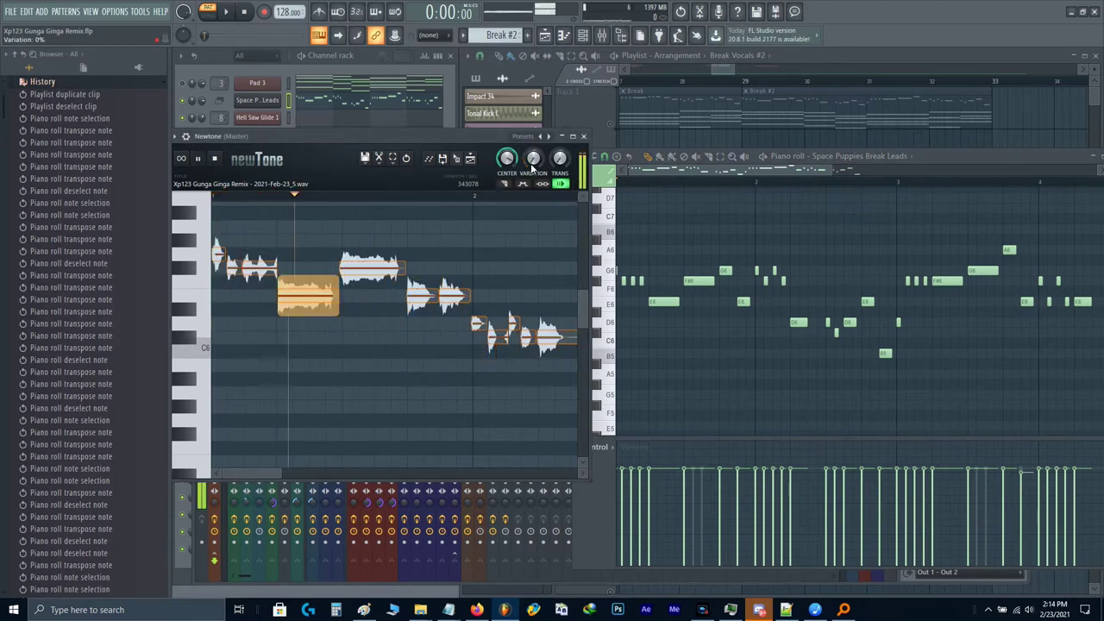
left_click_drag(532, 113, 531, 80)
key("space")
key("space")
left_click_drag(524, 150, 522, 164)
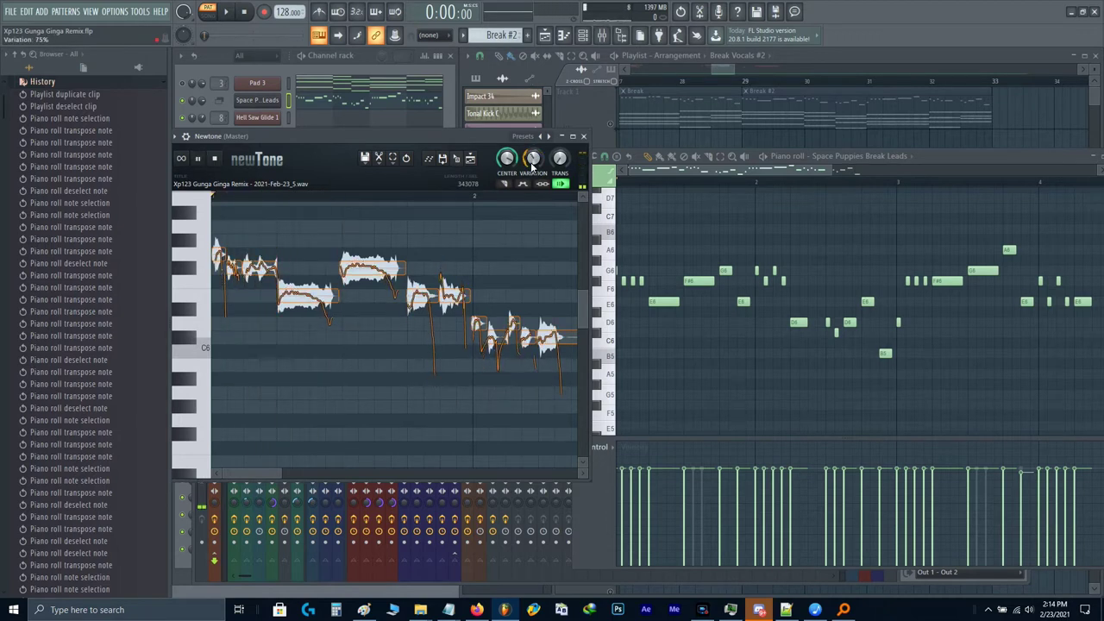
key("space")
key("space")
Step: Turn Newtone's Center correction down to its minimum while auditioning the vocal from the start
key("space")
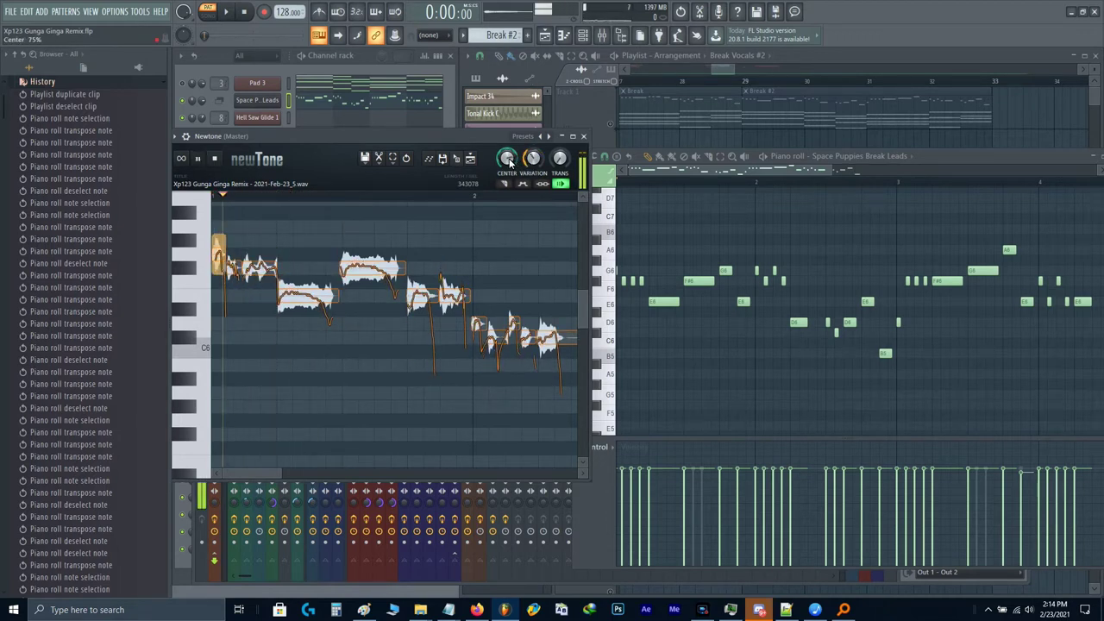
key("space")
left_click_drag(509, 162, 629, 494)
key("space")
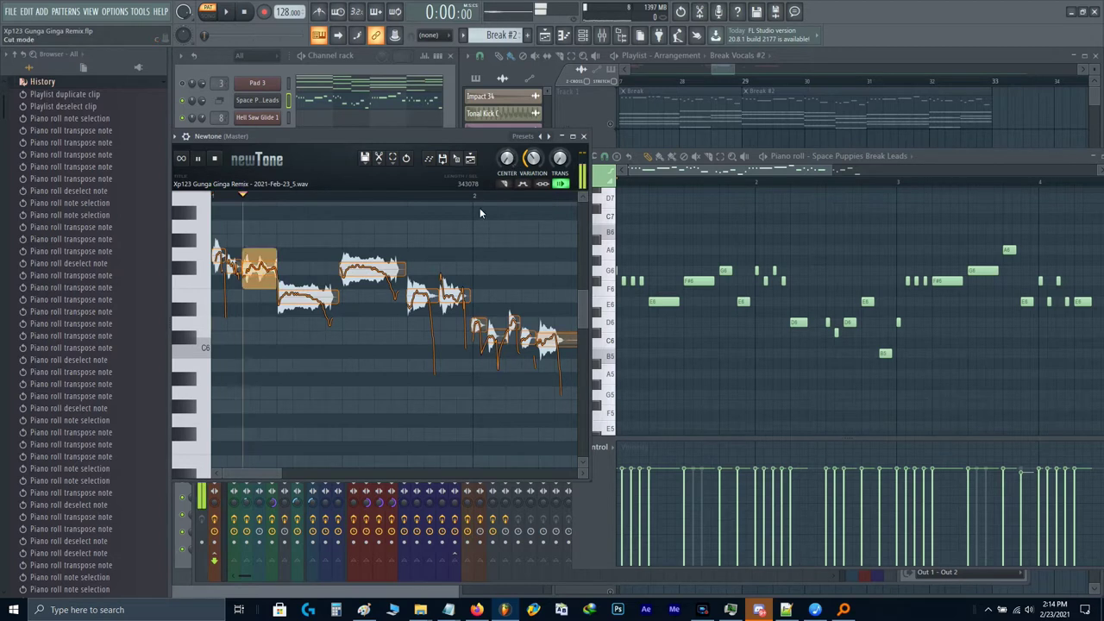
key("space")
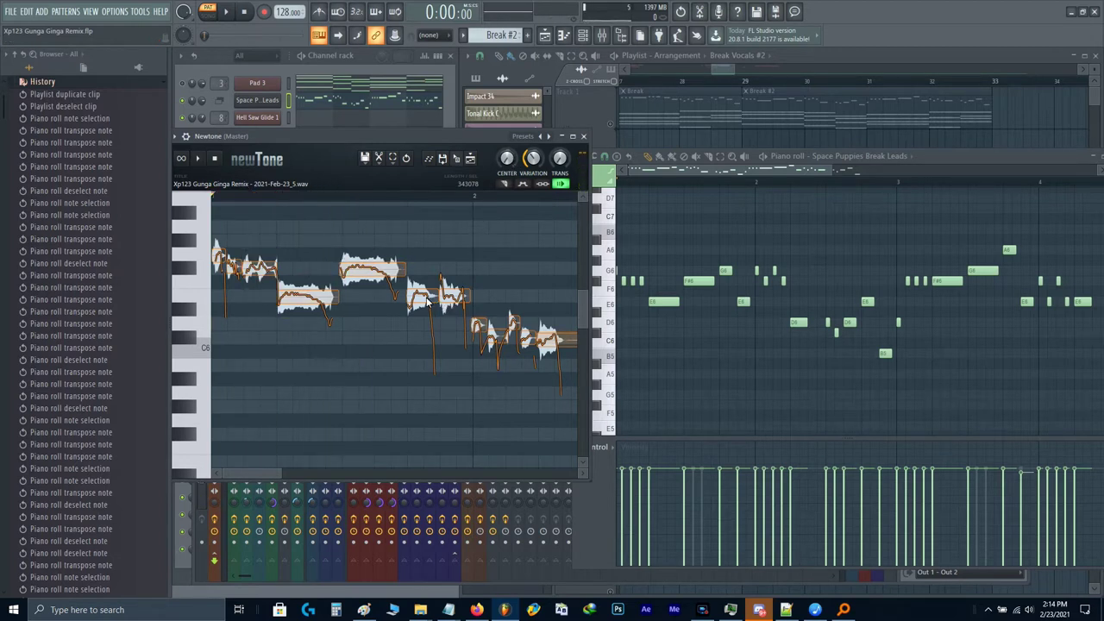
Step: Raise the second-to-last note of bar 1 and the first and third notes of bar 2 to G6, and bar 2's second and fourth to F#6
left_click_drag(426, 301, 421, 257)
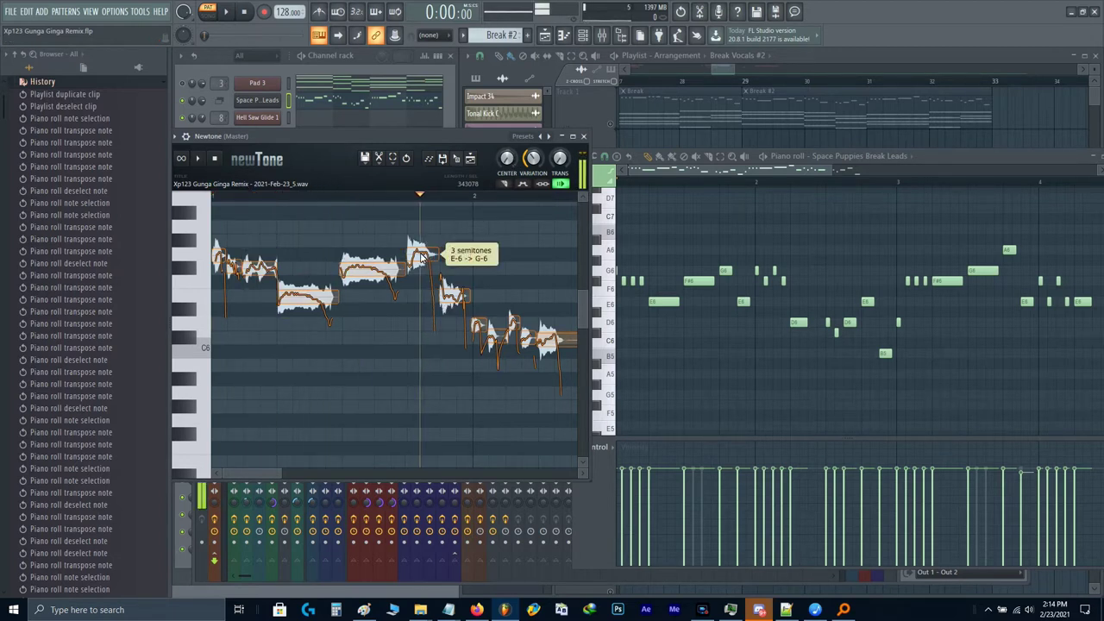
left_click(452, 300)
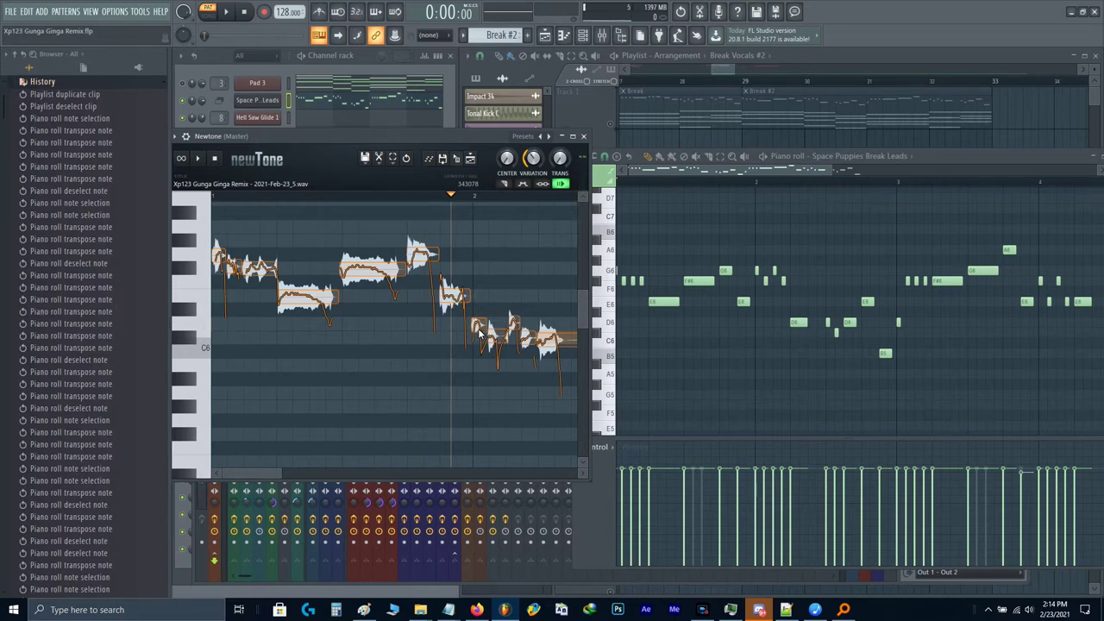
left_click(480, 329)
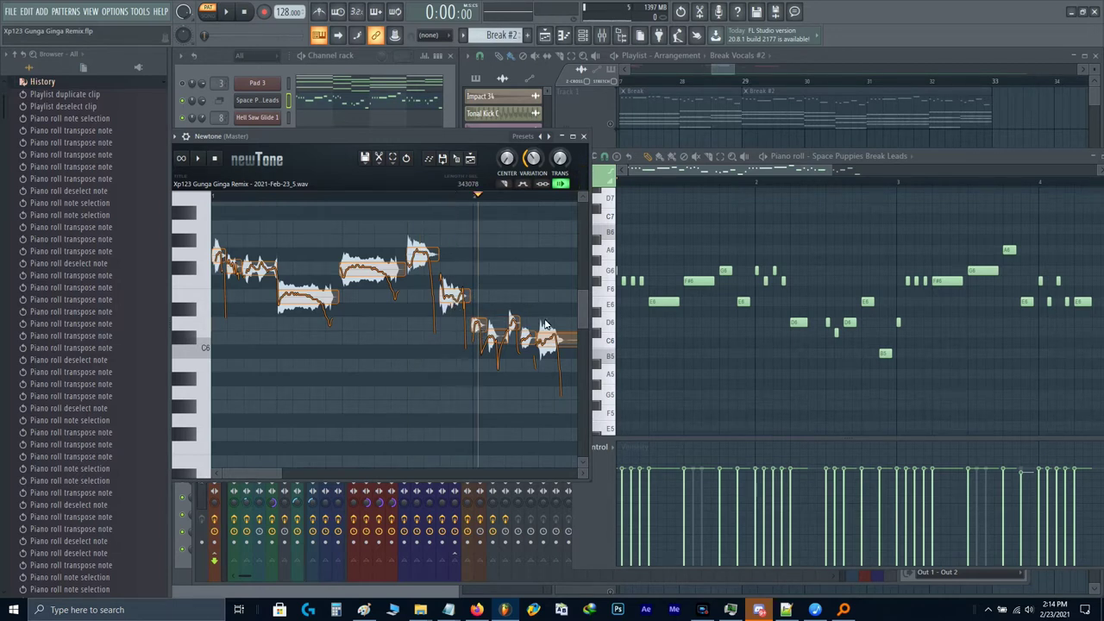
left_click_drag(486, 329, 472, 260)
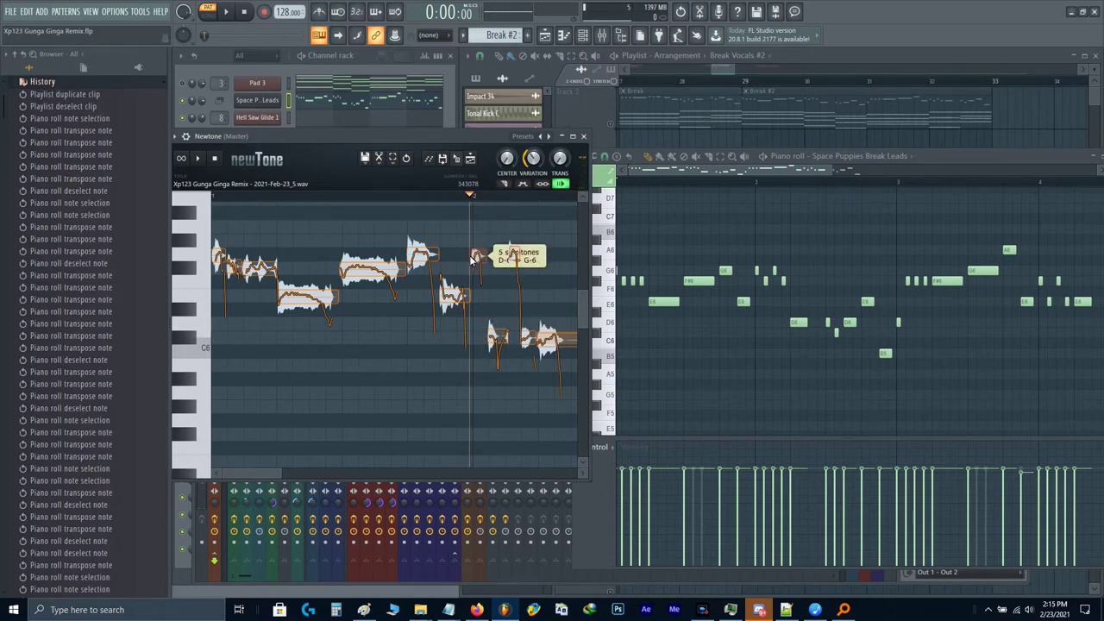
left_click(513, 291)
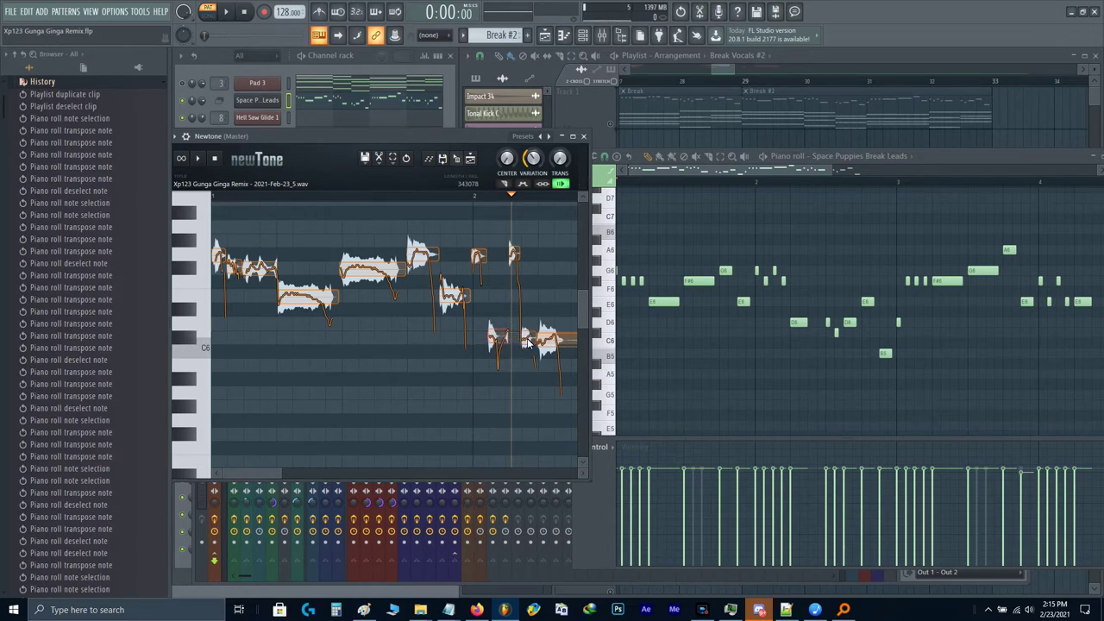
left_click_drag(528, 342, 409, 318)
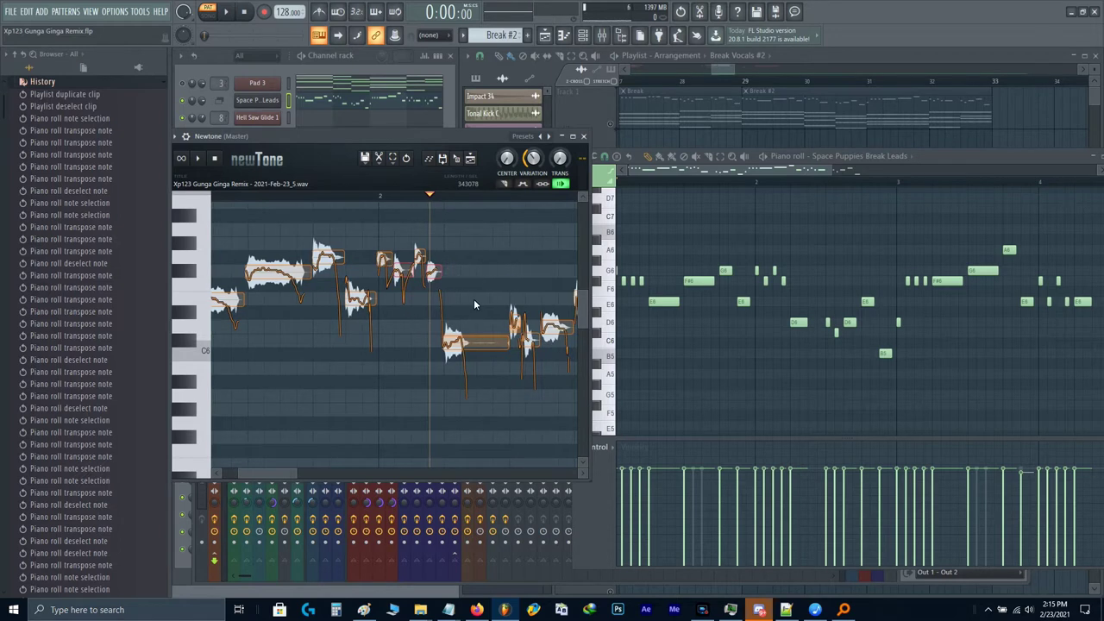
Step: Raise the long held vocal note in bar 2 by one semitone to D6 and play back from the start of bar 2
scroll(474, 303, "right", 1)
left_click(449, 345)
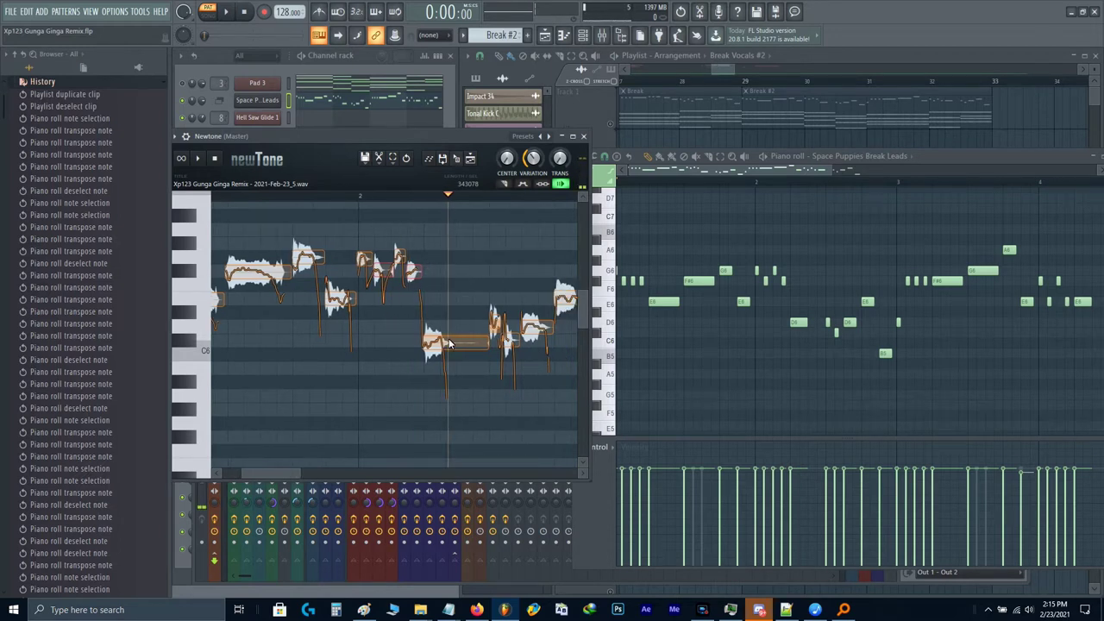
left_click(466, 337)
left_click(463, 345)
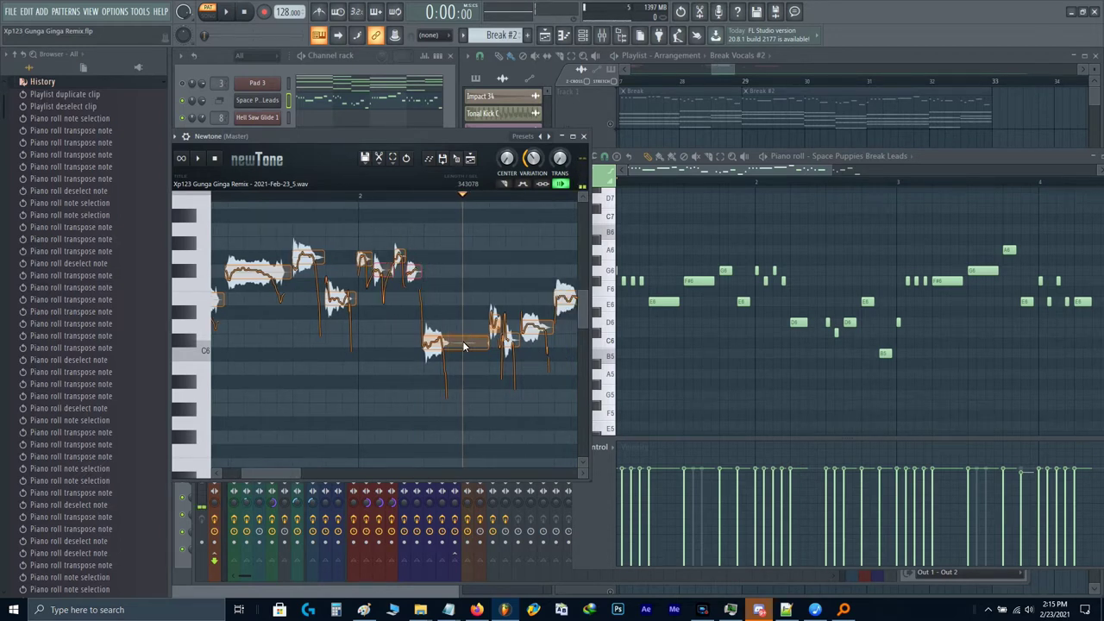
left_click(462, 345)
left_click_drag(462, 349, 454, 327)
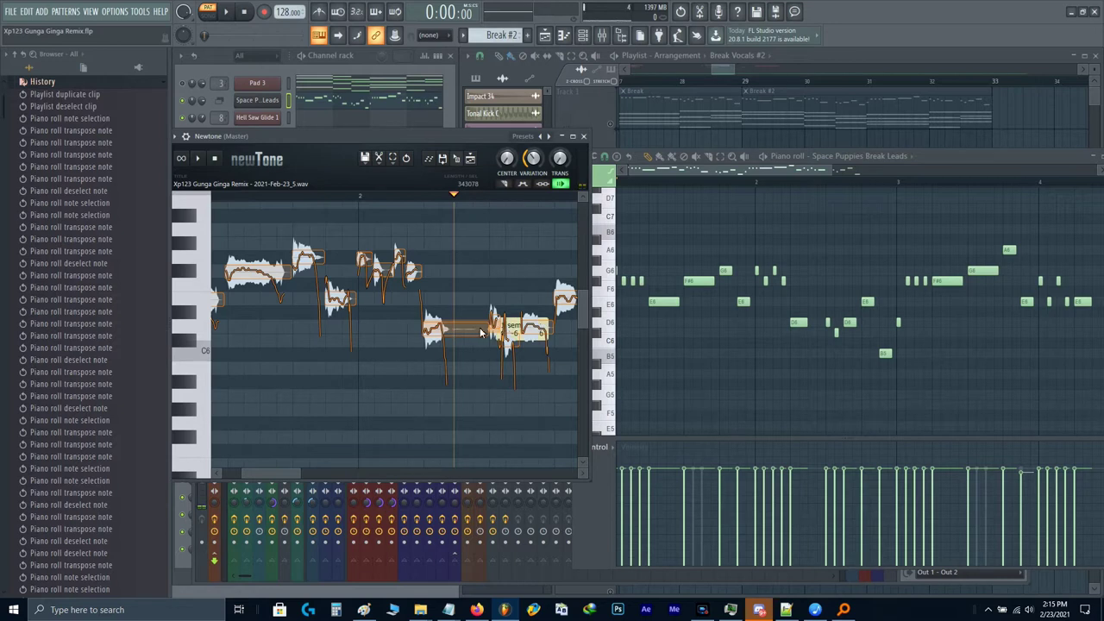
left_click(360, 195)
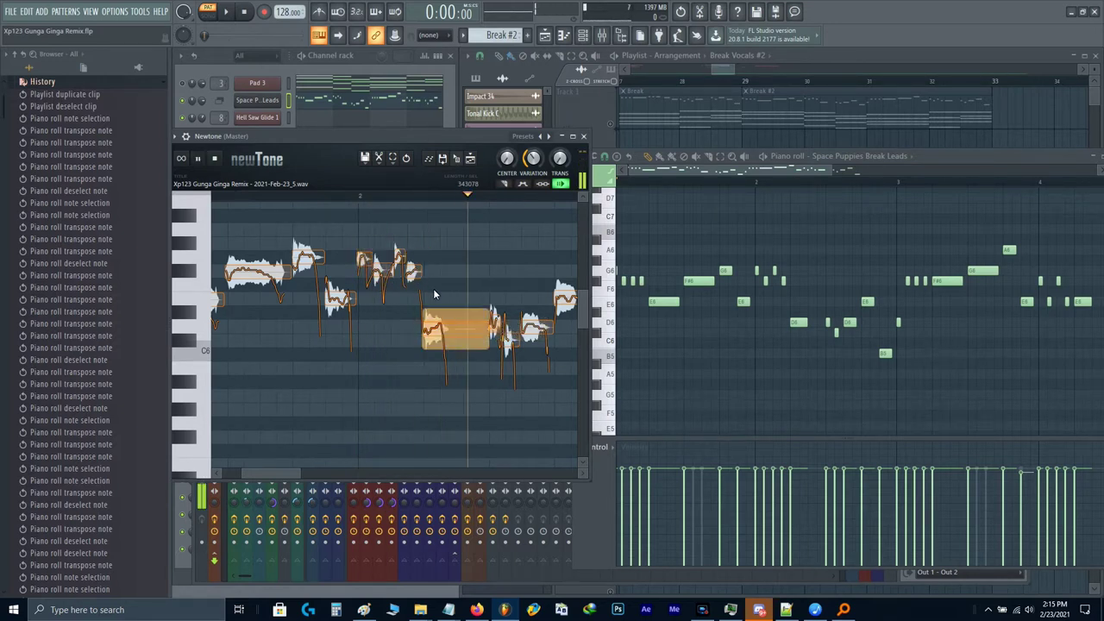
key("space")
Step: Lower the two adjacent low vocal notes near the end of bar 2 to B5 and audition them
left_click_drag(457, 248, 302, 261)
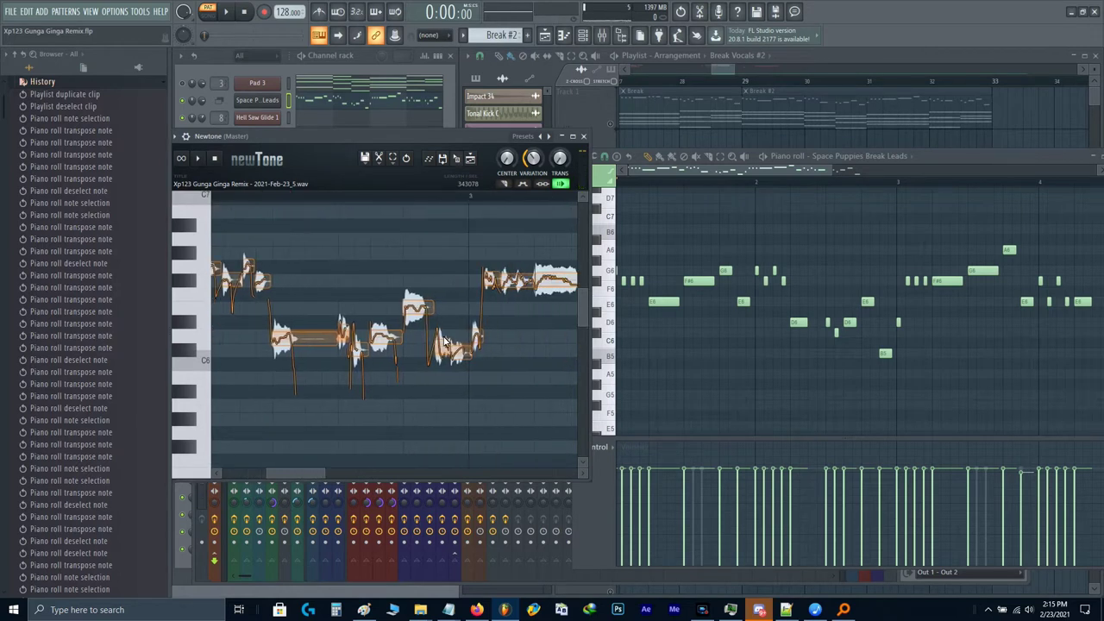
left_click_drag(446, 354, 445, 384)
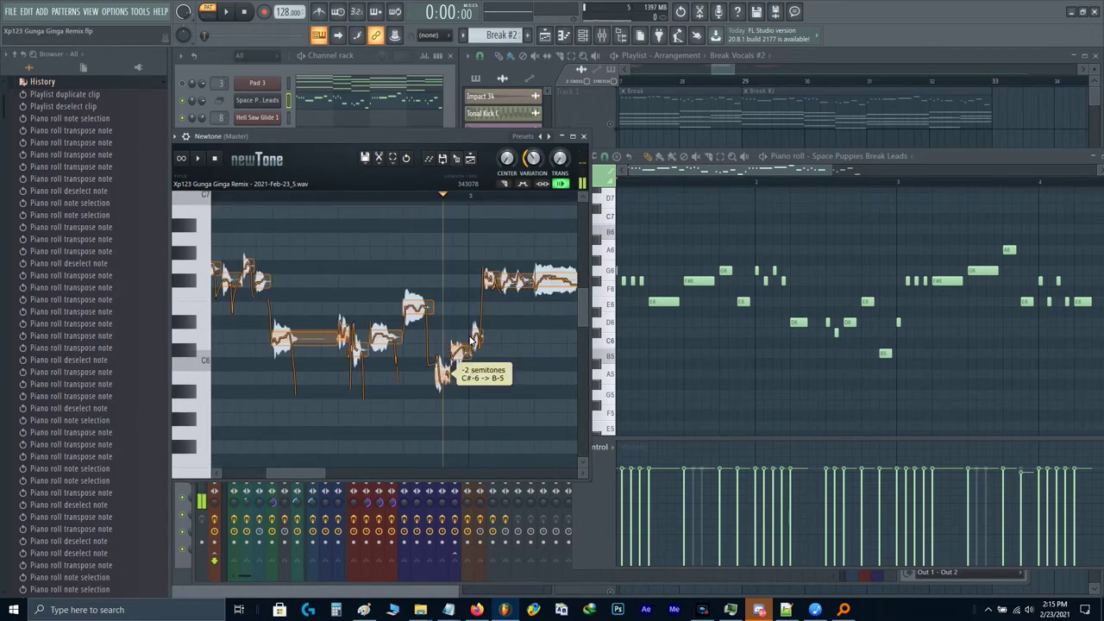
key("space")
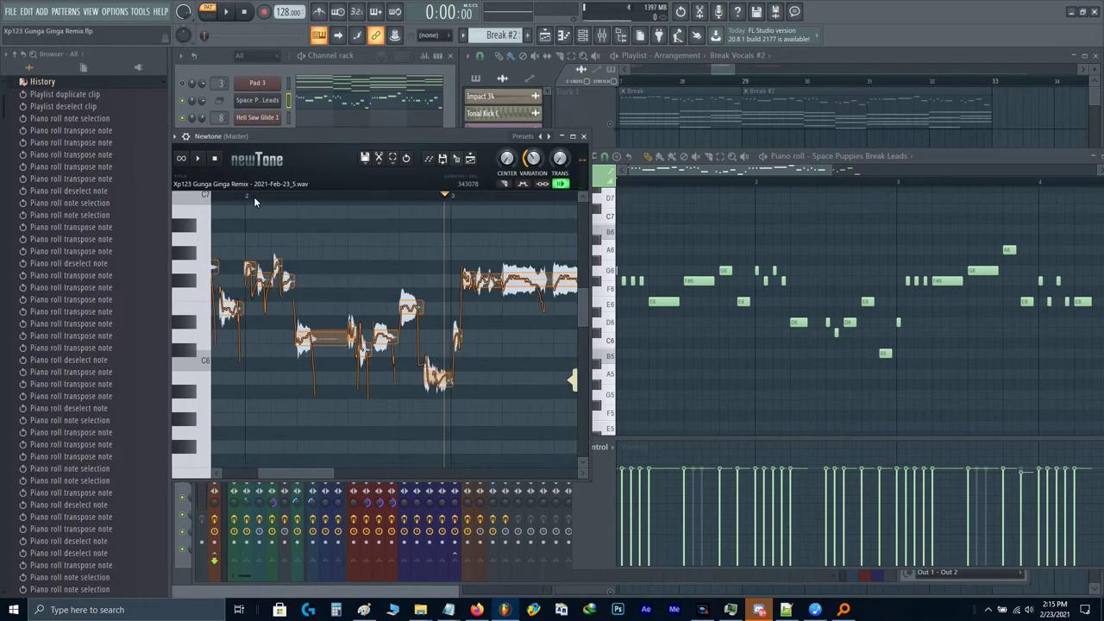
Step: Audition bars 2 and 3, and raise bar 3's second held vocal note and the following short note to G6, and the next to A6
left_click(253, 197)
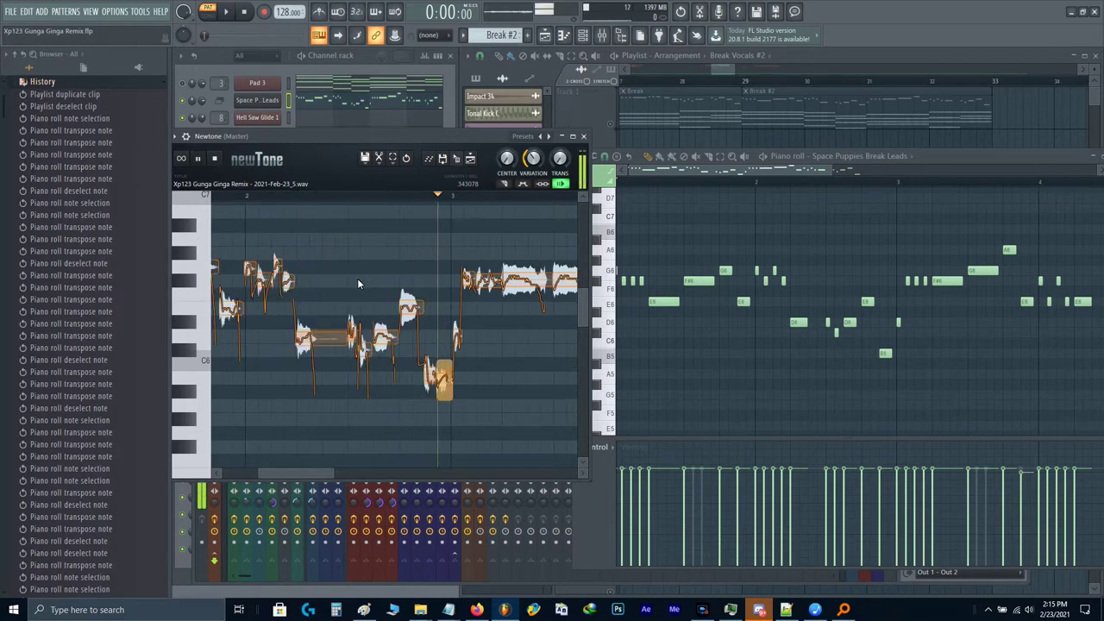
key("space")
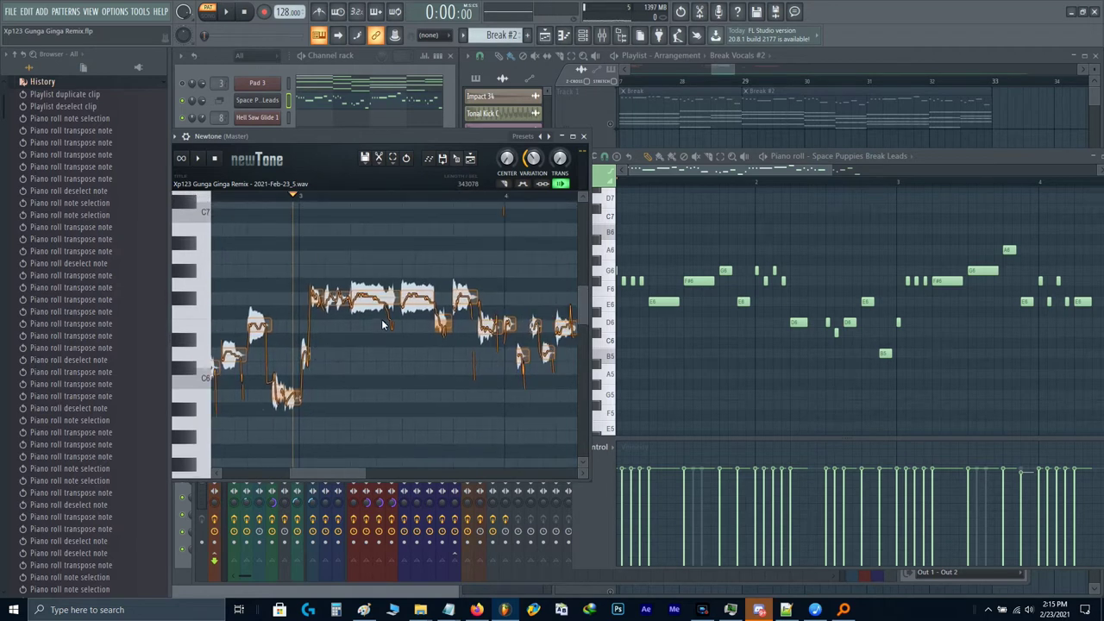
left_click(312, 197)
key("space")
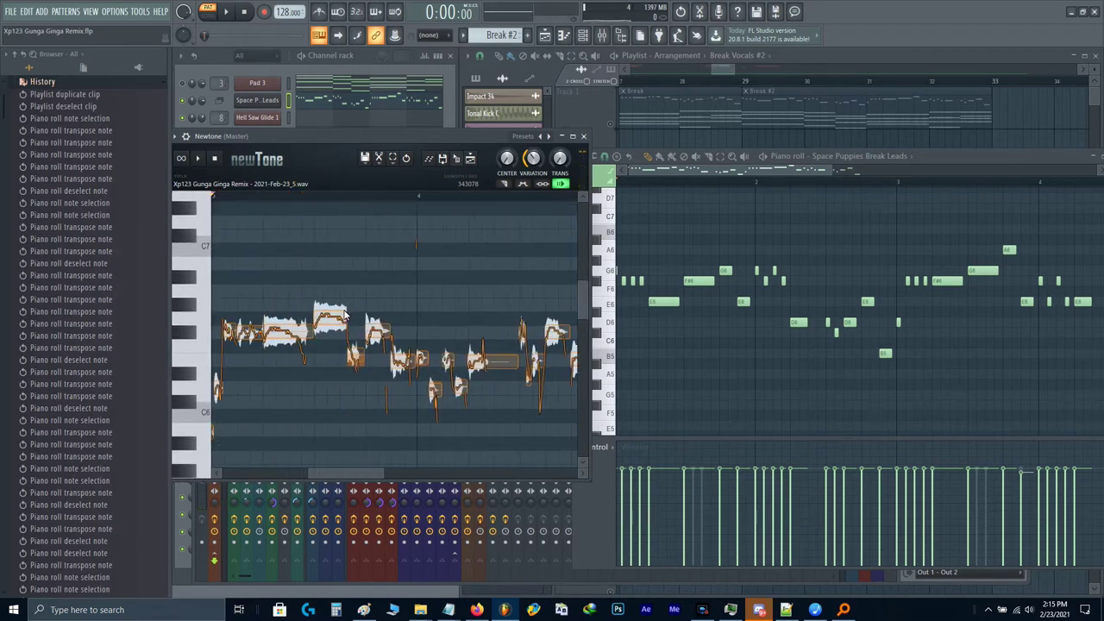
left_click_drag(360, 364, 360, 293)
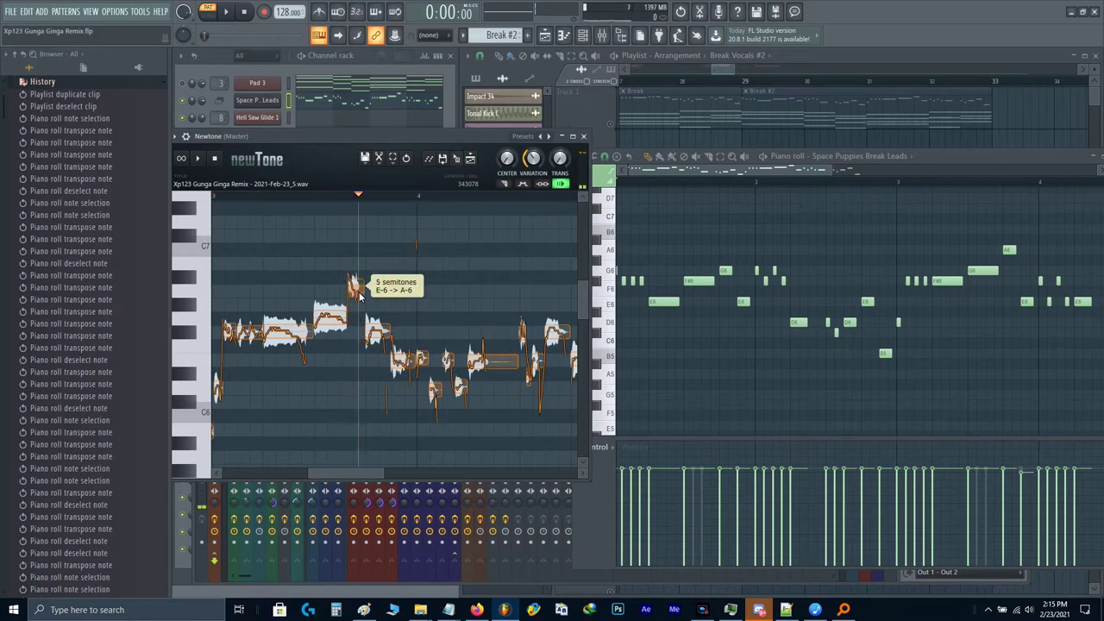
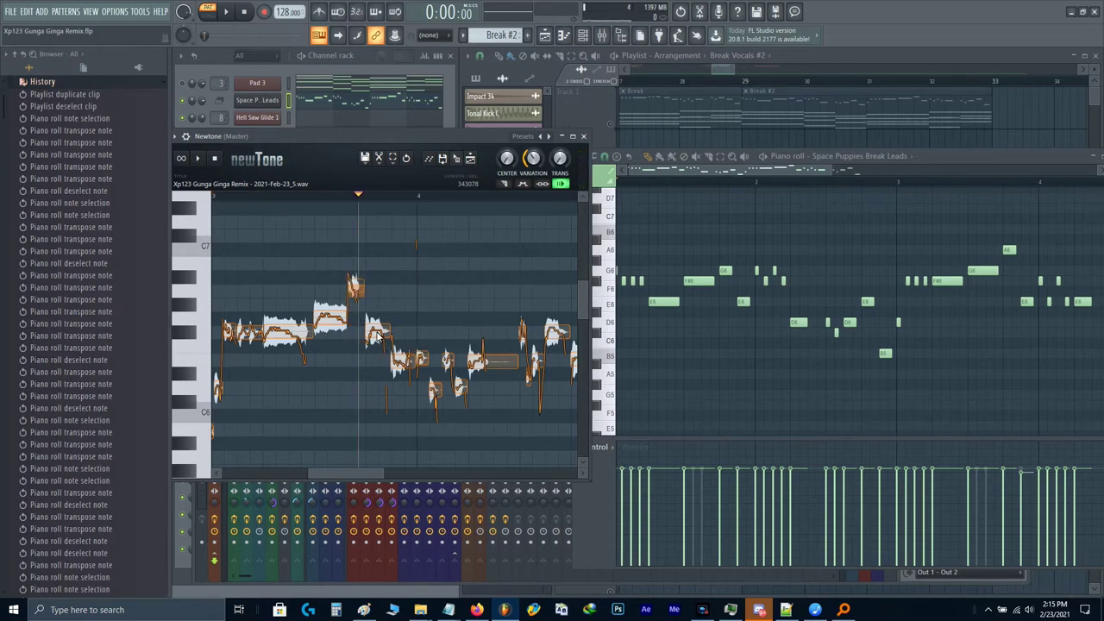
mouse_move(376, 337)
left_mouse_down()
mouse_move(379, 288)
mouse_move(355, 292)
mouse_move(345, 304)
mouse_move(357, 312)
left_mouse_up()
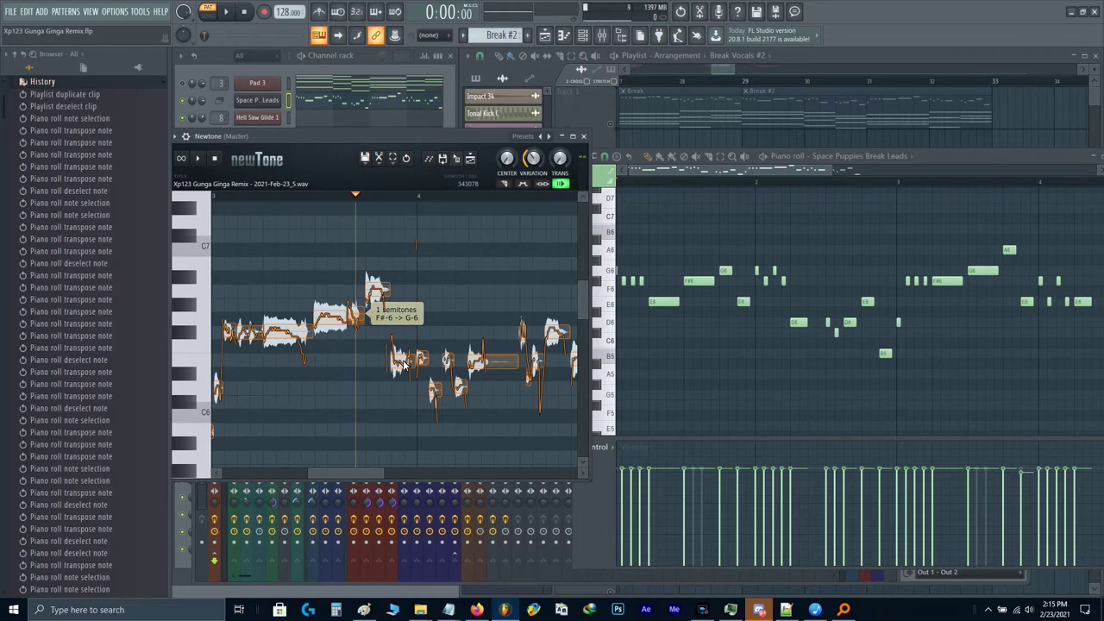
Step: Try the last vocal note of bar 3 at B5, return it to E6, and audition the passage from bar 3
left_click_drag(404, 366, 397, 437)
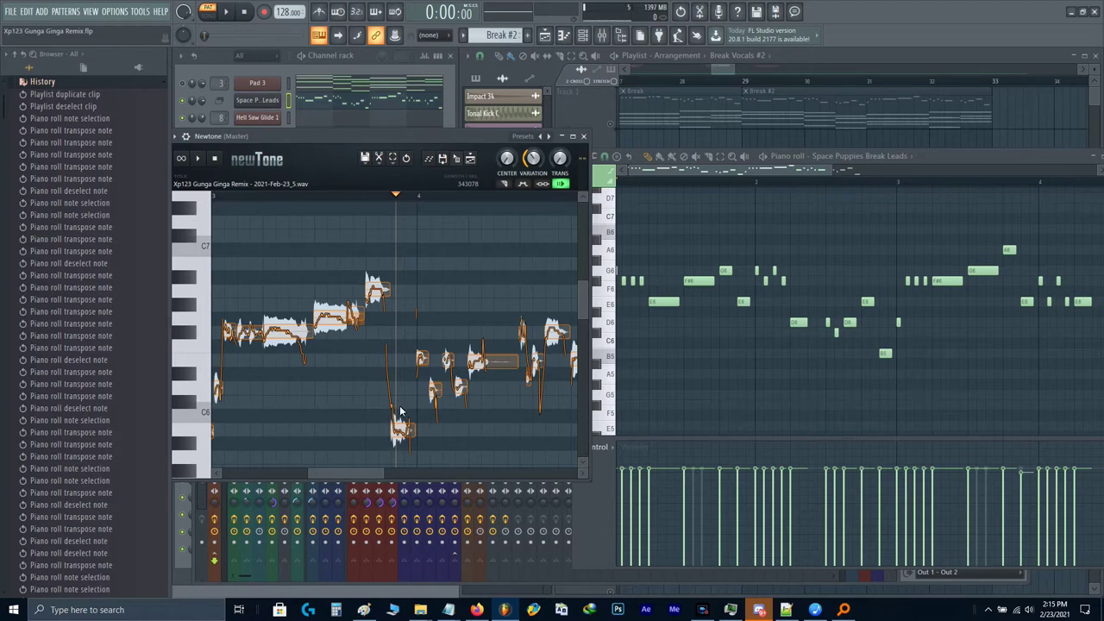
left_click_drag(406, 435, 402, 372)
left_click_drag(277, 231, 323, 225)
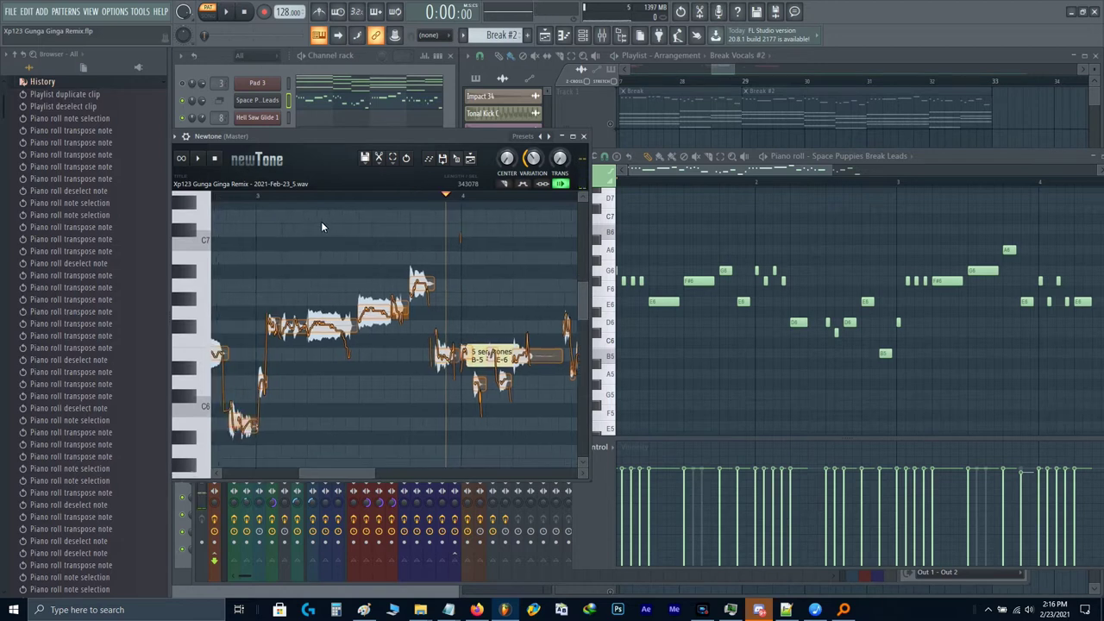
left_click(258, 197)
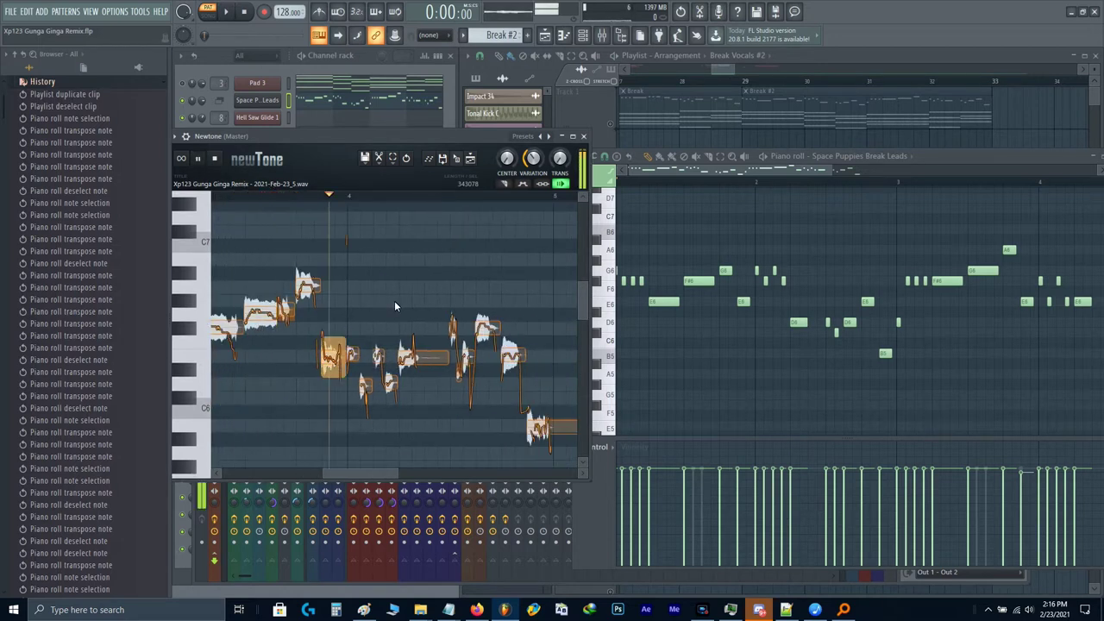
key("space")
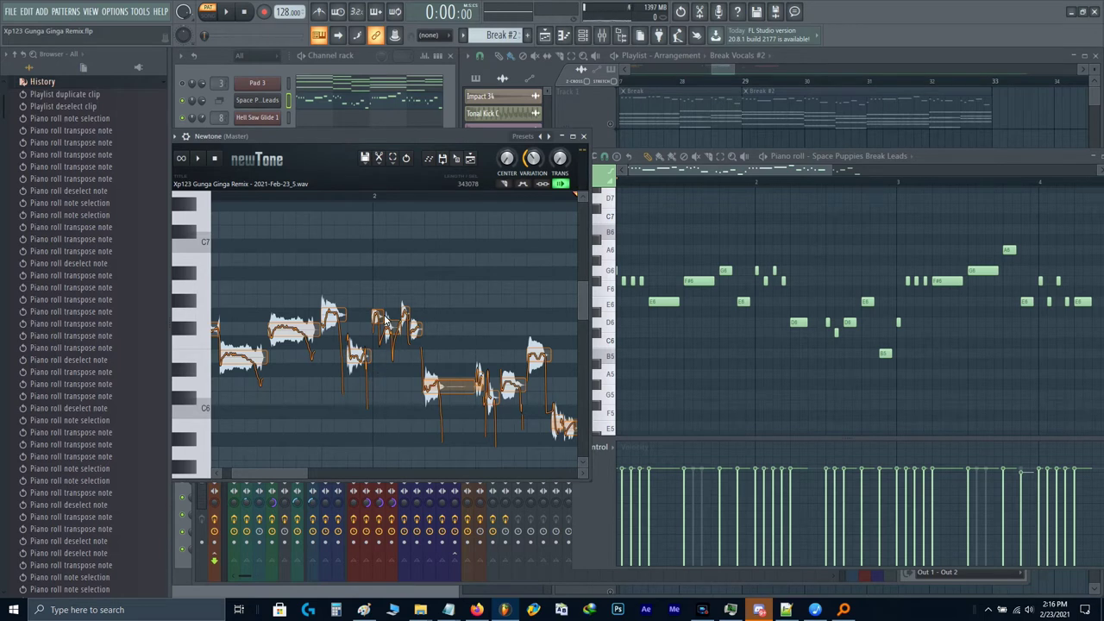
key("space")
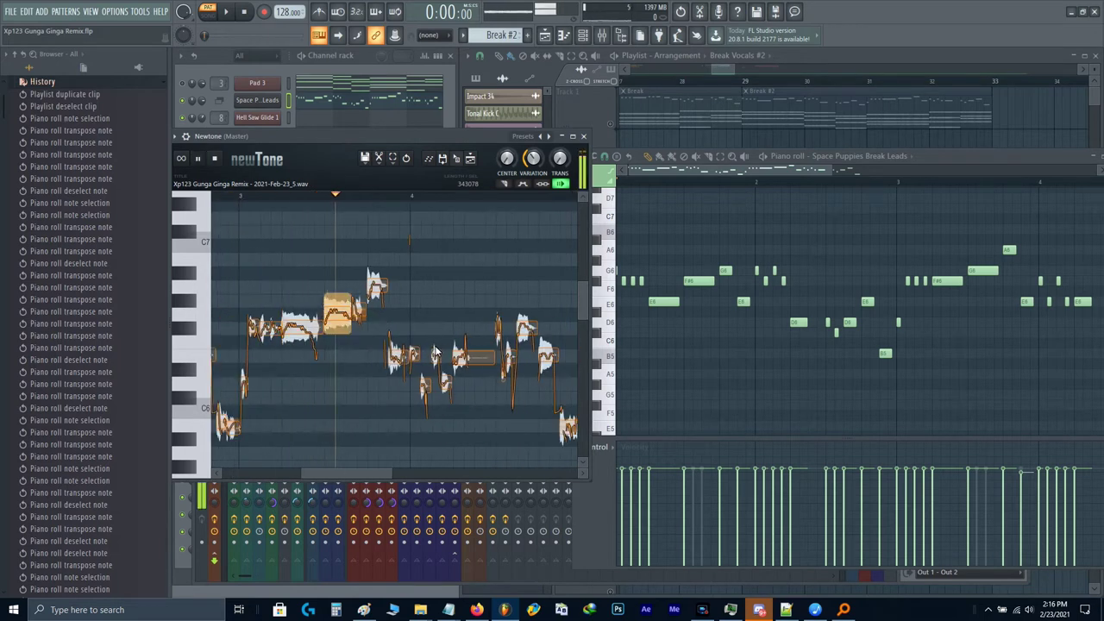
key("space")
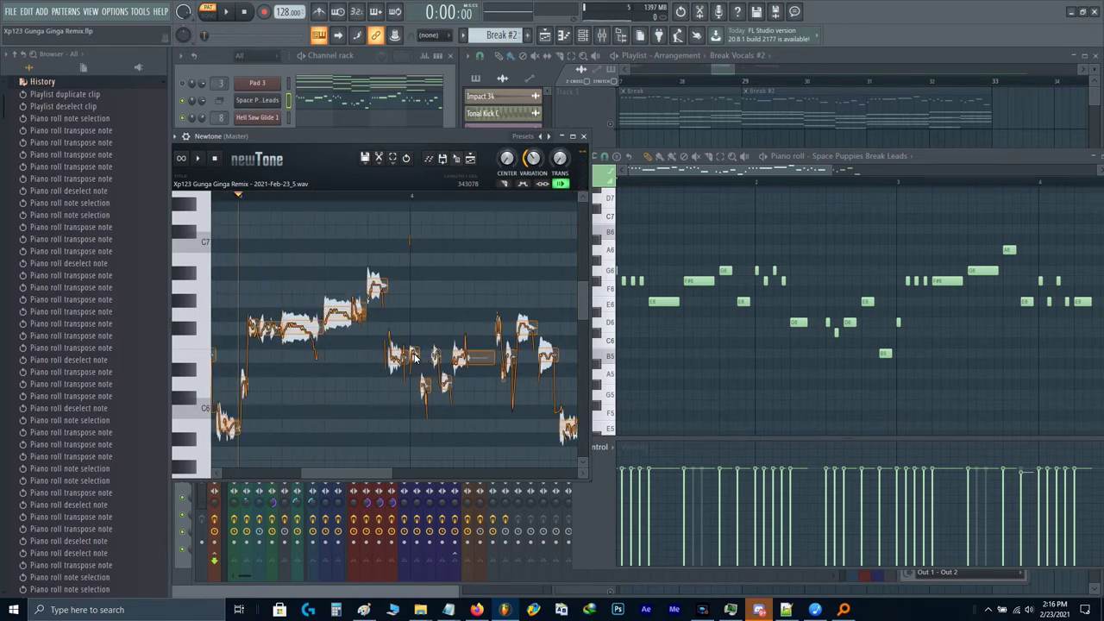
Step: Raise bar 4's first and third short vocal notes to F#6, and the second and fourth short notes to E6
mouse_move(415, 359)
left_mouse_down()
mouse_move(439, 362)
mouse_move(438, 332)
left_mouse_up()
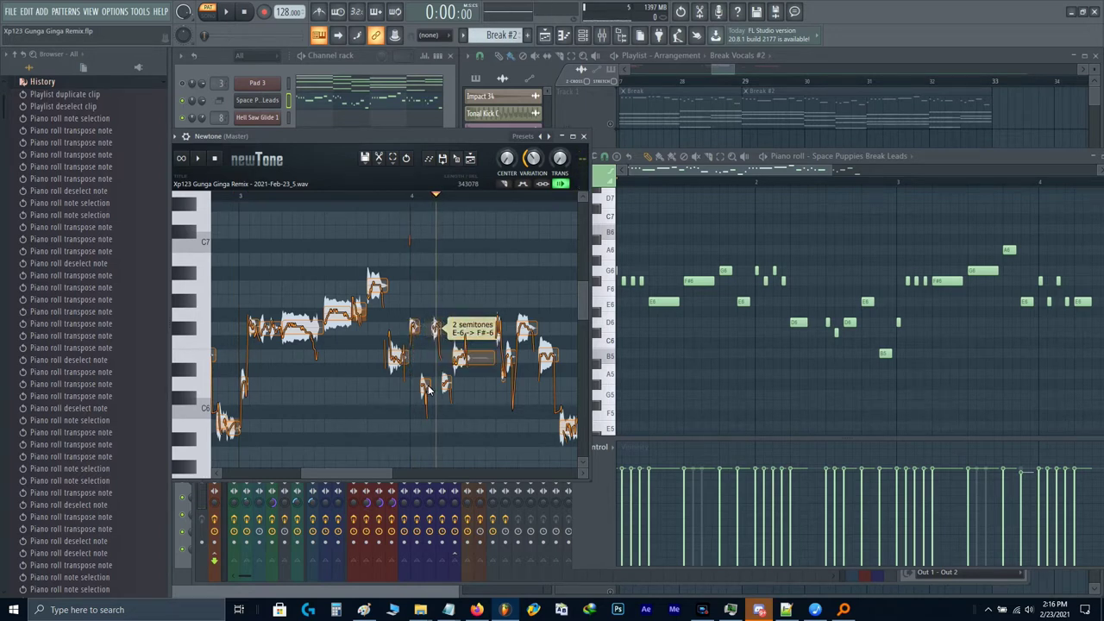
left_click_drag(429, 388, 450, 362)
left_click_drag(483, 403, 348, 394)
left_click_drag(787, 341, 550, 342)
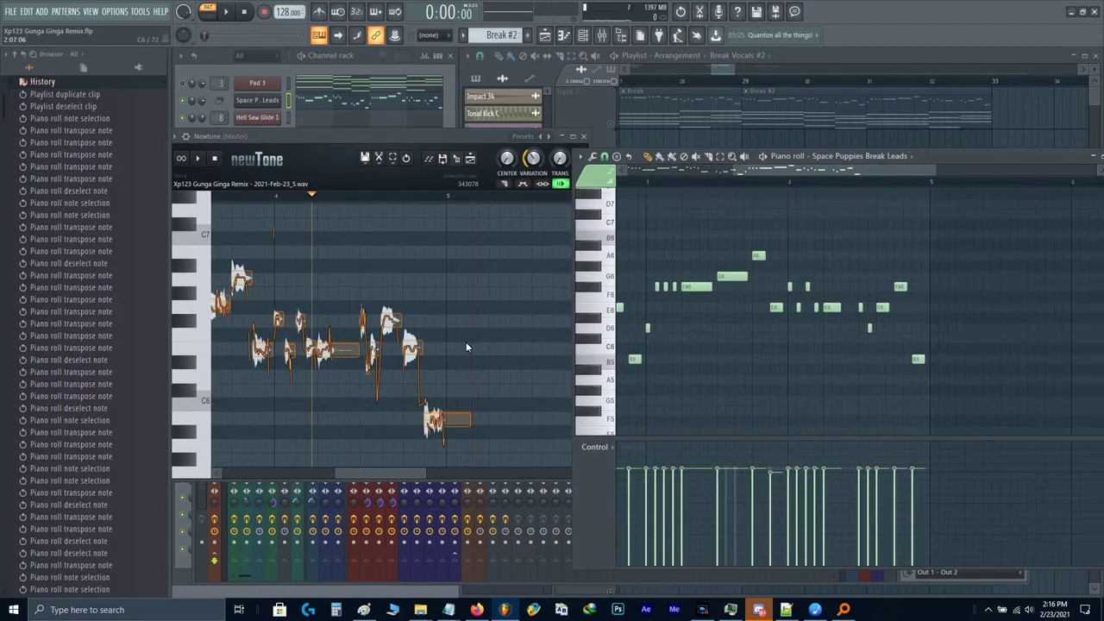
Step: Lower the two short vocal notes in bar 4's second half to E6 and D6, and set the next two longer notes to E6 and F#6
left_click_drag(365, 327, 401, 383)
scroll(360, 380, "up", 6)
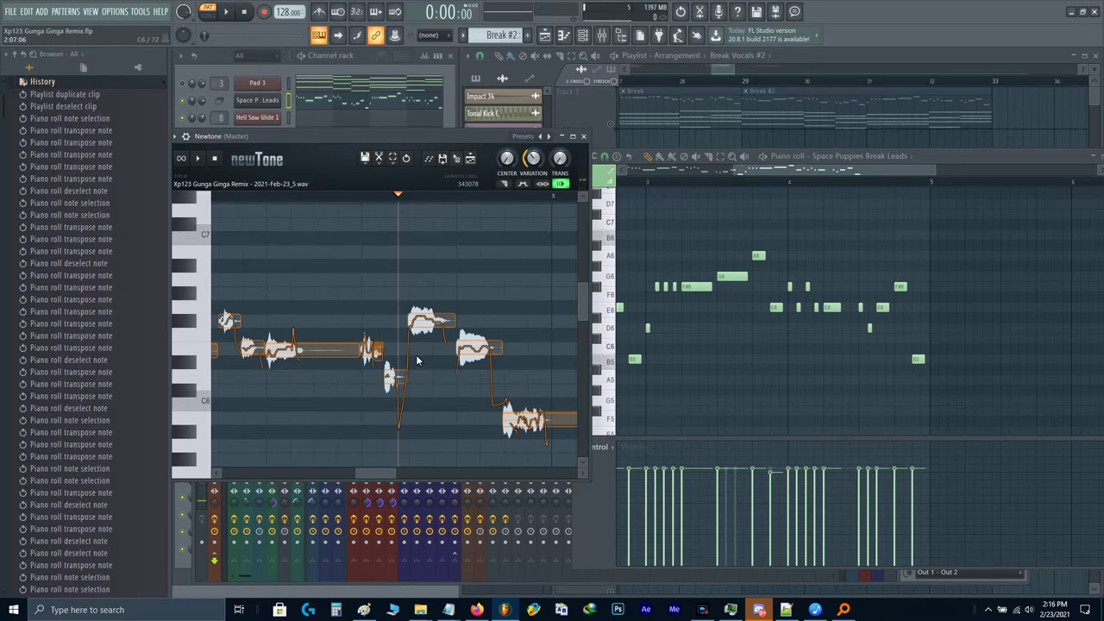
left_click_drag(432, 327, 479, 327)
scroll(563, 421, "right", 5)
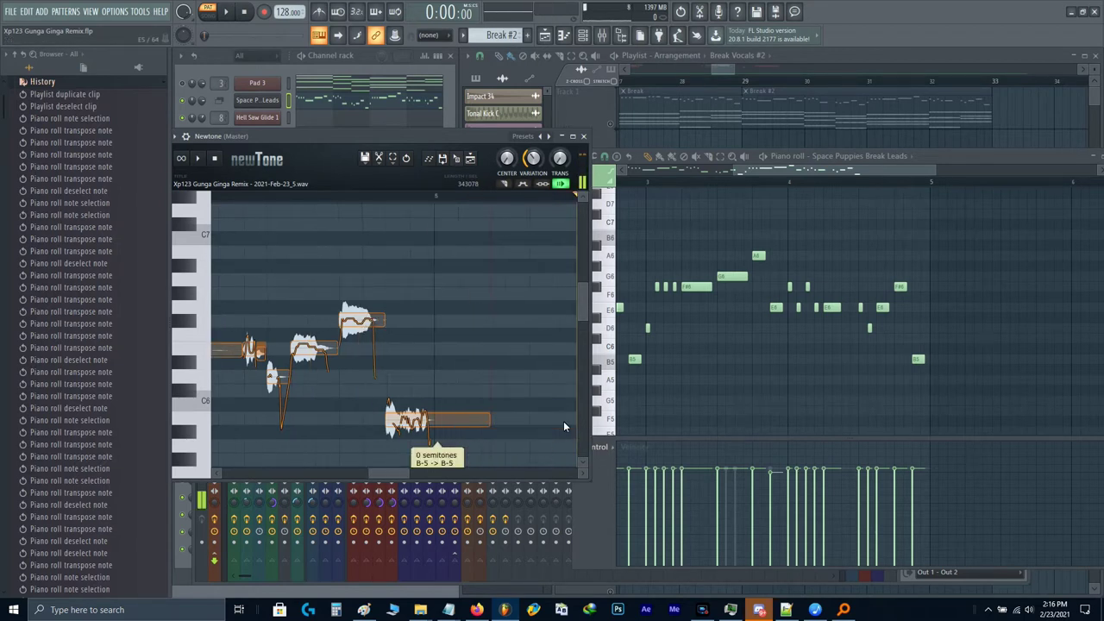
Step: Play back the retuned vocal in Newtone from the start to check the whole phrase
scroll(508, 416, "down", 7)
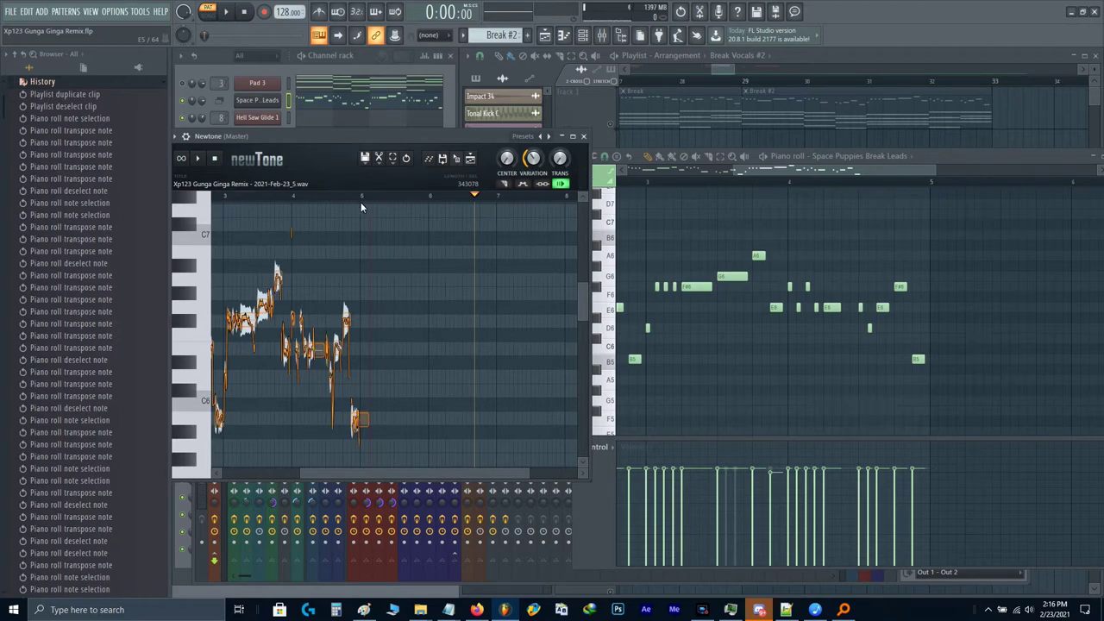
left_click_drag(356, 199, 159, 229)
key("space")
scroll(197, 319, "up", 1)
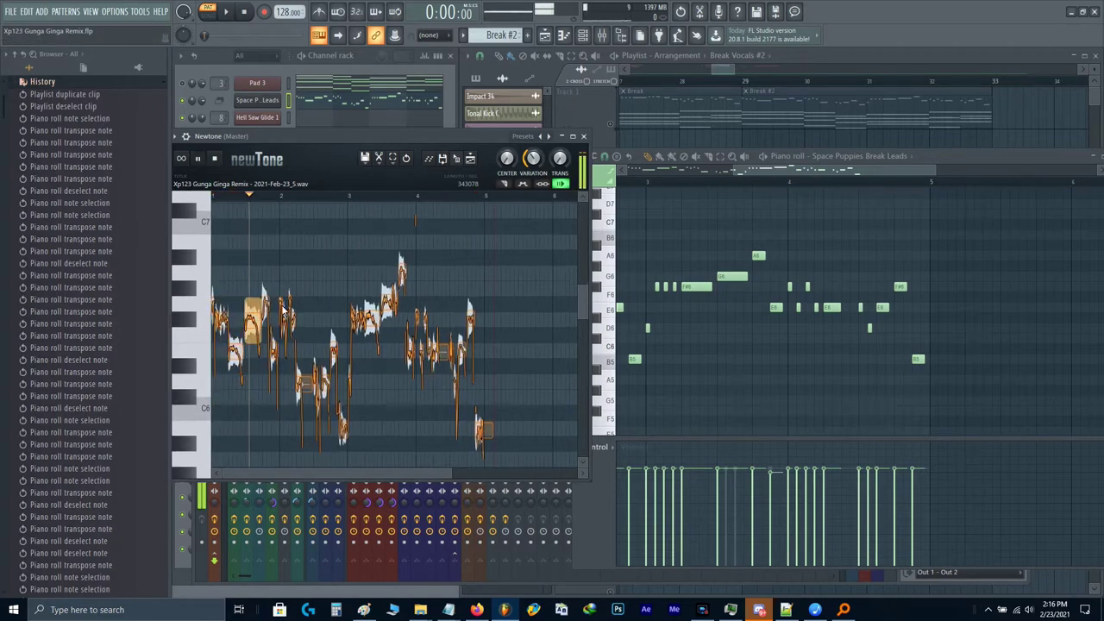
scroll(278, 276, "up", 2)
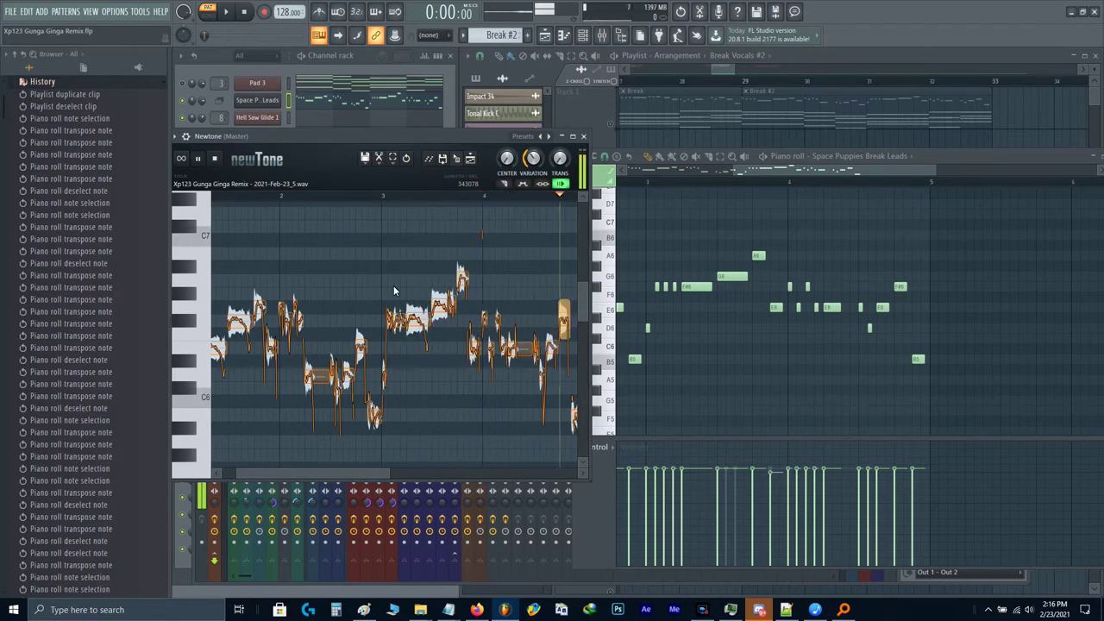
key("space")
Step: Close the piano roll and send the retuned vocal from Newtone to track 2 of the Playlist near bar 29
right_click(721, 293)
key("F7")
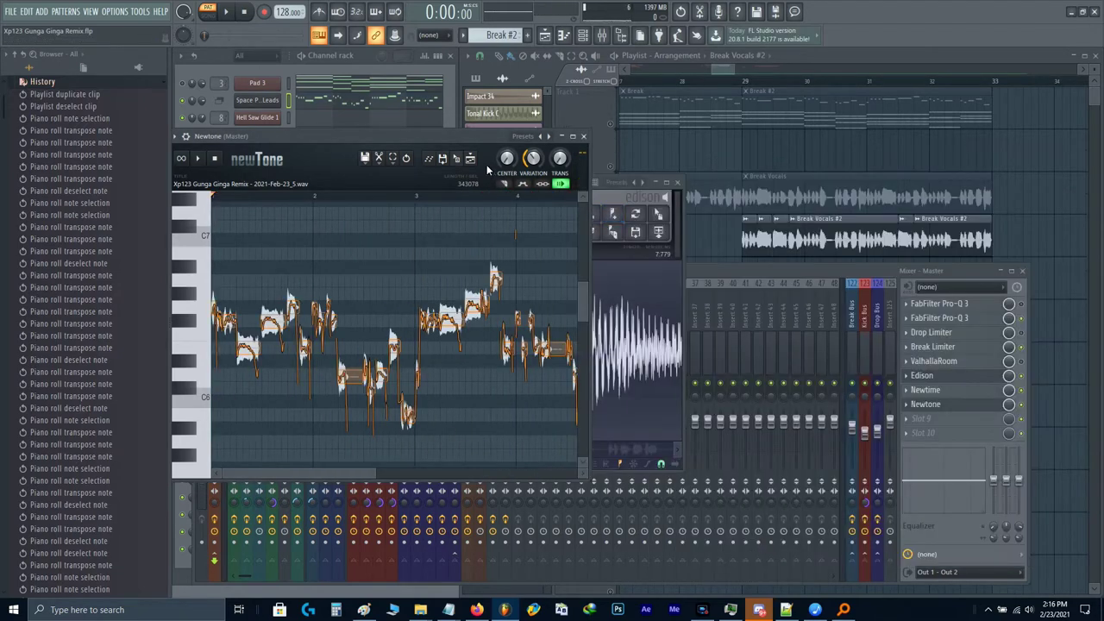
left_click_drag(456, 158, 777, 160)
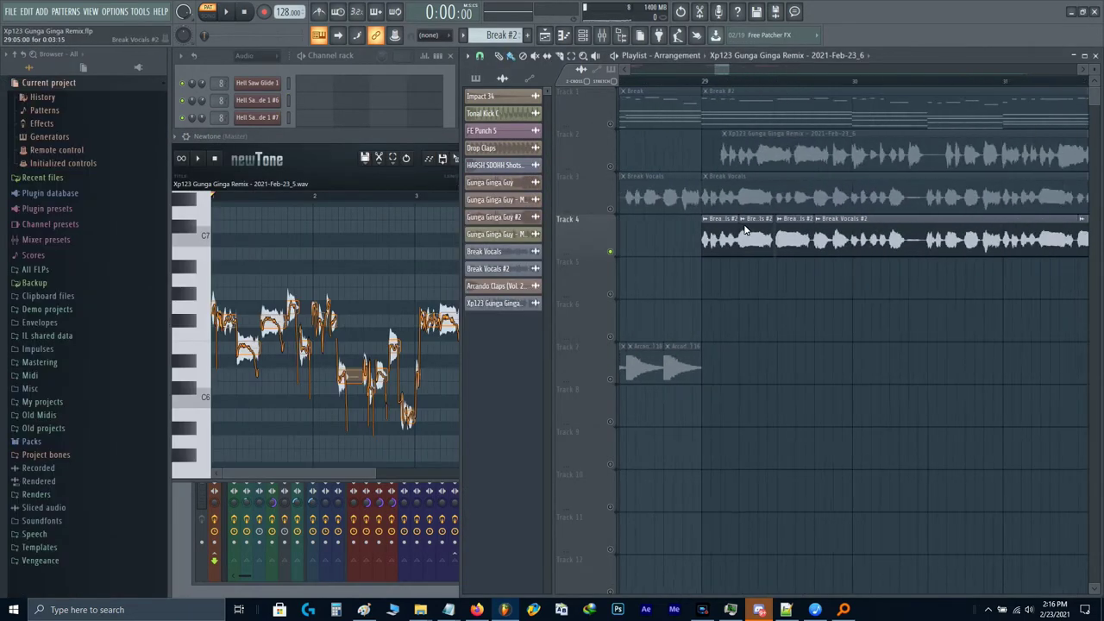
scroll(747, 229, "down", 3)
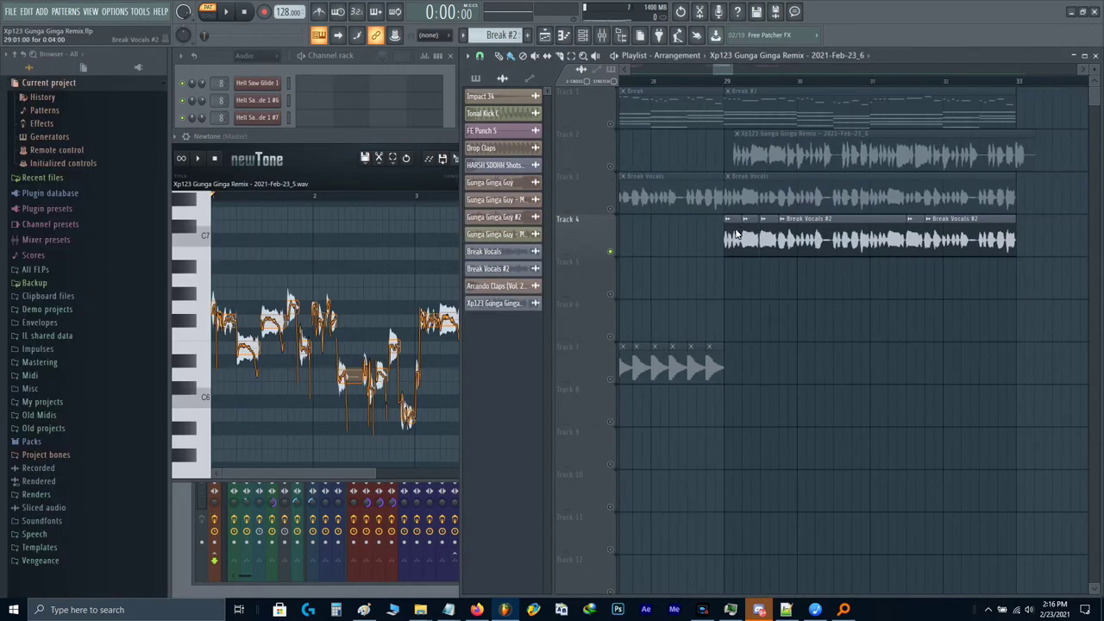
Step: Mute all the Break Vocals #2 clips on track 4 from bar 29 to bar 33
left_click_drag(1008, 244, 763, 243)
left_click(714, 237, "ctrl")
left_click(535, 57)
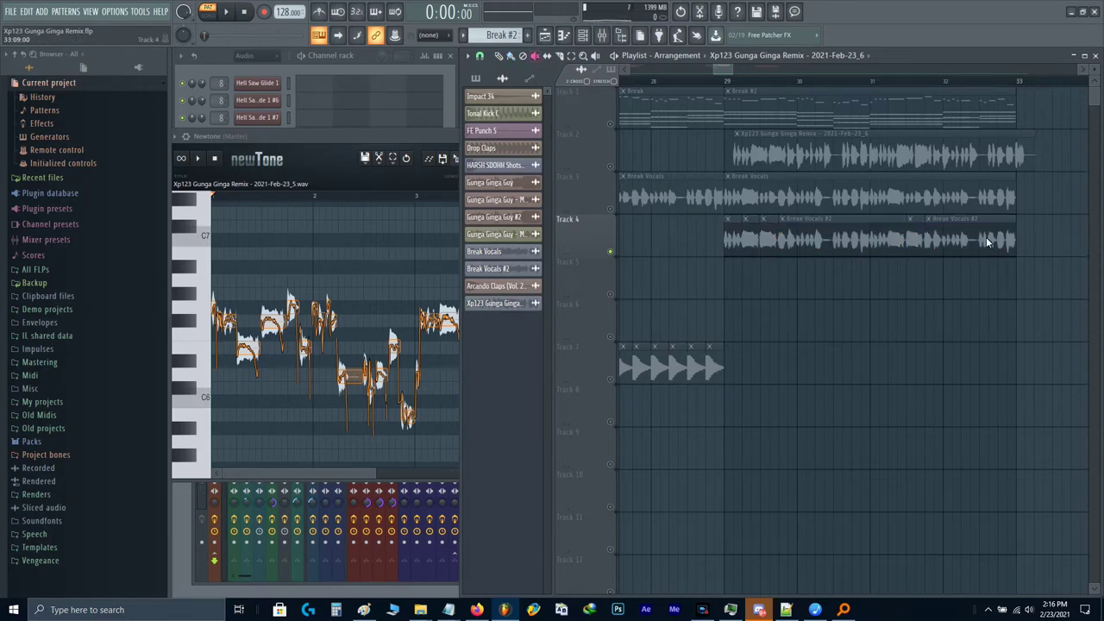
Step: Select the muted Break Vocals #2 clips and move them from track 4 down to track 14
left_click(510, 57)
left_click_drag(690, 241, 1042, 259)
key("shift+Down")
key("shift+Down")
key("shift+Down")
key("shift+Down")
key("shift+Down")
key("shift+Down")
key("shift+Down")
key("shift+Down")
key("shift+Down")
key("shift+Down")
key("shift+Down")
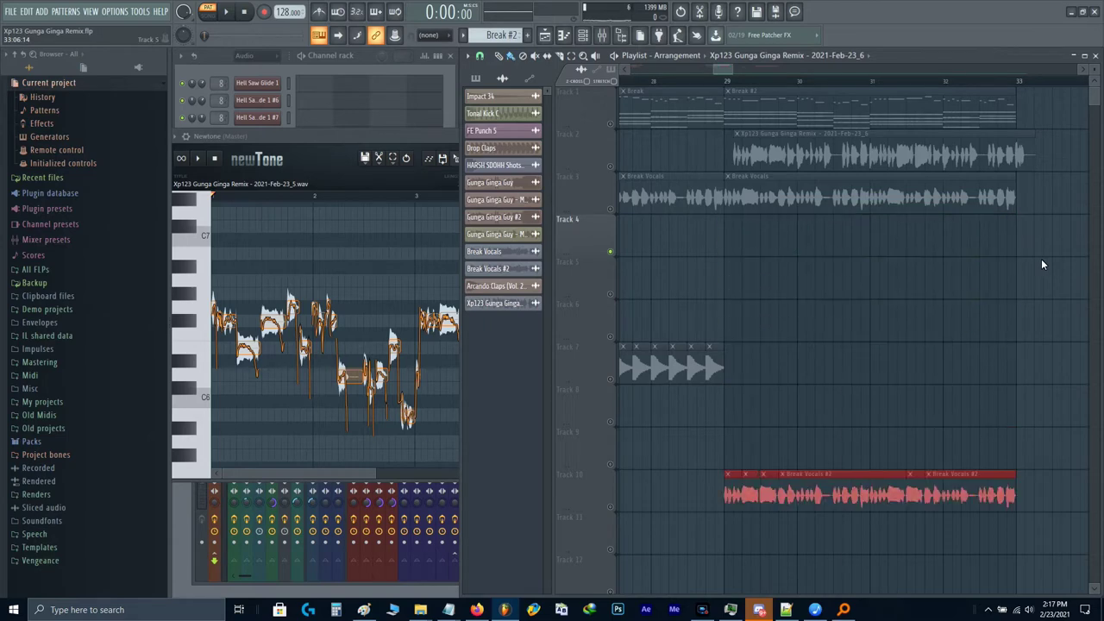
Step: Remove the new retuned vocal clip from track 2 and place it on track 4 at bar 29 instead
scroll(1041, 259, "up", 3)
scroll(825, 193, "up", 2)
right_click(734, 162)
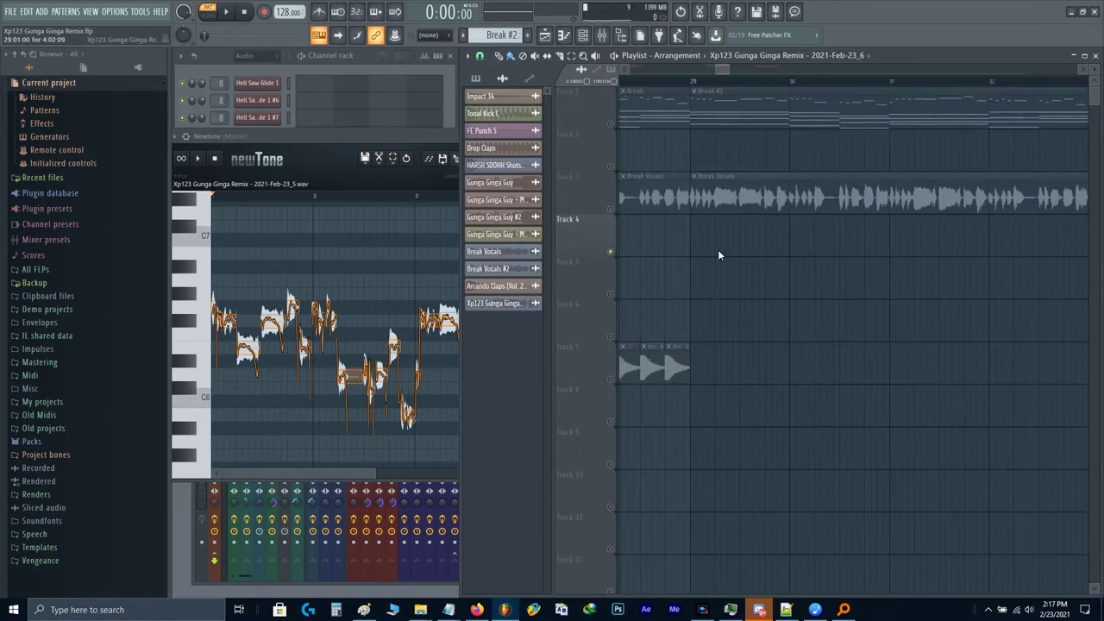
left_click(718, 250)
Step: Rename the channel of the muted vocal clips on track 14 as "Break Vocals #2 test"
scroll(714, 209, "down", 1)
scroll(712, 209, "down", 4)
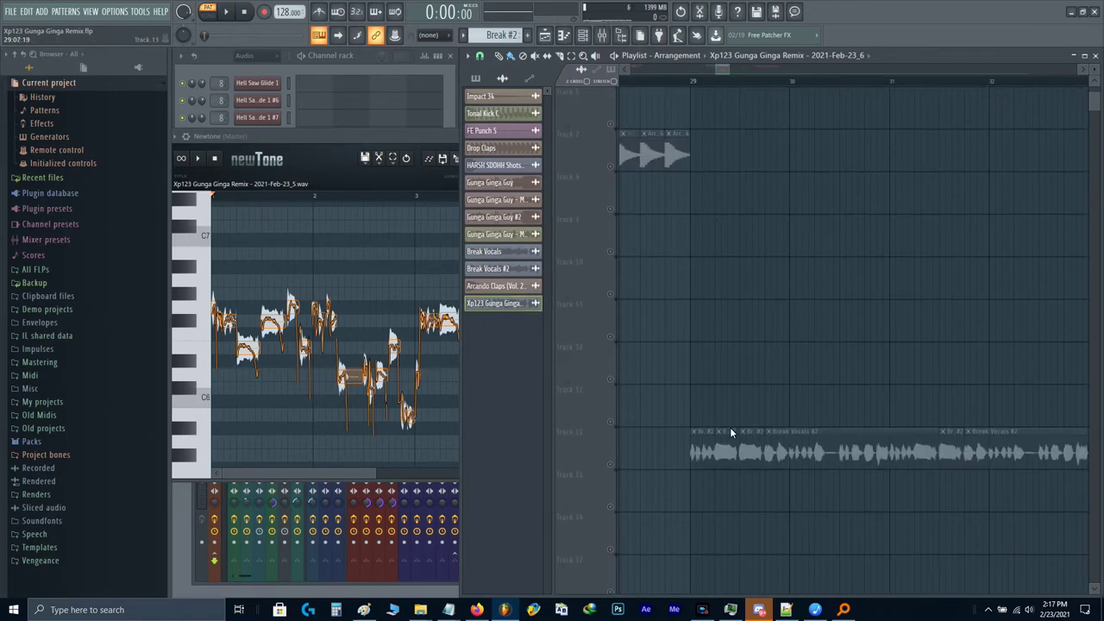
double_click(808, 436)
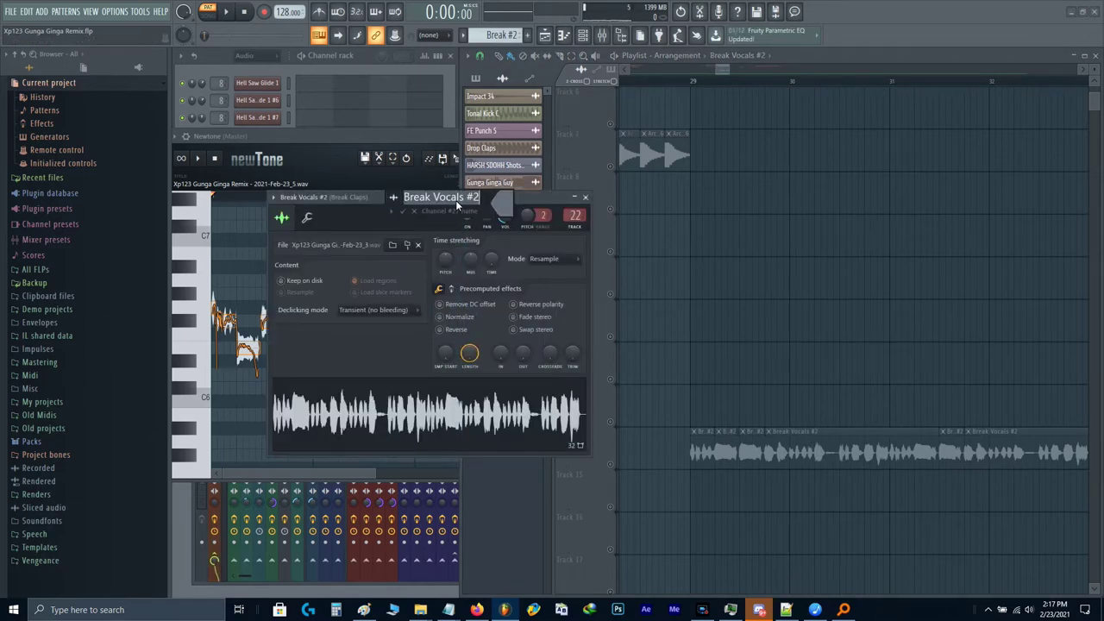
left_click(460, 201)
type("test")
key("Return")
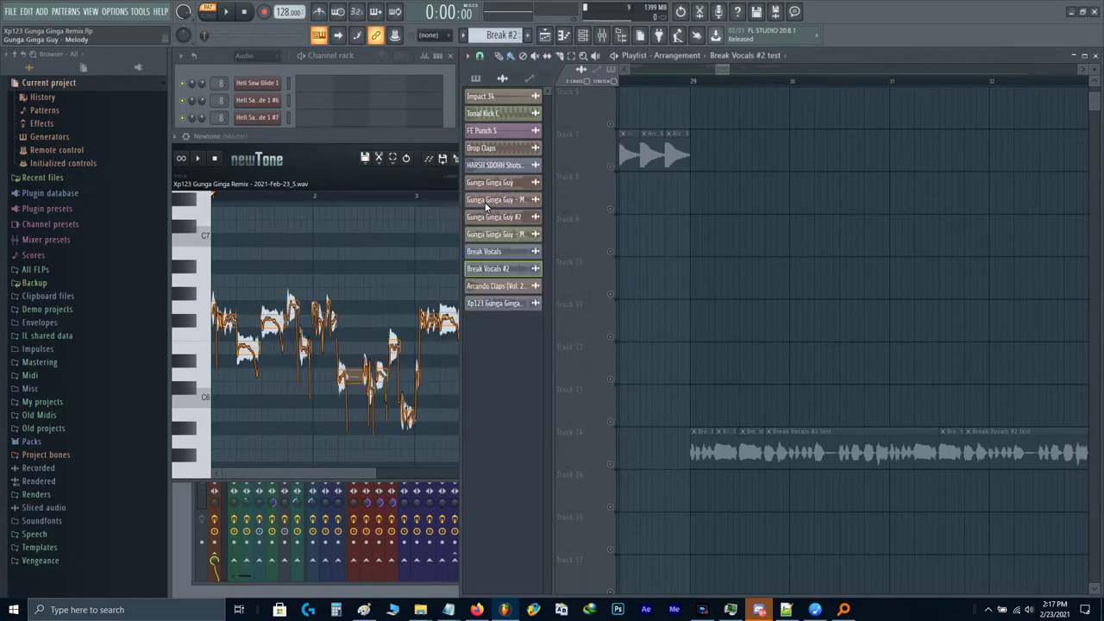
Step: Check the Break Vocals channel, and rename the retuned vocal's channel on track 4 as "Break Vocals #2"
scroll(734, 273, "up", 5)
double_click(710, 189)
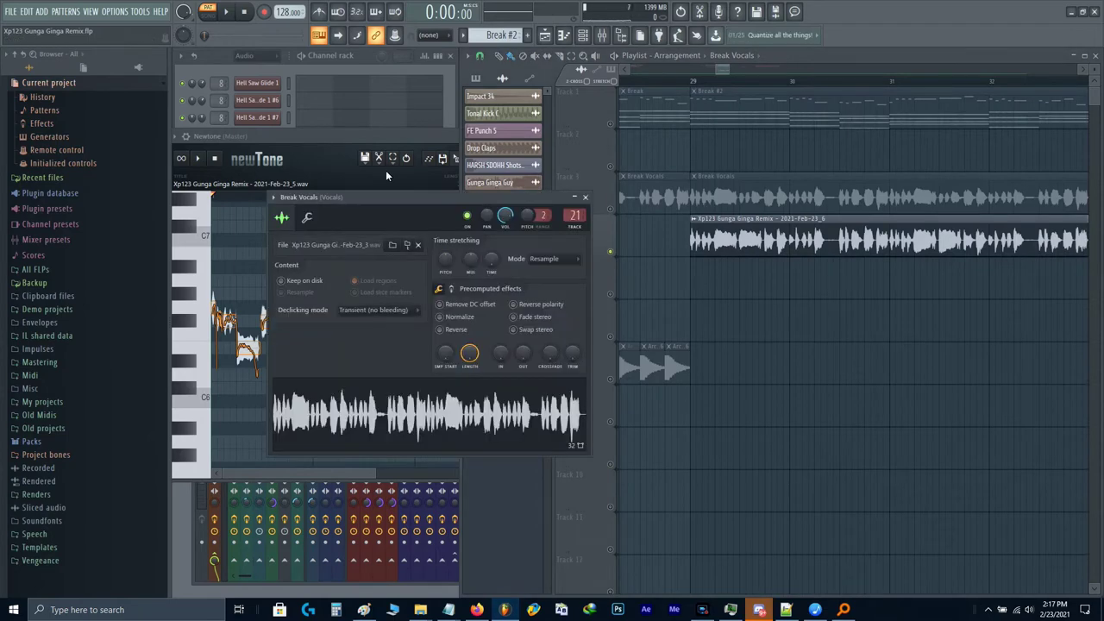
middle_click(371, 203)
double_click(708, 219)
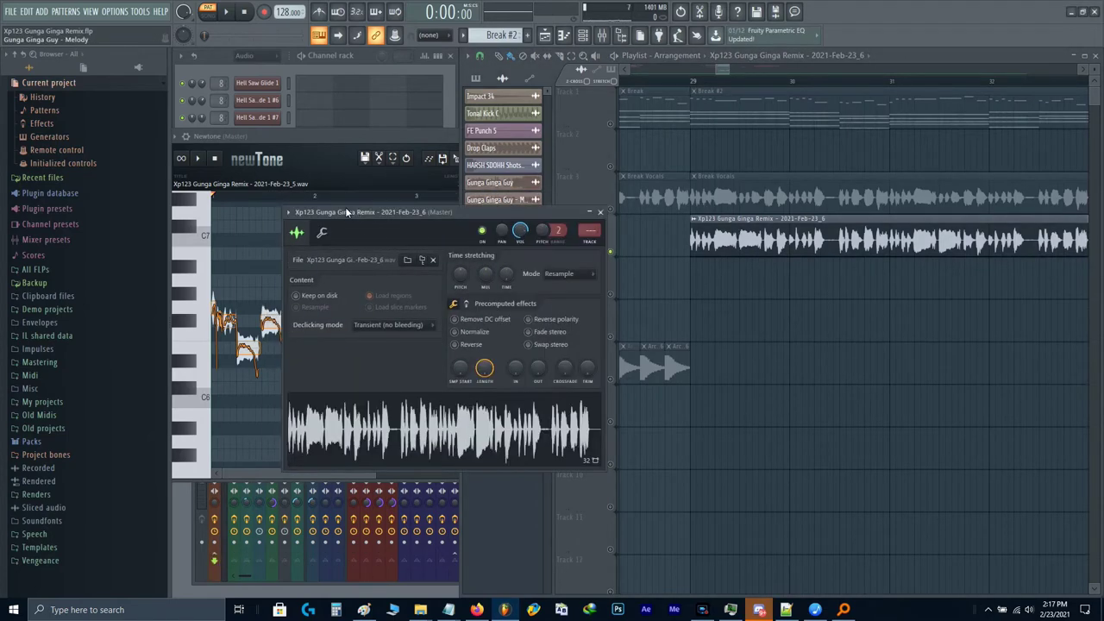
middle_click(358, 218)
type("Break Vocals")
type("#")
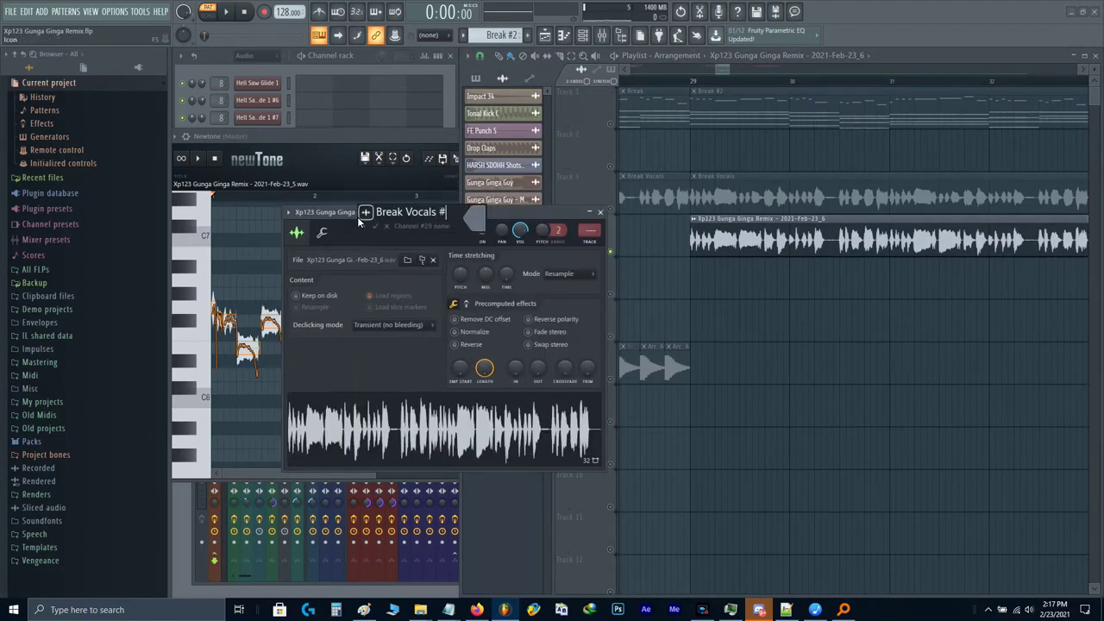
type("2")
key("Return")
key("Escape")
Step: Check the Break Vocals channel's mixer routing and assign a mixer track to the retuned Break Vocals #2 channel
double_click(726, 196)
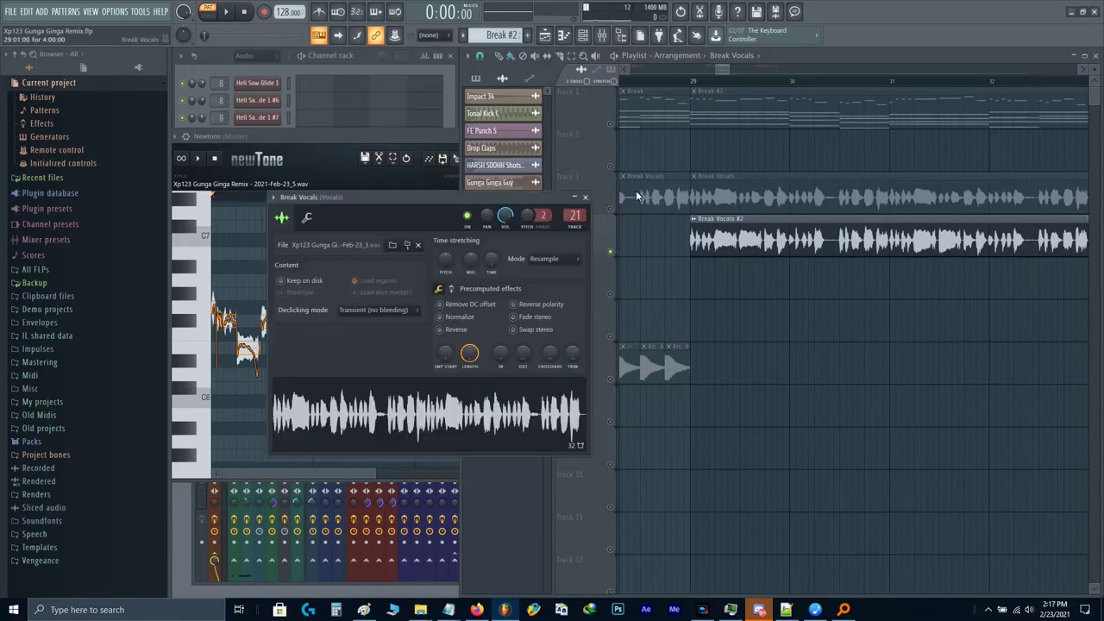
double_click(718, 231)
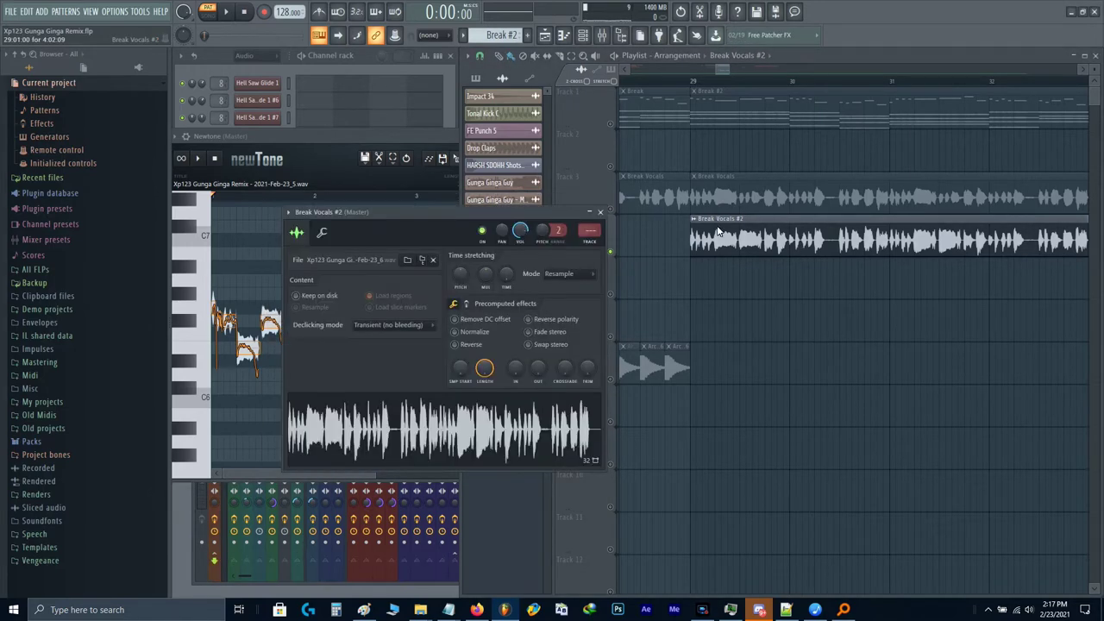
right_click(592, 234)
left_click(628, 371)
key("Escape")
Step: Play the arrangement from bar 29 to hear the retuned Break Vocals #2 clip in context
left_click(694, 83)
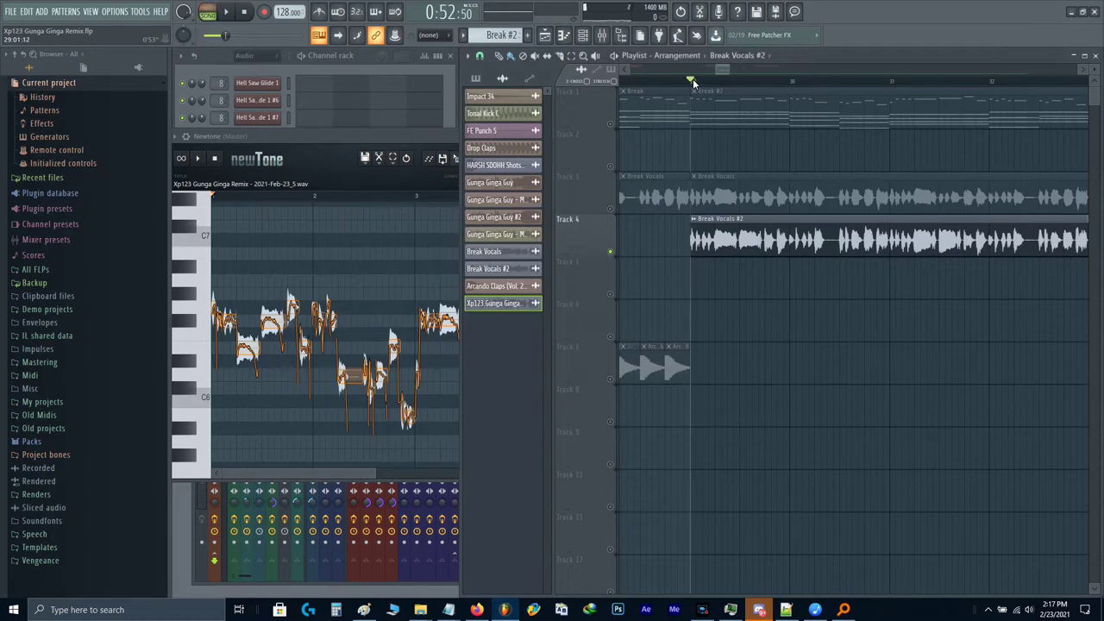
key("space")
scroll(741, 274, "down", 4)
scroll(748, 277, "right", 2)
scroll(745, 278, "up", 1)
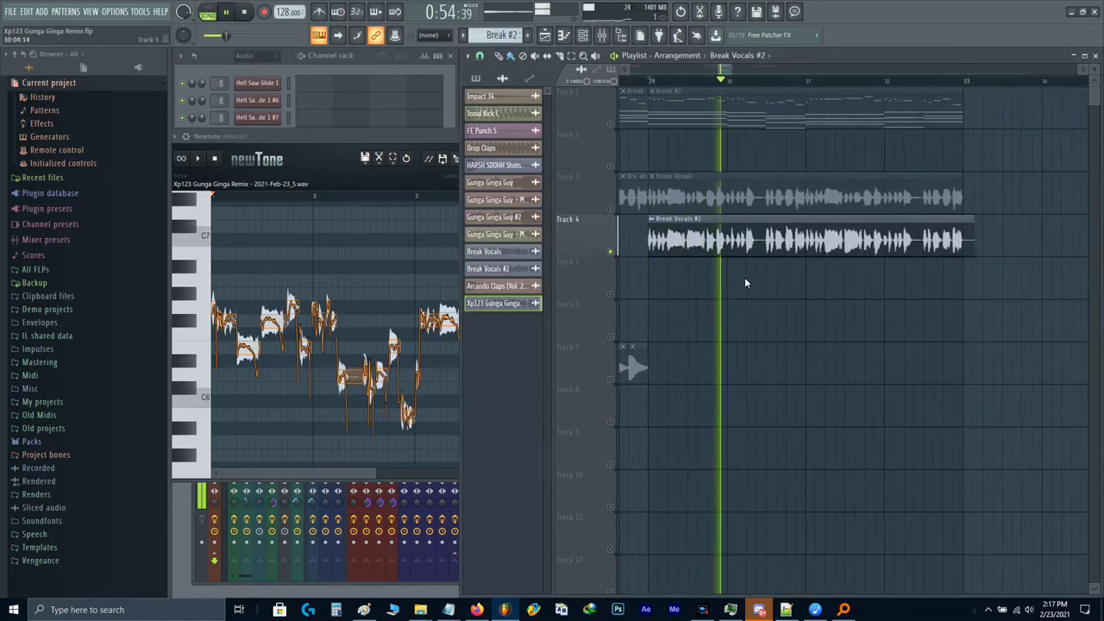
Step: Compare the retuned Break Vocals #2 soloed on track 4 with the original Break Vocals soloed on track 3
scroll(747, 283, "up", 2)
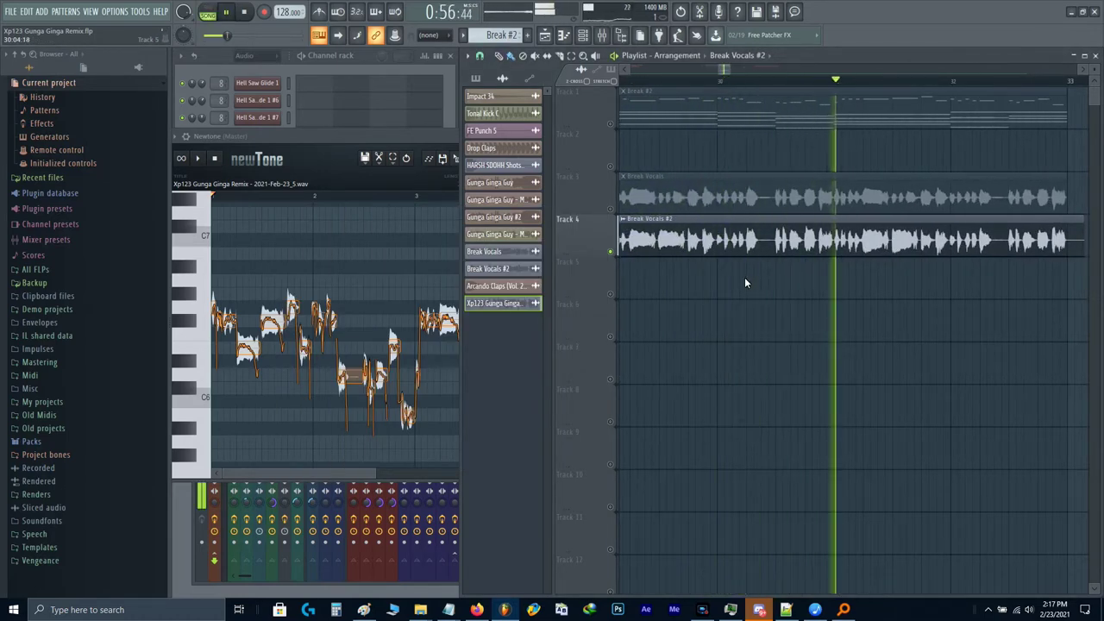
scroll(746, 283, "down", 2)
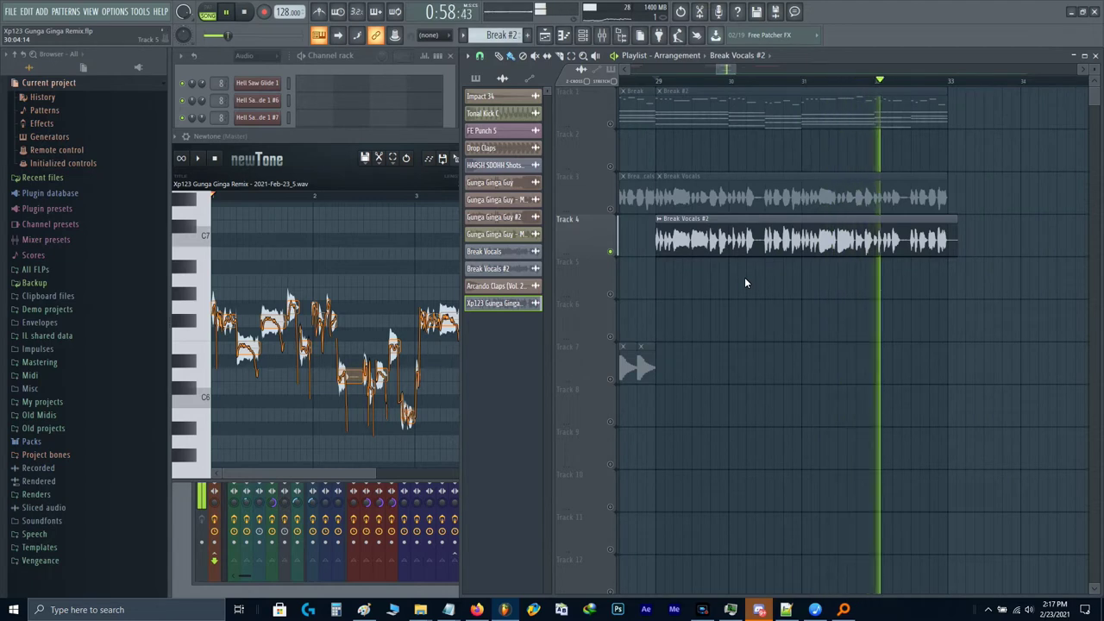
key("XF86AudioRaiseVolume")
key("space")
right_click(605, 212)
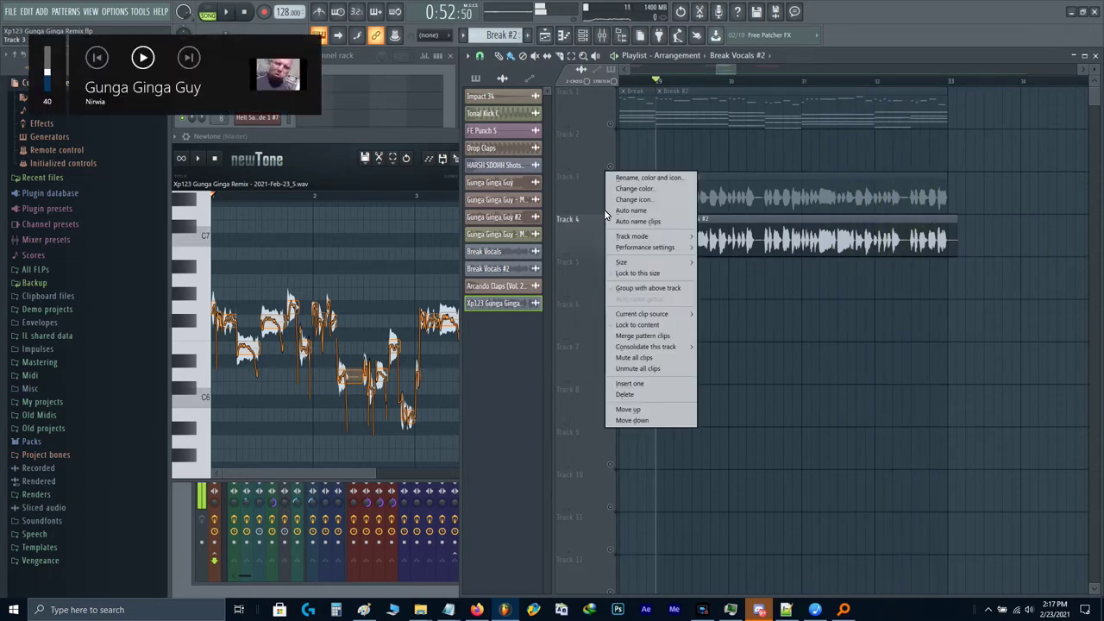
left_click(605, 210)
right_click(609, 208)
key("space")
scroll(627, 250, "up", 1)
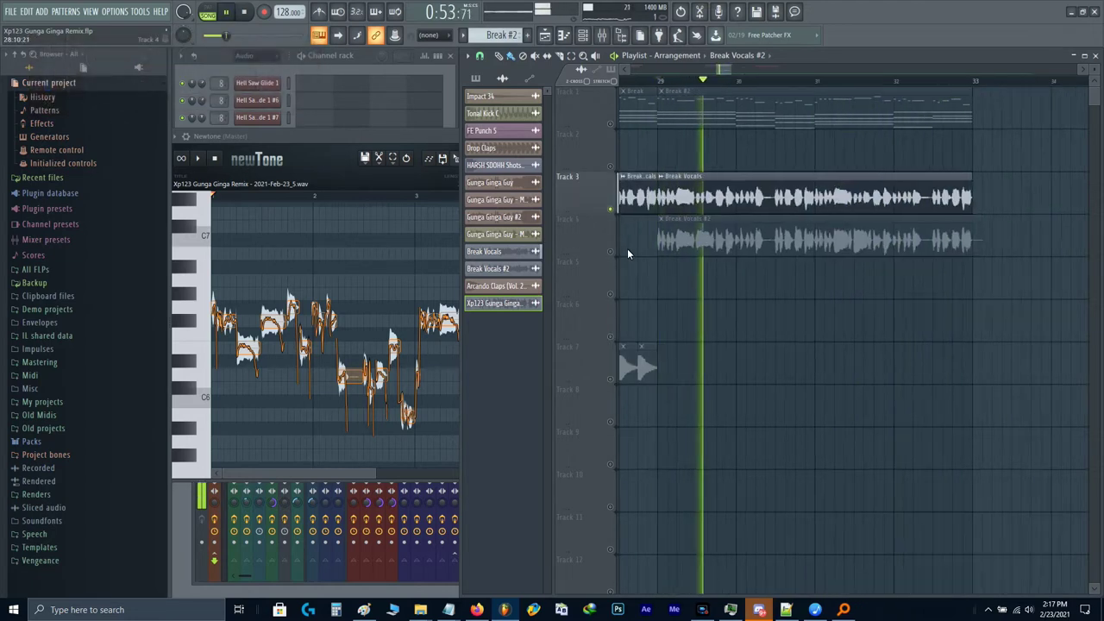
scroll(627, 249, "up", 2)
key("space")
Step: Close Newtone, unmute tracks 3 and 4, and play both vocal clips together from bar 29
left_click(612, 251)
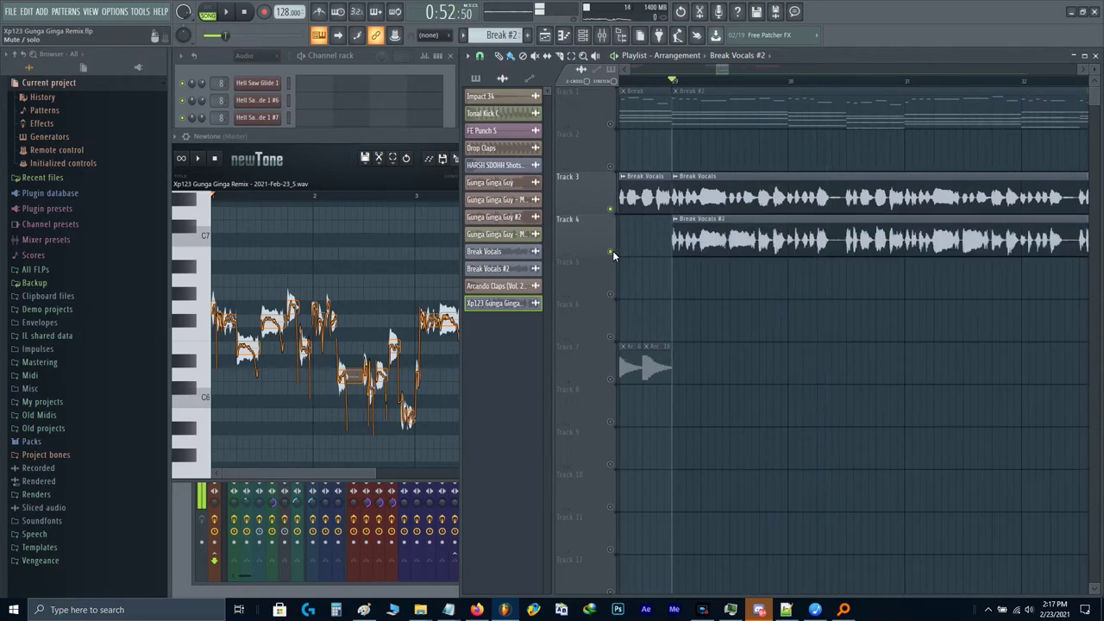
left_click(612, 250, "ctrl")
left_click(447, 252)
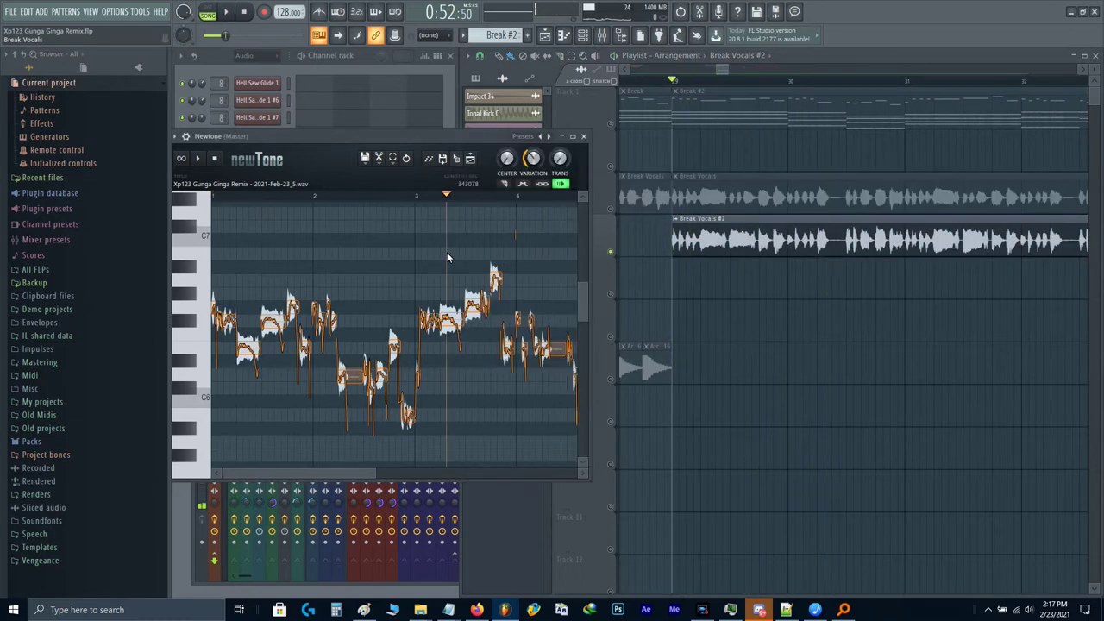
key("Escape")
left_click(609, 210)
key("space")
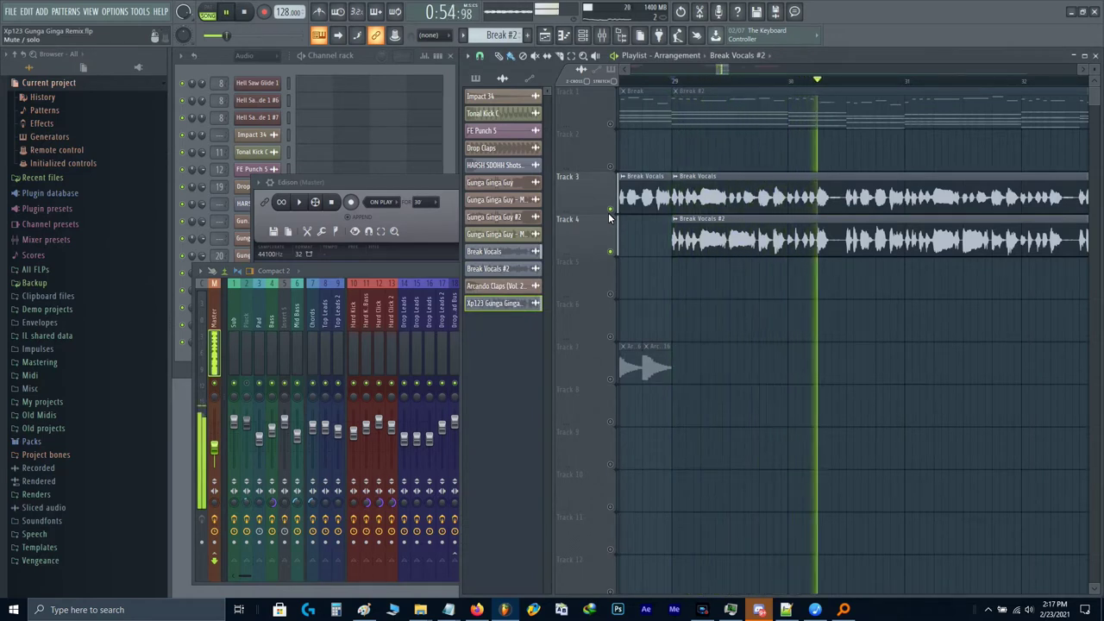
key("space")
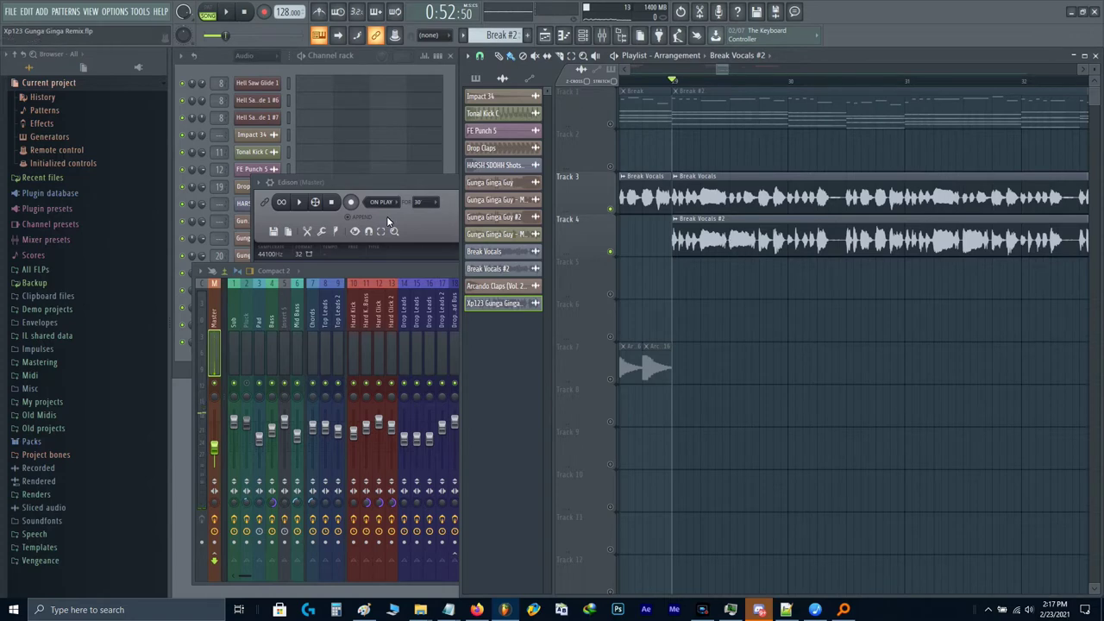
Step: Close the mixer and Edison windows and open the Chord Layer of the Break #2 pattern in the piano roll
double_click(725, 122)
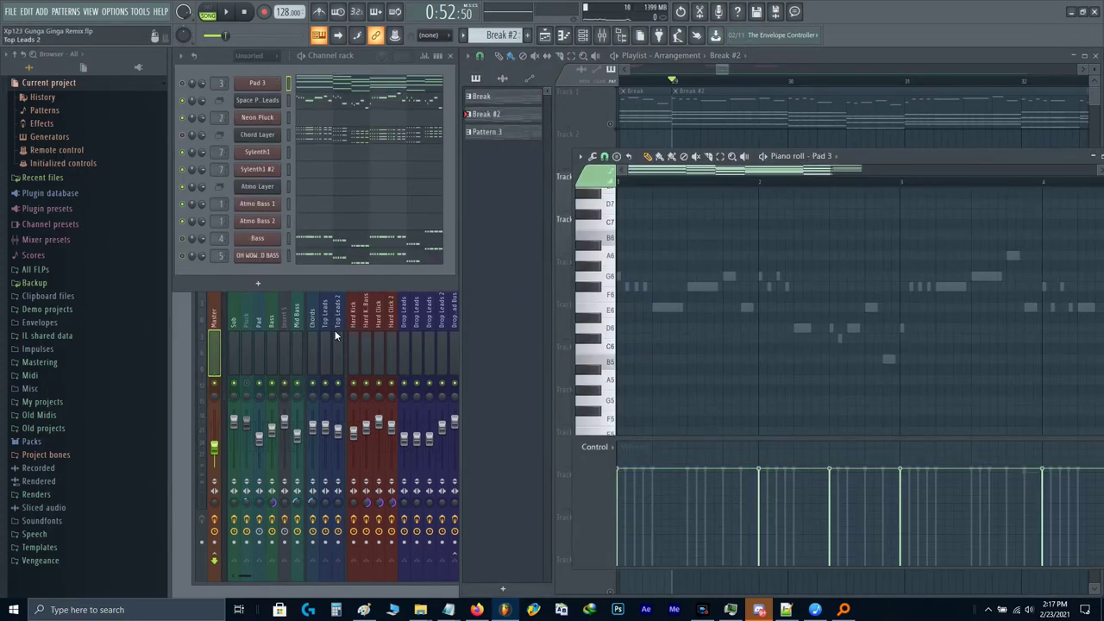
left_click(212, 342)
key("F9")
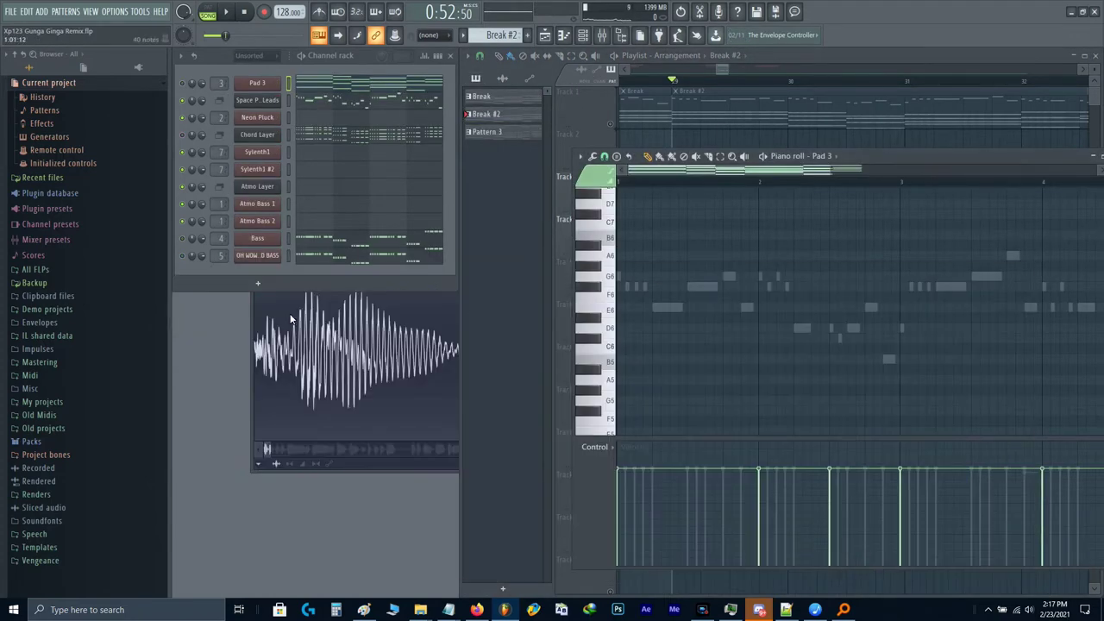
left_click(290, 320)
key("Escape")
left_click(310, 101)
left_click(317, 134)
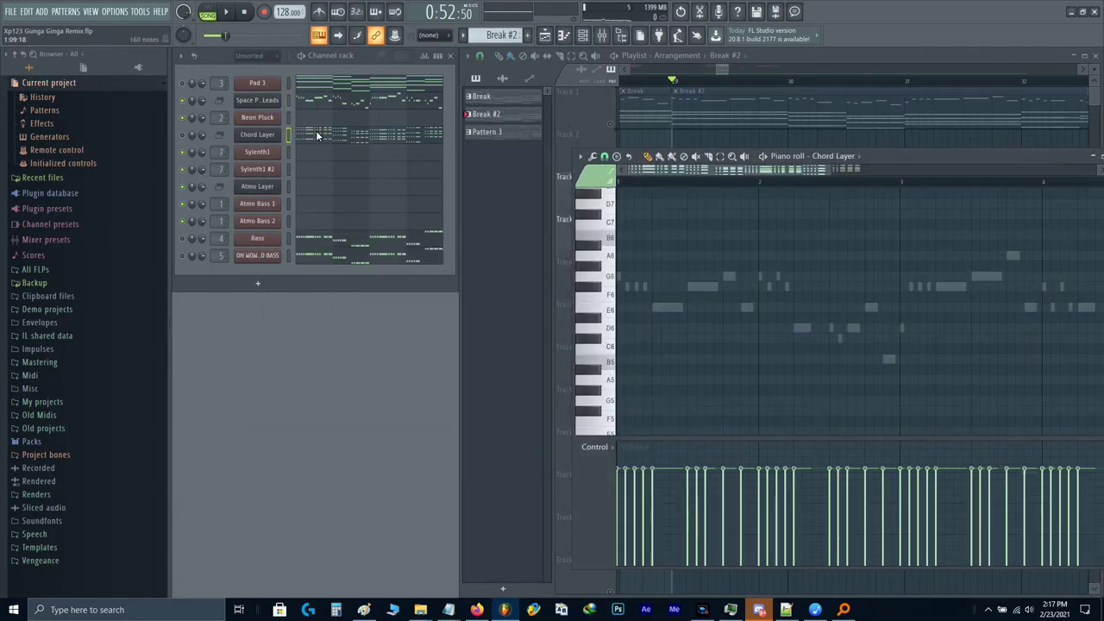
Step: Replace the three short chords in the middle of bar 1 with a duplicate of the long chord before them
scroll(635, 307, "down", 5)
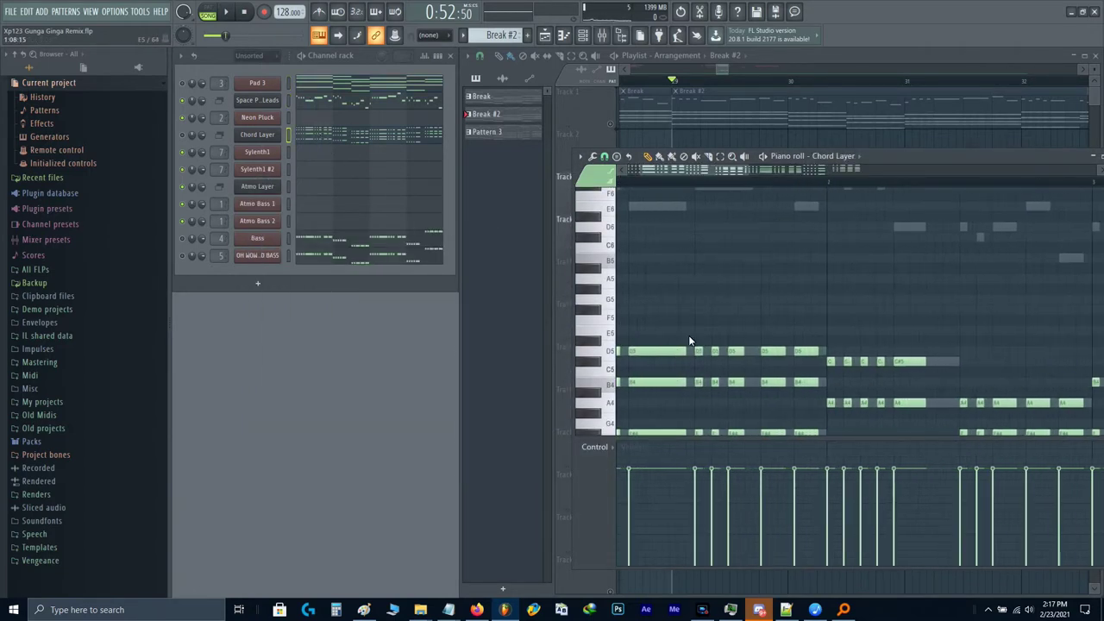
left_click_drag(688, 337, 749, 471)
key("Delete")
left_click_drag(688, 399, 651, 161)
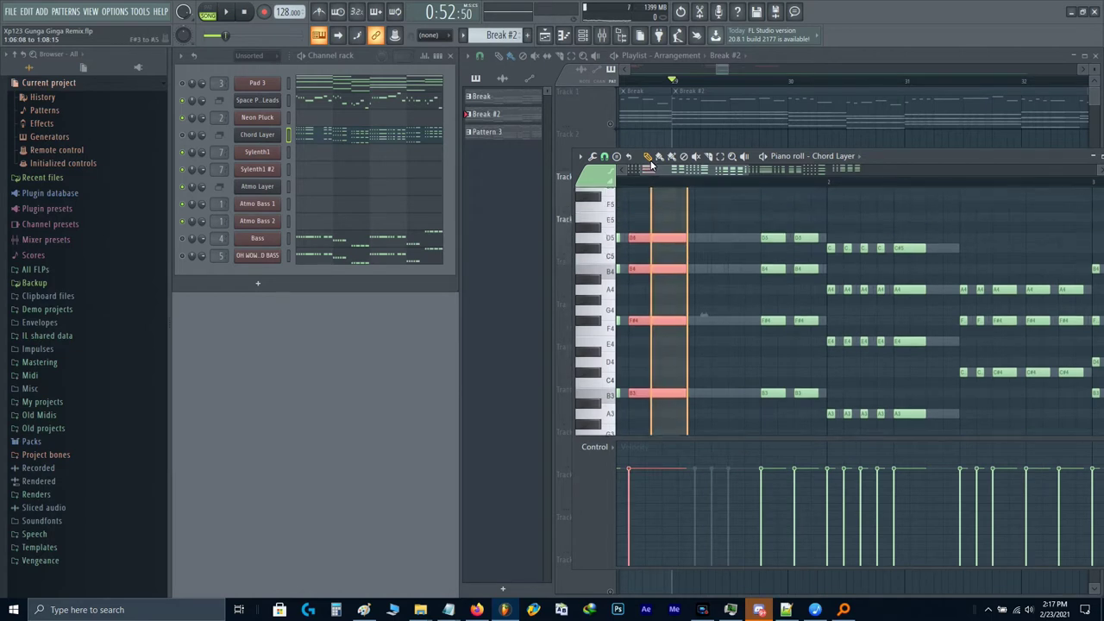
scroll(663, 265, "up", 2)
key("ctrl+b")
Step: Replace the short chords after the long chord in bar 3 of the Chord Layer with a duplicate of that chord
scroll(723, 280, "up", 4)
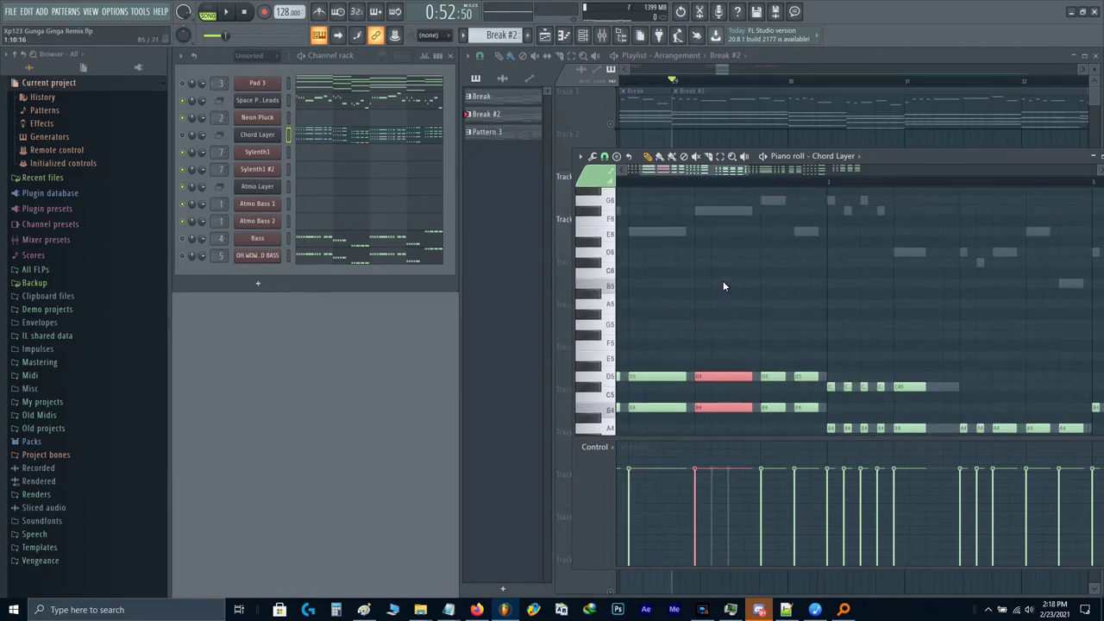
left_click_drag(723, 280, 684, 250)
left_click_drag(974, 319, 671, 336)
left_click_drag(867, 336, 701, 183)
key("Delete")
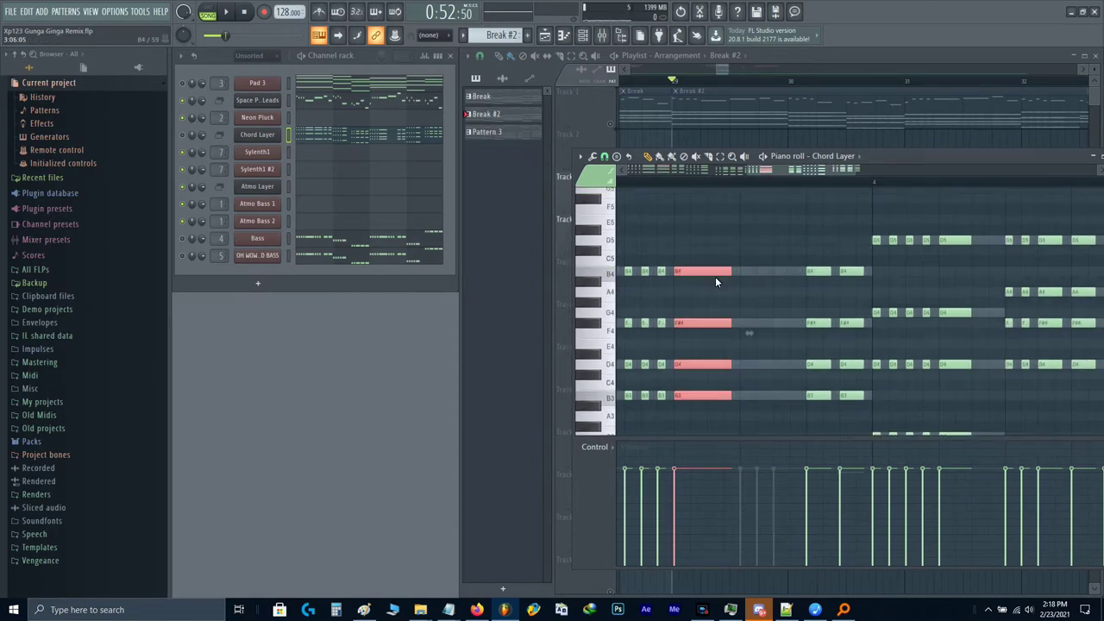
scroll(762, 276, "right", 4)
scroll(762, 276, "up", 10)
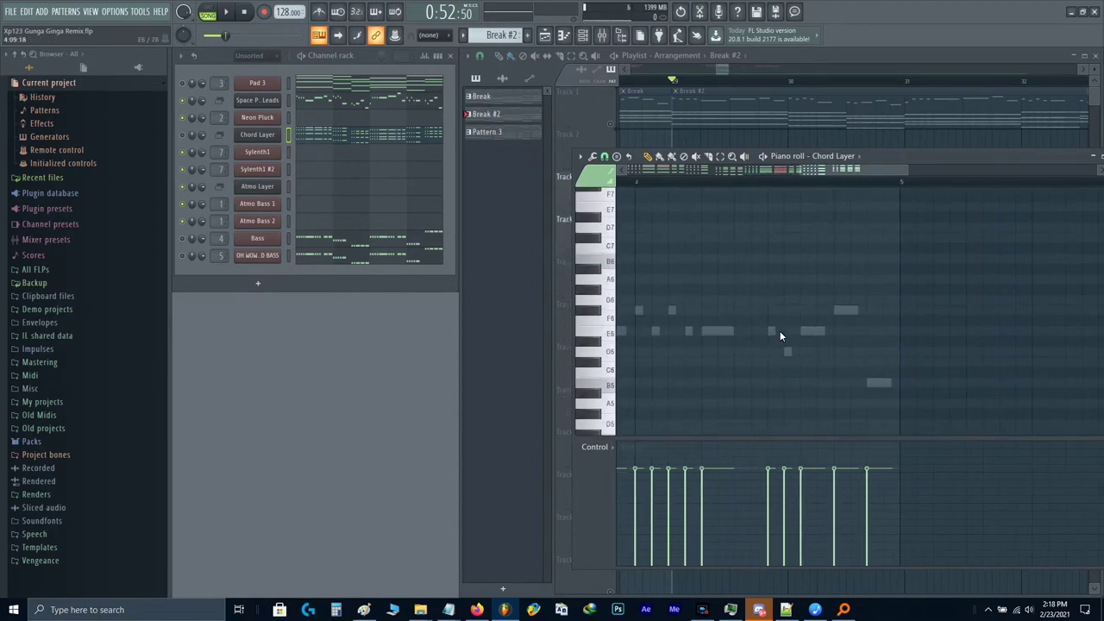
scroll(751, 328, "down", 8)
scroll(694, 250, "down", 4)
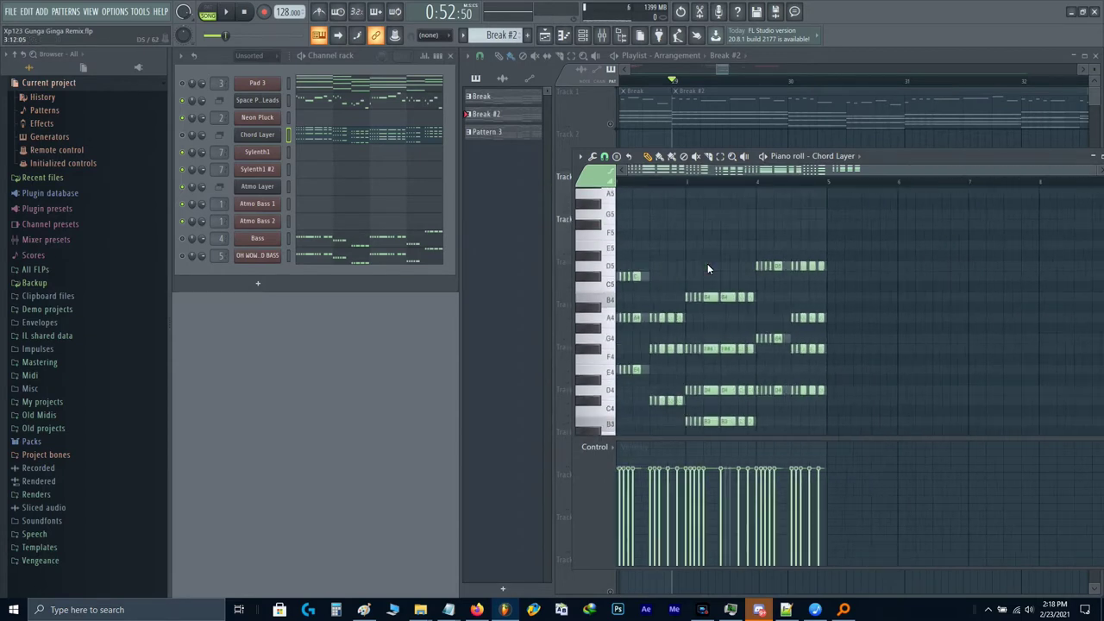
Step: Match the Bass notes to the Chord Layer rhythm, with two long B4 notes each in bars 1 and 3, and select them all
scroll(759, 351, "down", 7)
left_click_drag(859, 335, 646, 255)
left_click_drag(891, 226, 830, 245)
left_click(348, 234)
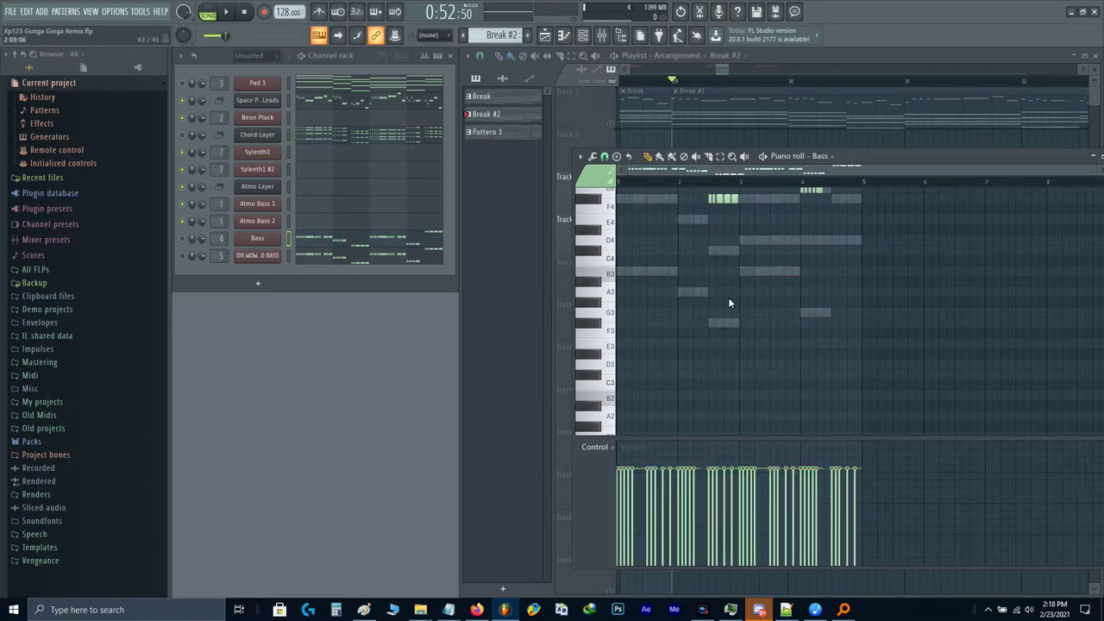
key("ctrl+a")
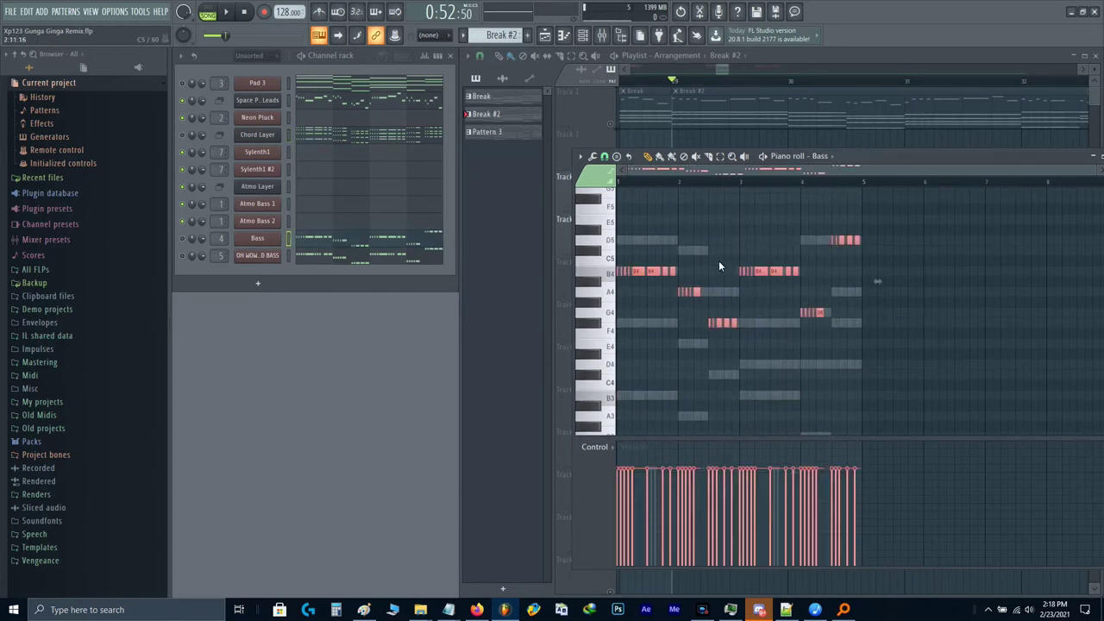
Step: Copy the edited Bass notes into the OH WOW MID BASS channel, replacing its existing notes
left_click(395, 255)
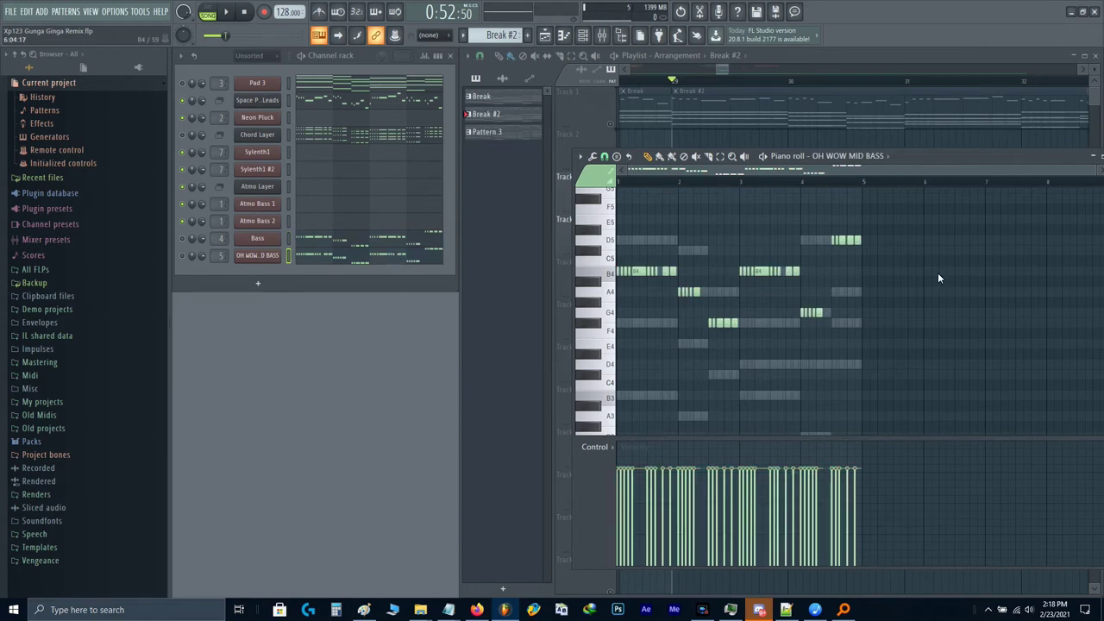
key("ctrl+a")
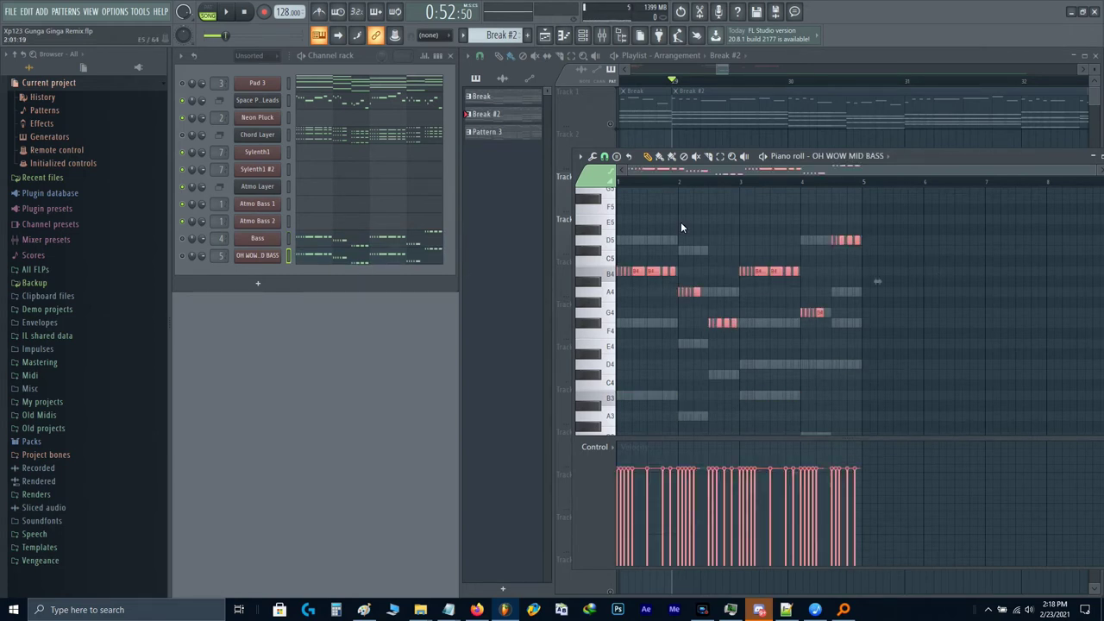
key("ctrl+d")
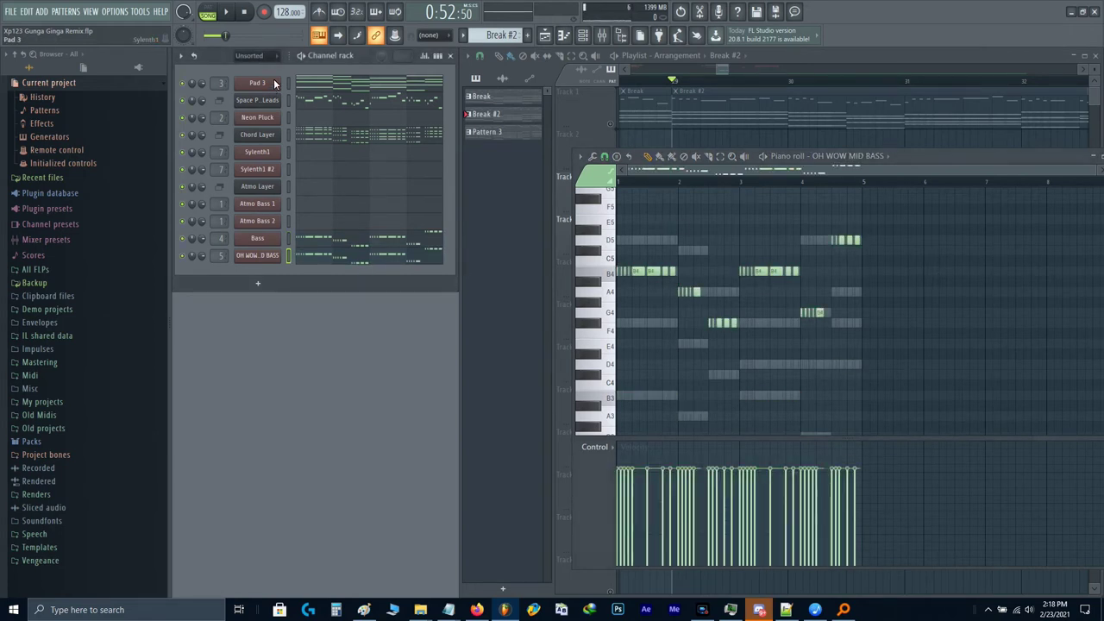
Step: Close the piano roll and play the Break #2 pattern to hear the new chord and bass rhythm
left_click(302, 55)
key("F7")
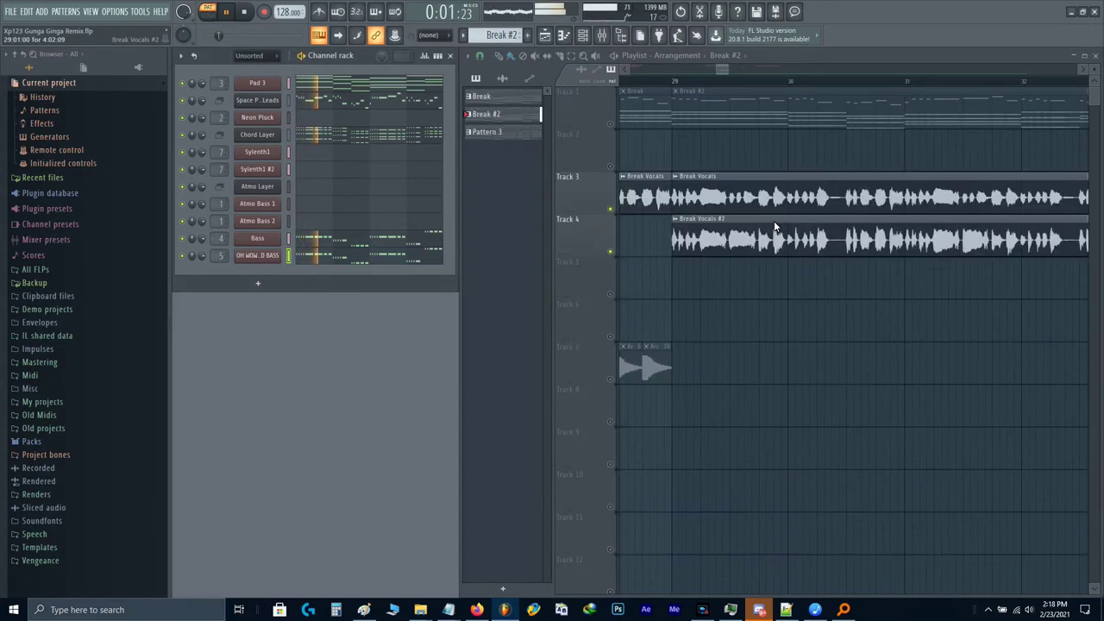
scroll(774, 221, "down", 3)
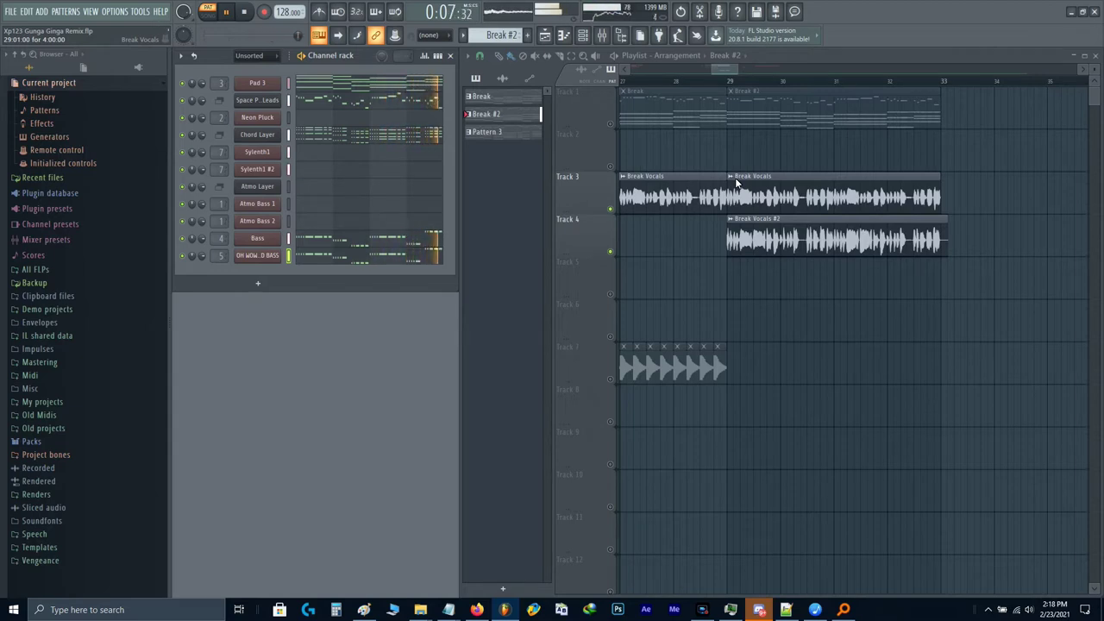
key("space")
Step: Replace the Break Vocals clip at bar 29 on track 3 with the Break Vocals #2 clip from track 4
left_click_drag(950, 293, 794, 256)
right_click(781, 200)
key("shift+Up")
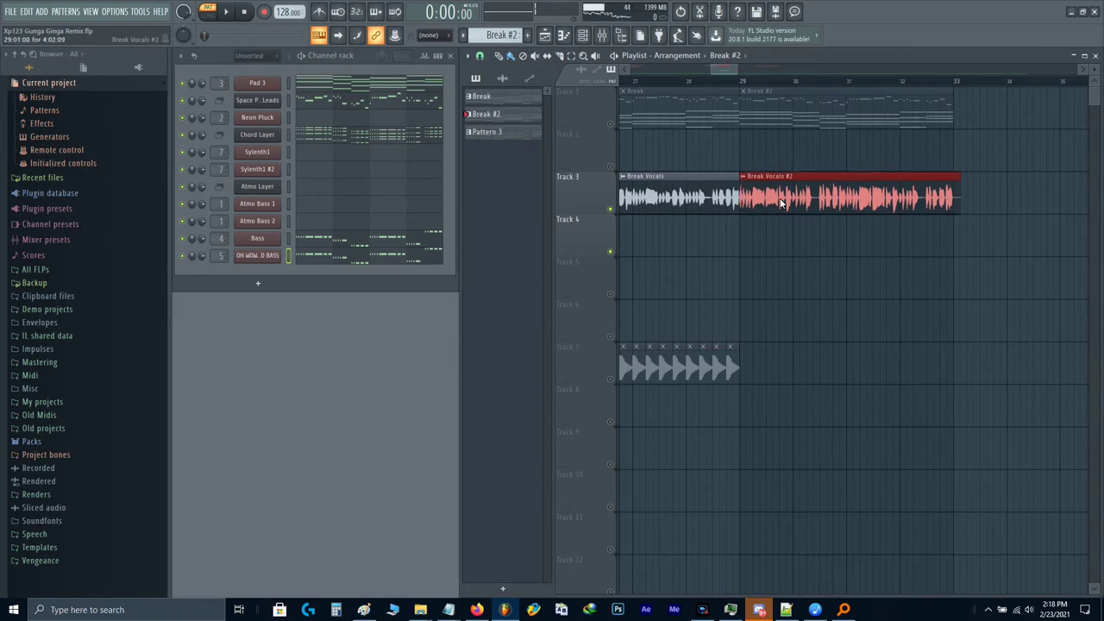
scroll(777, 100, "down", 4)
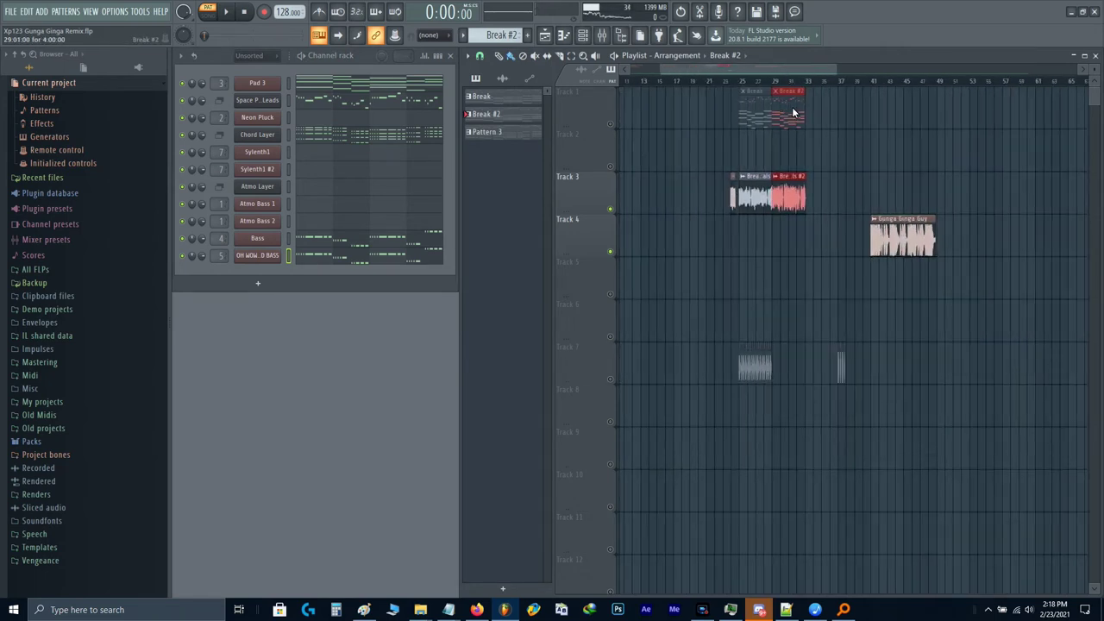
left_click_drag(792, 107, 1078, 112)
Step: Align the Gunga Ginga Guy clip on track 3 to start just before bar 24, playing it from there to check the timing
scroll(691, 202, "up", 5)
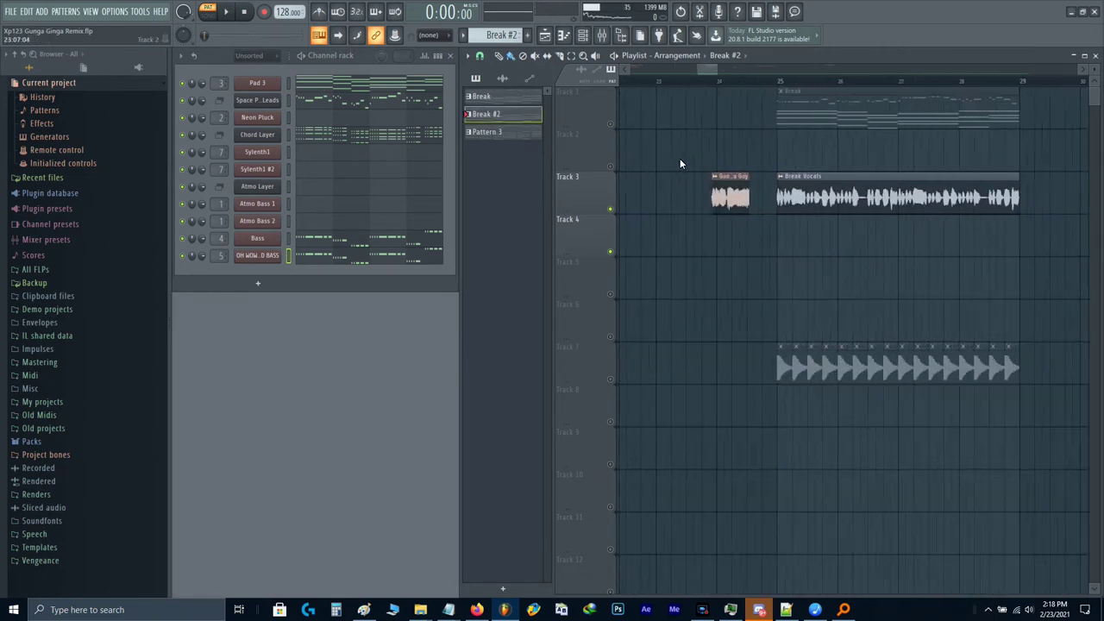
scroll(734, 151, "up", 2)
left_click(715, 80)
left_click(750, 194)
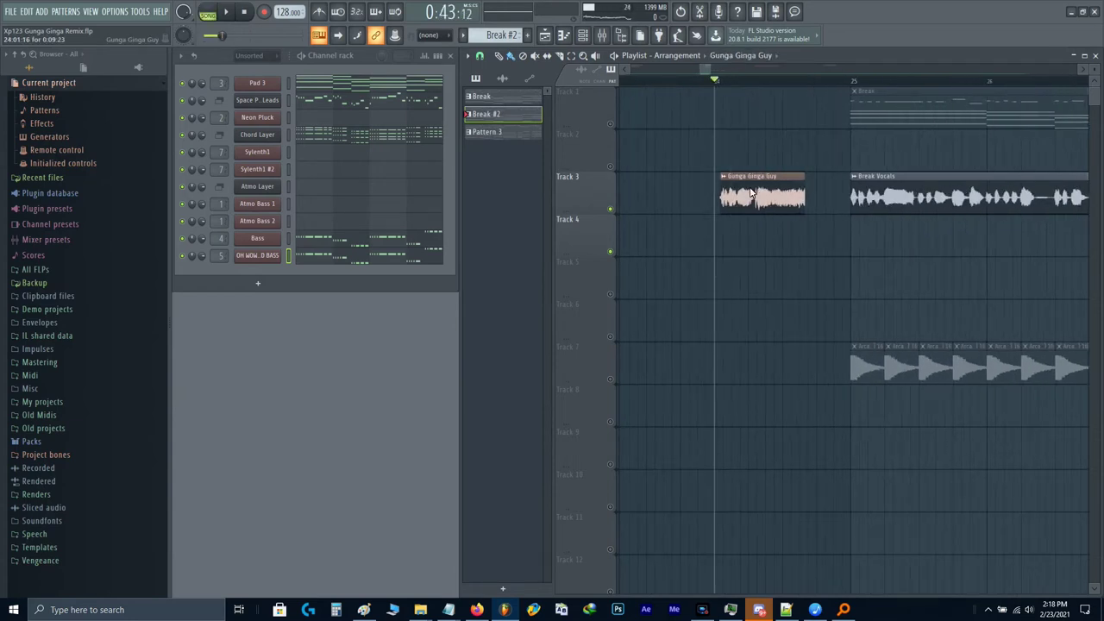
left_click_drag(750, 193, 747, 195)
scroll(746, 195, "up", 3)
key("space")
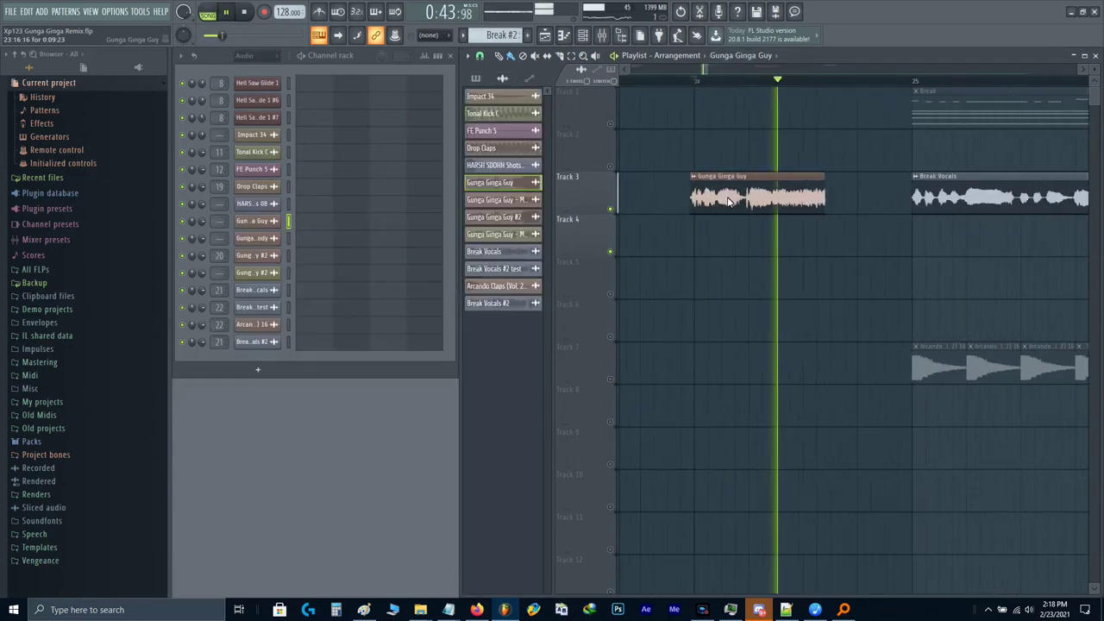
scroll(716, 203, "up", 2)
key("space")
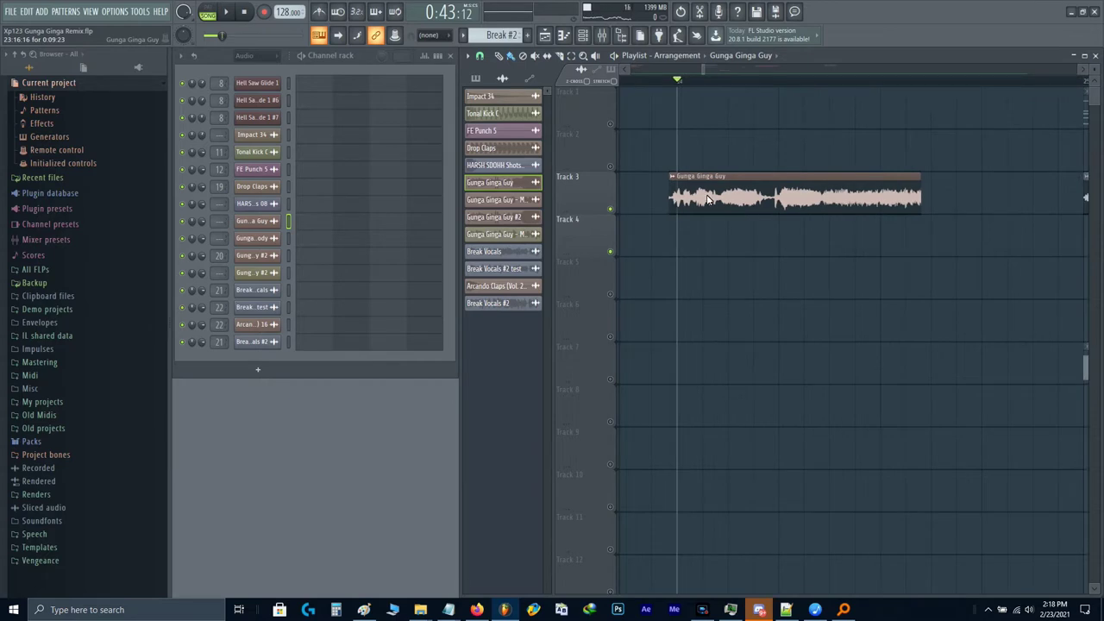
left_click_drag(707, 196, 712, 197)
Step: Make the unsliced Gunga Ginga Guy clip unique as a sample, saved as "Gunga Ginga Guy - Drop Snare"
left_click_drag(779, 225, 780, 190)
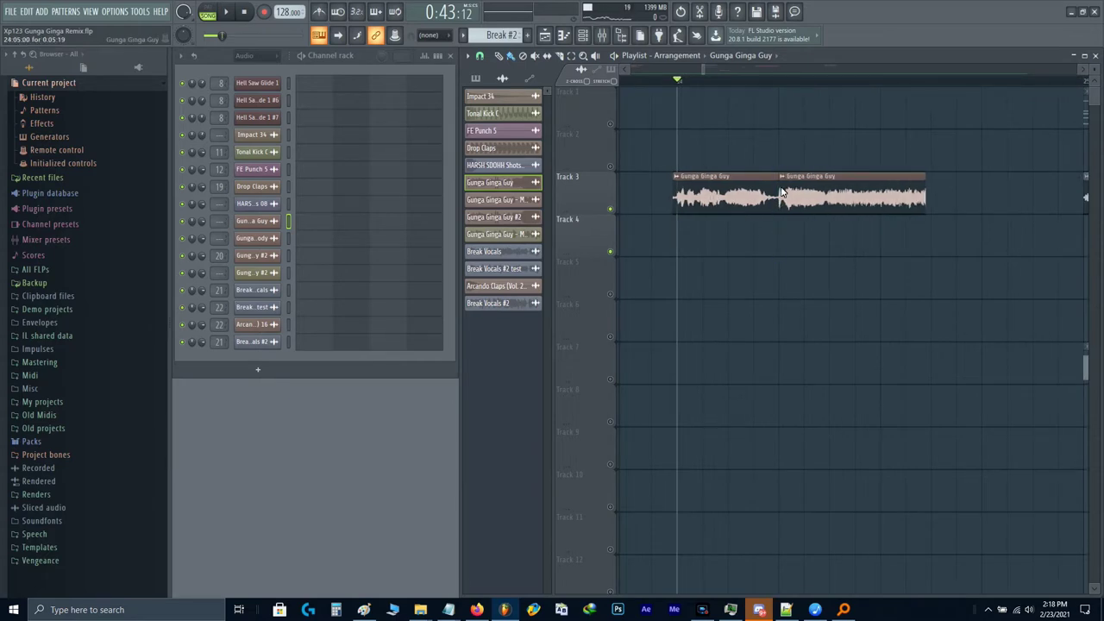
right_click(675, 176)
left_click(799, 196)
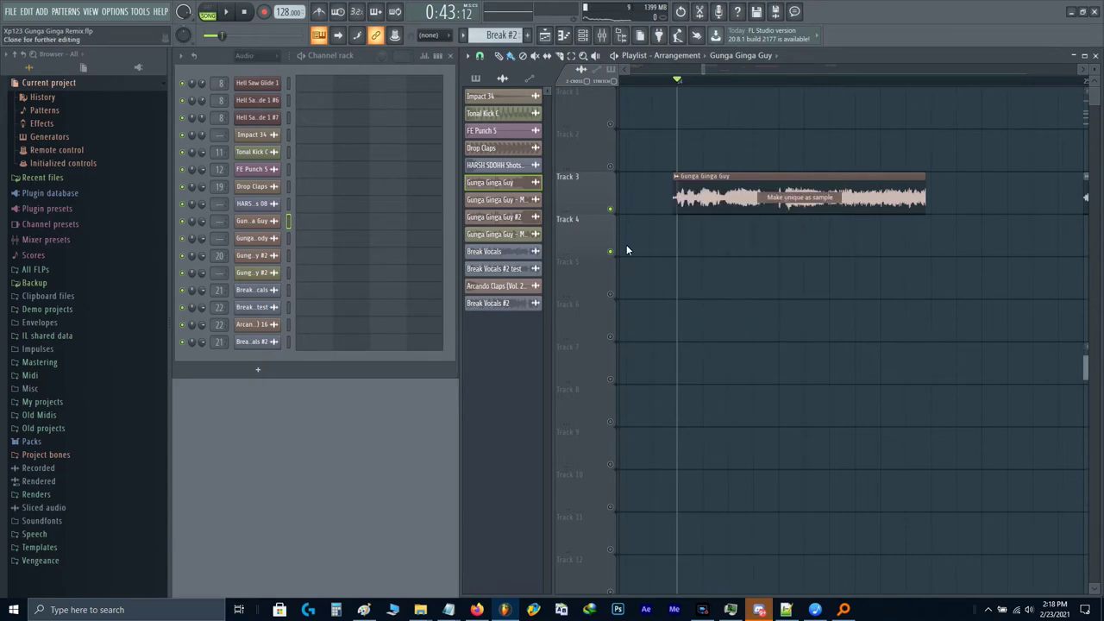
double_click(269, 259)
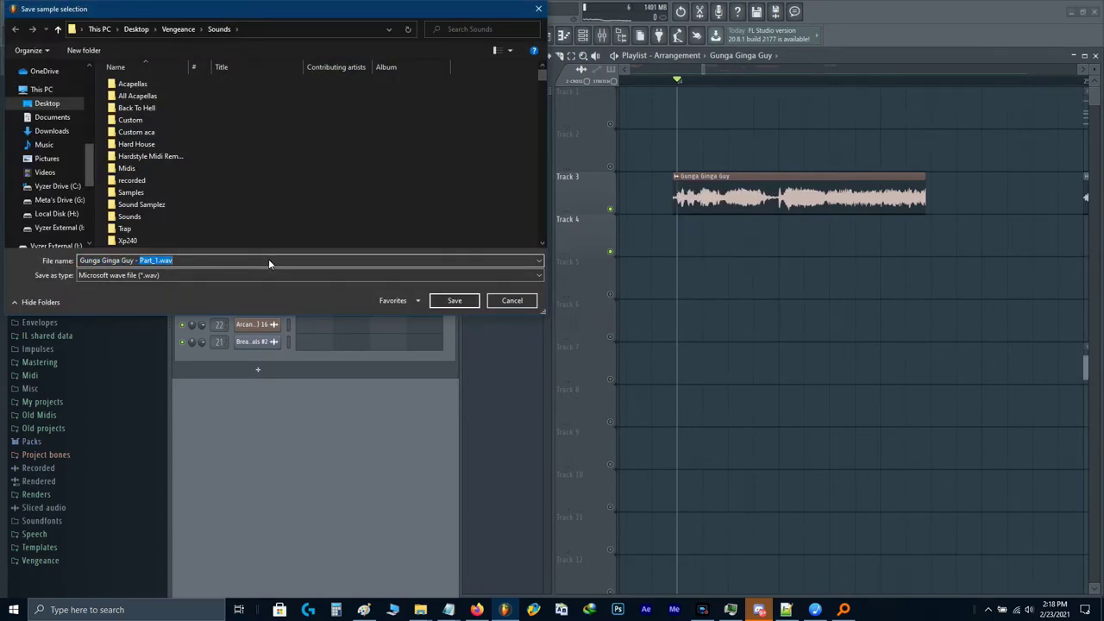
type("Snare")
type("Drop")
key("Return")
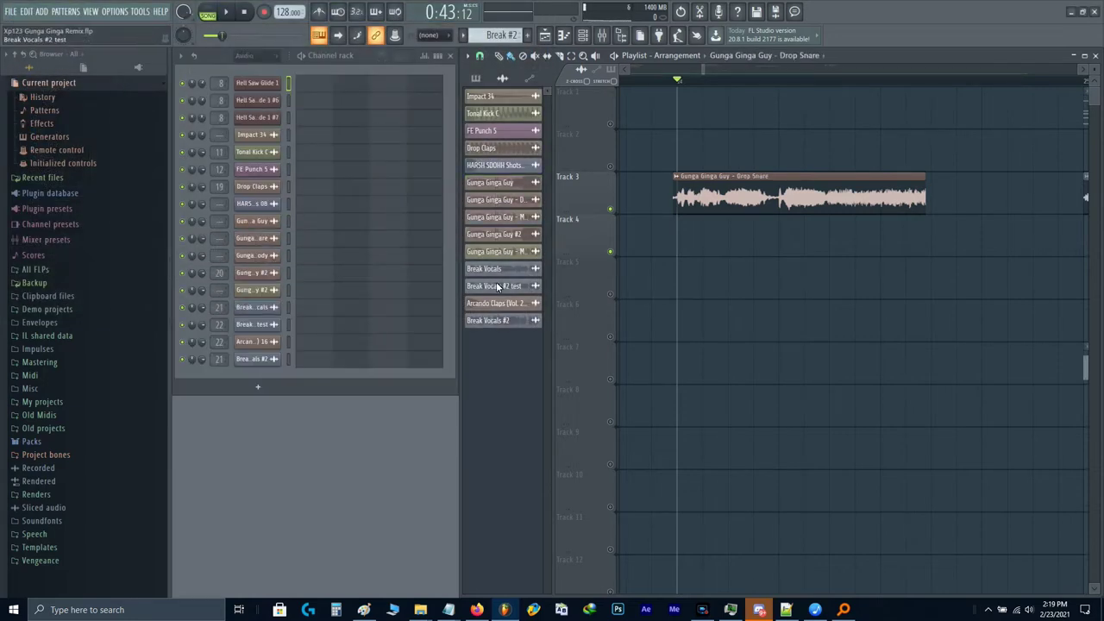
Step: Slice the Gunga Ginga Guy - Drop Snare clip where its second, louder vocal section begins
left_click_drag(780, 173, 780, 259)
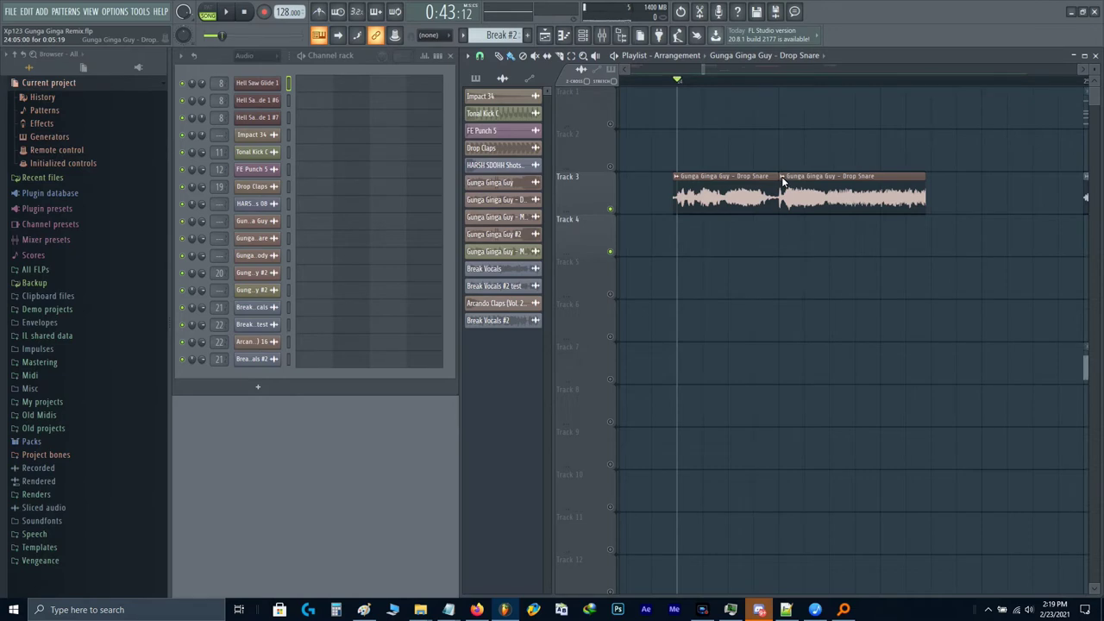
Step: Make the second Drop Snare slice on track 3 unique and set its time-stretching mode to Auto, playing it to check
left_click(782, 177)
left_click(827, 205)
double_click(881, 204)
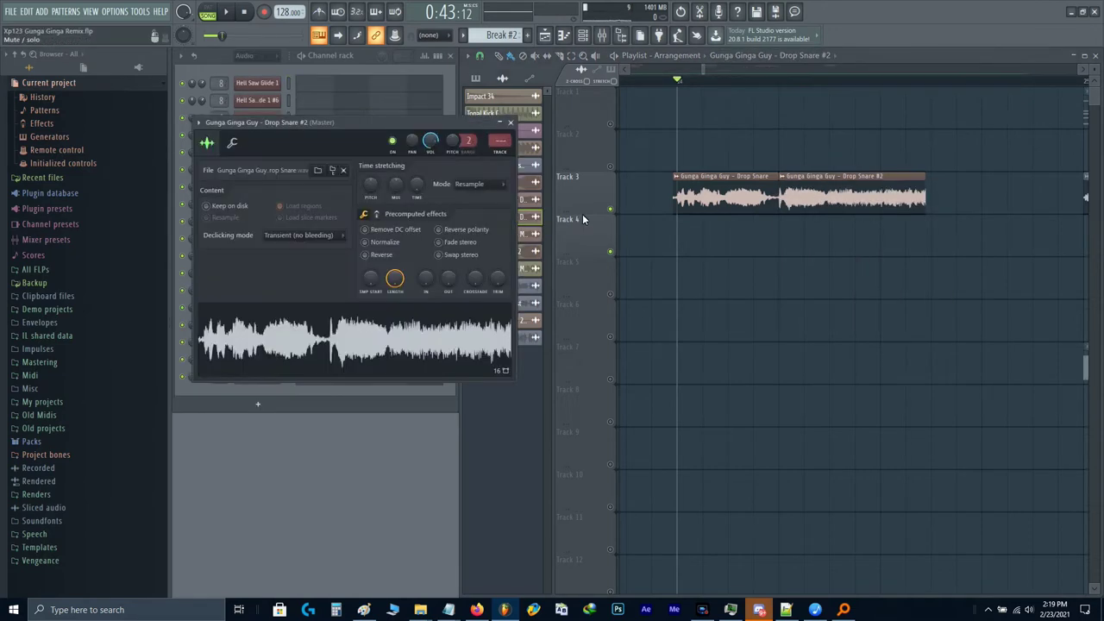
left_click(421, 186)
left_click(434, 324)
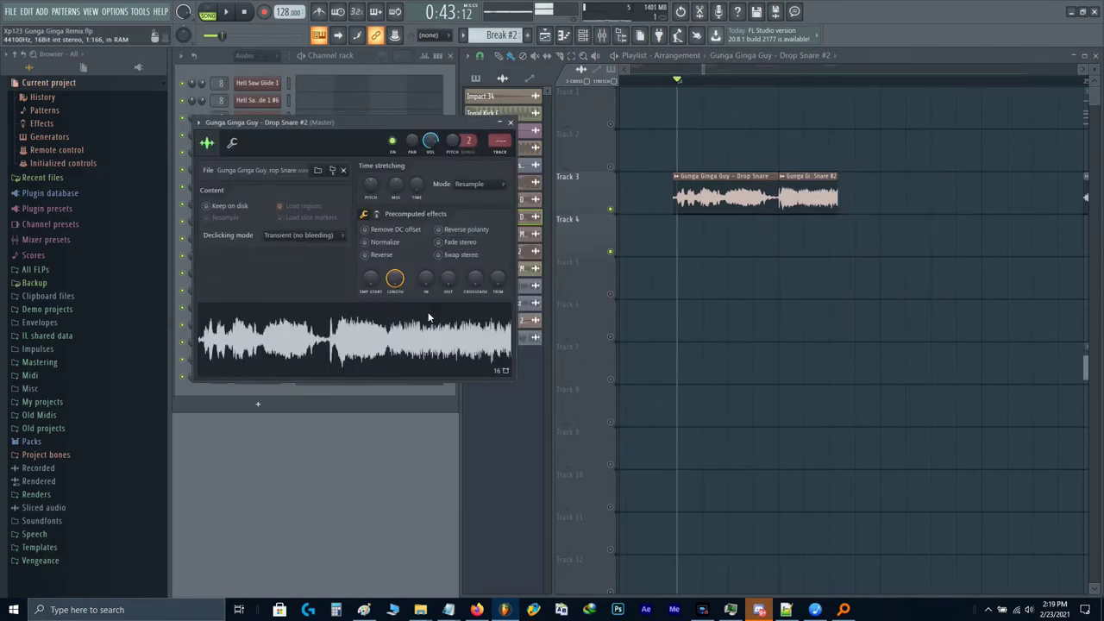
scroll(373, 189, "down", 1)
key("space")
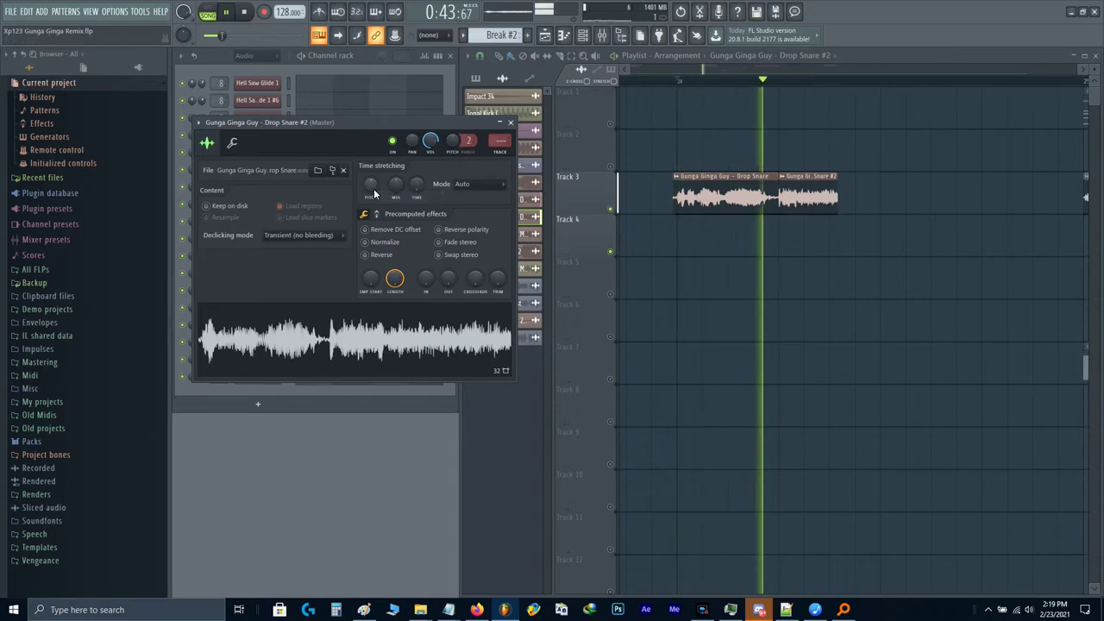
key("space")
Step: Stretch the Drop Snare #2 clip to a length of one beat and play it back
right_click(420, 186)
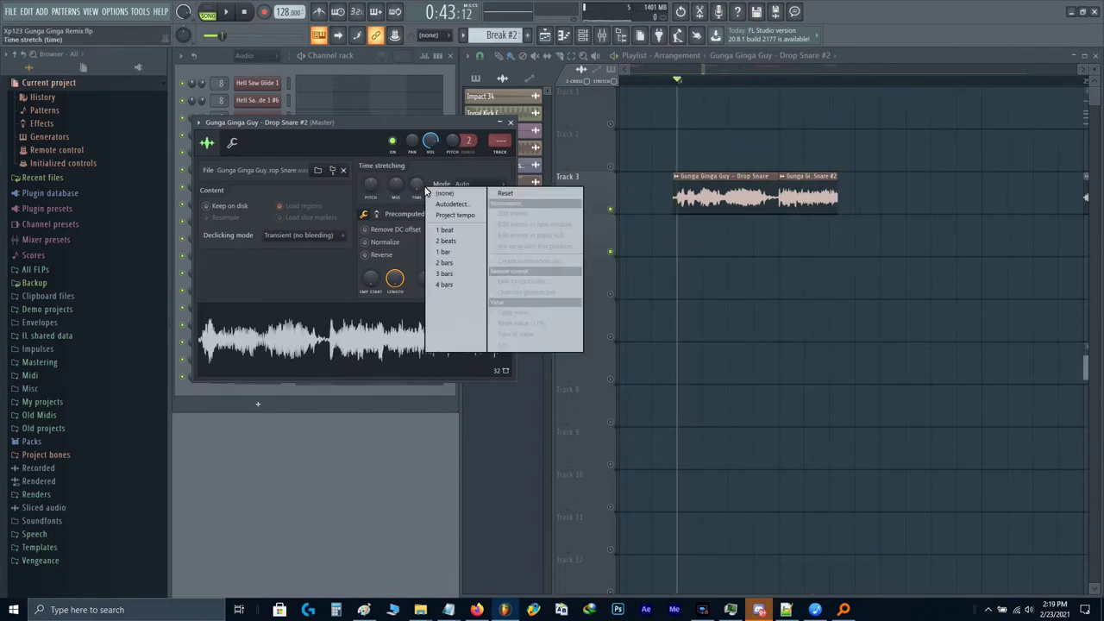
left_click(458, 258)
left_click_drag(837, 195, 712, 207)
scroll(818, 214, "up", 2)
key("space")
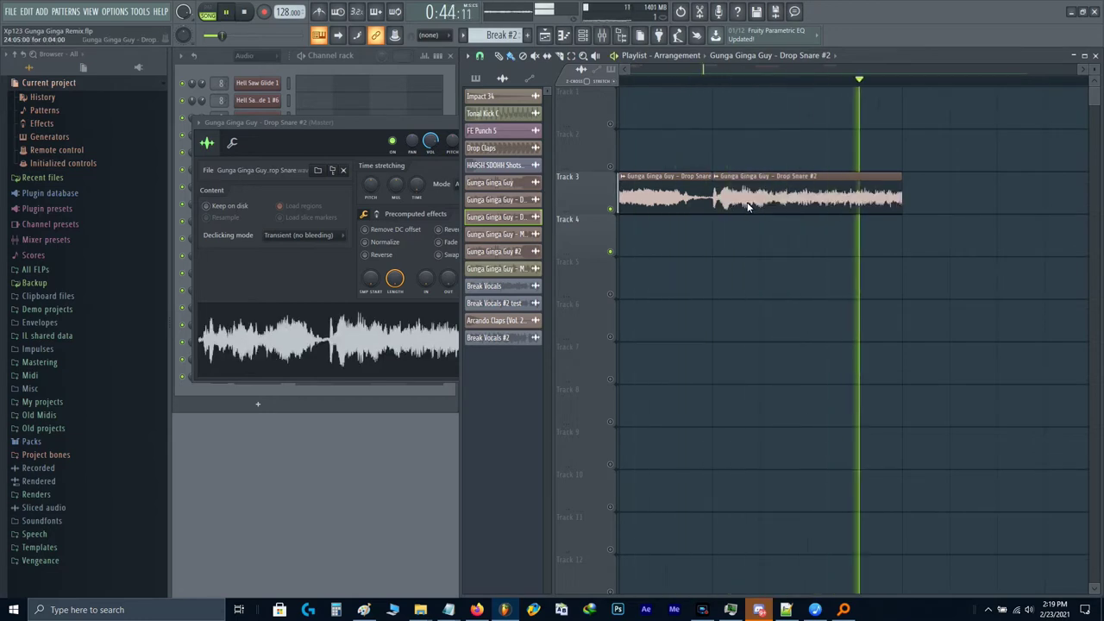
key("space")
Step: Move both Drop Snare clips together along track 3 past the break, to about bar 31
scroll(747, 202, "down", 2)
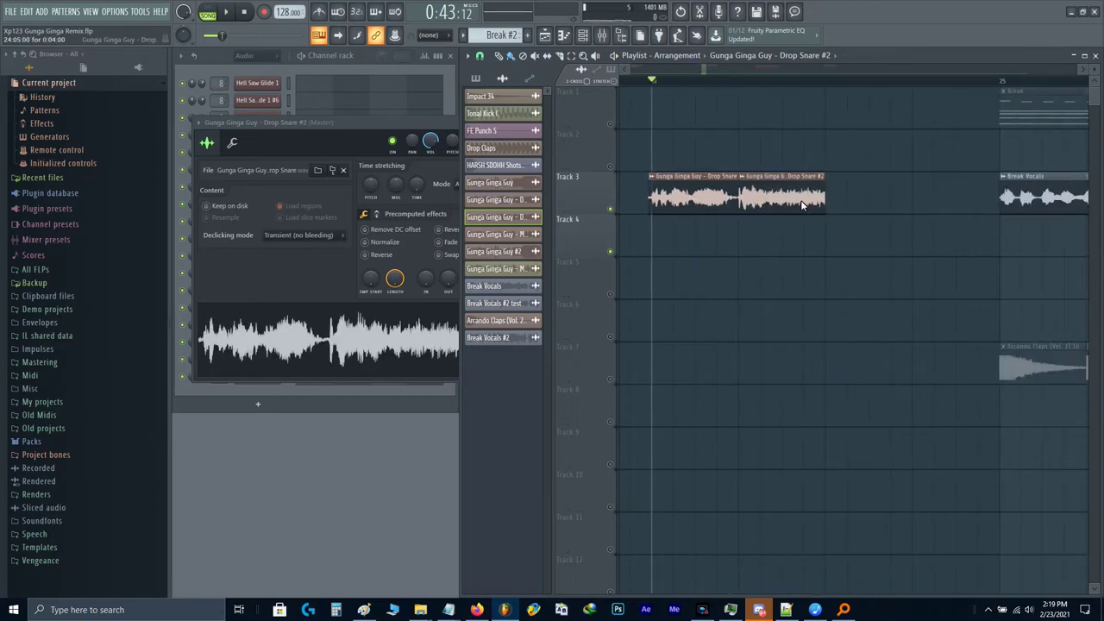
left_click(781, 200)
scroll(723, 200, "down", 4)
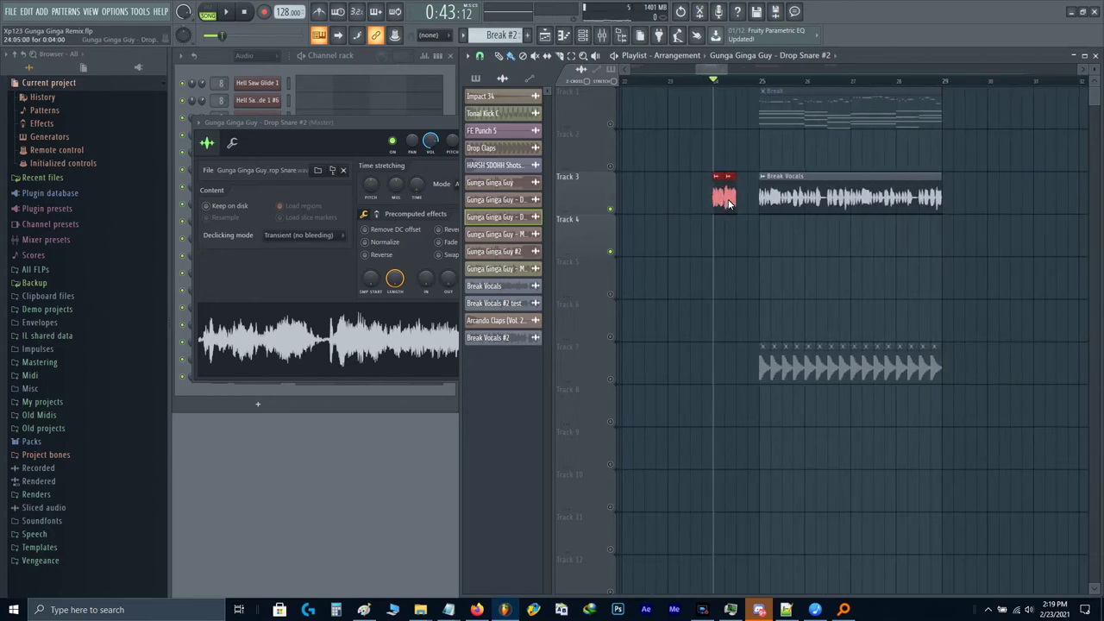
left_click_drag(728, 199, 1036, 200)
scroll(913, 209, "down", 5)
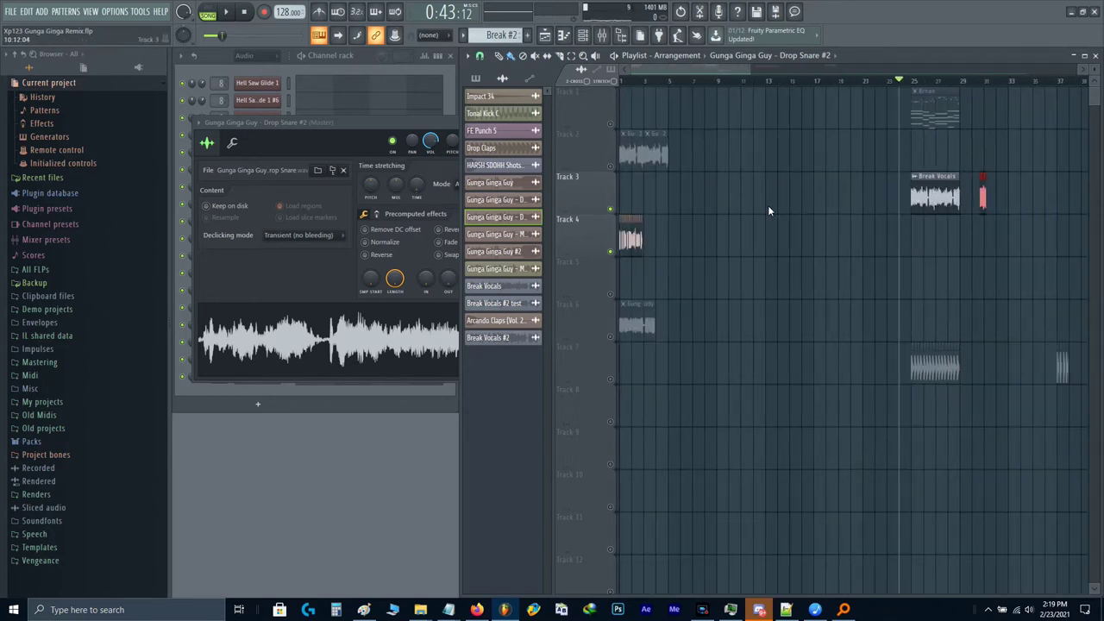
left_click(793, 198)
Step: Add a time marker named Intro at the start of the song and close the Drop Snare #2 channel settings
key("Home")
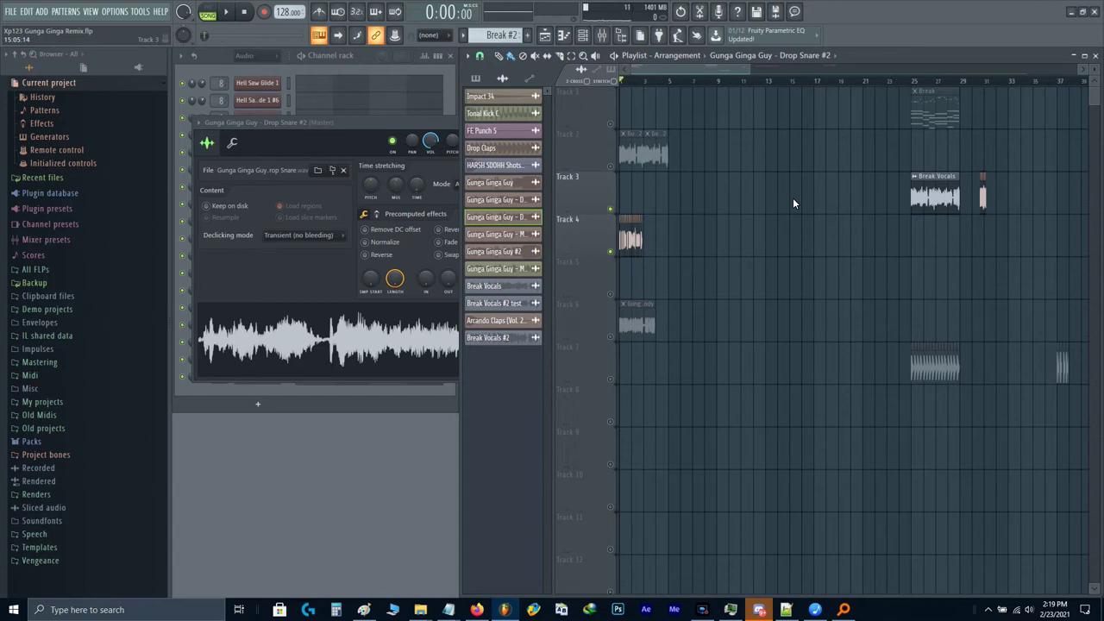
key("alt+t")
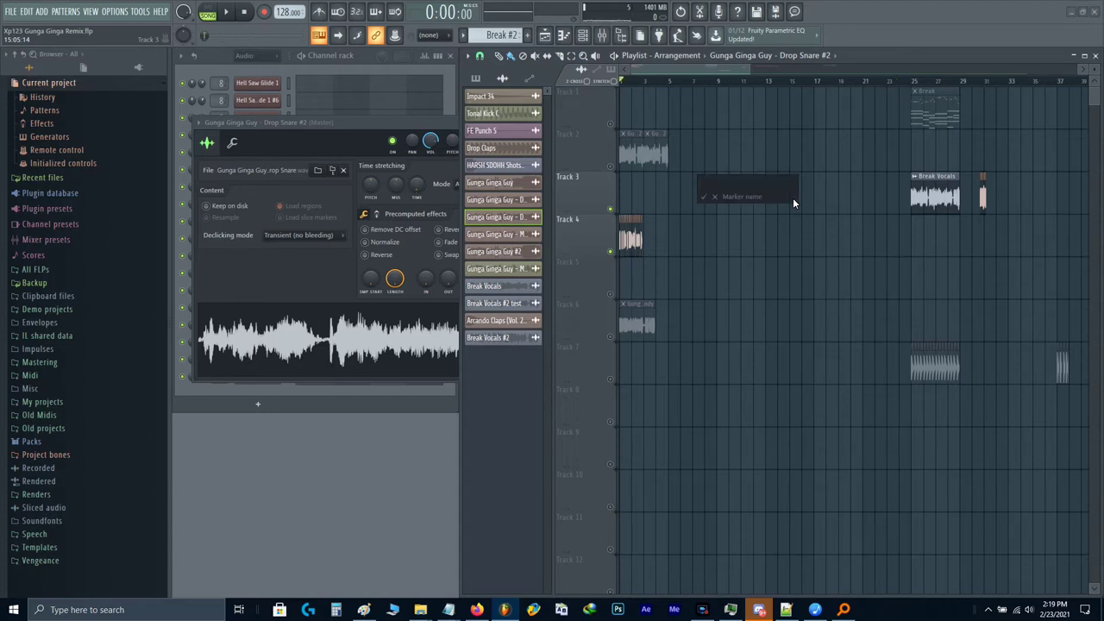
type("Intro")
key("Return")
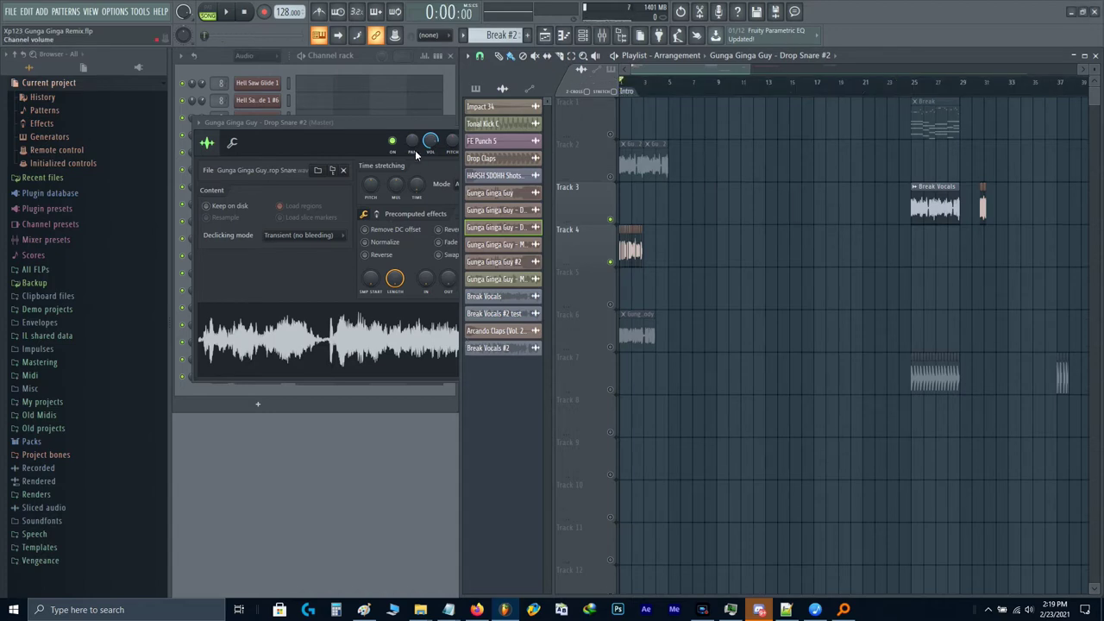
left_click(357, 141)
key("Escape")
Step: Add a time marker named PreBreak at bar 17
scroll(813, 106, "up", 2)
left_click(817, 83)
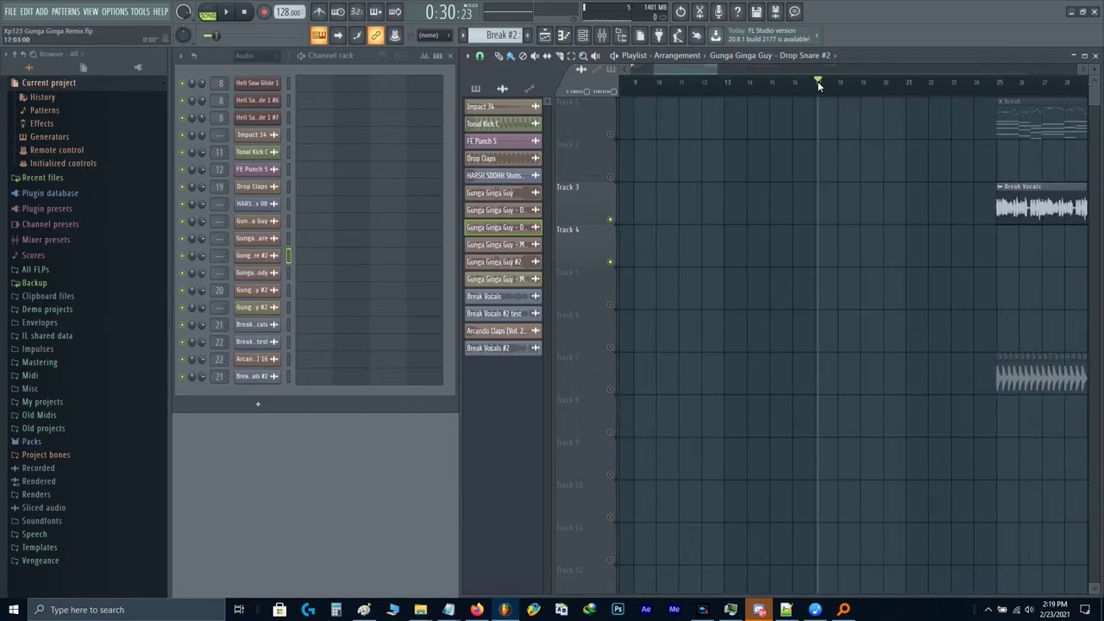
scroll(817, 85, "up", 4)
left_click(811, 83)
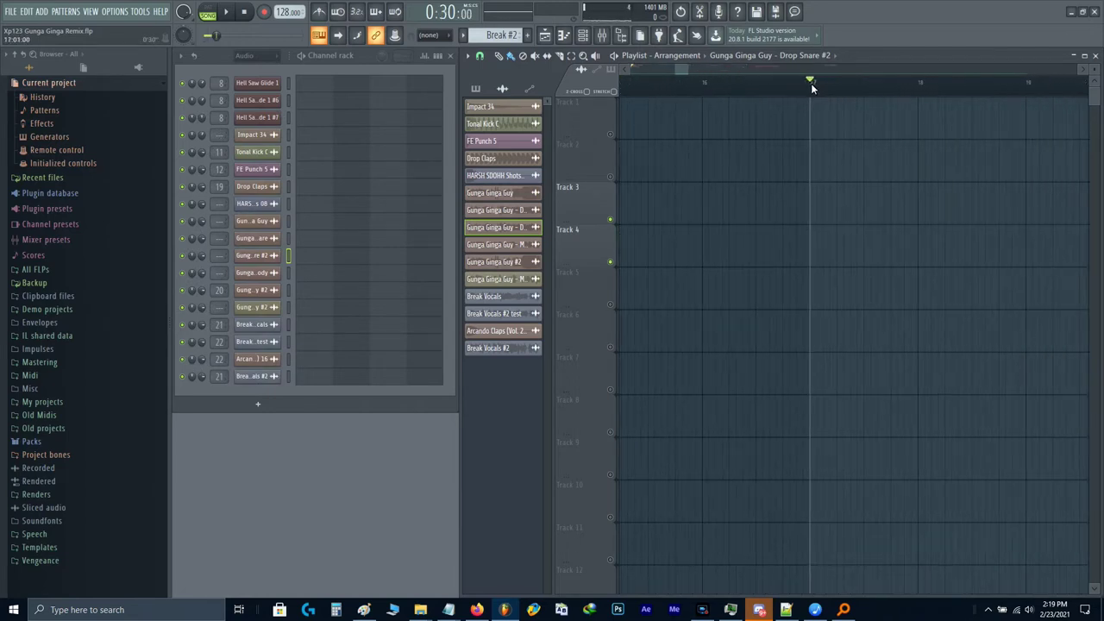
key("alt+t")
type("PreBrealk")
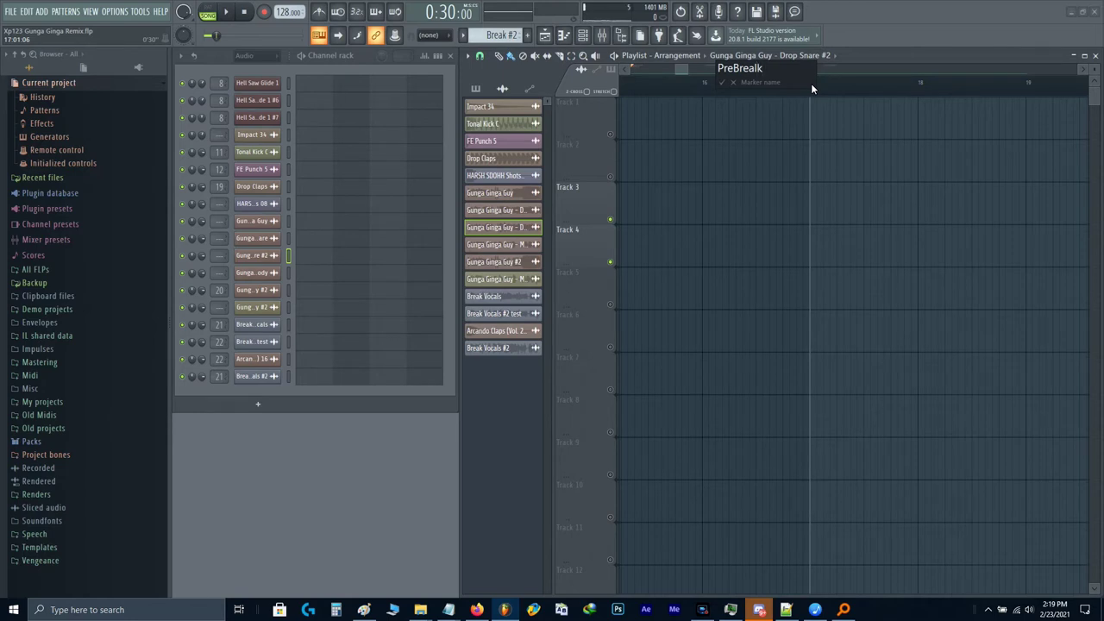
key("BackSpace")
key("BackSpace")
type("k")
key("Return")
Step: Add a time marker named Break at bar 25, where the Break Vocals clip starts
scroll(811, 85, "down", 4)
scroll(757, 159, "right", 4)
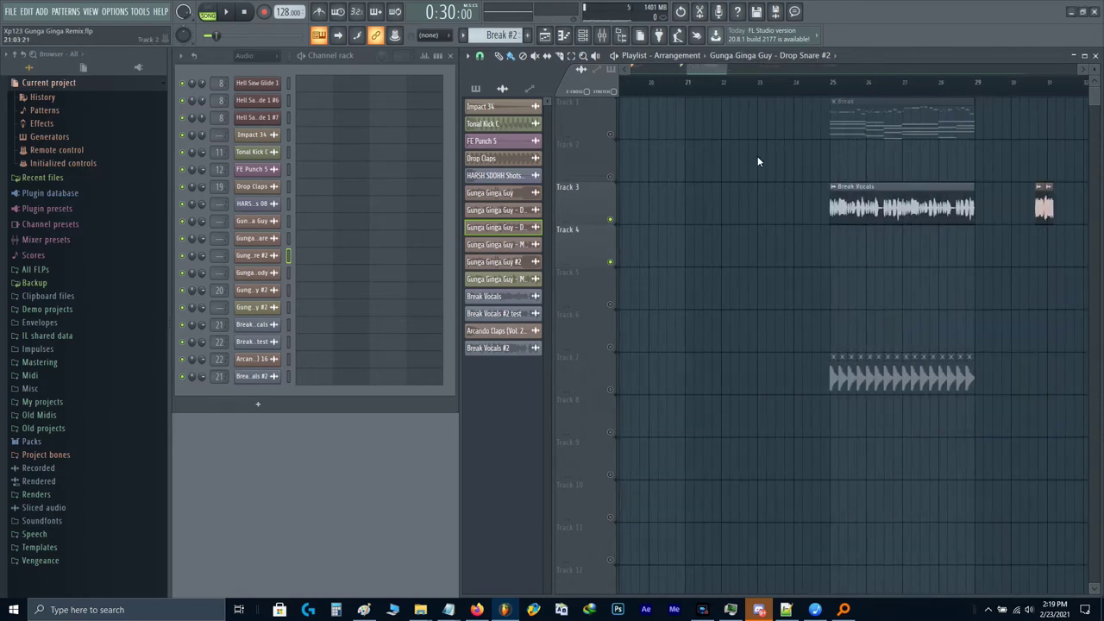
scroll(836, 111, "up", 5)
left_click(816, 84)
key("alt+t")
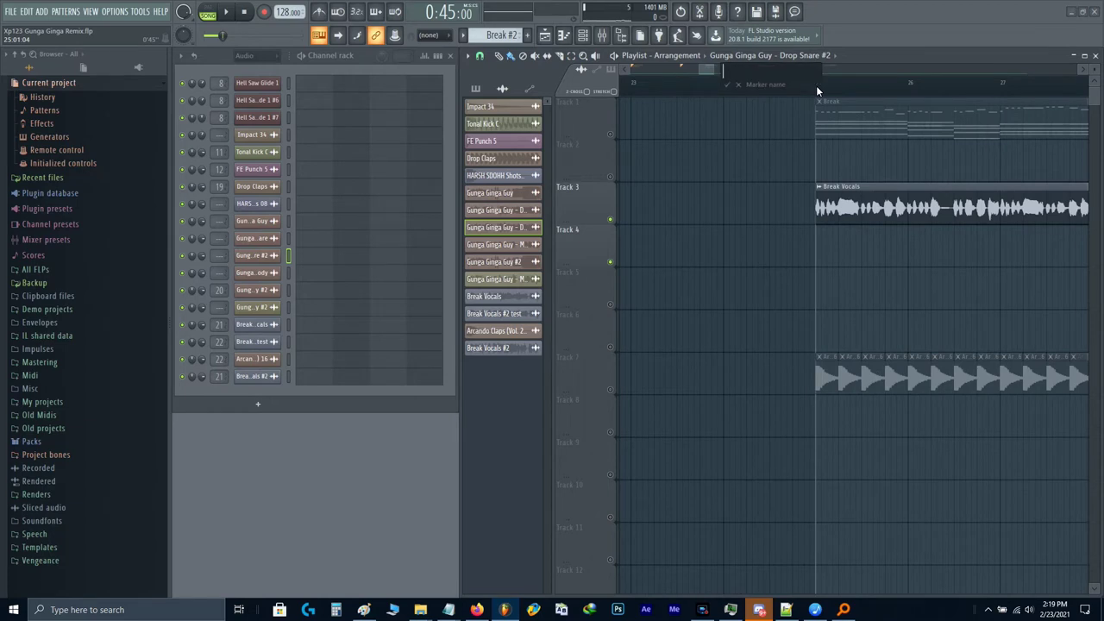
type("Break")
key("Return")
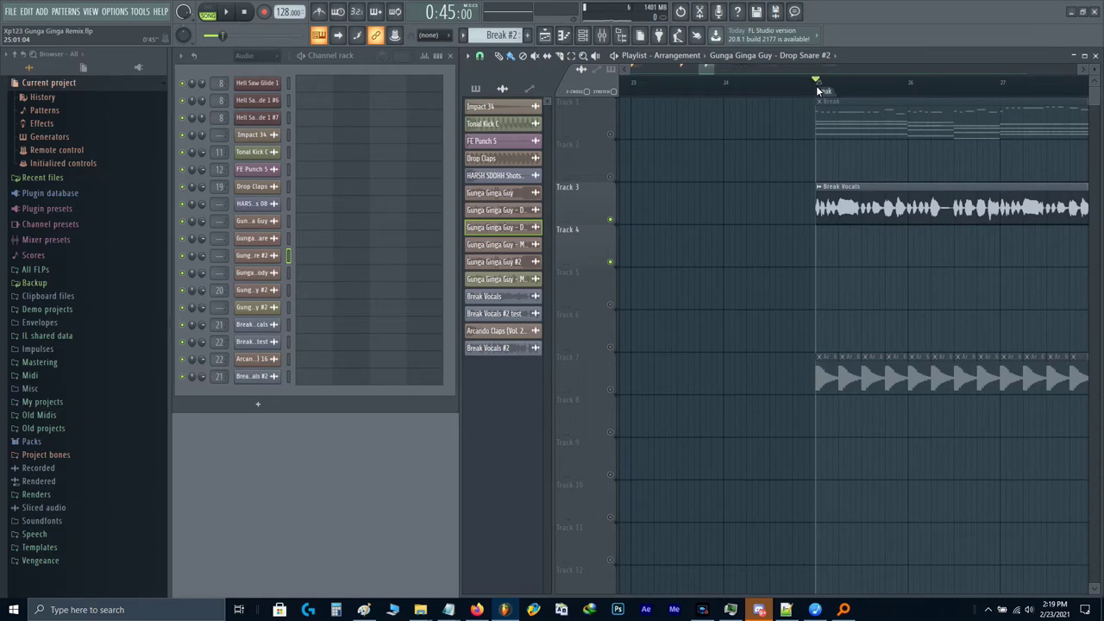
Step: Add a time marker named Build at bar 33
scroll(817, 87, "down", 3)
scroll(858, 210, "right", 5)
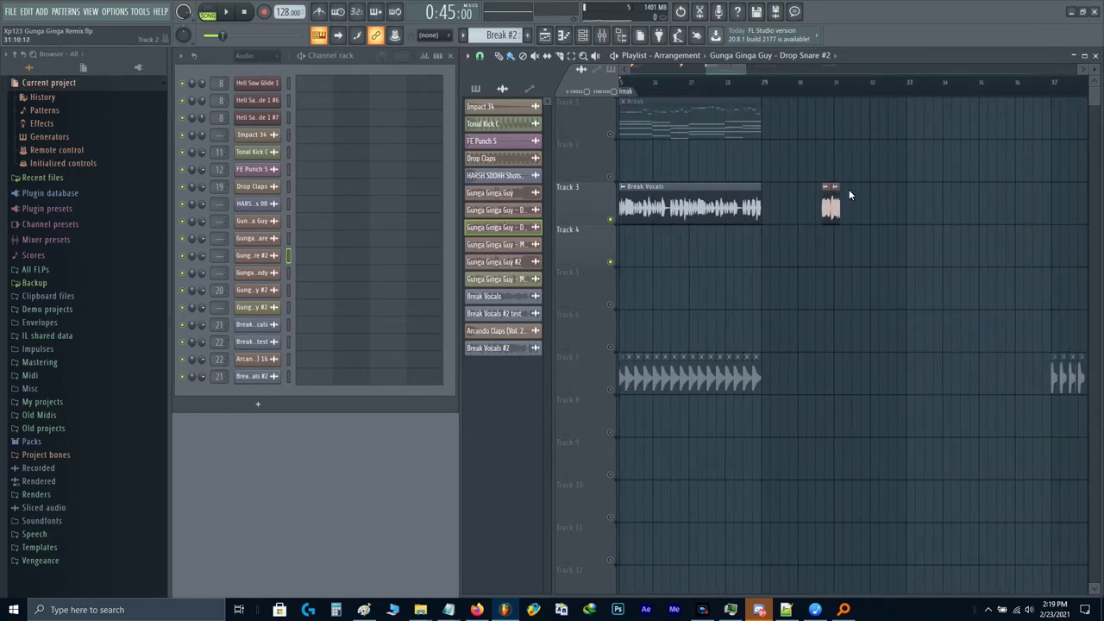
scroll(820, 131, "up", 4)
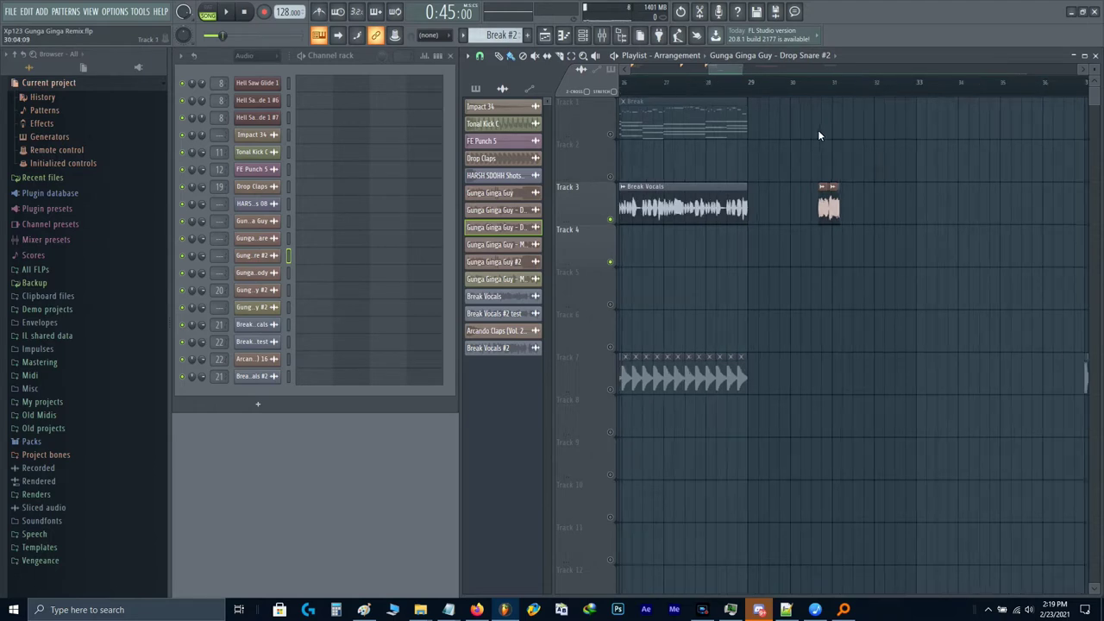
left_click(911, 89)
left_click(907, 88)
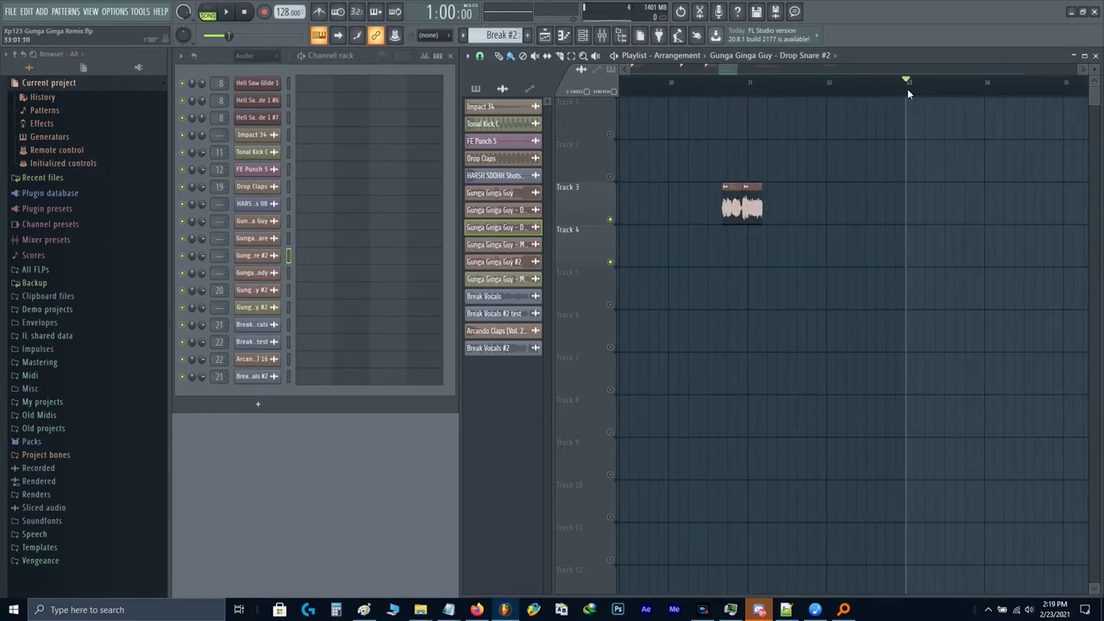
key("alt+t")
type("Build")
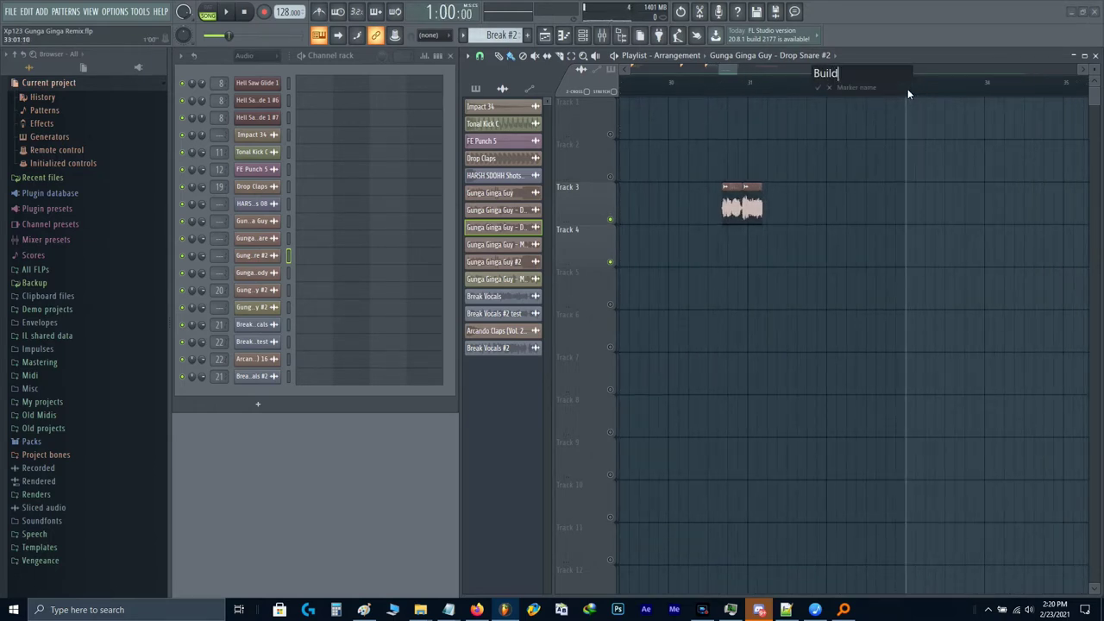
key("Return")
Step: Add a time marker named Drop at bar 41, where the Gunga Ginga Guy clip on track 4 starts
scroll(908, 92, "down", 3)
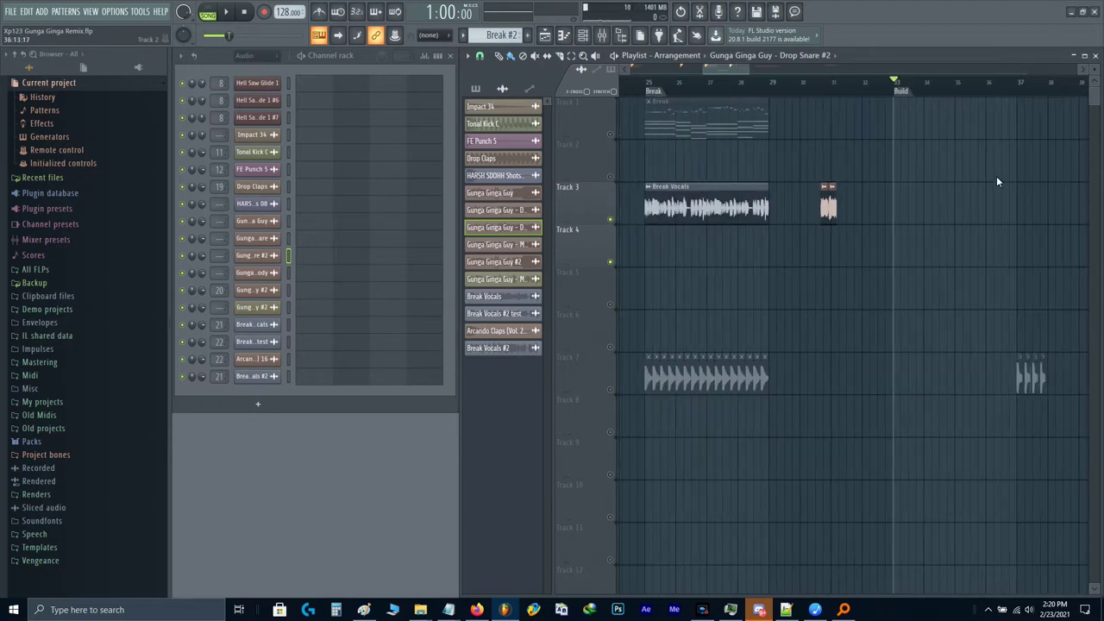
scroll(1027, 147, "up", 3)
left_click(1010, 88)
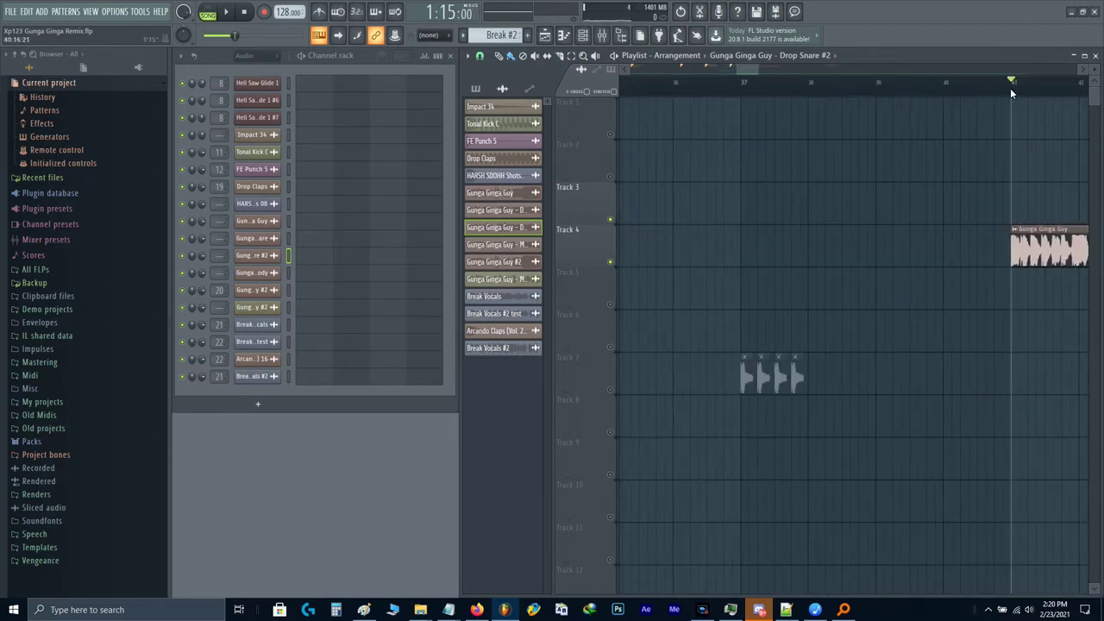
key("alt+t")
type("Dr")
key("Return")
Step: Play the Gunga Ginga Guy clip from the Drop marker and review the arrangement back to the break
scroll(878, 253, "down", 3)
left_click_drag(894, 250, 862, 262)
key("space")
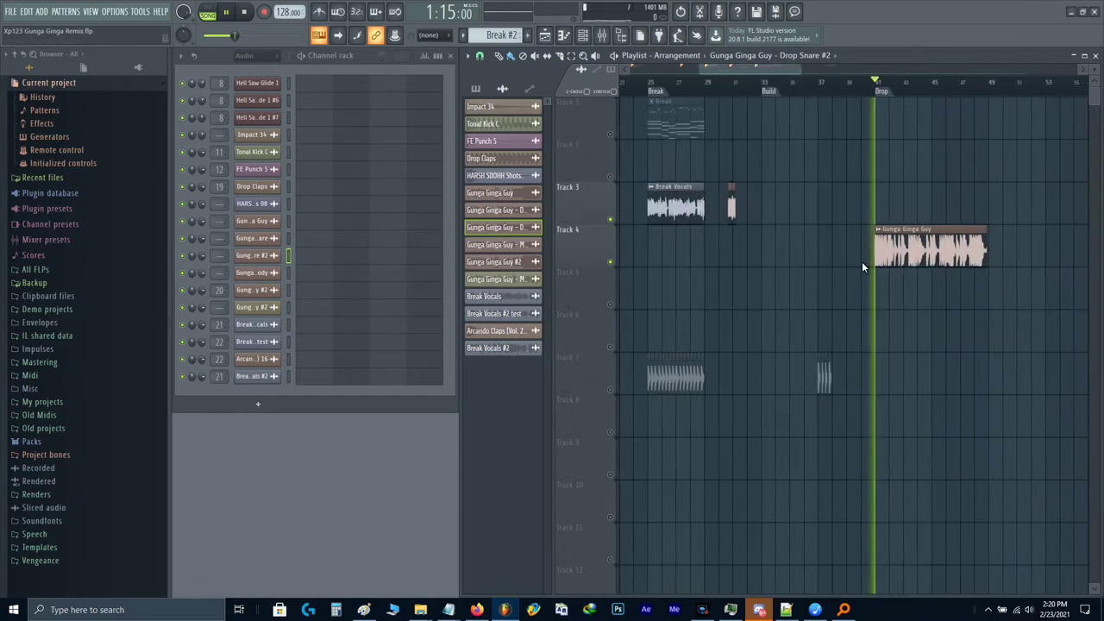
scroll(906, 260, "up", 1)
key("XF86AudioLowerVolume")
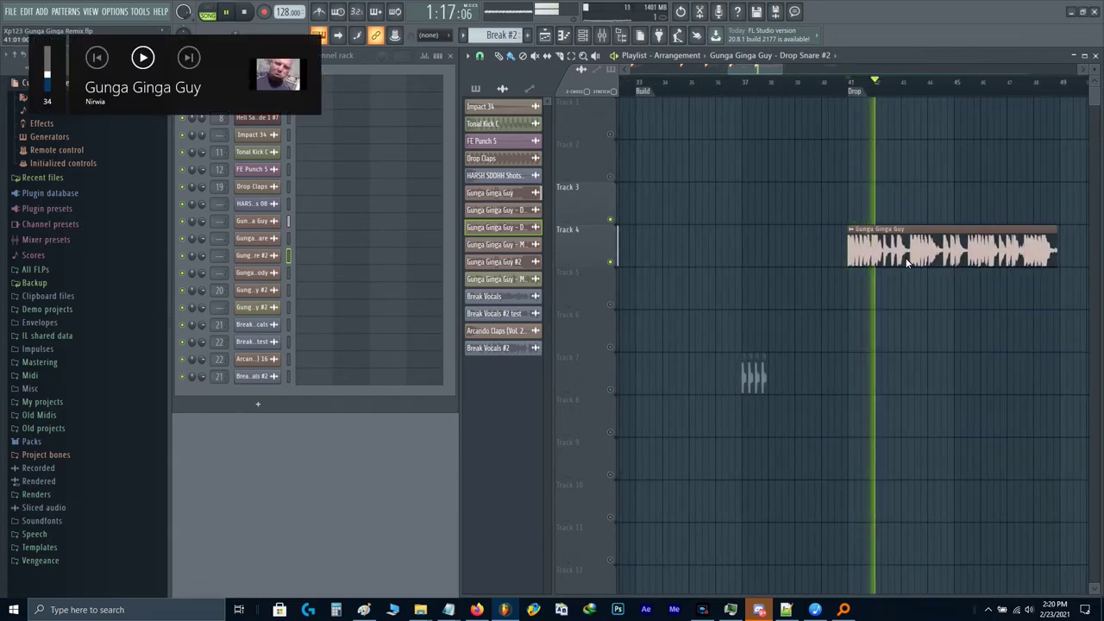
scroll(906, 259, "up", 4)
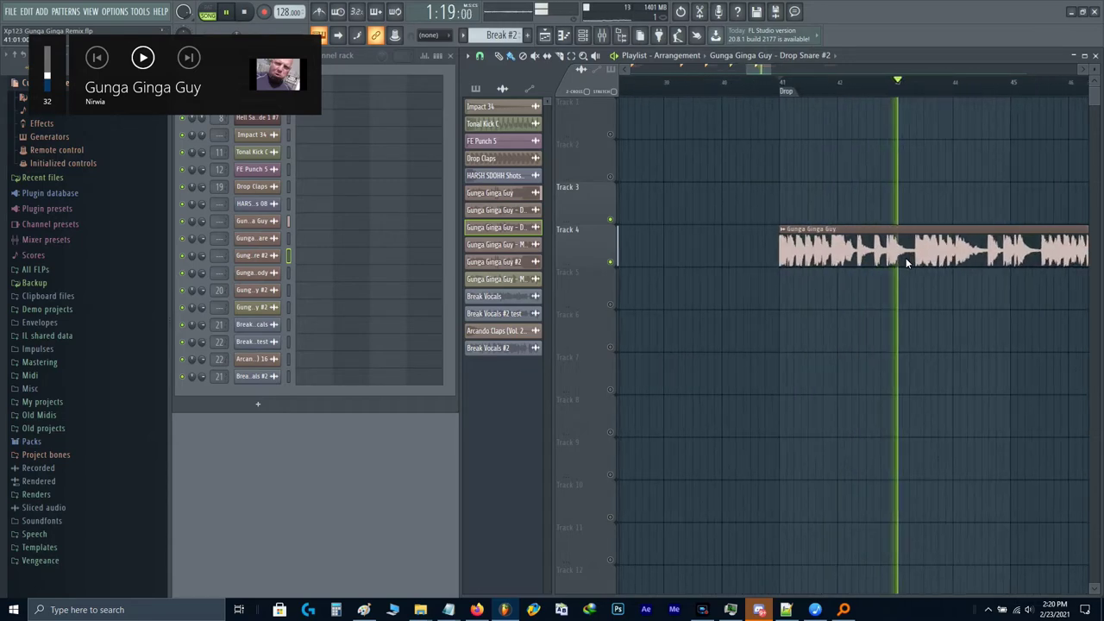
key("space")
scroll(665, 256, "down", 1)
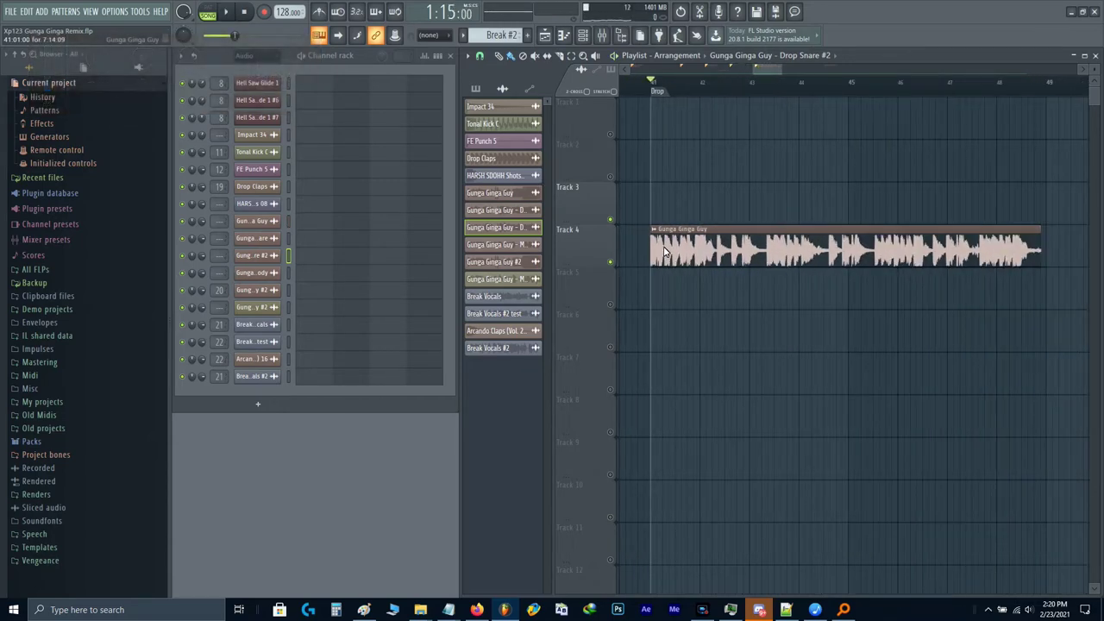
scroll(675, 198, "down", 4)
left_click_drag(676, 197, 1071, 204)
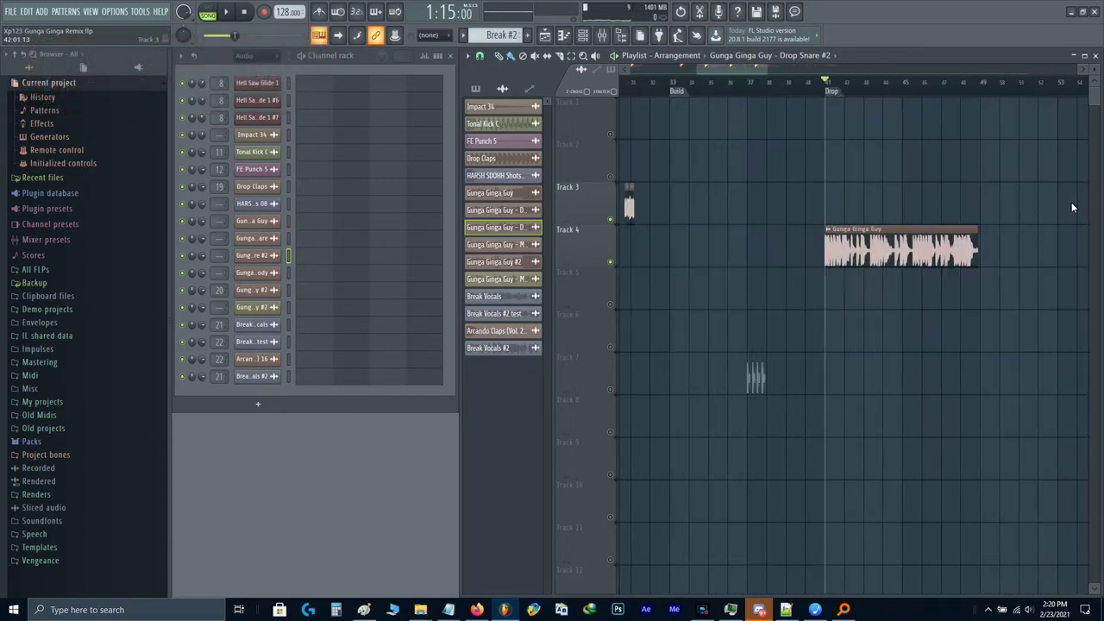
scroll(767, 262, "up", 3)
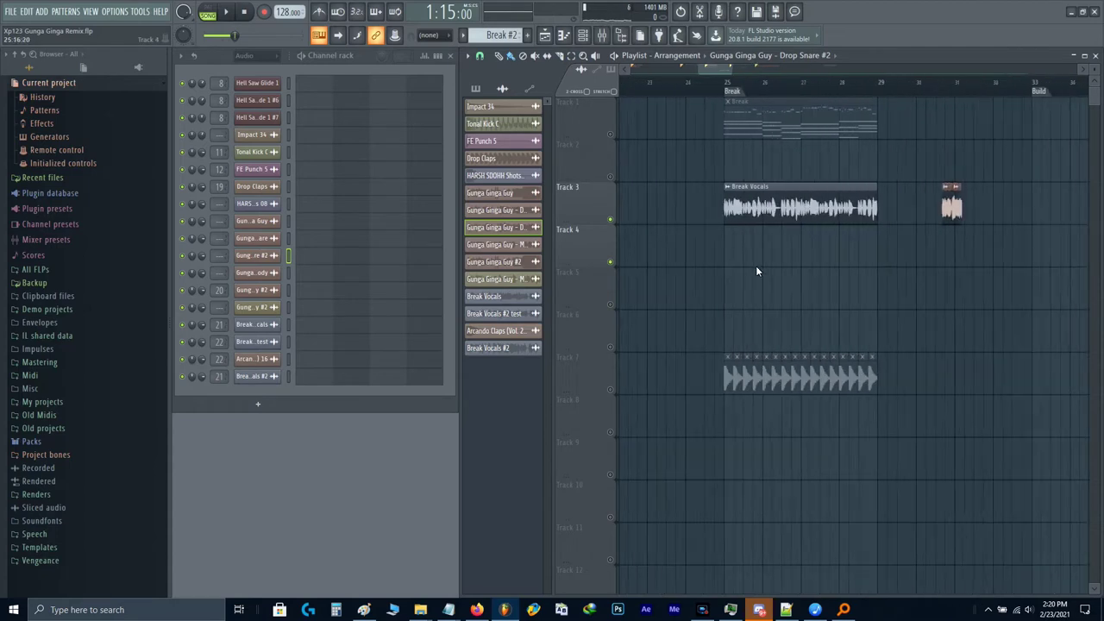
Step: Unmute all playlist tracks and play the full break from bar 25
right_click(611, 220)
scroll(762, 106, "up", 1)
key("space")
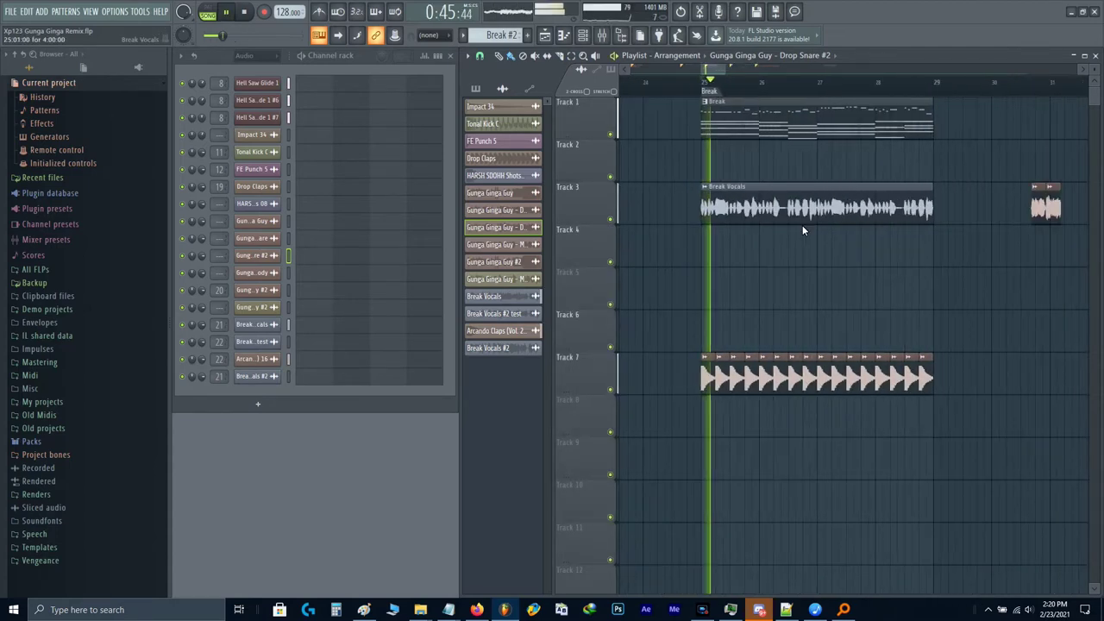
left_click_drag(802, 225, 749, 258)
key("XF86AudioRaiseVolume")
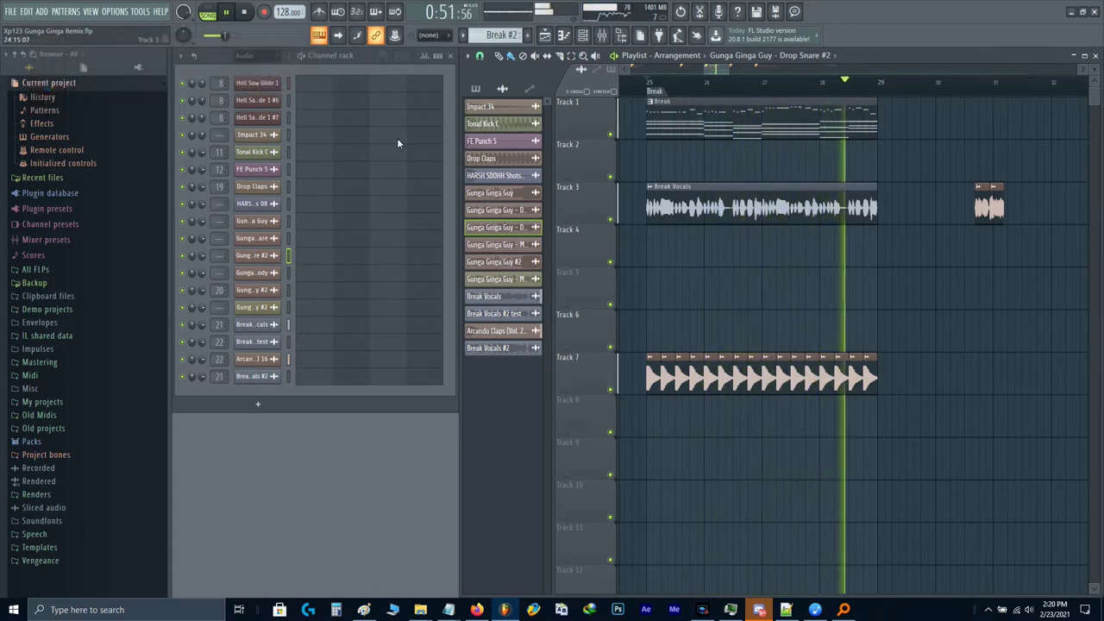
Step: Set the channel rack to show all channels and stop playback
left_click(243, 55)
left_click(257, 106)
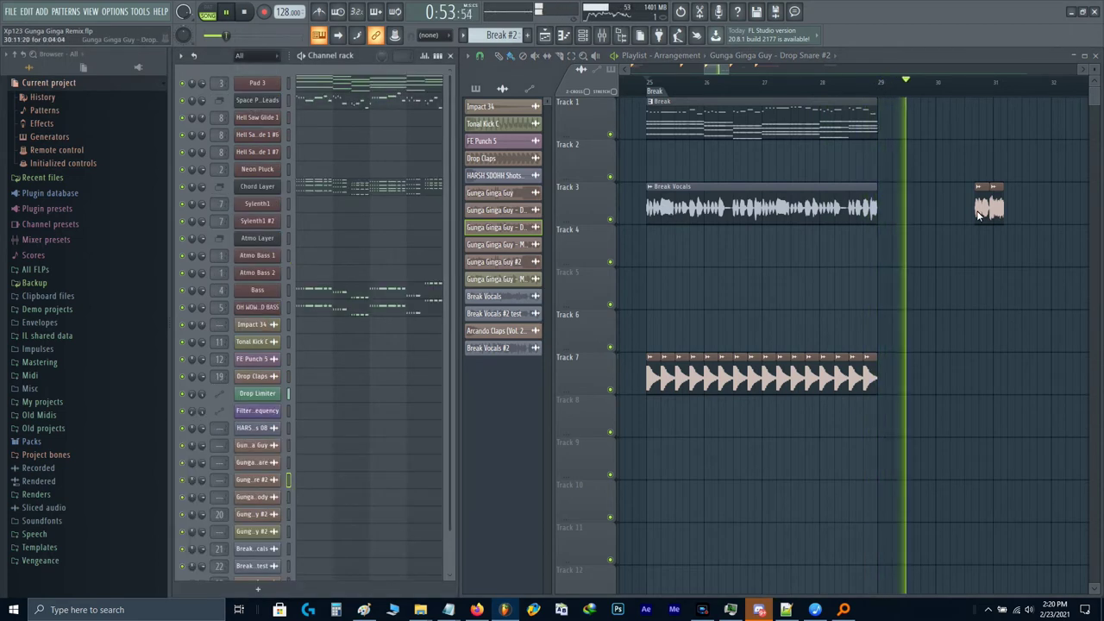
scroll(818, 242, "down", 4)
key("space")
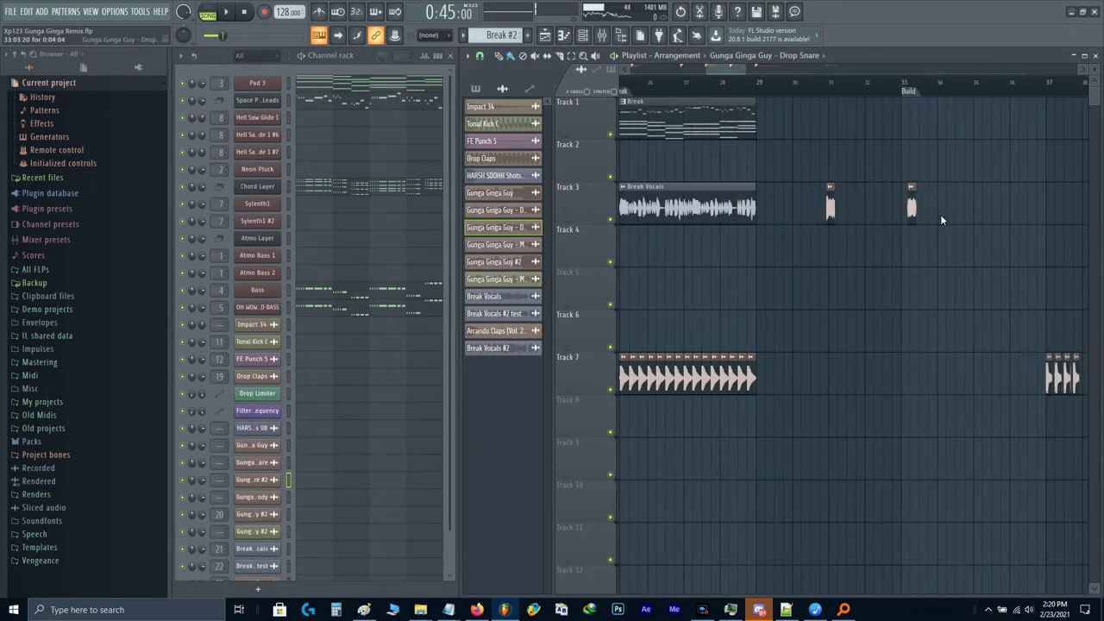
Step: Move the two stretched Drop Snare vocal clips along track 3 so they end exactly at the Drop marker at bar 41
left_click_drag(958, 214, 821, 187)
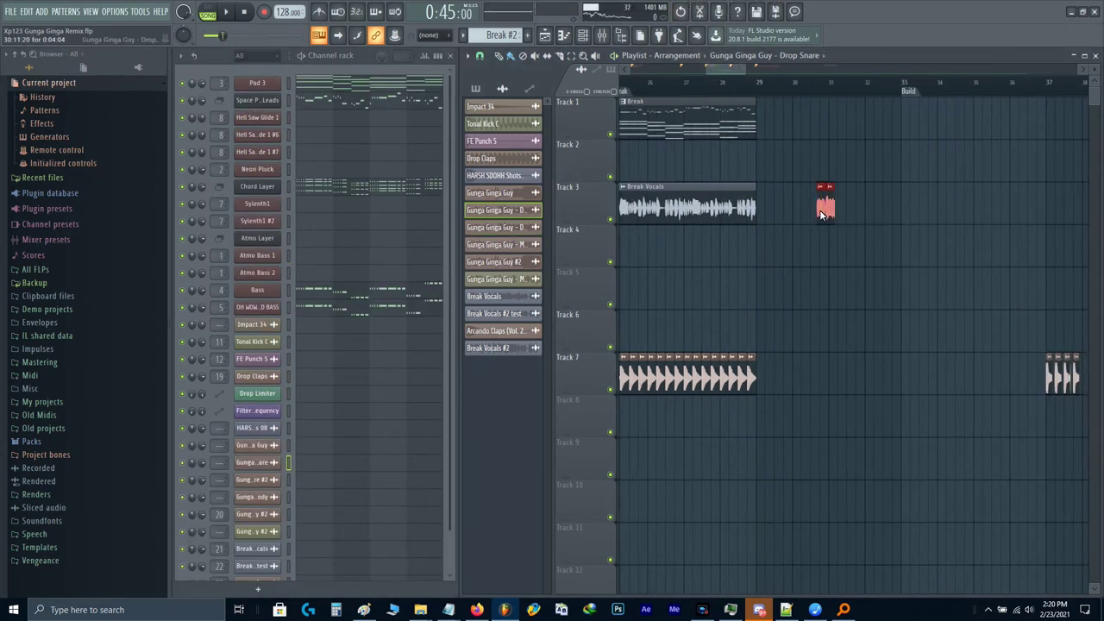
key("Delete")
left_click_drag(1103, 214, 751, 256)
scroll(773, 220, "up", 4)
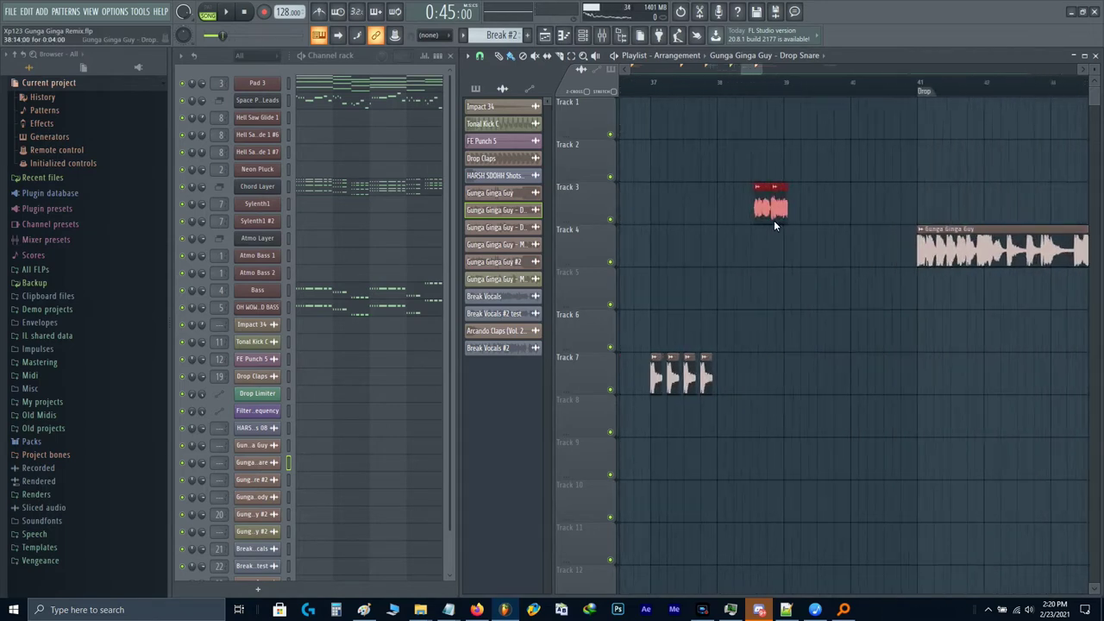
left_click_drag(785, 216, 1028, 216)
Step: Play the arrangement from just before the Drop Snare clips in bar 40 into the drop
left_click(974, 89)
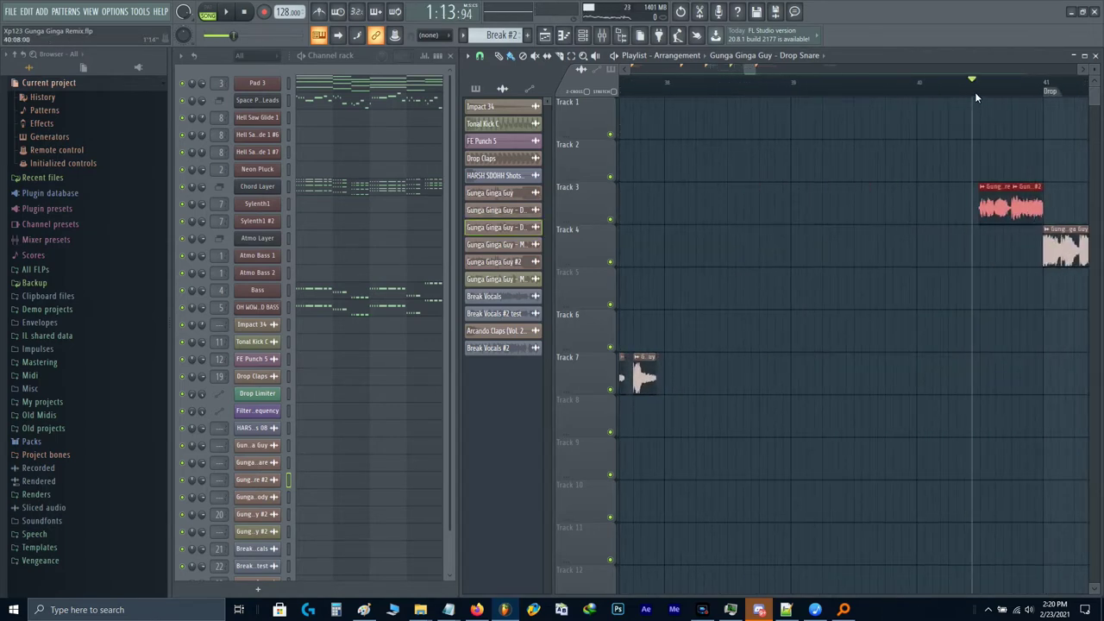
key("space")
left_click_drag(911, 185, 721, 195)
key("space")
Step: Play the four short Gunga Ginga Guy clips on track 7 from bar 37
scroll(810, 194, "down", 1)
scroll(809, 193, "down", 4)
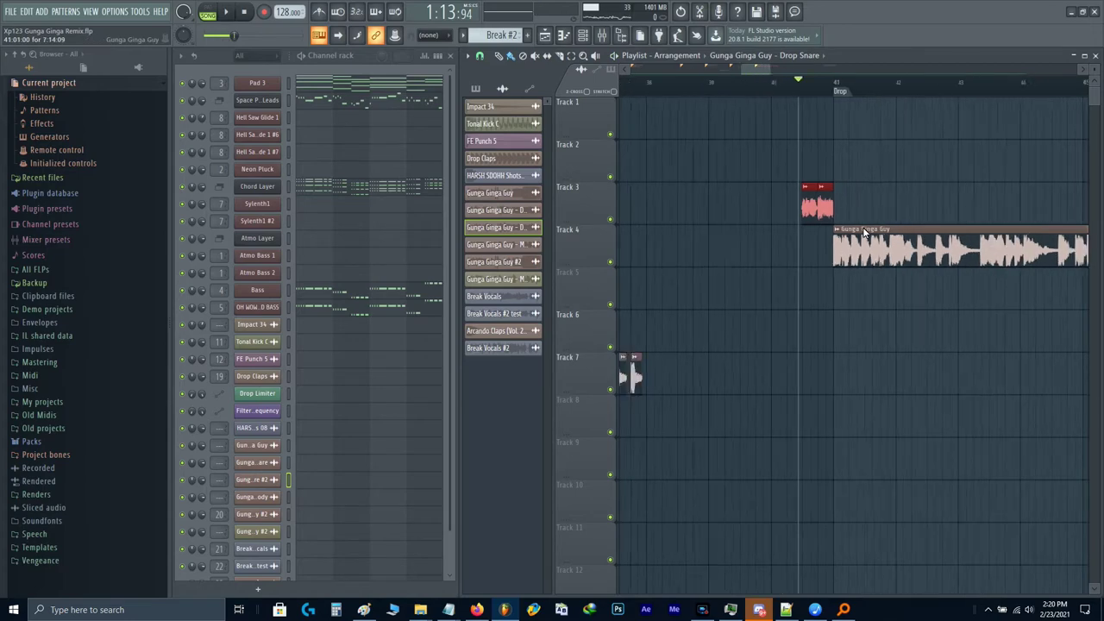
scroll(753, 338, "up", 4)
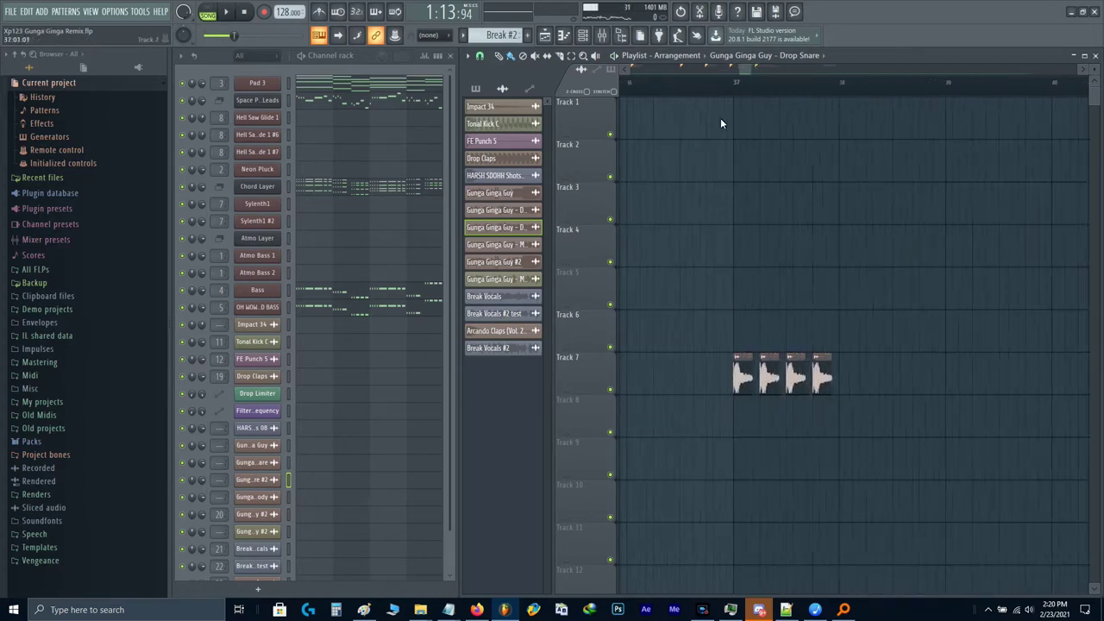
left_click(732, 83)
key("space")
scroll(764, 197, "down", 2)
scroll(763, 202, "down", 2)
scroll(763, 202, "up", 3)
key("space")
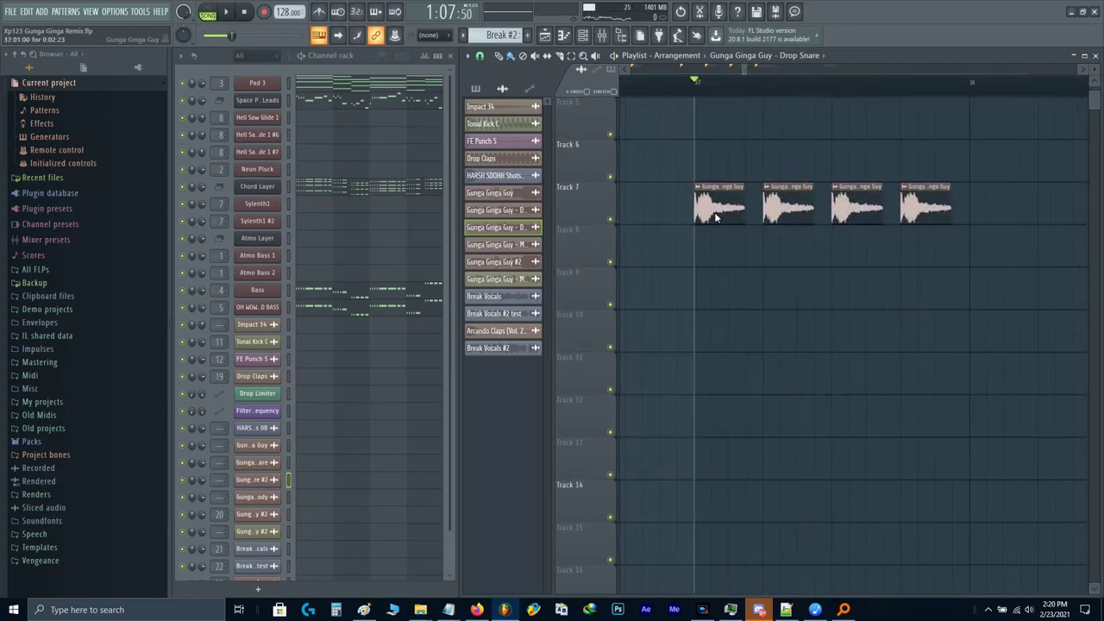
Step: Make the first short vocal clip on track 7 unique as a sample saved under the name Gunga Ginga Guy - Tok
double_click(717, 212)
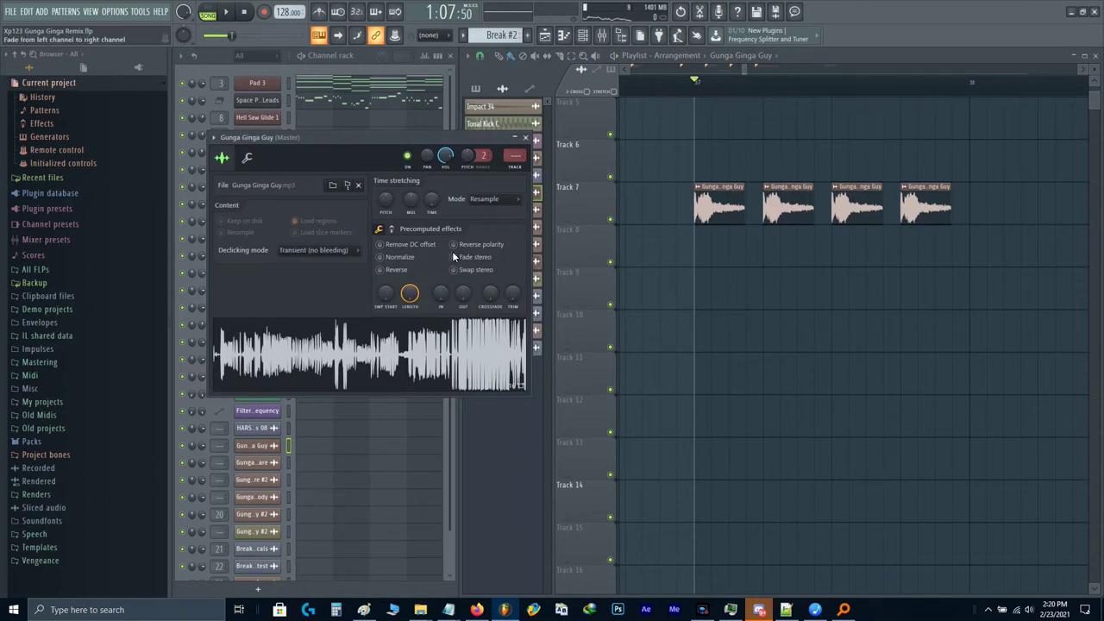
left_click(526, 138)
left_click(697, 188)
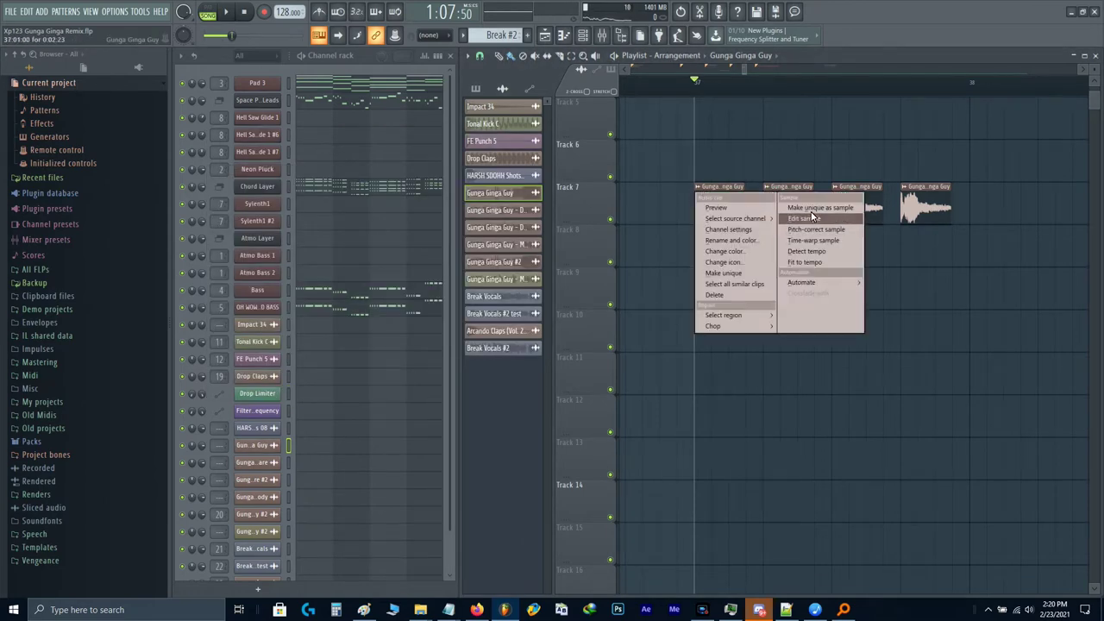
left_click(815, 208)
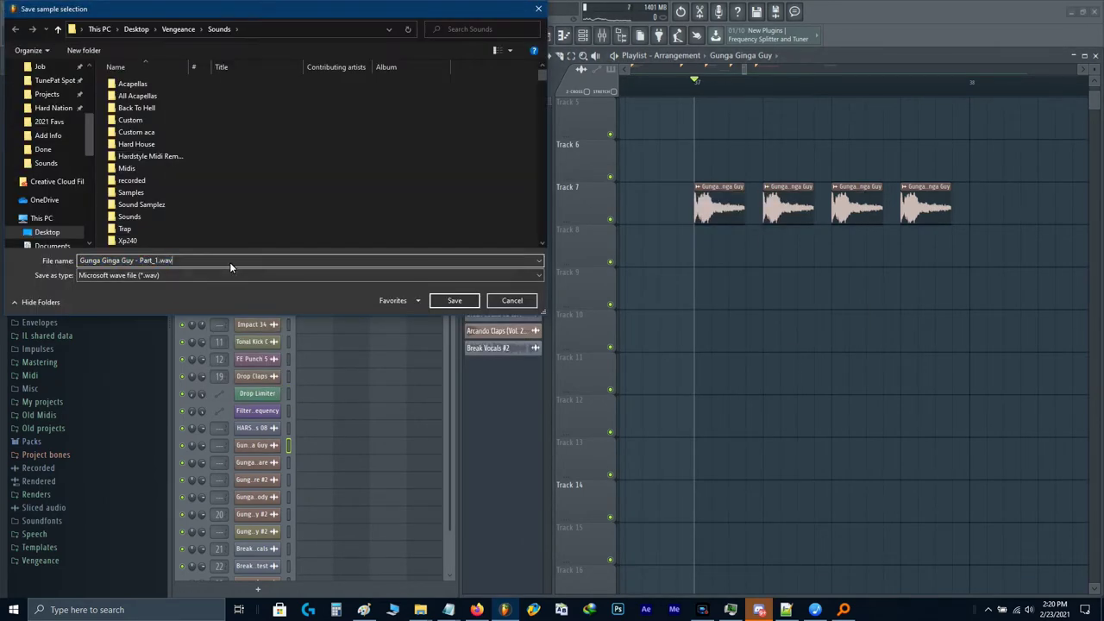
double_click(229, 262)
type("Tok")
key("Return")
Step: Add a fade-out to the Tok sample, route its channel to mixer track 12 (Hard Click), and play it
double_click(723, 217)
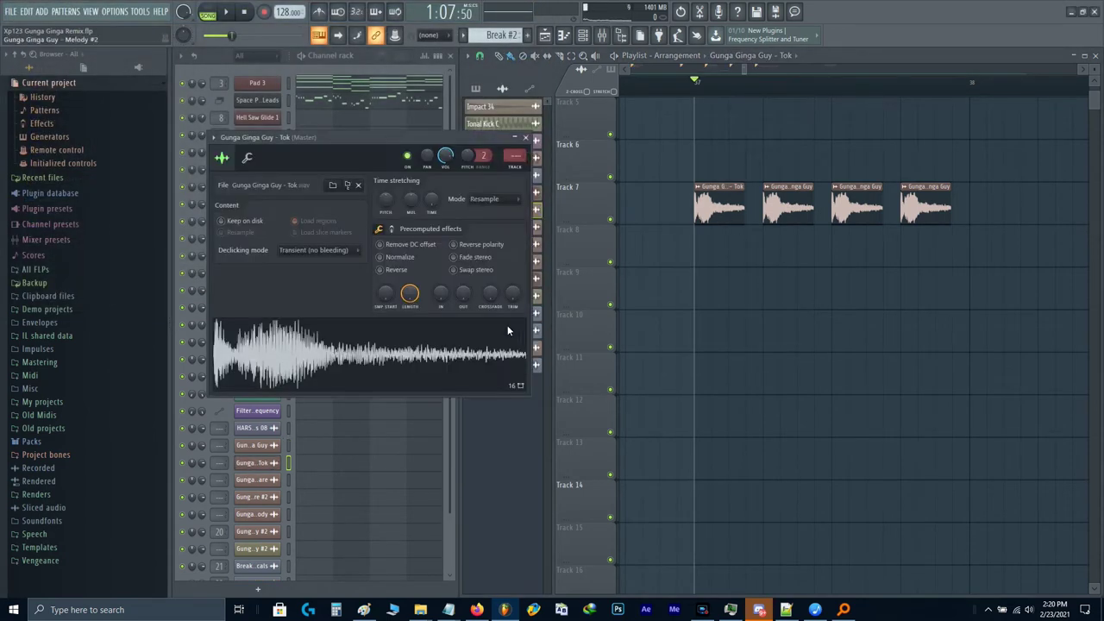
left_click_drag(465, 297, 467, 298)
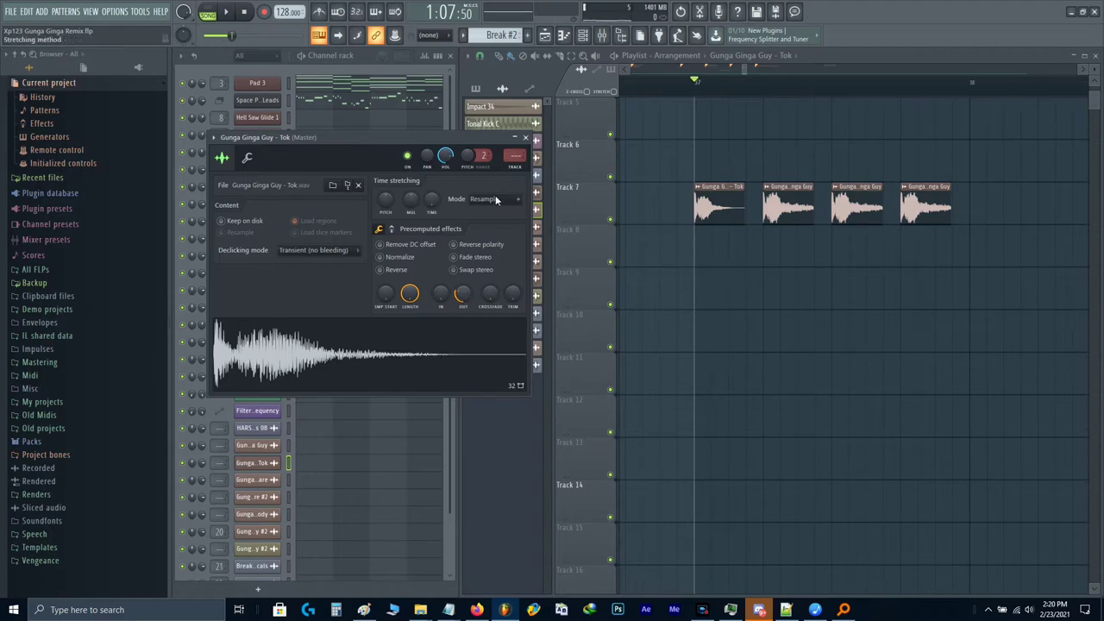
left_click_drag(515, 160, 515, 157)
scroll(515, 160, "up", 10)
key("space")
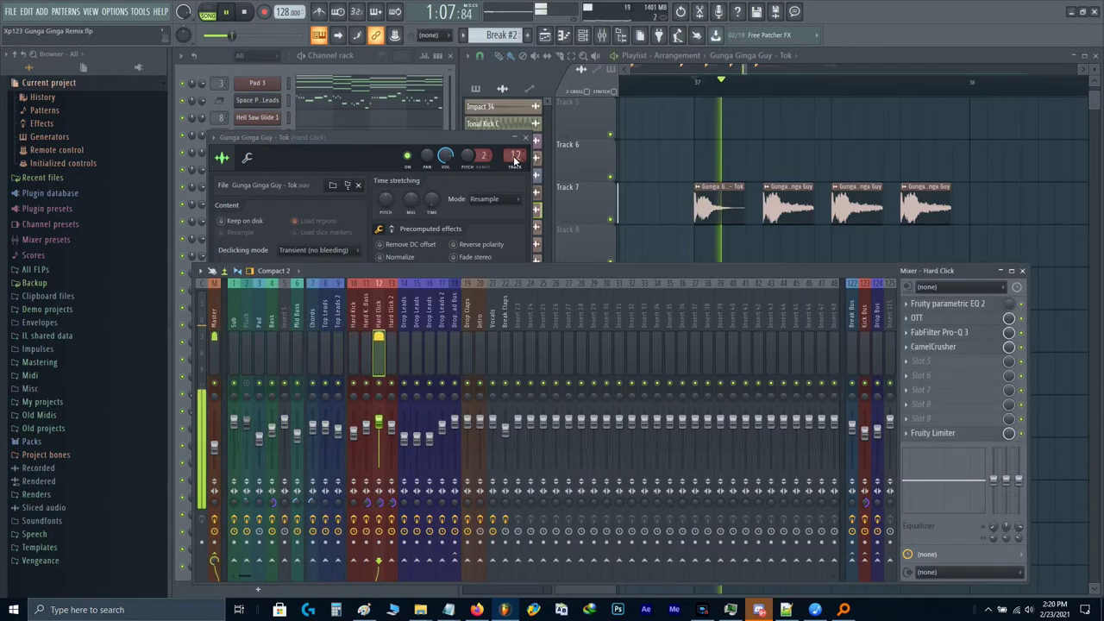
Step: Delete the other three vocal clips on track 7, lengthen the Tok clip to one beat and duplicate it three times to fill bar 37
right_click(770, 199)
mouse_move(723, 209)
left_mouse_down("shift")
mouse_move(802, 213)
mouse_move(780, 211)
left_mouse_up("shift")
right_click(800, 211)
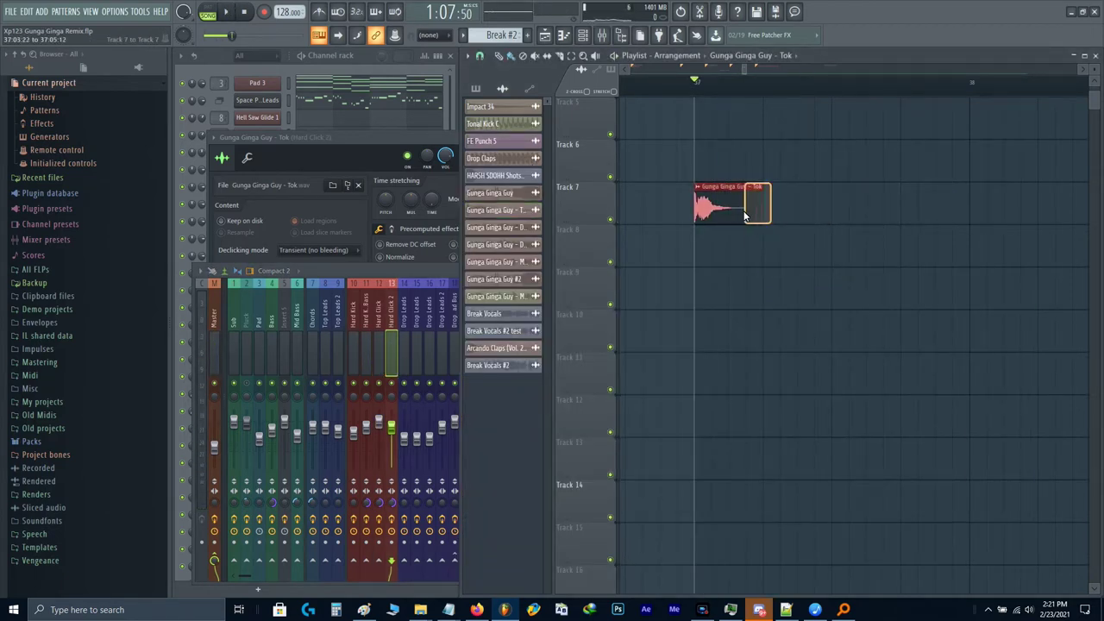
key("ctrl+b")
key("ctrl+b")
key("ctrl+b")
key("space")
Step: Route the Tok channel back to mixer track 12 (Hard Click) and play the four Tok clips through it
left_click(385, 156)
key("space")
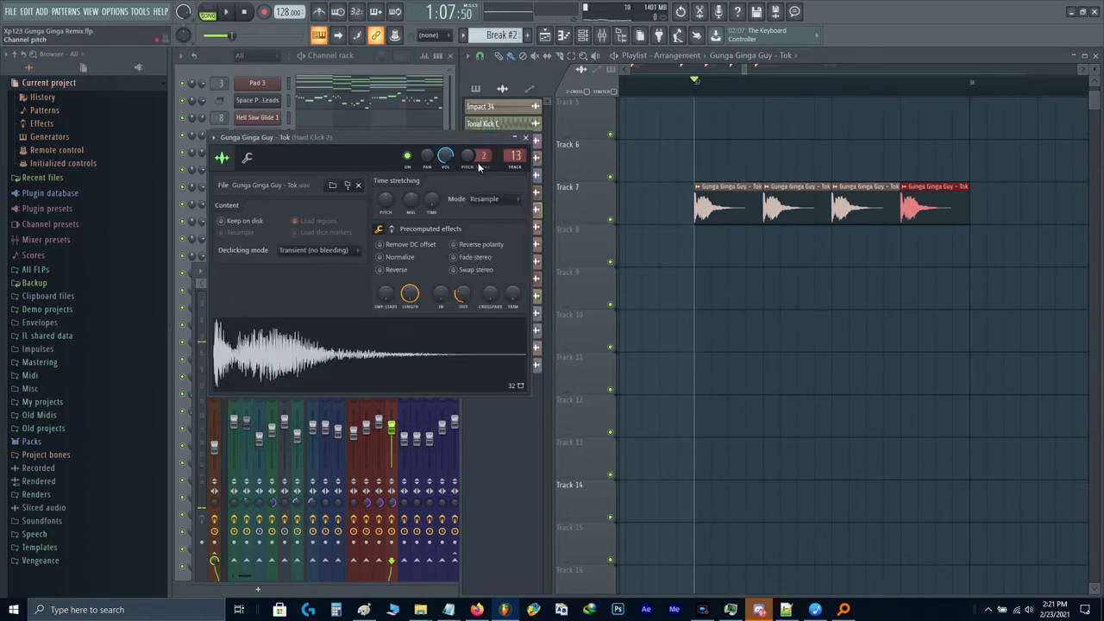
scroll(516, 156, "down", 1)
key("space")
key("F9")
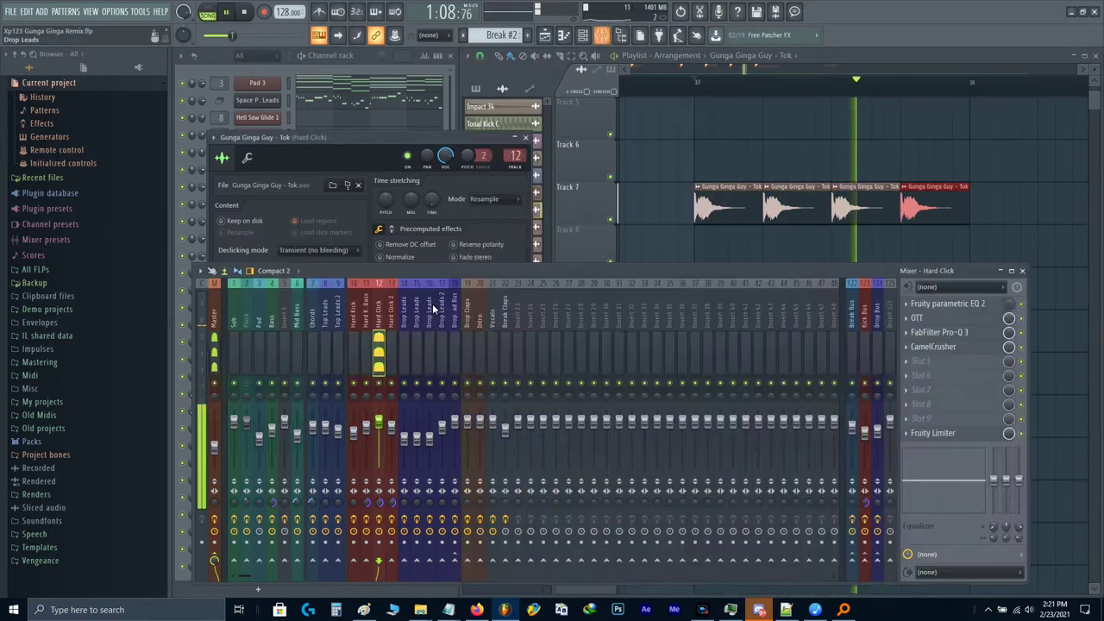
key("space")
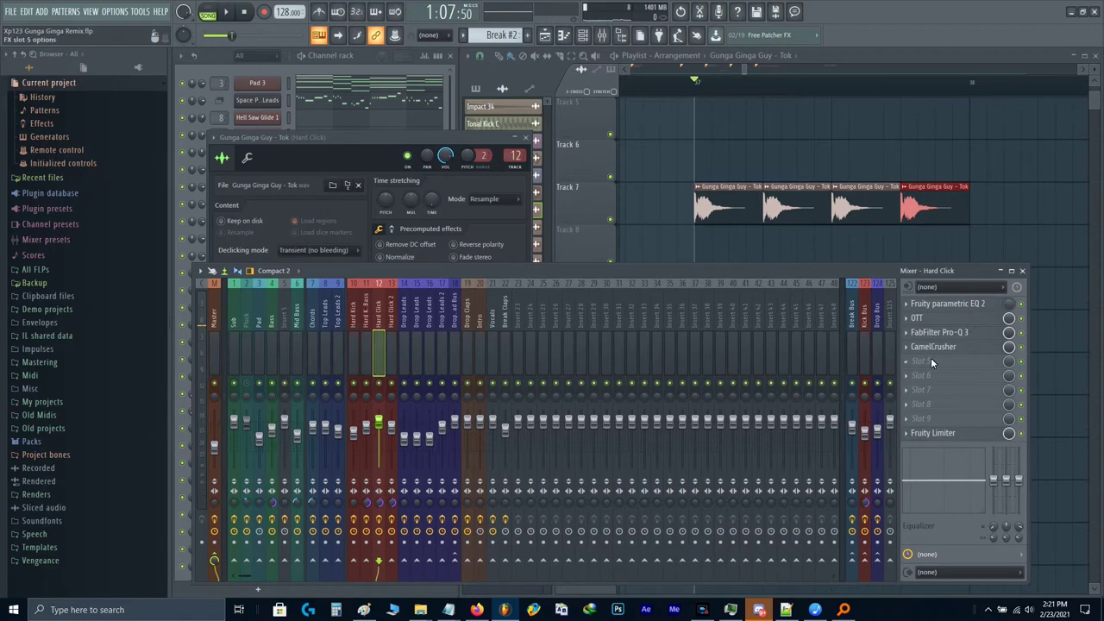
Step: Insert FabFilter Saturn in effect slot 5 of the Hard Click mixer track and play the Tok clips
left_click(931, 361)
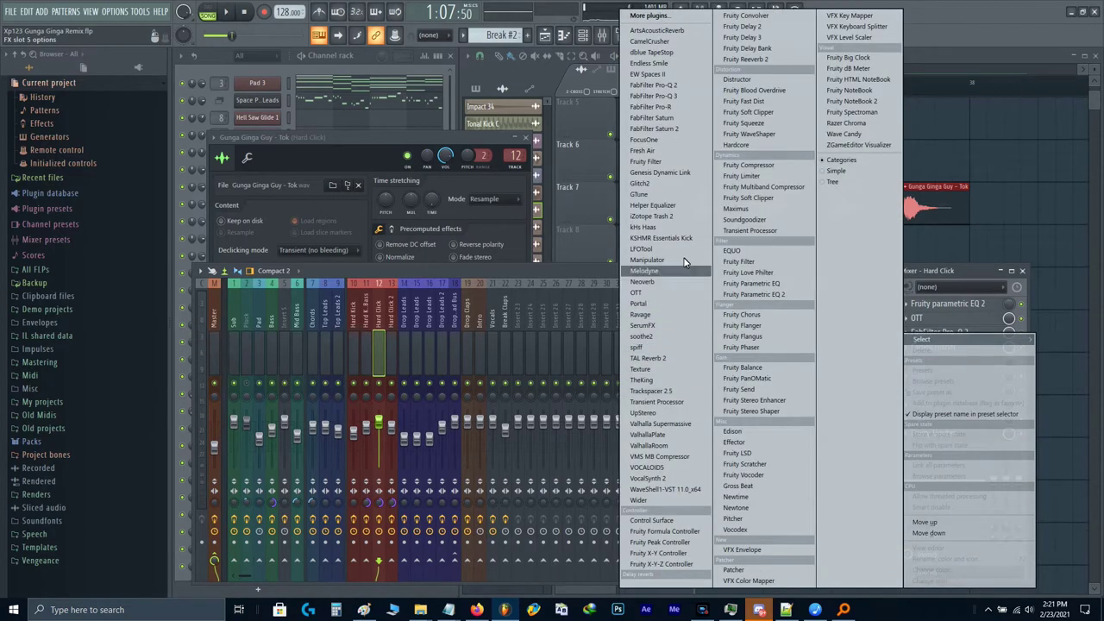
left_click(663, 122)
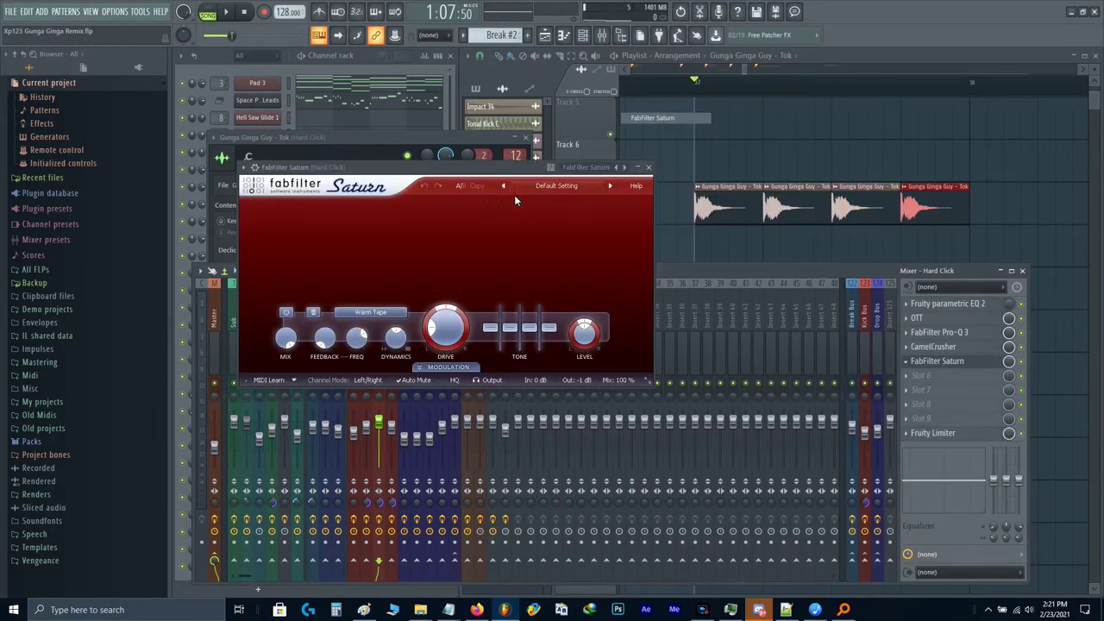
key("space")
key("space")
Step: Load the Crispy Fats I drum preset in Saturn and audition it on the Tok clips
left_click(556, 186)
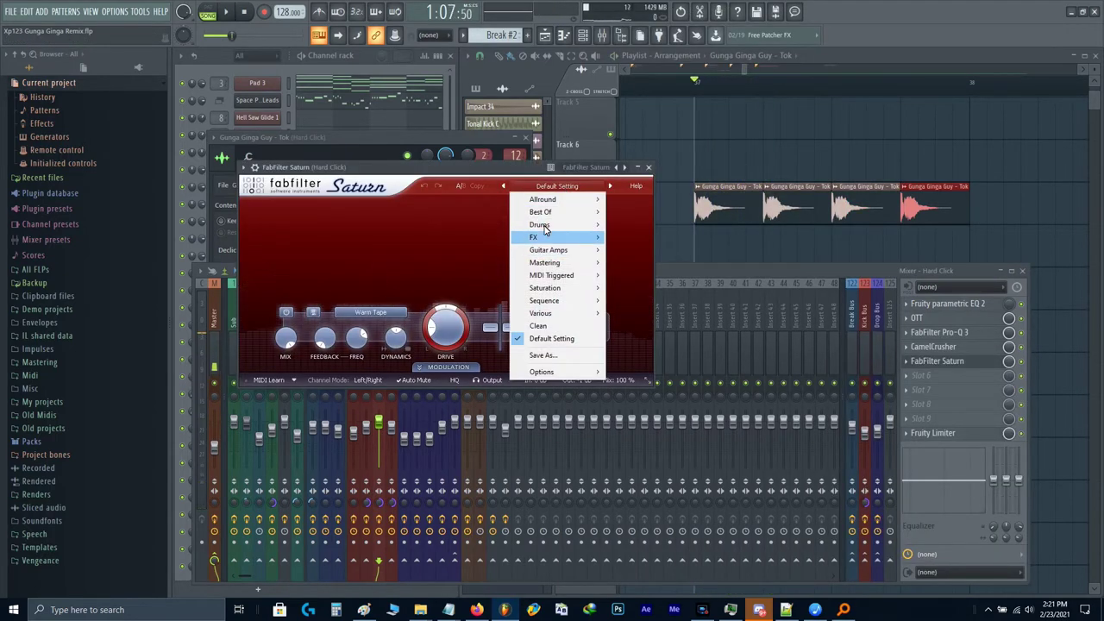
mouse_move(572, 226)
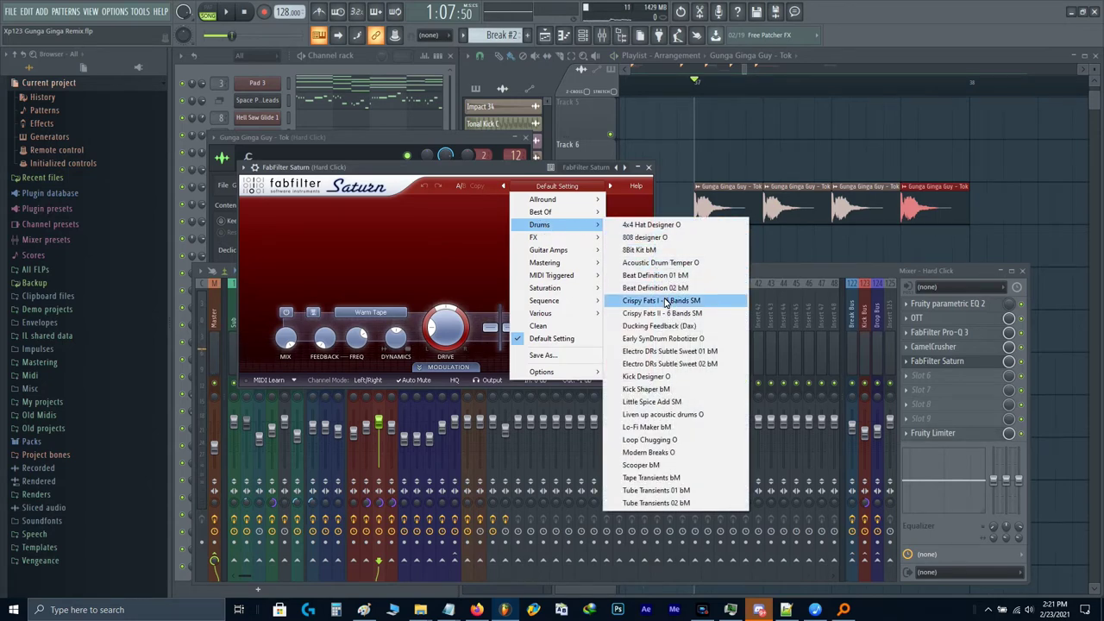
left_click(665, 302)
key("space")
key("space")
Step: Audition the following Saturn drum presets one by one, settle on Electro DRs Subtle Sweet 01 bM and close the plugin
left_click(611, 186)
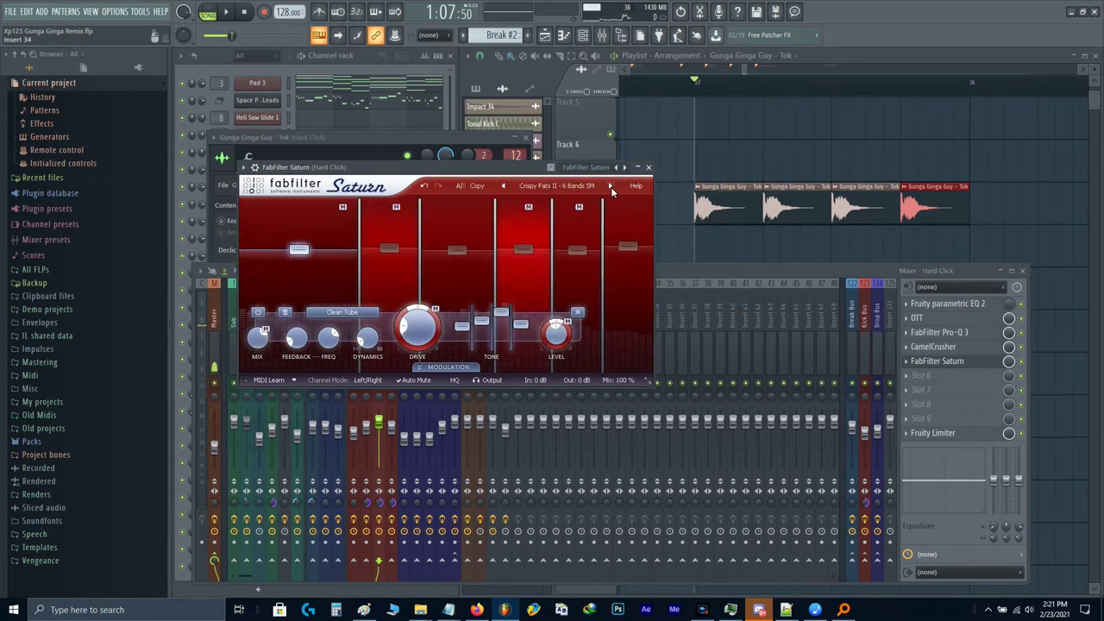
key("space")
left_click(610, 186)
key("space")
left_click(611, 186)
key("space")
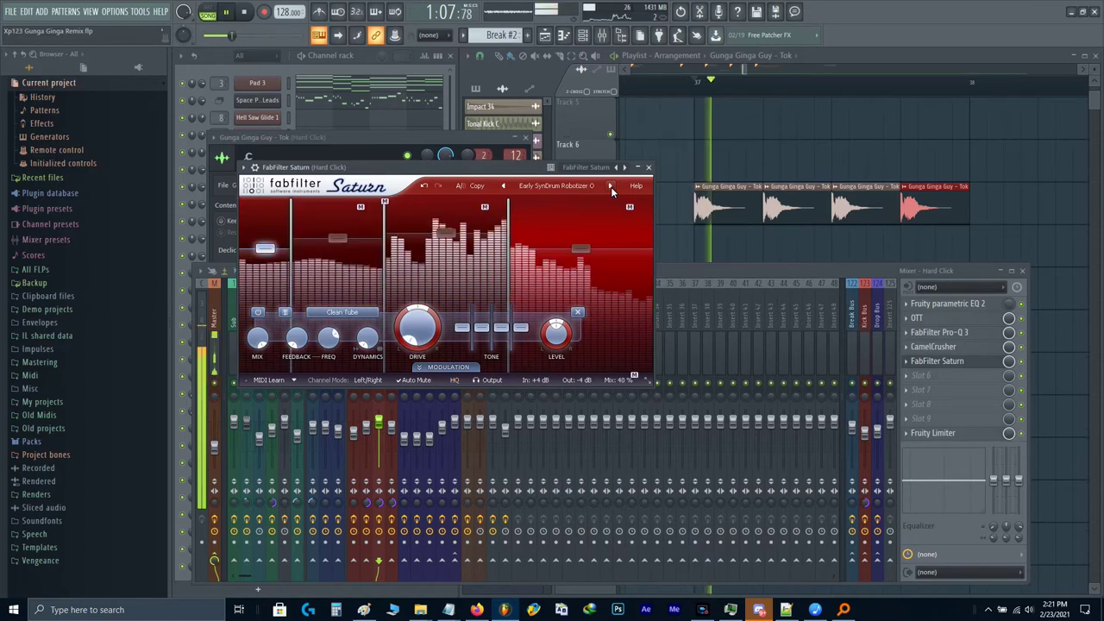
left_click(611, 187)
key("space")
key("space")
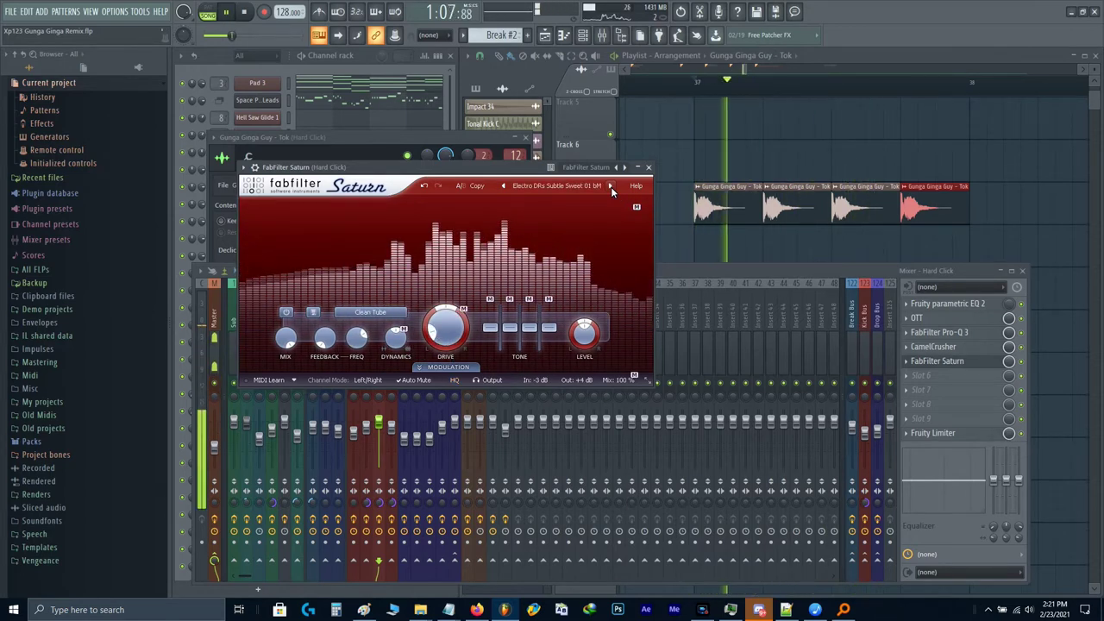
key("Escape")
key("space")
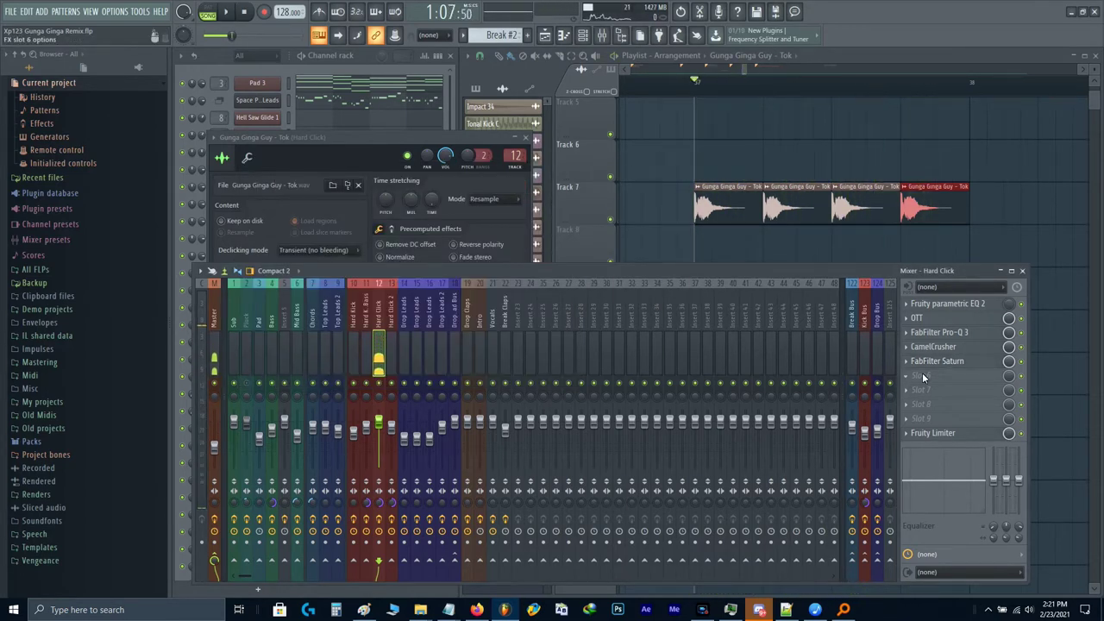
Step: Insert Transient Processor before Saturn on the Hard Click track, raise its attack to about 76% and lower its release
left_click(922, 373)
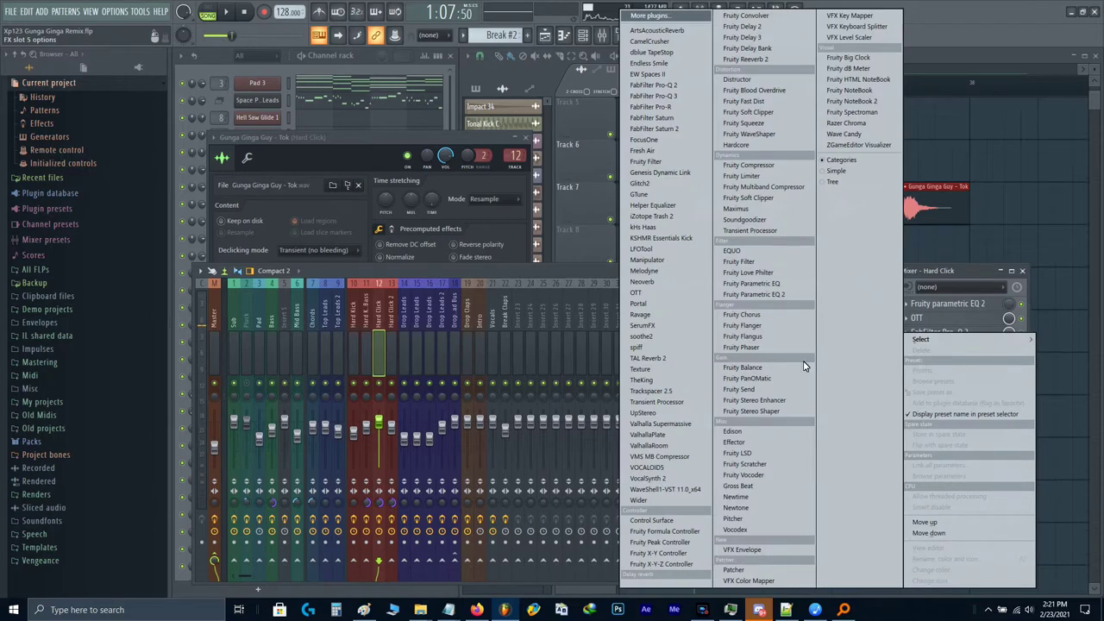
left_click(651, 404)
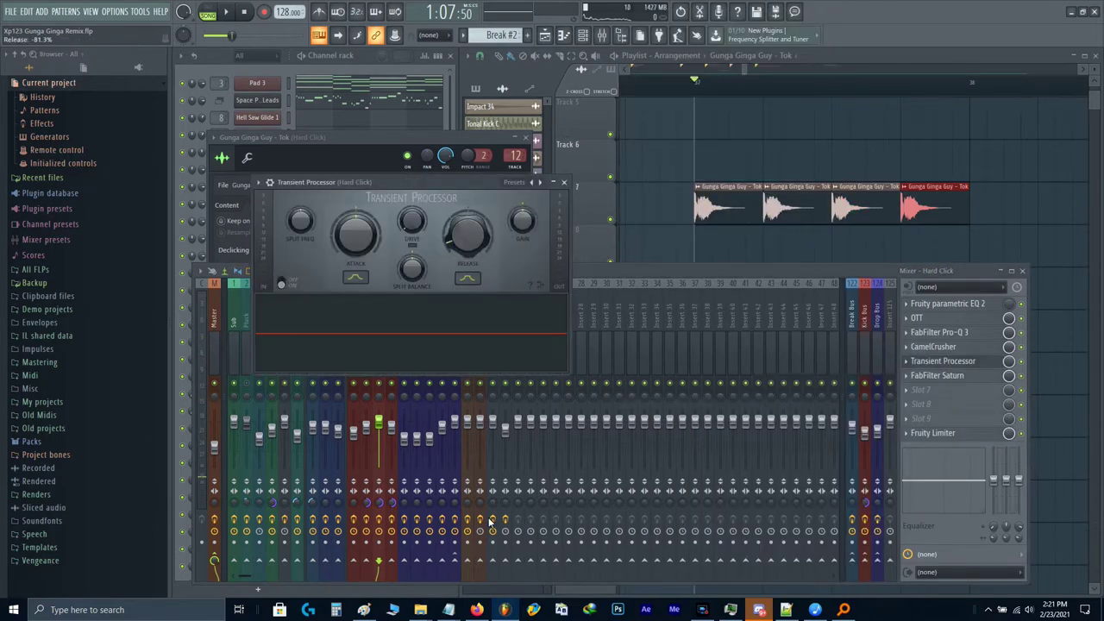
key("space")
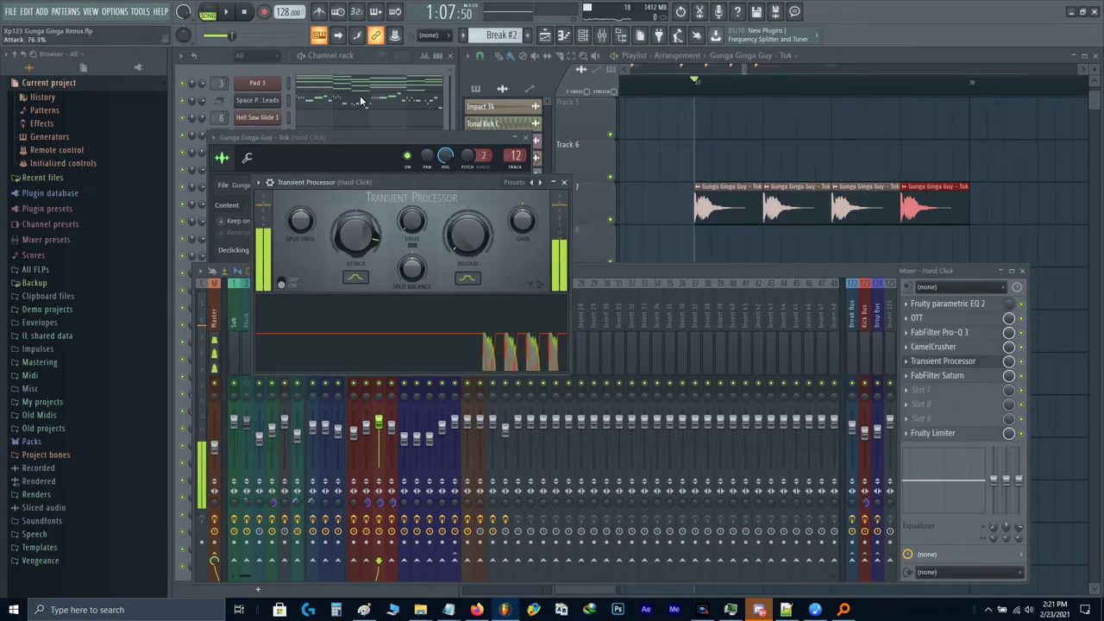
Step: Move Transient Processor ahead of CamelCrusher and shift Saturn down to slot 7, leaving slot 6 empty
left_click(930, 363)
scroll(936, 365, "up", 1)
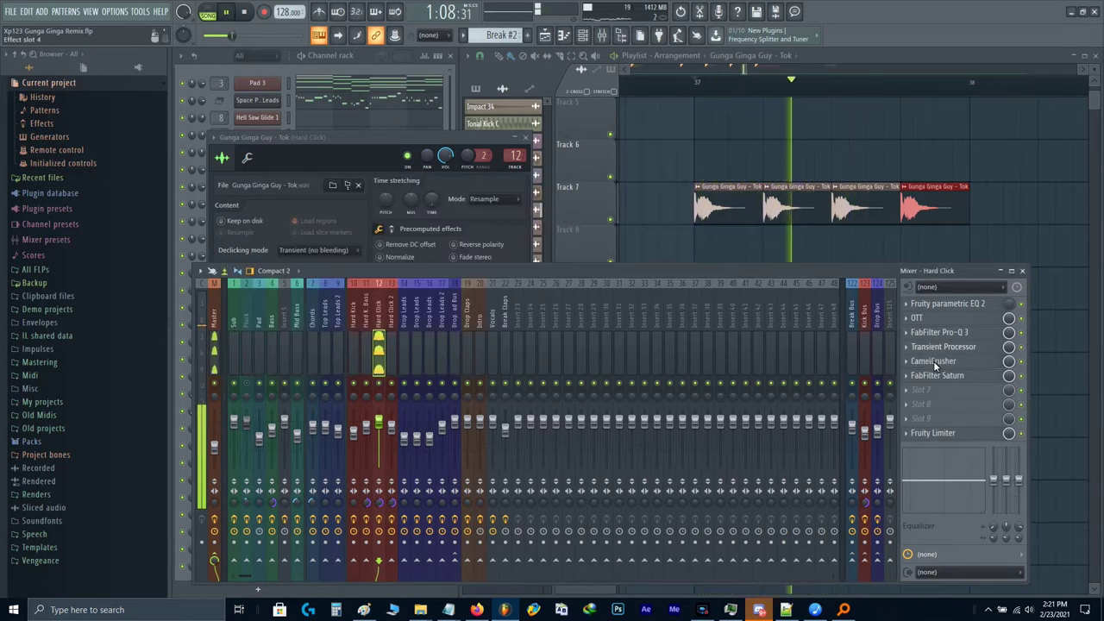
key("space")
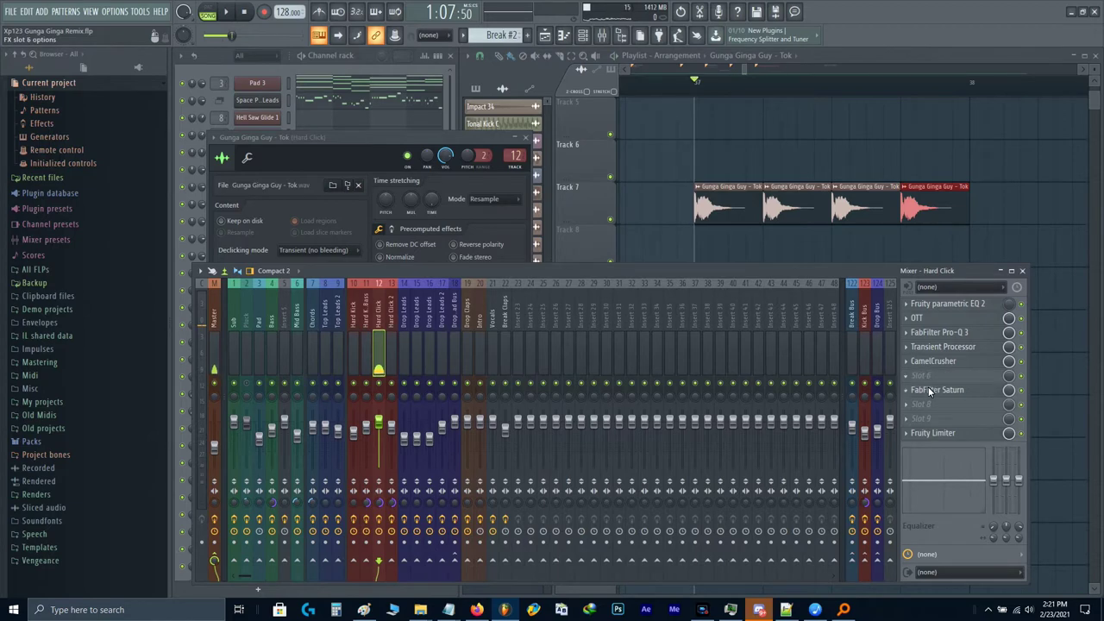
Step: Insert ValhallaRoom in slot 6 of the Hard Click track and load its Dark Verb preset
left_click(928, 389)
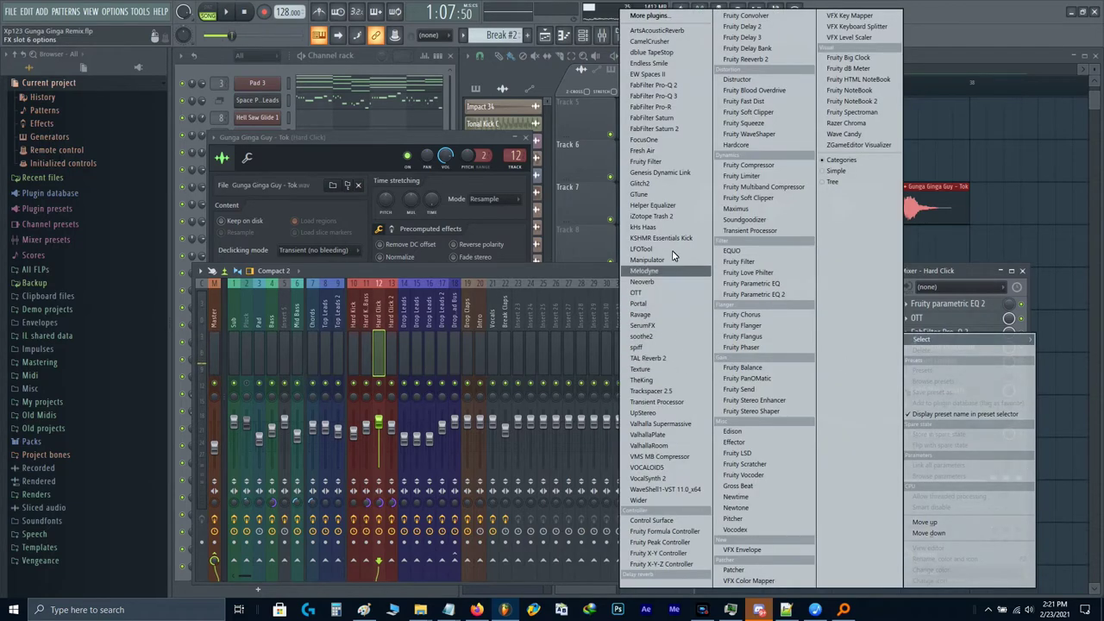
left_click(661, 444)
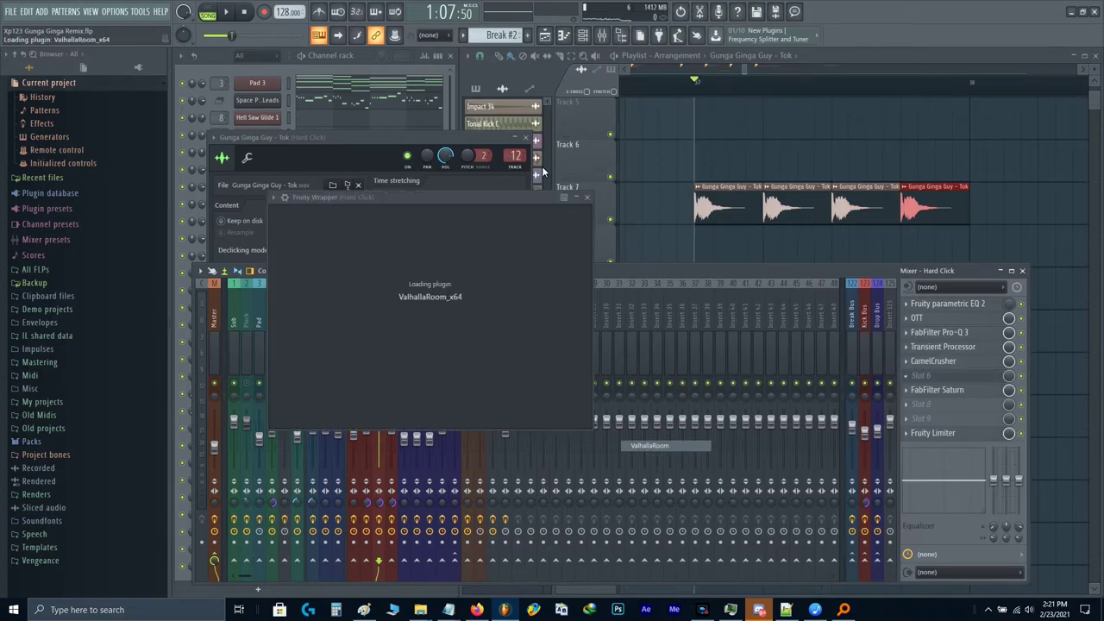
right_click(656, 202)
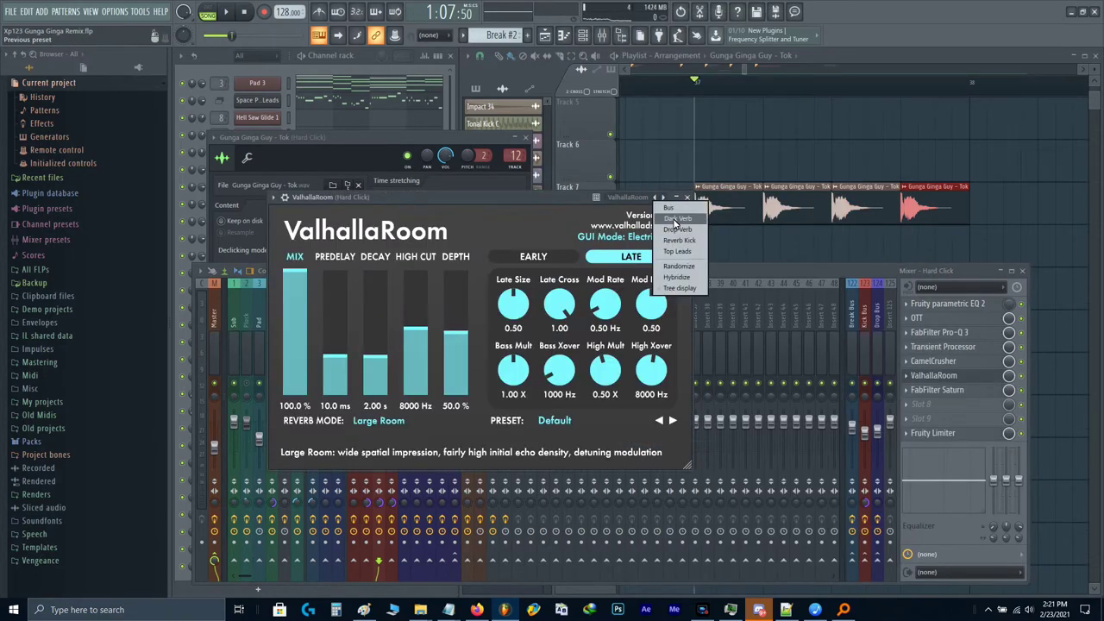
left_click(676, 219)
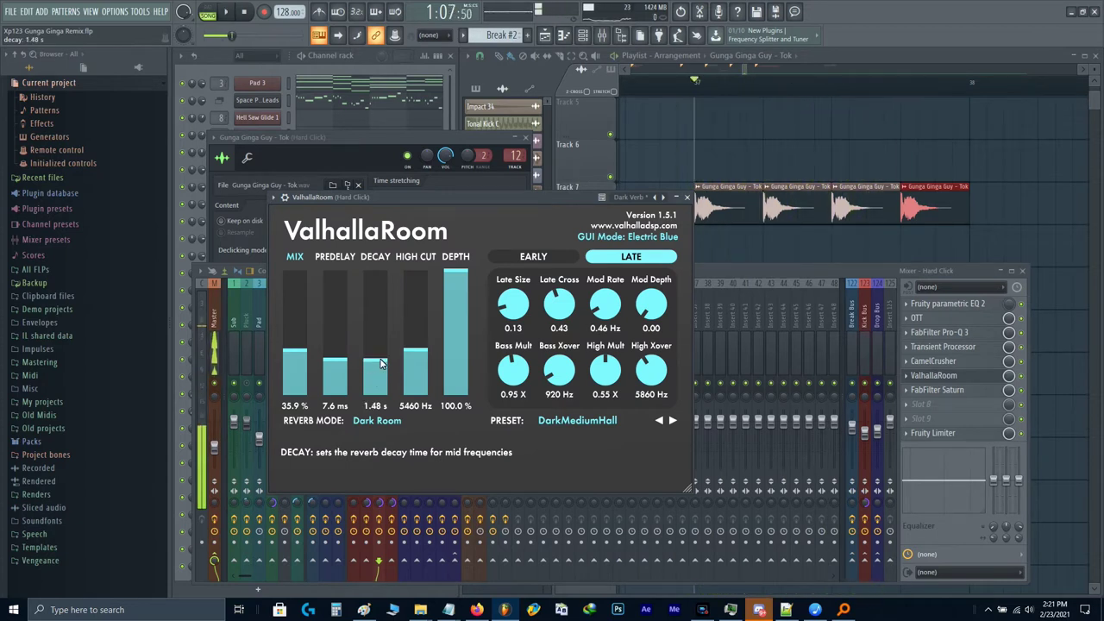
Step: Set ValhallaRoom's high cut to 4420 Hz and its depth to about 25% while playing the Tok clips
left_click_drag(456, 379, 466, 449)
key("space")
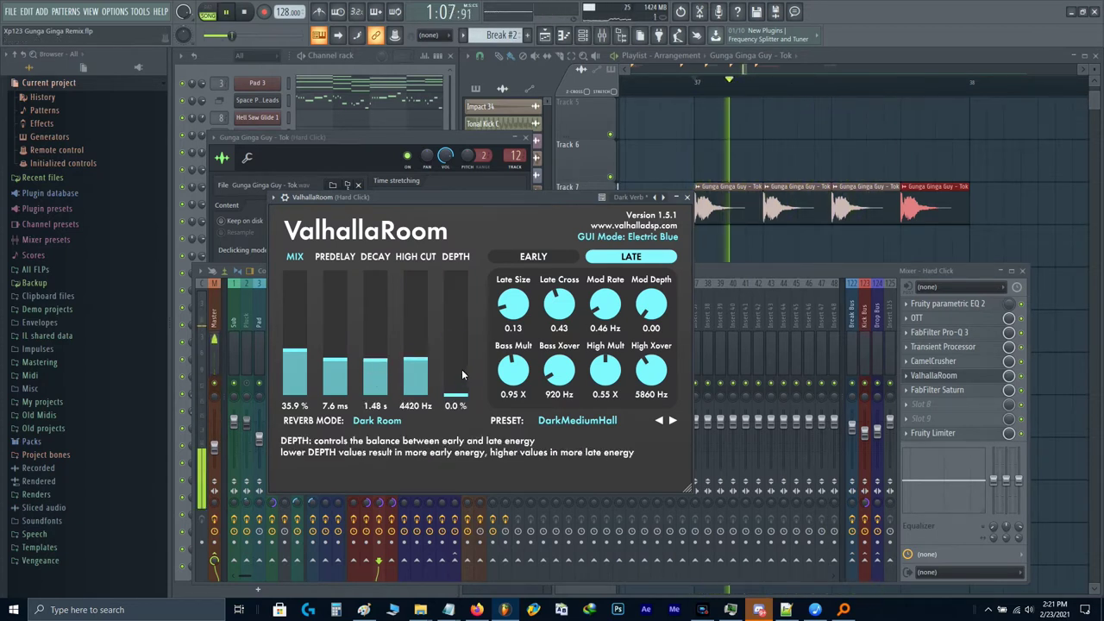
left_click_drag(459, 369, 459, 363)
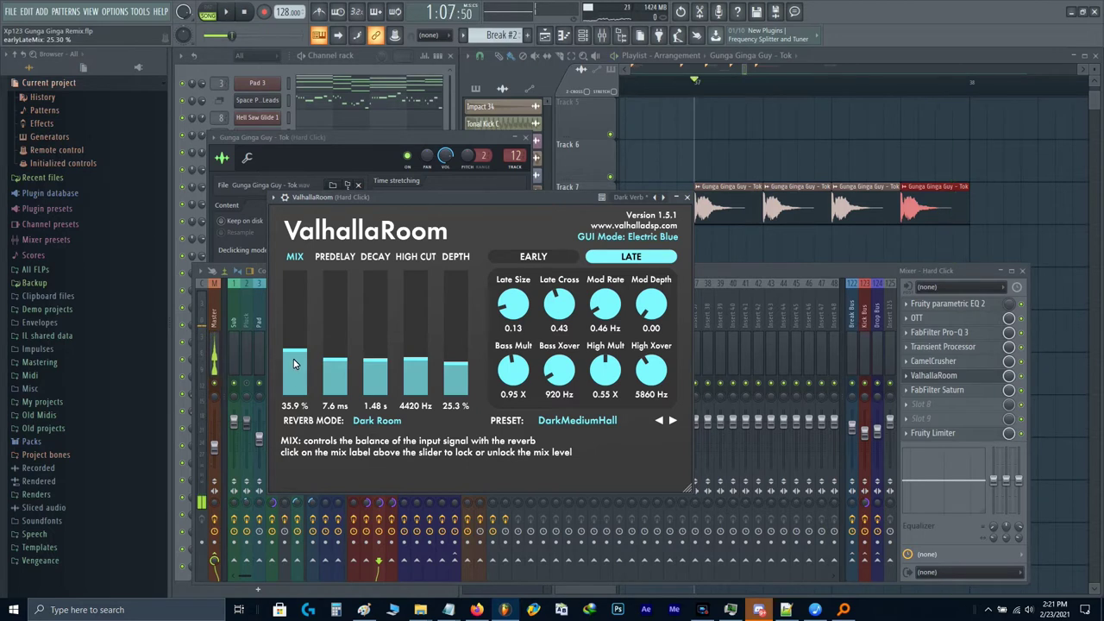
Step: Set ValhallaRoom's mix to 29.5%, predelay to 29.1 ms, decay to 2.16 s and high cut to 3380 Hz, and move it below Saturn
left_click_drag(293, 363, 336, 364)
scroll(336, 364, "up", 3)
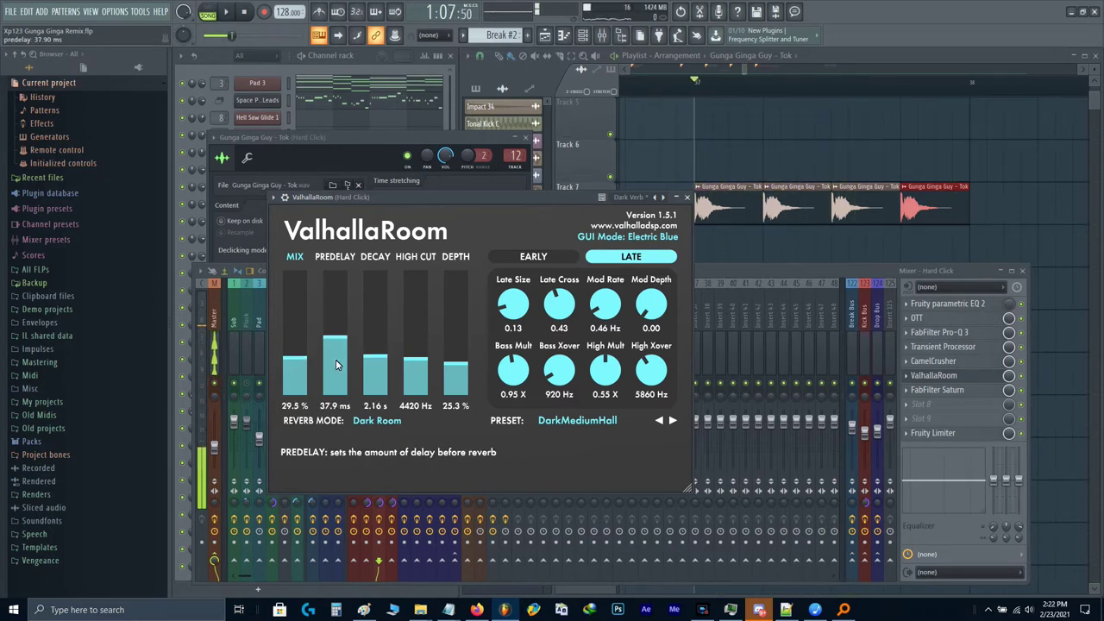
key("space")
scroll(930, 380, "down", 1)
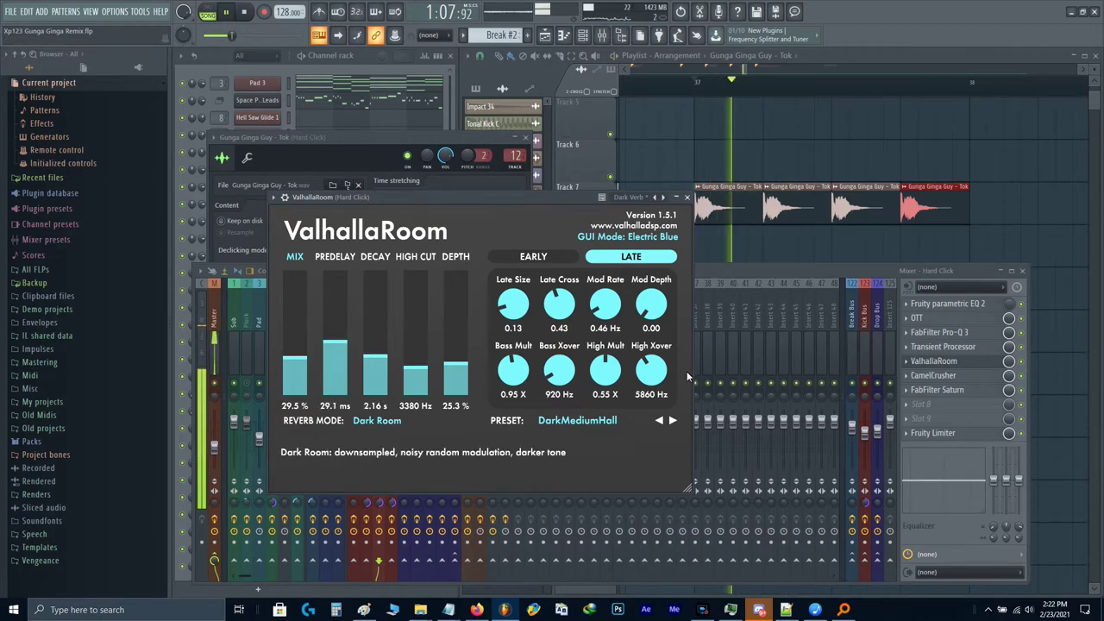
key("space")
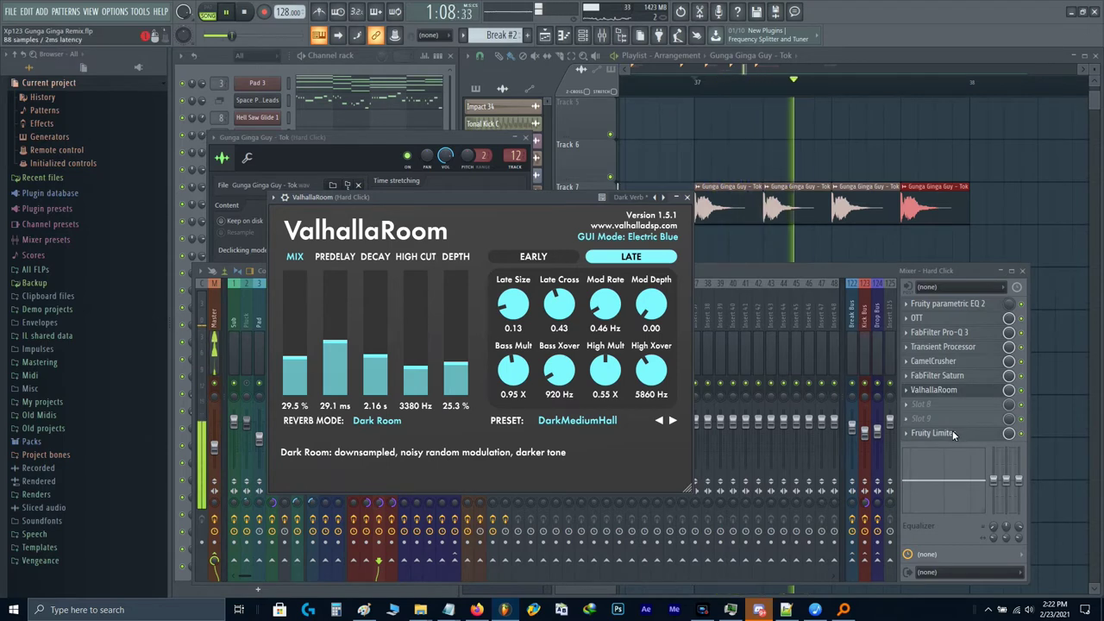
left_click(953, 433)
key("space")
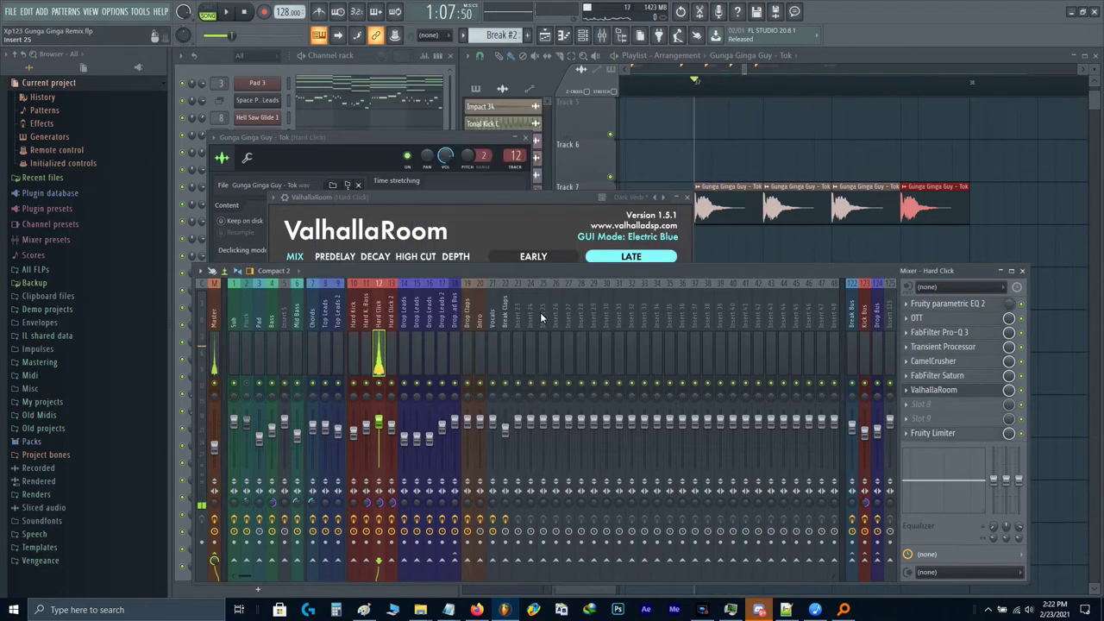
Step: Add a bell band in the Hard Click track's Pro-Q 3 at about 290 Hz, -0.73 dB gain and Q 2.0, auditioning its range
key("Escape")
key("Escape")
key("Escape")
left_click(601, 35)
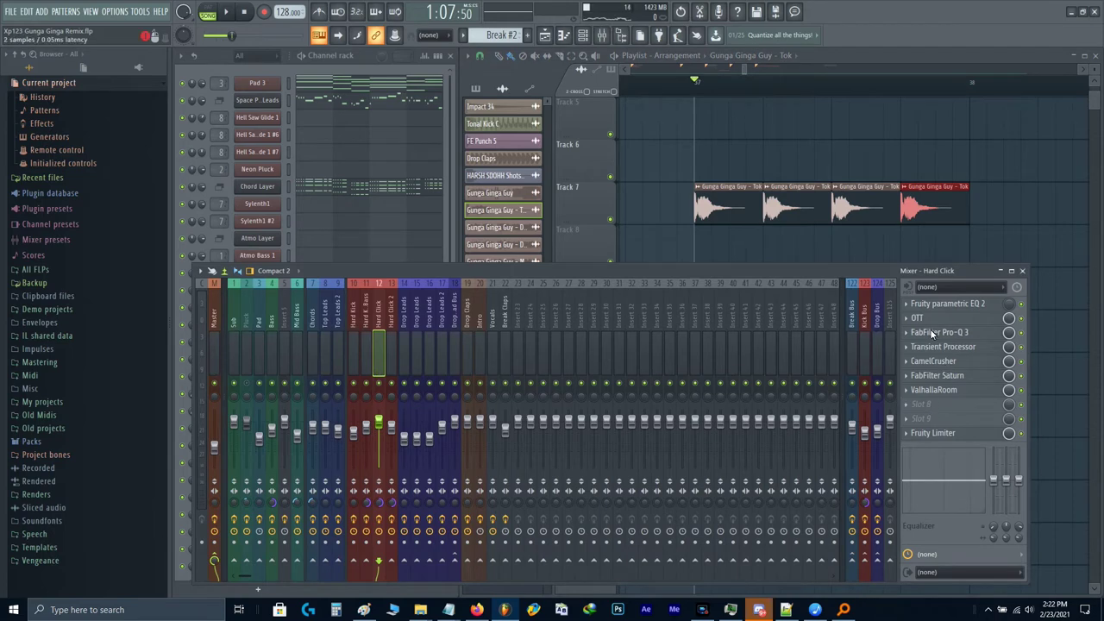
double_click(516, 333)
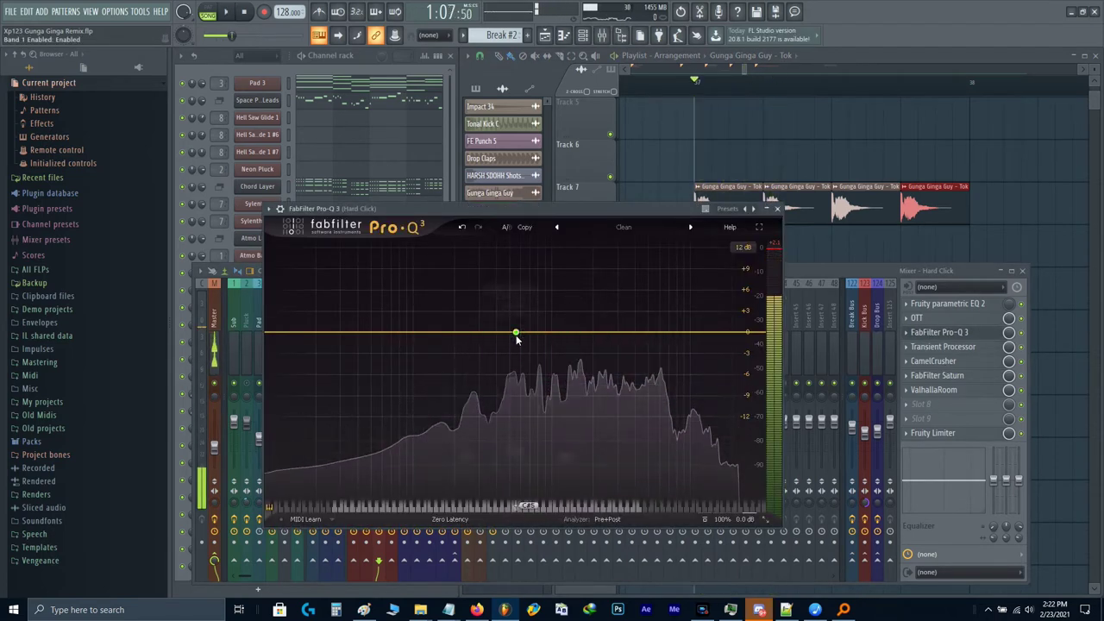
left_click(531, 291)
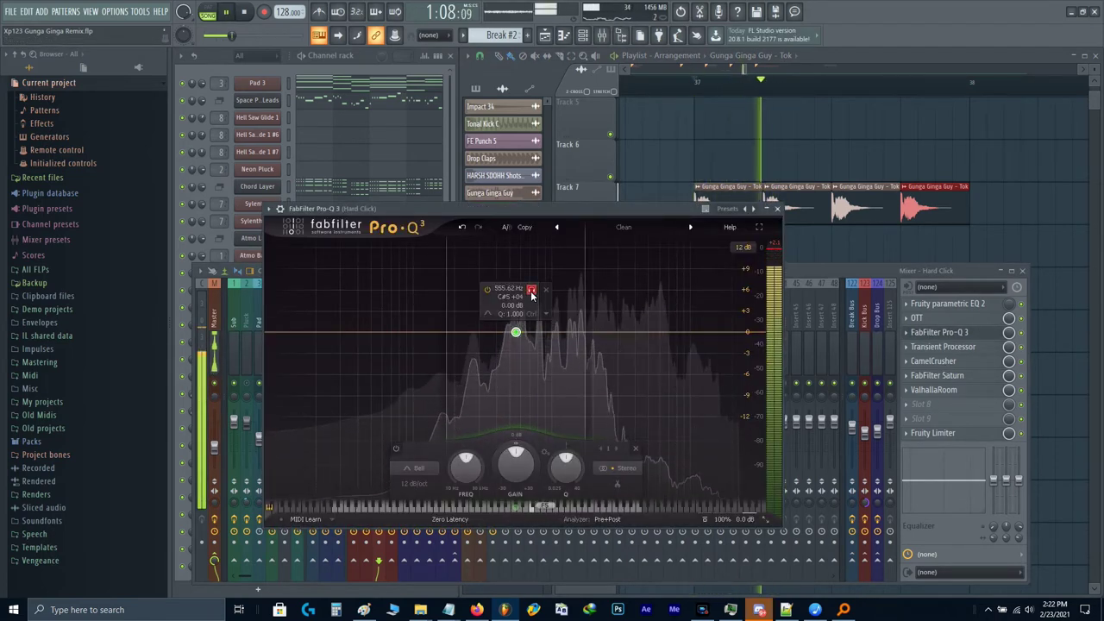
left_click(532, 291)
left_click_drag(516, 334, 492, 361)
key("space")
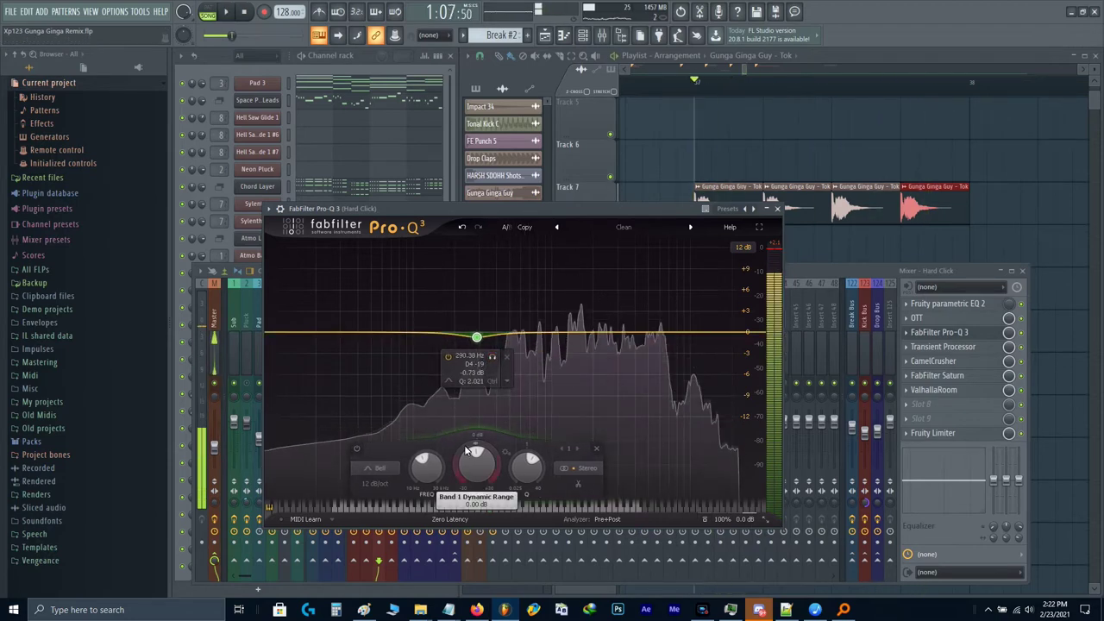
Step: Give the 290 Hz band a dynamic range of about -11.5 dB and a 36 dB/oct slope while playing the clips
left_click_drag(468, 443, 465, 450)
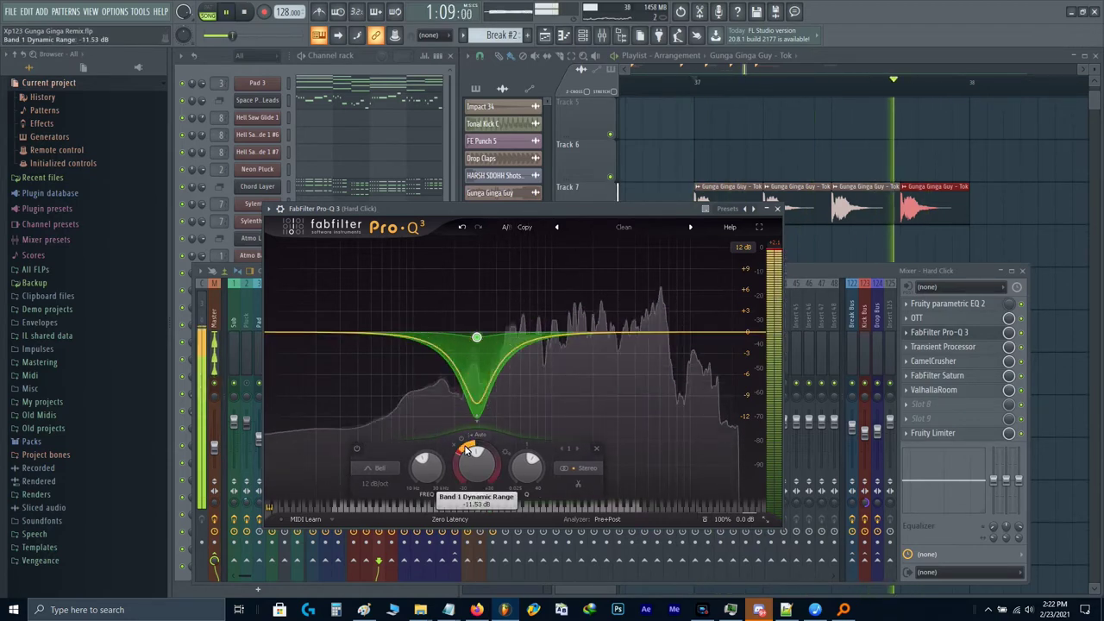
key("space")
left_click(375, 484)
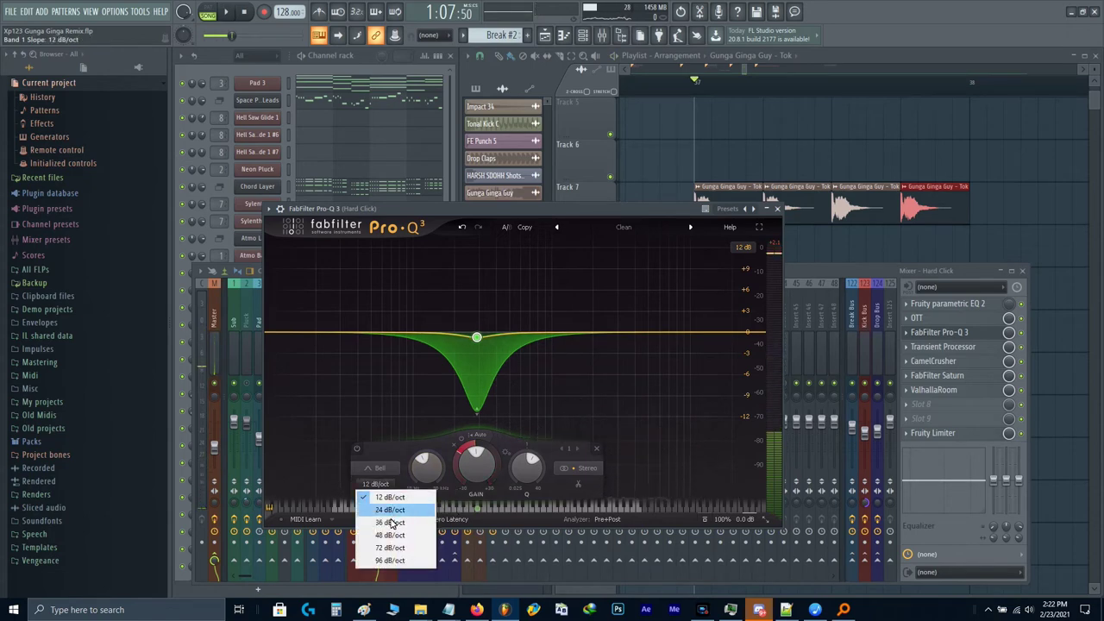
left_click(389, 522)
key("space")
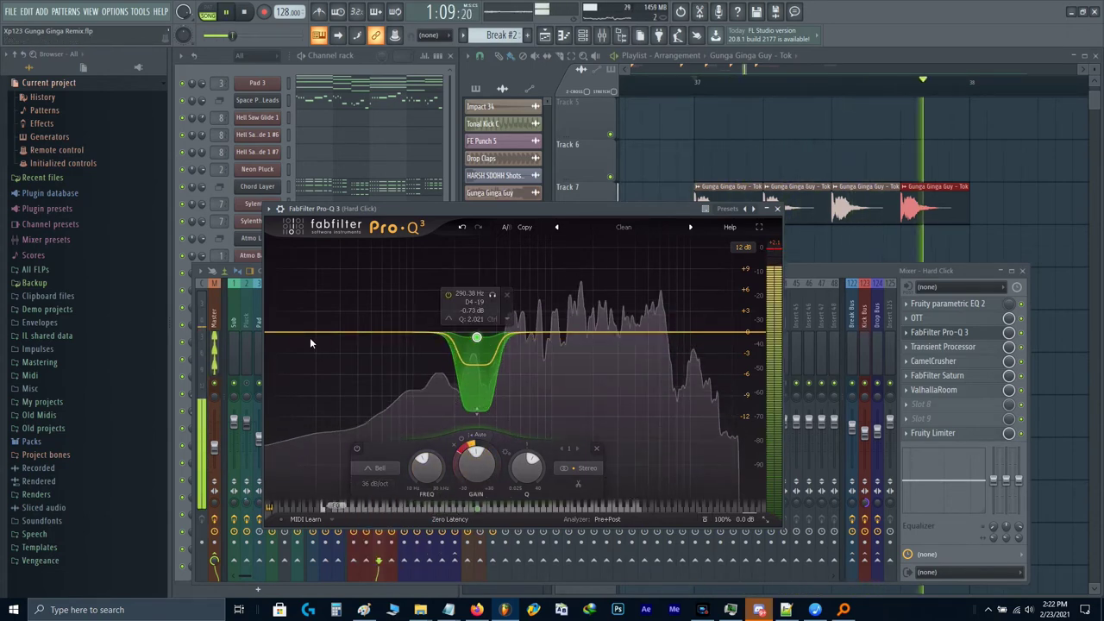
key("space")
Step: Add a second Pro-Q 3 band at the low end, raise its frequency to just below the 290 Hz band, and close the open windows
double_click(286, 333)
left_click_drag(288, 334, 438, 335)
key("space")
key("Escape")
key("Escape")
key("space")
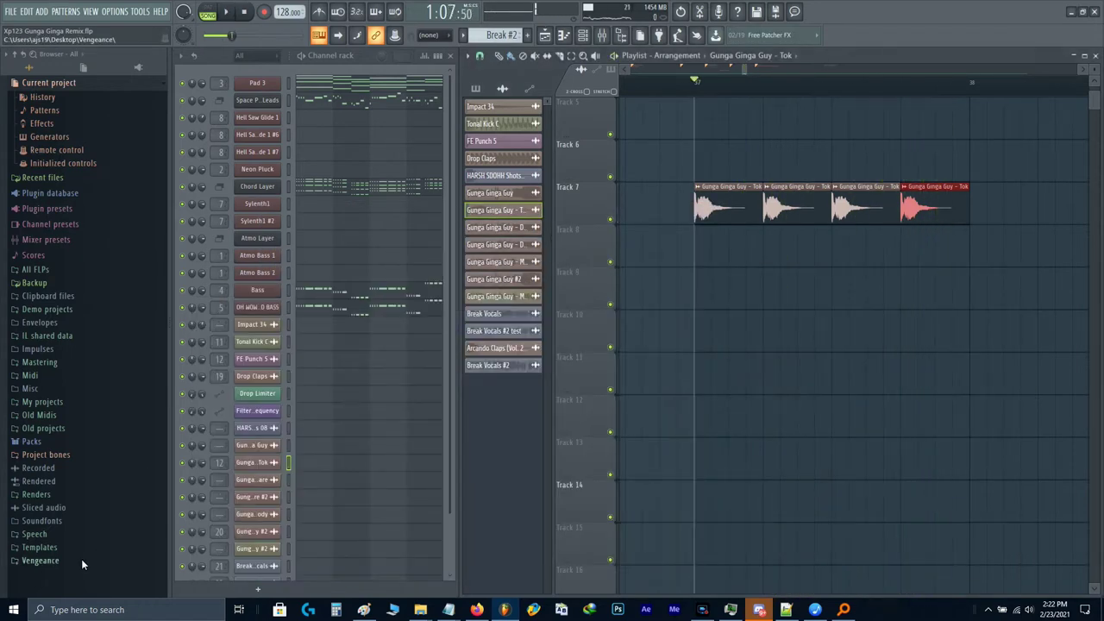
Step: Find the Top Kick sample in the Vyzer Kicks folder and place it on Track 8 at bar 37, under the first Tok clip
left_click(81, 562)
left_click(56, 457)
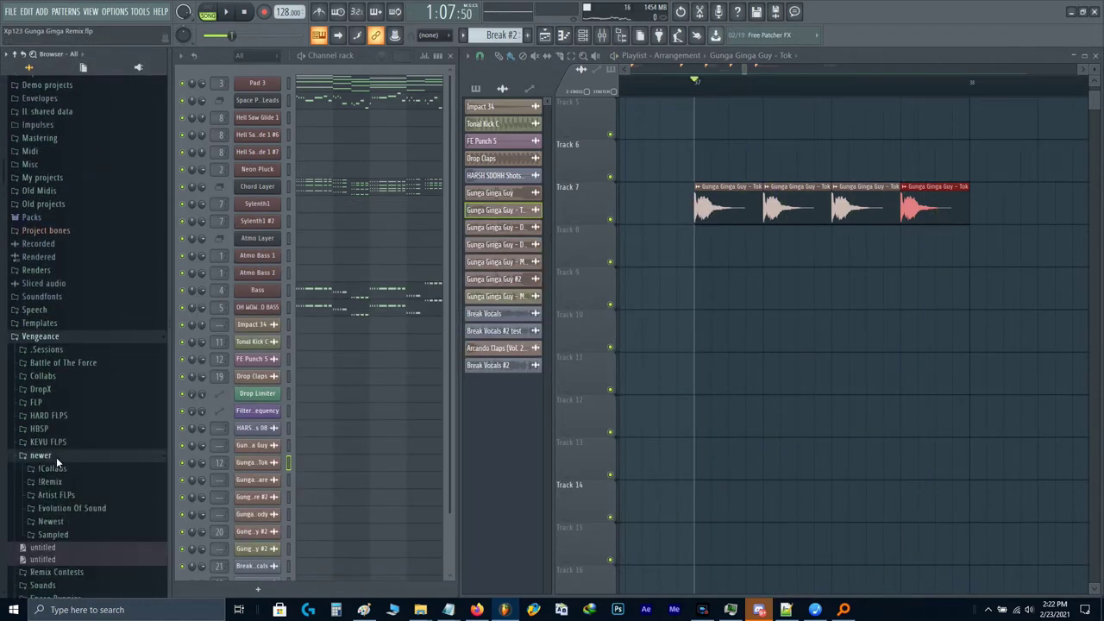
left_click(62, 521)
left_click(64, 535)
scroll(85, 483, "down", 5)
scroll(84, 481, "down", 15)
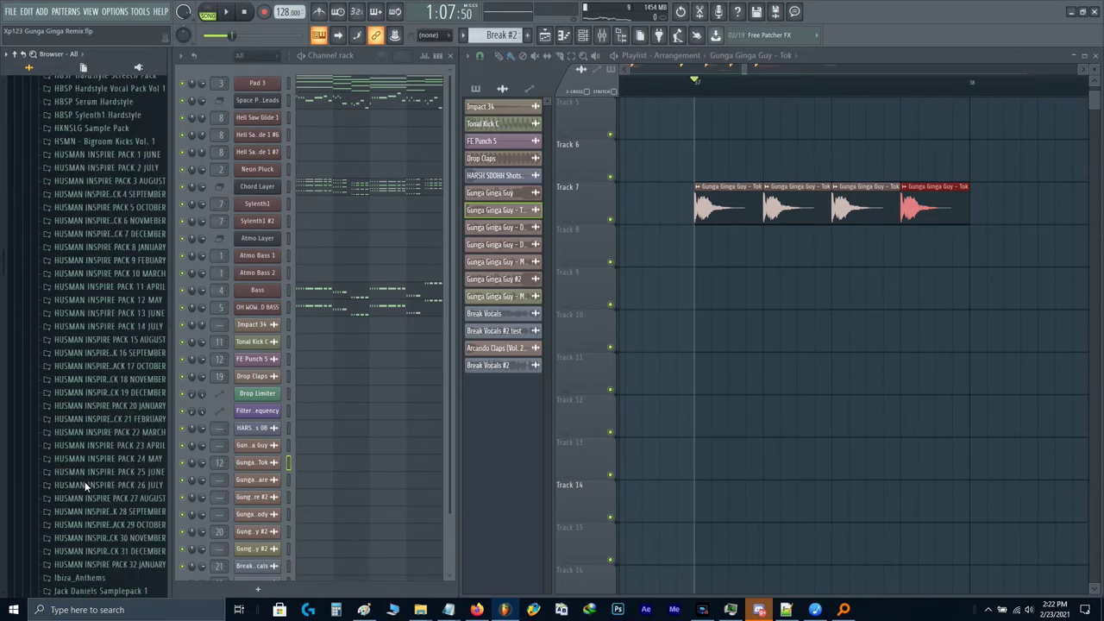
scroll(84, 482, "down", 20)
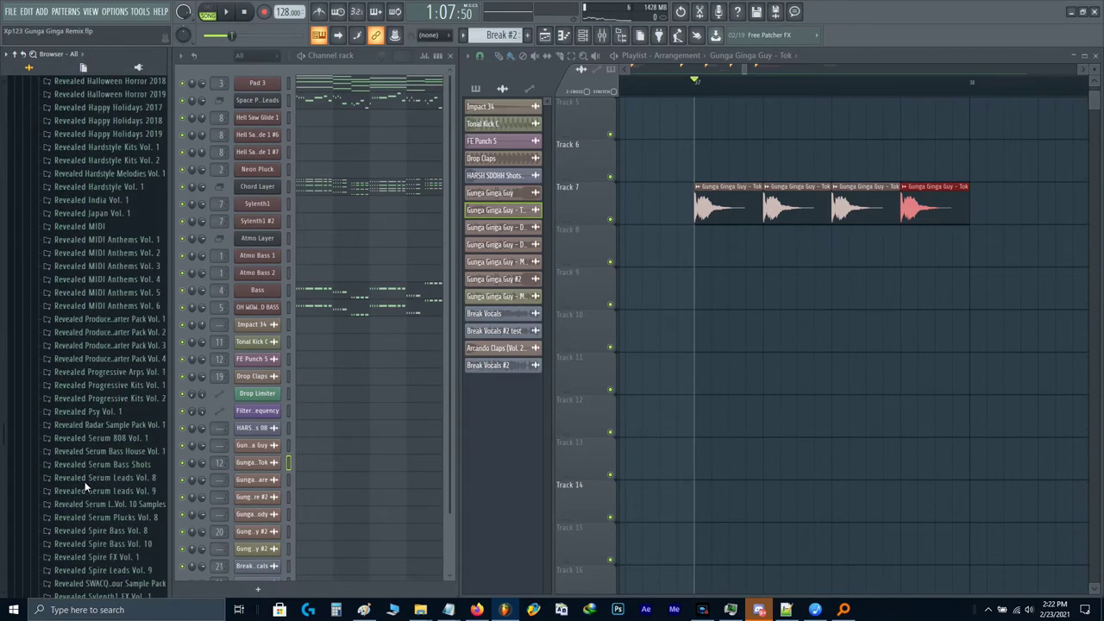
left_click(85, 485)
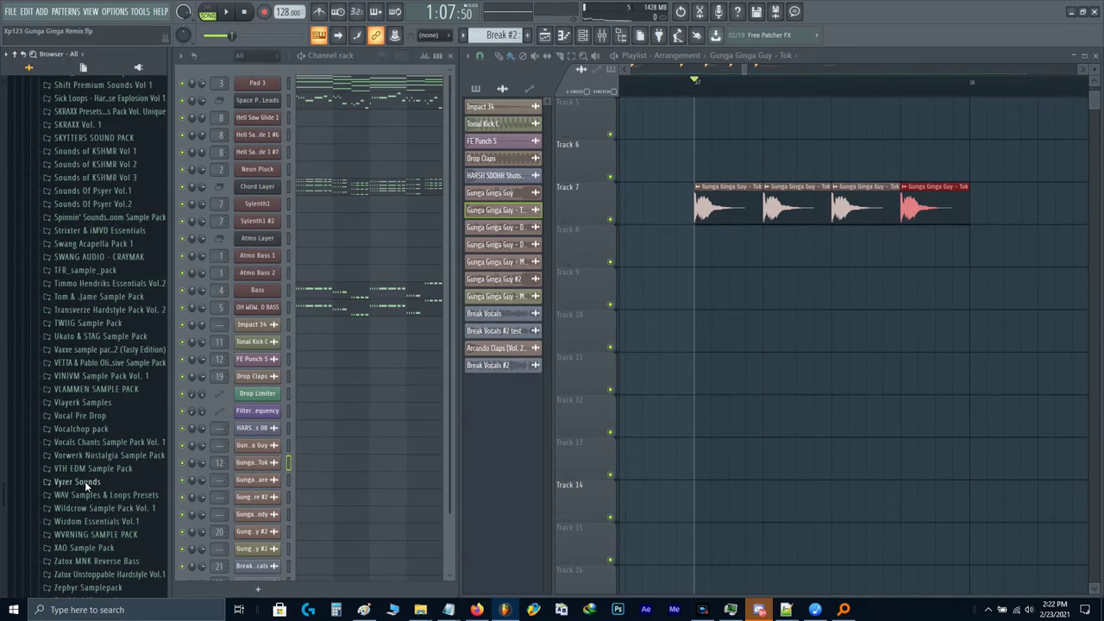
left_click(95, 537)
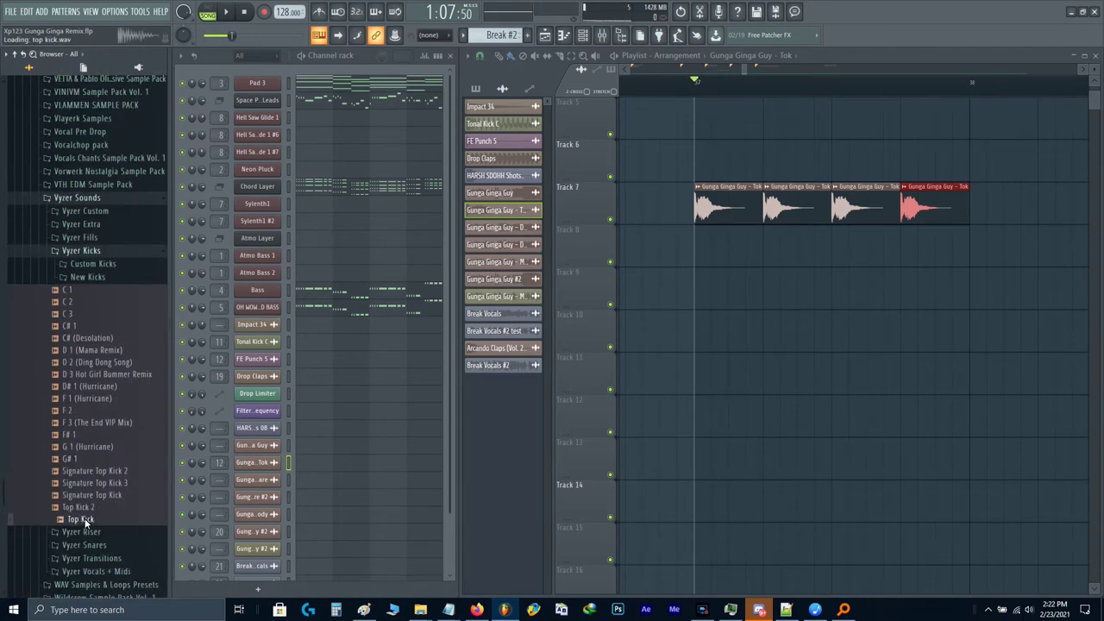
left_click_drag(86, 521, 752, 239)
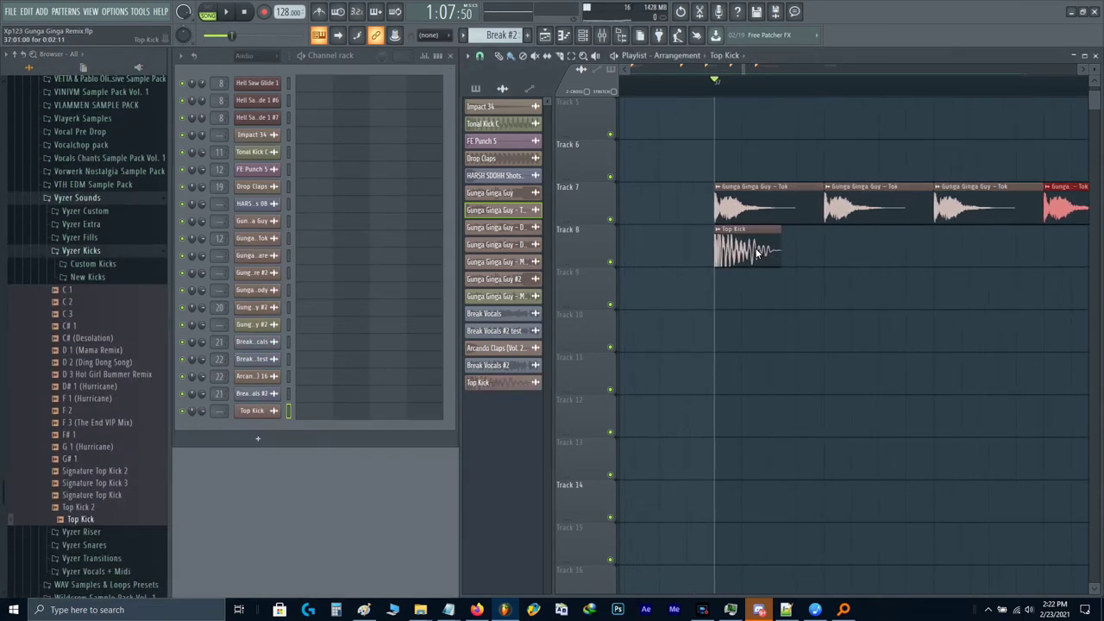
Step: Adjust the Top Kick sample's fade-out, fit its clip to the Tok spacing, and duplicate it under the other three Tok clips
double_click(757, 253)
left_click_drag(459, 312, 474, 322)
left_click(480, 316)
key("Escape")
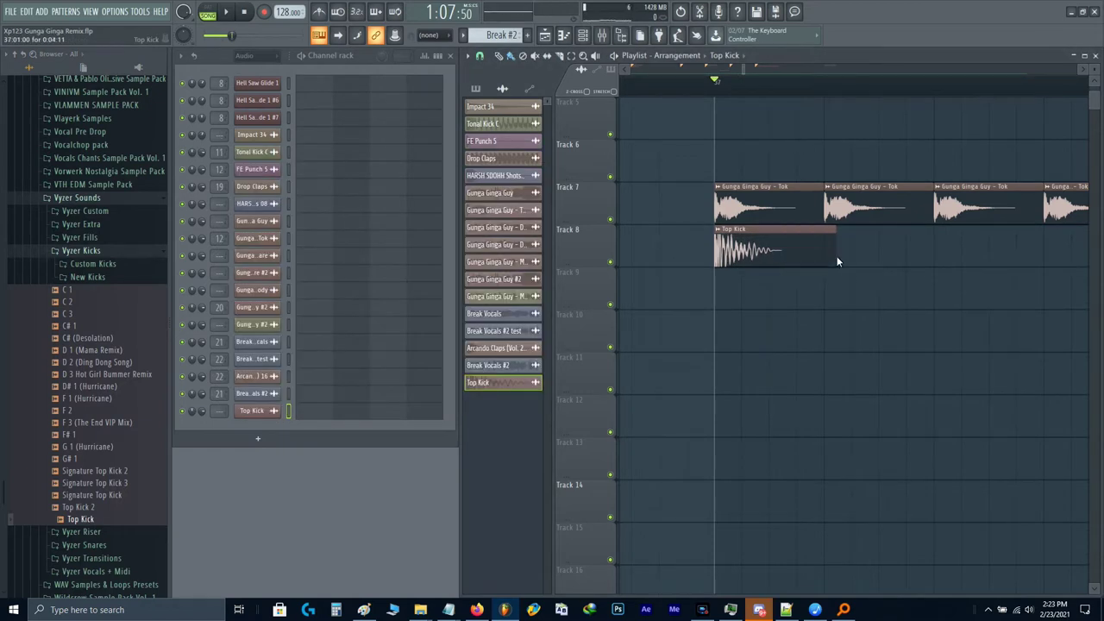
left_click_drag(829, 267, 750, 297)
scroll(796, 260, "down", 4)
key("ctrl+b")
key("ctrl+b")
key("ctrl+b")
Step: Move the Tok and Top Kick clips to the drop at bar 41, shift the Gunga Ginga Guy clip to Track 11 and mute it
scroll(797, 261, "down", 3)
left_click_drag(807, 288, 721, 225)
key("ctrl+x")
left_click_drag(992, 250, 912, 278)
scroll(912, 278, "up", 4)
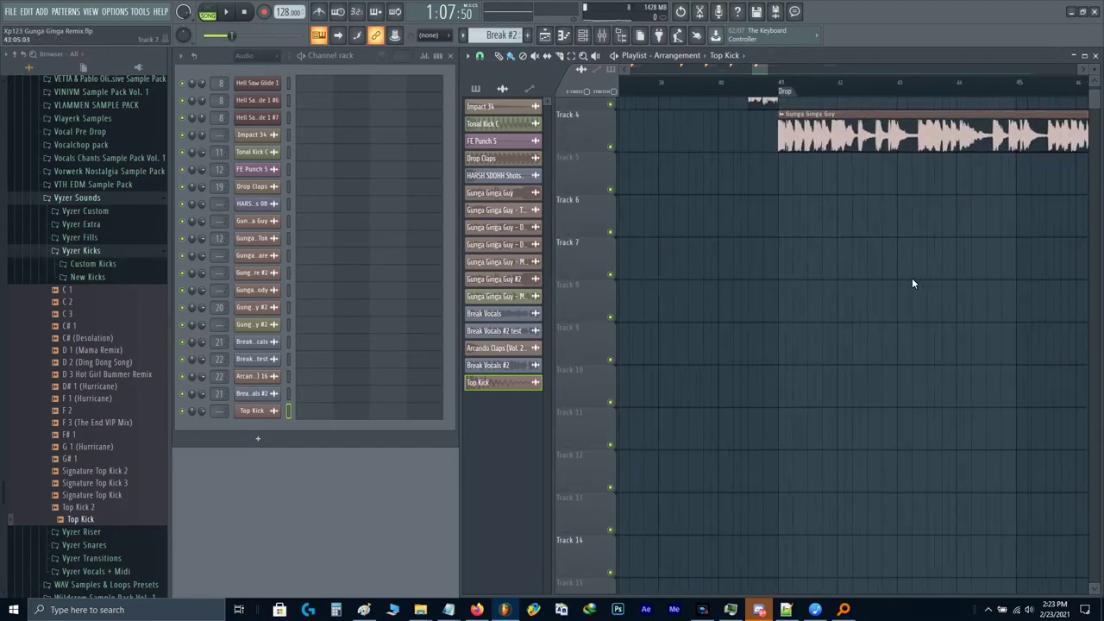
key("ctrl+v")
left_click_drag(667, 148, 669, 447)
left_click(713, 440)
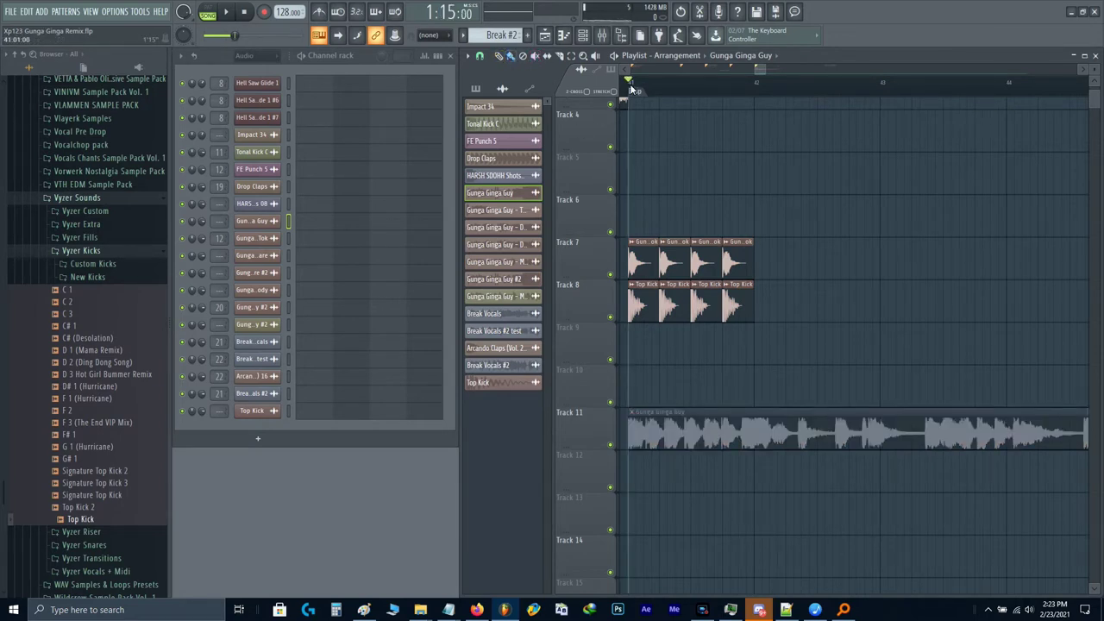
key("space")
key("space")
Step: Route the Top Kick channel to mixer track 13, Hard Click 2, and play the drop
double_click(678, 310)
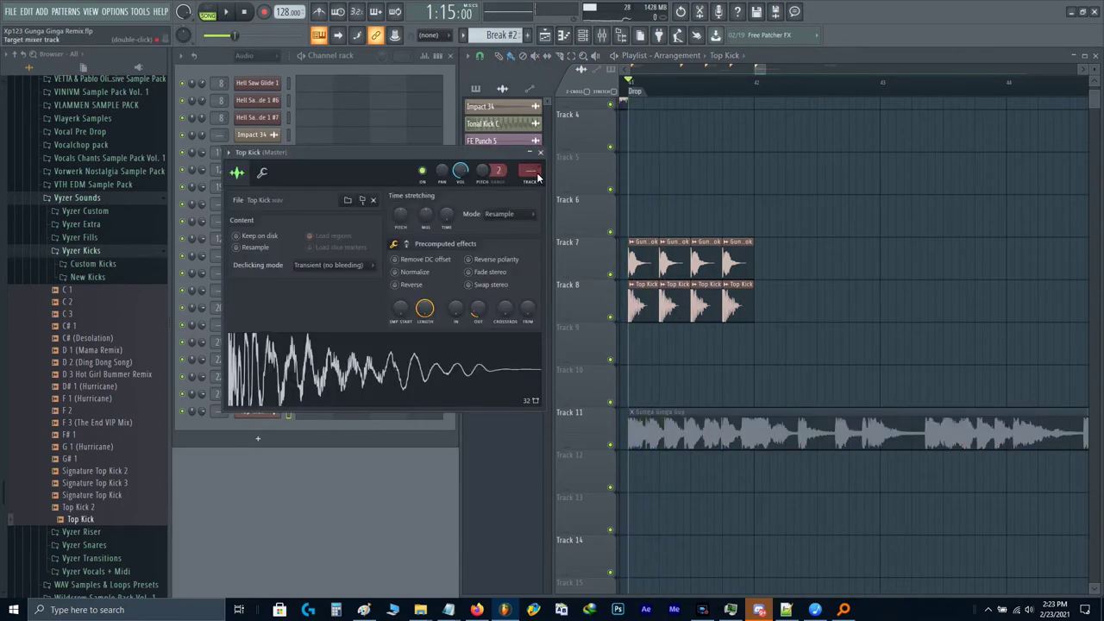
double_click(539, 178)
scroll(539, 178, "up", 14)
scroll(539, 178, "down", 1)
key("space")
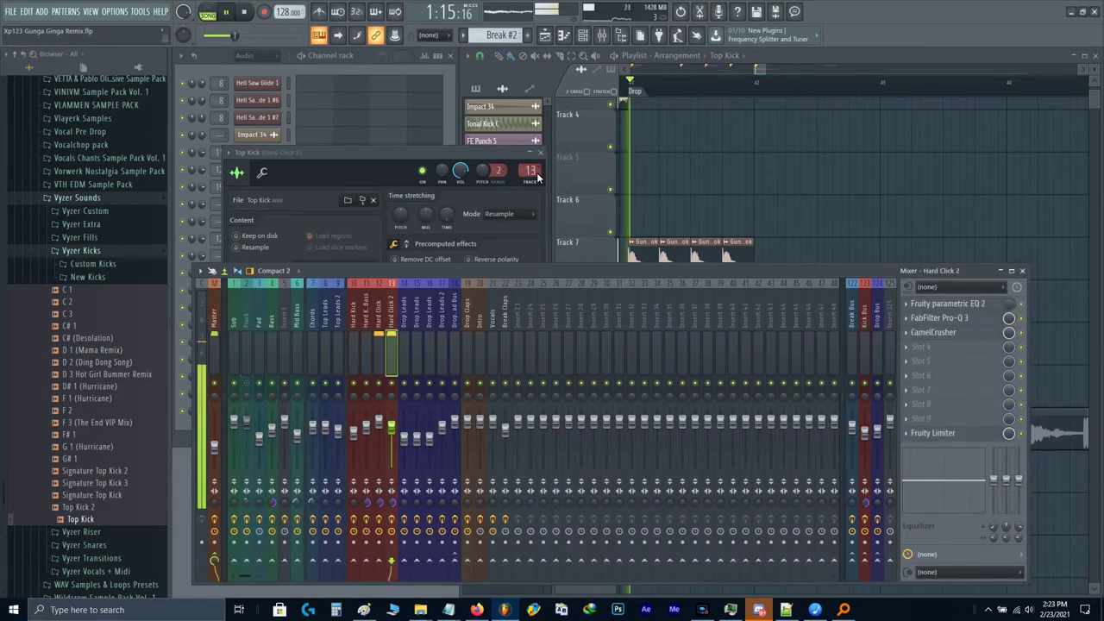
Step: Set the Hard Click volume to 70% and the Hard Click 2 volume to 100%, audition them, and close the mixer windows
key("space")
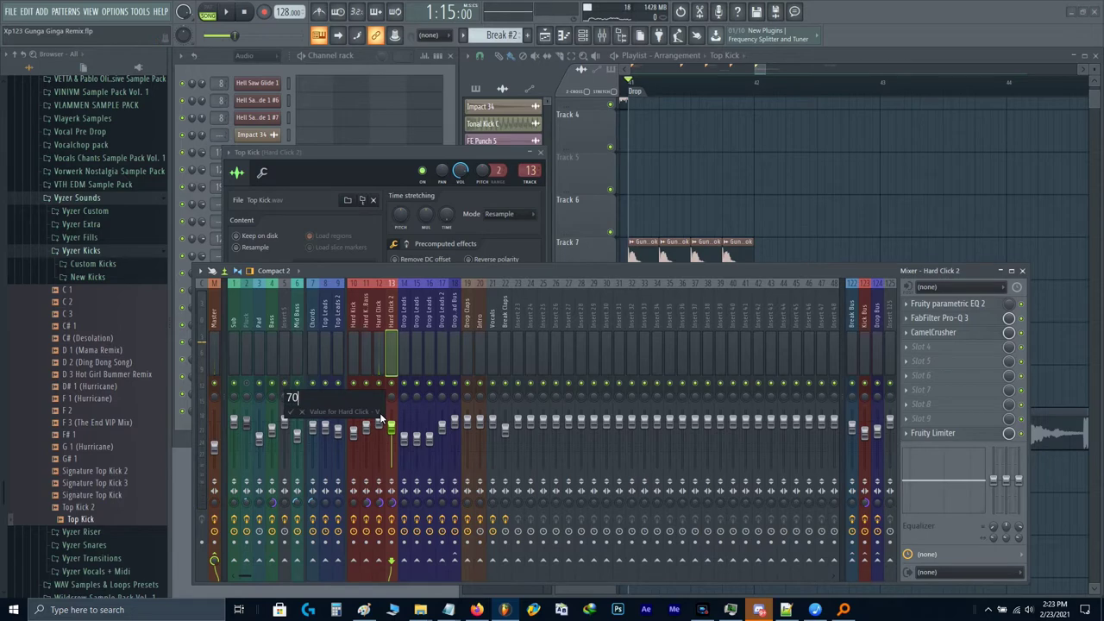
key("space")
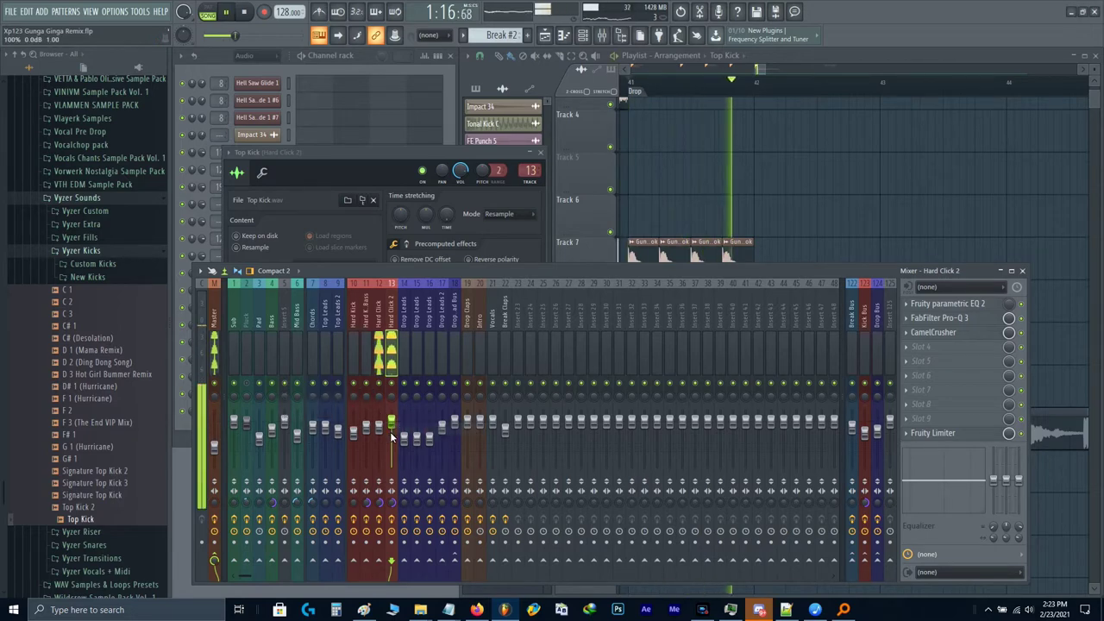
key("space")
key("Escape")
key("Escape")
Step: Look over the arrangement from the break through the build to the clips at the drop
scroll(721, 228, "up", 3)
scroll(721, 228, "down", 3)
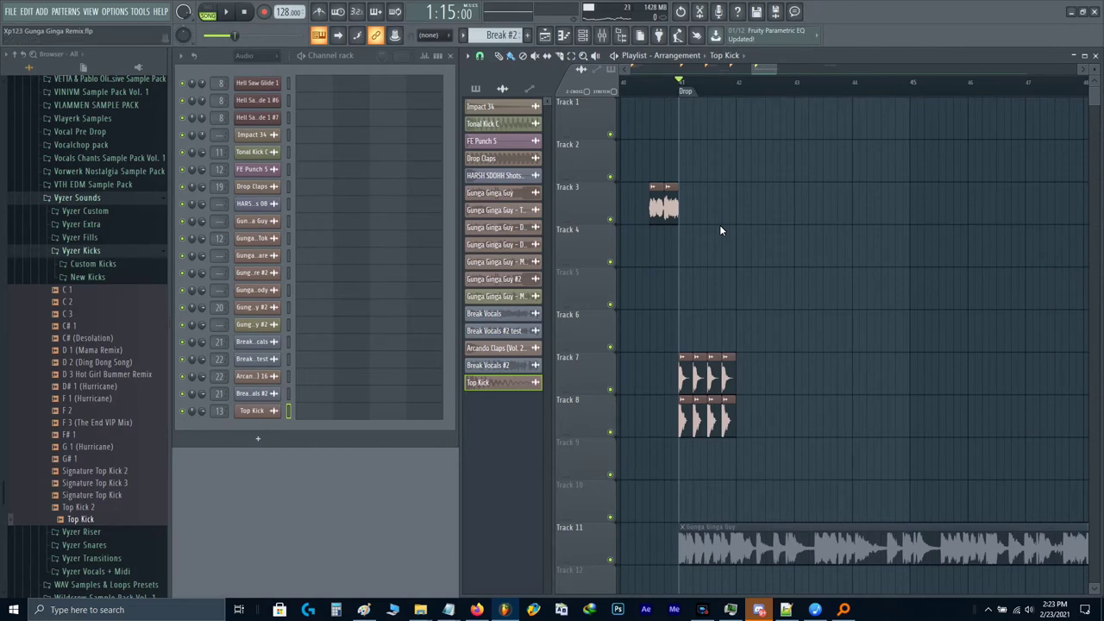
scroll(720, 224, "down", 2)
scroll(720, 211, "down", 4)
scroll(725, 212, "down", 3)
scroll(734, 216, "up", 4)
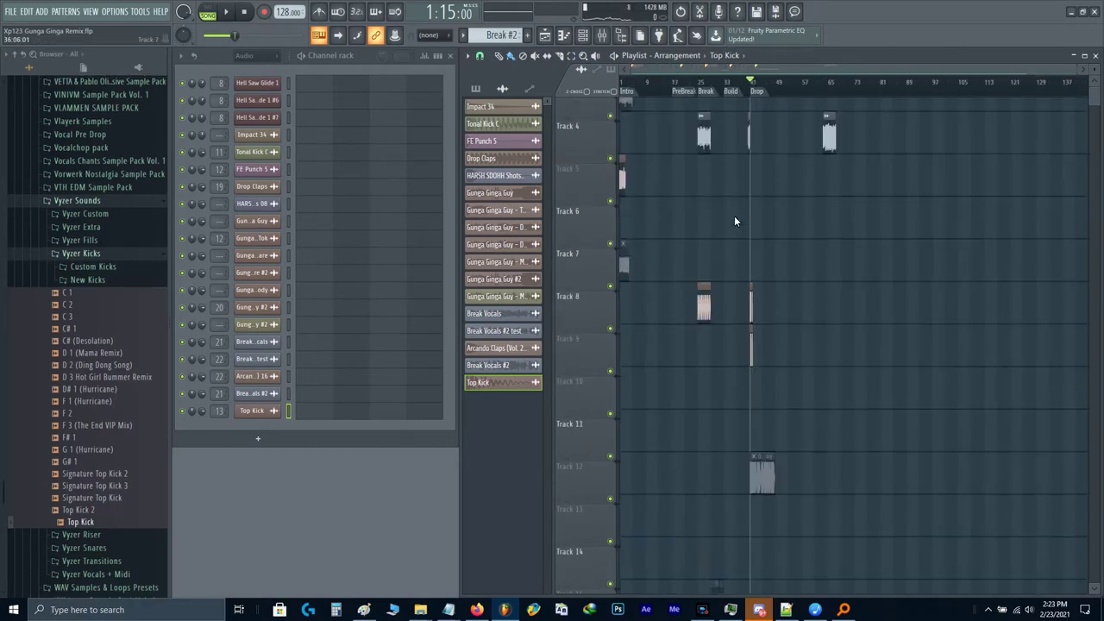
scroll(769, 227, "up", 5)
scroll(709, 259, "left", 3)
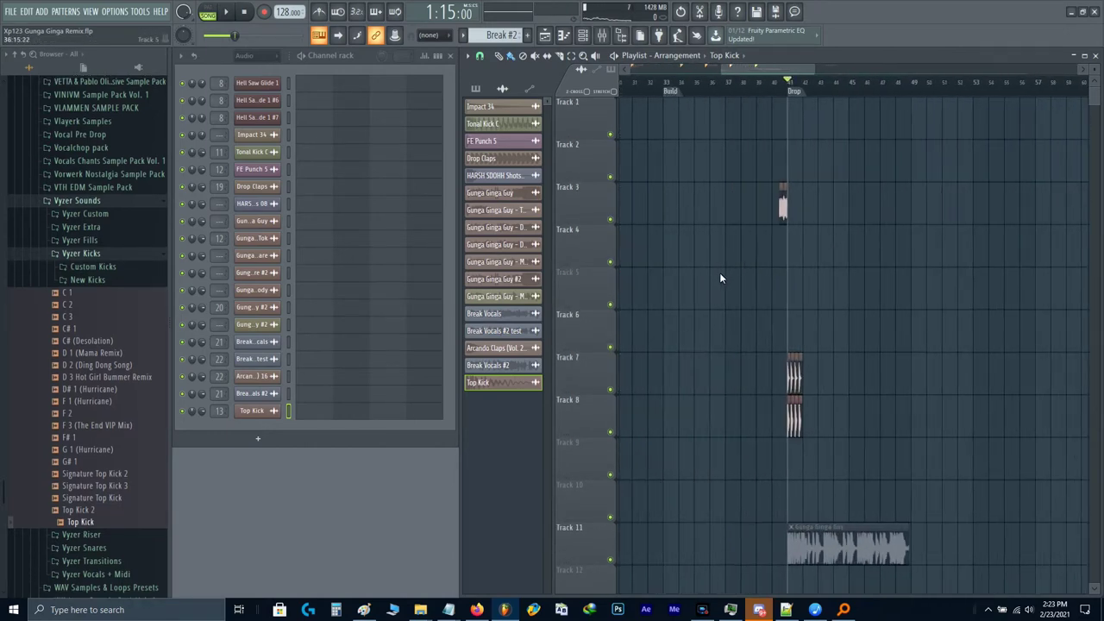
scroll(811, 280, "left", 4)
scroll(897, 259, "right", 3)
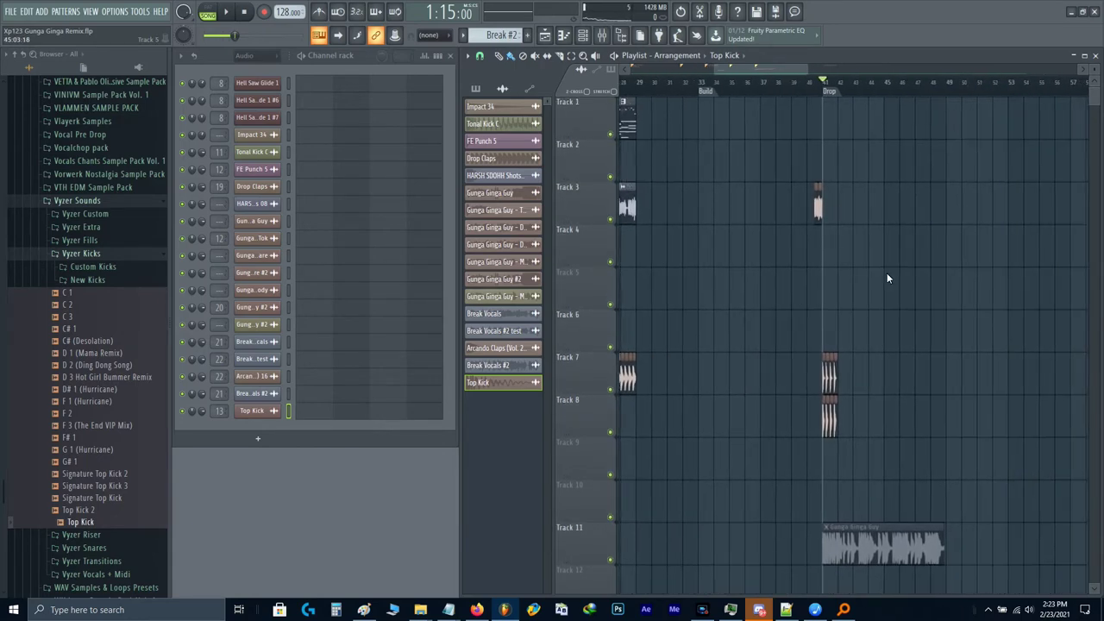
scroll(888, 278, "up", 3)
scroll(797, 269, "up", 2)
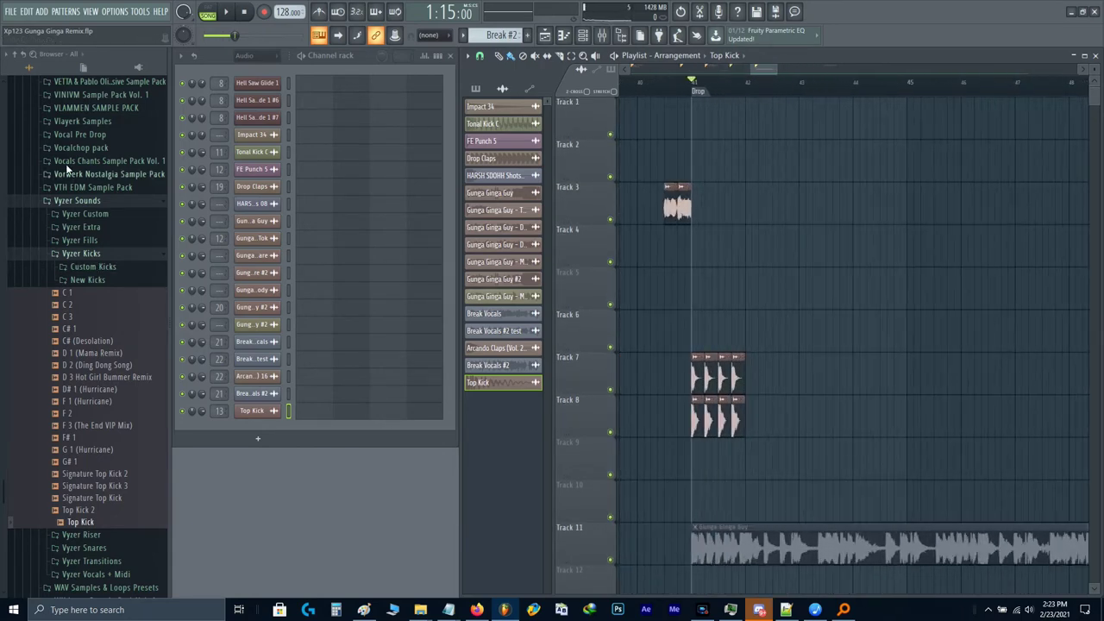
Step: Insert GTune in slot 10 of the Master track and reposition its window while looking through the sample pack folders
left_click(63, 200)
key("F9")
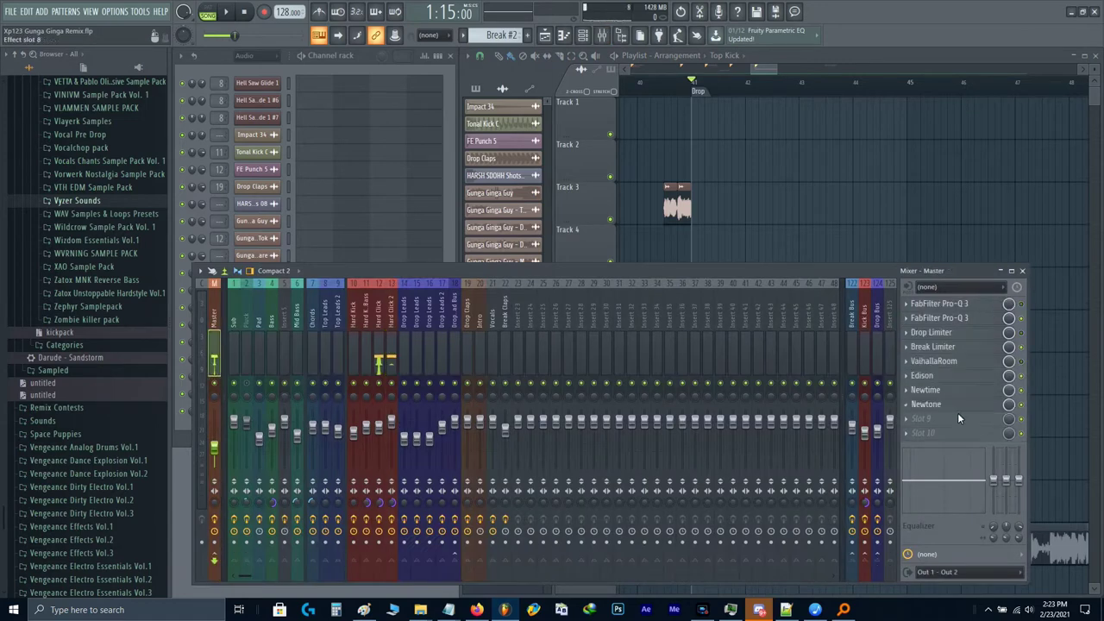
left_click(949, 432)
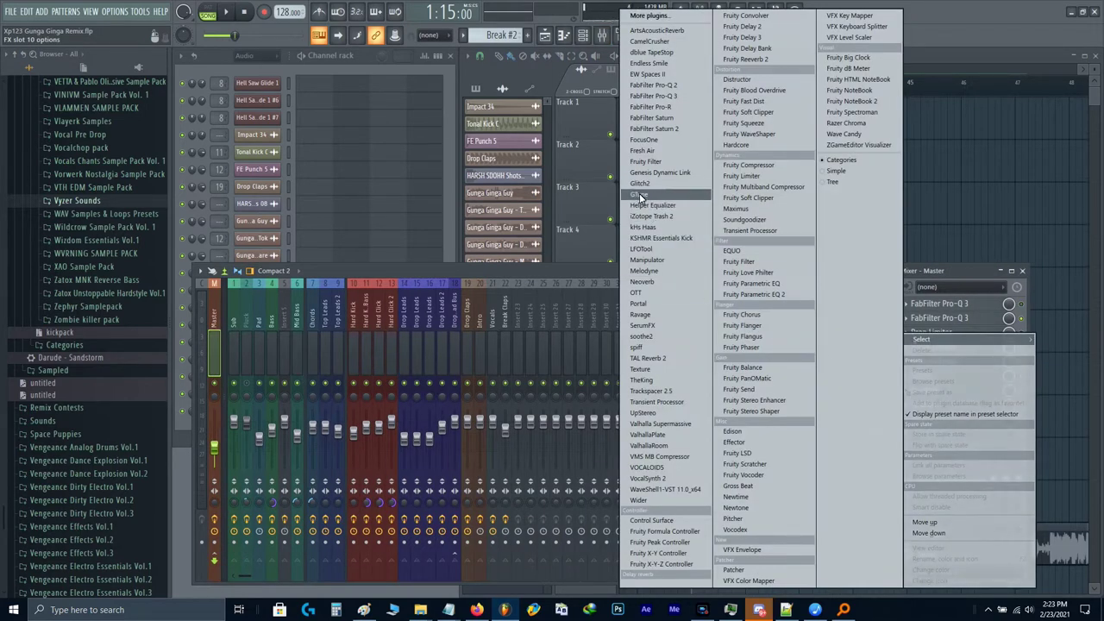
left_click(639, 194)
scroll(45, 420, "down", 10)
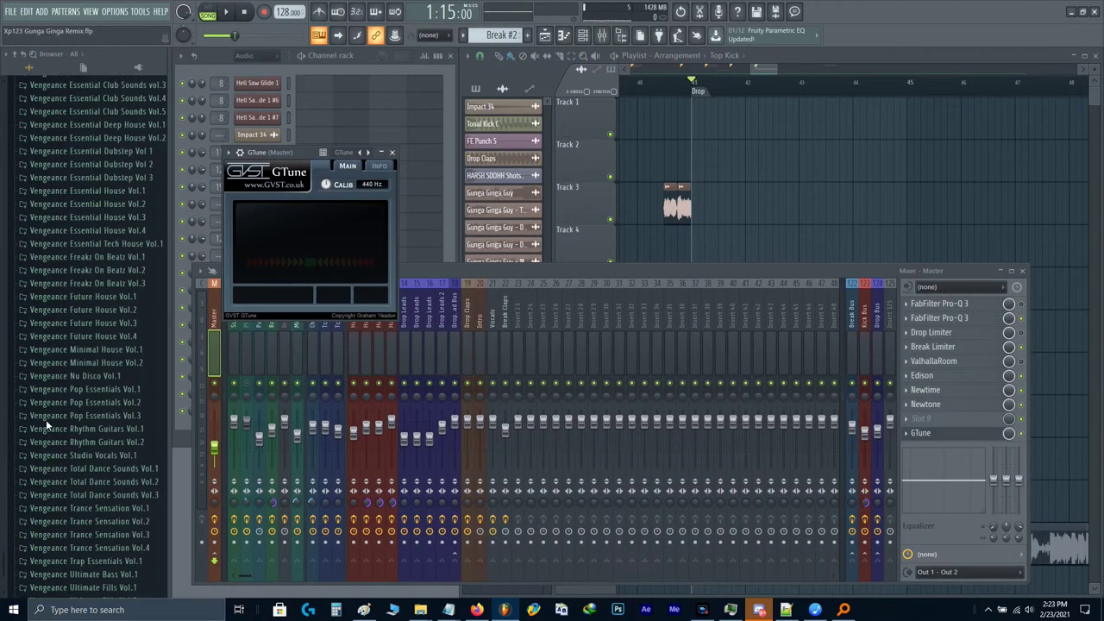
scroll(45, 419, "up", 15)
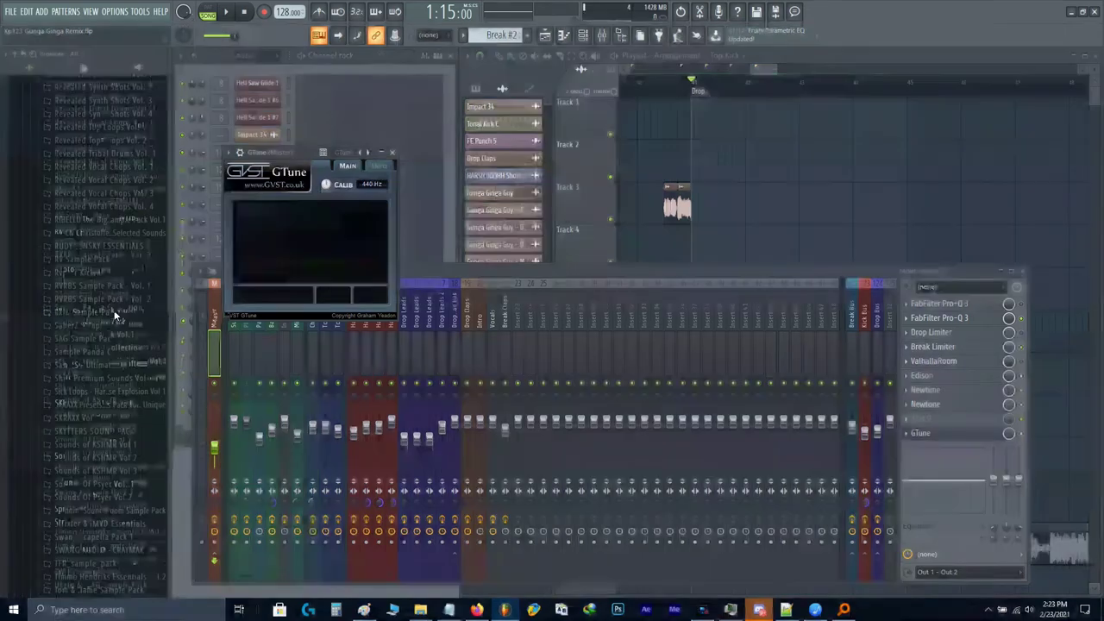
left_click_drag(281, 152, 447, 233)
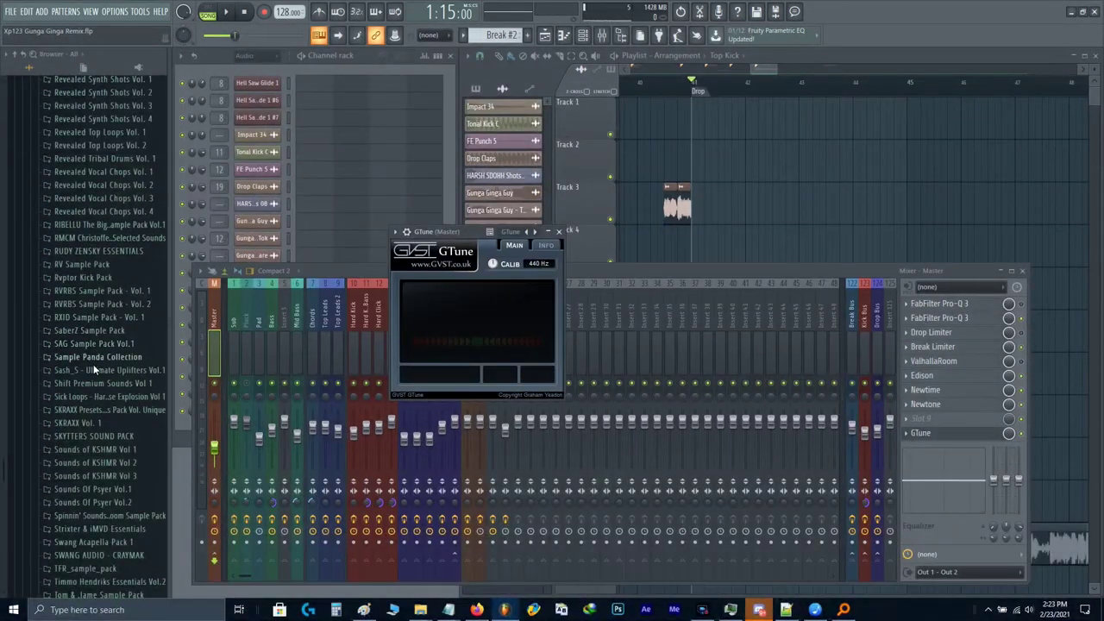
Step: Audition kicks in the SKRAXX Presets pack's Hard House Kicks Tool folder and place SKRAXX Hard Kick Tools (27) on Track 4 near the drop
left_click(100, 409)
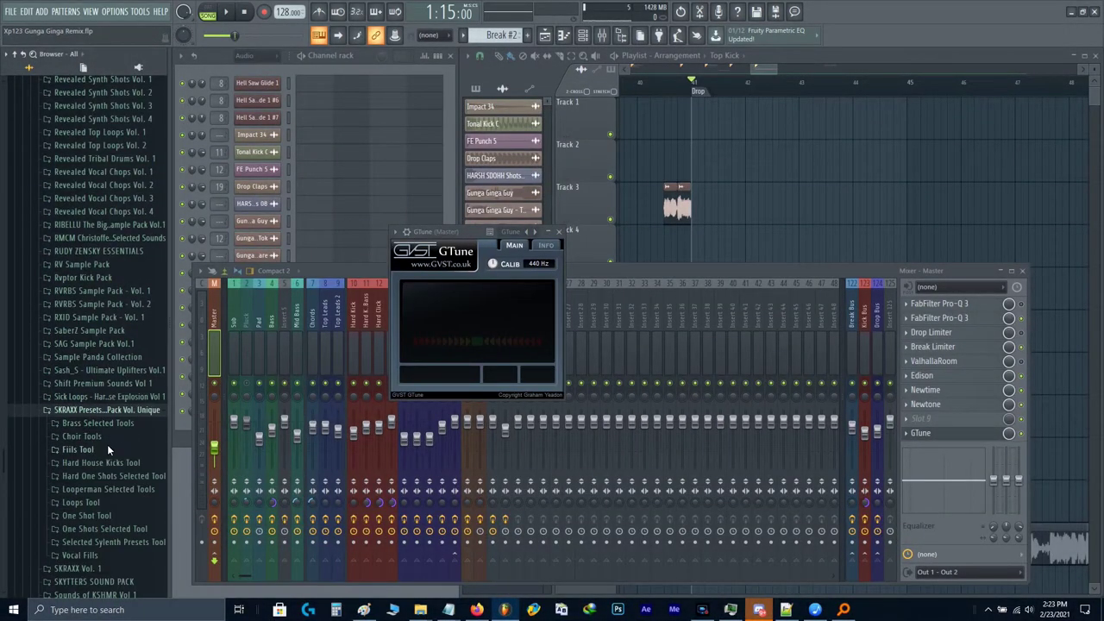
left_click(101, 463)
left_click(110, 477)
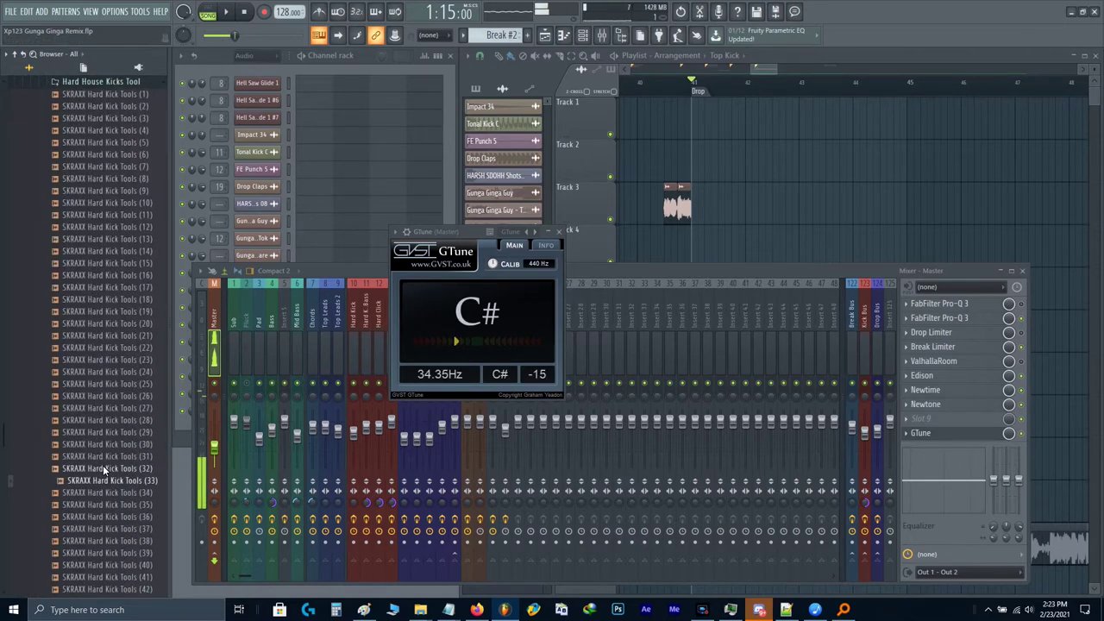
left_click(93, 448)
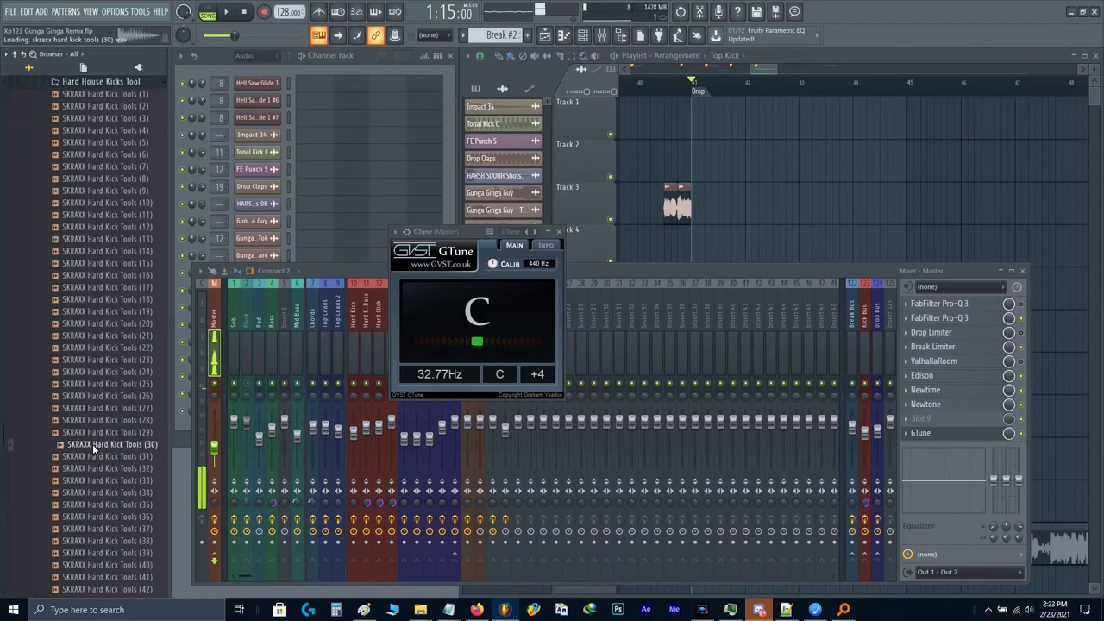
key("Up")
key("Up")
key("Up")
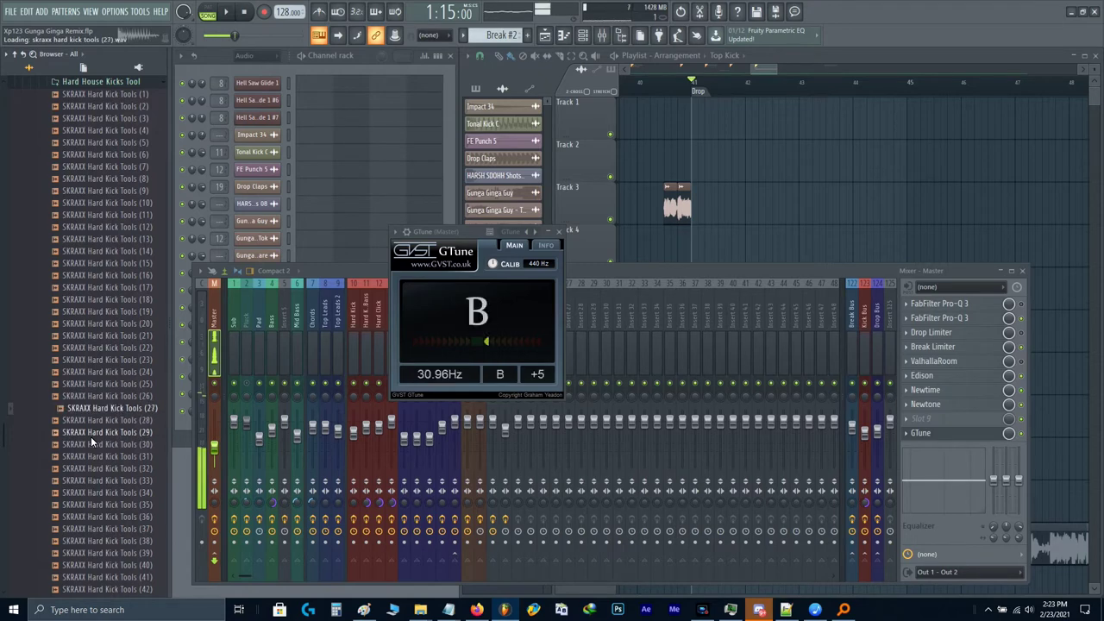
left_click_drag(95, 408, 749, 240)
Step: Bring the GTune window back to the front and move it over the mixer, clear of the playlist
key("Up")
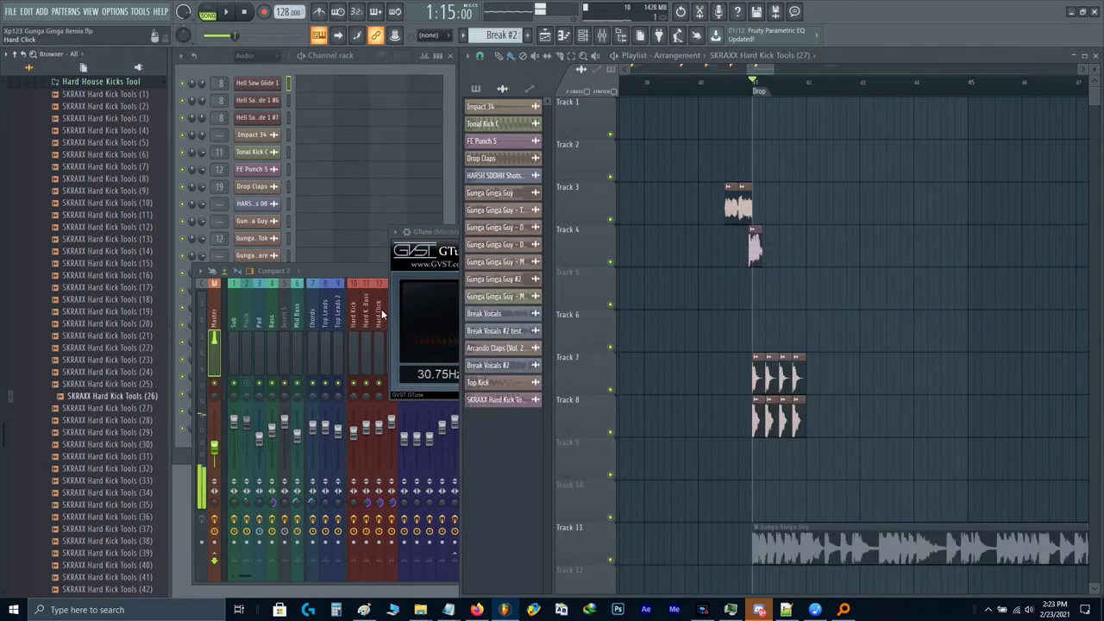
left_click(420, 316)
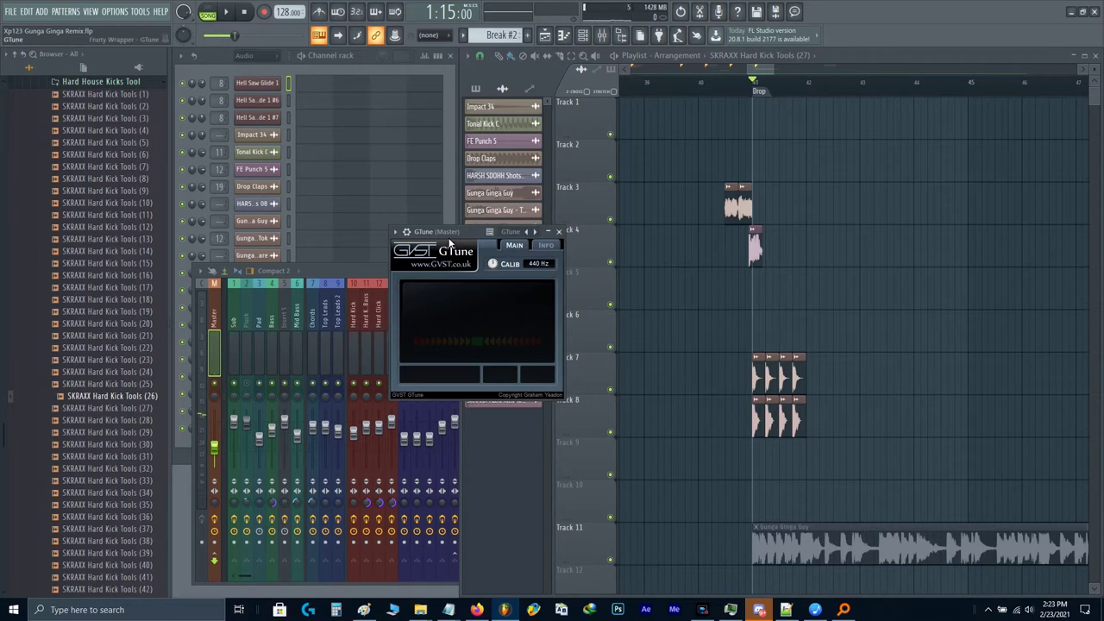
left_click_drag(448, 242, 387, 330)
Step: Audition the SKRAXX hard kicks from 25 back to 1 with the tuner and place SKRAXX Hard Kick Tools (2) on Track 5 before the drop
key("Up")
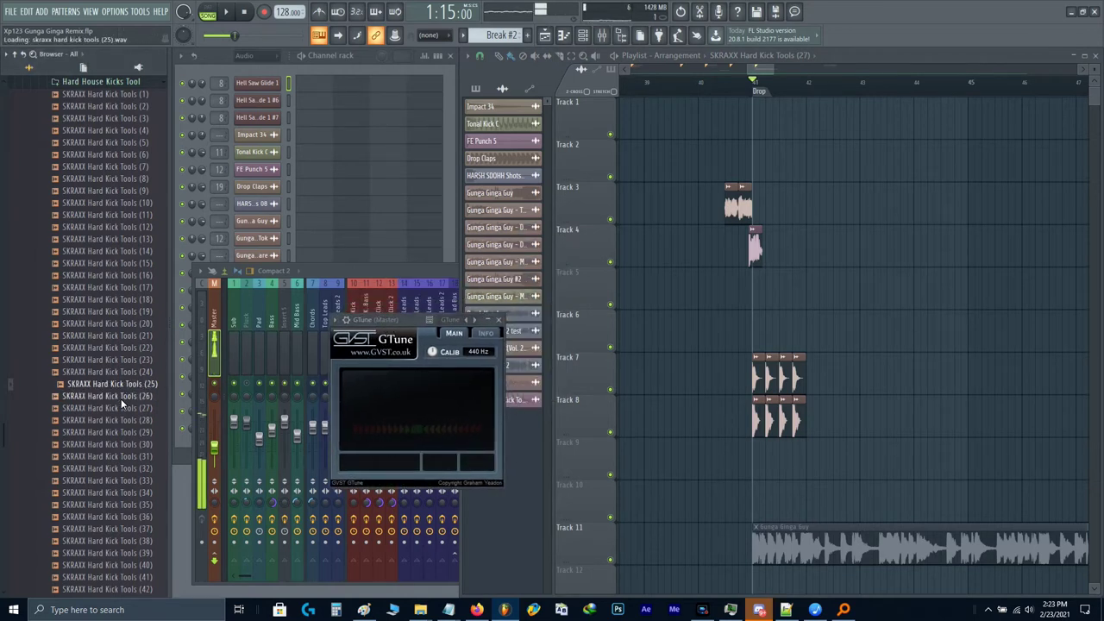
key("Up")
key("Up")
key("Up")
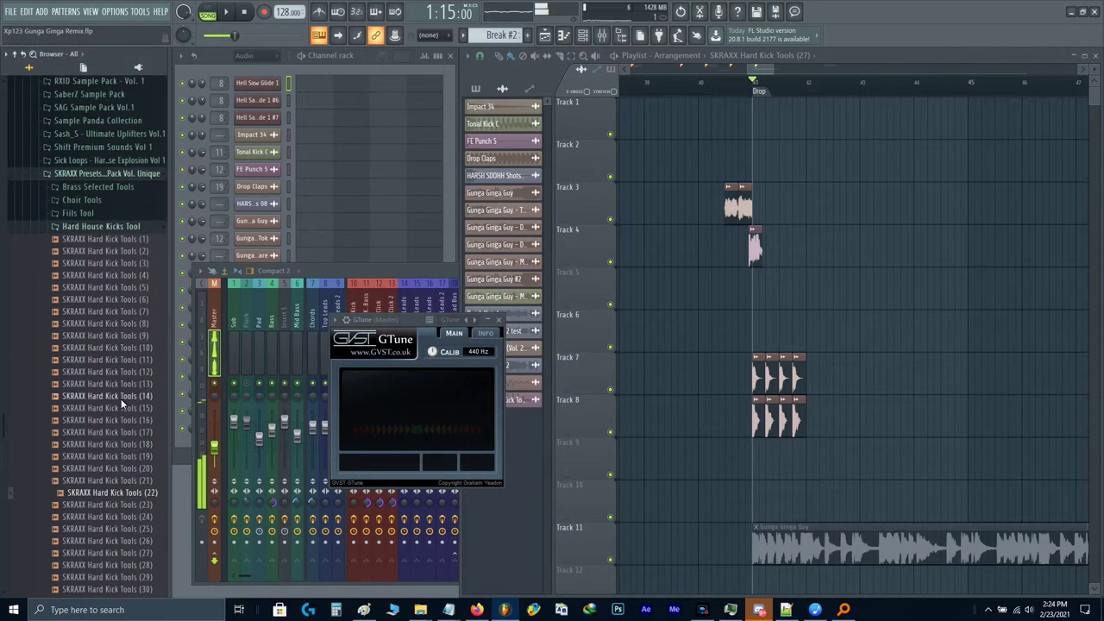
key("Up")
key("Up")
key("Up")
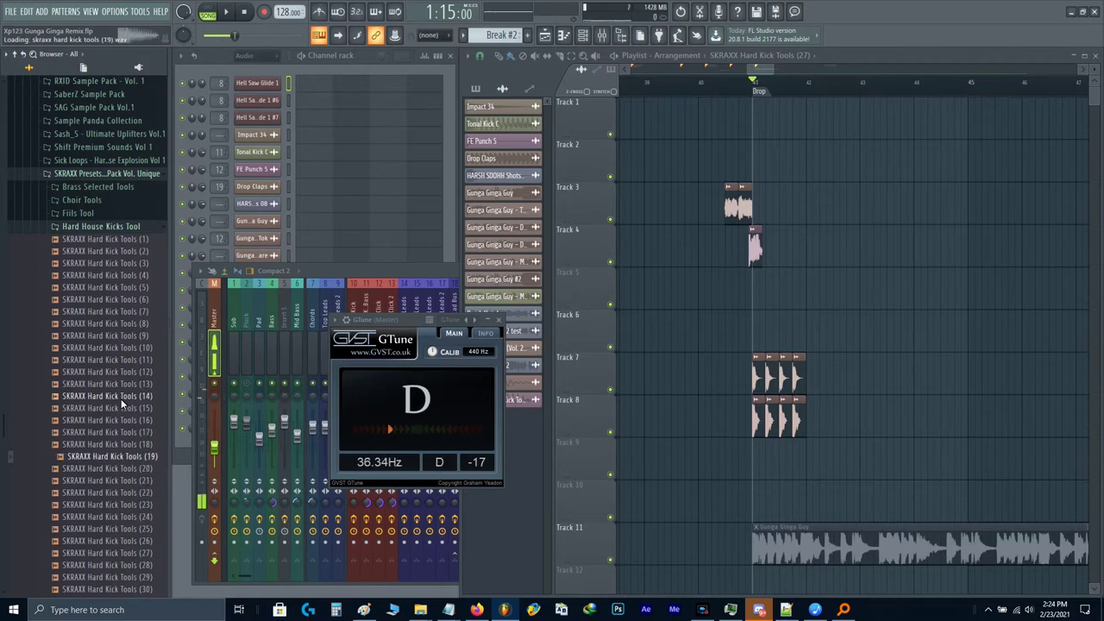
key("Up")
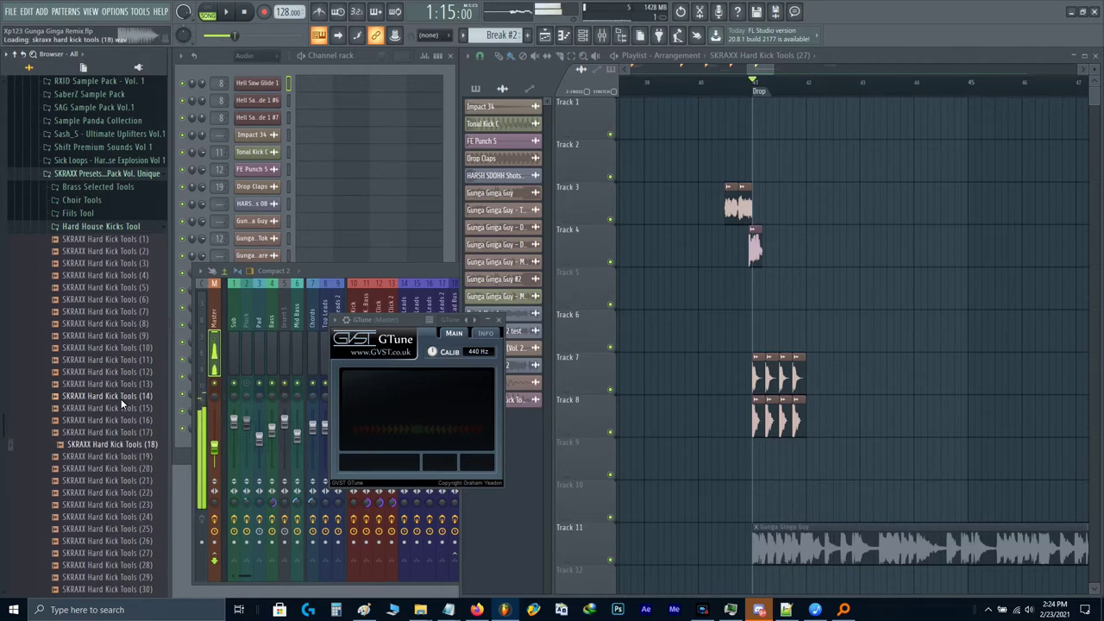
key("Up")
key("Up")
key("Up")
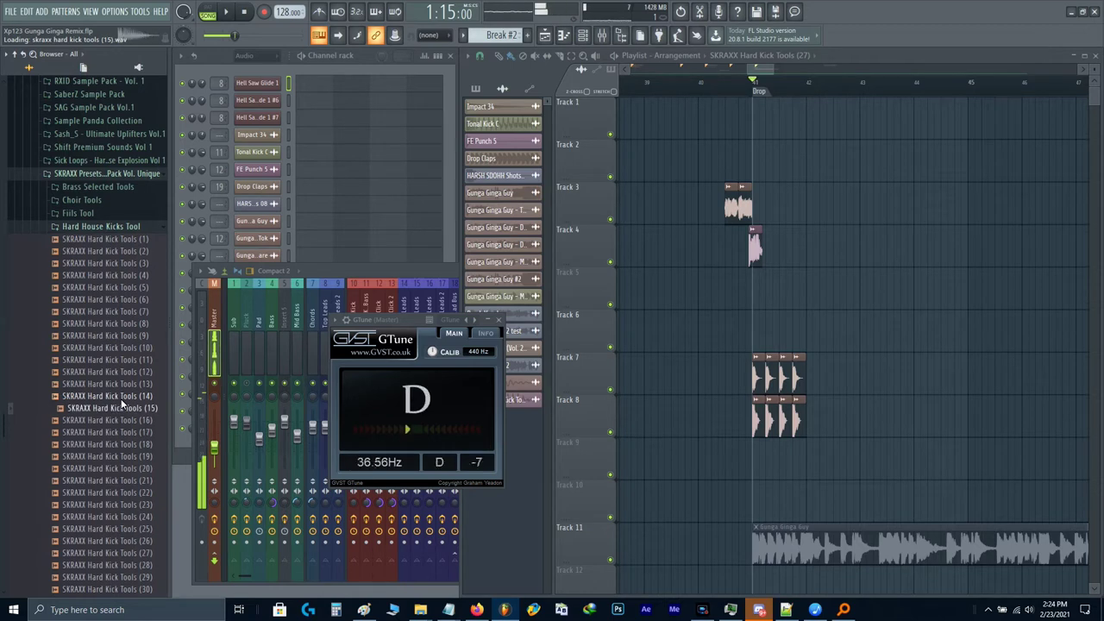
key("Up")
key("Up")
key("Up")
key("Up")
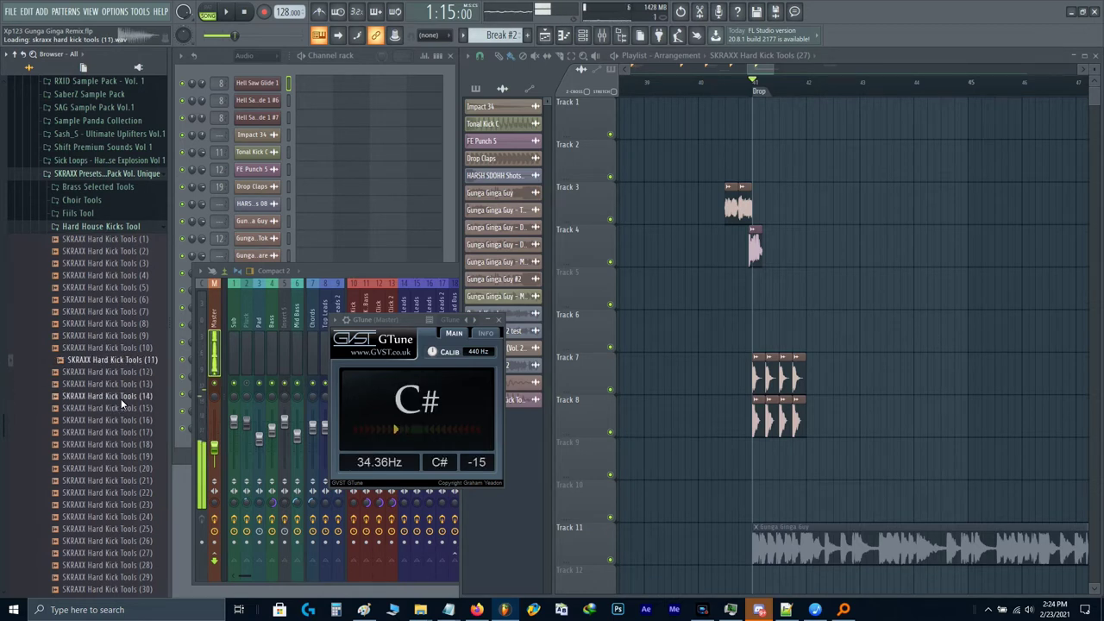
key("Up")
key("Up")
key("Up")
key("Up")
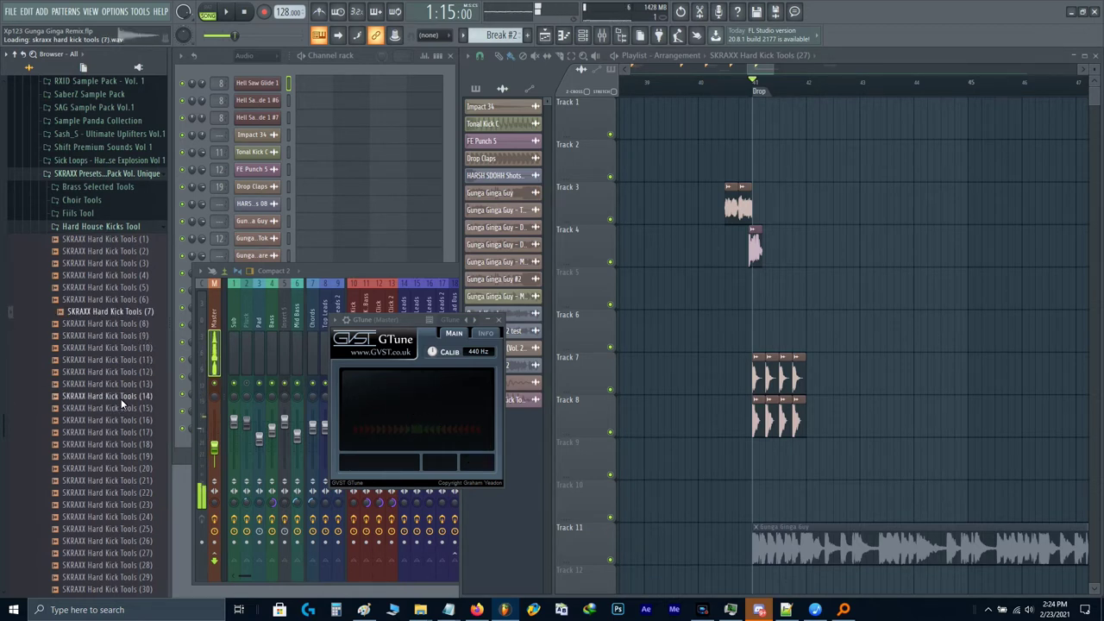
key("Up")
key("Up")
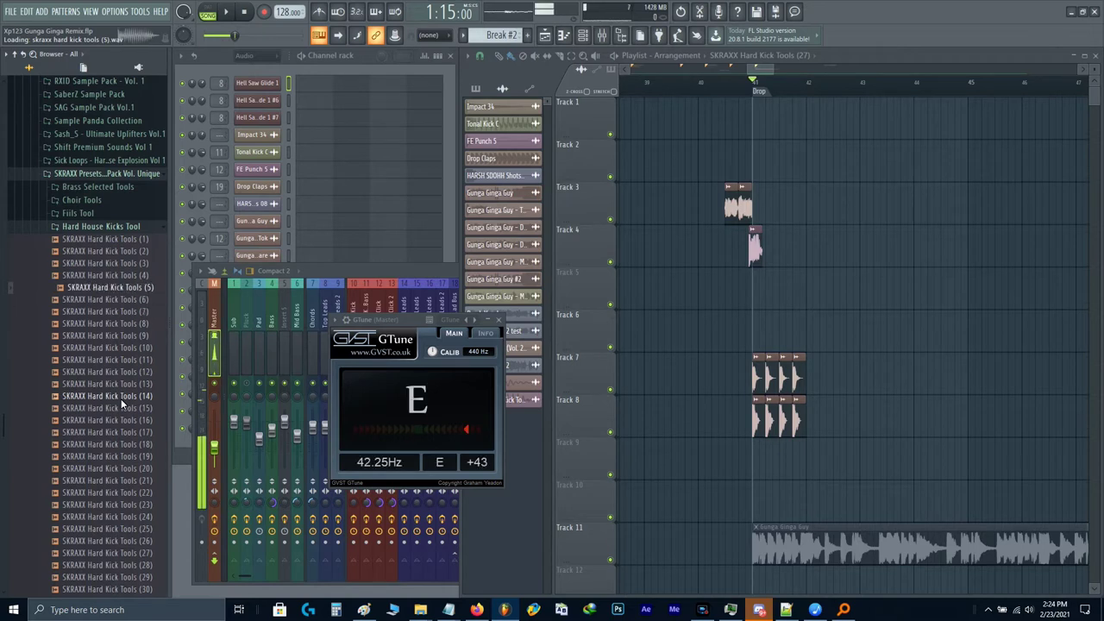
key("Up")
key("Up")
key("Up")
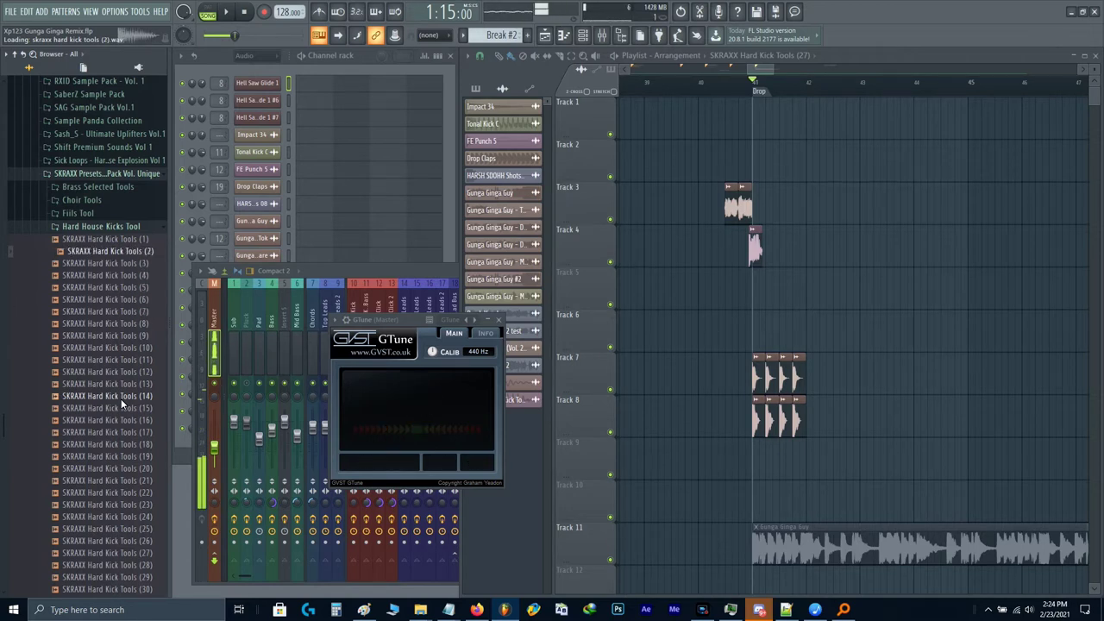
key("Up")
key("Down")
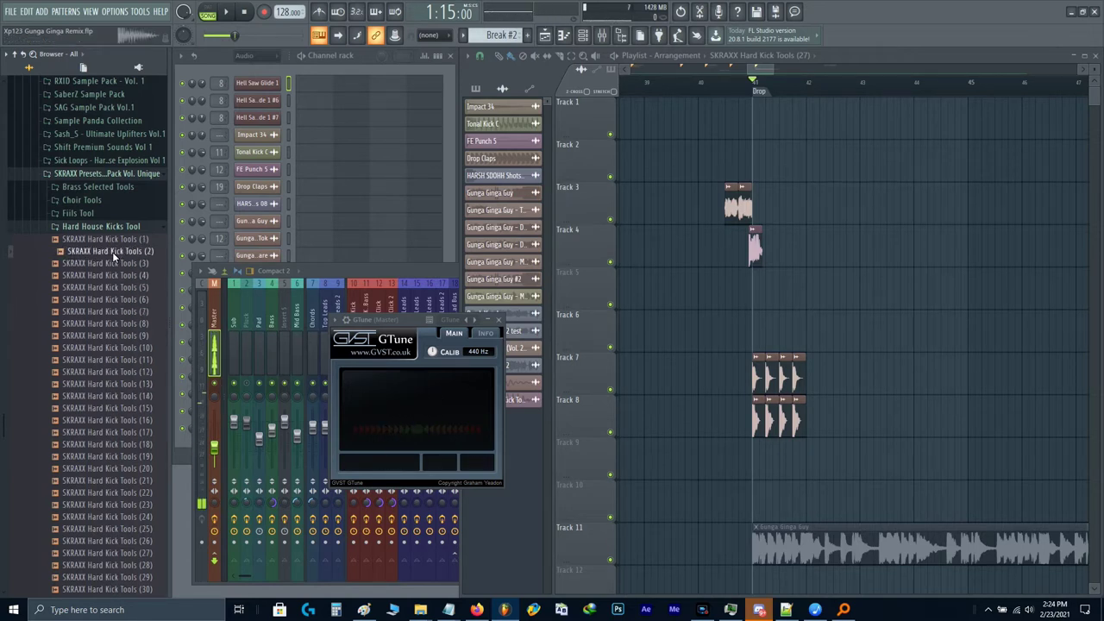
left_click_drag(113, 255, 744, 285)
Step: Audition the SKRAXX hard kicks from 82 back to 64 and place SKRAXX Hard Kick Tools (65) on Track 5 after the drop marker
scroll(98, 374, "down", 20)
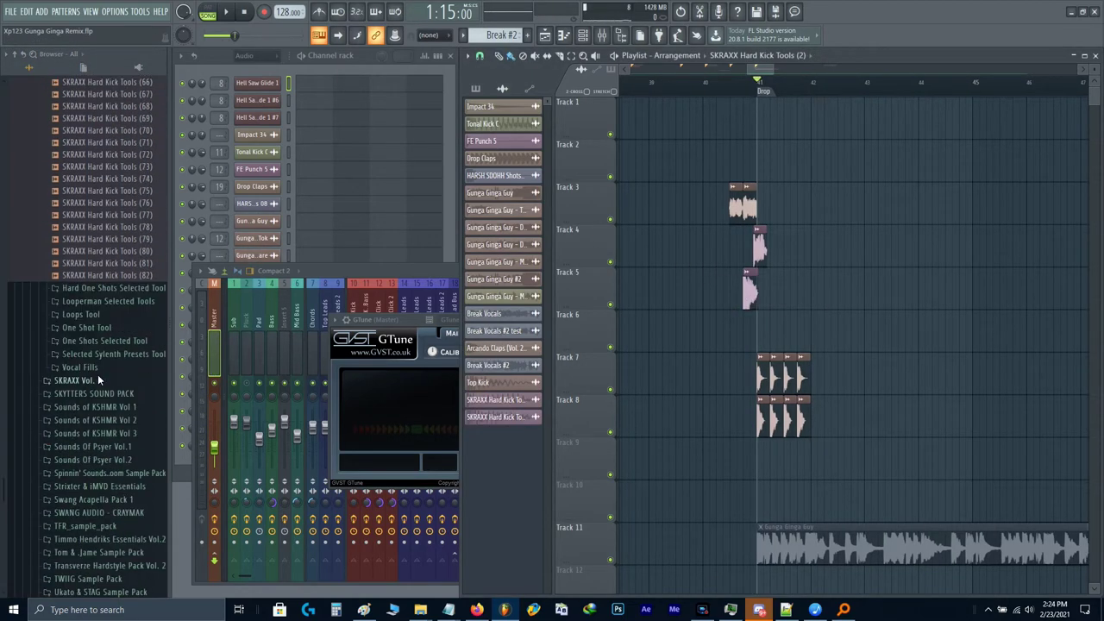
left_click(97, 273)
key("Up")
key("Up")
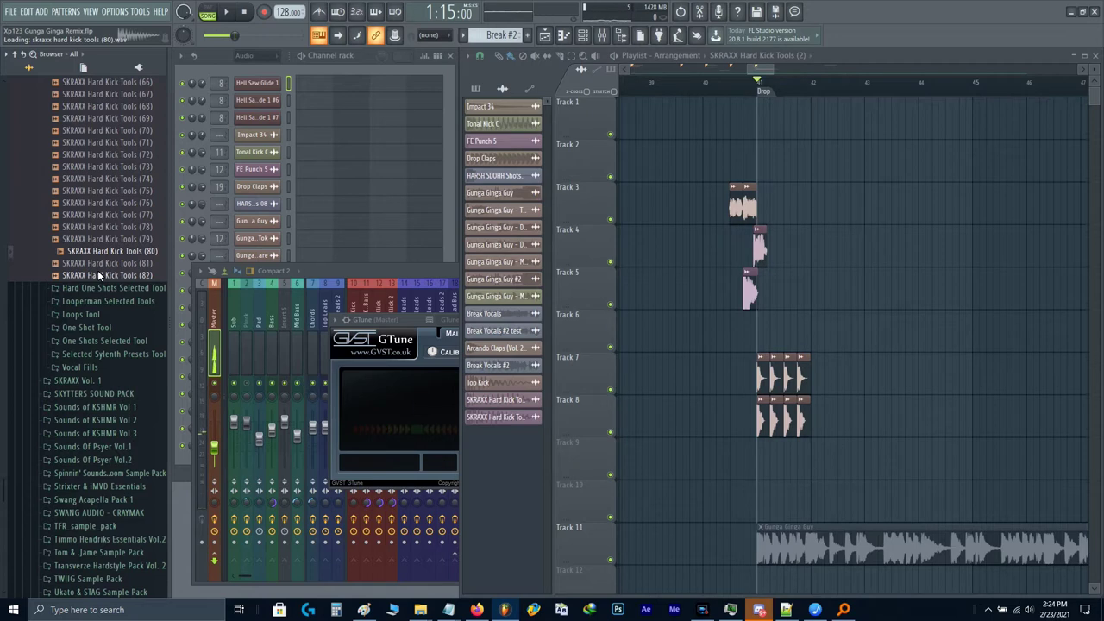
key("Up")
key("Up")
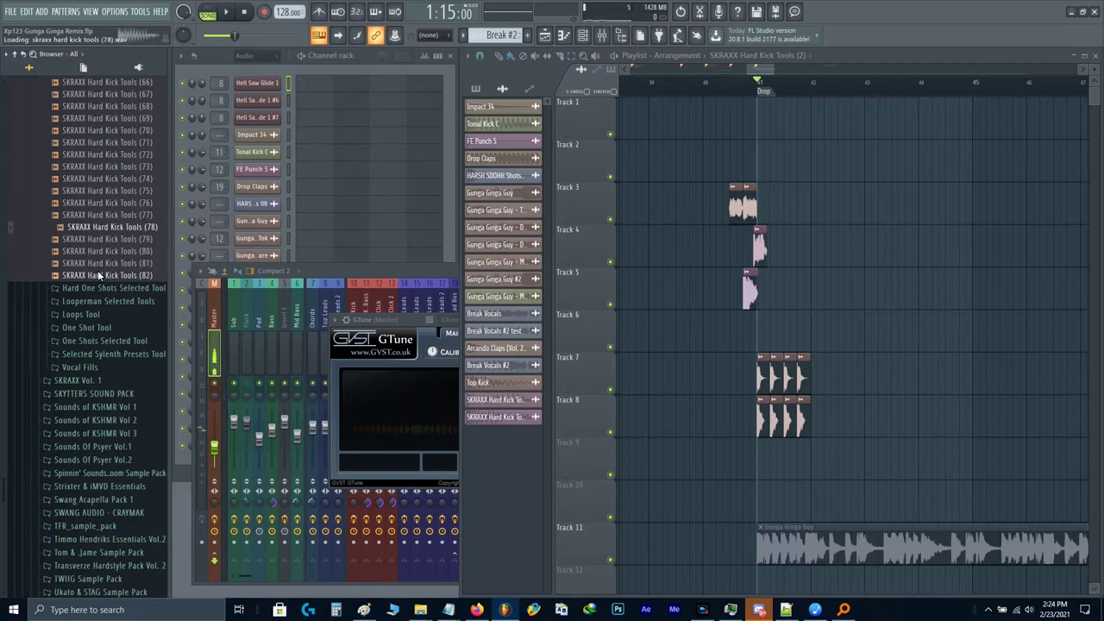
key("Up")
key("Up")
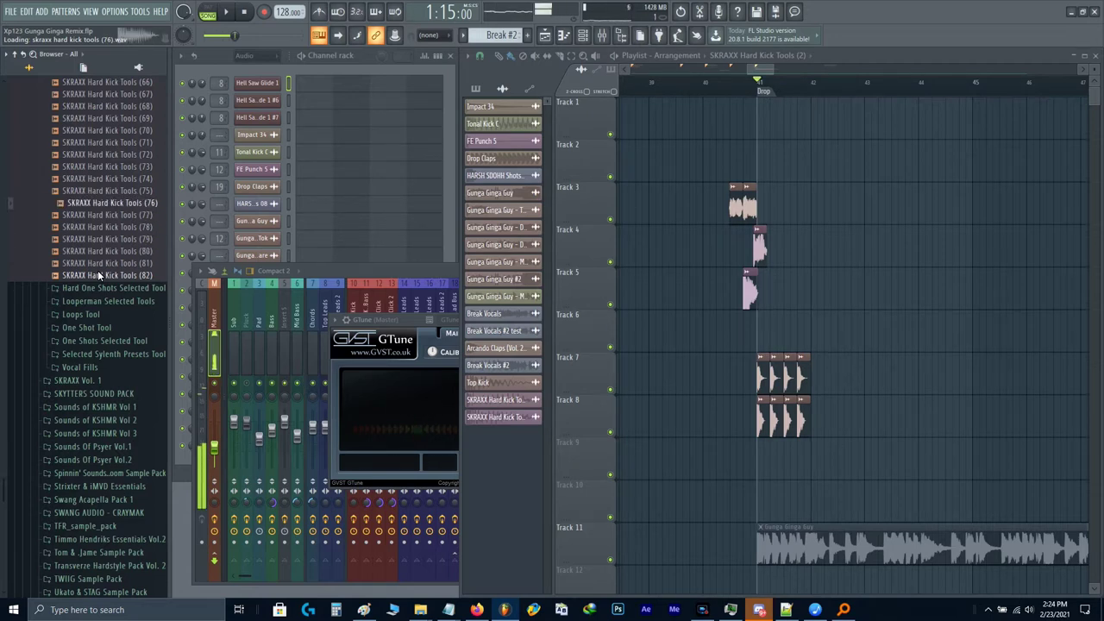
scroll(97, 270, "up", 6)
key("Up")
key("Up")
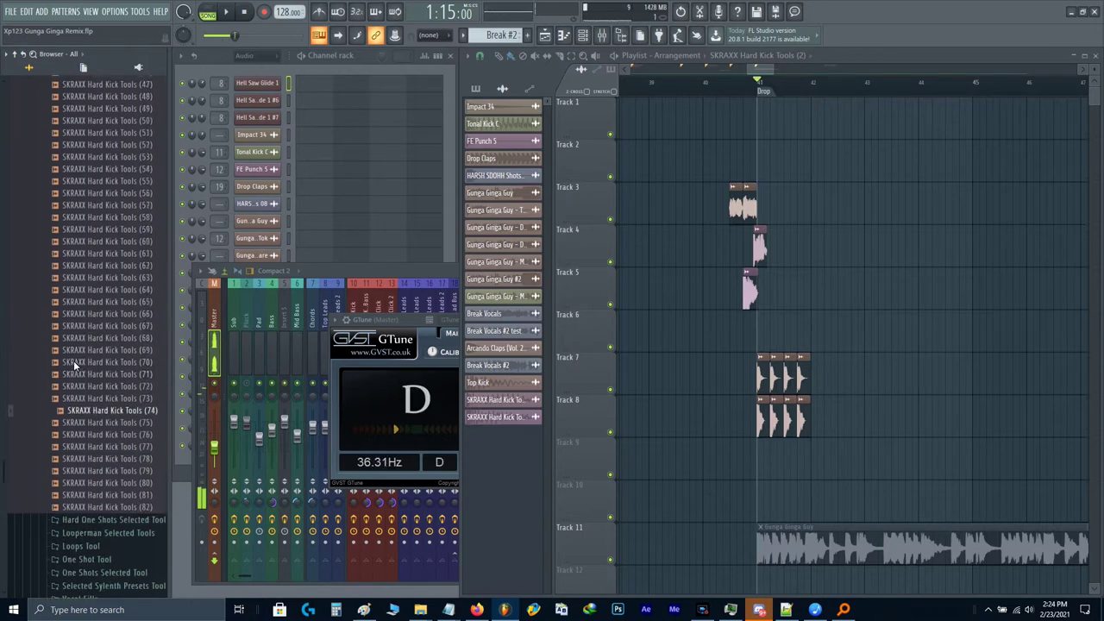
scroll(74, 366, "up", 3)
key("Up")
key("Up")
key("Up")
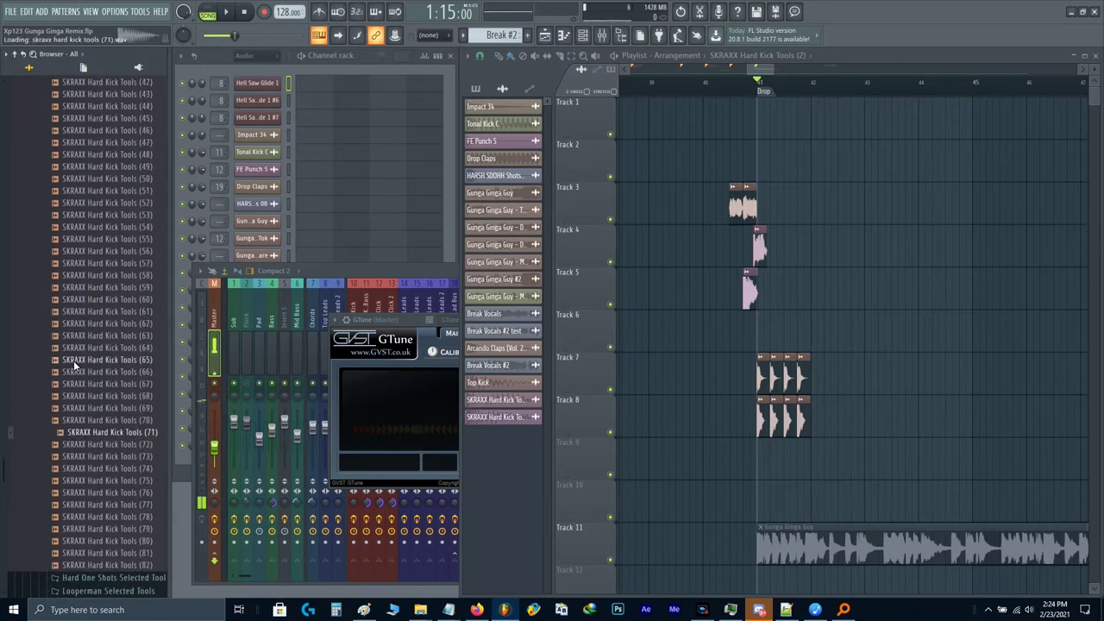
key("Up")
key("Up")
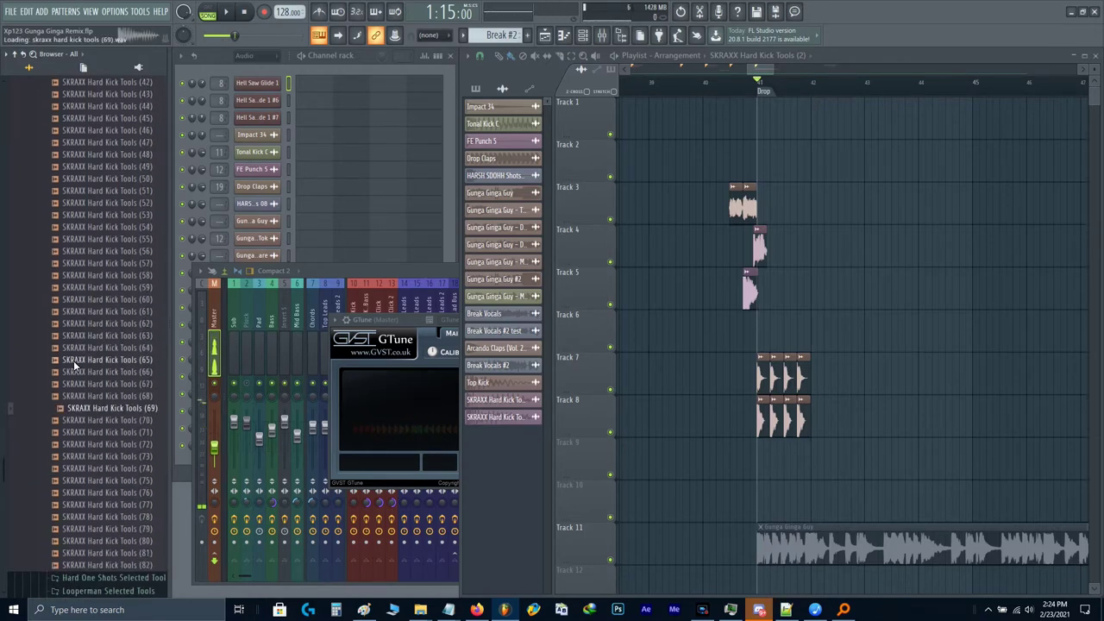
key("Up")
key("Up")
key("Up")
key("Up")
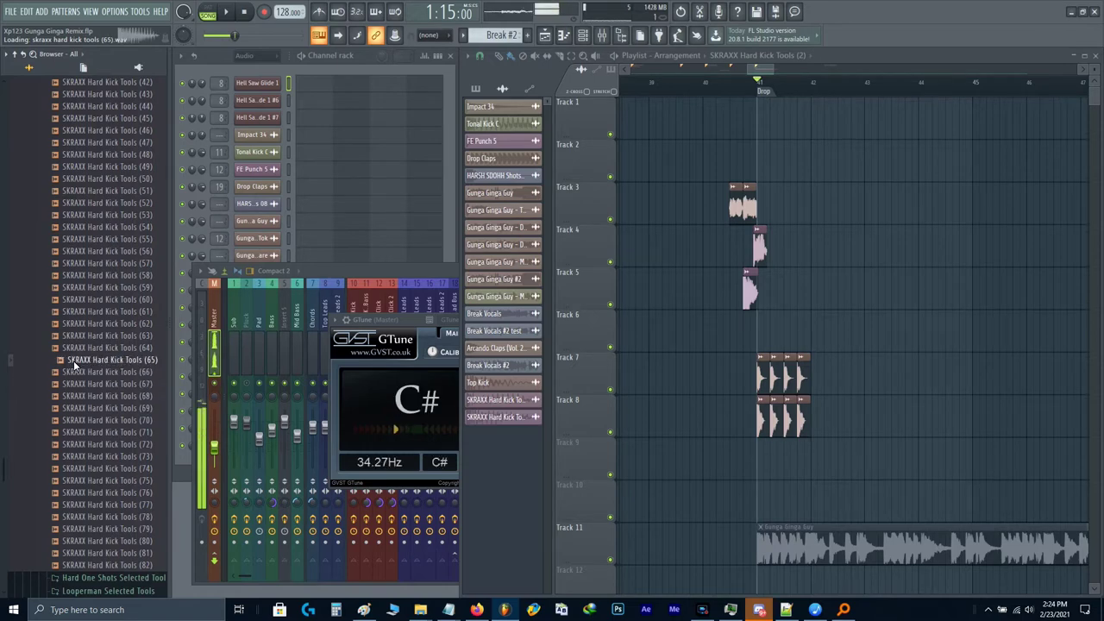
key("Up")
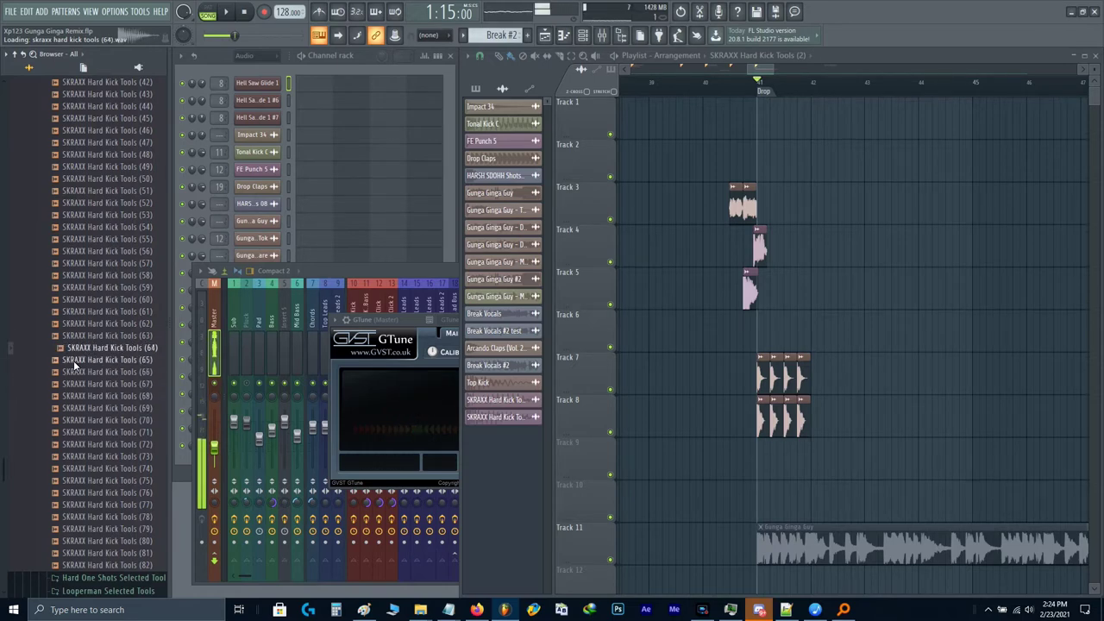
left_click(343, 207)
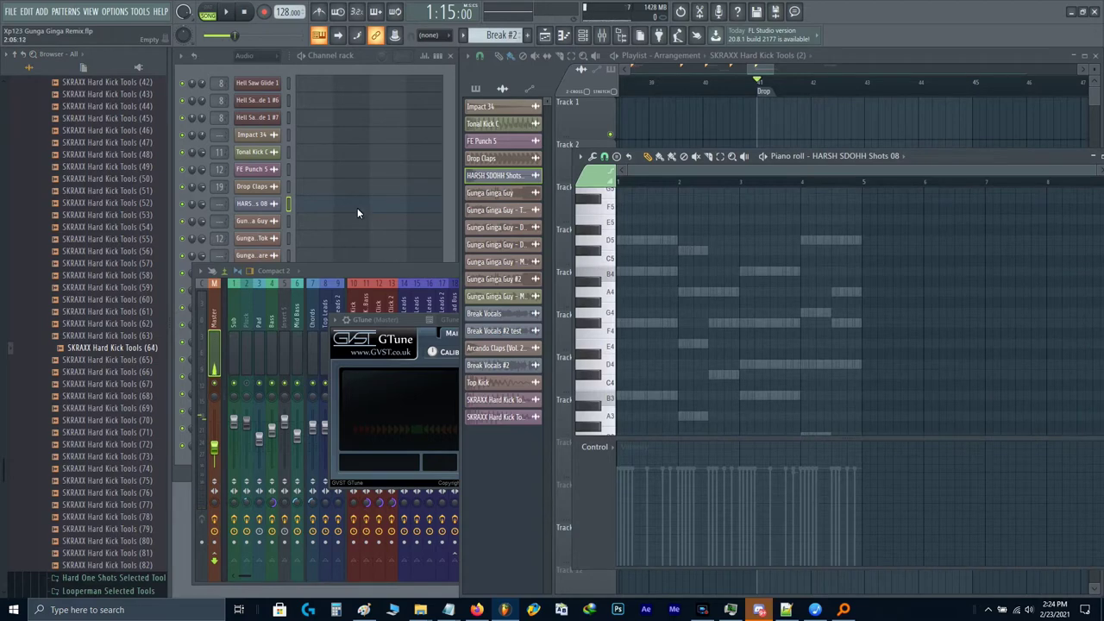
key("Escape")
left_click(99, 361)
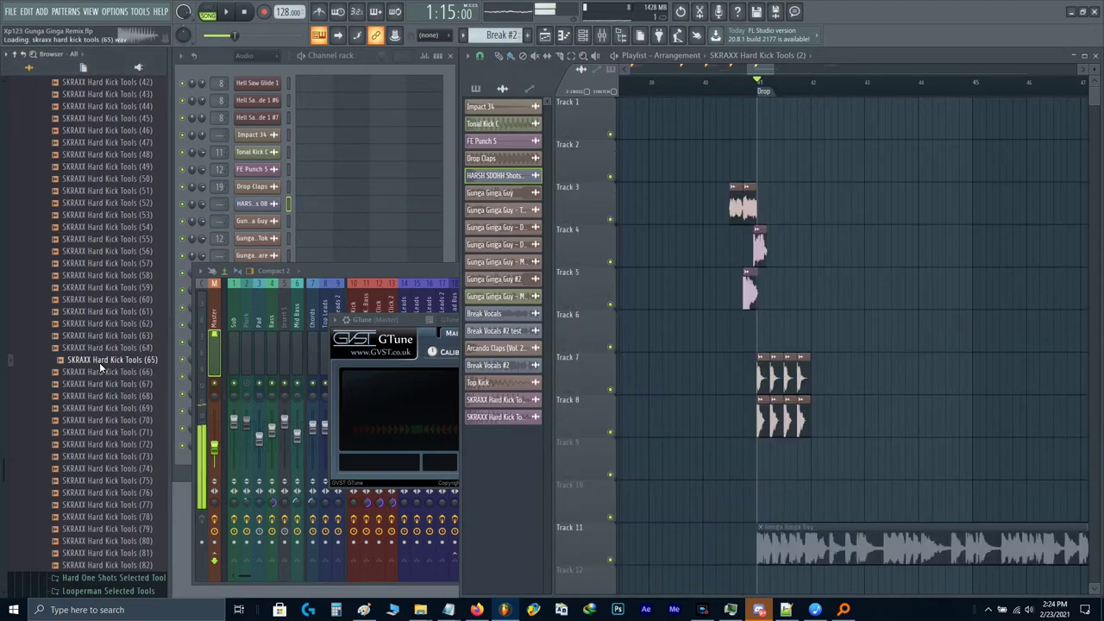
left_click_drag(99, 362, 801, 293)
Step: Audition the SKRAXX hard kicks from 66 to 76 and place SKRAXX Hard Kick Tools (75) on Track 6 after the drop marker
left_click(114, 372)
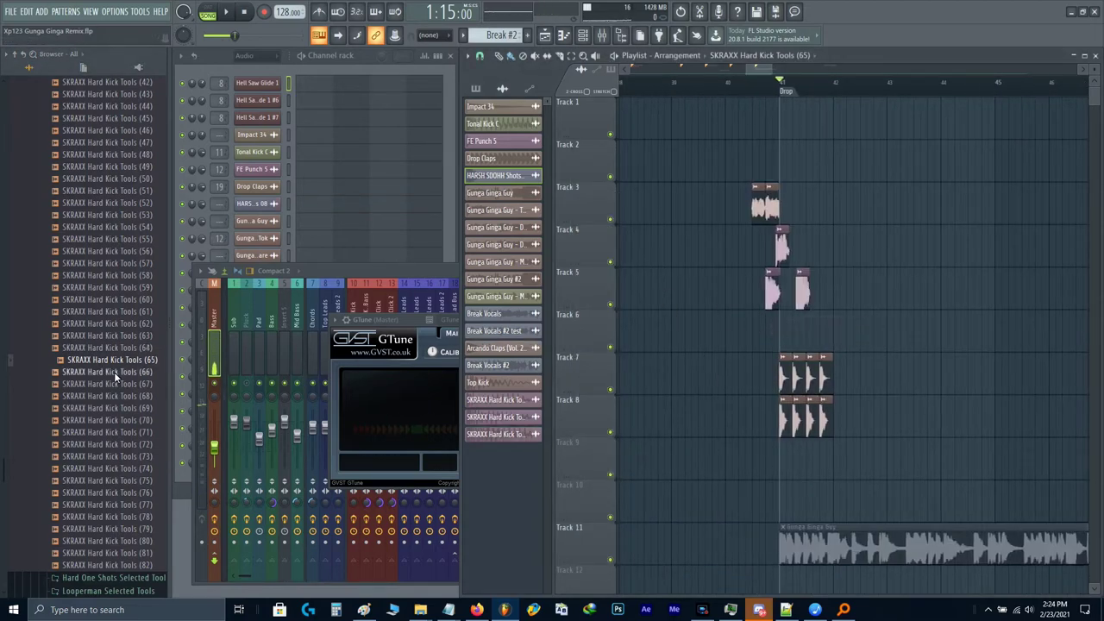
key("Down")
key("Down")
key("Down")
key("Down")
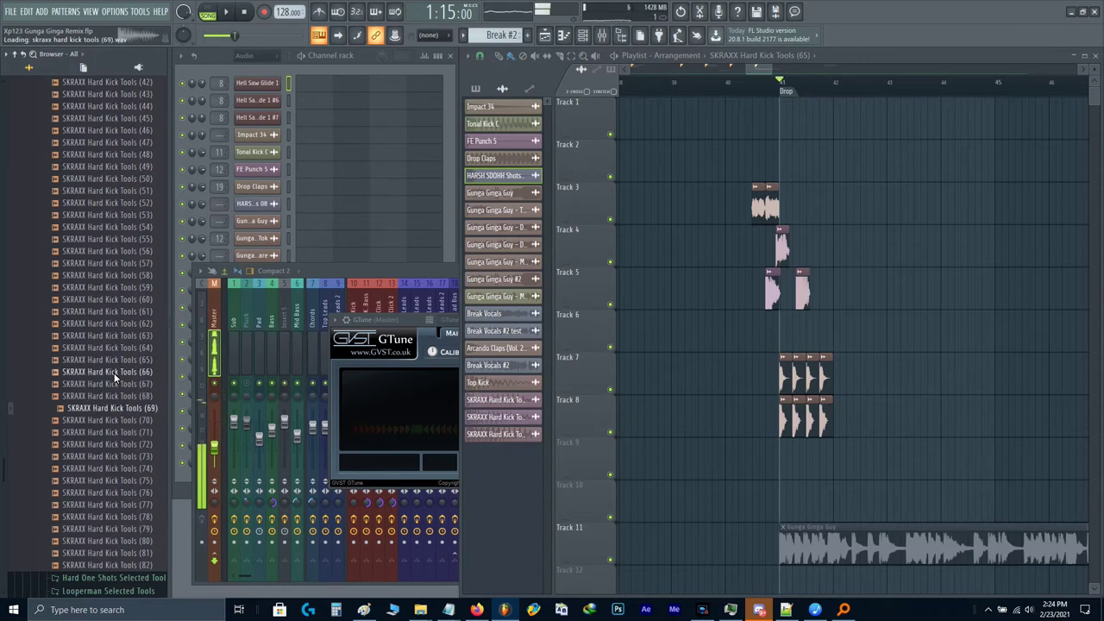
key("Down")
key("Down")
key("Down")
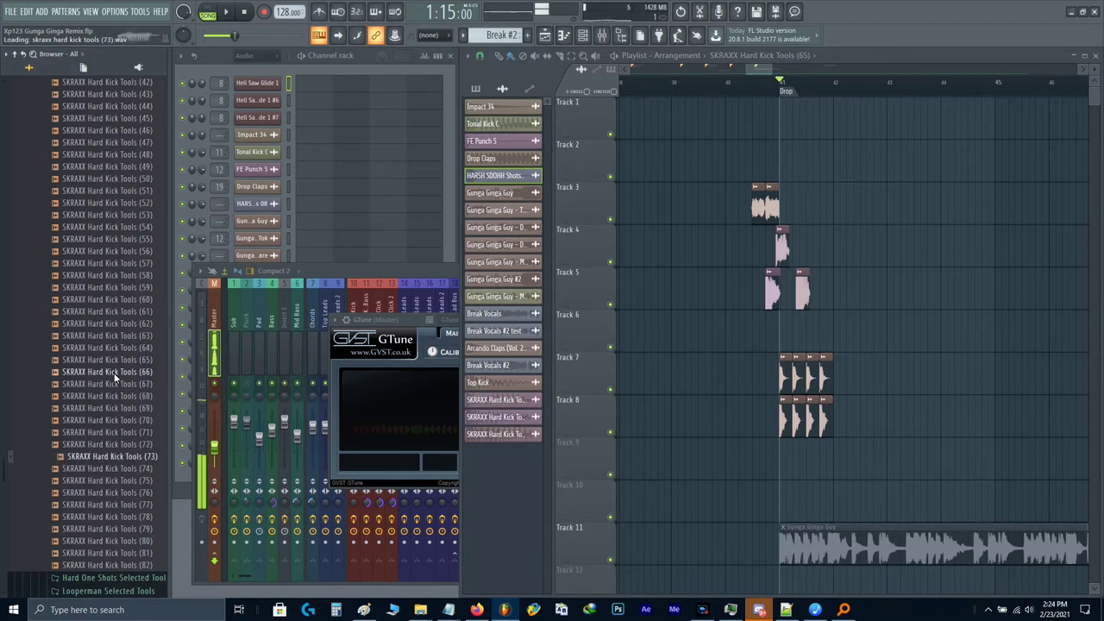
key("Down")
key("Down")
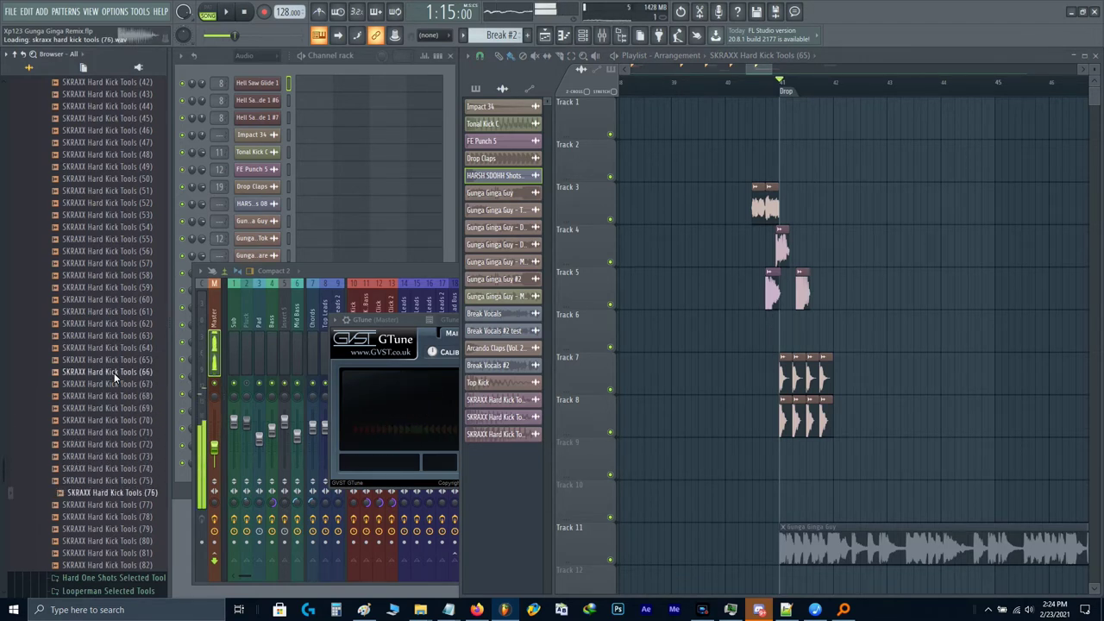
left_click_drag(125, 482, 832, 328)
Step: Align the SKRAXX Hard Kick Tools (27) clip with the drop marker on Track 4, solo that track and play it
scroll(832, 327, "up", 3)
left_click_drag(718, 256, 735, 256)
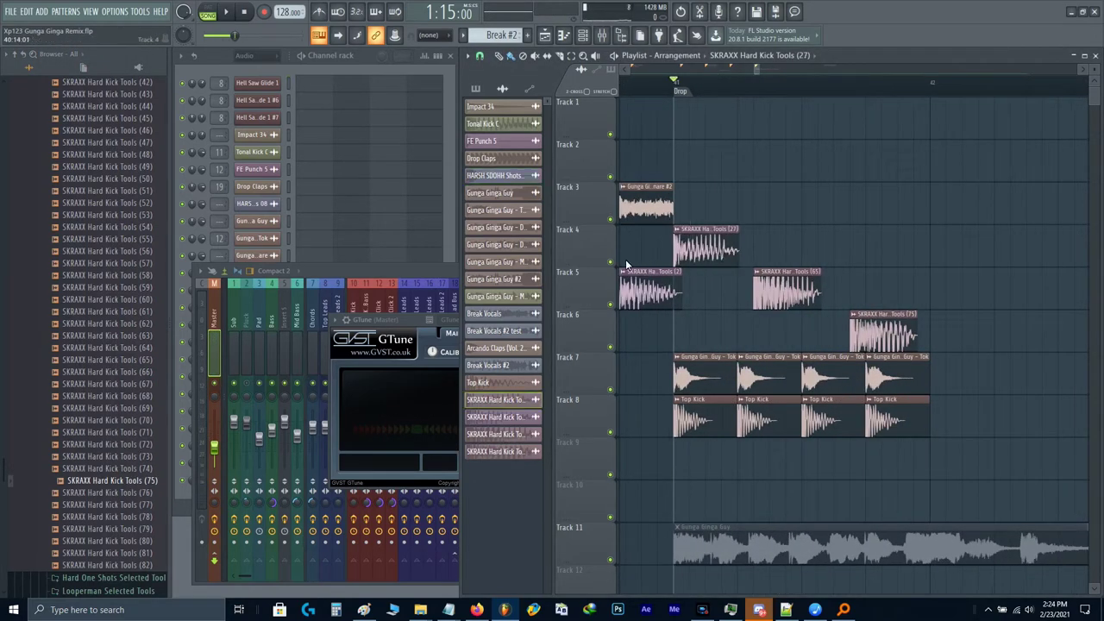
right_click(610, 262)
key("space")
key("space")
scroll(660, 285, "up", 2)
key("space")
key("space")
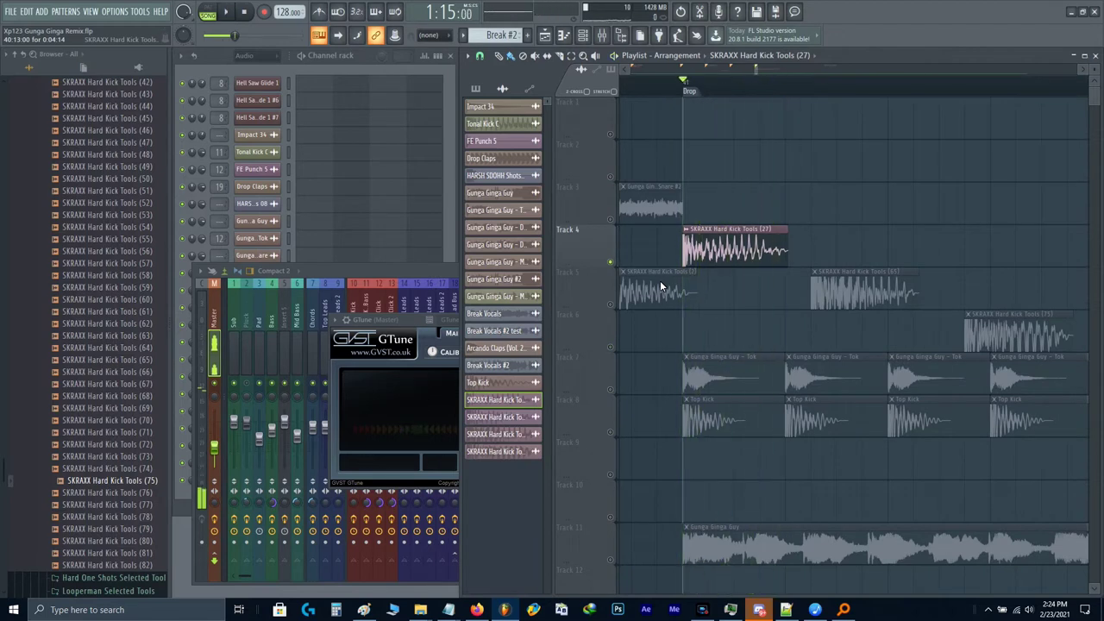
Step: Move the SKRAXX Hard Kick Tools (2) clip to Track 3 at the drop, solo that track and play it with GTune in full view
mouse_move(660, 281)
left_mouse_down()
mouse_move(725, 198)
mouse_move(750, 188)
left_mouse_up()
left_click(610, 218, "ctrl")
key("space")
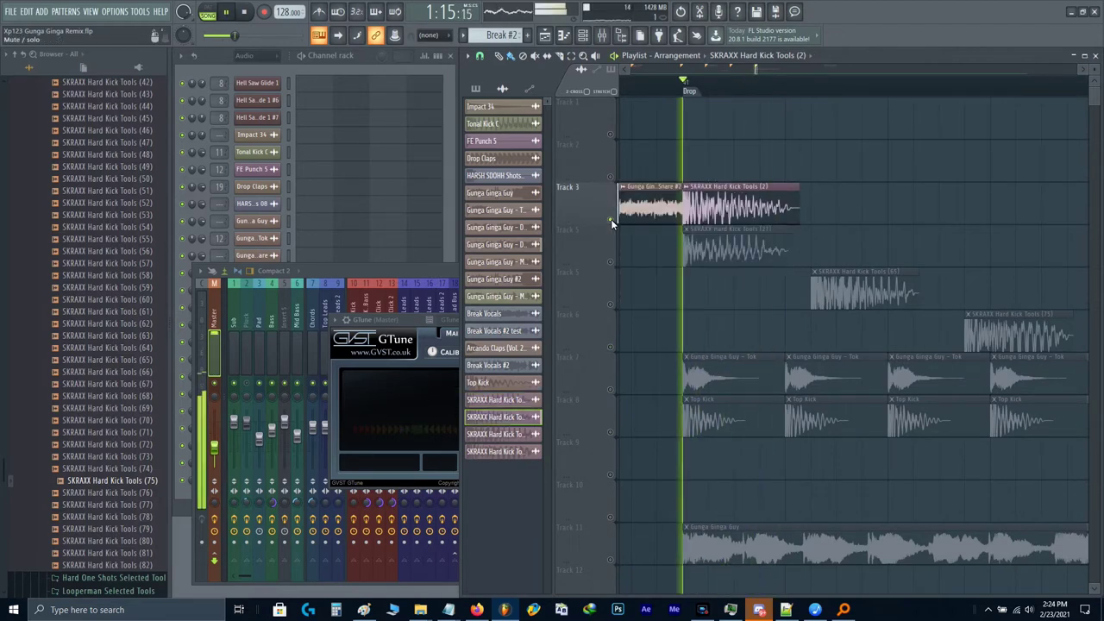
left_click_drag(406, 321, 326, 286)
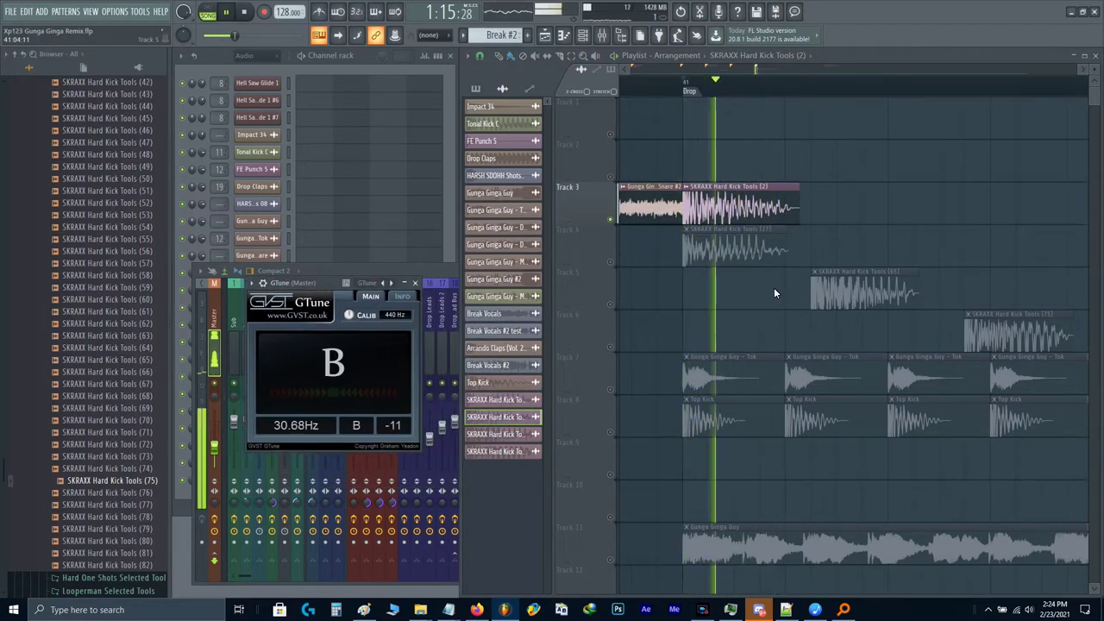
Step: Move the SKRAXX Hard Kick Tools (65) clip to the drop on Track 5, solo it, and try e3 mono stretching with a pitch shift
mouse_move(839, 290)
left_mouse_down()
mouse_move(704, 290)
mouse_move(734, 296)
left_mouse_up()
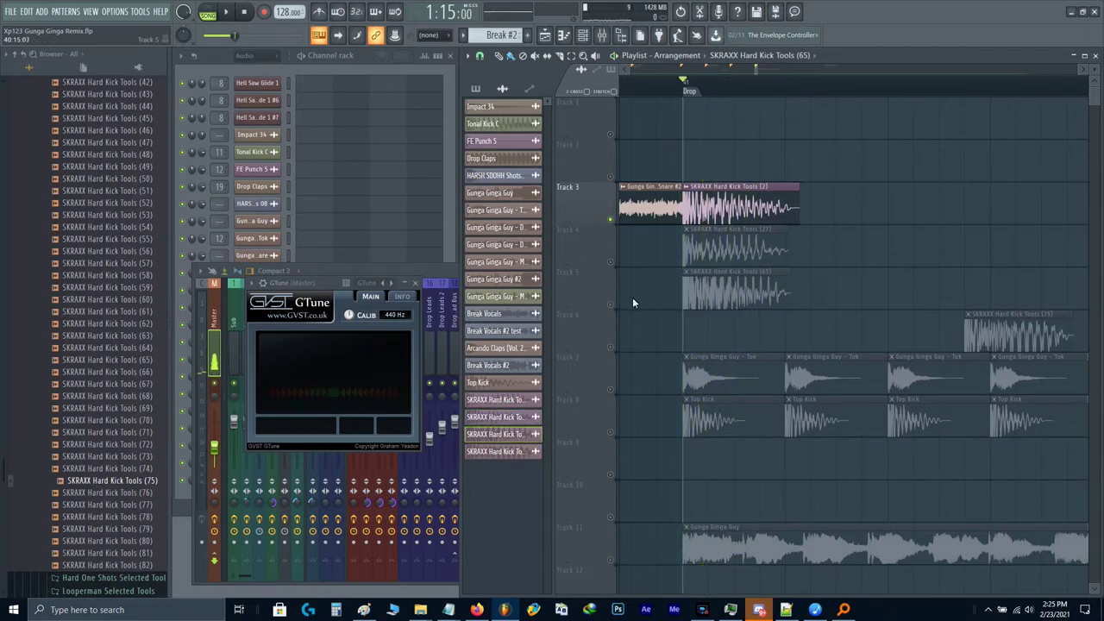
left_click(610, 304, "ctrl")
double_click(724, 296)
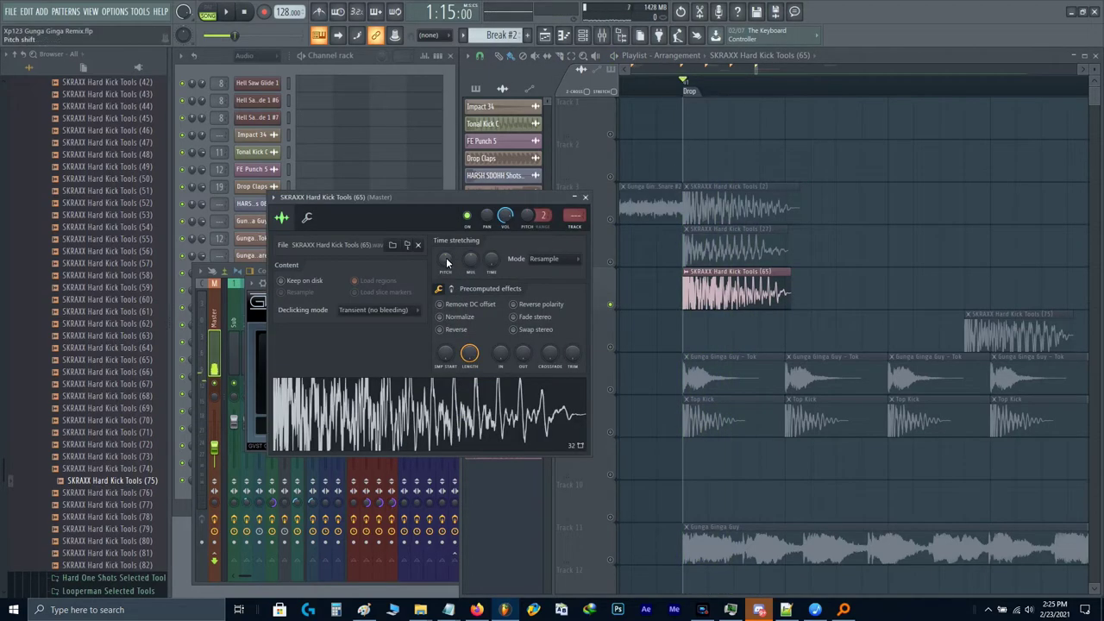
left_click(544, 258)
left_click(544, 322)
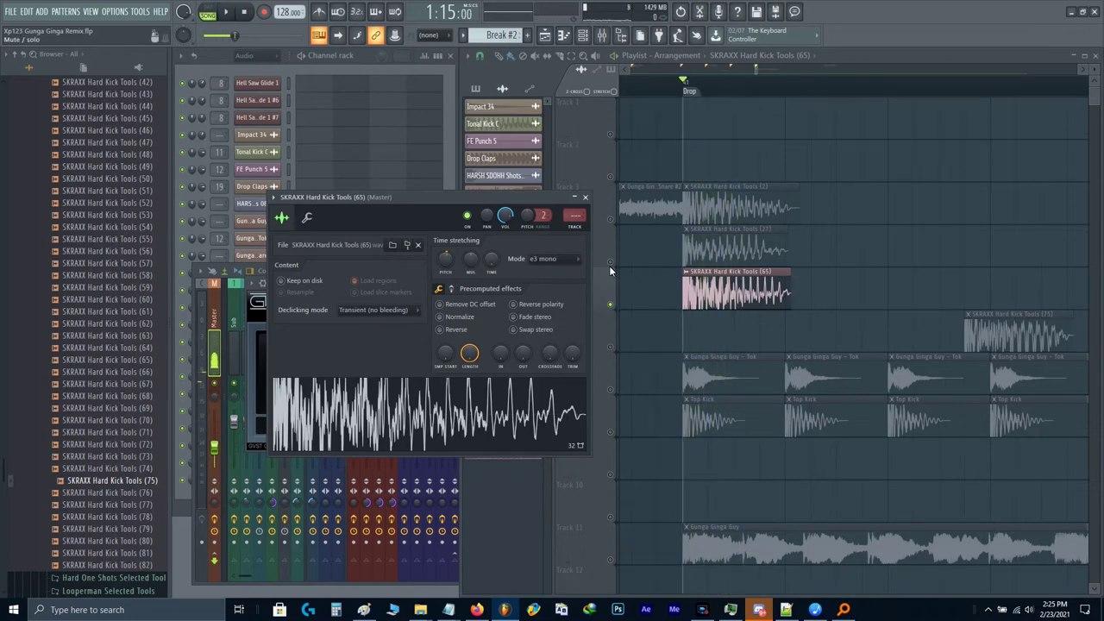
left_click(585, 197)
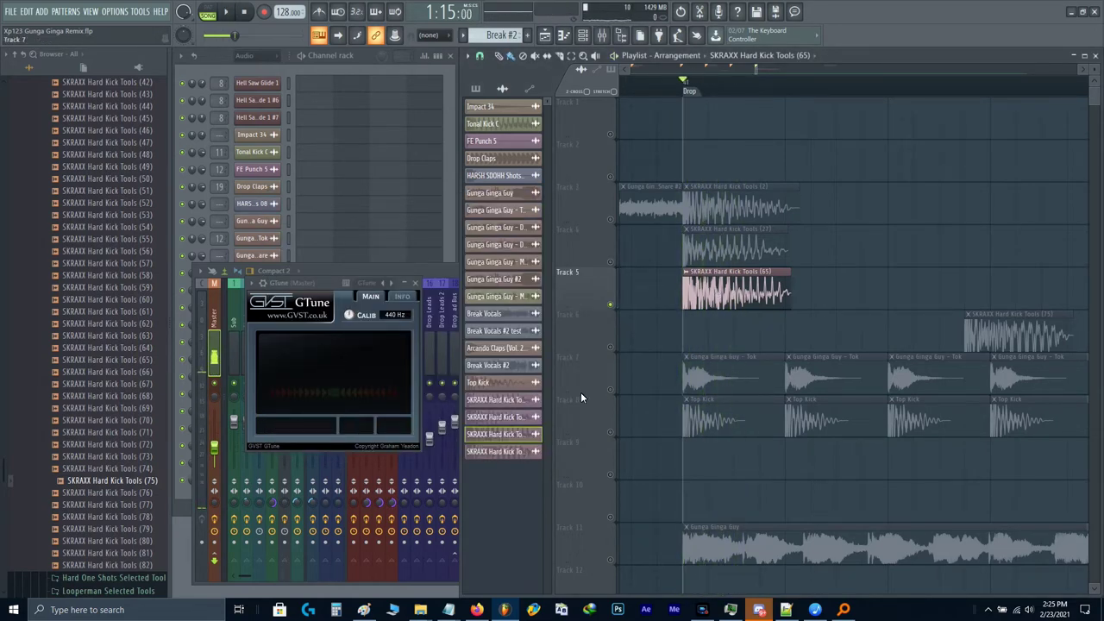
Step: Delete the SKRAXX Hard Kick Tools (65) sample and move the SKRAXX Hard Kick Tools (75) clip to the drop on Track 5
right_click(531, 434)
left_click(552, 557)
mouse_move(978, 333)
left_mouse_down()
mouse_move(752, 276)
mouse_move(719, 295)
left_mouse_up()
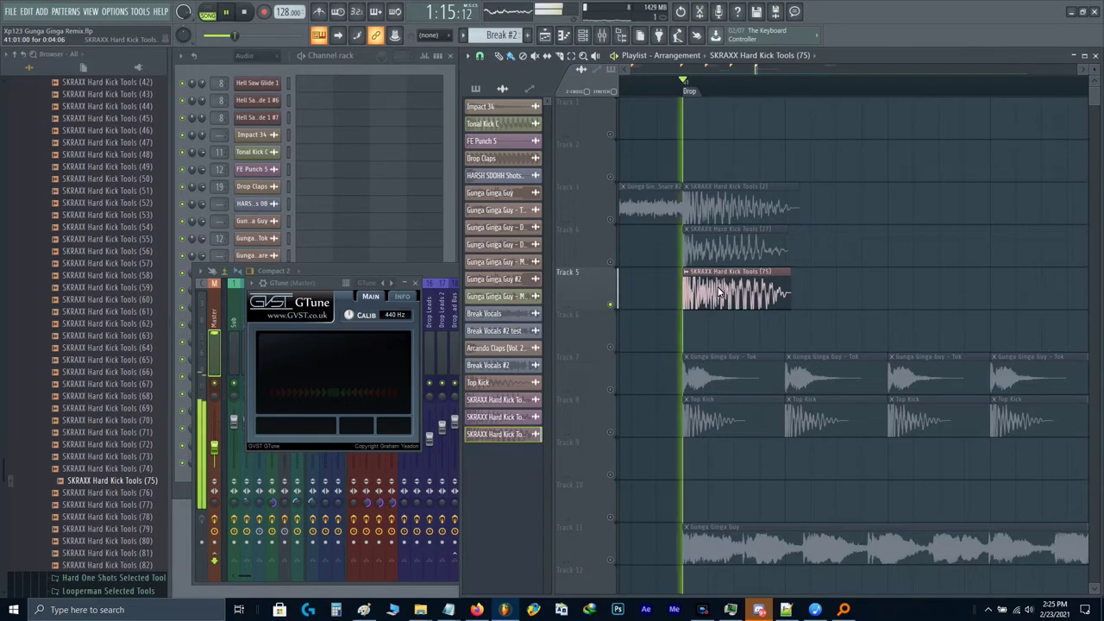
Step: Raise the pitch of SKRAXX Hard Kick Tools (75), set its stretching mode to e3 mono and play it against GTune
double_click(708, 294)
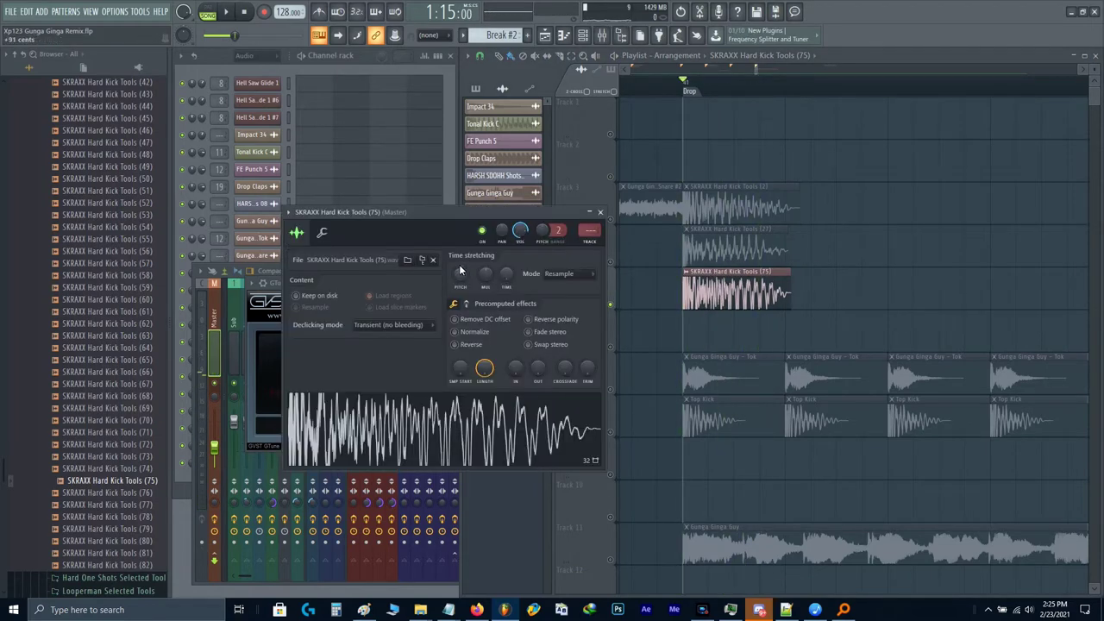
left_click_drag(457, 231, 591, 230)
left_click(694, 276)
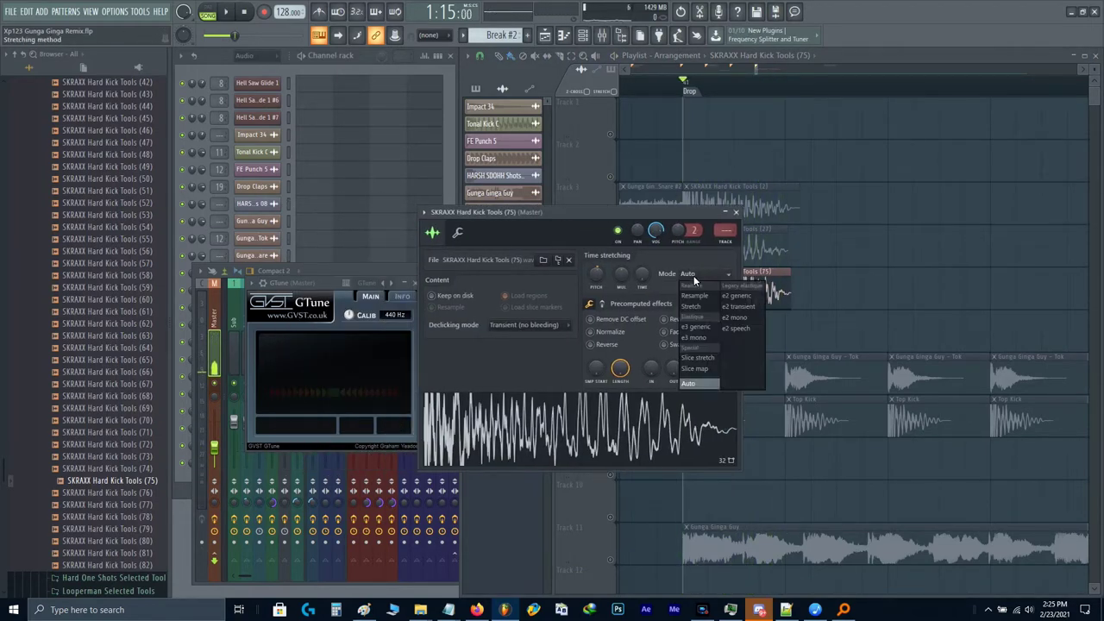
left_click(703, 337)
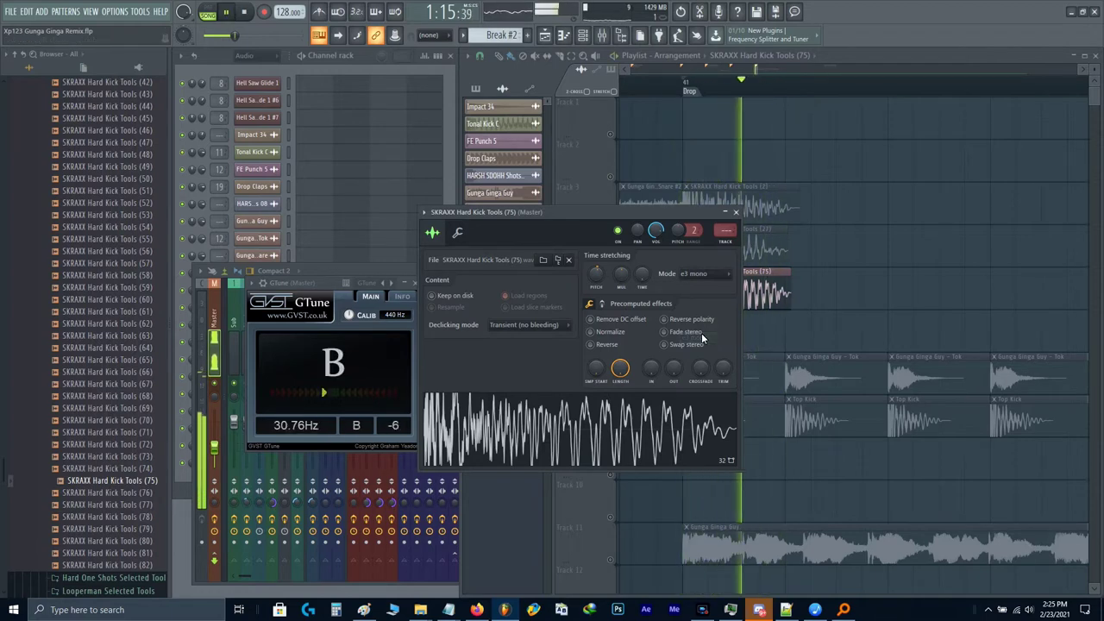
key("Escape")
Step: Solo and play the hard kick on Track 4, followed by the one on Track 3
right_click(609, 261)
key("space")
key("space")
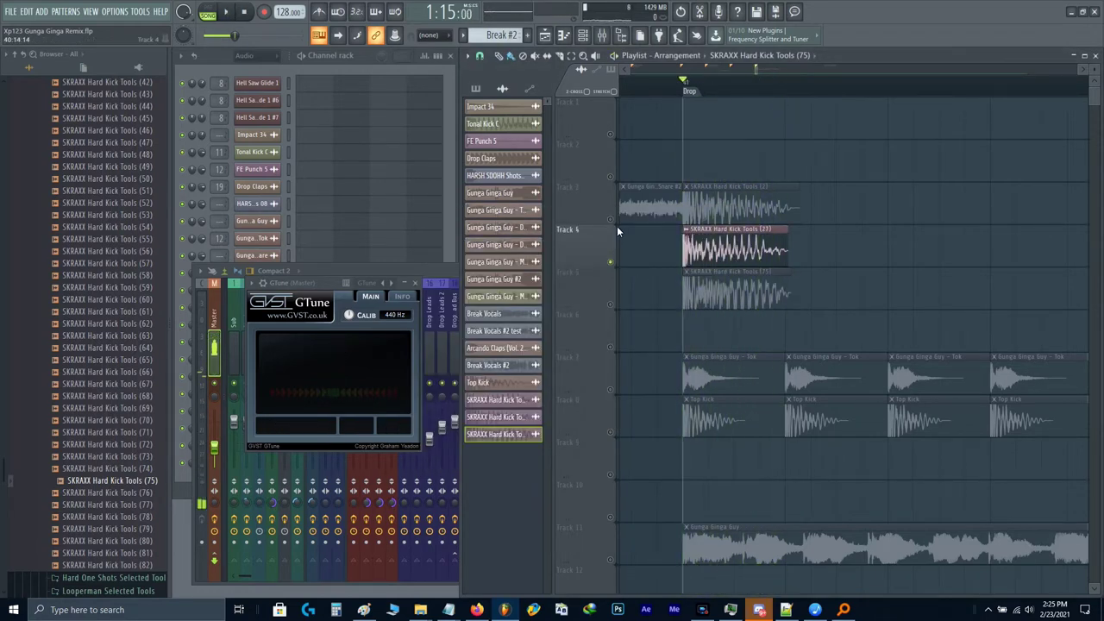
right_click(611, 220)
key("space")
key("space")
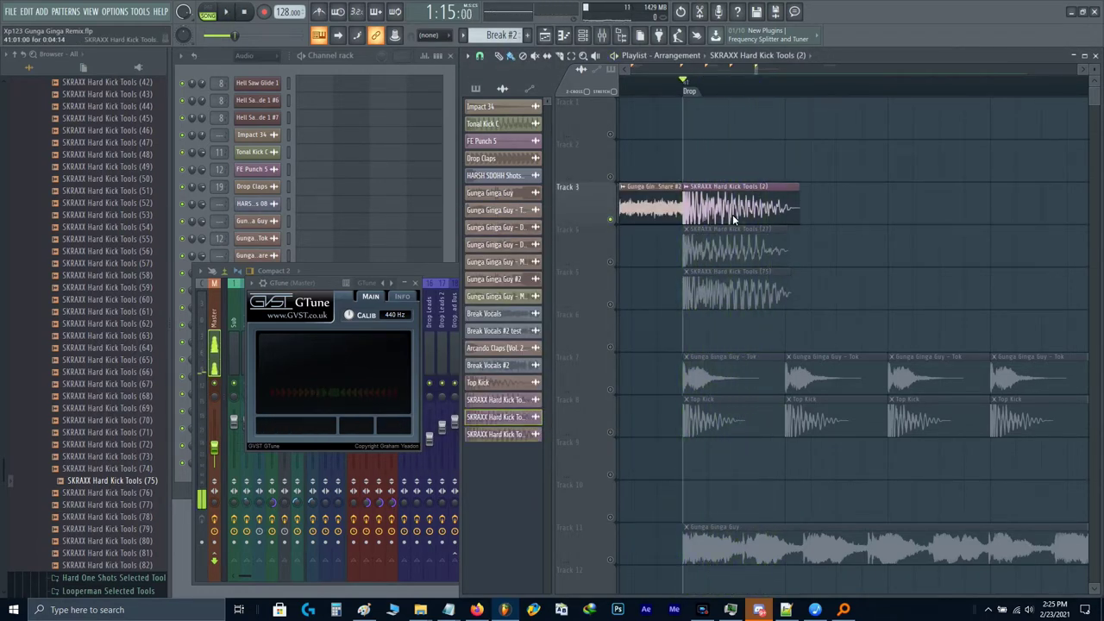
Step: Route SKRAXX Hard Kick Tools (2) to mixer track 125 and play it from the drop
double_click(732, 214)
double_click(554, 207)
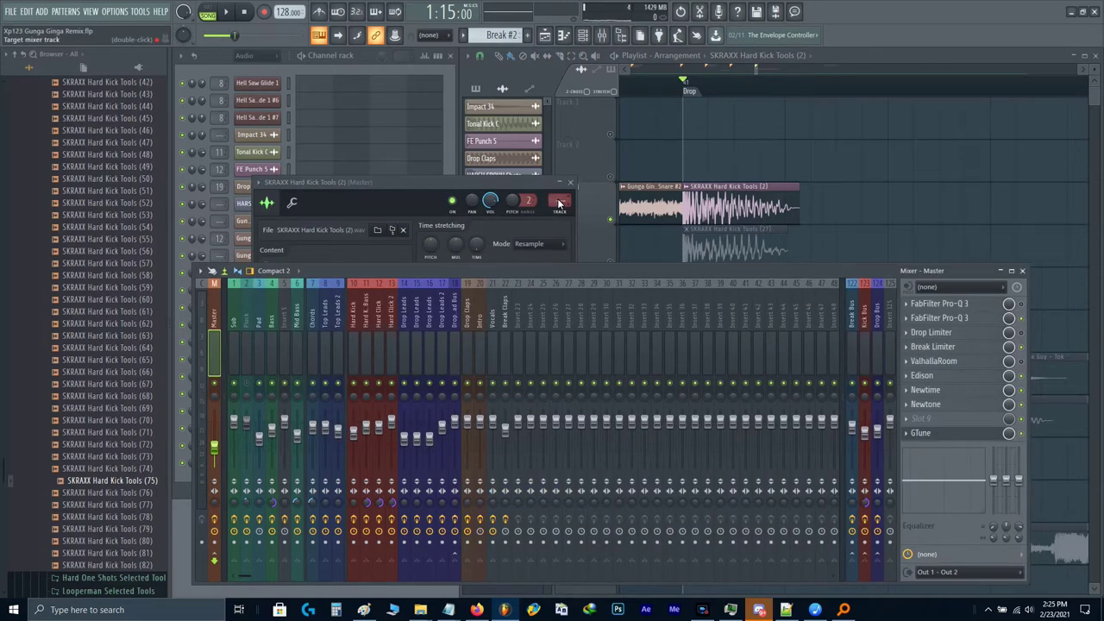
right_click(559, 204)
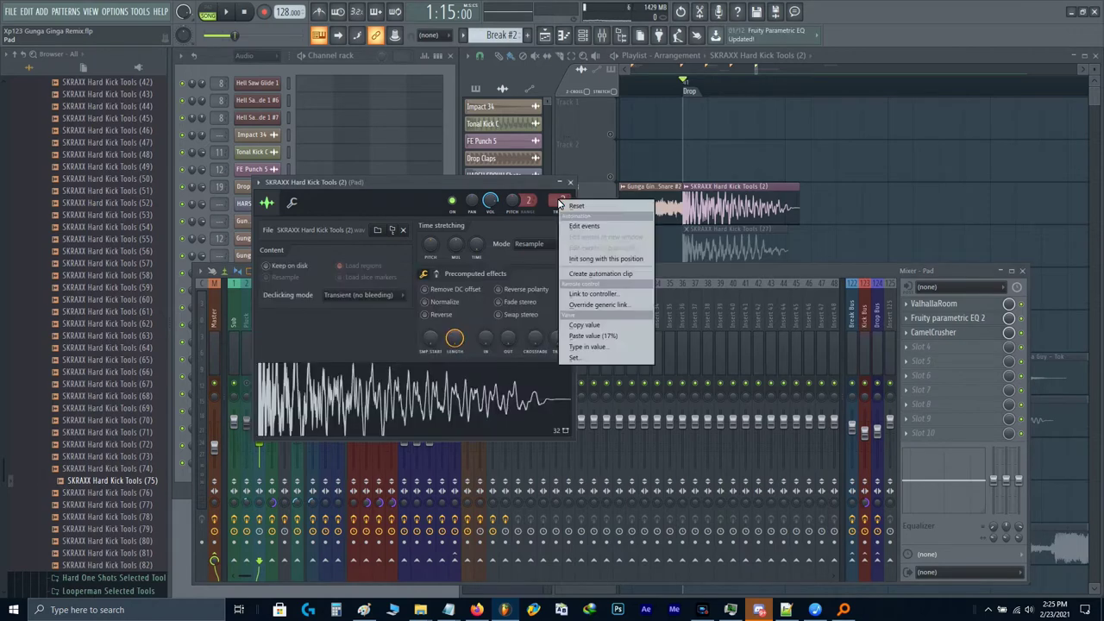
type("t 125")
key("Return")
key("space")
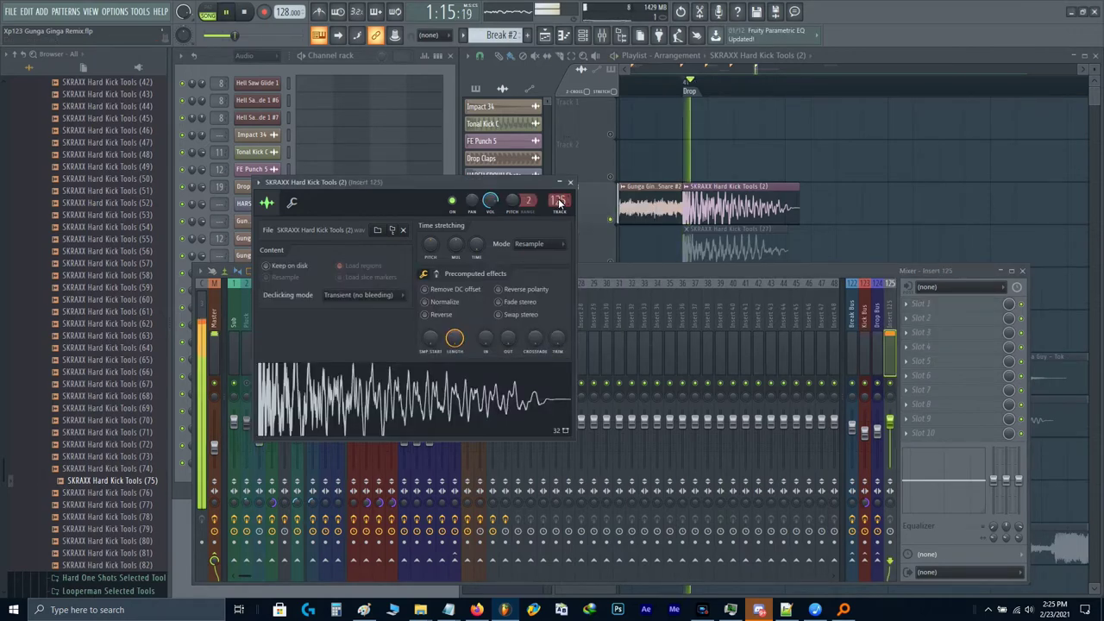
key("space")
key("Escape")
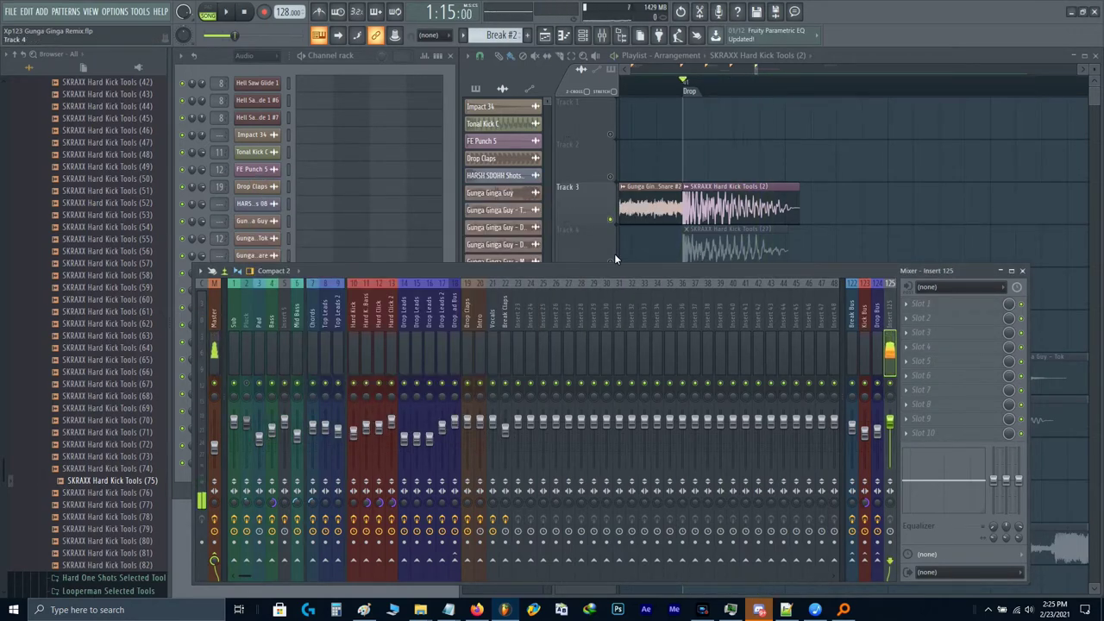
Step: Solo Track 4, route SKRAXX Hard Kick Tools (27) to mixer track 10, Hard Kick, and play it from the drop
left_click(624, 256)
right_click(611, 262)
key("space")
key("space")
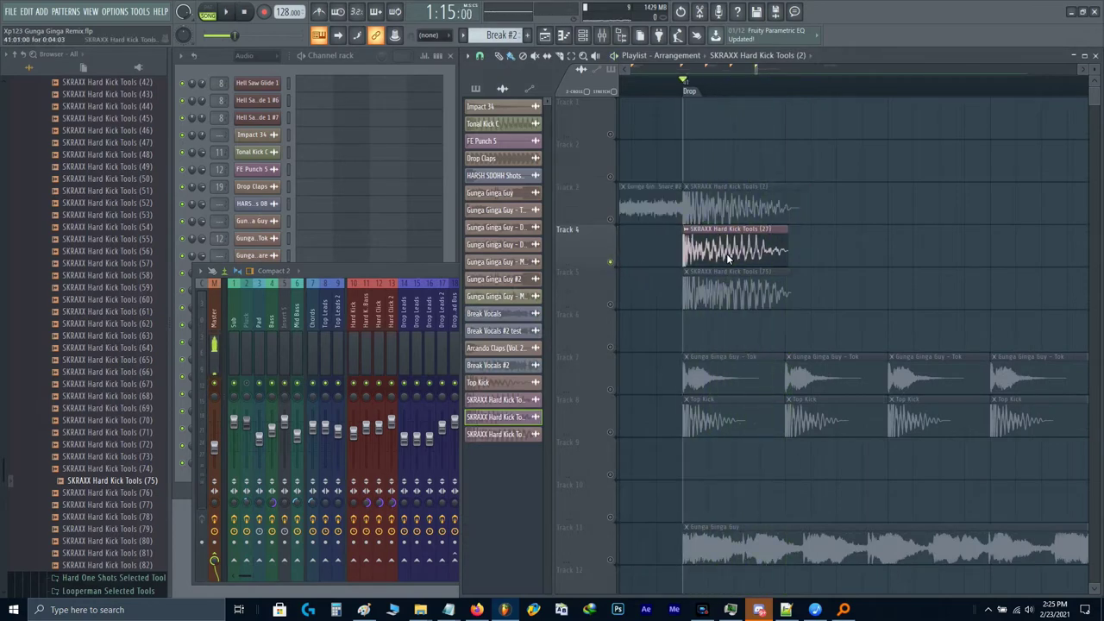
double_click(689, 251)
double_click(551, 186)
scroll(551, 187, "up", 10)
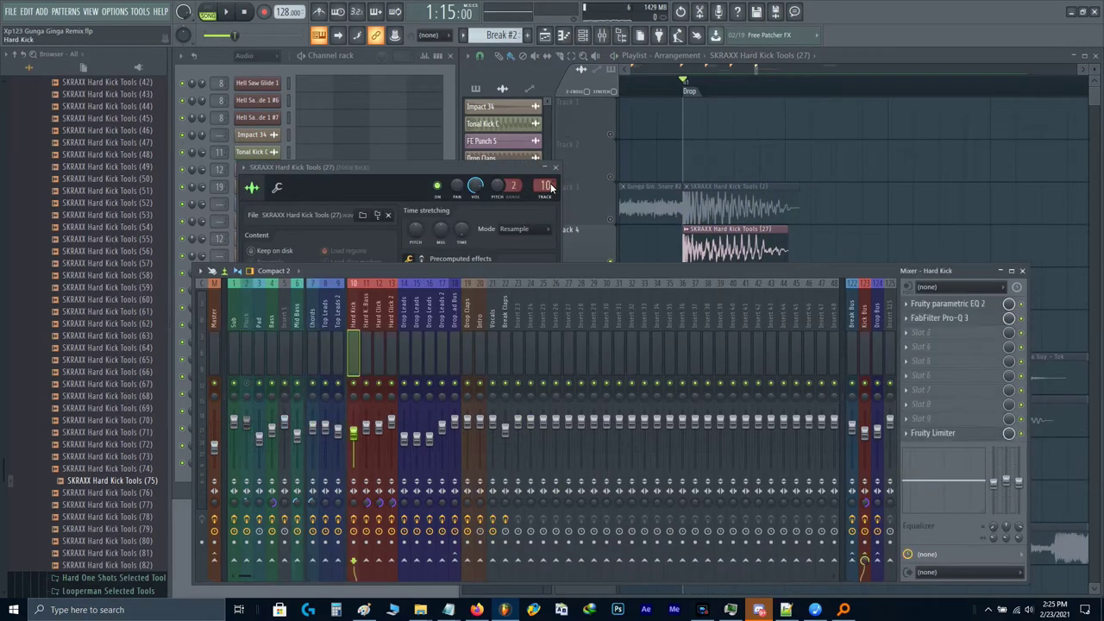
key("space")
key("space")
Step: Load CamelCrusher into effect slot 3 of the Hard Kick mixer track and play the kick through it
left_click(934, 320)
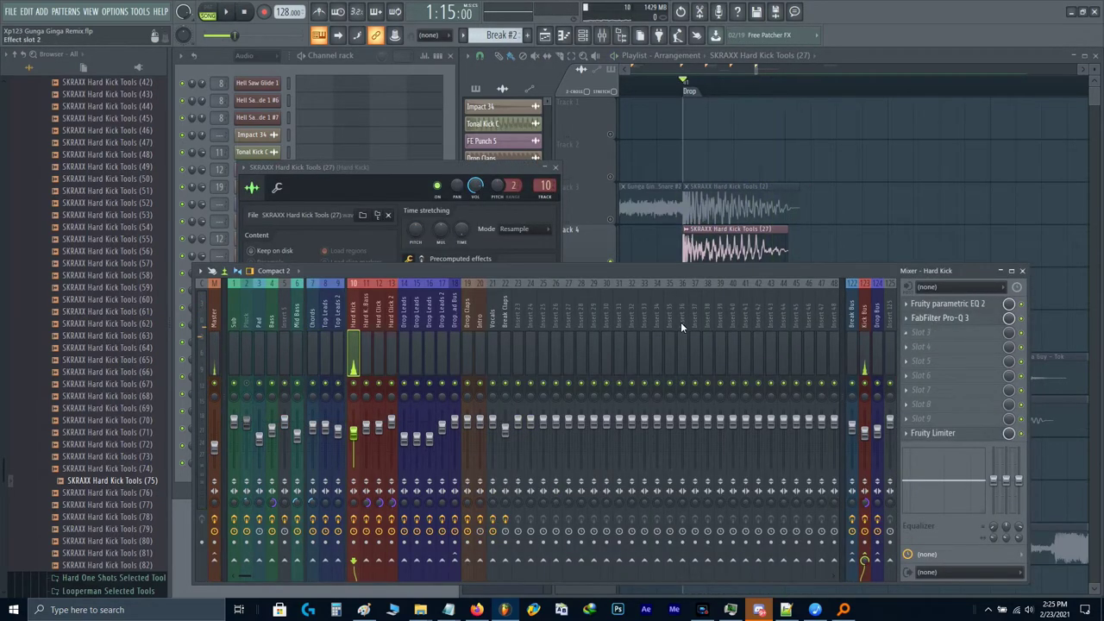
left_click(934, 333)
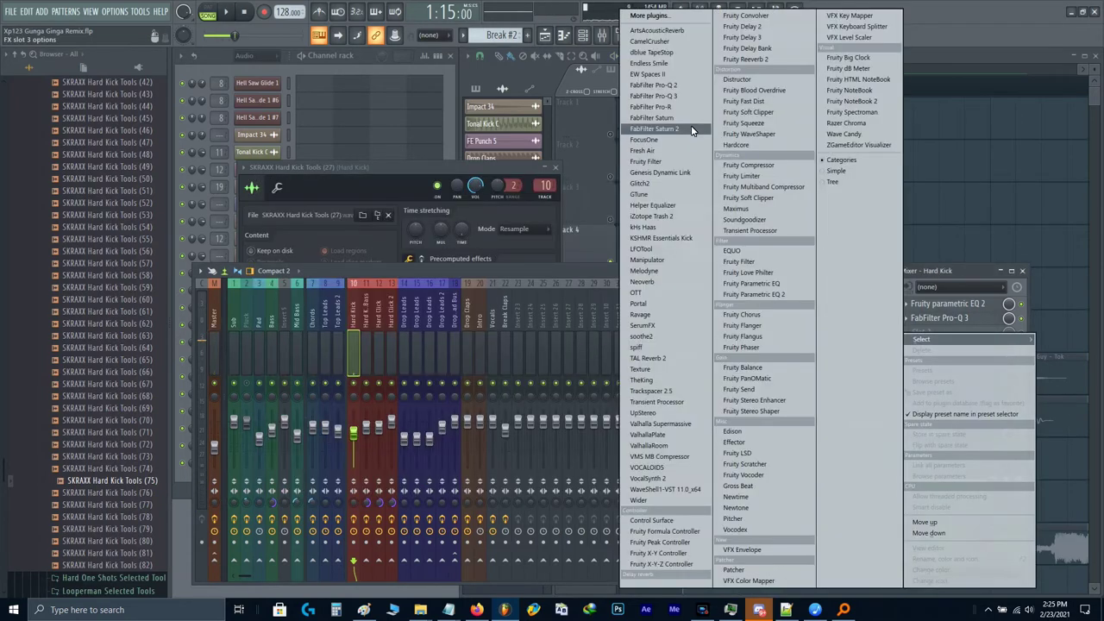
left_click(648, 42)
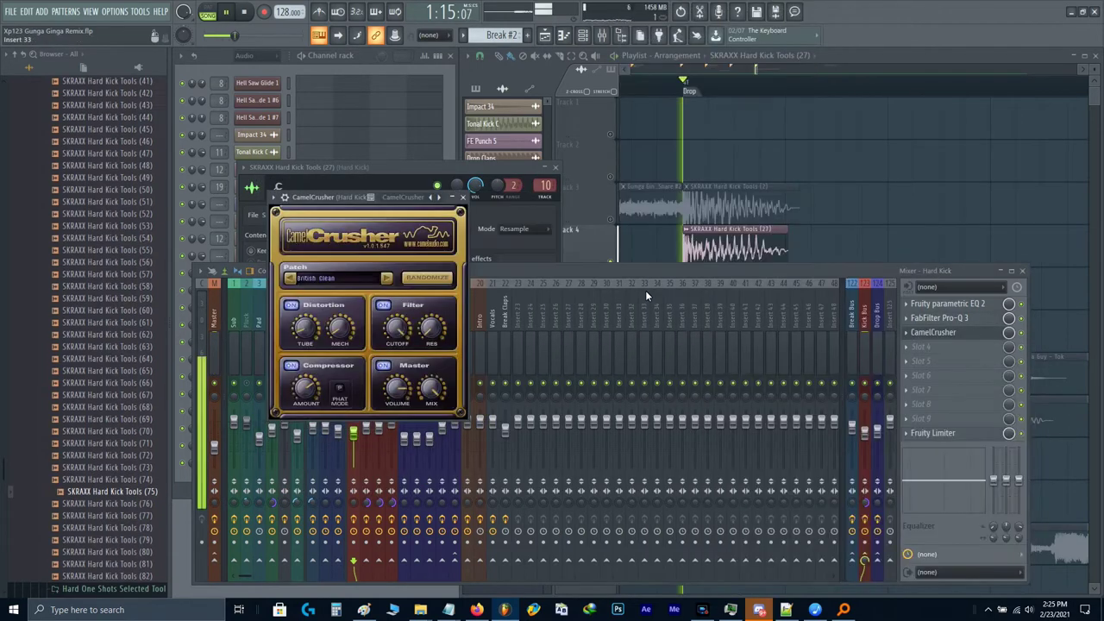
left_click(943, 334)
key("space")
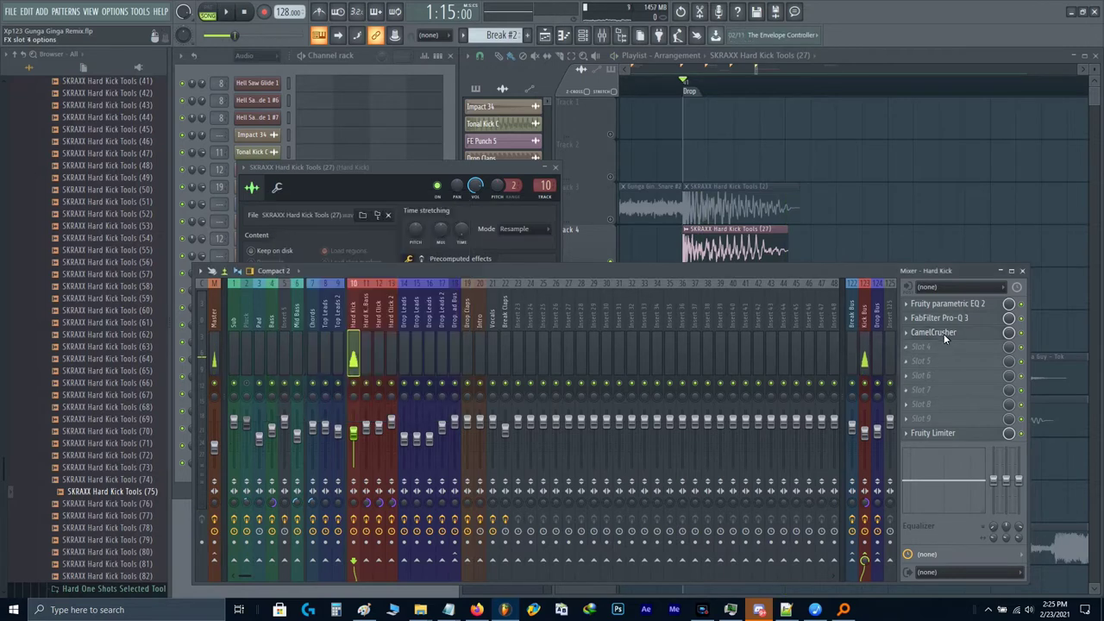
key("space")
key("space")
left_click(400, 200)
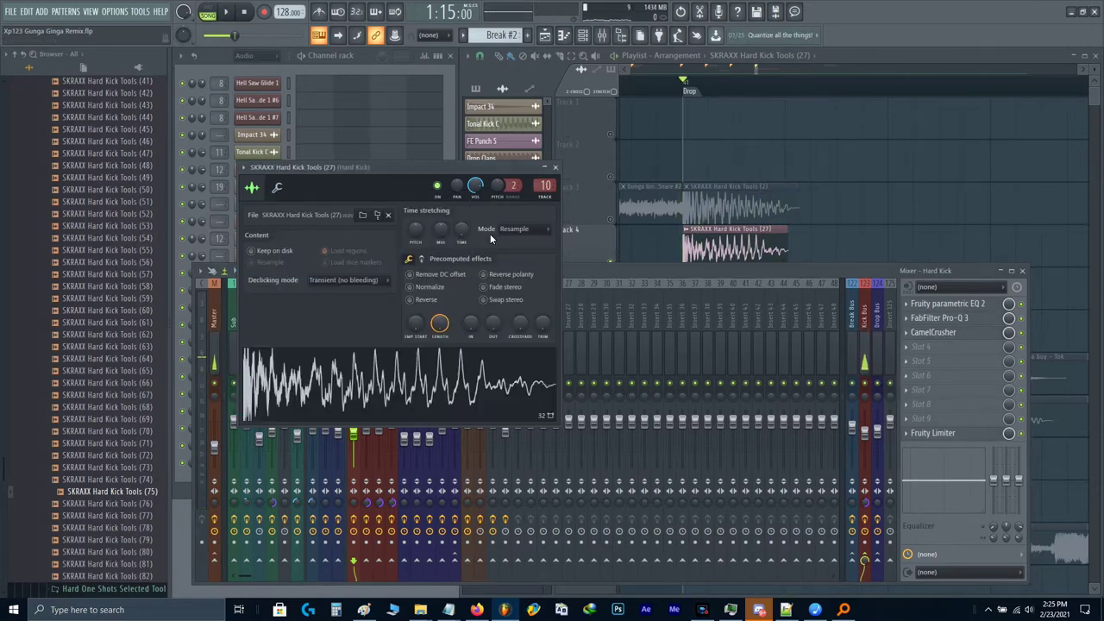
left_click(556, 167)
Step: Select the Kick Bus mixer track and check it while the soloed kick plays
left_click(866, 511)
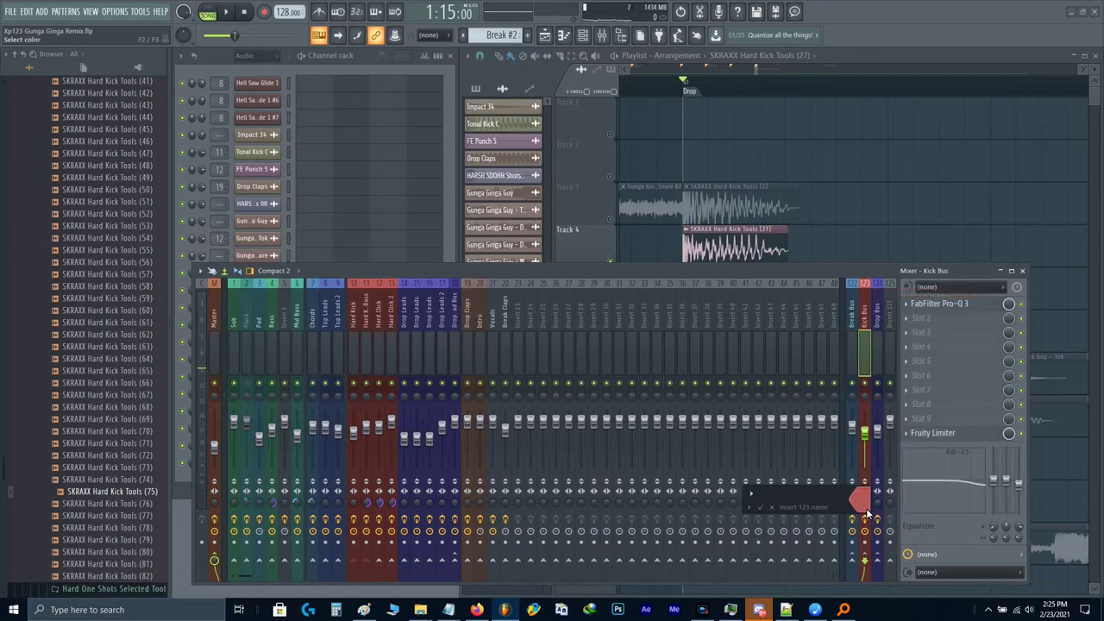
key("space")
key("F9")
key("space")
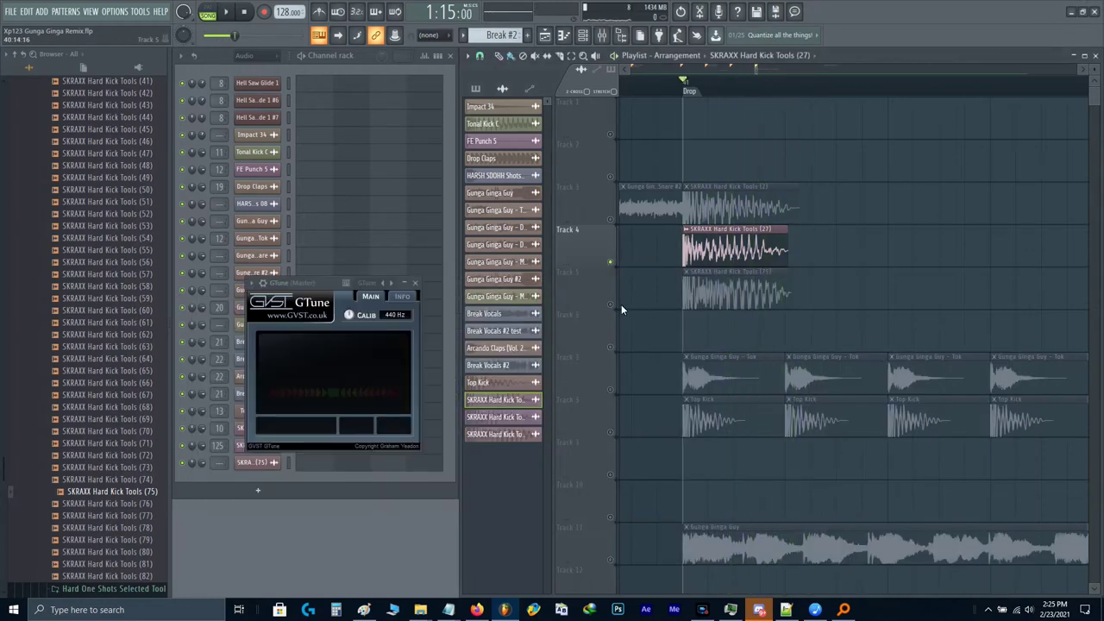
Step: Solo Track 5, route SKRAXX Hard Kick Tools (75) to mixer track 10, Hard Kick, and play it from the drop
right_click(611, 305)
key("space")
key("space")
double_click(738, 298)
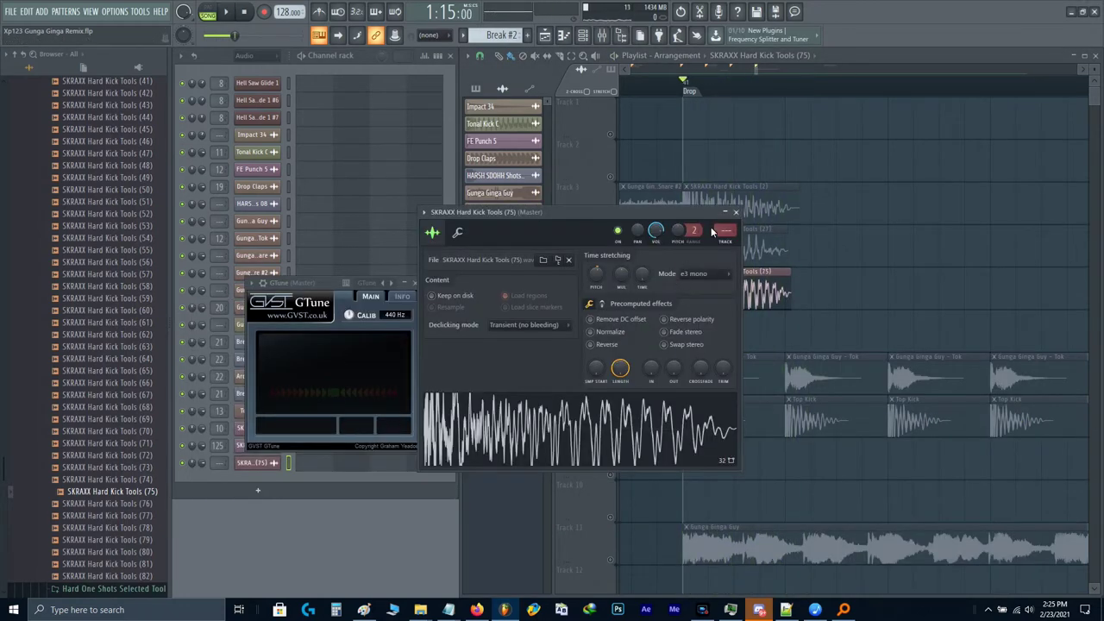
scroll(725, 235, "up", 10)
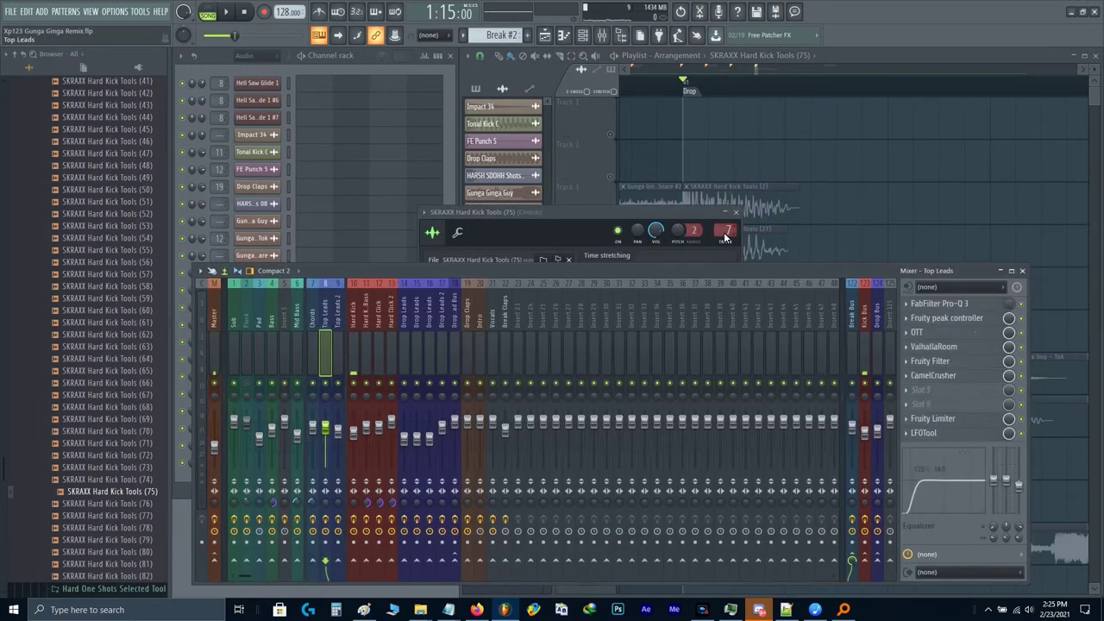
key("space")
key("space")
key("space")
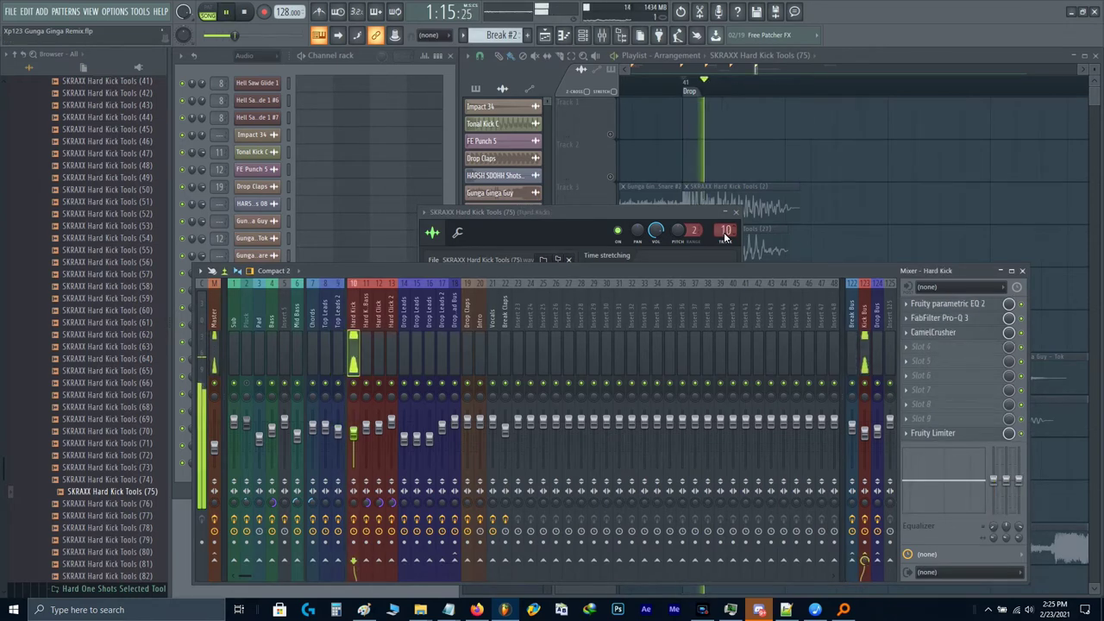
key("space")
left_click(581, 233)
key("Escape")
key("Escape")
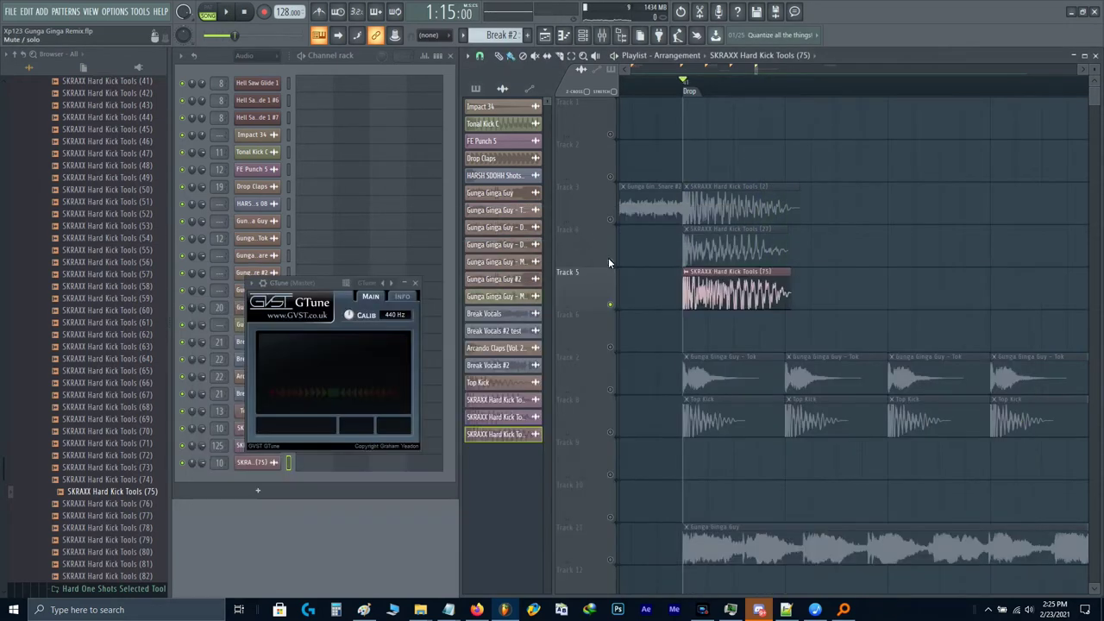
Step: Compare the hard kicks on Tracks 4 and 5 by playing them together and separately
left_click(608, 261)
key("space")
key("space")
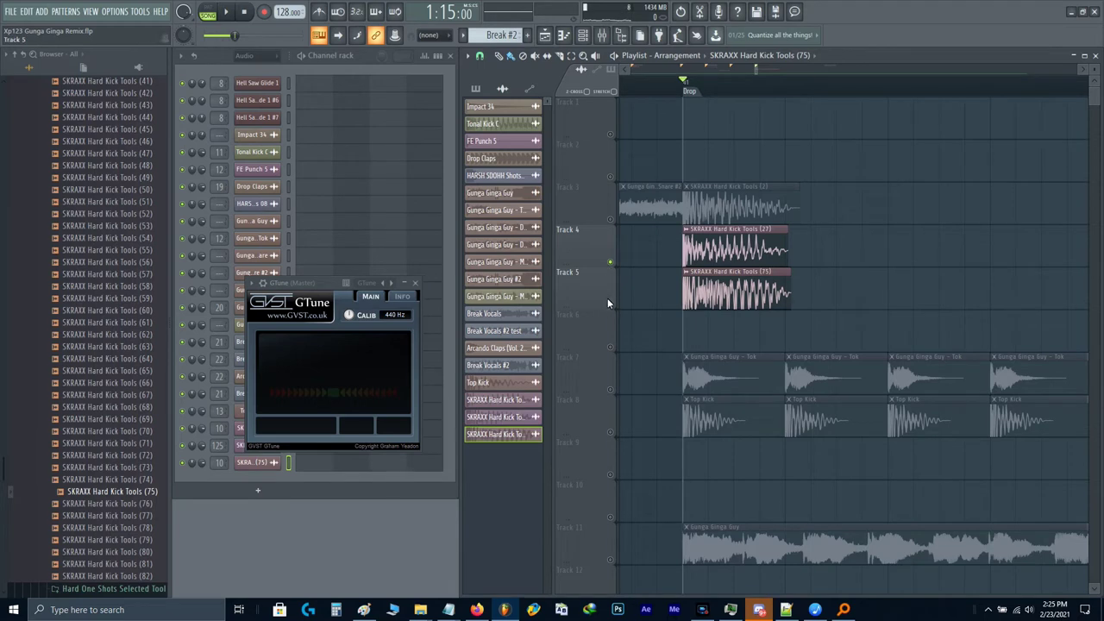
left_click(610, 261)
key("space")
key("space")
left_click(610, 260)
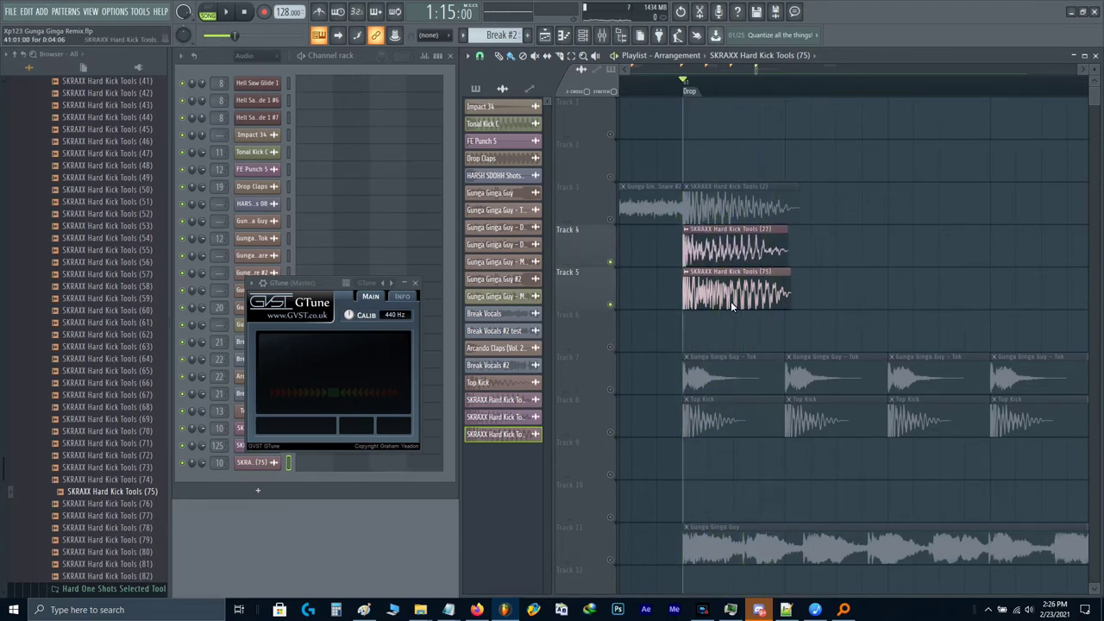
Step: Remove the SKRAXX Hard Kick Tools (75) sample, unmute Track 3 and play its kick layered with Track 4 while checking the mixer levels
key("ctrl+z")
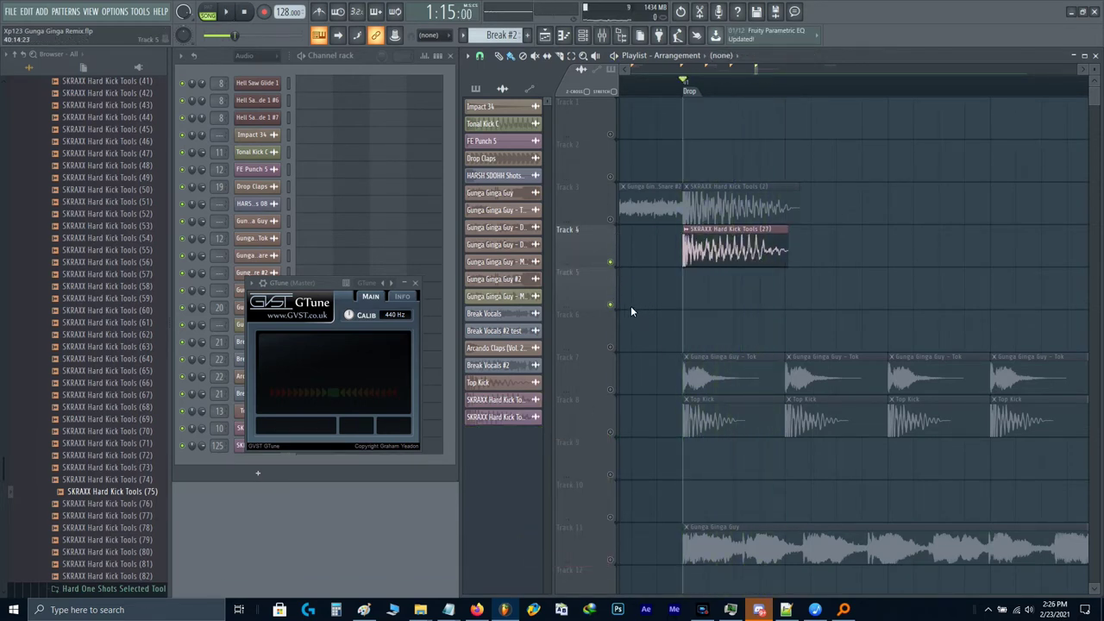
key("space")
left_click(610, 220)
key("space")
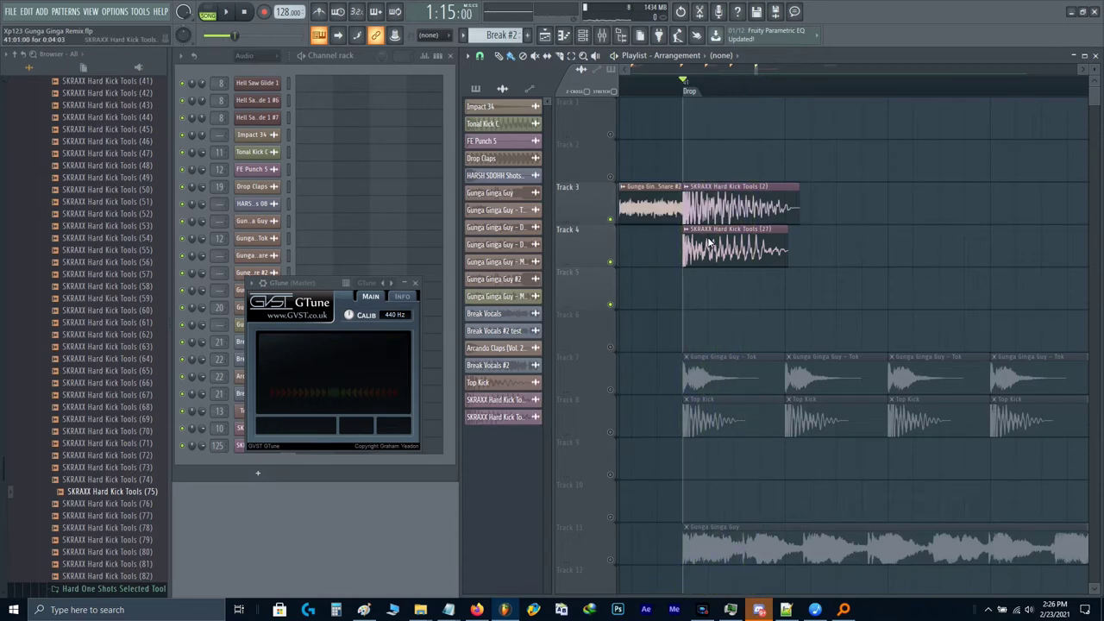
key("space")
key("F9")
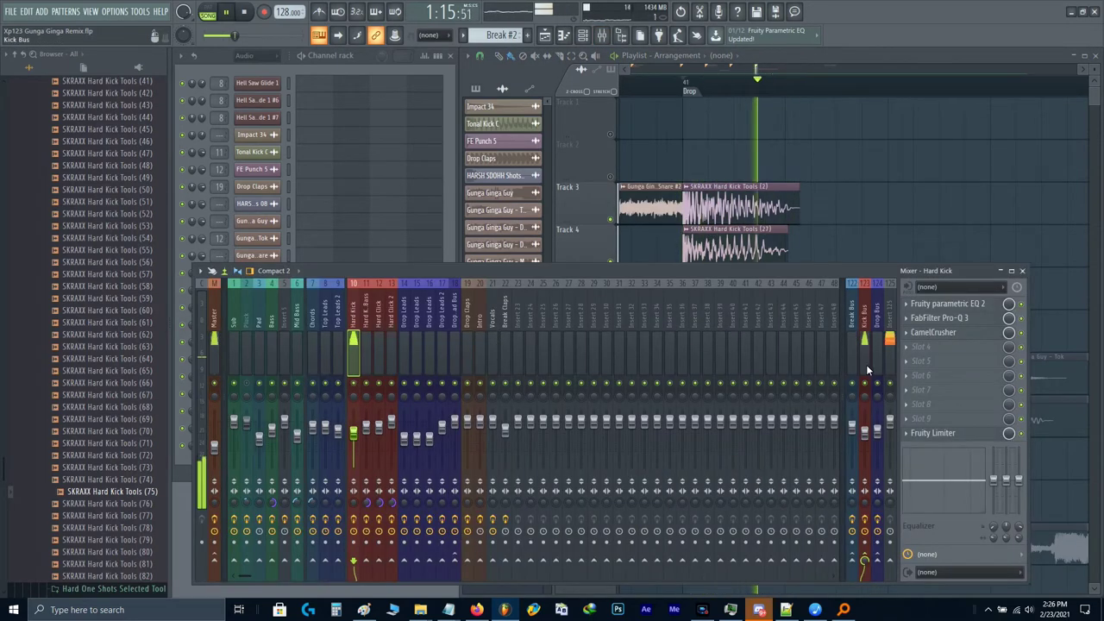
key("space")
key("F9")
Step: Adjust the channel volume of SKRAXX Hard Kick Tools (2) while playing the layered kicks, and bring up the mixer
double_click(722, 211)
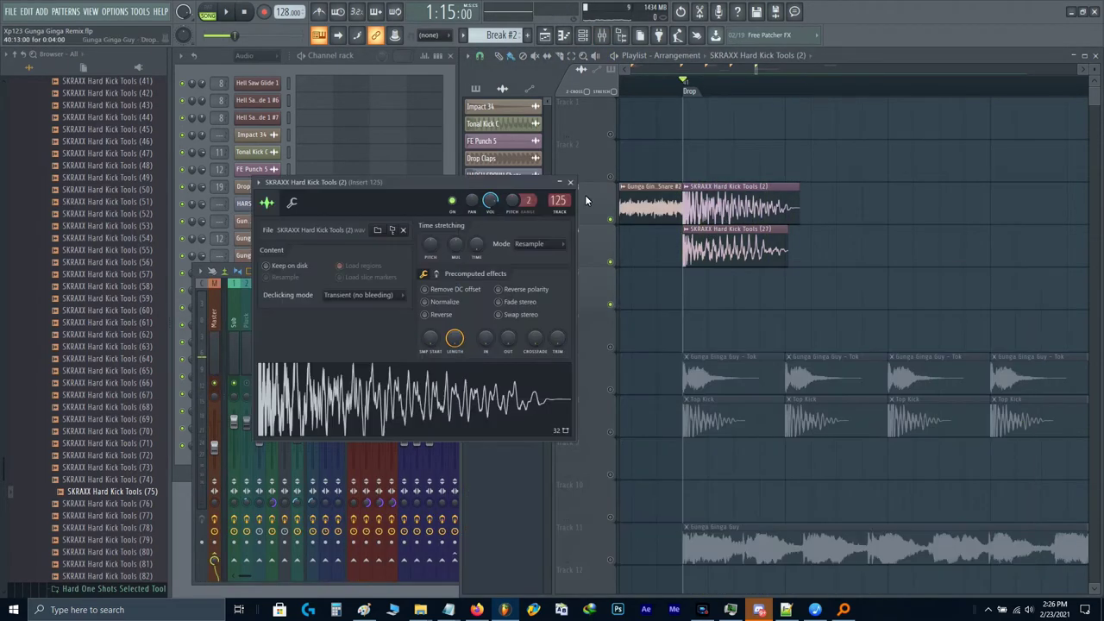
key("space")
key("space")
key("space")
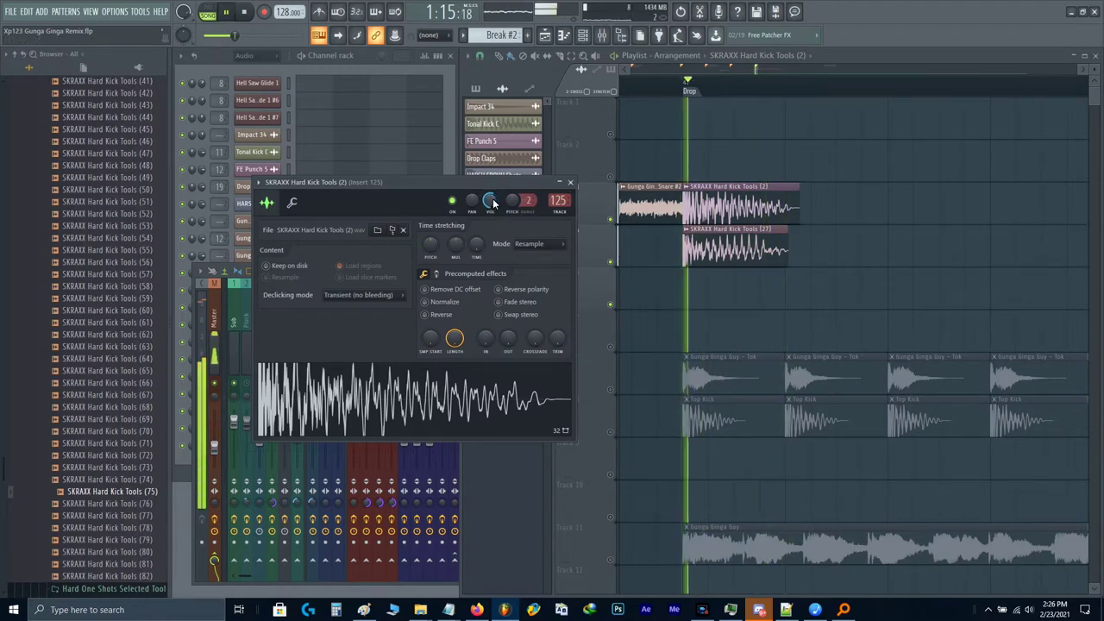
key("space")
key("Escape")
key("F9")
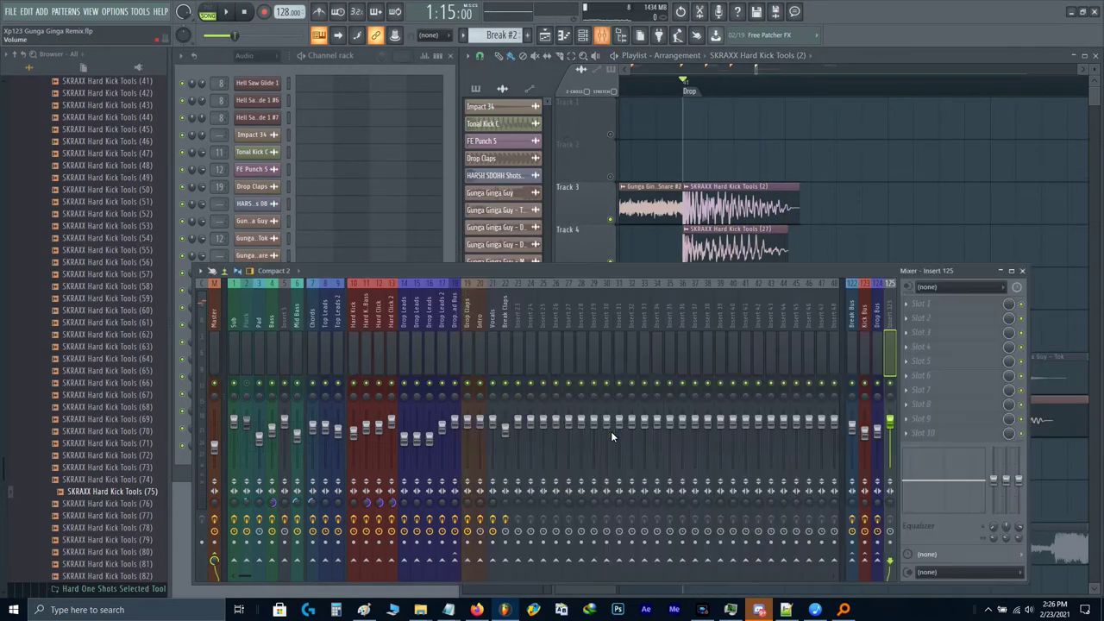
Step: Trim the kick on Track 3 to one beat and repeat the drop kicks three more times, playing the result
key("F9")
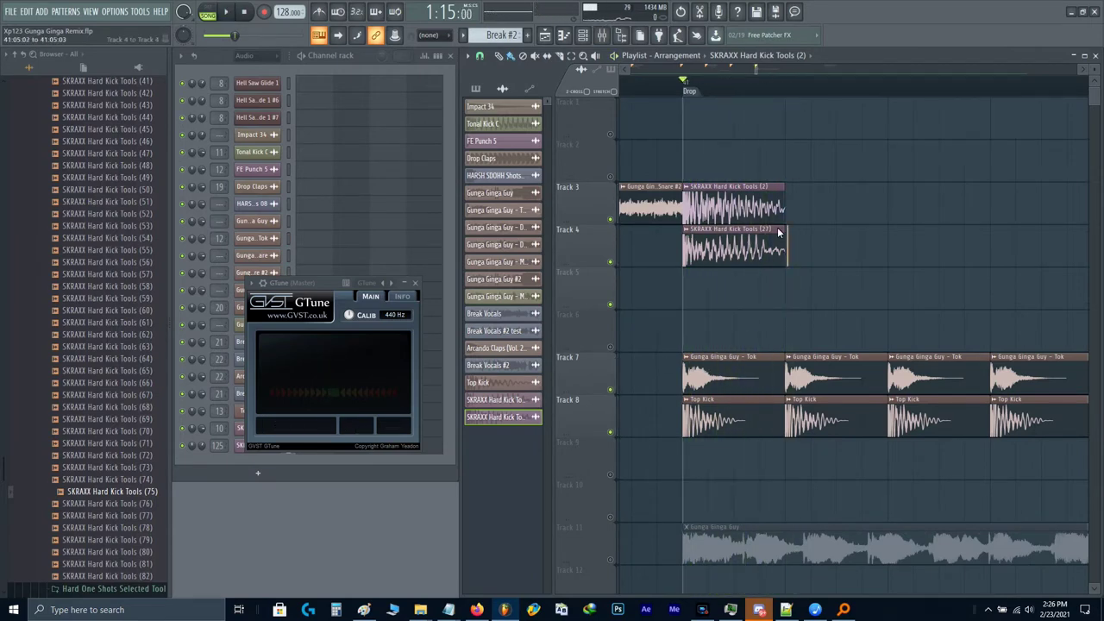
left_click_drag(777, 228, 761, 201)
scroll(761, 201, "down", 3)
key("ctrl+b")
key("ctrl+b")
key("ctrl+b")
key("space")
key("F9")
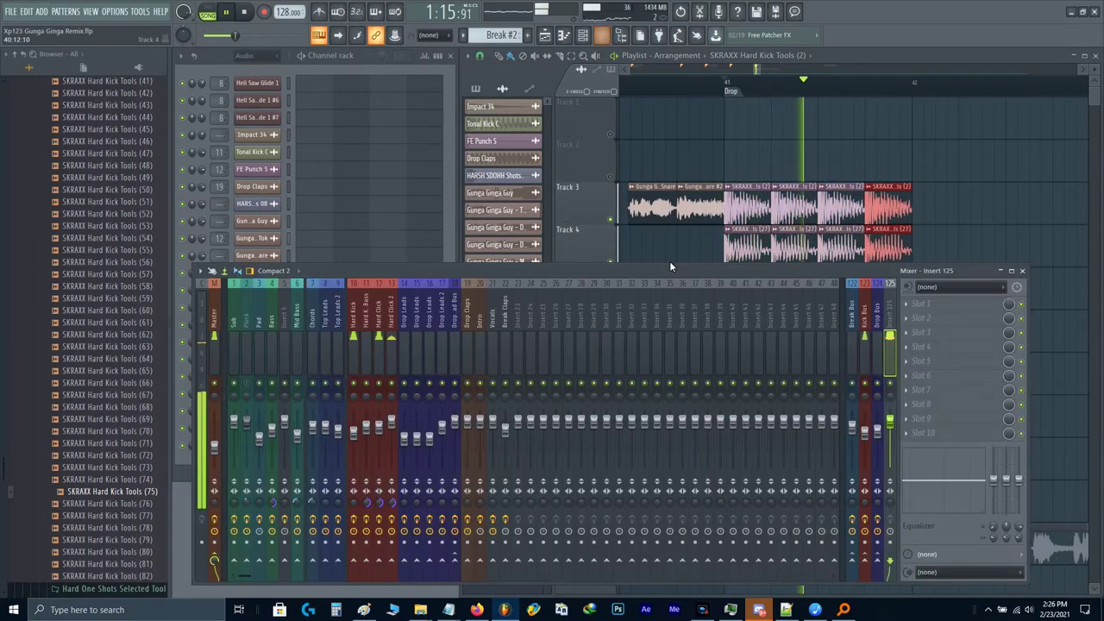
Step: Route the Kick Bus, Hard Click and Hard Click 2 mixer tracks to Insert 125 instead of the Master
key("space")
left_click(356, 351)
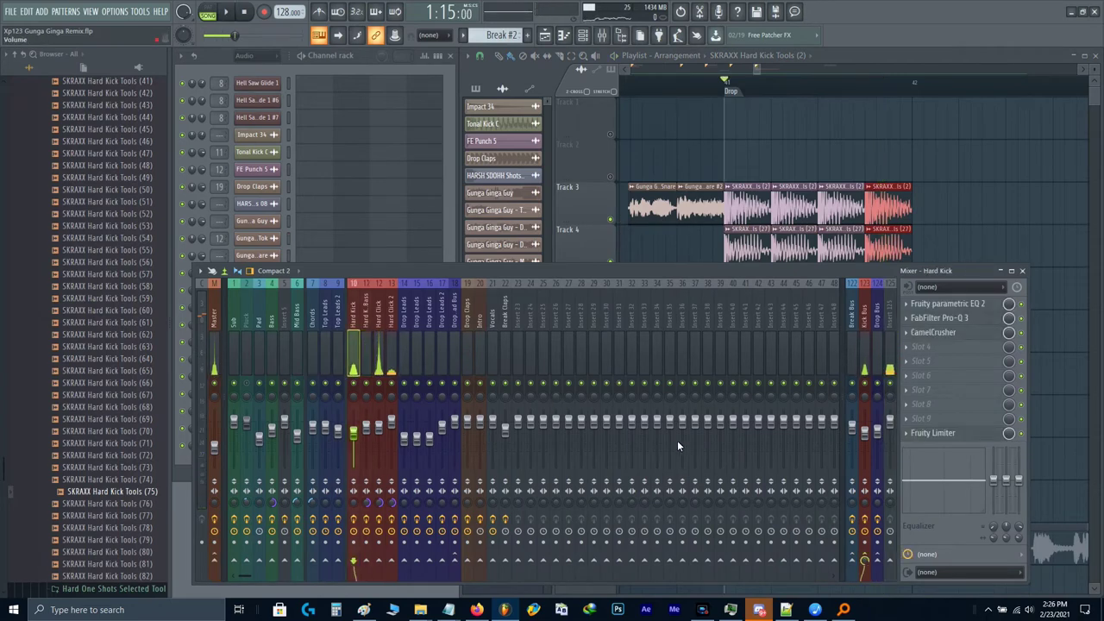
left_click(865, 358)
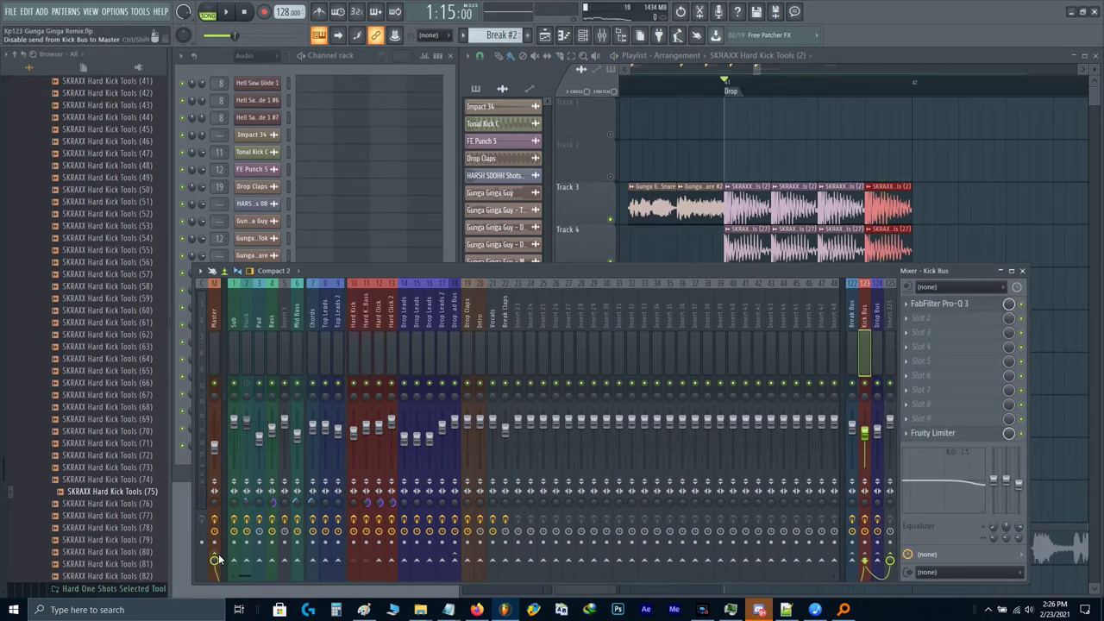
left_click(383, 310)
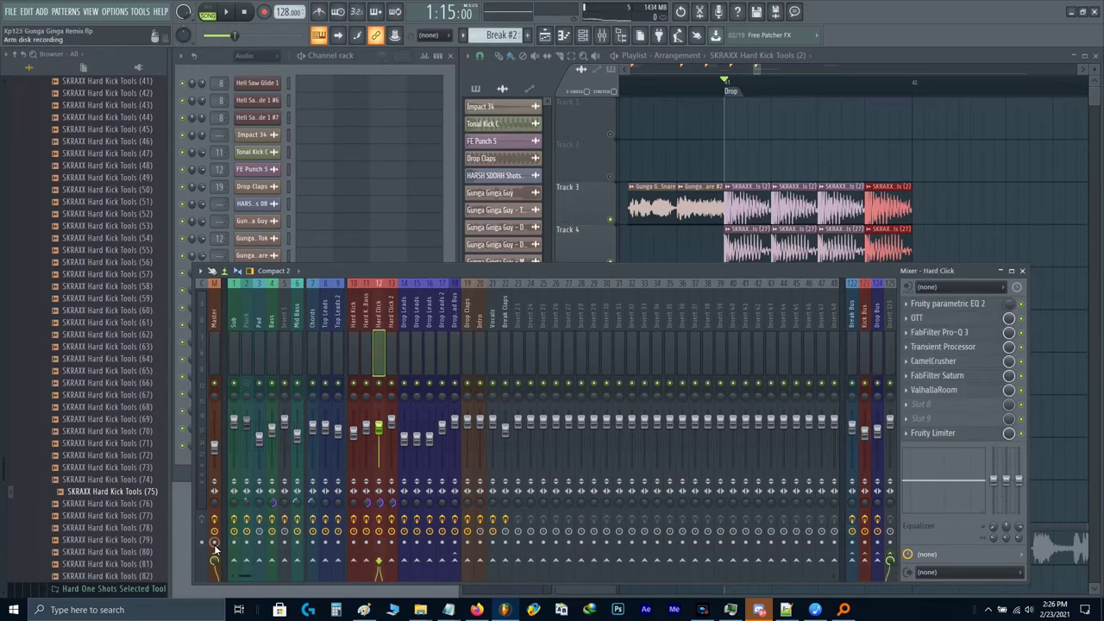
key("Right")
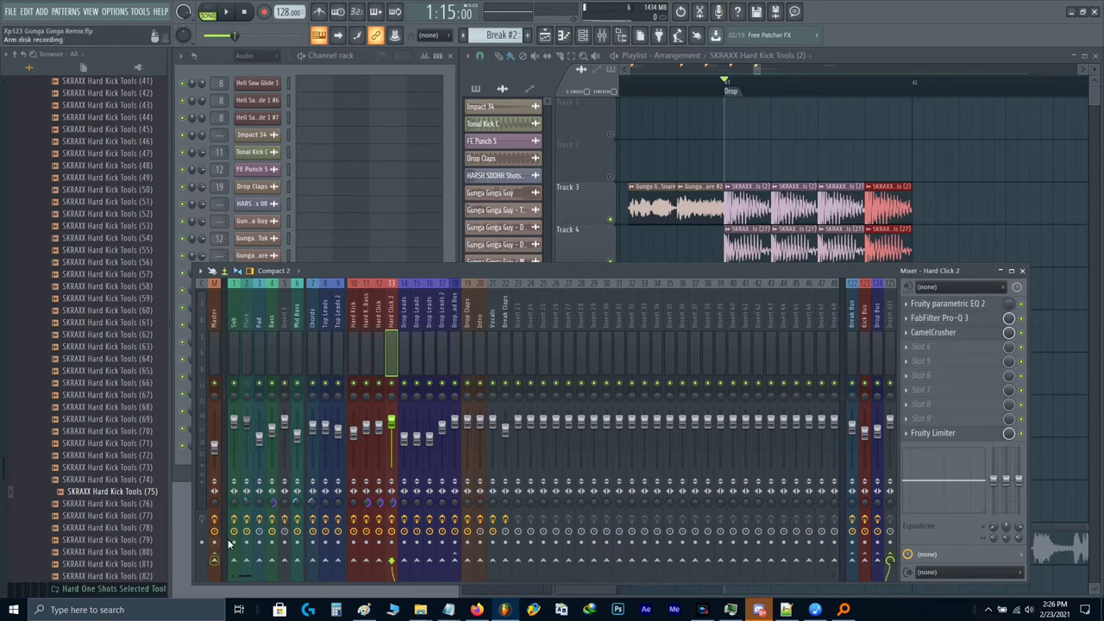
Step: Load the saved mixer track state containing FabFilter Pro-Q 3, VMS Multiband Compressor and Fruity Limiter onto Insert 125
key("space")
left_click(892, 326)
right_click(892, 325)
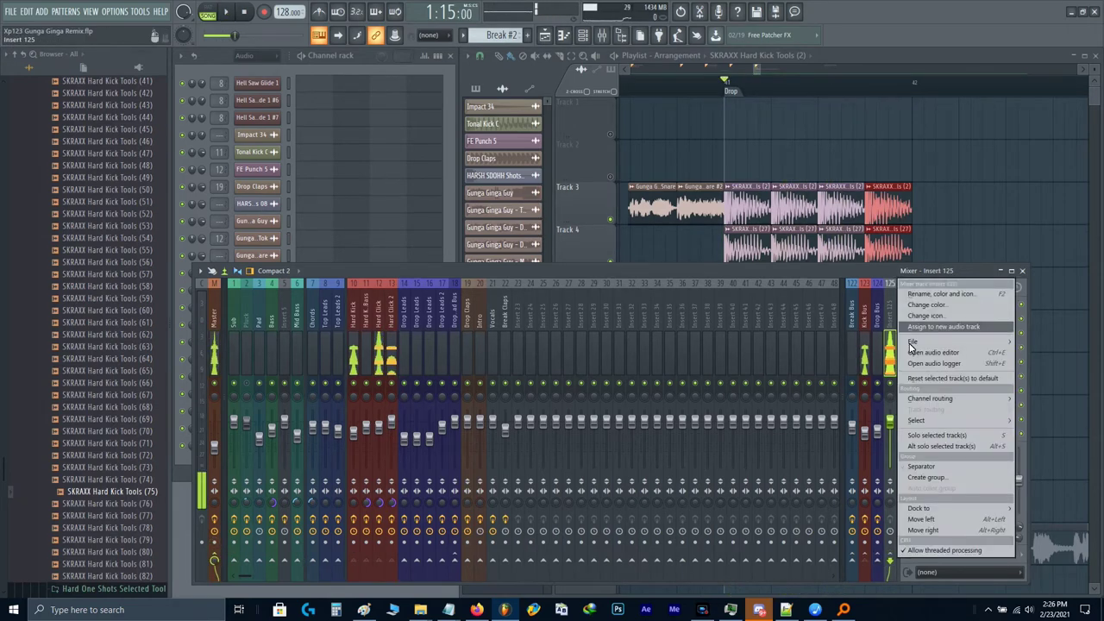
mouse_move(912, 346)
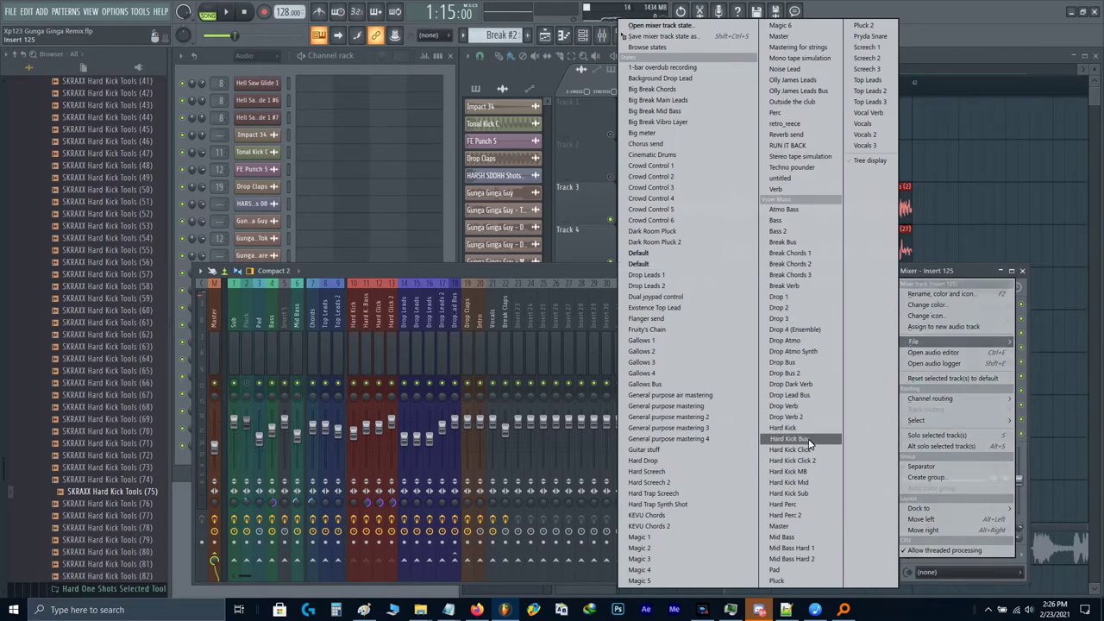
left_click(816, 461)
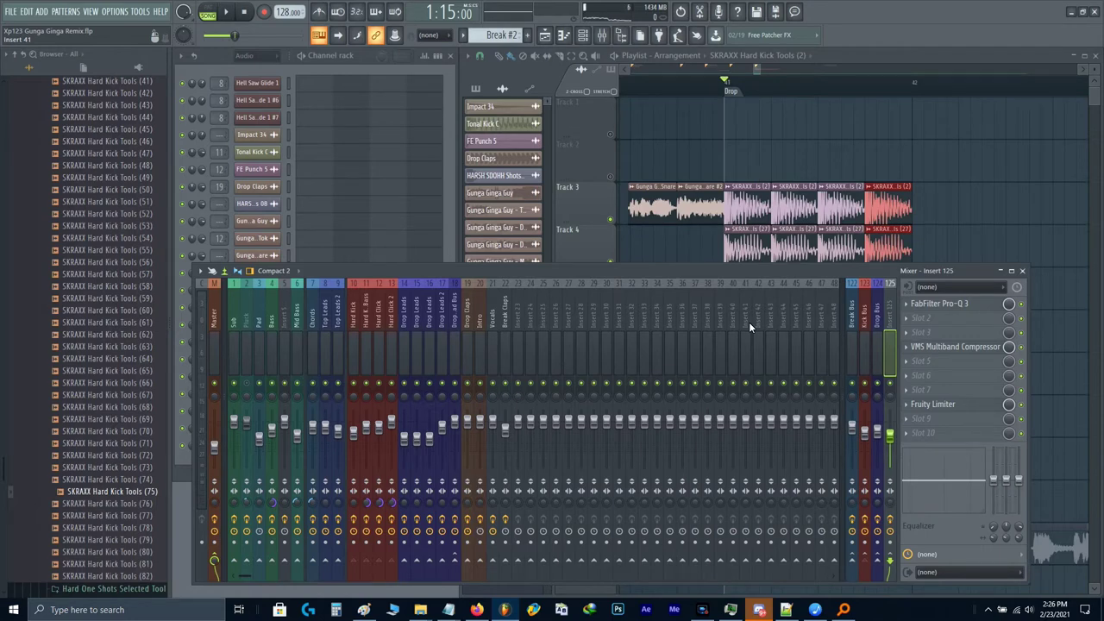
Step: Play the kicks with Insert 125's Fruity Limiter open and set the track's send level to the Master to 125%
key("space")
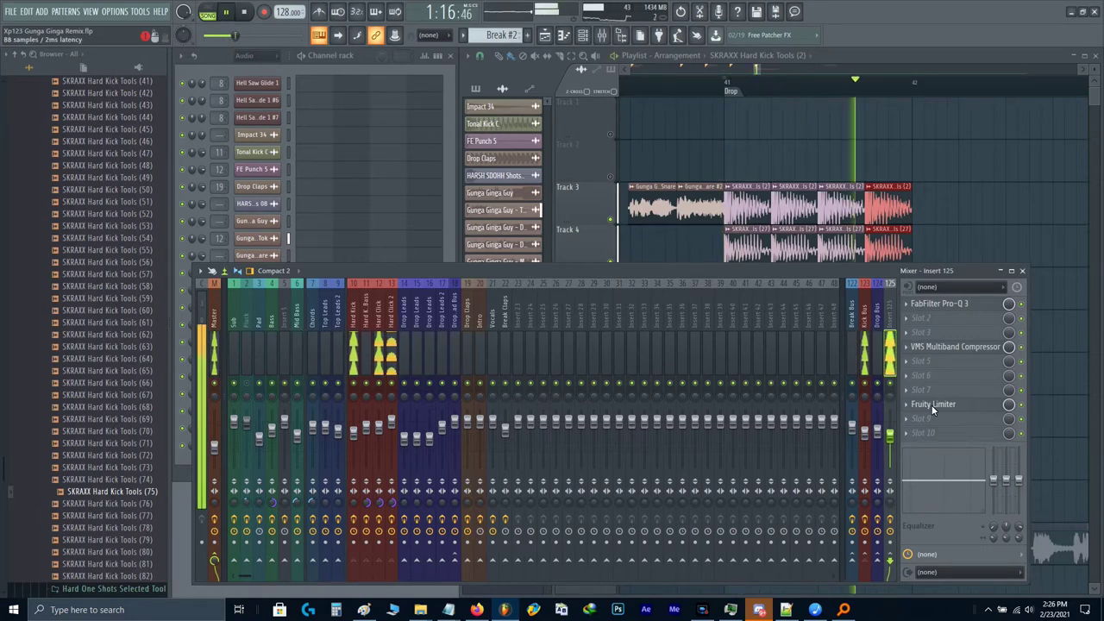
left_click(932, 404)
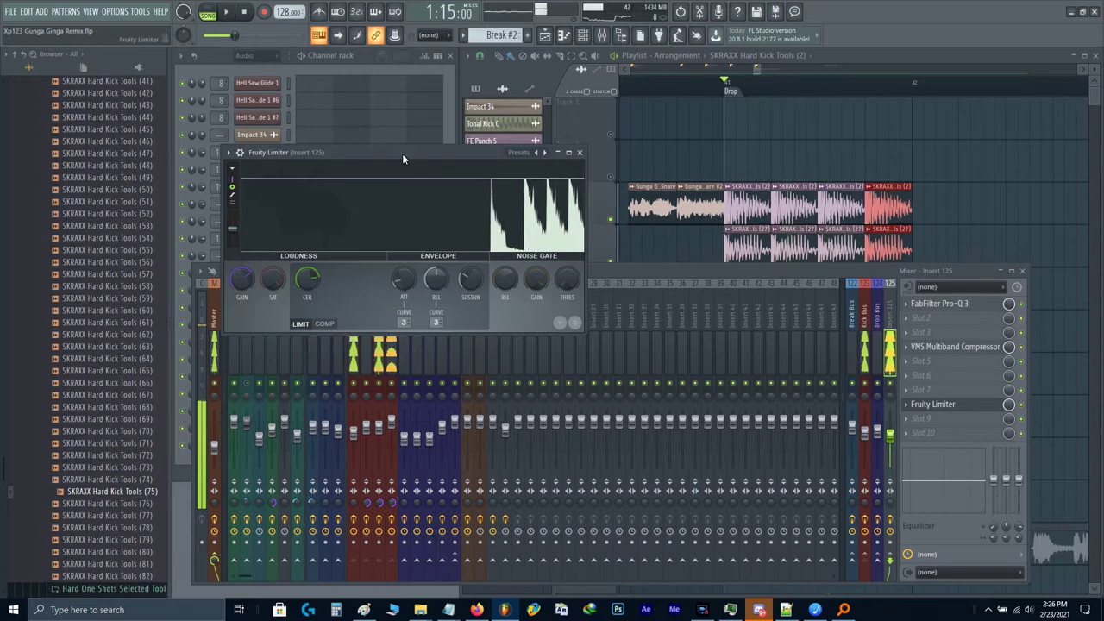
left_click_drag(402, 153, 442, 135)
key("space")
left_click(216, 572)
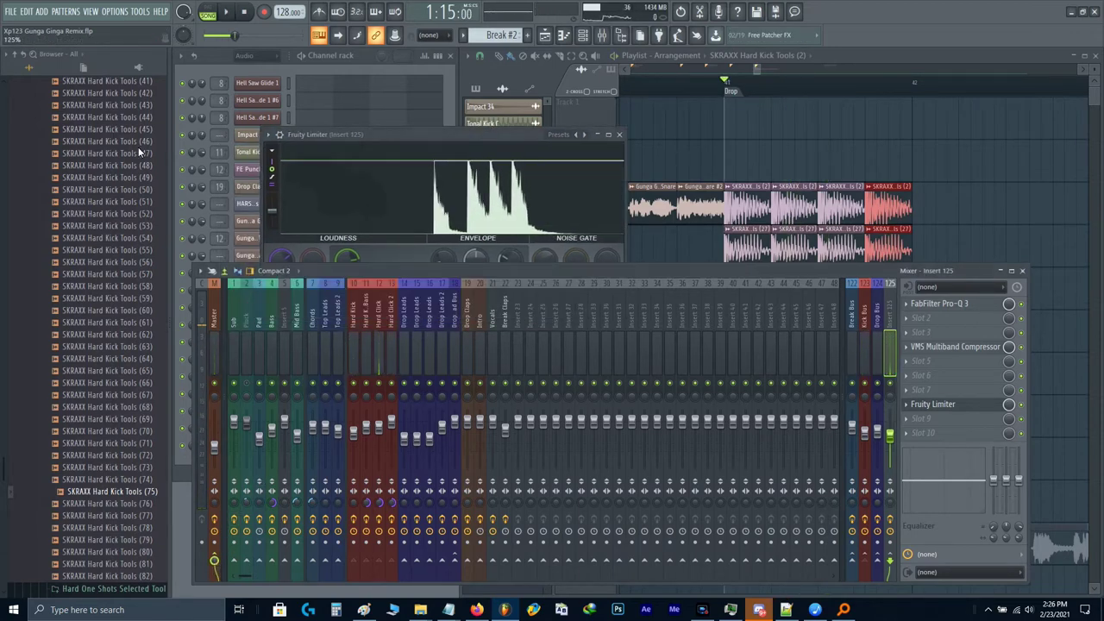
key("space")
key("space")
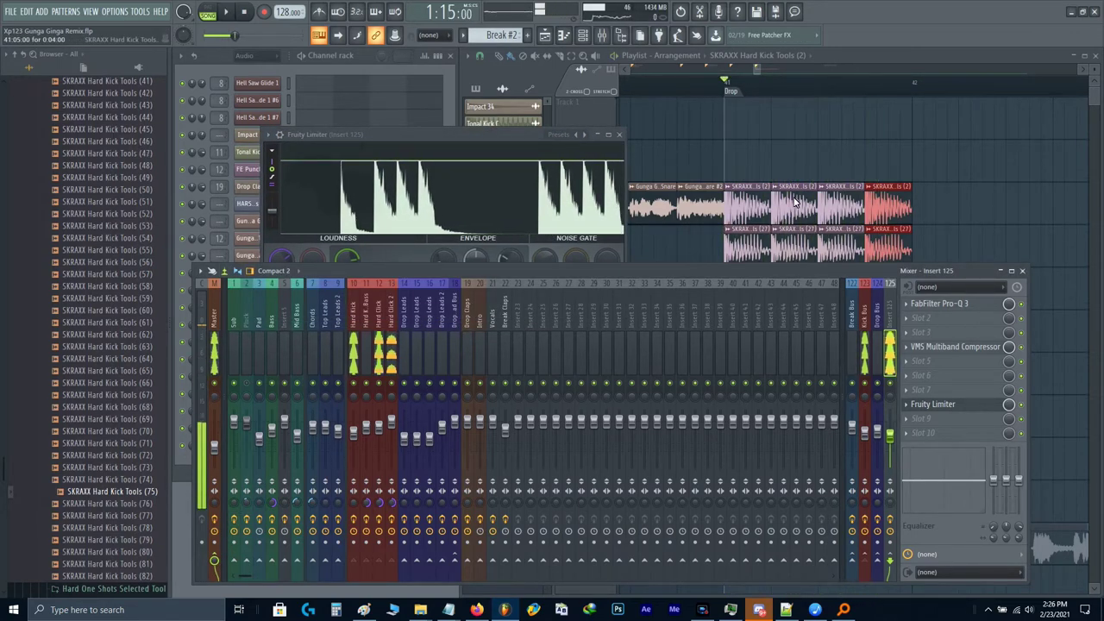
Step: Clear the clip selection in the playlist and play the four repeated kicks from the drop
double_click(816, 201)
right_click(495, 209)
left_click(509, 224)
key("space")
left_click(570, 182)
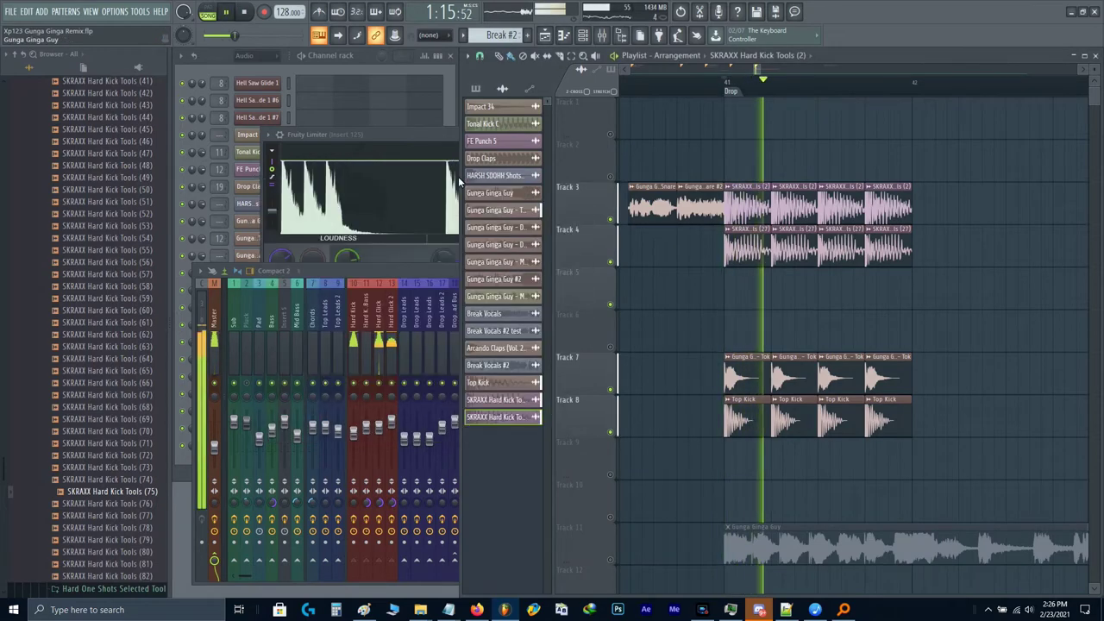
left_click(398, 272)
key("space")
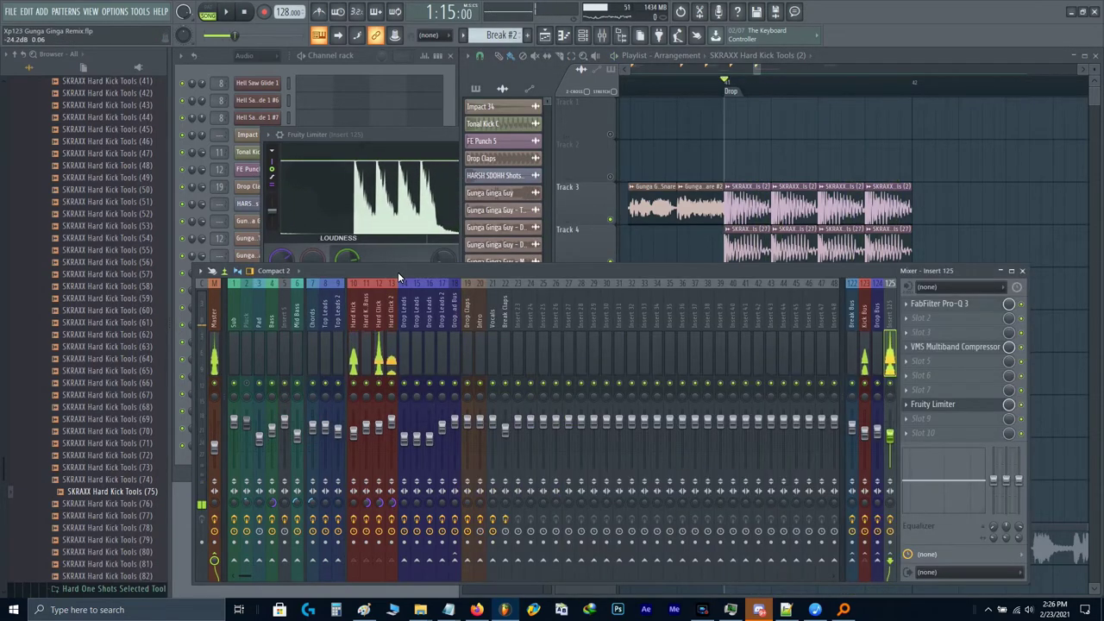
Step: Lower the system volume and replay the kicks while checking the limiting in Insert 125's Fruity Limiter
key("XF86AudioLowerVolume")
key("space")
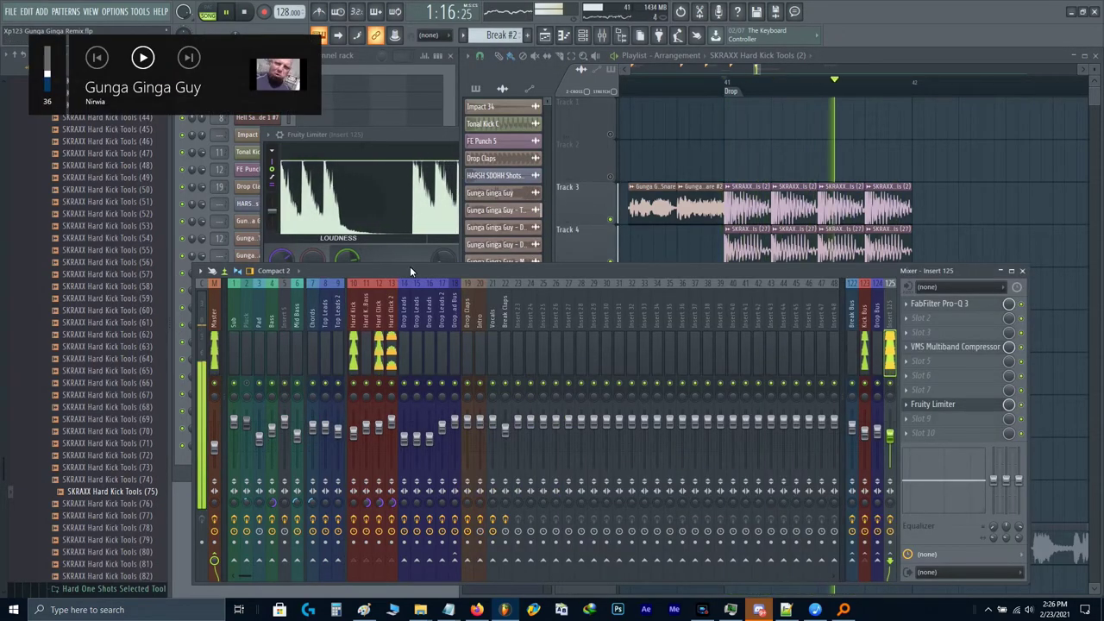
left_click(966, 403)
key("space")
left_click(966, 403)
key("space")
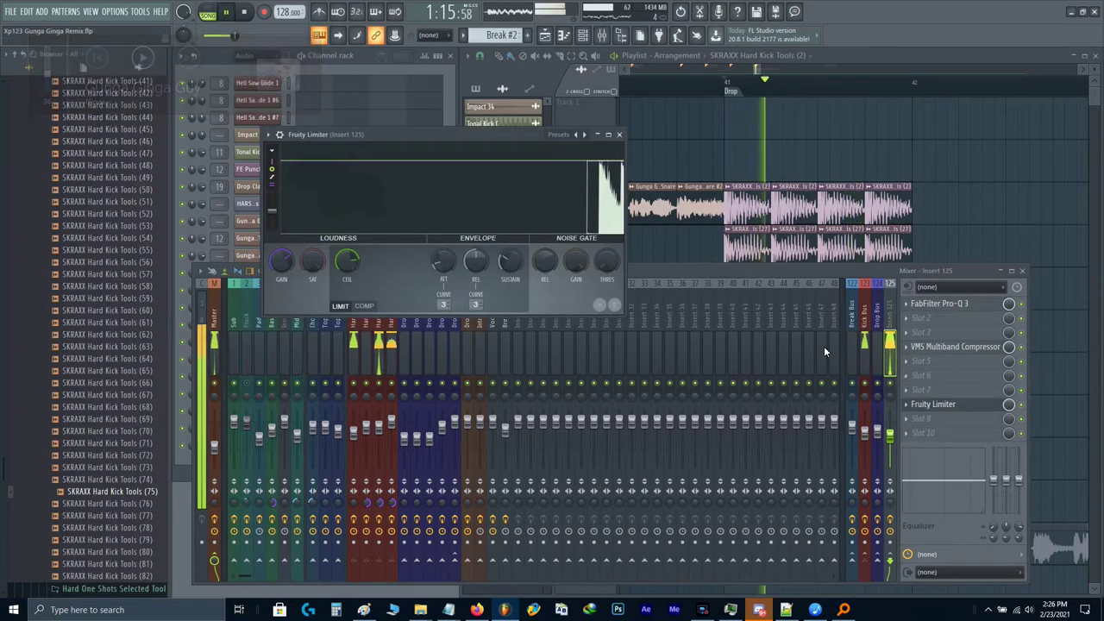
key("space")
left_click(945, 404)
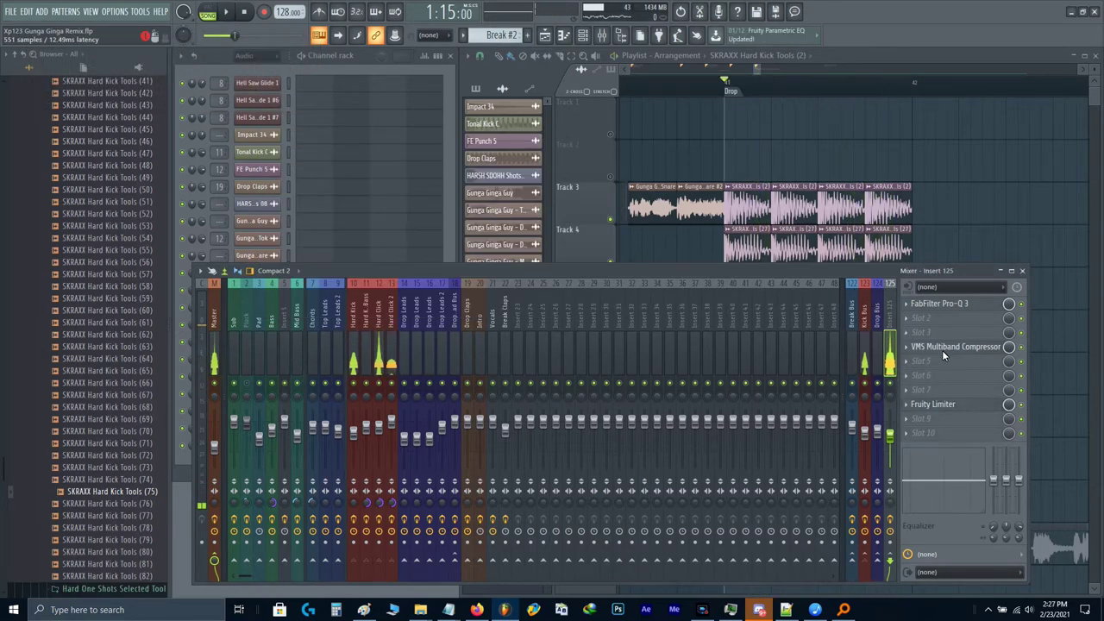
Step: Add a bell band at about 60 Hz in Insert 125's FabFilter Pro-Q 3 with a dynamic range of about +5 dB
left_click(932, 307)
key("space")
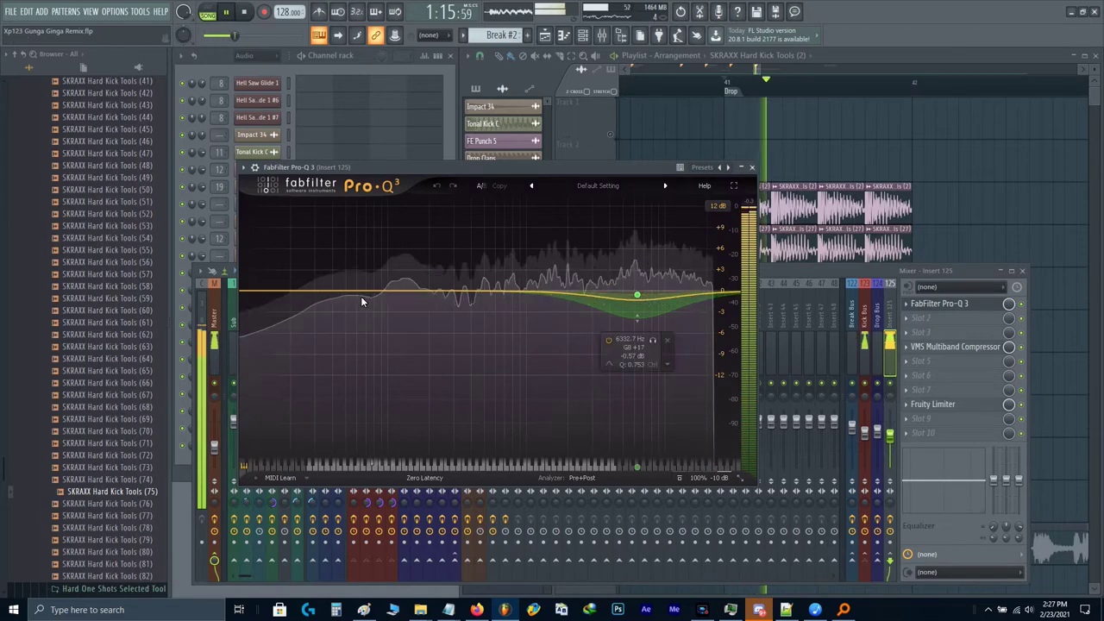
left_click(346, 292)
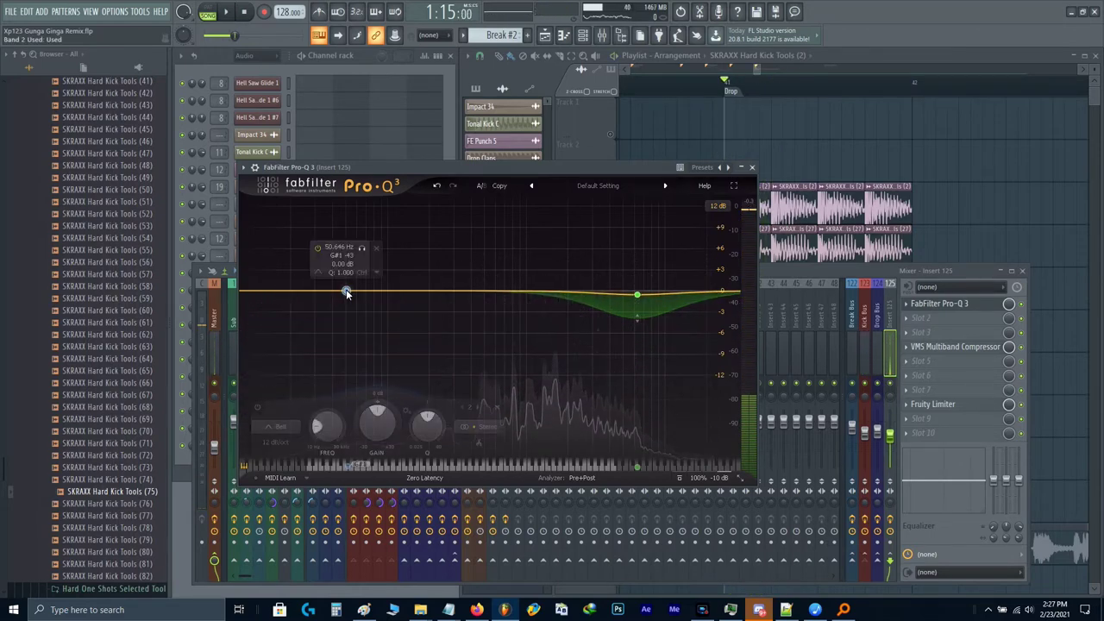
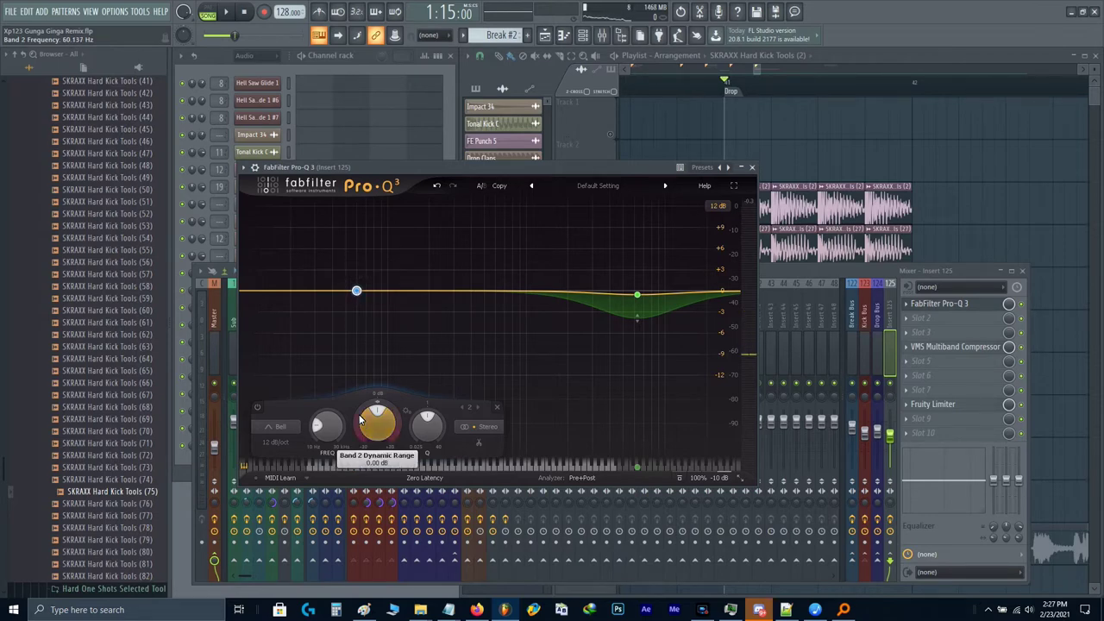
key("space")
left_click_drag(361, 421, 360, 420)
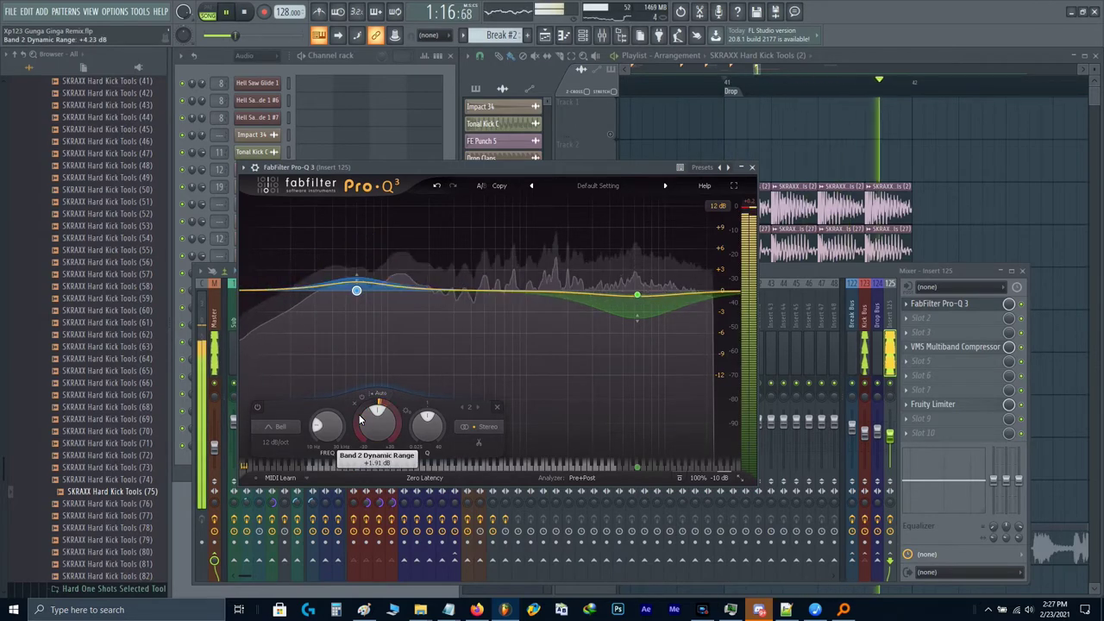
scroll(361, 420, "up", 10)
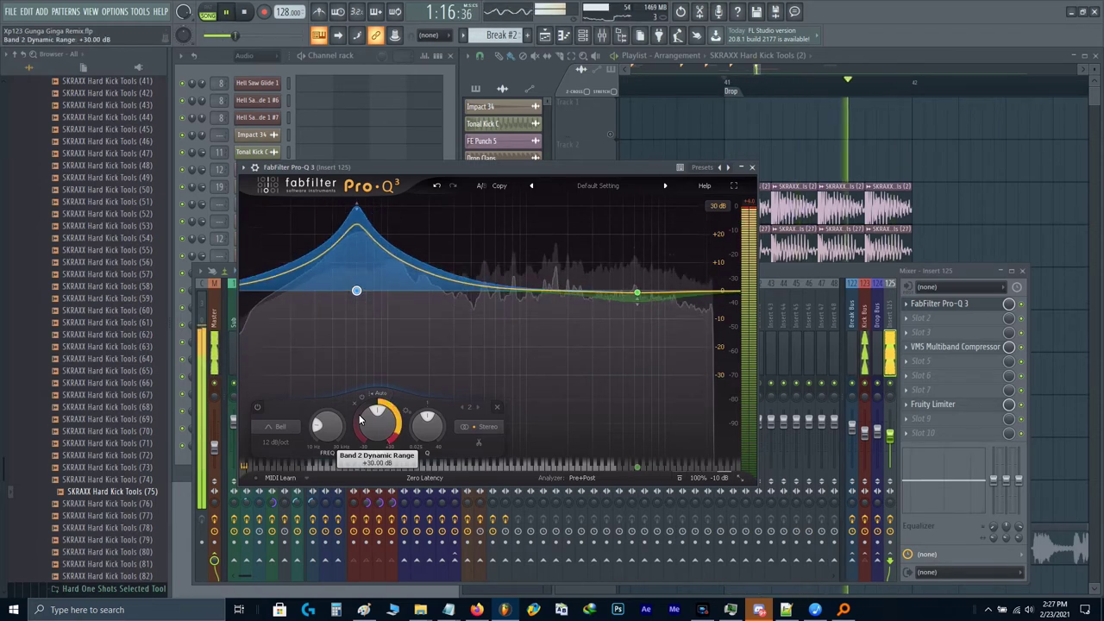
scroll(378, 419, "down", 10)
key("space")
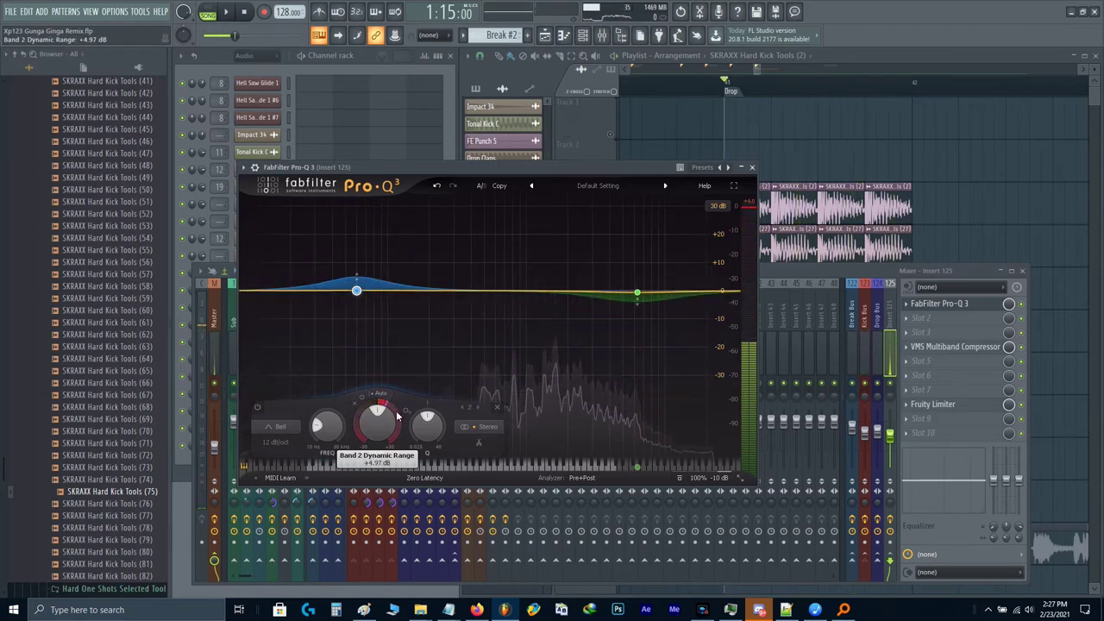
Step: Audition stronger dynamic boosts on the 60 Hz band, return it to about +5 dB and set its Q to about 1.36
key("space")
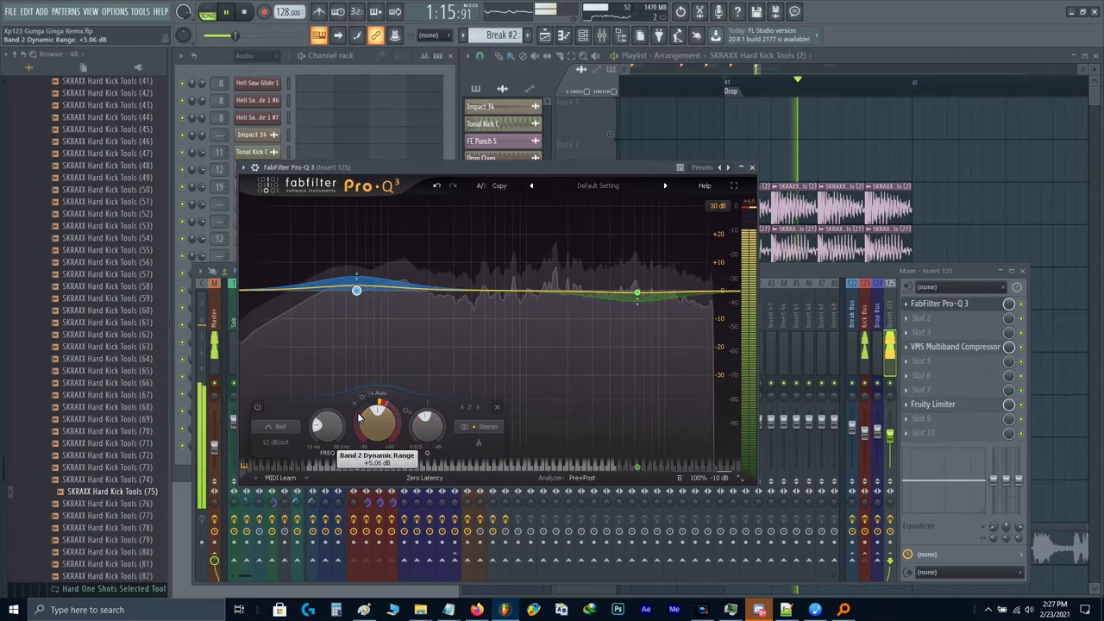
scroll(360, 419, "up", 2)
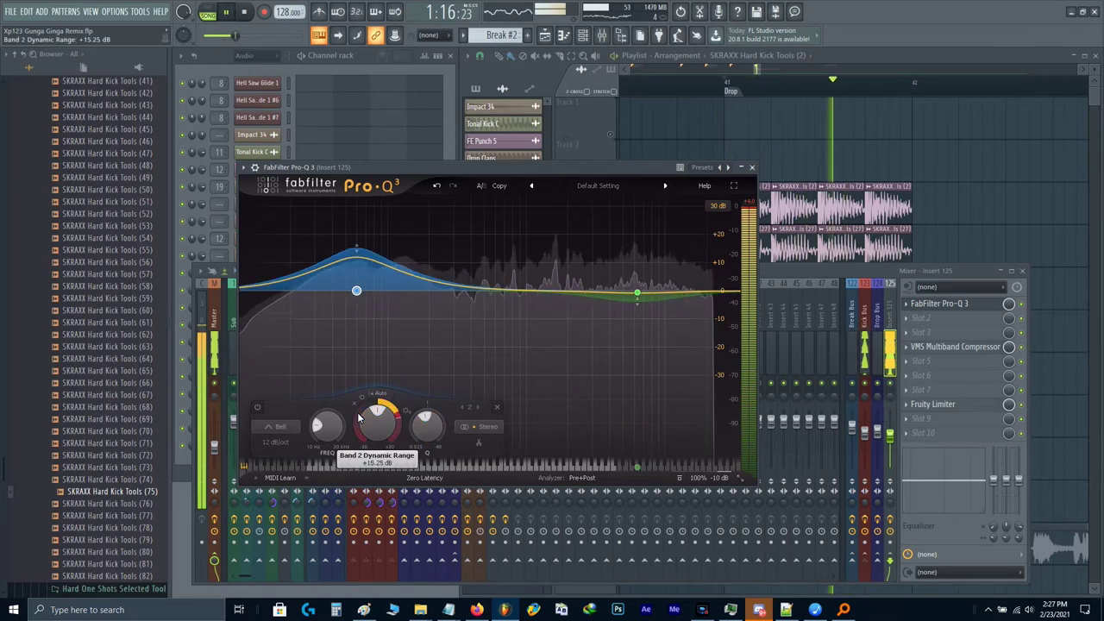
scroll(361, 418, "up", 8)
scroll(363, 417, "down", 10)
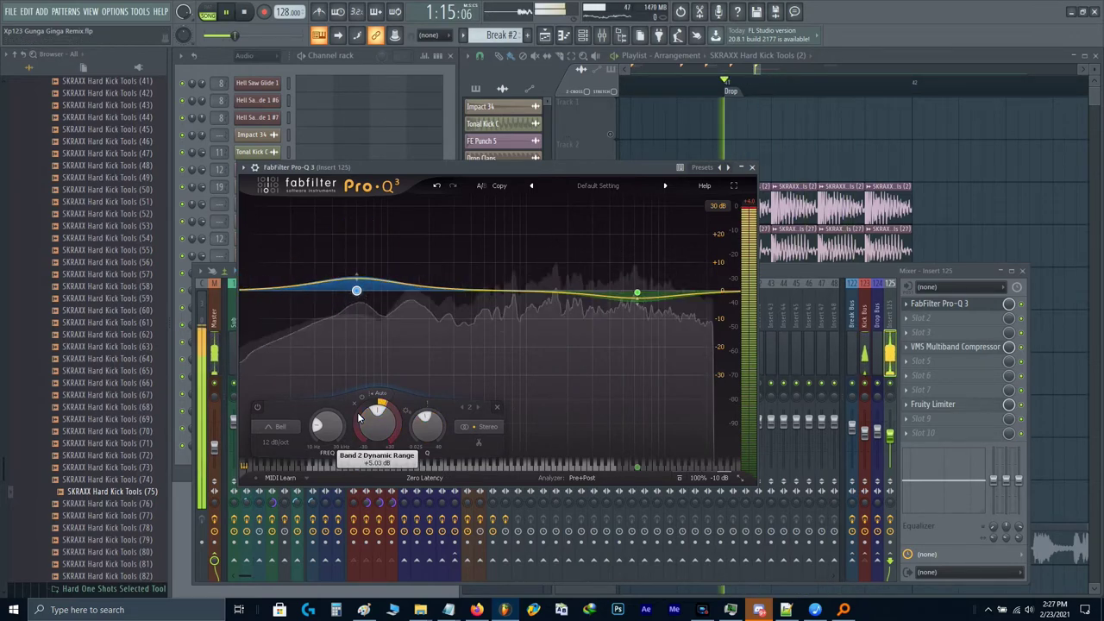
scroll(430, 424, "down", 3)
scroll(430, 424, "up", 4)
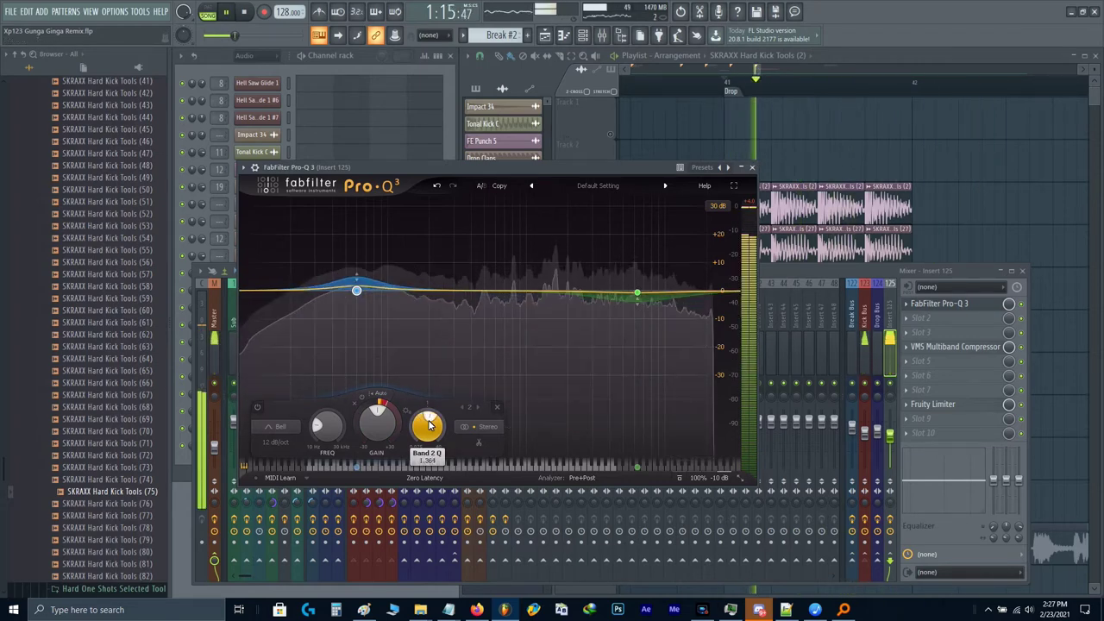
key("Escape")
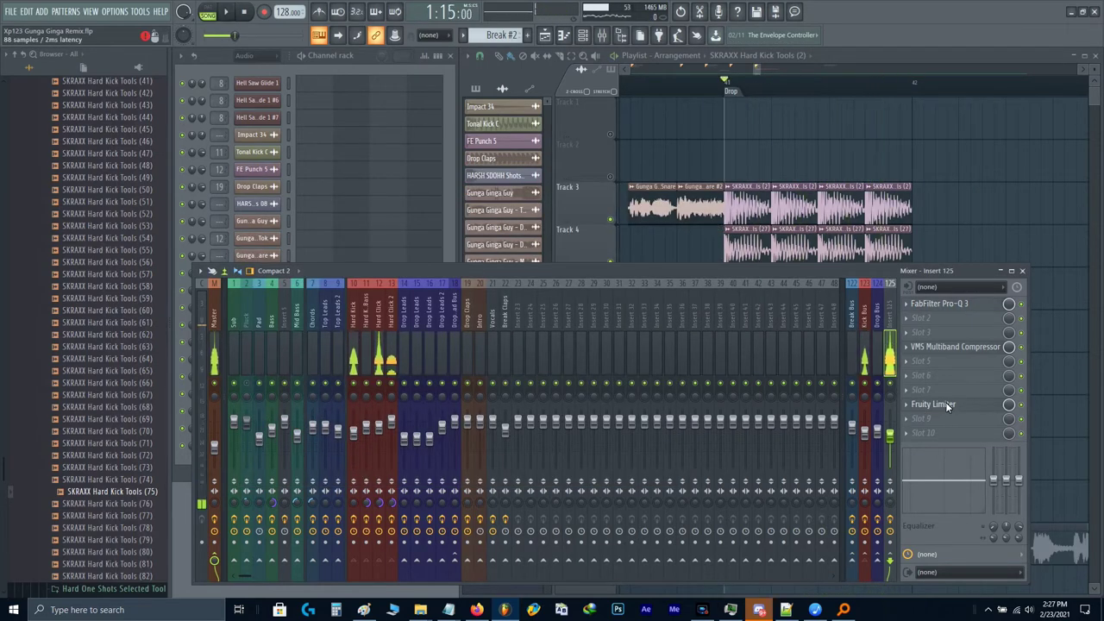
Step: Check how Insert 125's Fruity Limiter reacts to the kicks with the new low-frequency EQ boost
left_click(945, 402)
key("space")
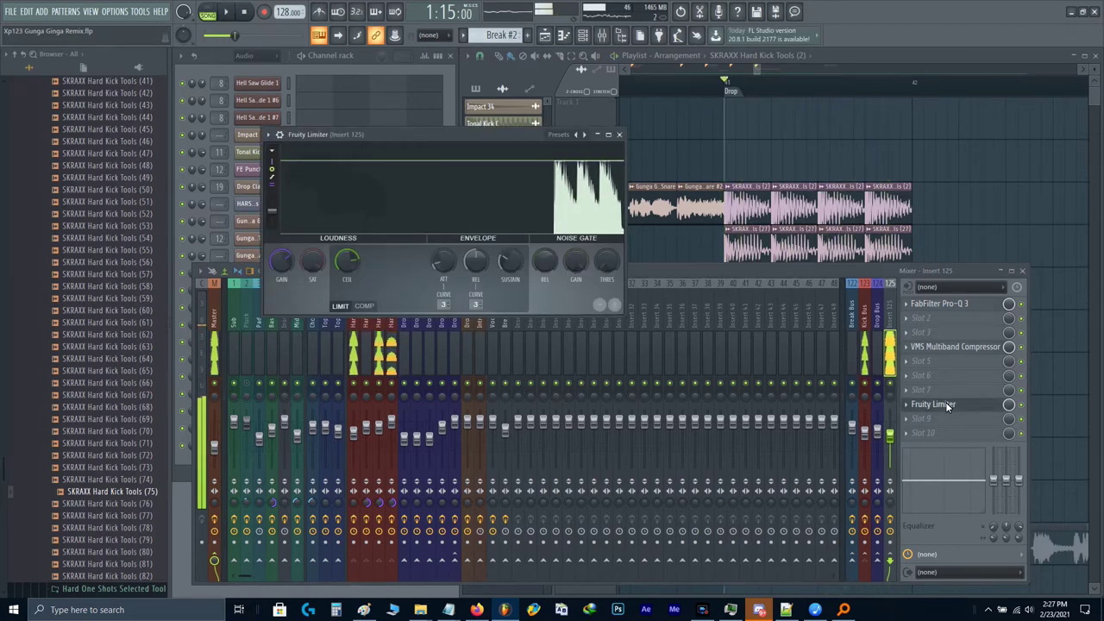
left_click(946, 402)
Step: Check the Master's effects and the Drop Limiter automation around the Build marker, and return to the drop with the mixer open
left_click(214, 336)
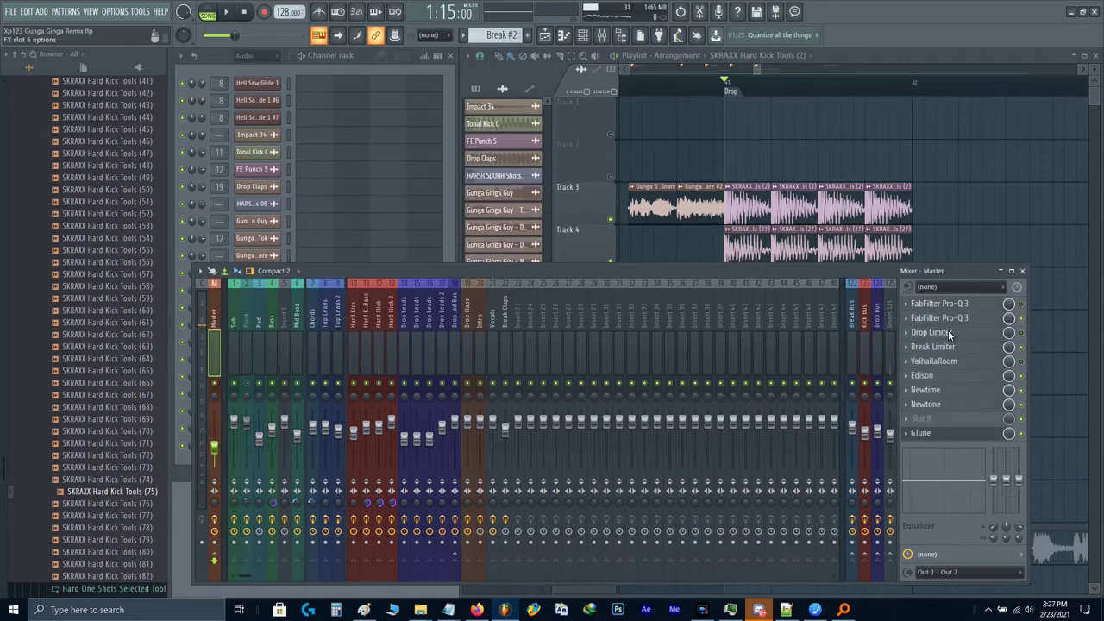
left_click(964, 222)
scroll(807, 341, "down", 10)
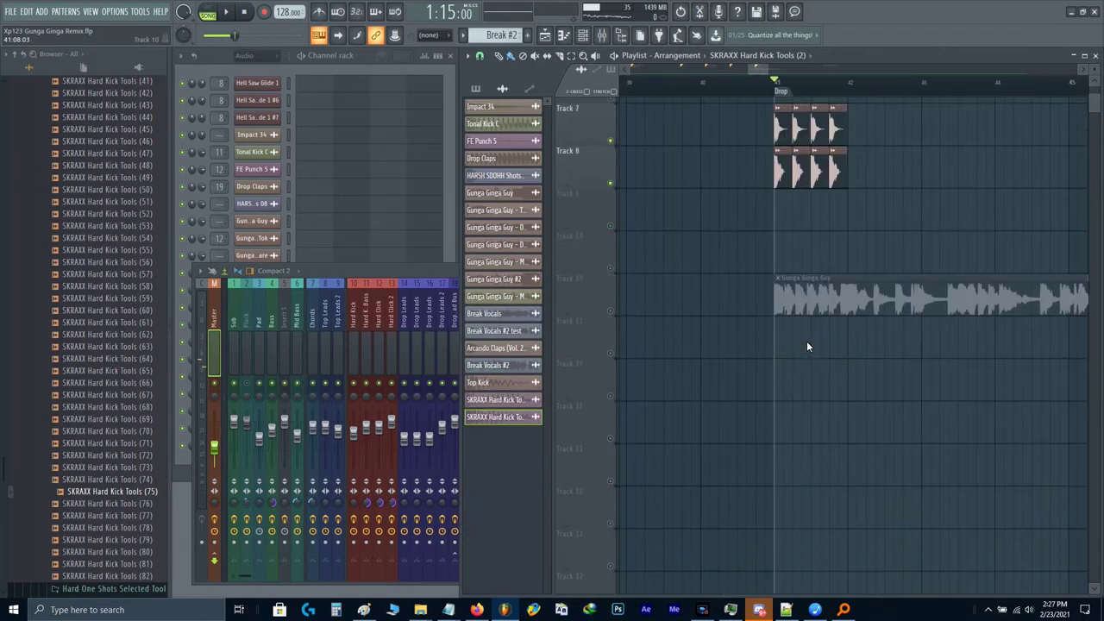
left_click_drag(734, 332, 963, 341)
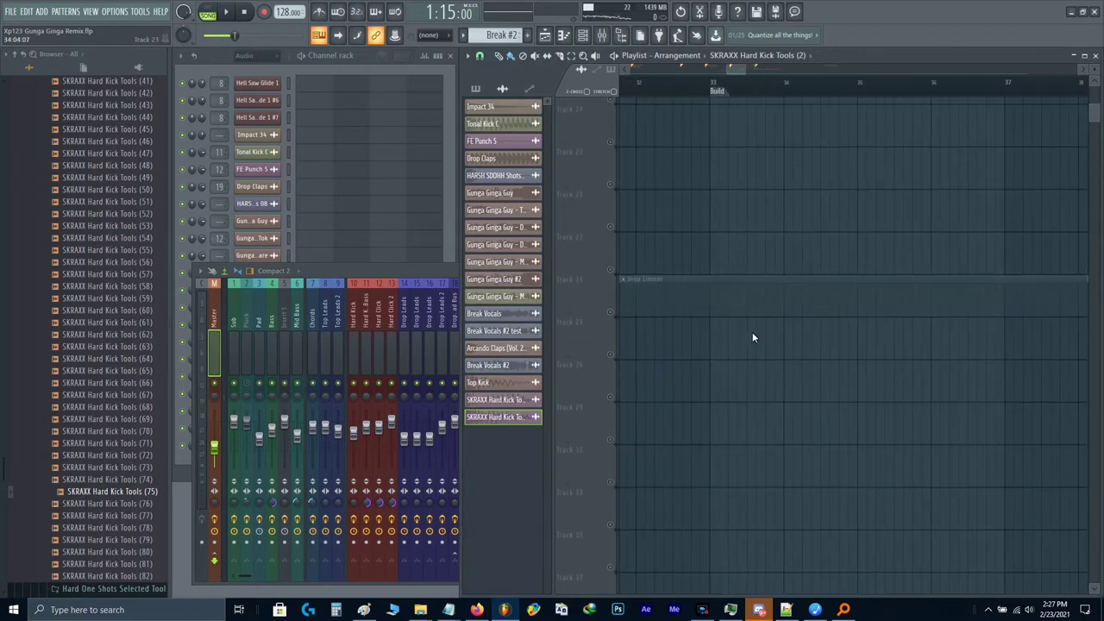
scroll(716, 303, "up", 4)
right_click(737, 312)
scroll(690, 259, "down", 4)
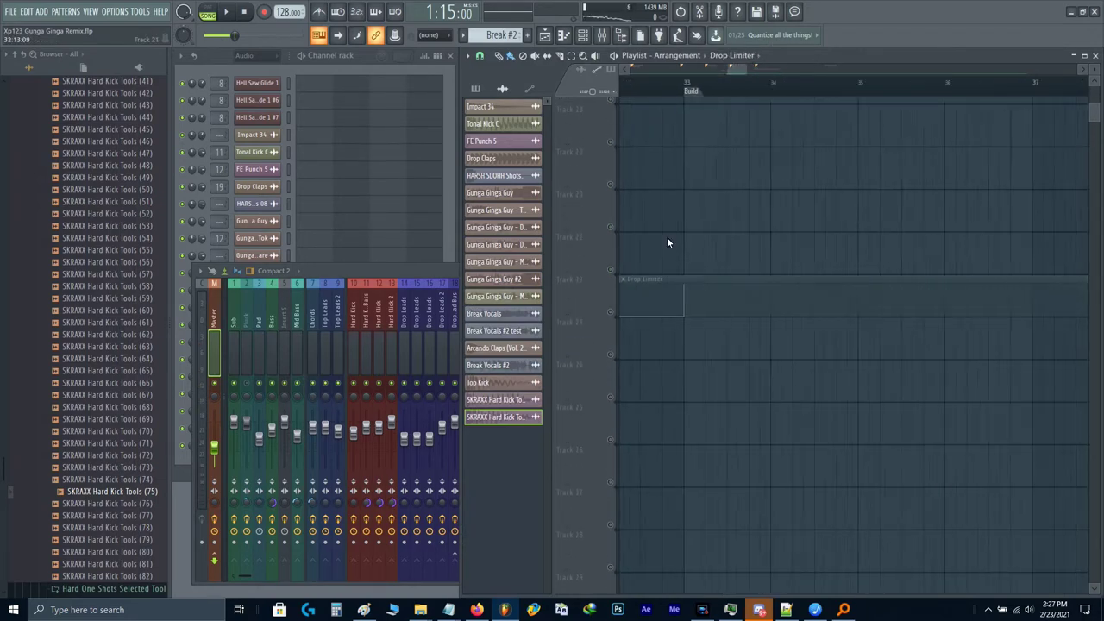
scroll(975, 298, "up", 7)
left_click_drag(978, 298, 846, 356)
key("F9")
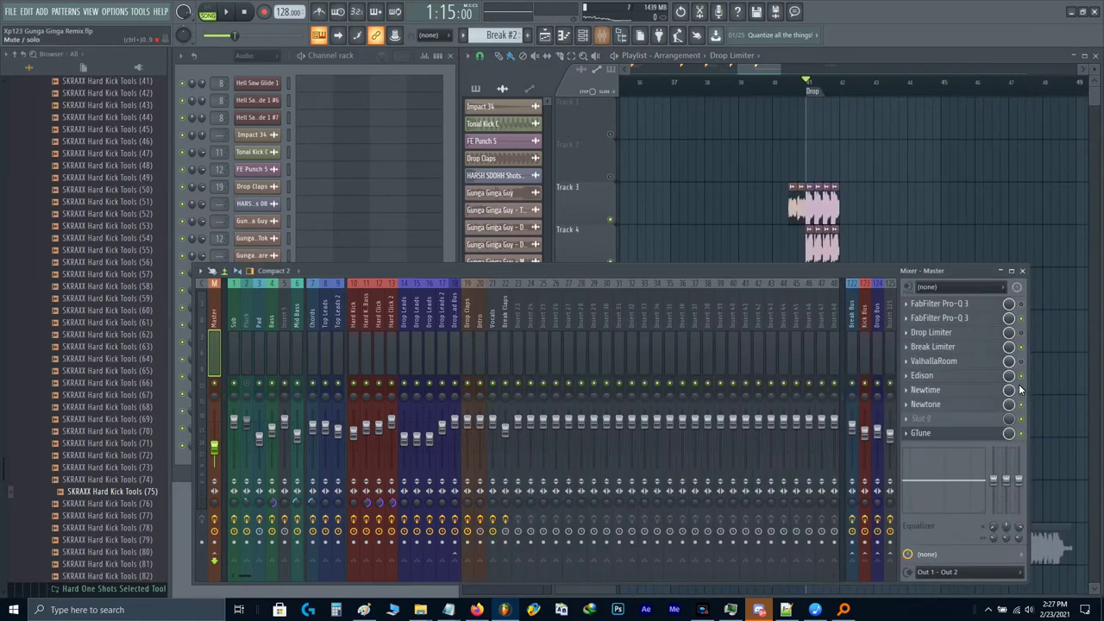
Step: Open the Master's Drop Limiter, audition the kicks through it and unmute its automation track in the playlist
left_click(933, 335)
key("space")
key("space")
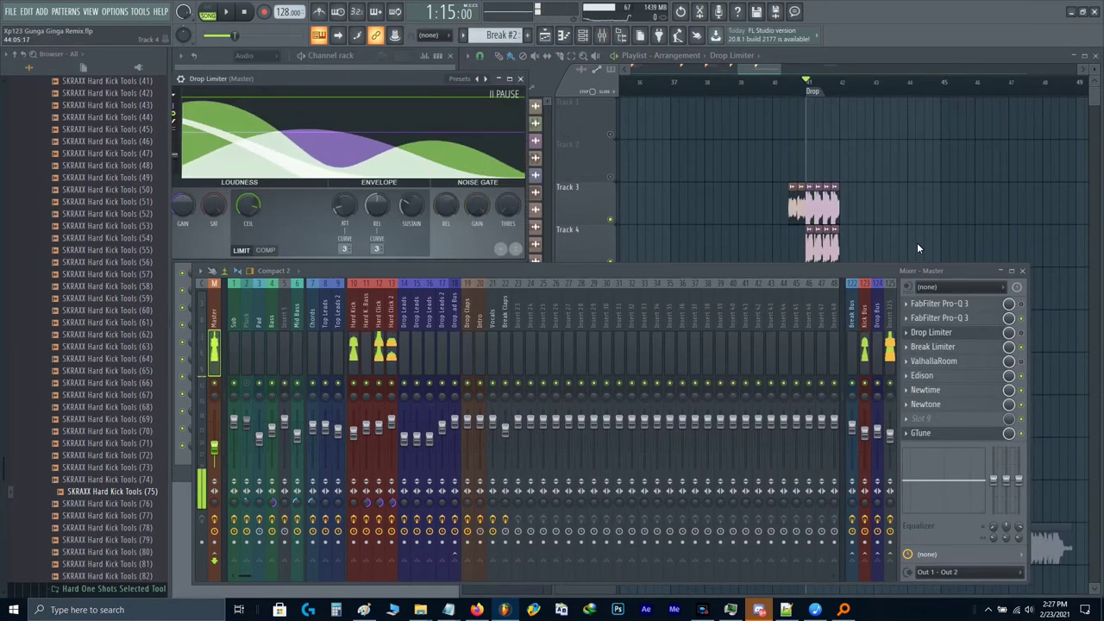
right_click(917, 242)
scroll(716, 455, "down", 7)
scroll(703, 457, "down", 3)
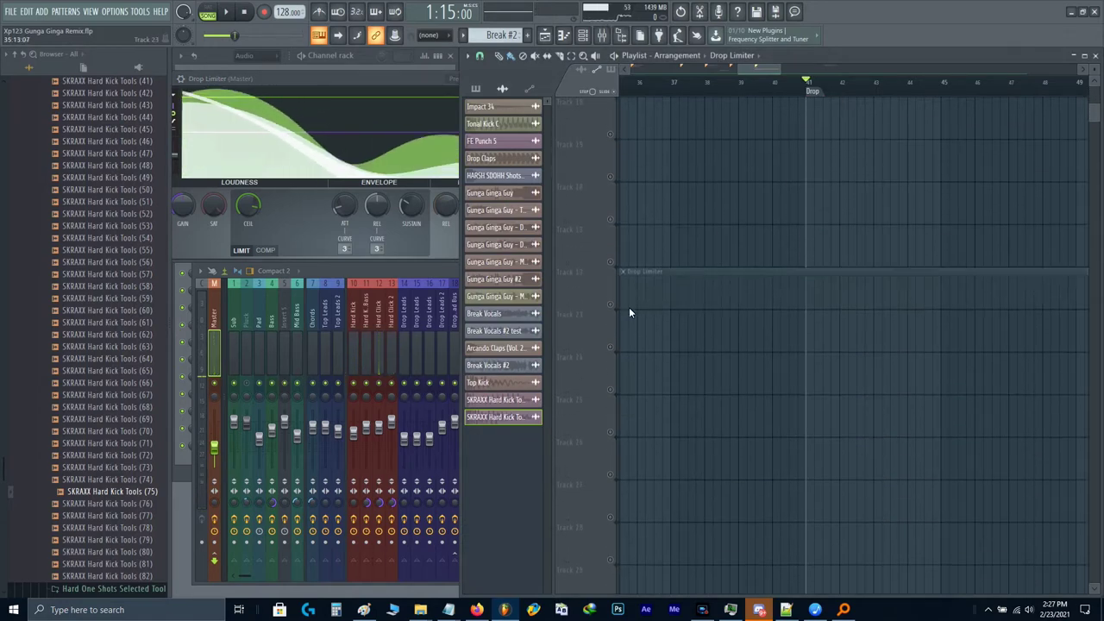
left_click(611, 302)
Step: Reposition the Drop Limiter window, play the kicks through it and return to the drop with the mixer open
key("space")
scroll(690, 327, "up", 4)
left_click_drag(430, 84, 354, 60)
key("space")
scroll(753, 215, "up", 6)
key("F9")
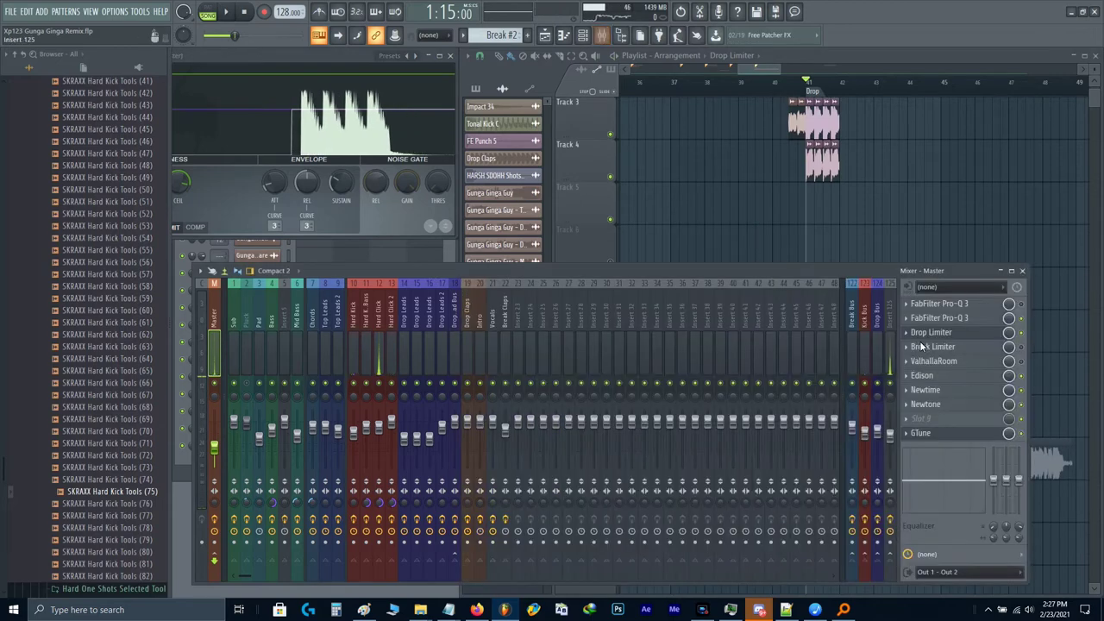
Step: Set Insert 125's volume to 65 and audition the kicks at that level
key("space")
right_click(893, 427)
type("t65")
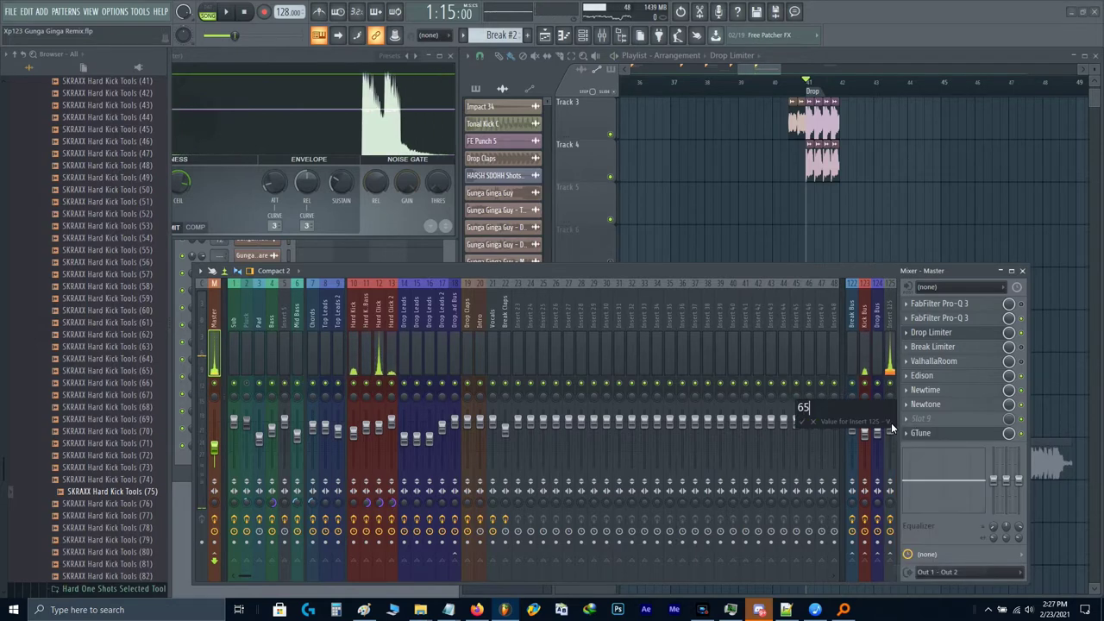
key("Return")
key("space")
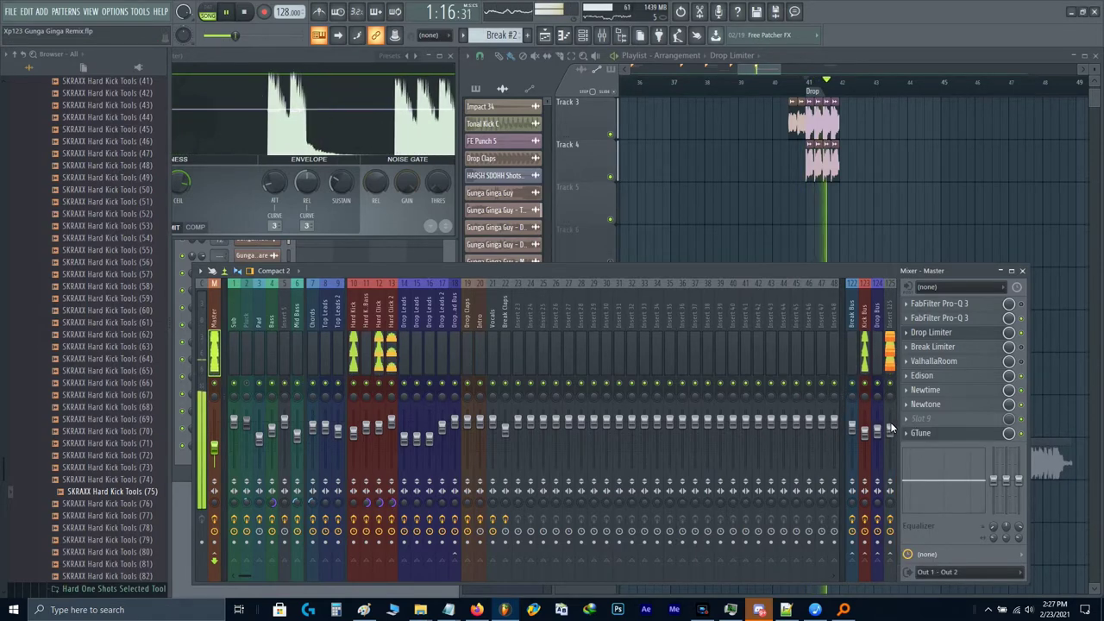
Step: Close the mixer and delete the last three SKRAXX Hard Kick Tools (2) clips on Track 3, keeping the first at the drop
key("F9")
scroll(875, 217, "up", 2)
key("space")
scroll(784, 259, "up", 5)
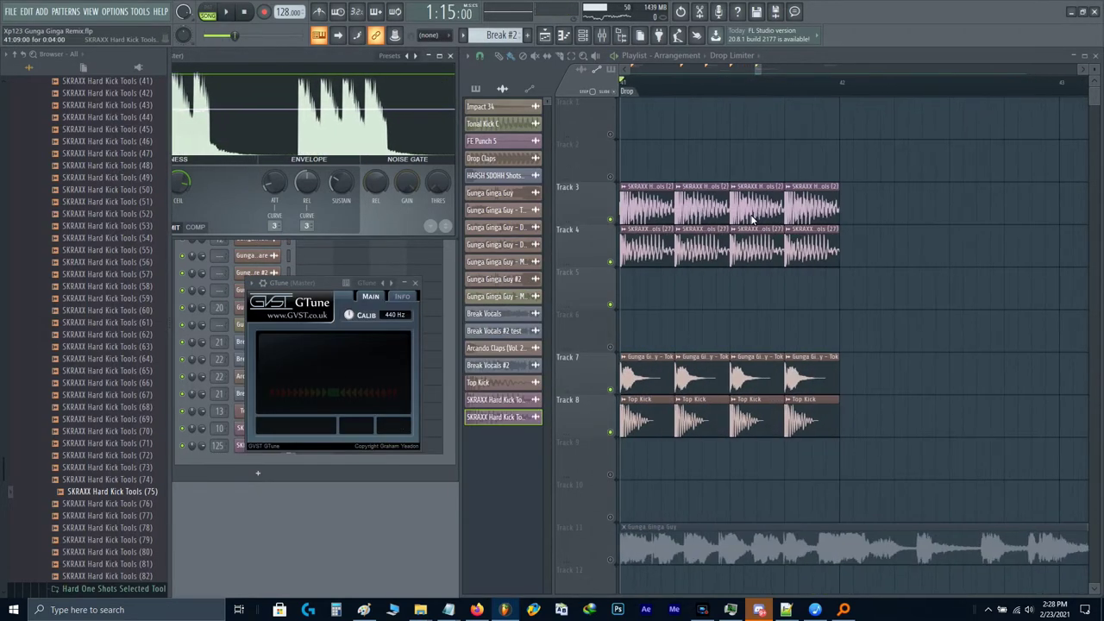
scroll(752, 219, "left", 1)
right_click(854, 203)
right_click(801, 204)
right_click(751, 203)
scroll(729, 212, "up", 3)
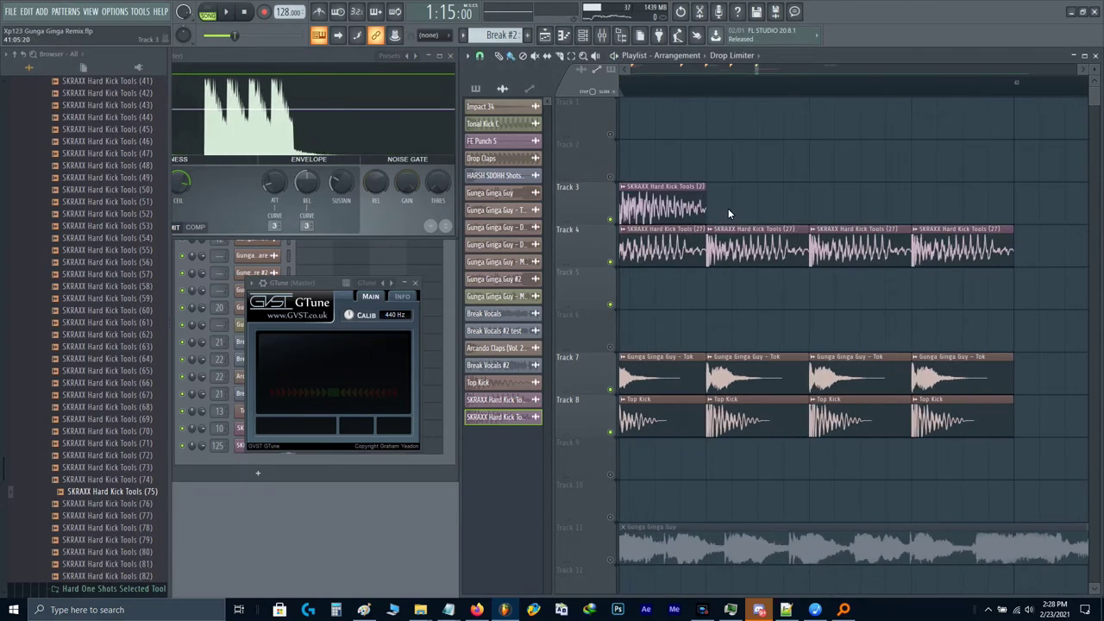
scroll(729, 213, "left", 1)
left_click_drag(733, 214, 741, 211)
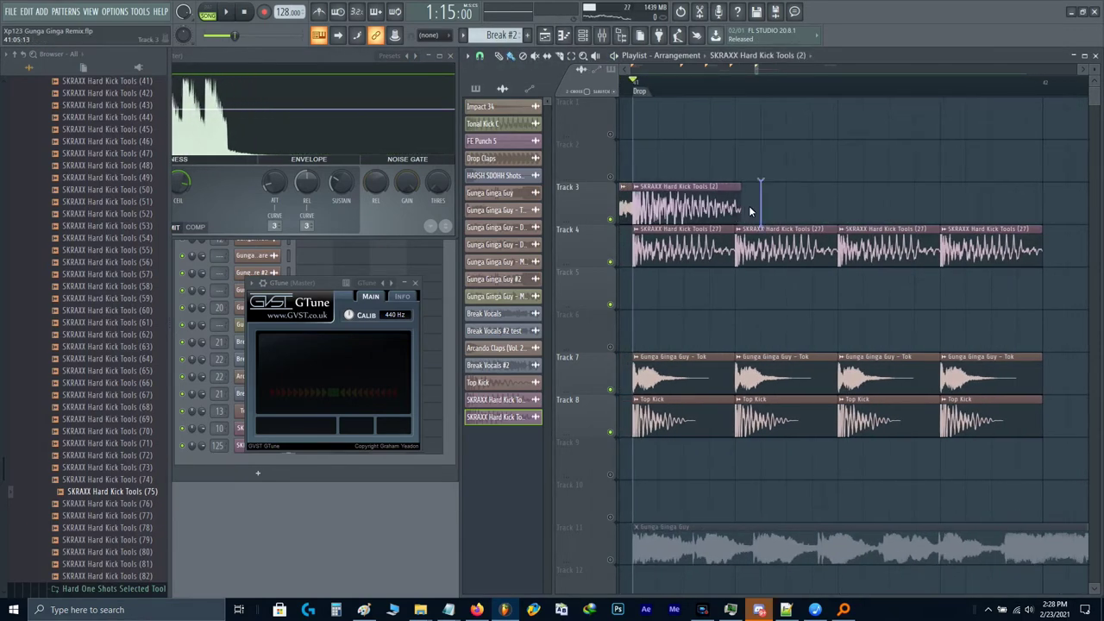
Step: Reset the time-stretching pitch of the SKRAXX Hard Kick Tools (2) sample and set its stretch mode to e3 mono
double_click(719, 205)
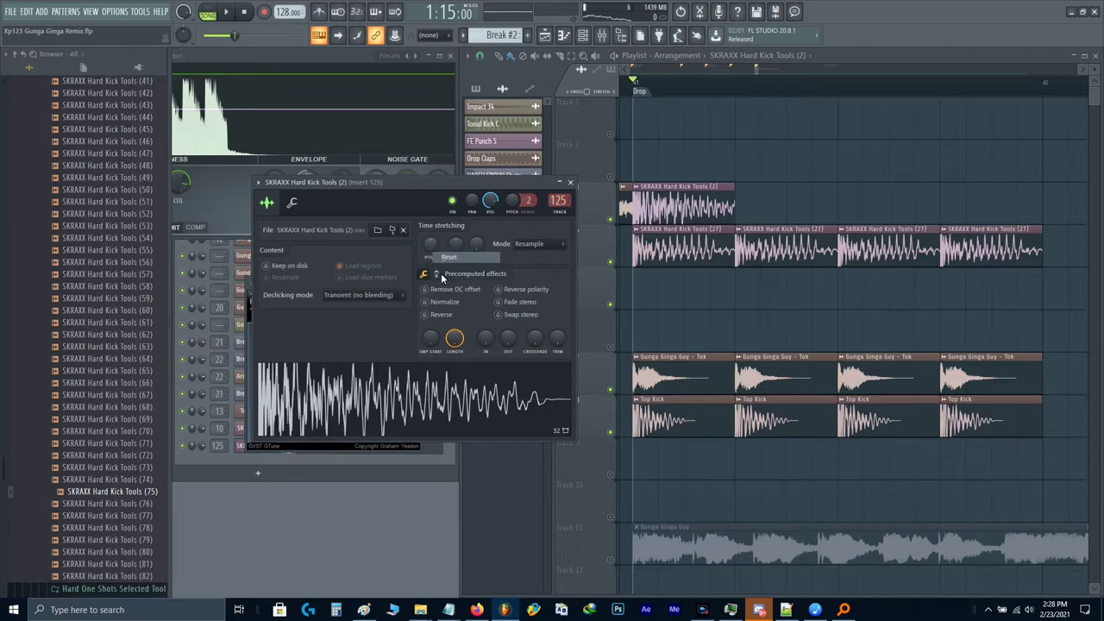
left_click(502, 458)
key("space")
left_click(418, 210)
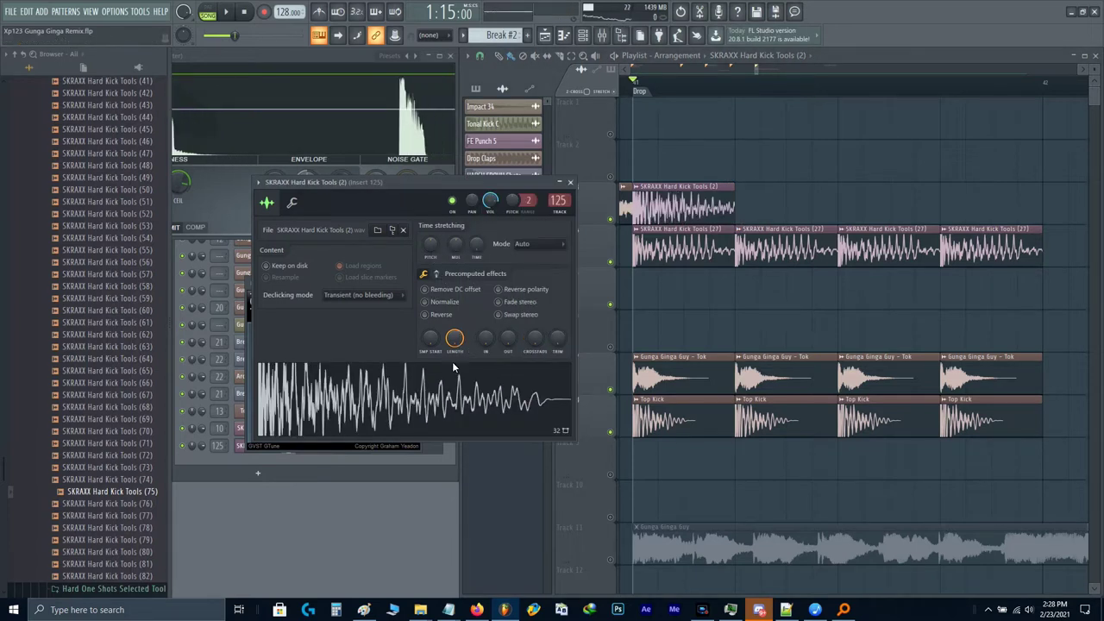
left_click(533, 245)
left_click(532, 308)
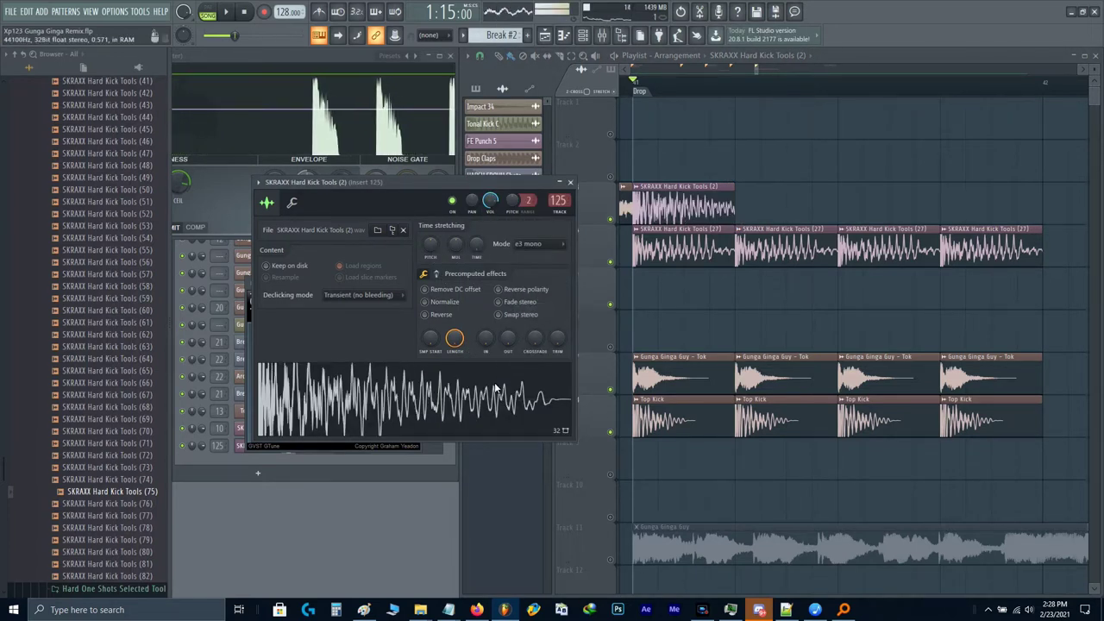
left_click(570, 182)
Step: Duplicate the SKRAXX Hard Kick Tools (2) clip three times along Track 3 and audition the four layered kicks
left_click(712, 213, "ctrl")
scroll(712, 212, "down", 3)
key("ctrl+b")
key("ctrl+b")
key("ctrl+b")
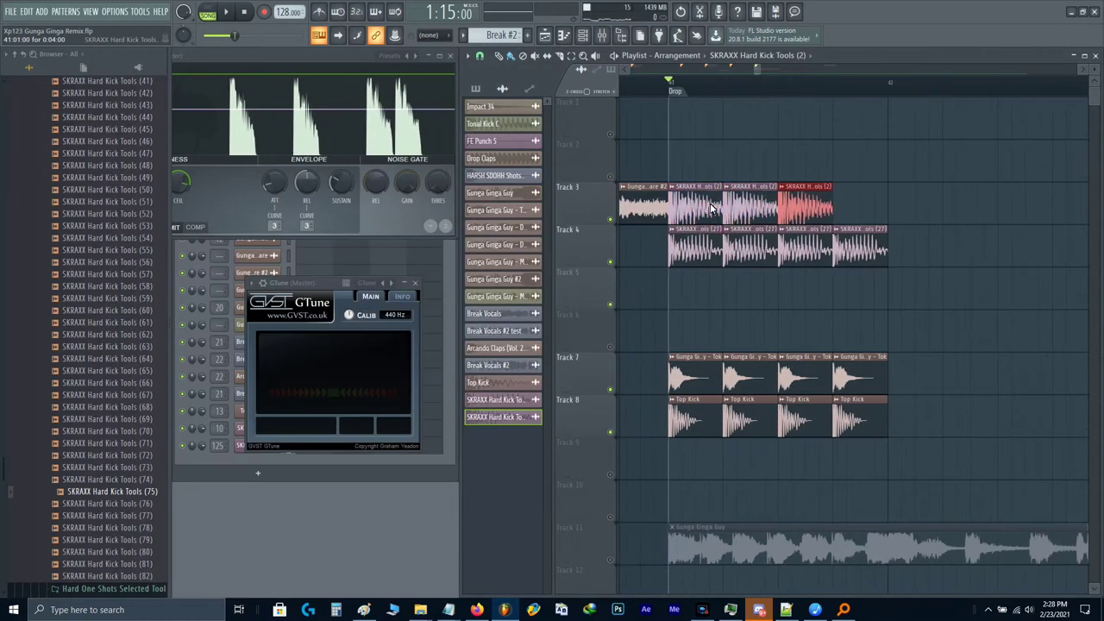
key("space")
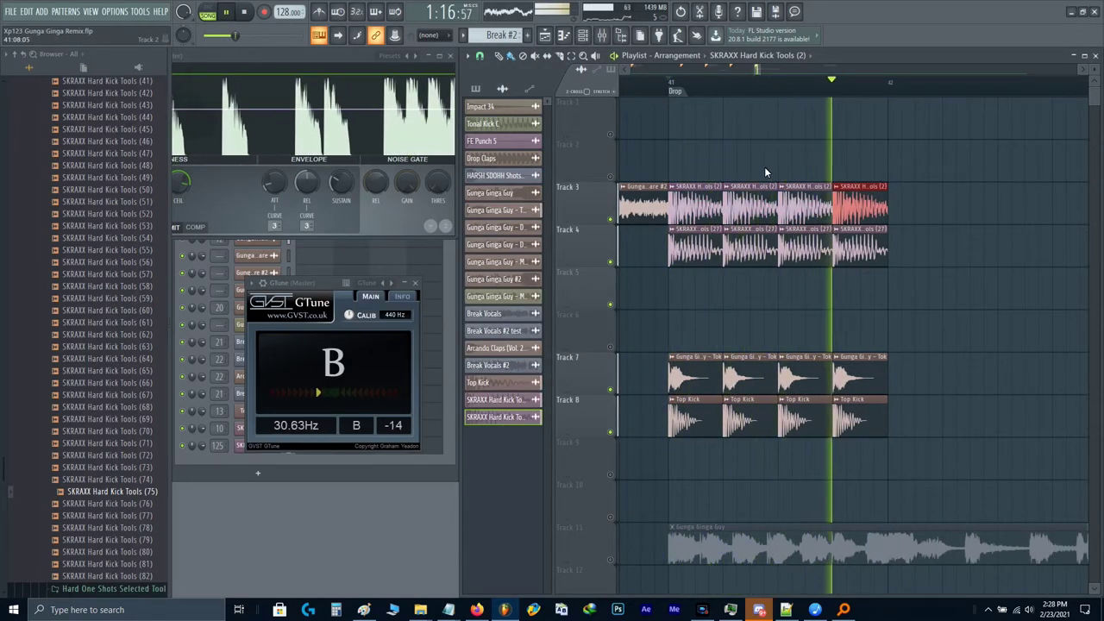
key("space")
Step: Audition samples in the Hard House Kicks Tool folder and place SKRAXX Hard Kick Tools (4) on Track 2 at the drop
scroll(118, 349, "up", 12)
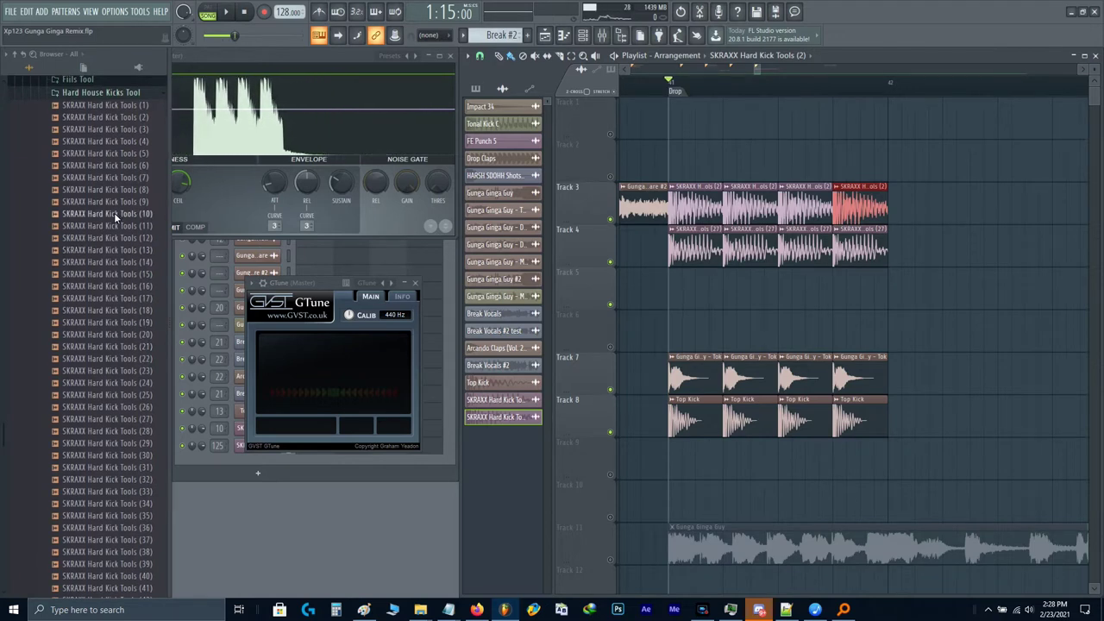
scroll(111, 202, "up", 4)
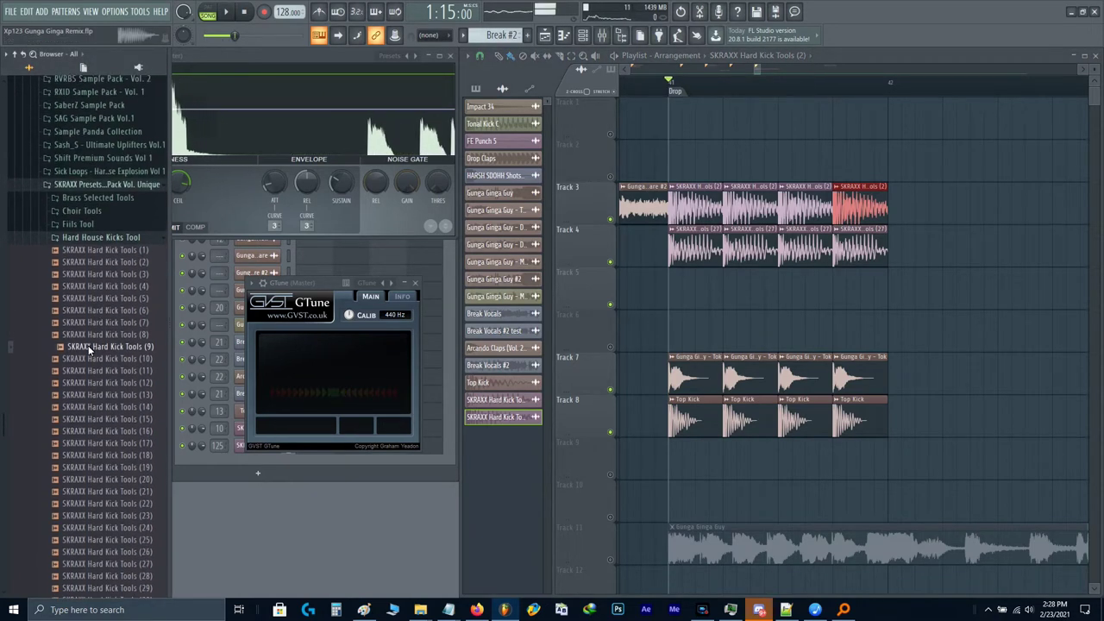
left_click(92, 250)
left_click(97, 286)
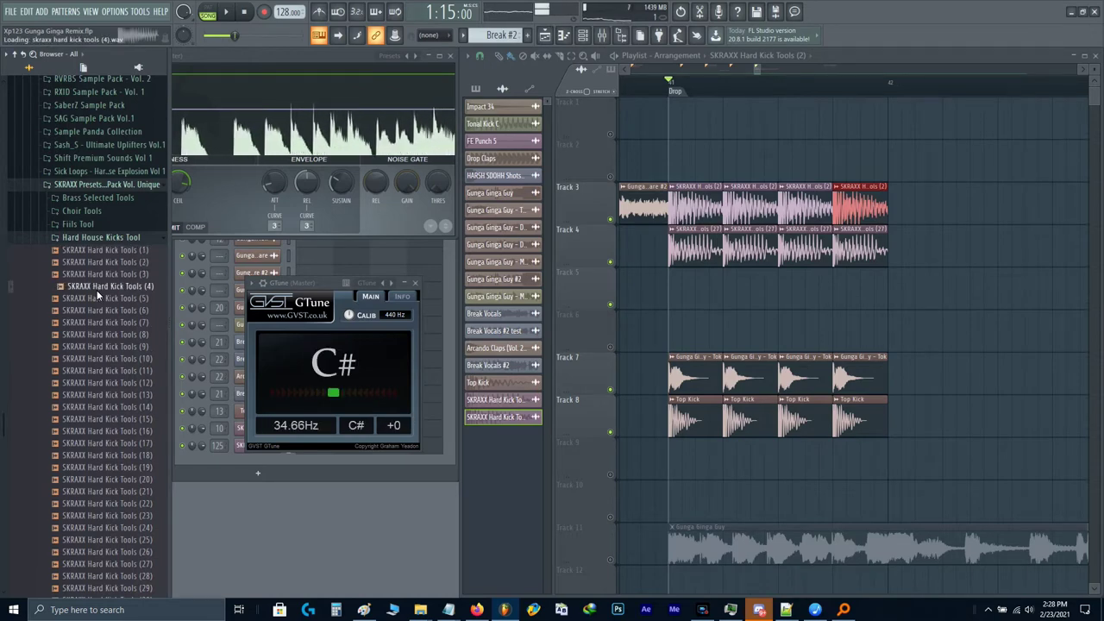
left_click_drag(96, 290, 682, 157)
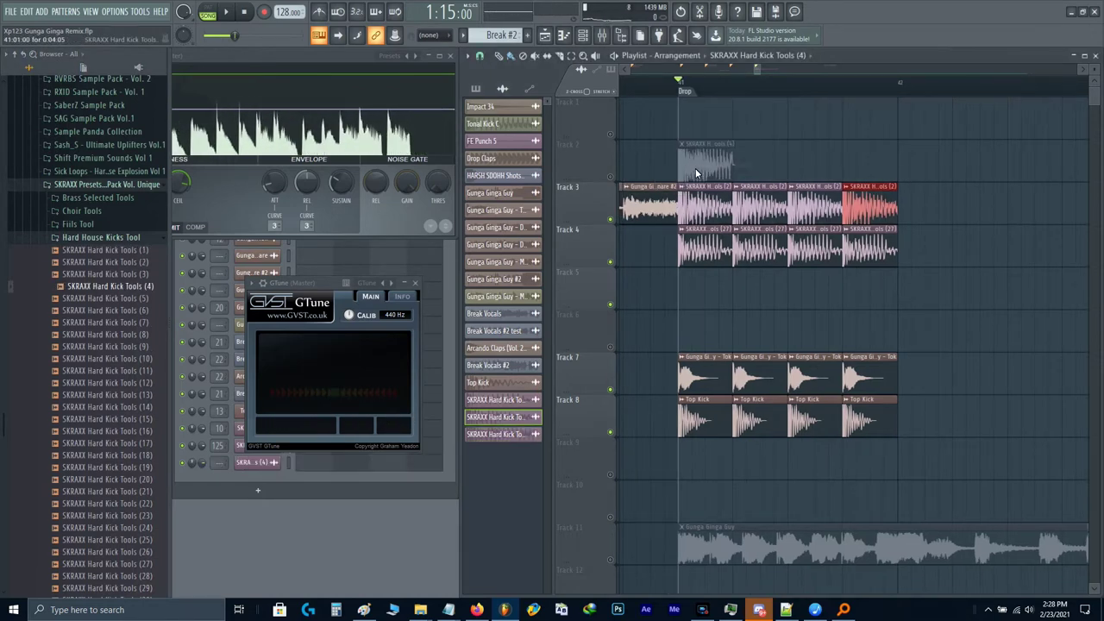
Step: Lower the time-stretching pitch of the SKRAXX Hard Kick Tools (4) sample by 100 cents
double_click(695, 168)
left_click_drag(314, 123, 710, 163)
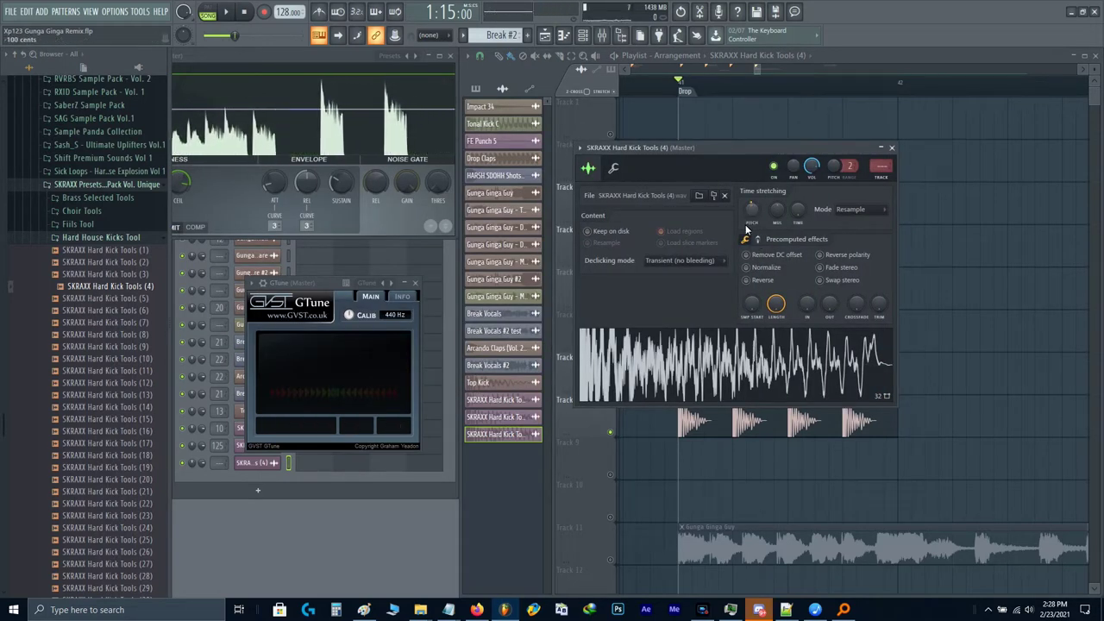
left_click_drag(746, 251, 746, 251)
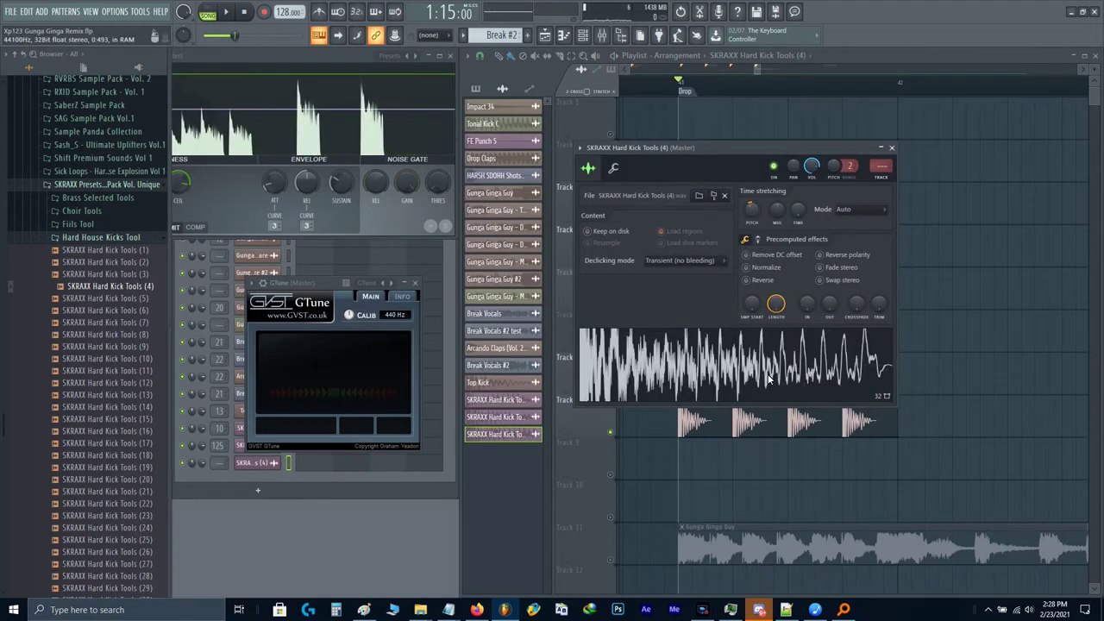
Step: Try the e3 mono and e2 mono stretch modes on the SKRAXX Hard Kick Tools (4) sample, and settle on e2 transient
left_click(854, 210)
left_click(852, 273)
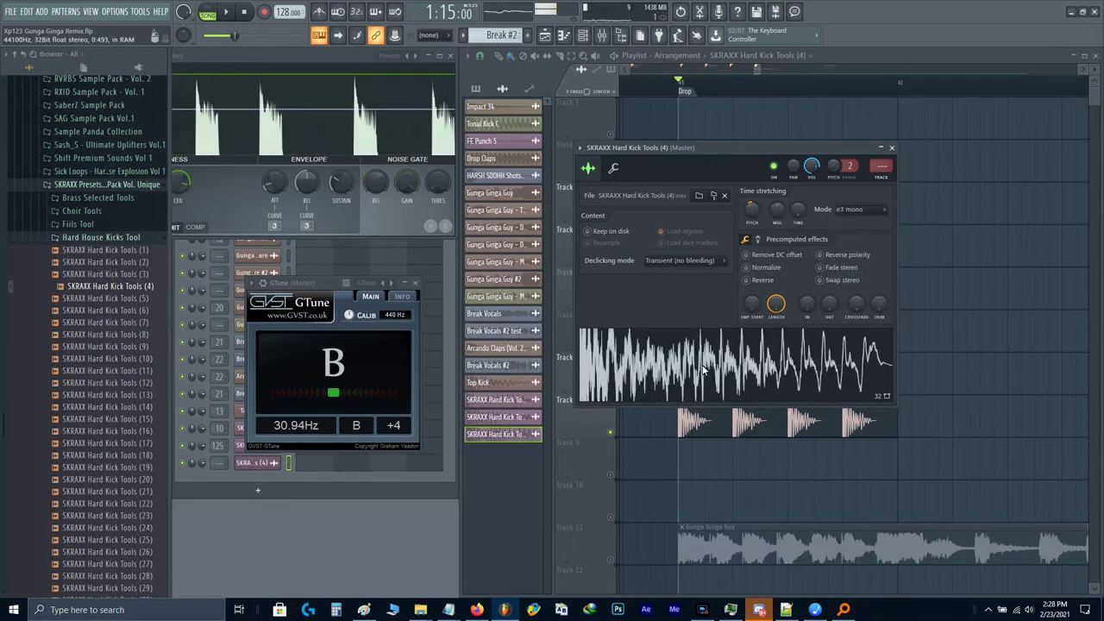
left_click(854, 210)
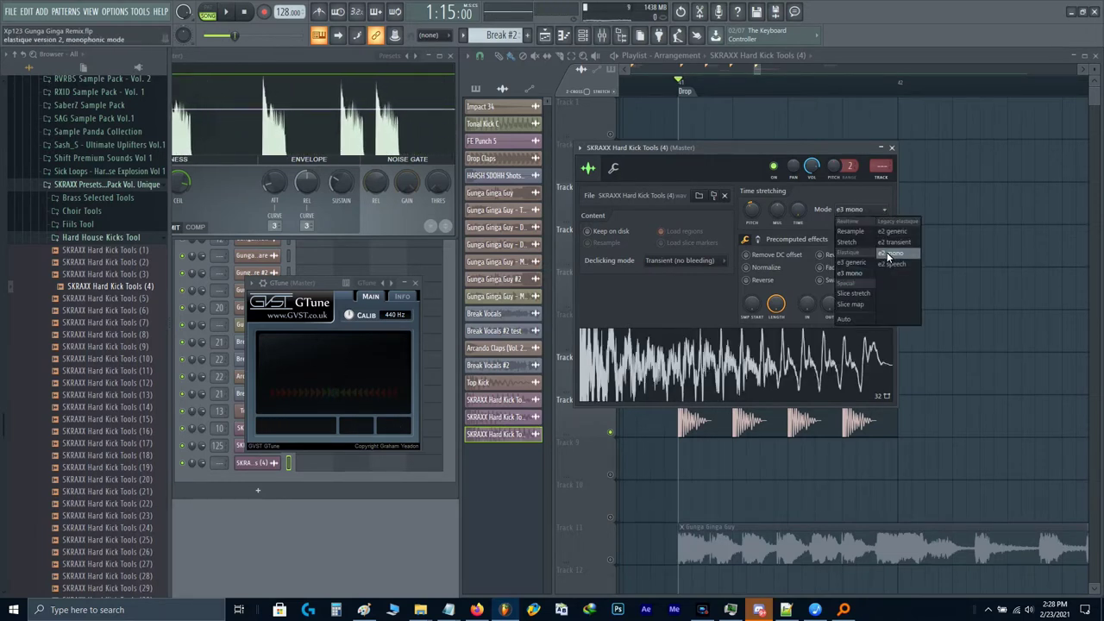
left_click(853, 306)
left_click(855, 210)
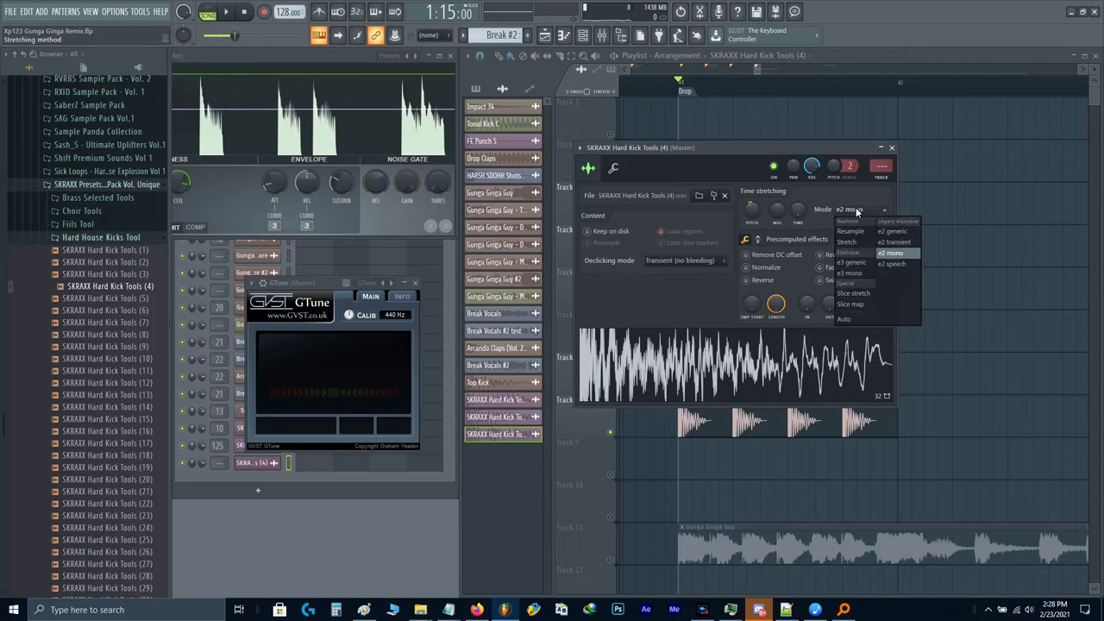
left_click(893, 243)
key("Escape")
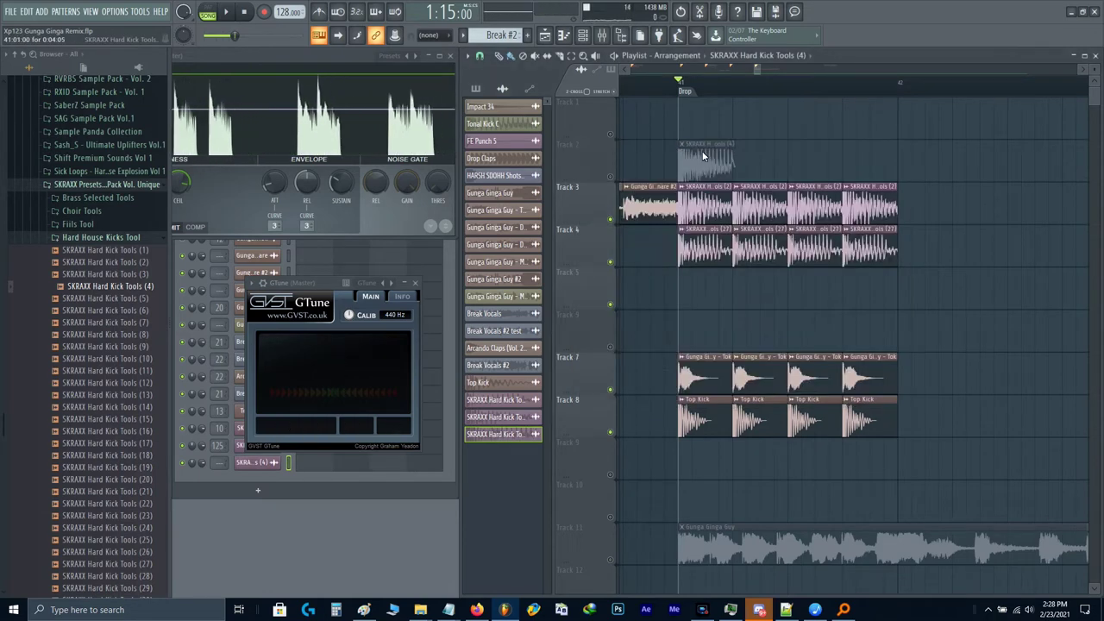
Step: Solo Track 2, slice the SKRAXX Hard Kick Tools (4) clip into four equal parts and shorten each to leave gaps
scroll(678, 156, "up", 2)
left_click(612, 177, "ctrl")
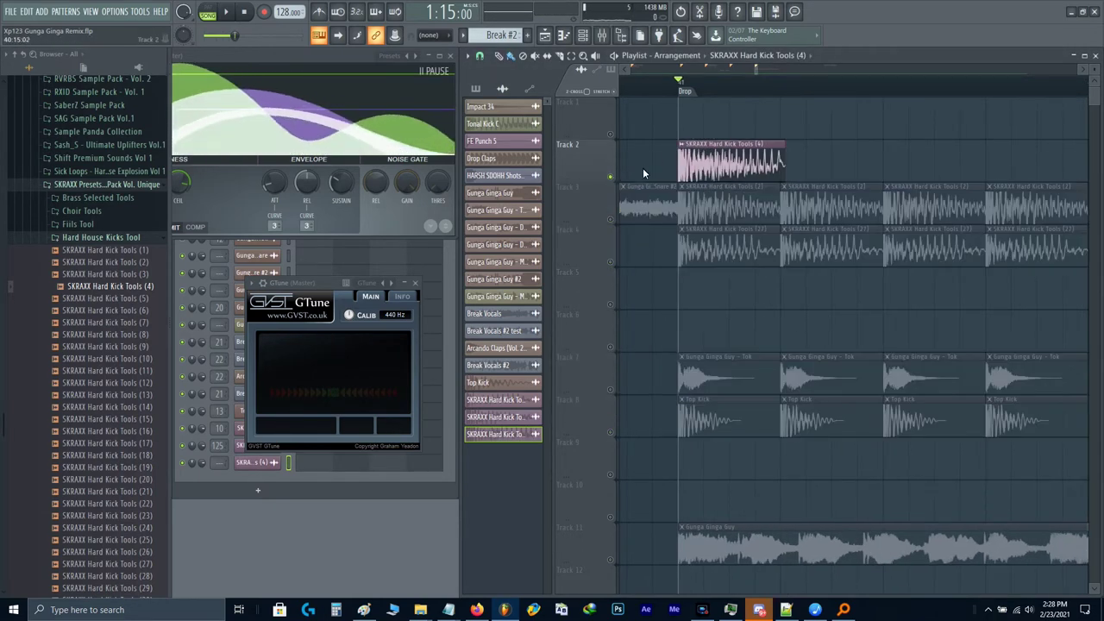
scroll(708, 123, "up", 3)
left_click(706, 143)
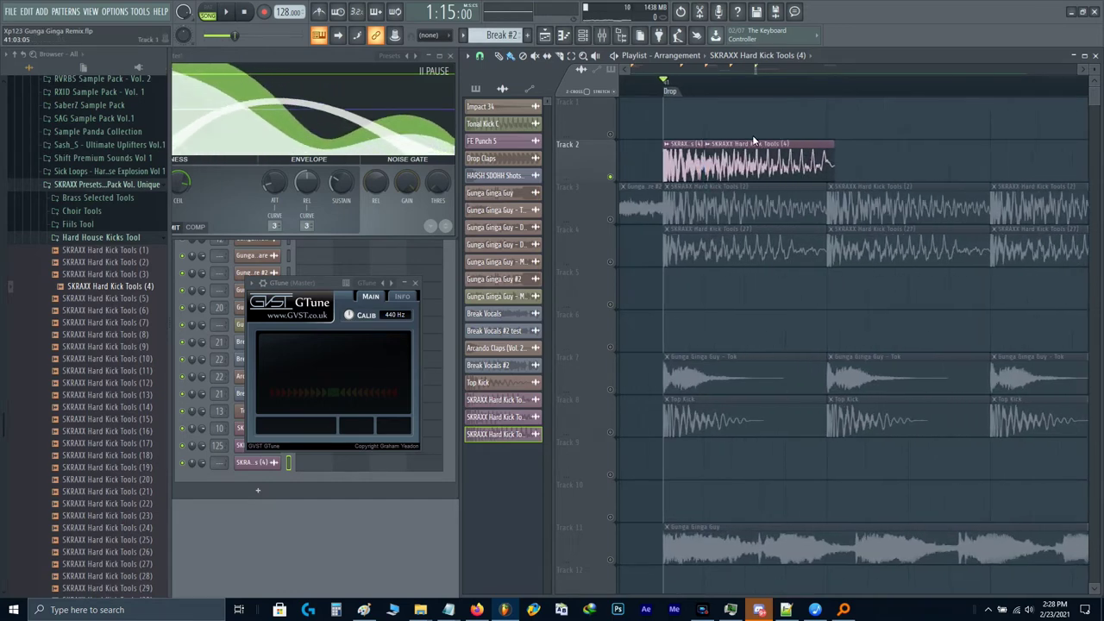
right_click(836, 164)
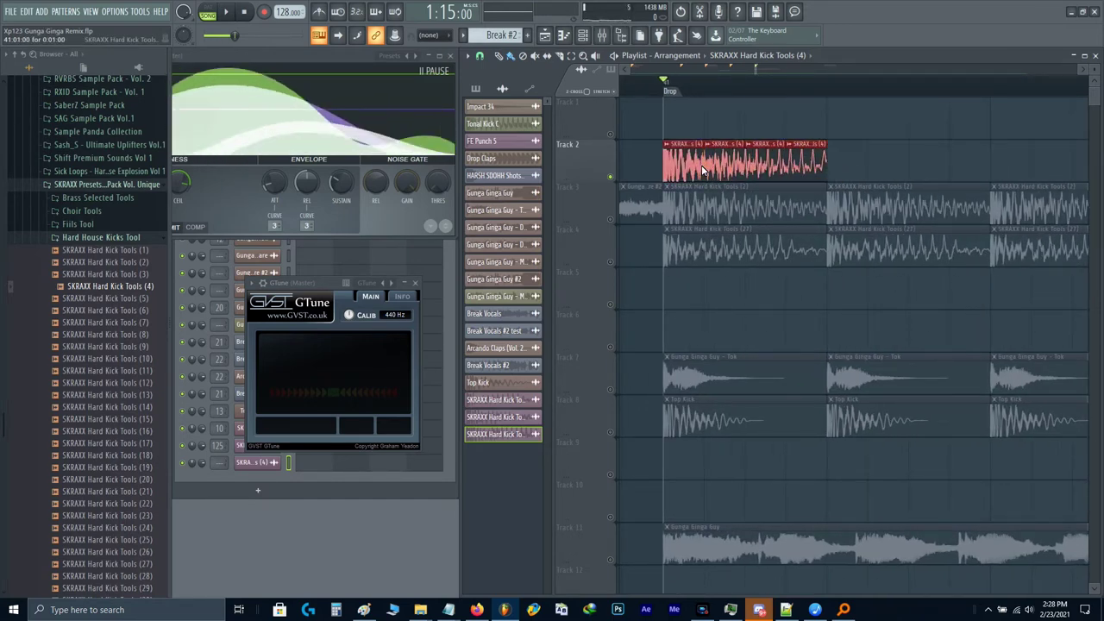
key("ctrl+z")
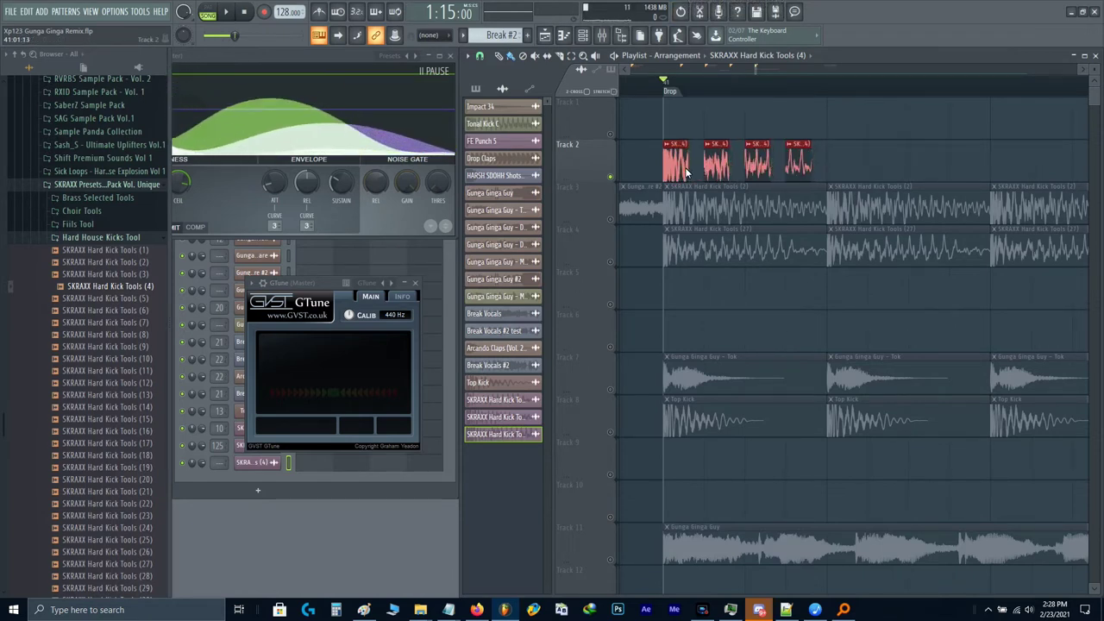
key("space")
Step: Route the SKRAXX Hard Kick Tools (4) sample to mixer track 10, Hard Kick, and audition it
double_click(718, 164)
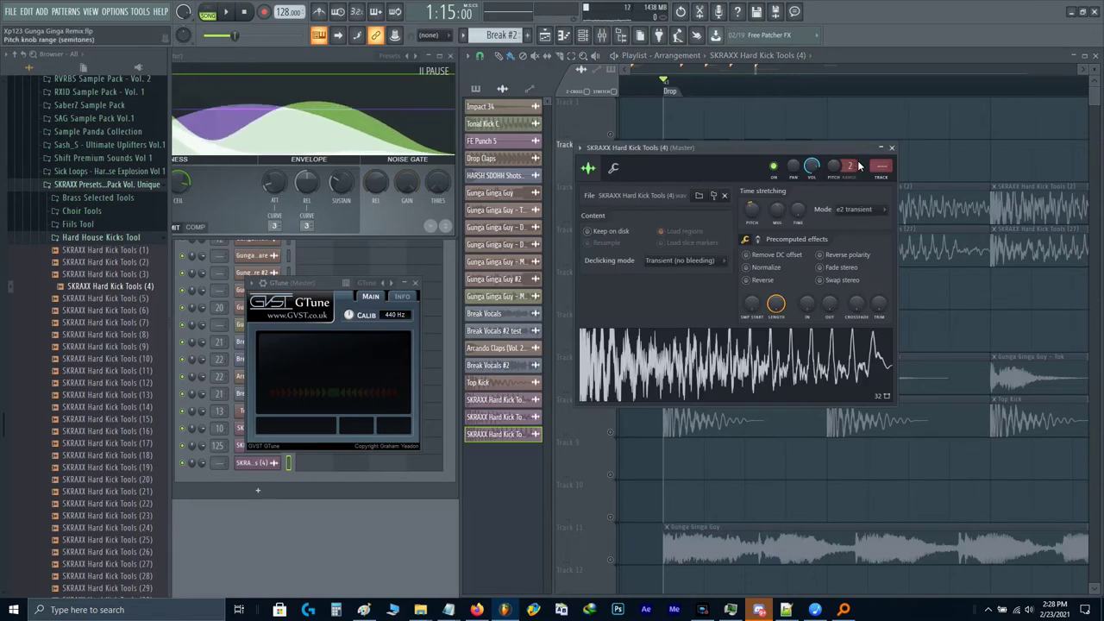
double_click(884, 166)
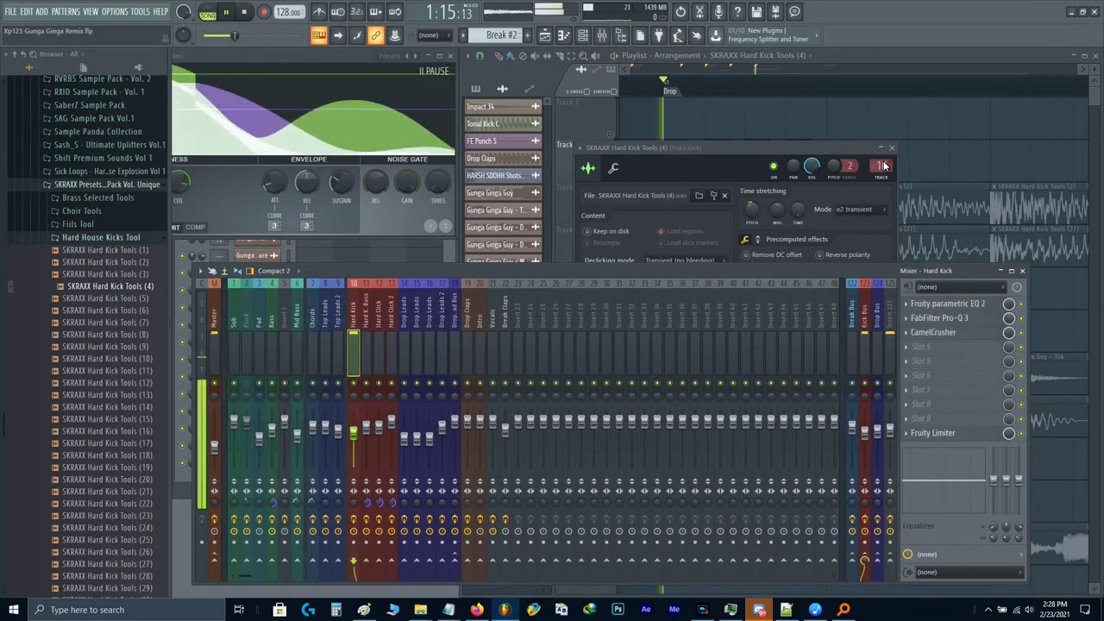
left_click(725, 163)
key("space")
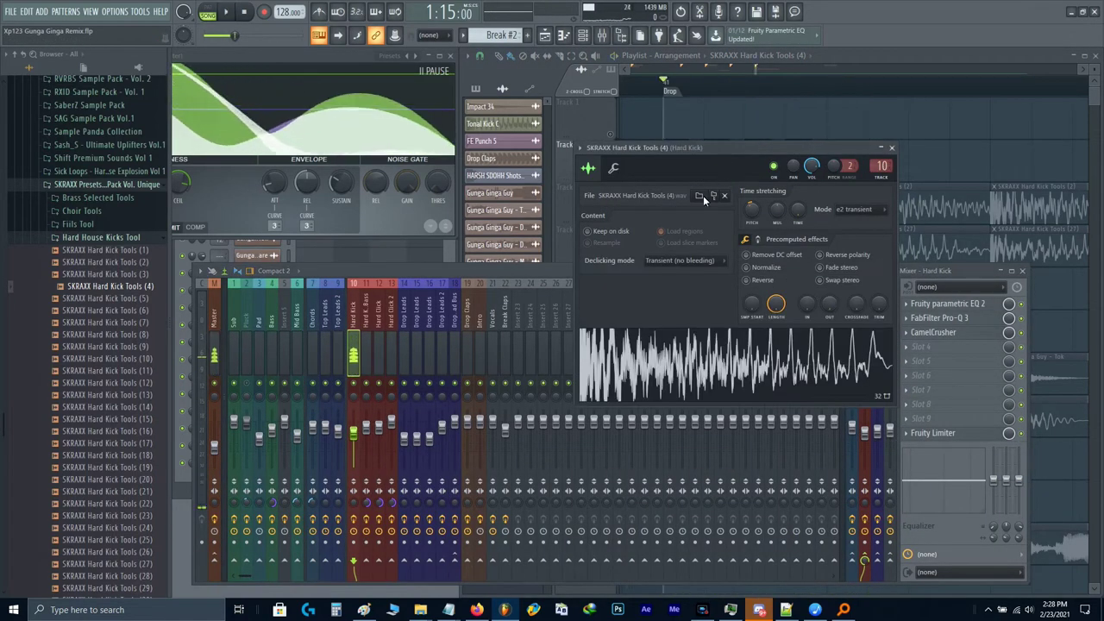
Step: Check the sample's levels adjustment and group settings, close its window and play the chopped kick slices
left_click(615, 169)
key("space")
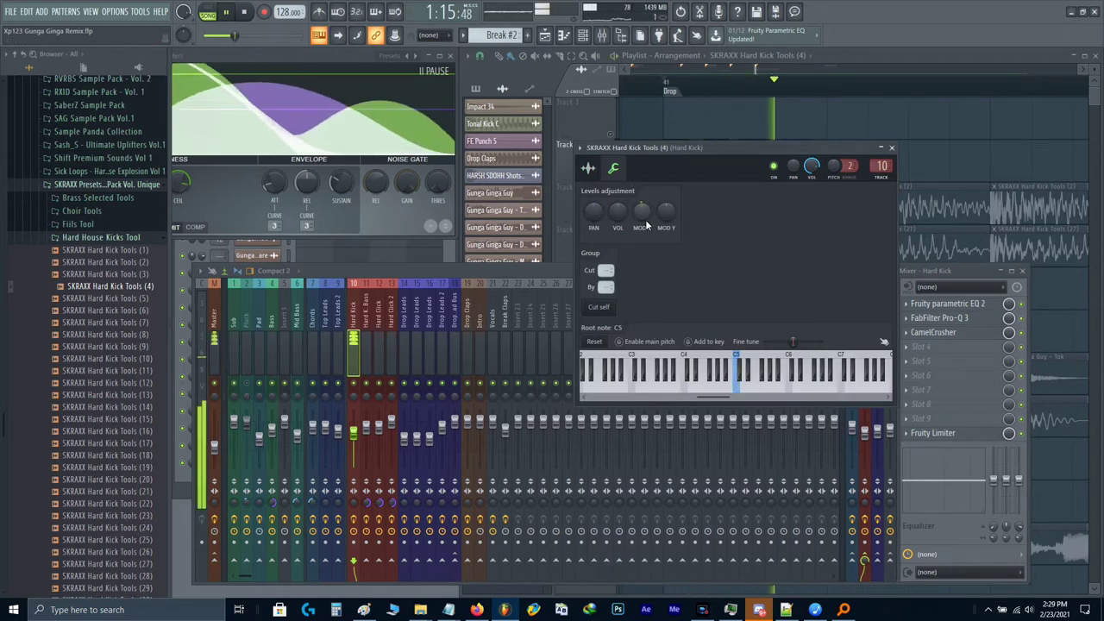
key("space")
key("Escape")
key("space")
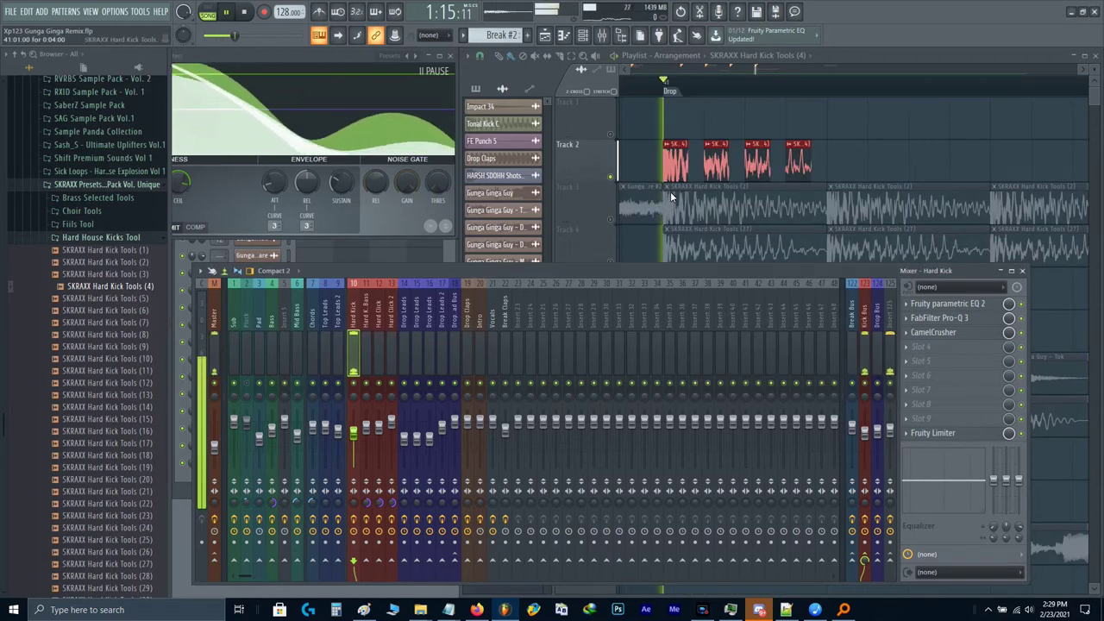
Step: Repeat the chopped SKRAXX Hard Kick Tools (4) clips on Track 2 through the whole of bar 41 and play them back
key("space")
left_click(613, 182)
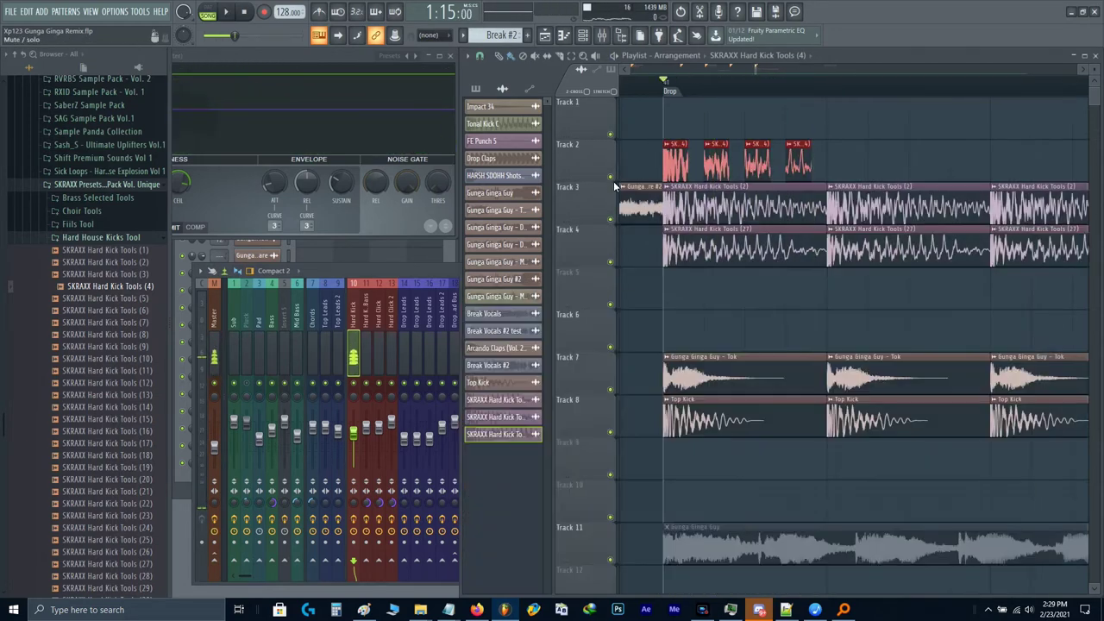
scroll(693, 245, "down", 3)
key("space")
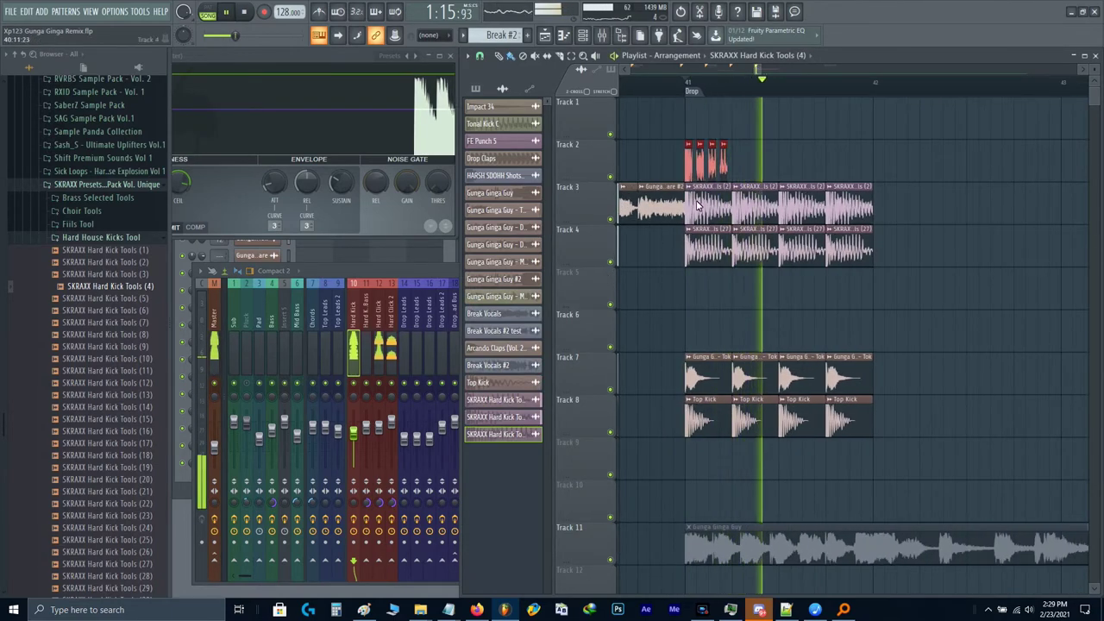
scroll(810, 173, "up", 3)
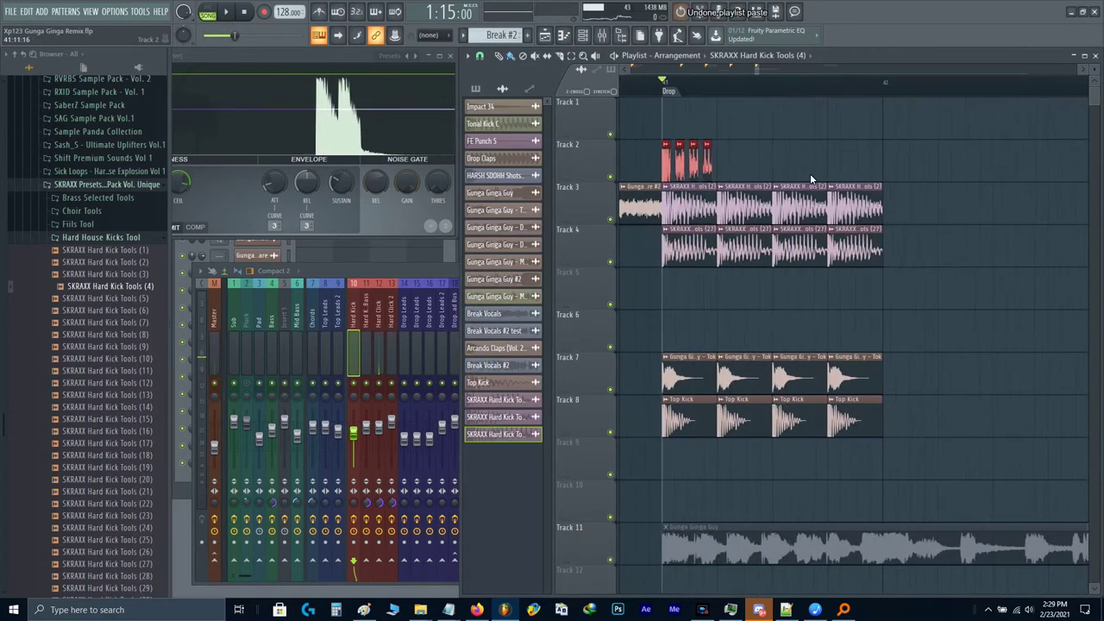
left_click_drag(659, 172, 725, 179)
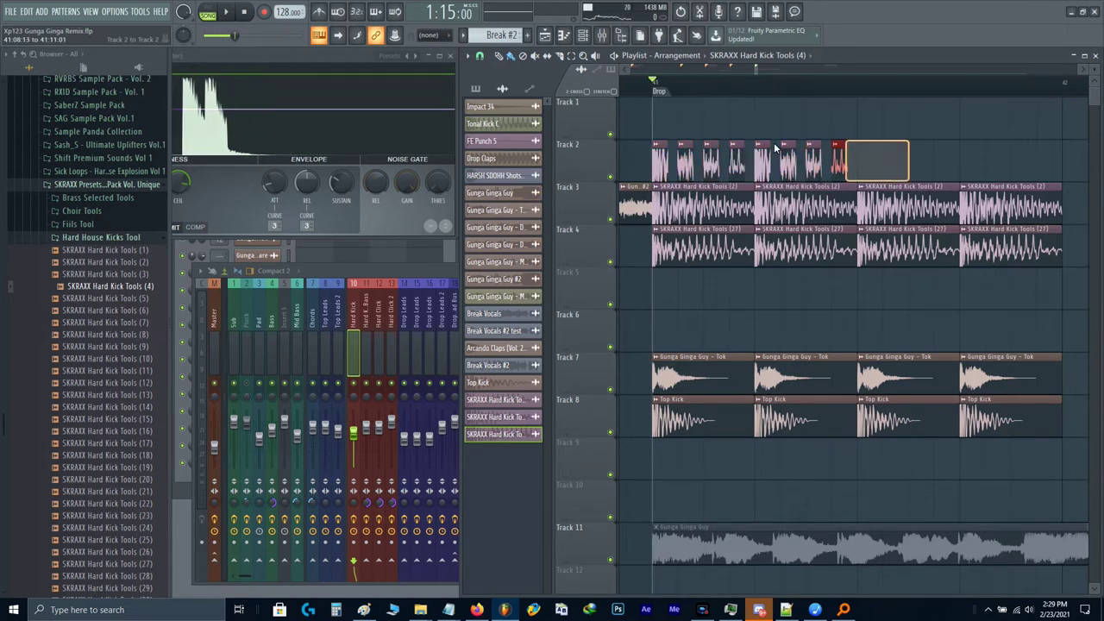
mouse_move(775, 147)
left_mouse_down()
mouse_move(637, 163)
mouse_move(898, 172)
mouse_move(866, 172)
left_mouse_up()
key("space")
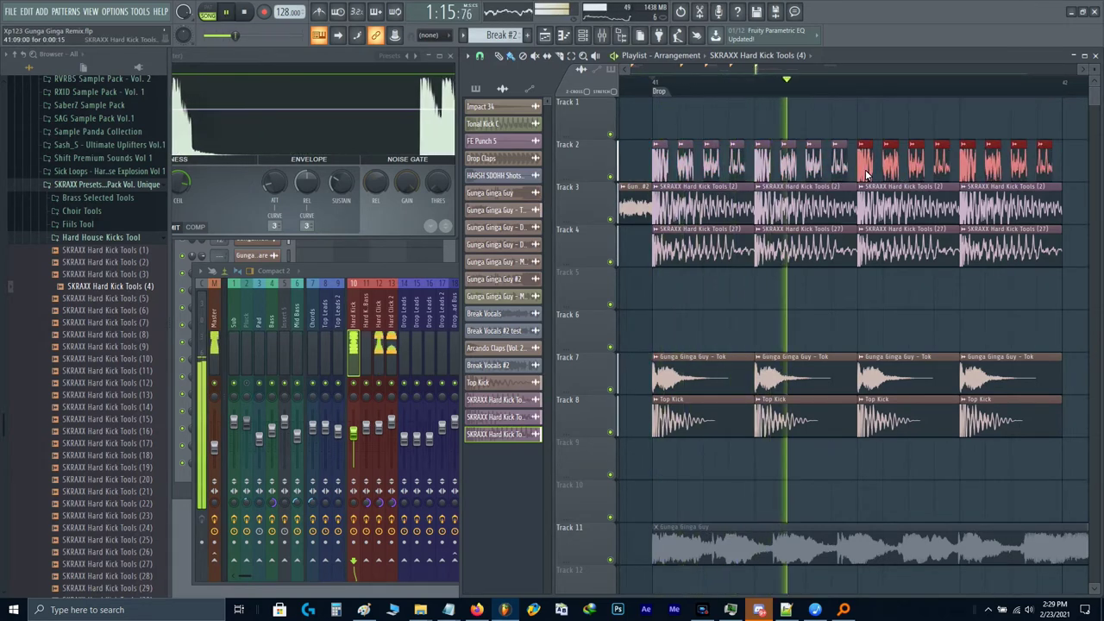
Step: Lower the SKRAXX Hard Kick Tools (4) channel volume to 59% (-10.0 dB) and close its channel settings
double_click(867, 175)
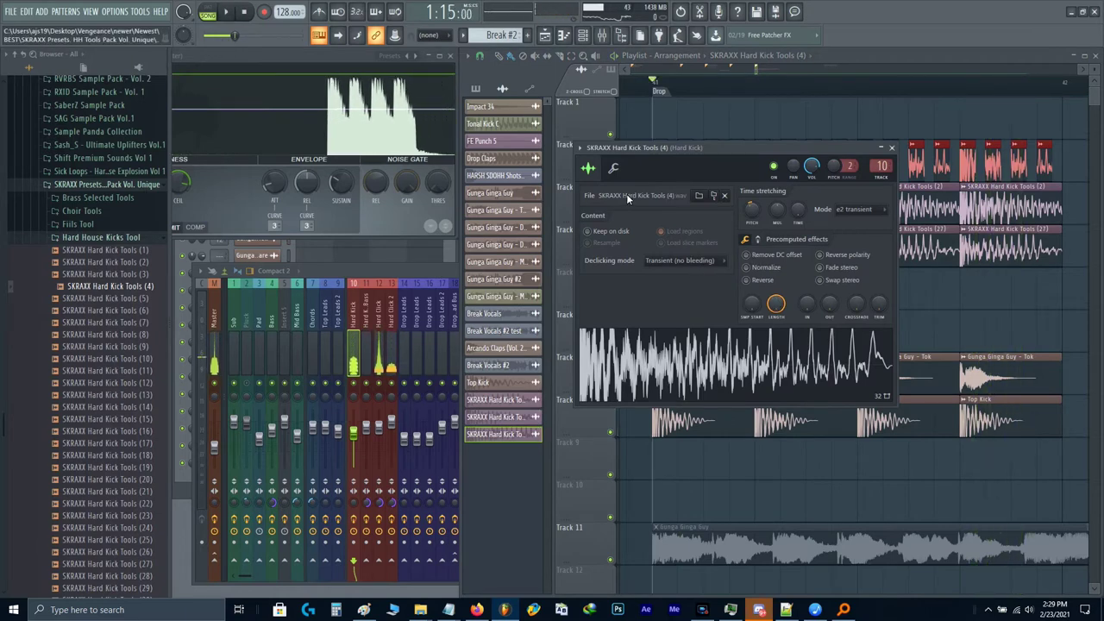
left_click(759, 240)
left_click_drag(808, 298, 808, 294)
key("space")
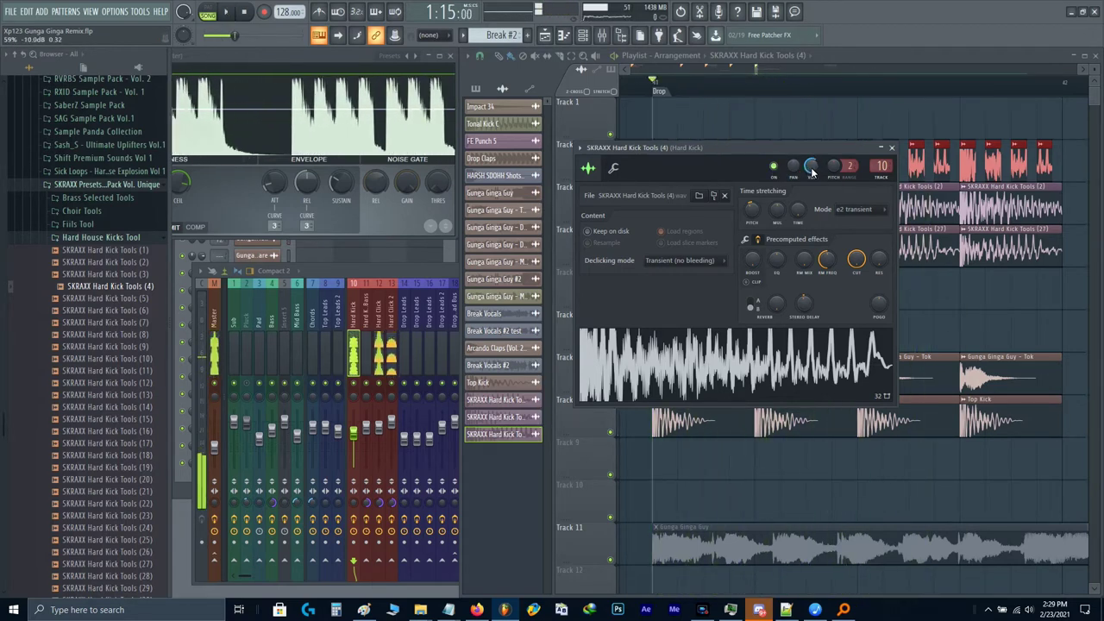
key("Escape")
Step: Stop playback, close the open plugin and mixer windows, and reopen the playlist
scroll(677, 233, "down", 3)
left_click(412, 273)
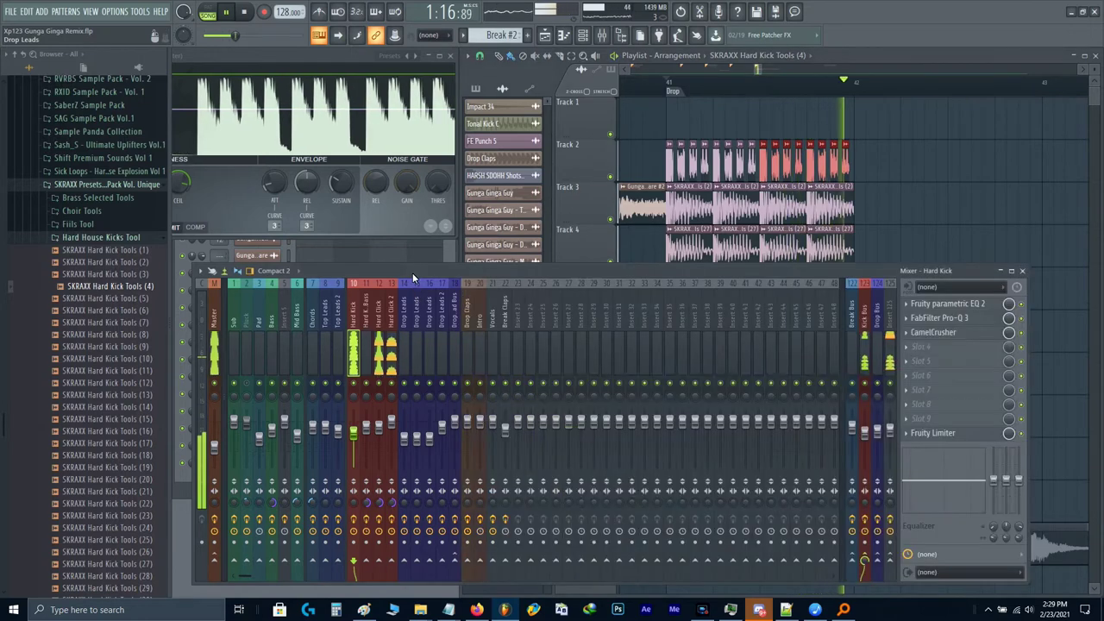
key("space")
left_click(390, 227)
key("Escape")
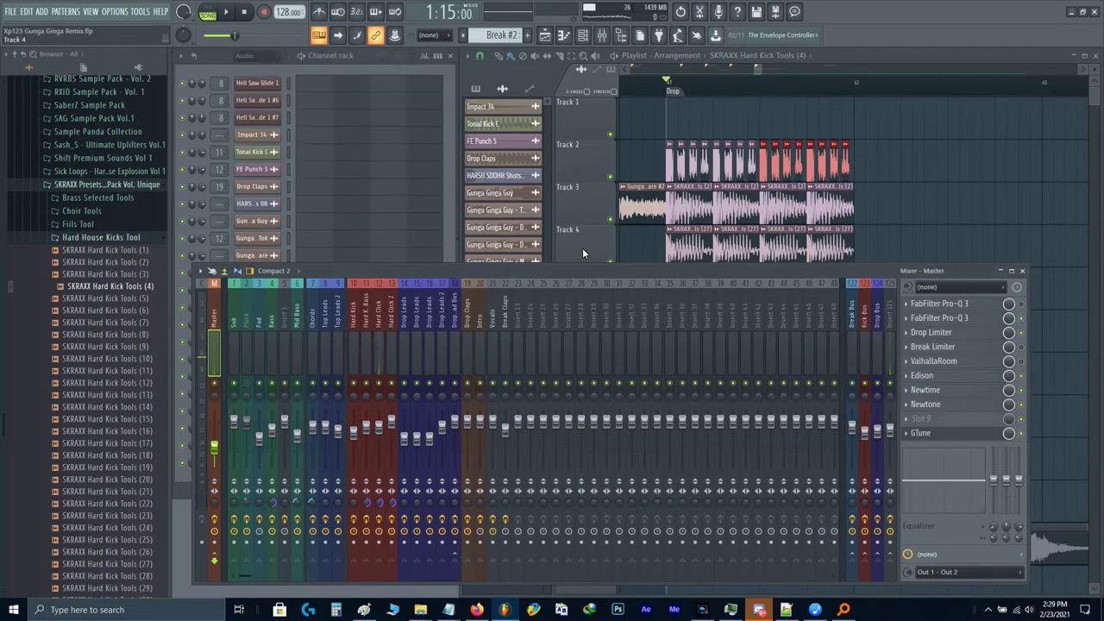
key("Escape")
key("Escape")
key("Escape")
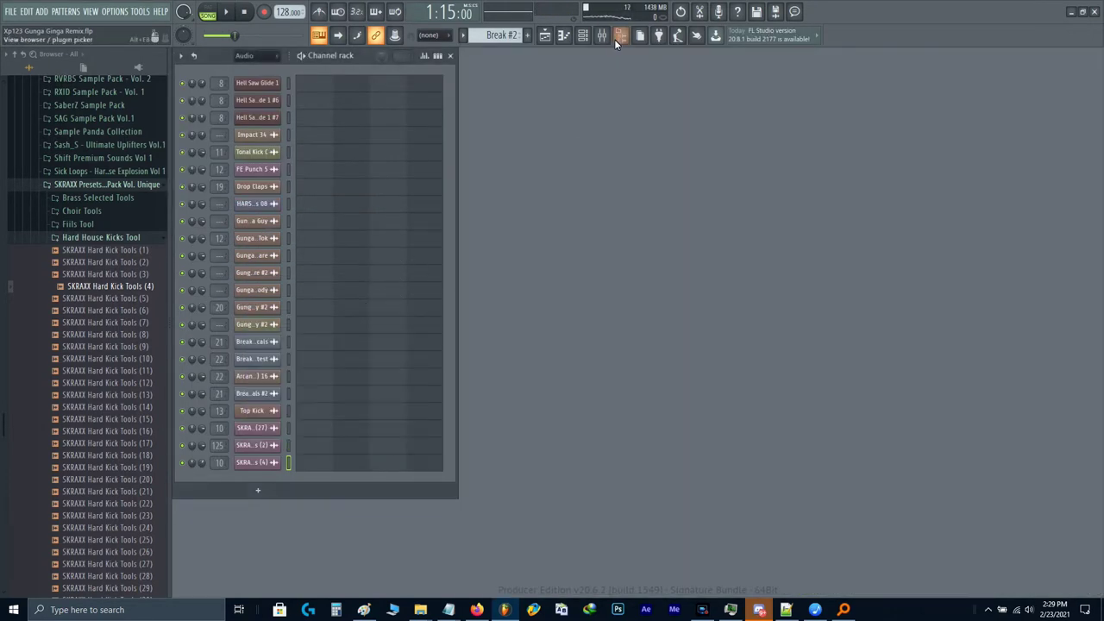
left_click(545, 36)
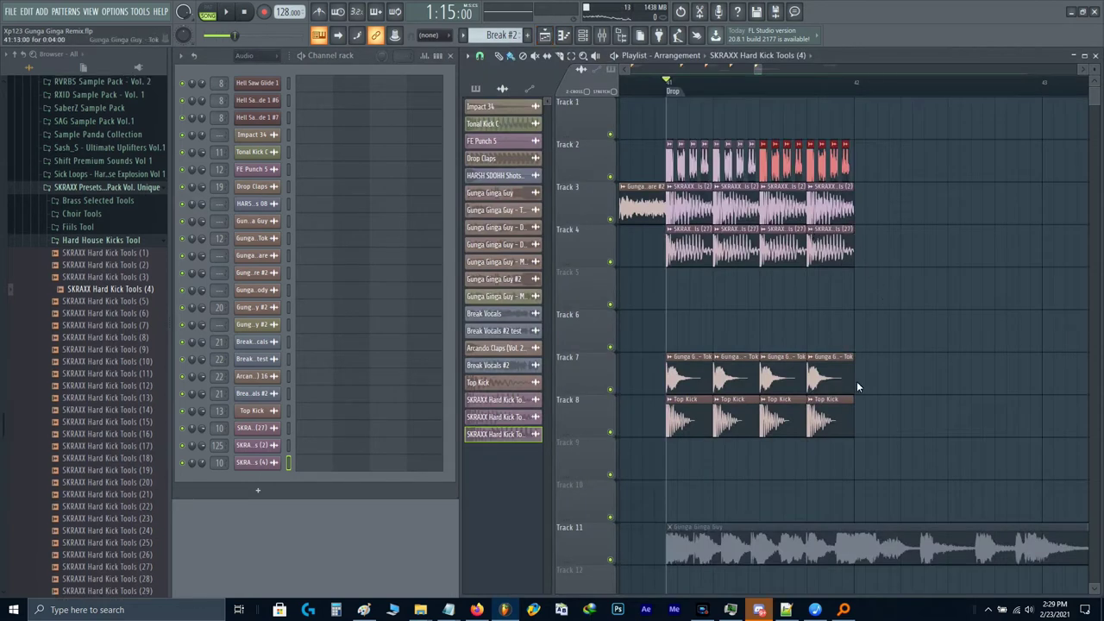
Step: Move the Tok and Top Kick clips up to Tracks 5 and 6 and select every kick layer in bar 41
left_click_drag(880, 406, 819, 158)
key("shift+Up")
key("shift+Up")
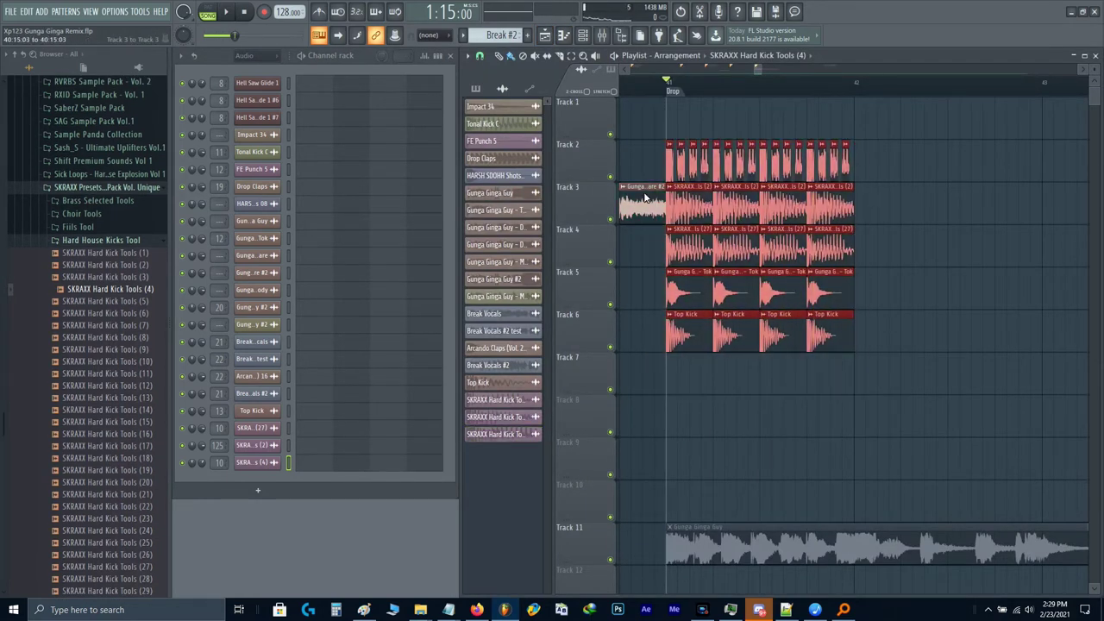
Step: Duplicate the one-bar kick pattern seven times so it fills bars 41 through 48
scroll(683, 203, "down", 7)
key("ctrl+b")
key("ctrl+b")
key("ctrl+b")
key("ctrl+b")
key("ctrl+b")
key("ctrl+b")
key("ctrl+b")
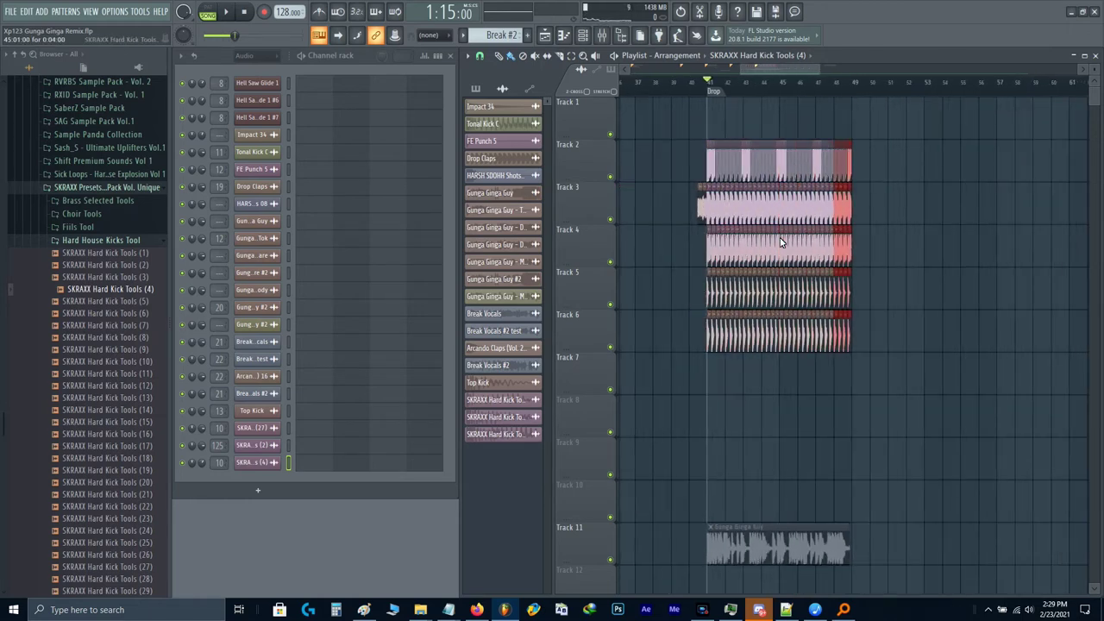
Step: Select all the kick clips in the drop and move them down three tracks, onto Tracks 5 to 9
left_click_drag(936, 438, 699, 140)
scroll(710, 196, "up", 3)
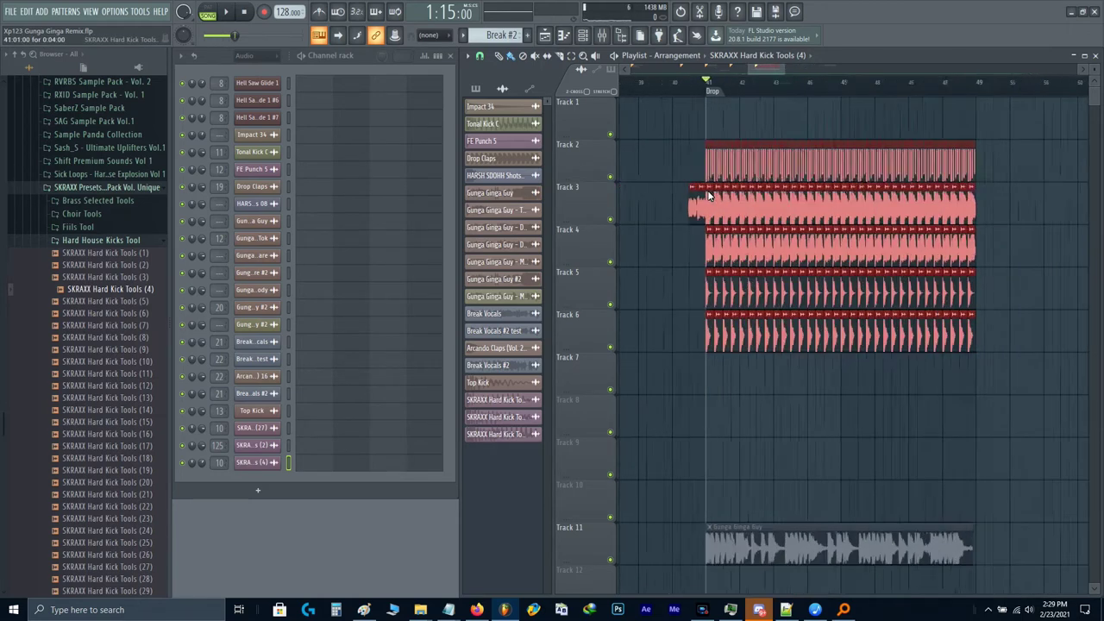
scroll(705, 196, "up", 2)
left_click_drag(703, 193, 702, 319)
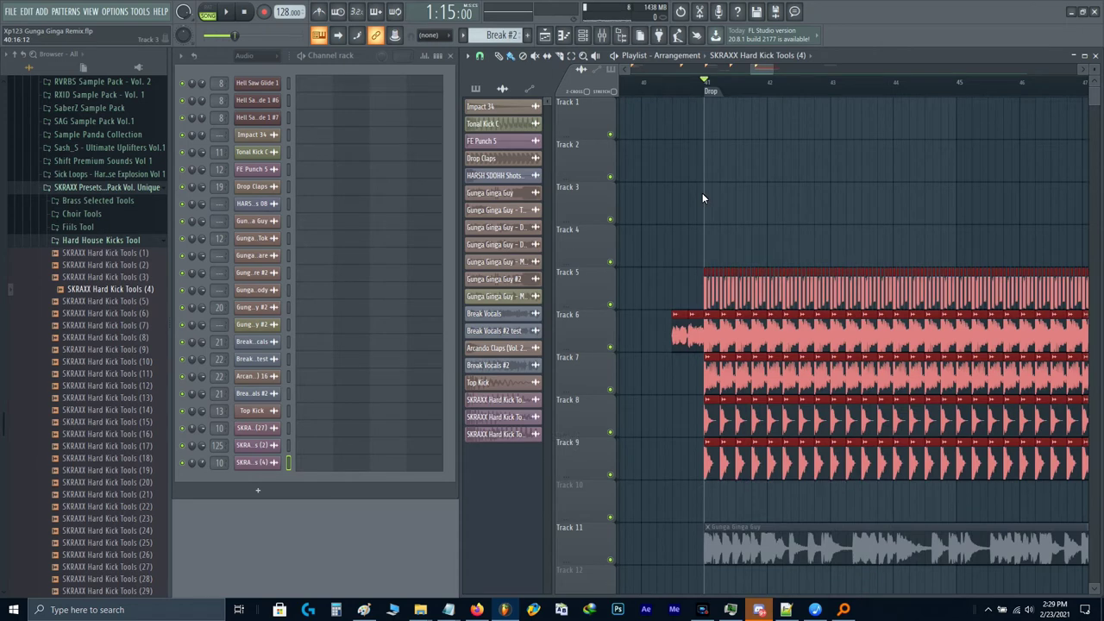
Step: Remove the kick layers on Tracks 6 to 9 from the last beat of bar 44, keeping the Track 5 chops, and audition the gap
left_click(678, 83)
scroll(689, 132, "down", 3)
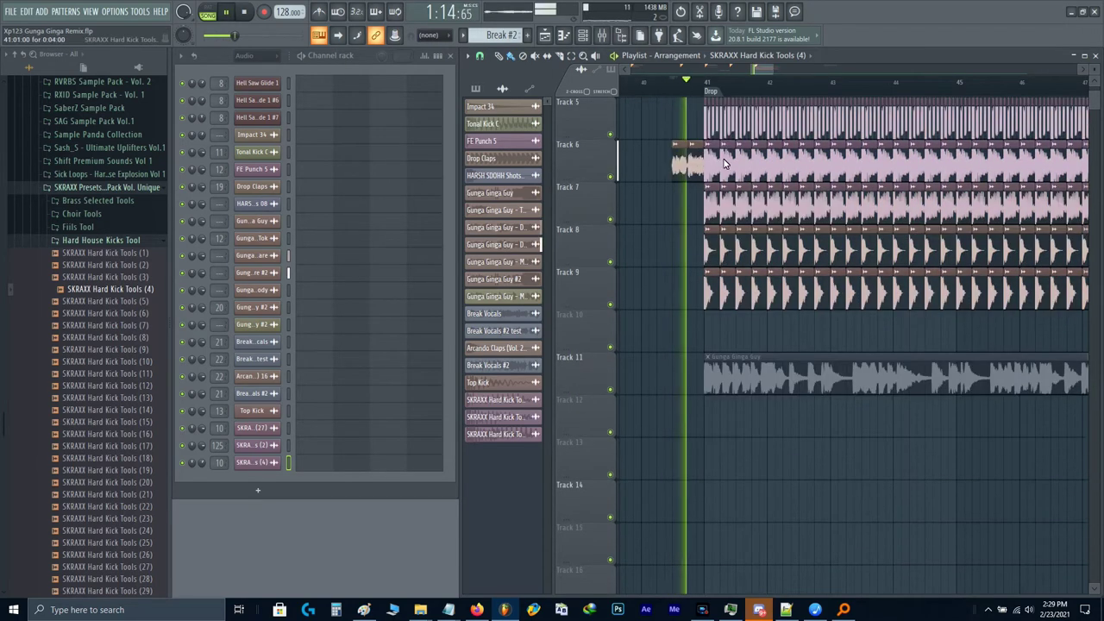
scroll(801, 312, "up", 4)
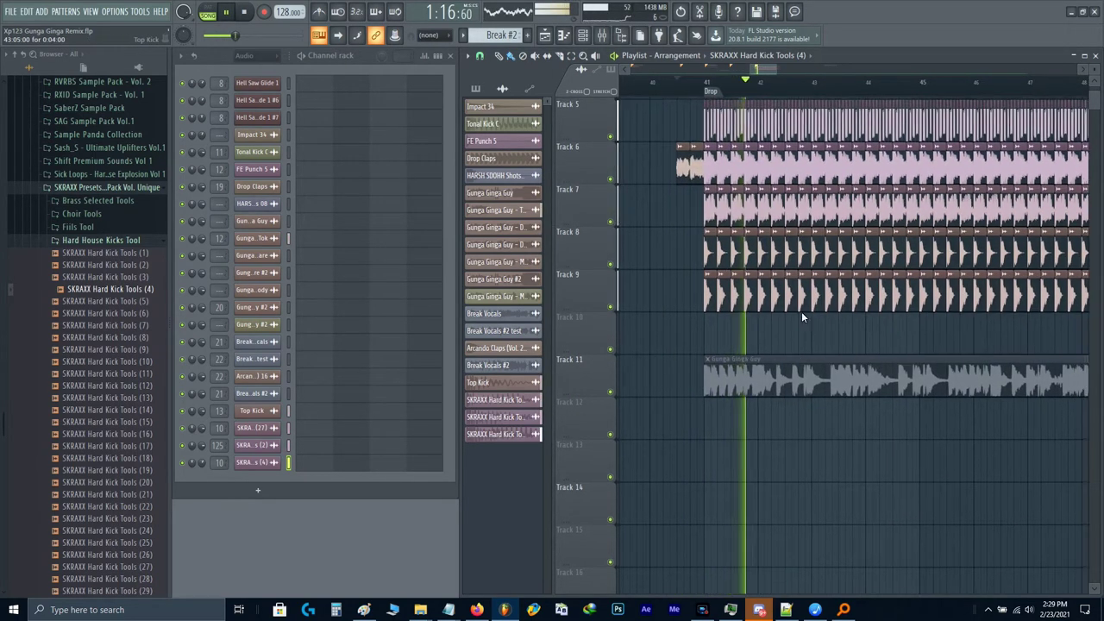
scroll(811, 345, "up", 2)
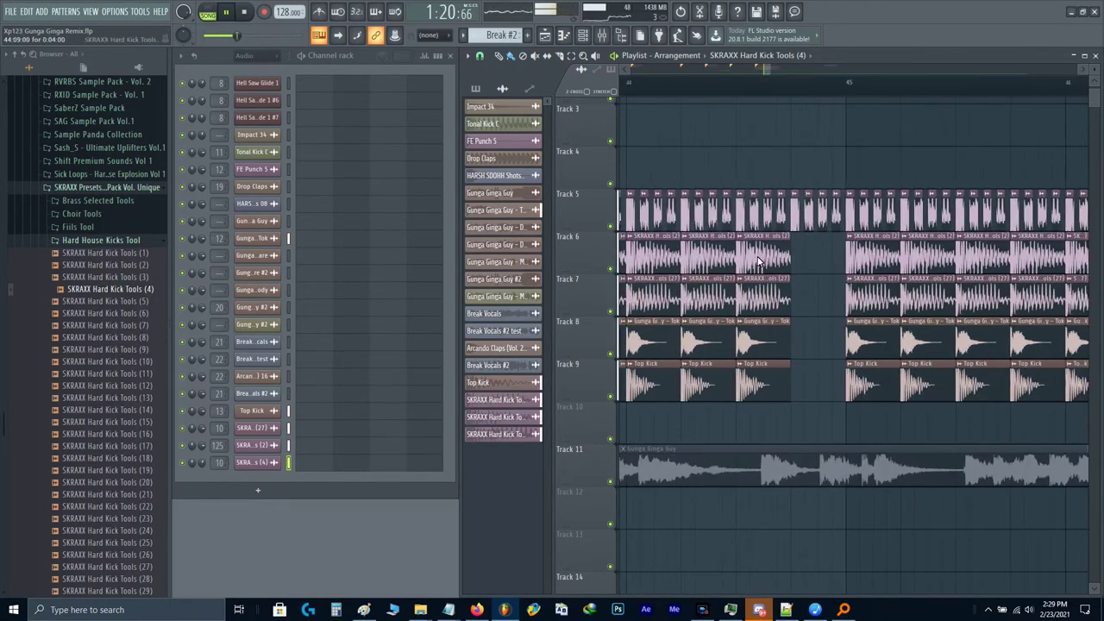
left_click_drag(759, 261, 902, 290)
scroll(904, 292, "down", 1)
left_click_drag(917, 344, 805, 360)
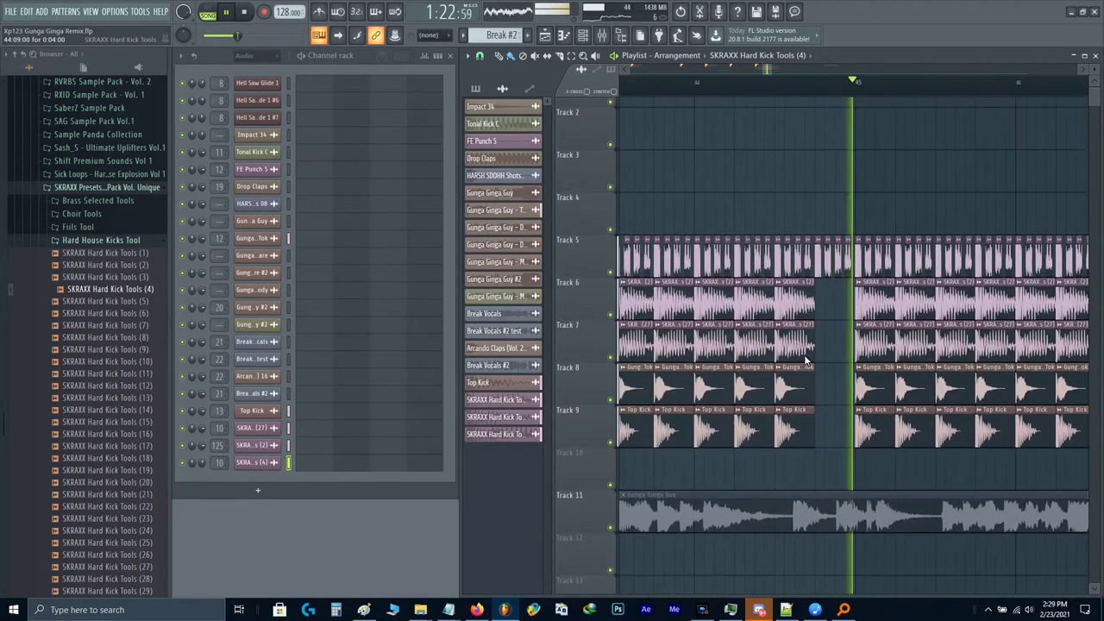
key("space")
scroll(833, 259, "up", 3)
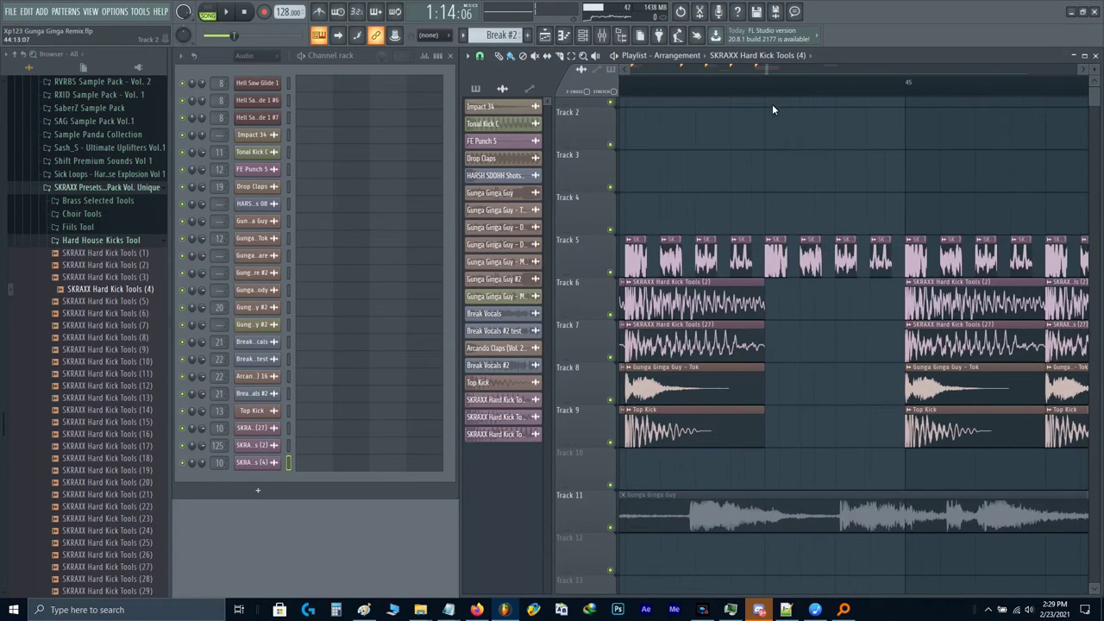
key("space")
scroll(886, 108, "down", 1)
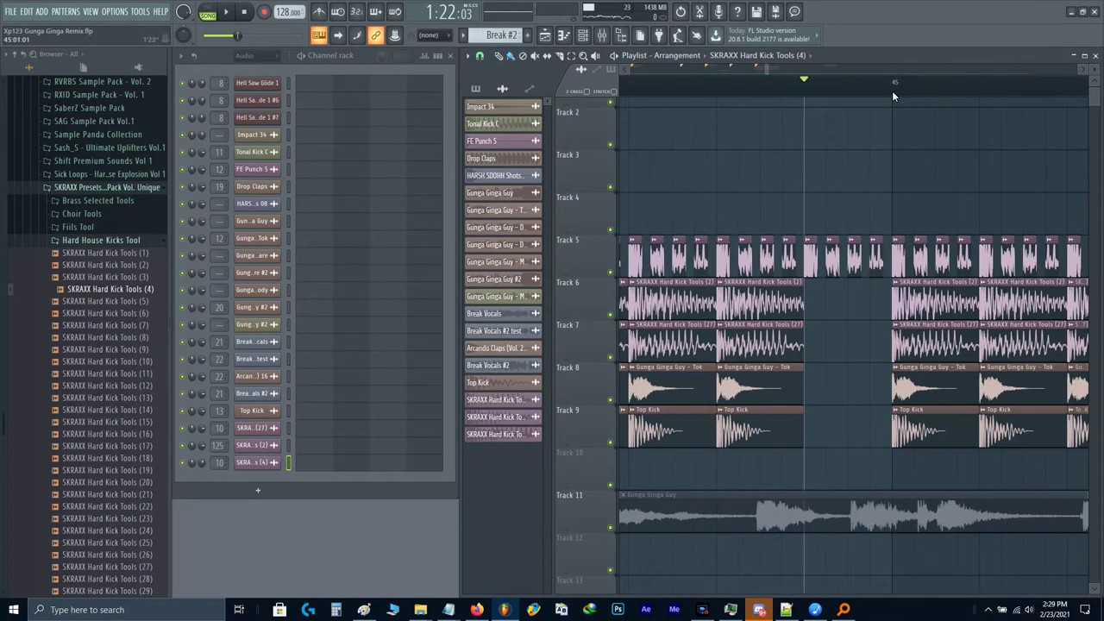
Step: Select the playlist time range from bar 41 to the start of bar 45 and play it with the mixer open
left_click_drag(892, 90, 663, 270)
scroll(662, 272, "down", 5)
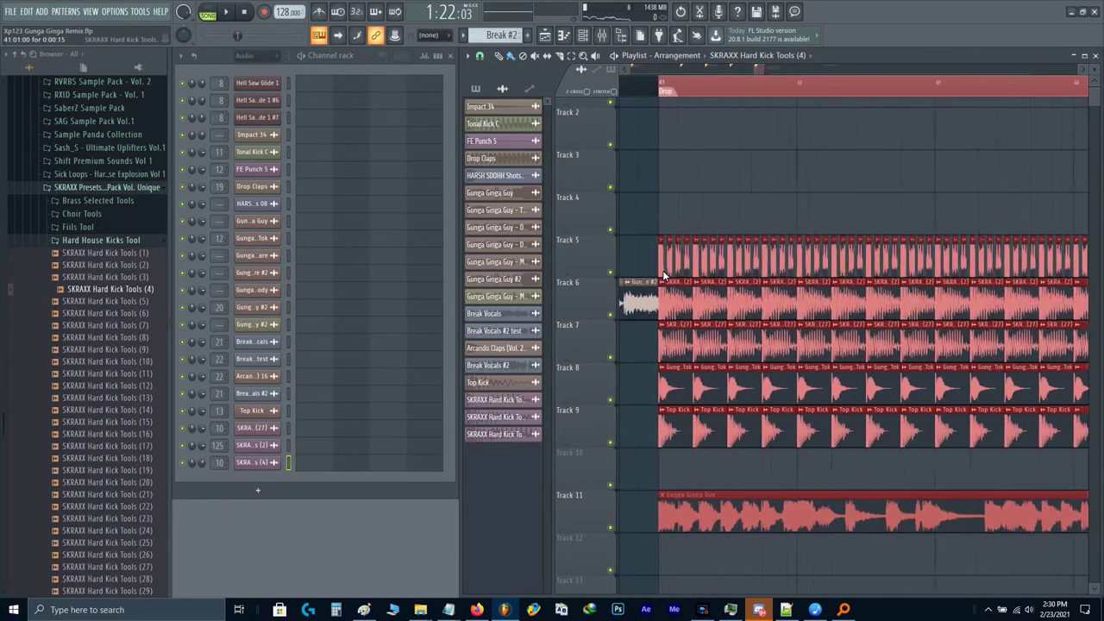
key("F9")
key("space")
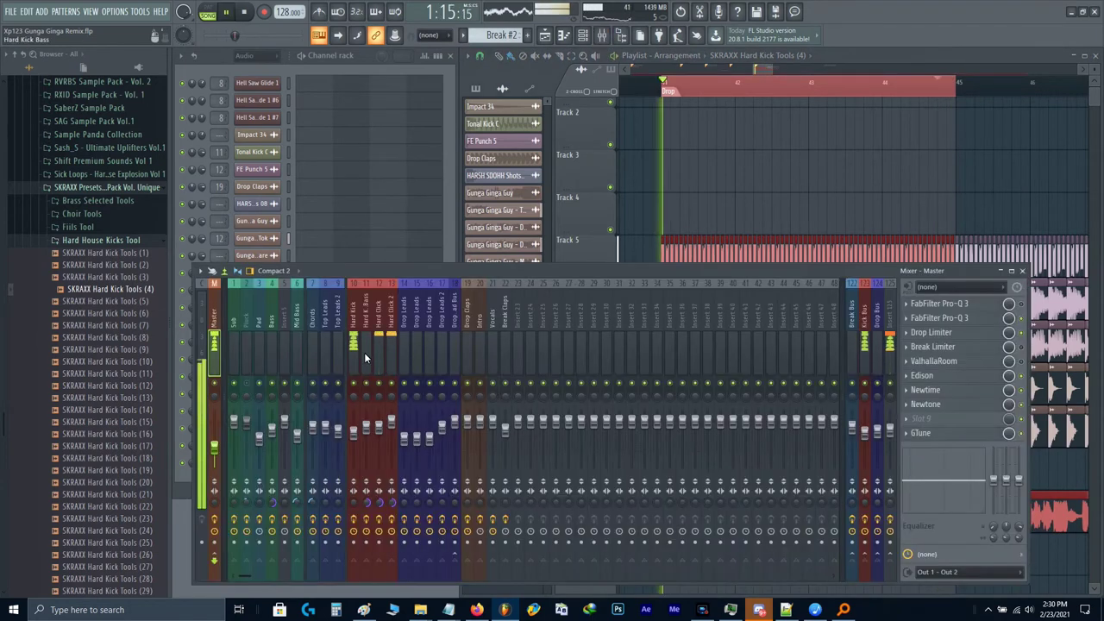
Step: Add Fruity Stereo Shaper to effect slot 5 of the Hard Kick mixer track, switch it to a delay setting, and audition it
left_click(354, 346)
left_click(960, 361)
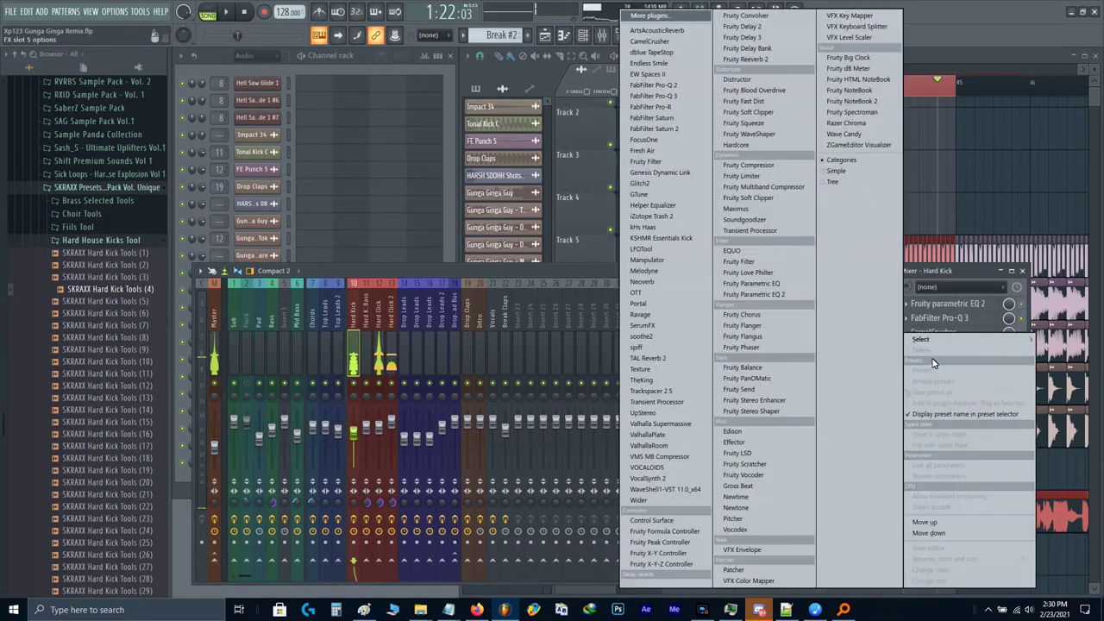
left_click(753, 412)
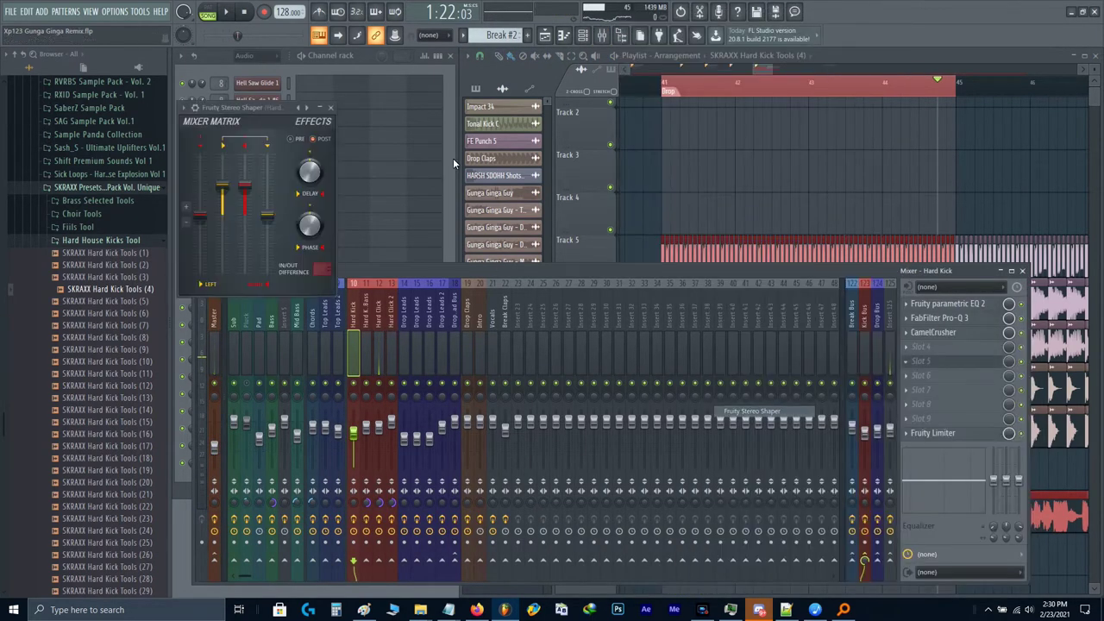
right_click(303, 109)
left_click(324, 51)
key("space")
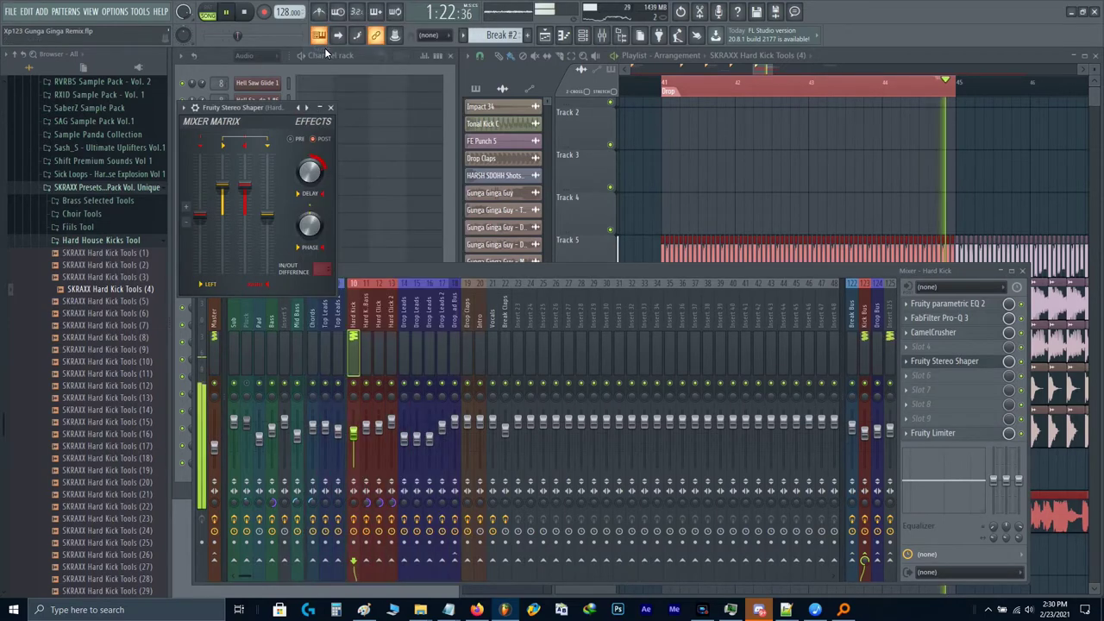
key("space")
left_click(971, 361)
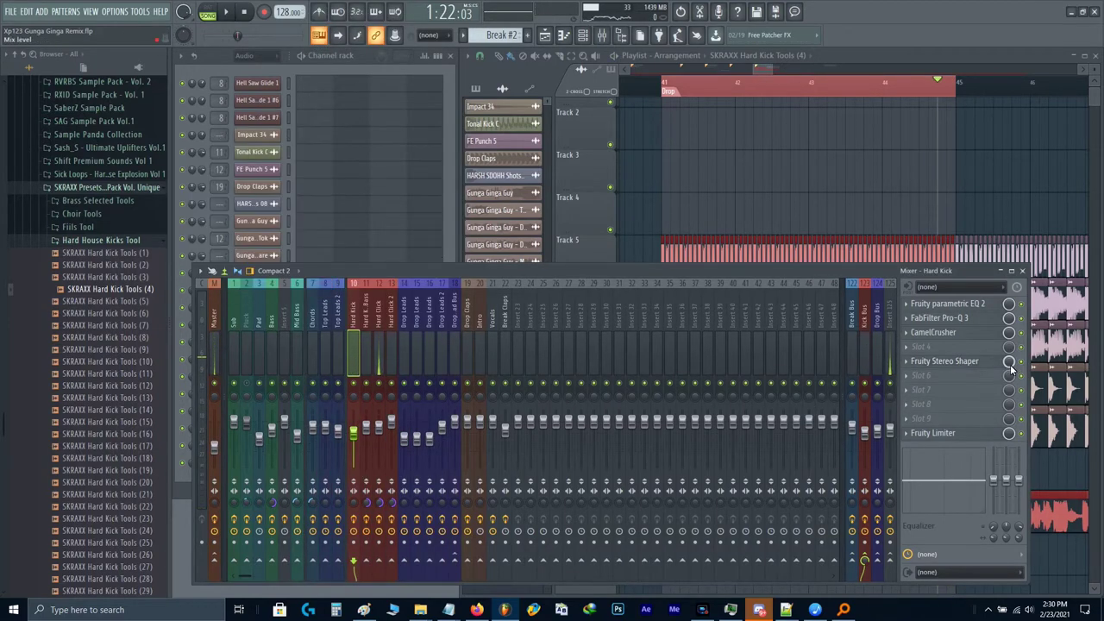
Step: Create an automation clip for the Stereo Shaper's mix level, starting at its lowest value, and place it on Track 4
right_click(1008, 360)
left_click(1026, 442)
left_click(664, 127)
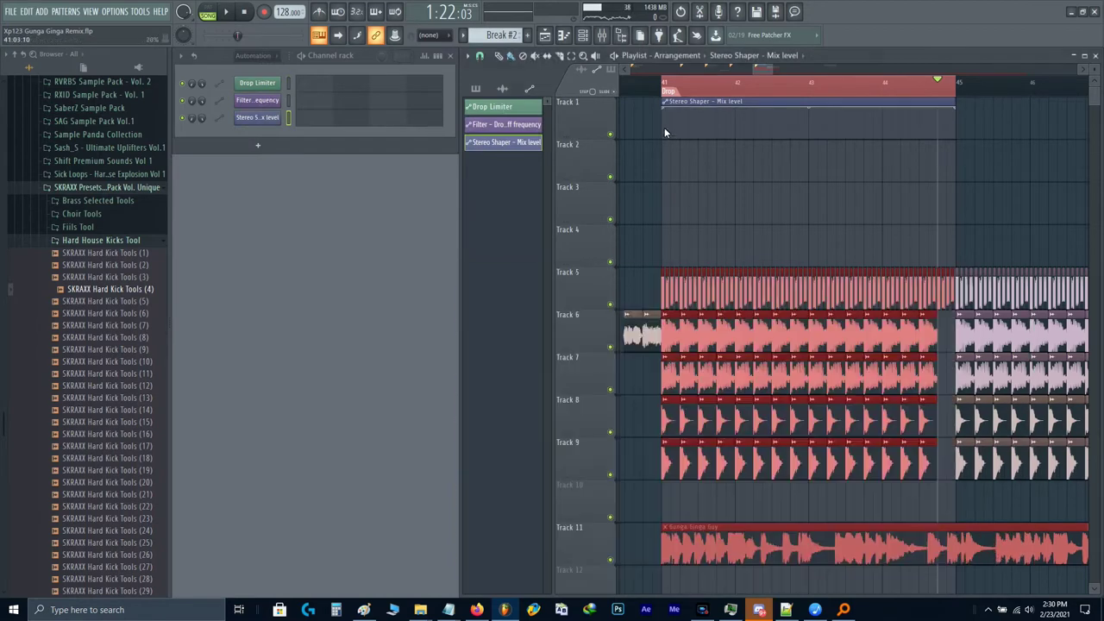
left_click_drag(663, 115, 695, 150)
left_click_drag(718, 102, 720, 255)
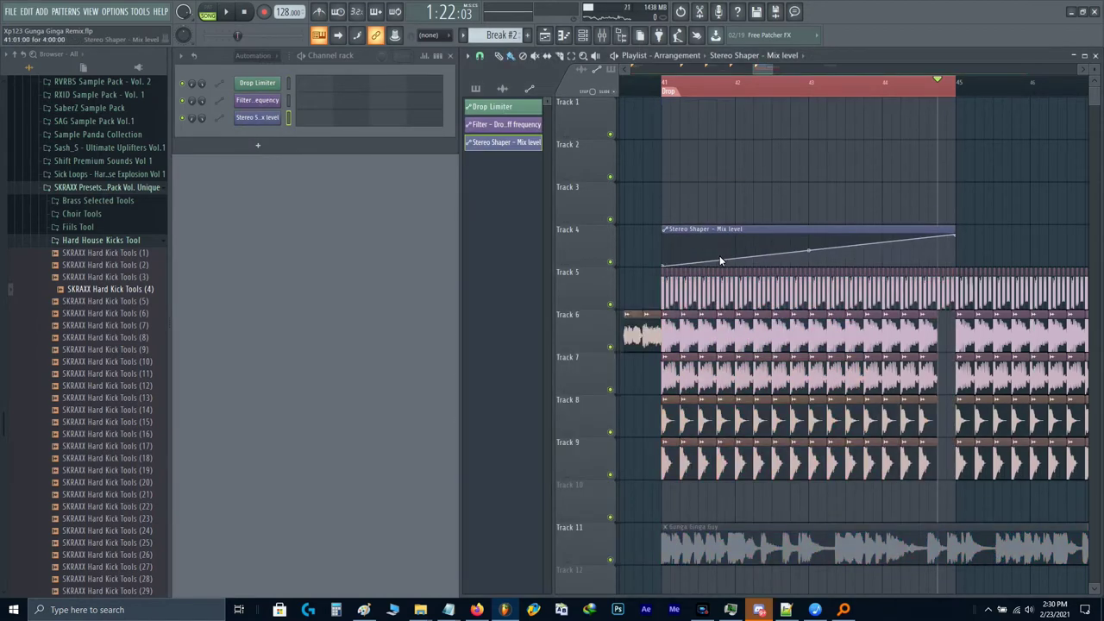
Step: Add a zero-level automation point at 44:09 and bend the following segment into a late curve rising to bar 45
scroll(869, 258, "up", 4)
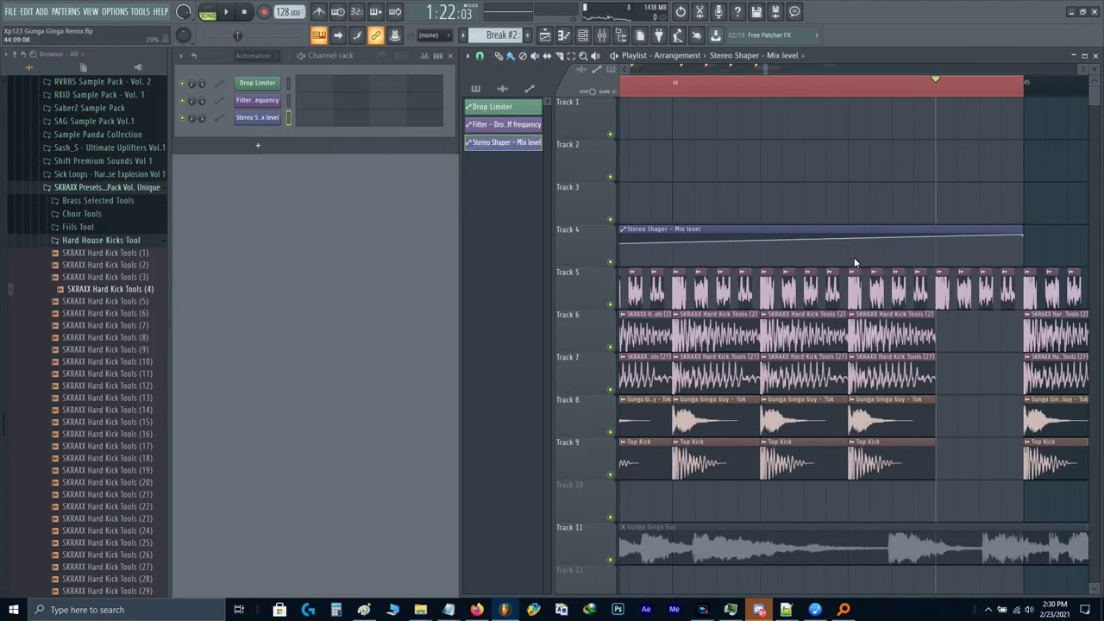
left_click_drag(854, 257, 850, 297)
left_click_drag(936, 253, 936, 263)
key("space")
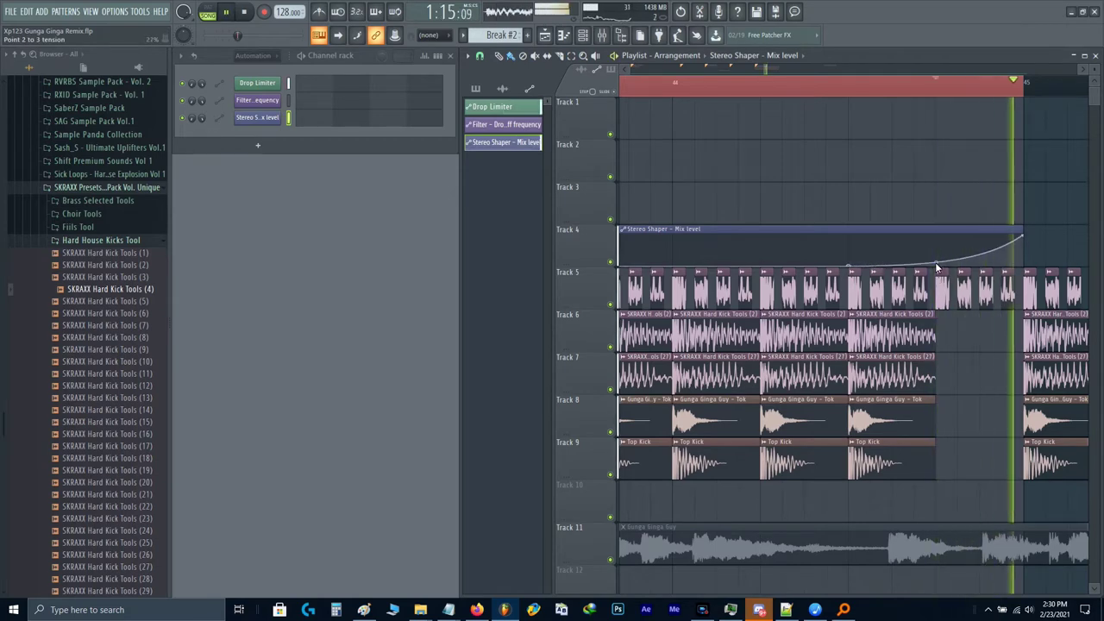
key("space")
Step: Add a zero-level automation point at 44:13, straighten the ramp up to bar 45, and audition it
right_click(936, 264)
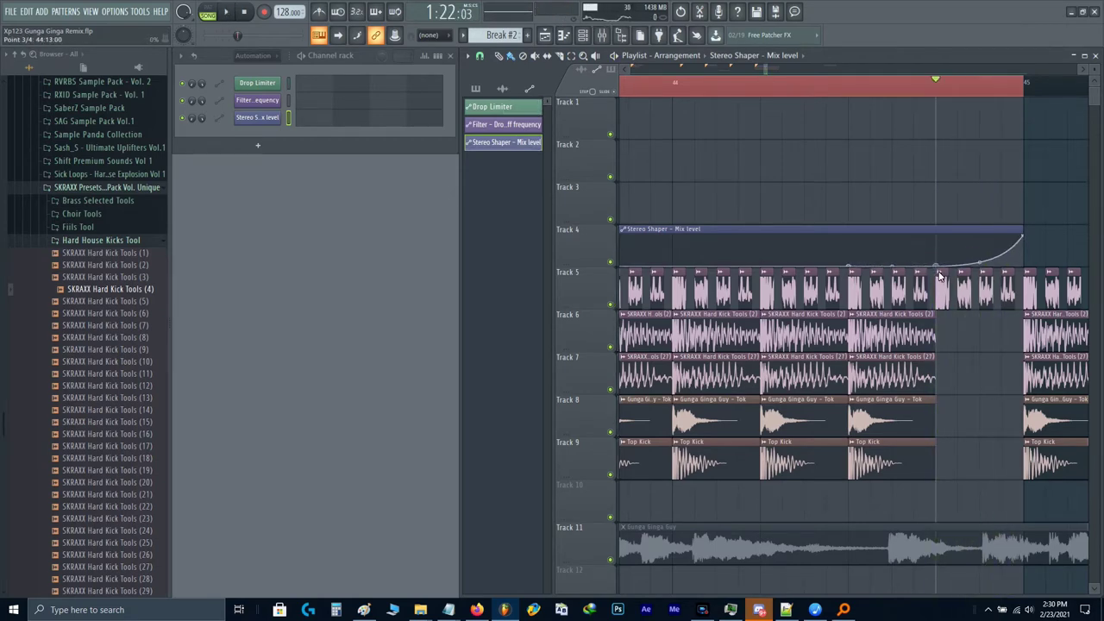
right_click(982, 261)
key("space")
key("space")
scroll(983, 260, "down", 1)
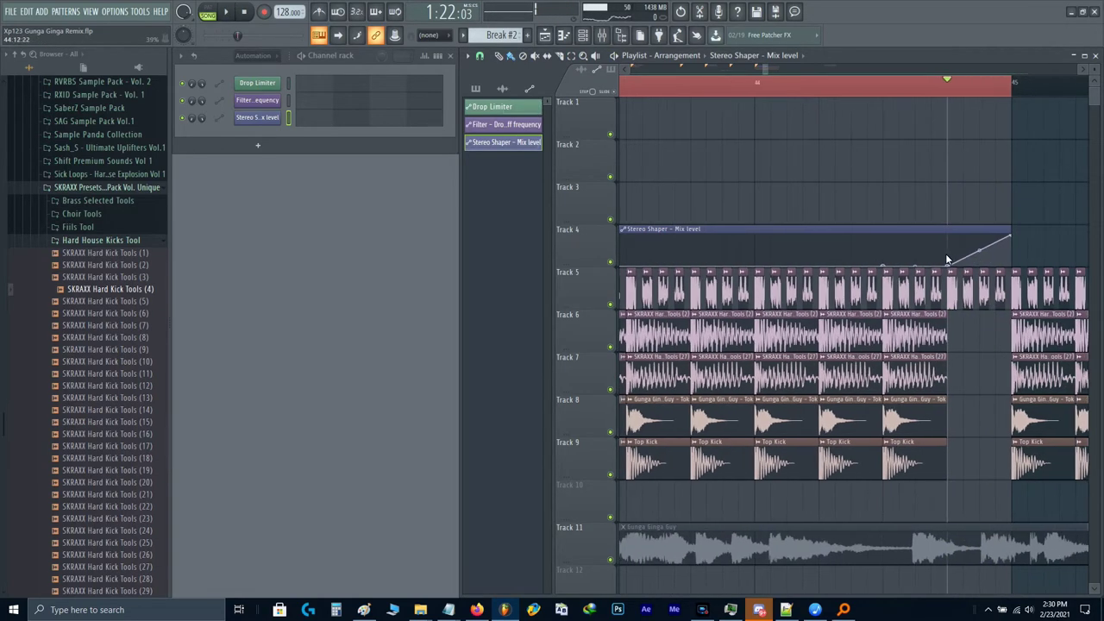
Step: Raise the mix automation to full at 44:13 and curve it down to zero at bar 45
left_click_drag(948, 259, 1010, 265)
key("space")
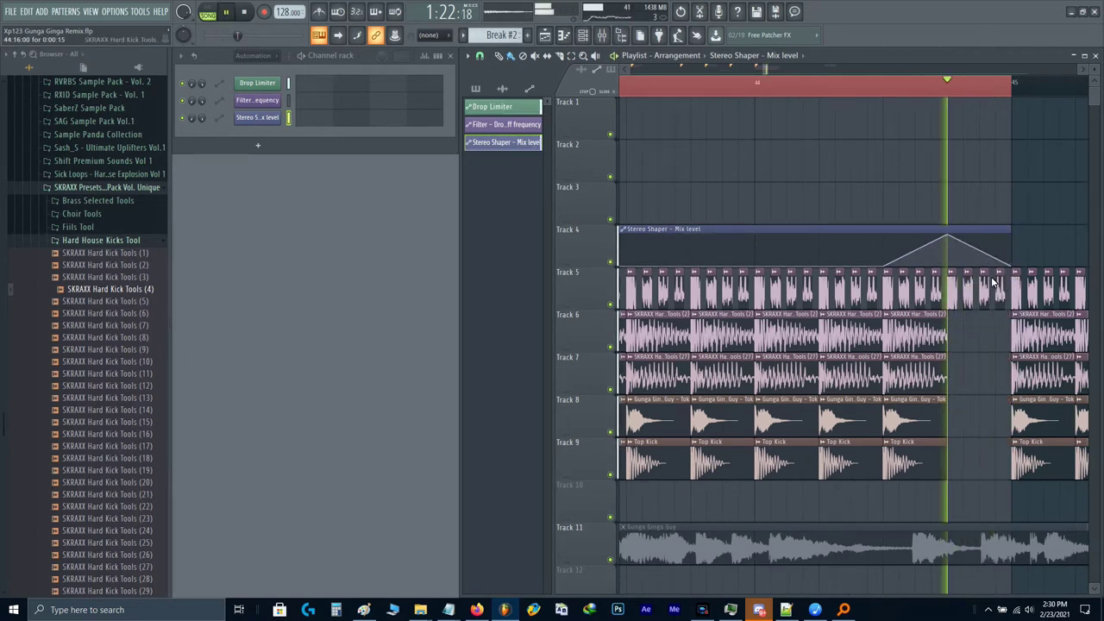
key("space")
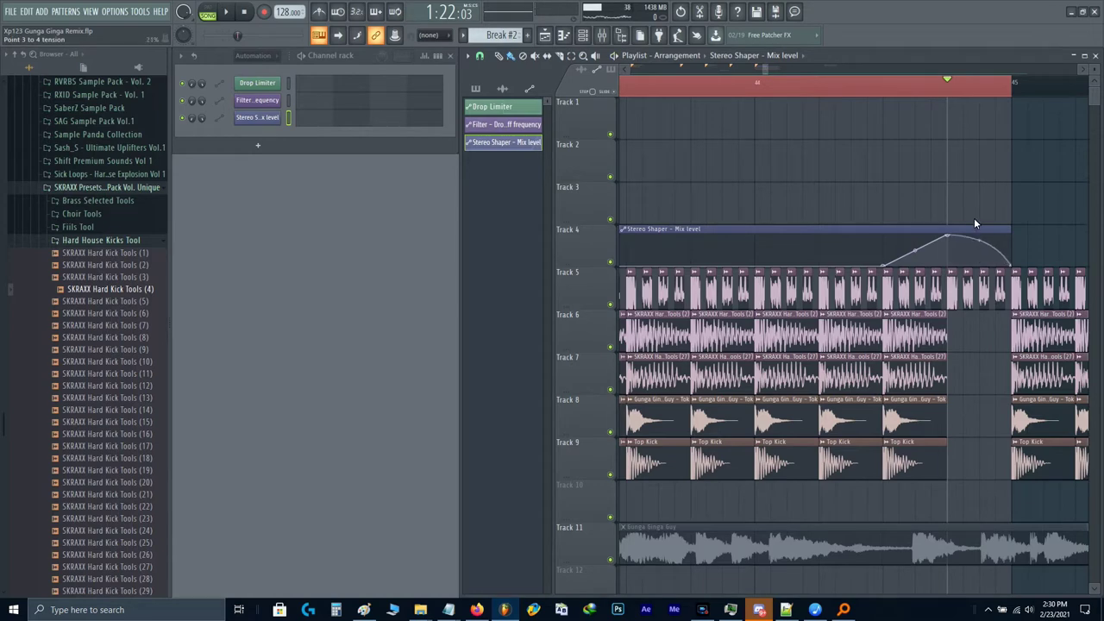
Step: Reshape the mix automation to stay at zero until 44:13 and jump straight to full there, and audition it
left_click_drag(975, 219, 971, 204)
key("space")
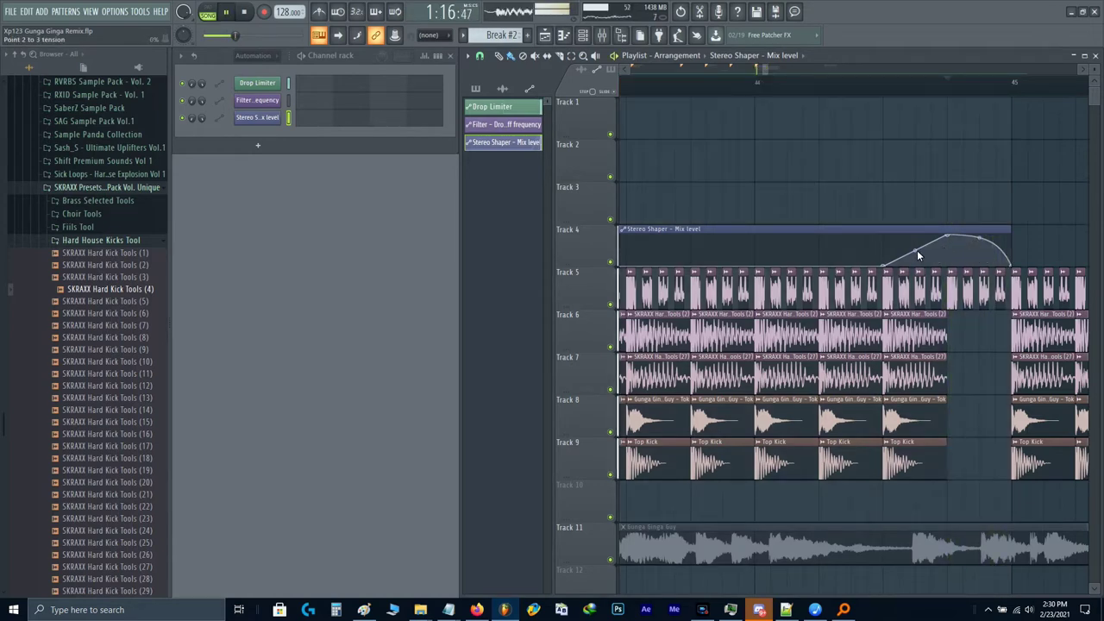
left_click_drag(917, 251, 948, 235)
scroll(947, 238, "up", 4)
scroll(949, 302, "down", 3)
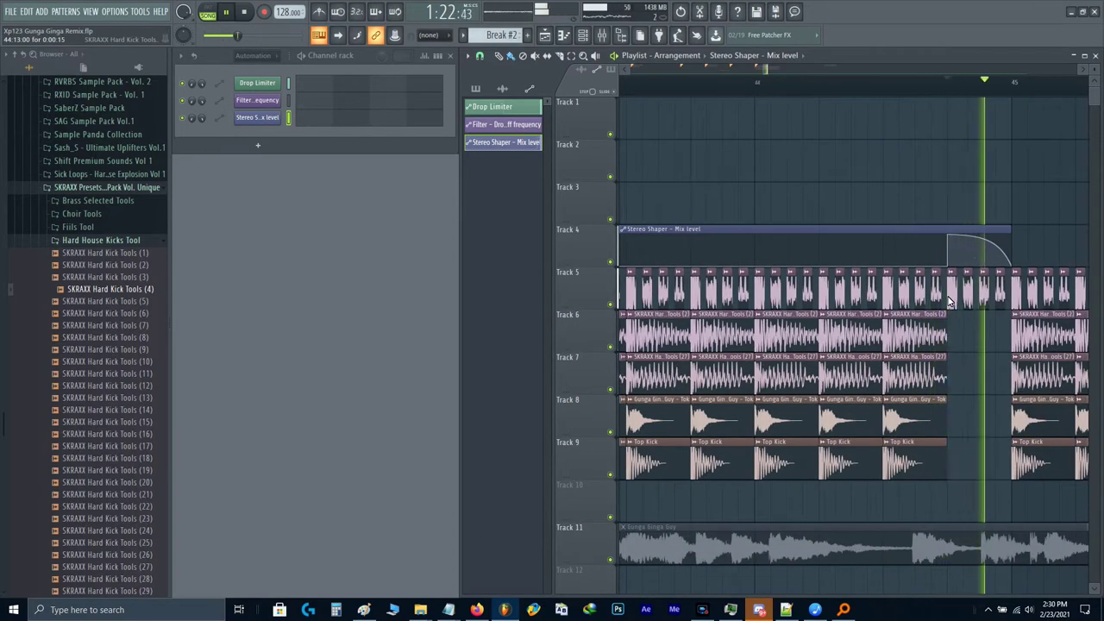
key("space")
Step: Move the second fill kick at 44:14 down to Track 6, extend it to a full step, and slice it in half
scroll(949, 302, "down", 5)
scroll(838, 309, "up", 5)
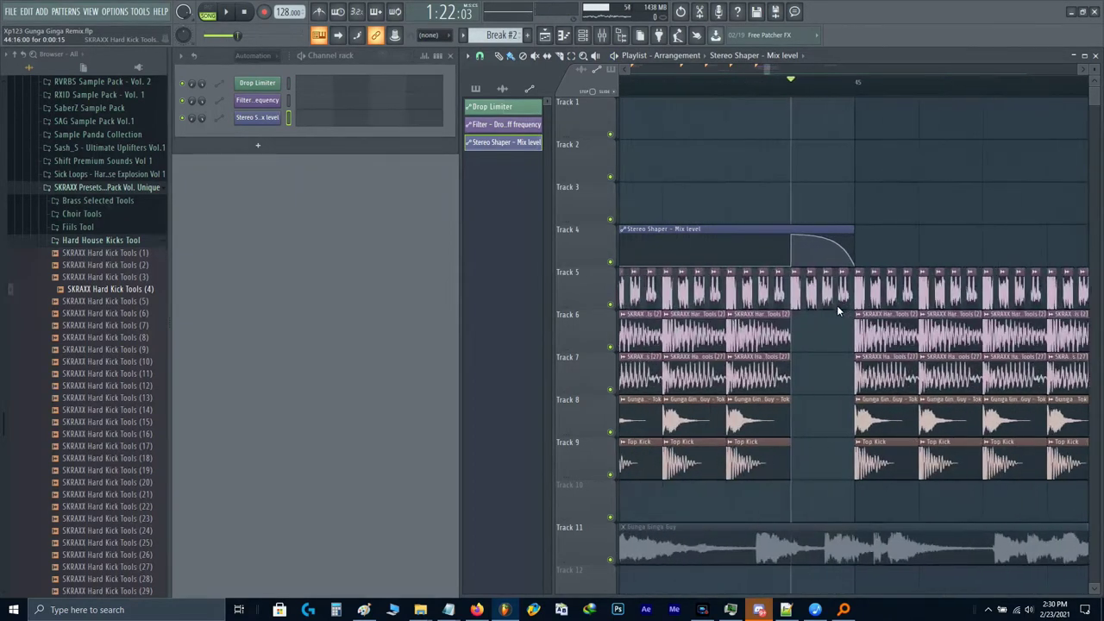
scroll(837, 305, "up", 3)
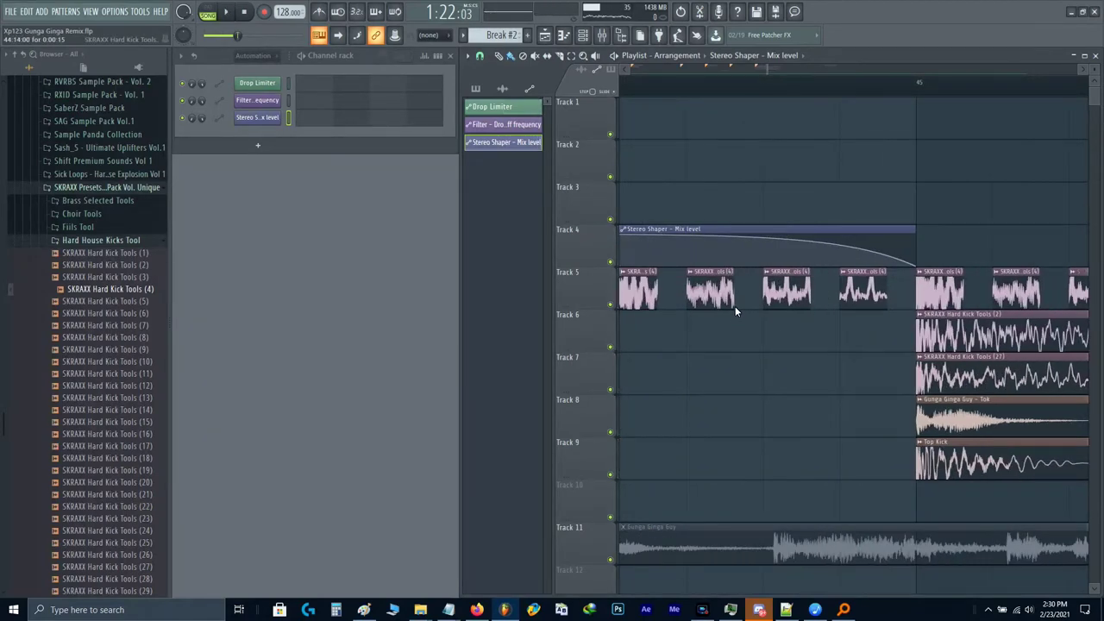
left_click_drag(730, 306, 727, 340)
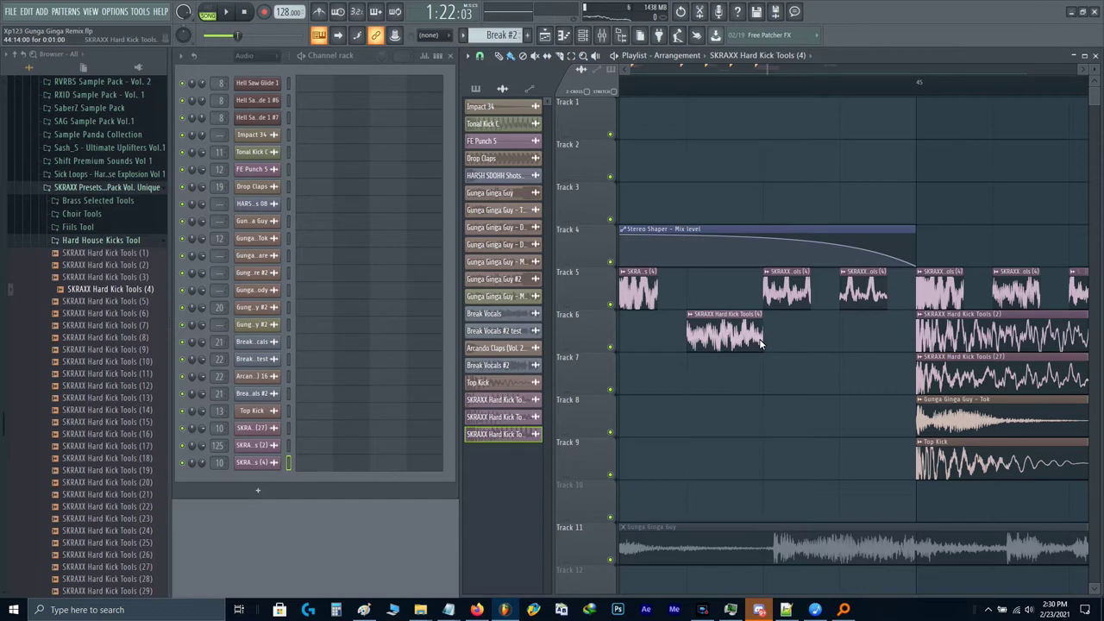
scroll(725, 342, "up", 2)
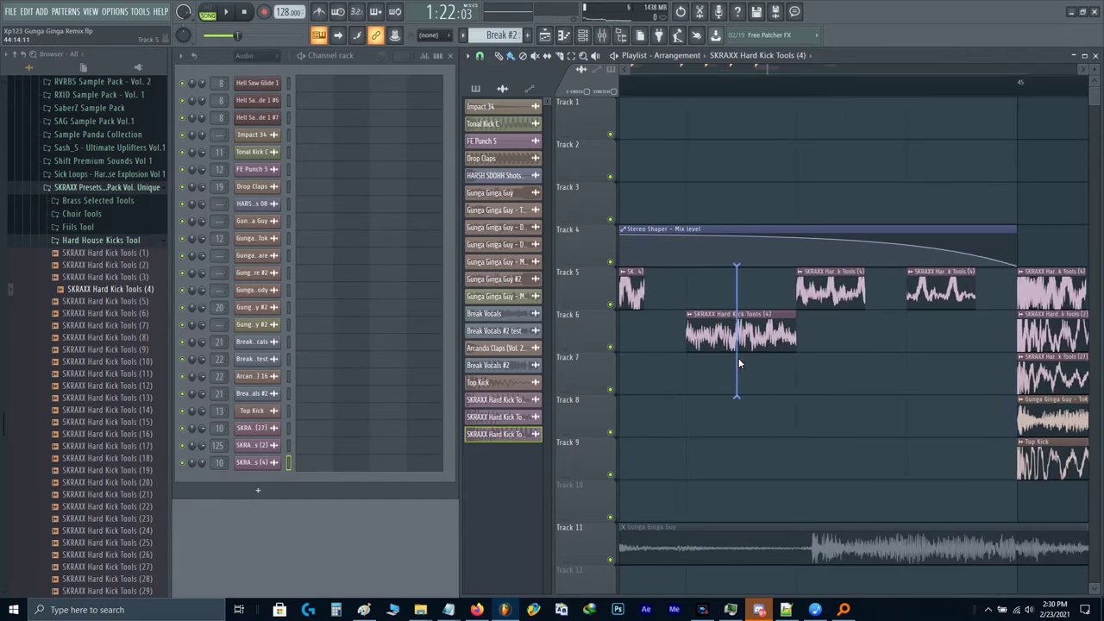
left_click(738, 358)
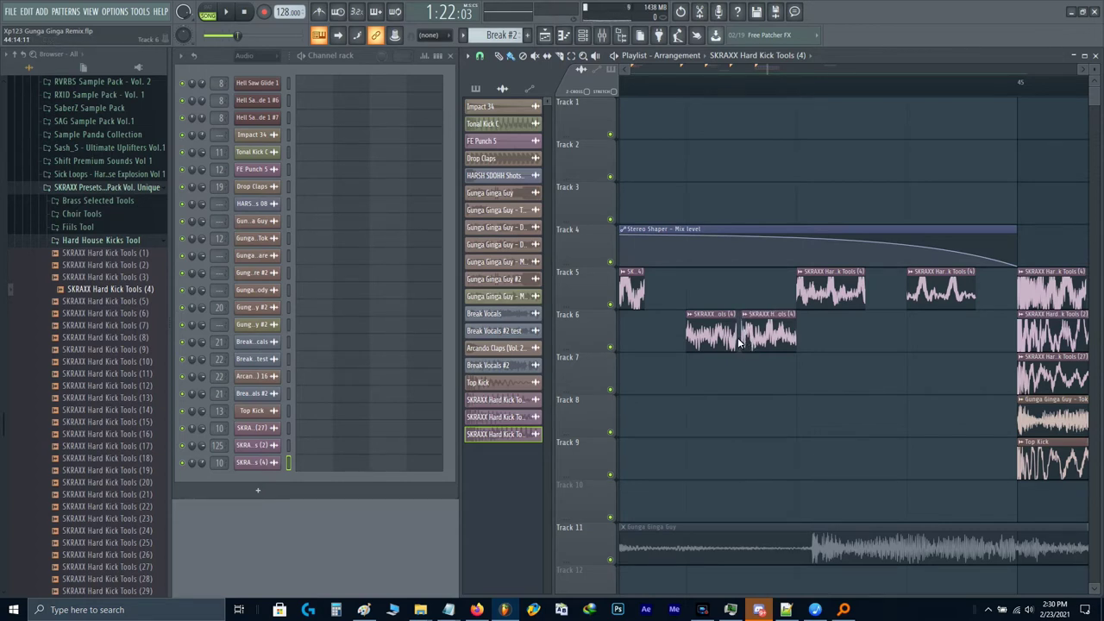
Step: Shorten both kick halves together to leave a gap after each, return them to Track 5, and audition the fill
left_click_drag(766, 334, 697, 336)
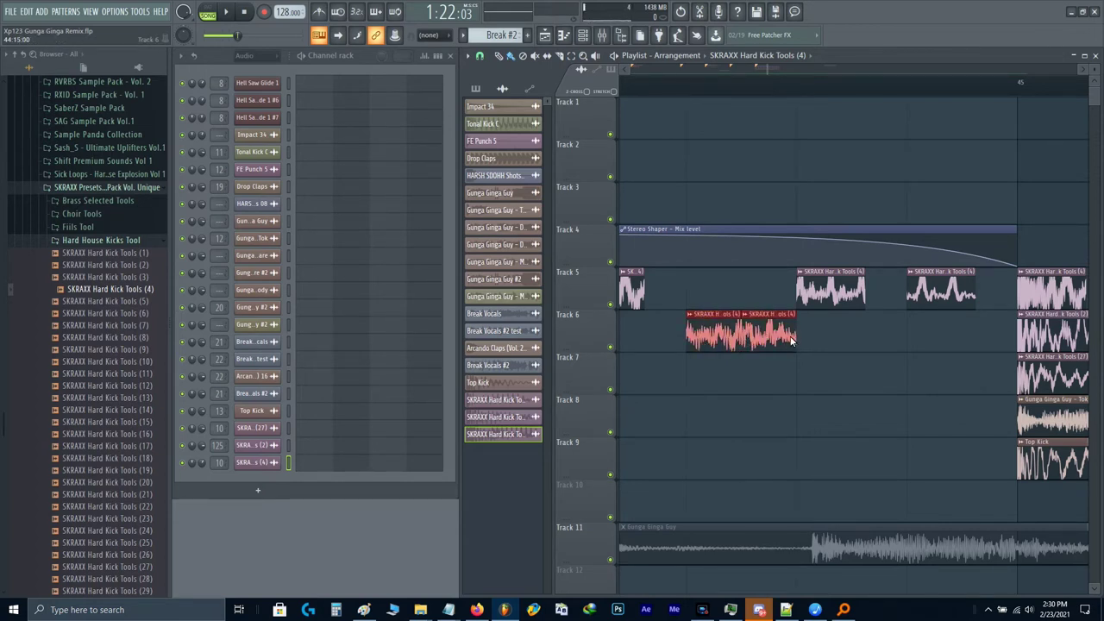
left_click_drag(792, 340, 762, 343)
left_click_drag(762, 304, 760, 293)
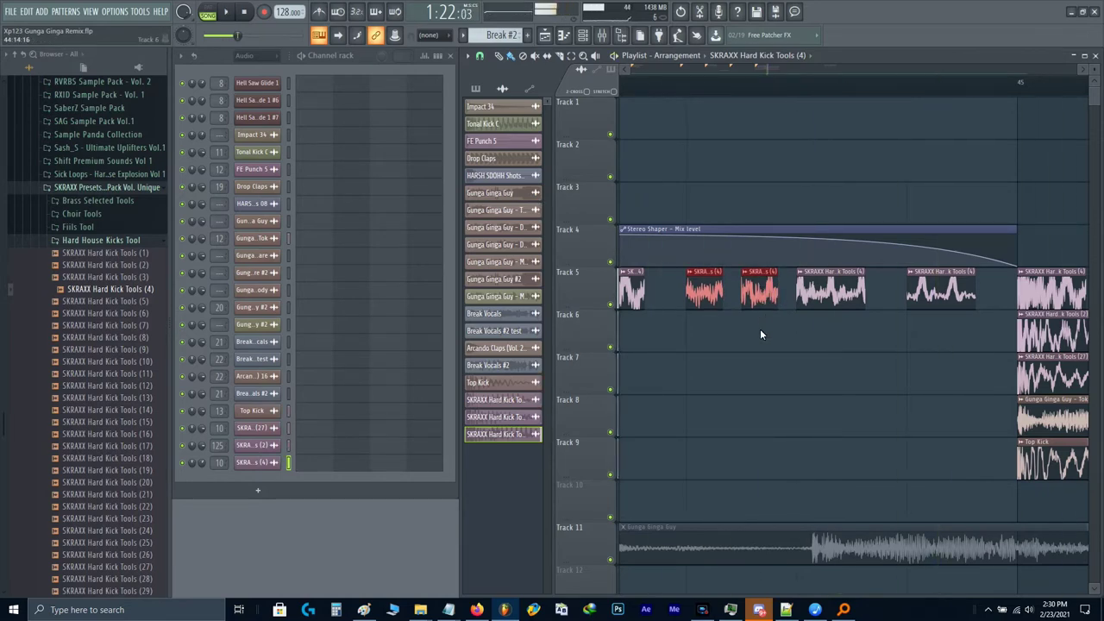
key("space")
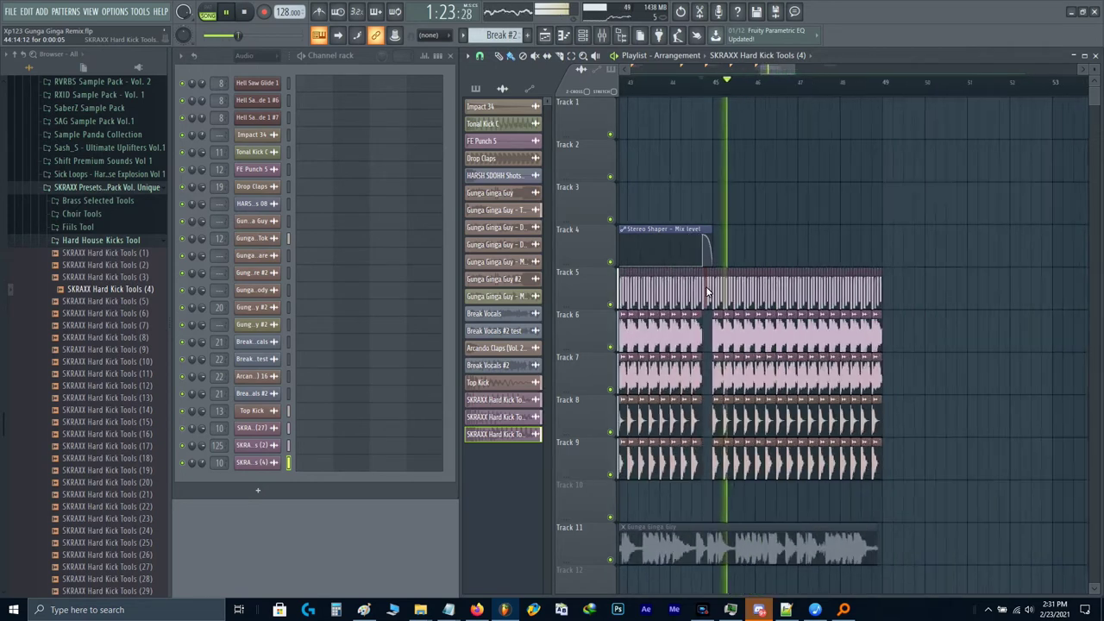
key("space")
left_click(682, 82)
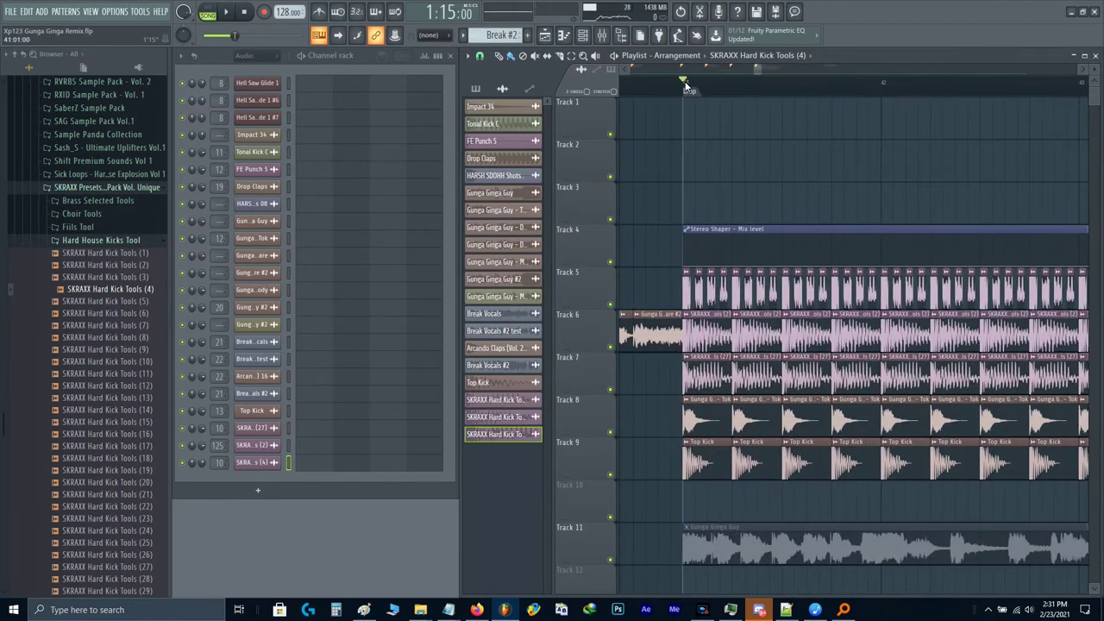
Step: Show all channels in the channel rack and switch to the empty Pattern 4
left_click(256, 57)
left_click(260, 70)
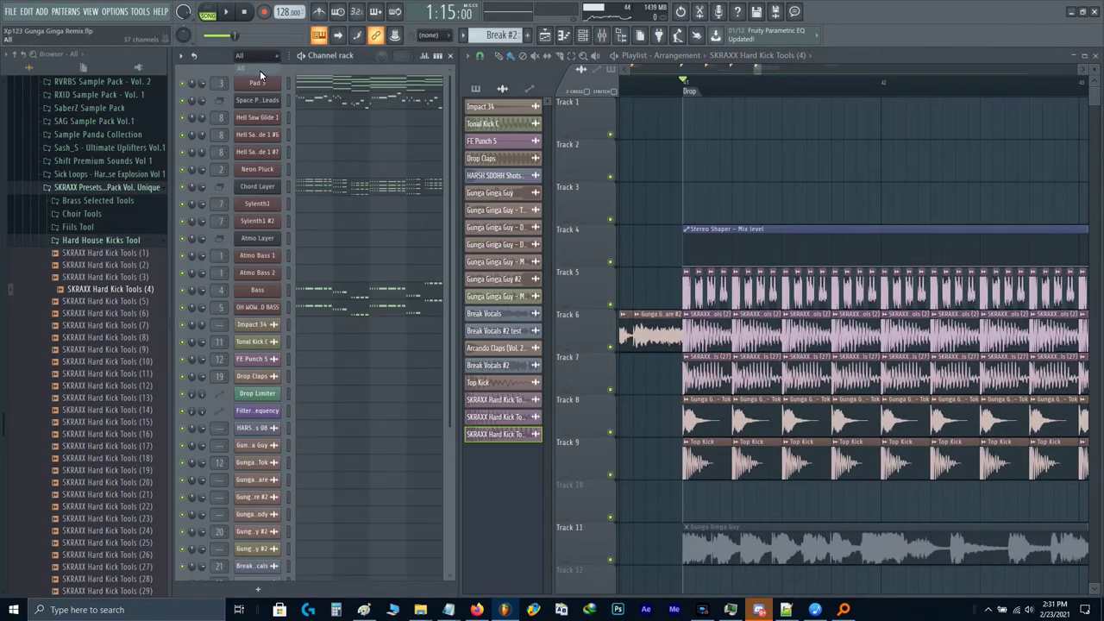
right_click(264, 83)
left_click(496, 45)
scroll(497, 38, "down", 2)
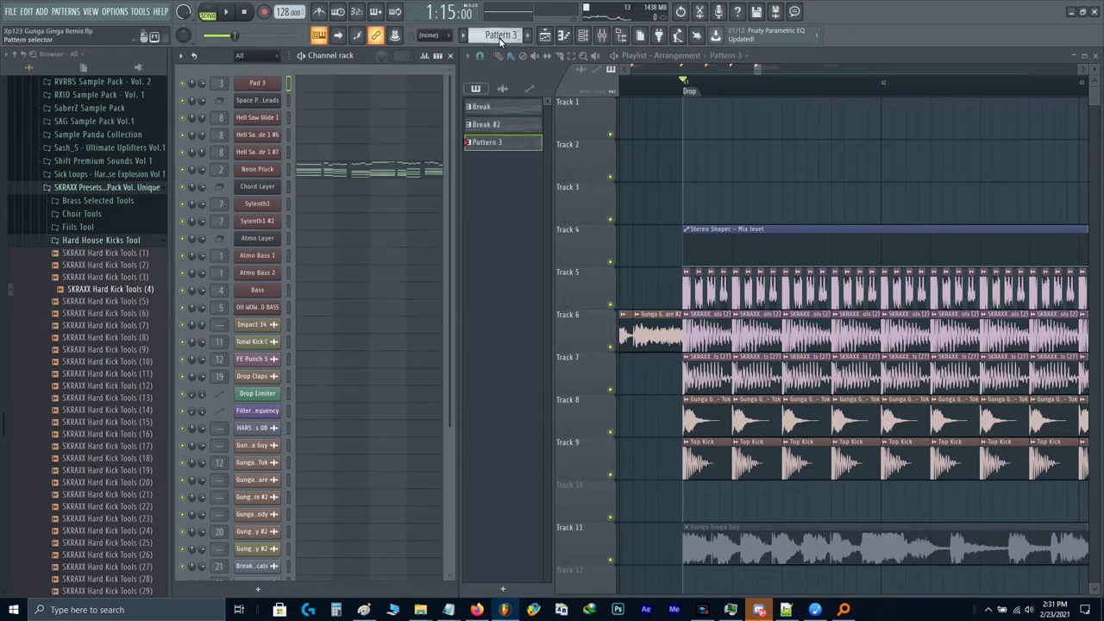
Step: Insert a Serum instrument channel above Pad 3
right_click(256, 82)
mouse_move(346, 162)
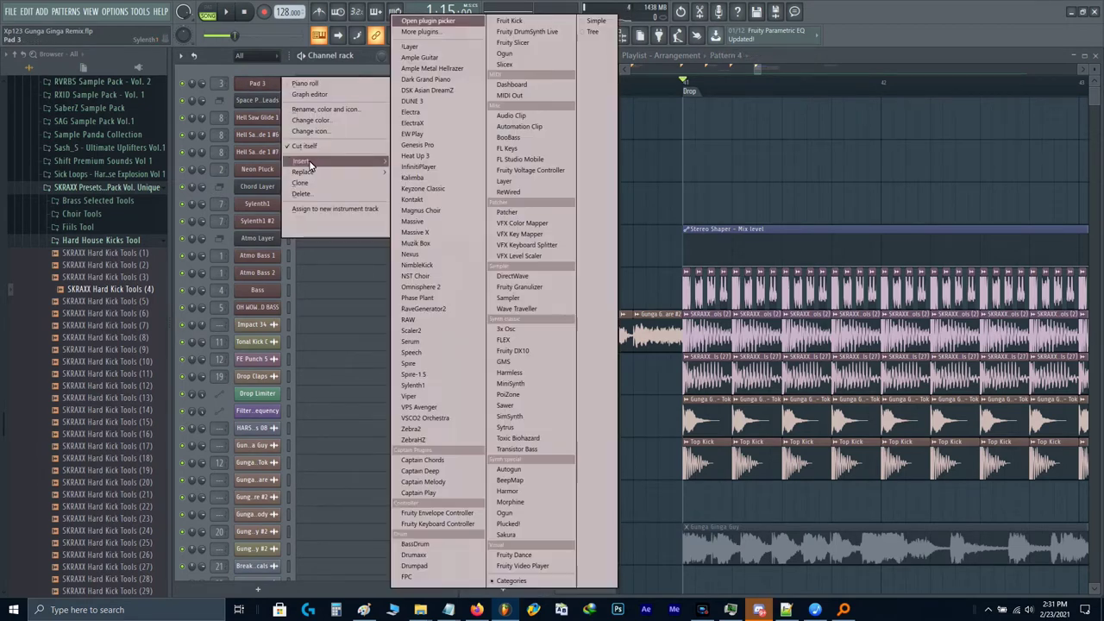
left_click(424, 343)
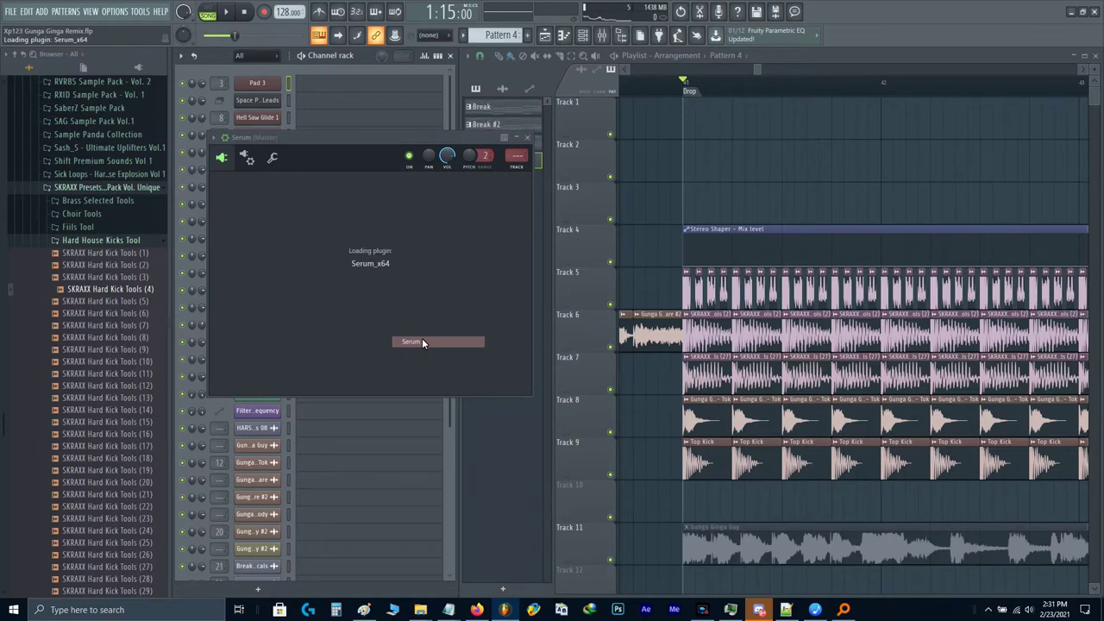
Step: Load Screech - 67 from Arch FX - Rawstyle & Hardstyle Screeches, audition the following presets, and settle on Screech - 7
left_click_drag(482, 154, 544, 144)
left_click(552, 146)
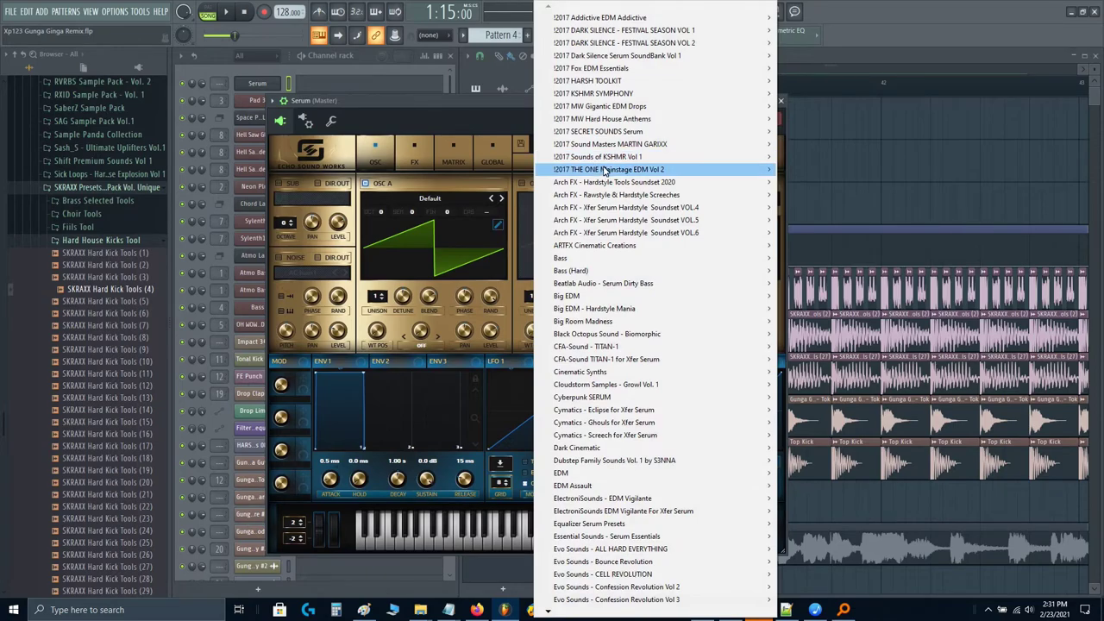
mouse_move(628, 175)
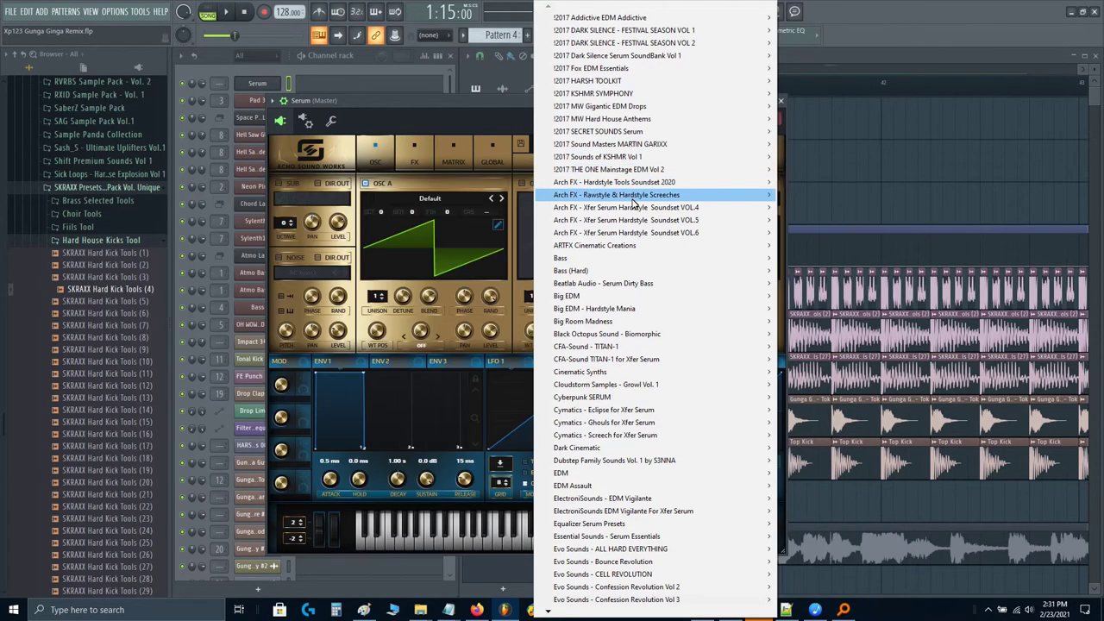
mouse_move(635, 197)
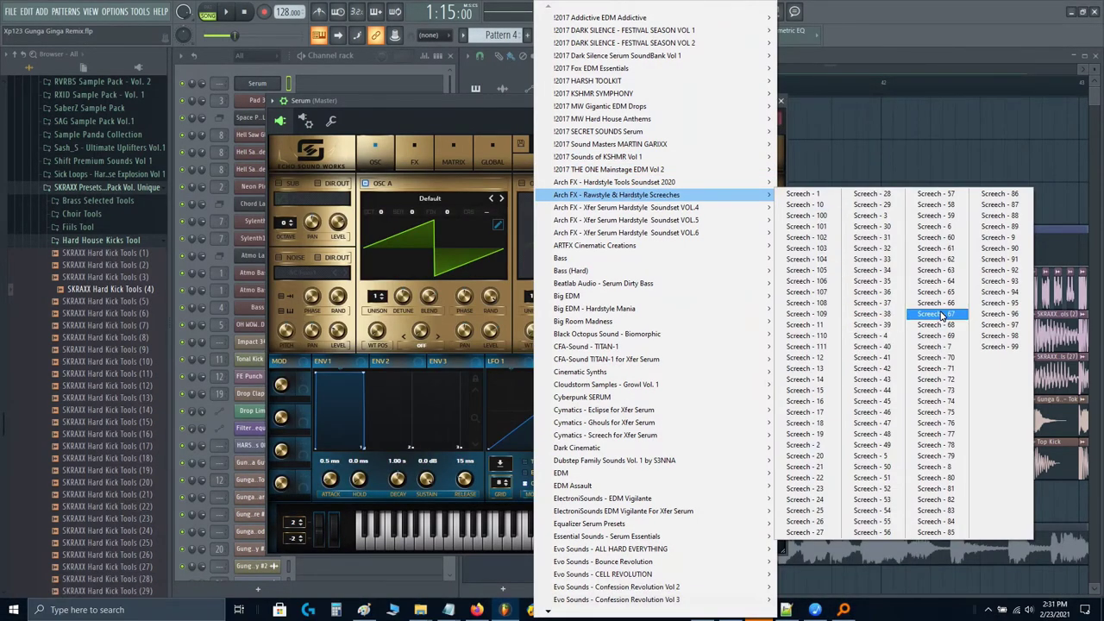
left_click(939, 314)
key("c")
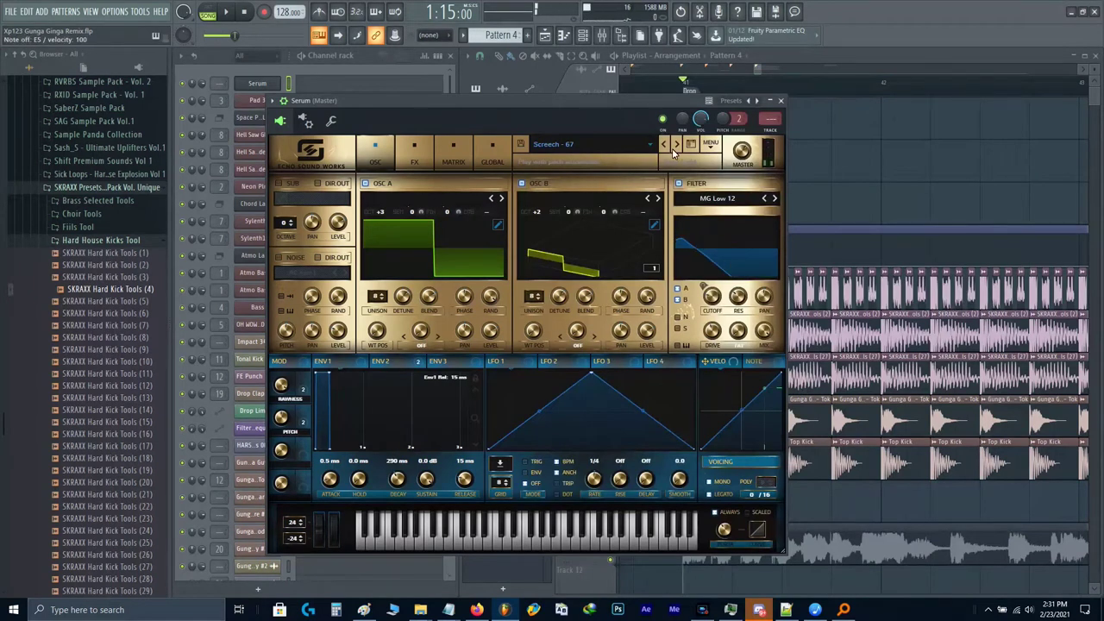
left_click(677, 144)
left_click(677, 144)
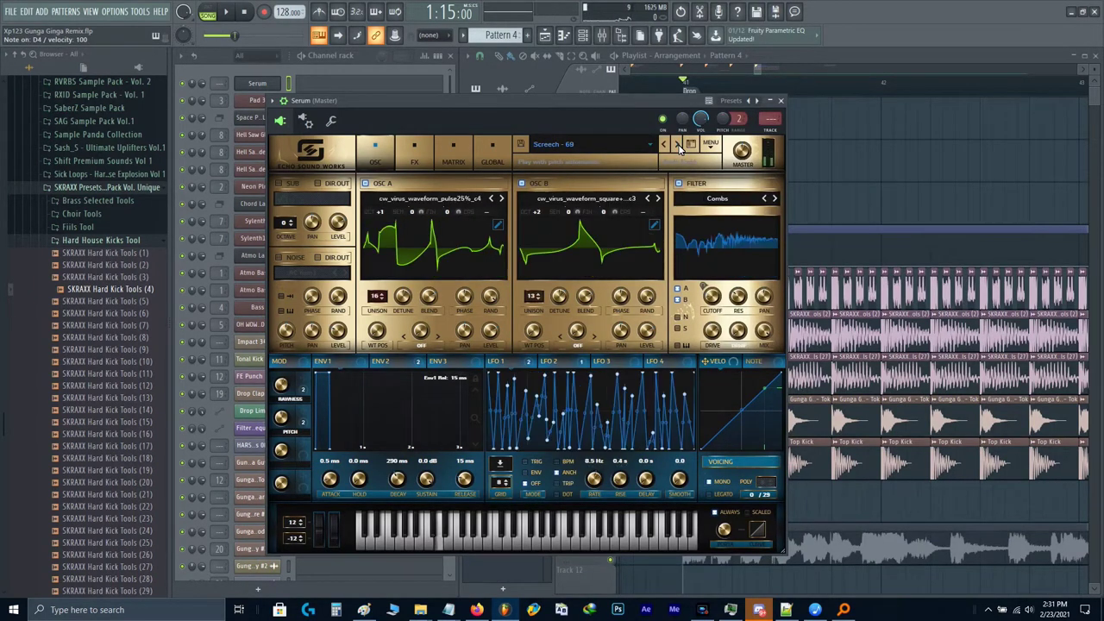
left_click(678, 144)
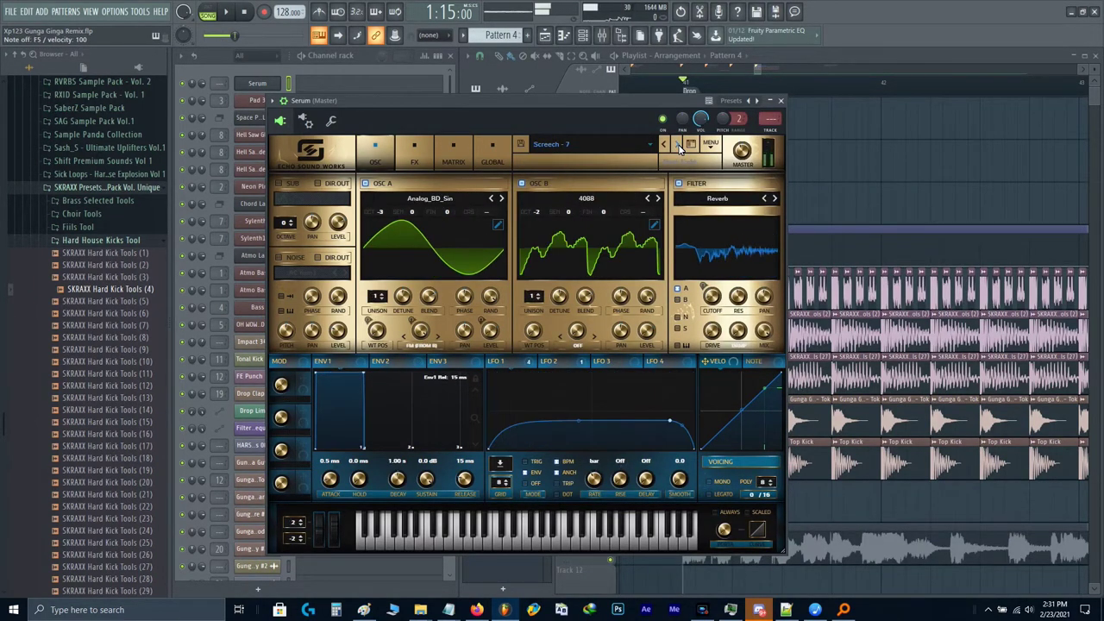
left_click(665, 145)
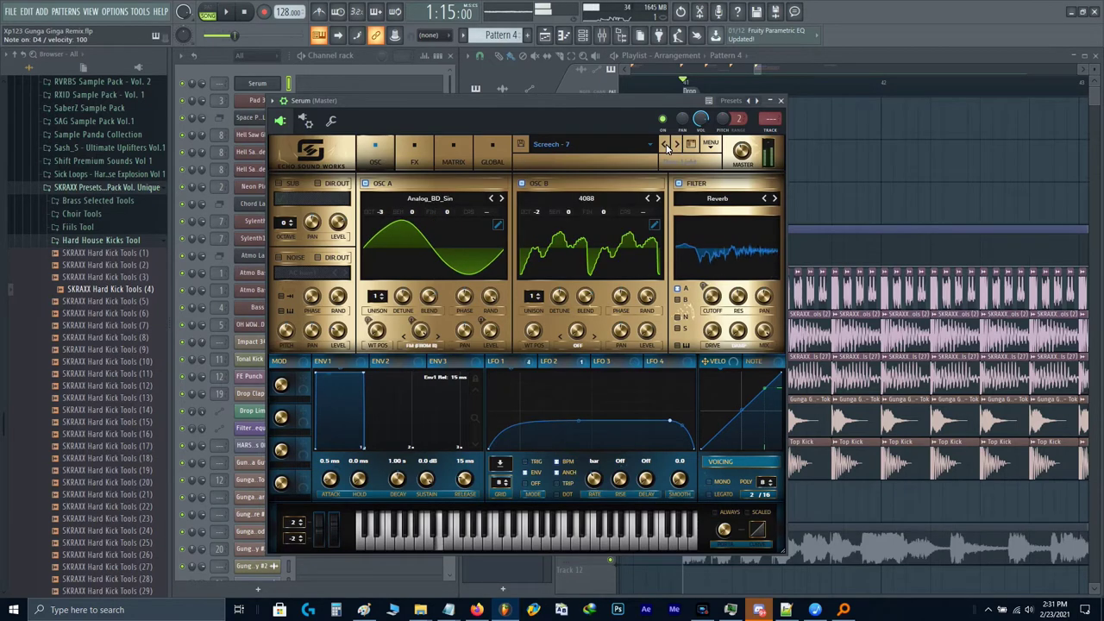
key("Escape")
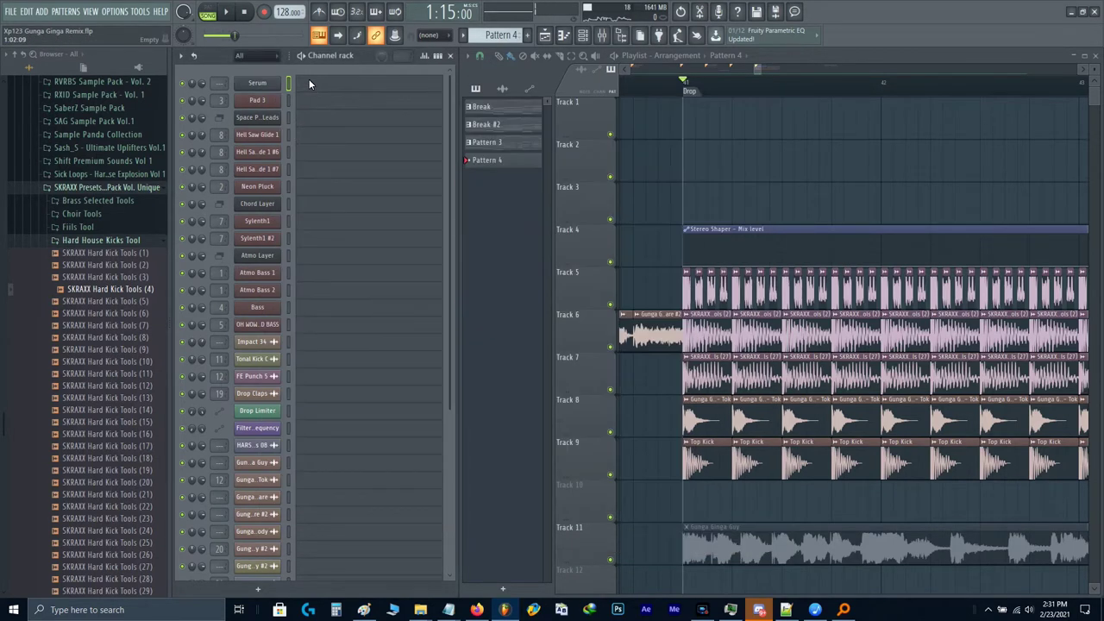
Step: Add a B3 note for Serum at the start of Pattern 4 and extend it to one beat
left_click(309, 84)
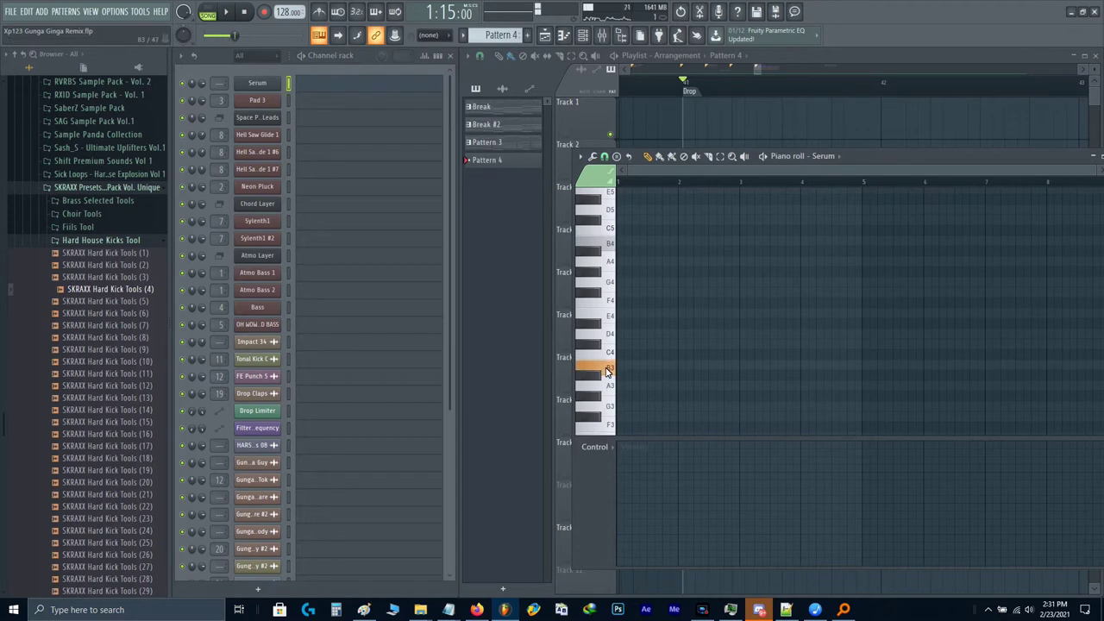
left_click(623, 366)
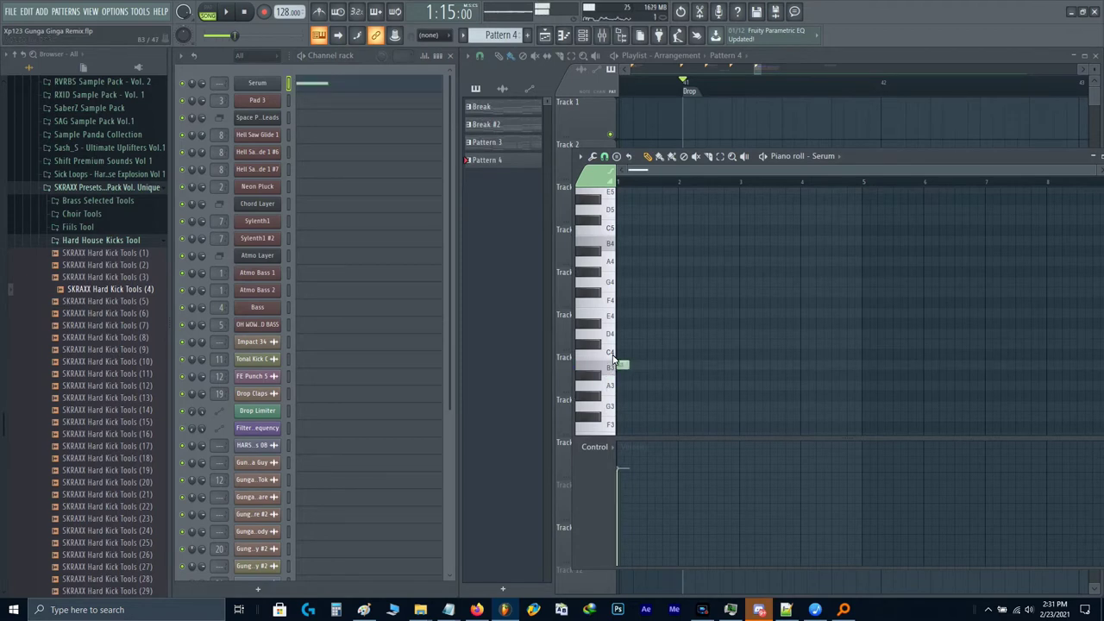
left_click(763, 158)
scroll(694, 370, "up", 5)
key("space")
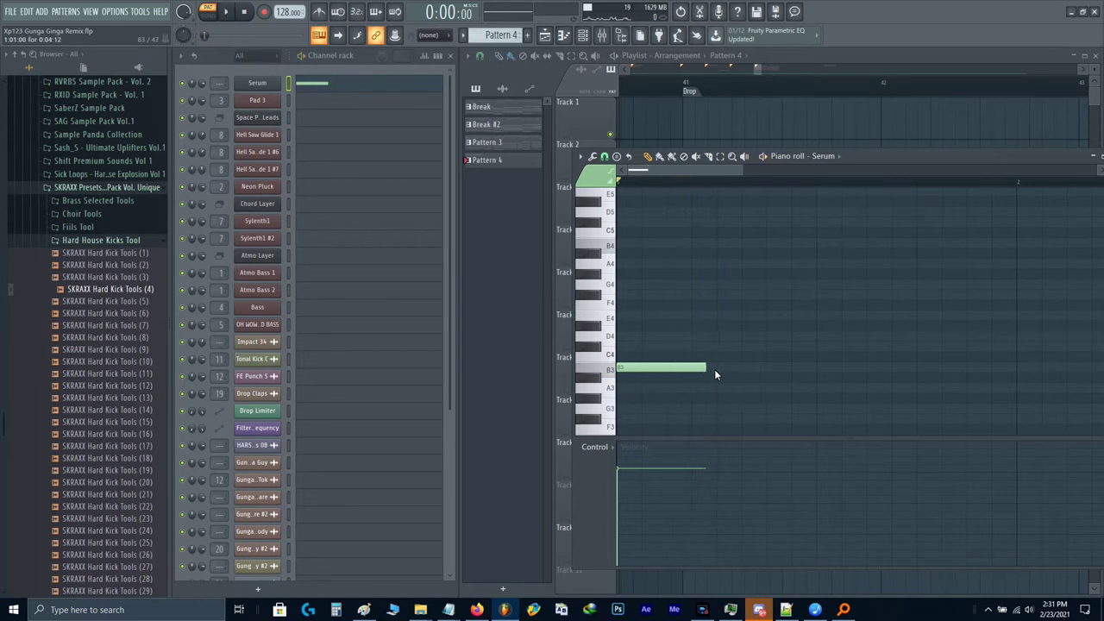
left_click_drag(723, 369, 716, 367)
Step: Try a B4 note an octave above the B3 note and audition the pattern
left_click(638, 244)
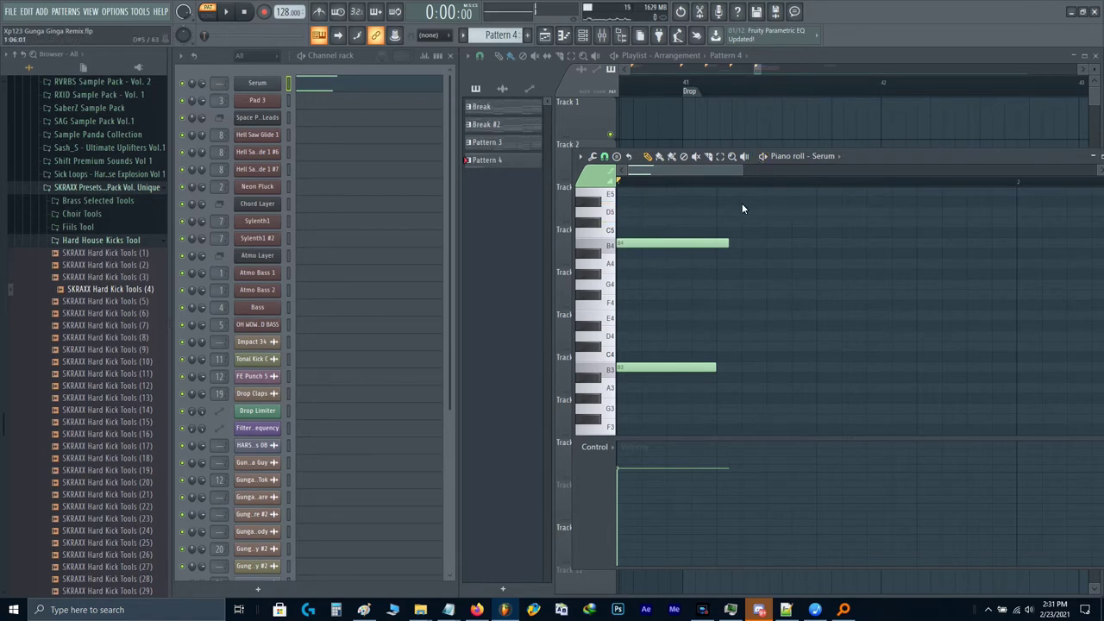
key("space")
key("space")
key("space")
key("space")
key("space")
key("space")
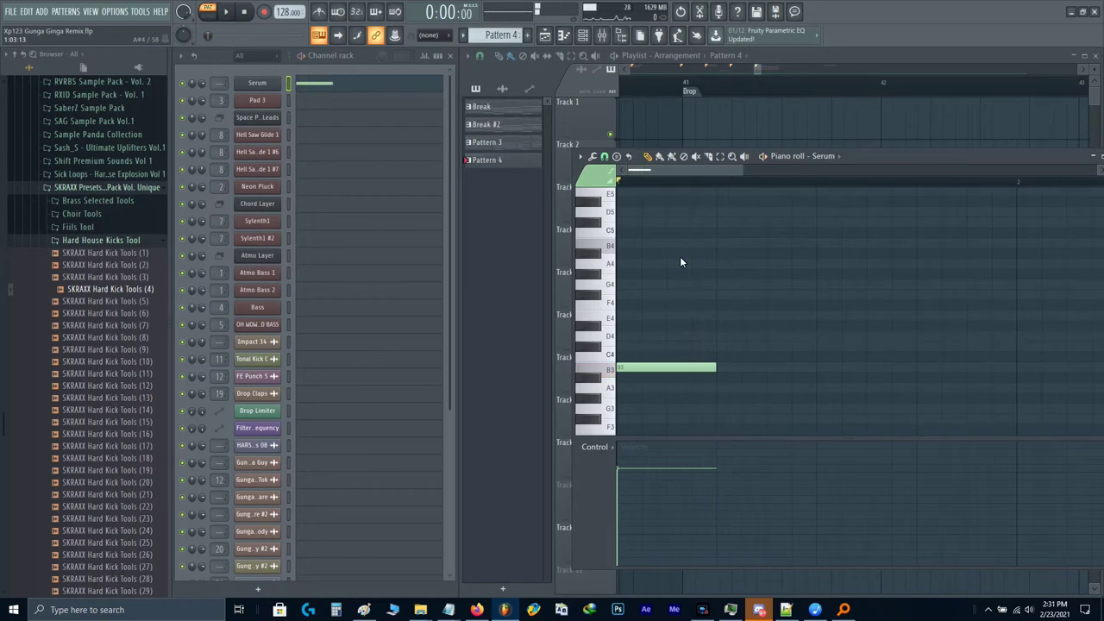
Step: Close the piano roll and rename Pattern 4 as Fill
key("F7")
right_click(510, 40)
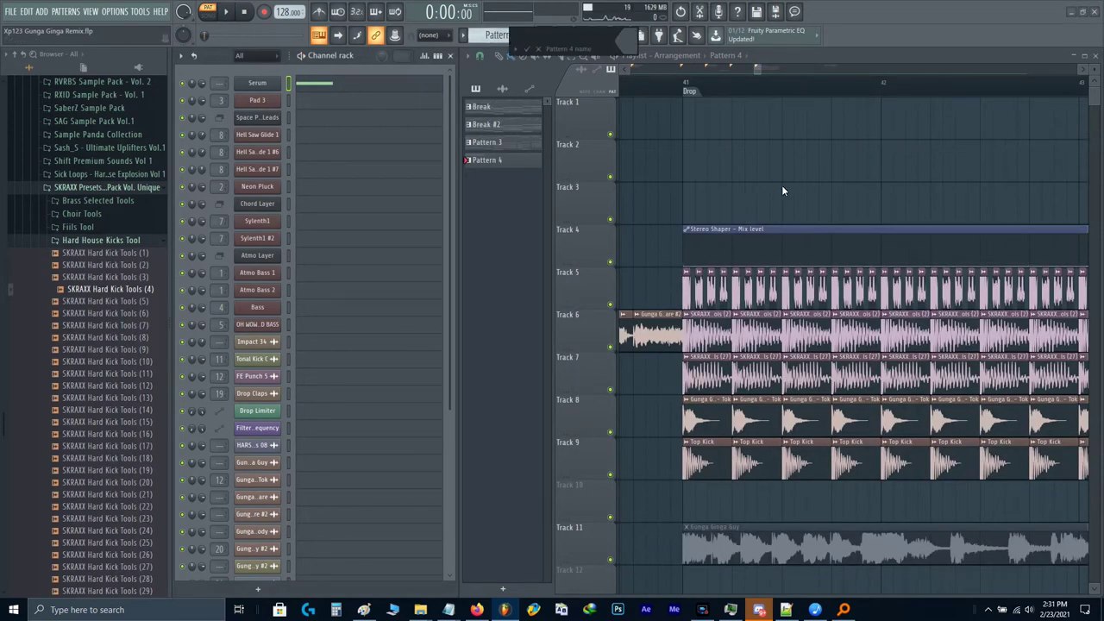
type("Fill")
key("Return")
Step: Start playback from bar 43 and place the Fill pattern on Track 3 at 44:13
scroll(712, 239, "right", 2)
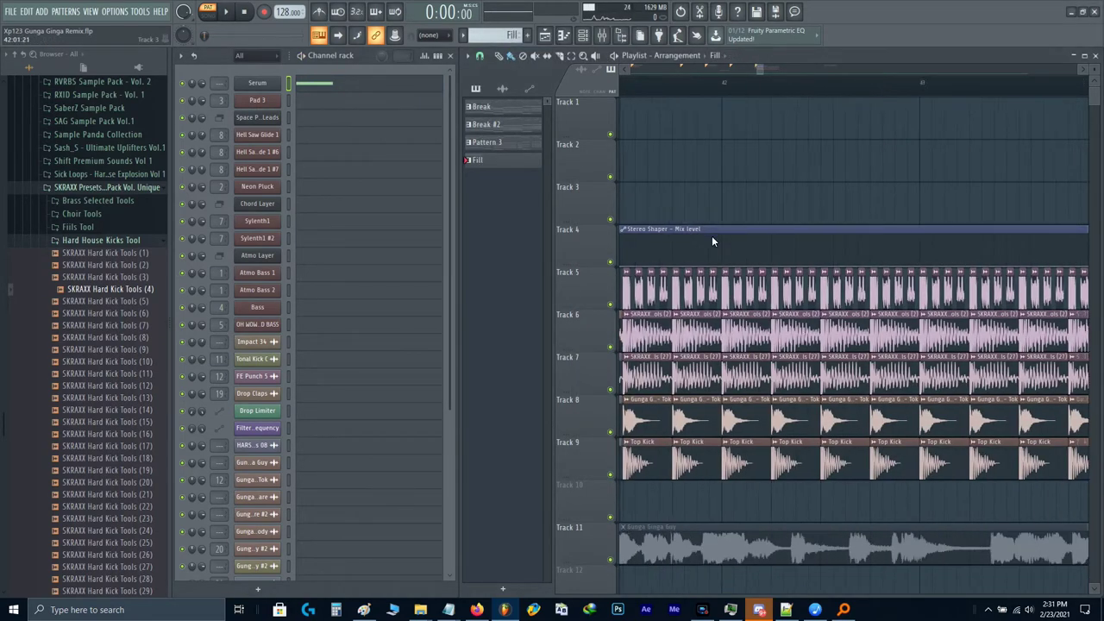
scroll(713, 241, "down", 3)
scroll(928, 238, "right", 2)
scroll(669, 159, "left", 2)
left_click(833, 85)
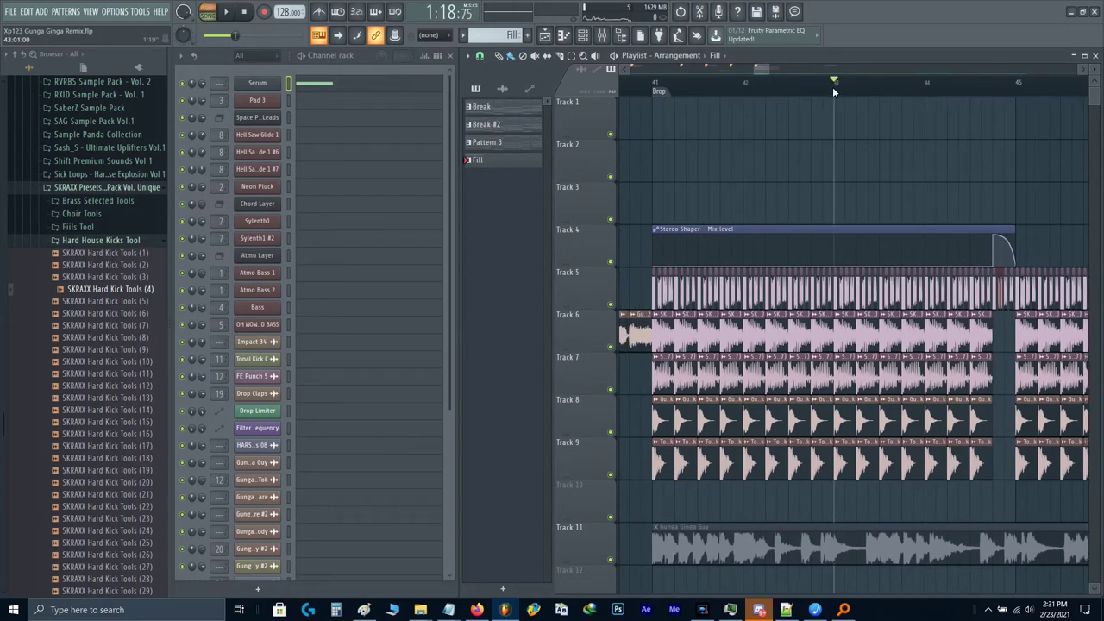
scroll(858, 223, "right", 2)
scroll(870, 214, "up", 3)
key("space")
left_click(880, 203)
scroll(910, 179, "up", 2)
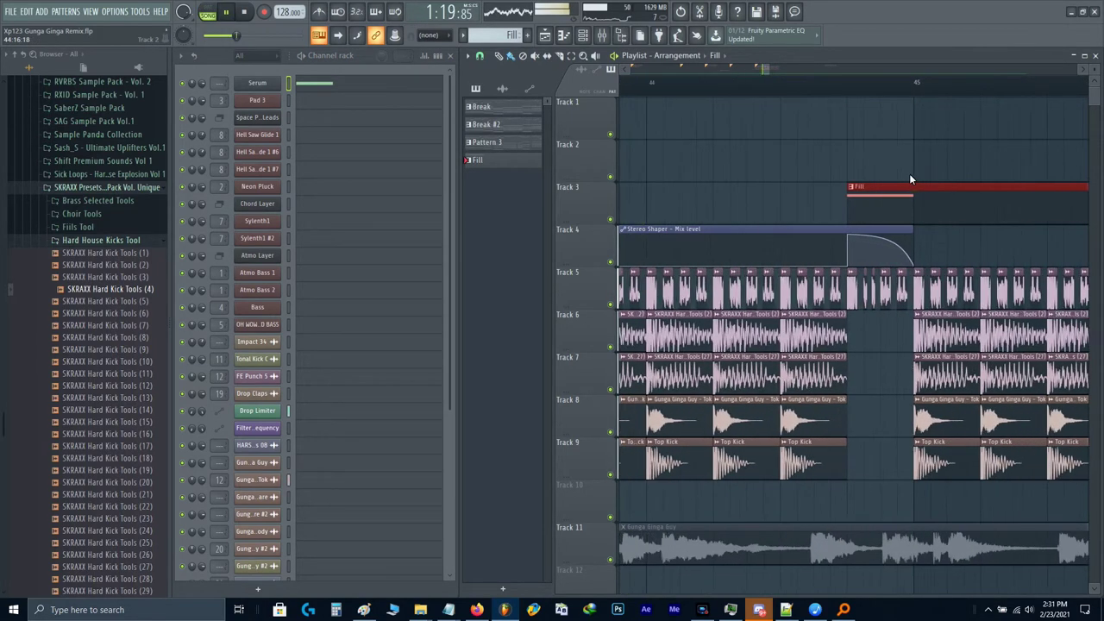
Step: Slice the Fill clip at bar 45, delete the part after it, and audition the result
left_click_drag(912, 175, 914, 220)
right_click(943, 208)
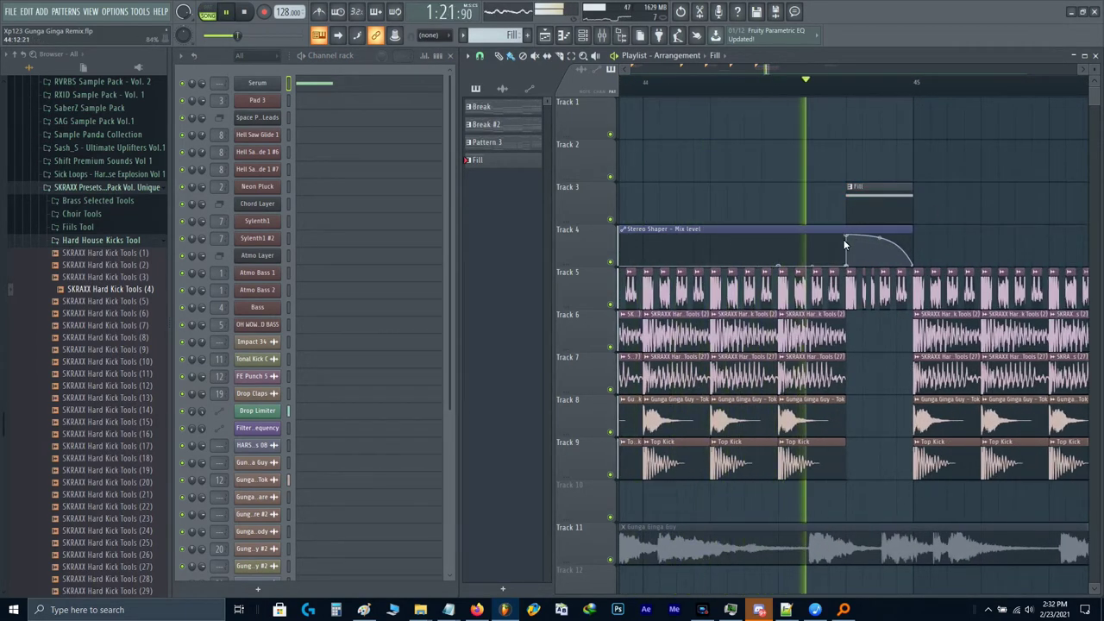
key("space")
Step: Move the playback position to bar 41 at the Drop marker and clone the Serum channel
scroll(844, 239, "down", 5)
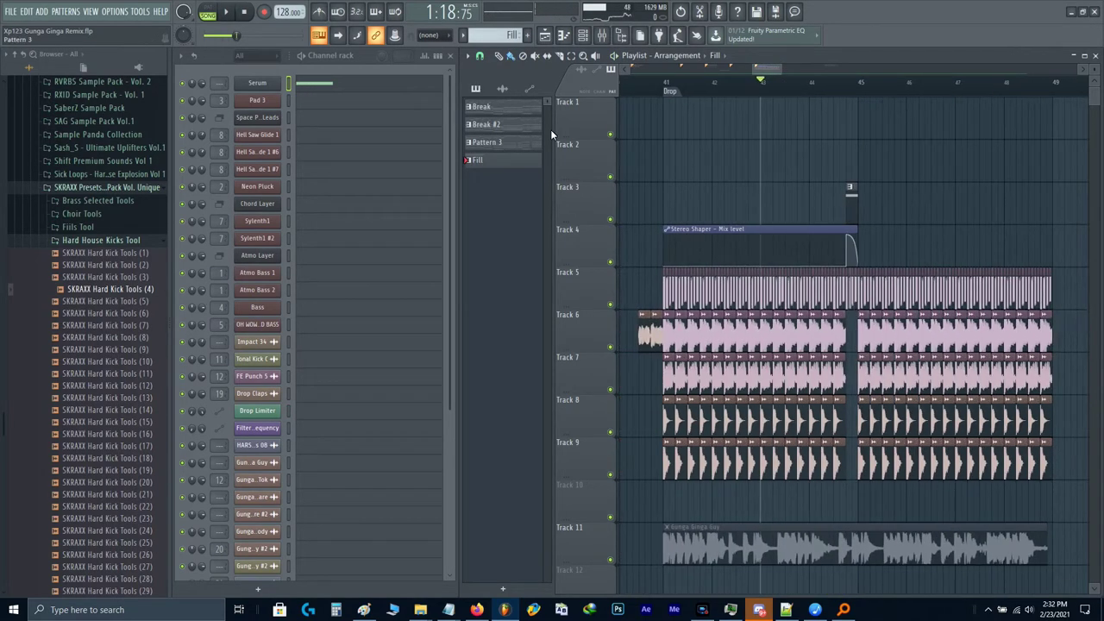
scroll(668, 86, "up", 2)
left_click(673, 84)
right_click(257, 83)
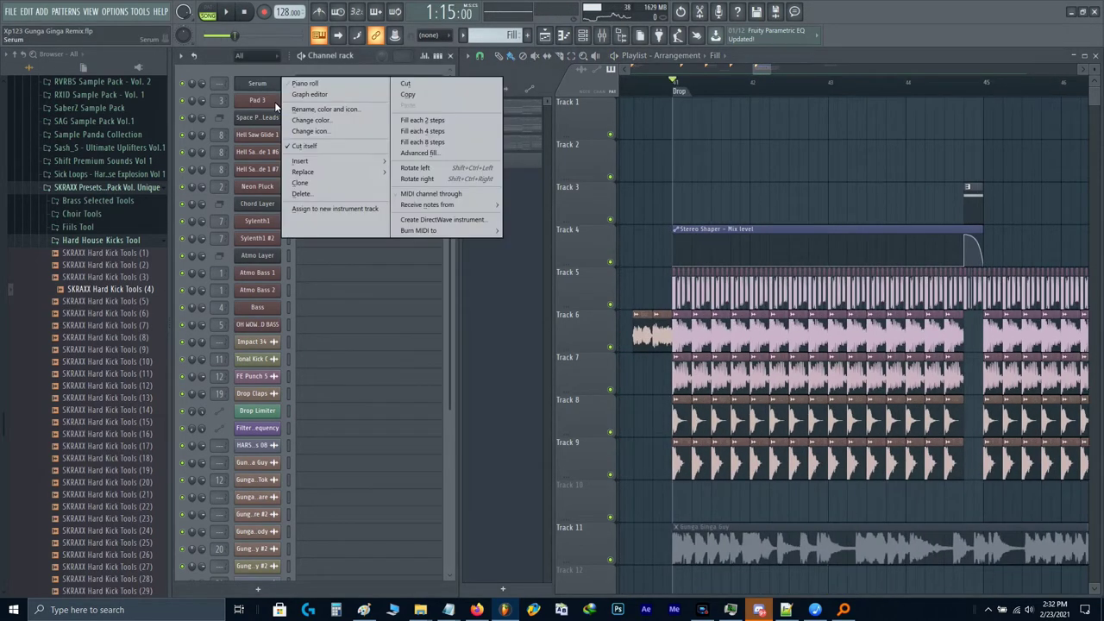
left_click(300, 180)
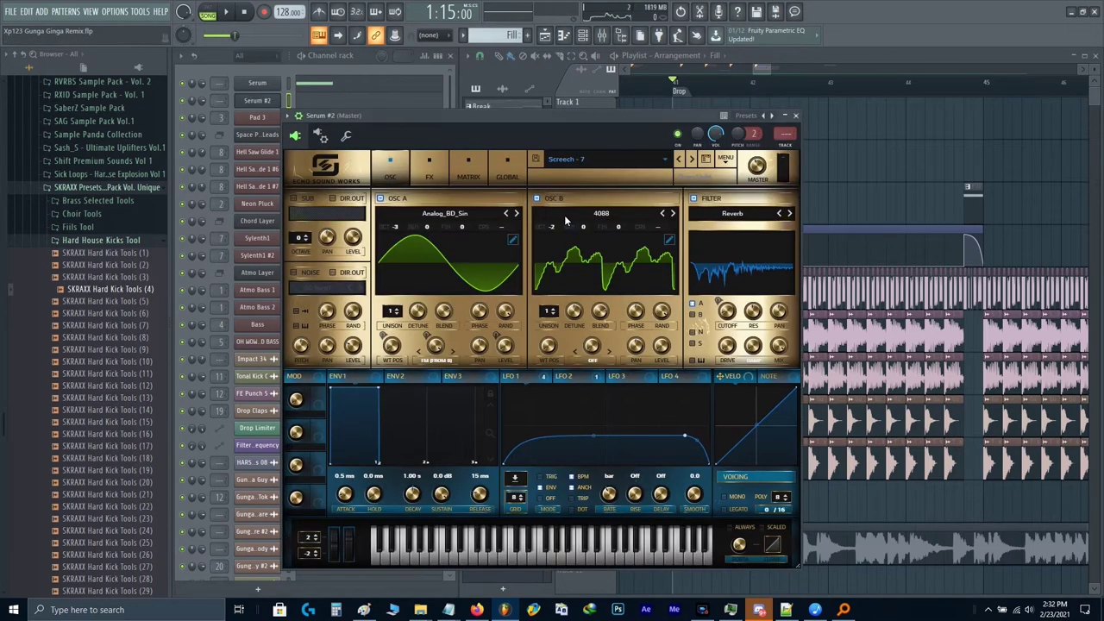
Step: Audition the Serum #2 presets from Screech - 70 onward and settle on Screech - 75
left_click(694, 160)
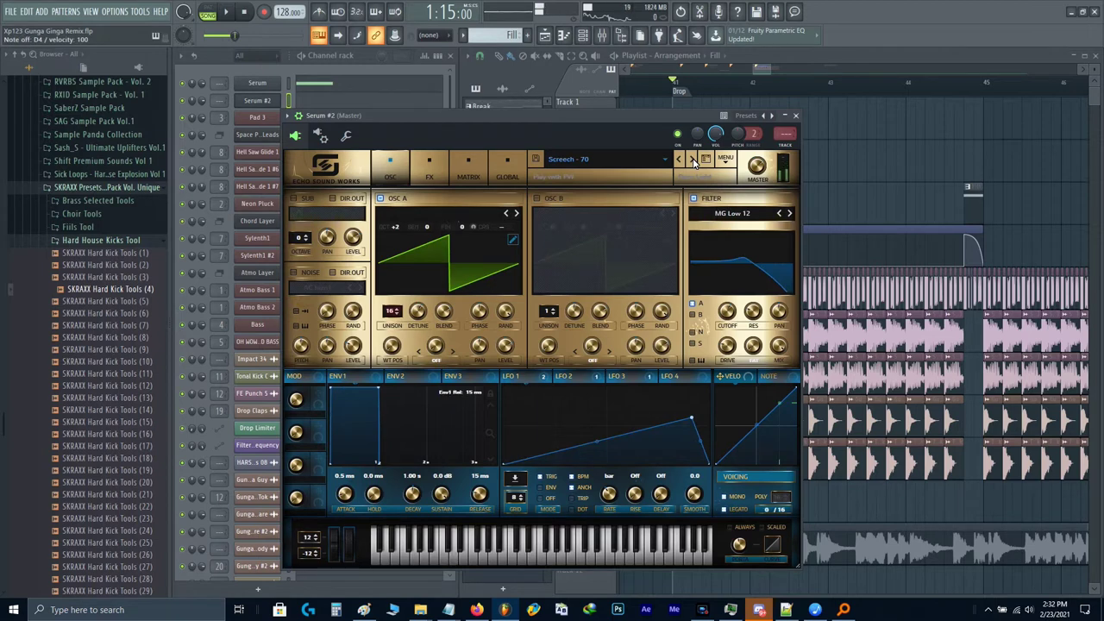
key("r")
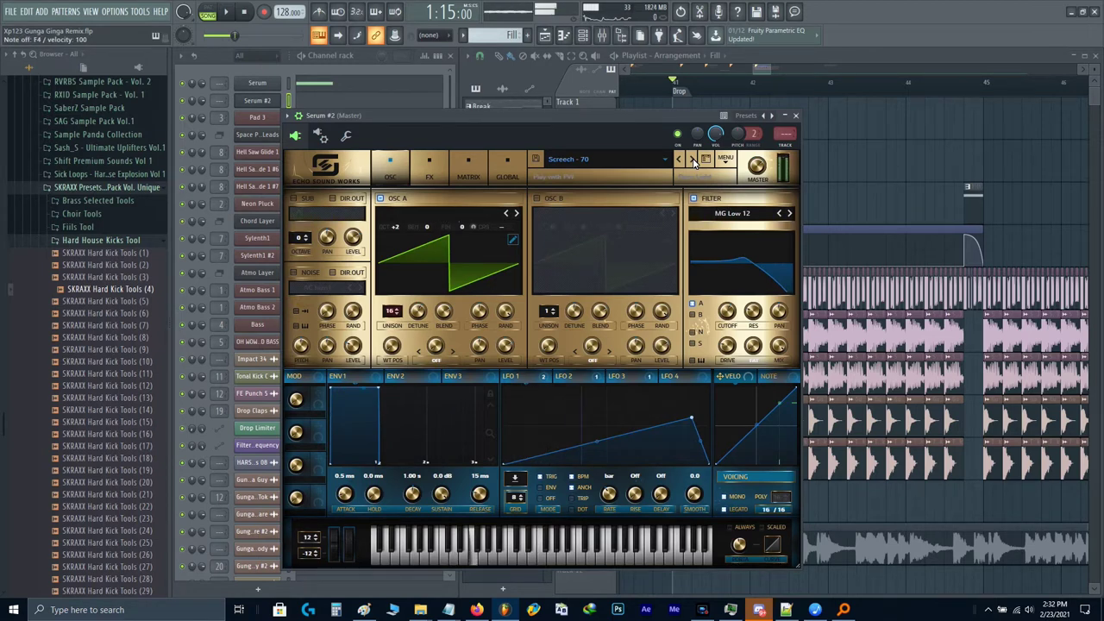
left_click(695, 160)
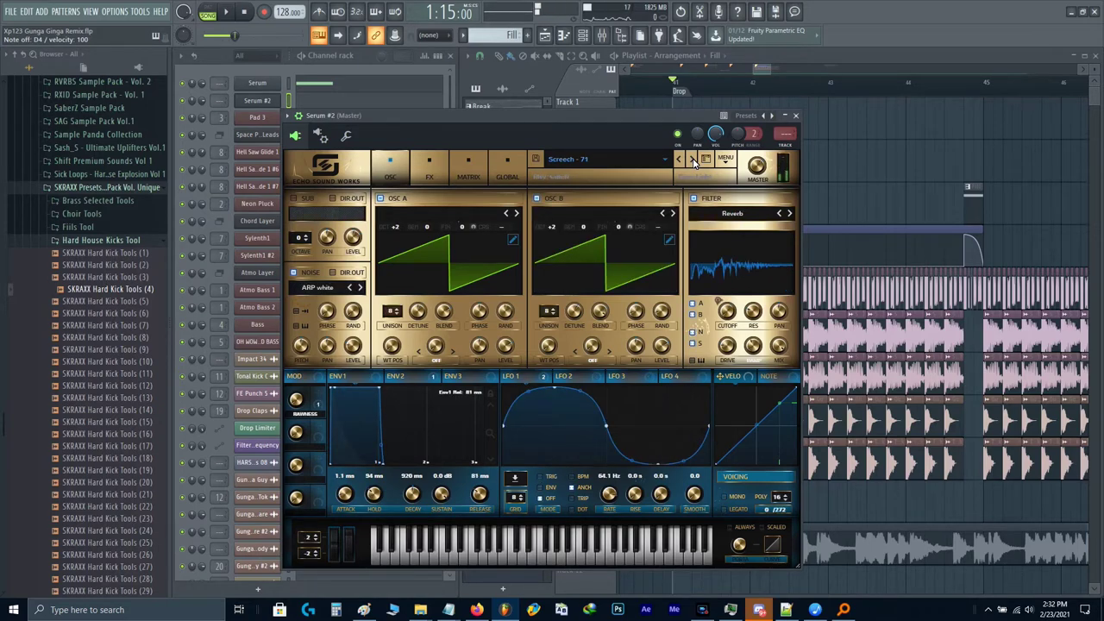
left_click(695, 160)
key("XF86AudioLowerVolume")
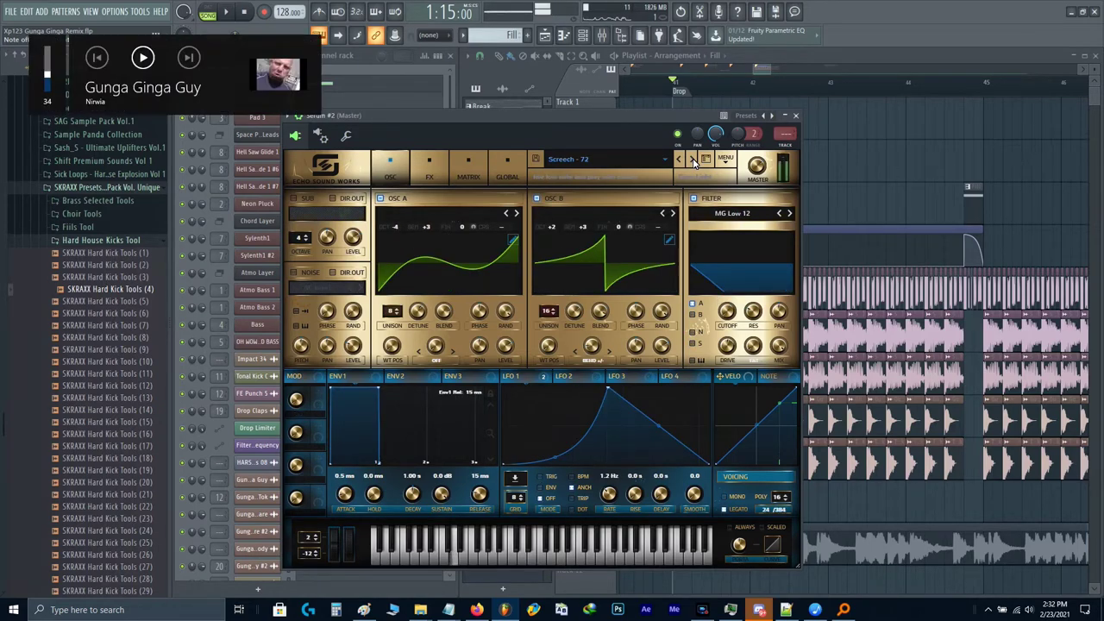
left_click(695, 160)
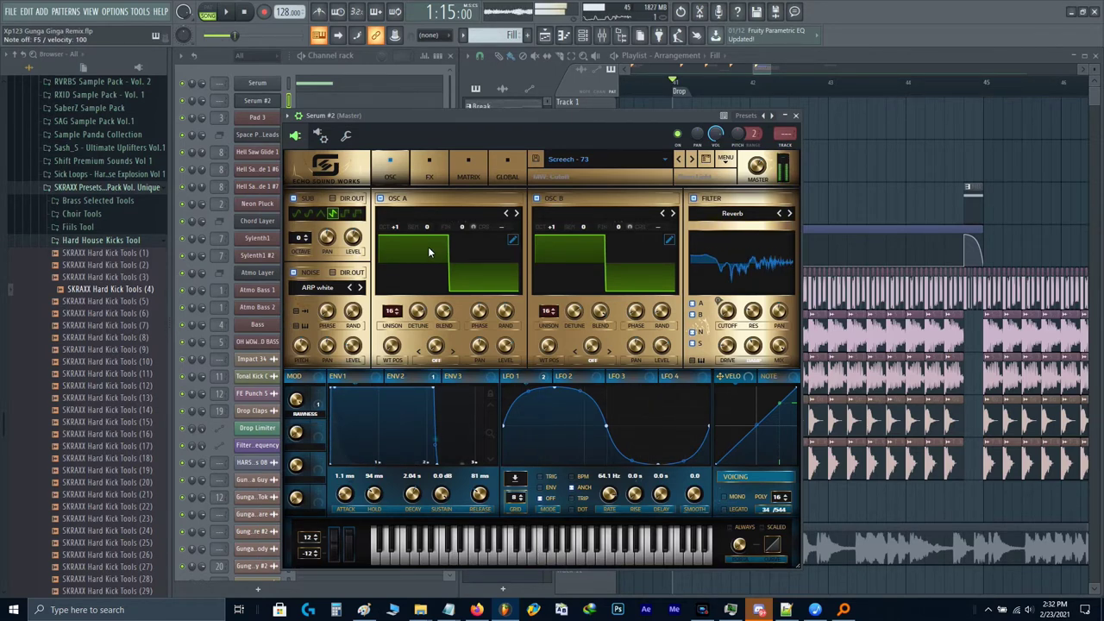
left_click(692, 160)
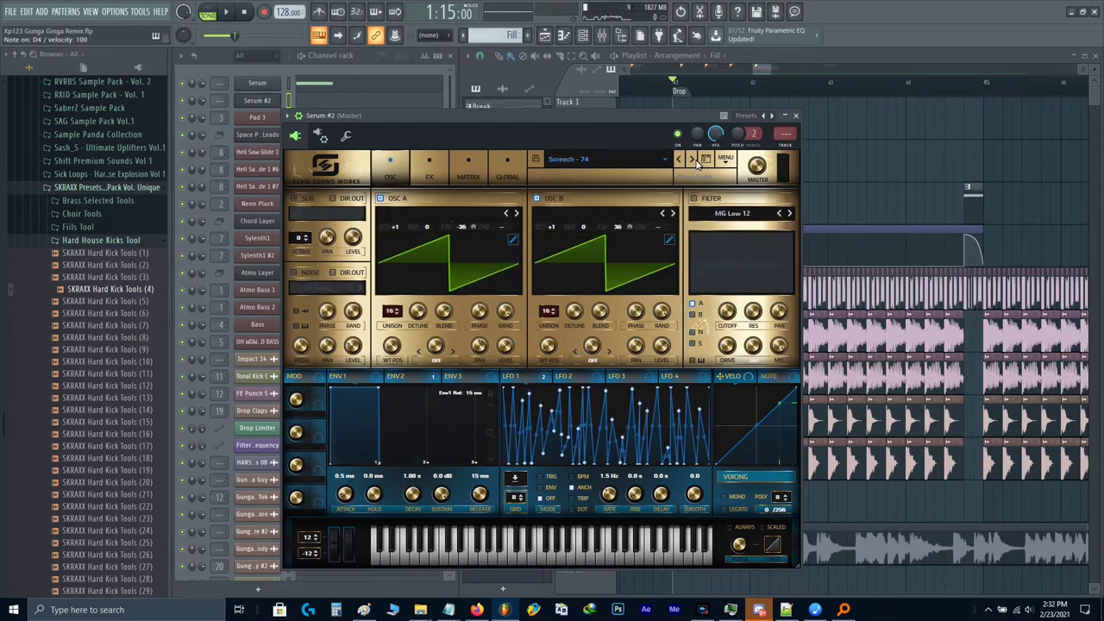
left_click(693, 162)
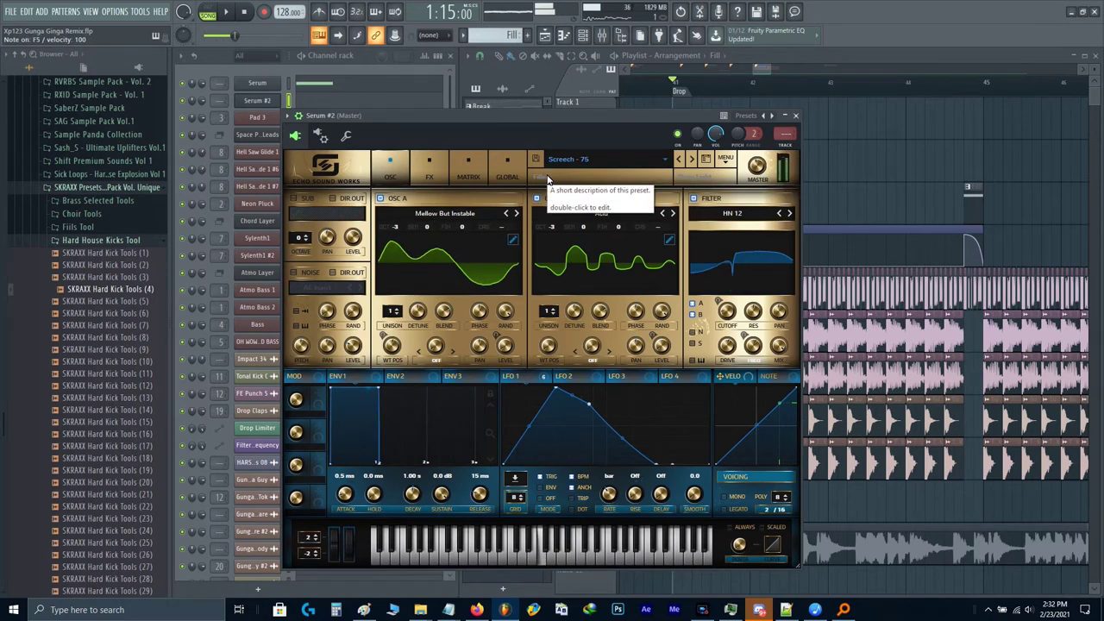
Step: Route Serum #2 to the unused mixer insert 23 and shift that insert to position 19, before Drop Claps
double_click(790, 138)
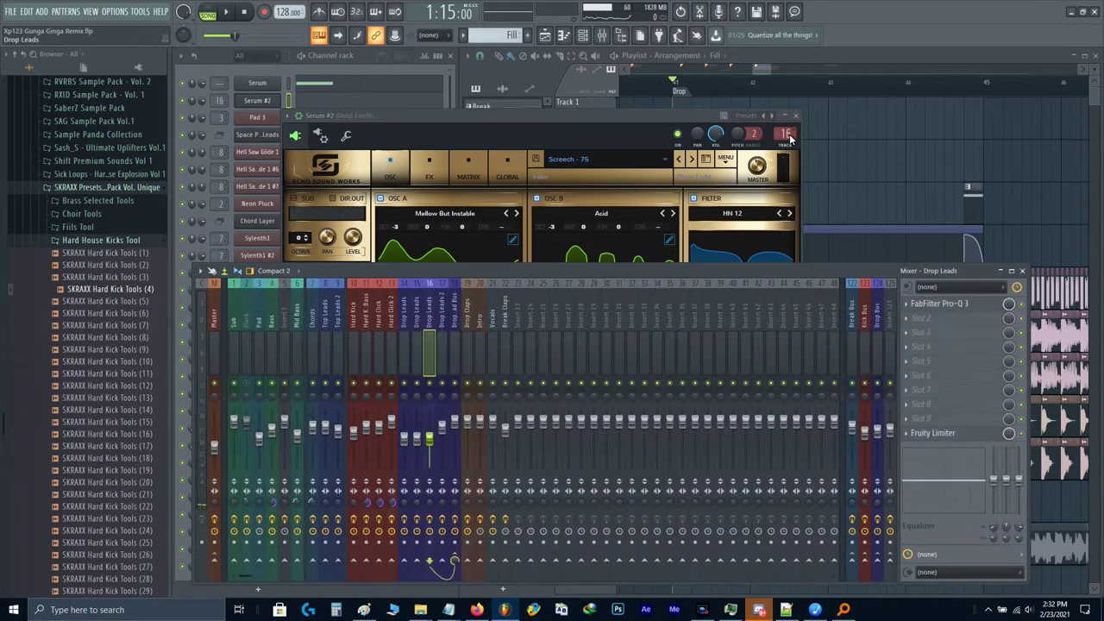
scroll(789, 138, "up", 8)
scroll(790, 138, "down", 1)
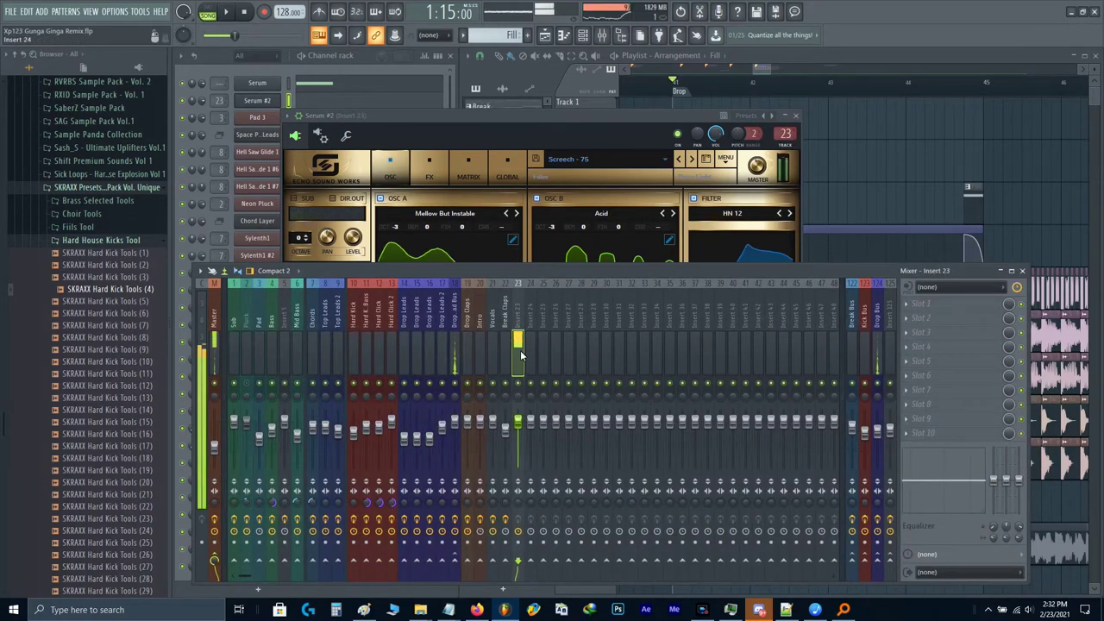
scroll(506, 365, "up", 4, "shift")
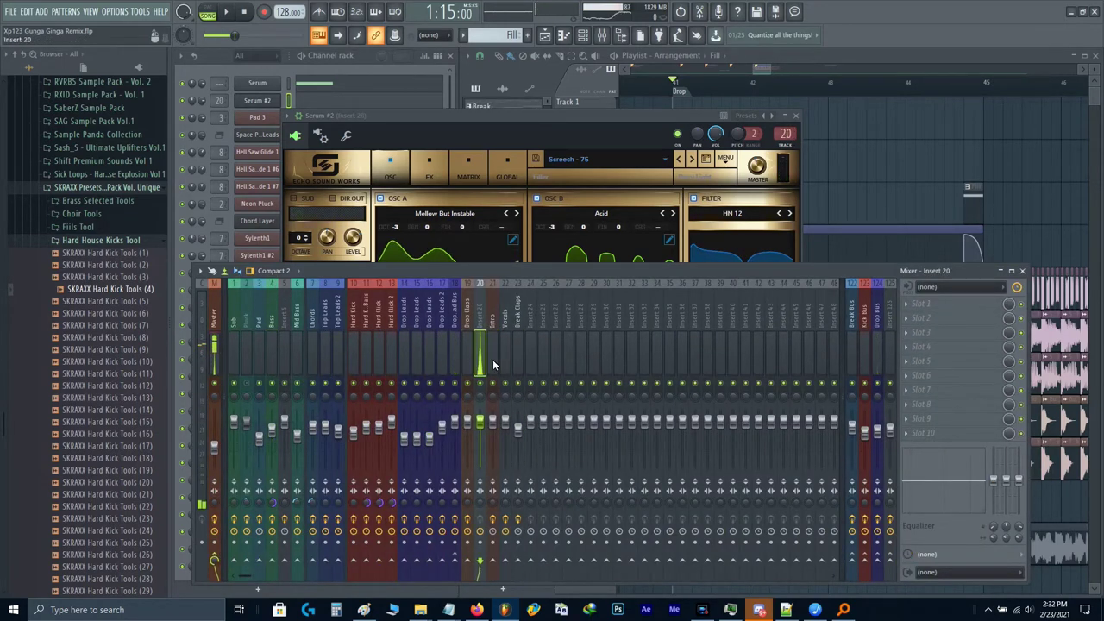
left_click(530, 134)
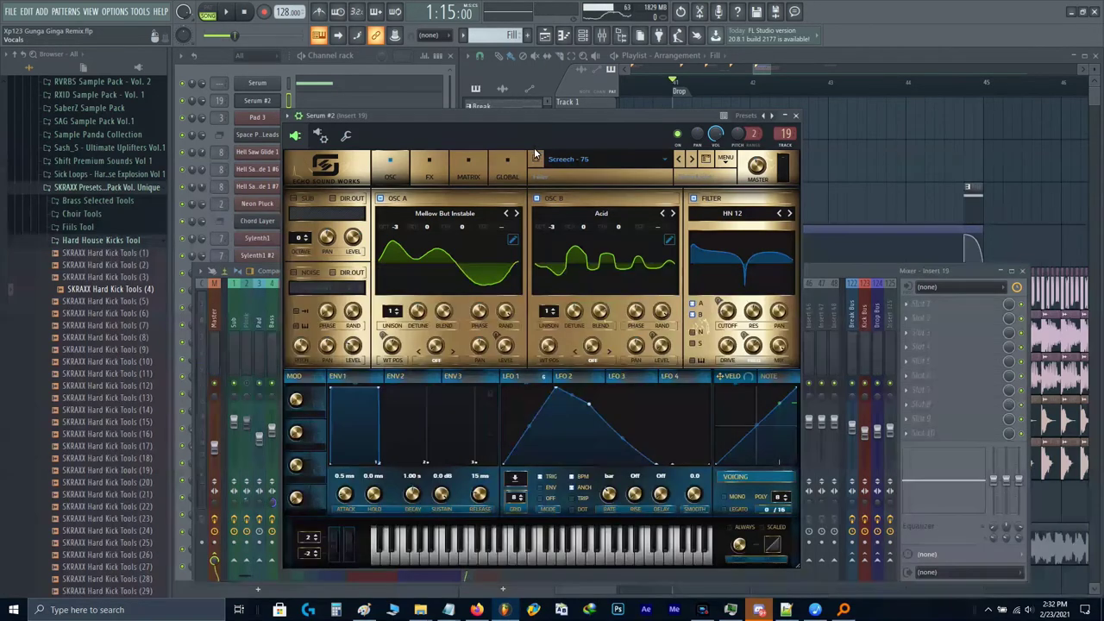
left_click(523, 171)
left_click(391, 170)
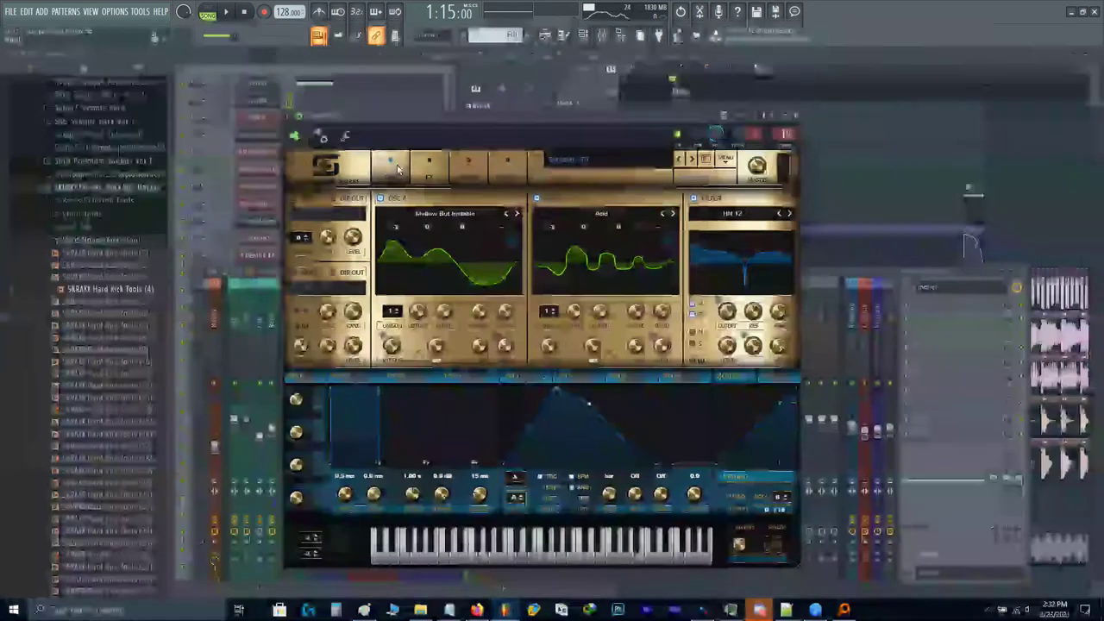
left_click_drag(453, 131, 490, 127)
key("Escape")
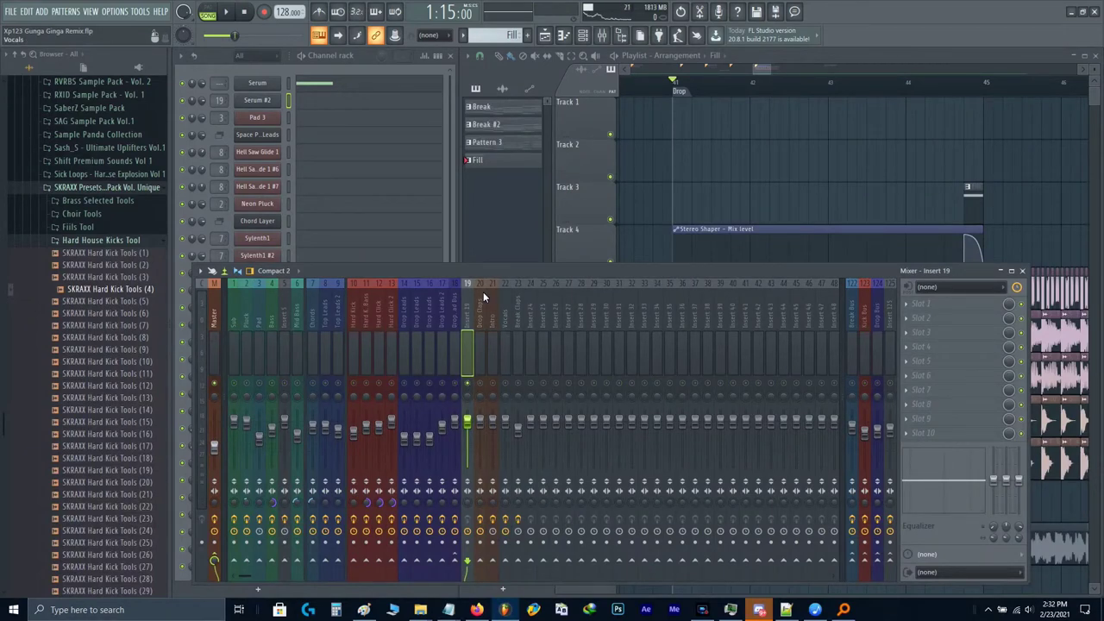
left_click(288, 108)
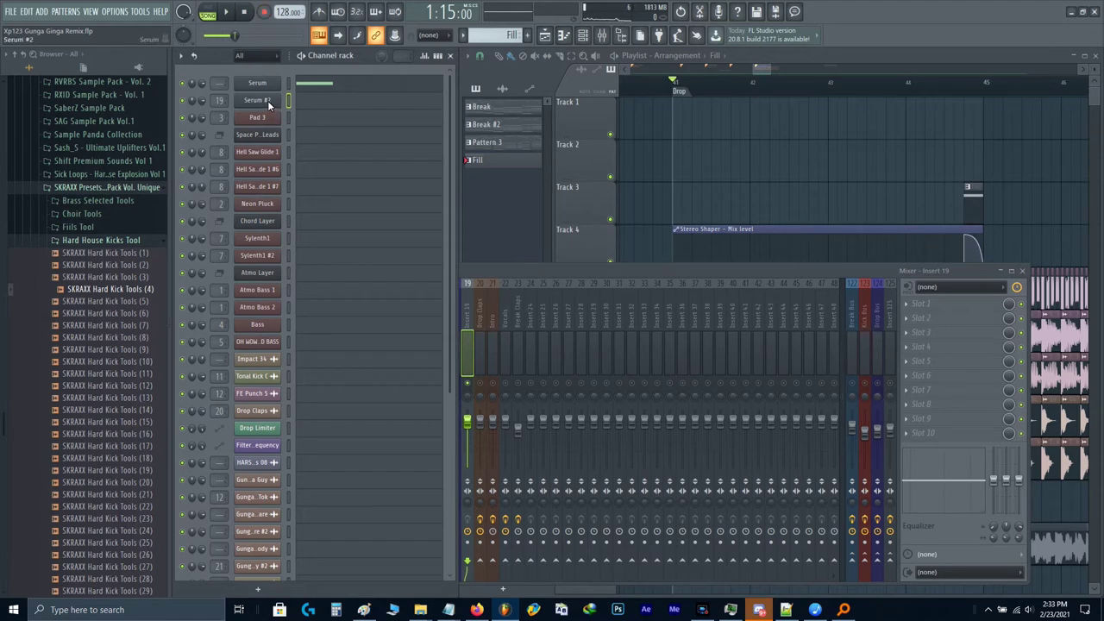
left_click(268, 102, "shift")
key("Return")
left_click(261, 101, "shift")
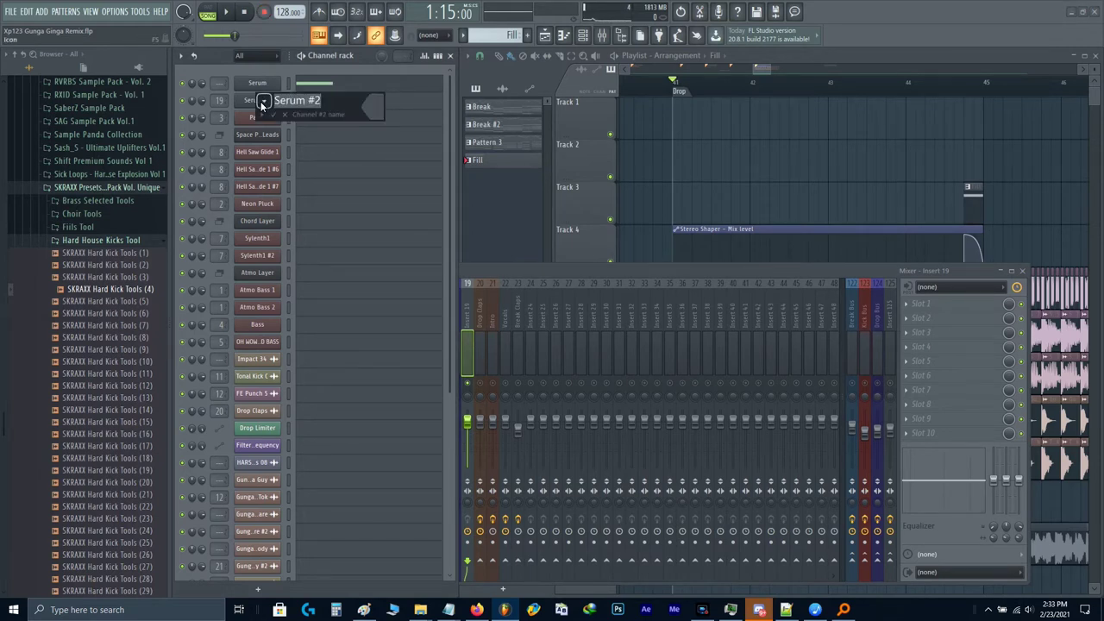
key("Return")
Step: Export Serum #2's last played note as an audio clip onto Track 2 at bar 41 and solo that track
left_click(265, 100)
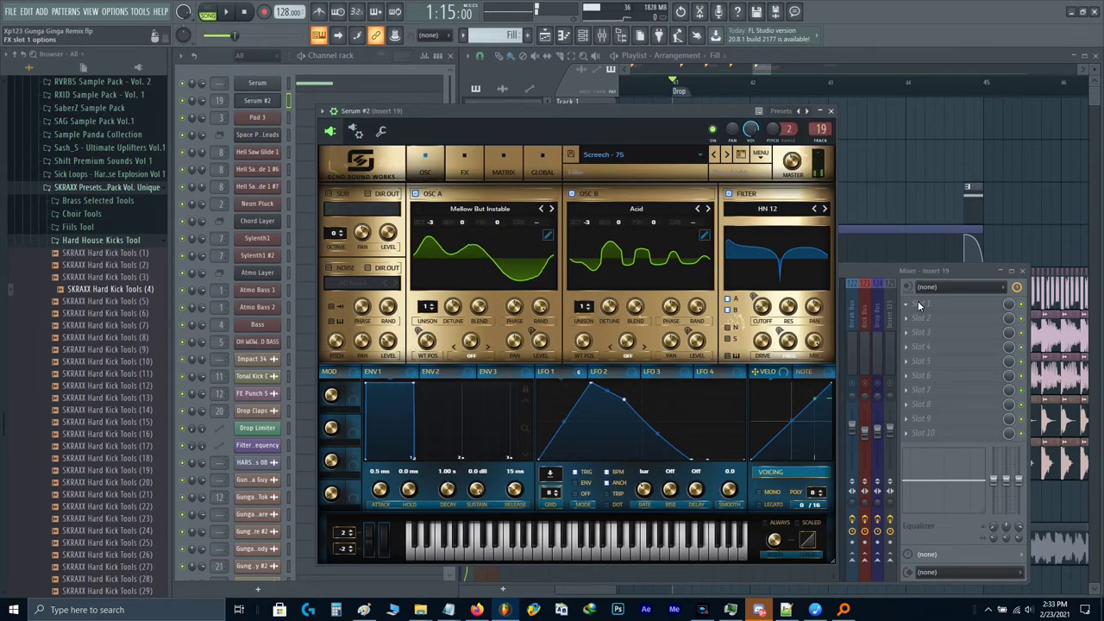
left_click(917, 304)
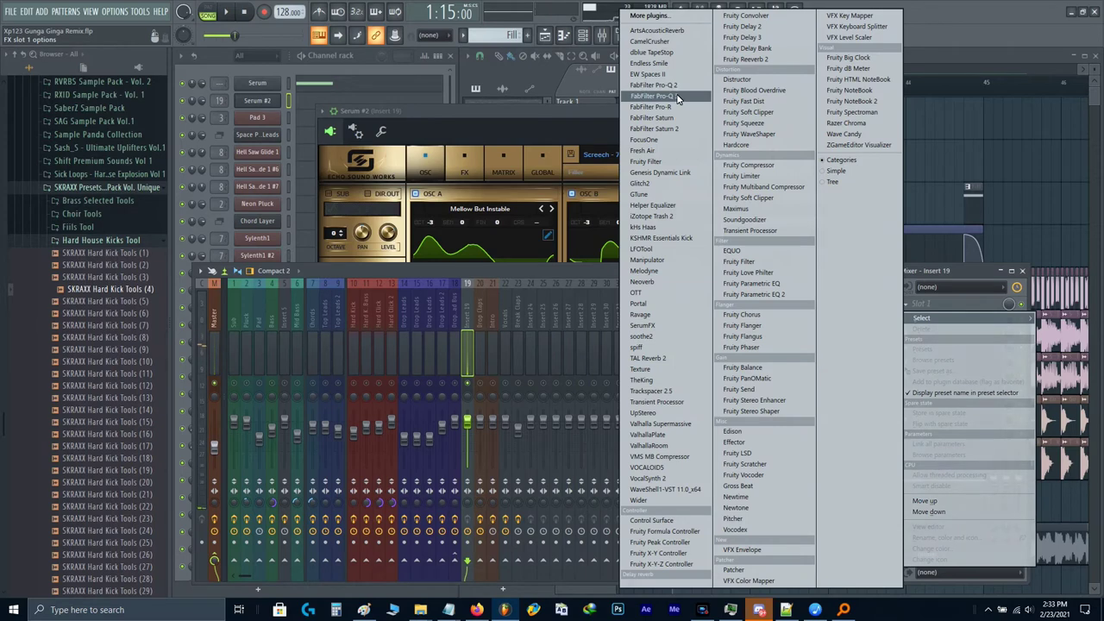
left_click(533, 131)
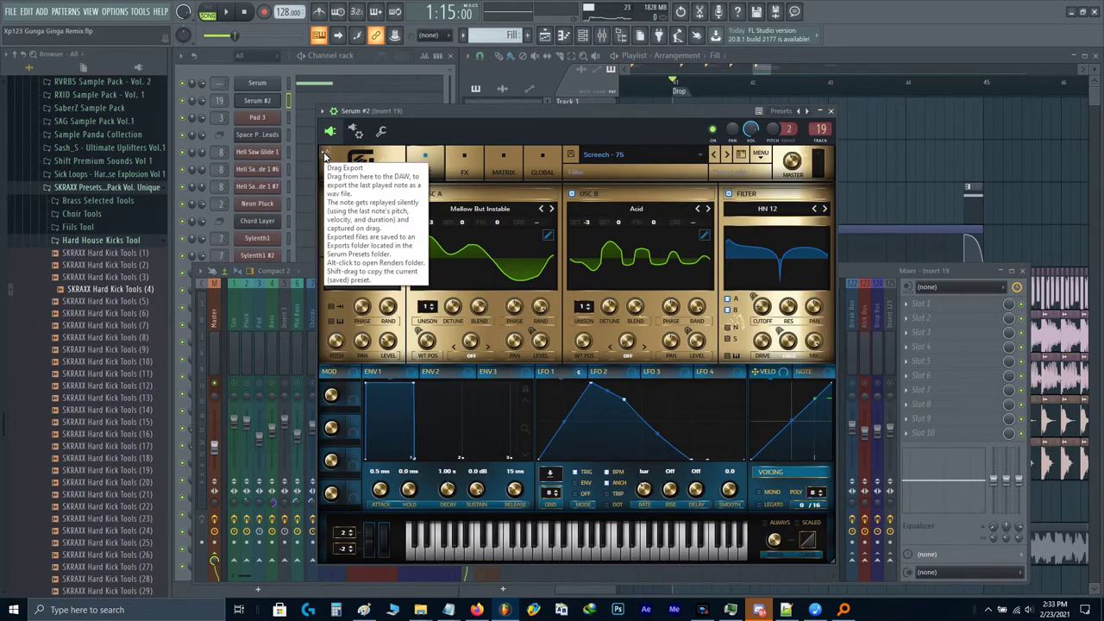
mouse_move(914, 127)
left_mouse_down()
mouse_move(864, 180)
mouse_move(868, 167)
mouse_move(627, 175)
left_mouse_up()
right_click(611, 177)
Step: Play the exported screech clip and check its pitch with GTune on the Master track
key("space")
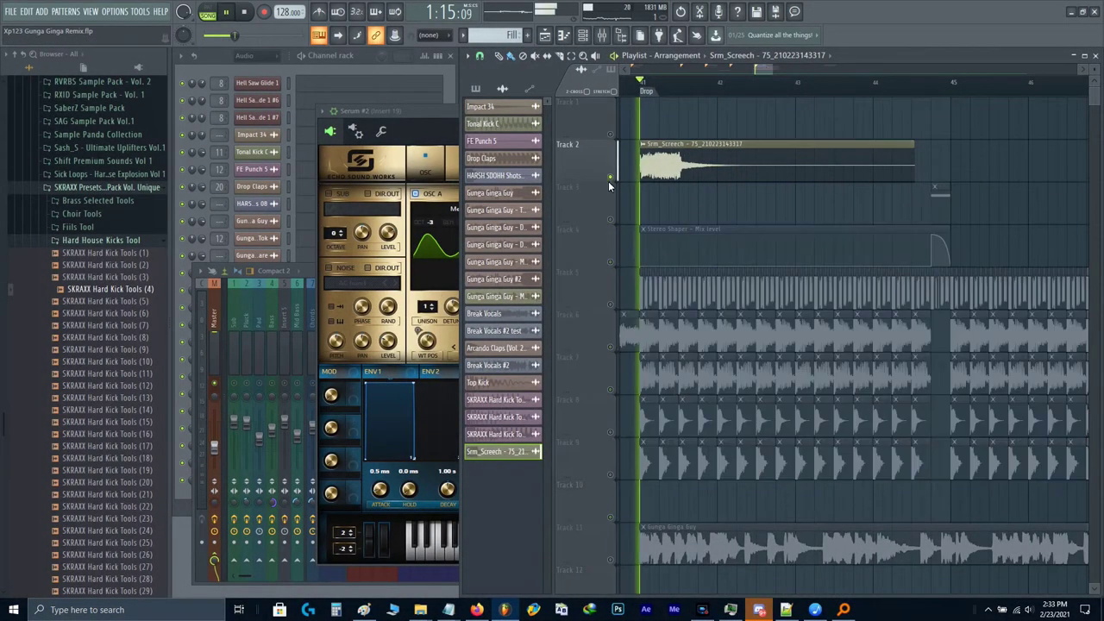
left_click(211, 324)
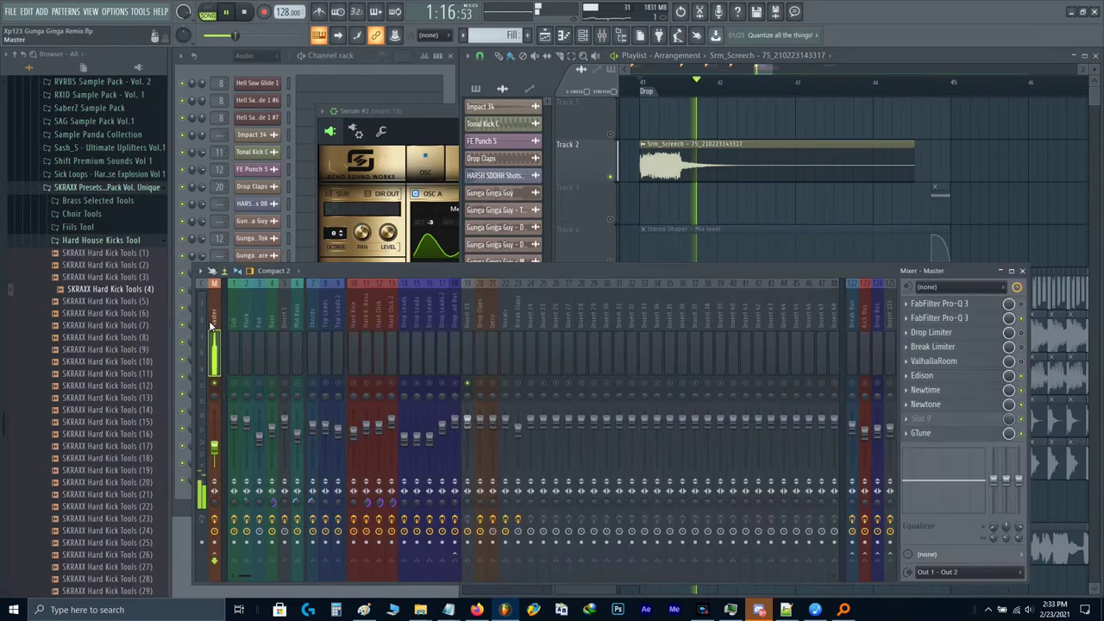
left_click(947, 438)
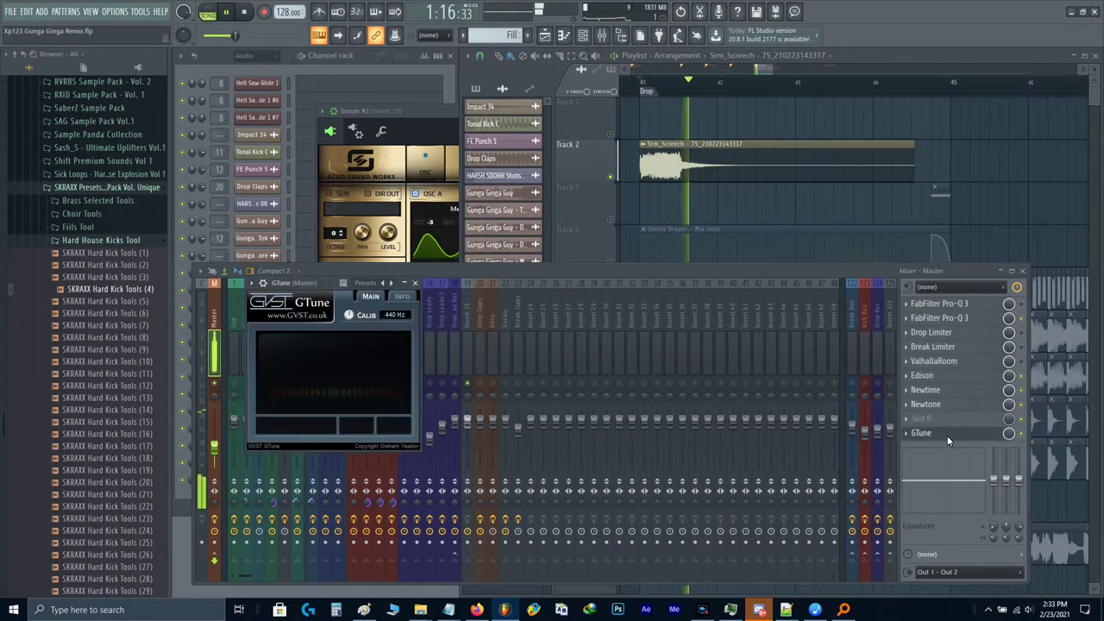
left_click(948, 435)
key("space")
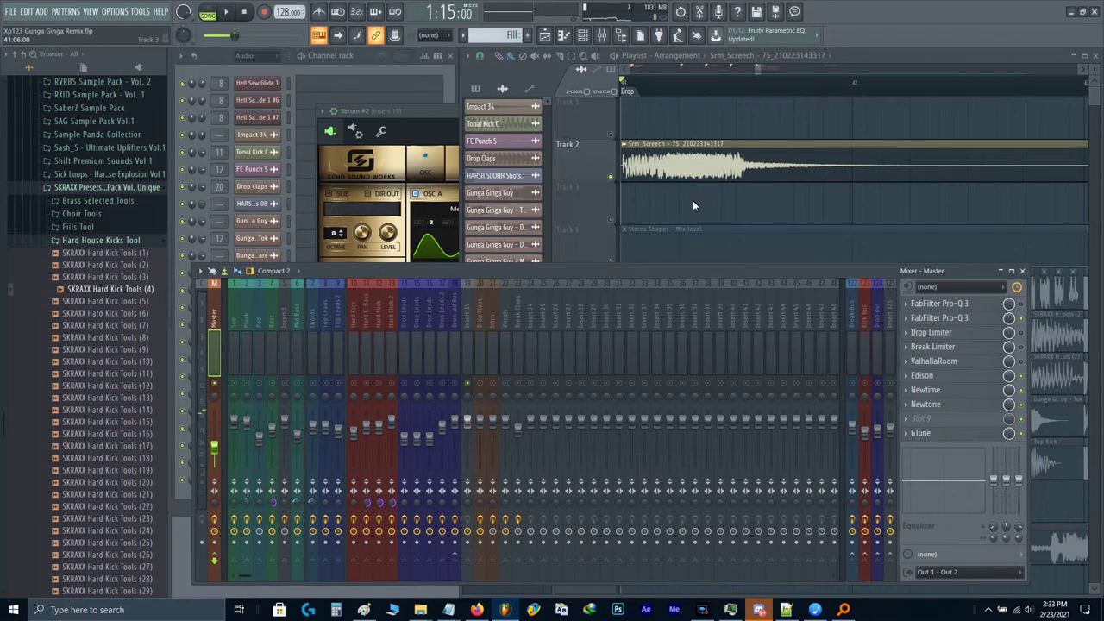
Step: Route the Srm_Screech audio clip to mixer insert 24 and audition it
double_click(660, 165)
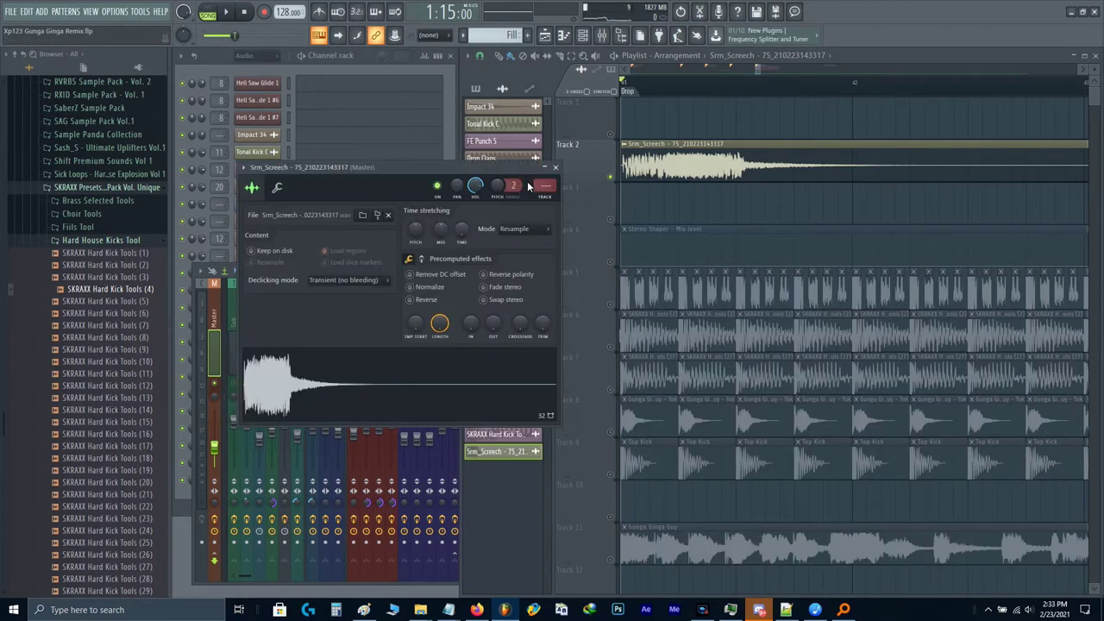
scroll(552, 193, "up", 18)
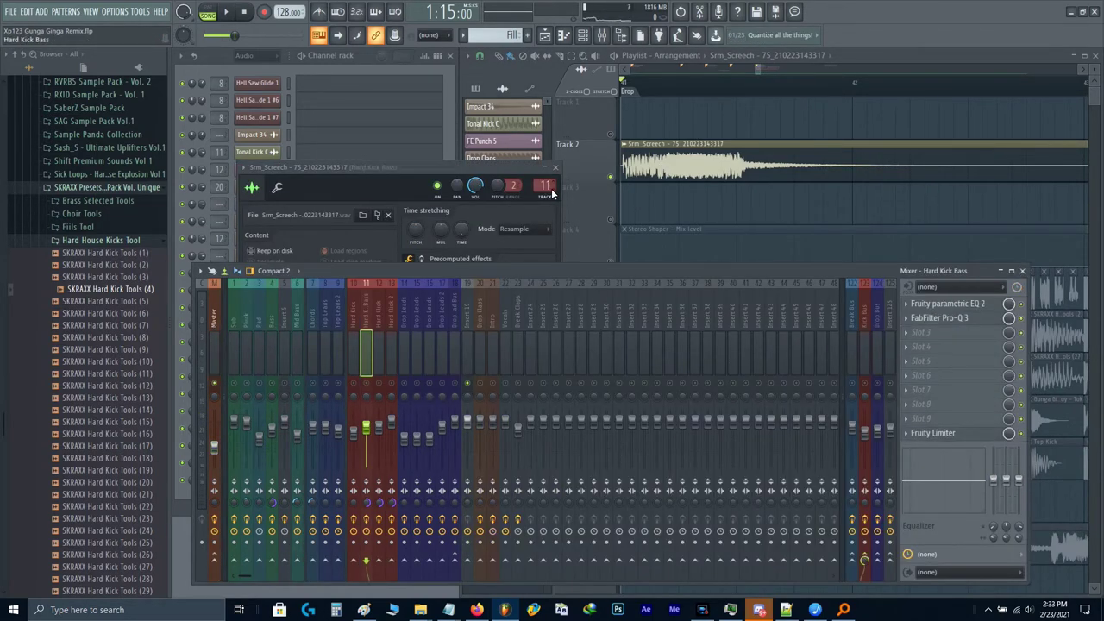
scroll(552, 193, "up", 6)
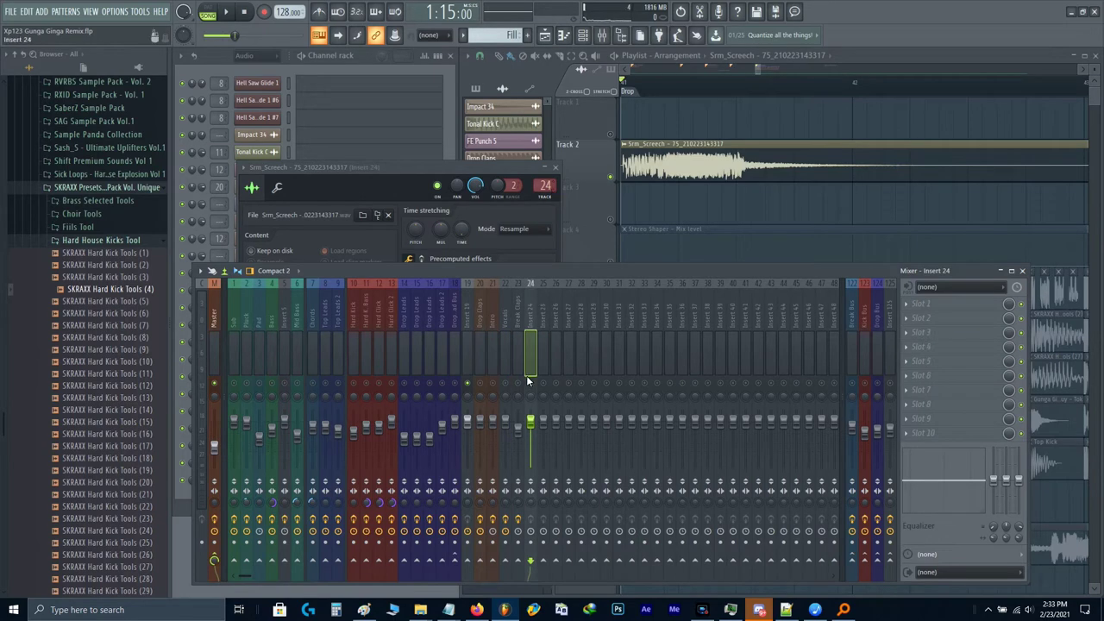
key("space")
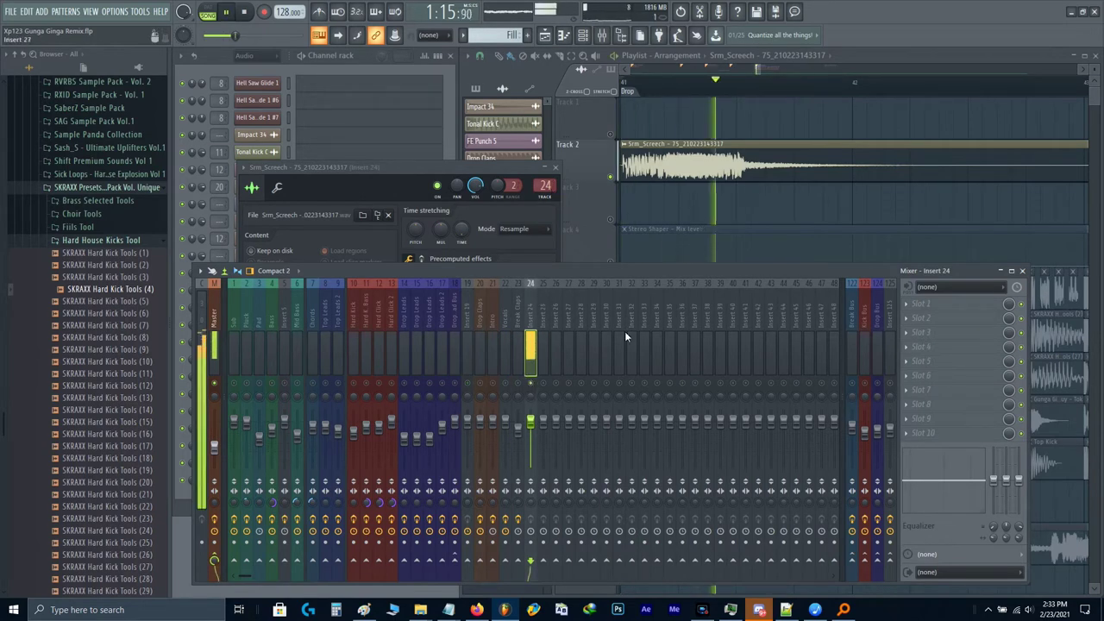
key("space")
Step: Add FabFilter Pro-Q 3 to the first effect slot of insert 24 and start playback
left_click(916, 309)
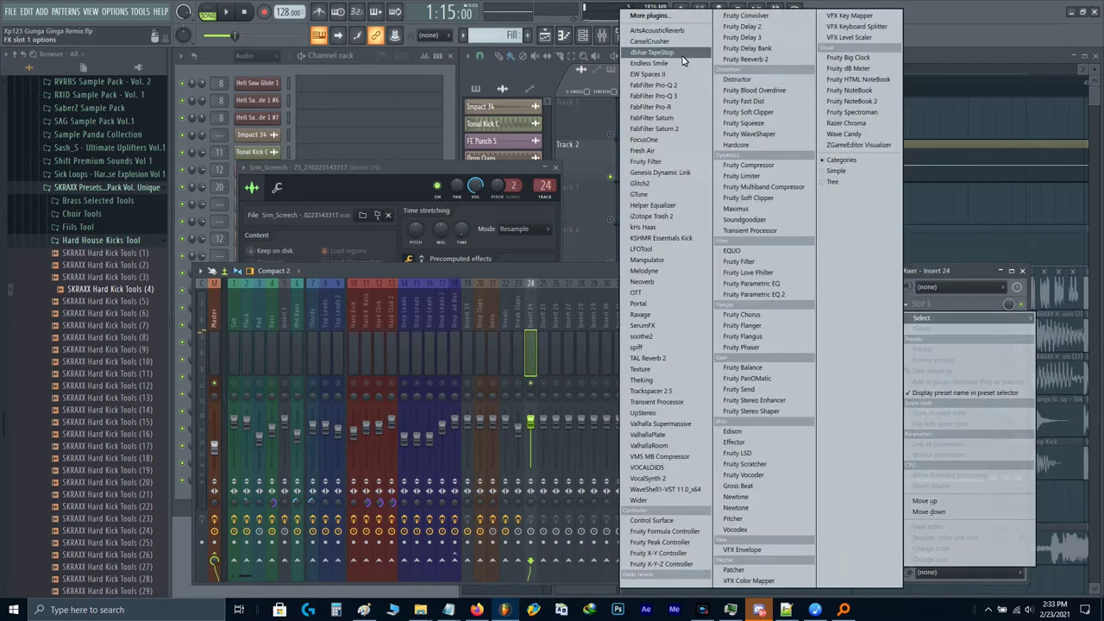
left_click(675, 96)
key("space")
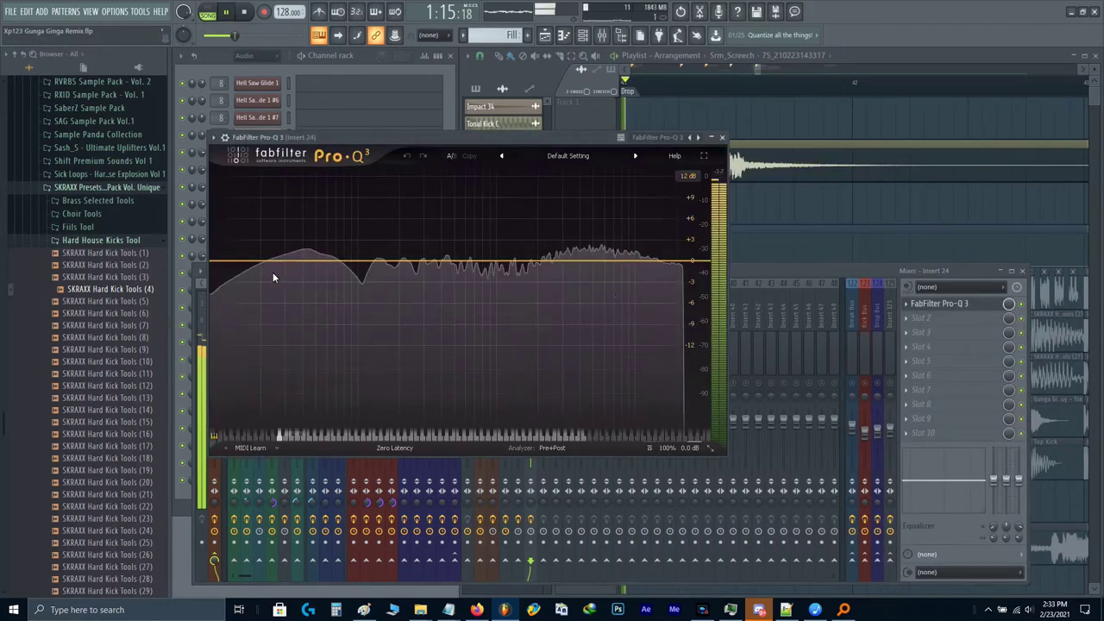
Step: Try a 30 dB/oct low cut at about 168 Hz and a bell dip of about 1.22 dB near 11120 Hz on the screech
left_click(241, 261)
left_click_drag(241, 260, 389, 260)
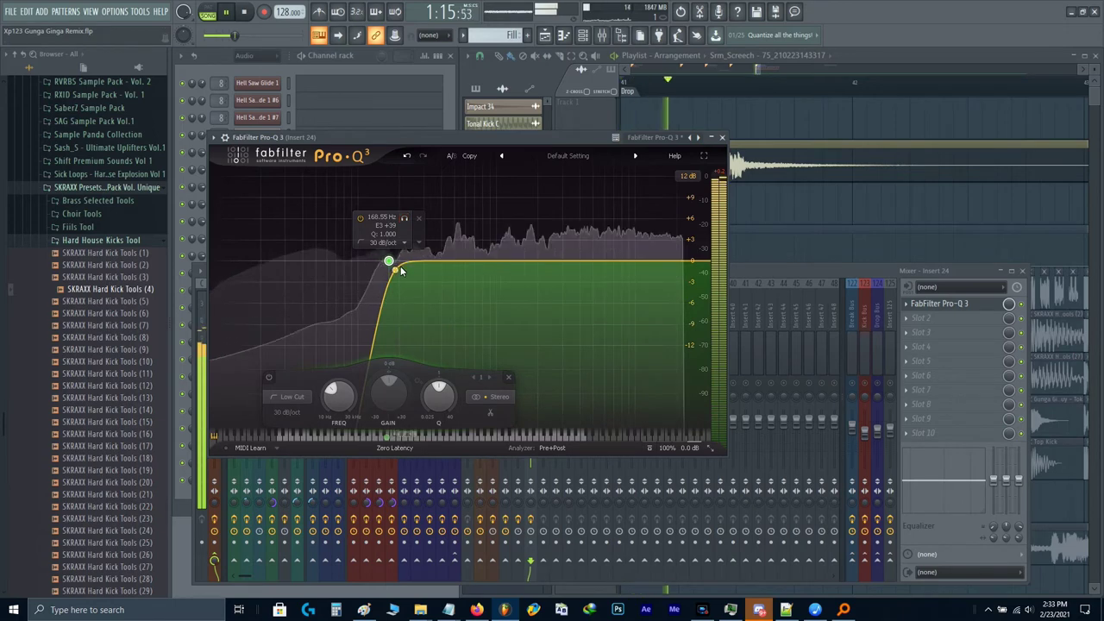
key("space")
left_click_drag(623, 262, 643, 275)
key("space")
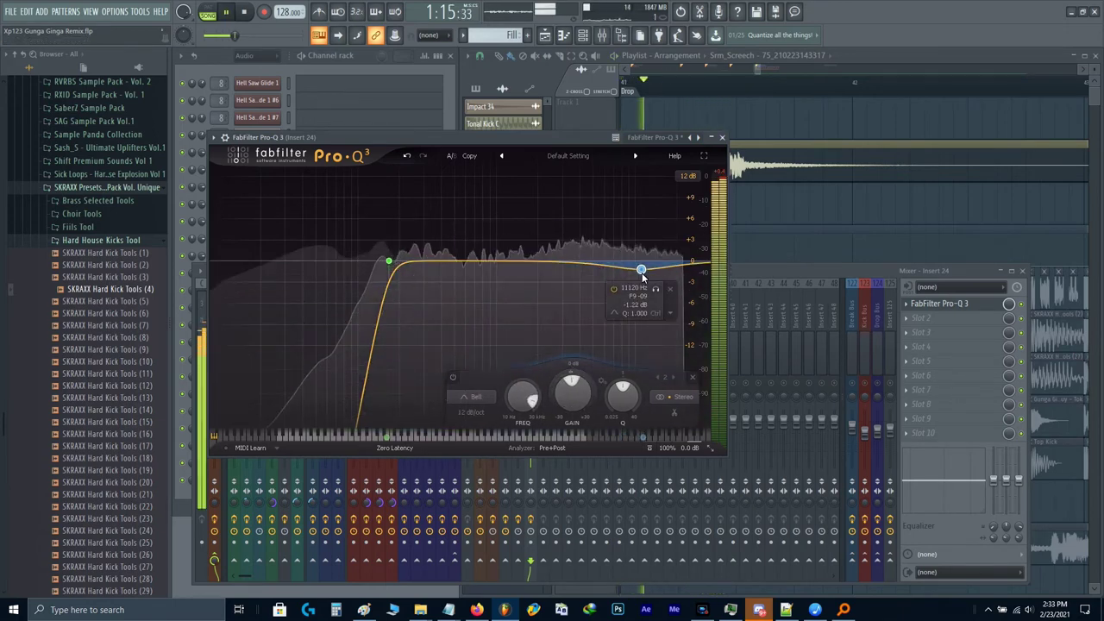
key("space")
Step: Load the MB - Fletcher Munson MP preset in Pro-Q 3 and audition the screech
left_click(573, 155)
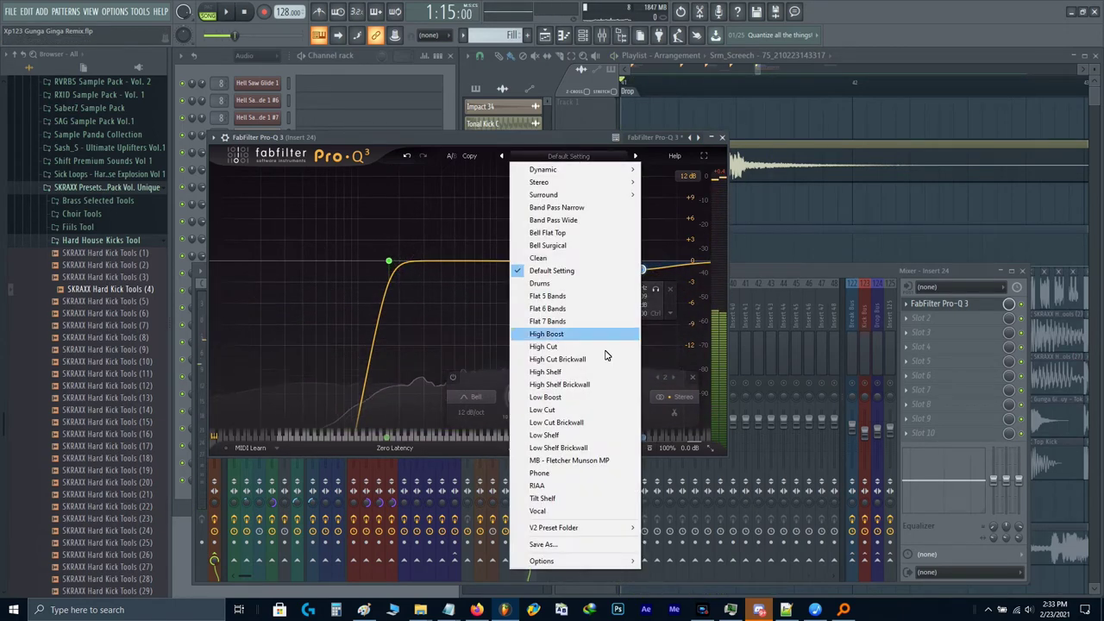
left_click(597, 447)
key("space")
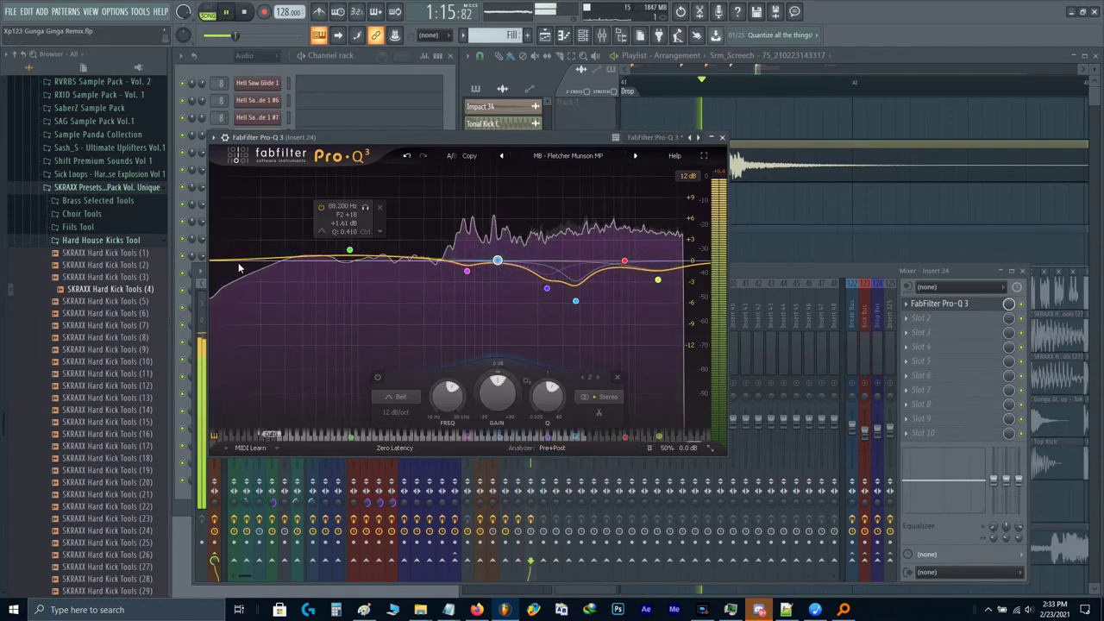
Step: Add a 36 dB/oct low cut at about 196 Hz to the screech in Pro-Q 3 and audition it
key("space")
double_click(229, 263)
left_click_drag(229, 263, 398, 267)
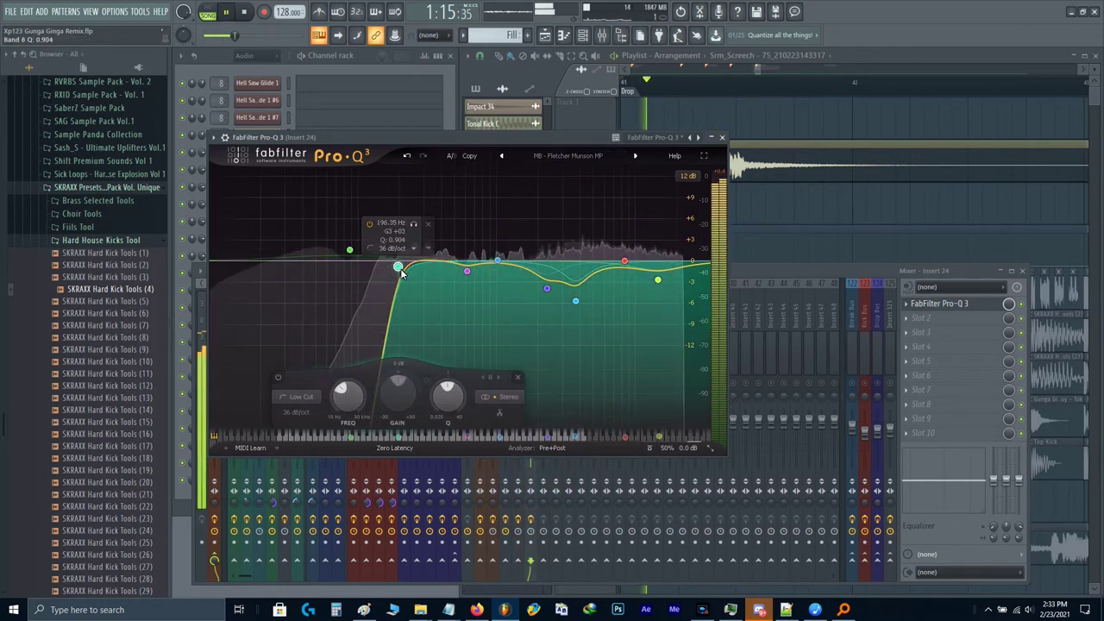
key("space")
key("space")
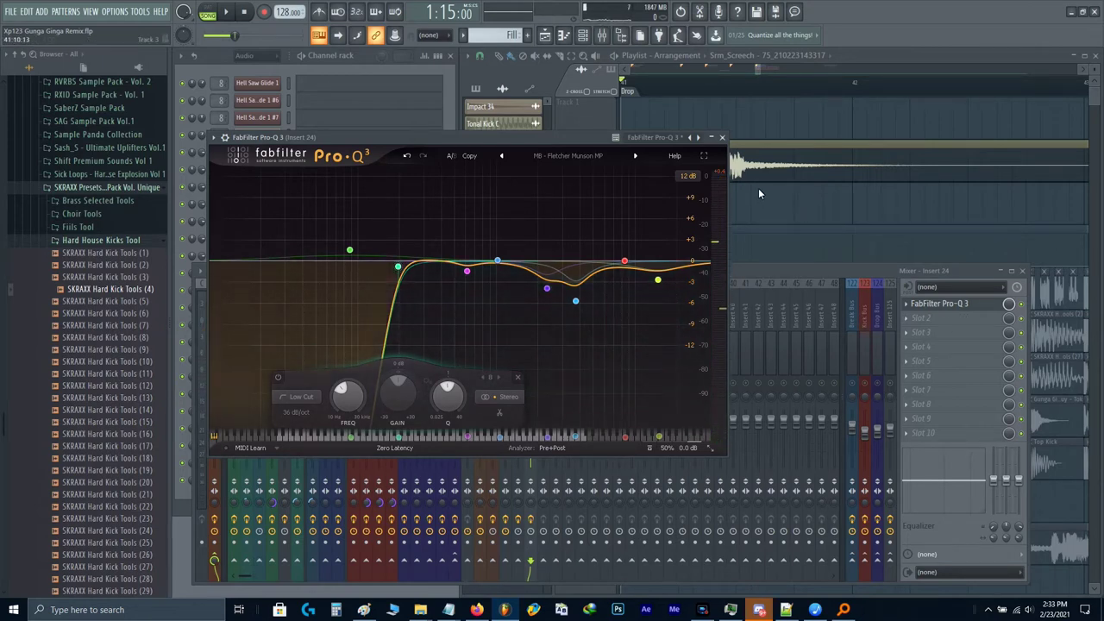
Step: Set the screech's declicking mode to Crossfade (bleeding) and trim its playlist clip to a length of 0:07:00
double_click(769, 167)
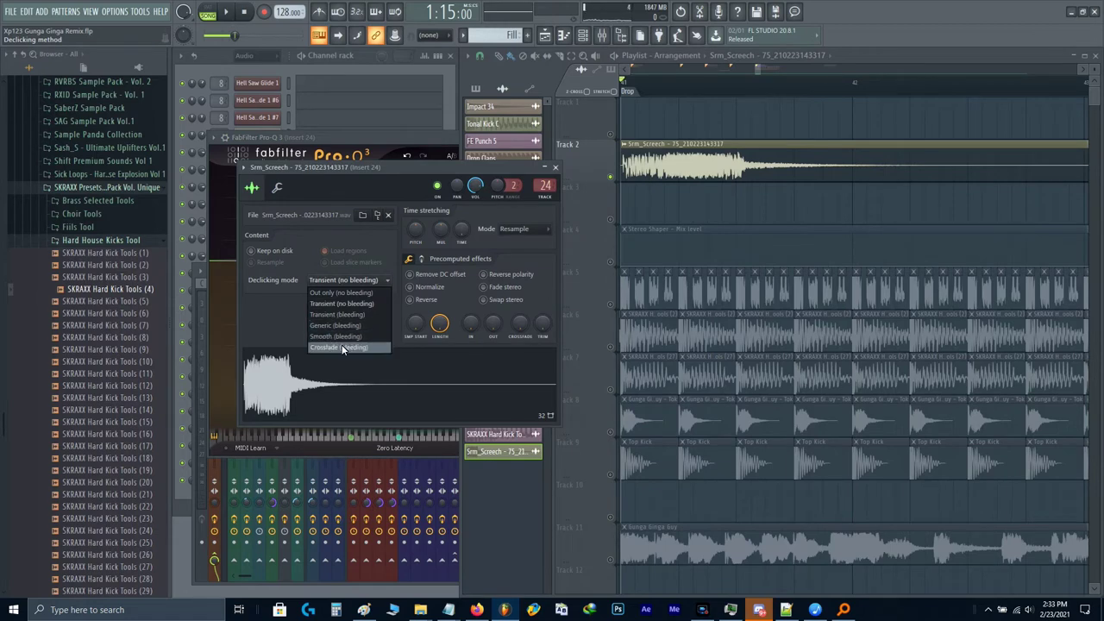
left_click(343, 348)
key("Escape")
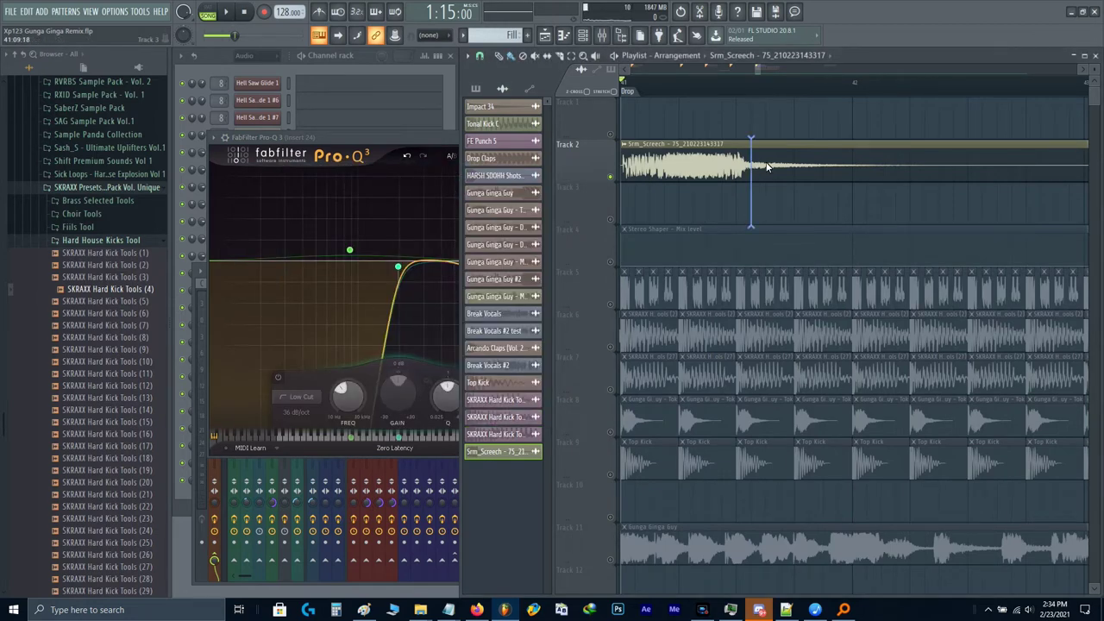
left_click_drag(768, 167, 749, 167)
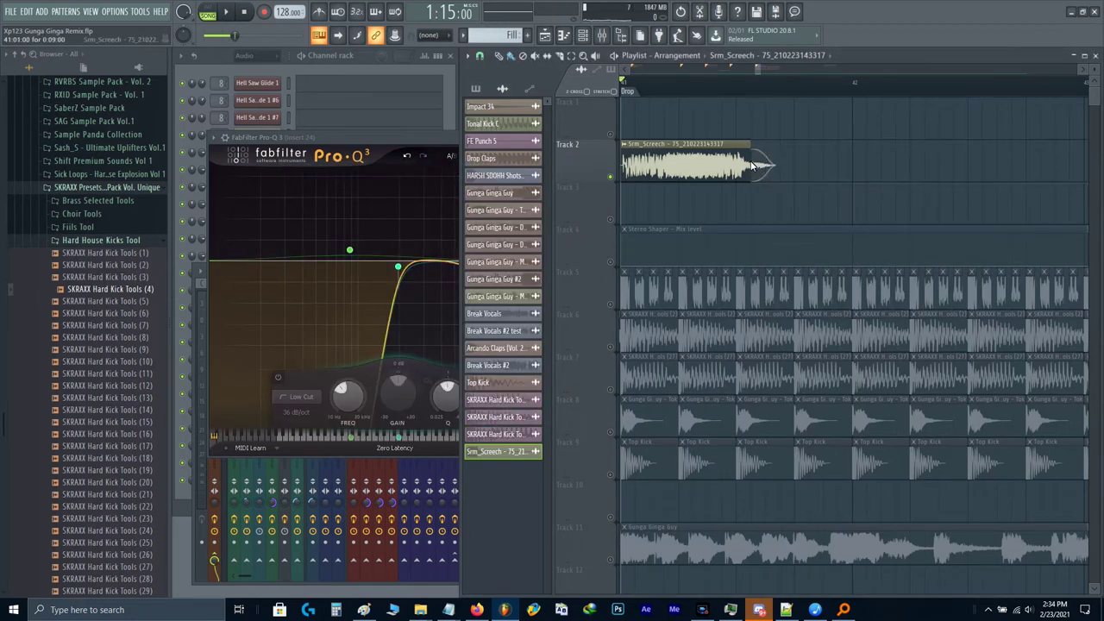
key("space")
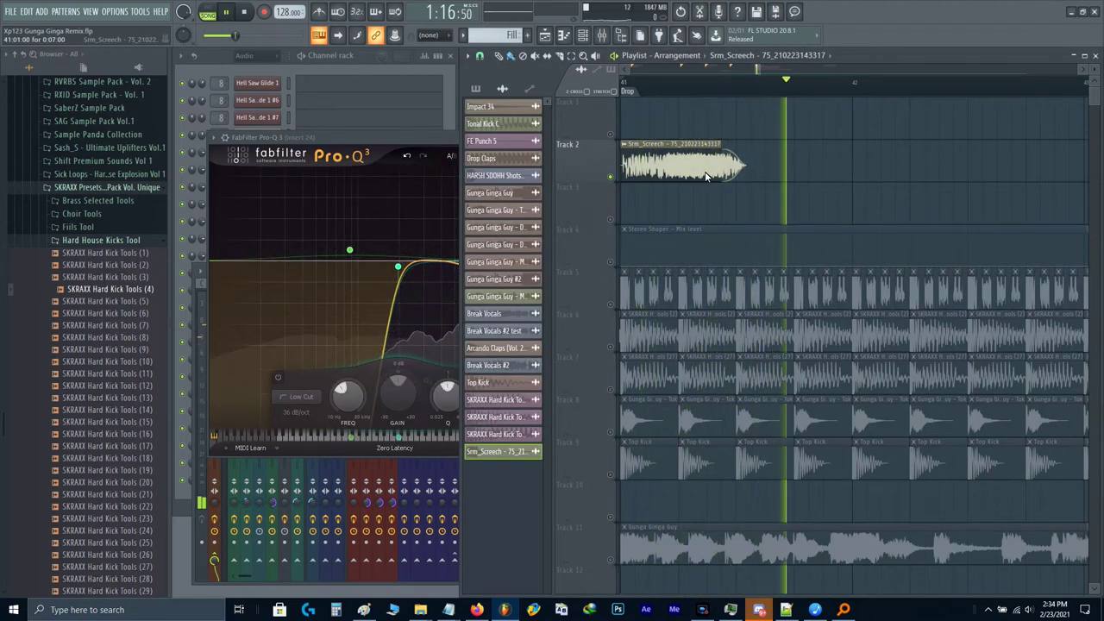
Step: Add ValhallaRoom to slot 4 of insert 24, load the Dark Verb preset and set the mix to 41.9%
key("F9")
key("space")
left_click(931, 352)
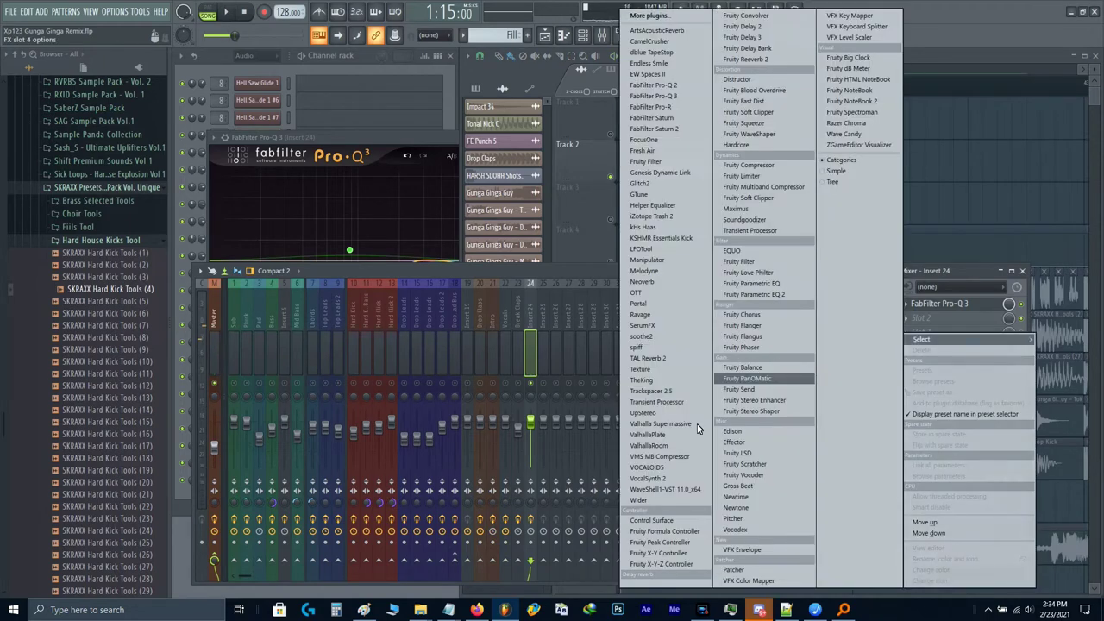
left_click(663, 445)
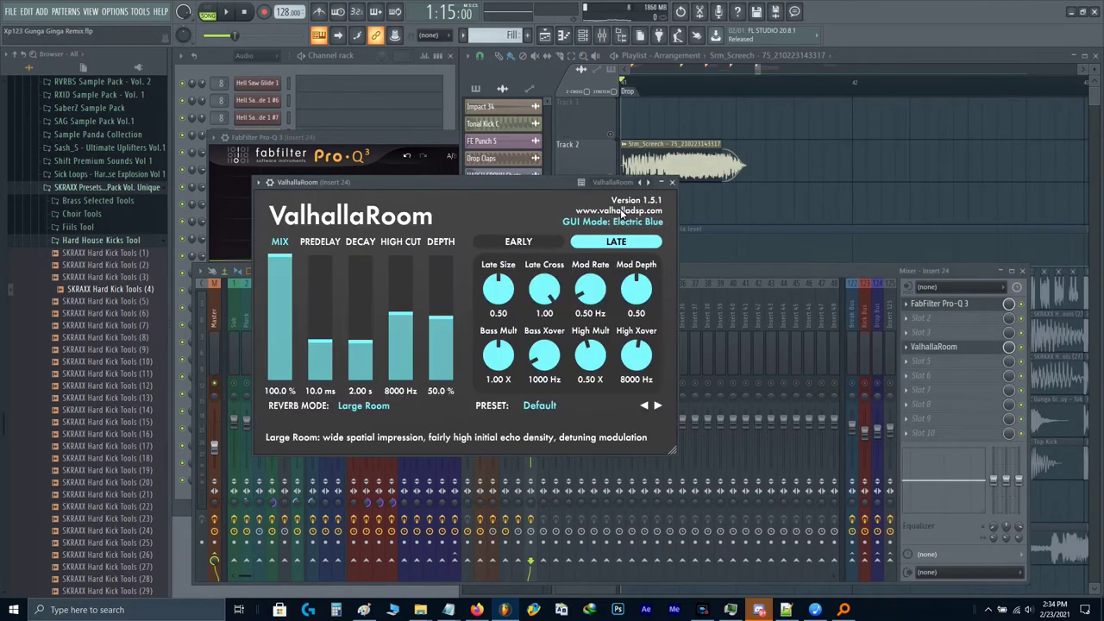
left_click(643, 182)
left_click(667, 197)
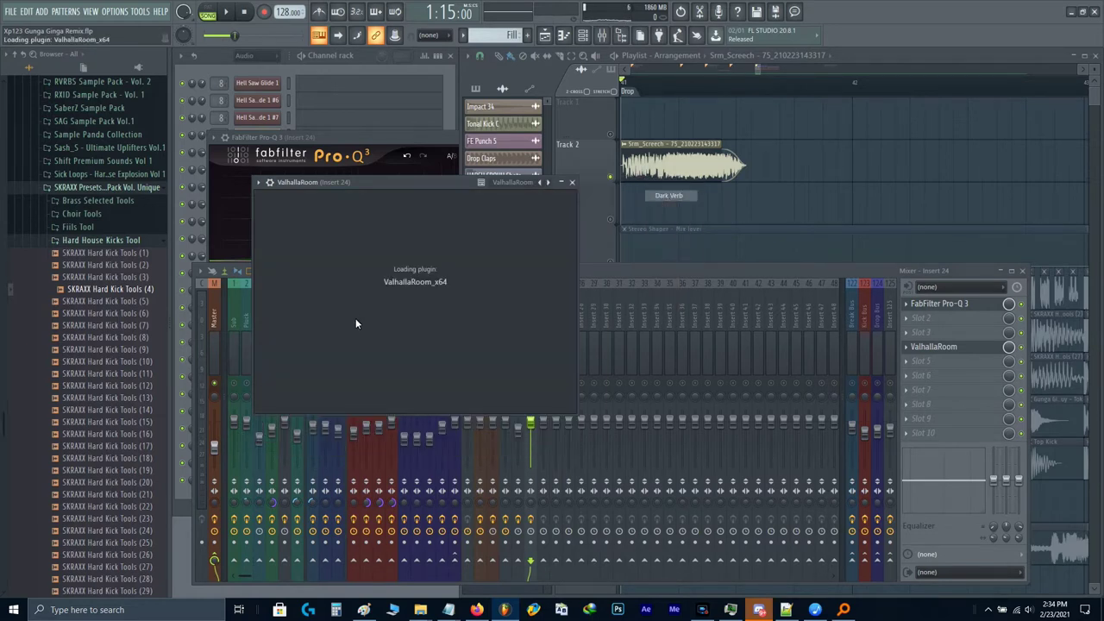
left_click_drag(280, 343, 284, 333)
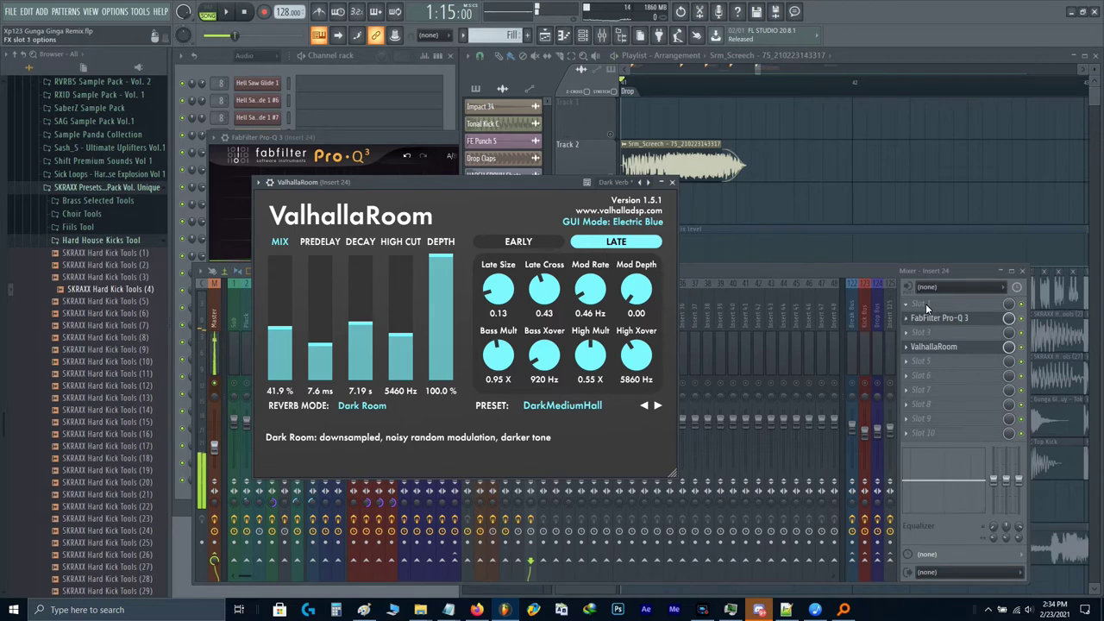
Step: Add Fruity peak controller to the first slot of insert 24 and load its Lead preset
left_click(926, 304)
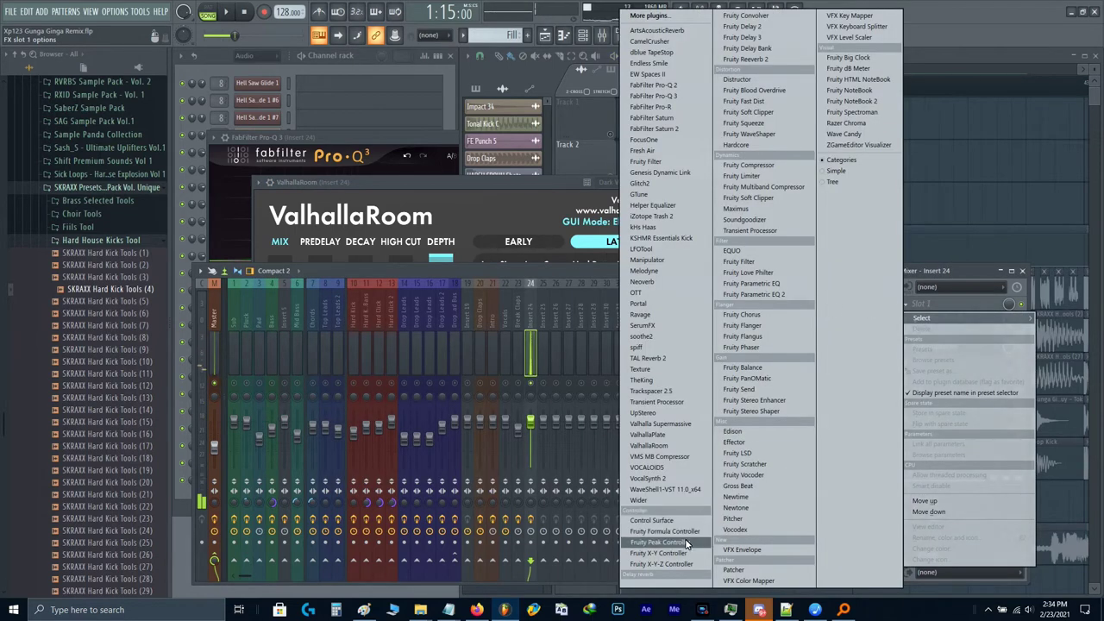
left_click(687, 544)
left_click(507, 154)
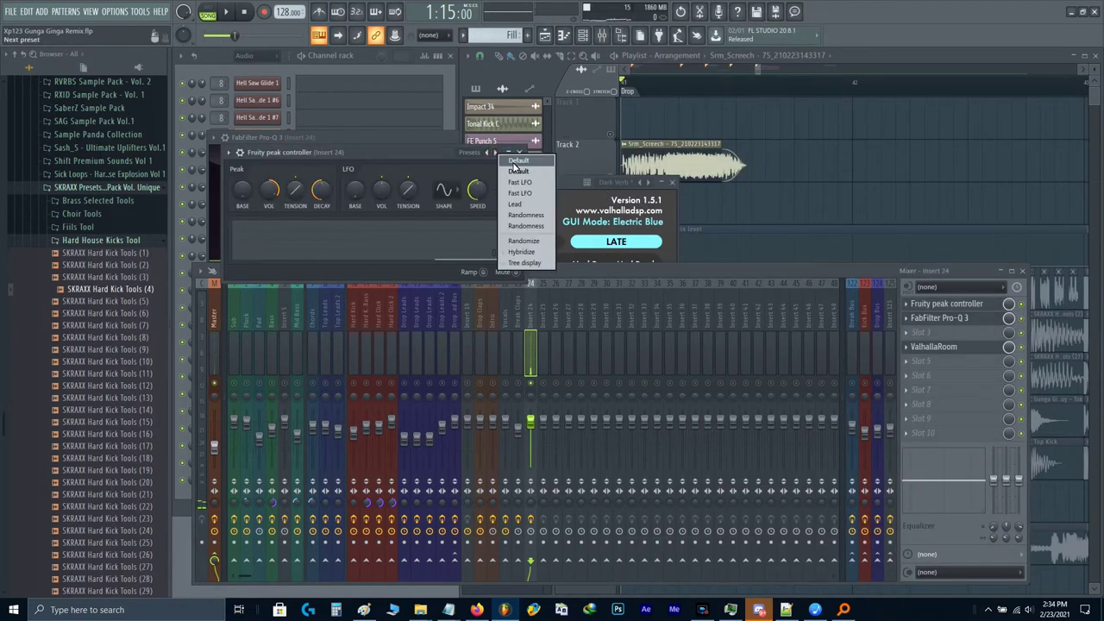
left_click(522, 205)
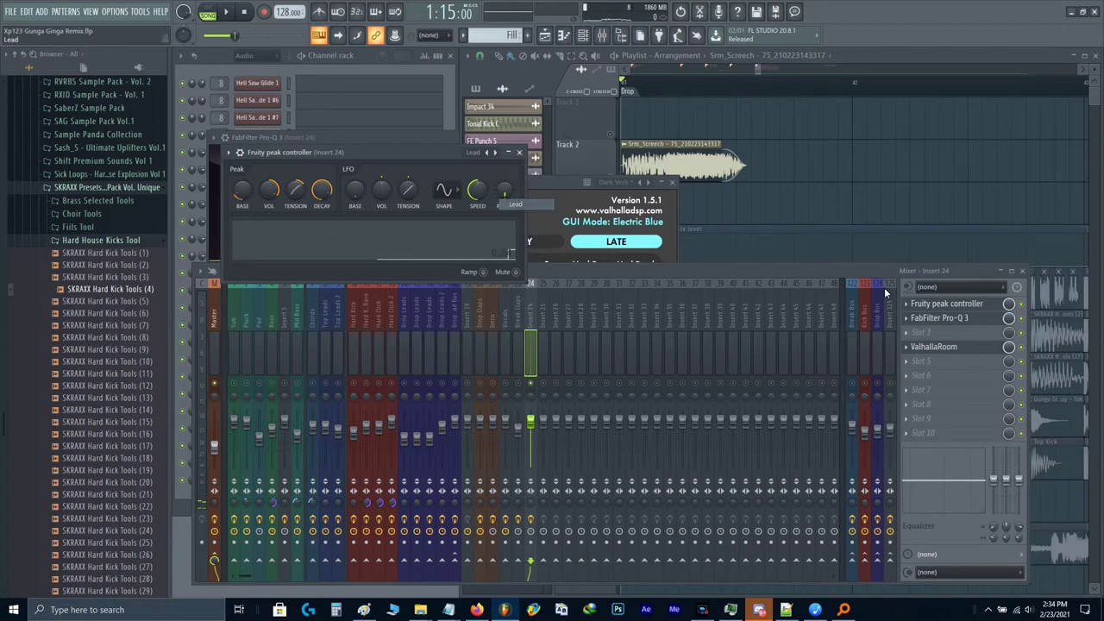
Step: Link ValhallaRoom's slot mix level to insert 24's Peak ctrl - Peak with a non-default mapping formula and start playback
right_click(1008, 348)
left_click(1036, 414)
left_click(611, 284)
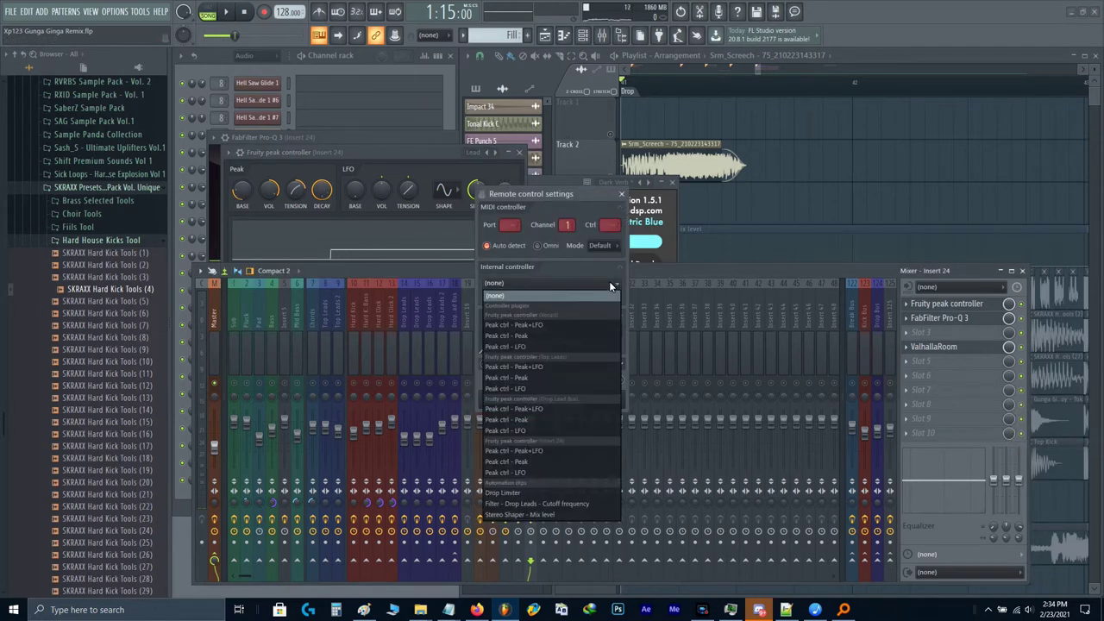
left_click(543, 461)
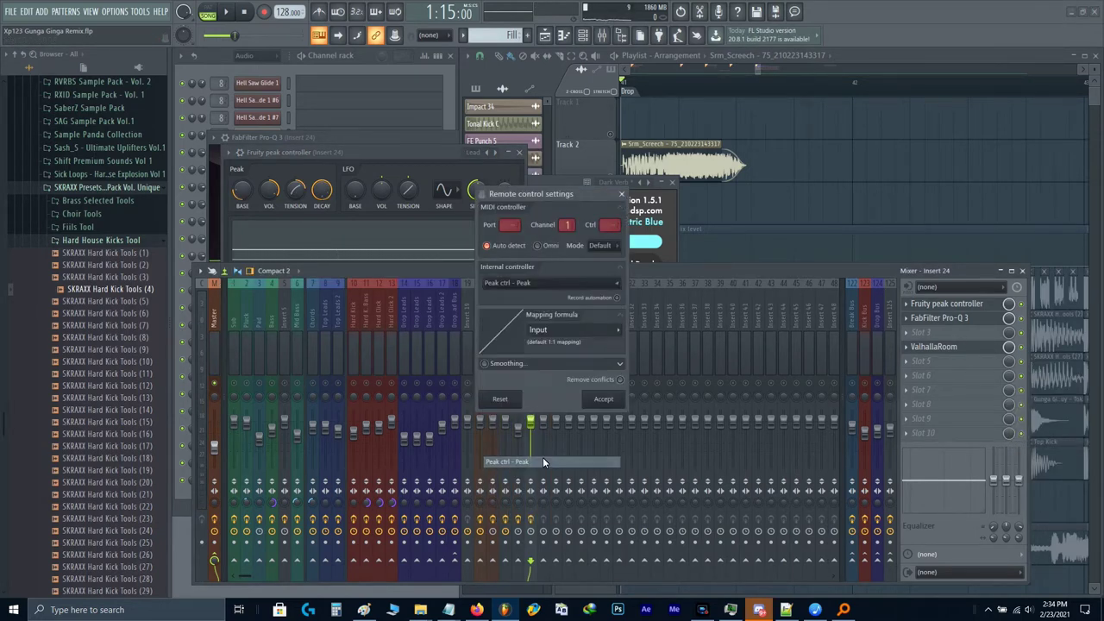
left_click(617, 344)
left_click(628, 382)
left_click(611, 400)
key("space")
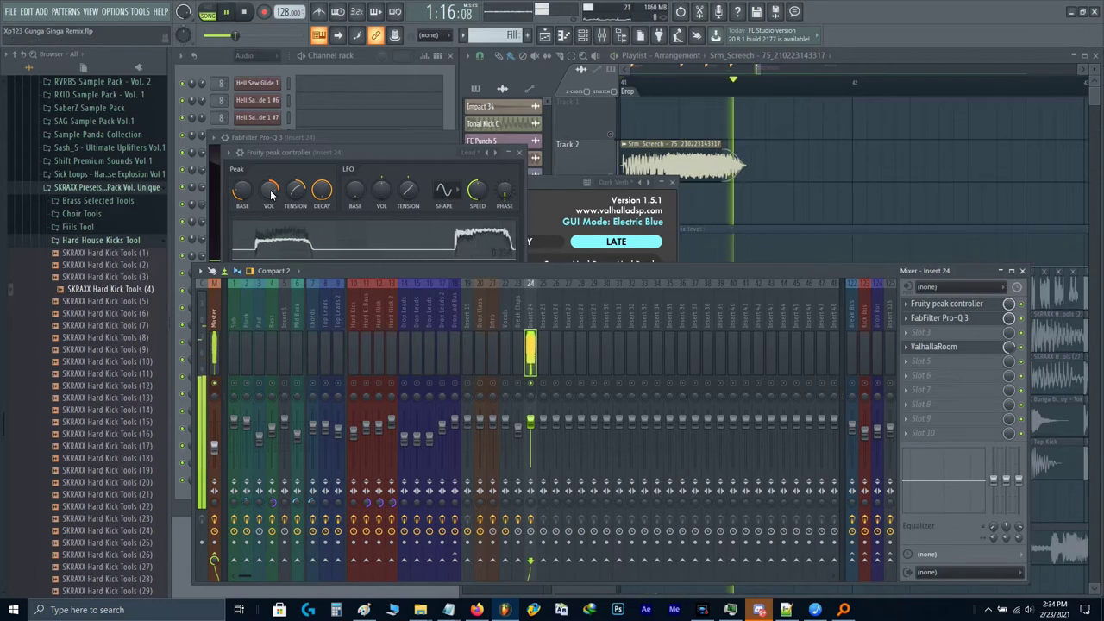
Step: Lower the peak decay in Fruity peak controller and audition the ducked reverb on the screech
key("space")
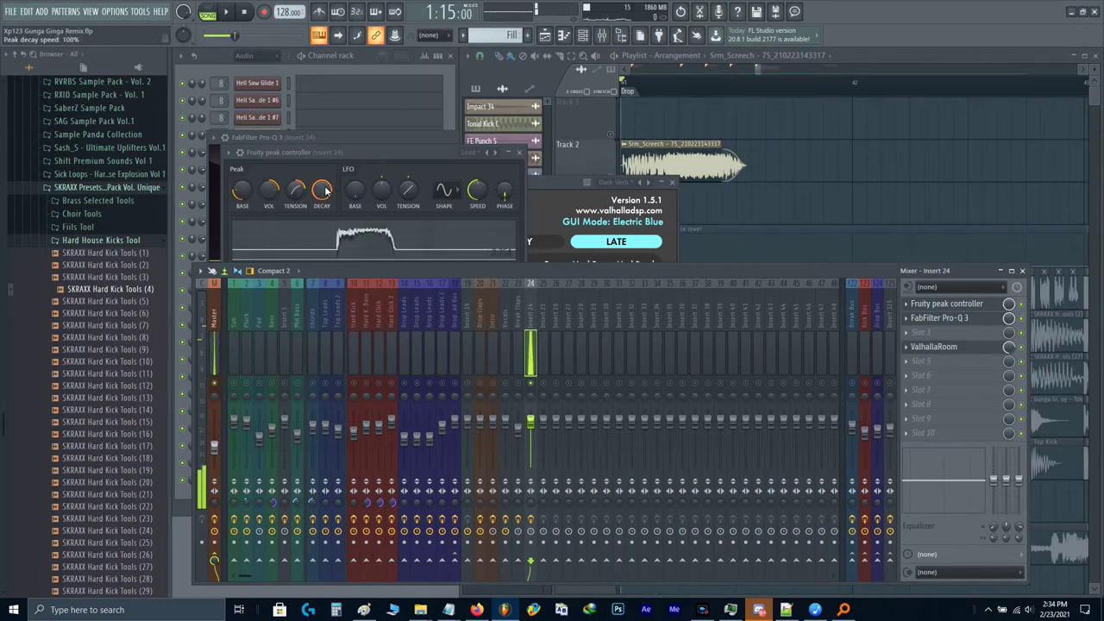
left_click_drag(323, 192, 324, 204)
key("space")
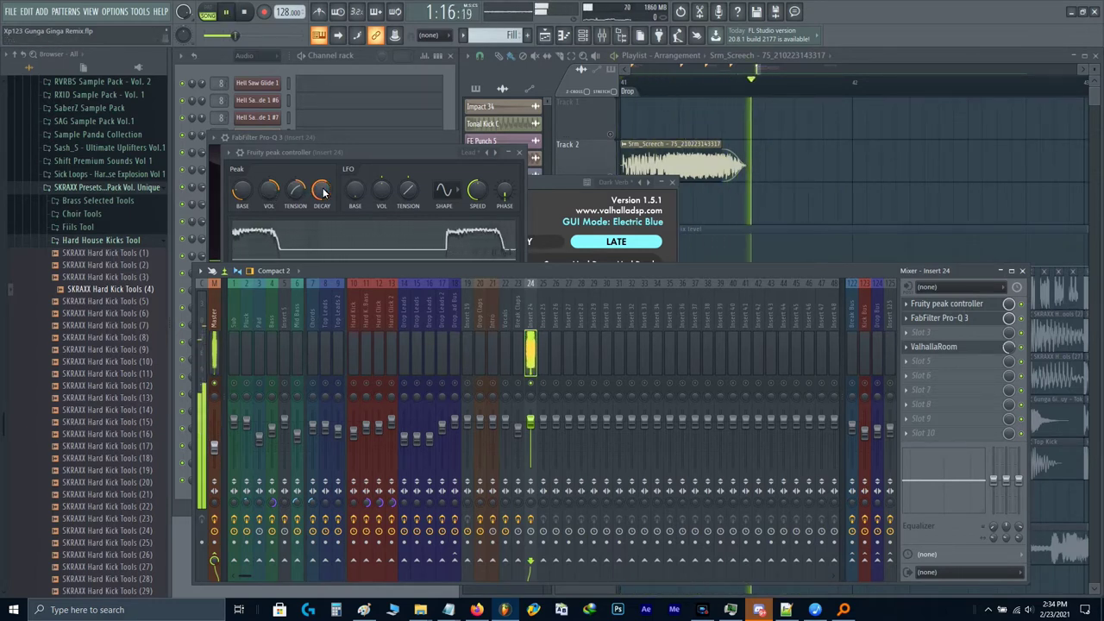
key("space")
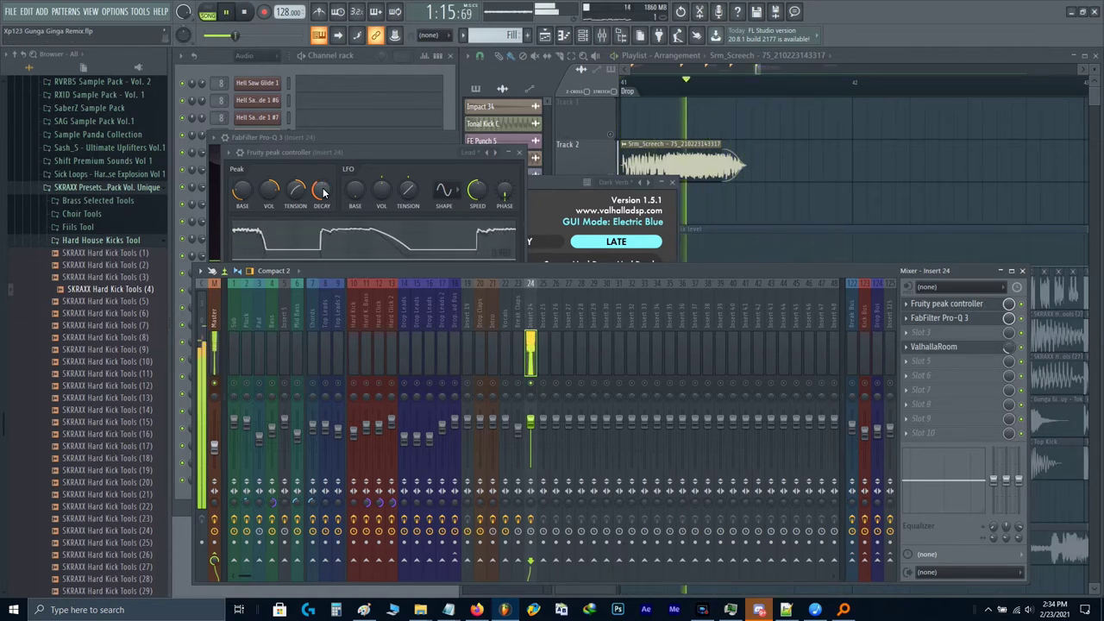
key("space")
Step: Add Fruity Delay 3 to slot 3 of insert 24 and adjust its feedback level while auditioning
left_click(916, 338)
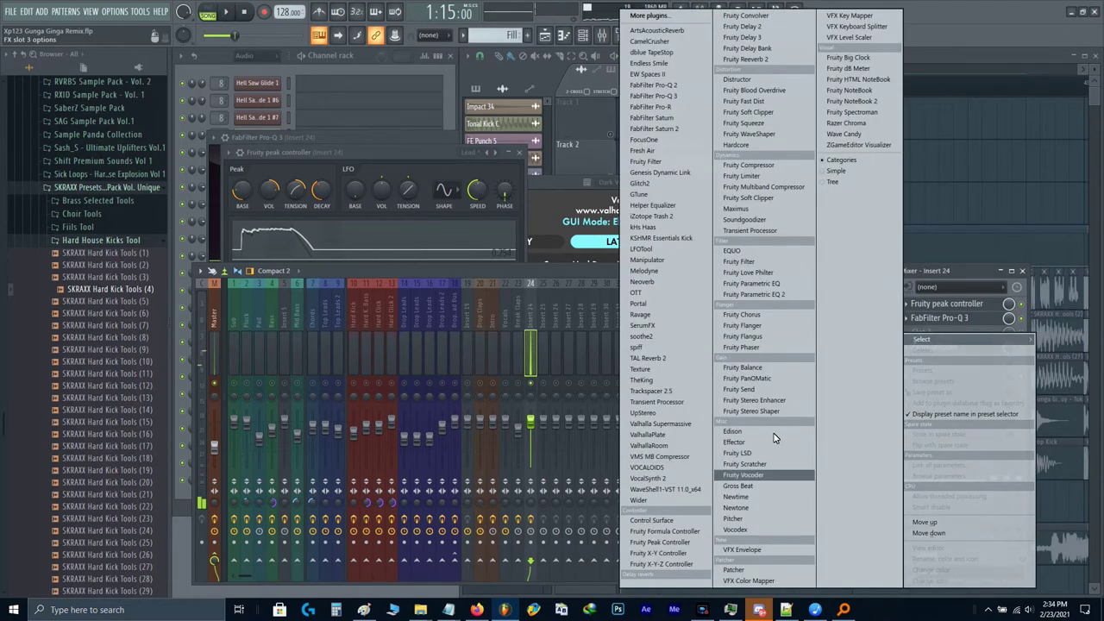
left_click(740, 37)
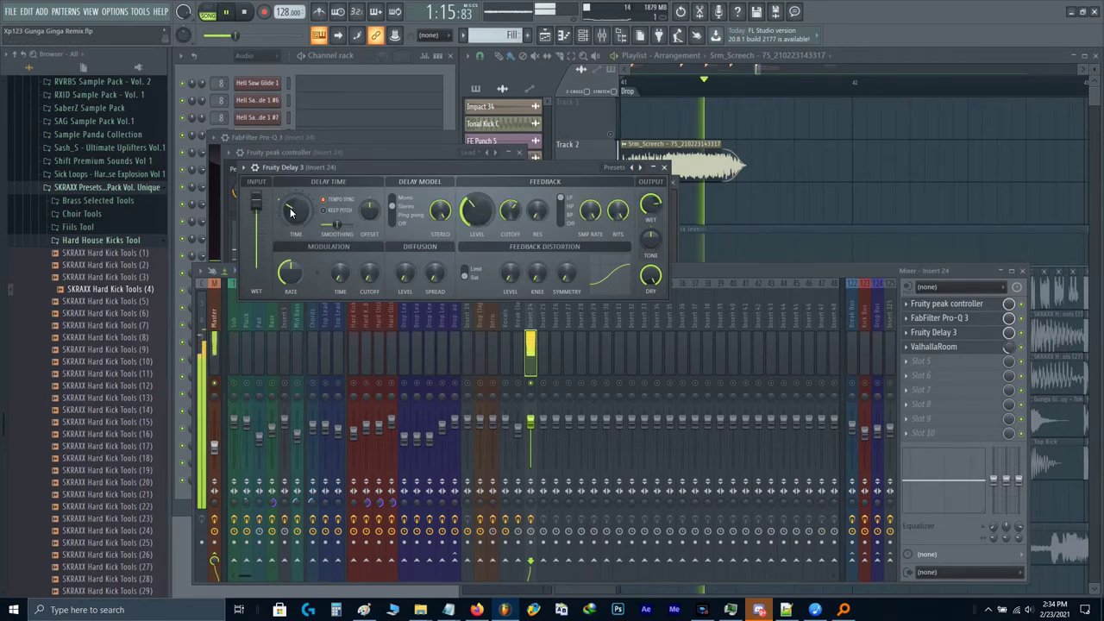
key("space")
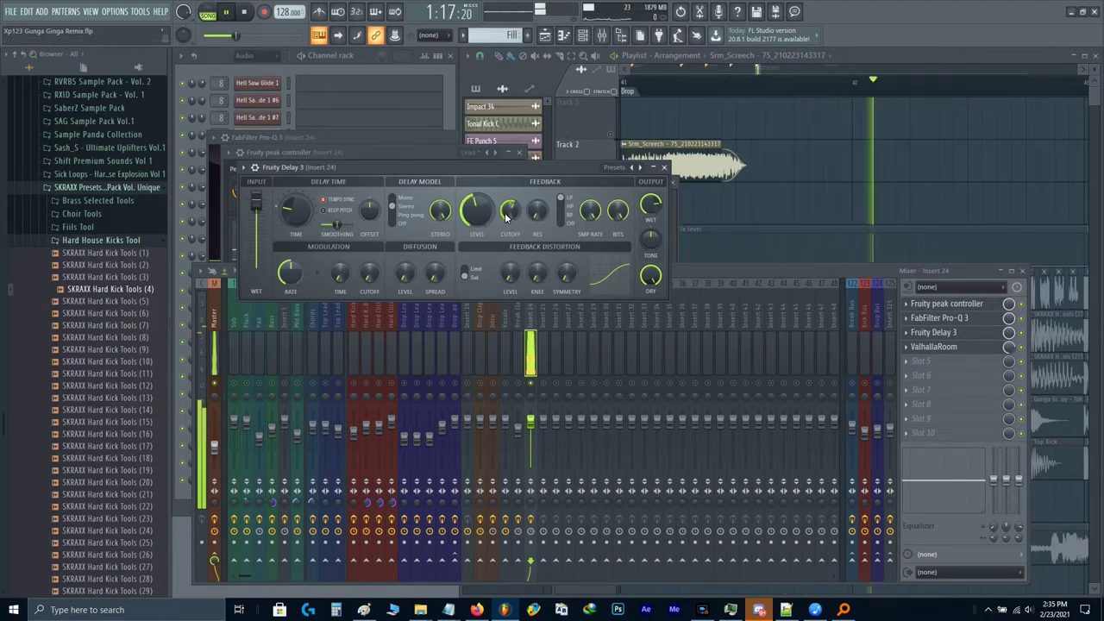
Step: Add LFOTool to slot 9 of insert 24, raise the volume curve's starting point and audition the sidechain
left_click(932, 420)
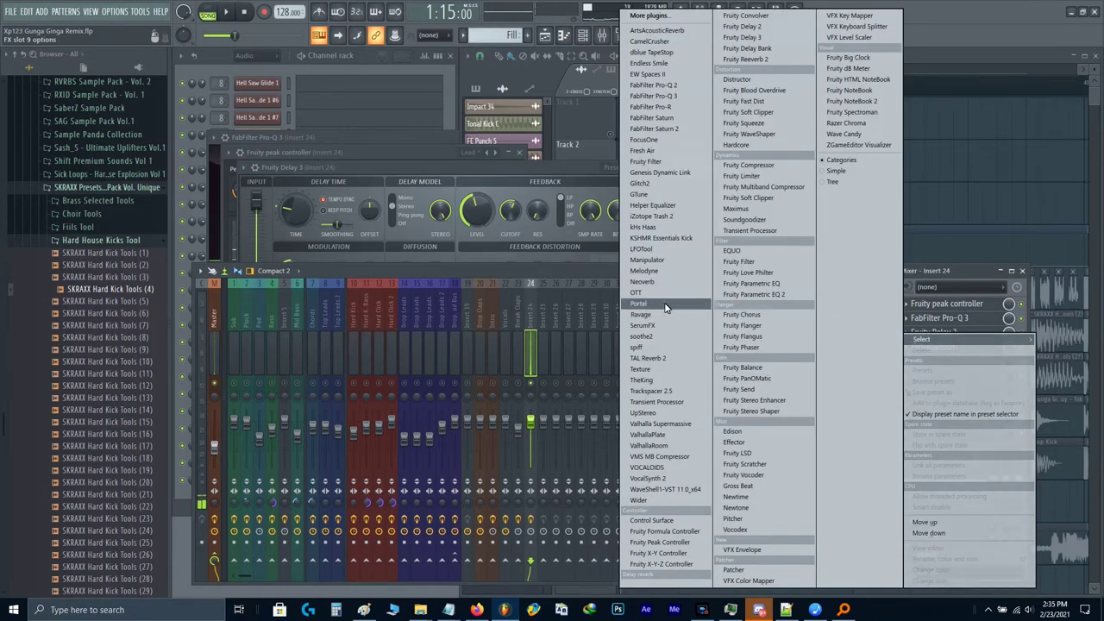
left_click(648, 249)
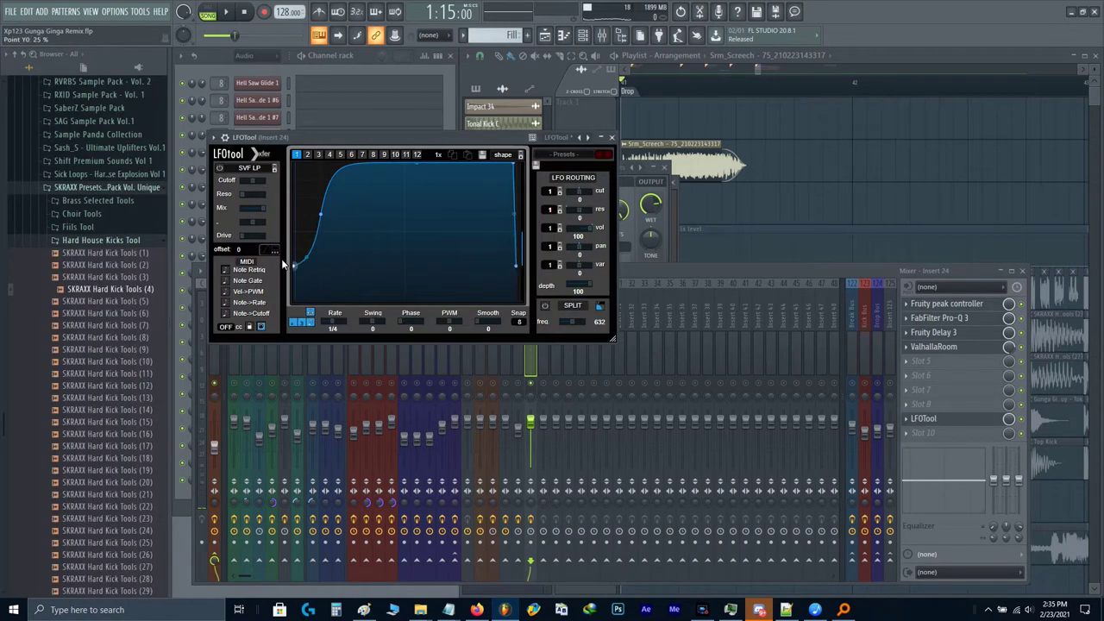
key("space")
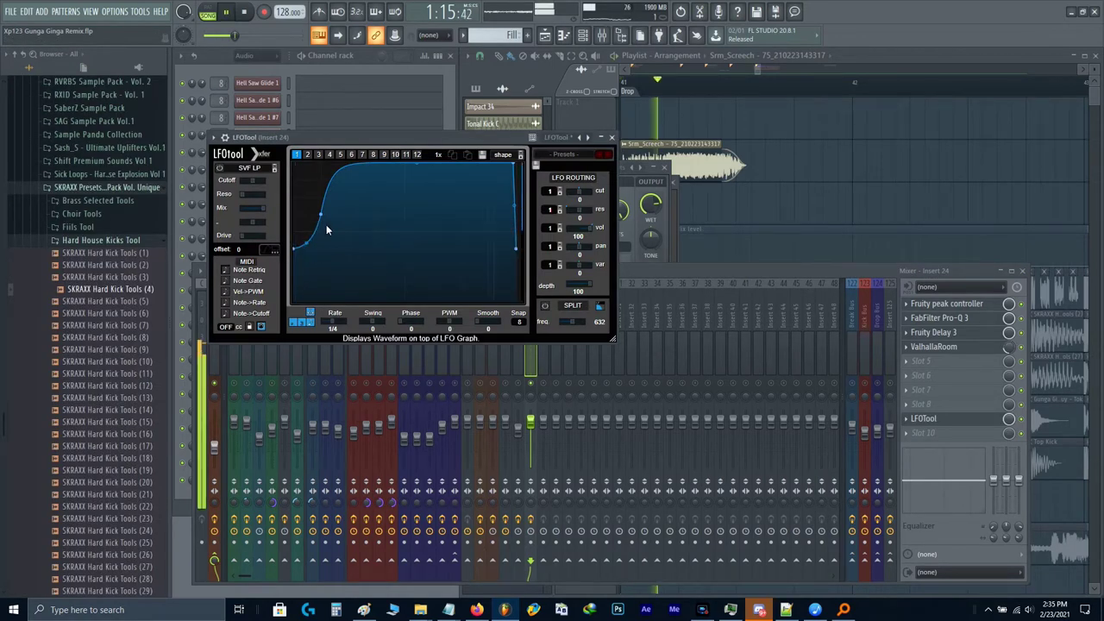
key("Escape")
key("space")
Step: Unsolo insert 24, close the open plugin windows and audition the screech with the full drop
right_click(532, 382)
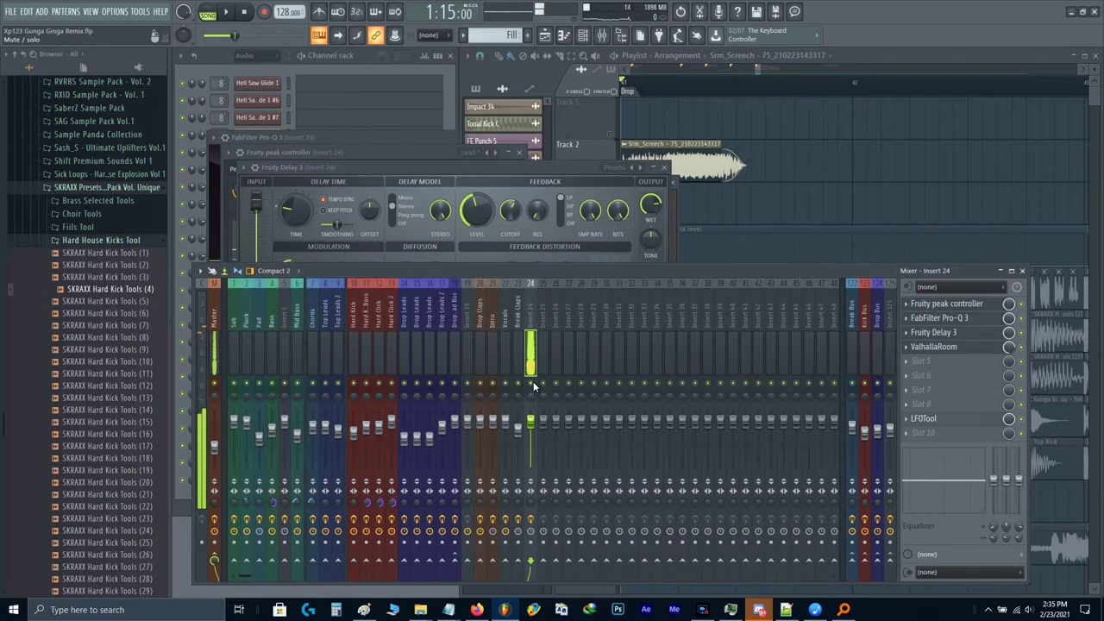
key("Escape")
key("Escape")
key("Escape")
key("Escape")
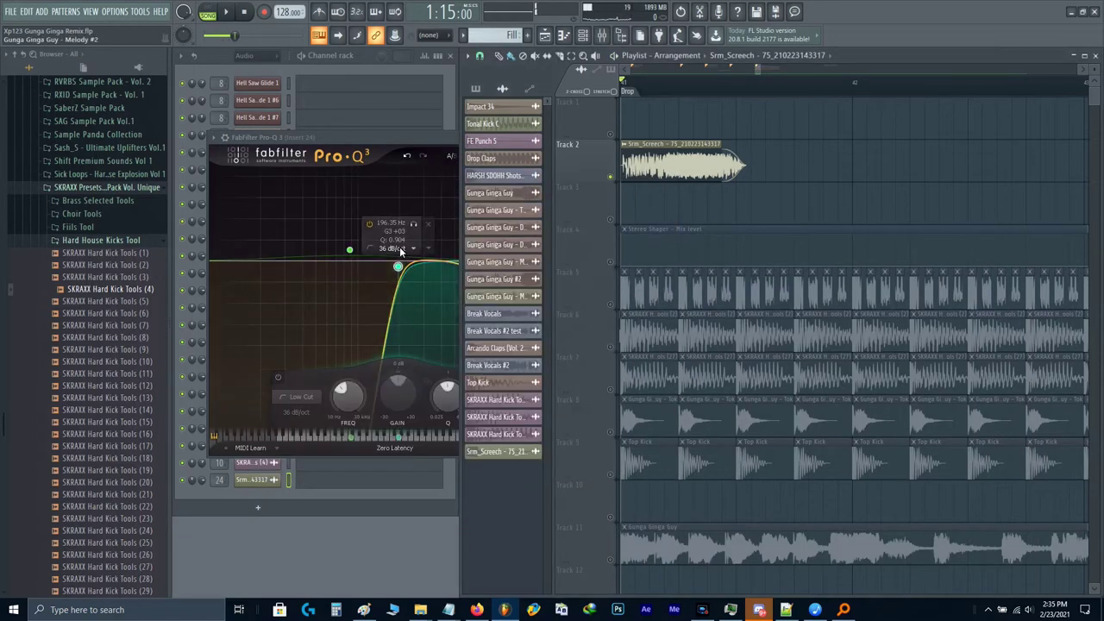
left_click(401, 249)
key("Escape")
key("space")
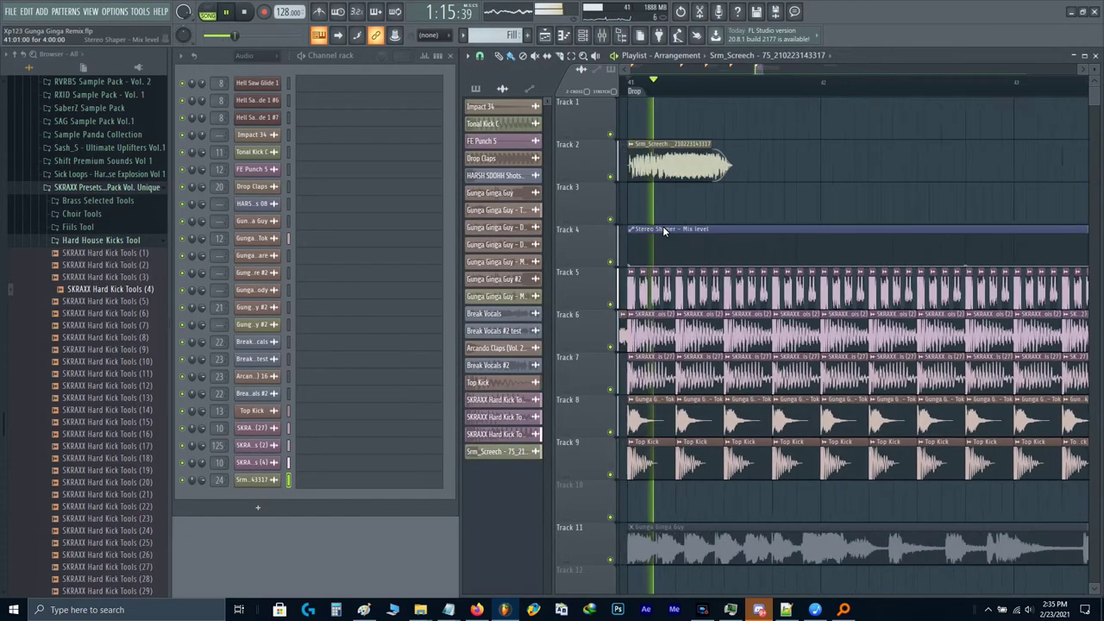
key("space")
Step: Add CamelCrusher to slot 5 of insert 24 and audition the distorted screech with the kicks
key("F9")
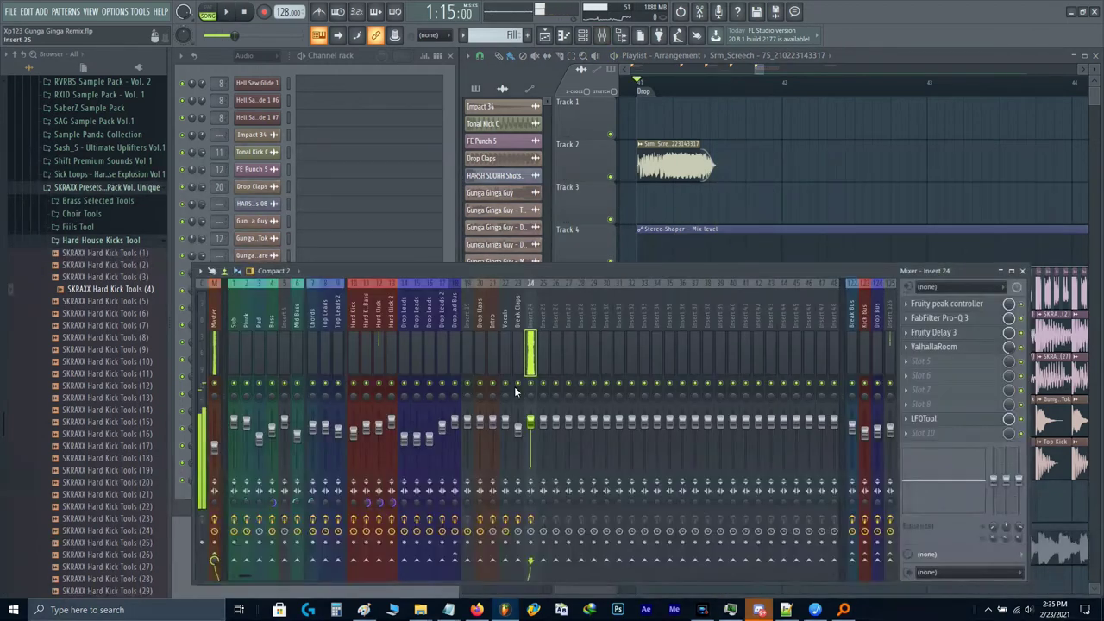
left_click(922, 363)
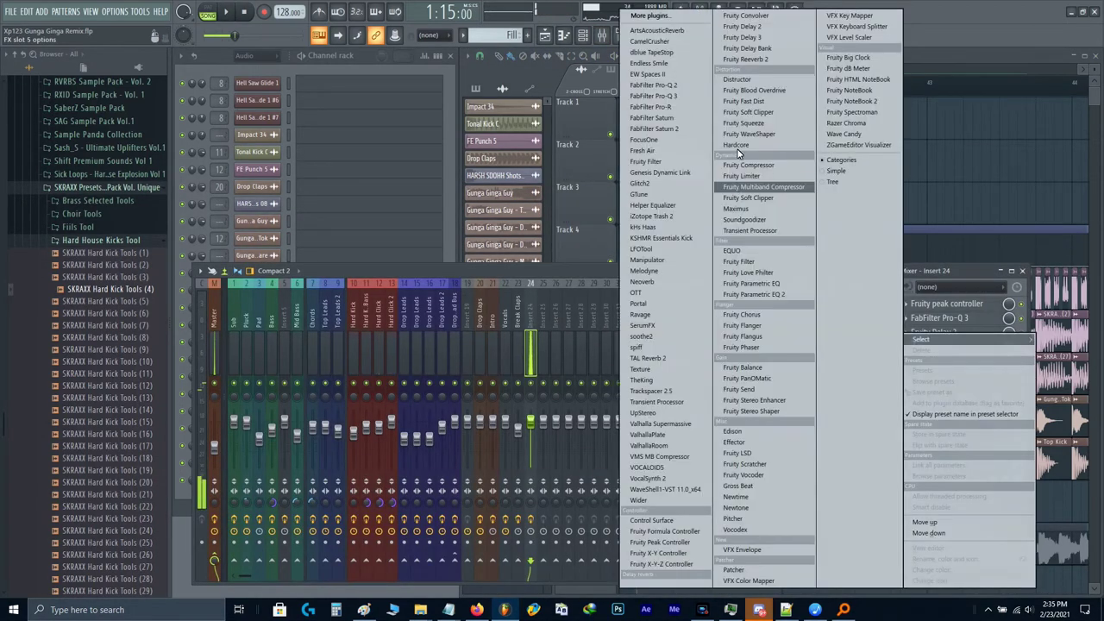
left_click(653, 43)
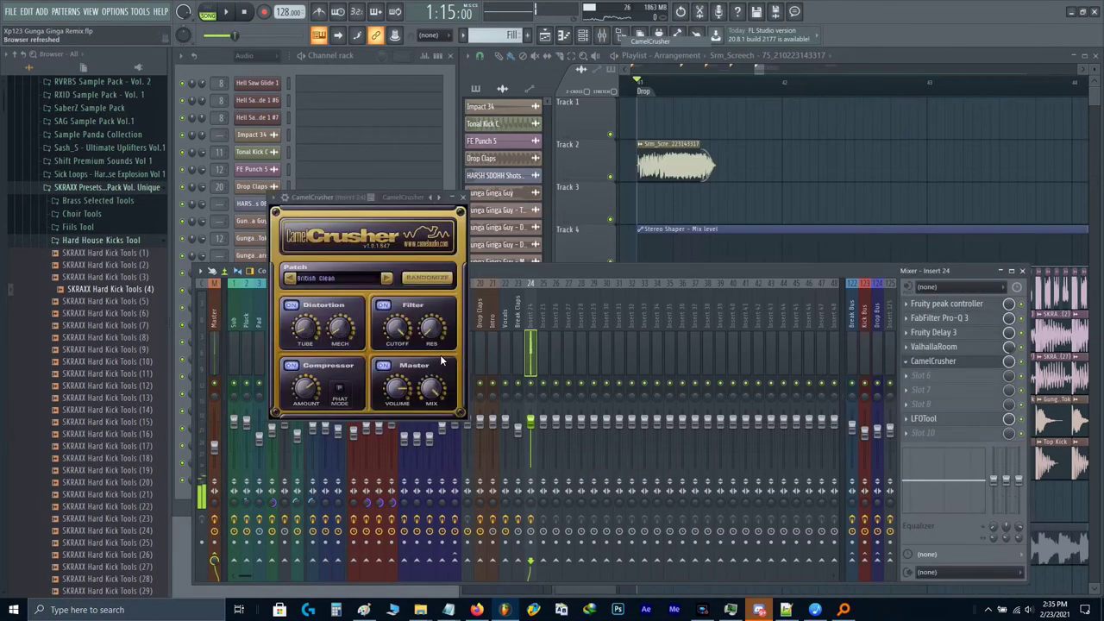
key("space")
left_click(933, 361)
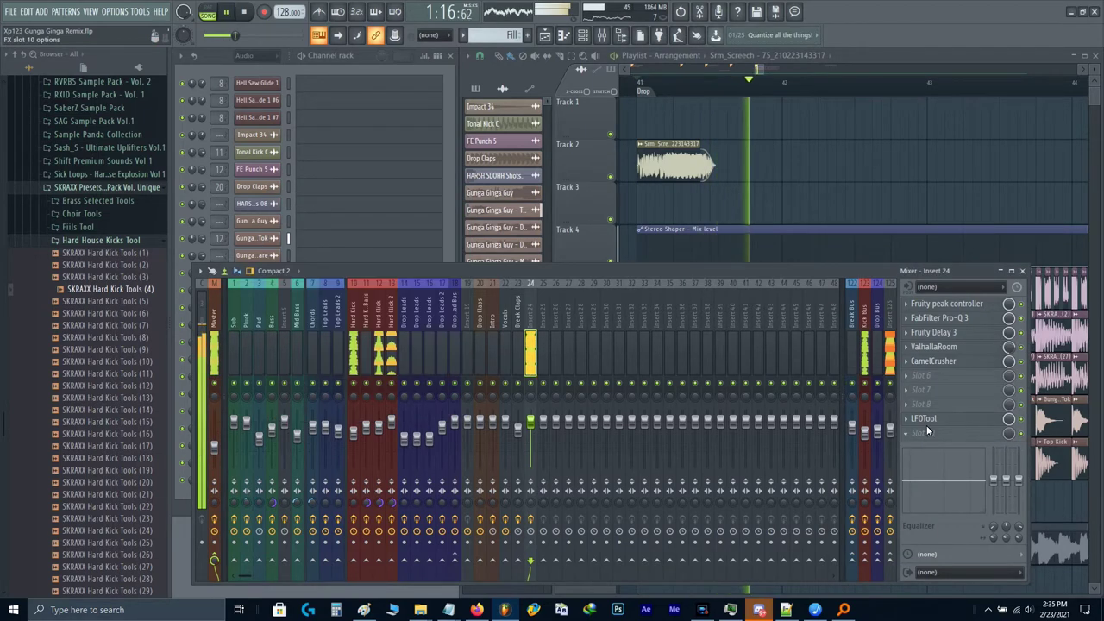
Step: Add Fruity Limiter to slot 8 of insert 24 and reopen CamelCrusher during playback
left_click(927, 401)
left_click(643, 248)
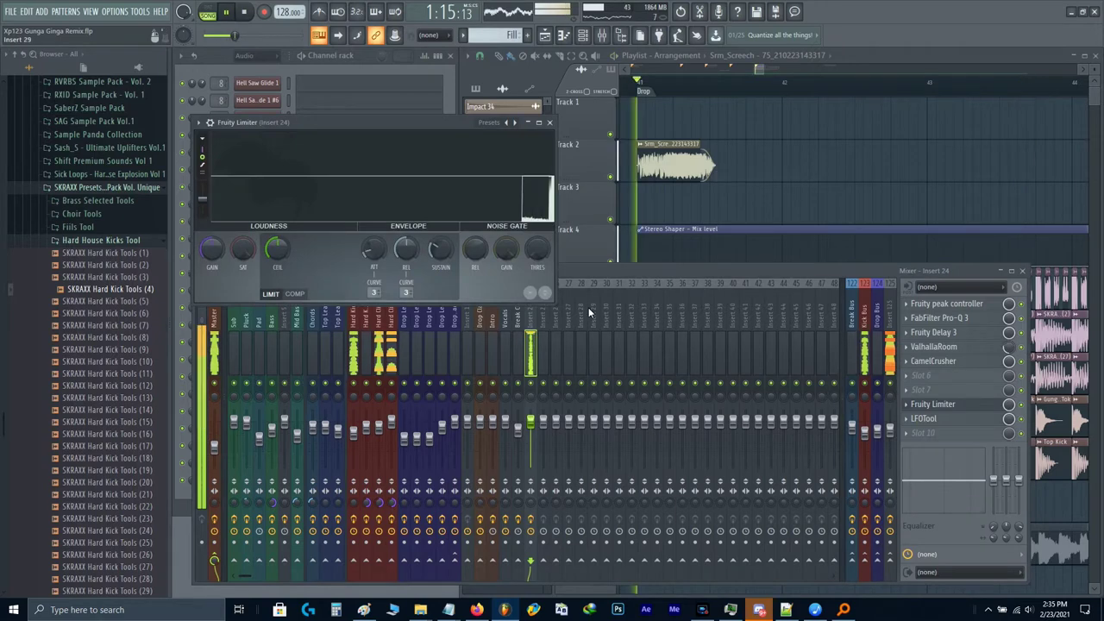
left_click(939, 360)
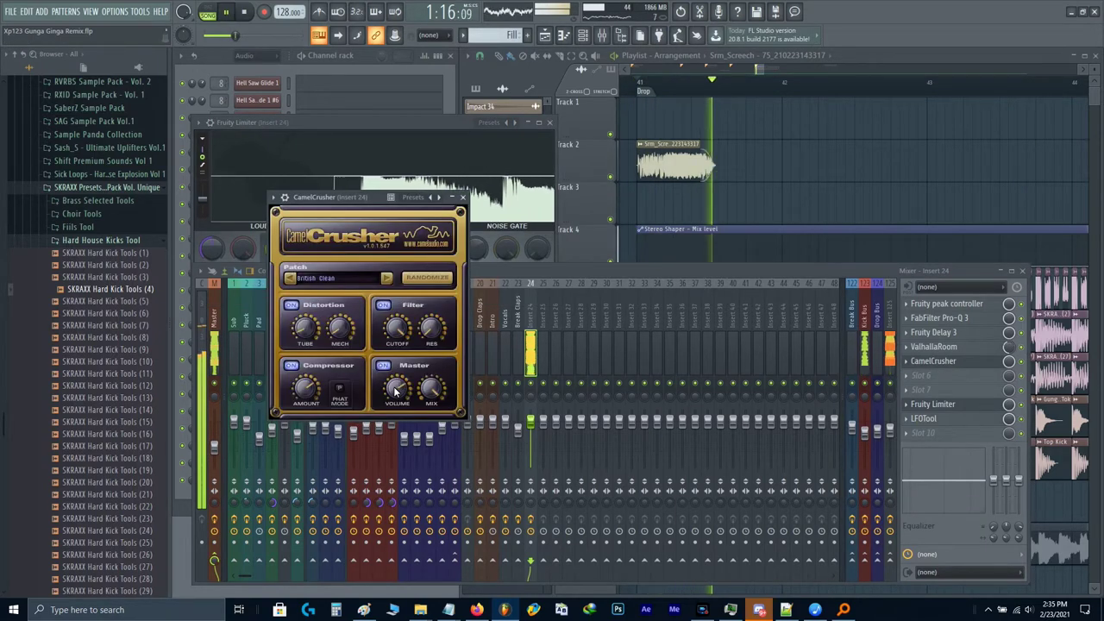
key("space")
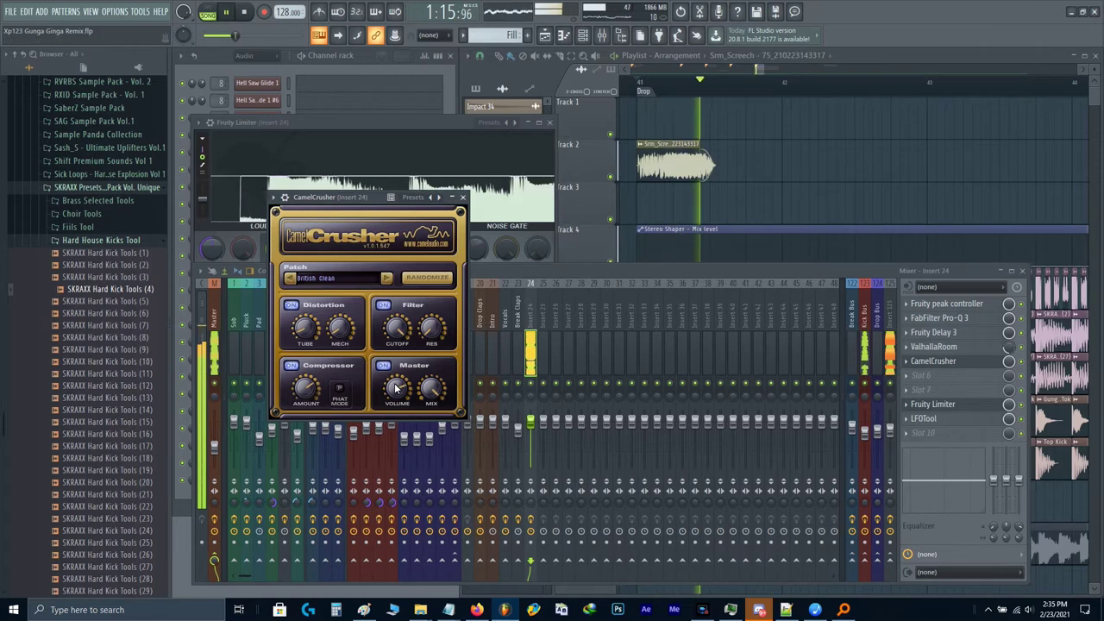
Step: Close the open plugin windows and place a copy of the screech clip at bar 43 on Track 2
key("Escape")
key("Escape")
key("Escape")
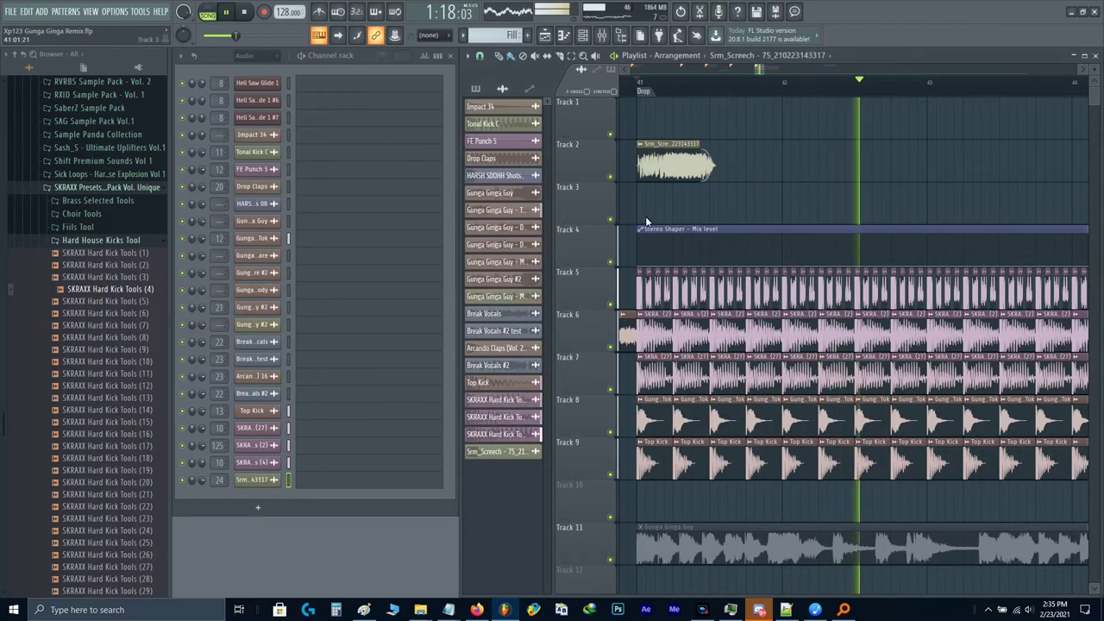
scroll(666, 179, "down", 2)
key("space")
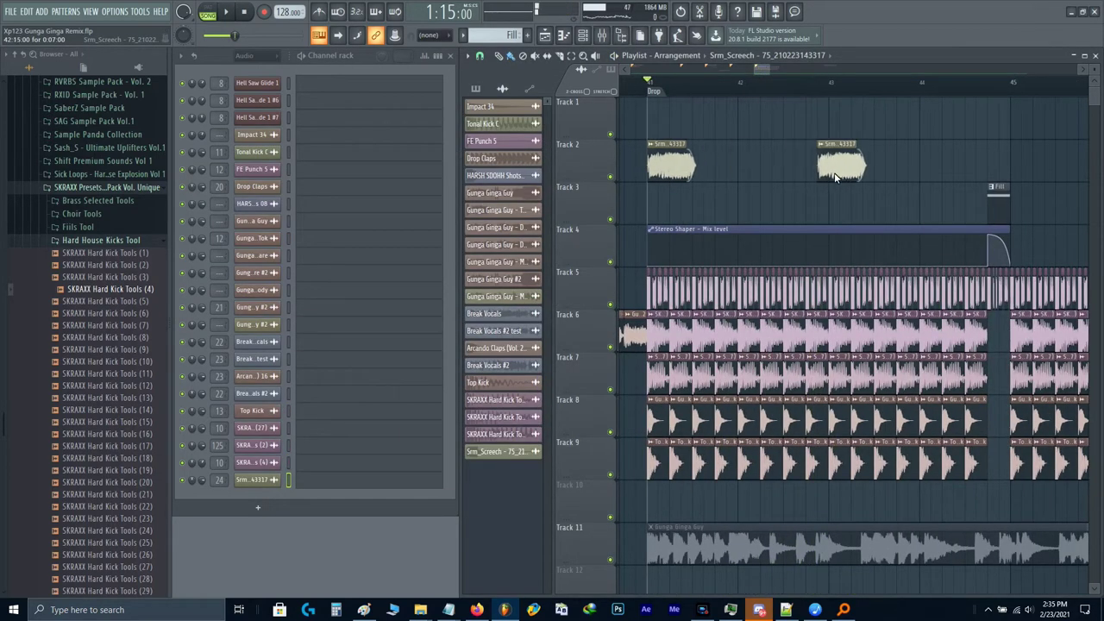
Step: Solo Track 2 and slice the bar 43 screech clip in two, three steps after its start
scroll(846, 179, "up", 3, "ctrl")
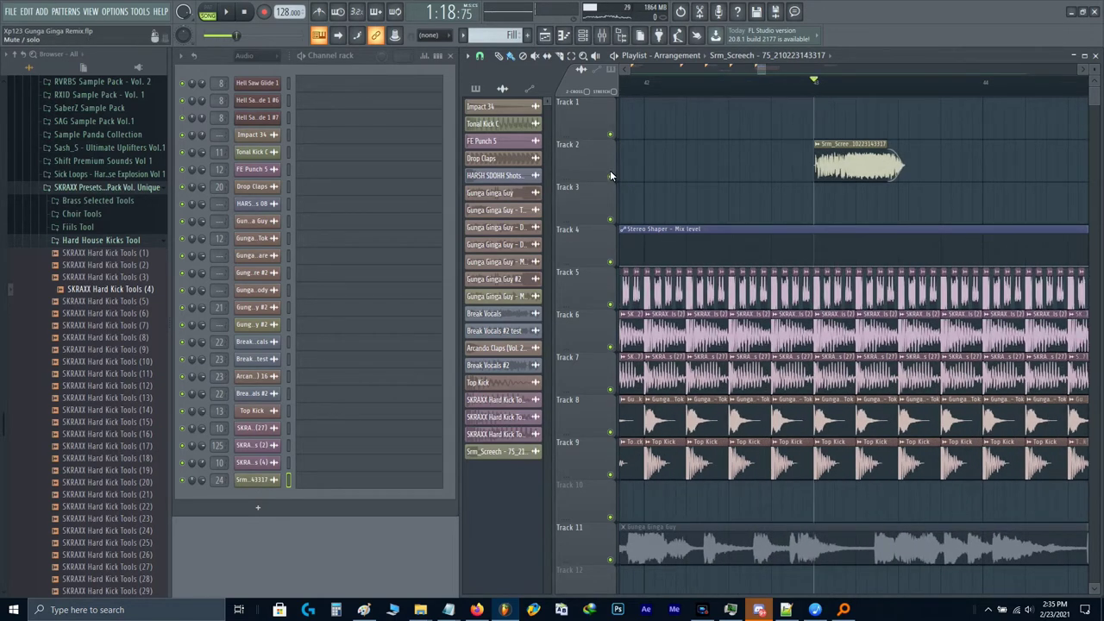
left_click(610, 176, "ctrl")
key("space")
key("space")
scroll(850, 199, "up", 3, "ctrl")
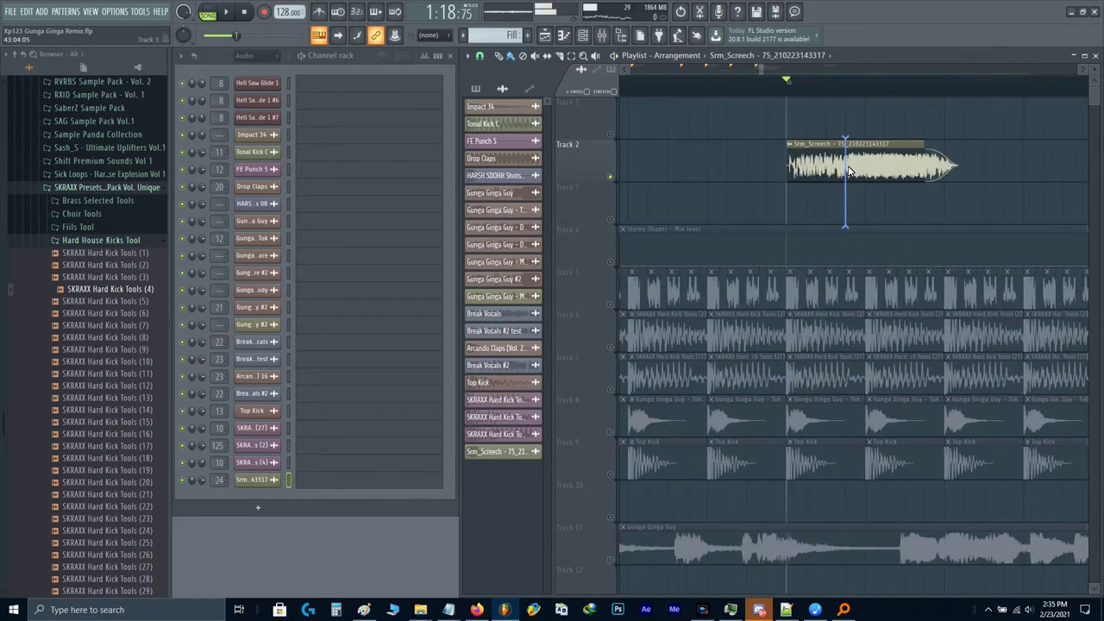
left_click_drag(850, 170, 849, 171)
key("ctrl+z")
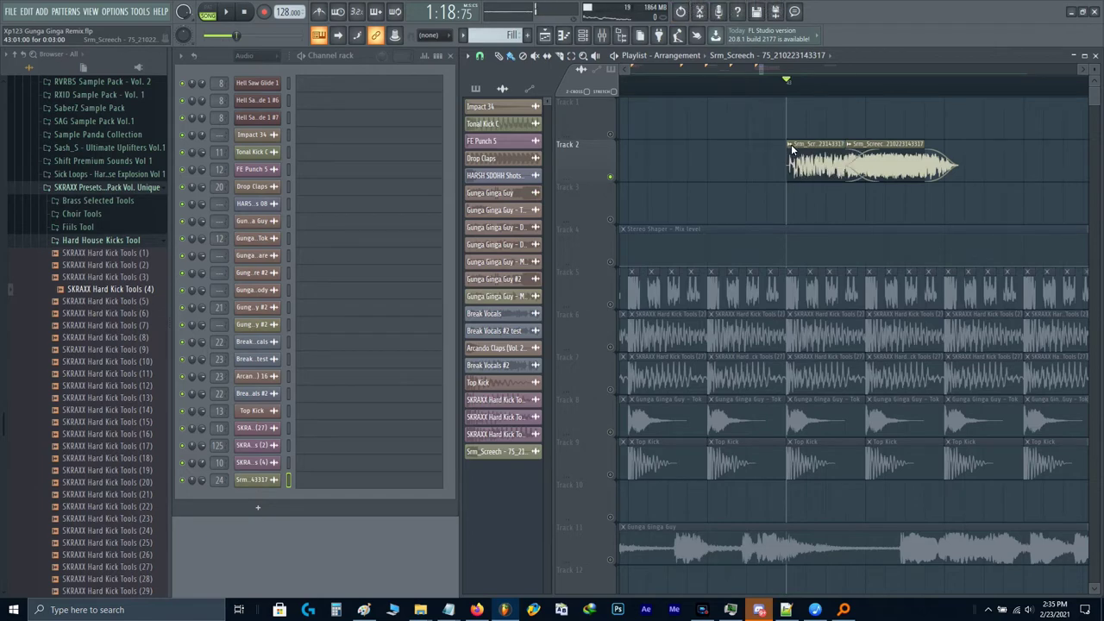
Step: Make the first screech slice unique and set its declicking mode to Out only (no bleeding)
left_click(790, 145)
left_click(811, 229)
double_click(809, 170)
left_click(376, 296)
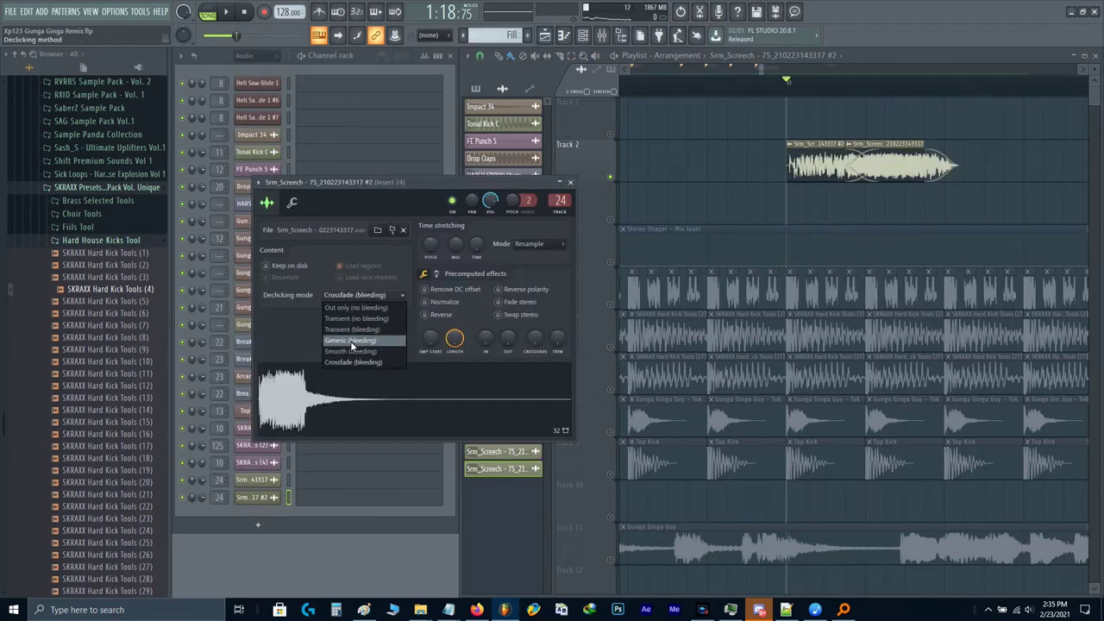
left_click(339, 309)
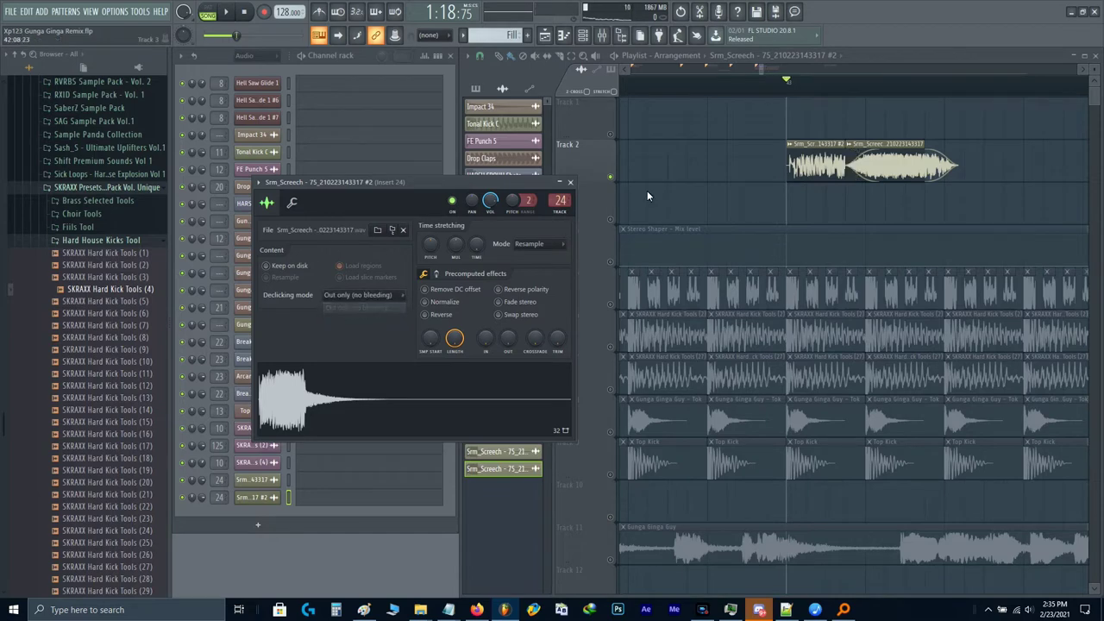
key("Escape")
Step: Move the unique slice to 42:13 on Track 2, trim it to a two-step section of the sound and audition it
left_click_drag(802, 175, 717, 178)
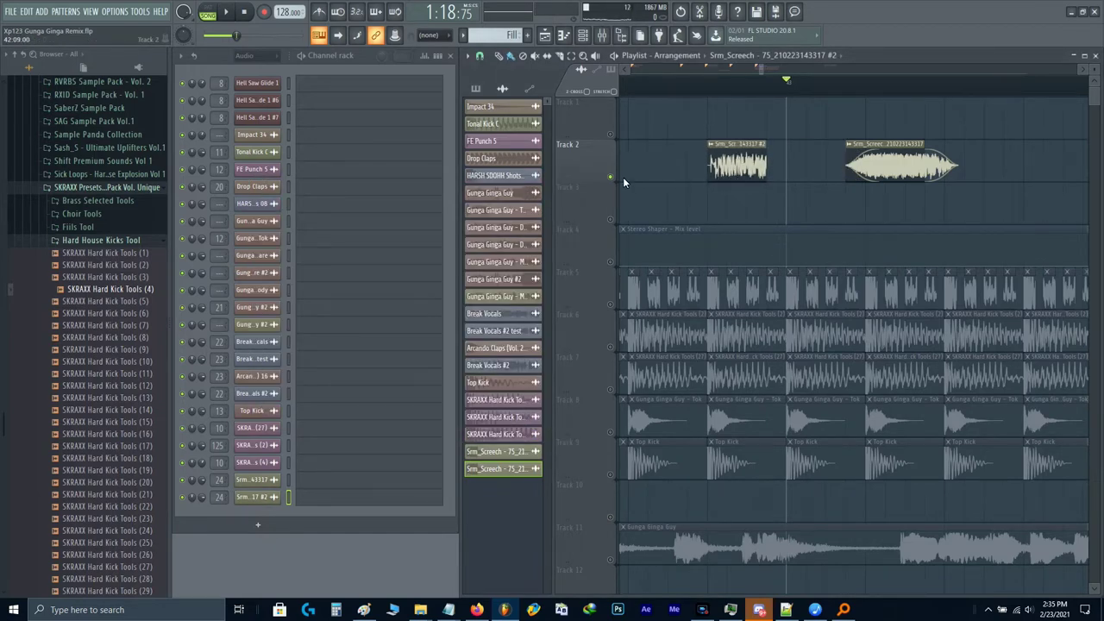
right_click(614, 177)
left_click(704, 89)
right_click(613, 177)
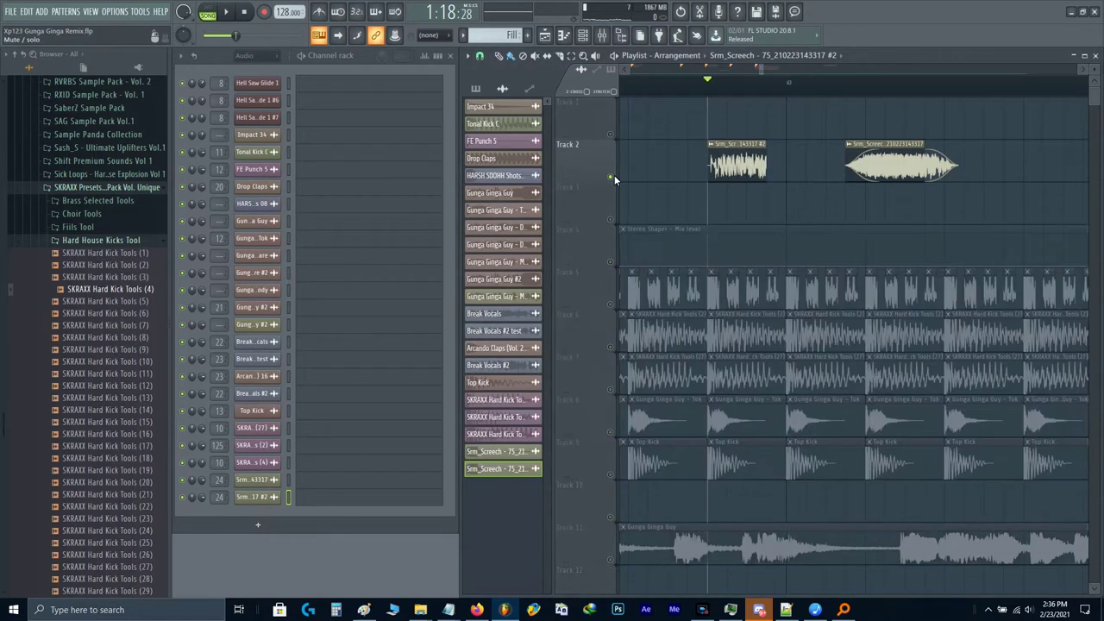
left_click_drag(766, 172, 806, 178)
mouse_move(710, 172)
left_mouse_down()
mouse_move(768, 171)
mouse_move(730, 162)
left_mouse_up()
key("space")
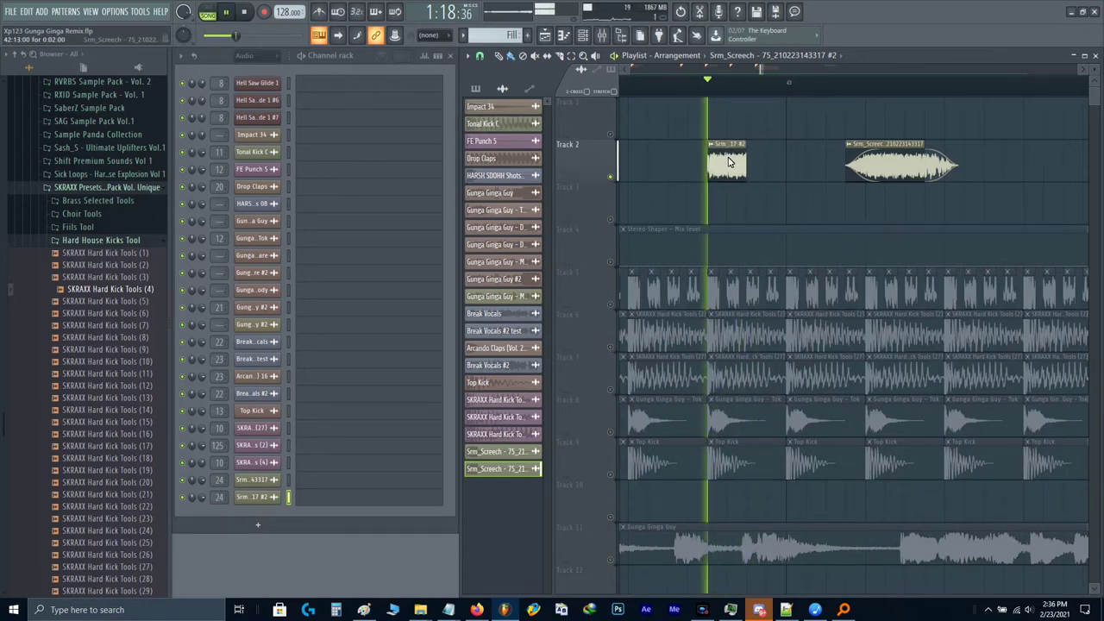
key("space")
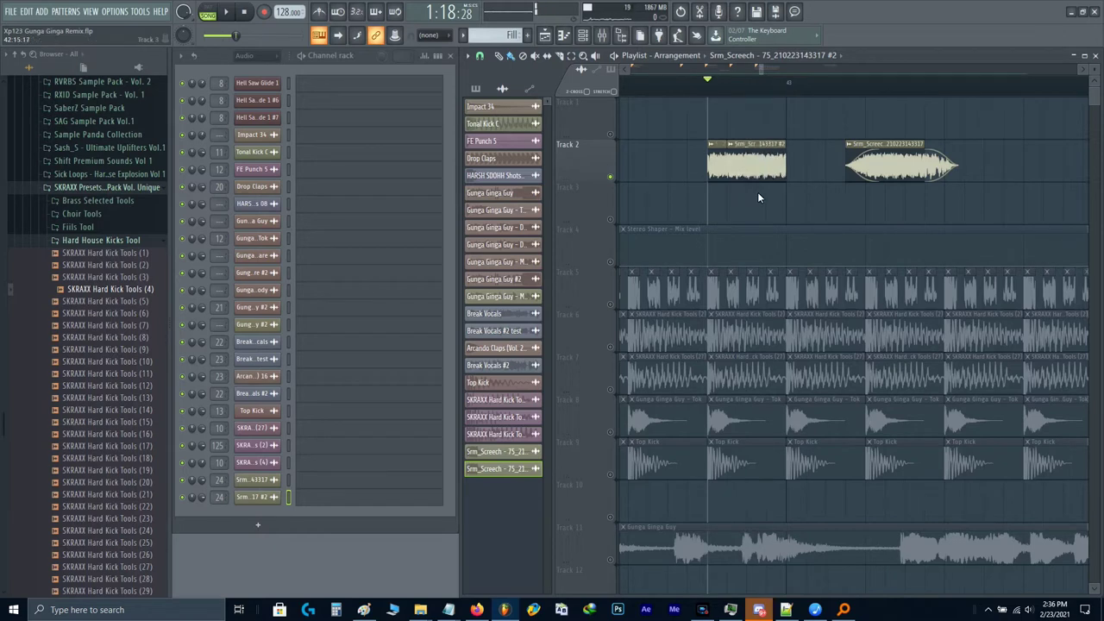
Step: Select the four one-step screech chops from 42:13, shorten them to leave gaps between them and audition the stutter
left_click_drag(786, 165, 725, 161)
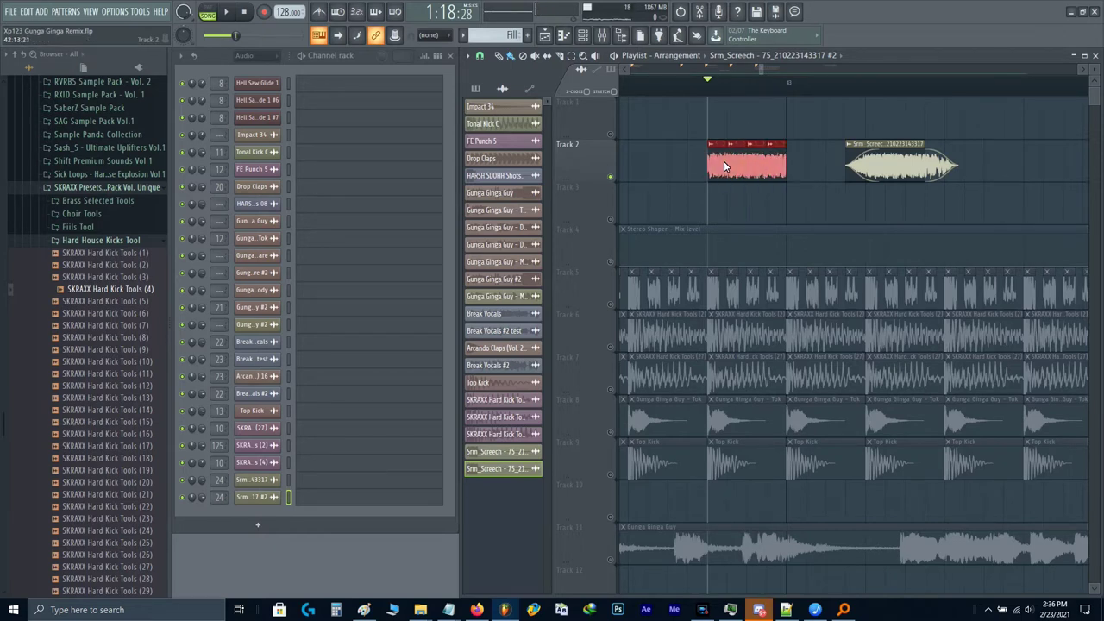
key("ctrl+l")
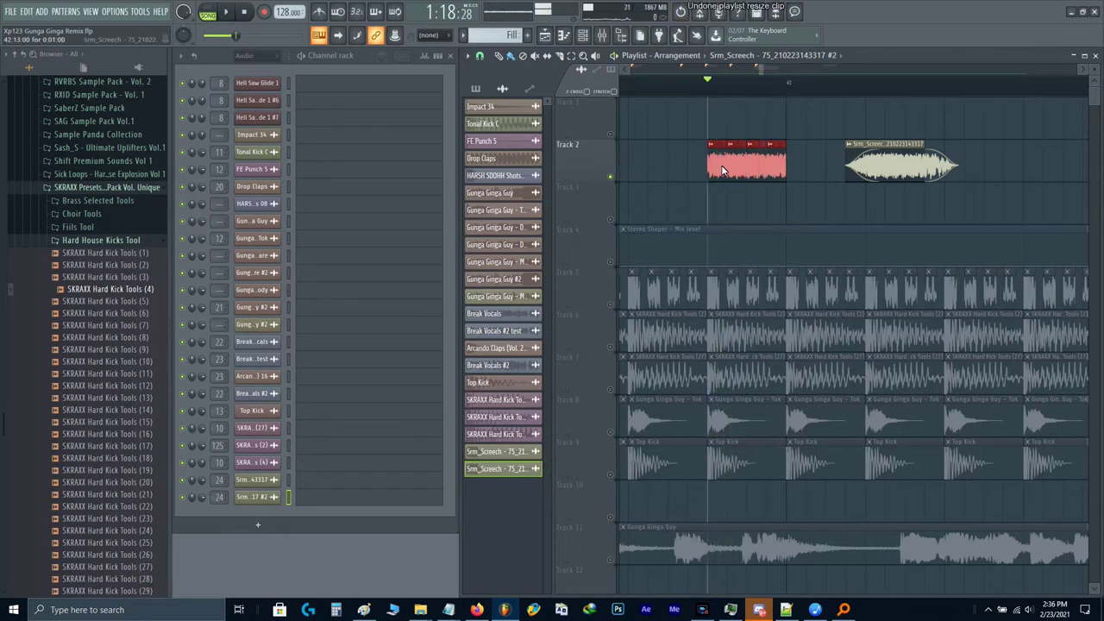
key("ctrl+z")
key("space")
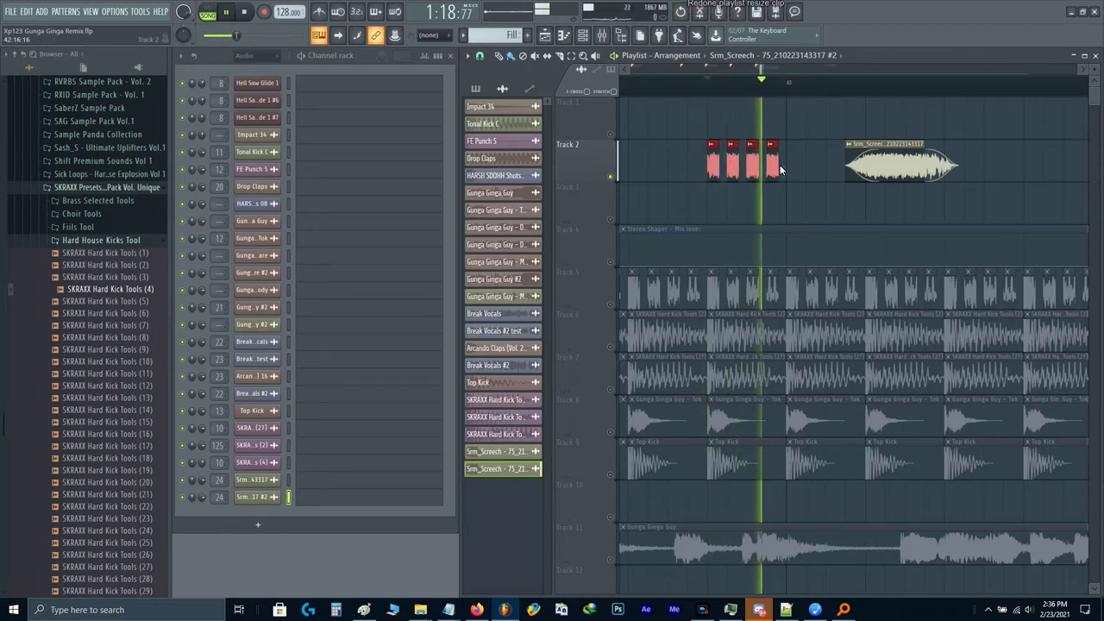
key("space")
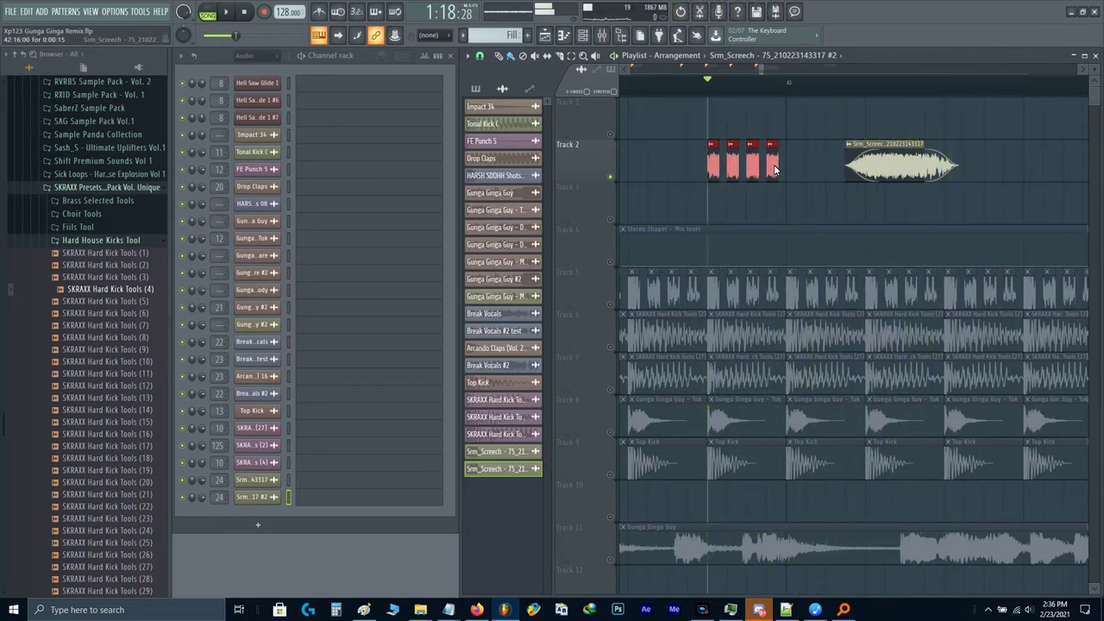
Step: Move the four screech chops to bar 43 before the longer slice and audition the phrase from the drop's start
left_click(768, 185)
left_click_drag(768, 185, 710, 168)
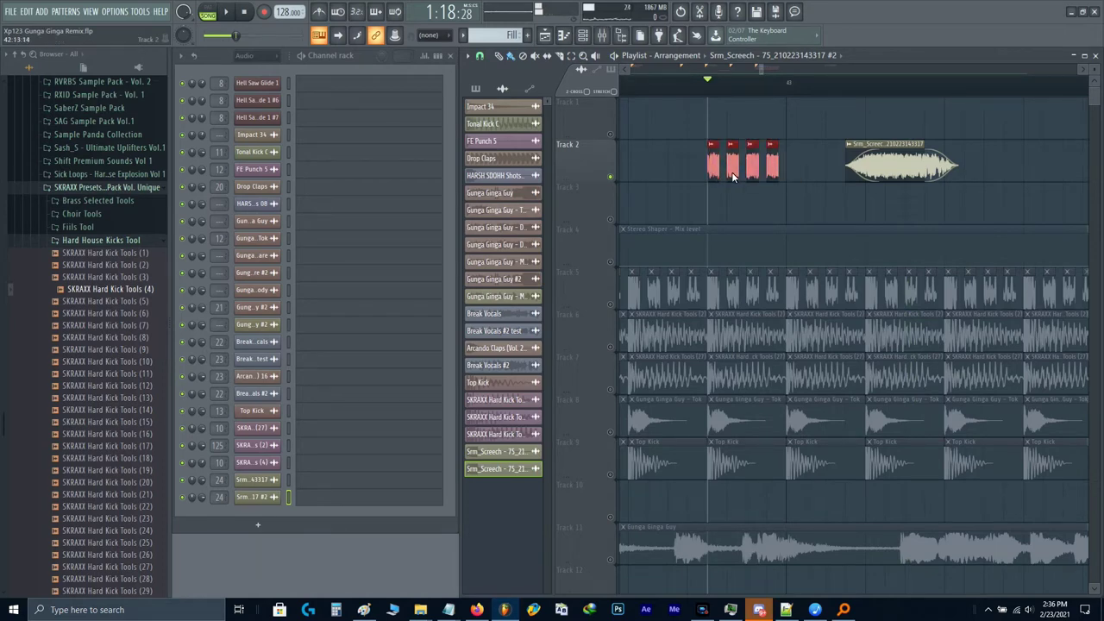
key("space")
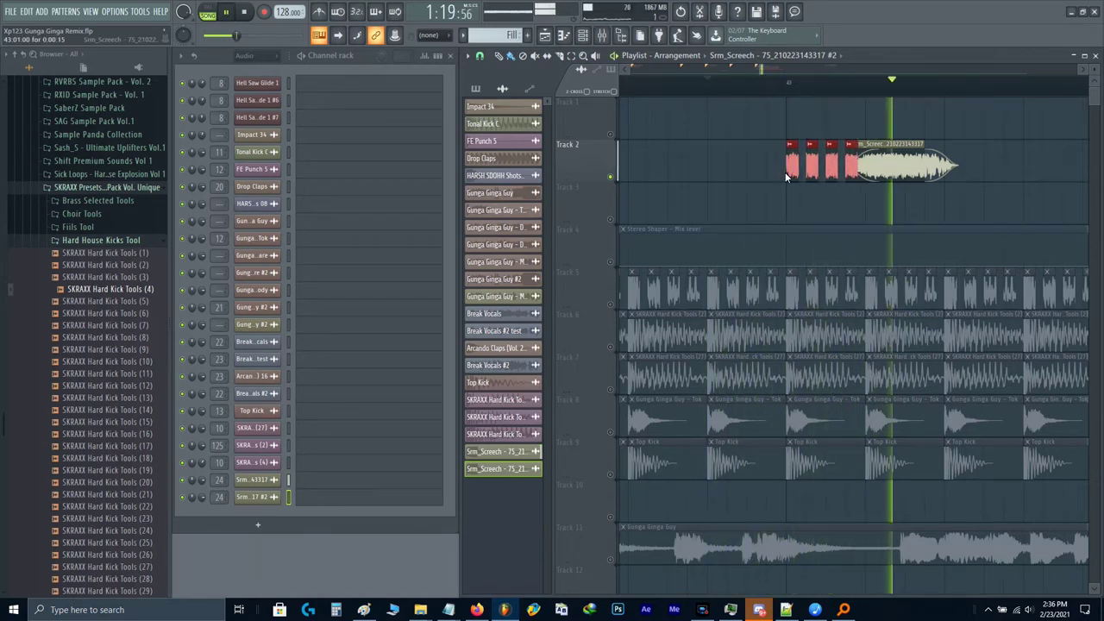
scroll(730, 174, "down", 5)
key("space")
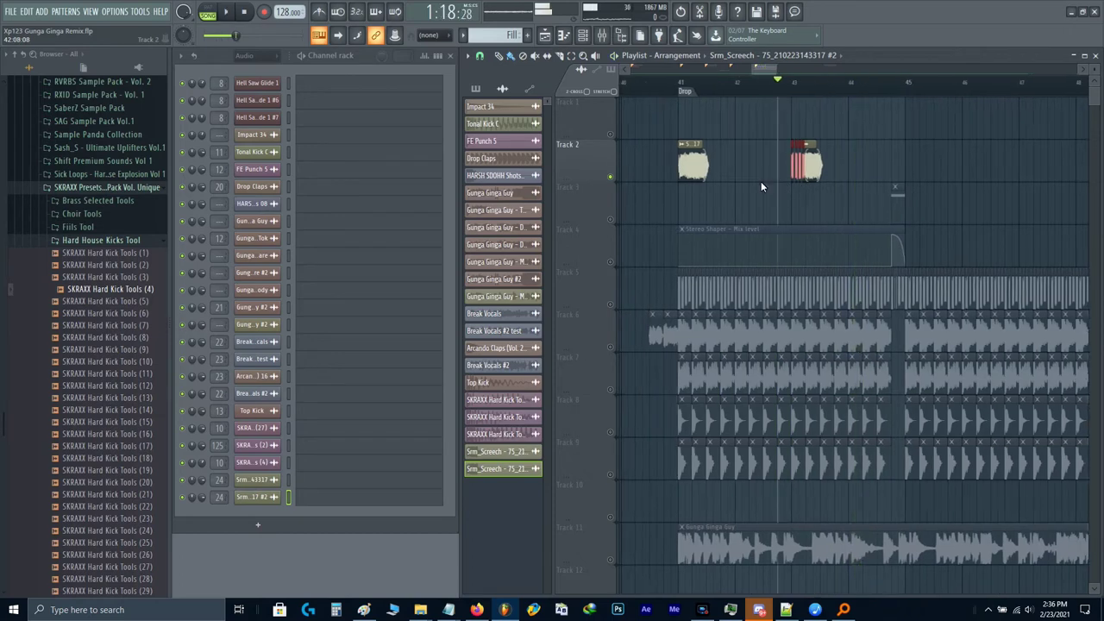
left_click_drag(758, 183, 801, 192)
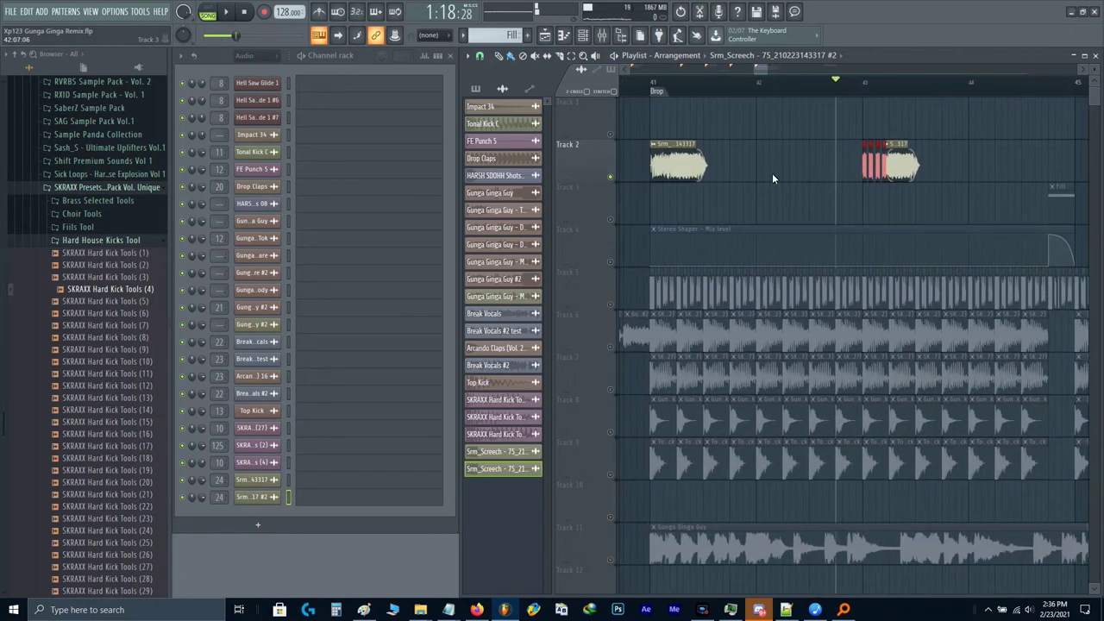
key("space")
scroll(659, 164, "down", 3)
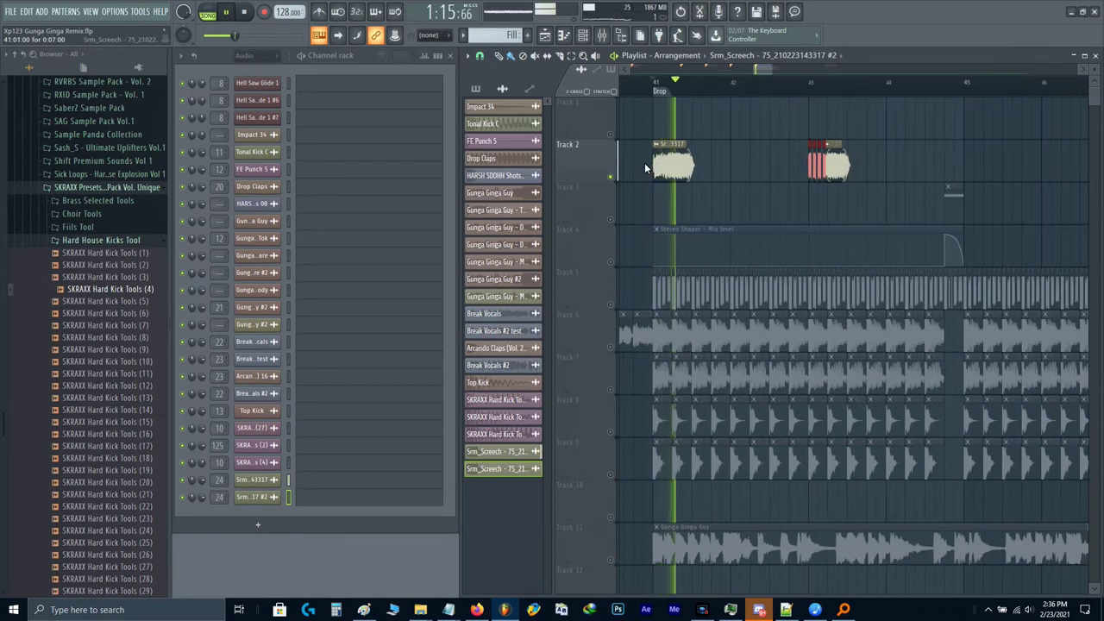
Step: Duplicate the whole Track 2 screech phrase so it repeats from bar 45
left_click_drag(644, 162, 676, 240)
scroll(923, 160, "down", 1)
scroll(675, 240, "down", 3)
key("ctrl+b")
key("ctrl+d")
left_click_drag(793, 261, 968, 218)
Step: Unsolo Track 2, audition the screeches with the full drop and save the project
key("space")
right_click(610, 136)
key("space")
scroll(684, 191, "up", 3)
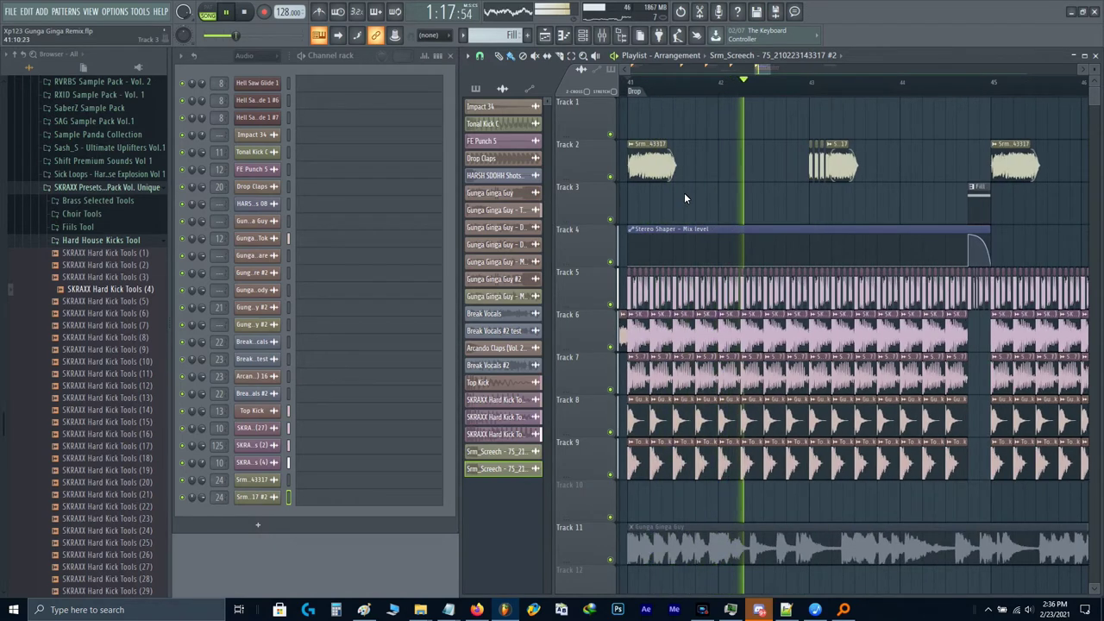
scroll(845, 188, "up", 2)
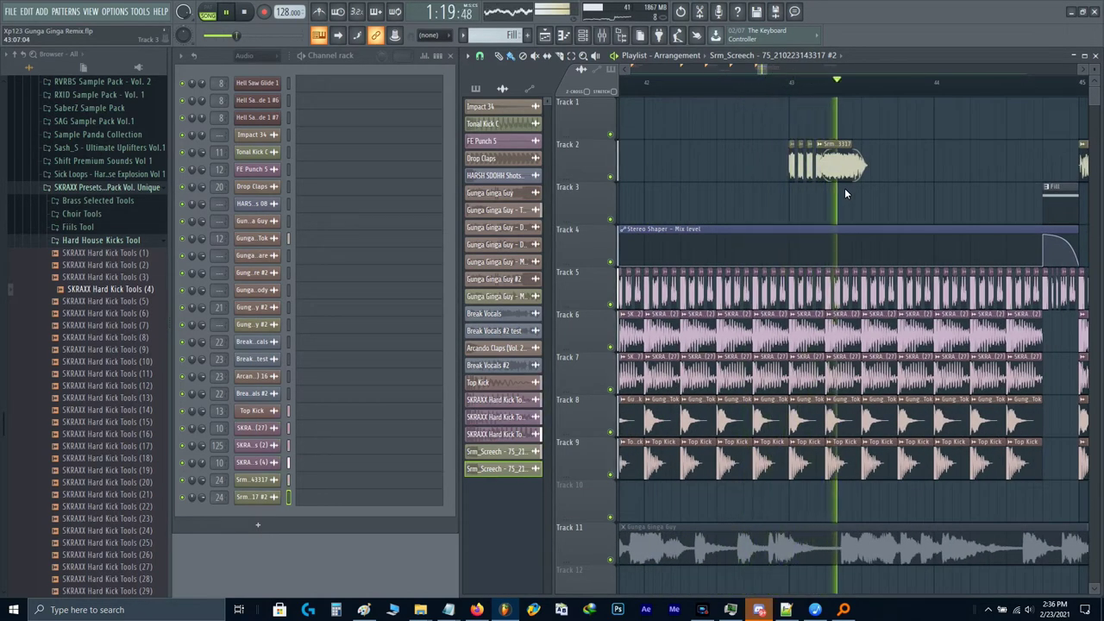
scroll(845, 188, "down", 2)
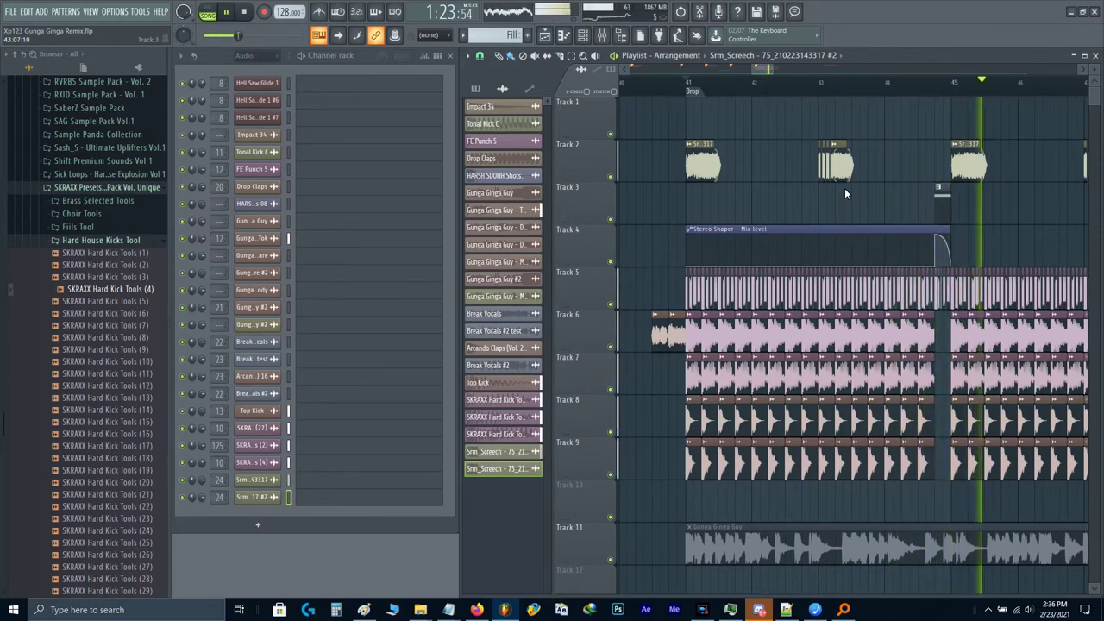
key("space")
scroll(844, 188, "down", 2)
key("ctrl+s")
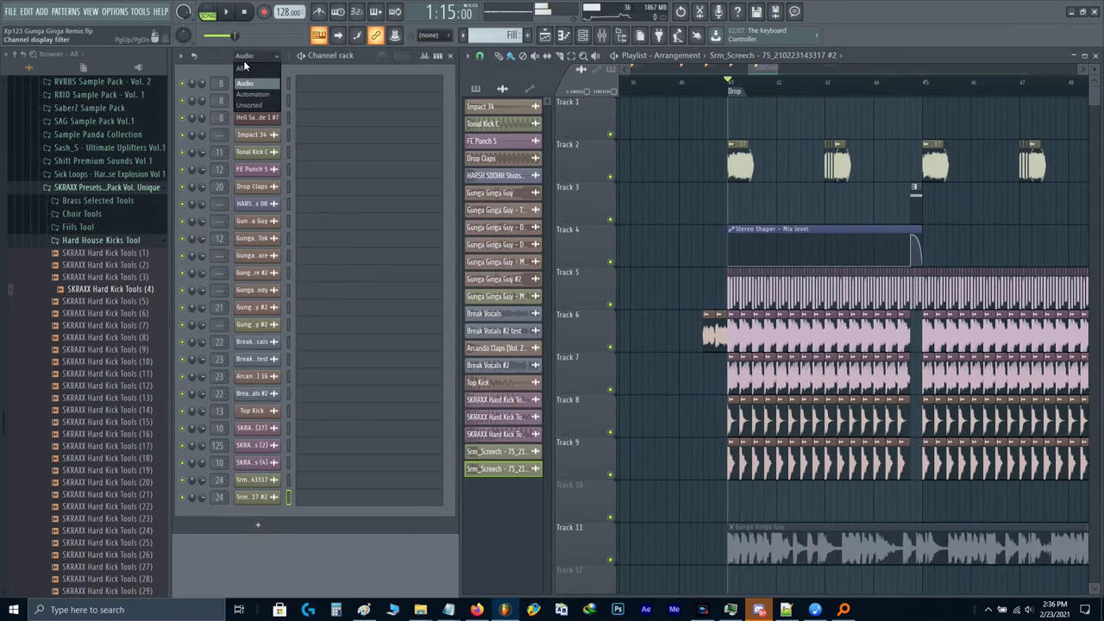
Step: Show all channels, clone Serum #2 and route both Serum #2 and the clone to the Master
left_click(245, 67)
right_click(259, 102)
left_click(299, 202)
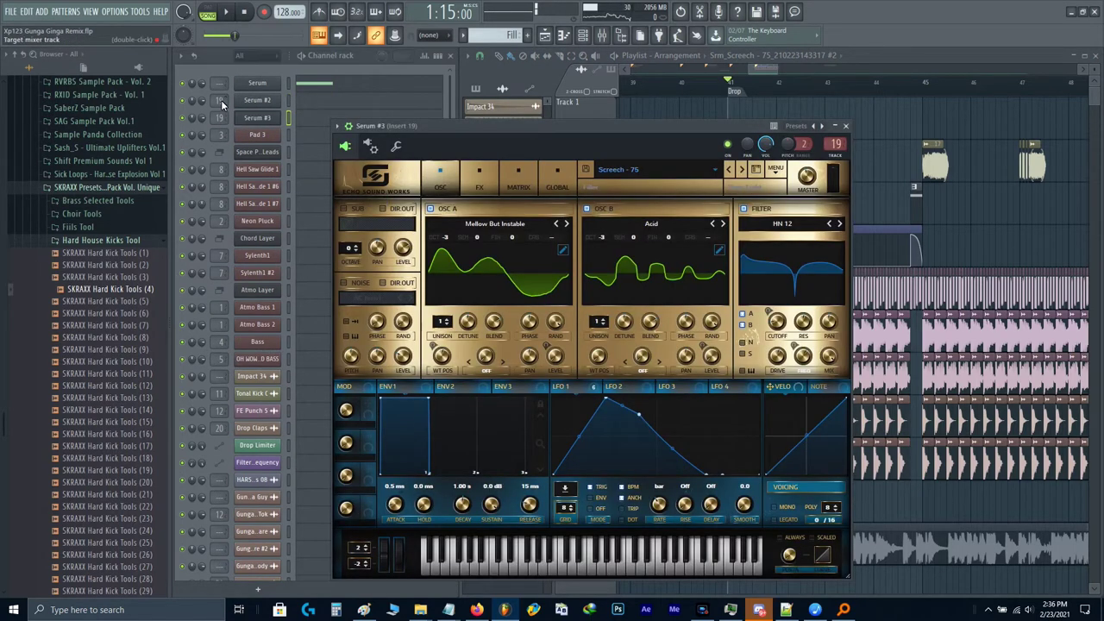
left_click(300, 83)
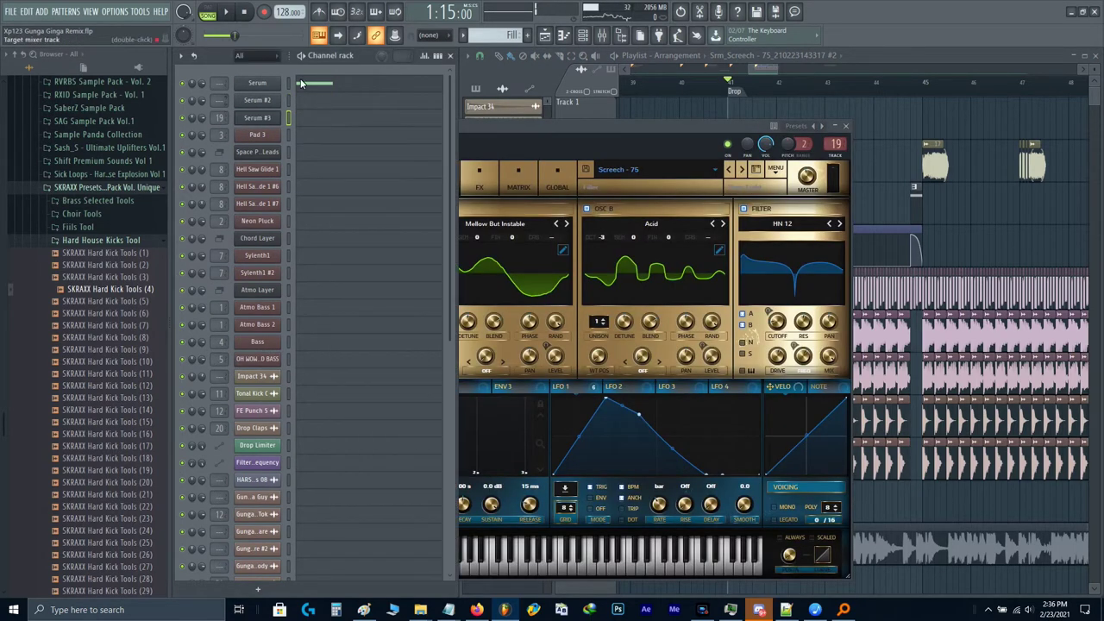
left_click(740, 171)
scroll(837, 145, "down", 19)
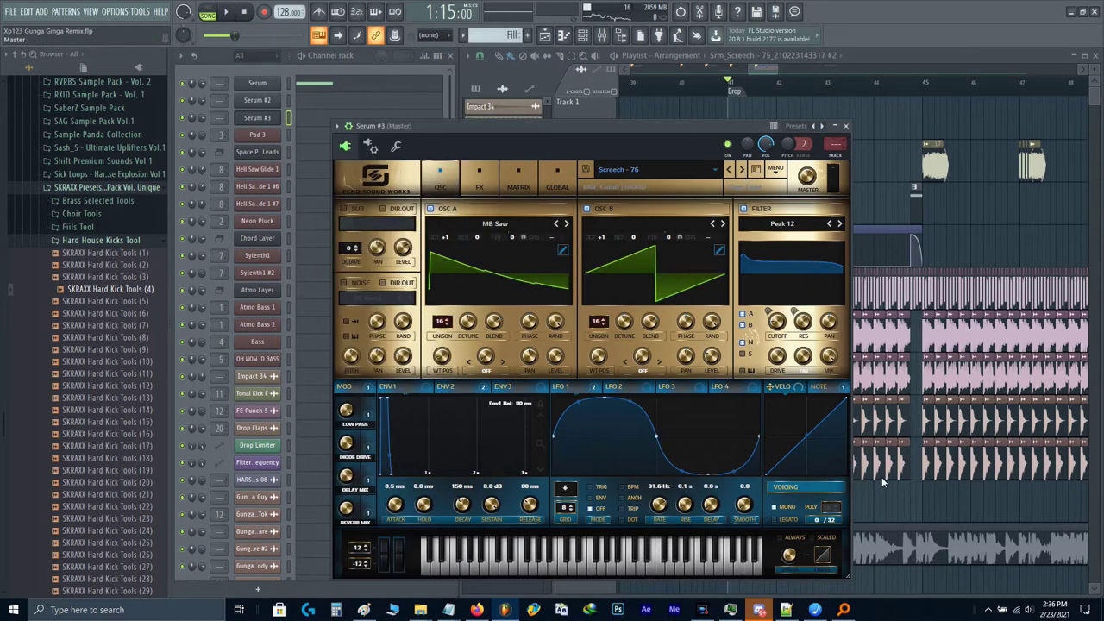
Step: Audition the cloned Serum's successive screech presets up to Screech - 85
left_click(749, 174)
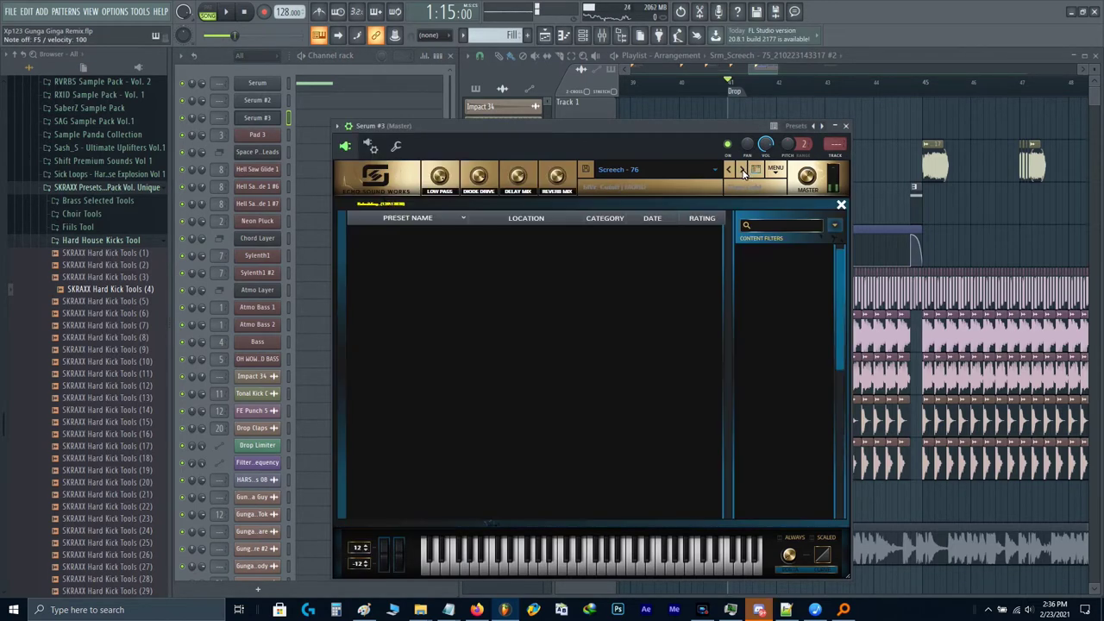
left_click(754, 173)
left_click(747, 174)
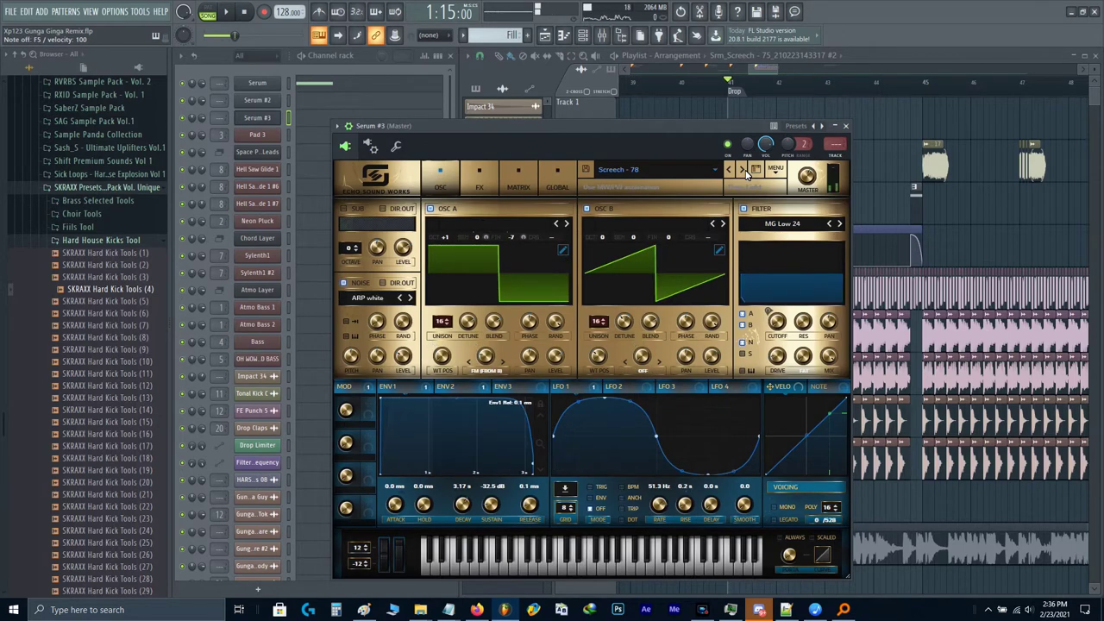
left_click(747, 175)
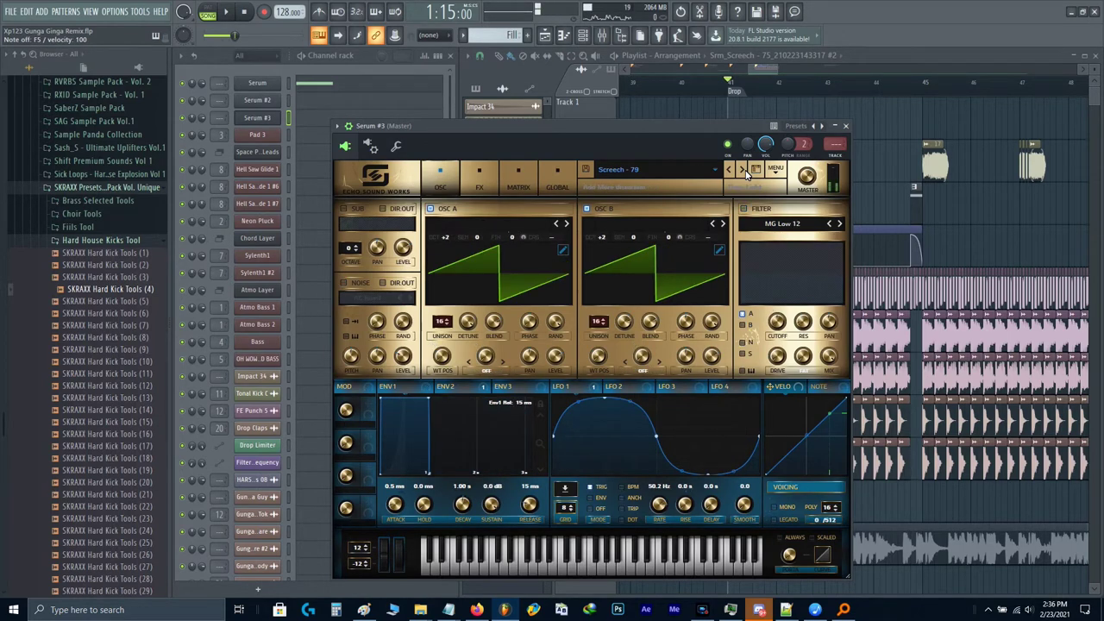
left_click(747, 174)
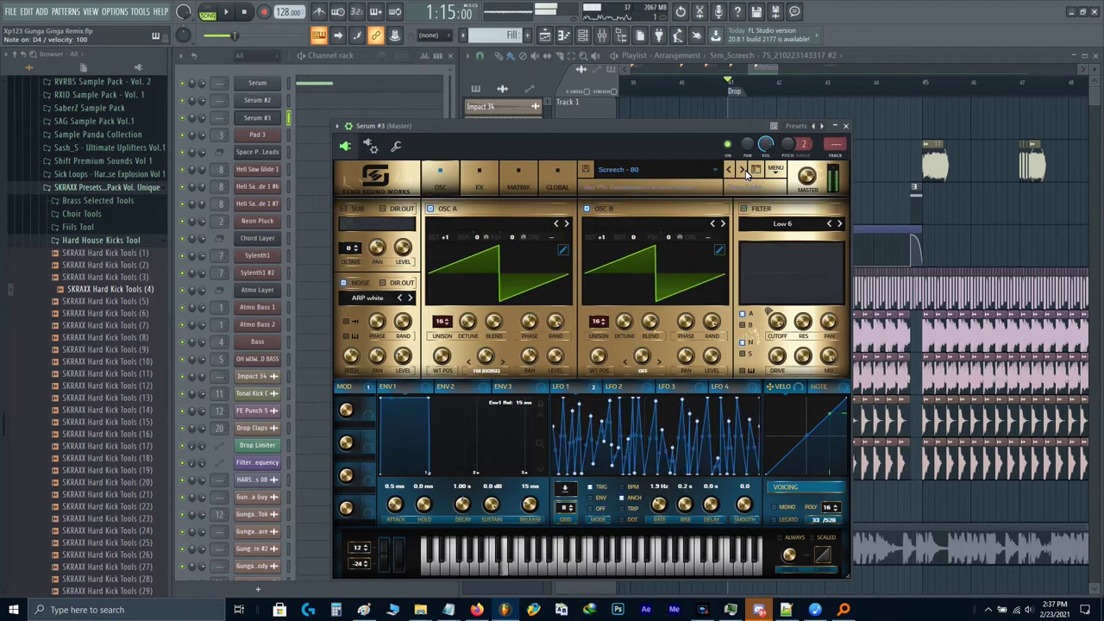
left_click(747, 174)
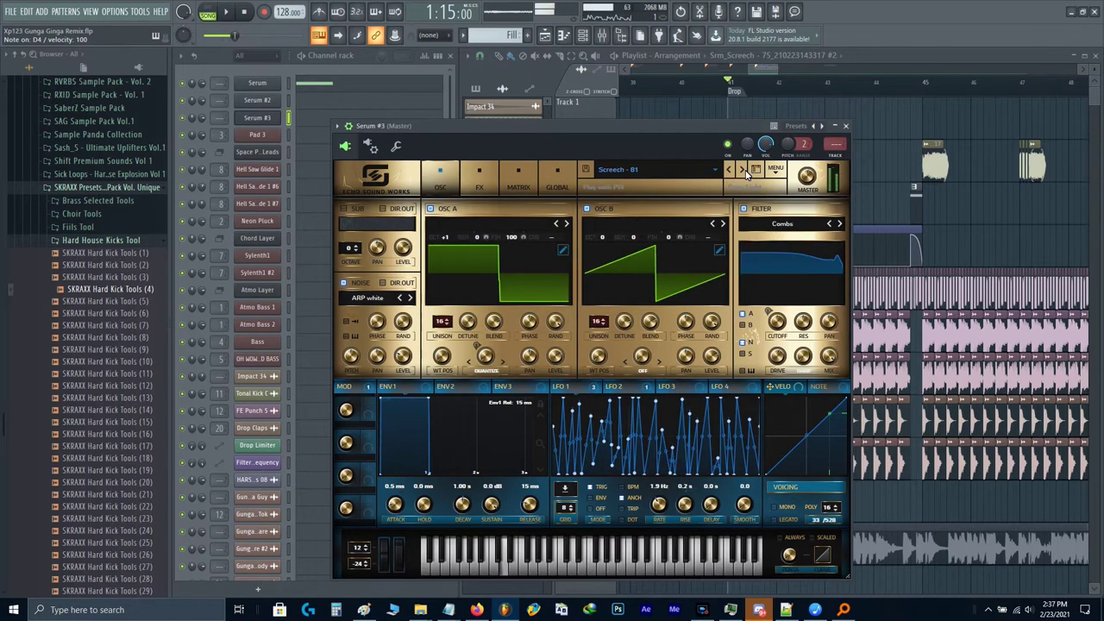
left_click(747, 175)
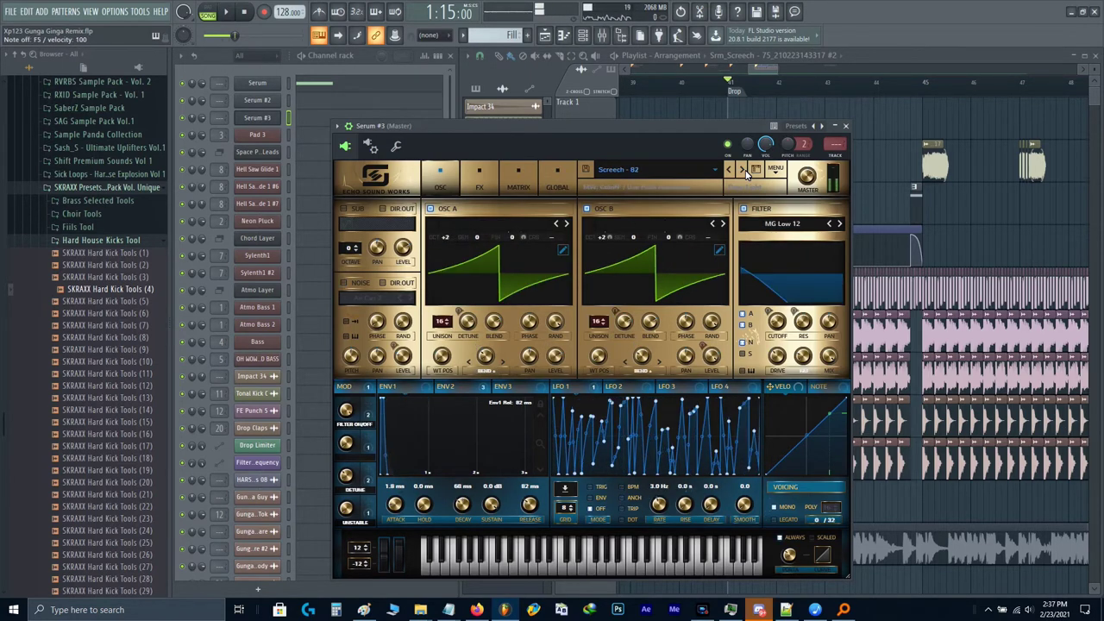
left_click(747, 174)
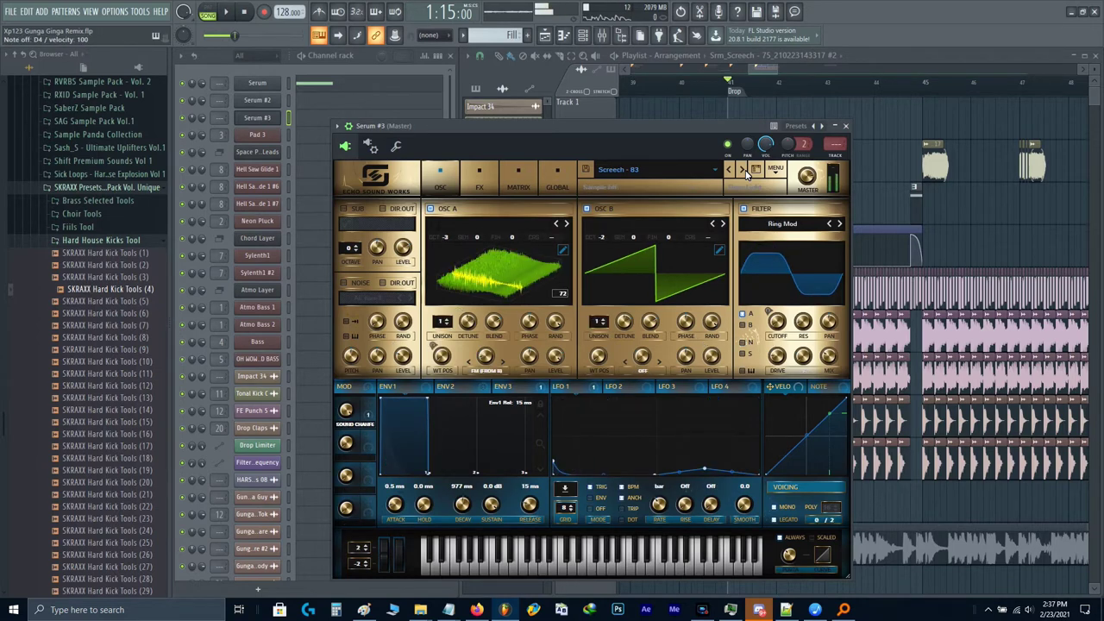
left_click(747, 175)
left_click(747, 172)
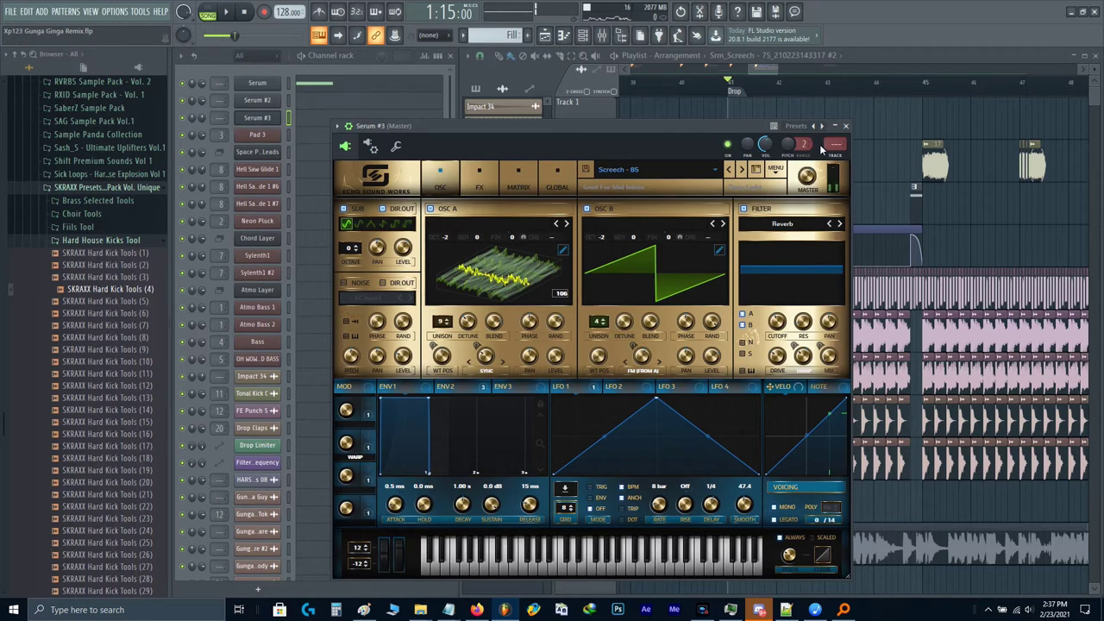
Step: Turn off the reverb and delay effects of Serum #3's Screech - 85 sound
left_click(471, 190)
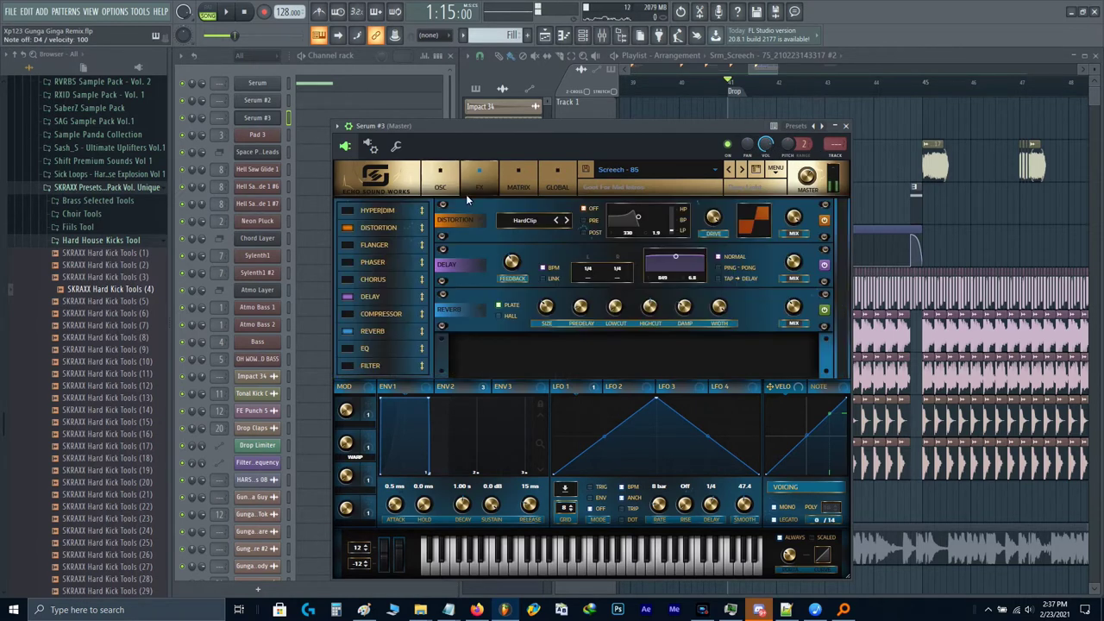
left_click(347, 330)
left_click(347, 296)
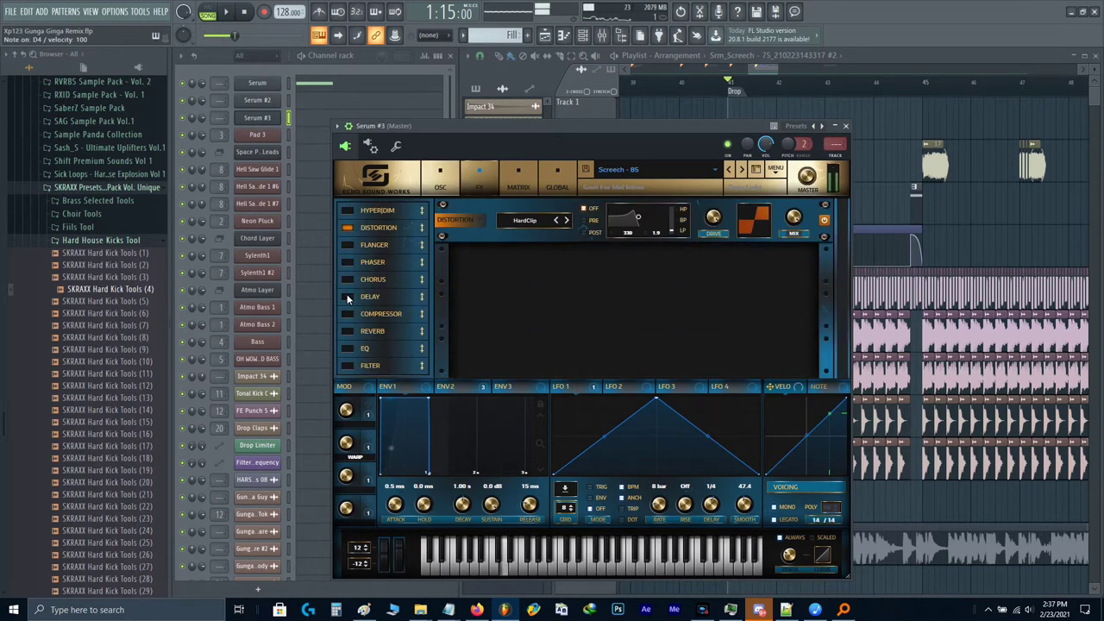
Step: Clone Serum #3 and audition the clone's successive screech presets up to Screech - 93
right_click(266, 121)
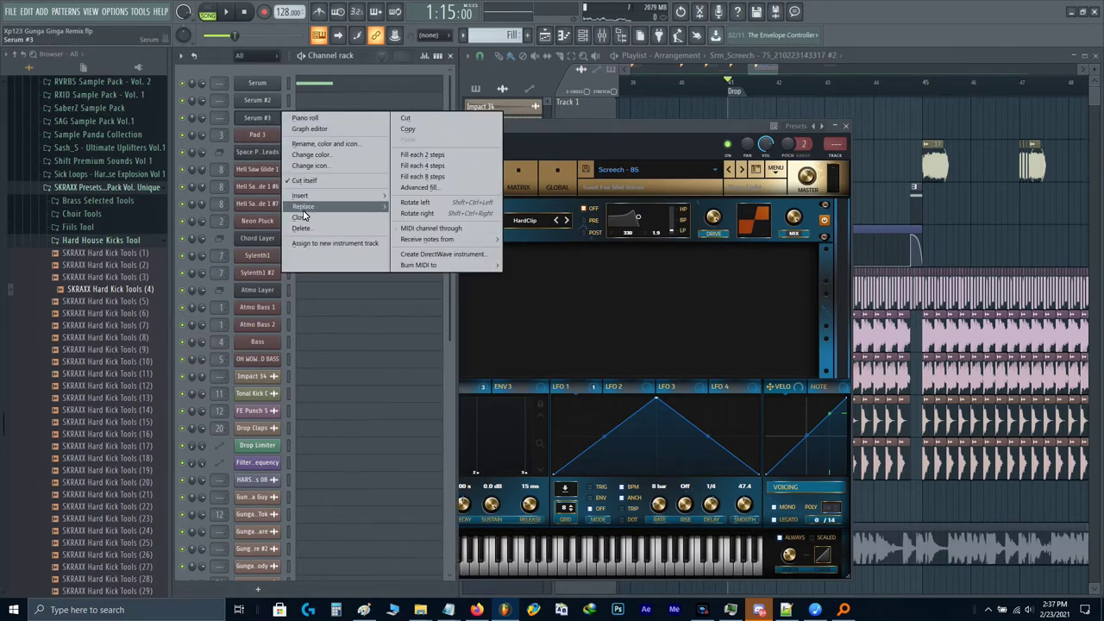
left_click(328, 218)
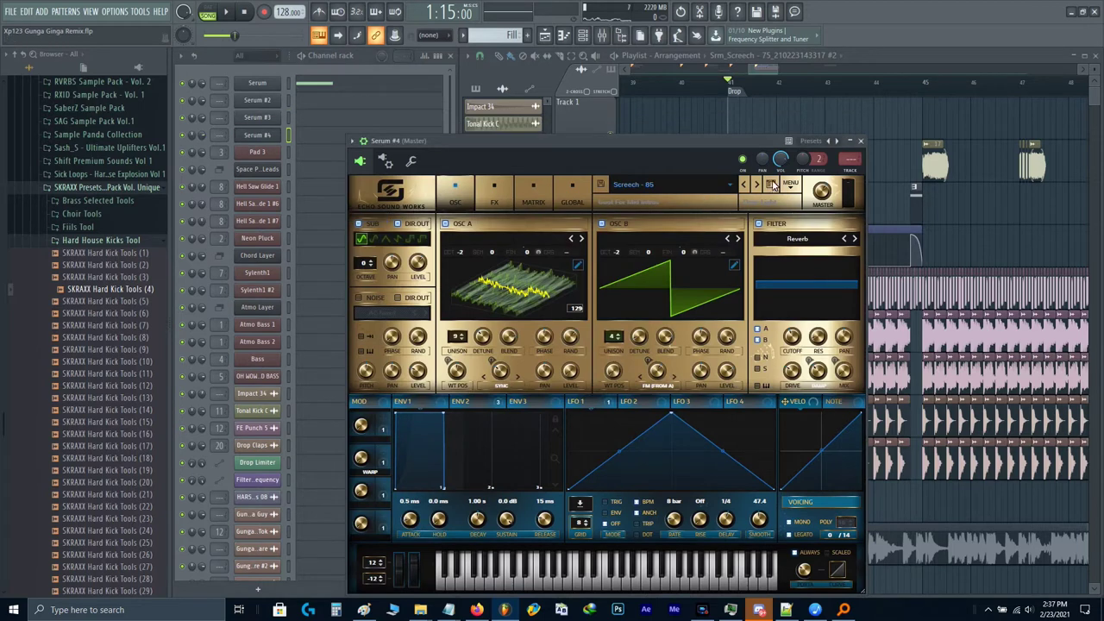
left_click(757, 187)
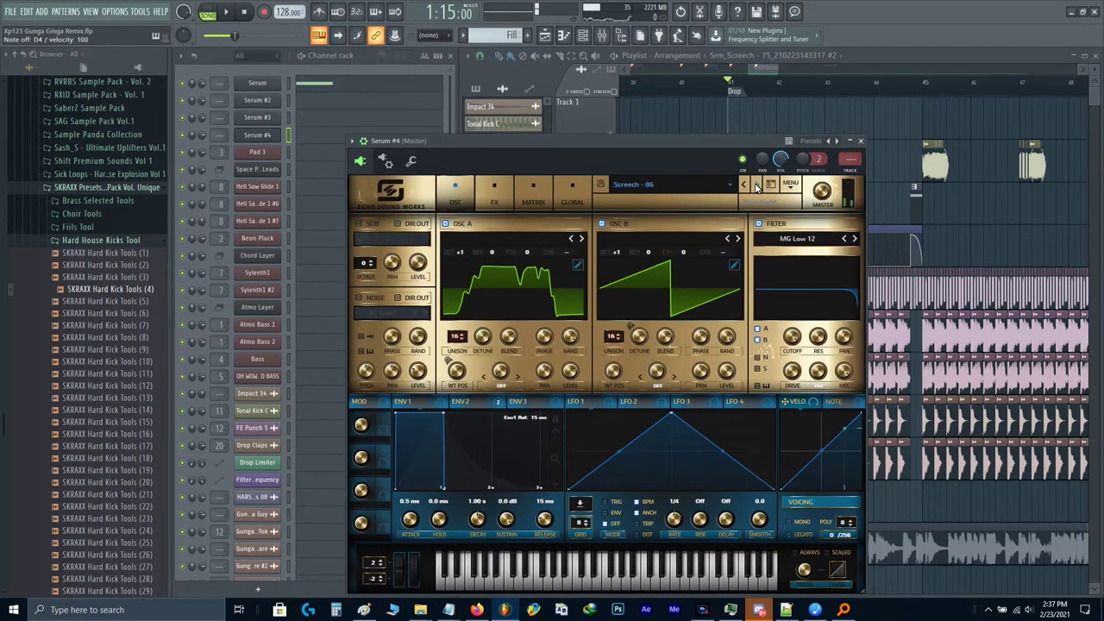
left_click(757, 188)
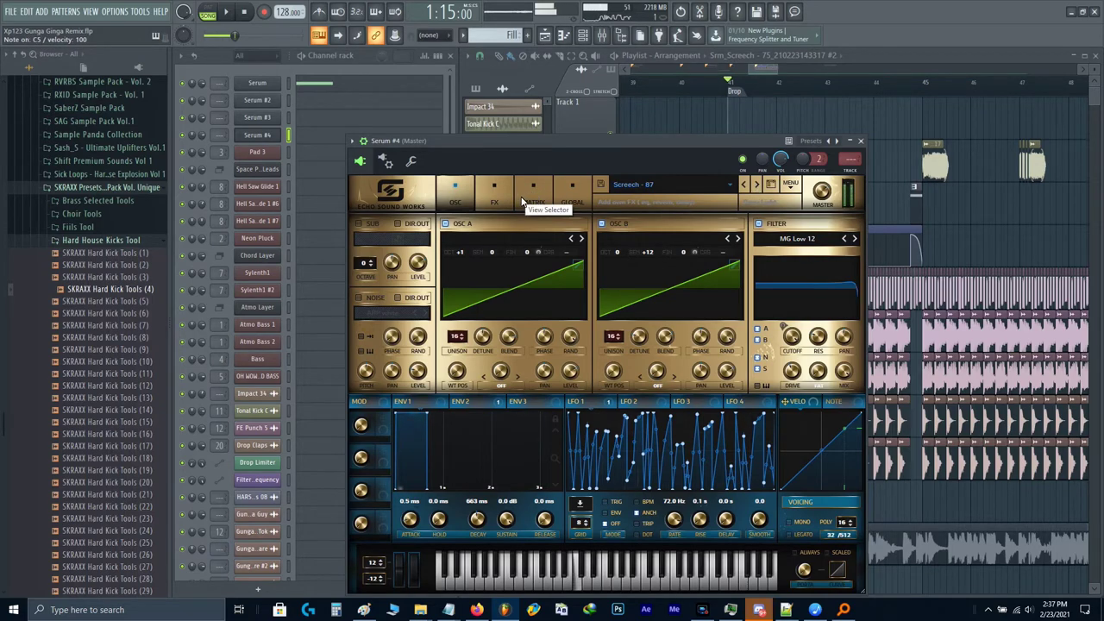
left_click(756, 185)
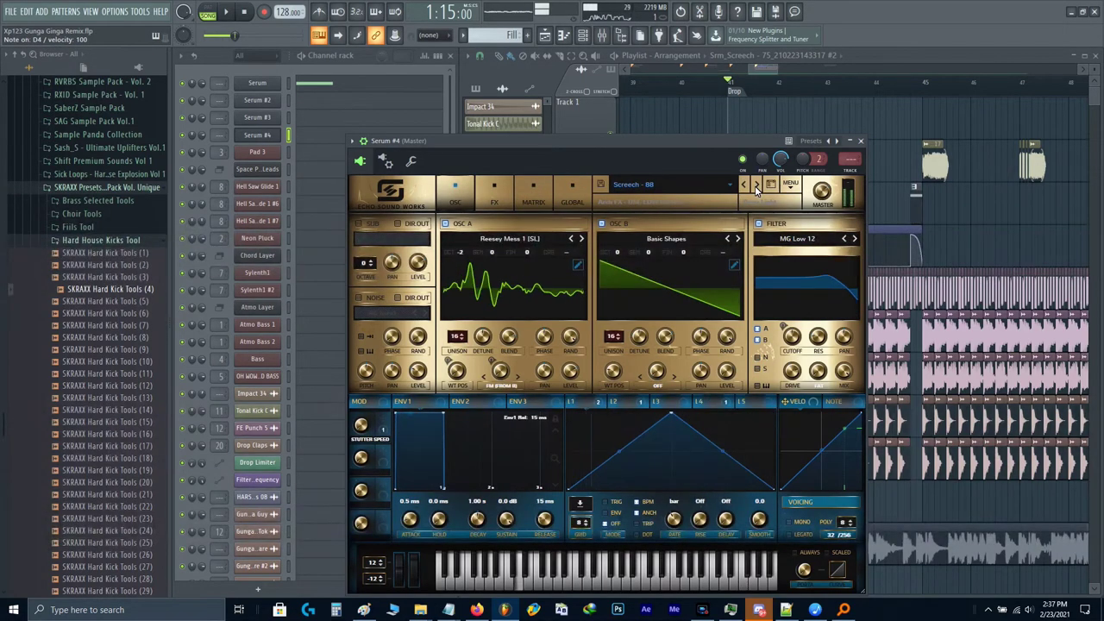
left_click(756, 184)
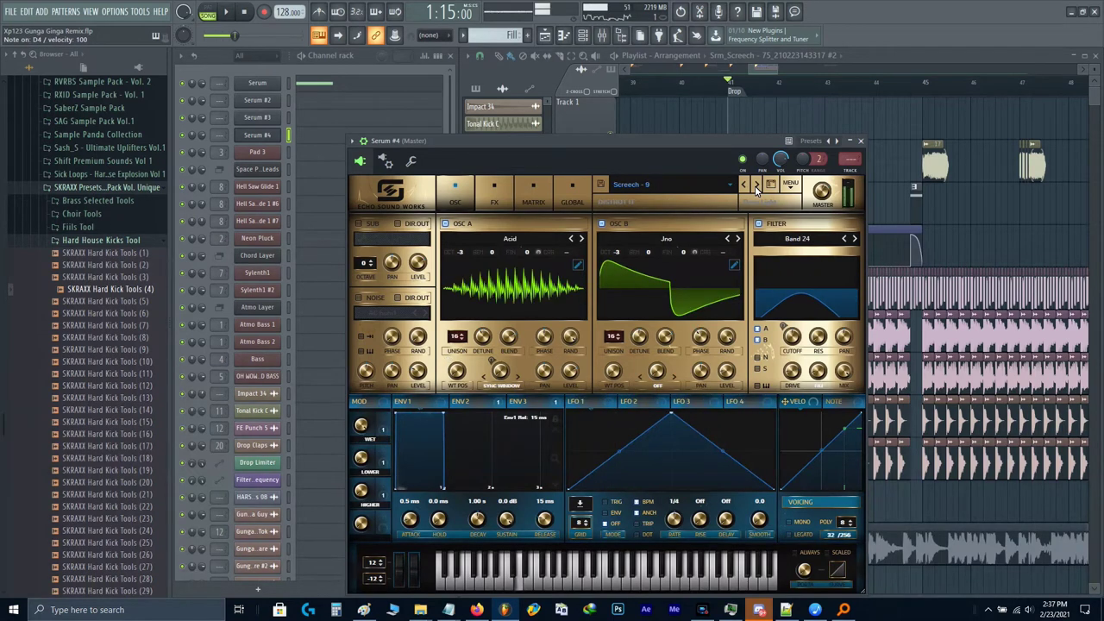
left_click(756, 186)
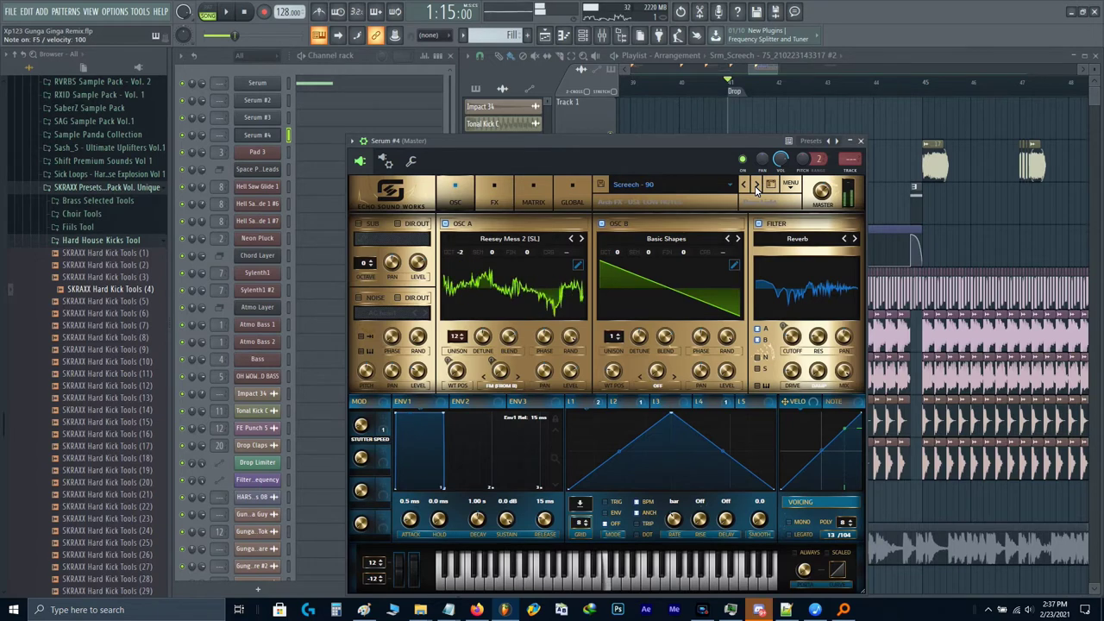
left_click(755, 186)
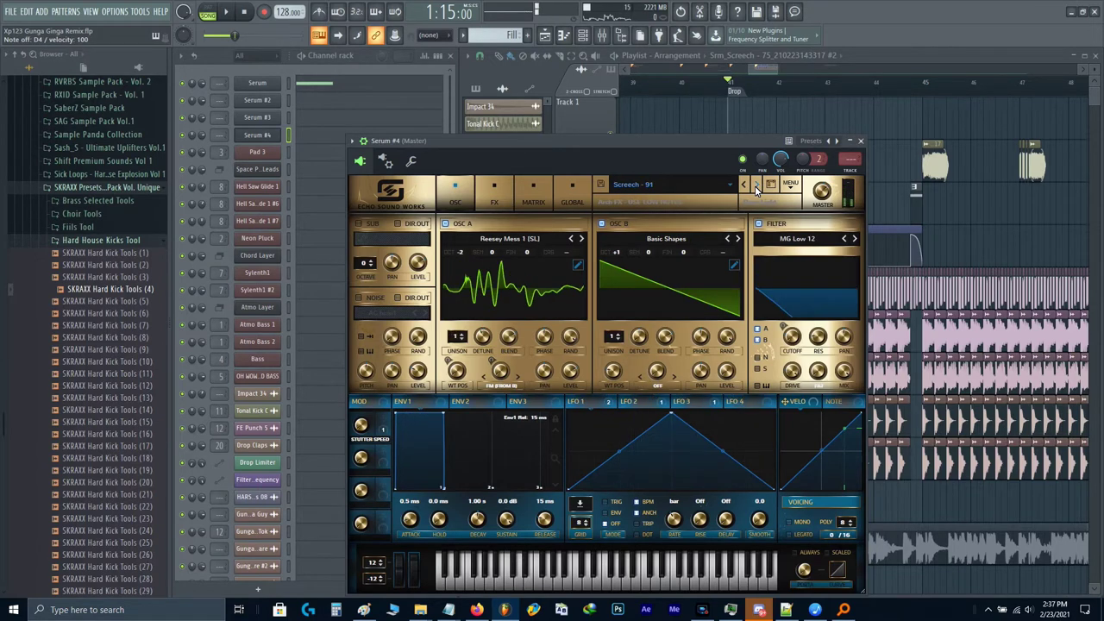
left_click(755, 186)
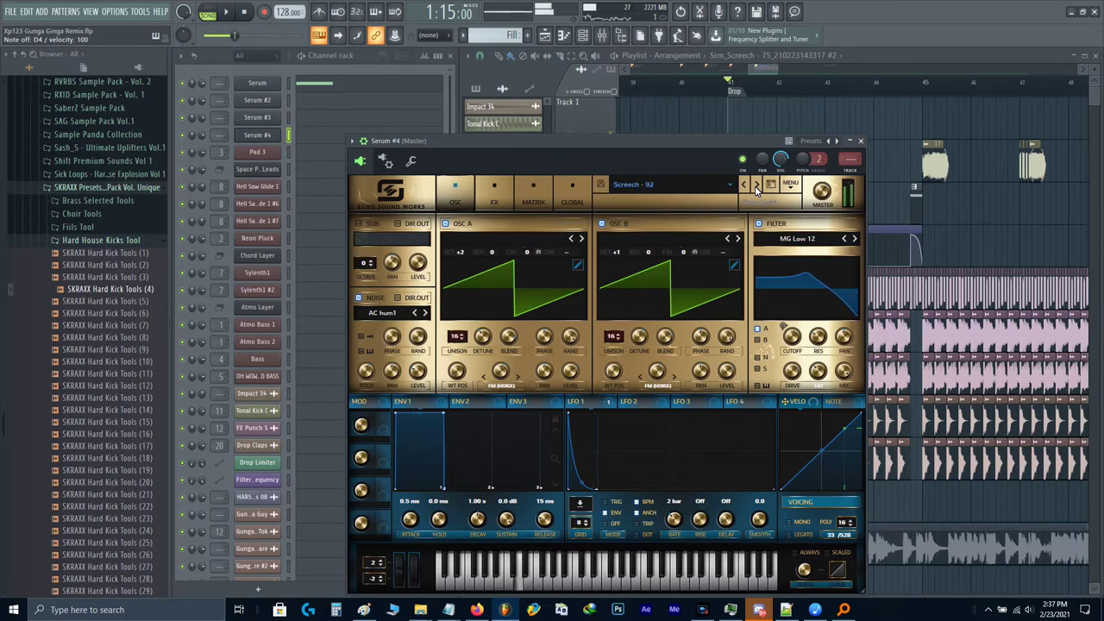
left_click(756, 186)
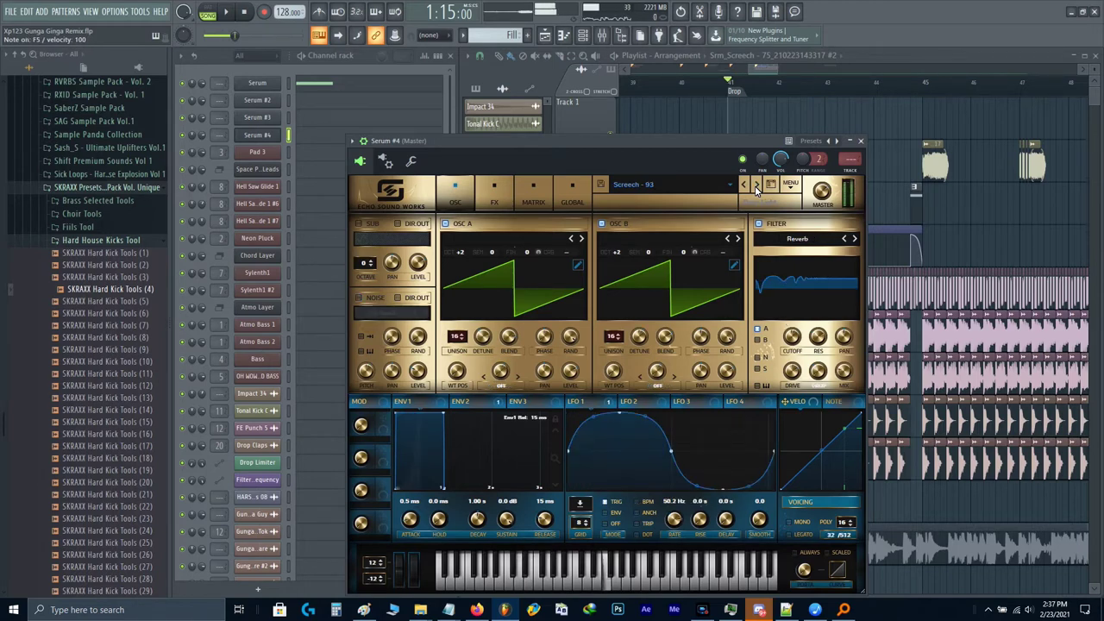
Step: Turn off the reverb and delay effects of Serum #4's Screech - 93 sound
left_click(405, 164)
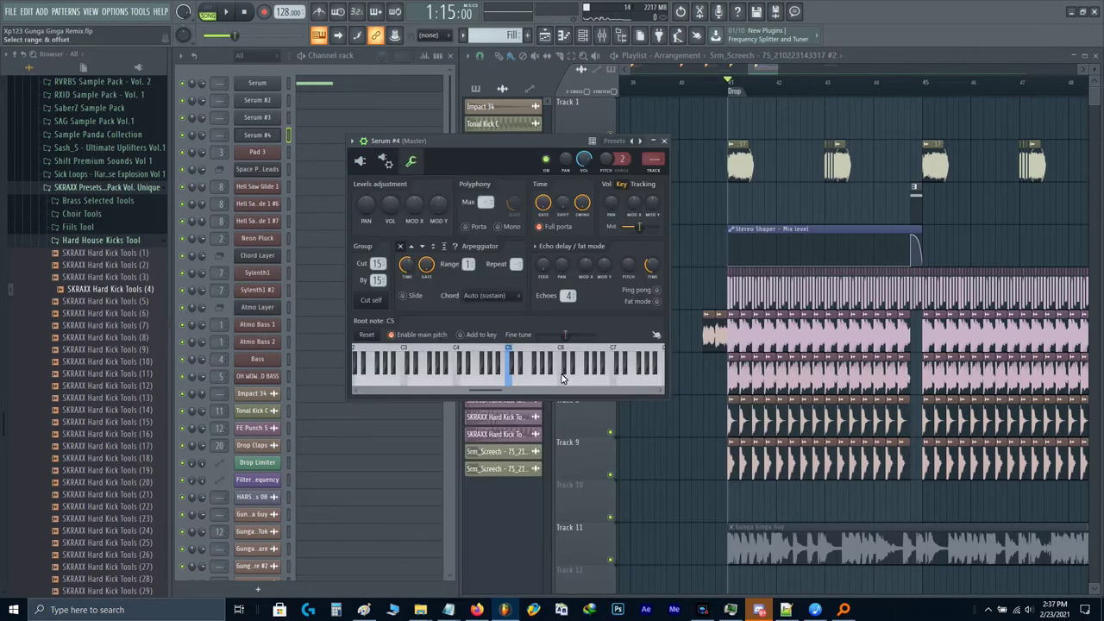
left_click(360, 162)
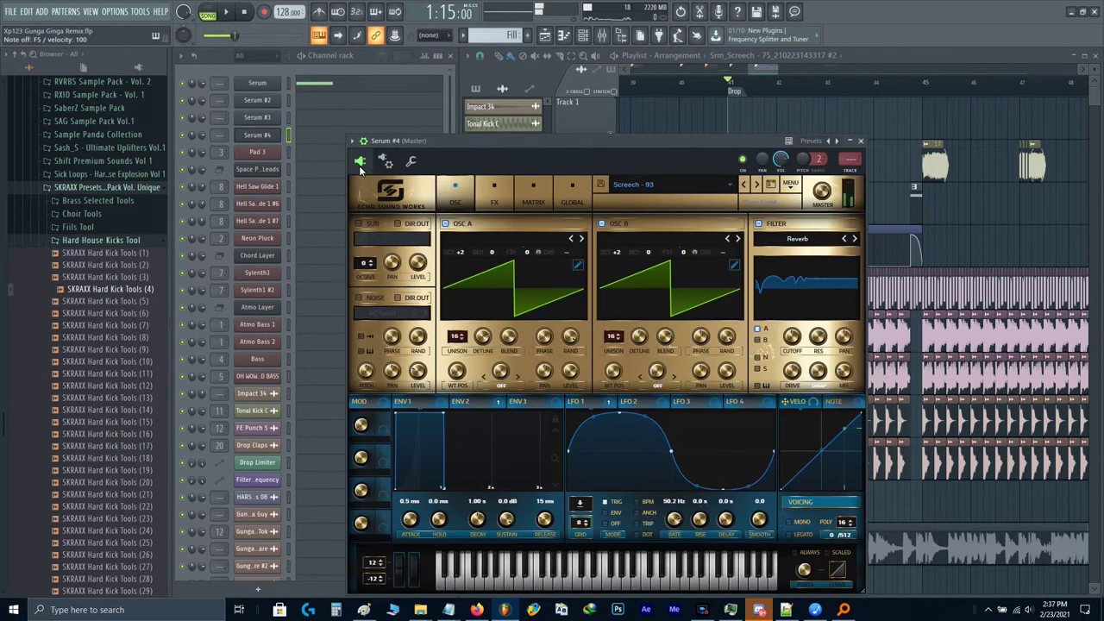
left_click(494, 197)
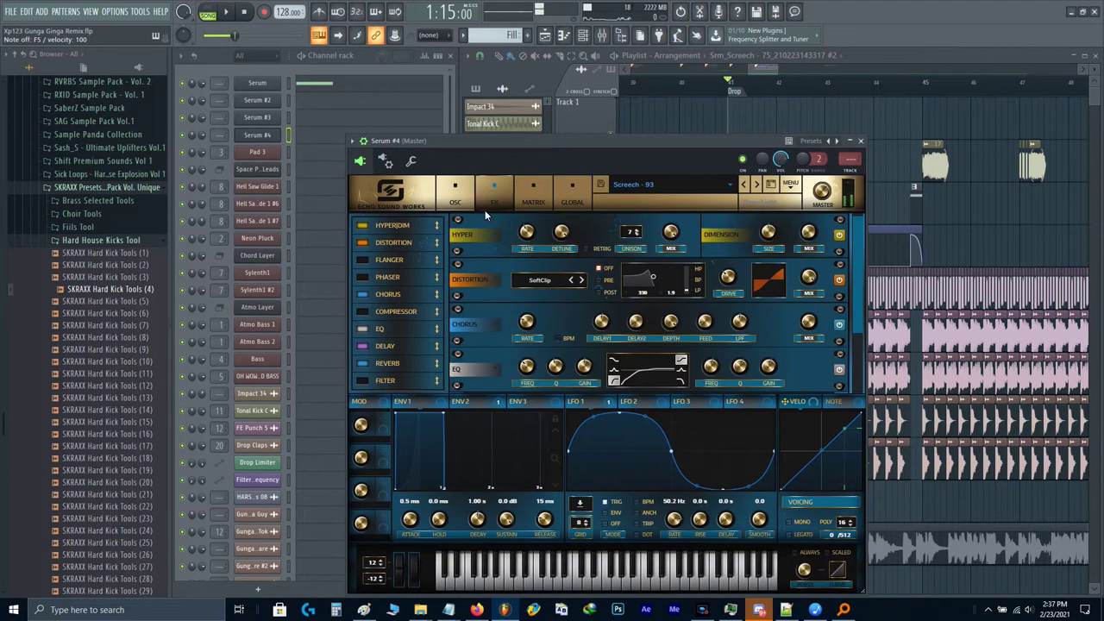
left_click(362, 363)
left_click(362, 346)
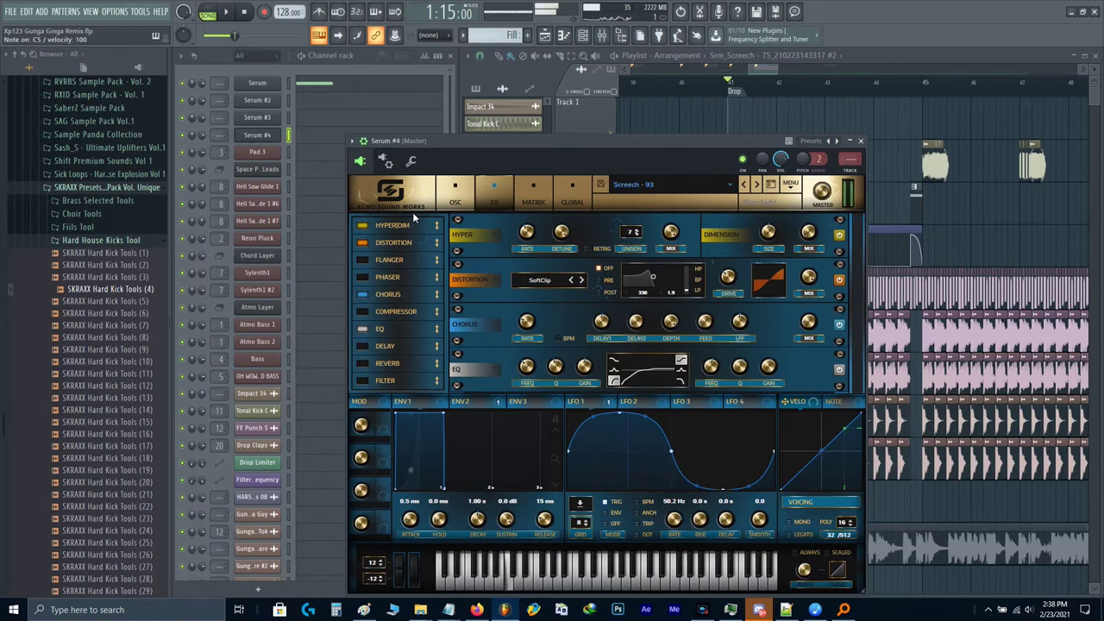
Step: Check LFO 2 and envelope 2's modulation destinations in Serum #4, and set envelope 2's release to 180 ms
left_click(455, 198)
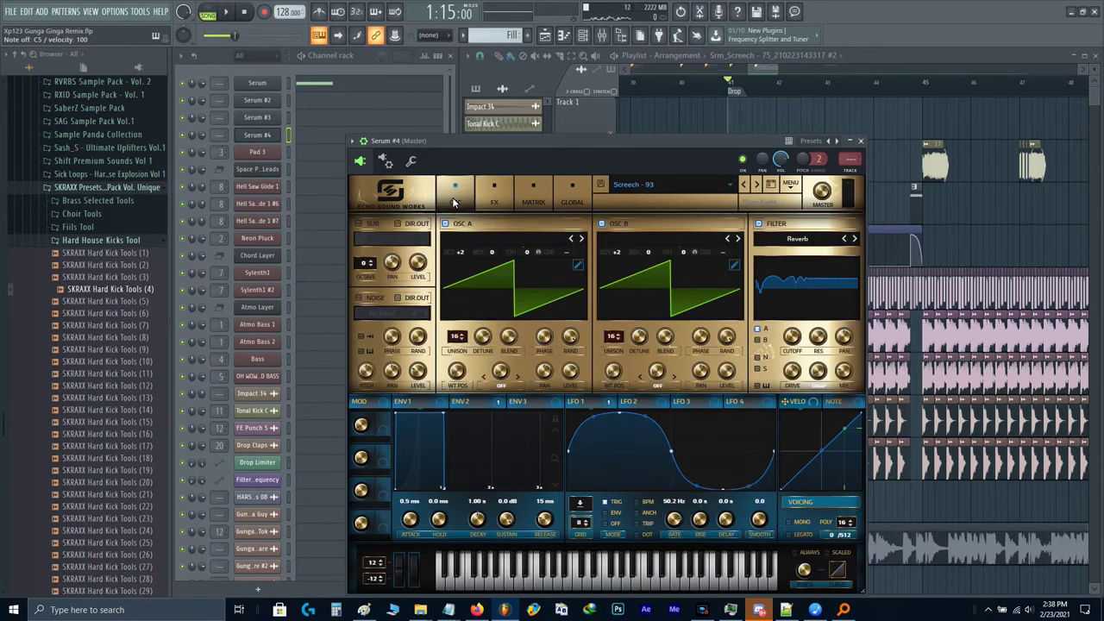
left_click(631, 403)
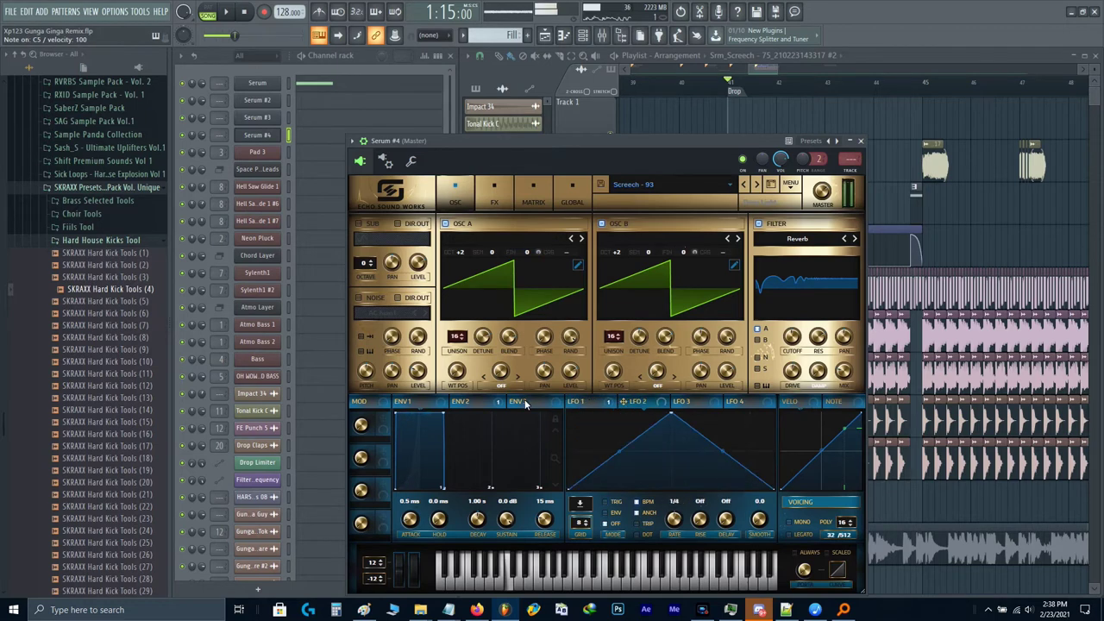
left_click(462, 403)
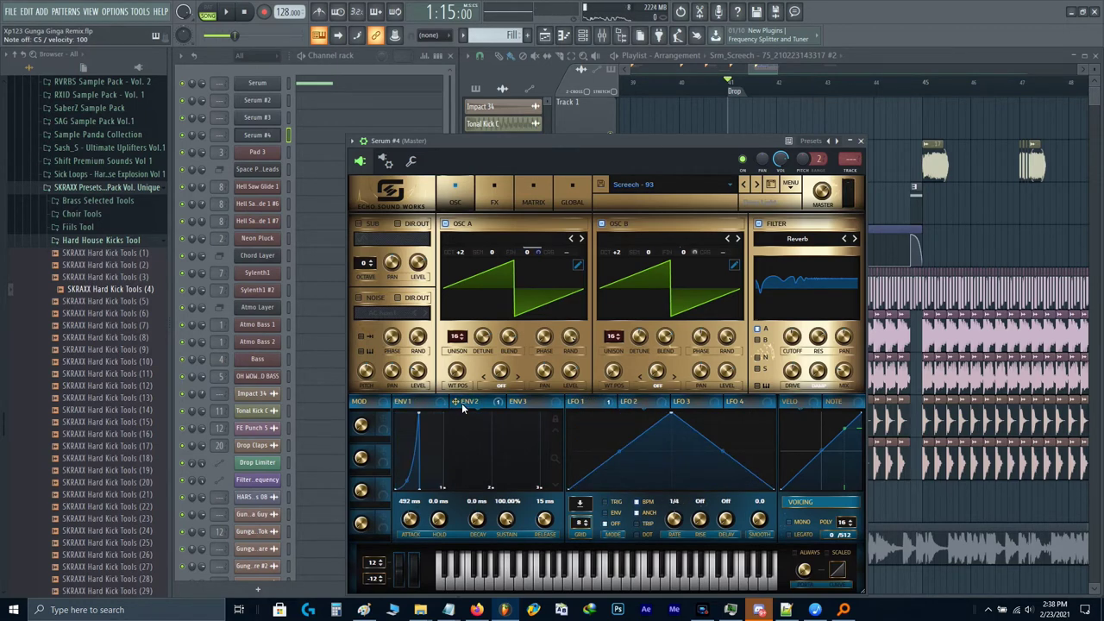
right_click(461, 403)
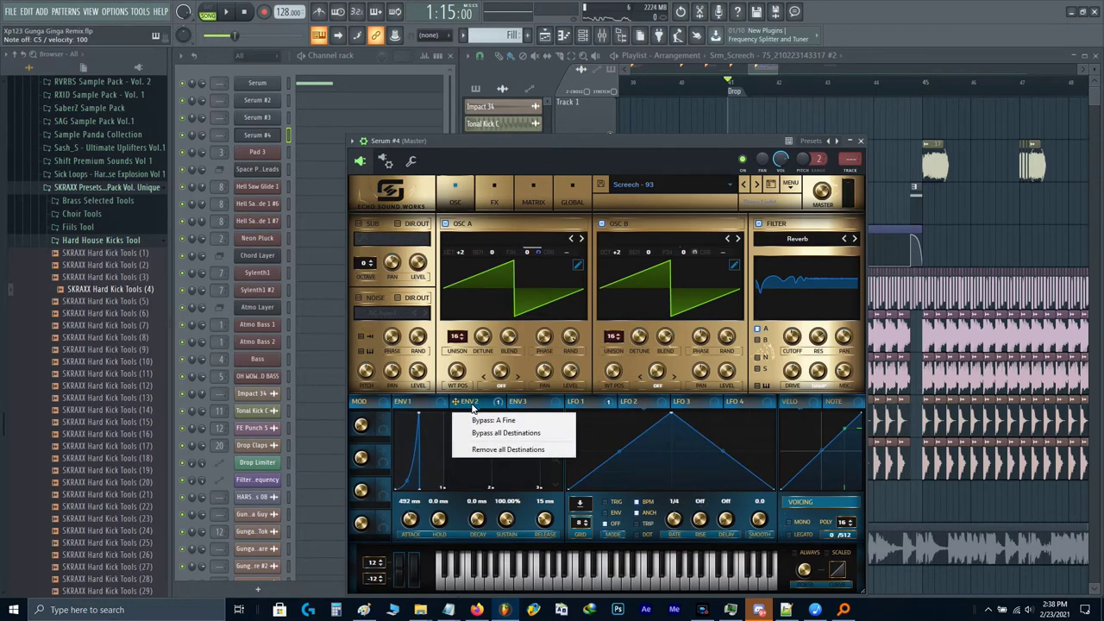
left_click(472, 408)
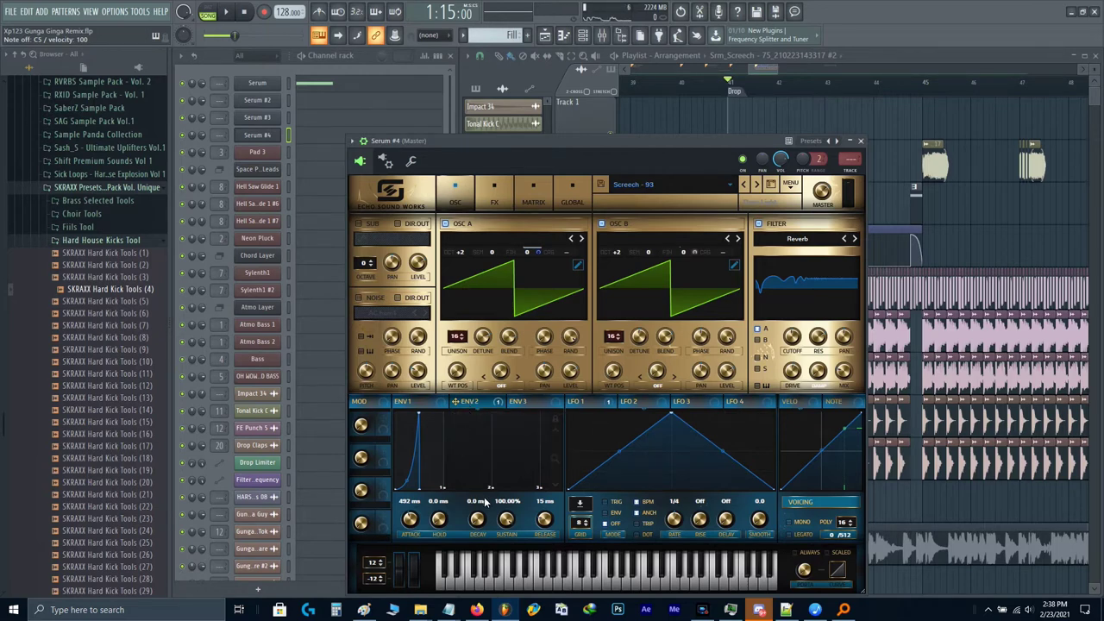
scroll(544, 522, "up", 5)
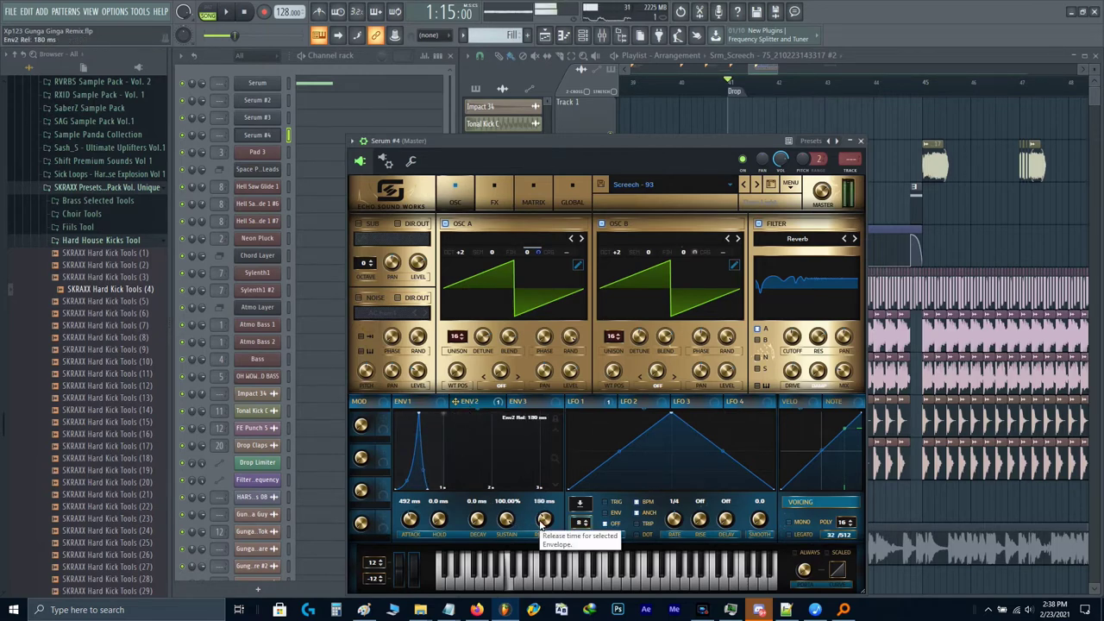
Step: Set envelope 1's release to 237 ms and its sustain to -0.4 dB, keeping the decay at 1.00 s
left_click(431, 404)
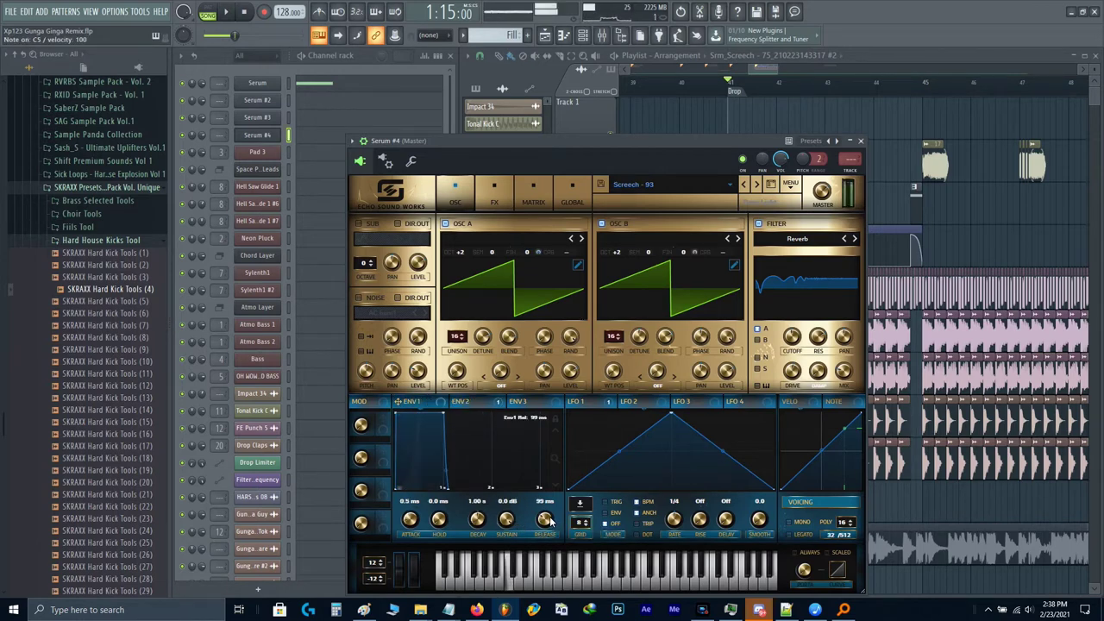
scroll(550, 521, "up", 10)
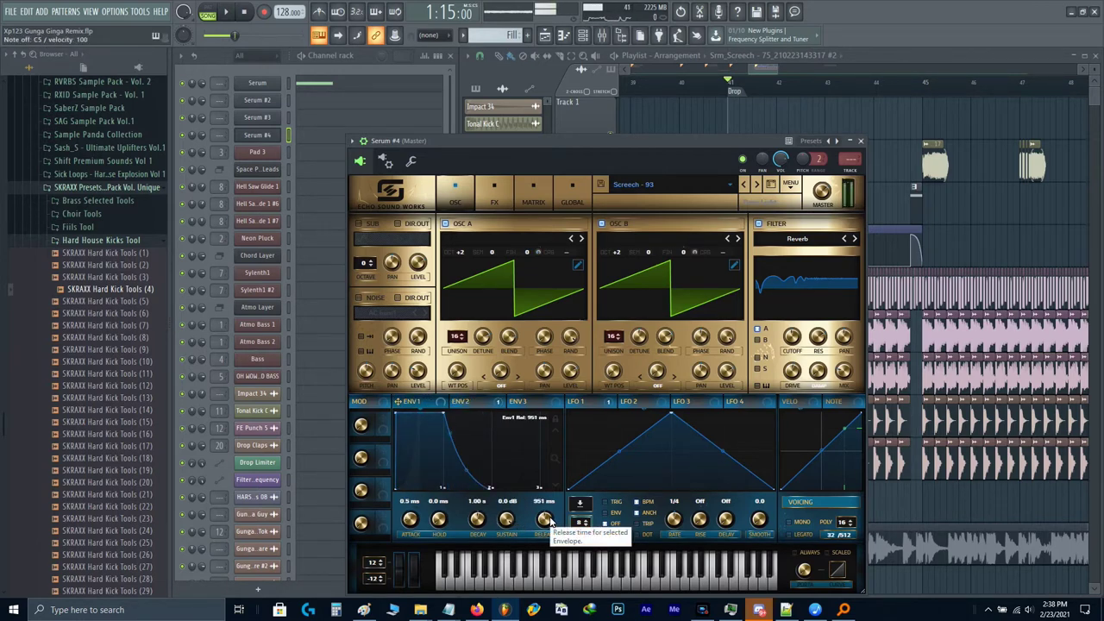
scroll(550, 521, "down", 5)
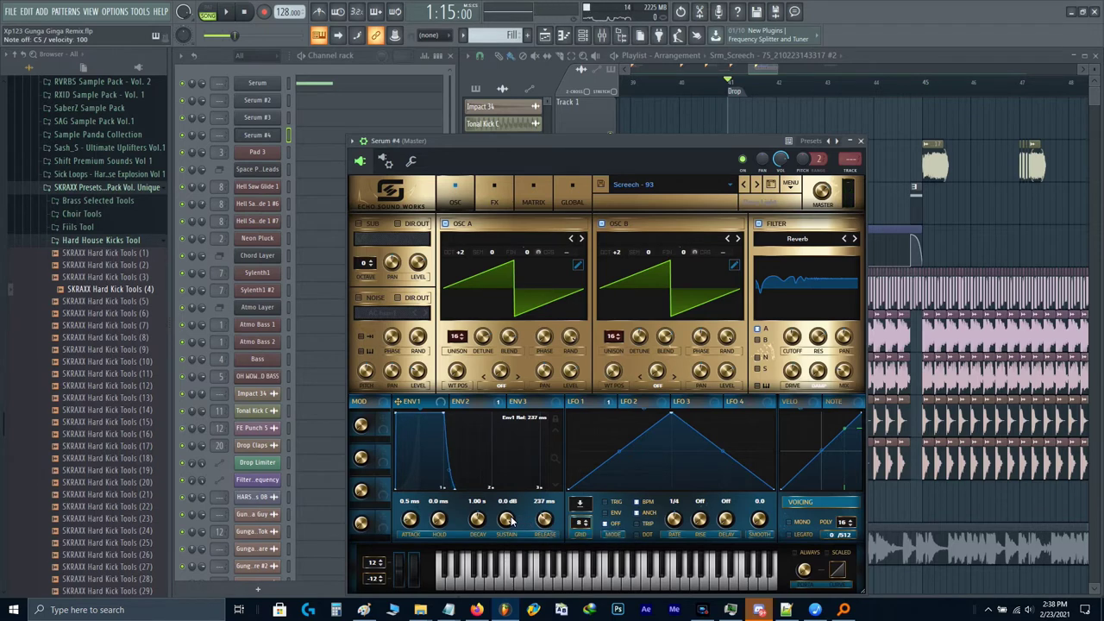
scroll(479, 520, "up", 3)
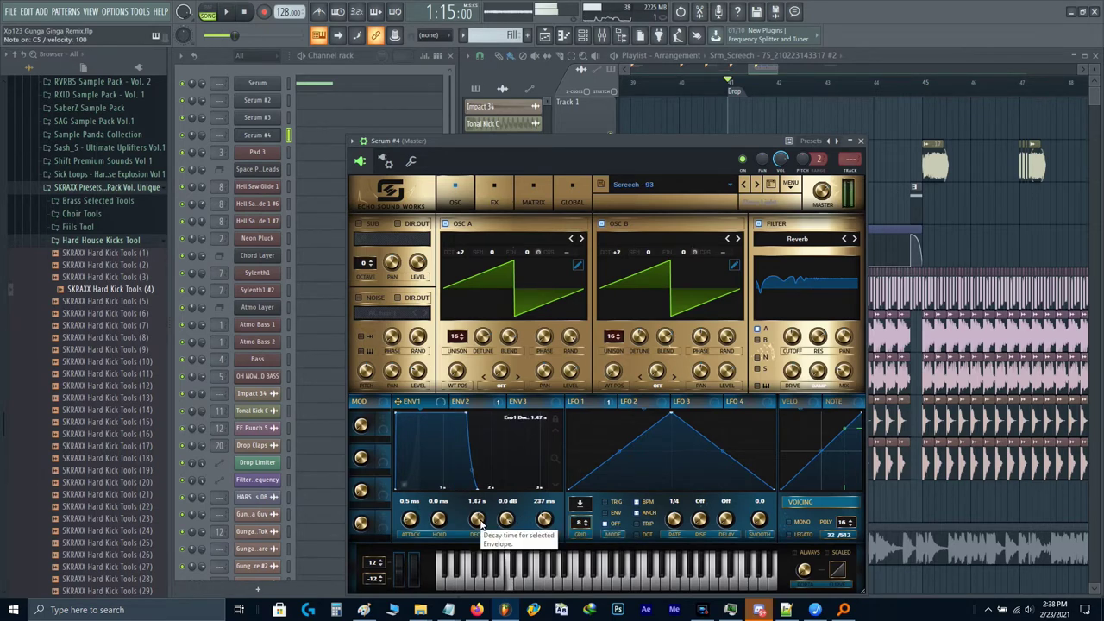
scroll(479, 521, "down", 3)
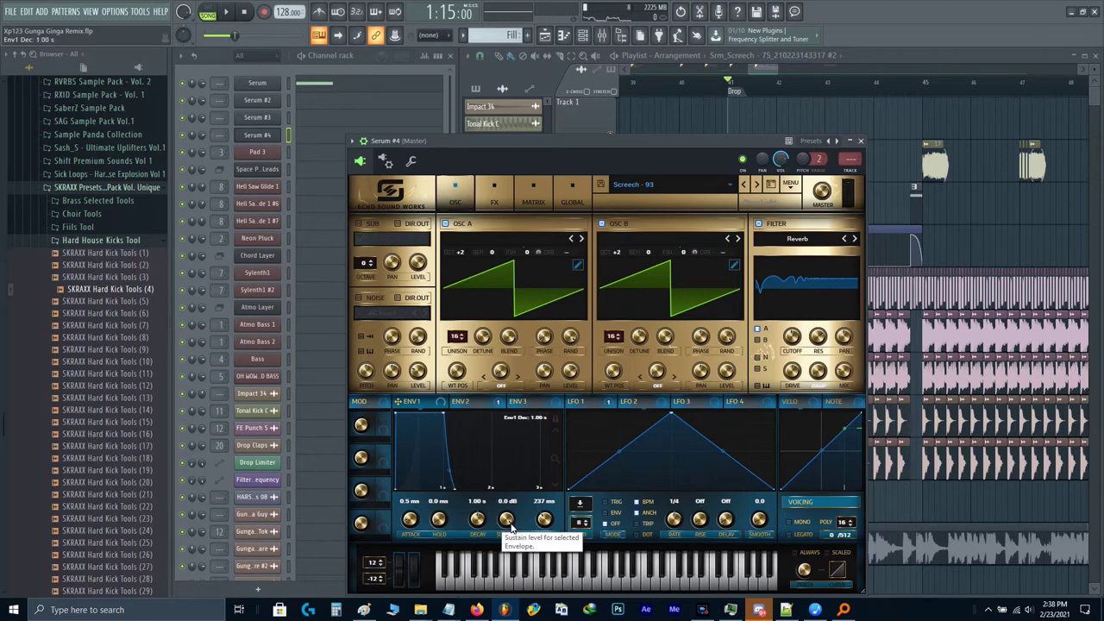
key("z")
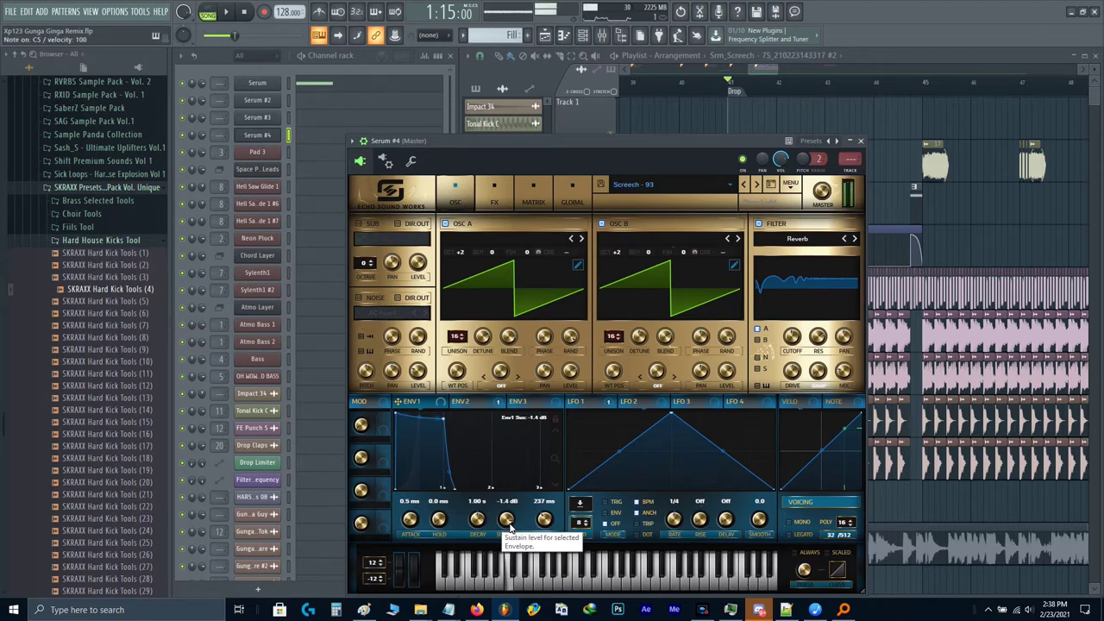
scroll(509, 520, "up", 2)
key("z")
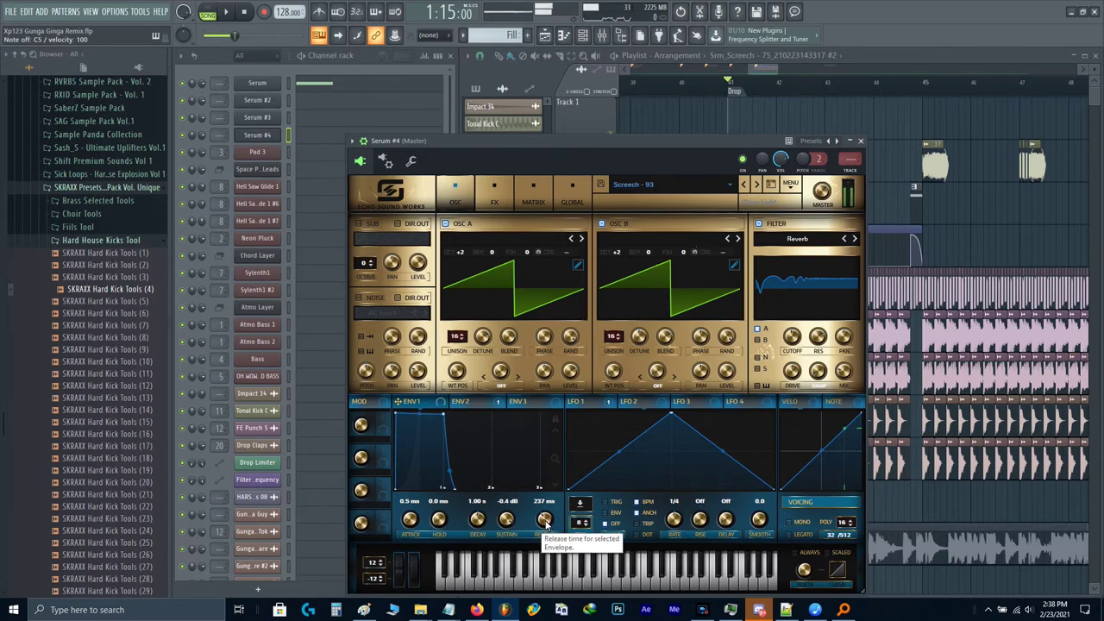
Step: Compare the Screech - 93 sound with the Hyper/Dimension effect switched off and back on
left_click(494, 191)
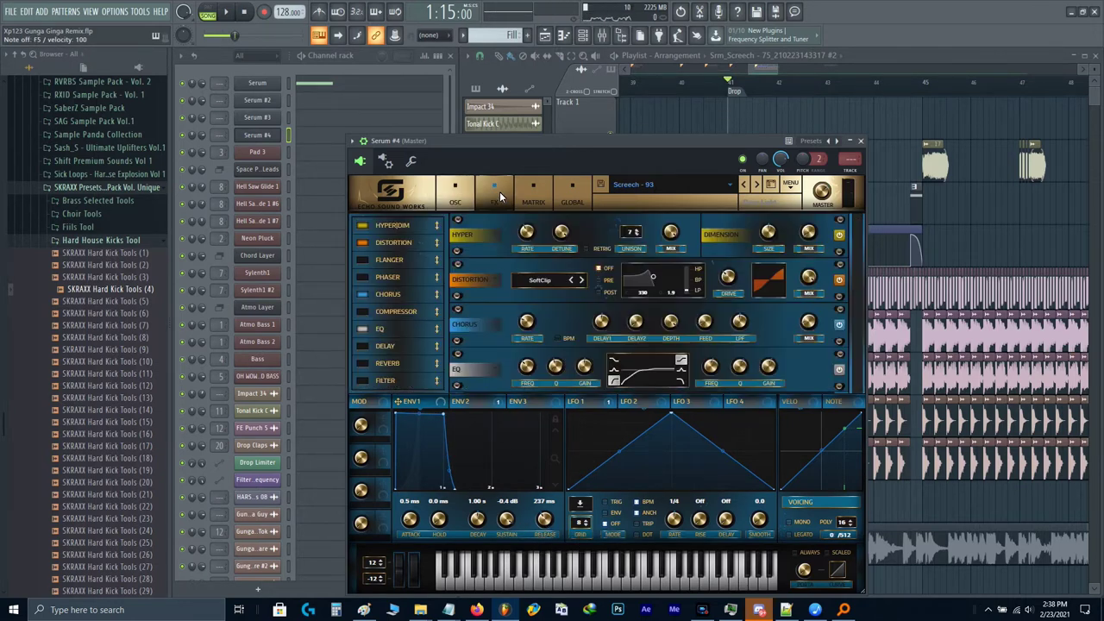
left_click(362, 225)
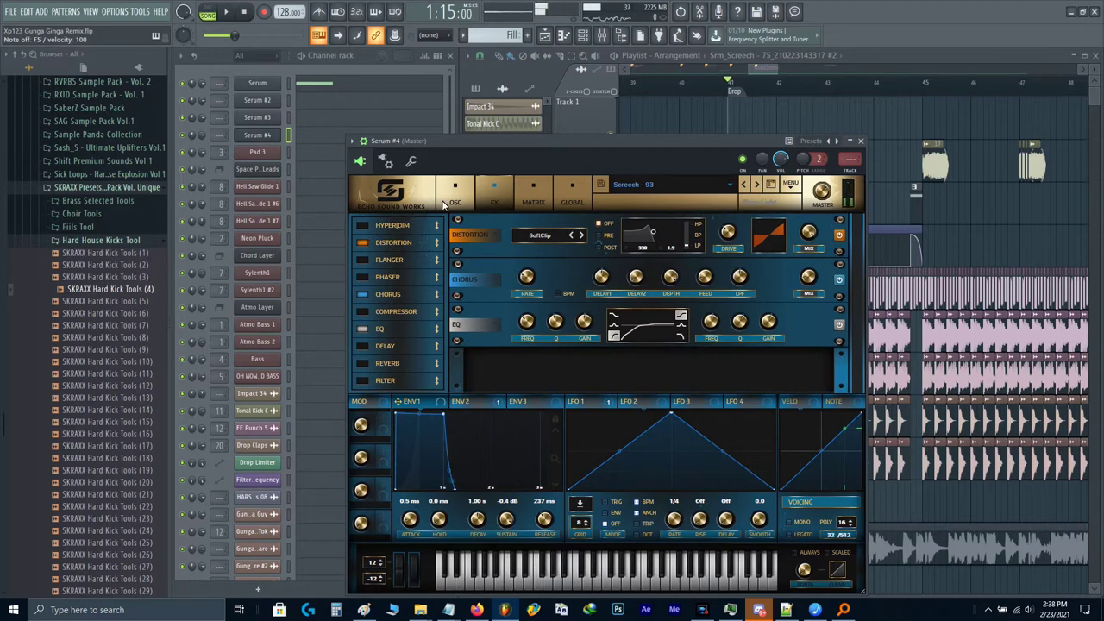
key("v")
left_click(362, 225)
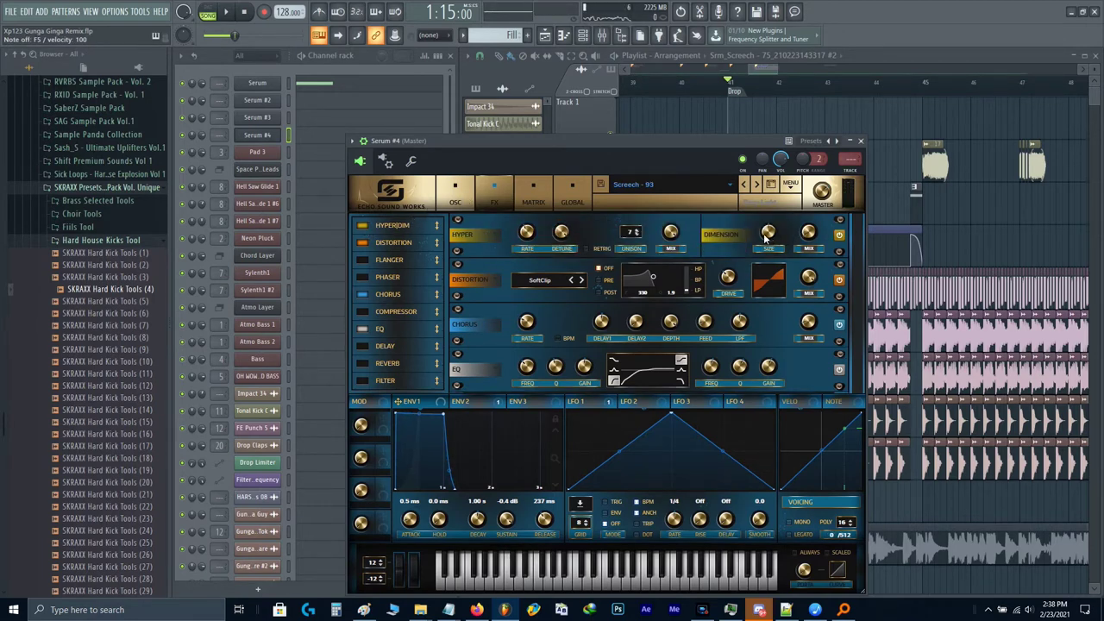
mouse_move(673, 236)
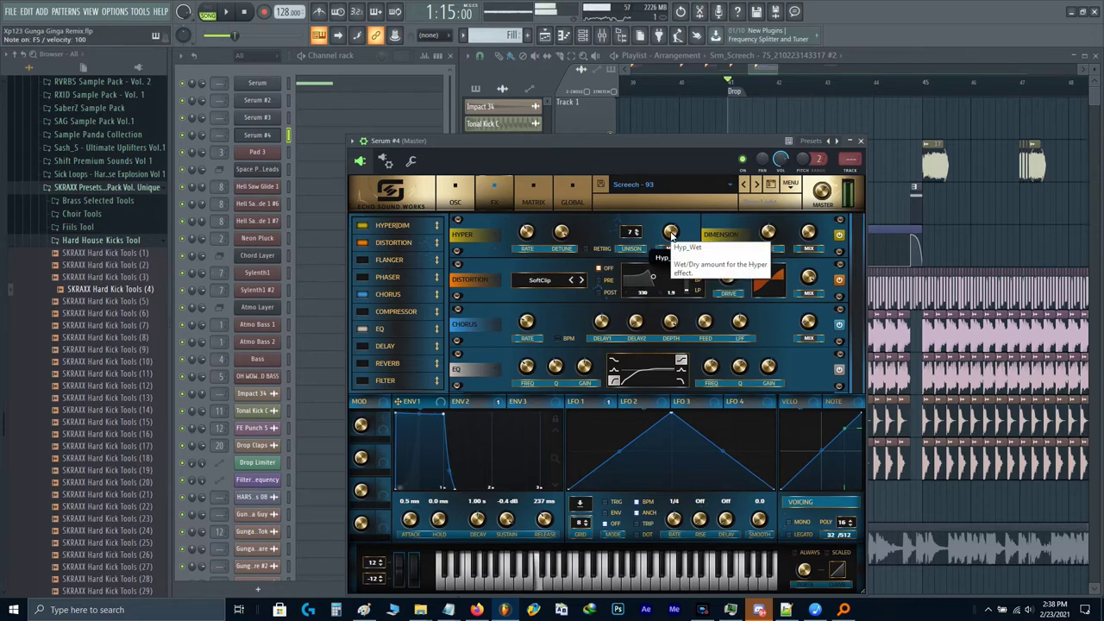
Step: Route Serum #4 to the Drop Leads mixer track 14 and bring up the Drop Lead Bus effects
double_click(851, 160)
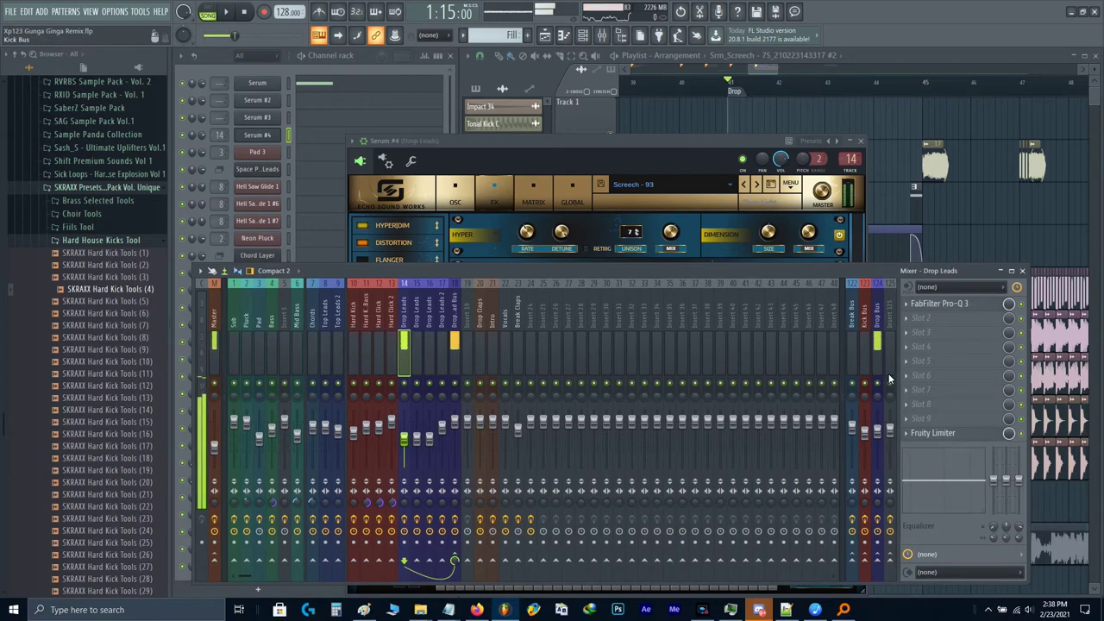
left_click(461, 362)
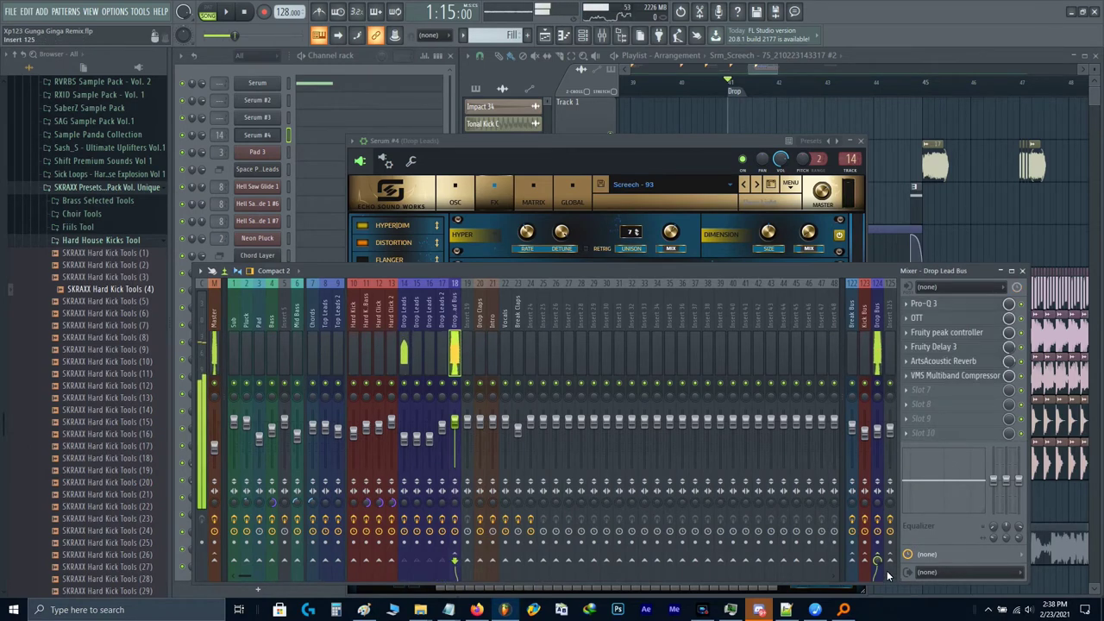
Step: Check the Fruity Limiter on the Drop Bus mixer track, then return to Serum #4
left_click(876, 318)
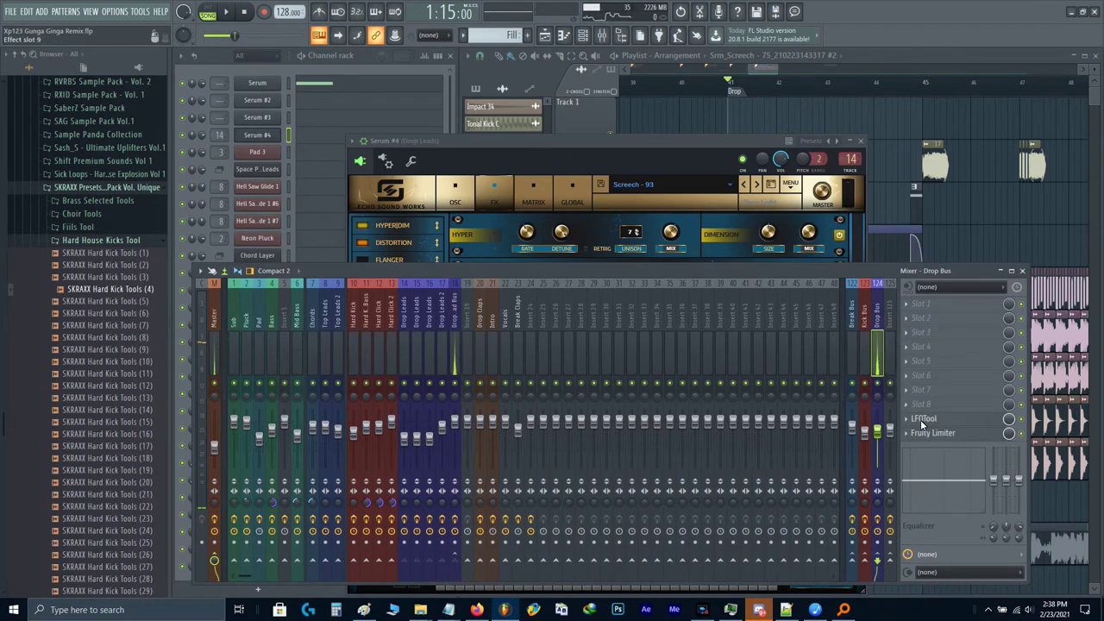
left_click(923, 433)
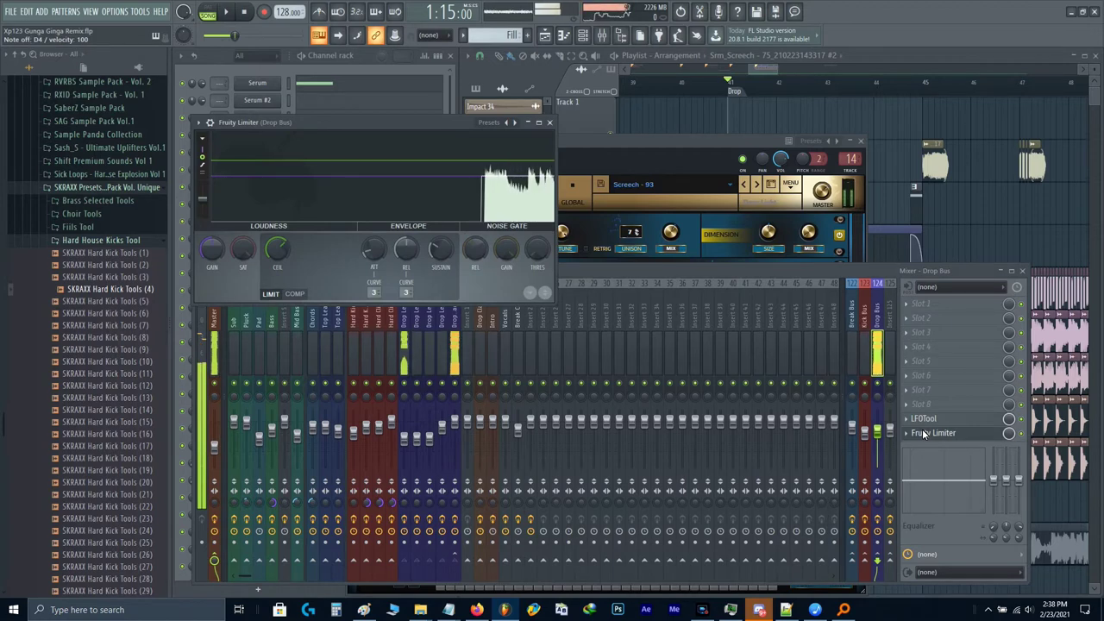
key("Escape")
key("Escape")
key("Escape")
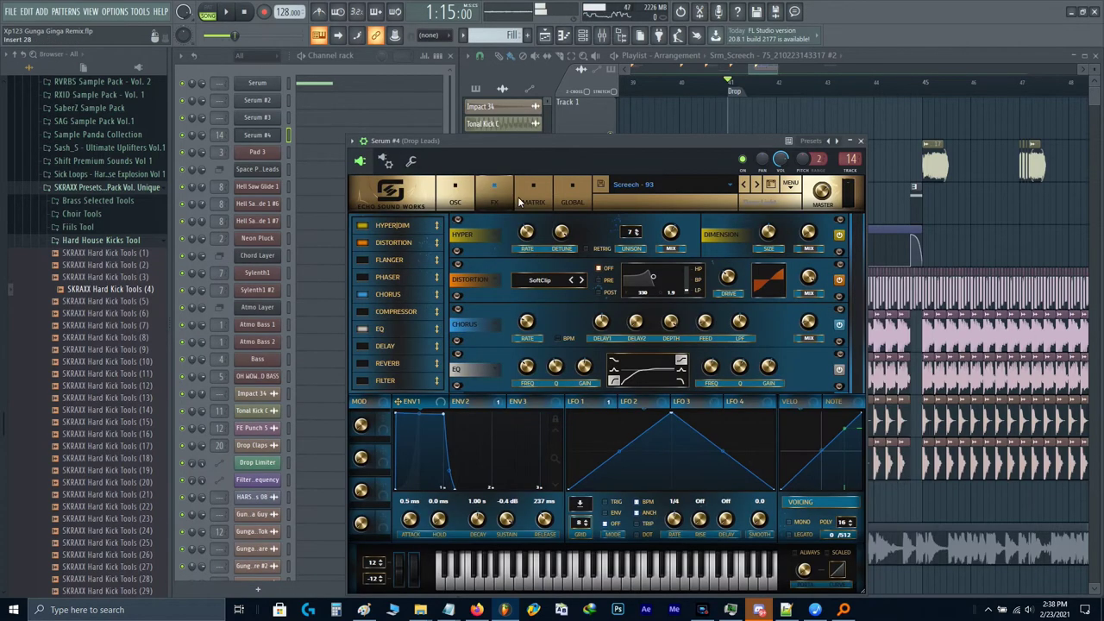
Step: Clone Serum #4 and route the clone directly to the Master instead of mixer track 13
right_click(245, 134)
left_click(301, 235)
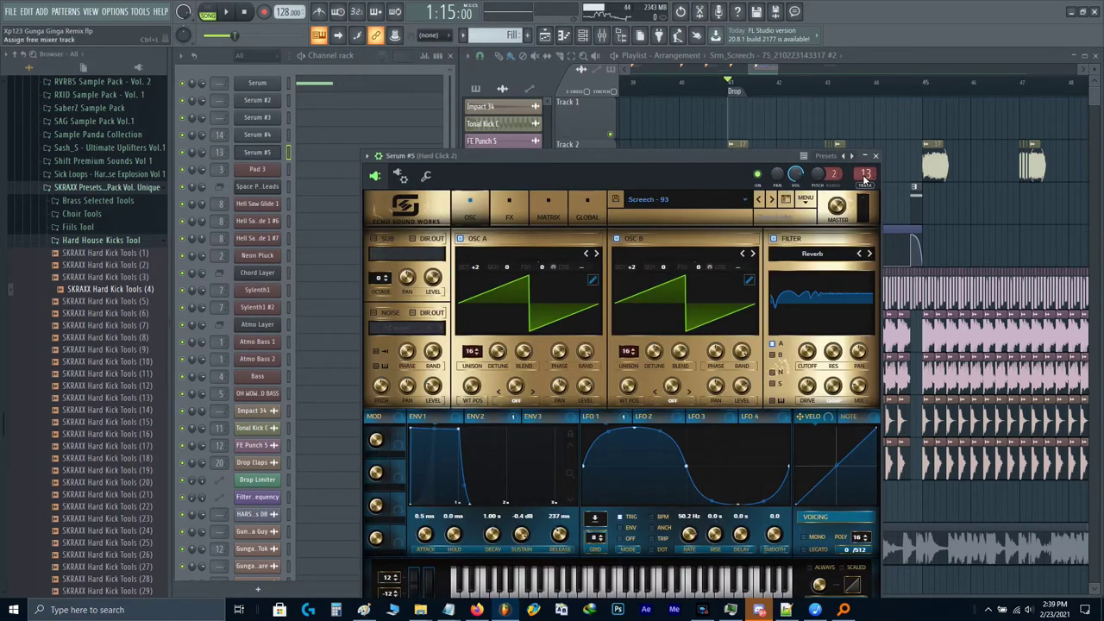
left_click_drag(865, 177, 877, 515)
Step: Open the SFQ Serum Screeches folder of the HBSP Hardstyle Screech Pack and load SC Advanced into Serum #5
left_click(69, 187)
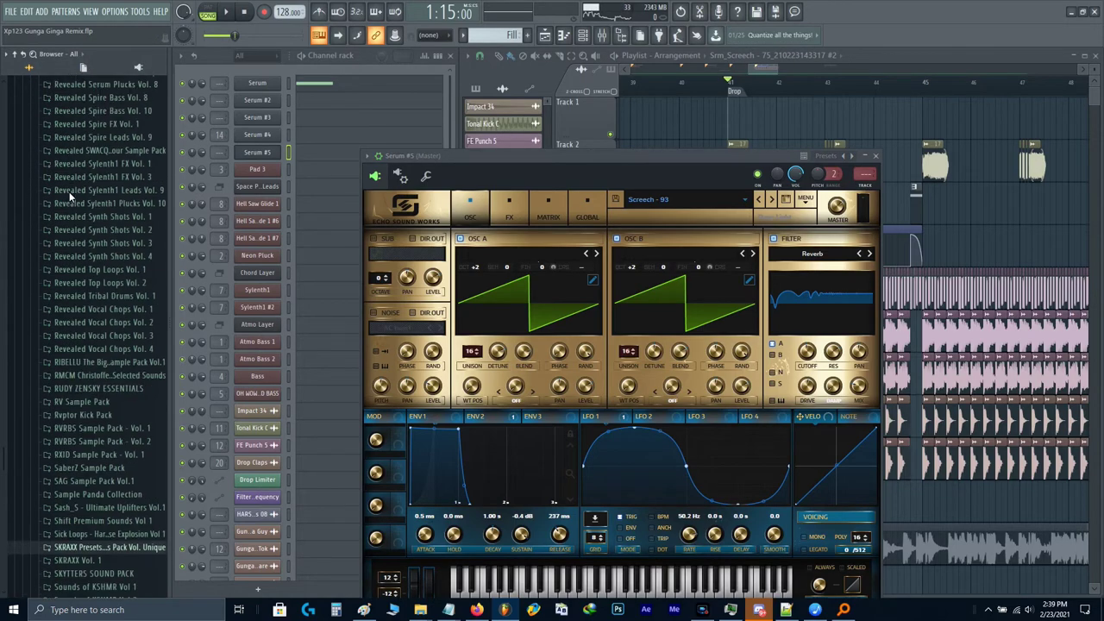
scroll(69, 191, "up", 5)
scroll(69, 266, "up", 10)
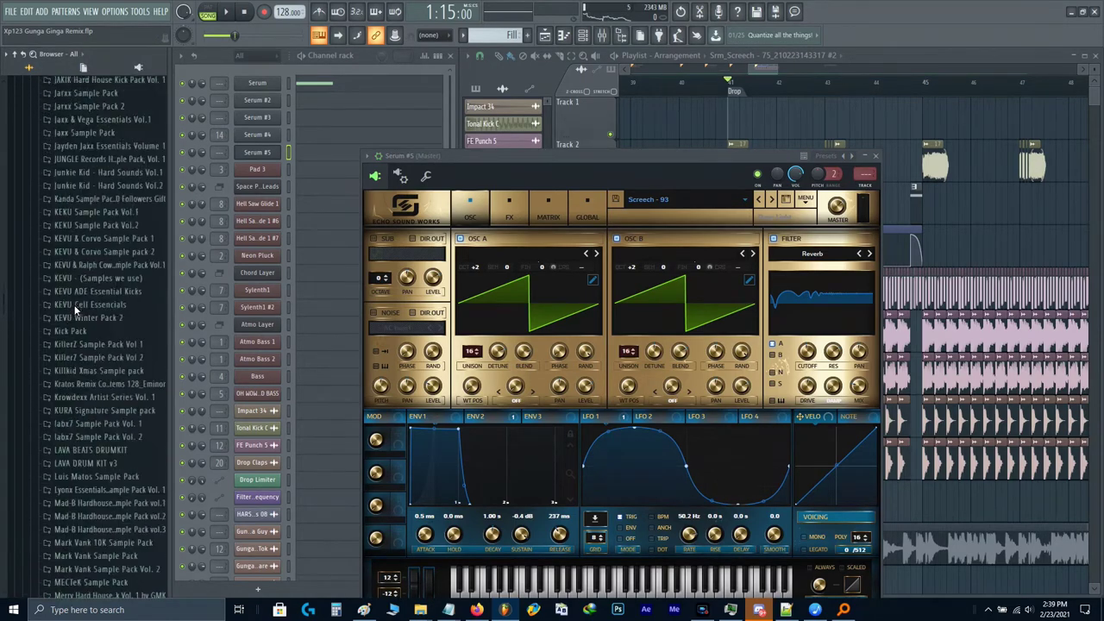
scroll(77, 319, "up", 5)
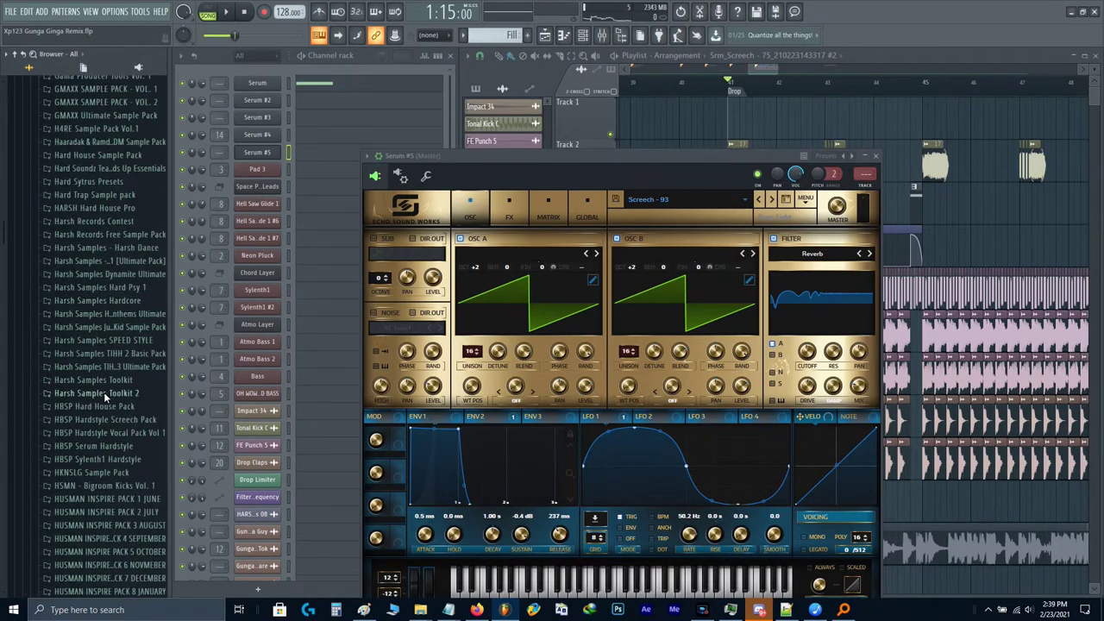
left_click(108, 419)
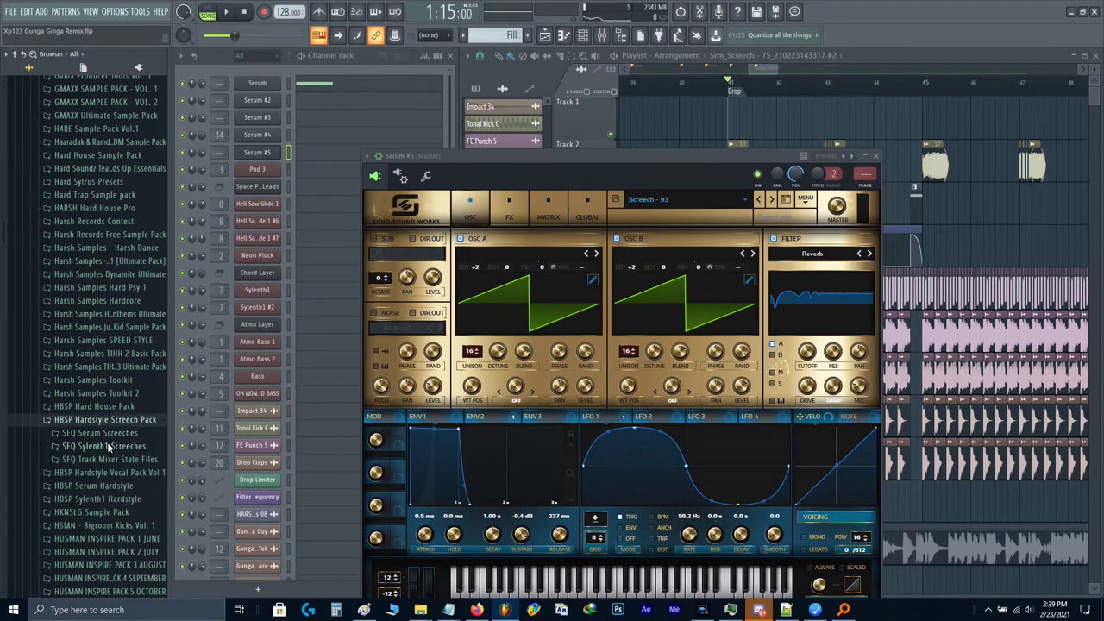
left_click(107, 437)
left_click(90, 205)
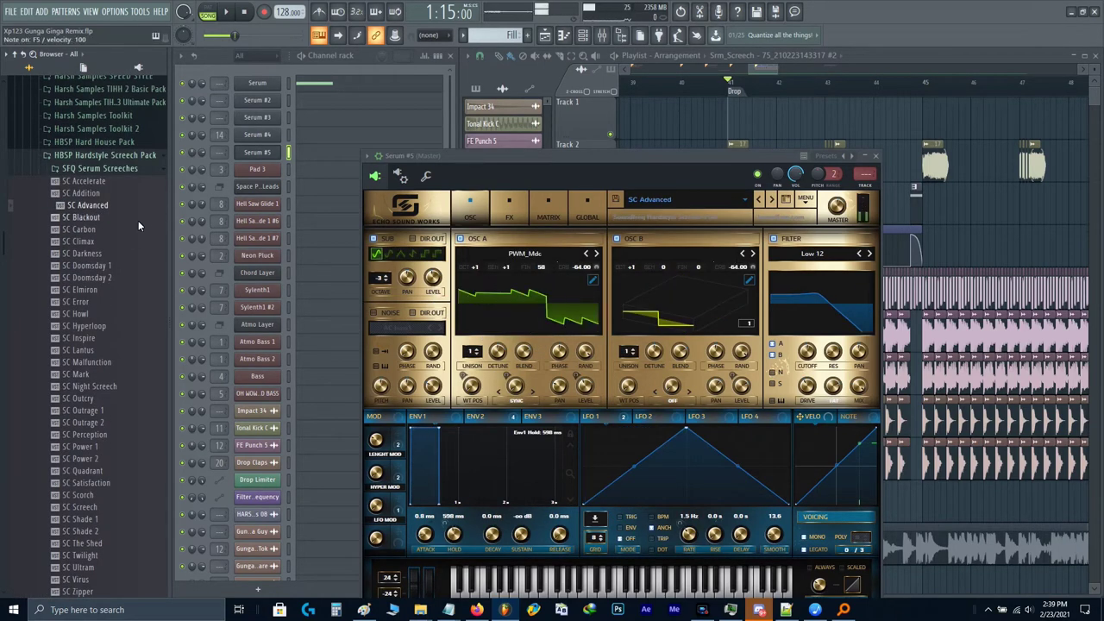
Step: Audition the SC Blackout, Carbon, Climax, Elmiron, Error and Howl presets in Serum #5
left_click_drag(138, 220, 499, 303)
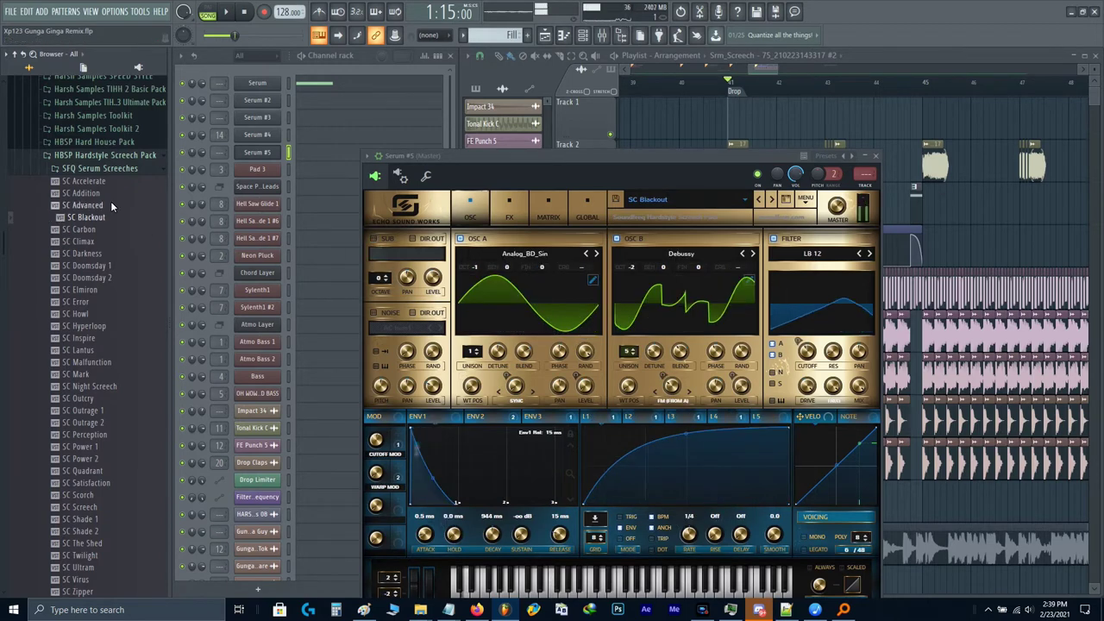
left_click_drag(104, 228, 425, 296)
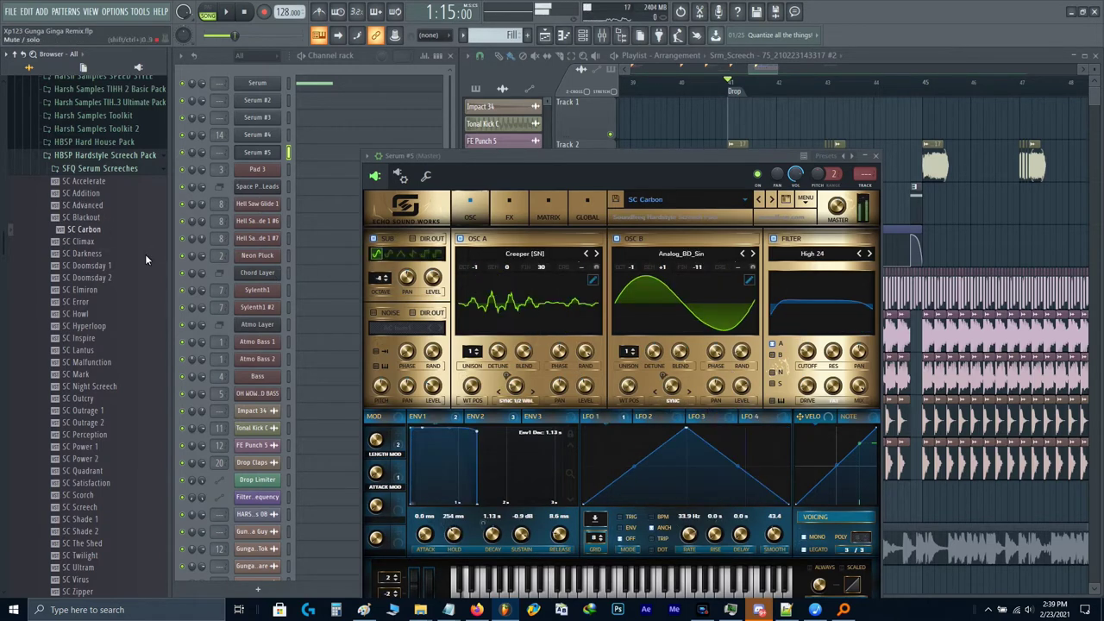
left_click_drag(108, 241, 466, 296)
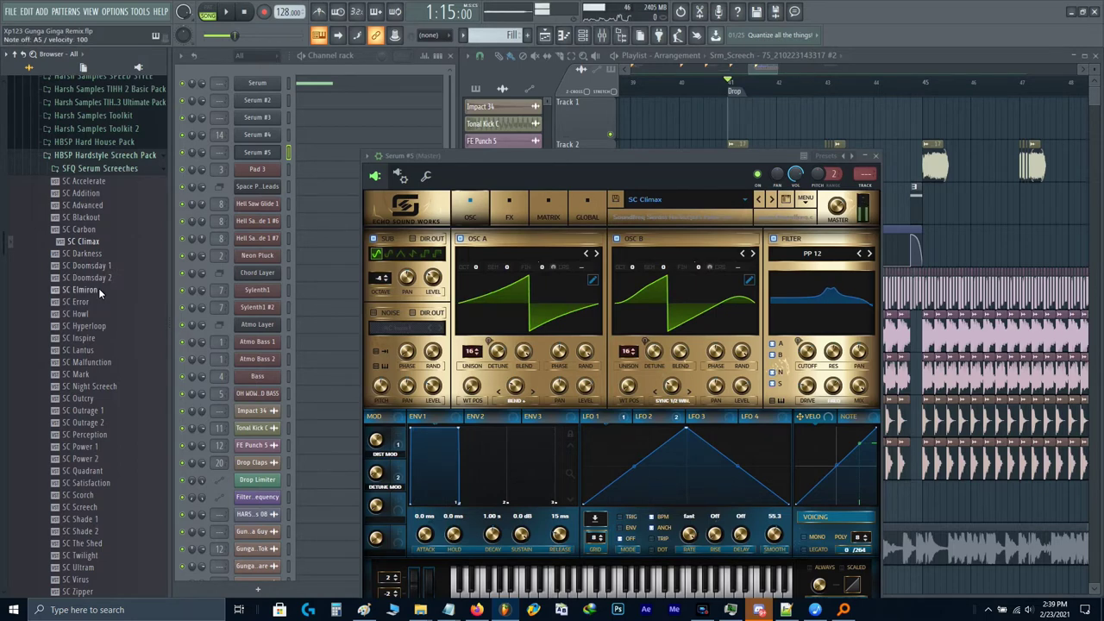
left_click_drag(98, 288, 470, 297)
left_click_drag(81, 303, 475, 306)
left_click_drag(91, 314, 465, 316)
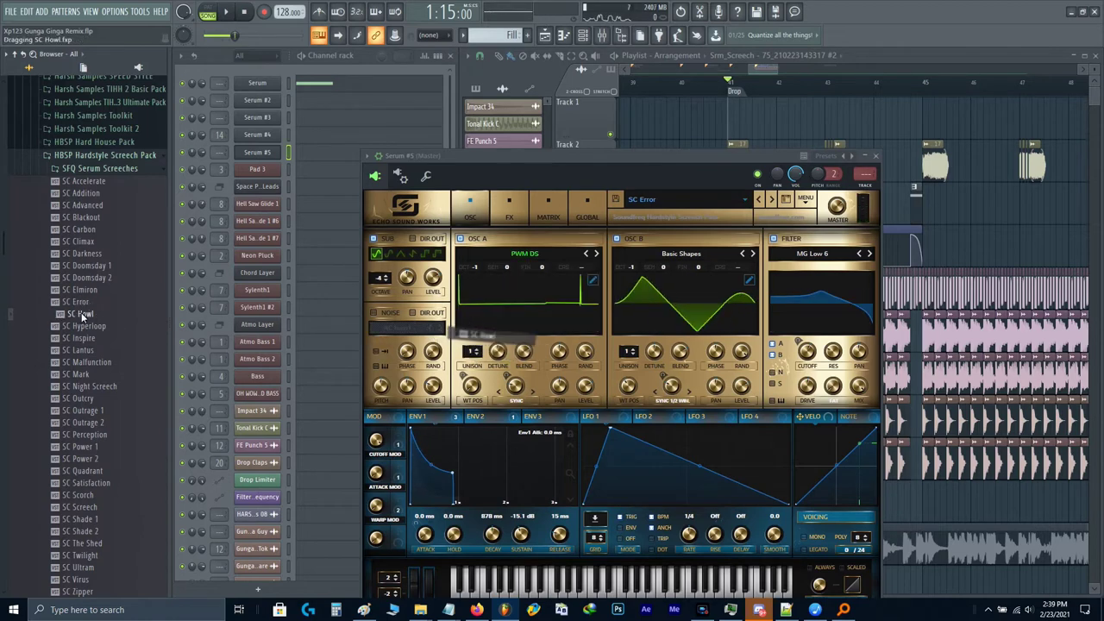
Step: Audition the SC Hyperloop, Inspire, Lantus, Malfunction, Mark, Night Screech, Outcry and Outrage 1 presets in Serum #5
scroll(77, 275, "down", 2)
left_click(79, 252)
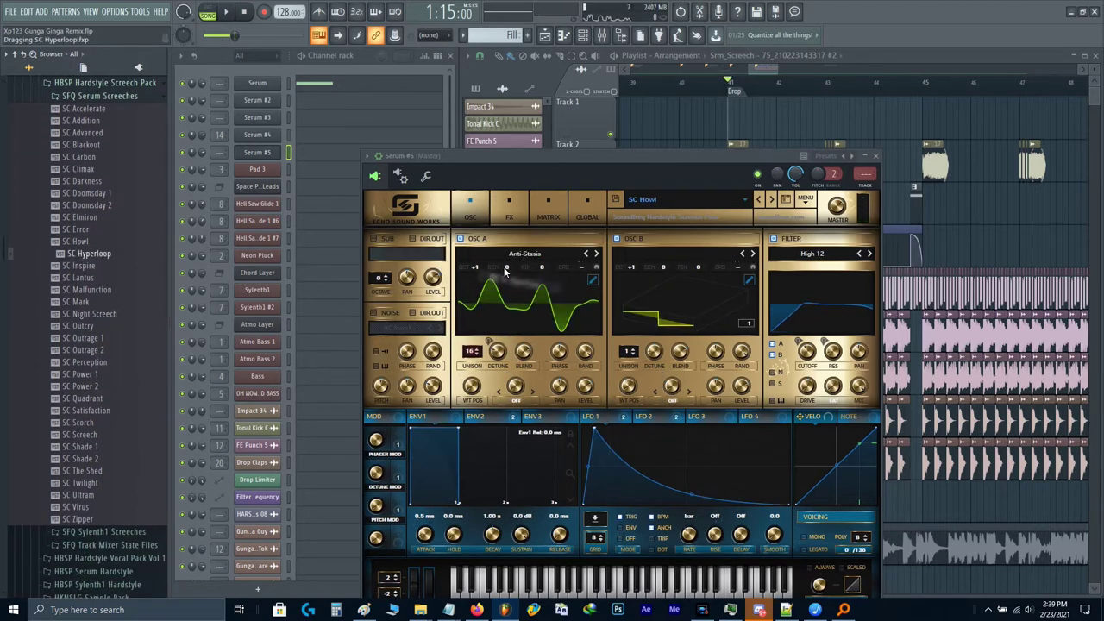
left_click_drag(502, 287, 502, 287)
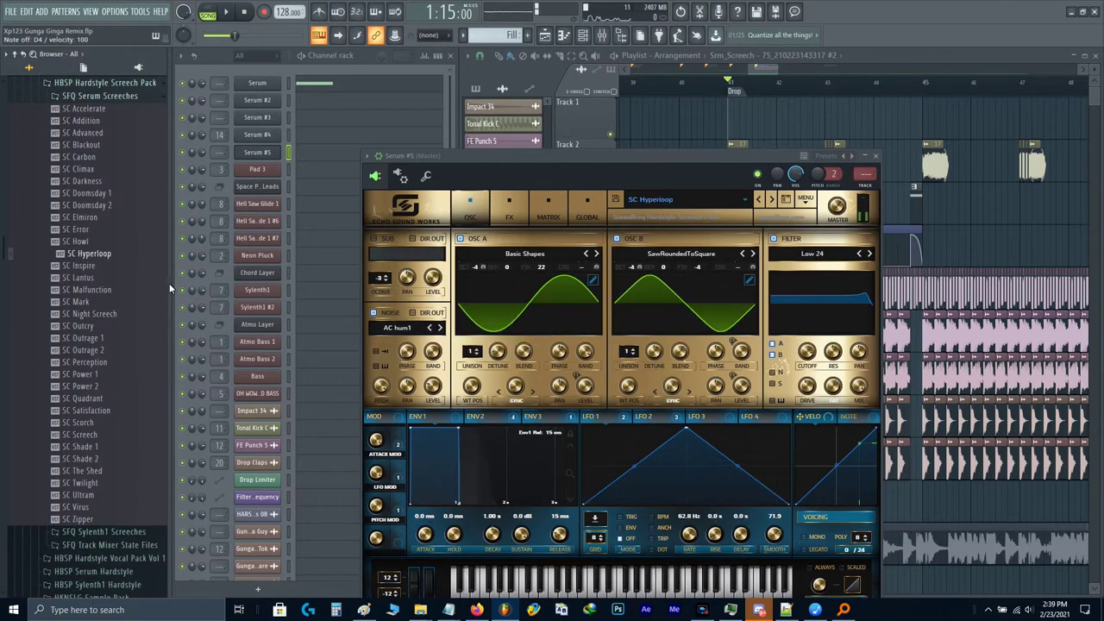
left_click_drag(84, 265, 565, 291)
left_click_drag(120, 277, 483, 293)
left_click_drag(93, 291, 475, 305)
left_click_drag(91, 300, 525, 310)
left_click_drag(89, 316, 496, 319)
left_click_drag(85, 327, 528, 328)
left_click_drag(90, 339, 518, 319)
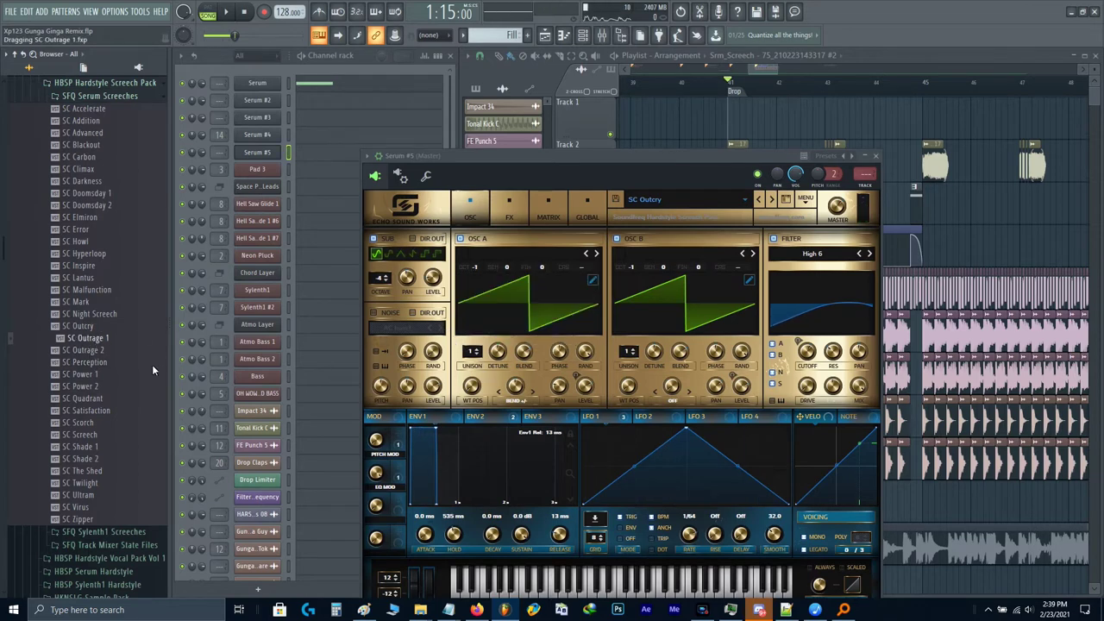
Step: Audition SC Outrage 2, Power 1, Quadrant and Satisfaction in Serum #5, and load SC Scorch and play test notes
left_click_drag(94, 350, 375, 329)
left_click_drag(111, 374, 493, 356)
left_click_drag(113, 397, 506, 316)
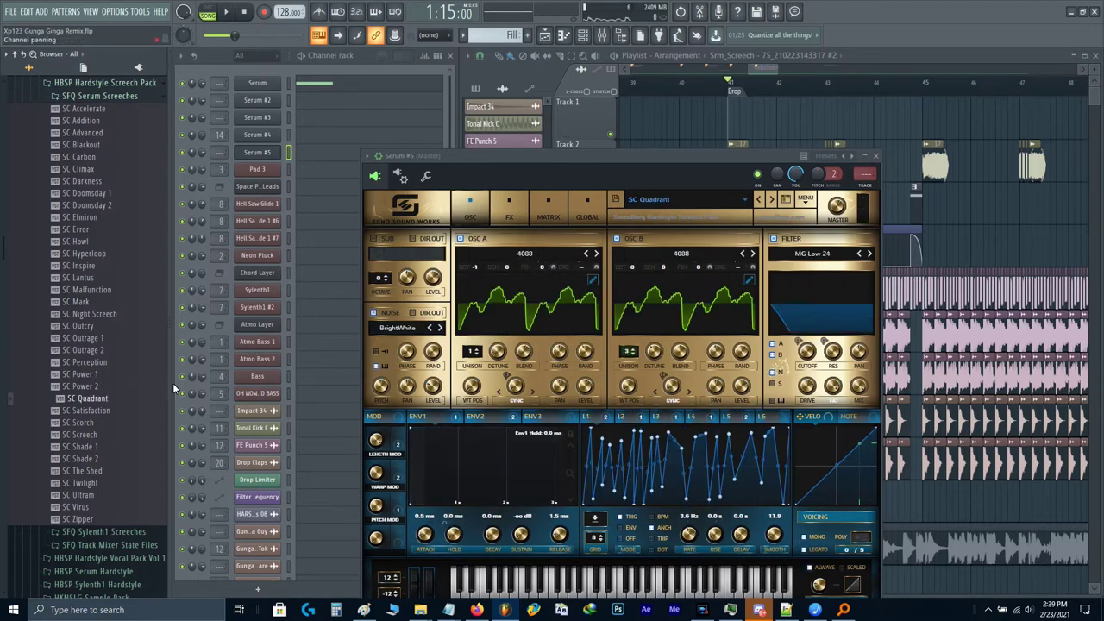
left_click_drag(101, 411, 512, 320)
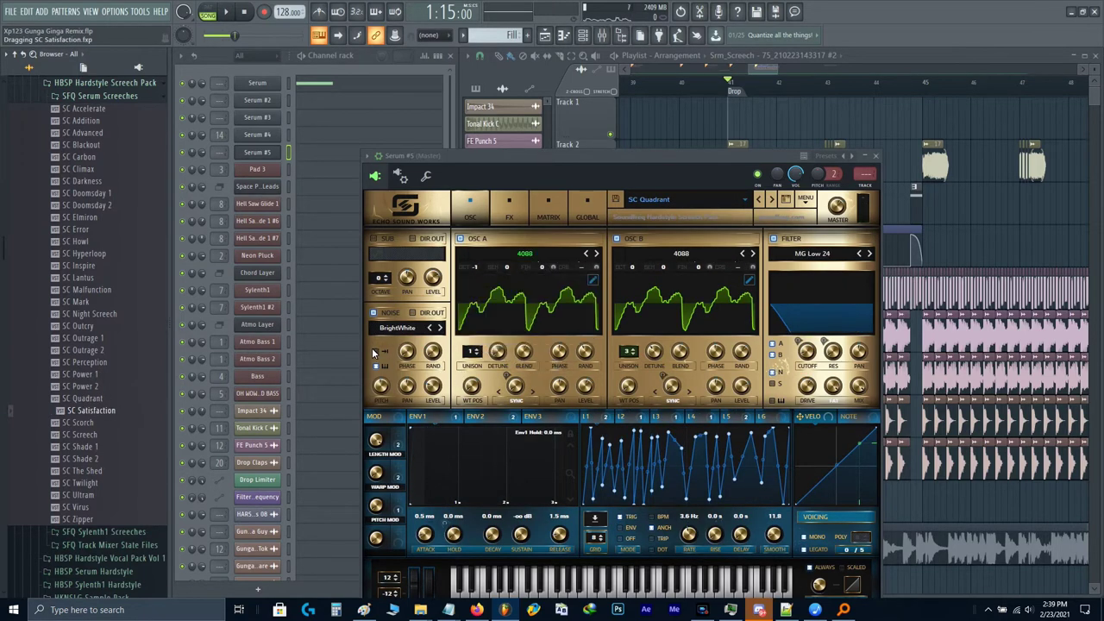
left_click_drag(95, 423, 518, 323)
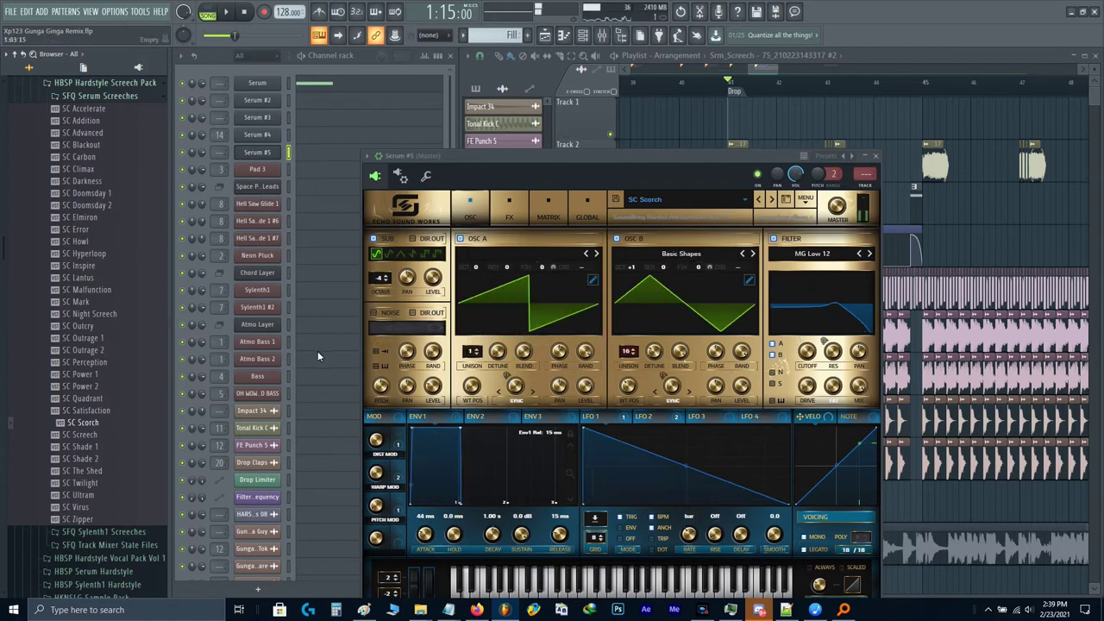
key("n")
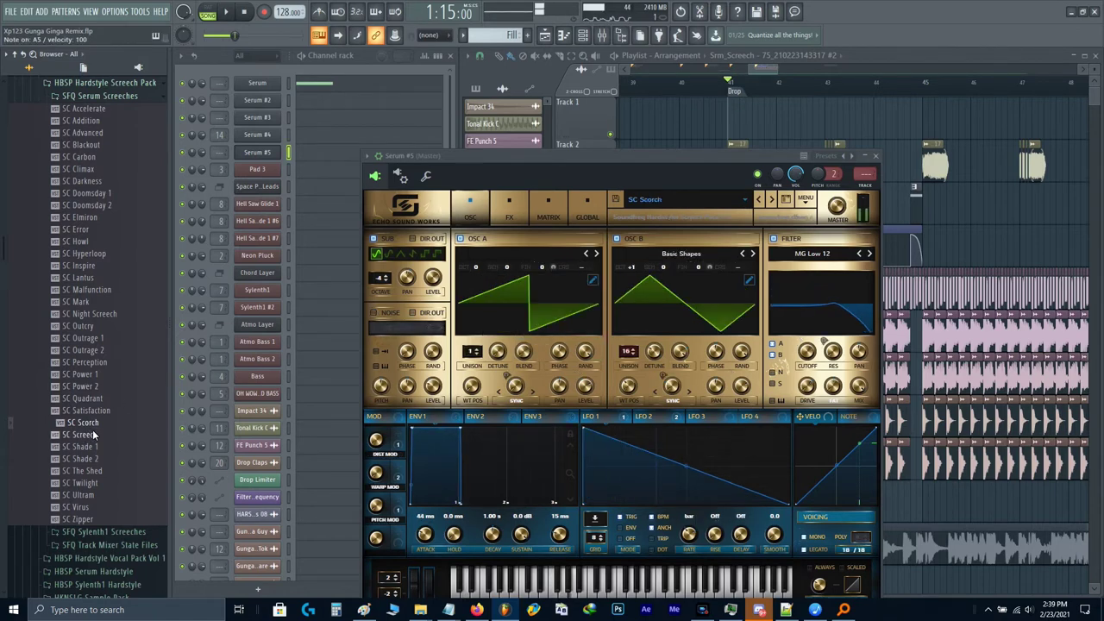
Step: Clone Serum #5 and load the SC Screech preset into the clone
right_click(274, 150)
left_click(311, 250)
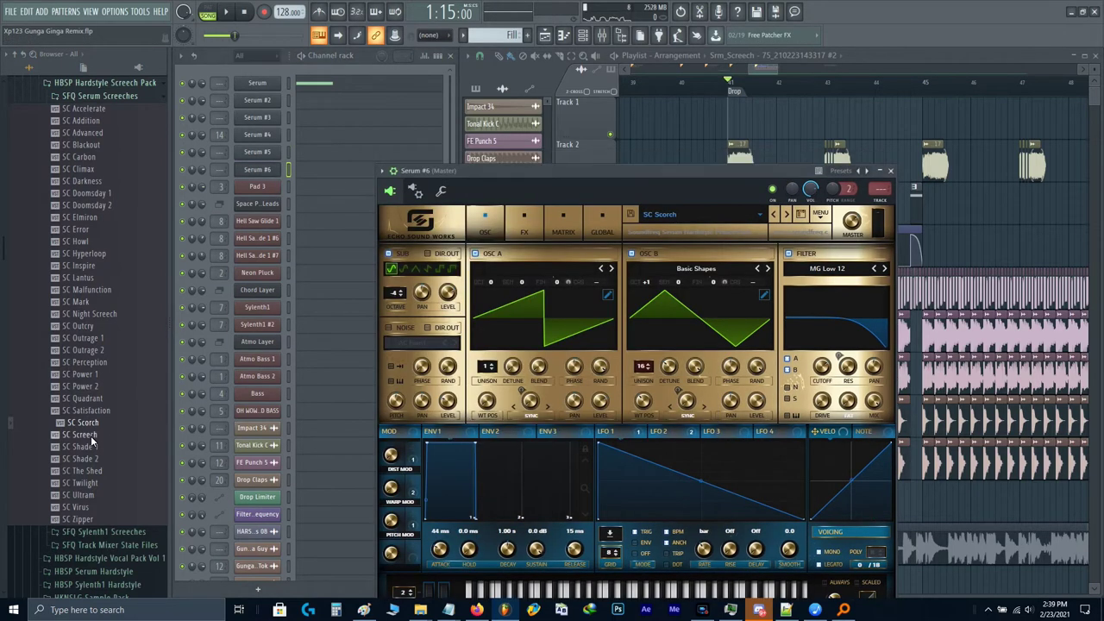
left_click_drag(91, 437, 533, 321)
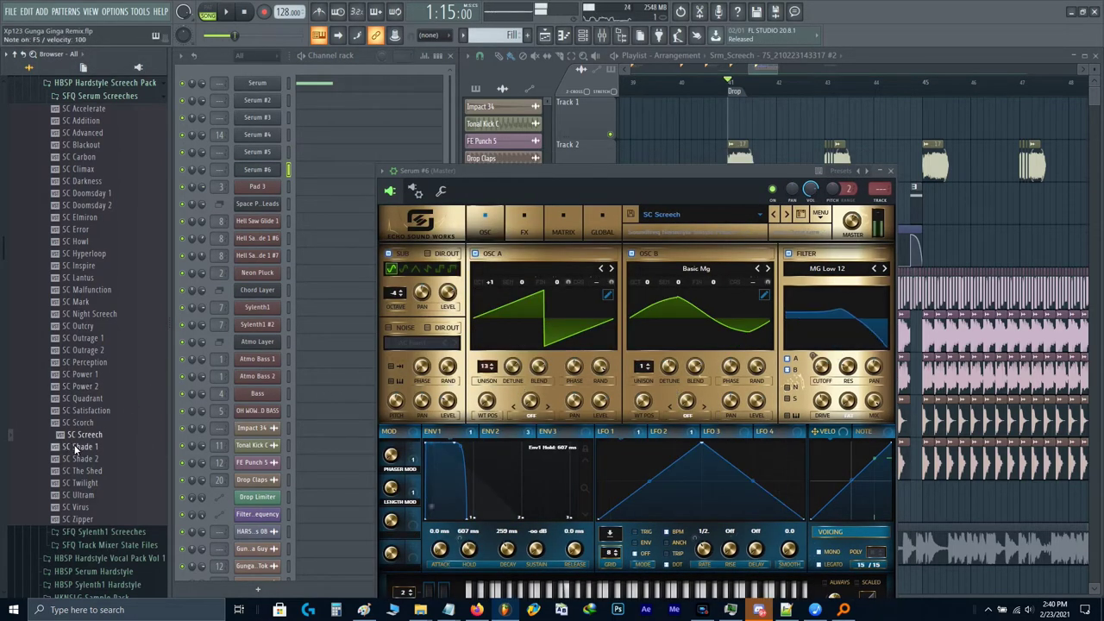
Step: Audition the remaining screech presets in Serum #6, from SC Shade 1 through Twilight, Ultram and Virus to SC Zipper
left_click_drag(78, 447, 529, 354)
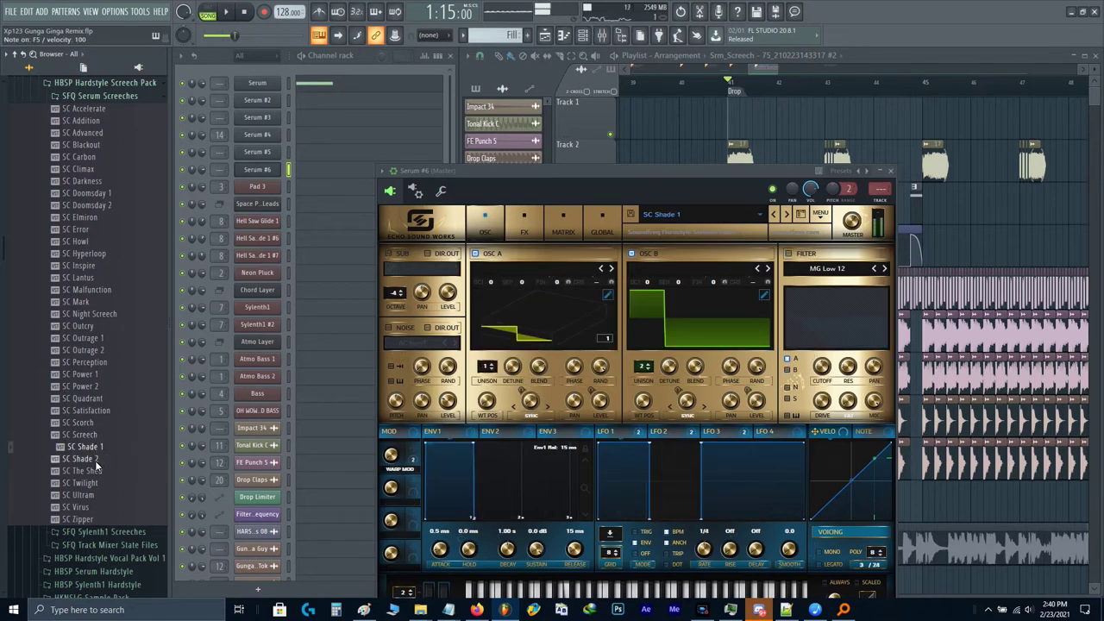
left_click_drag(82, 459, 470, 366)
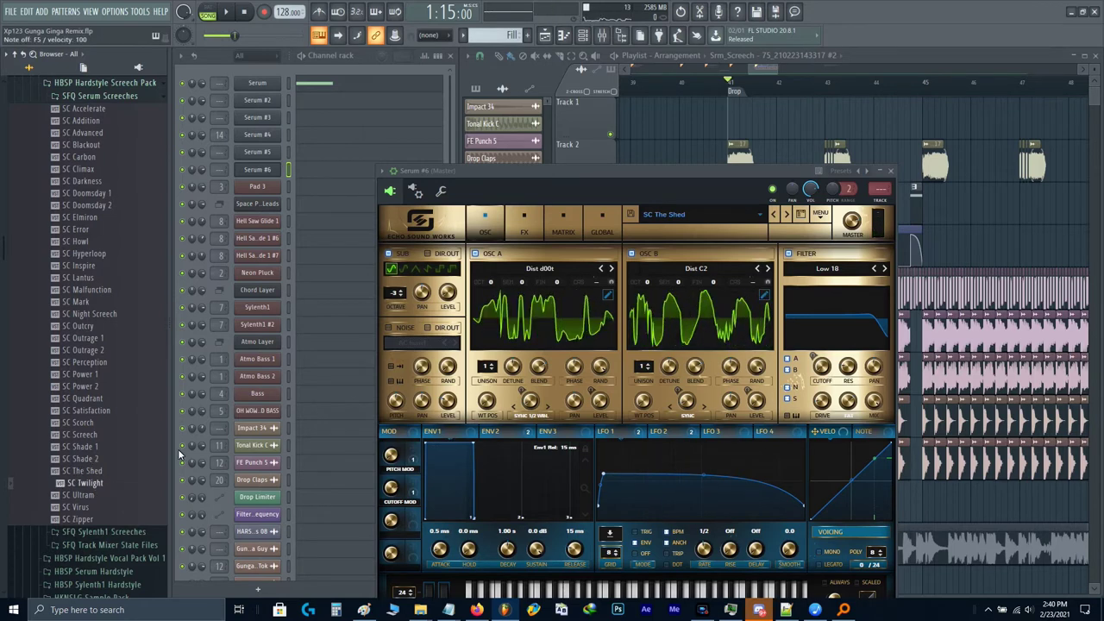
left_click(93, 484)
left_click(87, 495)
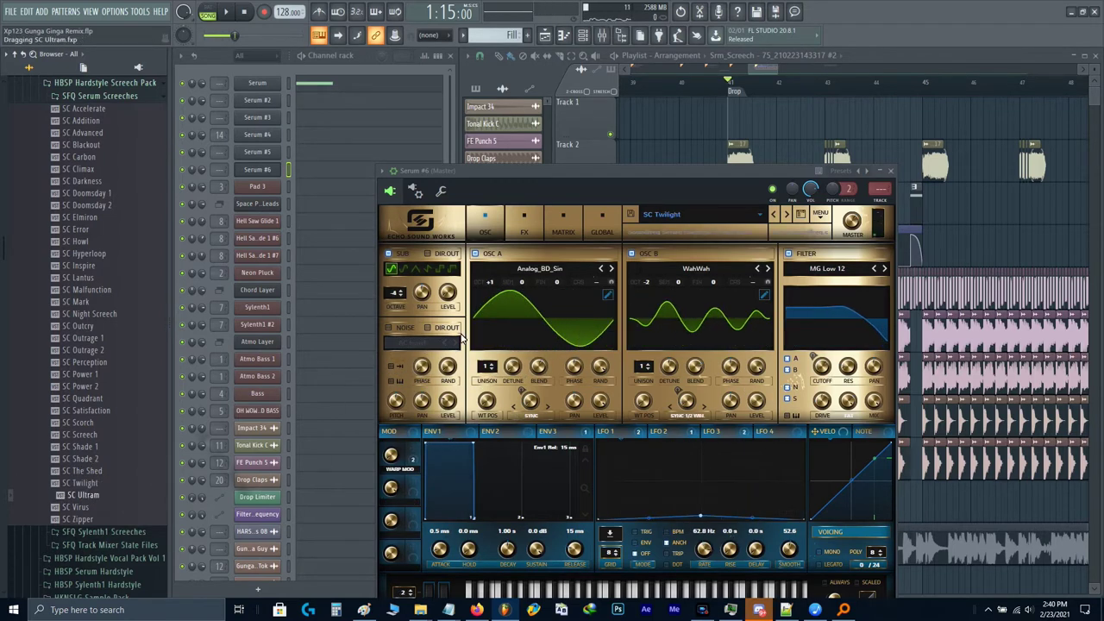
left_click(95, 507)
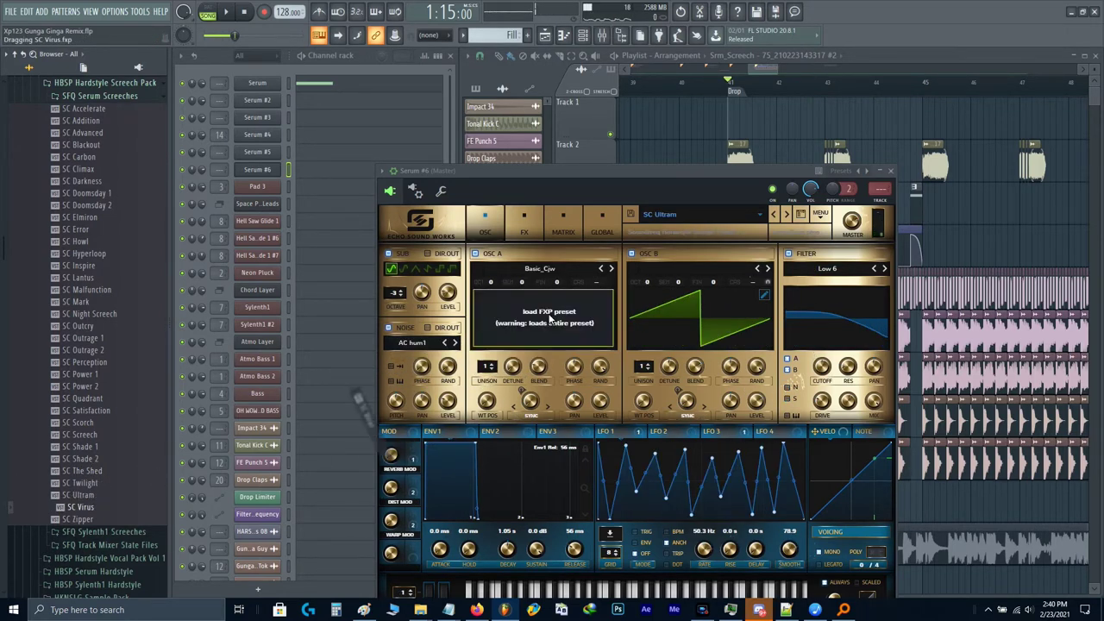
left_click_drag(102, 518, 518, 345)
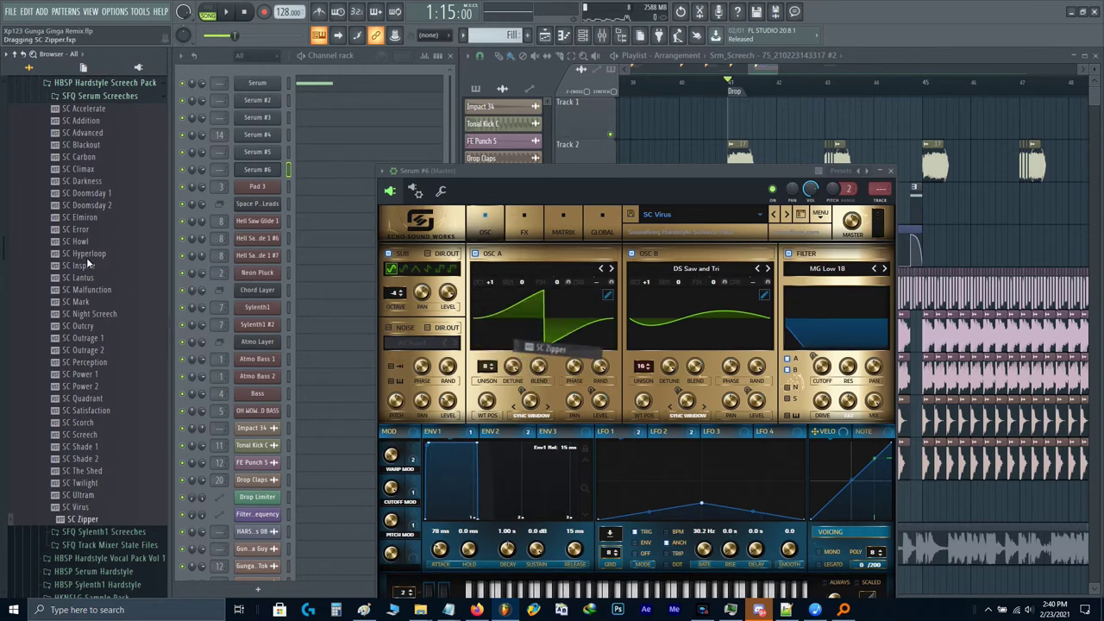
Step: Compare the SC Error, Howl and Elmiron presets in Serum #6
left_click(82, 228)
left_click_drag(132, 241, 523, 331)
left_click_drag(89, 219, 517, 303)
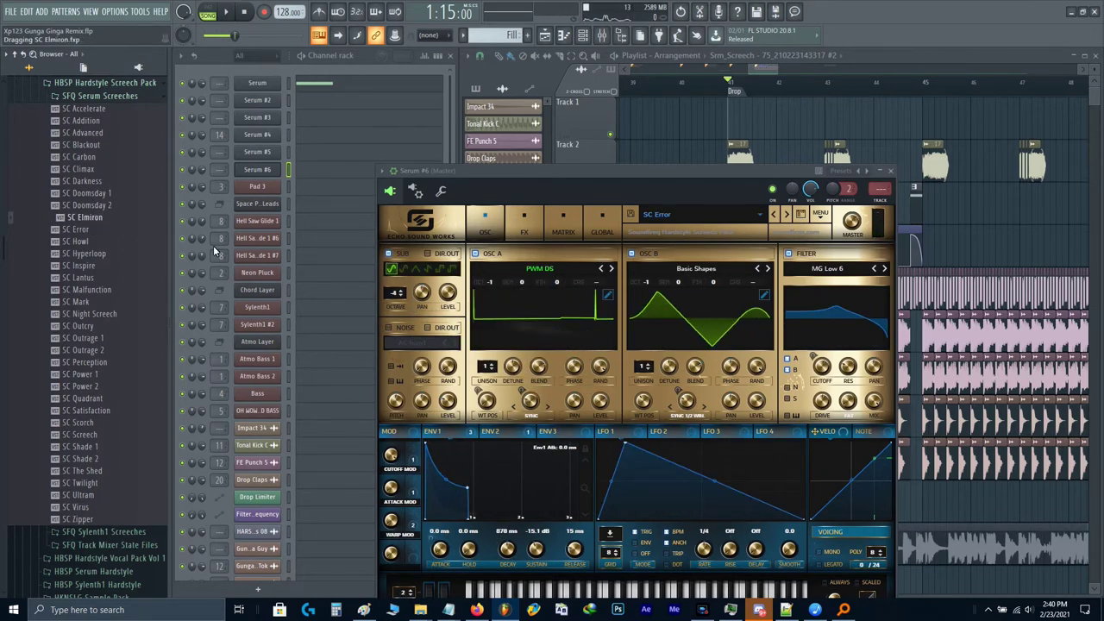
left_click(108, 244)
left_click_drag(109, 243, 573, 299)
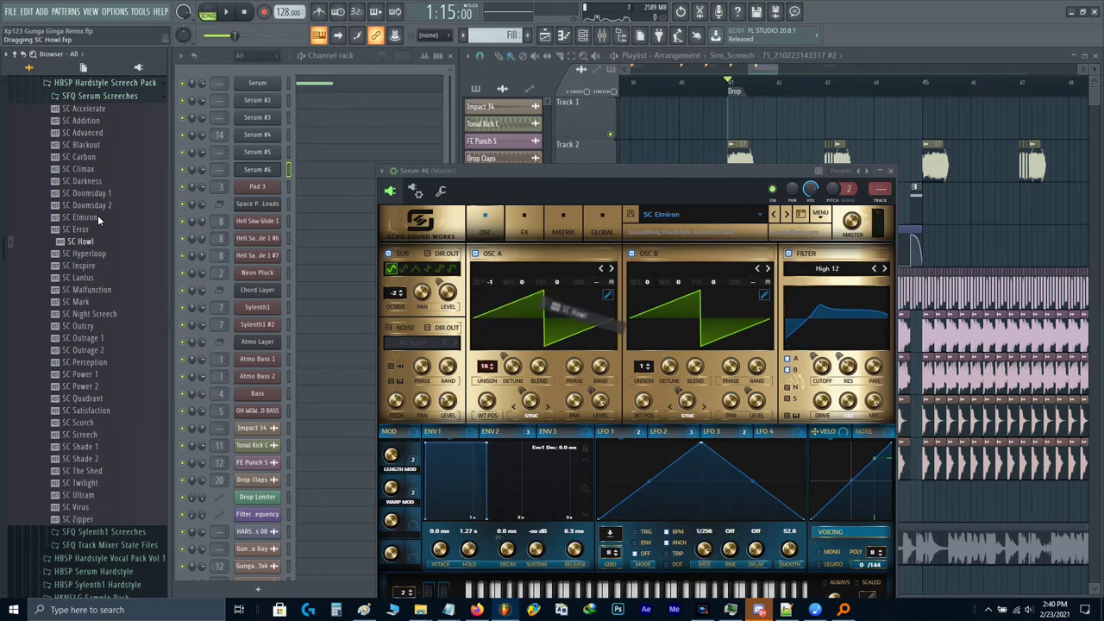
left_click_drag(97, 217, 488, 308)
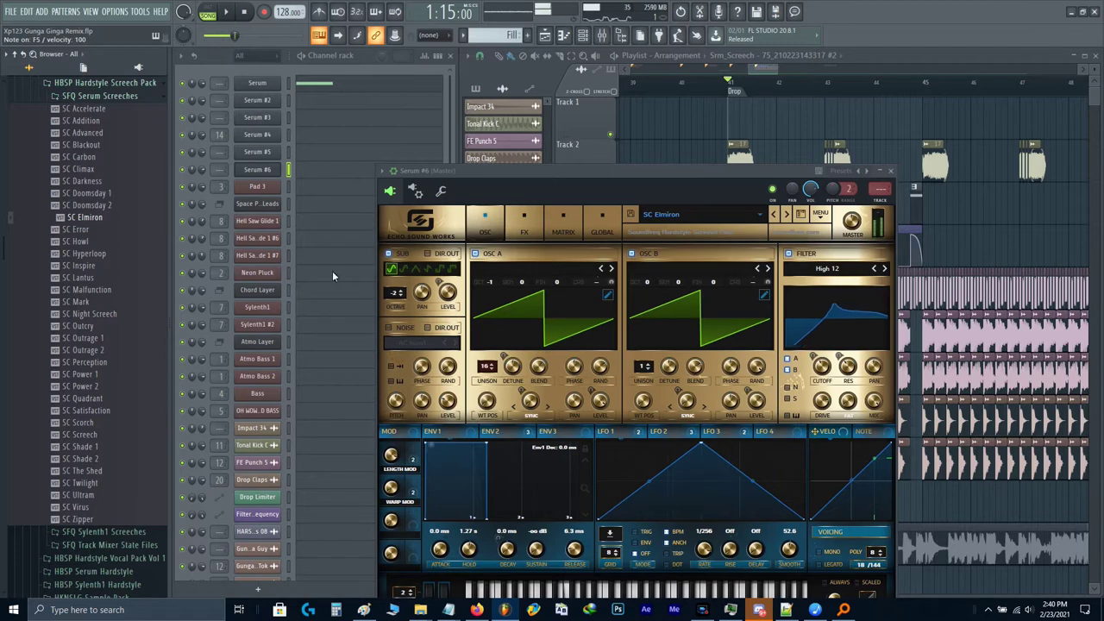
Step: Audition SC Hyperloop, Howl, Inspire and Lantus in Serum #6, and load SC Darkness
left_click_drag(536, 274, 532, 312)
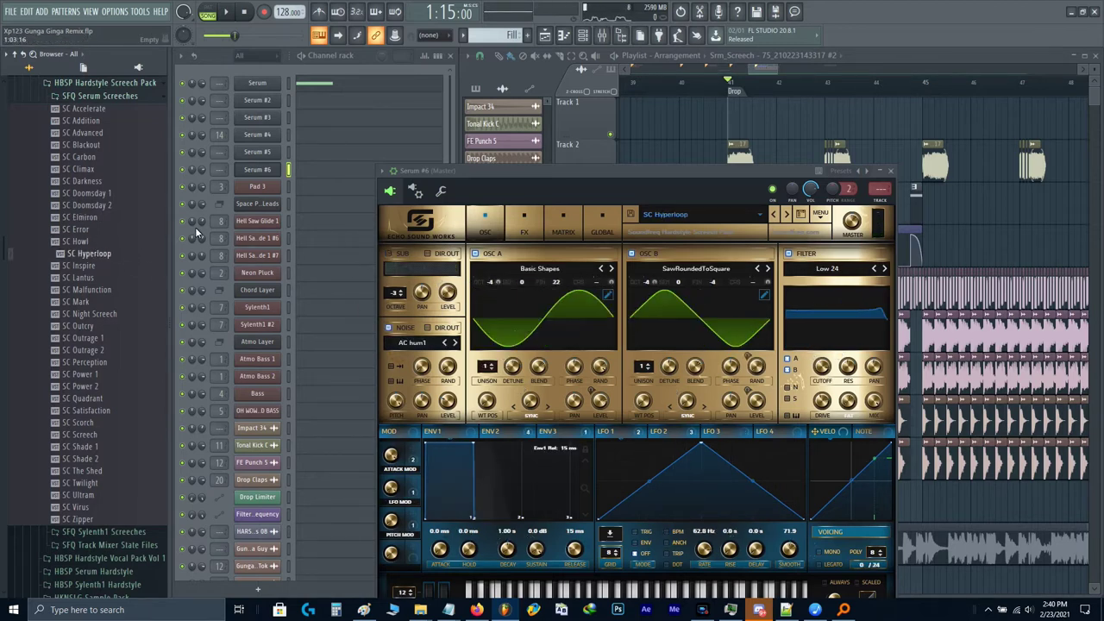
left_click_drag(90, 244, 492, 345)
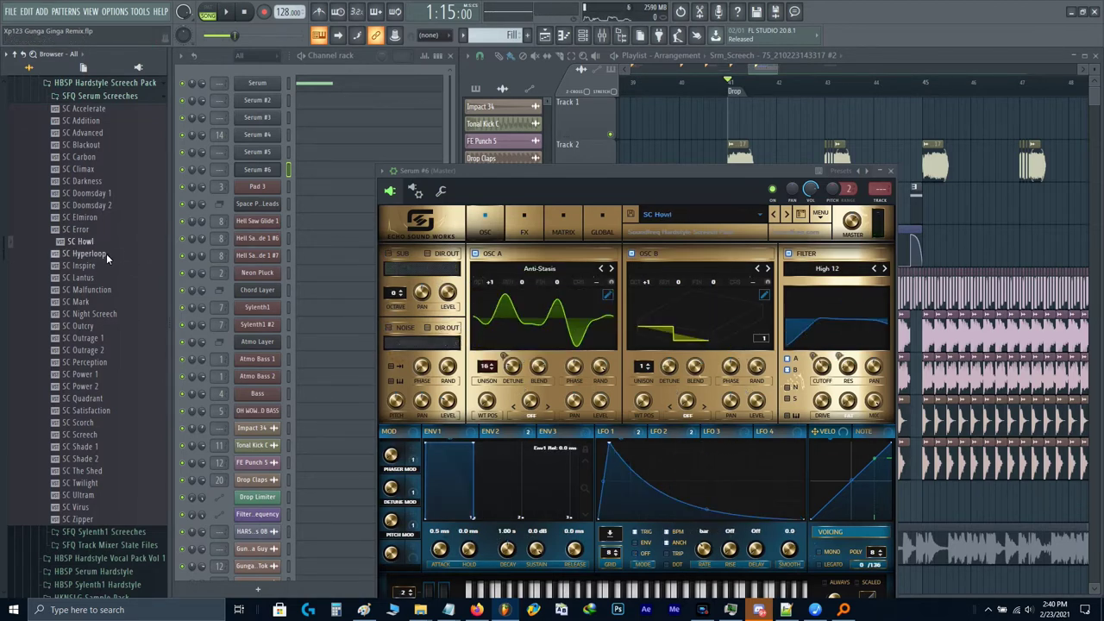
left_click_drag(446, 309, 484, 320)
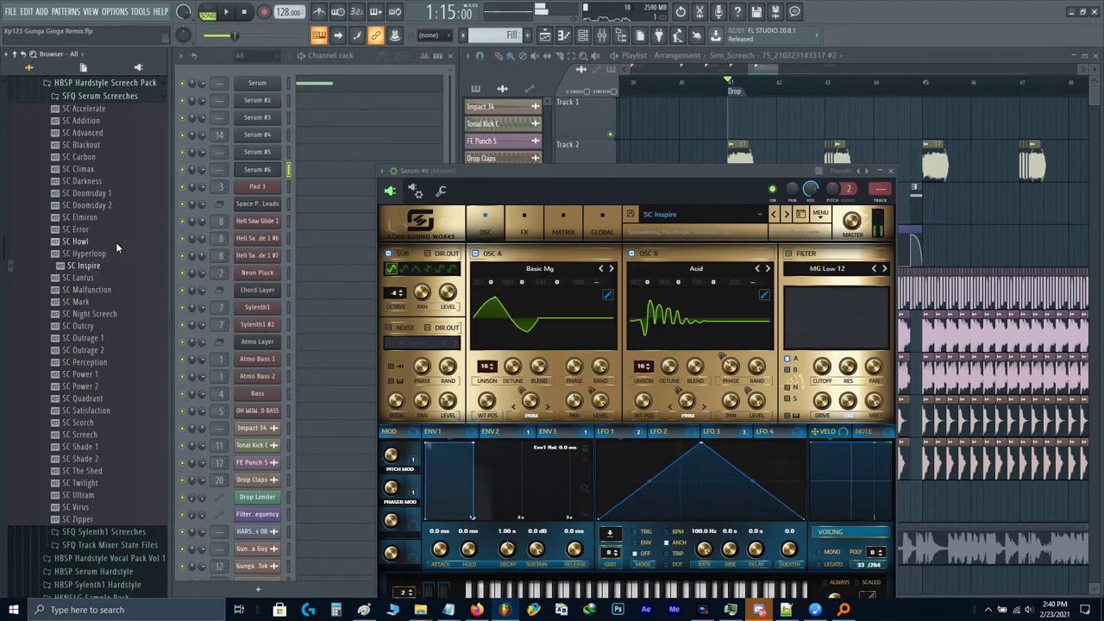
left_click_drag(103, 274, 523, 307)
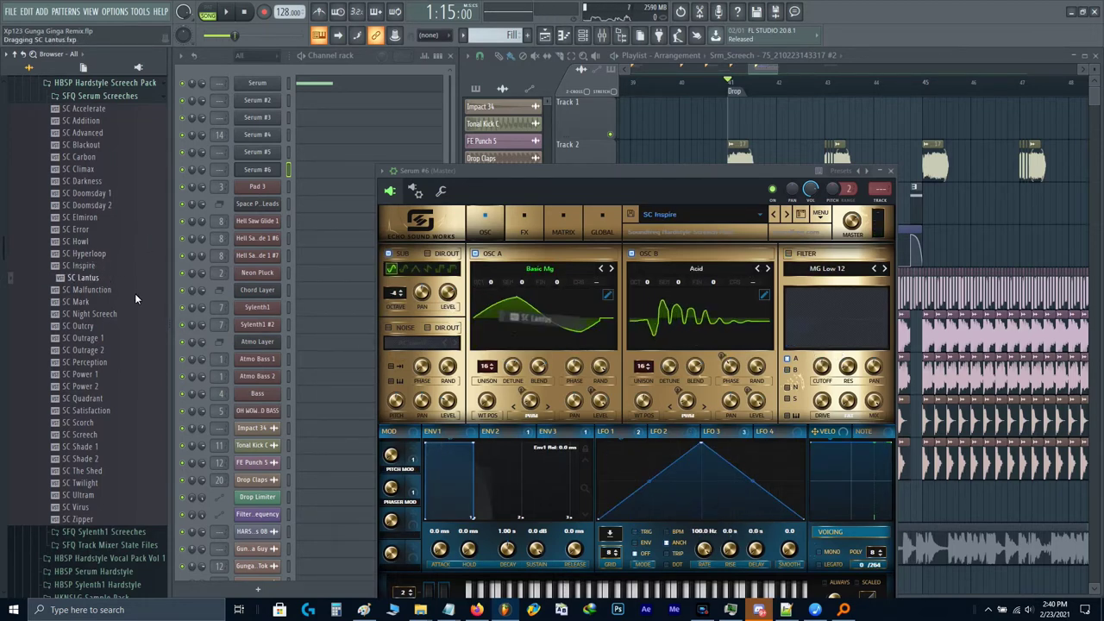
left_click(94, 183)
left_click_drag(95, 182, 541, 317)
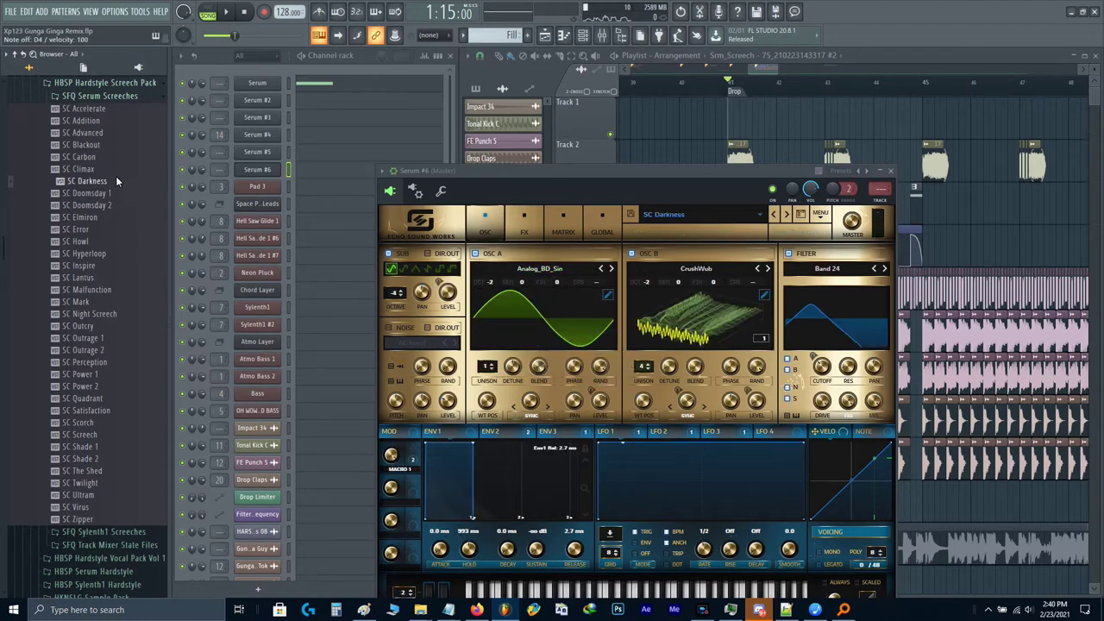
Step: Load the SC Climax preset into Serum #6 and route the channel to mixer track 15
left_click_drag(107, 172, 540, 329)
scroll(86, 333, "up", 3)
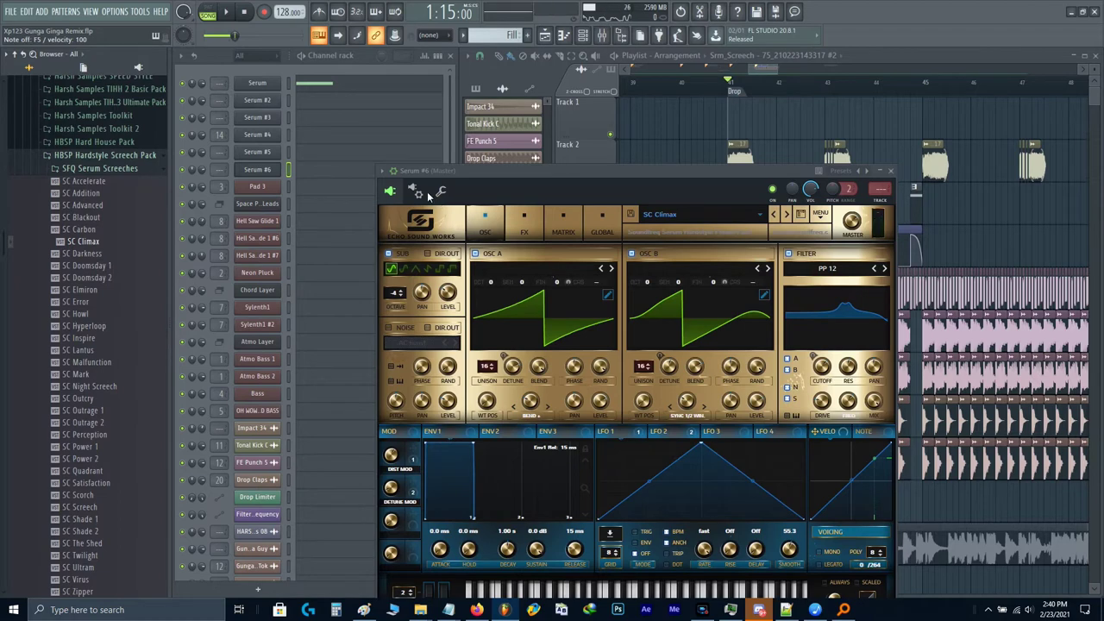
left_click(418, 191)
left_click(441, 191)
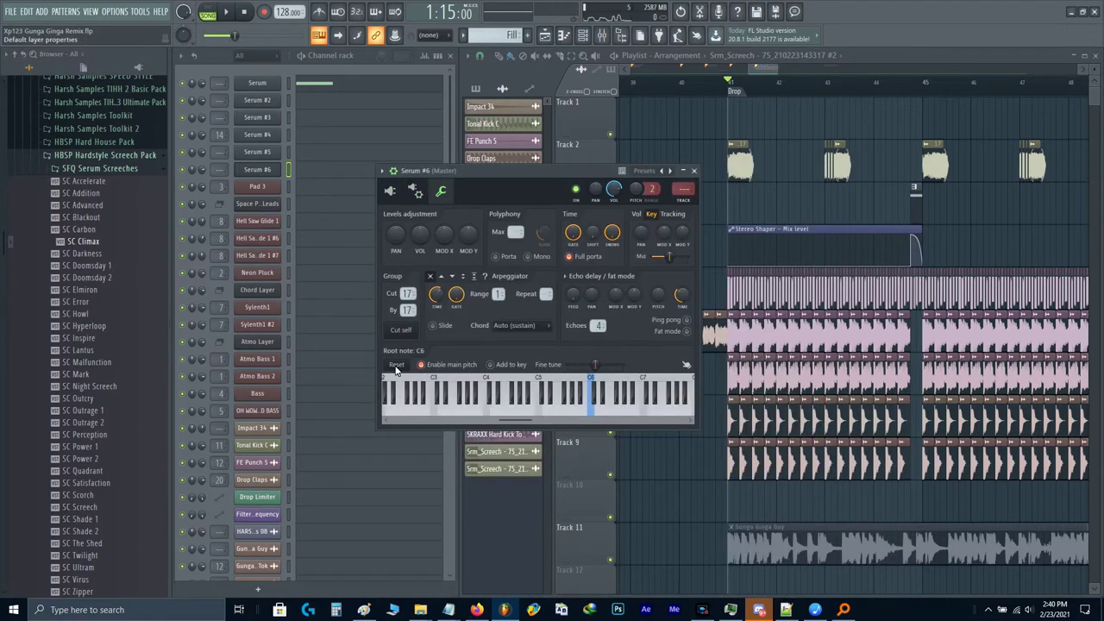
left_click(393, 193)
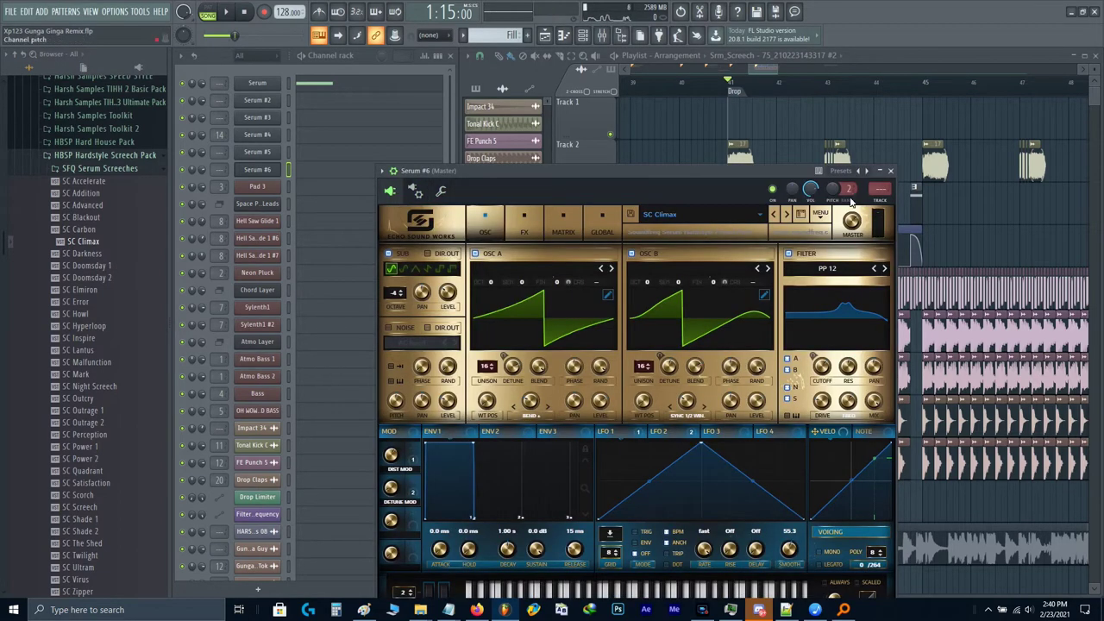
left_click(880, 192)
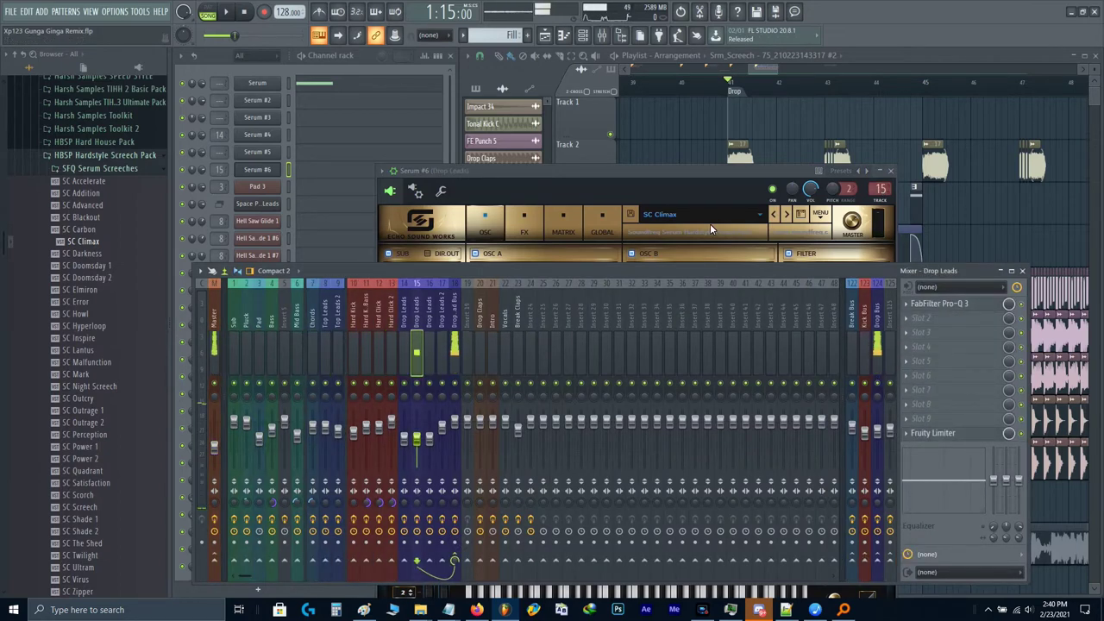
key("x")
key("Escape")
key("Escape")
Step: Route Serum #5 to mixer track 15 and adjust its portamento time
left_click(287, 152)
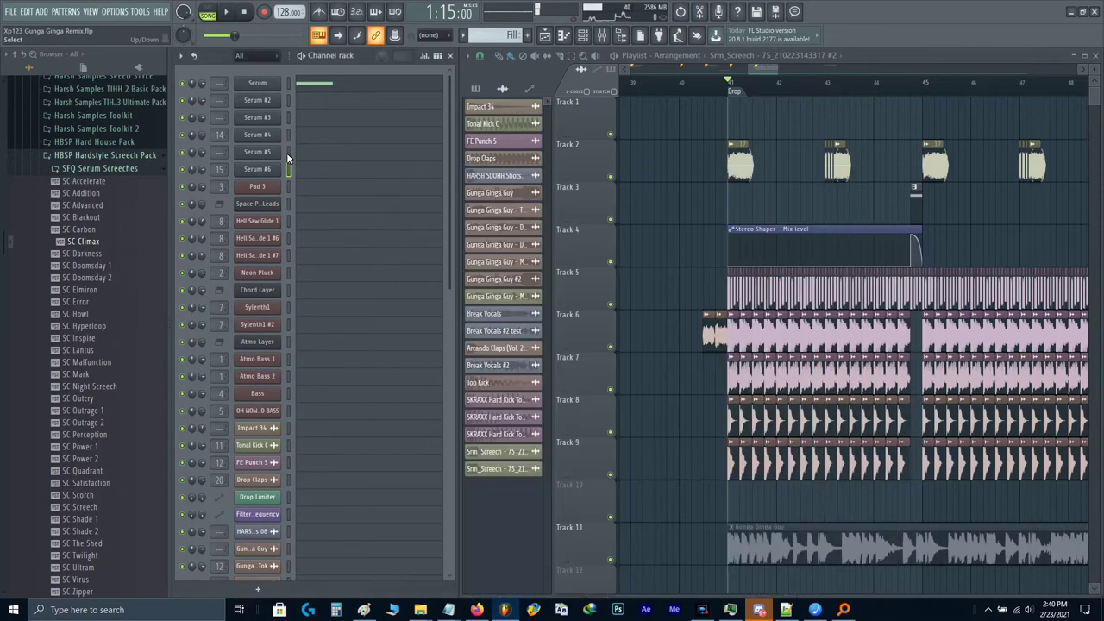
key("x")
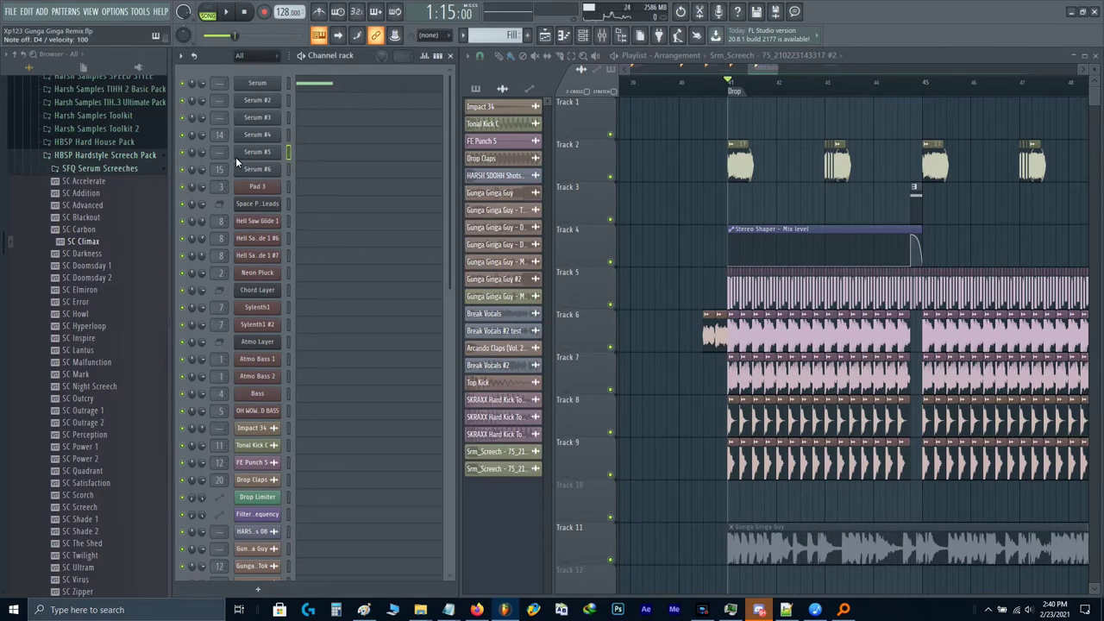
left_click(225, 156)
scroll(225, 155, "up", 4)
scroll(223, 155, "up", 11)
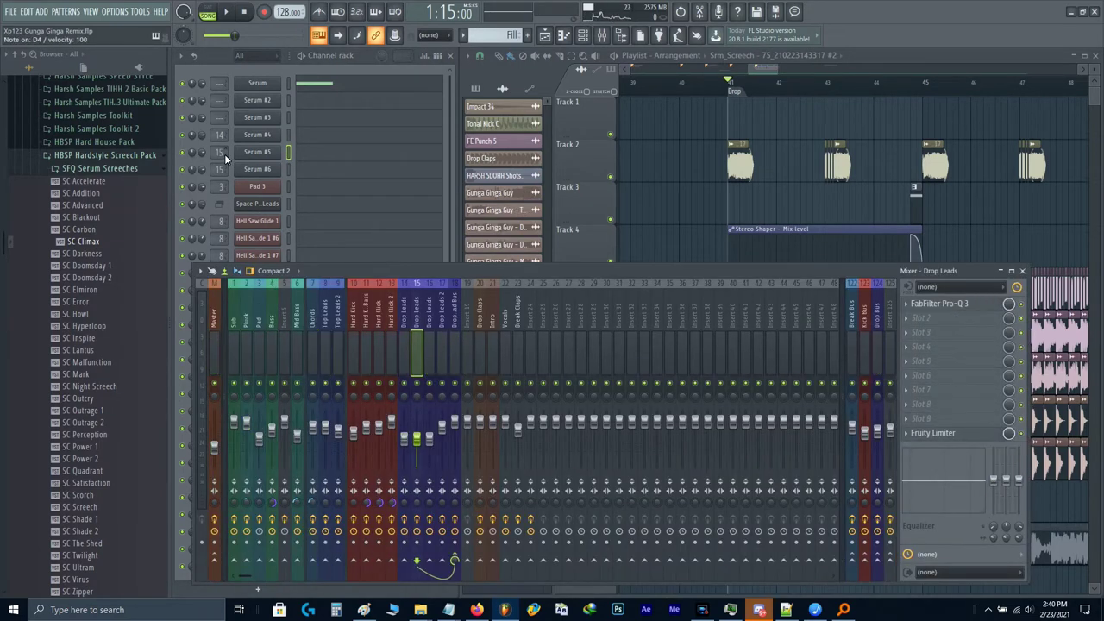
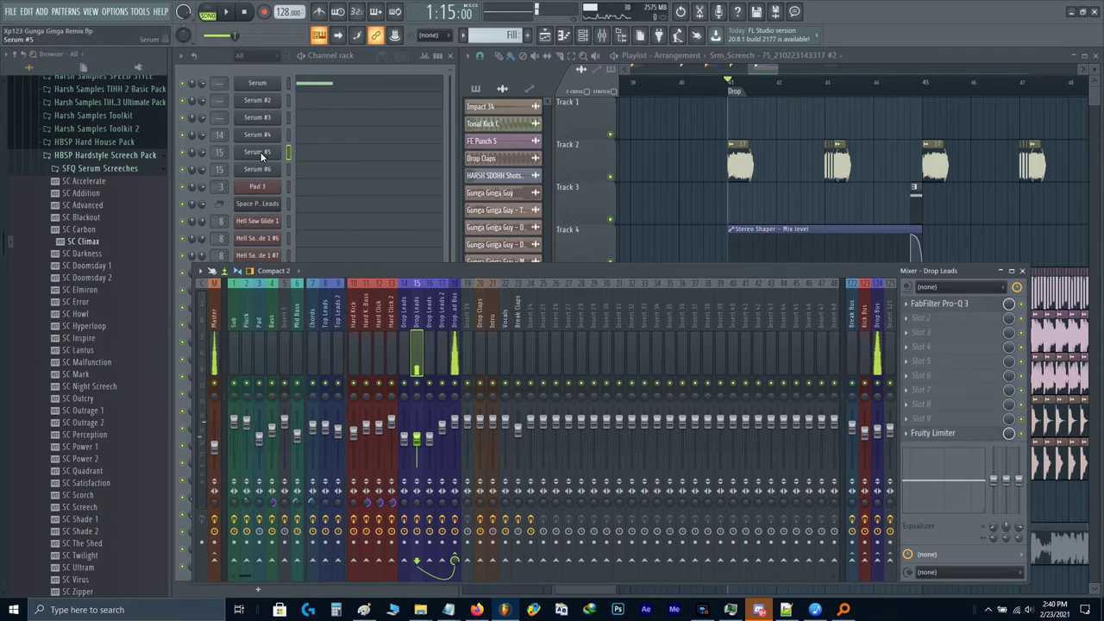
left_click(260, 152)
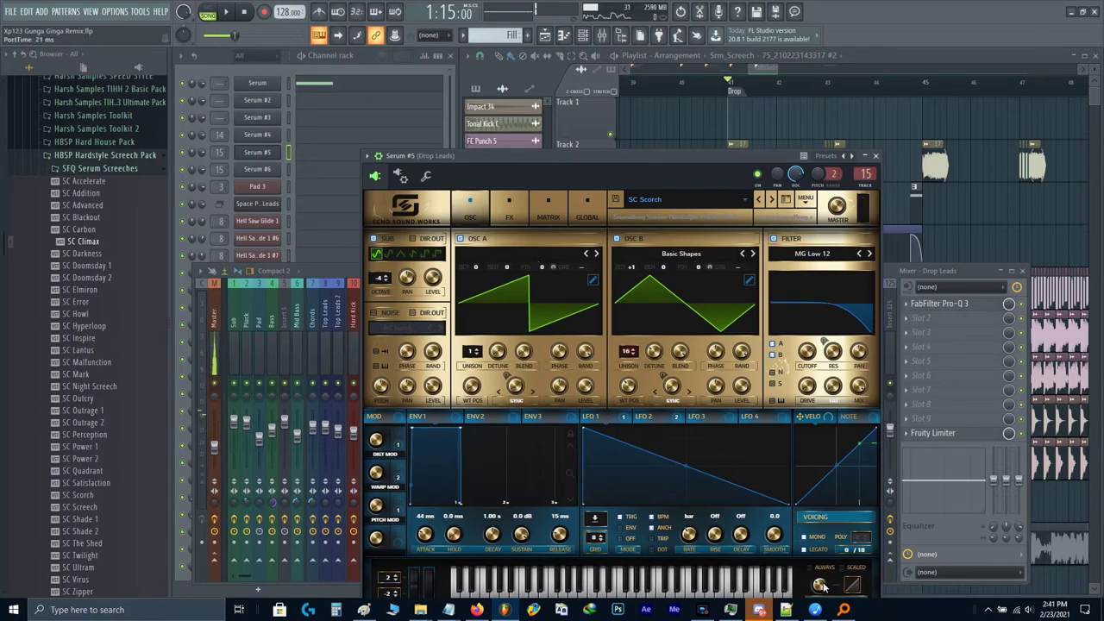
scroll(824, 587, "up", 2)
key("Escape")
key("Escape")
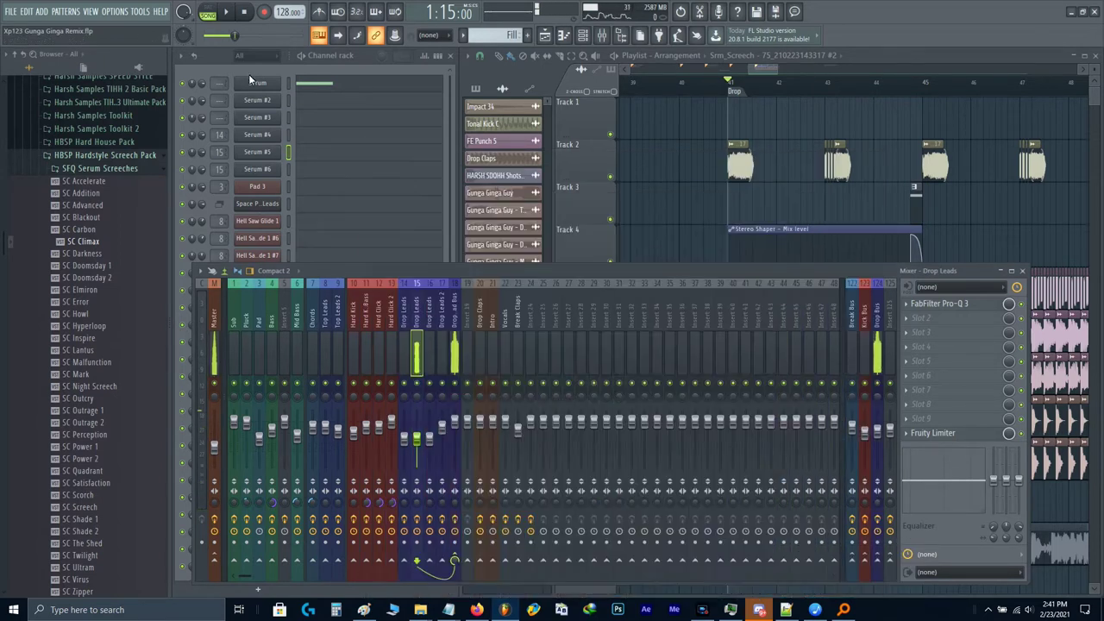
Step: Dump the last 5 minutes of the score log into the empty Pattern 6 and open Serum #5's notes in the piano roll
left_click(497, 43)
scroll(497, 43, "down", 1)
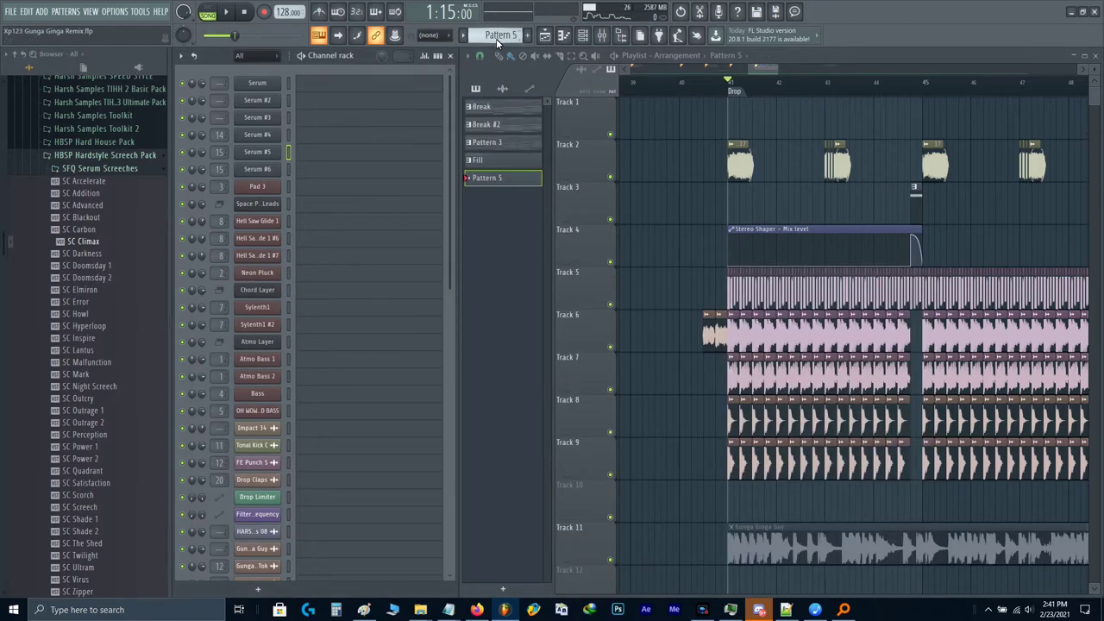
left_click(143, 11)
mouse_move(172, 124)
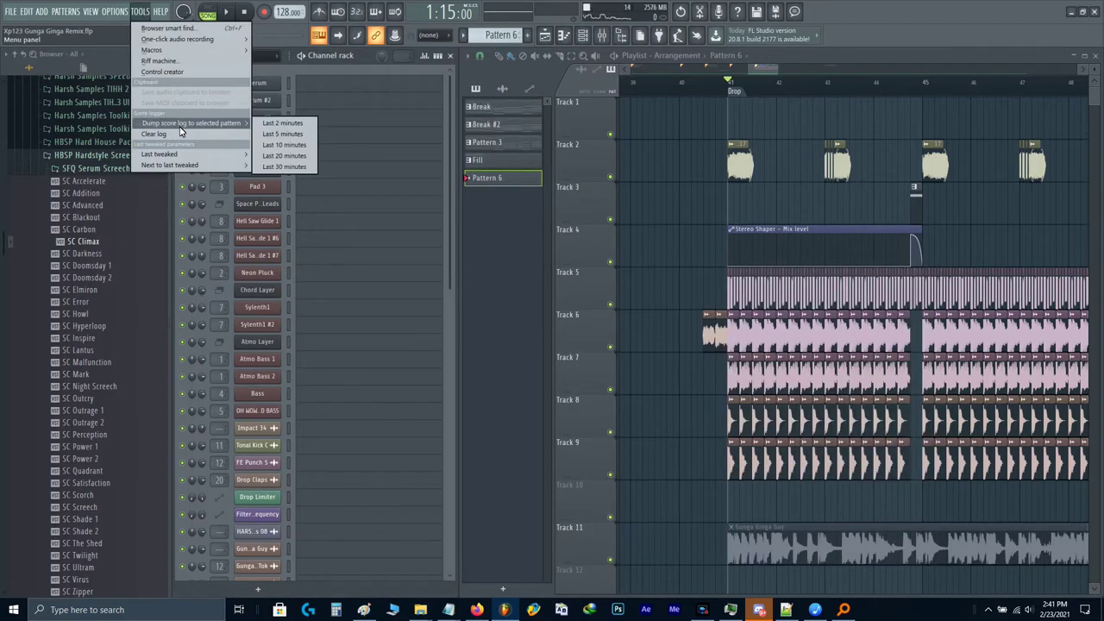
left_click(280, 132)
left_click(308, 150)
Step: Step back through the score log dumps to restore the recorded notes on Serum #5
key("ctrl+z")
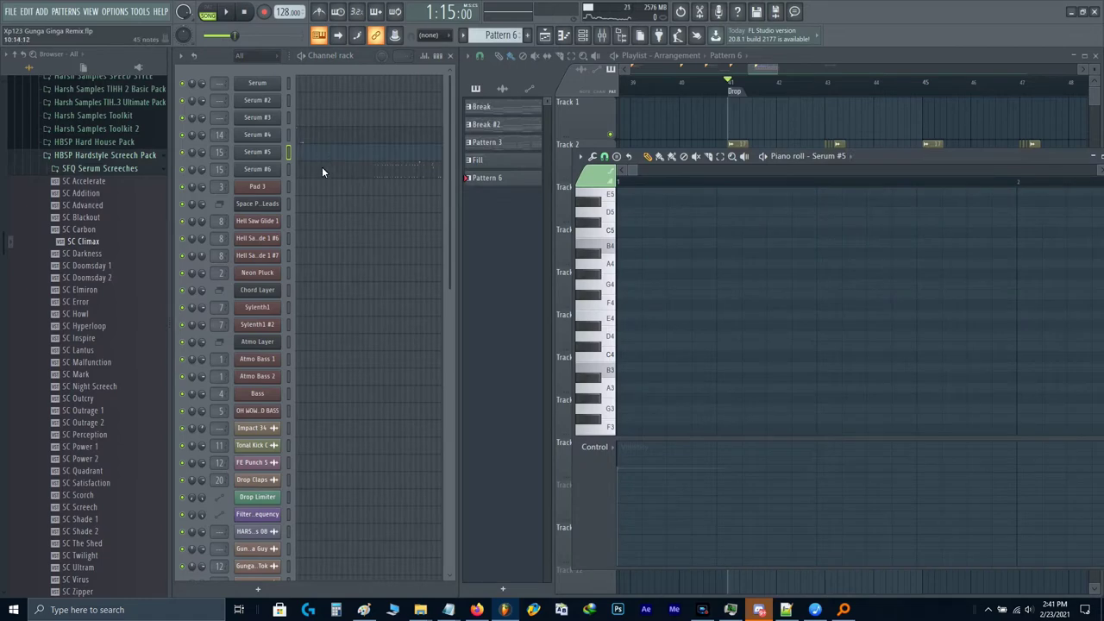
key("ctrl+alt+z")
key("ctrl+alt+z")
key("ctrl+alt+z")
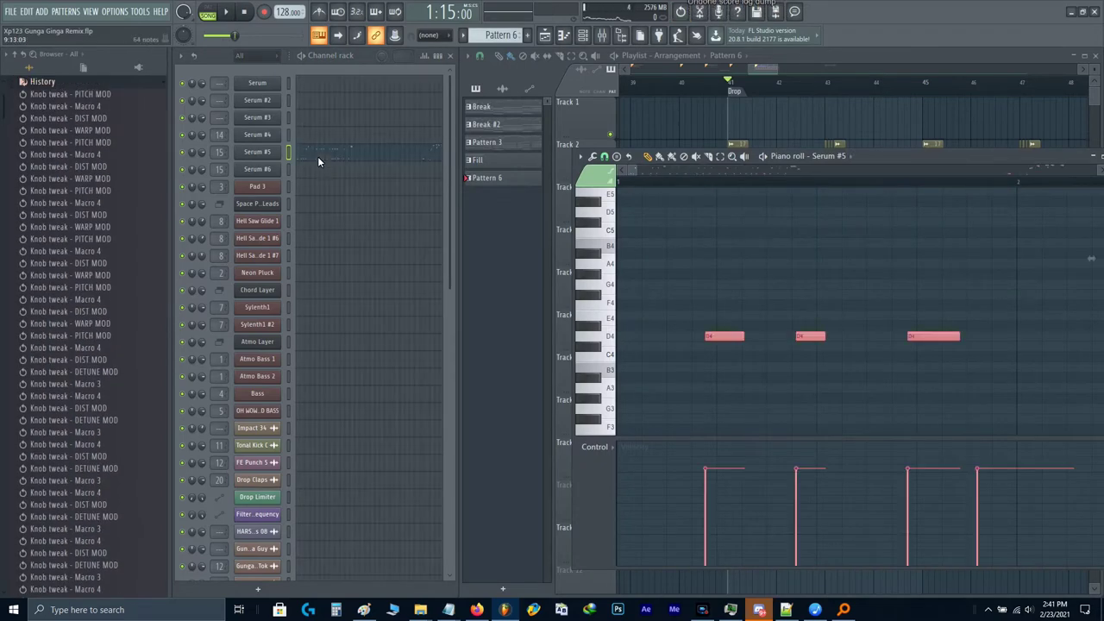
Step: Delete the early block of recorded Serum #5 notes and move the remaining late notes to the start of the pattern
scroll(796, 336, "down", 6)
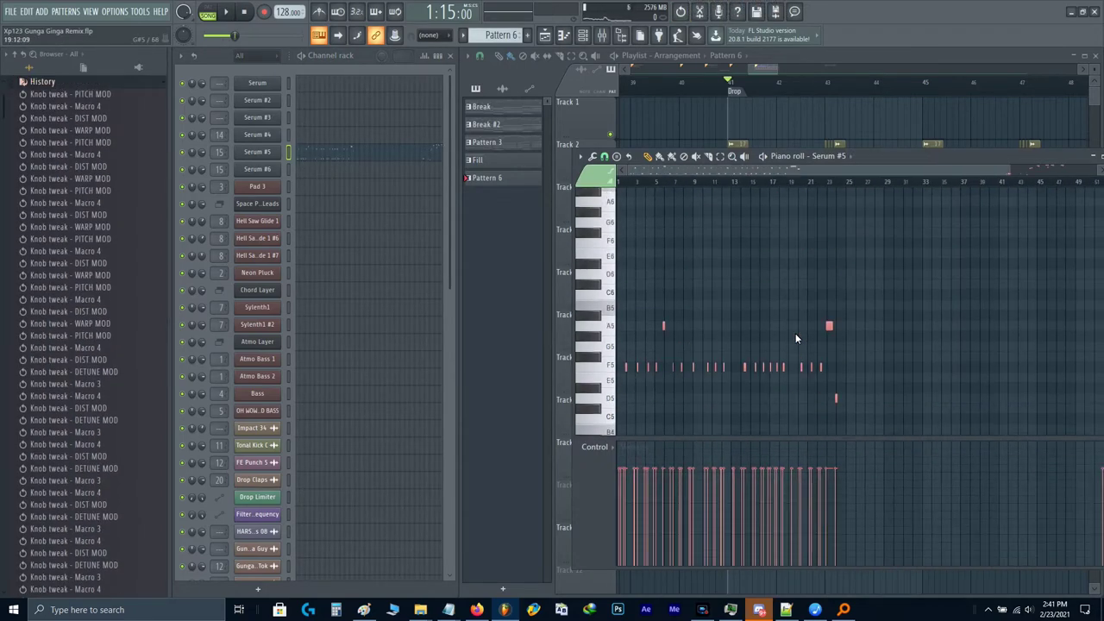
scroll(804, 247, "down", 3)
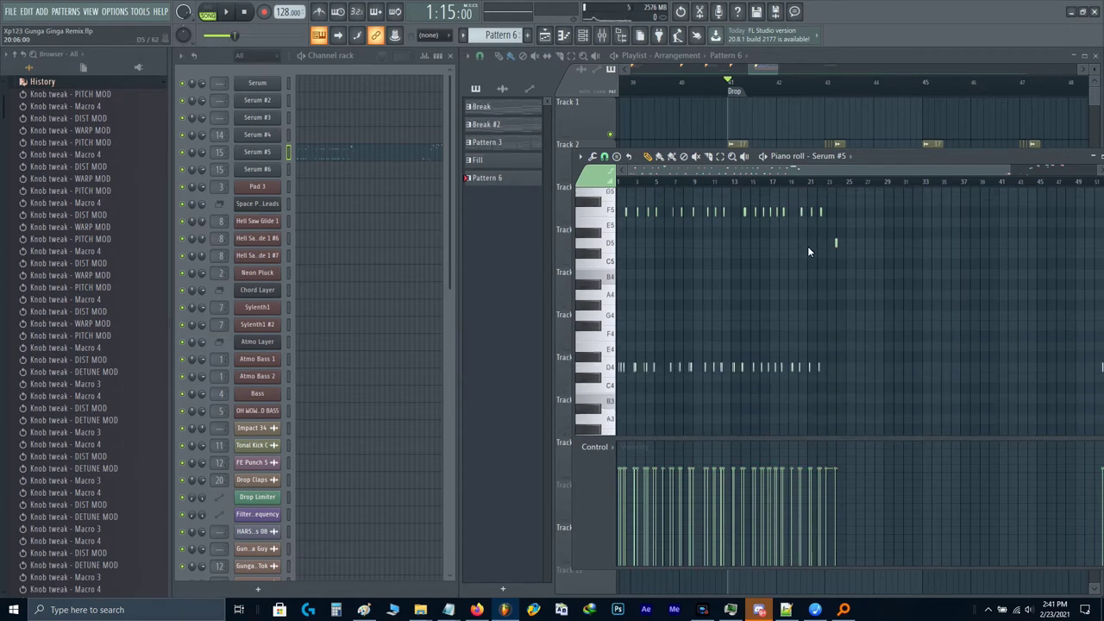
scroll(858, 254, "down", 1)
scroll(857, 254, "up", 3)
left_click_drag(1014, 210, 465, 457)
key("Delete")
scroll(731, 287, "up", 3)
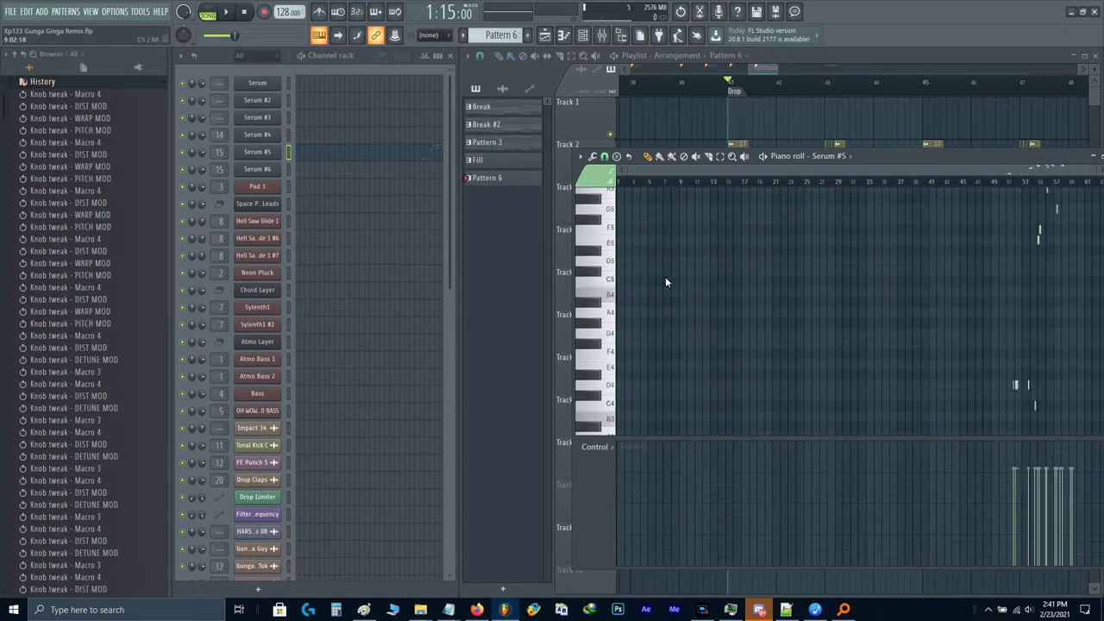
key("ctrl+x")
key("ctrl+v")
scroll(648, 308, "up", 6)
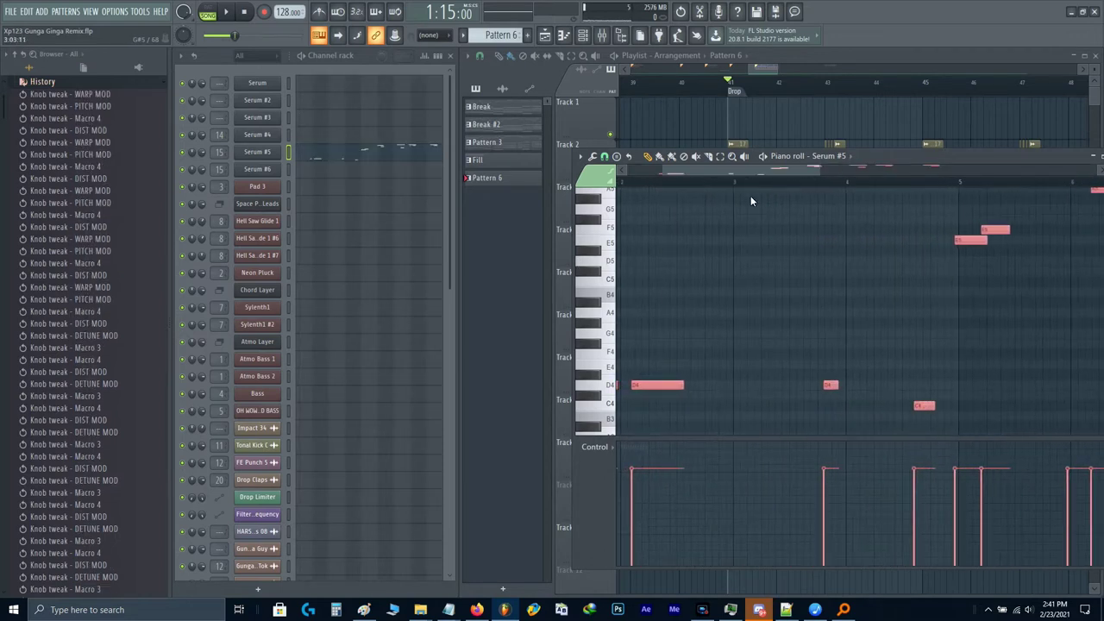
Step: Audition the recorded phrase in pattern mode, removing the low D4 and C4 notes and shifting the rest earlier to bar 2
key("space")
left_click(762, 160)
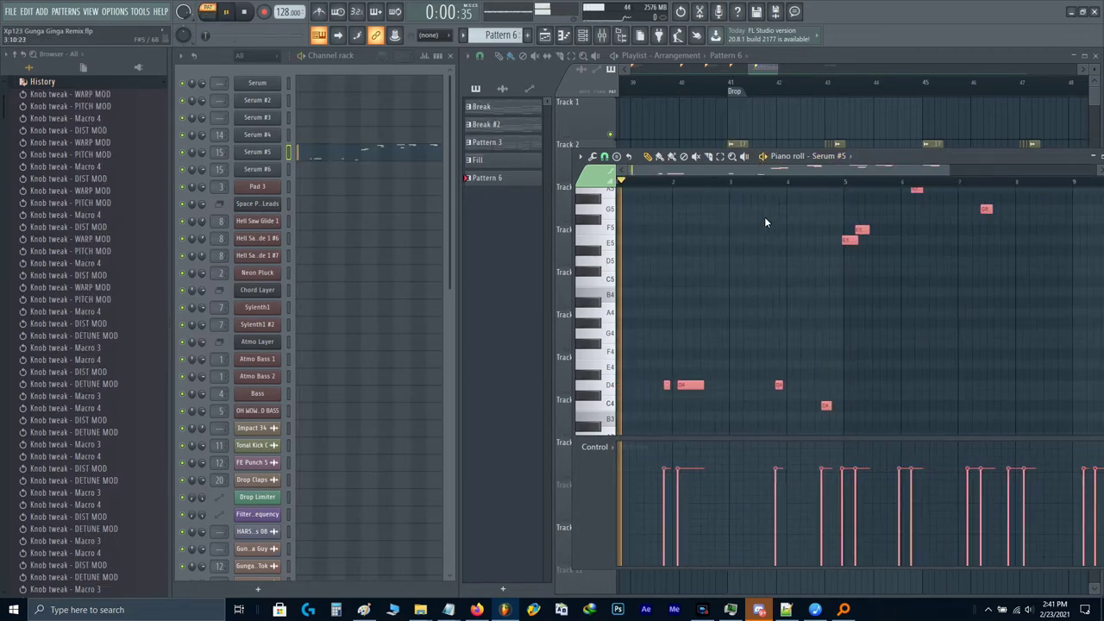
scroll(816, 289, "down", 1)
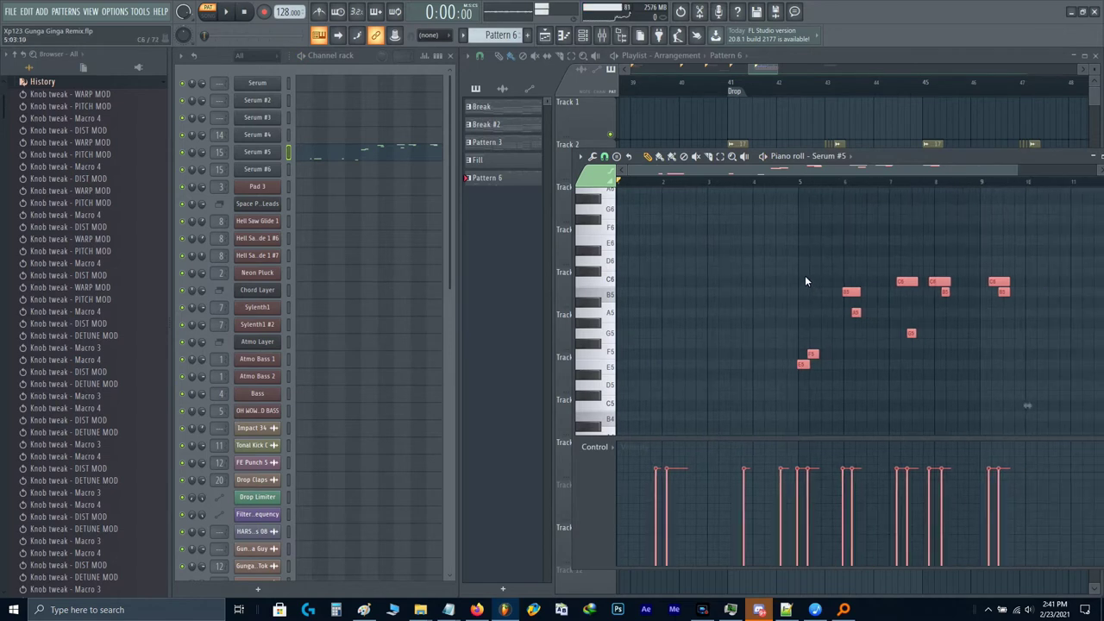
scroll(792, 269, "down", 3)
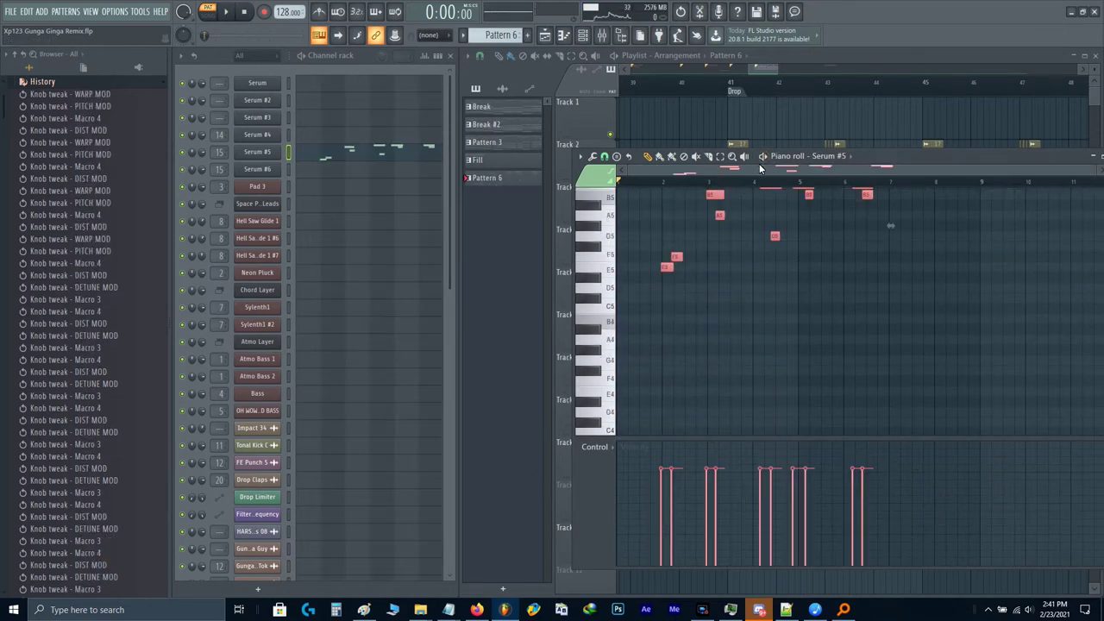
scroll(760, 169, "up", 2)
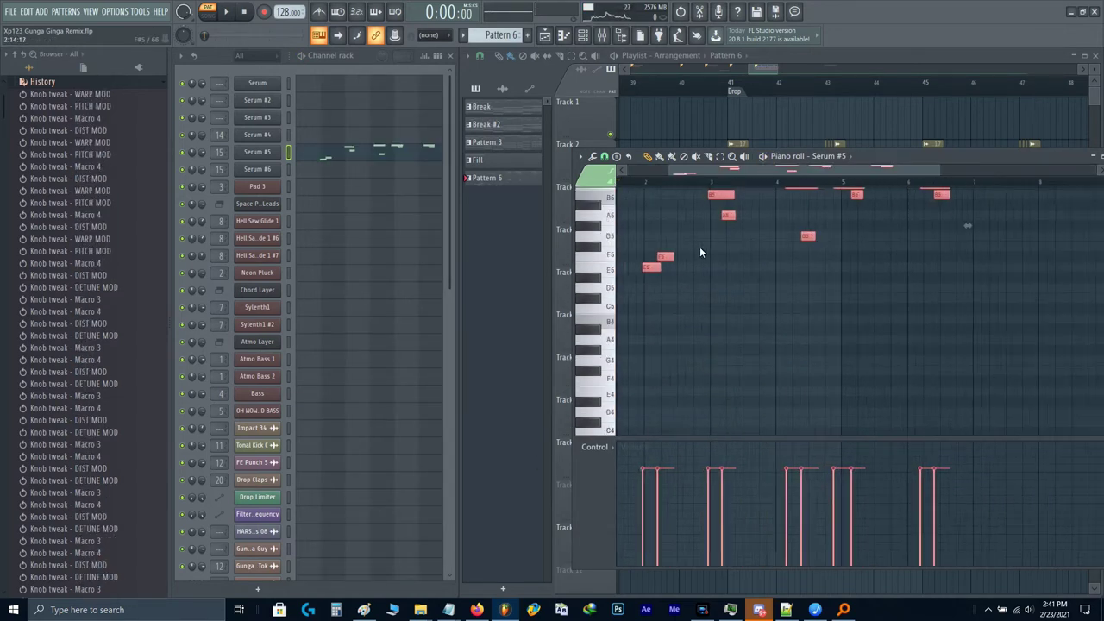
key("space")
scroll(898, 294, "up", 1)
key("space")
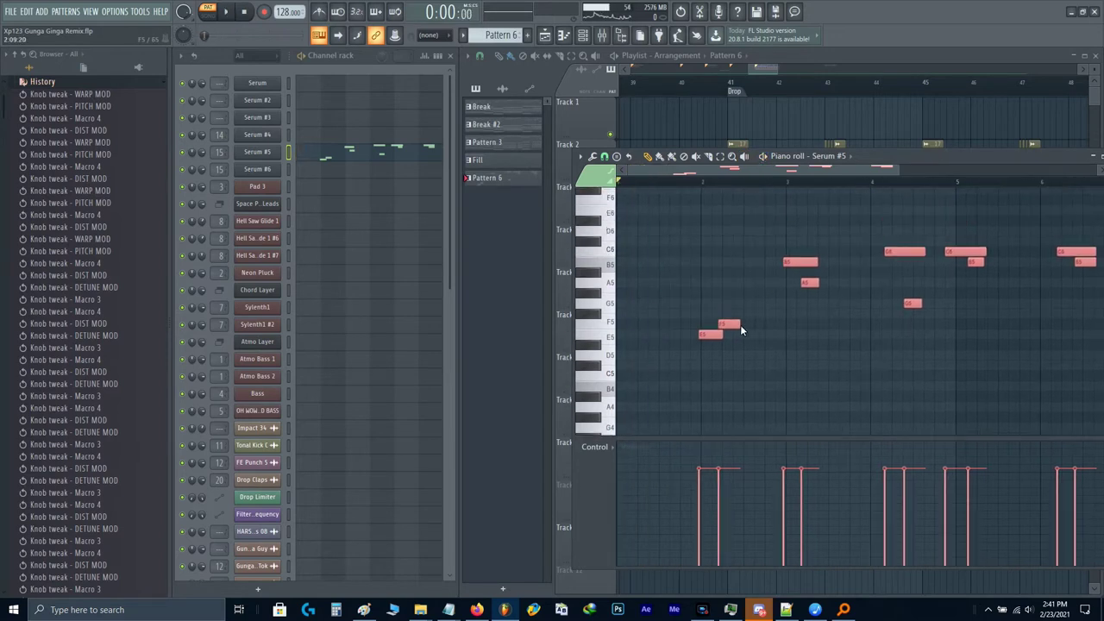
Step: Move all Serum #5 notes to the start of bar 1, transpose them up two semitones, and play the result
key("ctrl+a")
left_click_drag(737, 324, 653, 323)
key("shift+Up")
key("shift+Up")
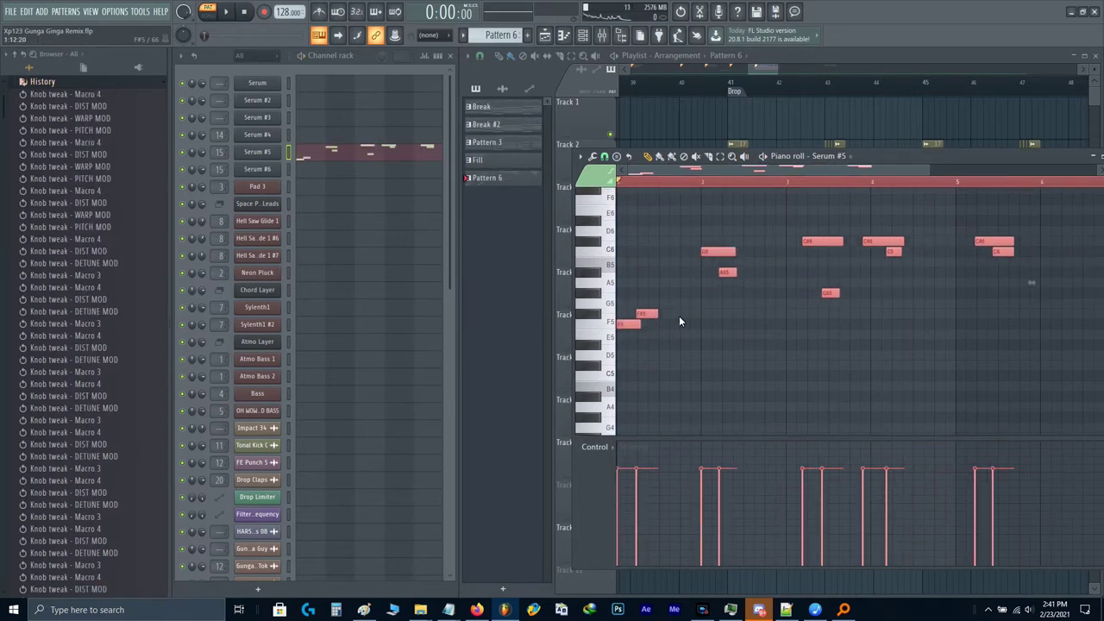
key("space")
scroll(736, 321, "up", 1)
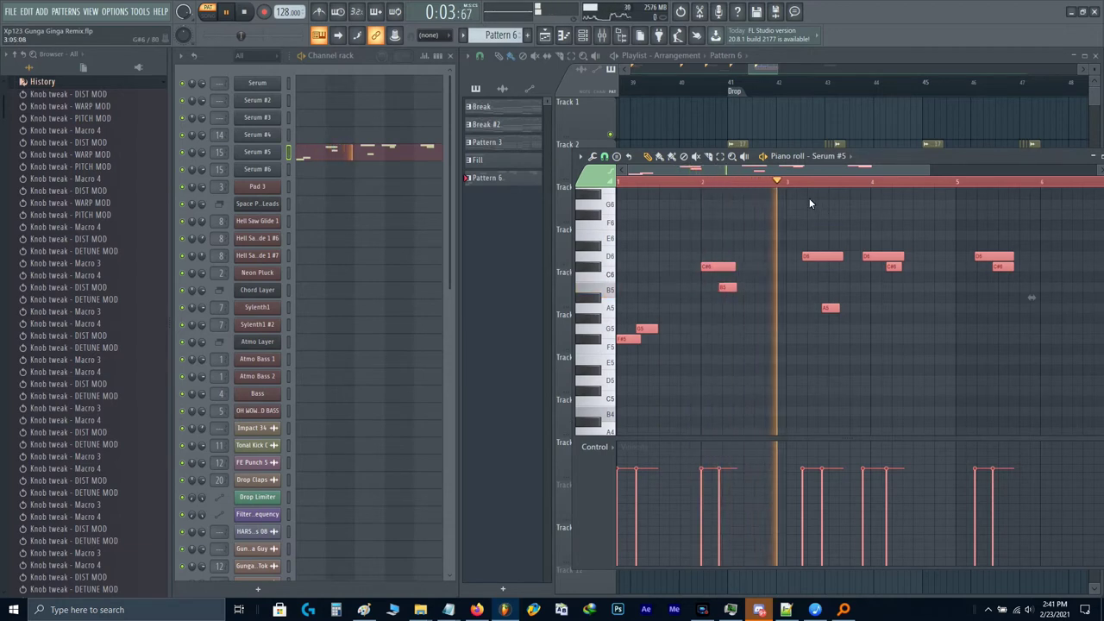
key("space")
key("ctrl+d")
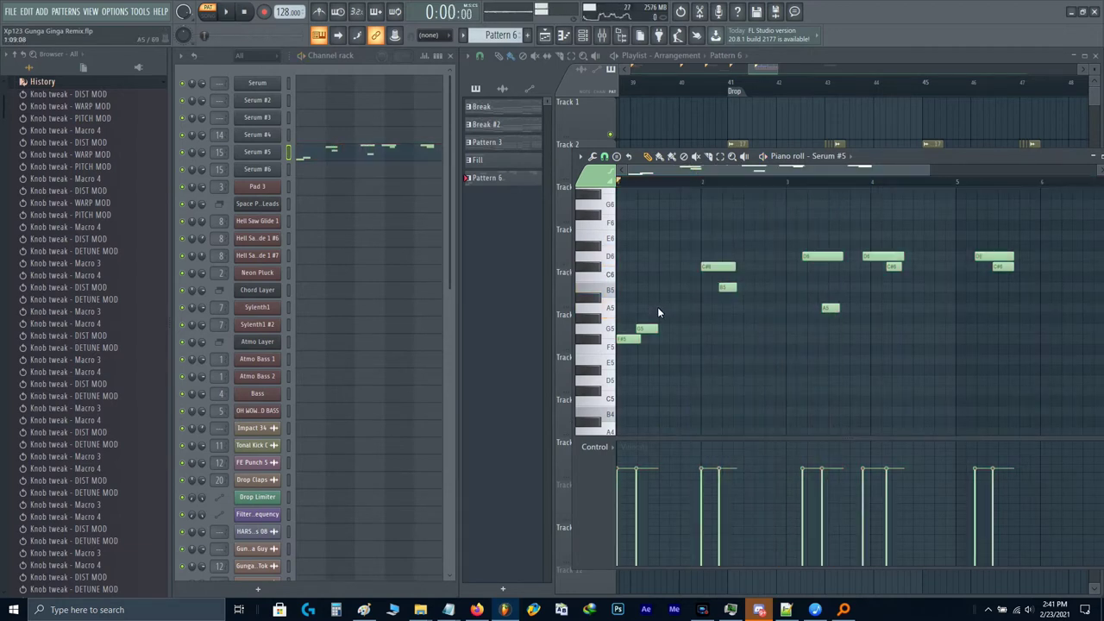
Step: Delete the opening F#5 and G5 notes and shift the remaining notes about three beats earlier
right_click(649, 329)
right_click(630, 339)
scroll(679, 298, "up", 2)
key("ctrl+a")
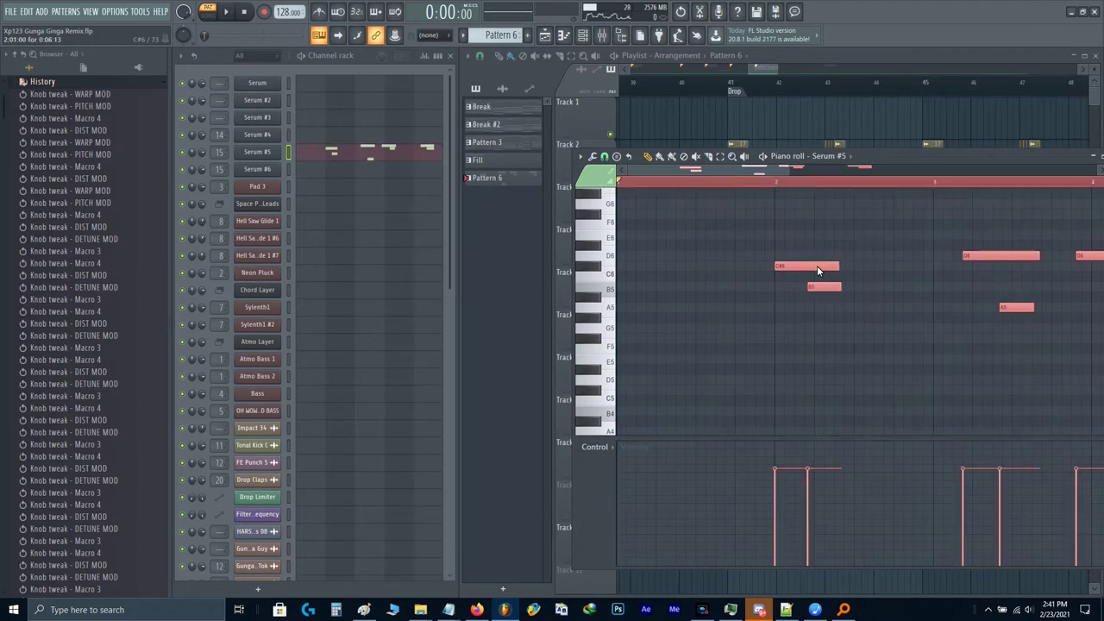
left_click_drag(817, 266, 699, 266)
left_click(674, 283)
scroll(673, 283, "up", 2)
scroll(674, 284, "up", 2)
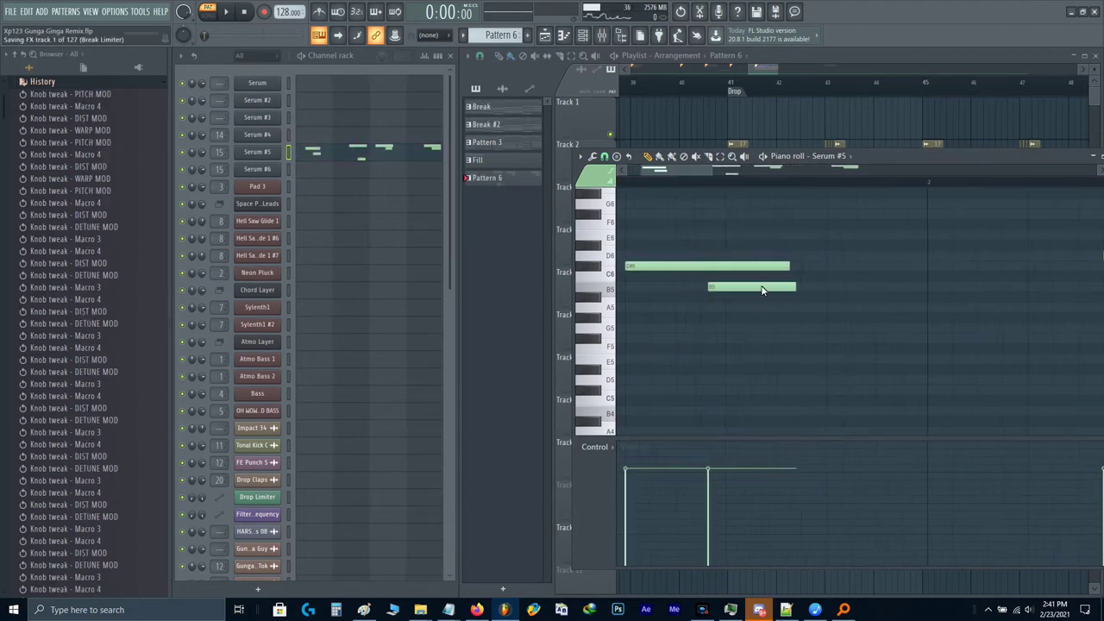
Step: Redraw the opening C#6 and B5 notes on the grid in bar 1, six and three steps long, and play them
left_click_drag(764, 291, 800, 294)
left_click(707, 281)
right_click(857, 277)
right_click(823, 300)
left_click(812, 301)
right_click(897, 297)
scroll(899, 296, "down", 2)
key("space")
scroll(661, 290, "down", 2)
Step: Replace the off-grid D6 note in bar 2 with a six-step D6 starting at step 5
left_click(706, 280)
scroll(866, 285, "up", 2)
left_click(797, 273)
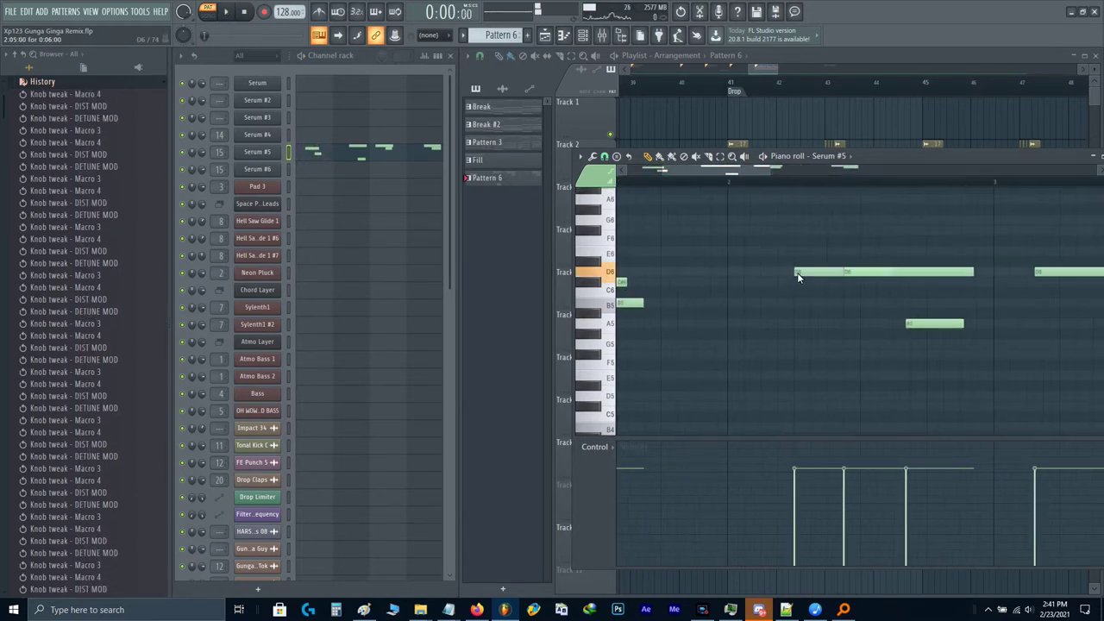
right_click(915, 272)
Step: Replace the A5 note in bar 2 with a three-step note at step 9 and raise it two semitones to C#6
scroll(764, 313, "down", 1)
left_click_drag(742, 305, 631, 307)
key("space")
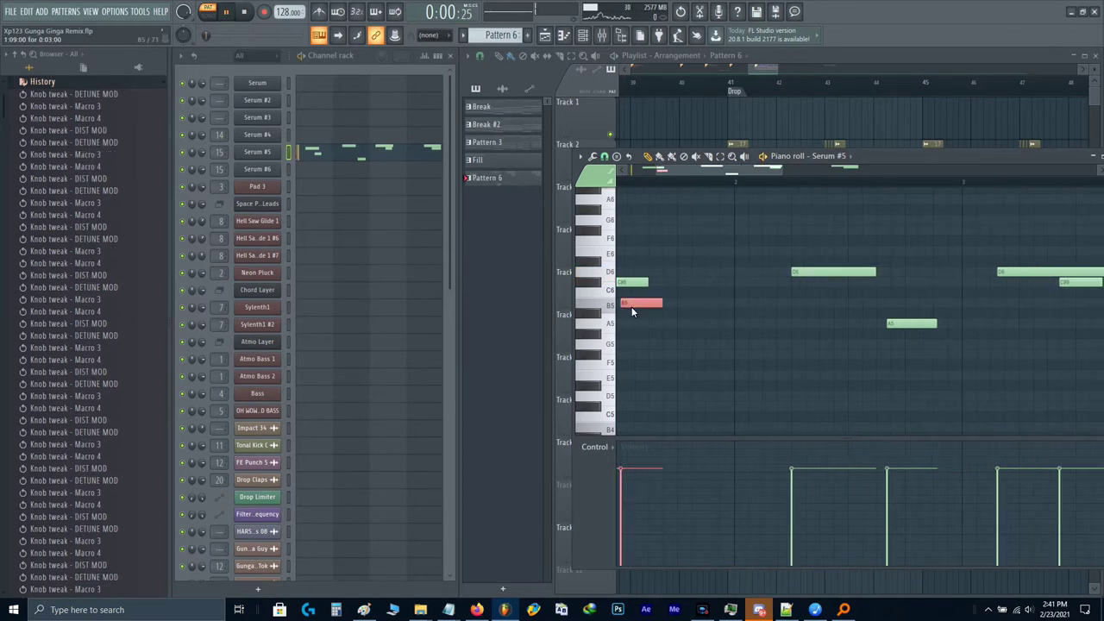
left_click(859, 303)
right_click(907, 324)
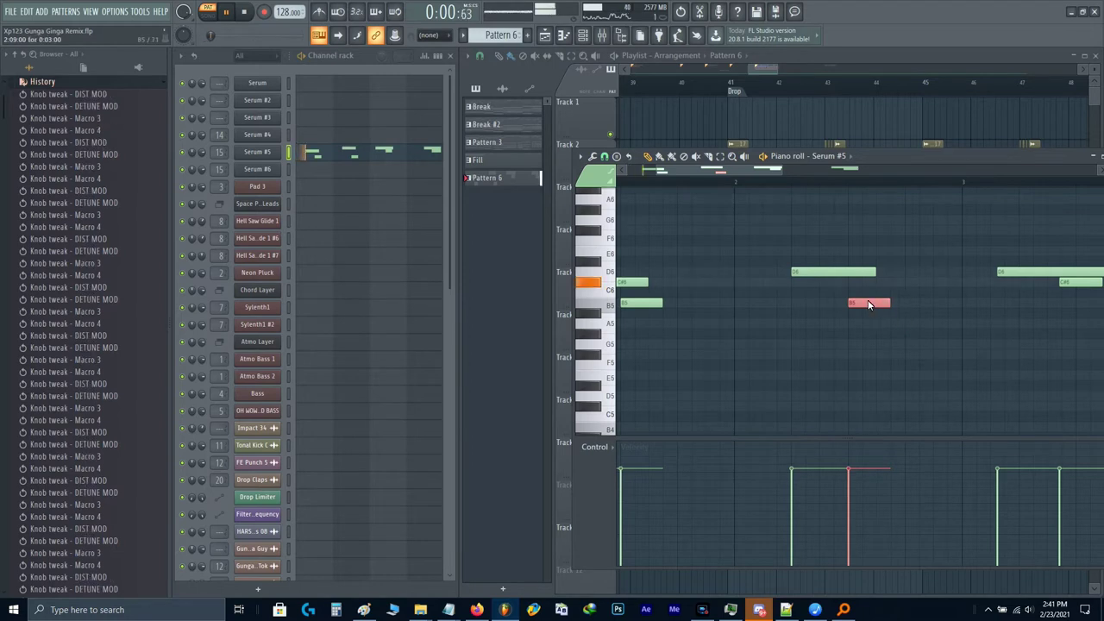
scroll(868, 304, "down", 1)
key("shift+Up")
key("shift+Up")
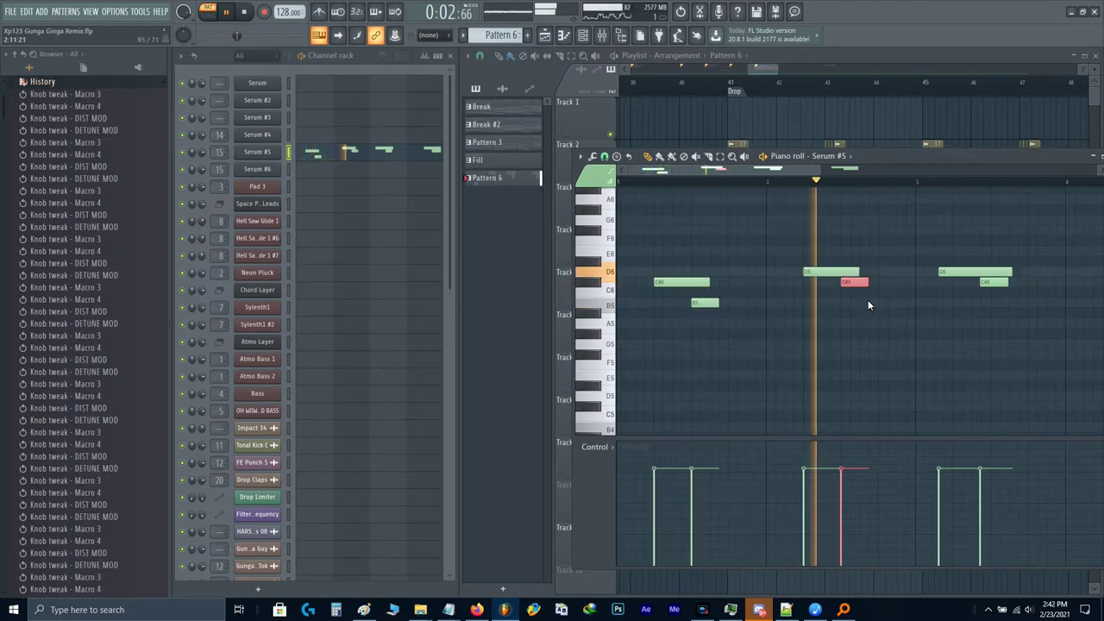
Step: Replace the off-grid notes in bar 3 with a copy of bar 2's pair and raise the long note two semitones to E6
left_click_drag(912, 291, 850, 304)
key("space")
right_click(824, 296)
left_click(841, 300, "ctrl")
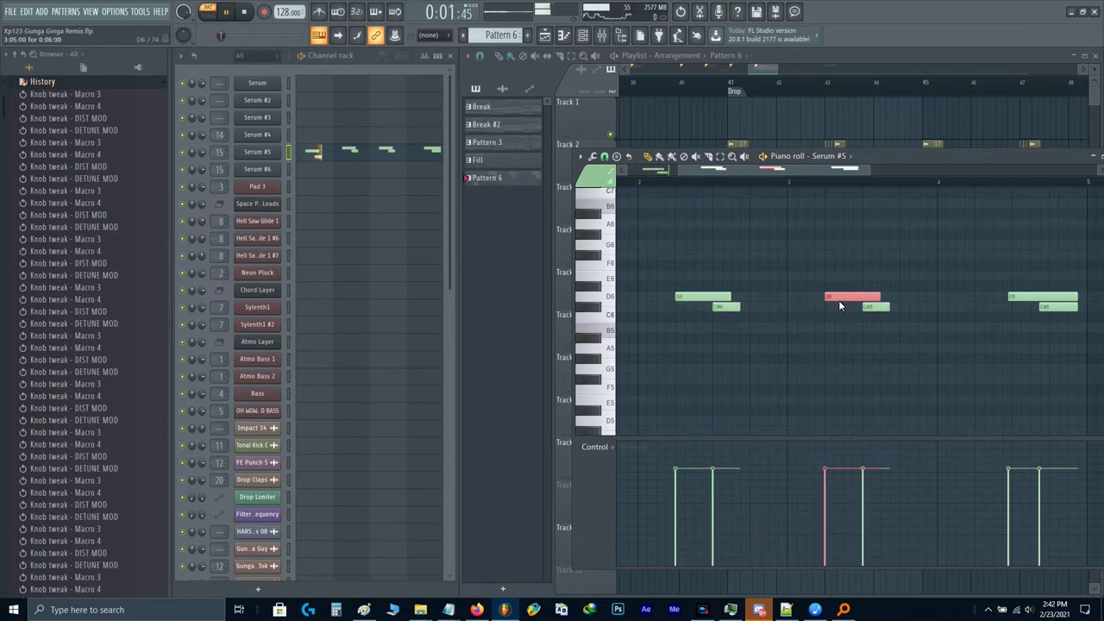
key("shift+Up")
key("shift+Up")
Step: Delete the trailing off-grid notes, copy bar 3's pair into bar 4, and lower the long note two semitones to D6
right_click(1039, 298)
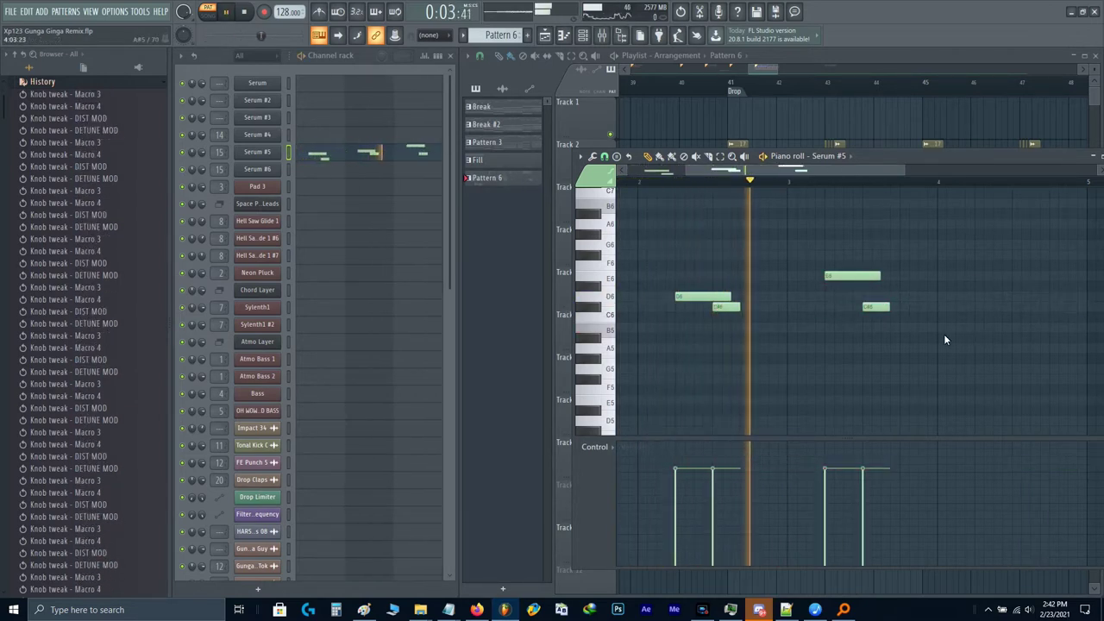
left_click_drag(944, 336, 869, 312, "ctrl")
key("space")
left_click_drag(869, 316, 875, 302, "ctrl")
key("shift+Down")
key("shift+Down")
key("space")
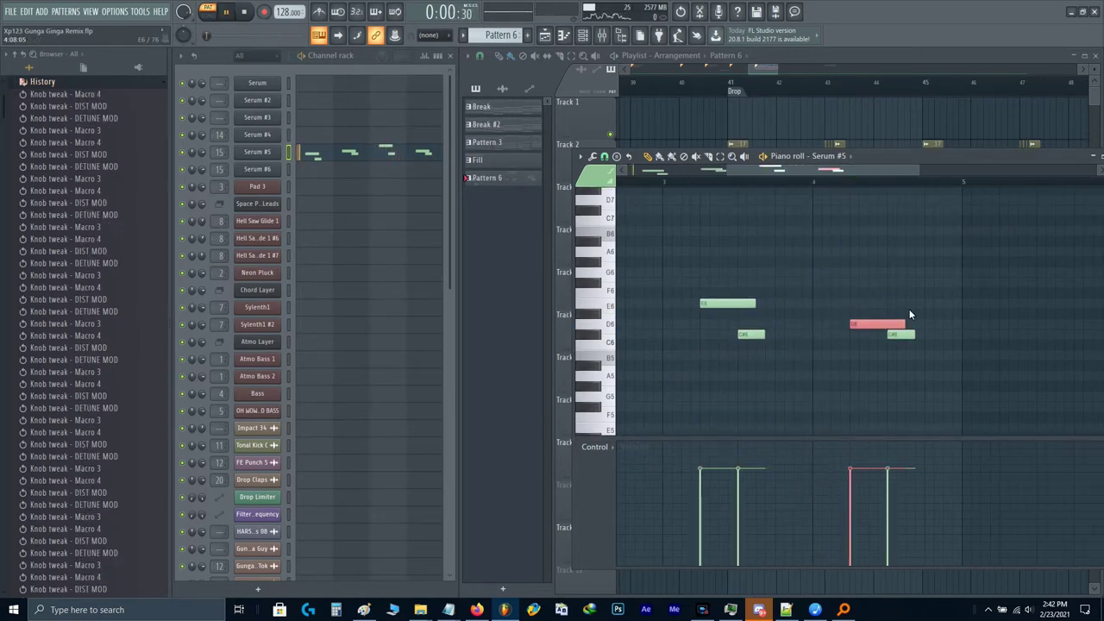
Step: Move the short note in bar 4 up to F#6 and deselect it
left_click(908, 334)
key("shift+Down")
key("shift+Down")
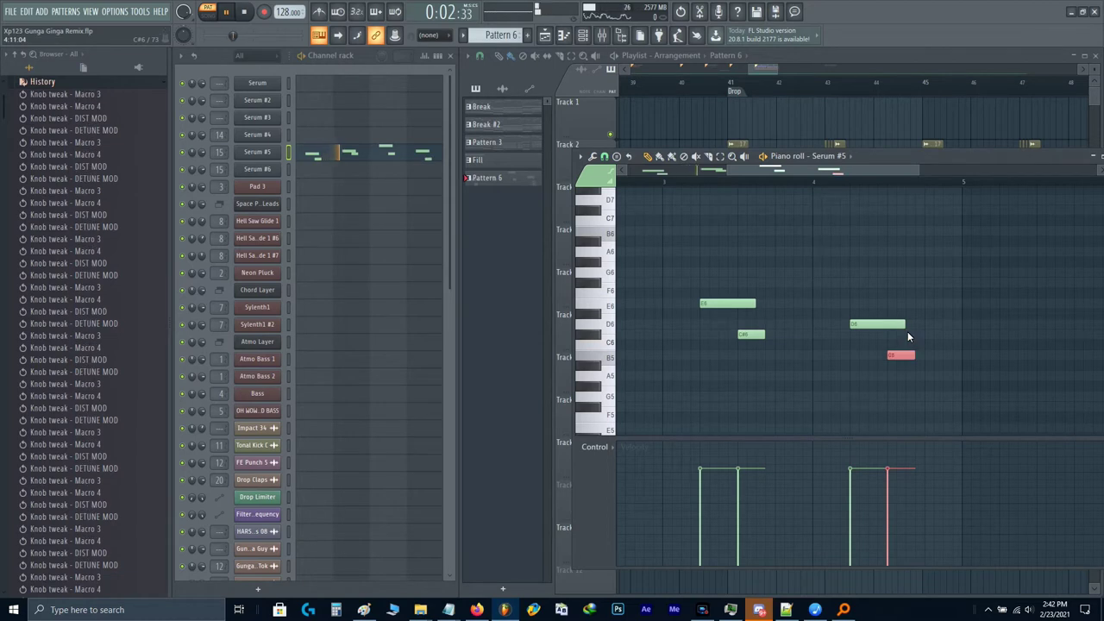
key("shift+Up")
key("shift+Up")
key("shift+Up")
key("shift+Up")
key("shift+Up")
key("shift+Up")
key("shift+Up")
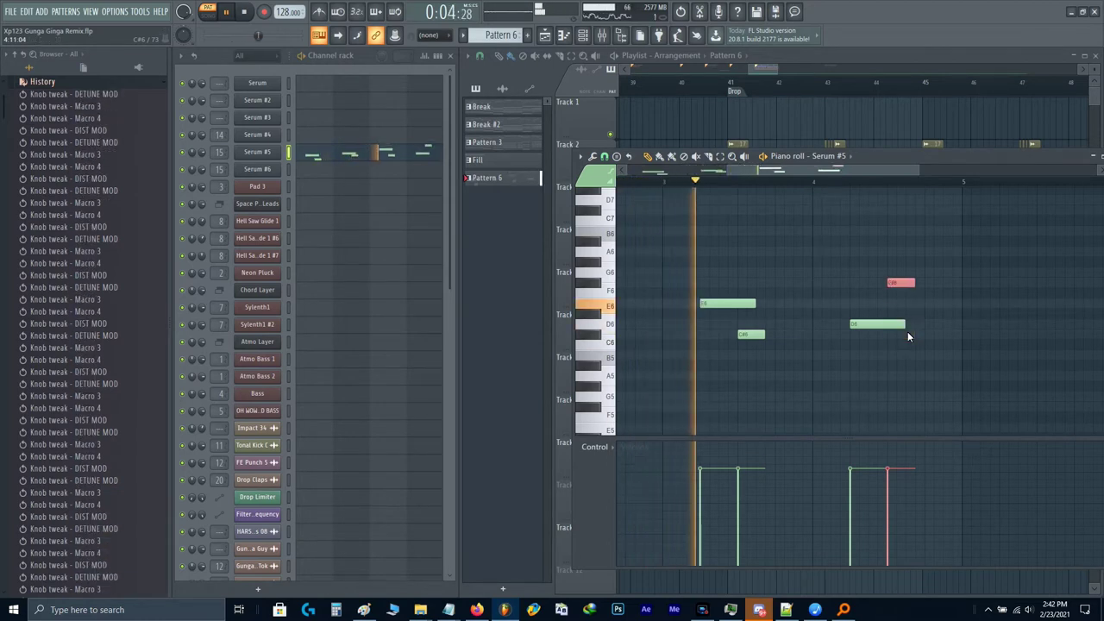
left_click(907, 331, "ctrl")
Step: Raise bar 4's long note four semitones to F#6 and its short note five semitones to B6
scroll(906, 329, "up", 1)
scroll(904, 330, "up", 1)
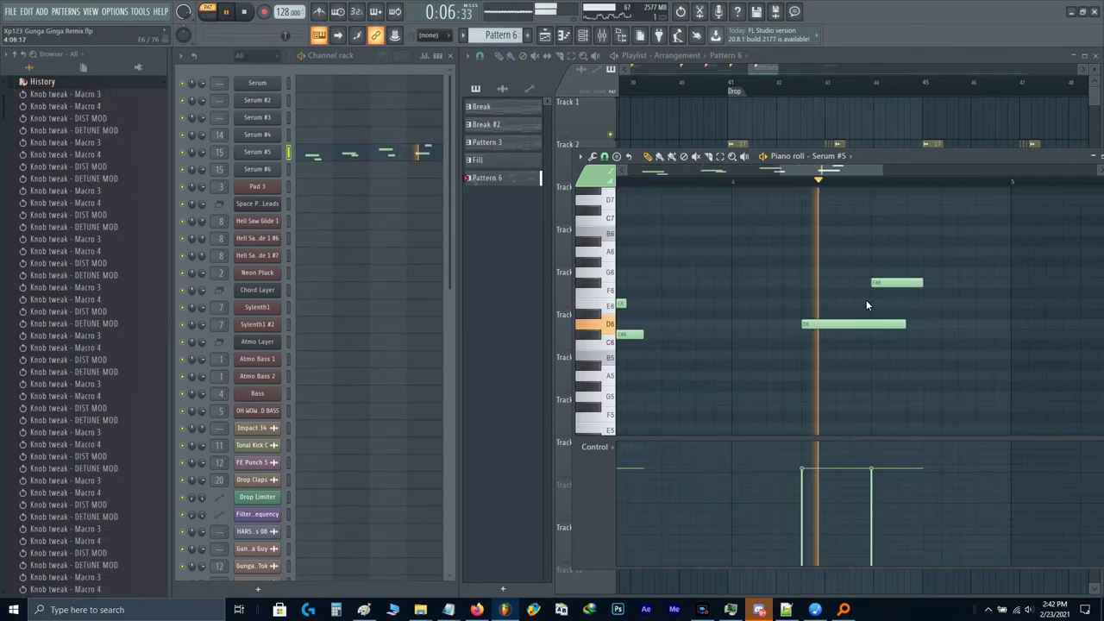
left_click_drag(848, 337, 886, 219)
scroll(874, 275, "down", 2)
key("shift+Up")
key("shift+Up")
key("shift+Up")
key("shift+Up")
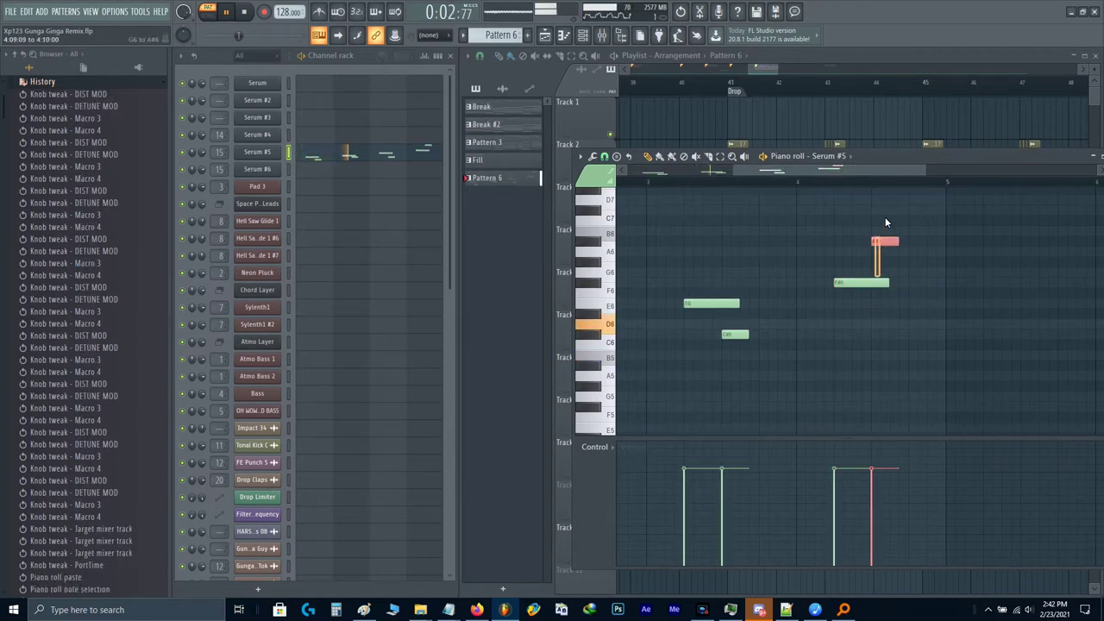
key("shift+Up")
scroll(864, 290, "down", 3)
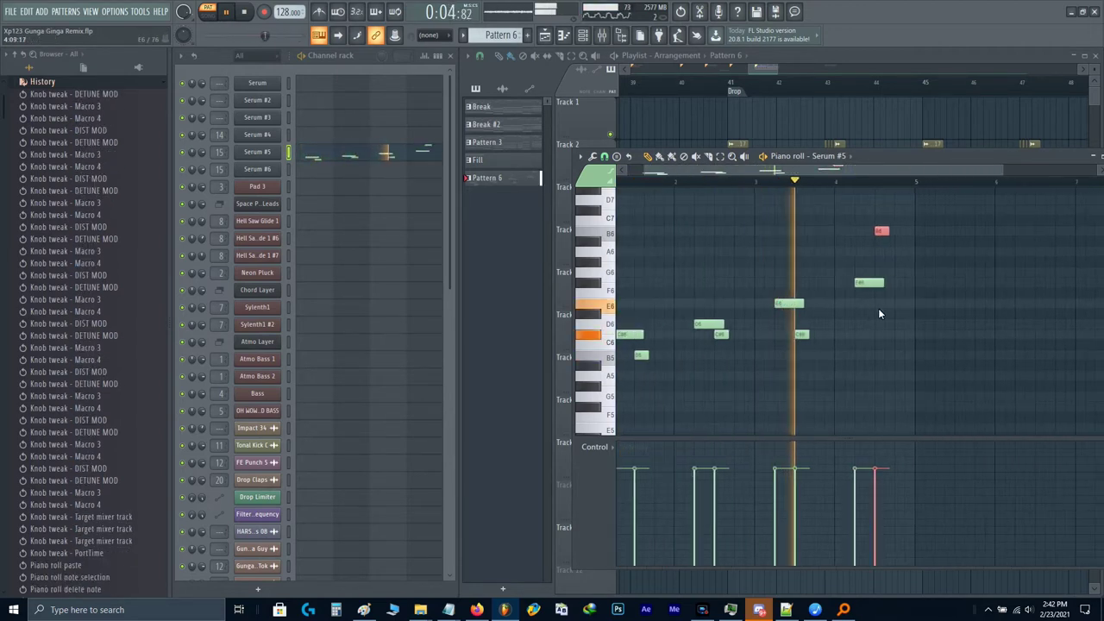
left_click(879, 309, "ctrl")
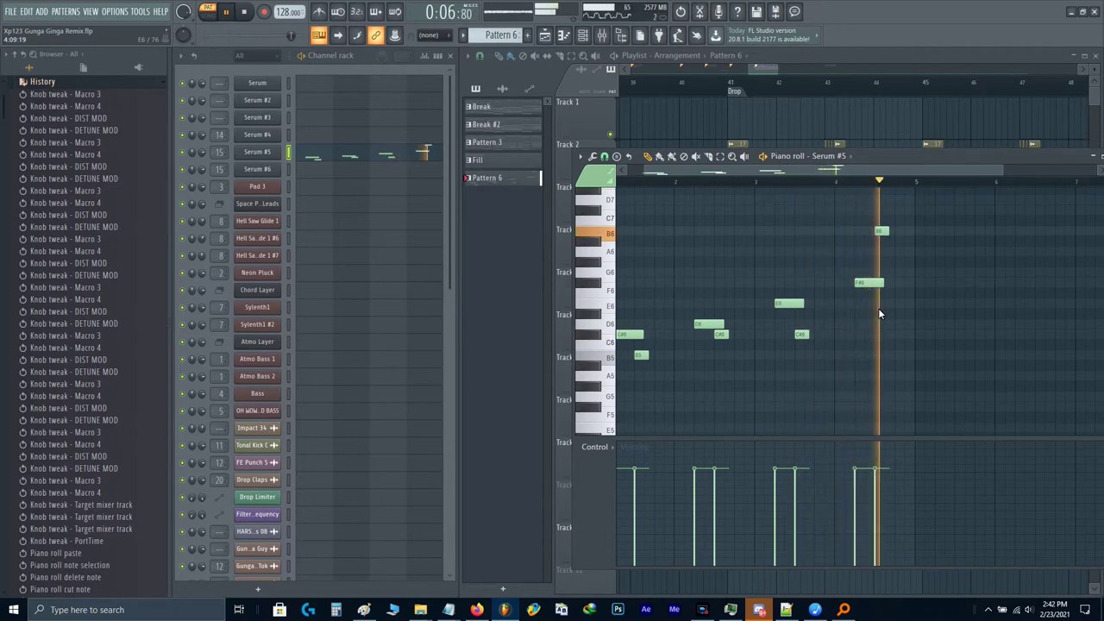
Step: Stop playback and place Pattern 6 on Track 1 of the playlist at bar 41, at the Drop marker
key("space")
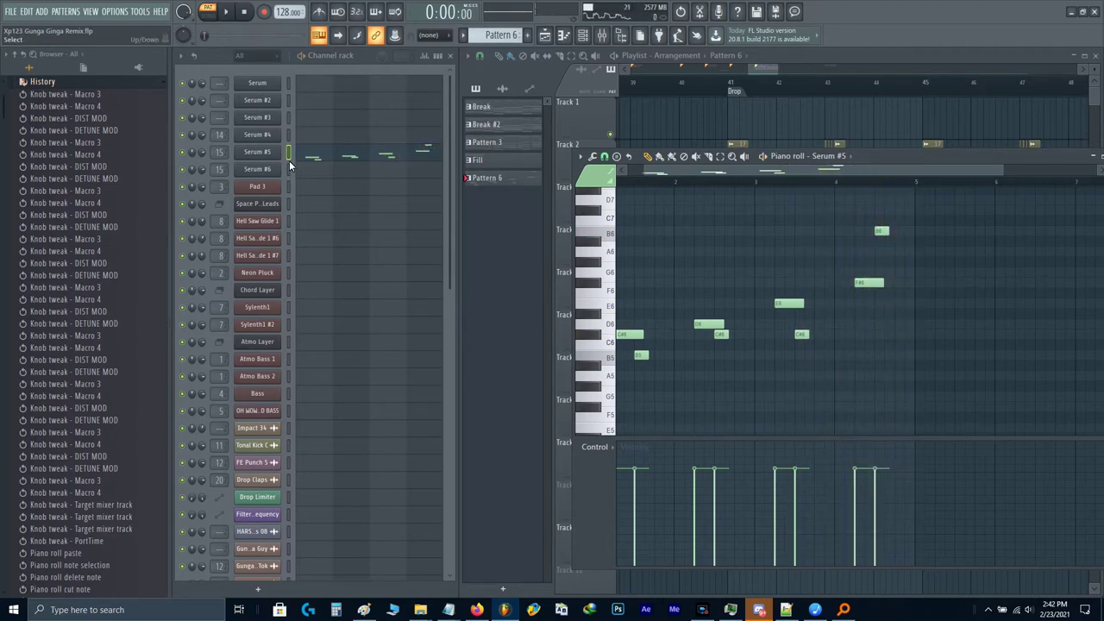
left_click(289, 162)
right_click(785, 258)
key("Escape")
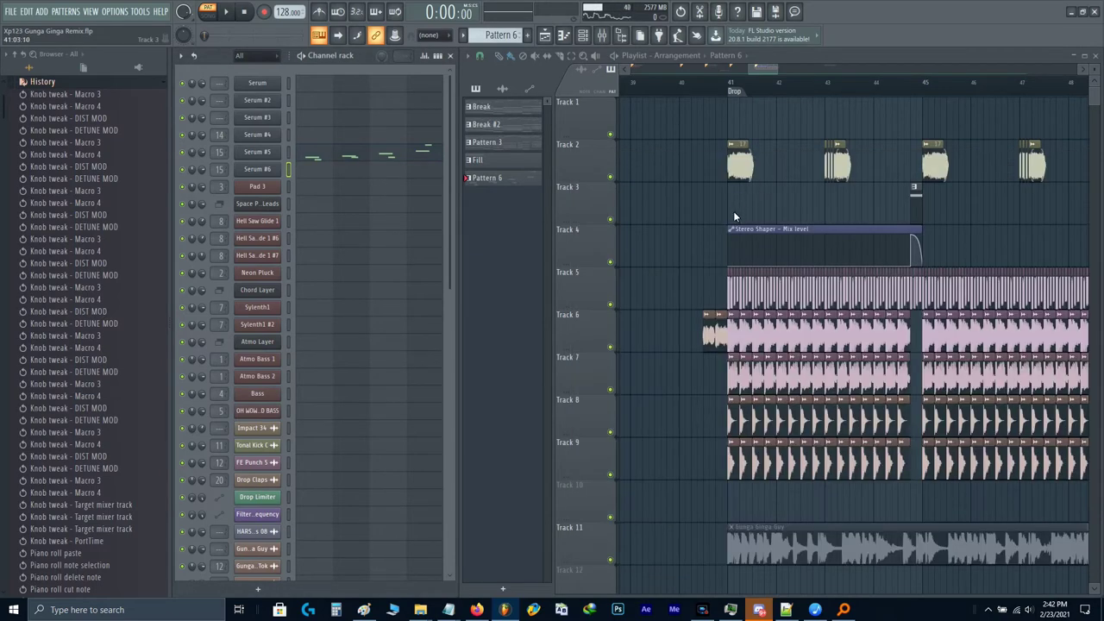
scroll(736, 213, "up", 3)
left_click(721, 125)
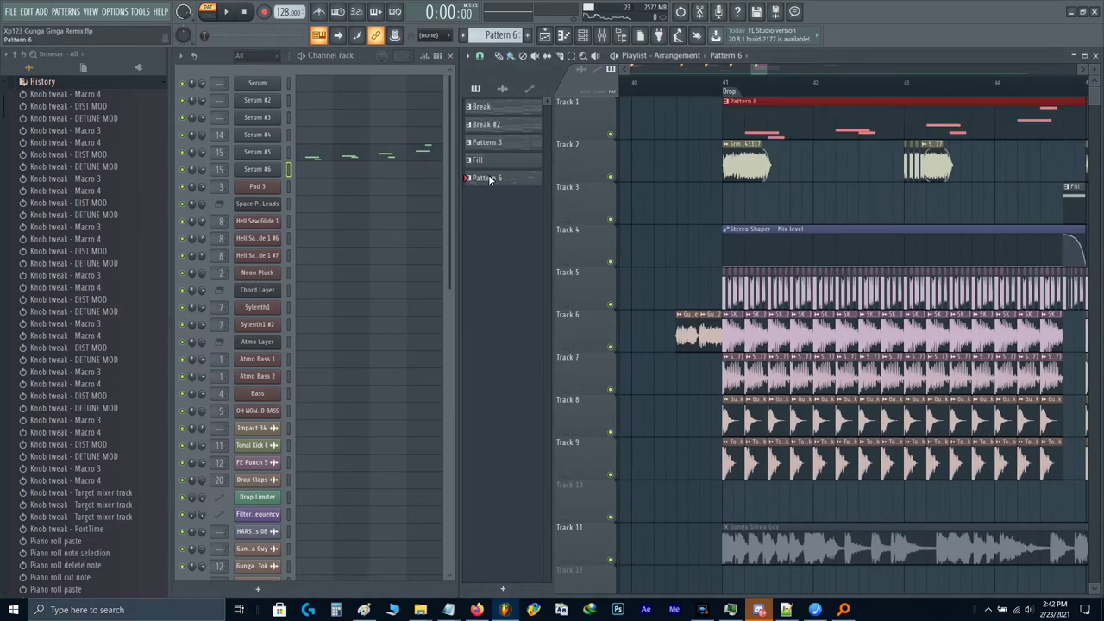
Step: Play the song from the Drop marker to hear Pattern 6 with the kicks and screech clips
left_click(726, 82)
key("space")
scroll(767, 190, "down", 2)
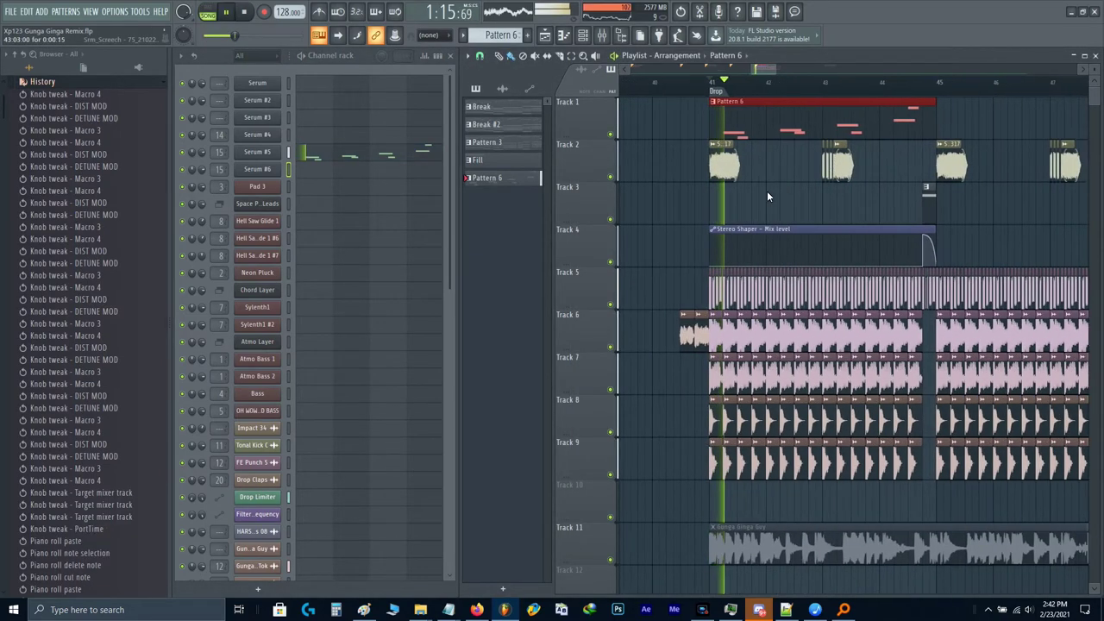
scroll(756, 193, "right", 2)
key("space")
left_click(708, 177)
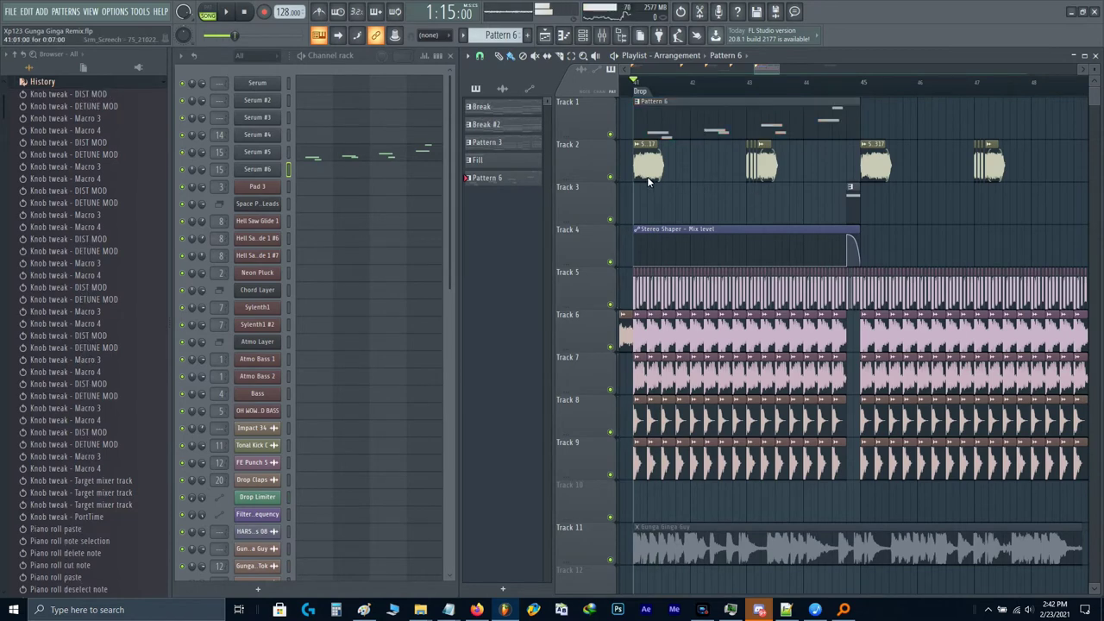
key("space")
scroll(647, 176, "up", 2)
key("space")
left_click(139, 11)
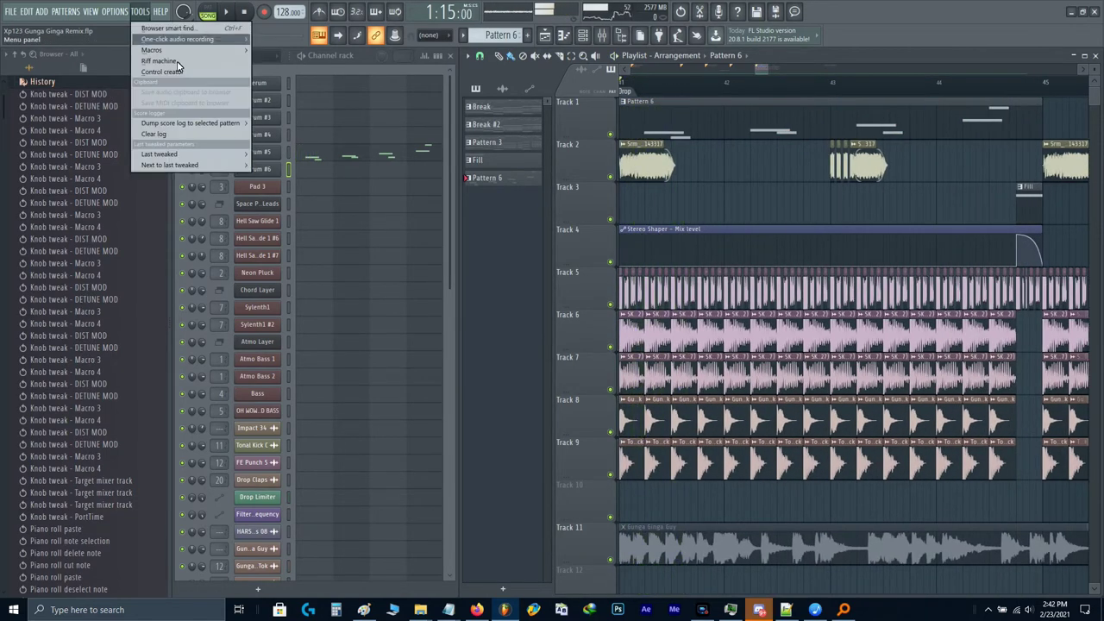
mouse_move(172, 49)
left_click(350, 134)
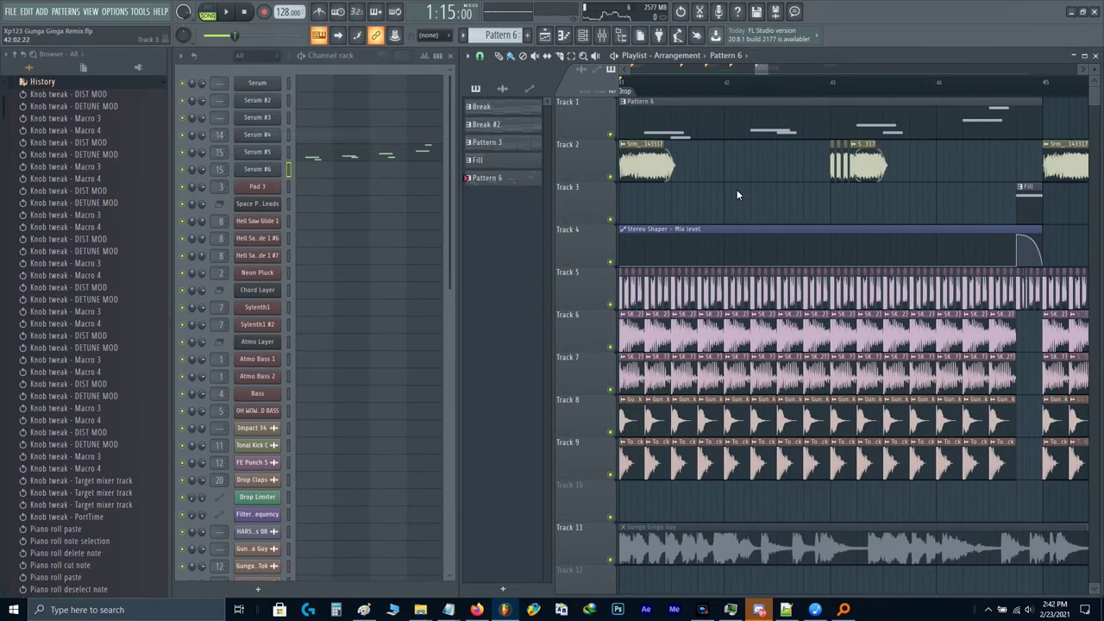
Step: Play the full drop again, and solo Track 1 to audition the Pattern 6 melody alone
scroll(737, 194, "down", 2)
key("space")
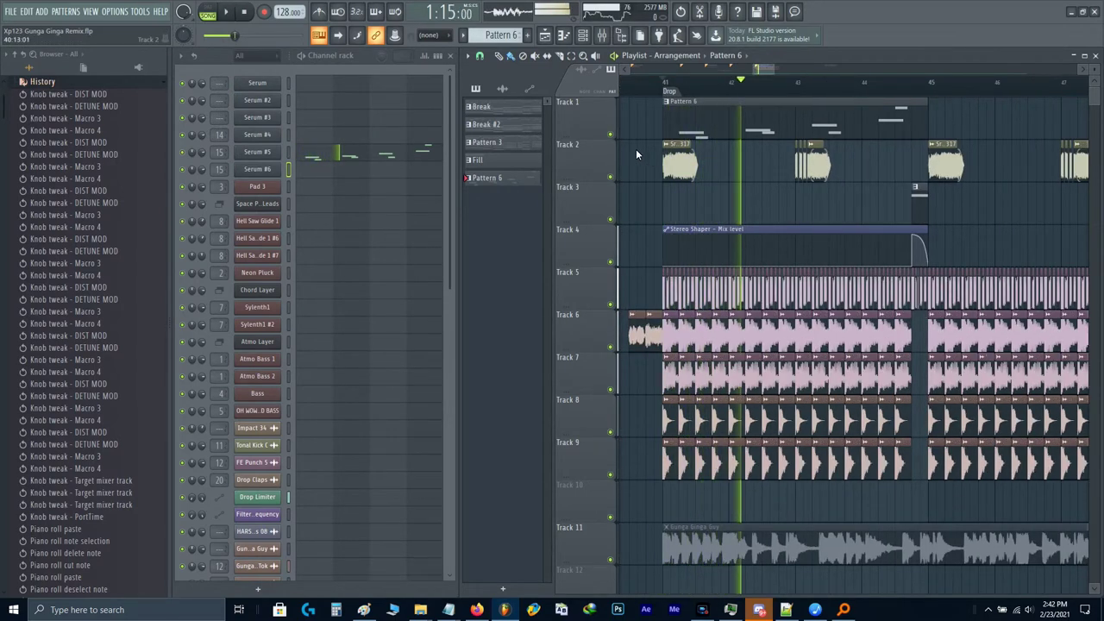
key("space")
right_click(612, 133)
key("space")
key("space")
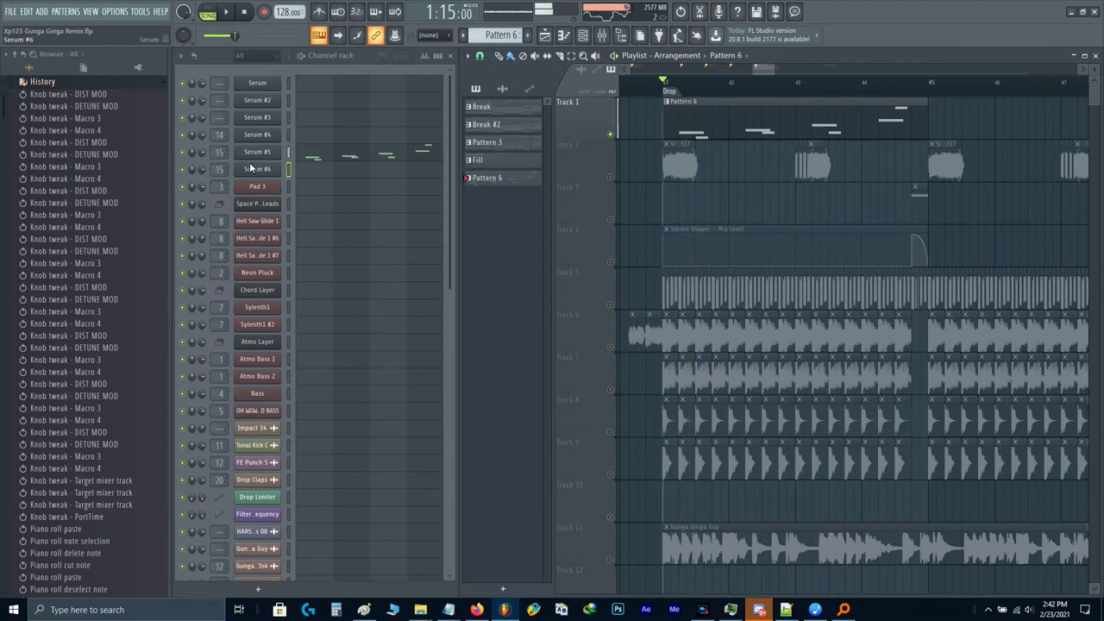
Step: Inspect the global settings of Serum #5, close the plugin, and listen to the soloed melody through bar 44
left_click(250, 153)
left_click(248, 152)
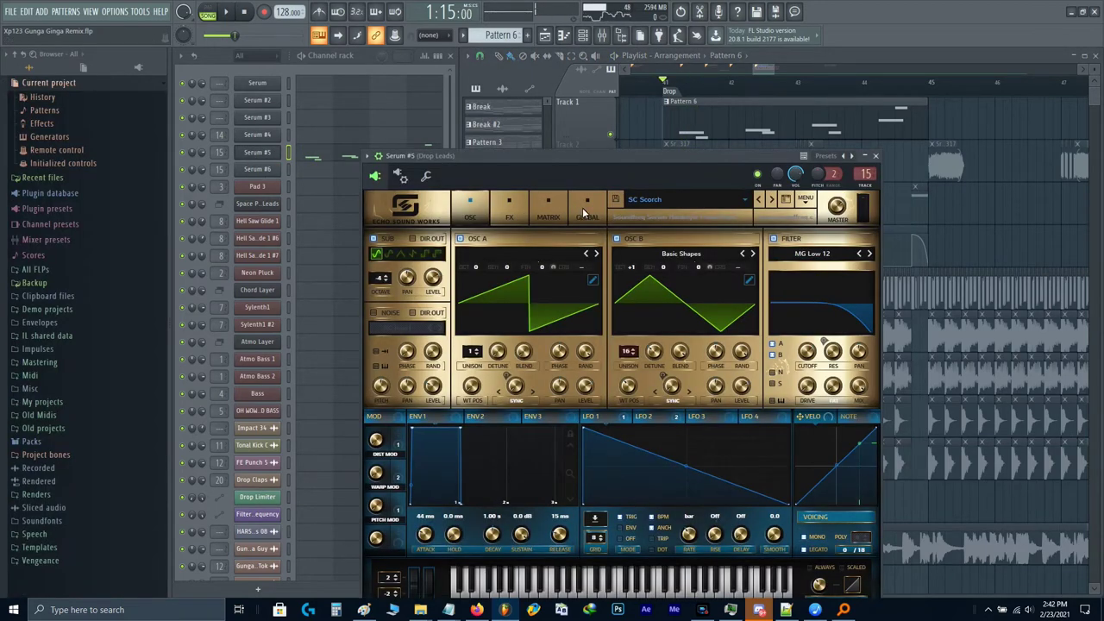
left_click(585, 207)
key("Escape")
key("space")
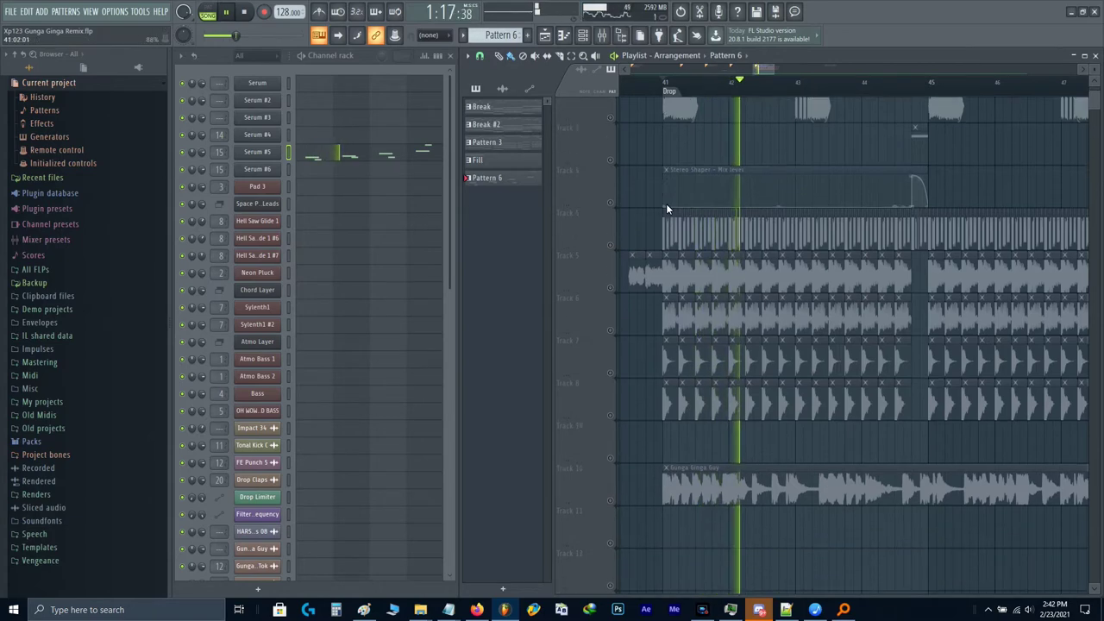
scroll(871, 190, "up", 3, "ctrl")
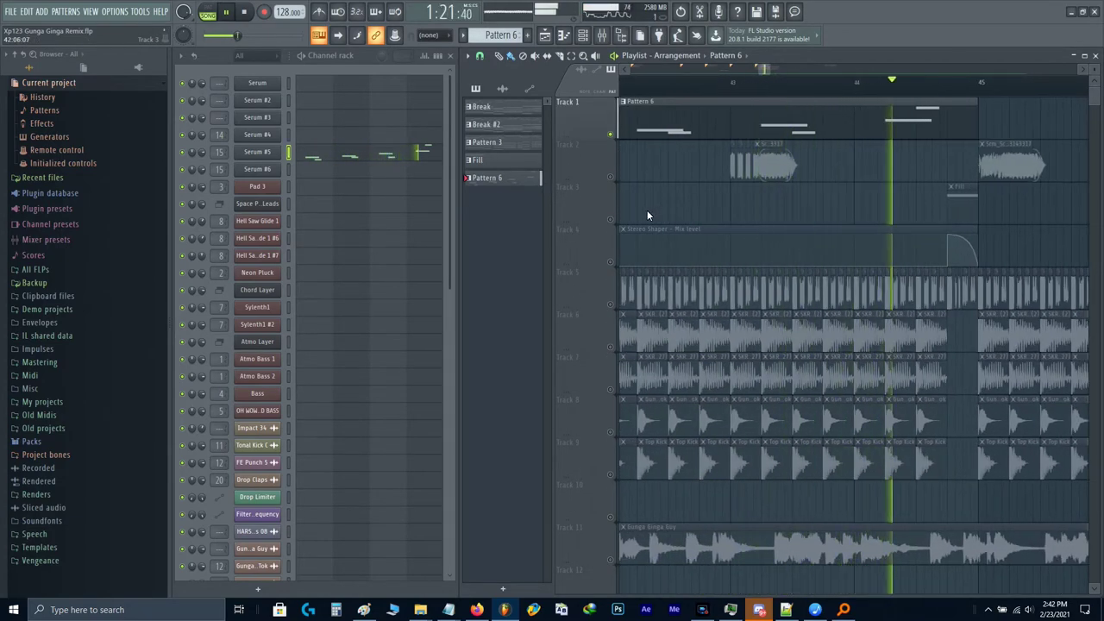
key("space")
Step: Unmute Track 2 and play the melody together with the chopped screech clips from the drop
left_click(358, 157)
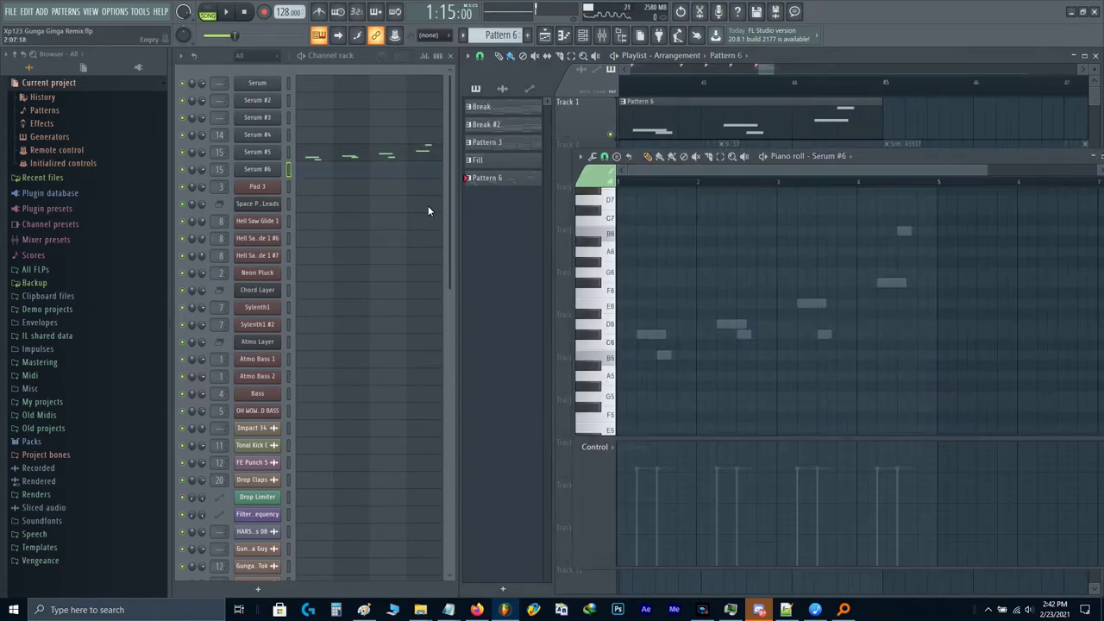
right_click(906, 120)
left_click_drag(782, 208, 878, 212)
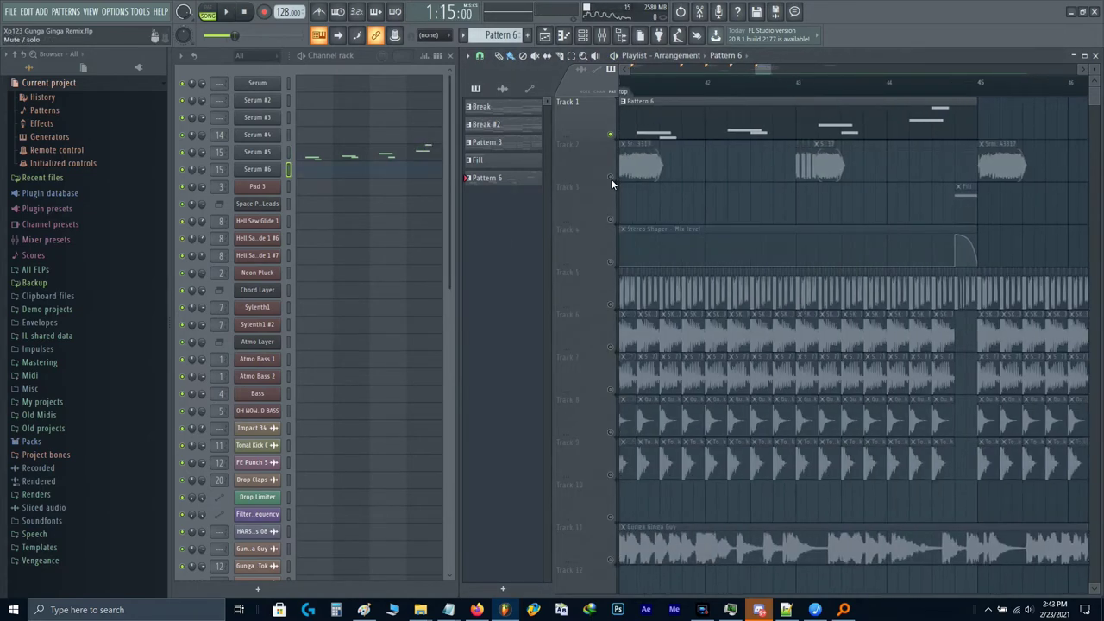
left_click(611, 179)
key("space")
left_click_drag(693, 192, 747, 196)
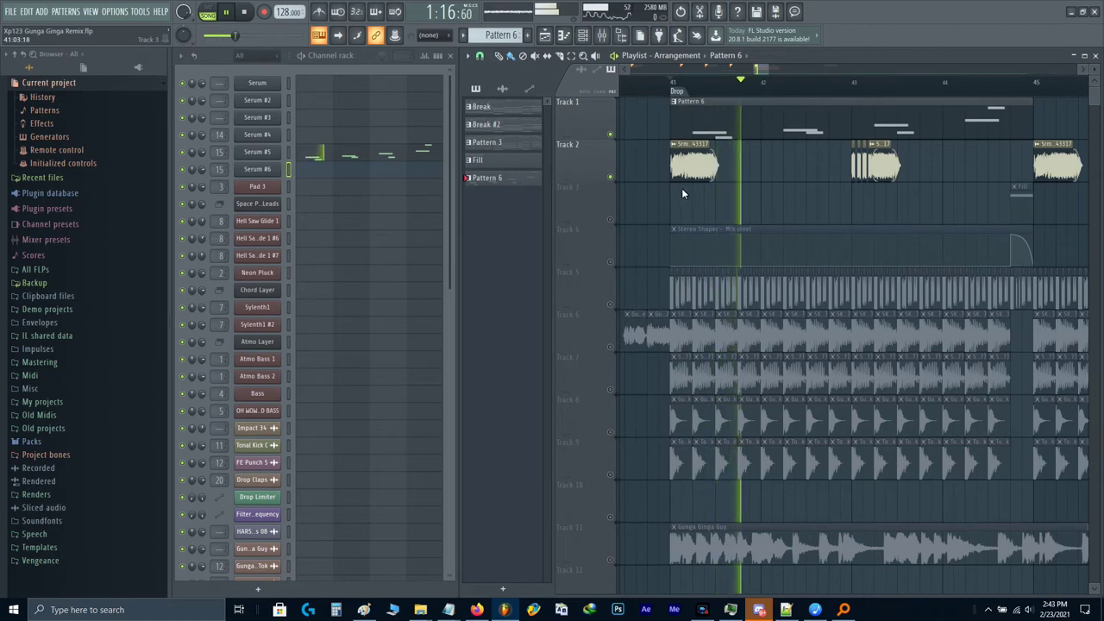
key("space")
Step: Rename mixer insert 24 as Drop Stab and lower its volume slightly
key("F9")
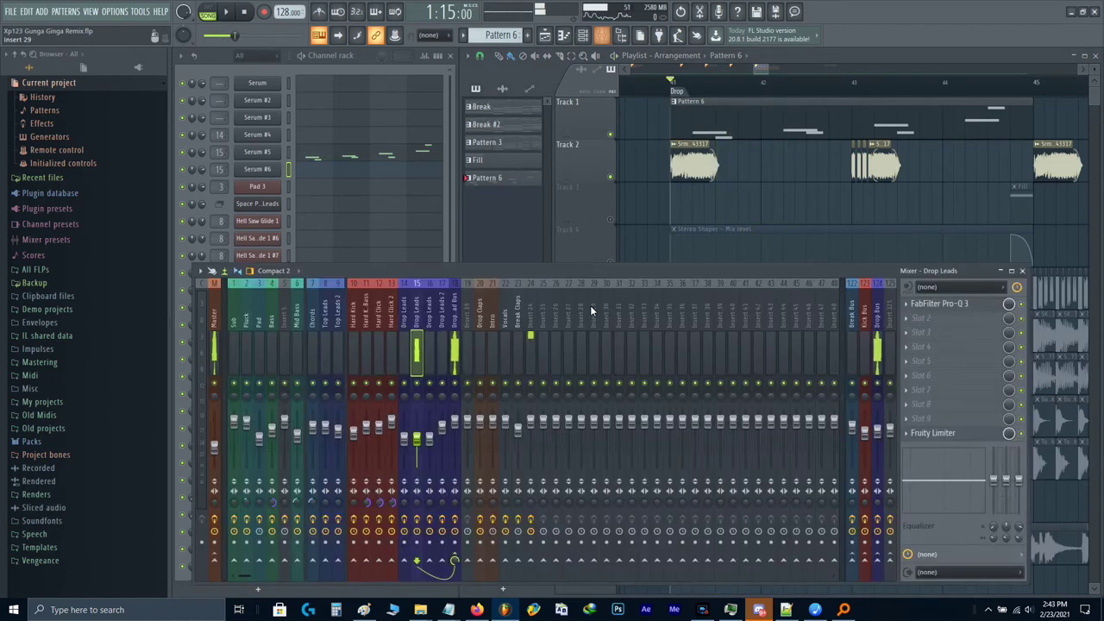
double_click(530, 346)
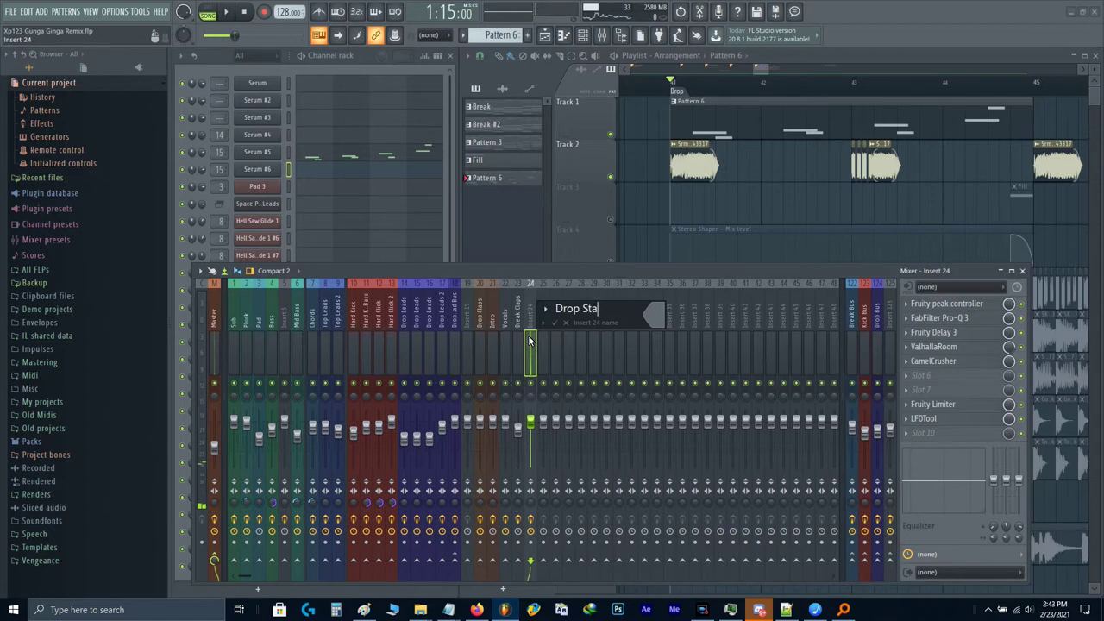
key("Return")
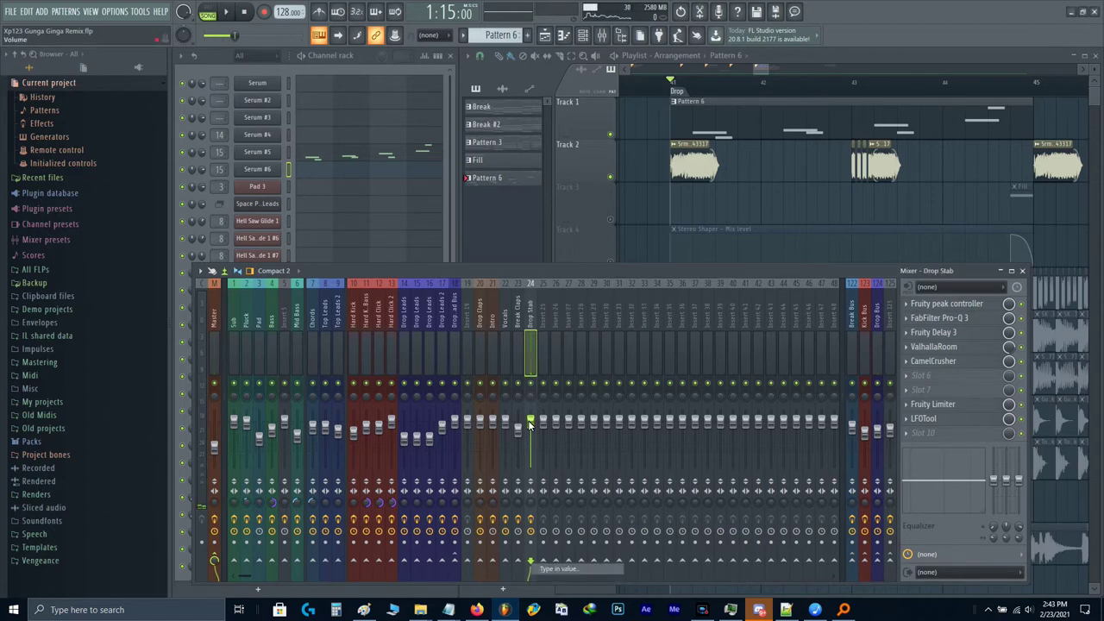
key("Return")
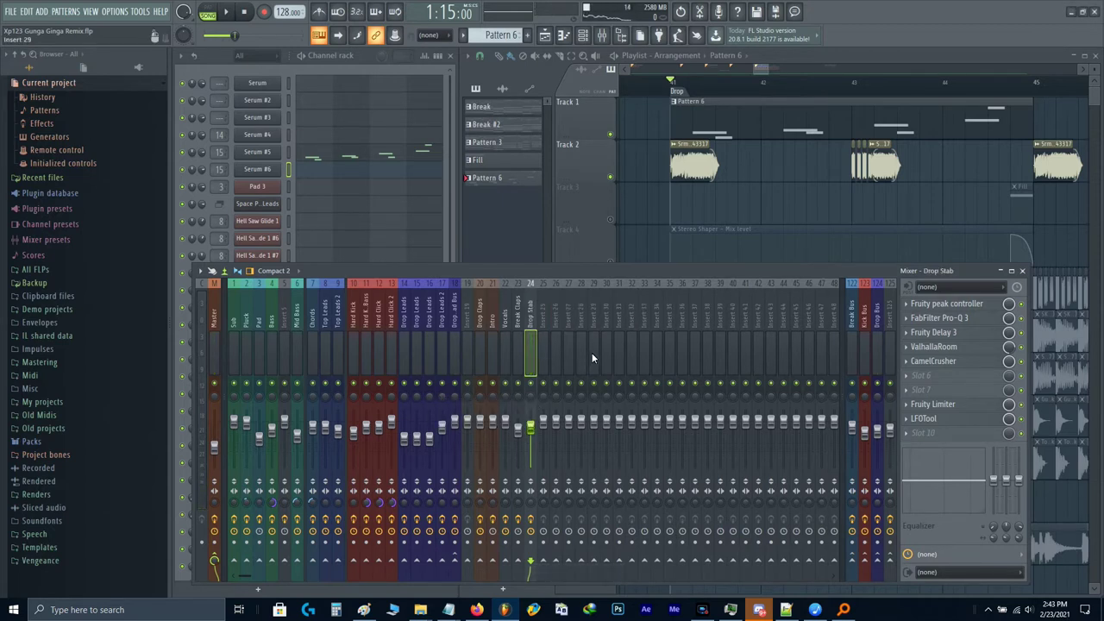
Step: Mute Tracks 1 and 2, re-enable the other tracks, and play the kick layers from the drop
left_click(612, 181)
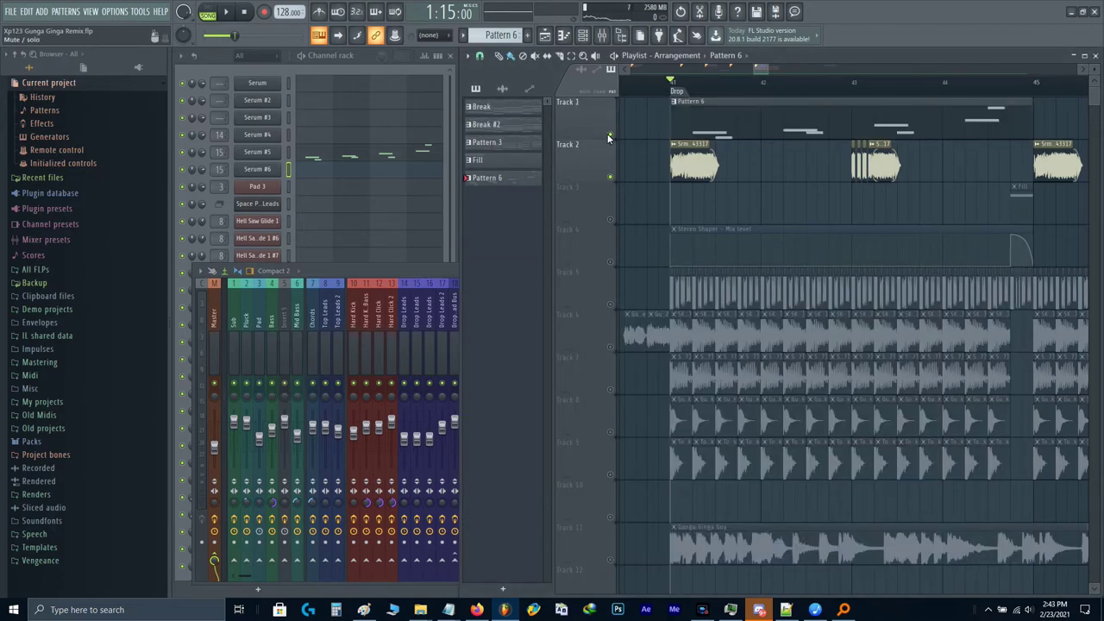
left_click(609, 135)
left_click(611, 177)
key("space")
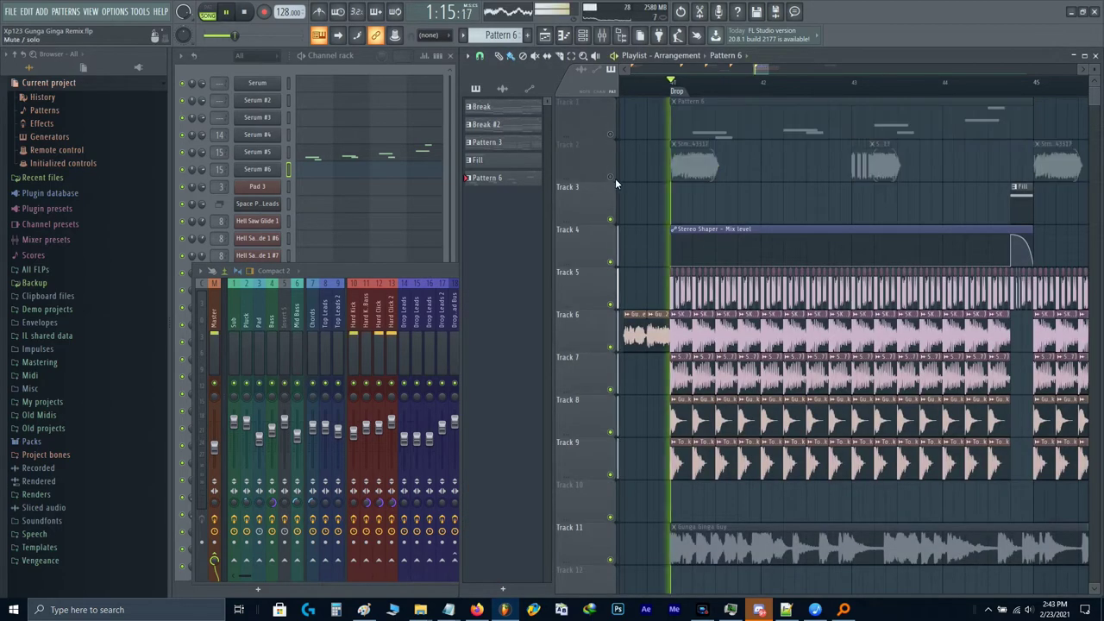
scroll(638, 202, "down", 1)
key("space")
Step: Play the kick layers in the second half of the drop, including the last kicks before bar 49
scroll(918, 266, "up", 4)
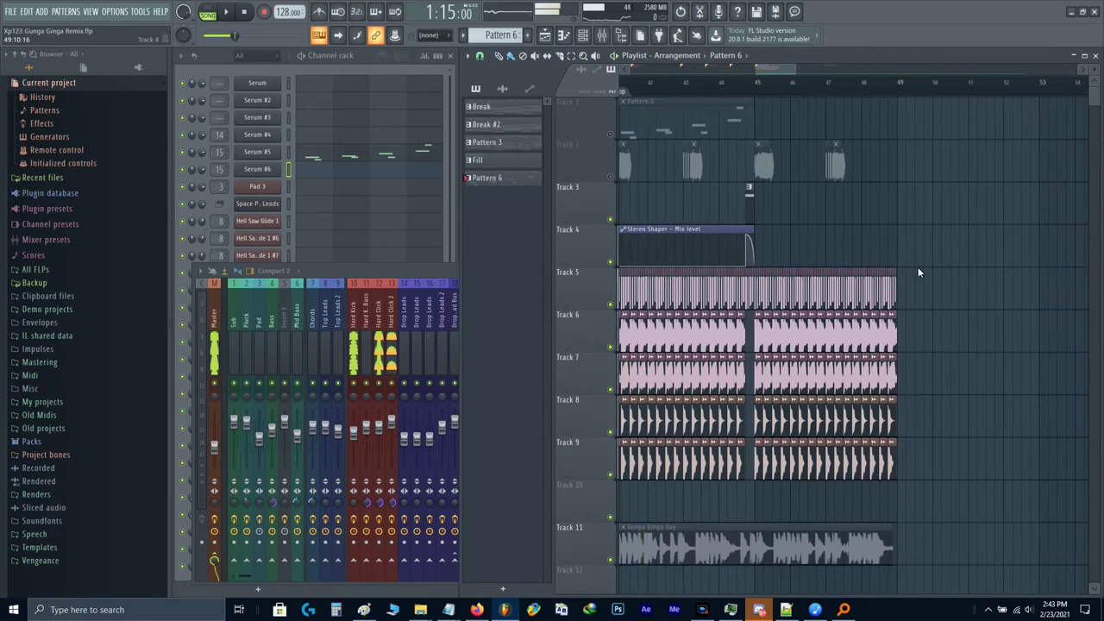
left_click(752, 84)
key("space")
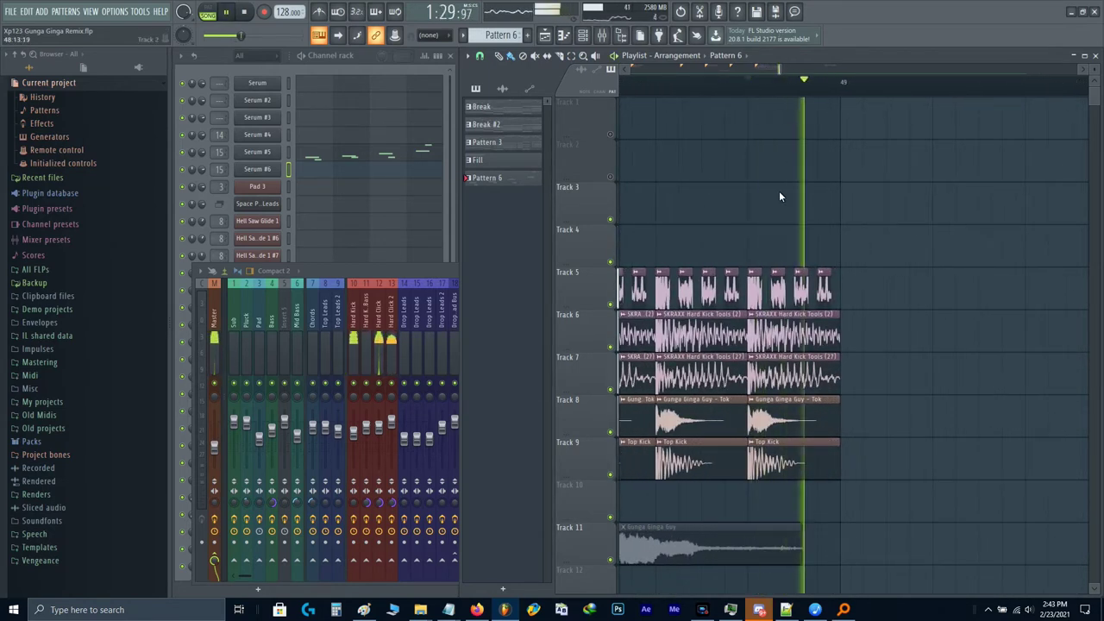
key("space")
scroll(803, 214, "down", 3)
scroll(802, 214, "down", 3)
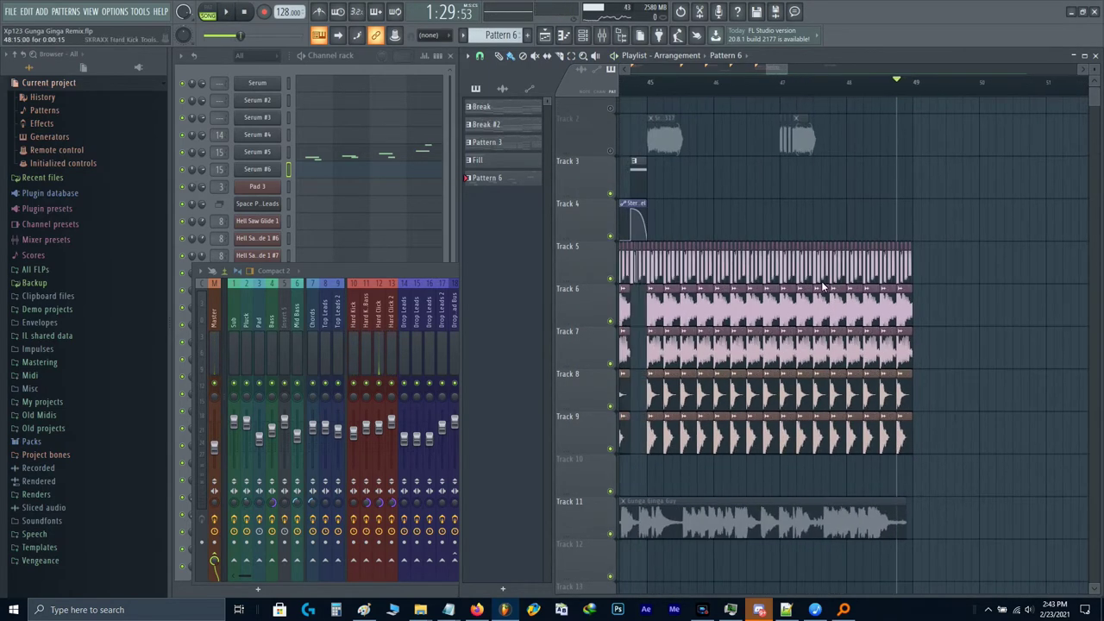
Step: Compare the last kicks with Track 5 muted and soloed, and restore all playlist tracks
left_click(610, 281)
key("space")
key("space")
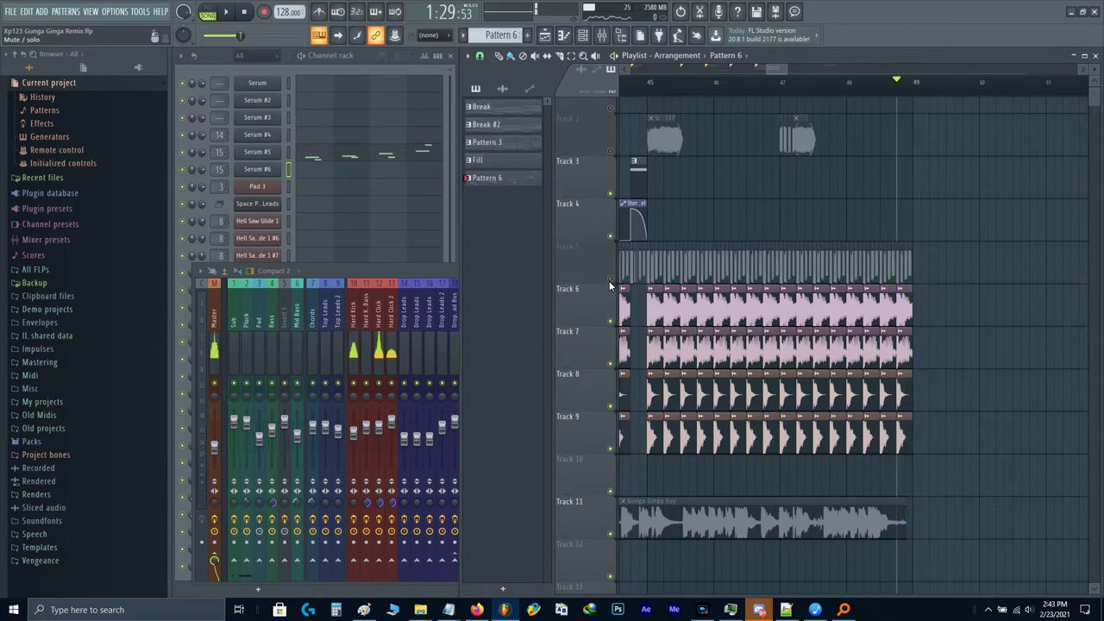
left_click(610, 281)
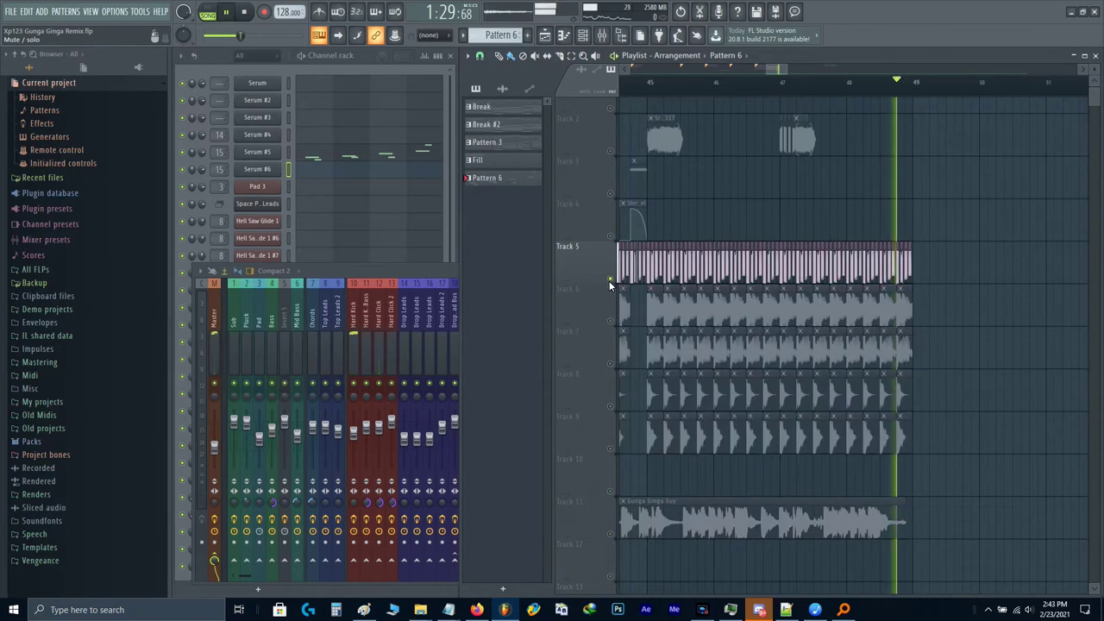
right_click(610, 279)
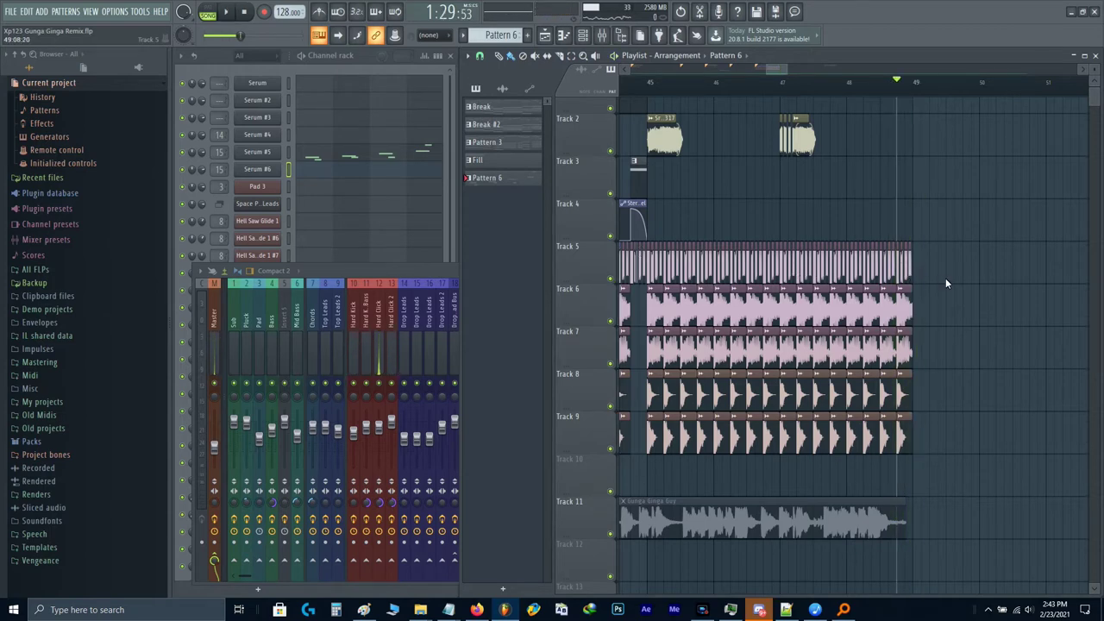
Step: Open Edison on the Master mixer track with a new empty sample
scroll(946, 278, "up", 2)
key("F9")
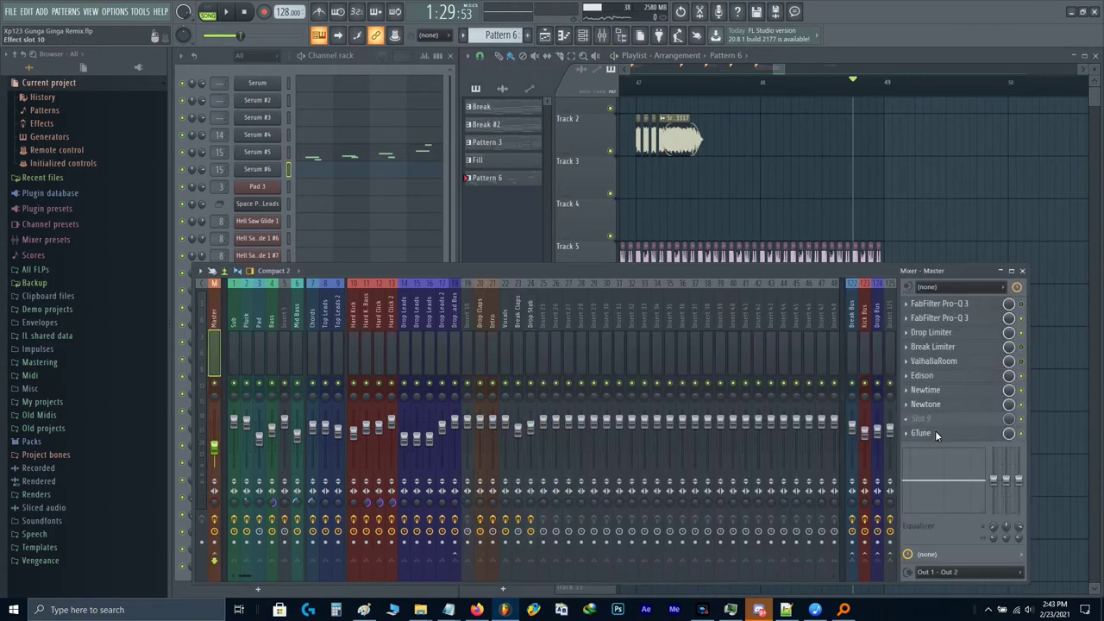
left_click(935, 375)
key("ctrl+n")
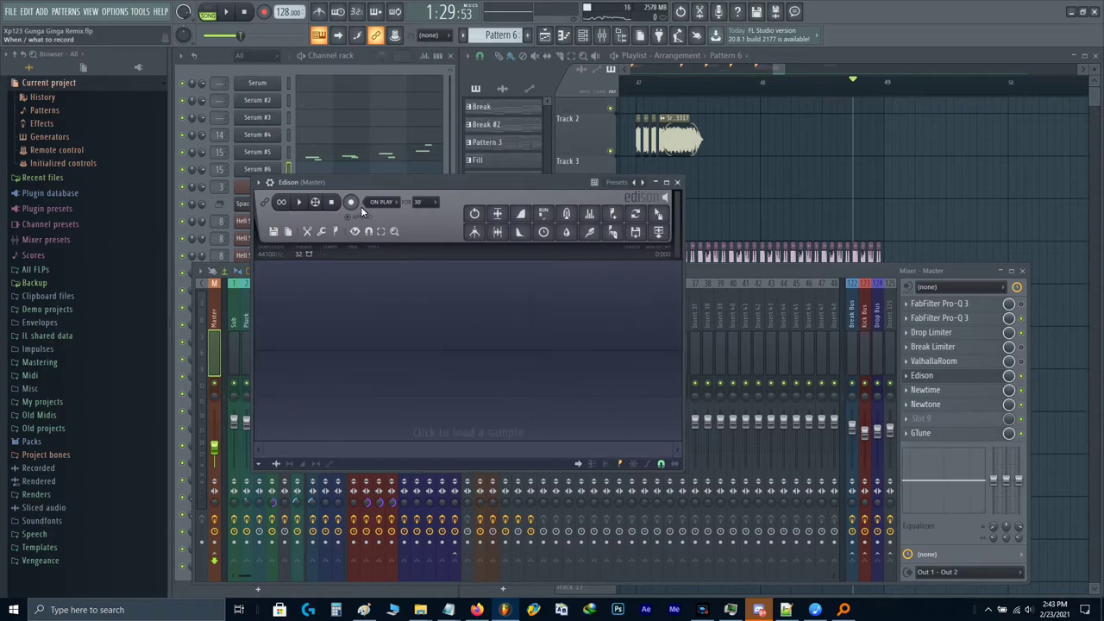
Step: Try a first Edison take of the last kick before bar 49, trim its leading silence, and discard the take
right_click(925, 158)
key("space")
key("space")
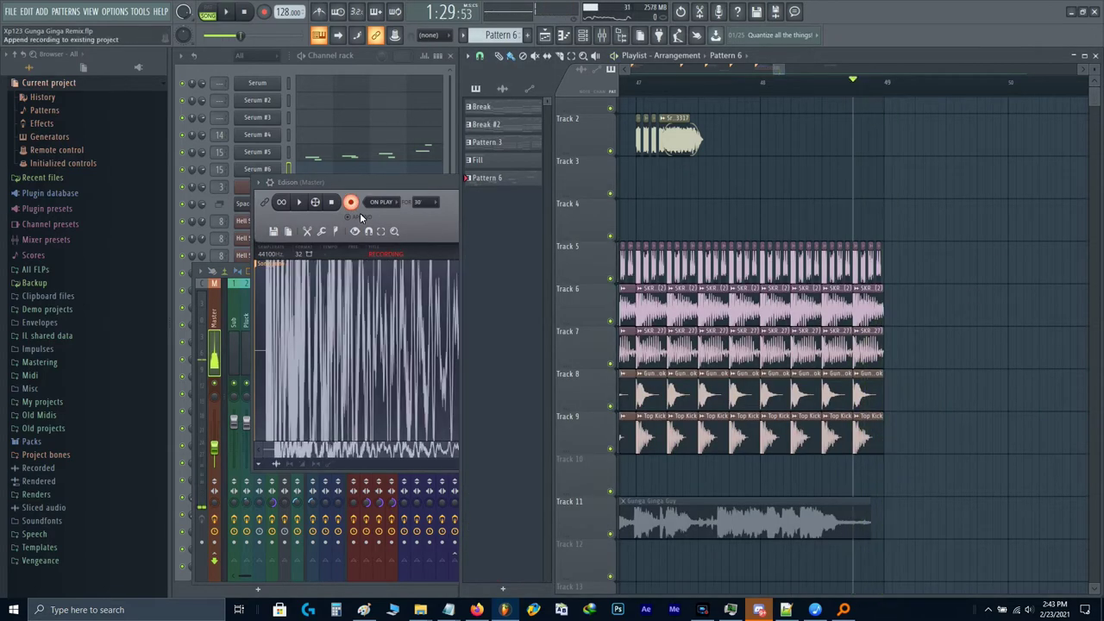
left_click(352, 204)
scroll(268, 328, "up", 4)
left_click_drag(293, 333, 204, 334)
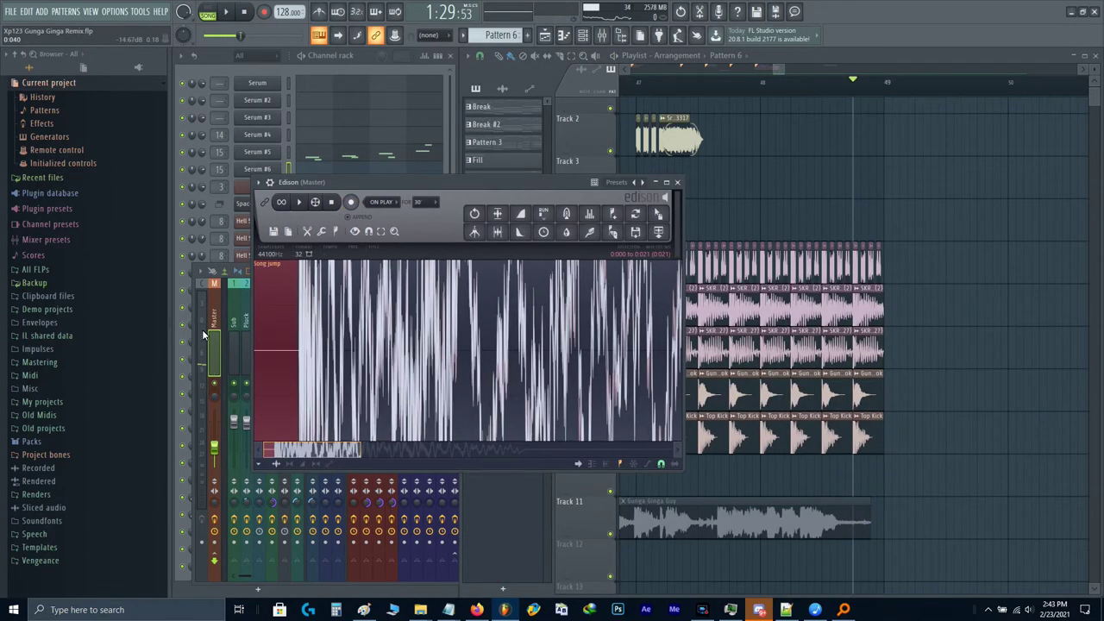
scroll(306, 346, "up", 2)
scroll(308, 355, "up", 2)
left_click_drag(337, 355, 360, 359)
key("Delete")
scroll(415, 339, "down", 4)
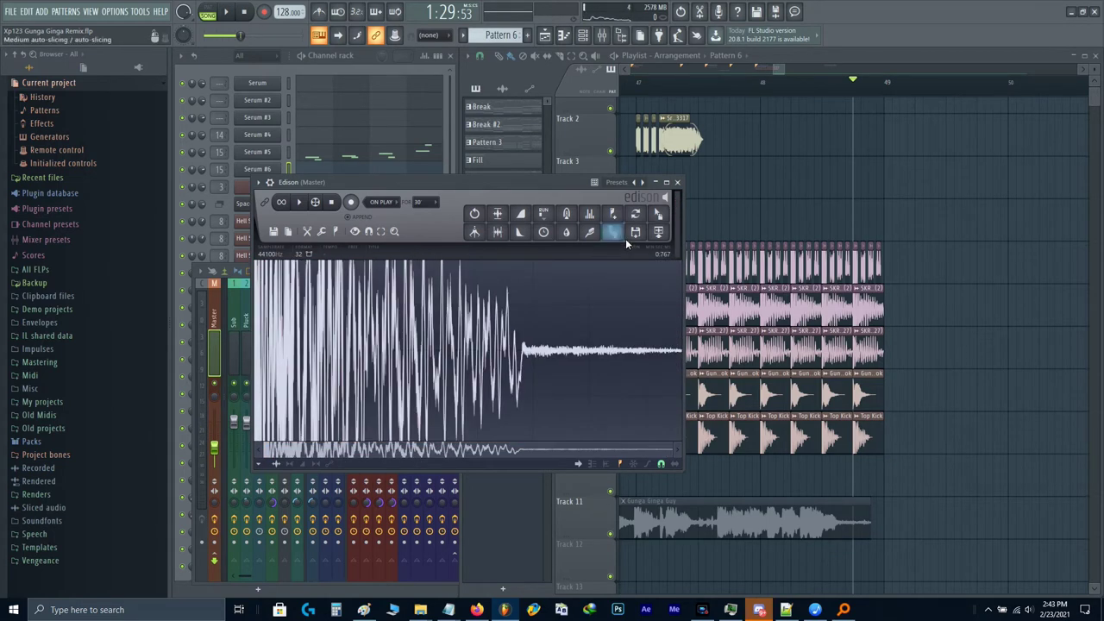
key("Delete")
Step: Record the last kick with its full tail into Edison and cut the silence before its transient
left_click(897, 187)
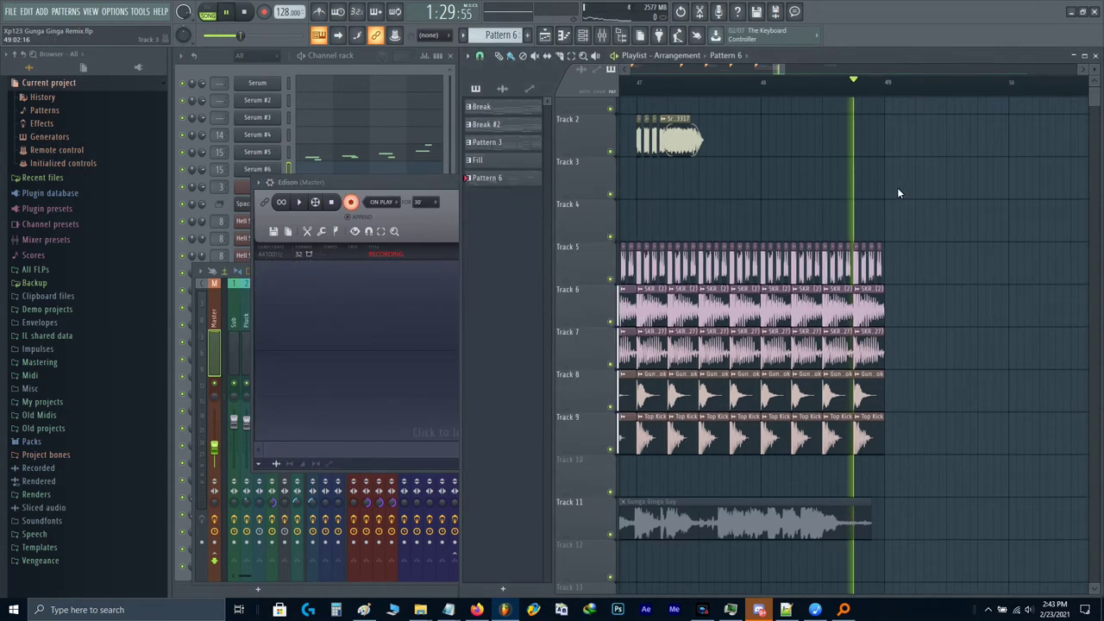
key("space")
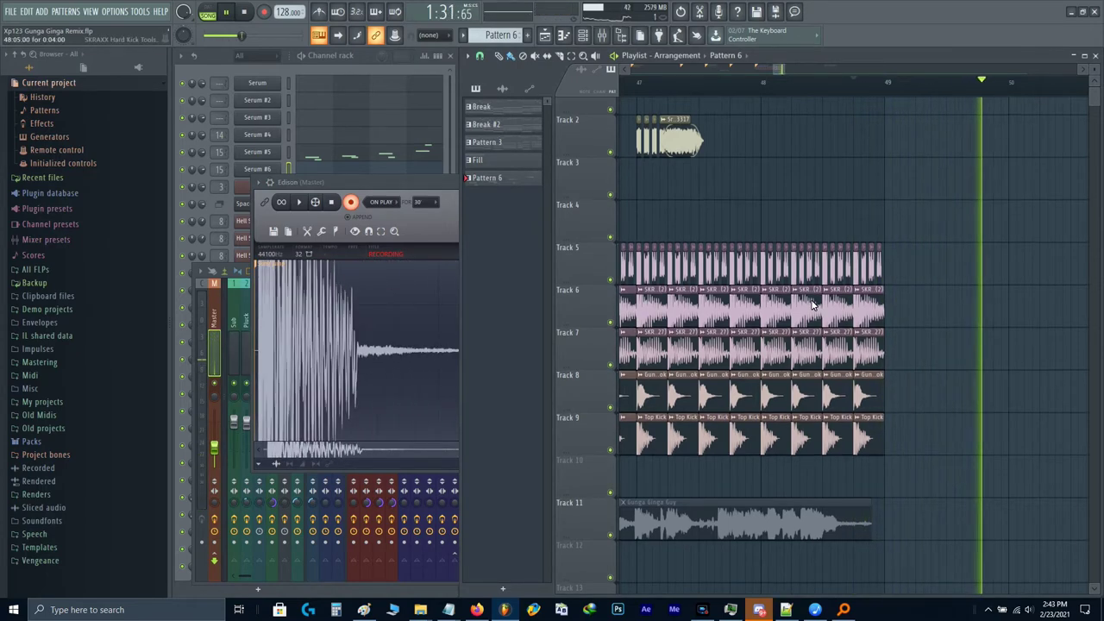
key("space")
left_click(351, 204)
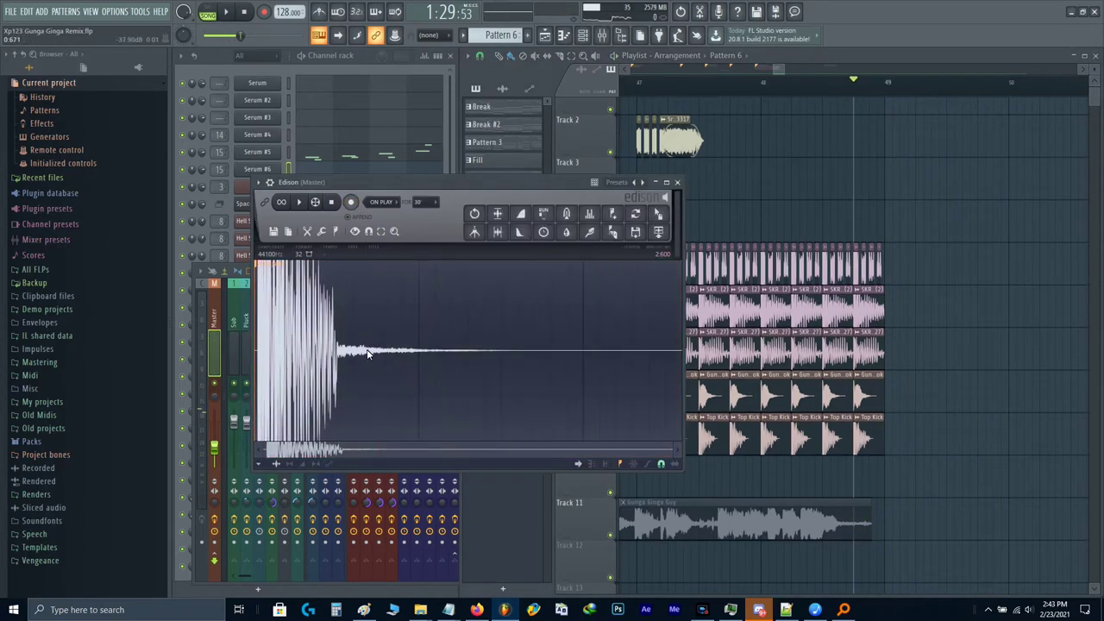
scroll(368, 352, "up", 6)
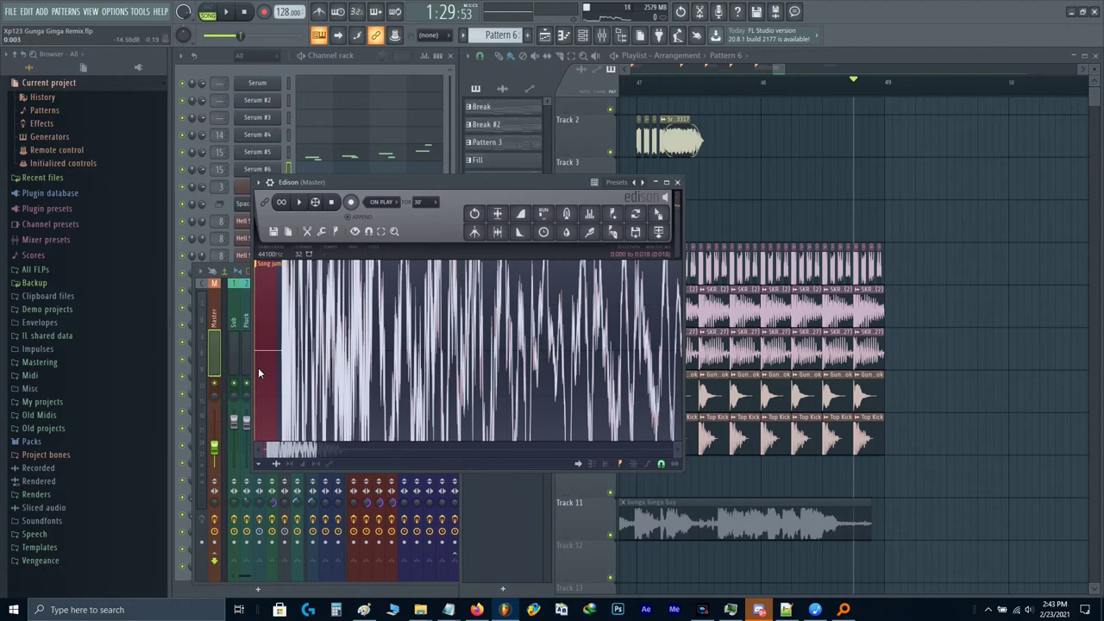
scroll(258, 368, "up", 6)
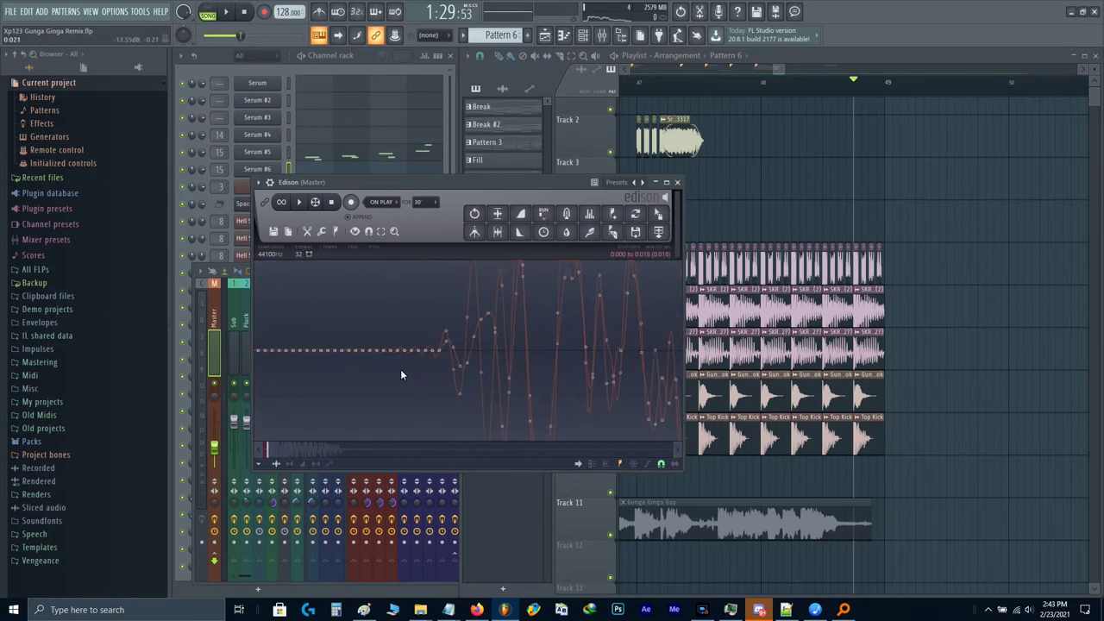
left_click(450, 361, "shift")
key("Delete")
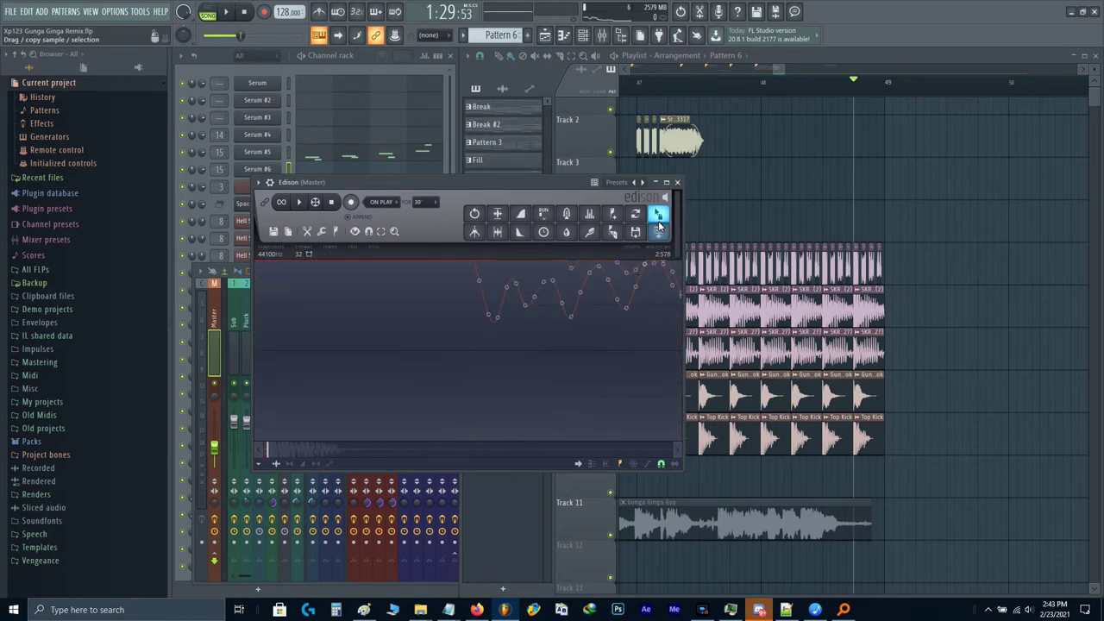
Step: Send the trimmed kick sample from Edison to the playlist and place it on Track 4 near bar 48
left_click_drag(659, 215, 751, 215)
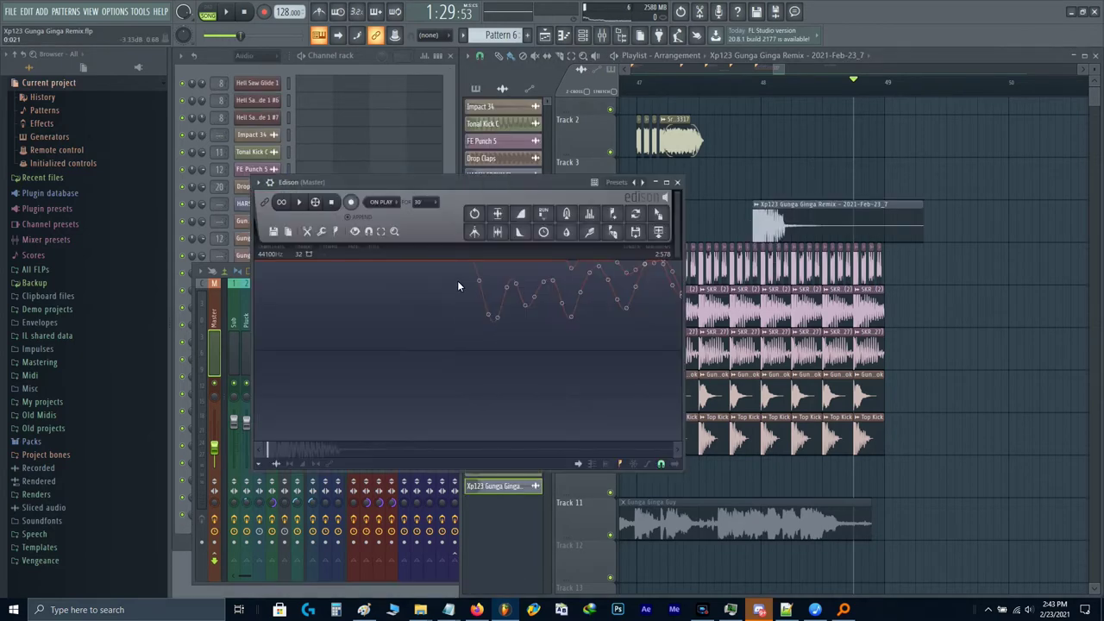
key("Escape")
scroll(869, 214, "down", 1)
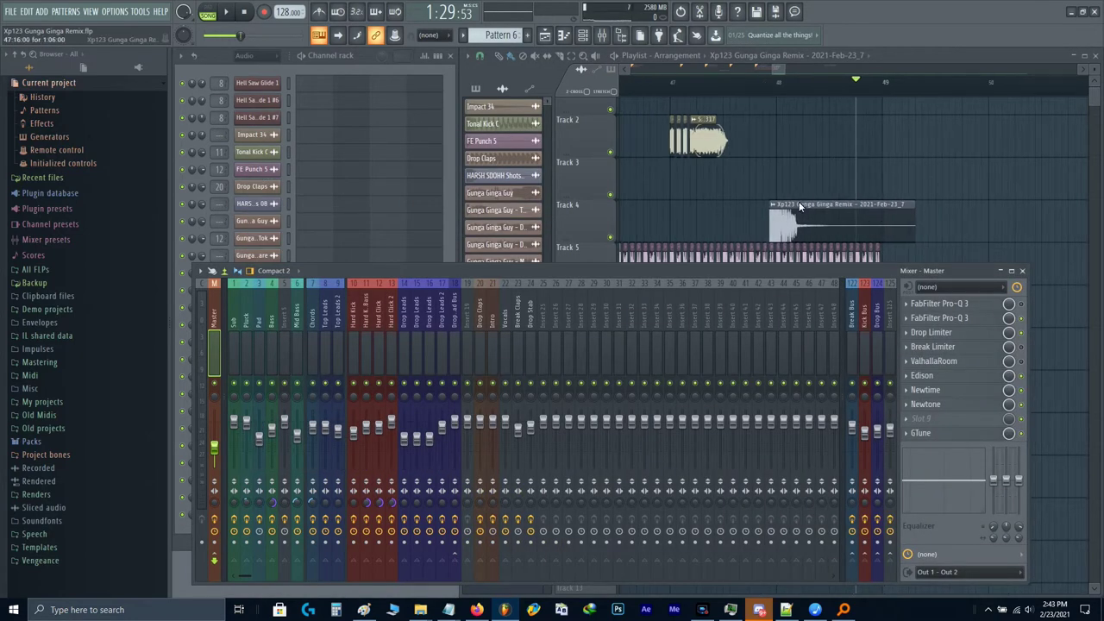
left_click(800, 207)
scroll(800, 231, "down", 3)
left_click_drag(800, 239, 1020, 265)
scroll(1044, 431, "down", 1)
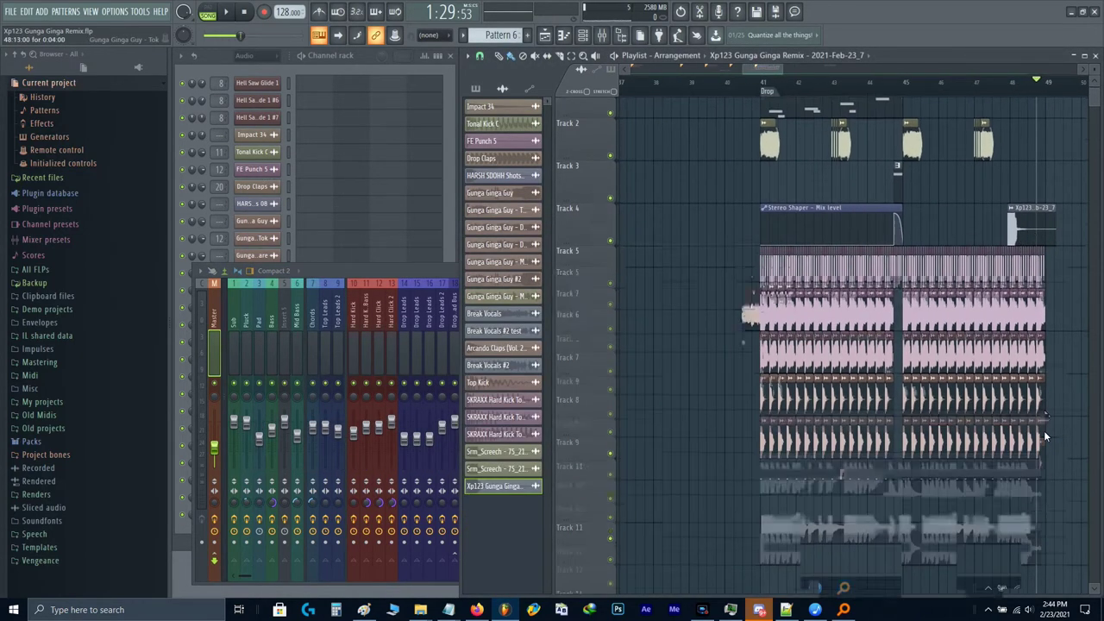
Step: Move the drop's kick layer clips from Tracks 6 to 9 down one track and mute them all
left_click_drag(1061, 414, 764, 253)
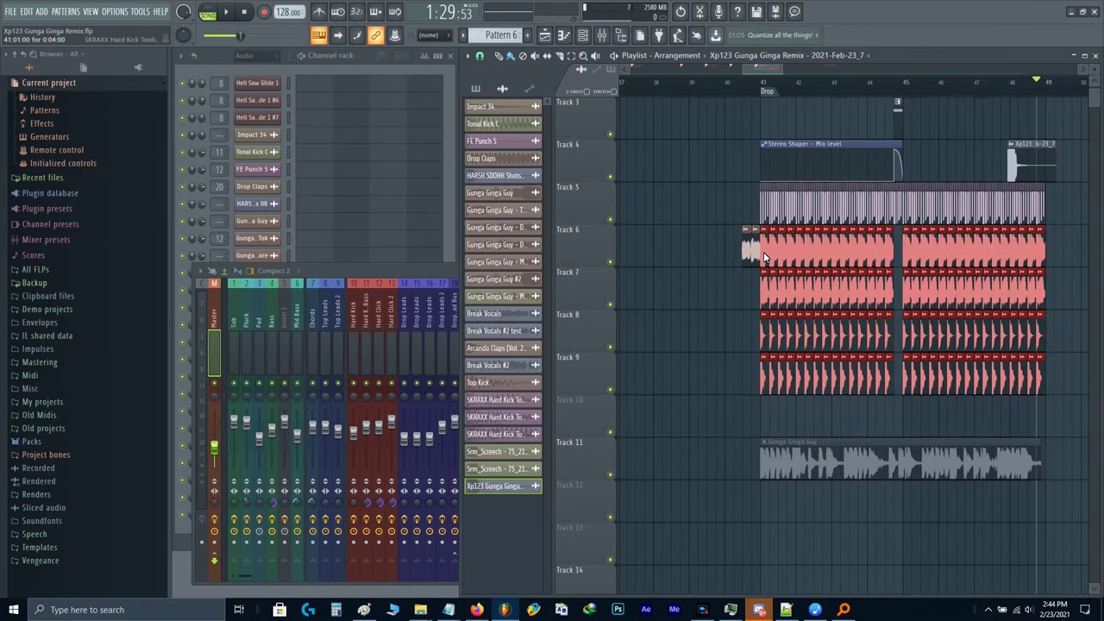
key("shift+Down")
key("ctrl+d")
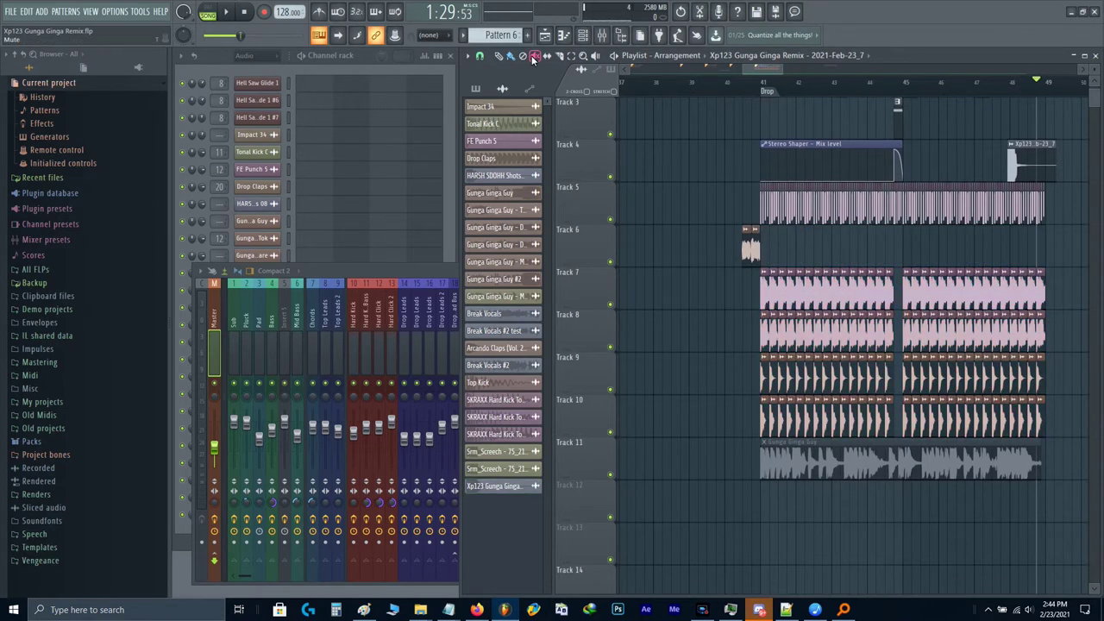
mouse_move(754, 288)
left_mouse_down()
mouse_move(1046, 299)
mouse_move(1067, 313)
mouse_move(751, 335)
mouse_move(712, 367)
left_mouse_up()
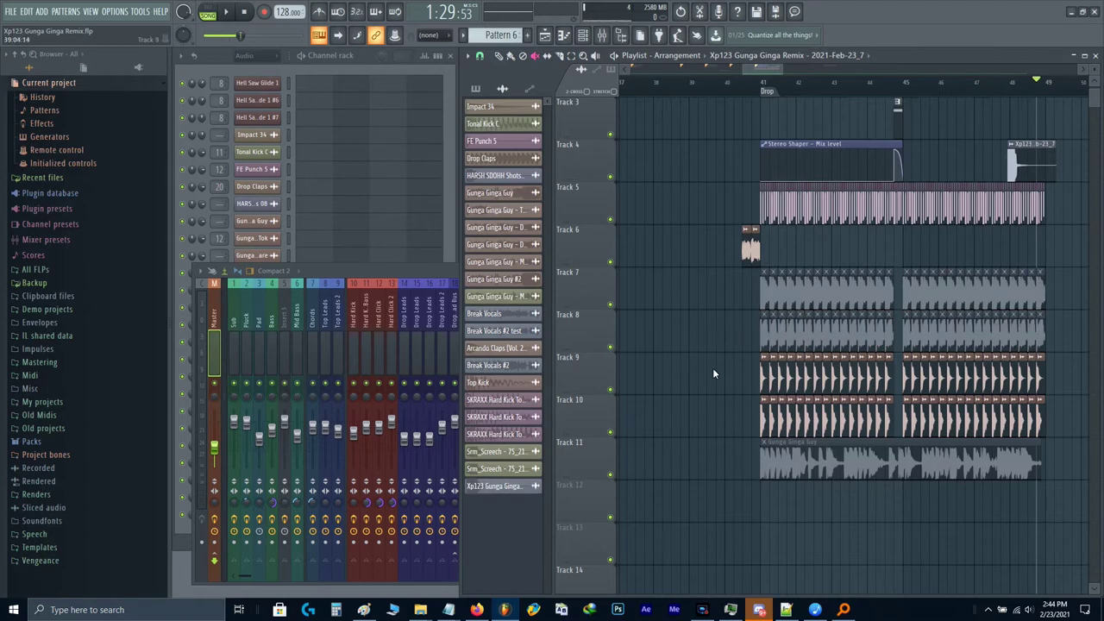
left_click_drag(850, 420, 679, 314)
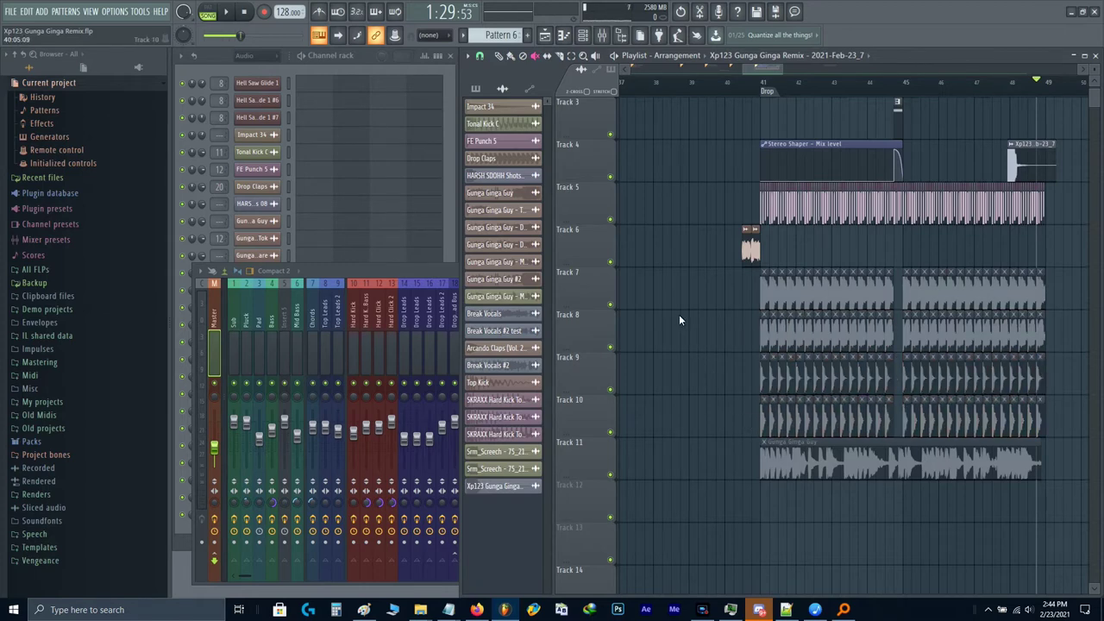
left_click(510, 56)
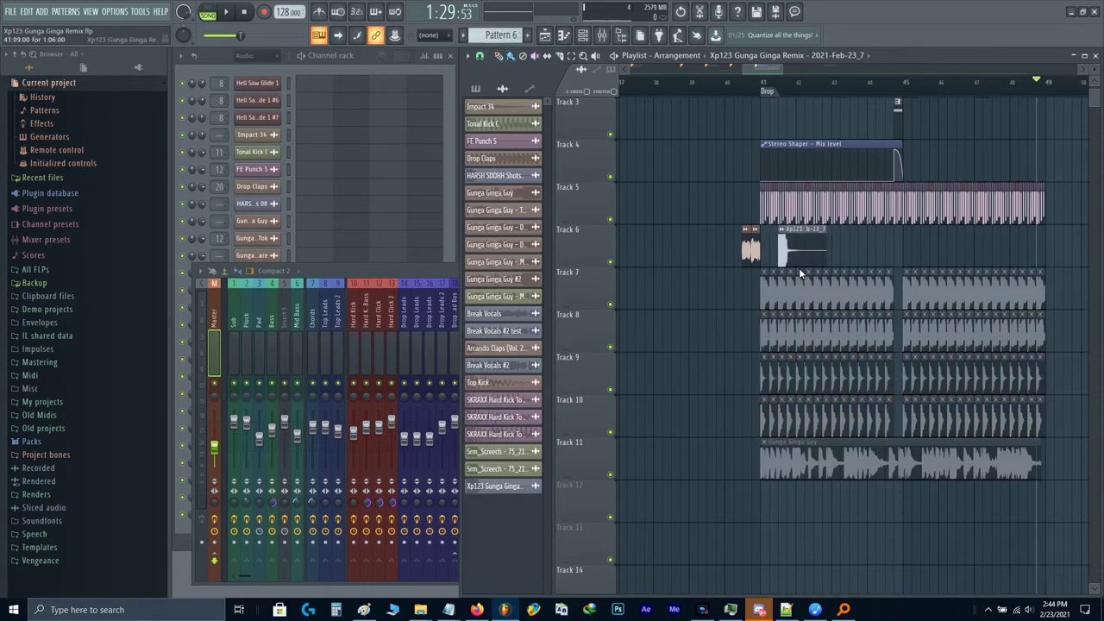
Step: Place the recorded kick clip on Track 6 at the start of the drop, bar 41, and play it
scroll(782, 251, "up", 5)
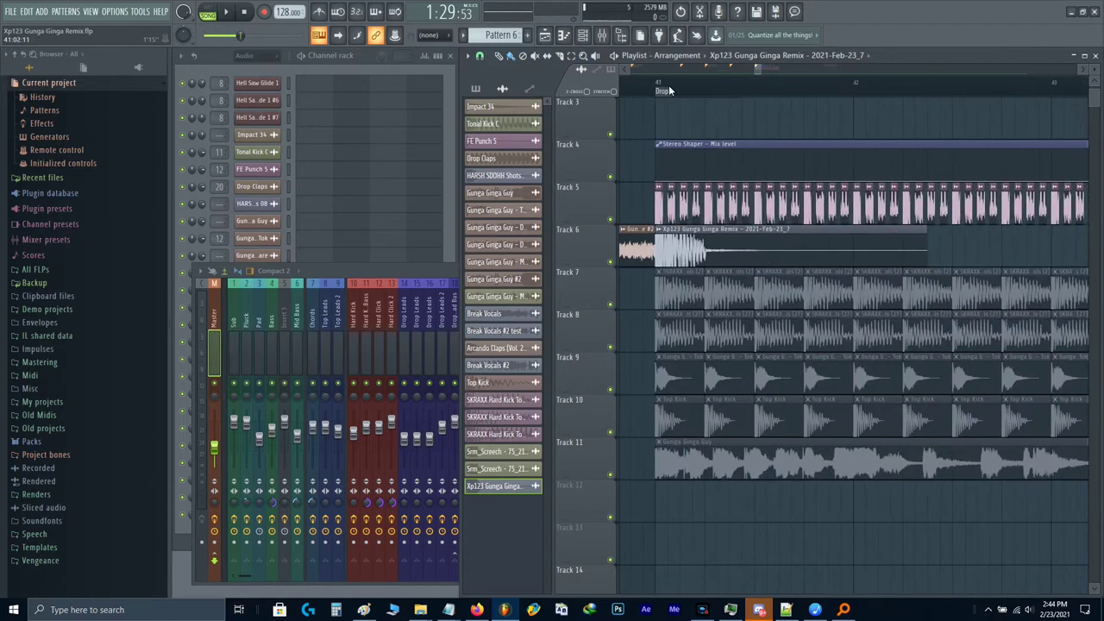
left_click(659, 82)
key("space")
key("space")
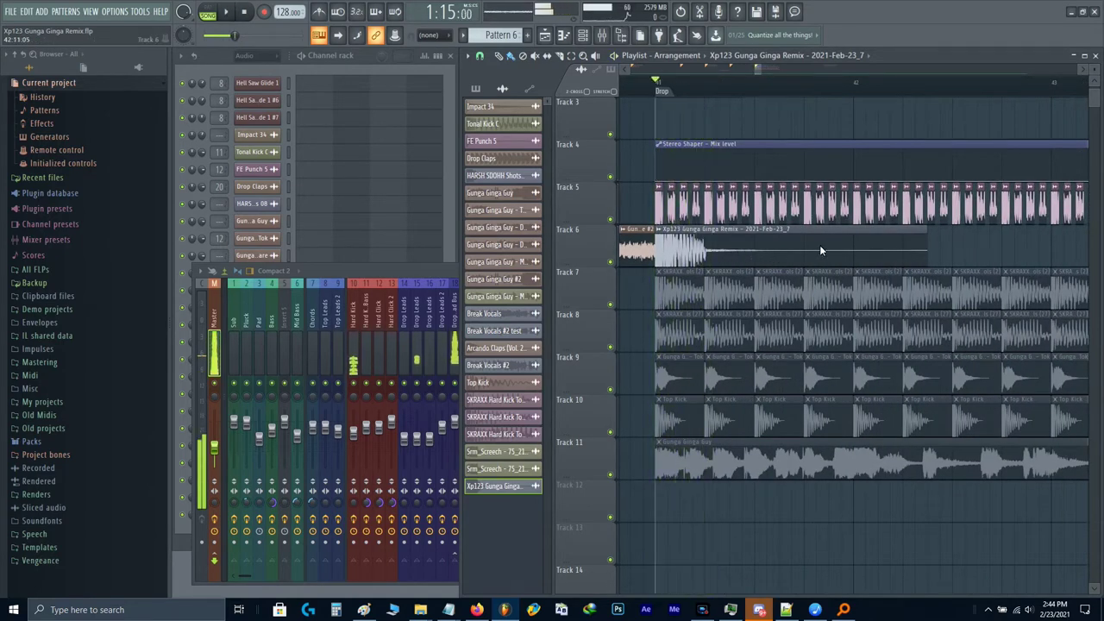
Step: Cut the recorded kick clip to one beat, remove its tail, and play it with Track 6 soloed
left_click(704, 250)
right_click(725, 252)
right_click(611, 262)
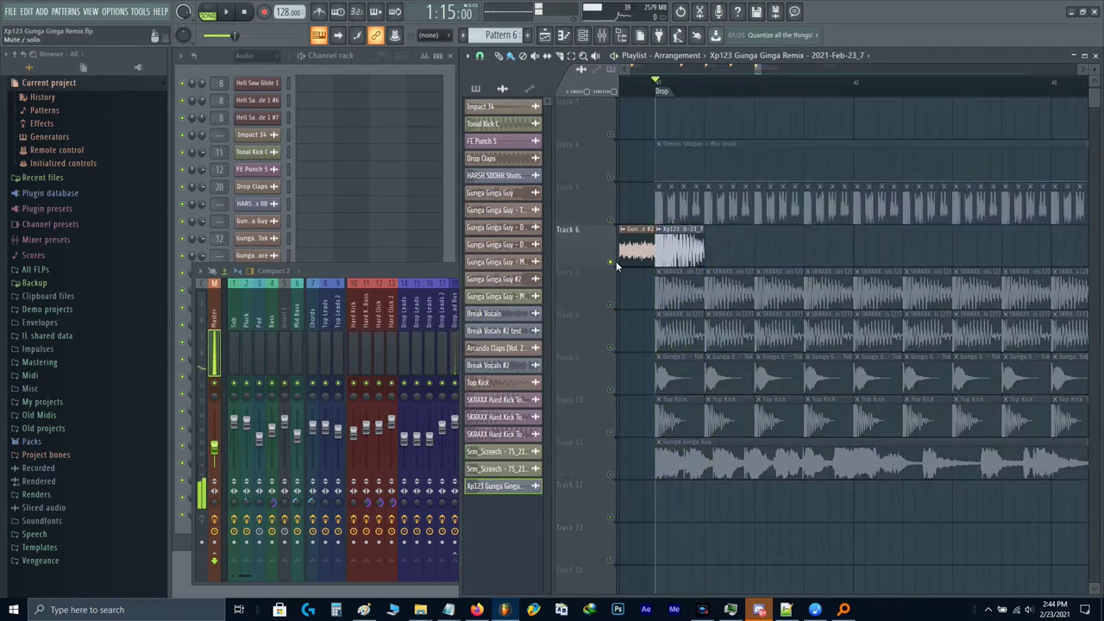
key("space")
key("space")
Step: Repeat the one-beat kick clip along Track 6 up to the gap before bar 45 while the drop plays
left_click(682, 254, "ctrl")
key("ctrl+b")
key("ctrl+b")
key("ctrl+b")
key("space")
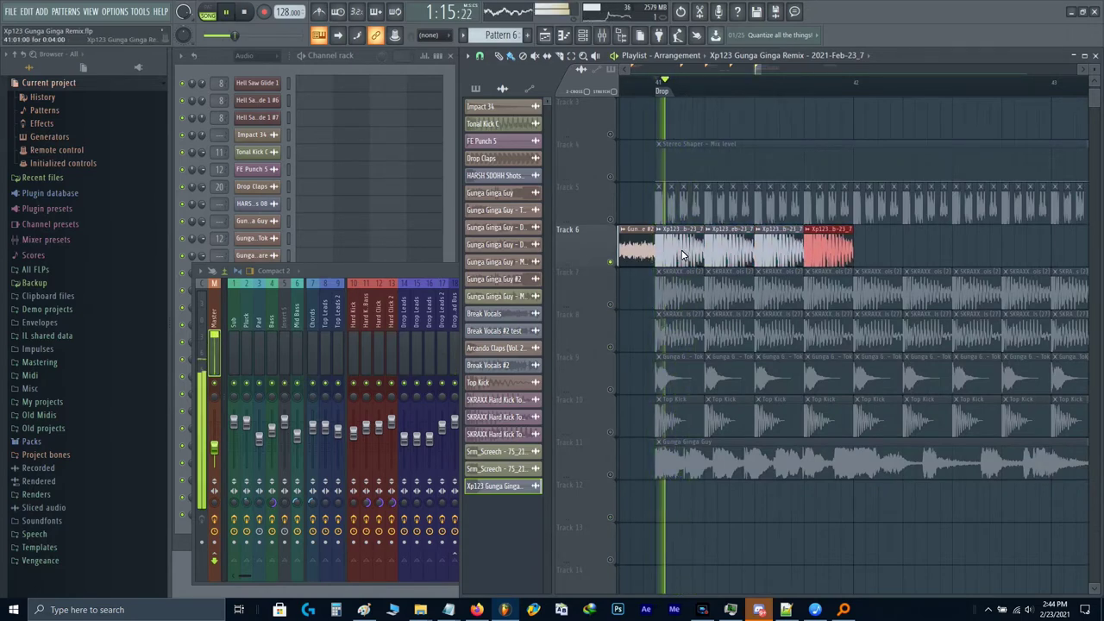
scroll(681, 256, "down", 3)
key("ctrl+b")
key("ctrl+b")
key("ctrl+b")
key("ctrl+b")
key("ctrl+b")
key("ctrl+b")
key("ctrl+b")
key("ctrl+b")
key("ctrl+b")
key("ctrl+b")
key("ctrl+b")
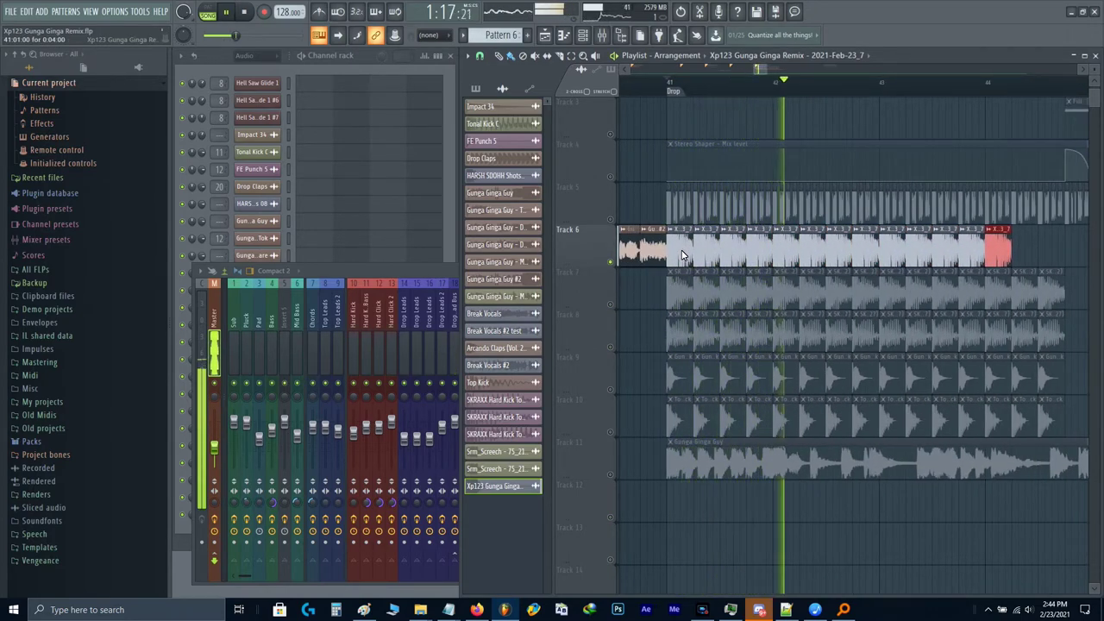
Step: Re-enable Tracks 5 and 4 and play them together with the recorded kicks
left_click(610, 219)
left_click(610, 177)
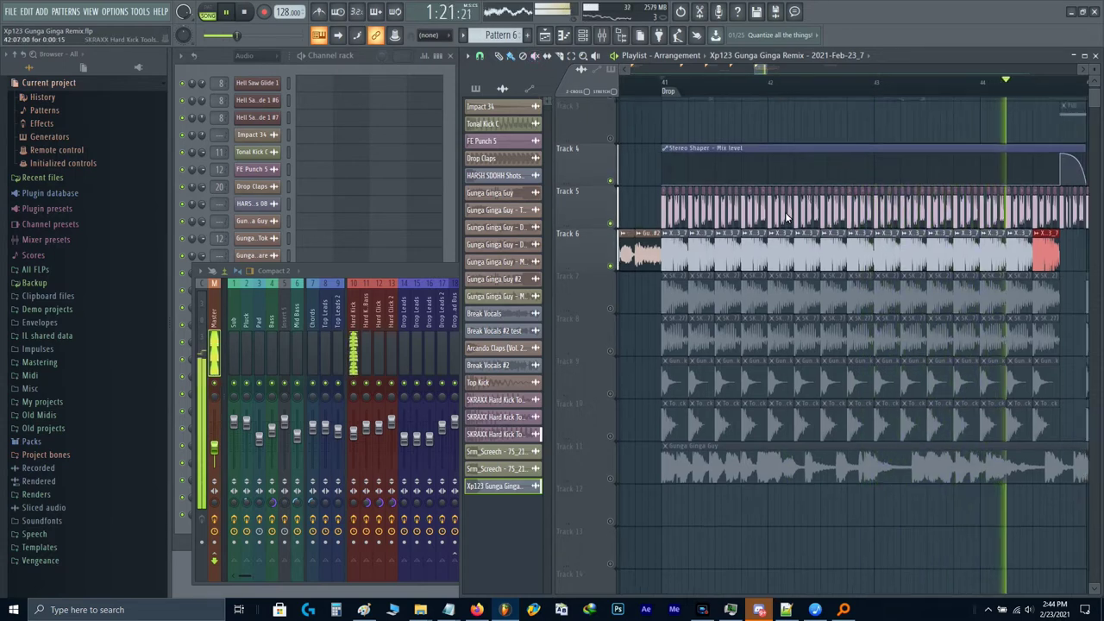
scroll(716, 258, "down", 2)
key("space")
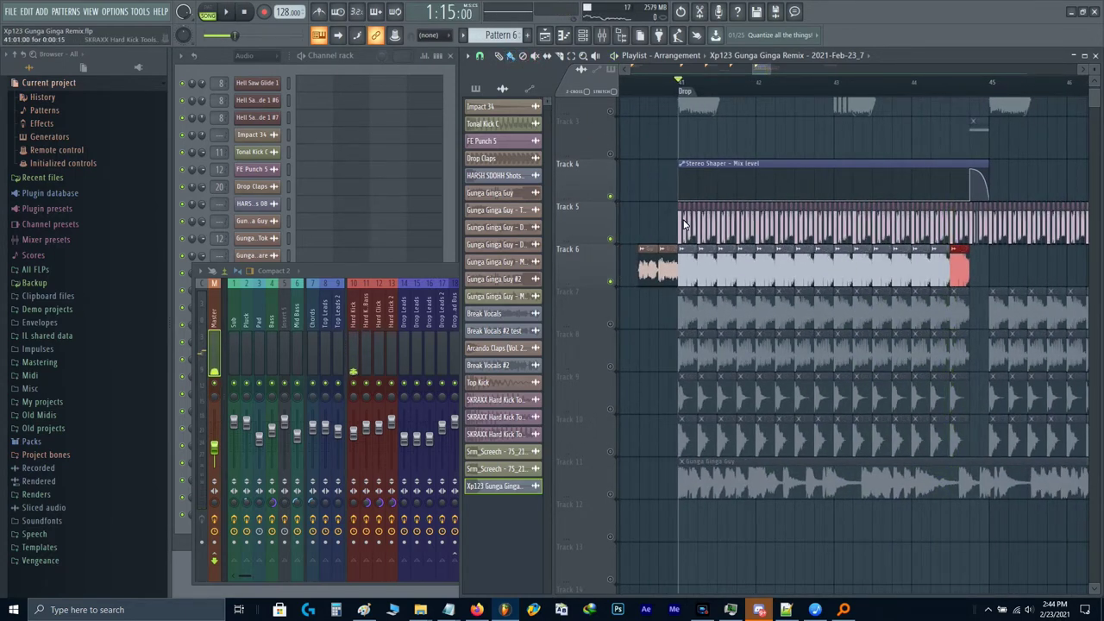
Step: Open the channel volume value of SKRAXX Hard Kick Tools (4) and play the drop
double_click(697, 235)
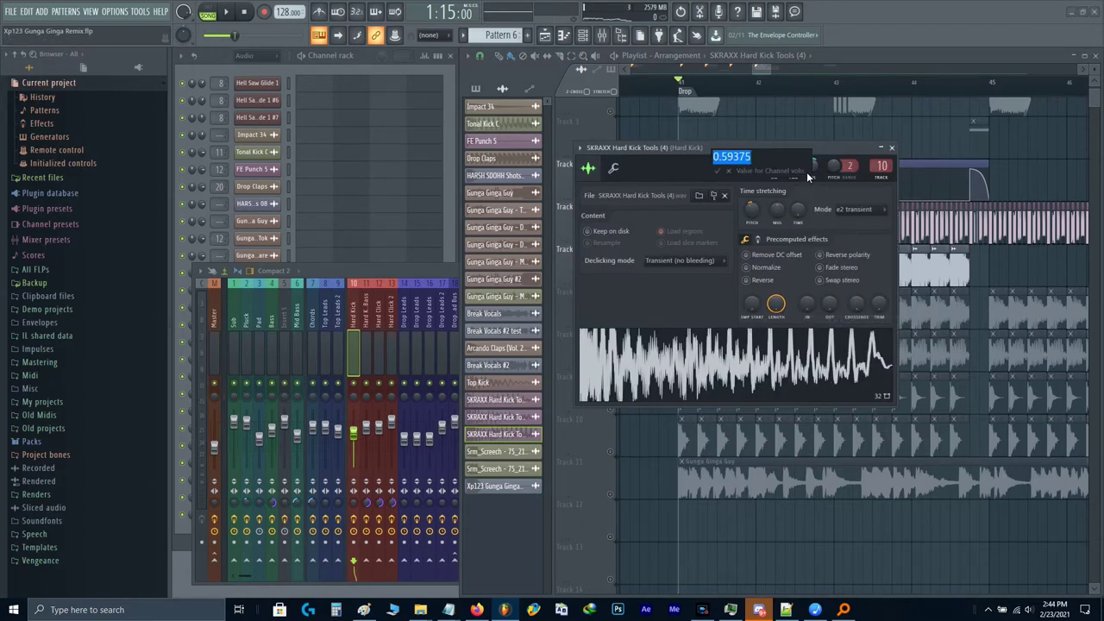
key("space")
key("Escape")
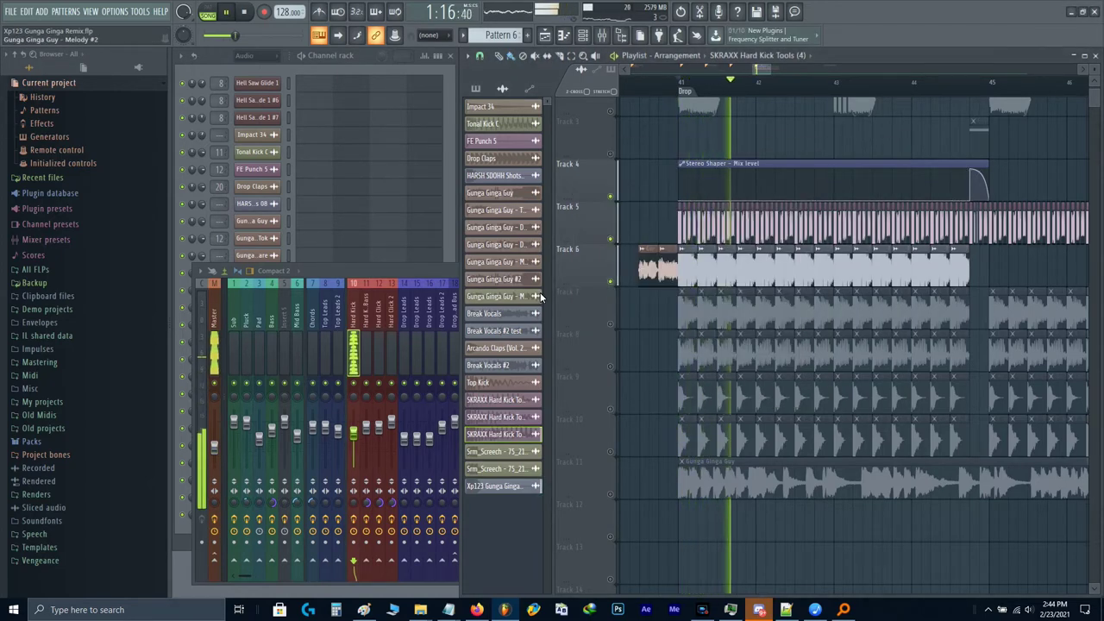
key("space")
Step: Re-enable all playlist tracks and play the full drop from its start
right_click(612, 285)
key("space")
scroll(724, 210, "up", 2)
scroll(727, 210, "down", 2)
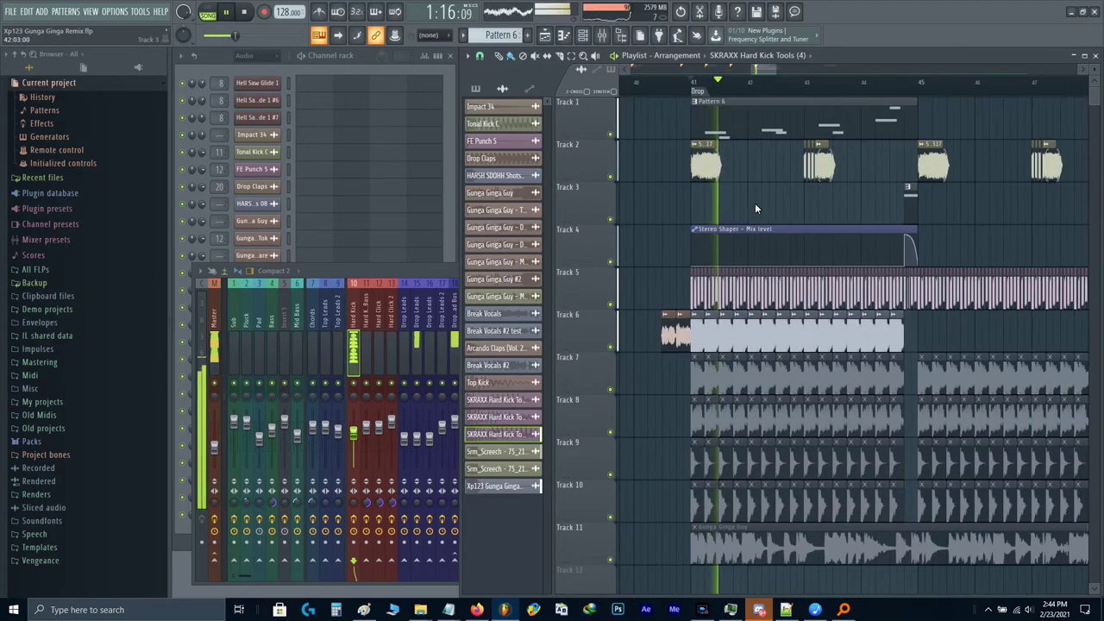
Step: Open the Fruity Limiter on the Drop Bus and check its level while the drop plays
key("F9")
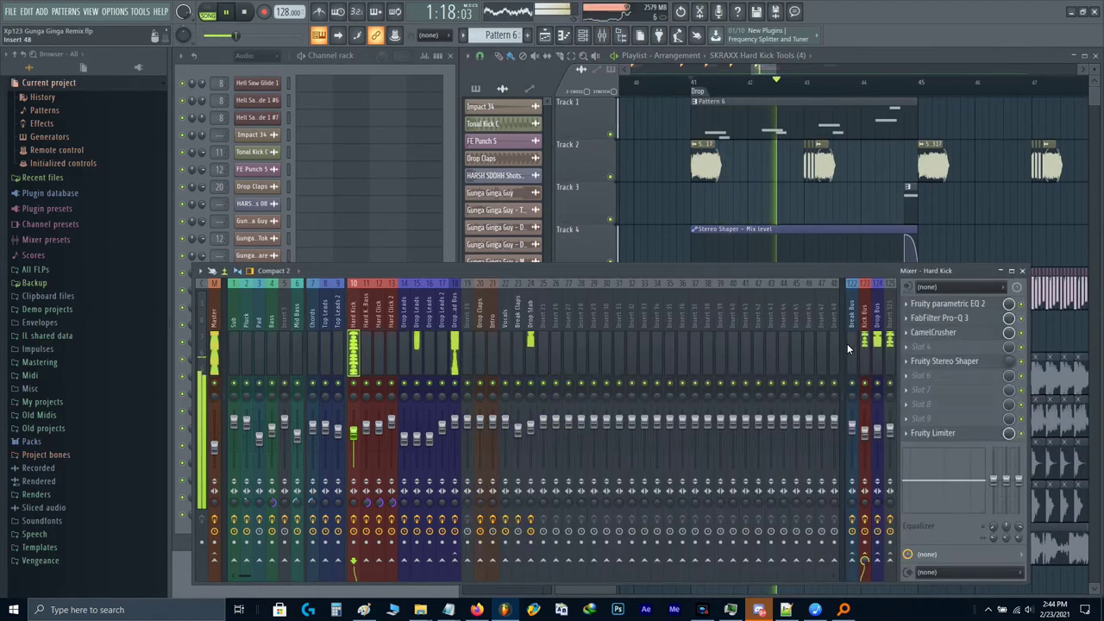
left_click(880, 345)
left_click(949, 435)
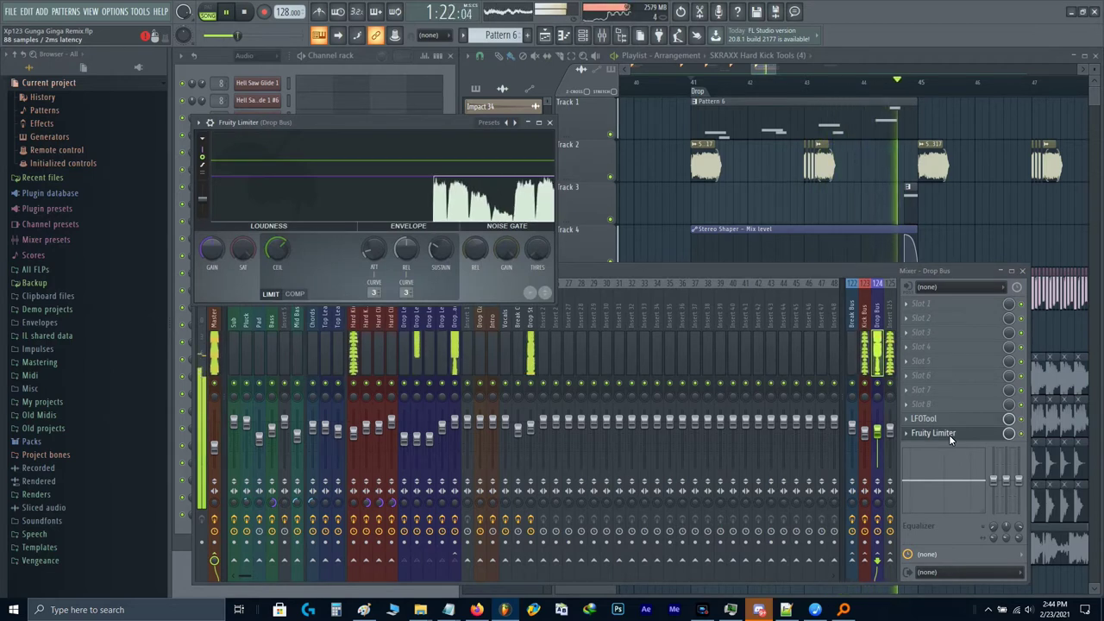
key("space")
Step: Raise the Drop Lead Bus volume to 125% and check the Drop Bus limiter during playback
left_click(455, 367)
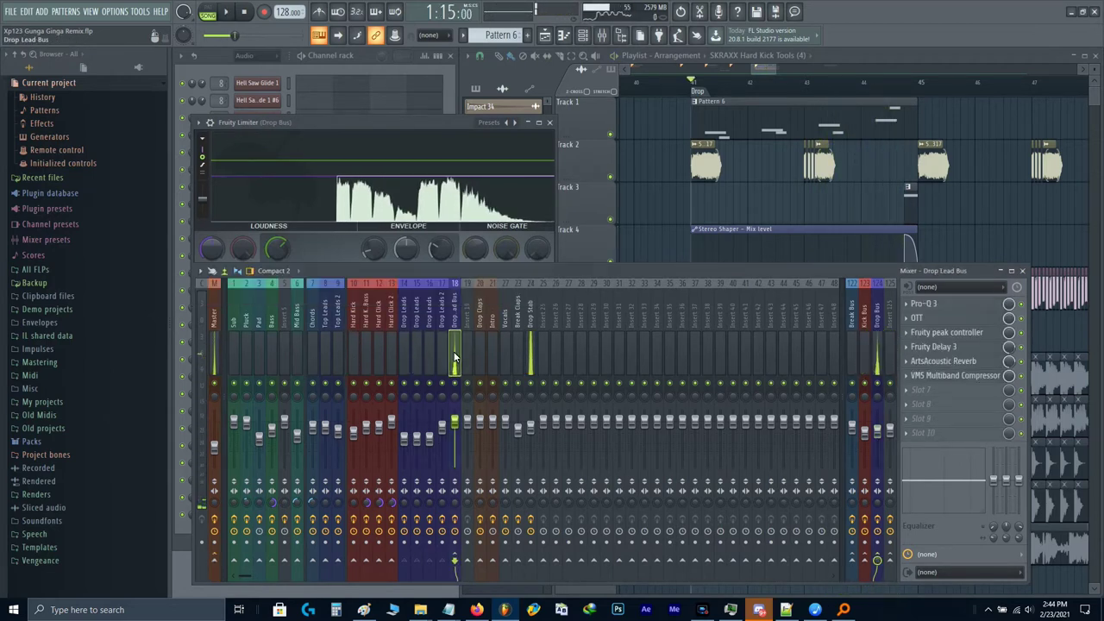
scroll(458, 424, "up", 2)
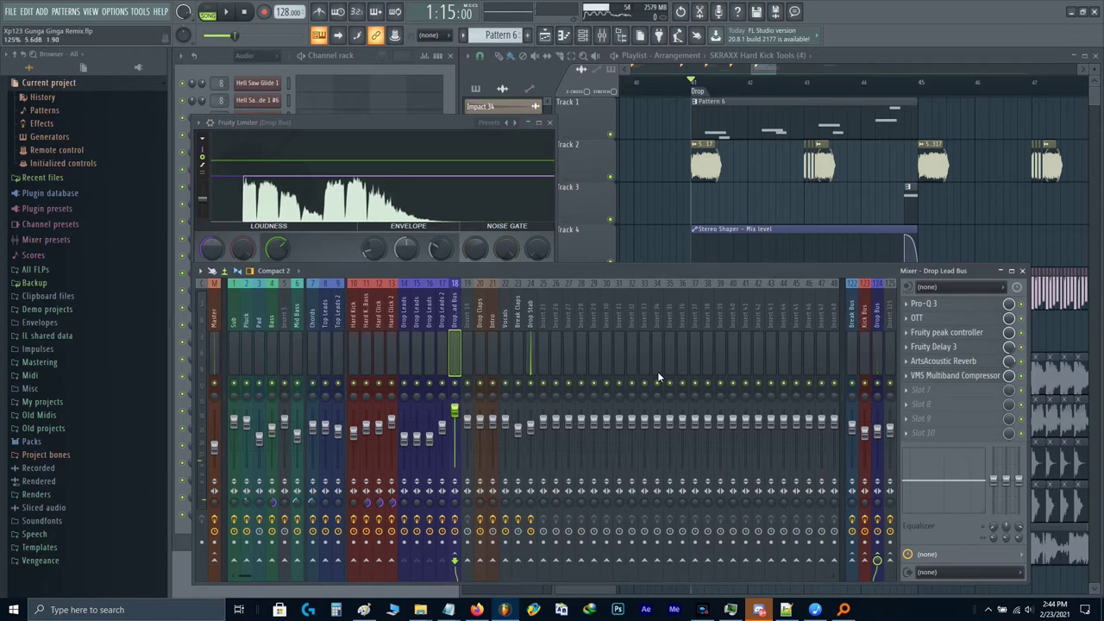
key("space")
left_click(322, 246)
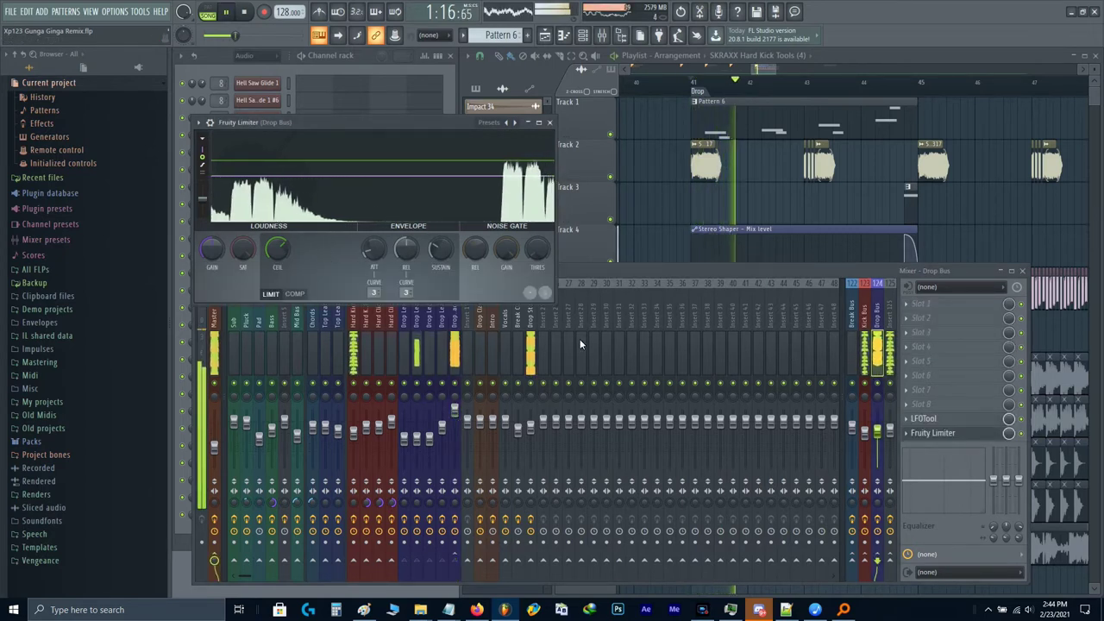
Step: Lower the Drop Bus volume slightly and play the drop, muting Track 1 during playback
left_click(876, 426)
key("space")
right_click(877, 429)
type("t")
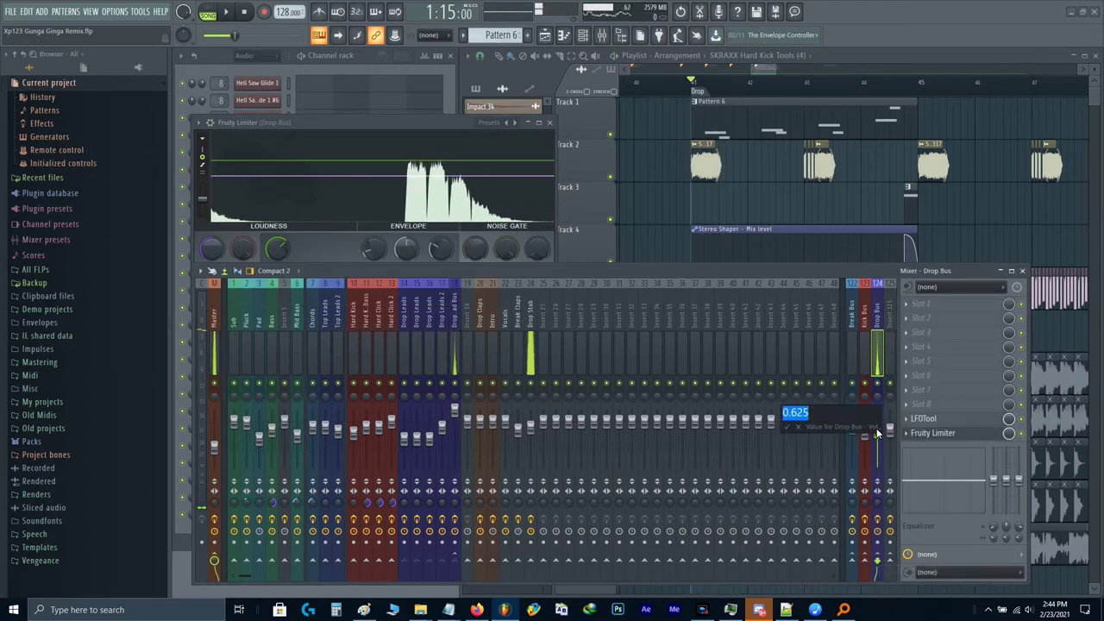
type("6")
key("Return")
key("space")
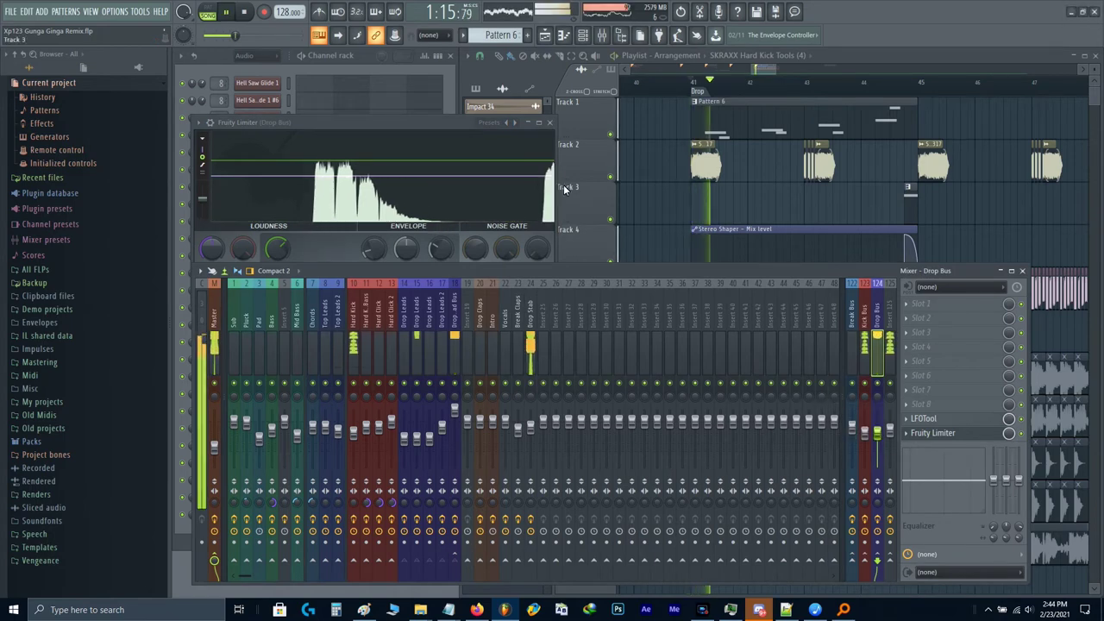
left_click(613, 131)
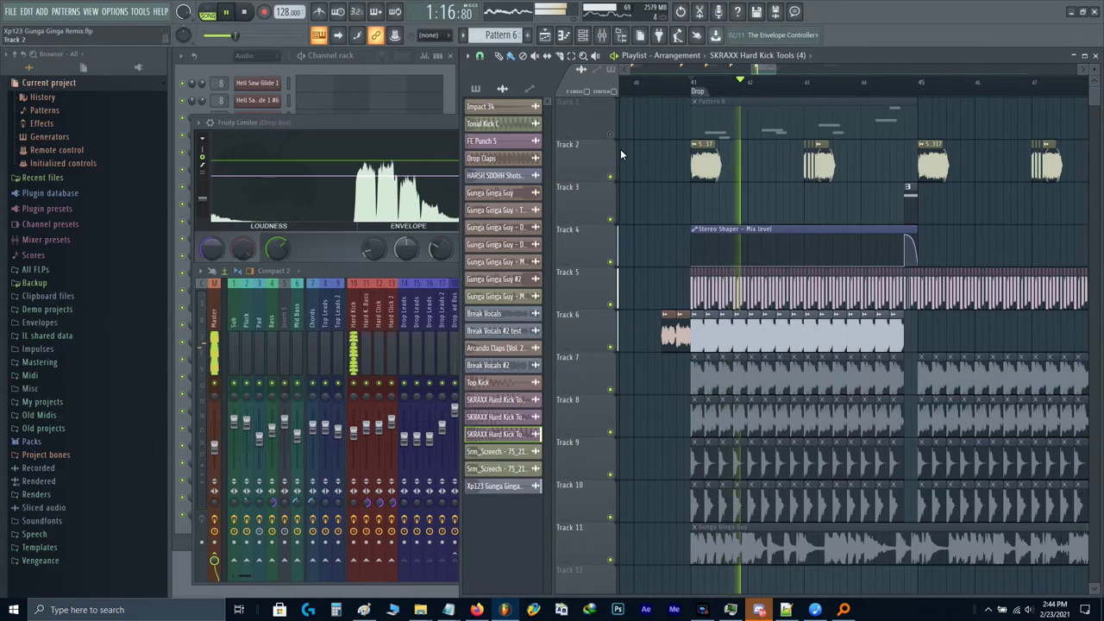
Step: Solo Track 2 and play the drop to hear the screeches on their own
right_click(611, 178)
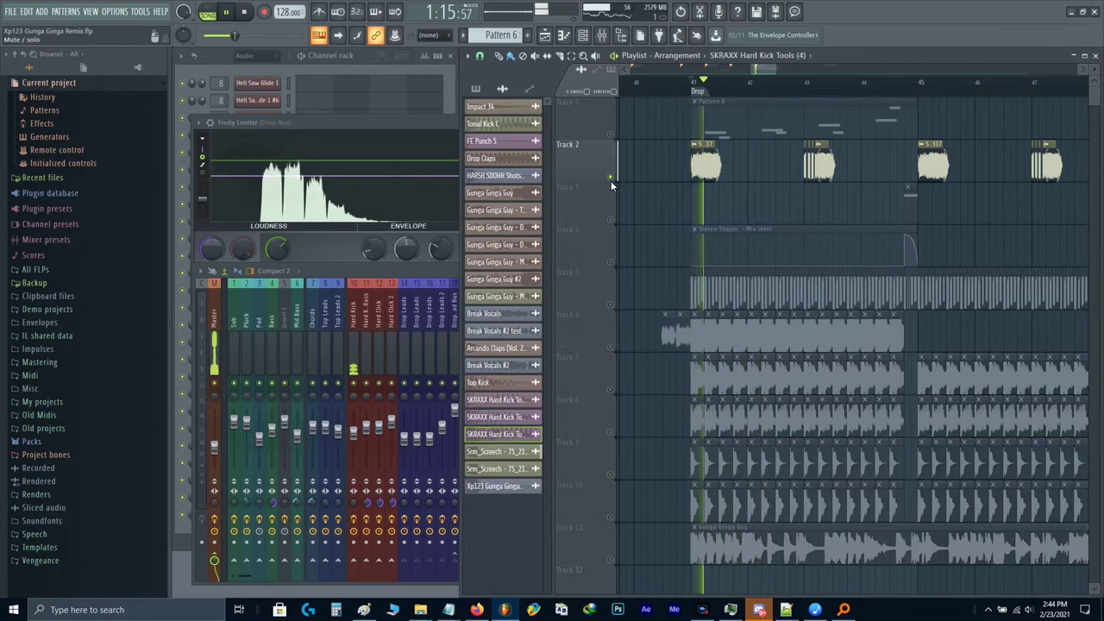
key("F9")
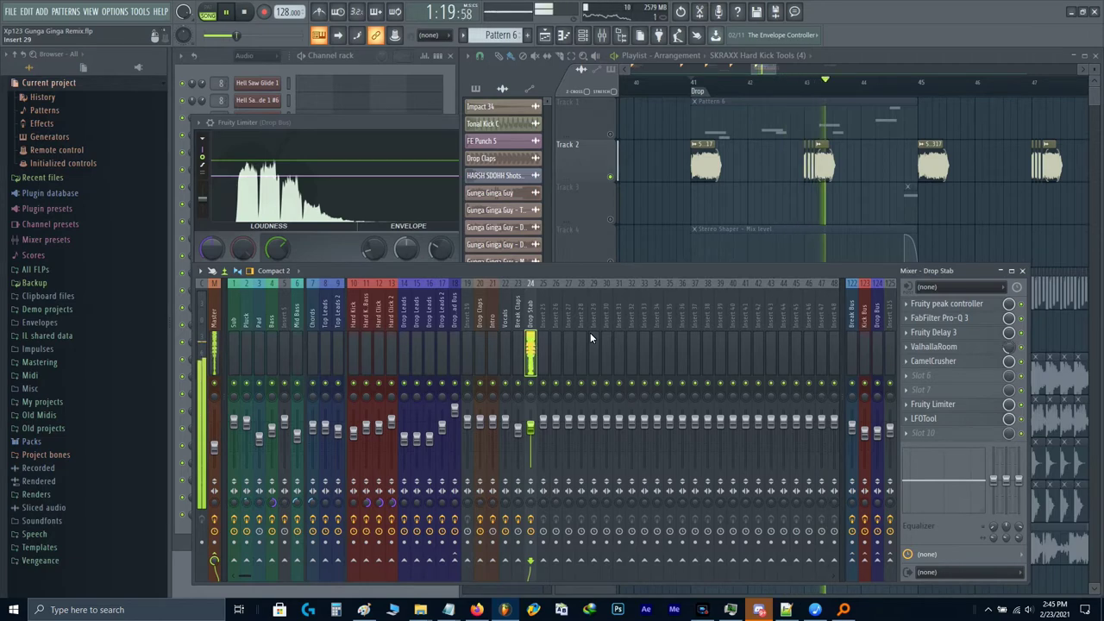
key("space")
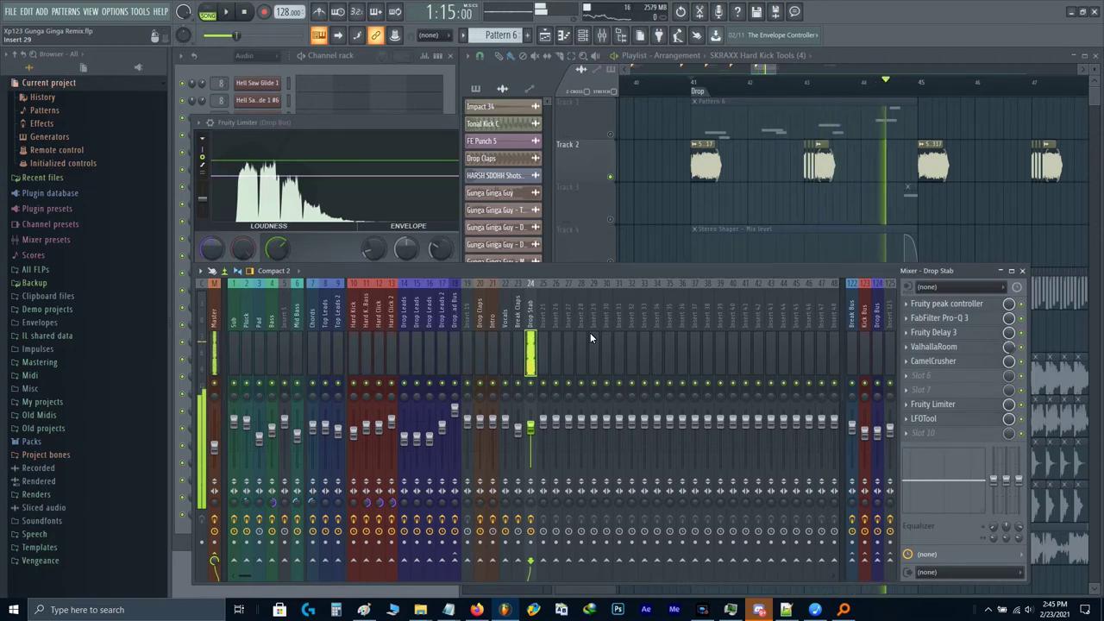
Step: Move the first screech of the drop from Track 2 to Track 3 and solo Track 3
scroll(701, 193, "down", 2)
key("F9")
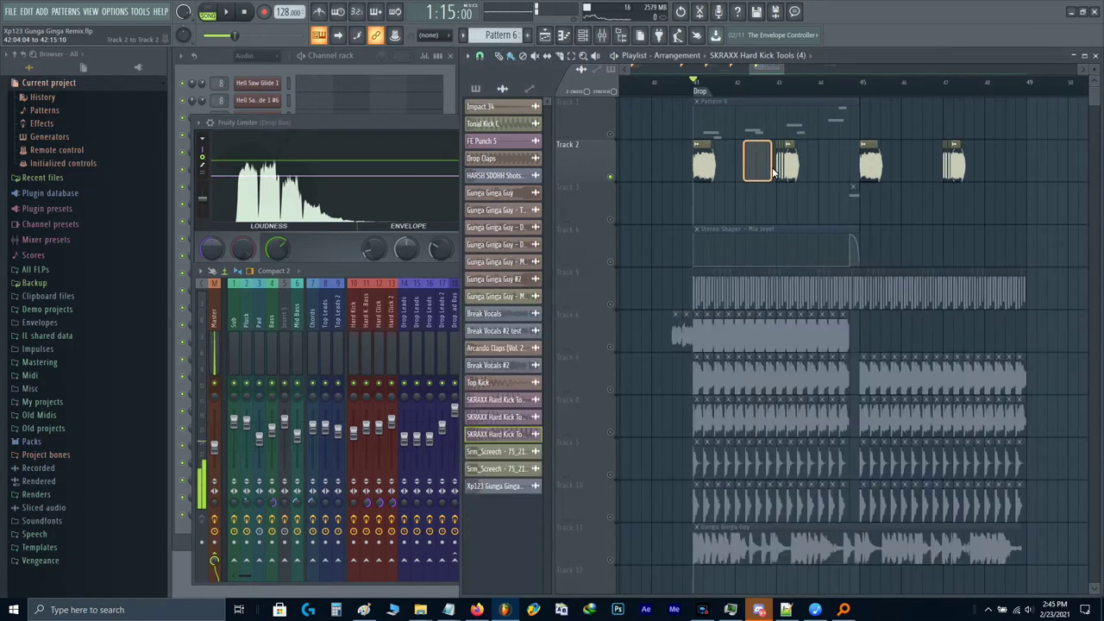
left_click_drag(774, 173, 663, 169)
key("shift+Down")
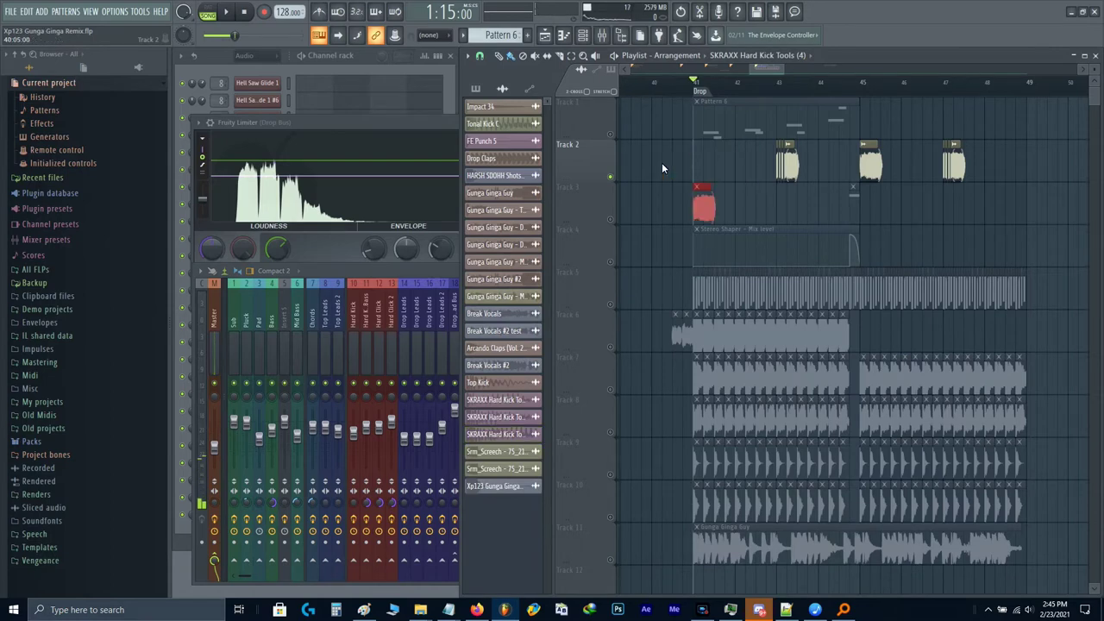
right_click(611, 220)
Step: Open Edison on the Master channel and arm it for recording on play
key("F9")
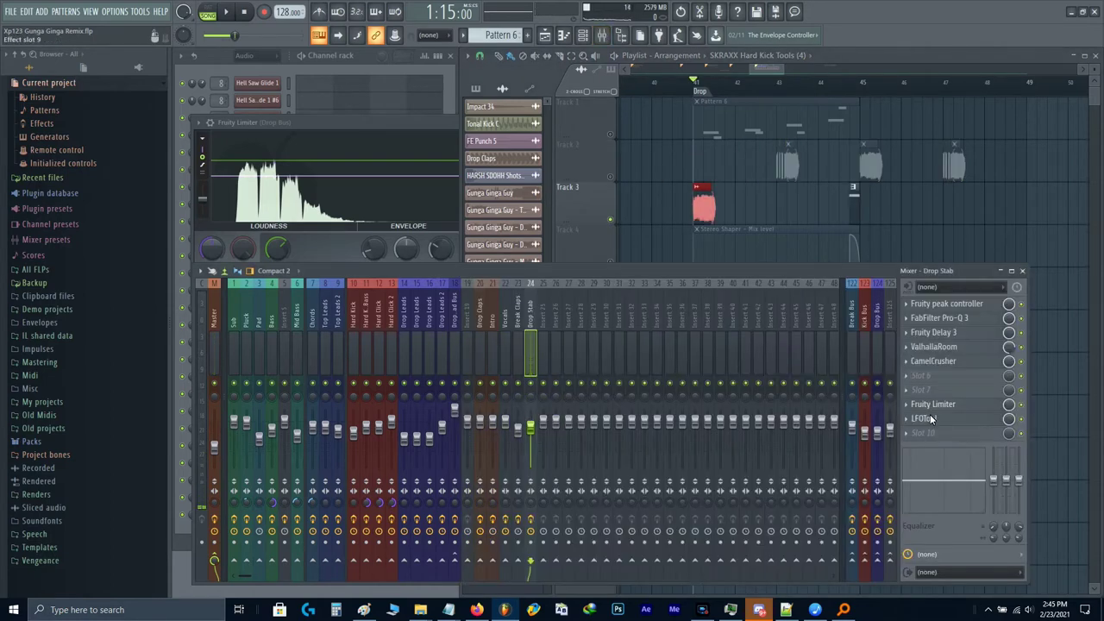
key("Home")
left_click(923, 376)
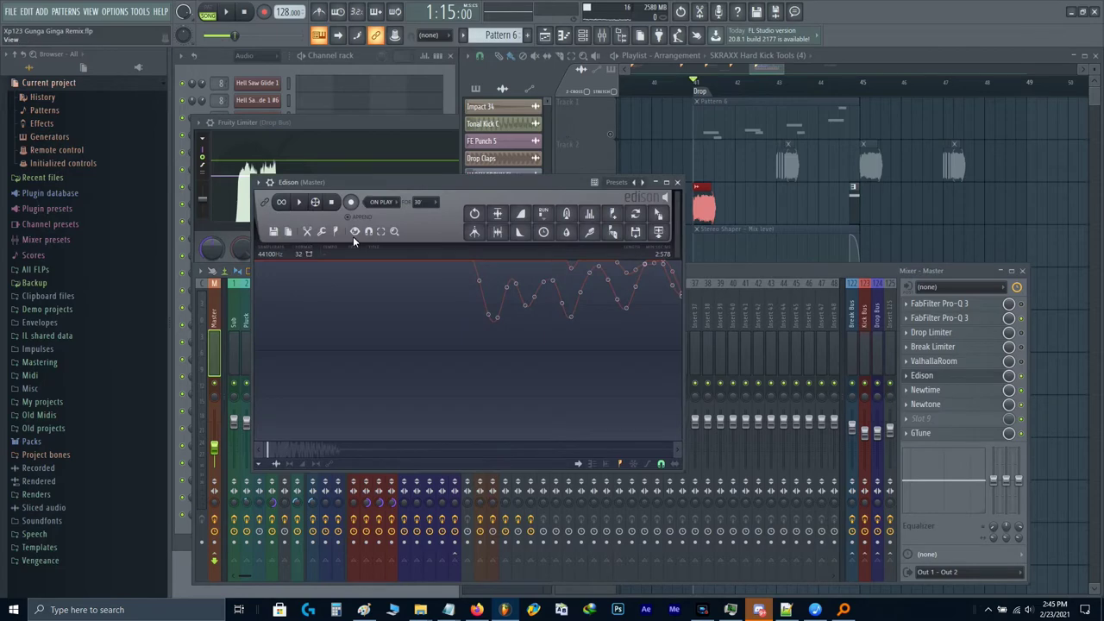
left_click(351, 203)
Step: Record the soloed screech into Edison, muting Track 3 once it has sounded and stopping after its tail fades
right_click(826, 198)
key("space")
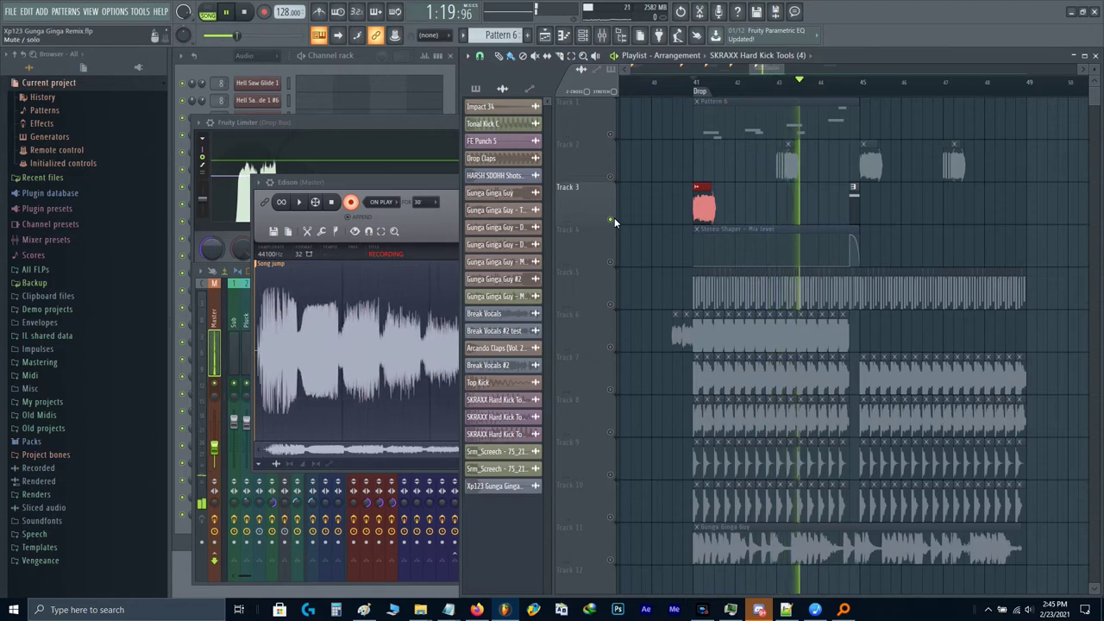
left_click(385, 309)
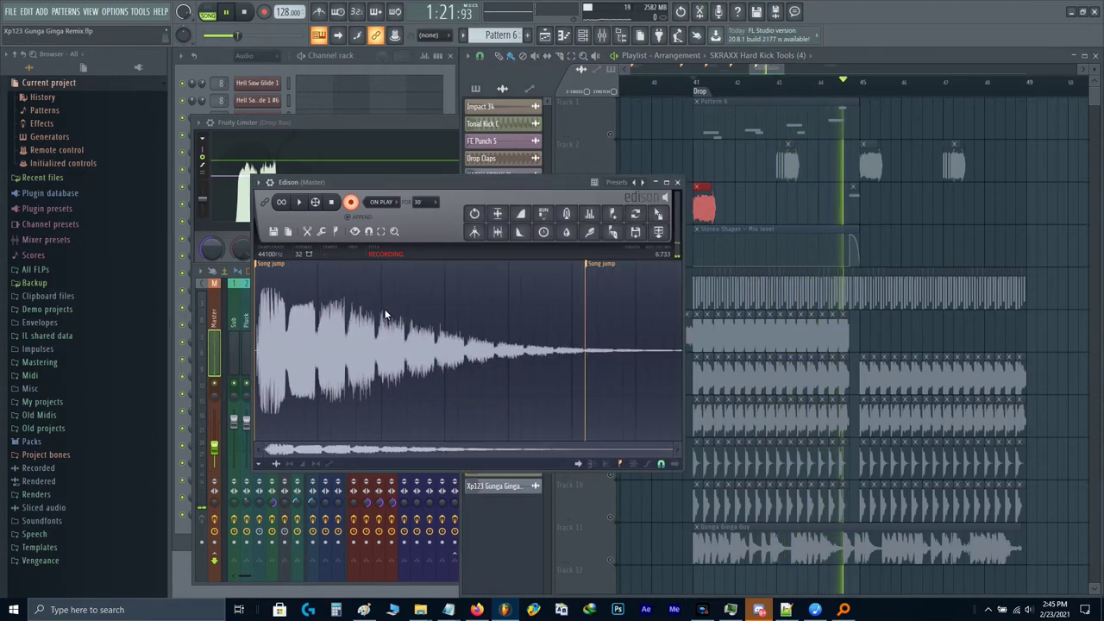
left_click(779, 272)
key("space")
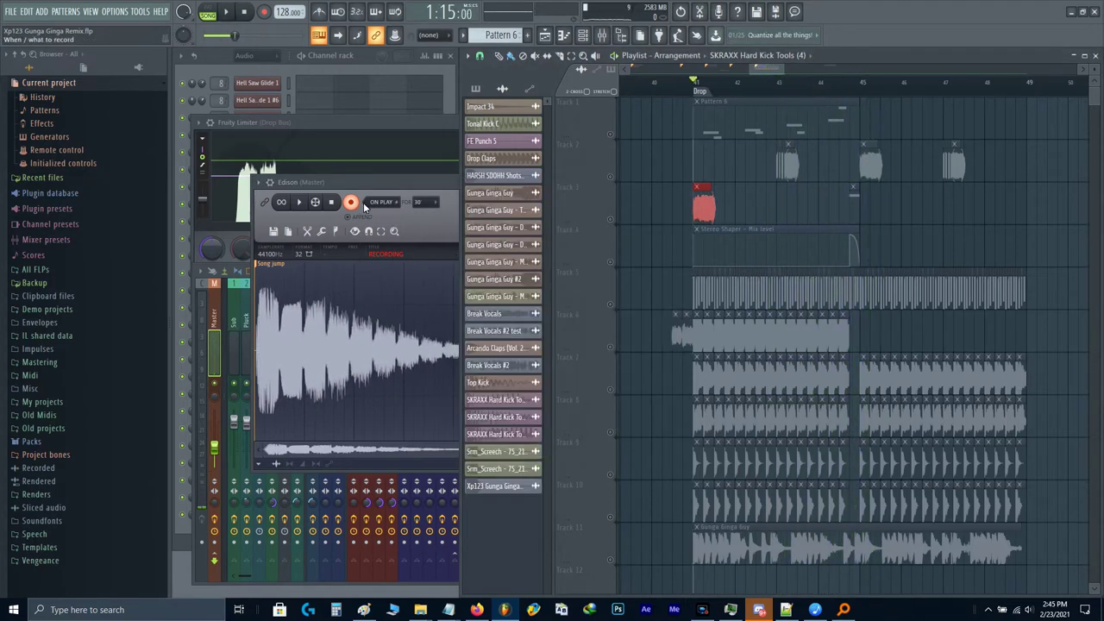
Step: Delete the song jump markers from the recording and trim the silence before the screech's first transient
left_click(405, 291)
right_click(517, 265)
left_click(537, 280)
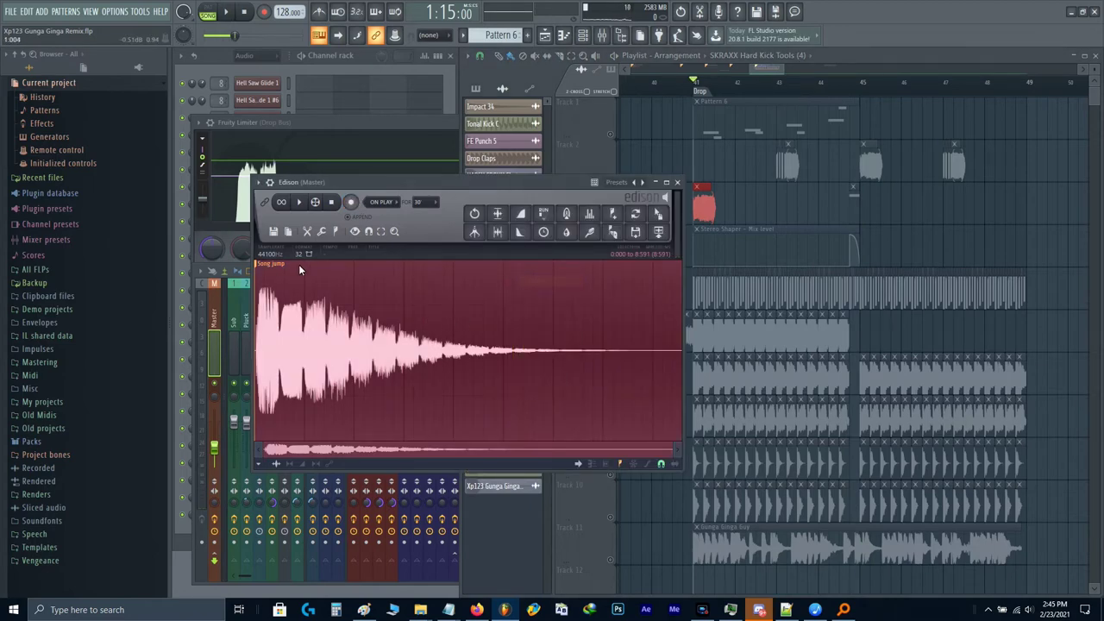
scroll(435, 337, "up", 6)
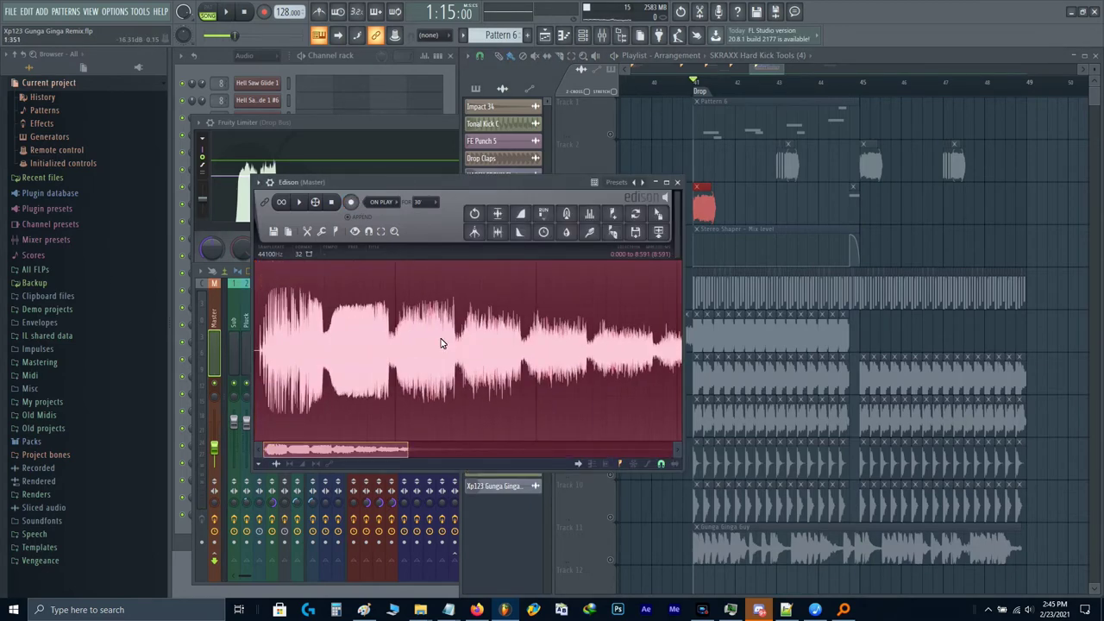
left_click_drag(281, 354, 257, 360)
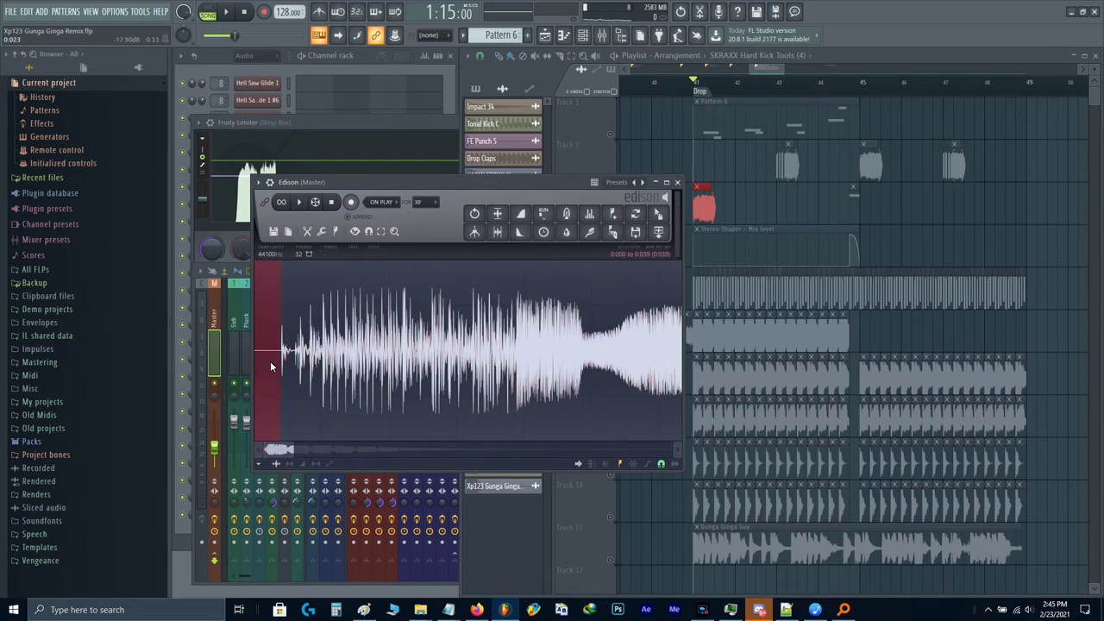
scroll(280, 359, "up", 5)
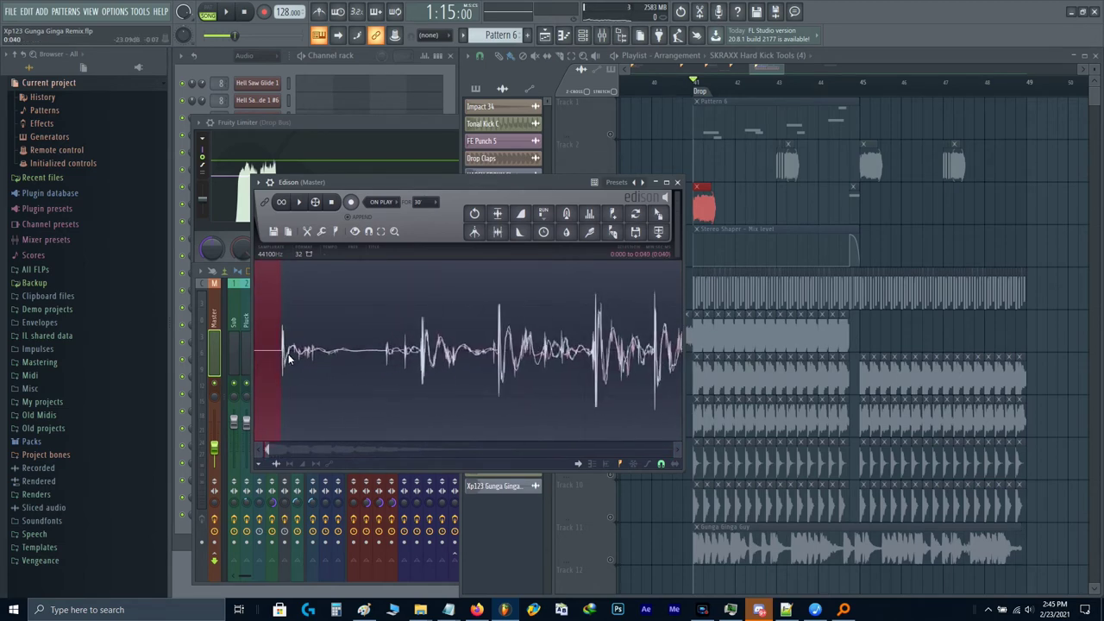
key("Delete")
Step: Place the trimmed recording on Track 3 at bar 41 and return the first screech to Track 2
mouse_move(665, 217)
left_mouse_down()
mouse_move(772, 208)
mouse_move(725, 165)
left_mouse_up()
scroll(705, 221, "up", 2)
mouse_move(840, 211)
left_mouse_down()
mouse_move(716, 207)
mouse_move(752, 198)
mouse_move(728, 195)
left_mouse_up()
Step: Enable Track 2 and mute its screeches except the one at bar 43
left_click(610, 177)
scroll(657, 164, "down", 1)
scroll(656, 163, "down", 2)
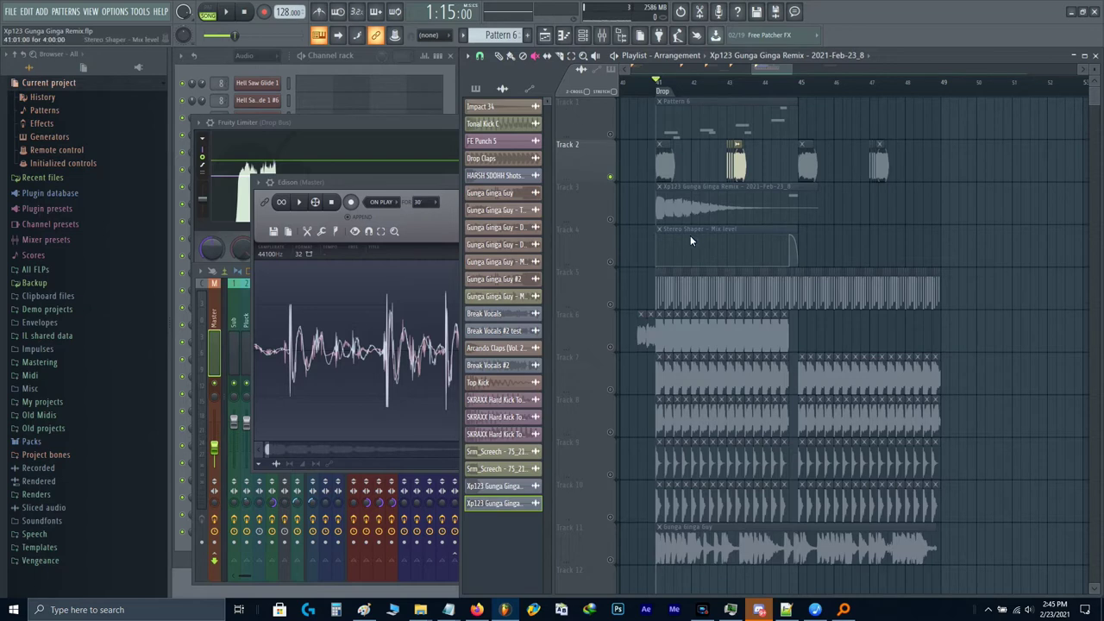
Step: Insert an empty track above the Stereo Shaper automation and move the resampled screech onto it
right_click(585, 249)
left_click(623, 436)
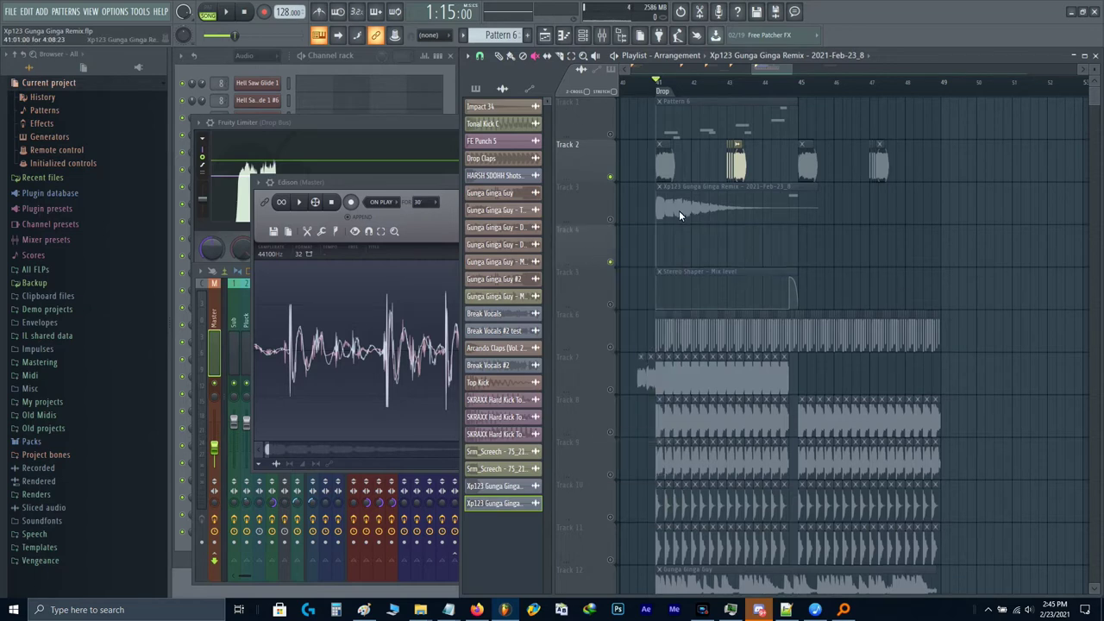
left_click_drag(679, 210, 679, 252)
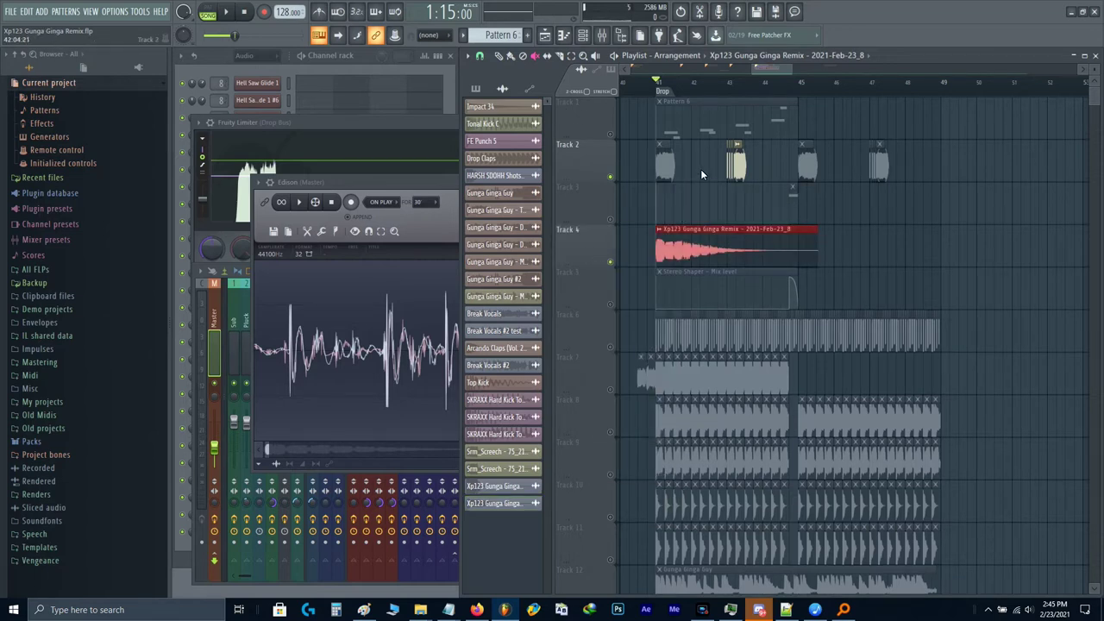
Step: Move the bar 43 screech to Track 3, mute Track 4 and set the playback start to bar 43
left_click(742, 167)
key("shift+Down")
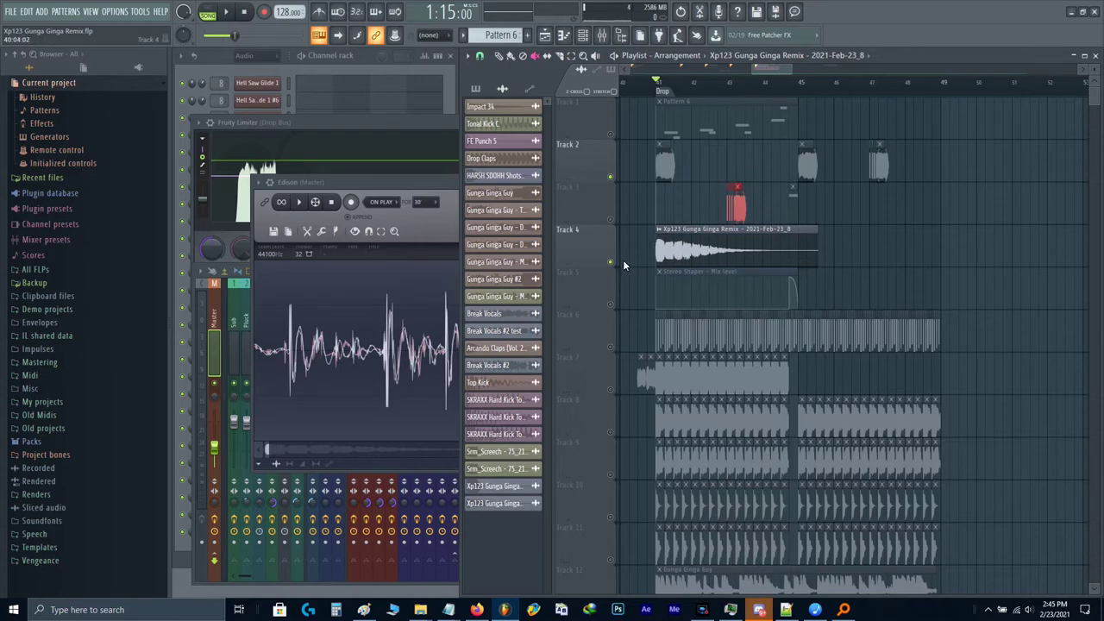
left_click(611, 260)
scroll(730, 126, "up", 3)
left_click(738, 88)
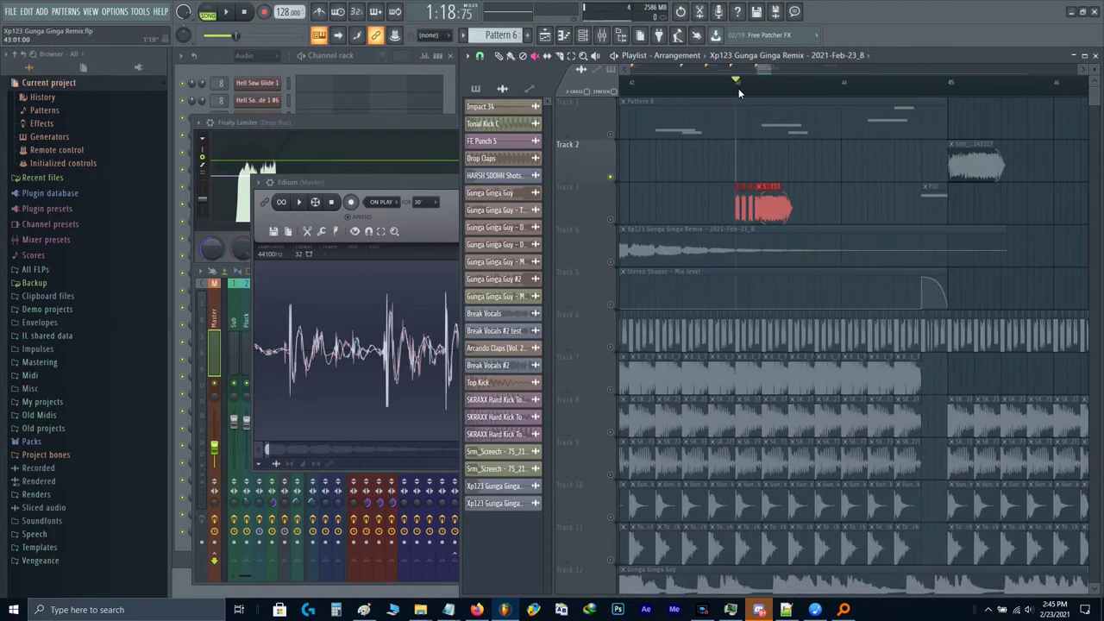
Step: Clear Edison's previous recording, enable Track 3 and start recording from bar 43
left_click(416, 317)
key("ctrl+n")
left_click(879, 204)
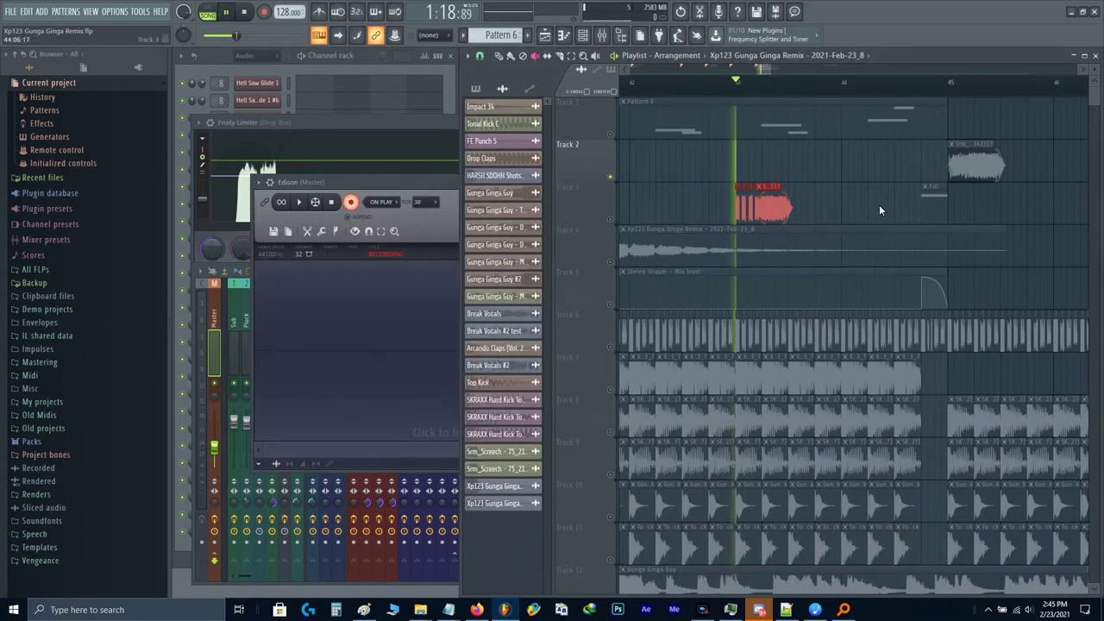
left_click(386, 335)
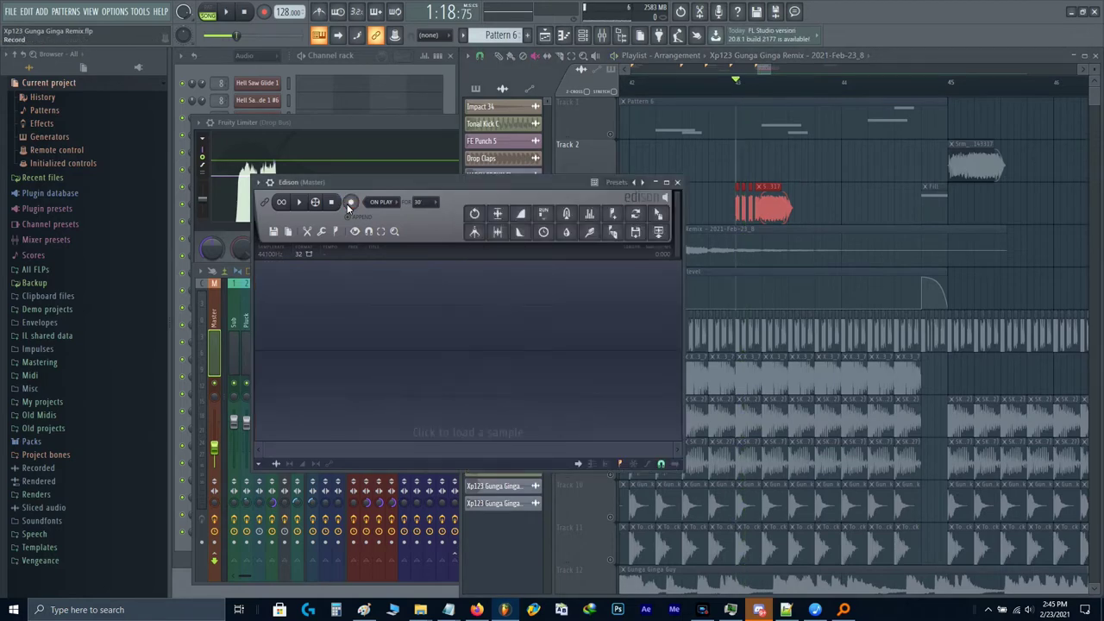
left_click(640, 203)
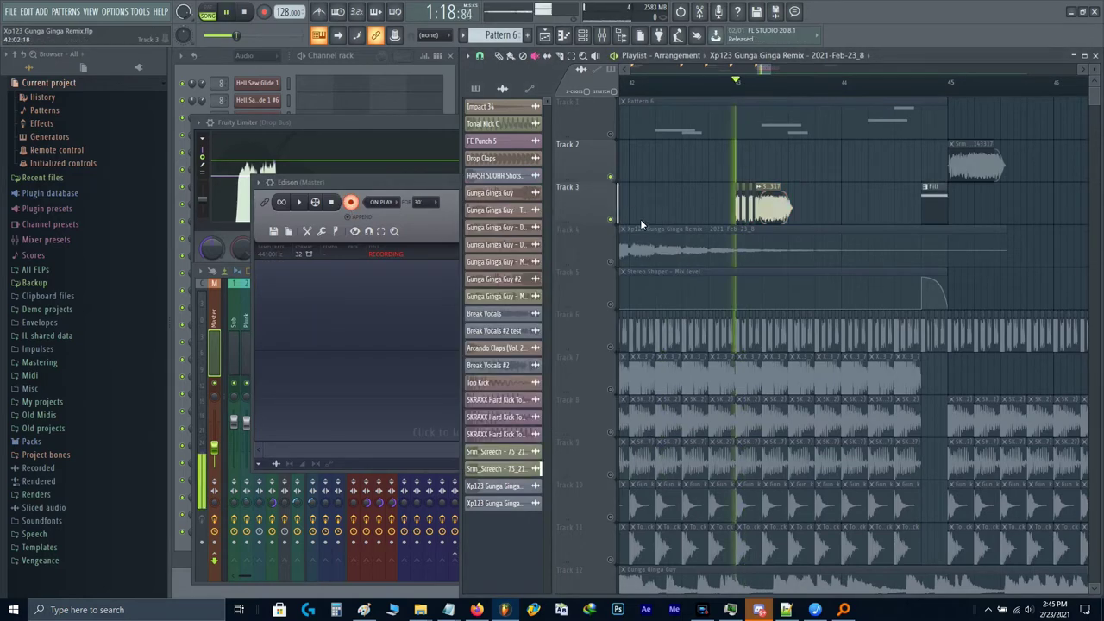
Step: Mute Track 3 after the bar 43 screech has sounded and stop recording once its tail fades
left_click(610, 220)
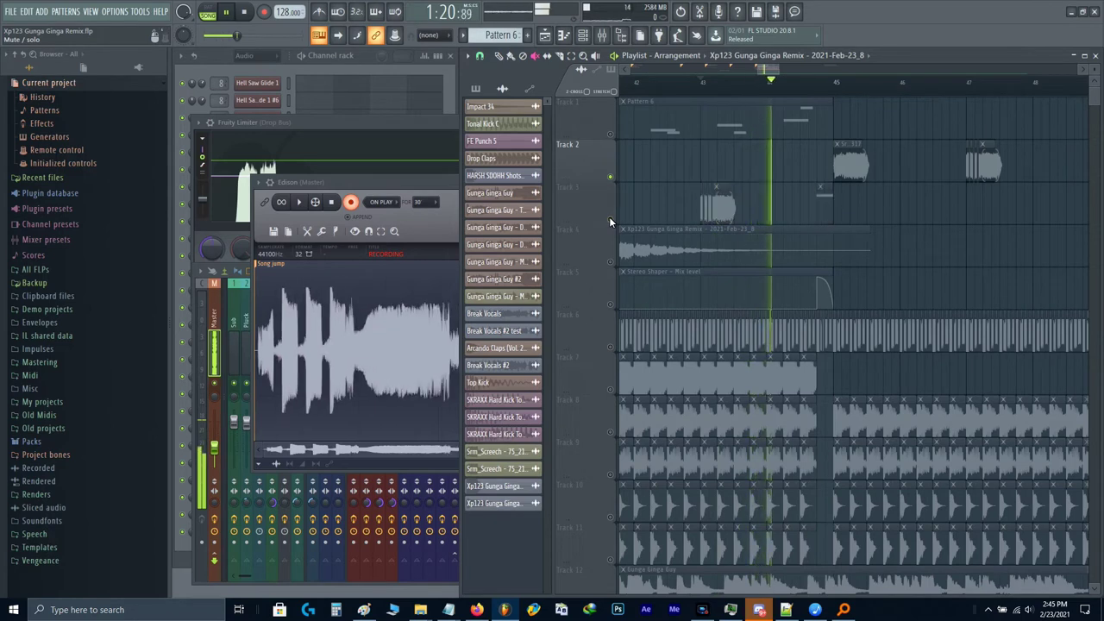
left_click(421, 307)
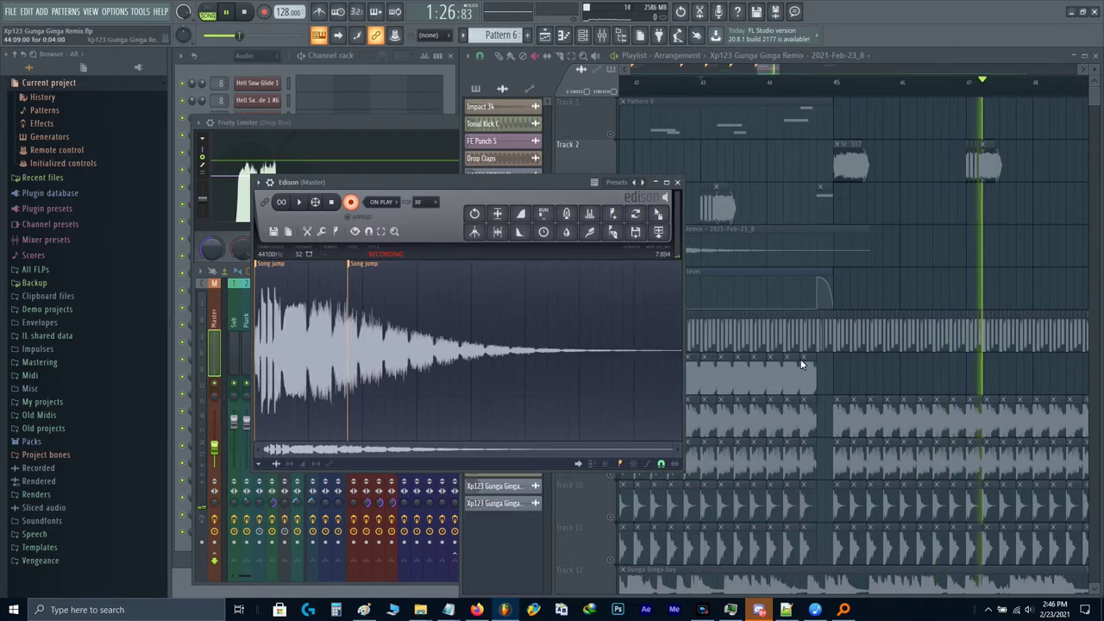
scroll(800, 359, "down", 2)
key("space")
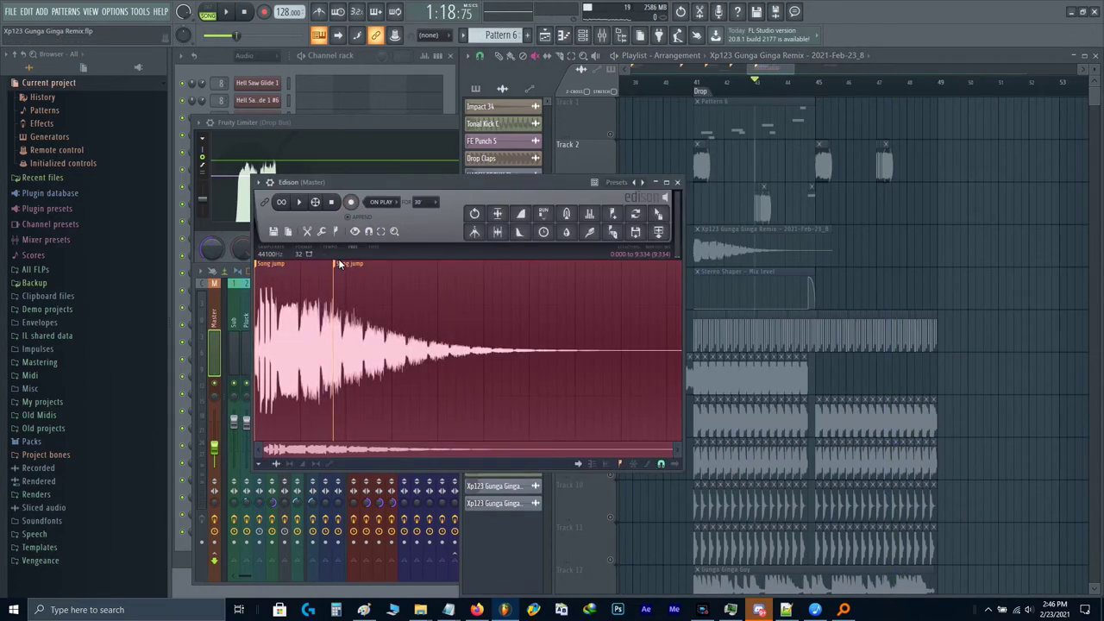
Step: Remove the song jump markers from the bar 43 screech recording and cut off its leading silence
right_click(260, 267)
left_click(283, 289)
scroll(402, 337, "up", 9)
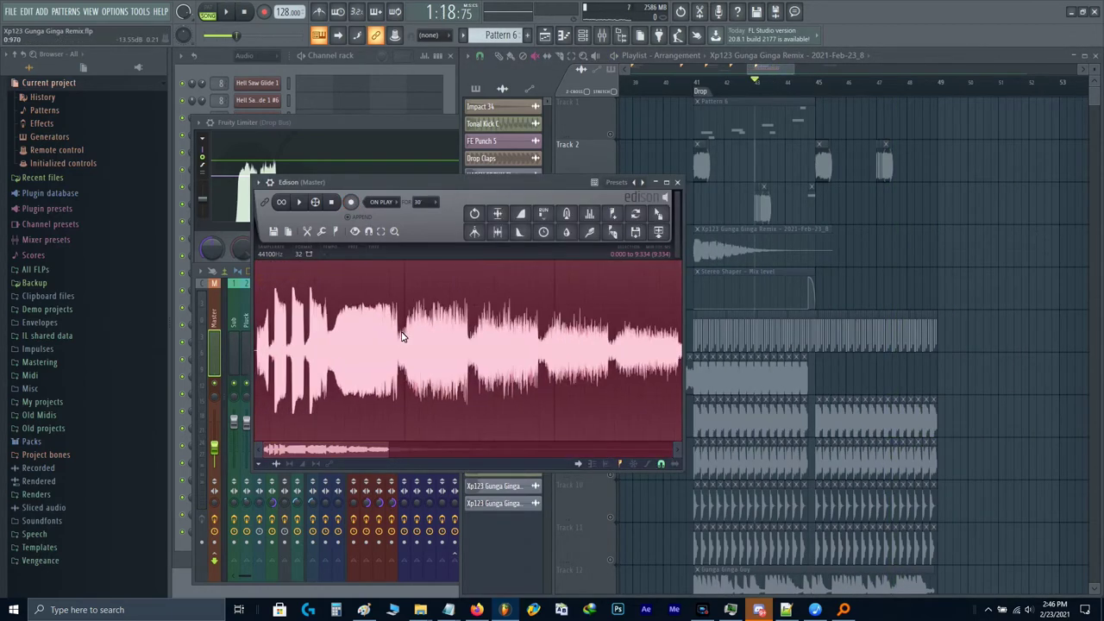
left_click_drag(256, 368, 297, 362)
scroll(289, 359, "up", 6)
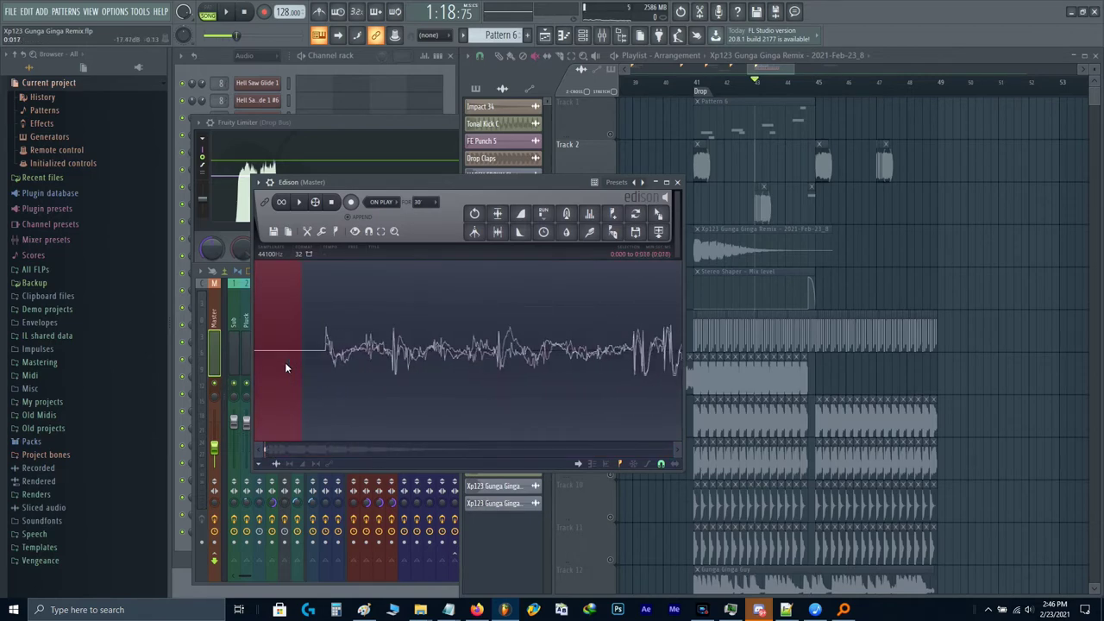
scroll(350, 367, "up", 2)
left_click_drag(328, 370, 508, 377)
scroll(473, 376, "up", 2)
key("Delete")
Step: Place the second recording on Track 4 just before bar 47 and return the bar 43 screech to Track 2
left_click_drag(658, 214, 875, 245)
left_click(426, 319)
key("Escape")
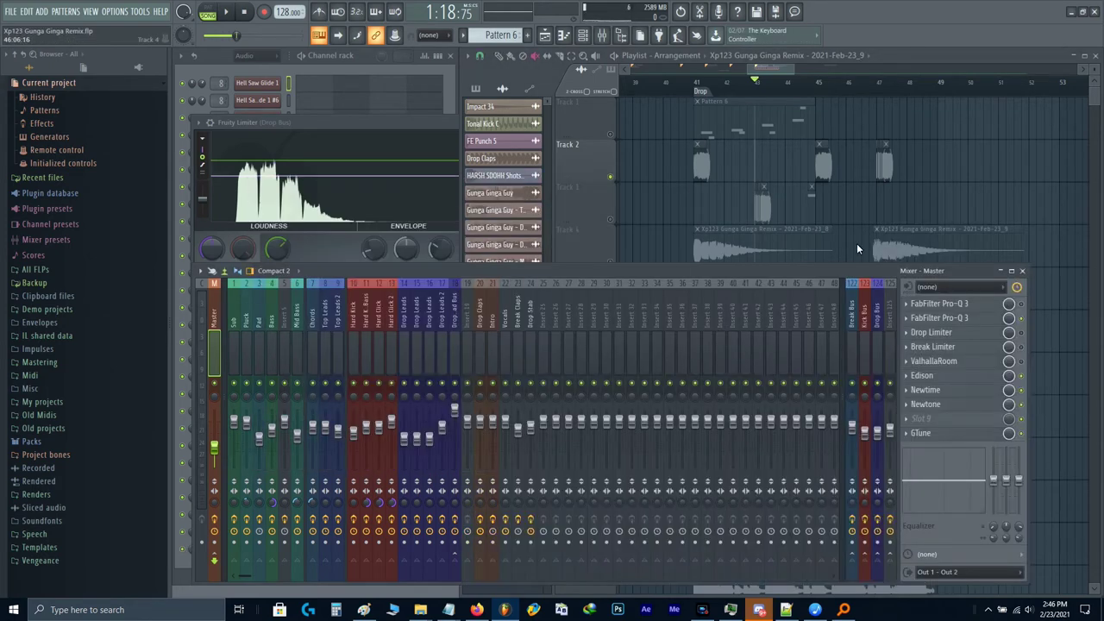
left_click(509, 62)
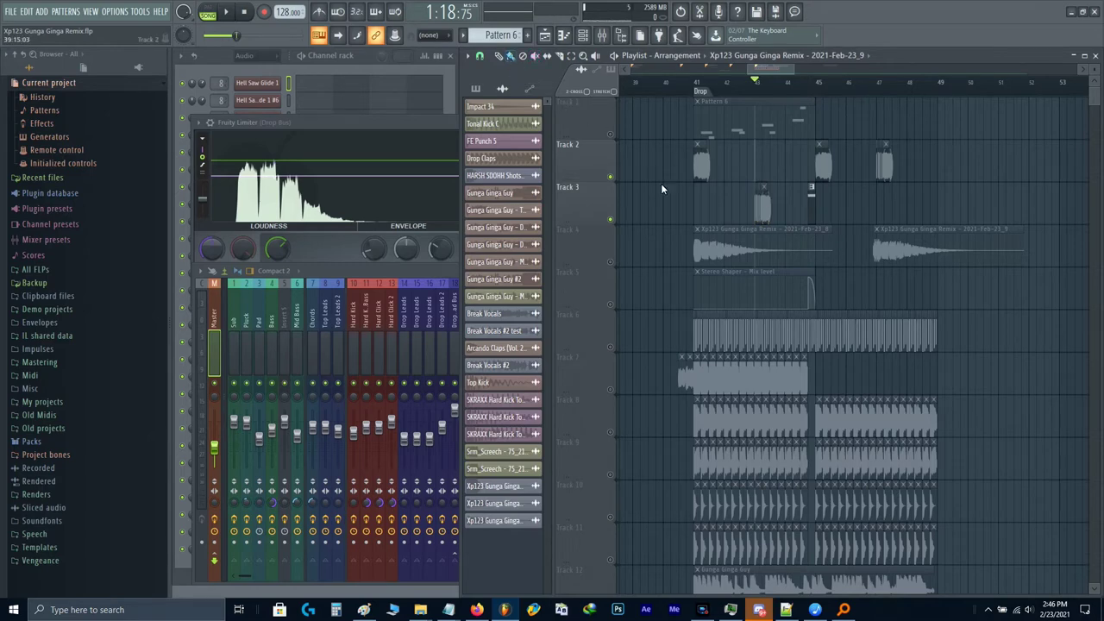
key("shift+Up")
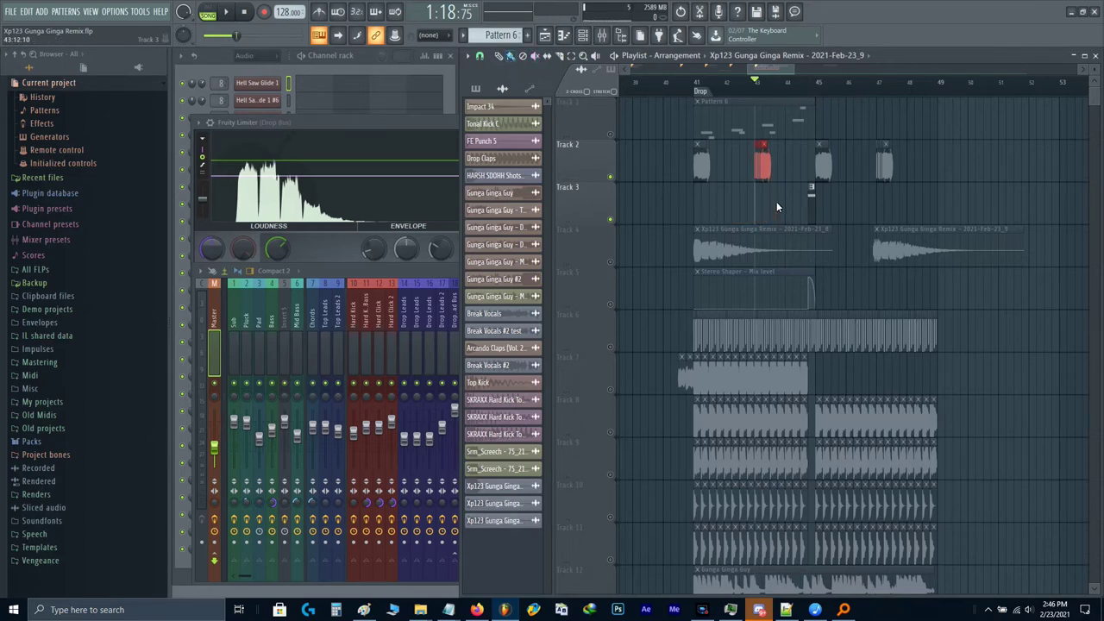
Step: Slice the first resampled screech on Track 4 at bar 43 and delete the tail after the cut
scroll(773, 228, "up", 5)
scroll(734, 221, "up", 1)
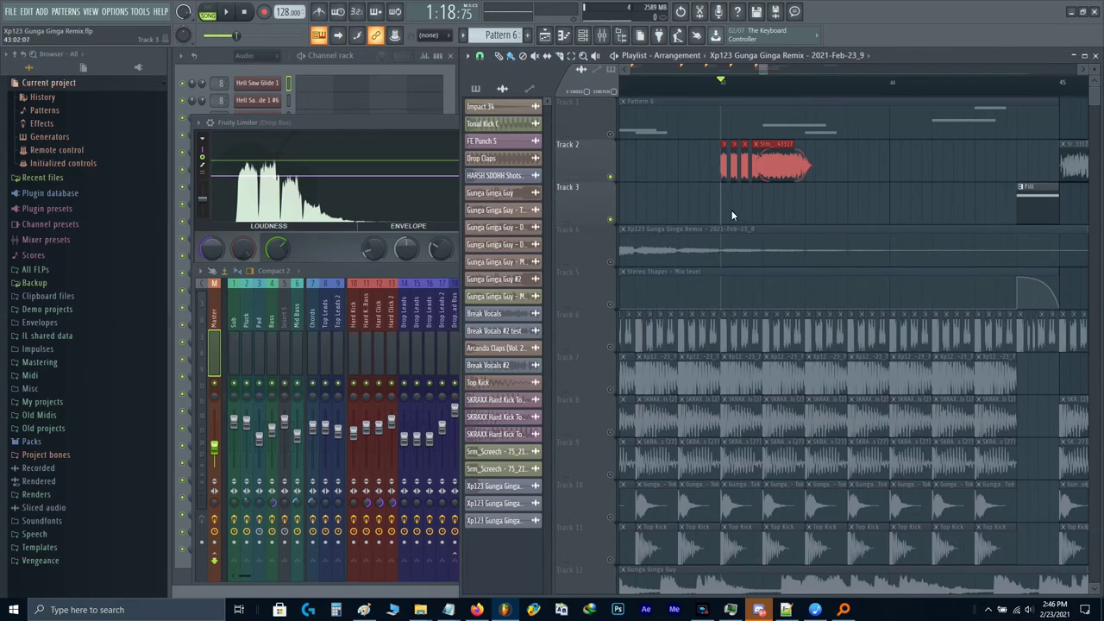
left_click_drag(725, 234, 728, 238)
right_click(728, 238)
scroll(729, 237, "down", 6)
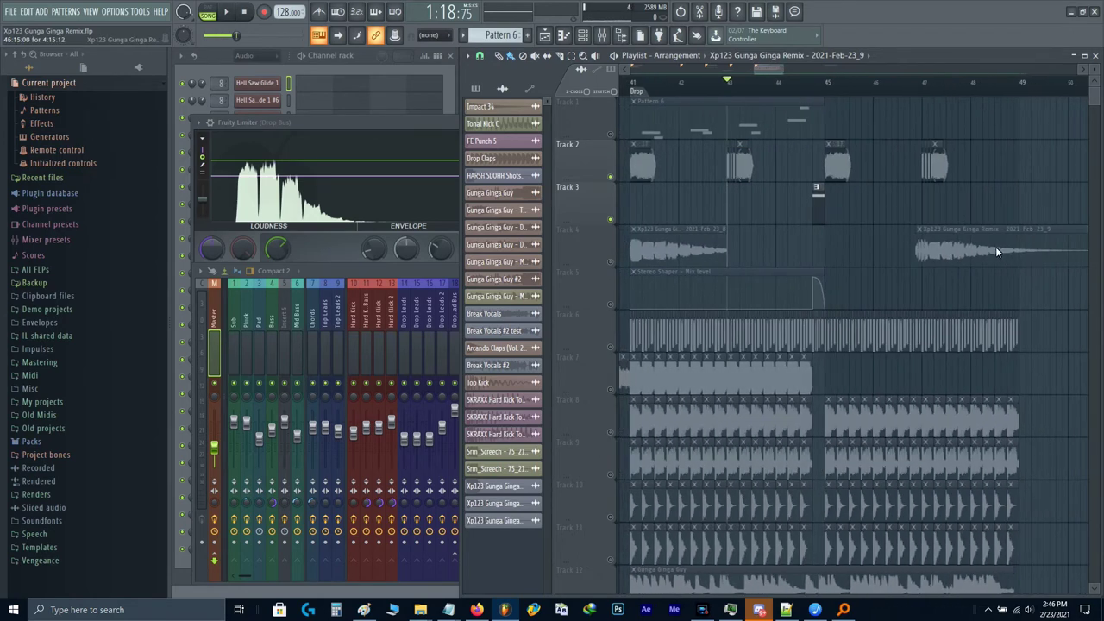
Step: Move the second rendered audio clip on Track 4 to bar 43 and duplicate both clips to fill bars 45 to 49
left_click_drag(996, 248, 673, 247)
scroll(785, 247, "up", 3)
right_click(868, 257)
scroll(868, 256, "down", 3)
key("ctrl+b")
right_click(612, 178)
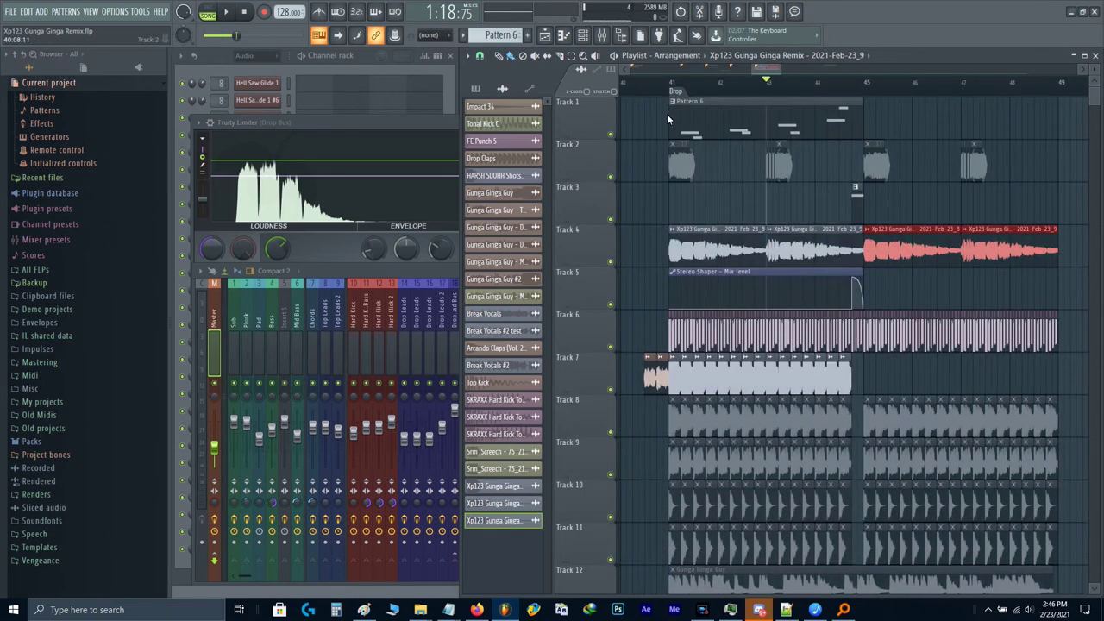
Step: Play back the drop with the duplicated audio clips, and close the limiter and mixer windows
key("space")
scroll(709, 200, "up", 2)
left_click(709, 200, "ctrl")
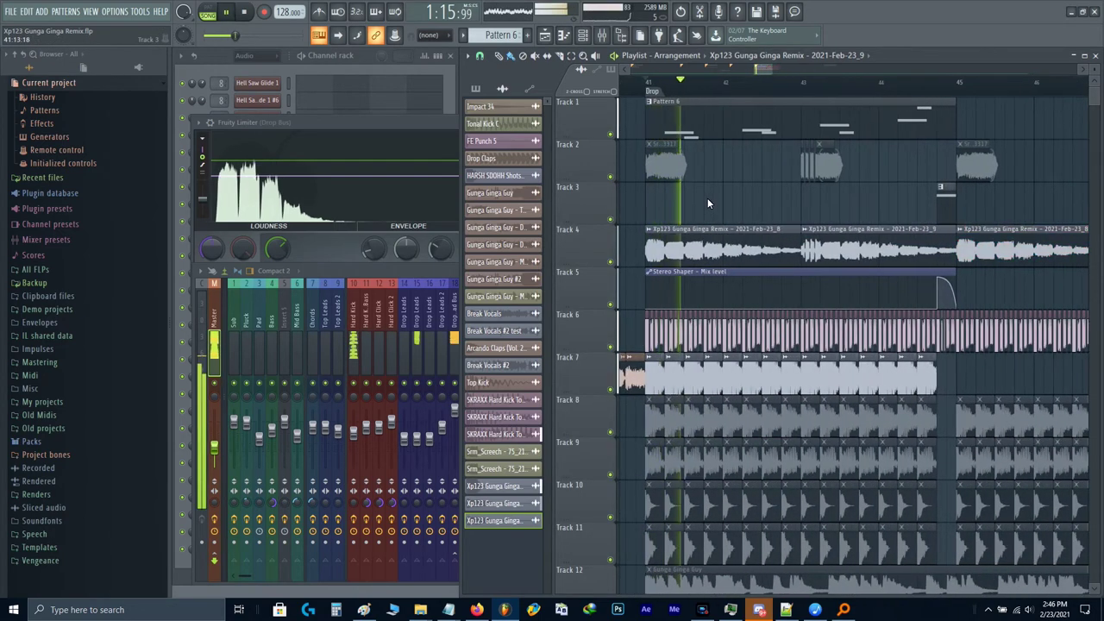
scroll(708, 200, "down", 1)
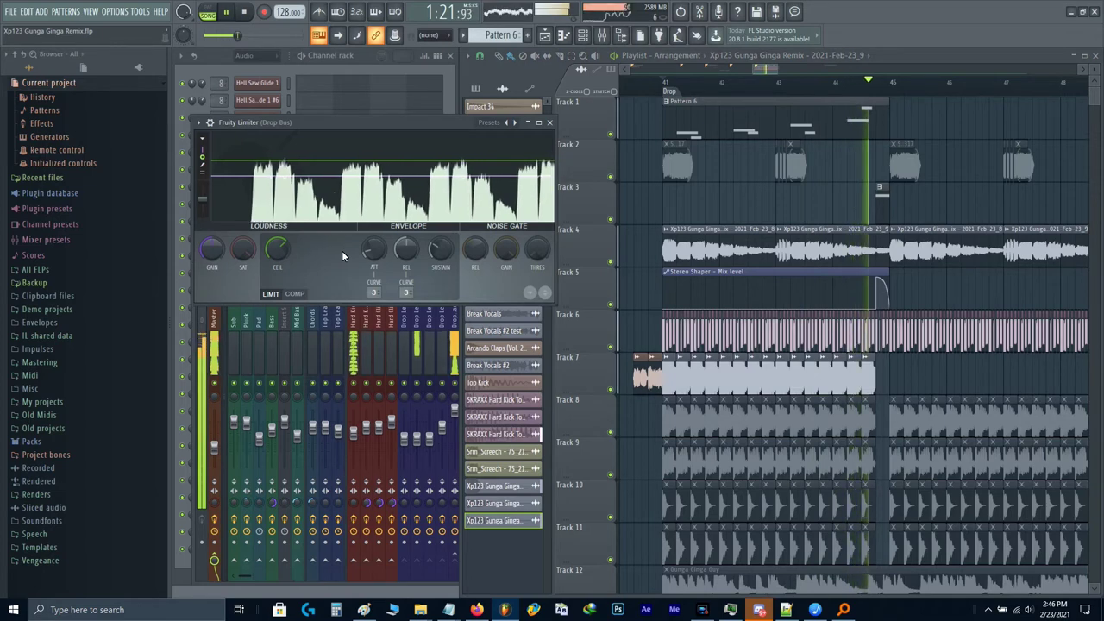
key("Escape")
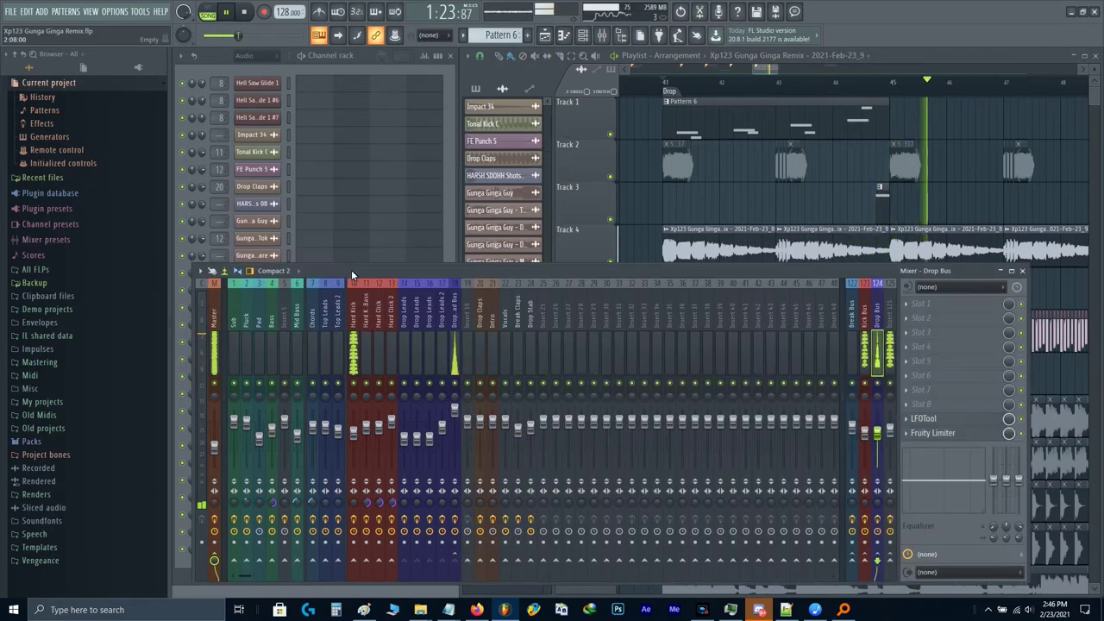
key("F9")
key("space")
Step: Duplicate the Pattern 6 clip on Track 1 so that it repeats from bar 45, and make Pattern 6 the active pattern
left_click(759, 129)
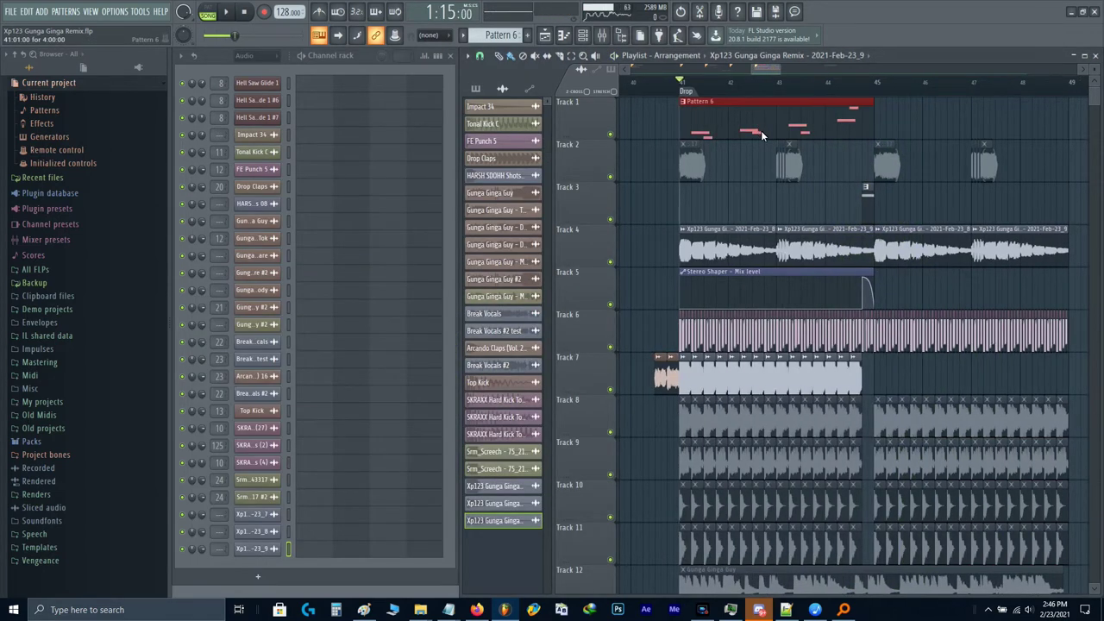
key("ctrl+b")
scroll(762, 136, "down", 1)
left_click(762, 135)
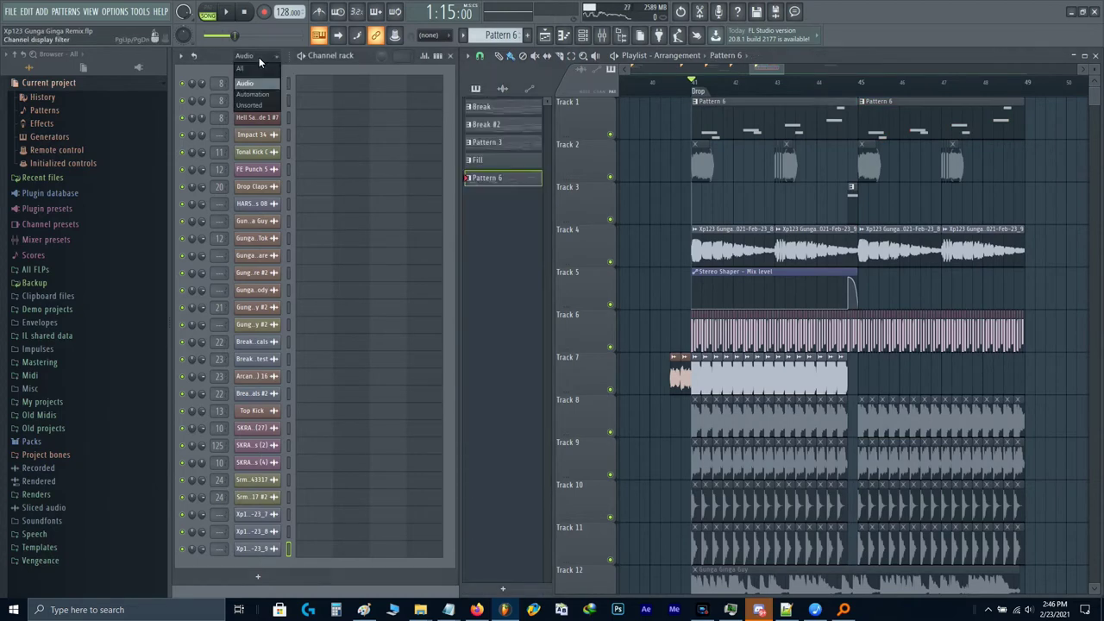
Step: Show all channels in the channel rack and open Serum #6 in the piano roll
left_click(243, 67)
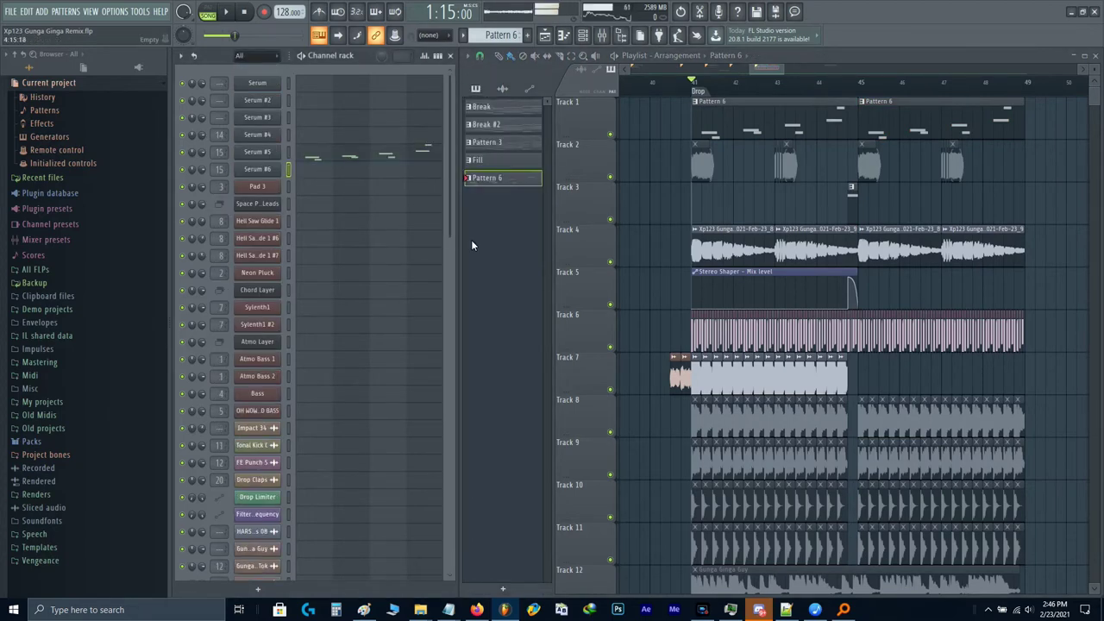
left_click(361, 173)
scroll(655, 299, "down", 5)
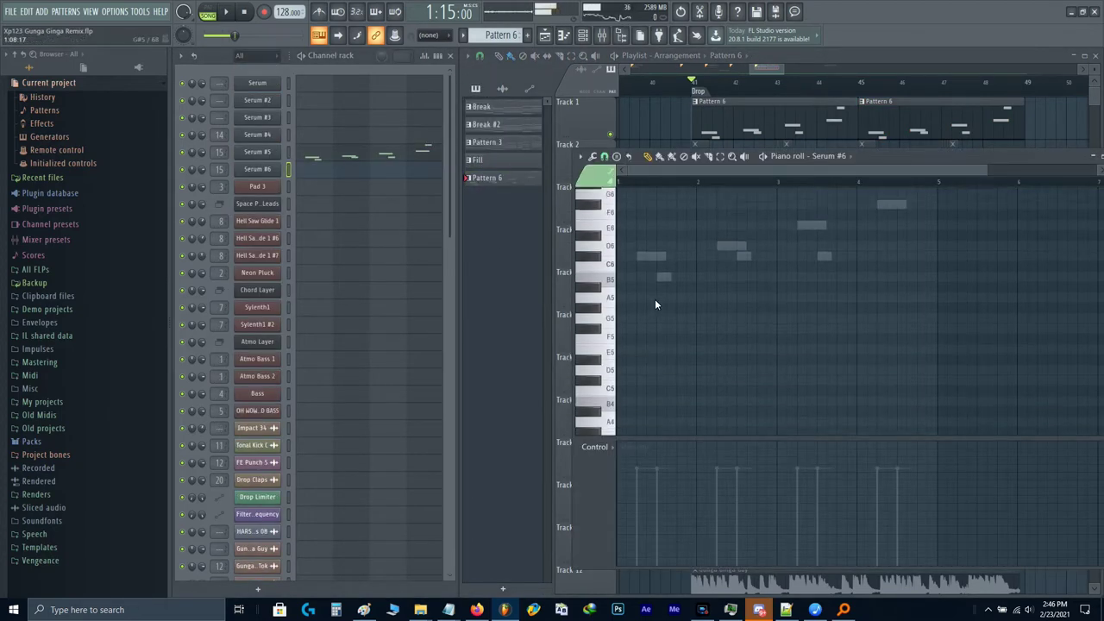
scroll(645, 320, "down", 4)
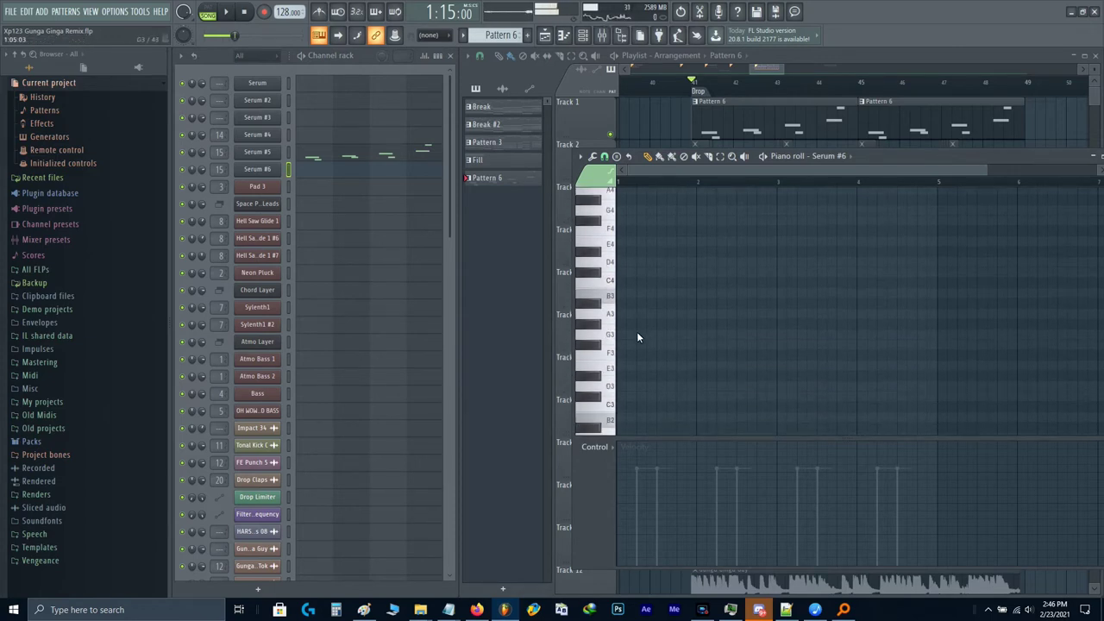
left_click(612, 419)
scroll(627, 388, "up", 4)
scroll(707, 355, "down", 1)
key("space")
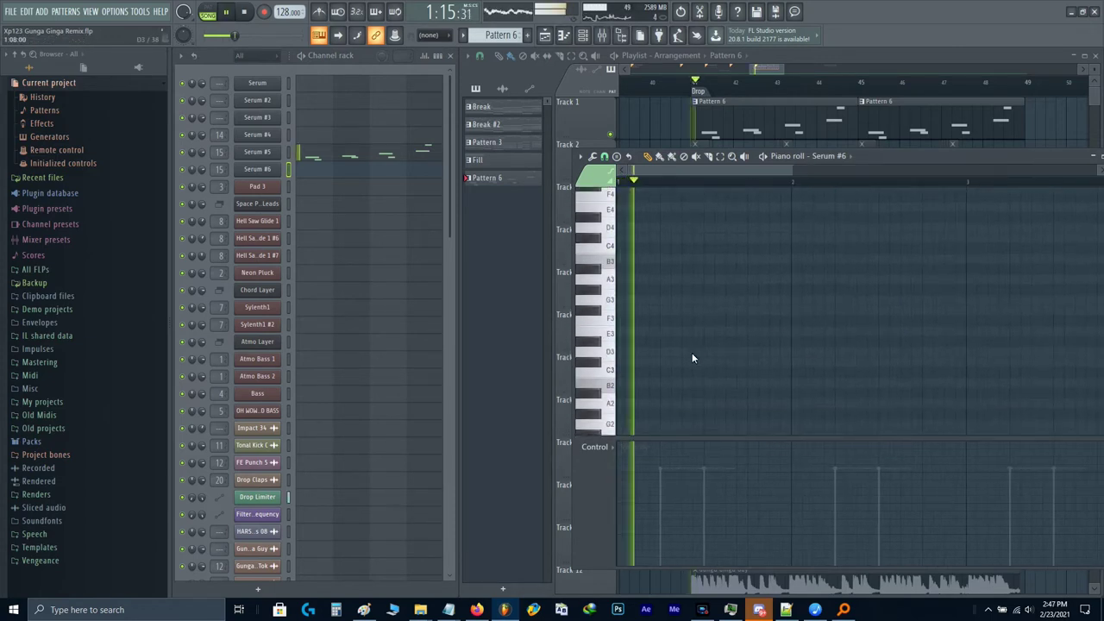
key("space")
left_click(775, 382)
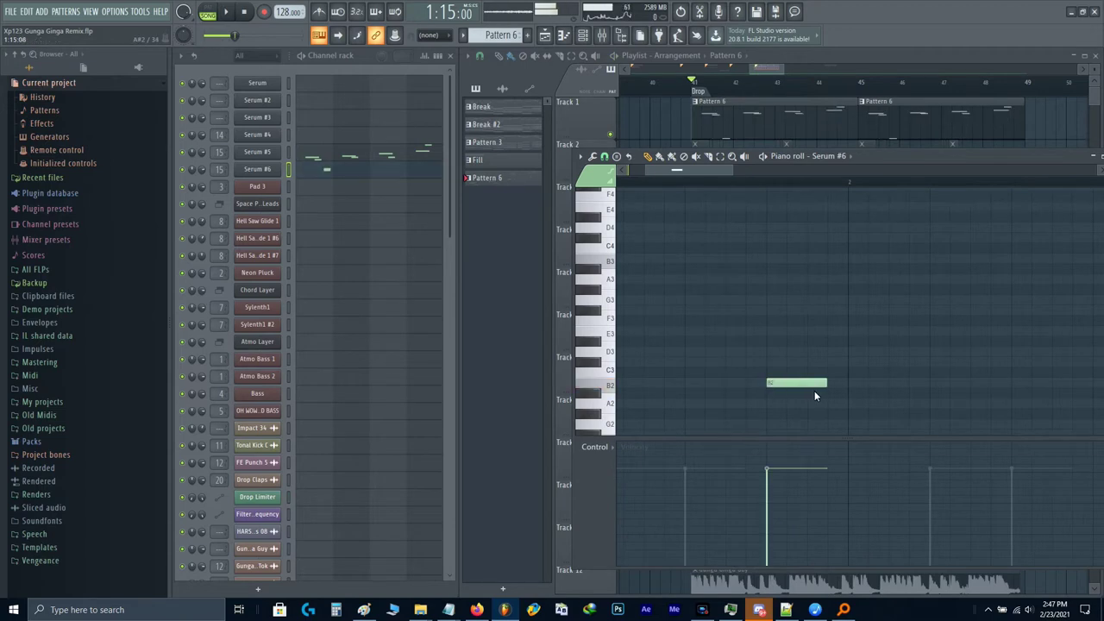
scroll(815, 391, "up", 1)
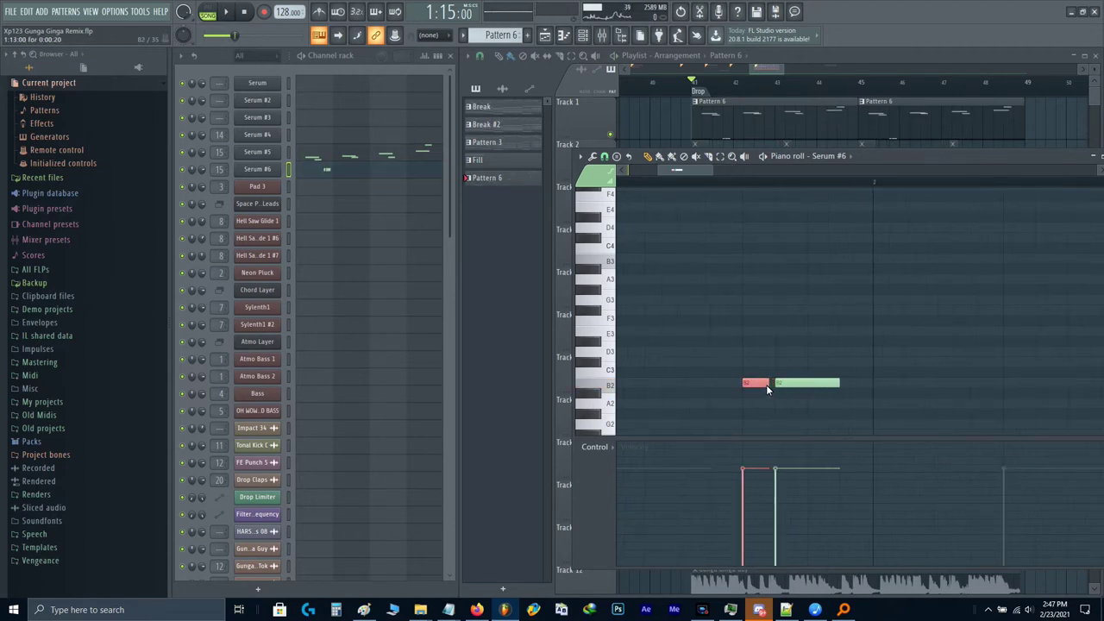
right_click(766, 385)
right_click(802, 383)
scroll(818, 332, "up", 2)
scroll(806, 303, "down", 3)
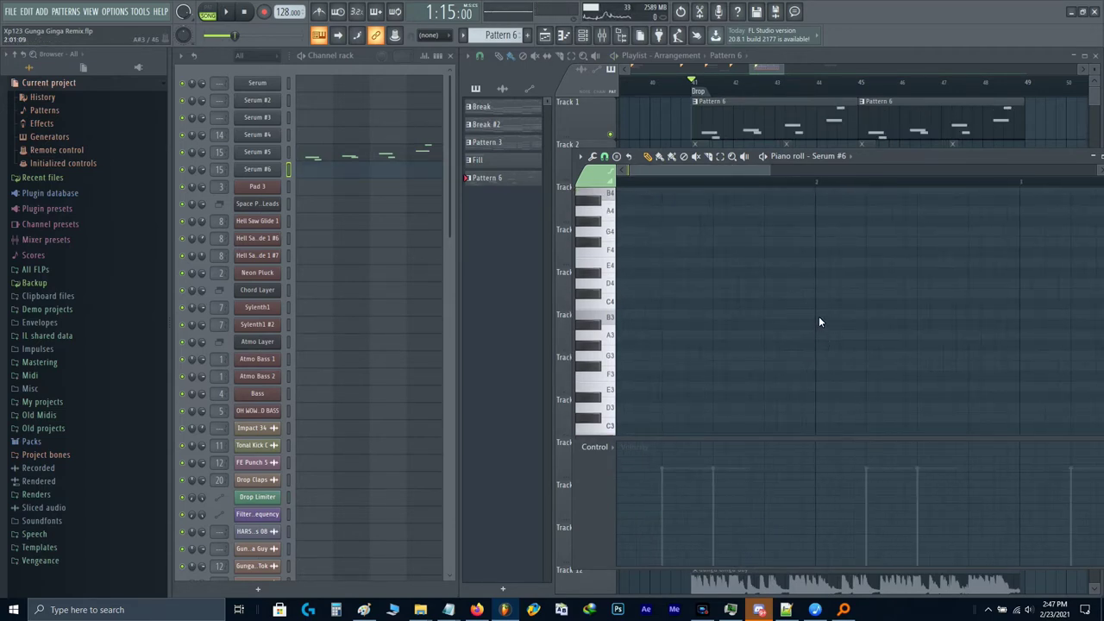
right_click(820, 316)
Step: Add a B4 note at the start of bar 2 for Serum #6
scroll(823, 317, "up", 3)
scroll(822, 337, "up", 2)
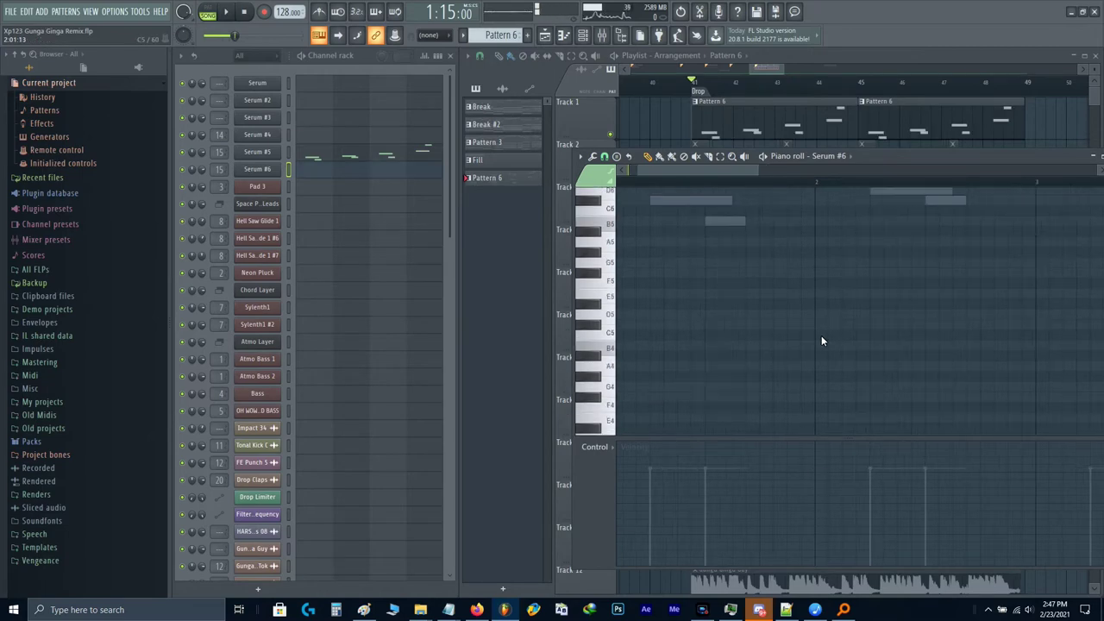
left_click(818, 346)
Step: Route the Serum #6 channel to mixer track 14 and check the Drop Leads Fruity Limiter during playback
key("F9")
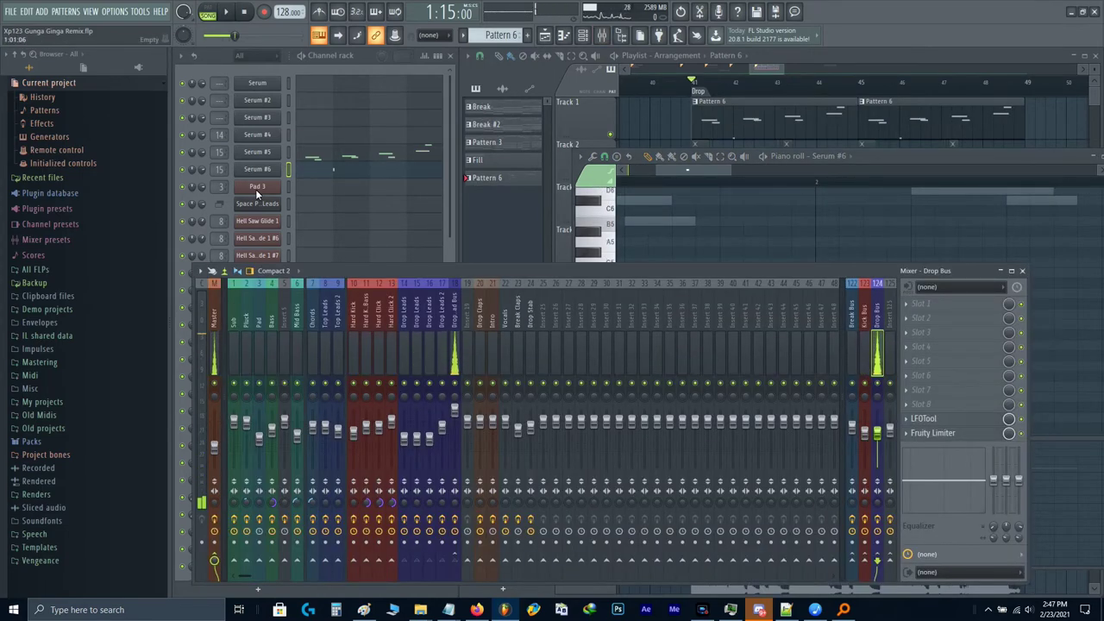
scroll(222, 169, "down", 1)
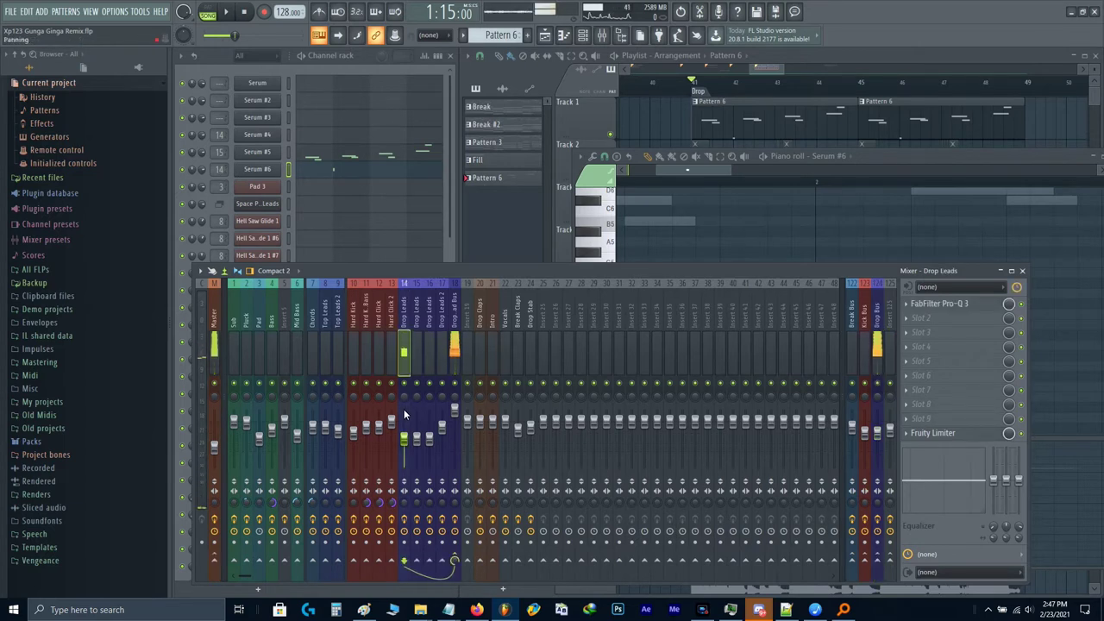
left_click(948, 434)
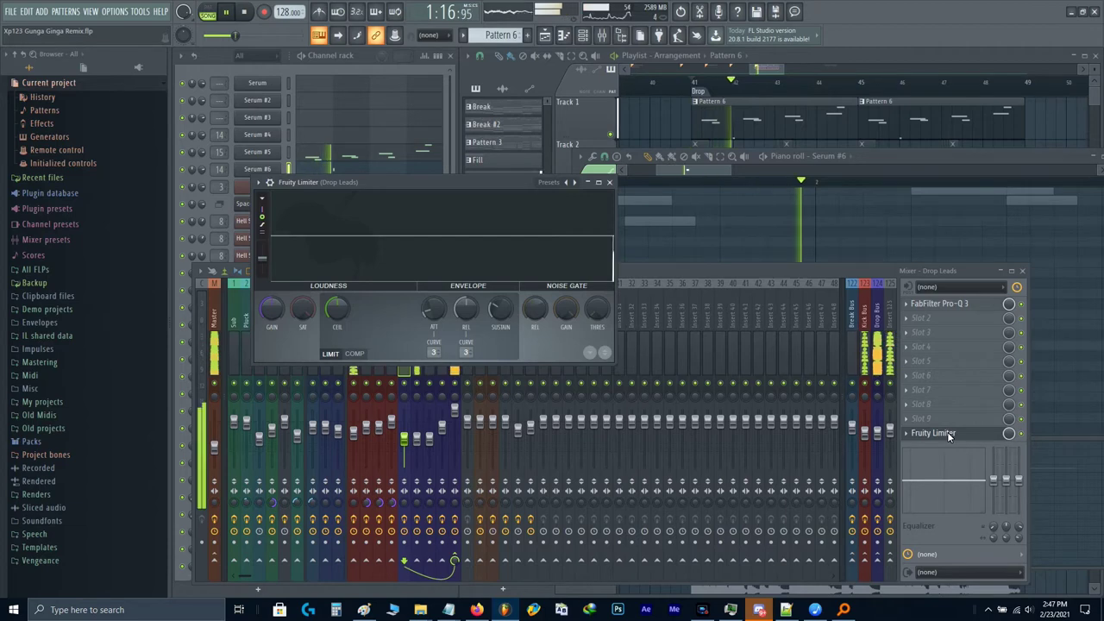
key("space")
key("Escape")
key("Escape")
Step: Shorten the B4 note at bar 2, add two more short B4 notes after it, and play back the result
left_click_drag(824, 350, 768, 345)
scroll(780, 346, "up", 3)
left_click(756, 342)
left_click(793, 343)
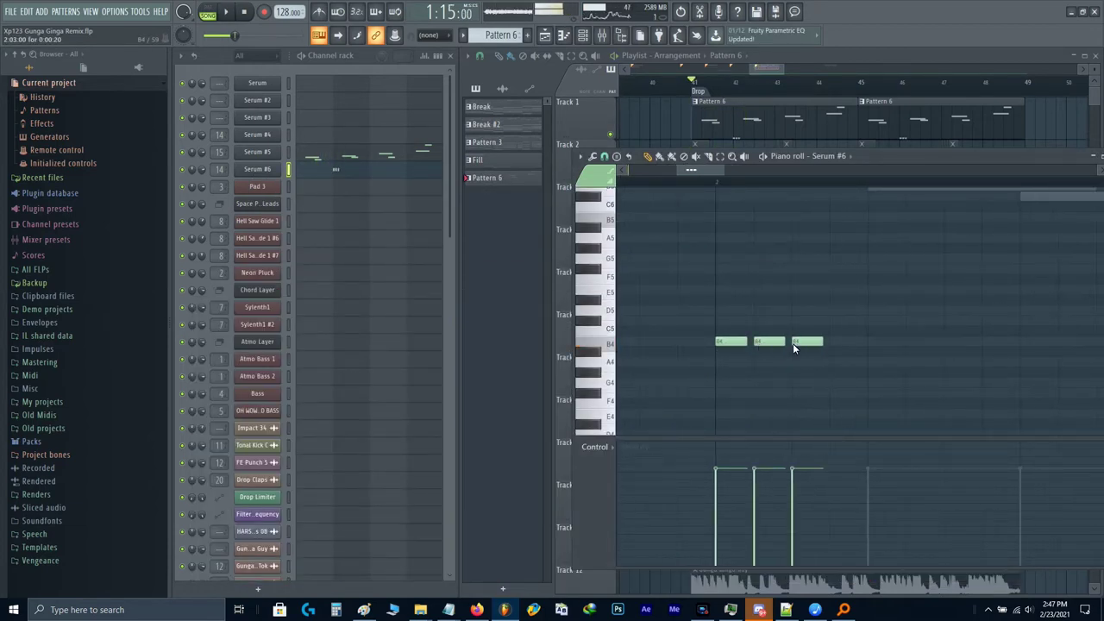
scroll(793, 344, "down", 2)
key("space")
scroll(793, 344, "up", 3)
scroll(793, 344, "down", 3)
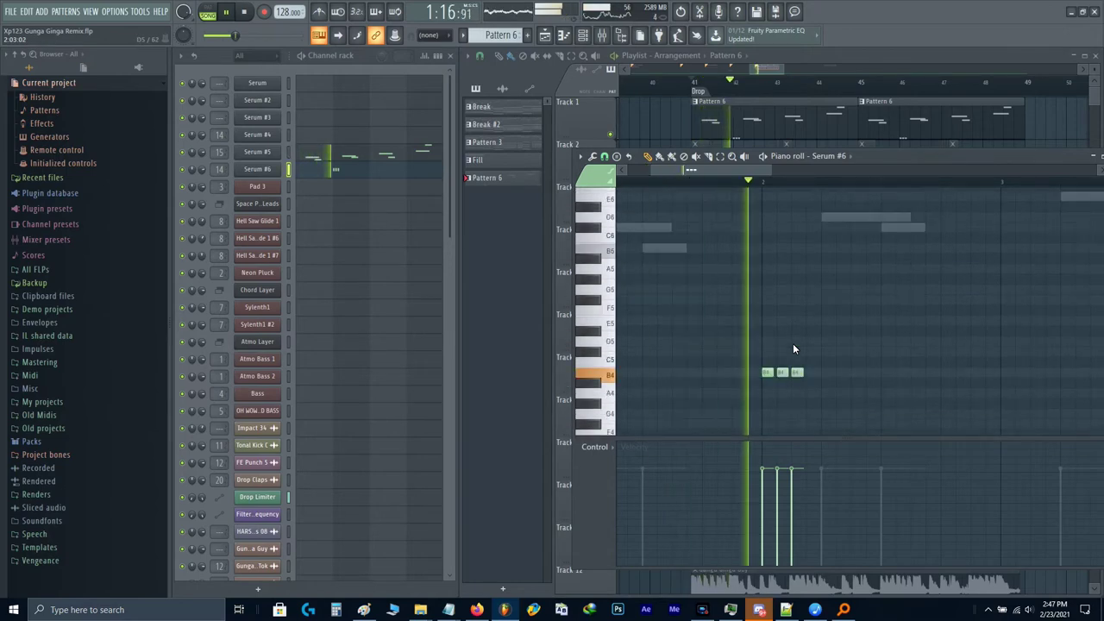
key("space")
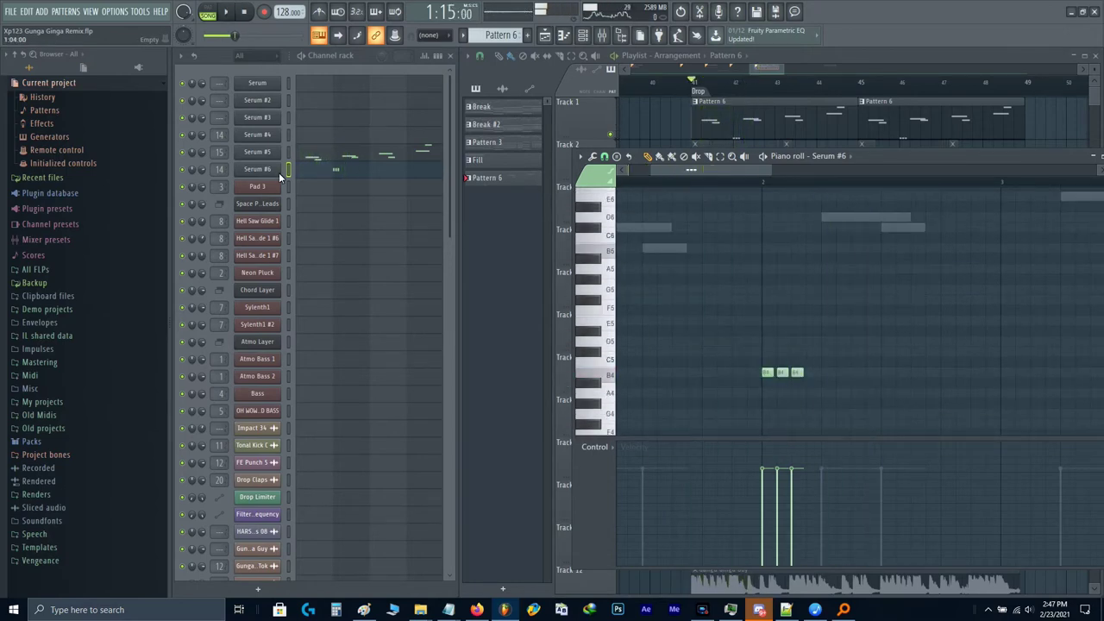
Step: Inspect the matrix and global settings of the Serum #6 synth, close it, and replay the drop
left_click(253, 173)
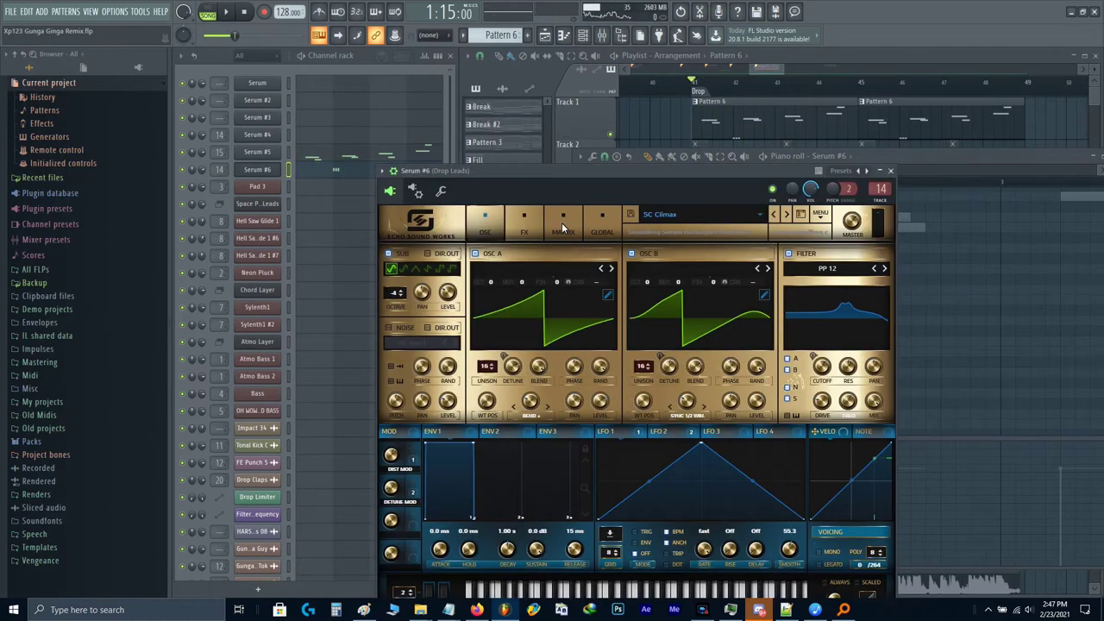
left_click(561, 223)
left_click(603, 223)
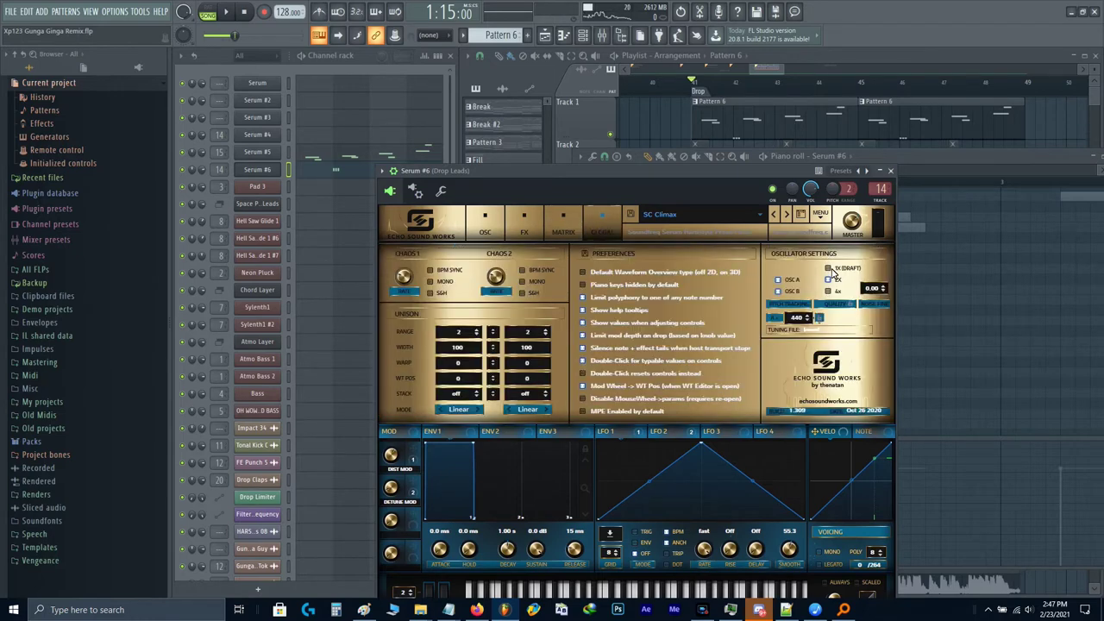
left_click(501, 228)
key("Escape")
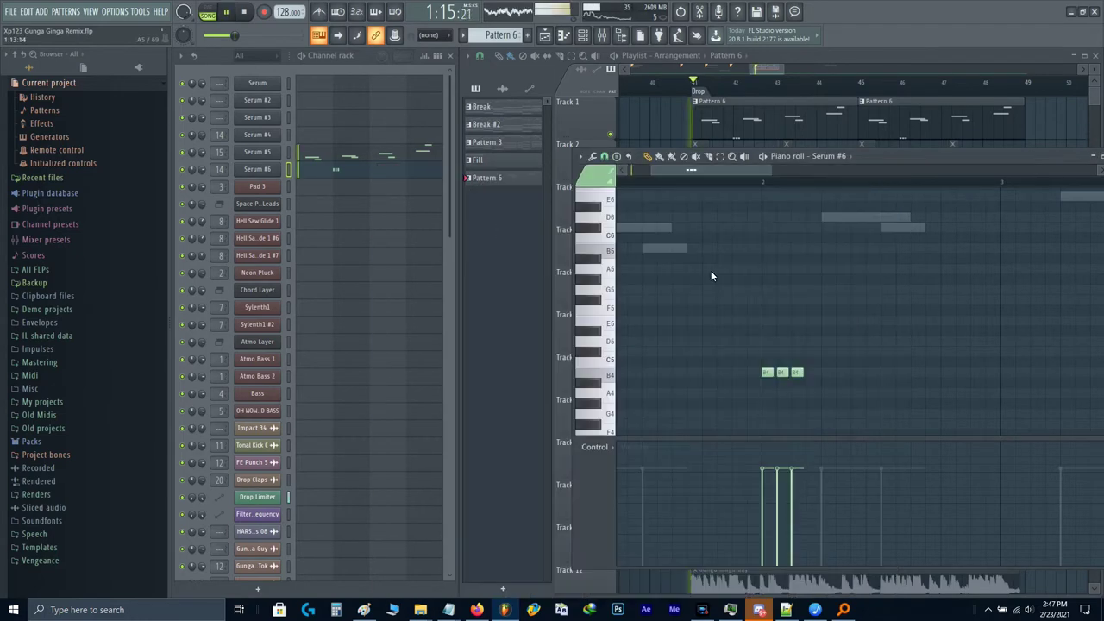
scroll(711, 276, "down", 2)
key("space")
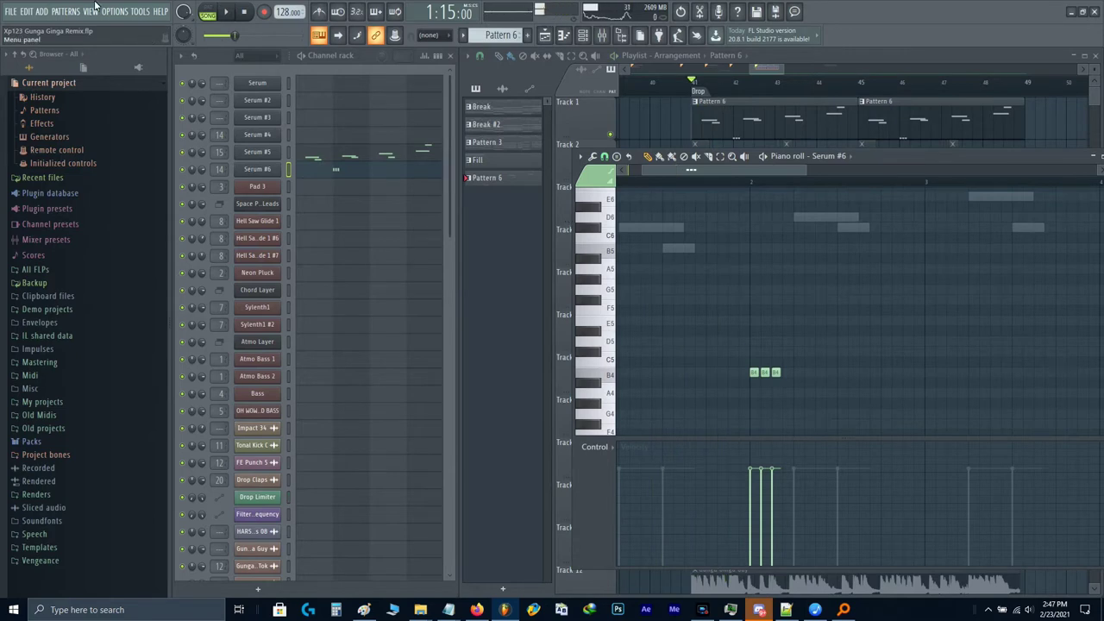
Step: Run the macro that switches smart disable on for all plugins
left_click(139, 11)
mouse_move(164, 52)
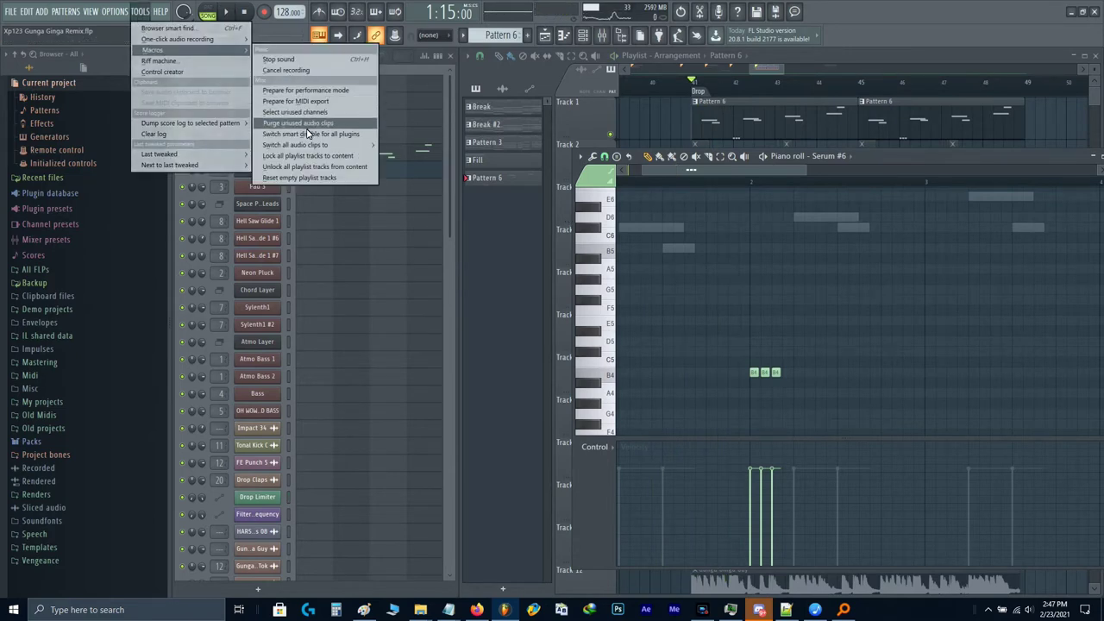
left_click(306, 136)
Step: Copy the three short B4 notes to C5 at the start of bar 3
key("space")
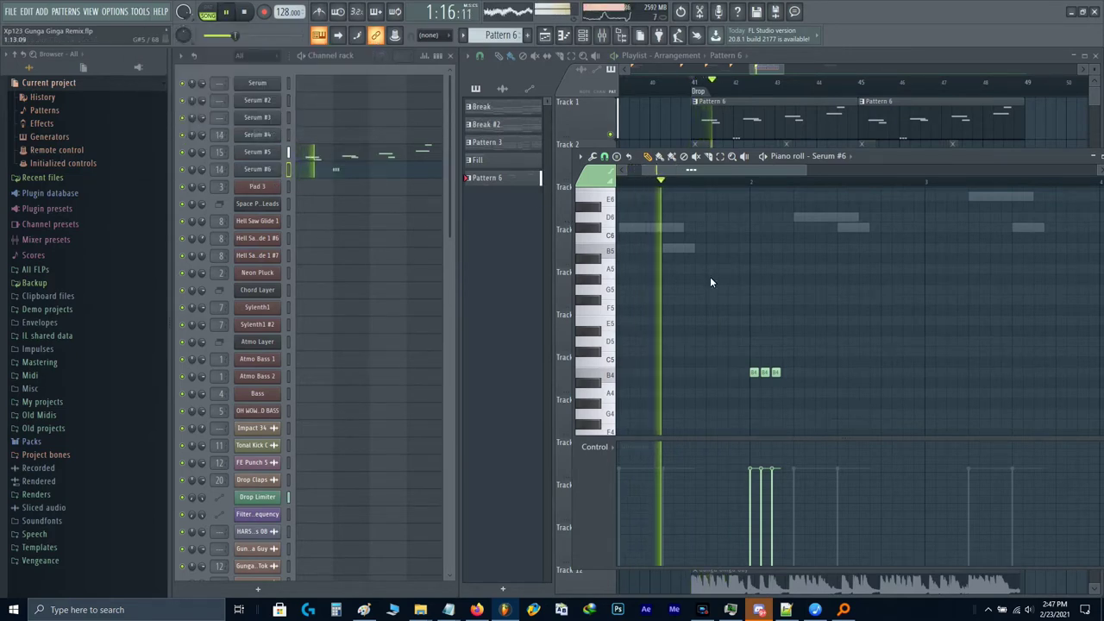
left_click_drag(840, 357, 913, 372)
key("space")
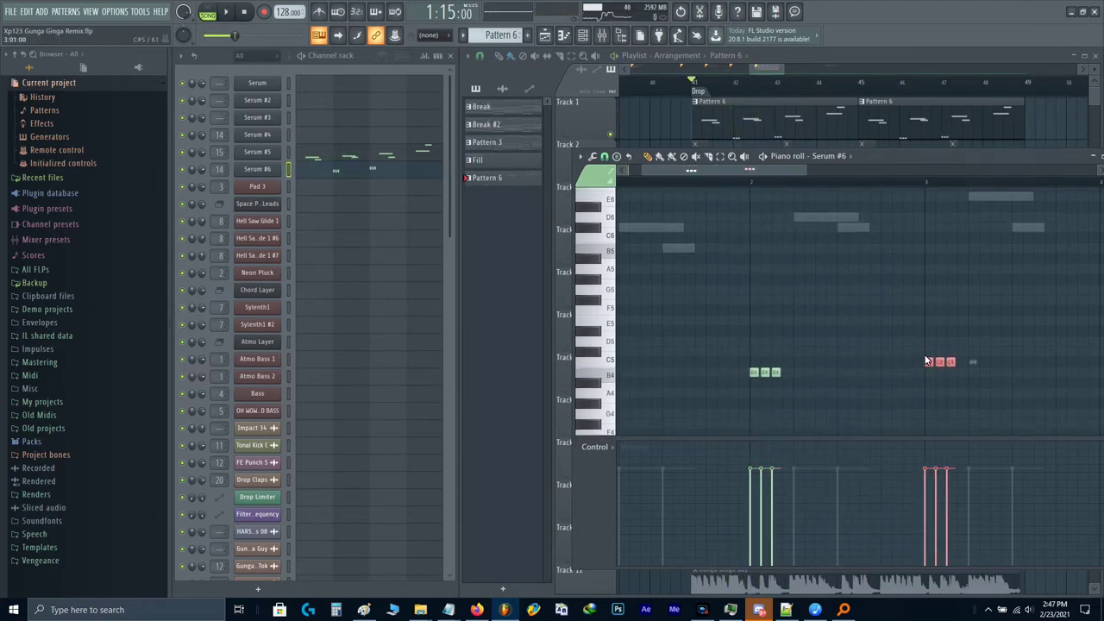
Step: Move both three-note groups one beat earlier and raise the second group to C#5
left_click_drag(1007, 345, 690, 373)
scroll(752, 381, "up", 3)
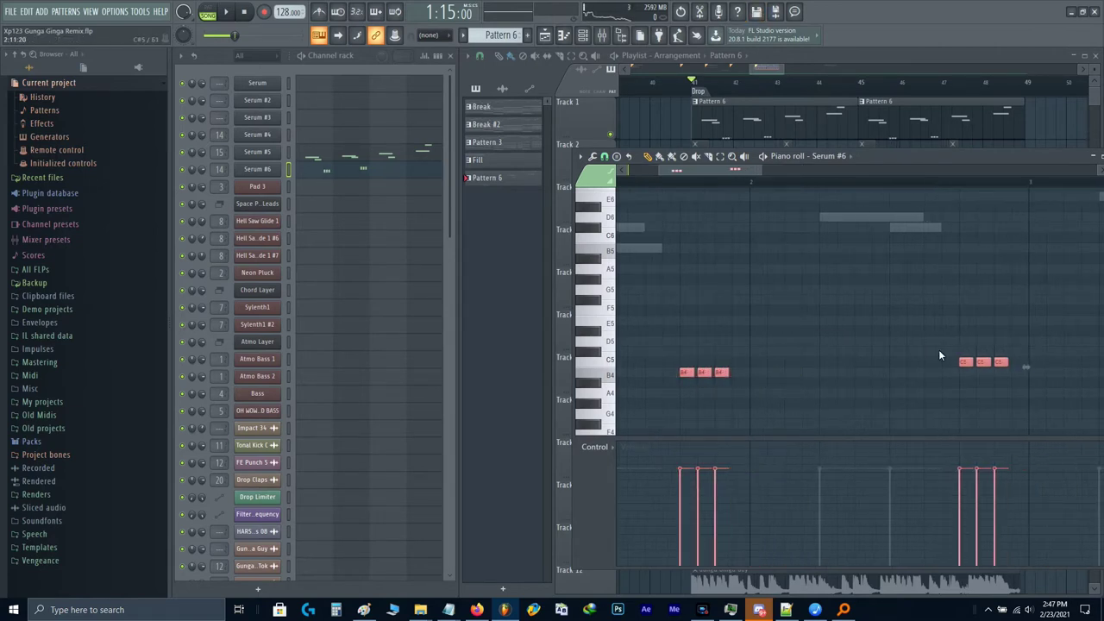
key("space")
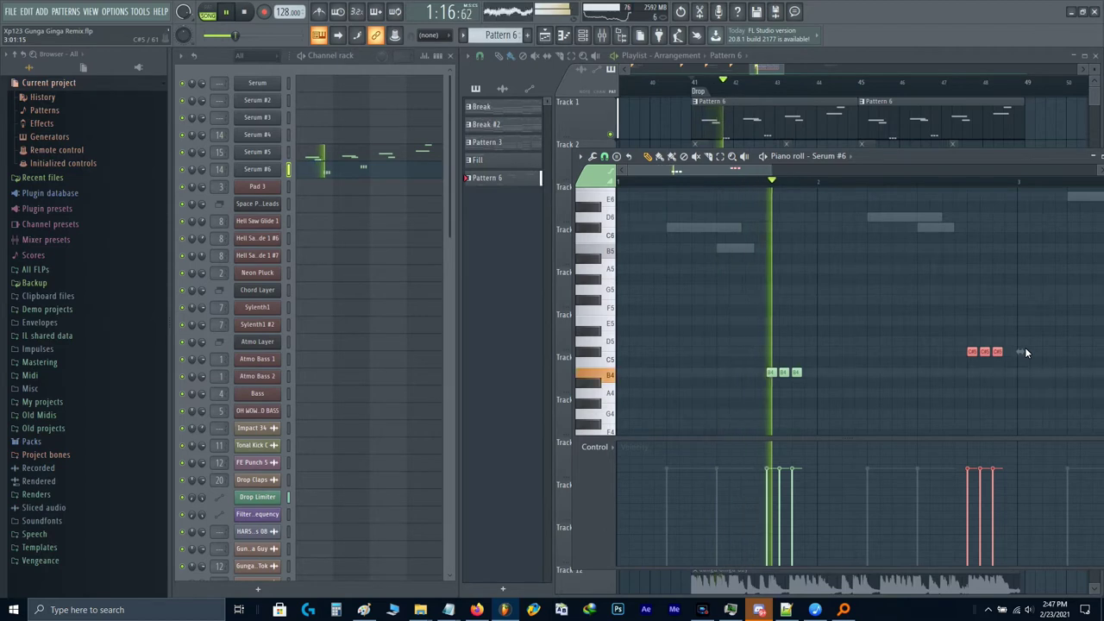
Step: Copy the C#5 three-note group to D5, starting one beat before bar 4
left_click_drag(1026, 352, 733, 374)
key("space")
left_click(836, 381, "ctrl")
scroll(795, 380, "down", 1)
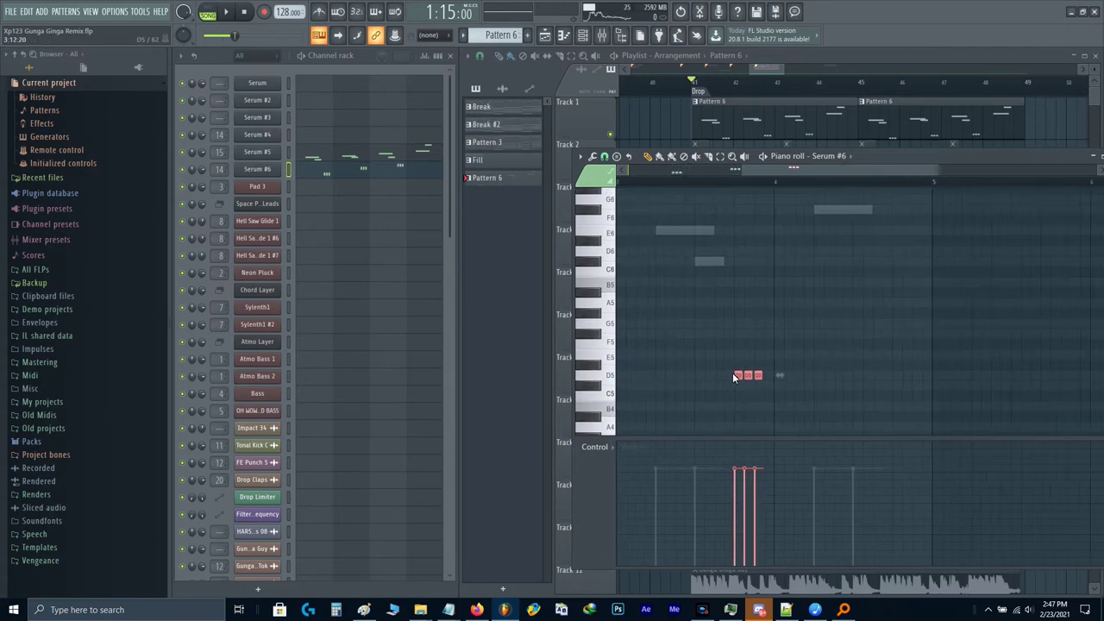
Step: Play back the drop repeatedly to check the three repeated-note groups against the main lead melody
scroll(733, 374, "down", 2)
left_click(766, 343, "ctrl")
scroll(767, 343, "down", 2)
key("space")
left_click_drag(709, 315, 770, 305)
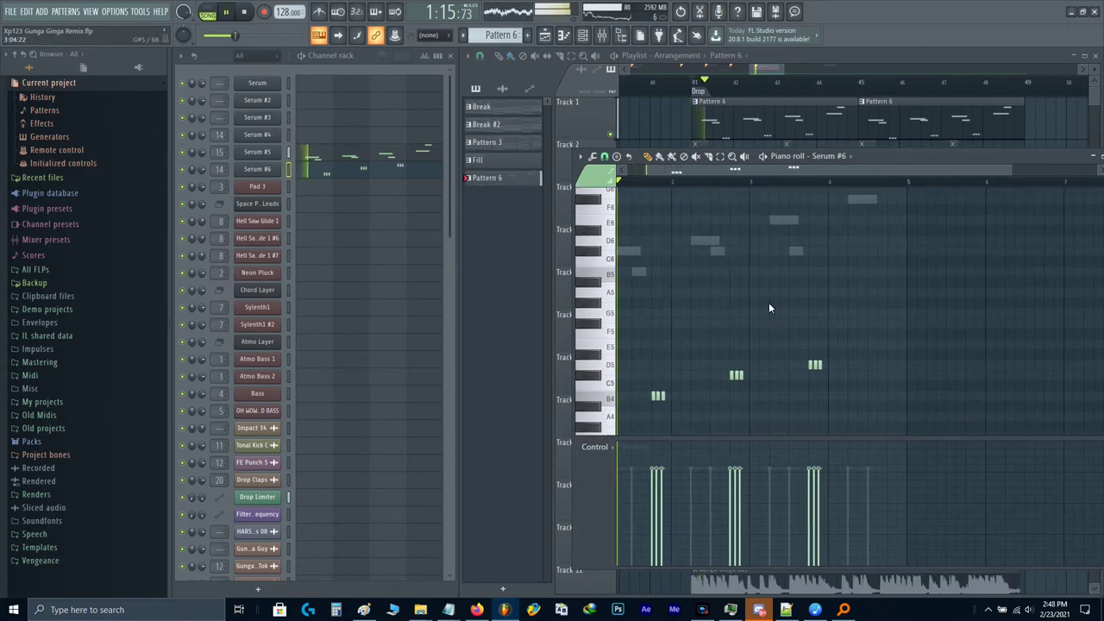
scroll(695, 320, "up", 2)
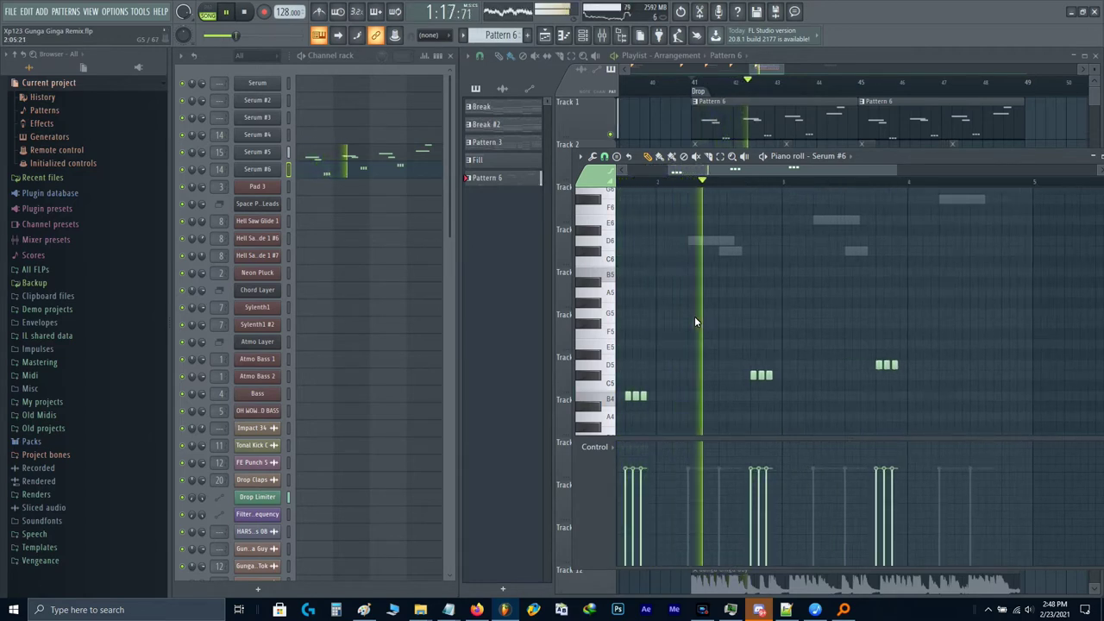
left_click_drag(853, 320, 828, 286)
scroll(690, 324, "up", 2)
key("space")
scroll(776, 321, "down", 1)
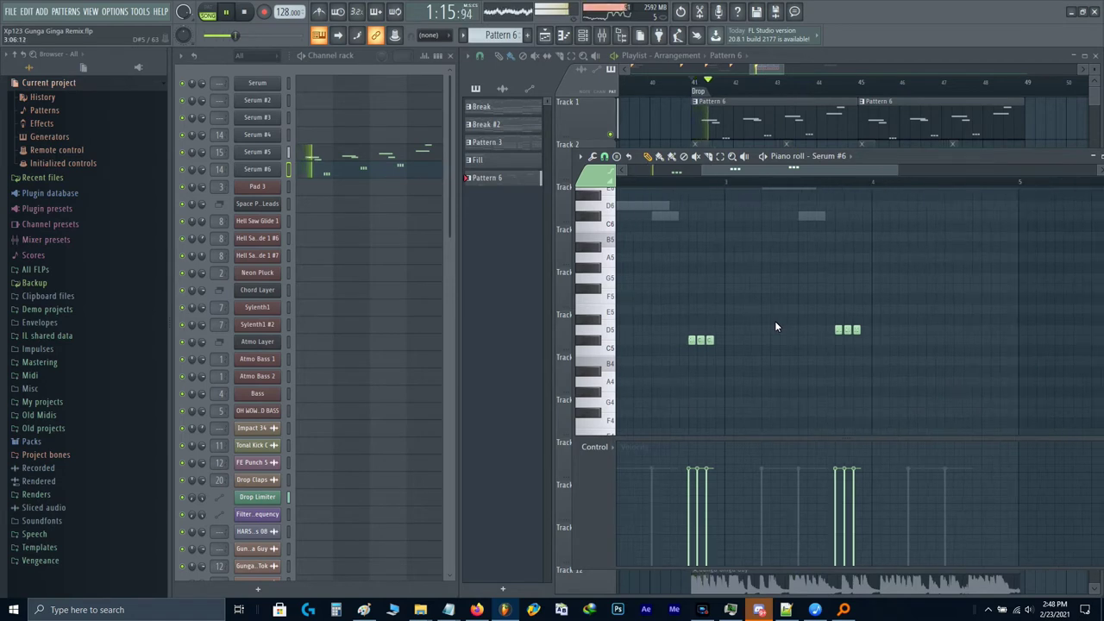
left_click_drag(775, 321, 863, 325)
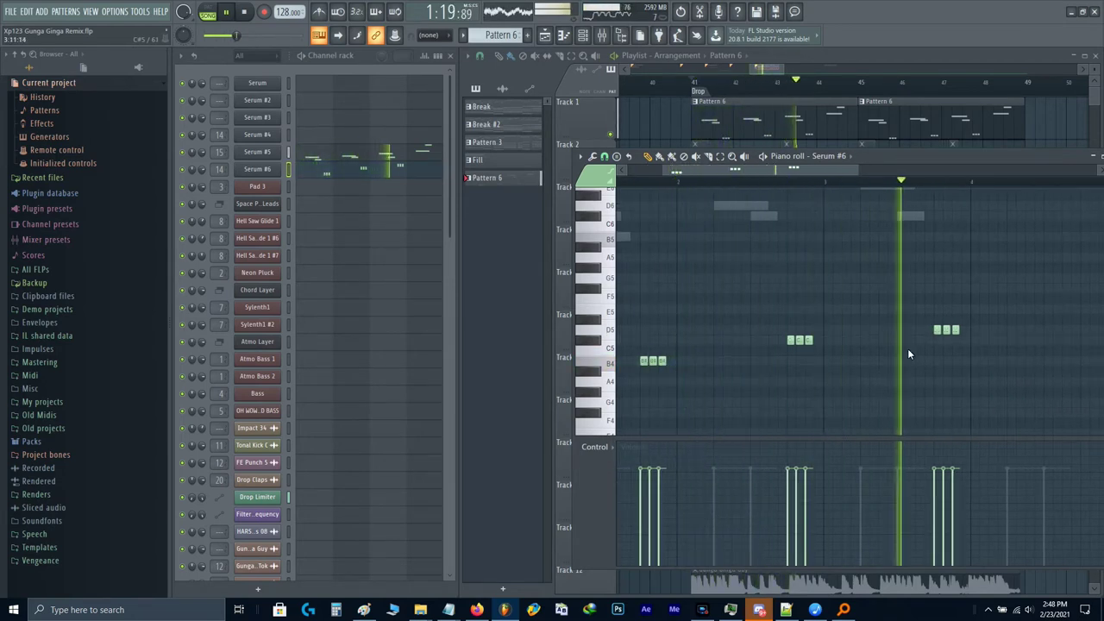
scroll(733, 377, "up", 2)
key("space")
Step: Raise the third three-note group before bar 4 from D5 to E5 and start playback of the drop
left_click_drag(779, 368, 738, 364)
scroll(739, 364, "down", 2)
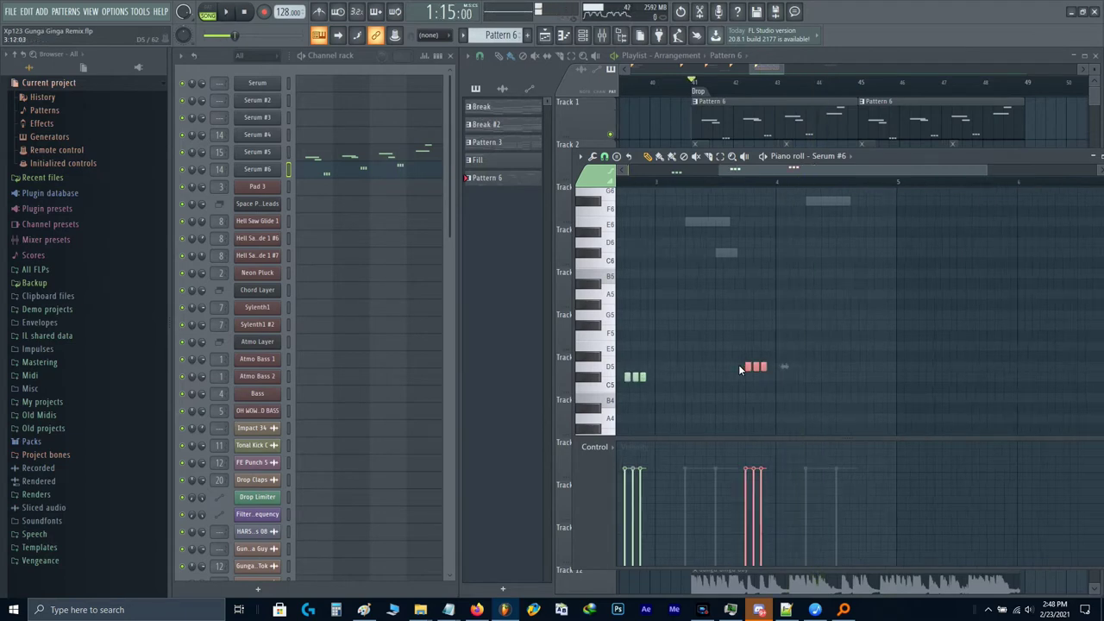
key("ctrl+Up")
key("shift+Up")
key("shift+Up")
key("ctrl+Down")
key("space")
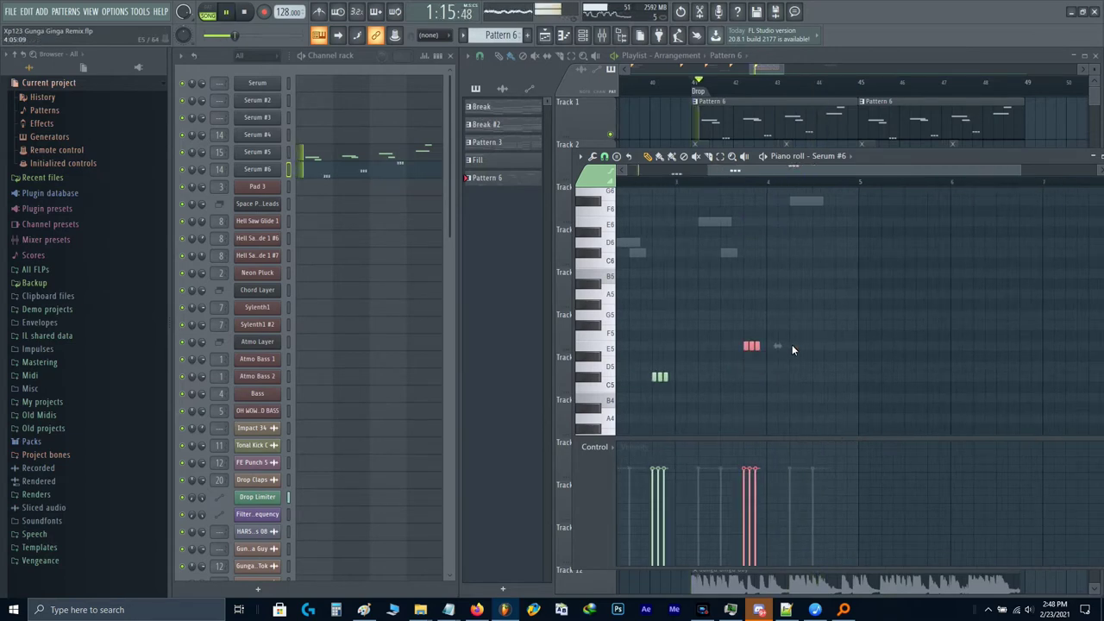
key("ctrl+d")
Step: Add a short B4 note one step before the last beat of bar 4
scroll(798, 344, "up", 2)
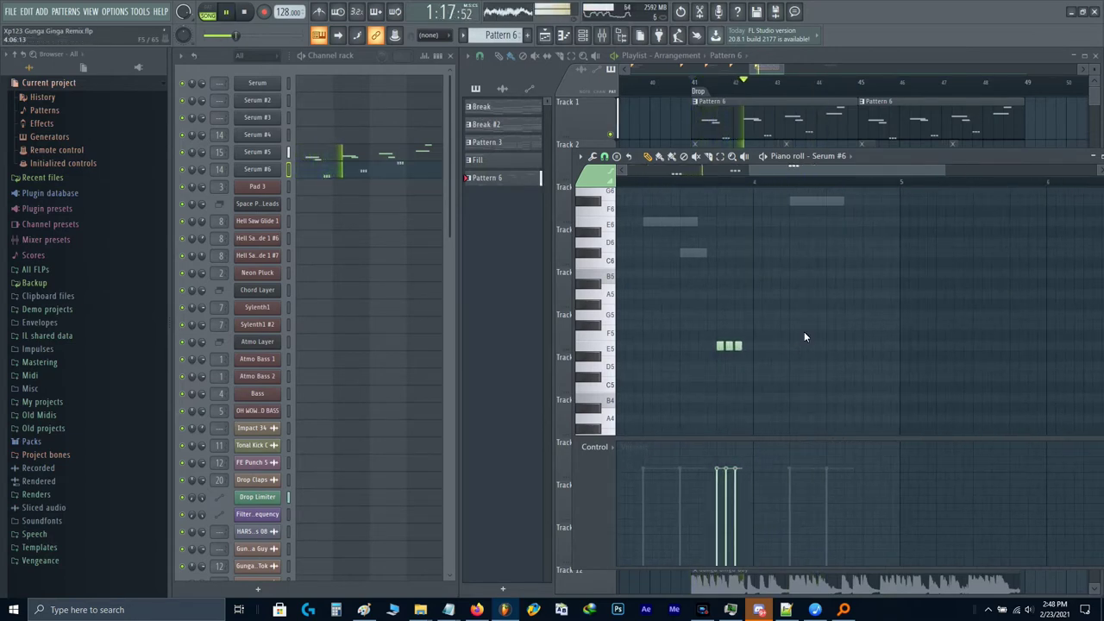
left_click_drag(854, 333, 805, 368)
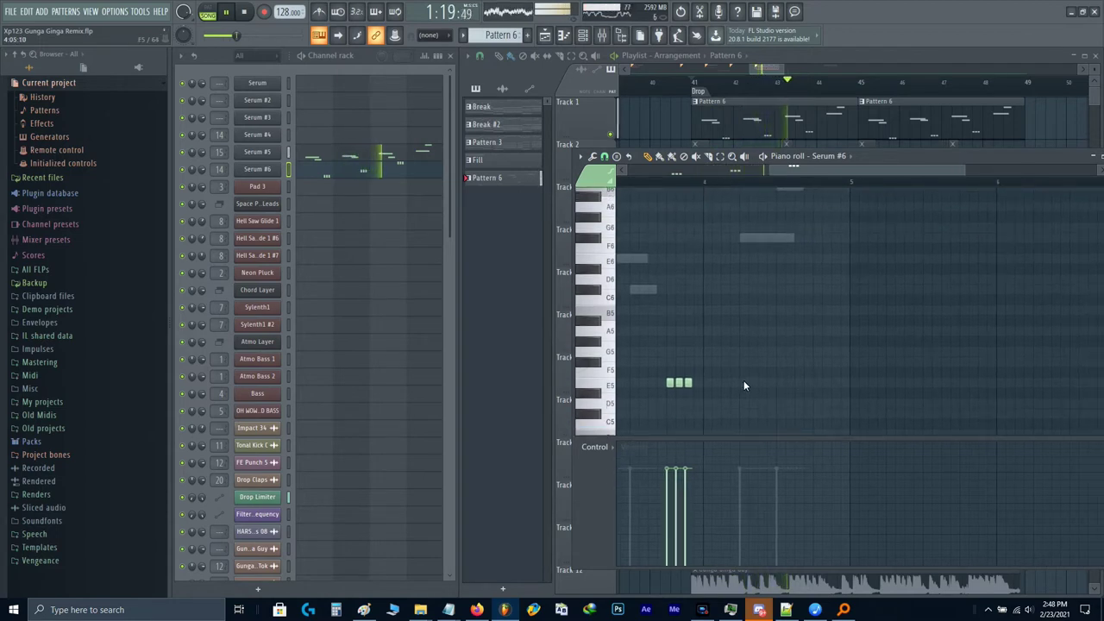
scroll(811, 365, "up", 1)
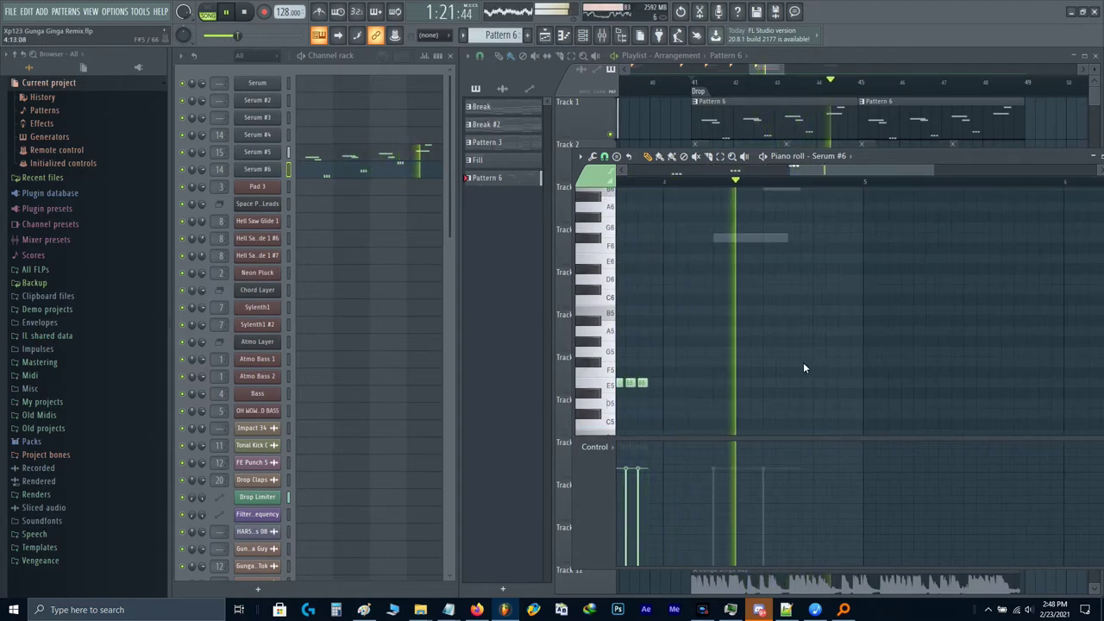
left_click_drag(804, 366, 733, 380)
key("space")
scroll(721, 412, "up", 2)
scroll(720, 413, "down", 1)
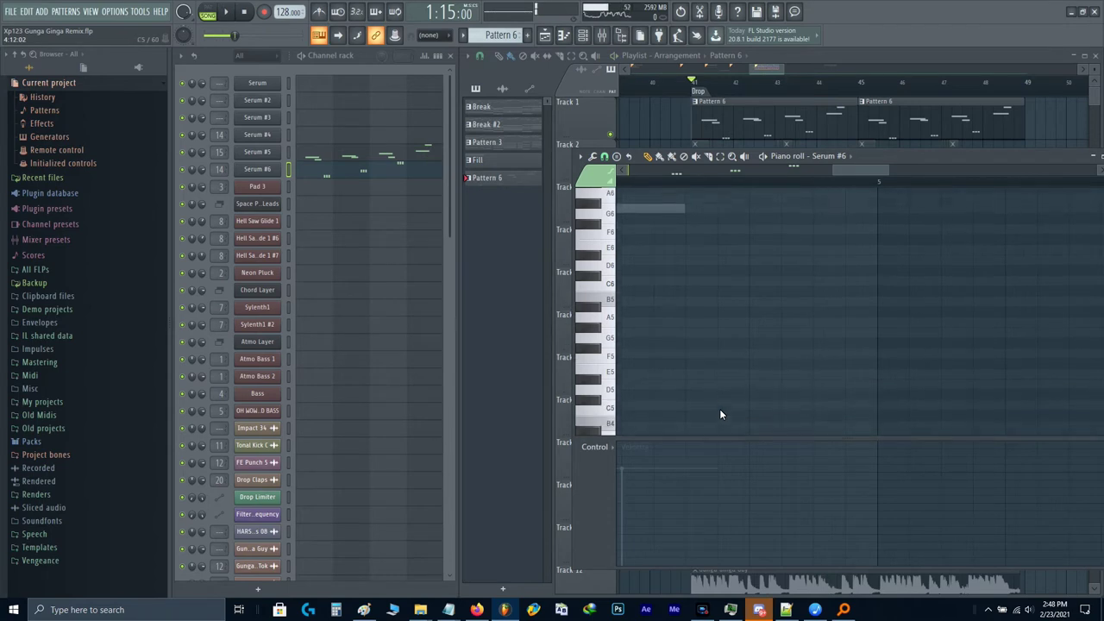
scroll(720, 409, "down", 2)
left_click(722, 393)
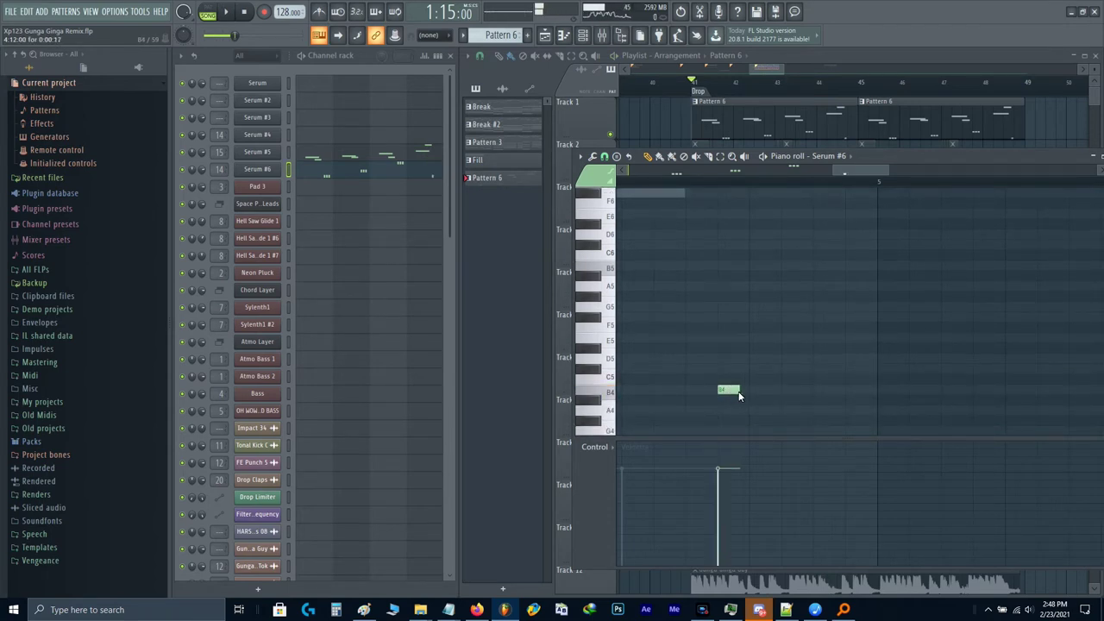
Step: Add a B5 note on the last beat of bar 4 and extend it to the start of bar 5
scroll(751, 339, "up", 1)
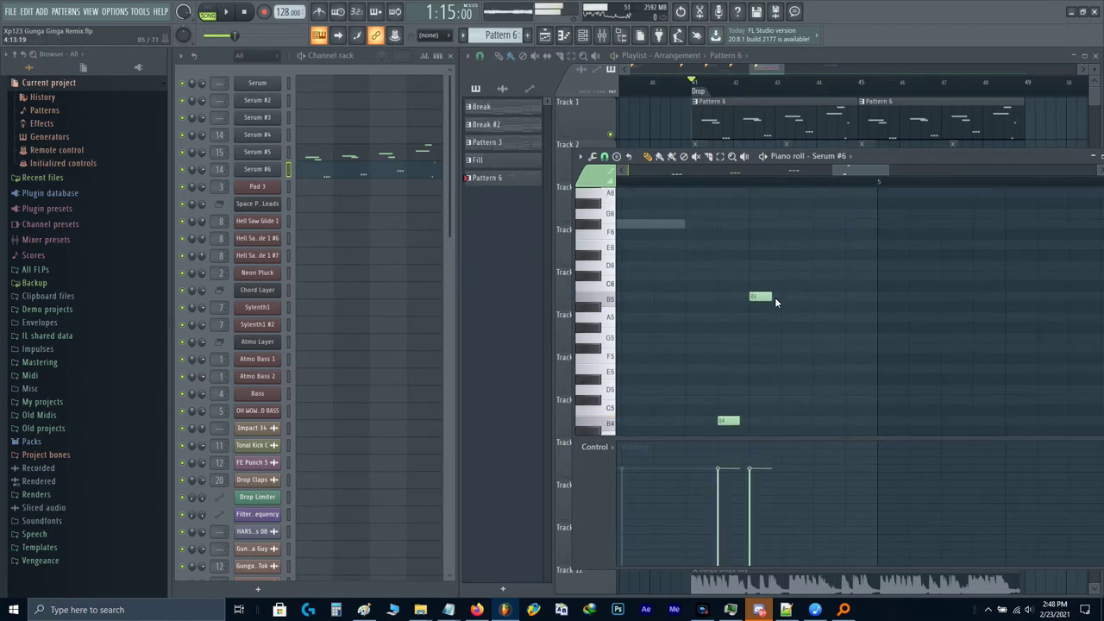
left_click_drag(775, 301, 885, 294)
right_click(887, 298)
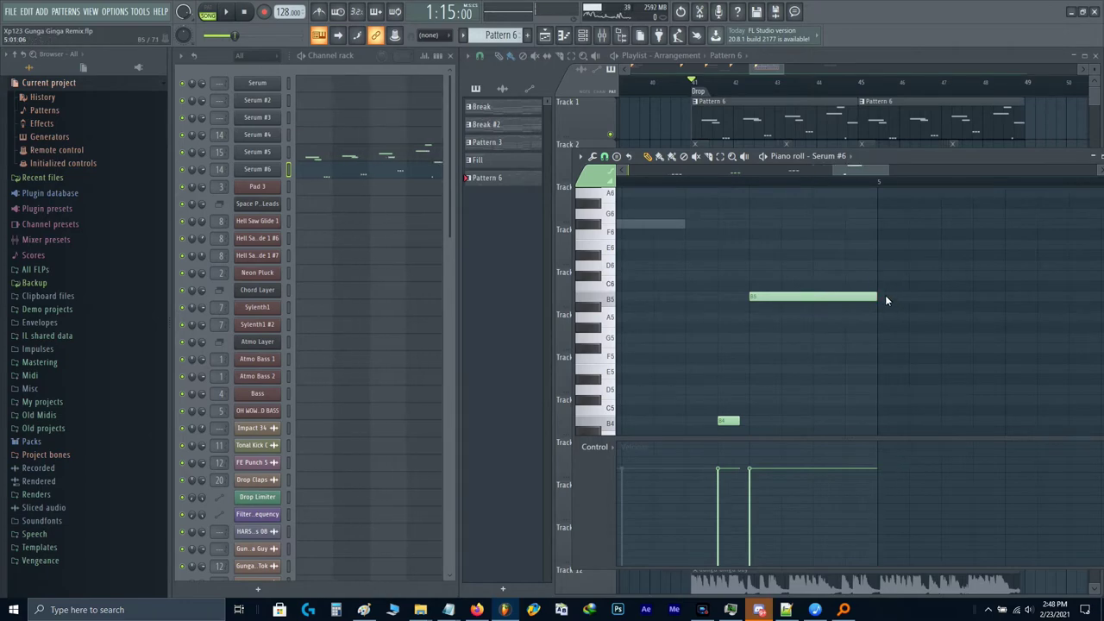
Step: Move the Fill clip just before bar 45 in the playlist from Track 3 up to Track 2
key("F7")
left_click(853, 191)
scroll(854, 199, "up", 2)
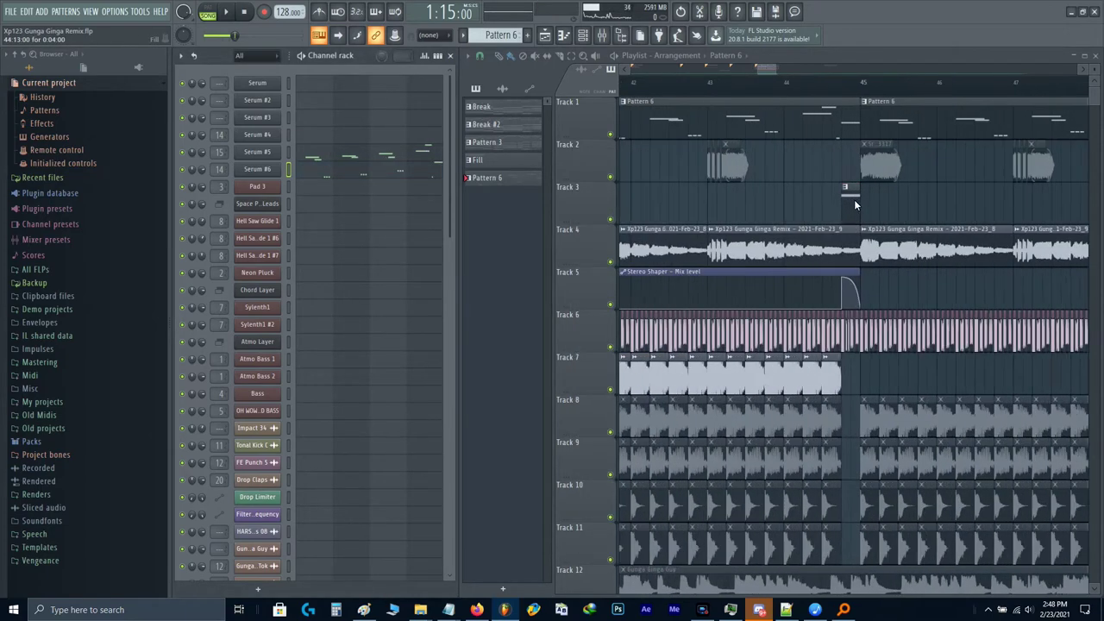
key("shift+Up")
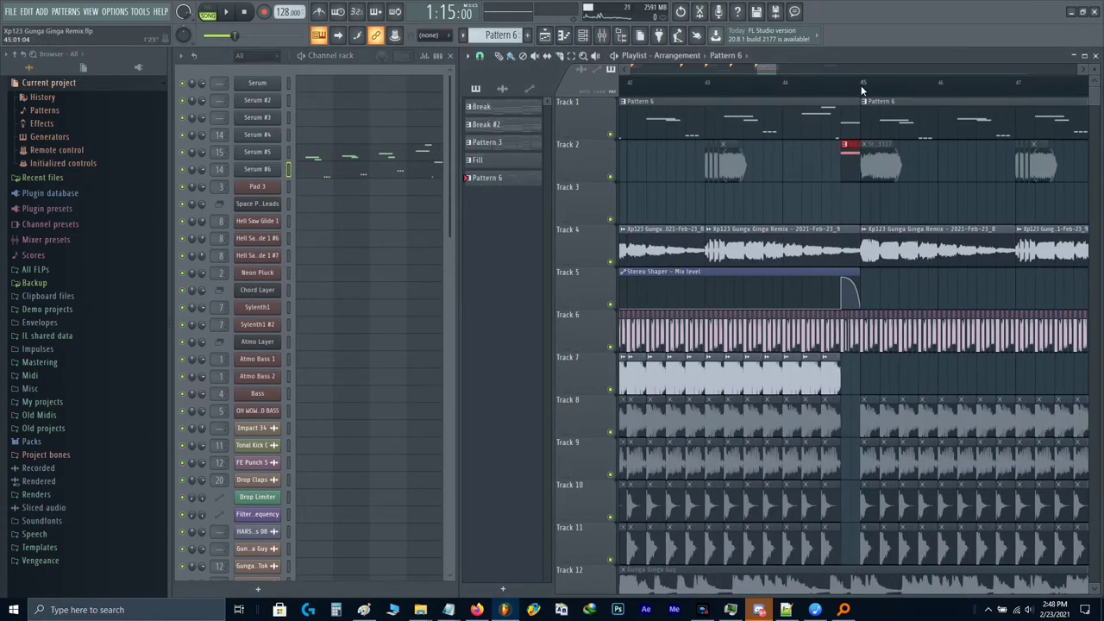
Step: Set Serum #6's bend range to 12 and -12 and its channel pitch range to 12, and create a channel pitch automation clip from bar 41 to 45
left_click_drag(861, 86, 741, 154)
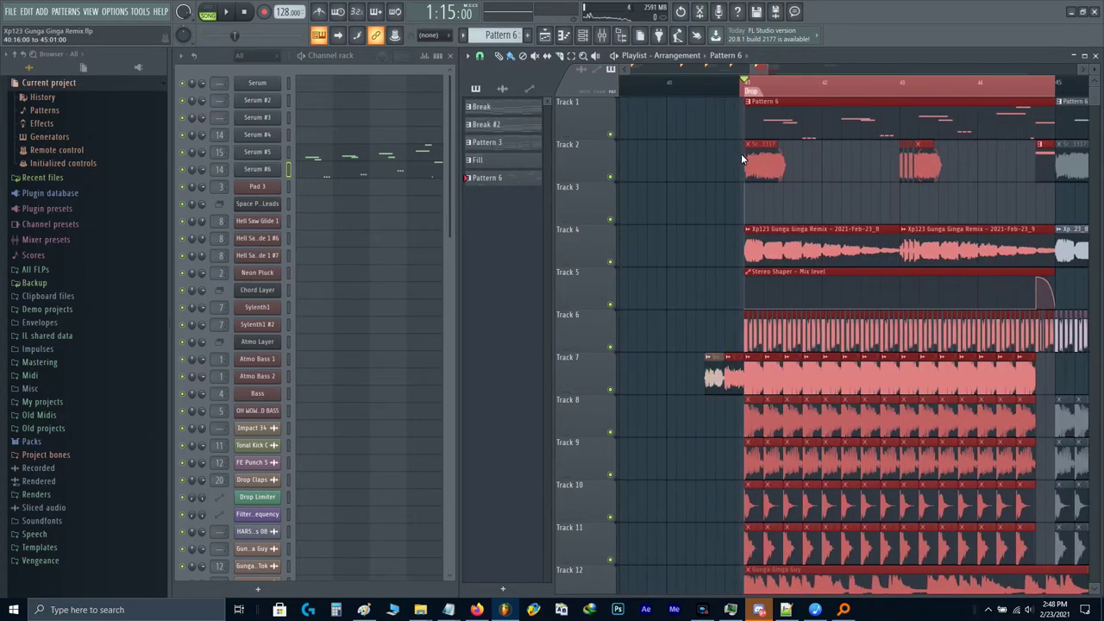
left_click(243, 170)
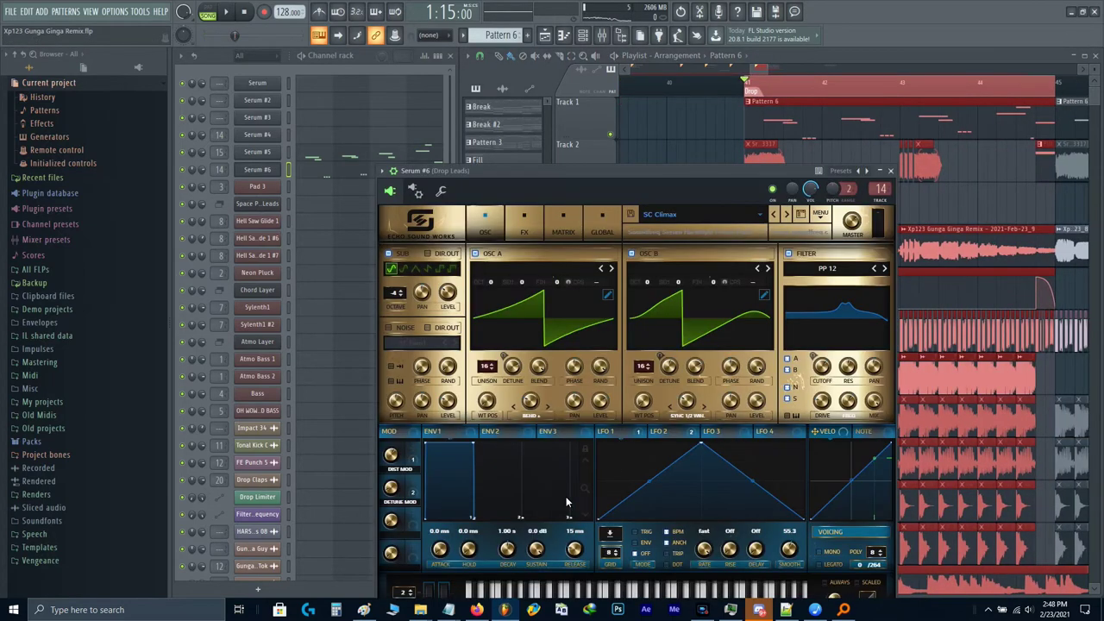
left_click_drag(556, 191, 533, 128)
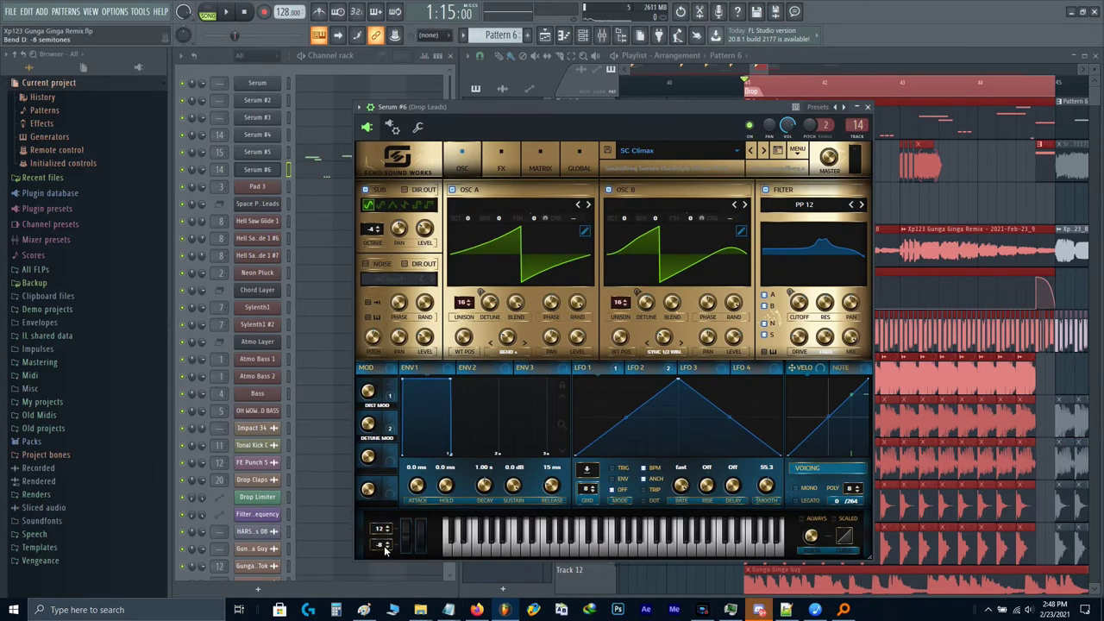
right_click(816, 130)
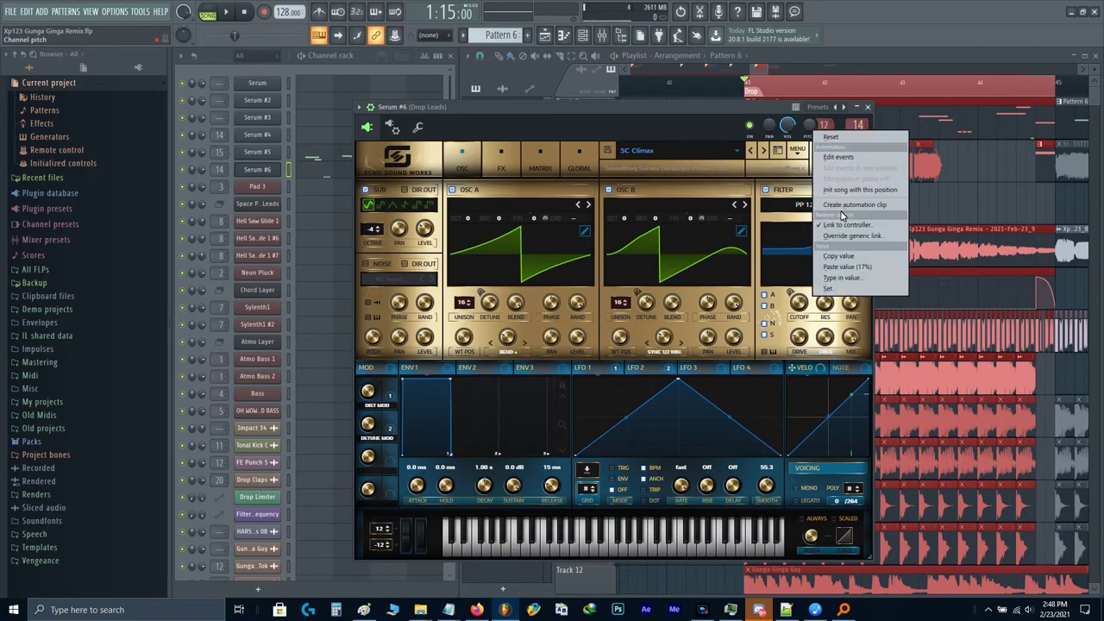
left_click(850, 205)
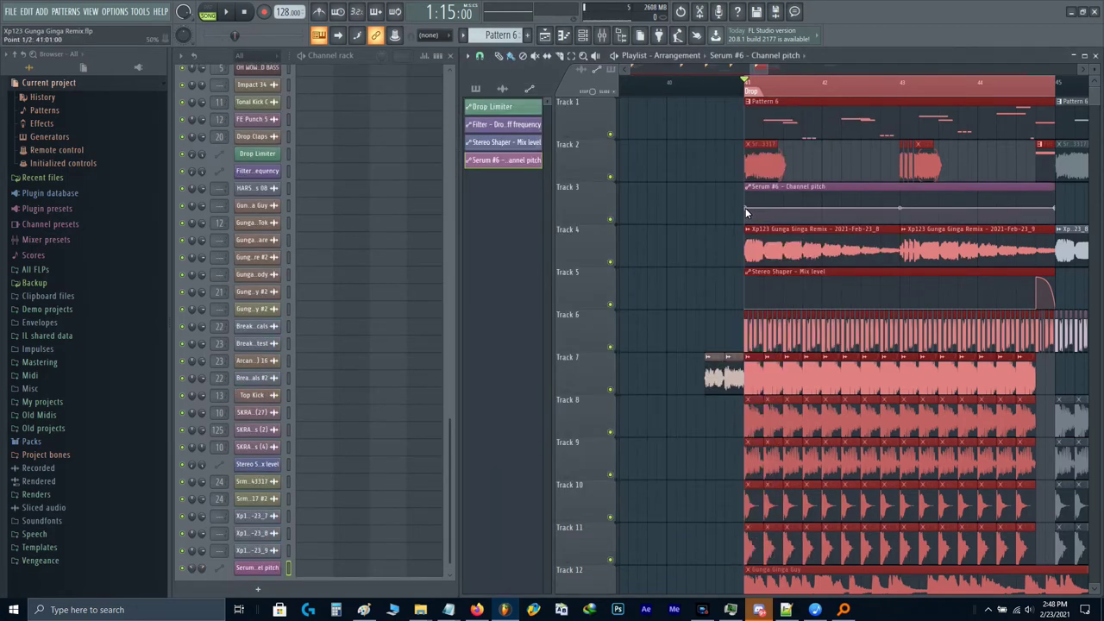
Step: Shape the Serum #6 pitch automation to stay level until the last beat before bar 45, then curve down to the minimum
scroll(746, 208, "up", 6)
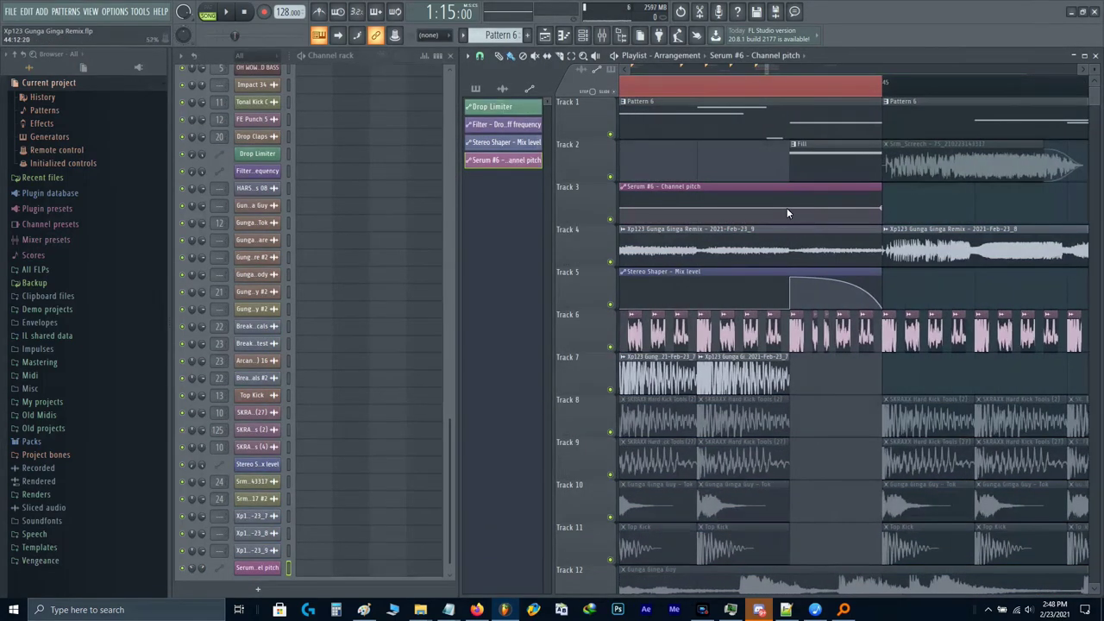
right_click(789, 208)
right_click(789, 208)
left_click(824, 403)
left_click_drag(882, 208, 882, 226)
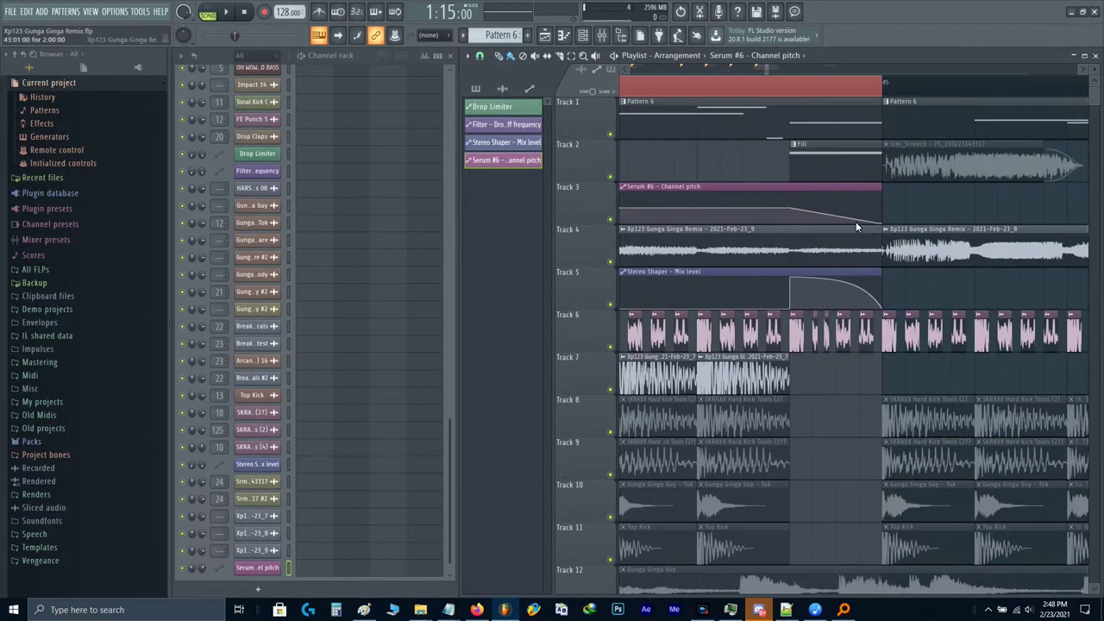
left_click_drag(831, 175, 830, 171)
key("ctrl+d")
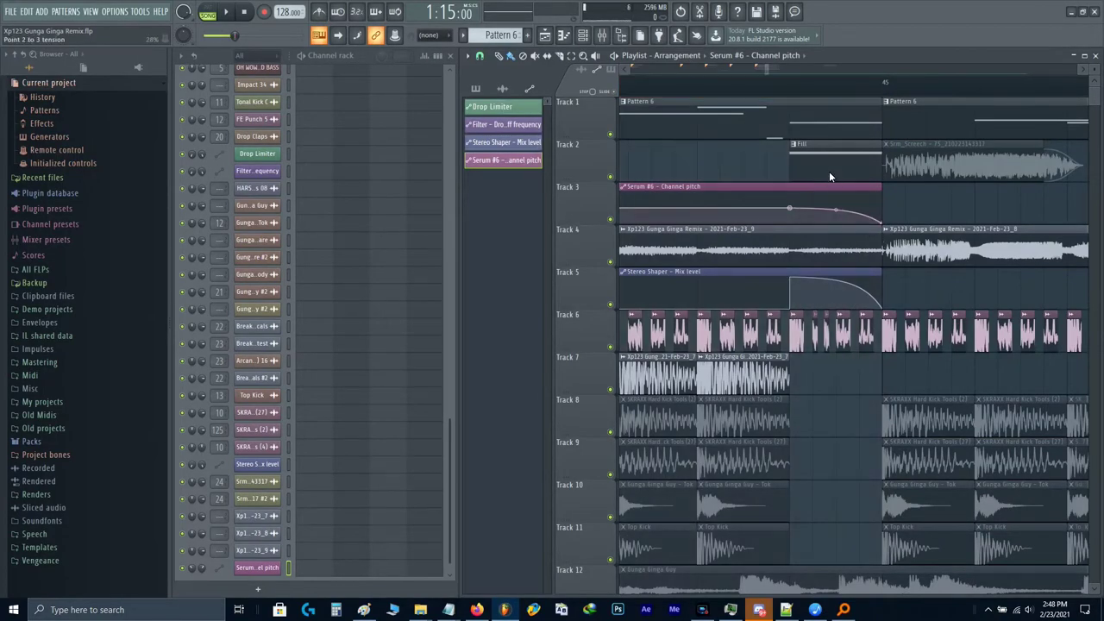
Step: Duplicate the Serum #6 channel pitch automation clip to start at bar 45 on Track 3 and play the drop
key("space")
scroll(836, 210, "down", 2)
scroll(836, 209, "down", 2)
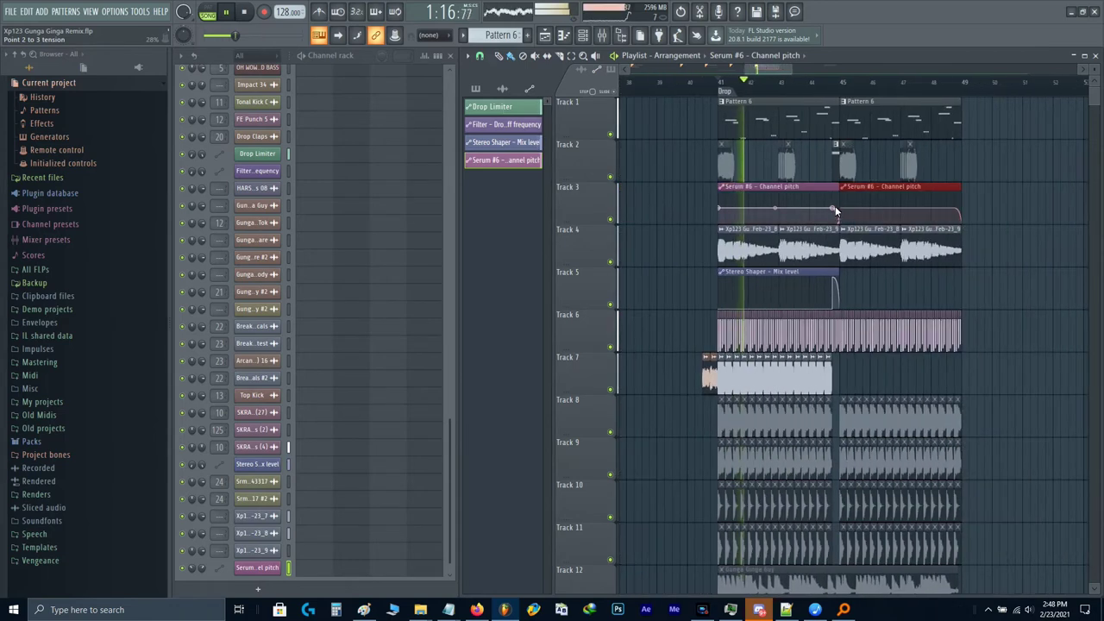
scroll(798, 173, "up", 2)
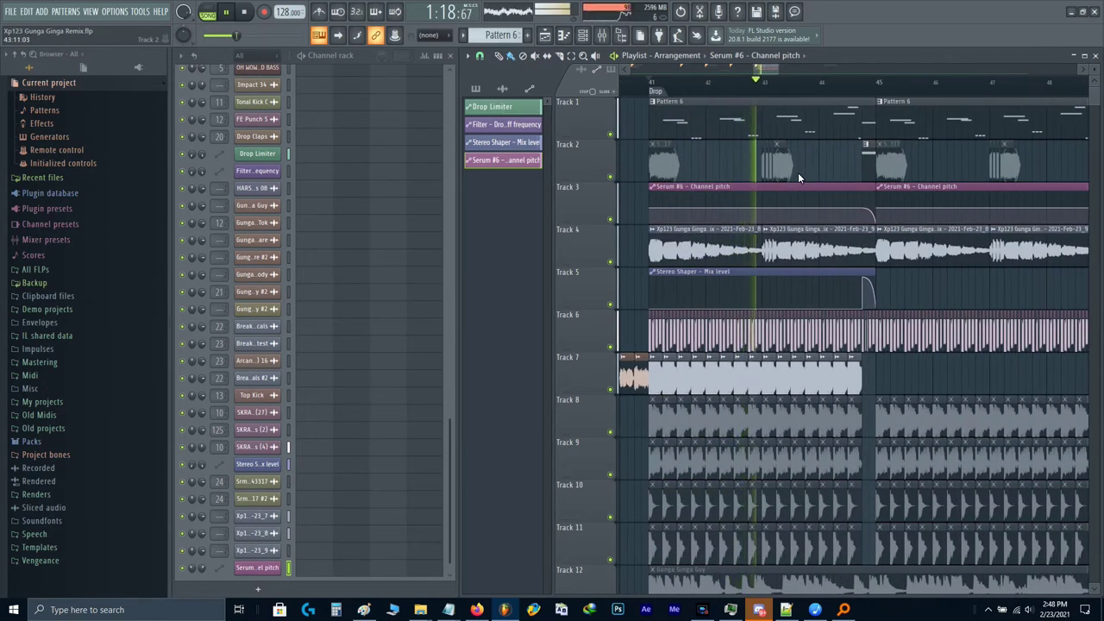
Step: Set the volume of the Drop Leads mixer track 14 to 45 and restart playback
key("F9")
right_click(402, 421)
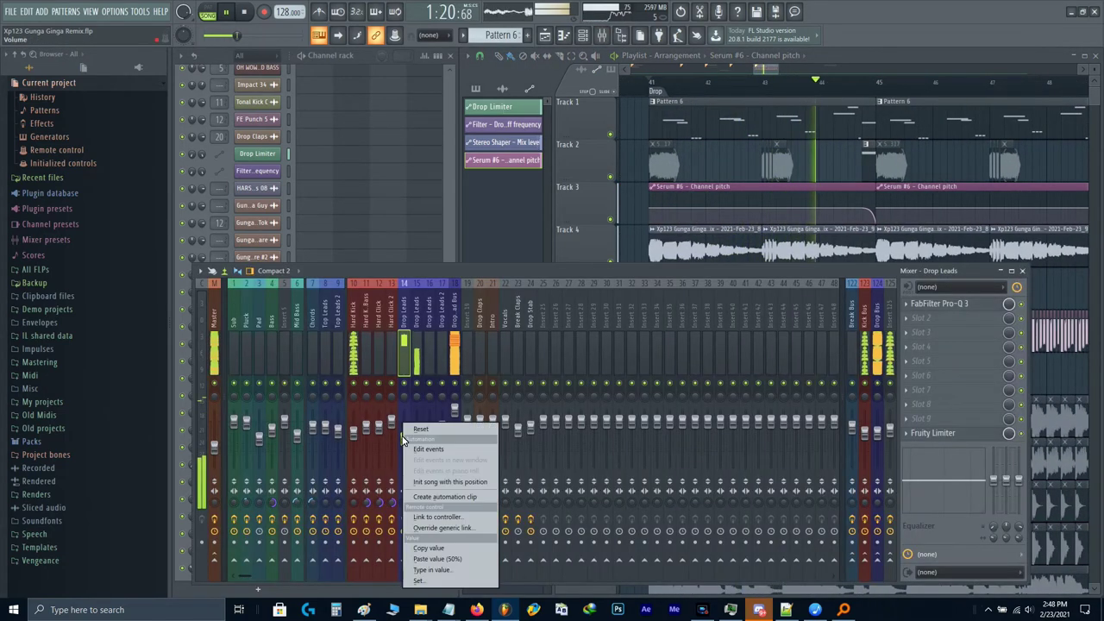
left_click(404, 440)
type("-6")
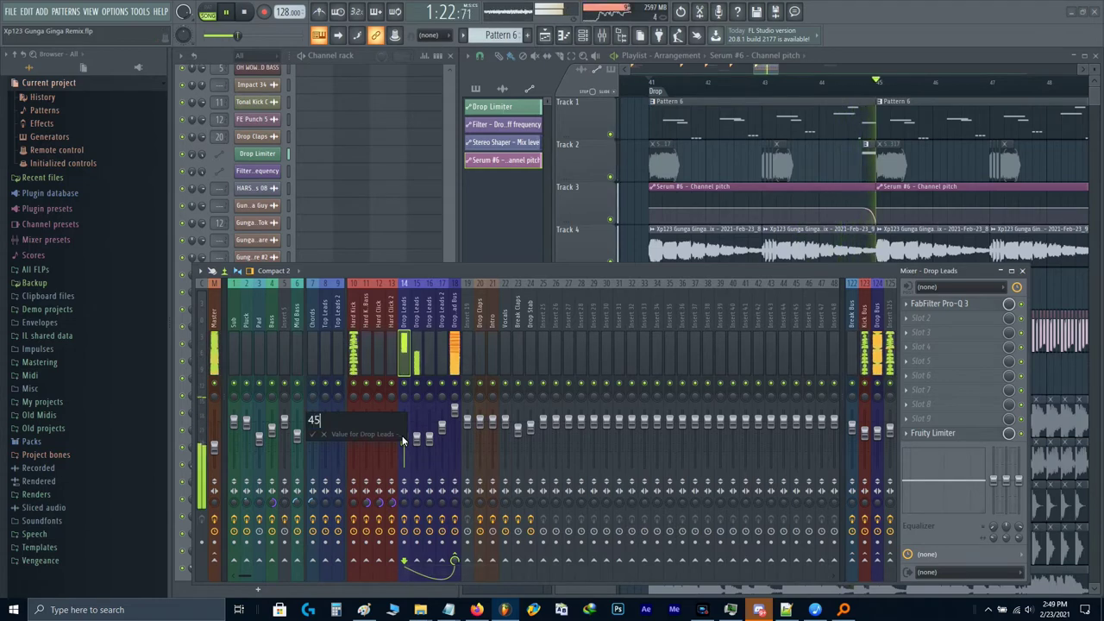
key("Return")
key("space")
key("F9")
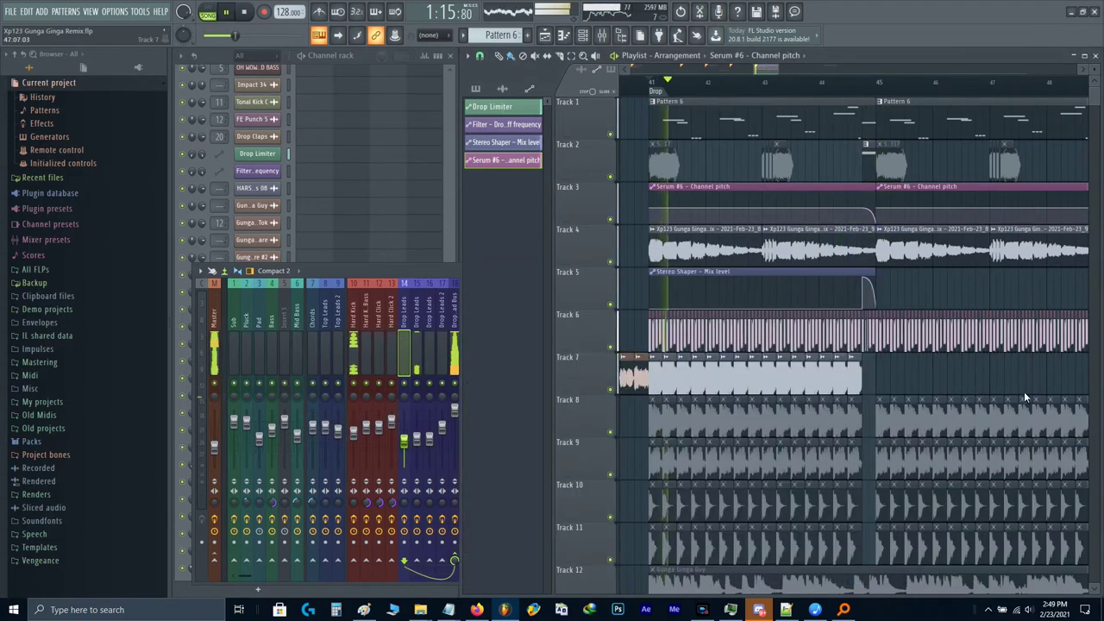
Step: Copy the Track 7 clips of the drop's first four bars to start at bar 45 on the same track
left_click_drag(938, 349, 691, 355)
left_click_drag(831, 342, 740, 372)
scroll(773, 376, "up", 5)
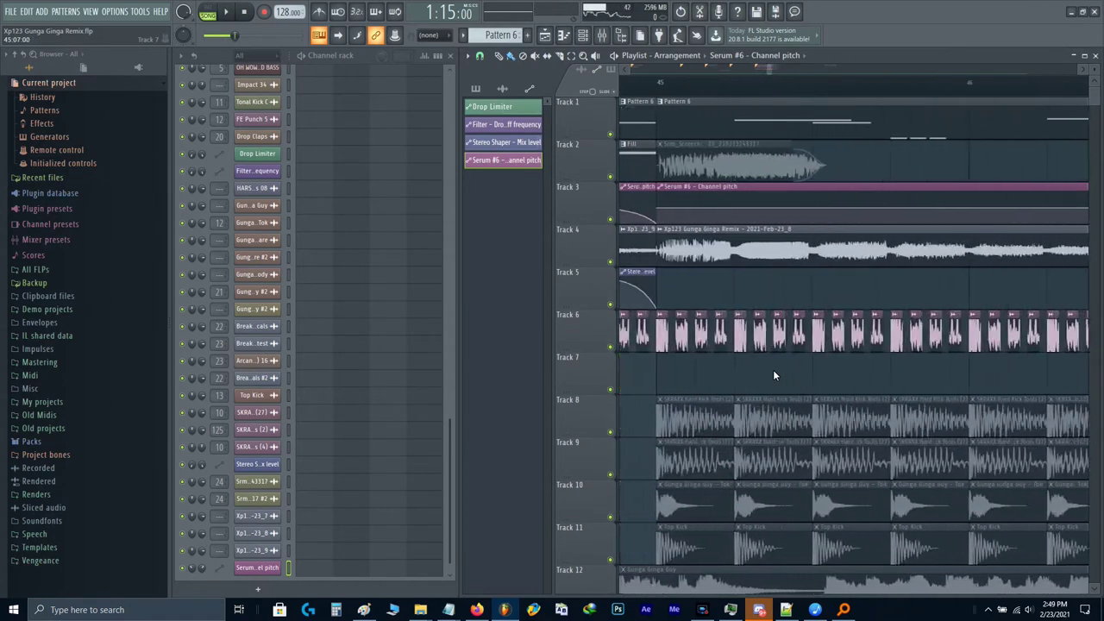
key("ctrl+d")
scroll(774, 375, "down", 5)
key("space")
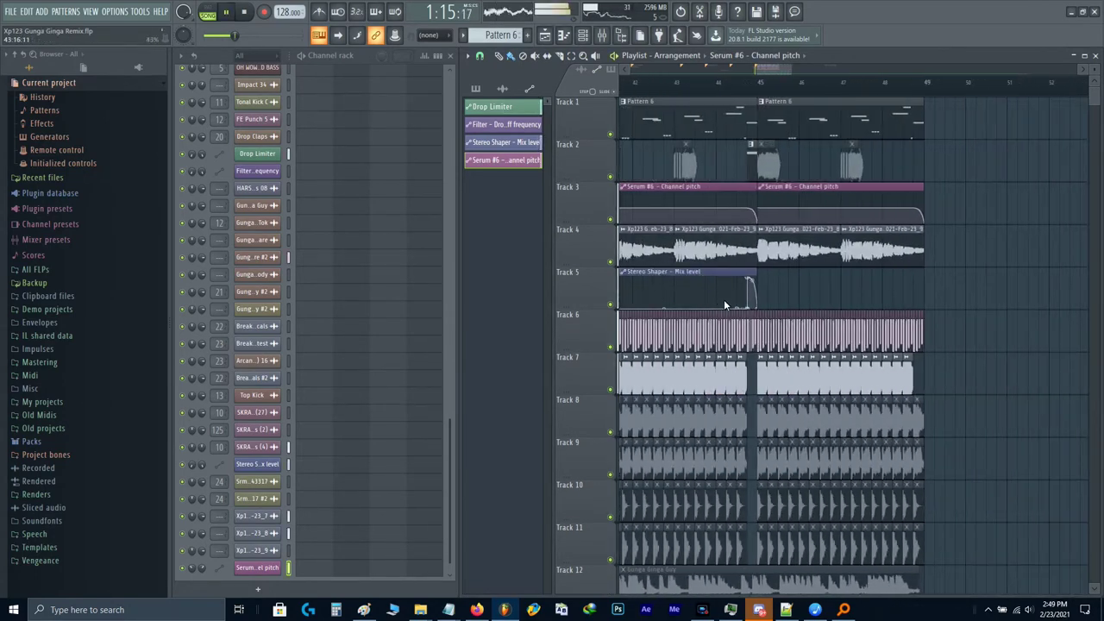
Step: Play back the drop and the pitch bend at the end of bar 48, inspecting the Drop Lead Bus in the mixer
left_click_drag(705, 366, 769, 362)
scroll(378, 151, "up", 7)
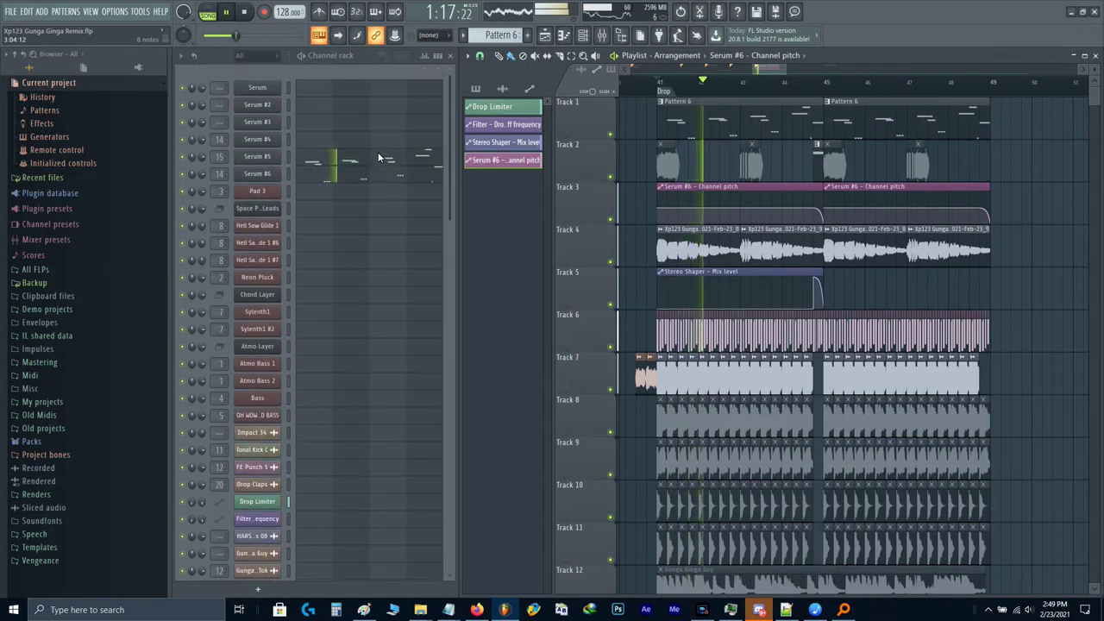
scroll(783, 250, "up", 2)
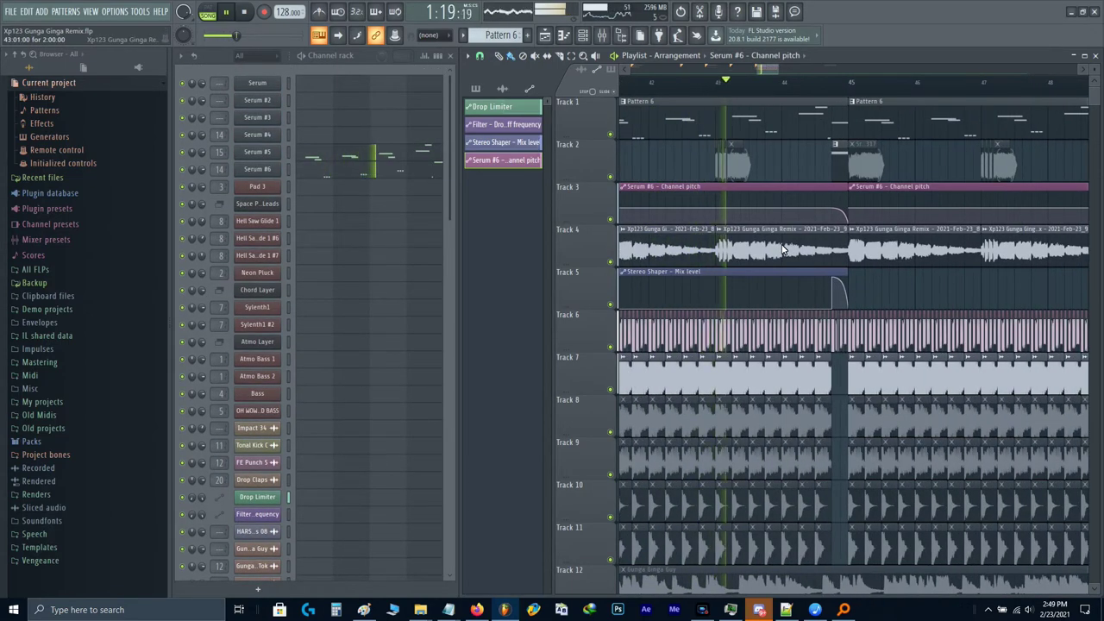
key("F9")
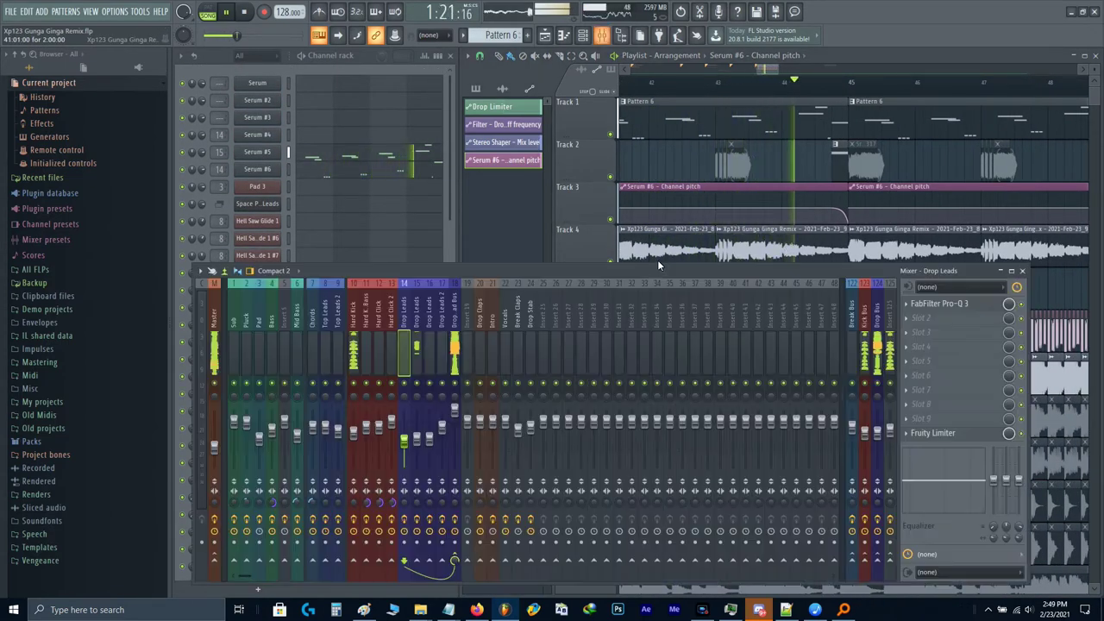
left_click(454, 344)
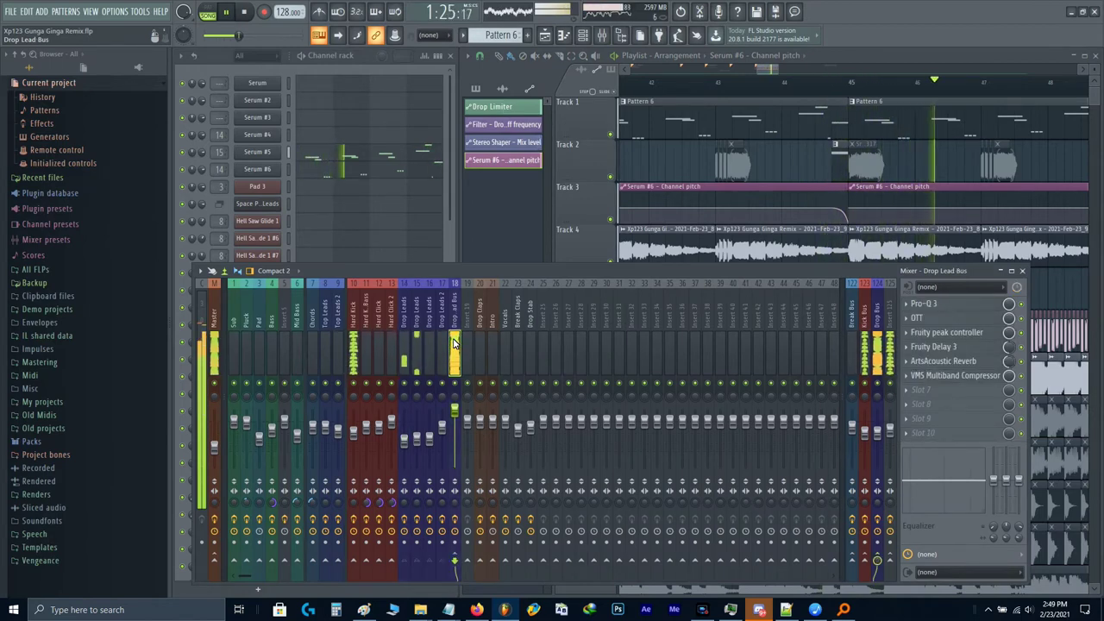
key("F9")
scroll(779, 314, "up", 2)
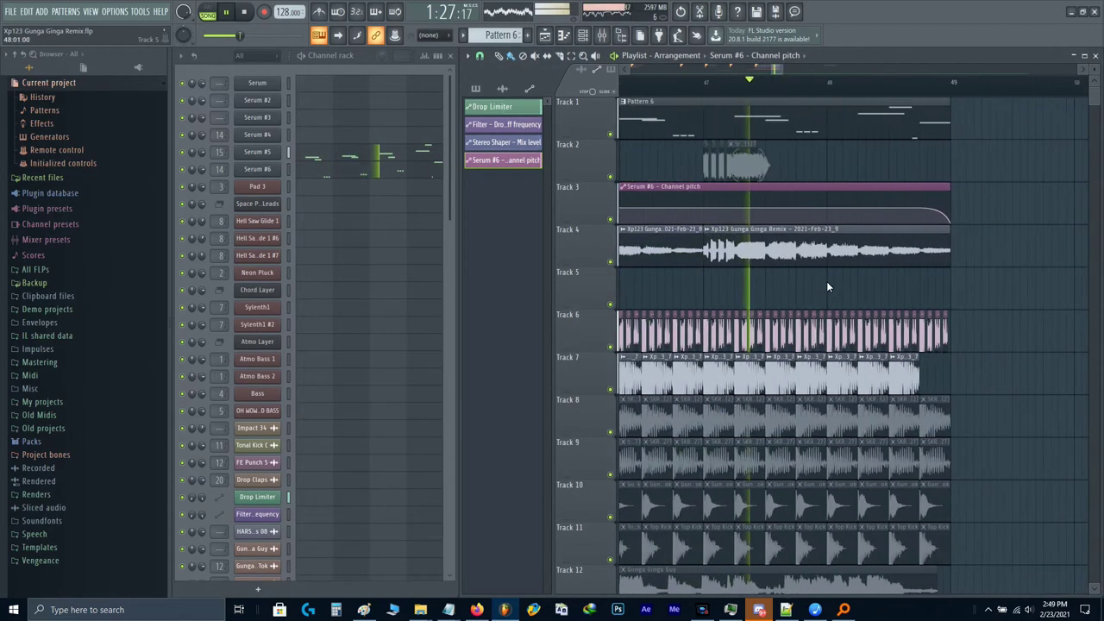
key("space")
scroll(780, 151, "down", 3)
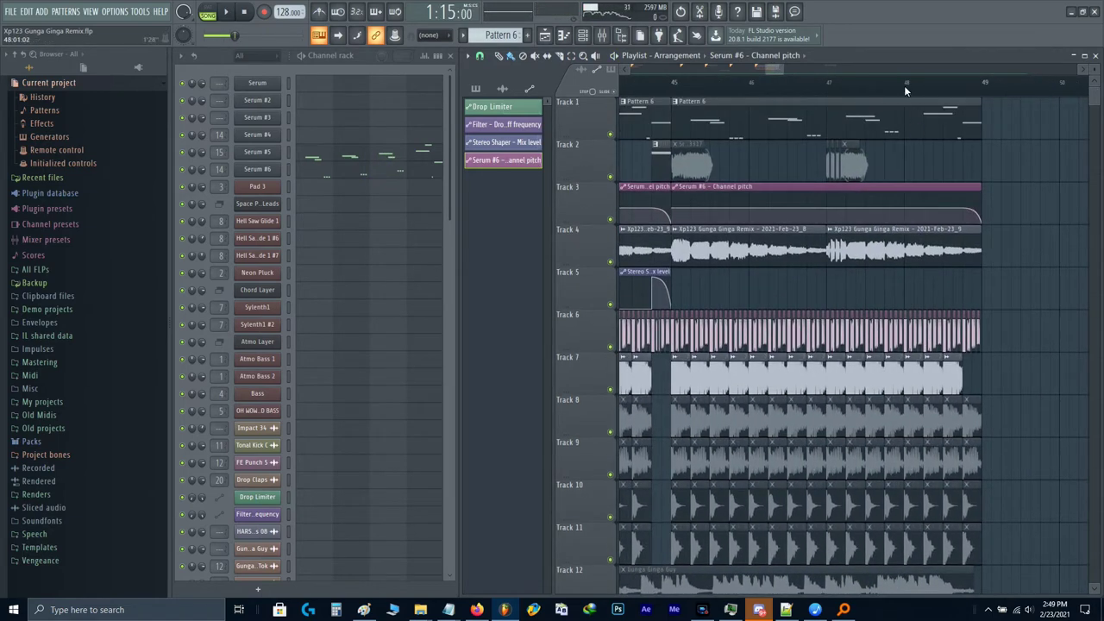
left_click(904, 85)
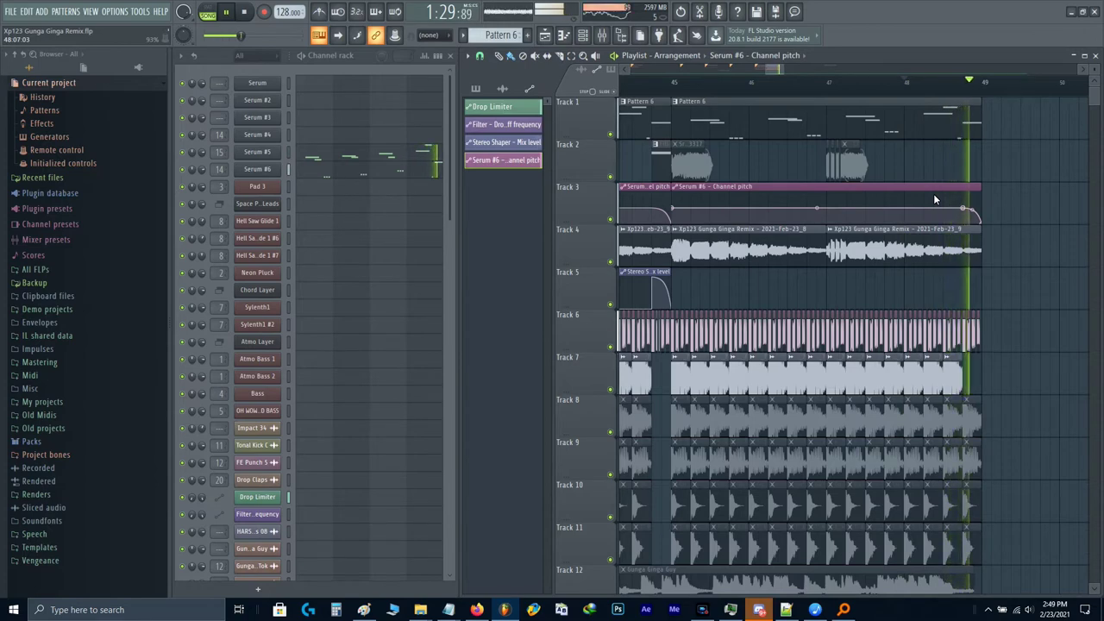
key("space")
Step: Move all drop clips on Track 6 and the tracks below it down by one track
scroll(825, 223, "down", 3)
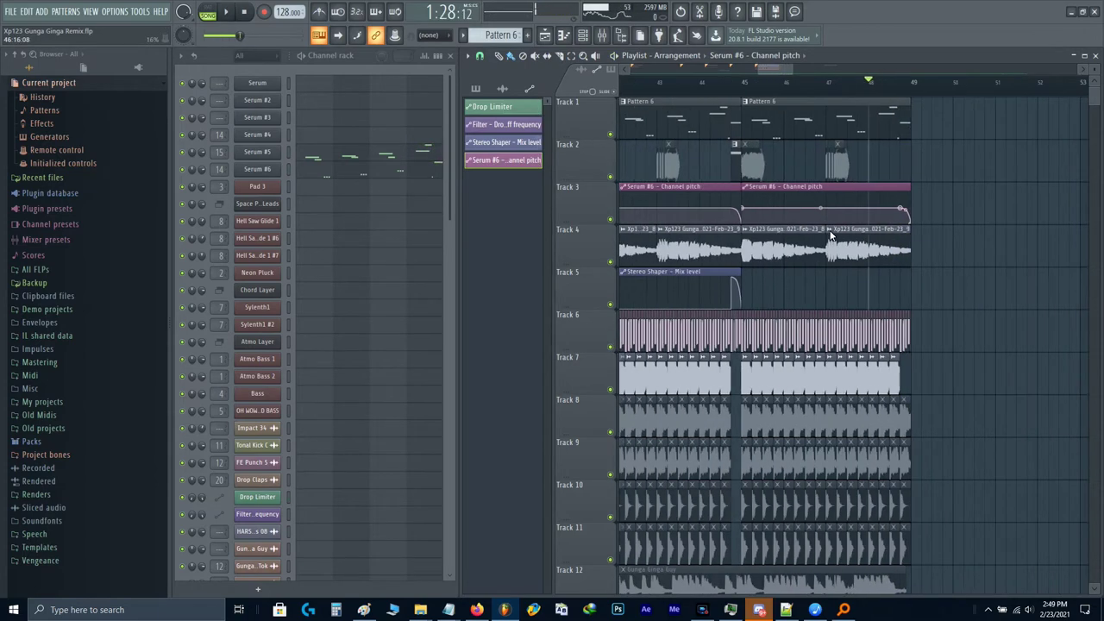
scroll(834, 238, "down", 6)
scroll(888, 307, "down", 2)
scroll(982, 428, "up", 3)
left_click_drag(982, 428, 623, 171)
scroll(803, 198, "up", 3)
key("shift+Down")
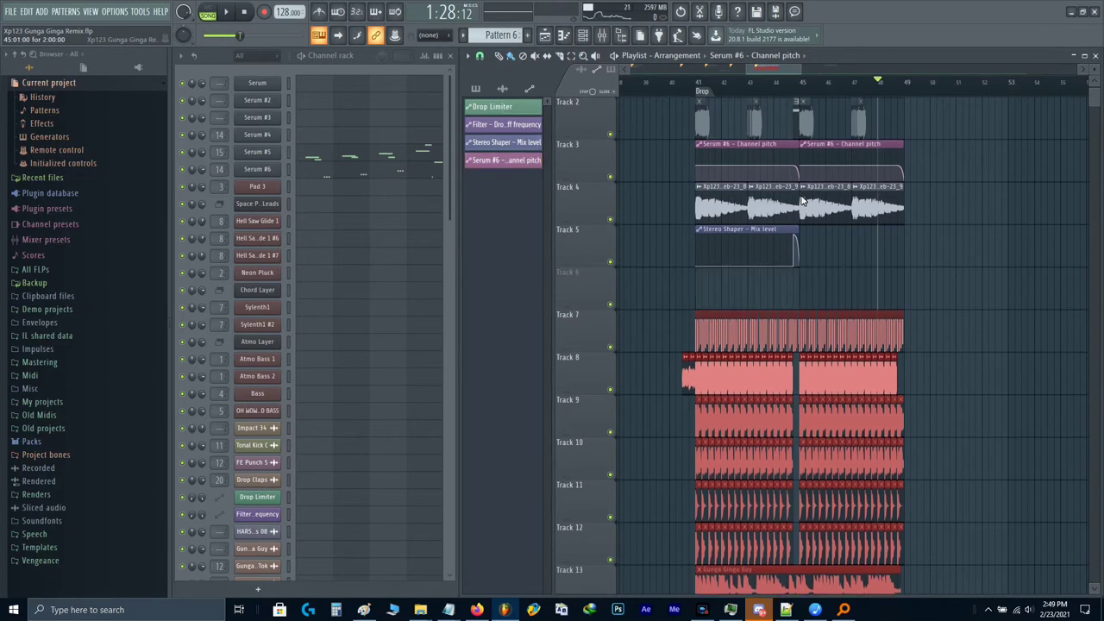
Step: Check the extent of the drop clips between bars 41 and 49 across all playlist tracks
left_click(851, 252, "ctrl")
scroll(866, 237, "up", 3)
scroll(949, 201, "down", 2)
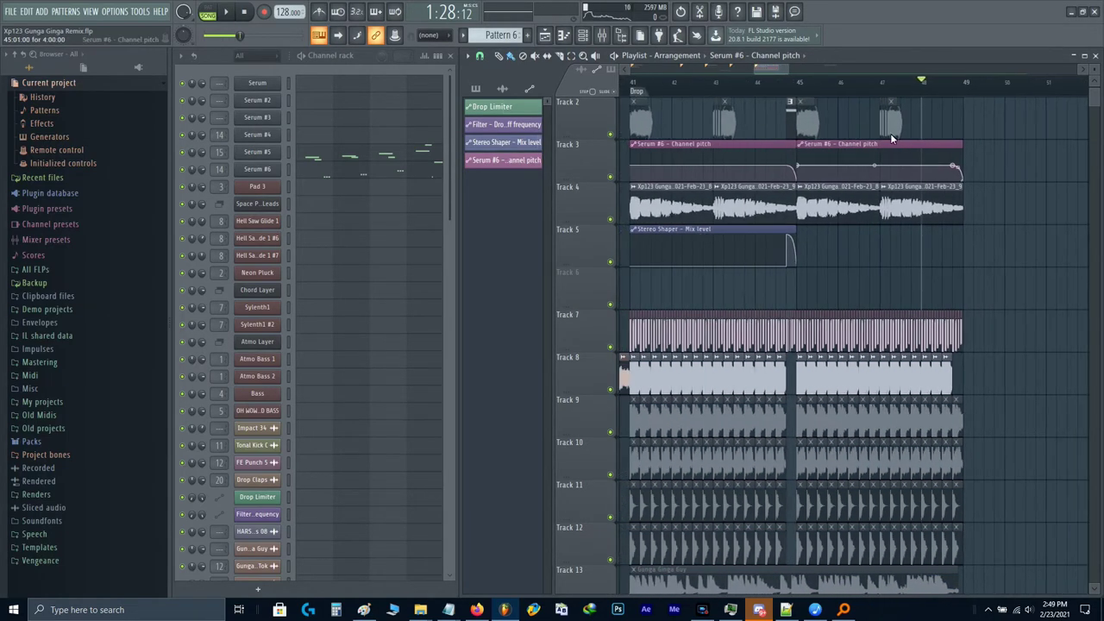
scroll(966, 92, "up", 3)
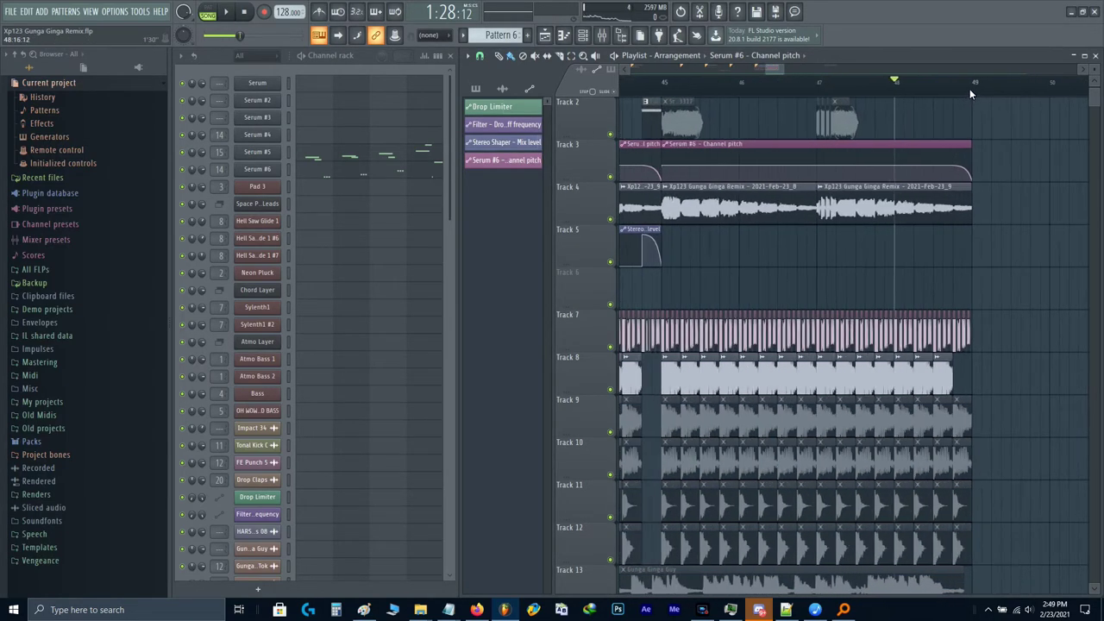
scroll(935, 125, "down", 3)
left_click_drag(641, 103, 782, 136)
scroll(653, 102, "up", 3)
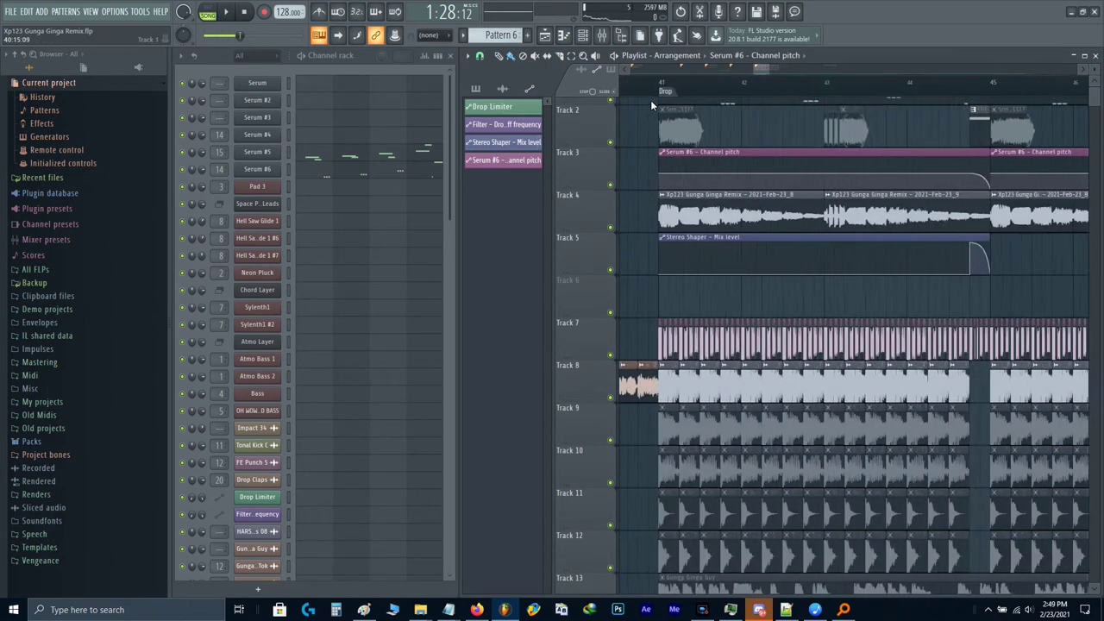
scroll(654, 102, "up", 3)
left_click(665, 81)
scroll(664, 82, "down", 3)
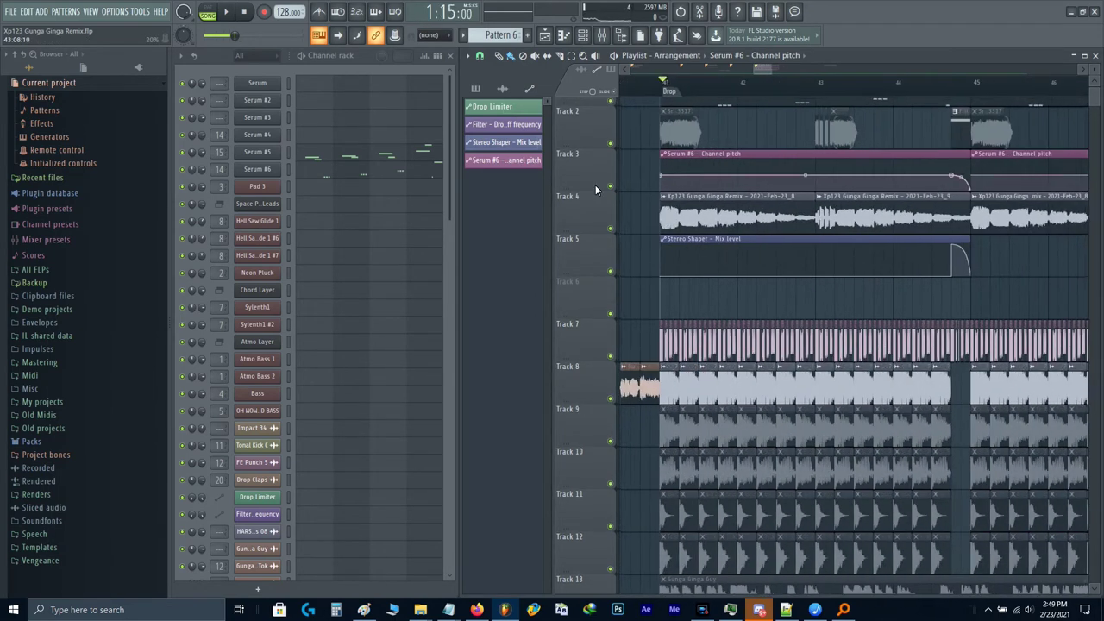
scroll(596, 189, "right", 4)
left_click(932, 81)
scroll(906, 192, "down", 3)
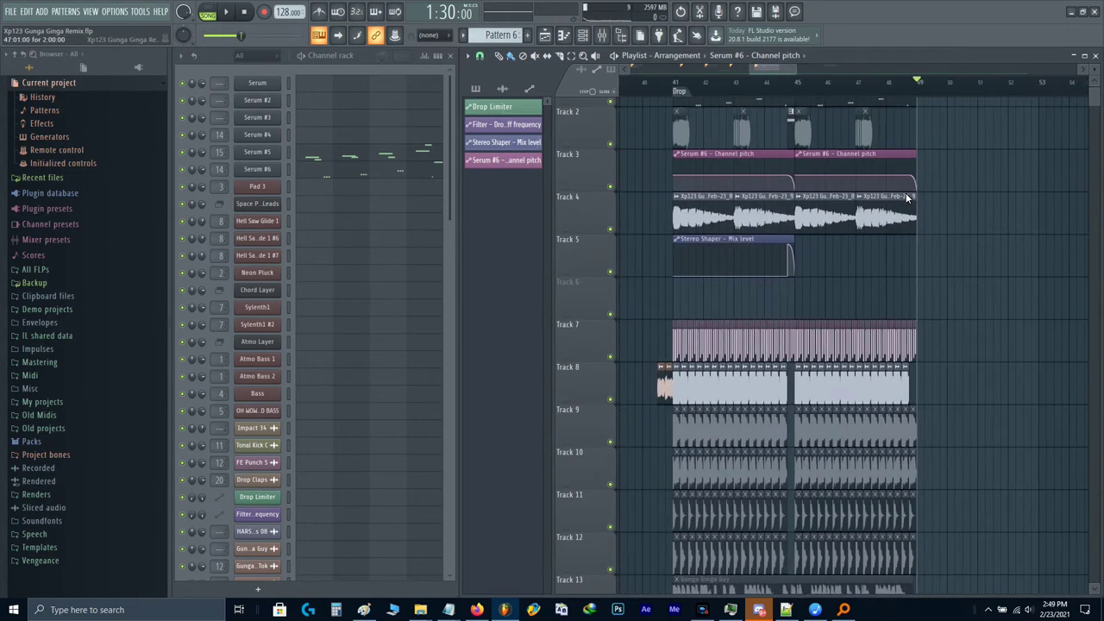
scroll(906, 193, "up", 1)
scroll(906, 192, "down", 1)
scroll(901, 291, "down", 4)
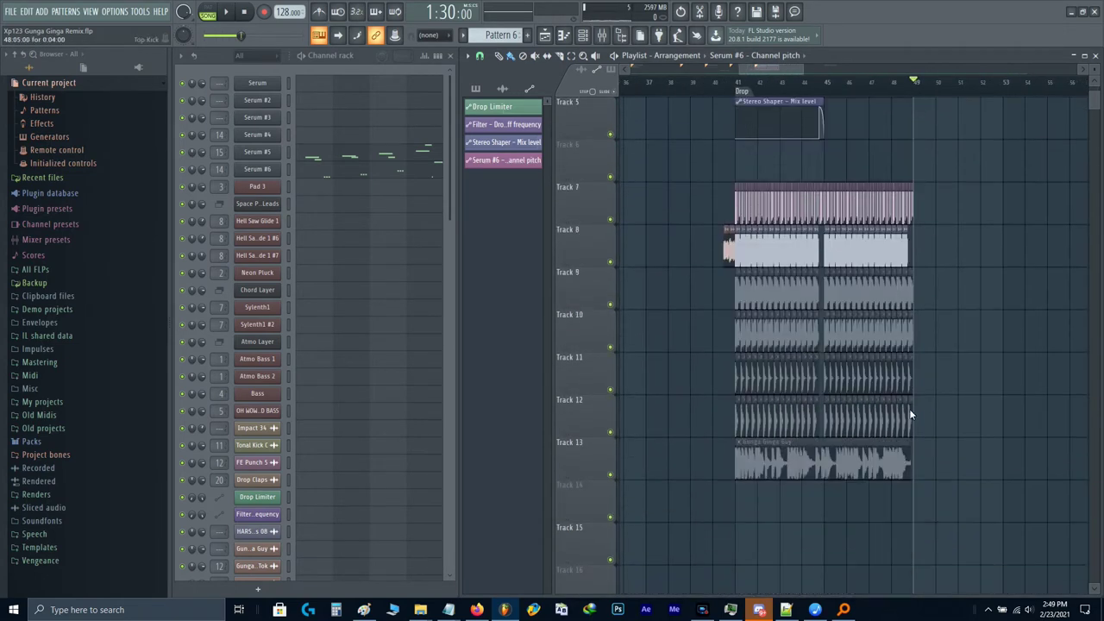
scroll(916, 427, "up", 4)
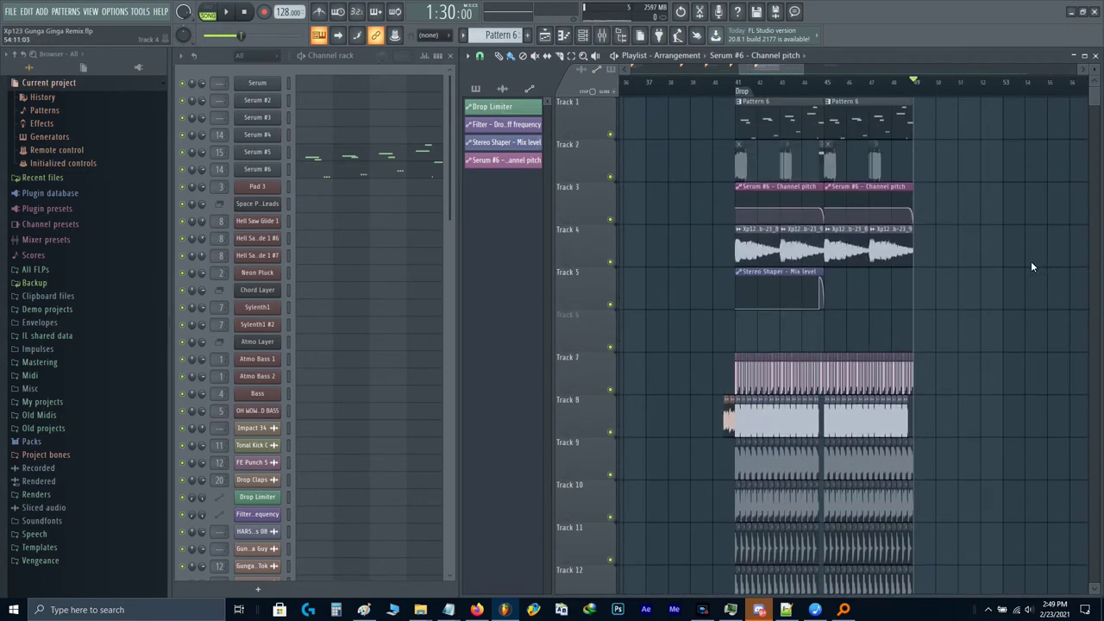
Step: Add a time marker named PreBreak at bar 57 in the playlist
left_click_drag(1031, 261, 846, 316)
scroll(911, 115, "up", 2)
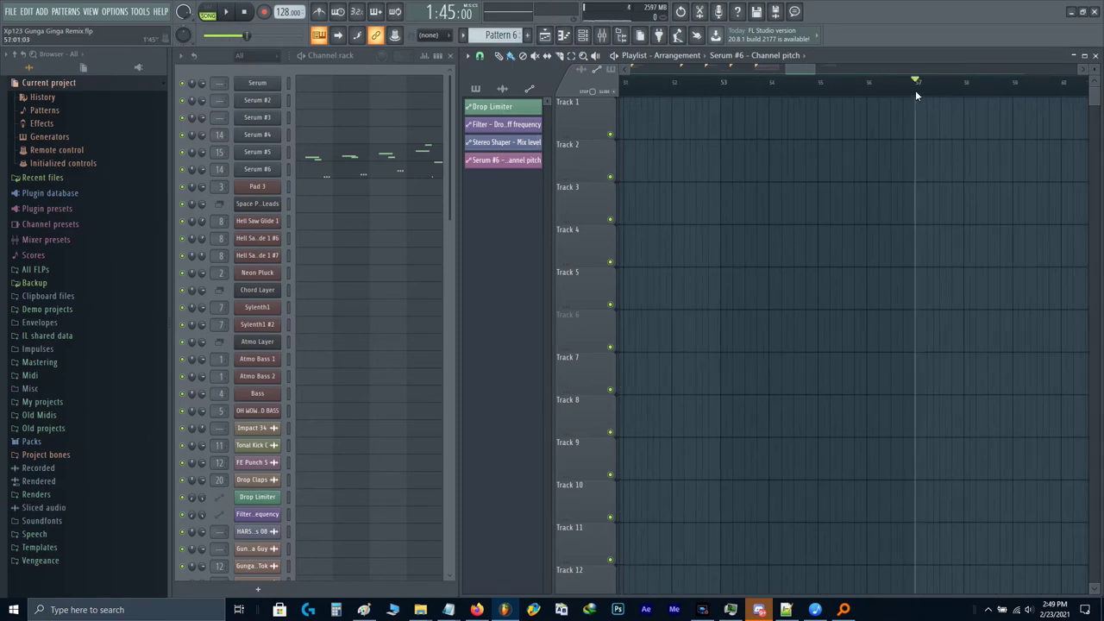
key("alt+t")
type("PreBreak")
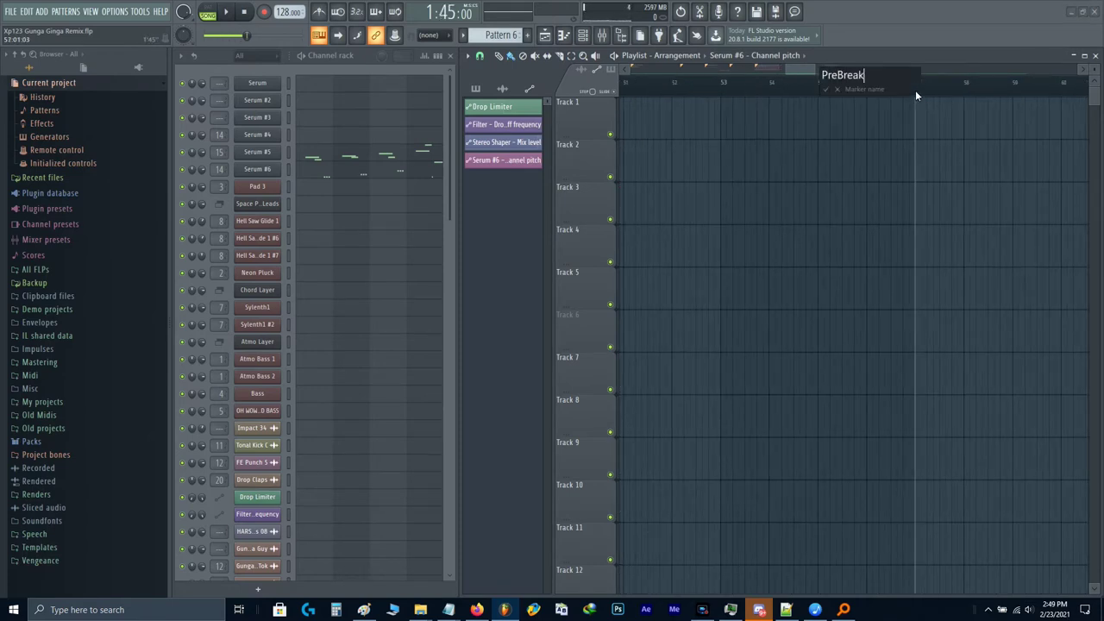
key("Return")
Step: Select the drop's time range from bar 41 to the start of bar 49
scroll(916, 89, "down", 4)
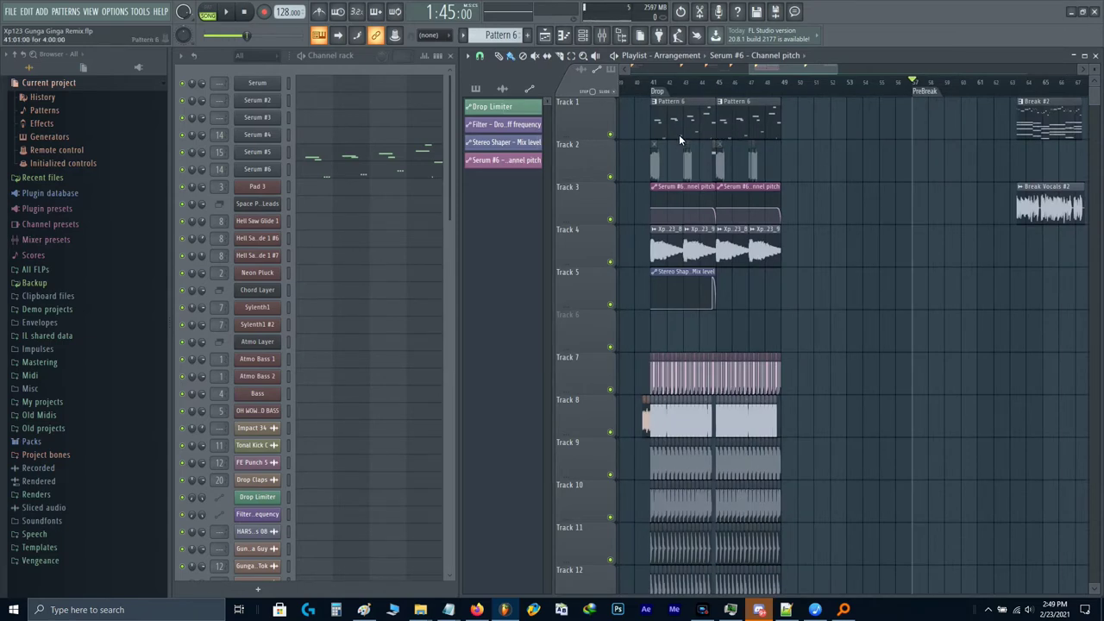
scroll(638, 86, "up", 4)
left_click_drag(629, 81, 1026, 137)
scroll(1026, 137, "down", 3)
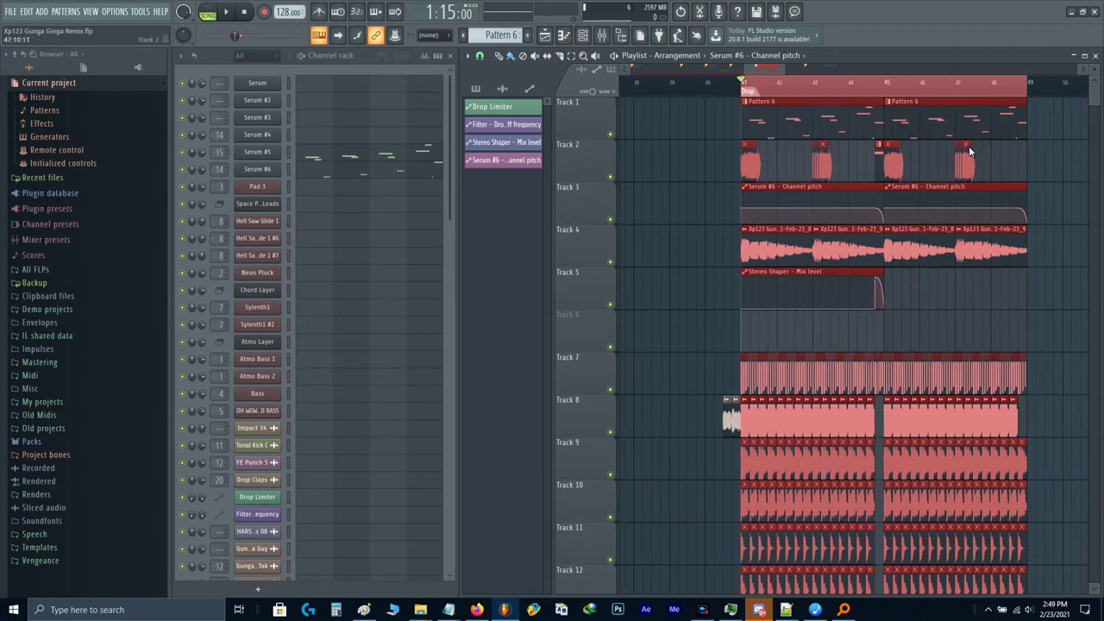
Step: Load LFOTool into effect slot 5 of the Drop Leads mixer track 14
key("F9")
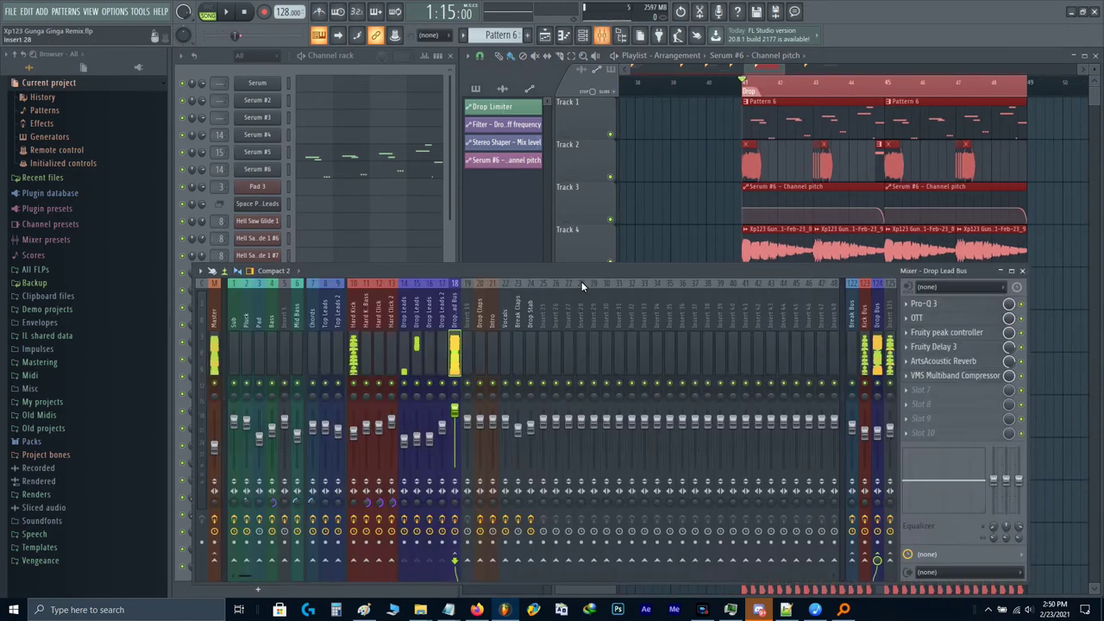
left_click(405, 355)
left_click(936, 317)
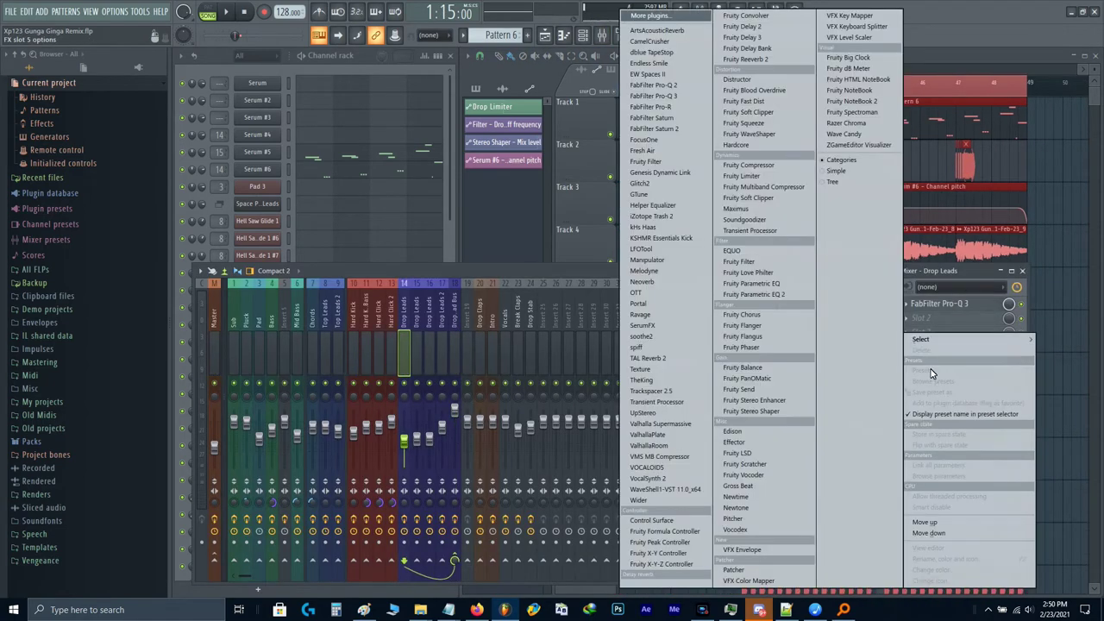
left_click(641, 251)
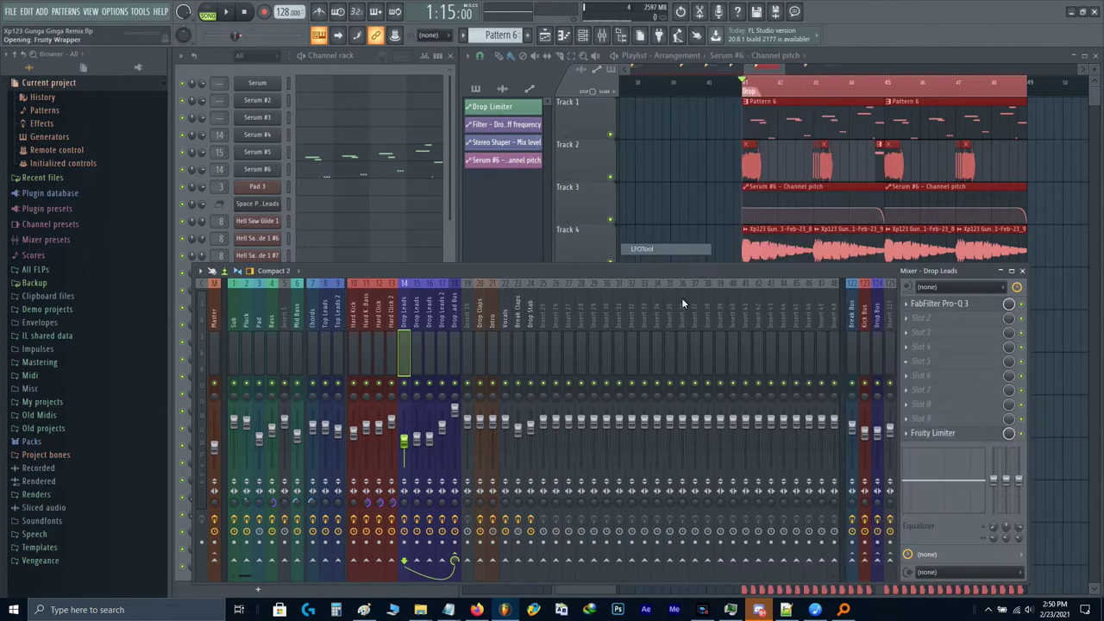
Step: Lower the Drop Leads Fruity Limiter ceiling to -4.5 dB while playing the drop, and close the limiter
key("space")
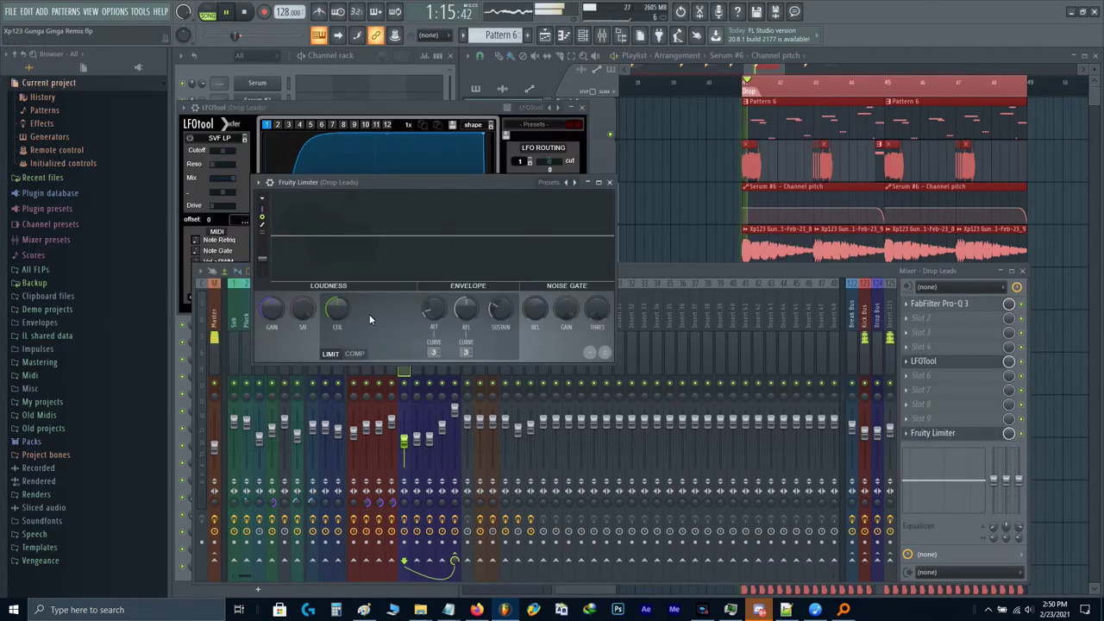
scroll(337, 308, "down", 5)
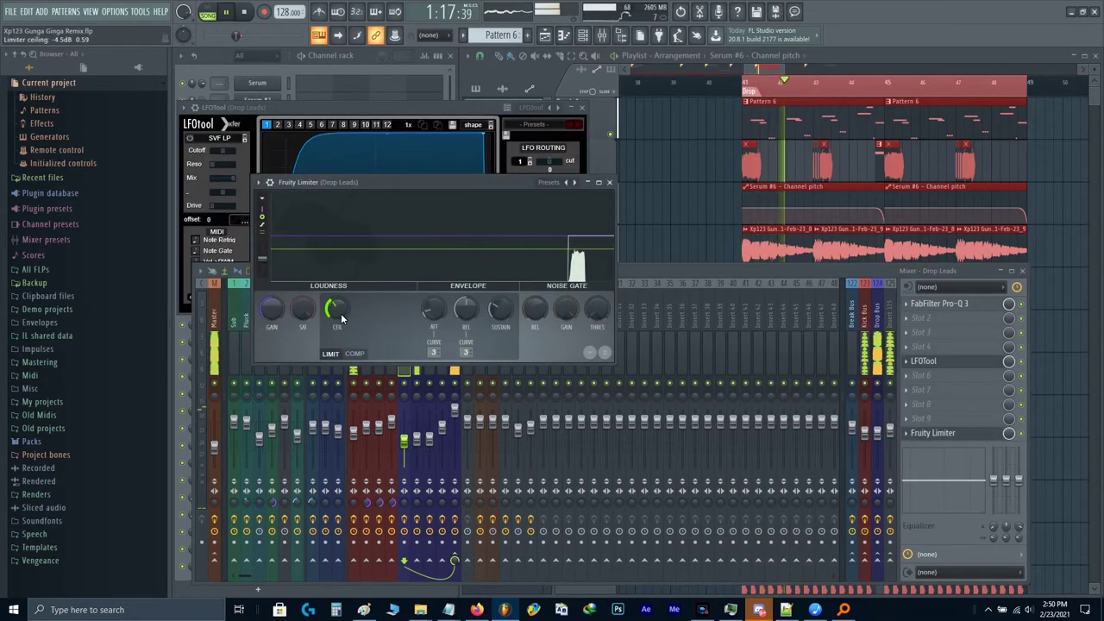
scroll(341, 318, "up", 1)
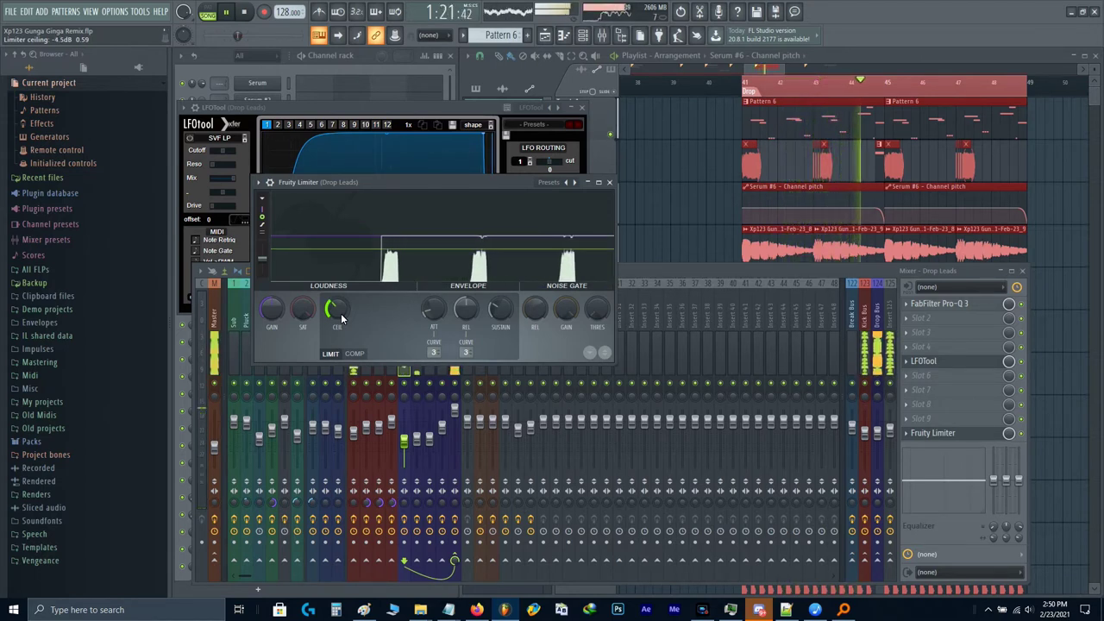
key("space")
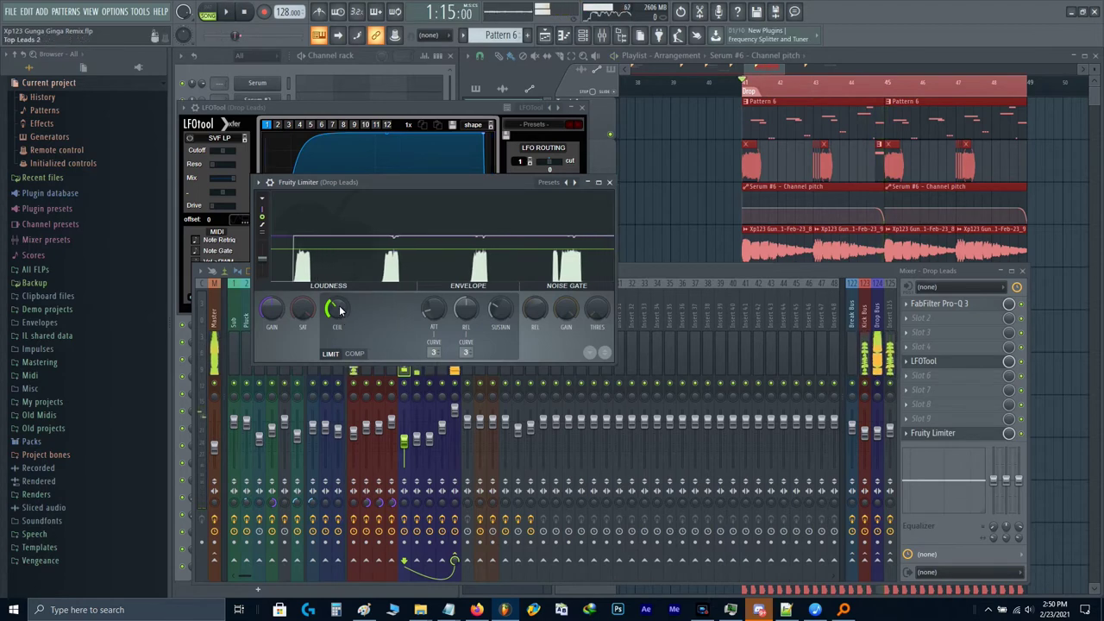
key("Escape")
Step: Reshape the LFOTool graph into a gate, full for the first half and zero for the second, at rate 1/8
left_click(314, 166)
left_click_drag(266, 270, 221, 67)
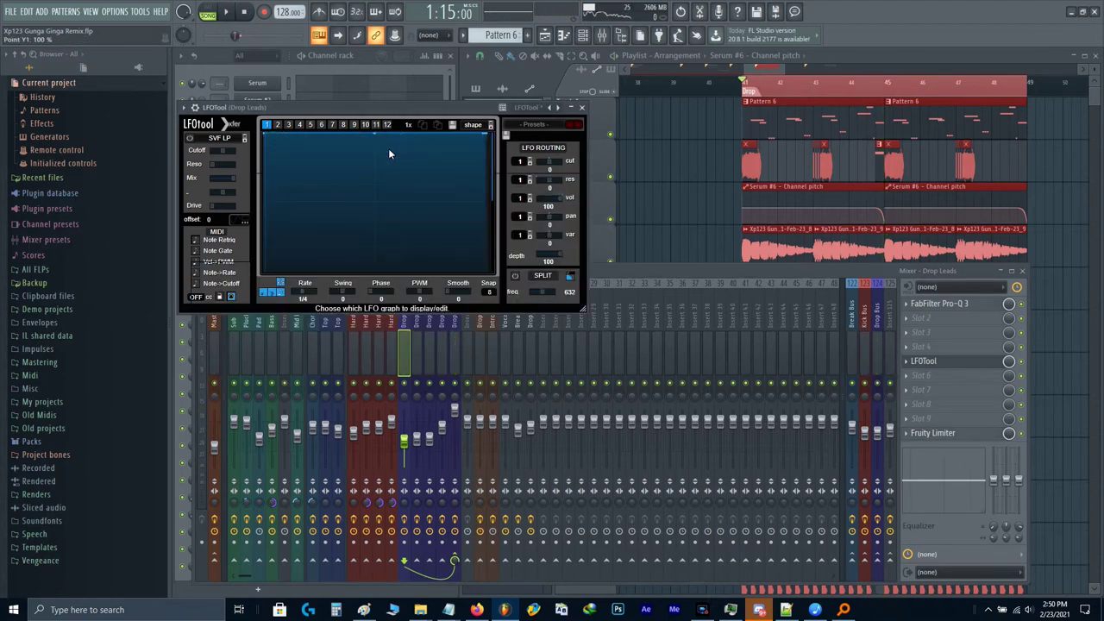
left_click_drag(388, 154, 363, 276)
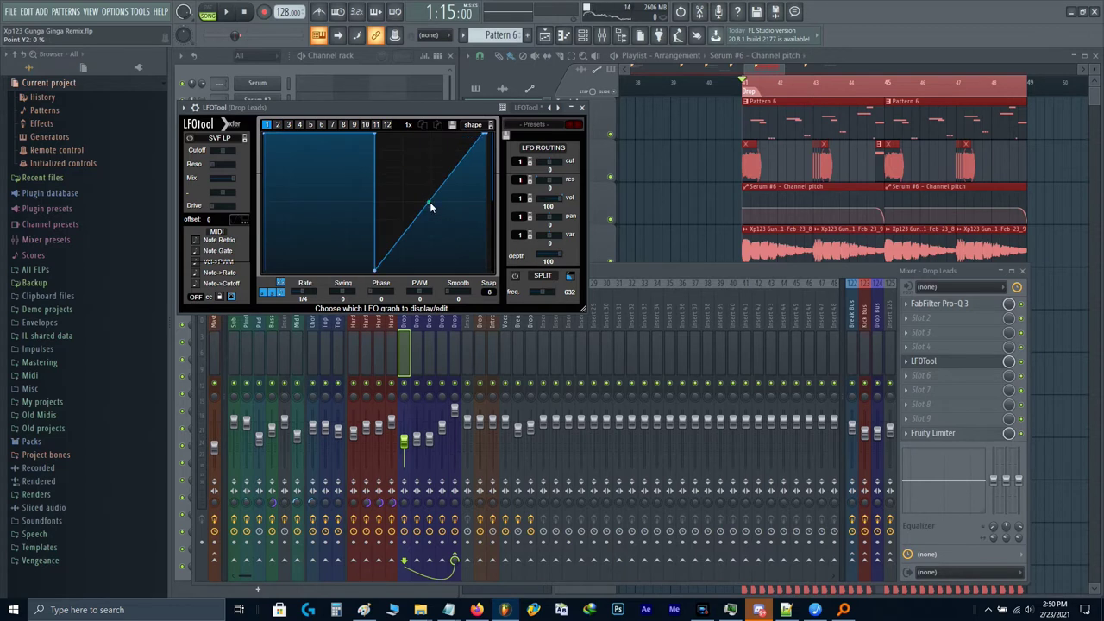
left_click_drag(431, 207, 483, 285)
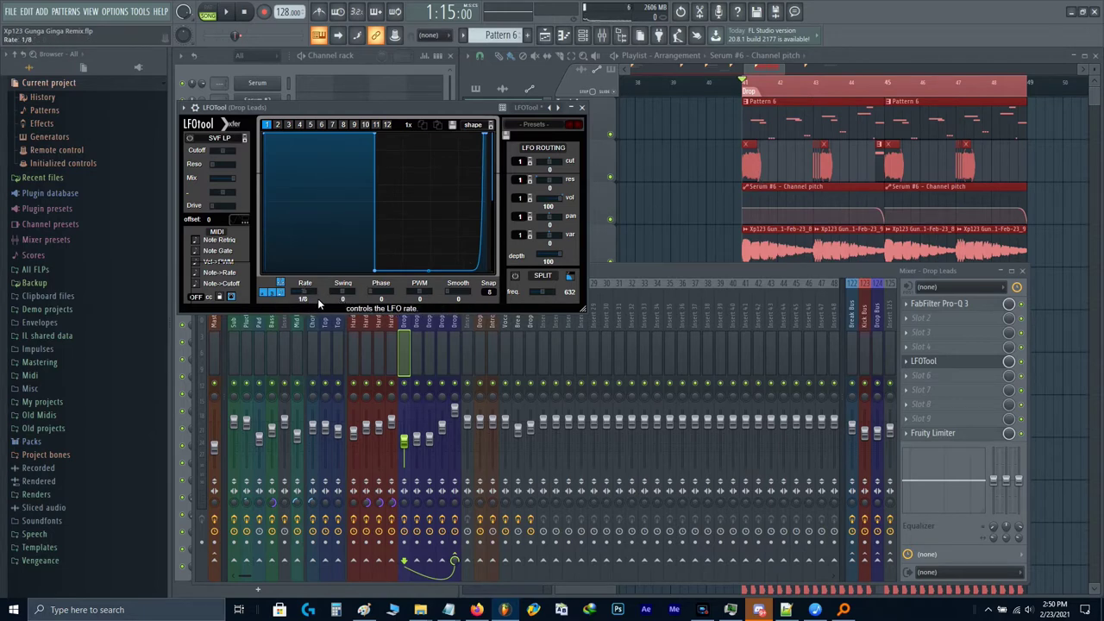
Step: Solo Track 1, audition the gated lead at the end of bar 44, and set the LFOTool rate to 1/16
left_click(865, 165)
scroll(865, 165, "up", 4)
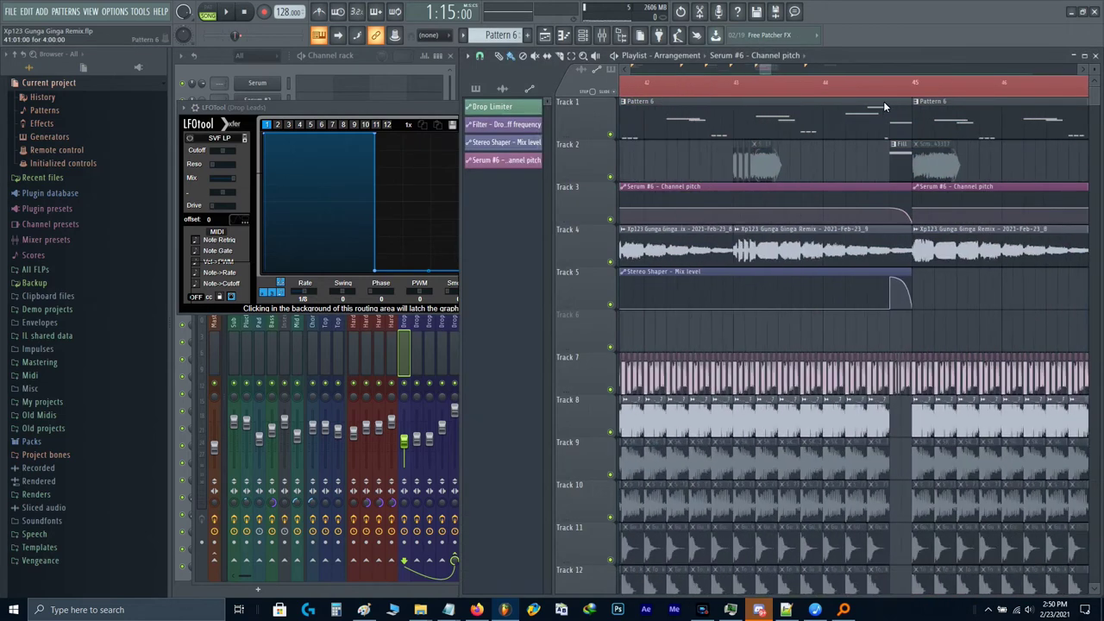
left_click(899, 83)
left_click(611, 305)
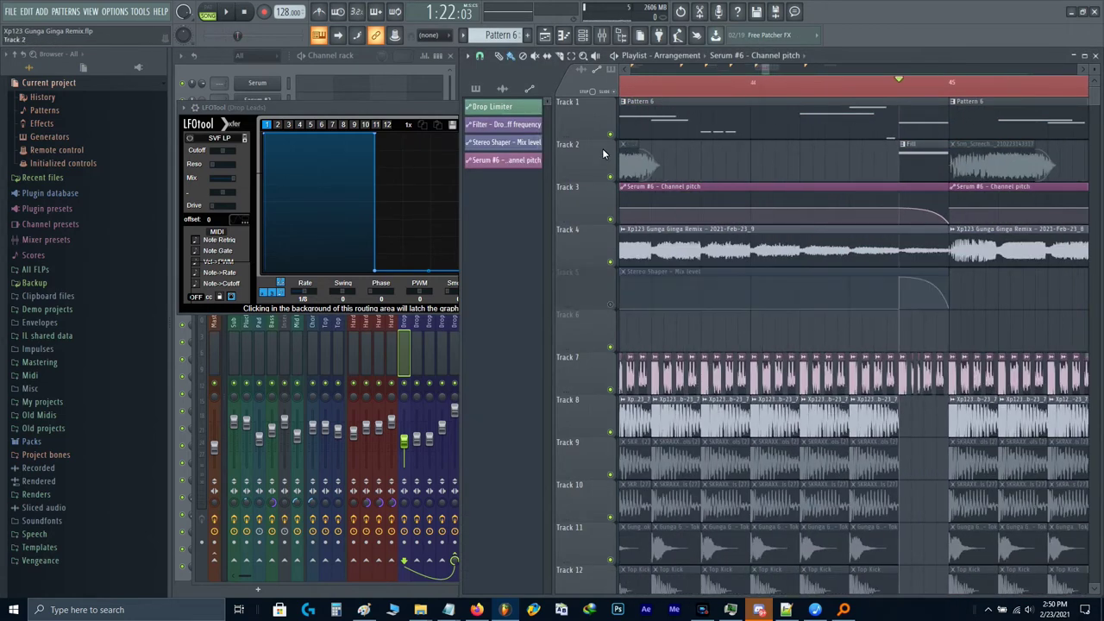
right_click(611, 136)
key("space")
key("space")
left_click(269, 188)
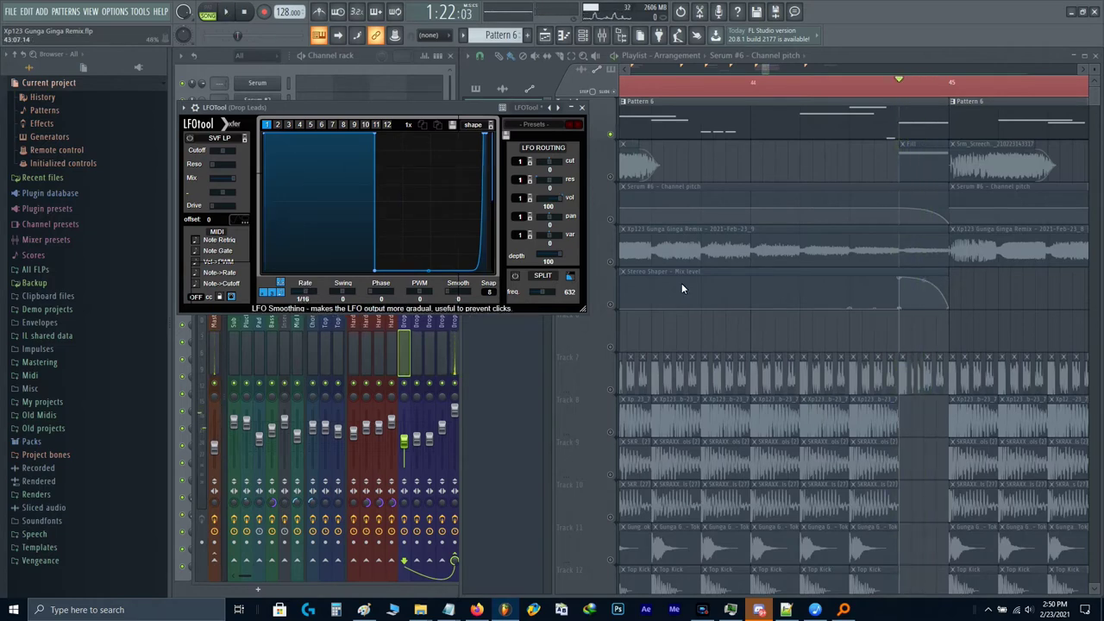
Step: Create an automation clip for the LFOTool rate across the drop and enable Track 6, which holds it
scroll(692, 187, "down", 7)
right_click(735, 211, "ctrl")
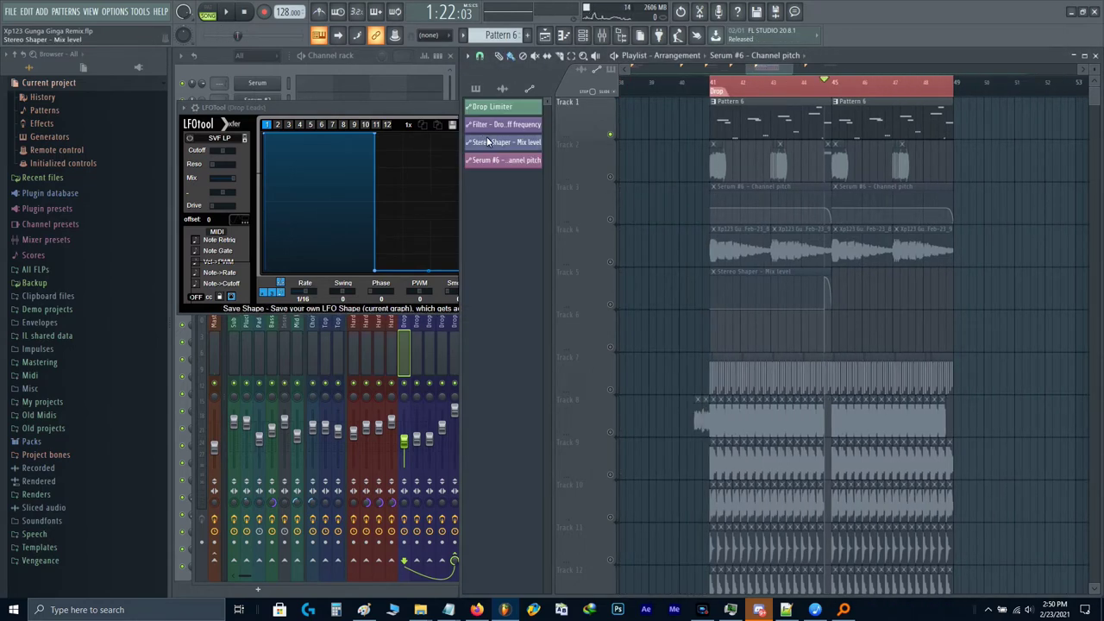
left_click(298, 221)
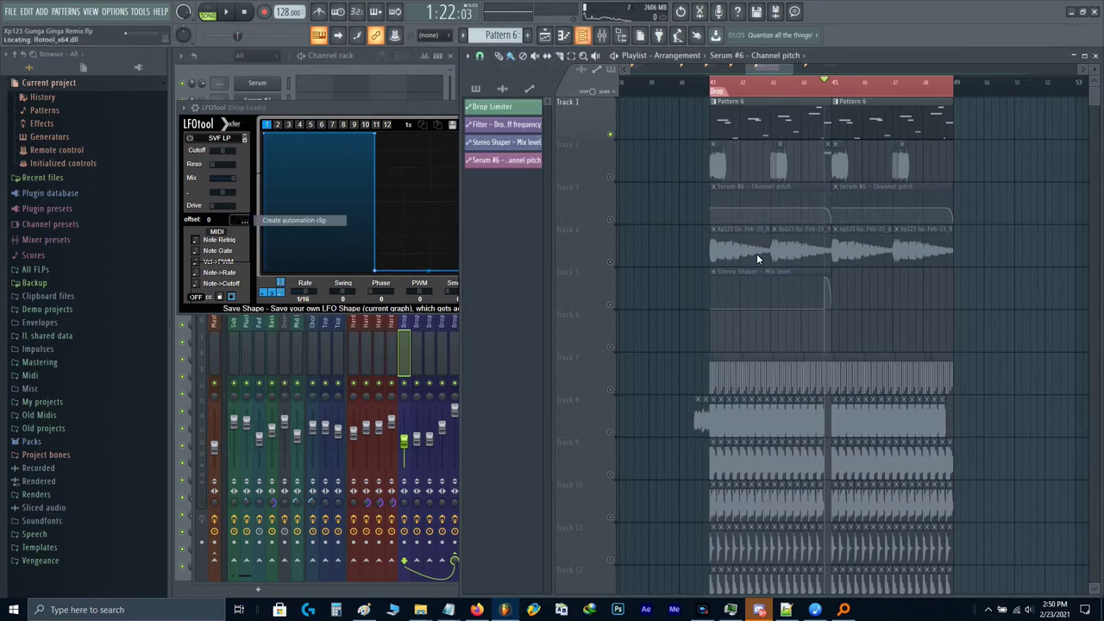
left_click(611, 347)
Step: Copy the first point's value in the LFOTool rate automation and paste it onto a new point at bar 48
right_click(710, 333)
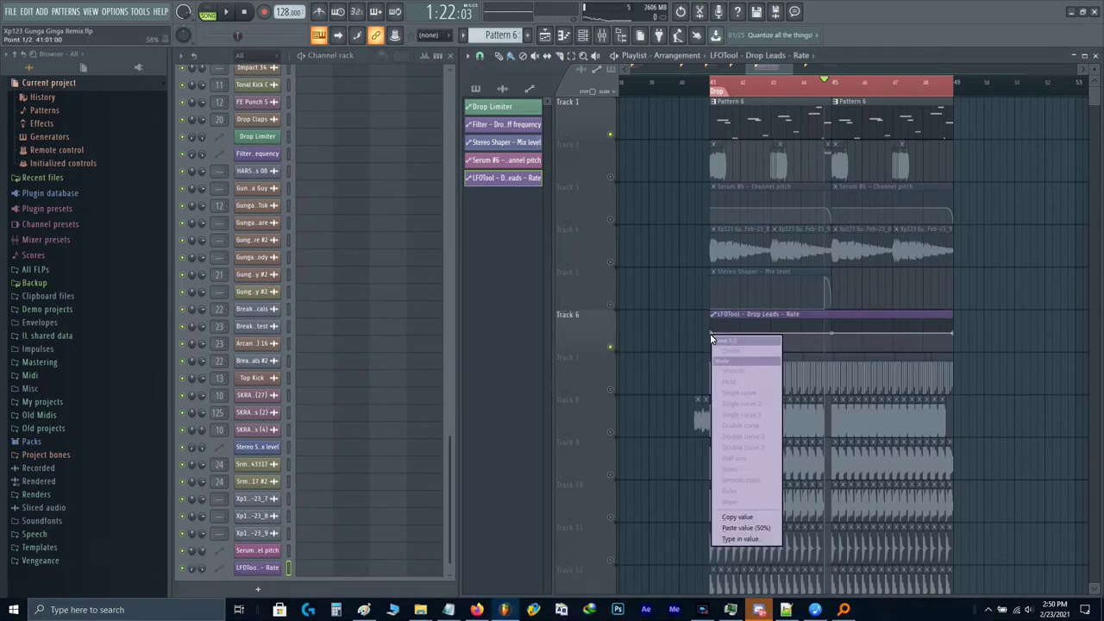
left_click(744, 518)
scroll(858, 340, "up", 4)
scroll(871, 340, "right", 2)
scroll(861, 334, "up", 4)
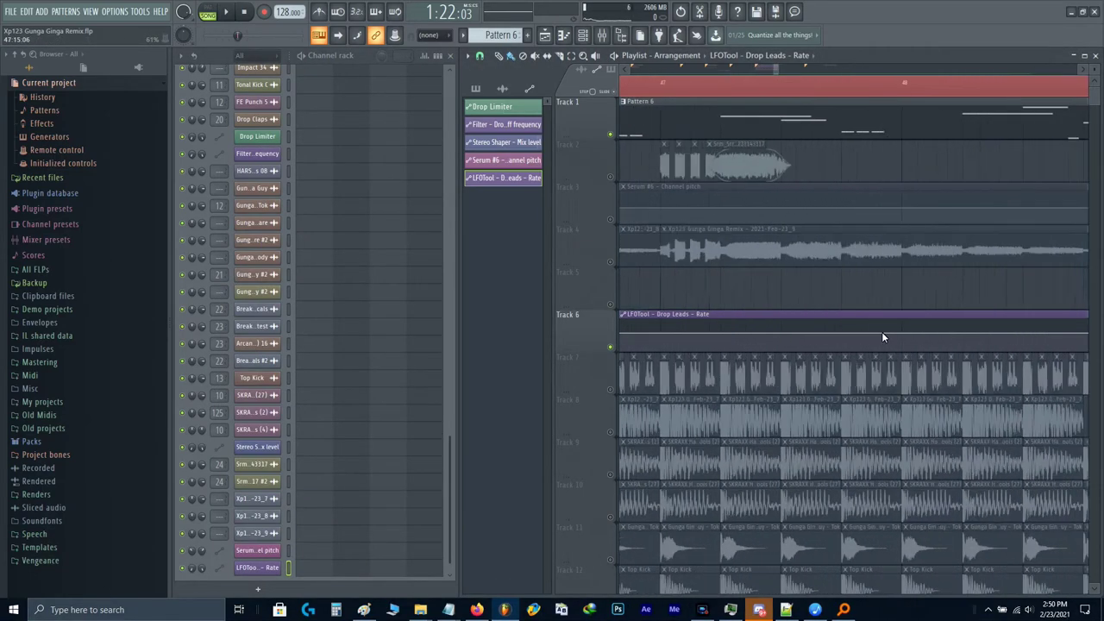
right_click(906, 333)
right_click(906, 333)
key("p")
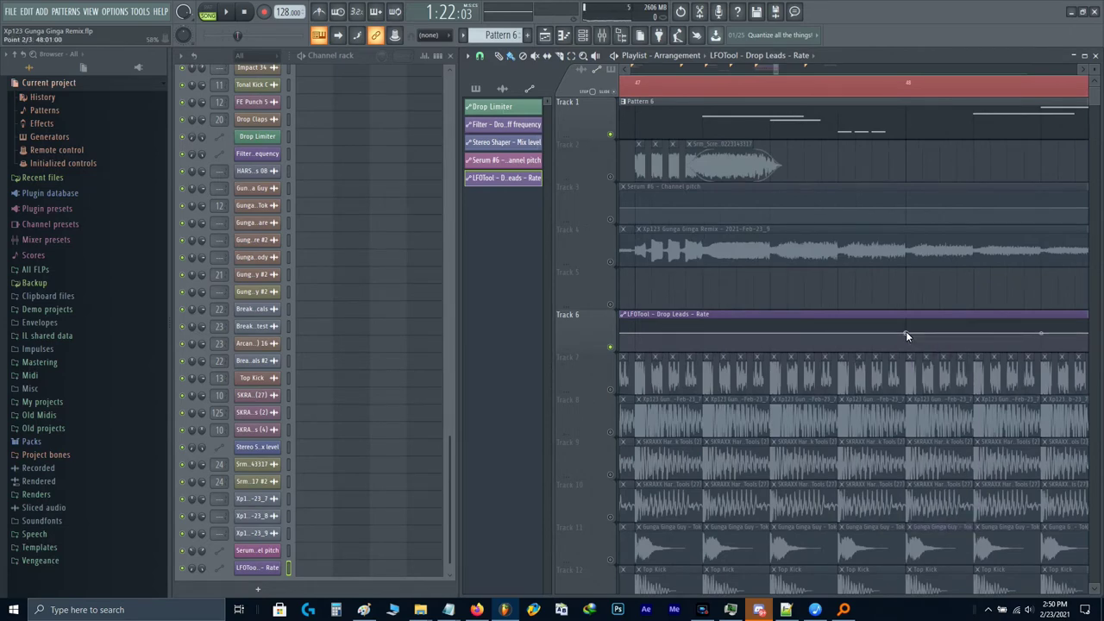
Step: Set the Drop Leads LFOTool rate to 1/32 and copy the value of that last tweaked parameter
key("F9")
left_click(920, 360)
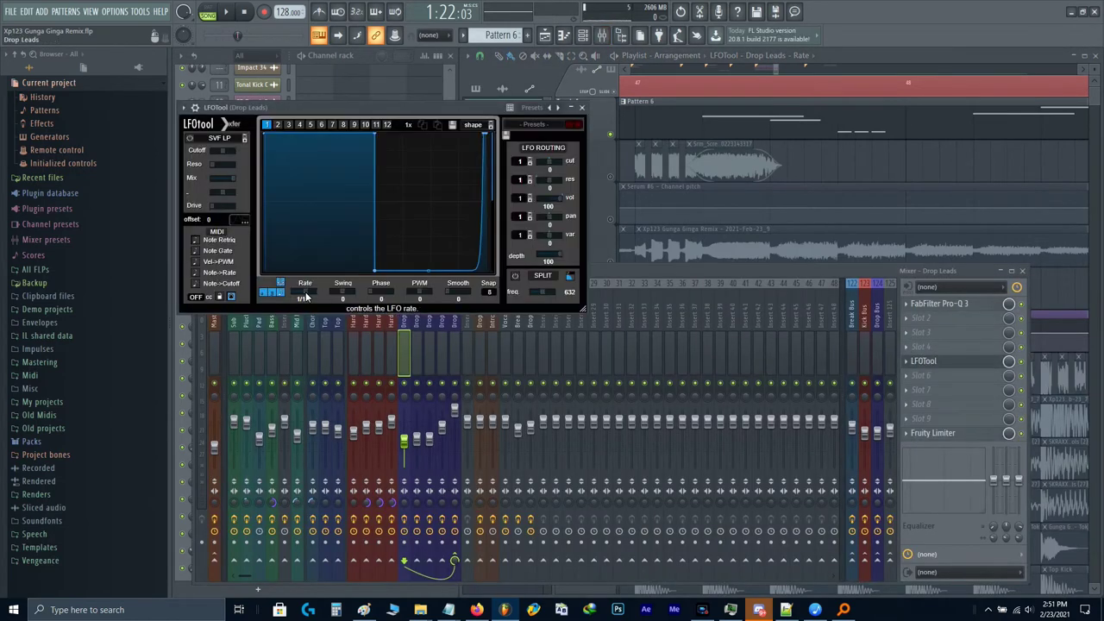
scroll(309, 299, "down", 1)
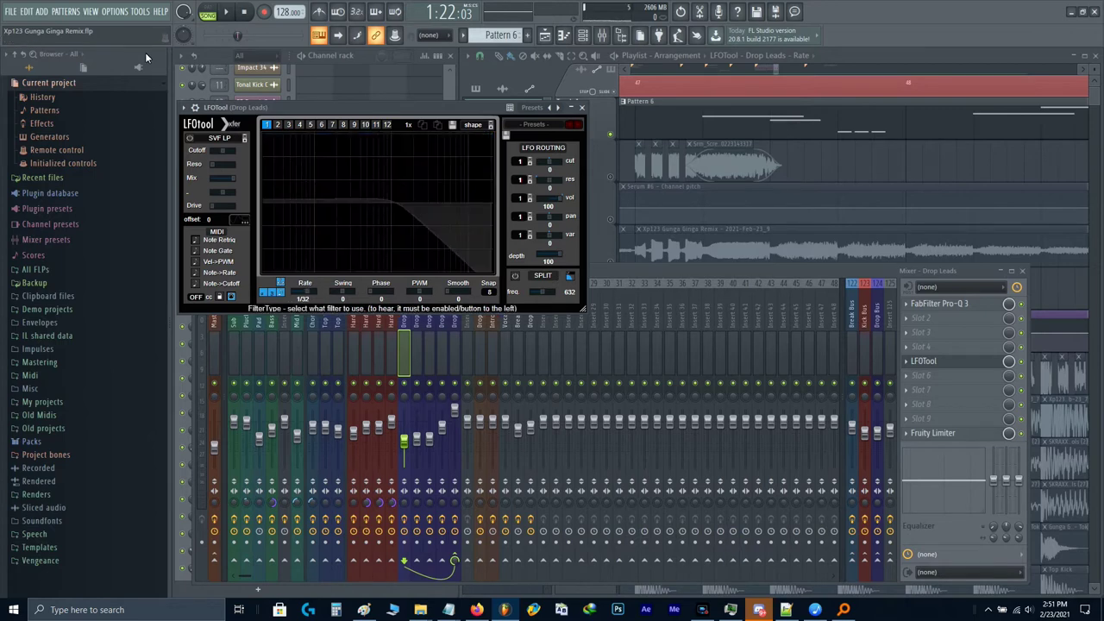
left_click(141, 11)
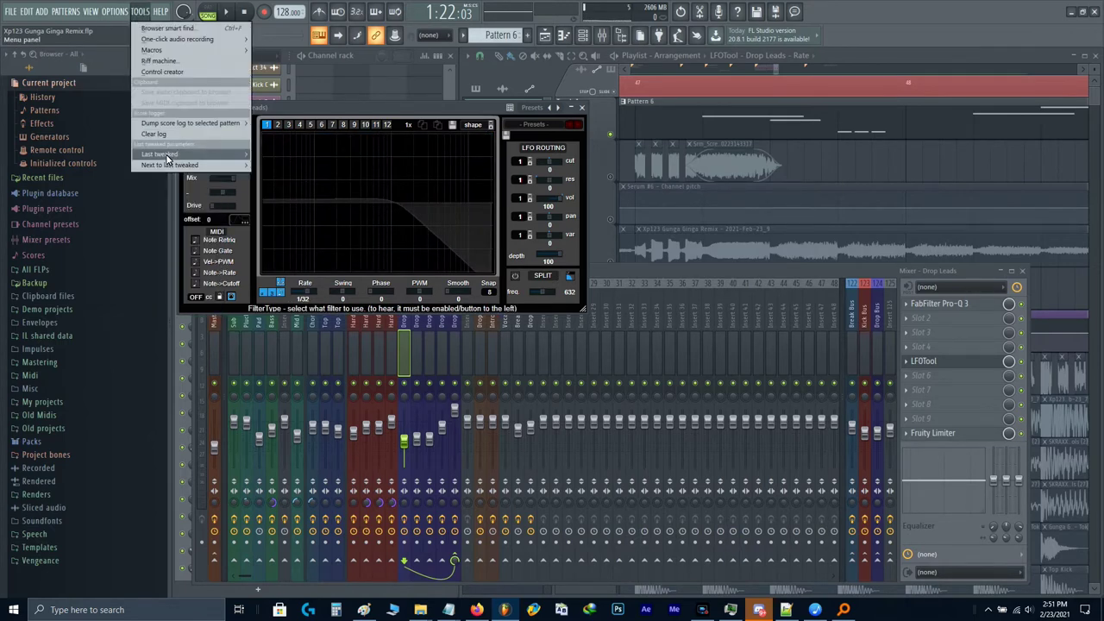
mouse_move(198, 161)
left_click(293, 220)
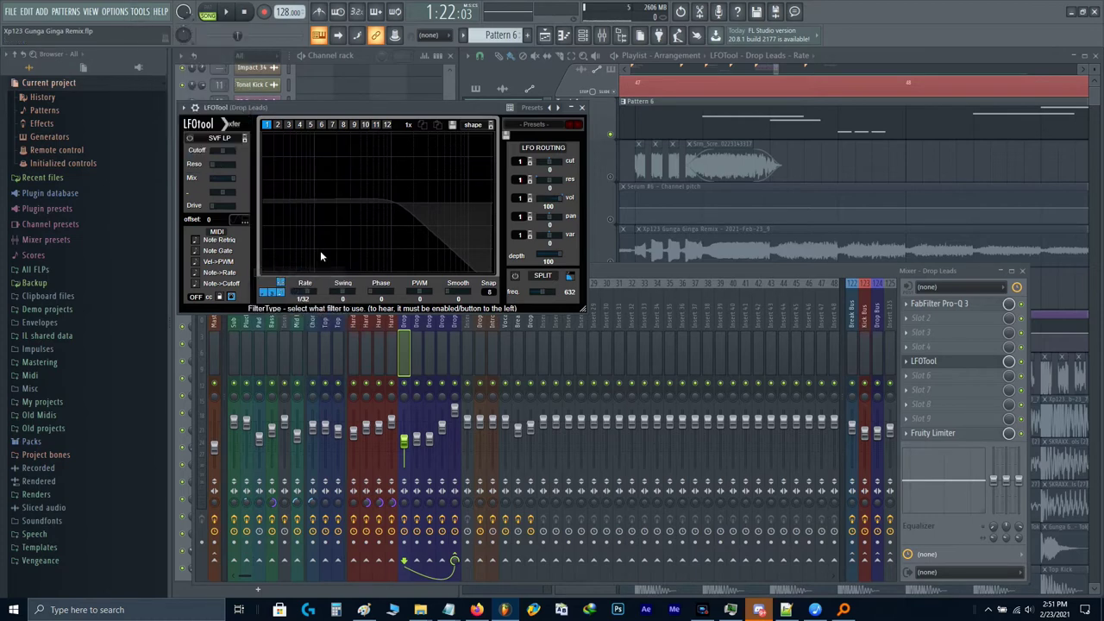
Step: Add a point at the last beat of bar 48 in the LFOTool rate automation and give it the copied 1/32 value
scroll(916, 294, "down", 4)
scroll(927, 349, "up", 5)
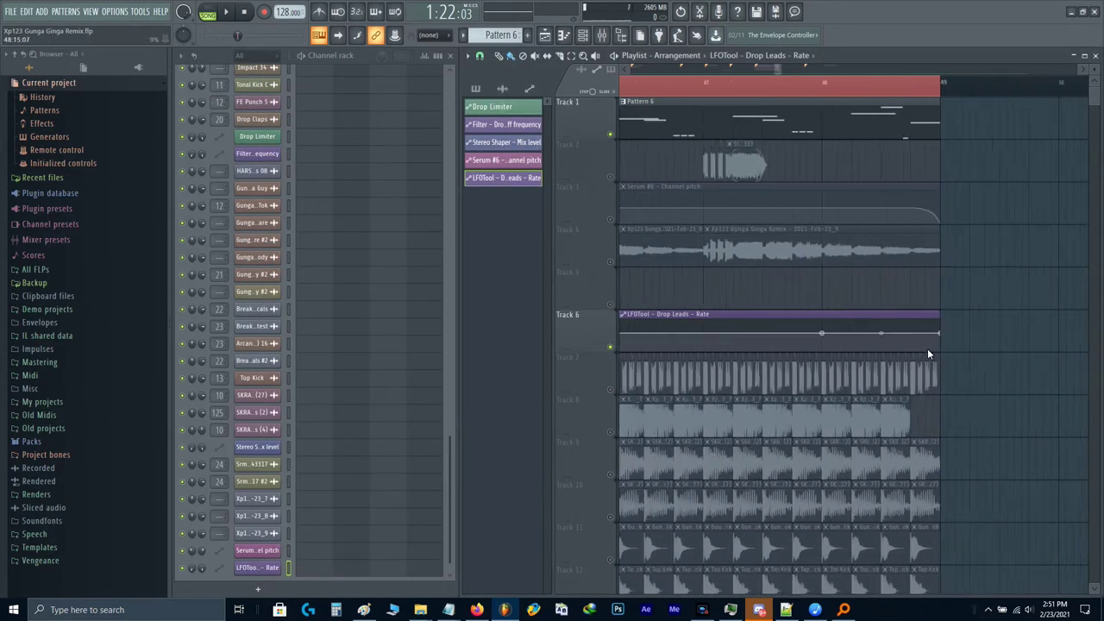
right_click(878, 331)
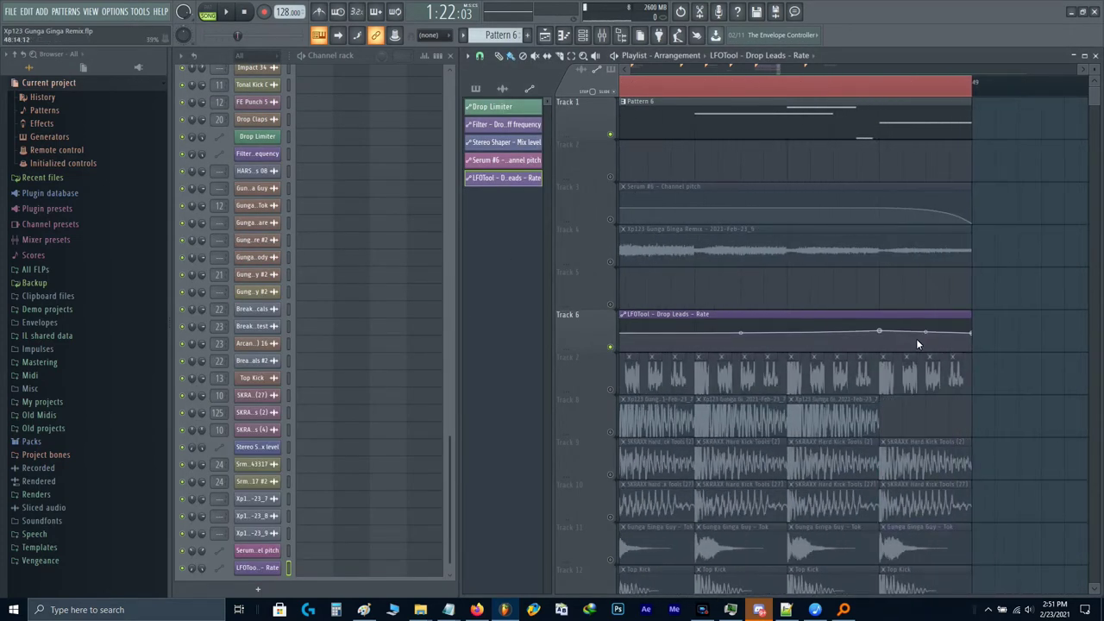
scroll(930, 347, "down", 5)
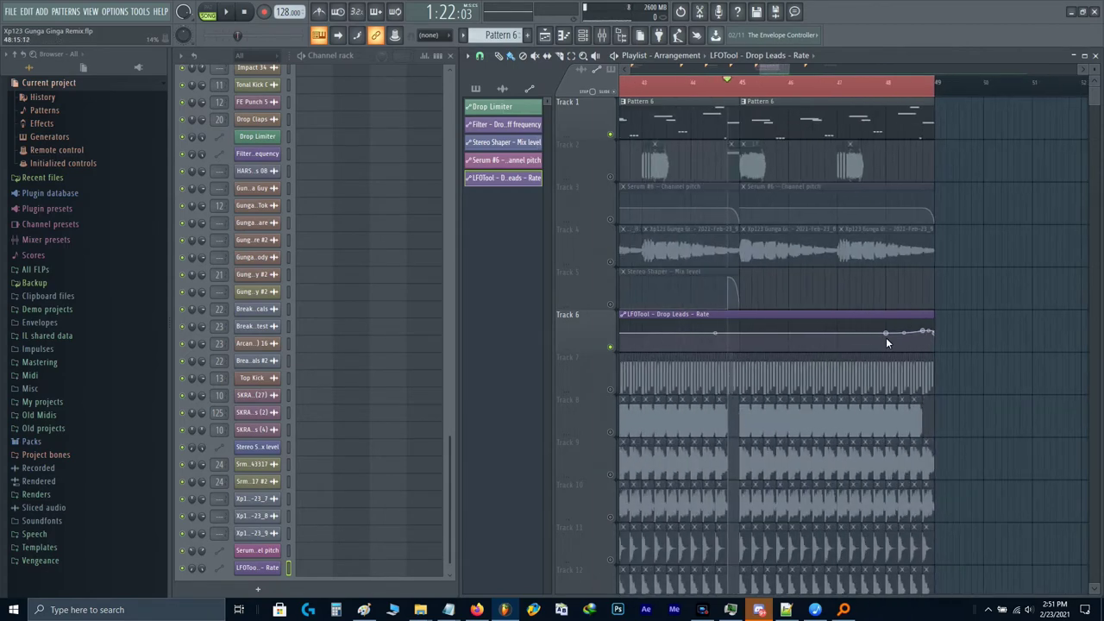
scroll(872, 334, "down", 1)
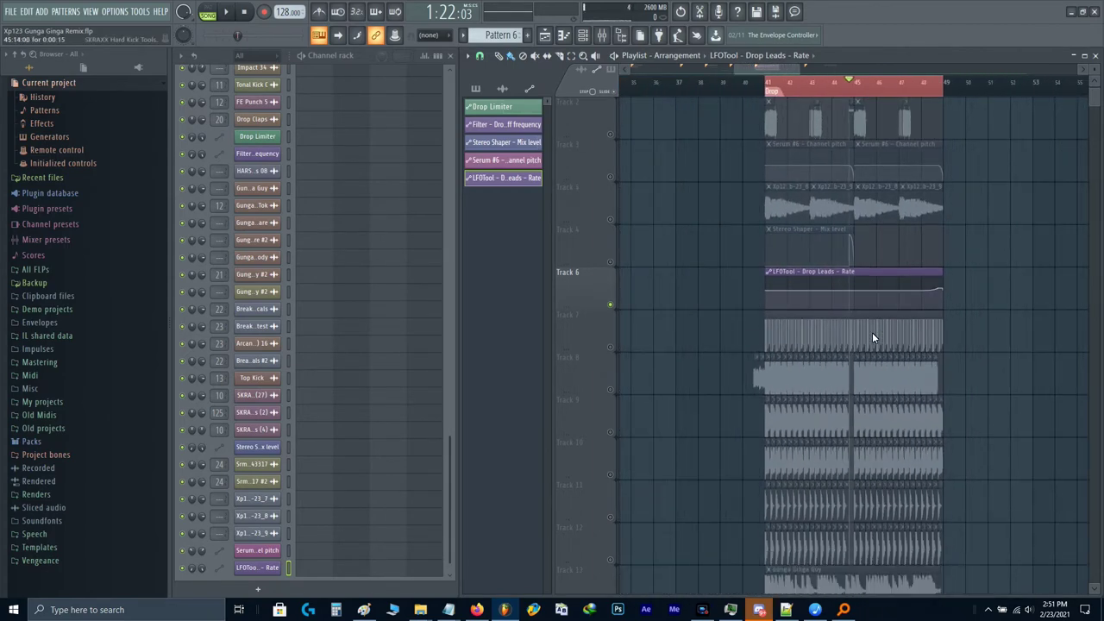
Step: Move the LFOTool rate automation clip down from Track 6 to Track 16 and enable that track
scroll(873, 334, "up", 1)
left_click(873, 335, "ctrl")
scroll(872, 334, "down", 8)
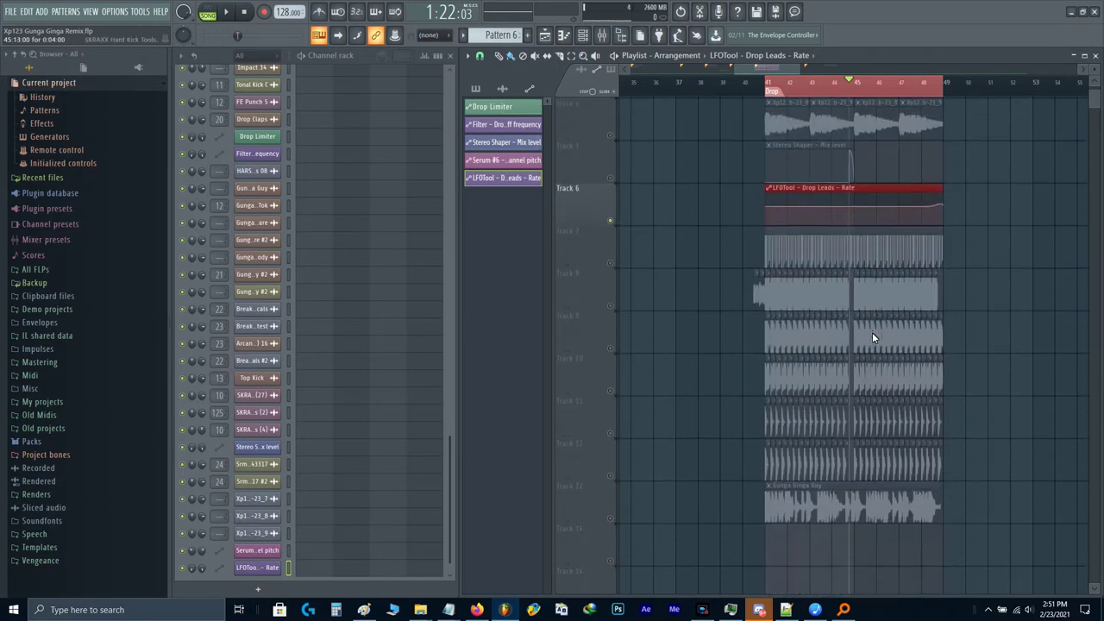
key("shift+Down")
key("shift+Down")
key("shift+Down")
key("shift+Down")
key("shift+Down")
key("shift+Down")
key("shift+Down")
key("shift+Down")
key("shift+Down")
key("shift+Down")
scroll(872, 338, "down", 2)
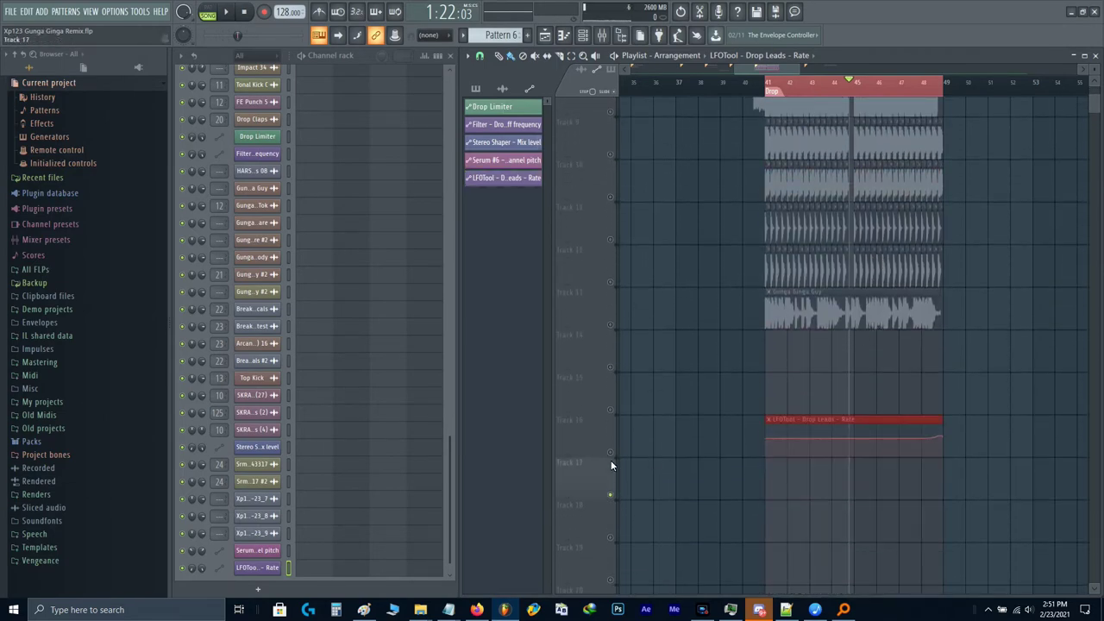
left_click(611, 453)
scroll(665, 419, "down", 2)
left_click(791, 382, "ctrl")
Step: Create an automation clip for the Drop Leads LFOTool mute switch and place it on Track 17
key("F9")
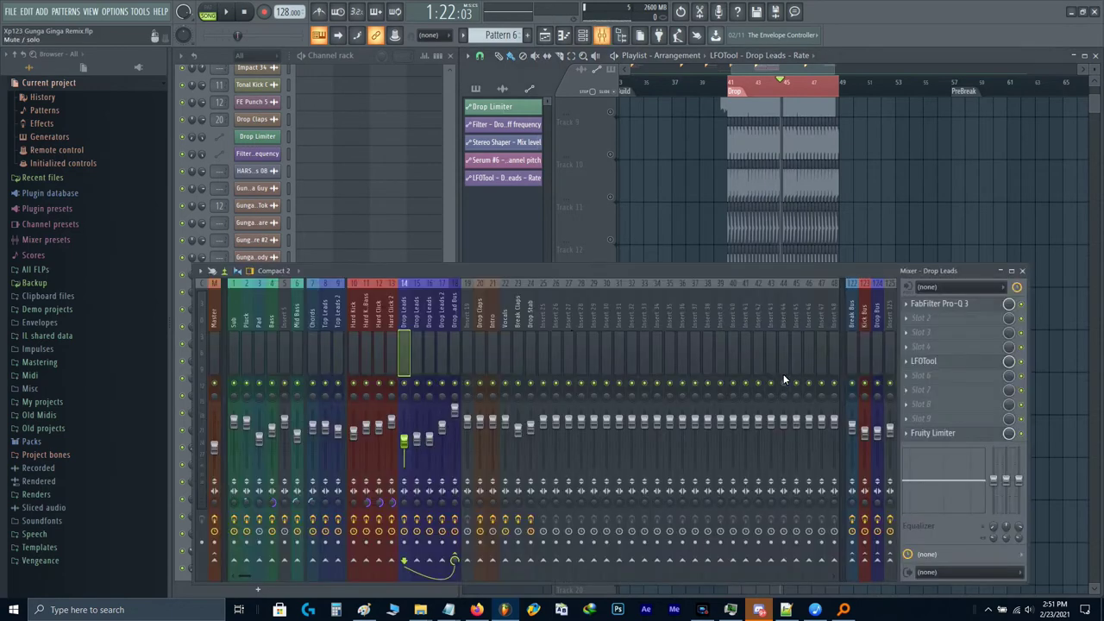
right_click(1021, 364)
left_click(1023, 448)
key("F9")
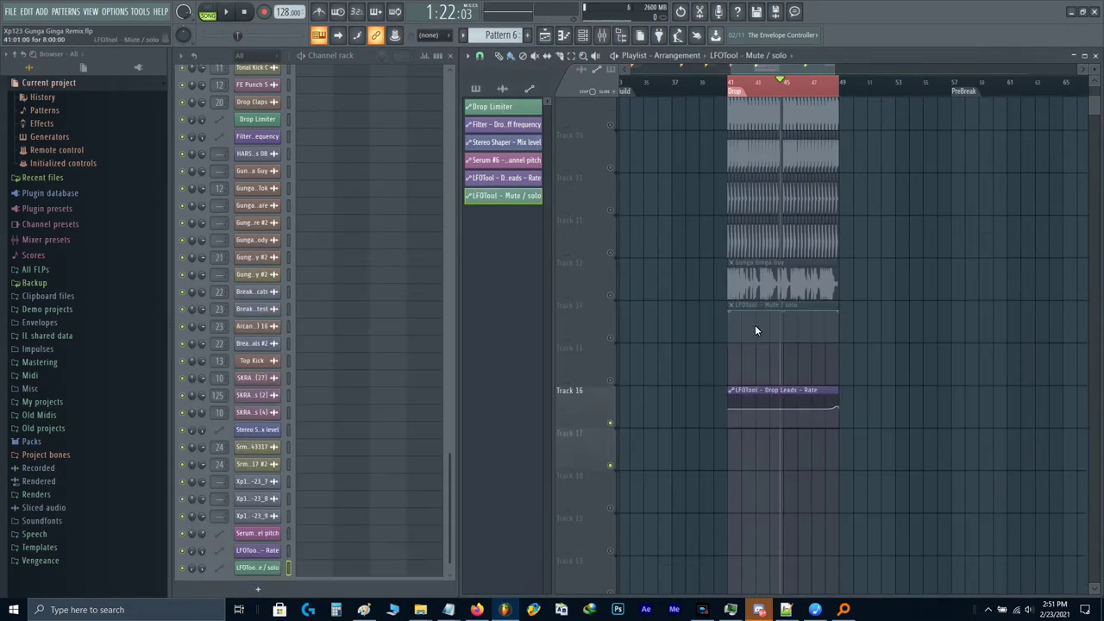
scroll(750, 259, "down", 3)
key("shift+Down")
key("shift+Down")
key("shift+Down")
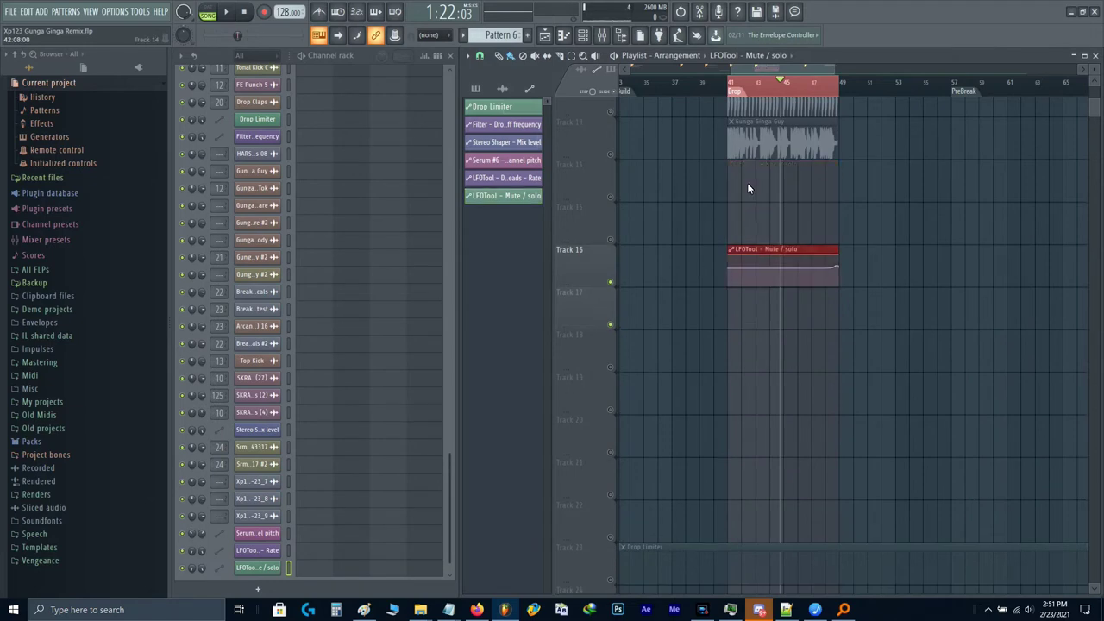
key("ctrl+d")
Step: Shape the LFOTool mute automation to stay off until the last beat of bar 44, switch on there, and drop at bar 45
scroll(752, 281, "up", 4)
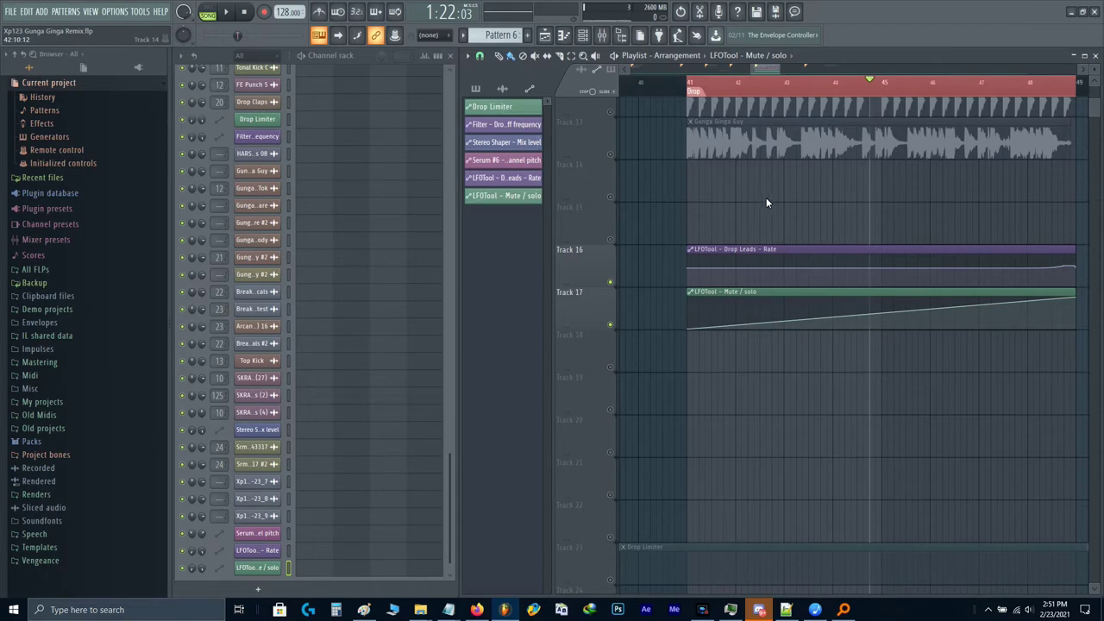
key("space")
left_click_drag(842, 261, 809, 279)
scroll(772, 282, "up", 1)
scroll(799, 329, "up", 3)
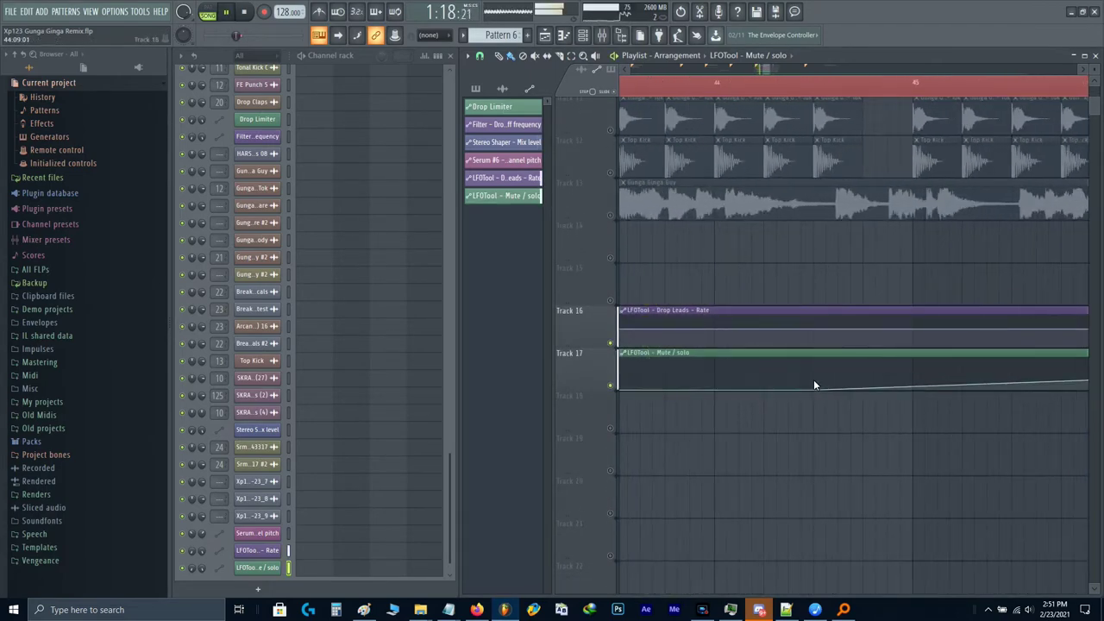
scroll(813, 378, "up", 6)
scroll(814, 378, "down", 2)
left_click_drag(813, 565, 912, 588)
key("space")
key("space")
right_click(913, 539)
right_click(914, 533)
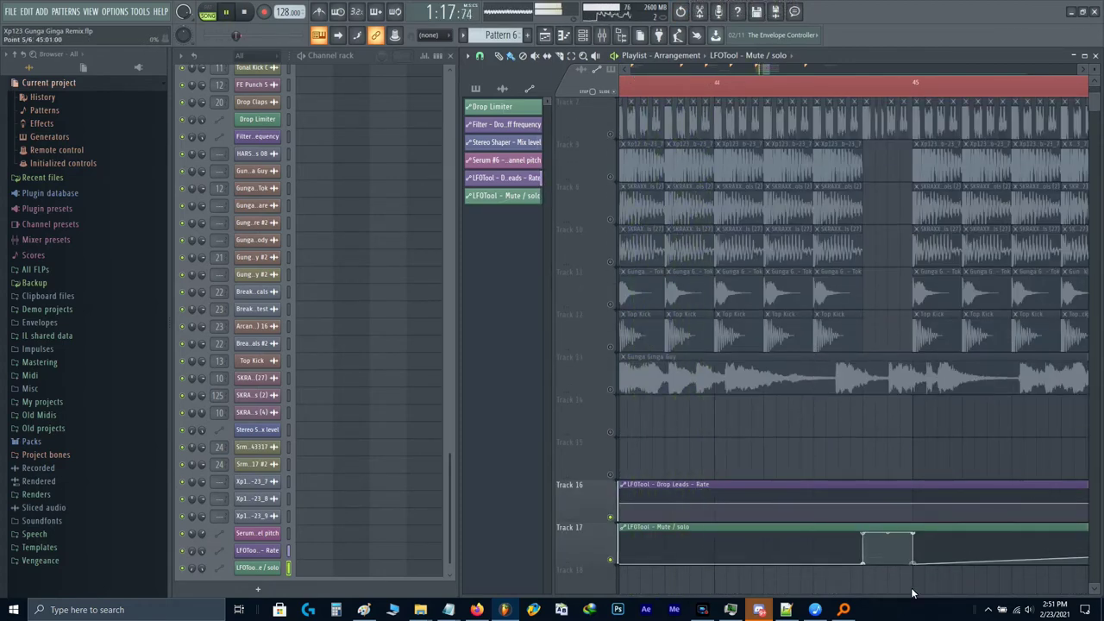
Step: Hold the LFOTool mute automation off from bar 45 and switch it on for the last beat of bar 48
scroll(913, 569, "down", 3)
left_click_drag(960, 538, 828, 464)
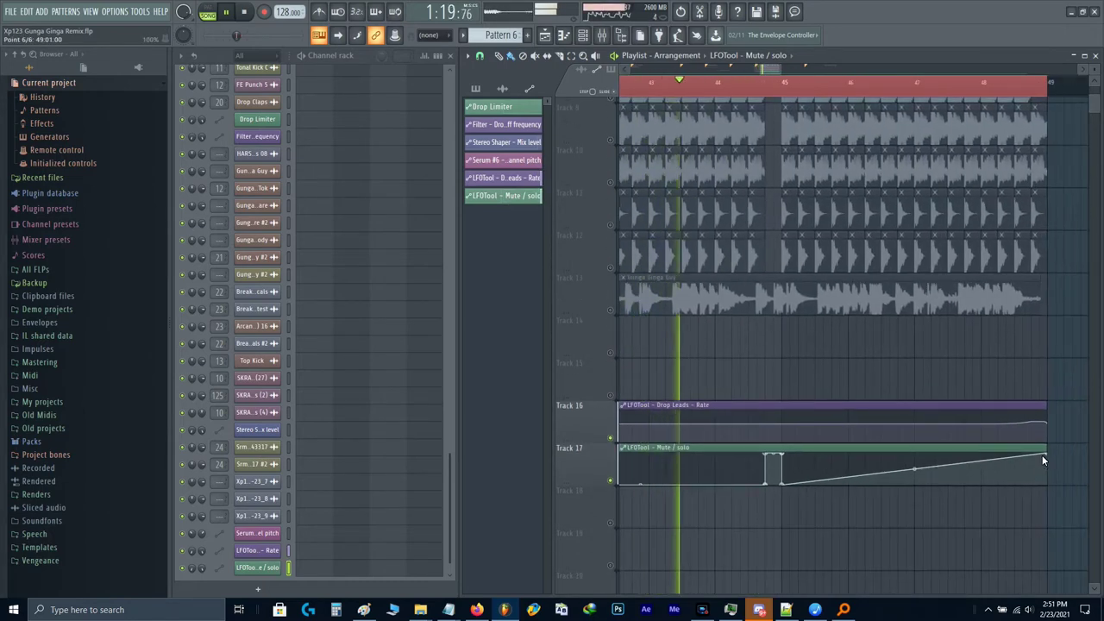
scroll(1035, 495, "up", 3)
scroll(1034, 493, "up", 2)
right_click(1020, 482)
left_click_drag(957, 516, 807, 520)
scroll(884, 467, "up", 2)
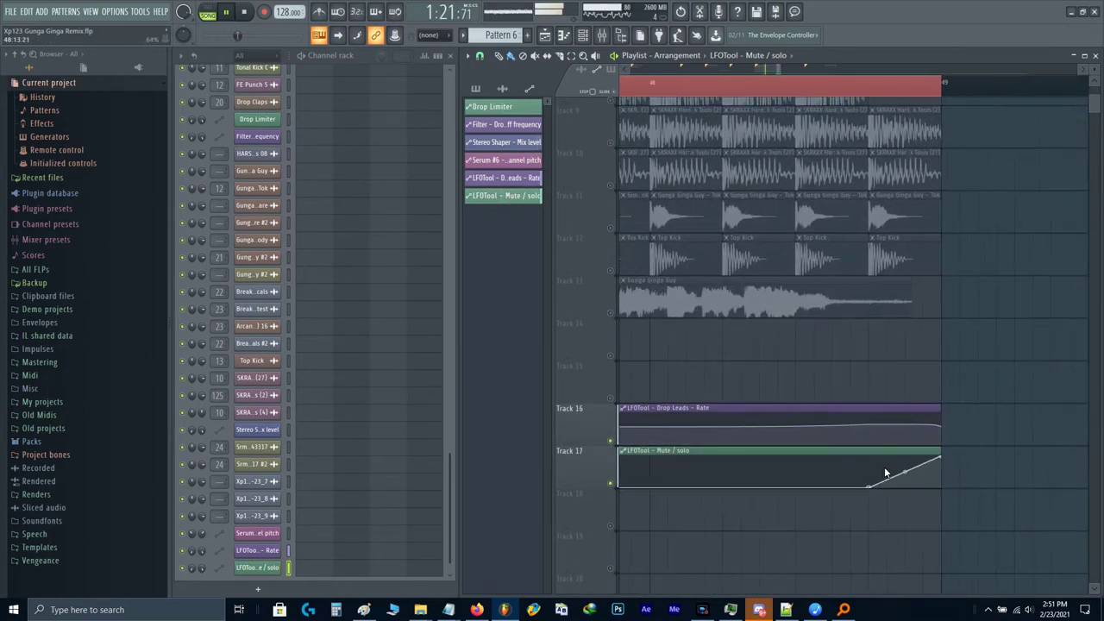
right_click(869, 459)
scroll(869, 455, "down", 4)
key("ctrl+d")
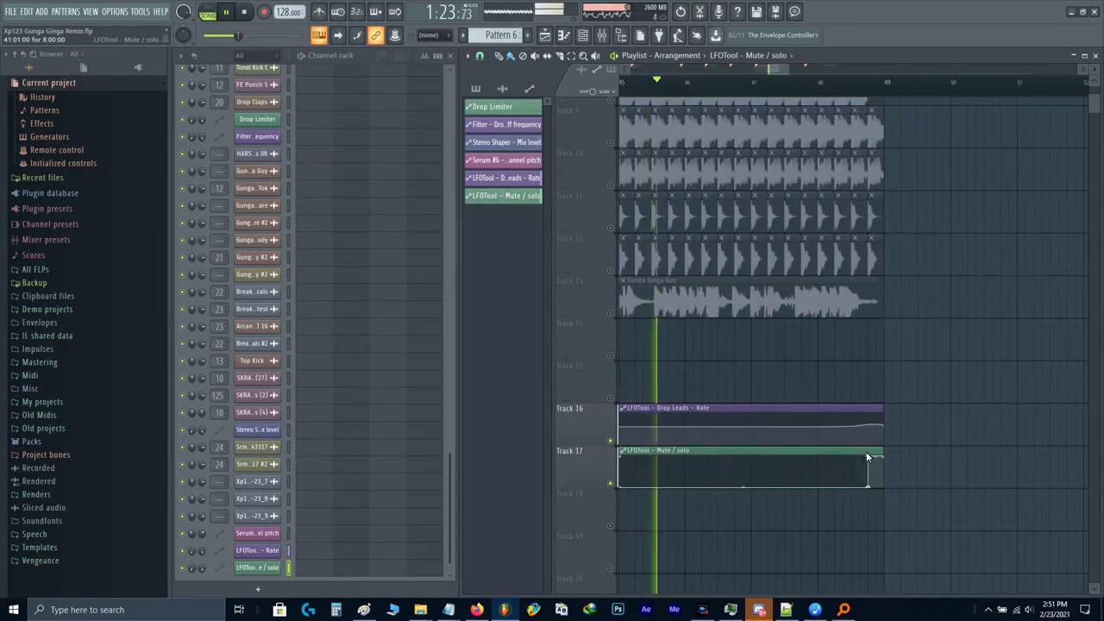
Step: Enable the Serum #6 pitch automation on Track 3, audition the leads toward the end of bar 48, and save the project
scroll(804, 372, "up", 4)
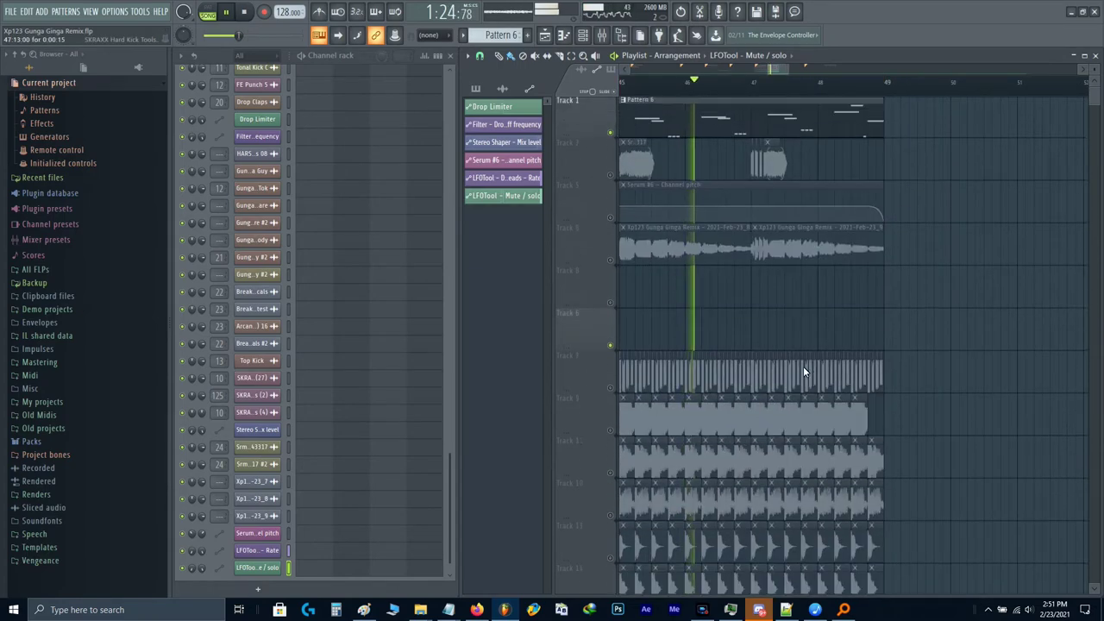
left_click(612, 220)
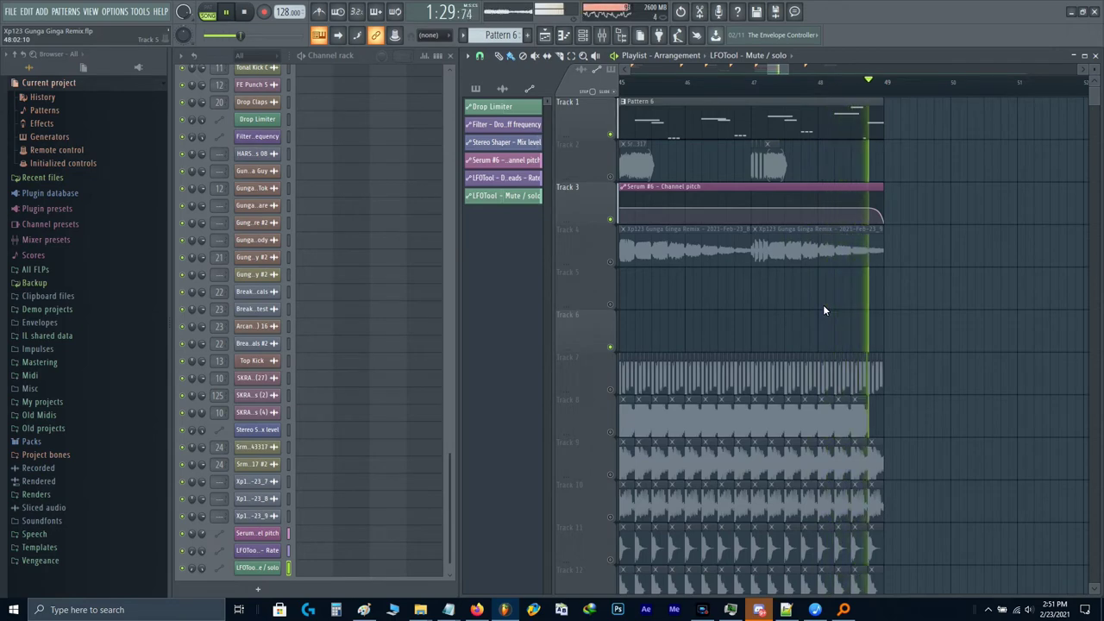
key("space")
scroll(824, 310, "down", 6)
scroll(764, 321, "up", 5)
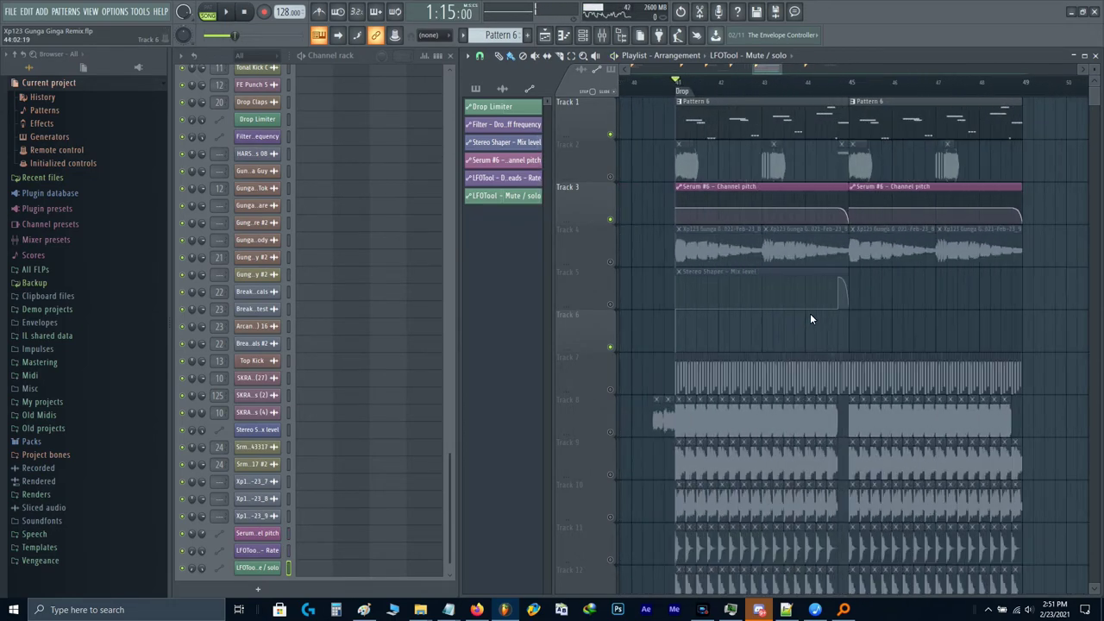
key("ctrl+s")
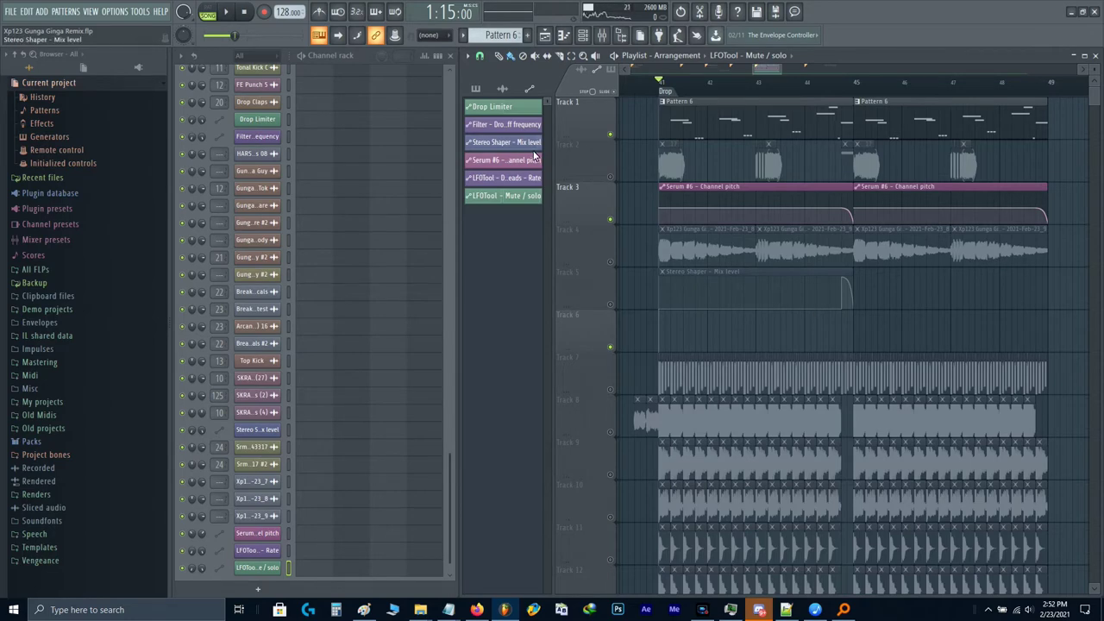
Step: Unsolo the lead so all playlist tracks sound, and play the full drop from bar 41 into bar 48
right_click(611, 135)
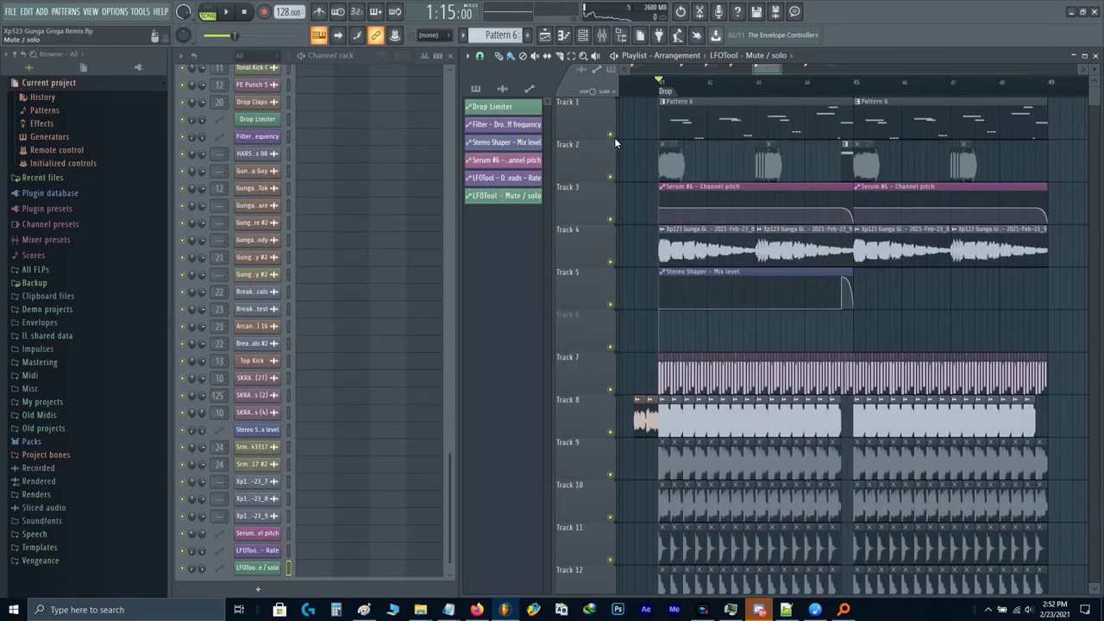
key("space")
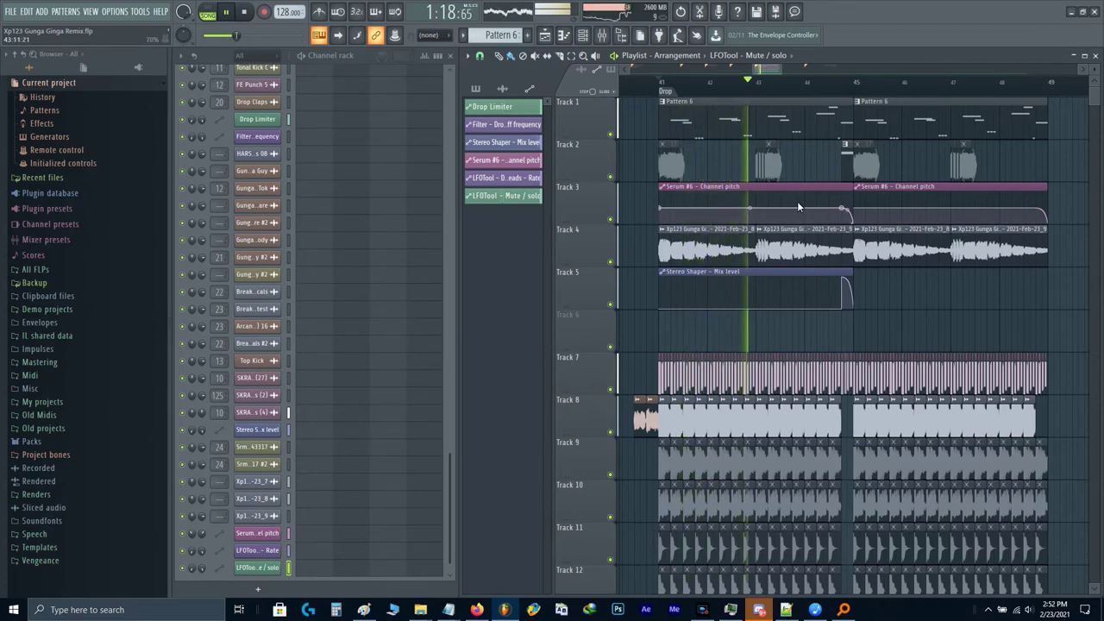
scroll(799, 207, "up", 2)
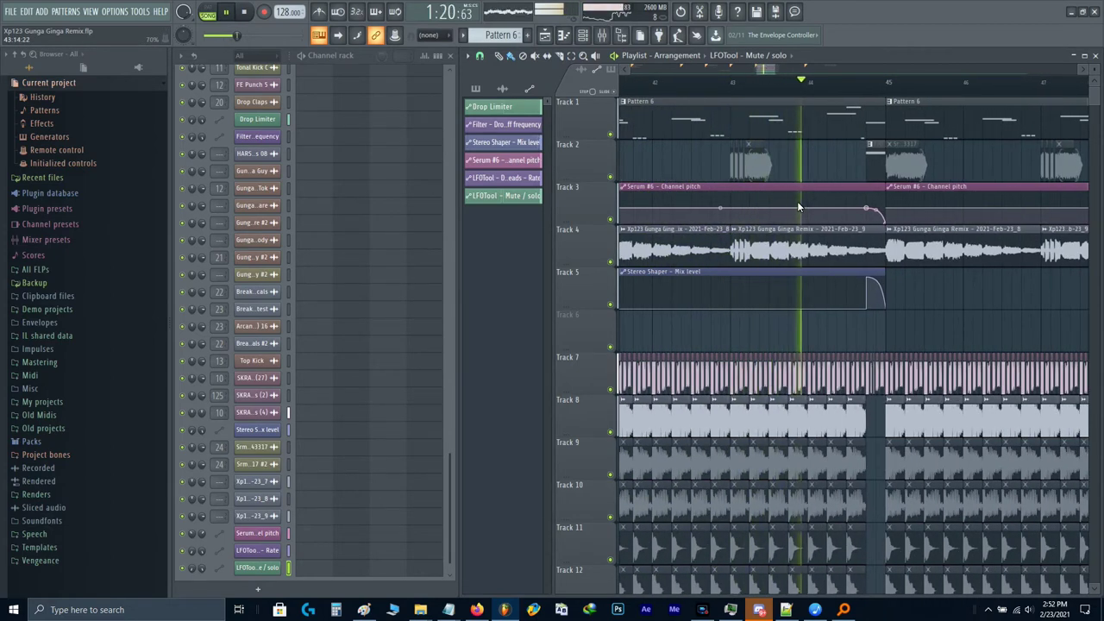
left_click_drag(799, 199, 606, 271)
left_click_drag(734, 284, 633, 289)
scroll(726, 255, "down", 2)
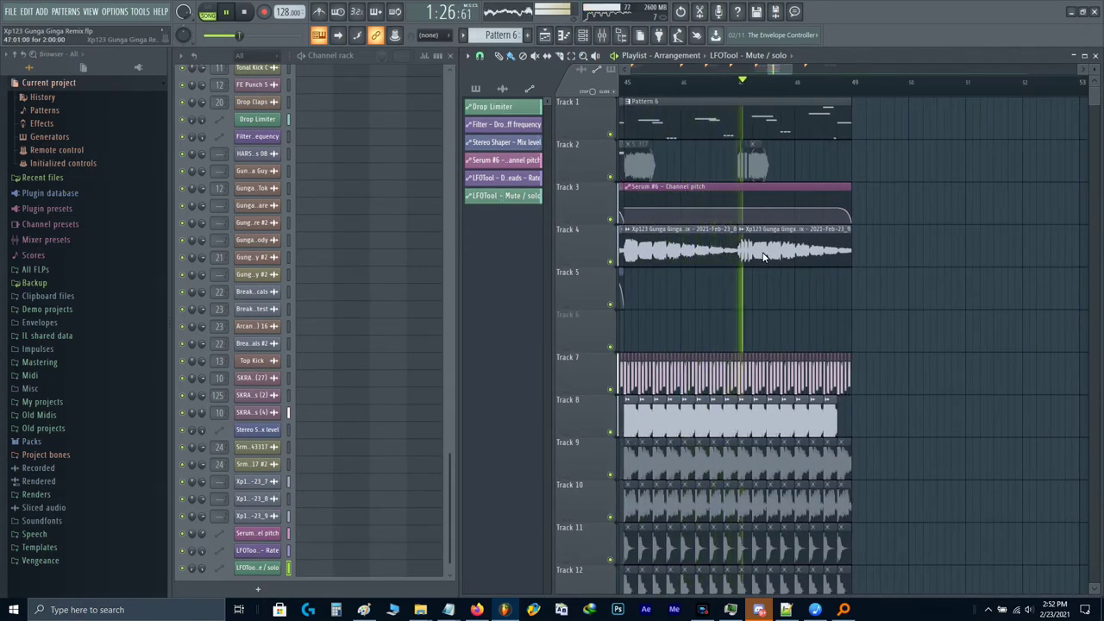
scroll(856, 167, "up", 2)
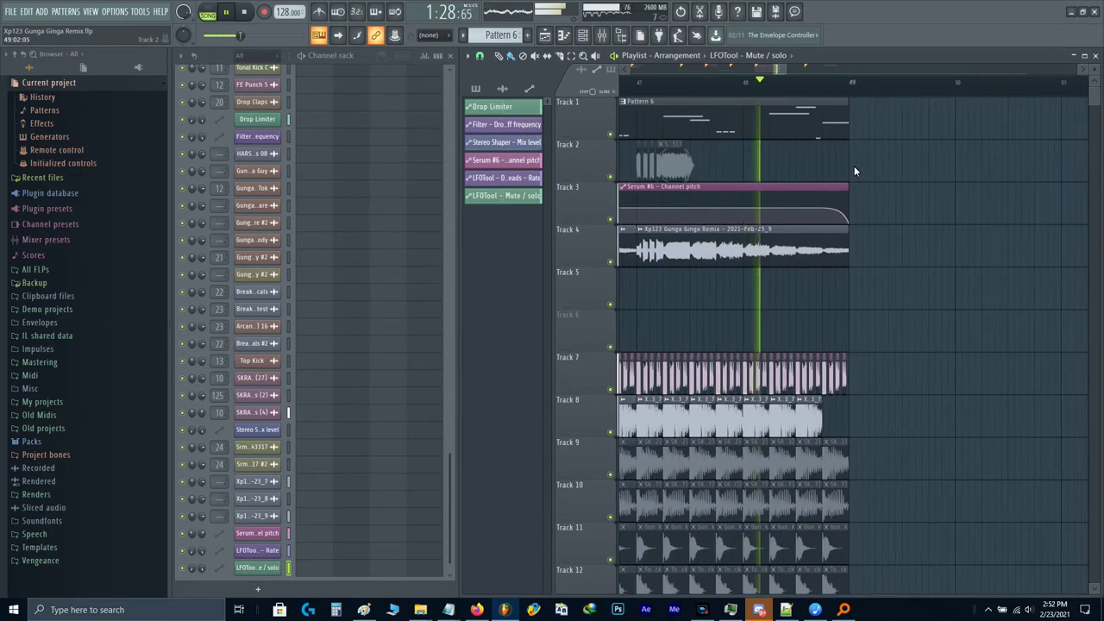
key("space")
scroll(764, 118, "down", 3)
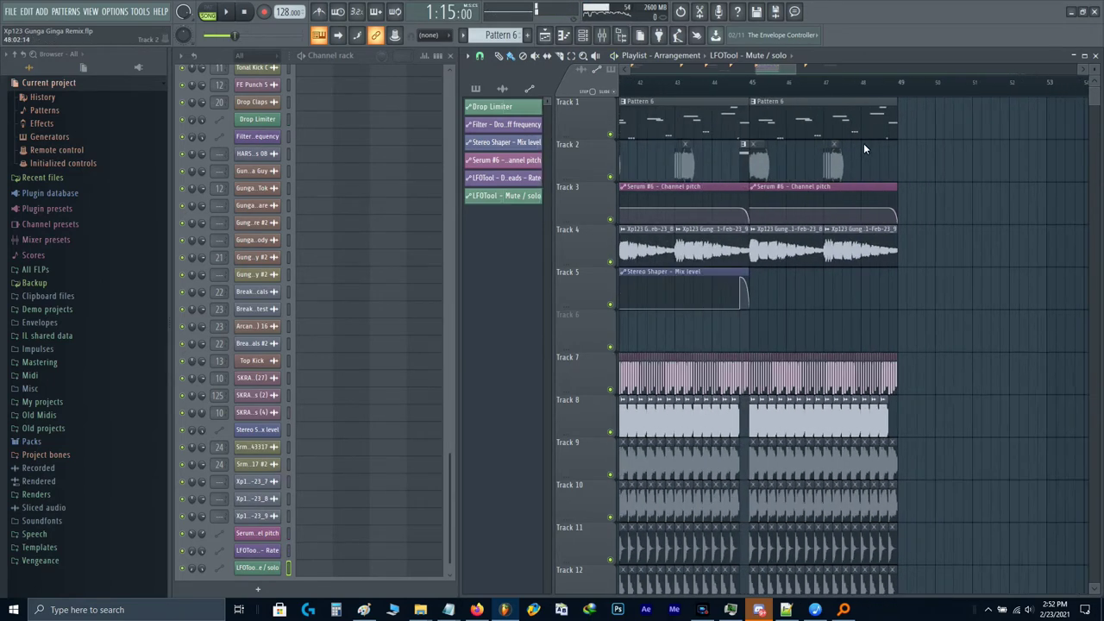
Step: Open Pattern 6 in the piano roll and delete its second clip at bar 45 from the playlist
scroll(737, 129, "down", 3)
scroll(774, 136, "up", 3)
double_click(745, 132)
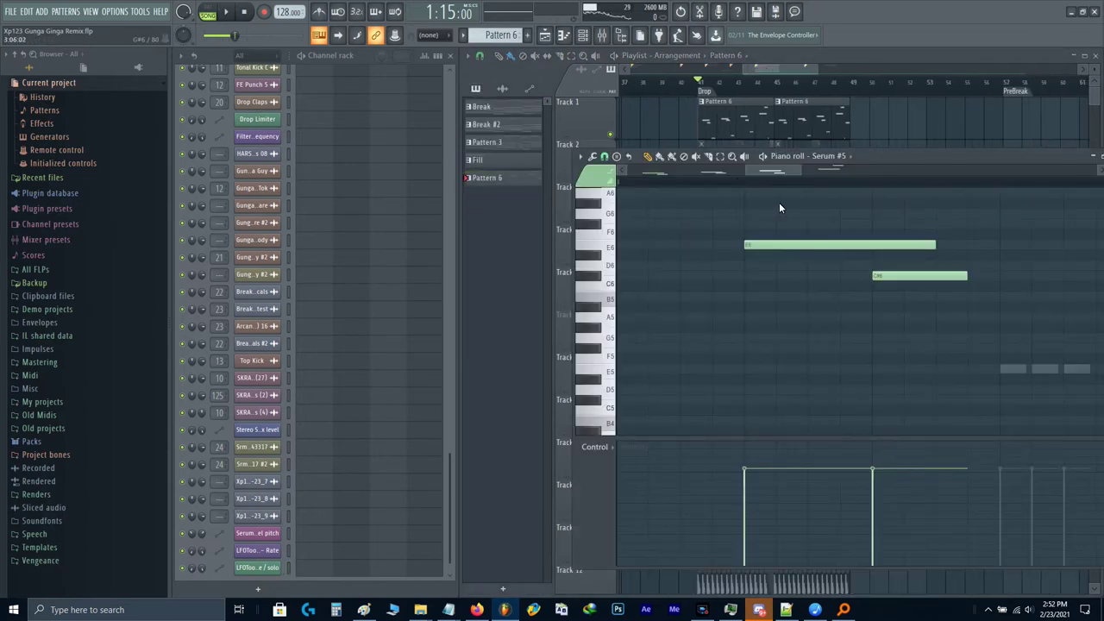
left_click(813, 110)
right_click(813, 110)
Step: Duplicate the first four bars of the Serum #5 and Serum #6 notes into bars 5 to 8 of Pattern 6
double_click(749, 118)
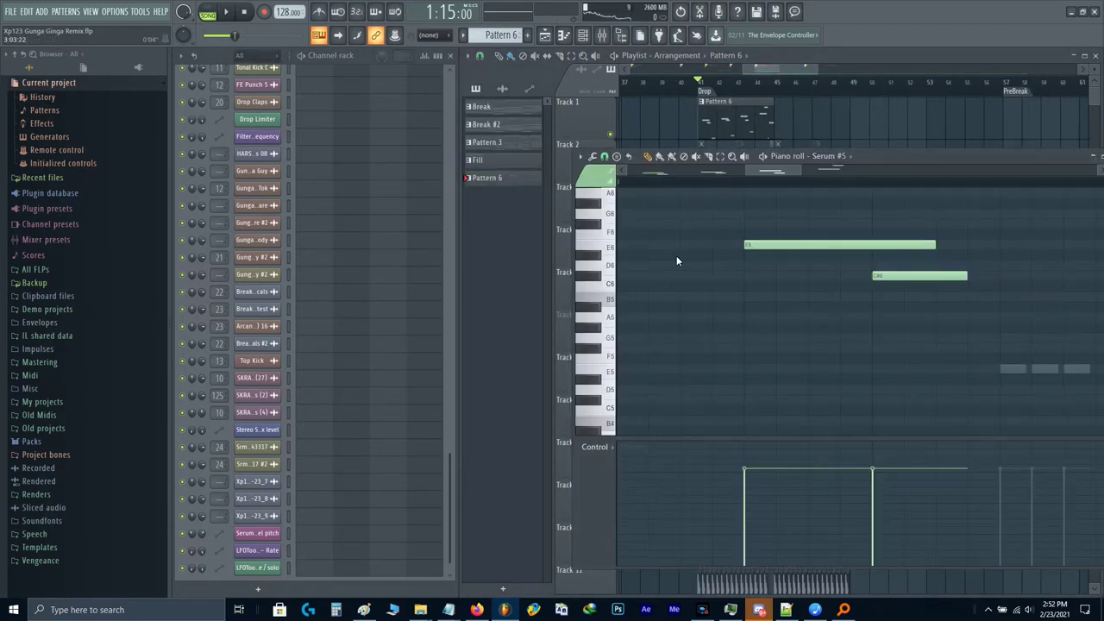
double_click(854, 297)
left_click_drag(912, 185, 637, 194)
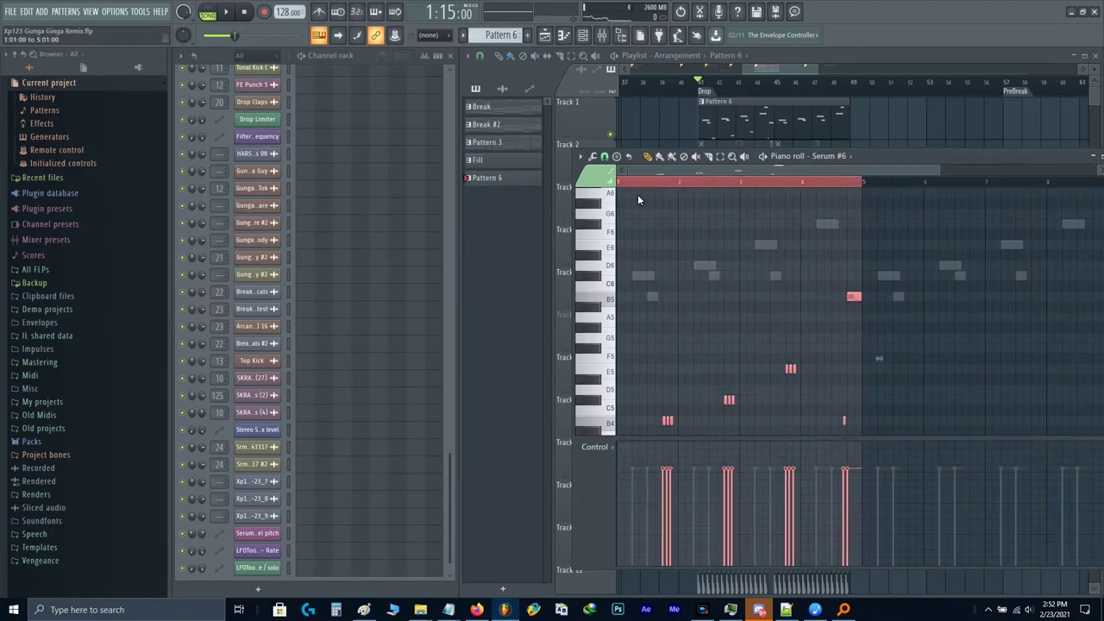
left_click(701, 233)
double_click(833, 224)
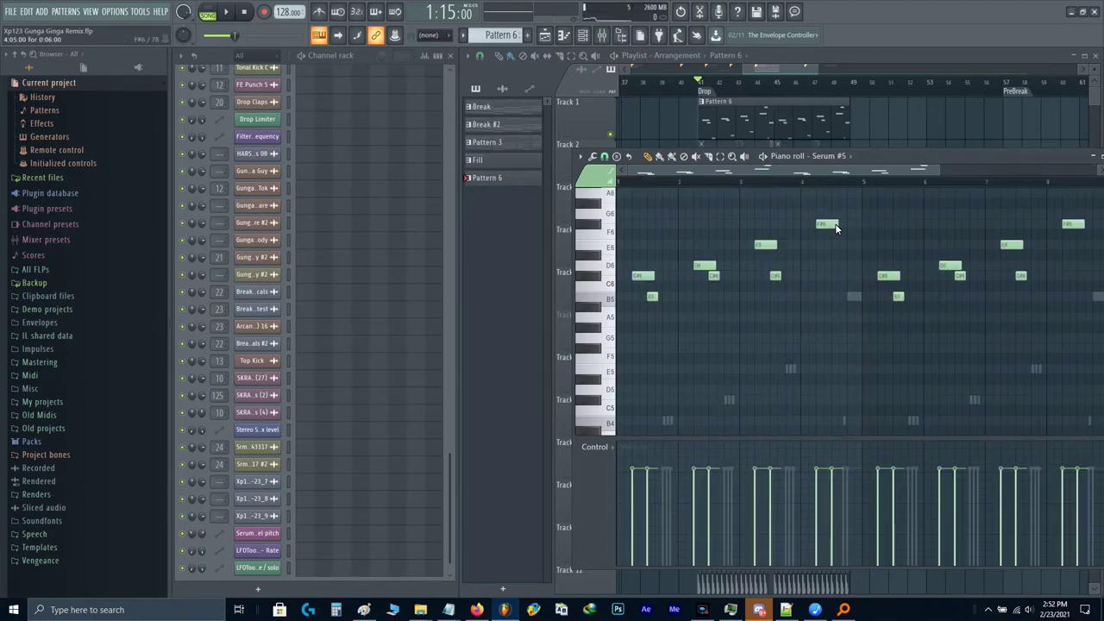
Step: Play Pattern 6 from bar 3 and add a three-step E6 note to Serum #5 following the F#6 note in bar 4
left_click(741, 182)
key("space")
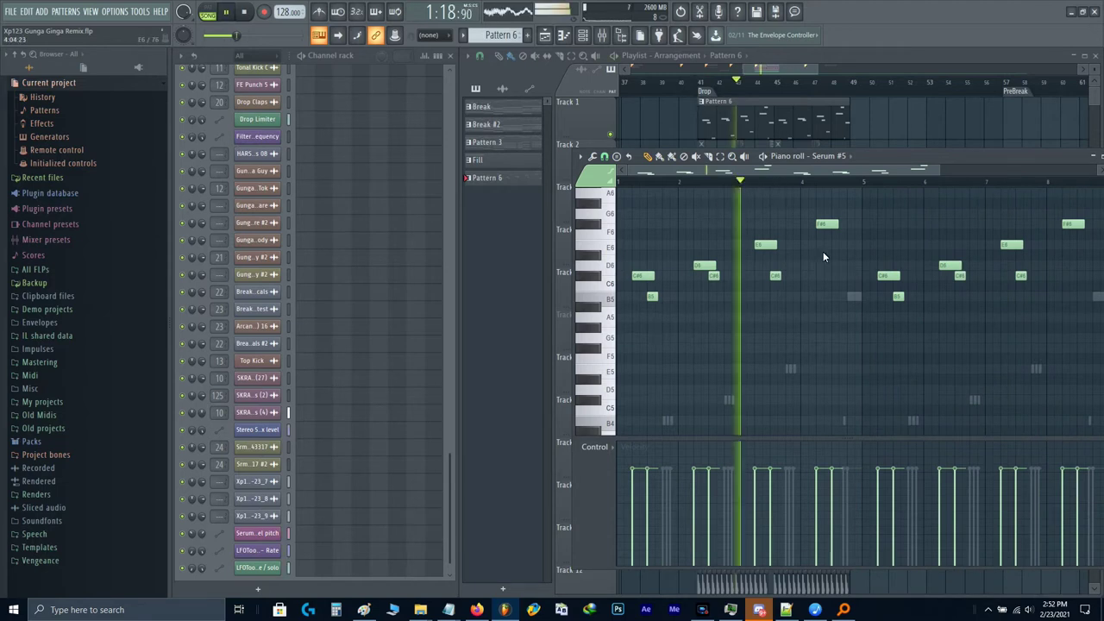
scroll(826, 252, "up", 3)
scroll(845, 280, "up", 4)
left_click(854, 299)
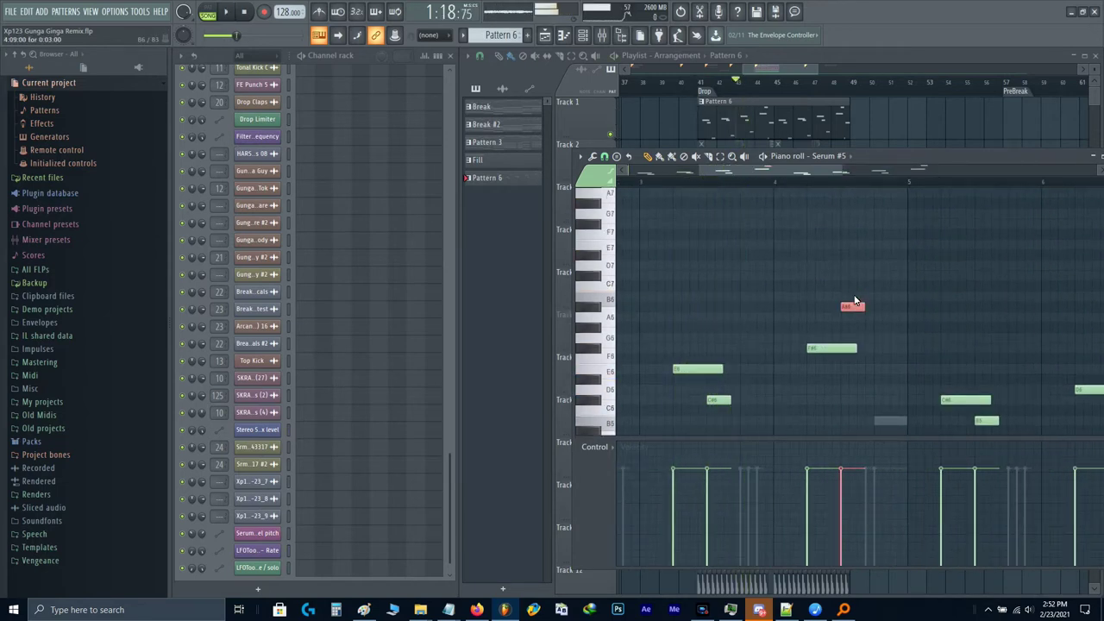
key("shift+Down")
key("shift+Down")
key("shift+Down")
key("shift+Down")
key("shift+Down")
key("shift+Down")
key("shift+Down")
key("ctrl+d")
scroll(854, 295, "down", 3)
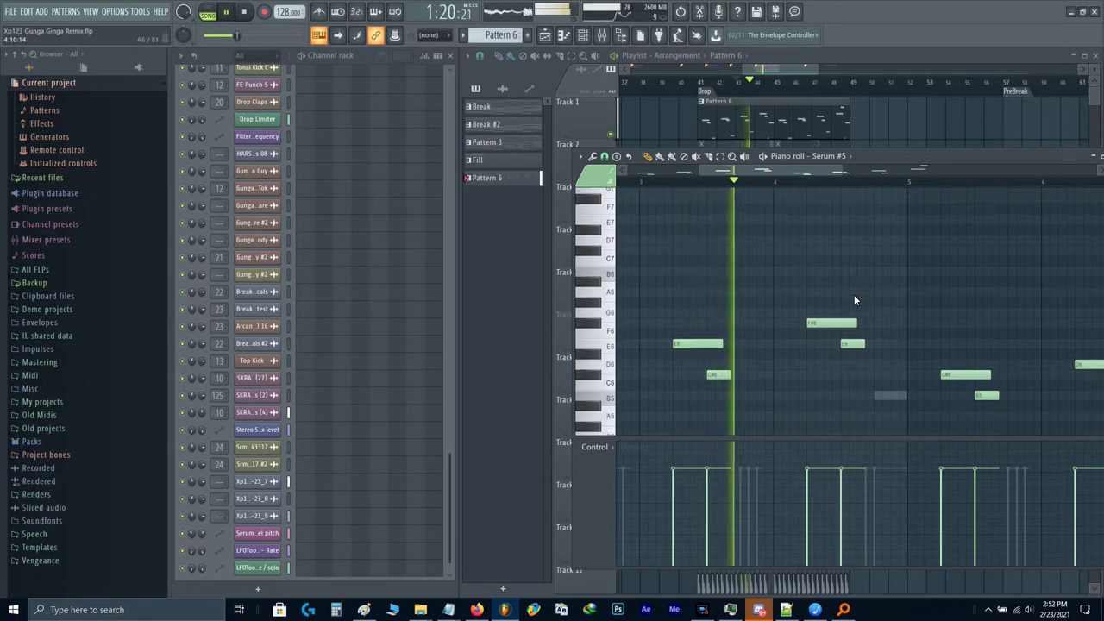
Step: Lower the added Serum #5 note in bar 4 to B5 while the pattern plays
scroll(861, 294, "up", 2)
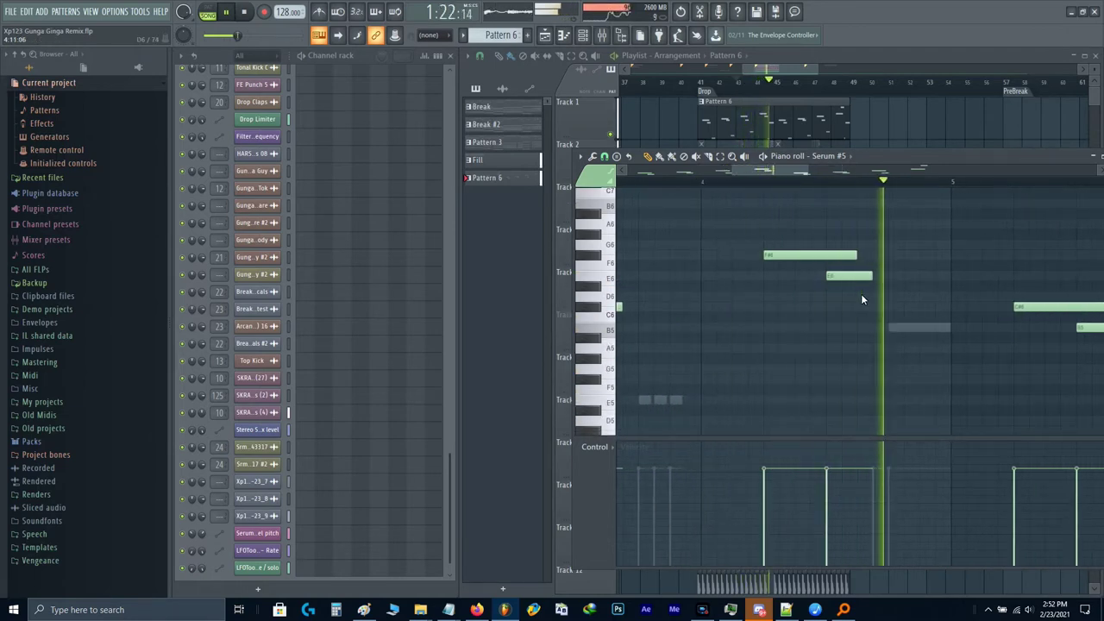
scroll(861, 299, "down", 2, "ctrl")
left_click(855, 276)
scroll(855, 276, "down", 2, "ctrl")
key("shift+Down")
key("shift+Down")
key("shift+Down")
key("shift+Down")
key("shift+Down")
key("shift+Down")
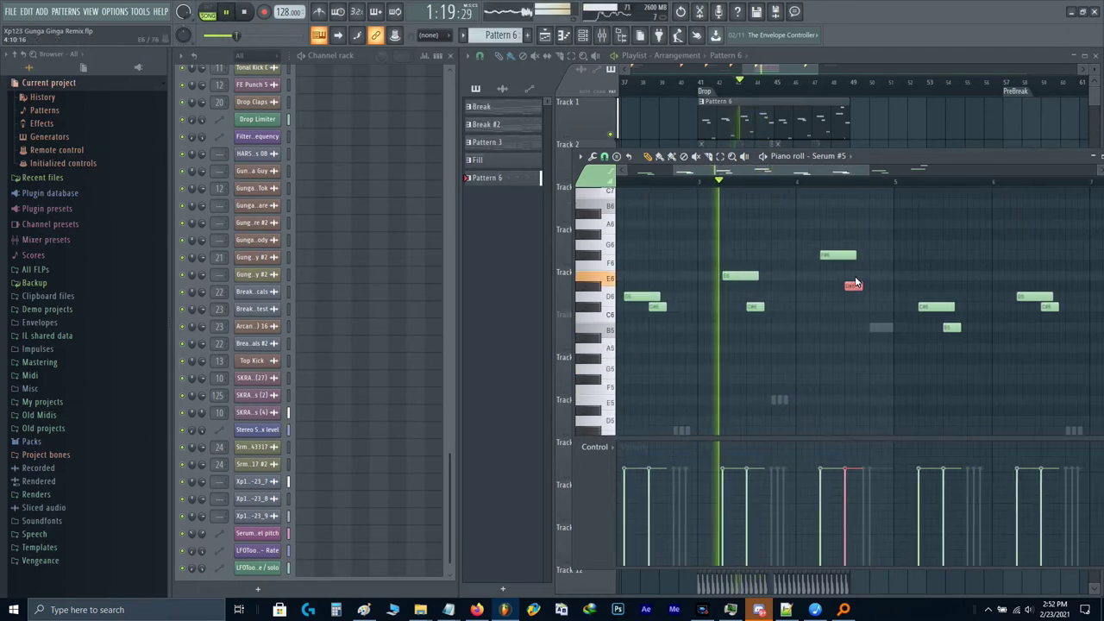
key("shift+Up")
scroll(855, 276, "up", 3, "ctrl")
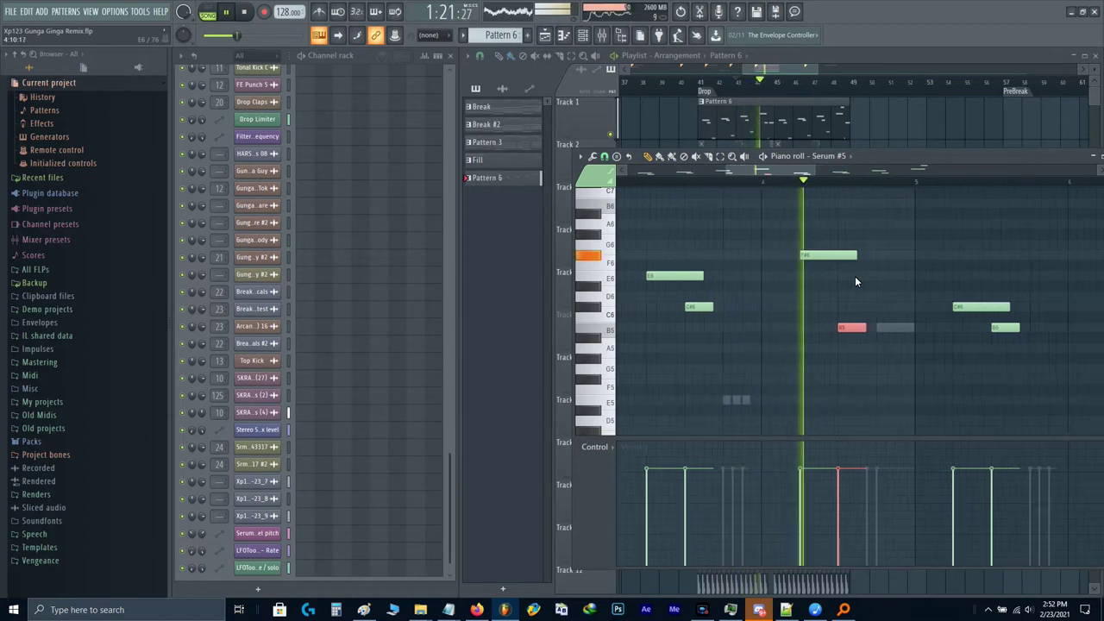
Step: Play the rest of Pattern 6 through bar 48, close the piano roll and stop playback
scroll(785, 263, "down", 5, "ctrl")
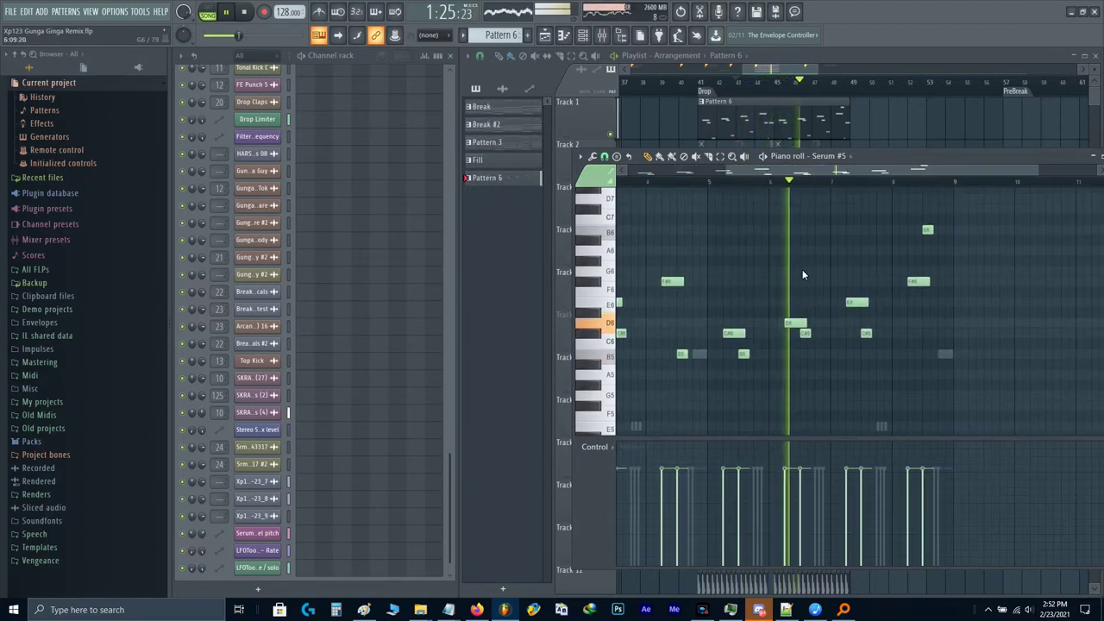
key("F7")
scroll(786, 283, "up", 4, "ctrl")
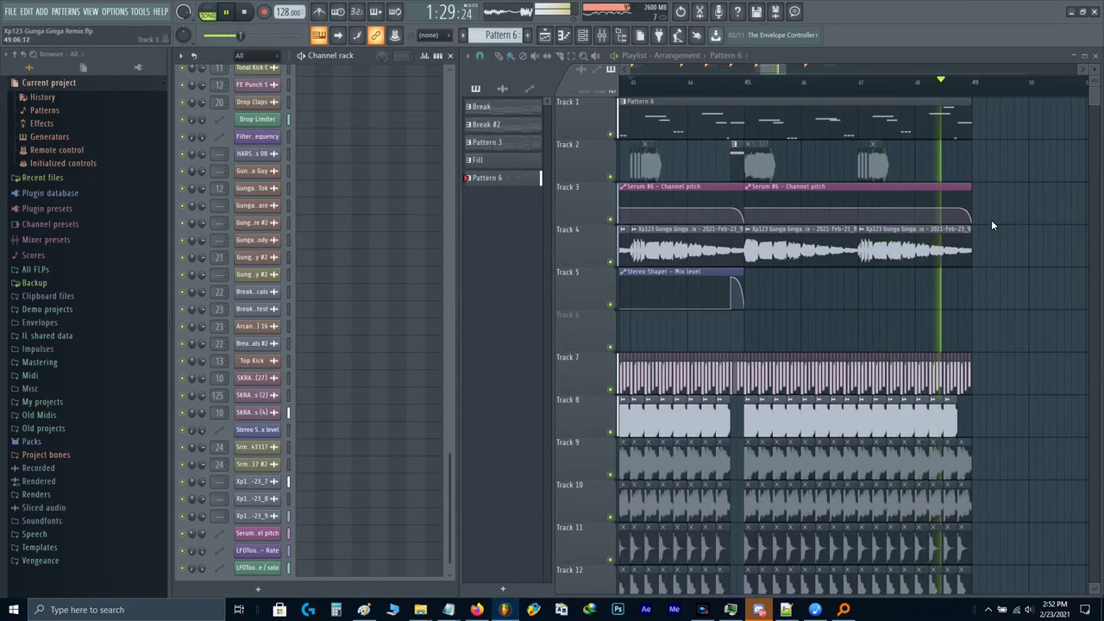
scroll(991, 219, "up", 3, "ctrl")
key("space")
scroll(706, 209, "down", 2, "ctrl")
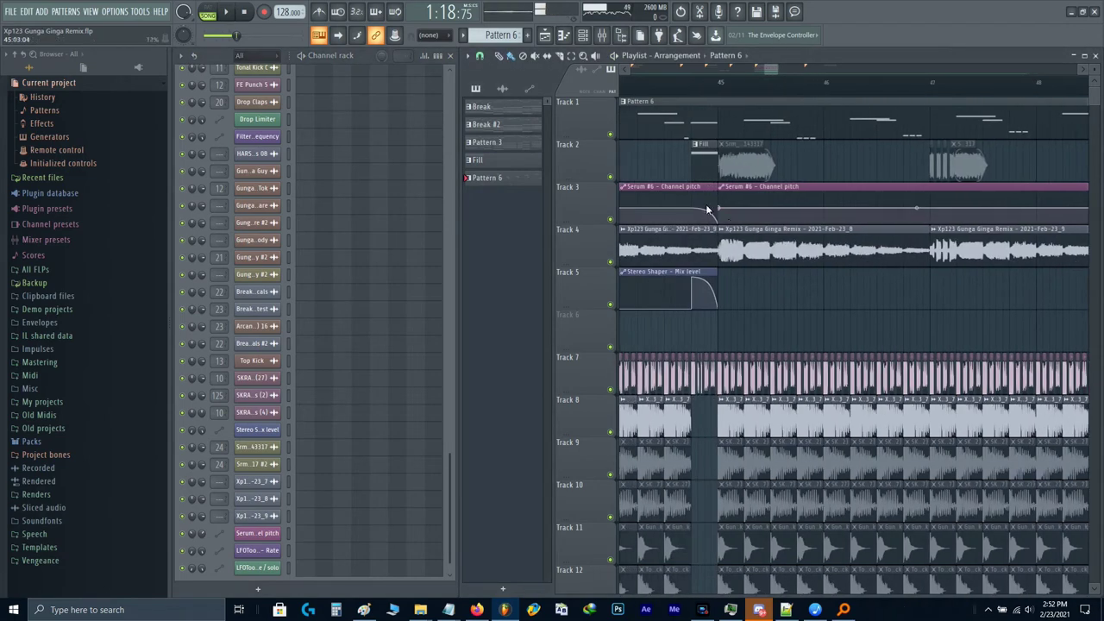
Step: Solo Tracks 1 to 3 and play the leads with their pitch automation around bar 44
right_click(612, 136)
left_click(612, 175)
left_click(612, 219)
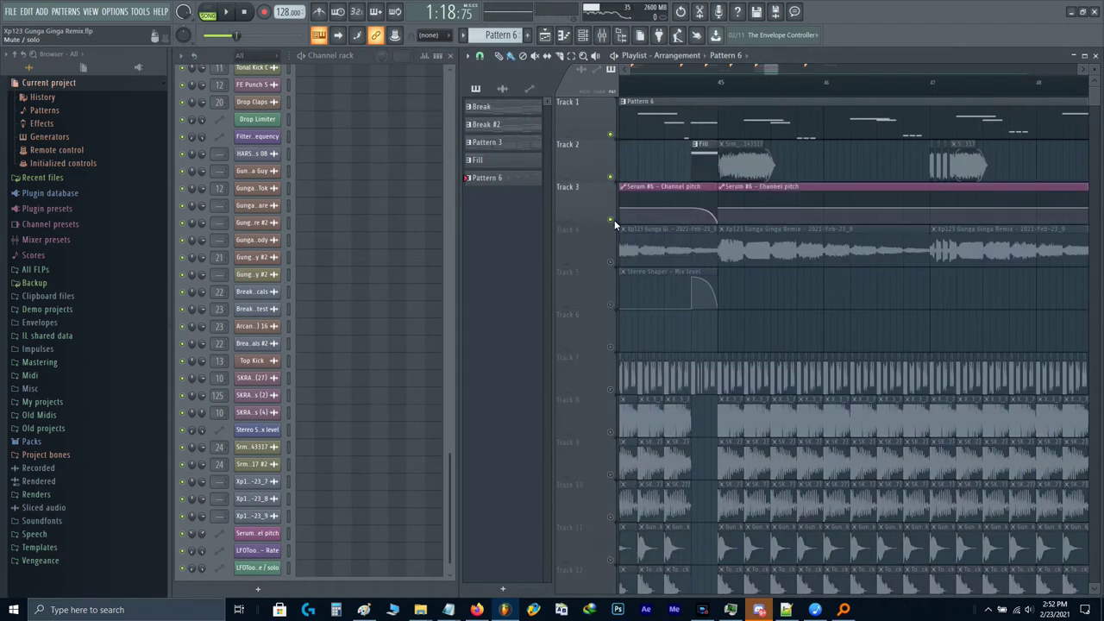
key("space")
scroll(665, 142, "up", 2, "ctrl")
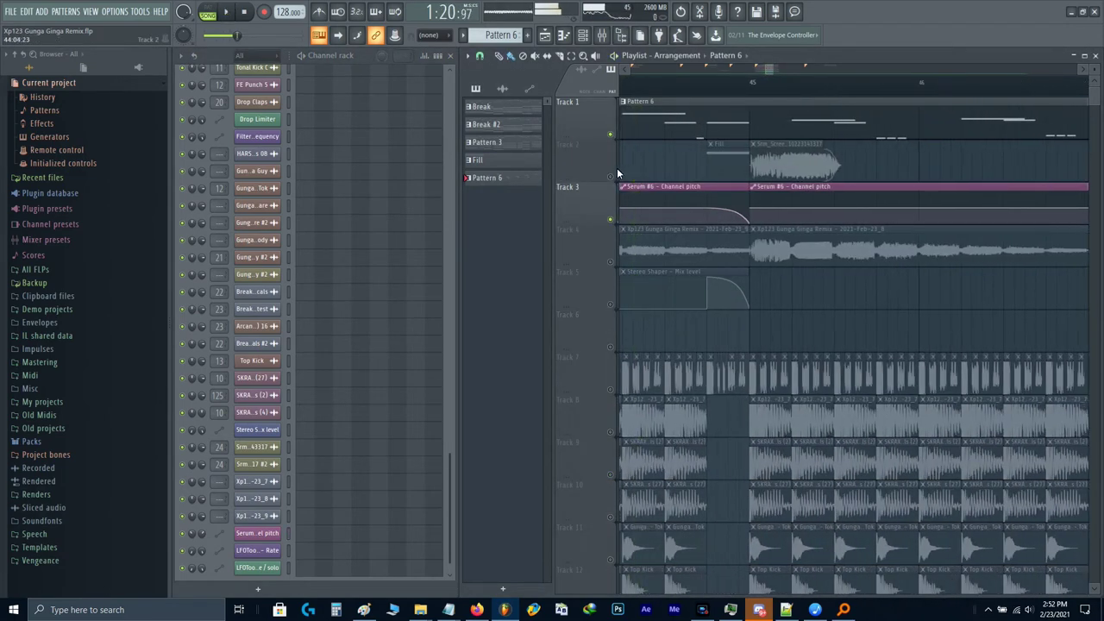
Step: Solo Track 2 and play the Fill clip leading into bar 45
right_click(609, 173)
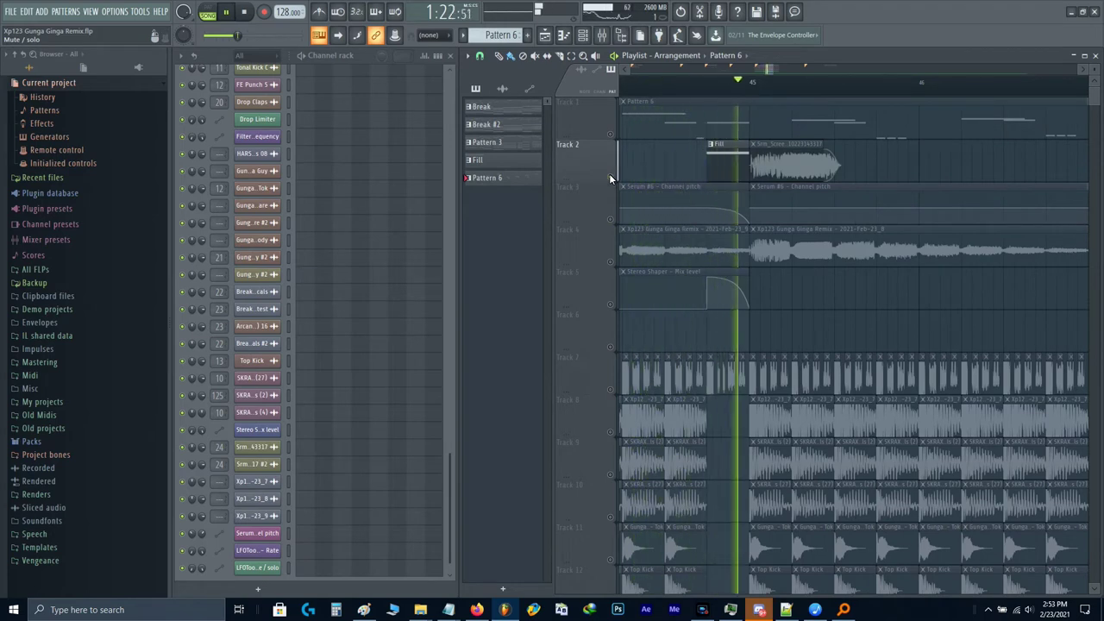
key("space")
key("space")
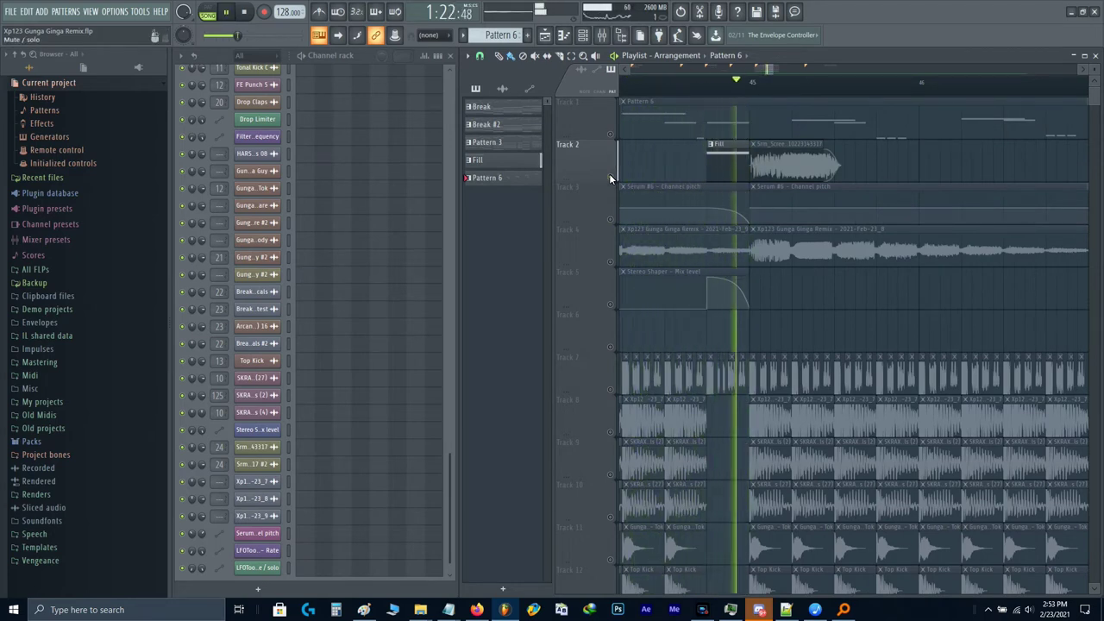
key("space")
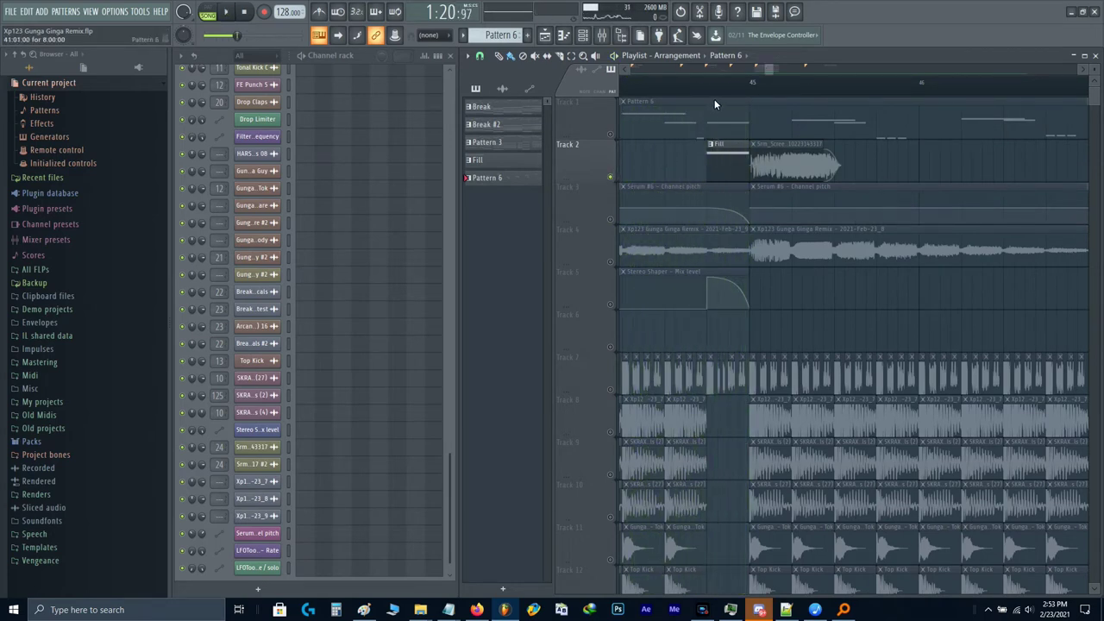
left_click(140, 12)
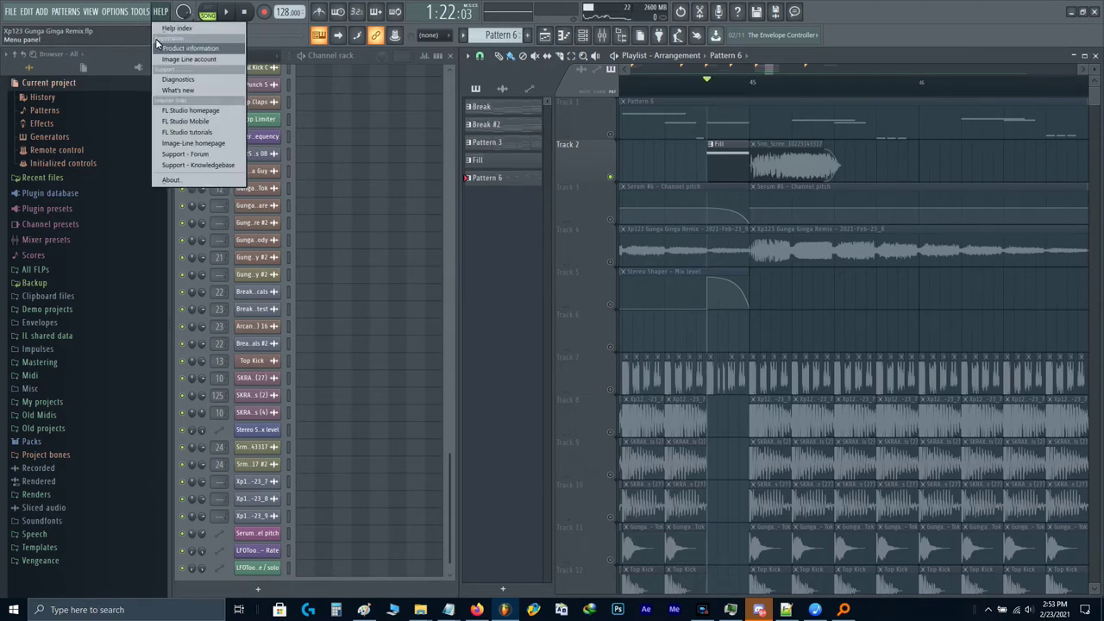
mouse_move(173, 49)
left_click(286, 129)
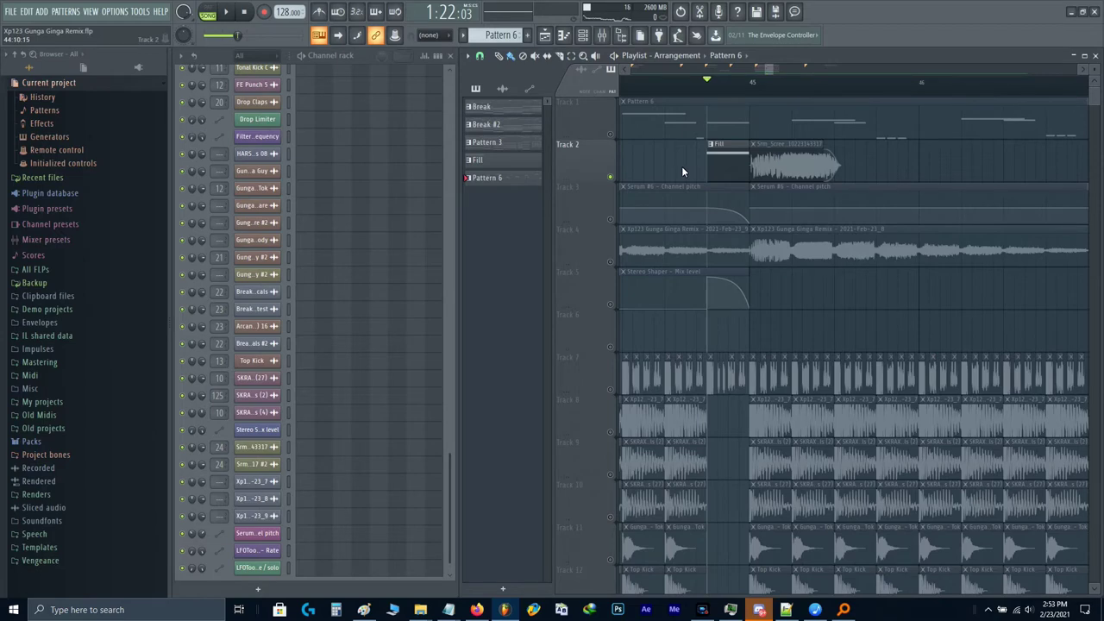
Step: Record the soloed Fill clip before bar 45 into Edison on the Master track
key("space")
key("F9")
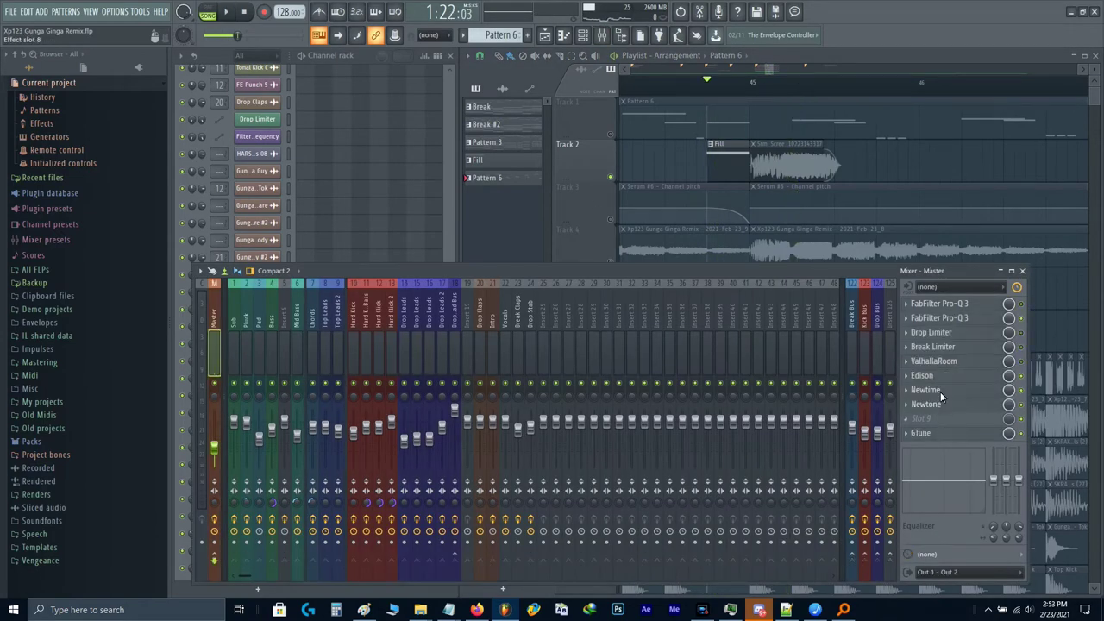
left_click(941, 392)
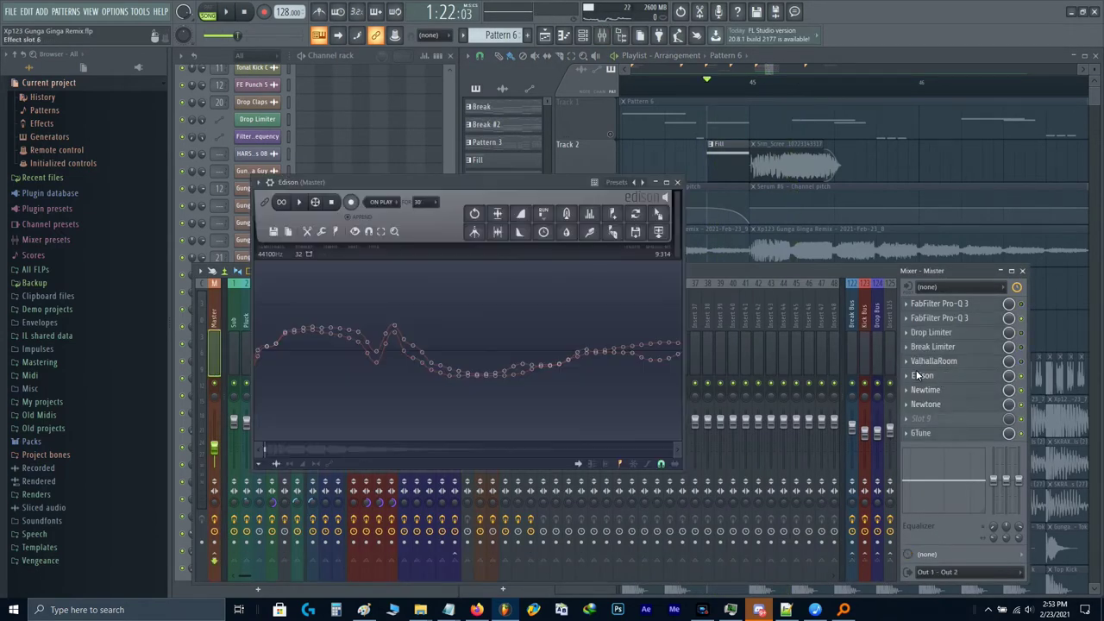
left_click(921, 375)
left_click(349, 202)
left_click(798, 157)
key("space")
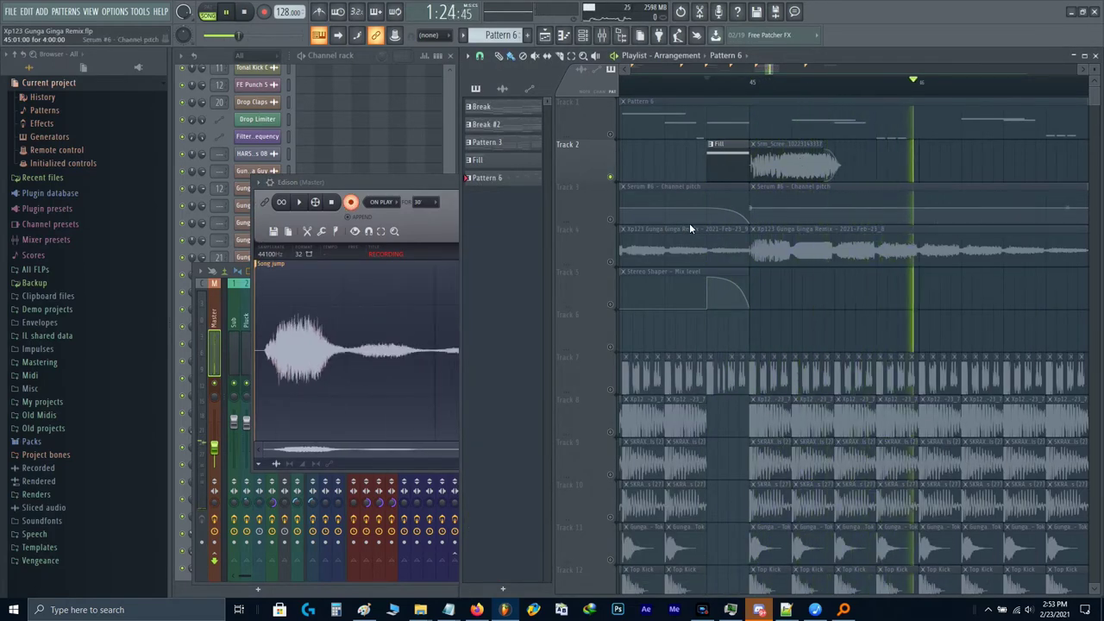
key("space")
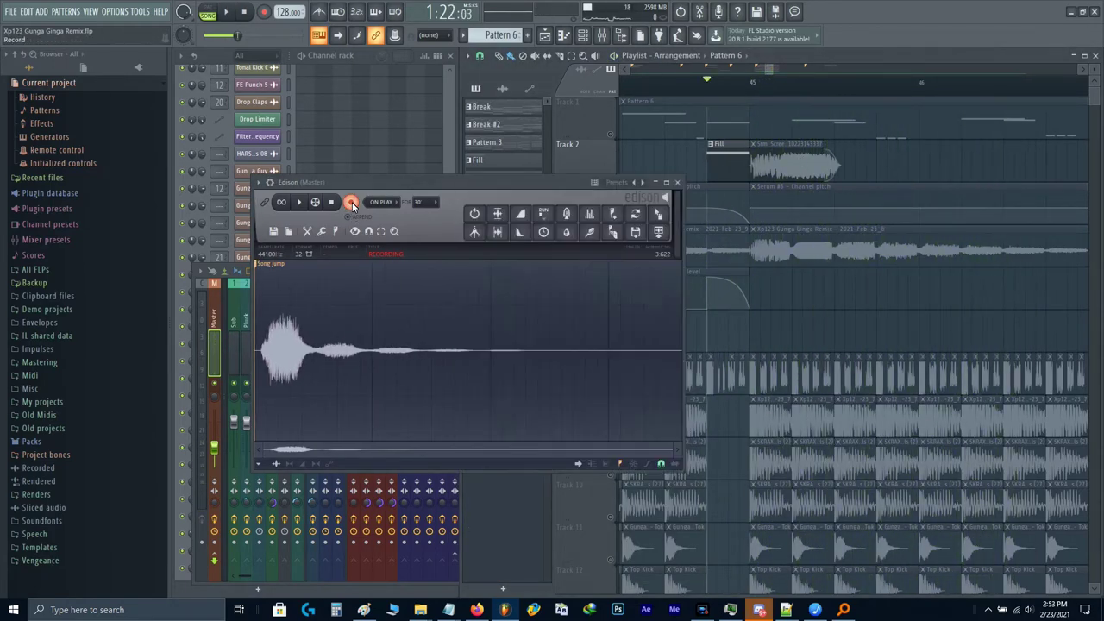
Step: Trim the silence from the start of the Edison recording and place it on Track 6 at the start of the Fill
scroll(263, 363, "up", 8)
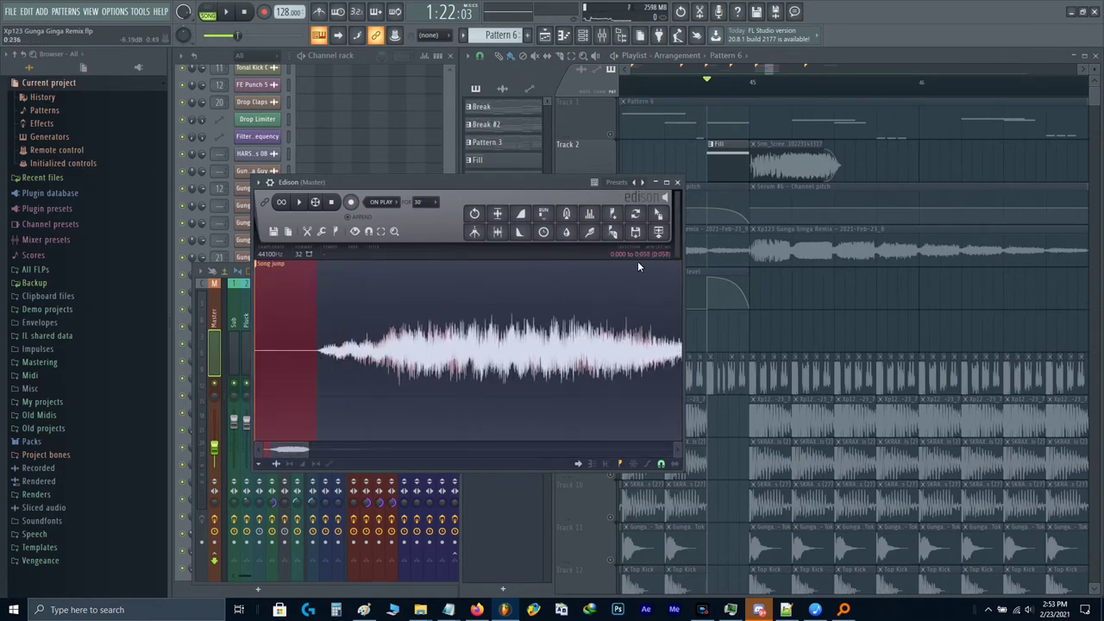
left_click_drag(659, 214, 775, 308)
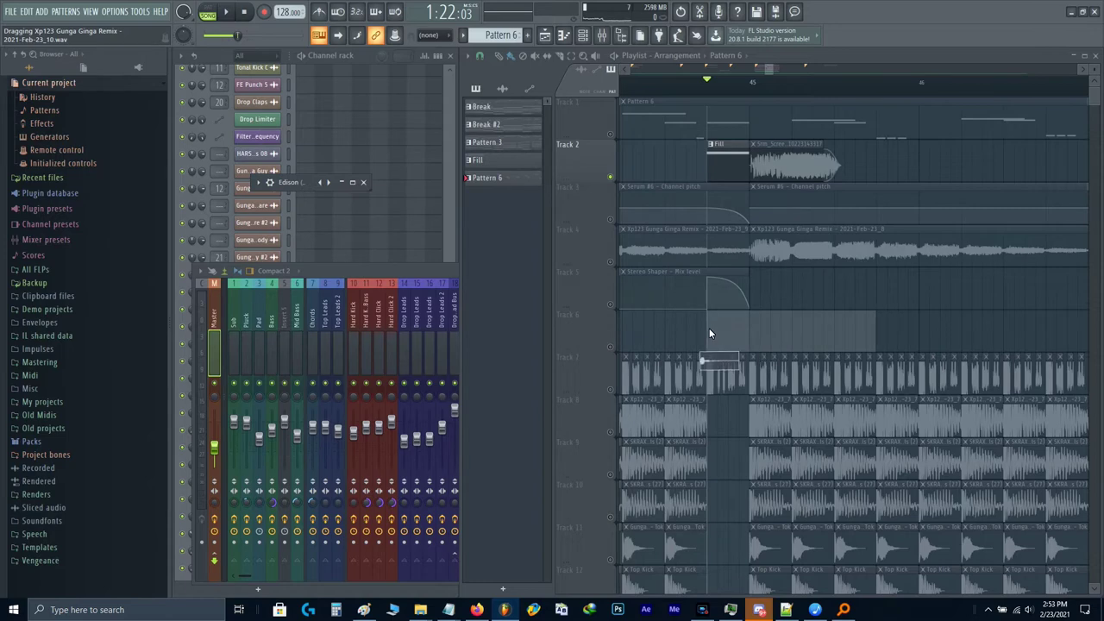
left_click_drag(709, 329, 710, 328)
left_click(364, 351)
key("Escape")
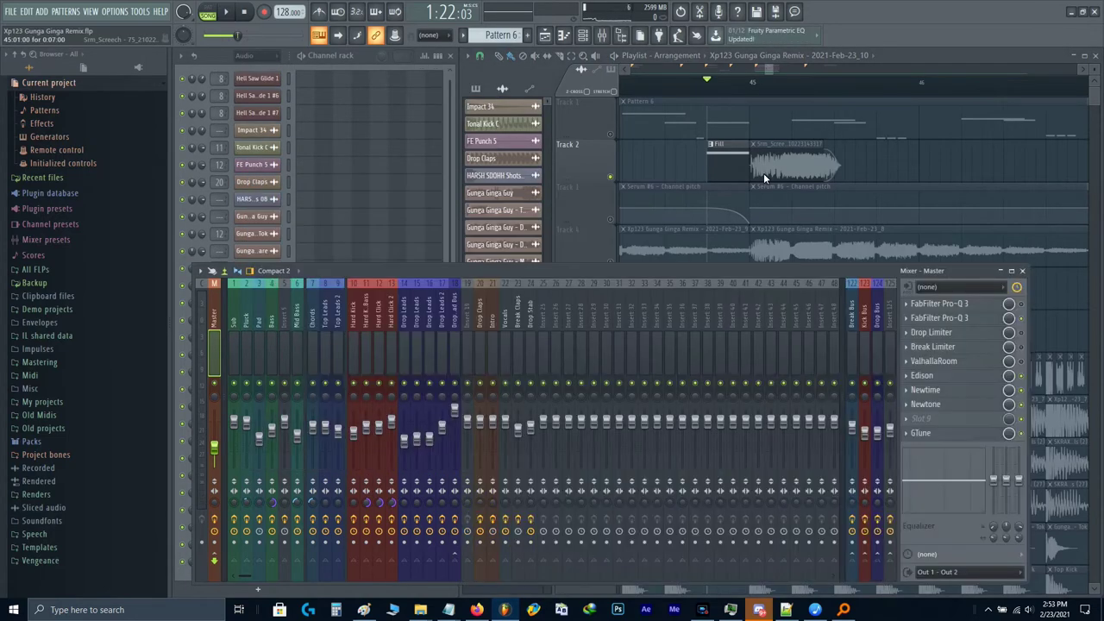
Step: Solo Track 6 and play the recorded Fill audio clip
scroll(764, 174, "down", 5)
scroll(764, 174, "up", 4)
right_click(813, 159)
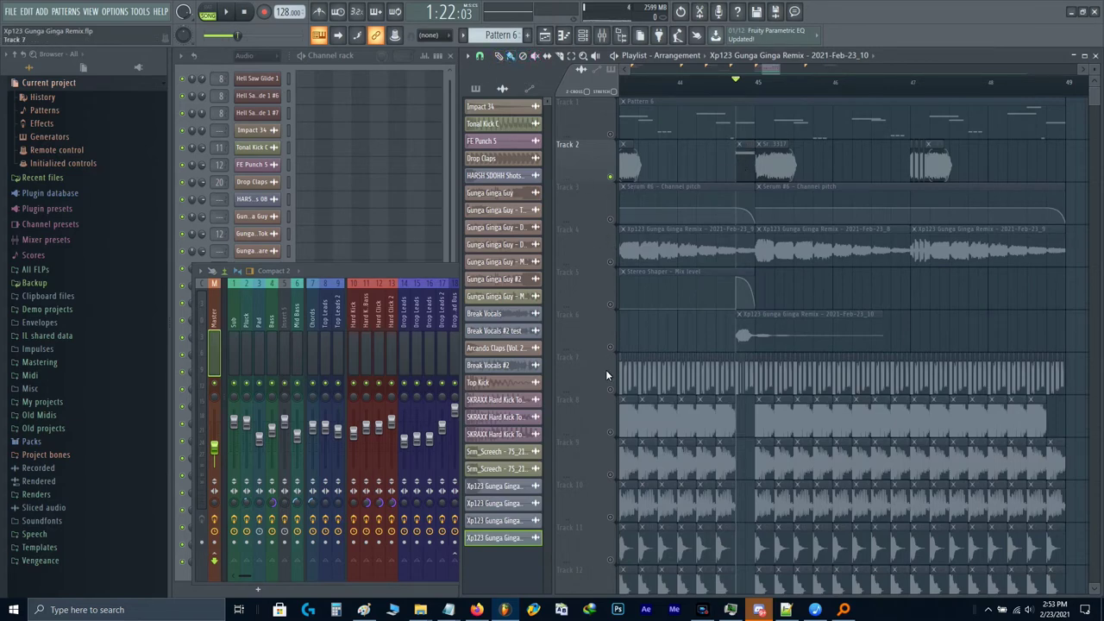
right_click(612, 347)
key("space")
scroll(795, 264, "up", 5)
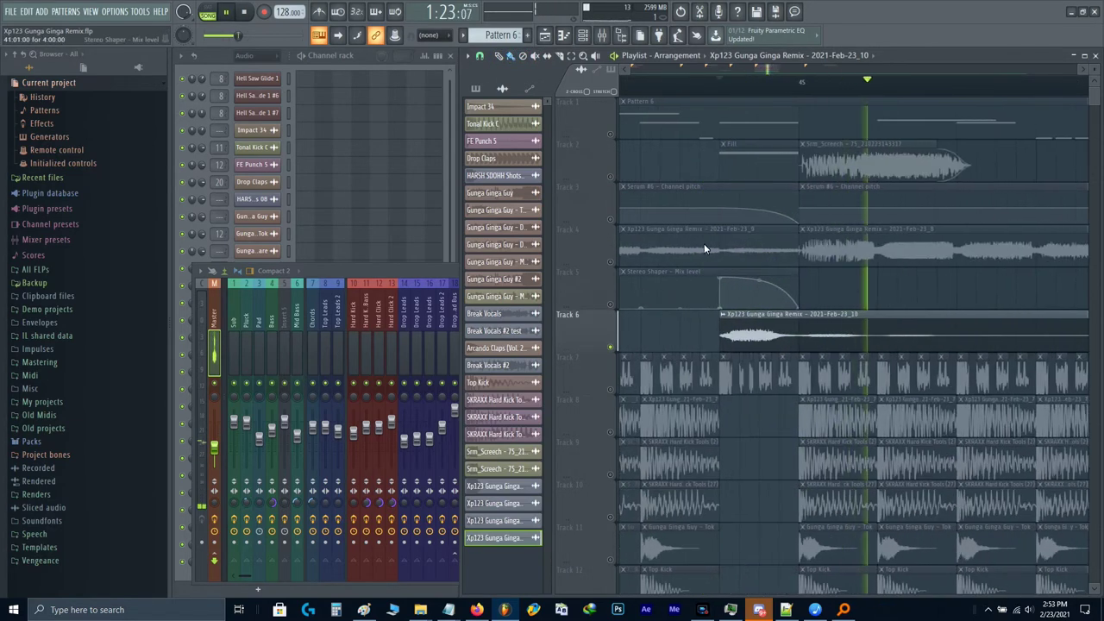
key("space")
Step: Open the recorded clip's channel settings and examine its precomputed effects while it plays
double_click(742, 331)
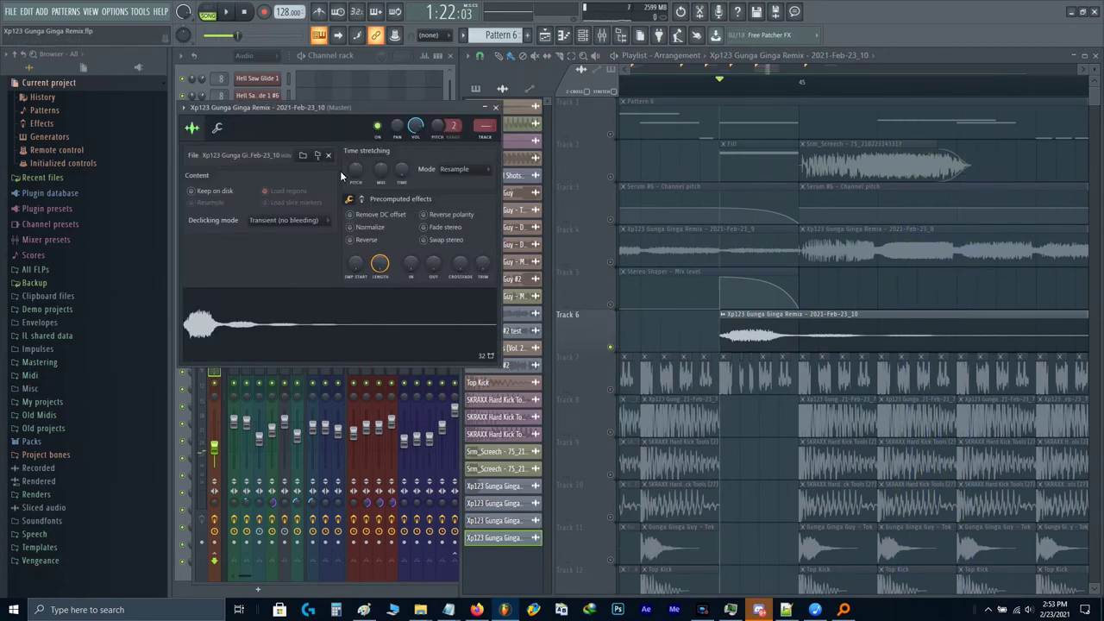
key("space")
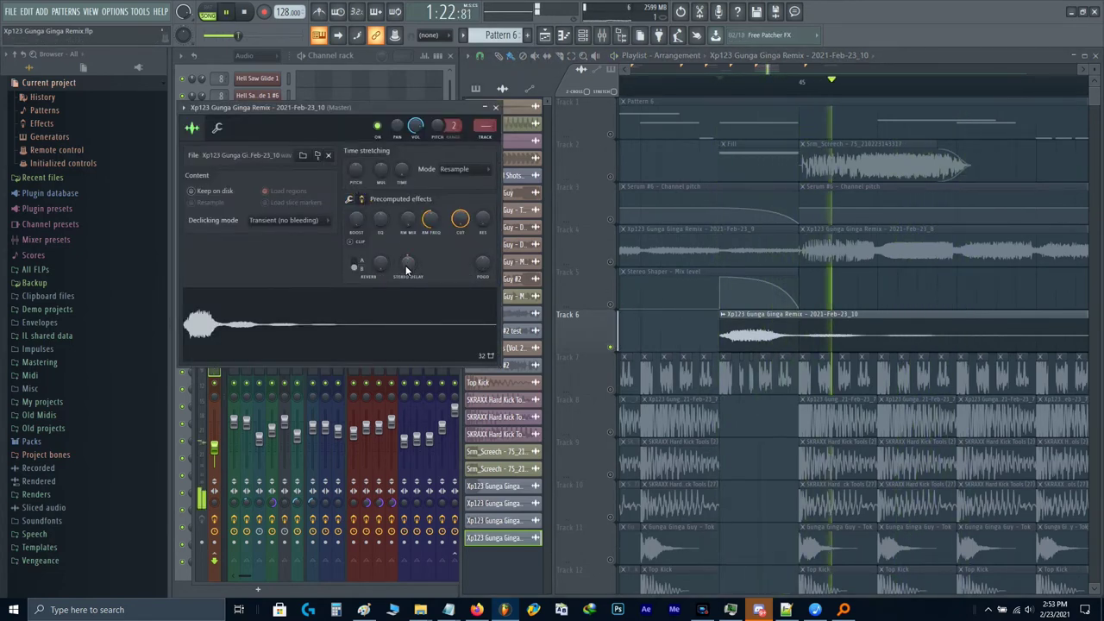
key("Escape")
key("space")
Step: Solo Tracks 1 and 3 and play the lead's pitch automation at the end of bar 44
scroll(656, 272, "down", 2)
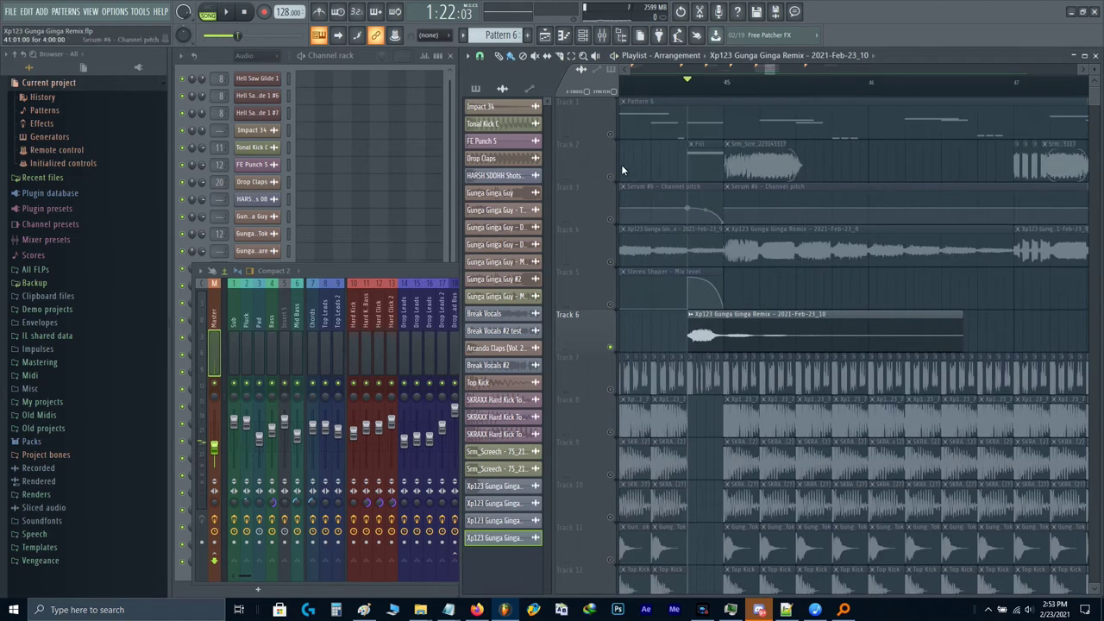
right_click(611, 134)
left_click(612, 217)
scroll(612, 217, "down", 2)
key("space")
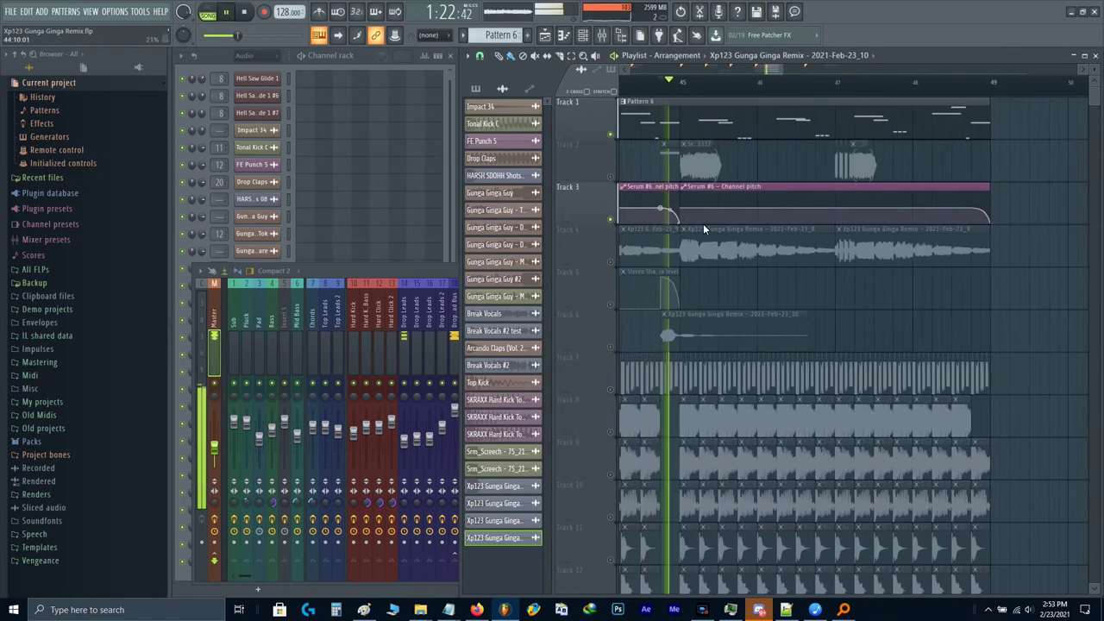
scroll(733, 233, "left", 2)
left_click_drag(668, 208, 792, 224)
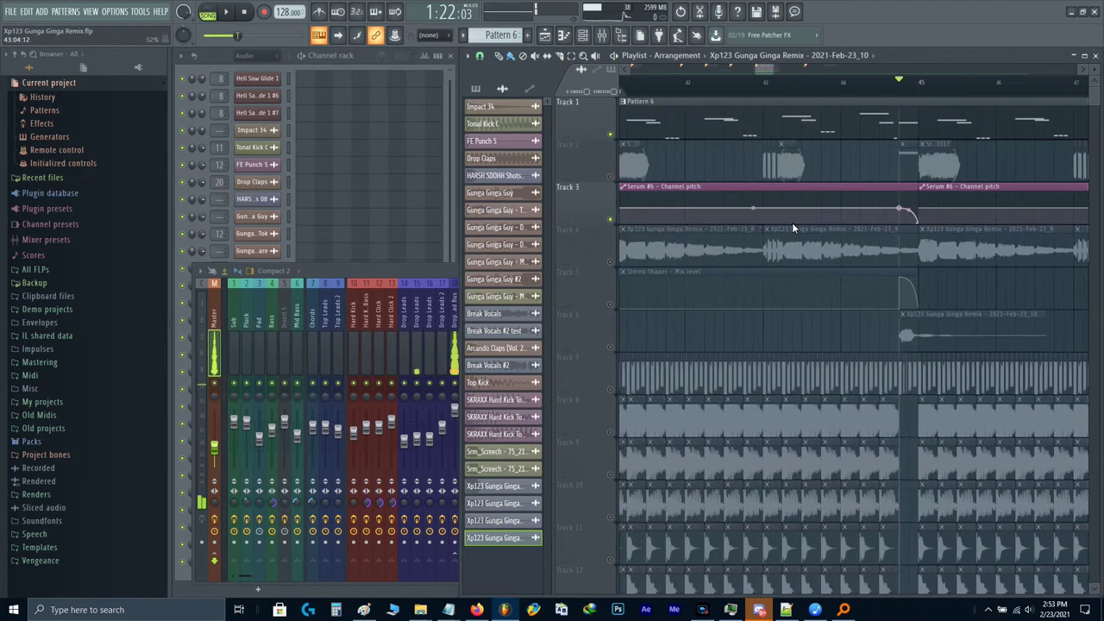
scroll(792, 225, "down", 2)
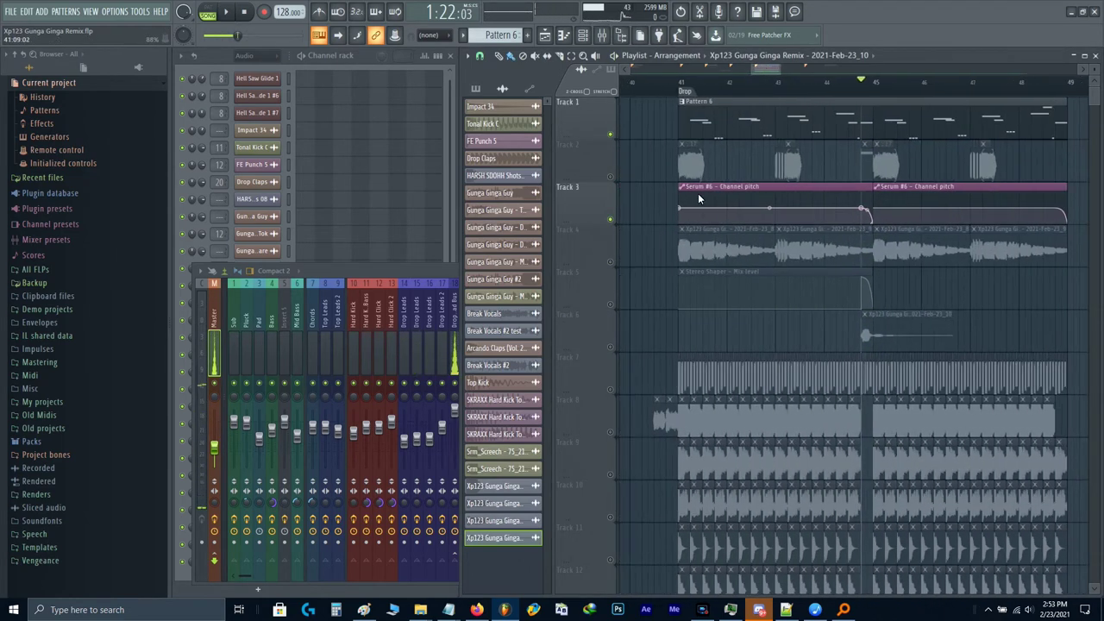
Step: Make the second Serum #6 pitch automation clip unique and set the first clip's end point at bar 45 slightly above the centre line
left_click(872, 210)
scroll(872, 211, "up", 2)
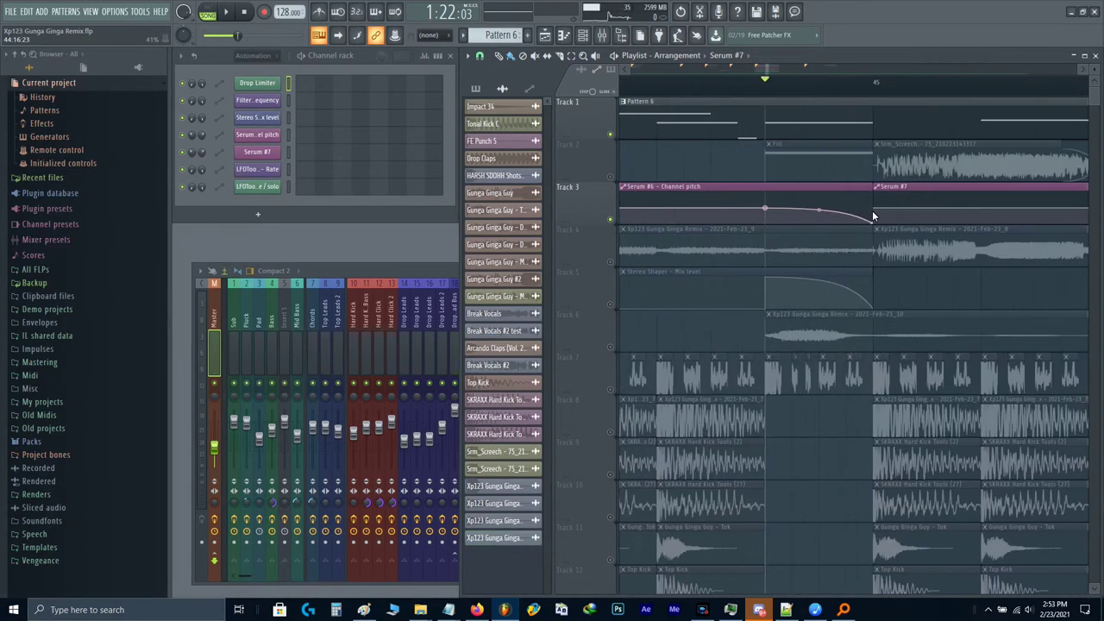
right_click(871, 225)
type("t")
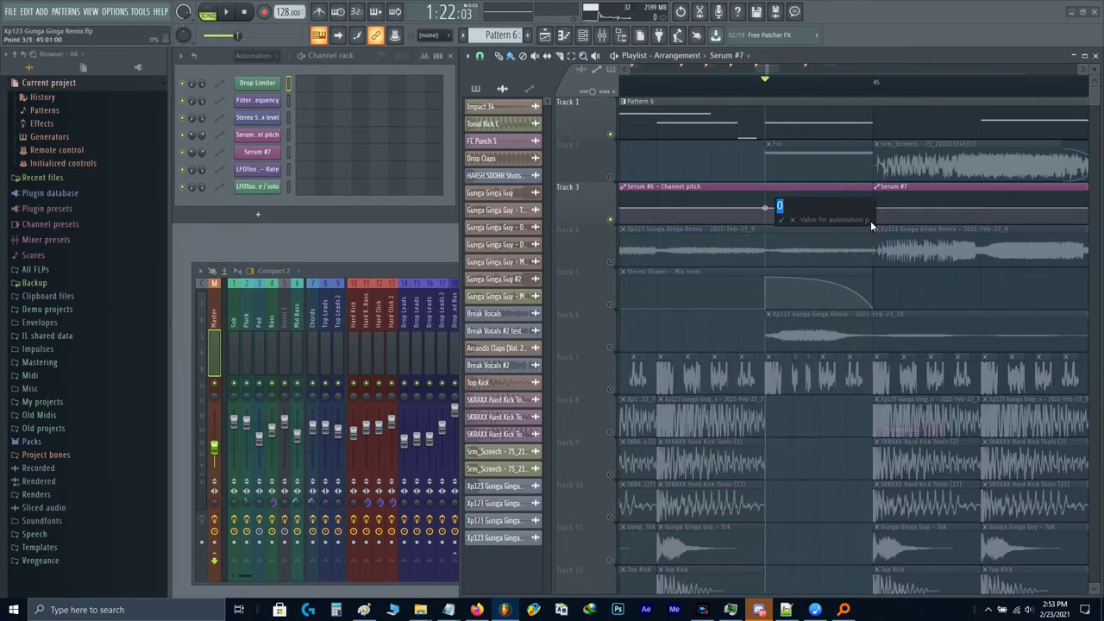
type(".35")
key("Return")
Step: Play the end of bar 44 to audition the changed Serum #6 pitch automation, and stop playback
key("space")
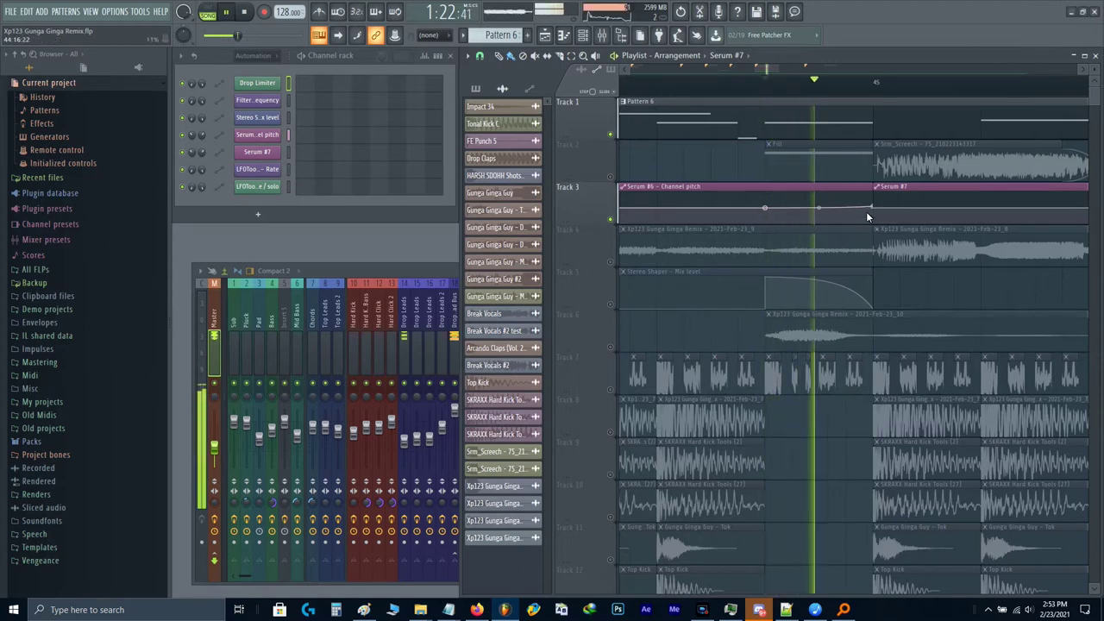
scroll(864, 209, "down", 2)
scroll(865, 209, "down", 2)
key("space")
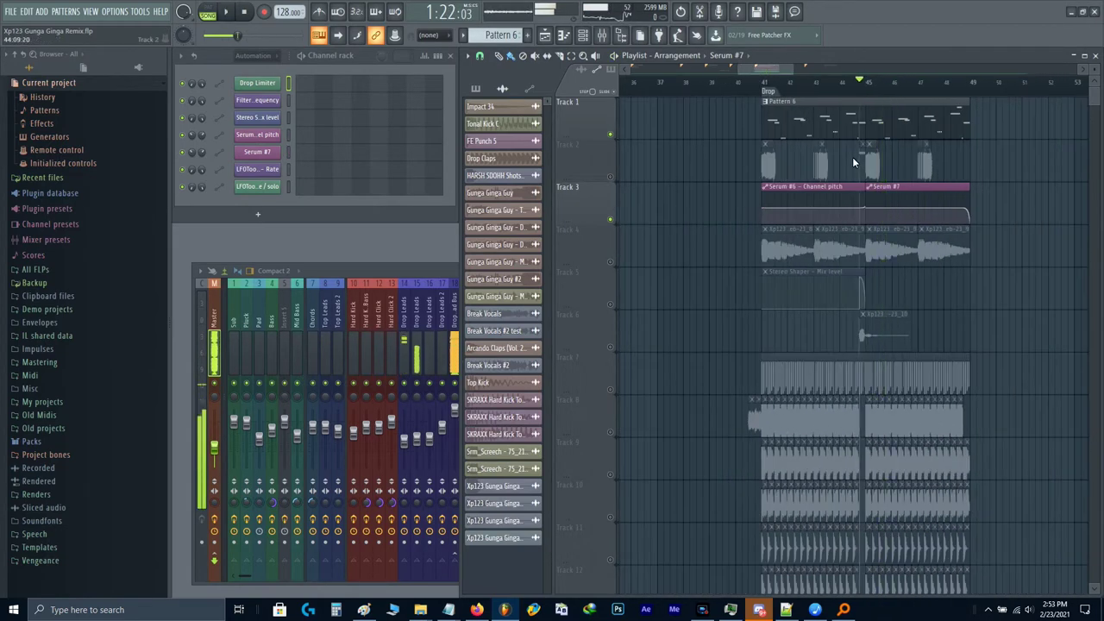
Step: Show all channels in the channel rack and turn off Serum #6's Hyper/Dimension effect while playing the drop from bar 41
scroll(800, 161, "up", 3)
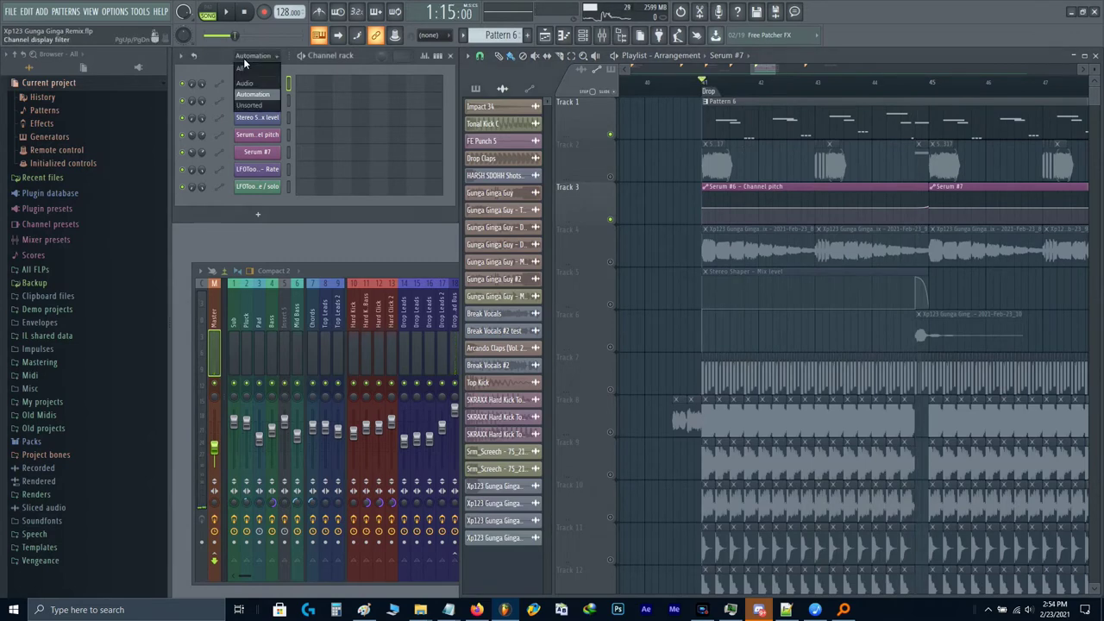
left_click(243, 67)
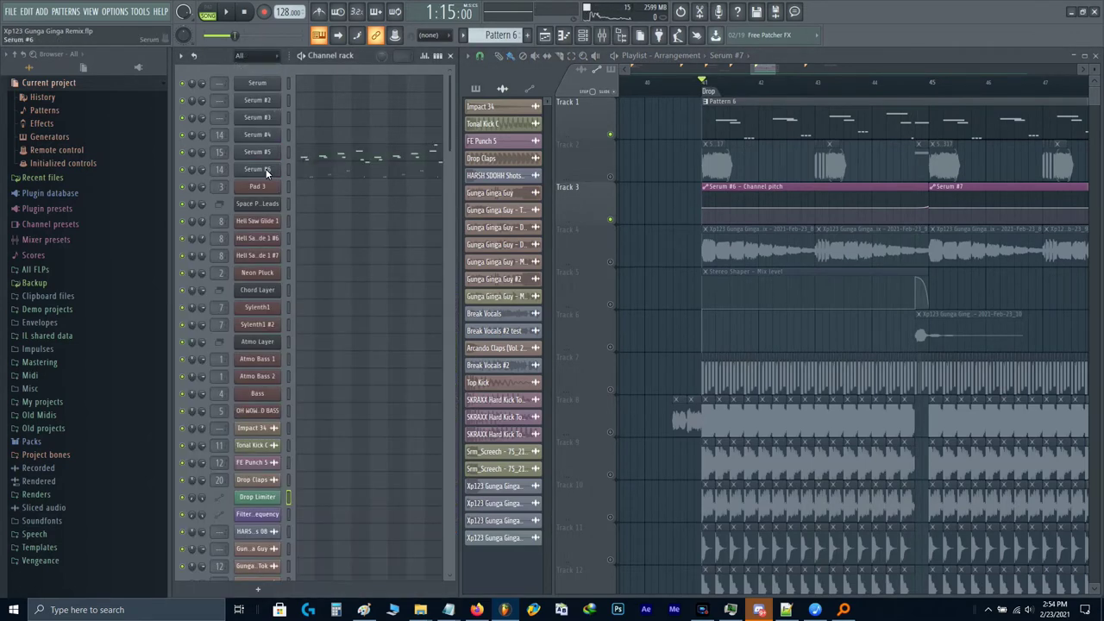
left_click(266, 168)
left_click(512, 150)
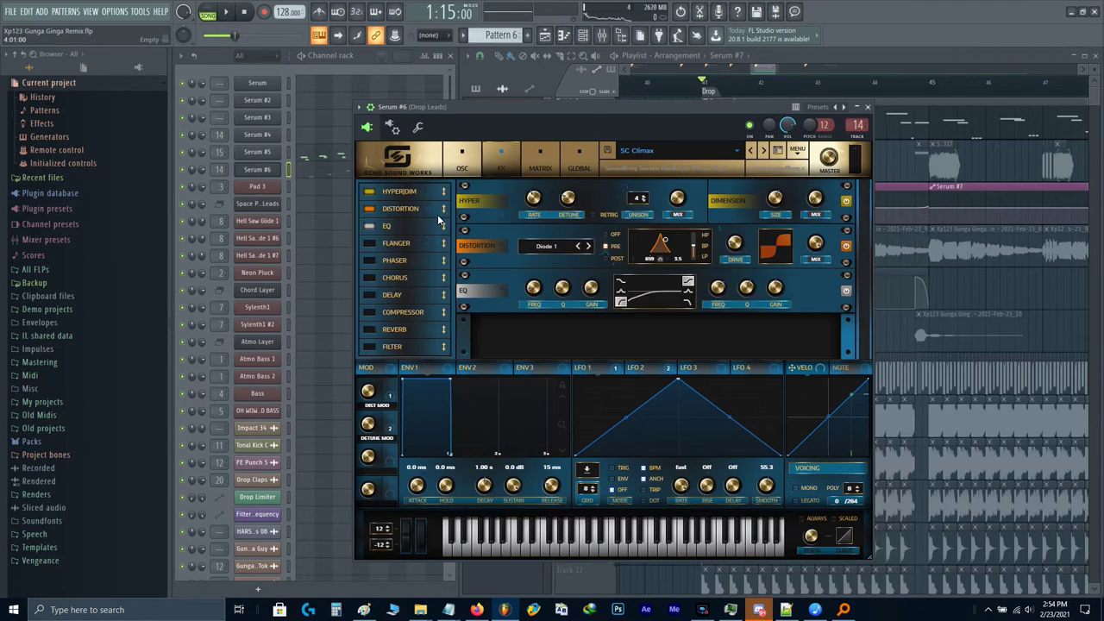
left_click(373, 195)
left_click(372, 195)
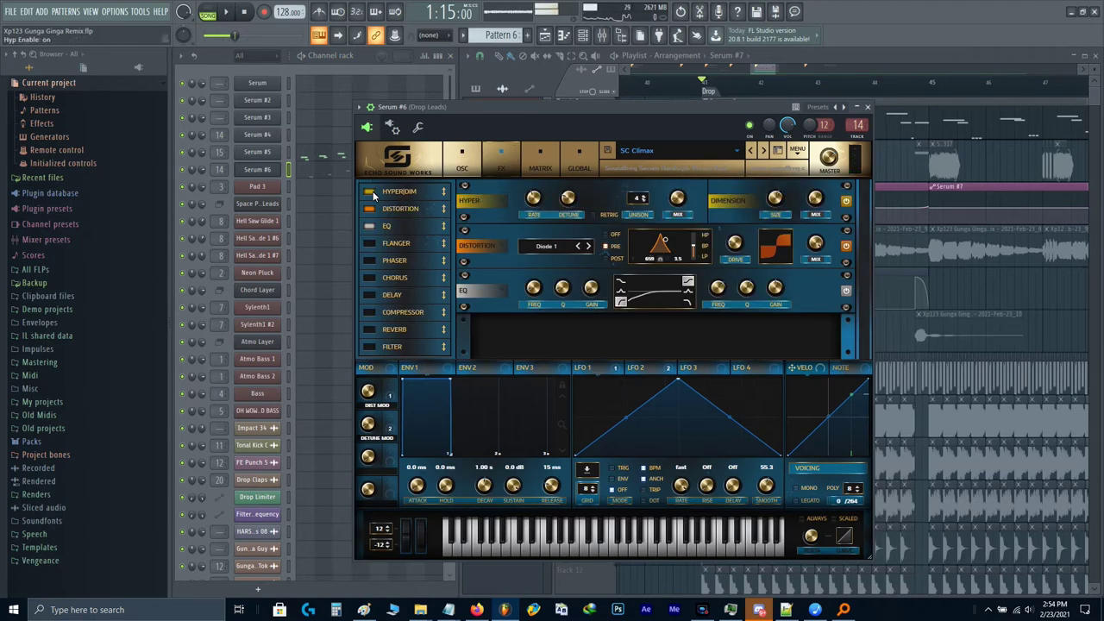
left_click(373, 195)
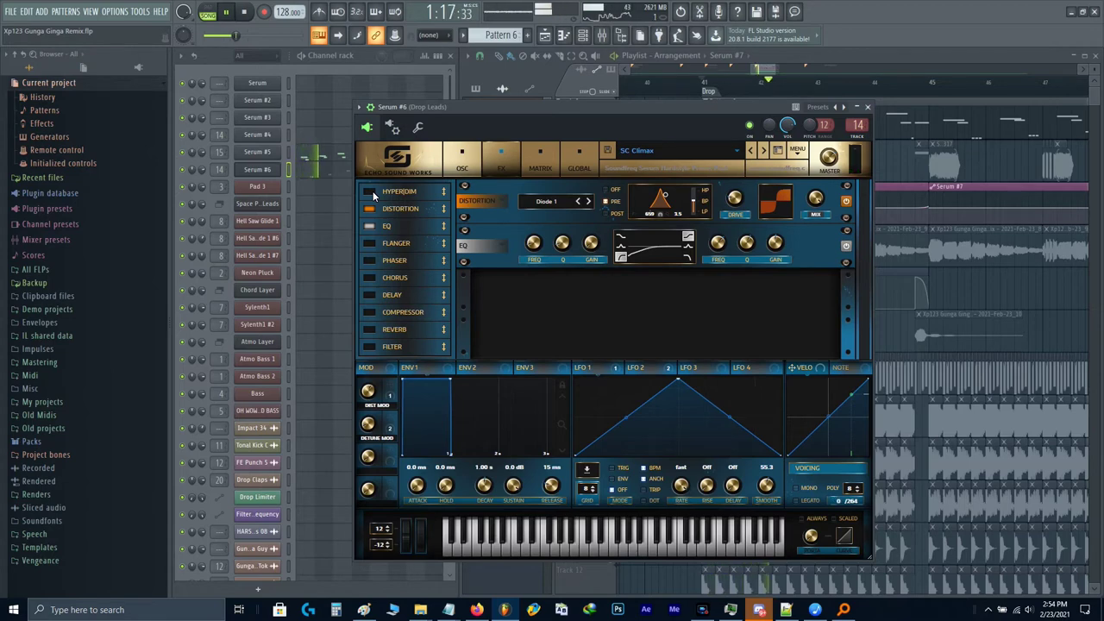
key("Escape")
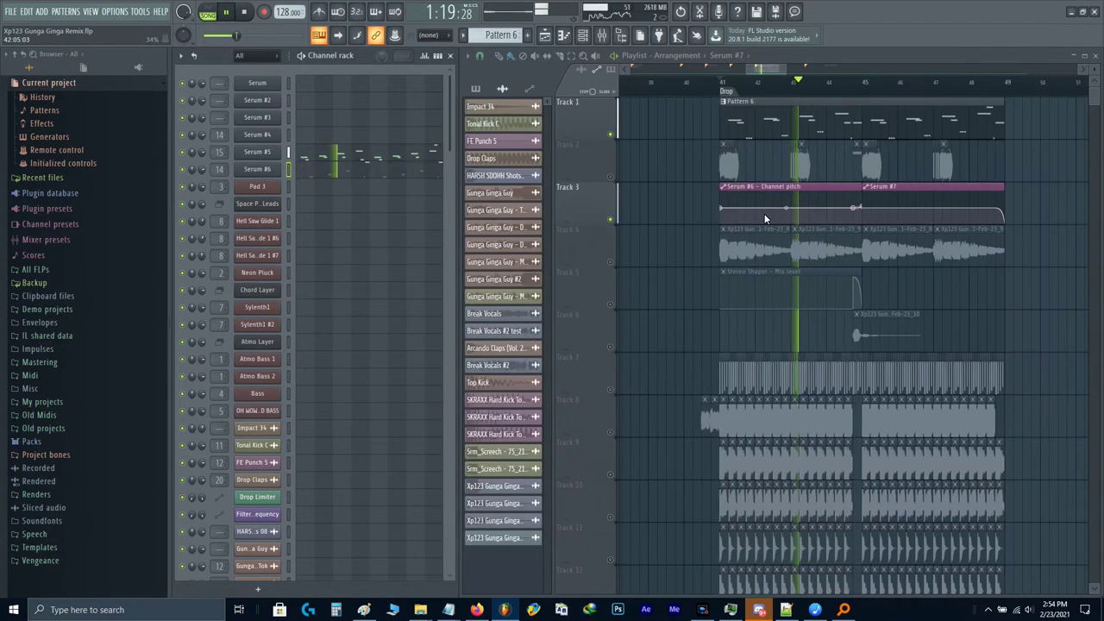
Step: Play the soloed lead across the bar 45 transition once more to check its pitch bend, and stop playback
scroll(809, 193, "up", 3)
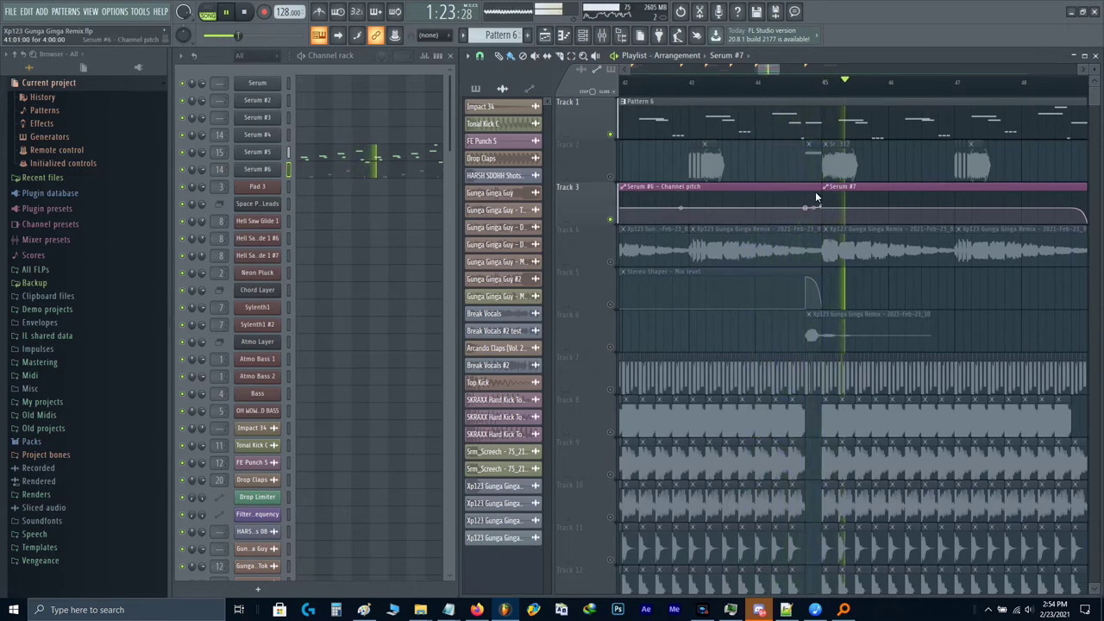
key("space")
scroll(815, 191, "up", 4)
scroll(792, 125, "up", 1)
left_click_drag(668, 115, 743, 119)
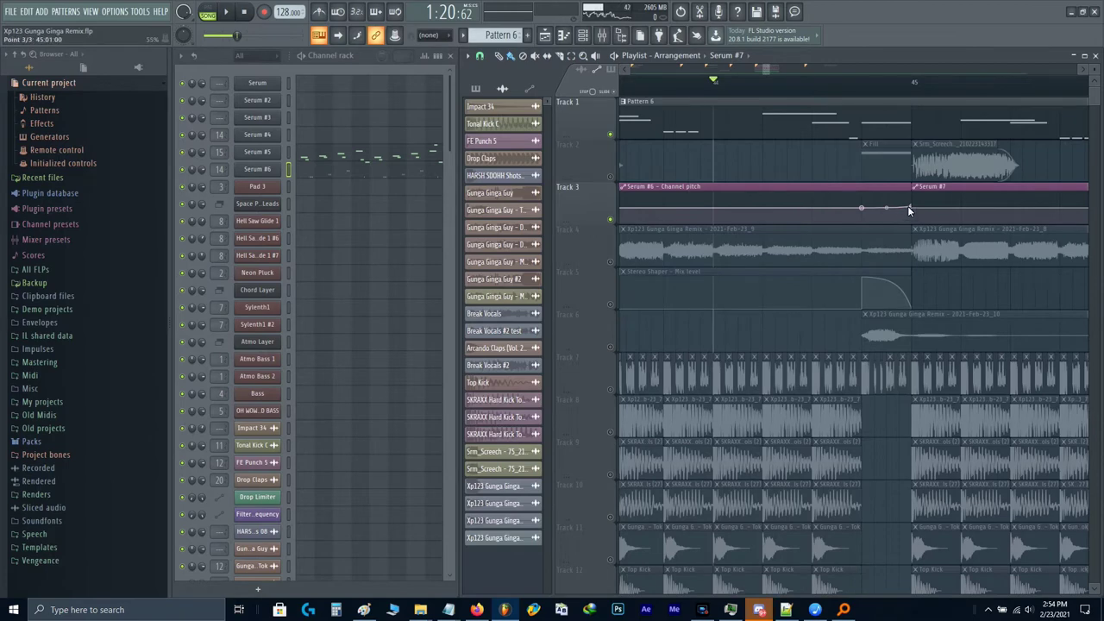
key("space")
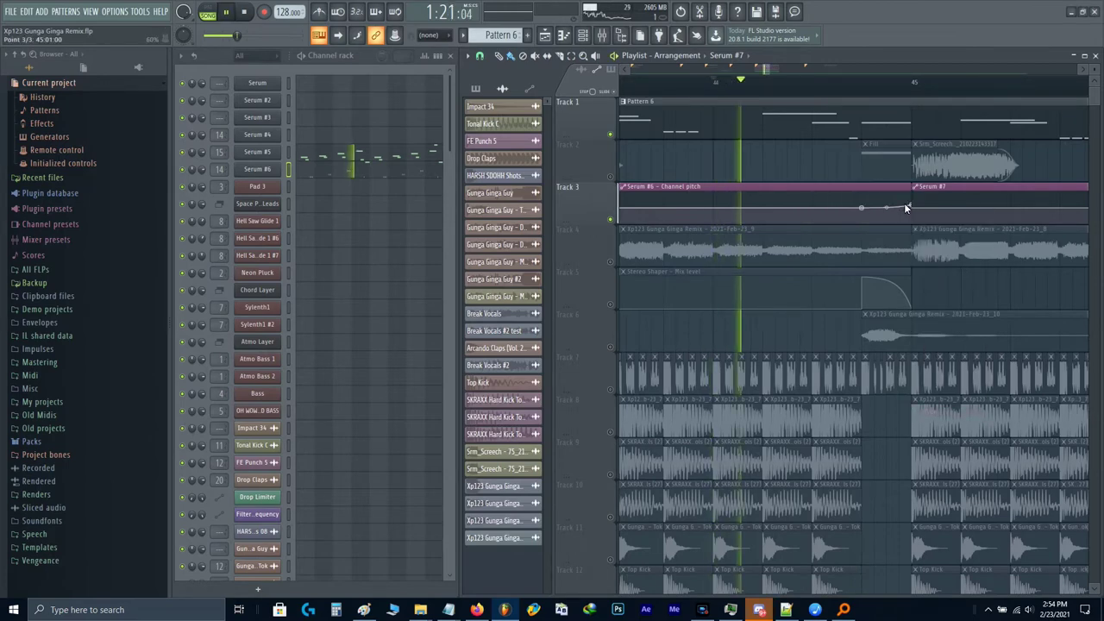
scroll(897, 201, "up", 2)
scroll(864, 214, "down", 3)
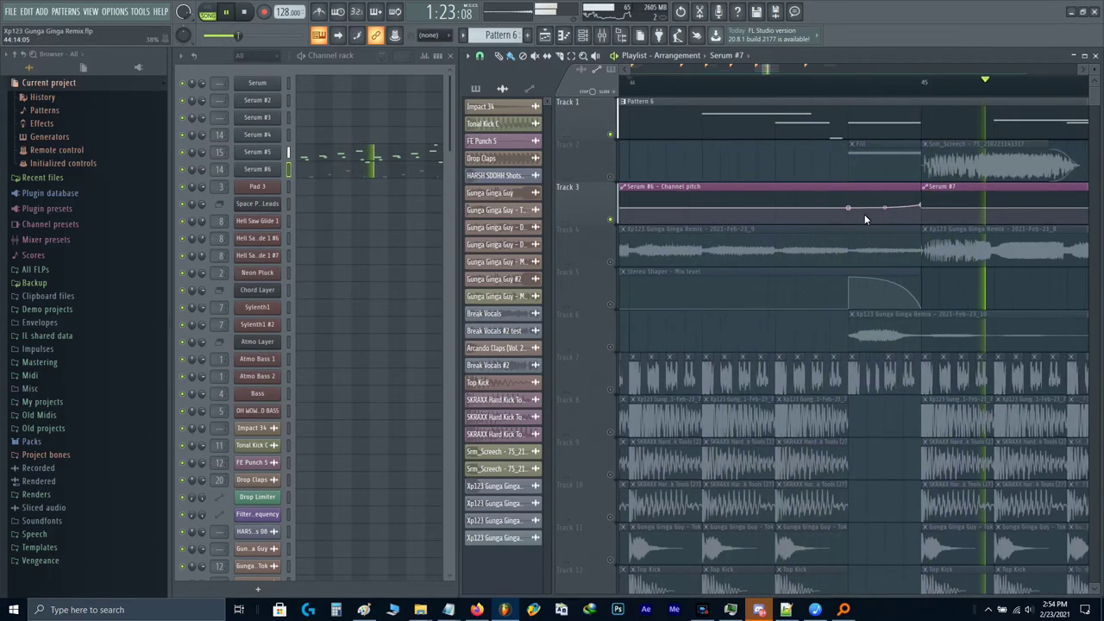
key("space")
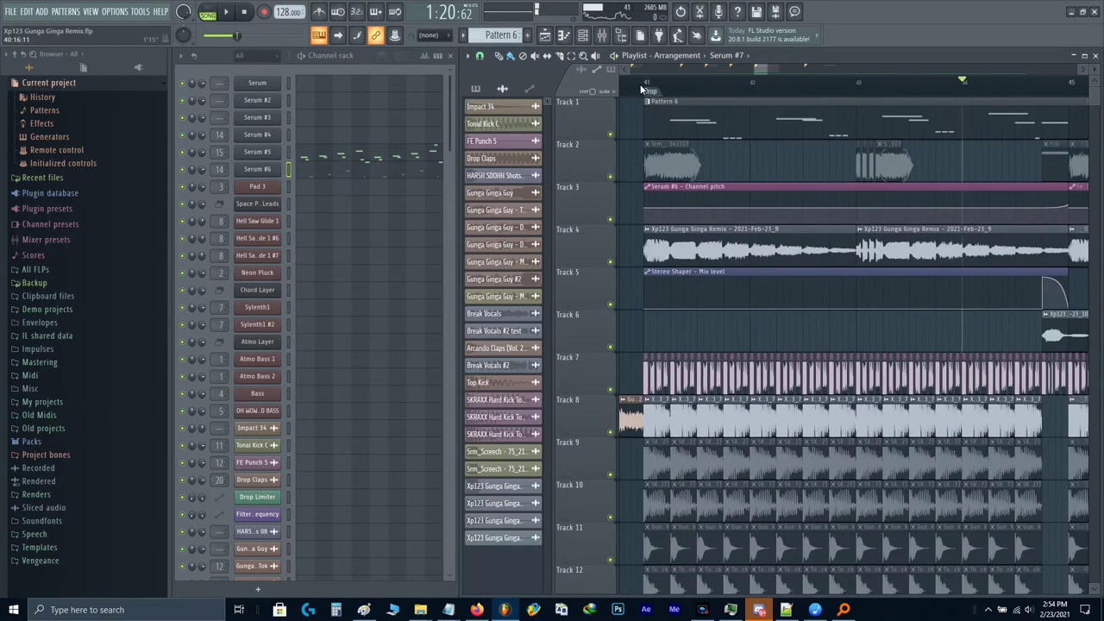
Step: Play the drop from bar 41 with the other tracks included to hear the fill in context
left_click(640, 80)
key("space")
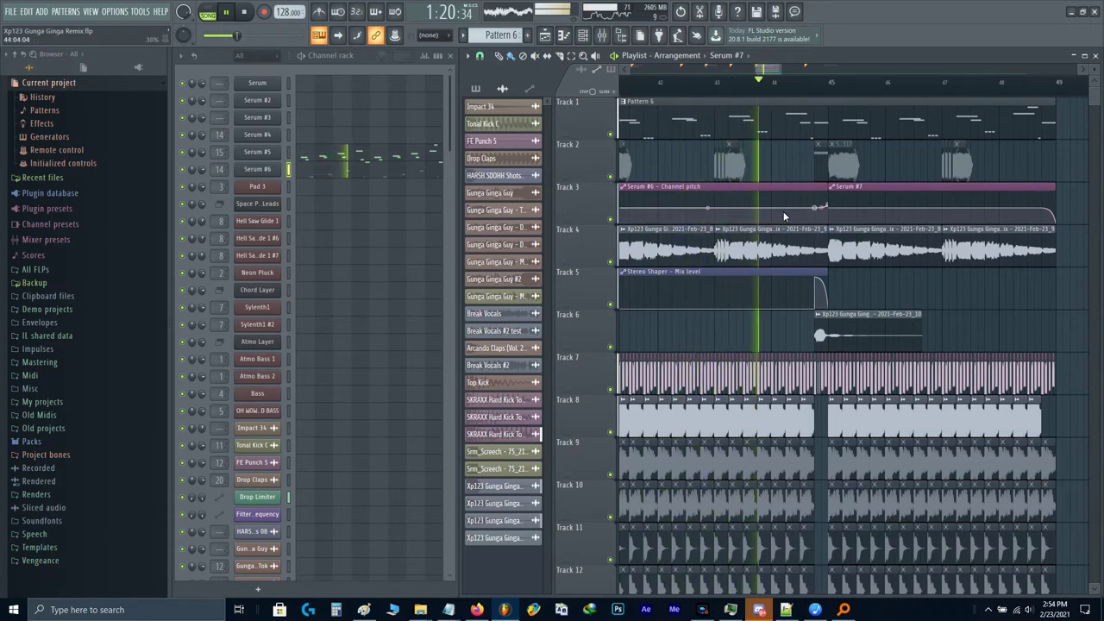
scroll(784, 210, "up", 3)
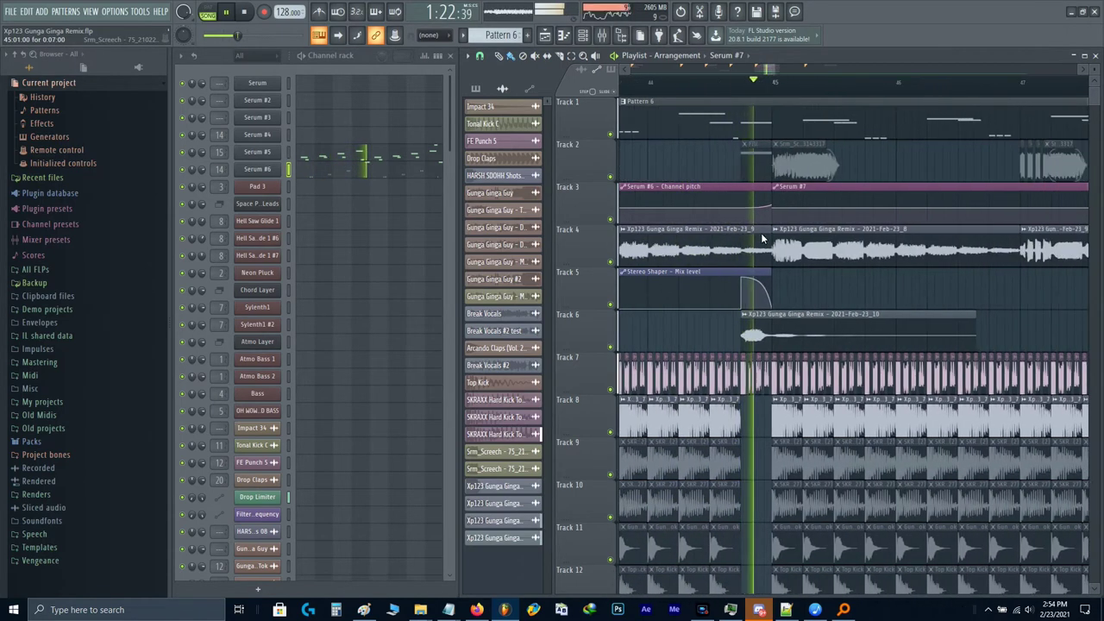
Step: Normalize the 2021-Feb-23_10 audio sample used on Track 6 at the end of bar 44
double_click(744, 321)
left_click(360, 228)
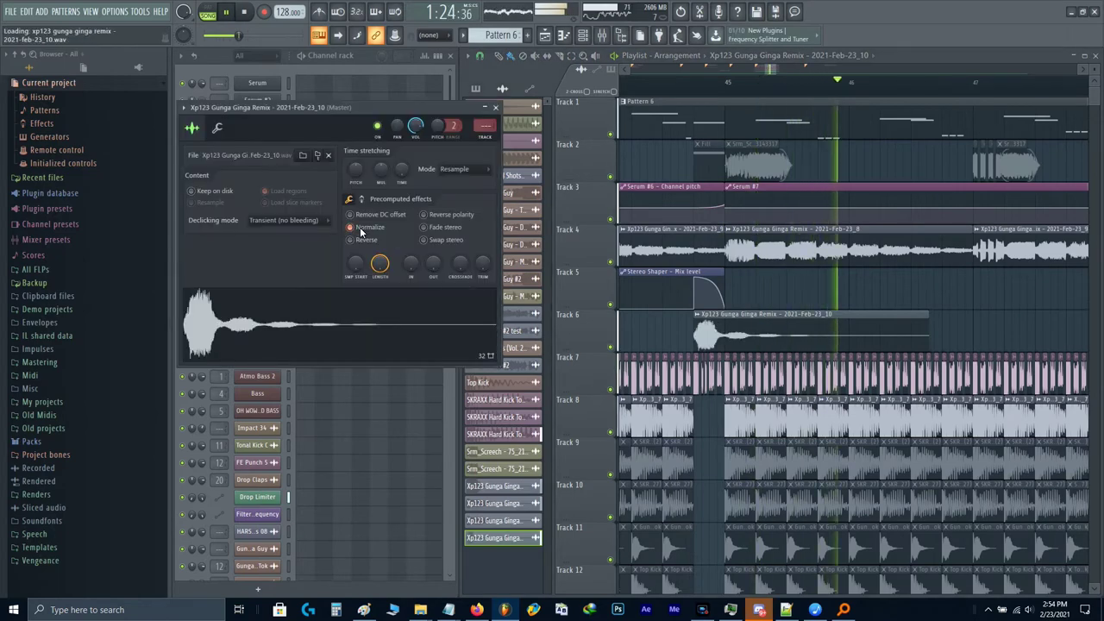
key("Escape")
Step: Copy the pair of snare clips from before bar 41 to the end of bar 48 and move the copies to Track 5
scroll(693, 311, "down", 3)
left_click_drag(763, 338, 1011, 322)
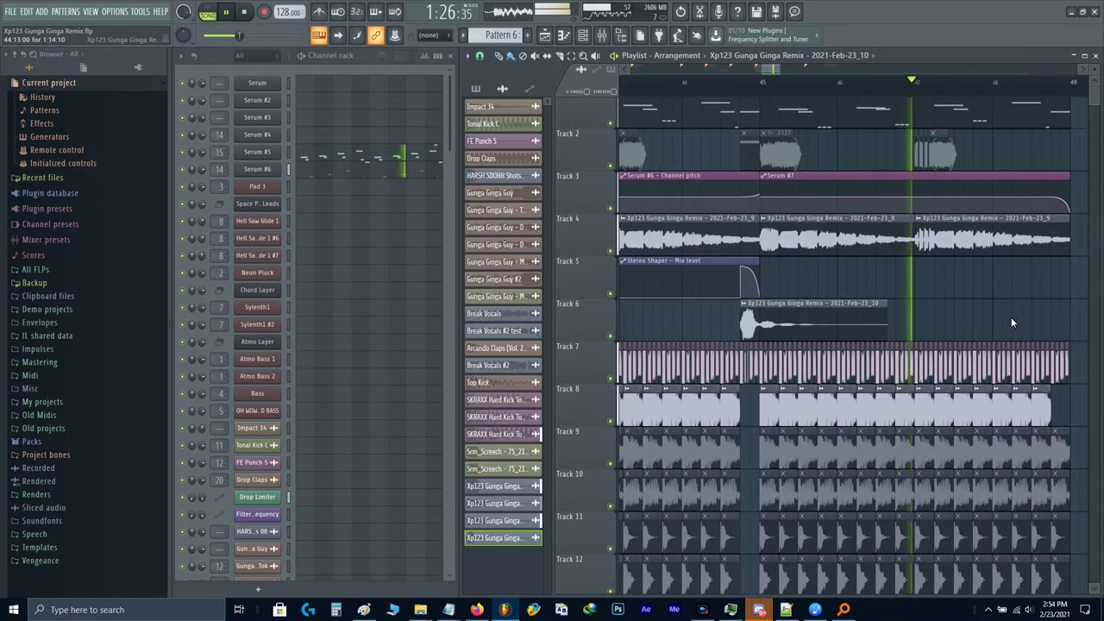
scroll(855, 332, "down", 3)
scroll(901, 320, "up", 2)
left_click_drag(901, 320, 479, 335)
scroll(901, 320, "up", 3)
scroll(747, 321, "up", 3)
key("ctrl+v")
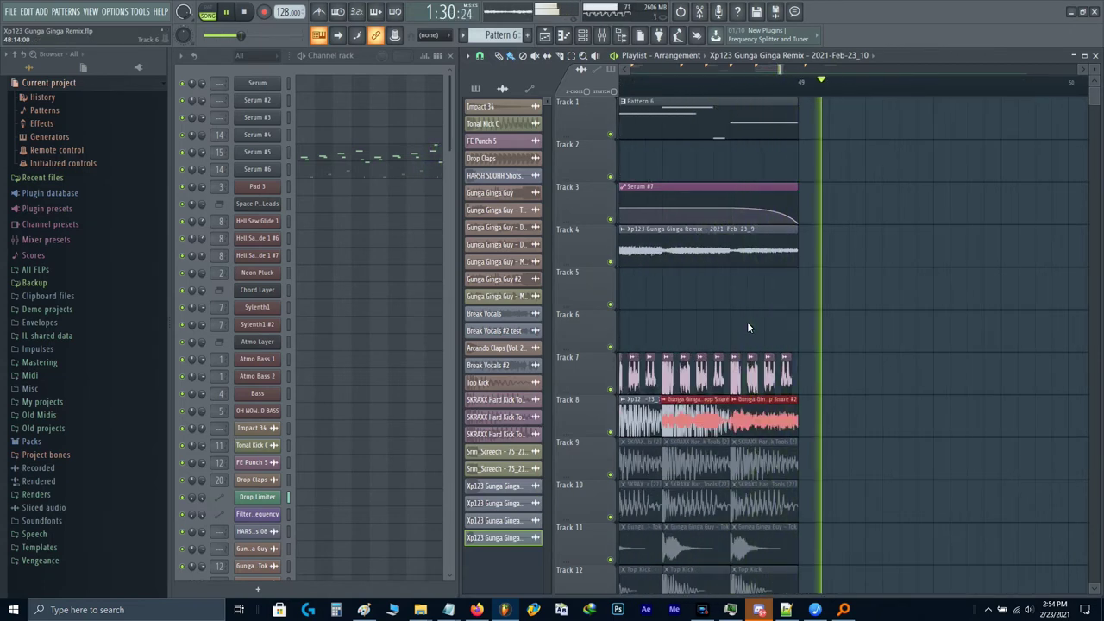
key("space")
key("shift+Up")
key("shift+Up")
key("shift+Up")
Step: Remove the 2021-Feb-23_7 audio clips on Track 8 from bar 48
scroll(743, 334, "down", 4)
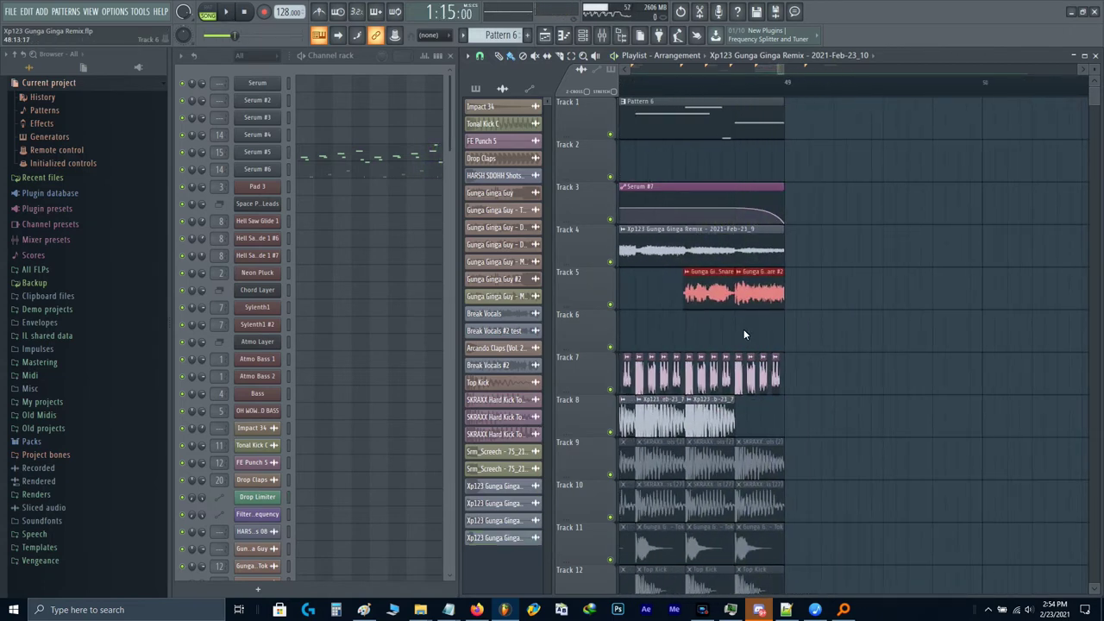
scroll(936, 320, "down", 5)
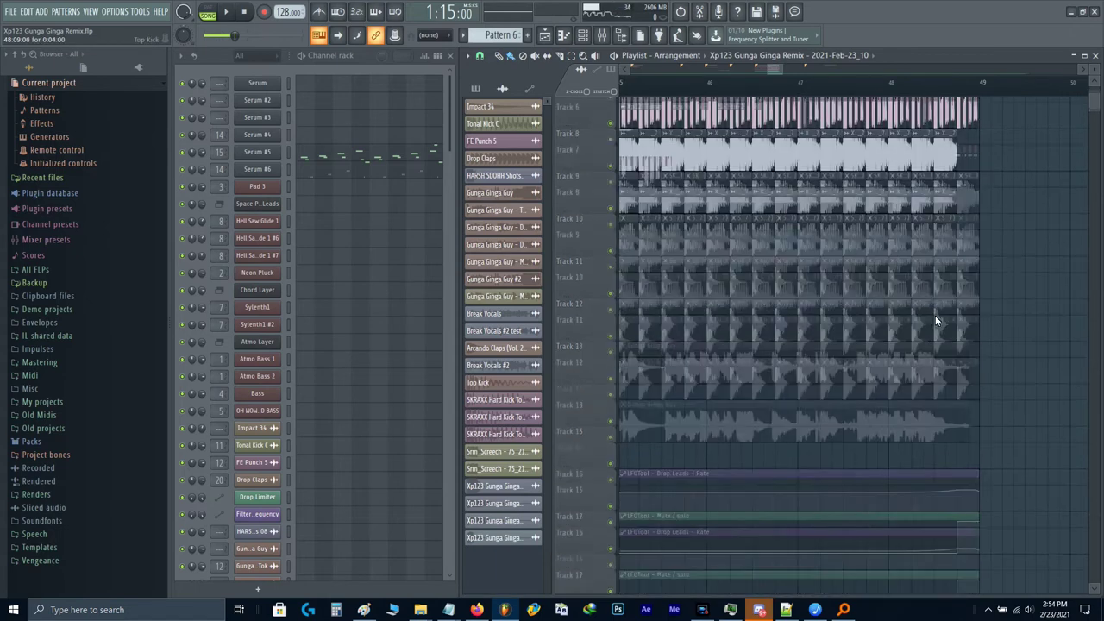
scroll(936, 320, "up", 4)
scroll(962, 298, "up", 3)
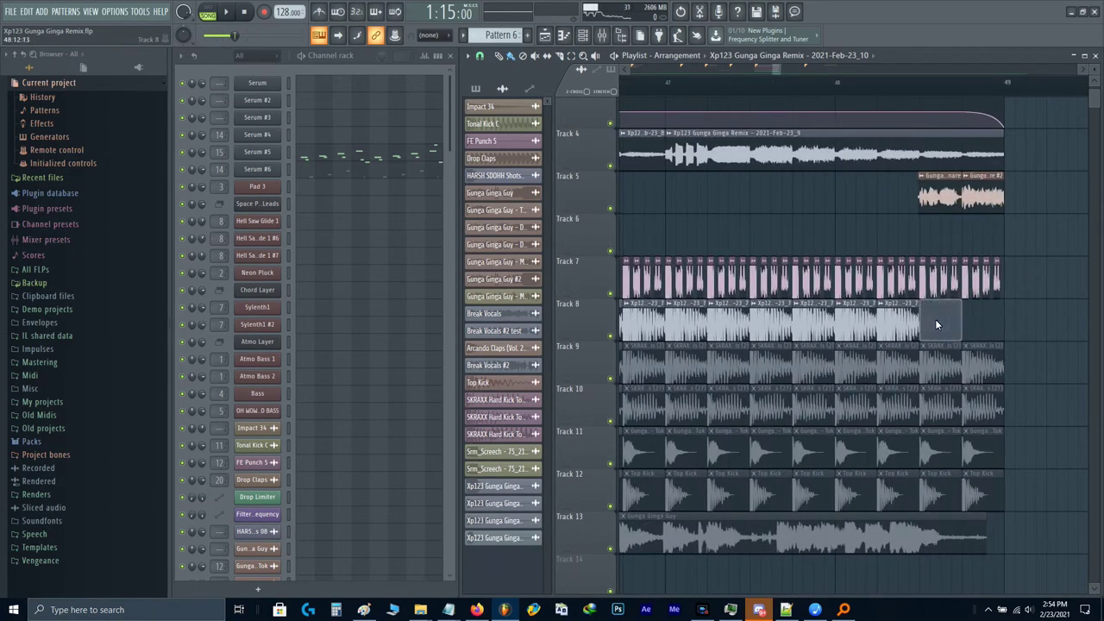
Step: Play bar 48 from its start, stop playback, and undo the deletion of the last Track 7 clips
left_click(834, 83)
key("space")
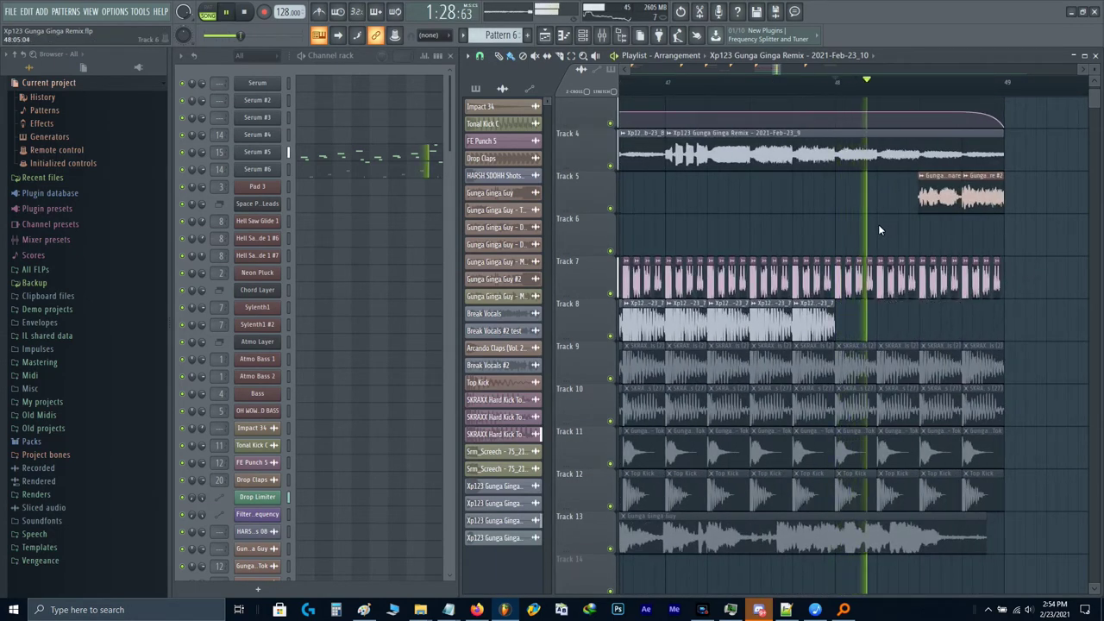
key("space")
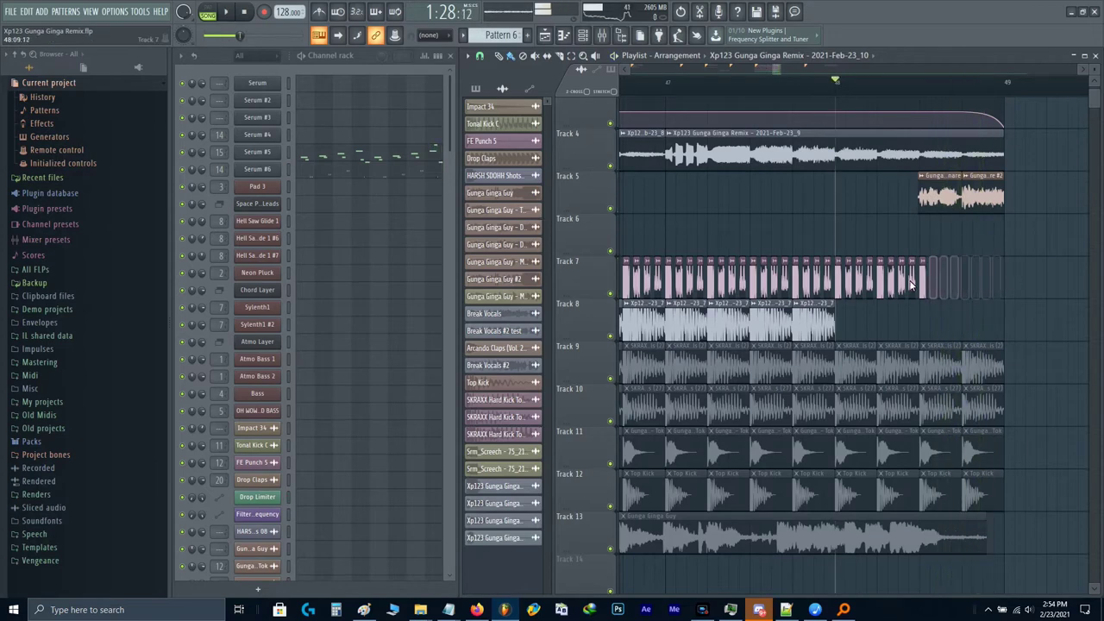
key("ctrl+z")
Step: Move the bar 48 snare clips to Track 6 and duplicate the Stereo Shaper mix level automation on Track 5 to bar 45
scroll(842, 289, "down", 4)
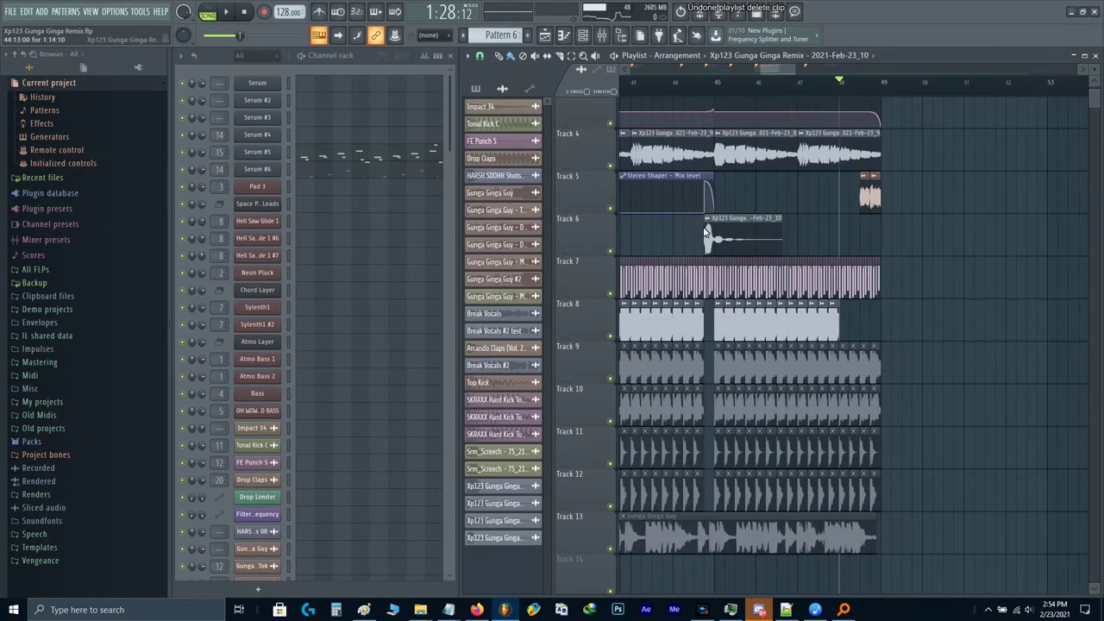
left_click_drag(714, 225, 774, 277)
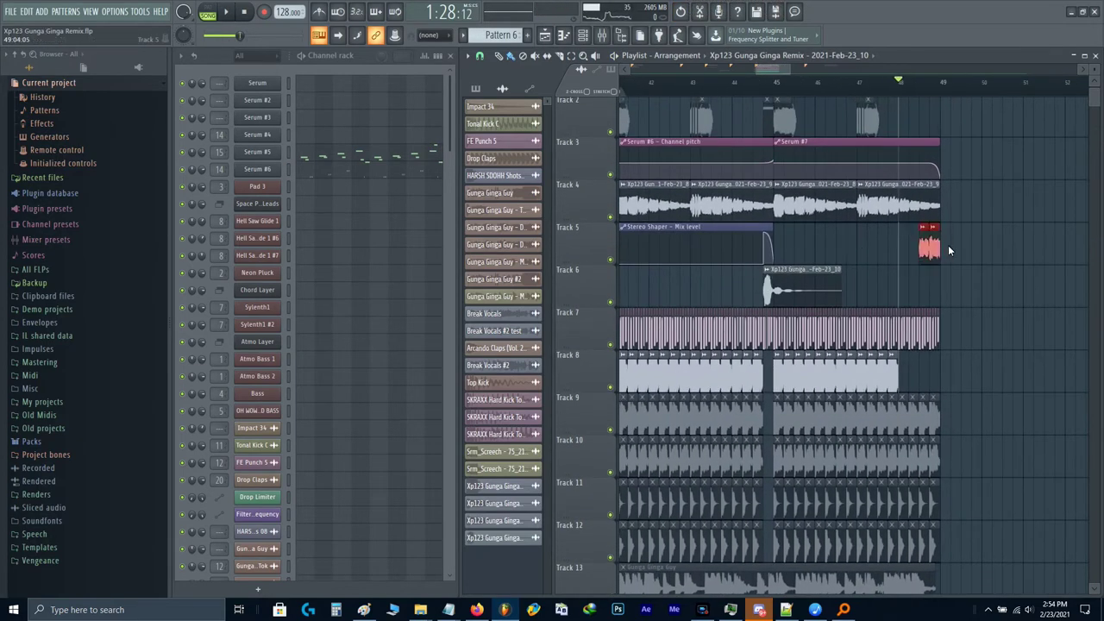
key("shift+Down")
left_click_drag(848, 248, 752, 250)
key("ctrl+b")
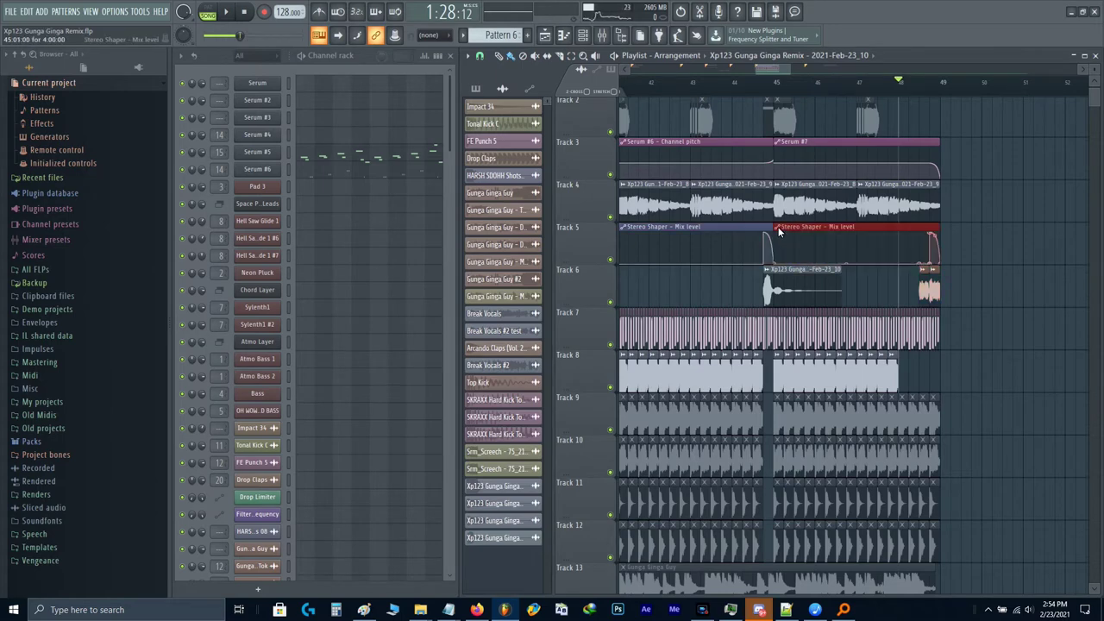
Step: Make the second Stereo Shaper mix level clip unique, reshape it into a gradual curved rise through bar 48, and audition it
scroll(940, 271, "up", 4)
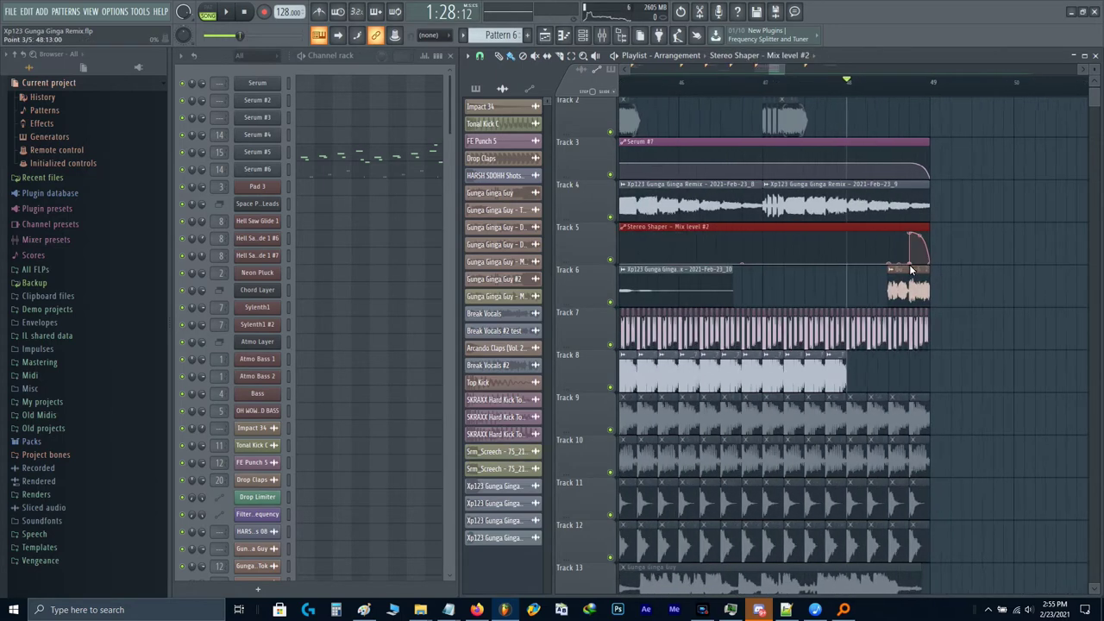
right_click(910, 264)
left_click(927, 282)
left_click_drag(873, 269, 786, 268)
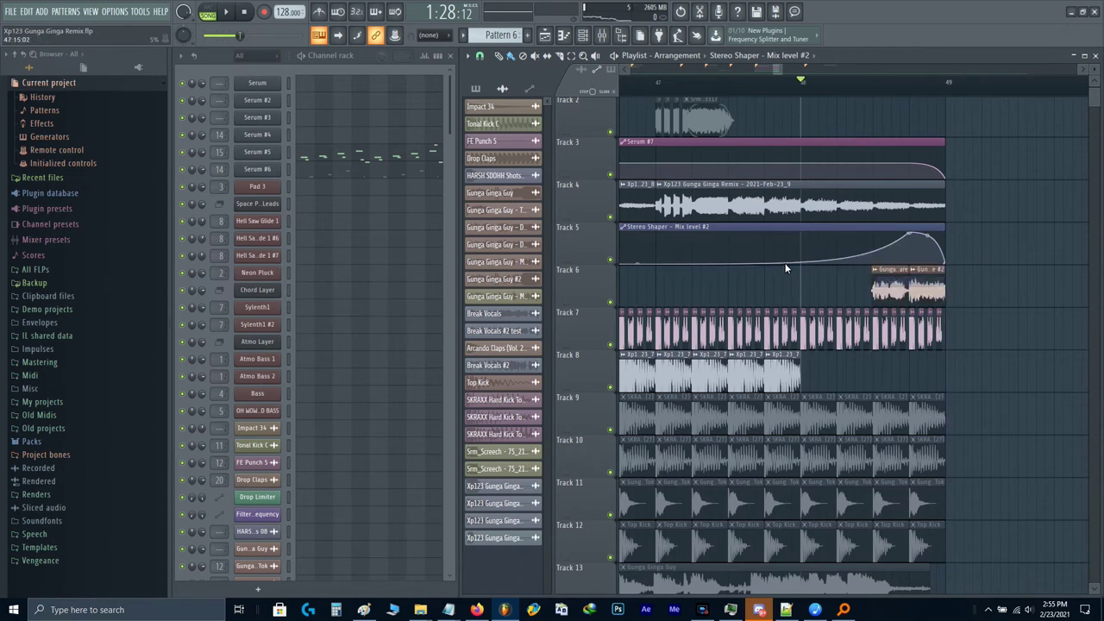
key("space")
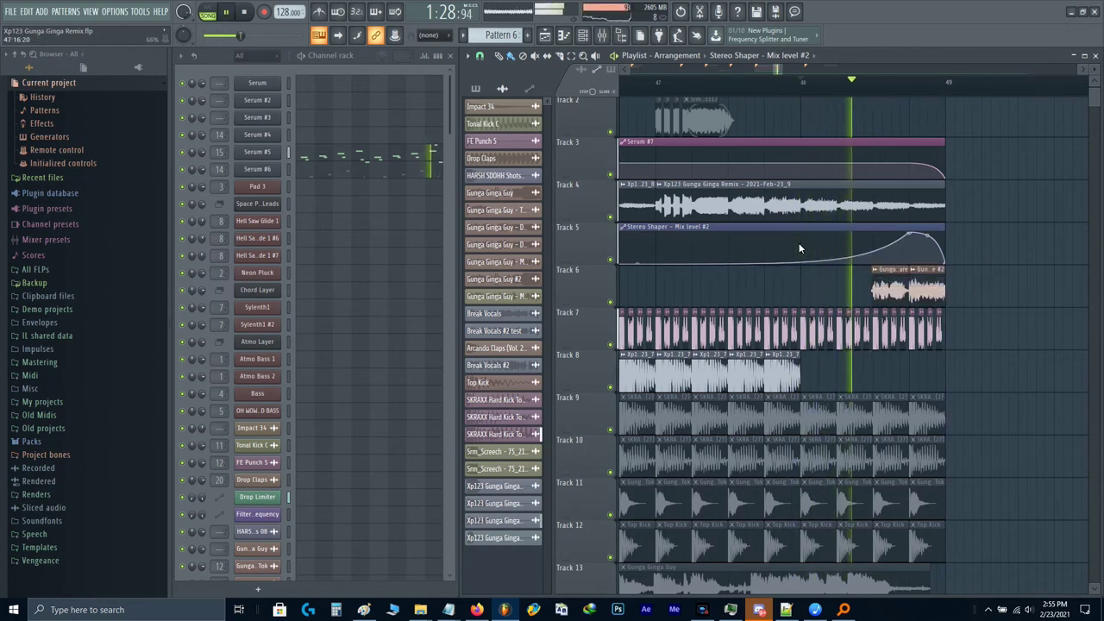
key("space")
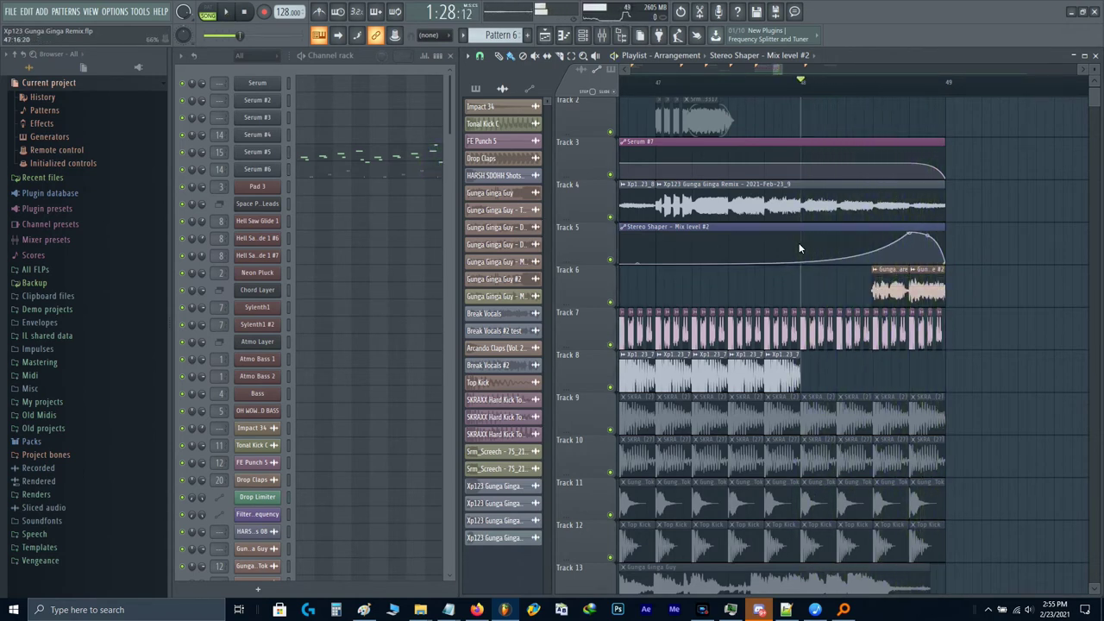
Step: Play the whole drop from the snare fill before bar 41 through bar 48, and stop playback
scroll(799, 243, "down", 5, "ctrl")
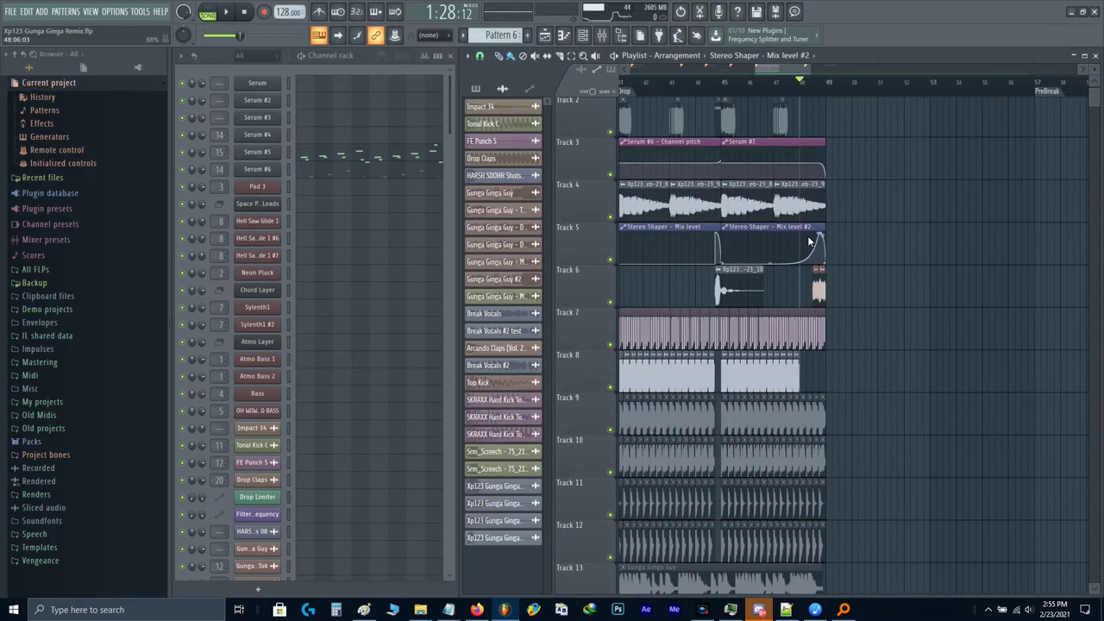
left_click_drag(855, 242, 992, 278)
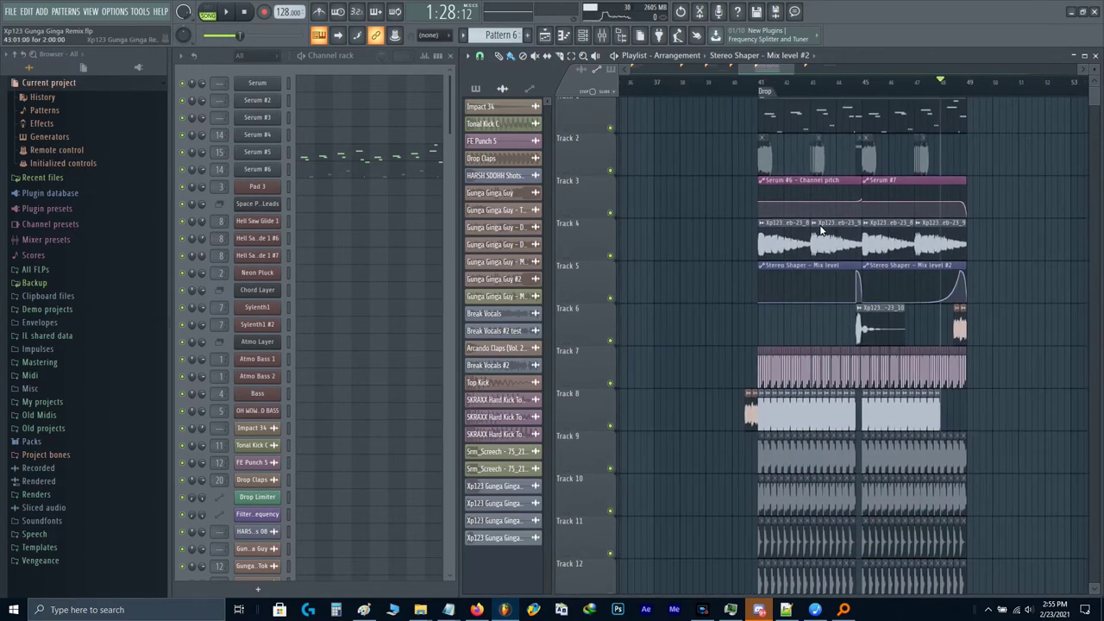
scroll(772, 207, "up", 3, "ctrl")
scroll(712, 164, "up", 4, "ctrl")
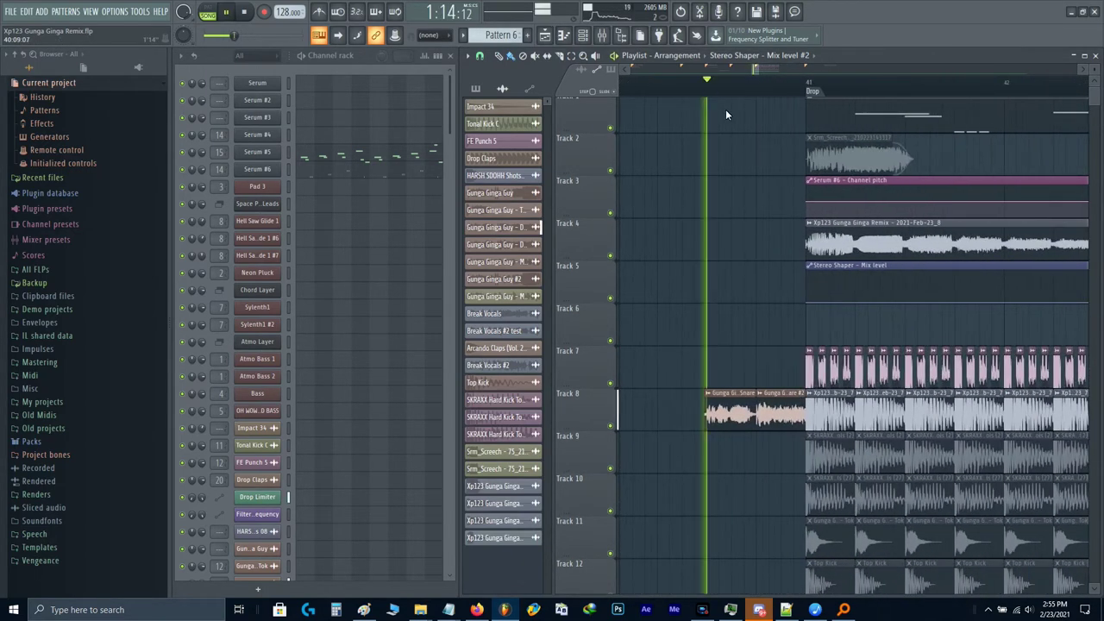
scroll(724, 224, "down", 4, "ctrl")
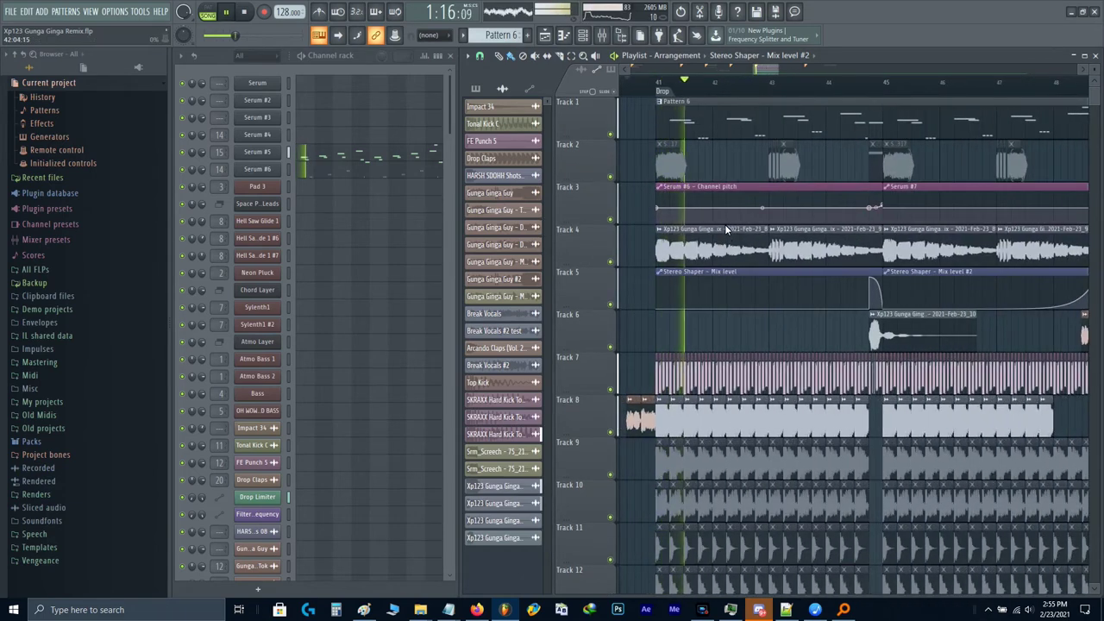
scroll(747, 164, "up", 1, "ctrl")
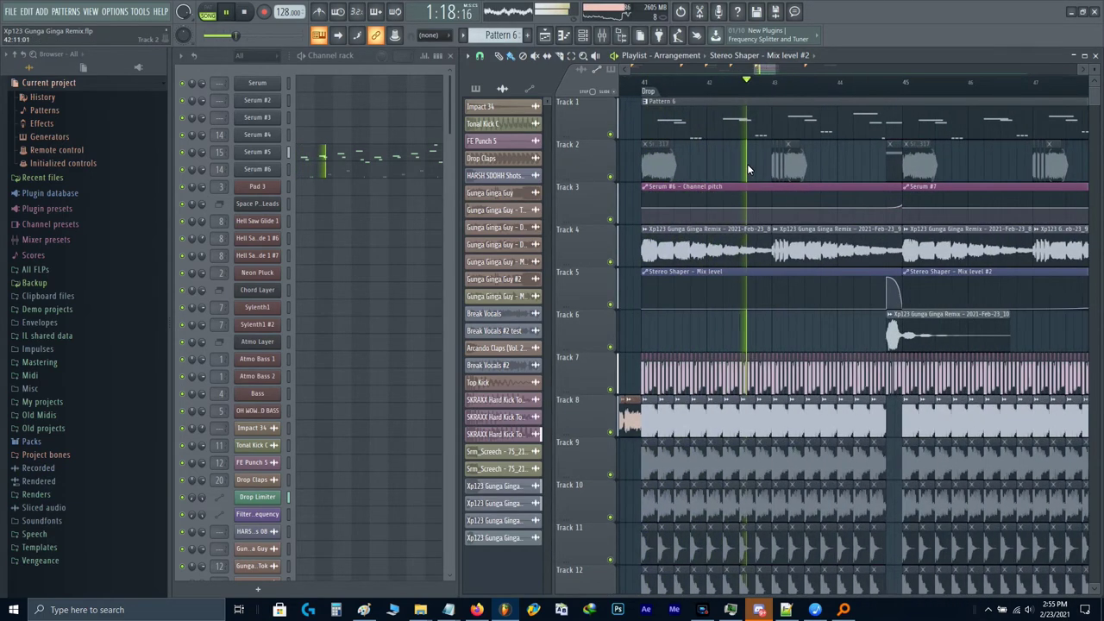
left_click_drag(858, 234, 713, 254)
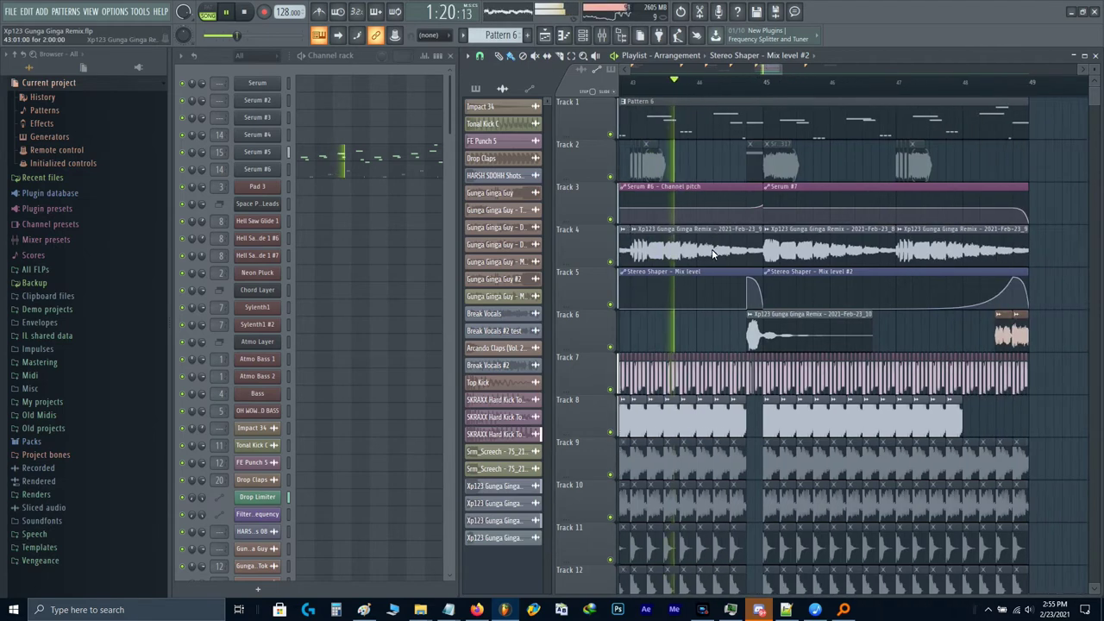
scroll(748, 243, "up", 3, "ctrl")
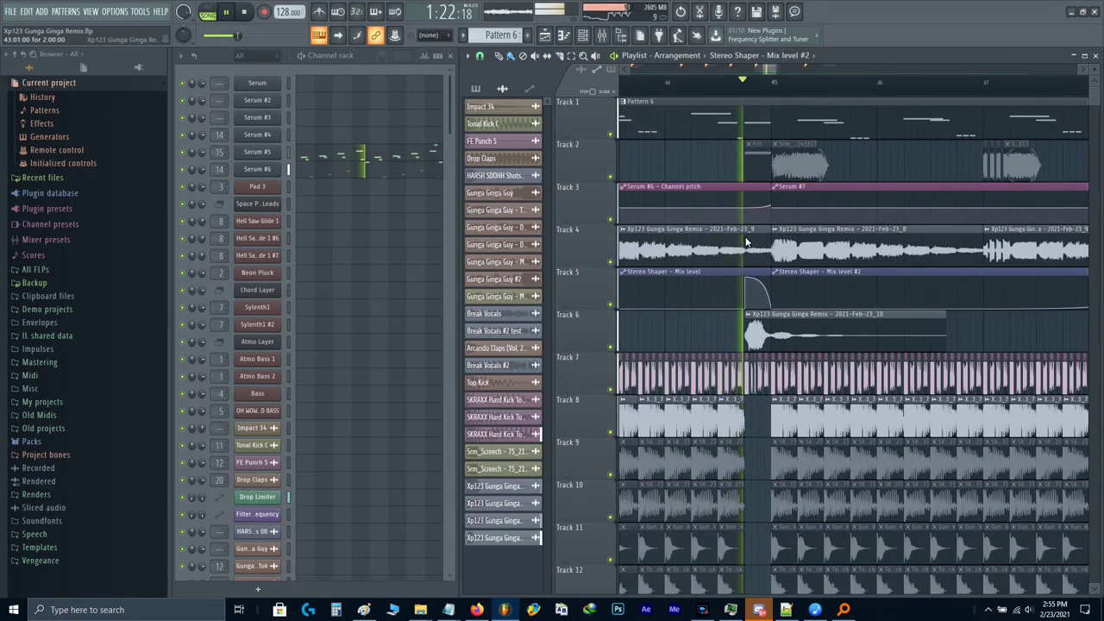
scroll(742, 245, "right", 2)
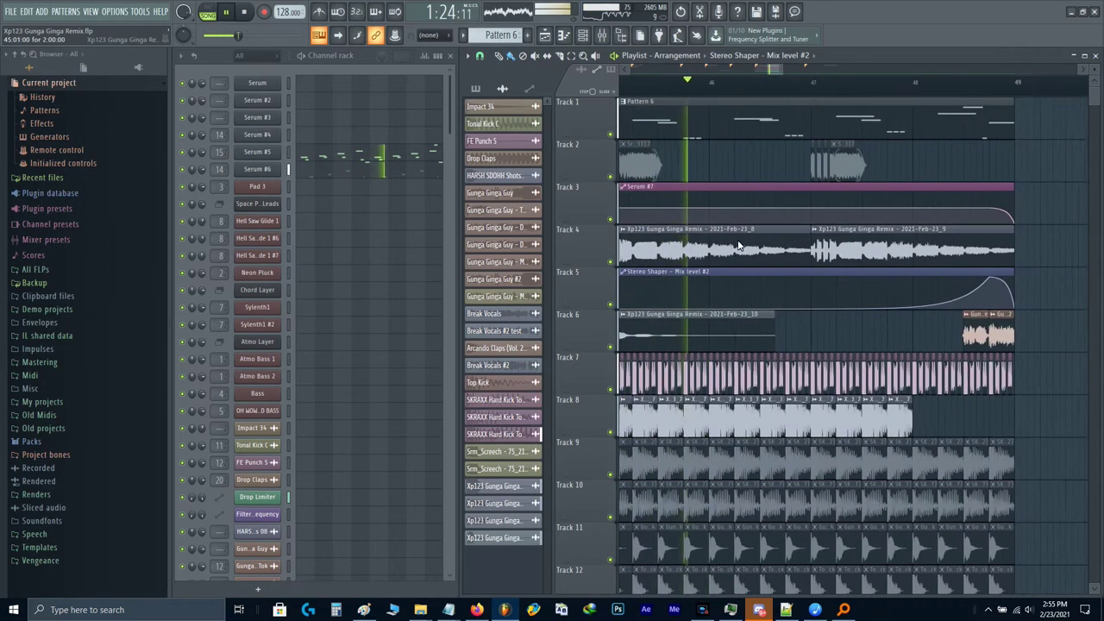
scroll(739, 245, "down", 1, "ctrl")
scroll(916, 262, "up", 1, "ctrl")
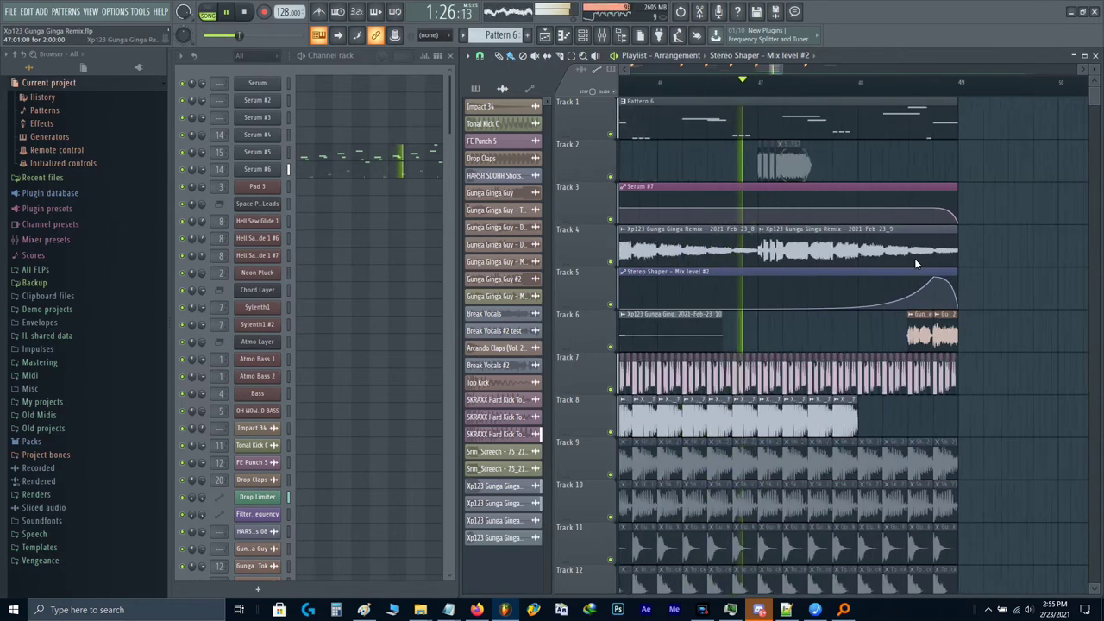
scroll(916, 263, "down", 10)
scroll(916, 263, "up", 9)
scroll(960, 305, "up", 1, "ctrl")
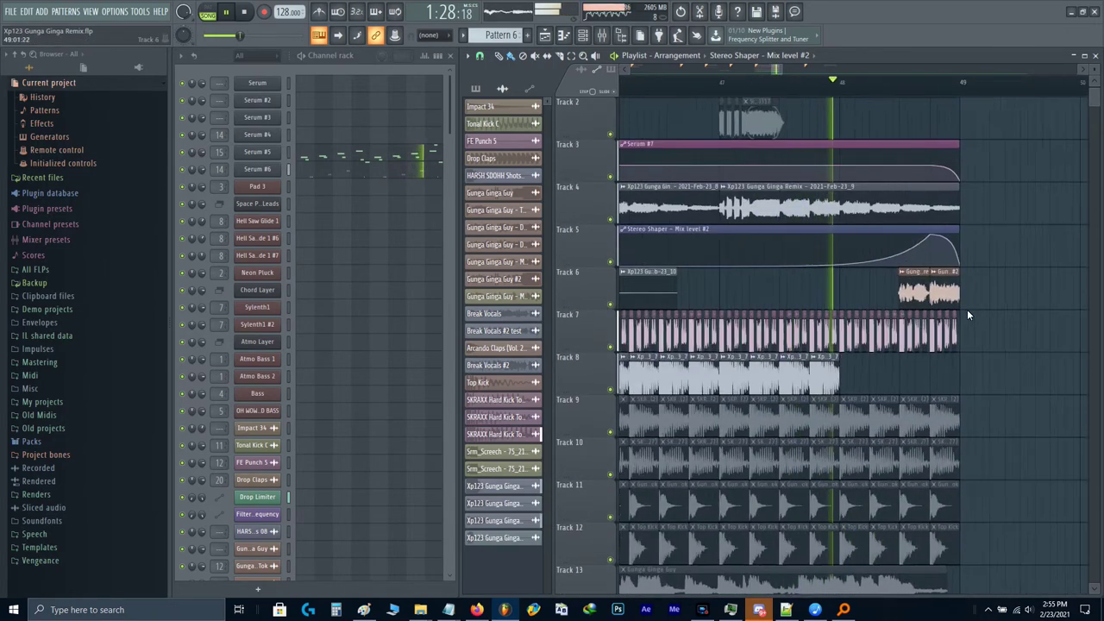
scroll(968, 314, "up", 2)
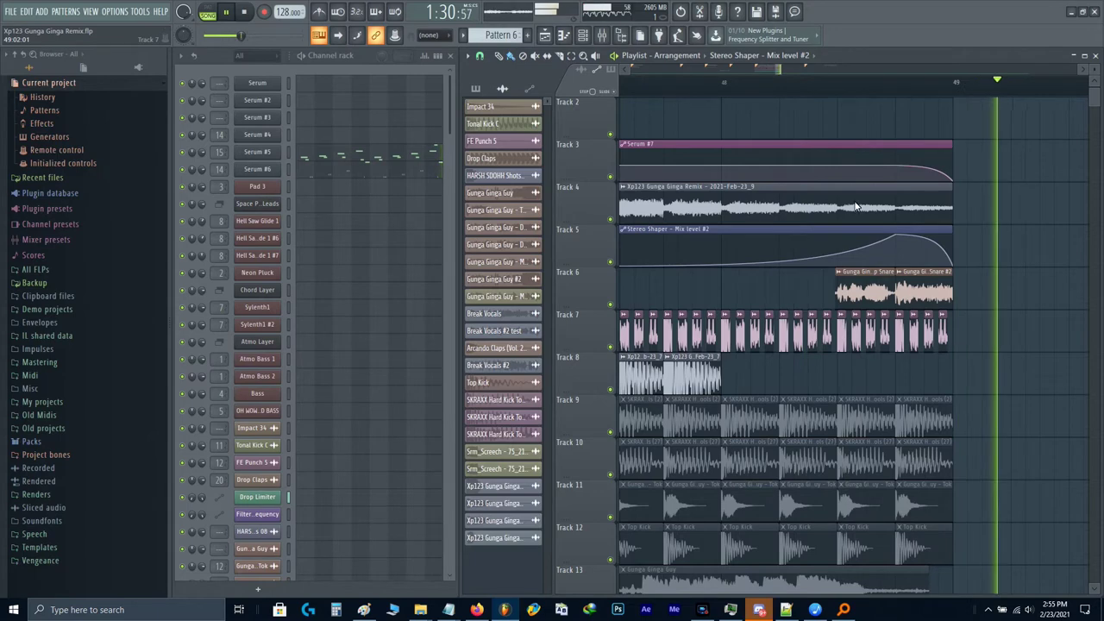
key("space")
Step: Save the project and expand the Vengeance folder in the browser
scroll(766, 258, "down", 4)
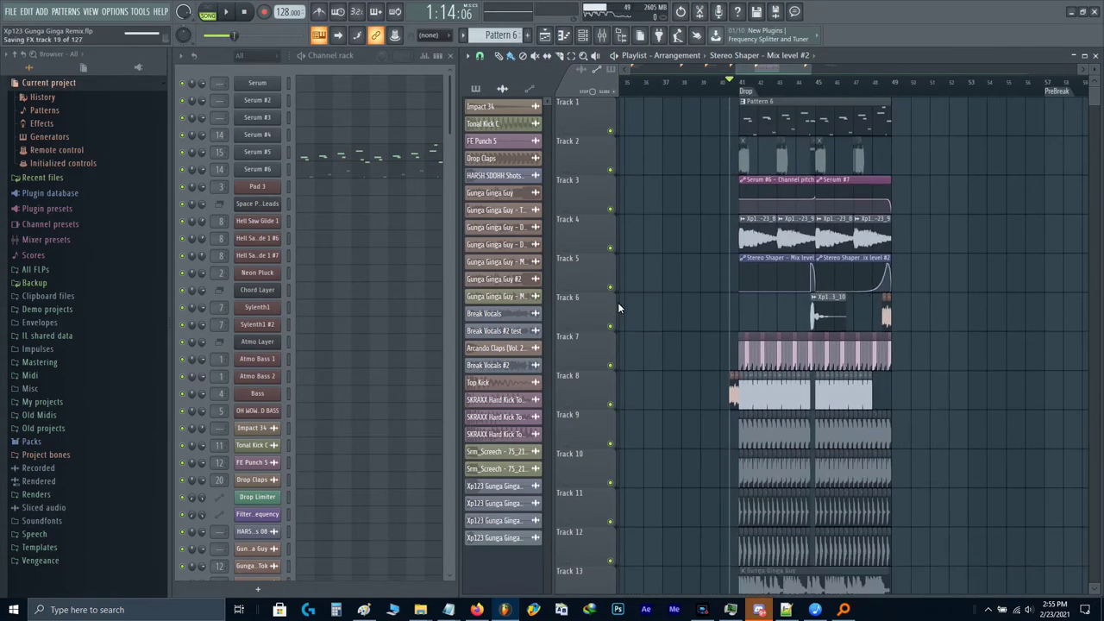
left_click(61, 563)
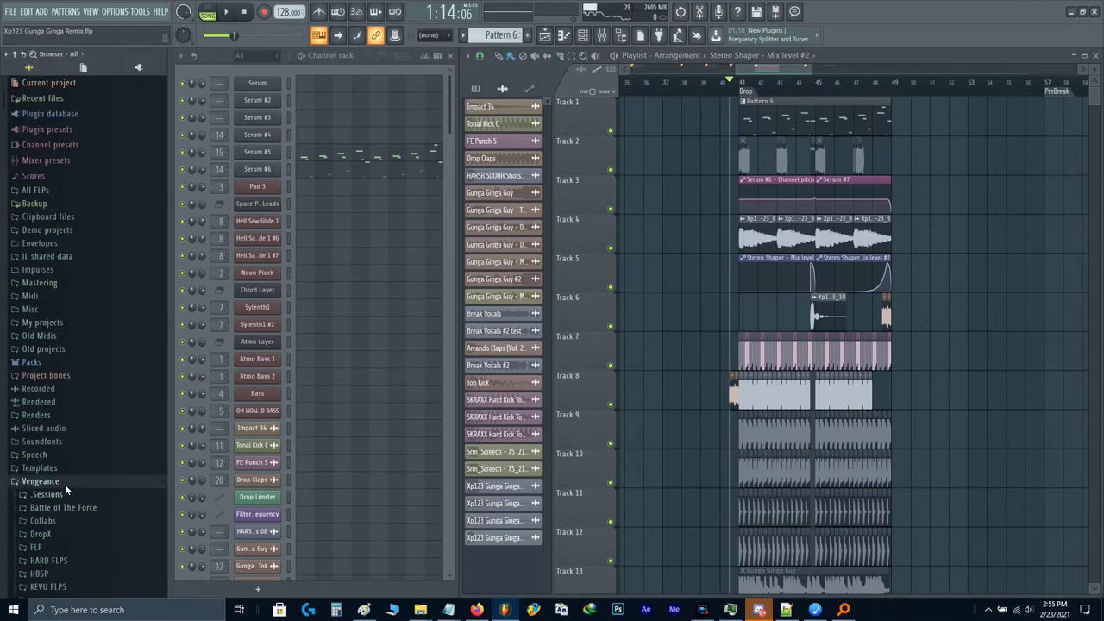
Step: Open the SoundMorph - Bloody Nightmare folder among the dark 2018 Samples categories in the newer Vengeance folder
scroll(85, 378, "down", 9)
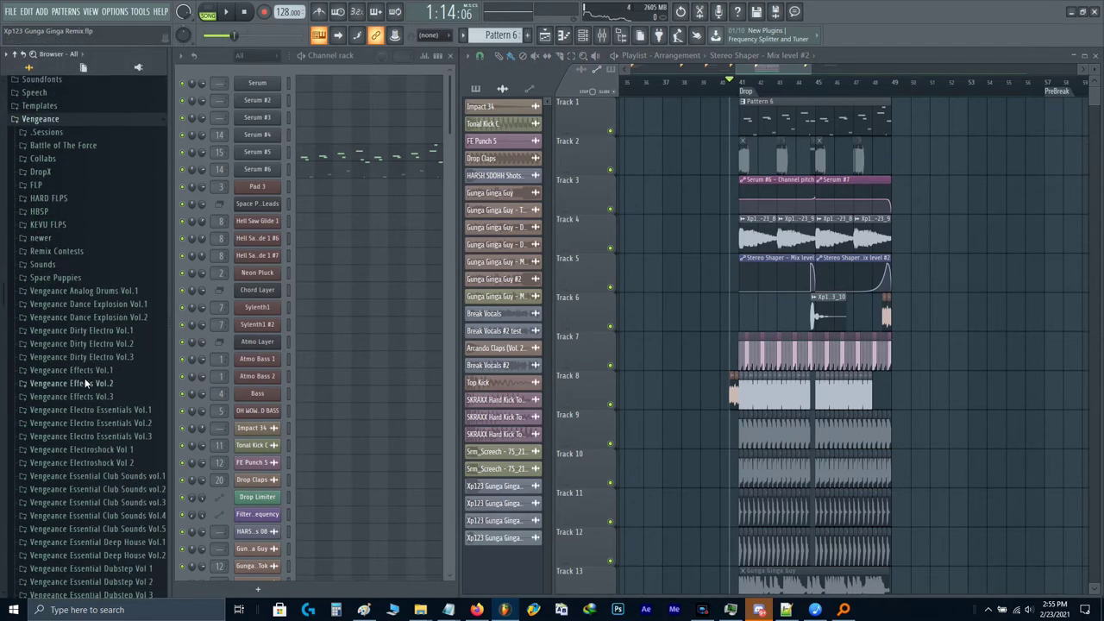
scroll(85, 378, "up", 7)
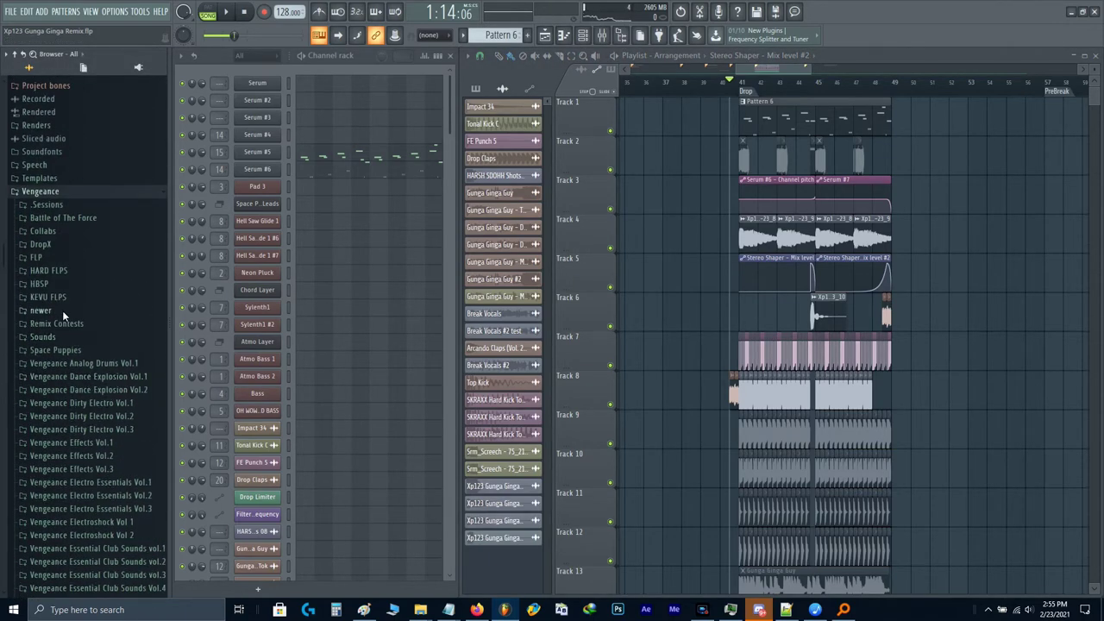
left_click(62, 310)
left_click(82, 377)
left_click(82, 402)
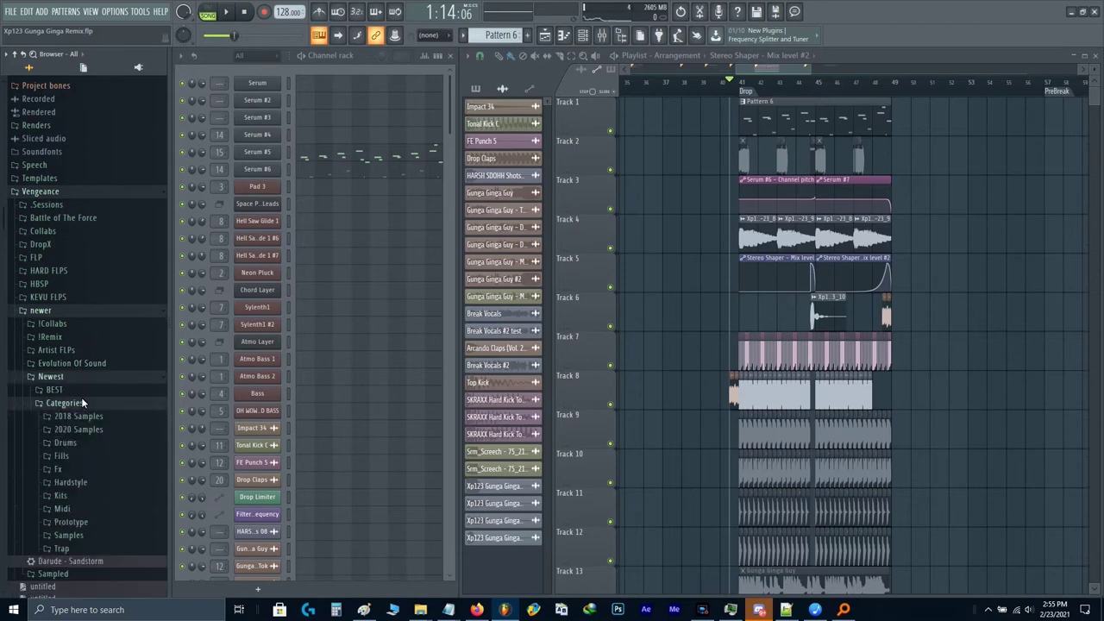
left_click(78, 416)
left_click(69, 290)
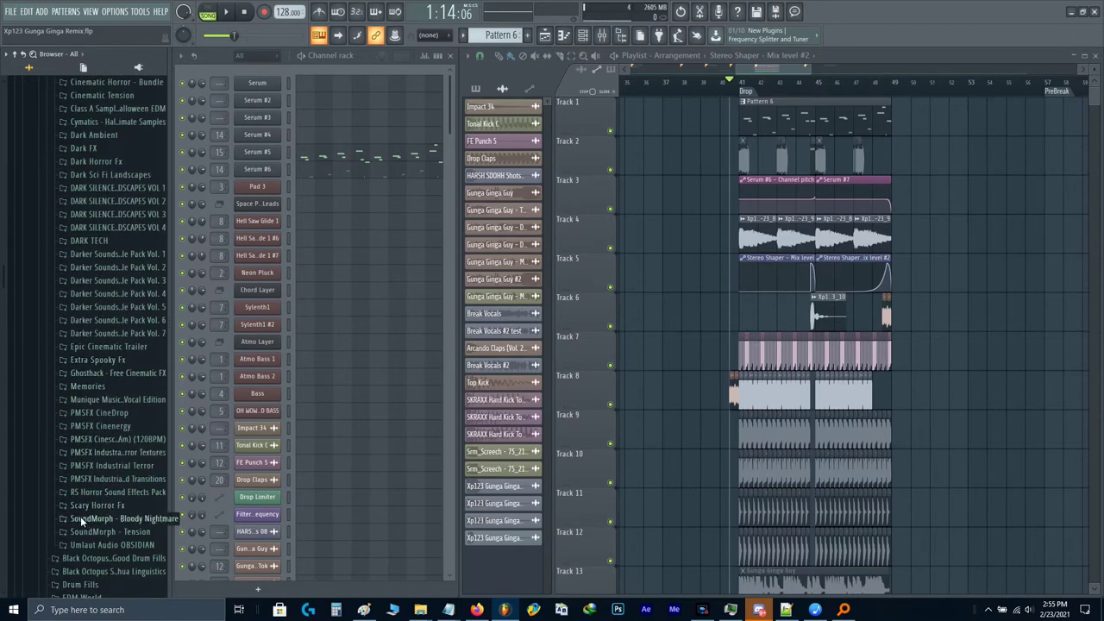
left_click(80, 518)
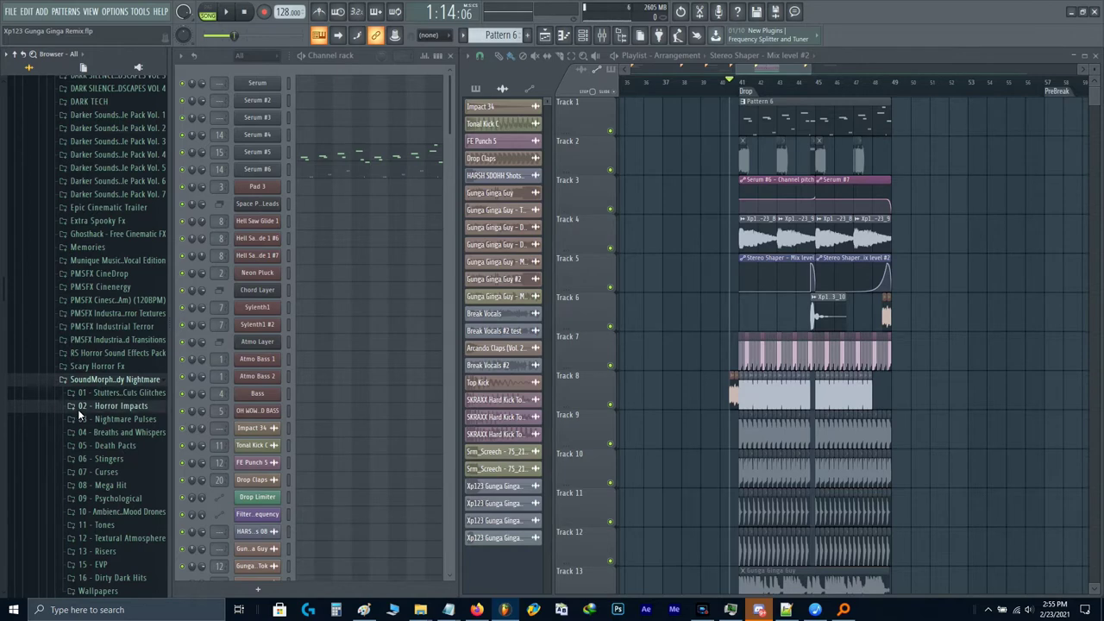
Step: Preview several samples in the 02 - Horror Impacts folder, including Anomaly Devil, Bad Hit and Bass Slaughter
left_click(79, 407)
left_click(109, 96)
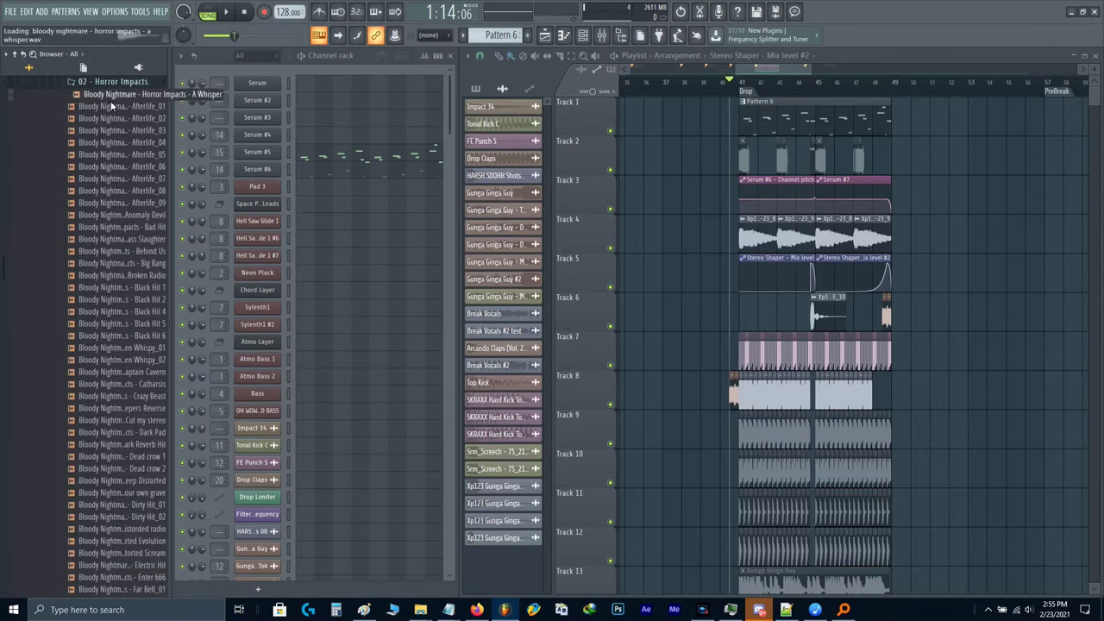
left_click(94, 217)
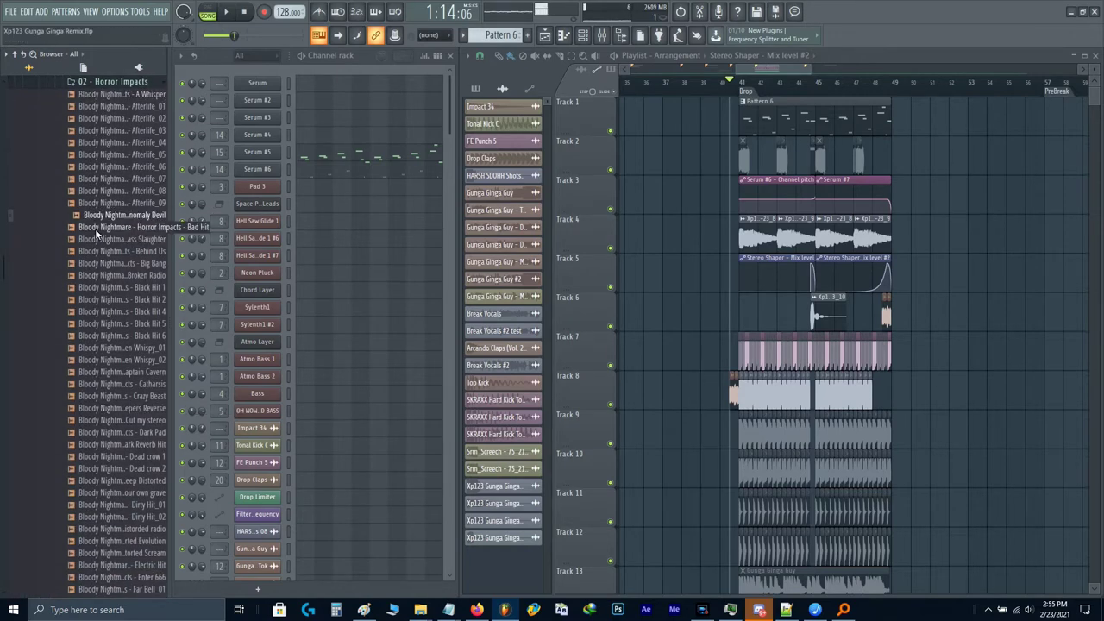
left_click(95, 228)
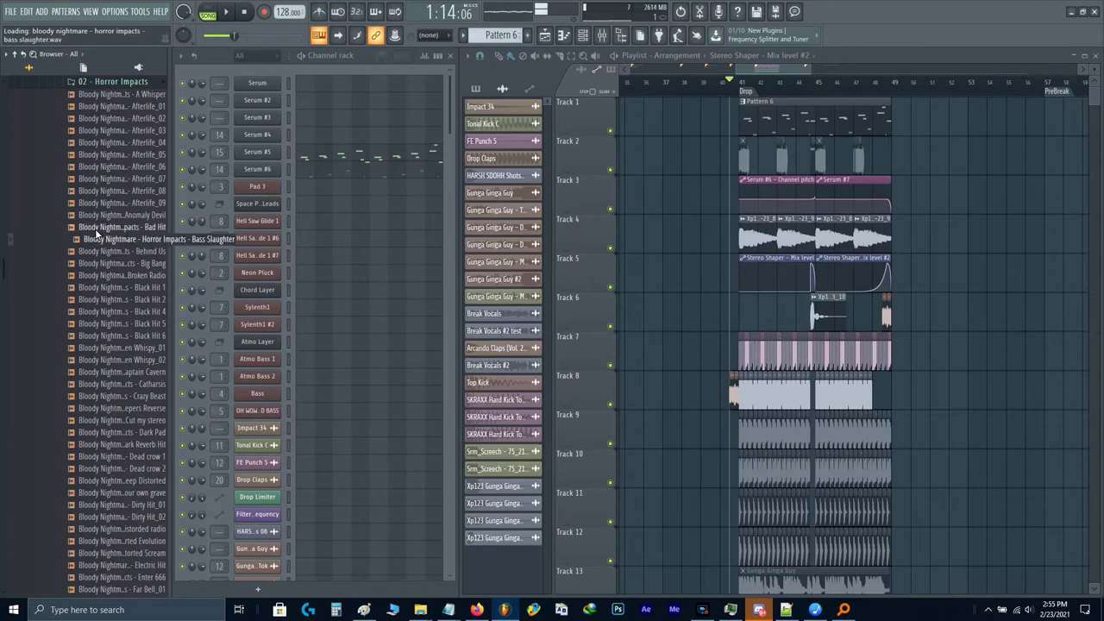
scroll(98, 276, "down", 4)
scroll(97, 276, "up", 12)
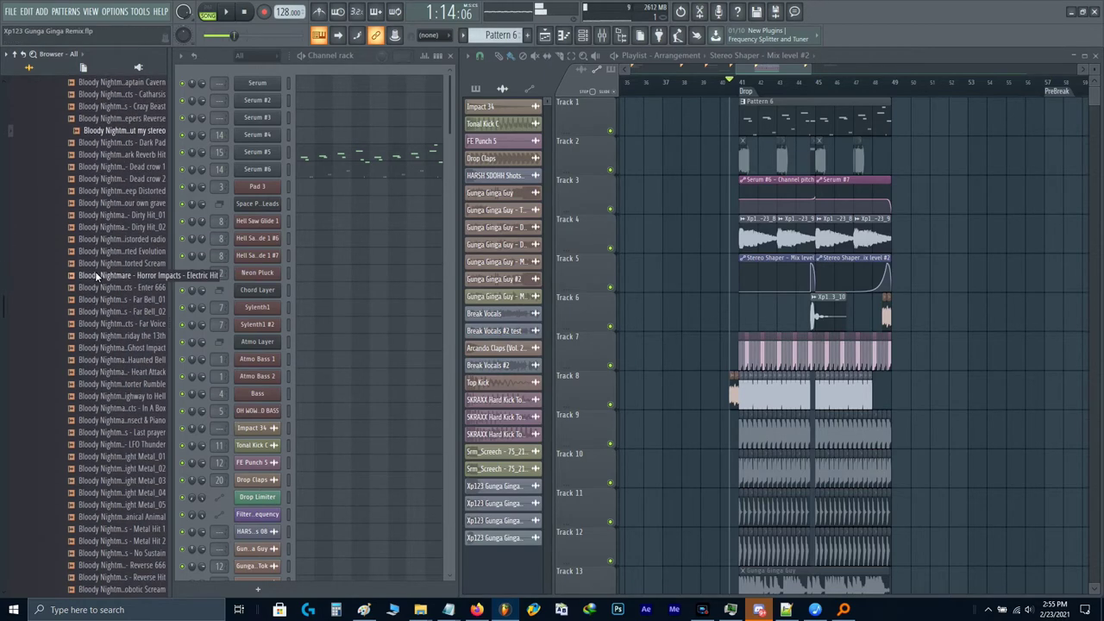
Step: Search the SoundMorph - Bloody Nightmare folder for "scream" in Everything
right_click(84, 353)
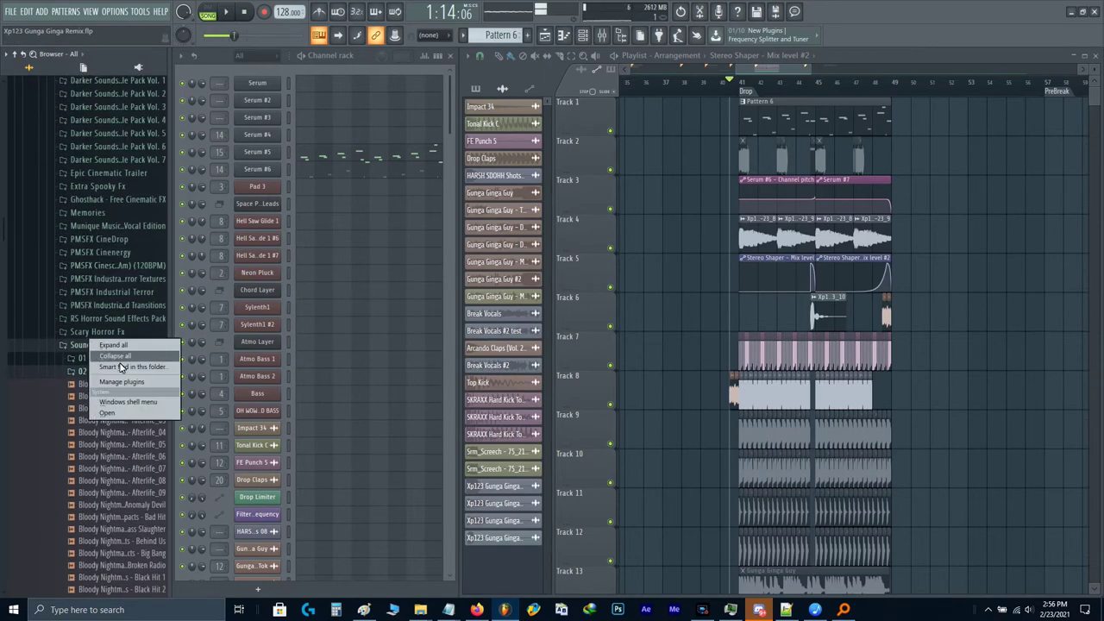
left_click(128, 403)
left_click(167, 77)
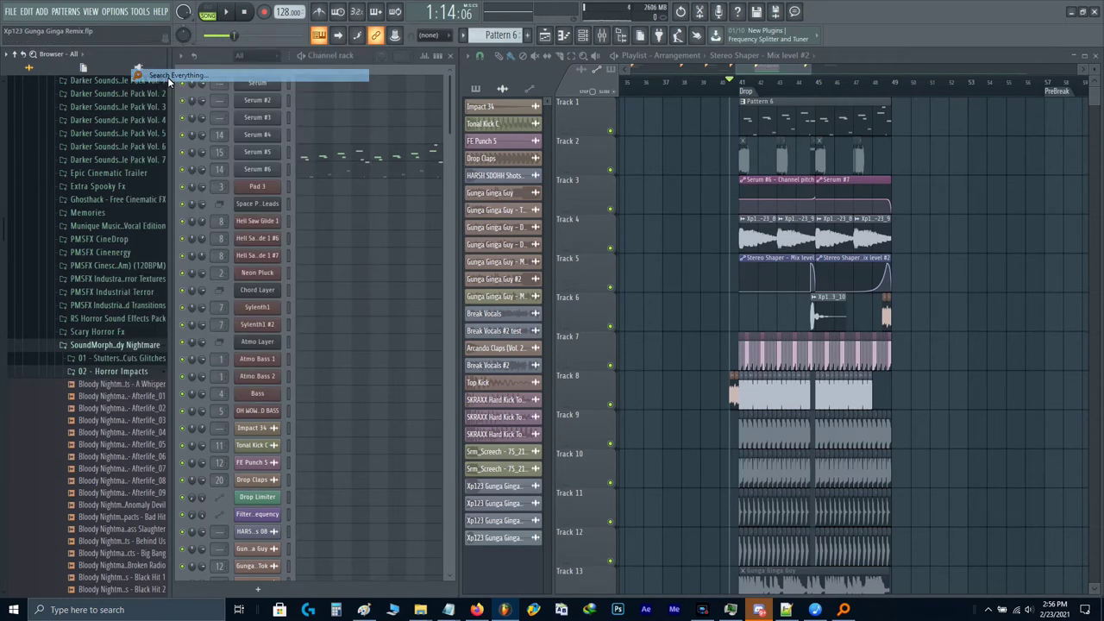
type("scream")
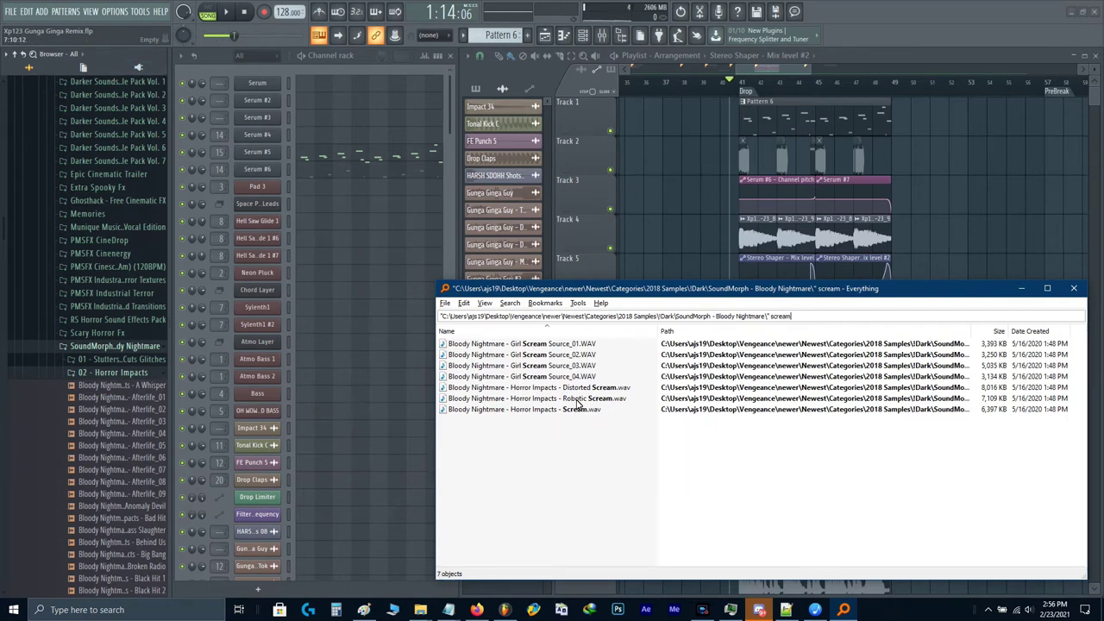
Step: Add all seven found scream samples to the playlist near bar 53, stacked on Tracks 3 to 9
left_click_drag(572, 439, 521, 354)
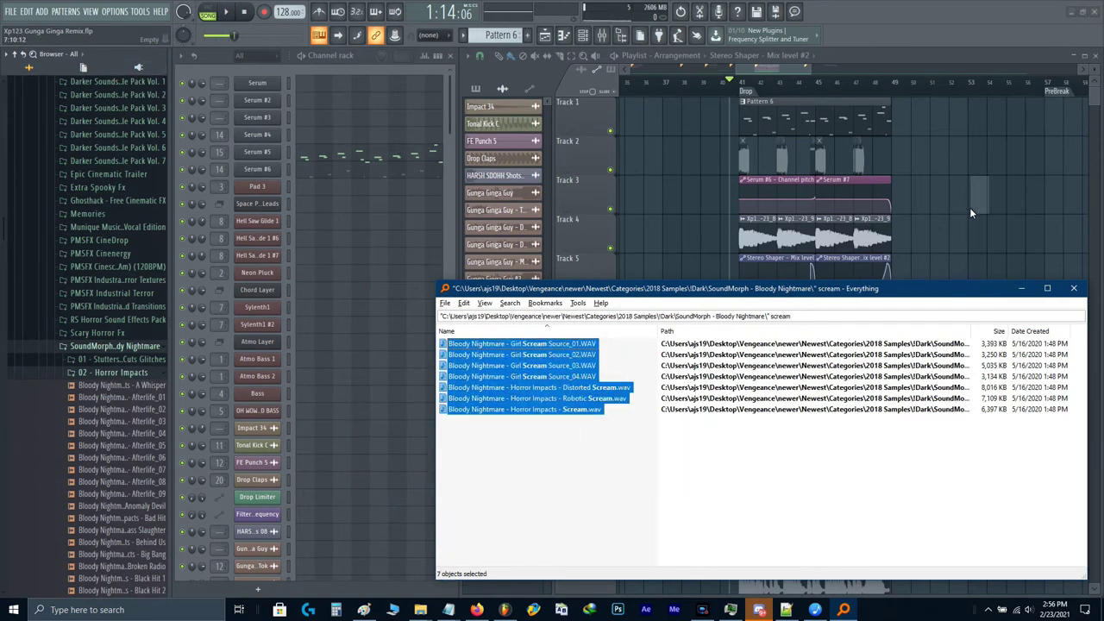
left_click_drag(970, 213, 834, 207)
scroll(834, 200, "up", 4)
Step: Solo Track 3 and audition the Girl Scream Source_01 clip from bar 53
right_click(611, 170)
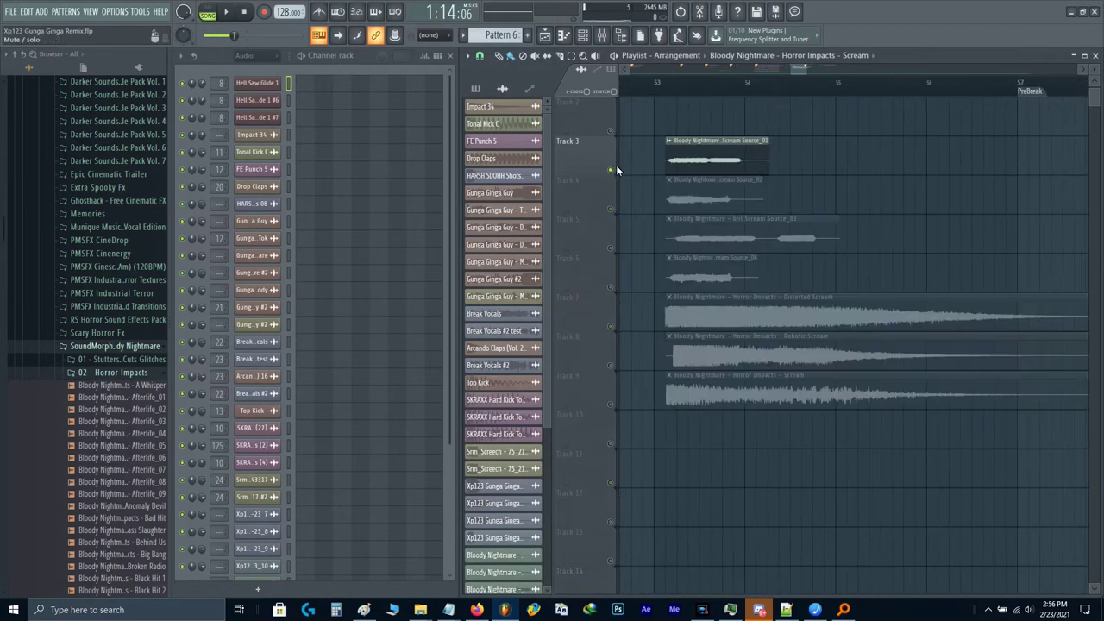
left_click(671, 88)
key("space")
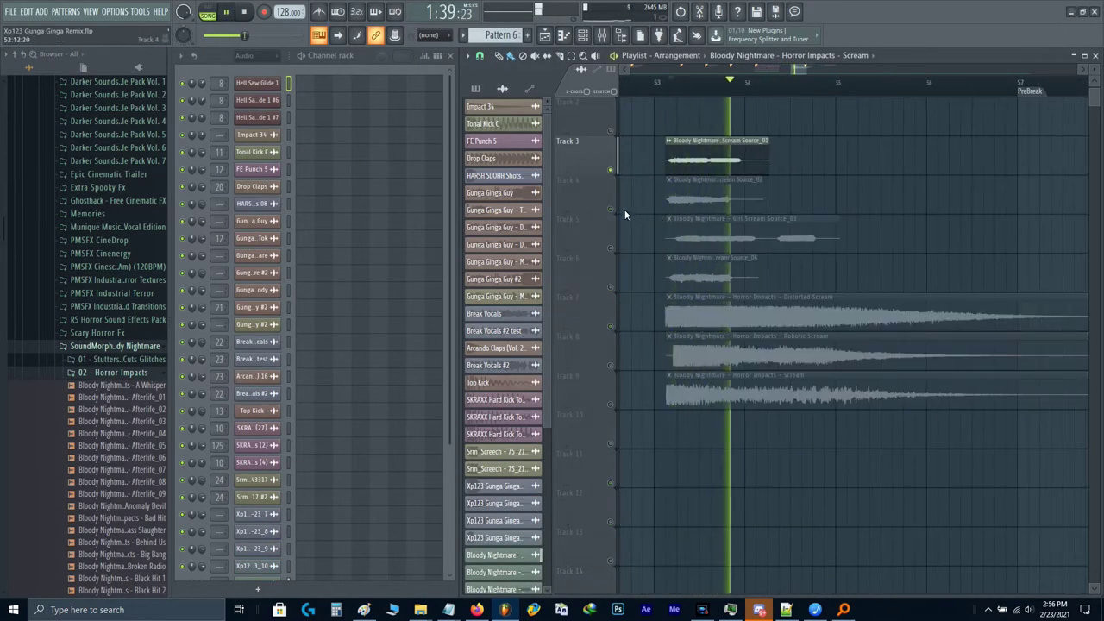
key("space")
Step: Audition Girl Scream Source_02 soloed on Track 4 and delete that sample
right_click(611, 210)
key("space")
scroll(661, 212, "up", 3, "ctrl")
scroll(509, 466, "down", 3)
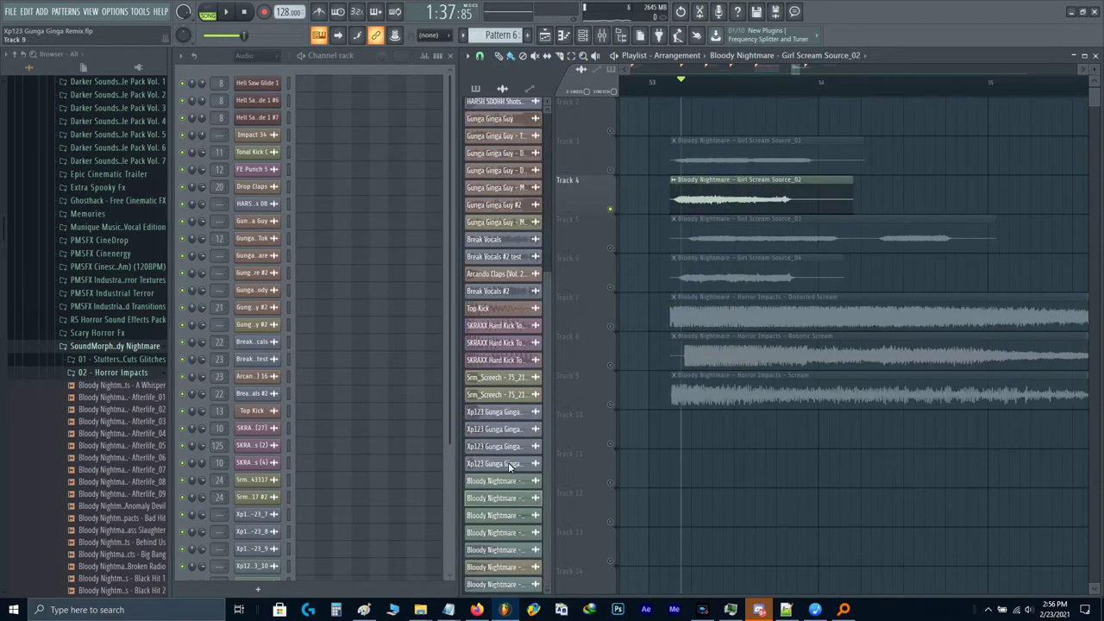
scroll(488, 505, "up", 1)
Step: Audition Girl Scream Source_03 on Track 5 and Girl Scream Source_04 on Track 6, each in solo
right_click(612, 248)
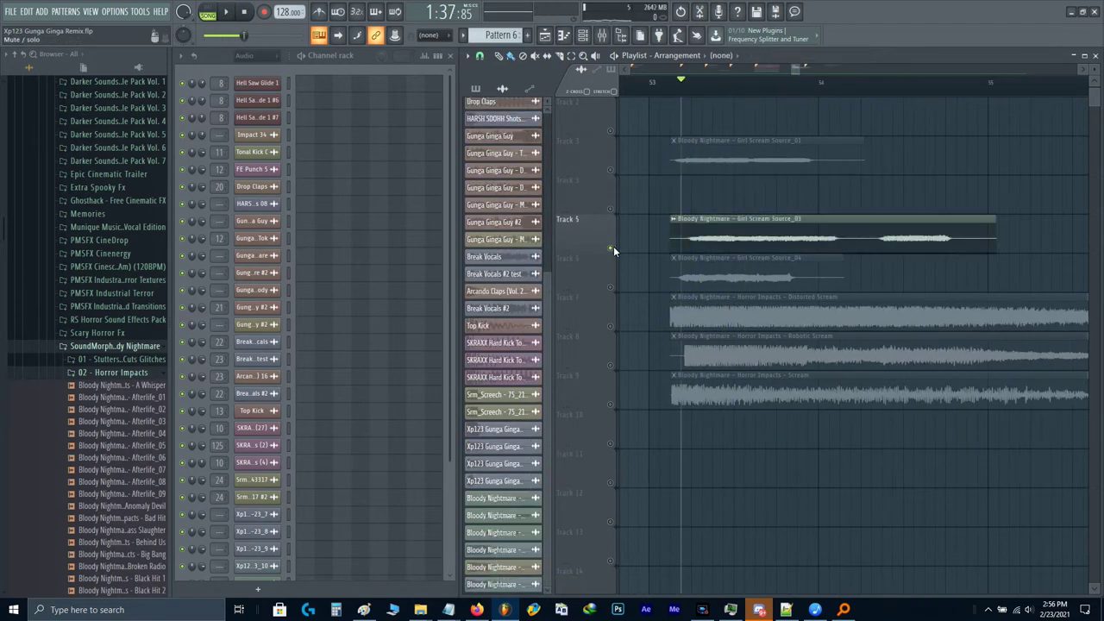
key("space")
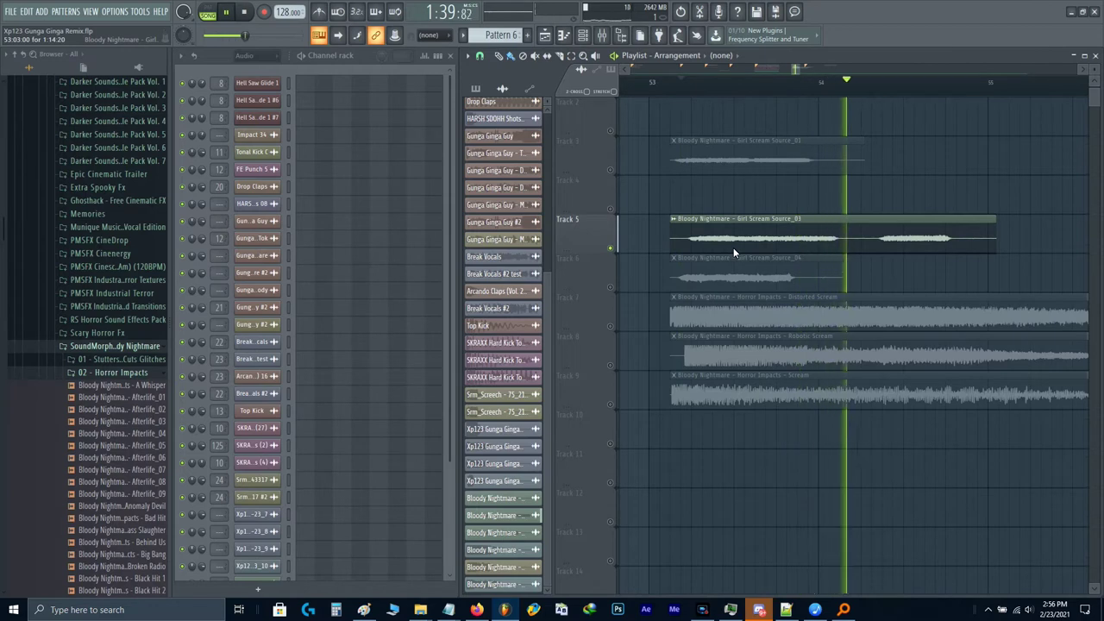
right_click(611, 286)
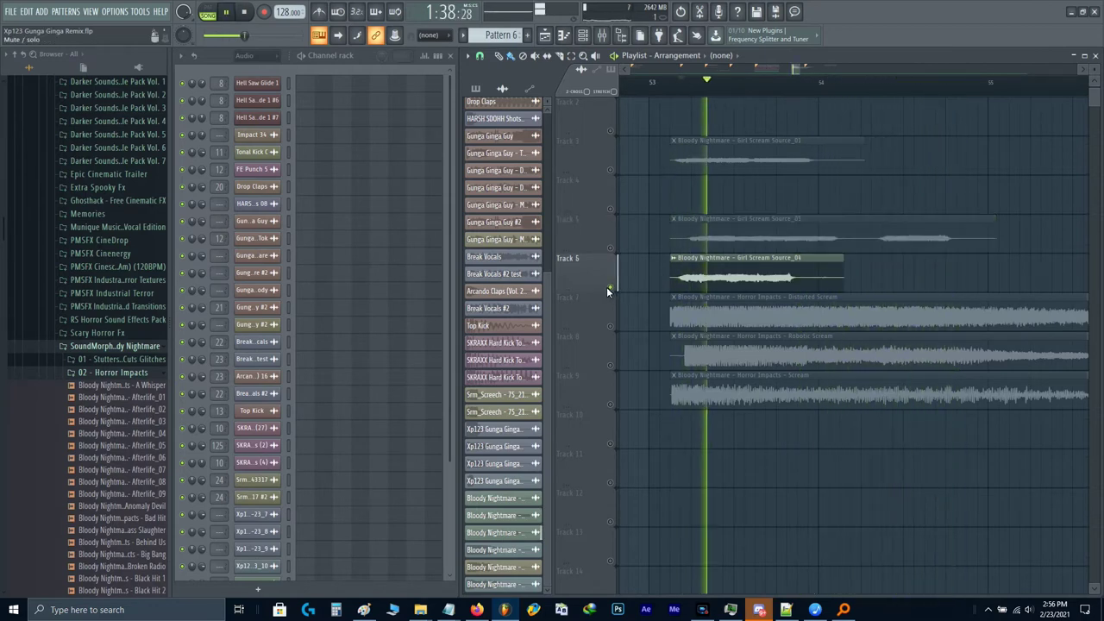
key("space")
left_click(720, 281)
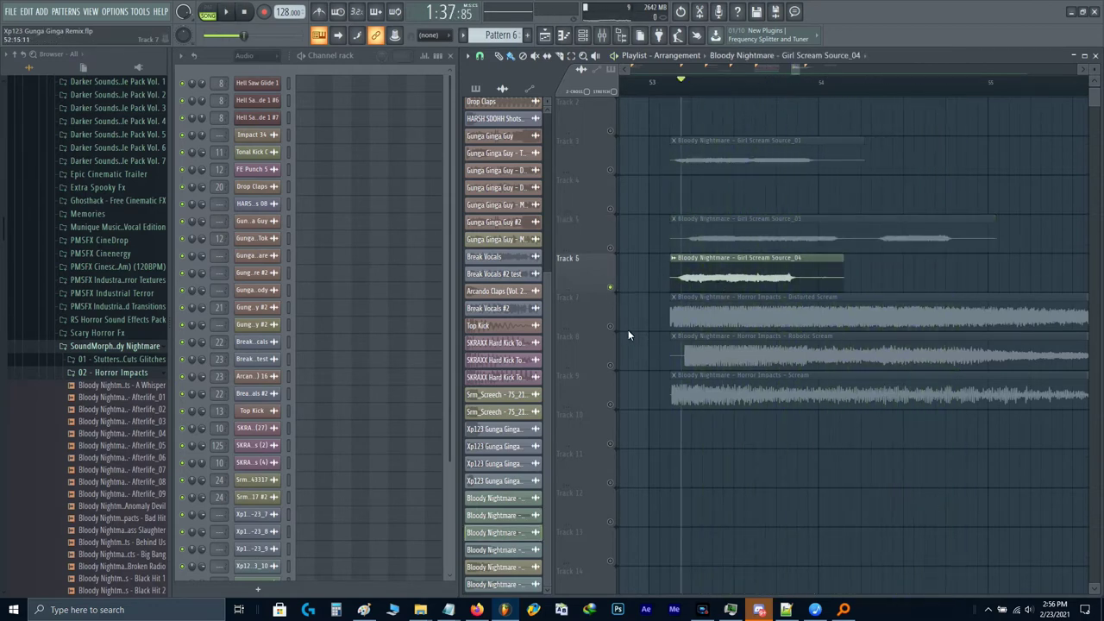
Step: Audition the Distorted Scream clip soloed on Track 7 and delete that sample from the project
right_click(612, 325)
key("space")
scroll(708, 326, "down", 2)
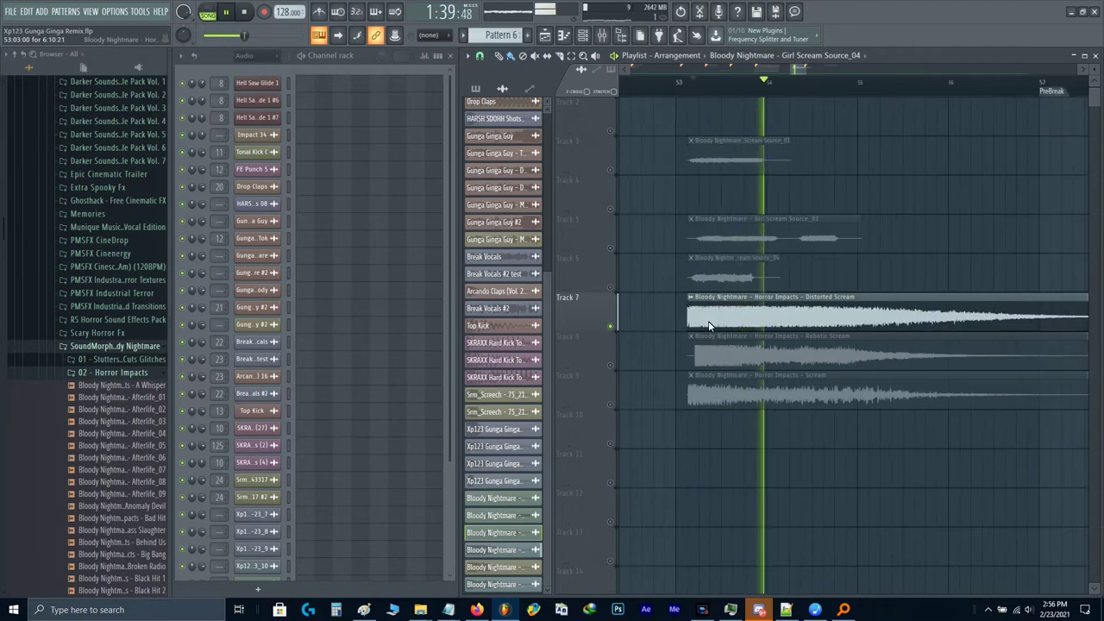
scroll(726, 316, "down", 2)
left_click(726, 316)
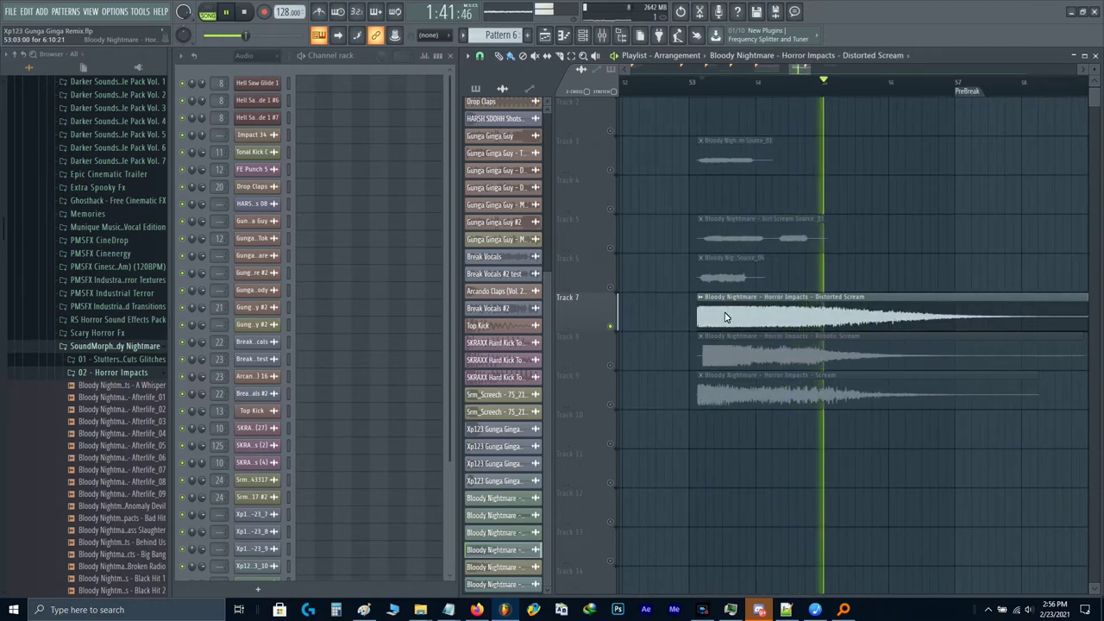
key("space")
scroll(702, 326, "down", 1)
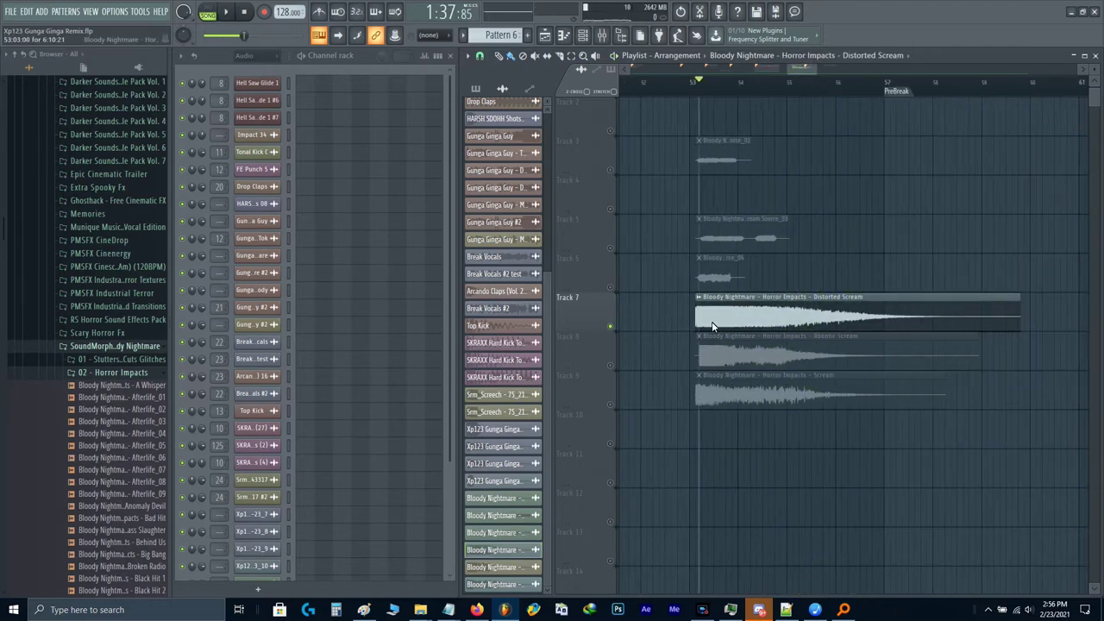
right_click(530, 552)
left_click(565, 470)
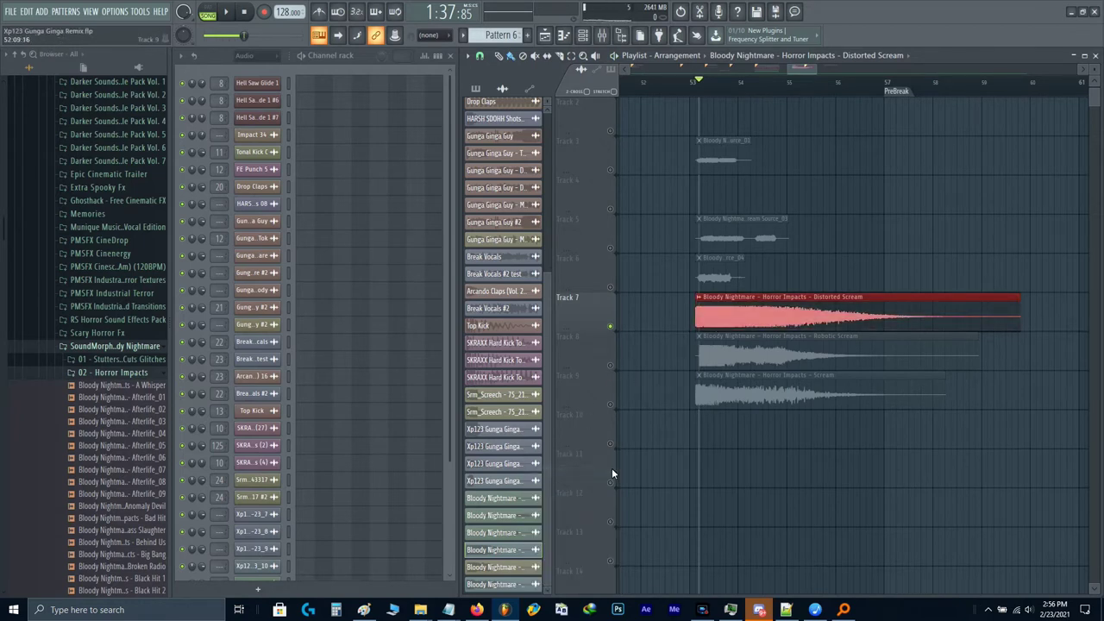
right_click(528, 548)
left_click(549, 581)
Step: Audition the Robotic Scream clip soloed on Track 8 and delete that sample from the project
right_click(612, 366)
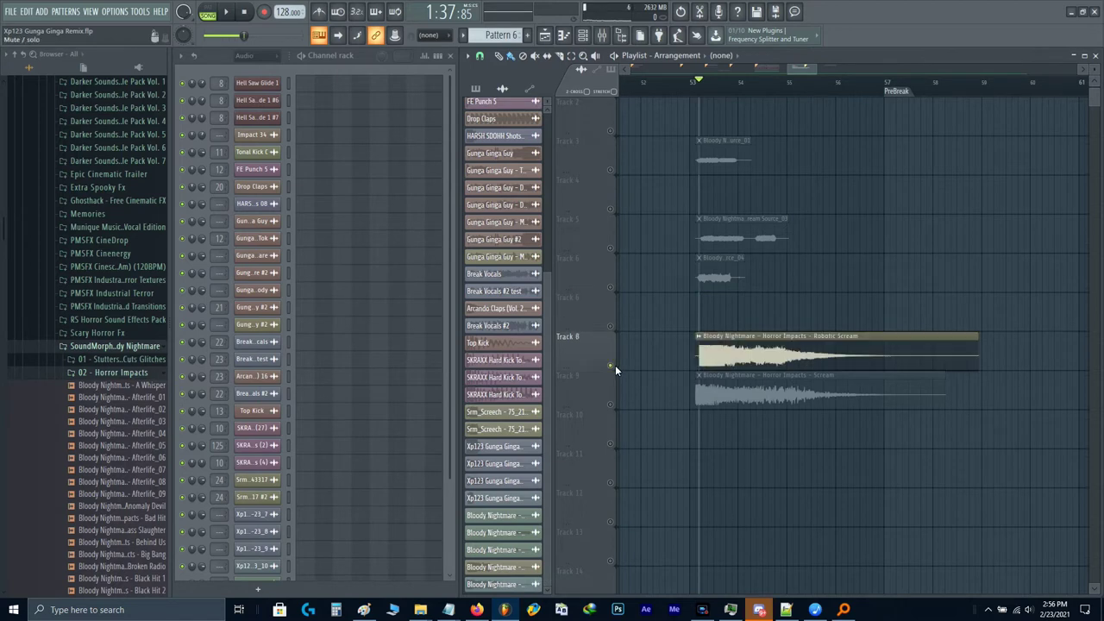
scroll(692, 378, "up", 1)
key("space")
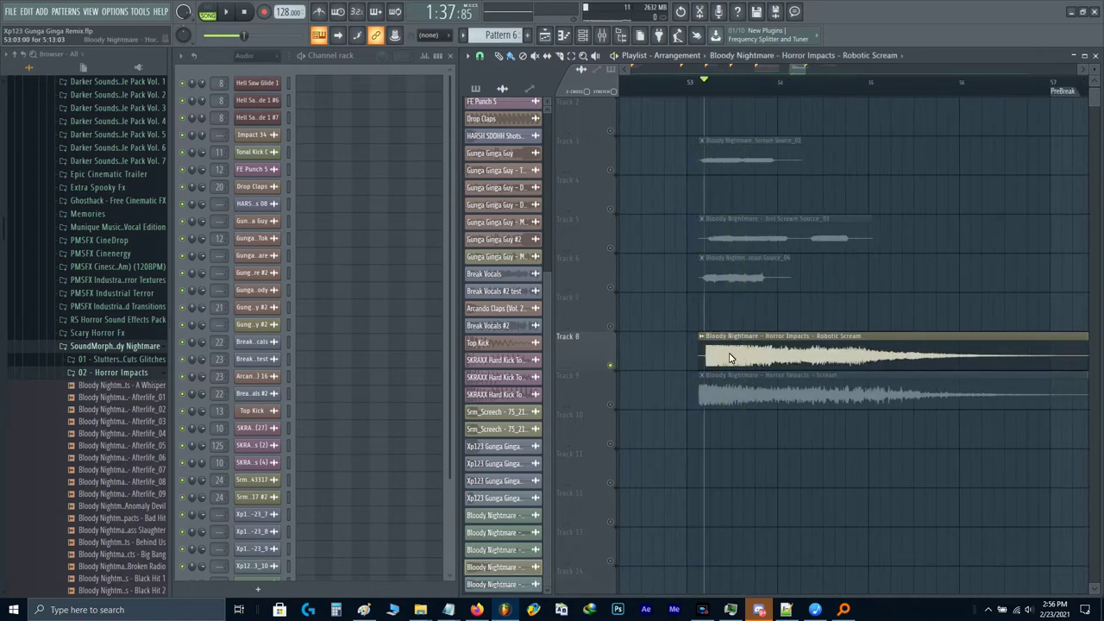
key("space")
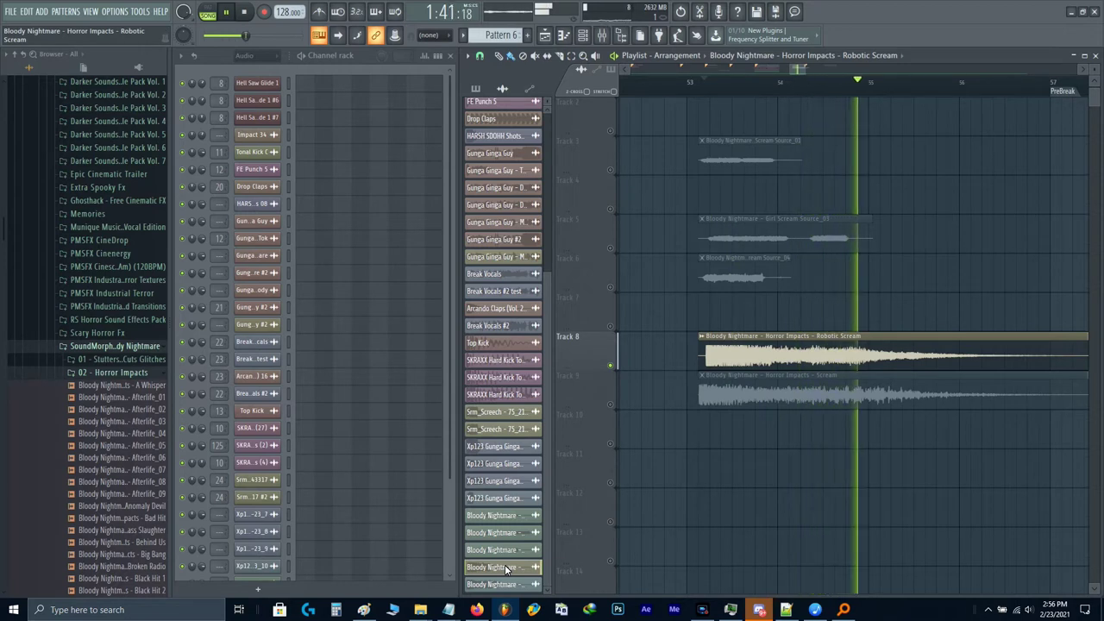
key("space")
right_click(507, 569)
left_click(525, 580)
Step: Audition Horror Impacts - Scream on Track 9 and replay Girl Scream Source_04 in solo on Track 6
key("space")
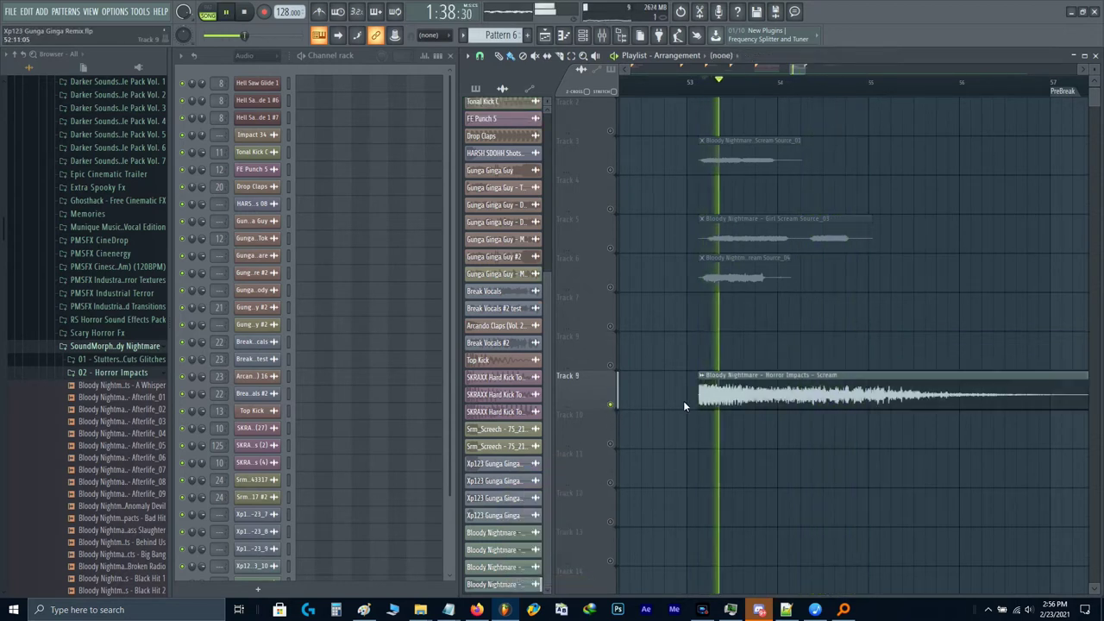
key("space")
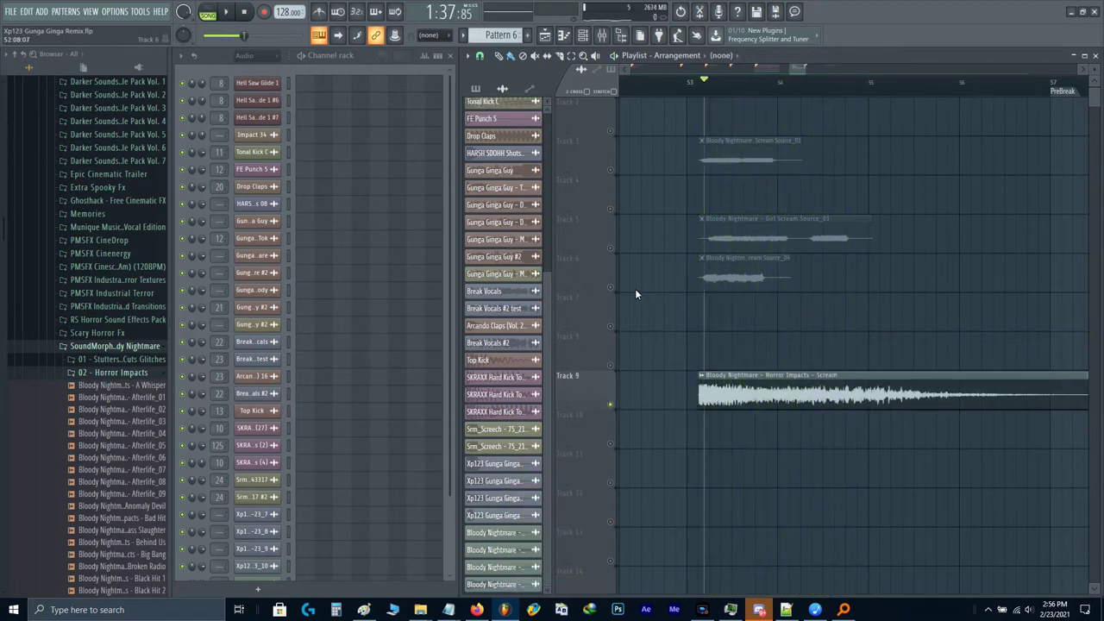
right_click(611, 288)
scroll(687, 172, "up", 1)
scroll(687, 172, "up", 3)
key("space")
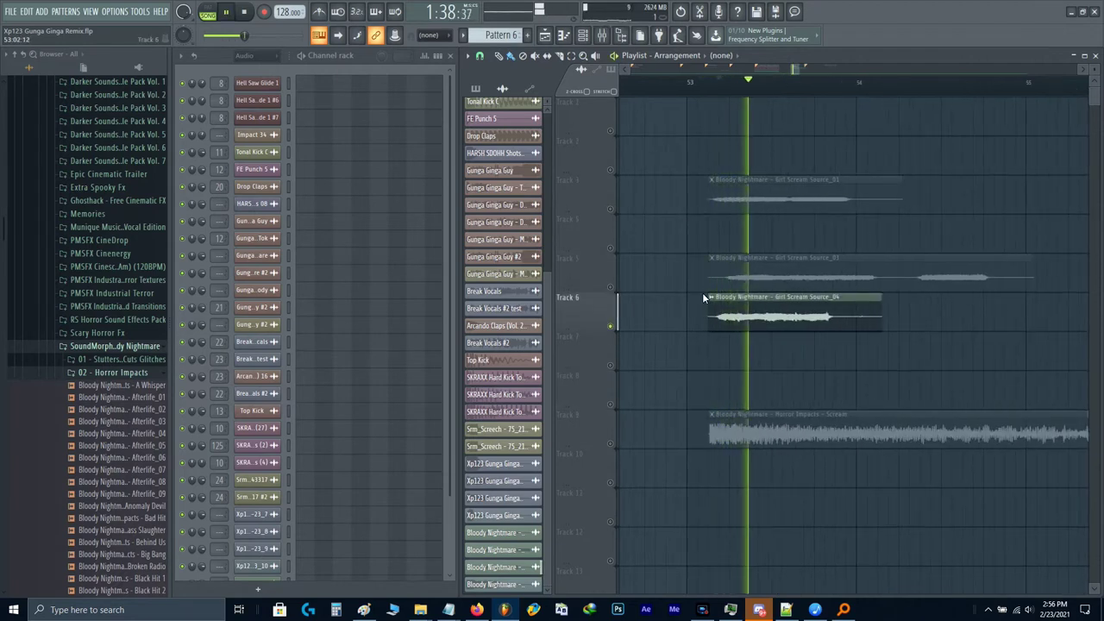
key("space")
Step: Replay Girl Scream Source_01 on Track 3 and Girl Scream Source_03 on Track 5 in solo to compare them
right_click(611, 208)
key("space")
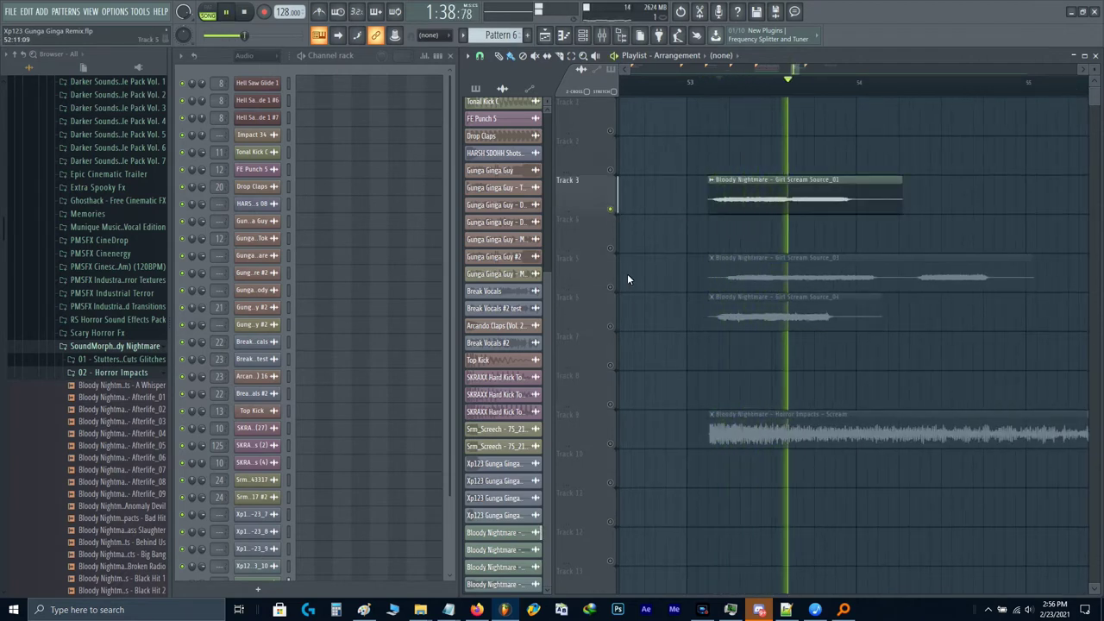
key("space")
right_click(610, 288)
key("space")
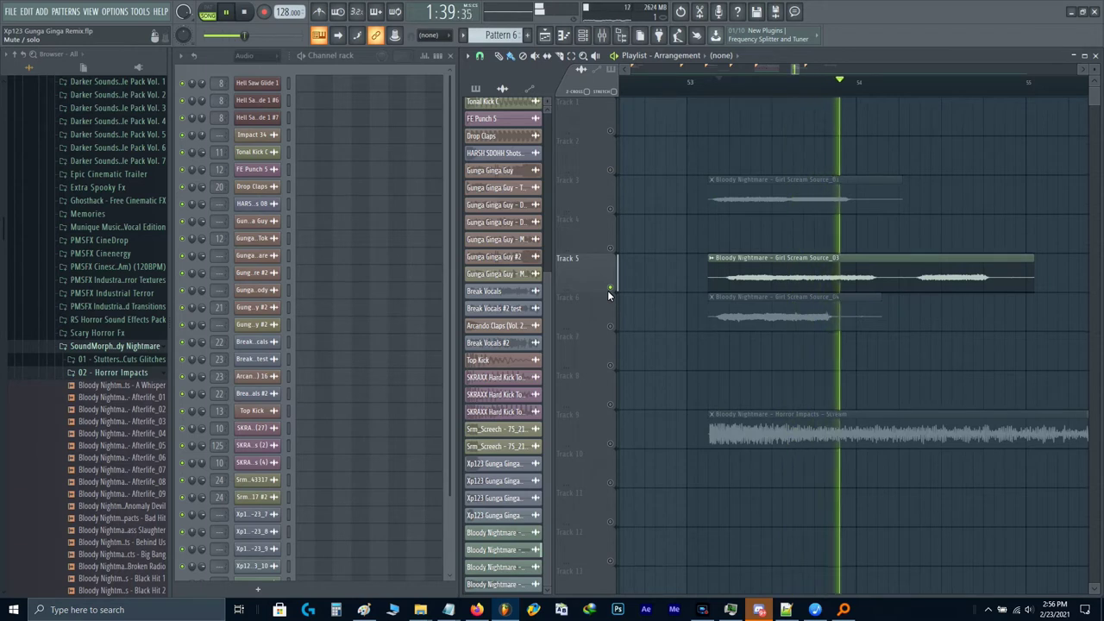
key("space")
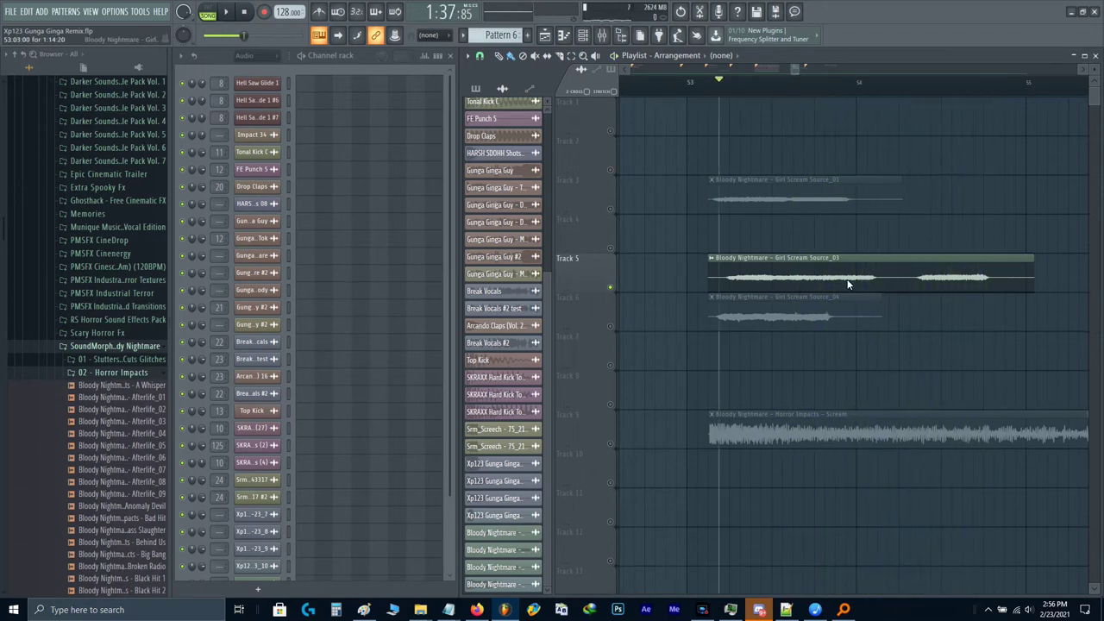
Step: Shift the Girl Scream Source_03 clip earlier and cut away its first scream so the clip starts at bar 53
left_click_drag(849, 281, 626, 281)
scroll(701, 266, "up", 2)
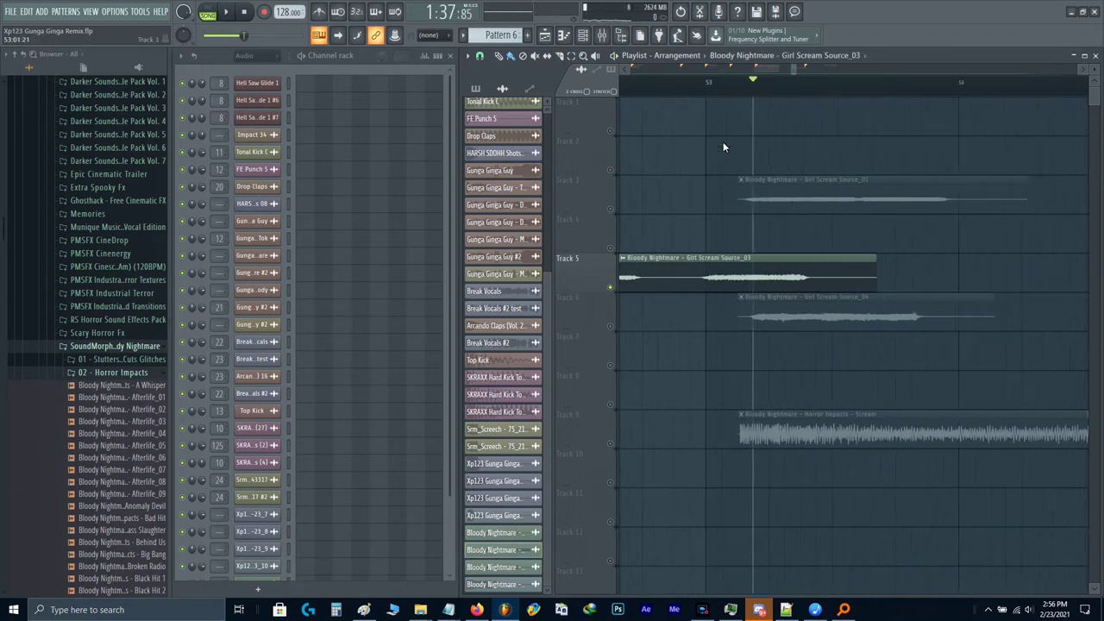
left_click(711, 86)
right_click(692, 278)
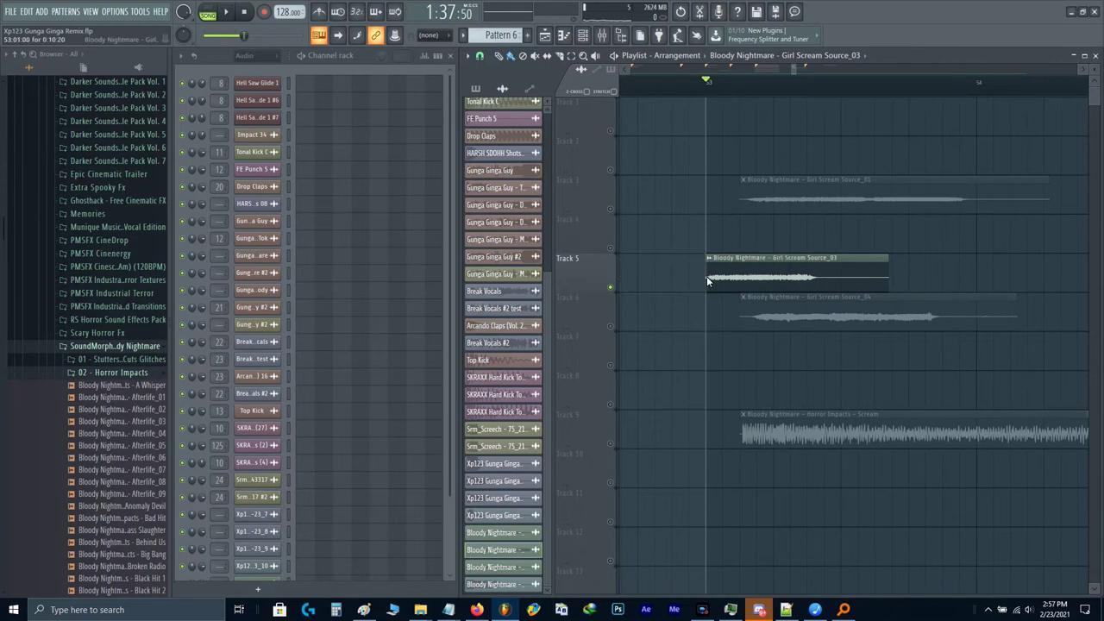
Step: Shift the Girl Scream Source_03 clip to begin before bar 53, normalize its sample and set playback to start at the clip
scroll(755, 279, "up", 1)
left_click_drag(753, 282, 804, 274)
double_click(804, 275)
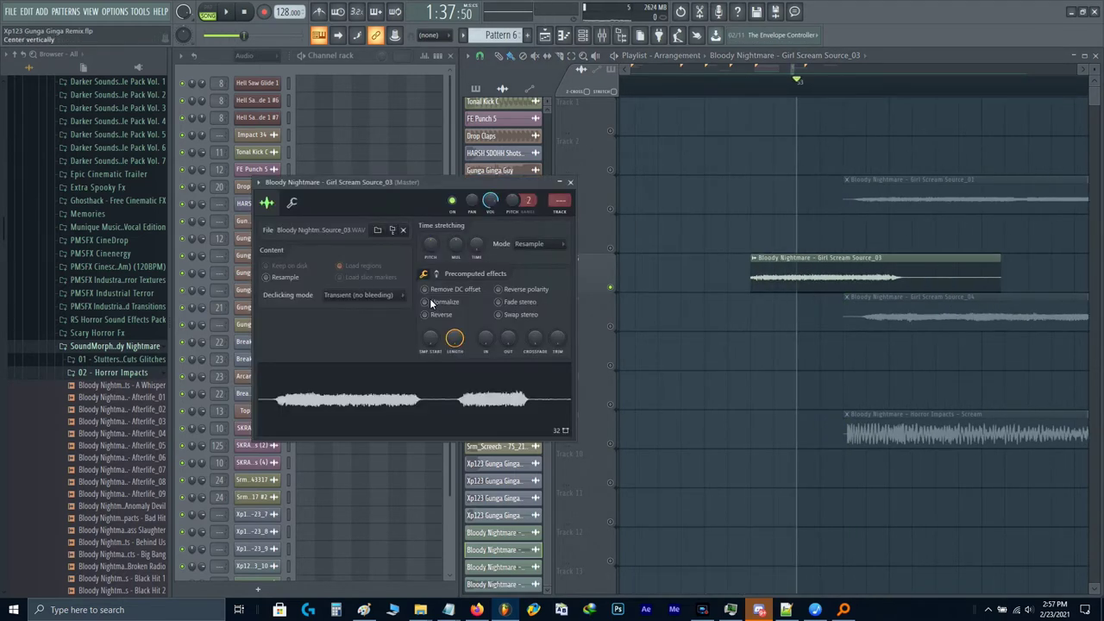
left_click(442, 299)
key("Escape")
left_click(729, 80)
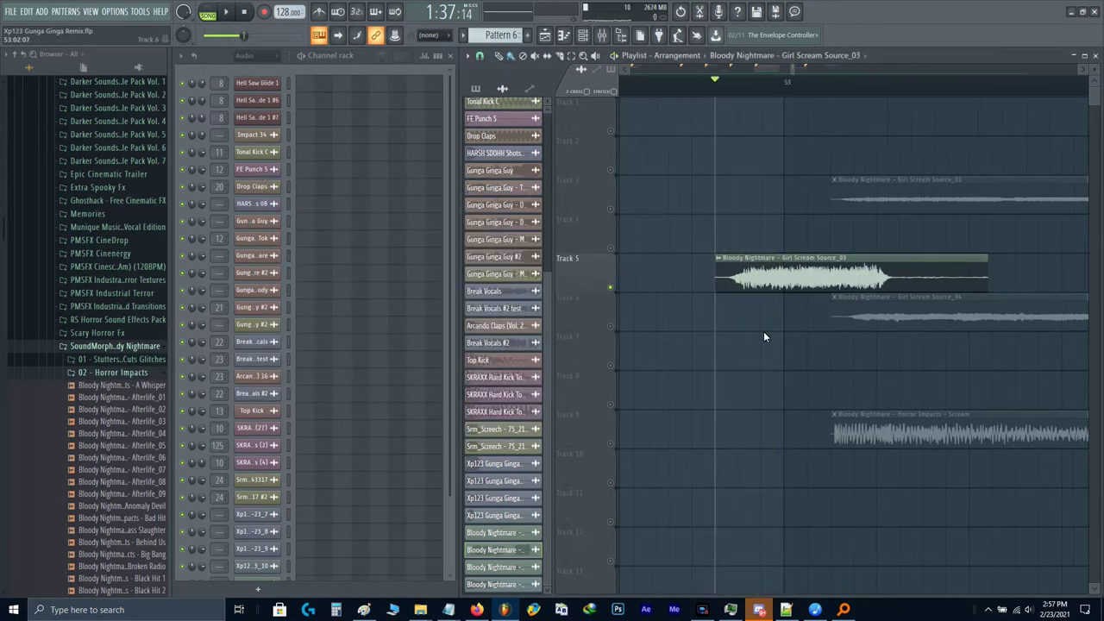
scroll(764, 331, "right", 2)
scroll(732, 325, "up", 2)
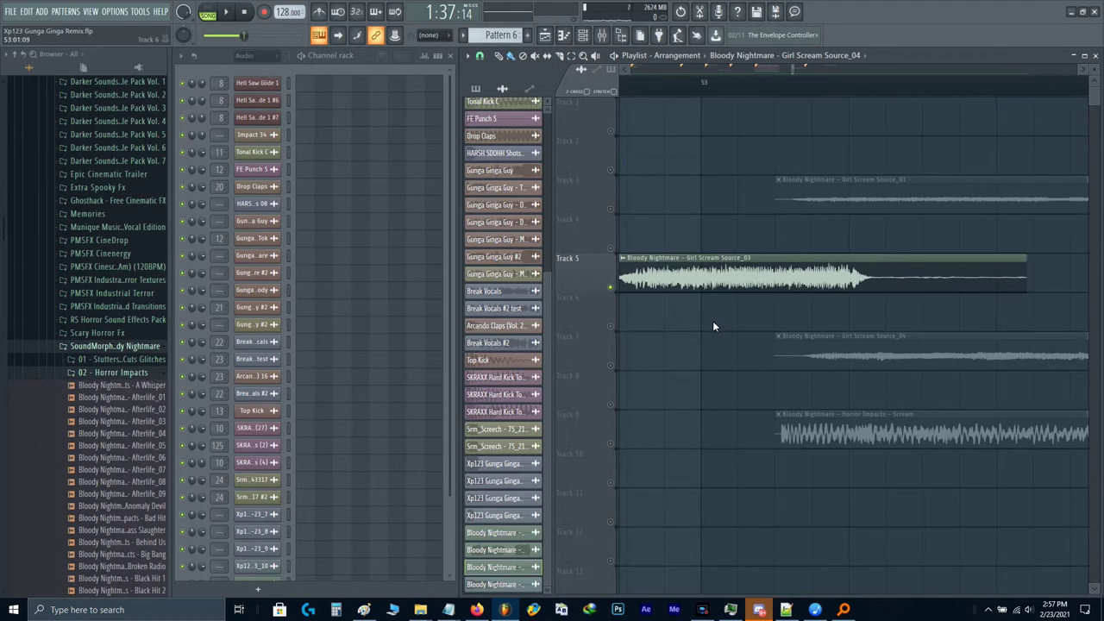
left_click(704, 285)
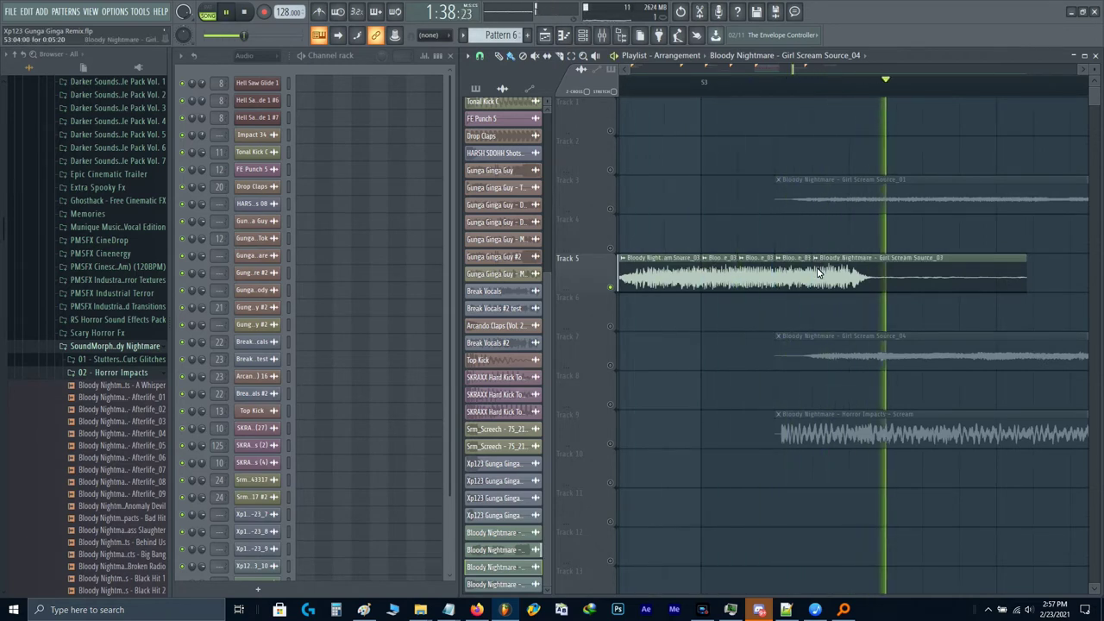
key("space")
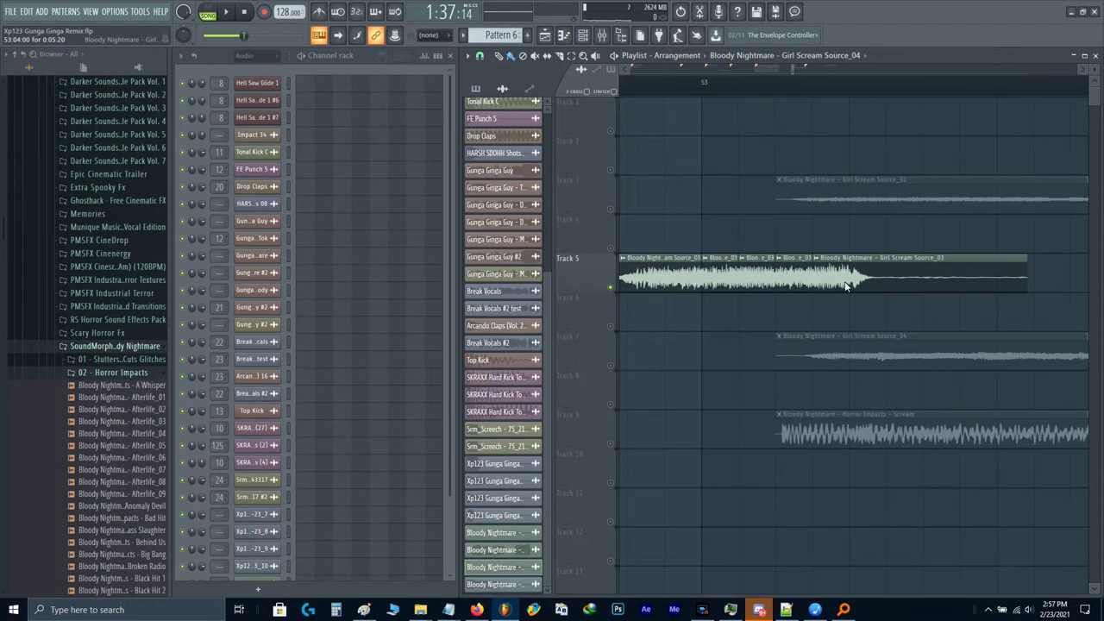
scroll(850, 282, "left", 1)
key("ctrl+alt+z")
key("ctrl+alt+z")
key("ctrl+alt+z")
key("ctrl+alt+z")
Step: Nudge the Girl Scream Source_03 clip earlier, slice it at every step from bar 53 and delete the quiet tail
left_click_drag(871, 278, 847, 278)
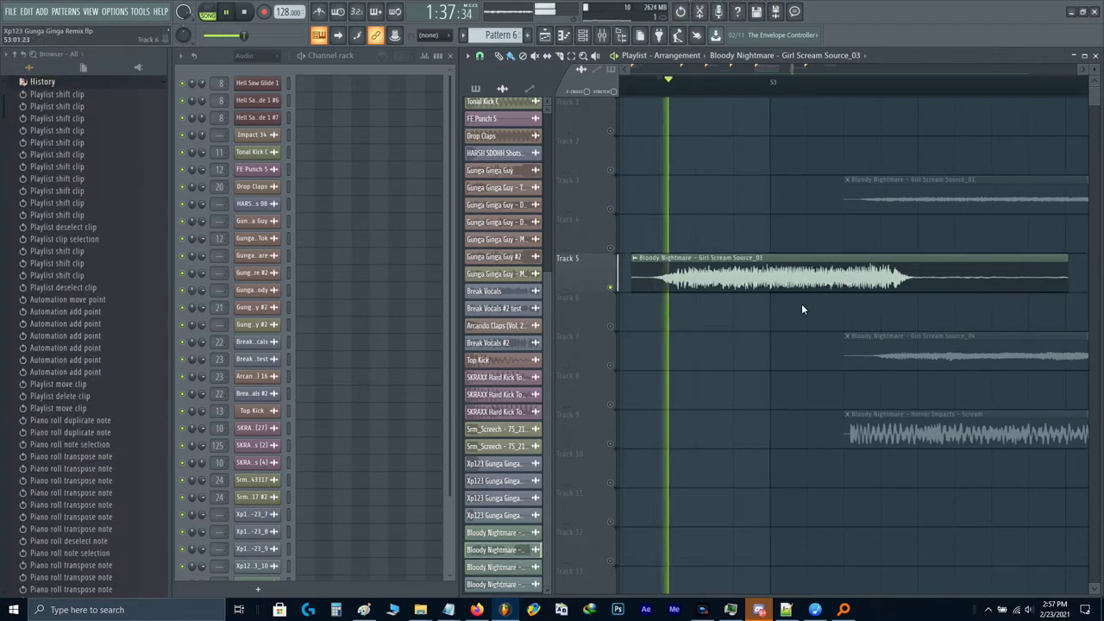
left_click_drag(767, 307, 773, 274)
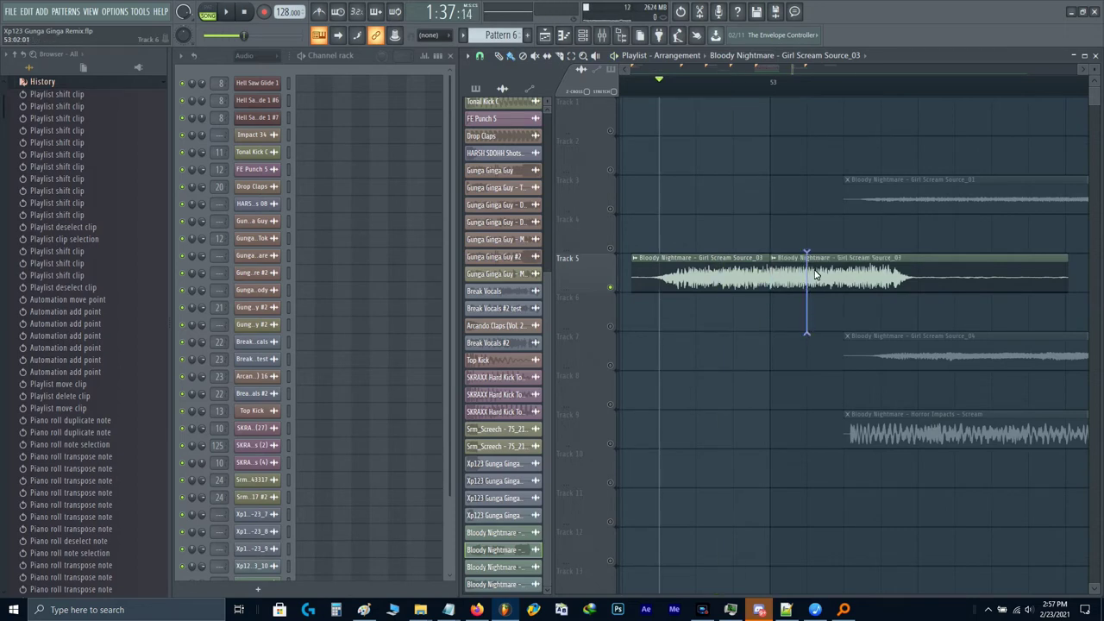
left_click(880, 293)
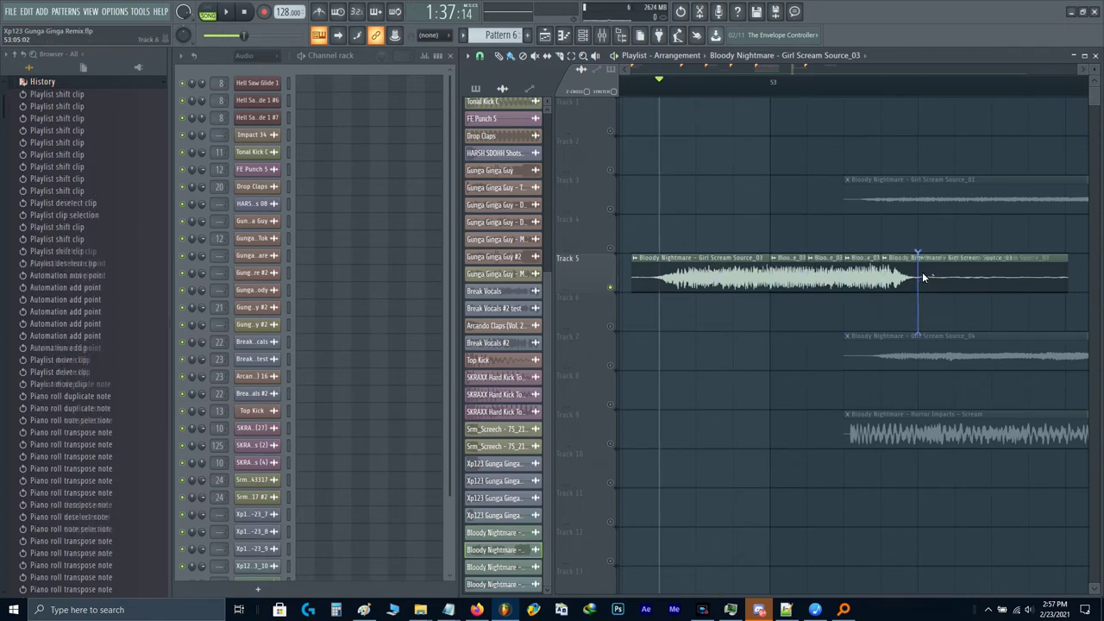
right_click(923, 278)
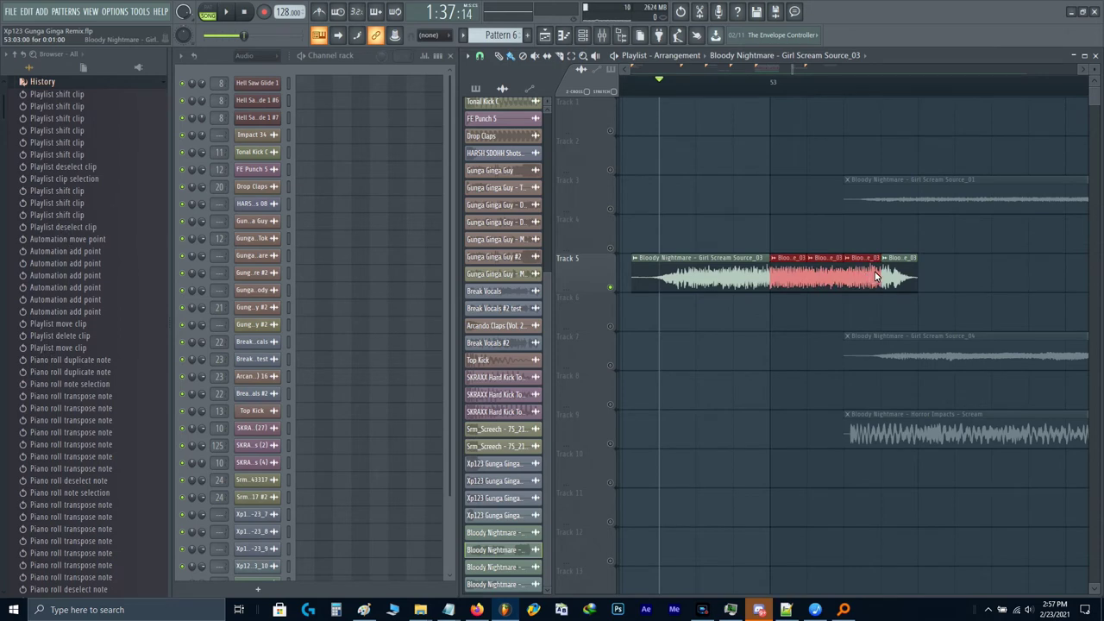
Step: Replace the fading last slice and shorten the four scream slices from bar 53 so gaps separate them into a stutter
left_click_drag(878, 276, 783, 285)
key("space")
key("space")
right_click(903, 283)
left_click(777, 275)
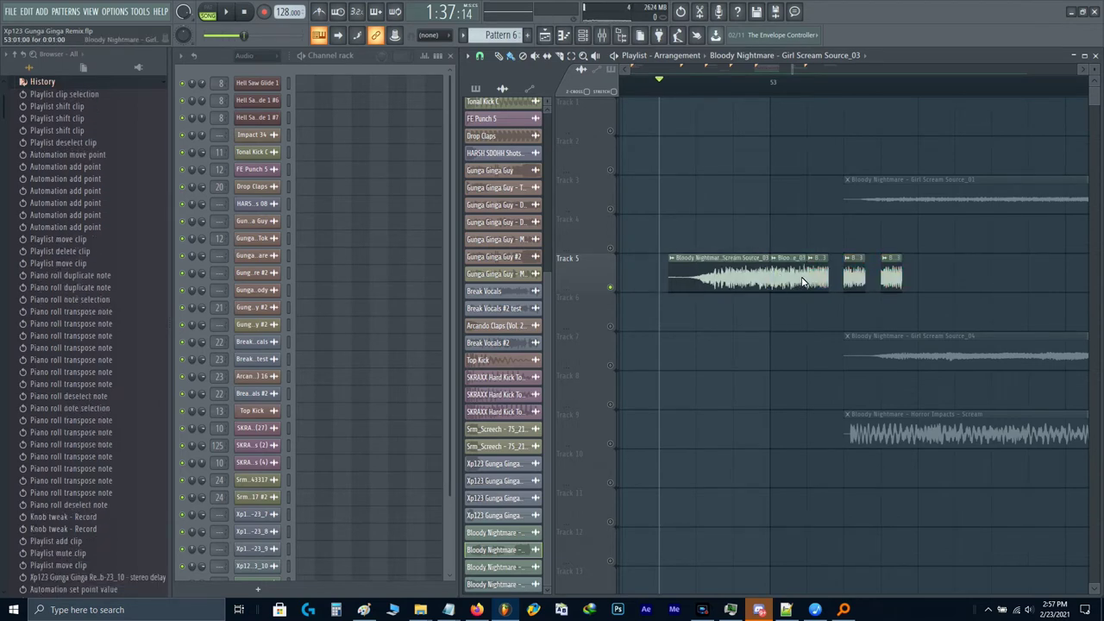
left_click(802, 282)
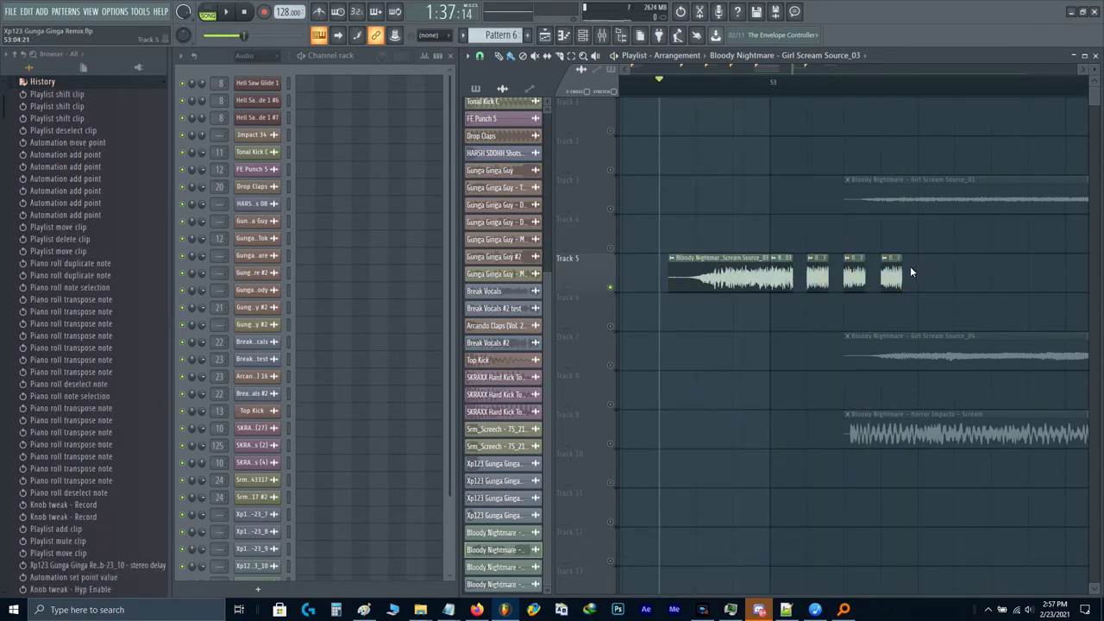
Step: Set the Girl Scream Source_03 declicking mode to Generic (bleeding) and play the stutter
scroll(889, 283, "down", 2)
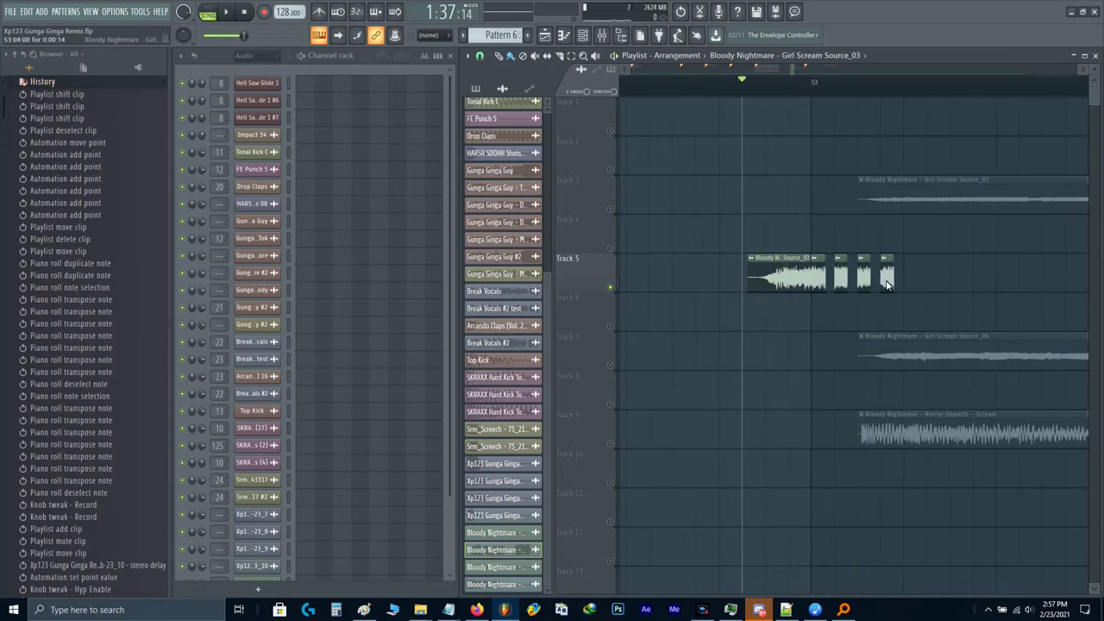
double_click(889, 283)
left_click(374, 295)
left_click(356, 342)
key("space")
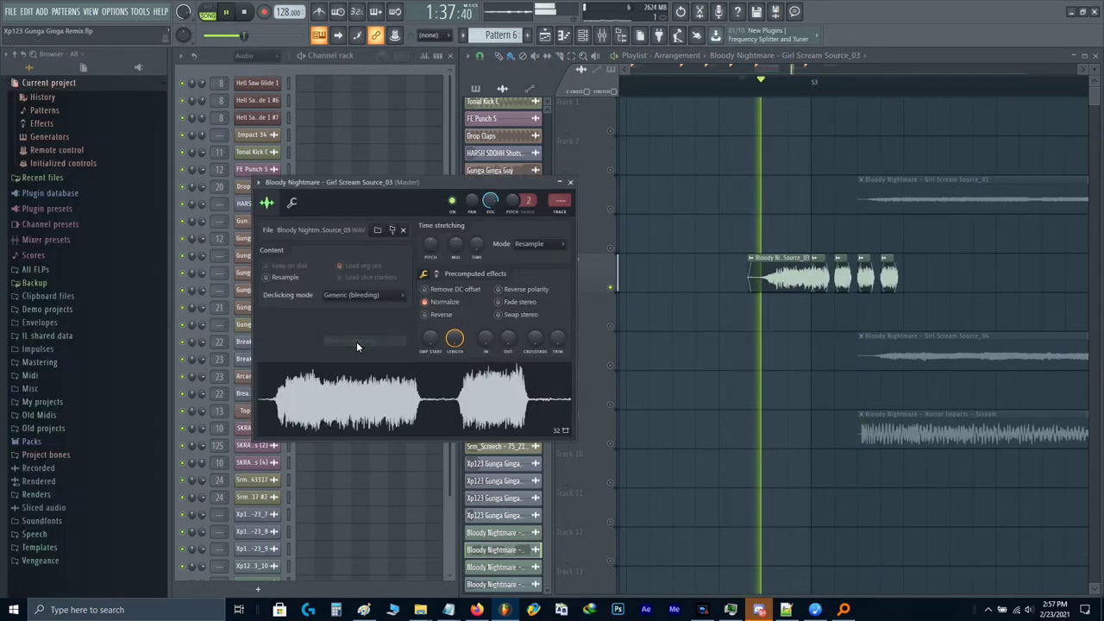
key("space")
key("Escape")
Step: Repeat the scream slices on Track 5 to fill bar 53 and play the result
scroll(668, 318, "right", 1)
scroll(670, 319, "right", 2)
mouse_move(779, 274)
left_mouse_down()
mouse_move(693, 273)
mouse_move(779, 281)
left_mouse_up()
left_click_drag(942, 283, 691, 282)
key("ctrl+b")
key("space")
scroll(884, 283, "down", 2)
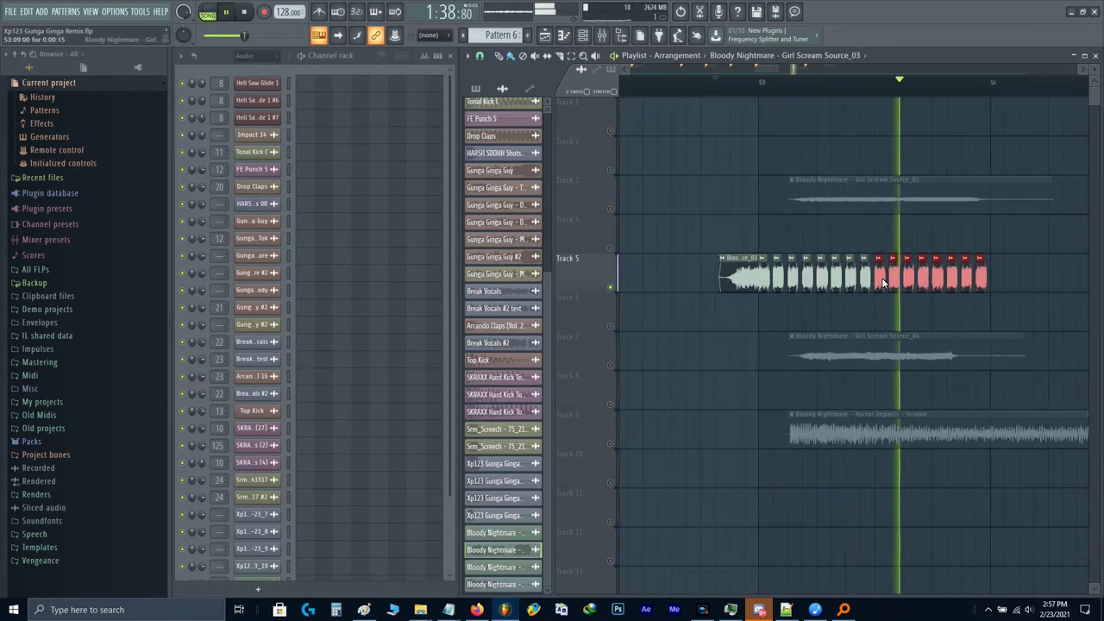
key("space")
Step: Route the Girl Scream Source_03 sample to mixer track 27 and name that track Drop Atmo
double_click(883, 283)
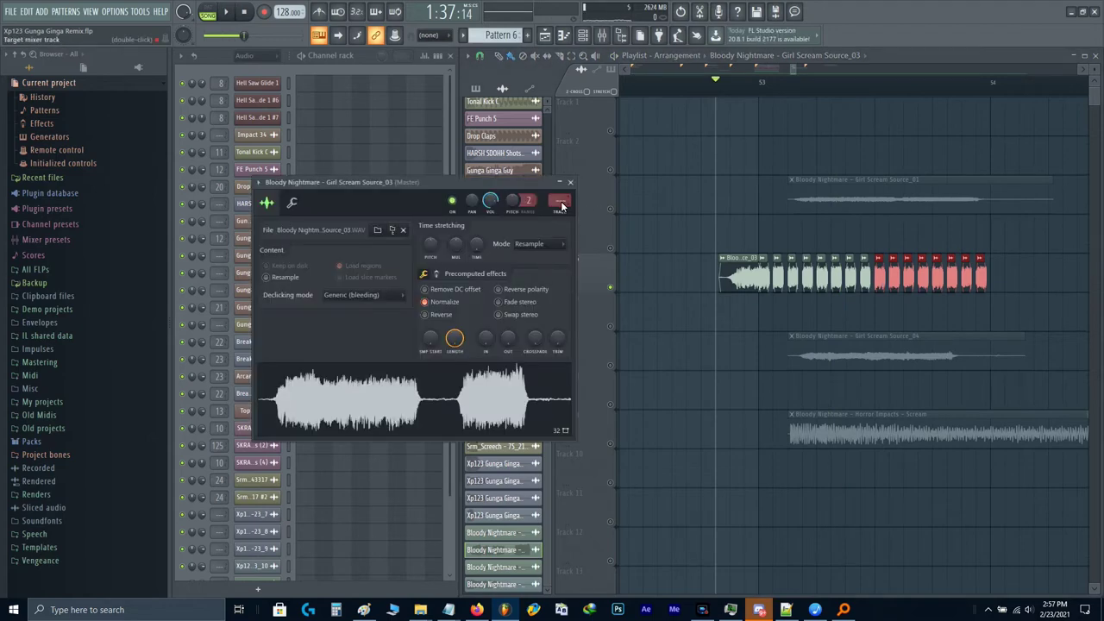
double_click(560, 204)
scroll(560, 204, "up", 16)
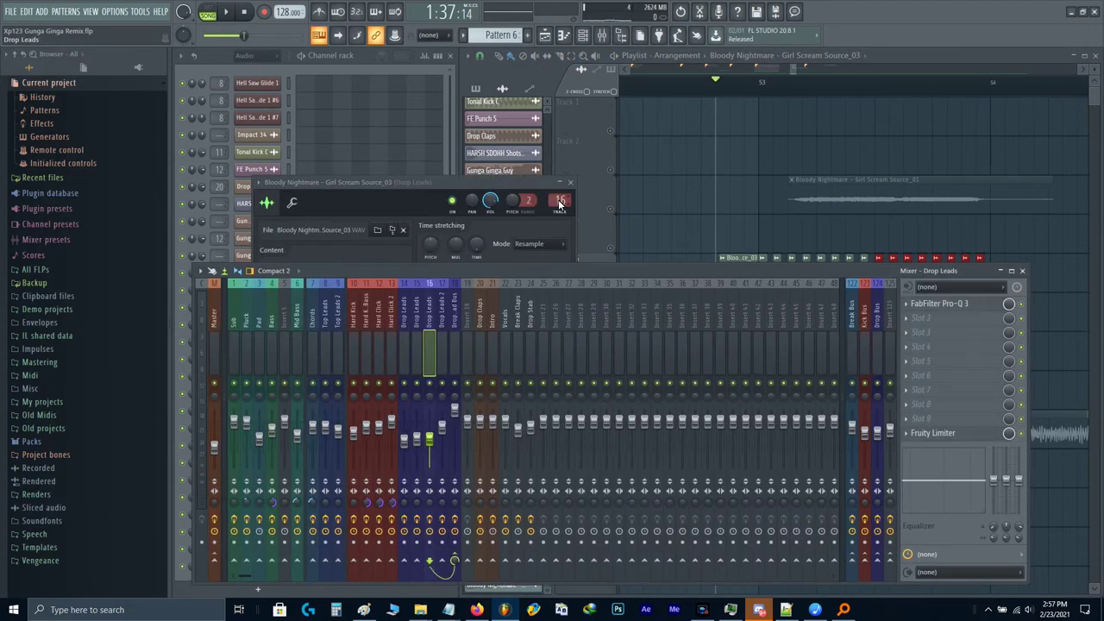
scroll(561, 205, "up", 11)
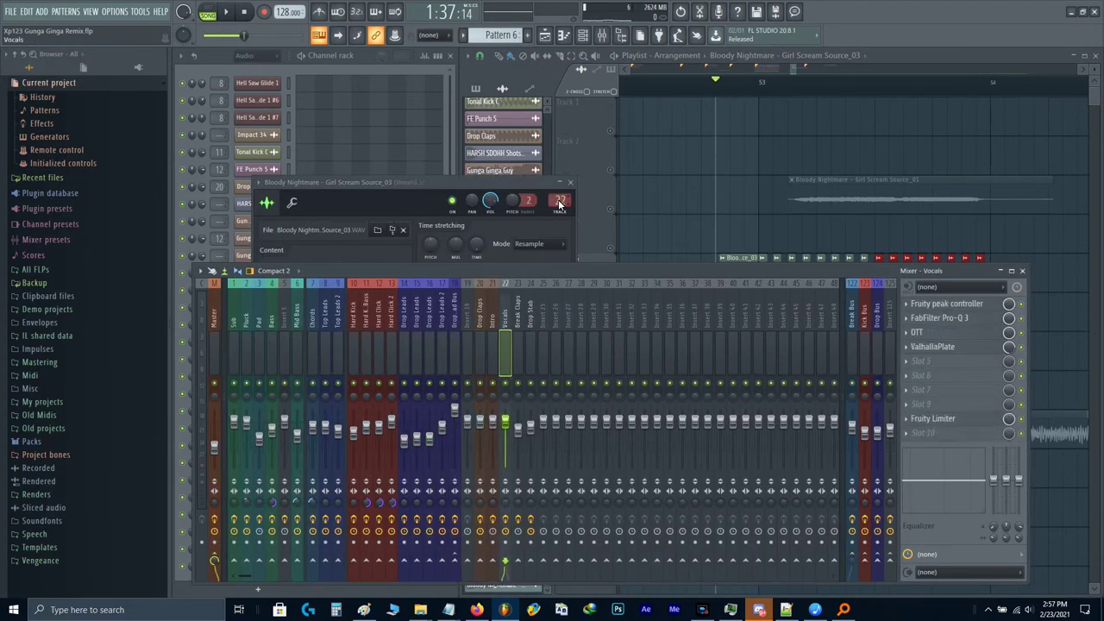
double_click(569, 324)
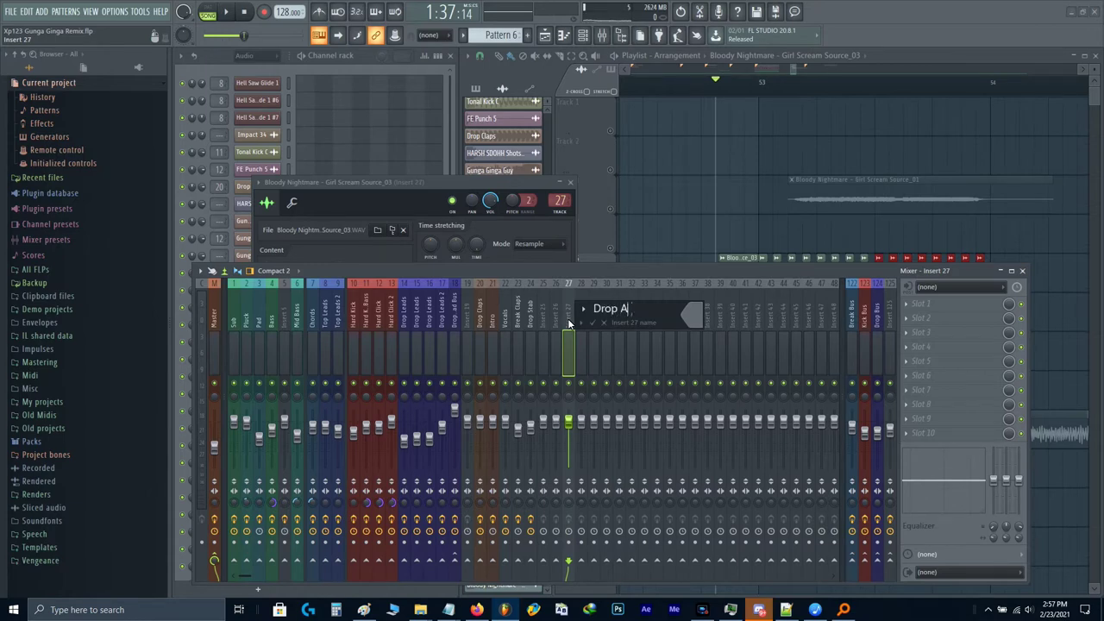
key("Return")
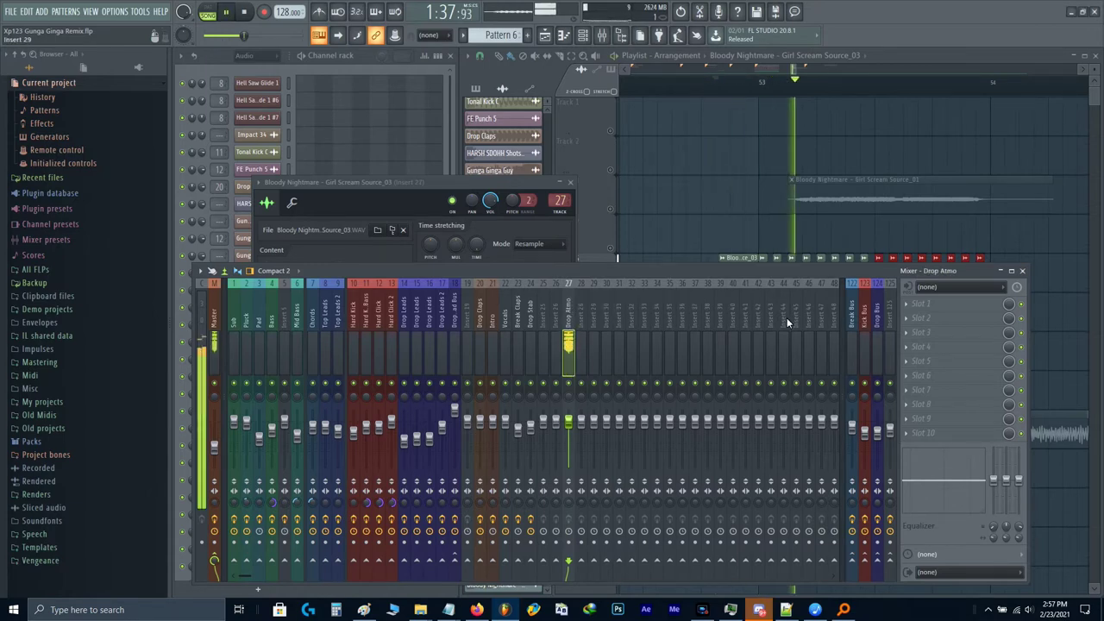
Step: Add FabFilter Pro-Q 3 to Drop Atmo with a 30 dB/oct low cut at about 733 Hz and lower the high end
left_click(944, 305)
left_click(688, 96)
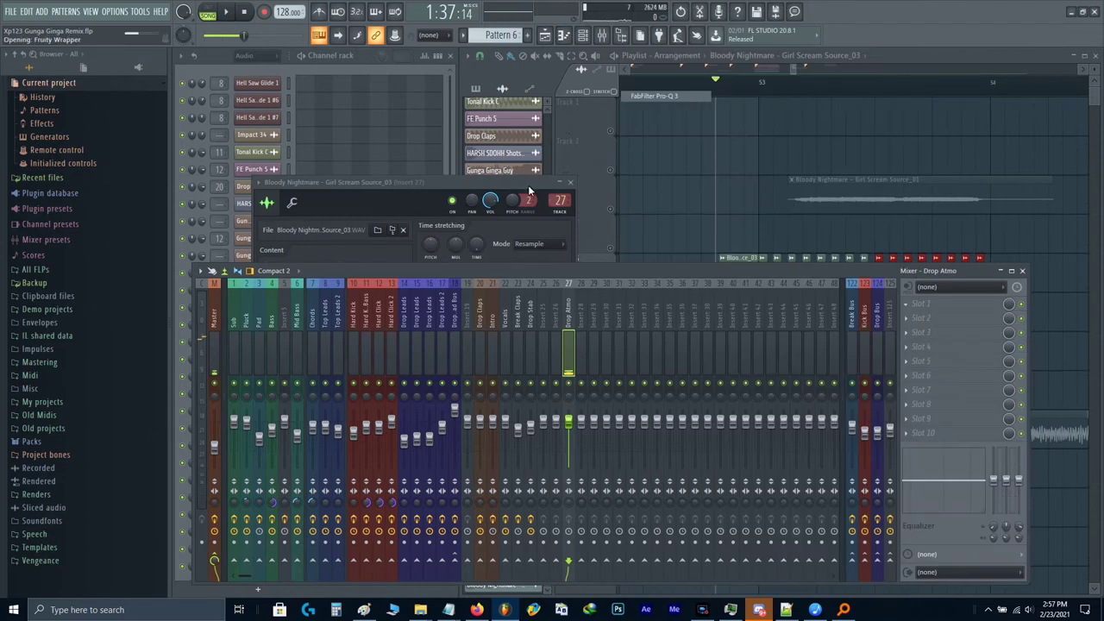
double_click(213, 232)
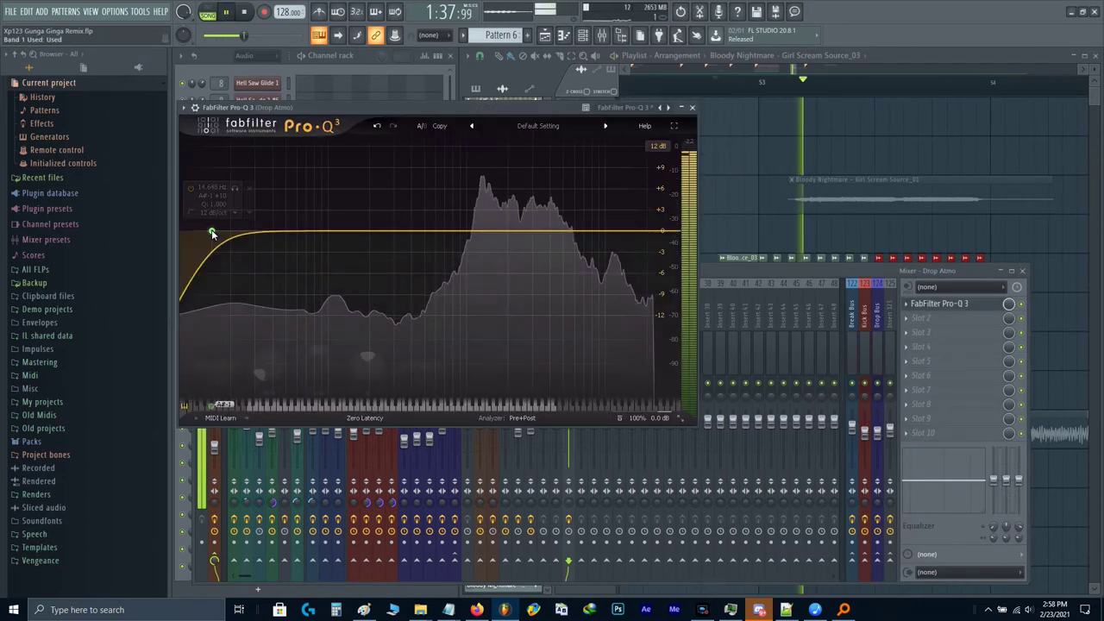
scroll(231, 211, "up", 3)
left_click_drag(235, 189, 474, 239)
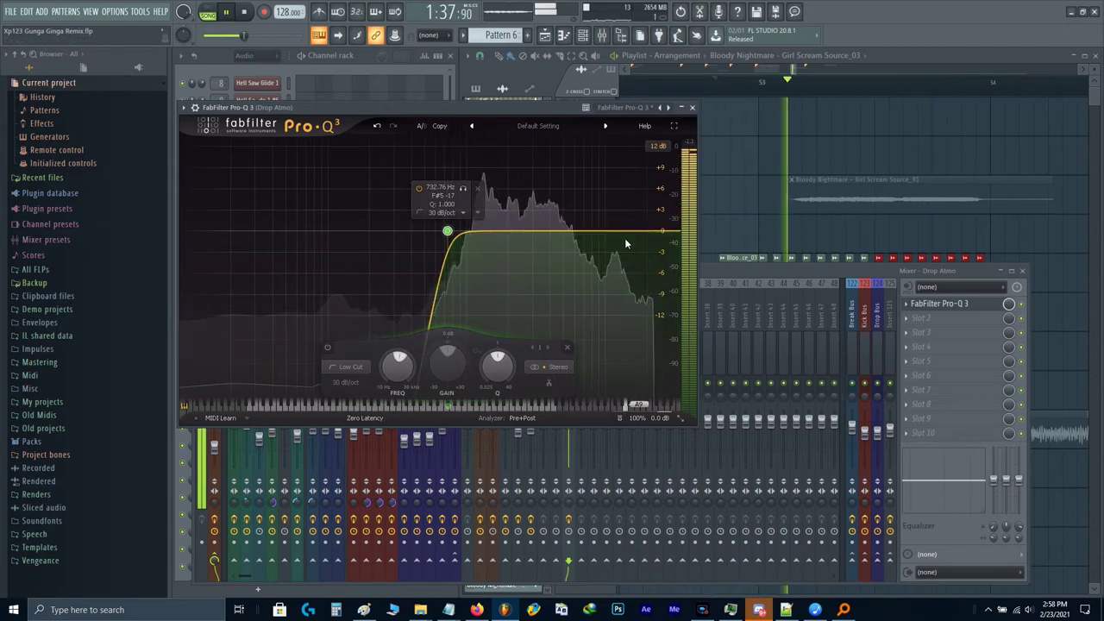
left_click_drag(626, 235, 632, 285)
left_click(958, 305)
Step: Add ValhallaRoom to Drop Atmo using the Dark Verb preset, with mix at 30.9% and decay at 2.51 s
left_click(960, 326)
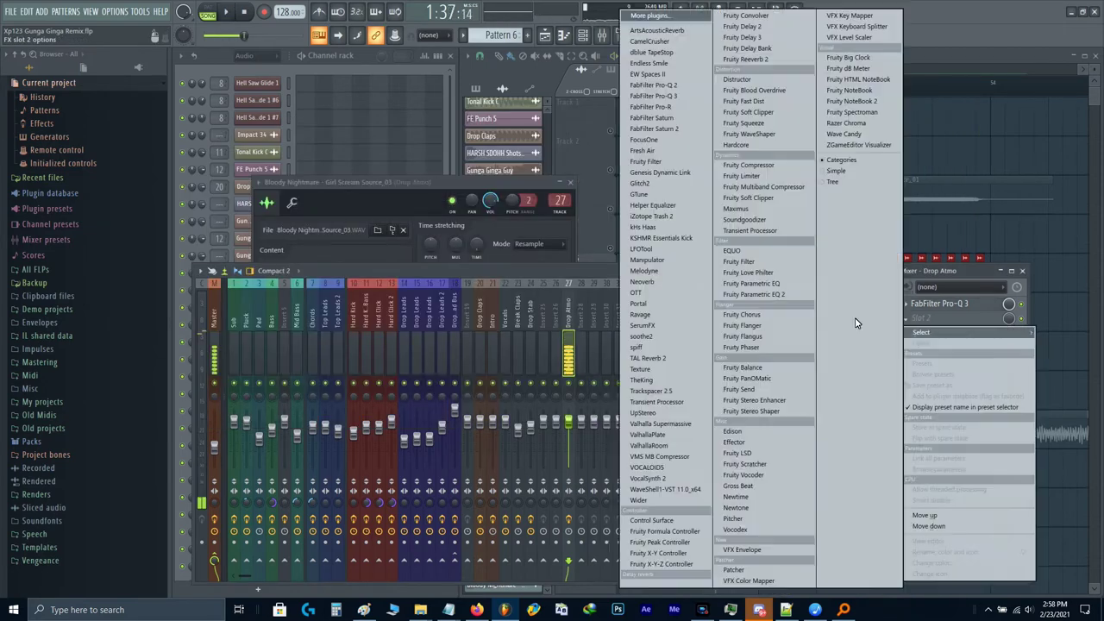
left_click(680, 444)
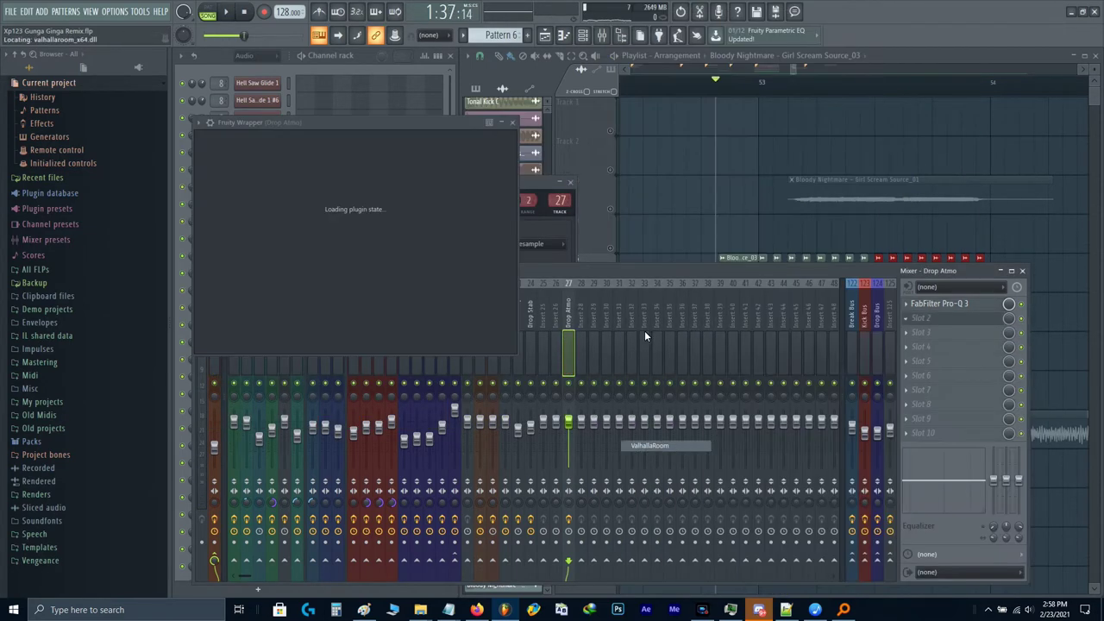
right_click(582, 124)
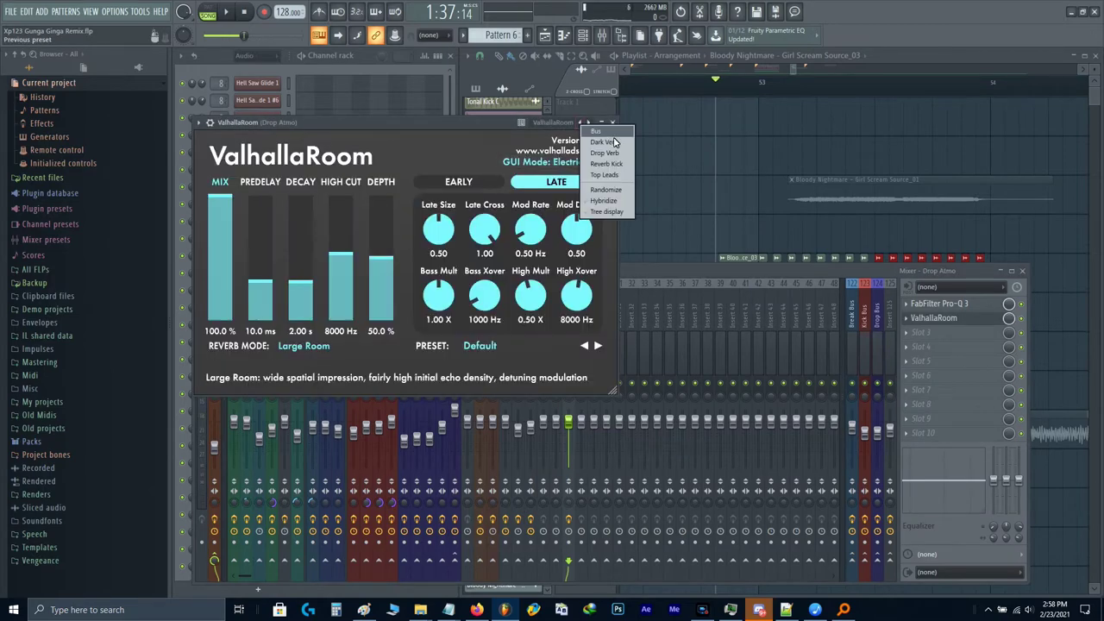
left_click(608, 141)
left_click(228, 282)
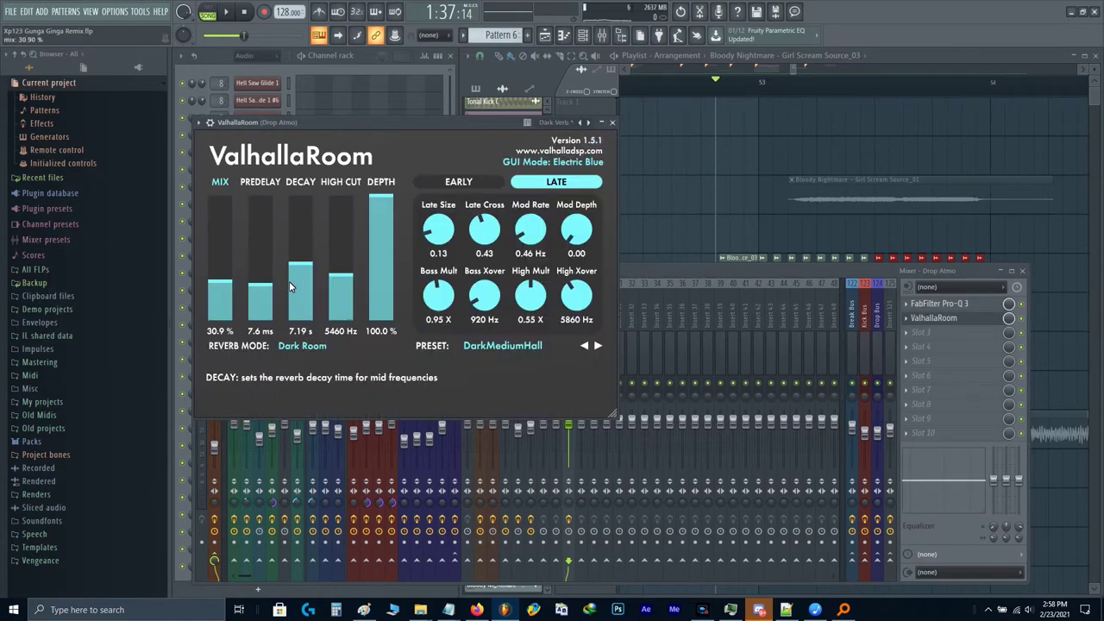
key("space")
left_click(301, 282)
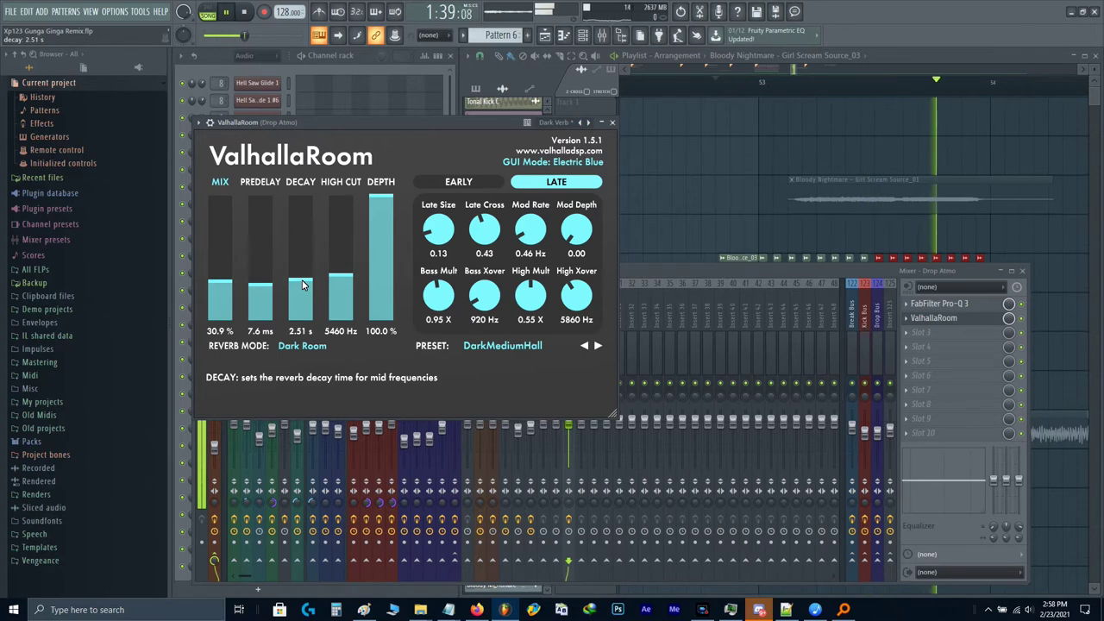
key("space")
Step: Delete the repeated scream slices so only the first four from bar 53 remain, and lengthen those four
right_click(811, 211)
key("ctrl+z")
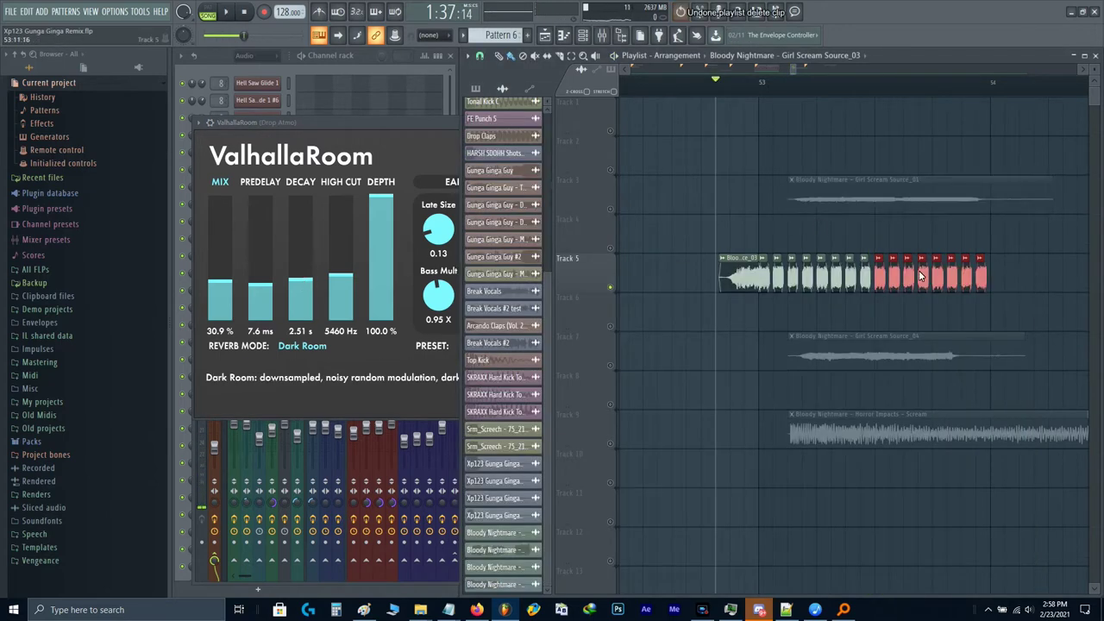
key("ctrl+d")
mouse_move(979, 276)
left_mouse_down()
mouse_move(764, 276)
mouse_move(868, 286)
mouse_move(866, 299)
mouse_move(827, 304)
mouse_move(792, 266)
left_mouse_up()
scroll(766, 274, "up", 3)
left_click_drag(917, 278, 785, 286)
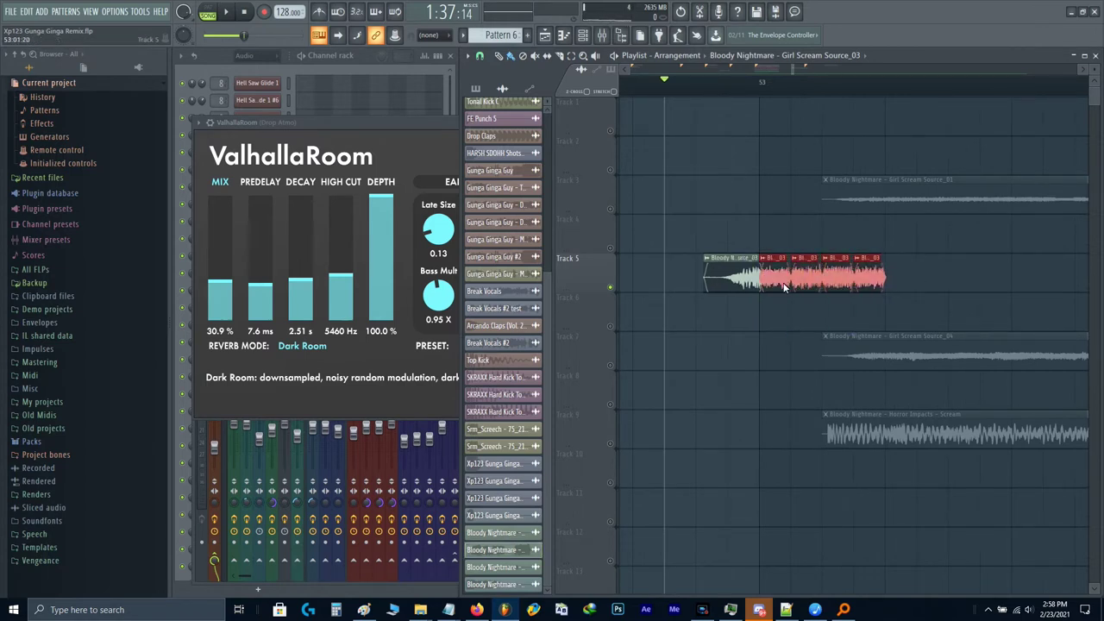
Step: Set the Girl Scream Source_03 declicking mode to Out only (no bleeding)
double_click(783, 287)
left_click(365, 295)
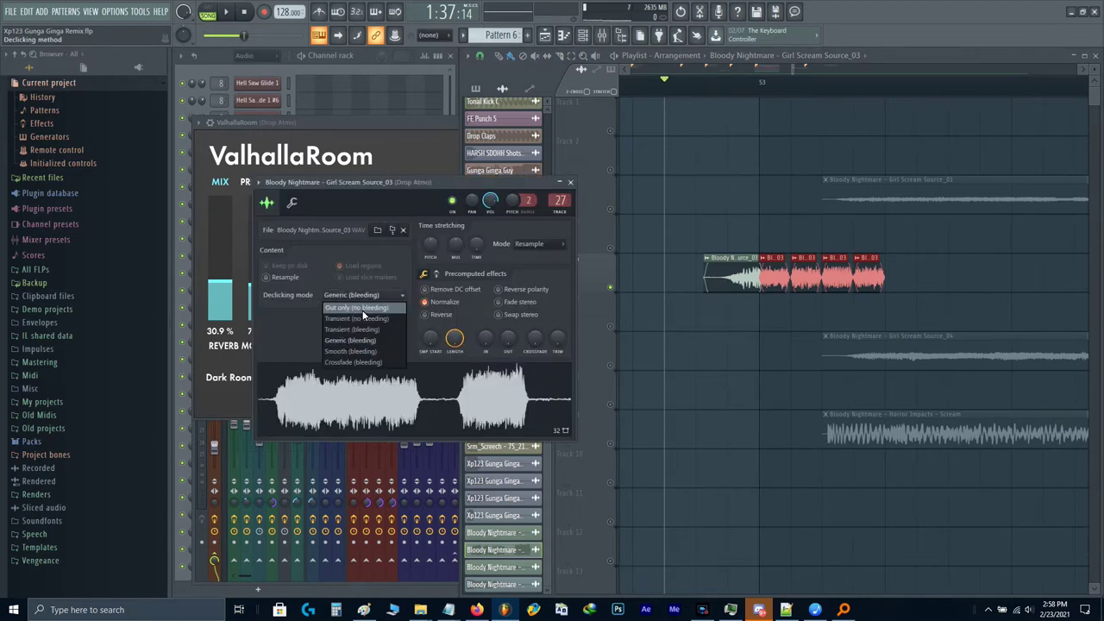
left_click(362, 310)
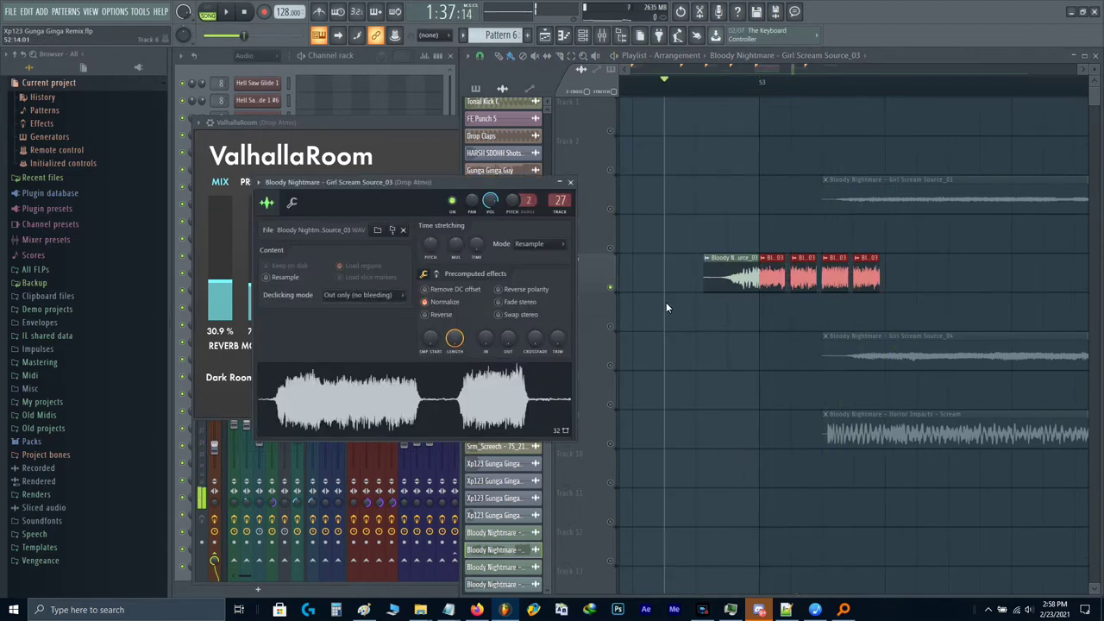
key("Escape")
Step: Trim the end of the lead-in scream clip, shorten the four slices and repeat them once, playing the result
left_click(755, 289)
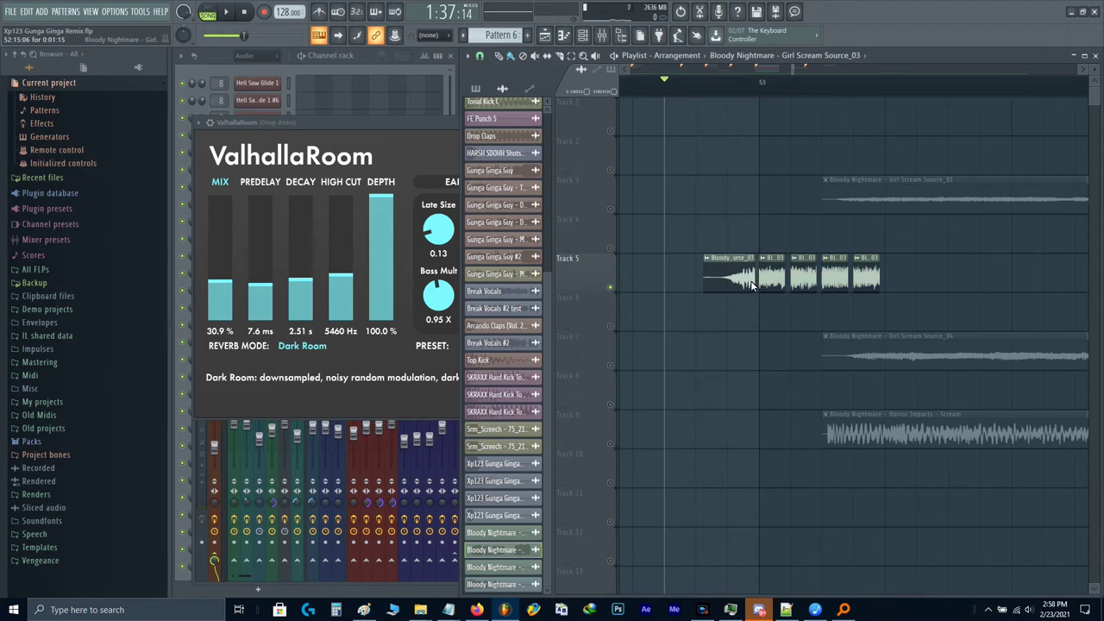
left_click_drag(849, 271, 745, 312)
key("space")
key("space")
key("space")
scroll(867, 283, "down", 3)
key("space")
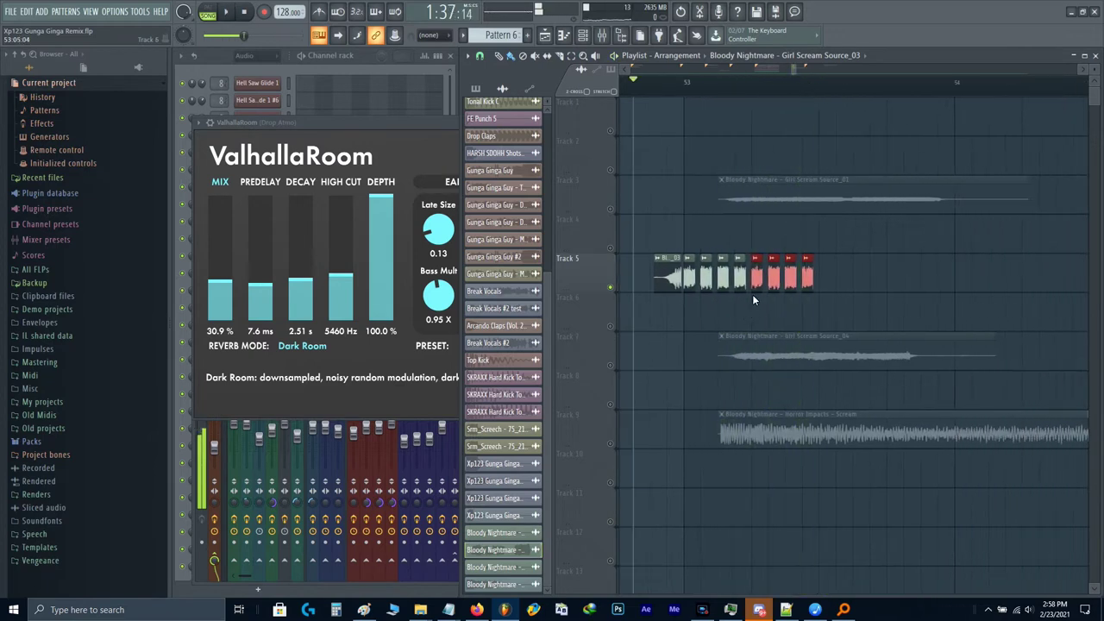
Step: Delete the four repeated scream slices on Track 5 and replay the remaining stutter
scroll(715, 291, "up", 2)
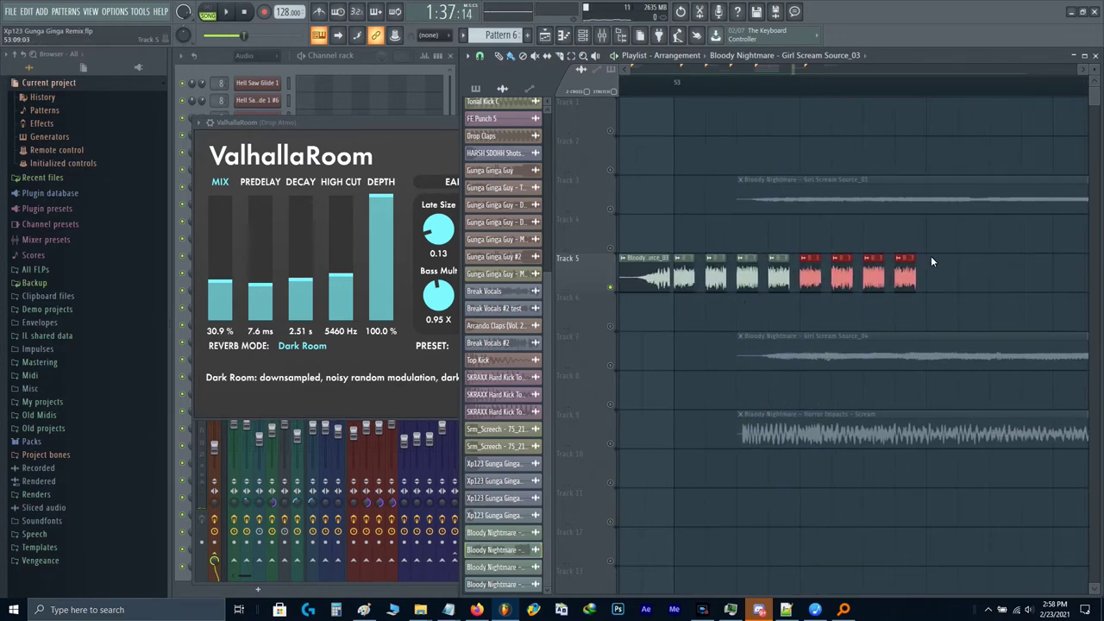
right_click(905, 261)
right_click(873, 267)
right_click(842, 271)
right_click(810, 274)
right_click(779, 276)
key("space")
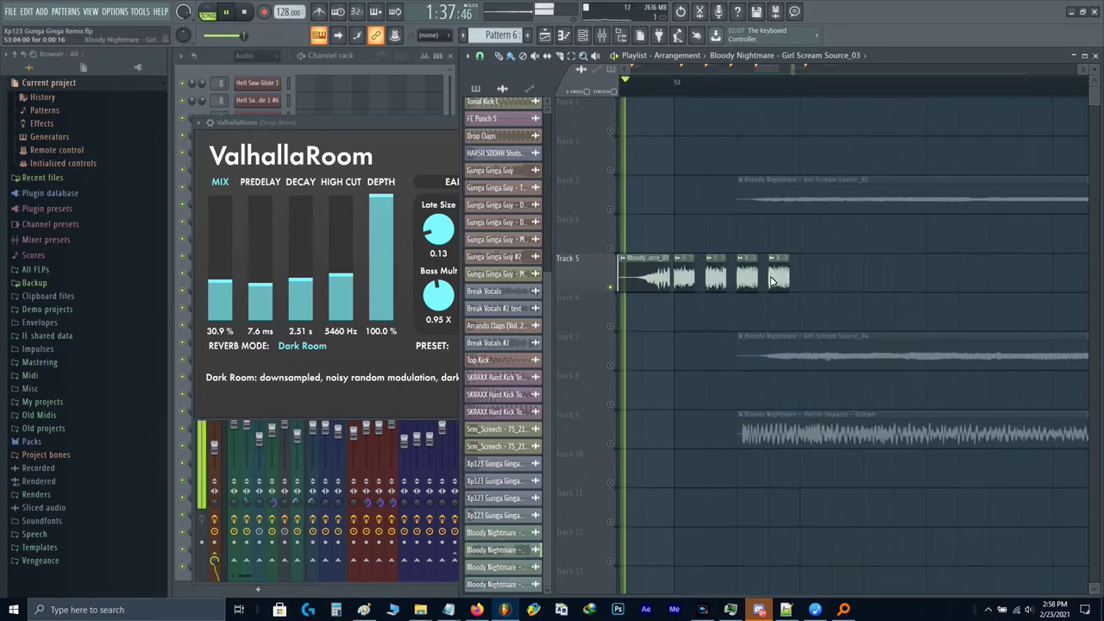
Step: Try repeating the four scream slices on Track 5, play the result and delete the copies
left_click(775, 276)
left_click_drag(686, 279, 687, 279)
key("ctrl+b")
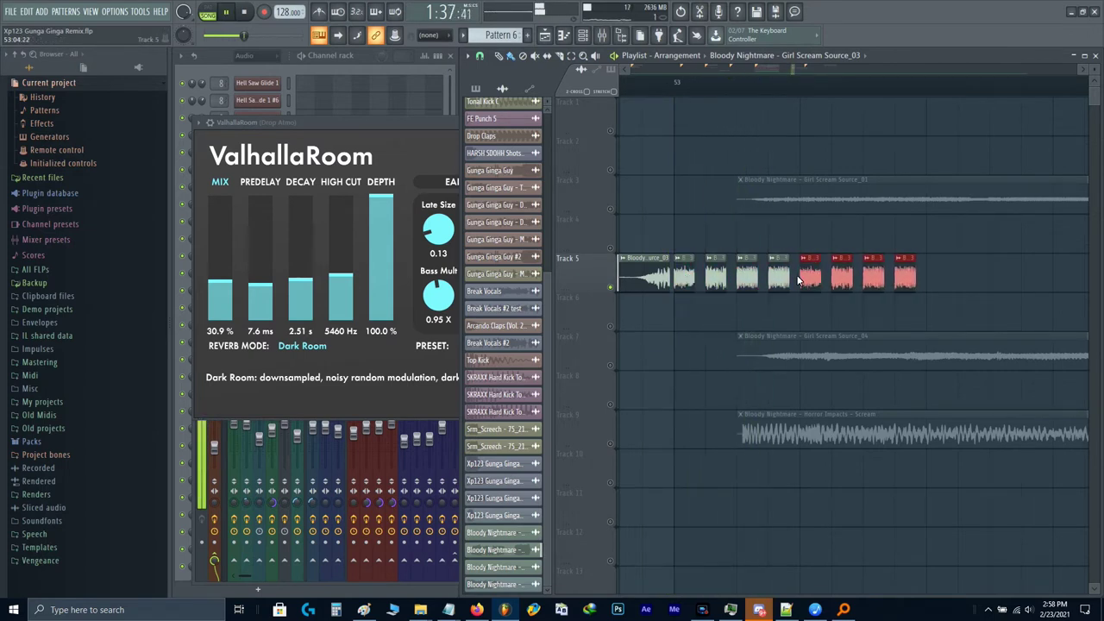
key("space")
key("space")
right_click(811, 276)
right_click(842, 277)
right_click(874, 276)
right_click(905, 276)
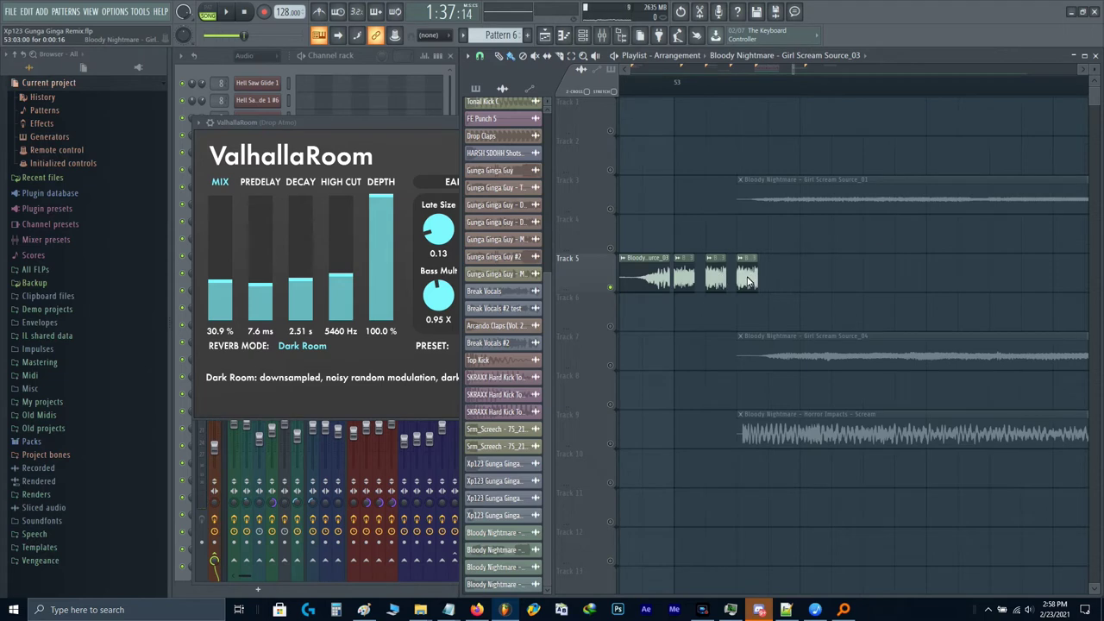
Step: Copy the four scream slices again directly after the originals, play the stutter and try removing the first copy
key("space")
left_click_drag(836, 269, 690, 282)
left_click_drag(689, 283, 818, 282)
key("space")
scroll(819, 281, "down", 3)
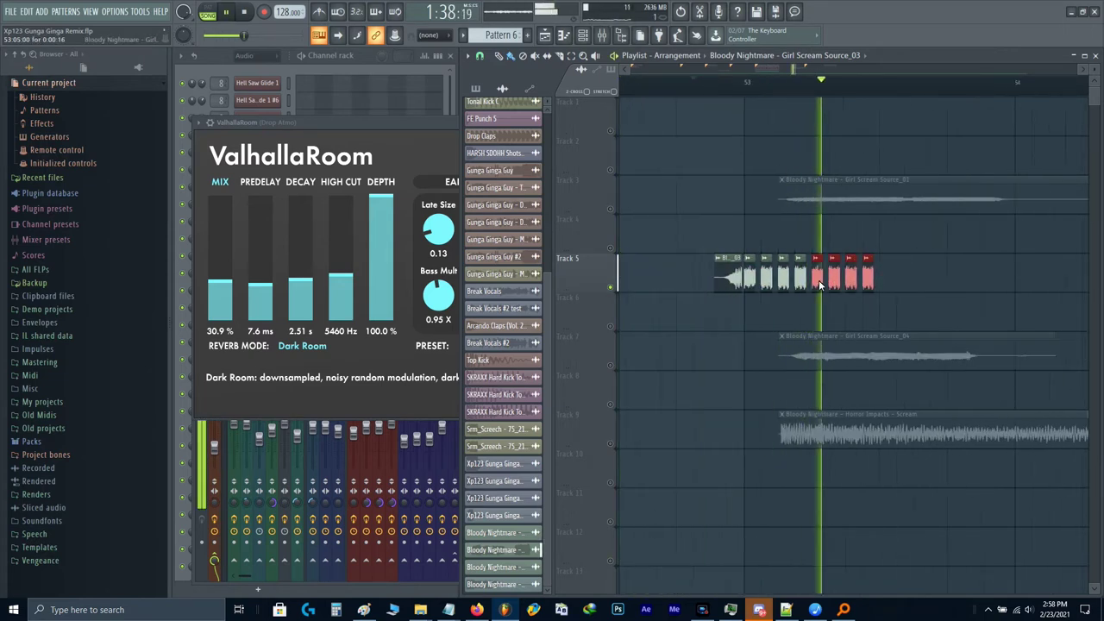
key("space")
scroll(820, 283, "up", 3)
right_click(820, 283)
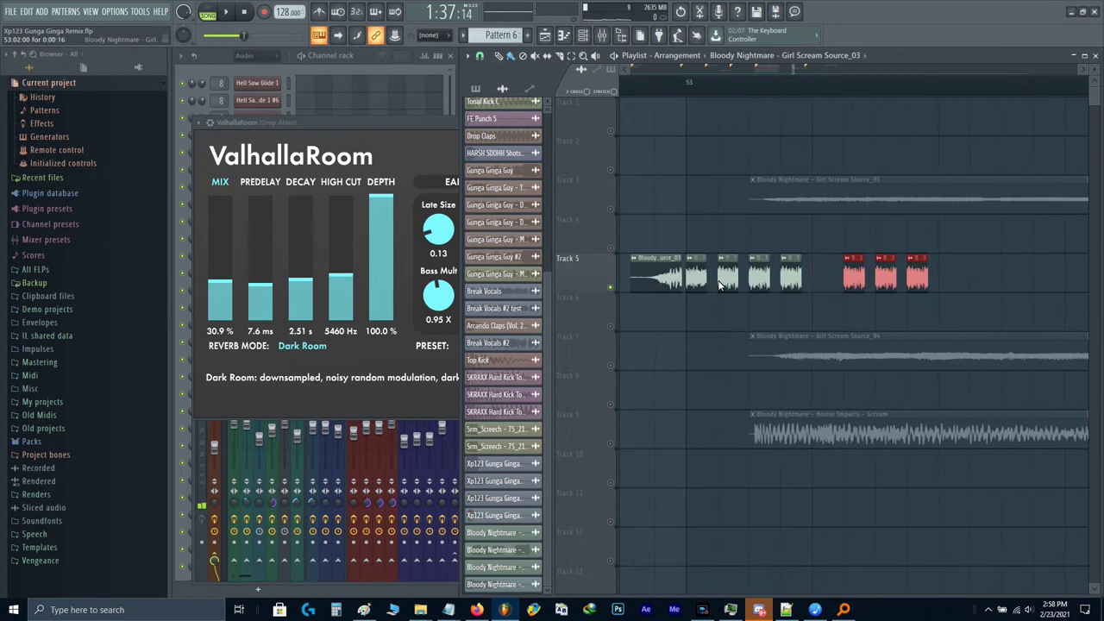
key("ctrl+z")
Step: Try a twelve-slice stutter from bar 53 by recutting the scream clip, shortening and repeating the slices, and playing it
scroll(719, 283, "down", 2)
mouse_move(951, 268)
left_mouse_down()
mouse_move(709, 268)
mouse_move(804, 293)
mouse_move(742, 282)
left_mouse_up()
scroll(804, 296, "up", 1)
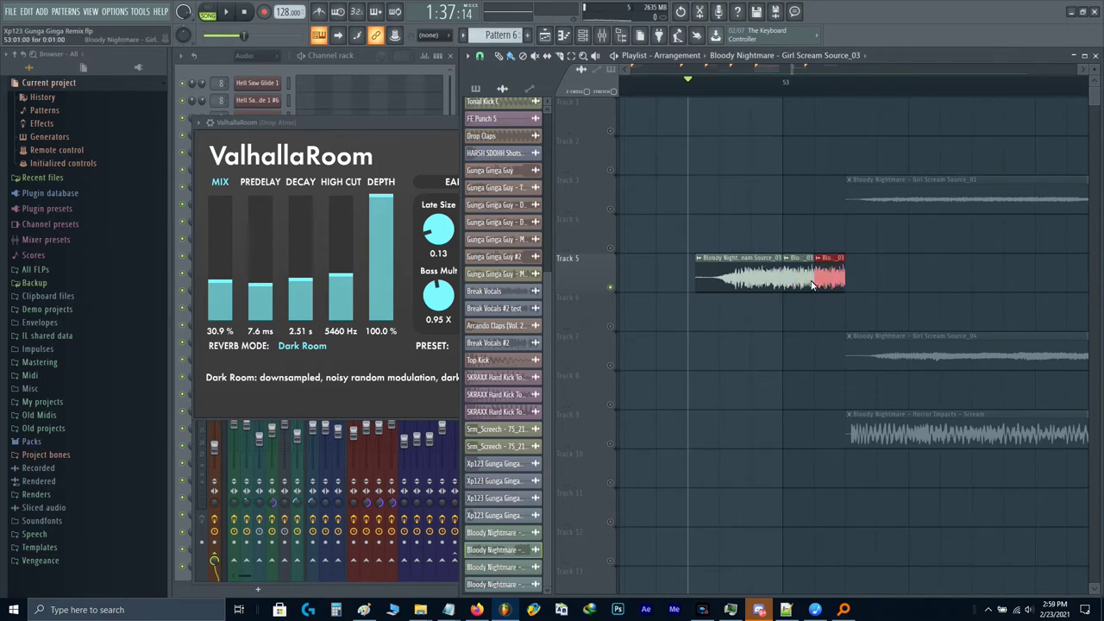
mouse_move(811, 285)
left_mouse_down()
mouse_move(993, 280)
mouse_move(747, 278)
left_mouse_up()
scroll(807, 300, "down", 1)
key("ctrl+b")
key("ctrl+b")
key("ctrl+b")
key("space")
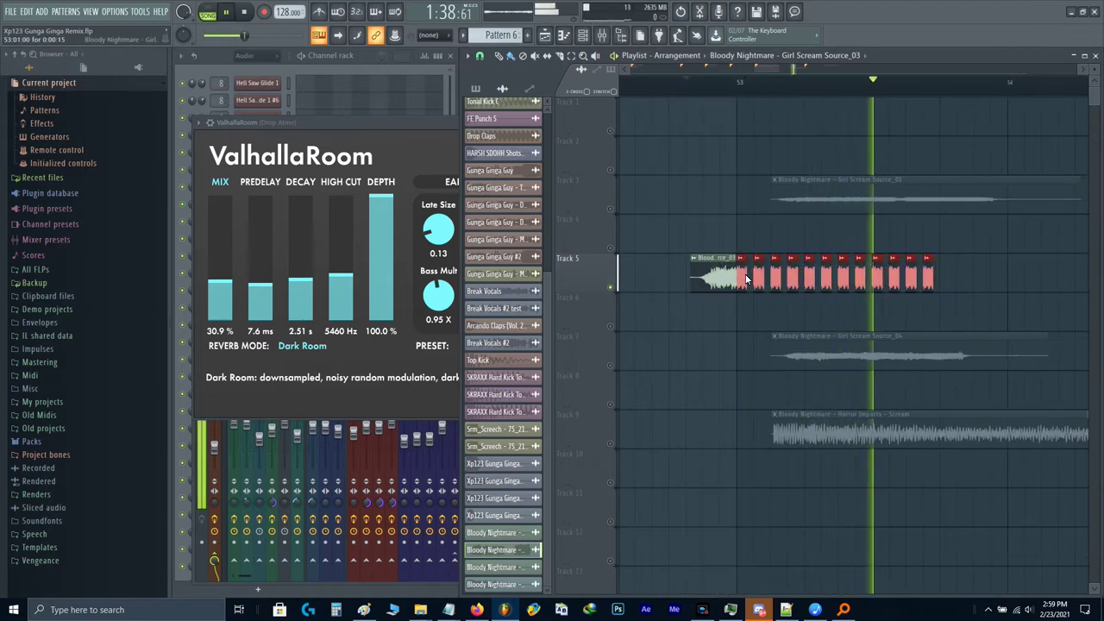
key("space")
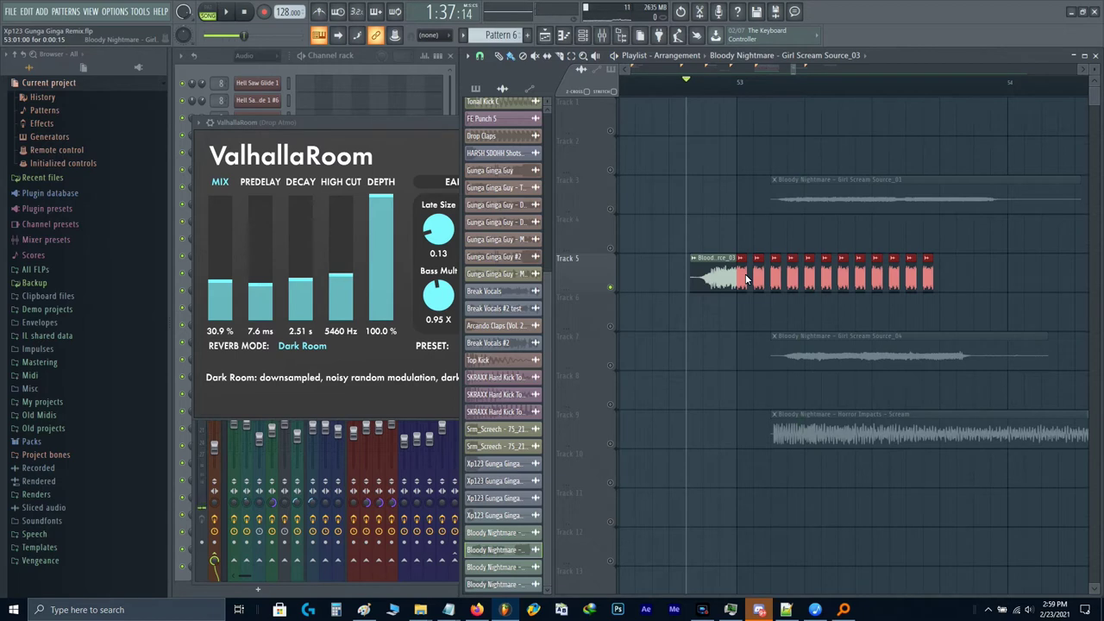
key("ctrl+z")
key("ctrl+z")
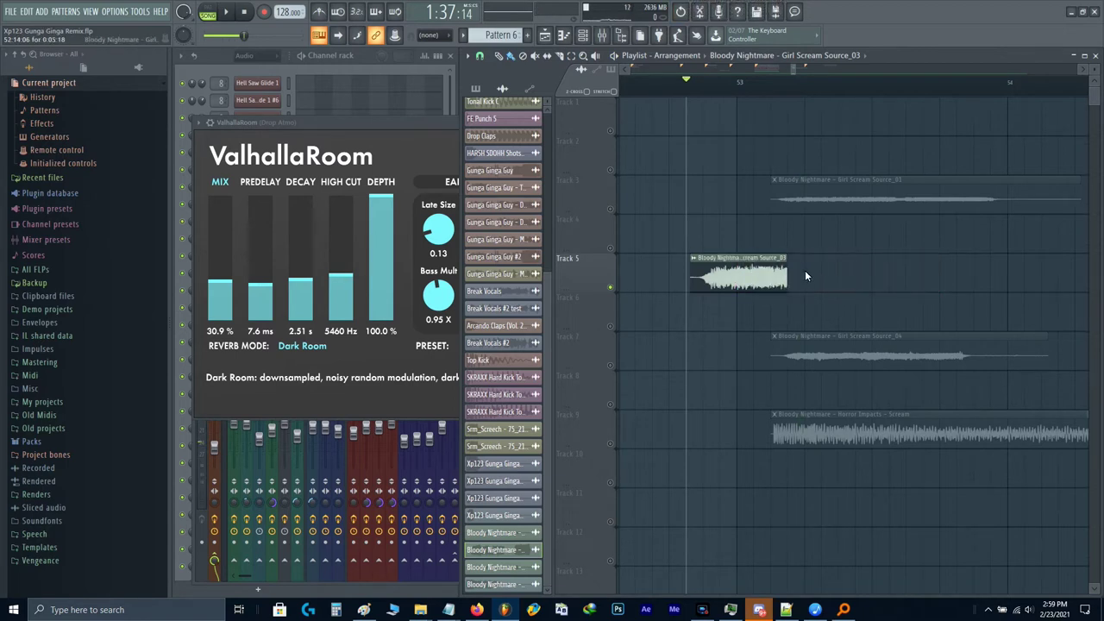
Step: Extend the start of the Track 5 scream clip earlier and cut the clip at bar 53
key("space")
left_click_drag(771, 285, 743, 292)
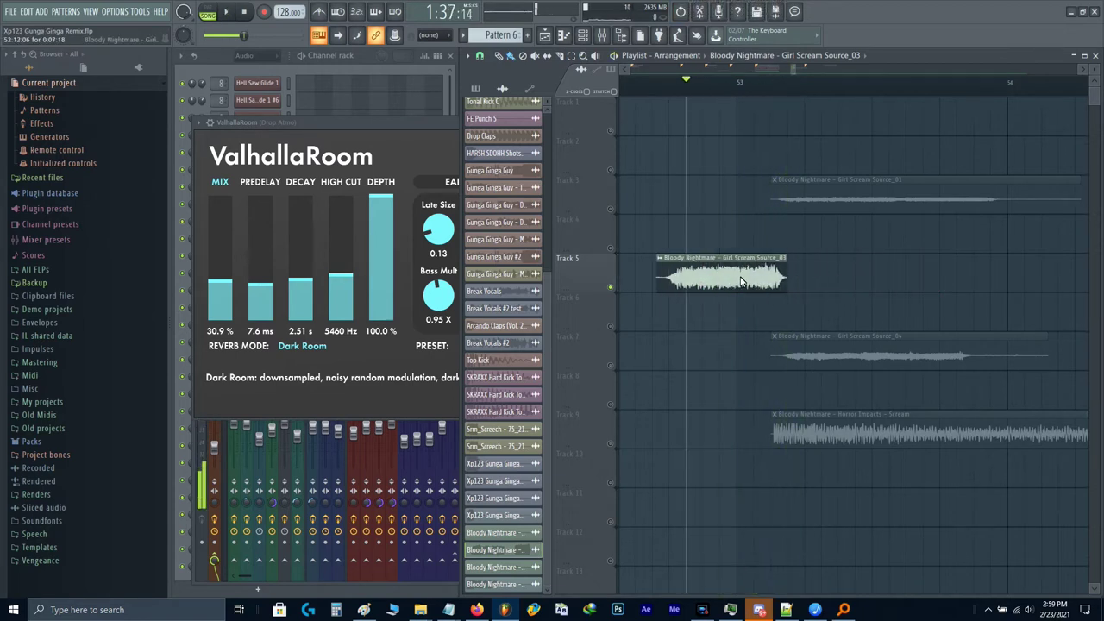
key("space")
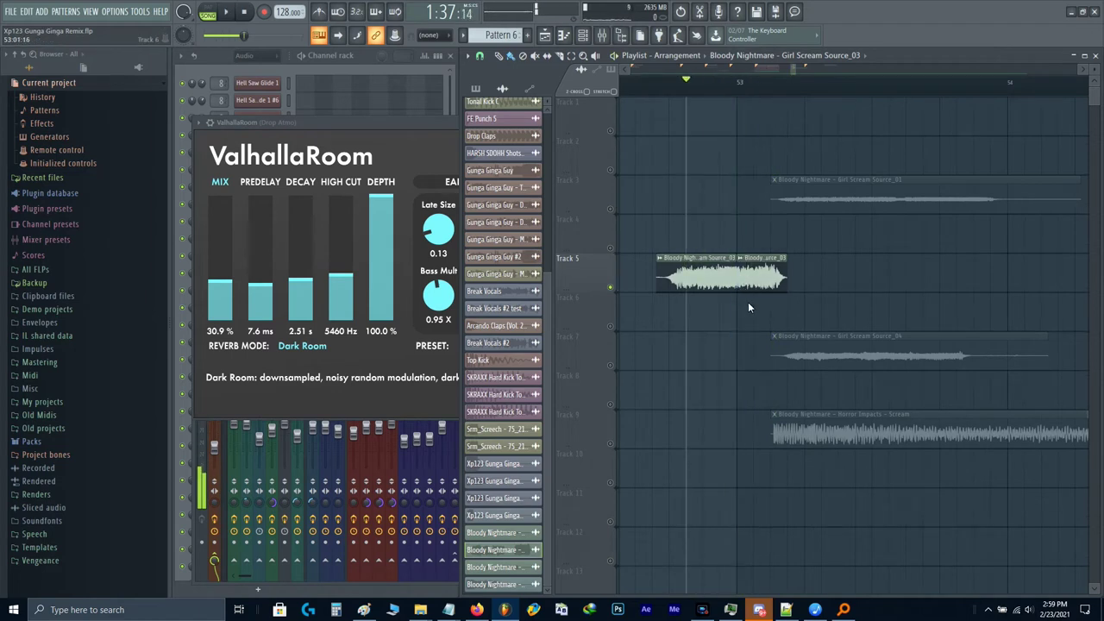
Step: Try filling bar 53 with sixteen repeated scream slices, shortening them to leave gaps and playing the stutter
key("ctrl+b")
key("ctrl+b")
key("ctrl+b")
key("ctrl+b")
key("ctrl+b")
key("ctrl+b")
key("ctrl+b")
key("ctrl+b")
key("ctrl+b")
key("ctrl+b")
key("ctrl+b")
key("ctrl+b")
key("ctrl+b")
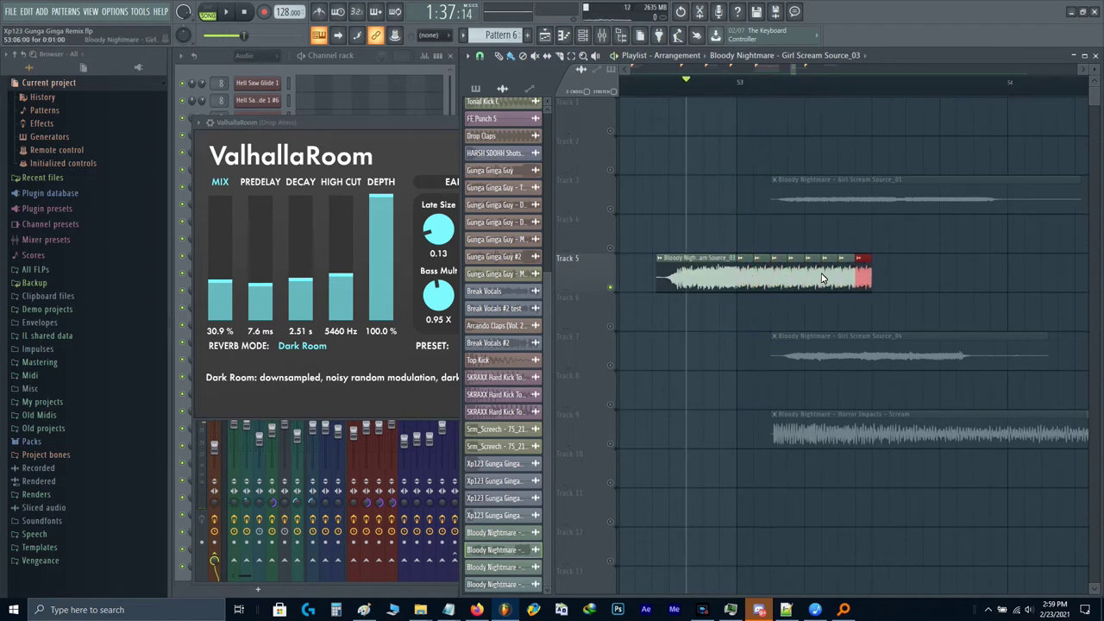
left_click_drag(1044, 277, 745, 279)
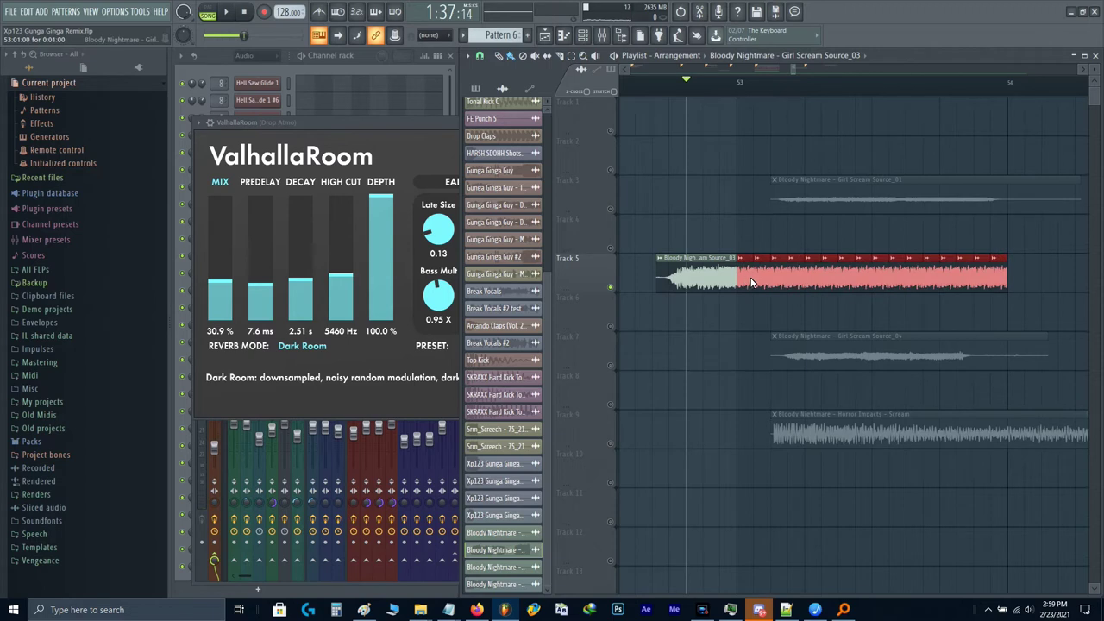
key("space")
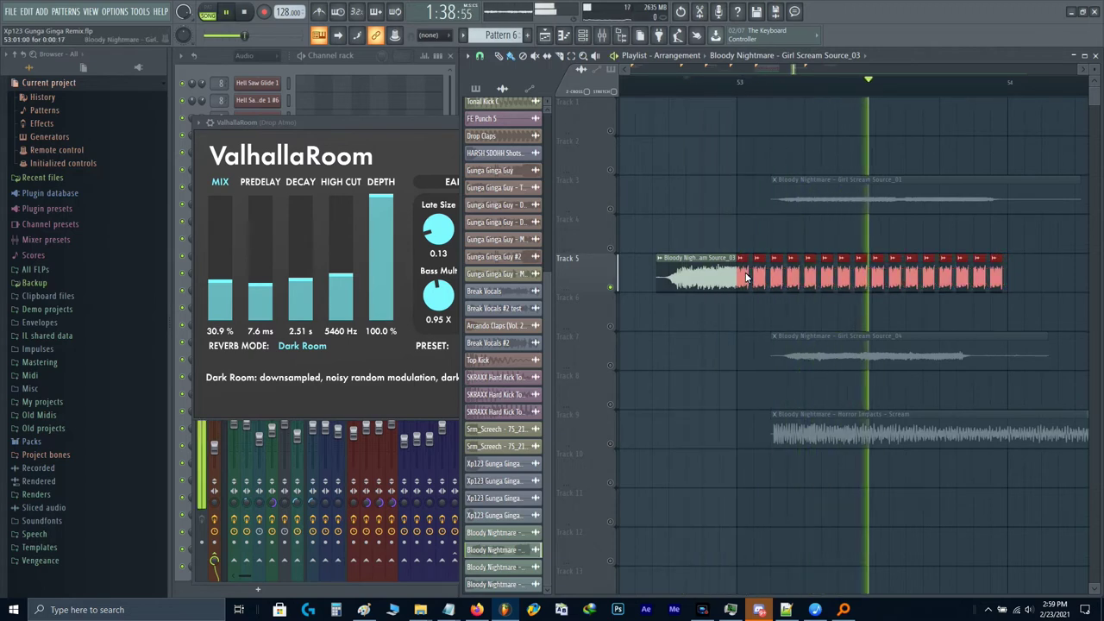
key("space")
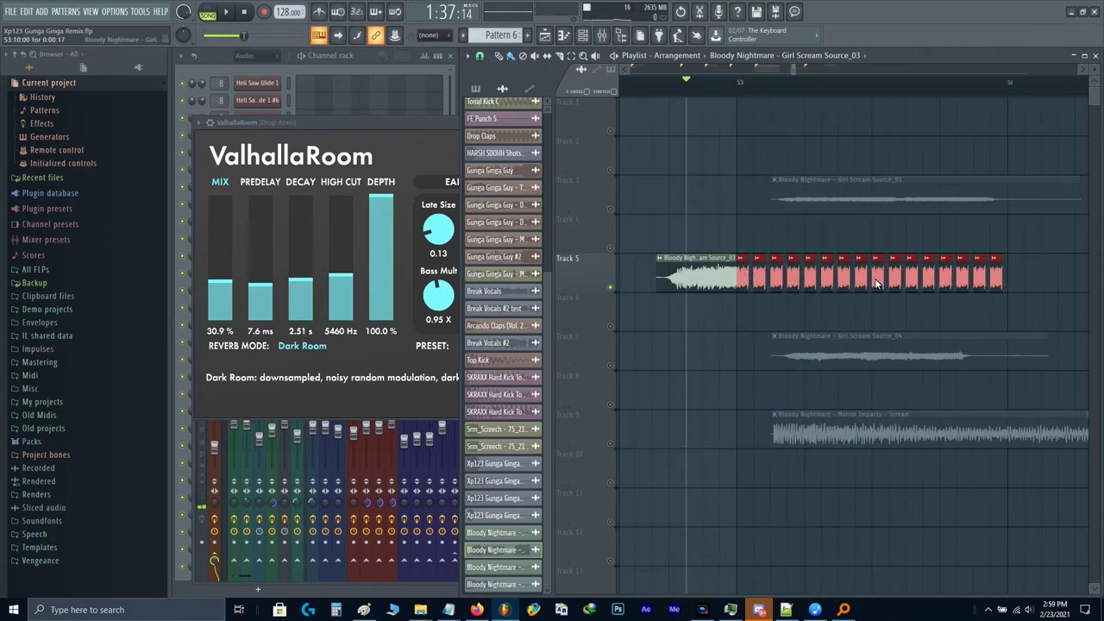
mouse_move(1003, 273)
left_mouse_down()
mouse_move(1032, 267)
mouse_move(755, 273)
mouse_move(843, 286)
left_mouse_up()
Step: Cut a short scream slice at bar 53 on Track 5, remove the remainder and repeat the slice across the bar
scroll(790, 306, "up", 2)
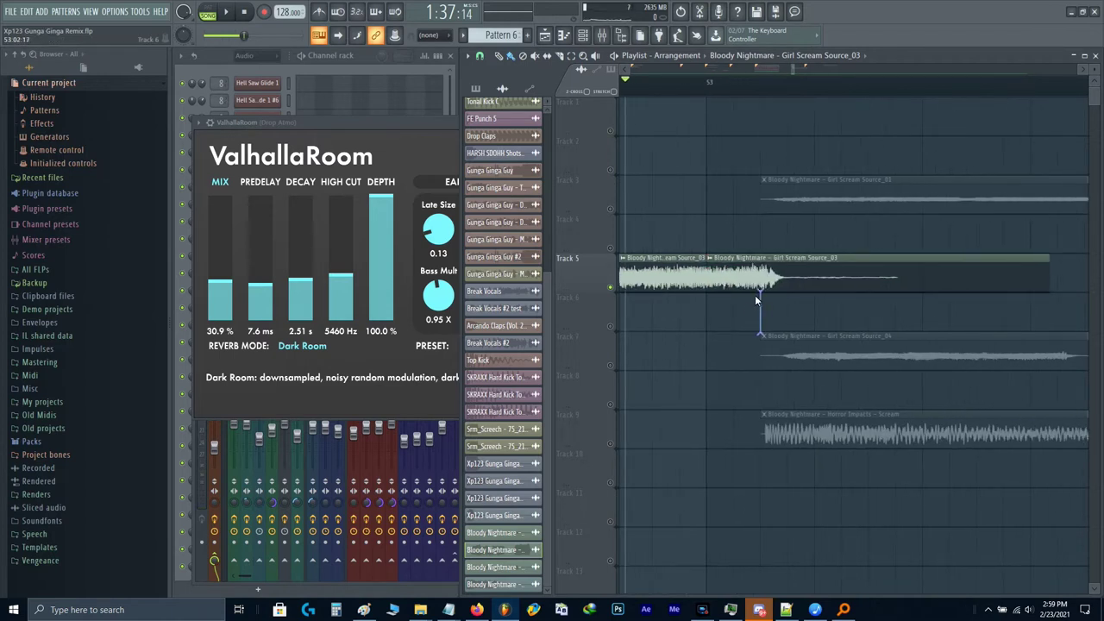
right_click(794, 276)
left_click_drag(733, 330, 735, 274)
left_click_drag(745, 274, 730, 275)
key("ctrl+b")
key("ctrl+b")
key("ctrl+b")
key("ctrl+b")
key("ctrl+b")
key("space")
scroll(731, 276, "down", 2)
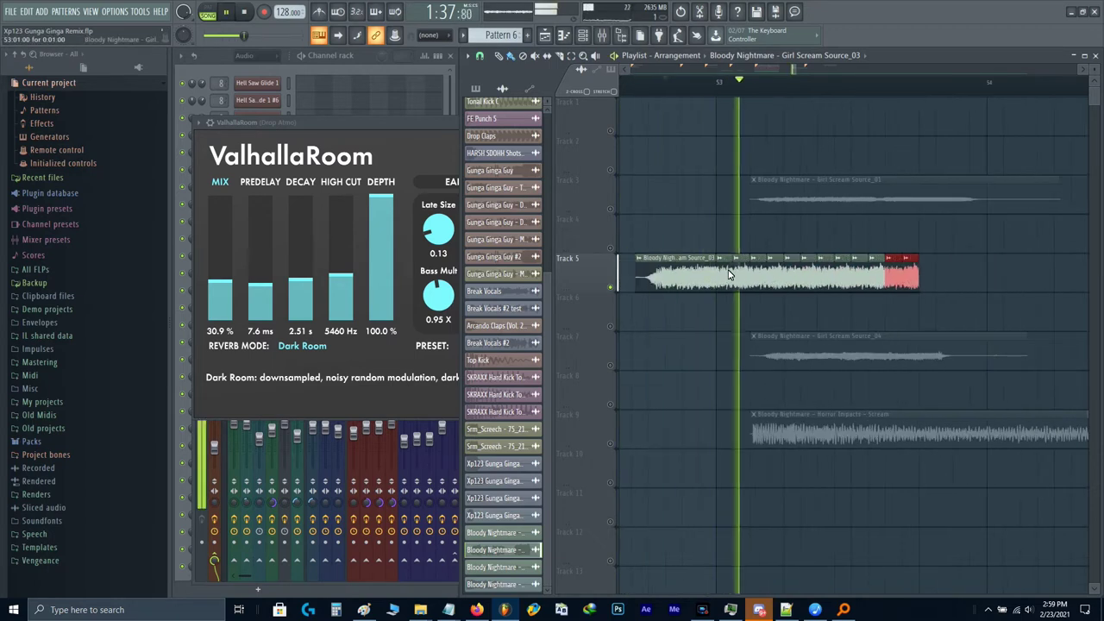
key("ctrl+b")
key("ctrl+b")
key("space")
Step: Shorten all repeated scream slices together to leave gaps between them, and play the stutter
left_click_drag(1014, 275, 723, 278)
scroll(731, 276, "up", 2)
key("space")
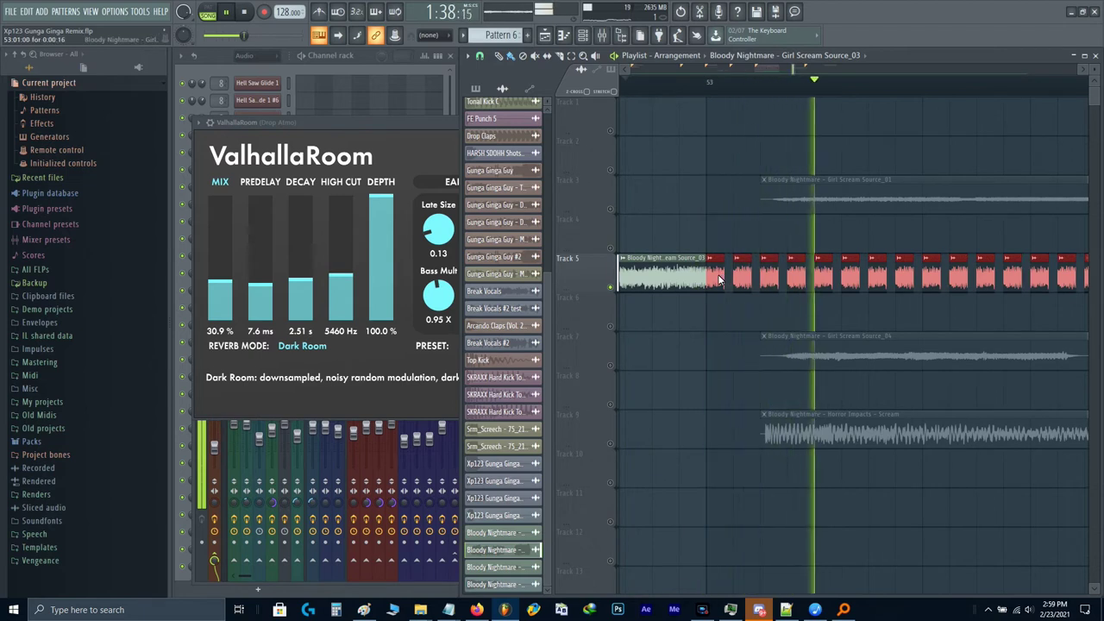
key("space")
Step: Set the reverb's Depth to 0% and Mix to 100% while playing the scream stutter
left_click(414, 352)
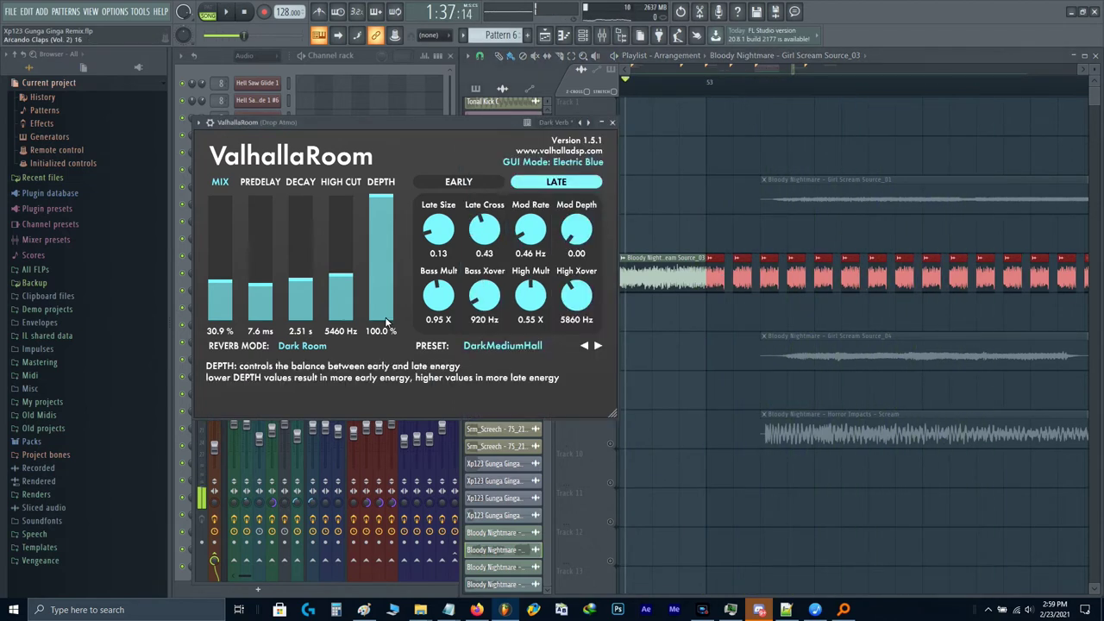
left_click_drag(382, 215, 386, 315)
key("space")
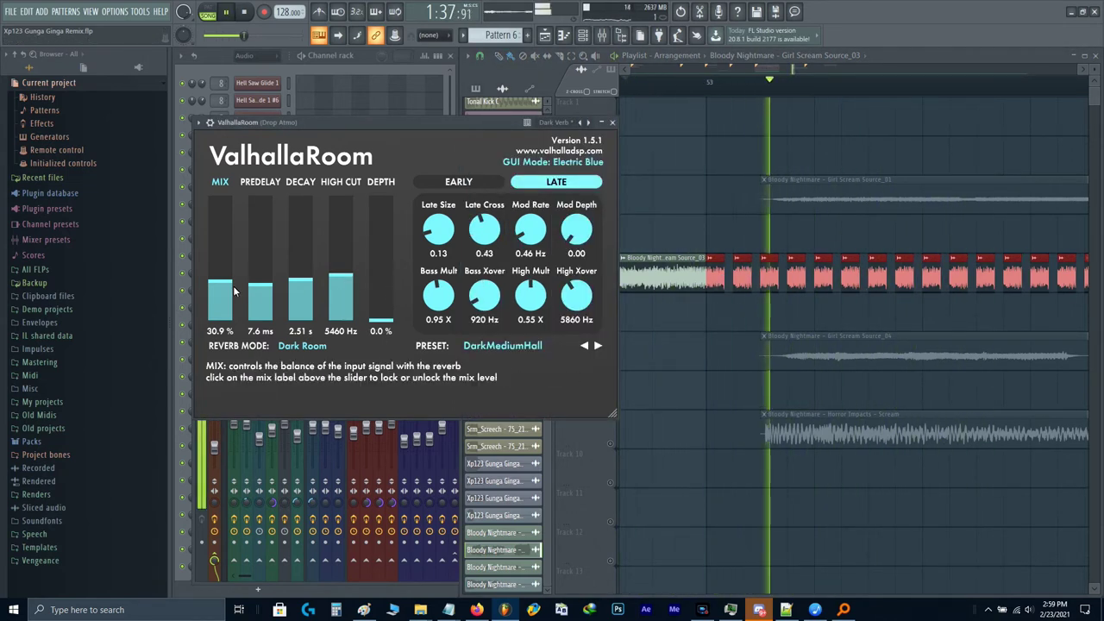
left_click_drag(220, 298, 216, 270)
key("space")
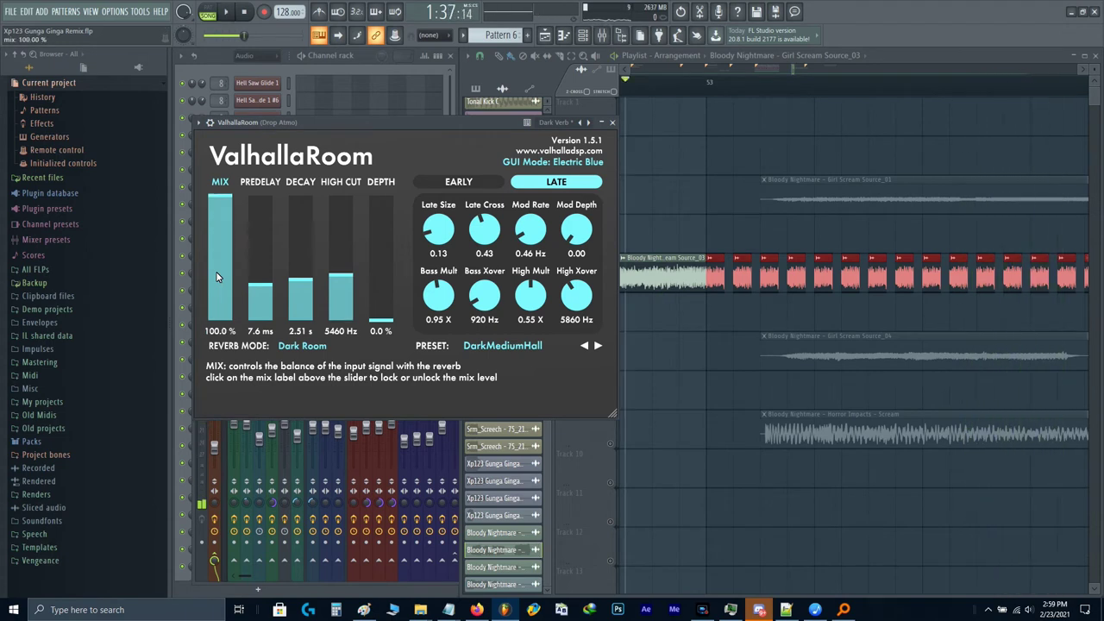
Step: Set the reverb's High Cut to 3380 Hz, Predelay to 0 ms and Depth to 56% during playback
key("space")
left_click_drag(381, 307, 379, 226)
left_click_drag(342, 278, 341, 294)
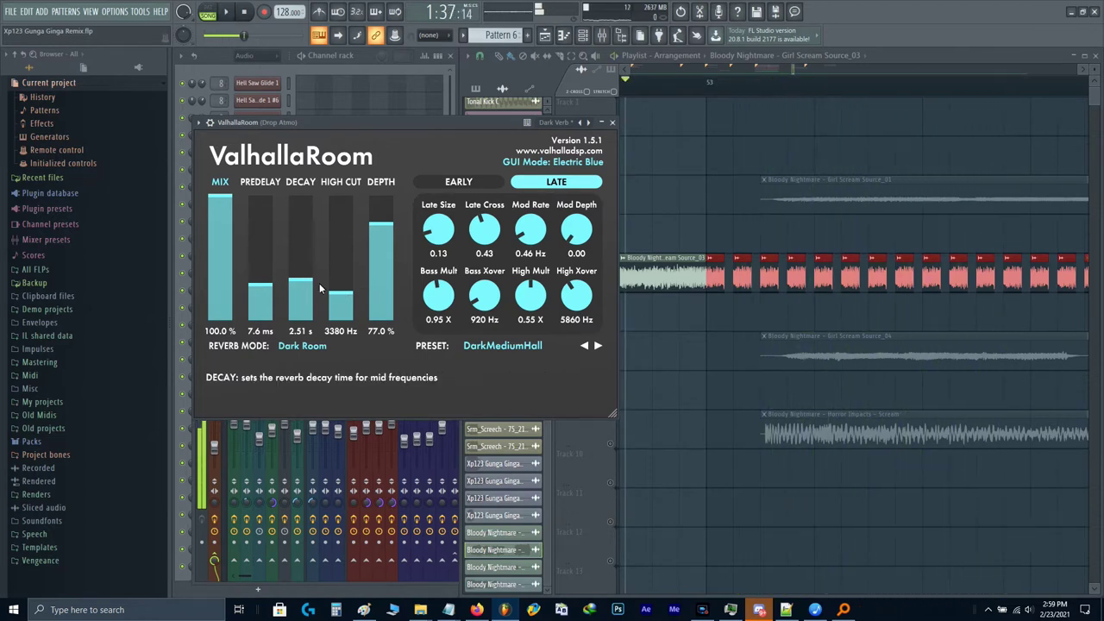
left_click_drag(265, 301, 263, 321)
left_click_drag(382, 287, 385, 260)
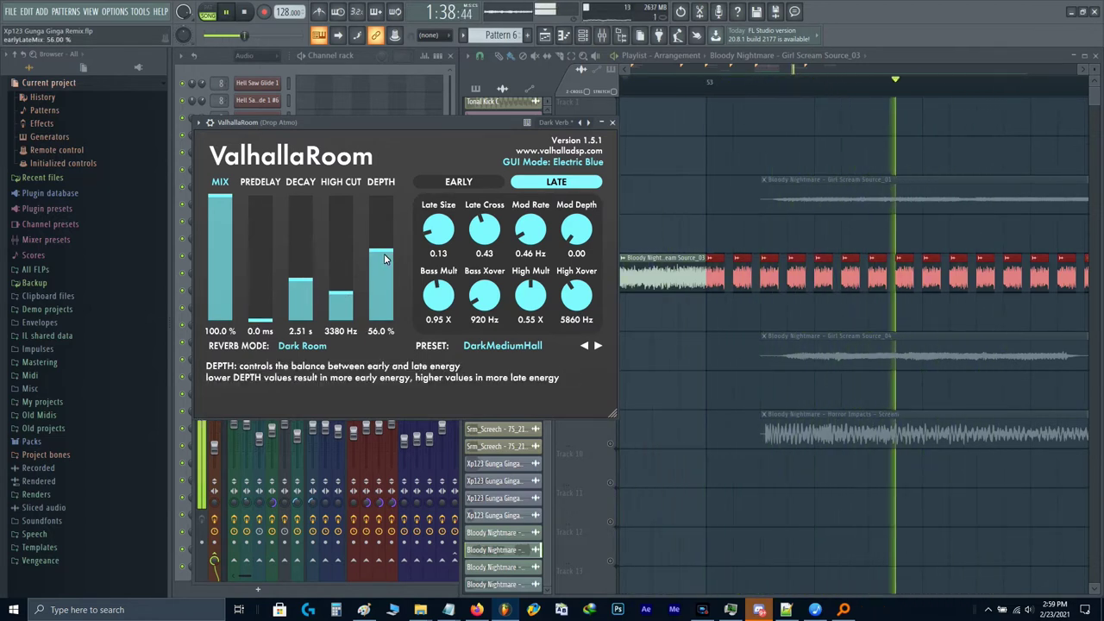
Step: Raise the reverb's Depth to 98%, try a Decay of 0.10 s and replay the scream stutter
key("space")
scroll(305, 287, "down", 8)
key("space")
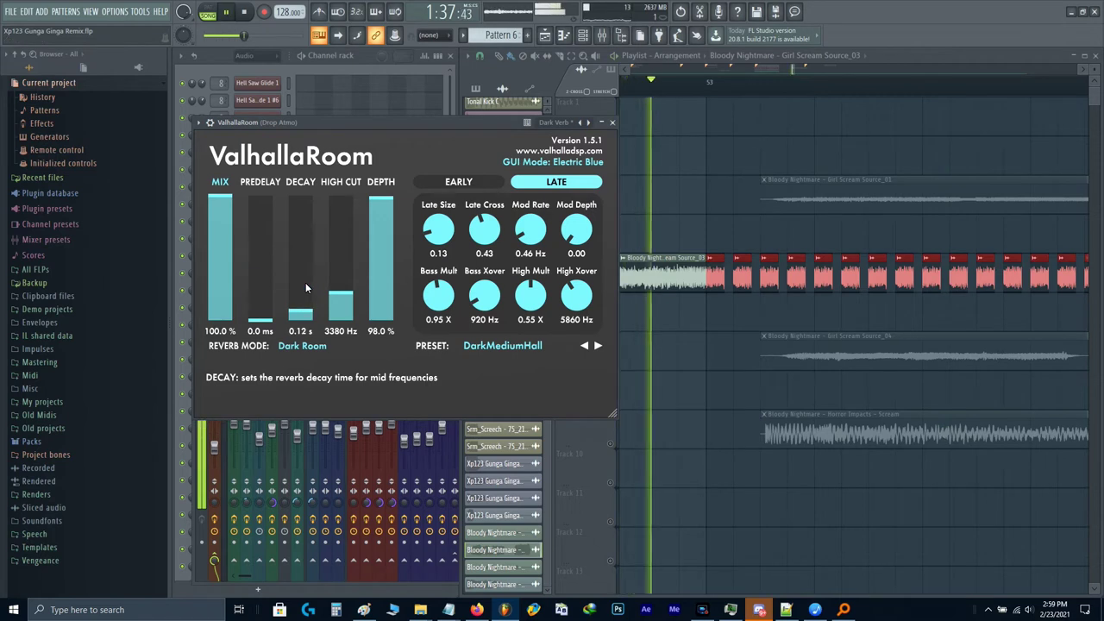
key("space")
key("space")
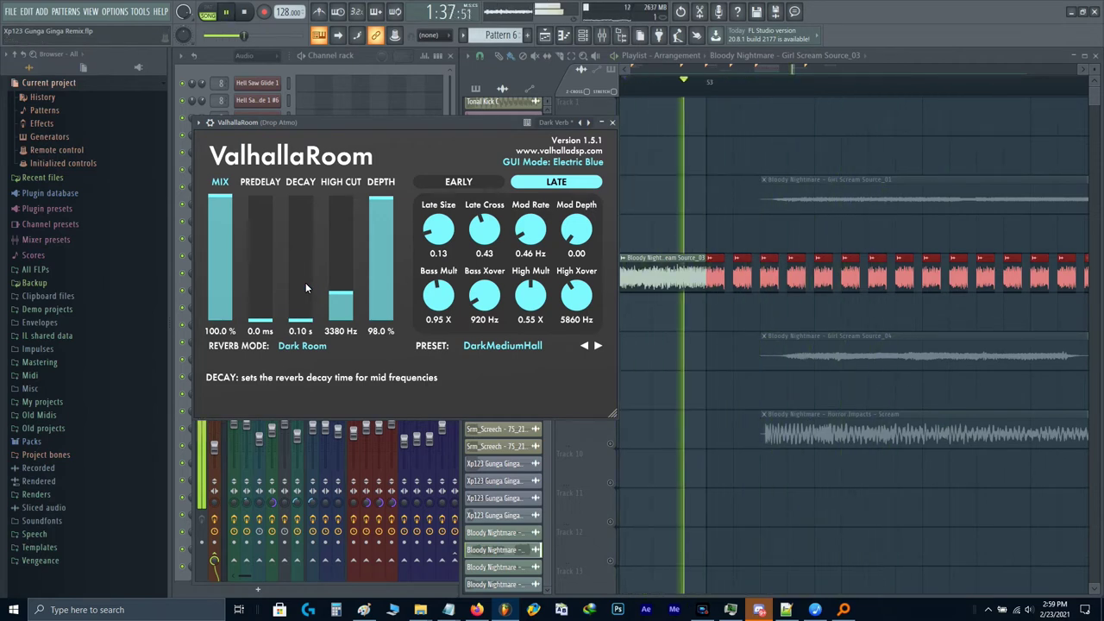
key("space")
key("space")
Step: Set the reverb's Decay to 6.82 s and replay the scream stutter
scroll(305, 287, "up", 6)
key("space")
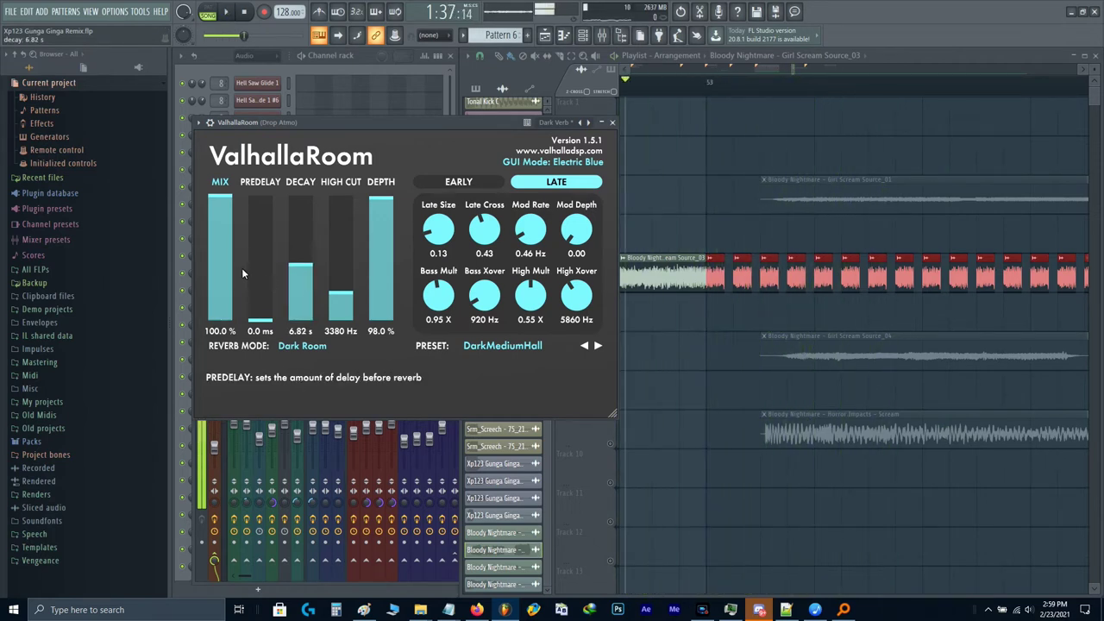
key("space")
key("space")
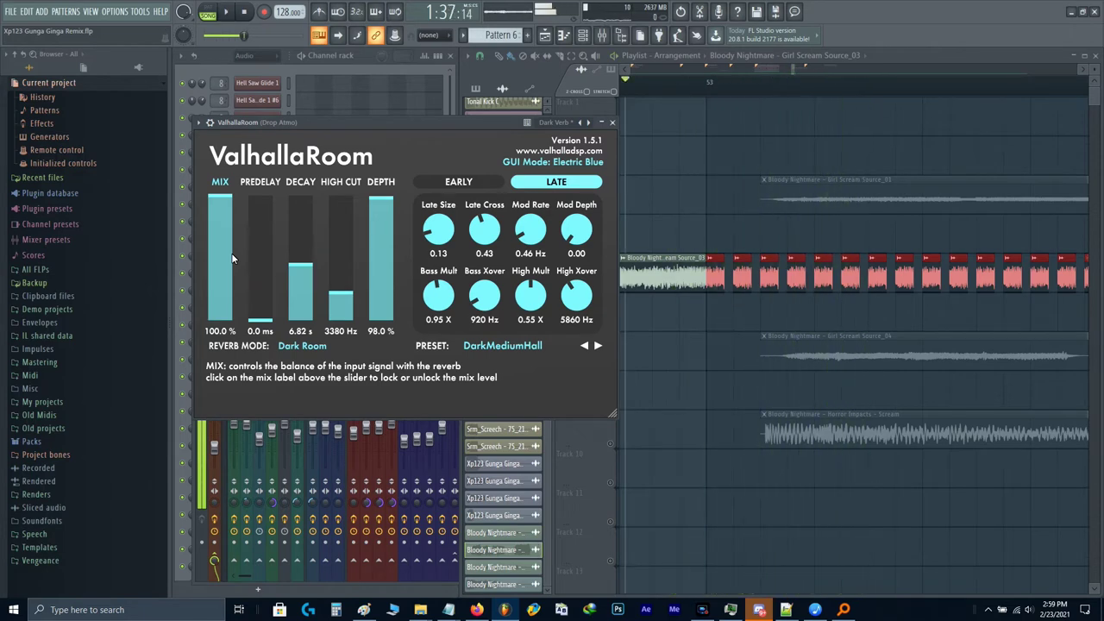
Step: Load LFOTool into effect slot 3 of the Drop Atmo mixer track
key("Escape")
left_click(934, 331)
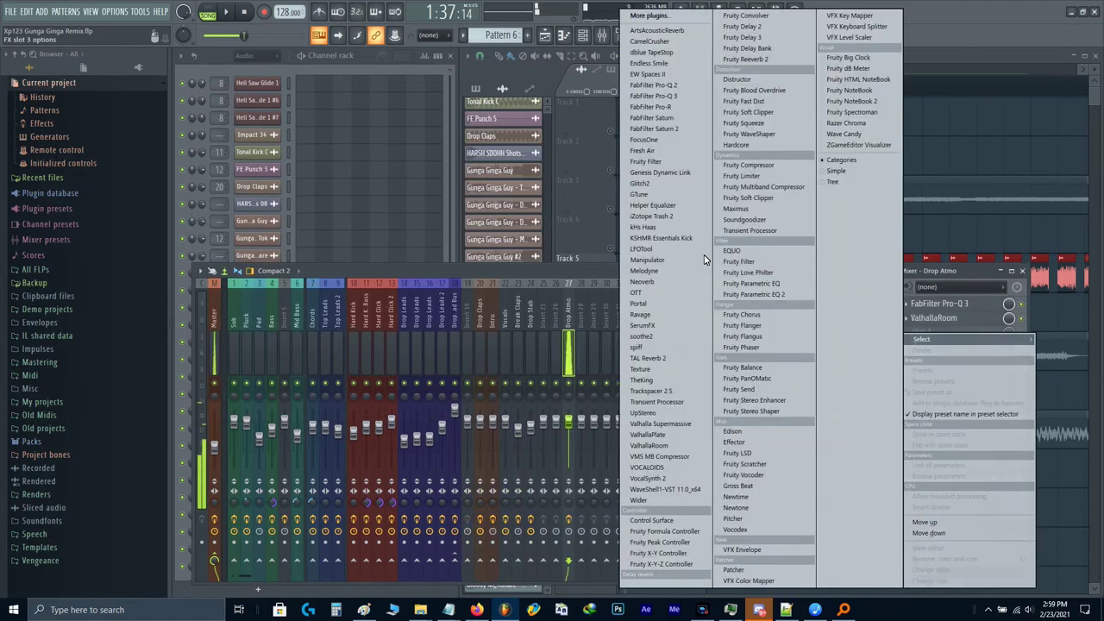
left_click(652, 249)
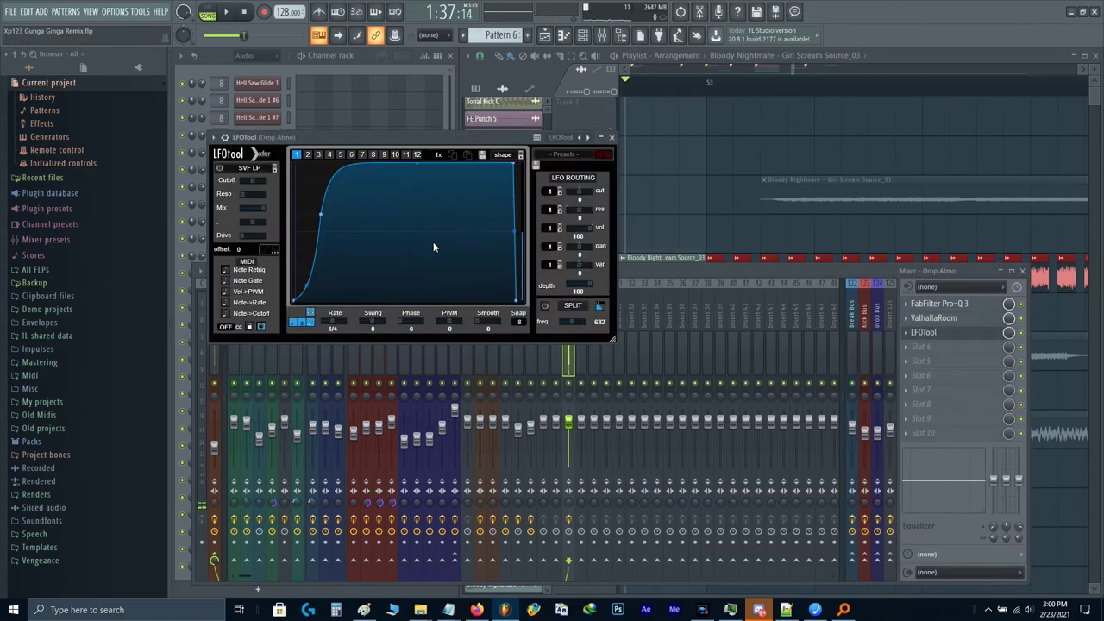
Step: Reshape the LFOTool volume curve into a gate that stays full for the first half and silent for most of the second
left_click_drag(266, 228, 262, 164)
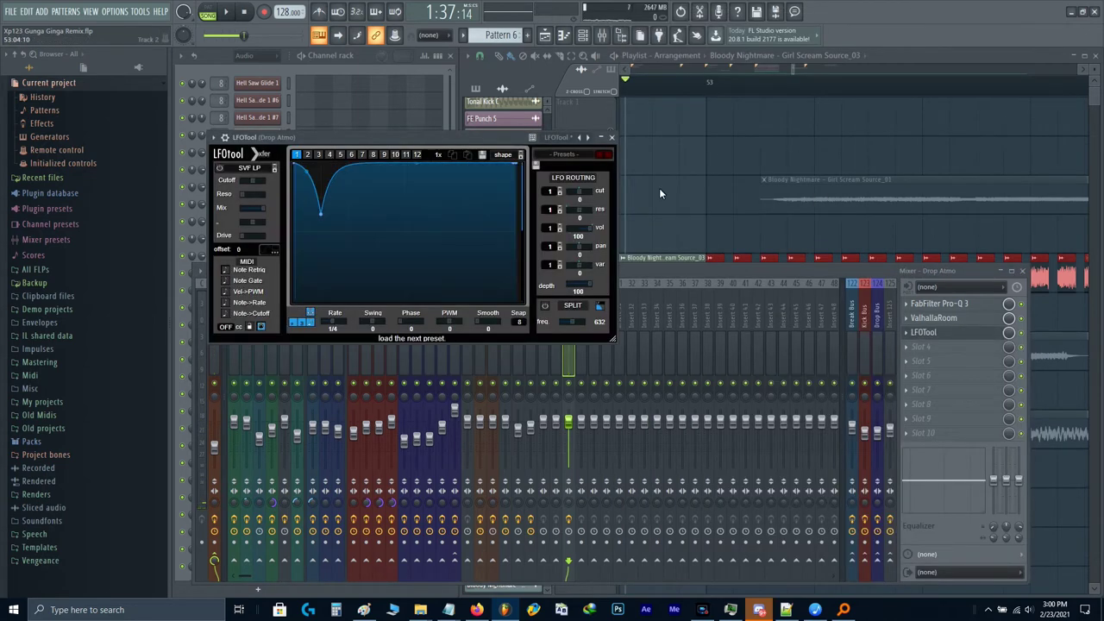
left_click_drag(322, 217, 373, 191)
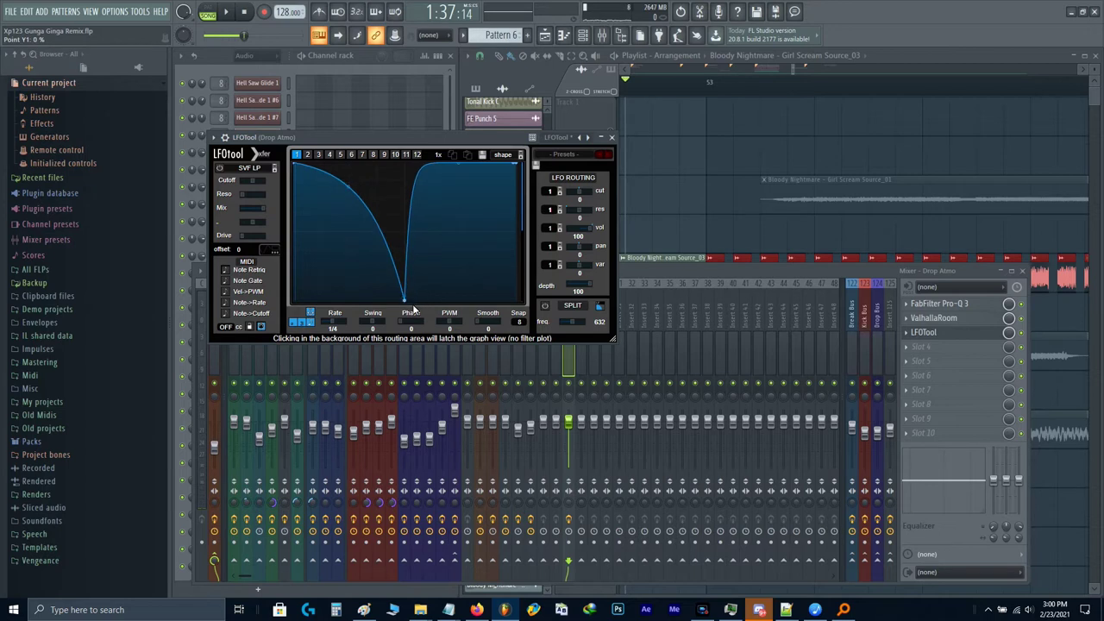
left_click_drag(345, 199, 345, 164)
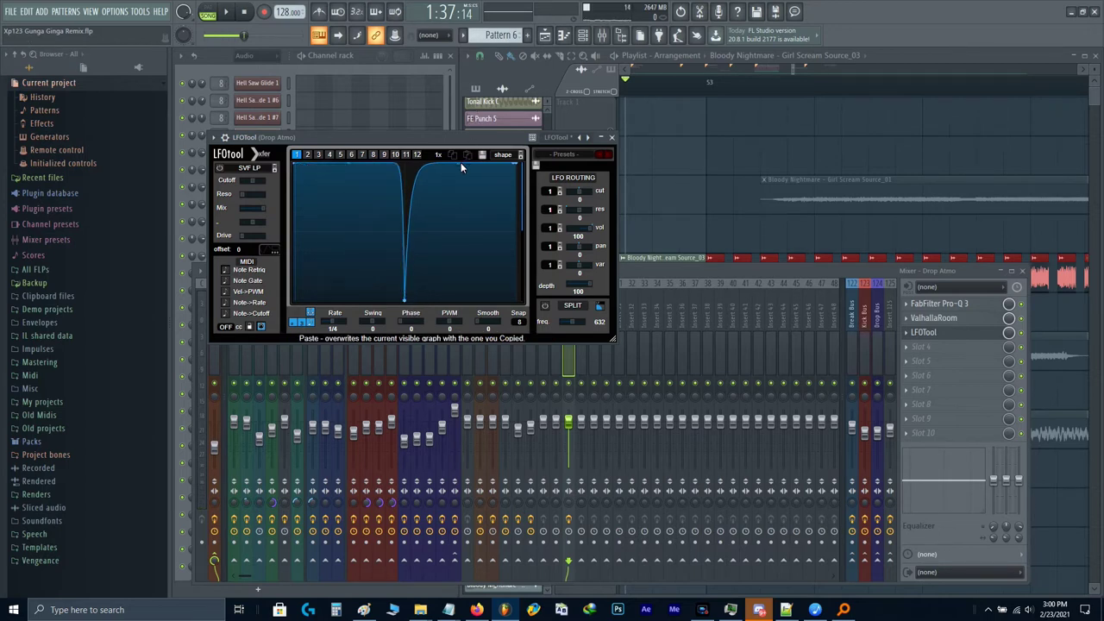
left_click_drag(460, 162, 714, 540)
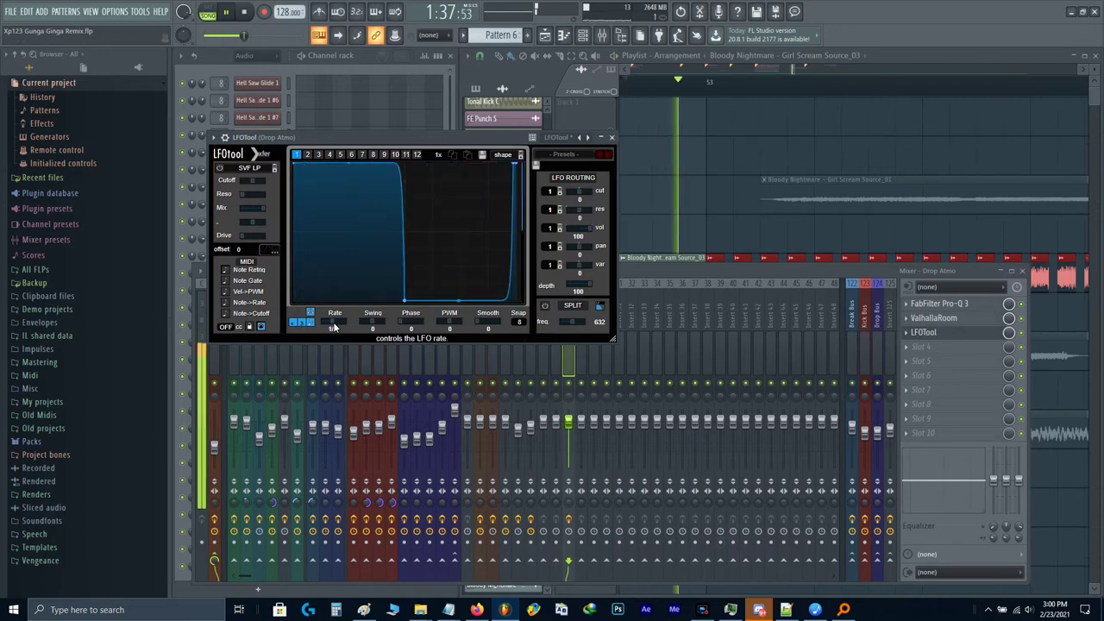
Step: Set the LFOTool rate to 1/16, comparing slower rates during playback
left_click_drag(334, 323, 345, 330)
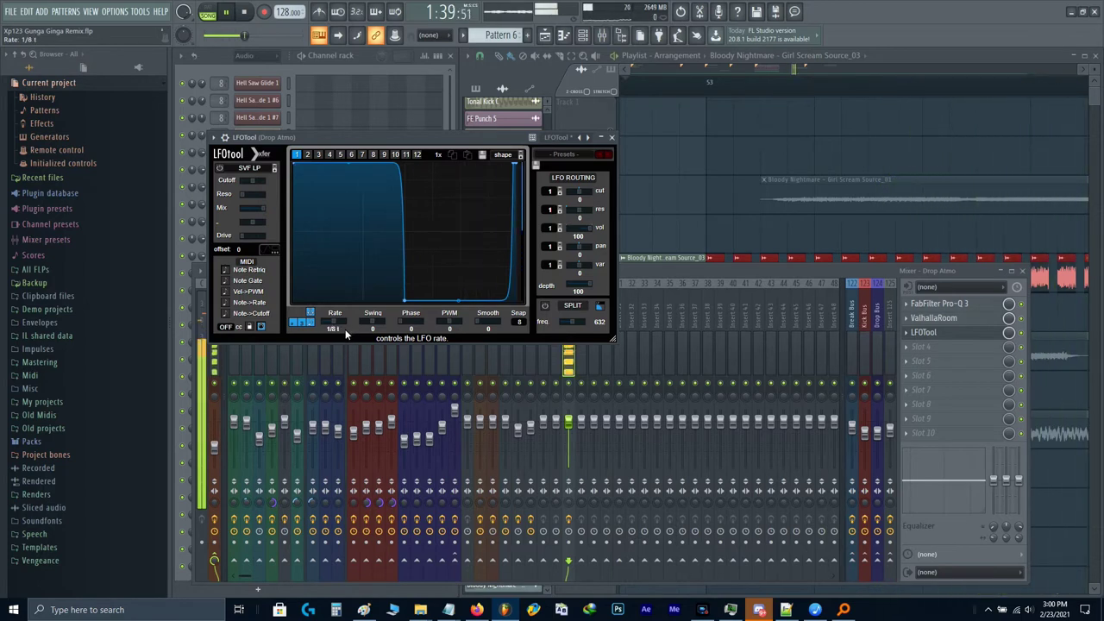
scroll(345, 329, "down", 1)
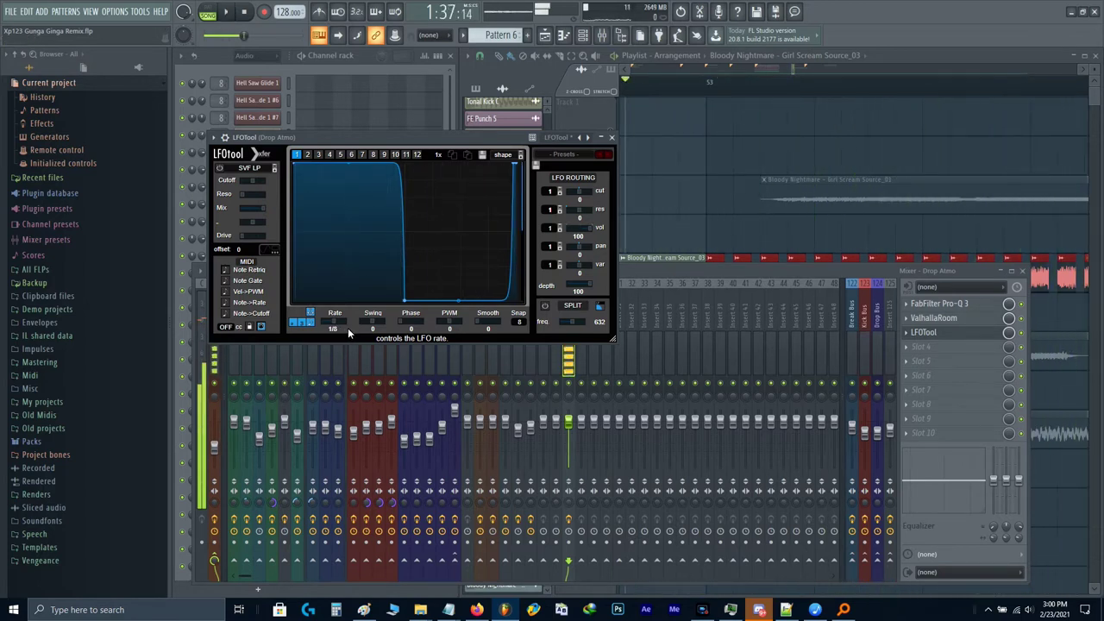
scroll(351, 328, "down", 1)
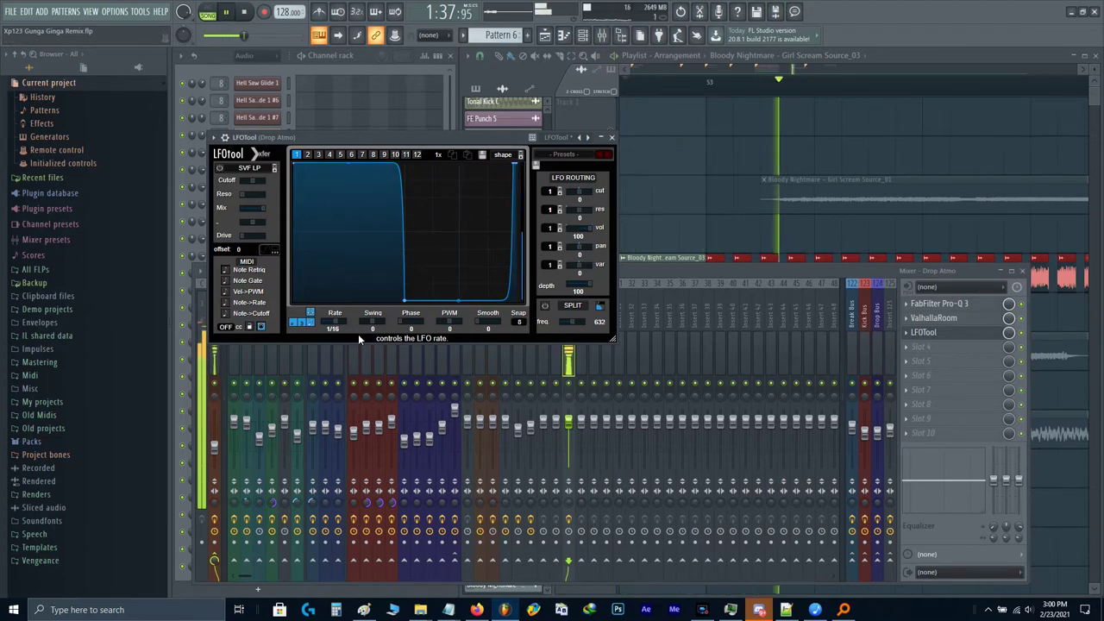
Step: Copy the ValhallaRoom reverb into effect slot 4 of the Drop Atmo track and set its Mix to 29.5 %
key("Escape")
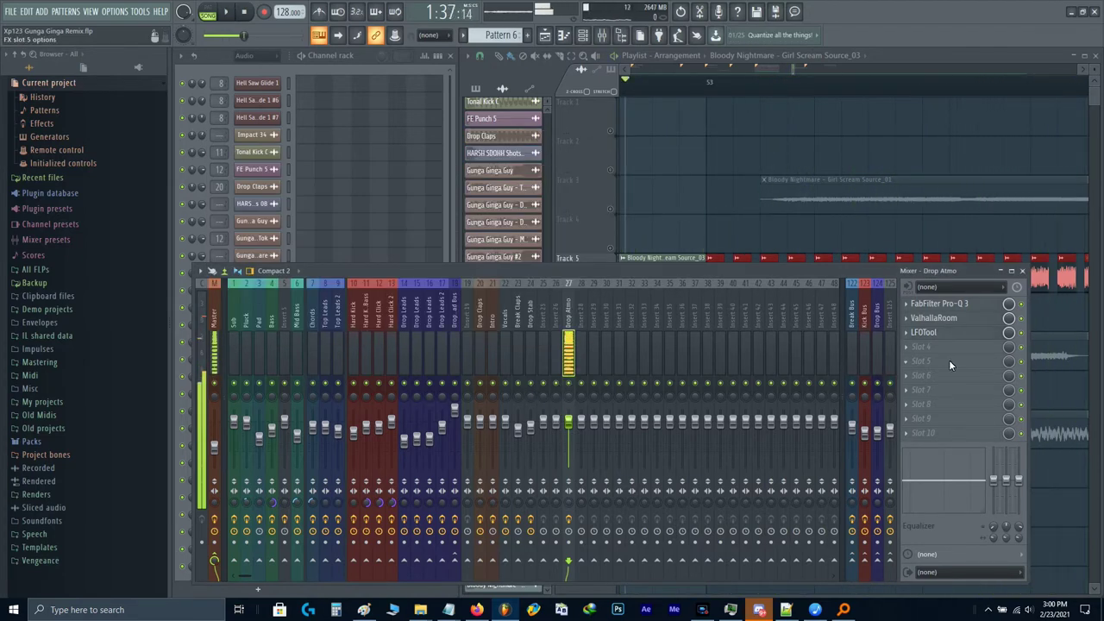
left_click(906, 321)
left_click_drag(915, 389, 921, 371)
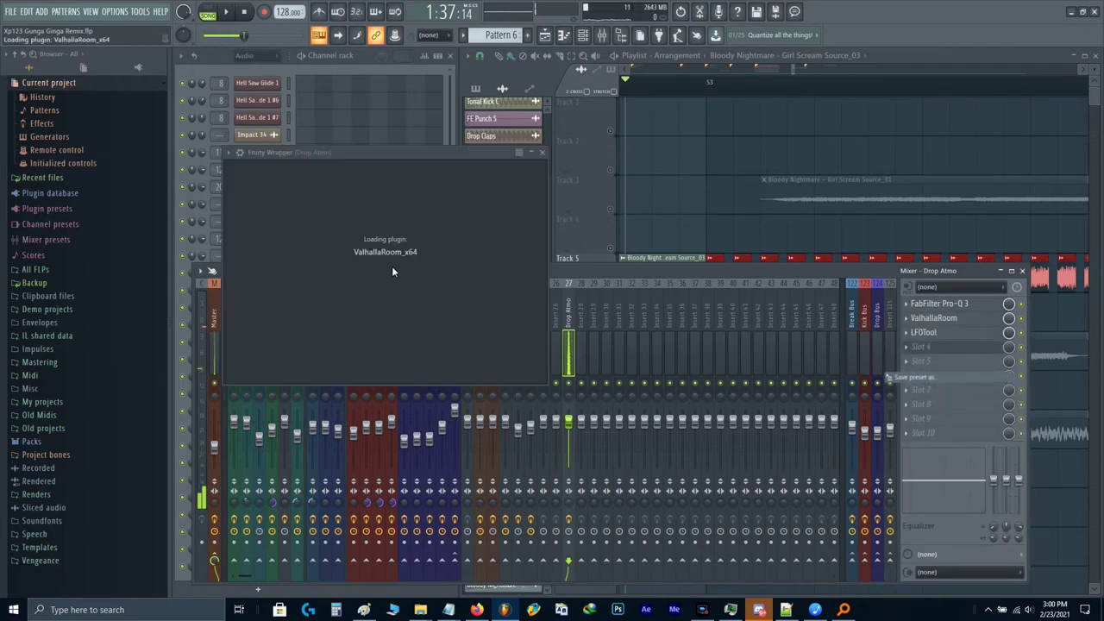
left_click_drag(250, 267, 249, 313)
key("space")
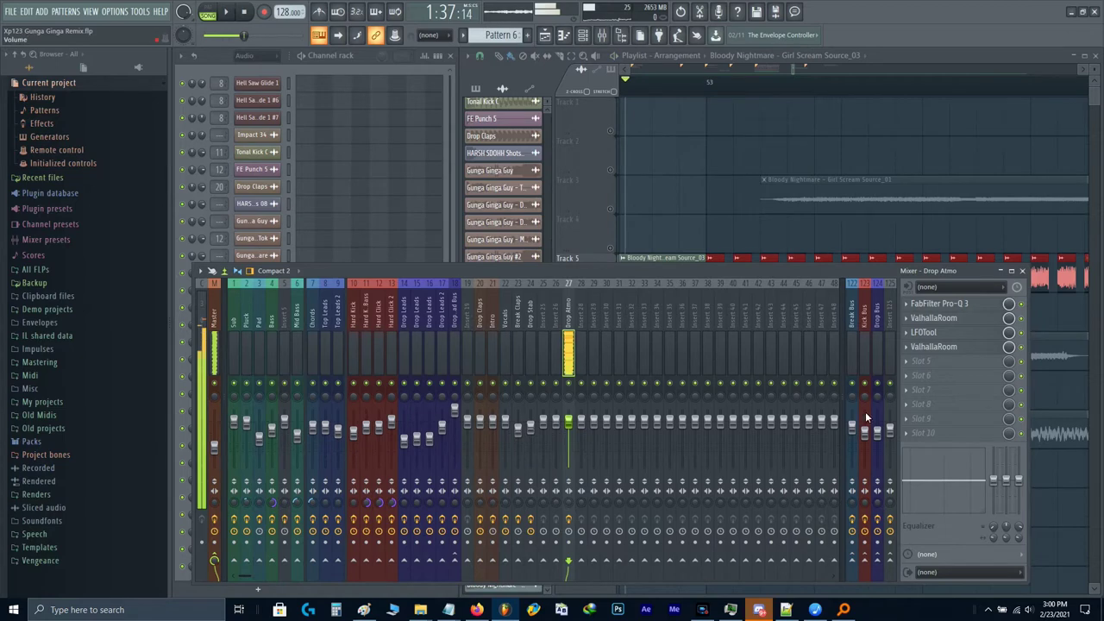
Step: Load LFOTool into effect slot 9 and raise its volume curve's starting point to 25 %, replaying the stutter
left_click(923, 419)
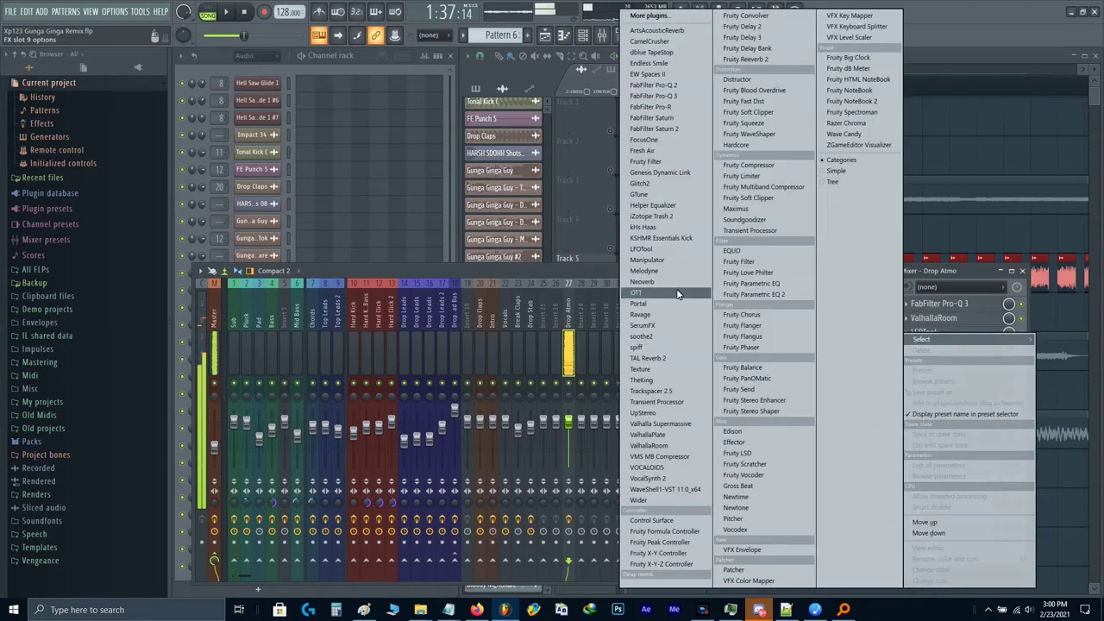
left_click(643, 249)
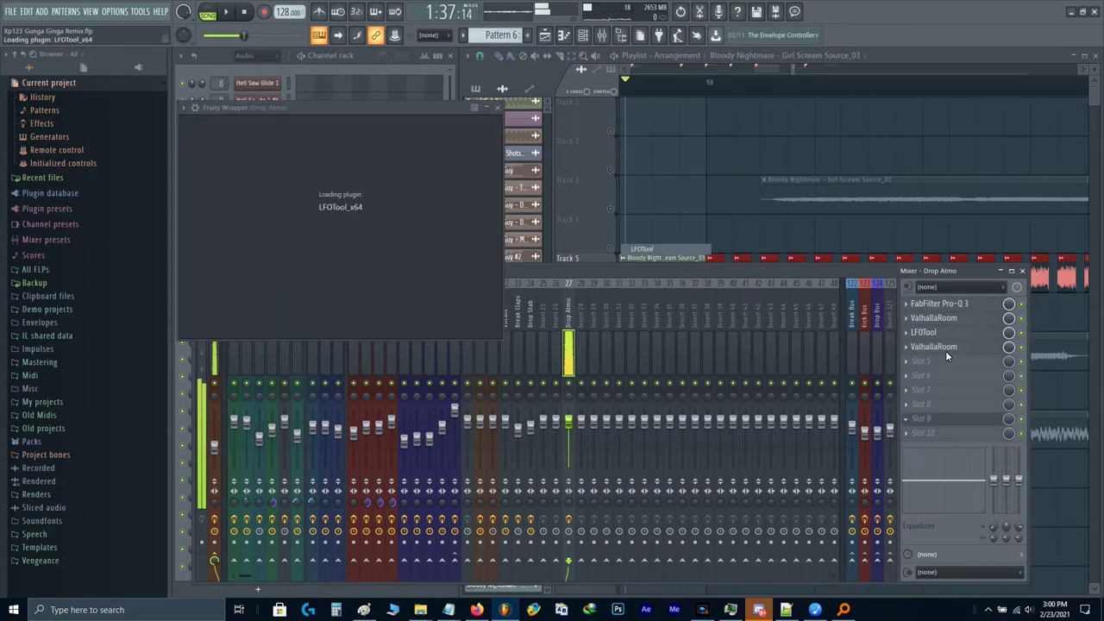
key("space")
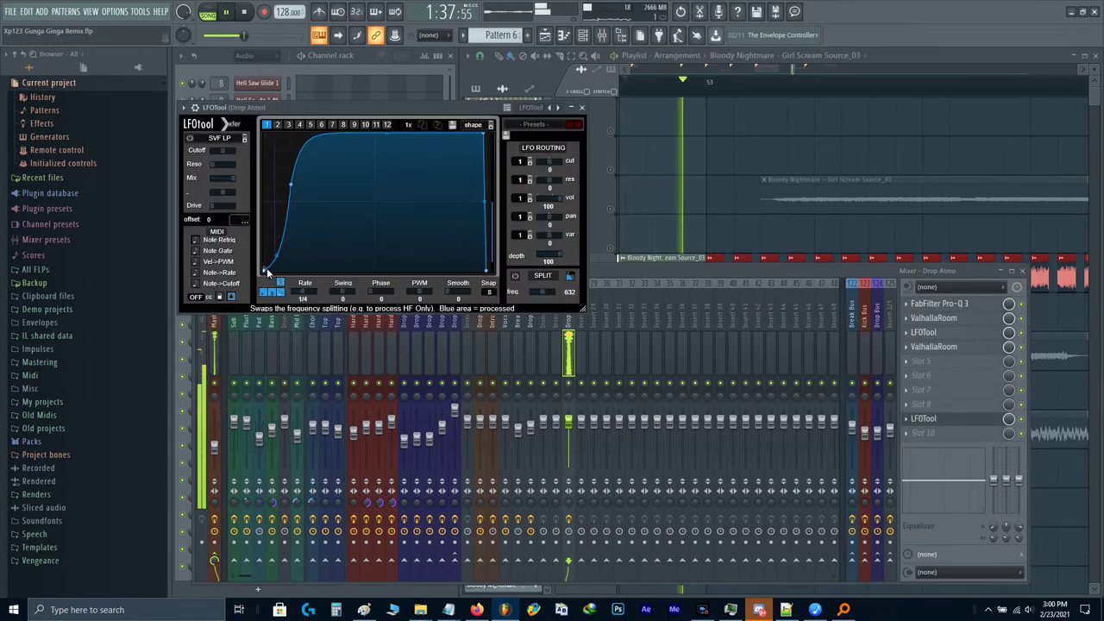
left_click_drag(264, 271, 262, 257)
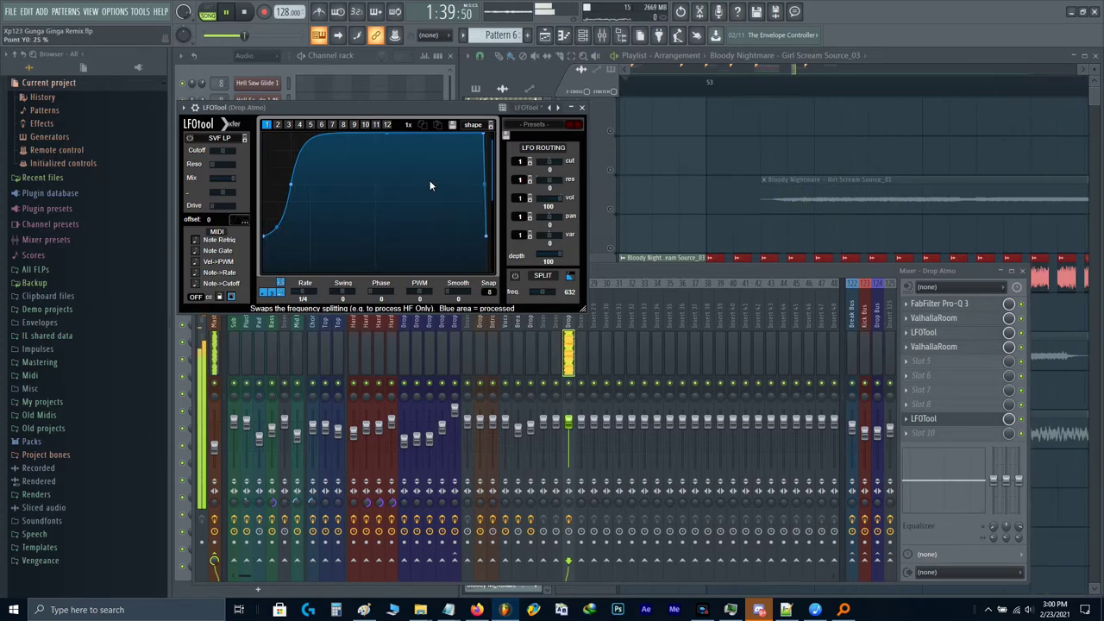
key("Escape")
key("space")
Step: Set the slot 4 ValhallaRoom's Depth to 51.2 % and shorten the slot 2 ValhallaRoom's Decay, comparing both reverbs during playback
left_click(937, 346)
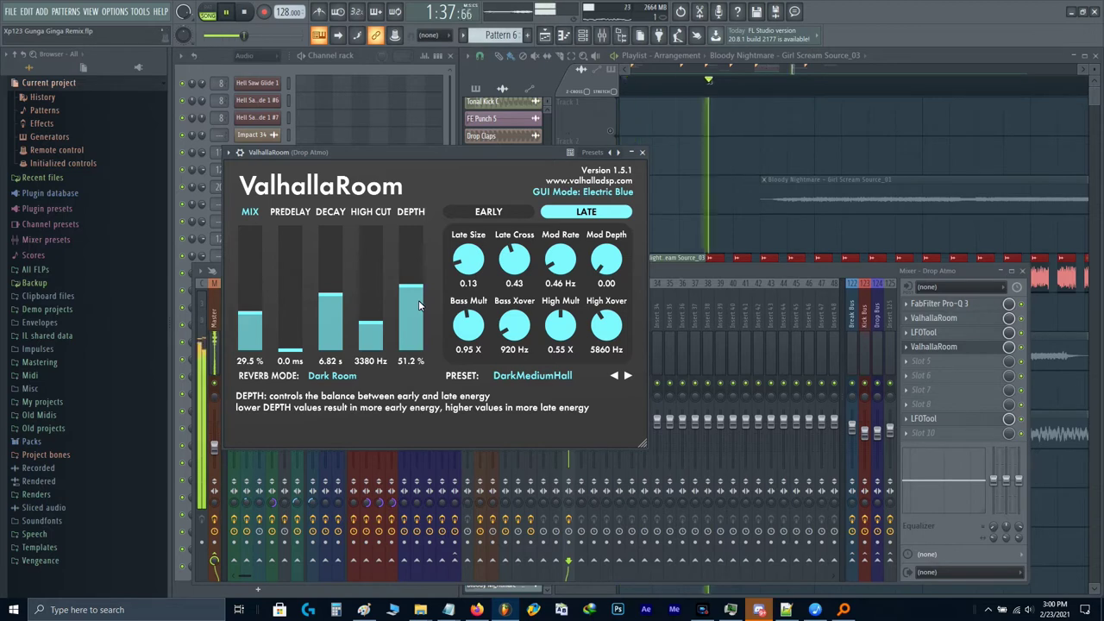
key("Escape")
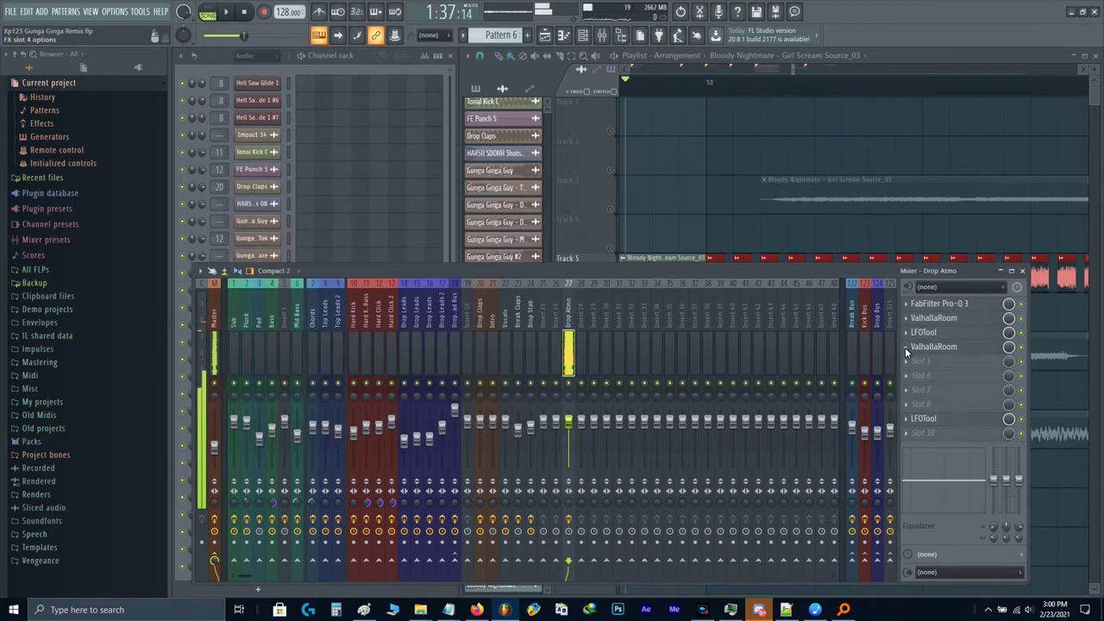
left_click(932, 321)
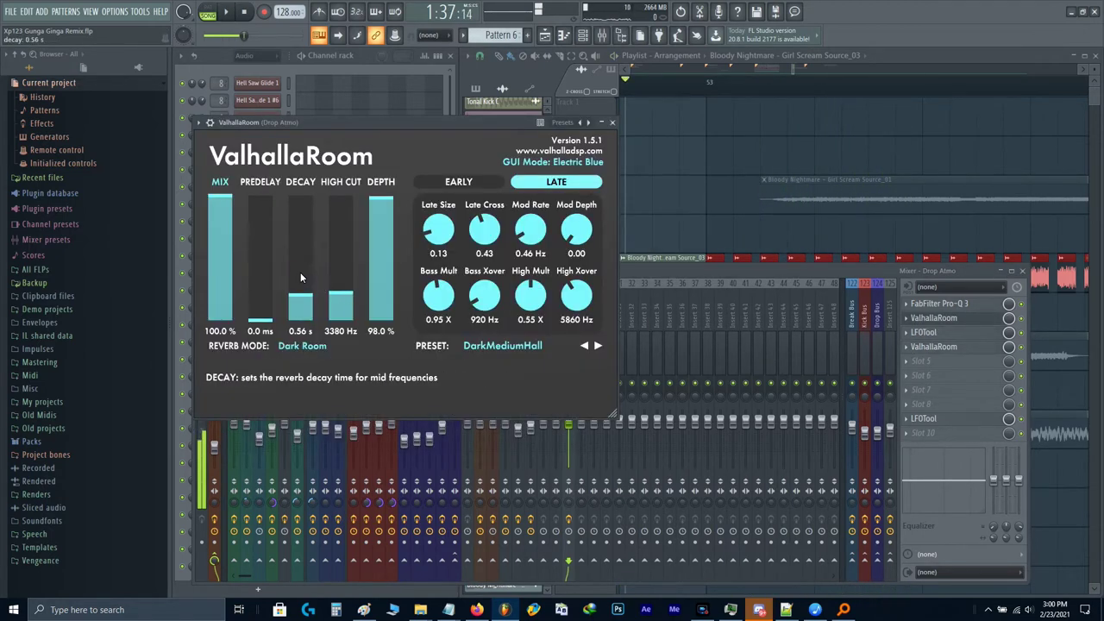
key("Escape")
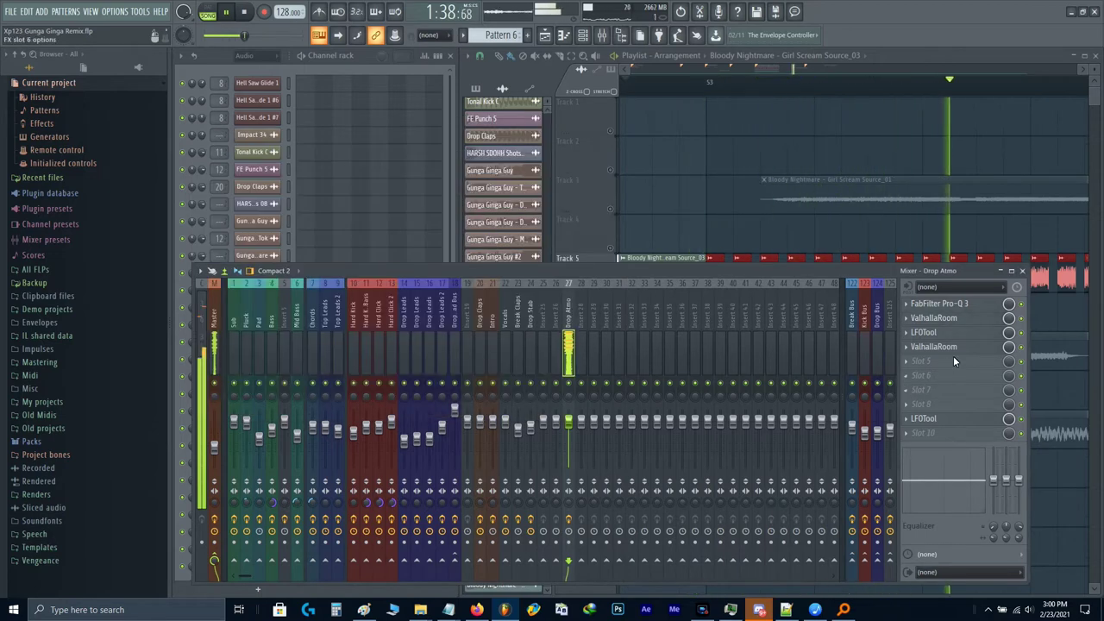
left_click(943, 347)
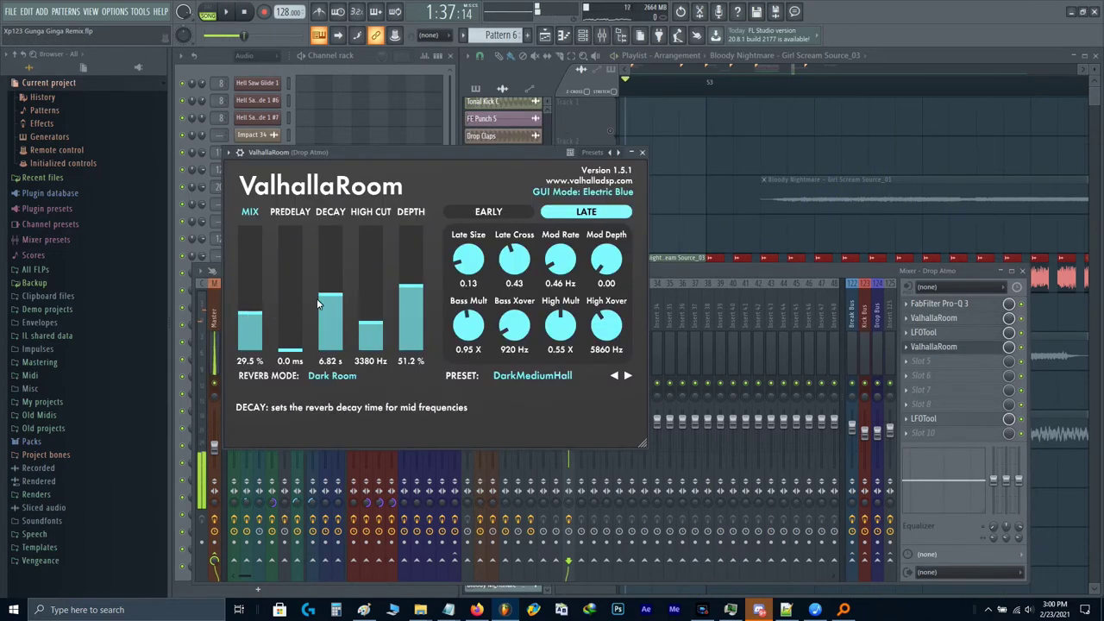
key("space")
left_click(251, 303)
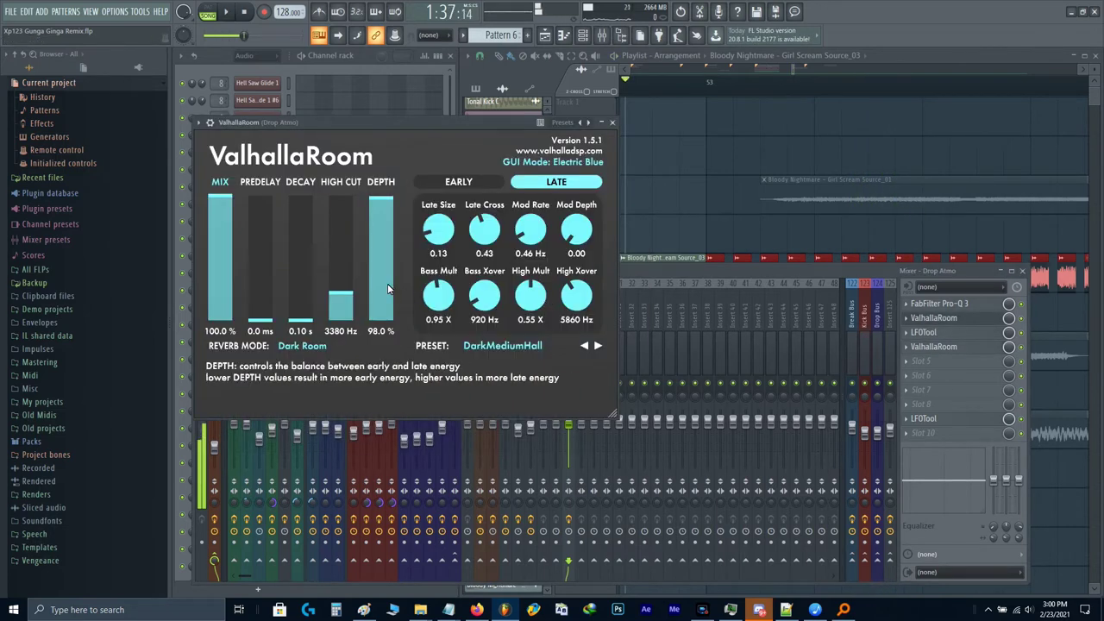
Step: Set the slot 2 ValhallaRoom's High Cut to 4420 Hz and its Decay to 0.11 s while listening
left_click(339, 285)
key("space")
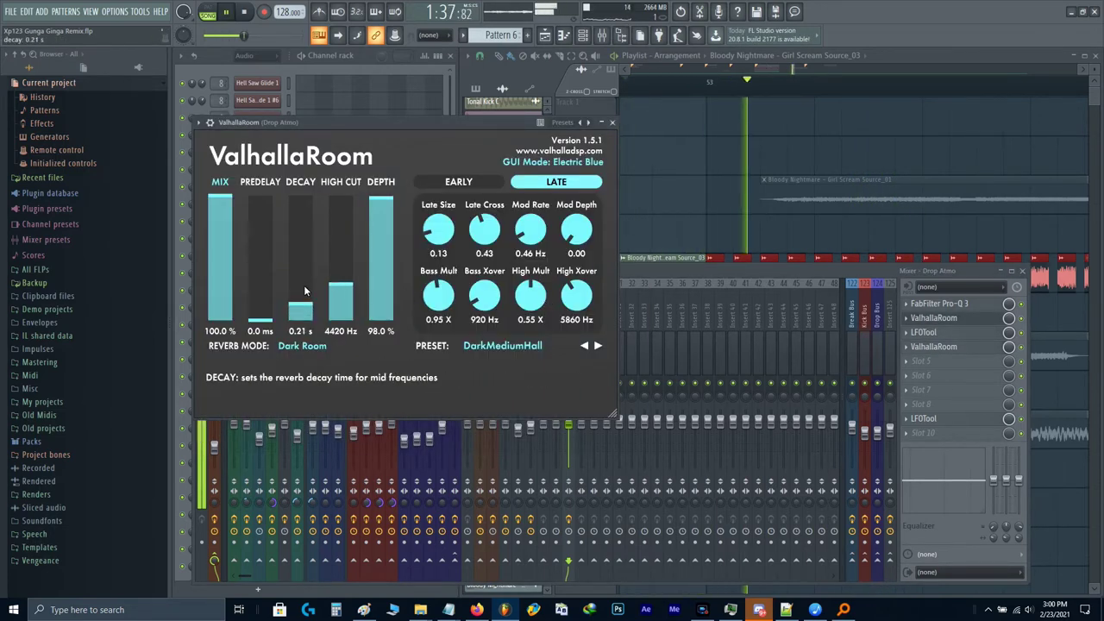
scroll(303, 291, "down", 2)
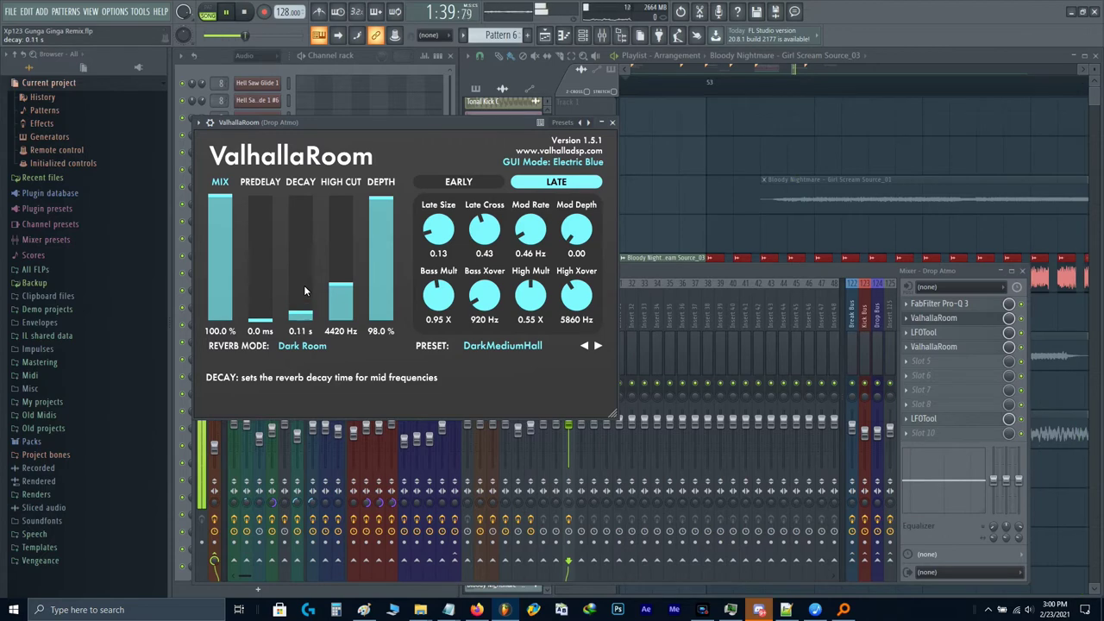
key("Escape")
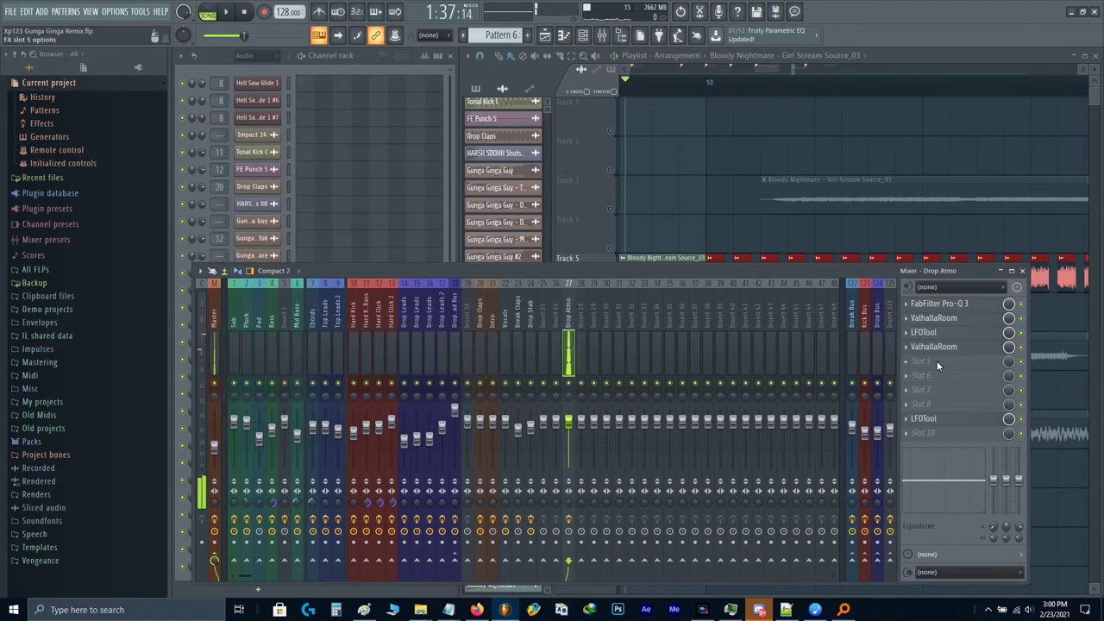
Step: Insert another LFOTool into effect slot 2 ahead of the reverb and raise its curve's starting point to 25 %
left_click(937, 333)
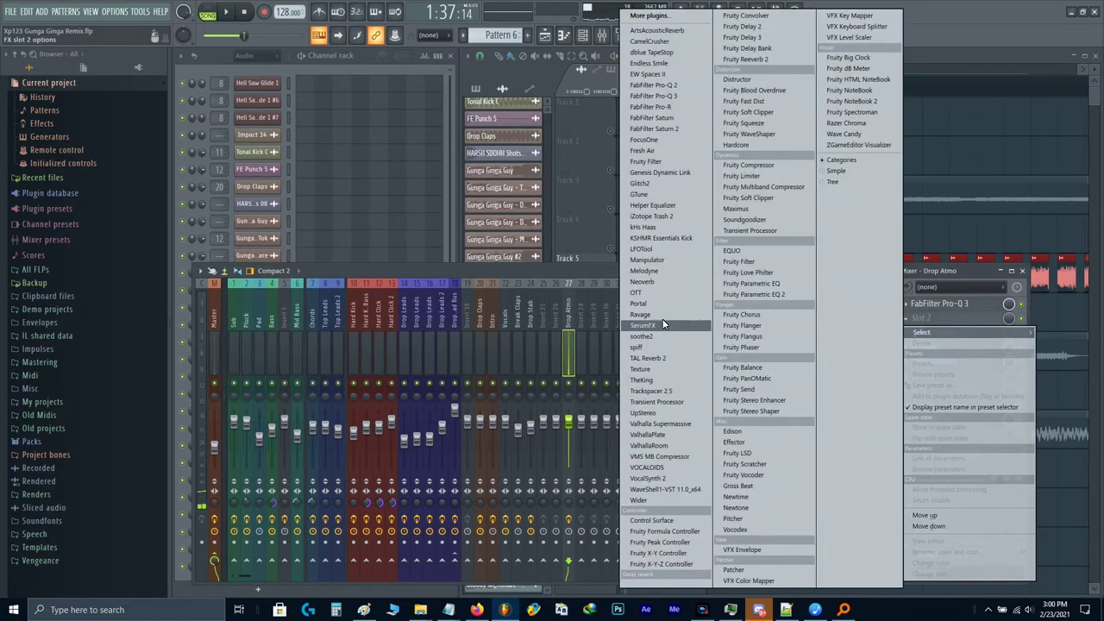
left_click(650, 248)
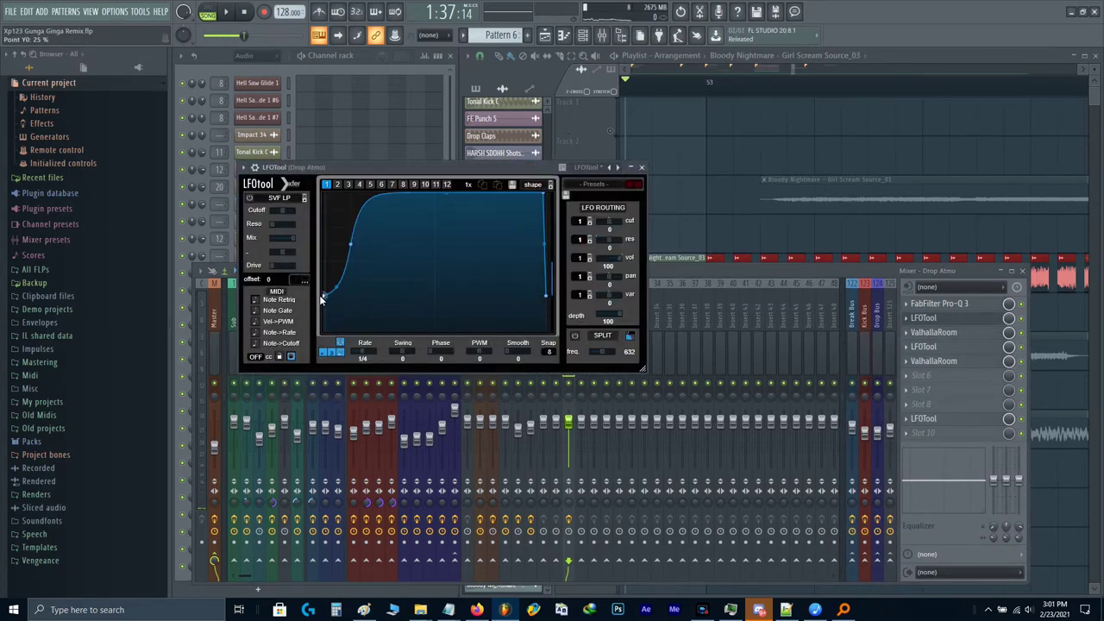
Step: Shape the slot 2 LFOTool curve into a triangle peaking at 75 %, routed to pan at 100 instead of volume, with a one-bar rate
left_click_drag(437, 232, 436, 228)
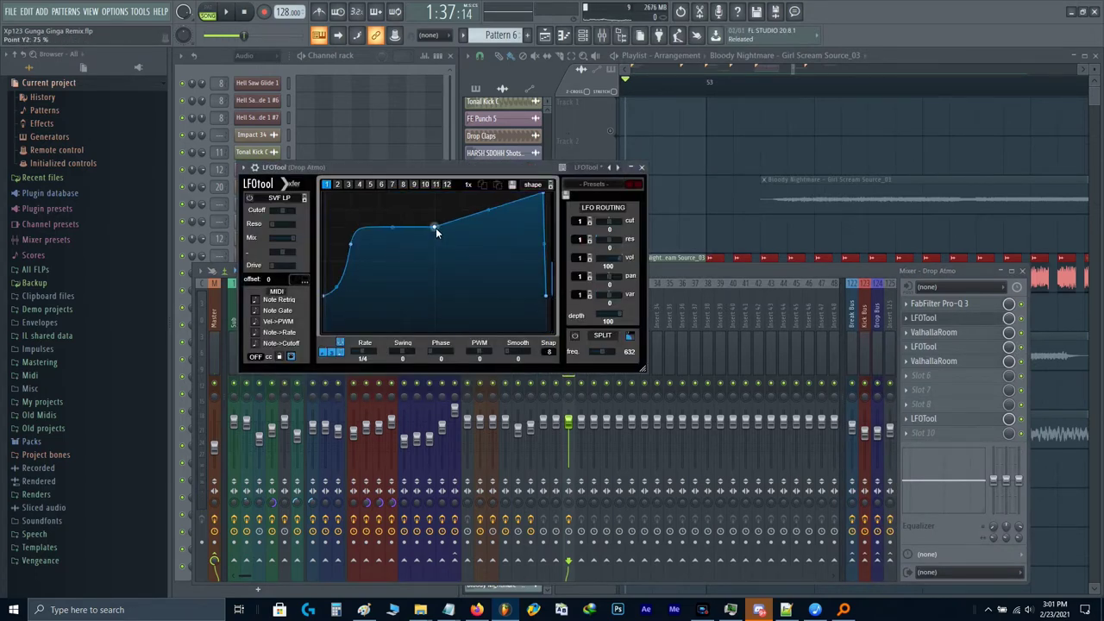
right_click(351, 245)
right_click(540, 198)
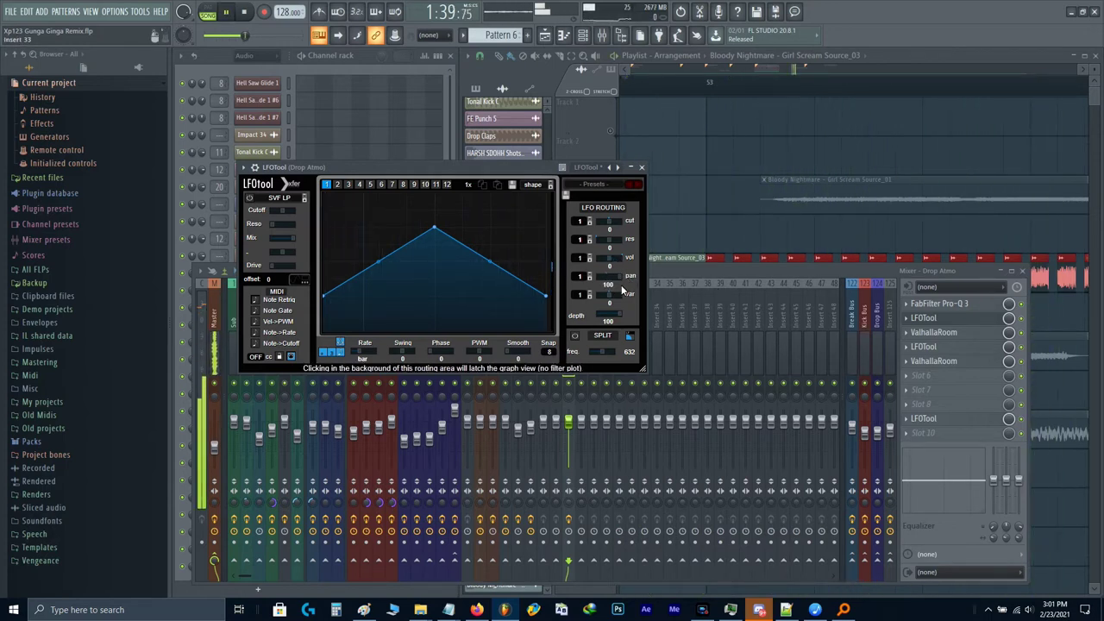
key("space")
key("Escape")
key("Escape")
Step: Duplicate the scream chops on Track 5 so the stutter runs from bar 53 to bar 55
scroll(770, 278, "down", 3)
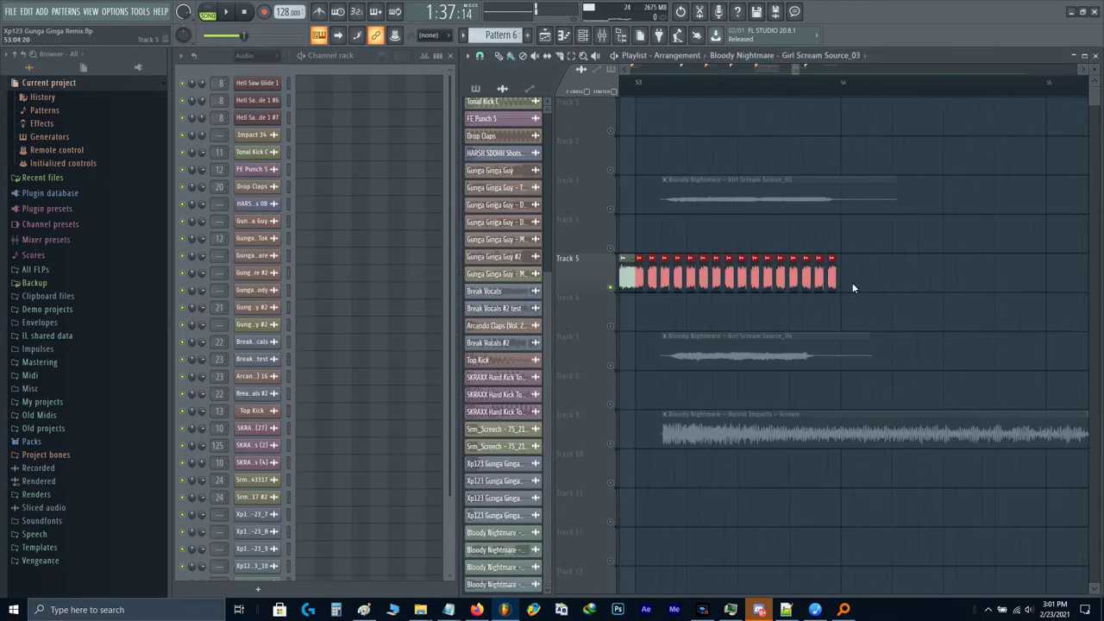
left_click_drag(918, 283, 642, 278)
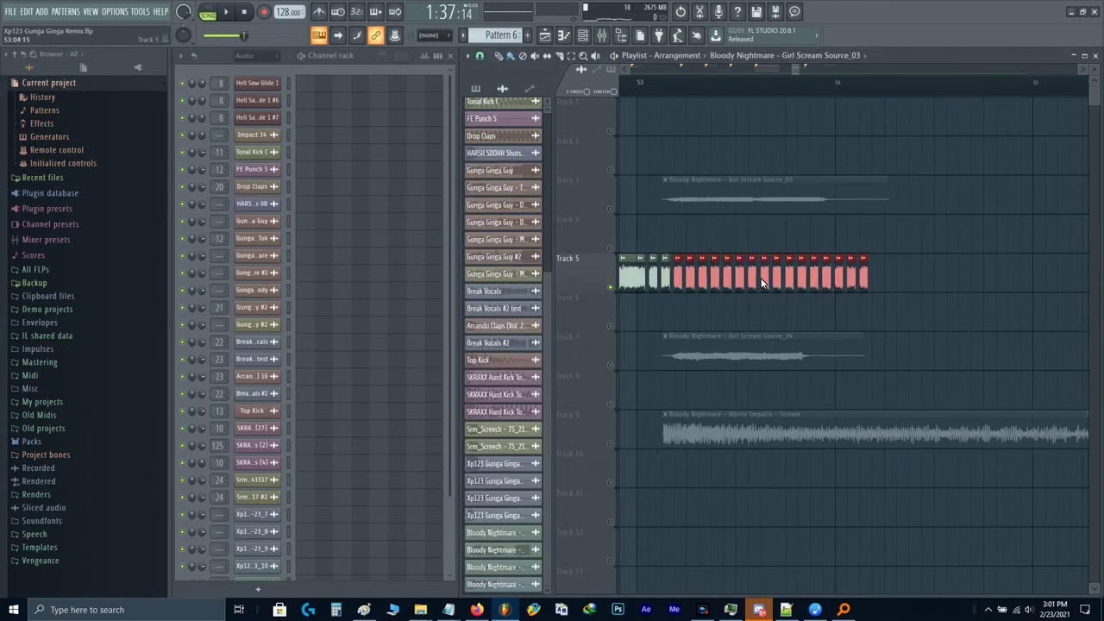
key("ctrl+b")
key("space")
left_click_drag(1053, 269, 643, 278)
scroll(647, 277, "up", 4)
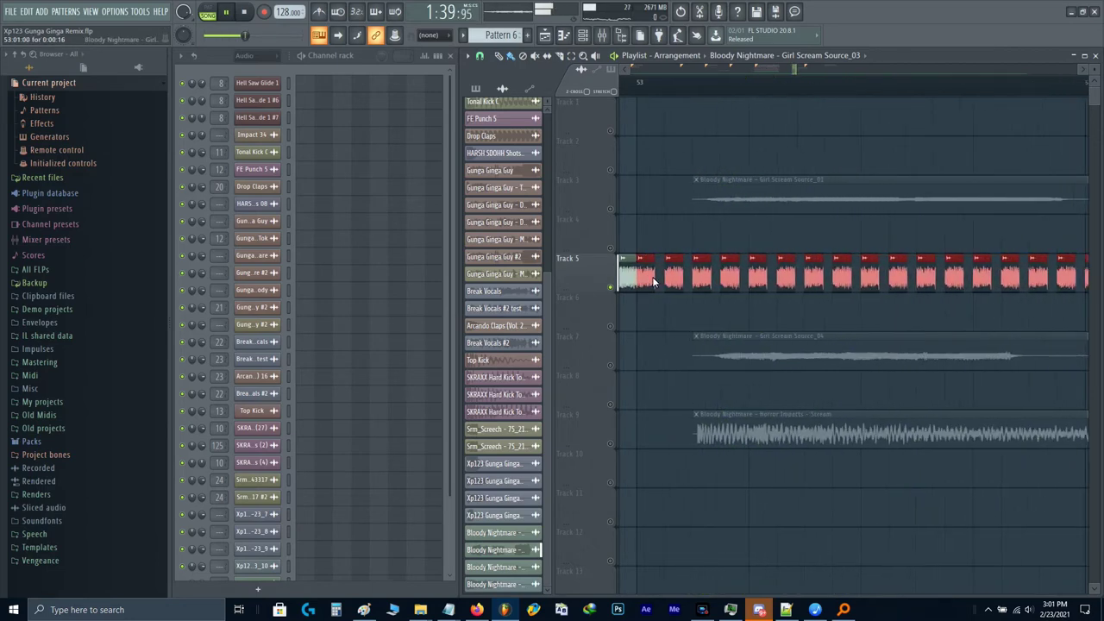
scroll(655, 274, "down", 5)
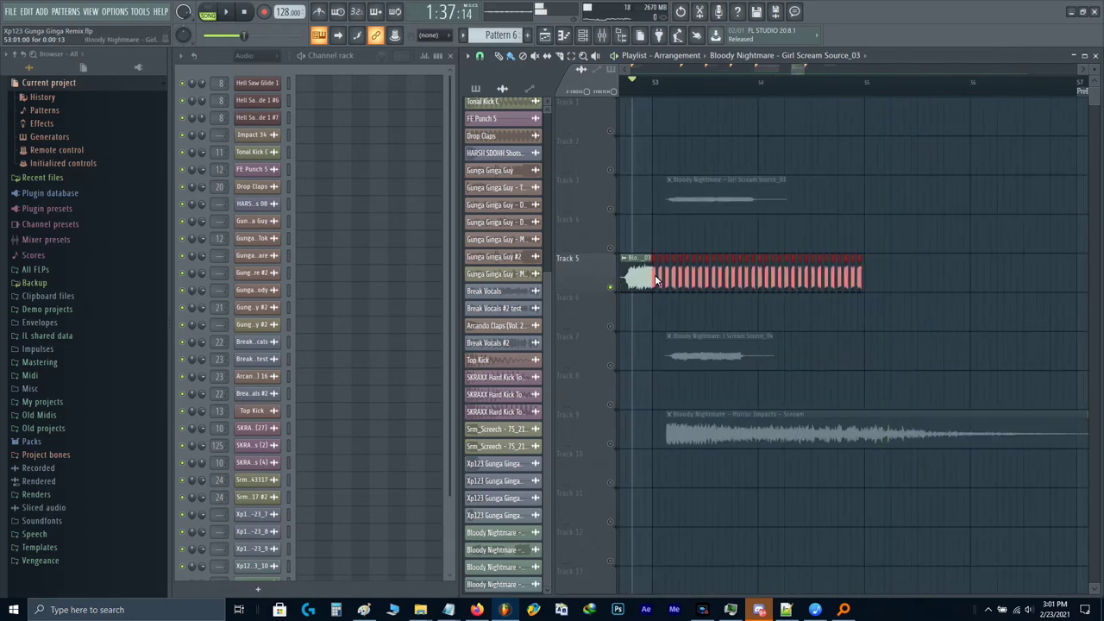
Step: Lower the Drop Atmo mixer track's volume fader and replay the extended stutter
key("F9")
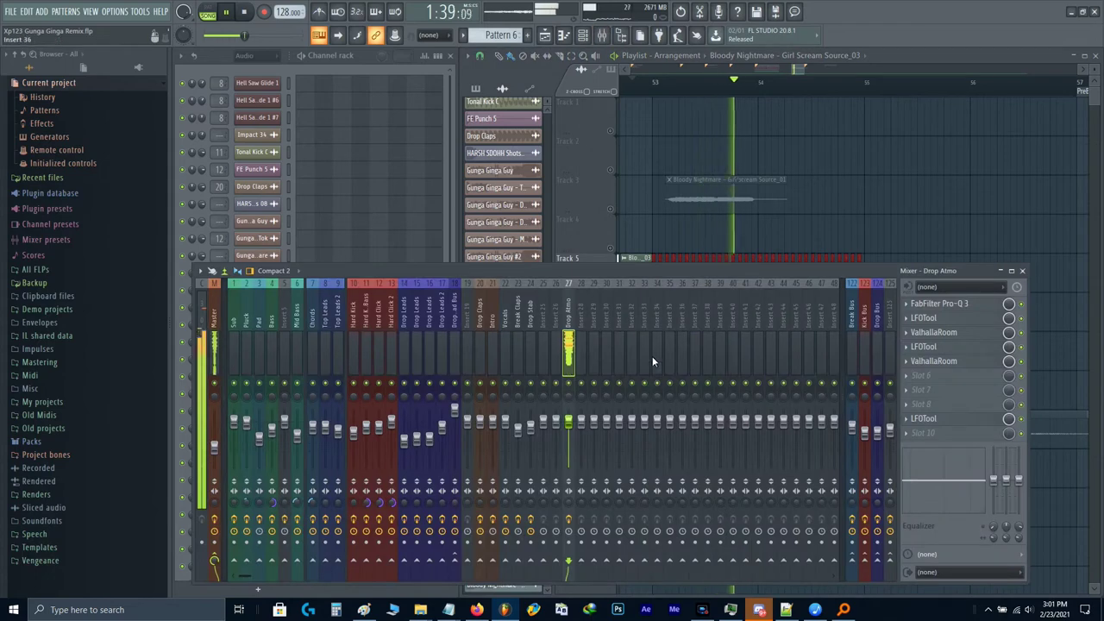
scroll(571, 424, "down", 4)
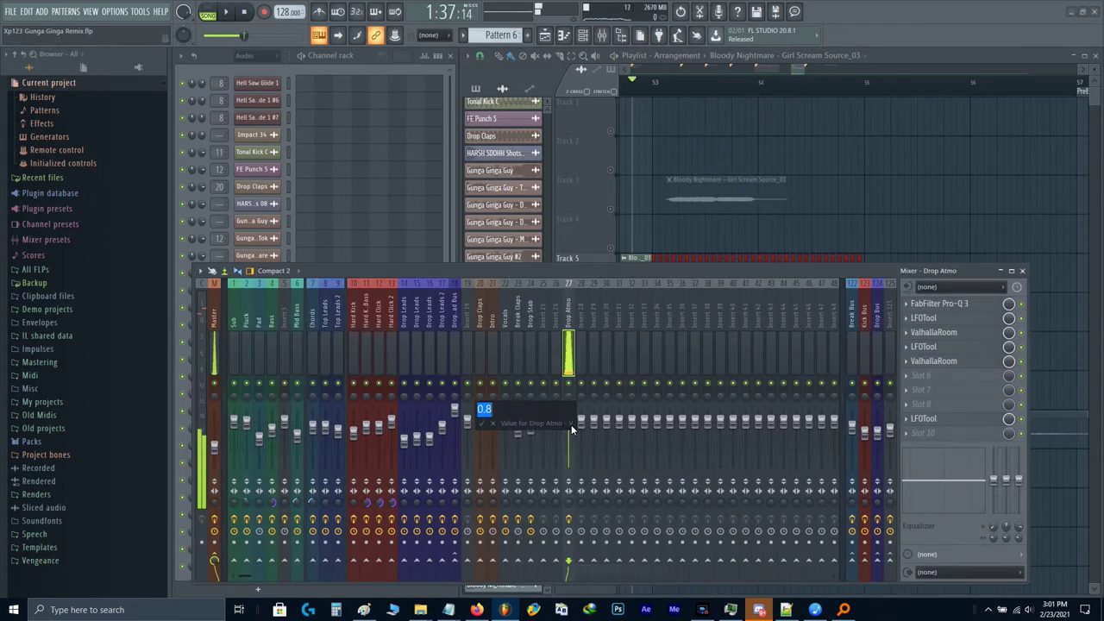
key("F9")
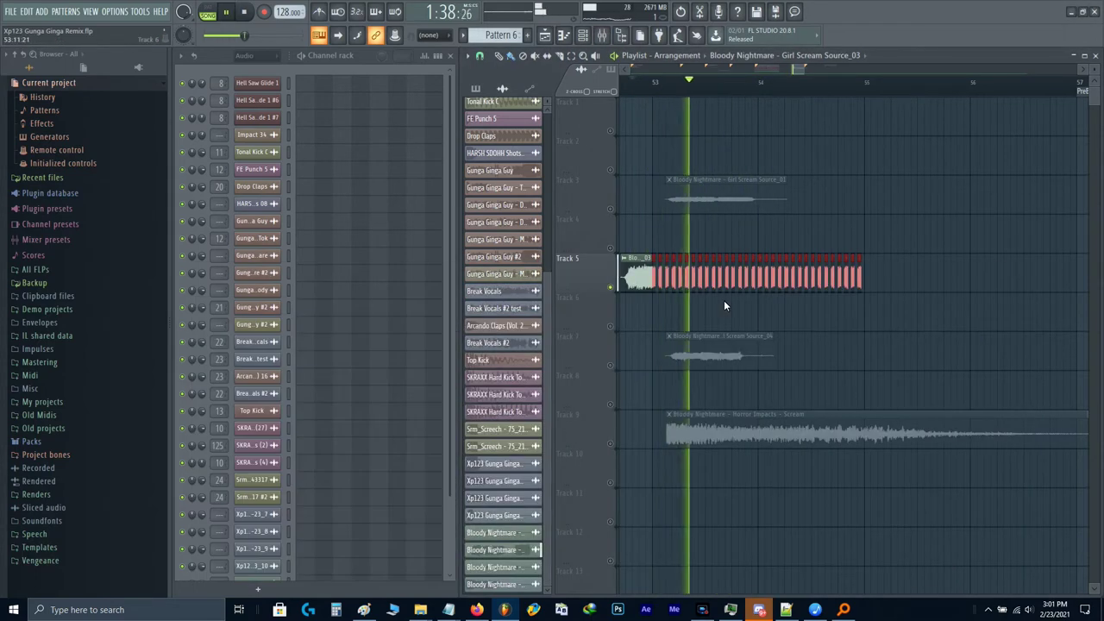
scroll(866, 306, "down", 3)
key("space")
Step: Move the scream clip and all its stutter chops from Track 5 to Track 14 so the chops start at bar 49
left_click(772, 308, "ctrl")
scroll(771, 308, "down", 3)
left_click_drag(716, 313, 971, 353)
left_click_drag(695, 354, 892, 356)
left_click_drag(824, 369, 691, 368)
left_click_drag(816, 343, 782, 343)
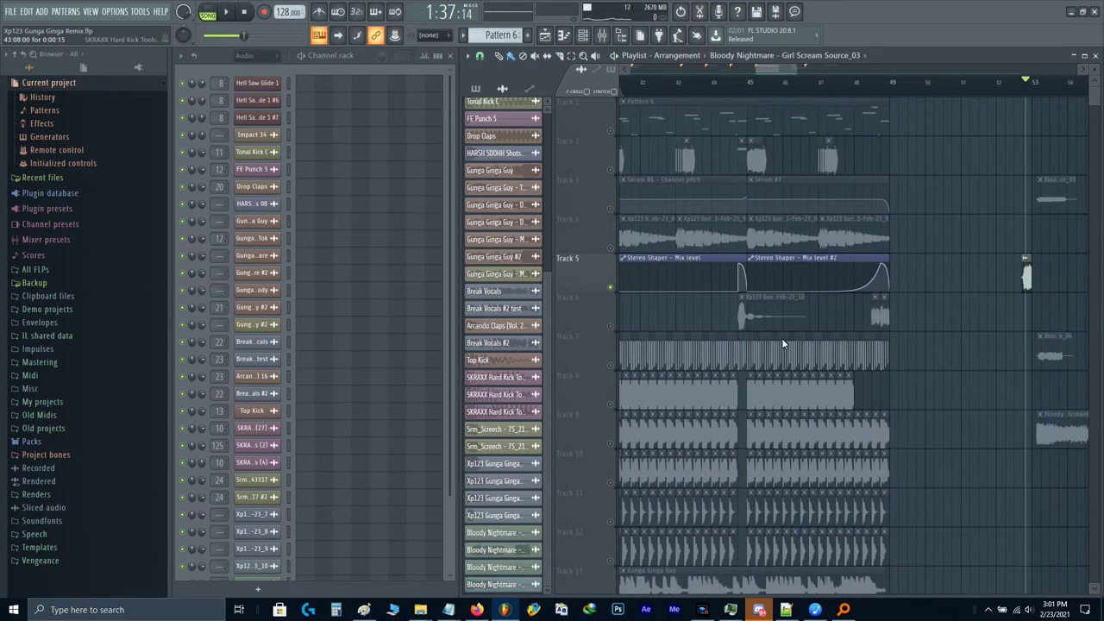
scroll(960, 342, "up", 3)
left_click_drag(960, 342, 764, 362)
left_click_drag(774, 285, 949, 284)
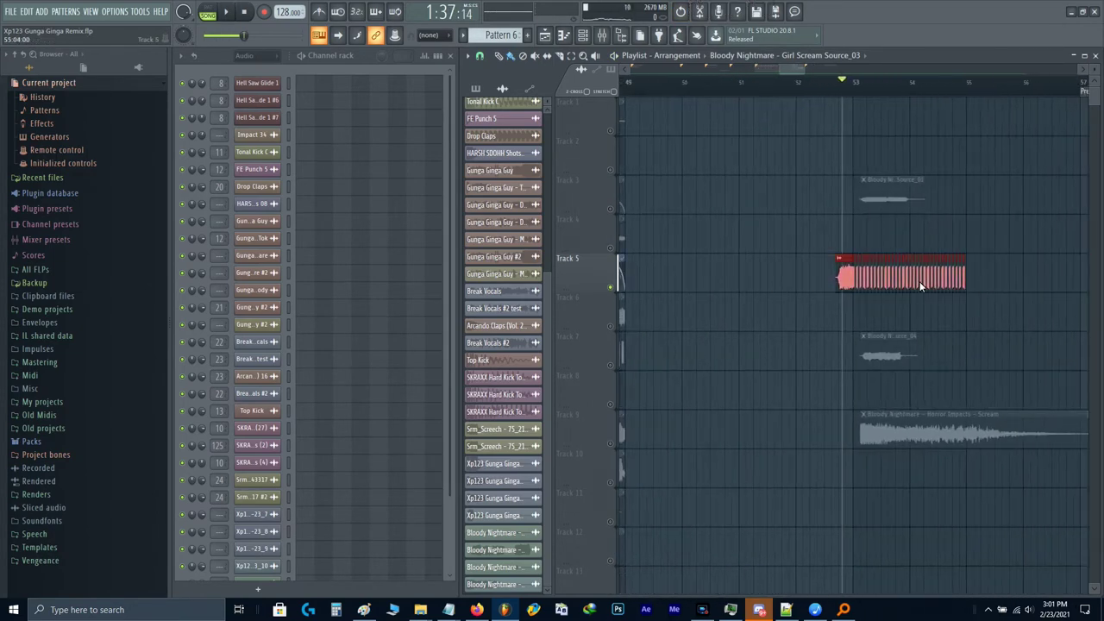
scroll(852, 282, "up", 2)
left_click_drag(864, 281, 776, 387)
scroll(788, 404, "up", 2)
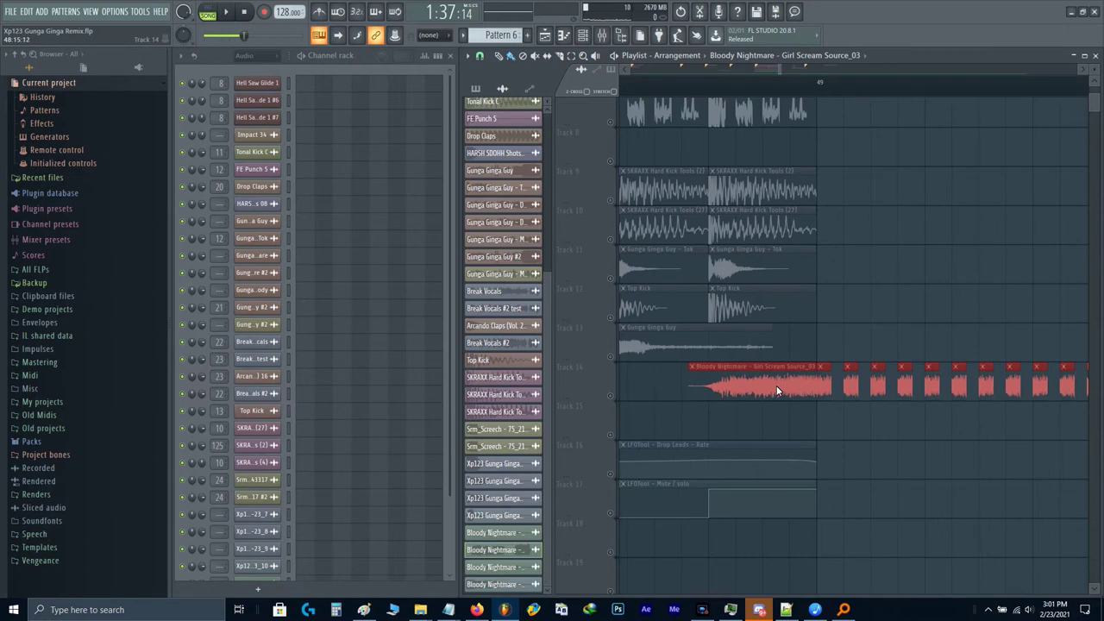
scroll(675, 180, "down", 2)
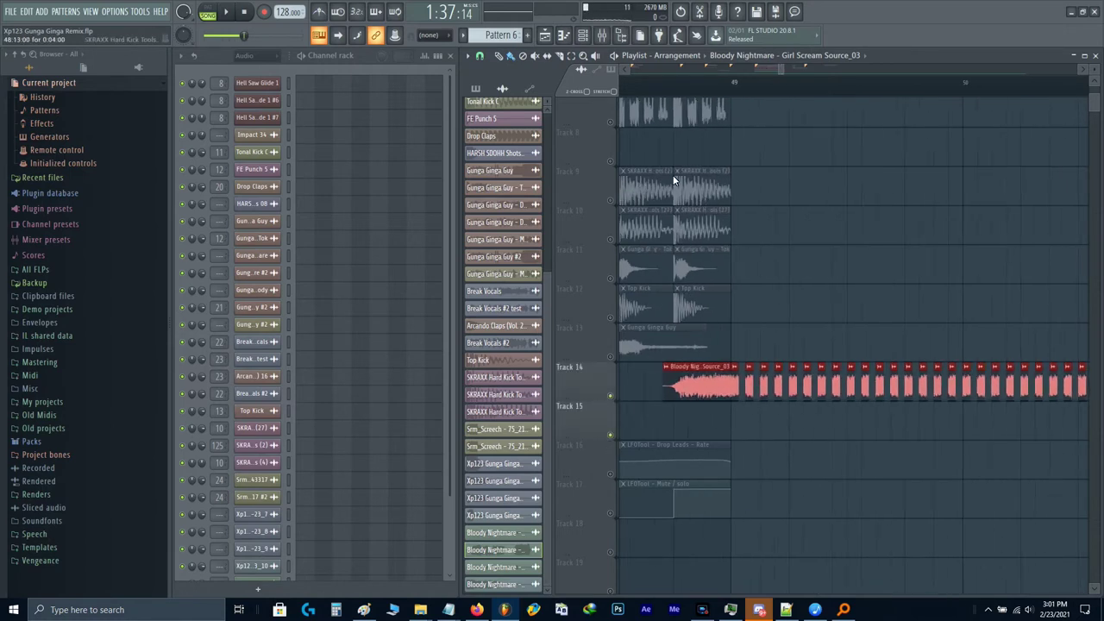
Step: Set the playback loop from 48:09:00 to 49:01:00 and play the lead-in to the stutter
scroll(647, 82, "up", 2)
left_click_drag(678, 82, 787, 120)
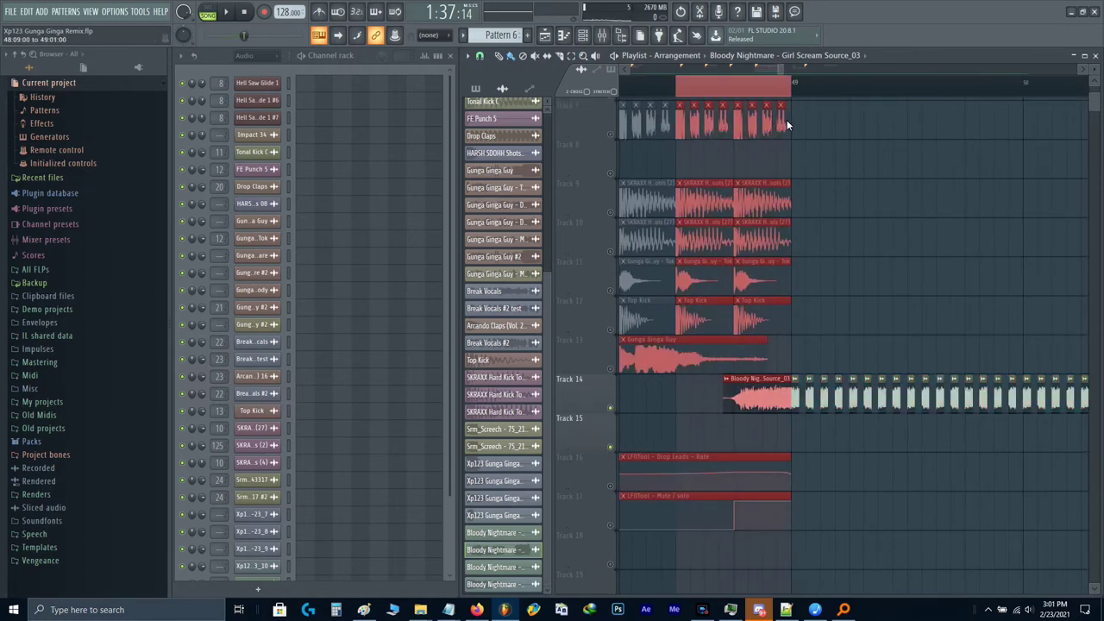
key("space")
Step: Create an automation clip for the mix level of the LFOTool in slot 4 of the Drop Atmo track
key("F9")
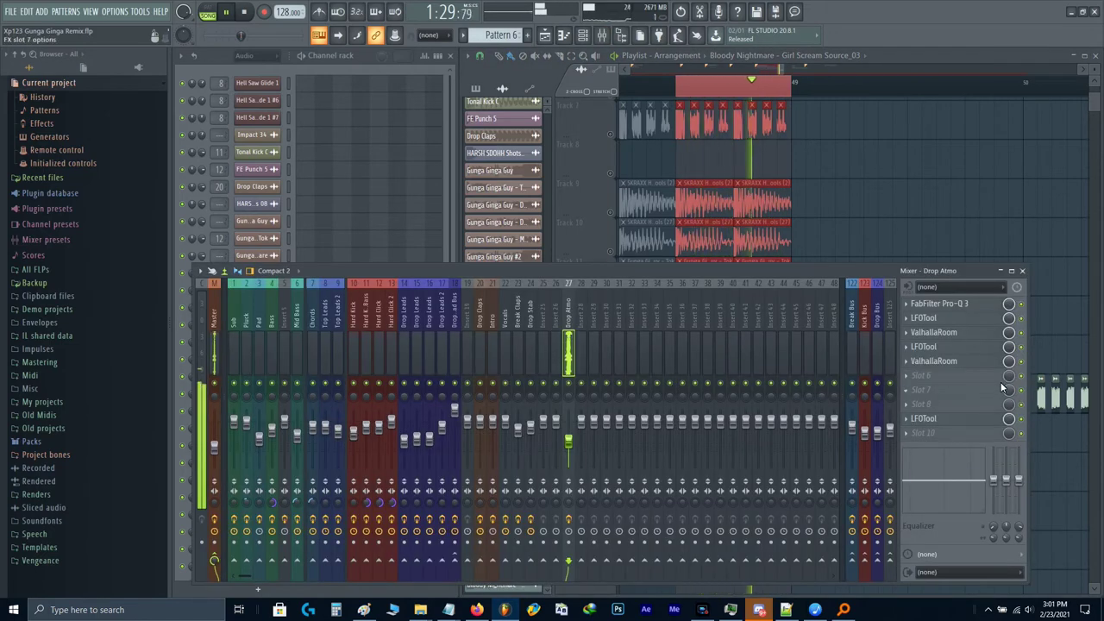
right_click(1012, 347)
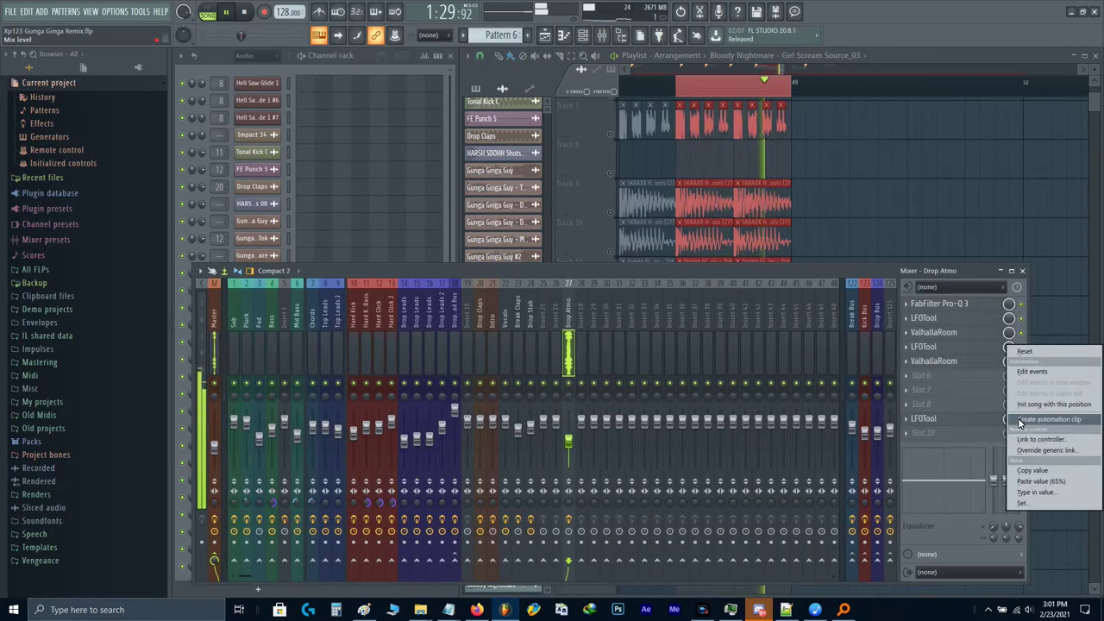
left_click(1048, 423)
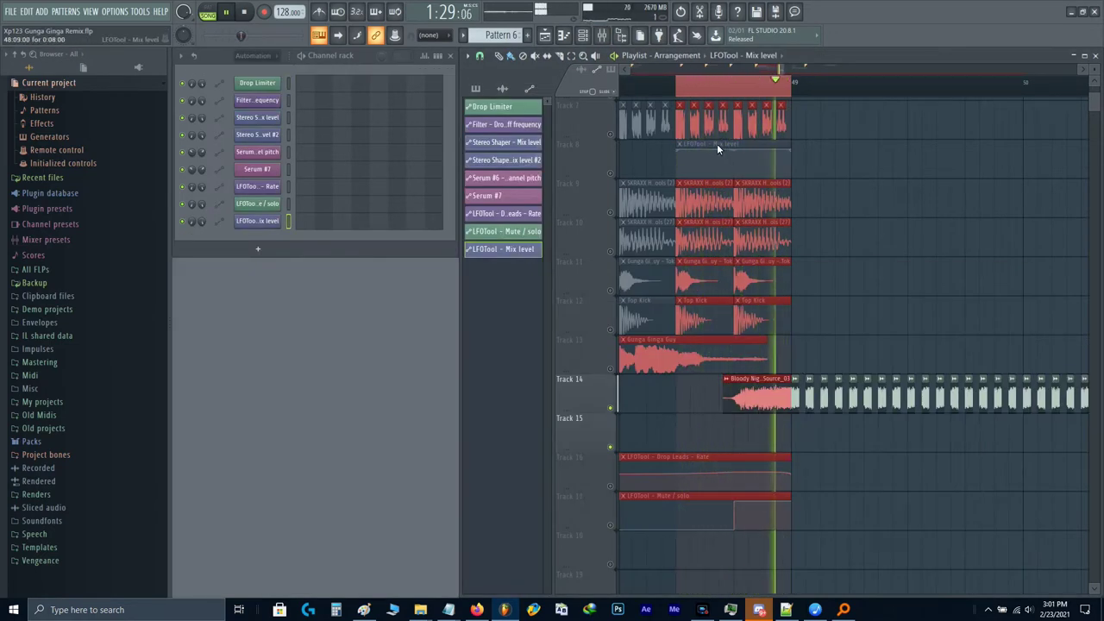
Step: Move the LFOTool Mix level automation clip to Track 15 and shape it into a late, steep rise ending at bar 49
left_click_drag(717, 144, 665, 535)
left_click_drag(733, 437, 762, 587)
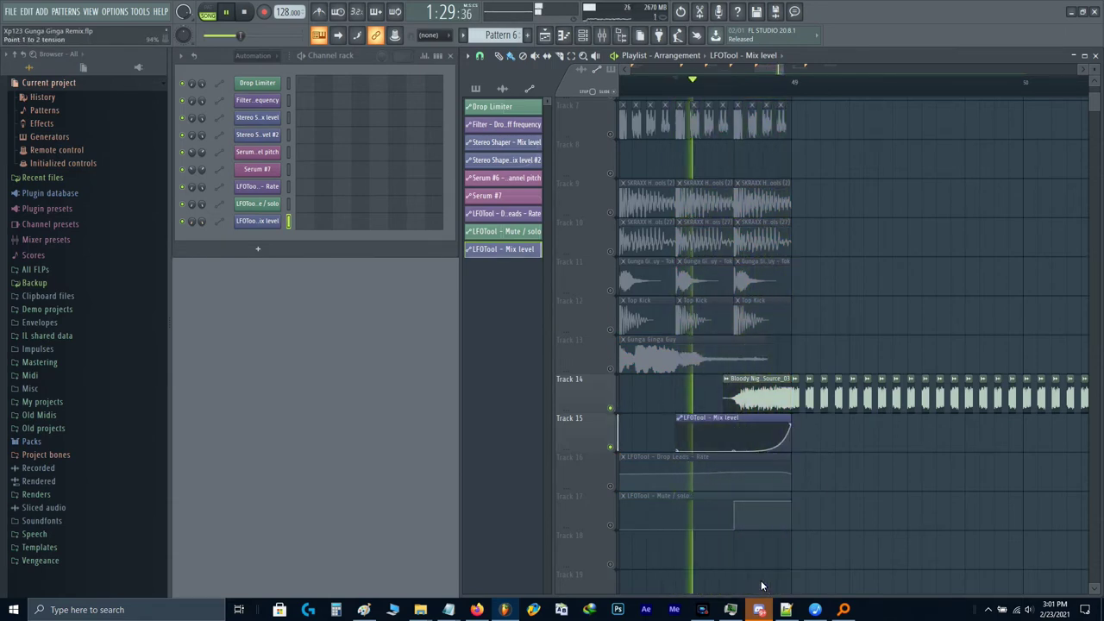
scroll(732, 454, "down", 4)
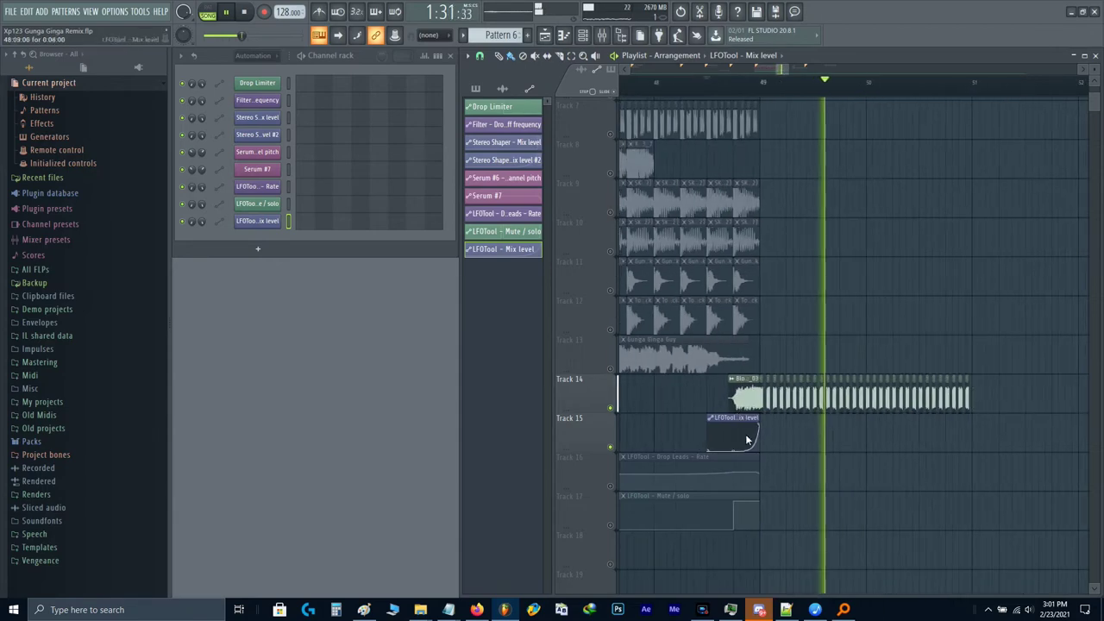
scroll(749, 441, "up", 3)
left_click(767, 426)
key("ctrl+z")
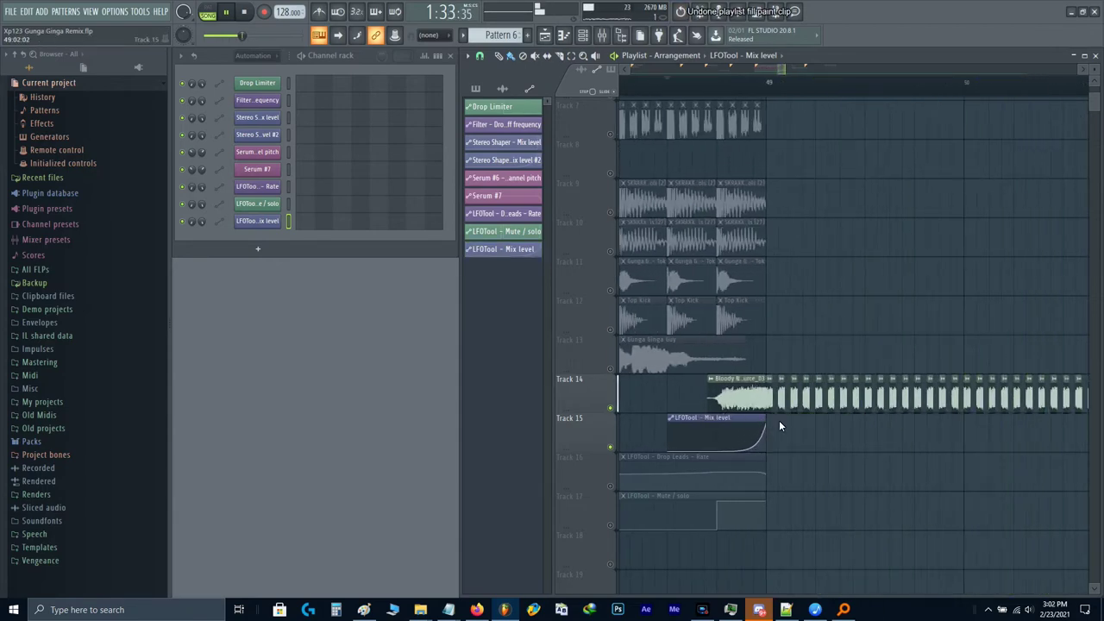
Step: Raise the low section of the curve in the Drop Atmo track's slot 4 LFOTool to 50%
key("F9")
left_click(942, 346)
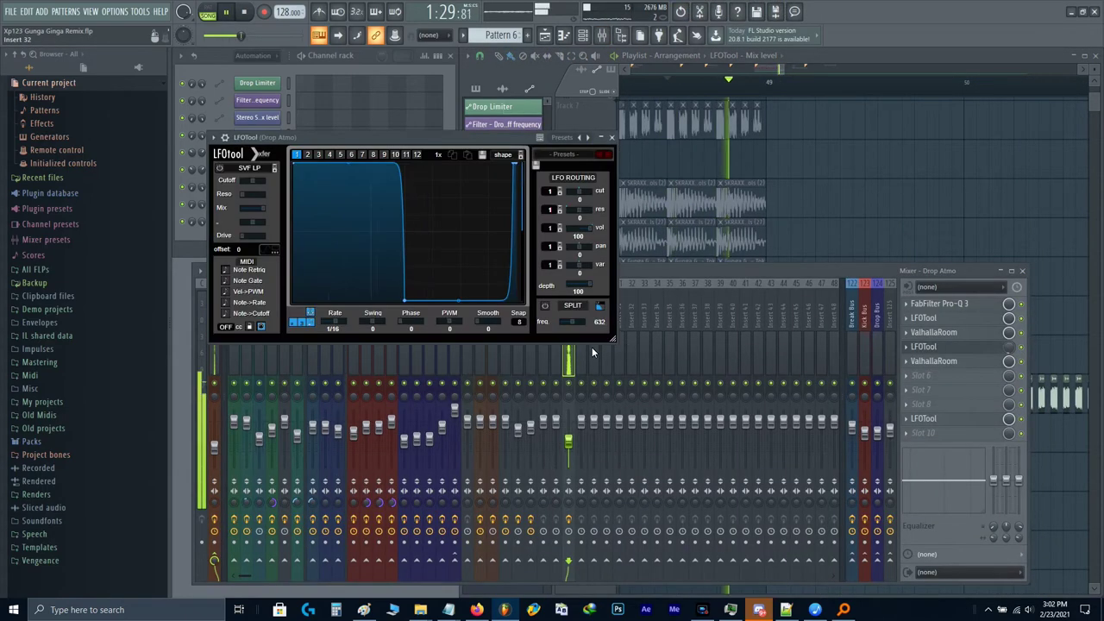
left_click_drag(405, 297, 402, 227)
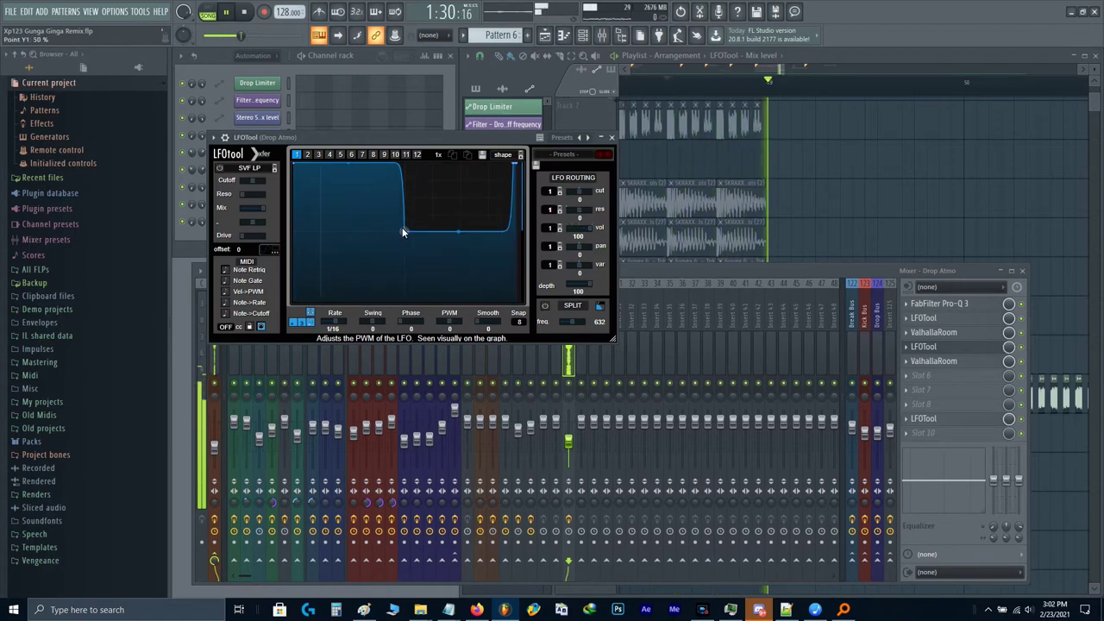
key("Escape")
key("Escape")
Step: Stop playback and move the Bloody Nightmare effect clips on Tracks 3, 7 and 9 from bar 53 to bar 61
left_click_drag(738, 319, 811, 355)
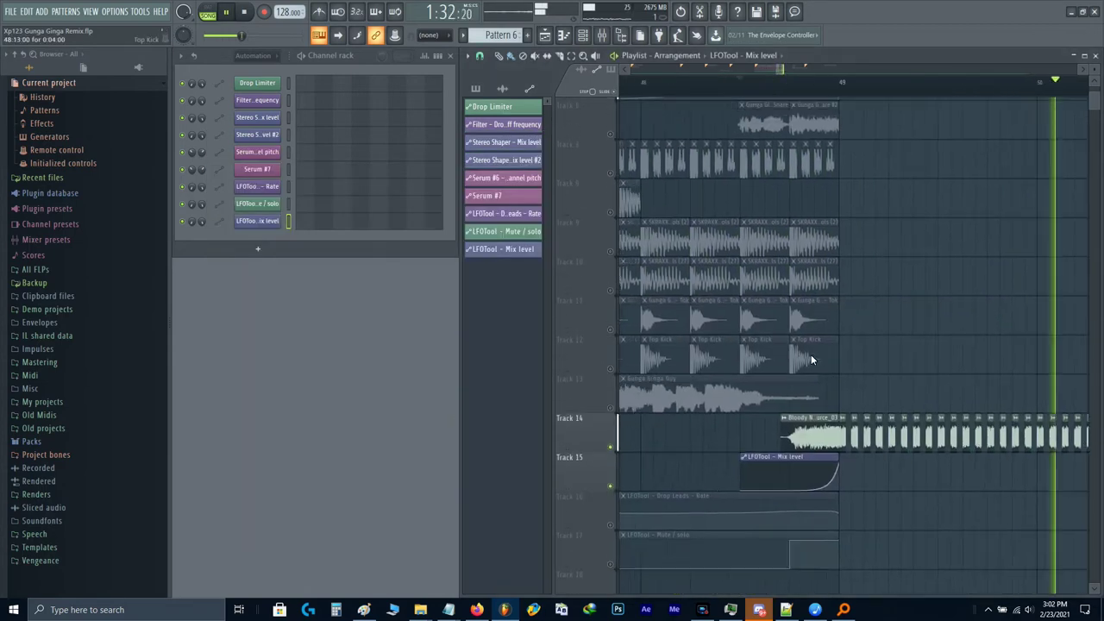
scroll(811, 354, "down", 5)
key("space")
scroll(884, 357, "up", 4)
left_click_drag(884, 358, 744, 379)
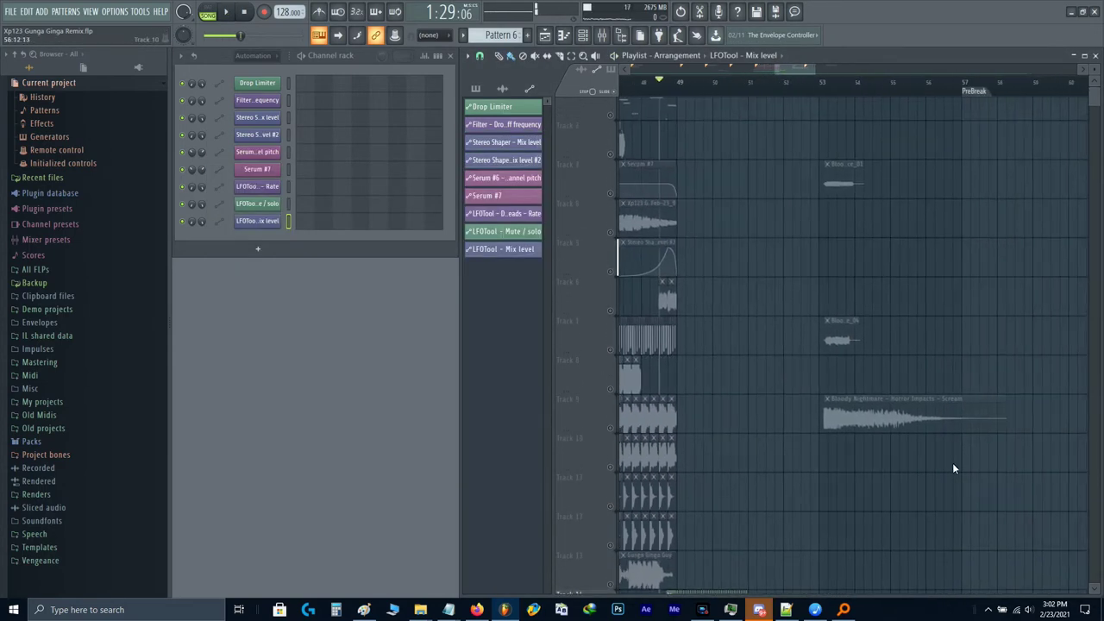
left_click_drag(953, 466, 821, 159)
scroll(790, 113, "down", 3)
left_click(989, 415)
scroll(957, 388, "left", 3)
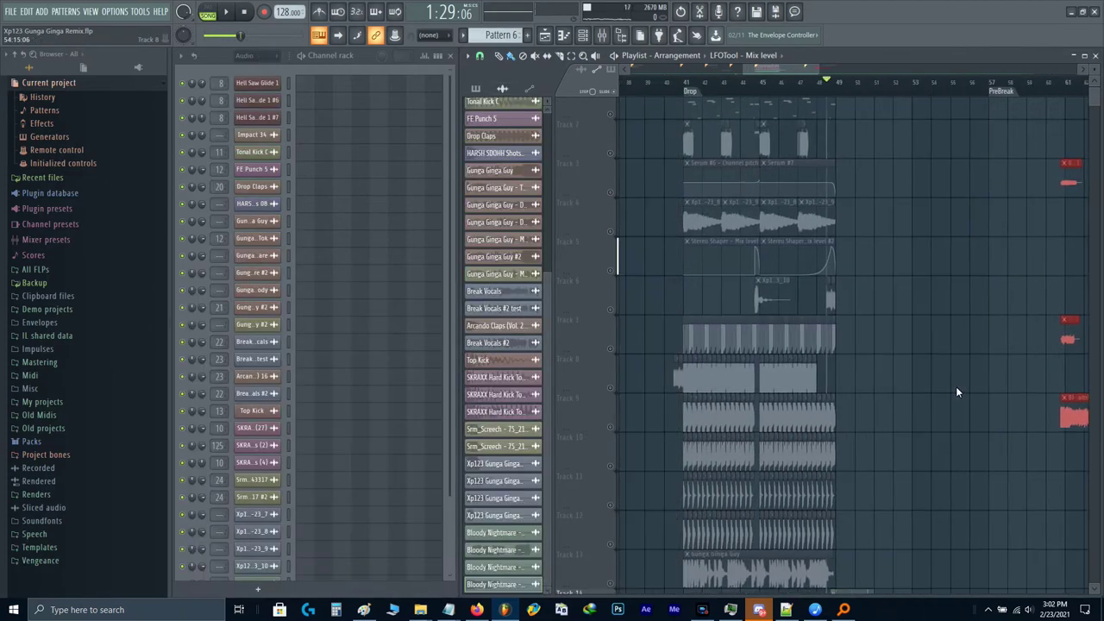
Step: Try to duplicate all the drop's clips from bars 41 to 49 directly after bar 49
scroll(691, 219, "up", 4)
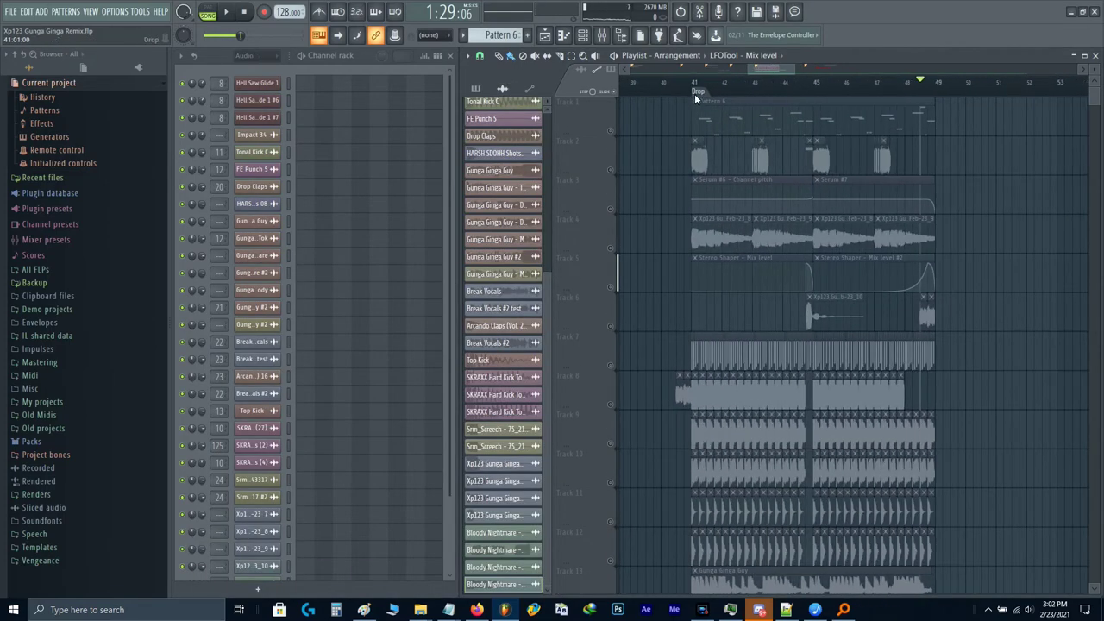
left_click_drag(691, 115, 906, 524)
scroll(906, 525, "down", 2)
scroll(967, 344, "up", 4)
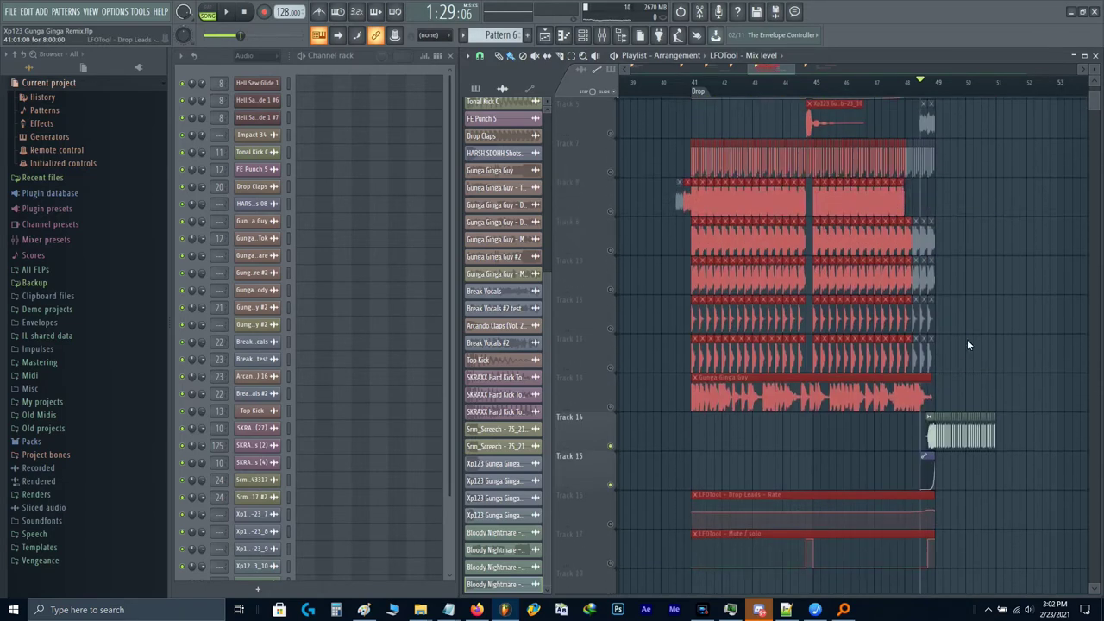
scroll(969, 337, "up", 4)
scroll(969, 337, "up", 7)
scroll(969, 337, "down", 7)
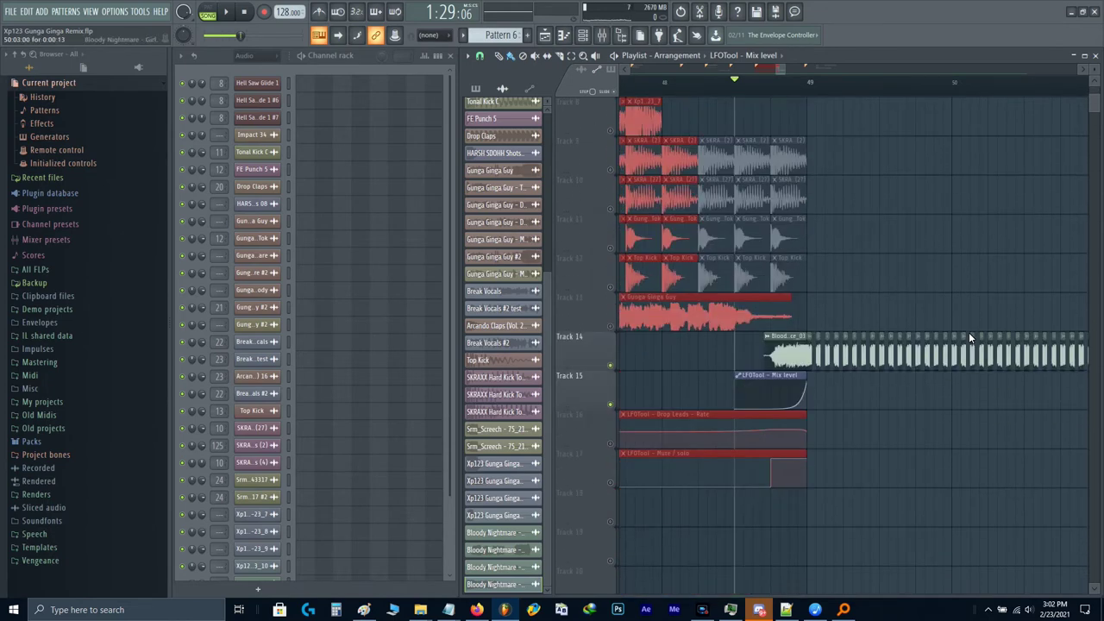
scroll(969, 338, "up", 6)
scroll(969, 338, "down", 4)
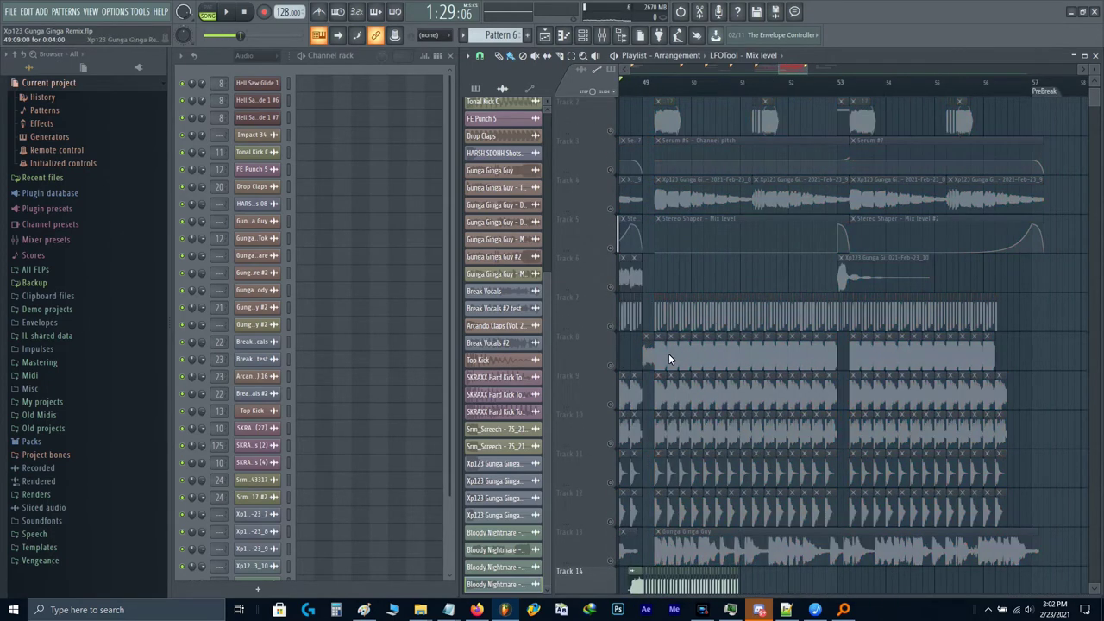
Step: Enable all playlist tracks again and play the first drop section towards its copy after bar 49
right_click(611, 367)
right_click(612, 367)
scroll(665, 357, "up", 1)
scroll(848, 316, "left", 5)
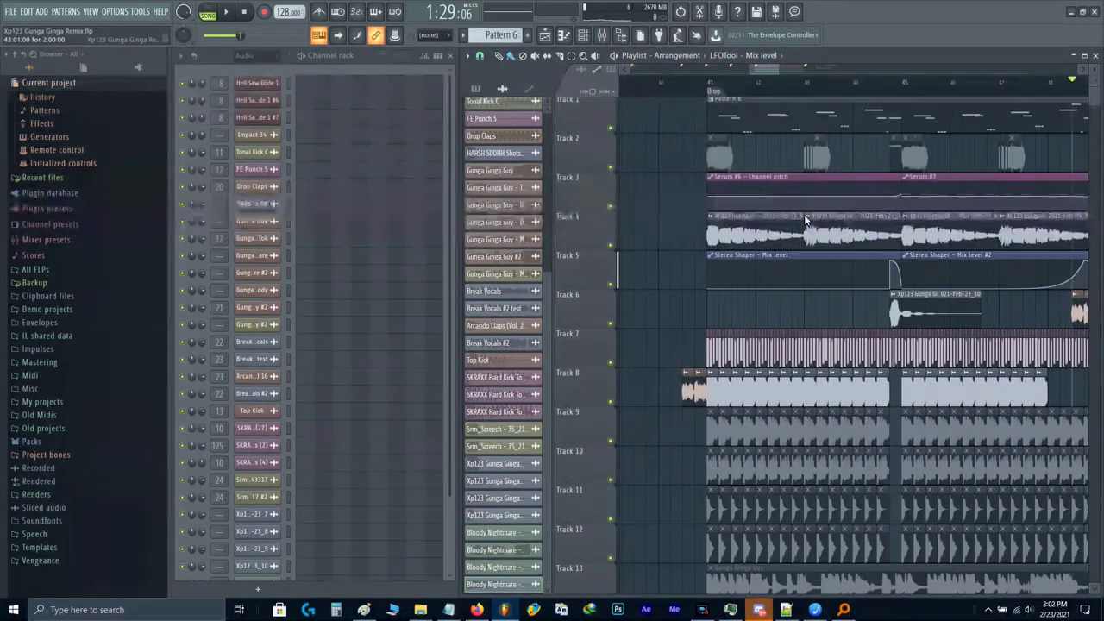
scroll(777, 198, "up", 2)
key("space")
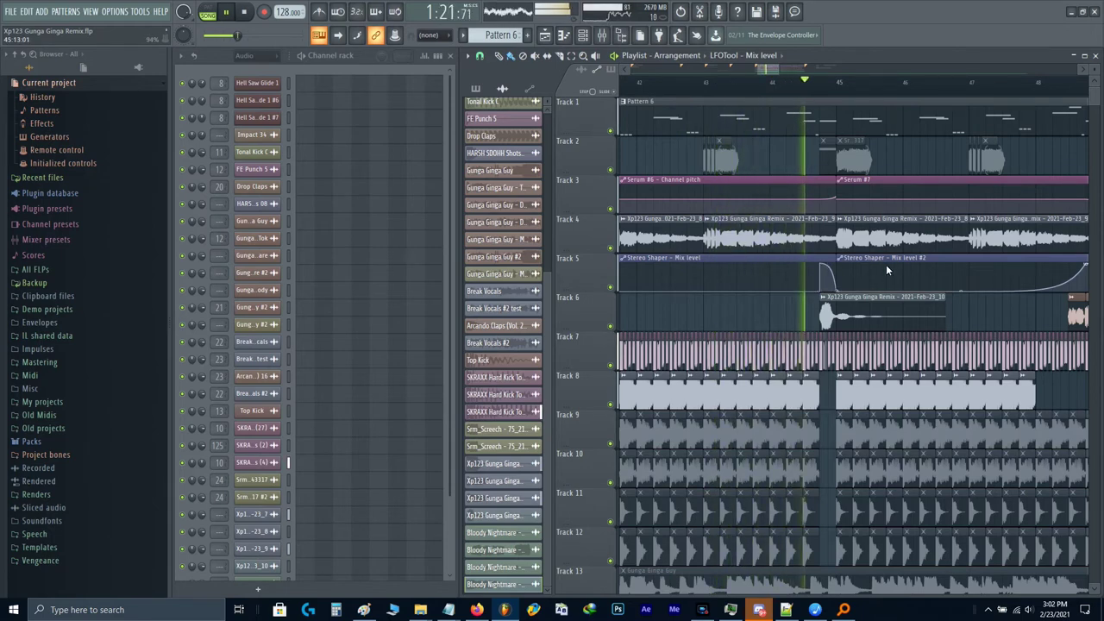
left_click_drag(943, 252, 622, 288)
scroll(622, 288, "down", 1)
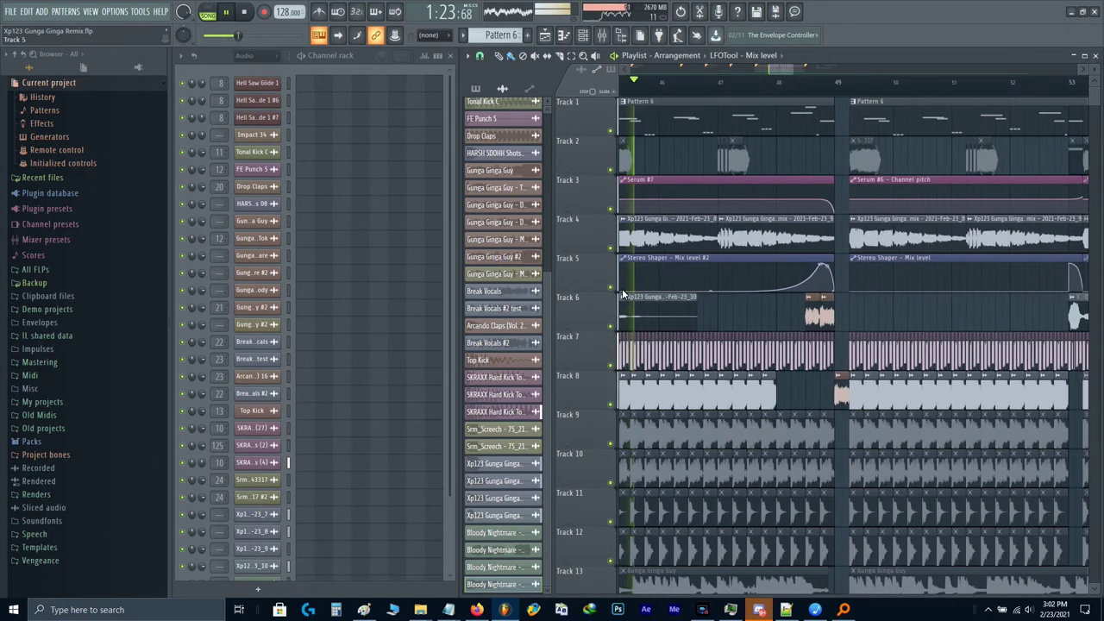
left_click(140, 12)
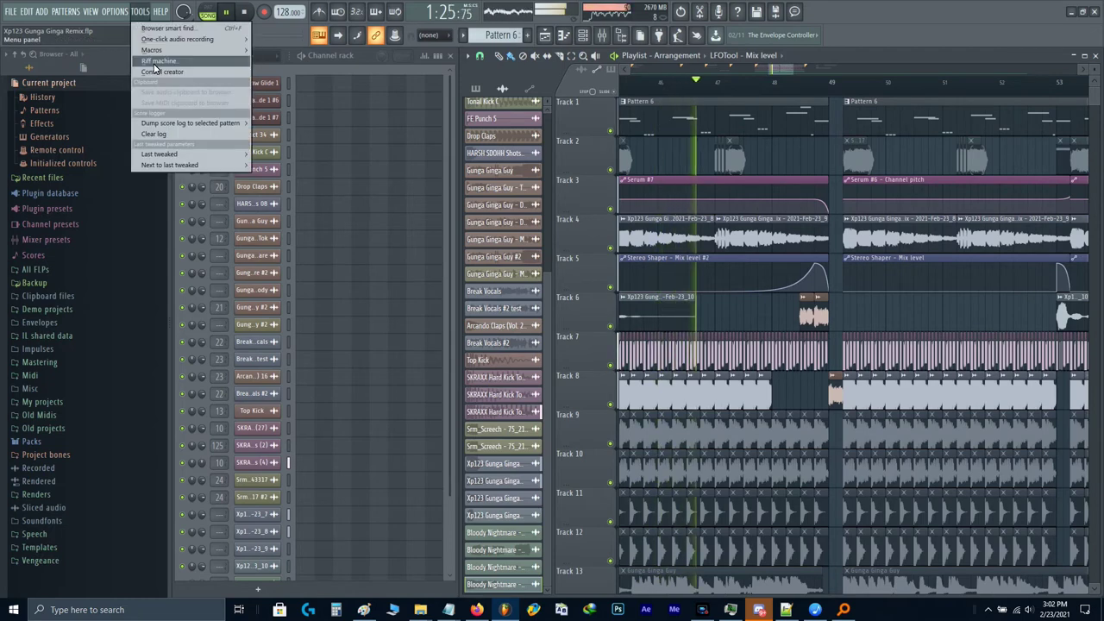
mouse_move(207, 50)
left_click(336, 134)
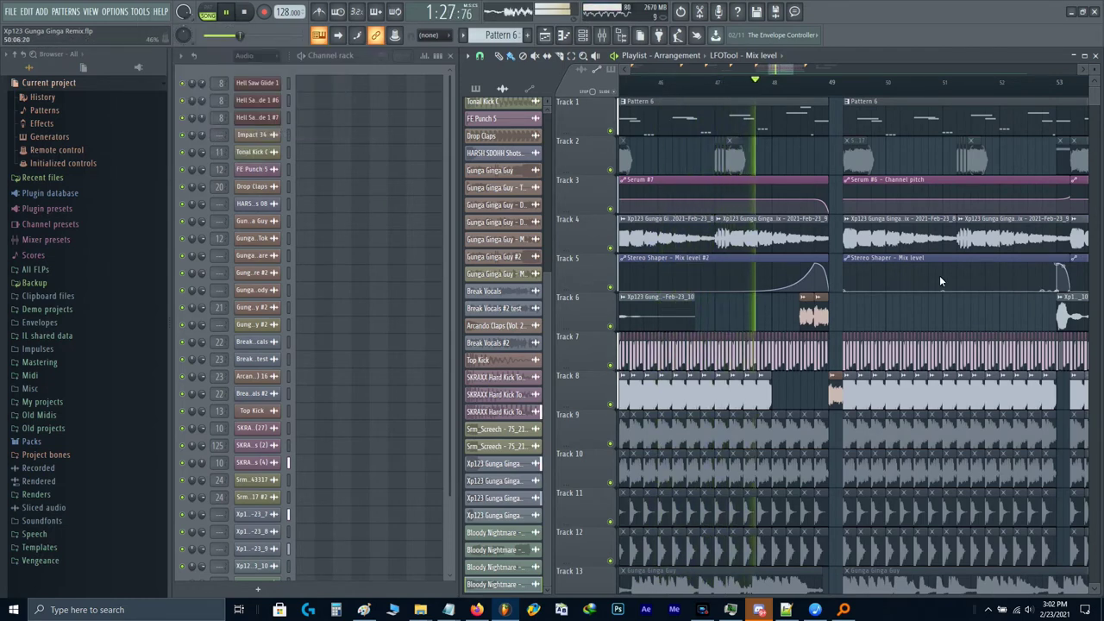
scroll(822, 285, "up", 1)
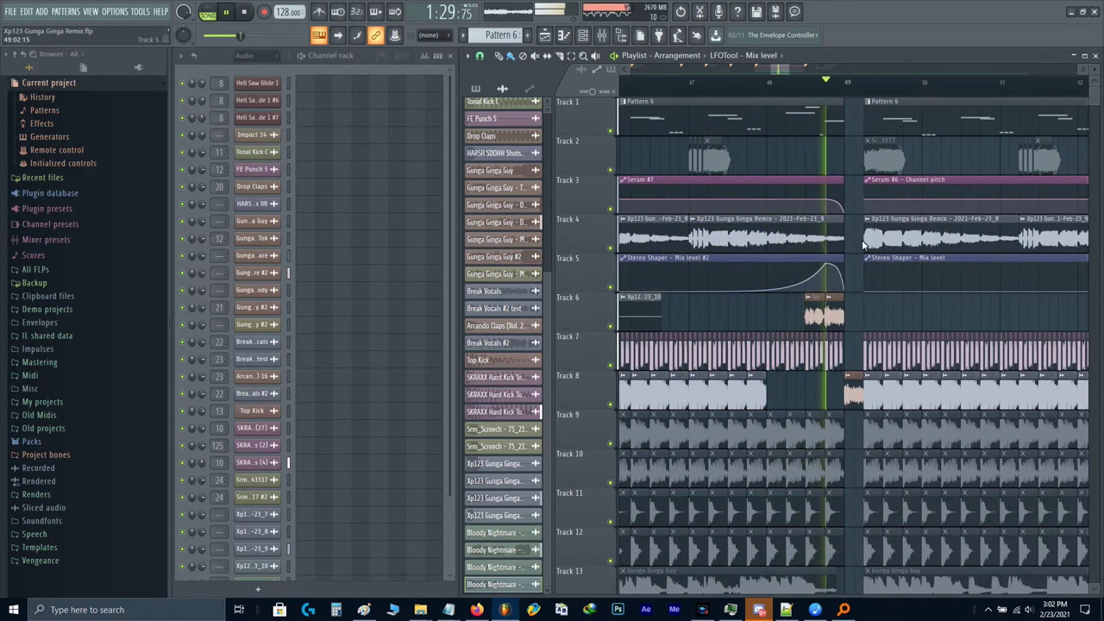
left_click_drag(803, 275, 779, 272)
Step: Stop playback and undo the duplication of the drop's clips
key("space")
scroll(775, 271, "down", 3)
key("ctrl+alt+z")
key("ctrl+alt+z")
key("ctrl+alt+z")
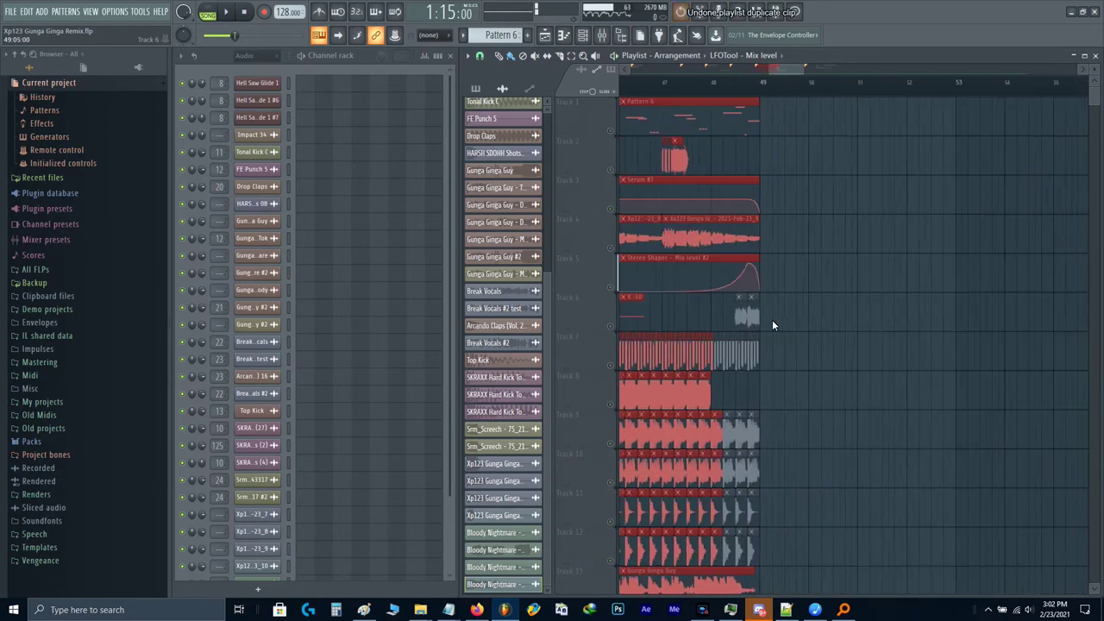
Step: Duplicate the selected drop clips so the copies start at bar 49, and delete the stray vocal clip on Track 8
key("ctrl+b")
scroll(745, 376, "up", 4)
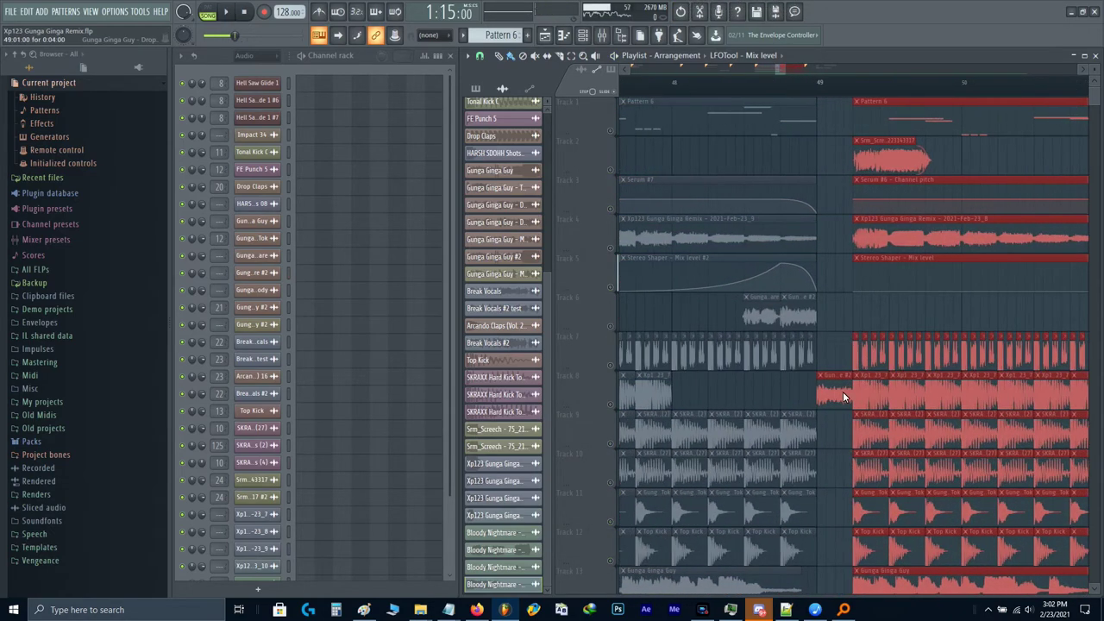
left_click_drag(843, 396, 808, 395)
right_click(809, 394)
key("ctrl+d")
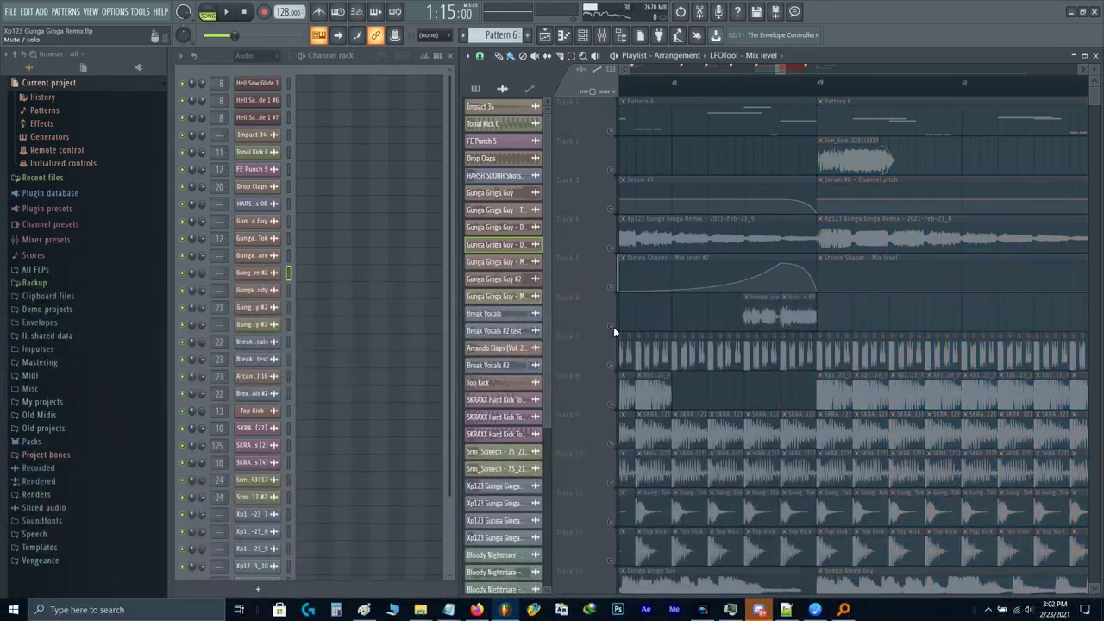
Step: Enable all playlist tracks and play from about bar 47 through the transition into the duplicated drop
right_click(612, 327)
right_click(611, 327)
scroll(769, 109, "left", 3)
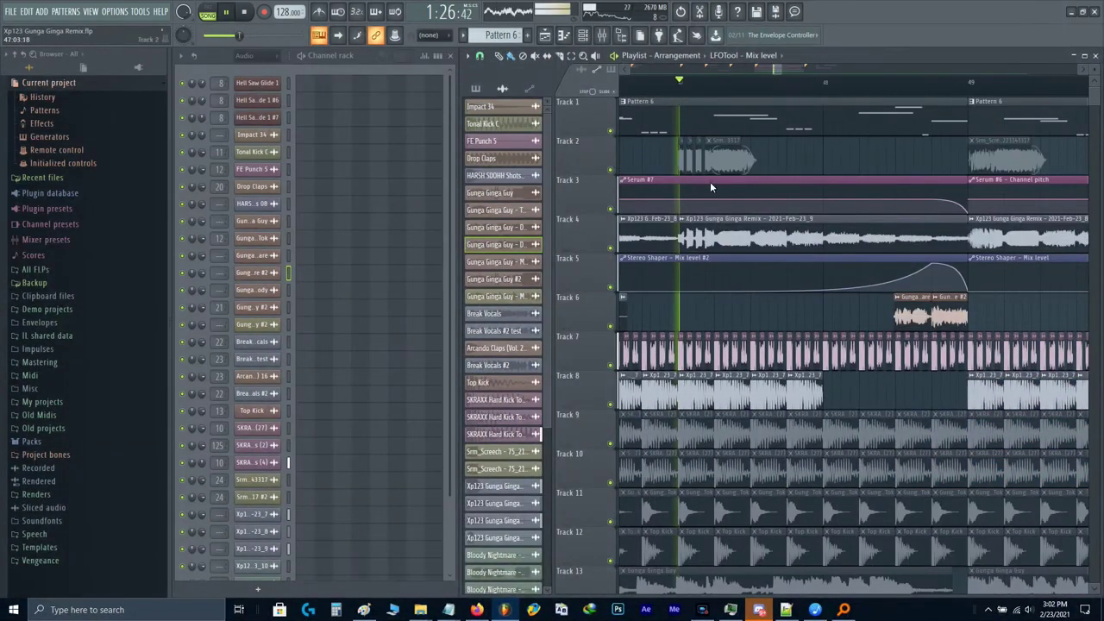
scroll(844, 249, "down", 2)
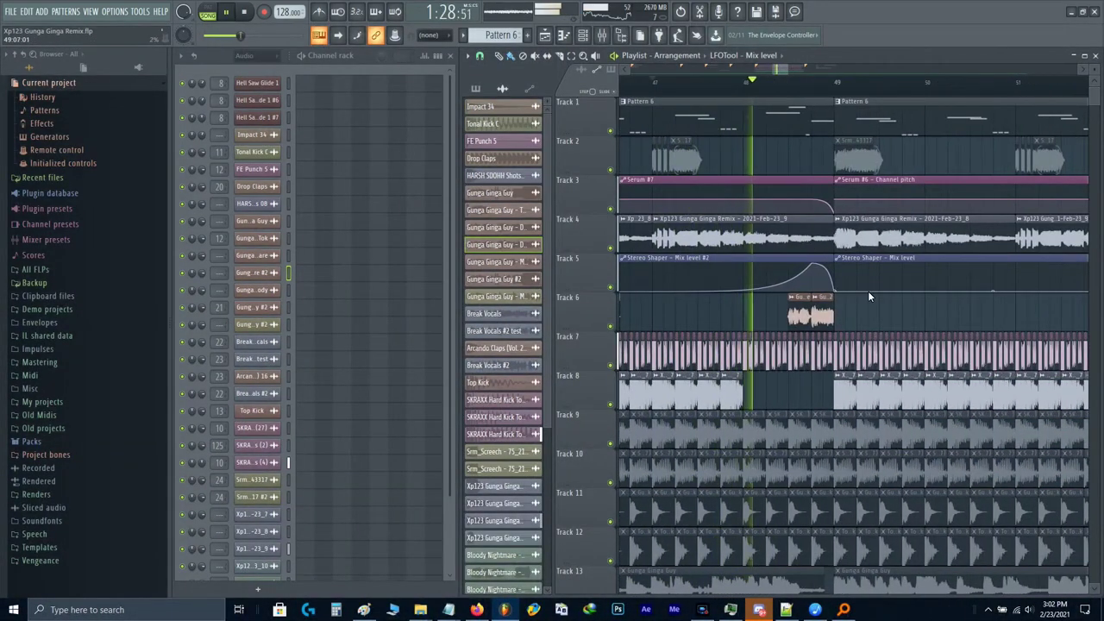
scroll(869, 296, "up", 2)
scroll(869, 296, "down", 1)
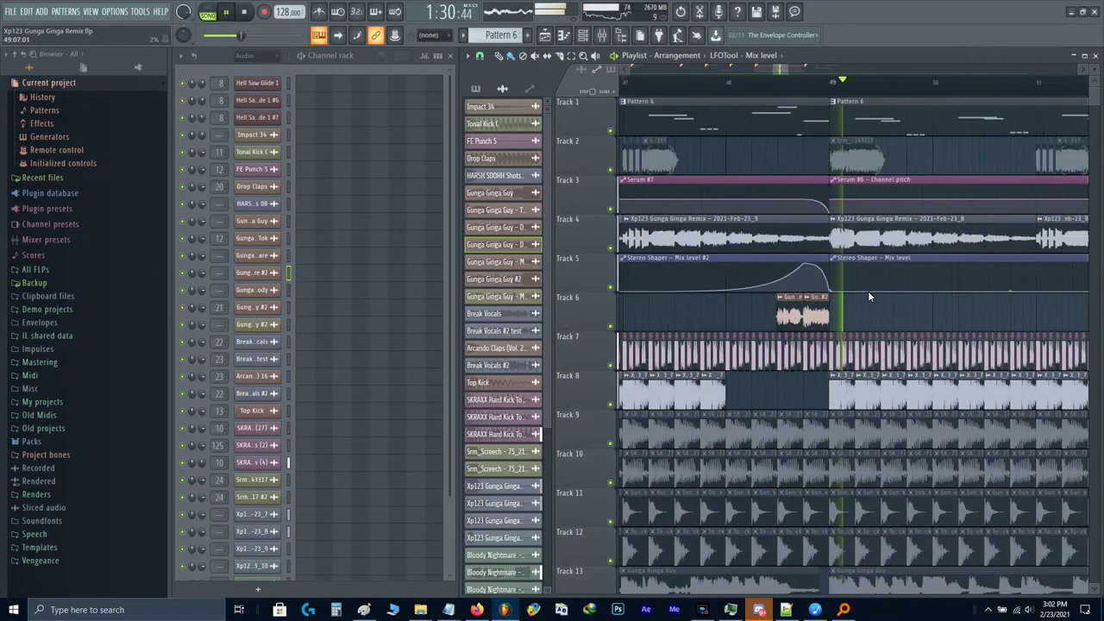
scroll(870, 296, "down", 1)
scroll(793, 314, "right", 2)
scroll(794, 302, "down", 5)
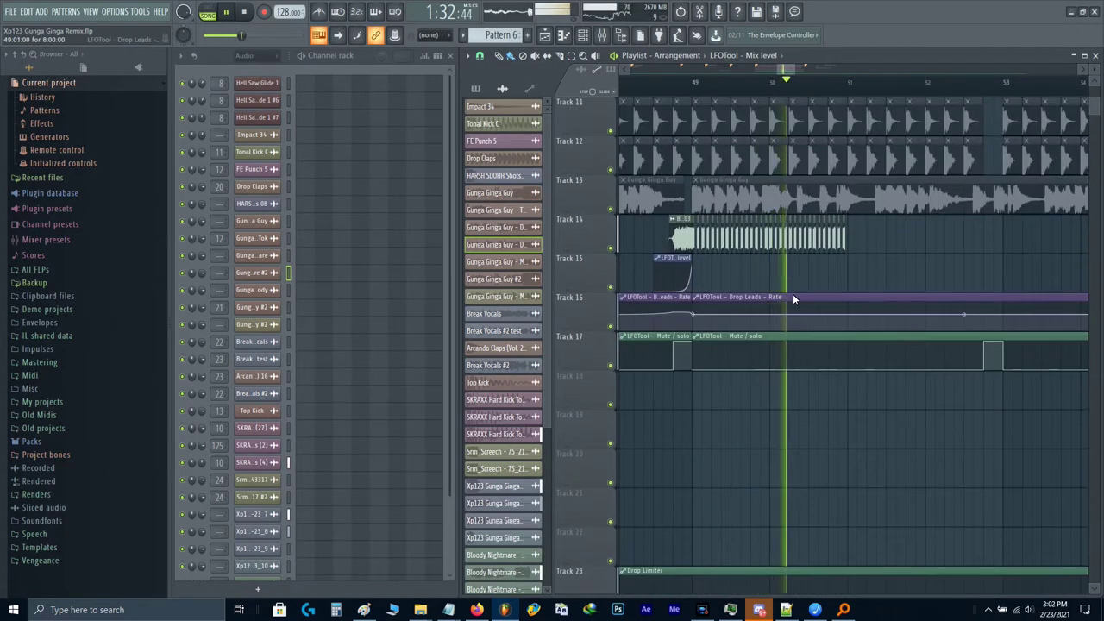
Step: Select the scream chops on Track 14 from bar 49 and duplicate them repeatedly past bar 56
key("F9")
key("space")
left_click_drag(863, 240, 759, 234)
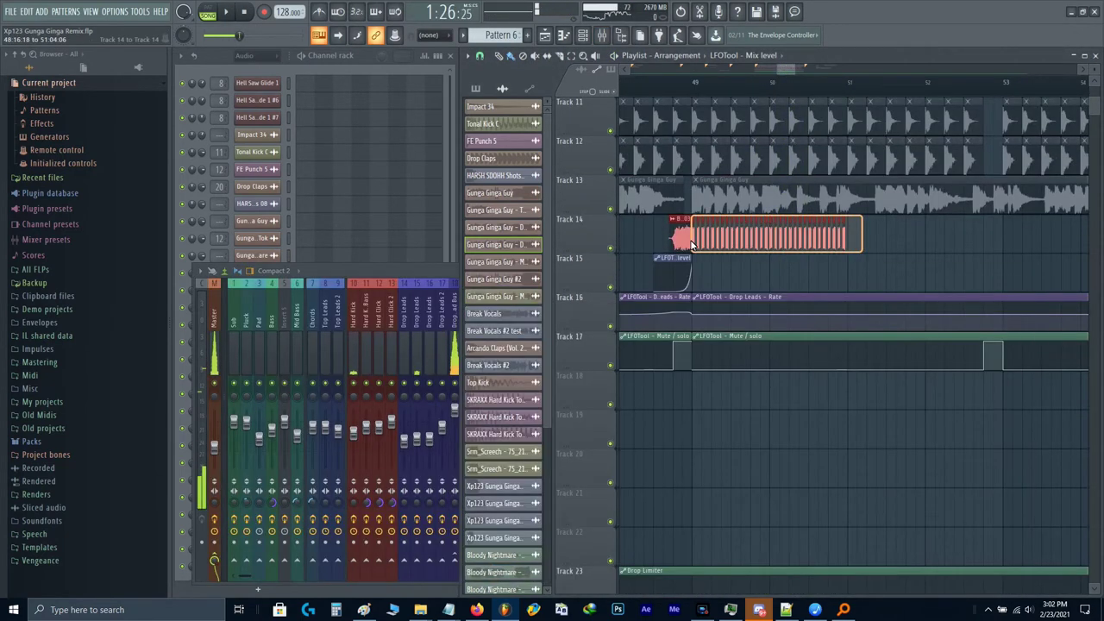
scroll(698, 257, "up", 3)
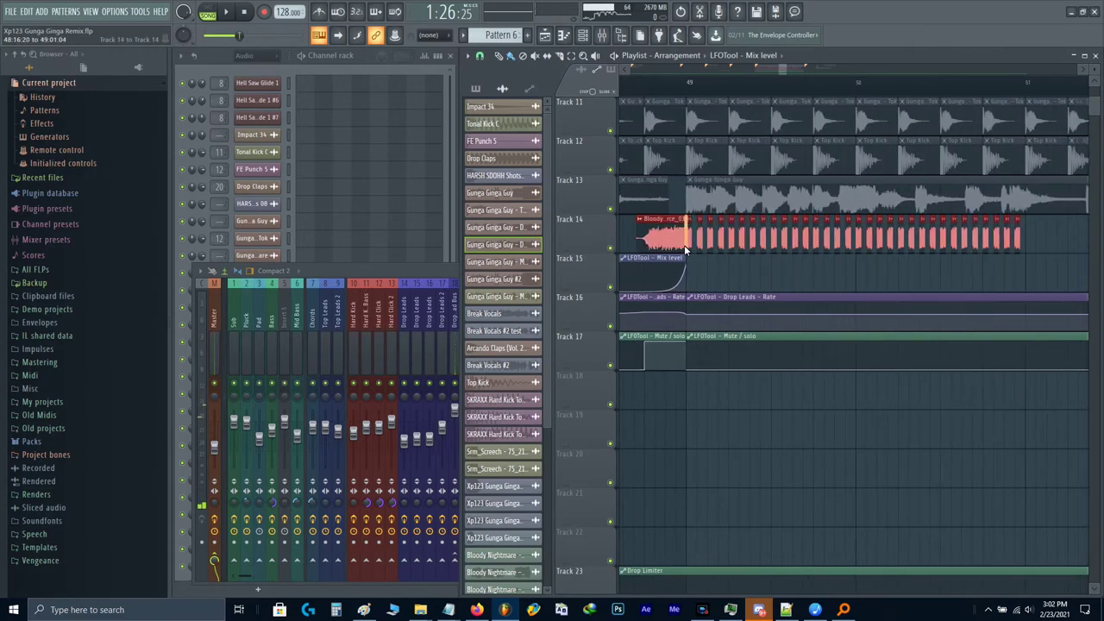
scroll(663, 311, "right", 5)
scroll(662, 311, "up", 3)
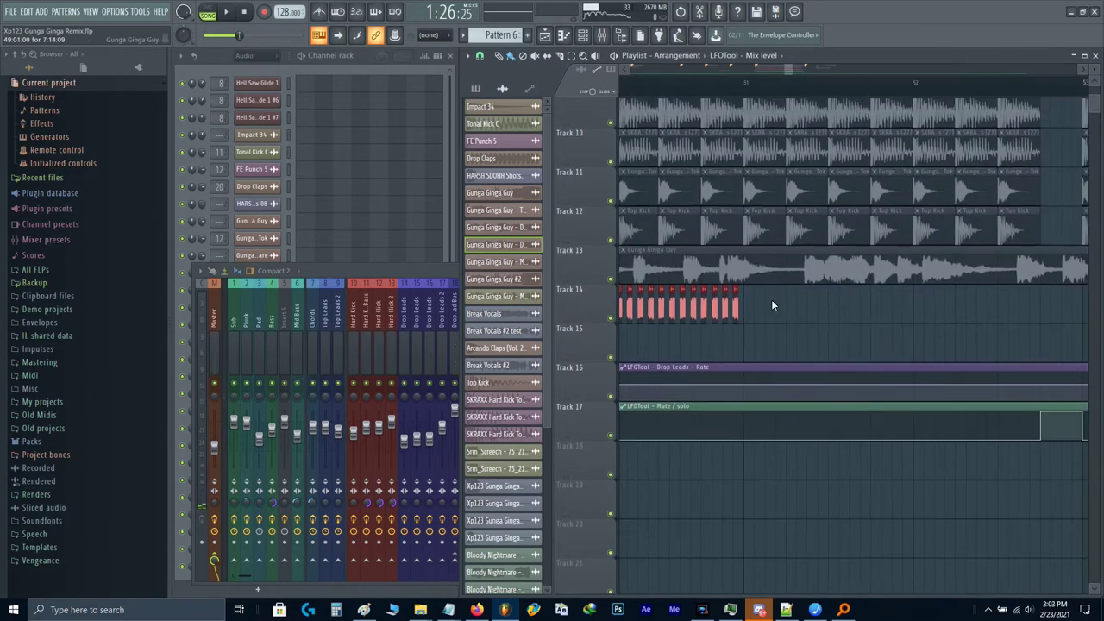
key("ctrl+b")
scroll(876, 323, "right", 5)
scroll(836, 332, "up", 2)
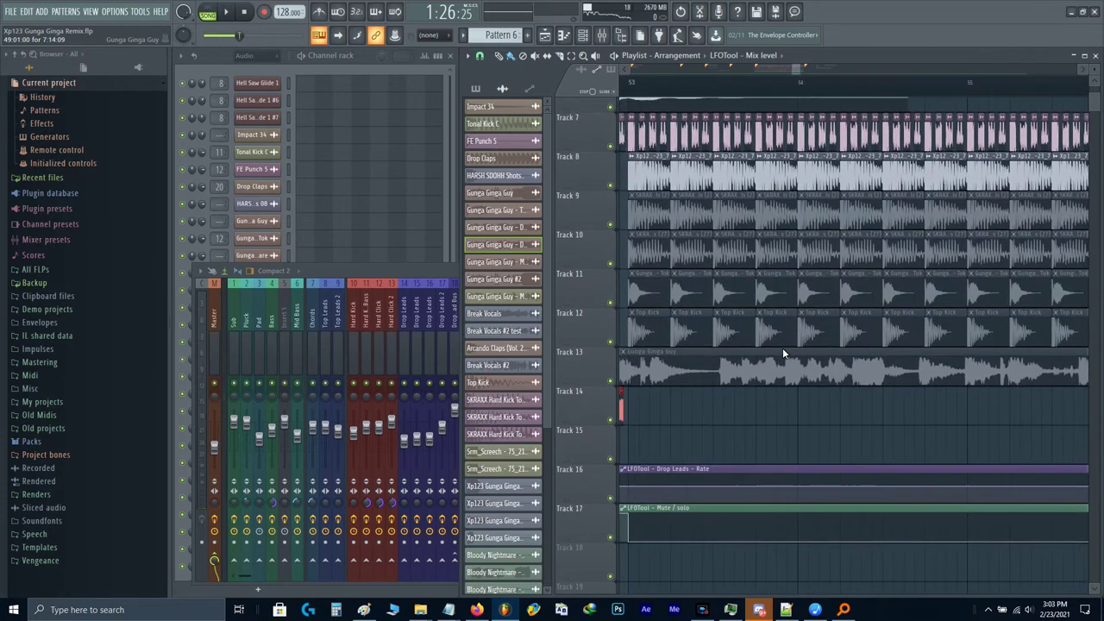
key("ctrl+b")
scroll(735, 365, "right", 2)
scroll(736, 365, "right", 2)
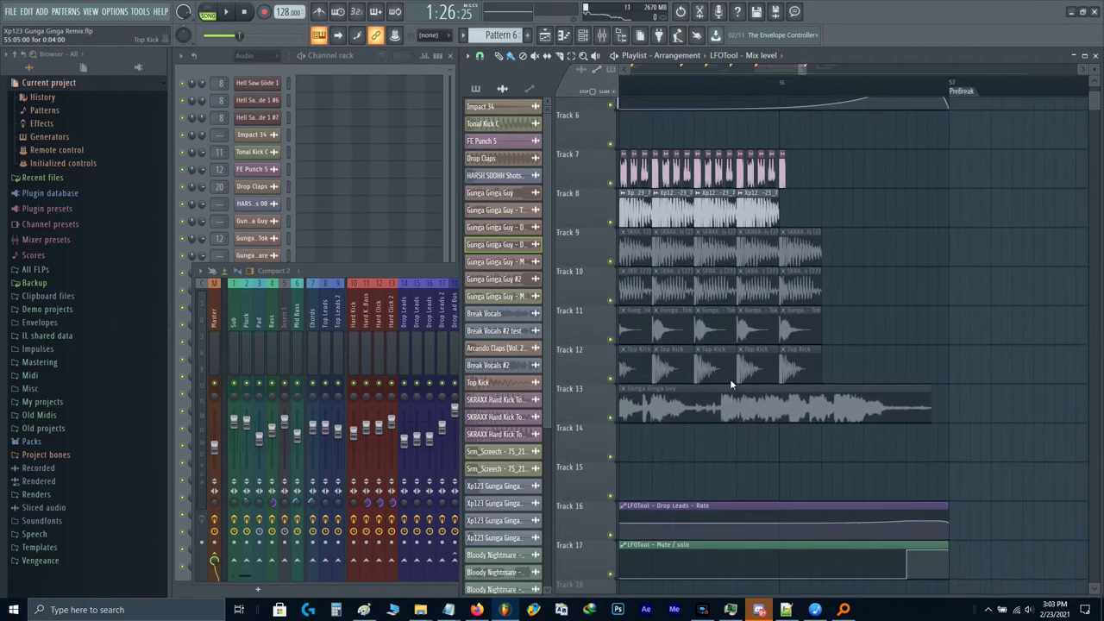
key("ctrl+b")
key("ctrl+d")
Step: Delete the Track 14 scream chops beyond bar 56 and lengthen the last one to ring out for about one beat
left_click_drag(948, 442, 813, 454)
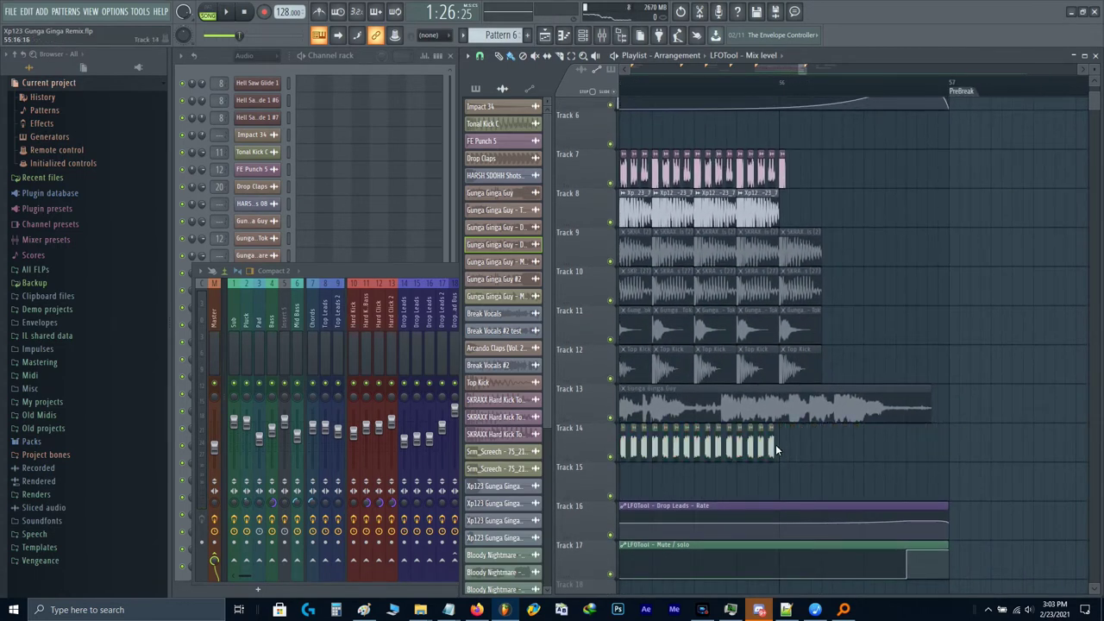
left_click(775, 444)
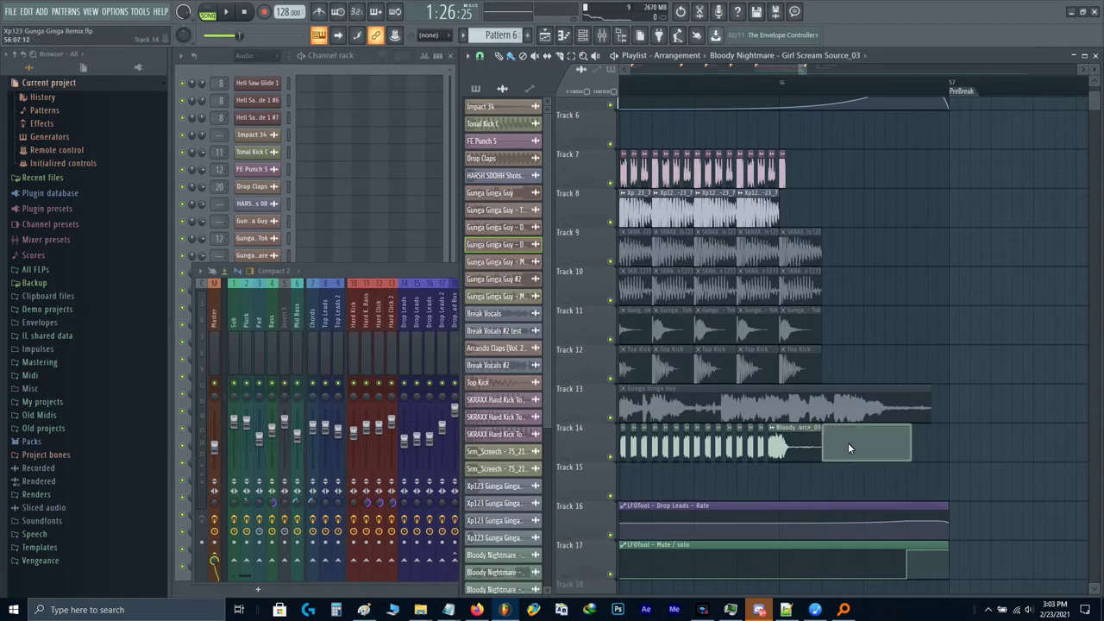
scroll(848, 442, "down", 3)
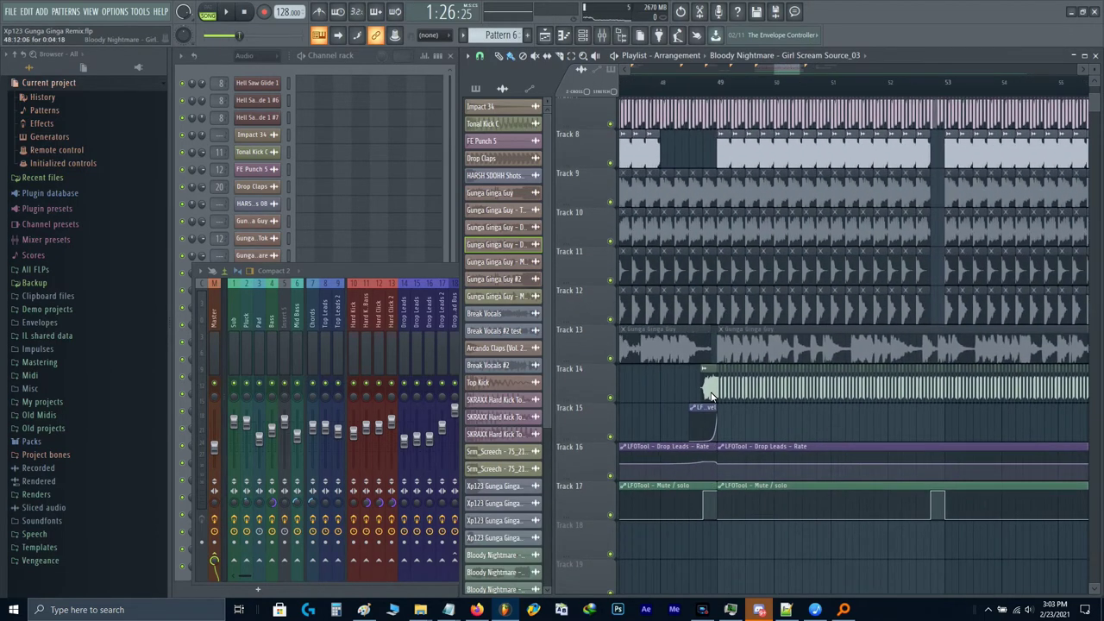
Step: Place longer Bloody Nightmare - Girl Scream Source_03 clips on Track 14 leading into and across the gap before bar 53
scroll(948, 396, "up", 5)
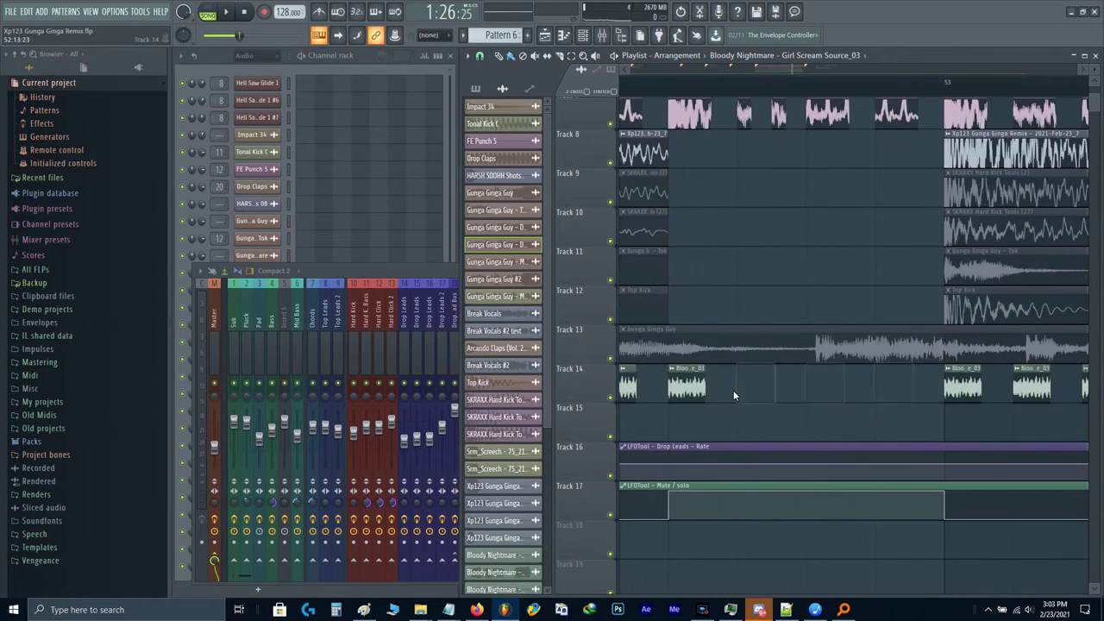
scroll(884, 393, "down", 5)
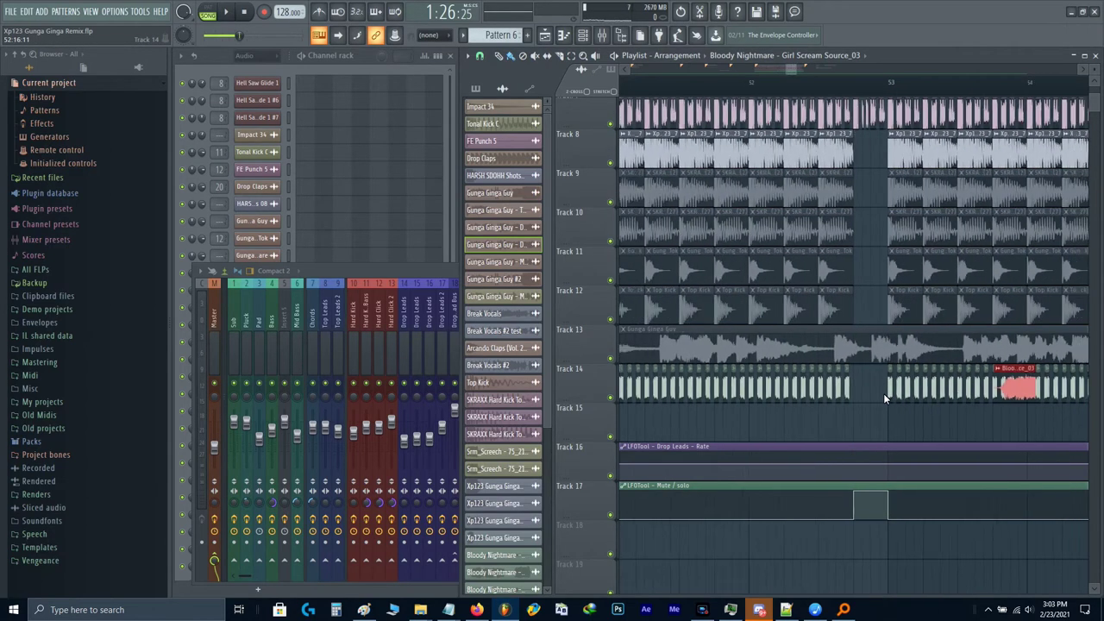
scroll(962, 394, "up", 1)
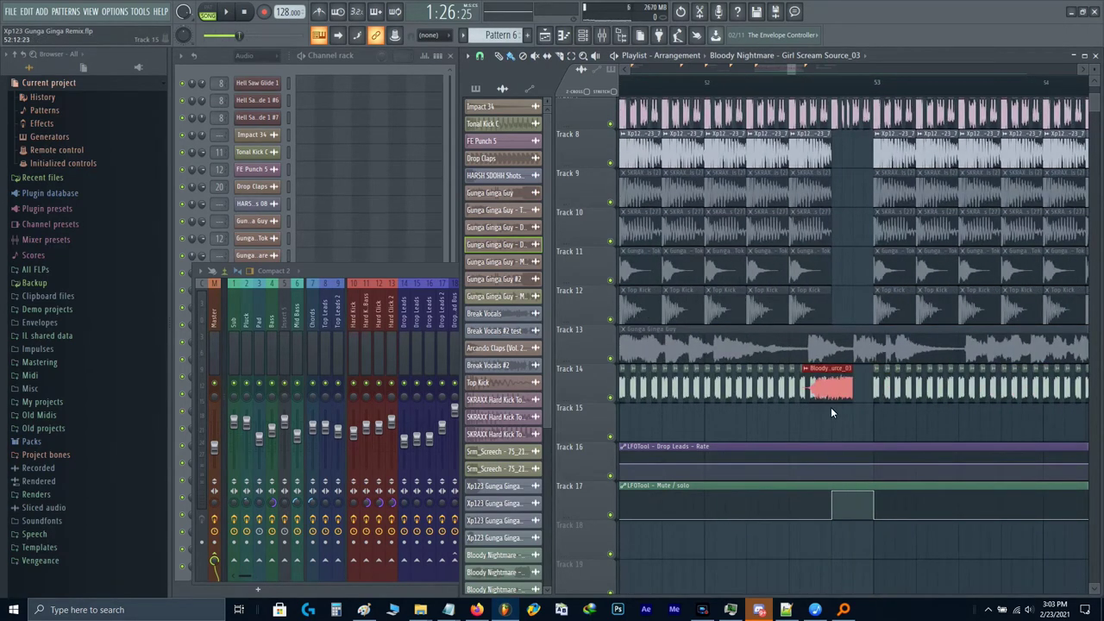
scroll(855, 404, "up", 2)
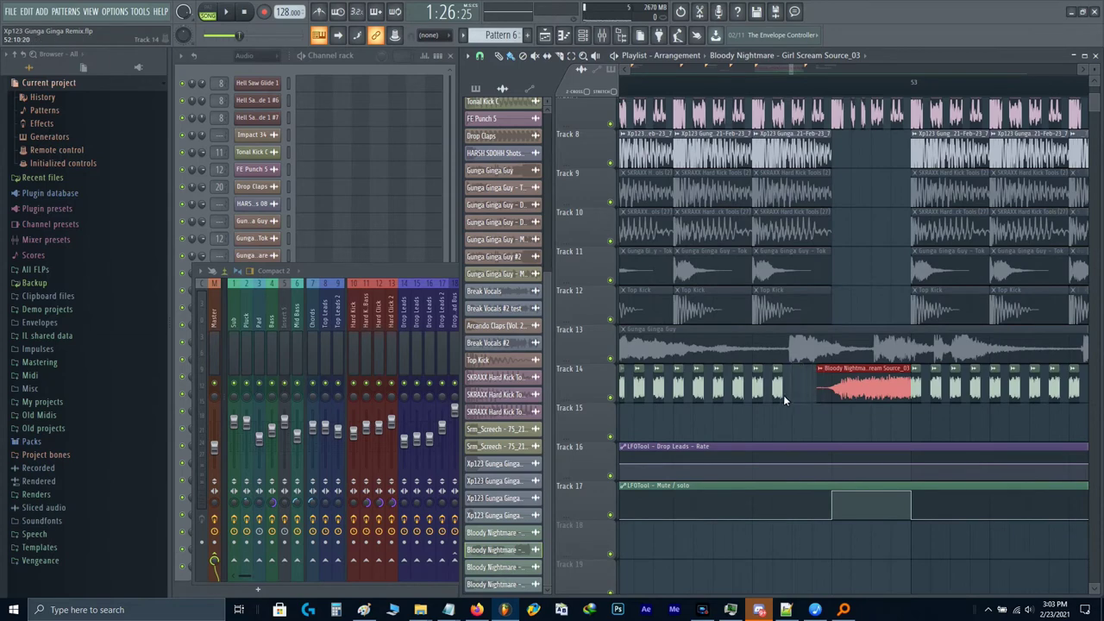
key("ctrl+z")
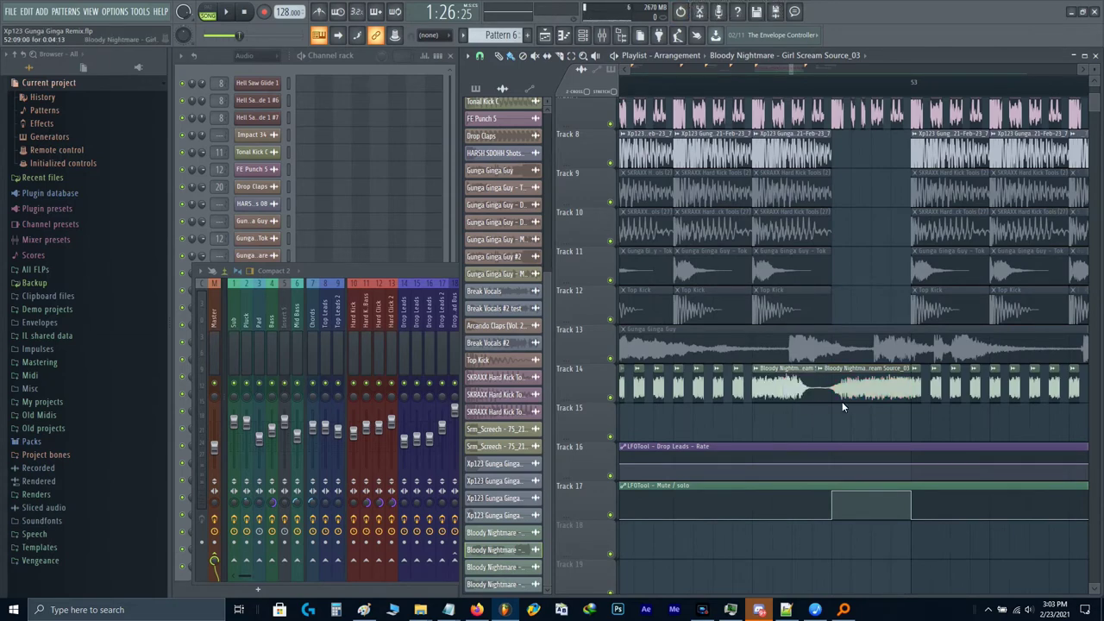
Step: Copy the LFOTool mix level automation clip on Track 15 to just before bar 53
scroll(842, 401, "down", 4)
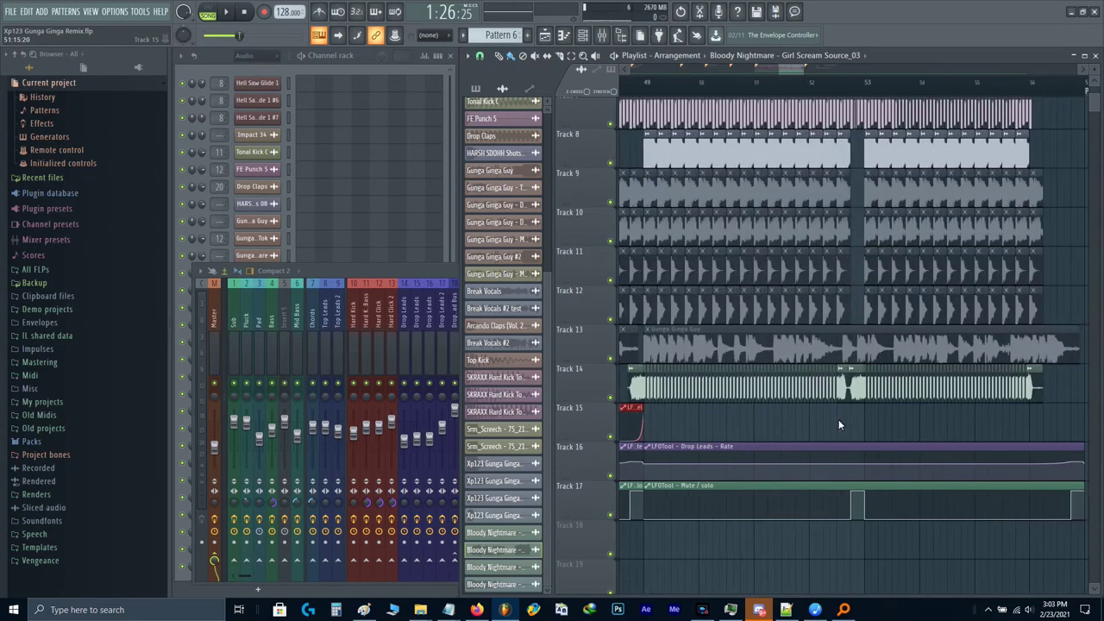
left_click(839, 425)
scroll(839, 424, "up", 3)
scroll(806, 421, "up", 5)
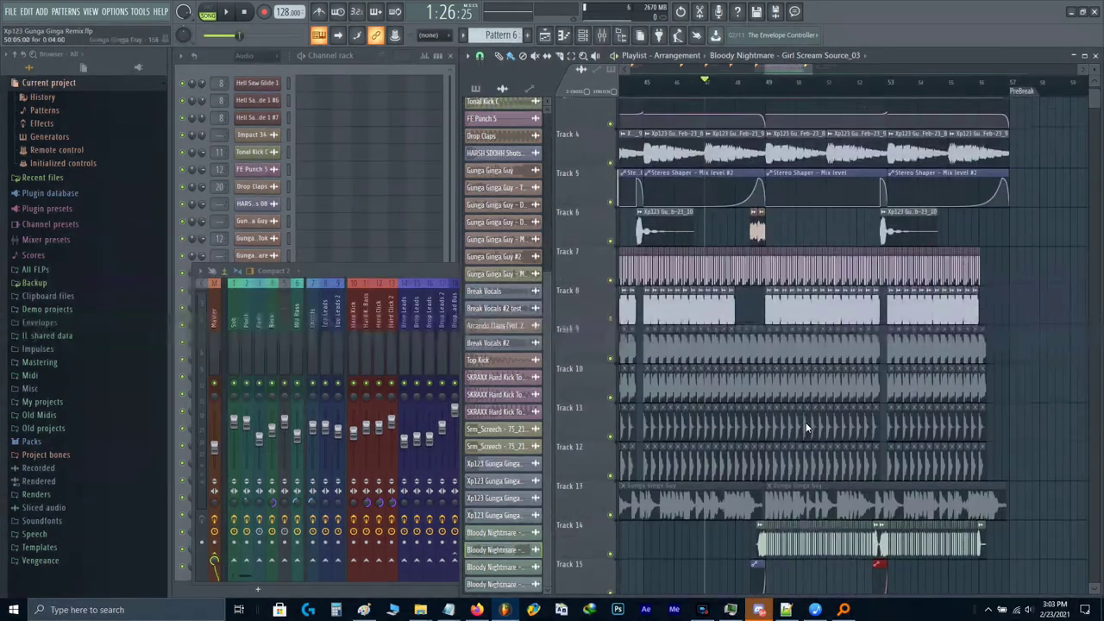
Step: Play the drop and raise the Drop Atmo mixer track's volume to about 0.69
key("space")
scroll(780, 316, "up", 3)
key("F9")
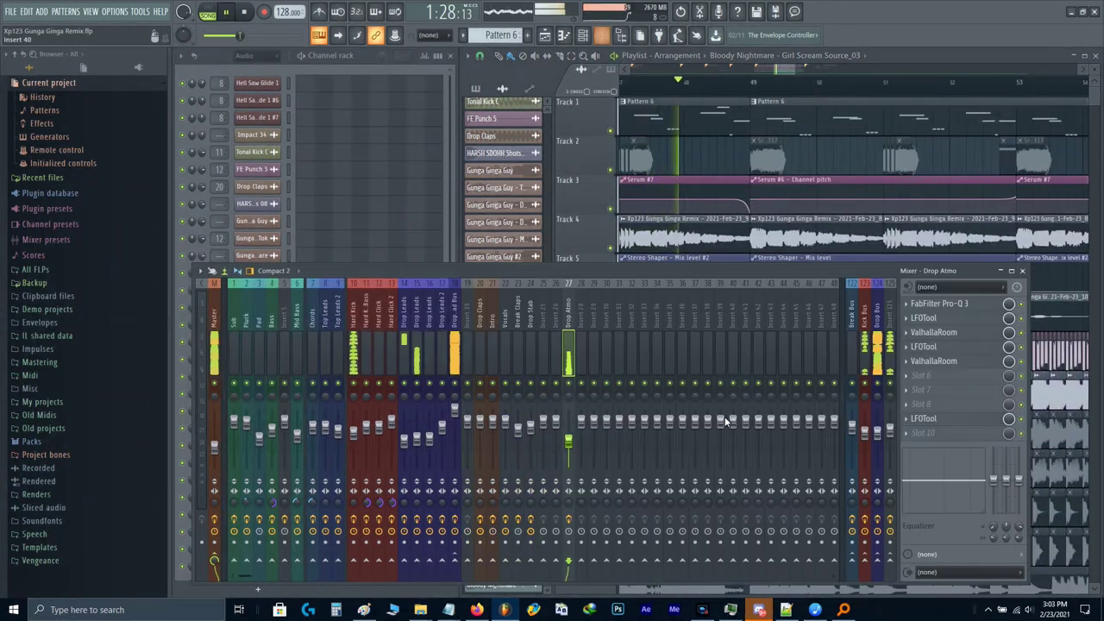
left_click_drag(568, 449, 569, 440)
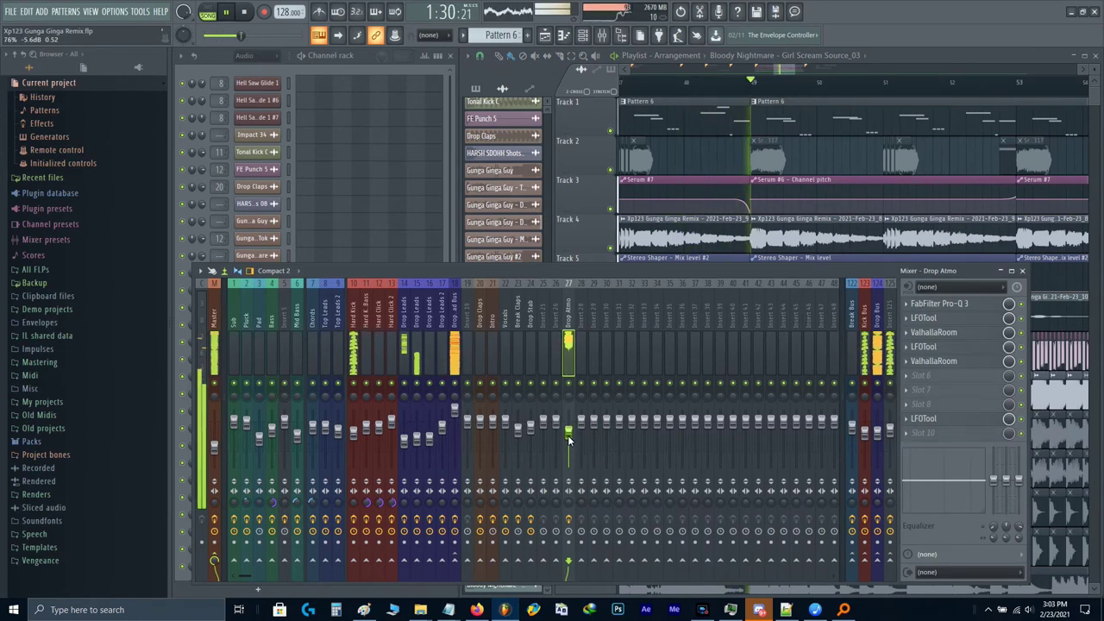
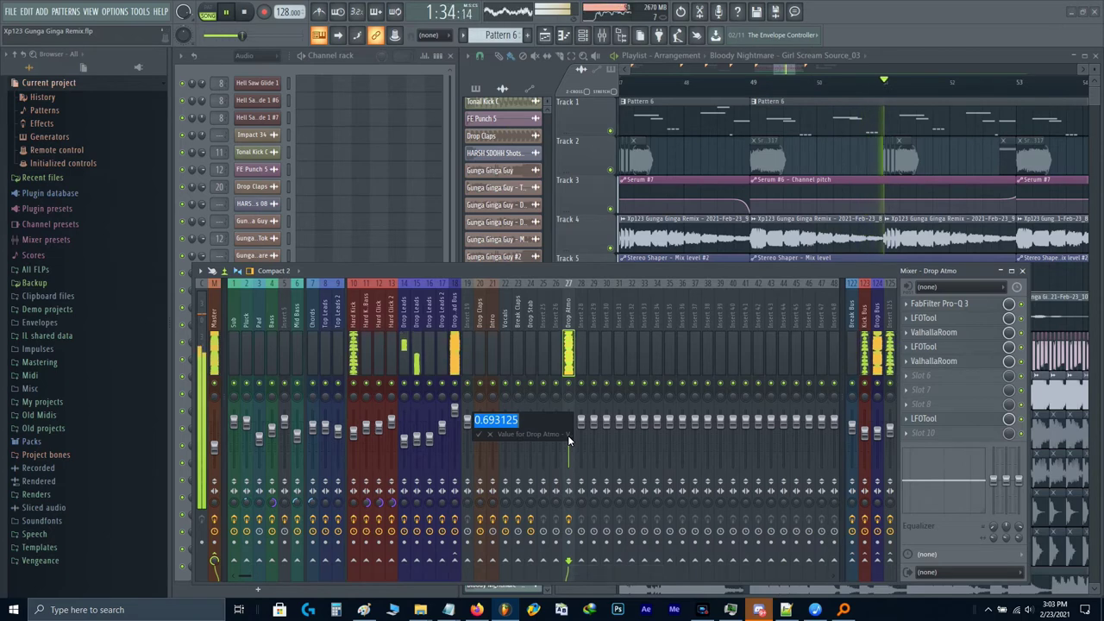
key("F5")
key("F9")
Step: Listen to the second half of the drop through to the PreBreak marker while following its clips in the playlist
scroll(870, 311, "down", 5)
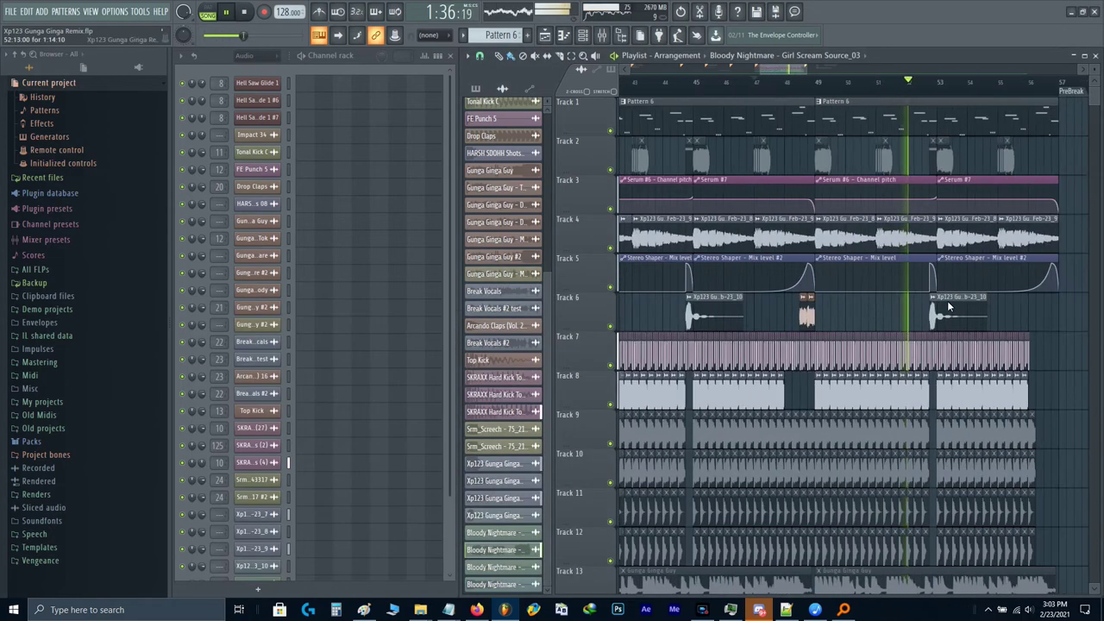
scroll(833, 345, "up", 5)
scroll(857, 355, "down", 1)
scroll(858, 356, "up", 1)
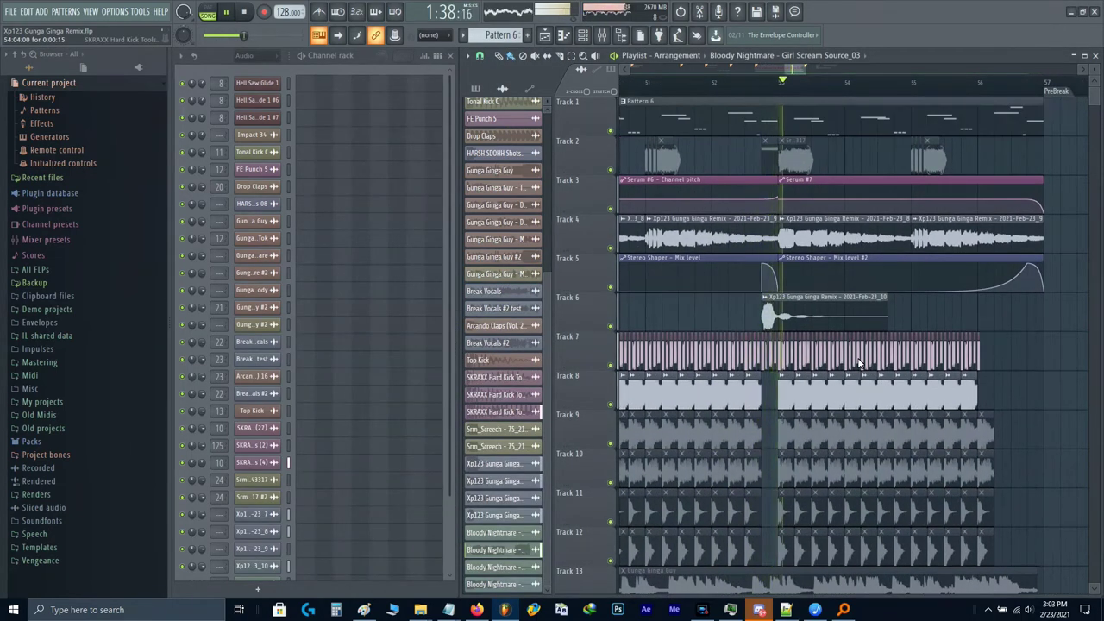
scroll(925, 315, "right", 2)
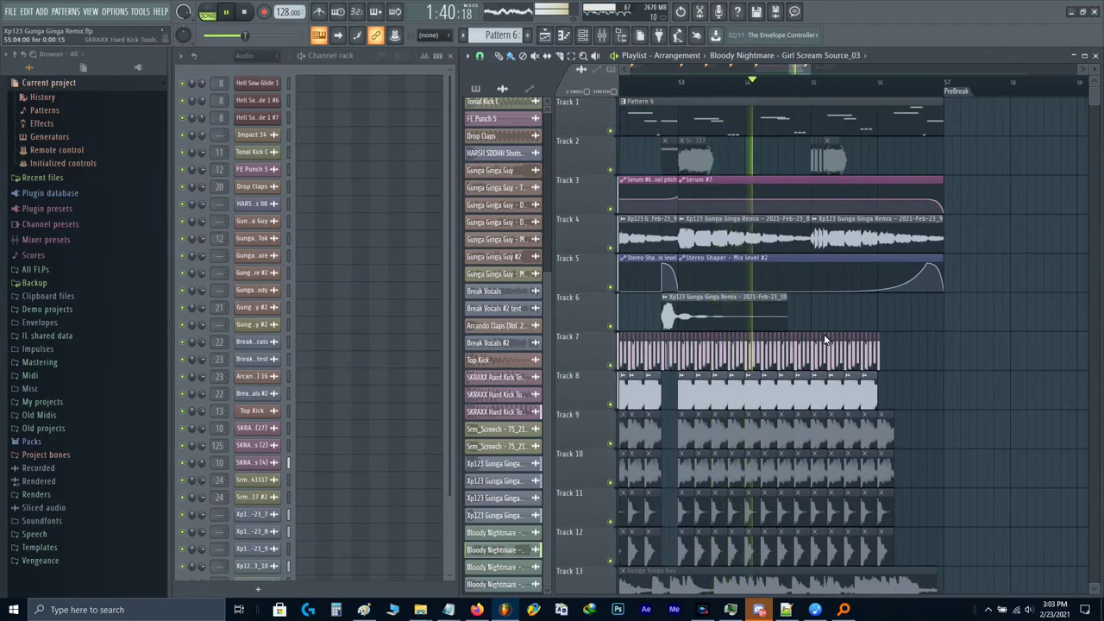
scroll(920, 334, "right", 1)
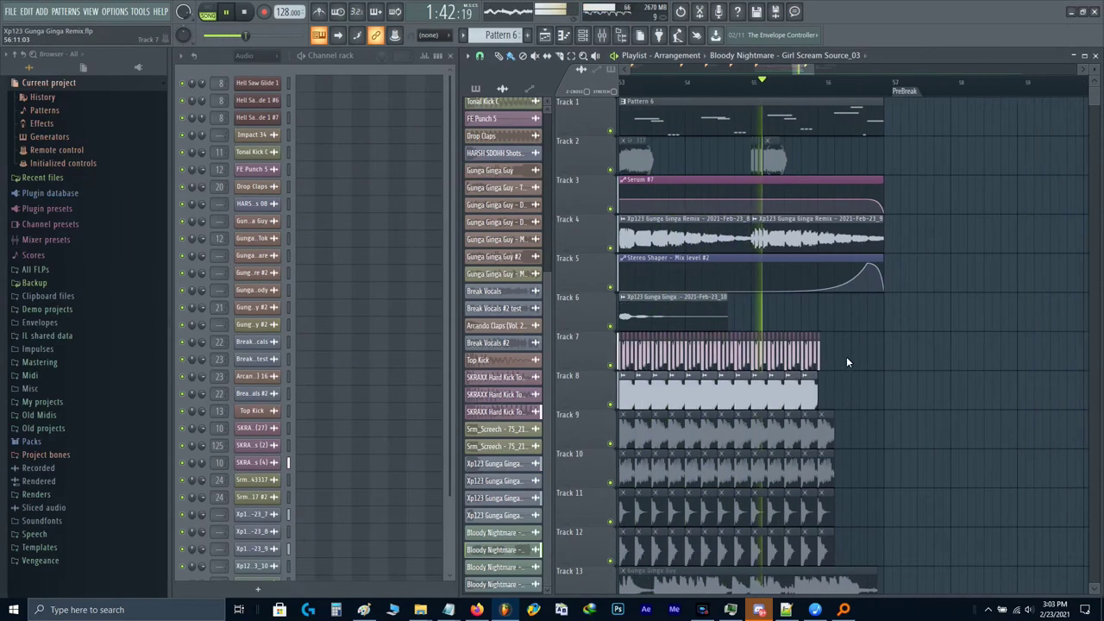
scroll(830, 339, "up", 2)
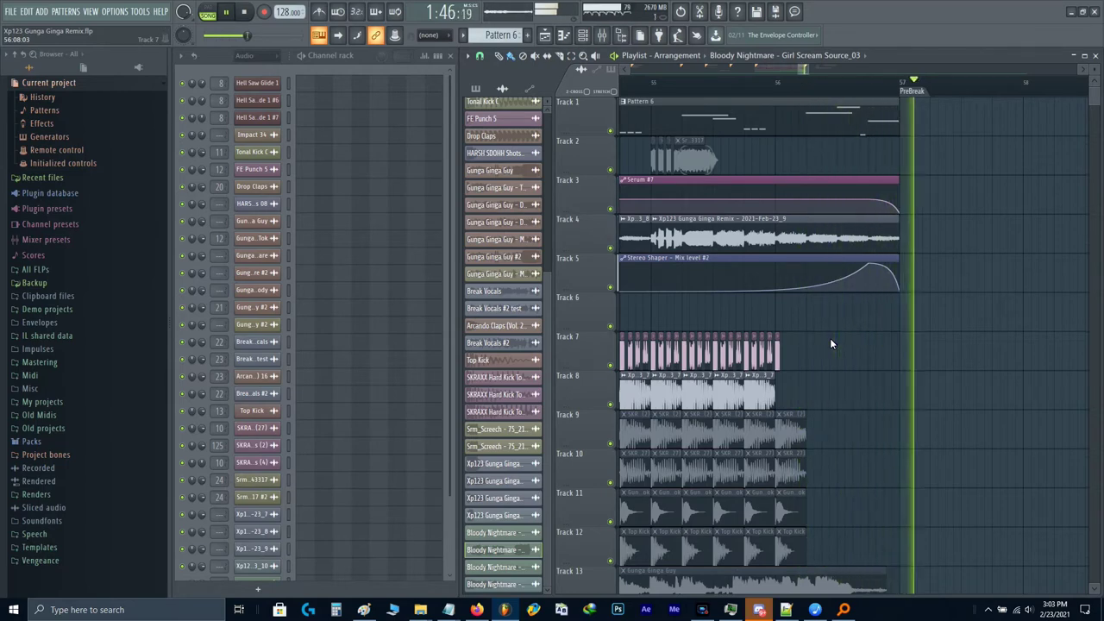
scroll(831, 343, "down", 5)
key("space")
Step: Place two back-to-back half-length clips of the 2021-Feb-23_7 sample on Track 8 in the beat before bar 49
scroll(830, 338, "up", 6)
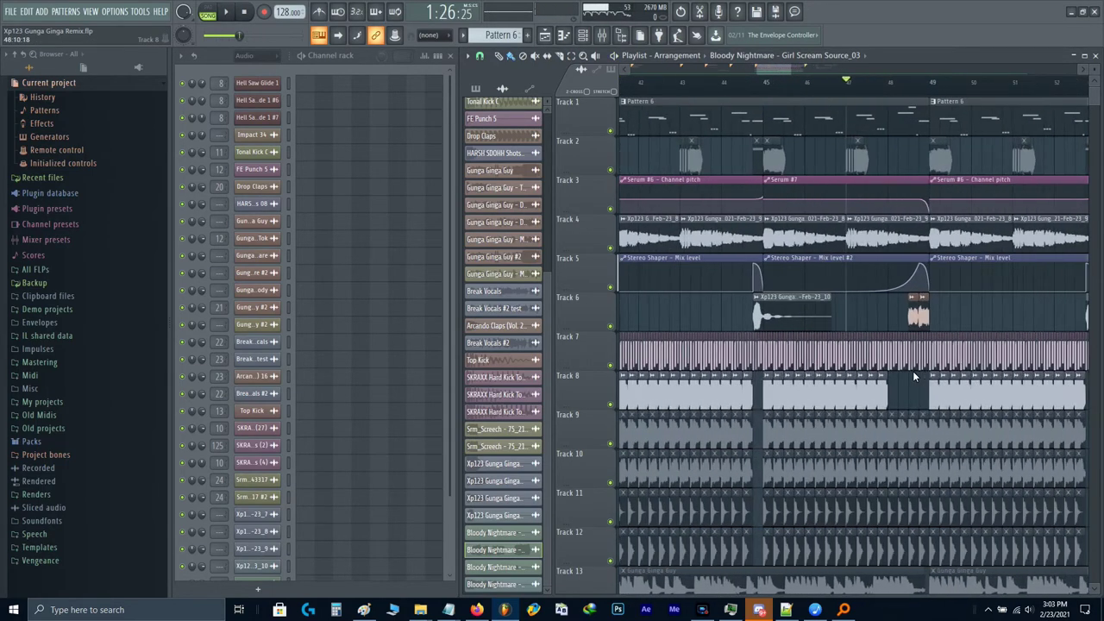
left_click(783, 396)
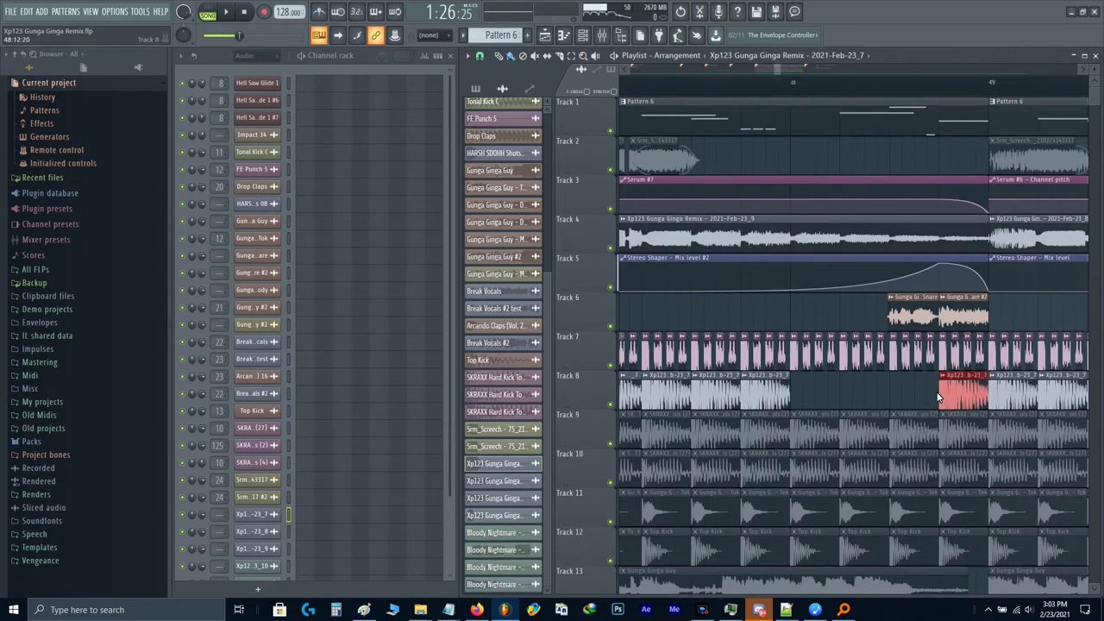
left_click_drag(939, 397, 809, 390)
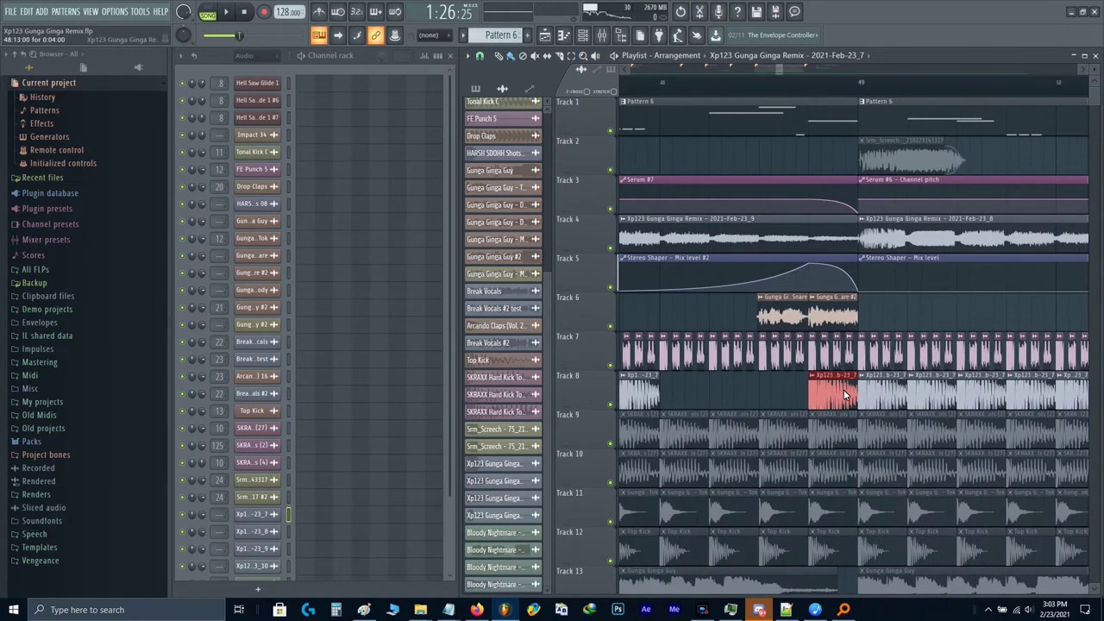
key("ctrl+b")
scroll(884, 382, "up", 1)
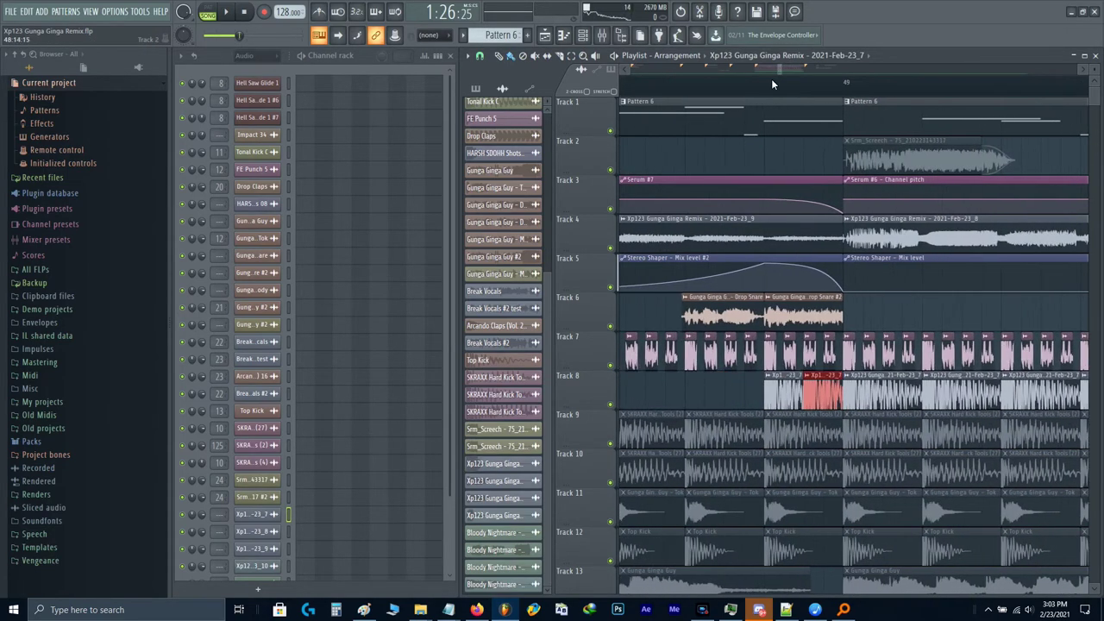
Step: Solo Track 8 and create a panning automation clip for its 2021-Feb-23_7 sample over the beat before bar 49
right_click(610, 404)
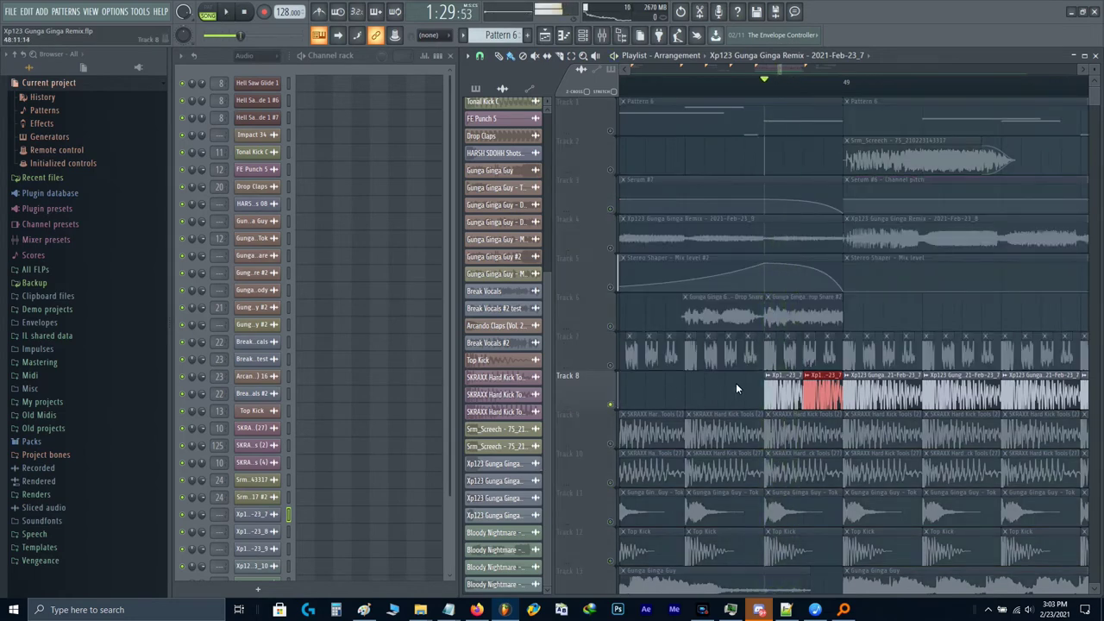
mouse_move(841, 91)
left_mouse_down()
mouse_move(780, 102)
mouse_move(775, 118)
left_mouse_up()
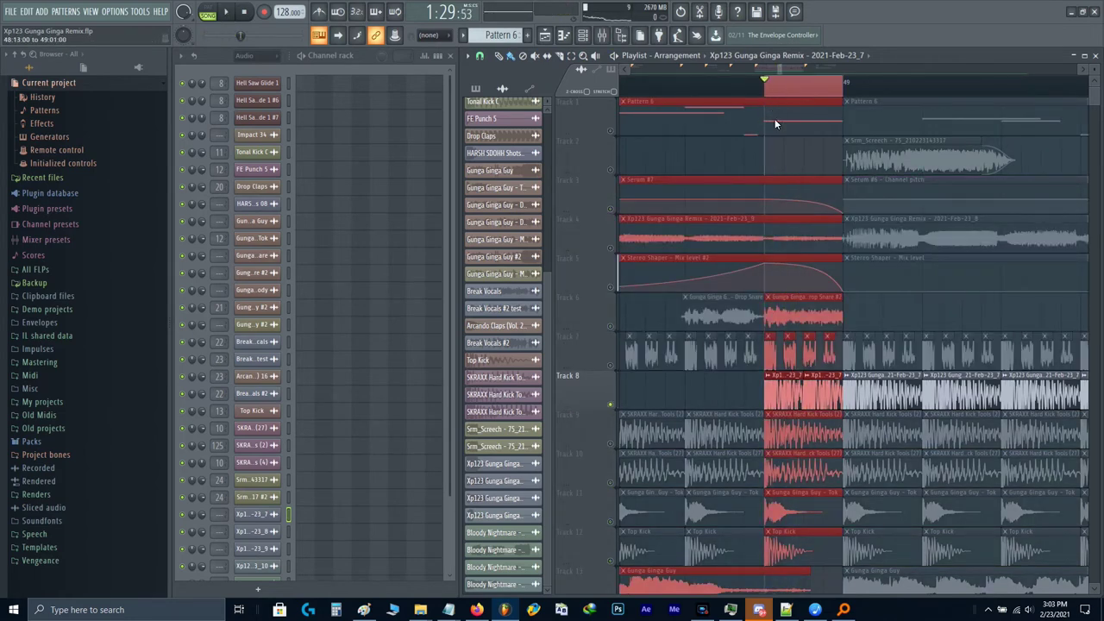
double_click(781, 405)
right_click(466, 156)
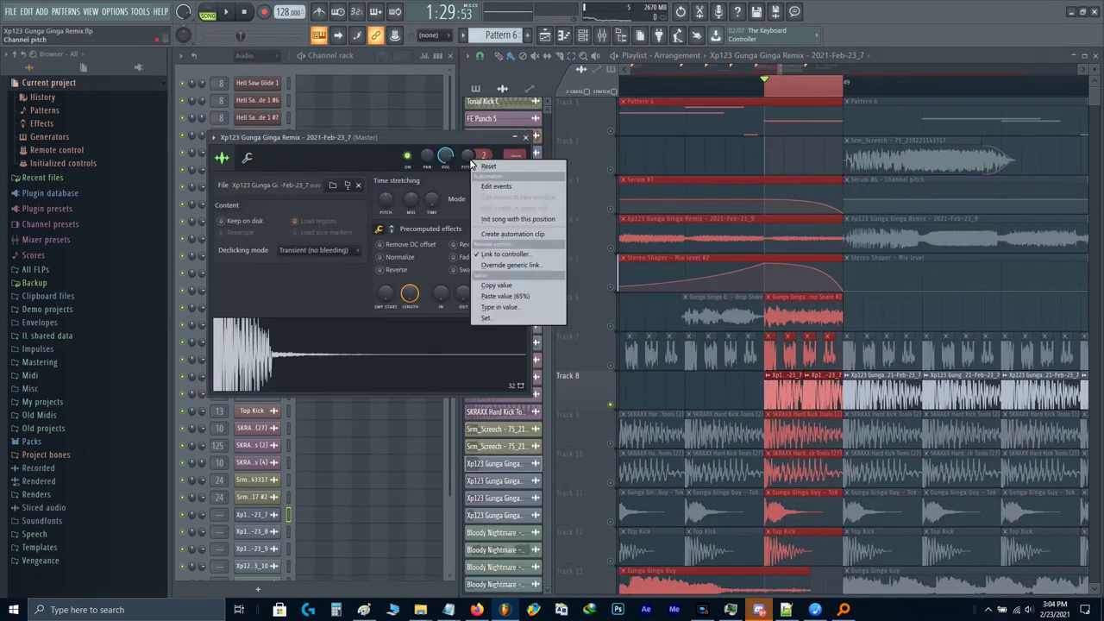
key("Escape")
right_click(426, 156)
left_click(472, 231)
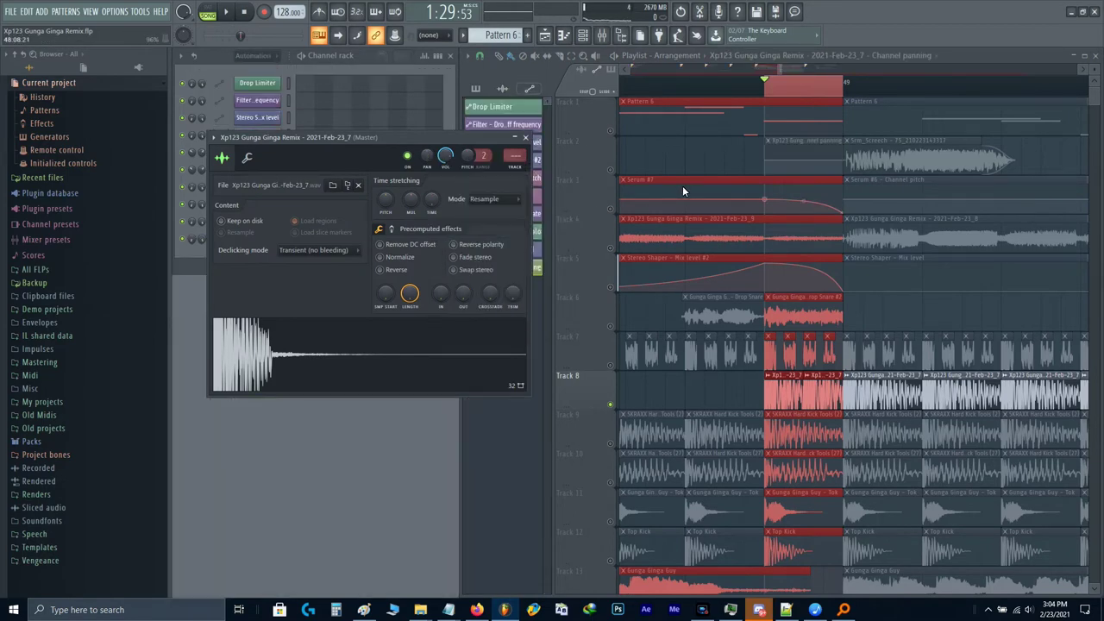
key("Escape")
Step: Enable Track 2 and extend its panning automation clip one beat earlier, to the start of the first Drop Snare clip
left_click(611, 171)
scroll(727, 168, "up", 2)
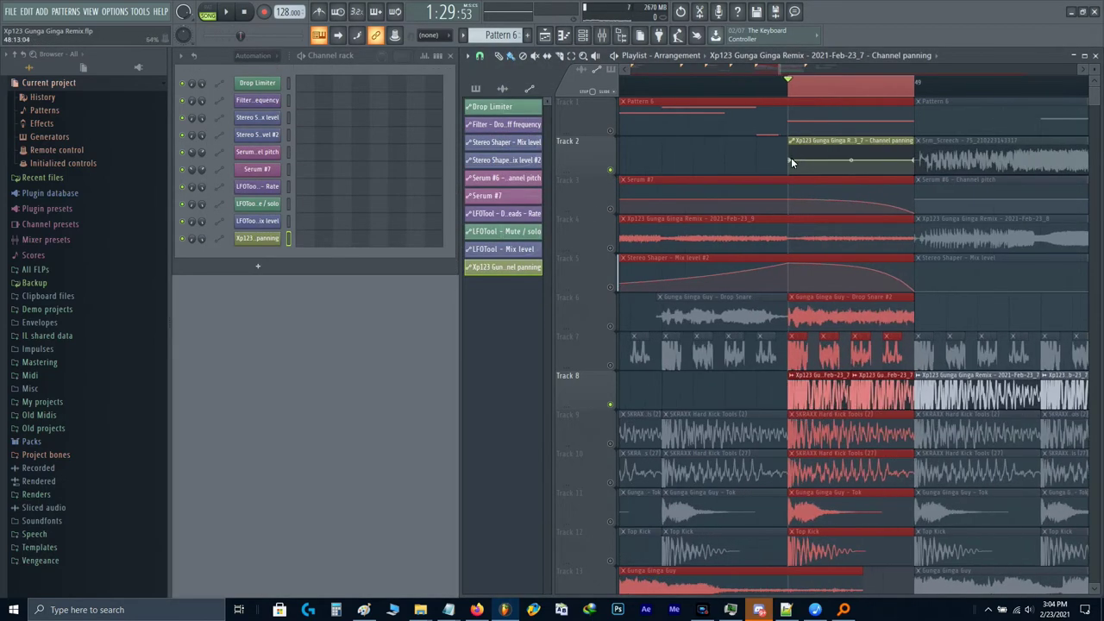
left_click(795, 155)
left_click_drag(810, 139, 785, 164)
right_click(661, 171)
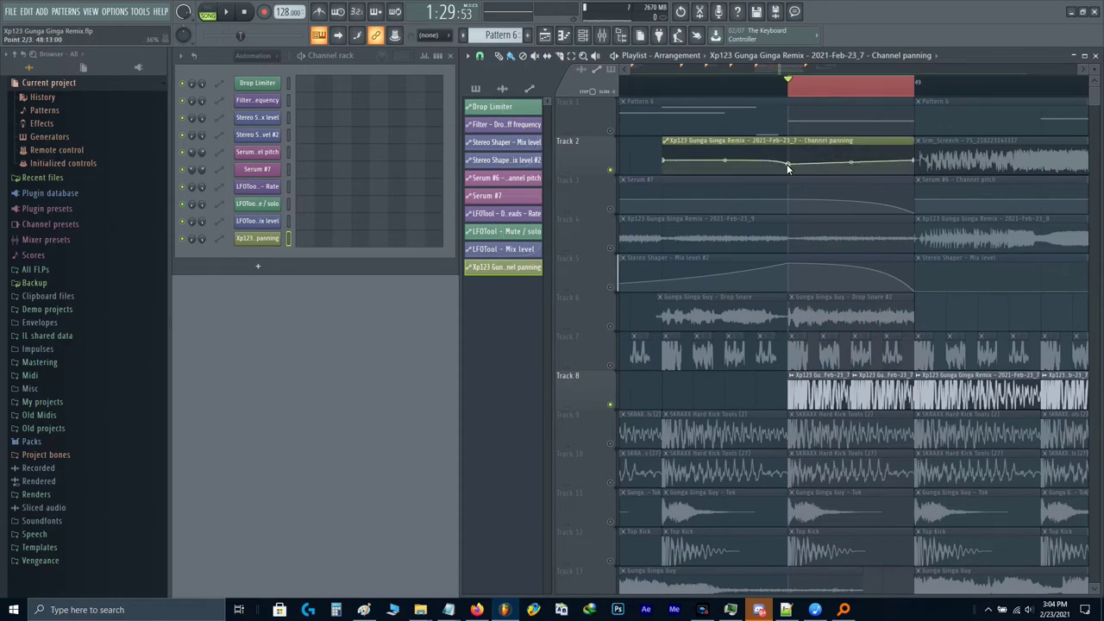
Step: Move the two Drop Snare clips before bar 49 from Track 6 down to Track 15
scroll(758, 191, "down", 2, "ctrl")
scroll(871, 146, "down", 2, "ctrl")
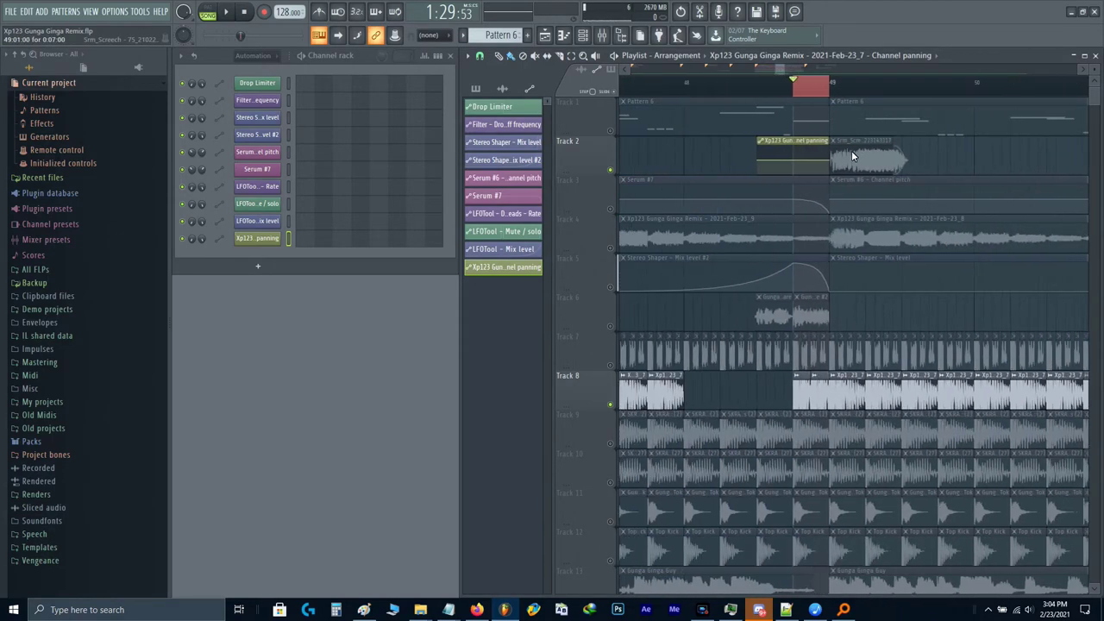
scroll(776, 314, "up", 4, "ctrl")
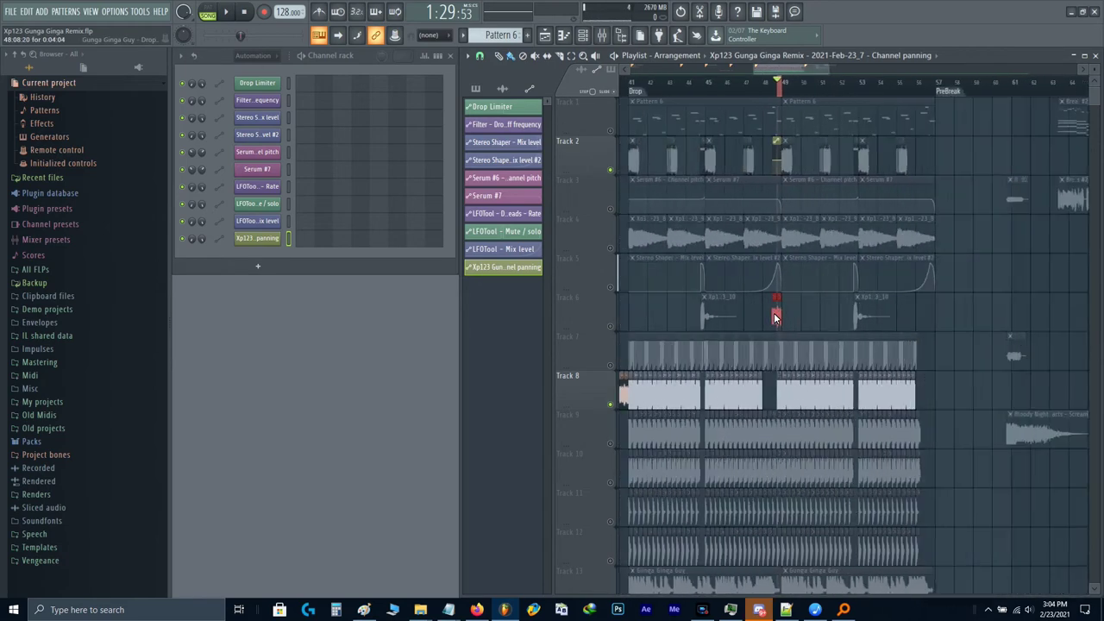
scroll(875, 295, "down", 4)
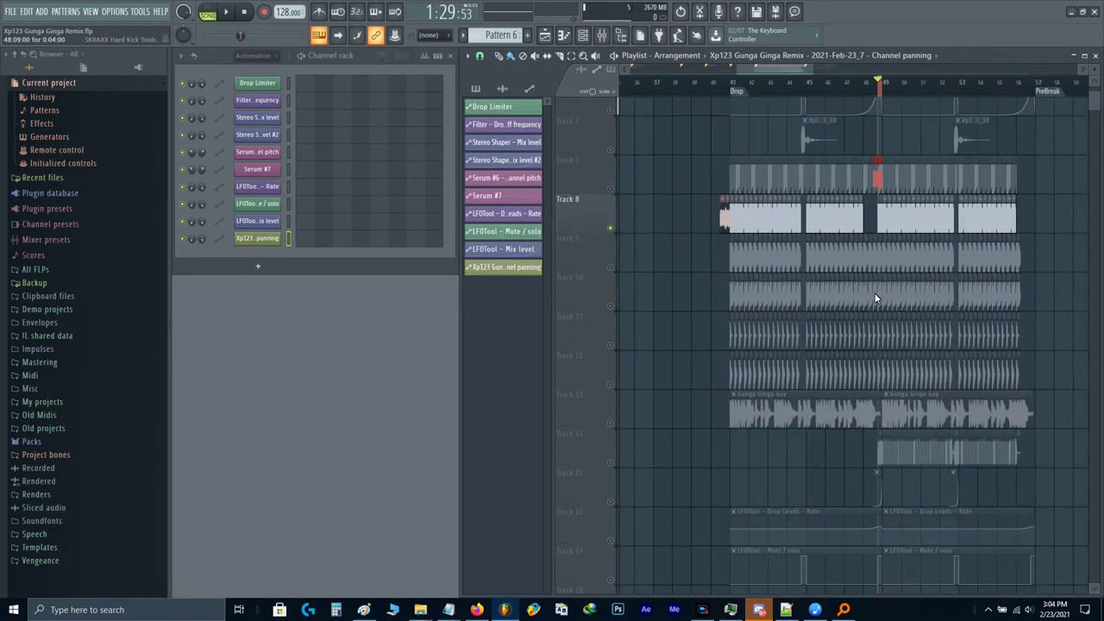
scroll(877, 290, "up", 4, "ctrl")
scroll(906, 231, "up", 4)
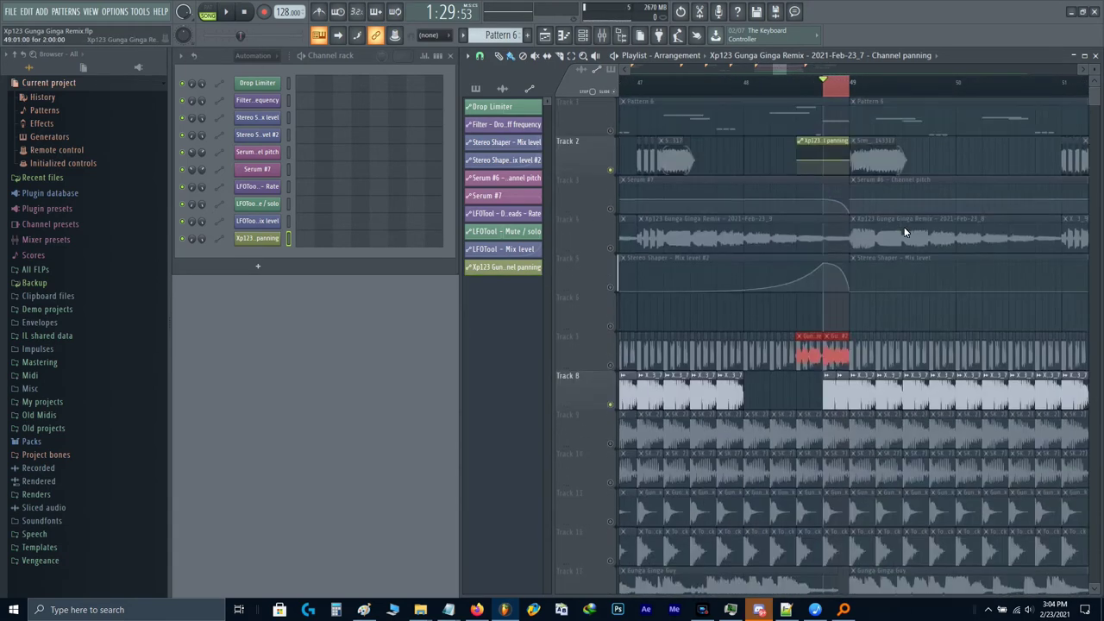
scroll(904, 231, "down", 7)
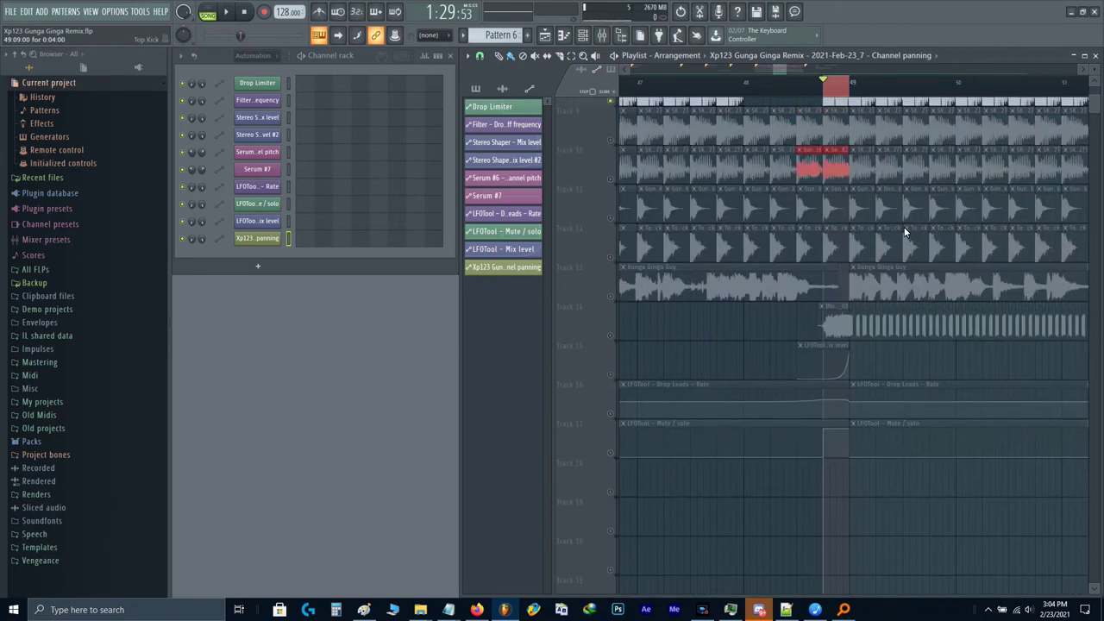
key("shift+Down")
key("shift+Down")
key("shift+Down")
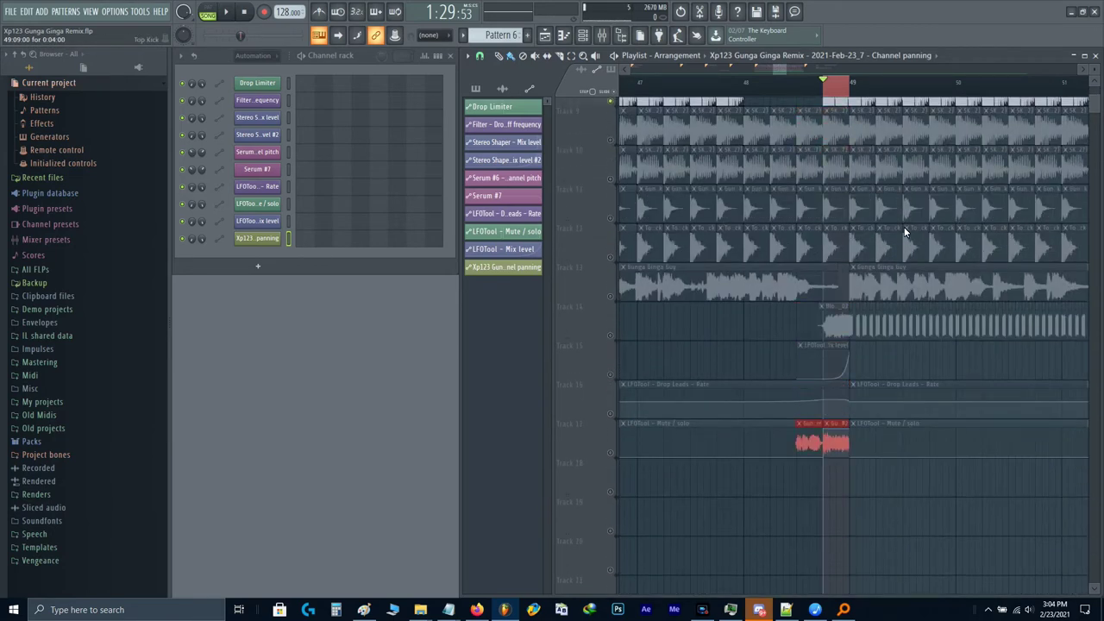
key("shift+Up")
key("shift+Up")
key("shift+Up")
key("shift+Up")
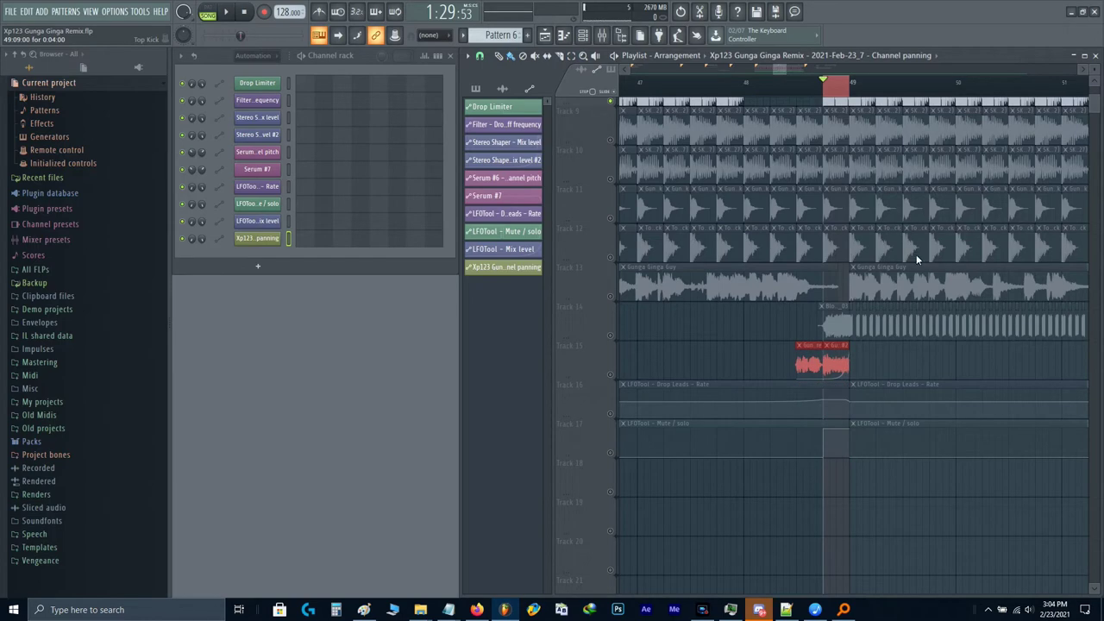
Step: Arrange the snare clips on Track 16, with the LFOTool rate and mute/solo automation clips on Tracks 17 and 18
left_click_drag(824, 428, 807, 416)
key("shift+Down")
key("ctrl+d")
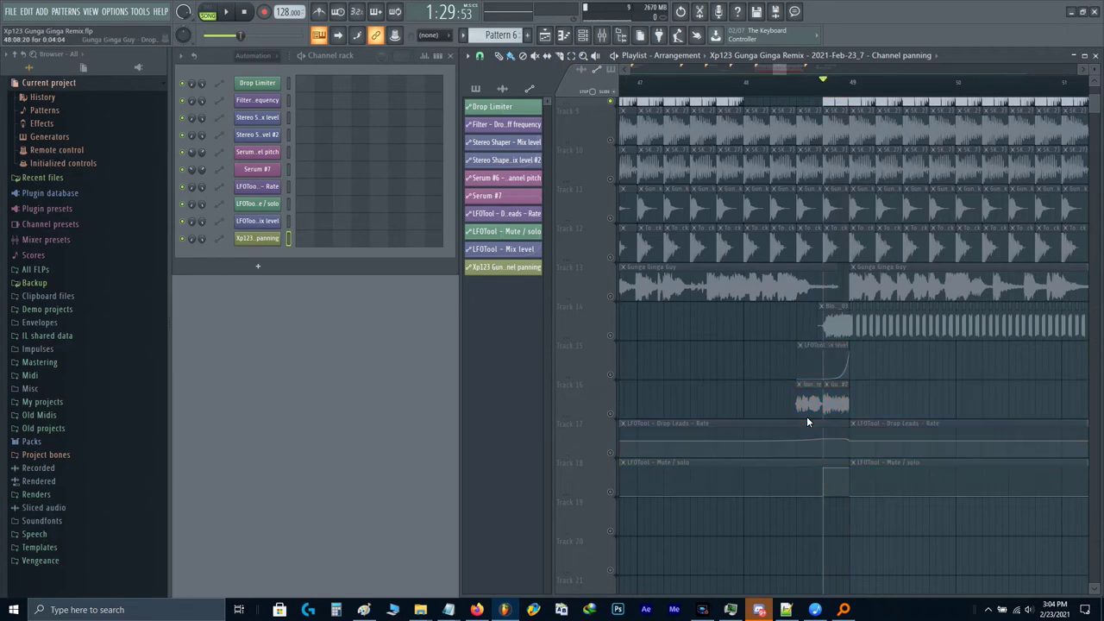
Step: Select the LFOTool rate and mute/solo automation clips on Tracks 17 and 18 and move them further down the playlist
scroll(806, 416, "down", 5)
left_click_drag(753, 438, 866, 488)
scroll(866, 489, "down", 7)
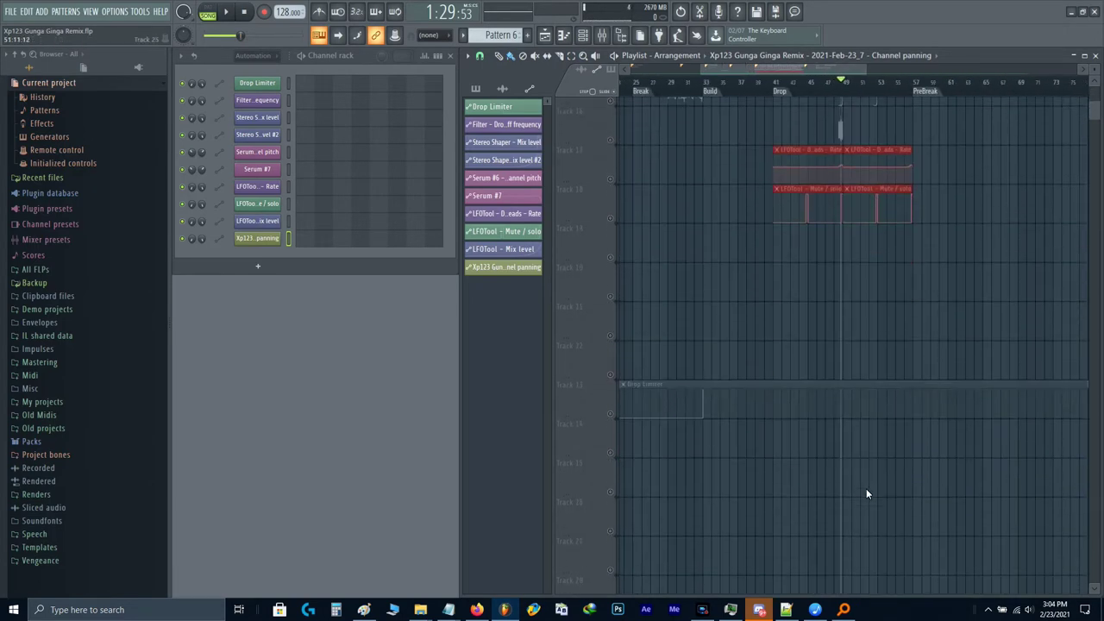
key("shift+Down")
key("shift+Down")
key("shift+Down")
key("shift+Down")
scroll(866, 488, "up", 5)
scroll(847, 365, "up", 5)
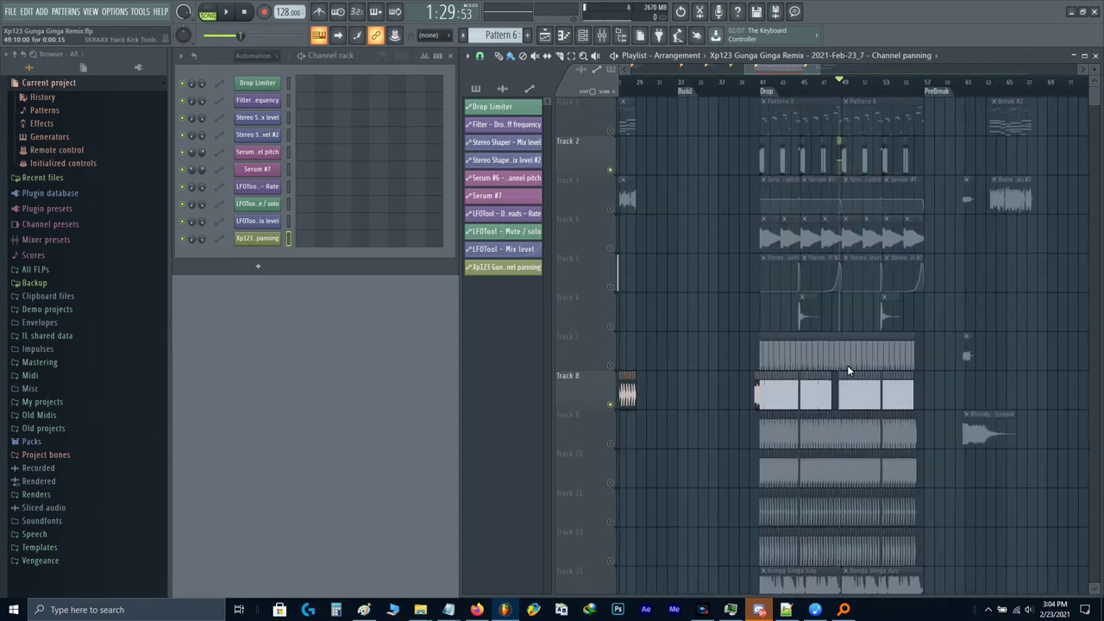
Step: Move the channel panning automation clip before bar 49 from Track 2 down to Track 6 and enable Track 6
scroll(828, 233, "up", 5)
left_click(816, 160, "ctrl")
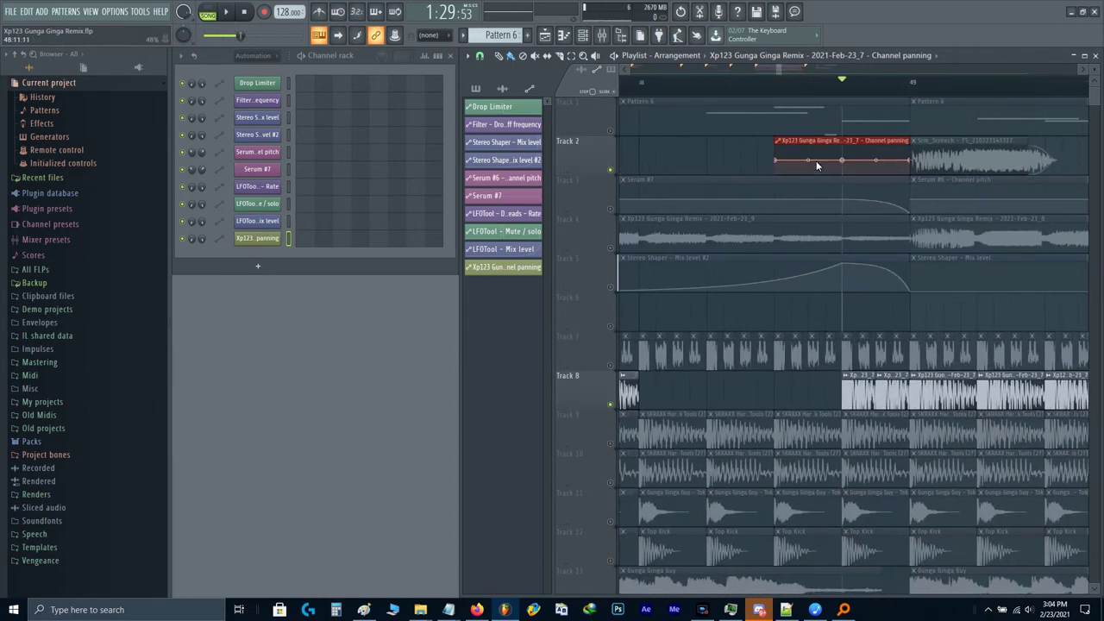
key("shift+Down")
key("shift+Down")
key("shift+Down")
key("shift+Down")
left_click(611, 327)
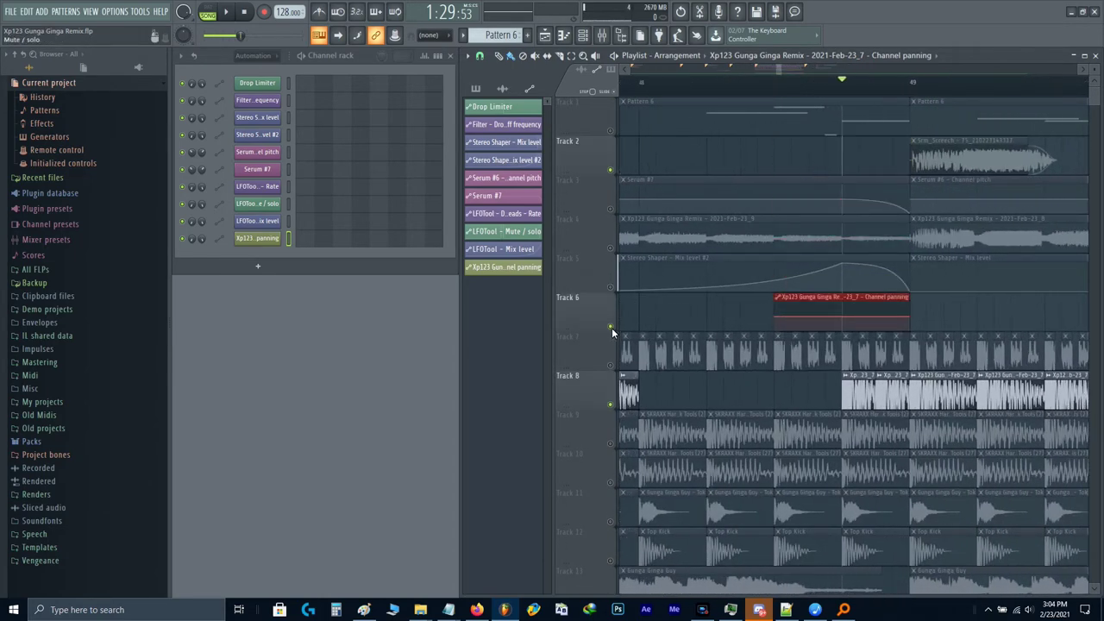
Step: Shape the panning automation to opposite sides for the two kick clips before bar 49, ramp it back to centre, and preview it
right_click(776, 317)
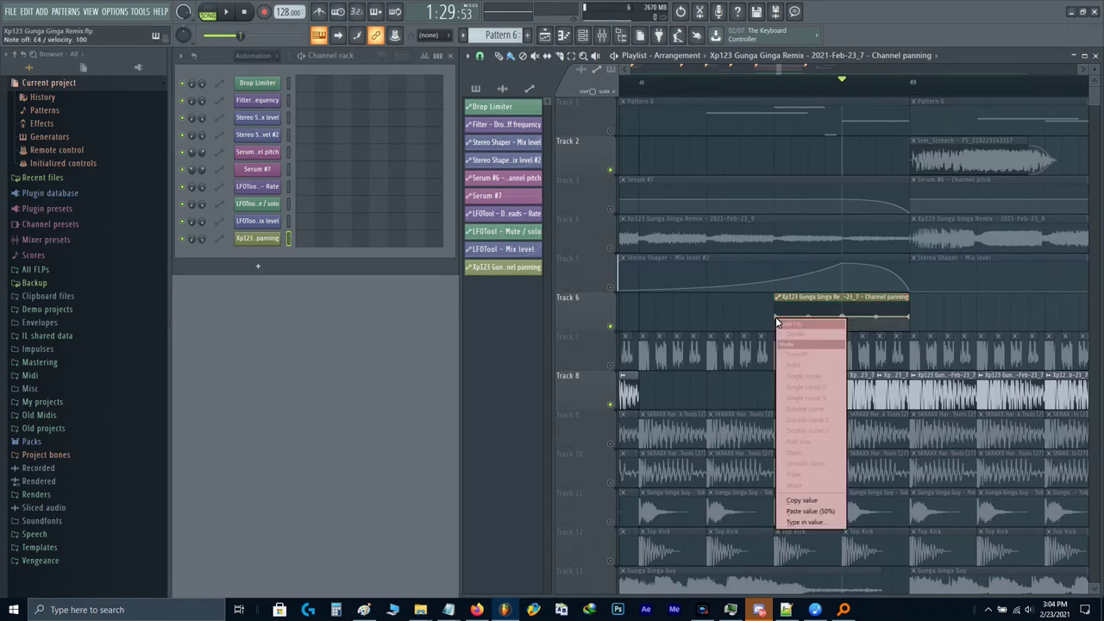
left_click(733, 337)
scroll(731, 337, "up", 3)
left_click_drag(777, 312, 770, 298)
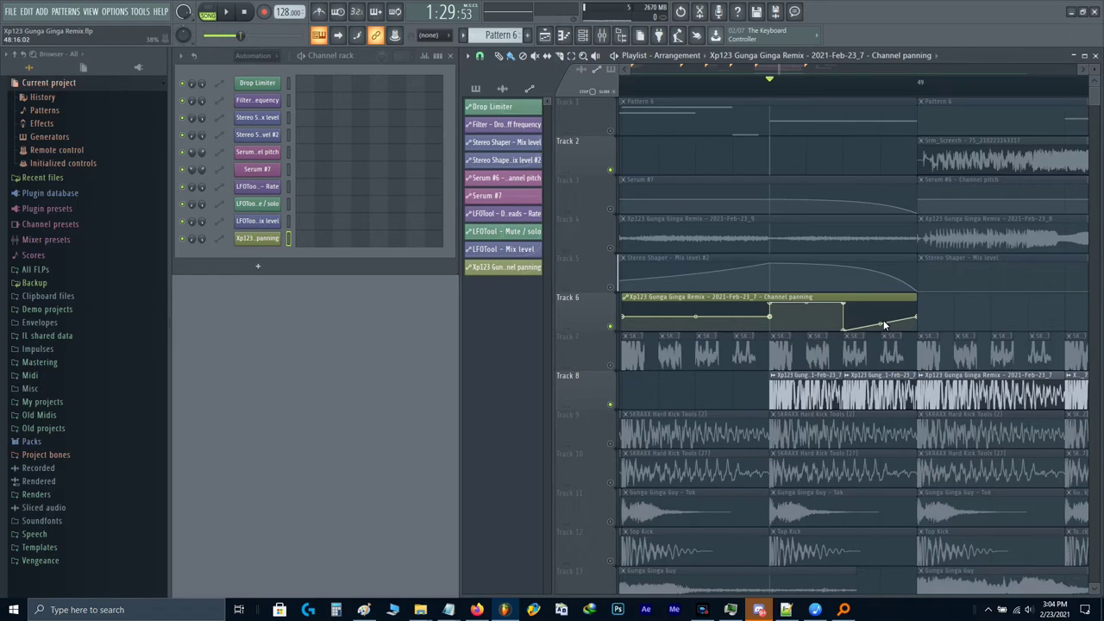
key("space")
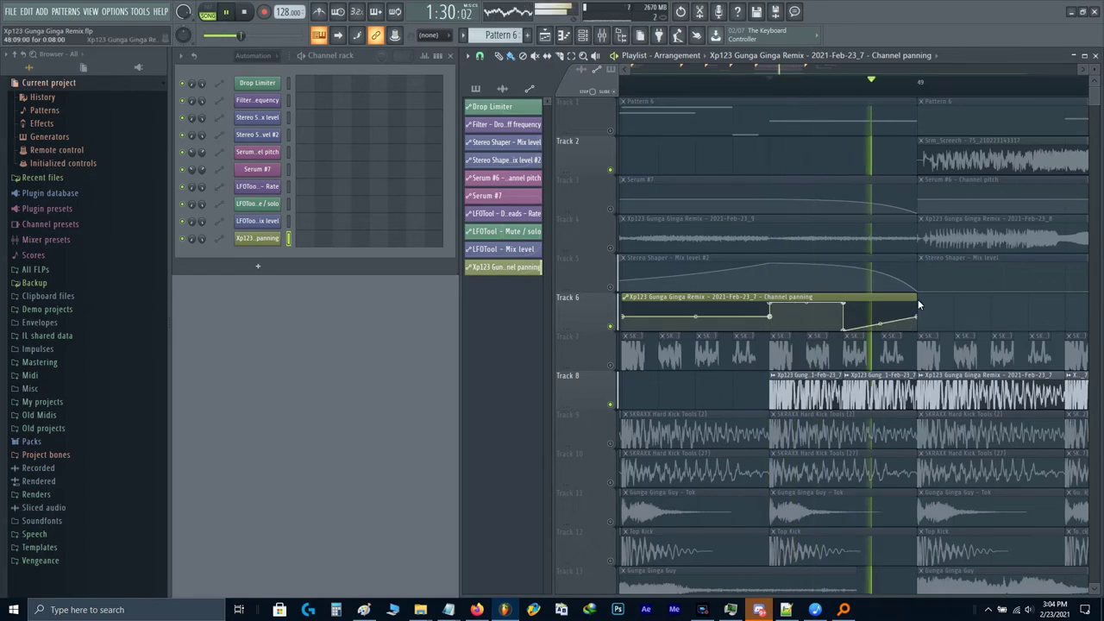
key("space")
scroll(918, 299, "down", 3)
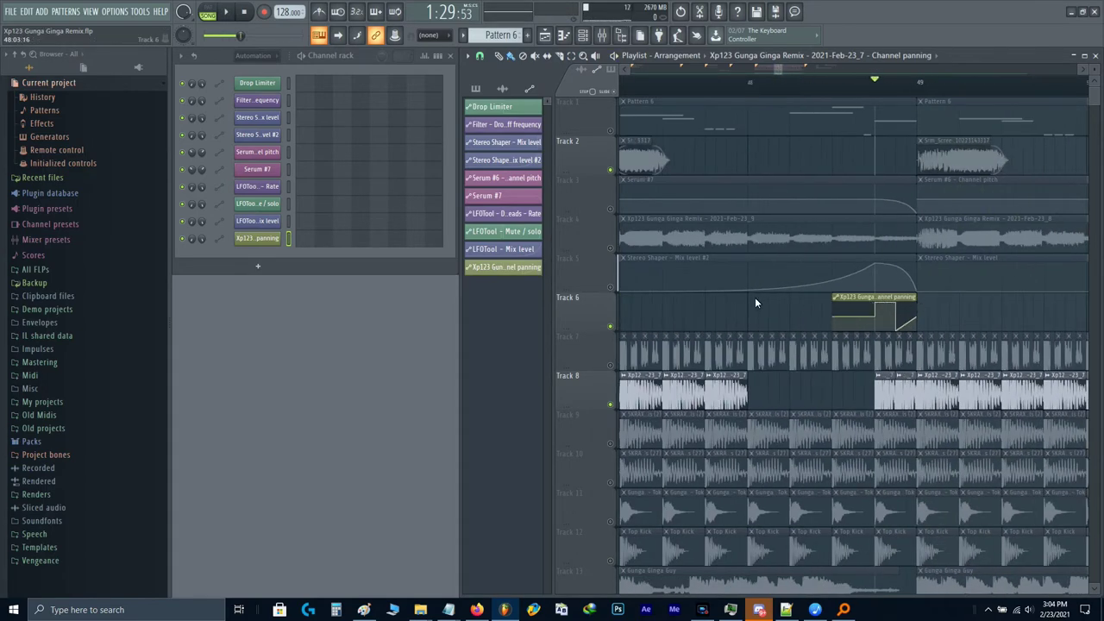
Step: Re-enable all playlist tracks and place the play position shortly before the Drop marker at bar 41
right_click(610, 327)
right_click(610, 327)
scroll(662, 307, "down", 3)
left_click_drag(676, 304, 893, 233)
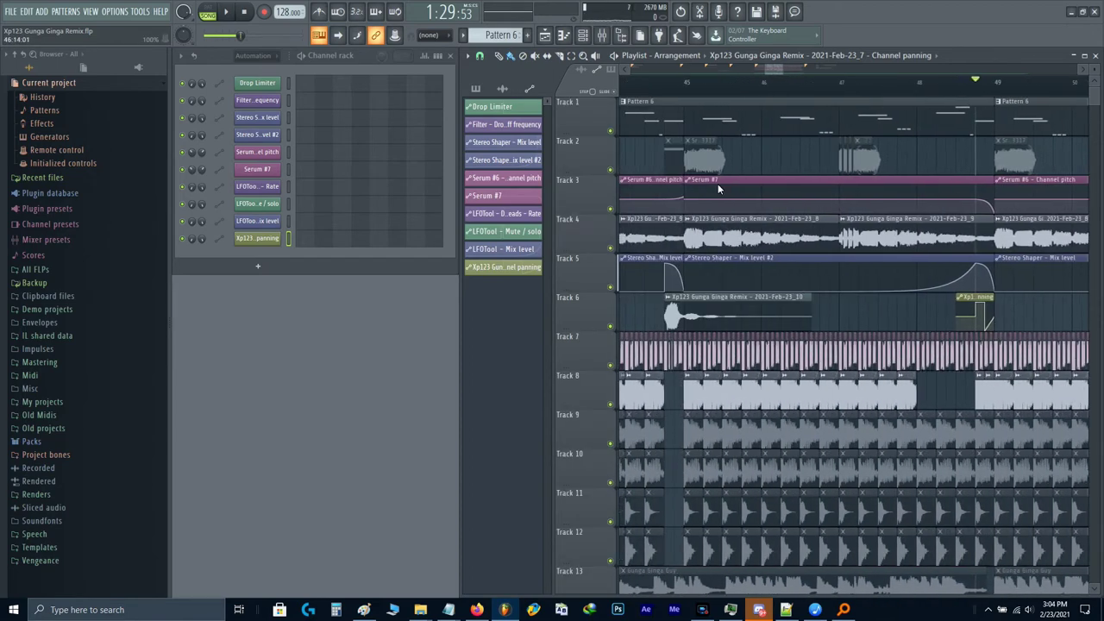
left_click_drag(718, 184, 903, 189)
scroll(905, 182, "left", 3)
left_click(770, 83)
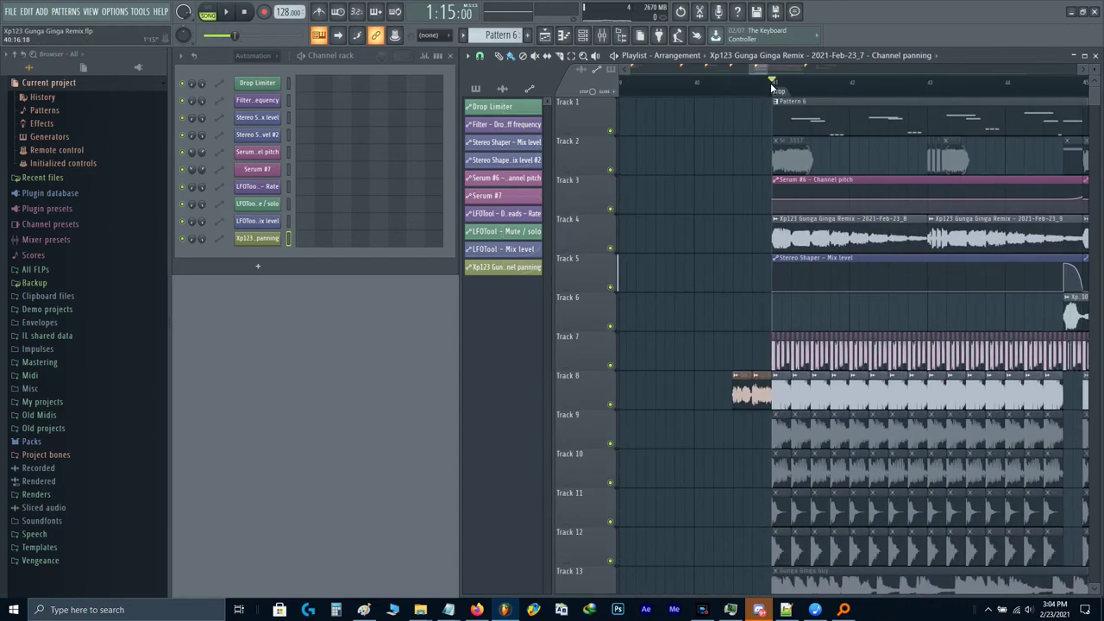
left_click(733, 82)
scroll(739, 130, "down", 2)
scroll(802, 242, "right", 1)
Step: Open the limiter on the Master mixer track and play the start of the drop
key("F9")
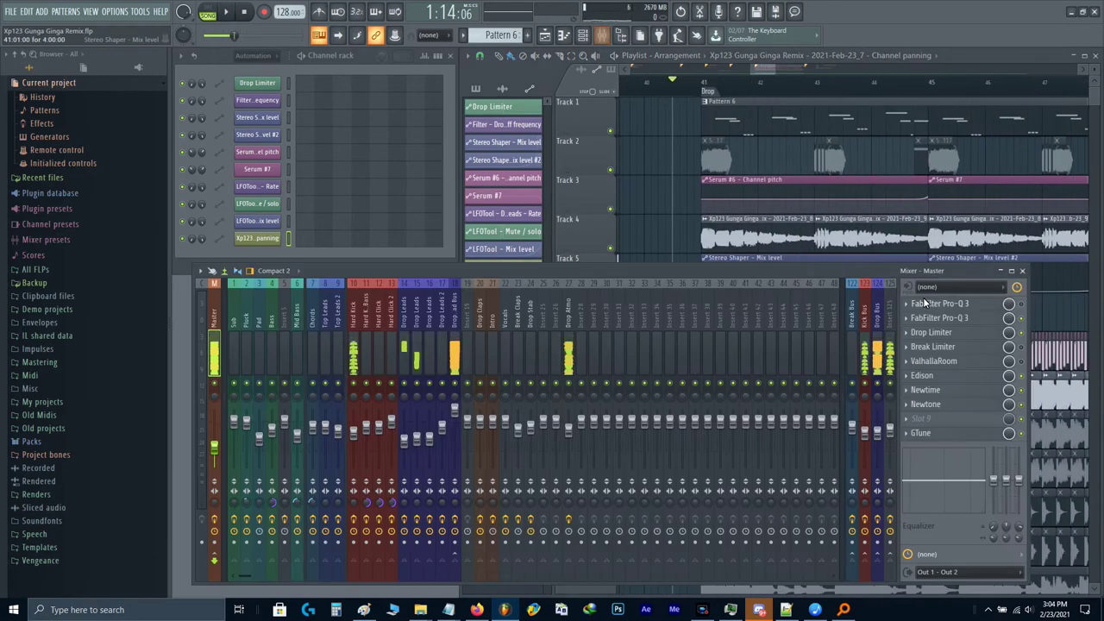
left_click(945, 349)
key("F9")
key("space")
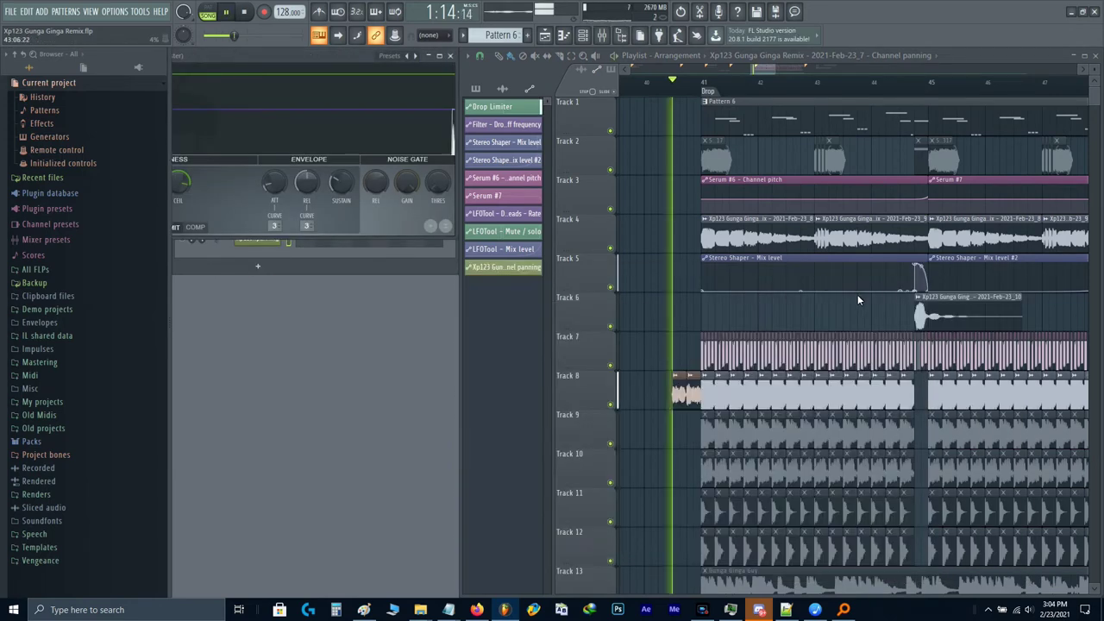
scroll(858, 297, "right", 2)
scroll(744, 327, "down", 2)
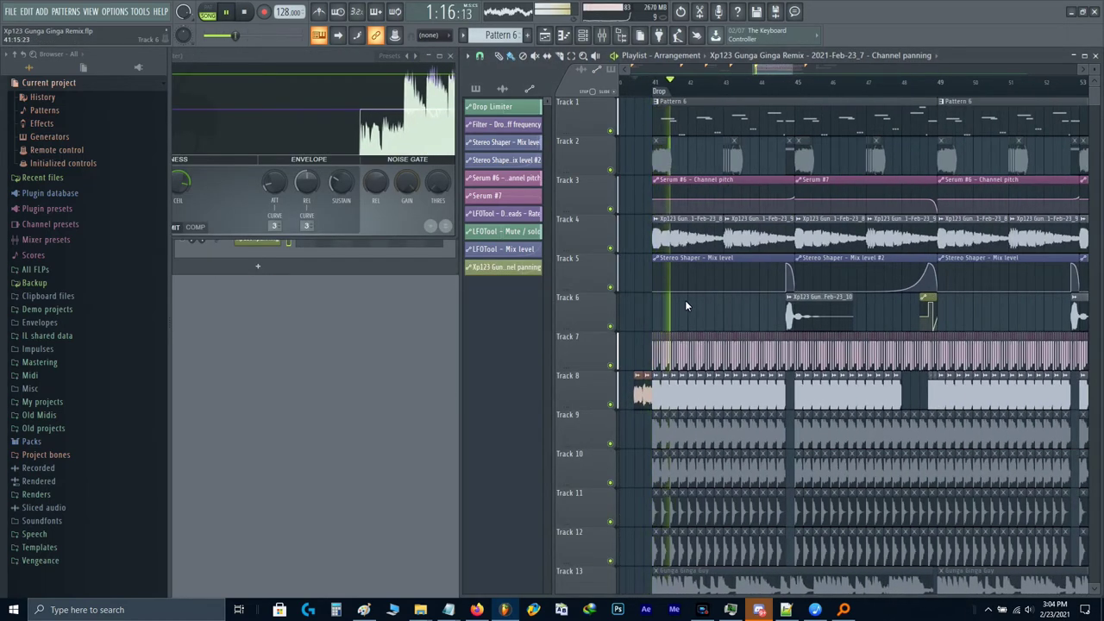
Step: Play the start of the drop with the Drop Bus muted in the mixer
key("F9")
key("space")
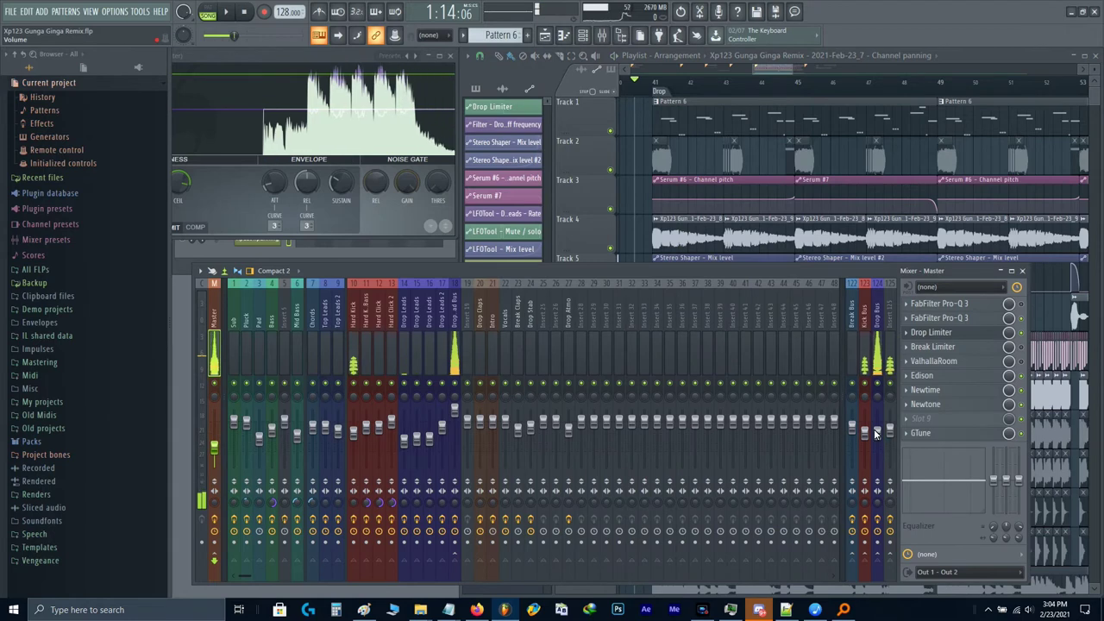
right_click(878, 384)
key("Escape")
key("space")
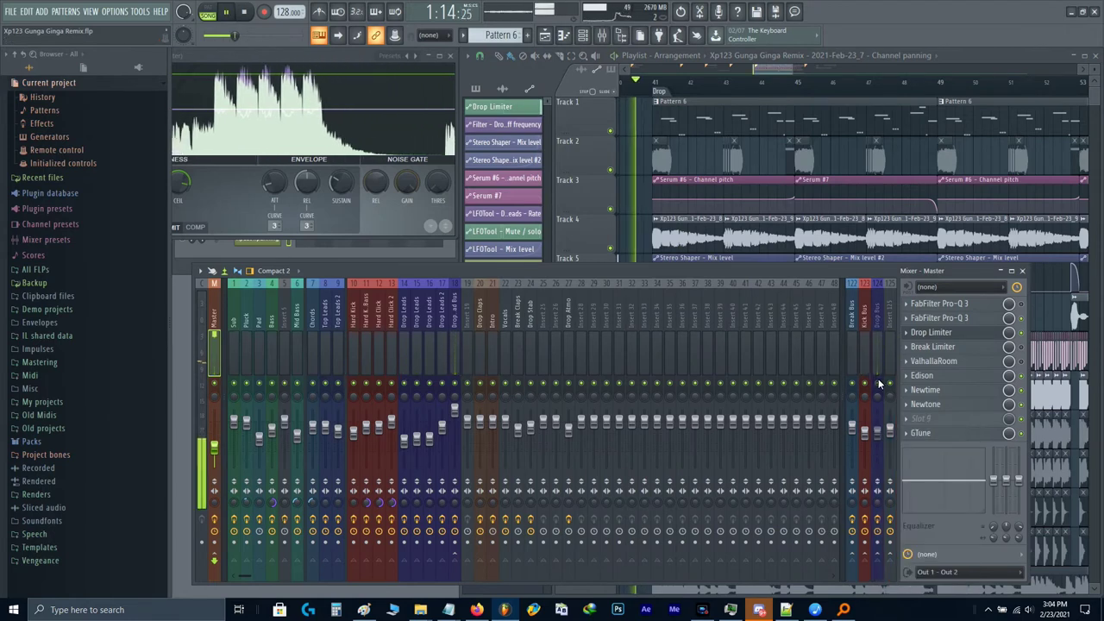
key("F9")
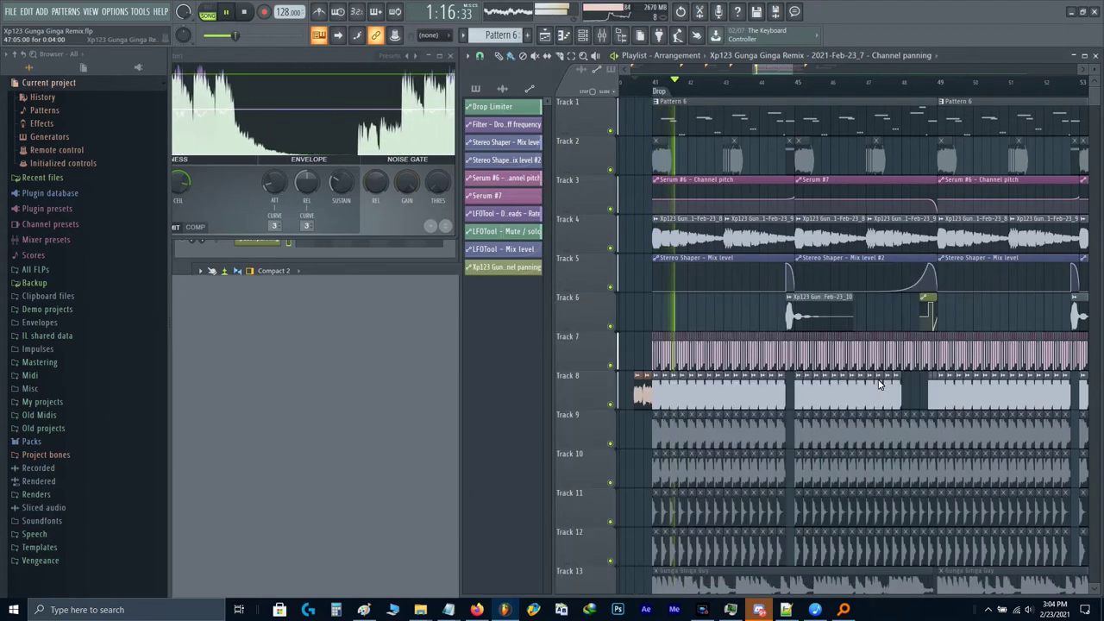
key("space")
Step: Adjust the channel volume of the resampled kick on Track 8 and play the drop
double_click(705, 401)
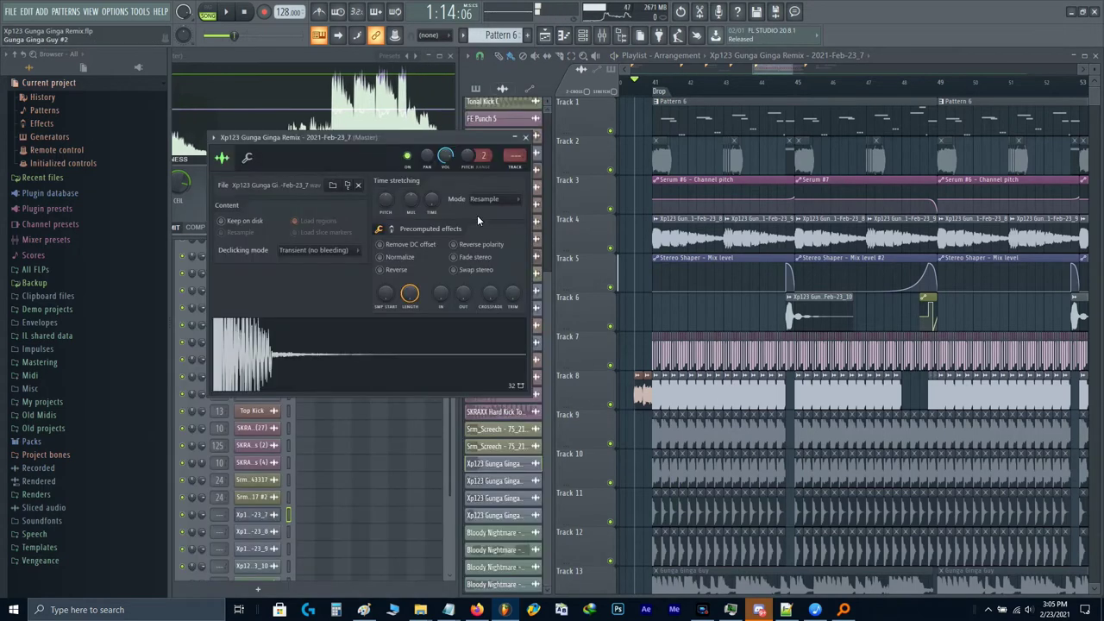
right_click(441, 159)
key("t")
key("Return")
key("space")
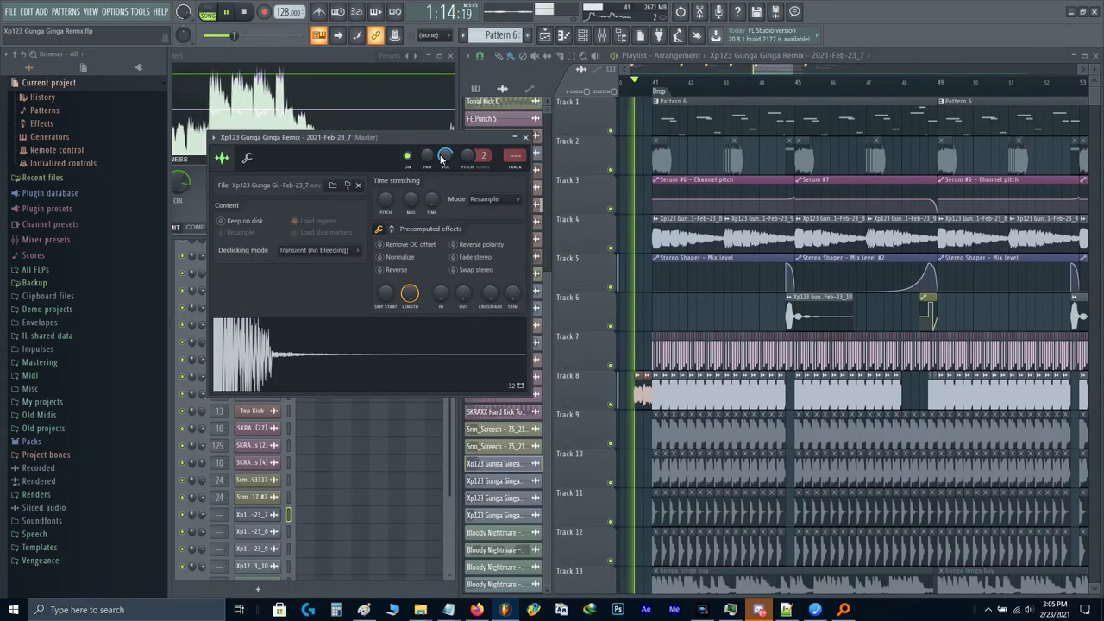
key("Escape")
Step: Lower the Drop Bus volume slightly in the mixer during playback
key("F9")
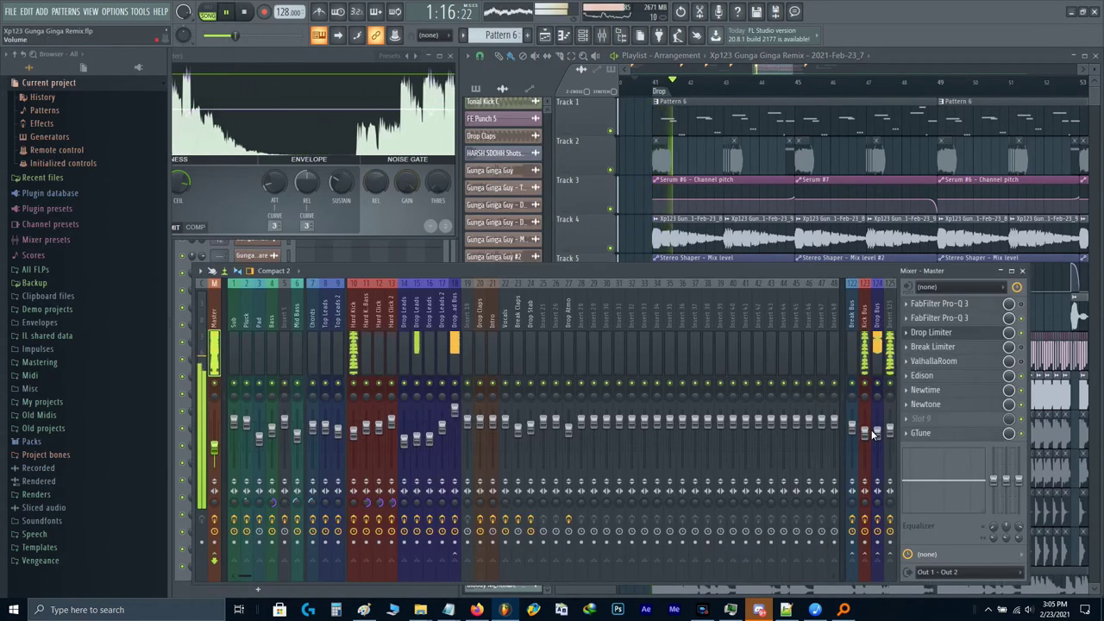
right_click(876, 430)
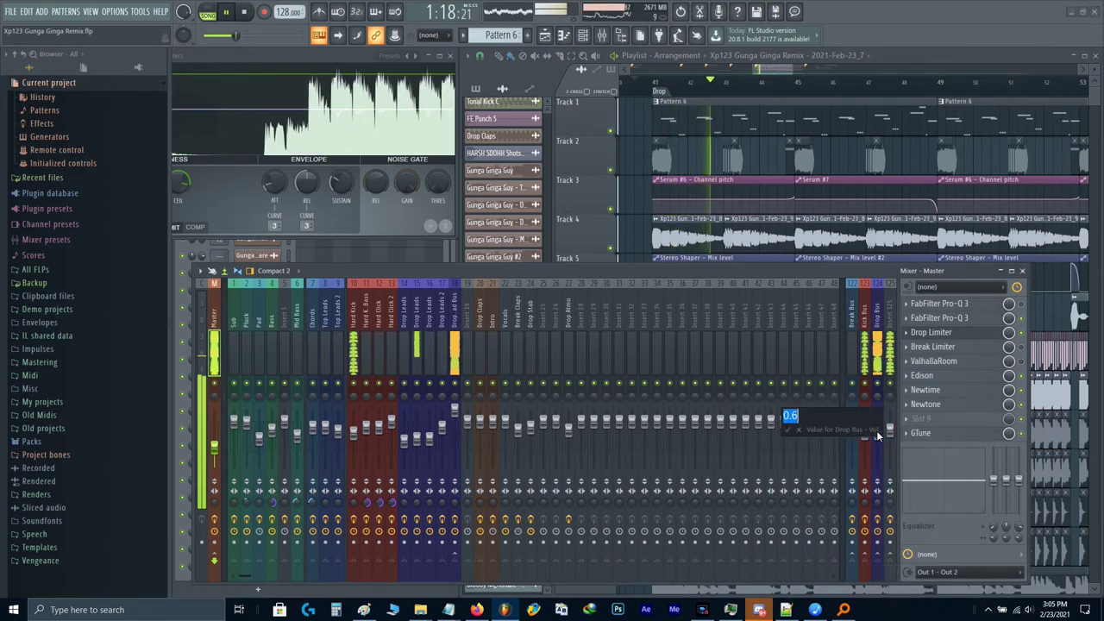
key("Return")
key("F9")
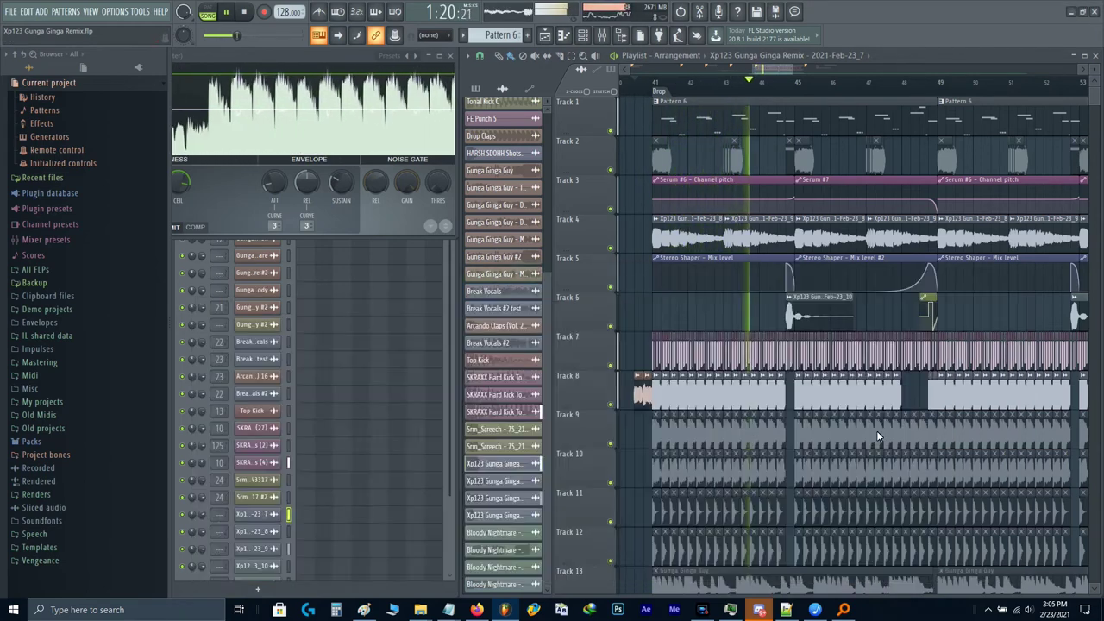
Step: Play through the first half of the drop and check the spectrum in the Master track's FabFilter Pro-Q 3
scroll(848, 320, "up", 3)
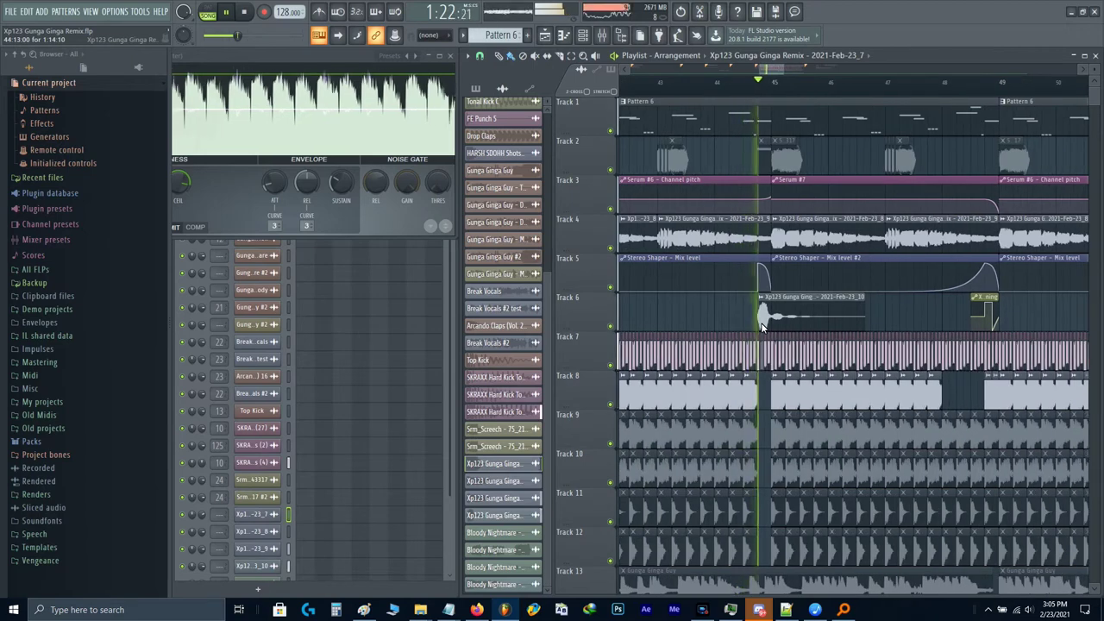
scroll(762, 327, "down", 3)
left_click_drag(879, 307, 804, 326)
scroll(786, 326, "down", 1)
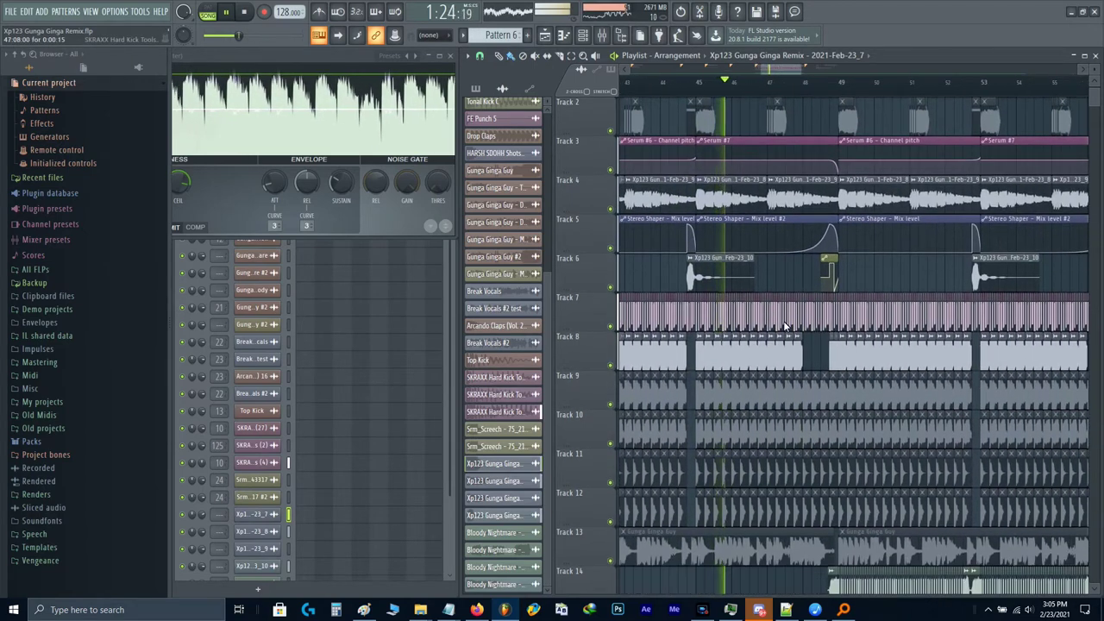
key("F9")
left_click(949, 317)
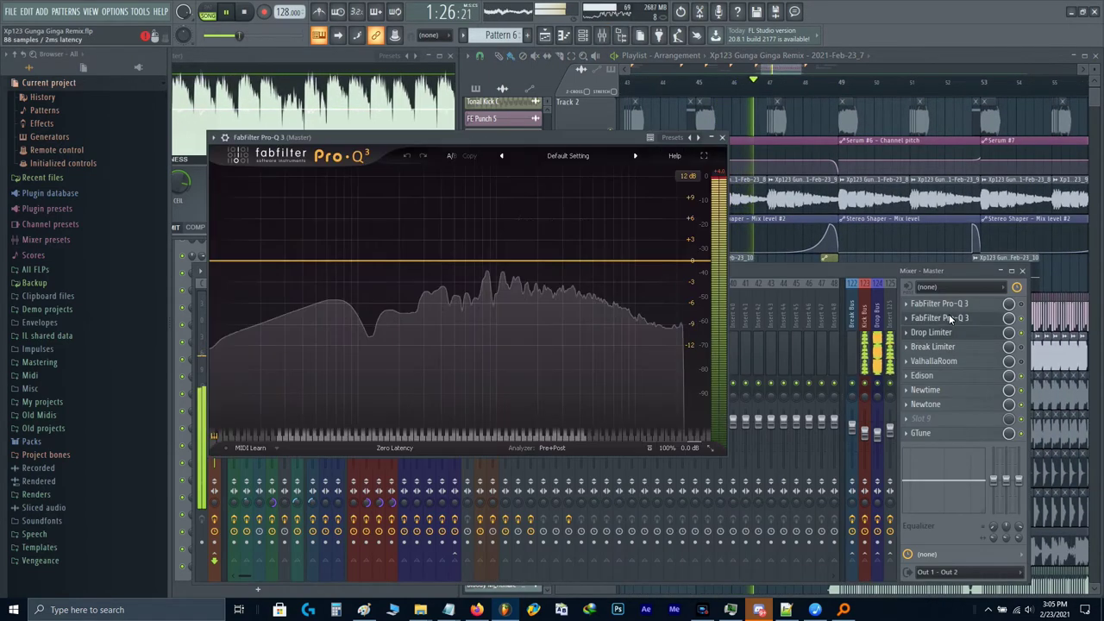
left_click(949, 317)
key("F9")
left_click_drag(929, 321, 850, 347)
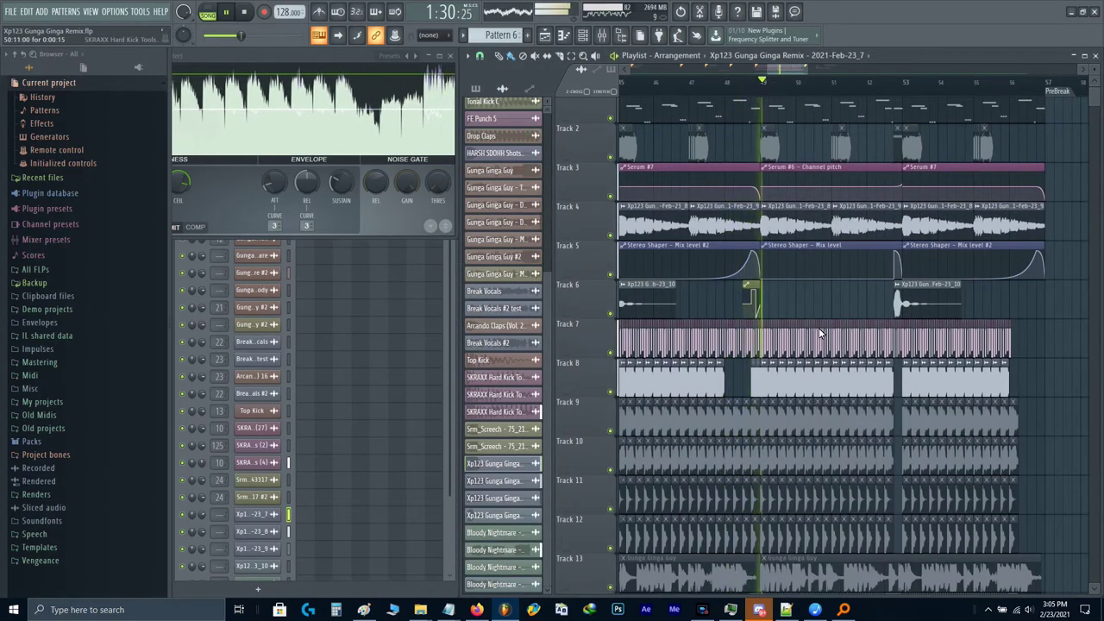
key("space")
Step: Create a channel volume automation clip for the Track 8 kick sample across the time selection from 48:09 to 49:01
scroll(734, 273, "up", 4, "ctrl")
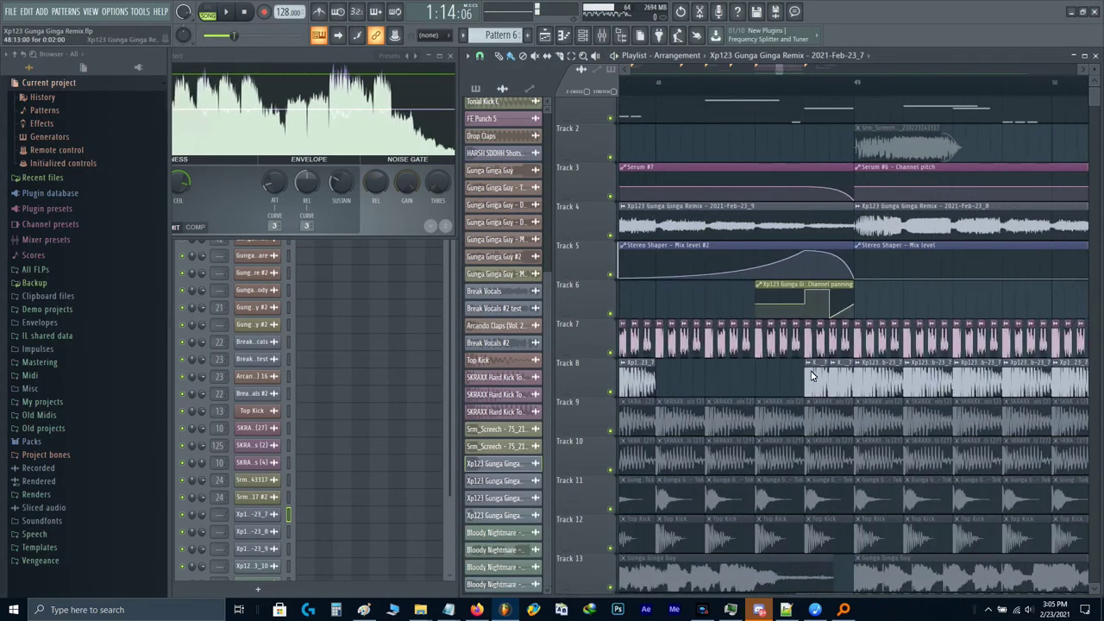
scroll(813, 372, "up", 2, "ctrl")
left_click_drag(875, 91, 723, 114)
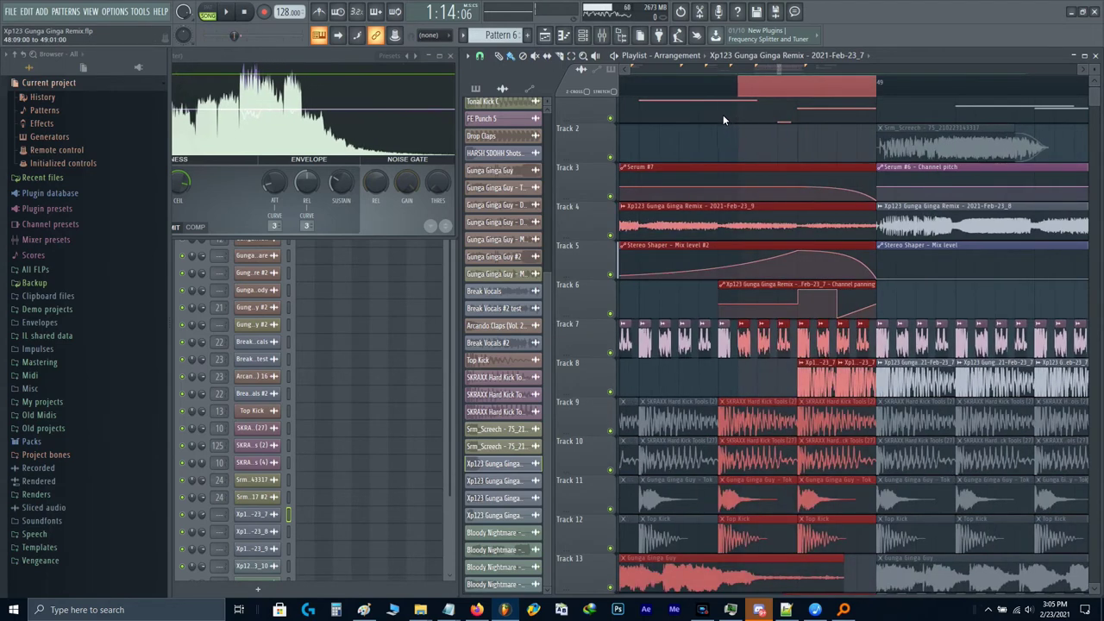
double_click(811, 390)
right_click(452, 162)
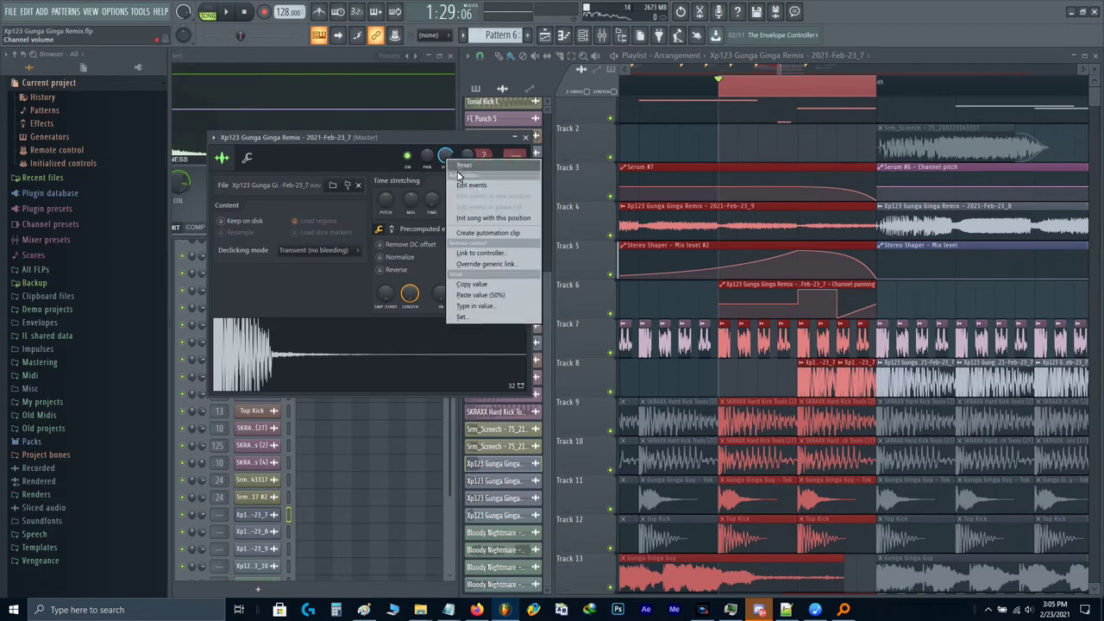
left_click(480, 234)
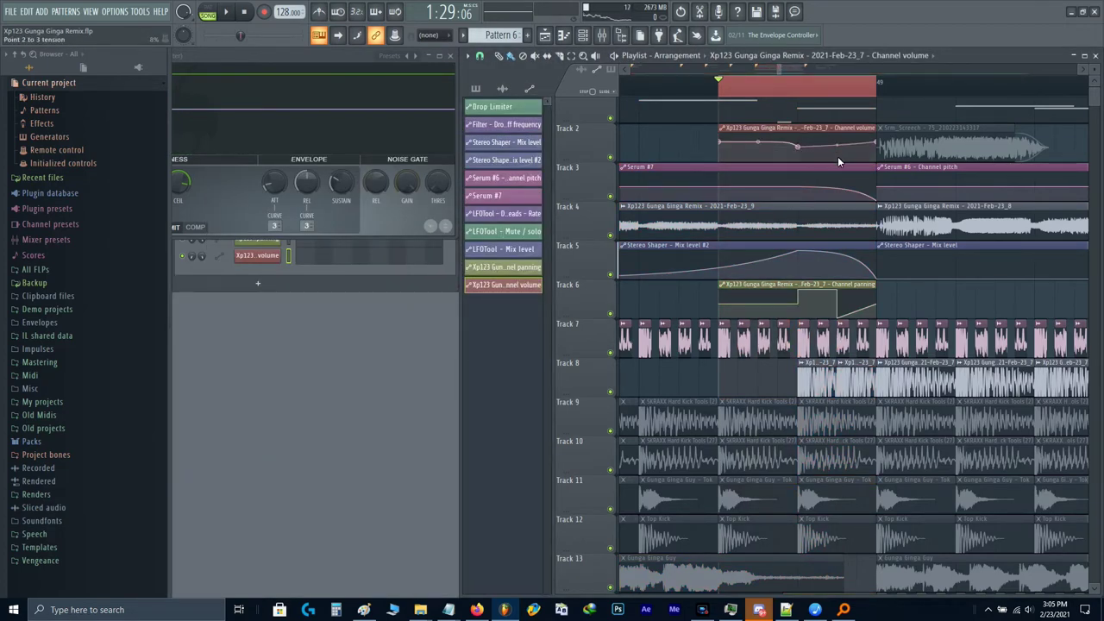
Step: Preview the kicks before bar 49 and shape their volume automation to dip early and rise gradually towards the end
scroll(837, 146, "down", 3)
key("space")
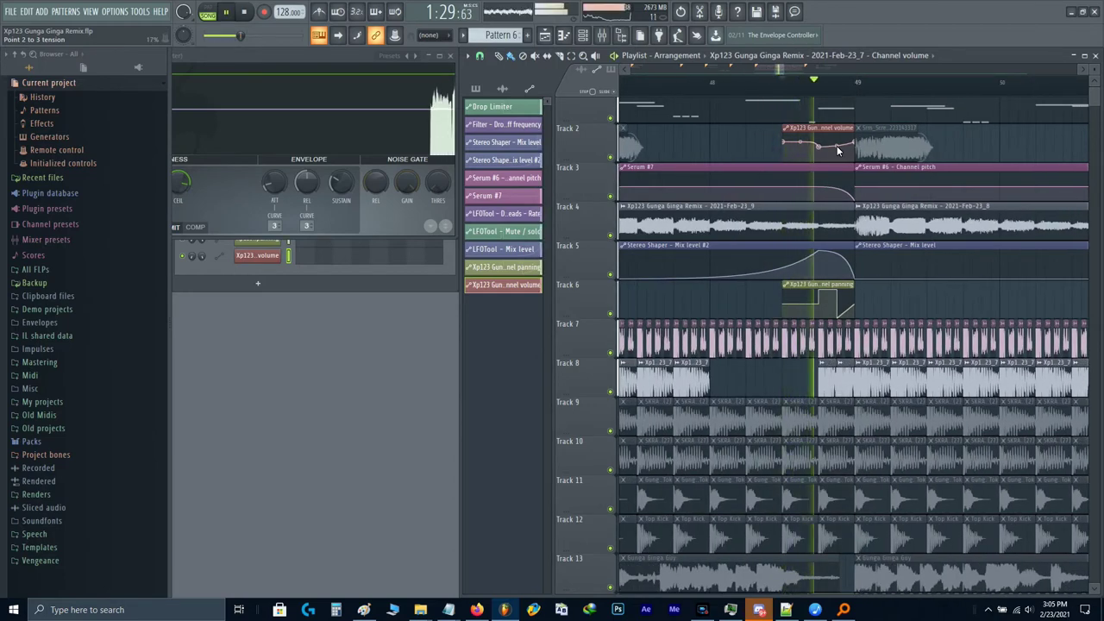
key("space")
scroll(854, 379, "up", 3)
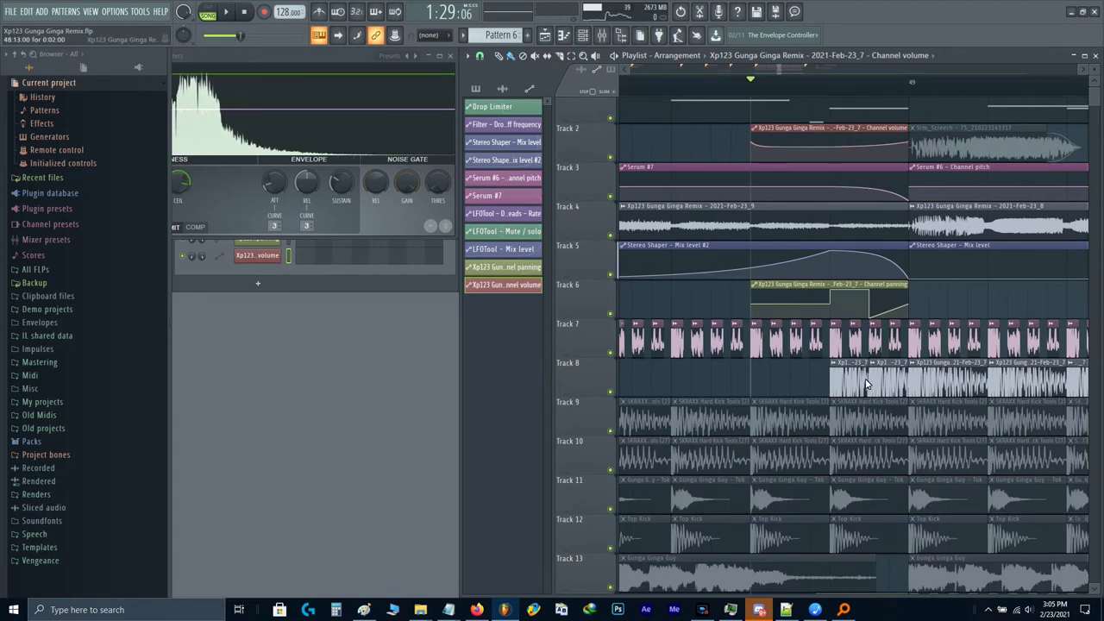
Step: Add a unique copy of the kick clip at 48:09 on Track 8 and link its volume to the channel volume automation clip
left_click(768, 381)
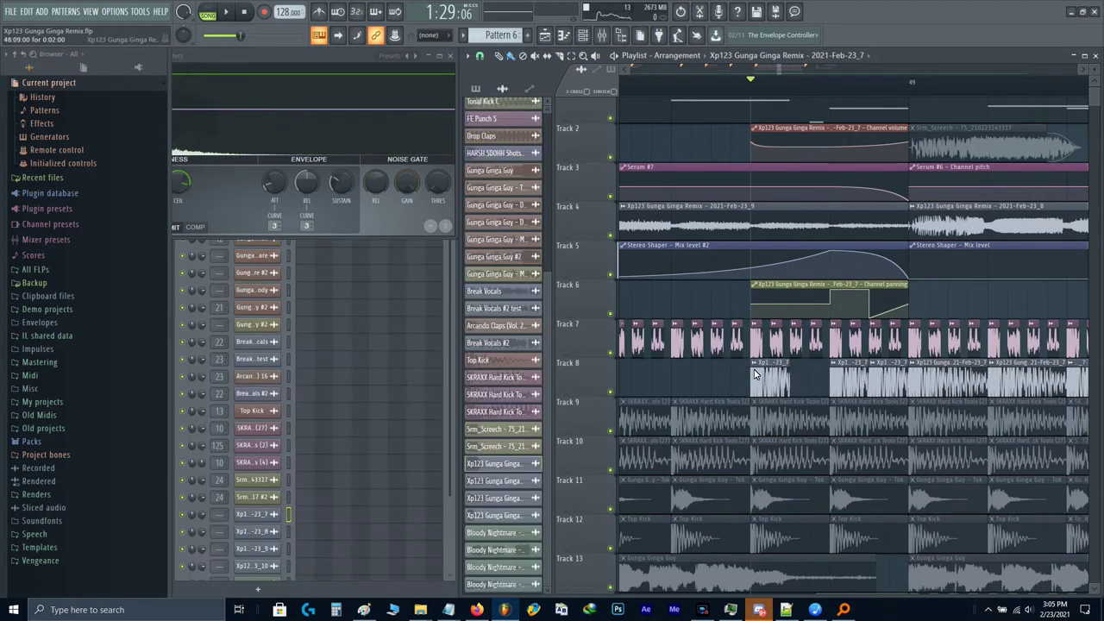
double_click(762, 377)
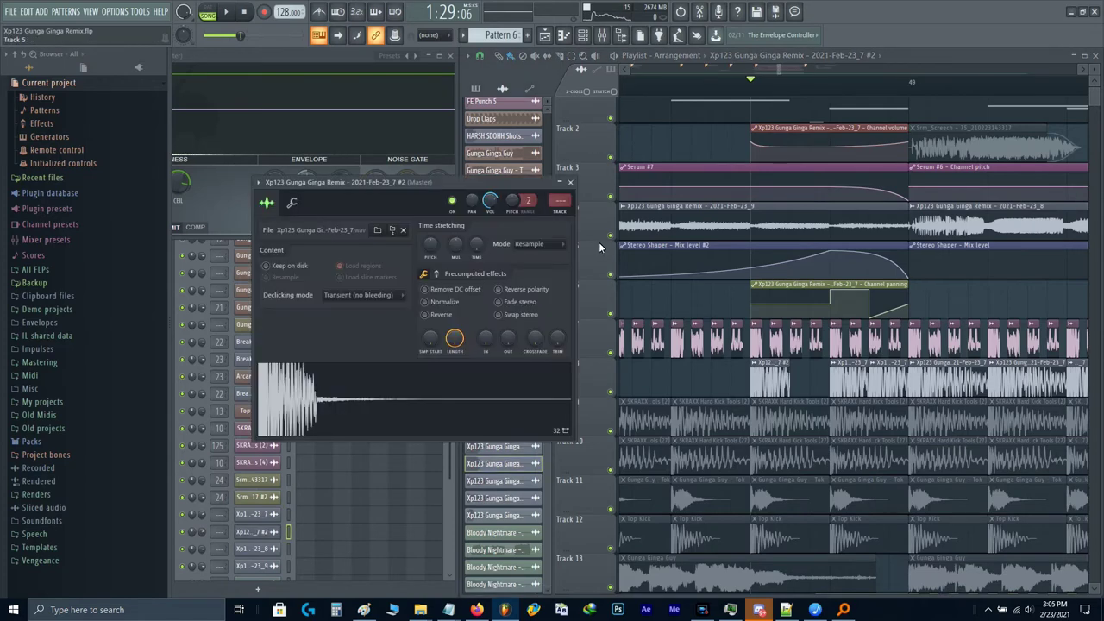
left_click(525, 297)
left_click(530, 277)
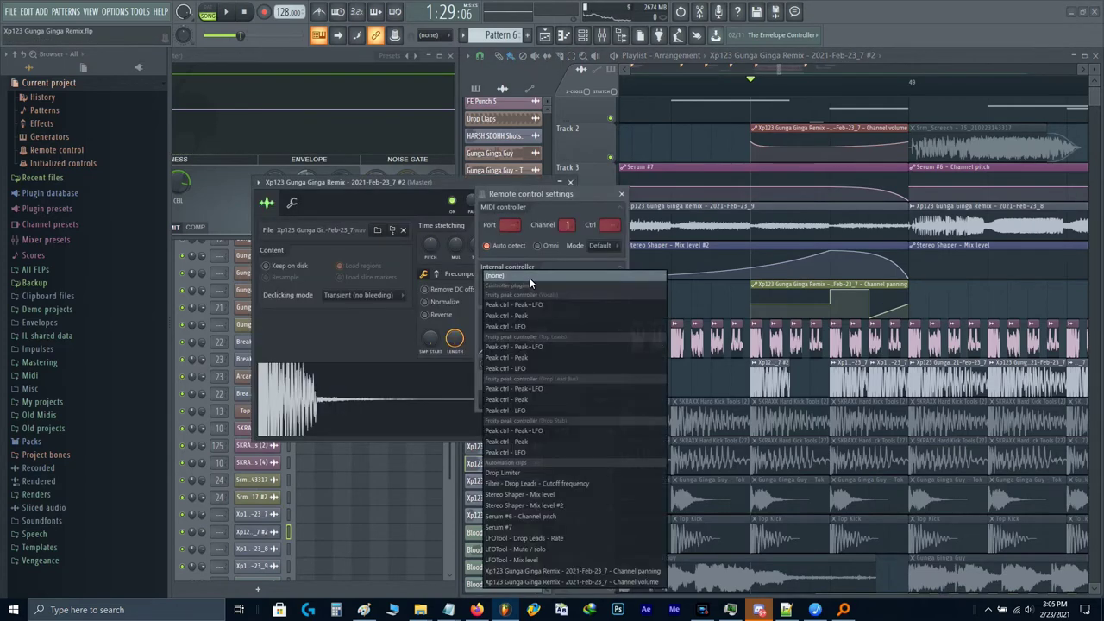
left_click(574, 582)
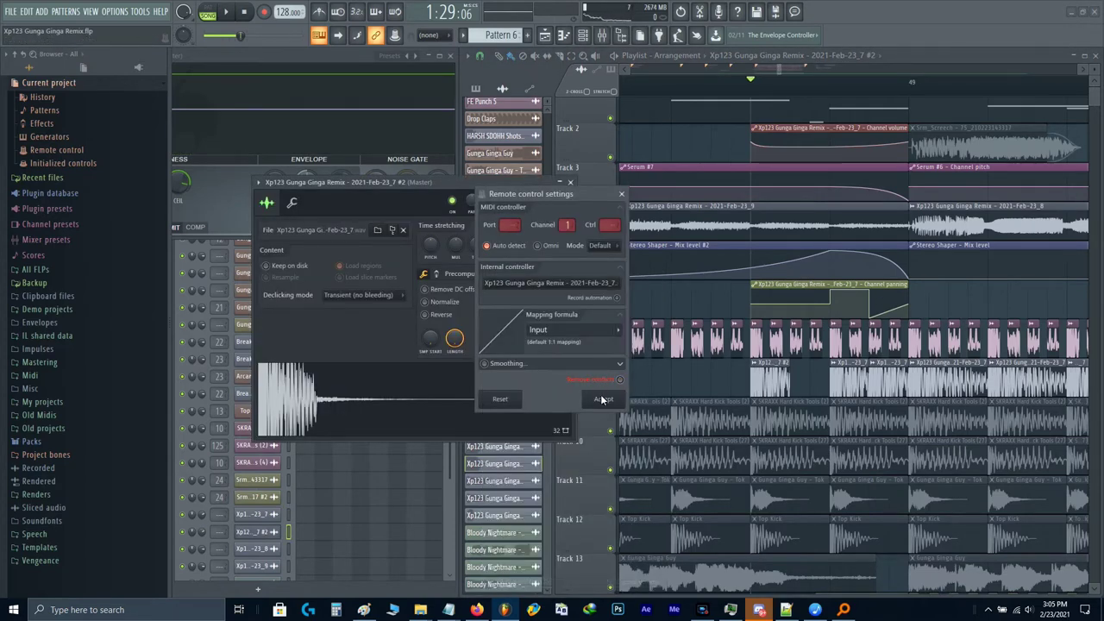
left_click(604, 400)
Step: Reverse the copied kick sample and move its clip to Track 6, shortly before bar 48
left_click(423, 315)
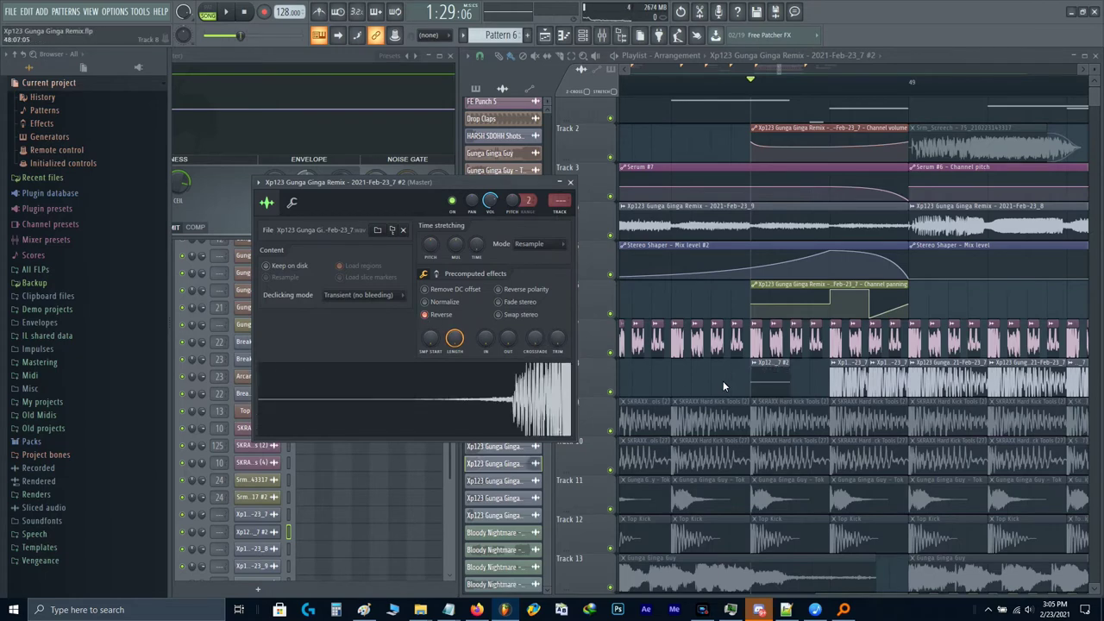
key("Escape")
scroll(693, 307, "left", 3)
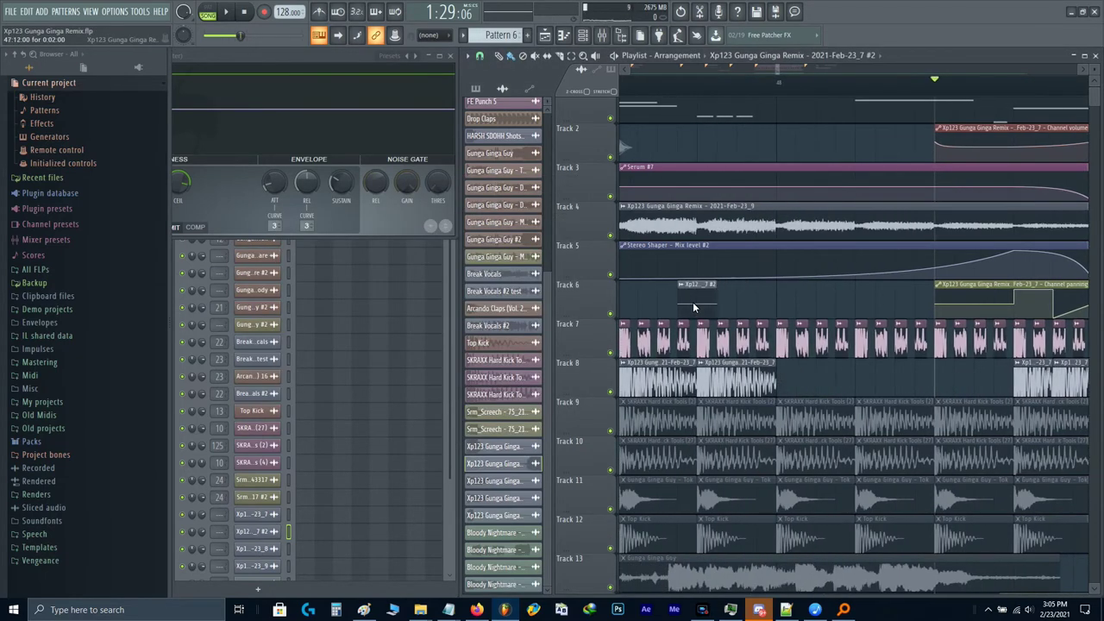
Step: Extend the reversed kick clip and place it on Track 8 starting at 48:05, leading into the kicks before bar 49
left_click_drag(713, 309, 1030, 314)
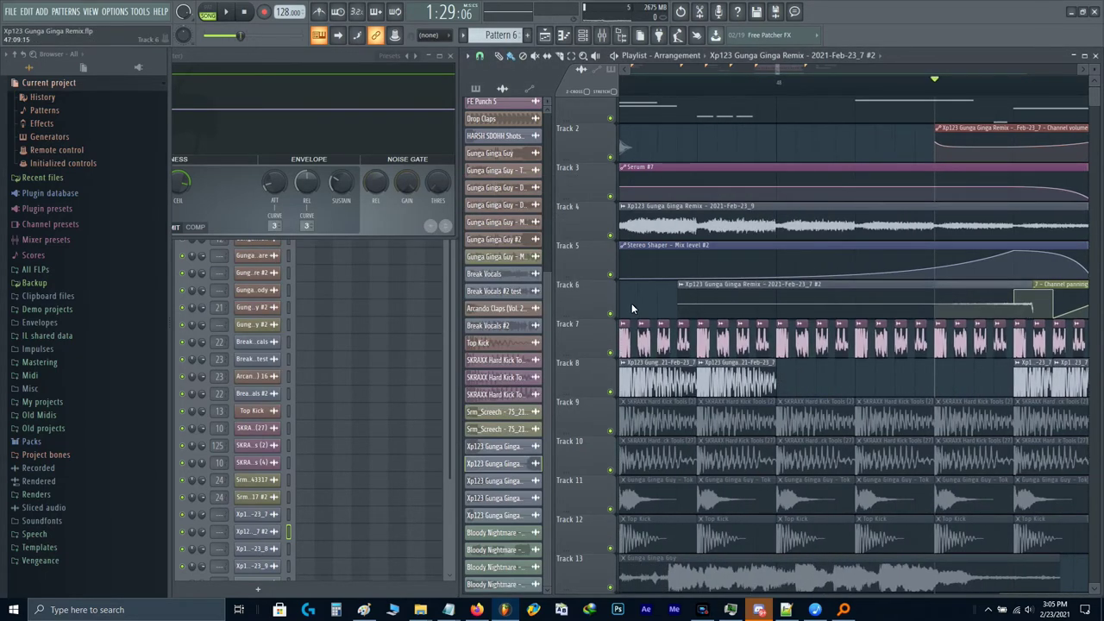
right_click(836, 305, "shift")
right_click(821, 300)
left_click_drag(839, 302, 604, 306)
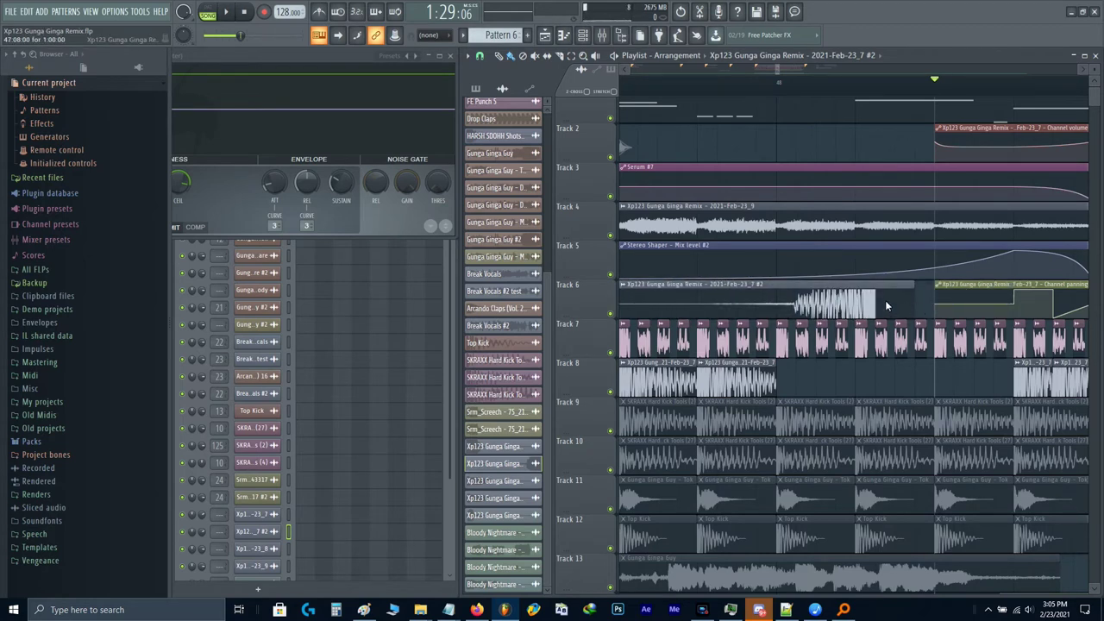
left_click_drag(795, 303, 966, 400)
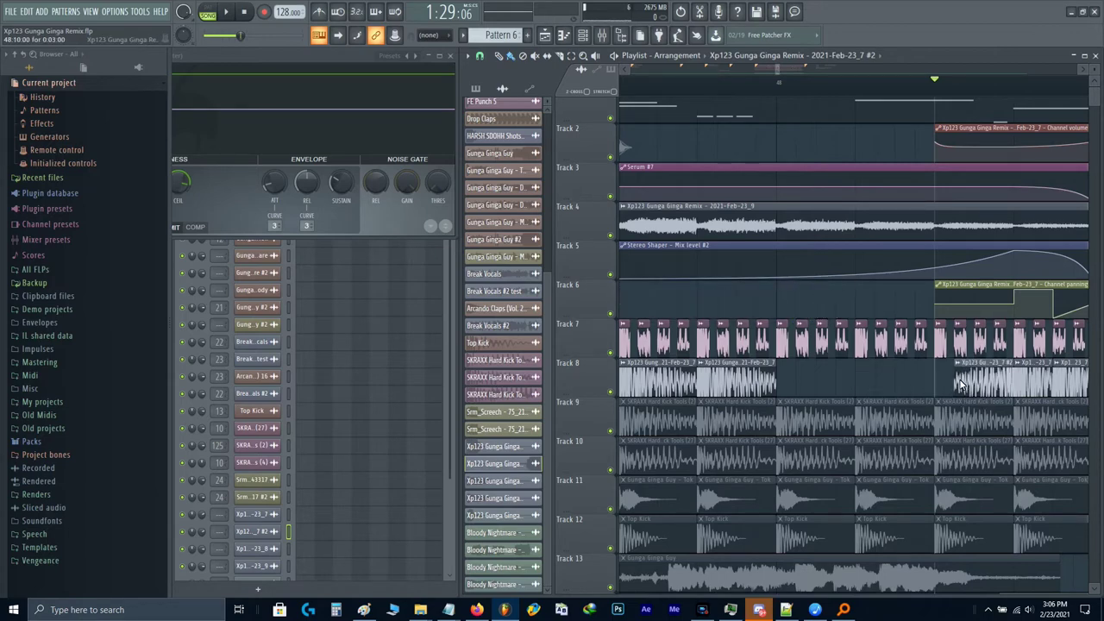
left_click_drag(824, 389, 850, 392)
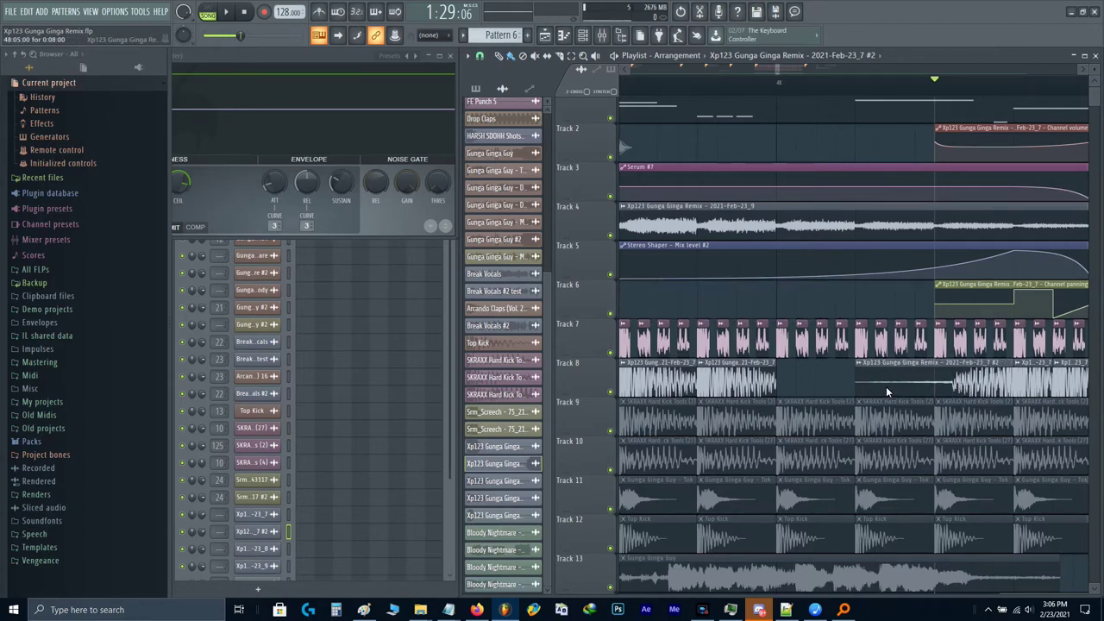
Step: Add a short fade-out to the reversed kick sample and play the drop from around bar 48 to bar 52
double_click(886, 386)
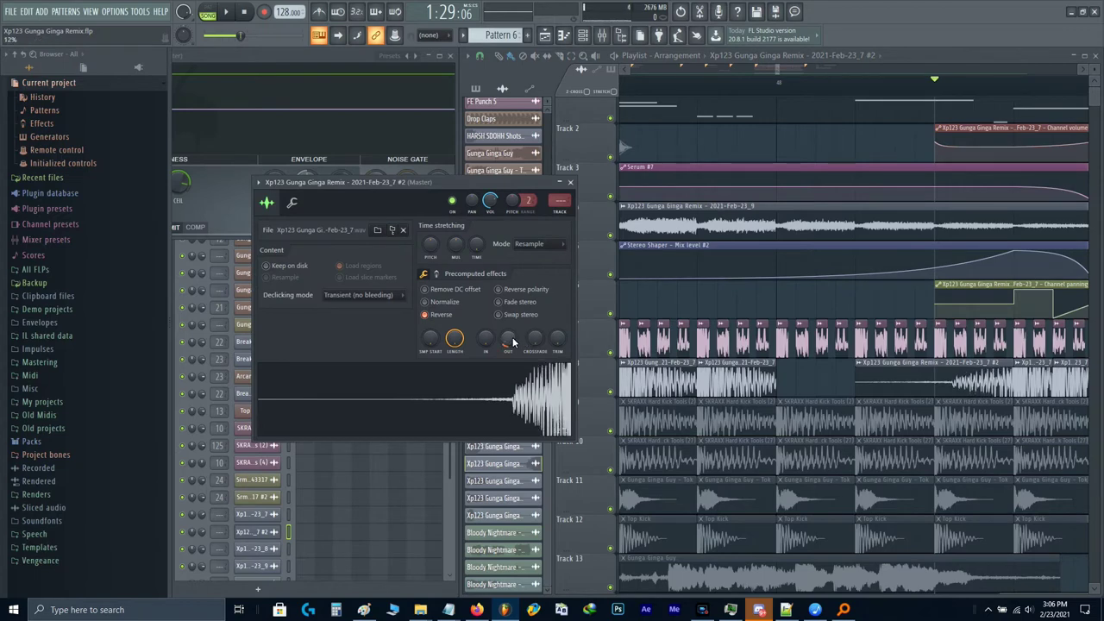
key("Escape")
key("space")
left_click_drag(874, 272, 627, 324)
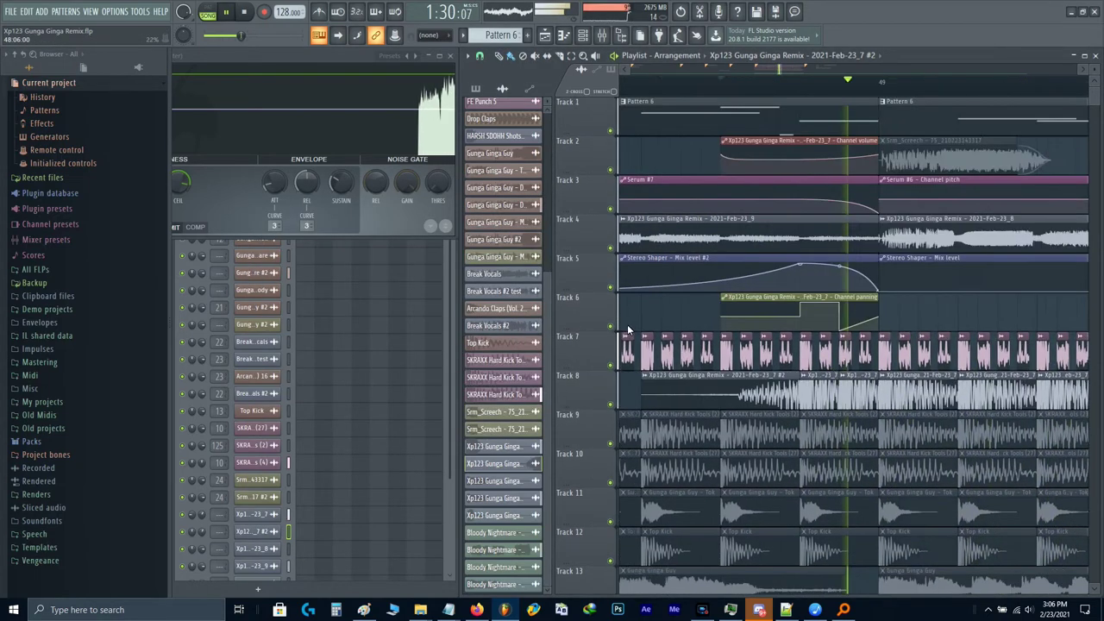
scroll(630, 325, "down", 3)
scroll(881, 287, "down", 2)
left_click_drag(934, 273, 787, 313)
scroll(787, 313, "down", 1)
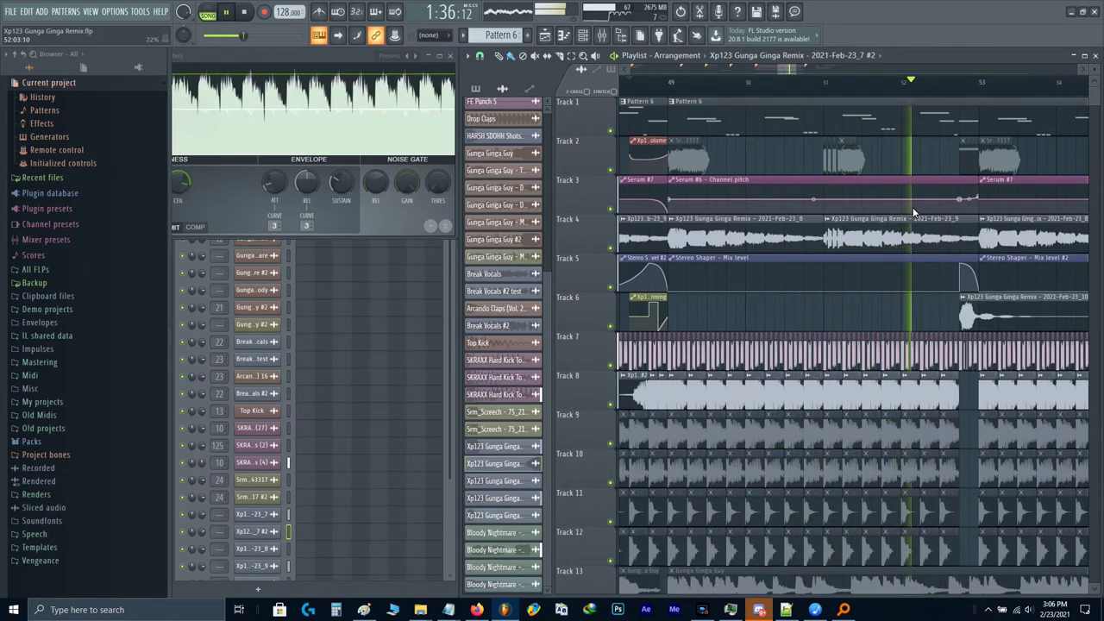
left_click_drag(914, 210, 557, 295)
Step: Play the intro vocal chops on Track 5 and inspect the Gunga Ginga Guy #2 sample settings and its Intro mixer track
scroll(718, 279, "down", 6)
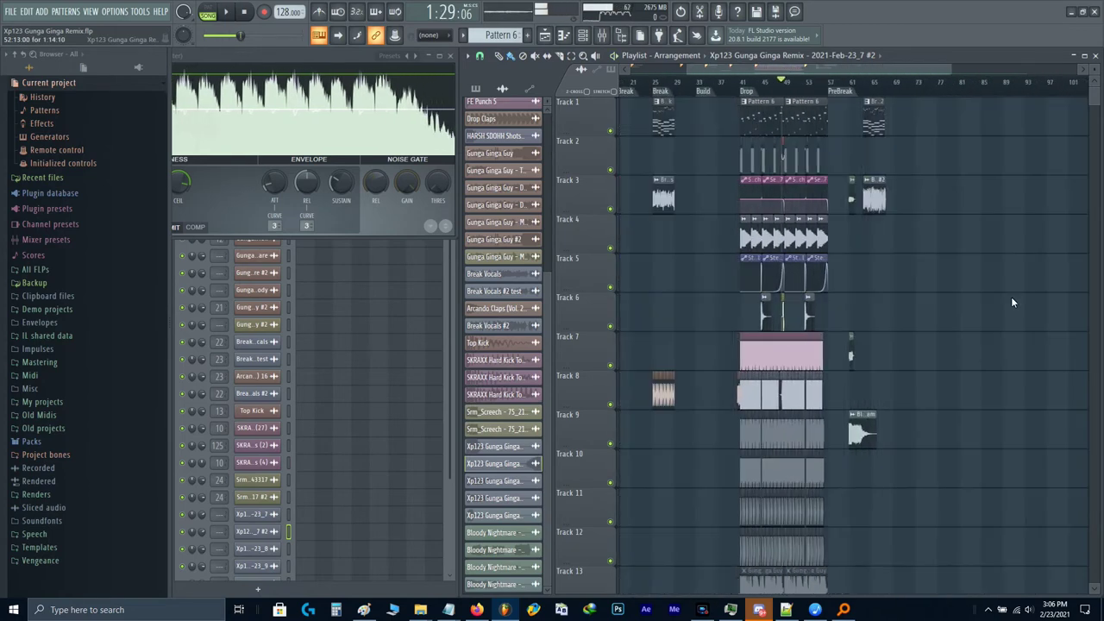
key("space")
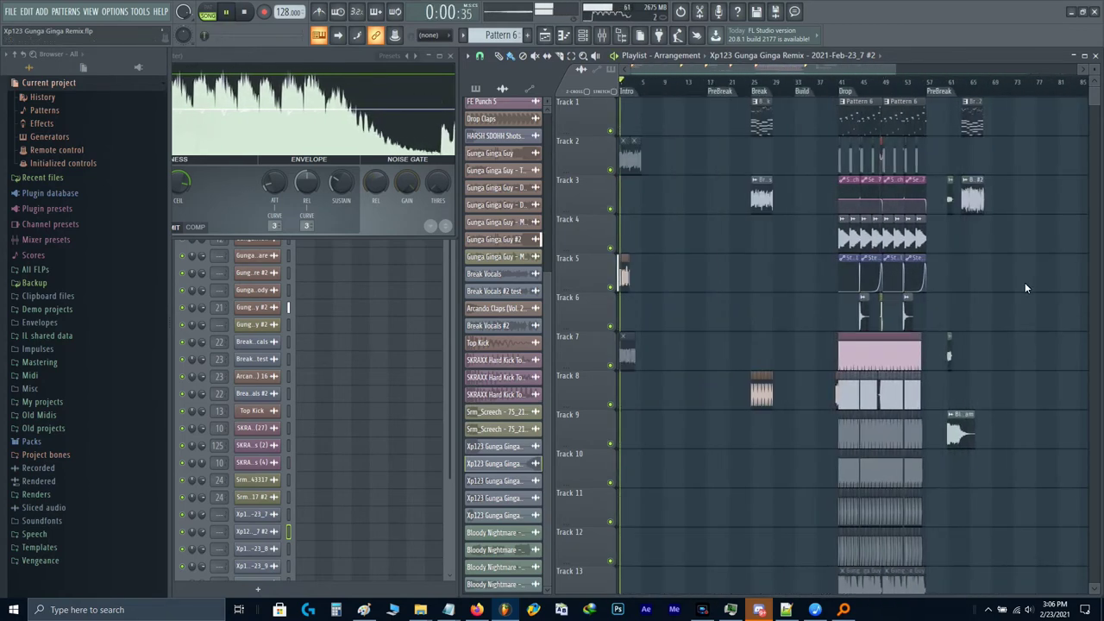
scroll(577, 314, "up", 7)
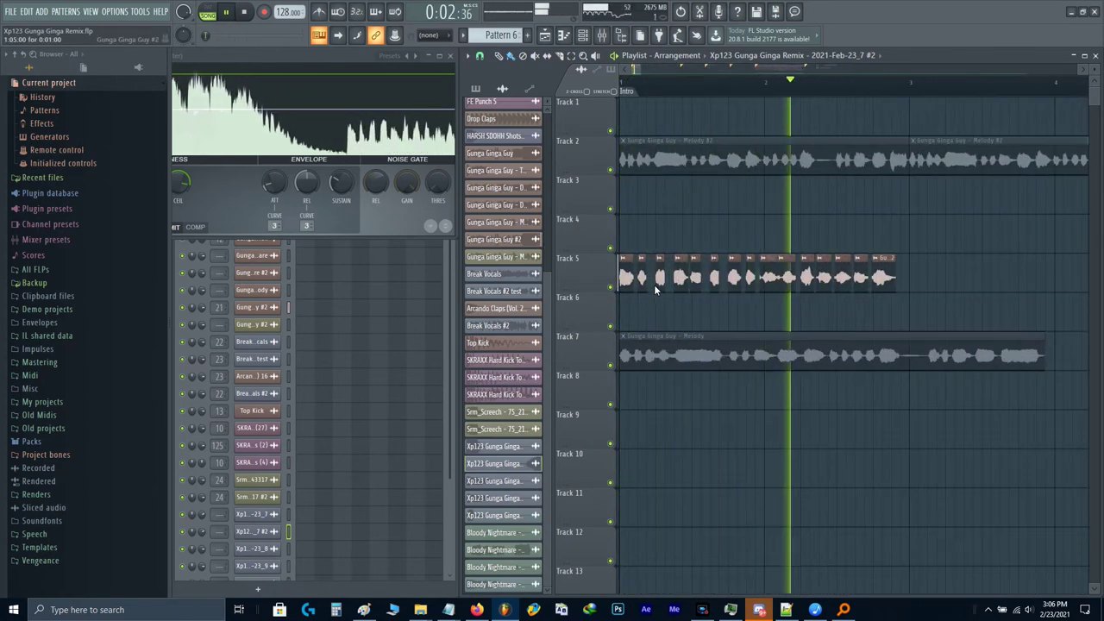
left_click(660, 284)
double_click(660, 285)
key("space")
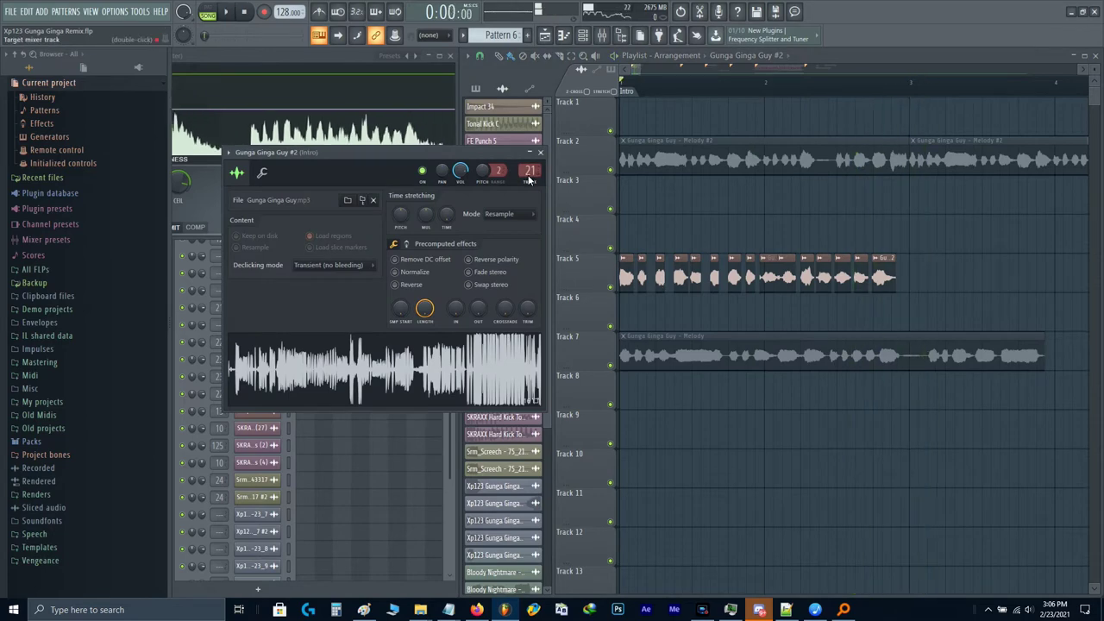
left_click(529, 175)
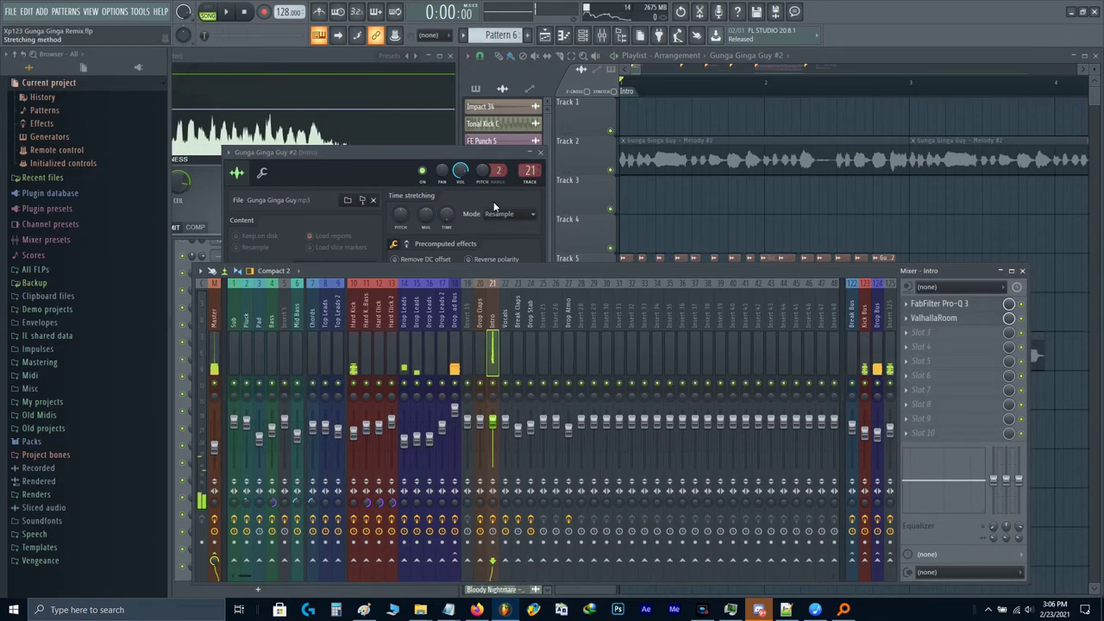
left_click(267, 175)
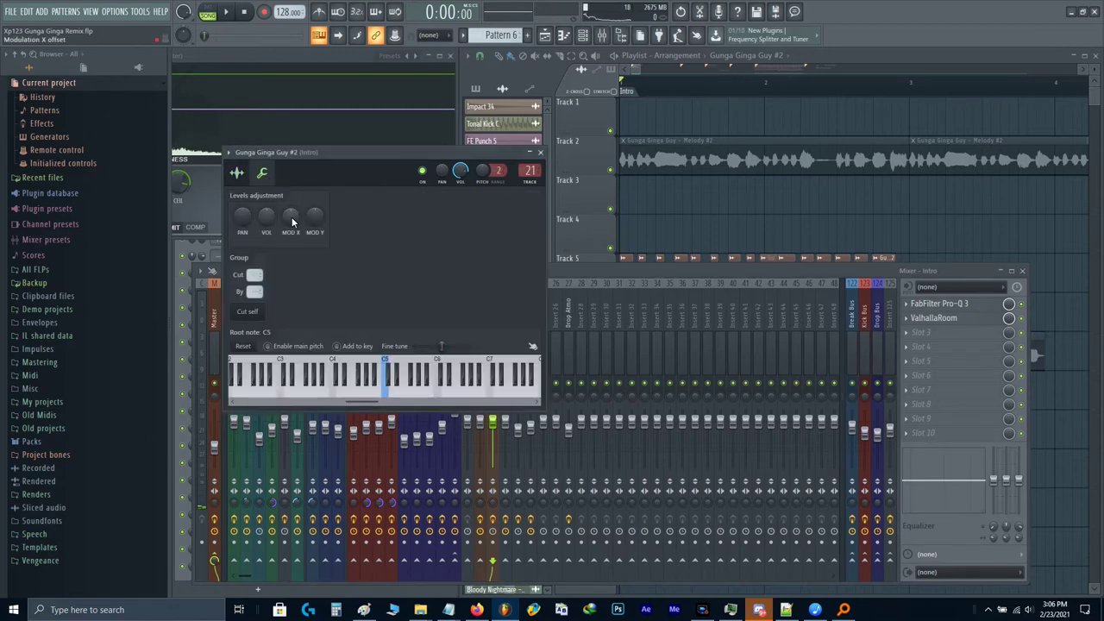
key("space")
key("Escape")
key("Escape")
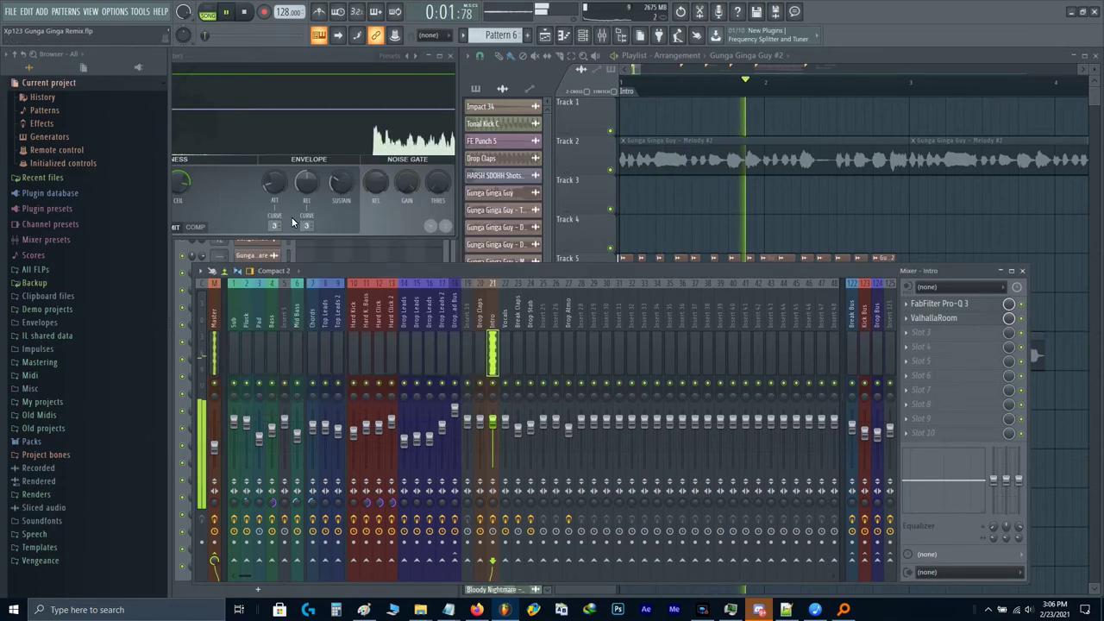
key("space")
Step: Copy the intro vocal chops from Track 5 to the start of the drop at bar 41 and move them down to Track 15
left_click_drag(914, 285, 623, 276)
scroll(784, 272, "down", 7)
scroll(783, 271, "right", 15)
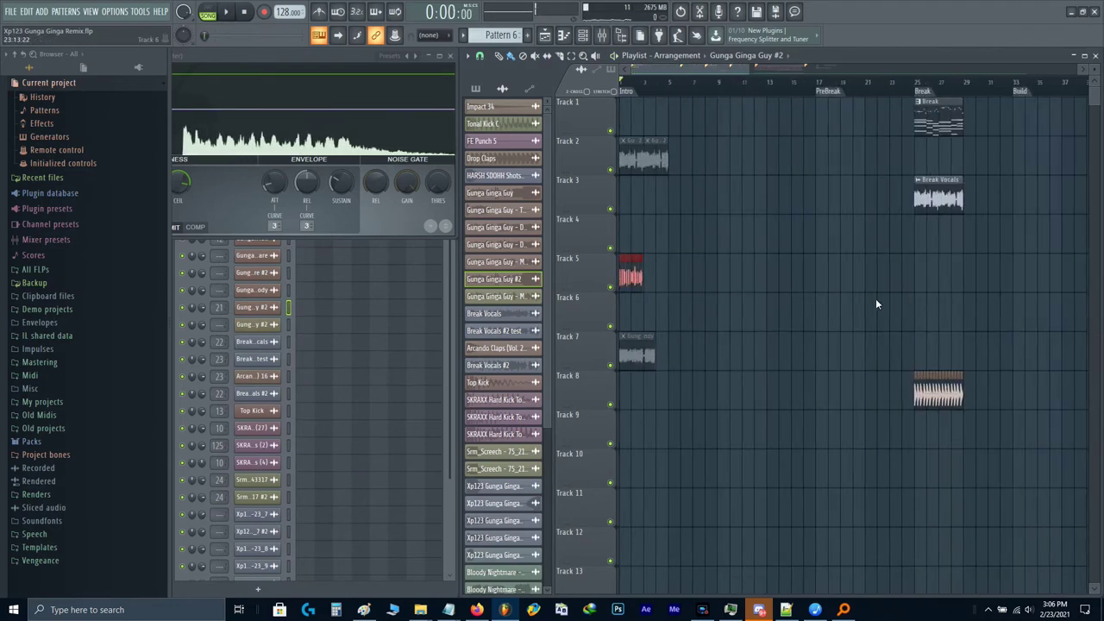
scroll(778, 322, "up", 3)
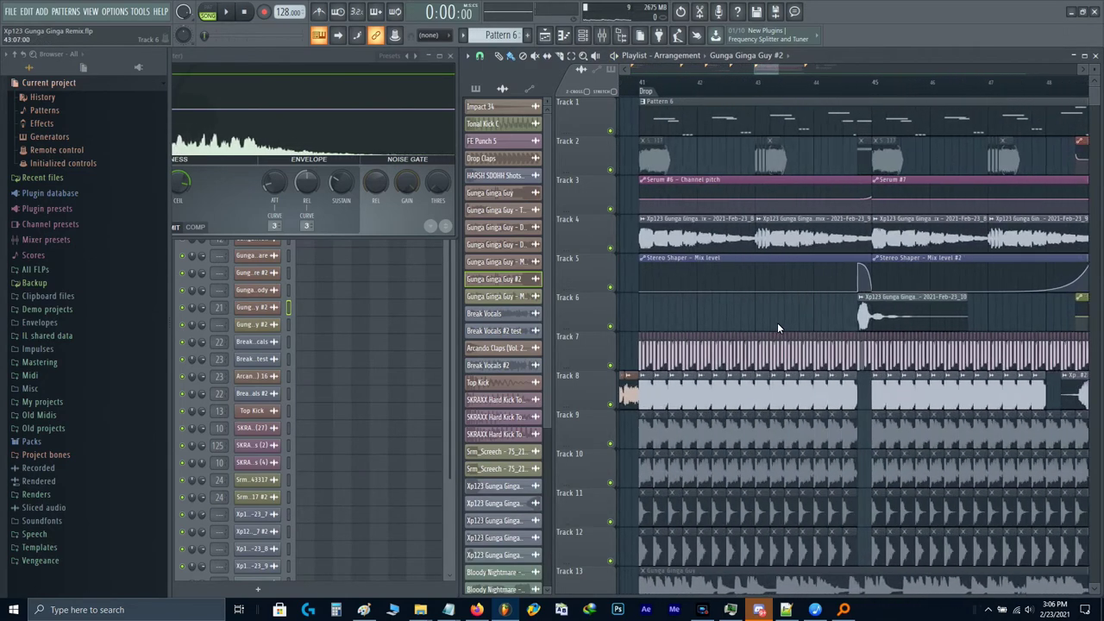
scroll(777, 323, "down", 5)
scroll(777, 322, "down", 2)
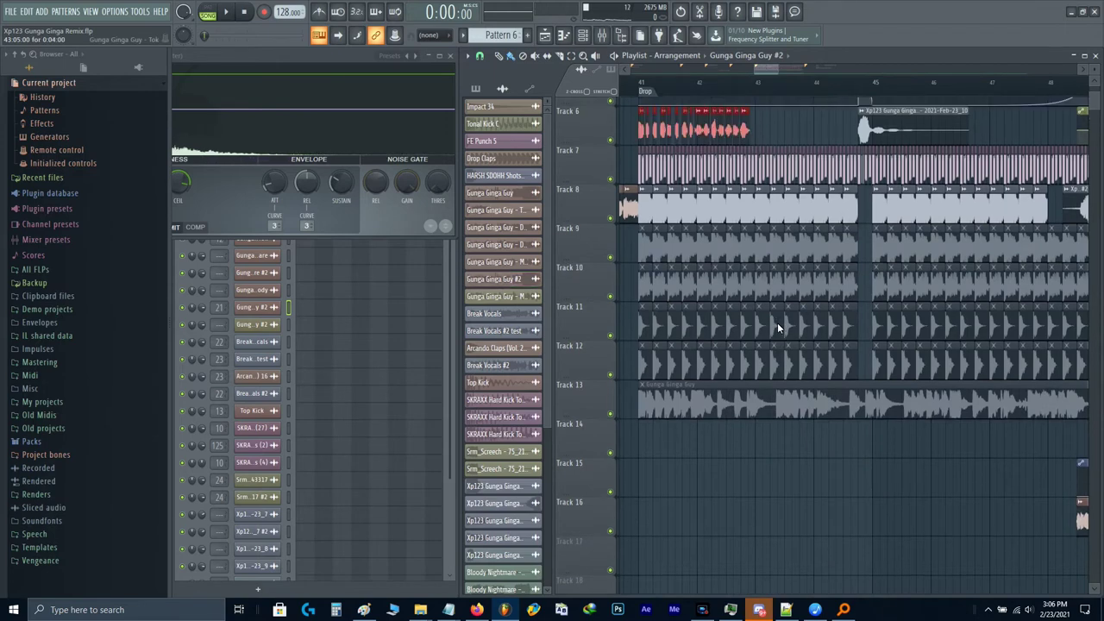
Step: Add LFOTool to effect slot 8 of the Intro mixer track and look over its volume curve
key("F9")
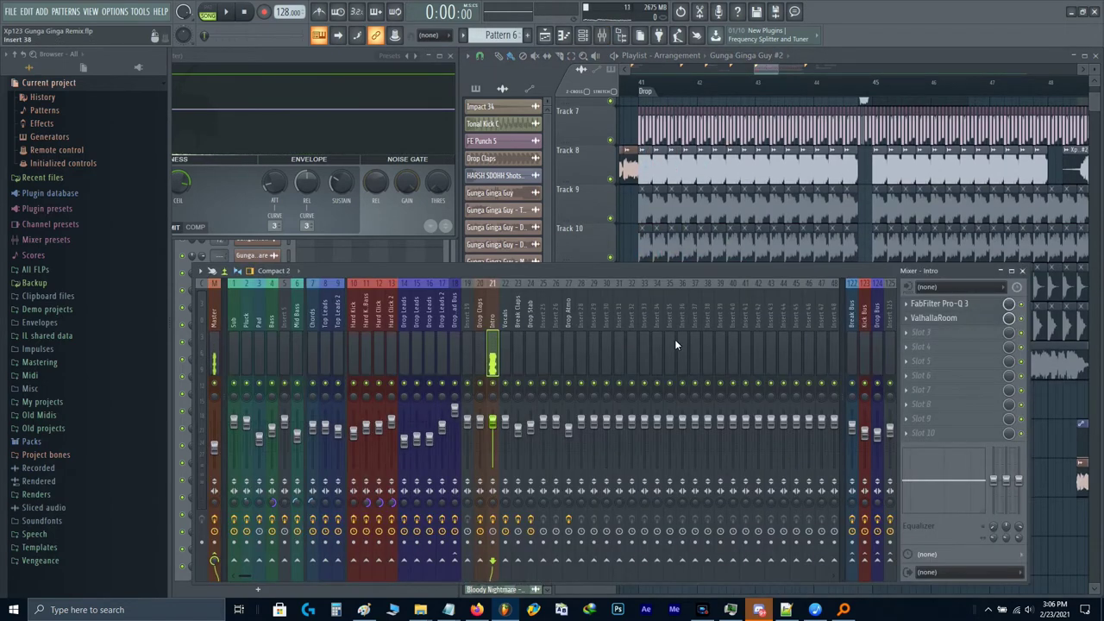
left_click(957, 407)
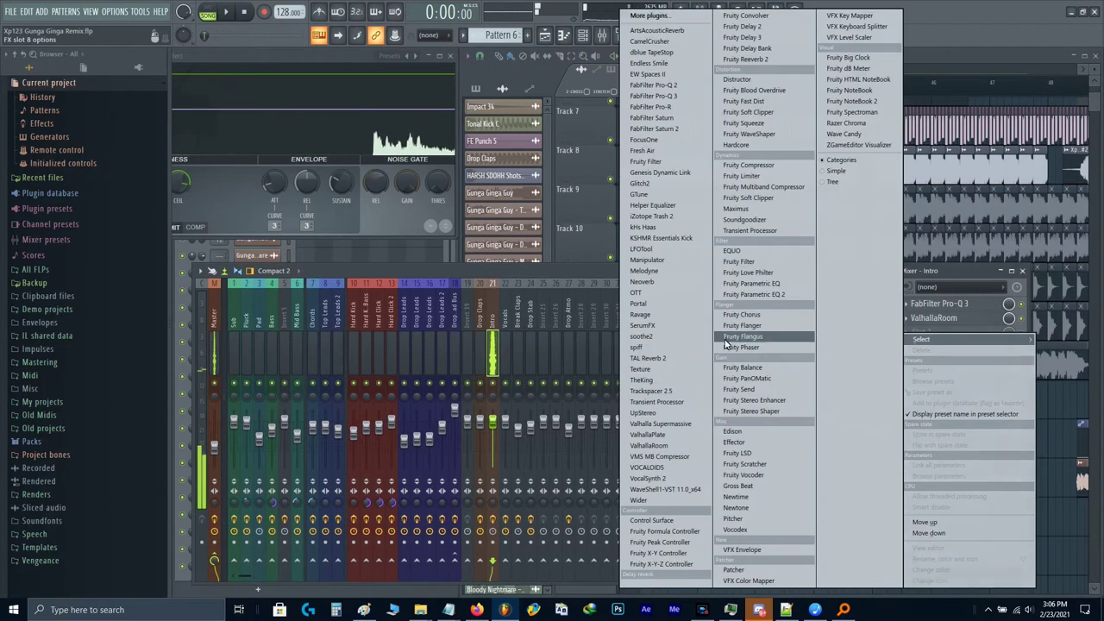
left_click(646, 252)
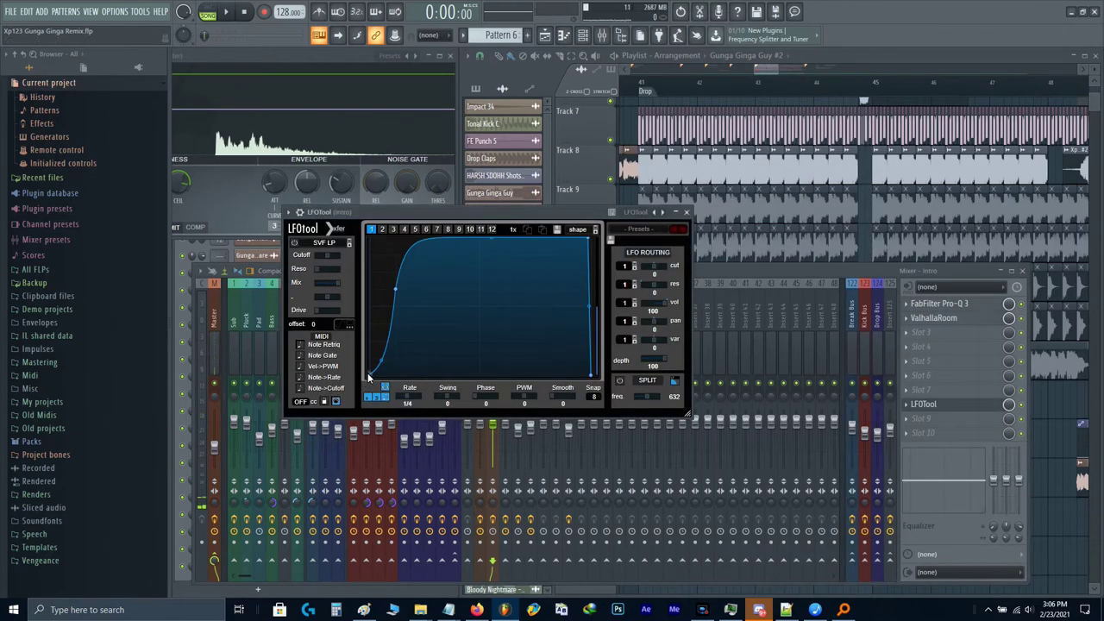
left_click(925, 405)
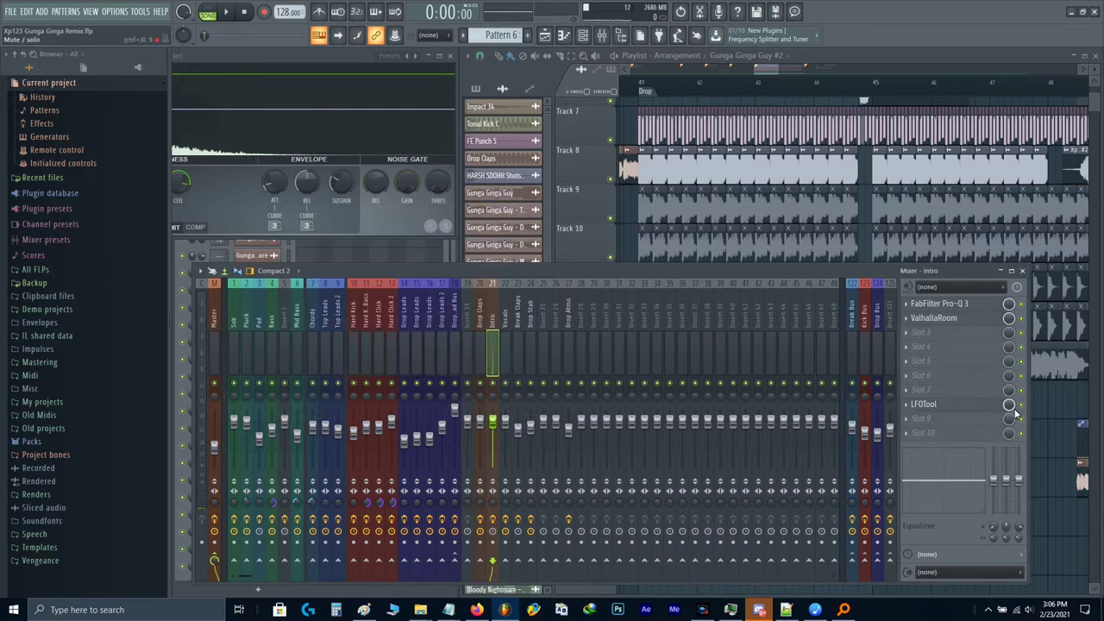
Step: Link the mute switch of LFOTool on the Intro mixer track to the Drop Limiter automation clip
right_click(1021, 404)
left_click(1053, 510)
left_click(516, 278)
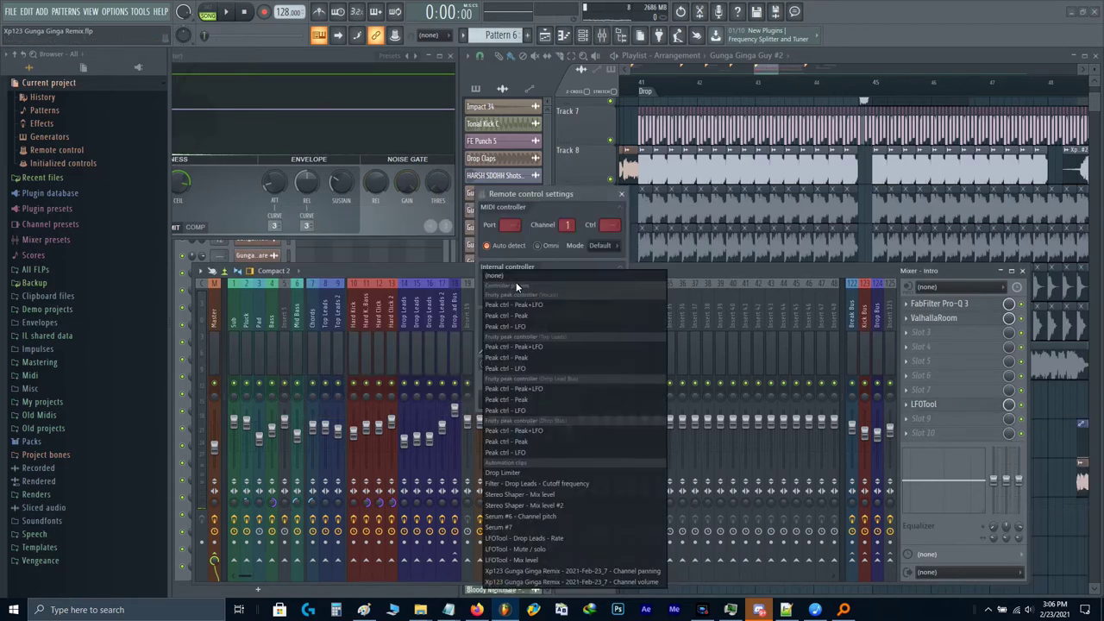
left_click(527, 476)
left_click(610, 400)
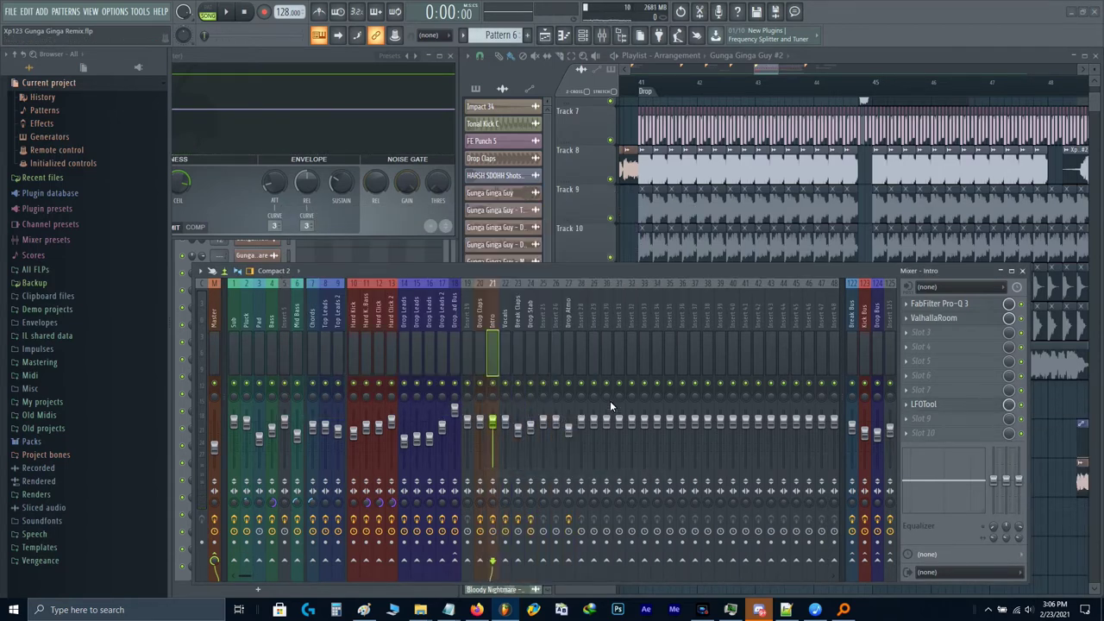
key("F9")
Step: Play the drop from bar 41 to hear the copied vocal chops against the kicks
key("space")
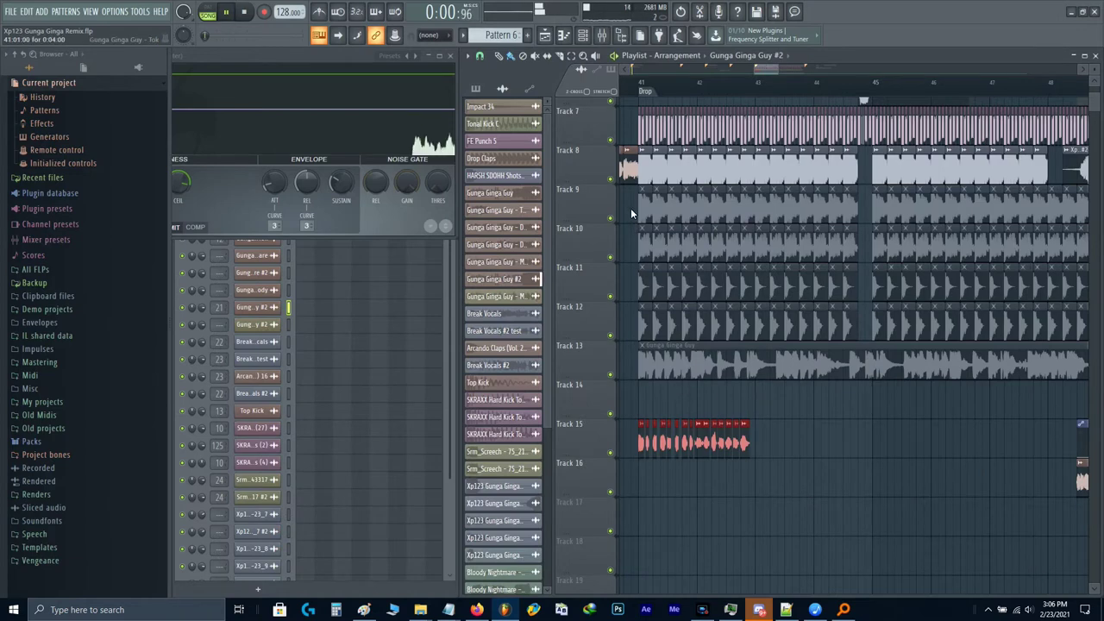
key("space")
scroll(631, 214, "up", 4)
key("space")
scroll(834, 430, "down", 3)
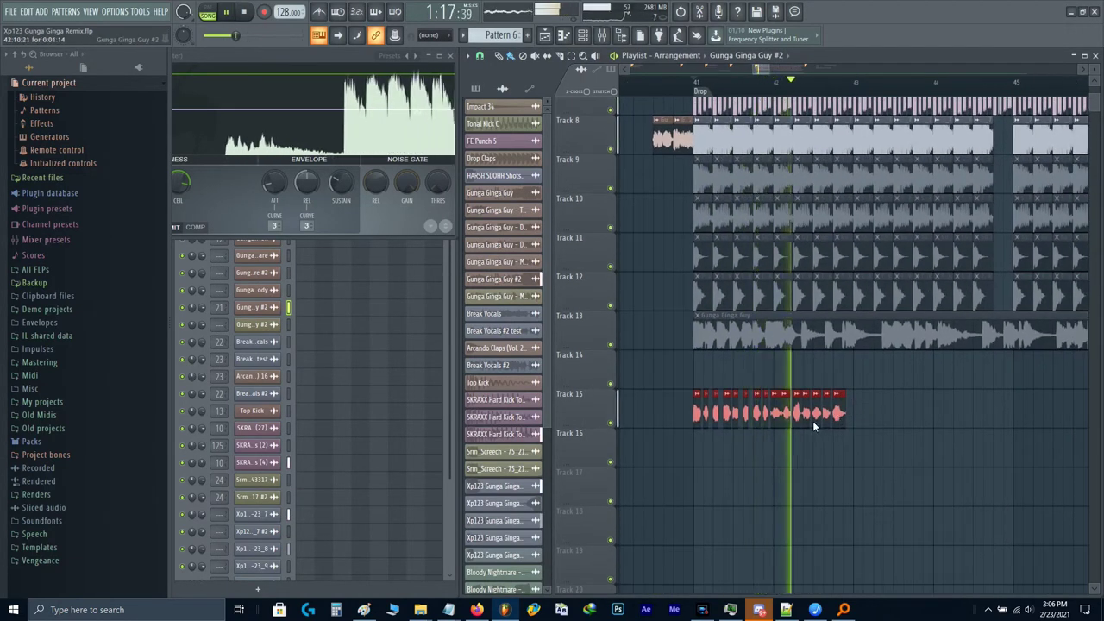
key("space")
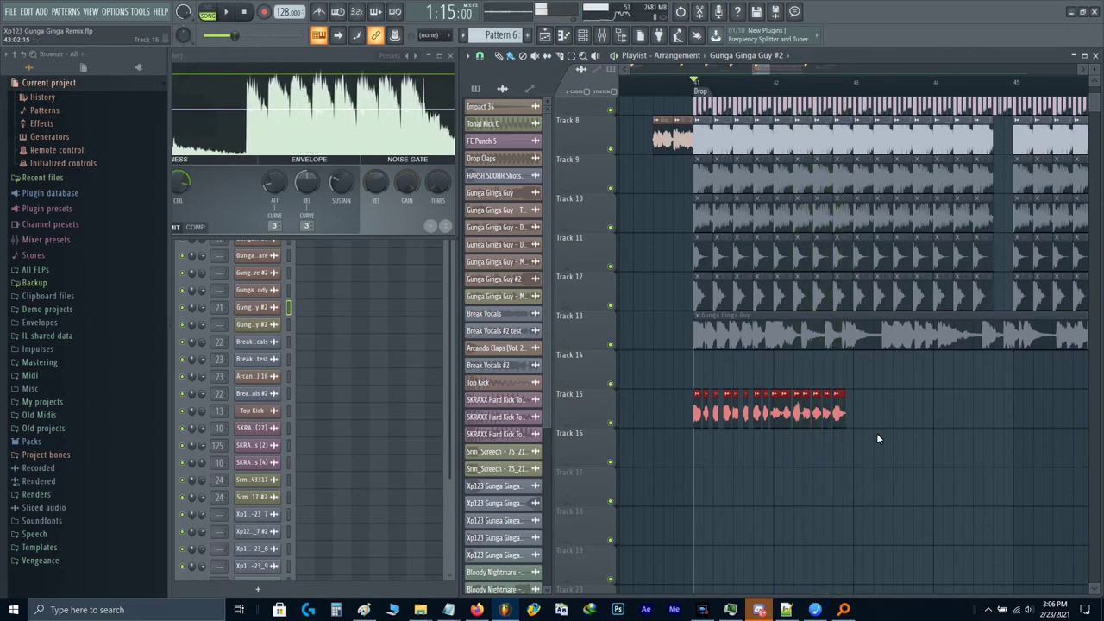
Step: Repeat the vocal chops along Track 15 up to the automation clip before bar 49, deleting the excess chops
left_click_drag(889, 432, 666, 458)
key("ctrl+b")
left_click_drag(826, 451, 659, 469)
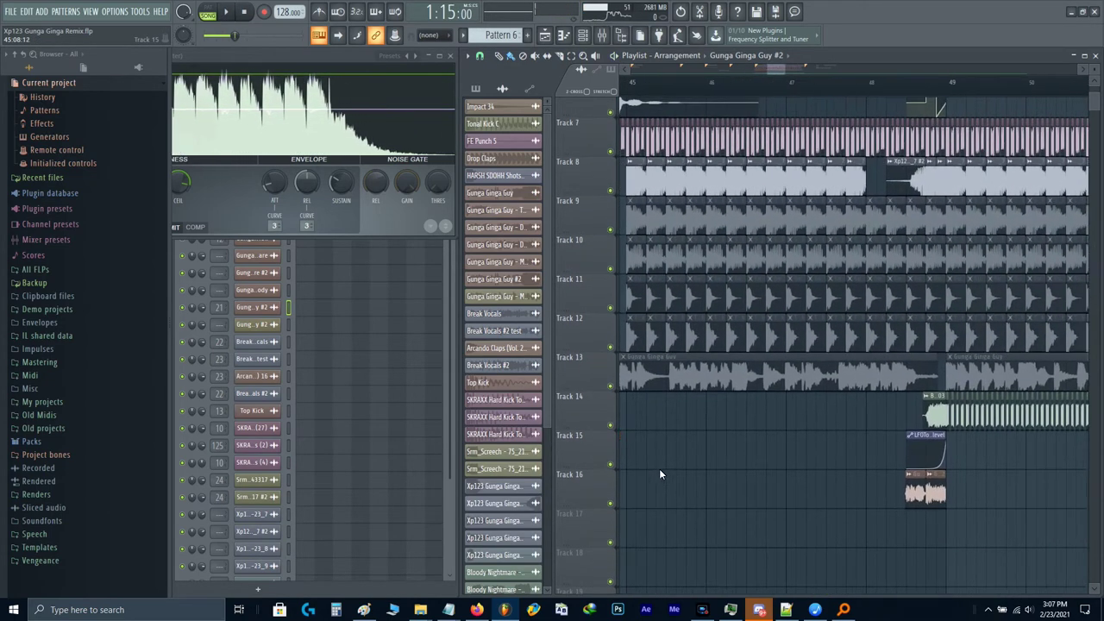
key("ctrl+b")
left_click_drag(799, 461, 481, 465)
key("ctrl+b")
key("Delete")
scroll(697, 469, "down", 3)
scroll(832, 470, "left", 3)
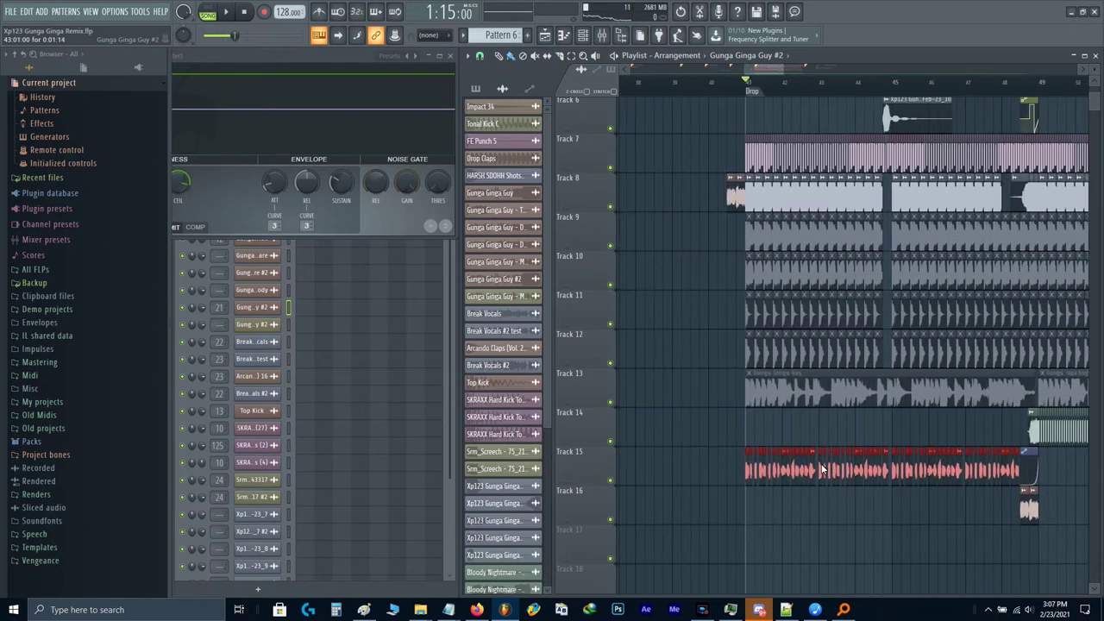
Step: Move the repeated vocal chops of the drop's first half from Track 15 down to Track 17
left_click_drag(902, 470, 809, 424)
key("shift+Down")
key("shift+Down")
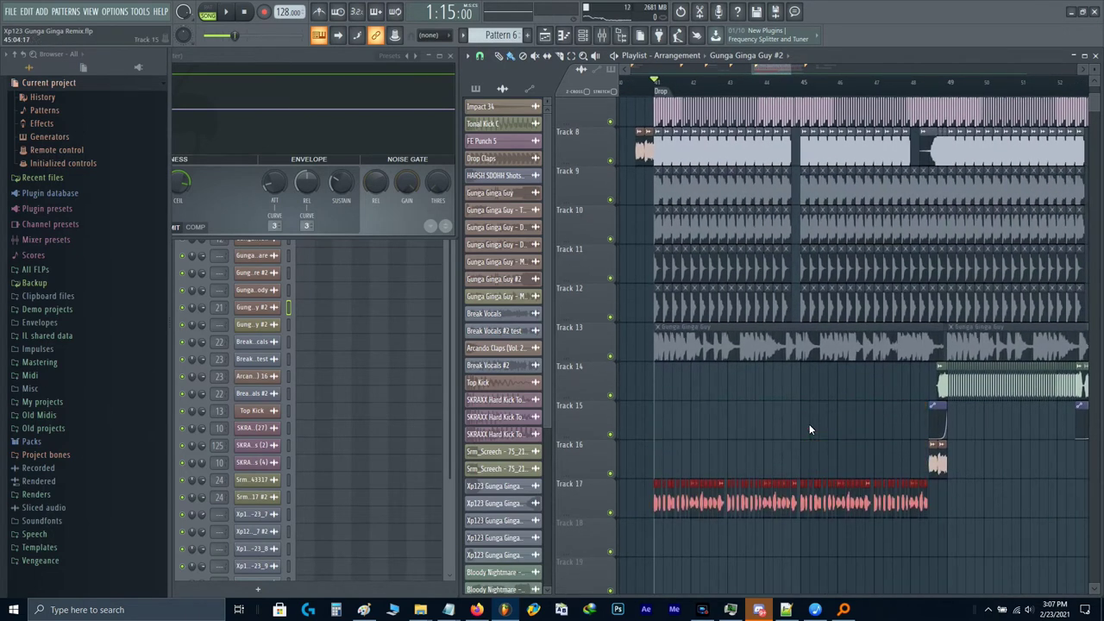
Step: Paste a copy of the vocal chops at bar 49 on Track 17 and remove the chops that run past bar 56
scroll(809, 423, "down", 1)
left_click_drag(913, 421, 614, 442)
left_click_drag(682, 455, 671, 459)
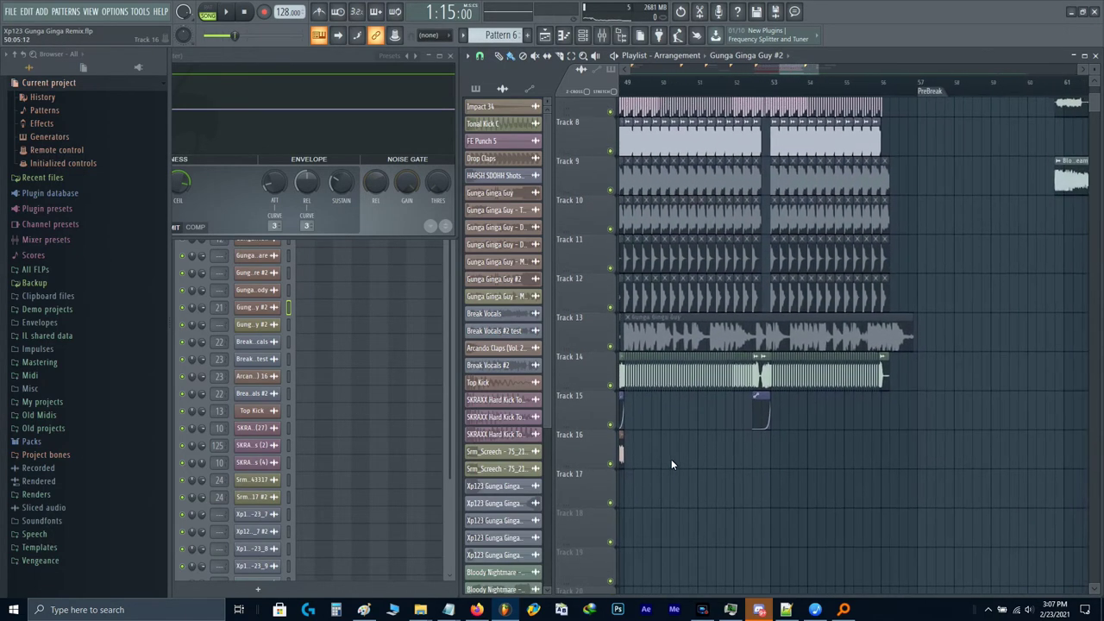
key("ctrl+v")
key("shift+Down")
key("shift+Down")
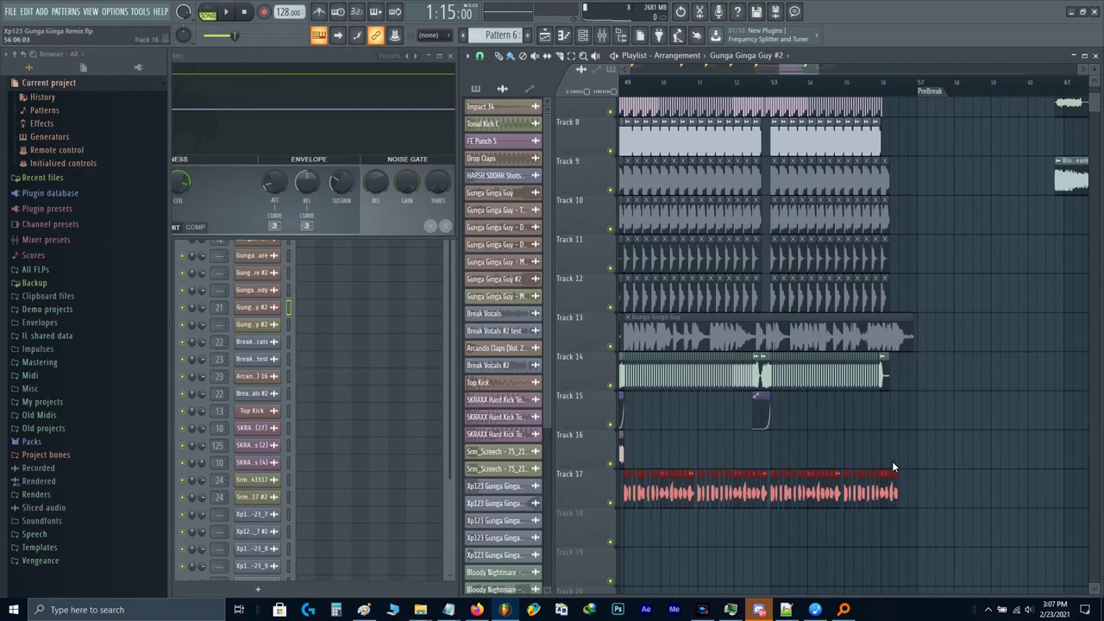
scroll(901, 464, "up", 3)
scroll(860, 491, "down", 6)
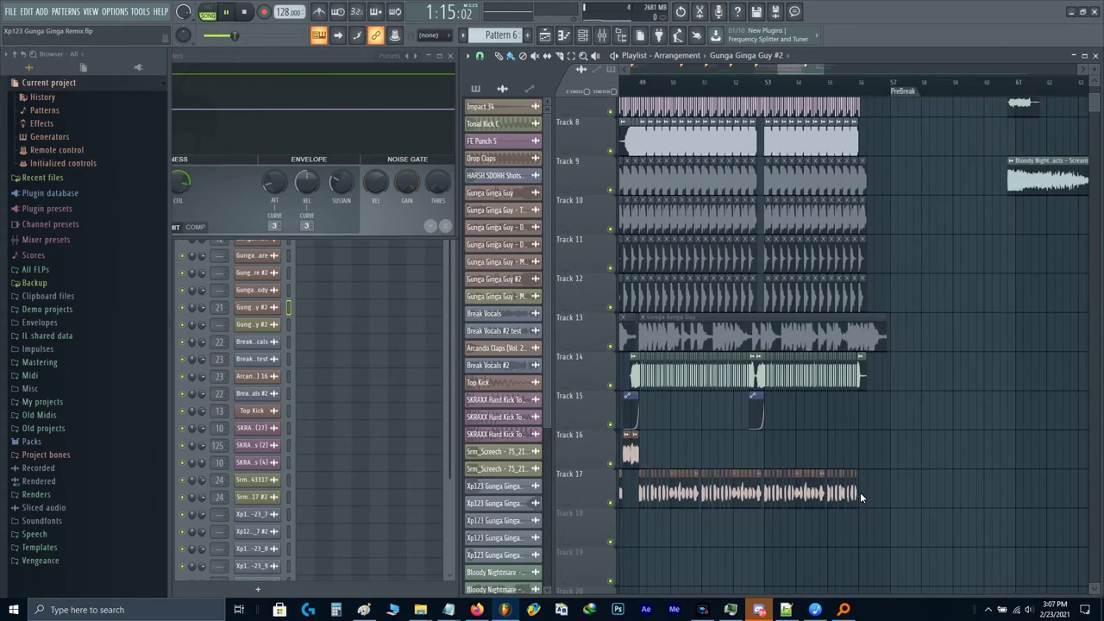
Step: Play the drop and lower the Mod X offset of the Gunga Ginga Guy #2 channel
key("space")
scroll(726, 491, "up", 3)
double_click(726, 490)
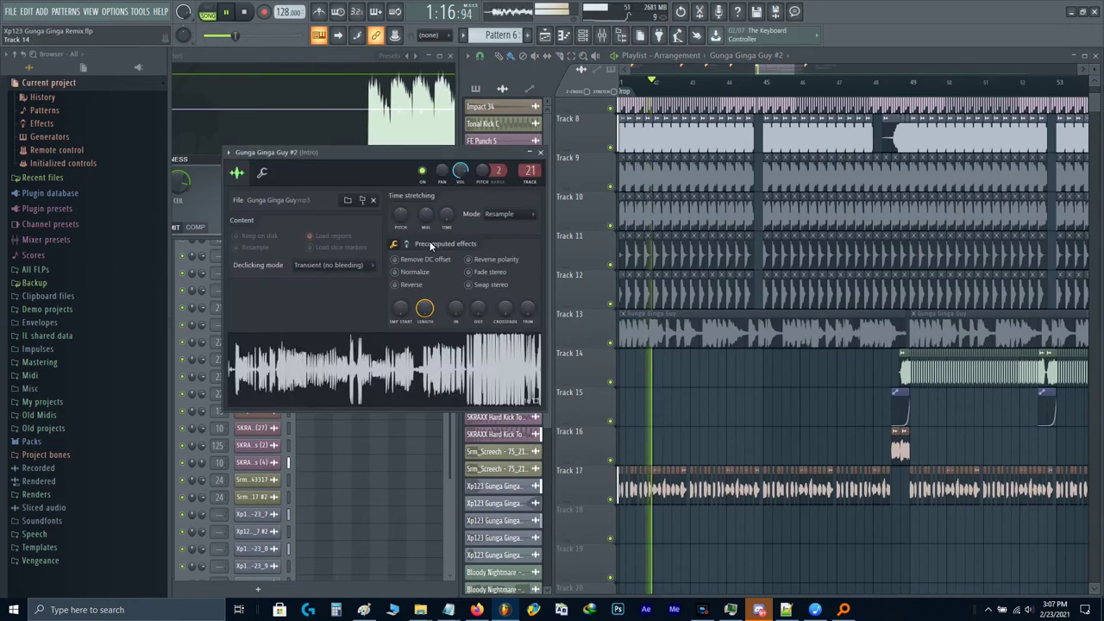
left_click(269, 176)
right_click(291, 214)
left_click(292, 216)
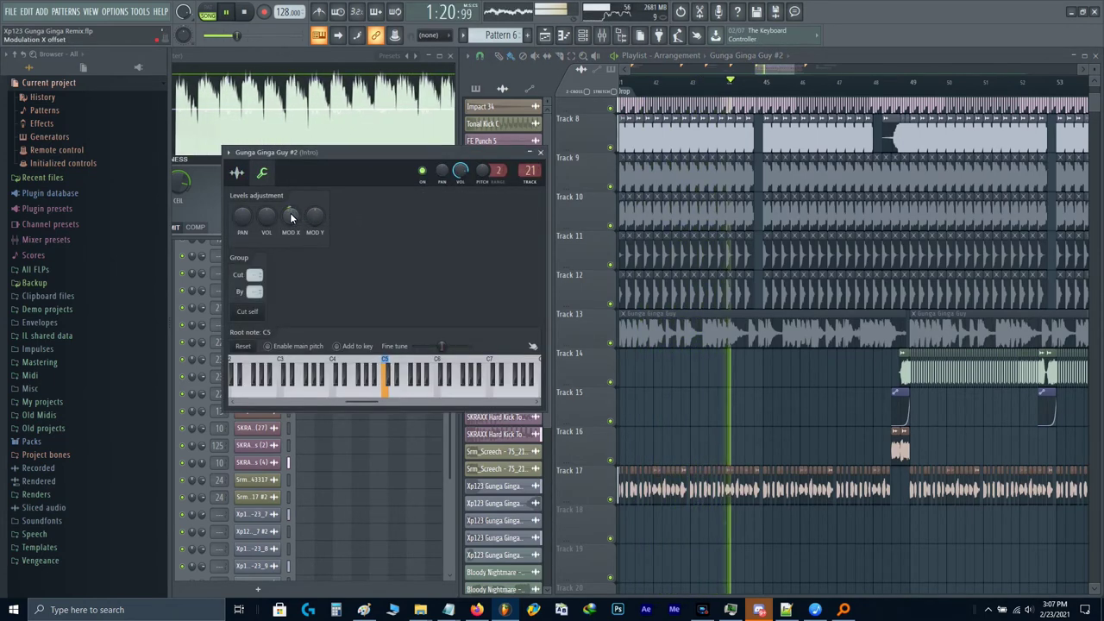
key("ctrl+z")
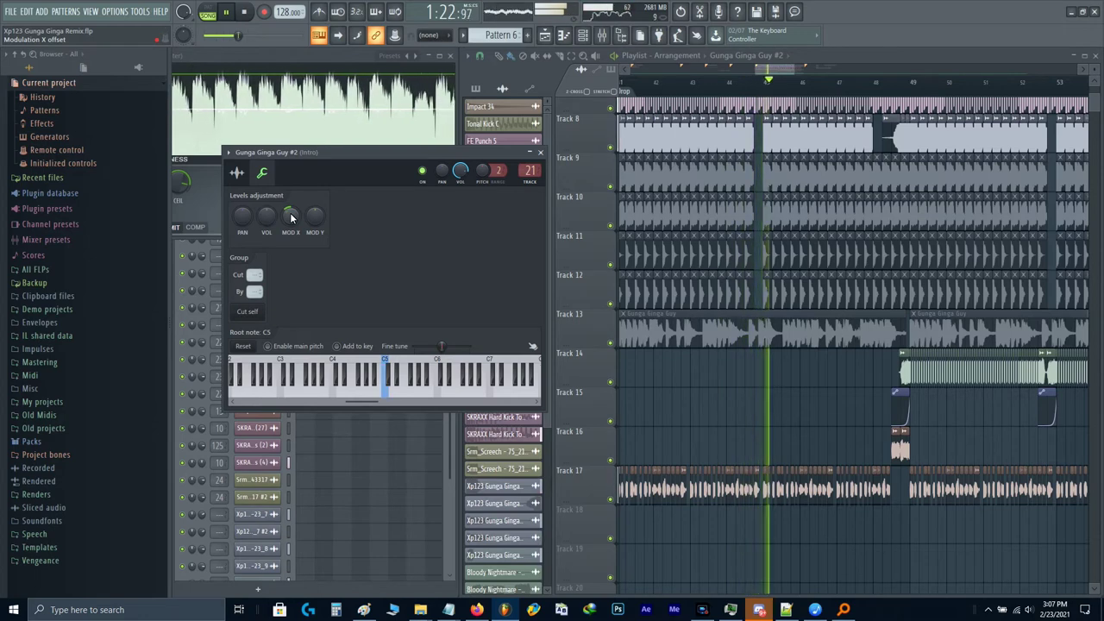
Step: Play the drop into its second half, set the playback position to bar 49, and save the project
key("Escape")
scroll(753, 306, "up", 6)
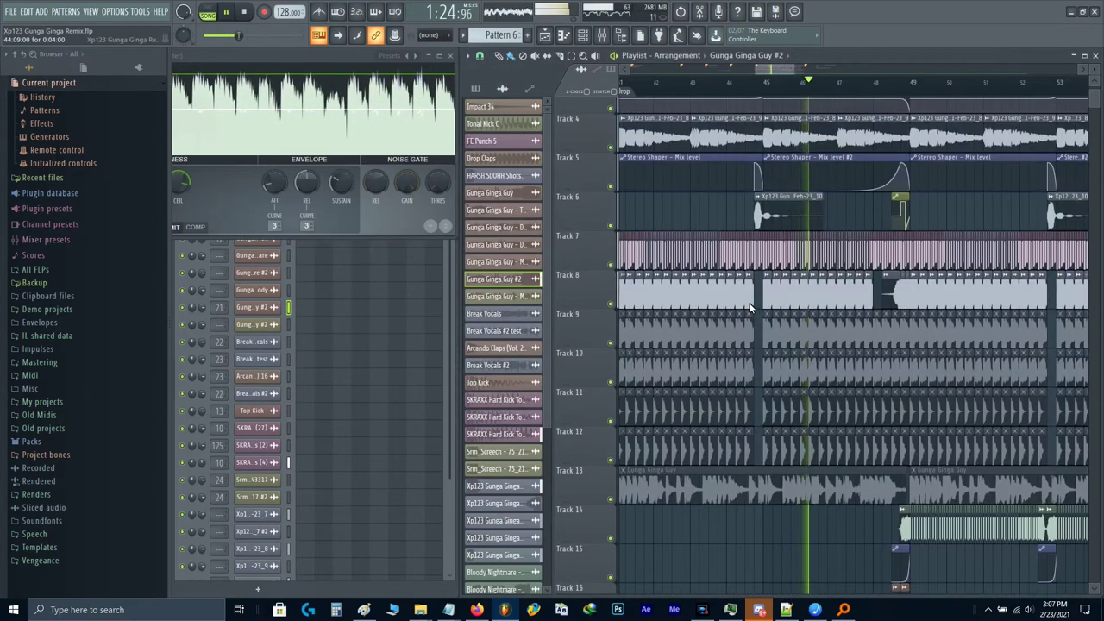
scroll(906, 271, "up", 2)
scroll(904, 271, "up", 1)
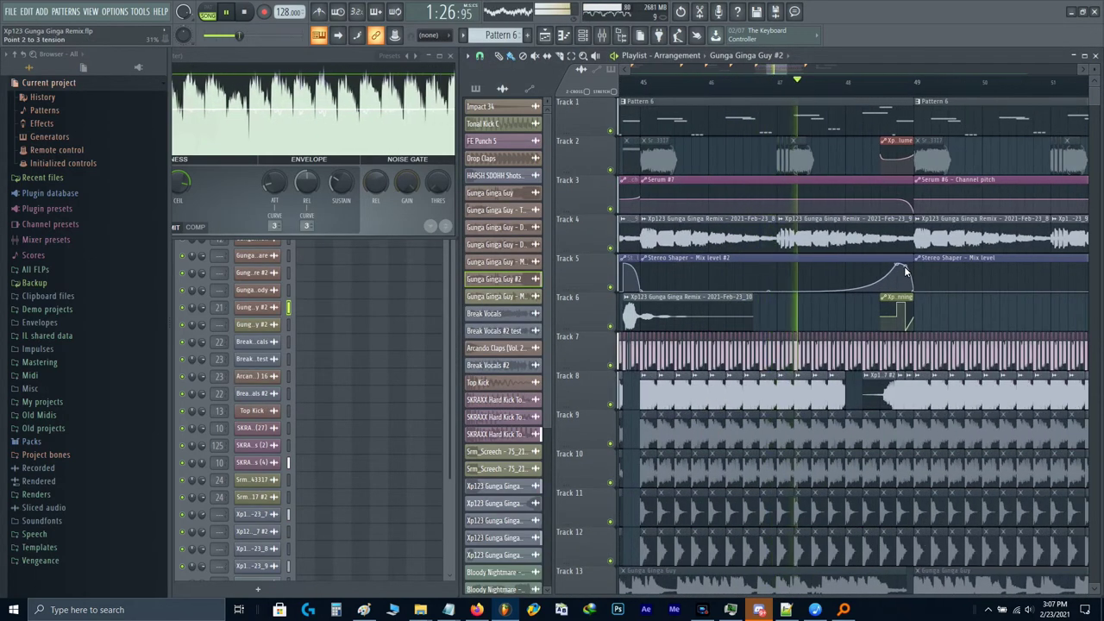
left_click_drag(928, 276, 704, 307)
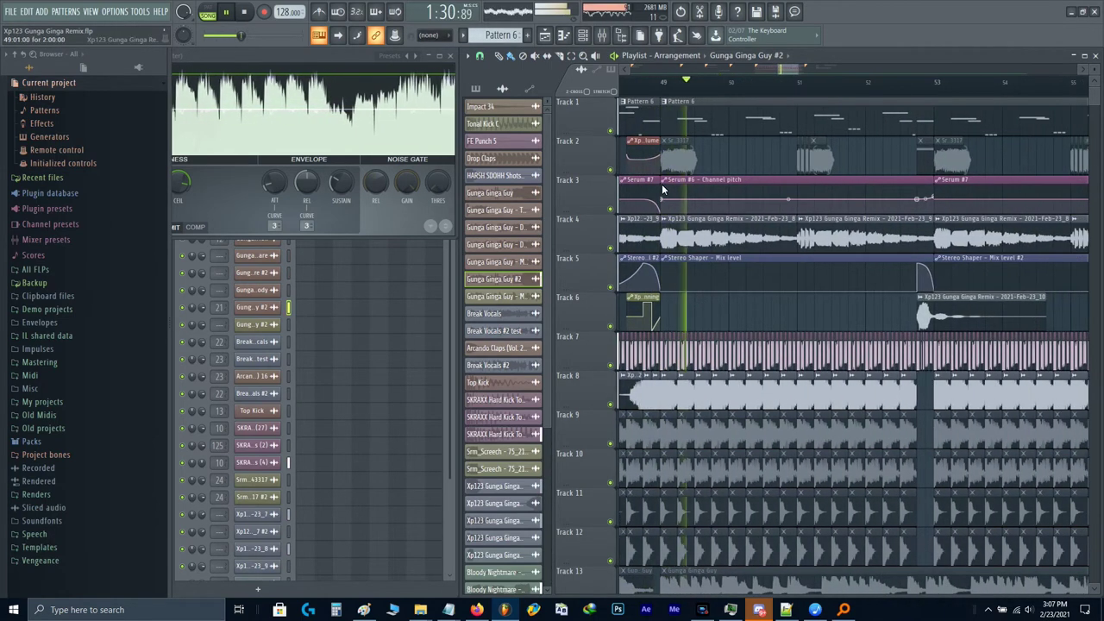
key("space")
scroll(660, 100, "up", 2)
left_click(666, 84)
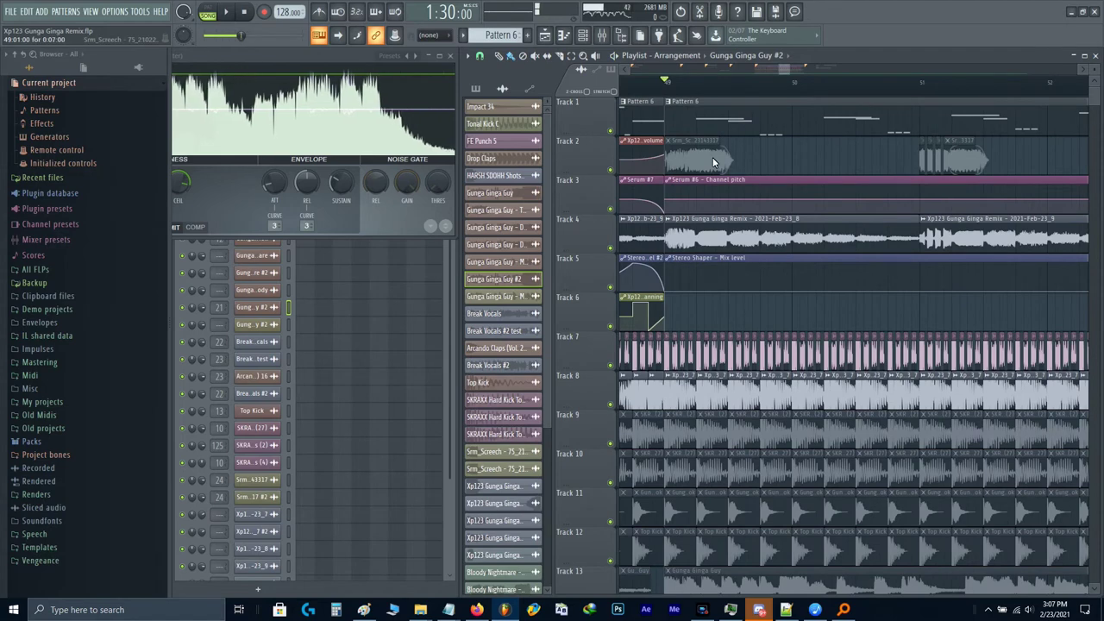
scroll(713, 159, "down", 2)
key("ctrl+s")
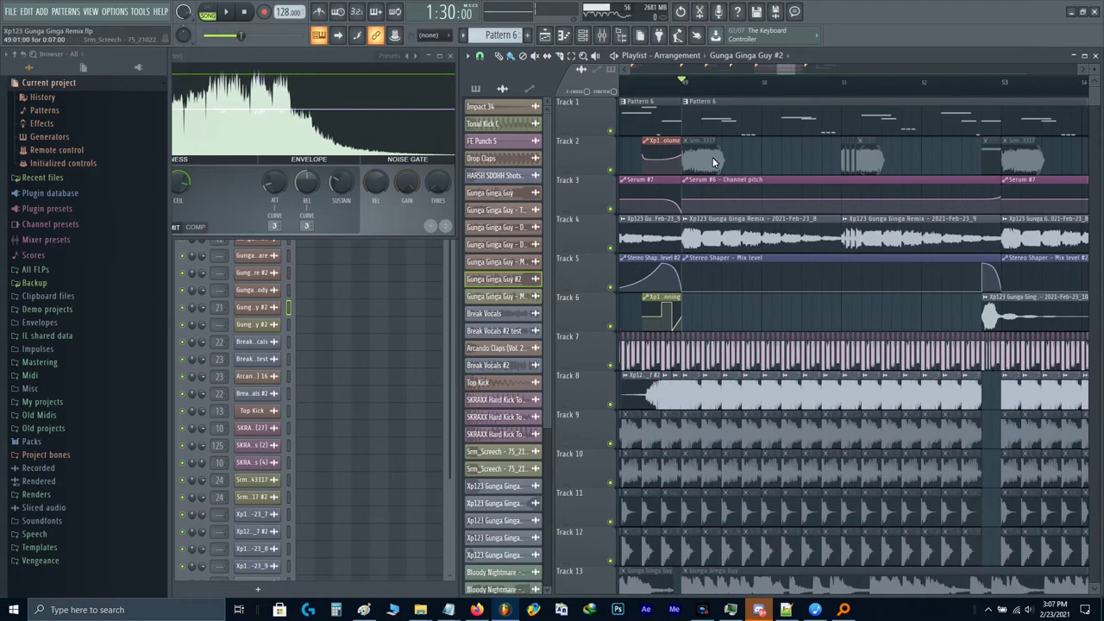
Step: With all channels shown, rename Pattern 6 as Drop and make its clip at bar 49 a unique pattern
key("Escape")
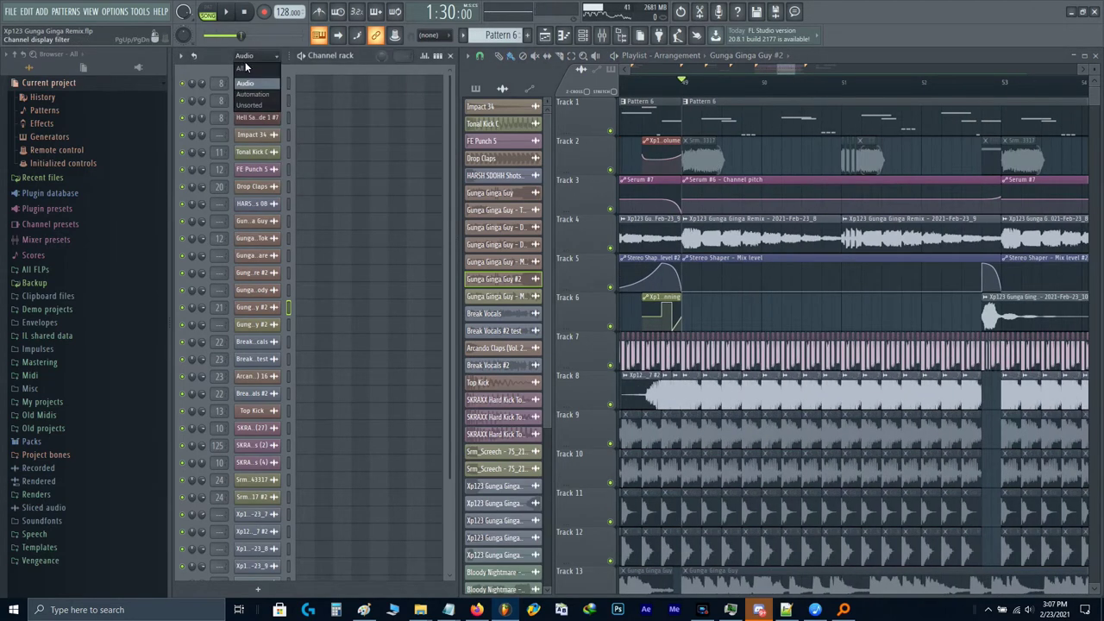
left_click(245, 67)
left_click(658, 107)
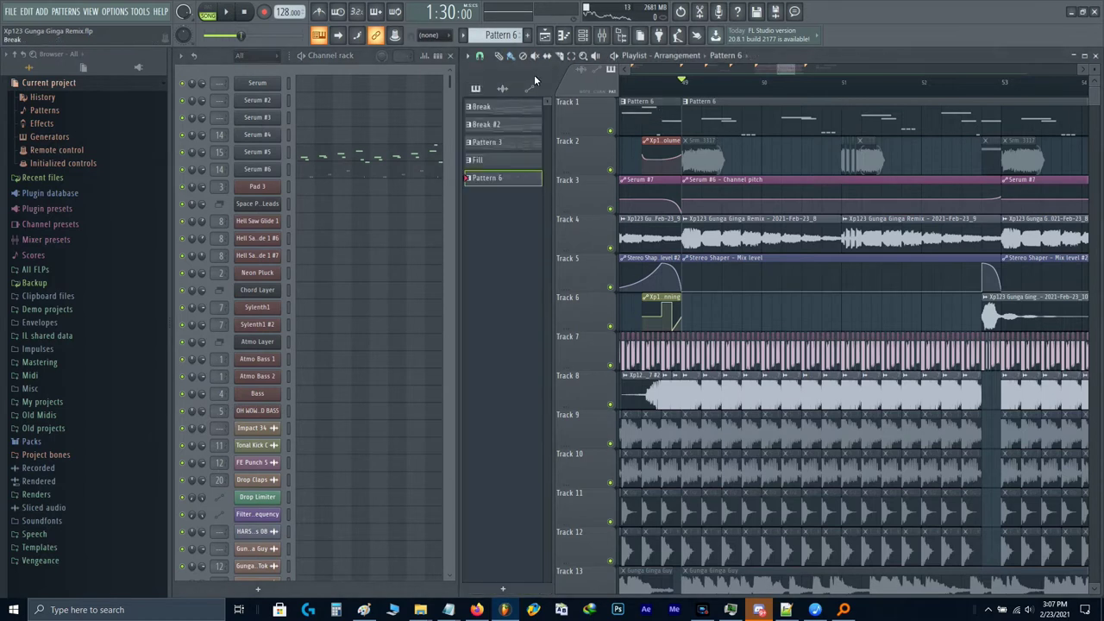
key("F2")
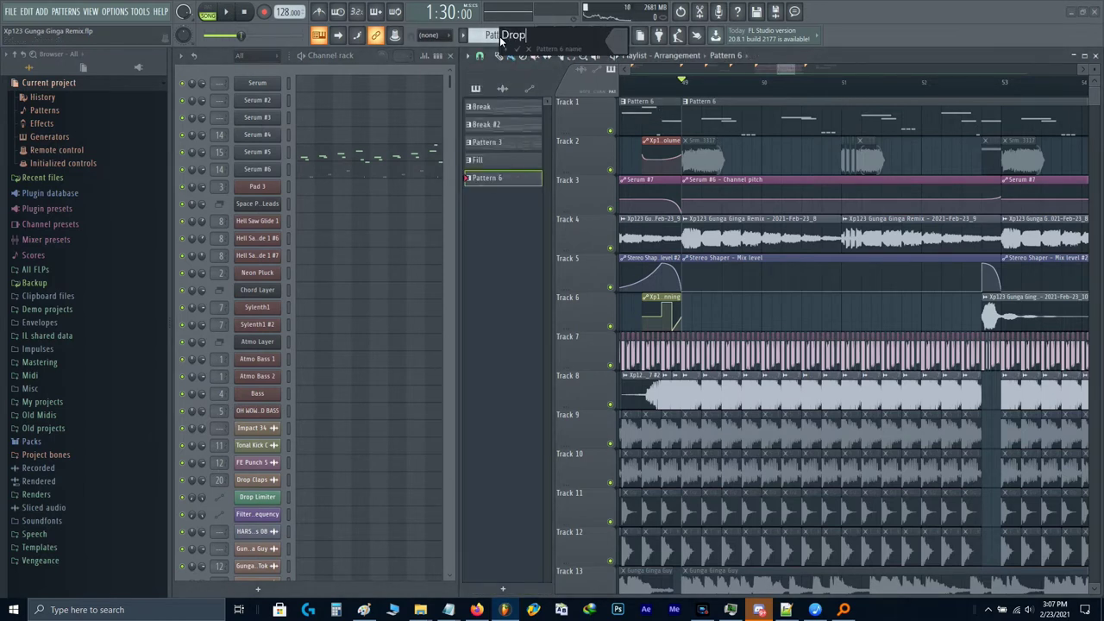
key("Return")
left_click(685, 101)
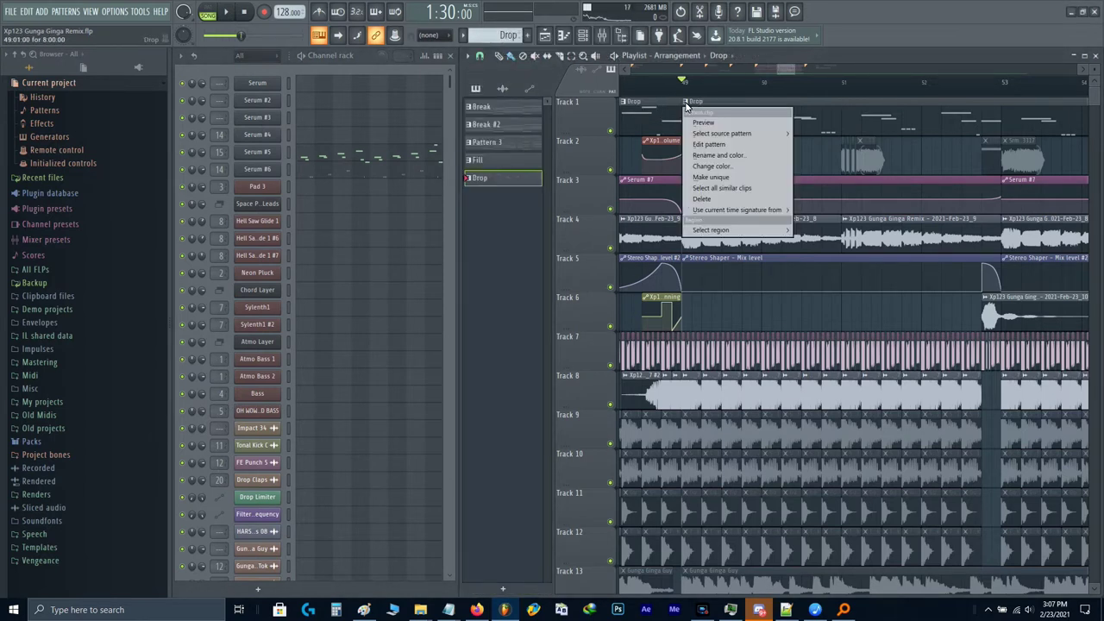
left_click(690, 129)
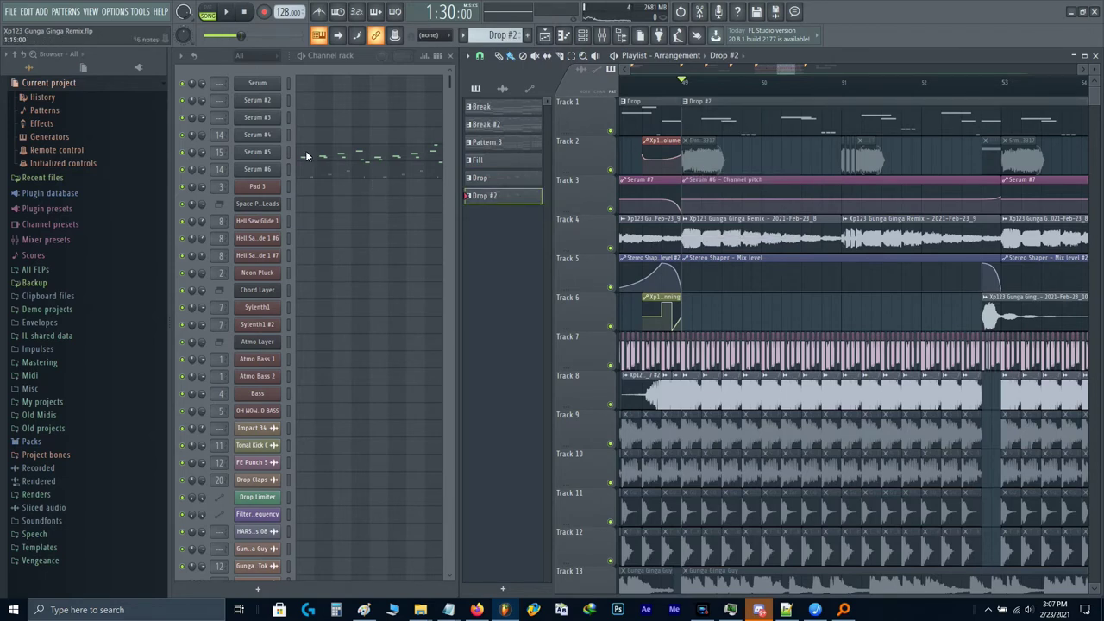
Step: Route the Serum #4 channel to mixer track 16 and set that Drop Leads track's volume to 0.45
left_click(288, 134)
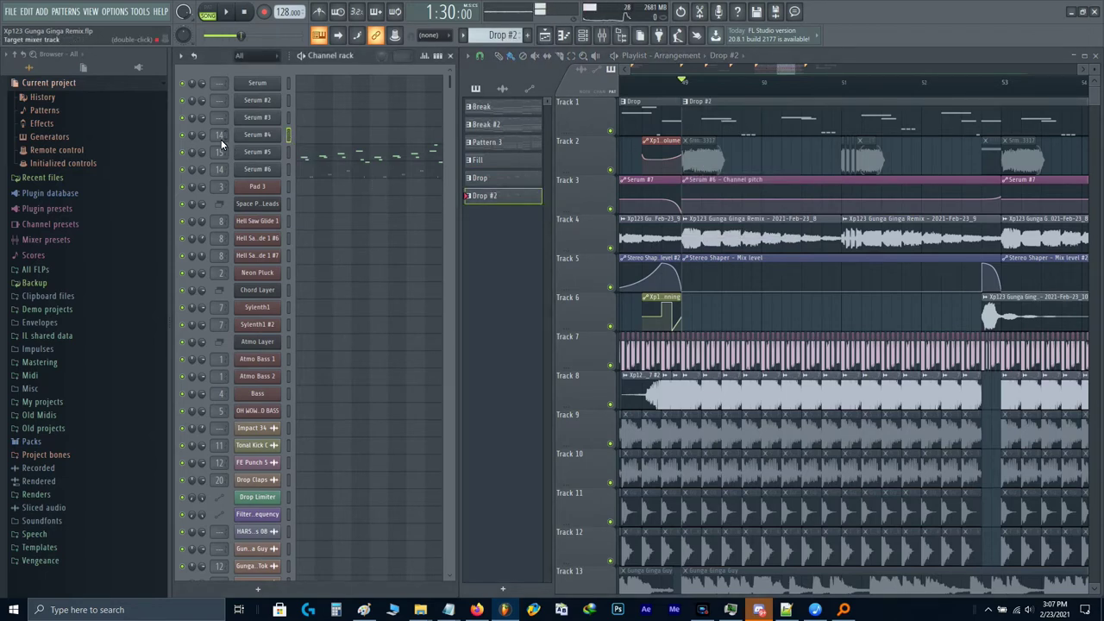
double_click(221, 138)
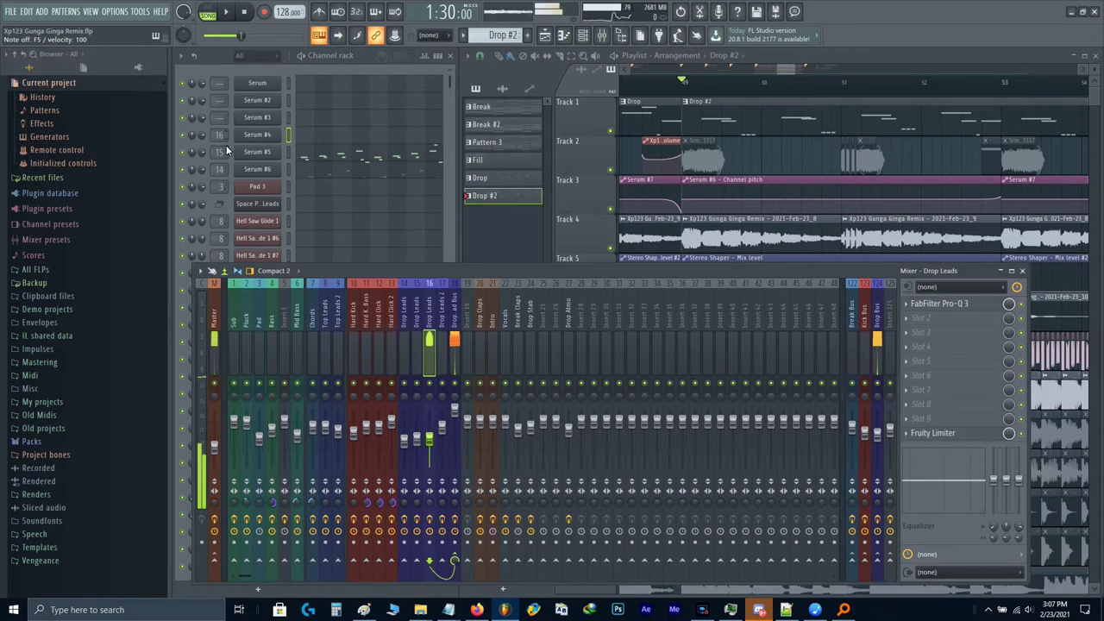
left_click(429, 448, "alt")
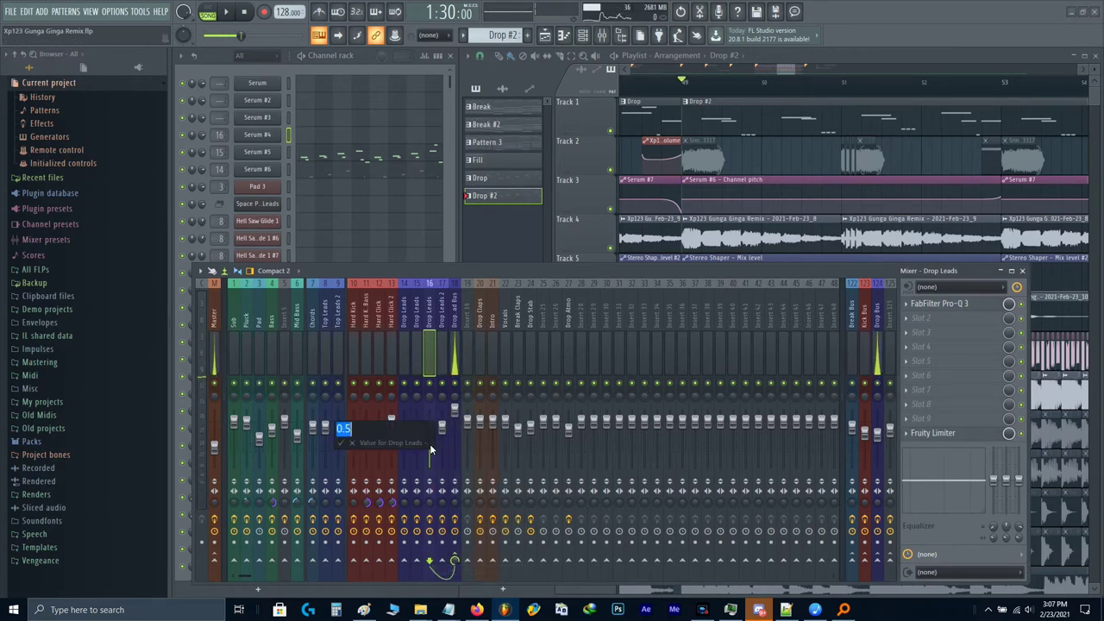
type("45")
key("Return")
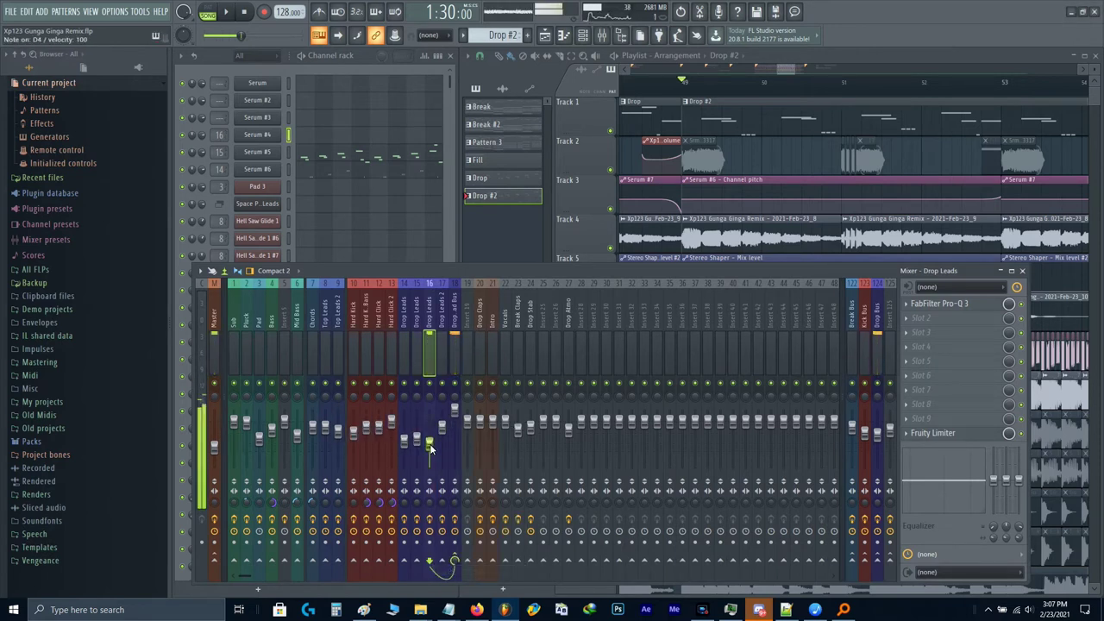
Step: Inspect the Drop Leads track's Fruity Limiter and the Serum #4 synth settings, including its portamento time
left_click(937, 434)
key("Escape")
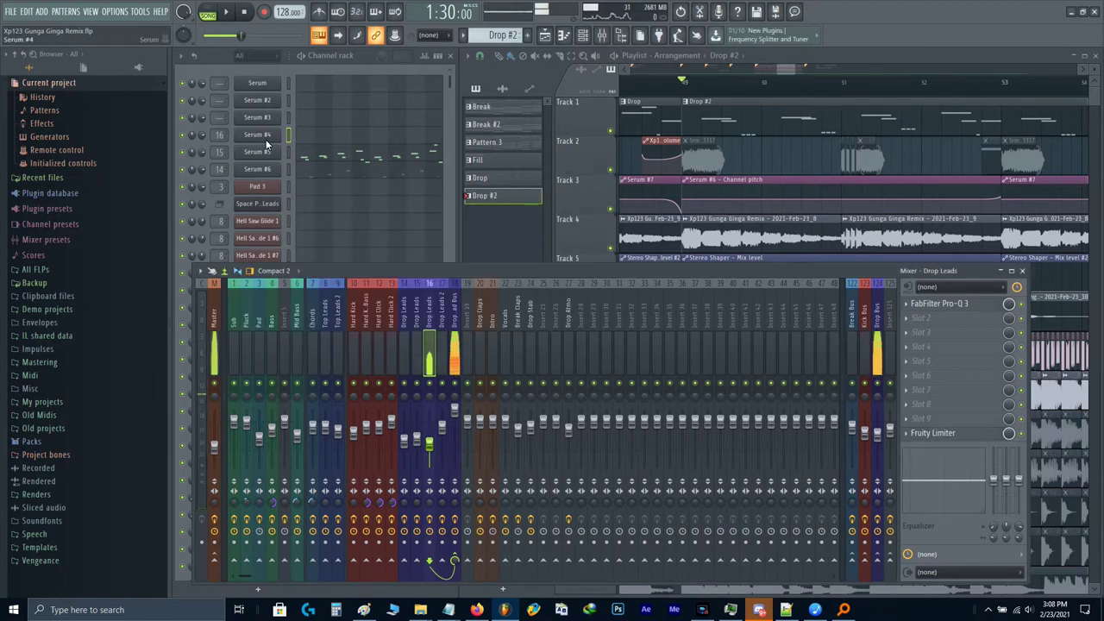
left_click(264, 138)
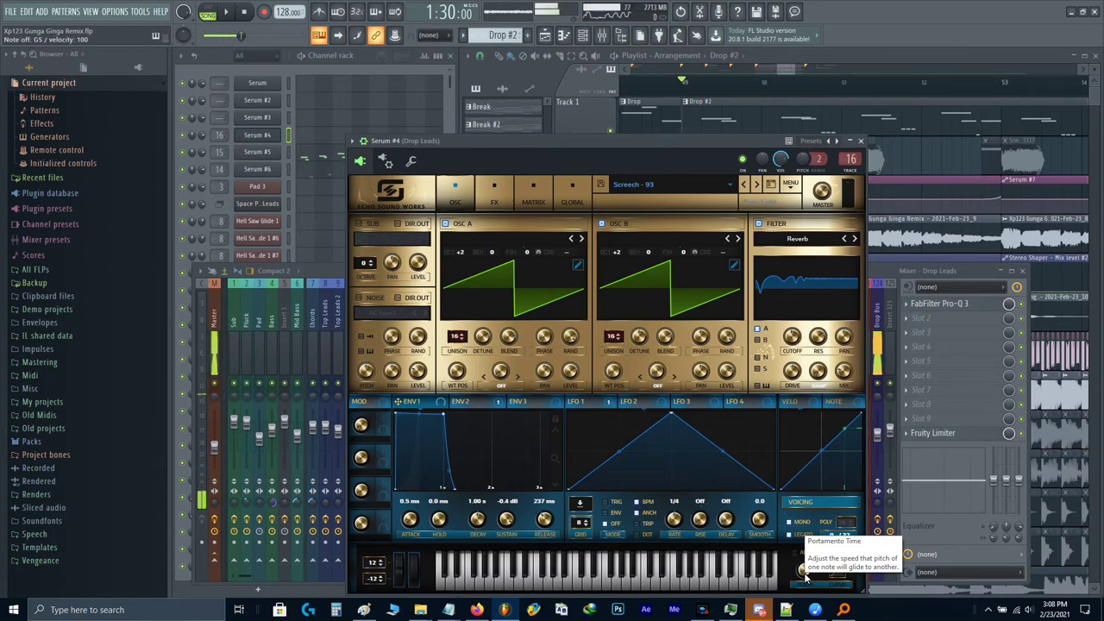
key("Escape")
key("Escape")
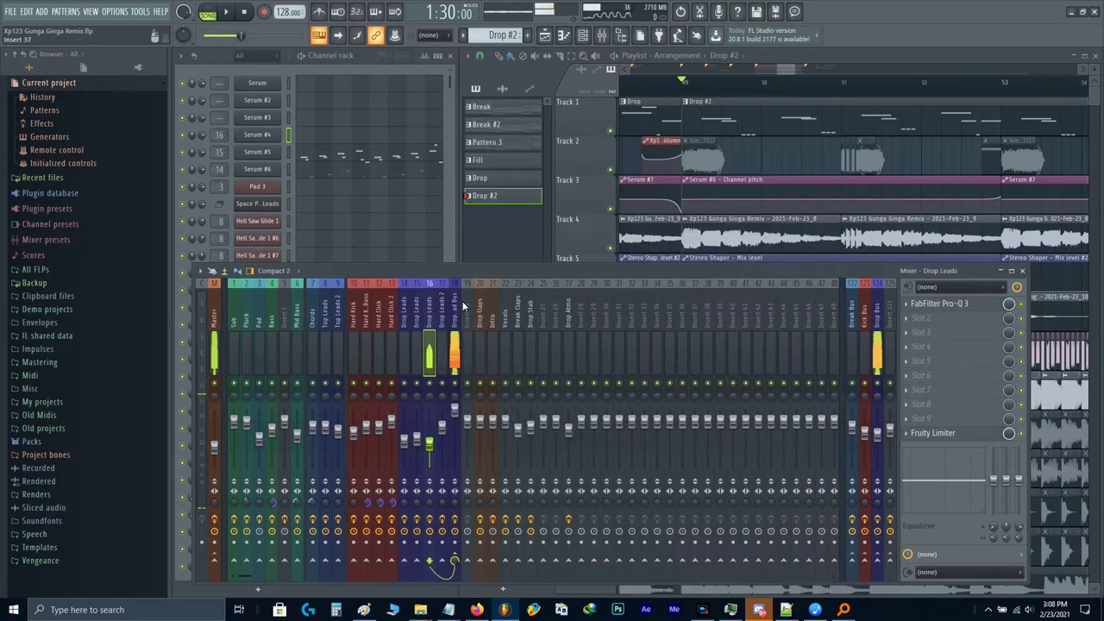
Step: Place a copy of the Serum #5 melody in Serum #4's piano roll and shift all its notes half a bar later
left_click(304, 138)
scroll(821, 320, "down", 4)
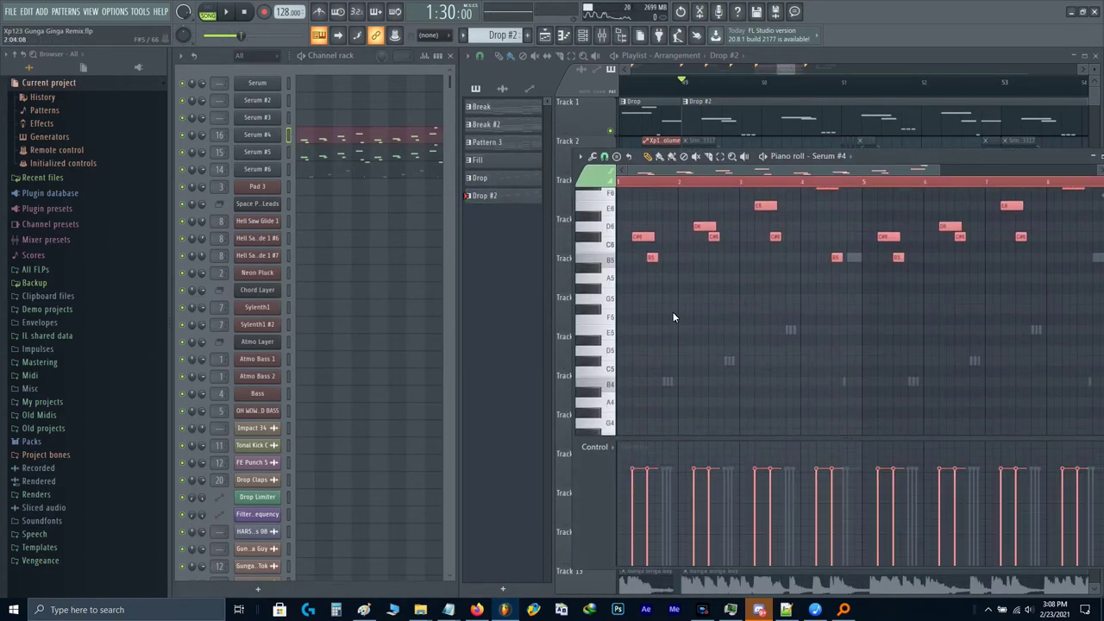
scroll(653, 302, "up", 4)
left_click_drag(682, 251, 745, 250)
left_click(718, 231, "ctrl")
Step: Set the volume of Drop Leads mixer track 16 to 0.25
key("F9")
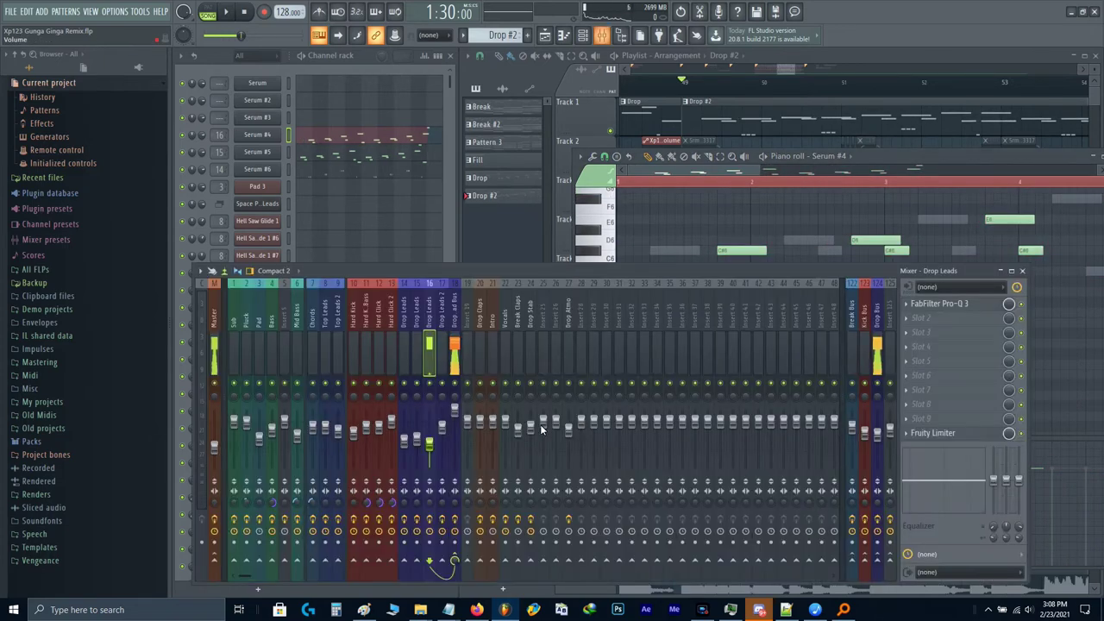
left_click(430, 447, "alt")
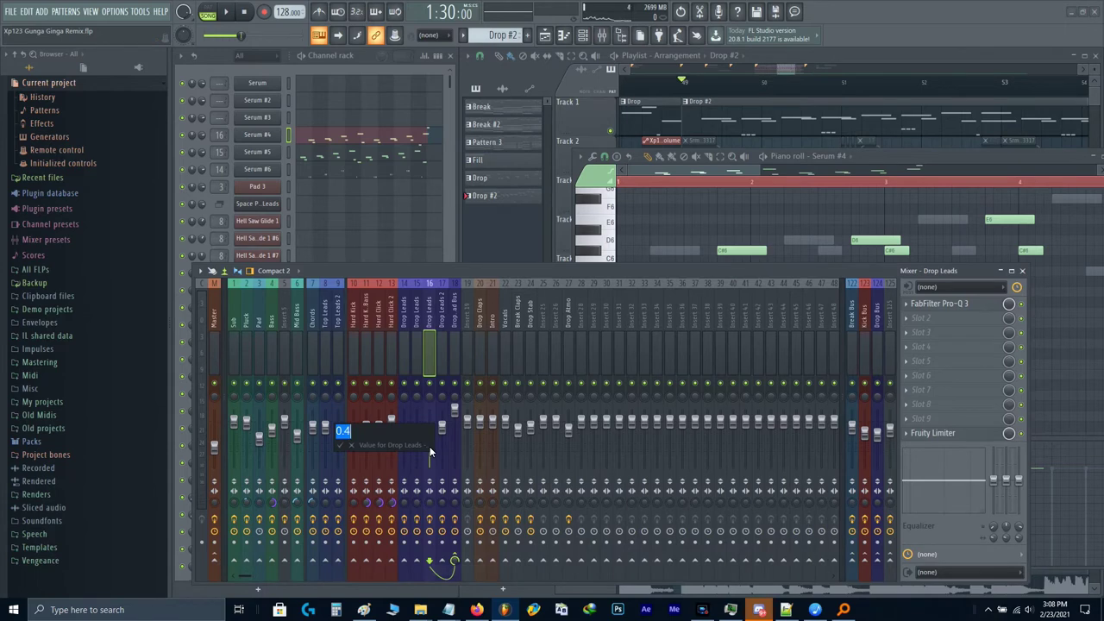
type(".25")
key("Return")
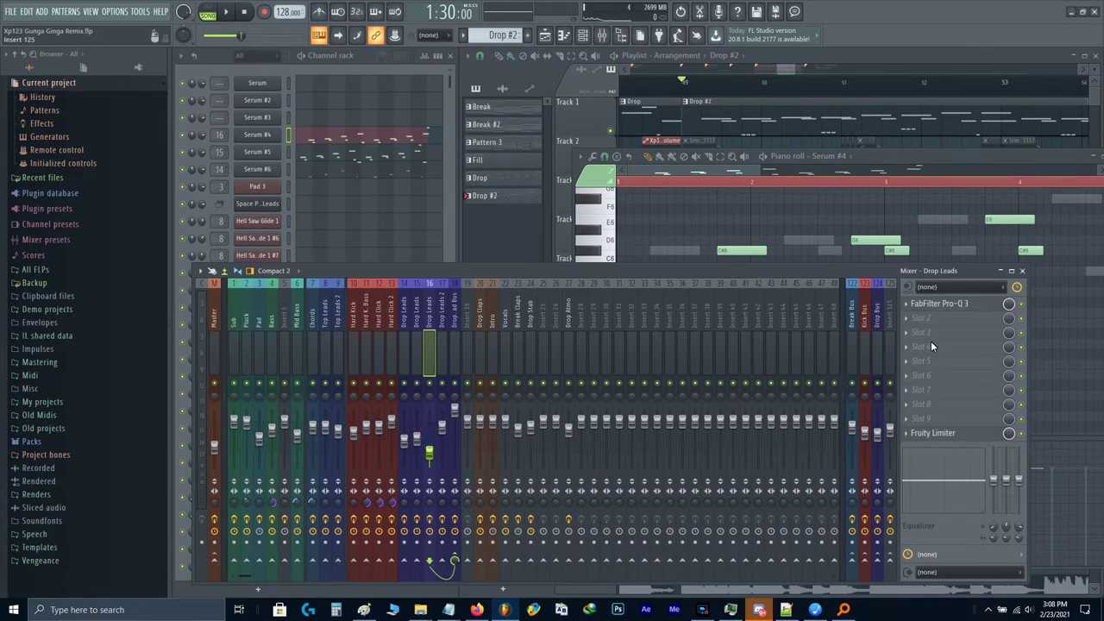
Step: Add a Fruity Stereo Shaper to slot 4 of Drop Leads mixer track 16 and load a preset with a stereo delay offset
left_click(931, 343)
left_click(751, 411)
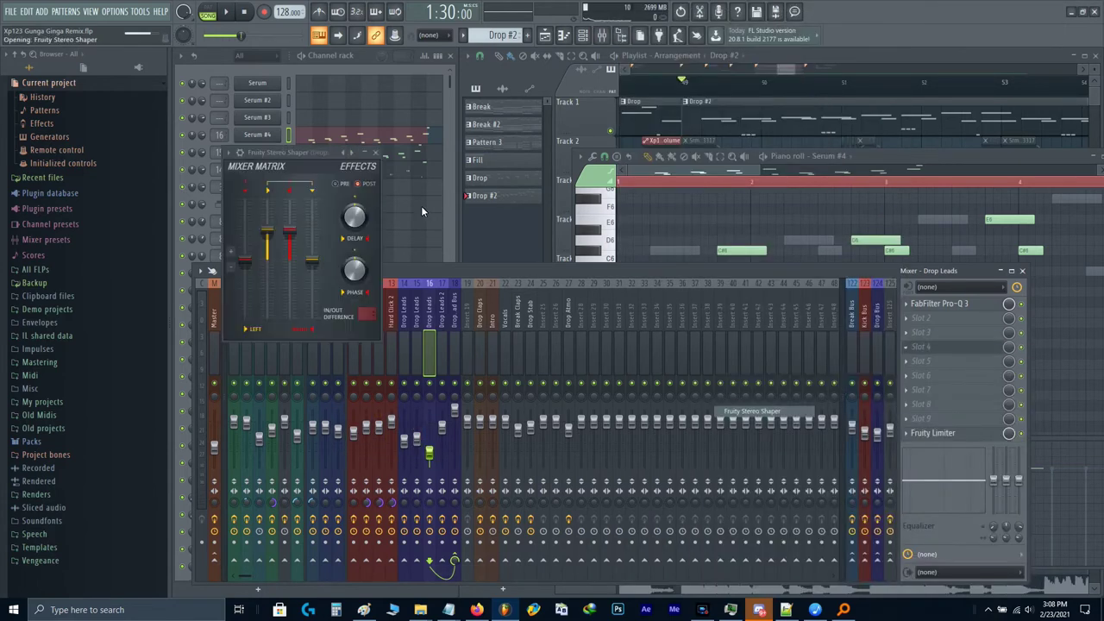
right_click(352, 154)
left_click(401, 47)
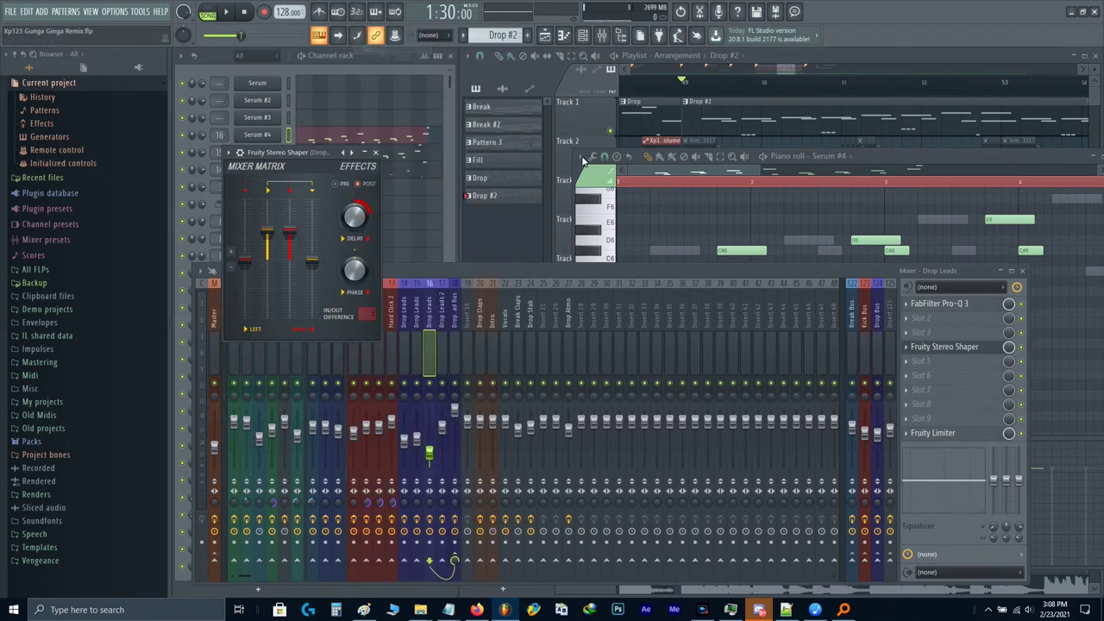
left_click(945, 347)
Step: Check the new lead layer's level in the Drop Leads track's Fruity Limiter while playing from bar 49
left_click(923, 434)
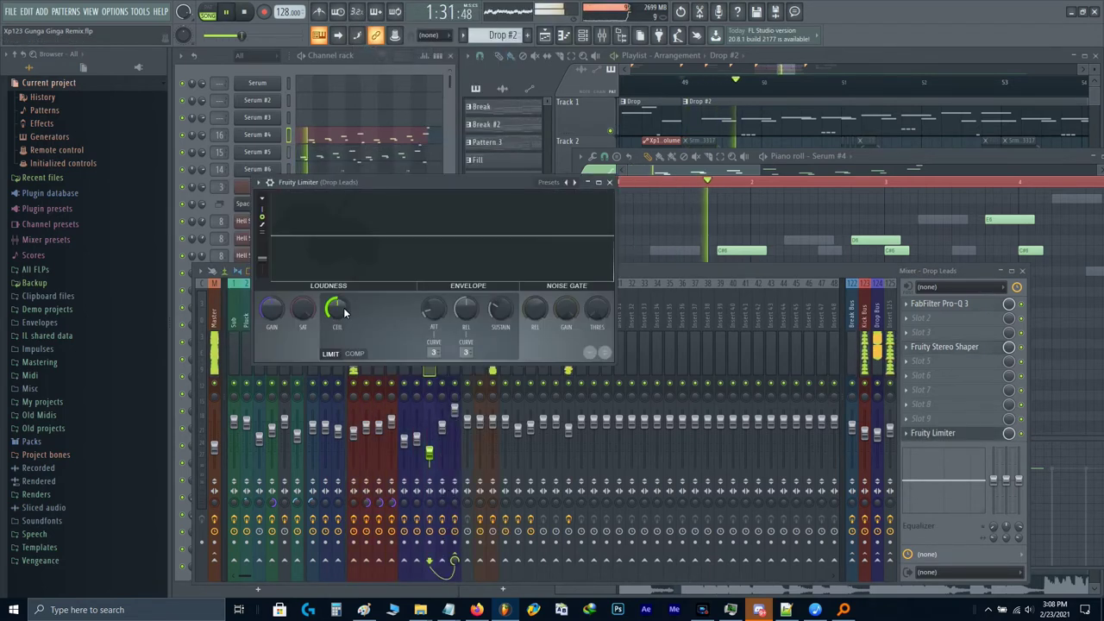
key("space")
left_click(610, 182)
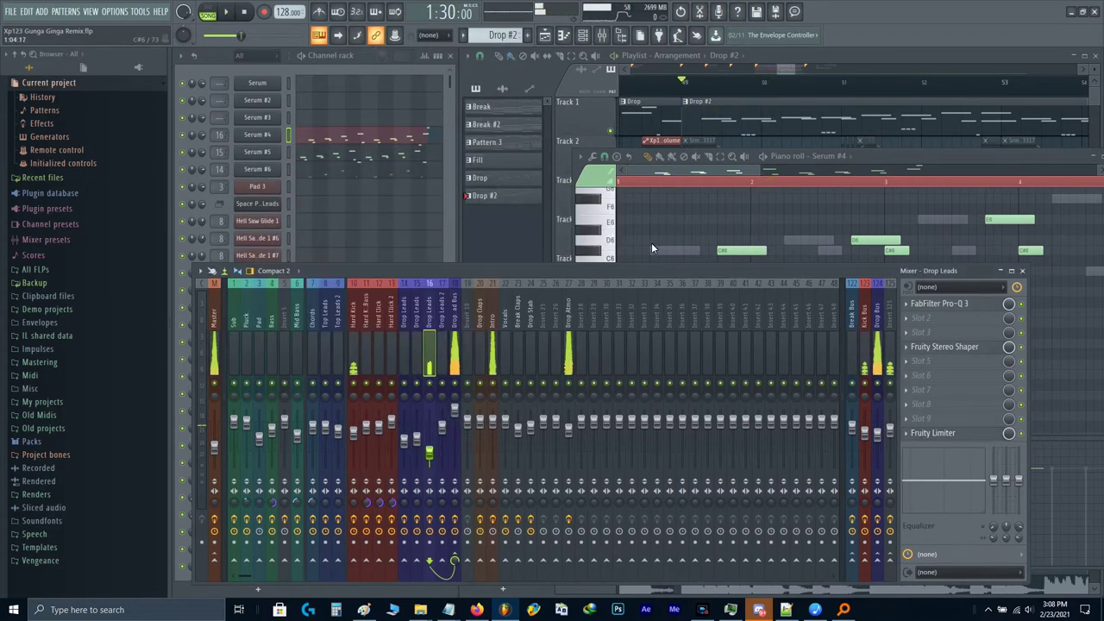
Step: Transpose the Serum #4 notes down one octave and close the piano roll
left_click(656, 240)
key("ctrl+Down")
scroll(639, 285, "down", 2)
left_click(607, 342)
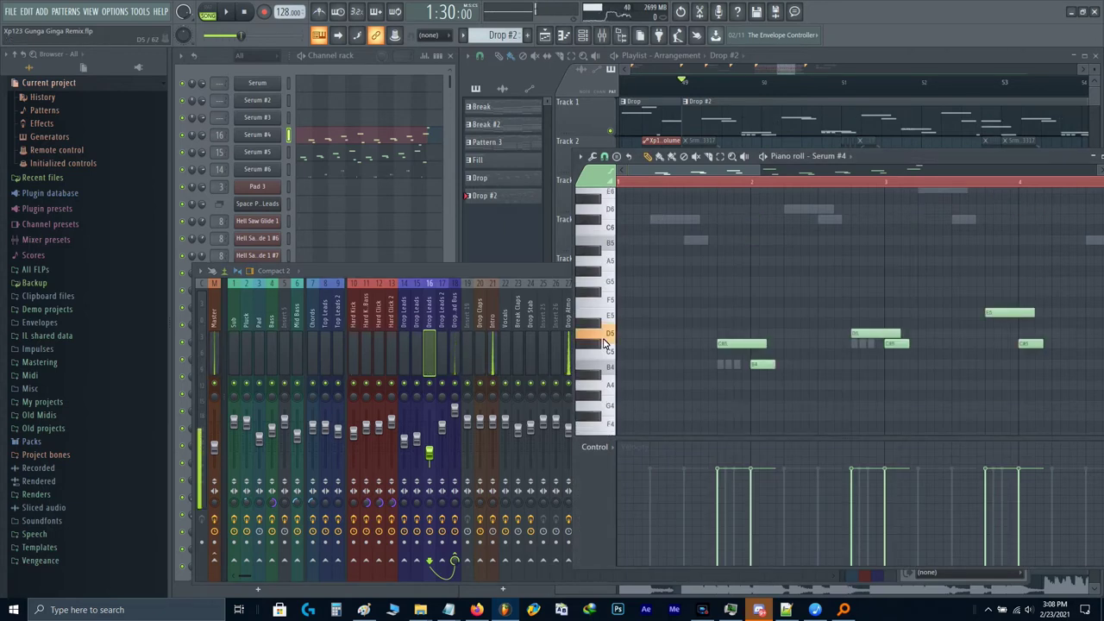
key("F7")
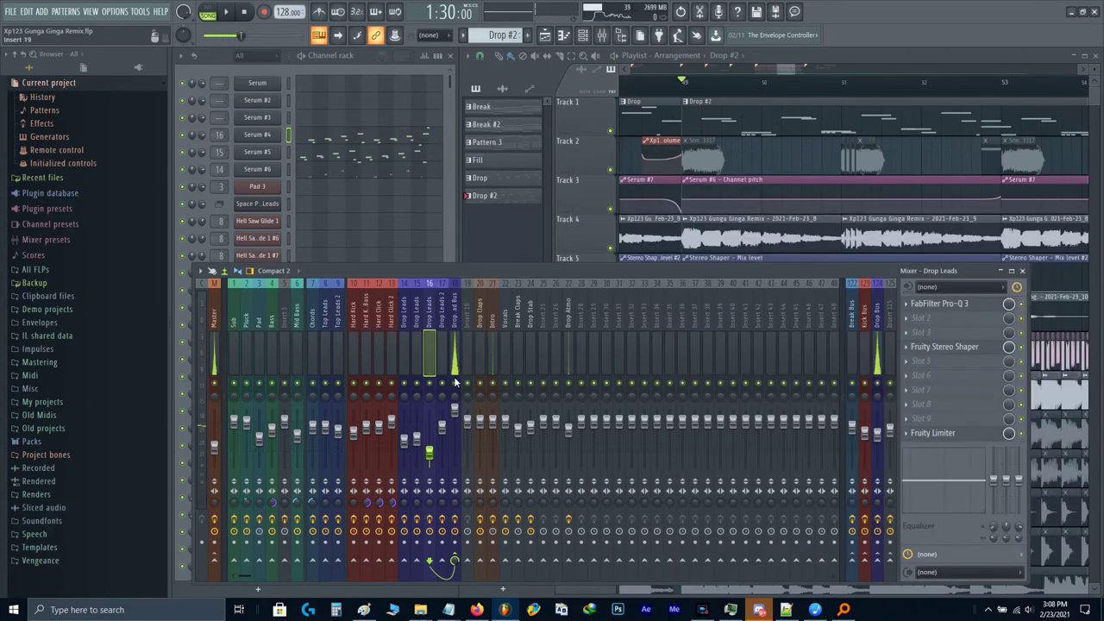
Step: Play the drop from bar 49 with the transposed lead and examine its signal in the Drop Leads limiter
left_click(931, 433)
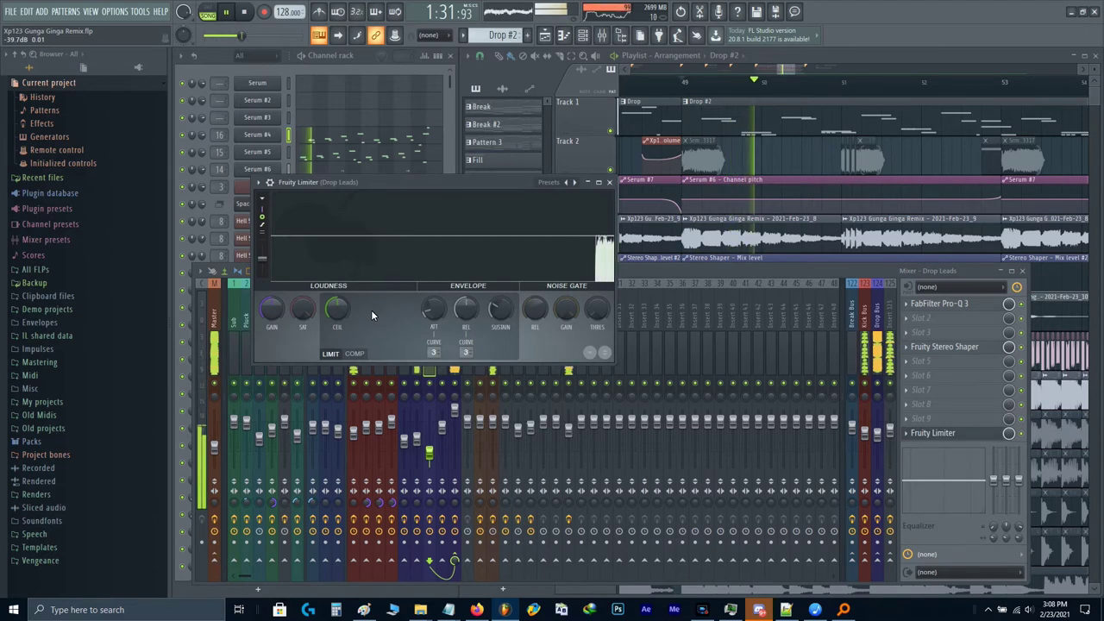
key("Escape")
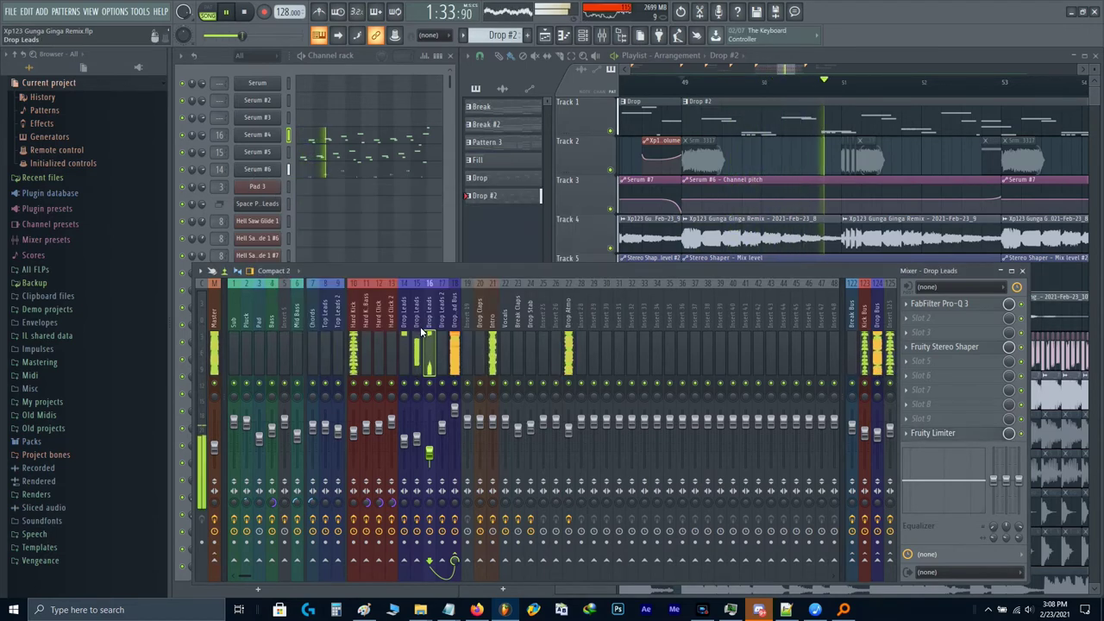
key("space")
key("F9")
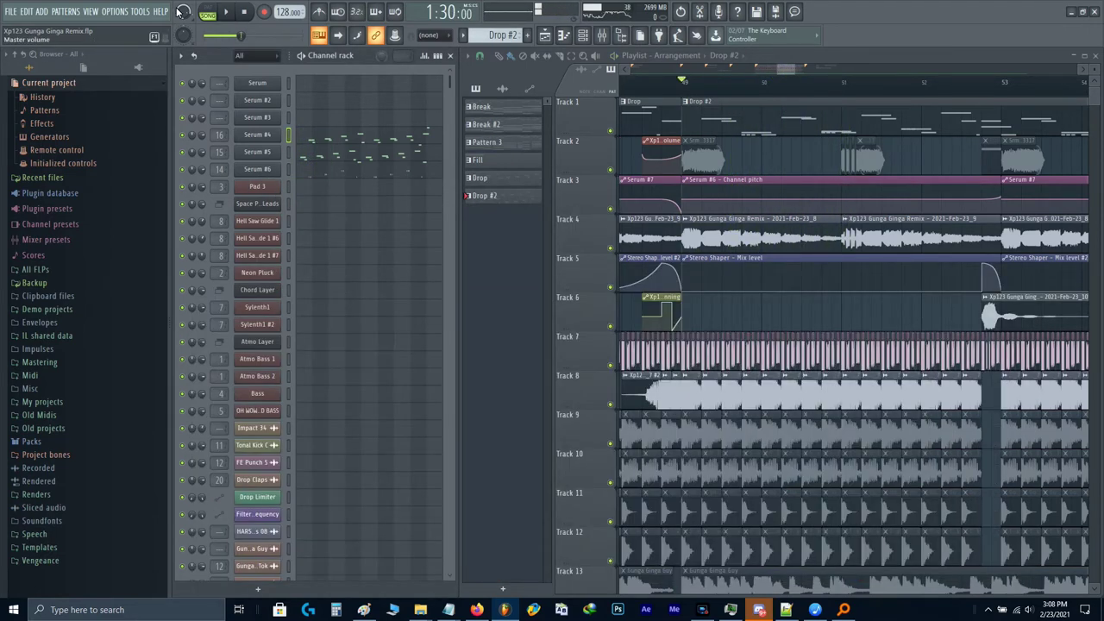
Step: Solo playlist Track 1 and run the macro that switches smart disable for all plugins
right_click(611, 131)
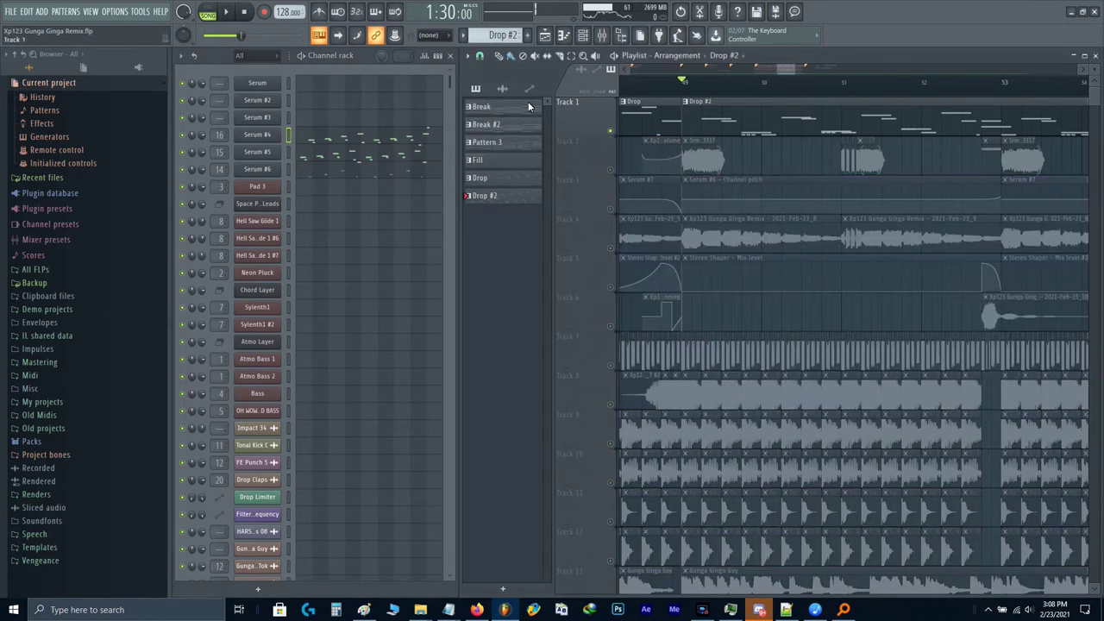
left_click(161, 11)
mouse_move(139, 12)
mouse_move(154, 50)
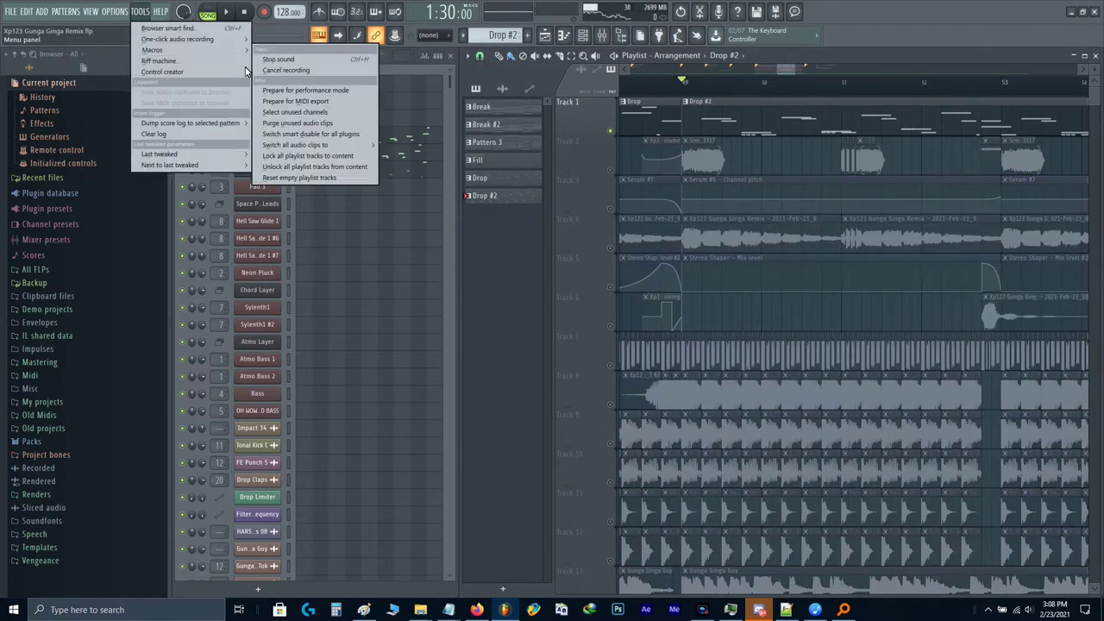
left_click(295, 134)
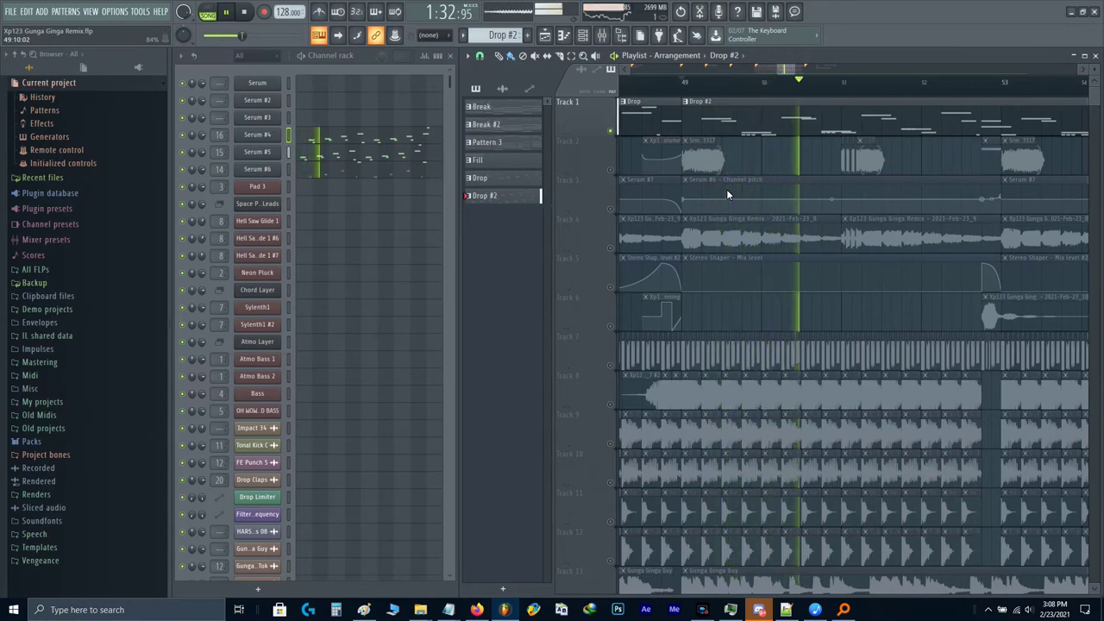
Step: Play the soloed second half of the drop and check the Drop Leads tracks' levels in the mixer
scroll(874, 163, "down", 2)
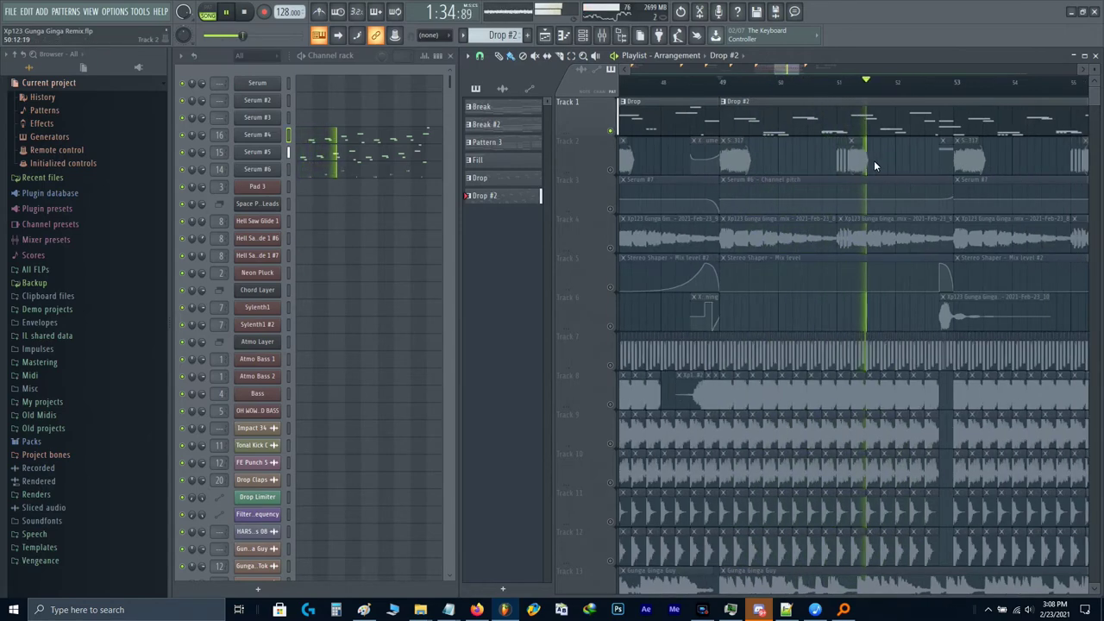
scroll(737, 199, "right", 3)
key("F9")
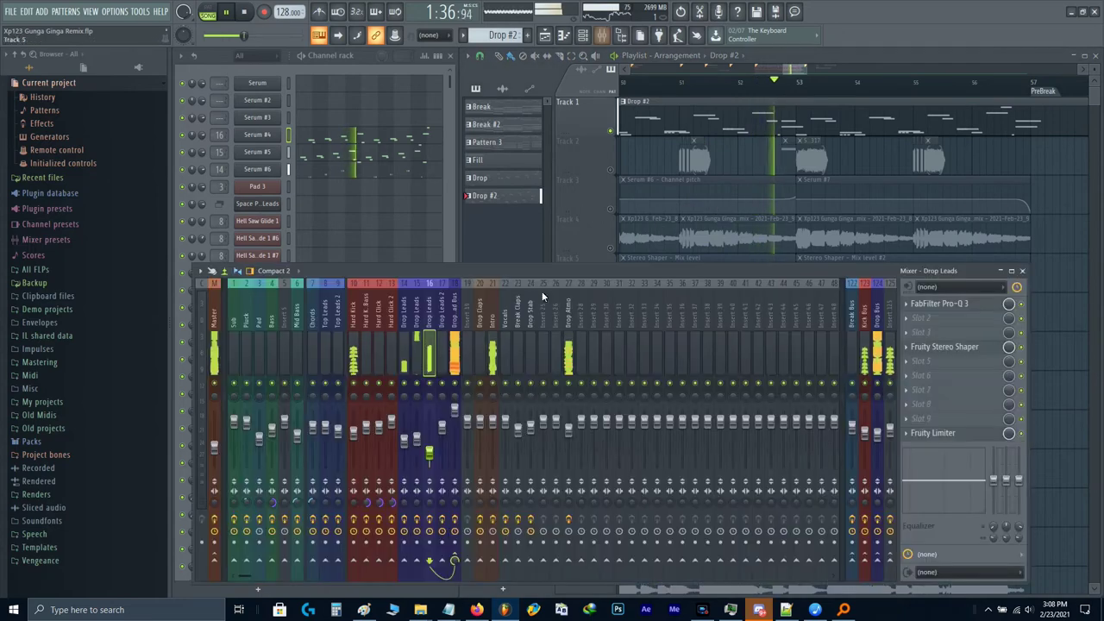
left_click(402, 361)
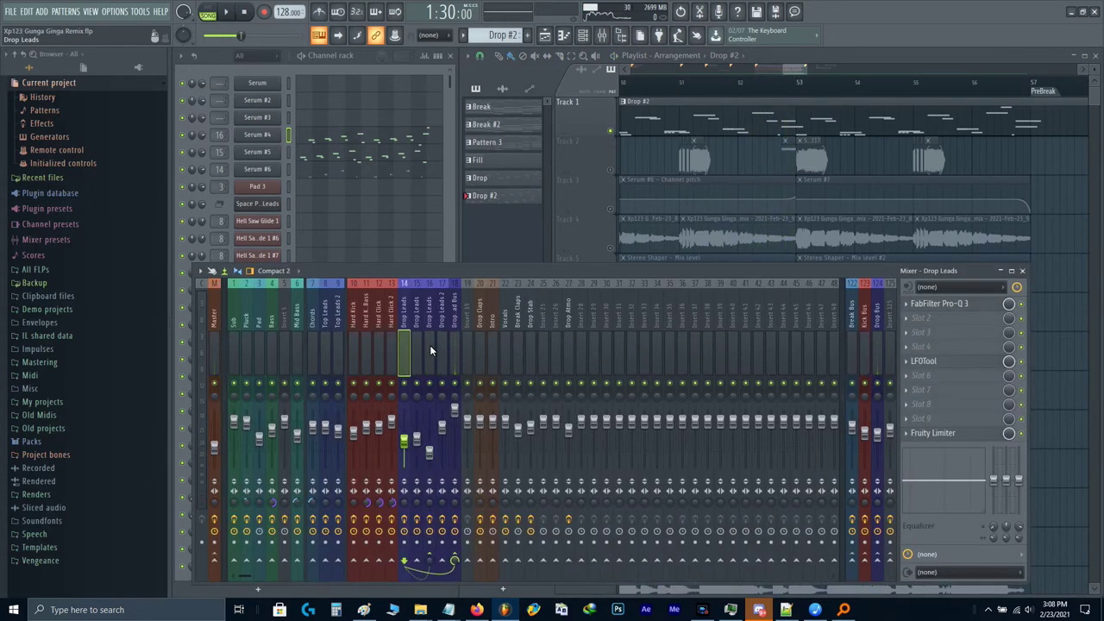
Step: Compress mixer track 16 (Drop Leads) in its Fruity Limiter with a 3.8:1 ratio and a -31.8 dB threshold
left_click(936, 433)
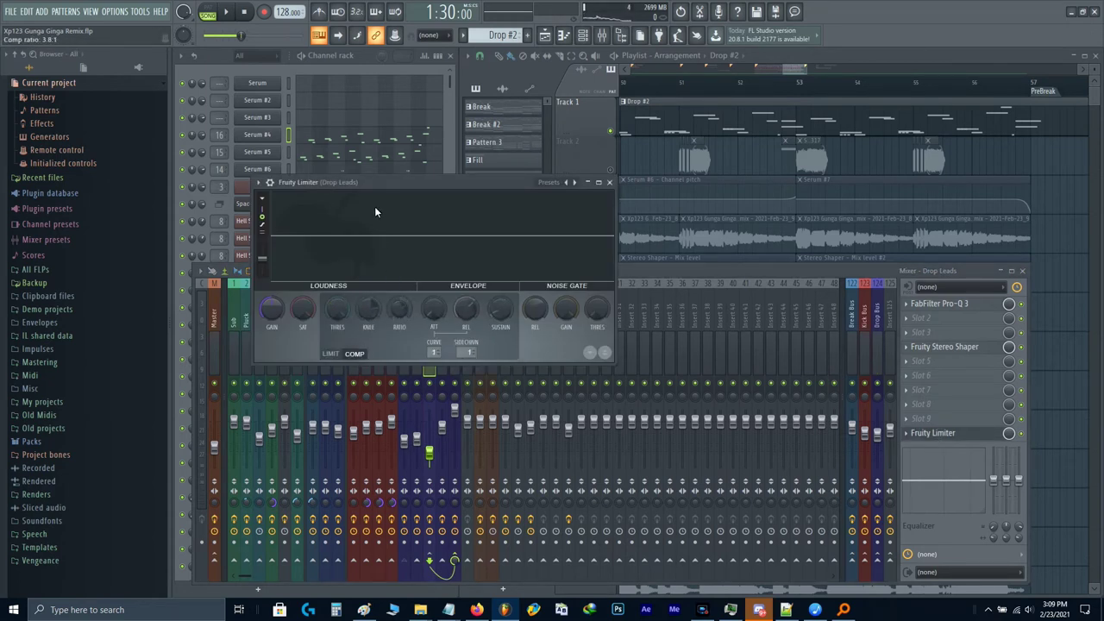
left_click_drag(341, 313, 352, 395)
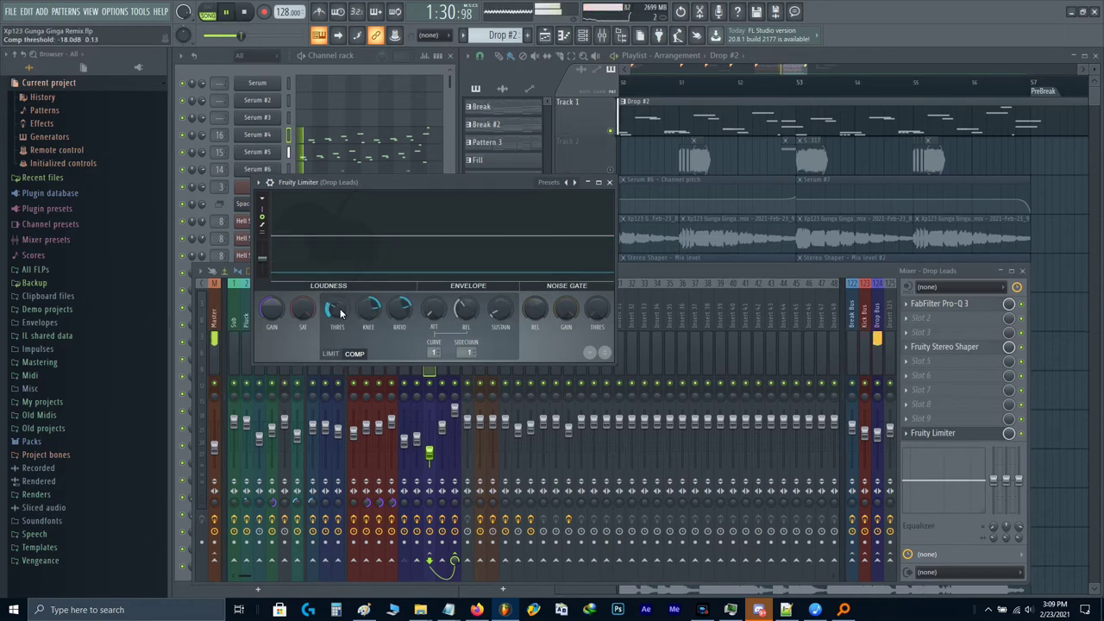
left_click_drag(341, 314, 338, 353)
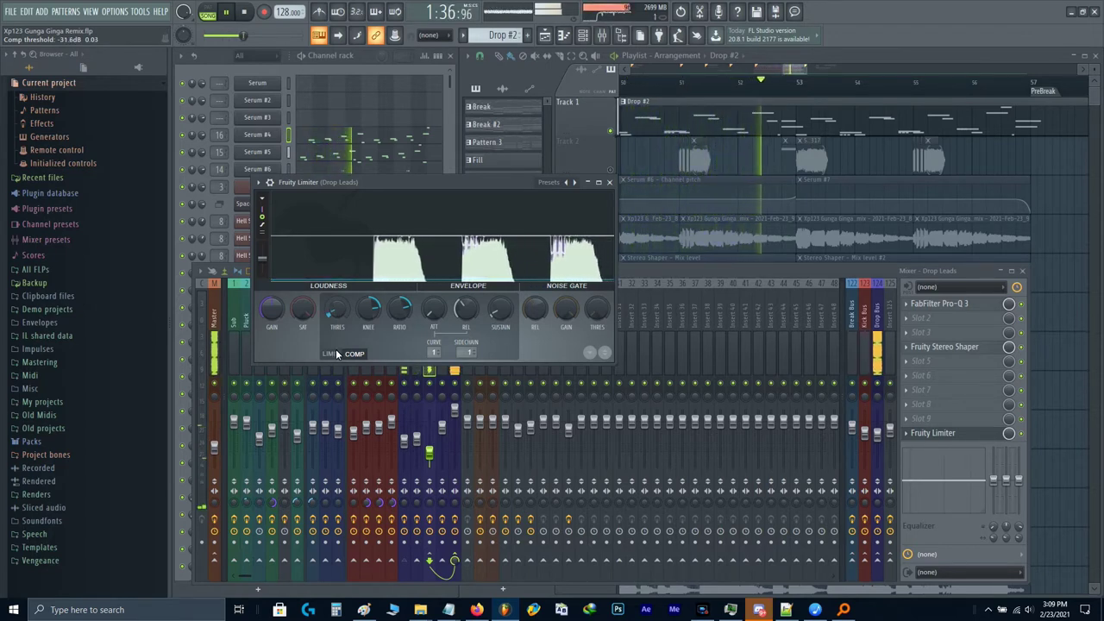
key("Escape")
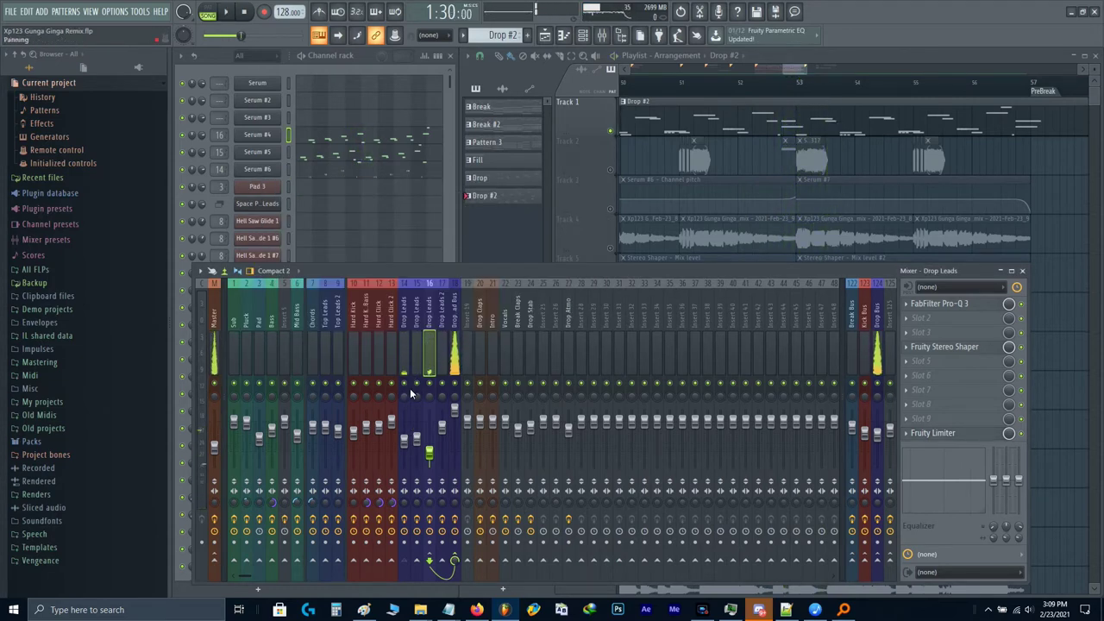
Step: Raise the volume of mixer track 14 (Drop Leads) slightly by entering an exact fader value during playback
key("space")
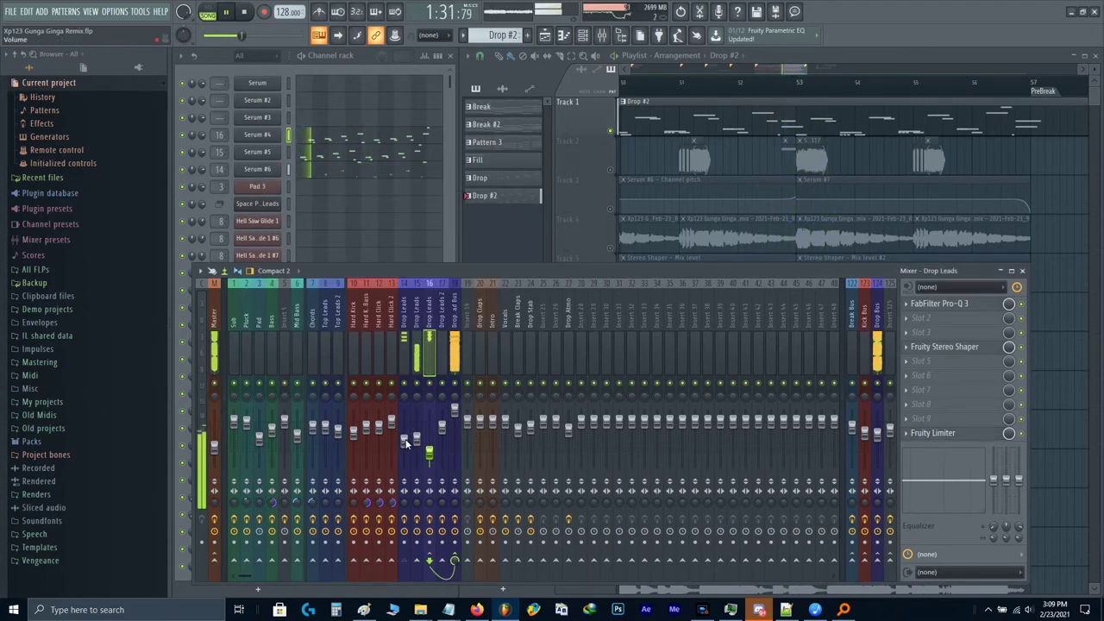
right_click(406, 443)
left_click(438, 569)
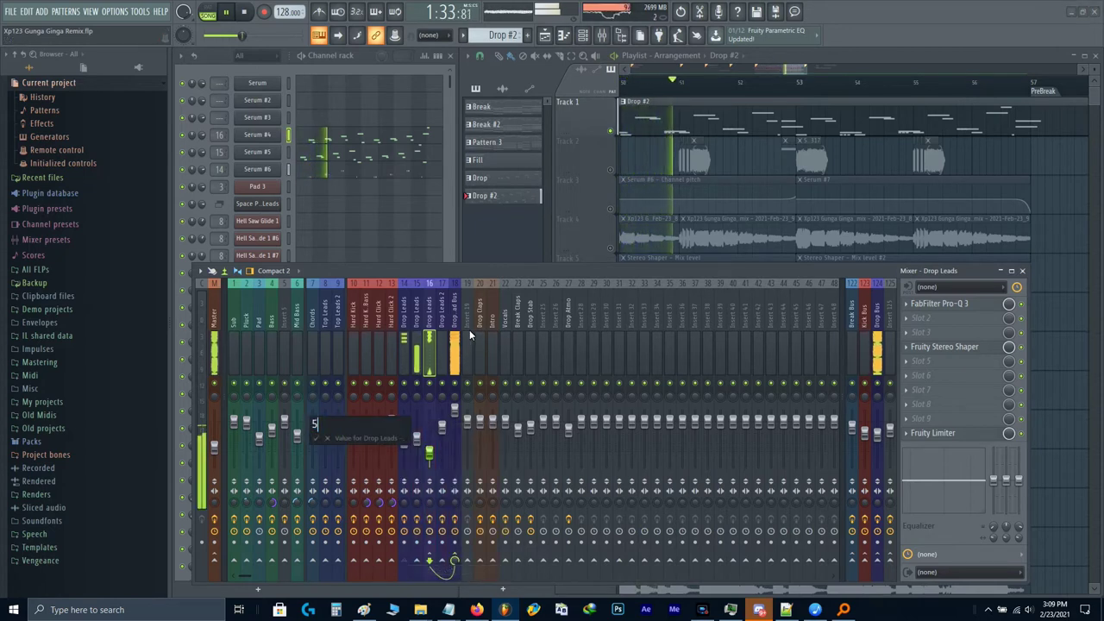
key("Return")
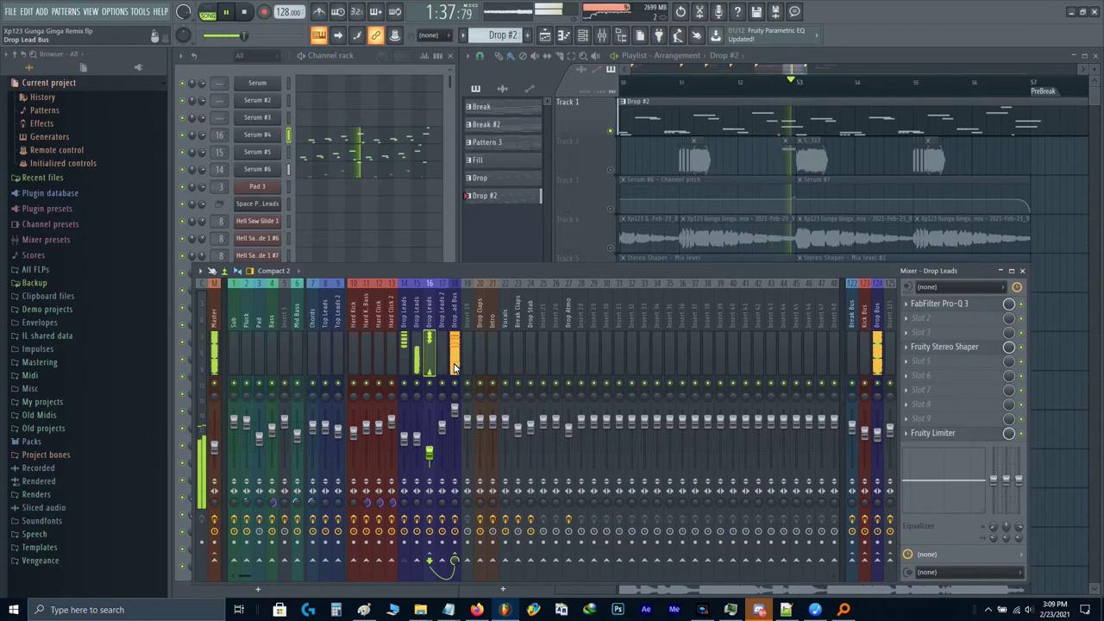
Step: Unsolo playlist Track 1, return the song position to the Drop marker at bar 41 and save the project
key("F9")
scroll(732, 199, "down", 4)
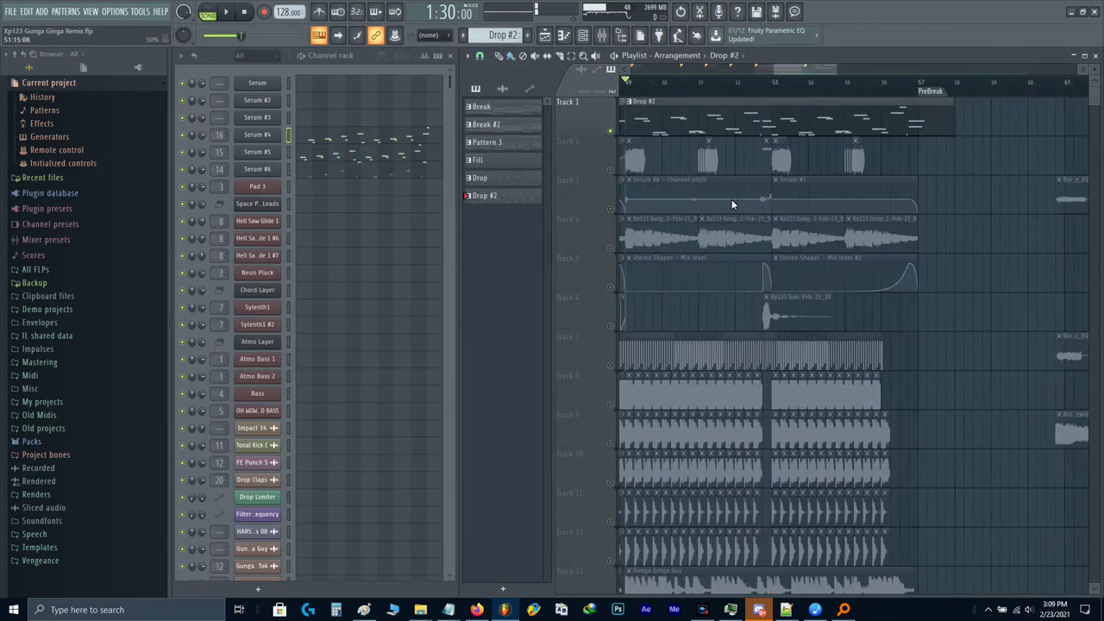
scroll(729, 91, "up", 5)
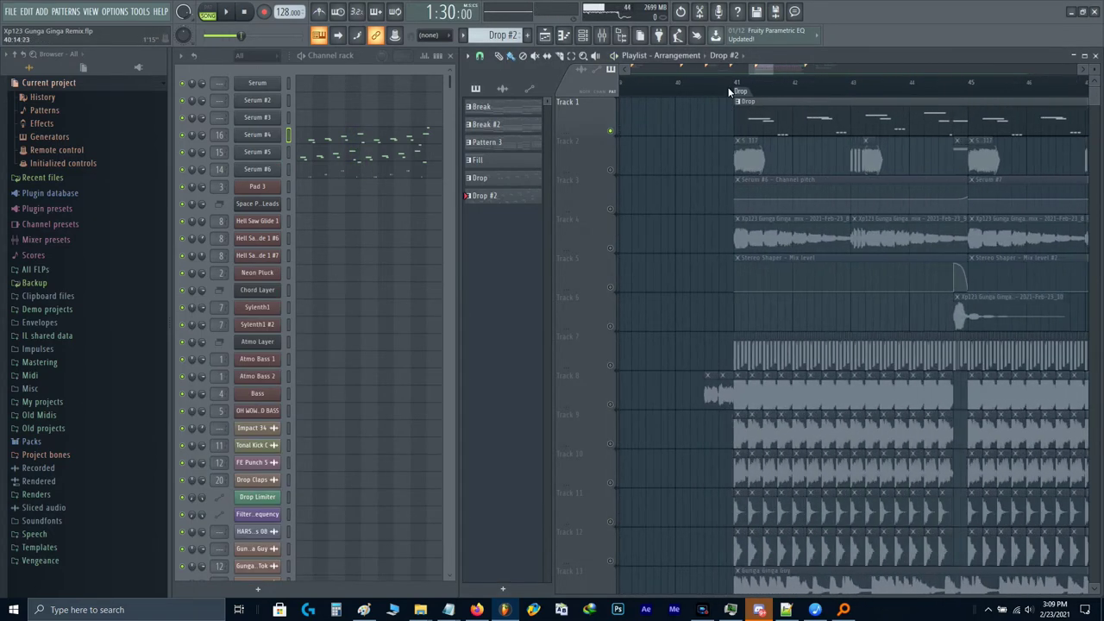
scroll(712, 183, "down", 3)
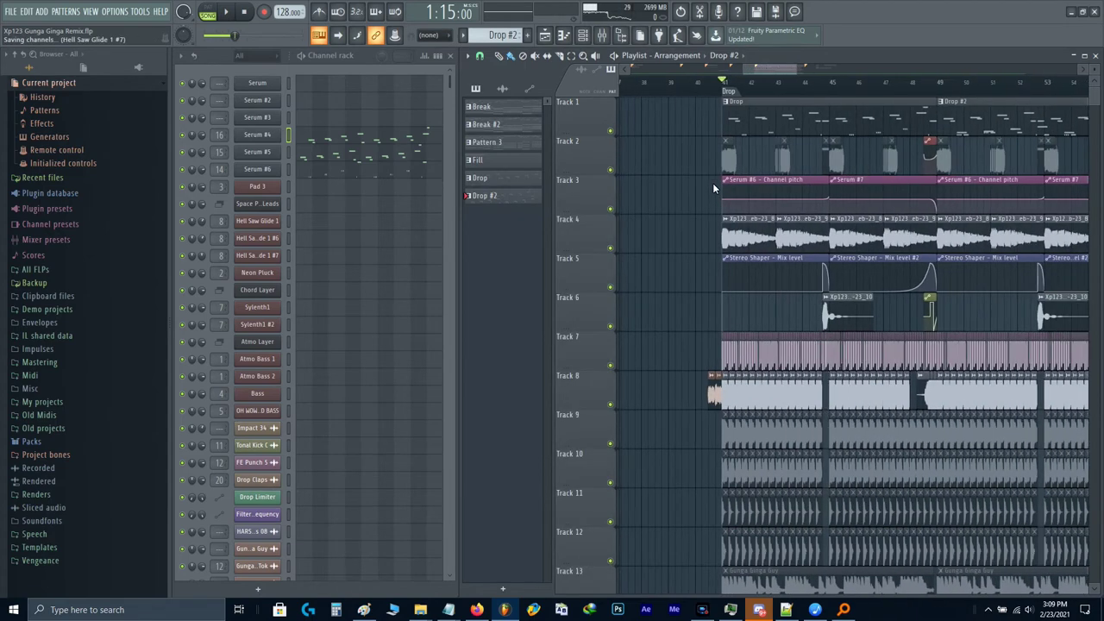
scroll(713, 183, "down", 2)
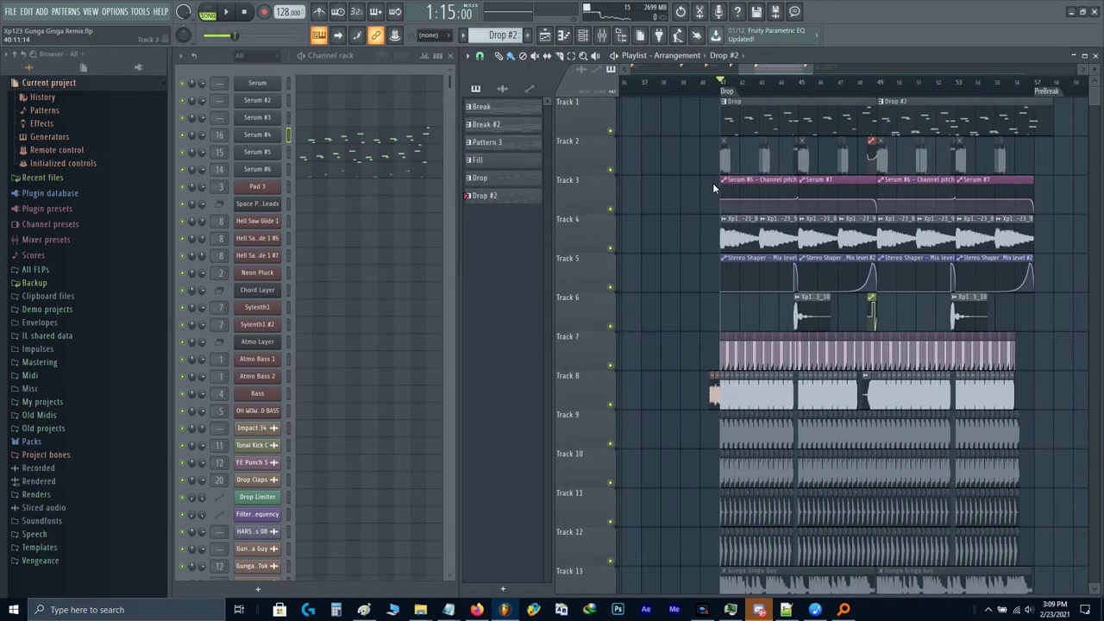
Step: Play the full drop from bar 41 and listen through its transition into the Drop #2 half
scroll(712, 183, "down", 4)
left_click_drag(741, 197, 767, 210)
key("space")
scroll(789, 213, "up", 4)
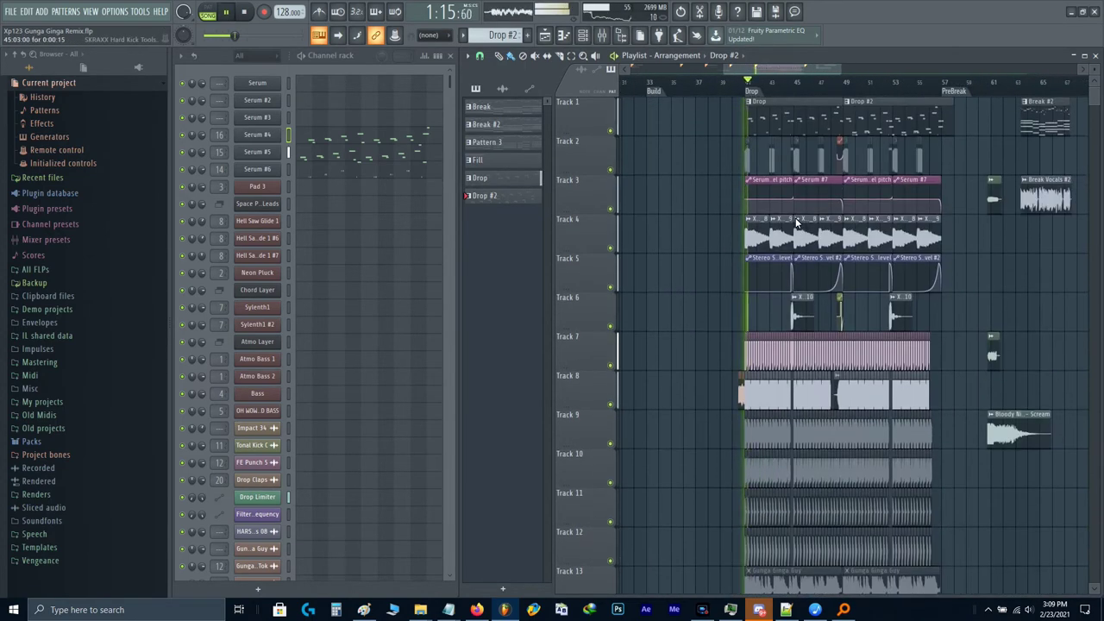
scroll(770, 210, "up", 2)
scroll(828, 200, "up", 2)
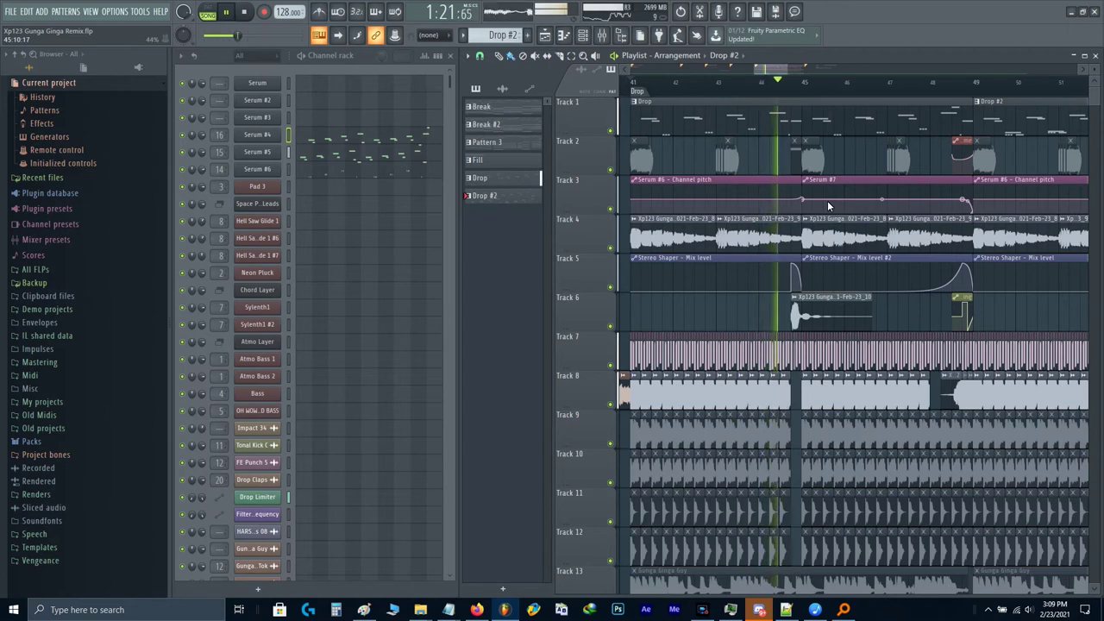
scroll(697, 199, "down", 2)
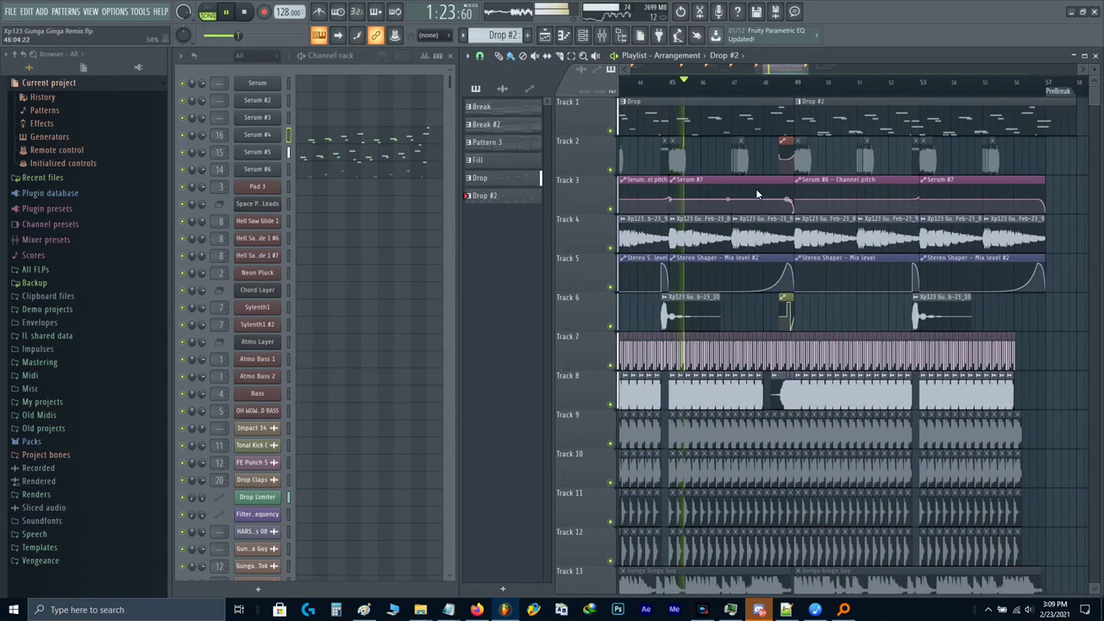
scroll(758, 193, "up", 2)
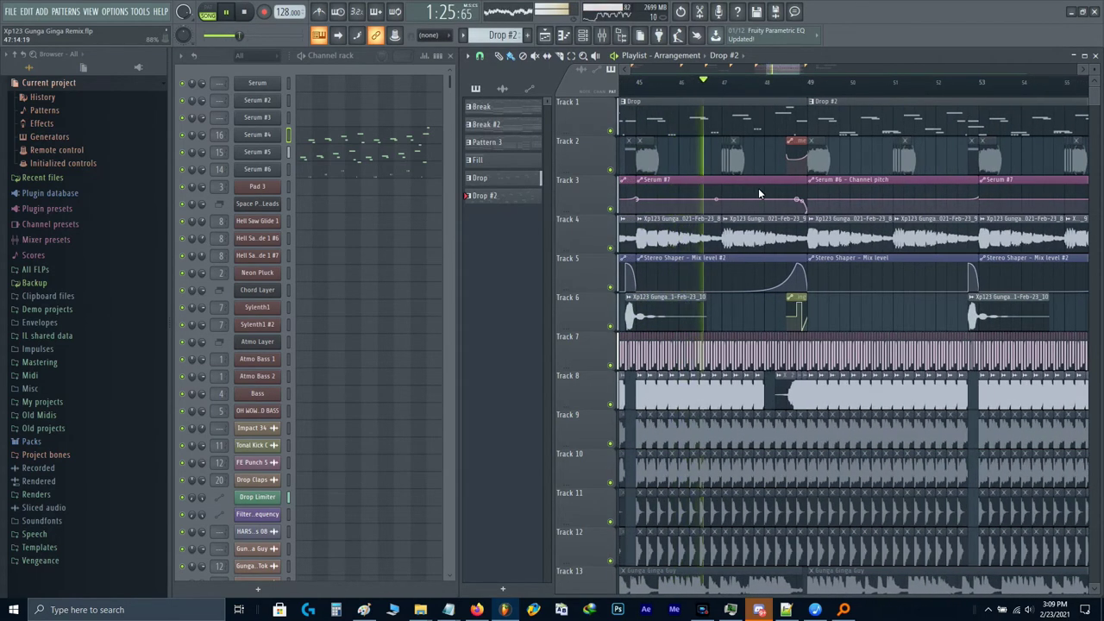
scroll(809, 201, "up", 1)
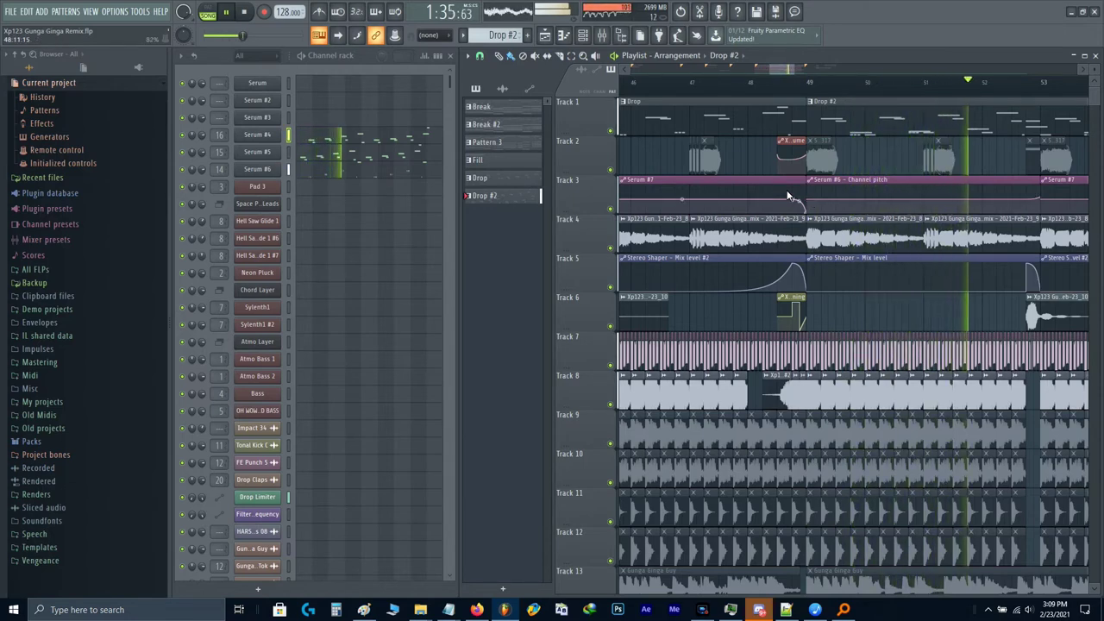
scroll(787, 195, "down", 2)
left_click_drag(921, 222, 796, 238)
scroll(843, 176, "up", 1)
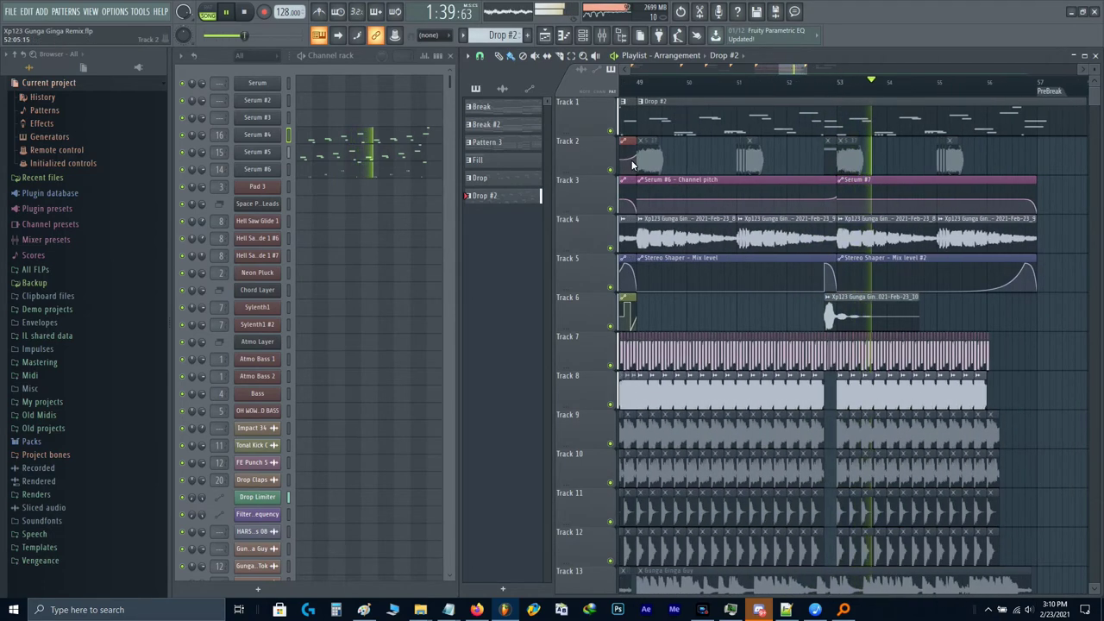
Step: Examine the Drop #2 notes of Serum #5 and Serum #4 against each other in the piano roll
left_click(369, 156)
left_click_drag(826, 306, 780, 359)
scroll(803, 312, "up", 2)
left_click_drag(746, 322, 600, 359)
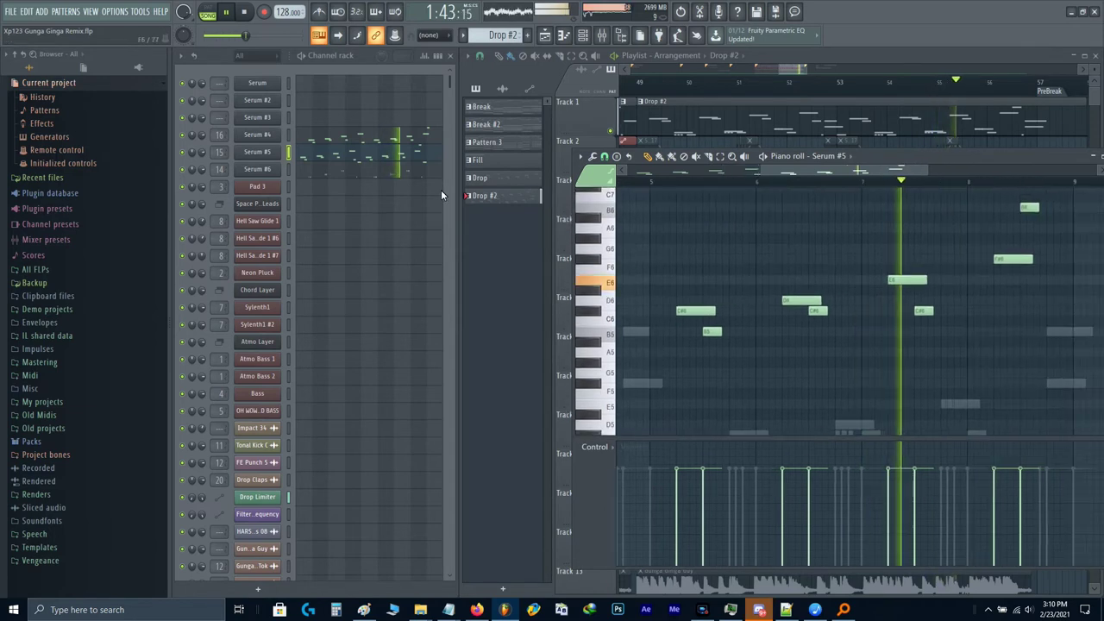
left_click(373, 133)
key("space")
left_click_drag(730, 295, 845, 306)
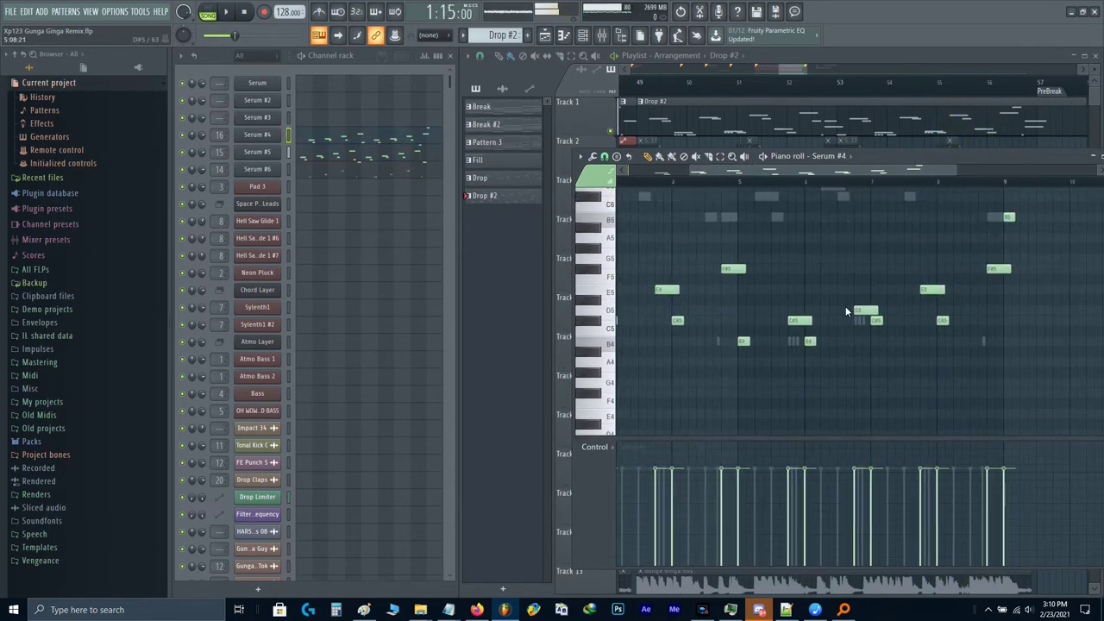
scroll(784, 279, "up", 3)
scroll(811, 263, "up", 3)
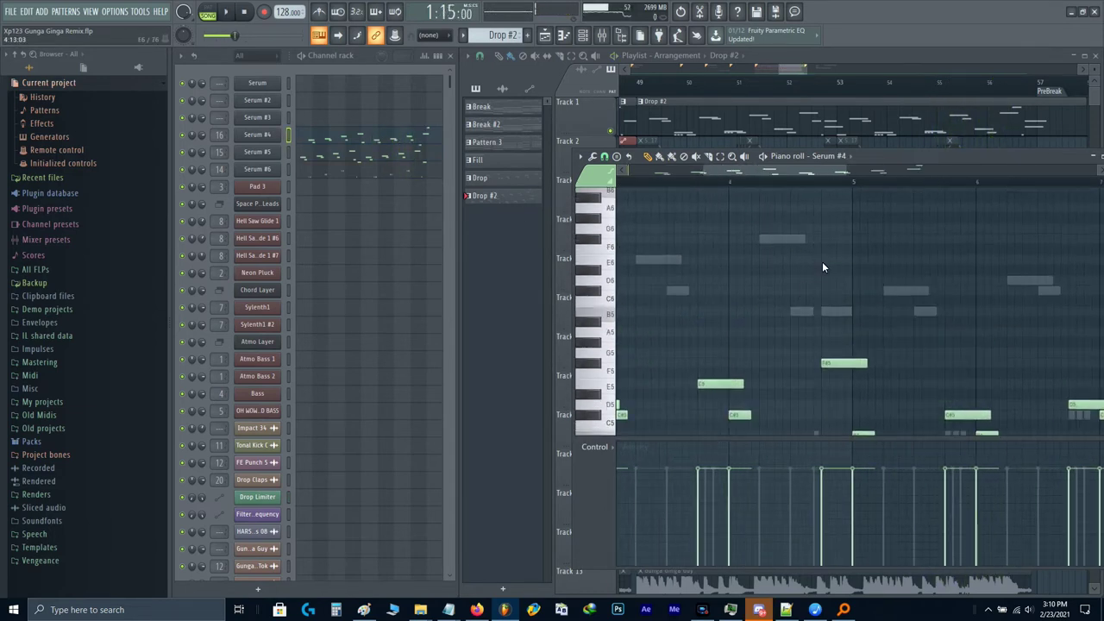
scroll(760, 207, "down", 2)
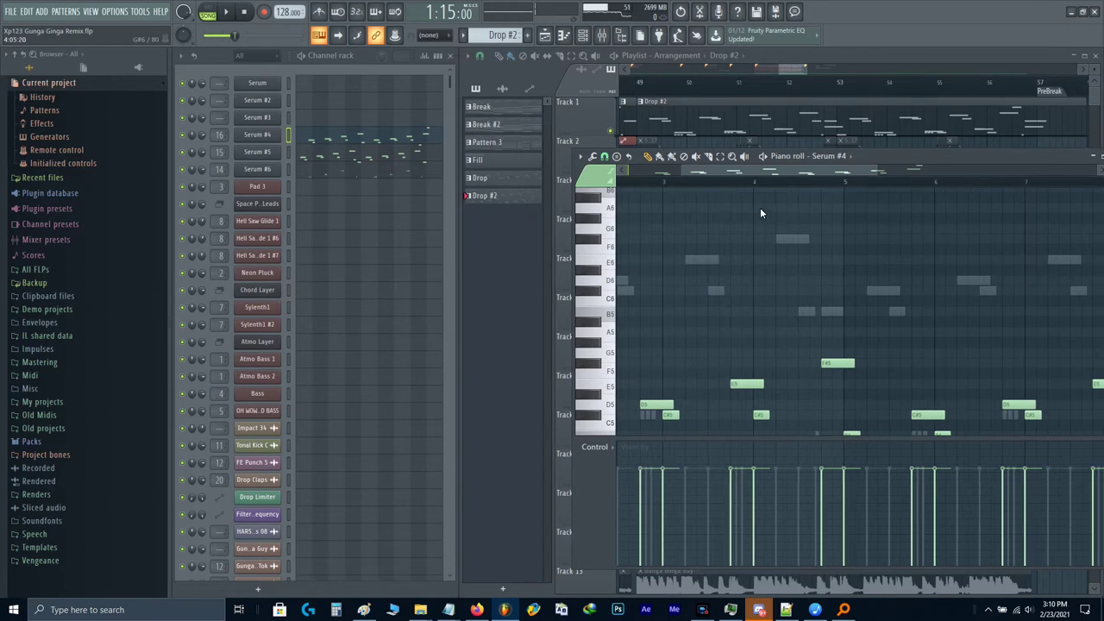
Step: Solo the Serum #4 channel and play its Drop #2 pattern on its own in pattern mode
left_click(764, 159)
scroll(733, 276, "down", 3)
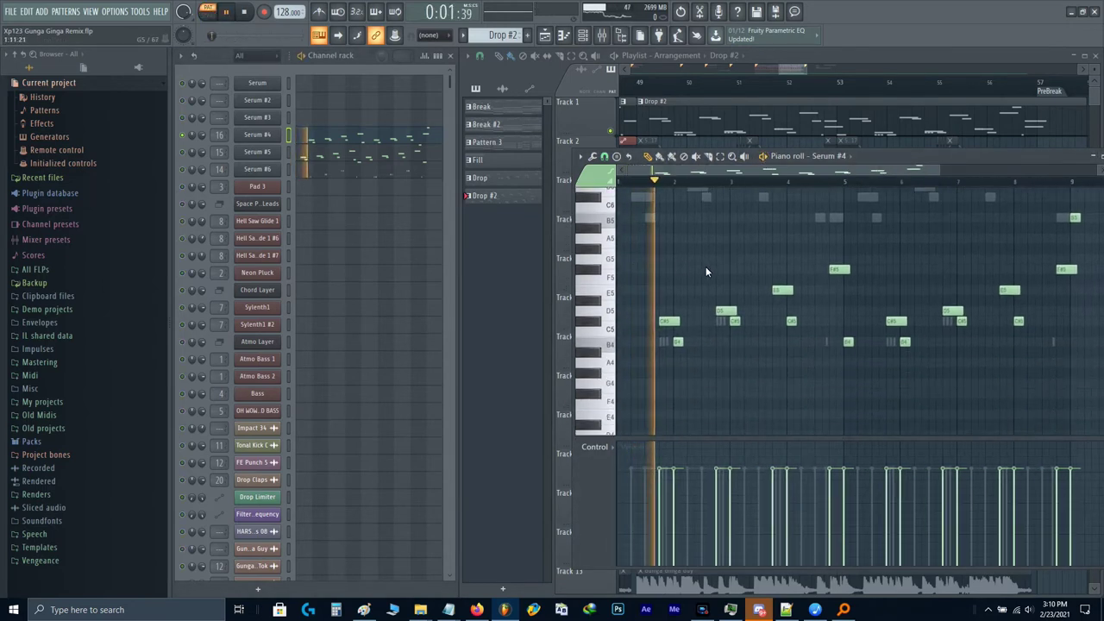
key("space")
Step: Reduce the unison of oscillators A and B in Serum #4 to 8 voices each and play the result
left_click(276, 134)
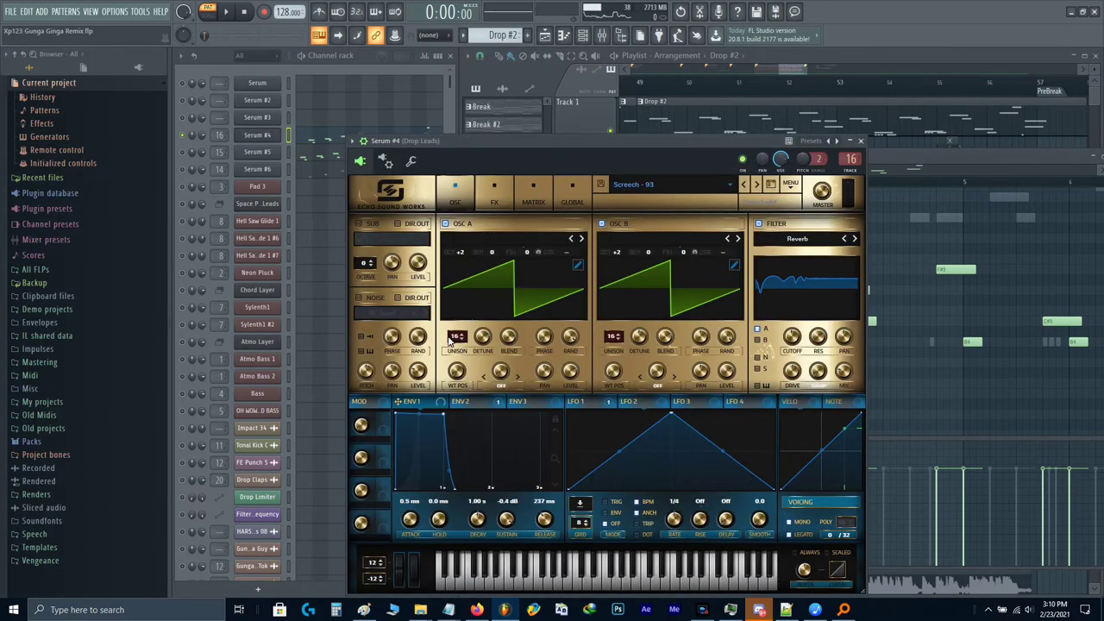
scroll(466, 342, "down", 1)
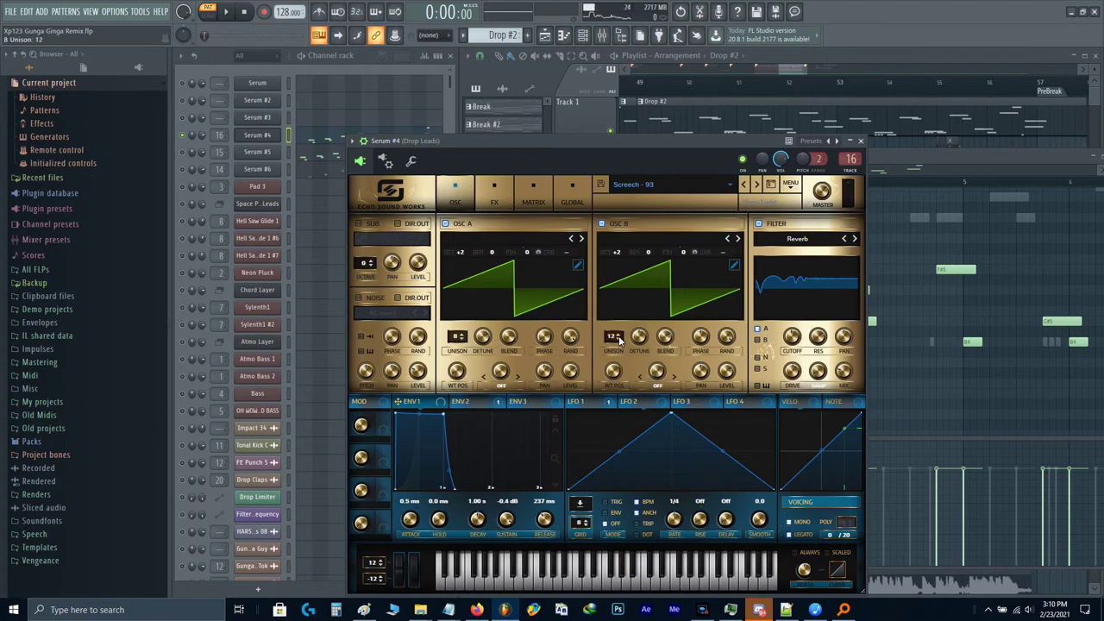
scroll(618, 341, "down", 4)
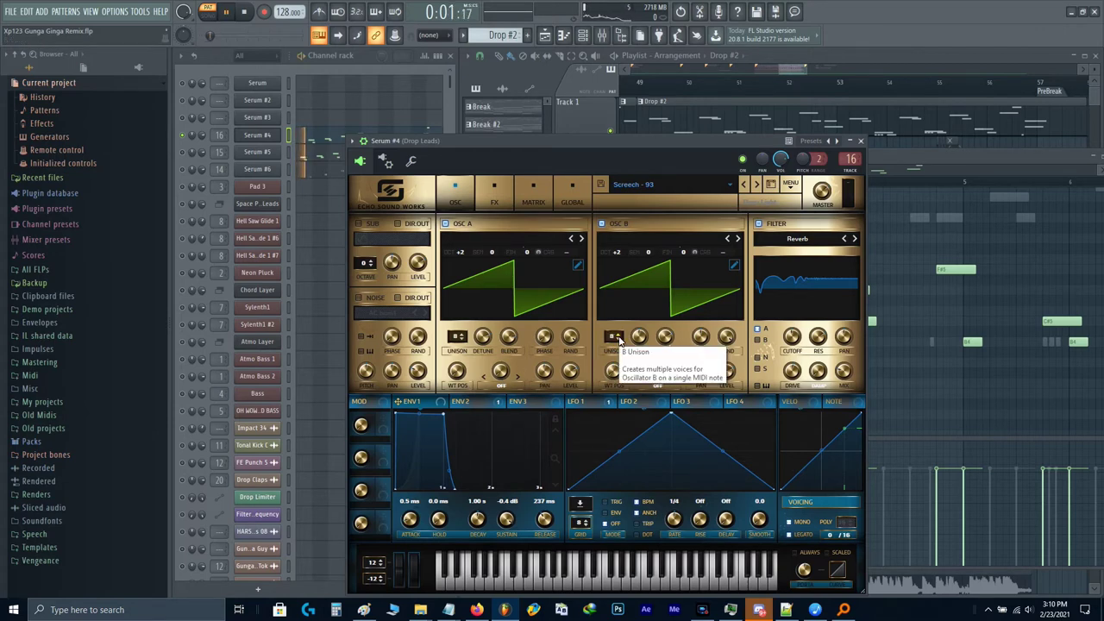
key("space")
Step: Try Serum #4 with its Hyper/Dimension effect disabled during playback, and restore the effect
left_click(495, 194)
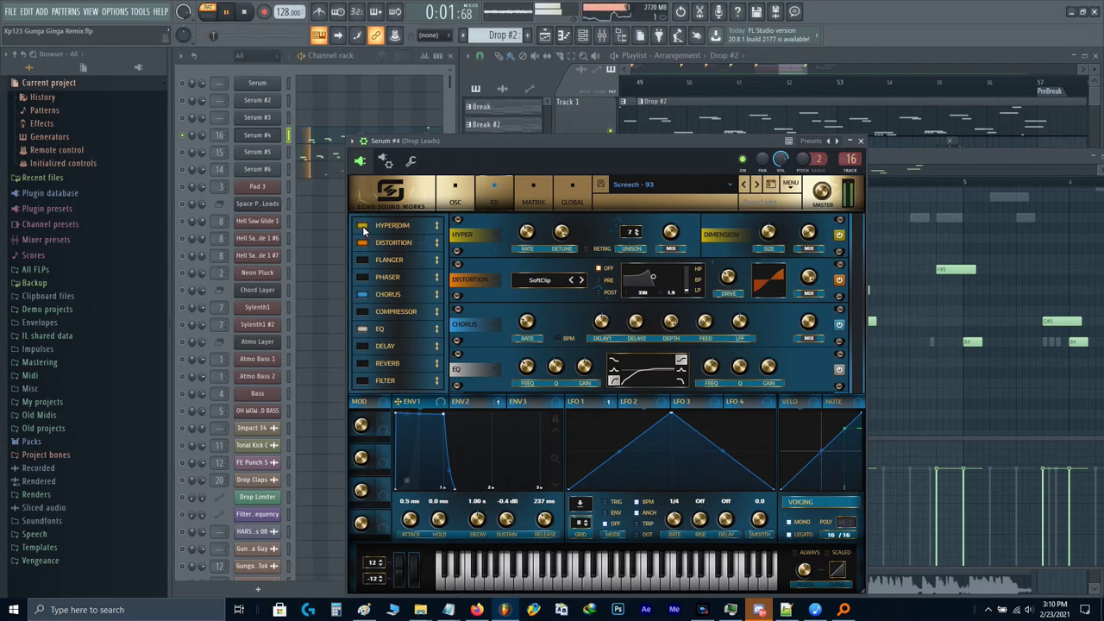
left_click(363, 228)
key("space")
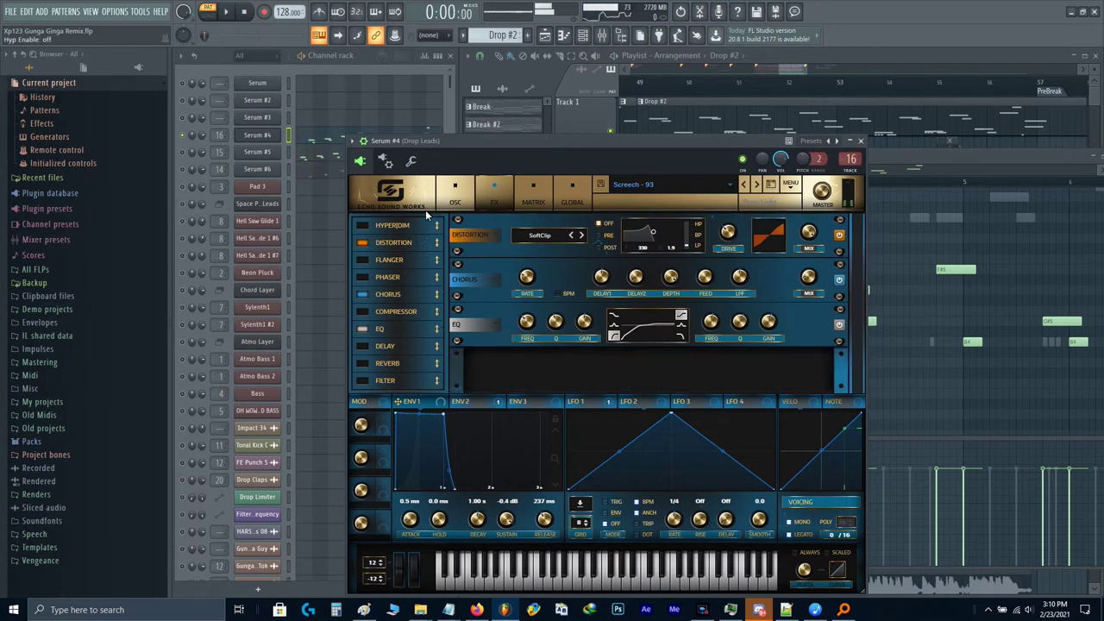
left_click(363, 227)
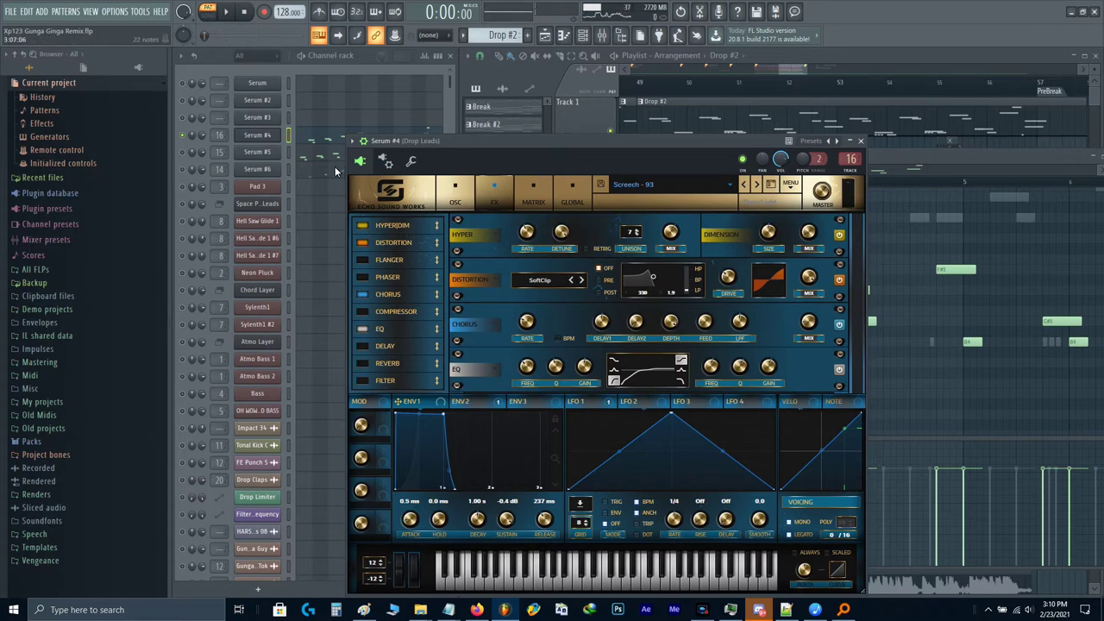
Step: Reduce oscillator B's unison in Serum #5 to 9 voices and close its window
left_click(272, 153)
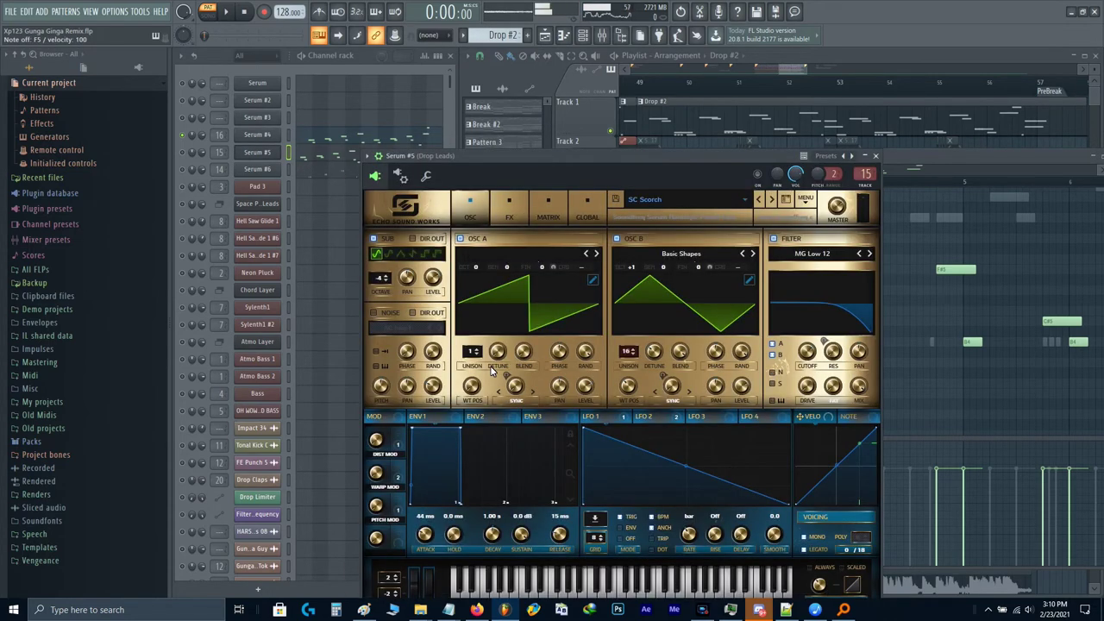
scroll(627, 359, "down", 4)
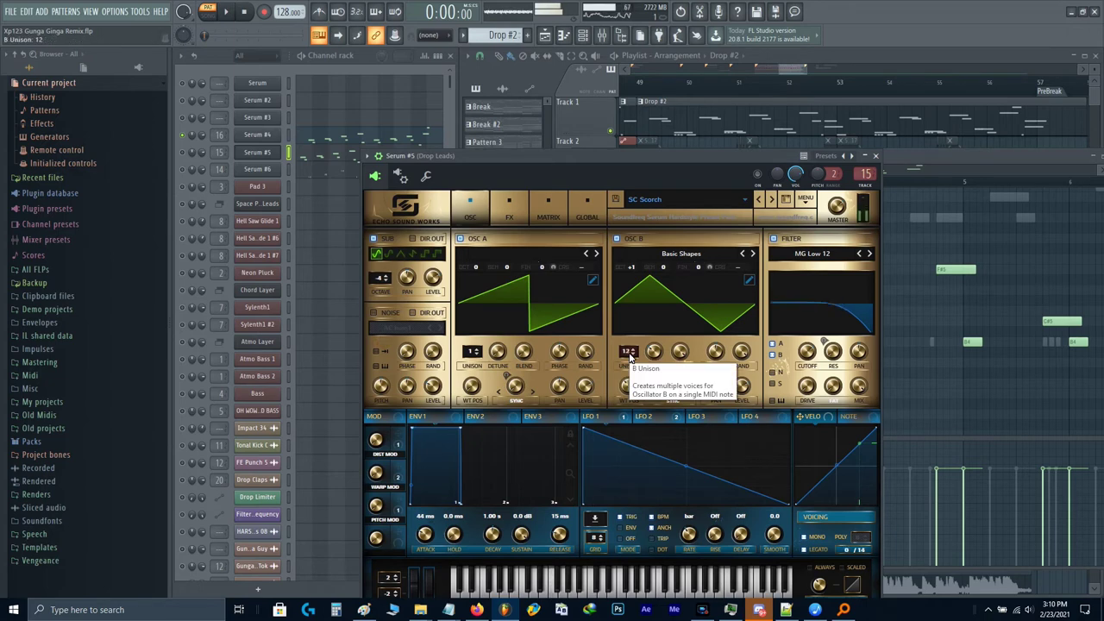
scroll(630, 357, "down", 1)
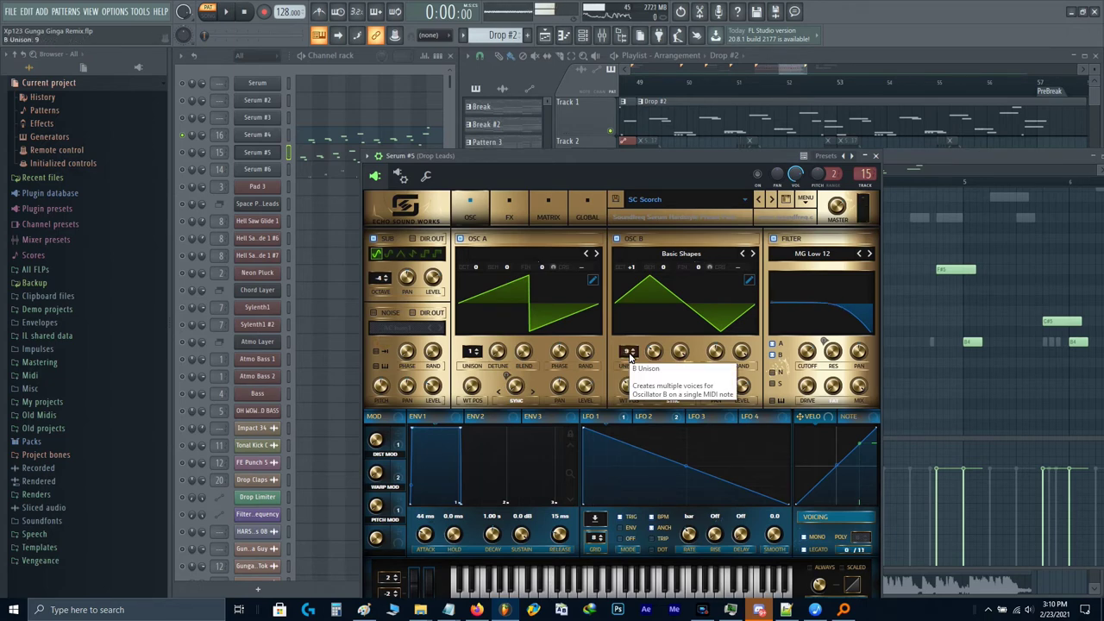
left_click(264, 170)
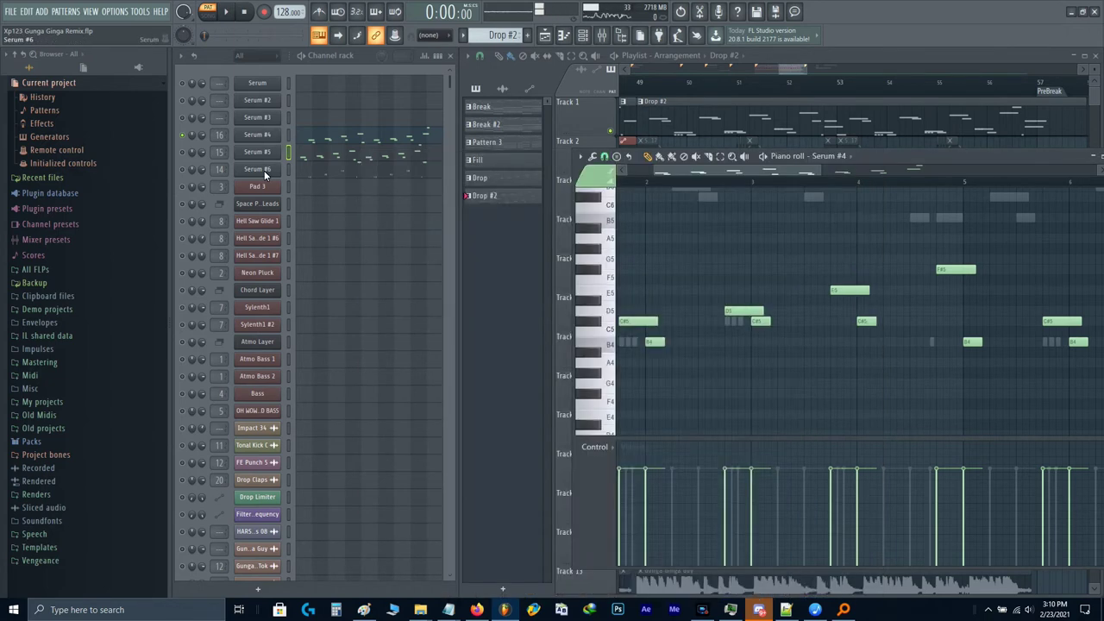
Step: Reduce the unison of oscillators A and B in Serum #6 to 6 voices each and close its window
scroll(469, 306, "down", 1)
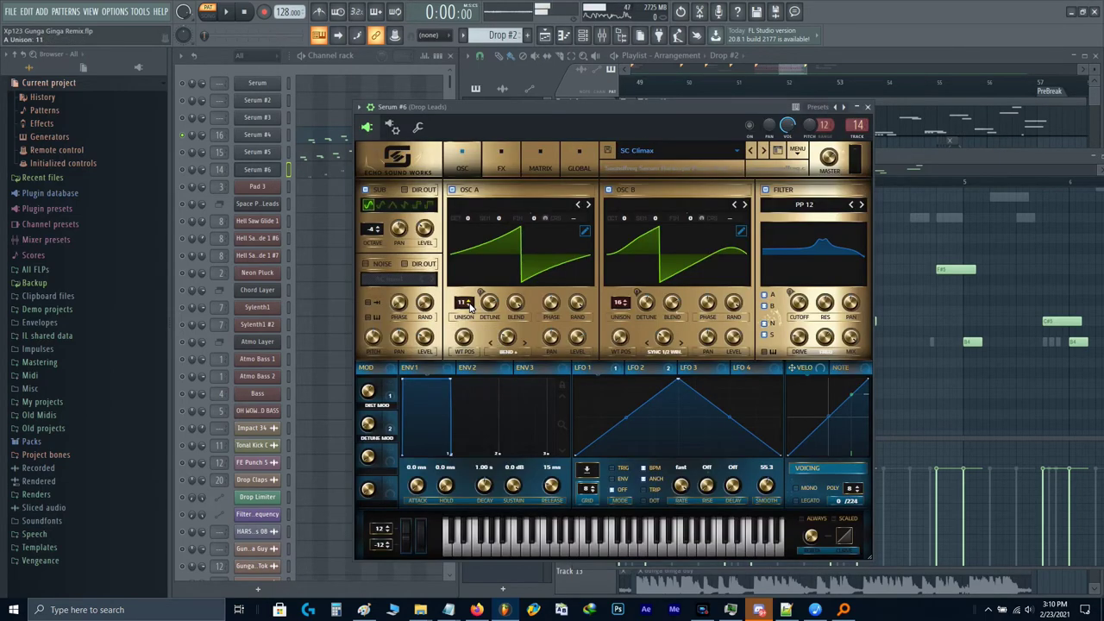
scroll(469, 307, "down", 2)
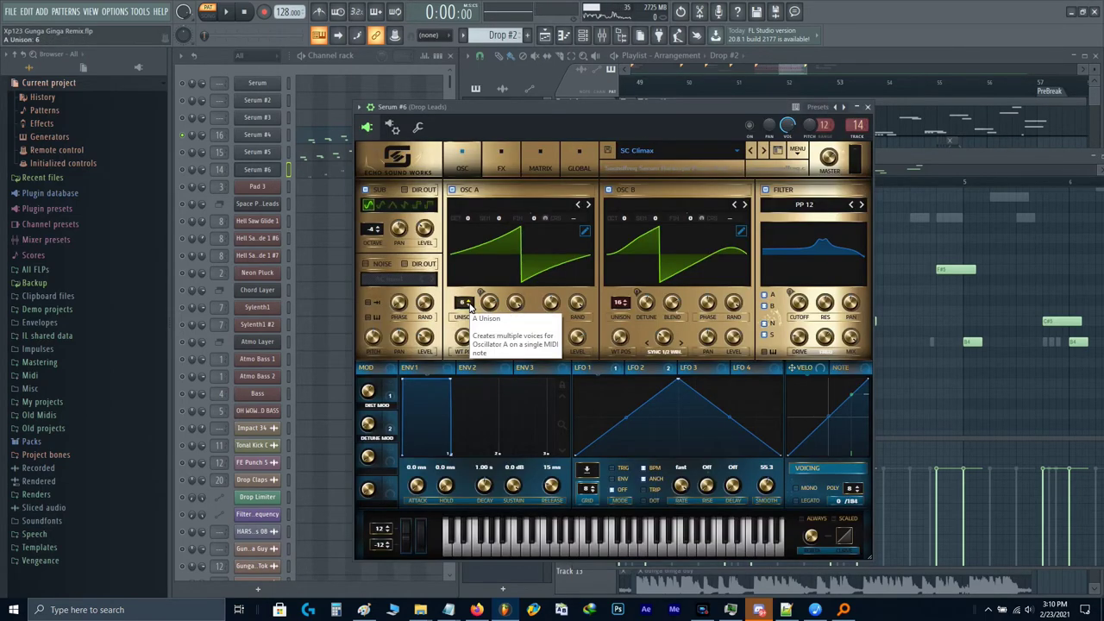
scroll(621, 303, "down", 7)
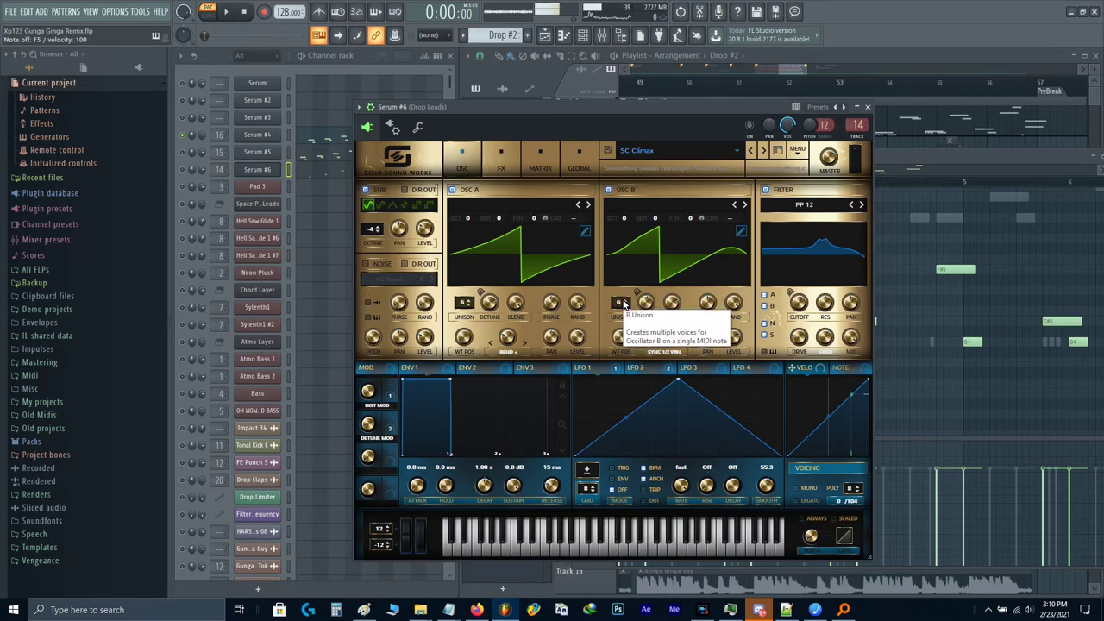
key("Escape")
Step: Bring the Serum #5 and Serum #6 channels back in and play the Drop #2 pattern with all three leads
left_click(182, 152)
left_click(182, 169)
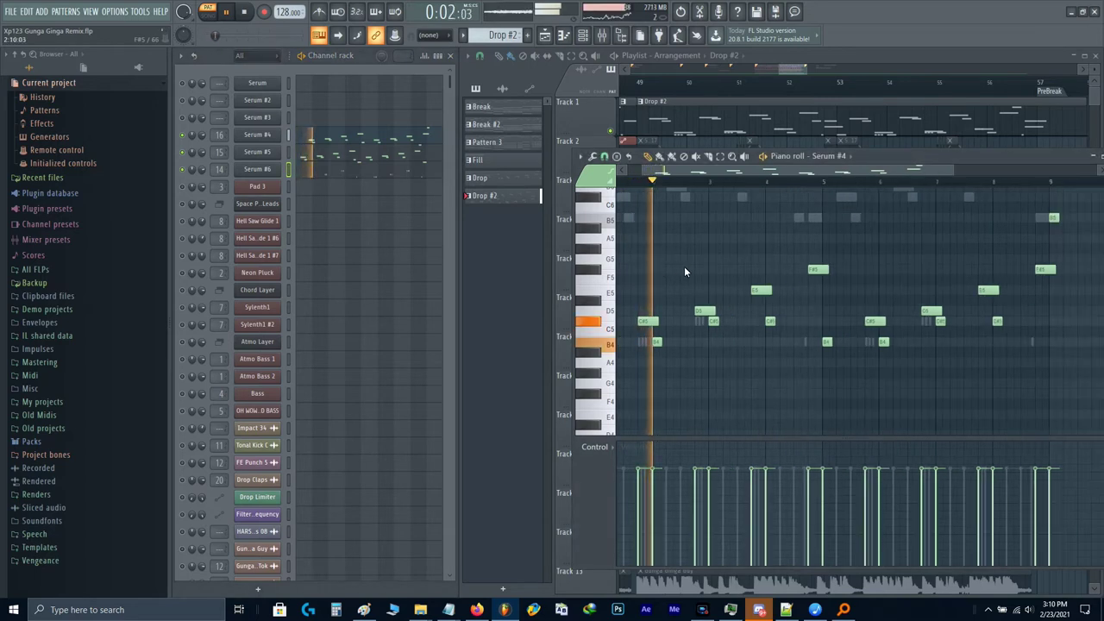
scroll(684, 272, "down", 1)
scroll(764, 284, "up", 2)
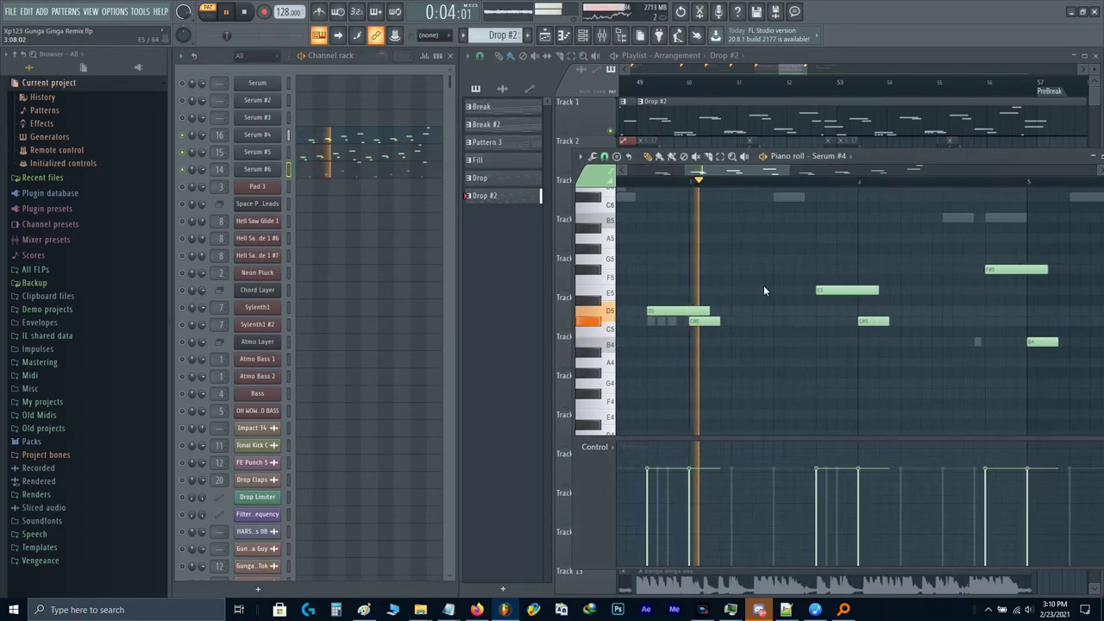
scroll(849, 277, "up", 1)
left_click_drag(849, 277, 637, 321)
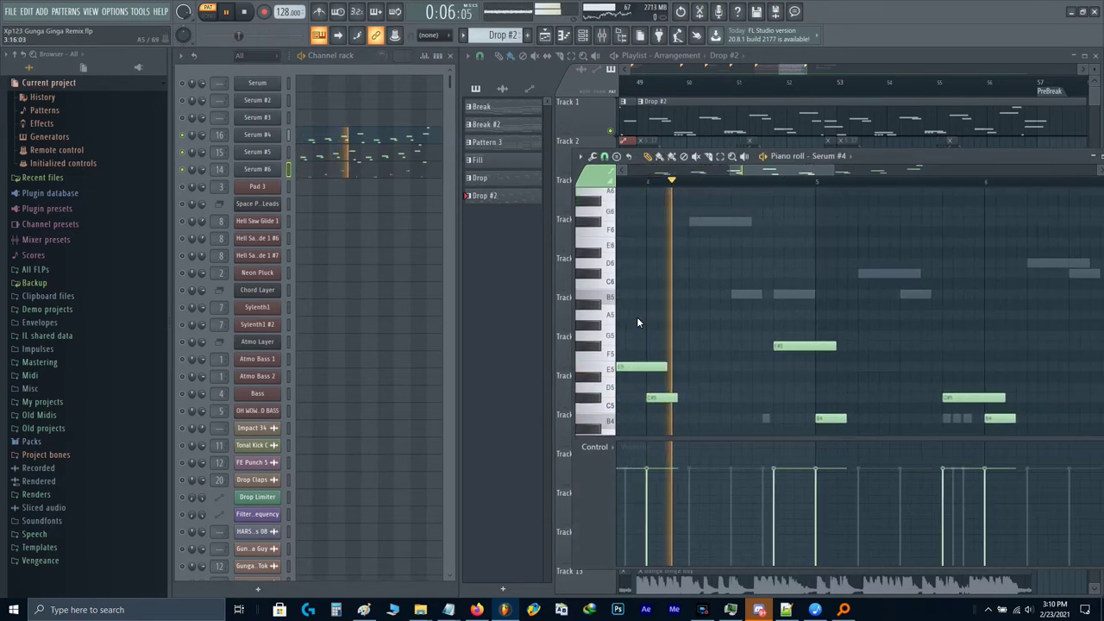
left_click_drag(816, 320, 730, 338)
key("space")
Step: In Serum #4's piano roll, shorten the F#5 note before bar 5, move the following B4 note up to B5 ending at the bar line, and play
scroll(728, 338, "up", 2)
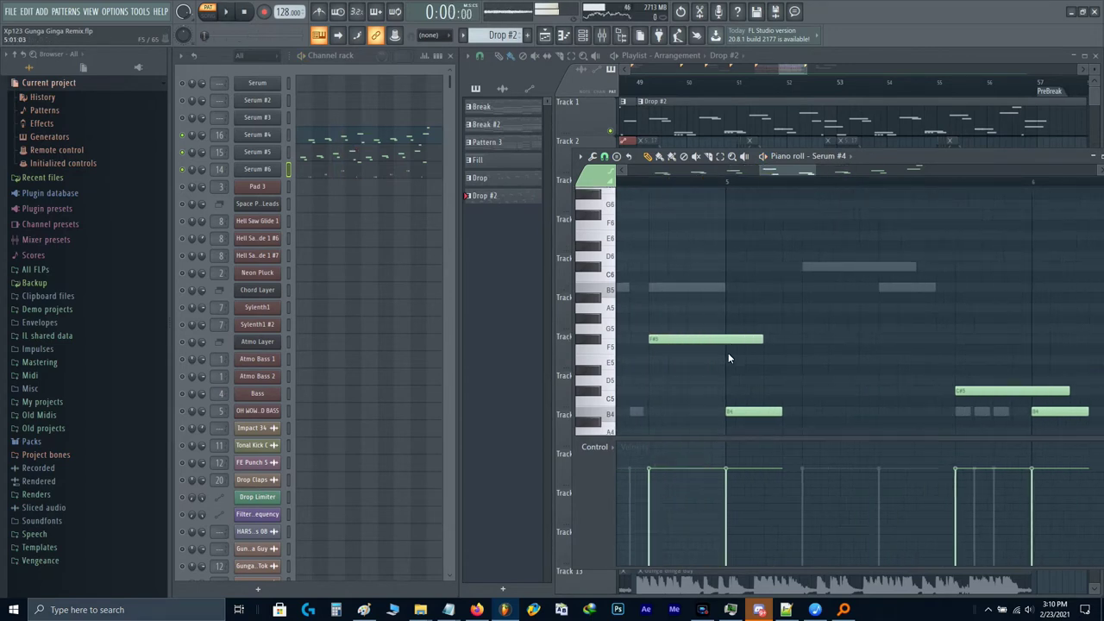
scroll(748, 388, "down", 1)
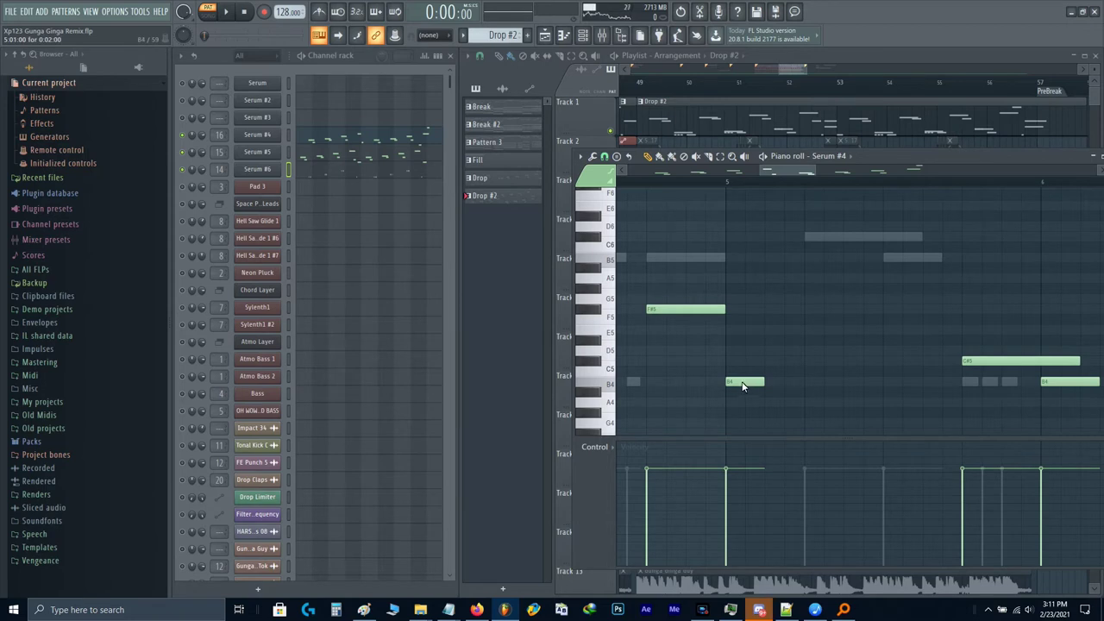
left_click_drag(743, 382, 815, 296)
scroll(788, 286, "down", 3)
key("space")
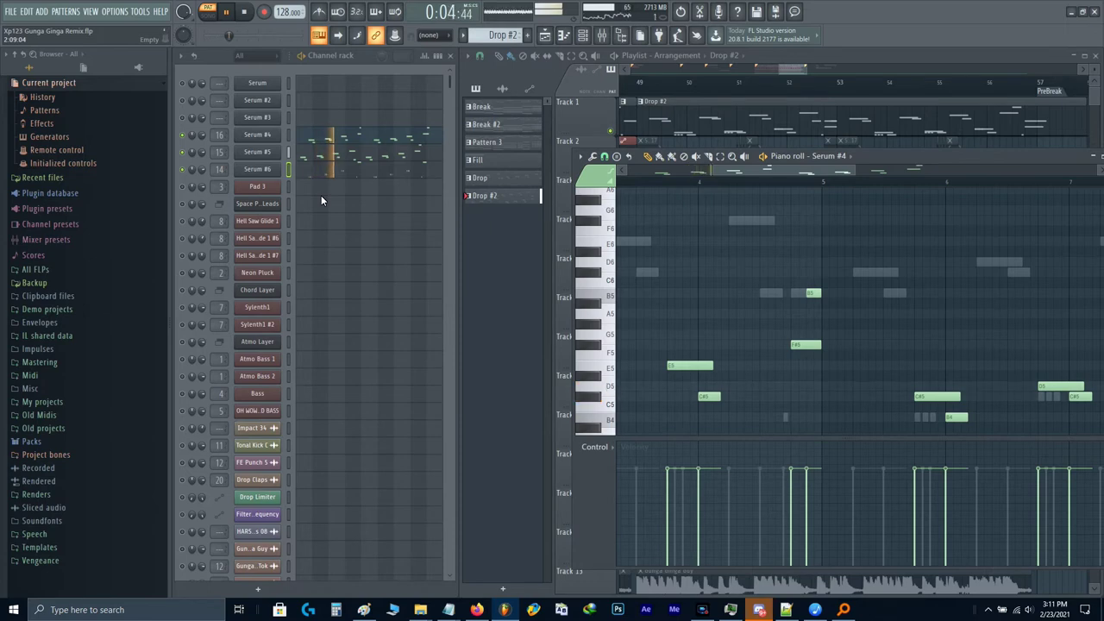
left_click_drag(773, 293, 806, 281)
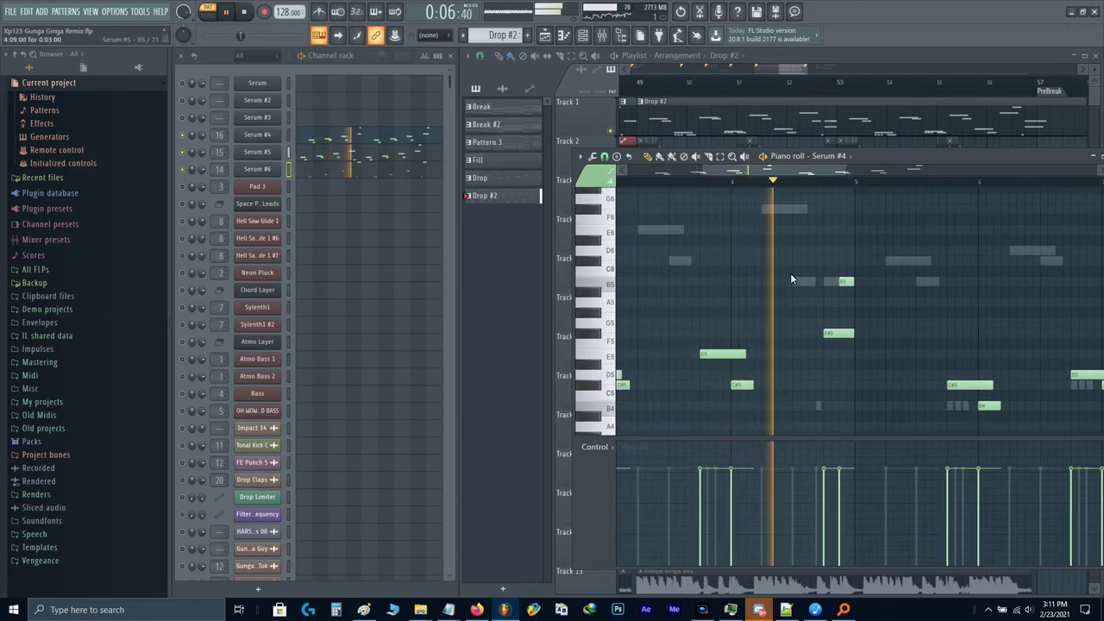
key("space")
Step: Reduce the unison of oscillators A and B in Serum #4 to 4 voices each, play the result, and close its window
left_click(257, 135)
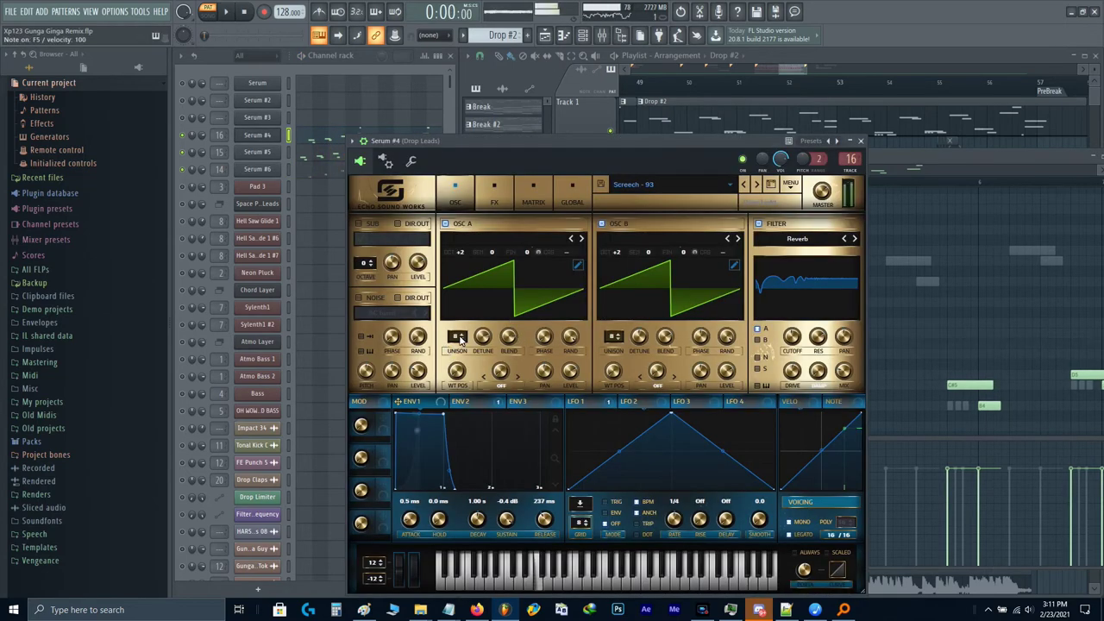
scroll(459, 339, "down", 3)
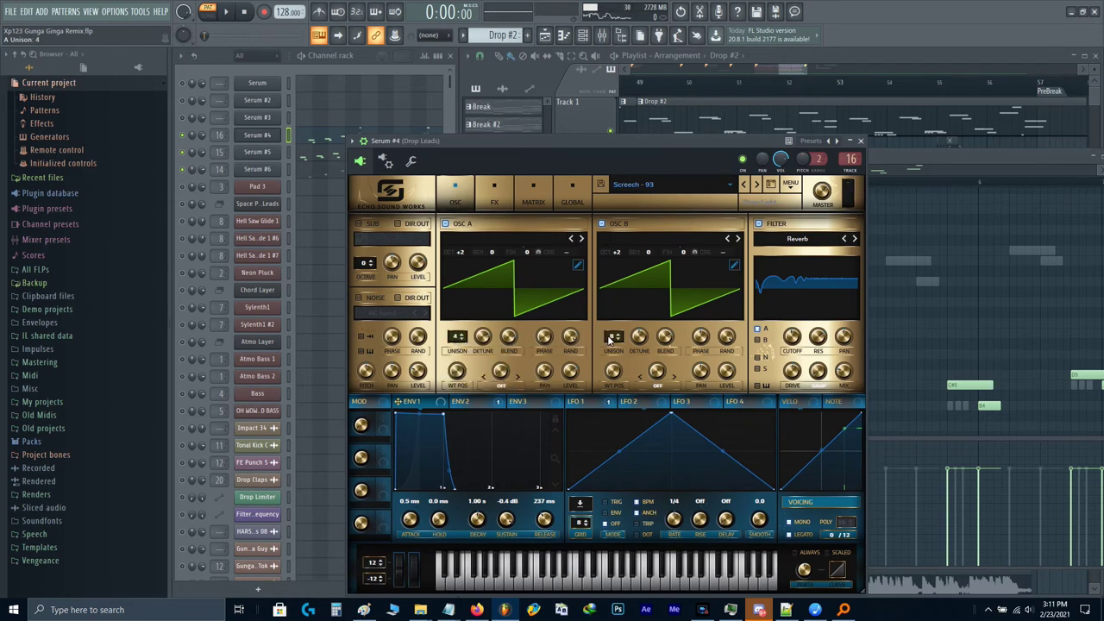
scroll(616, 338, "down", 2)
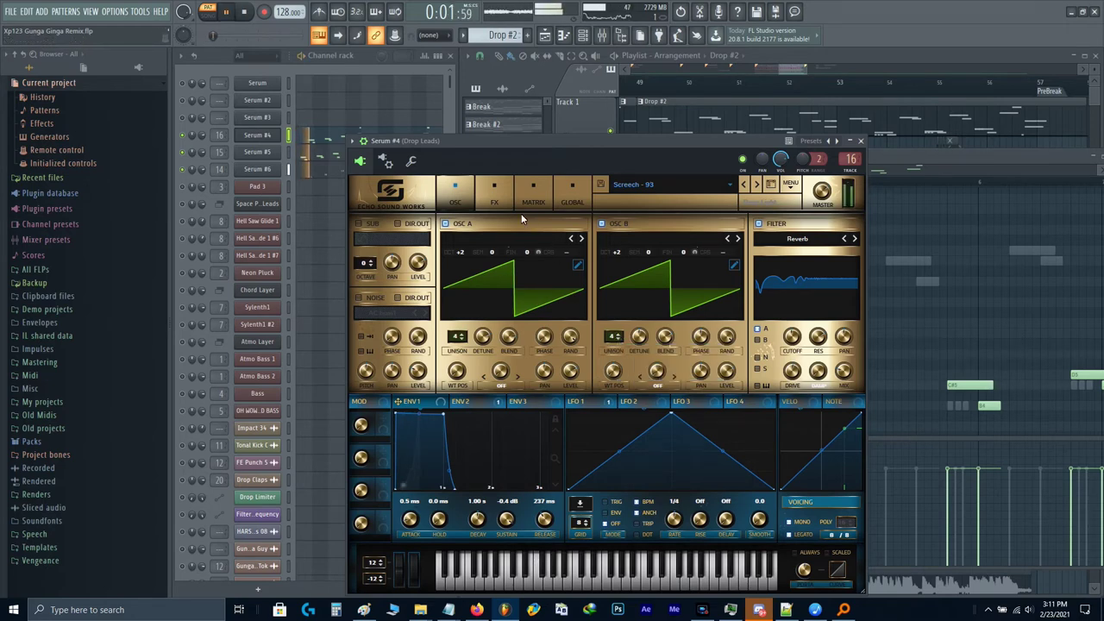
key("Escape")
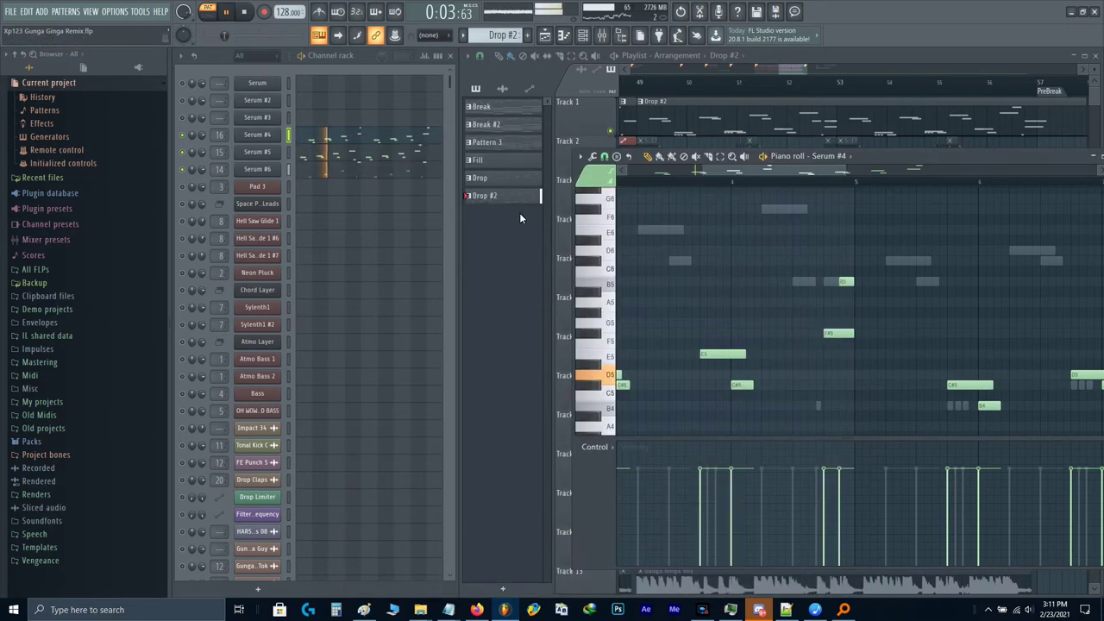
Step: Inspect the Fruity Limiter on the Drop Leads mixer inserts 15 and 16 during playback
key("F9")
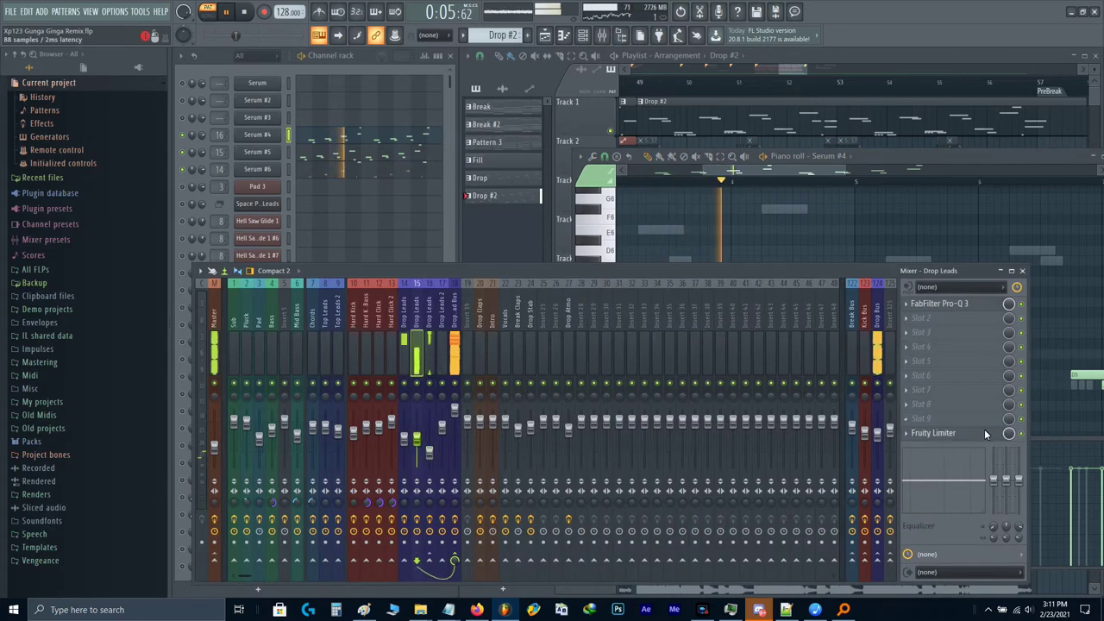
left_click(982, 431)
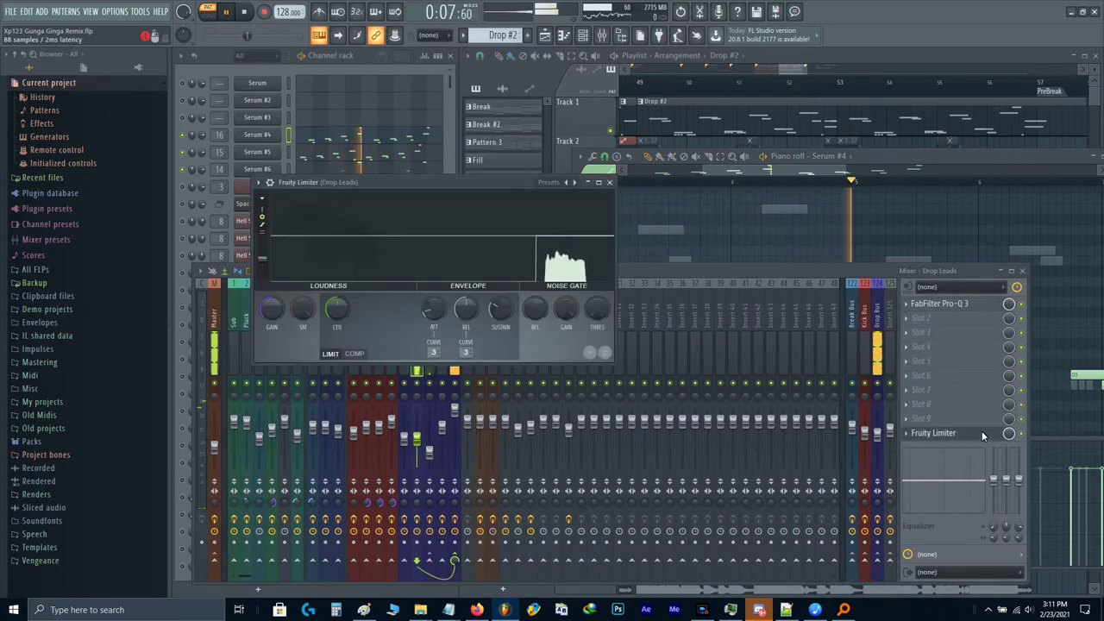
left_click(982, 430)
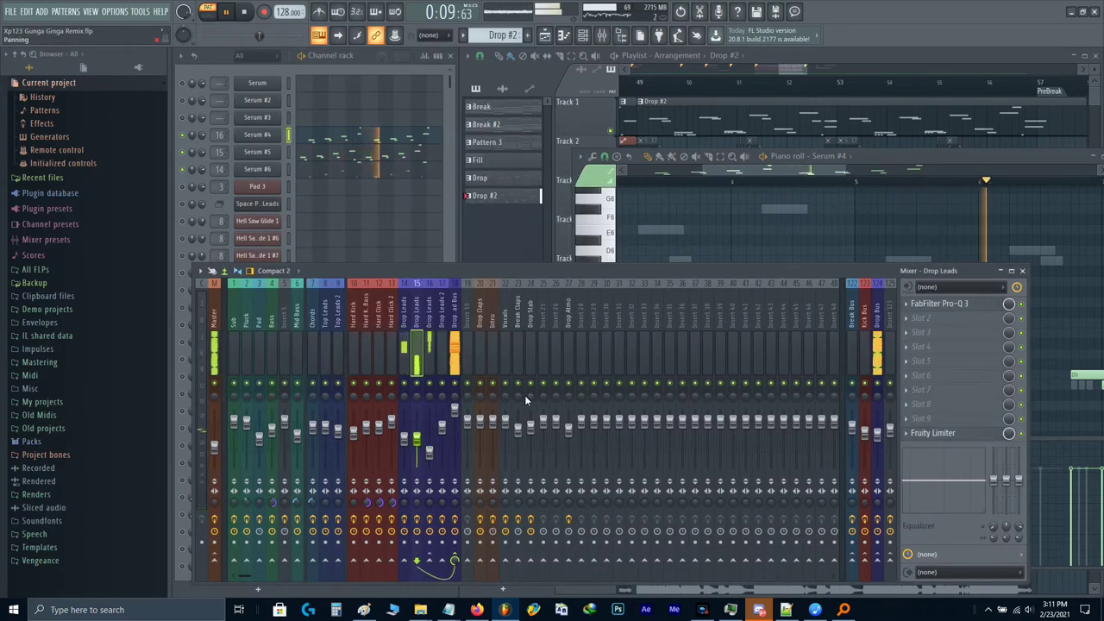
key("F9")
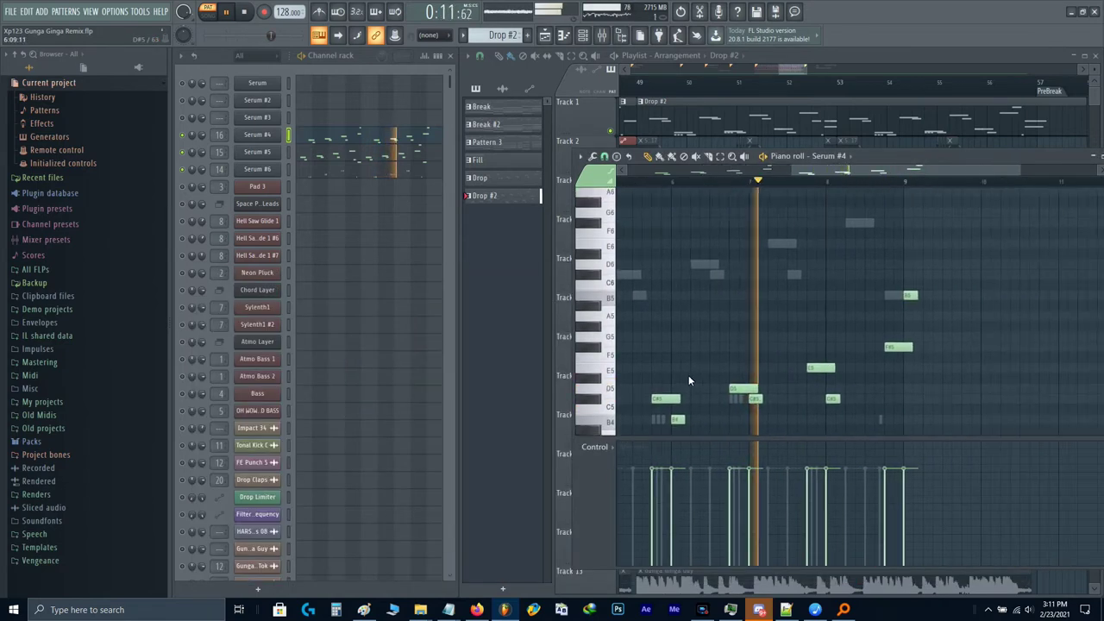
key("F9")
left_click(429, 354)
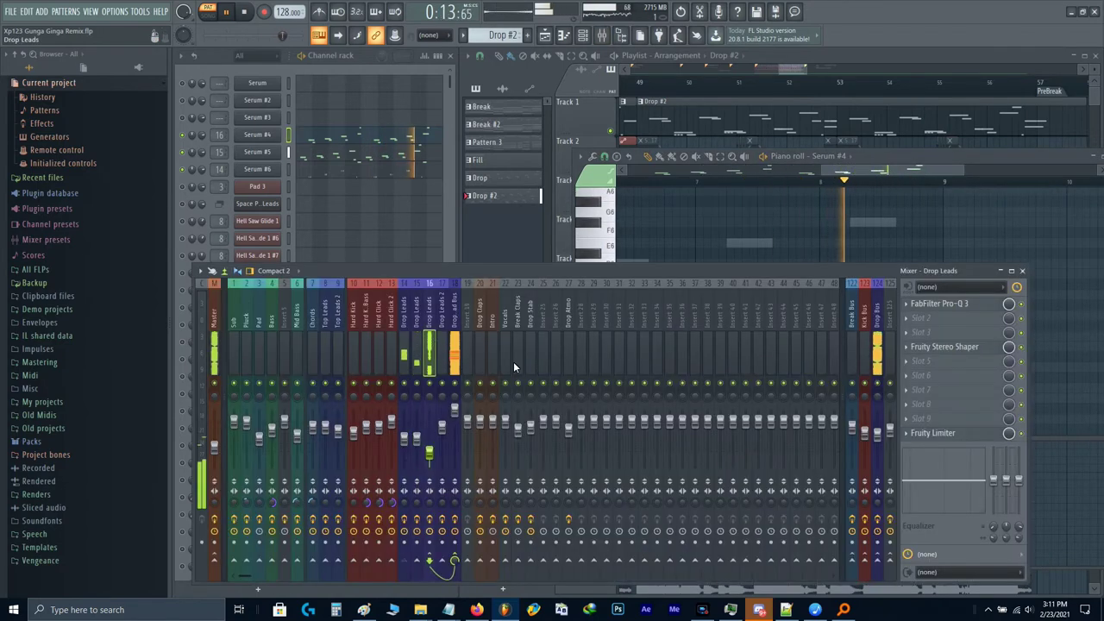
left_click(930, 433)
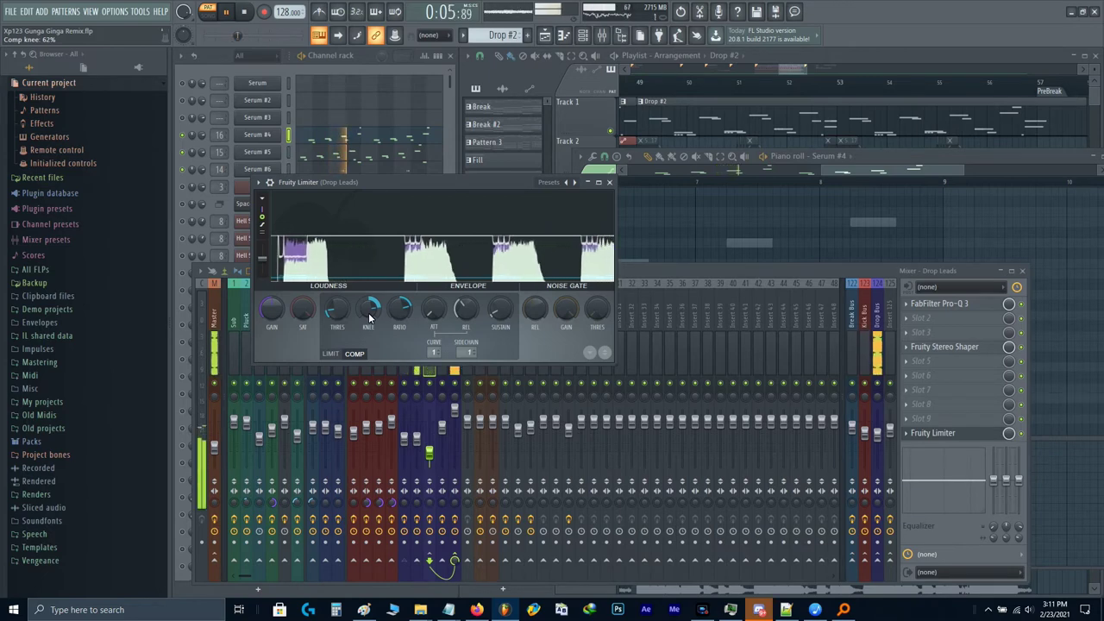
left_click(934, 433)
Step: Examine the Fruity Limiter and LFOTool on the Drop Bus during playback, and stop the pattern
left_click(877, 362)
left_click(938, 430)
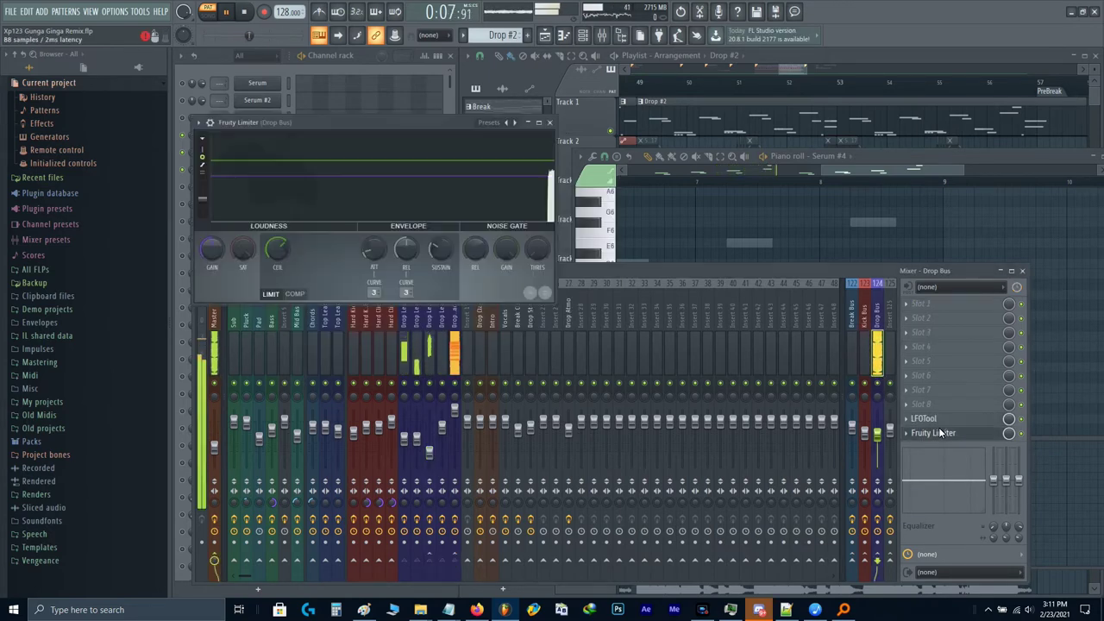
left_click(936, 418)
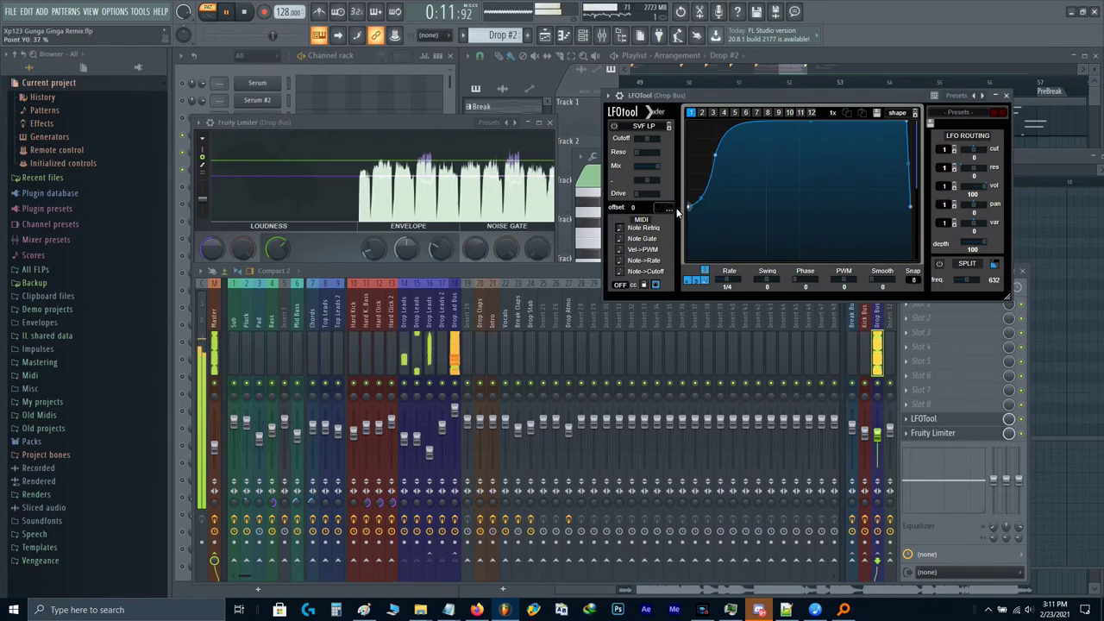
key("Escape")
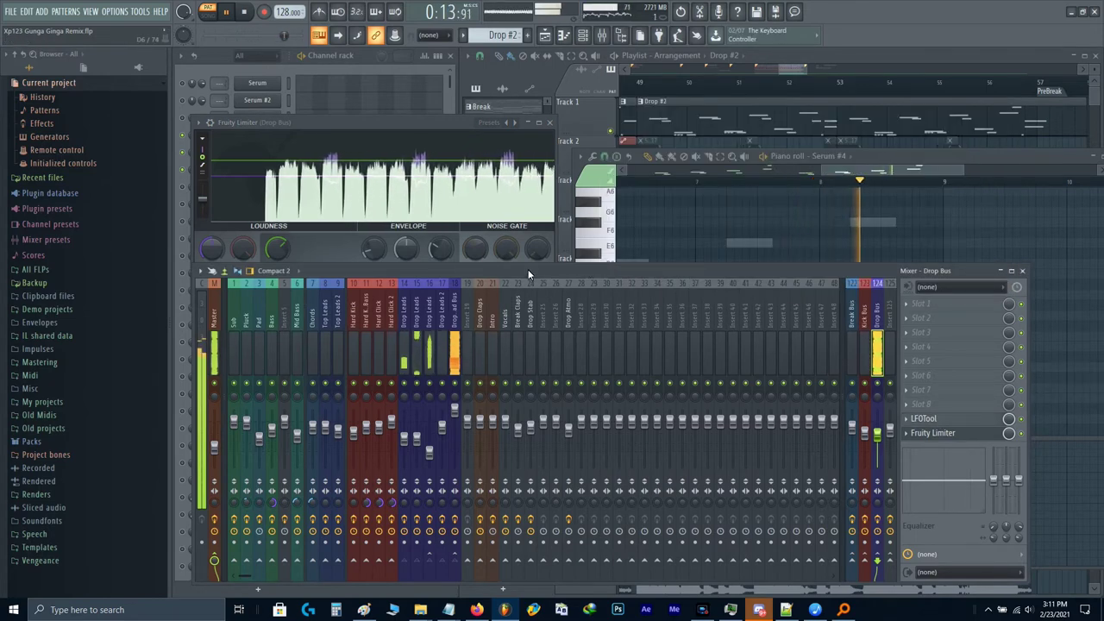
key("space")
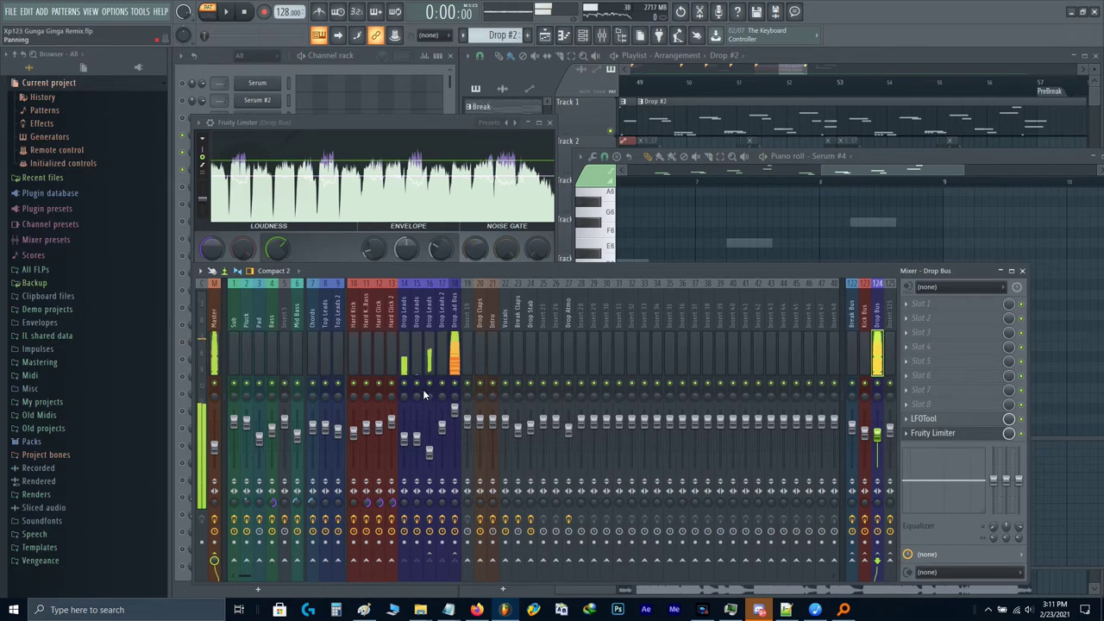
Step: Slightly lower the volume of Drop Leads mixer insert 14 by entering a value, replay the pattern, and close the mixer windows
key("space")
right_click(406, 439)
type("t")
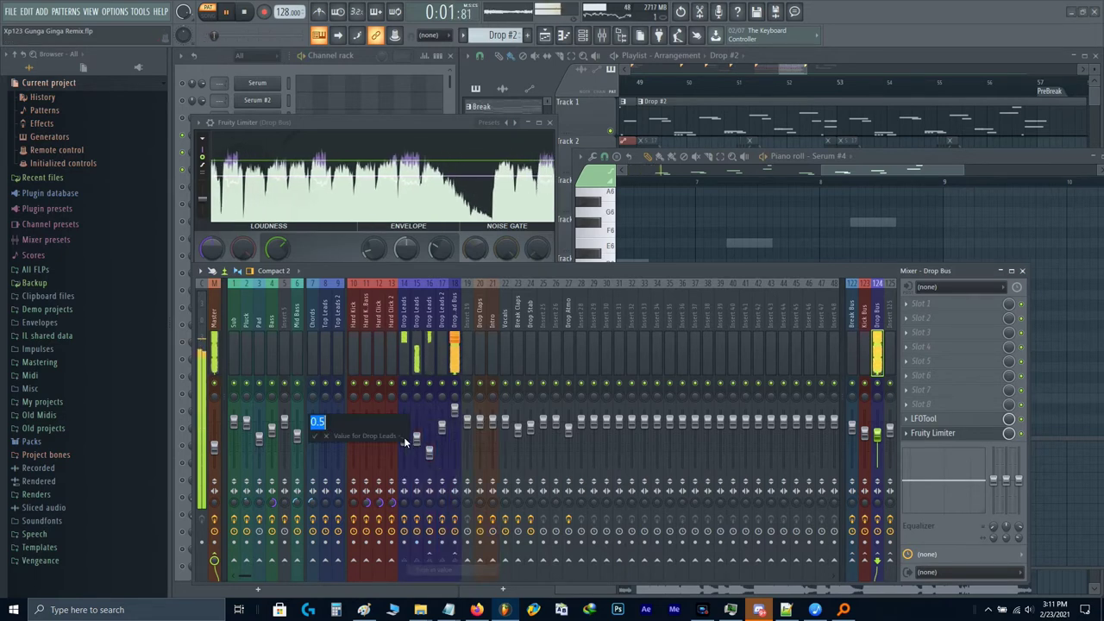
type("50")
key("Return")
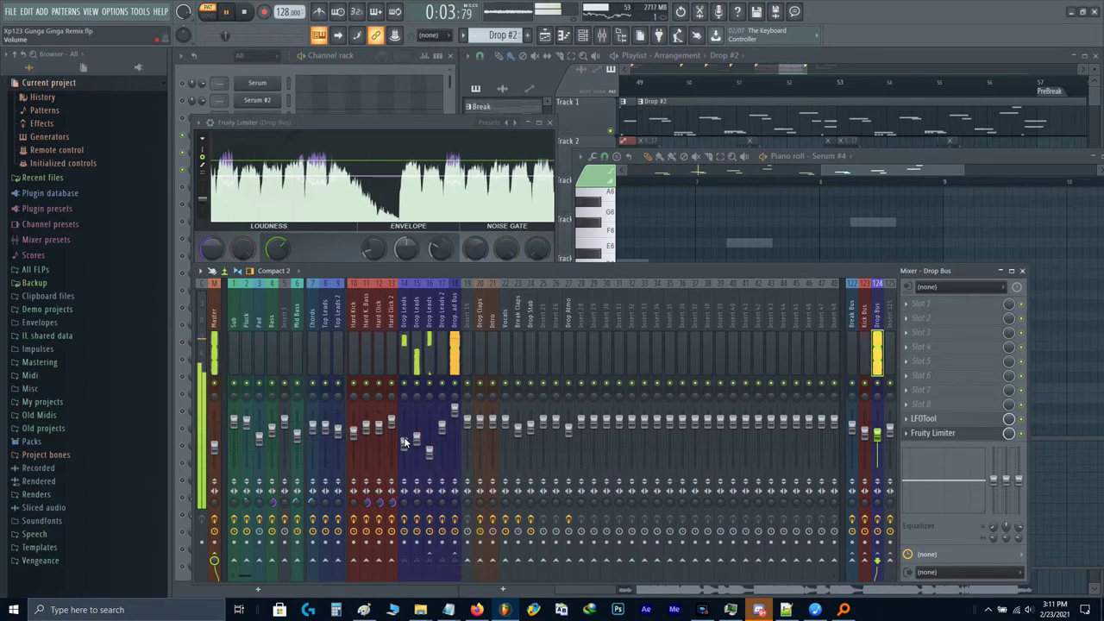
key("space")
key("space")
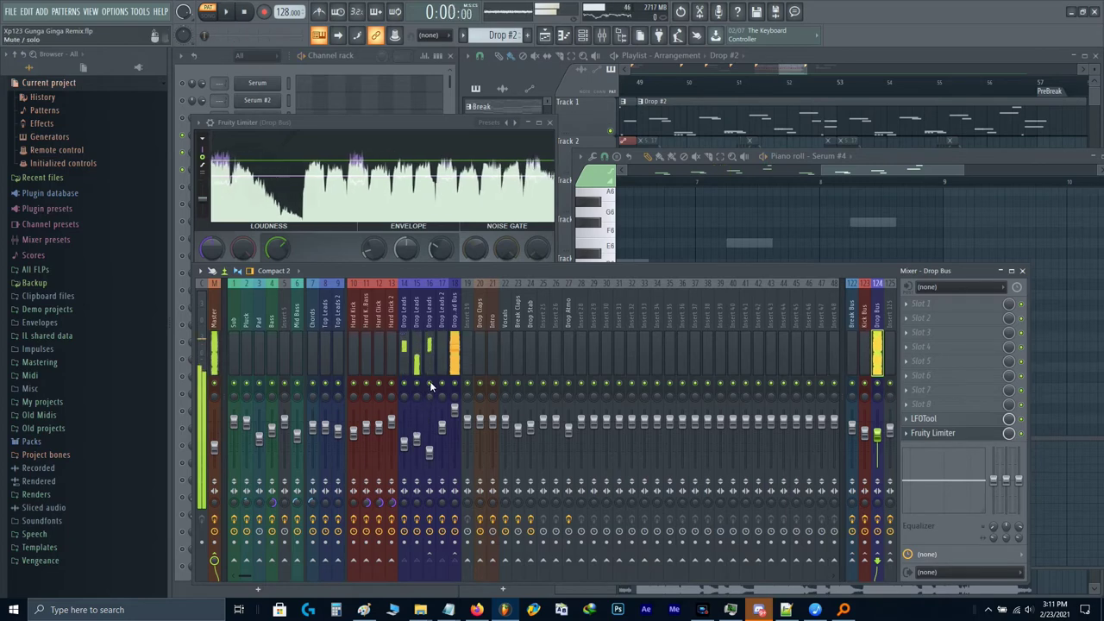
key("Escape")
key("Escape")
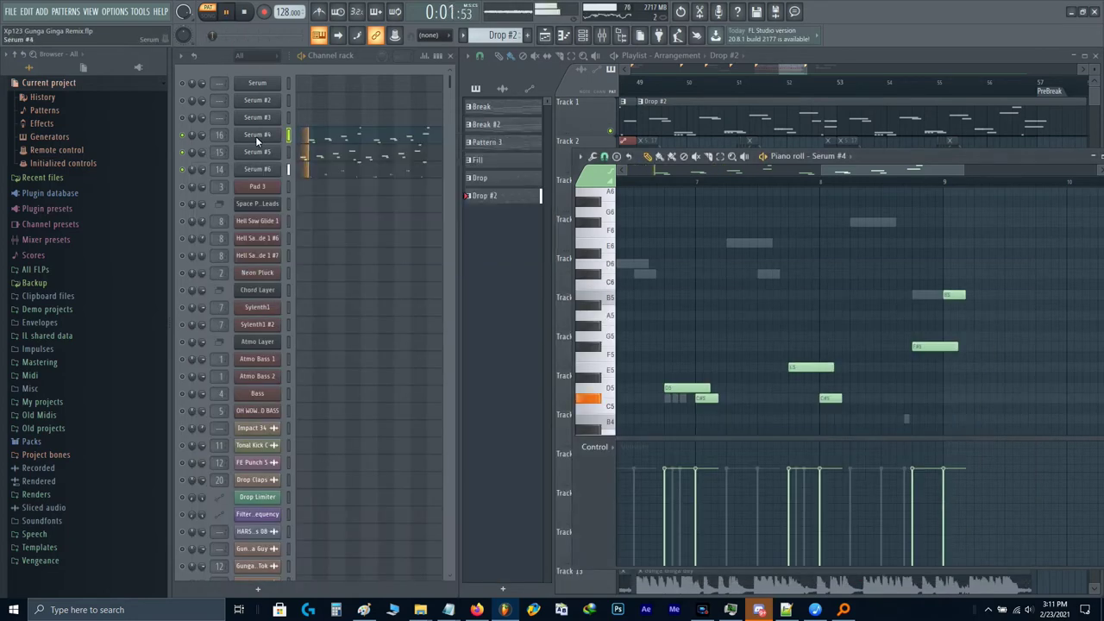
Step: Try Serum #4 with its Hyper/Dimension and its Distortion effects disabled one after the other during playback, restoring each
left_click(256, 136)
left_click(362, 228)
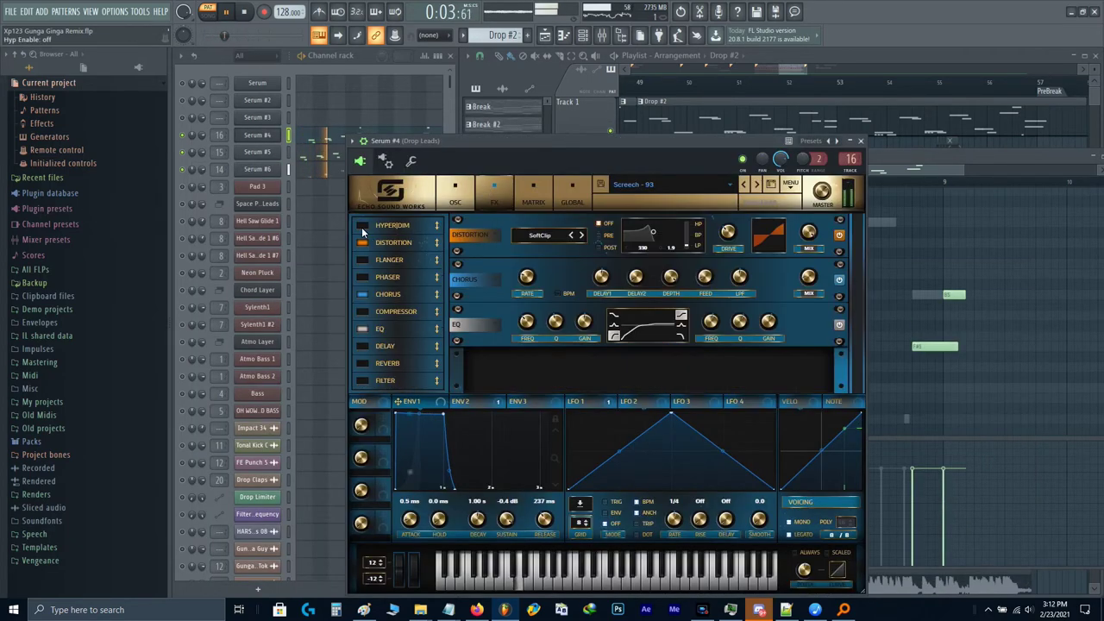
left_click(363, 226)
left_click(363, 241)
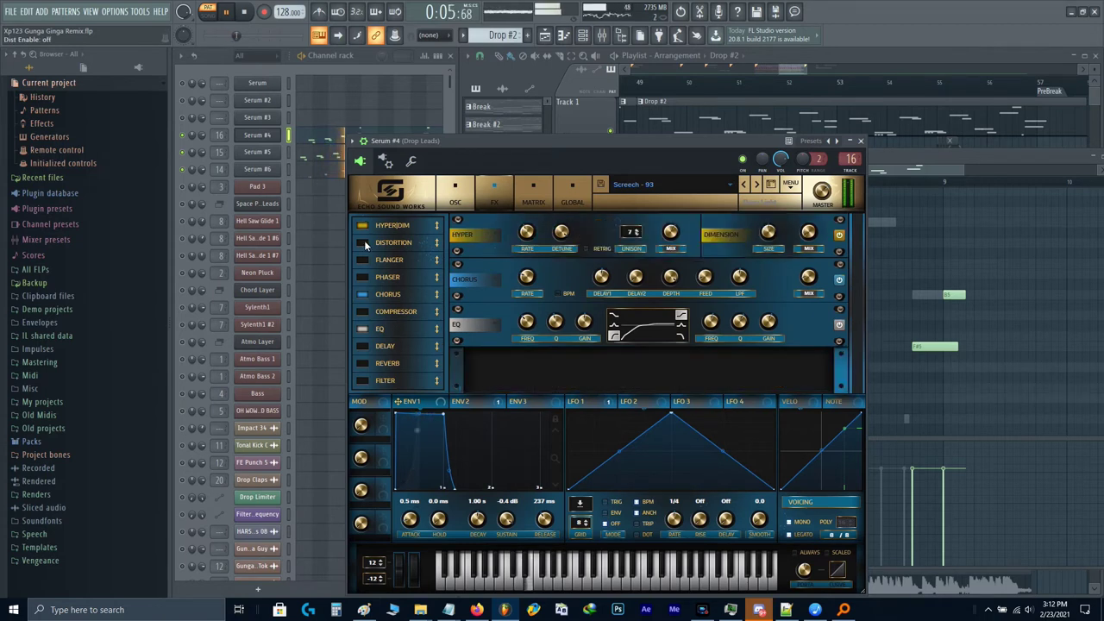
left_click(364, 242)
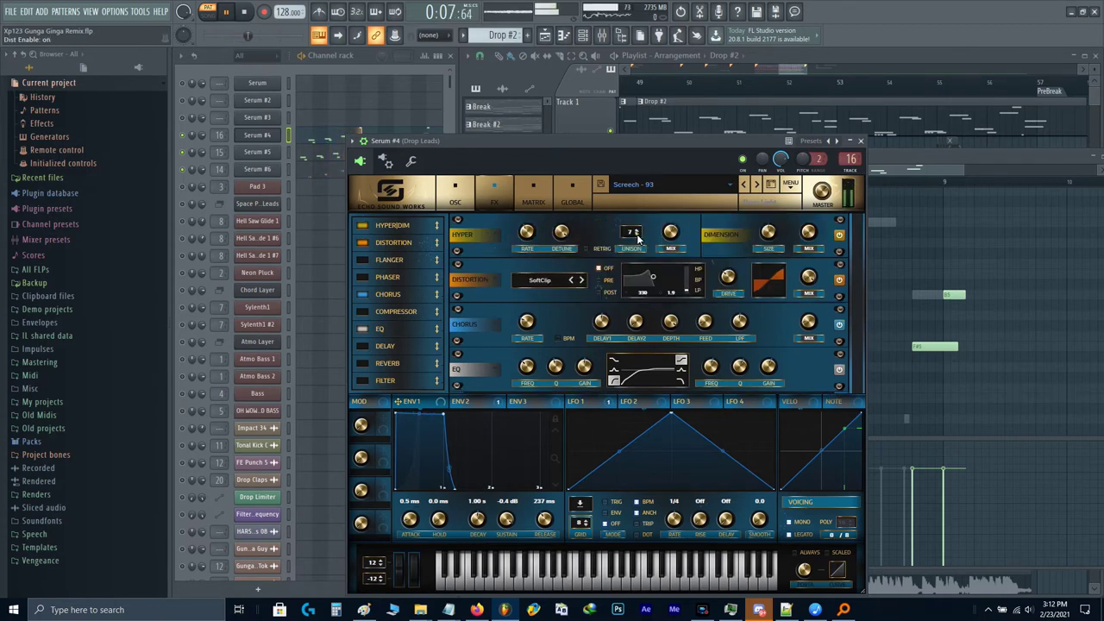
Step: Set the Hyper effect's unison in Serum #4 to 5, review the synth's global settings, and close its window
scroll(638, 239, "down", 1)
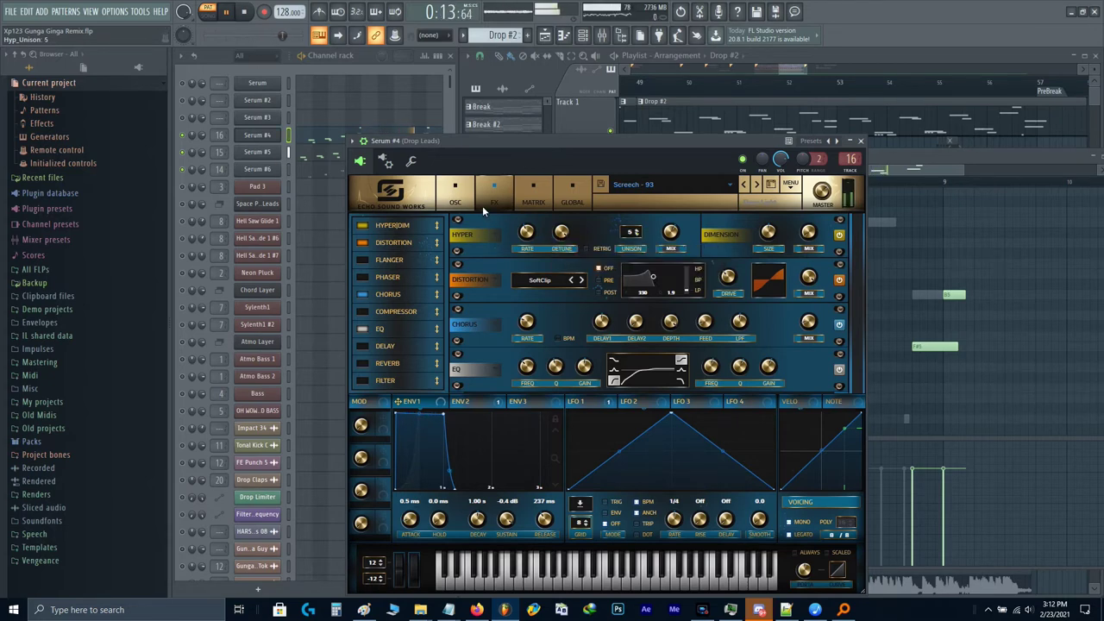
left_click(457, 196)
left_click(562, 194)
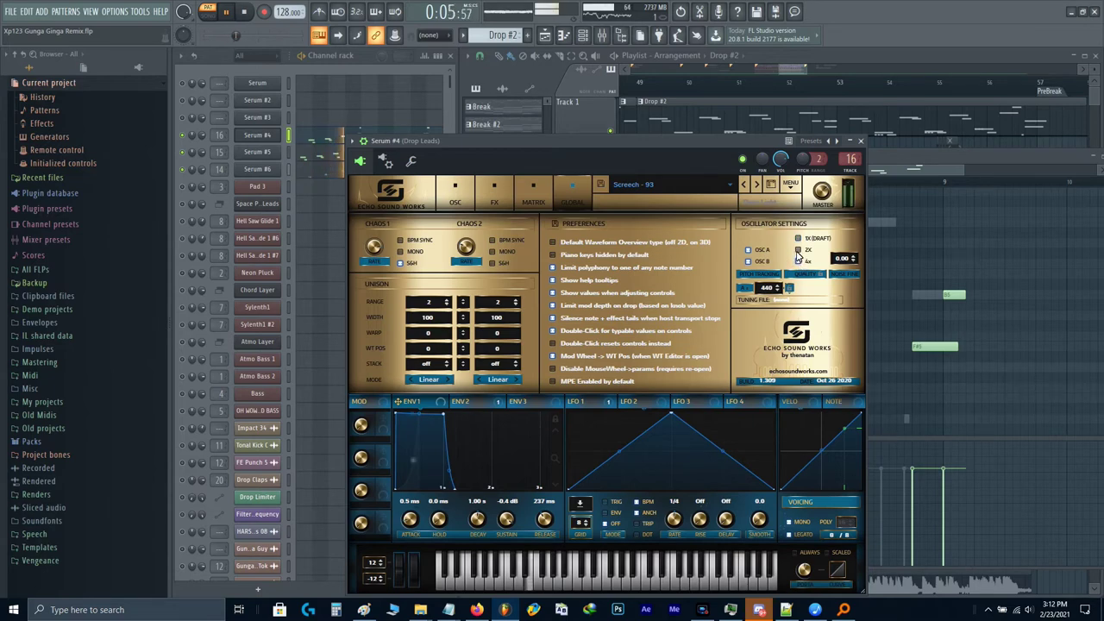
left_click(456, 193)
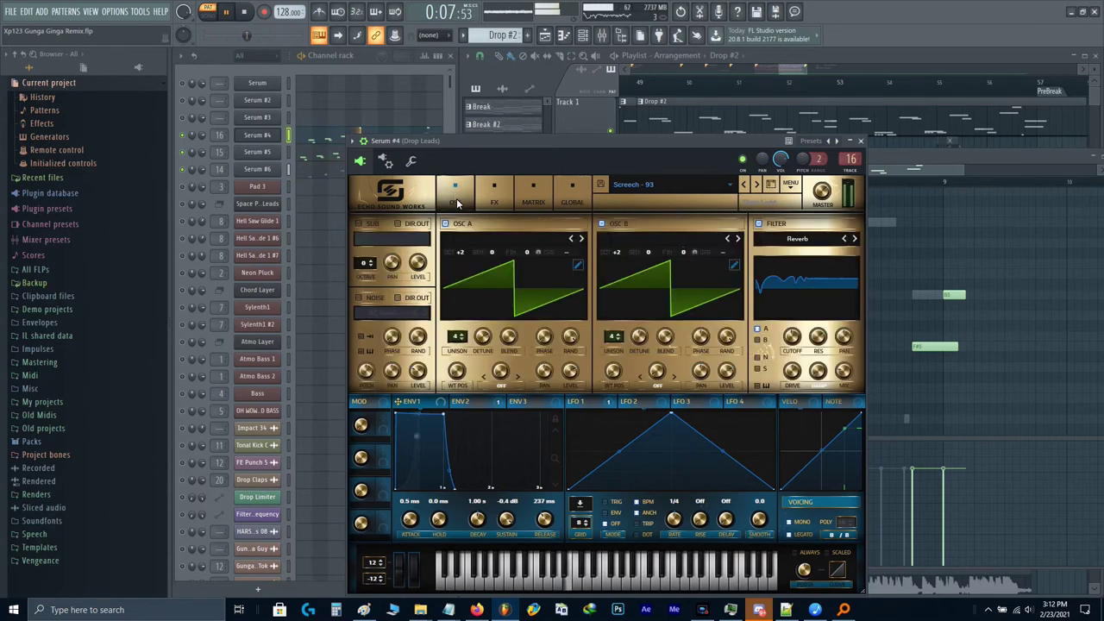
left_click(250, 135)
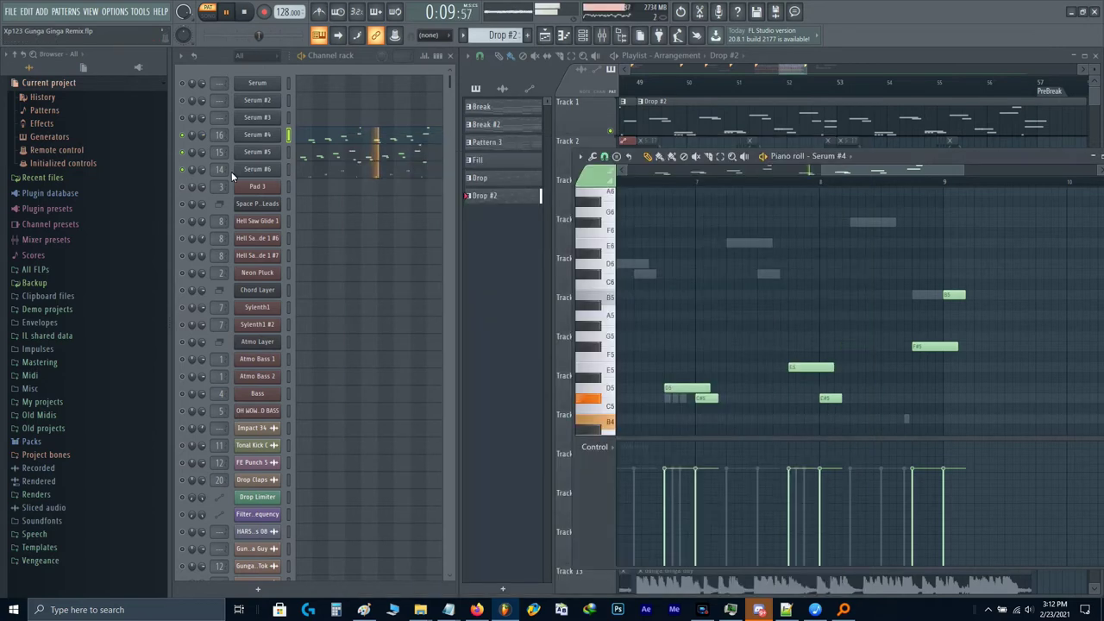
Step: Set the volume of Drop Leads mixer insert 16 to 0.25
key("F9")
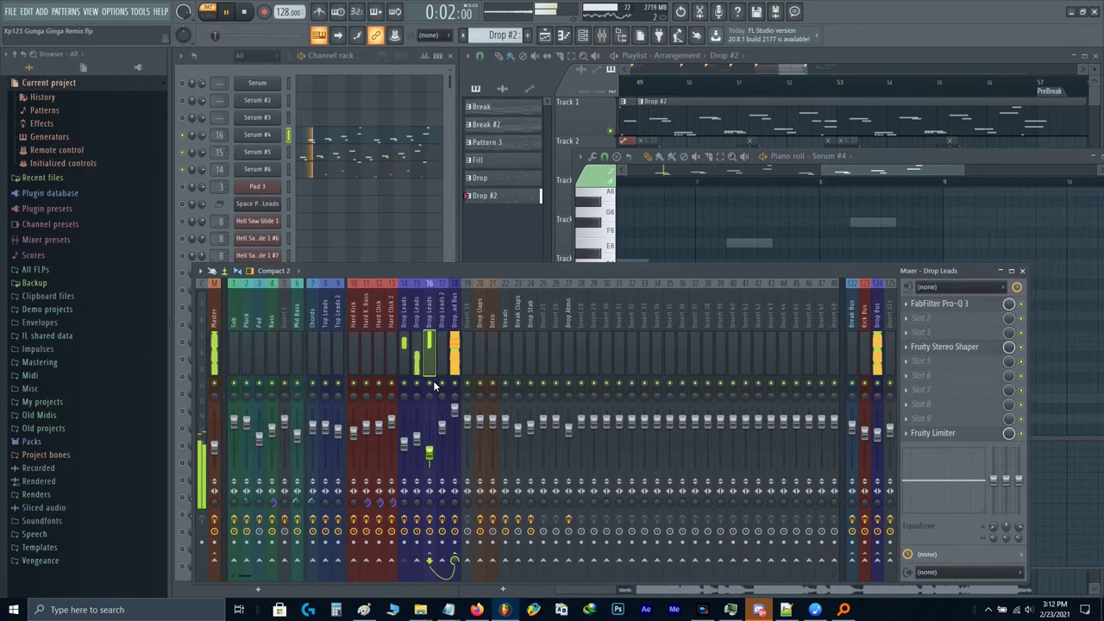
key("space")
double_click(429, 454)
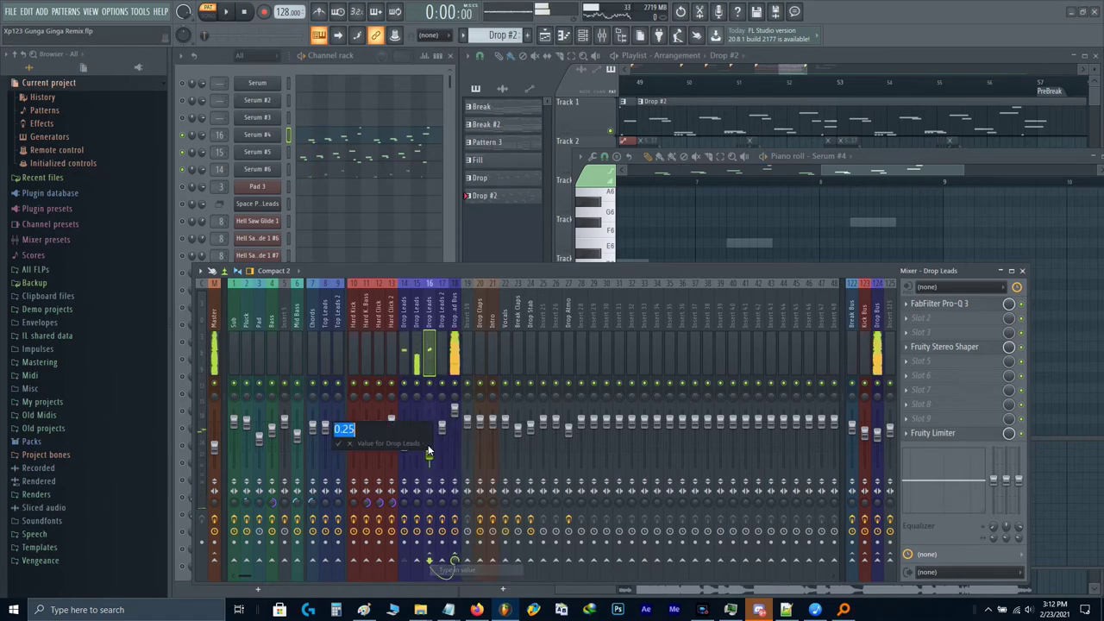
type(".25")
key("Return")
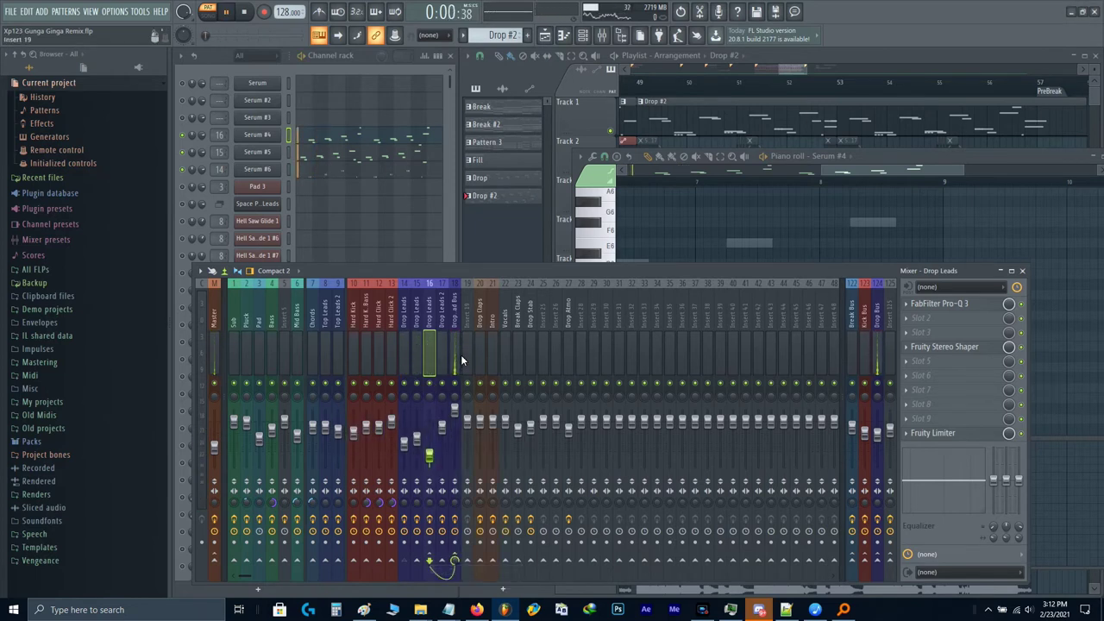
Step: Adjust the limiter ceiling and set the compressor threshold to -25.7 dB in insert 16's Fruity Limiter during playback, and stop
left_click(962, 433)
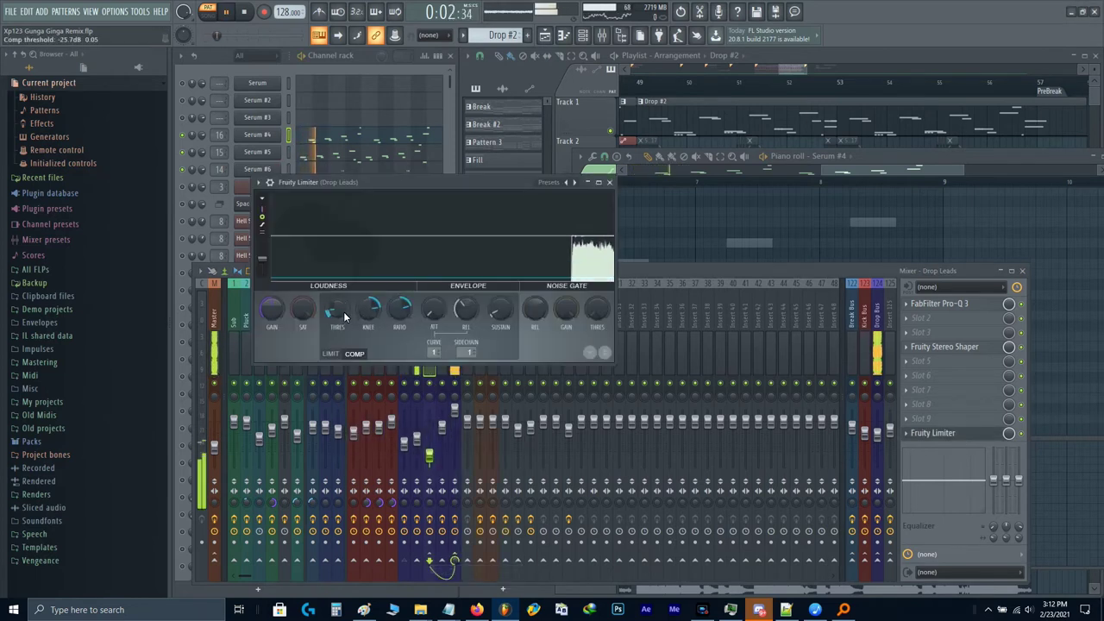
left_click(330, 354)
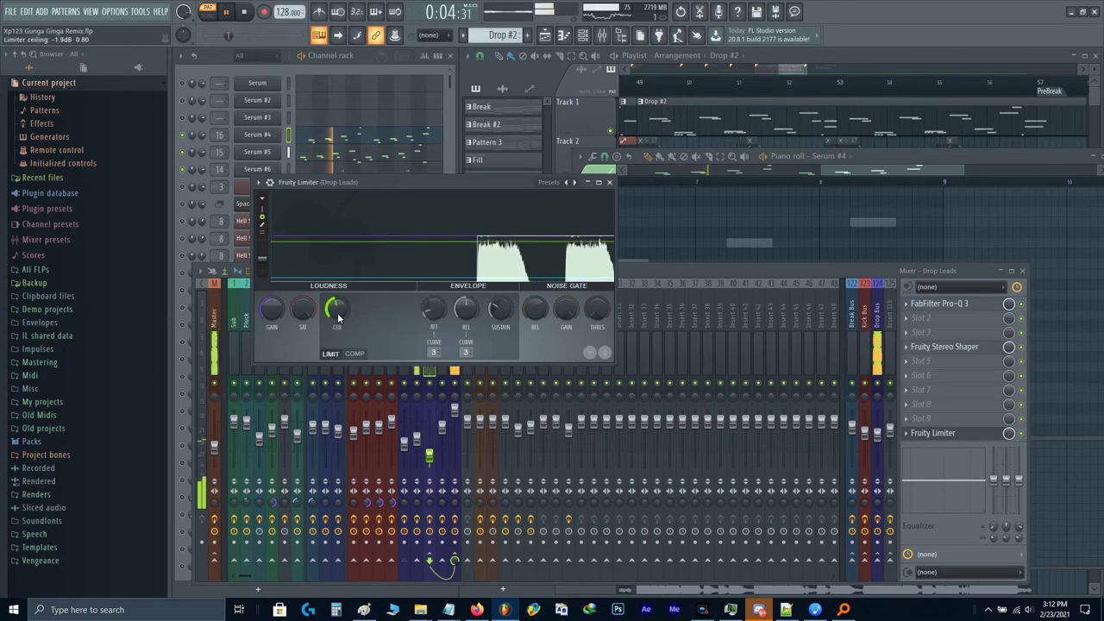
left_click(354, 354)
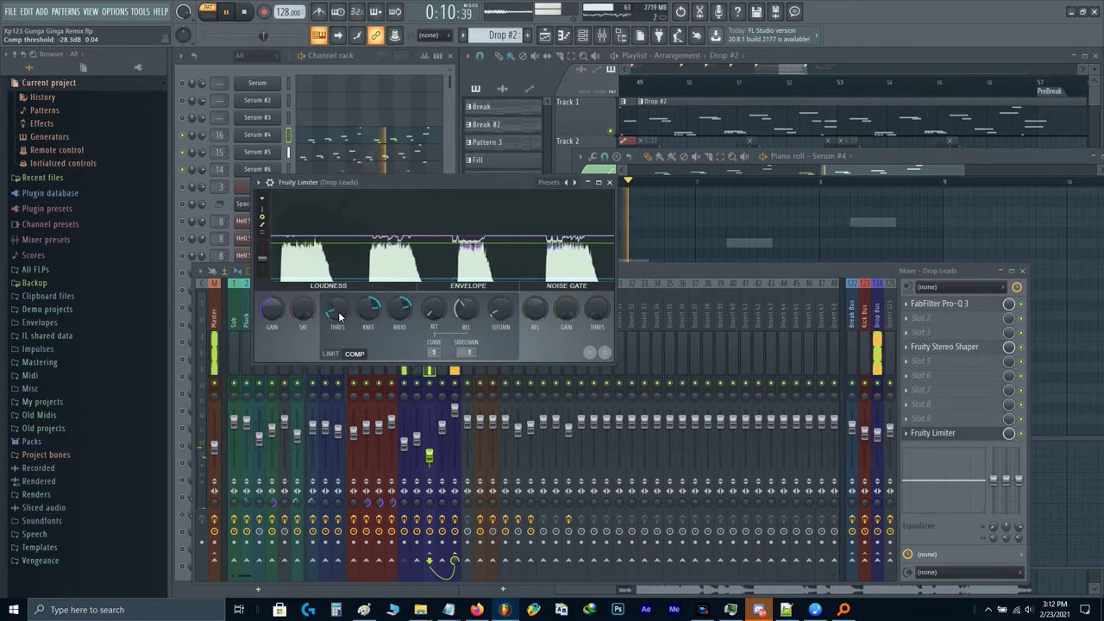
key("space")
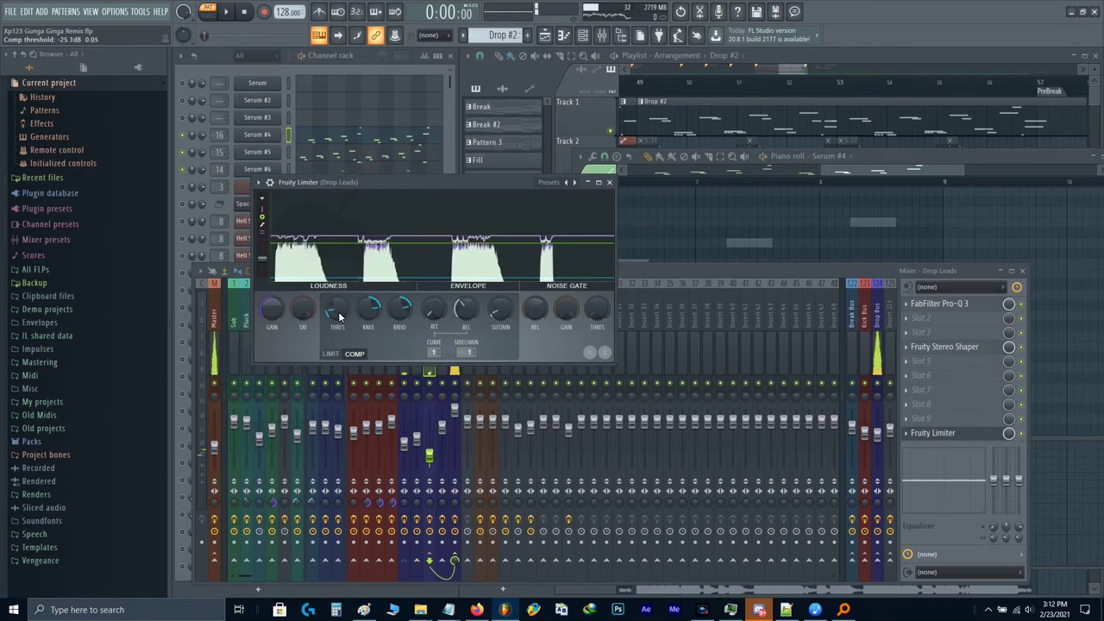
Step: Load Trackspacer 2.5 into effect slot 7 of Drop Leads insert 16 and set its sidechain input connection to 1
left_click(923, 432)
left_click(920, 417)
left_click(667, 391)
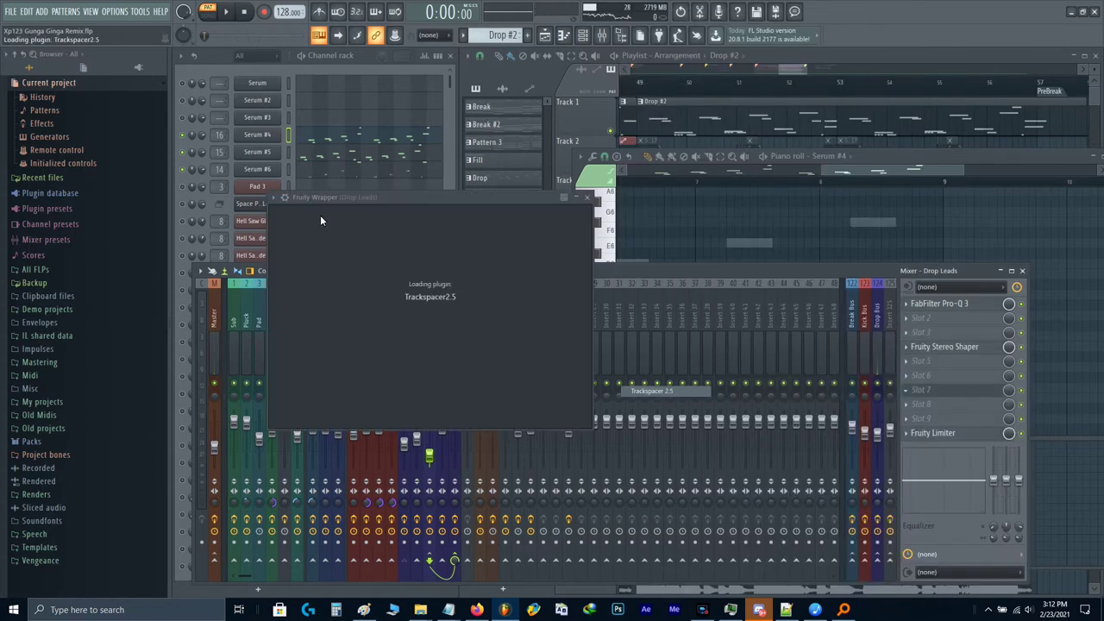
left_click(304, 218)
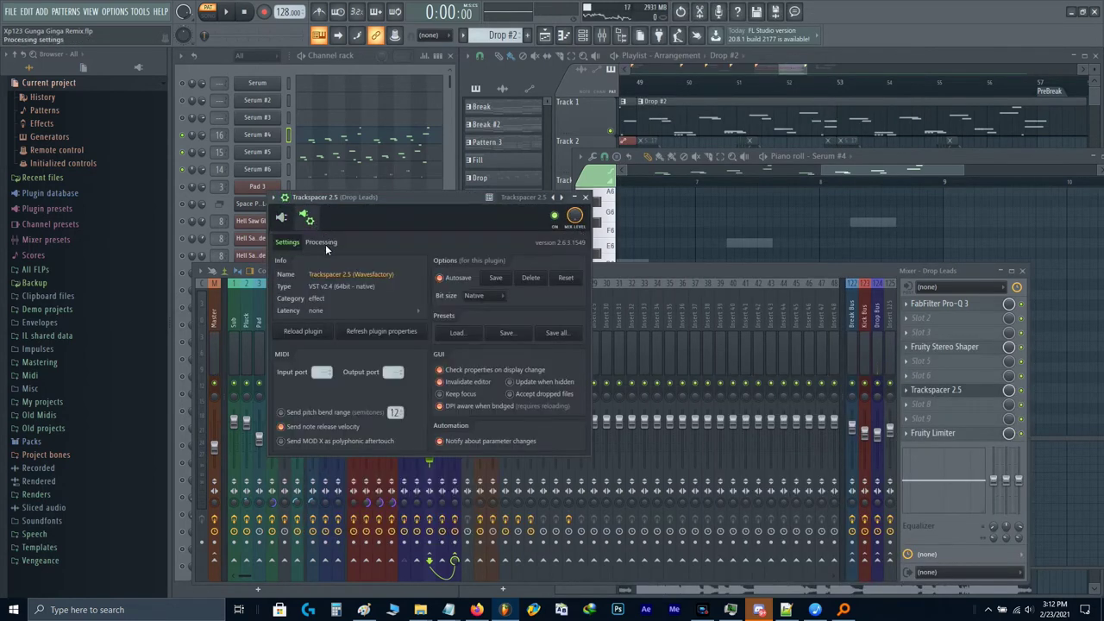
left_click(321, 242)
right_click(292, 372)
left_click(320, 390)
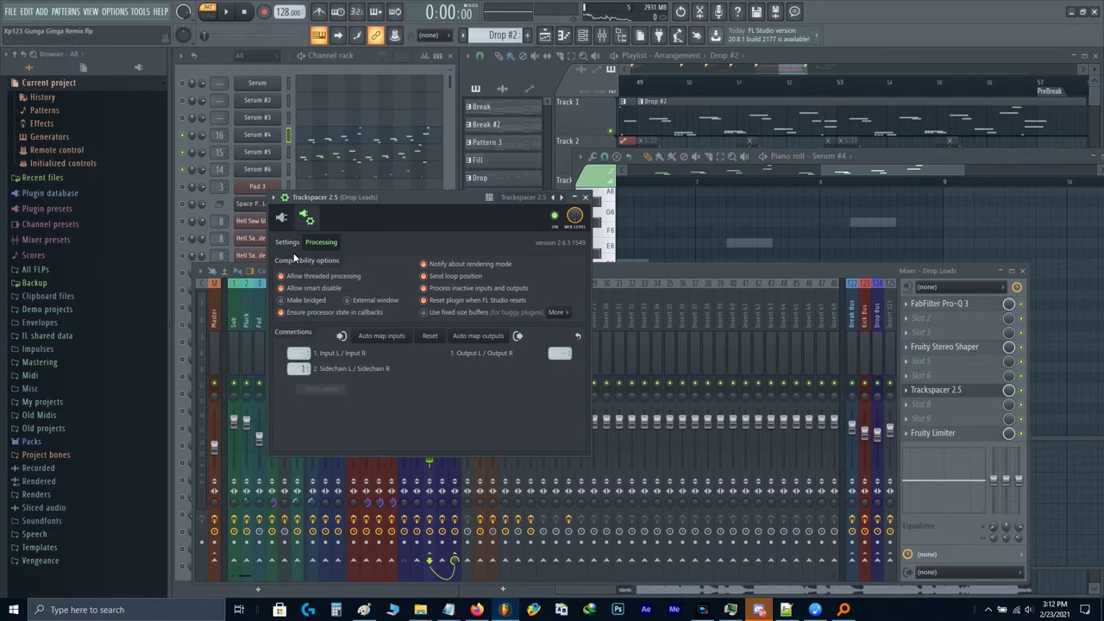
left_click(279, 218)
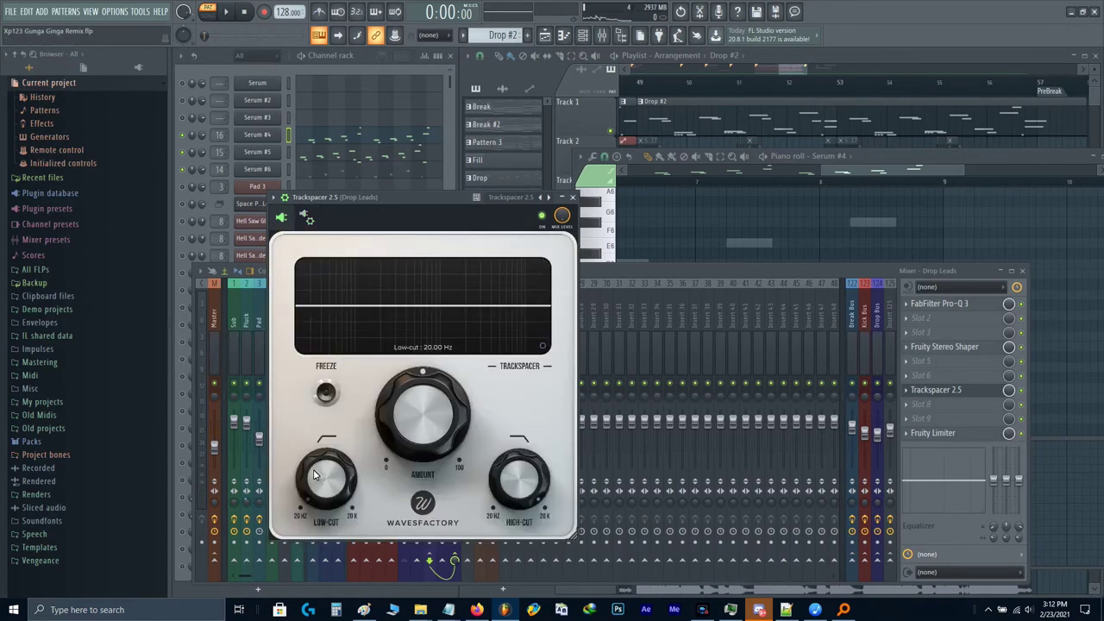
Step: Narrow Trackspacer's range with its low-cut and a high-cut of about 2866 Hz, set its amount to 18.4%, and close the plugin and mixer
scroll(315, 474, "up", 6)
scroll(509, 478, "down", 5)
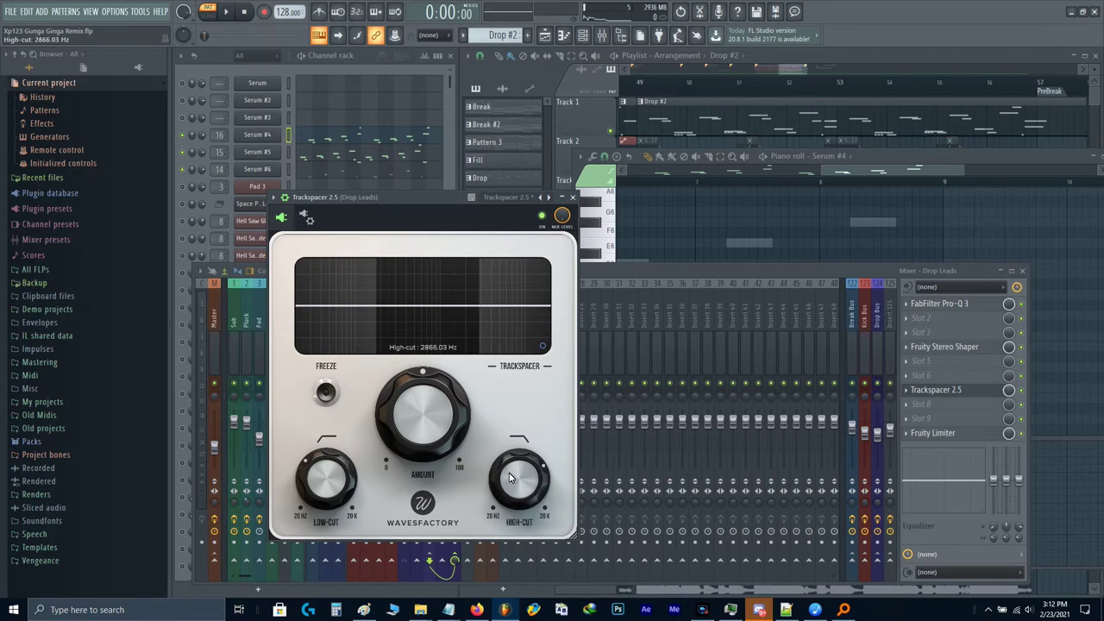
scroll(423, 408, "down", 5)
key("space")
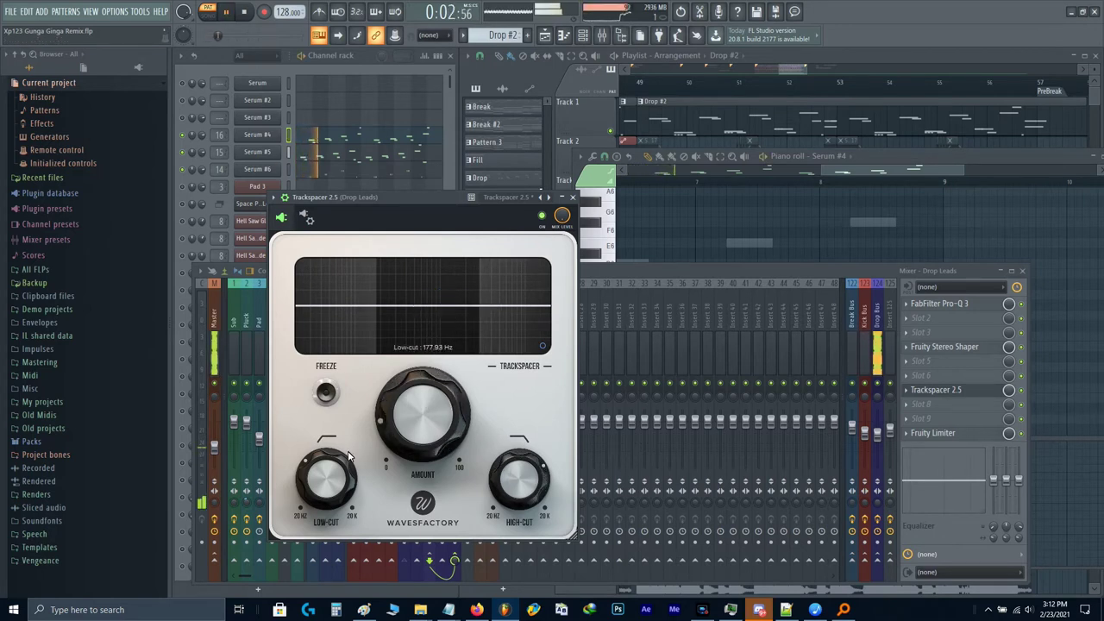
scroll(327, 477, "down", 1)
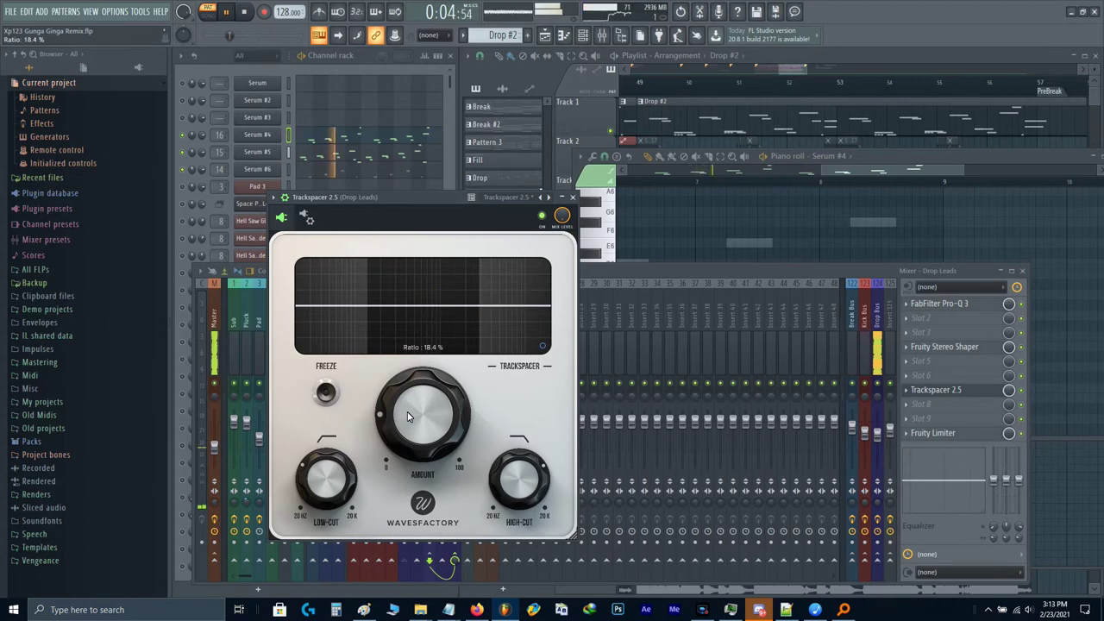
key("Escape")
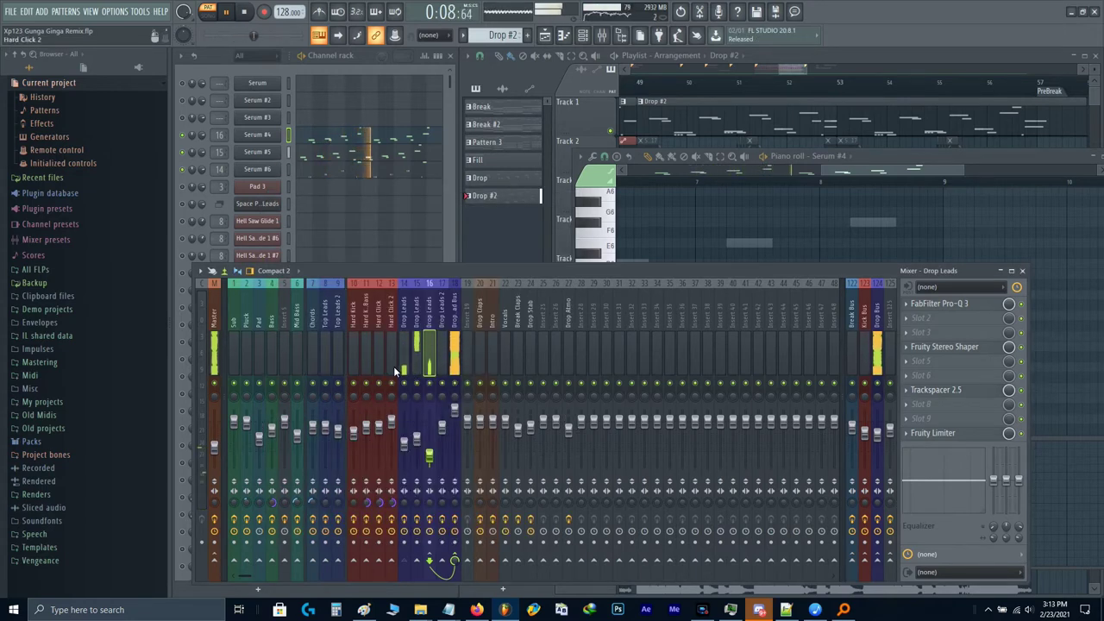
key("F9")
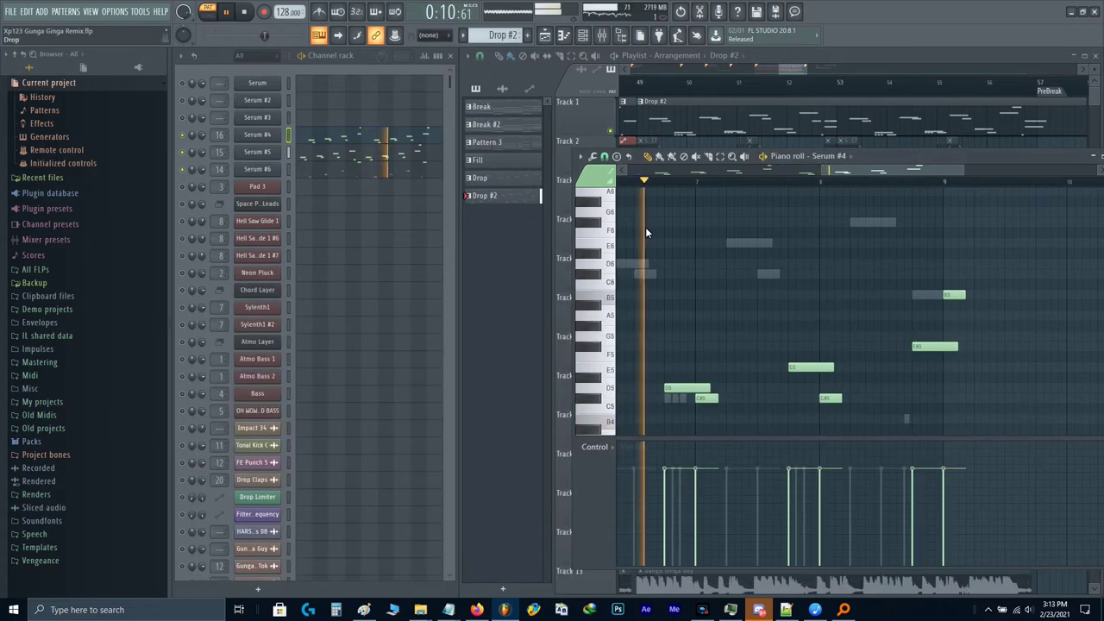
Step: Raise the last F#5 note of Serum #4 one octave, and adjust it and the final B5 note so both end at bar 9
left_click_drag(917, 313, 852, 317)
scroll(852, 317, "up", 5)
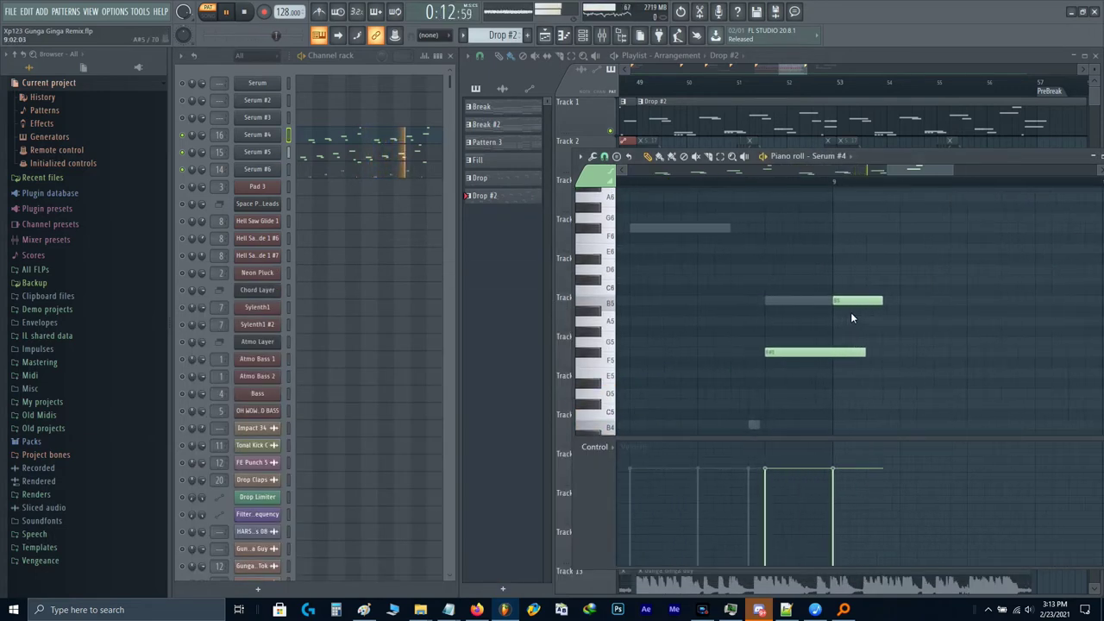
key("space")
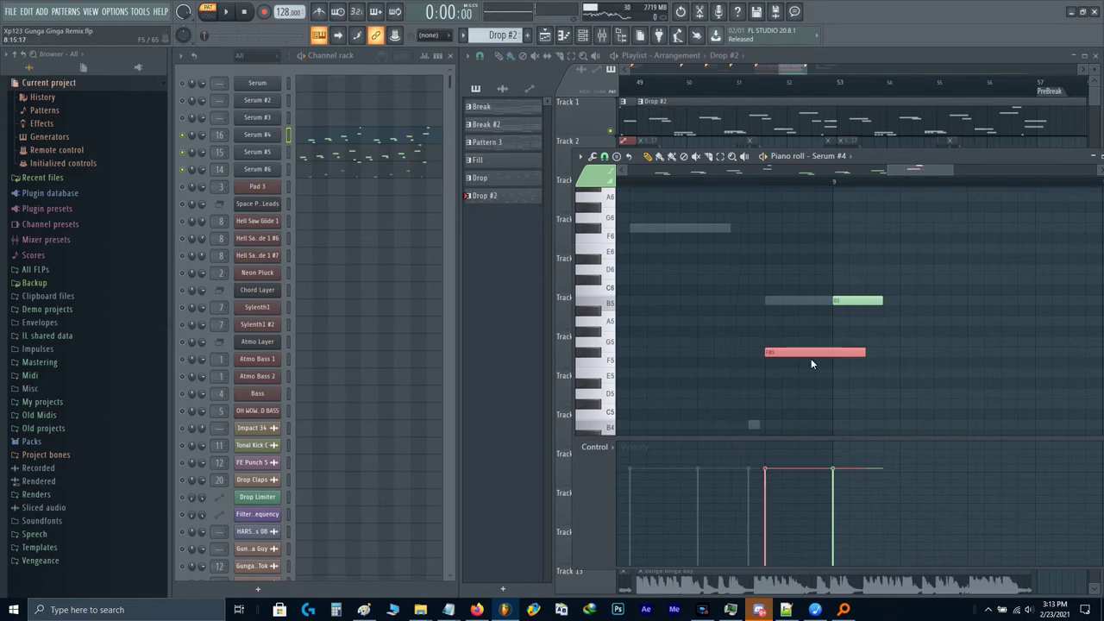
key("ctrl+Up")
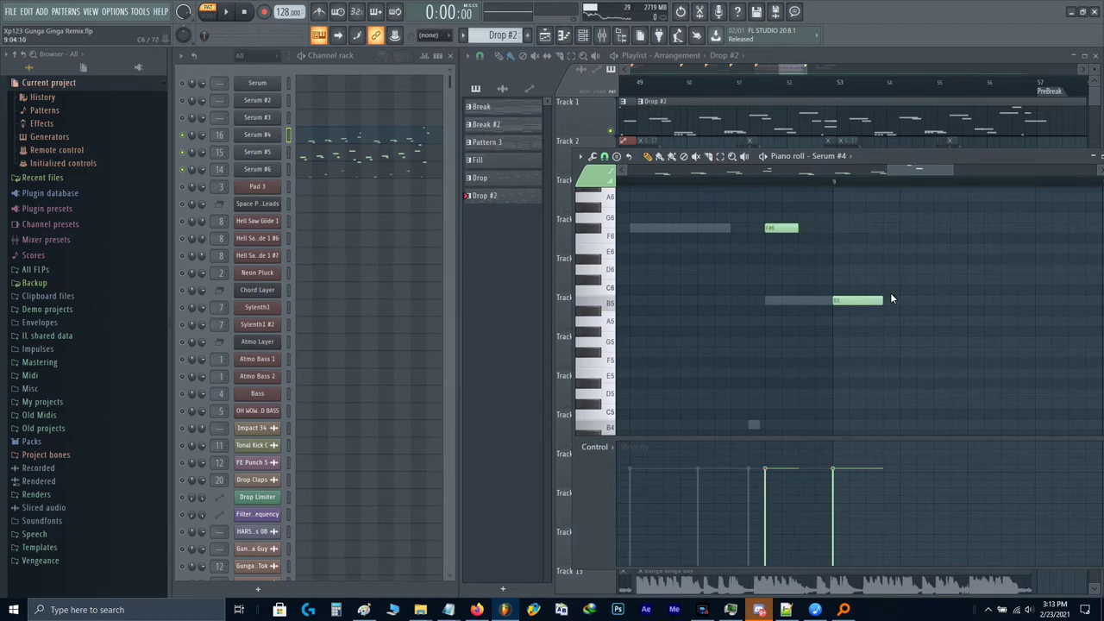
key("ctrl+z")
key("ctrl+z")
left_click_drag(825, 264, 848, 229)
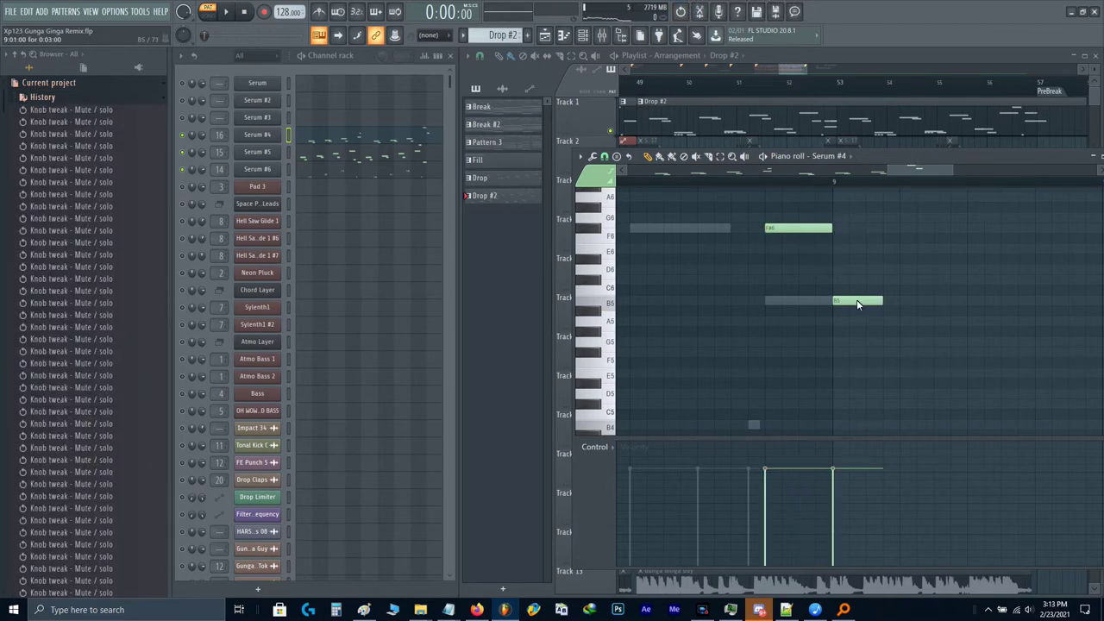
mouse_move(857, 308)
left_mouse_down()
mouse_move(824, 308)
mouse_move(839, 300)
left_mouse_up()
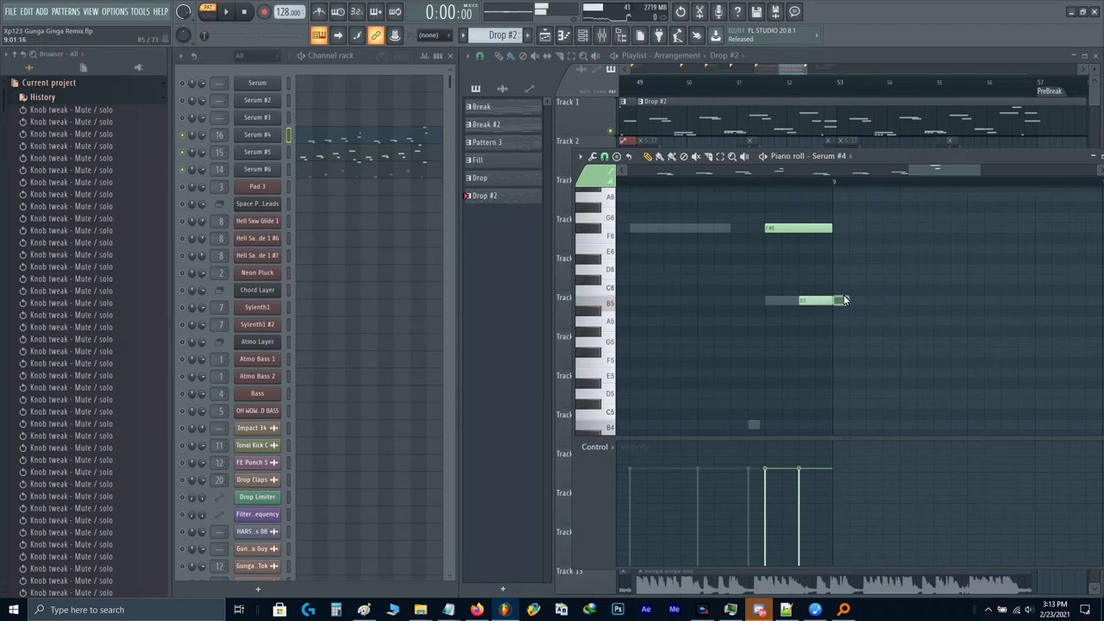
Step: Play the Drop #2 pattern while examining the Serum #4 notes across the piano roll, and stop playback
key("space")
scroll(844, 296, "down", 8)
scroll(754, 323, "down", 2)
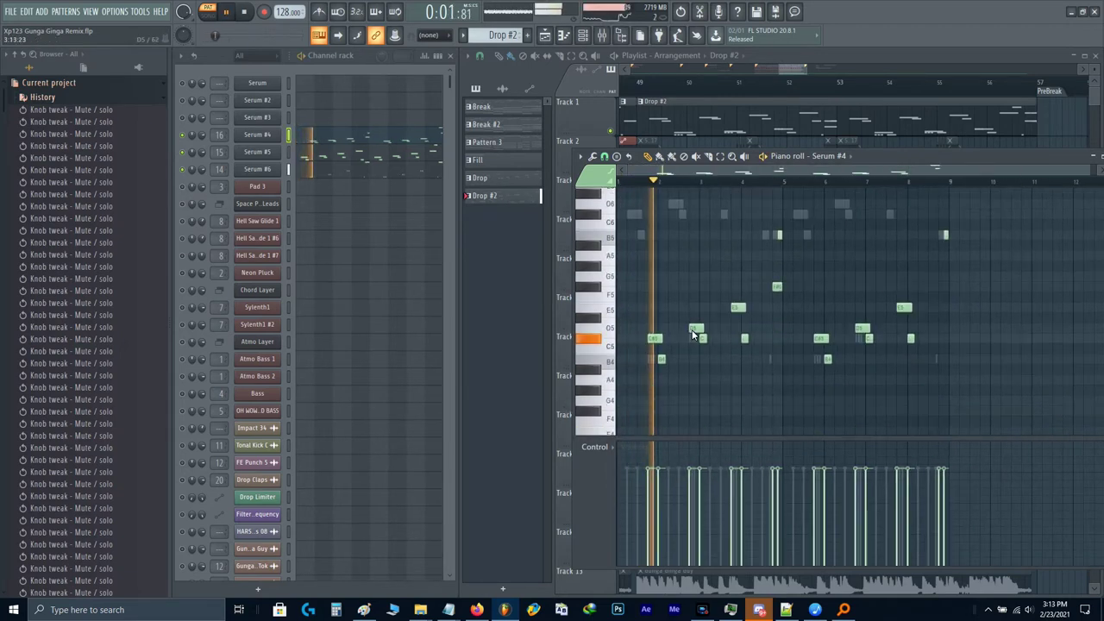
scroll(686, 329, "up", 3)
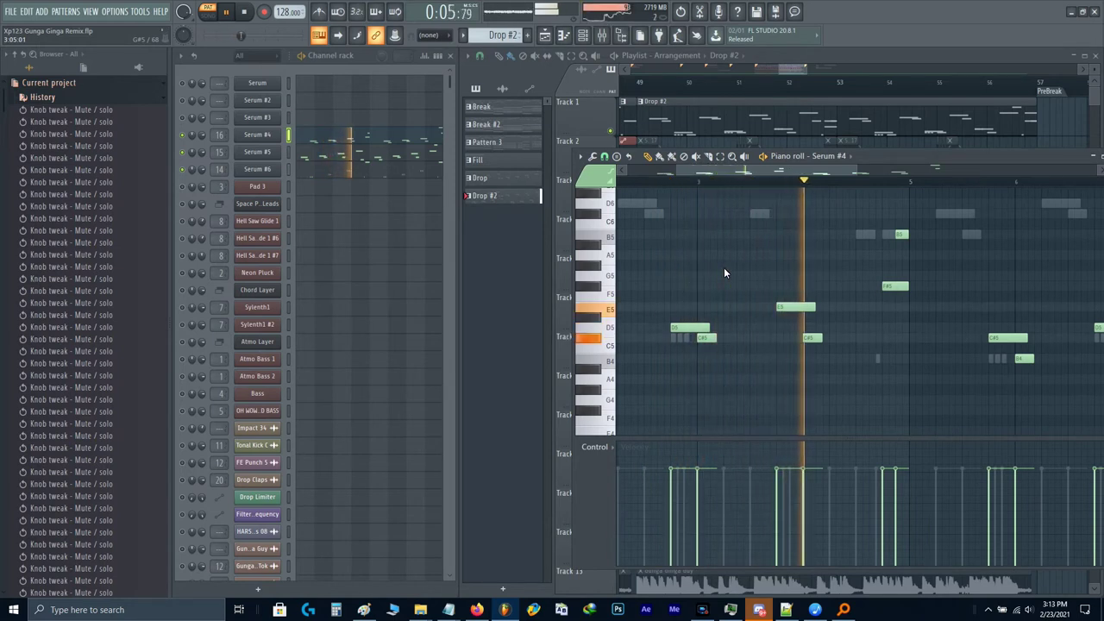
scroll(791, 325, "up", 3)
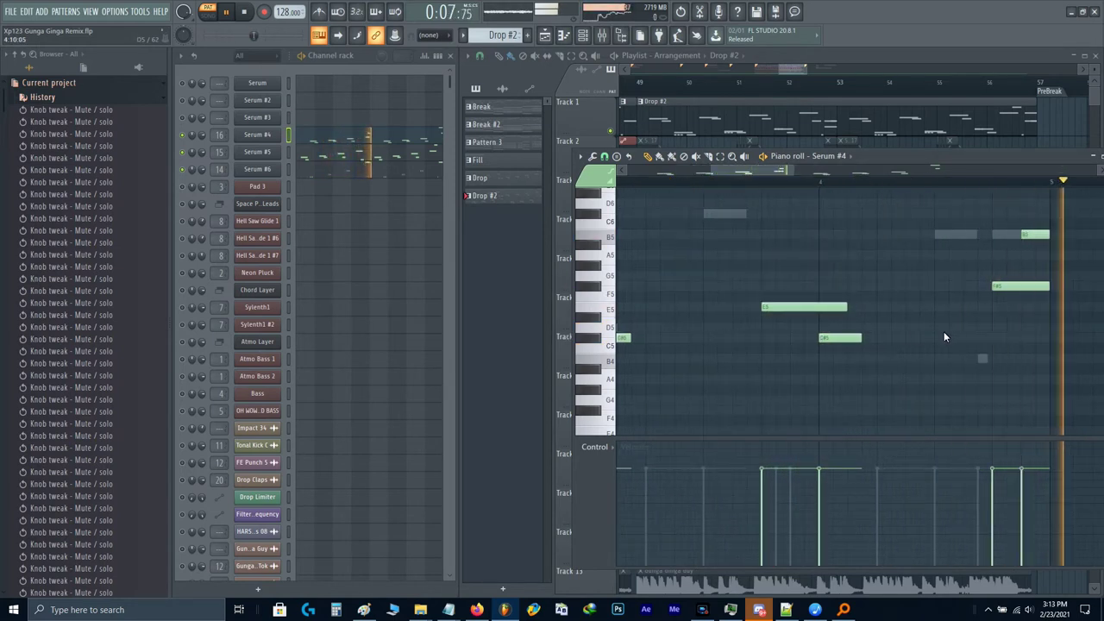
scroll(944, 332, "down", 2)
scroll(869, 308, "down", 1)
left_click_drag(867, 310, 615, 323)
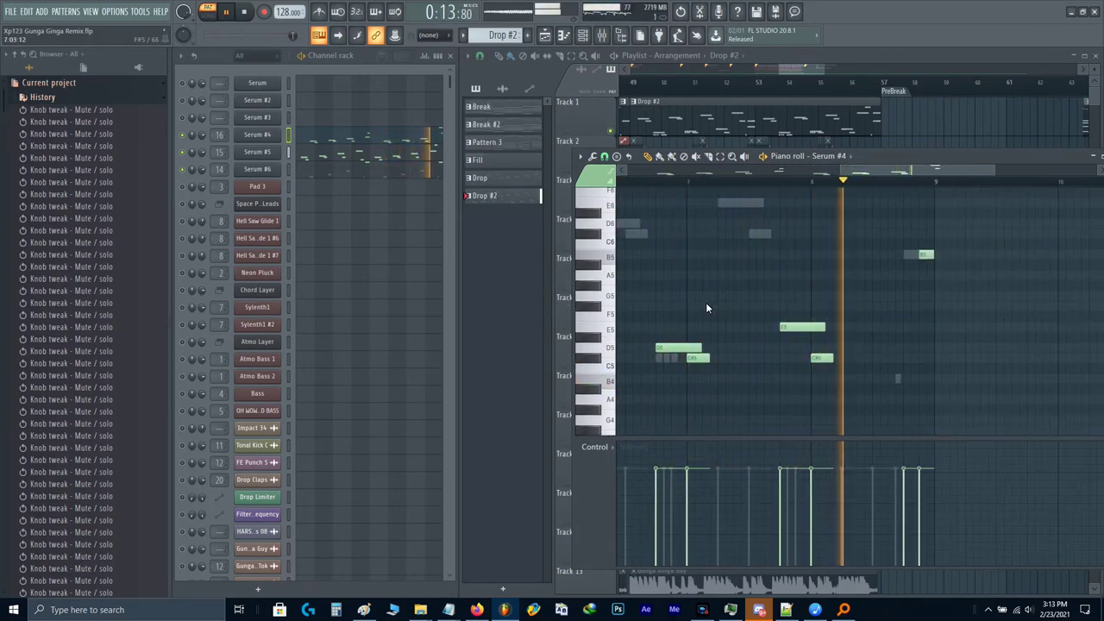
key("space")
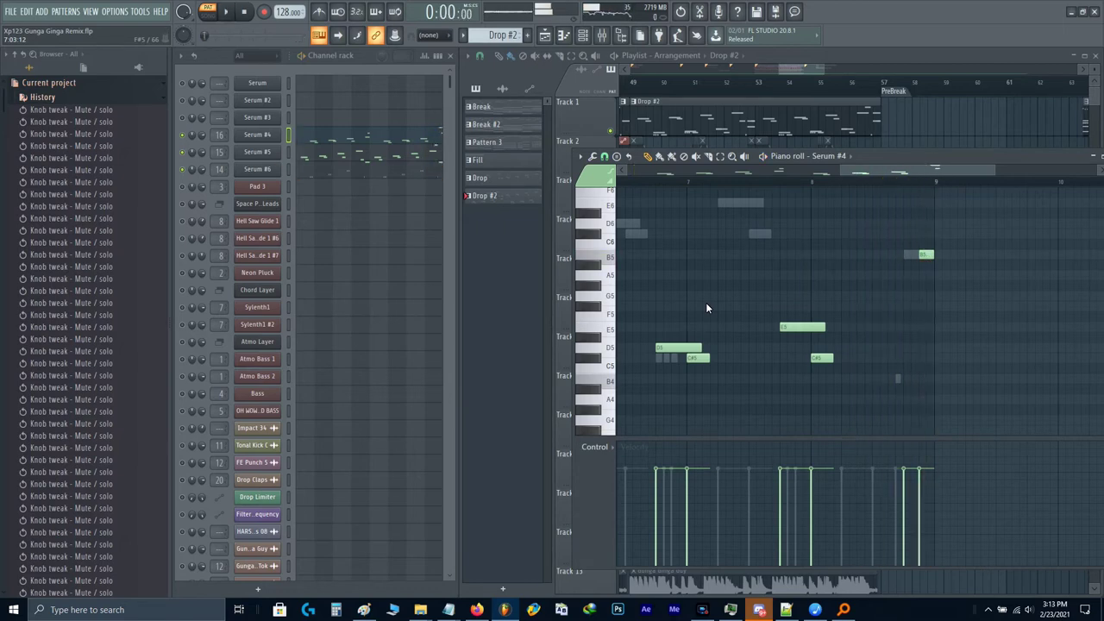
Step: Close the piano roll, unmute all channels, and cue the song just before the drop at bar 41 in song mode
key("F7")
left_click_drag(707, 304, 834, 304)
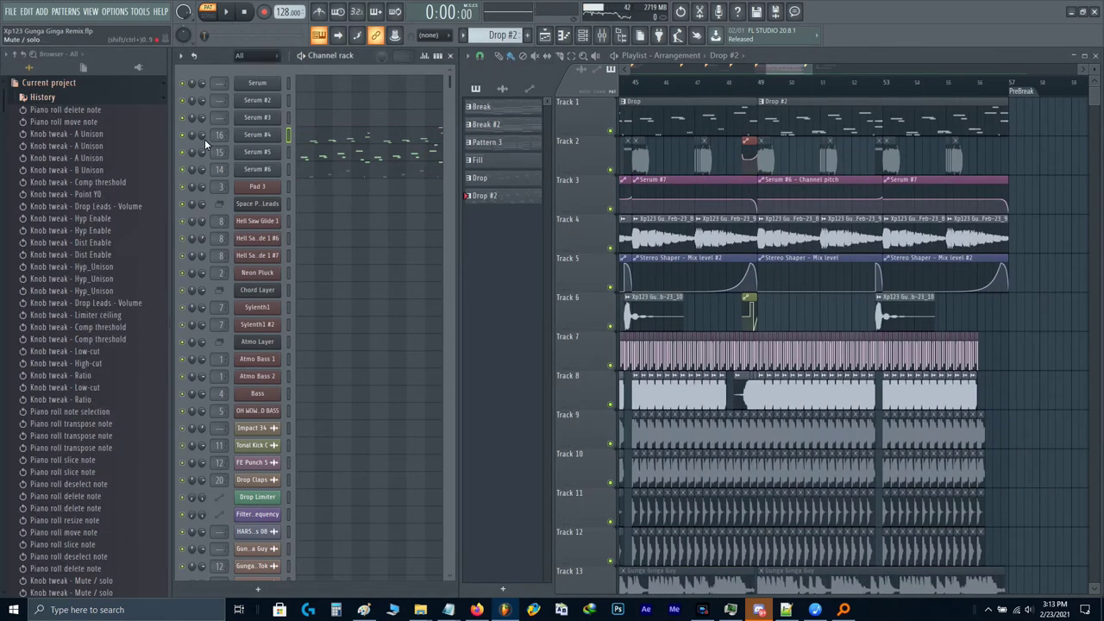
scroll(785, 160, "up", 5)
scroll(785, 159, "up", 2)
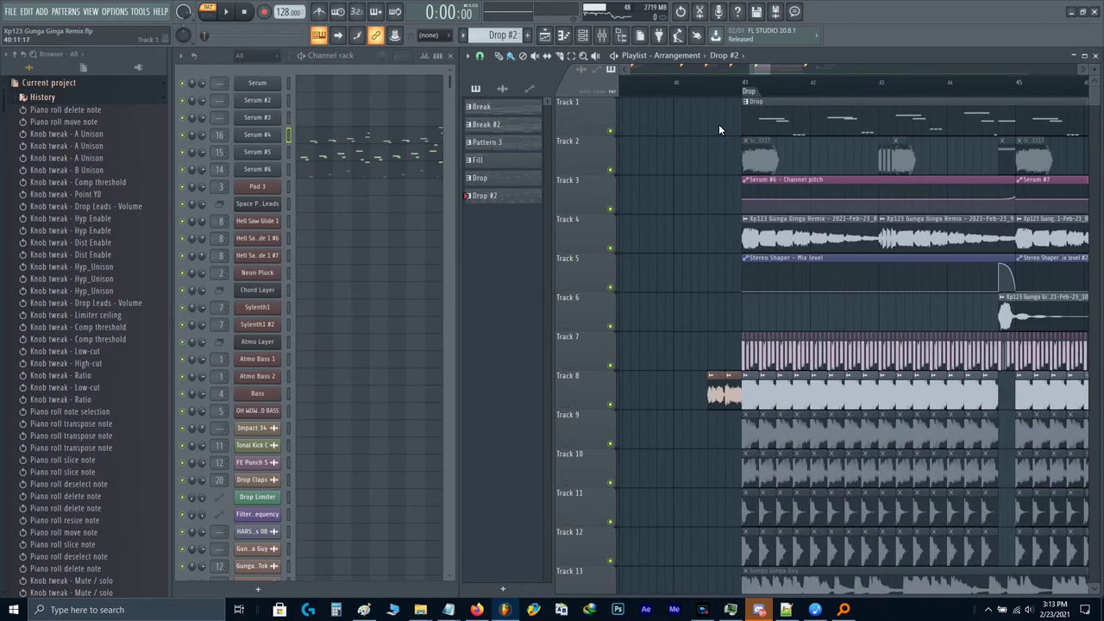
key("space")
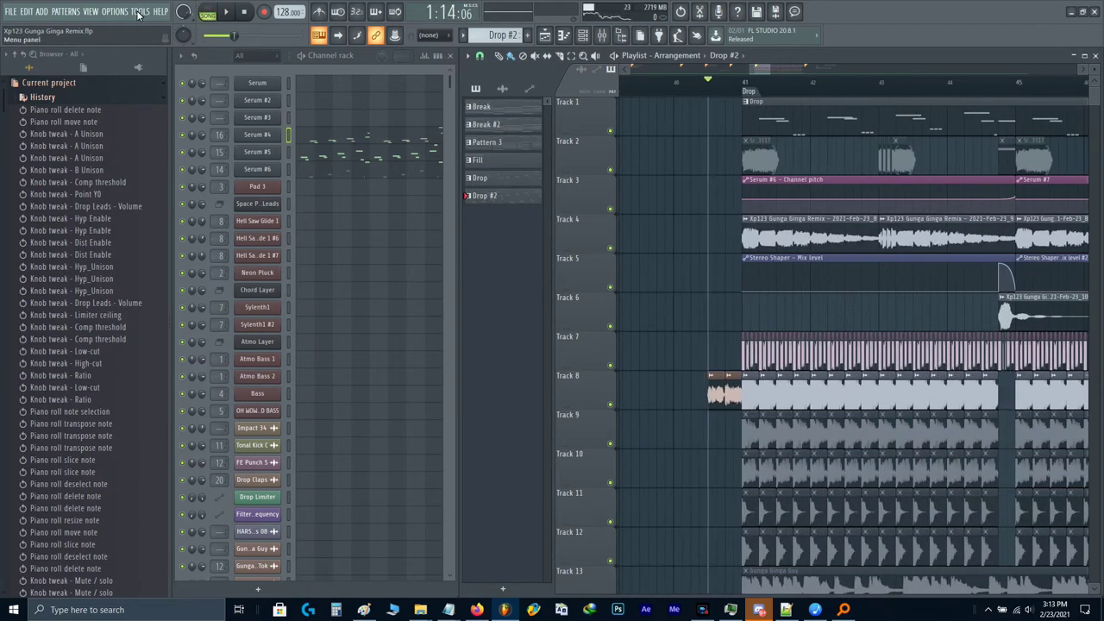
Step: Run the macro that switches smart disable for all plugins
left_click(138, 12)
mouse_move(207, 61)
left_click(310, 135)
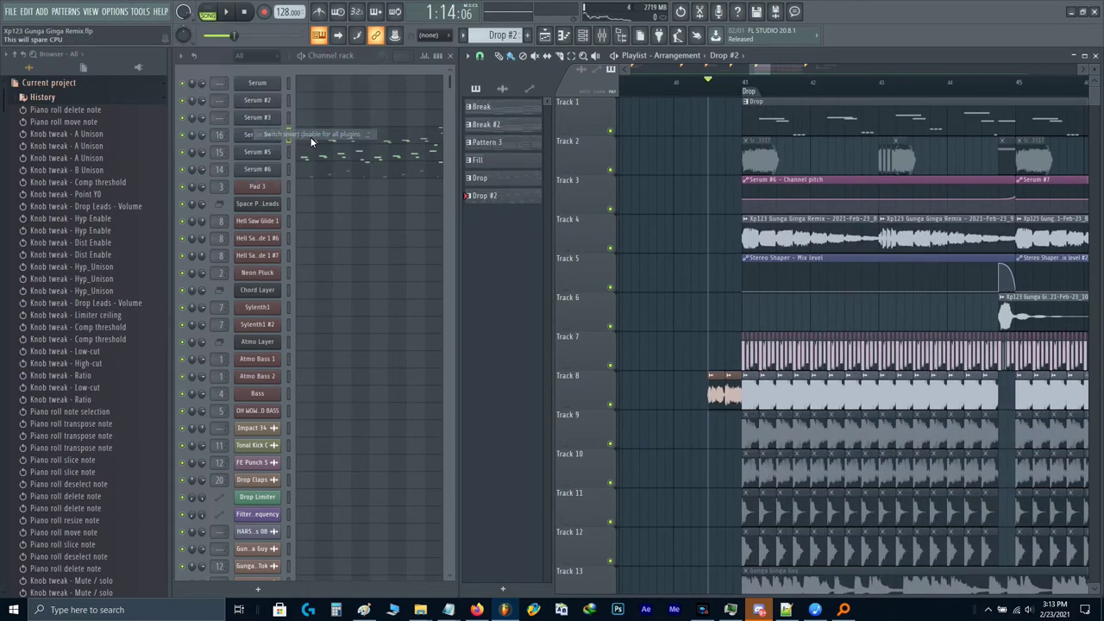
Step: Play the arrangement through the drop, examining the playlist and the channel settings of the Track 6 audio clip near bar 45
scroll(690, 185, "down", 1)
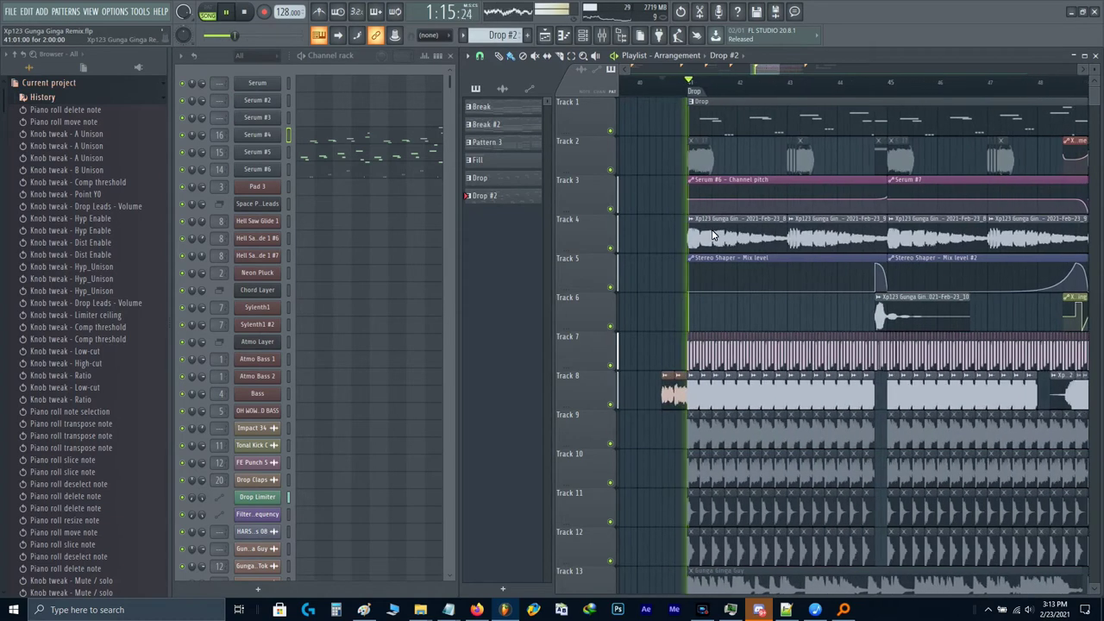
scroll(795, 214, "down", 1)
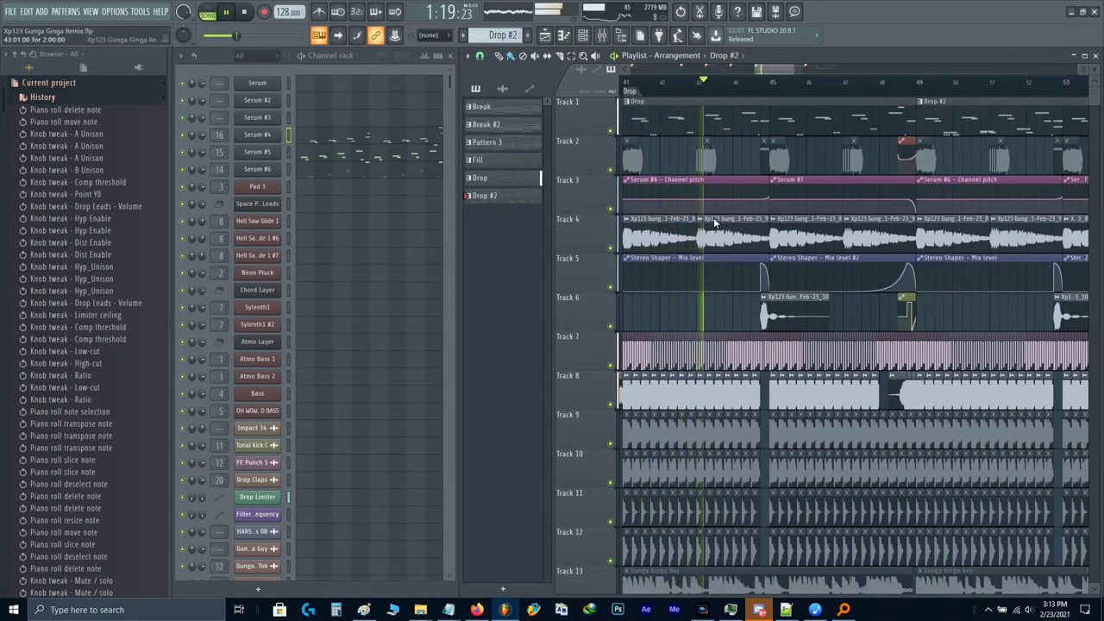
scroll(792, 222, "up", 1)
scroll(792, 223, "up", 1)
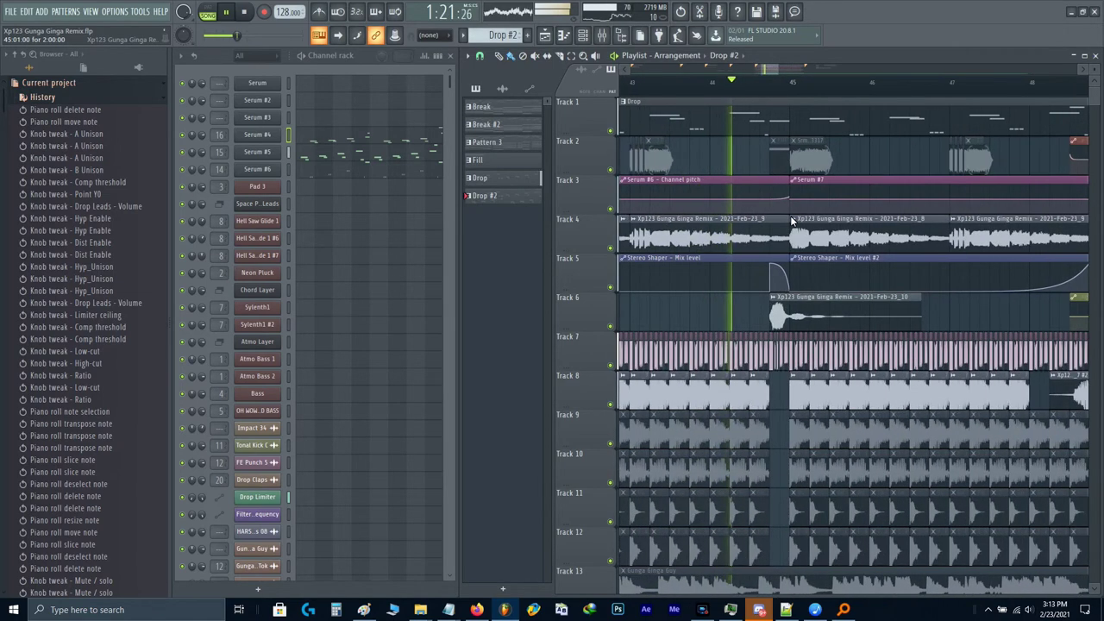
double_click(799, 312)
left_click(216, 128)
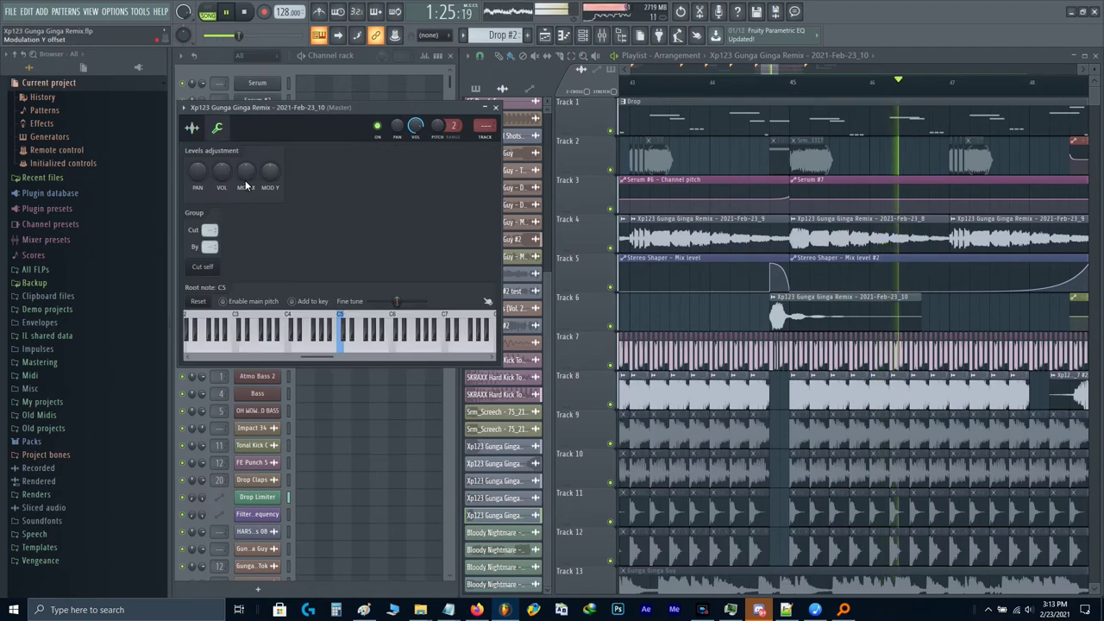
key("Escape")
left_click_drag(996, 287, 772, 253)
scroll(869, 256, "up", 1)
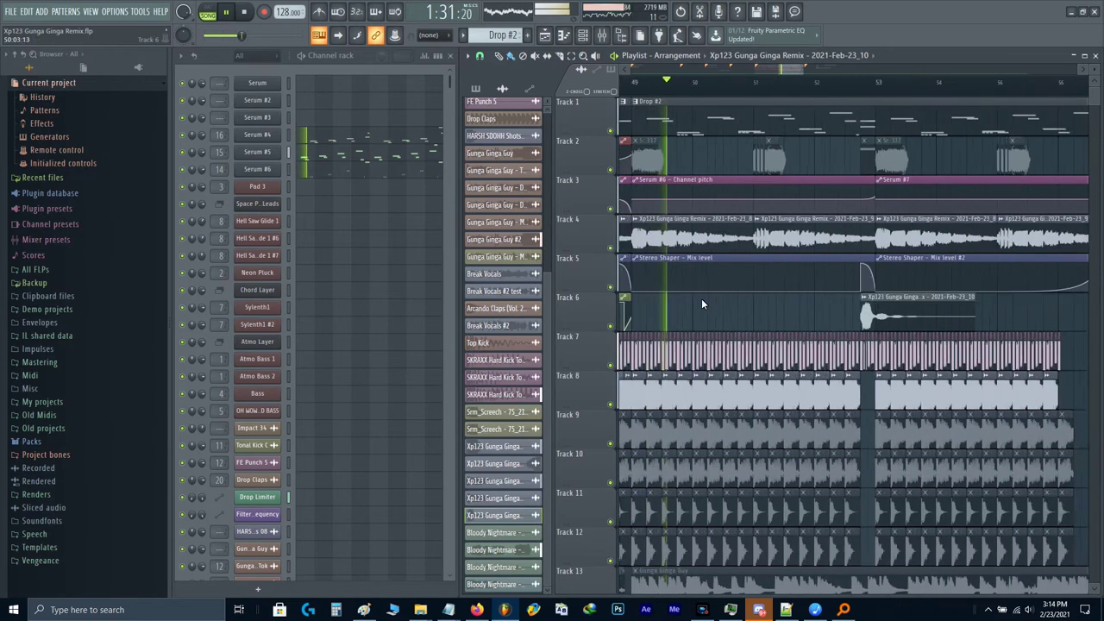
Step: Play the rest of the drop up to bar 57 while examining the playlist and the mixer, and stop playback
scroll(790, 292, "up", 1)
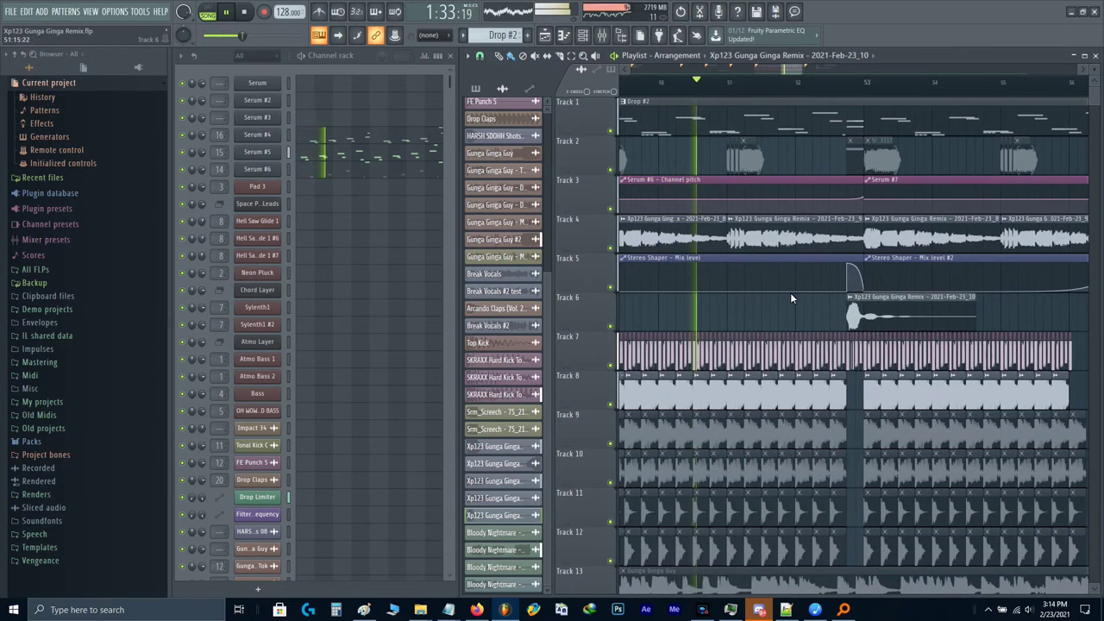
key("F9")
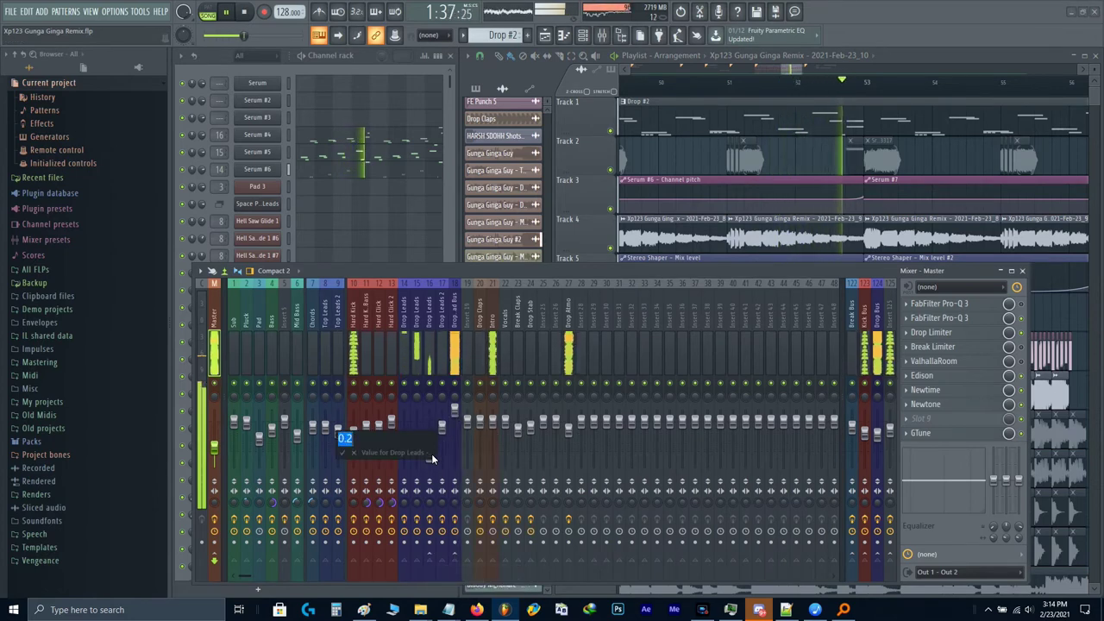
key("F9")
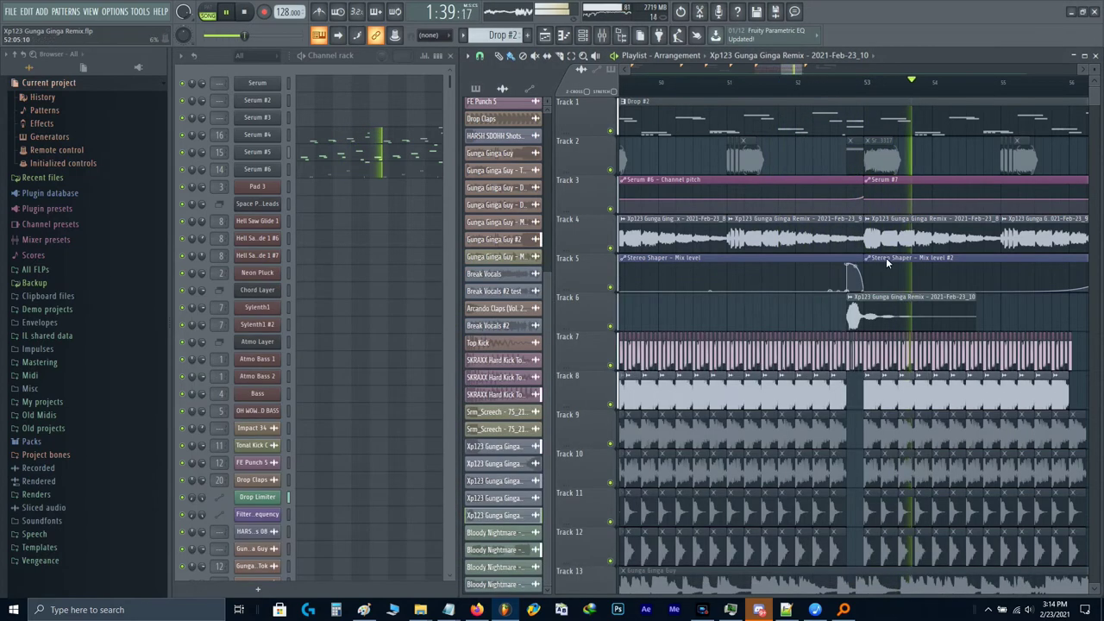
left_click_drag(996, 250, 774, 306)
scroll(773, 306, "down", 2)
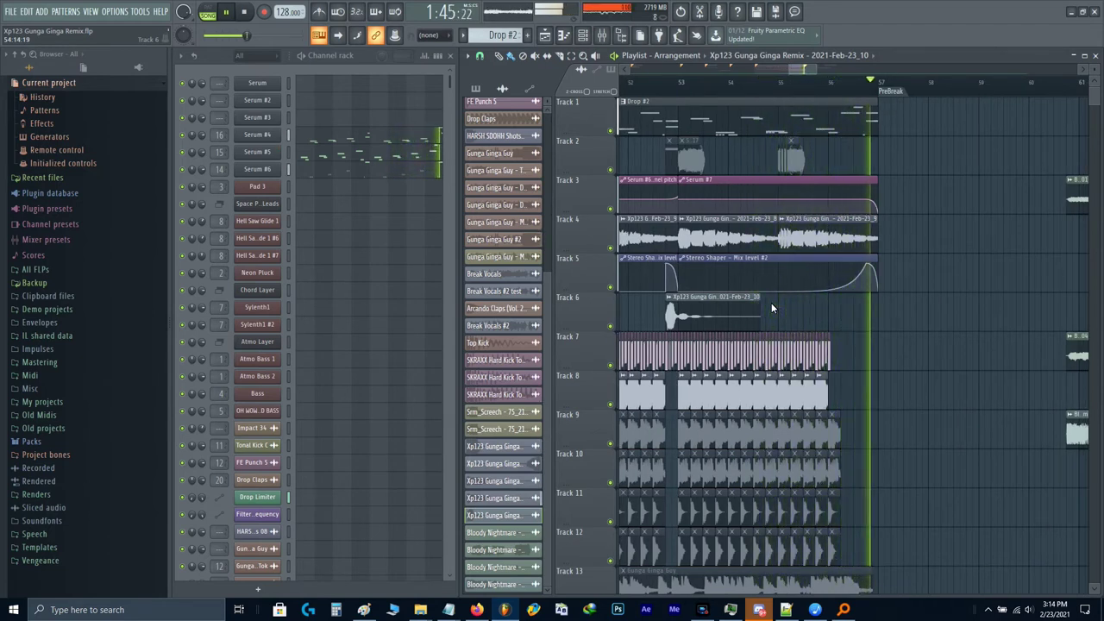
scroll(771, 303, "down", 4)
key("space")
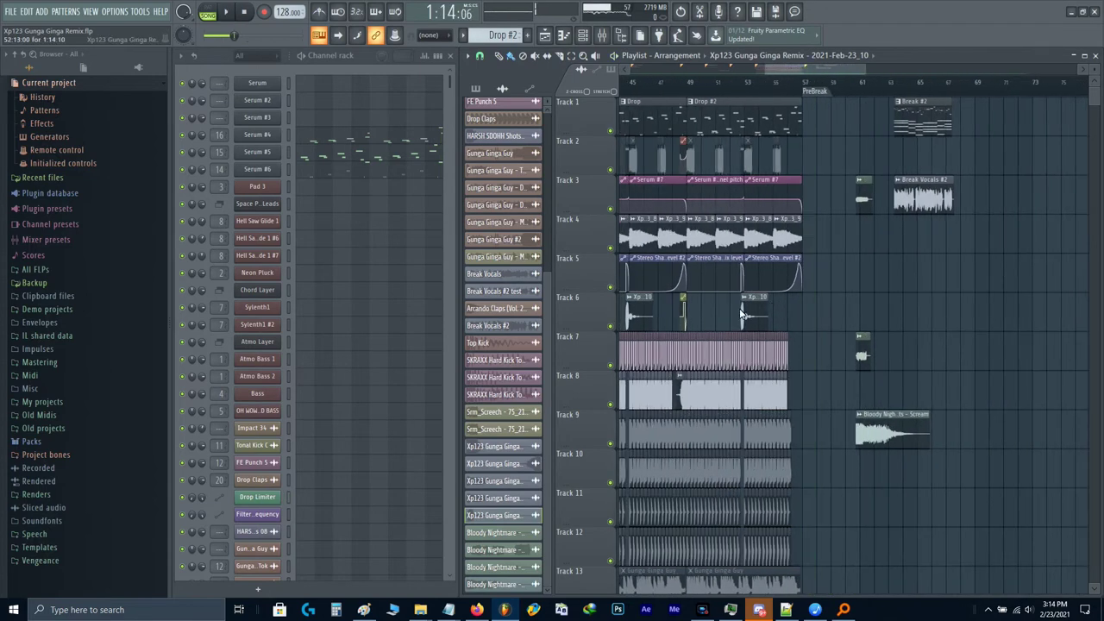
Step: Select the Break pattern from its clip at bar 25 and switch playback to pattern mode
left_click_drag(674, 298, 822, 292)
scroll(813, 294, "down", 1)
left_click_drag(707, 278, 823, 266)
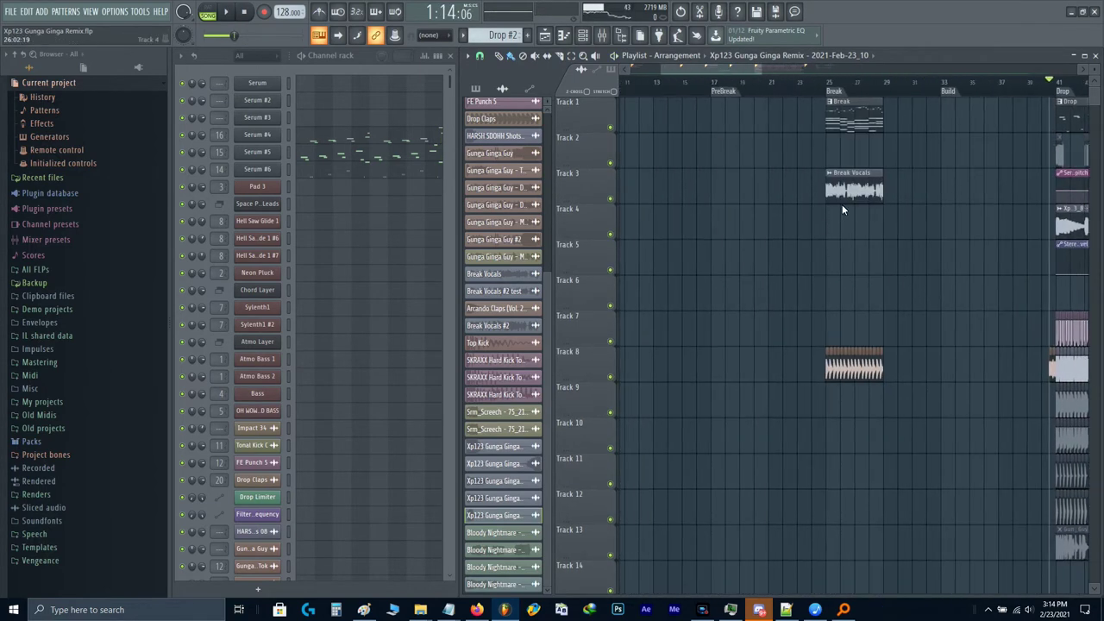
scroll(843, 206, "up", 2)
left_click(845, 116)
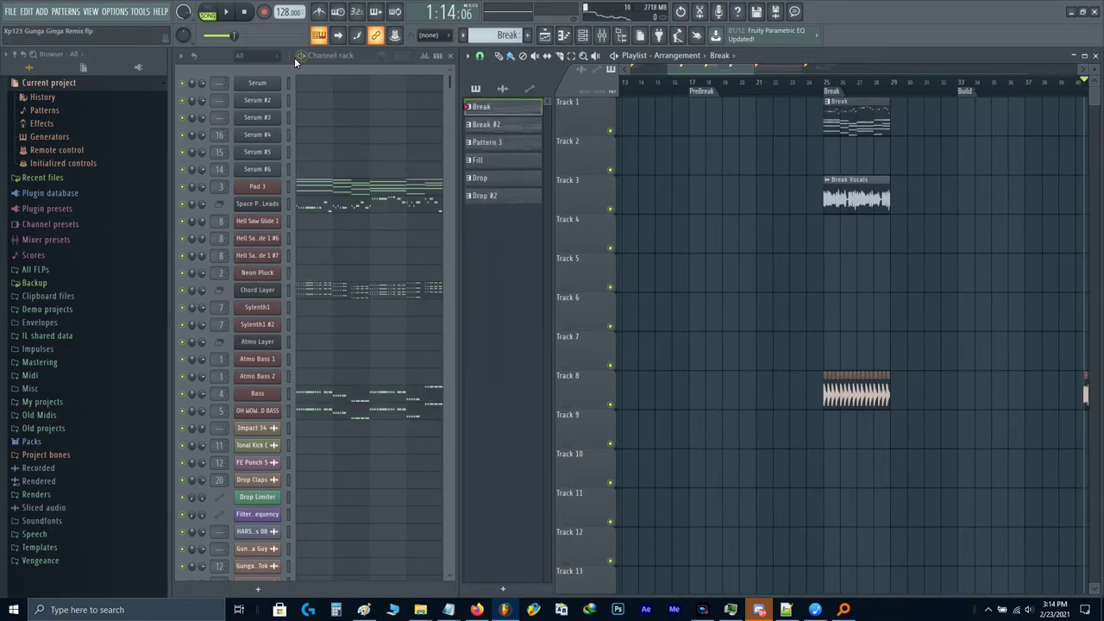
key("l")
key("space")
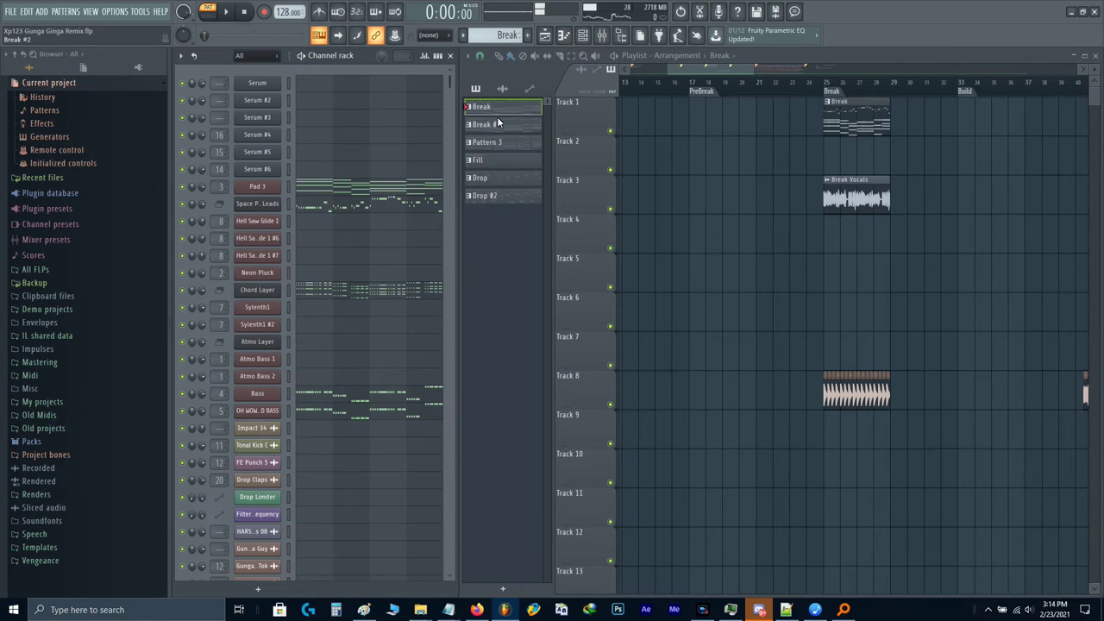
Step: Place Pattern 3 first in the pattern list and rename it Pluck
left_click(487, 145)
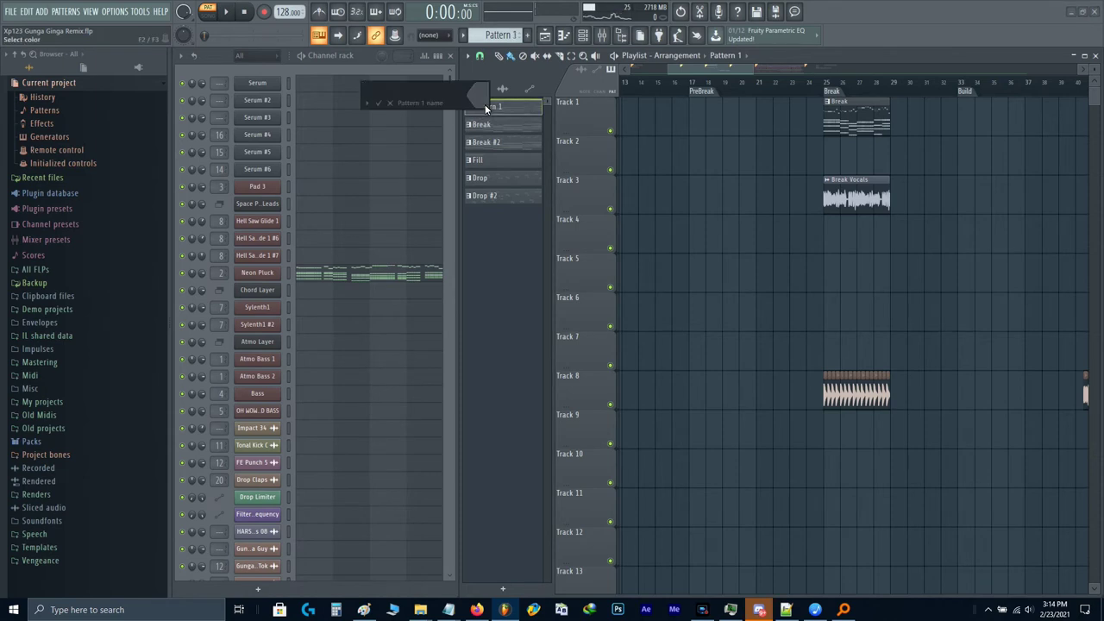
type("Pluck")
key("Return")
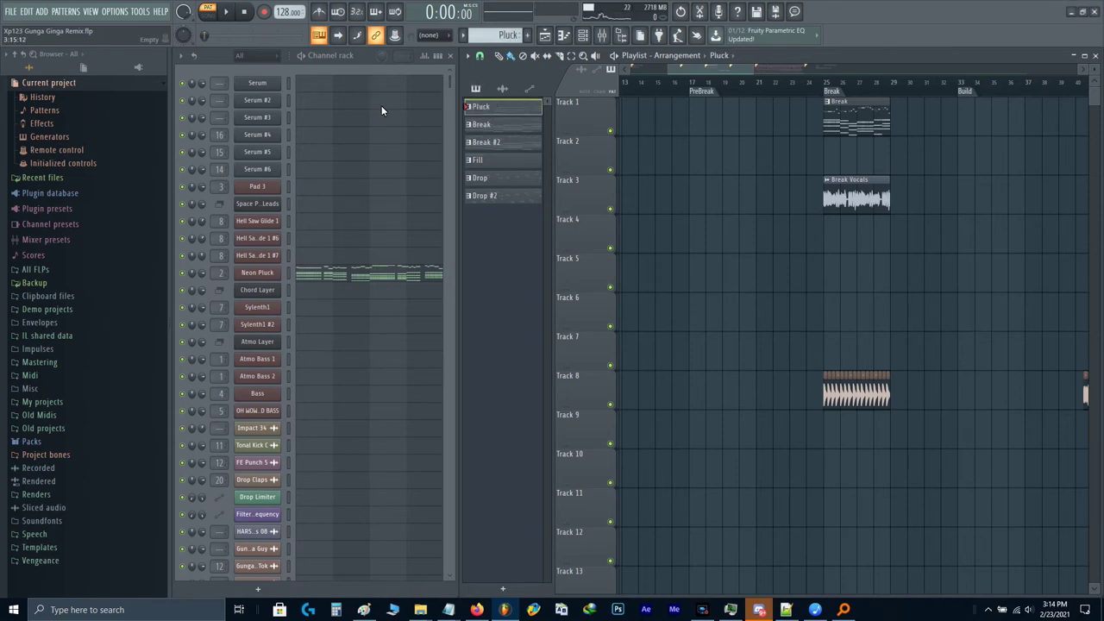
Step: Insert a Nexus channel above the Serum channel and dismiss its update notice
right_click(258, 82)
mouse_move(310, 161)
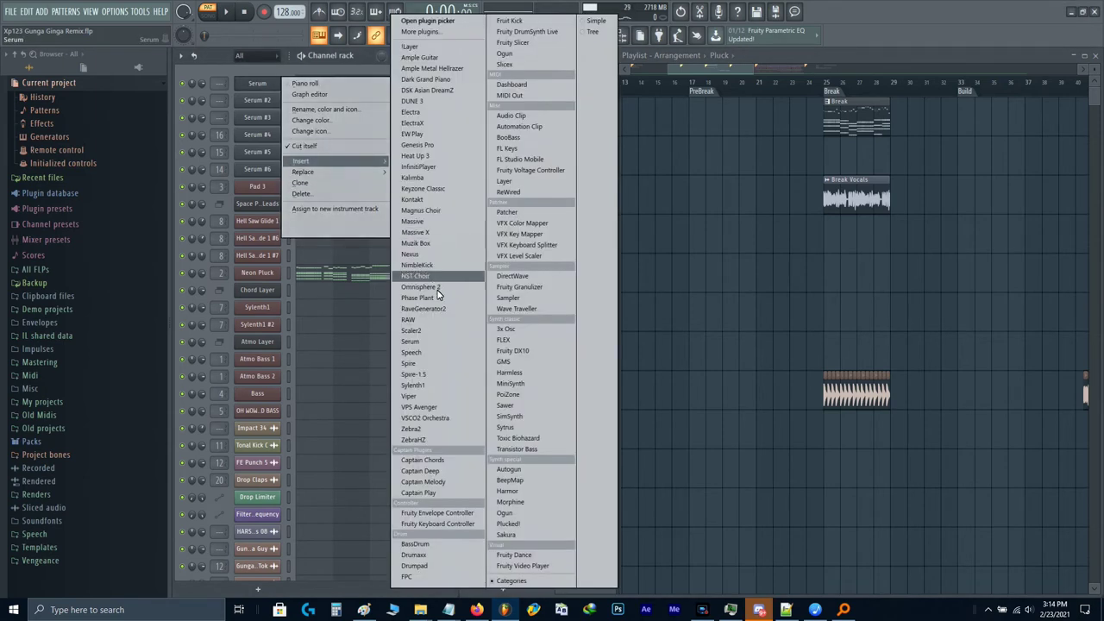
left_click(431, 258)
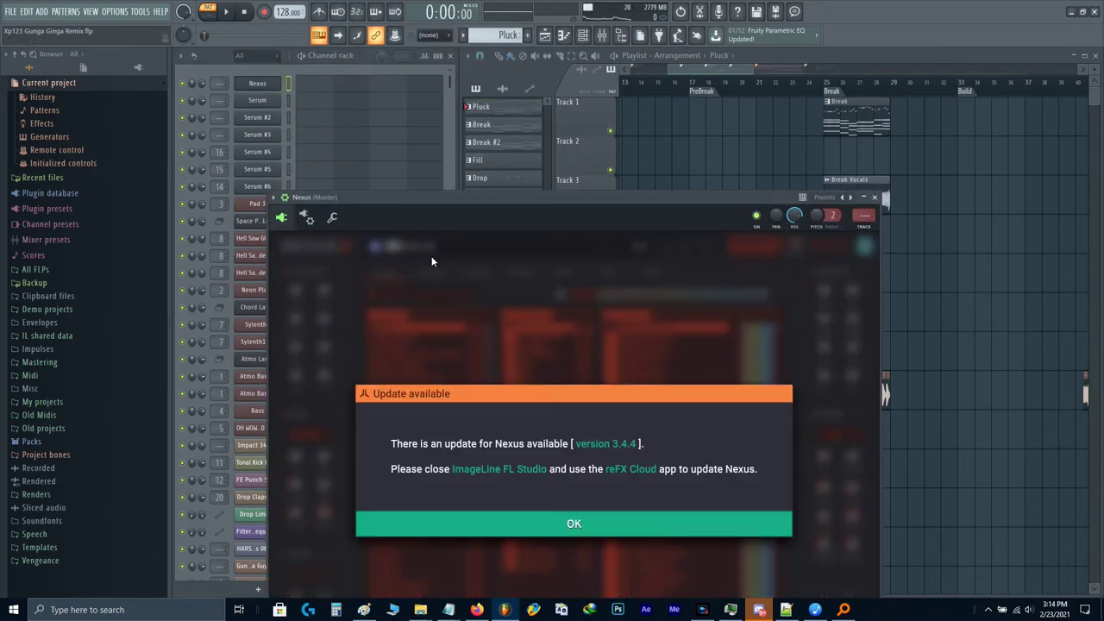
left_click(559, 527)
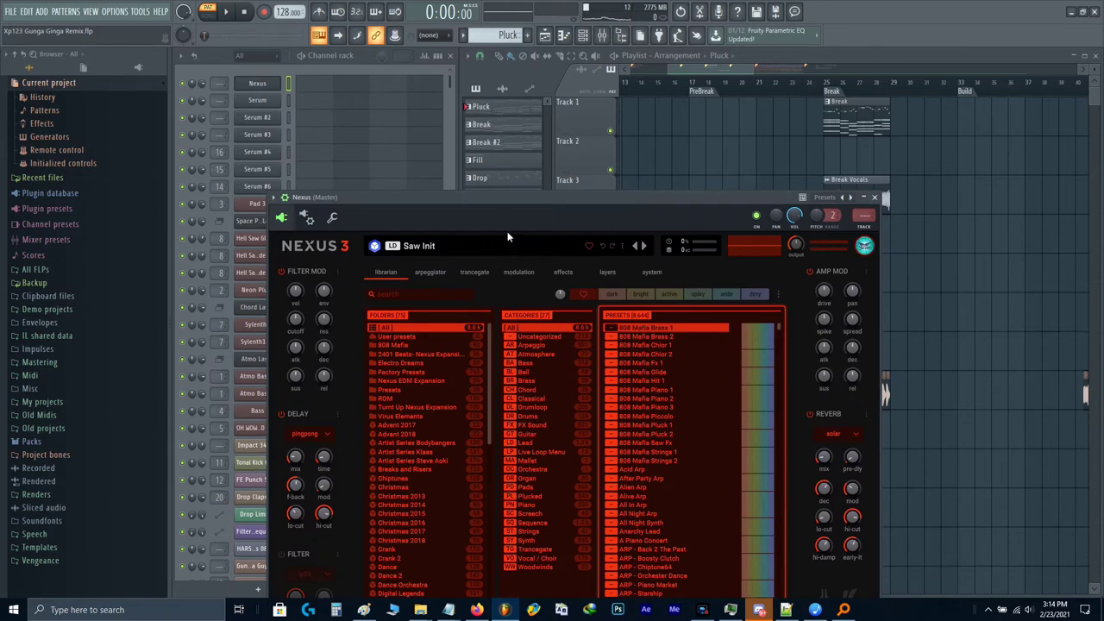
Step: Load the saved Soft Pluck preset into the new Nexus channel and close the plugin window
left_click_drag(507, 215, 504, 129)
left_click(843, 110)
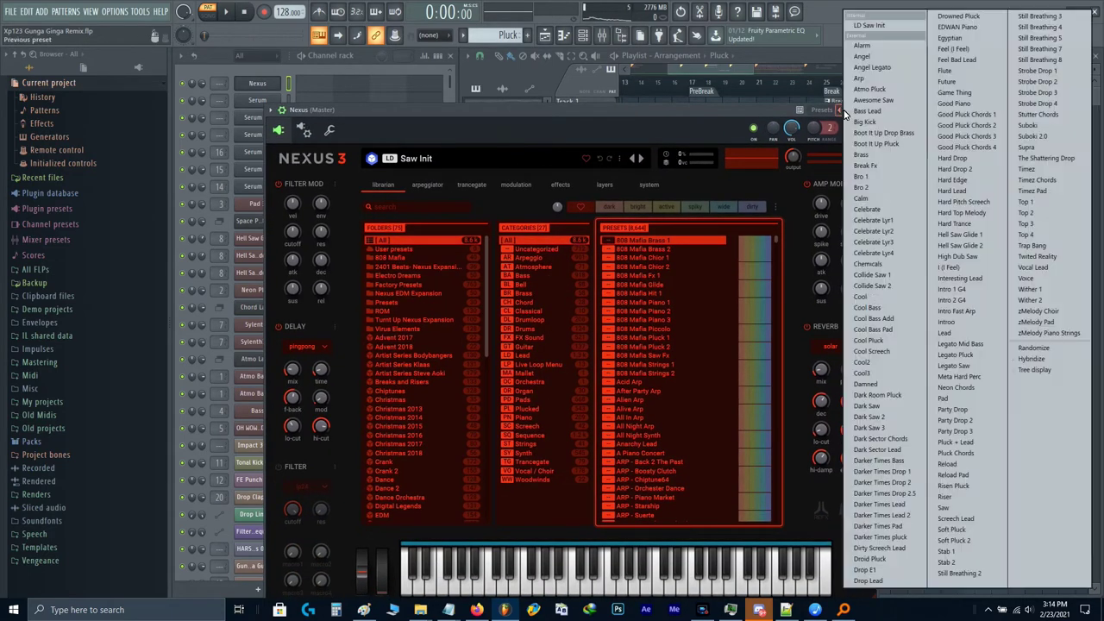
left_click(952, 529)
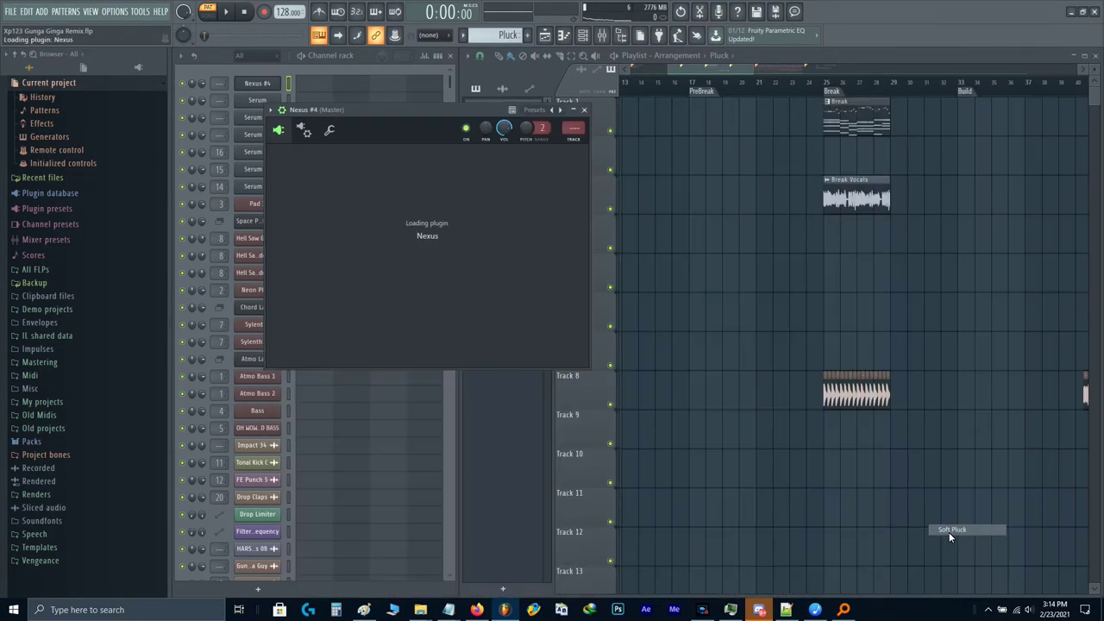
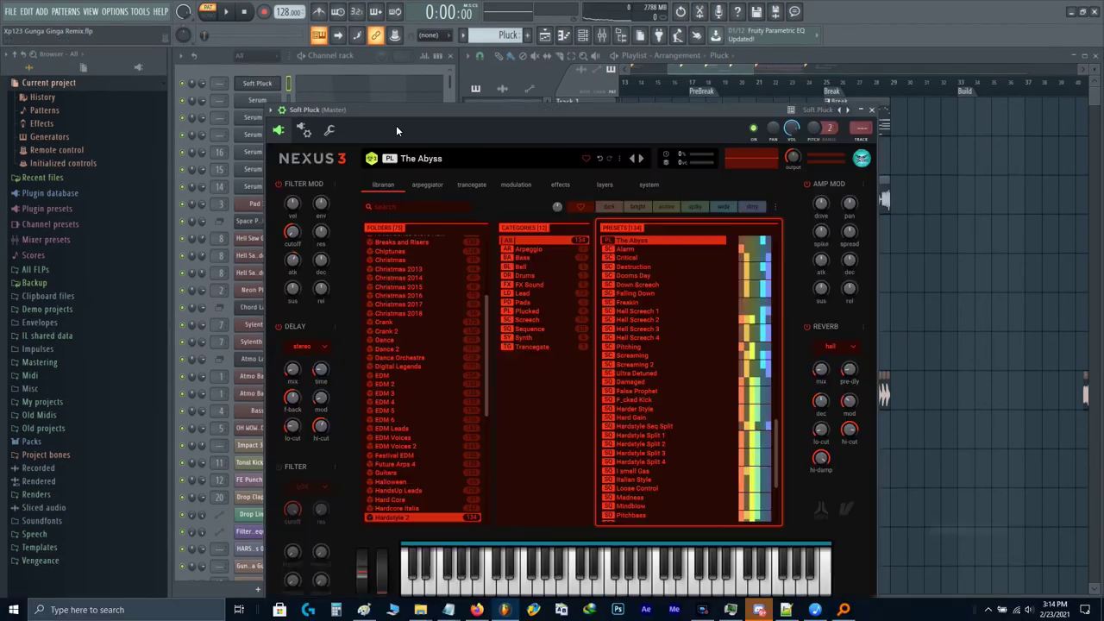
left_click_drag(397, 127, 438, 130)
key("Escape")
Step: Copy the upper melody notes of the Neon Pluck channel into the Soft Pluck channel's piano roll
left_click(314, 293)
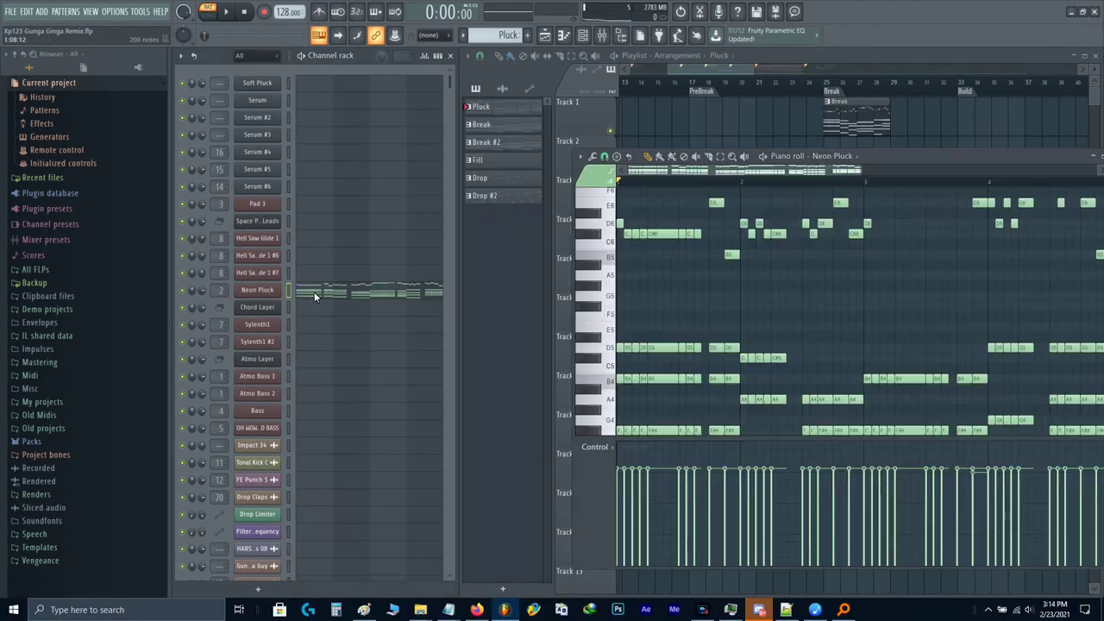
scroll(716, 293, "down", 3)
scroll(789, 308, "up", 3)
left_click_drag(884, 355, 515, 200)
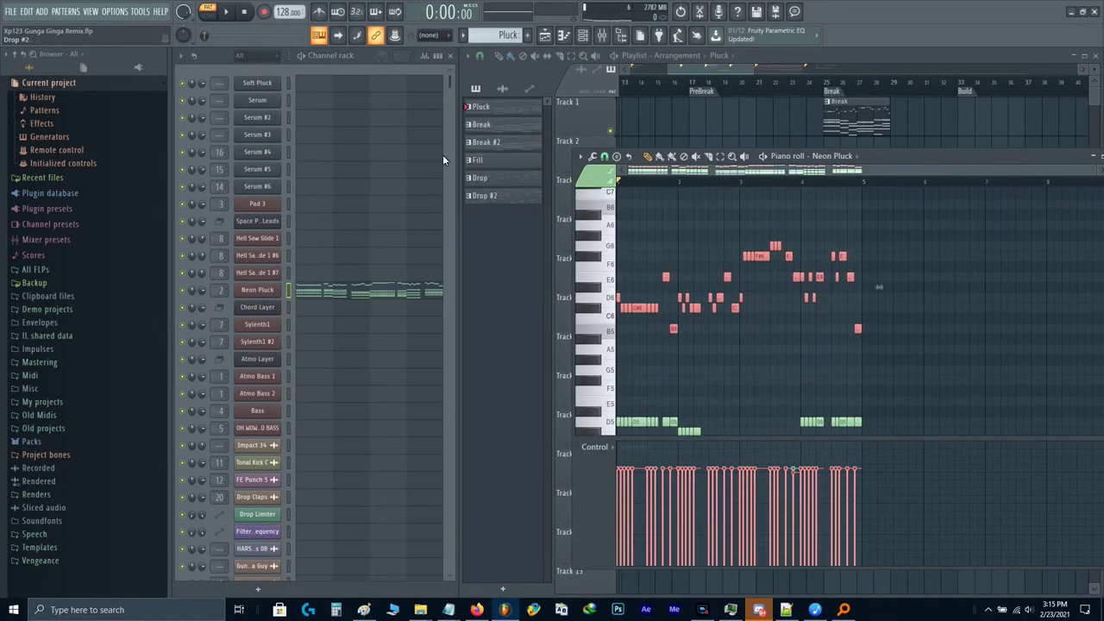
left_click(301, 86)
key("ctrl+v")
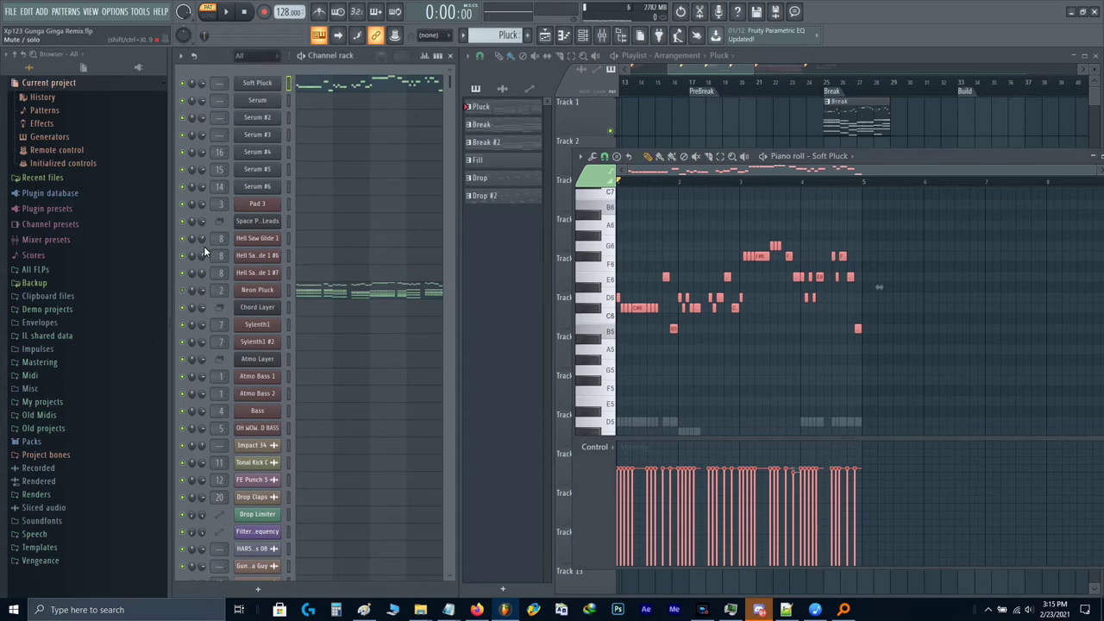
Step: Mute the Neon Pluck channel and glue the repeated Soft Pluck notes into longer sustained notes
left_click(312, 89)
left_click(313, 88)
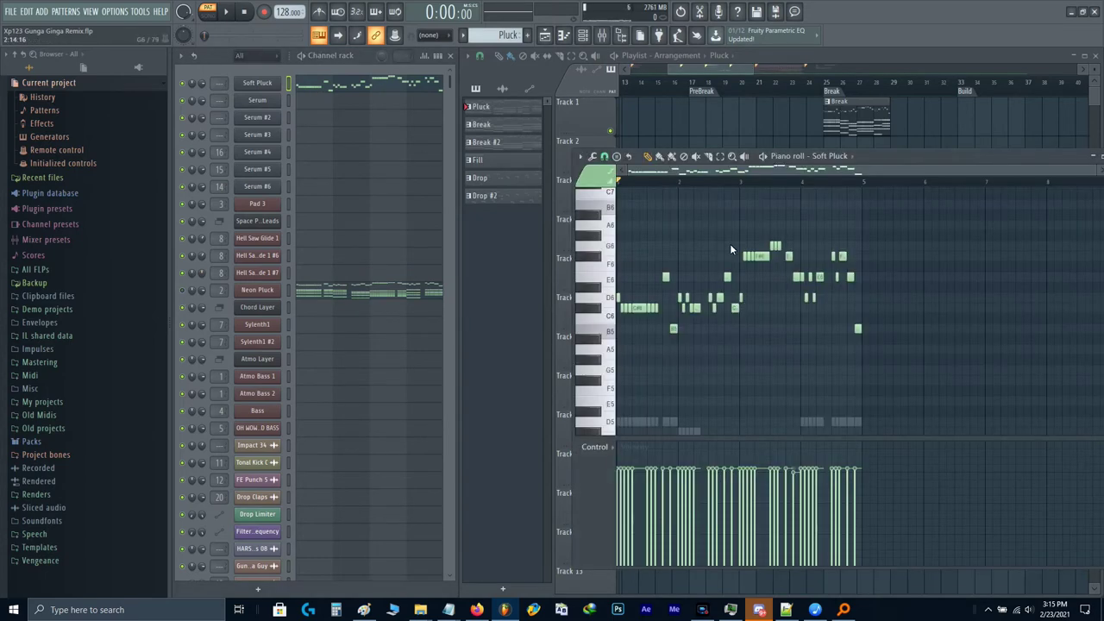
key("ctrl+l")
key("ctrl+g")
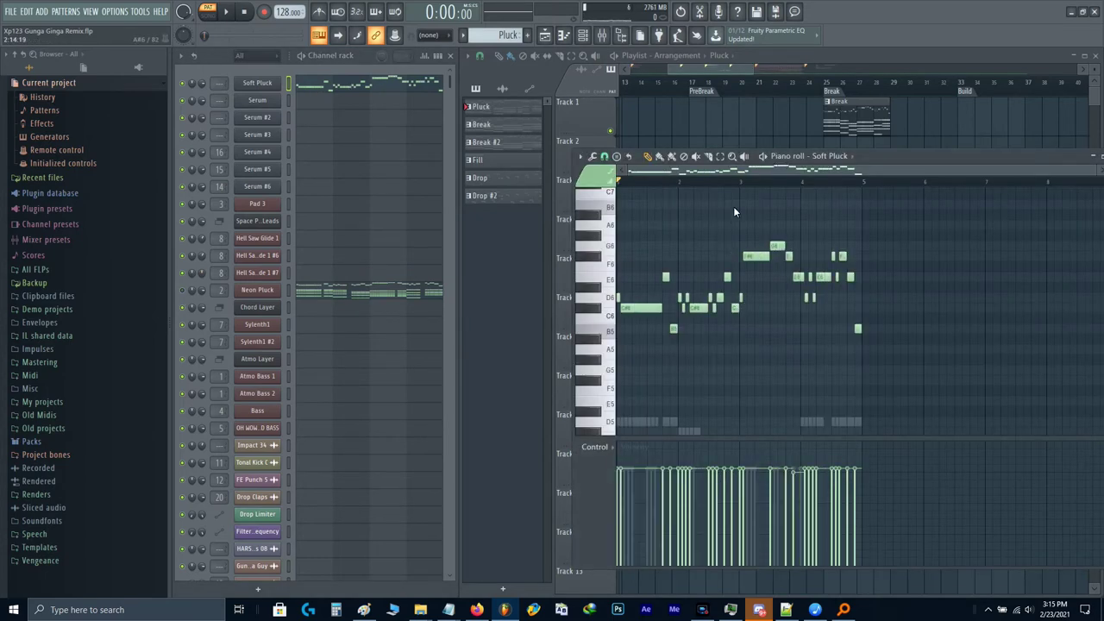
Step: Play the Pluck pattern while following the glued Soft Pluck melody in the piano roll
left_click(761, 161)
scroll(597, 312, "up", 4)
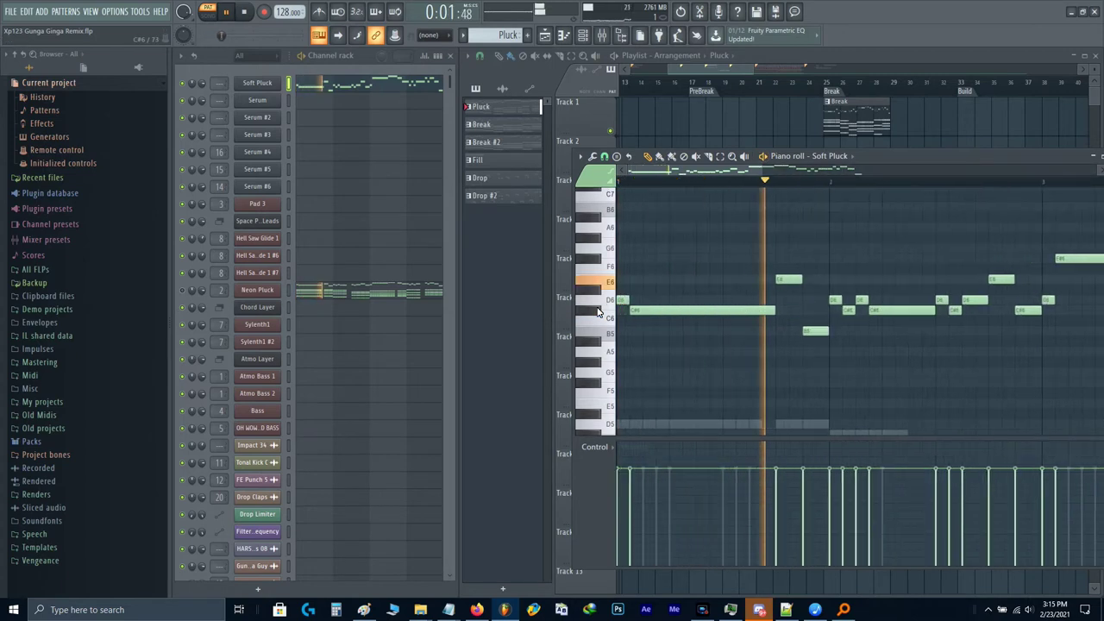
scroll(597, 312, "down", 2)
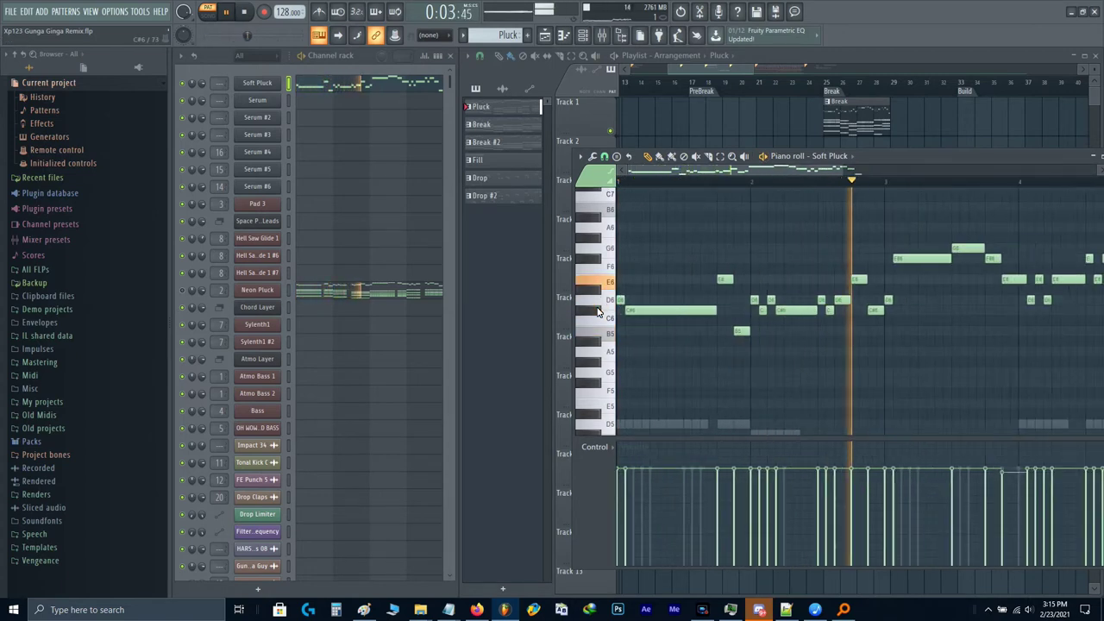
key("space")
key("space")
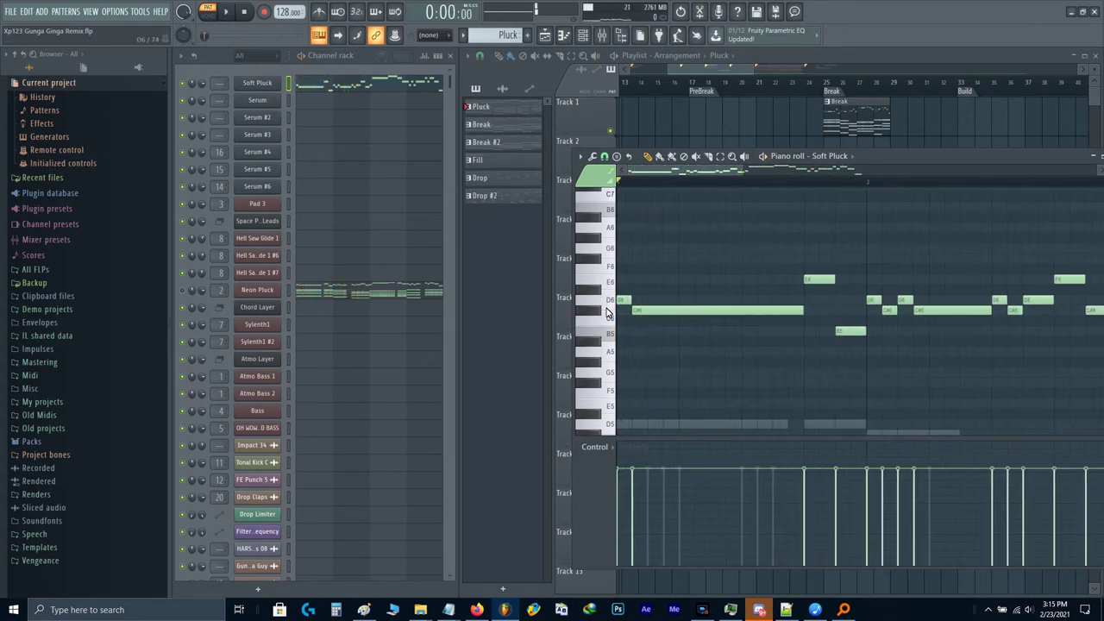
Step: Lengthen the opening D6 note of bar 1 to two steps, start the long C#6 right after it, and play
scroll(627, 307, "up", 3)
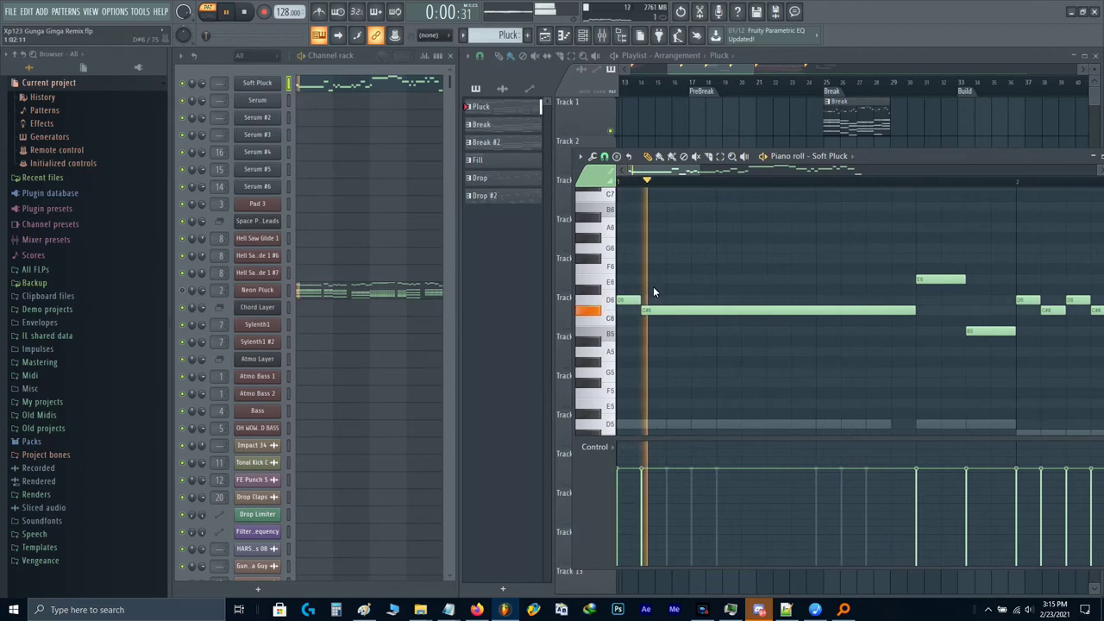
right_click(633, 300)
key("ctrl+z")
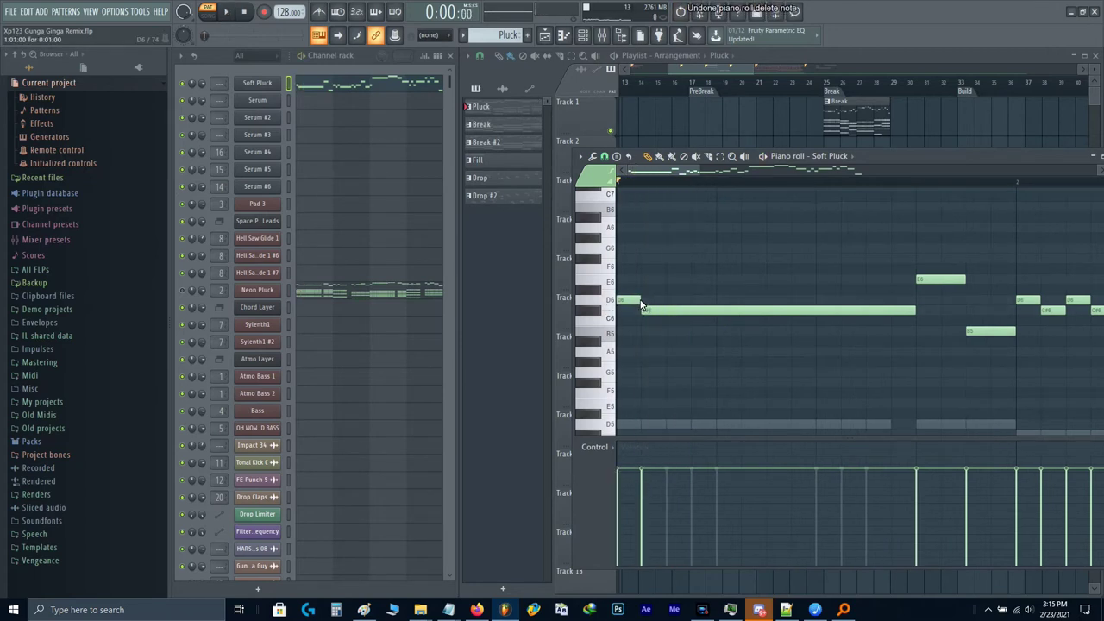
left_click(662, 309)
key("space")
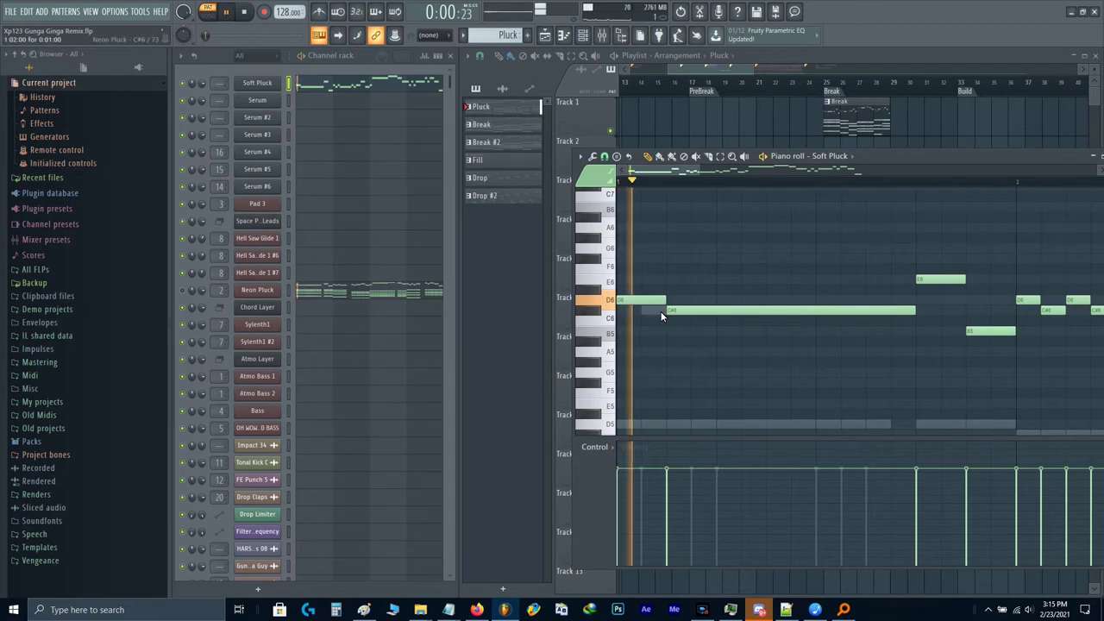
Step: In bar 2, lengthen the opening D6 to two steps, delete the second D6, and start the long C#6 on step 3
scroll(661, 311, "down", 3)
left_click_drag(766, 312, 702, 324)
key("space")
scroll(712, 330, "up", 3)
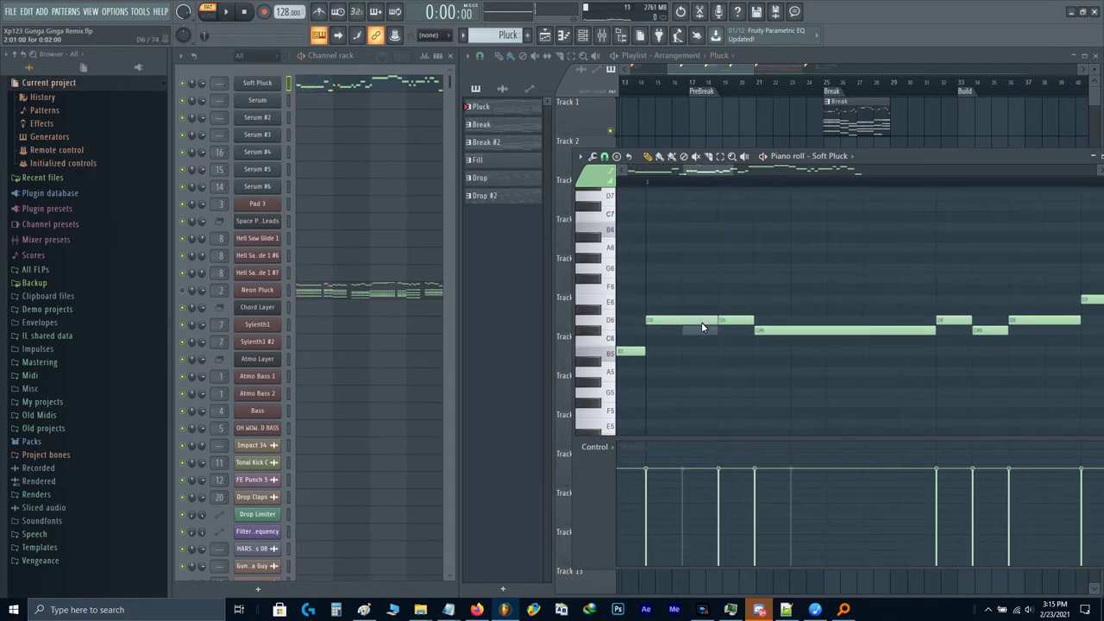
key("space")
right_click(742, 322)
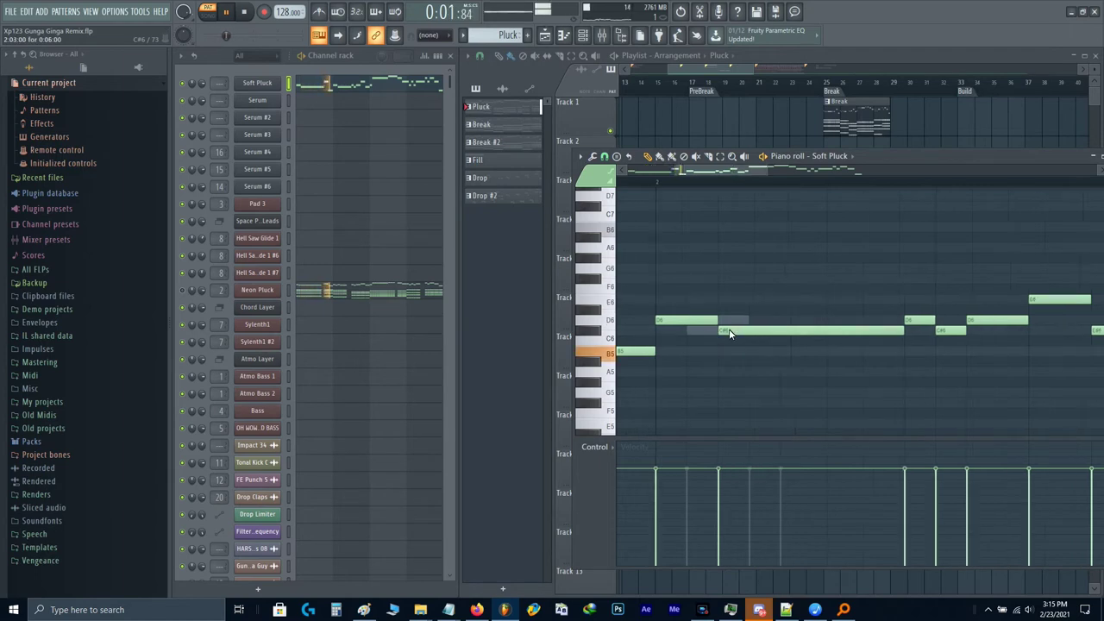
Step: Delete the short D6 at step 9 of bar 2, start the following C#6 there, and play the pattern
key("space")
scroll(698, 343, "up", 2)
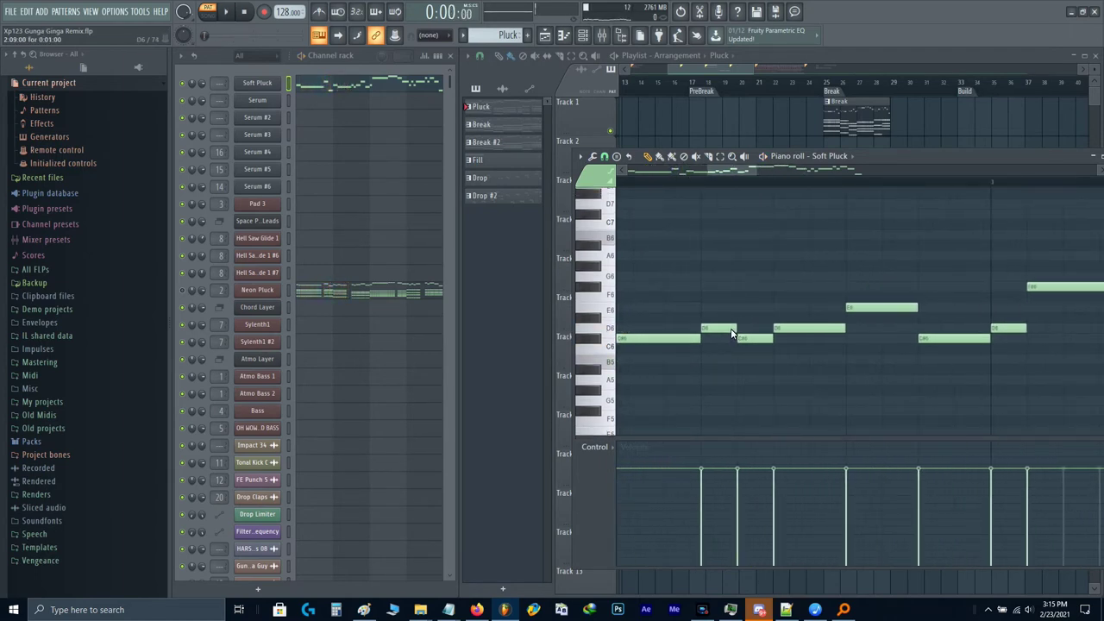
key("space")
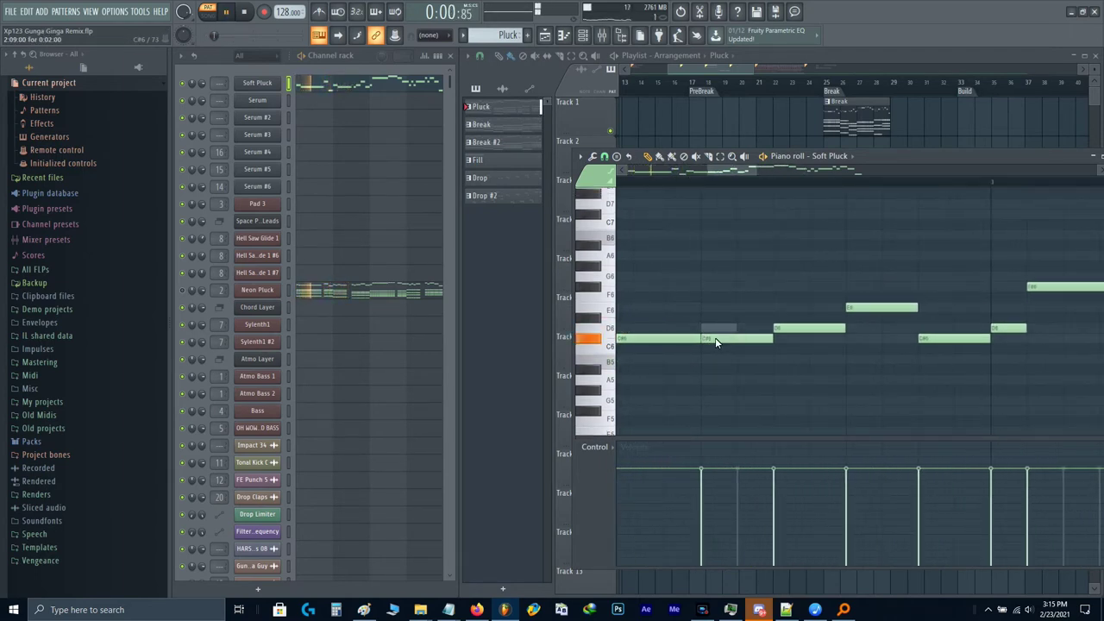
Step: At the start of bar 4, extend the E6 over the short D6 and start the next D6 on step 3
scroll(782, 334, "down", 2)
left_click_drag(778, 341, 795, 290)
right_click(788, 299)
left_click_drag(885, 325, 639, 339)
key("space")
scroll(788, 330, "up", 1)
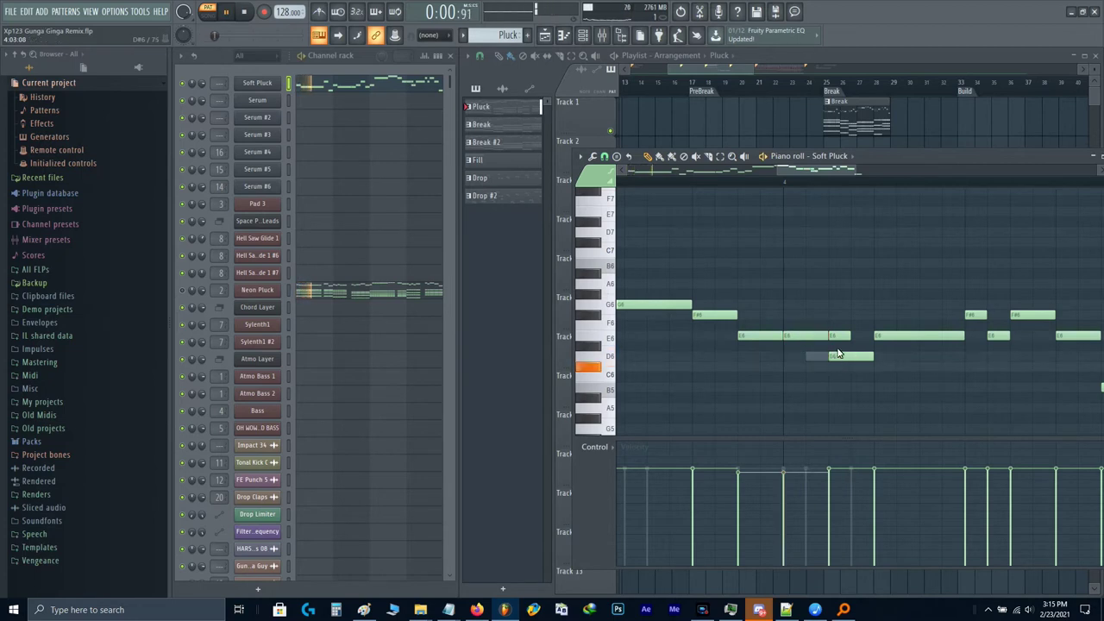
Step: Delete the short E6 at step 10 of bar 4 and lengthen the preceding F#6 to meet the next F#6
left_click_drag(892, 319, 649, 323)
scroll(768, 343, "up", 1)
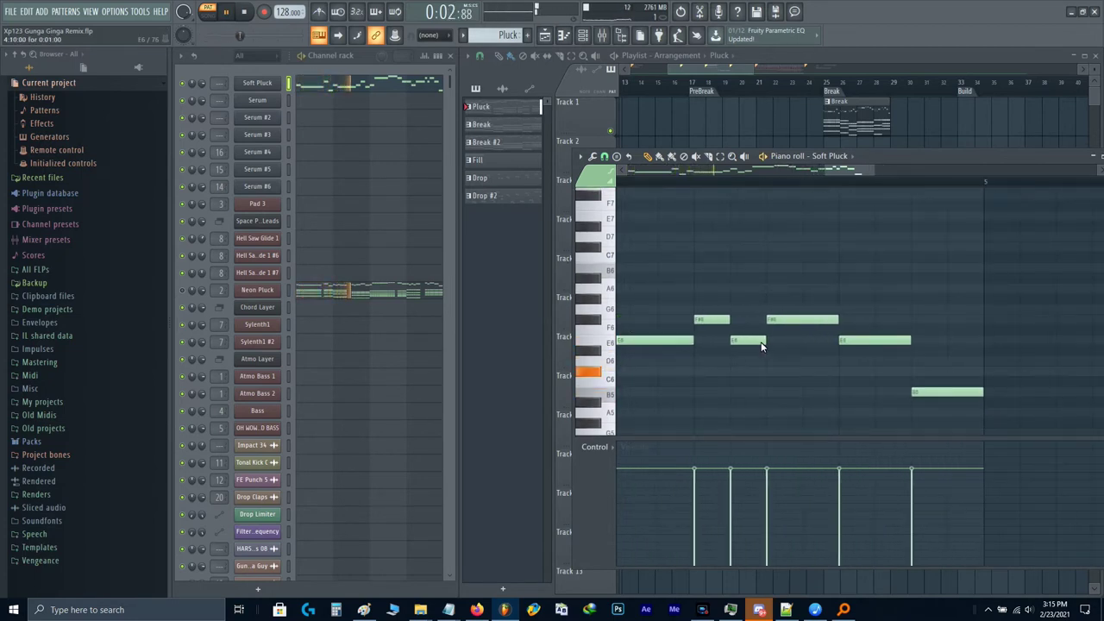
right_click(757, 341)
left_click_drag(729, 320, 755, 325)
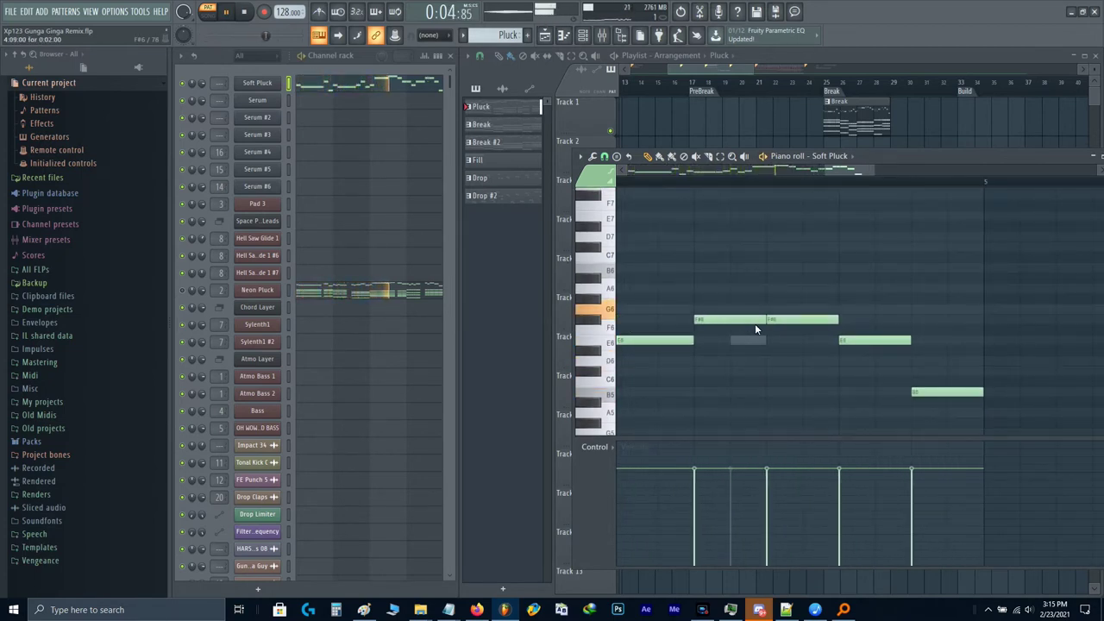
scroll(755, 325, "down", 2)
scroll(755, 324, "down", 2)
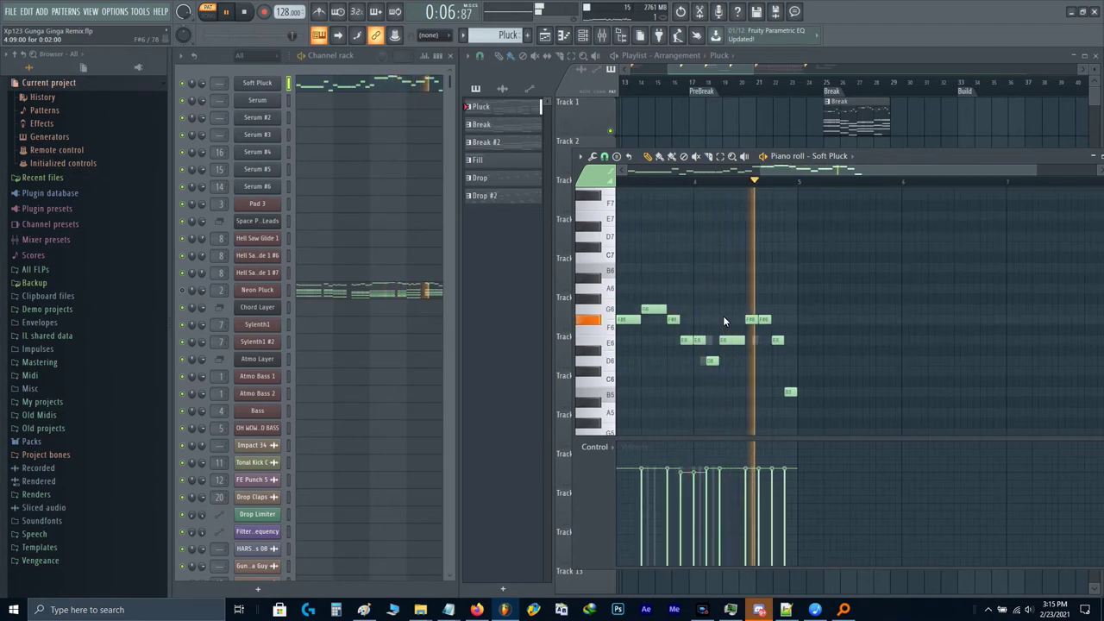
Step: Play back the edited Soft Pluck melody from the start of the pattern, then stop it
key("space")
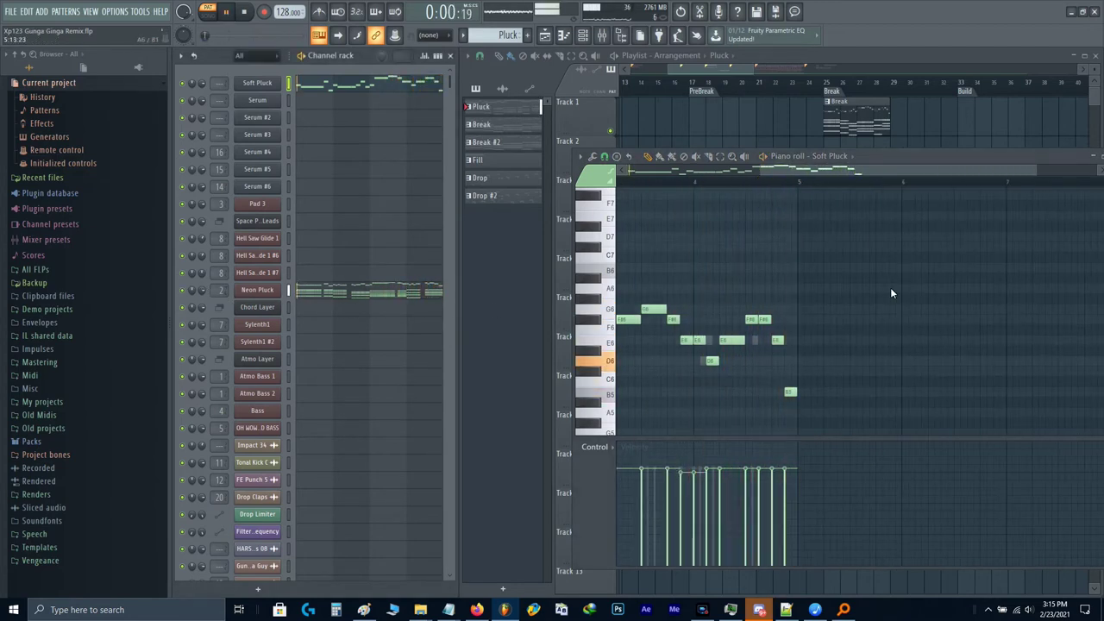
scroll(892, 295, "up", 2)
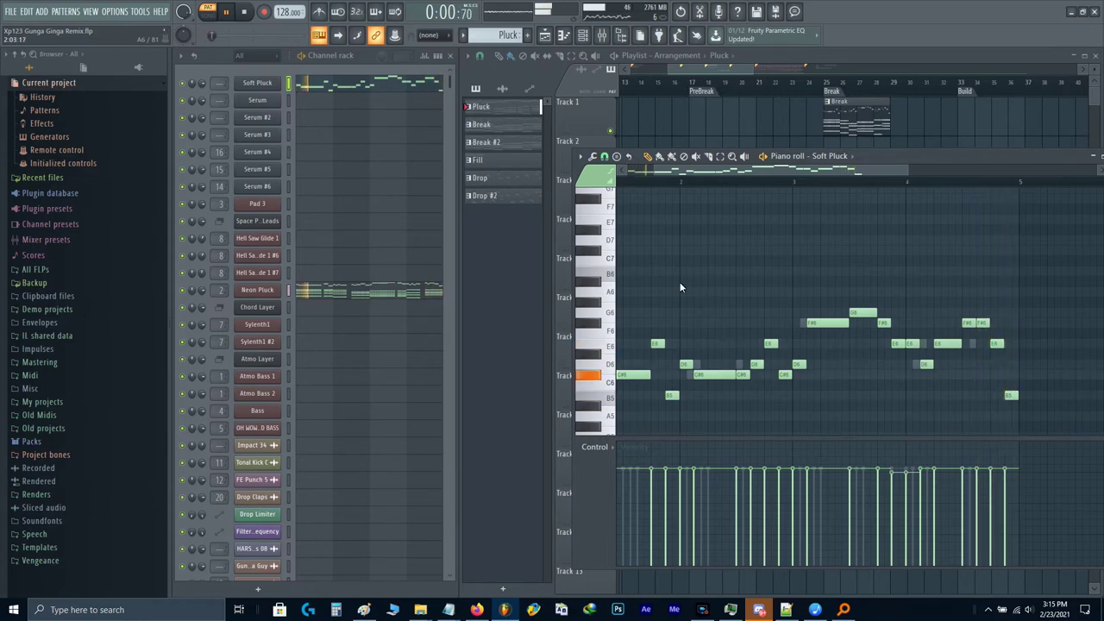
key("space")
Step: Route the Soft Pluck channel to the empty mixer insert 29
key("F9")
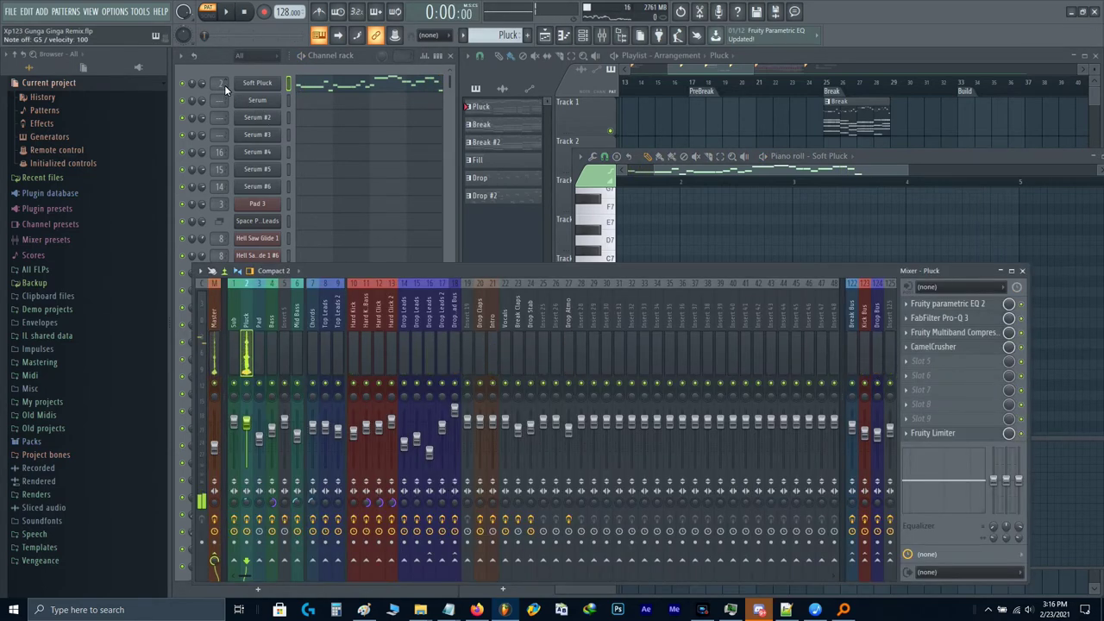
scroll(220, 83, "up", 14)
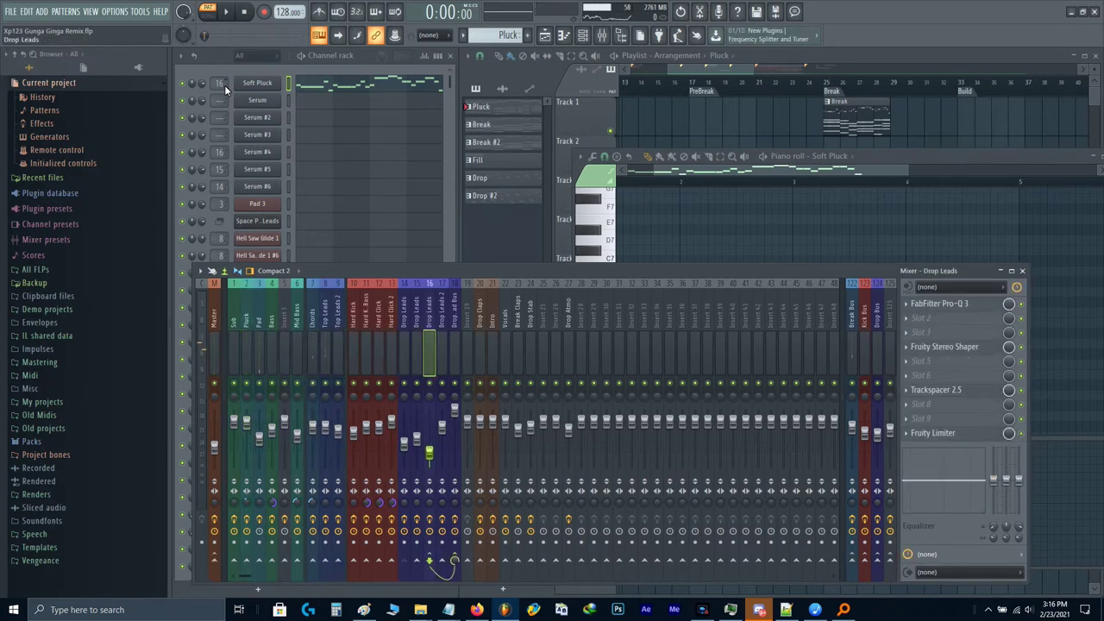
scroll(220, 83, "up", 13)
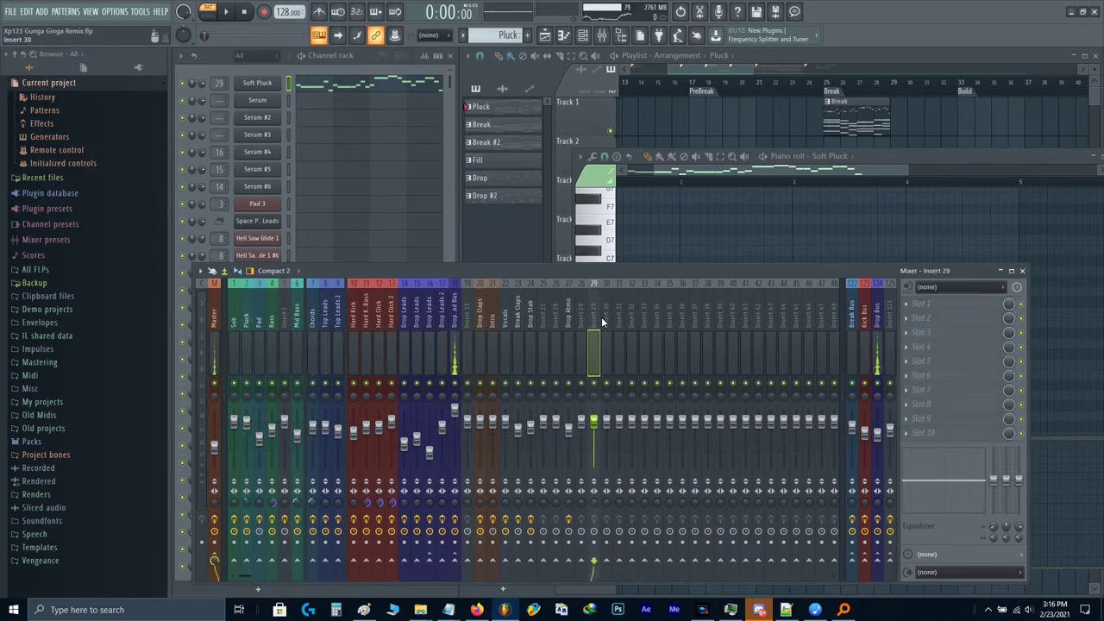
Step: Move the Soft Pluck insert to mixer position 3, directly after the Pluck track, and name it BG Pluck
key("alt+Left")
key("alt+Left")
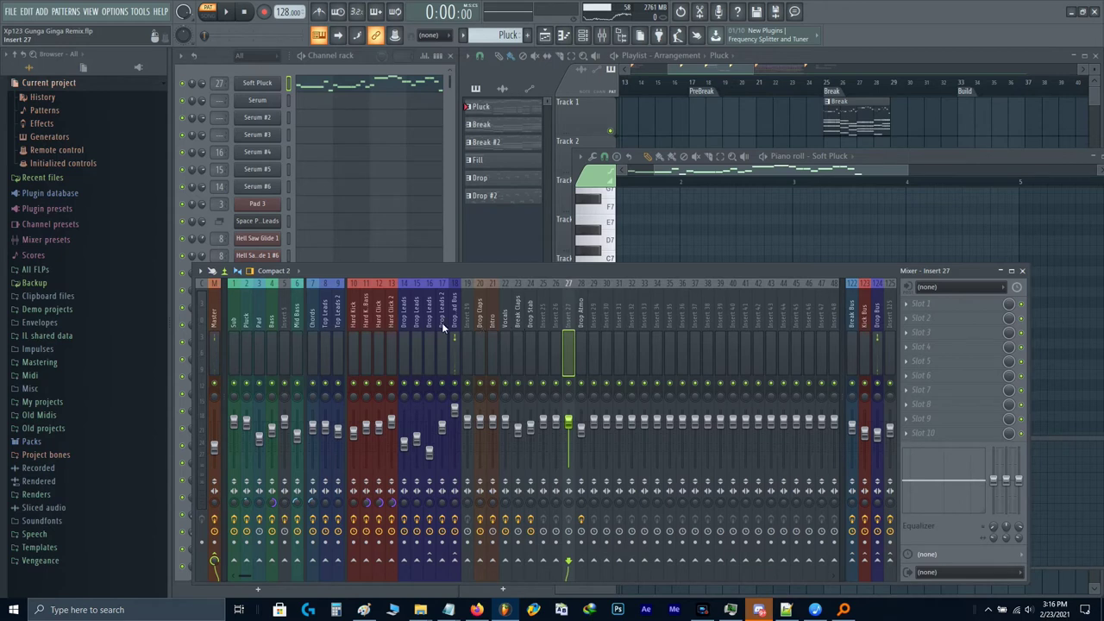
key("alt+Left")
key("alt+Left")
key("alt+Left")
key("alt+Left")
key("alt+Left")
key("alt+Left")
key("alt+Left")
key("alt+Left")
key("alt+Left")
key("alt+Left")
key("alt+Left")
key("alt+Left")
key("alt+Left")
key("alt+Left")
key("alt+Left")
key("alt+Left")
key("alt+Left")
key("alt+Left")
key("alt+Left")
key("alt+Left")
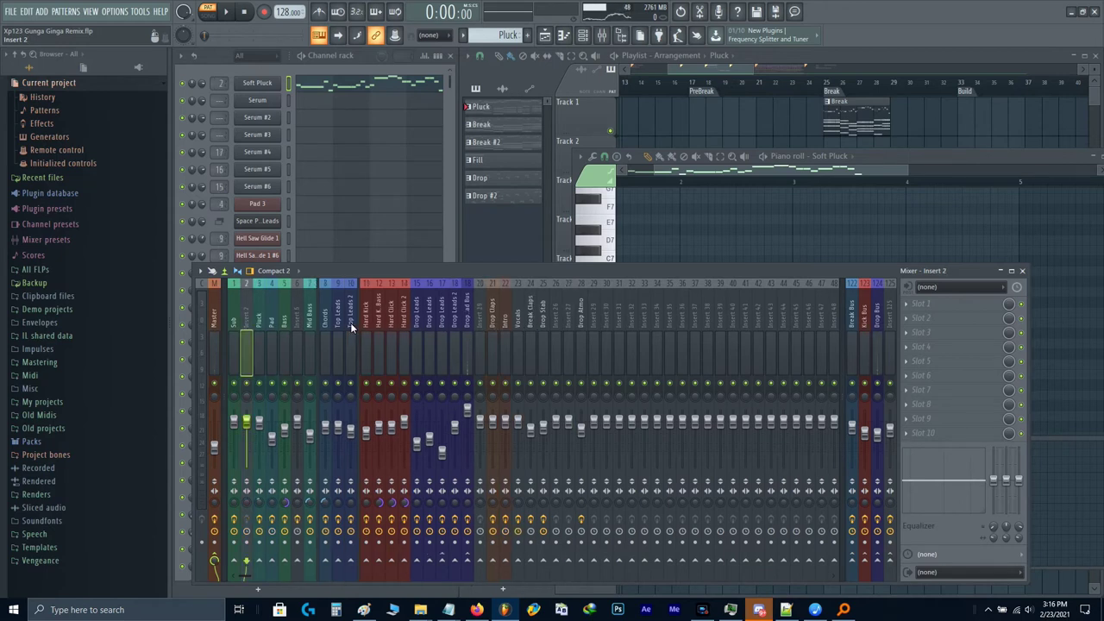
key("alt+Right")
middle_click(259, 325)
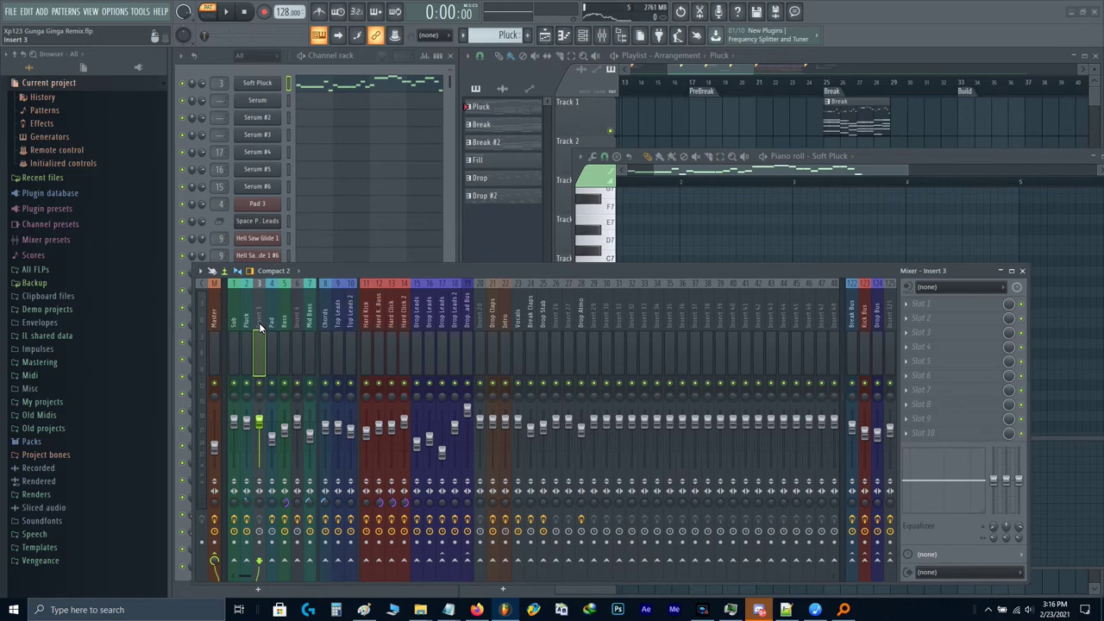
Step: Solo the BG Pluck mixer track and load FabFilter Pro-Q 3 in its first effect slot
right_click(258, 382)
left_click(947, 304)
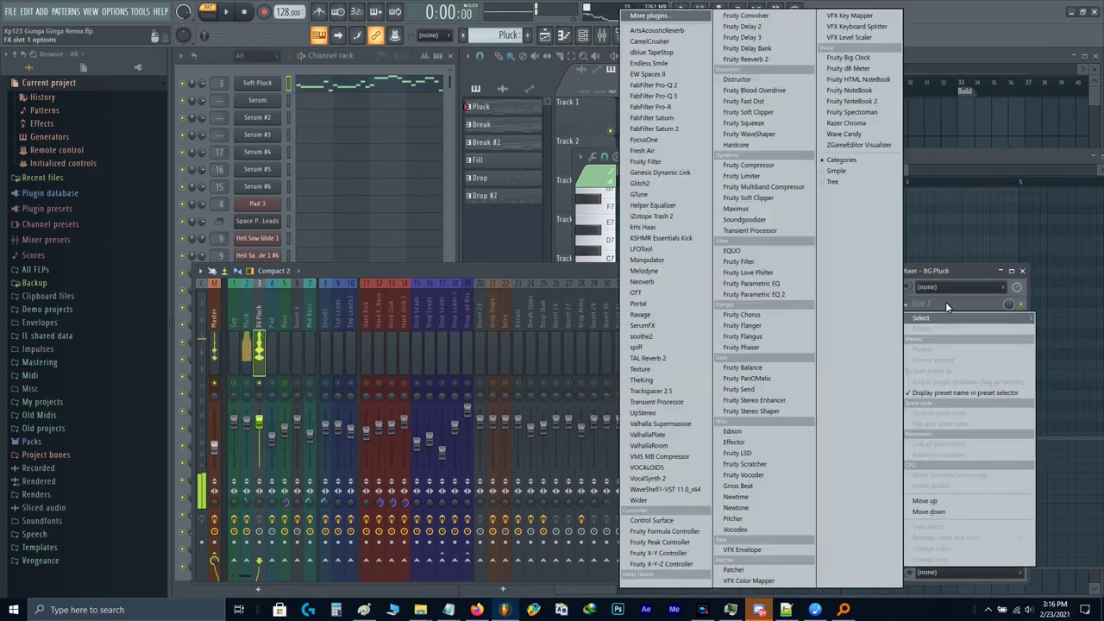
left_click(651, 96)
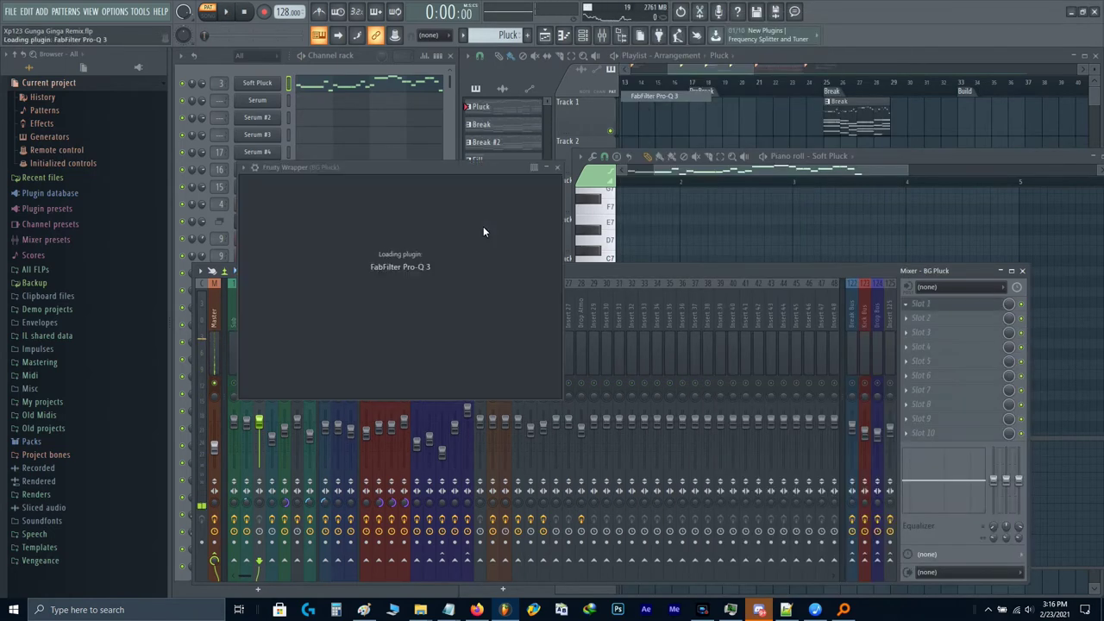
Step: Add a 24 dB/oct low cut at about 274 Hz in the BG Pluck EQ and play the pattern
left_click(297, 292)
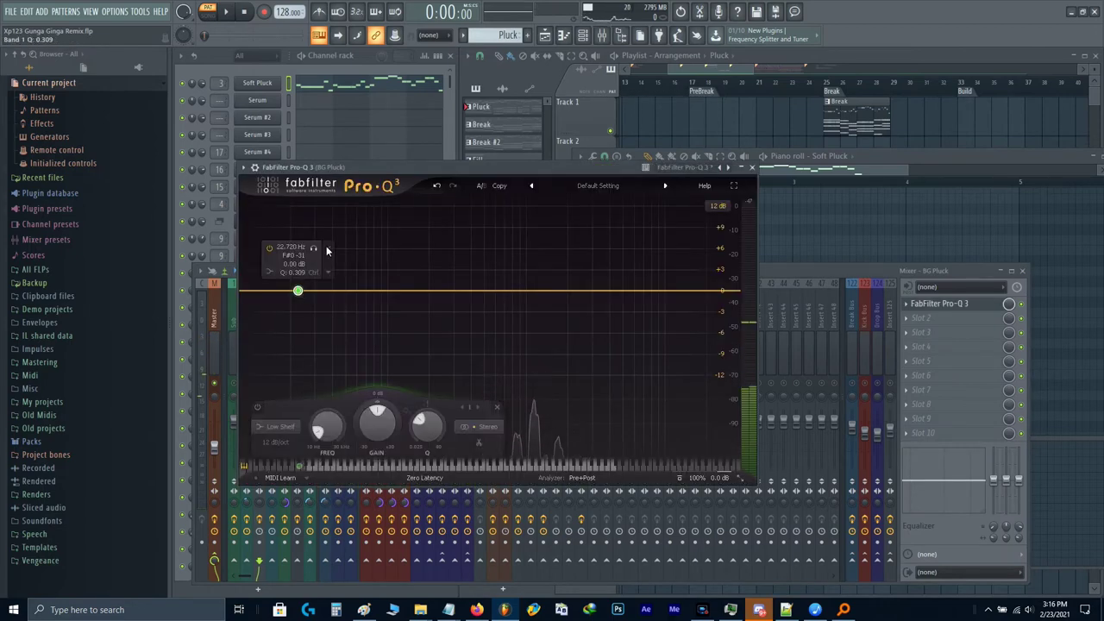
left_click(327, 248)
left_click(260, 293)
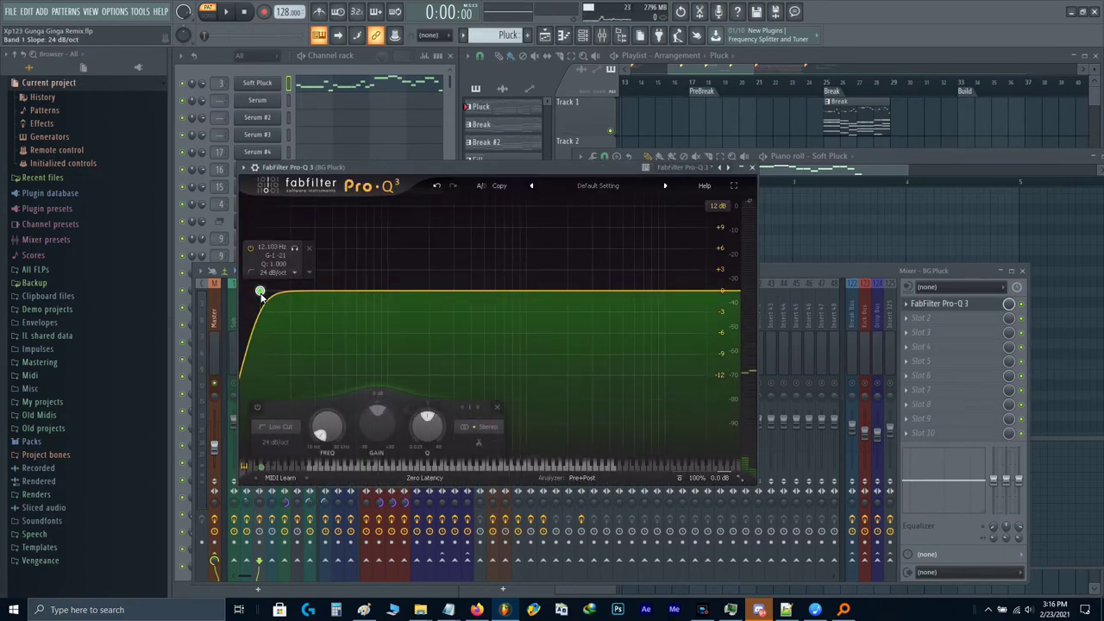
left_click_drag(261, 293, 448, 289)
key("space")
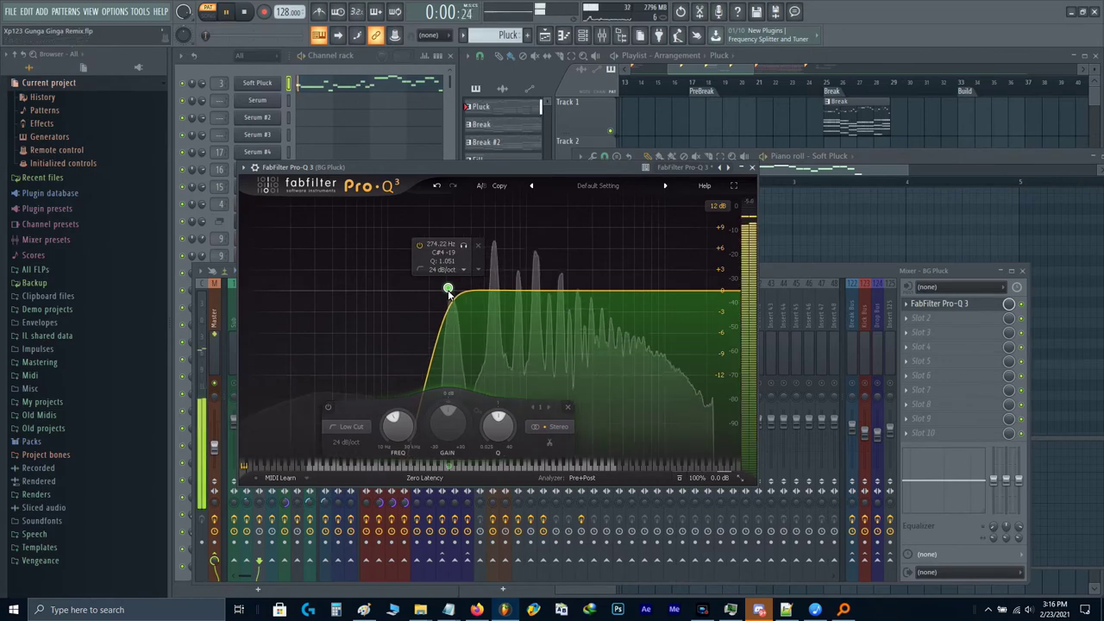
Step: Add a high shelf at about 15.8 kHz with about -7.1 dB gain, and close the EQ
left_click(679, 291)
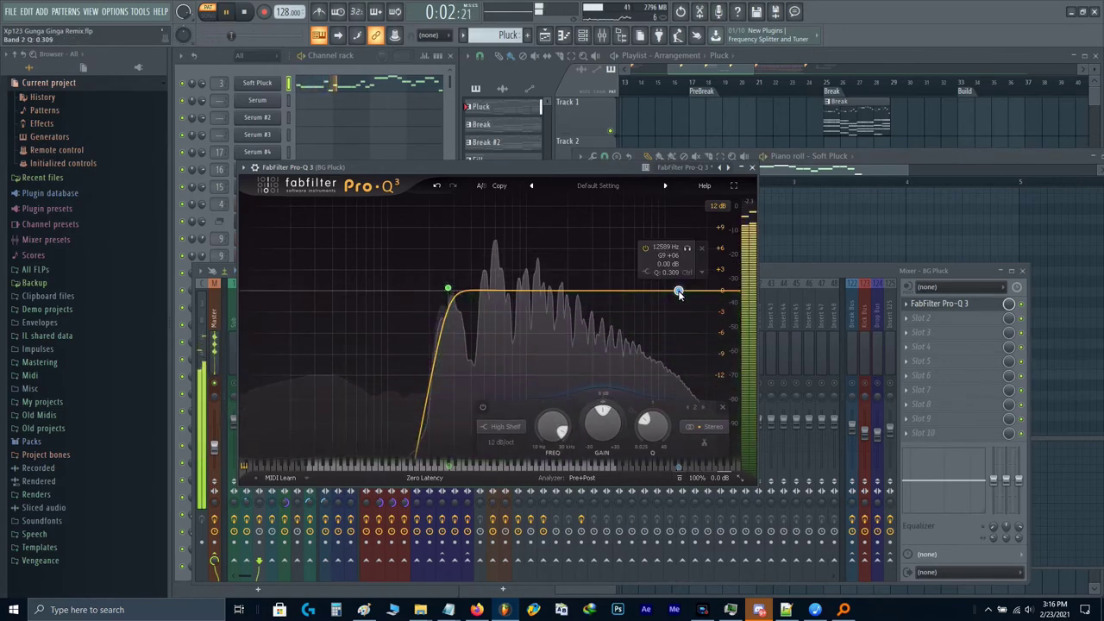
left_click_drag(679, 292, 693, 336)
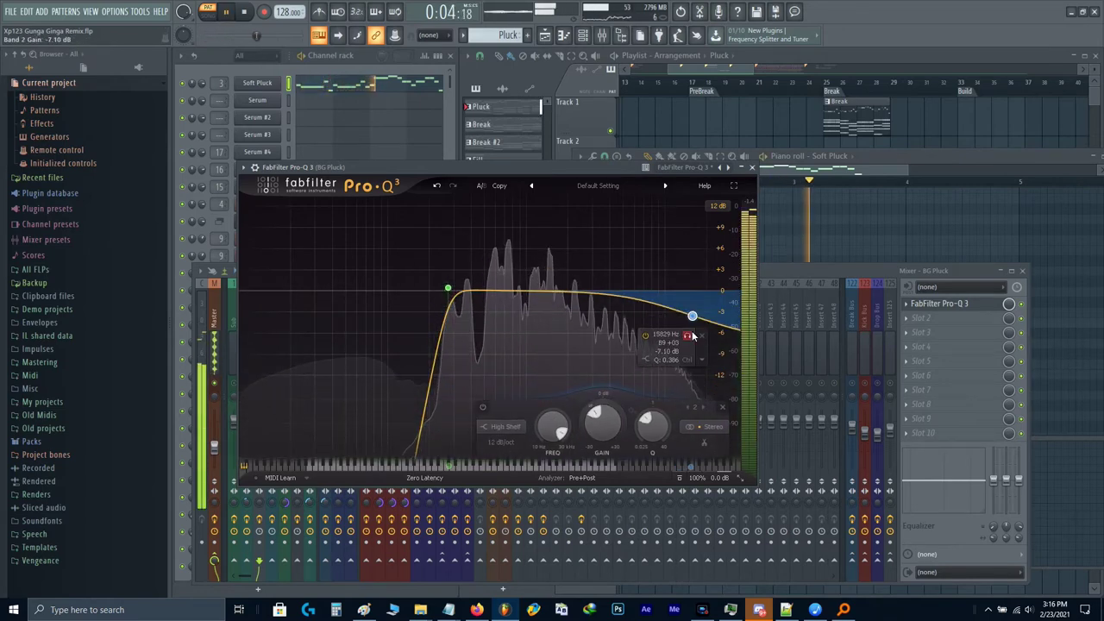
key("Escape")
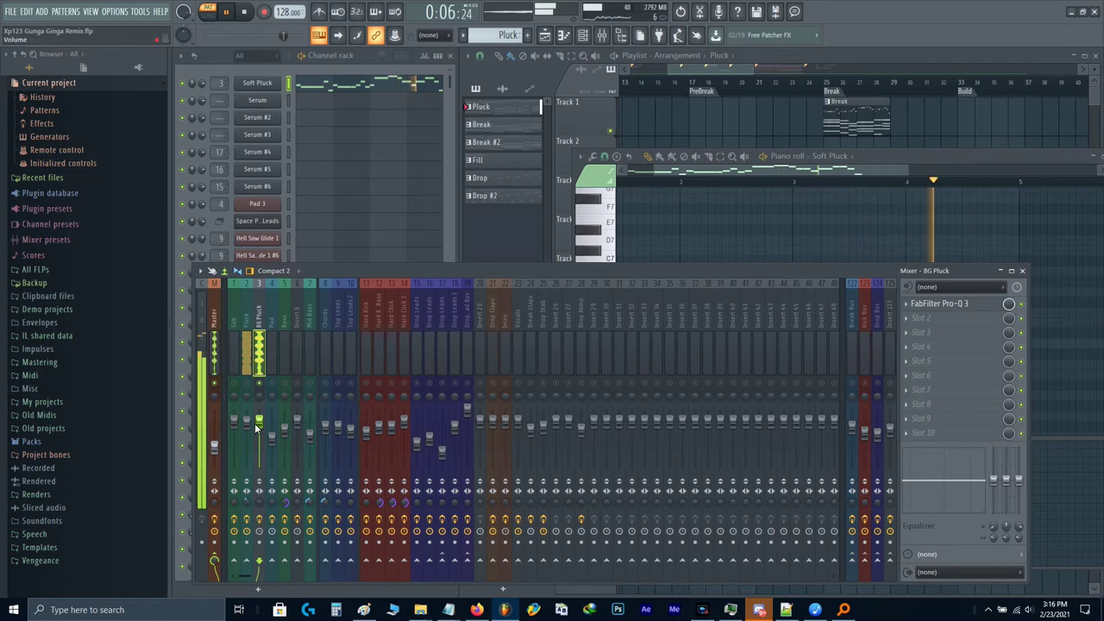
Step: Lower the BG Pluck mixer track's volume slightly, then close the mixer and stop playback
scroll(255, 424, "down", 3)
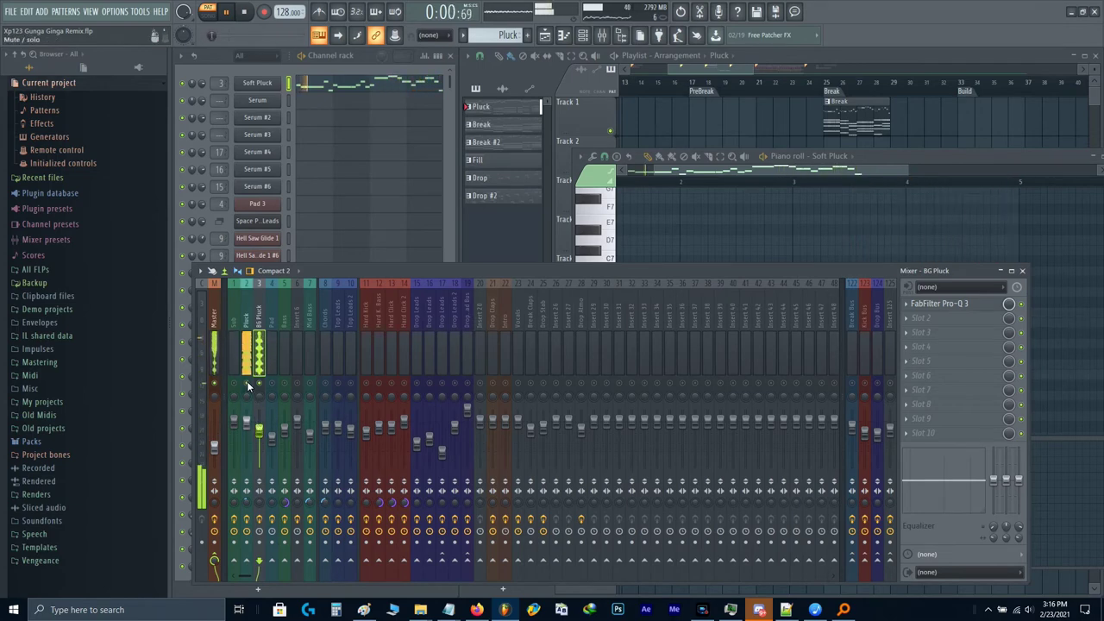
key("F9")
key("space")
Step: Clone the Soft Pluck channel
right_click(250, 84)
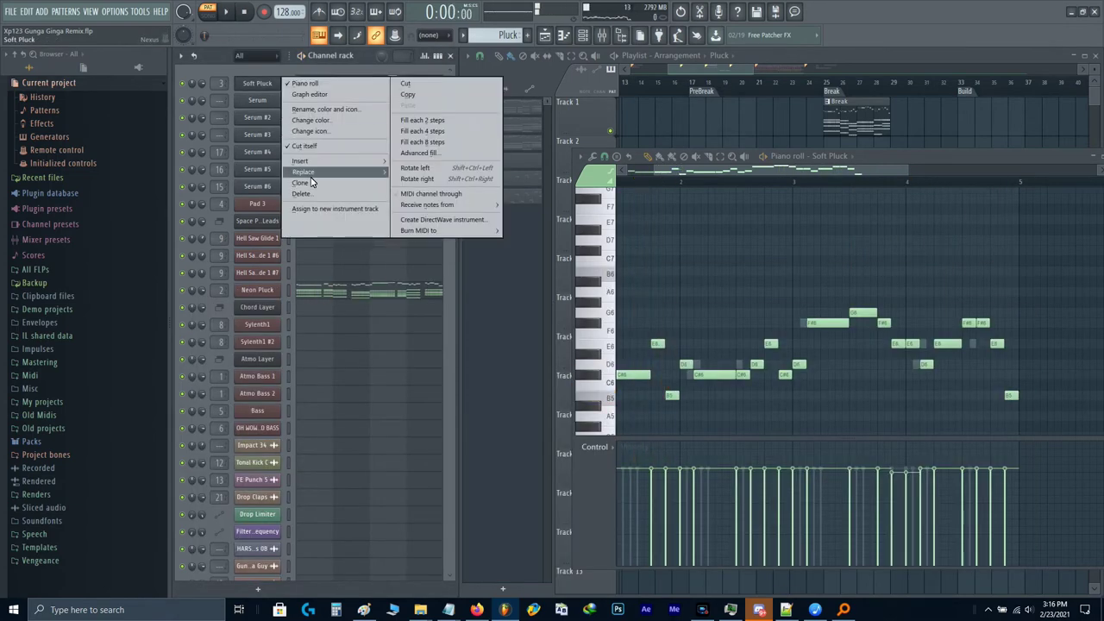
left_click(304, 183)
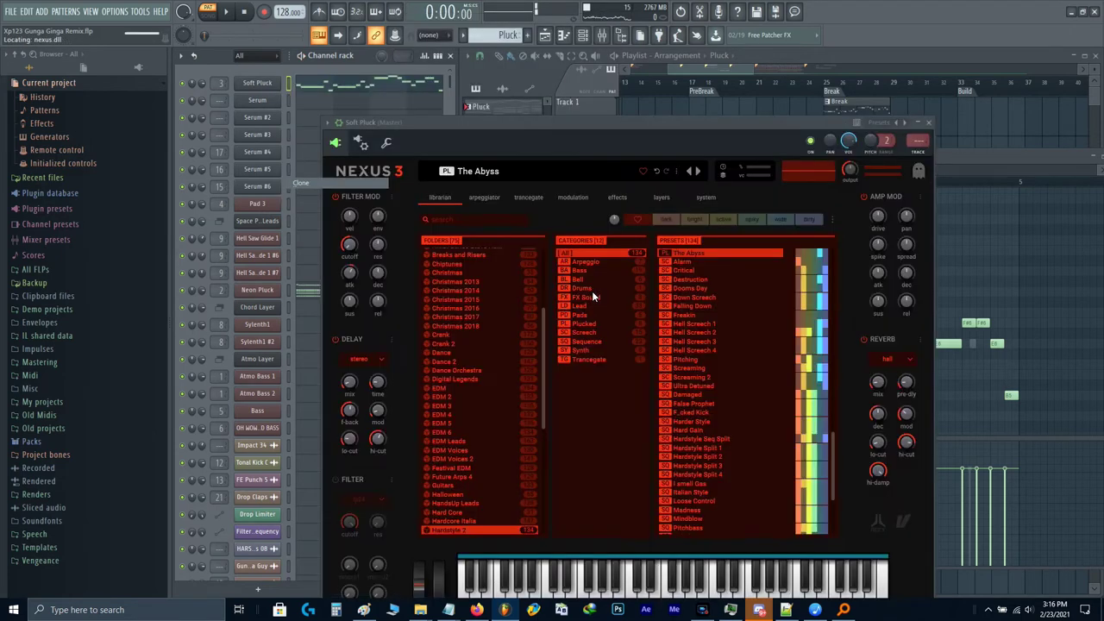
Step: Load CamelCrusher in the second effect slot of the BG Pluck track, leaving it on the British Clean patch
key("F9")
left_click(931, 321)
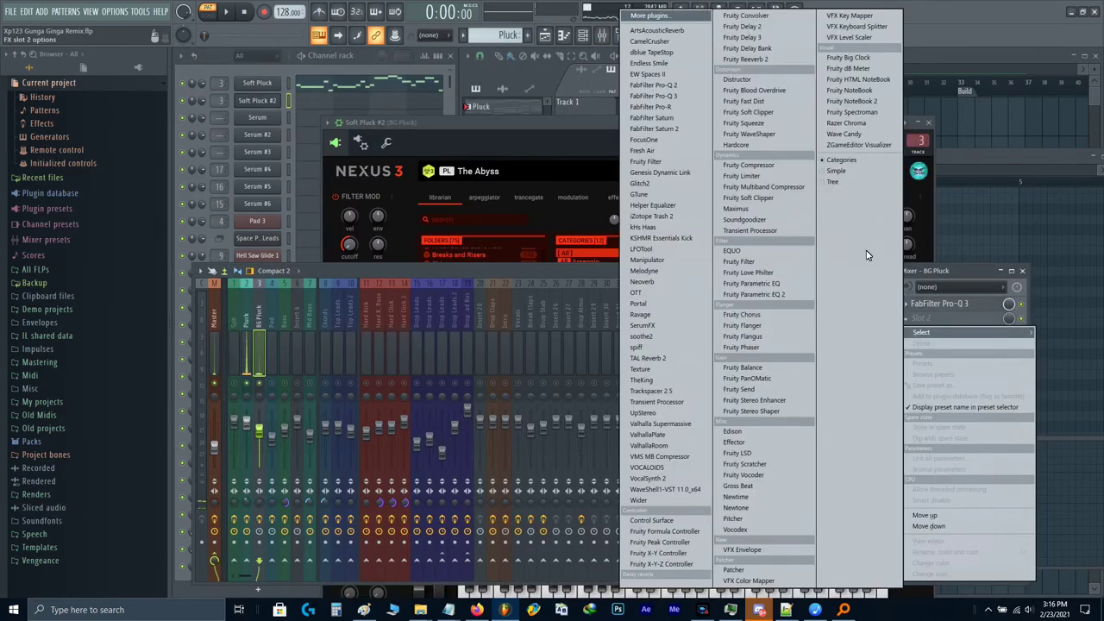
left_click(657, 42)
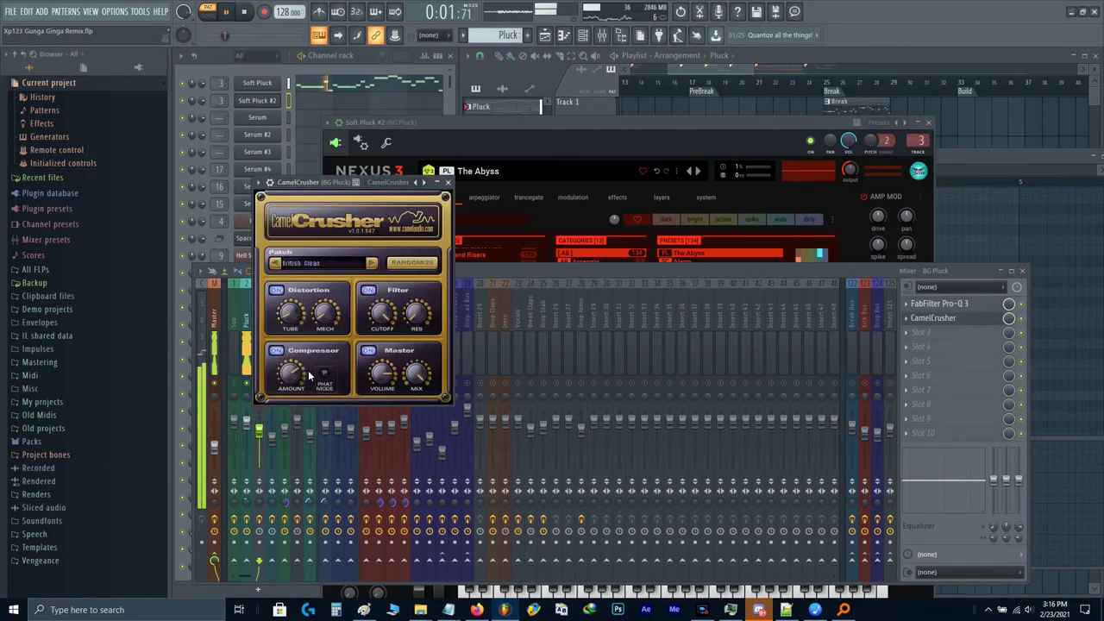
key("Escape")
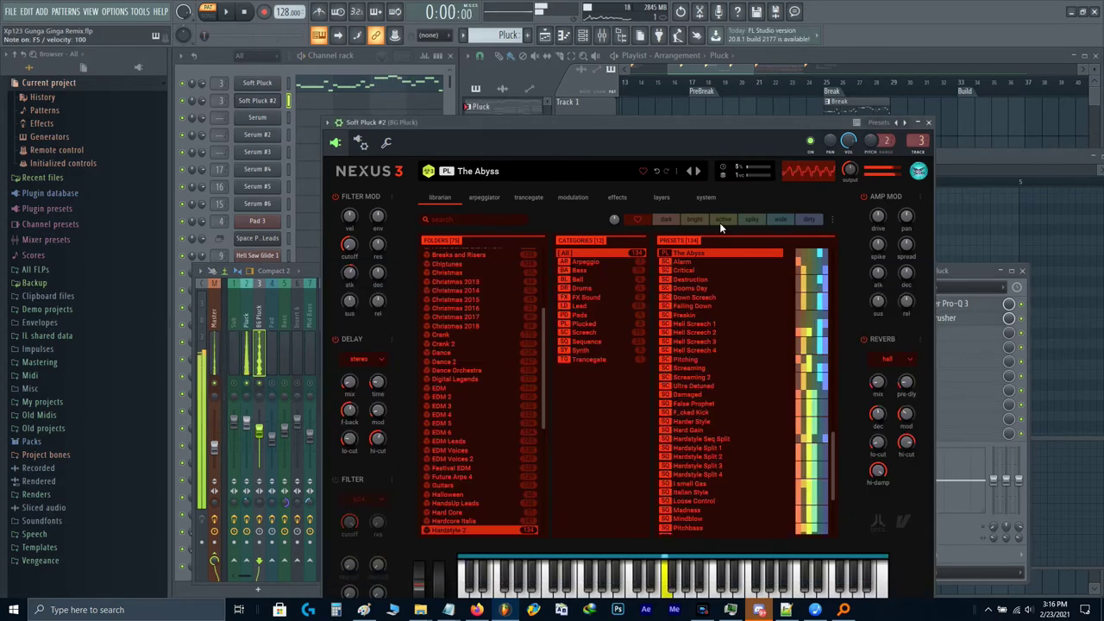
Step: Search all Nexus folders for "guitar" in the Plucked category and load the Mute Guitars 1 preset
left_click(483, 220)
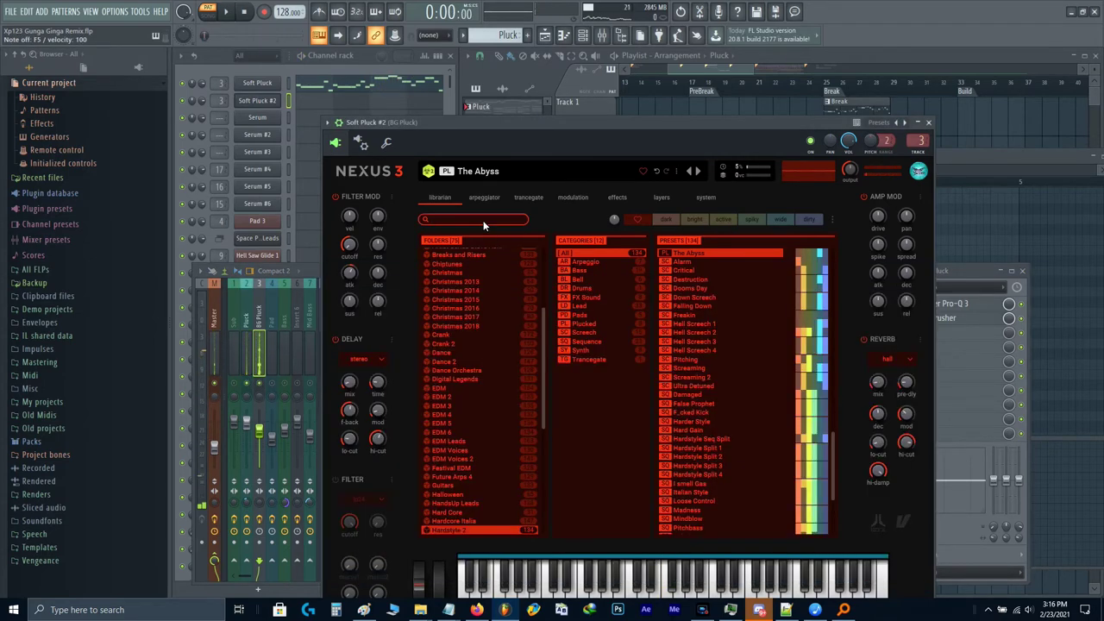
type("guitar")
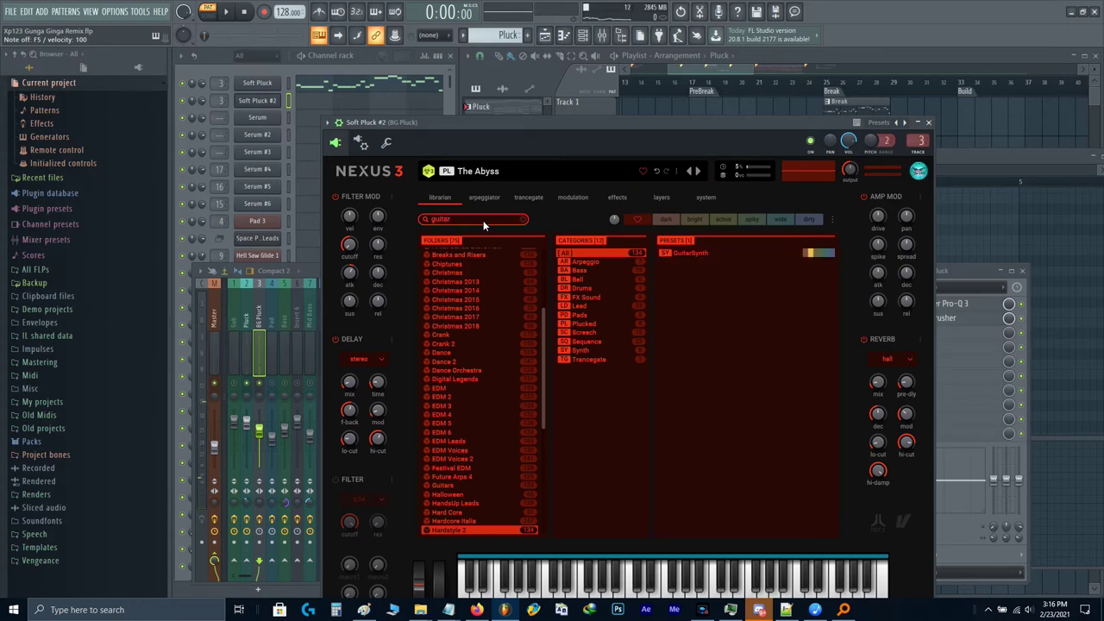
scroll(467, 290, "up", 5)
left_click(447, 252)
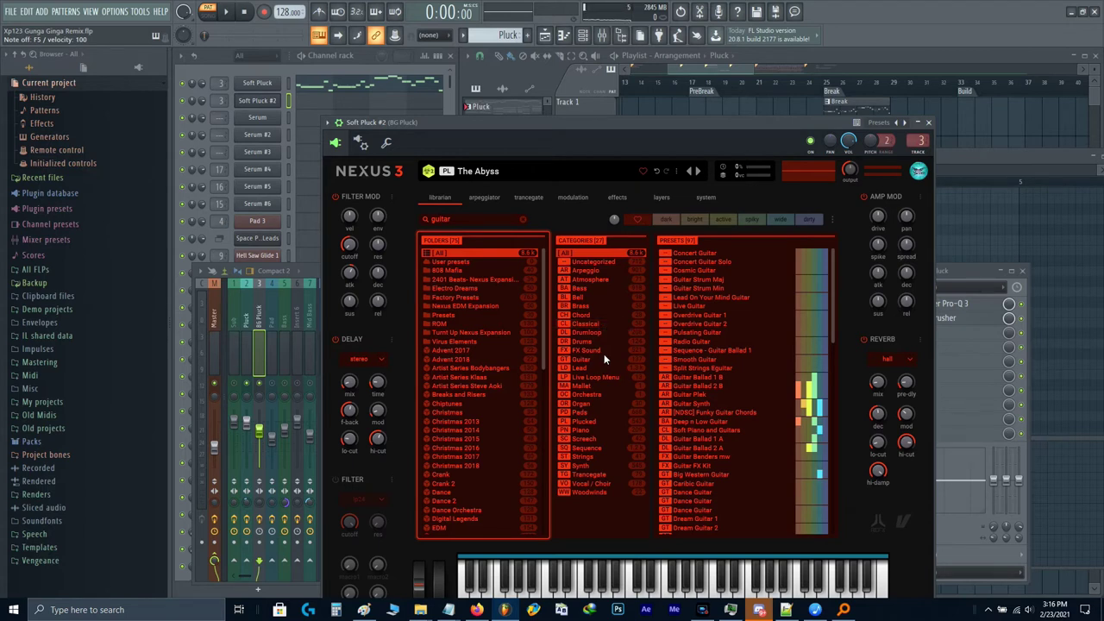
left_click(592, 422)
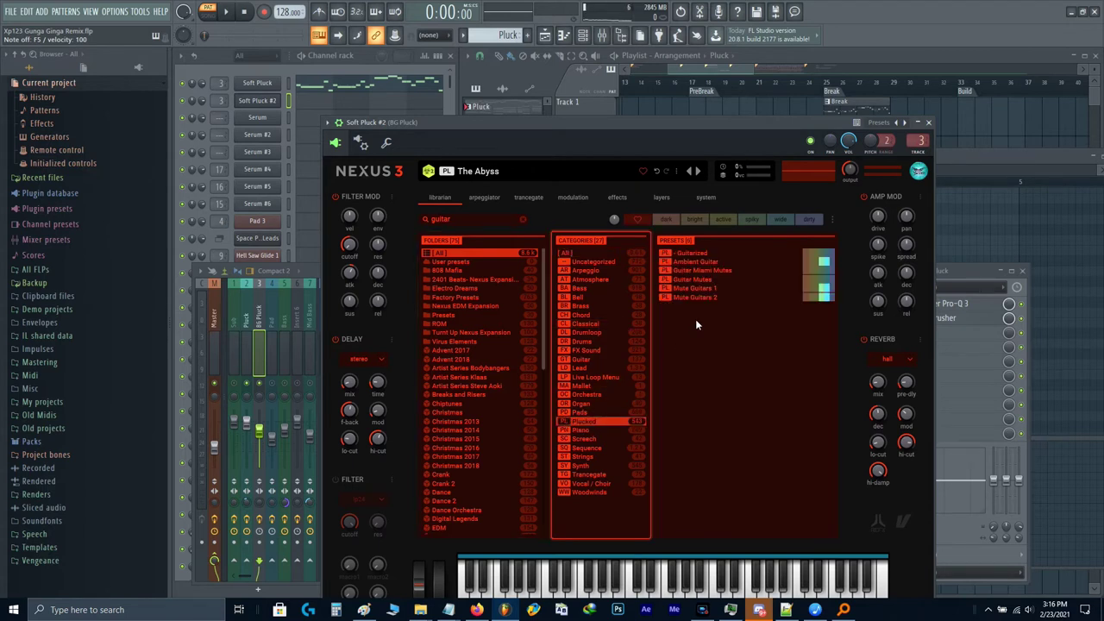
left_click(694, 288)
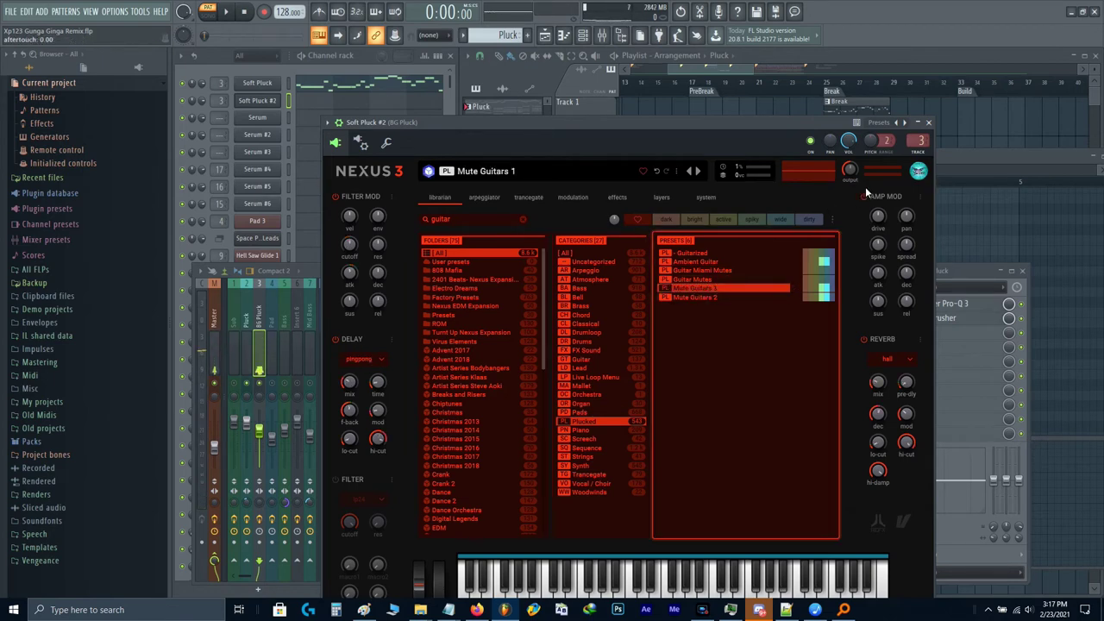
Step: Route the Soft Pluck #2 channel to mixer track 2 and close the open plugin and mixer windows
scroll(919, 147, "down", 1)
key("Escape")
key("Escape")
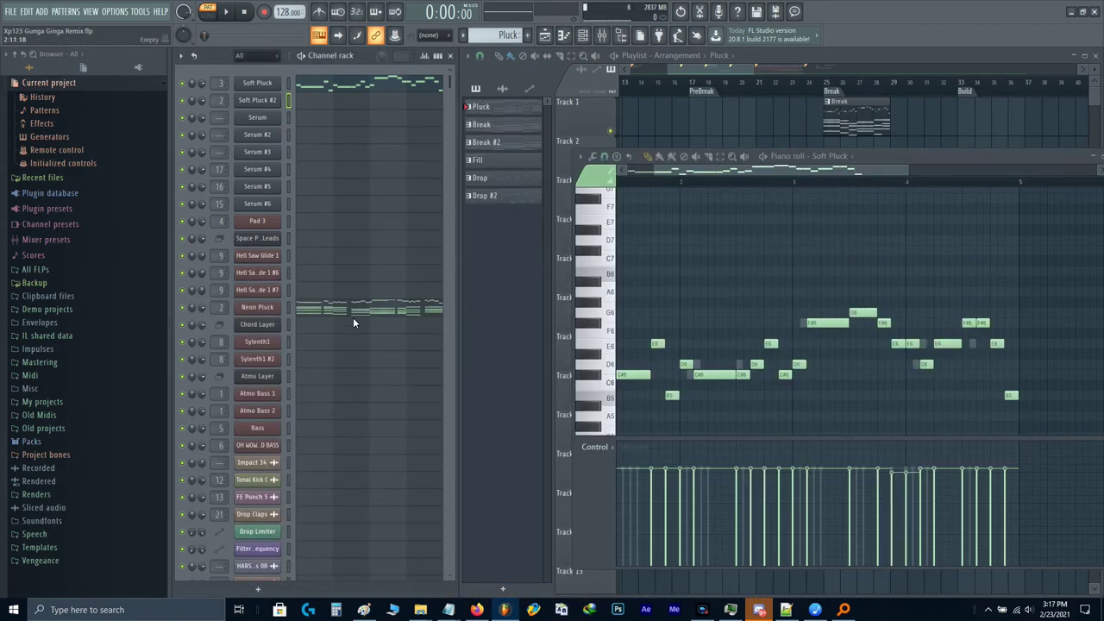
Step: Copy the upper melody notes of the Neon Pluck, from B5 up, into the Soft Pluck #2 piano roll
left_click(384, 306)
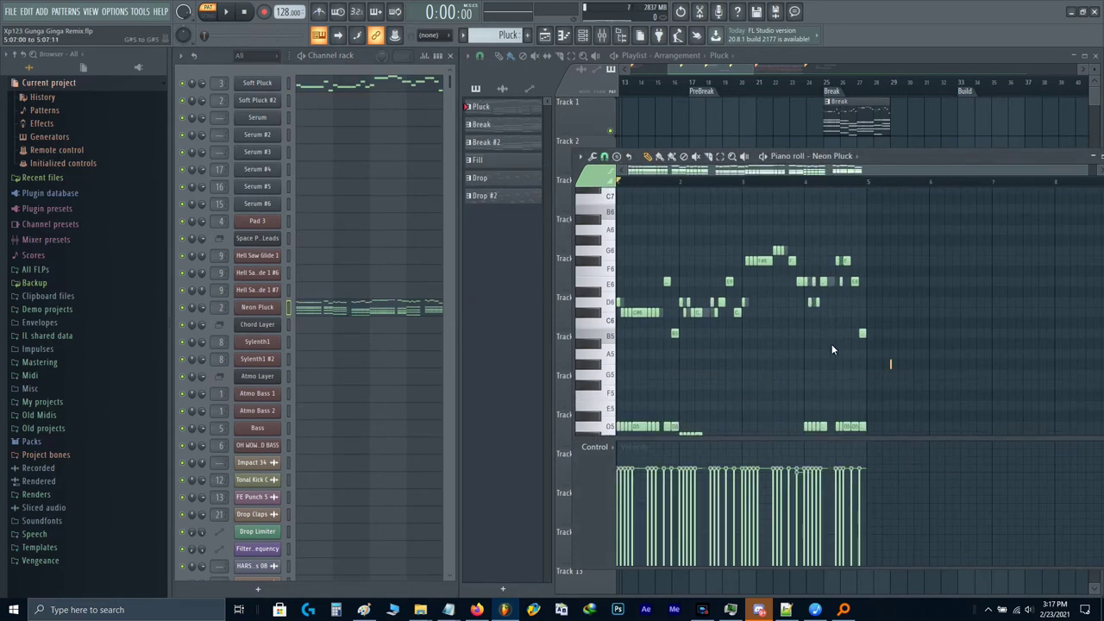
left_click_drag(891, 369, 483, 252)
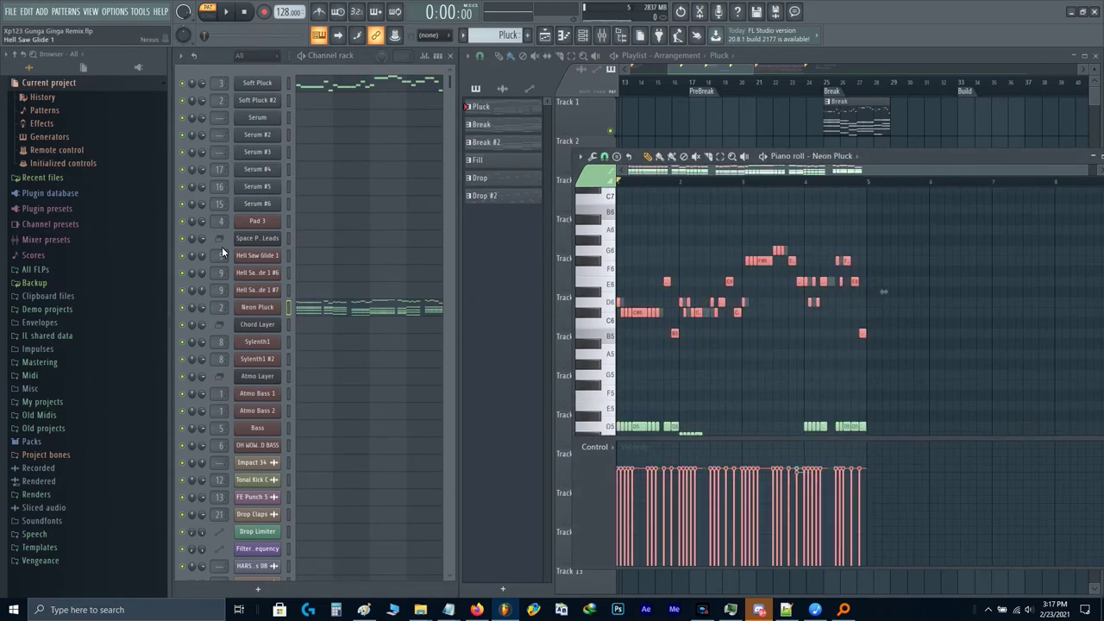
left_click(345, 104)
key("ctrl+v")
Step: Play the pasted Soft Pluck #2 melody through the pattern, then stop it
key("space")
left_click(637, 253, "ctrl")
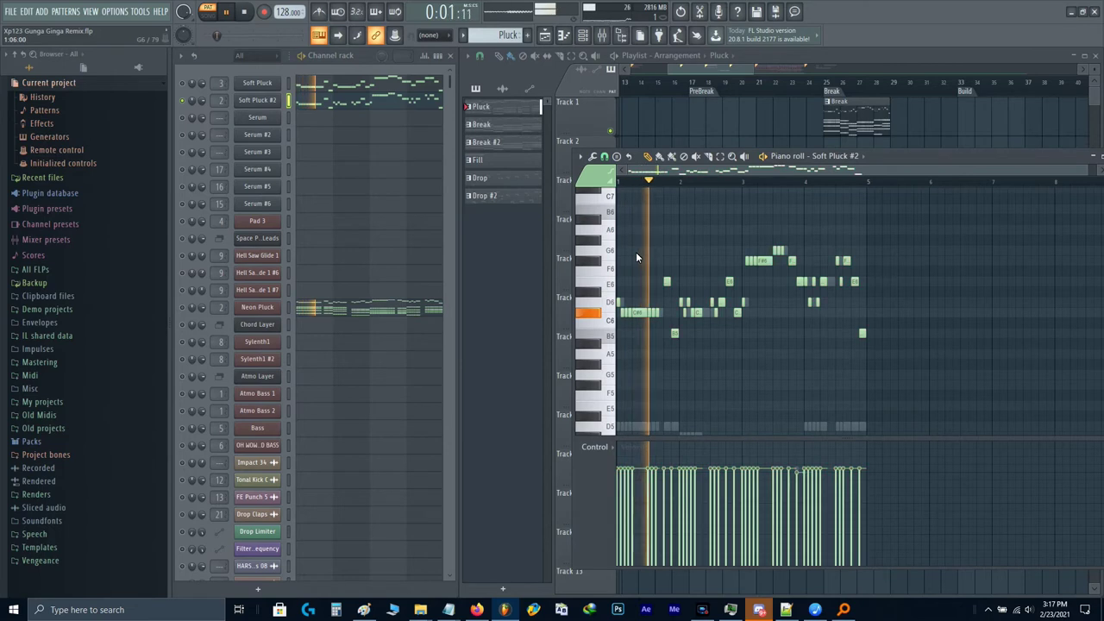
scroll(637, 254, "up", 3)
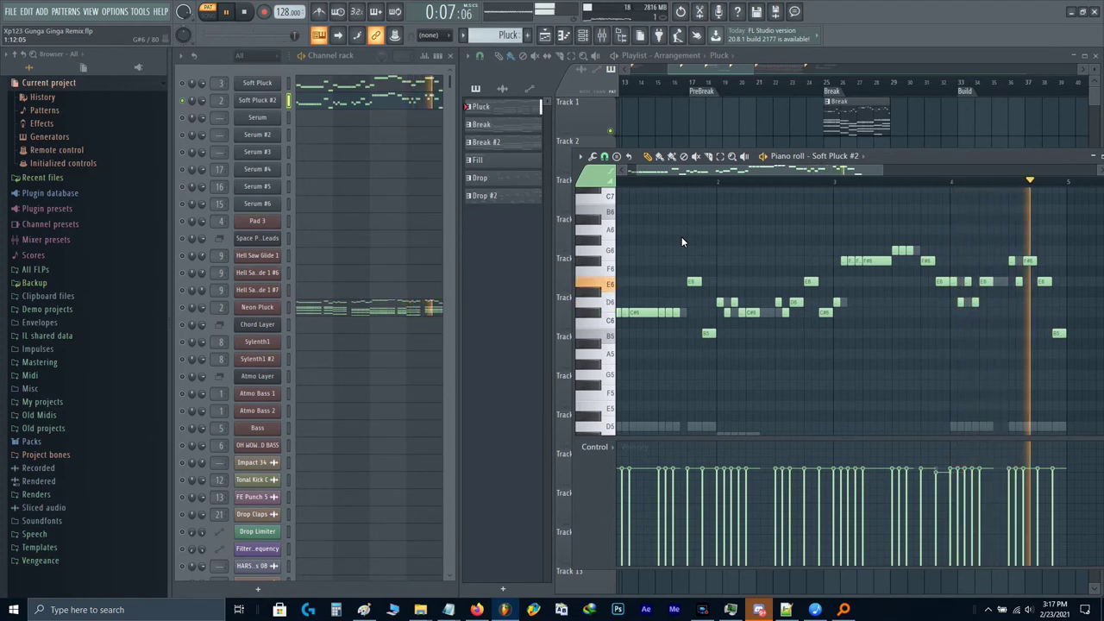
key("space")
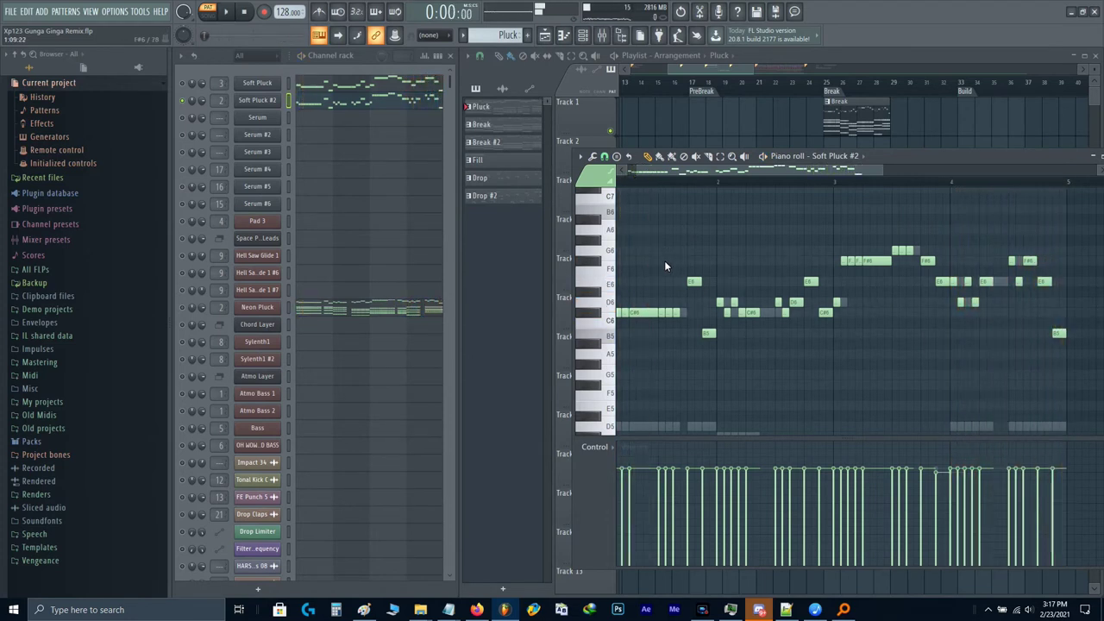
Step: Lower the velocity of the first four C#6 notes in bar 1 of Soft Pluck #2 to about 73 and play
scroll(639, 326, "up", 5)
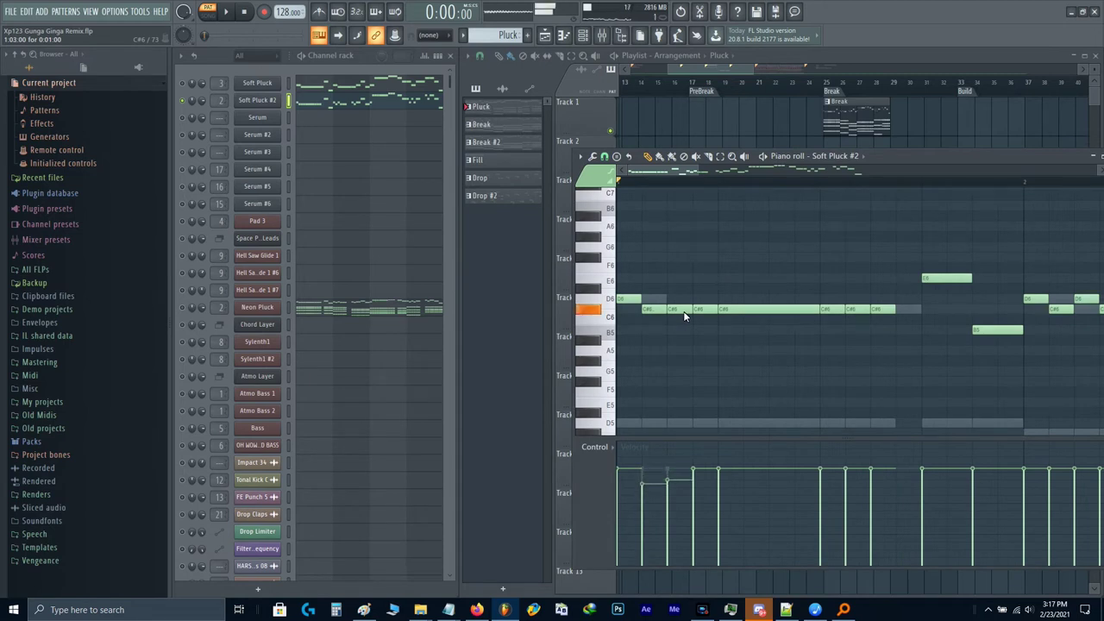
scroll(710, 311, "down", 1)
key("space")
key("space")
scroll(710, 311, "down", 3)
scroll(736, 312, "down", 5)
scroll(735, 311, "up", 2)
key("space")
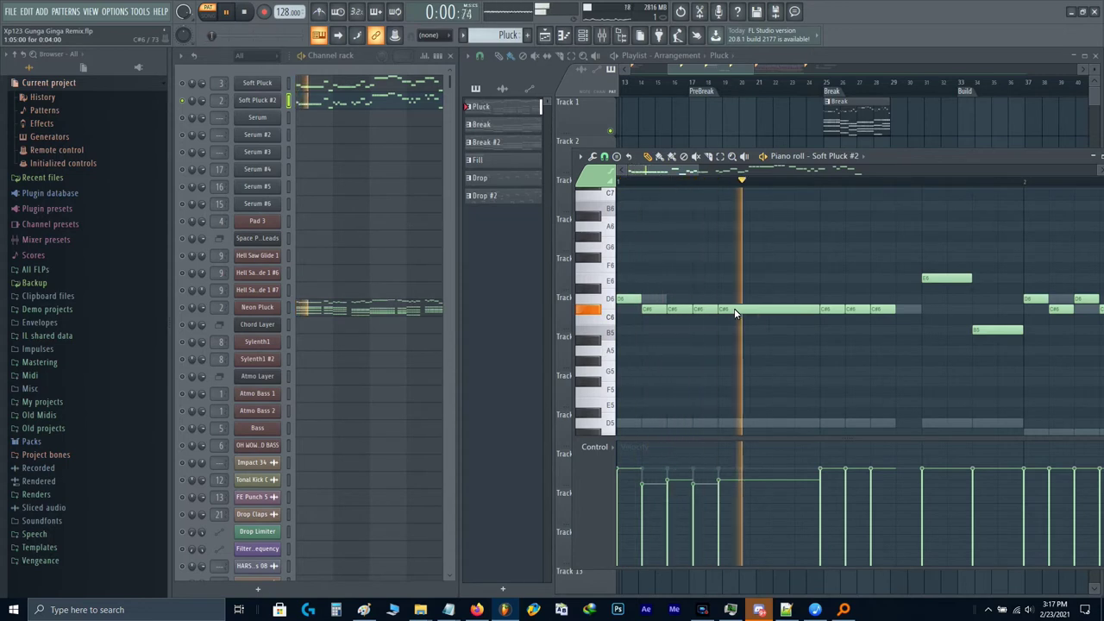
Step: Lower the velocity of the last three C#6 notes, the E6 and the B5 in bar 1 of Soft Pluck #2, then play
key("space")
left_click_drag(785, 312, 731, 326)
scroll(777, 328, "down", 2)
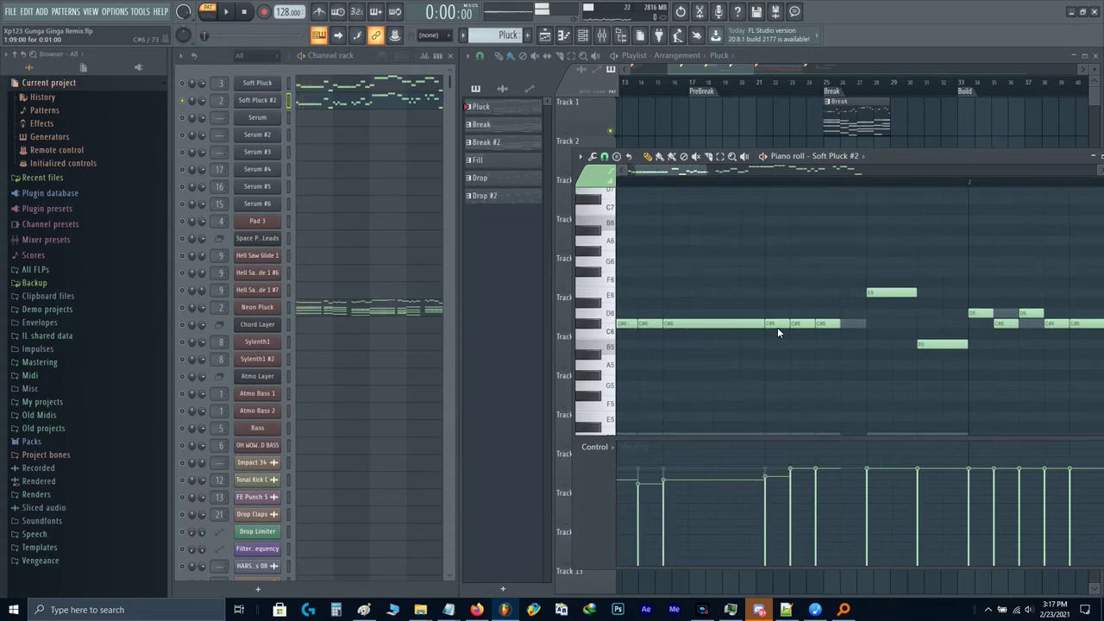
scroll(801, 323, "down", 4)
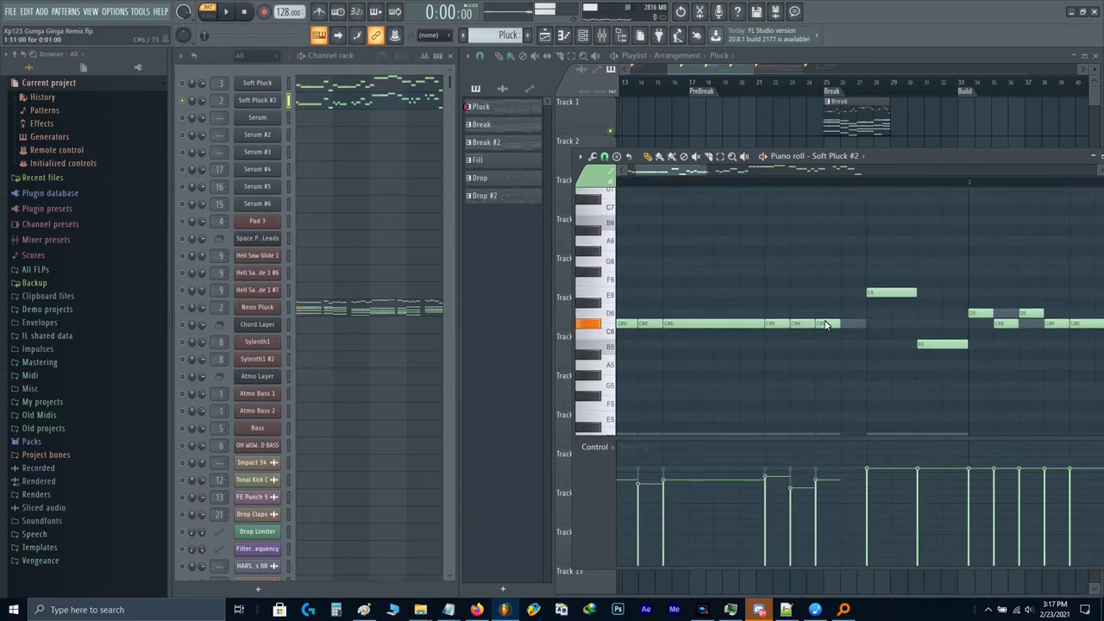
left_click(892, 295)
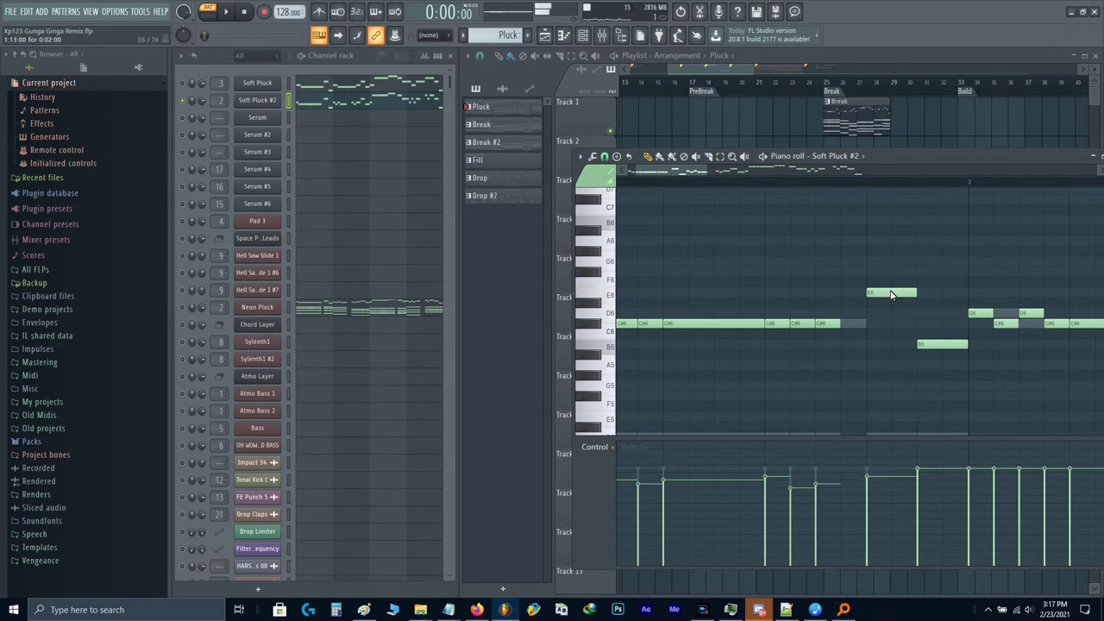
left_click(940, 344)
key("space")
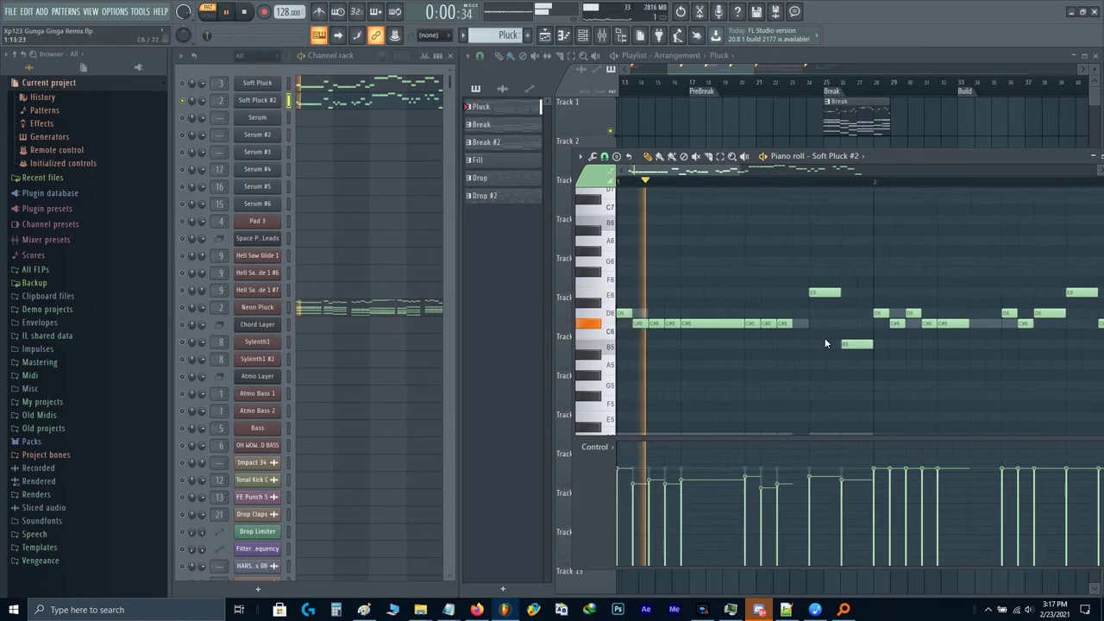
key("space")
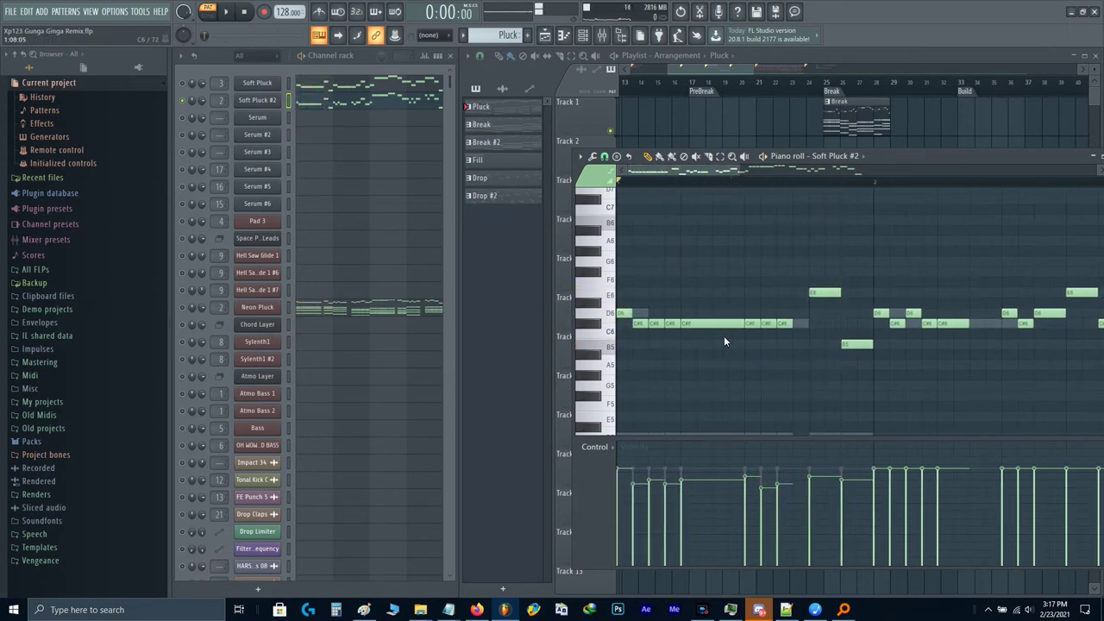
Step: Try a much lower velocity on the long C#6 note in bar 1 and play it
left_click(704, 326)
key("space")
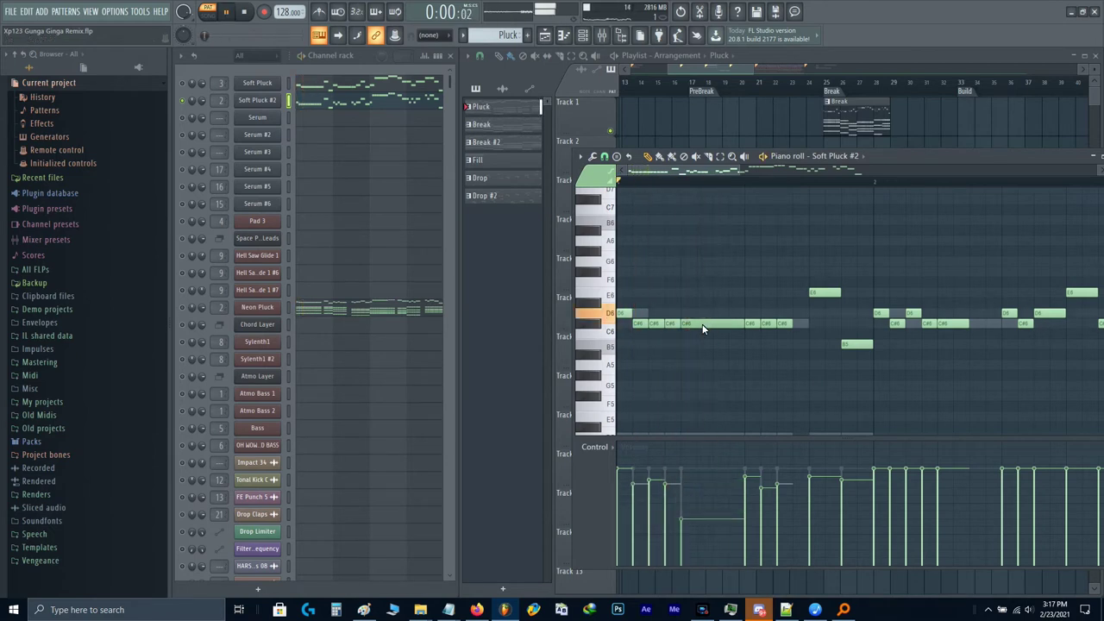
key("space")
left_click(678, 180)
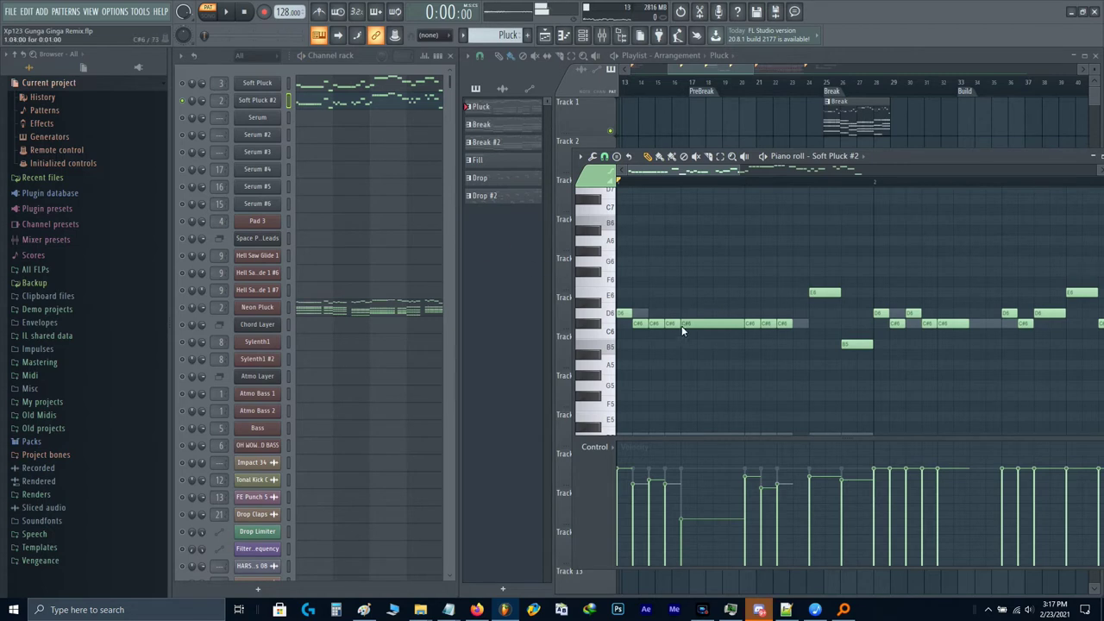
left_click(714, 326)
scroll(713, 326, "up", 11)
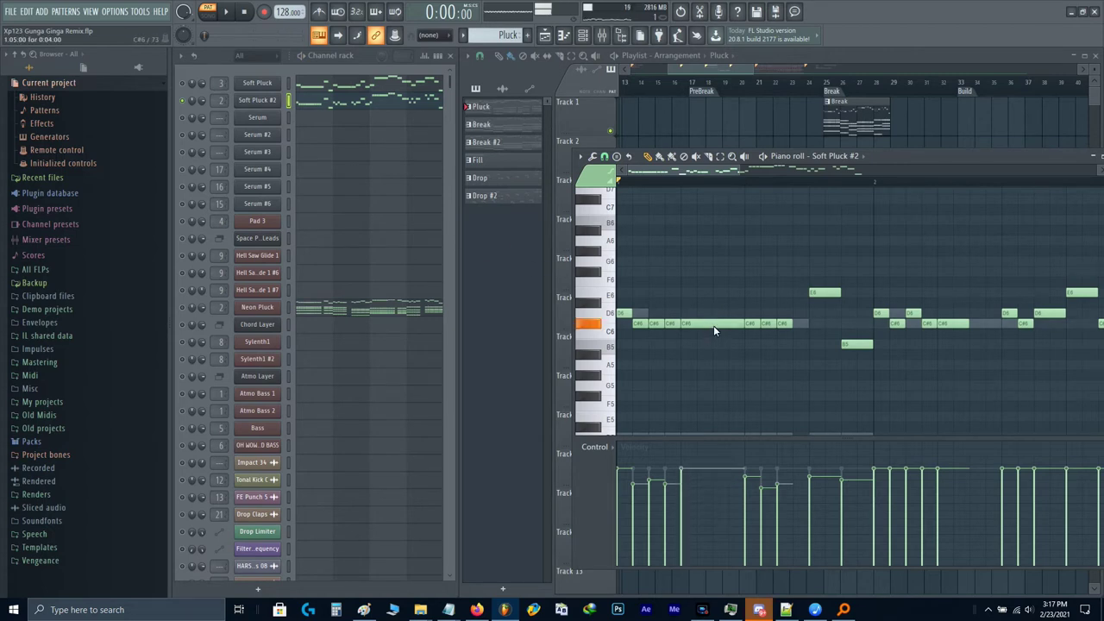
Step: Moderately lower the velocity of the long C#6 note in bar 1 of Soft Pluck #2 and play the pattern
key("space")
key("space")
scroll(714, 327, "down", 9)
scroll(713, 326, "down", 5)
key("space")
scroll(713, 326, "down", 3)
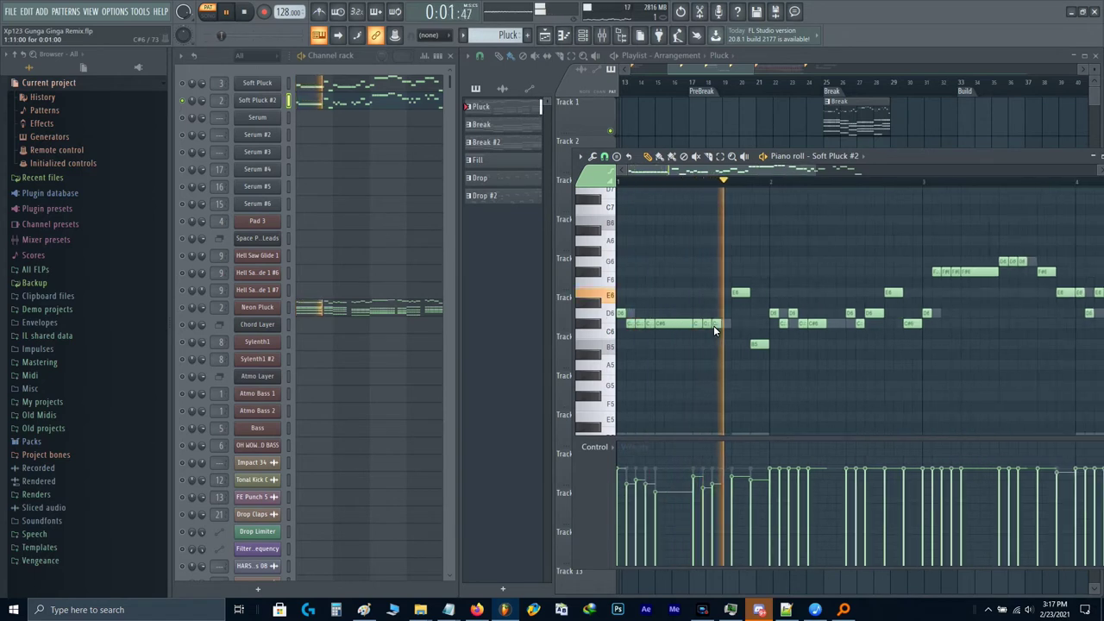
key("space")
key("space")
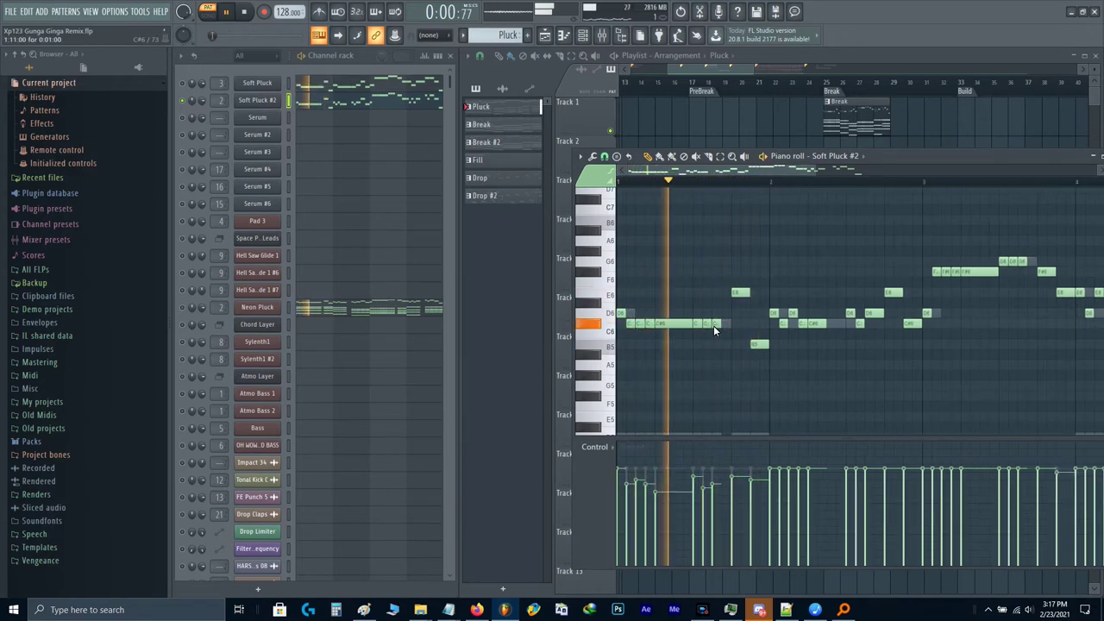
key("space")
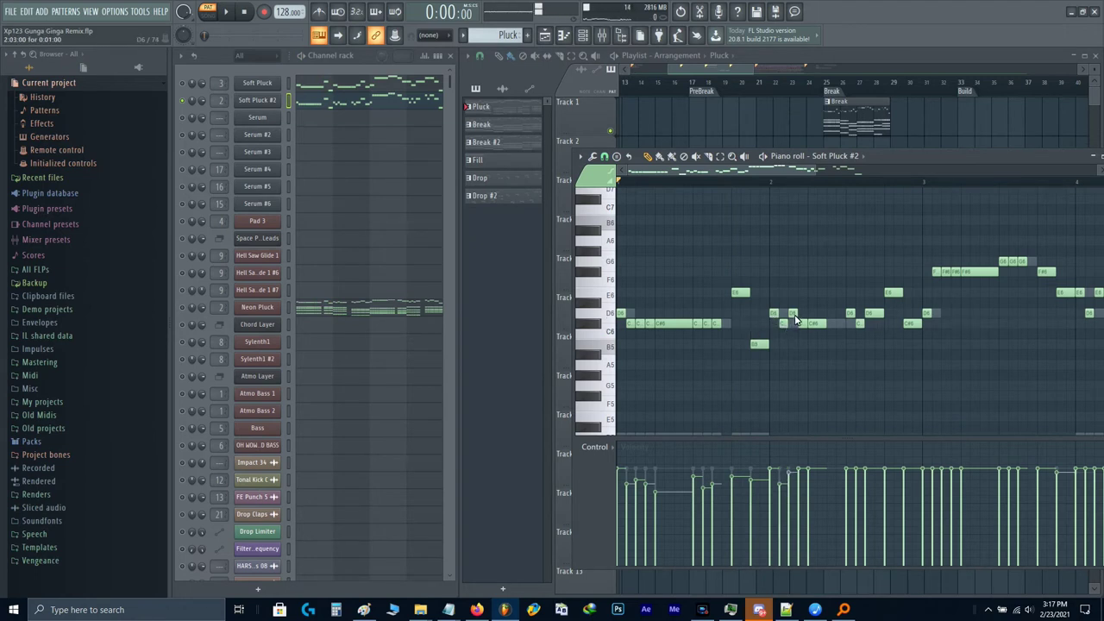
Step: Lower the velocity of the C#6, D6 and E6 notes following the first D6 in bar 2 of Soft Pluck #2
scroll(806, 323, "down", 3)
left_click(820, 326)
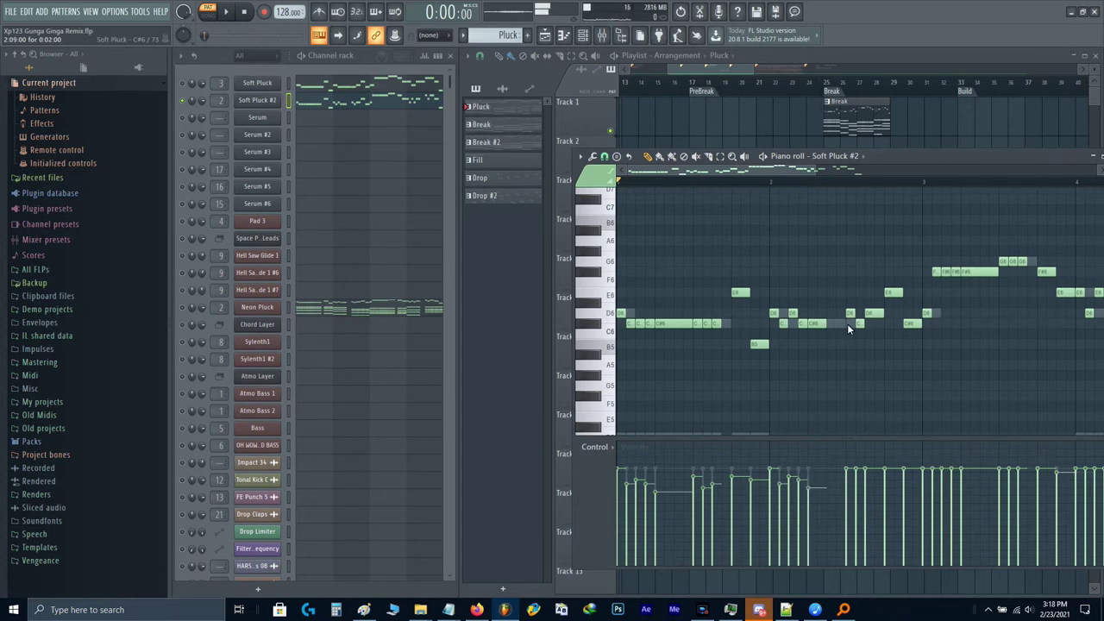
left_click(851, 314)
left_click(875, 316)
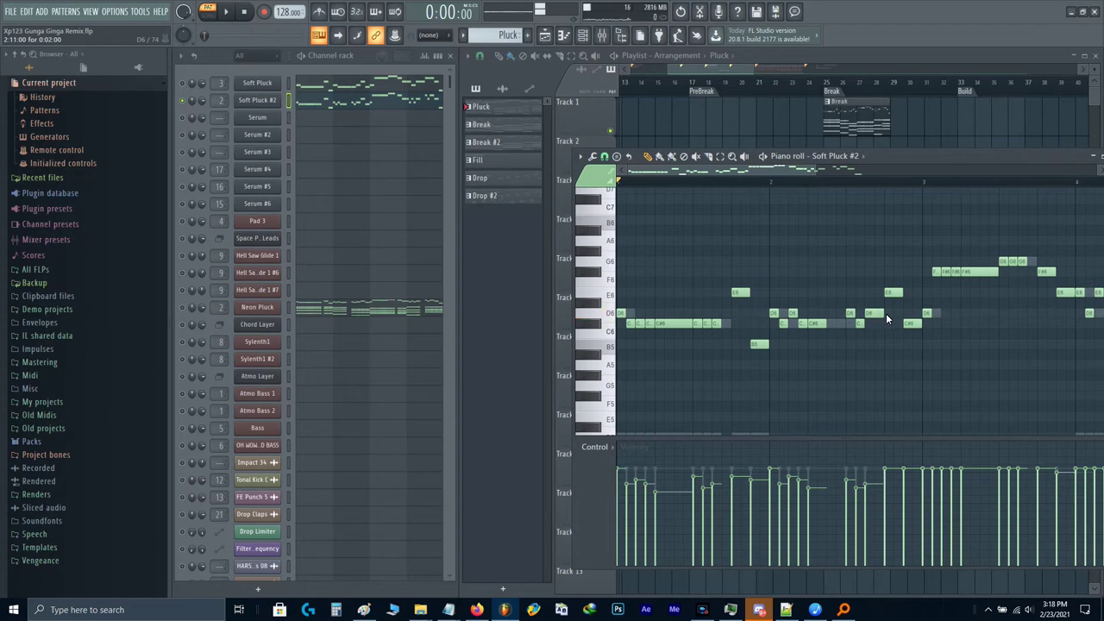
left_click(893, 295)
scroll(910, 325, "down", 1)
left_click_drag(916, 331, 763, 339)
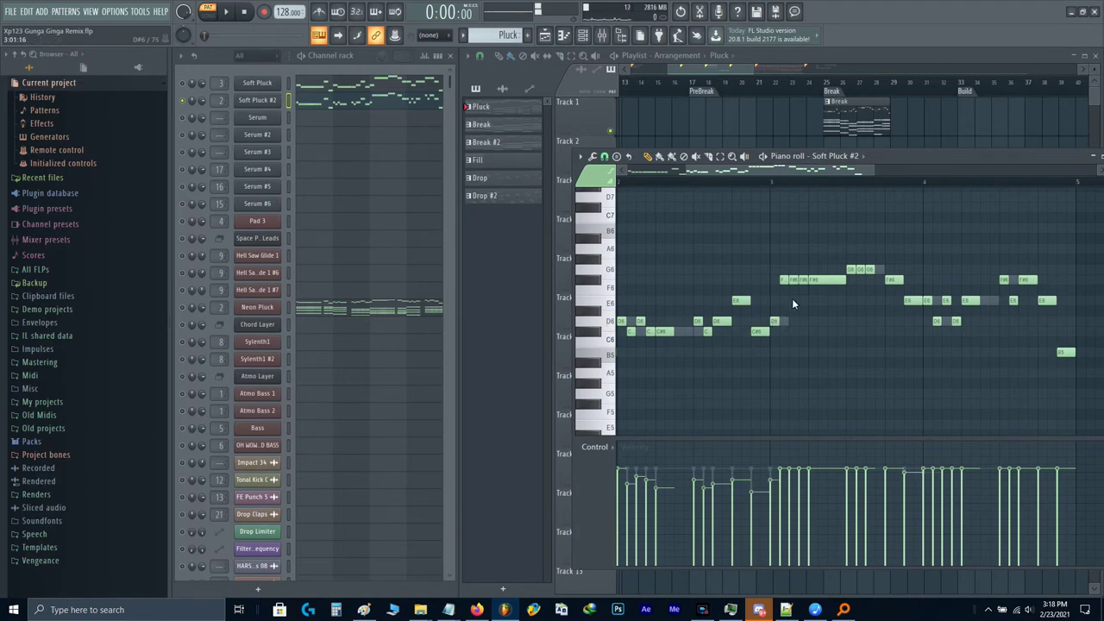
Step: Slightly lower the velocity of the F#6, G6 and E6 notes in bar 3 of Soft Pluck #2
scroll(785, 280, "down", 1)
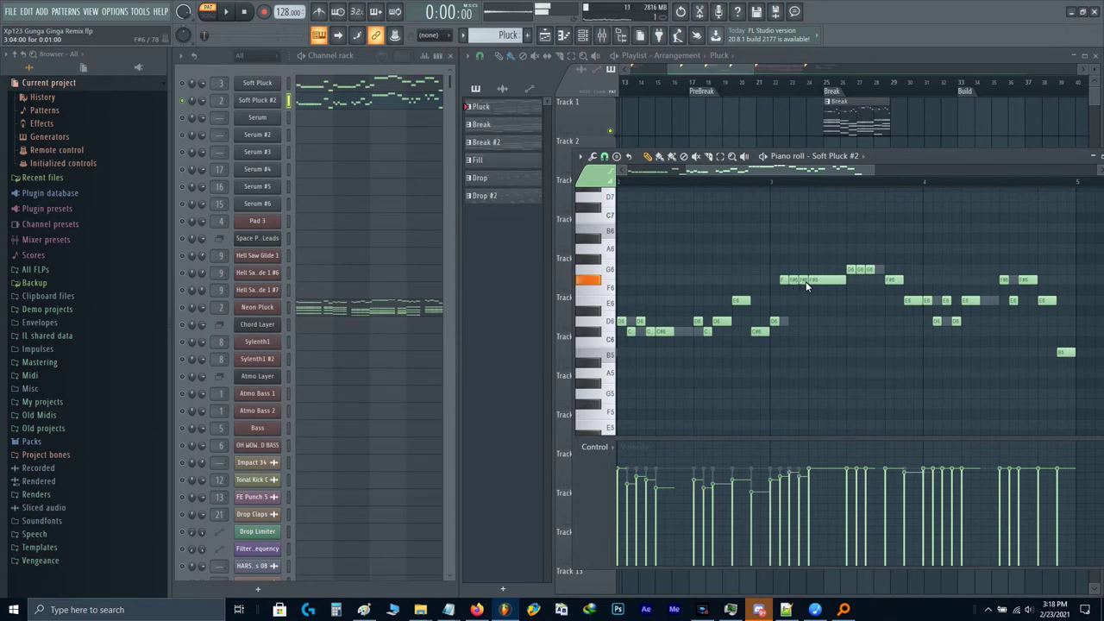
left_click(857, 269)
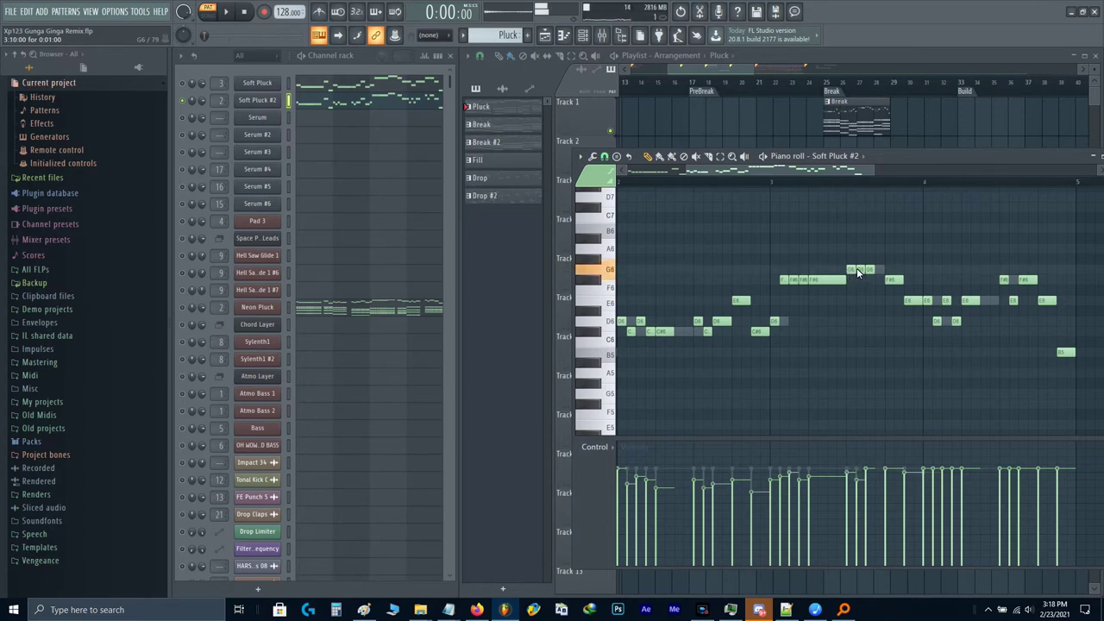
left_click(870, 271)
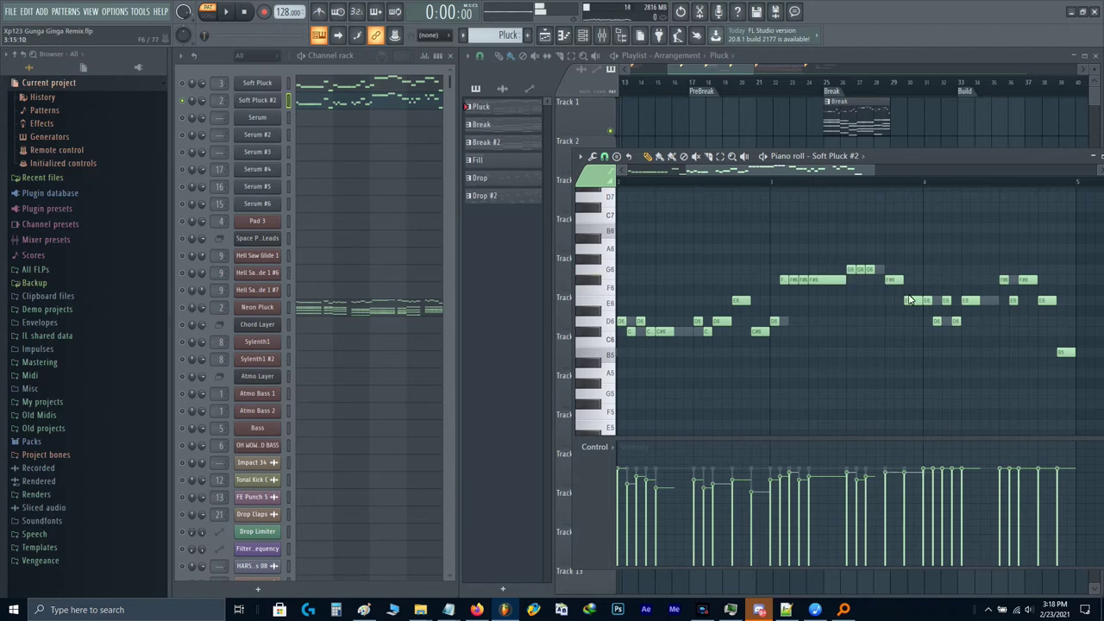
scroll(910, 303, "down", 1)
Step: Vary the velocity of the first four notes in bar 4, lowering the alternating E6 and D6 notes by different amounts
left_click_drag(910, 303, 730, 316)
scroll(735, 313, "up", 2)
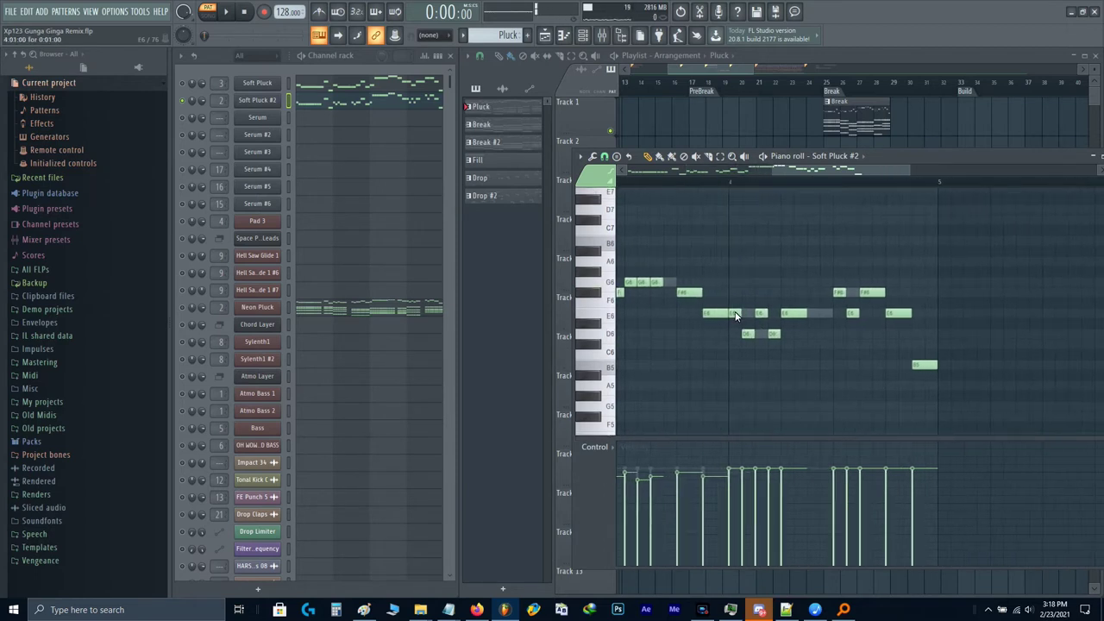
scroll(749, 333, "down", 2)
left_click(749, 333)
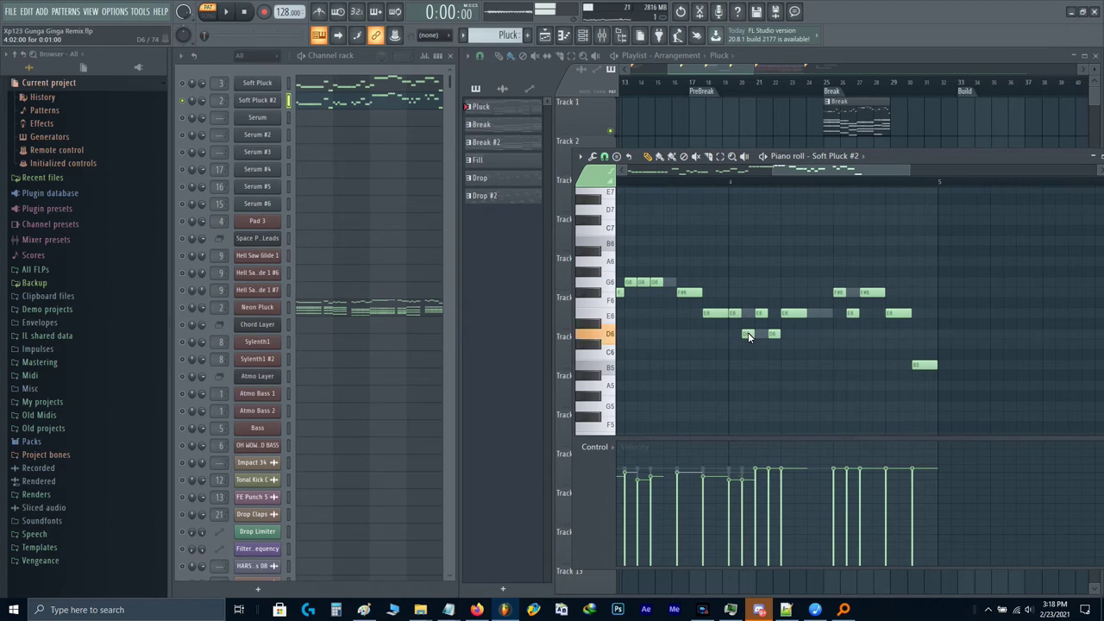
scroll(749, 333, "down", 3)
left_click(749, 333)
scroll(759, 319, "down", 2)
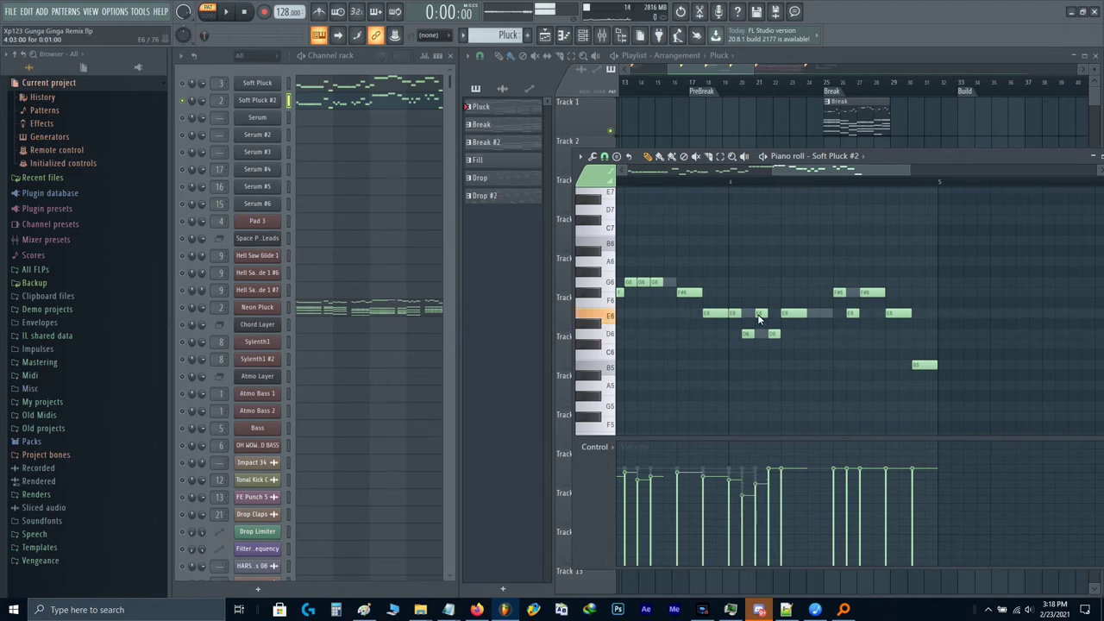
scroll(776, 342, "down", 3)
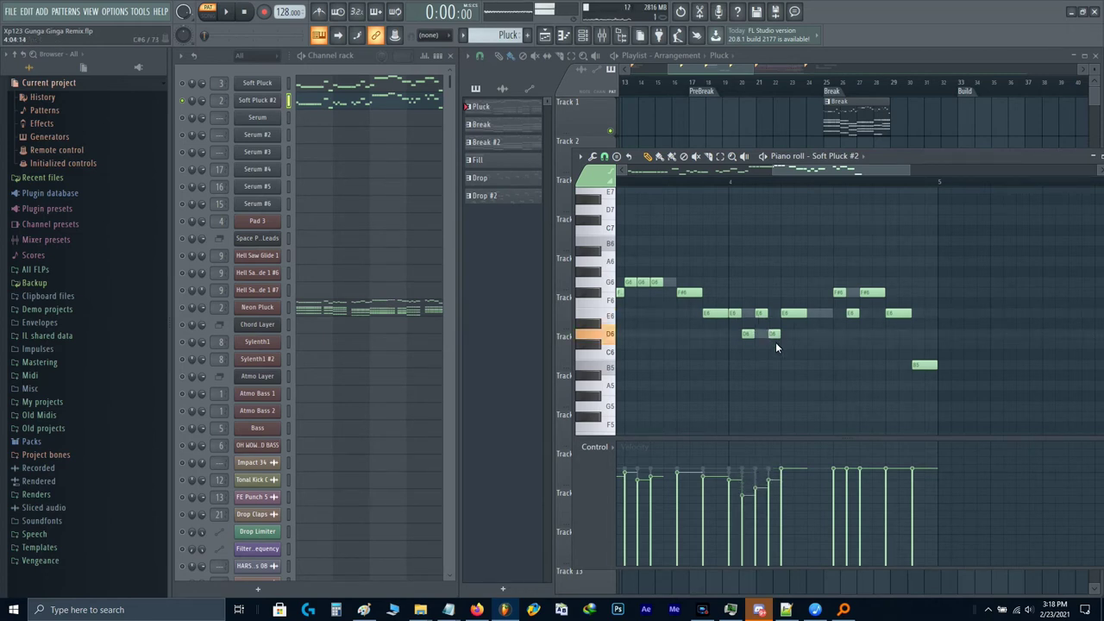
Step: Lower the velocity of the long E6, the F#6 notes, the short E6 and the final B5 in bar 4, then play
scroll(786, 314, "down", 4)
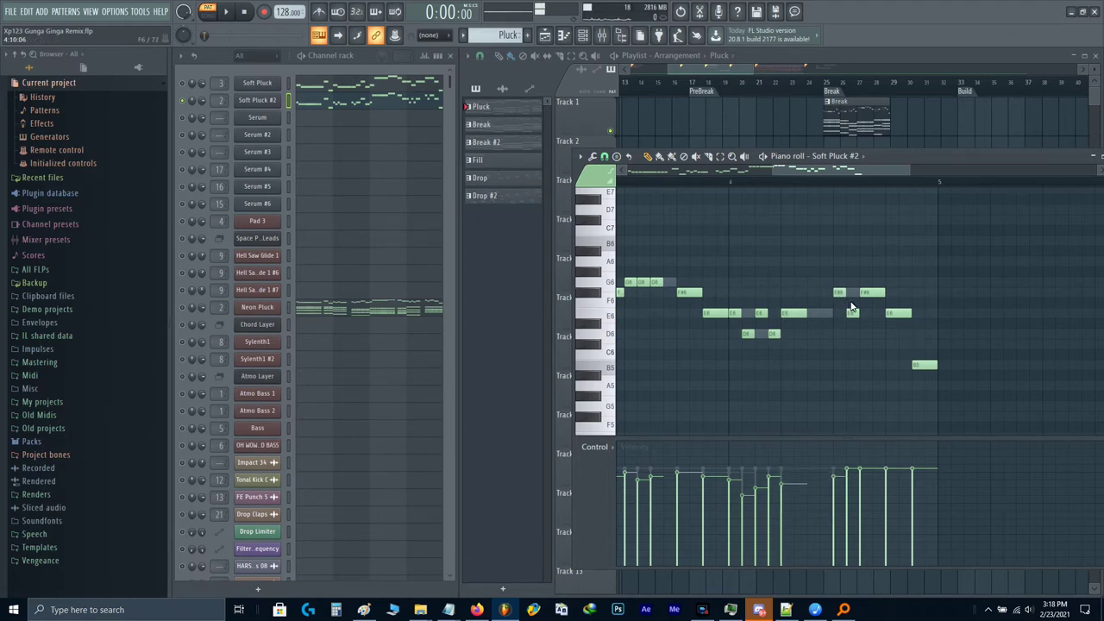
scroll(852, 315, "down", 2)
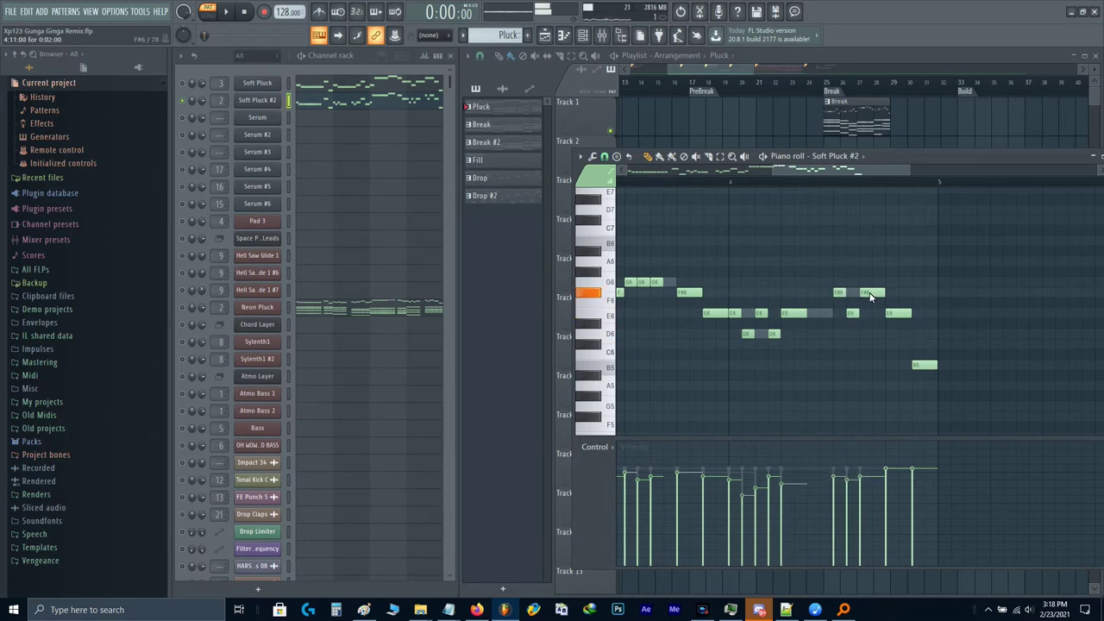
scroll(893, 317, "down", 2)
scroll(925, 367, "down", 2)
key("space")
scroll(649, 337, "down", 3)
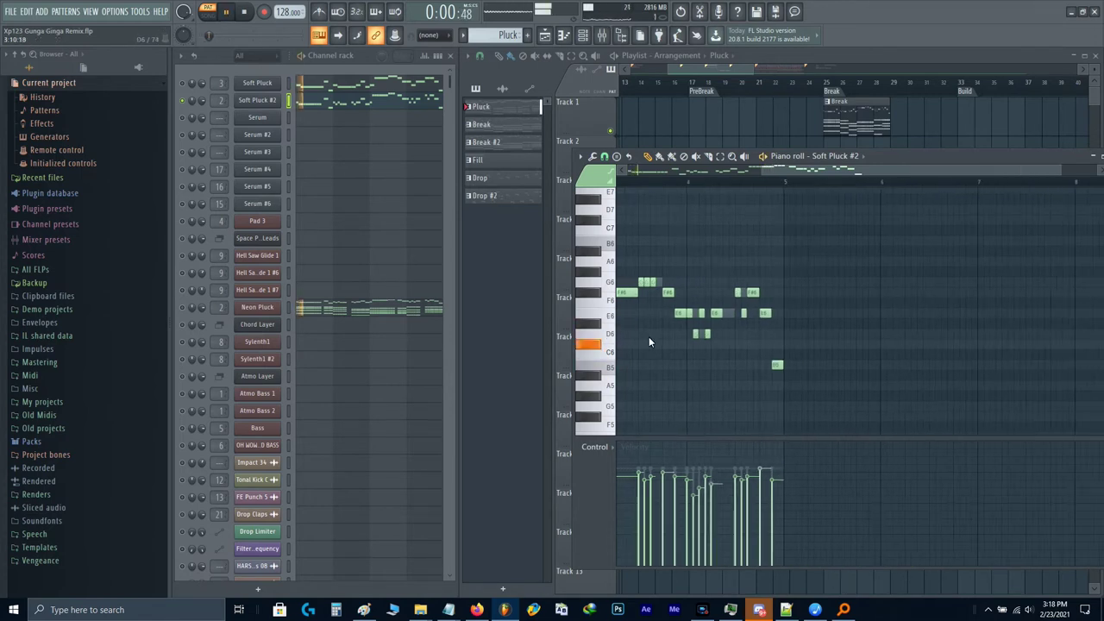
left_click_drag(649, 337, 842, 307)
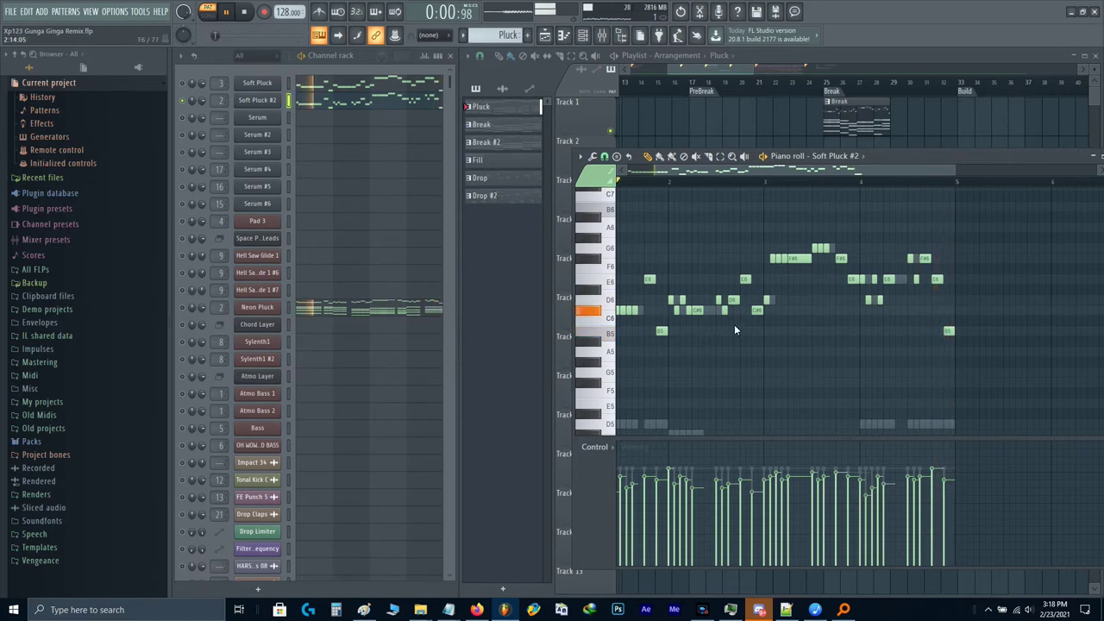
scroll(735, 325, "down", 2)
key("space")
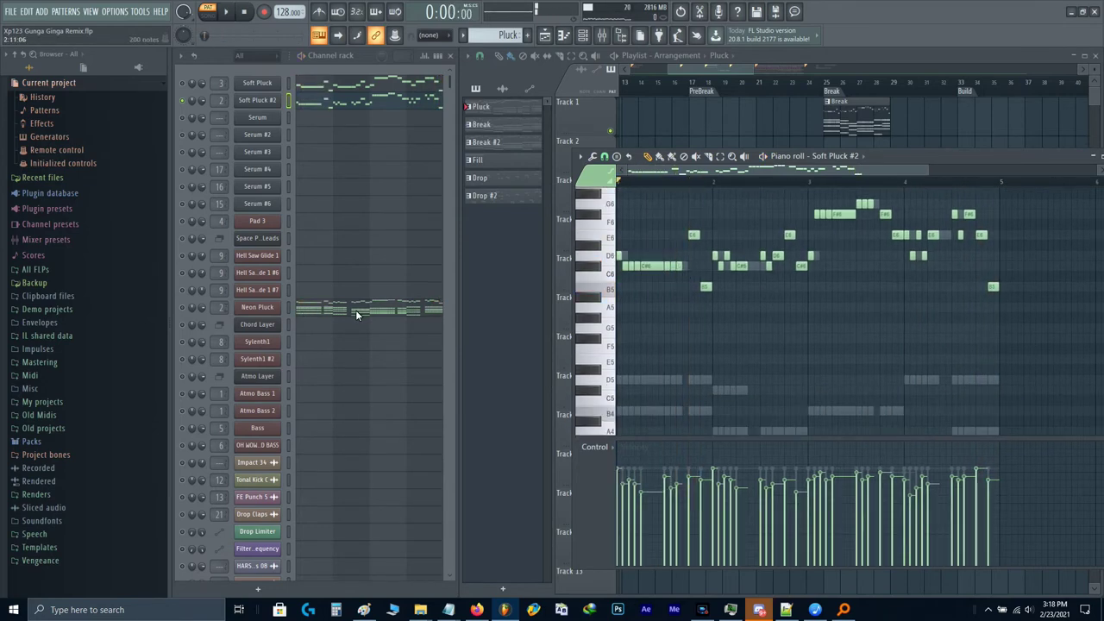
Step: Try adding the lower Neon Pluck chord notes to Soft Pluck #2, play them, then delete the pasted notes
left_click(355, 309)
left_click_drag(964, 403, 452, 238)
left_click(311, 118)
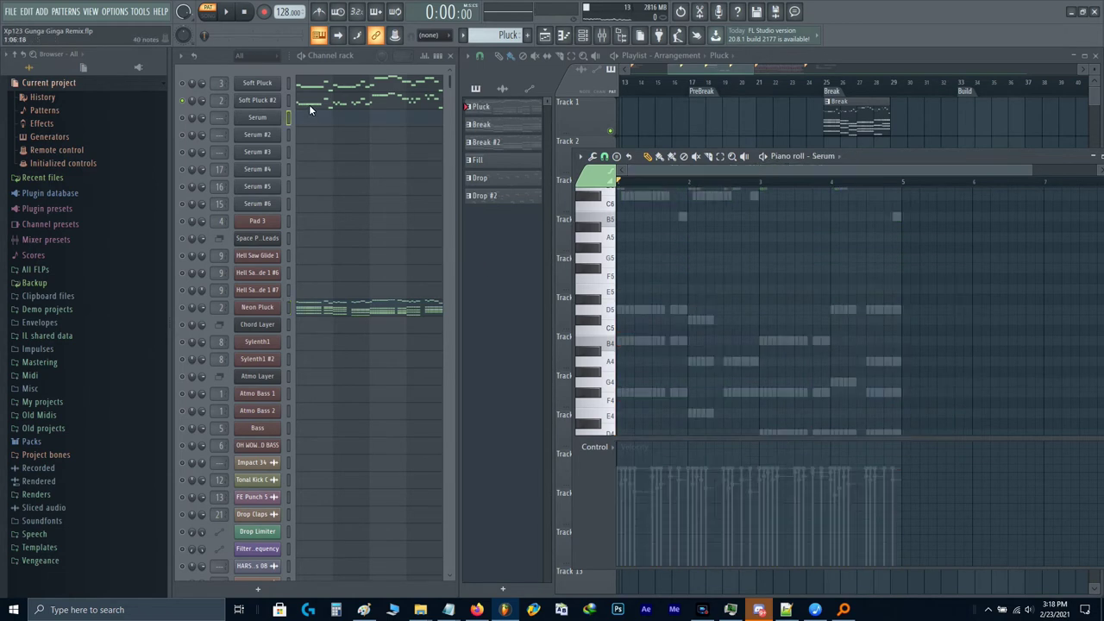
left_click(308, 105)
key("space")
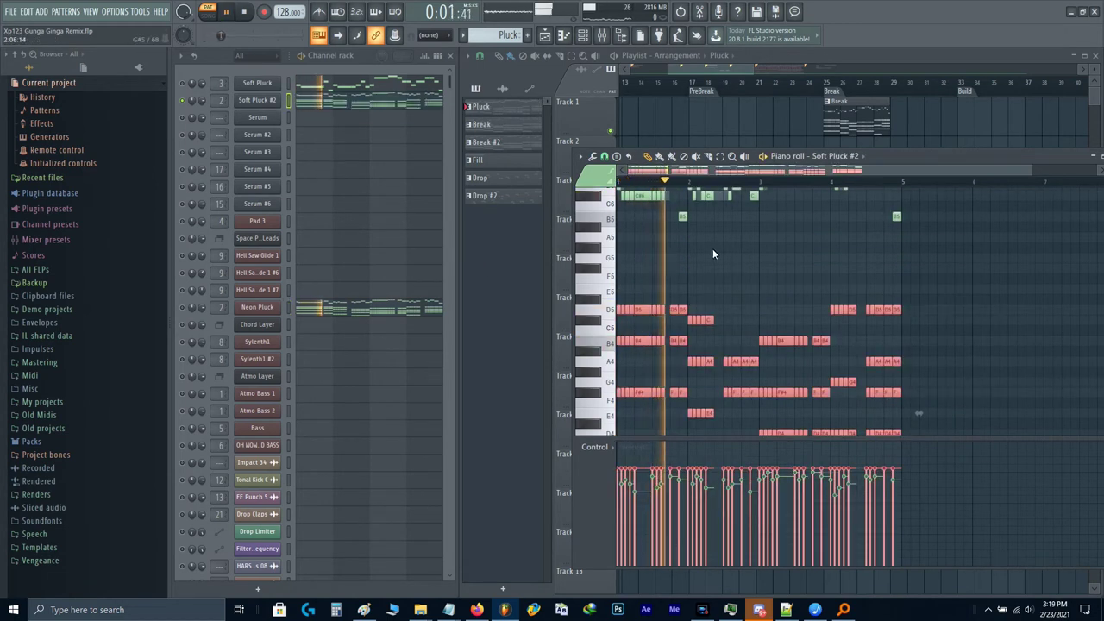
key("space")
key("Delete")
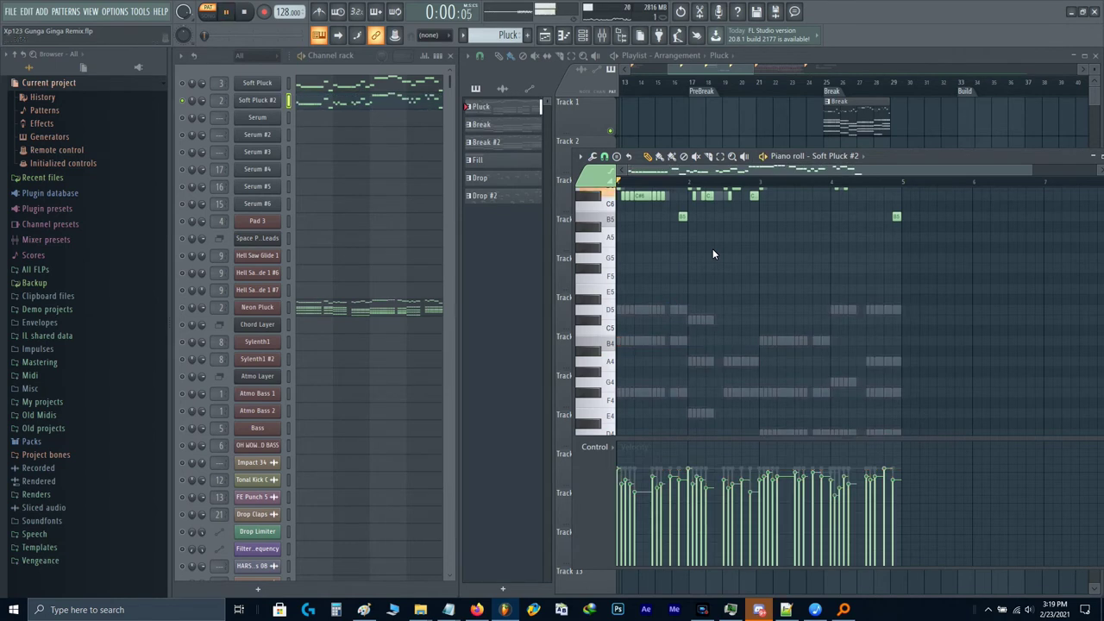
Step: Unmute Soft Pluck to play it together with Soft Pluck #2, then open the Soft Pluck piano roll
key("space")
left_click(183, 83)
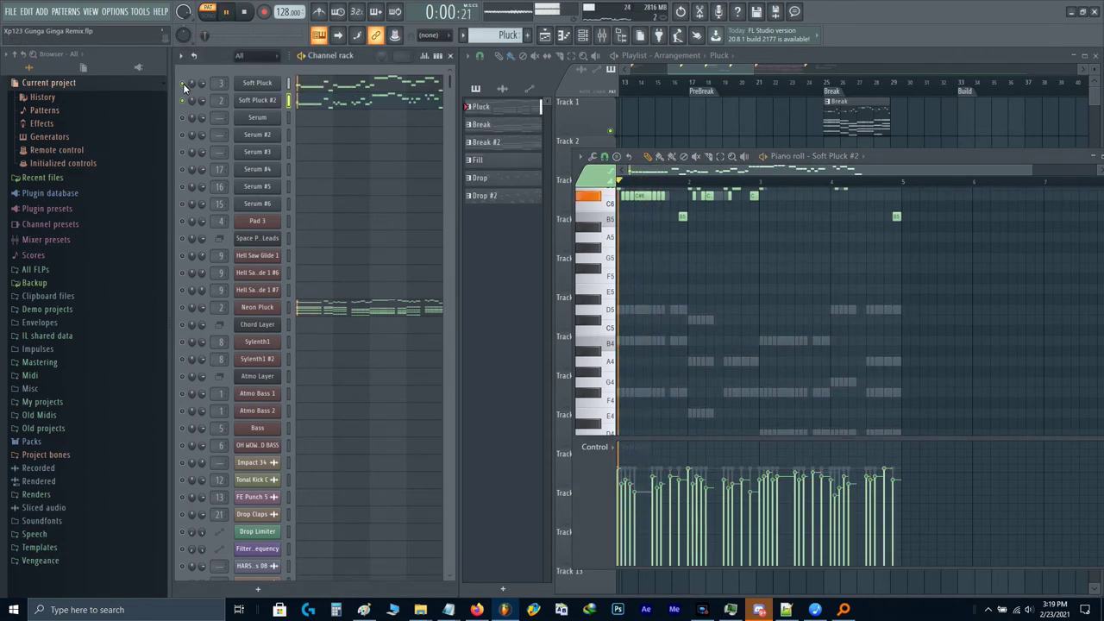
left_click(308, 79)
key("space")
Step: Shorten the D6 notes at the start of bars 1 and 3 in the Soft Pluck part
scroll(637, 324, "up", 3)
left_click_drag(687, 312, 703, 339)
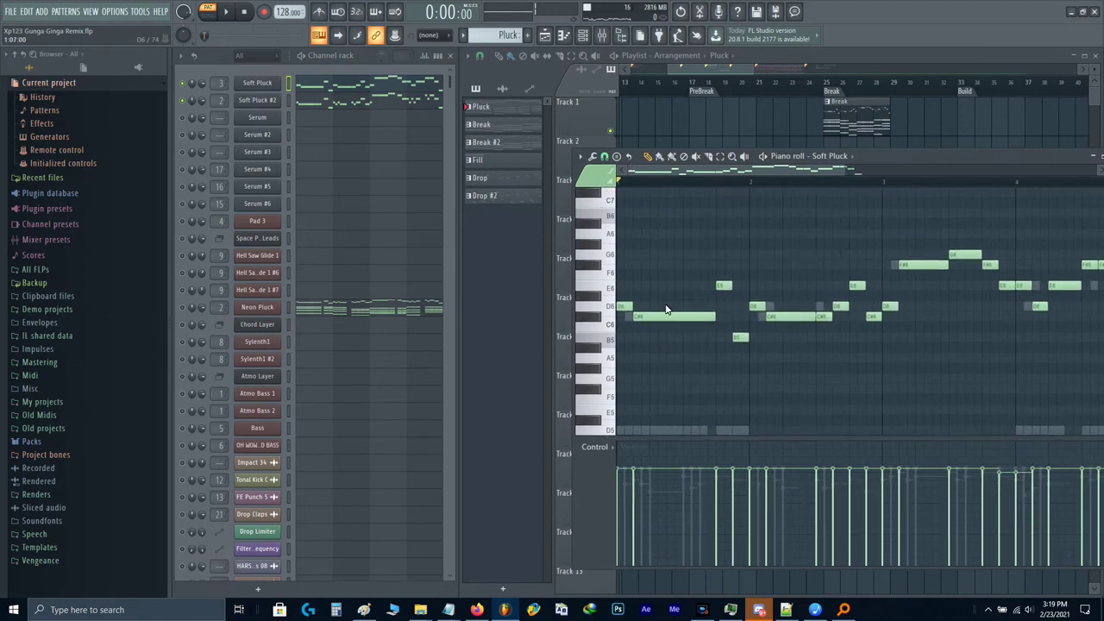
left_click_drag(650, 307, 611, 306)
left_click_drag(744, 307, 744, 307)
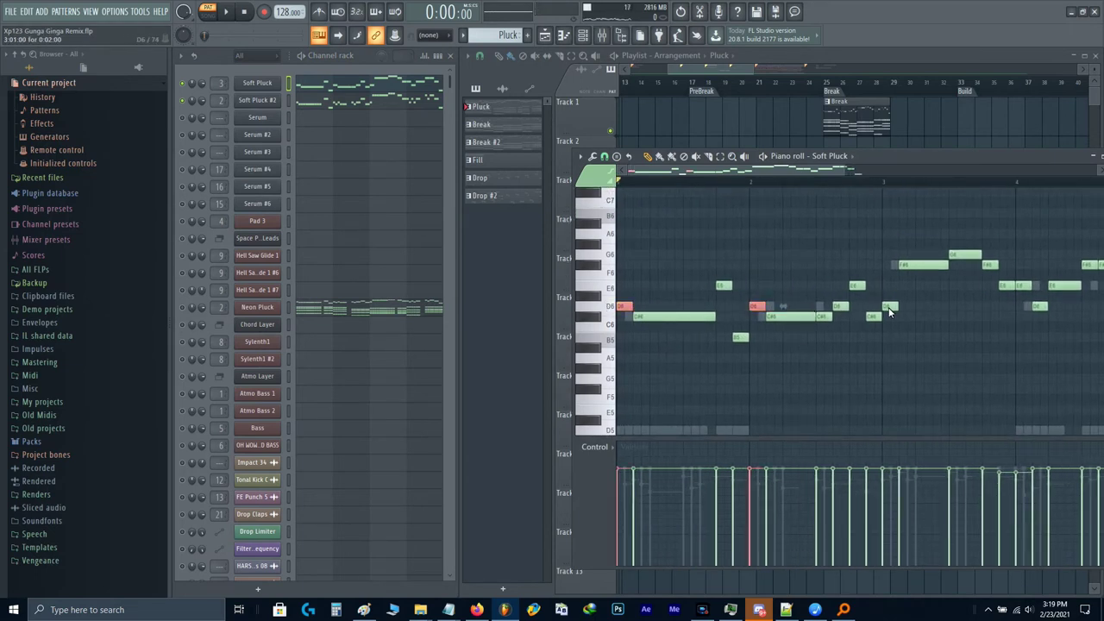
left_click_drag(975, 315, 904, 321)
scroll(913, 319, "up", 4)
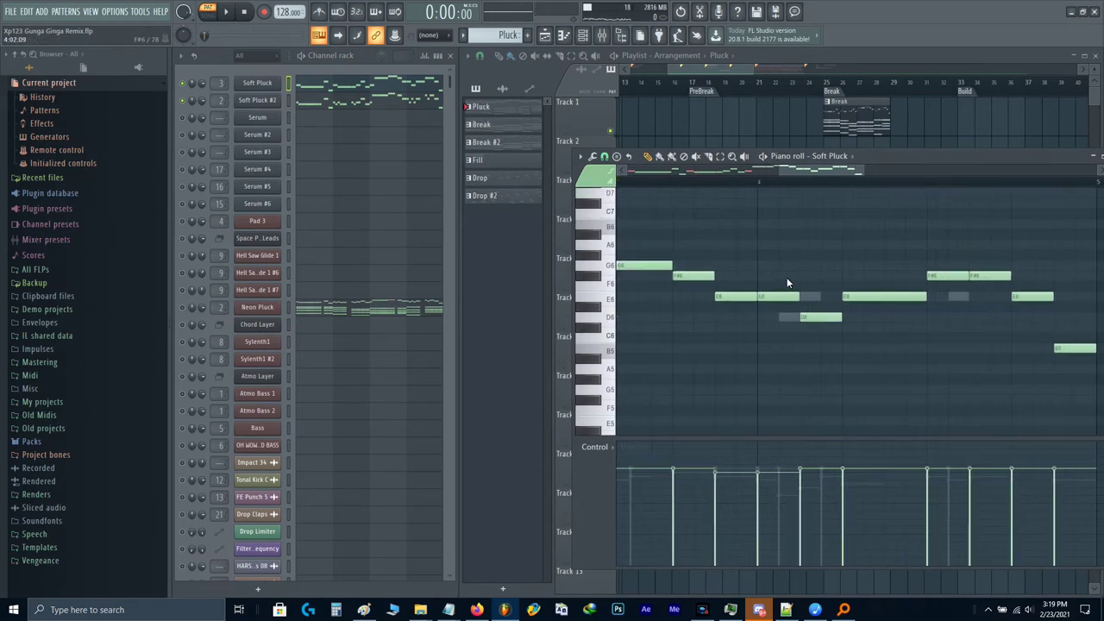
scroll(811, 298, "down", 5)
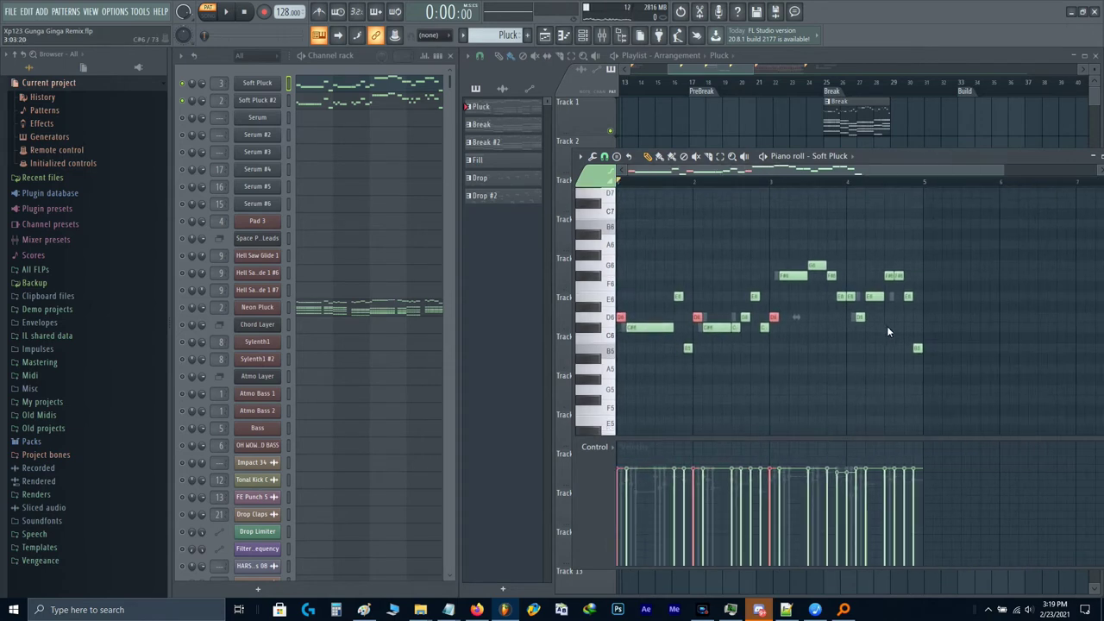
scroll(870, 324, "up", 3)
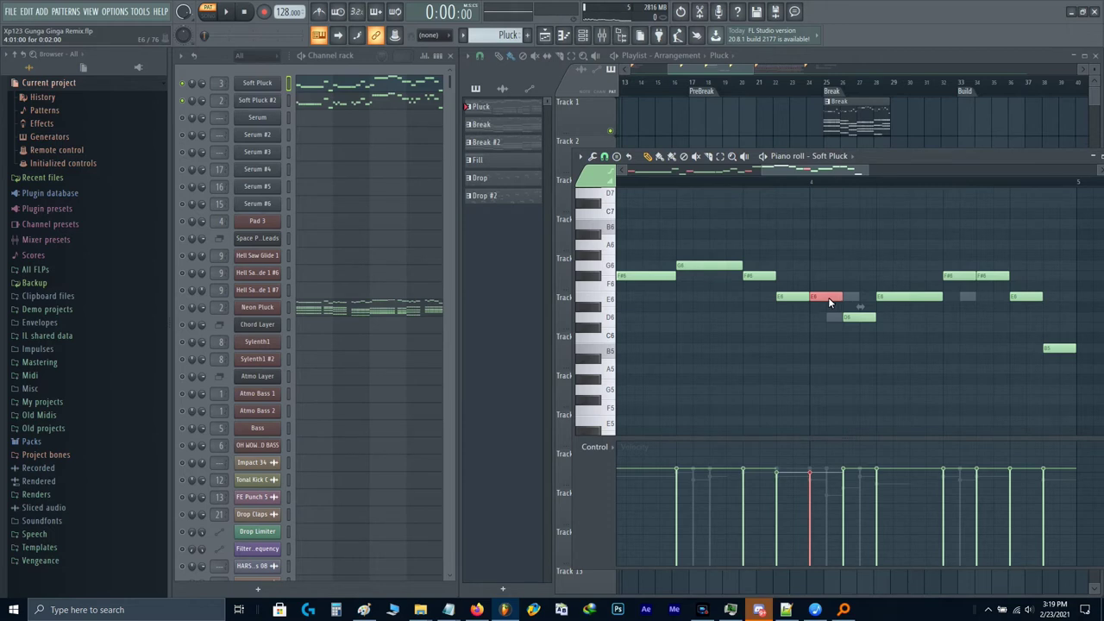
scroll(829, 297, "down", 2)
scroll(828, 298, "down", 3)
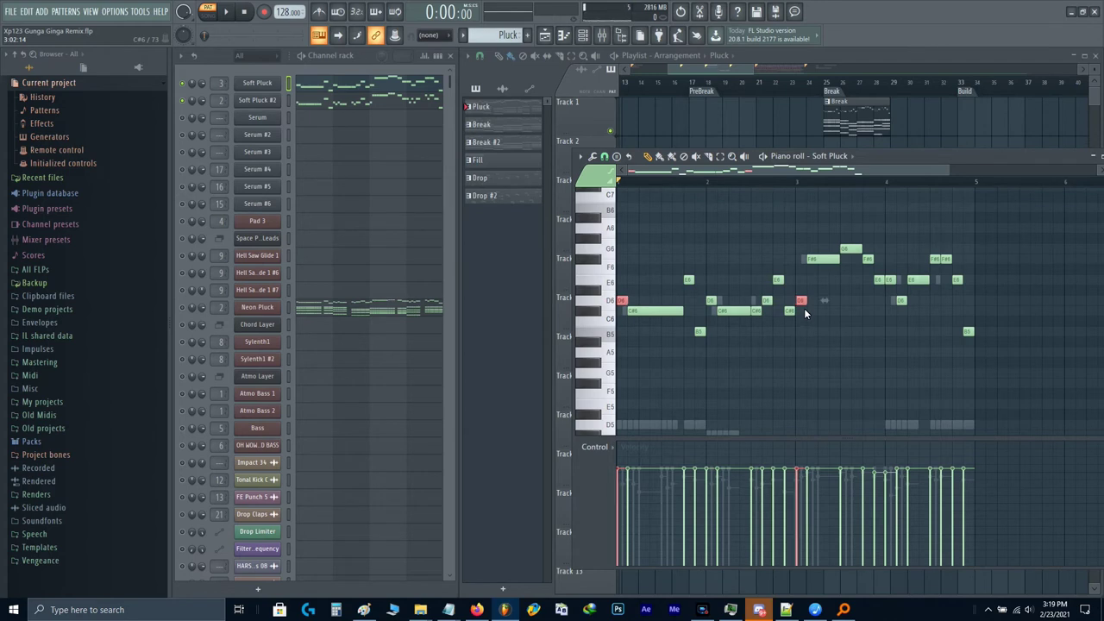
scroll(804, 308, "up", 5)
left_click_drag(800, 361, 796, 363)
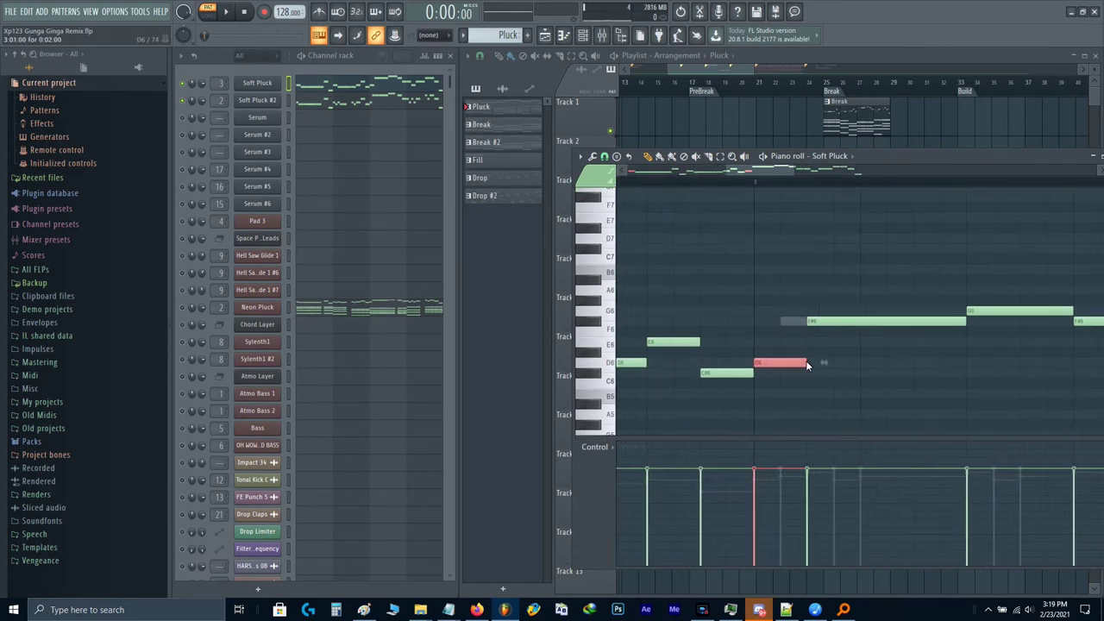
Step: Extend the starts of the bar 1 C#6 and bar 3 F#6 back to the shortened D6 notes and play Soft Pluck
scroll(790, 359, "down", 4)
scroll(826, 340, "down", 2)
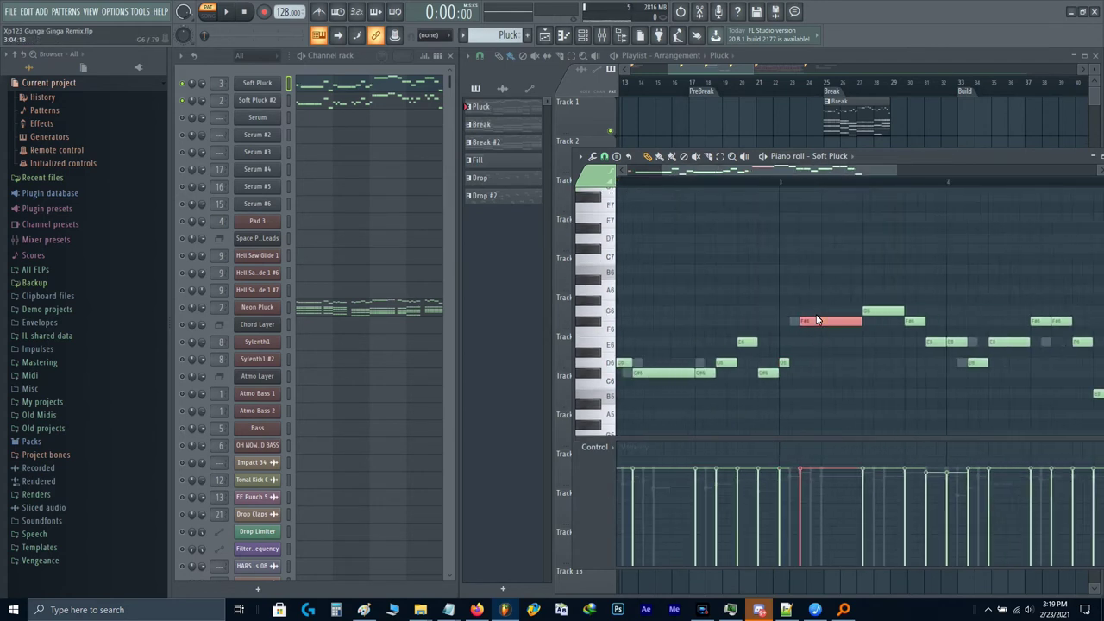
scroll(949, 311, "down", 1)
left_click(653, 335)
scroll(621, 354, "up", 5)
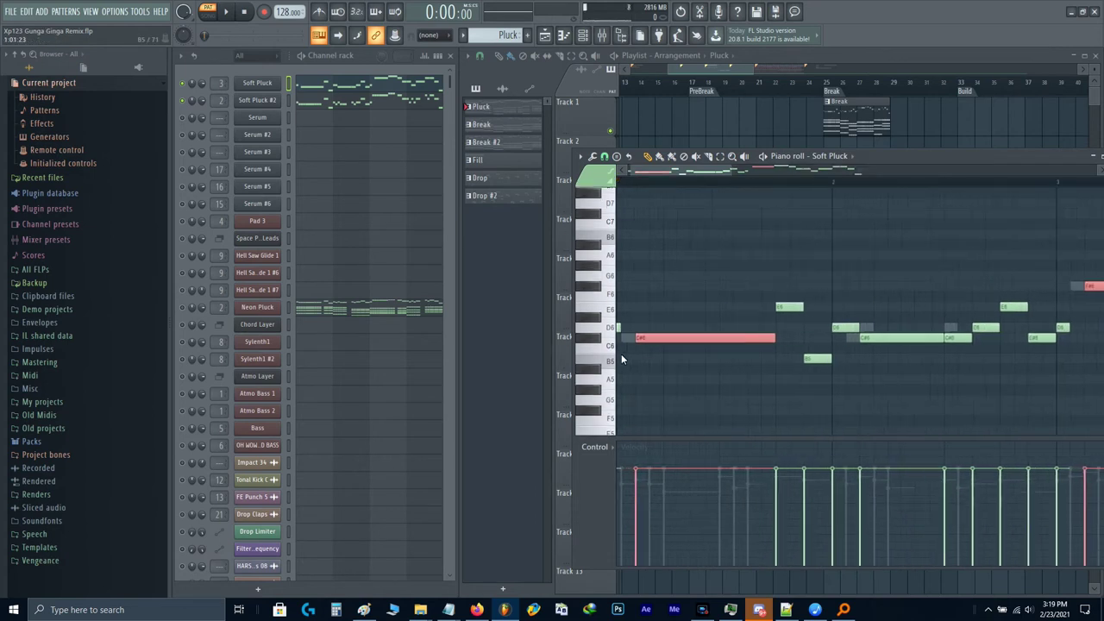
left_click_drag(651, 335, 628, 338)
scroll(628, 338, "down", 3)
key("space")
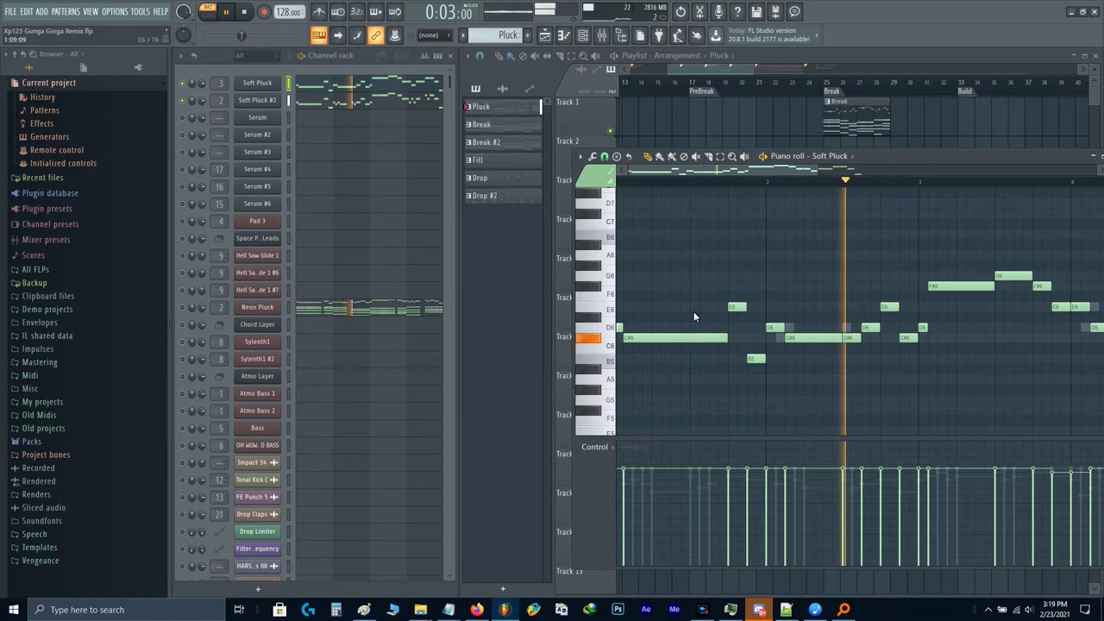
scroll(821, 309, "down", 2)
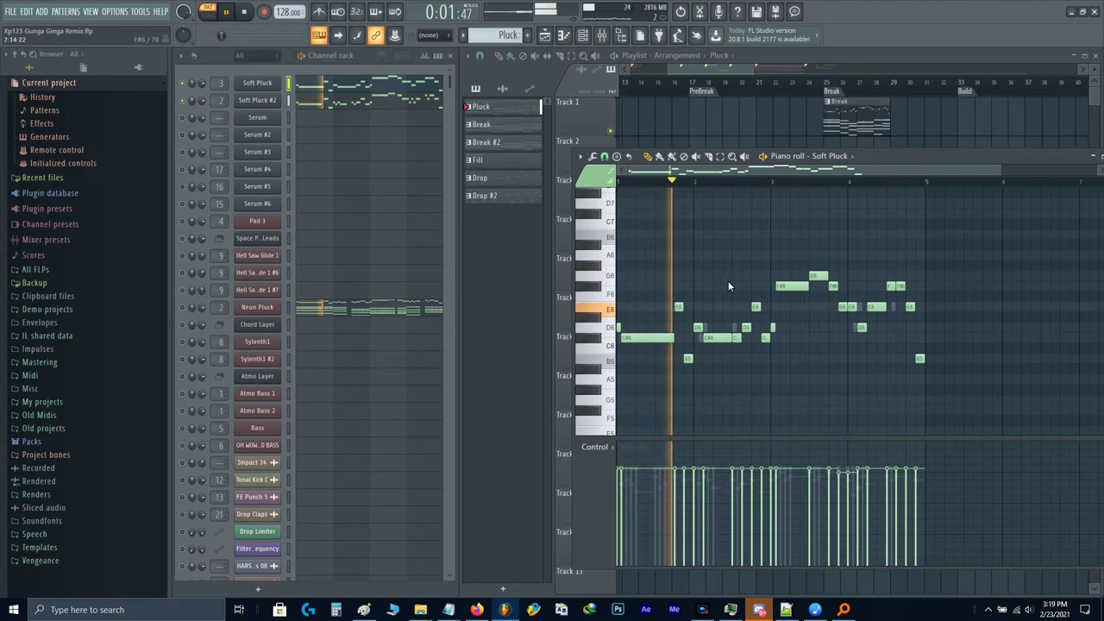
key("space")
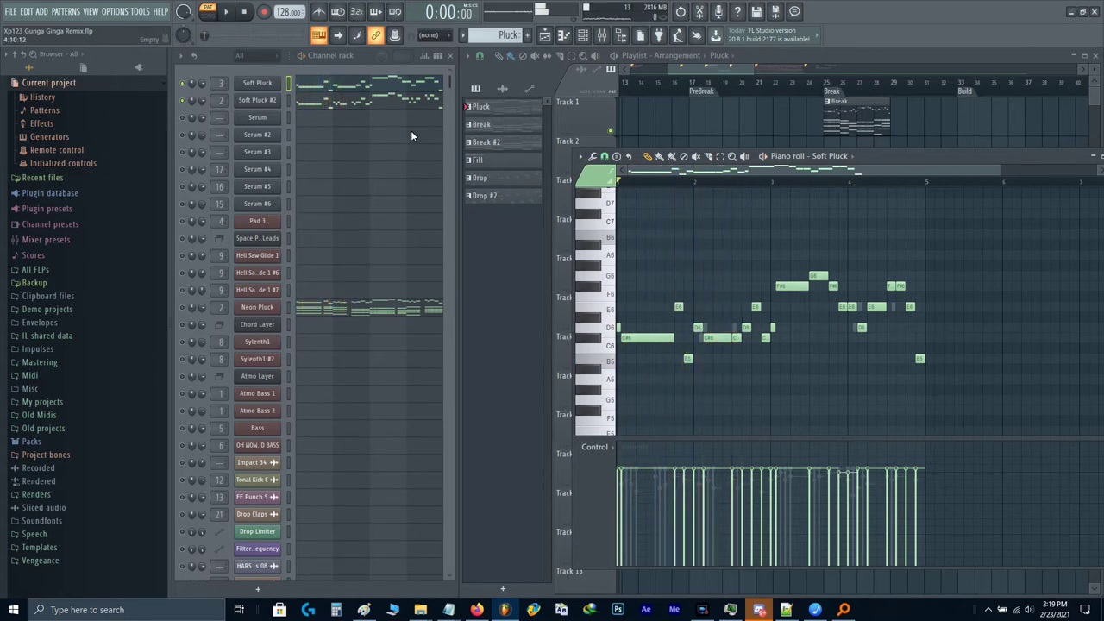
Step: Replace the Soft Pluck notes with a copy of the Soft Pluck #2 notes
left_click(289, 102)
key("ctrl+c")
left_click(289, 85)
key("ctrl+v")
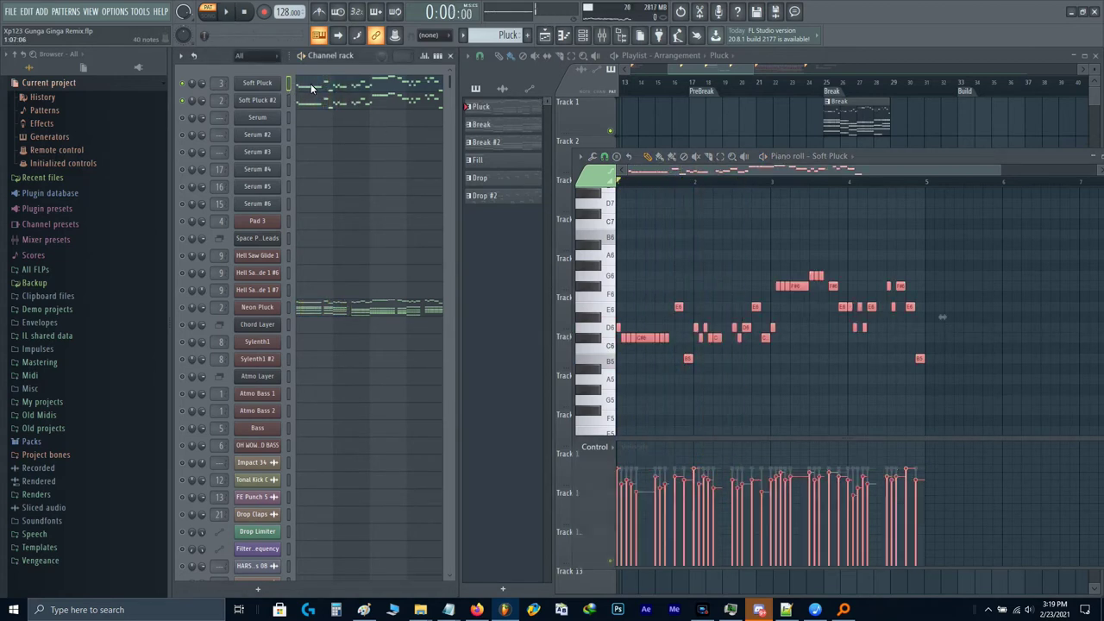
Step: Even out the velocities in Soft Pluck, join its repeated same-pitch notes into longer ones, and play the pattern
left_click(312, 85)
left_click(313, 88)
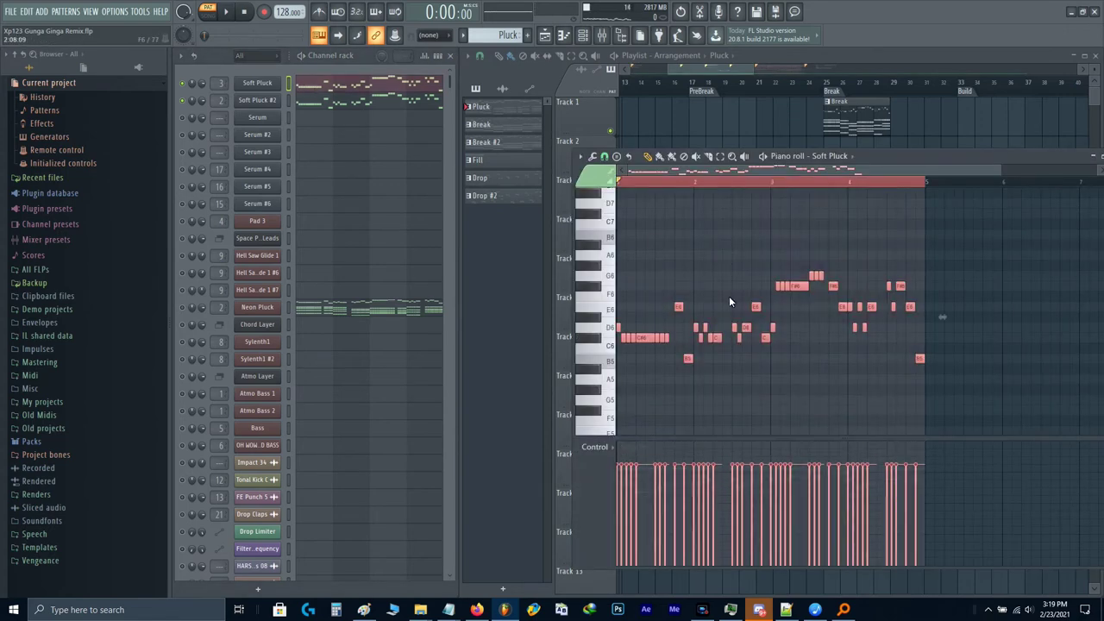
key("ctrl+d")
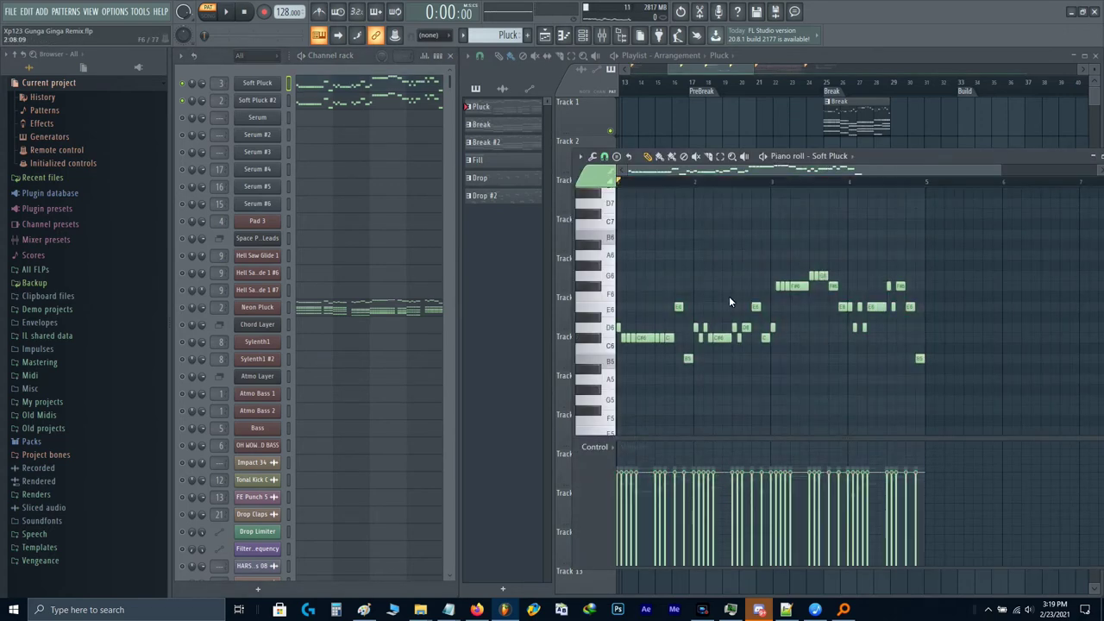
key("space")
scroll(658, 312, "up", 2, "ctrl")
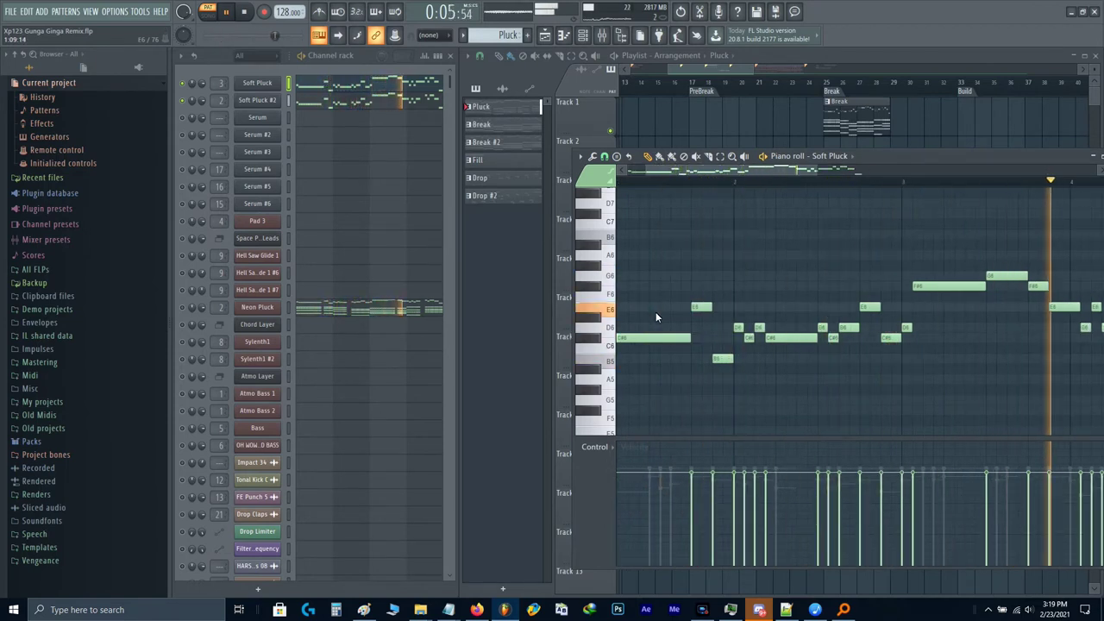
scroll(656, 317, "down", 2, "ctrl")
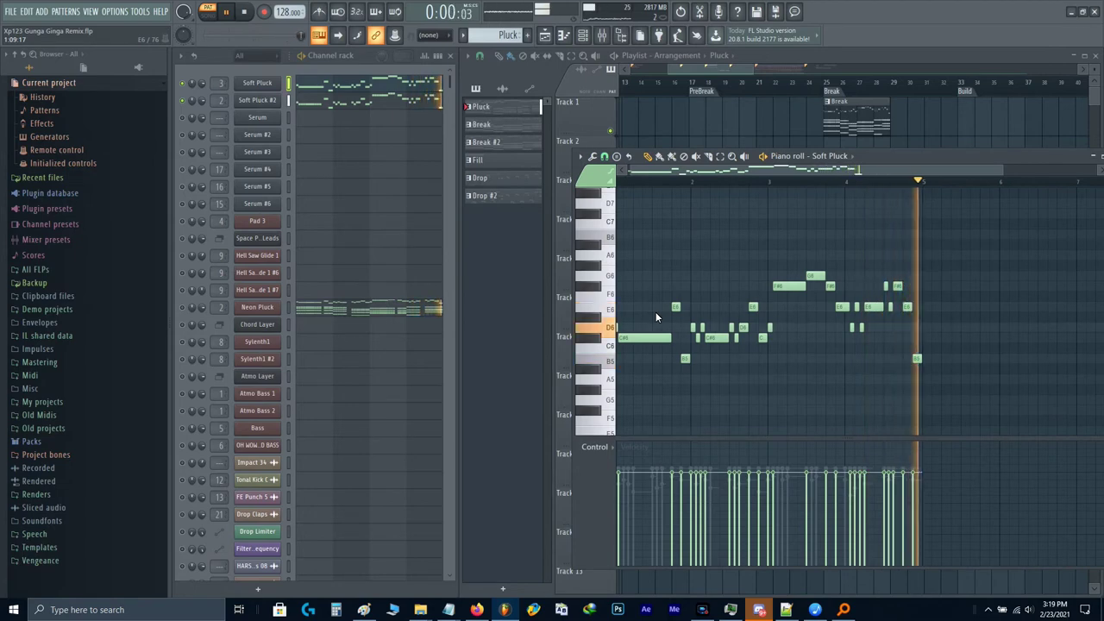
Step: Check the CamelCrusher settings on the Pluck mixer track while the pattern plays, then stop playback
key("F9")
left_click(937, 347)
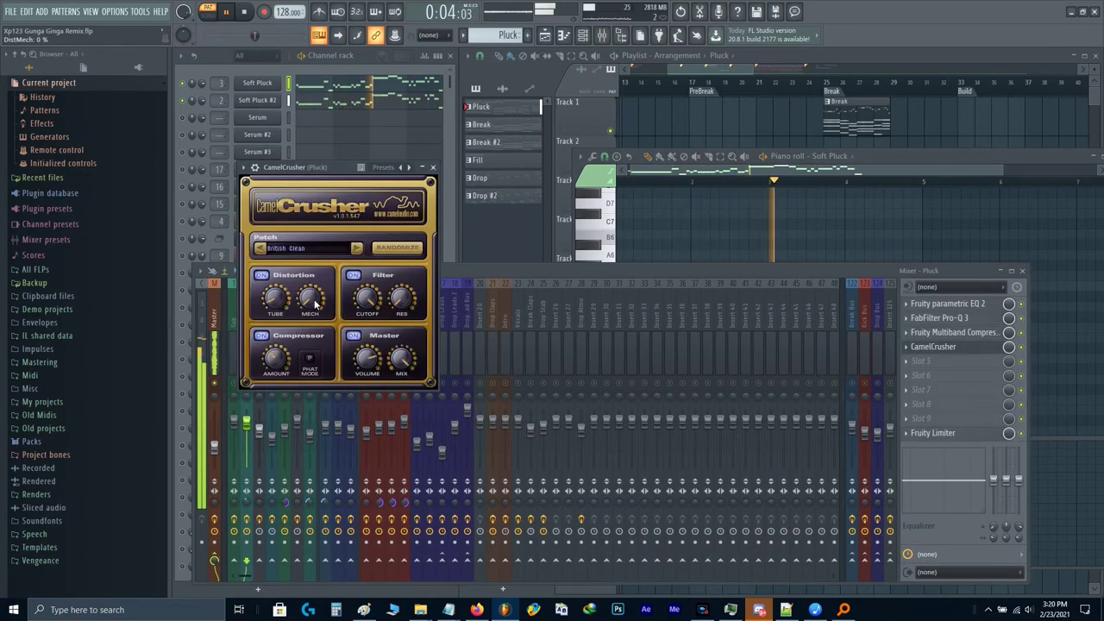
key("Escape")
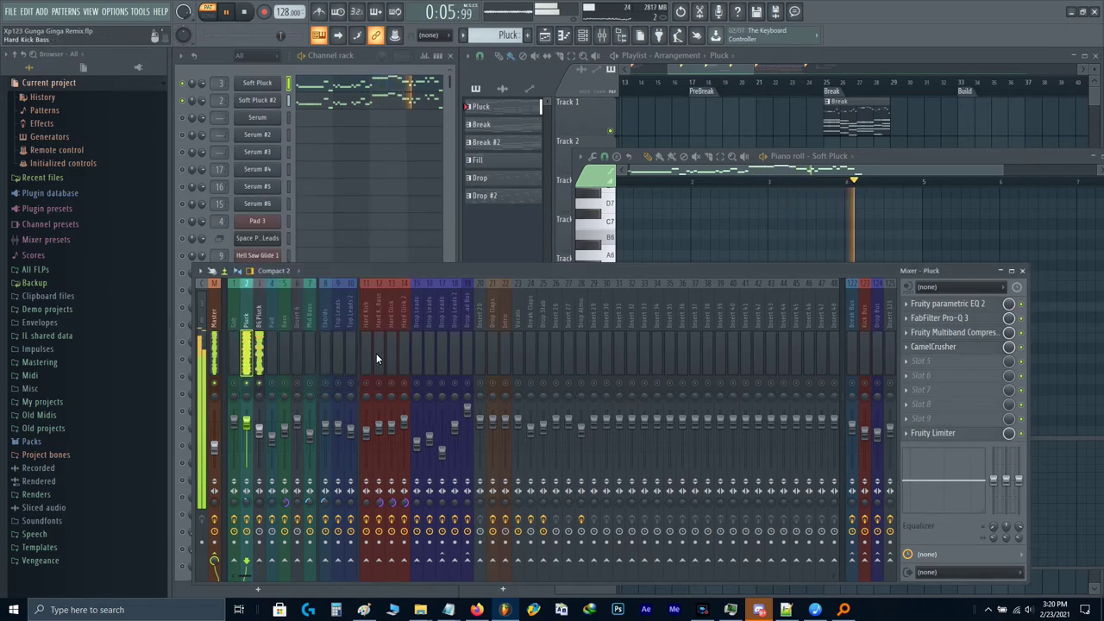
key("F9")
key("space")
Step: Clone Soft Pluck #2, audition the Dark Room Pluck and Boot It Up Pluck presets, and load Cool Pluck into the copy
right_click(250, 100)
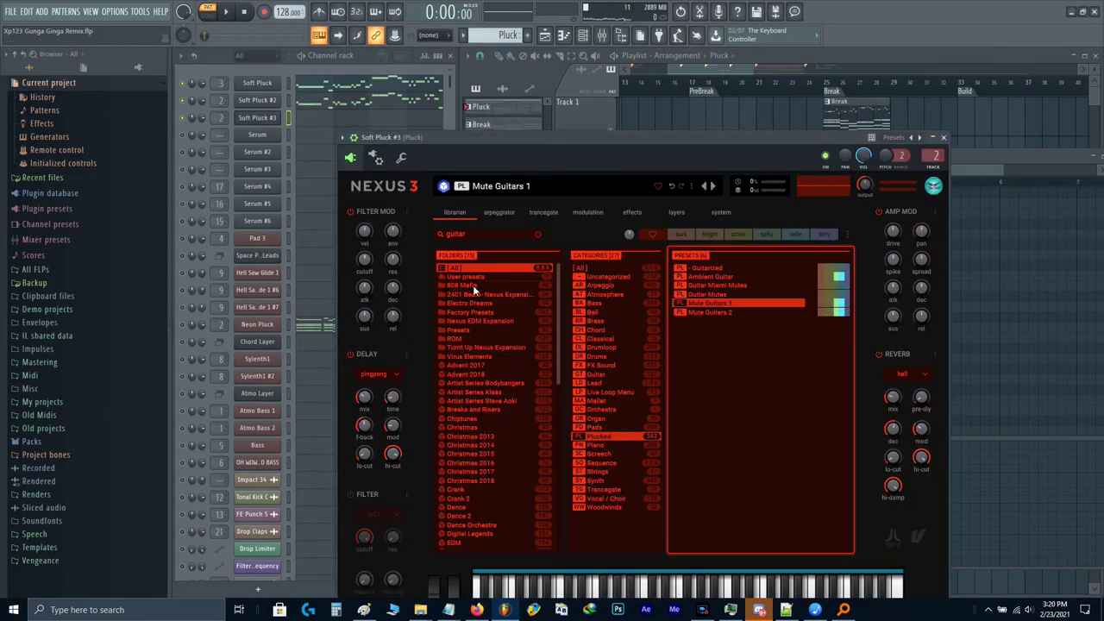
left_click(912, 137)
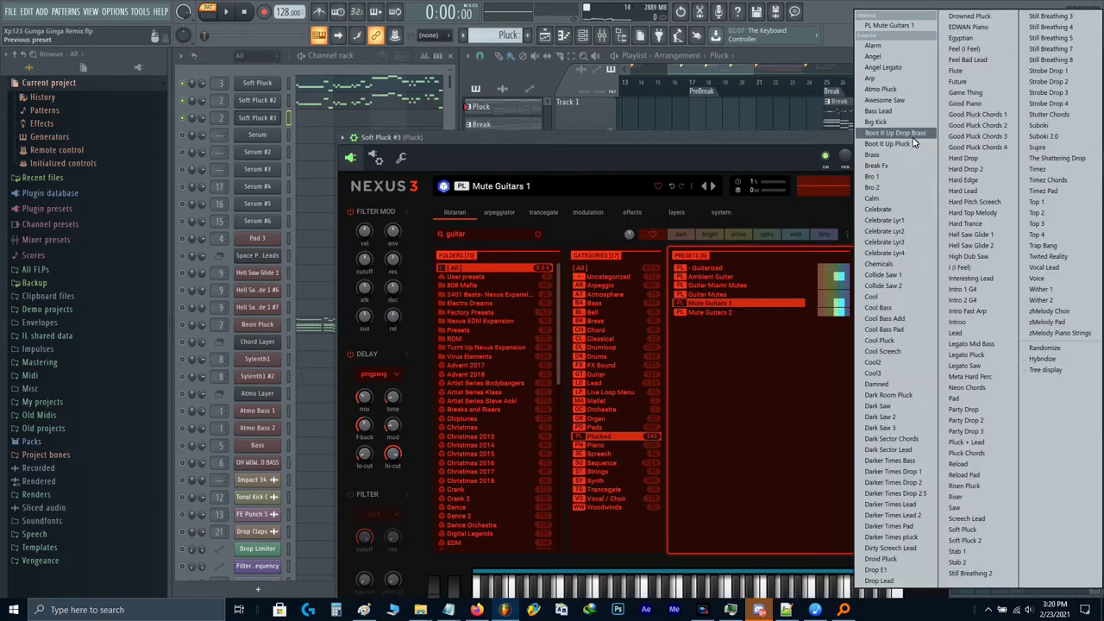
left_click(889, 395)
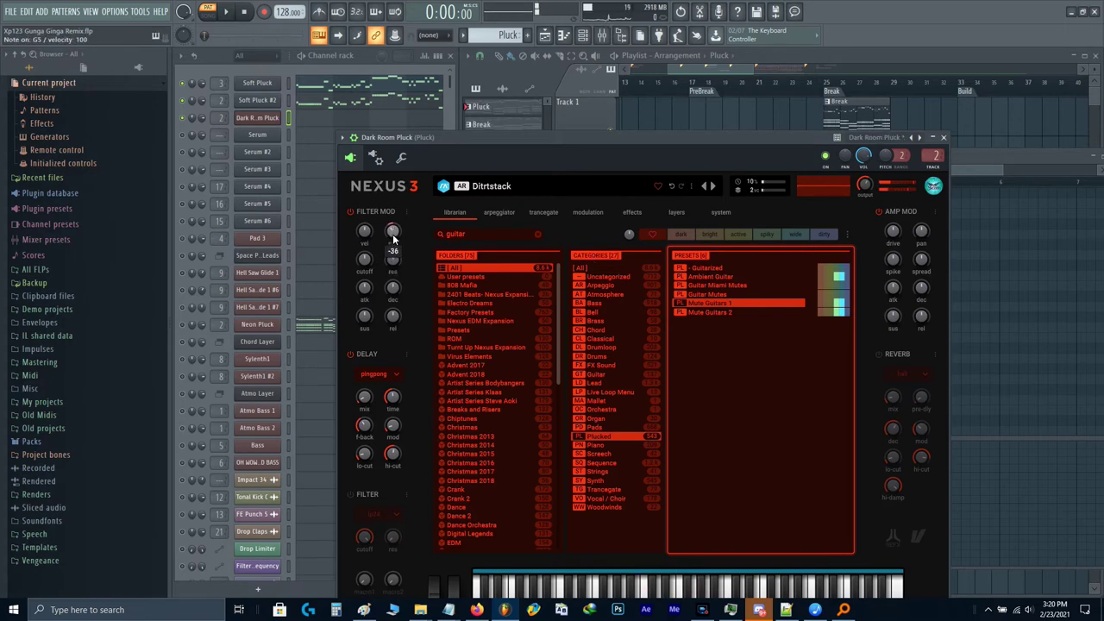
scroll(392, 234, "down", 8)
right_click(913, 137)
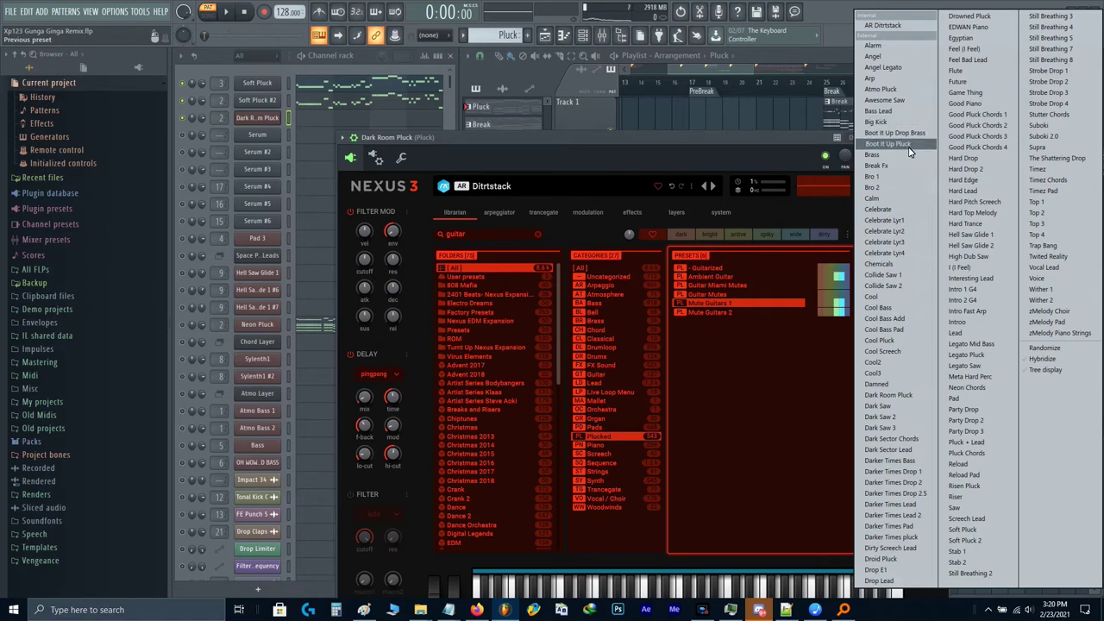
left_click(909, 151)
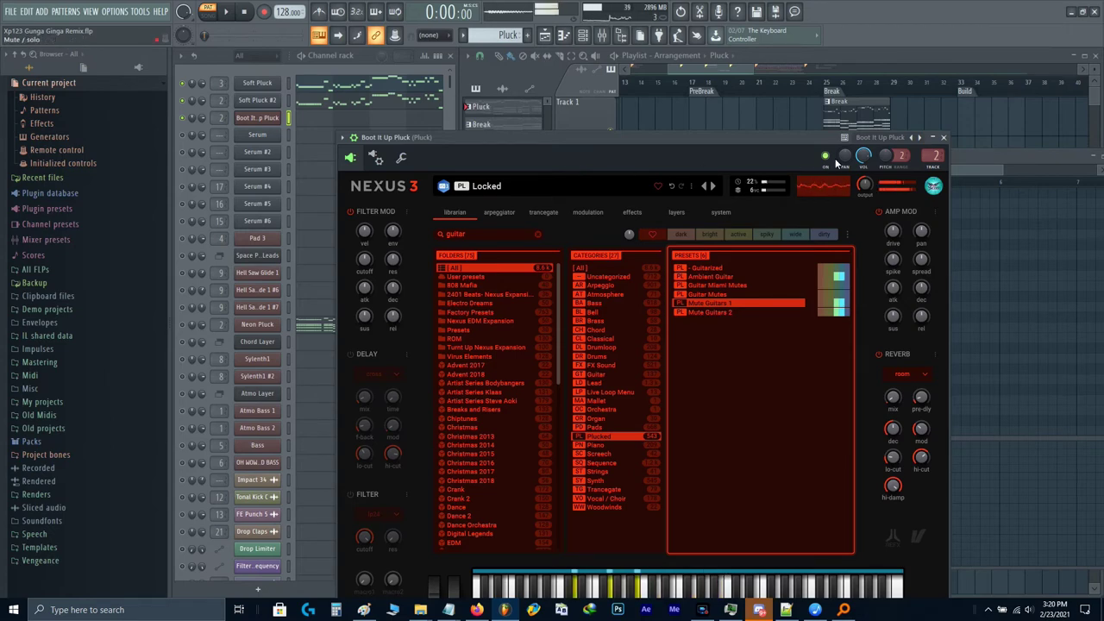
left_click(914, 140)
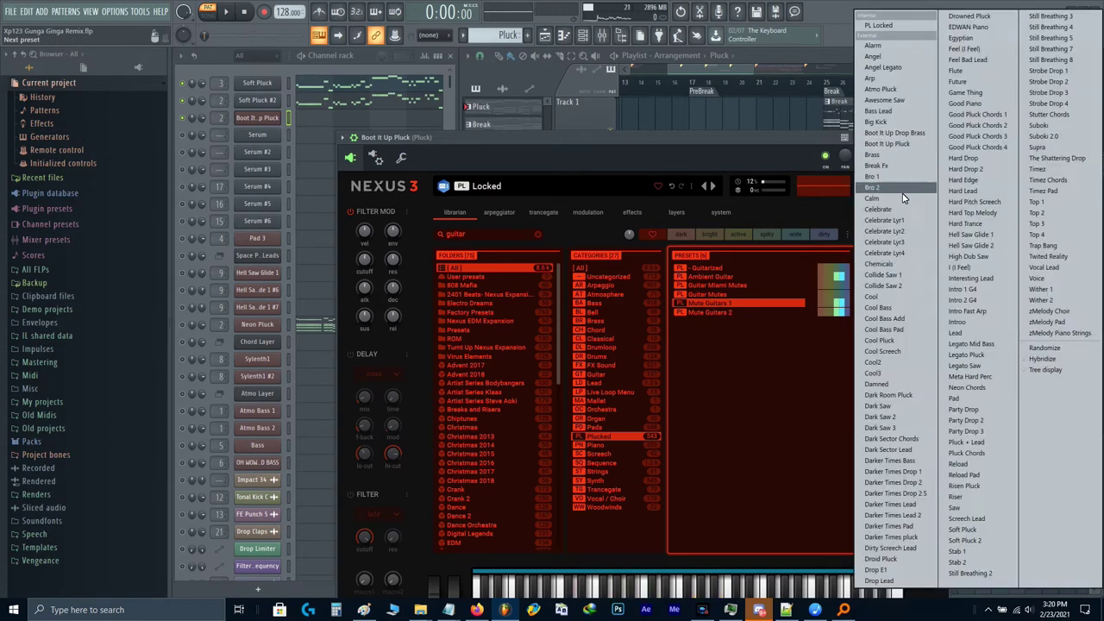
left_click(893, 341)
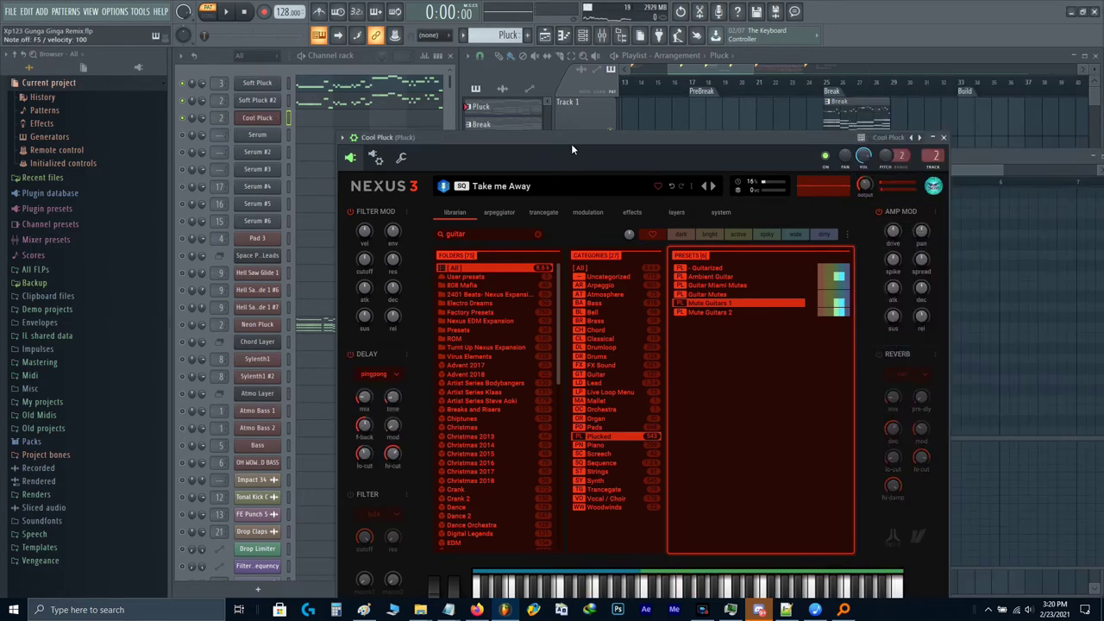
left_click_drag(564, 145, 583, 143)
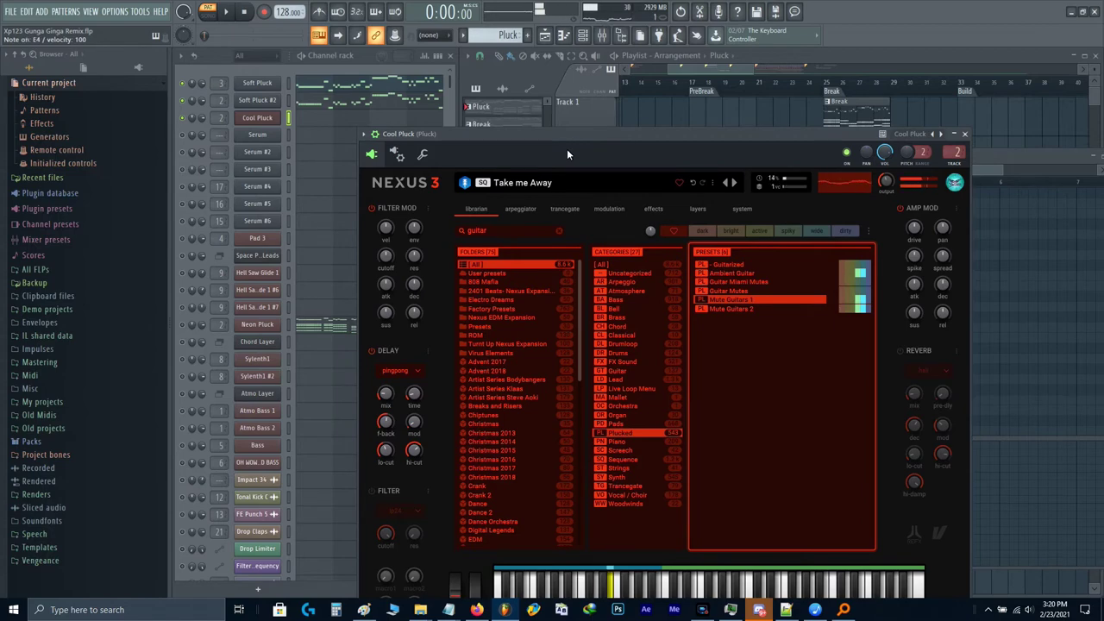
Step: Disable Cool Pluck's second key zone and set the upper limit of its first key zone to B6
left_click(609, 209)
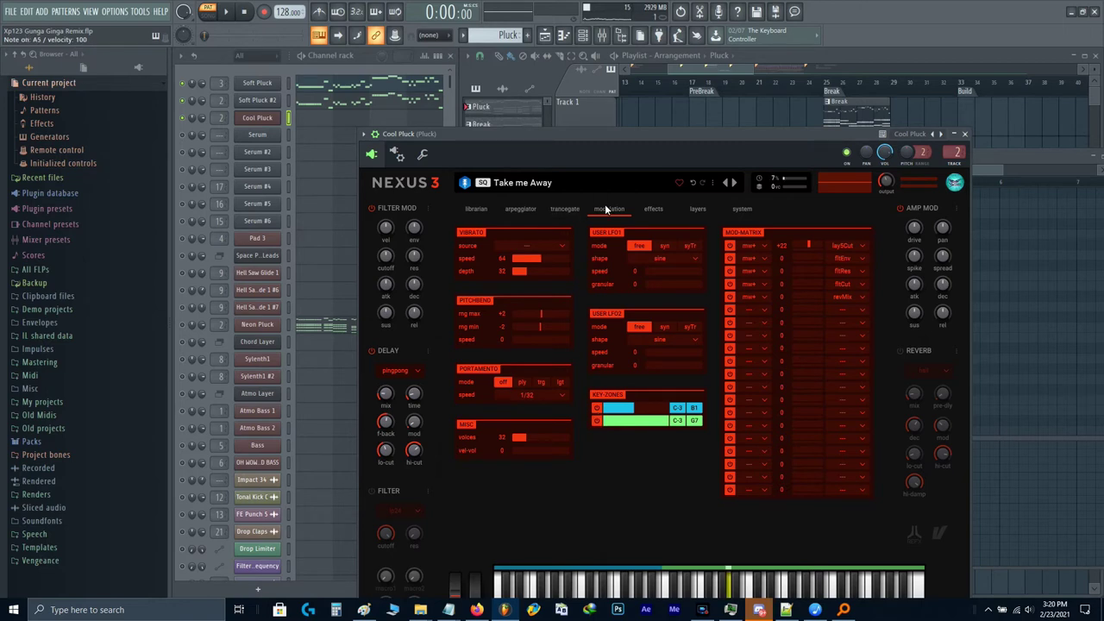
left_click(596, 421)
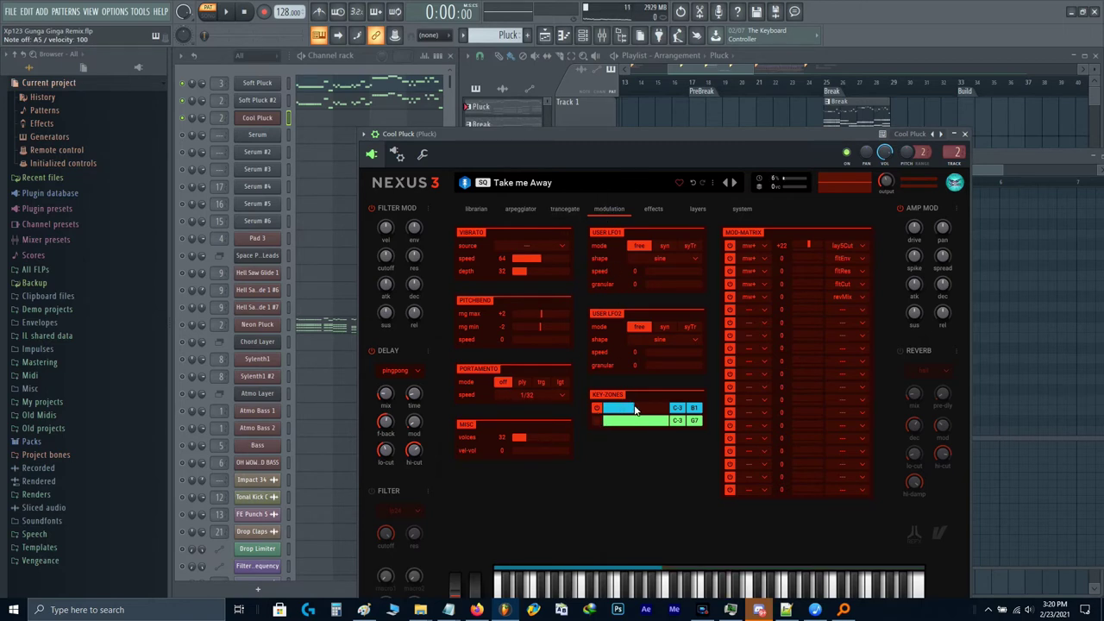
left_click(693, 408)
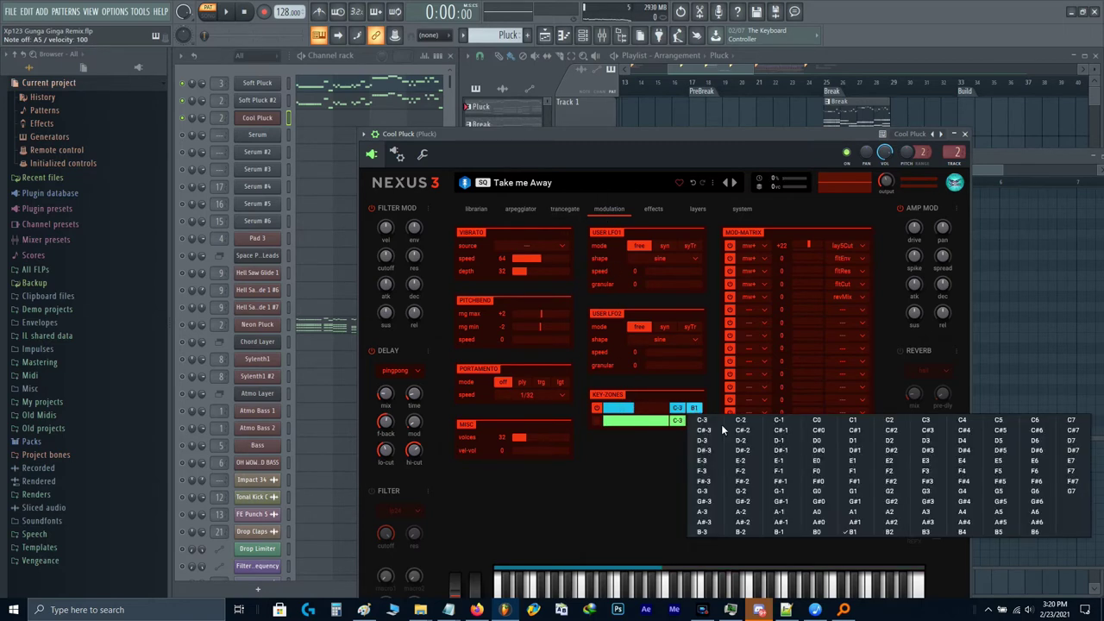
left_click(1033, 532)
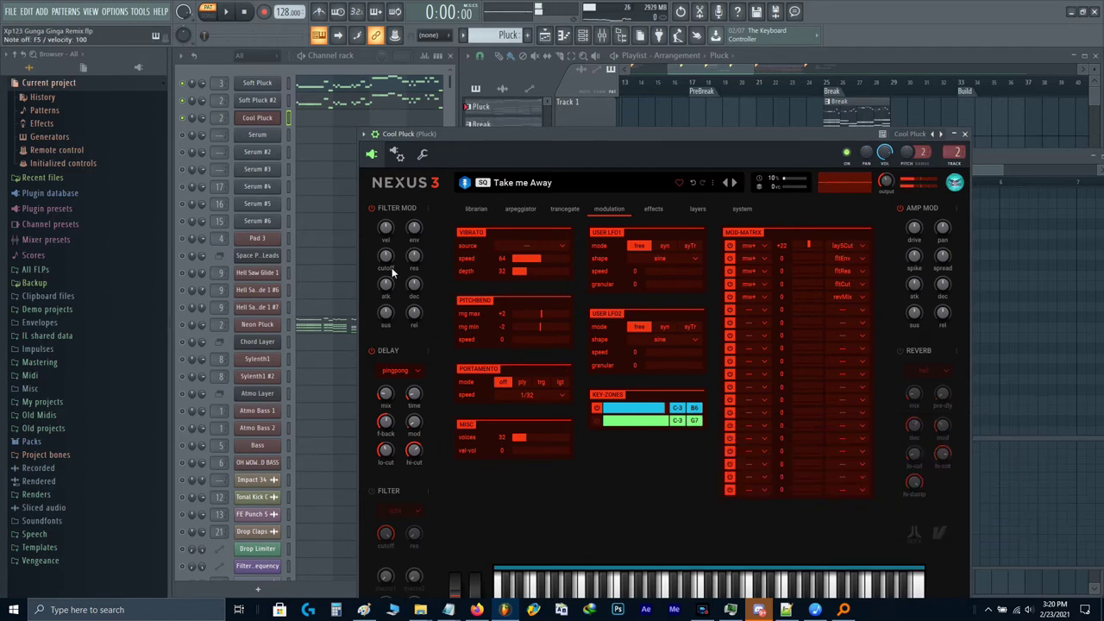
Step: Copy the Neon Pluck notes into Cool Pluck and play them with Soft Pluck and Soft Pluck #2 muted
left_click(290, 331)
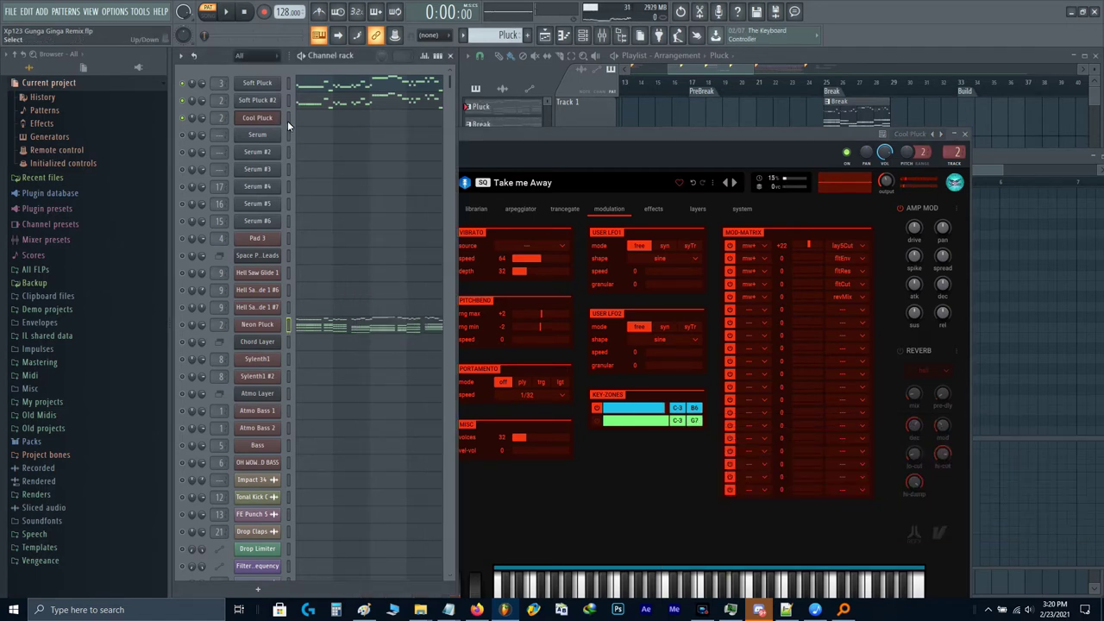
left_click(288, 120)
key("ctrl+v")
left_click(182, 101)
left_click(182, 83)
key("space")
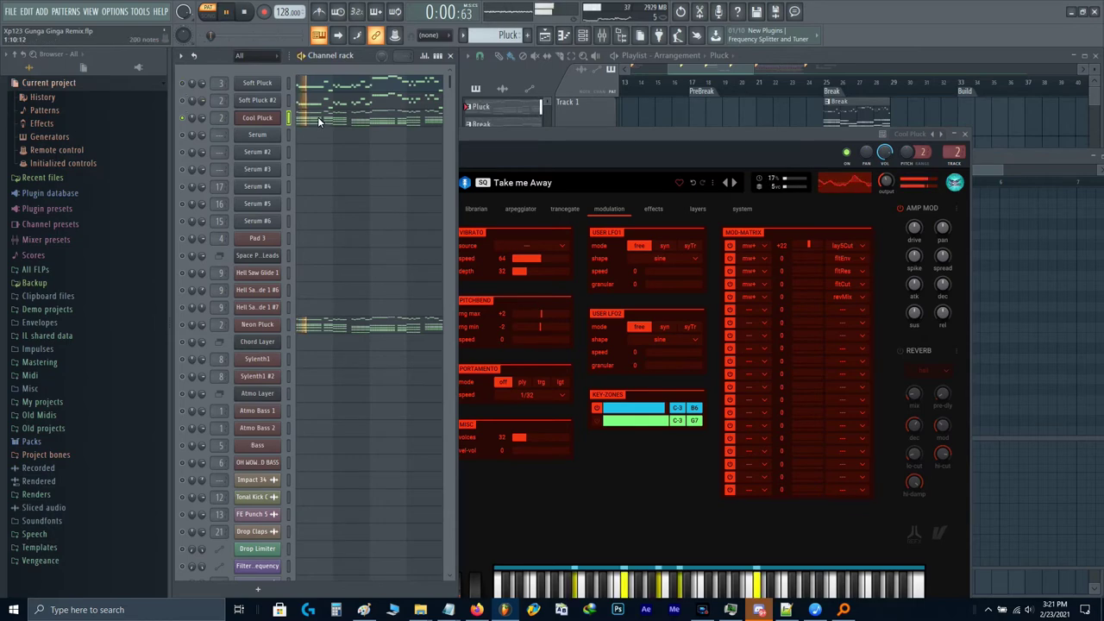
Step: Delete the upper melody notes from Cool Pluck, leaving only the lower chord notes, and stop playback
left_click(318, 117)
left_click_drag(901, 387, 520, 235)
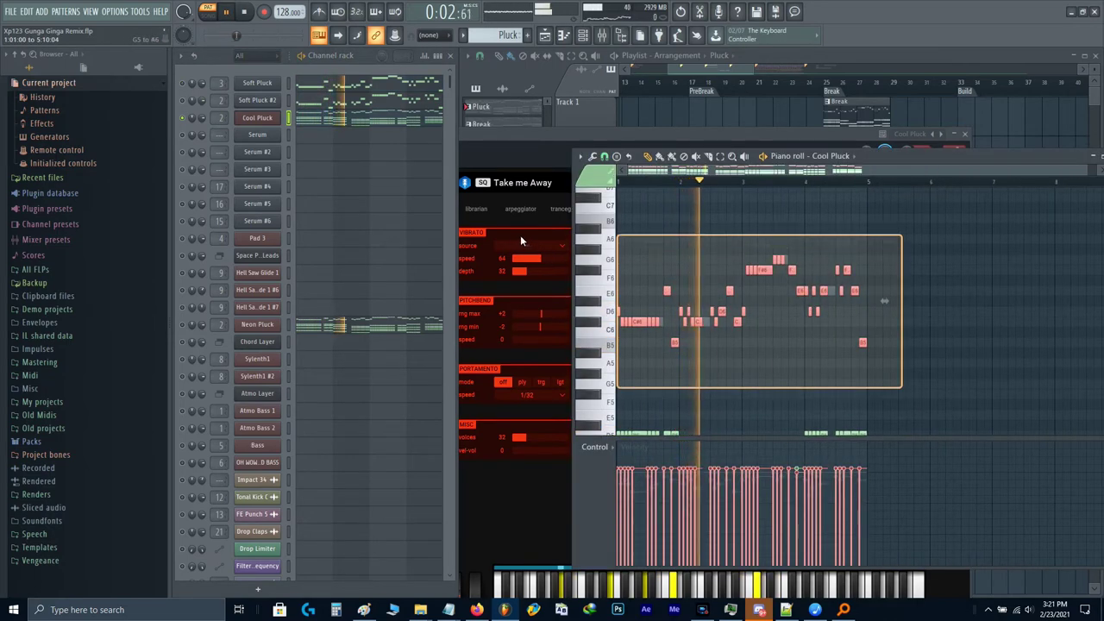
left_click(773, 283)
scroll(888, 246, "down", 4)
key("space")
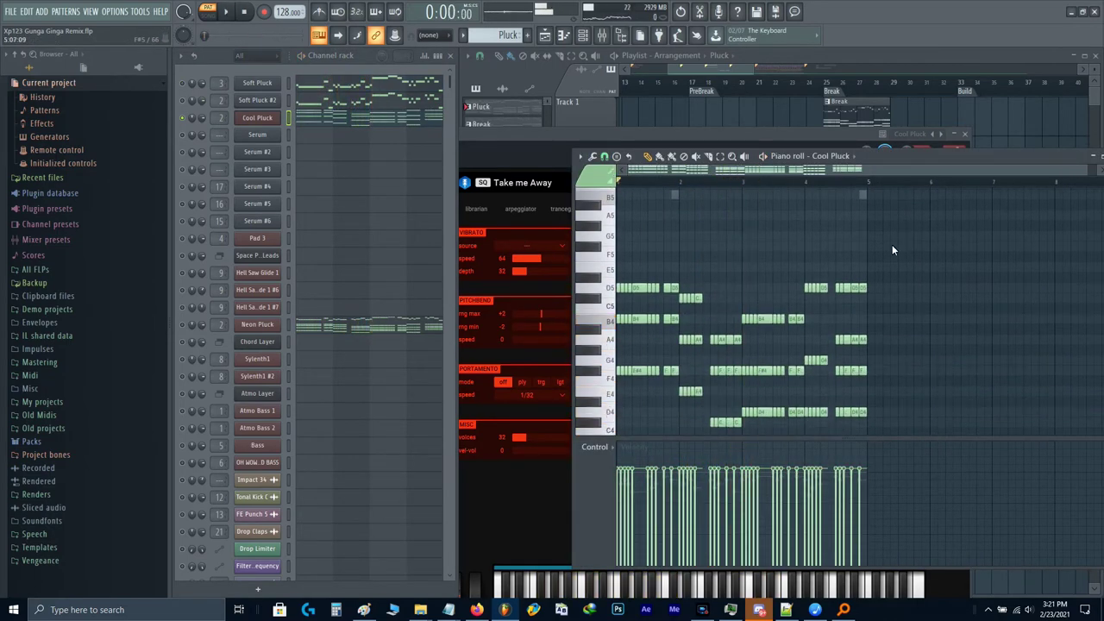
Step: Route the Cool Pluck channel to mixer track 9, Top Leads
left_click(519, 149)
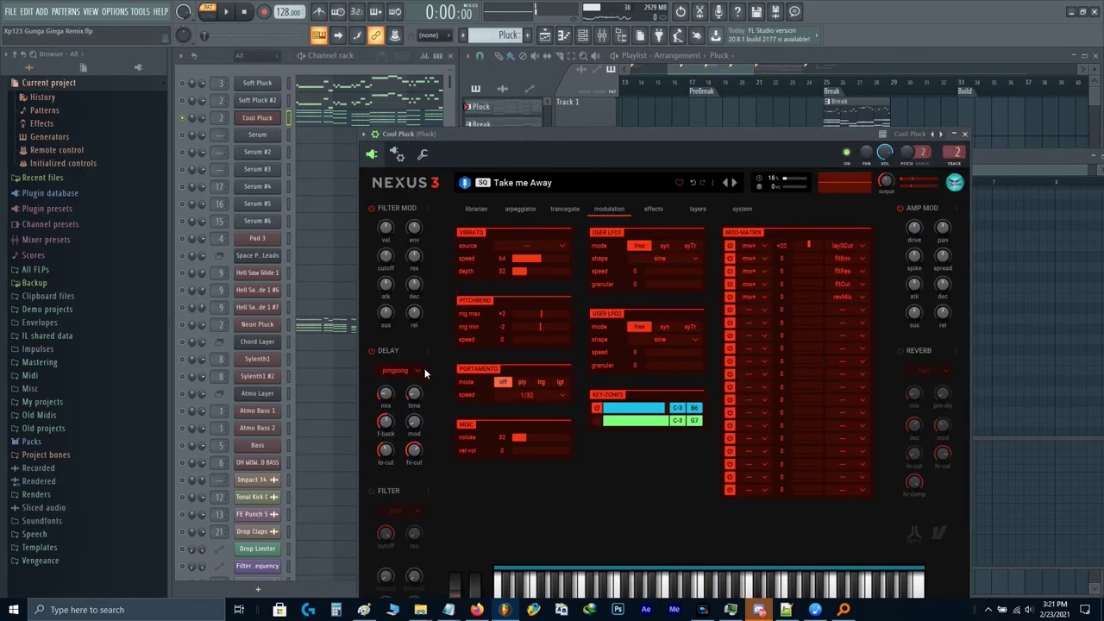
left_click(954, 153)
scroll(953, 153, "up", 20)
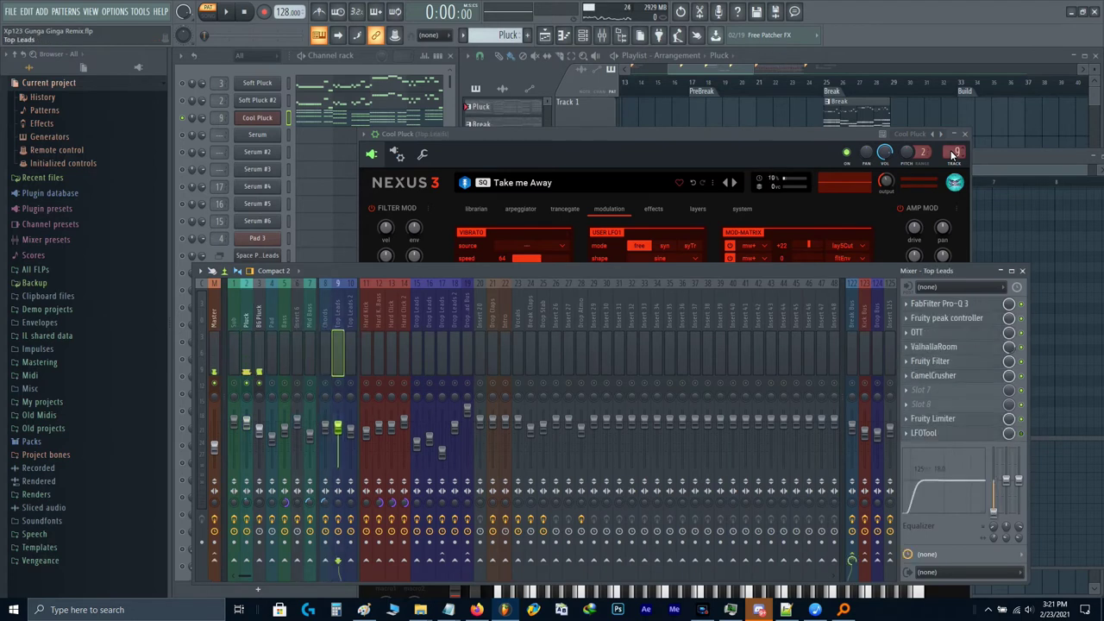
Step: Route the Cool Pluck channel to an empty mixer insert and move that insert beside Pluck as track 3
scroll(953, 153, "up", 3)
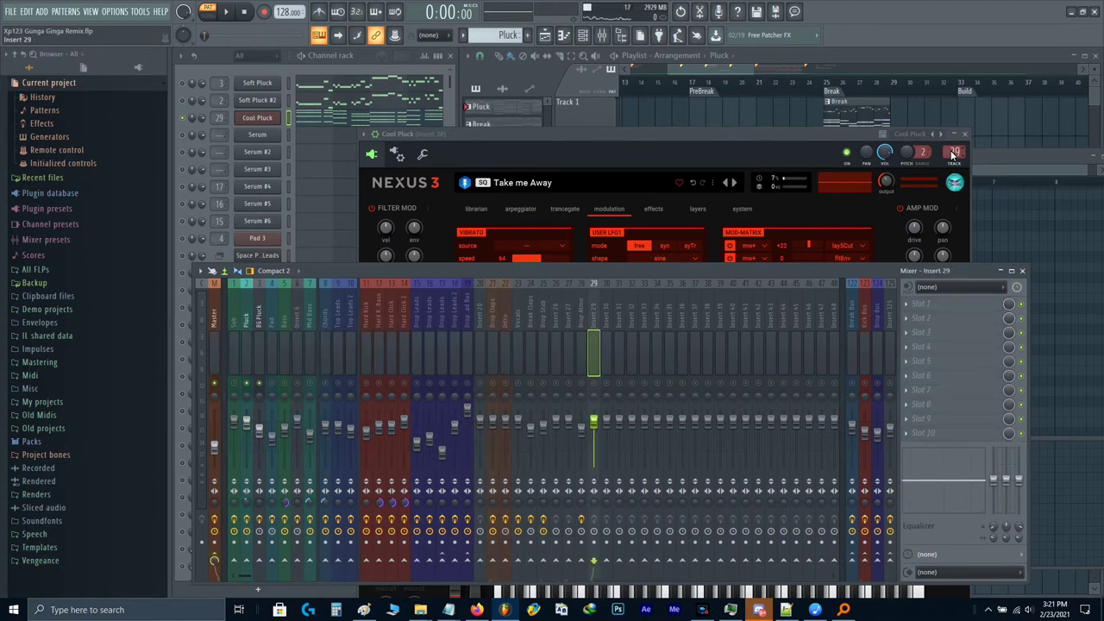
left_click_drag(595, 334, 543, 337)
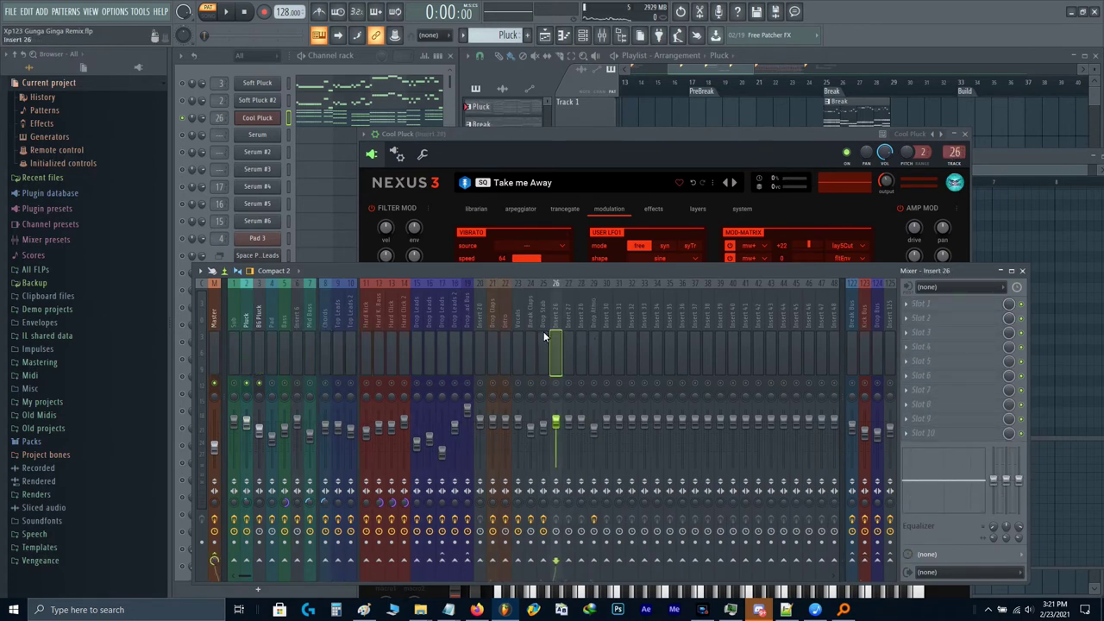
left_click_drag(378, 332, 266, 375)
key("space")
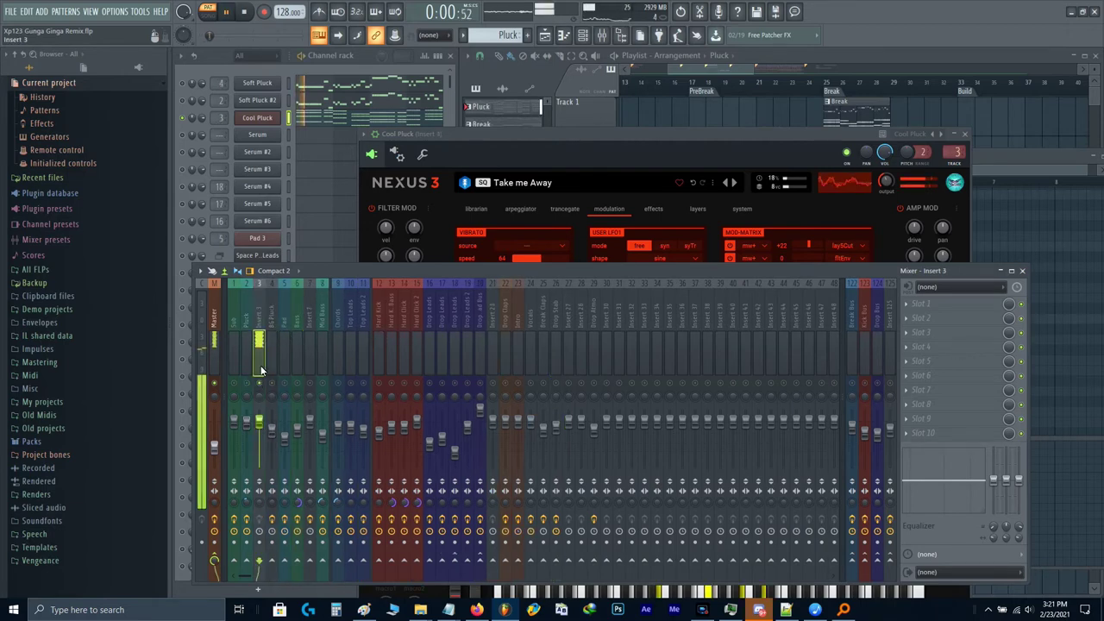
Step: Check the Cool Pluck preset's effects and layers during playback and turn off its delay
left_click(576, 190)
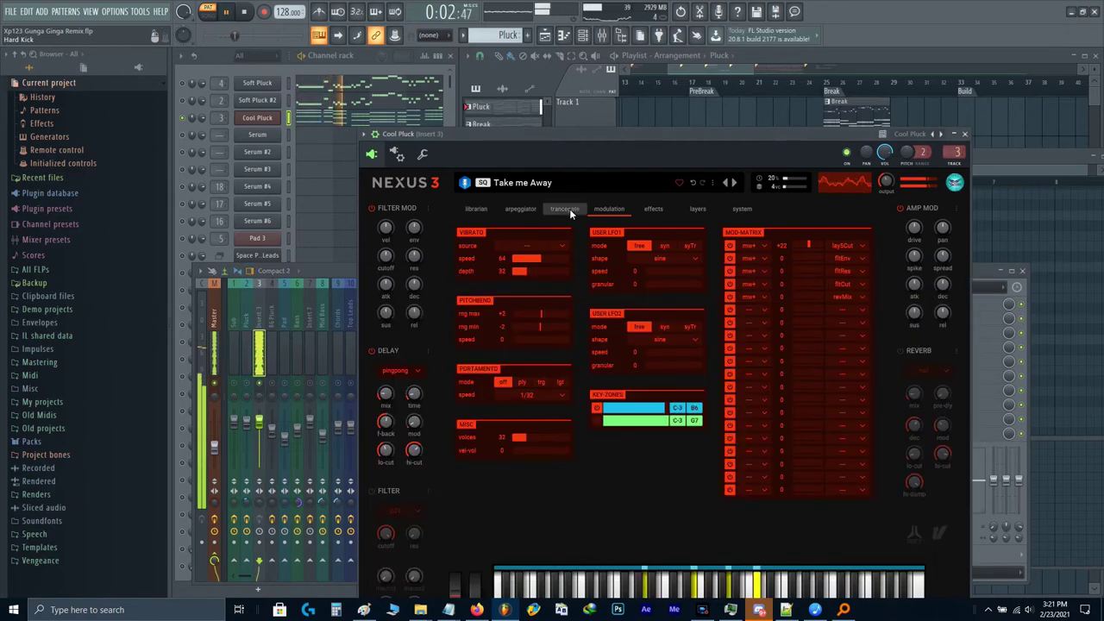
left_click(565, 209)
left_click(635, 207)
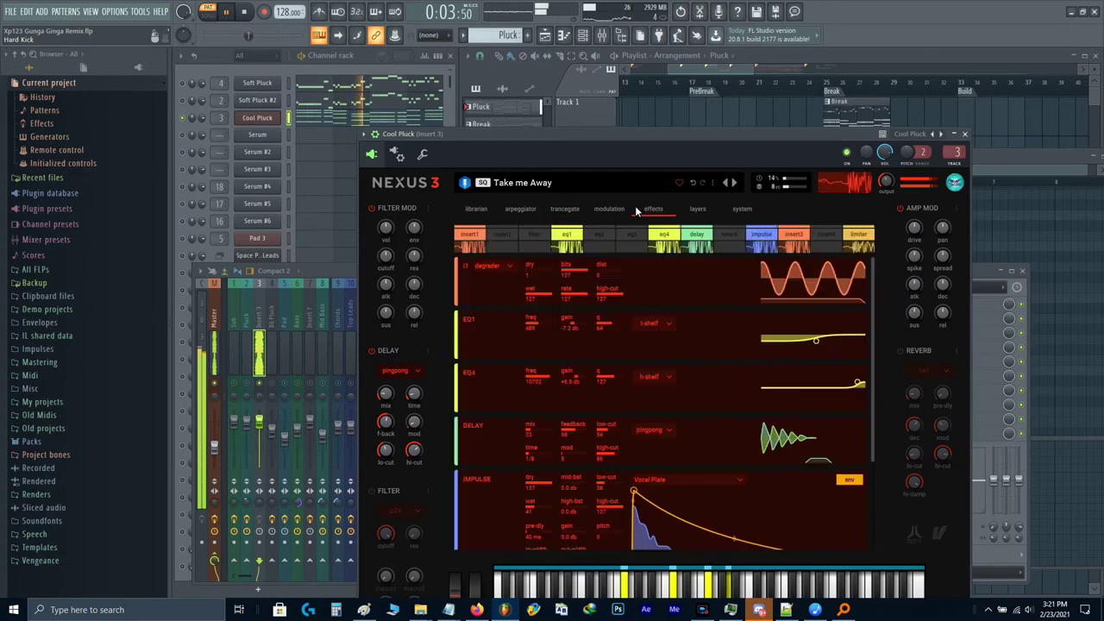
left_click(696, 209)
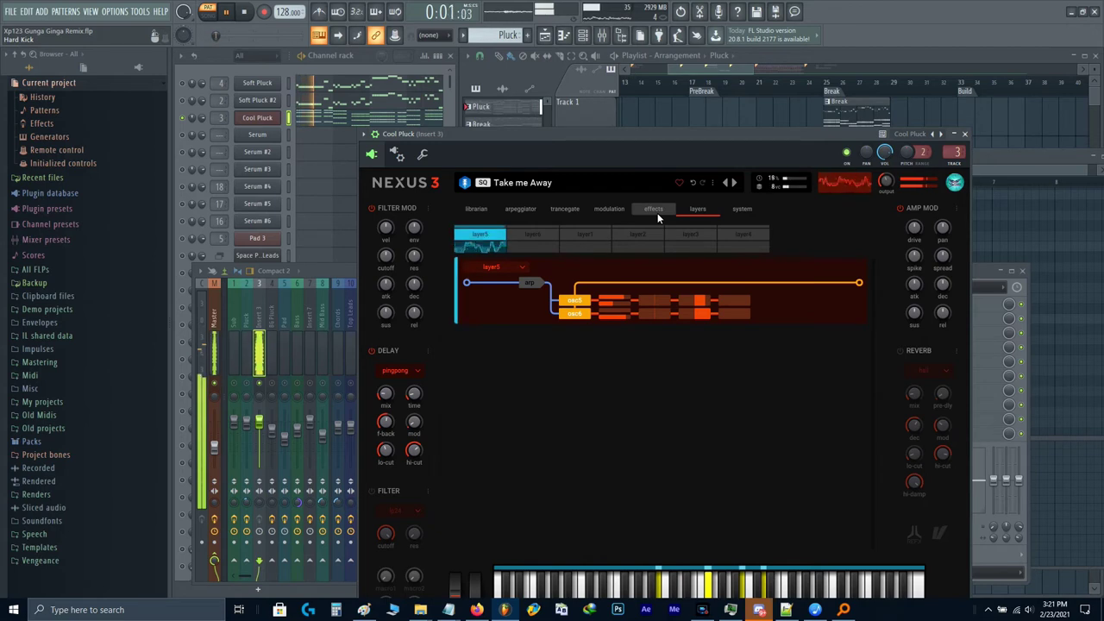
left_click(373, 350)
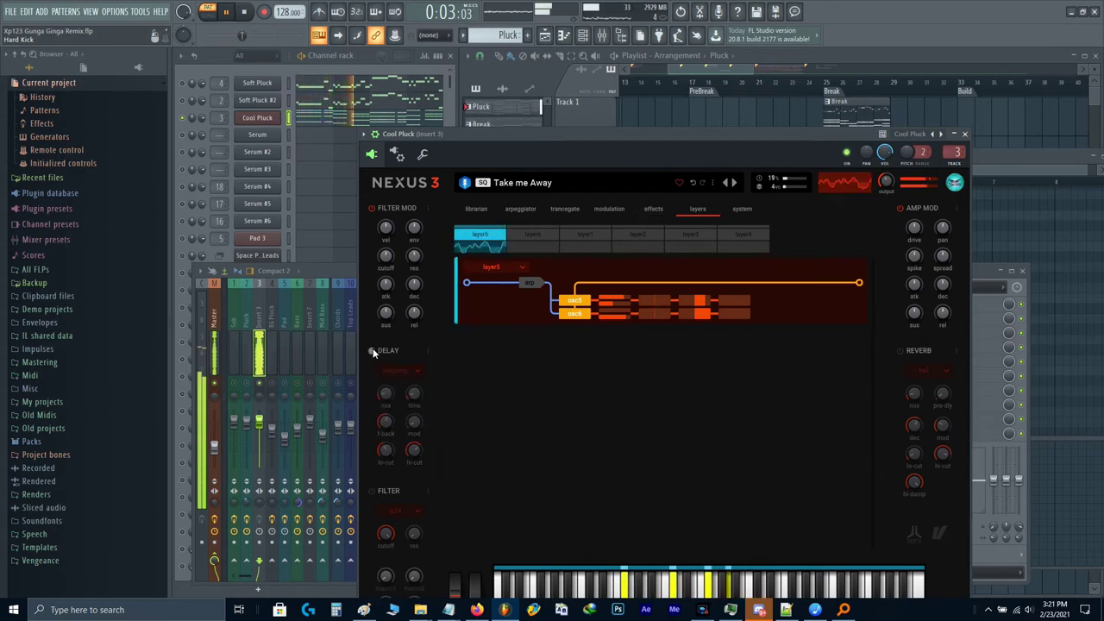
key("space")
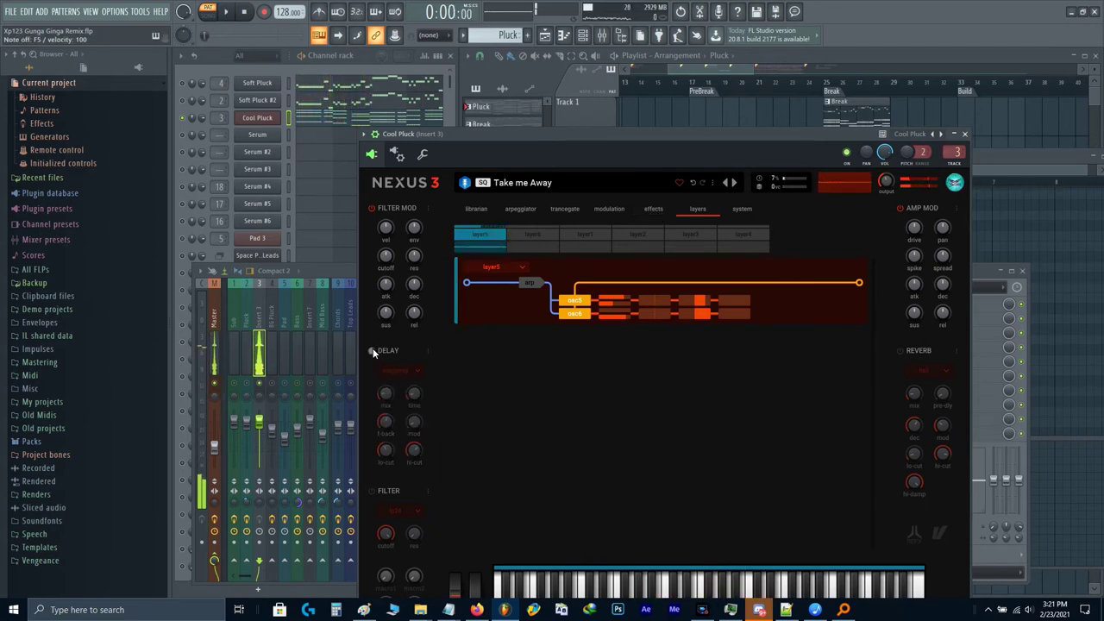
Step: Play the pattern and examine the Cool Pluck preset's effects, modulation, arpeggiator and layer settings
key("r")
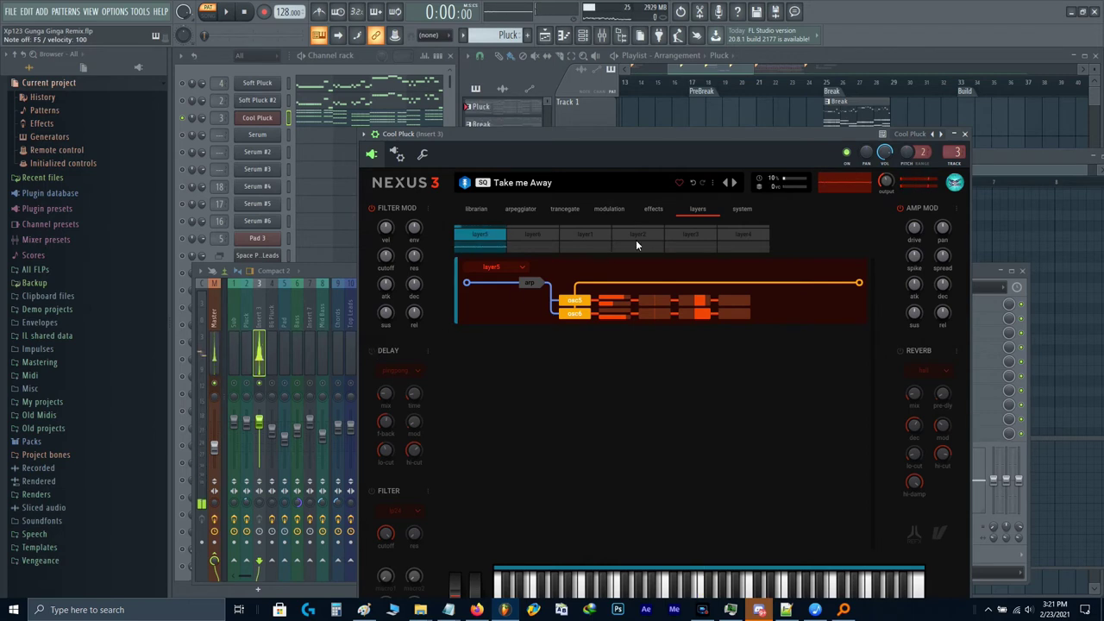
key("space")
left_click(648, 210)
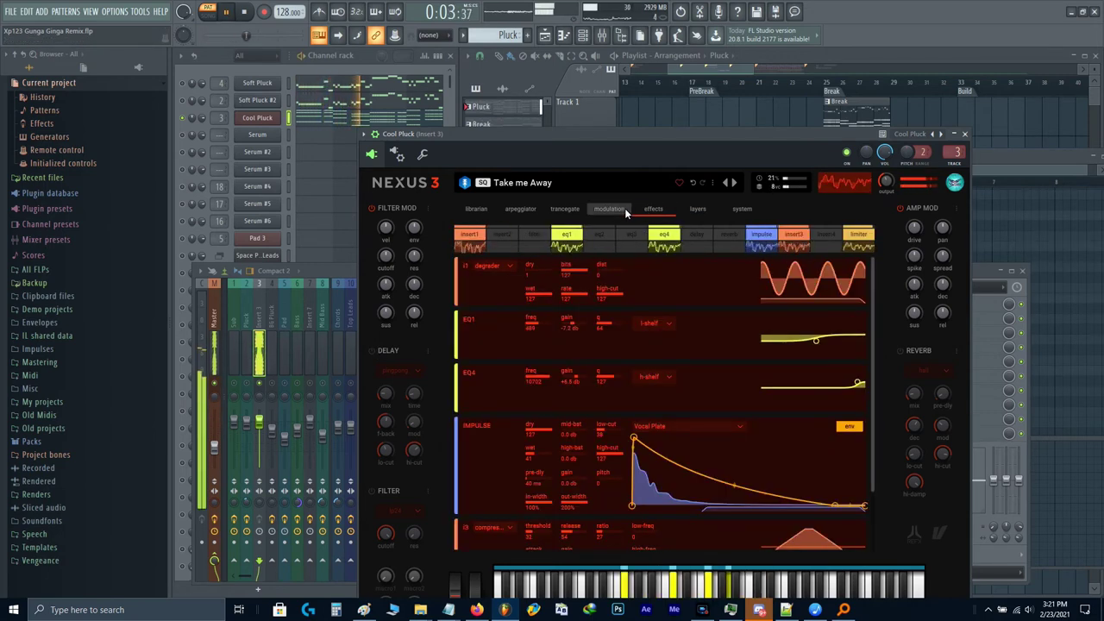
left_click(624, 208)
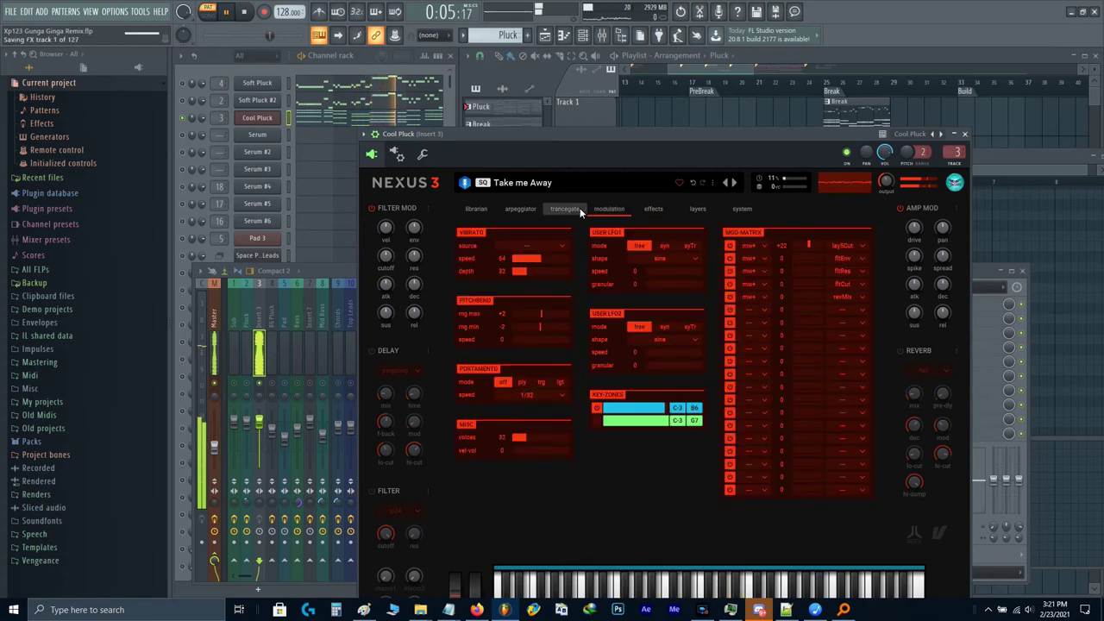
left_click_drag(566, 156, 562, 94)
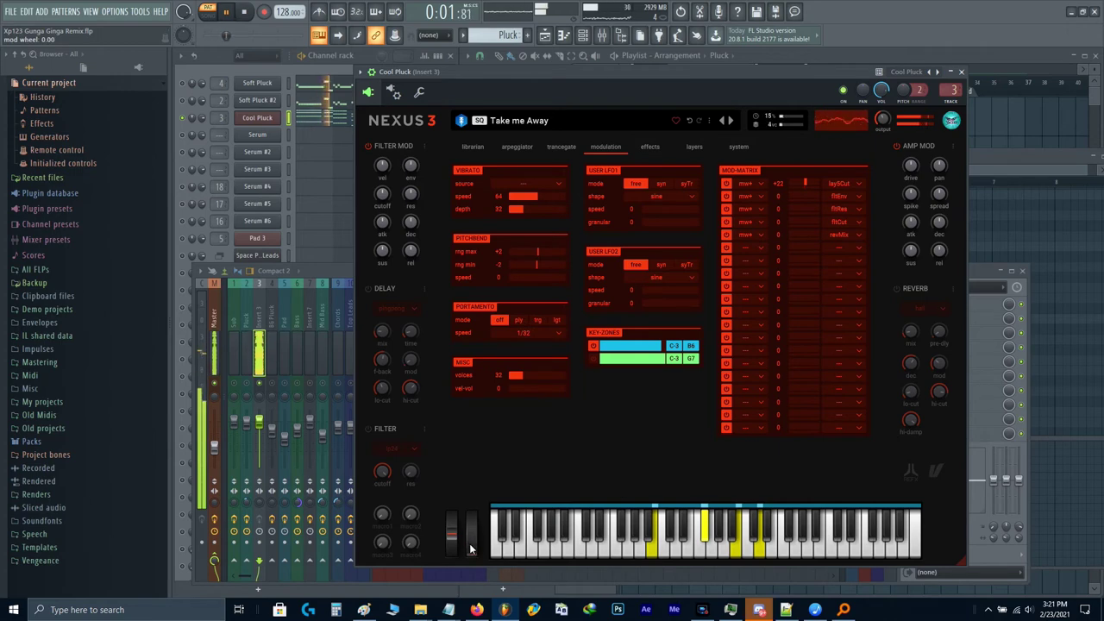
left_click(486, 145)
left_click(518, 147)
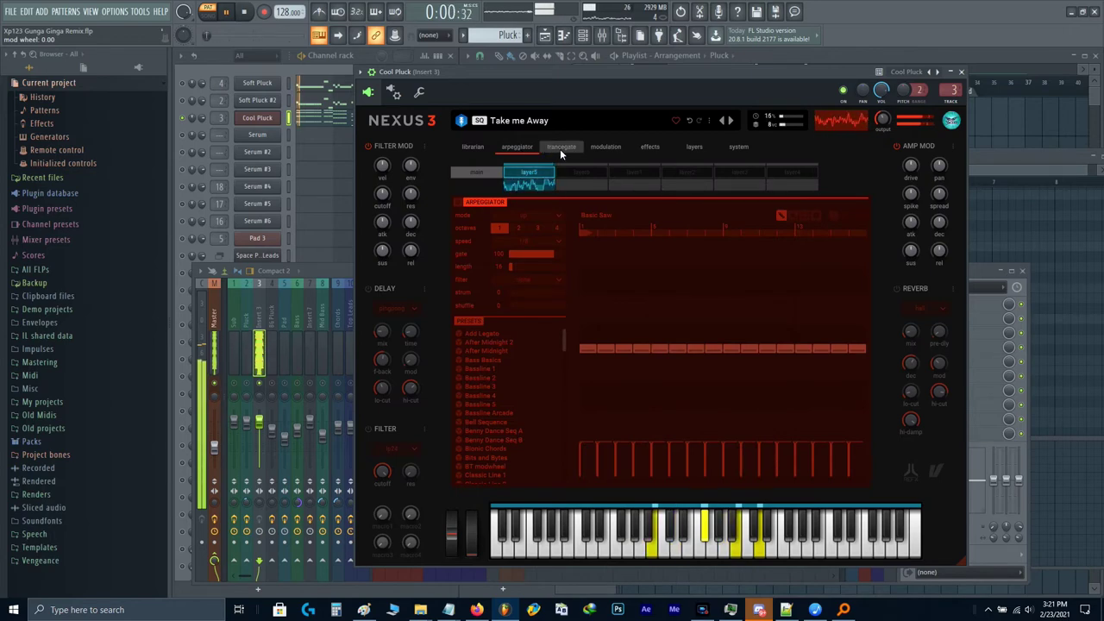
left_click(560, 149)
left_click(529, 150)
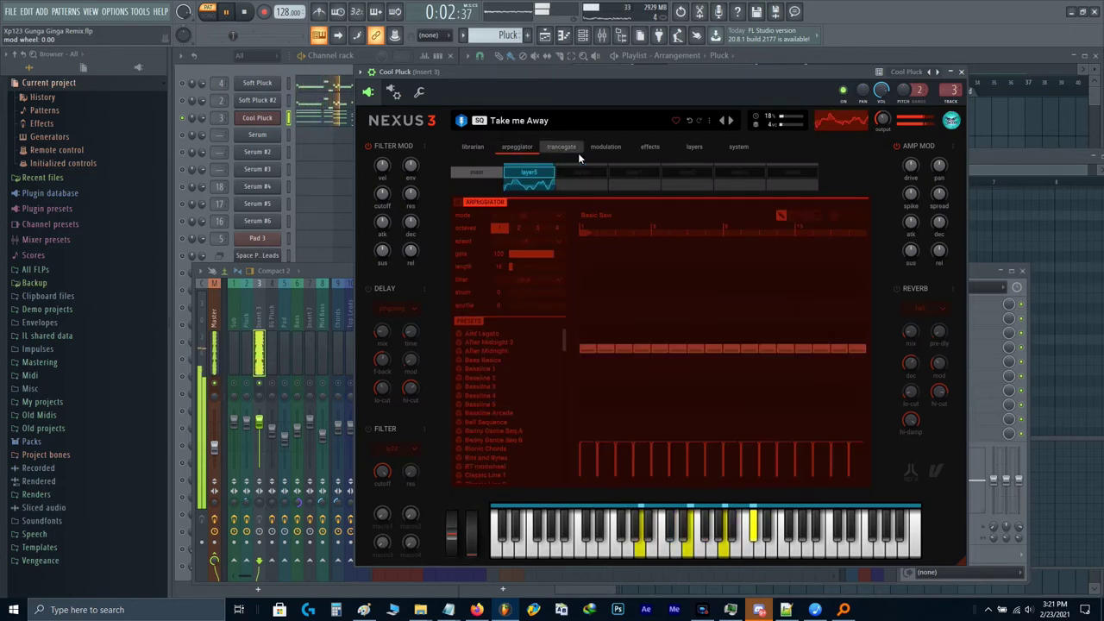
left_click(605, 146)
left_click(650, 146)
left_click(692, 149)
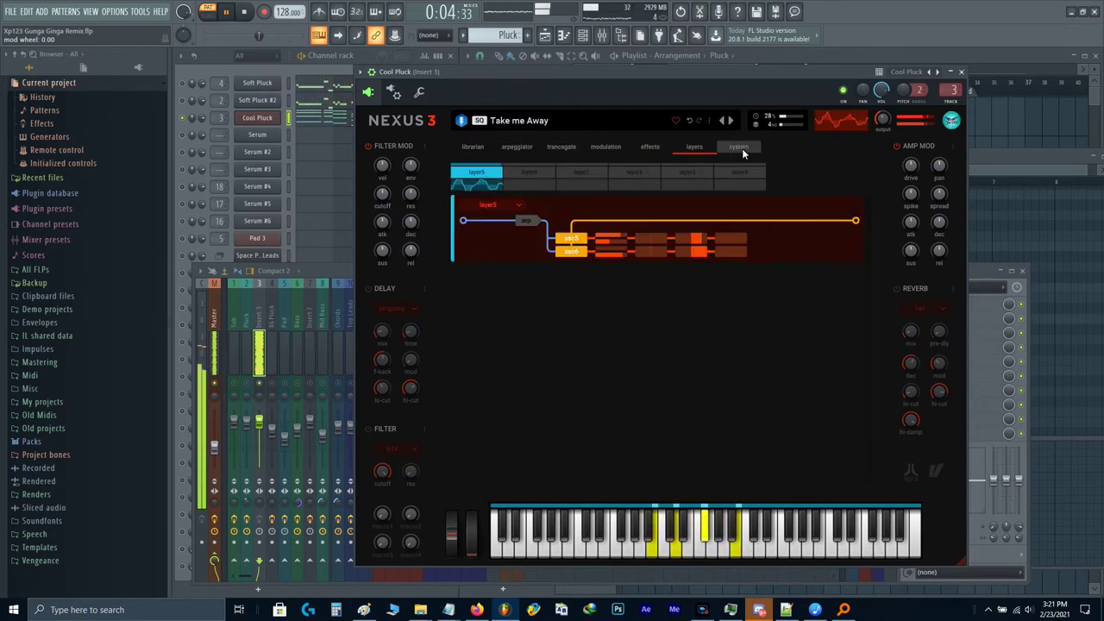
left_click(740, 147)
left_click(700, 144)
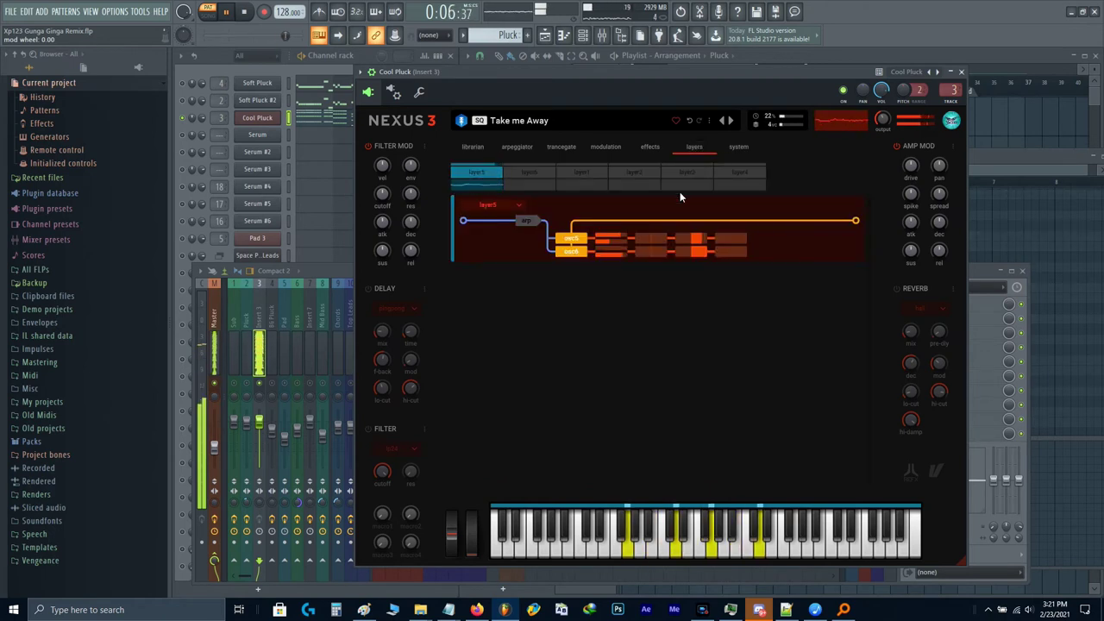
Step: Audition layer5 of Cool Pluck by switching its osc5 and osc6 oscillators off and on
left_click(570, 251)
left_click(569, 251)
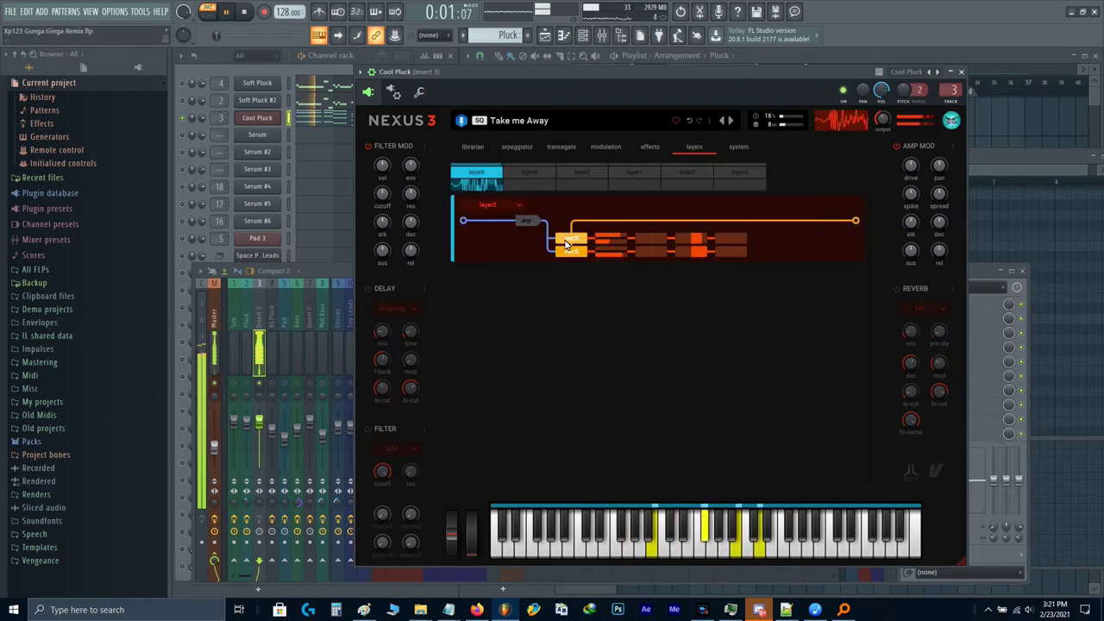
left_click(566, 239)
key("space")
left_click(566, 239)
left_click(567, 250)
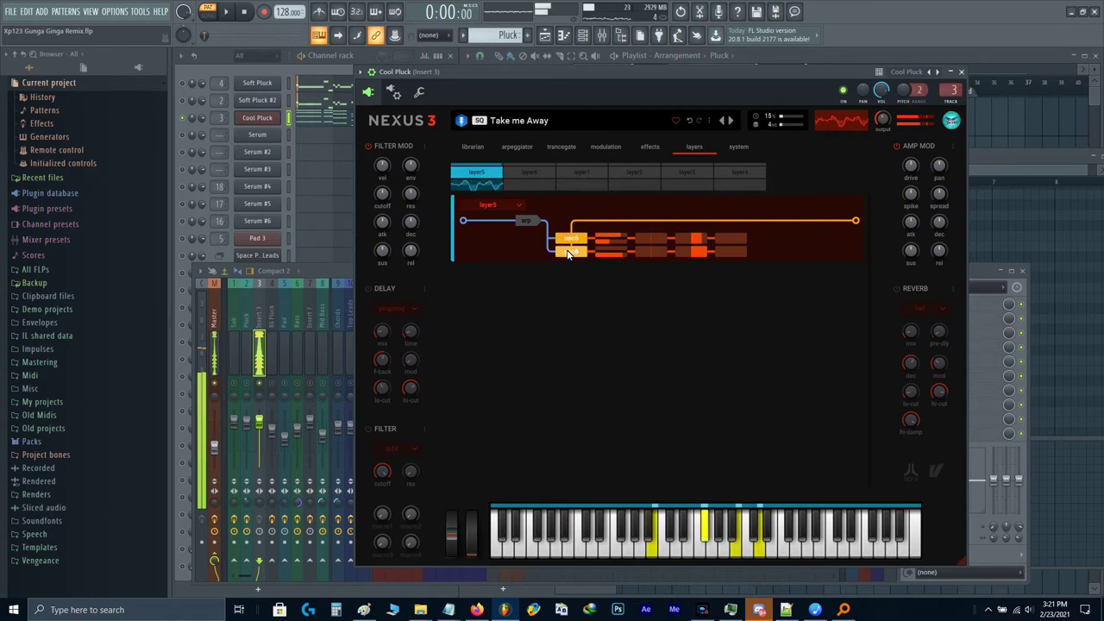
key("space")
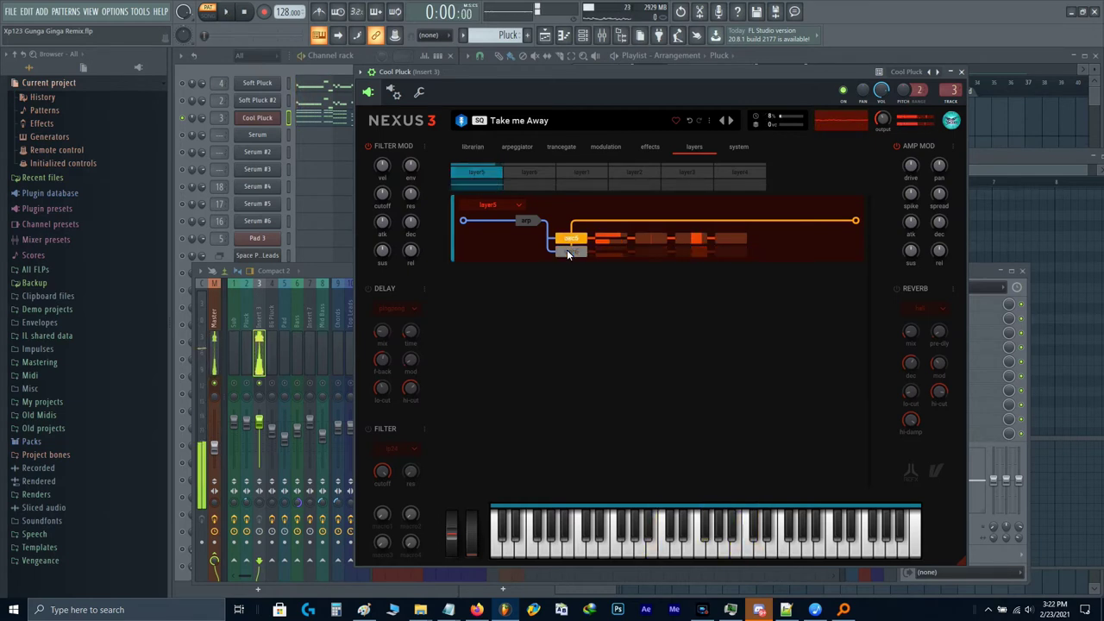
left_click(567, 250)
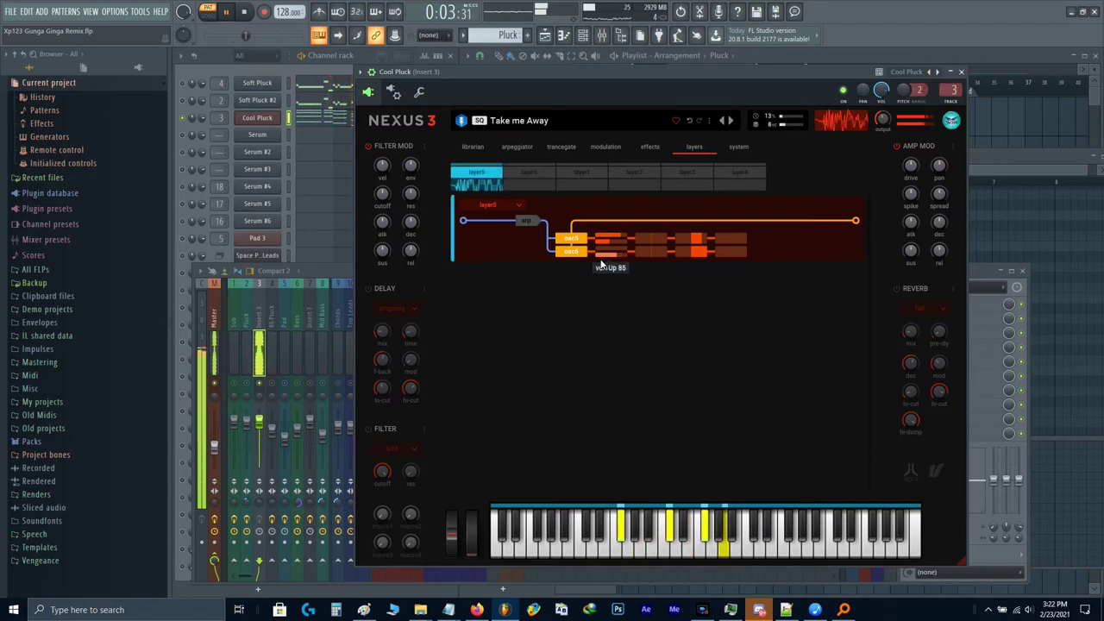
mouse_move(612, 255)
left_mouse_down()
mouse_move(642, 257)
mouse_move(617, 245)
left_mouse_up()
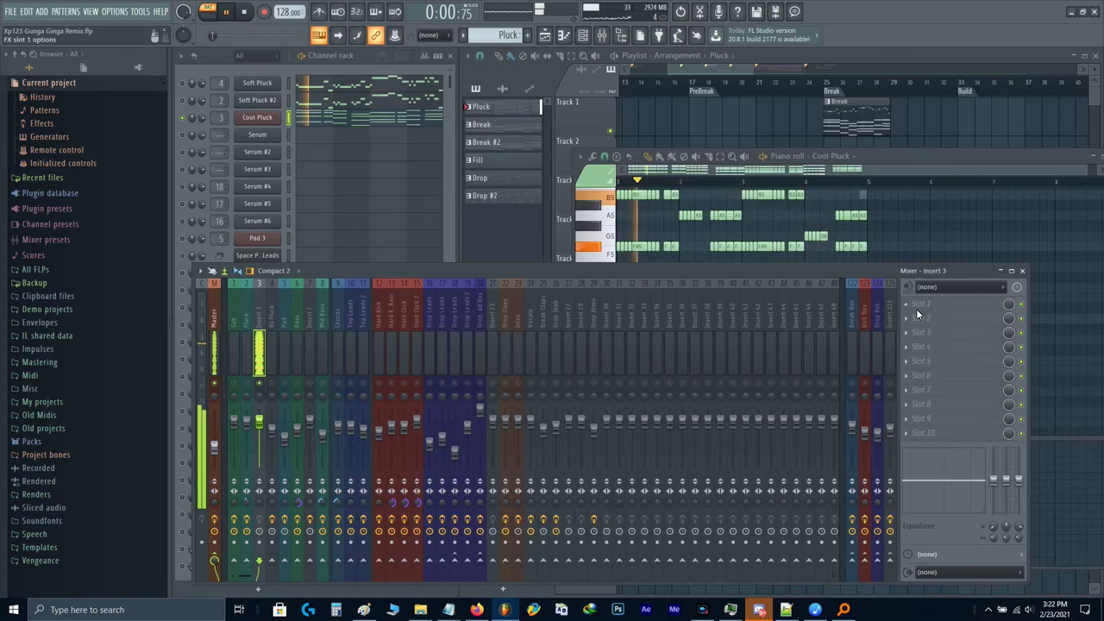
Step: Load FabFilter Pro-Q 3 in the first effect slot of Insert 3 and add a low-cut band
left_click(917, 314)
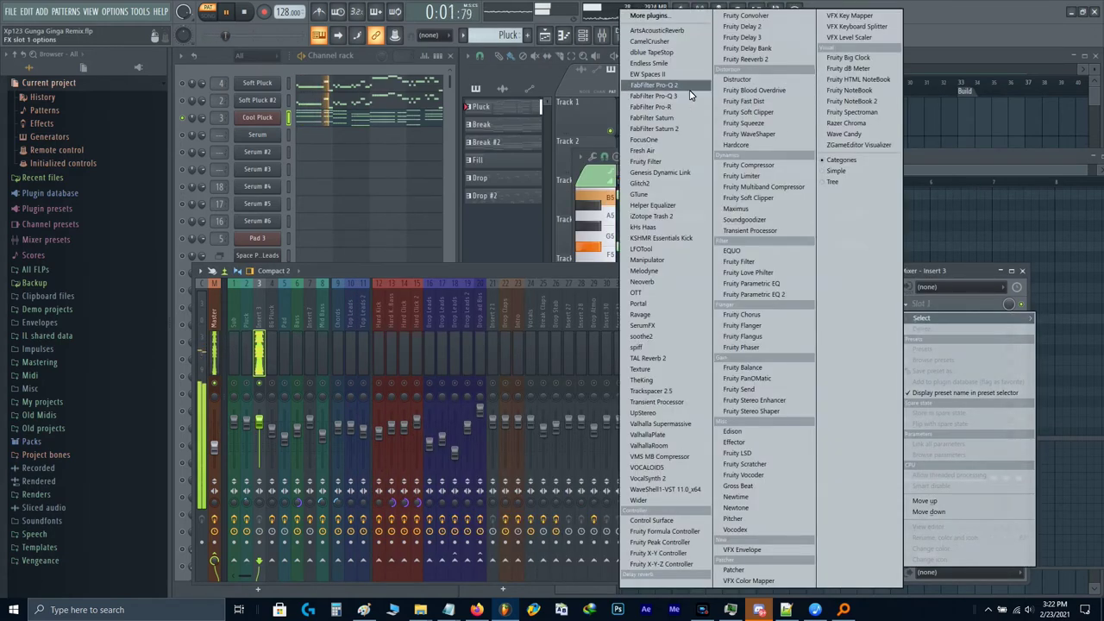
left_click(678, 97)
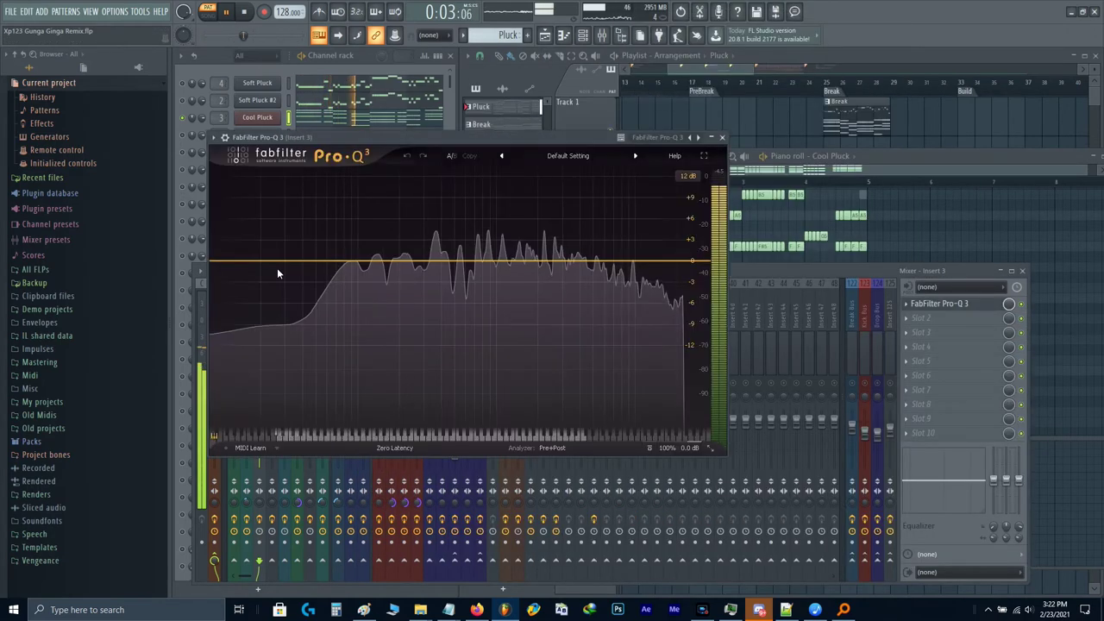
left_click(230, 260)
left_click_drag(230, 261, 411, 259)
Step: Add a second low-cut band at 36 dB/oct, placed on Side only, with its frequency raised above the first cut
left_click(220, 262)
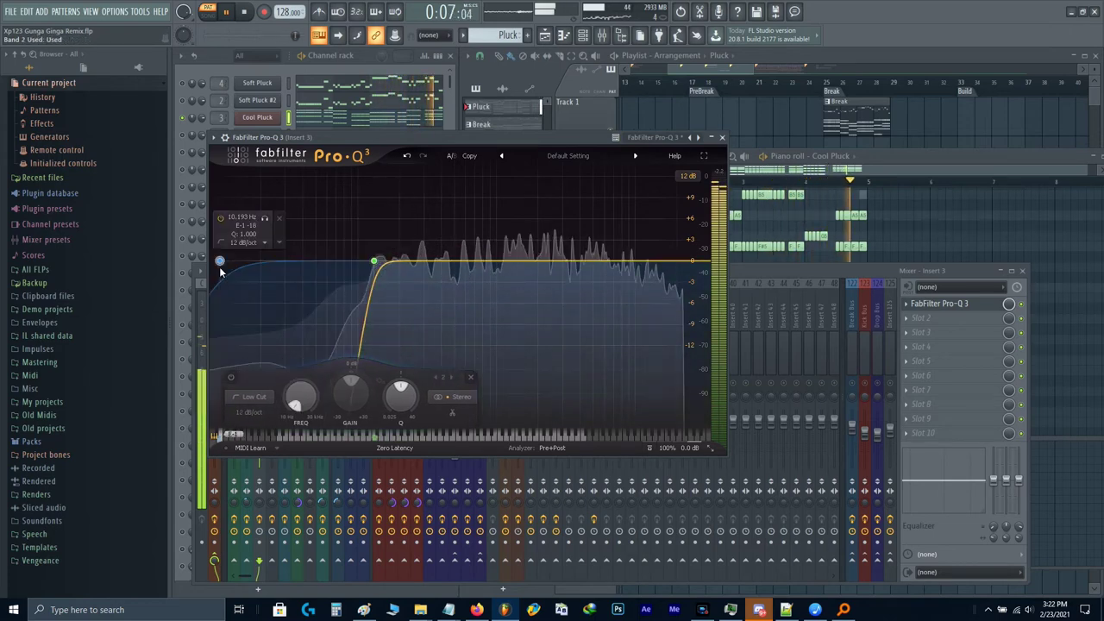
right_click(220, 263)
mouse_move(271, 305)
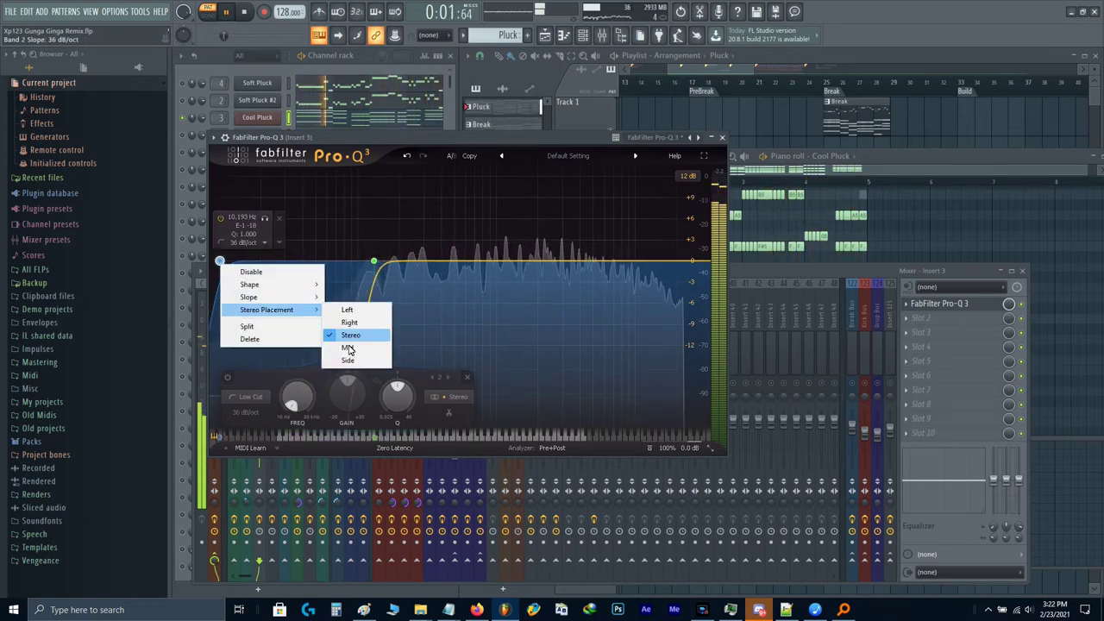
left_click(353, 360)
left_click_drag(220, 261, 440, 261)
key("Escape")
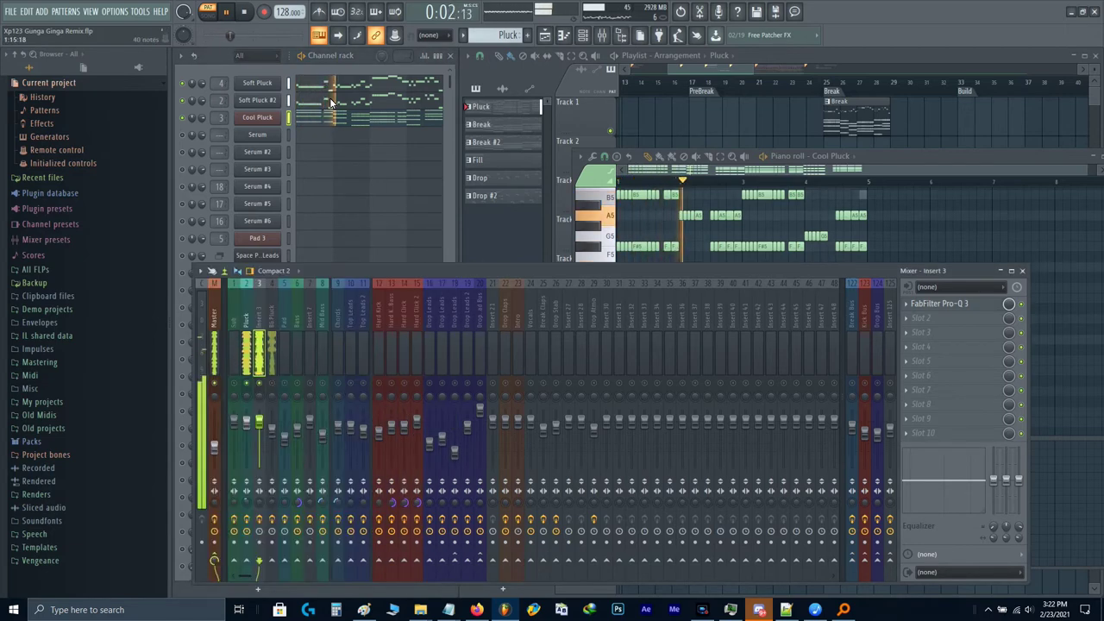
Step: Check the Soft Pluck #2 notes in the piano roll and set the BG Pluck mixer track's volume to 0.5
left_click(366, 101)
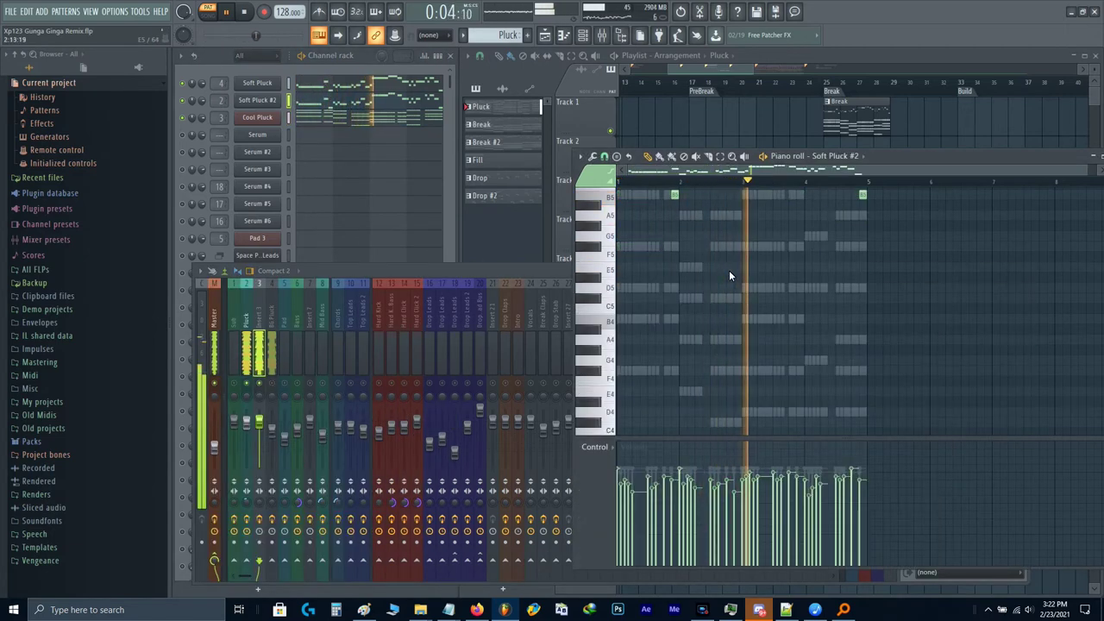
scroll(729, 270, "up", 5)
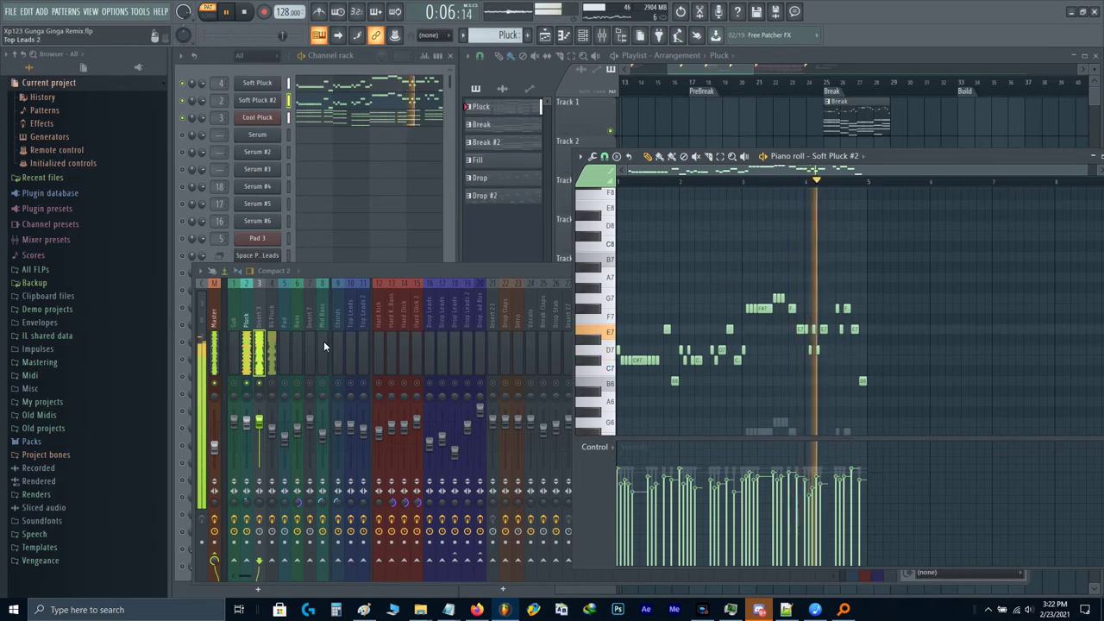
left_click(268, 390)
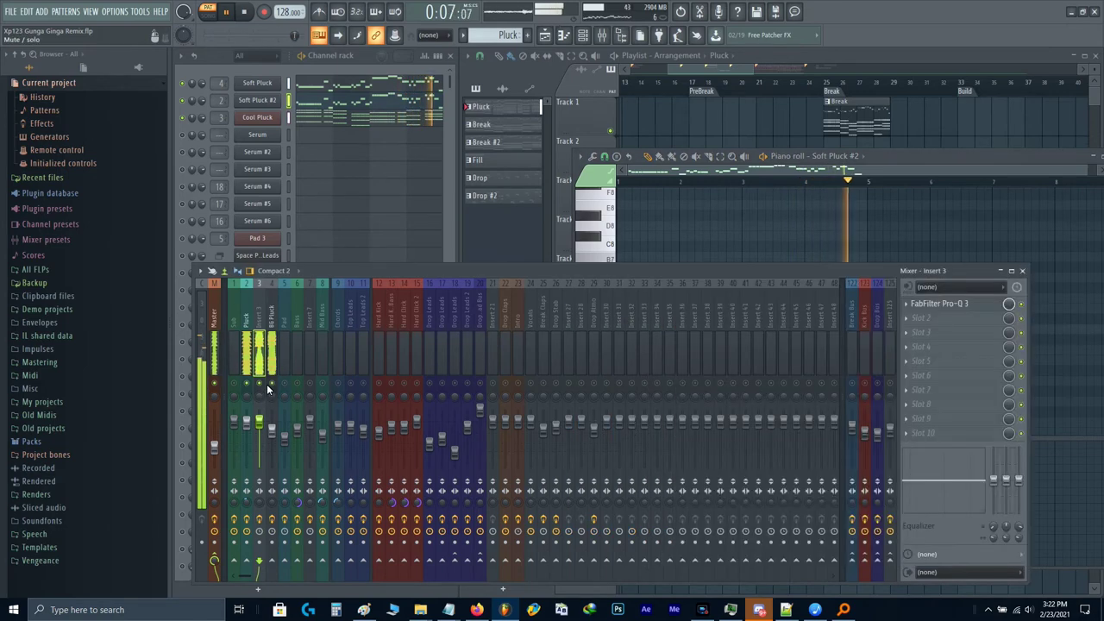
right_click(273, 429)
type("t.5")
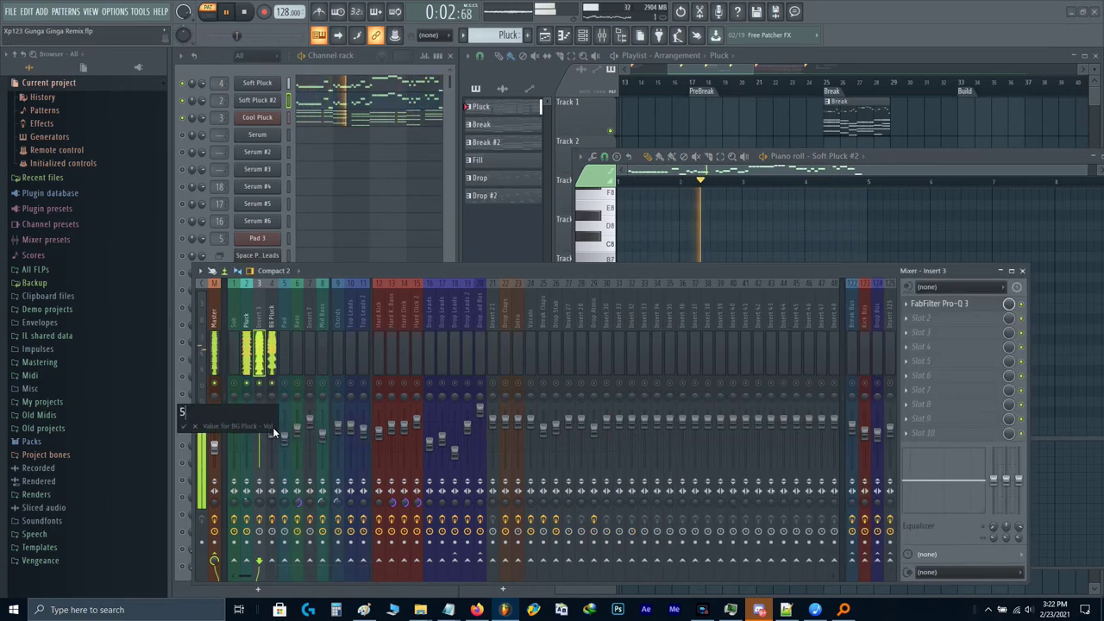
key("Return")
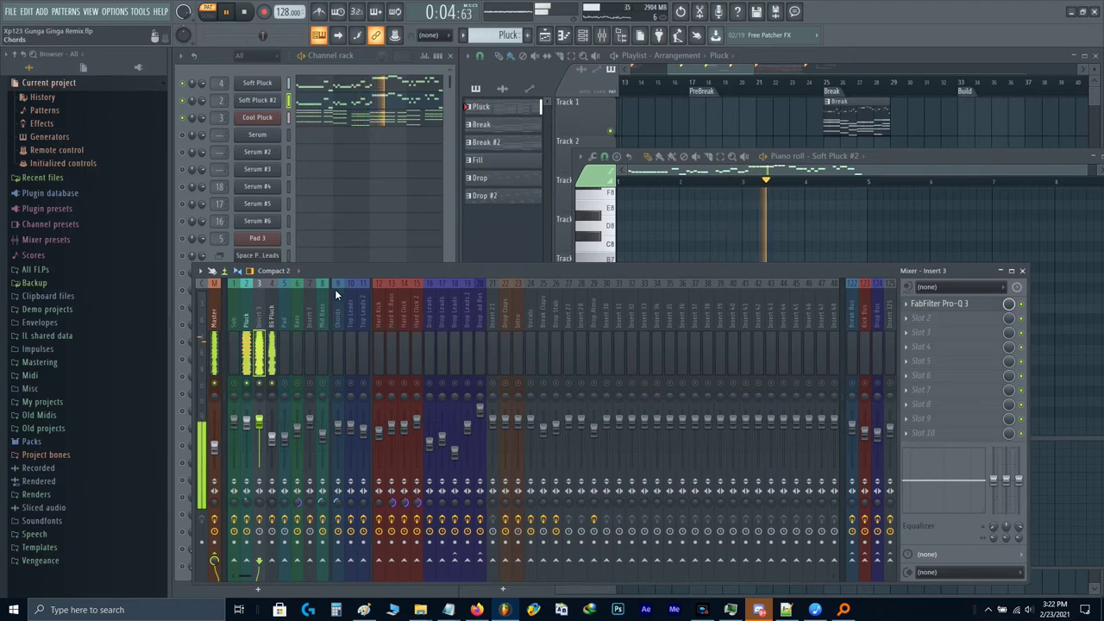
Step: Hide the mixer, stop playback and mute the Neon Pluck channel
key("F9")
key("F7")
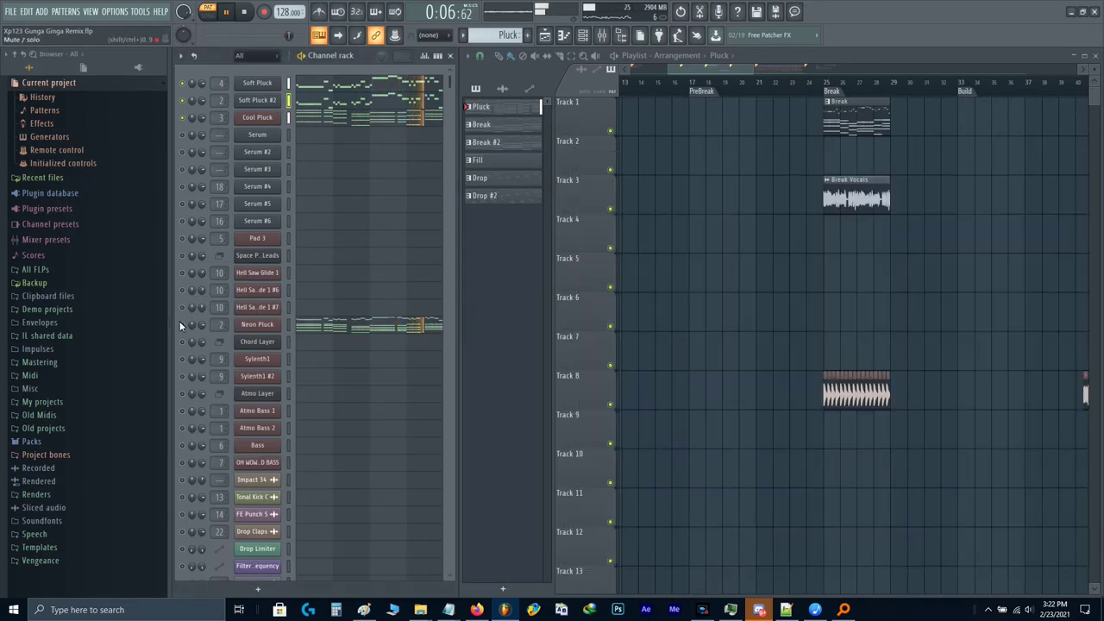
key("space")
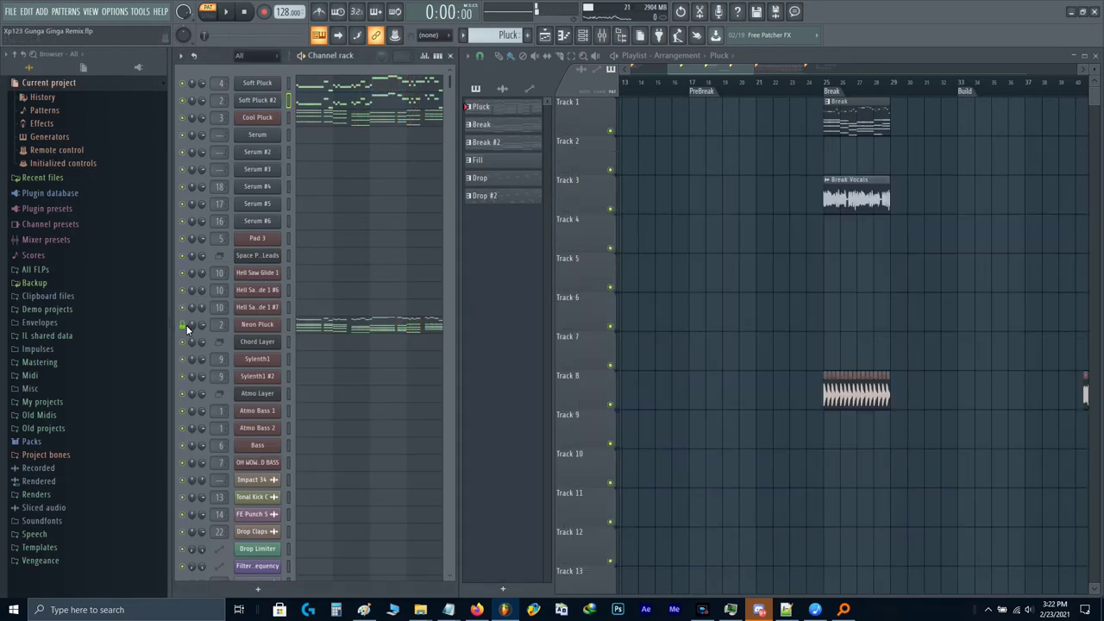
left_click(182, 324)
Step: Select the lowest note of every Neon Pluck chord across the four bars in the piano roll and copy them
left_click(345, 334)
scroll(654, 378, "down", 4)
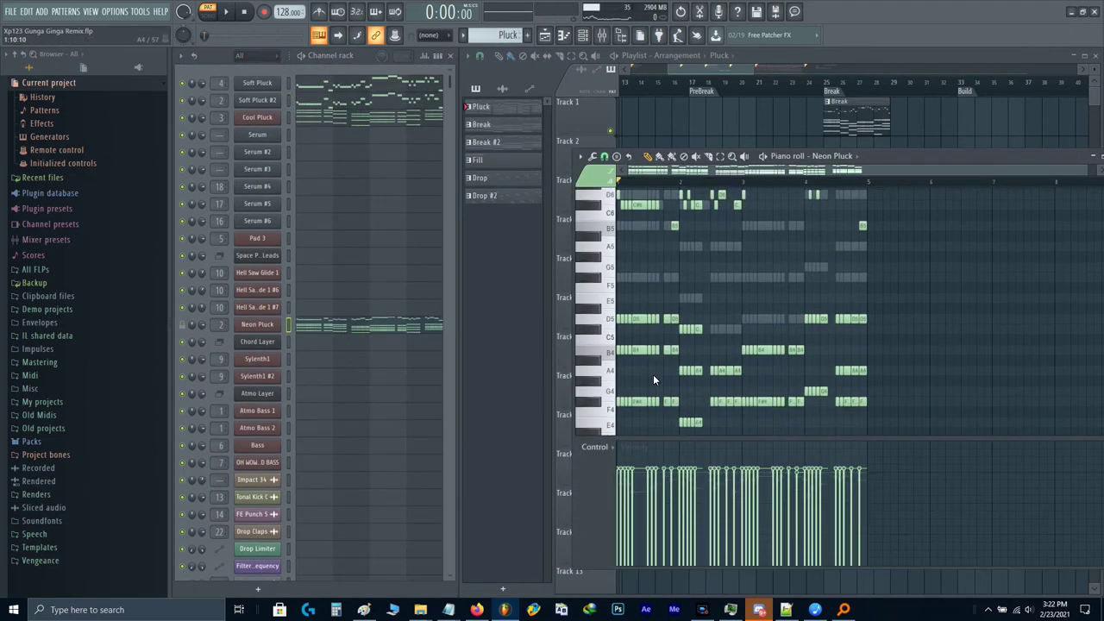
left_click_drag(759, 396, 553, 319)
left_click_drag(865, 396, 759, 315)
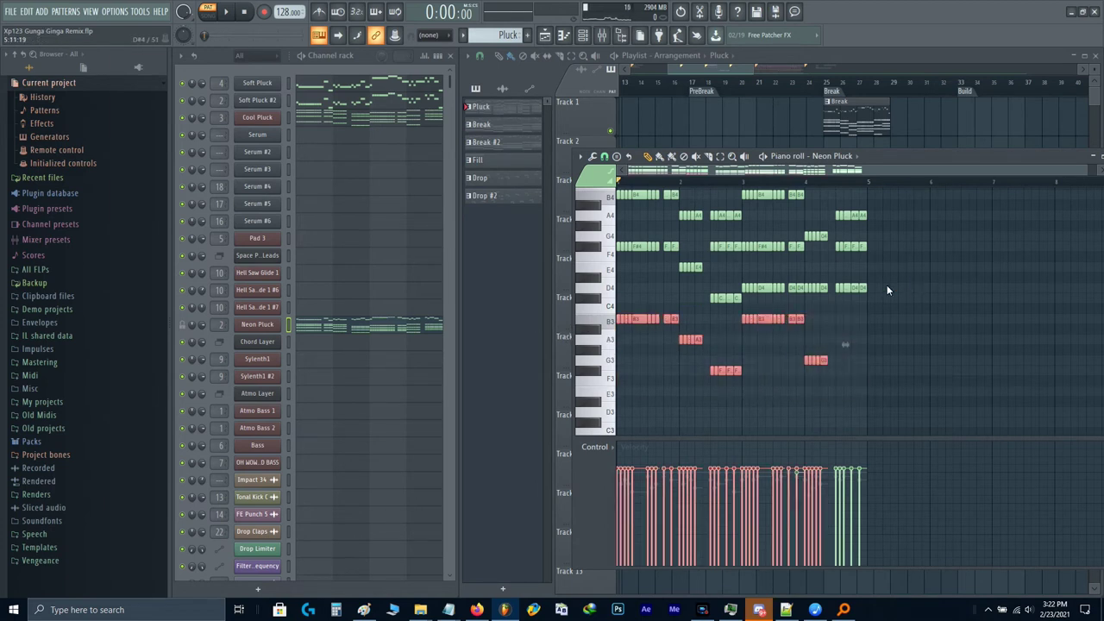
left_click_drag(905, 275, 836, 287)
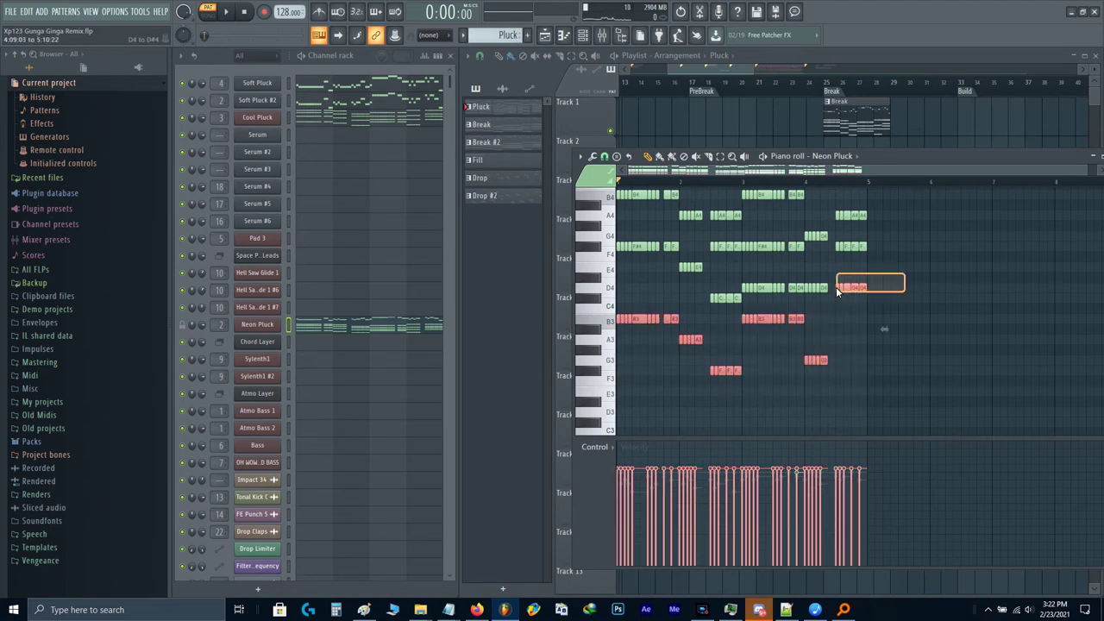
Step: Clone the Atmo Bass 2 channel and paste the copied Neon Pluck bass notes into the clone
right_click(242, 431)
left_click(302, 527)
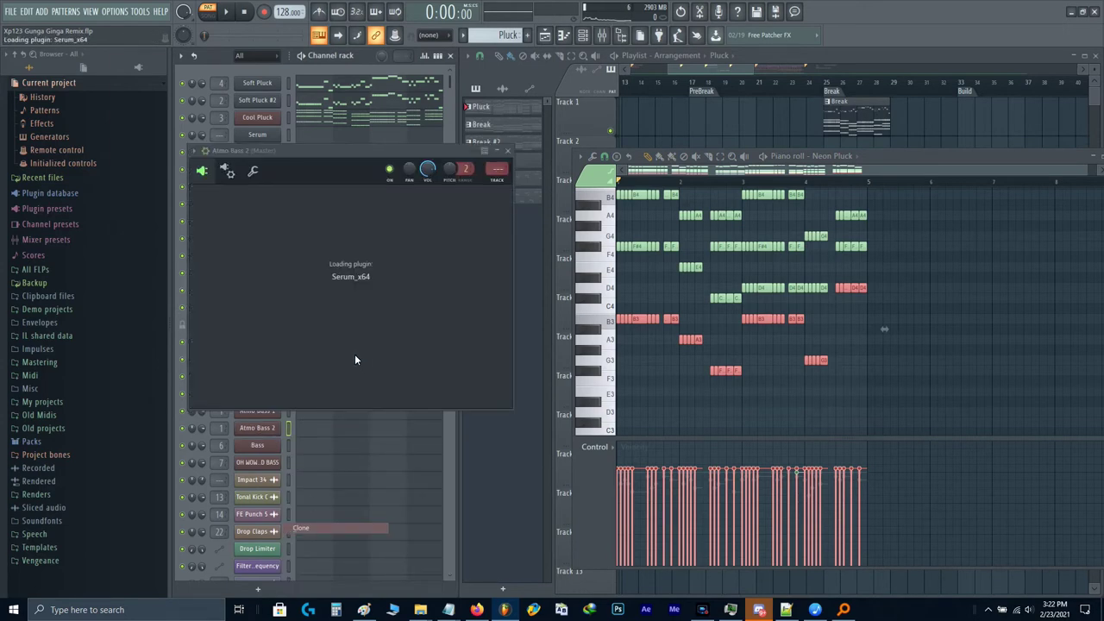
left_click(705, 150)
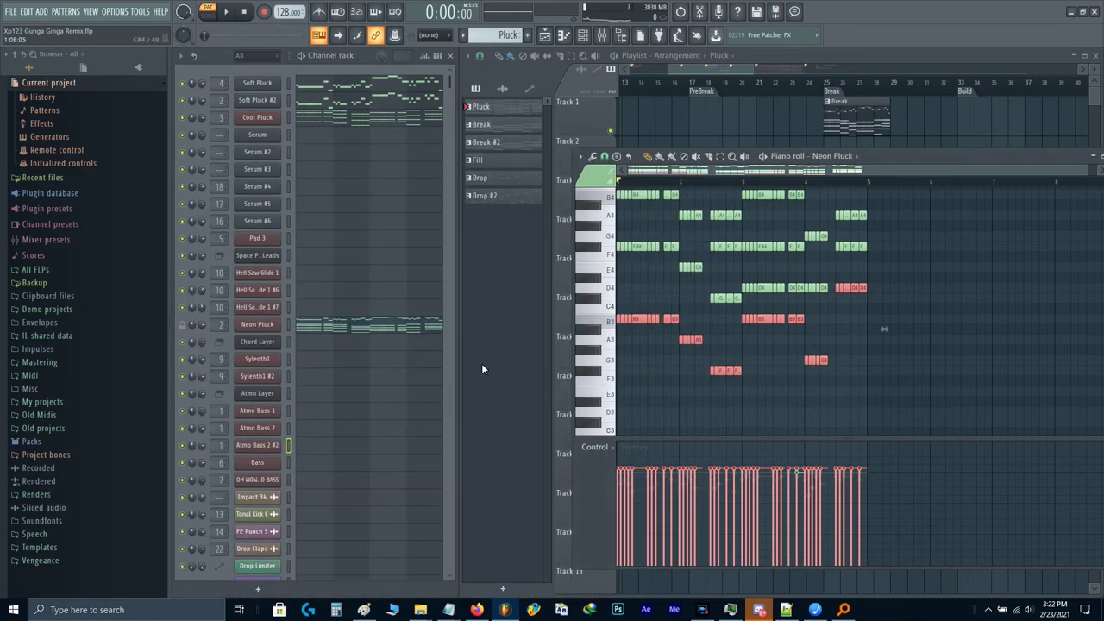
left_click(337, 442)
left_click(333, 447)
key("ctrl+v")
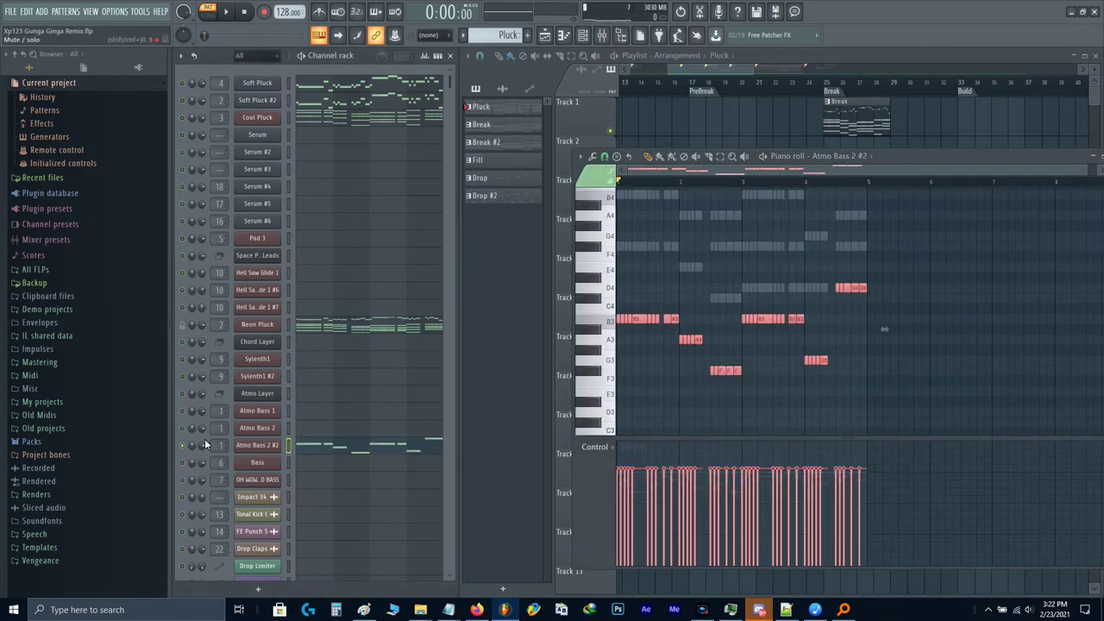
Step: Play the Pluck pattern and audition the Sub mixer track on its own
key("space")
left_click(647, 290)
key("F9")
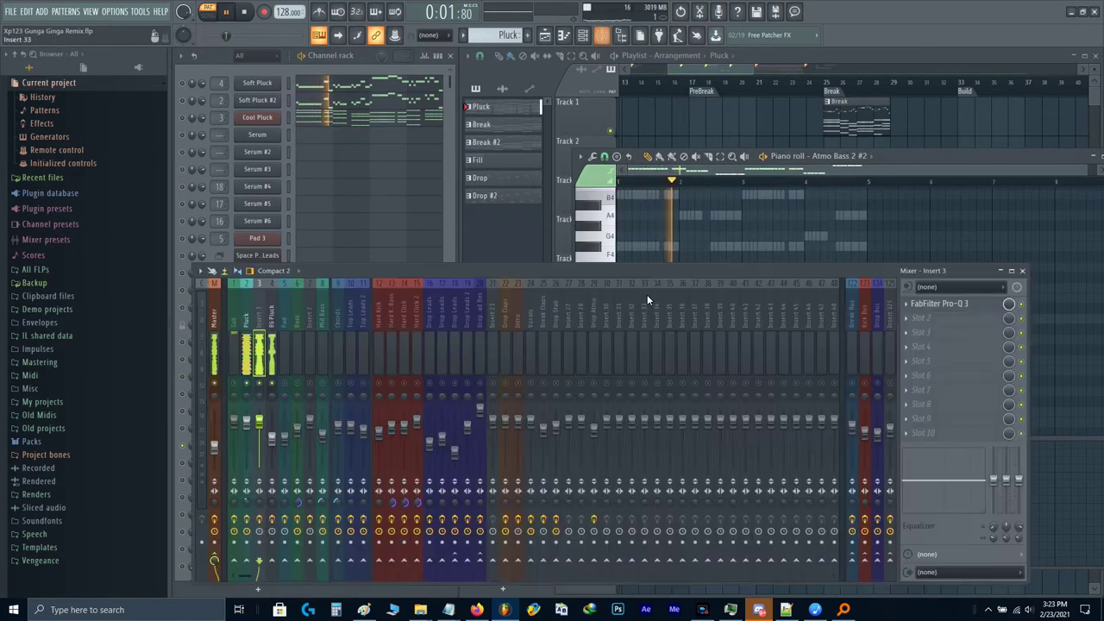
right_click(234, 383)
right_click(234, 383)
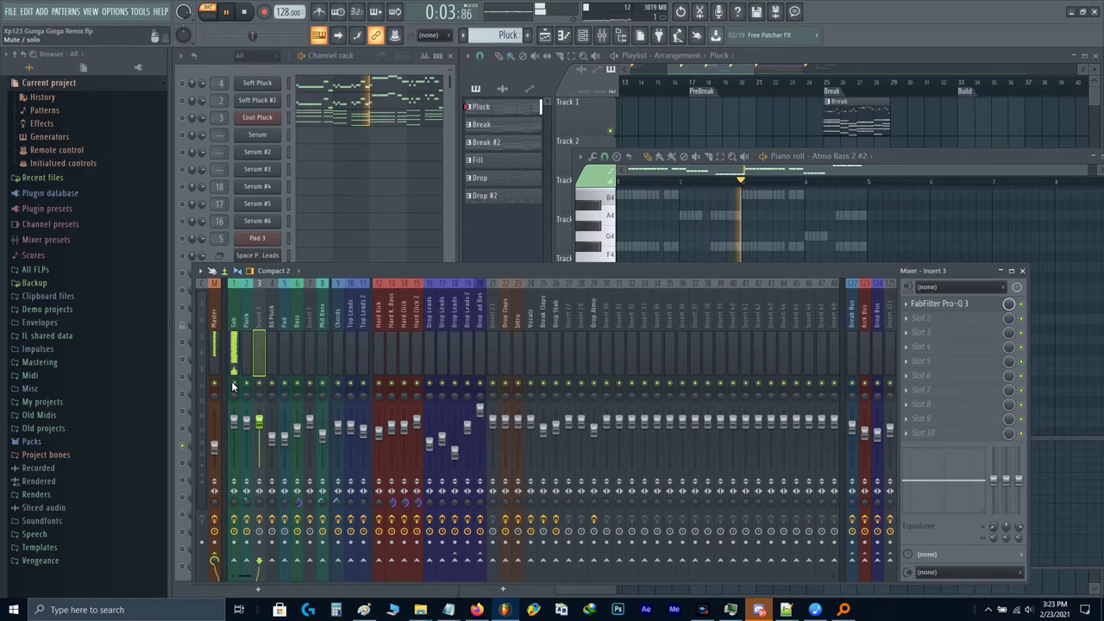
key("F9")
Step: Transpose the Atmo Bass 2 #2 notes up one octave and glue the repeated notes into sustained legato notes
key("ctrl+Up")
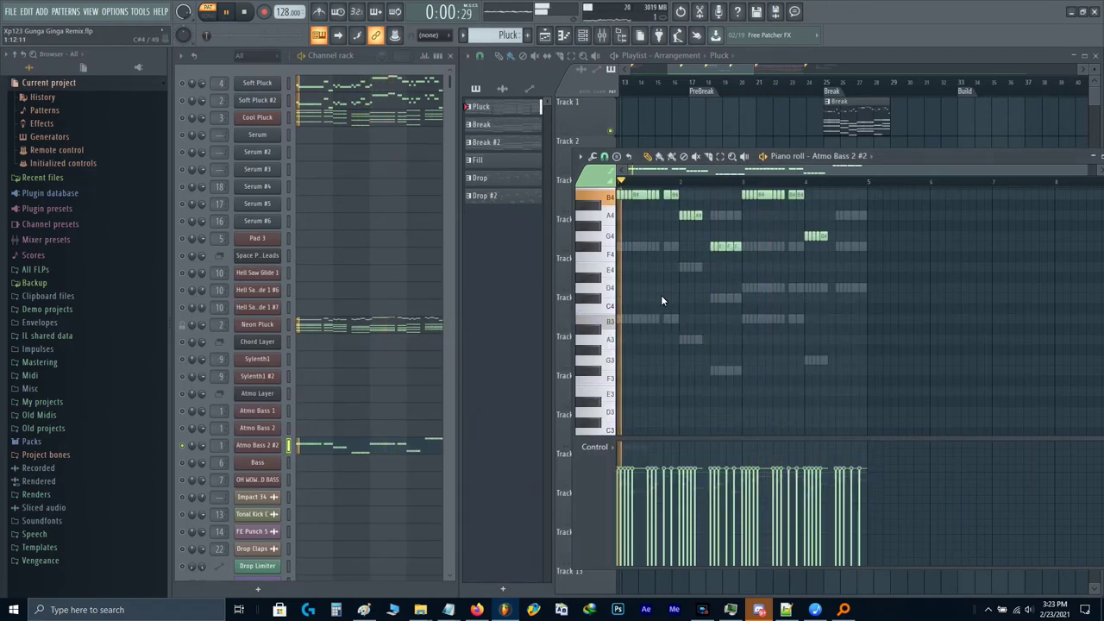
scroll(661, 295, "up", 2)
key("ctrl+l")
key("ctrl+g")
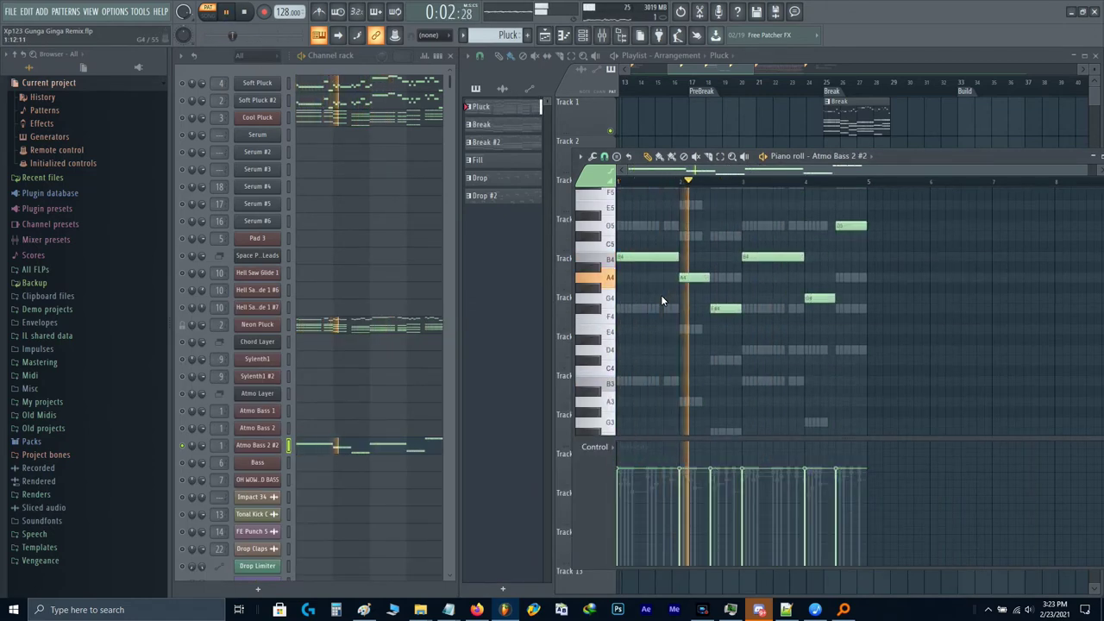
Step: Stop playback and load the retro_reece mixer track state onto the Sub track
key("F9")
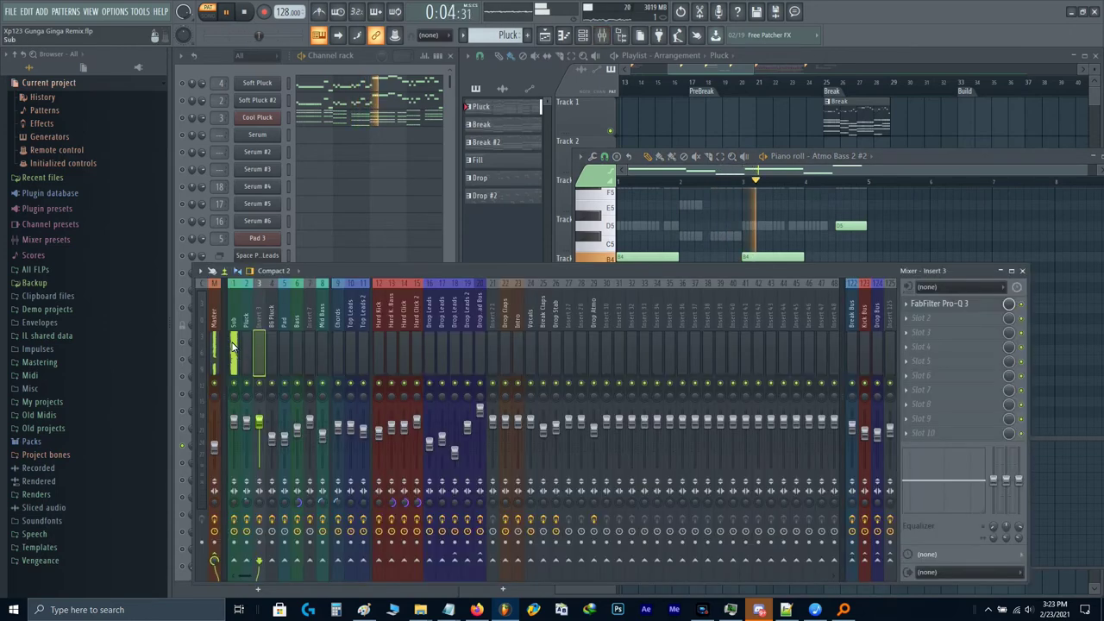
key("space")
right_click(236, 322)
mouse_move(257, 341)
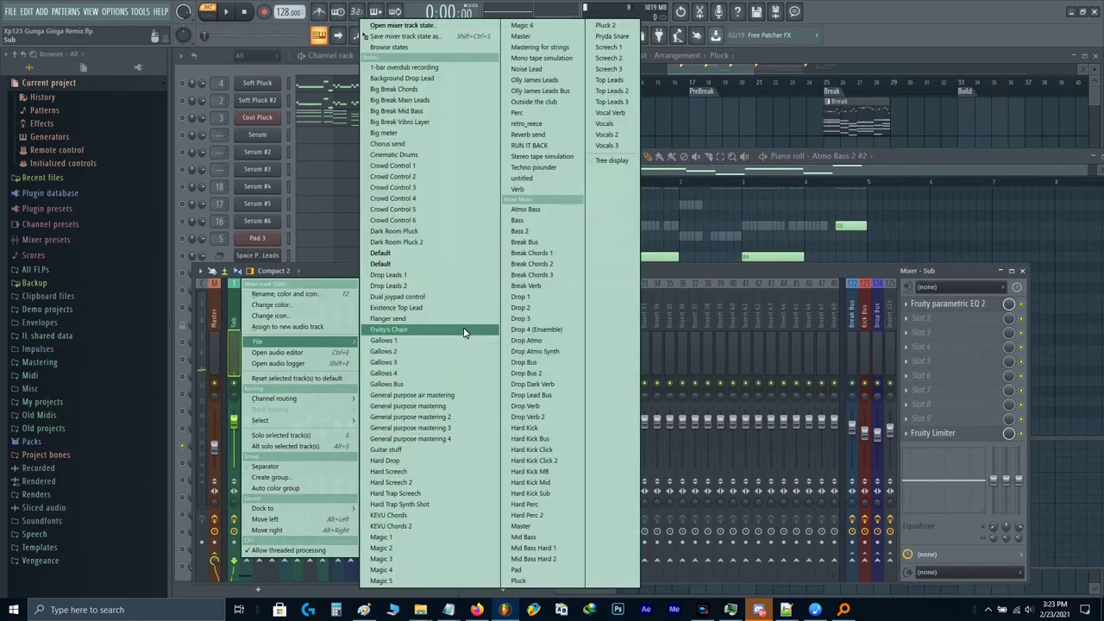
left_click(528, 125)
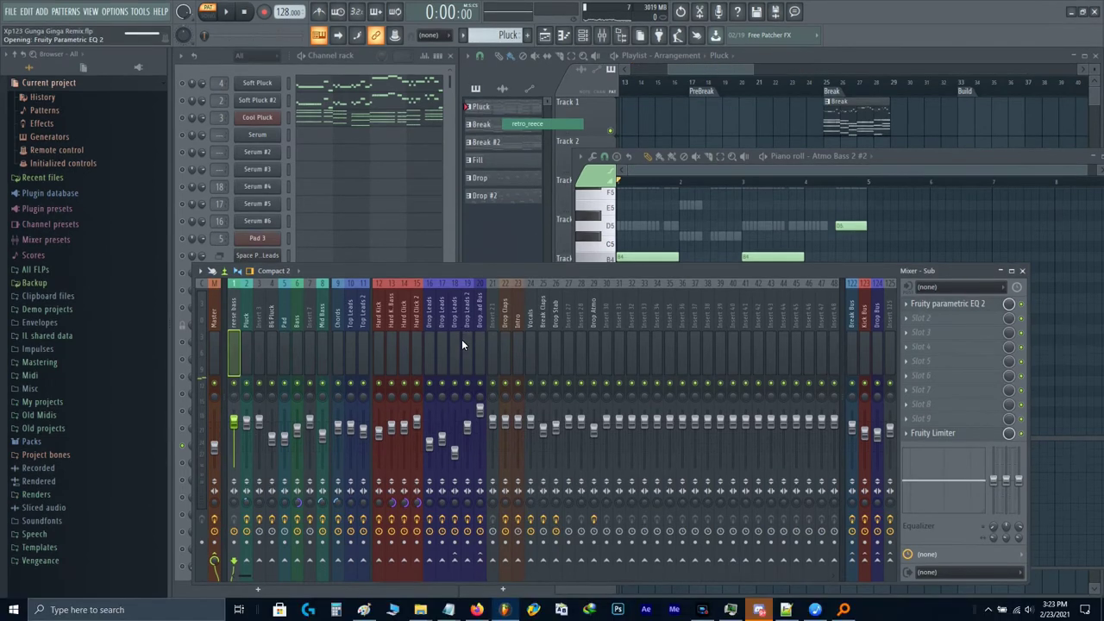
Step: Load the Retro Reese preset into the Atmo Bass 2 #2 Serum channel
key("space")
key("F9")
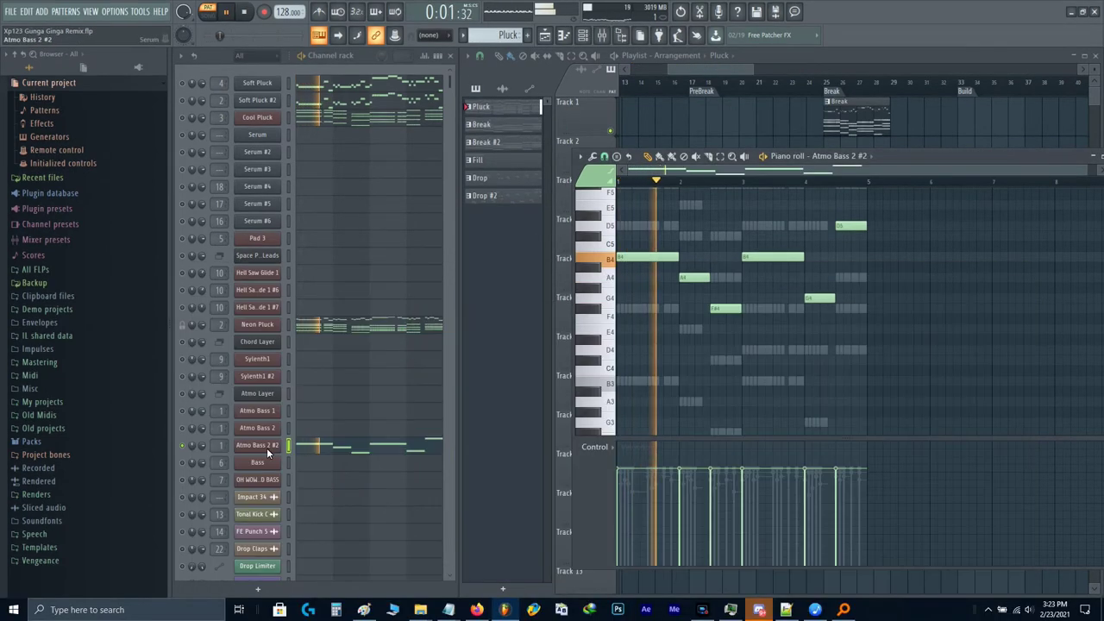
left_click(252, 446)
key("space")
left_click(672, 152)
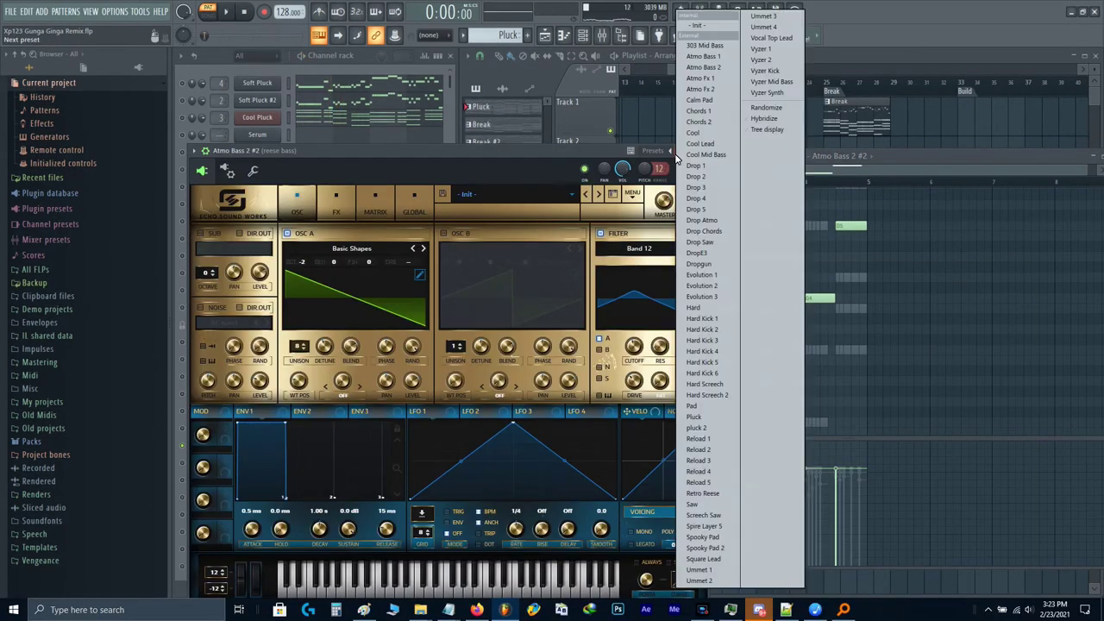
left_click(733, 494)
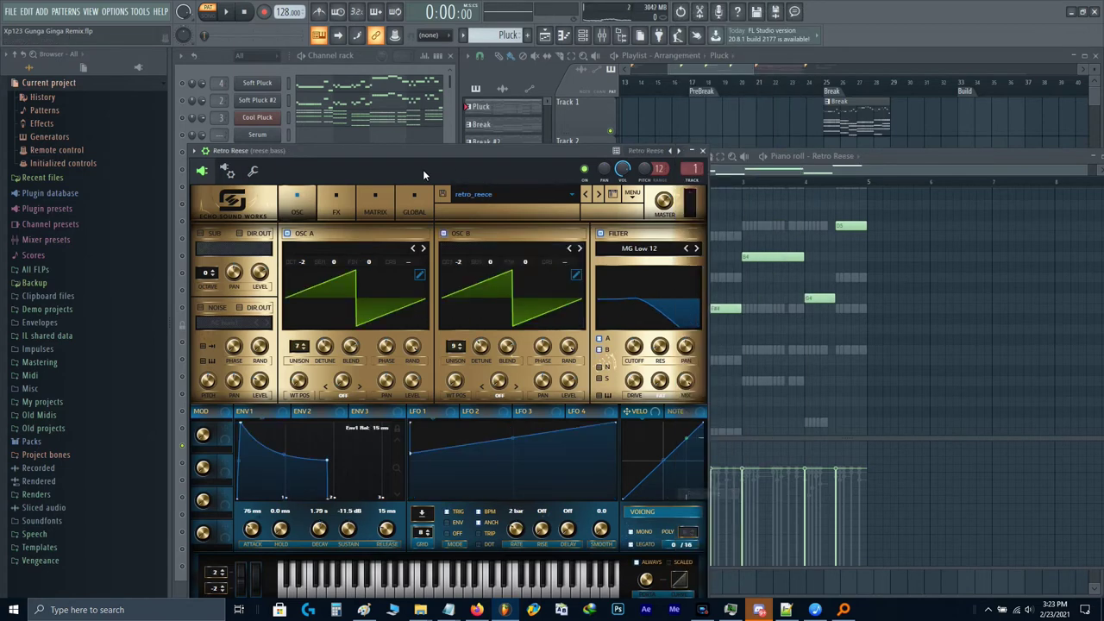
Step: Try the Retro Reese notes one octave lower during playback and restore their original octave
key("space")
left_click_drag(434, 169, 519, 164)
key("Escape")
key("ctrl+Down")
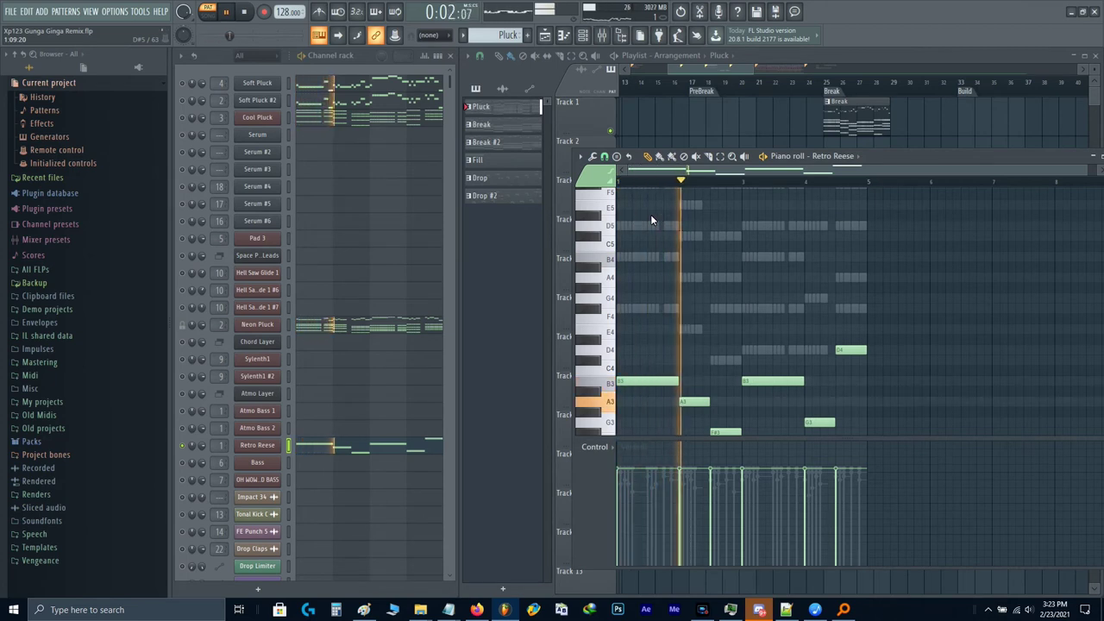
key("ctrl+Up")
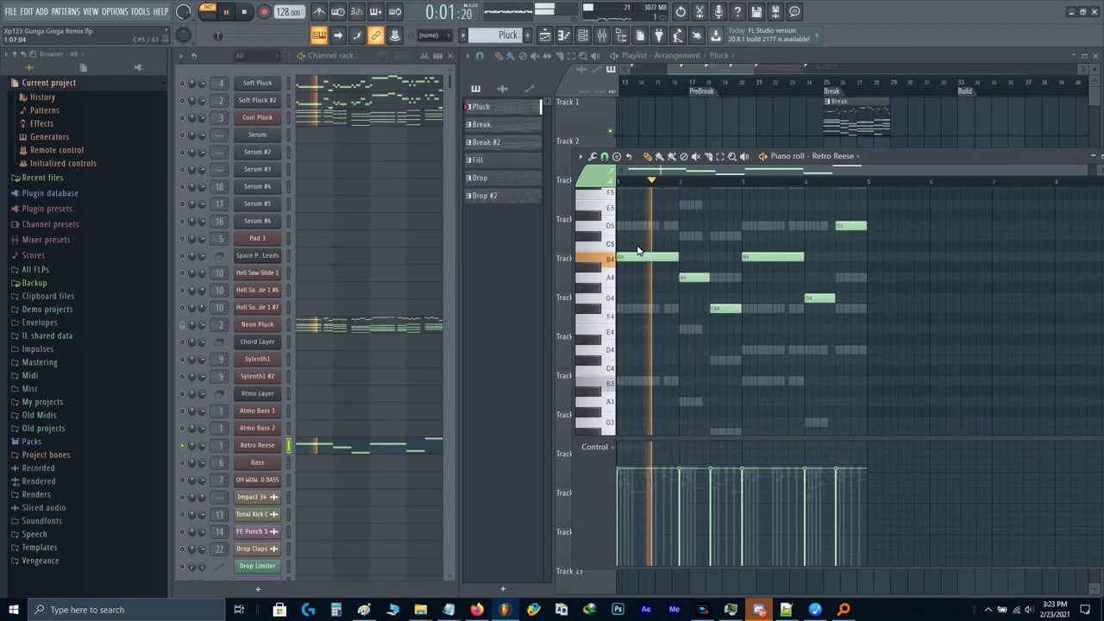
scroll(714, 267, "up", 2)
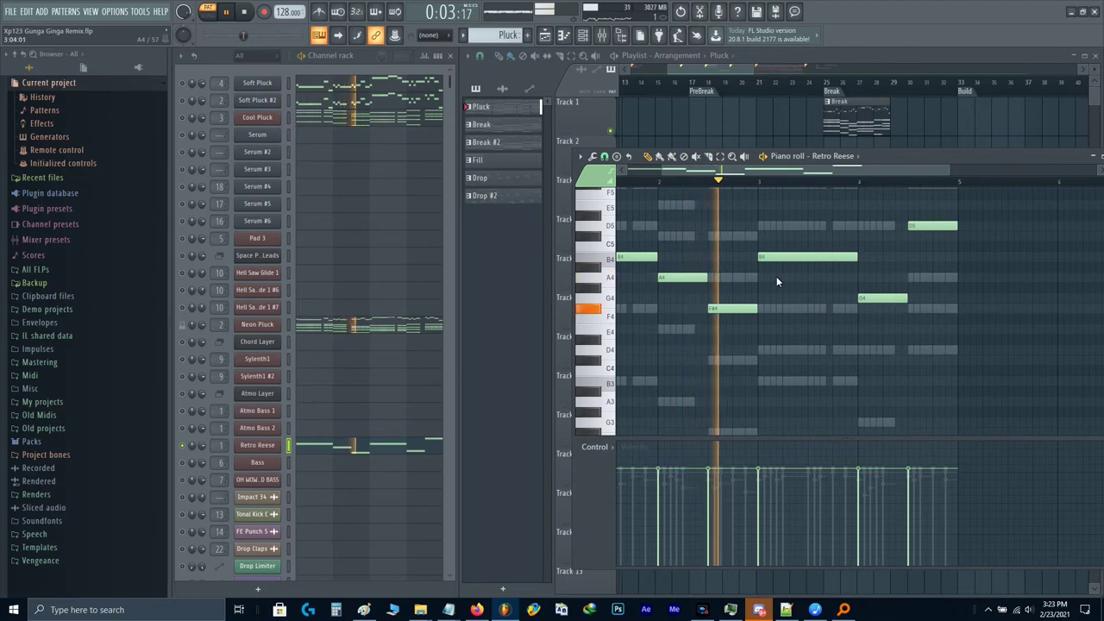
Step: Lower the reese bass mixer track's volume and stop playback
key("F9")
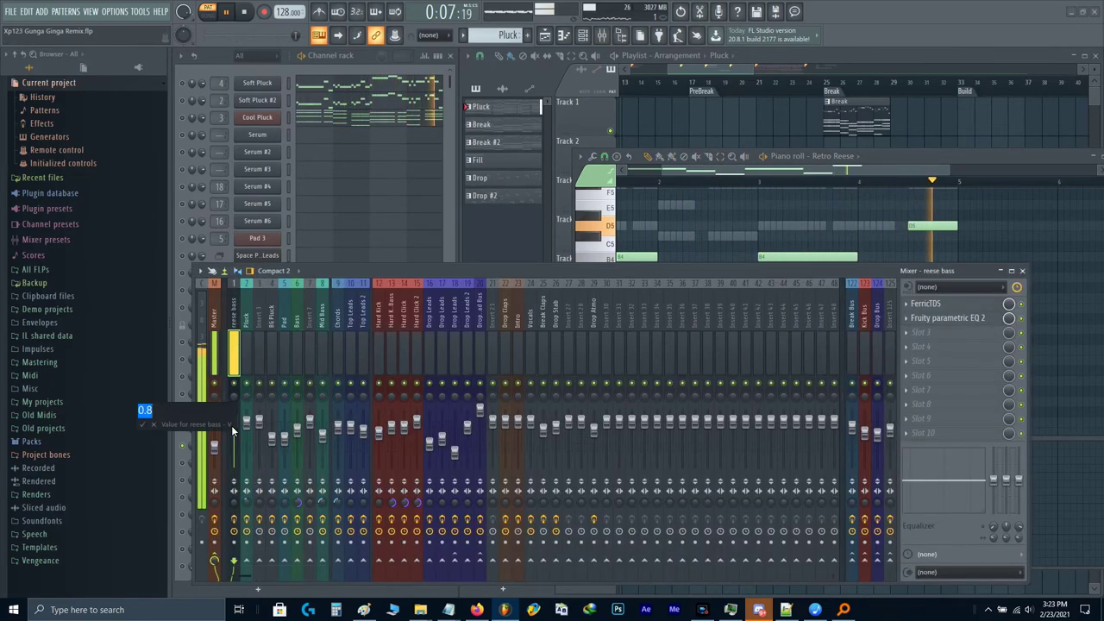
key("Escape")
key("F9")
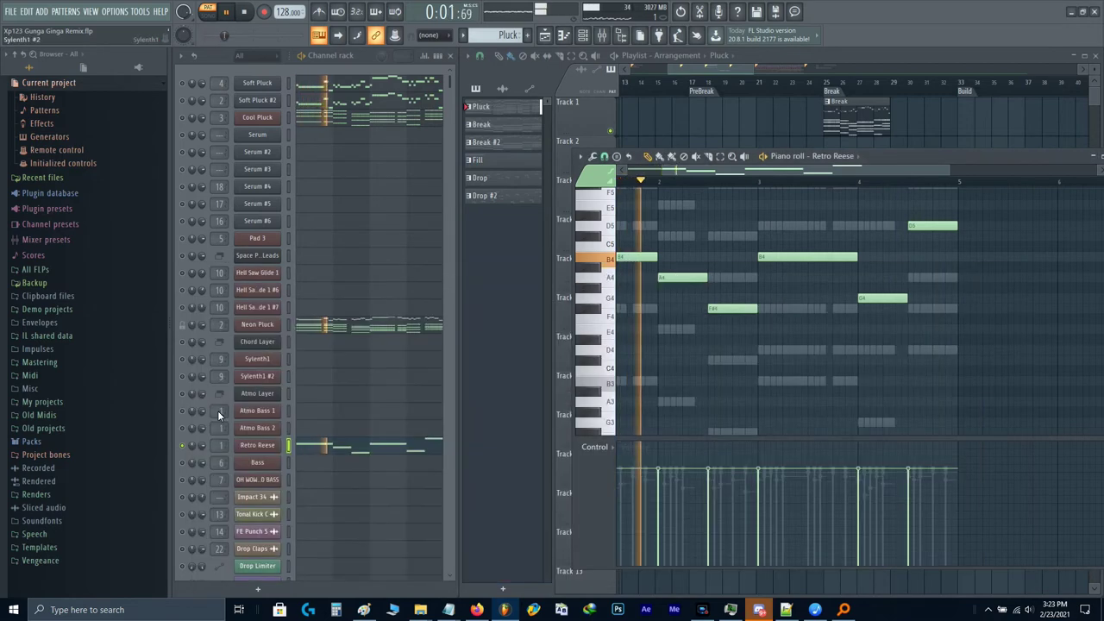
key("space")
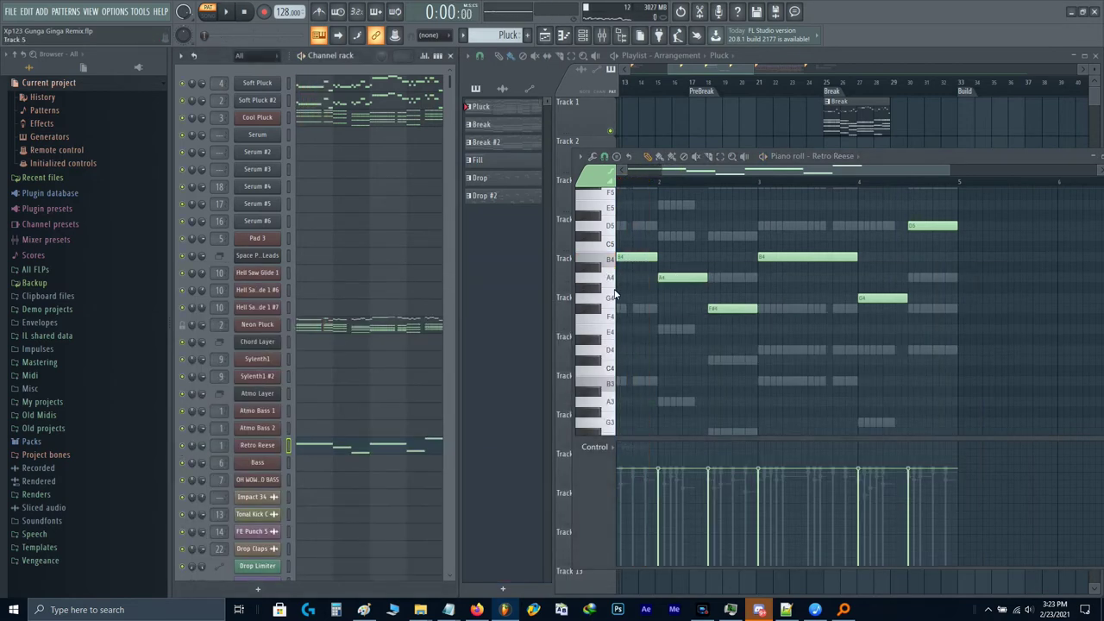
Step: Copy the Pad 3 notes from the Break pattern into the Pluck pattern and place Pluck clips on Track 1 at bars 17 and 21
key("F7")
scroll(497, 40, "down", 1)
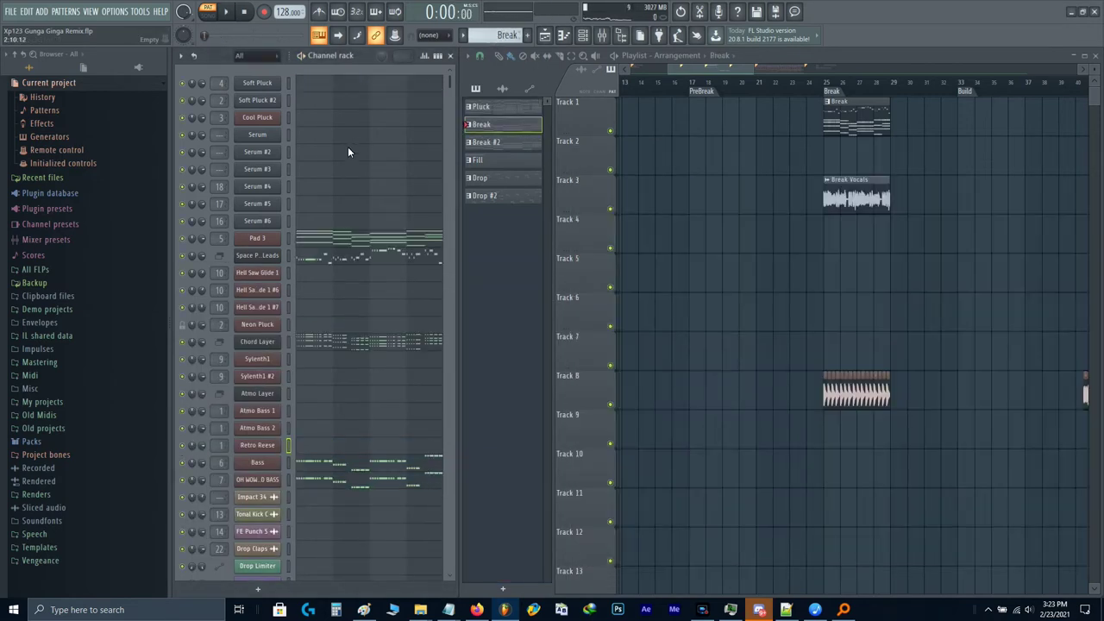
scroll(485, 39, "up", 1)
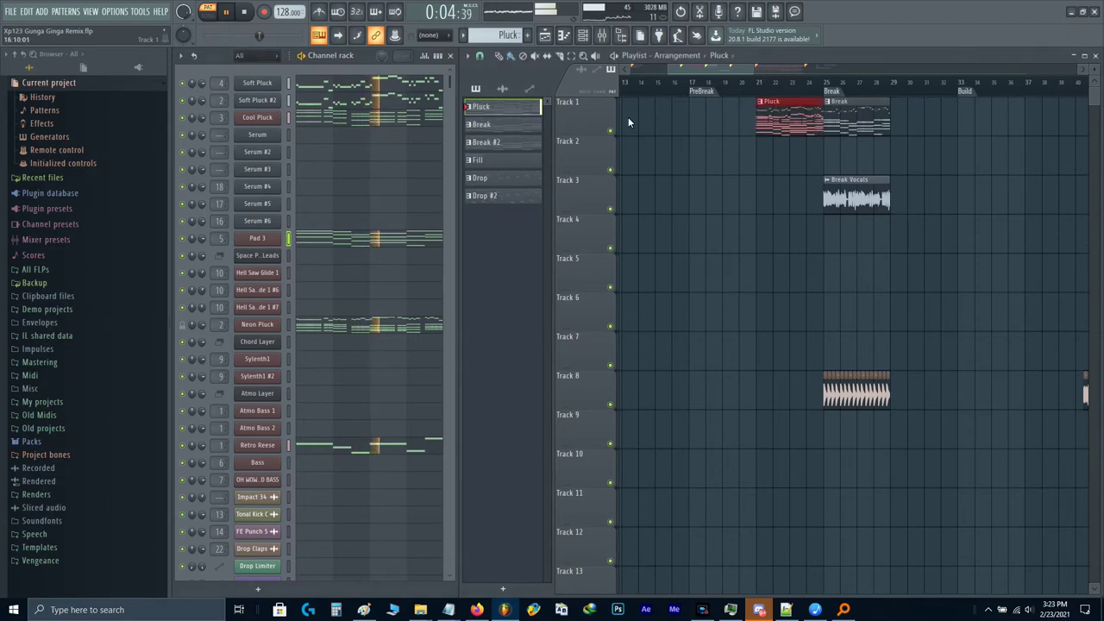
scroll(662, 126, "up", 5, "ctrl")
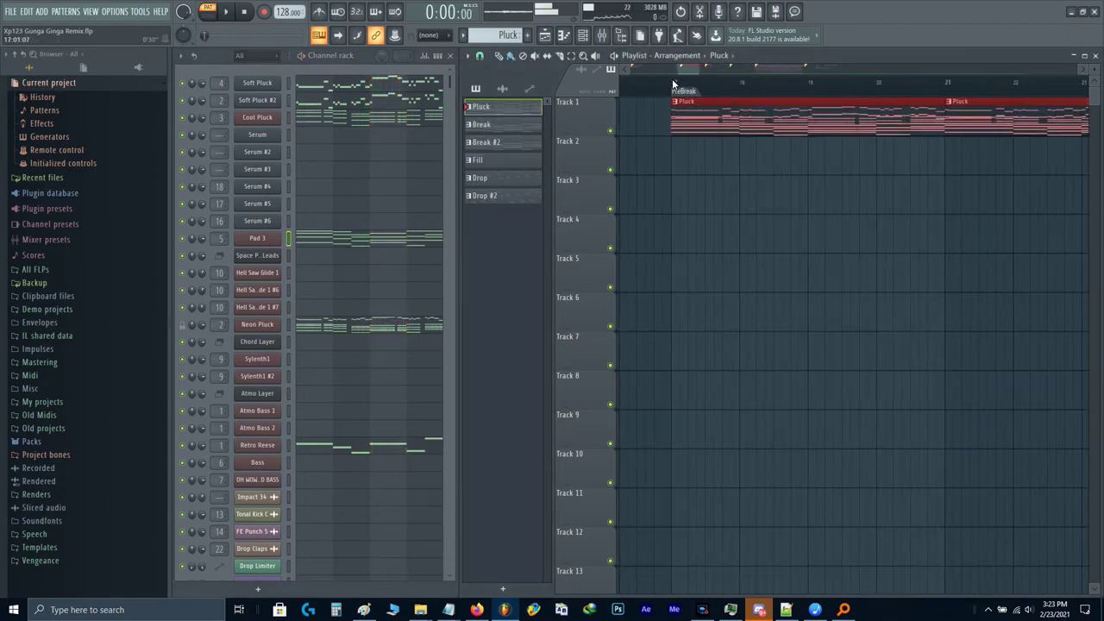
Step: Open the Break Limiter on the Master track and play the song from the PreBreak marker
key("F9")
key("Left")
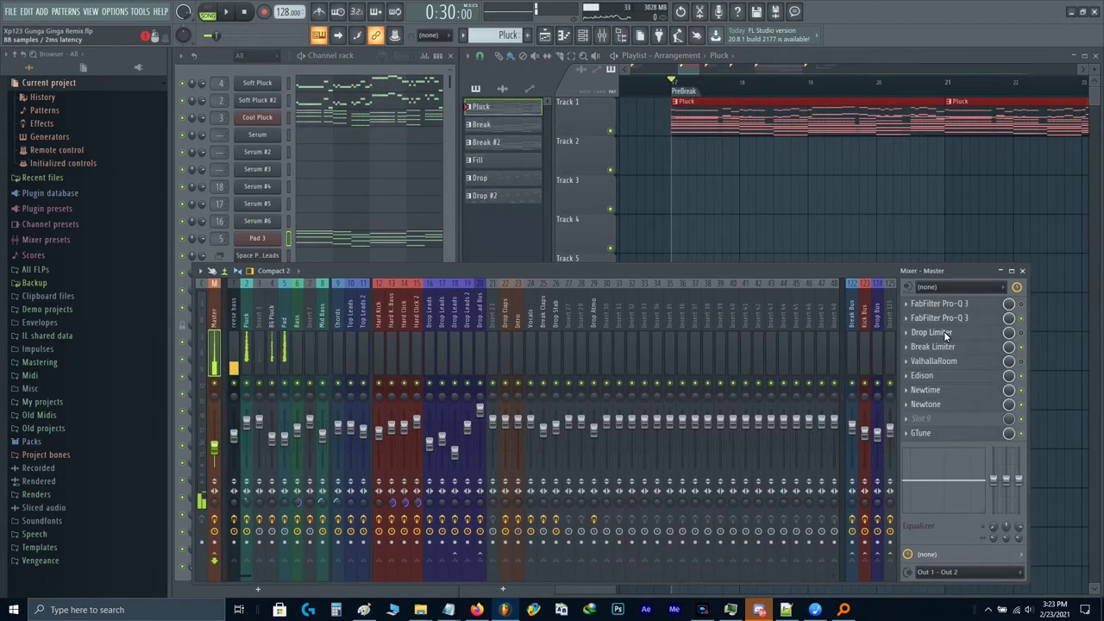
left_click(944, 333)
left_click(944, 333)
left_click(940, 346)
key("space")
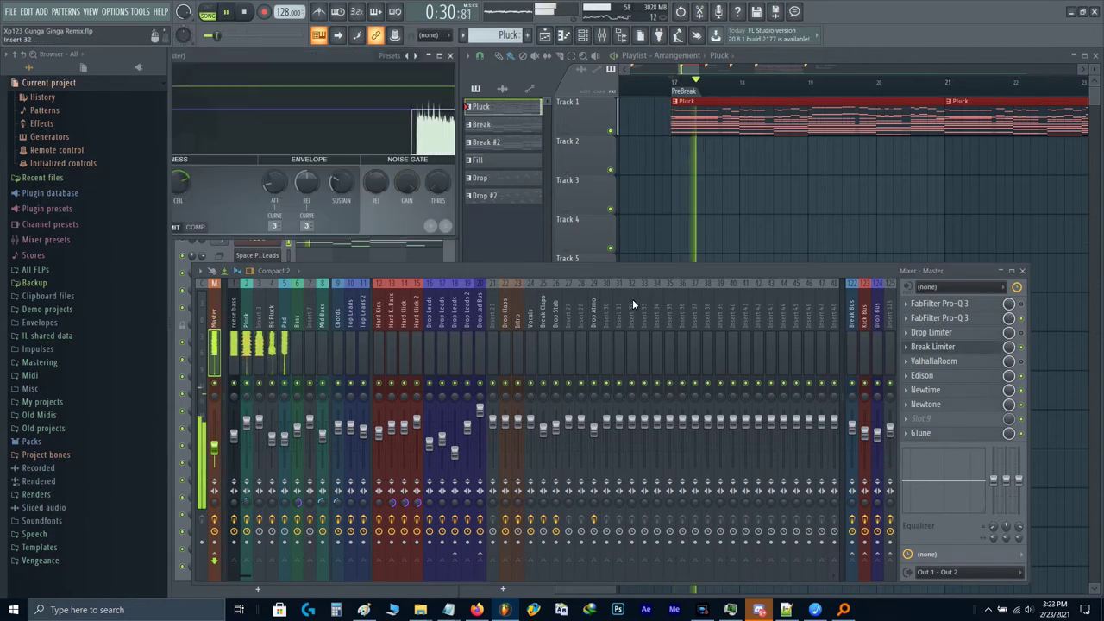
key("F9")
scroll(749, 298, "down", 3, "ctrl")
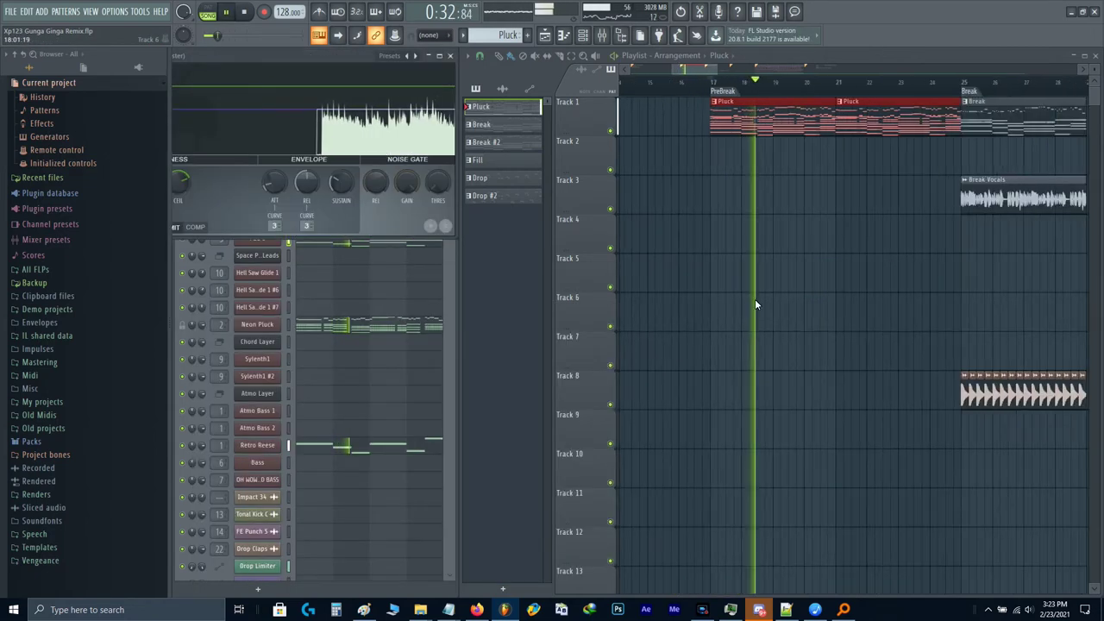
Step: Copy the Break Vocals clip on Track 3 to bars 17 and 21 and play the PreBreak section with it
key("space")
mouse_move(983, 203)
left_mouse_down()
mouse_move(698, 205)
mouse_move(725, 207)
left_mouse_up()
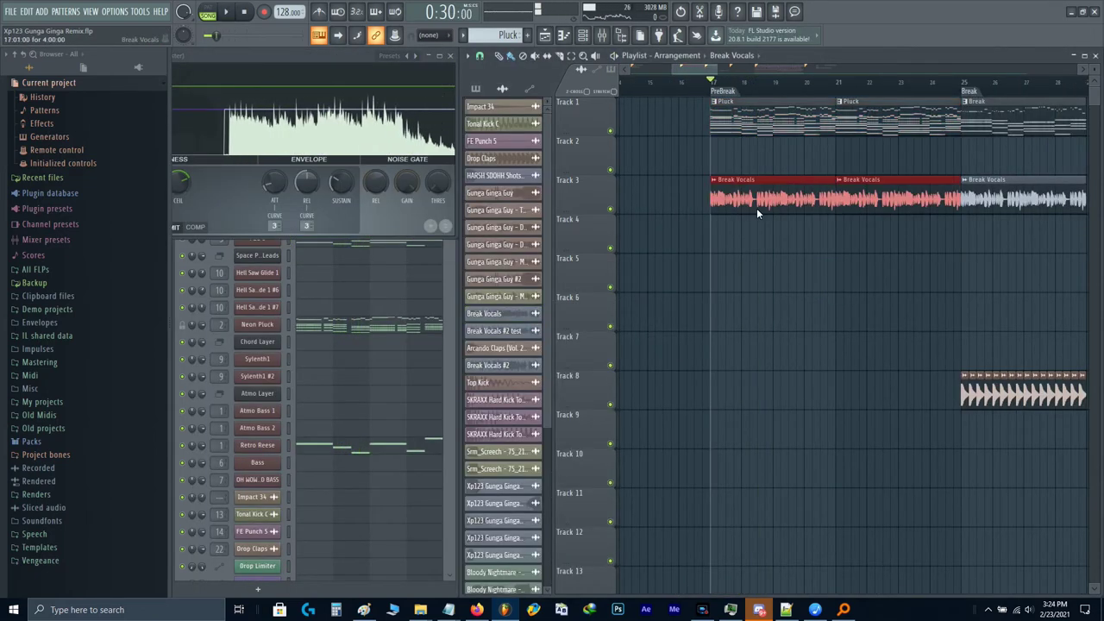
key("space")
scroll(780, 248, "up", 1, "ctrl")
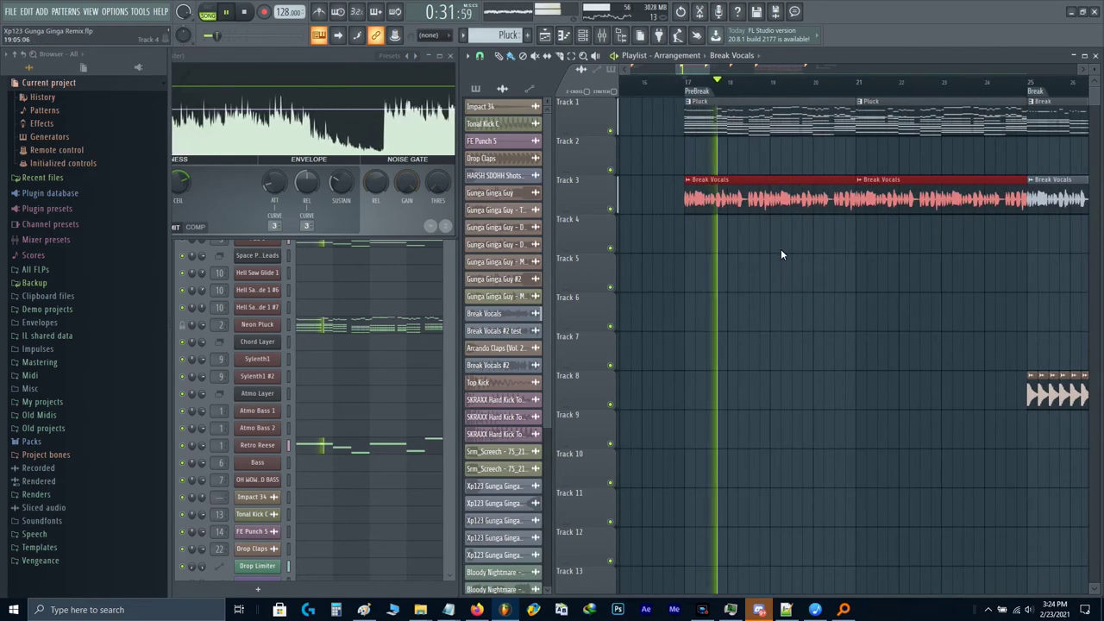
key("space")
Step: Select the PreBreak section and create an automation clip for the Vocals mixer track's volume
left_click(696, 93)
key("F9")
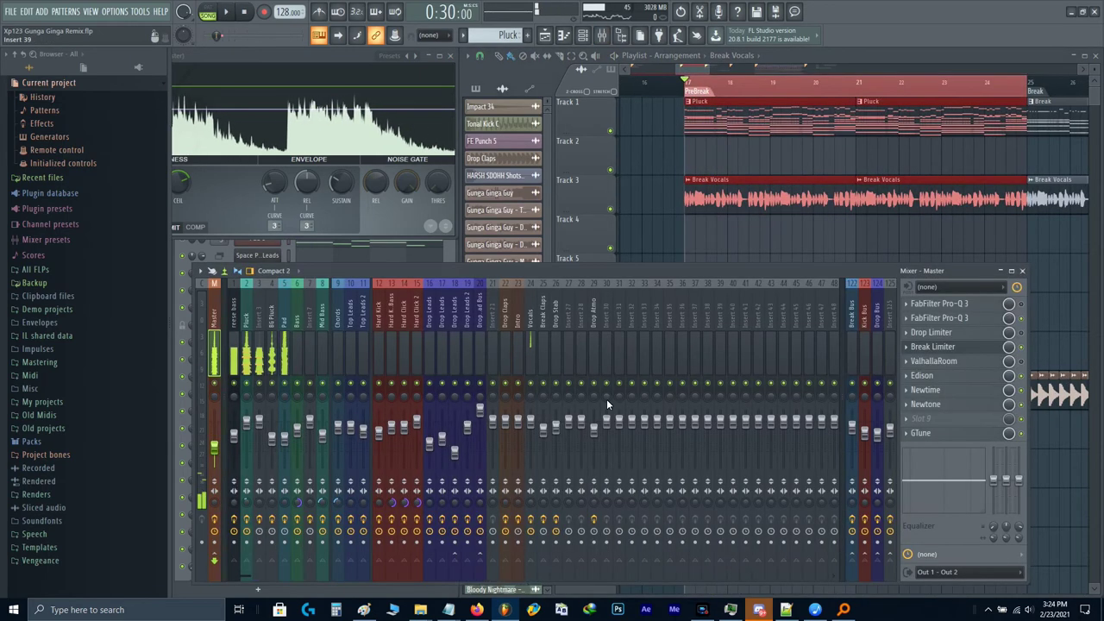
right_click(530, 425)
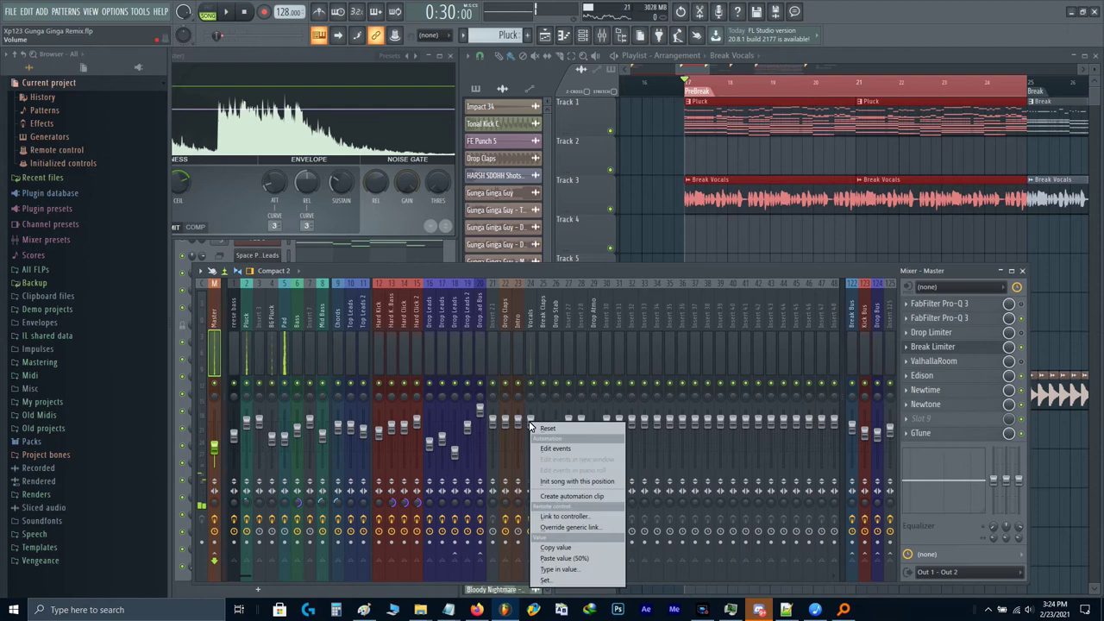
left_click(557, 495)
key("F9")
Step: Set the Vocals volume automation's start point to 0.6 and bend its rising curve downward during playback
right_click(688, 158)
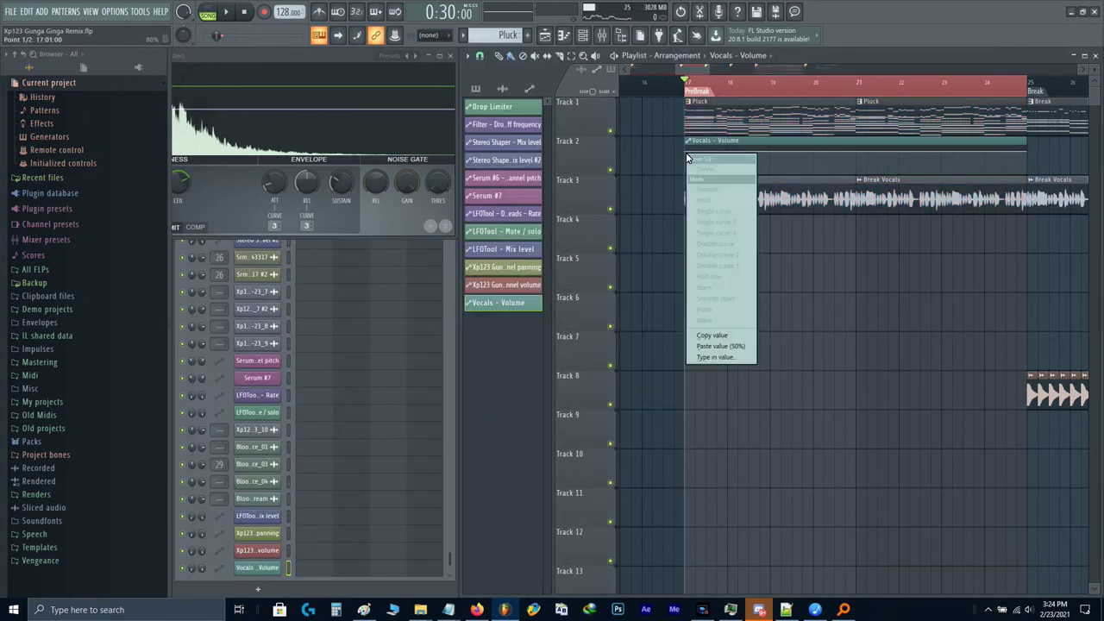
type("t0.6")
key("Return")
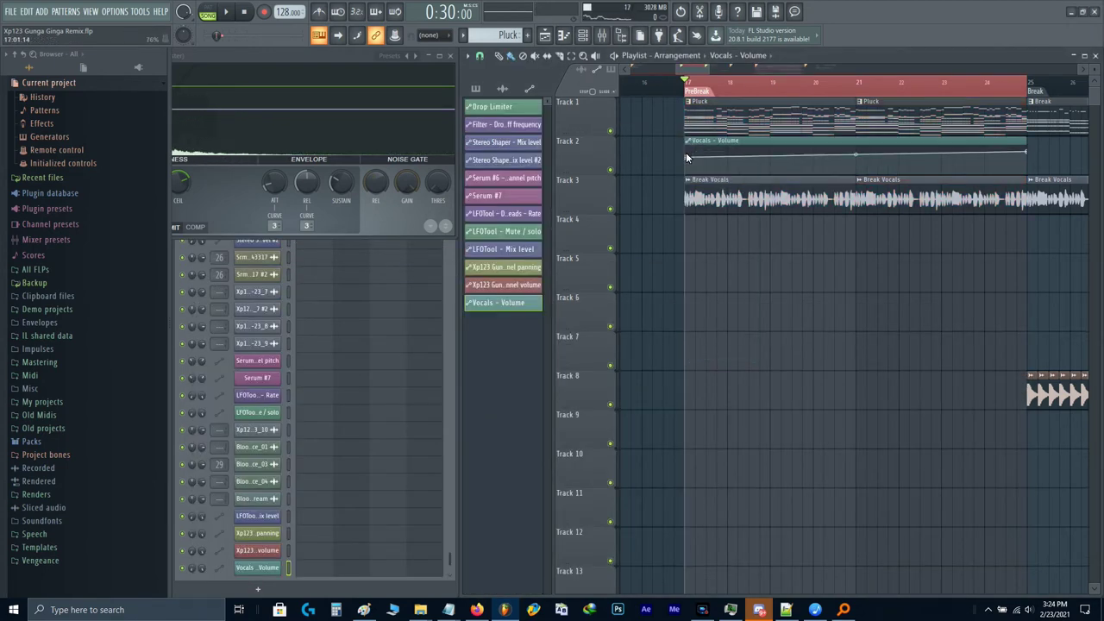
key("space")
left_click_drag(857, 156, 852, 207)
left_click(855, 157, "ctrl")
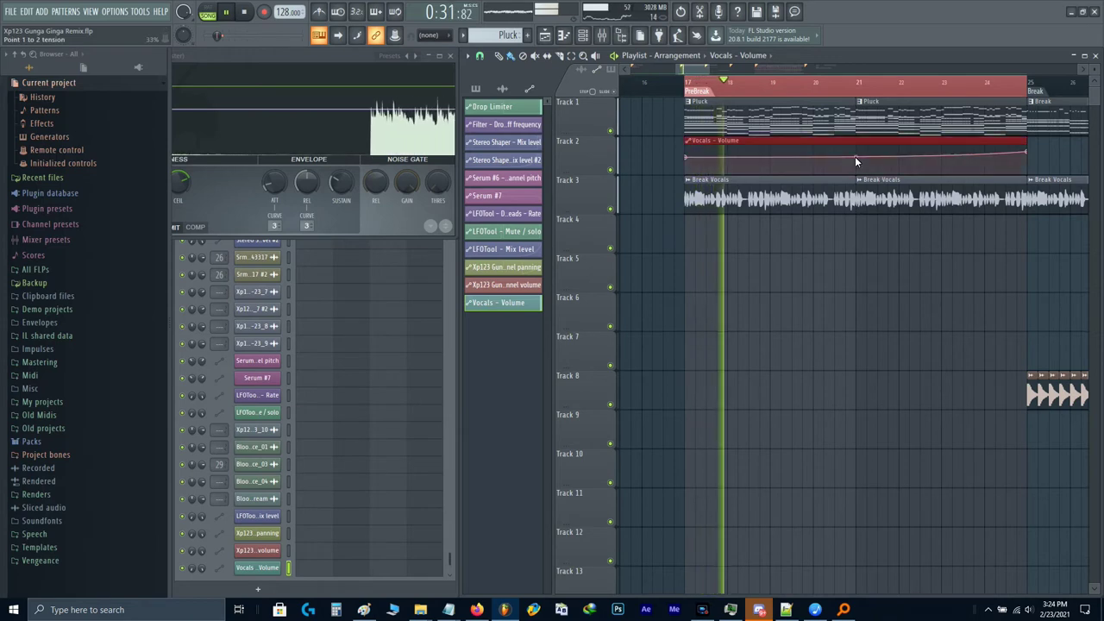
Step: Move the Vocals - Volume automation clip down from Track 2 to Track 11 and deselect it
key("shift+Down")
key("shift+Down")
key("shift+Down")
key("shift+Down")
key("shift+Down")
key("shift+Down")
key("Down")
key("Down")
key("Down")
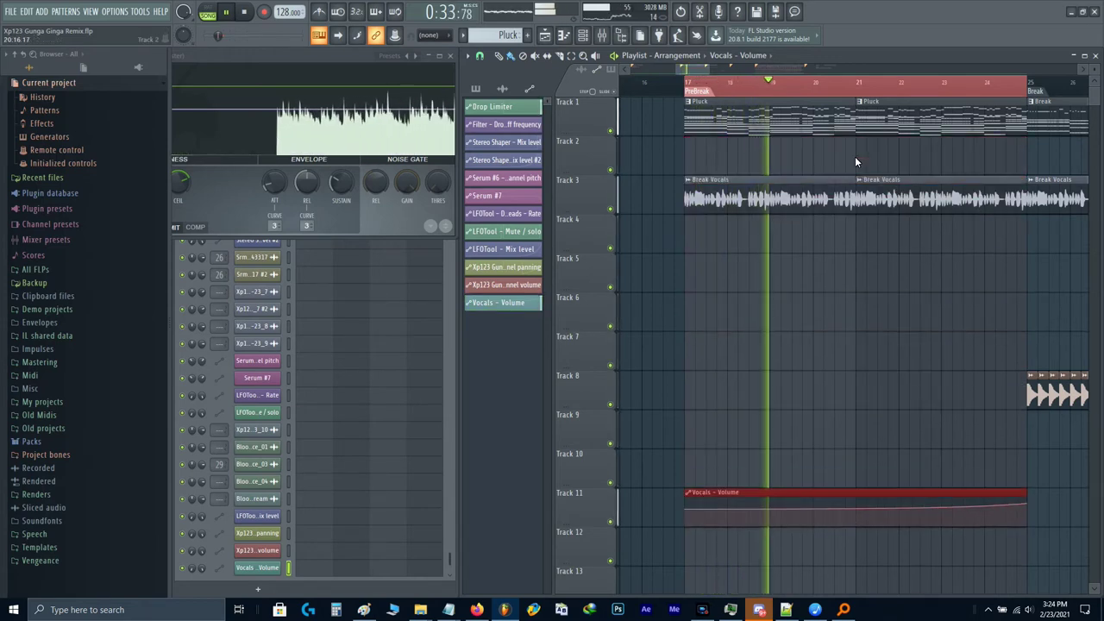
scroll(845, 259, "down", 2)
left_click(842, 280)
scroll(842, 285, "up", 2)
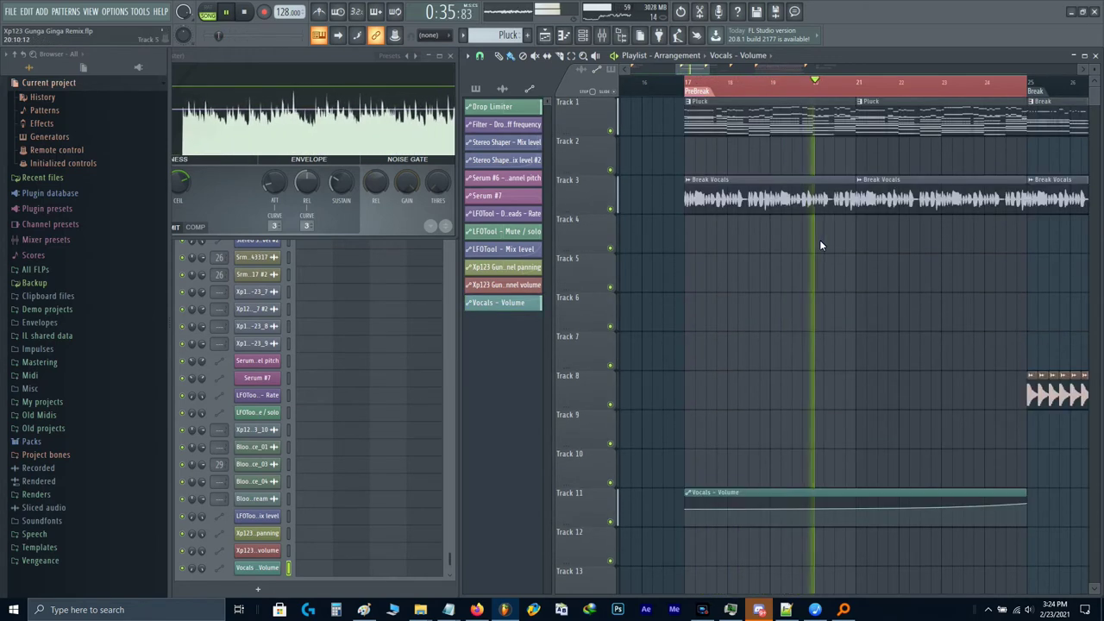
Step: Open the Break Vocals channel settings and create an automation clip for its Mod X level
double_click(780, 201)
left_click(306, 218)
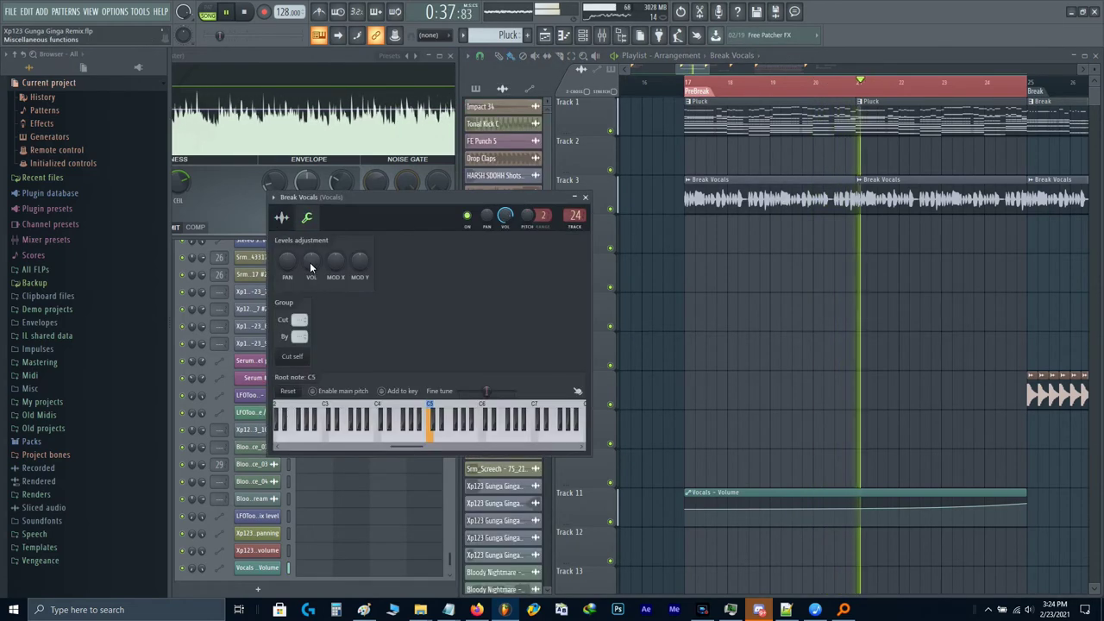
key("space")
right_click(332, 261)
left_click(373, 337)
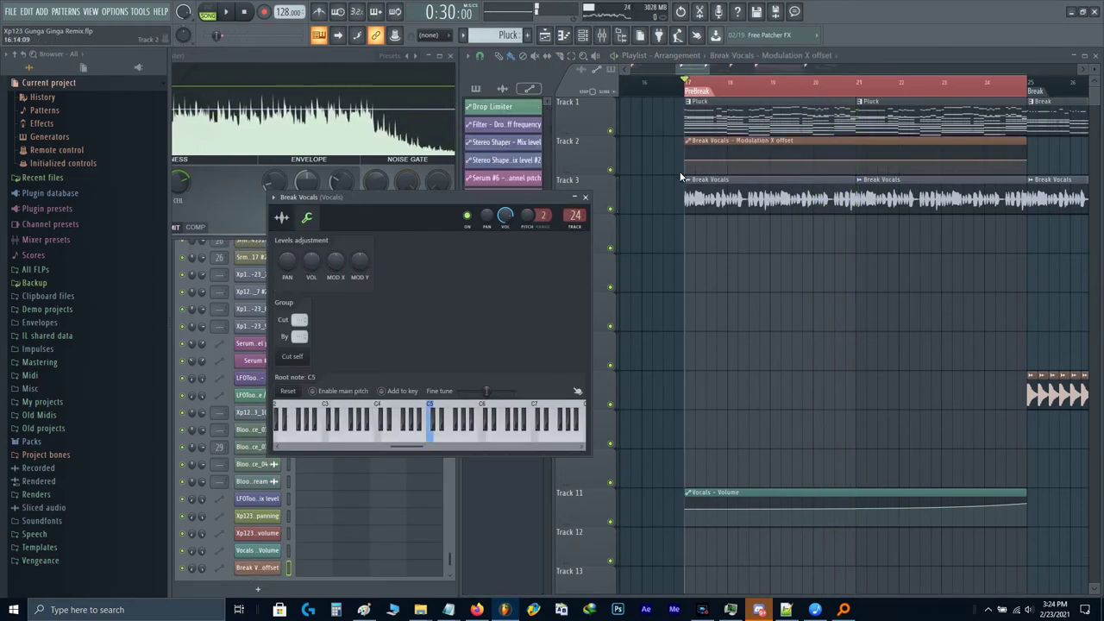
Step: Close the channel settings and move the Break Vocals - Modulation X offset clip down to Track 10
key("Escape")
left_click(706, 143, "ctrl")
key("shift+Down")
key("shift+Down")
key("shift+Down")
key("shift+Down")
key("shift+Down")
key("shift+Down")
key("shift+Down")
key("shift+Down")
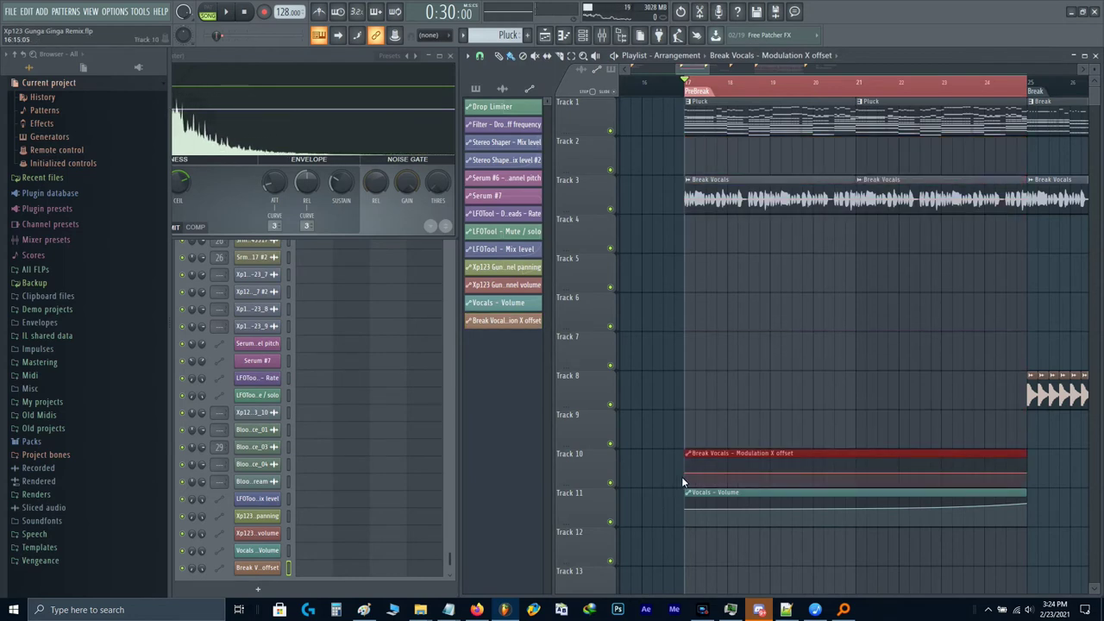
Step: Enter a lower start value for the Break Vocals Modulation X automation, play the section and clear the selection
right_click(685, 474)
left_click(740, 400)
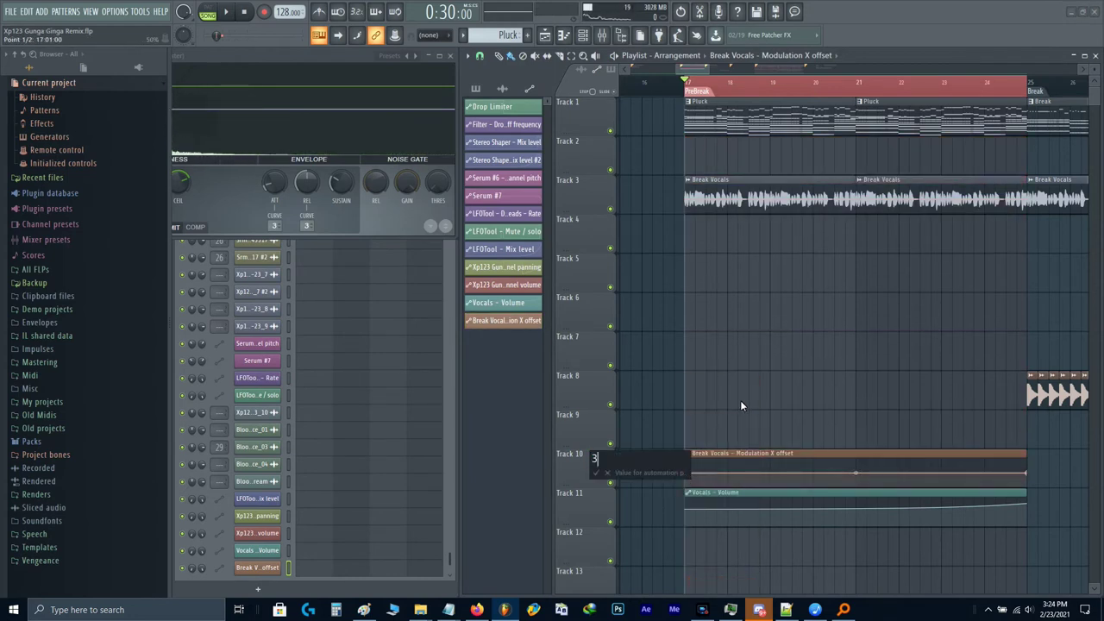
key("Return")
key("space")
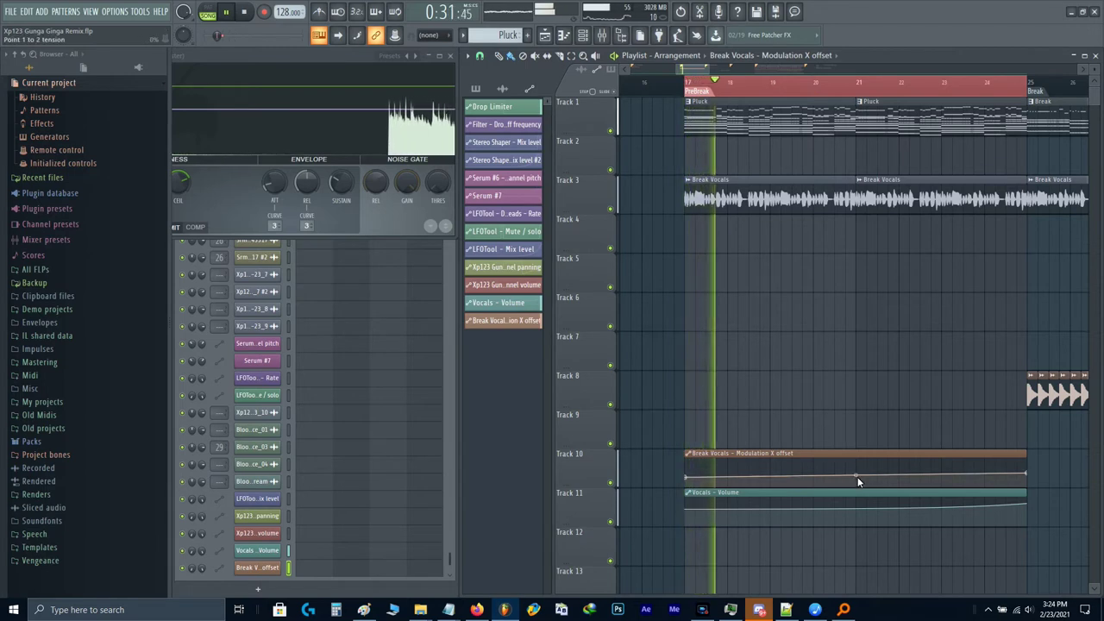
key("ctrl+d")
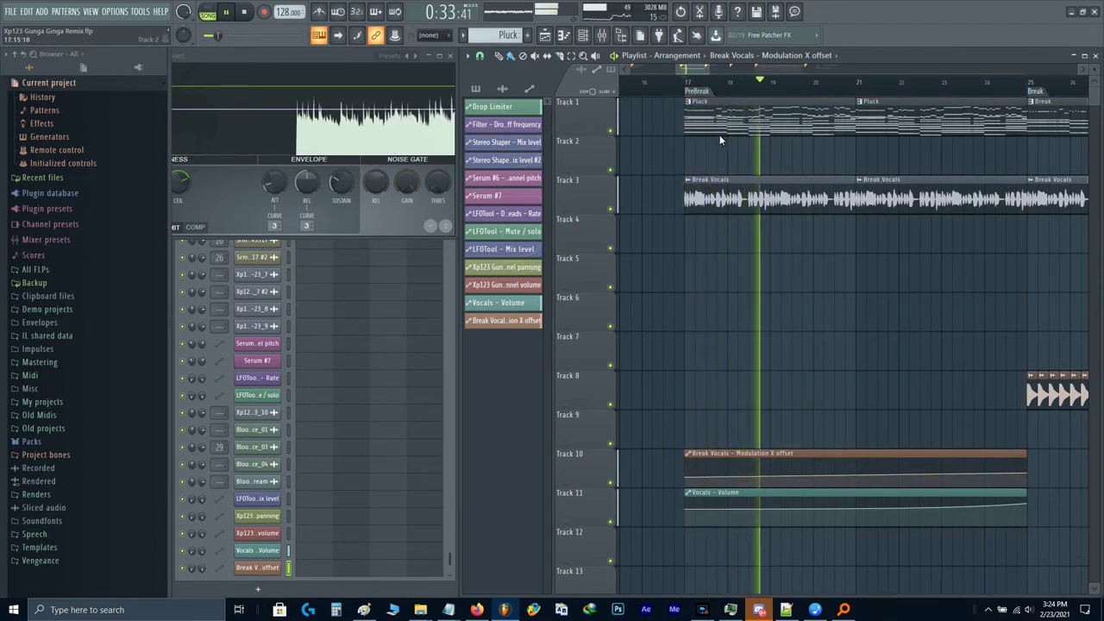
key("space")
Step: Select bars 17 to 21 in the playlist and check the notes of the Pluck pattern
scroll(685, 84, "up", 3)
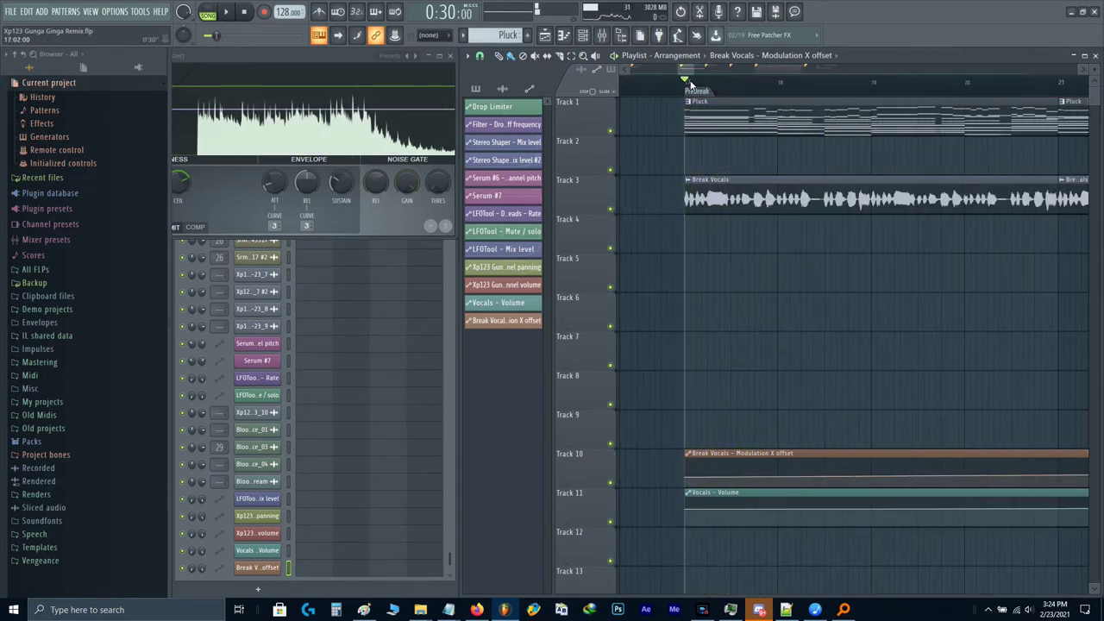
left_click_drag(686, 84, 1060, 135)
double_click(770, 128)
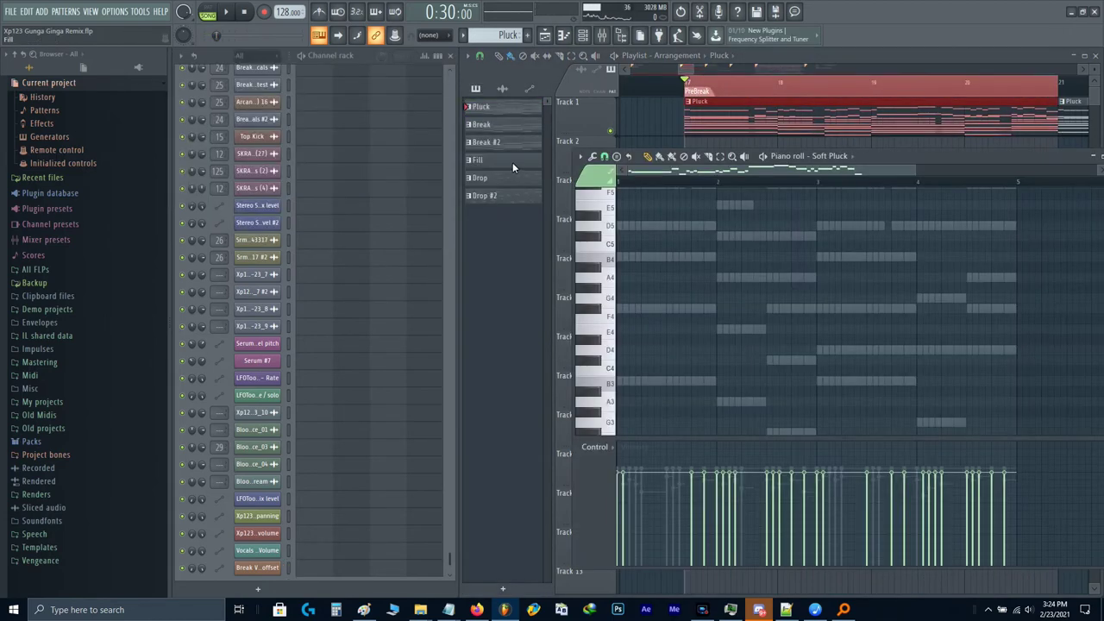
key("F7")
scroll(355, 206, "up", 10)
Step: Play the selected bars with the Pluck mixer track muted, then unmute it to compare
key("F9")
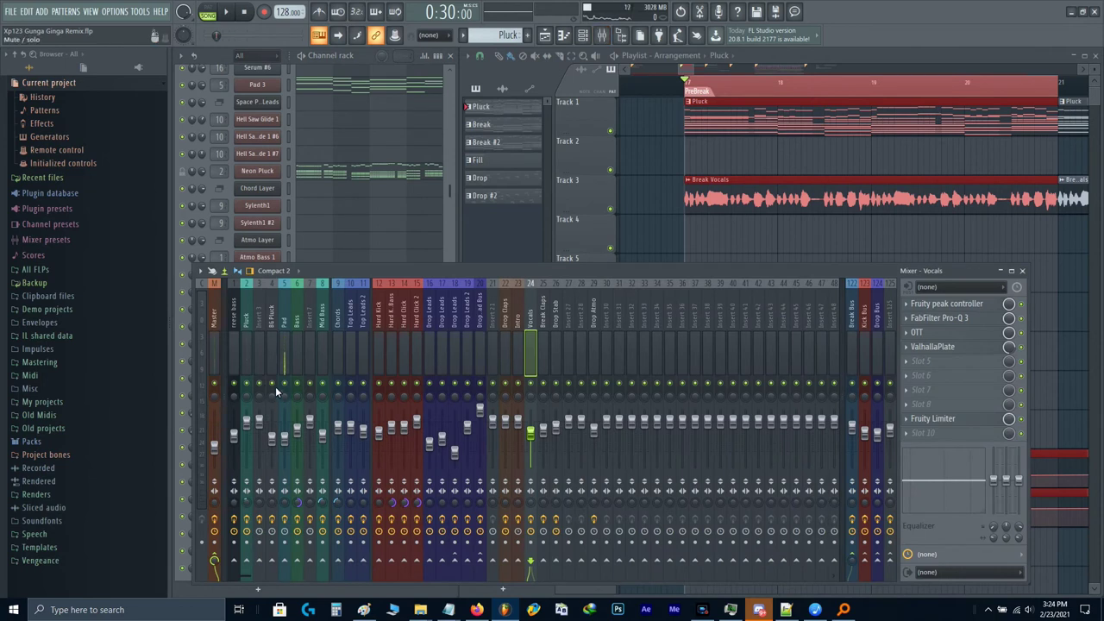
left_click(250, 387)
key("space")
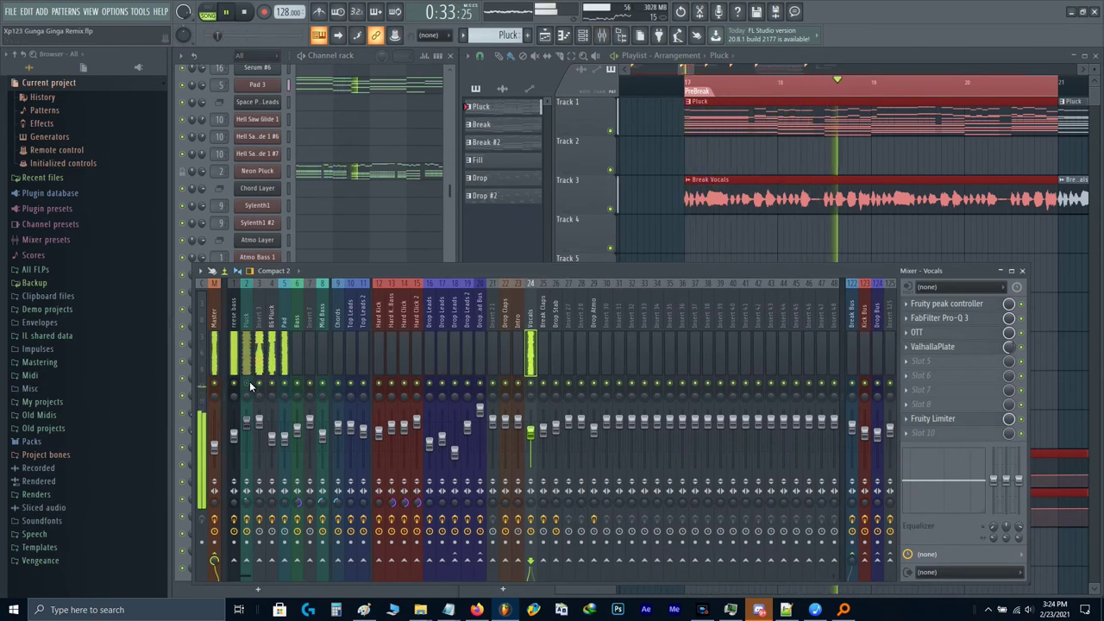
left_click(251, 386)
Step: Add Fruity Filter to slot 5 of the Pluck mixer track and create an automation clip for its cutoff frequency
left_click(246, 323)
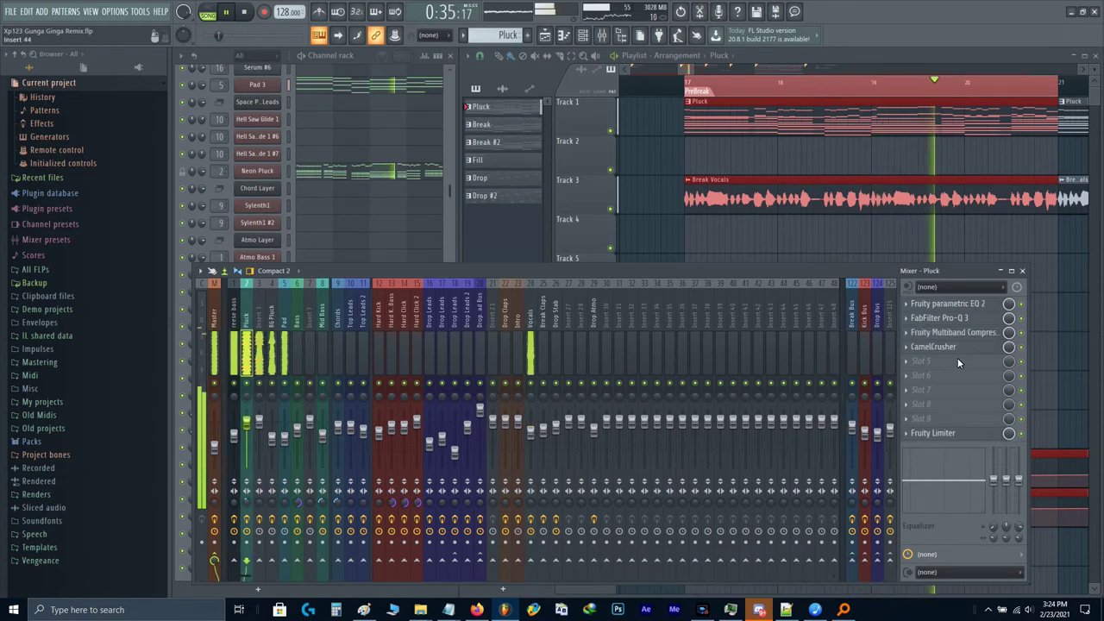
key("space")
left_click(934, 366)
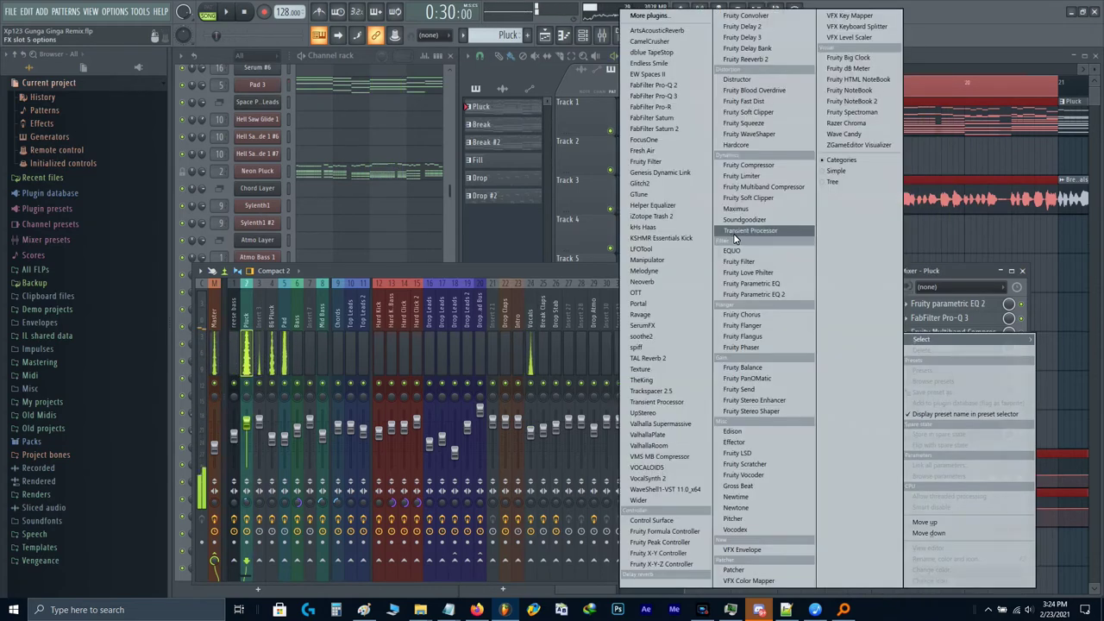
left_click(656, 163)
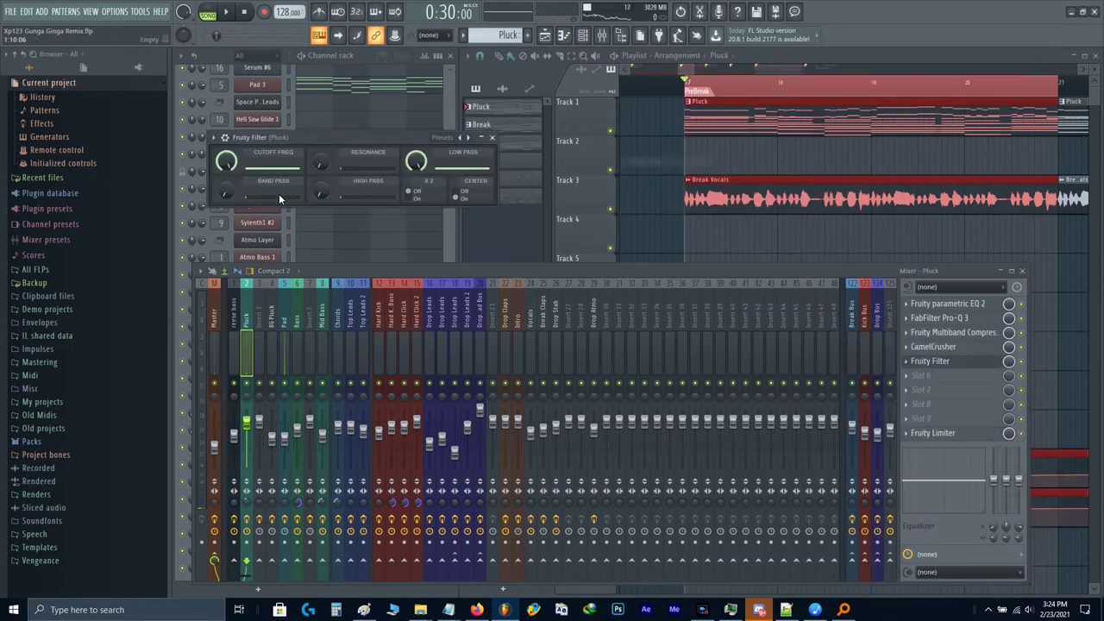
right_click(227, 167)
left_click(274, 236)
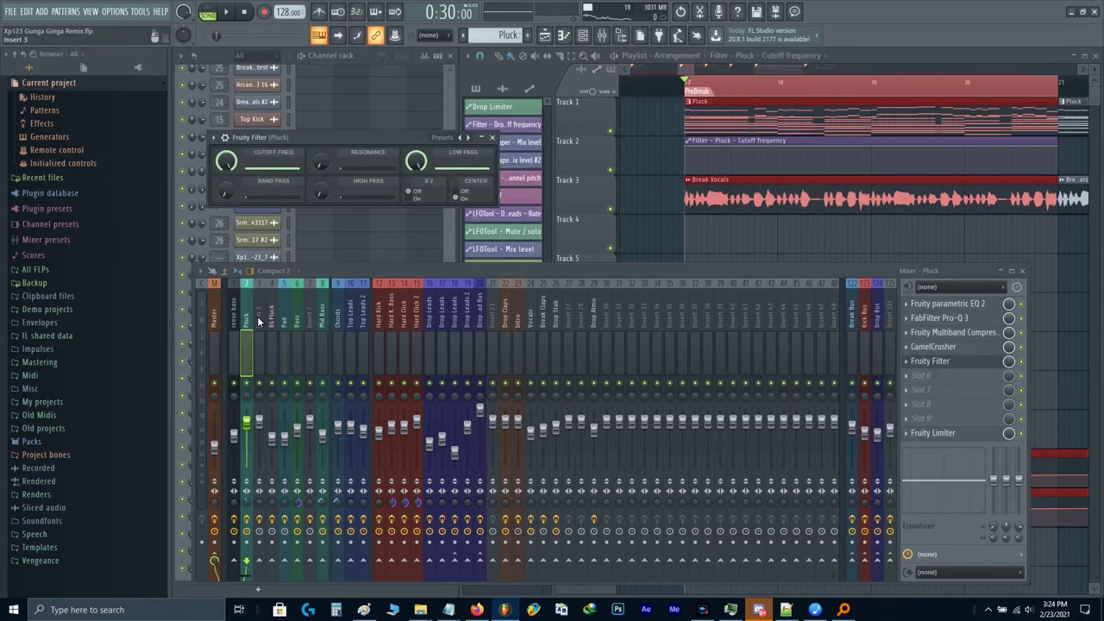
Step: Copy the Pluck track's Fruity Filter to slot 2 of Insert 3 and link its cutoff frequency to the Pluck cutoff automation
left_click(907, 362)
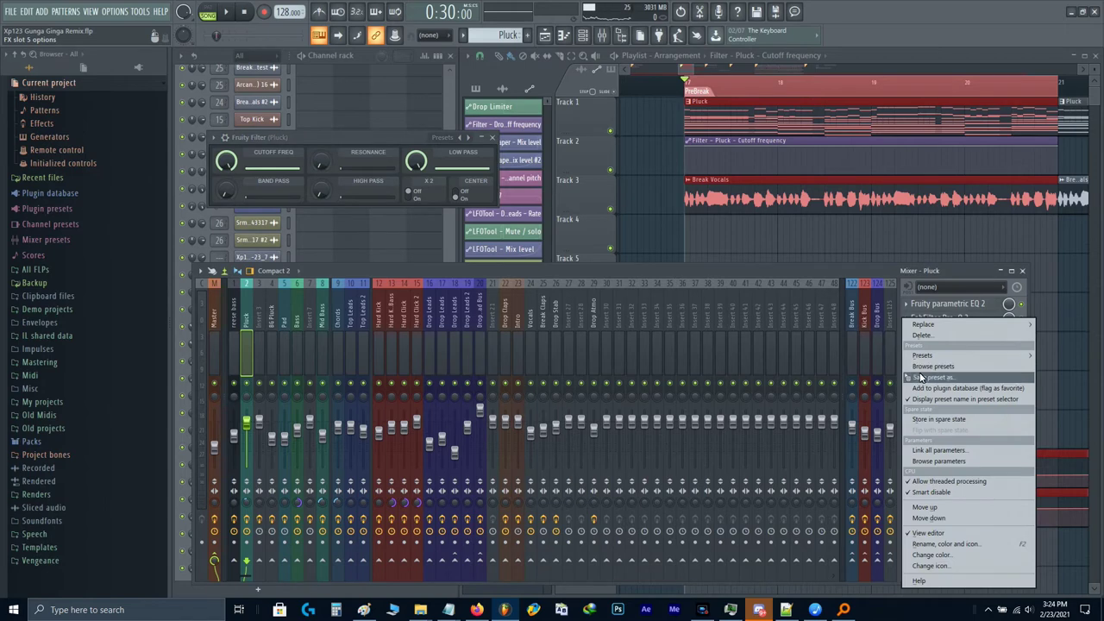
left_click_drag(921, 378, 446, 360)
left_click_drag(257, 328, 257, 328)
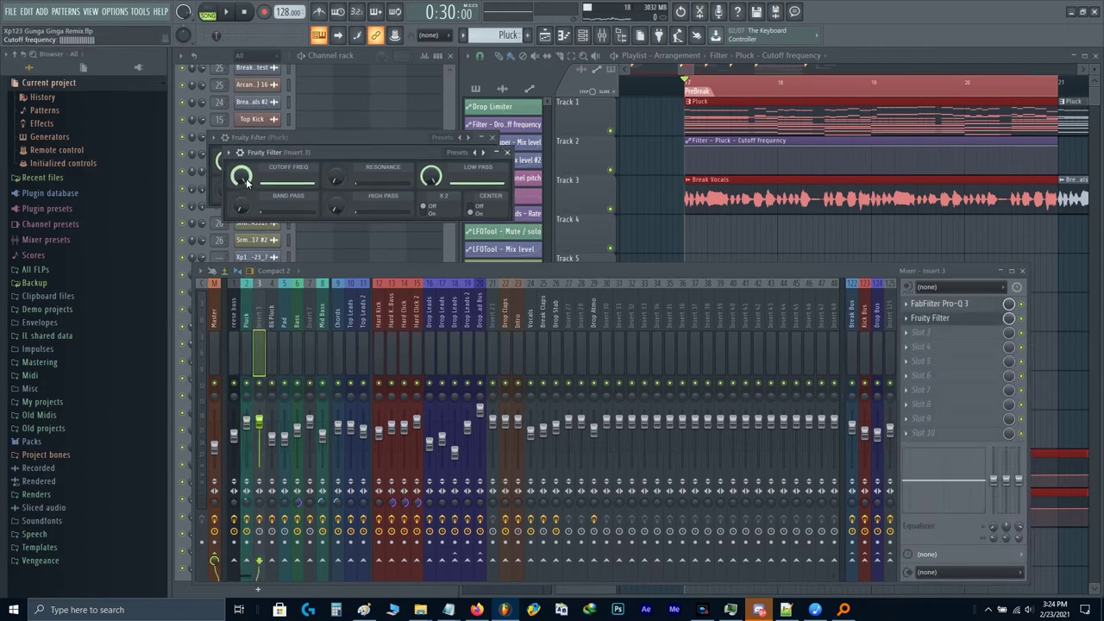
middle_click(247, 183)
left_click(606, 401)
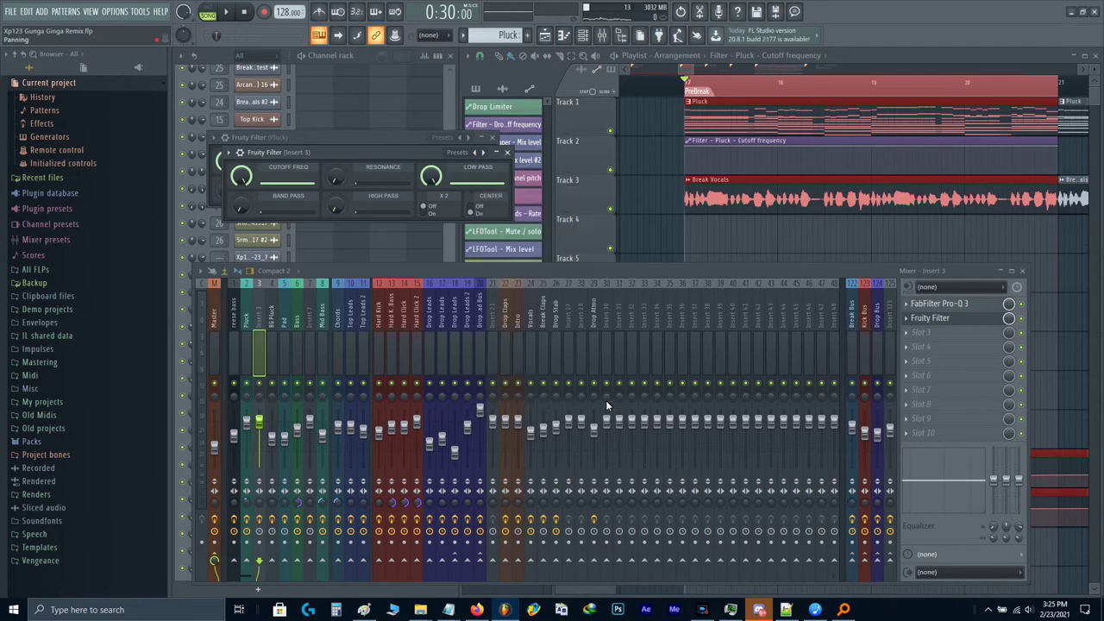
key("Escape")
key("Escape")
key("Escape")
Step: Move the Filter - Pluck - Cutoff frequency automation clip from Track 2 to Track 9
left_click(752, 149, "ctrl")
left_click_drag(752, 149, 751, 423)
scroll(691, 304, "down", 3)
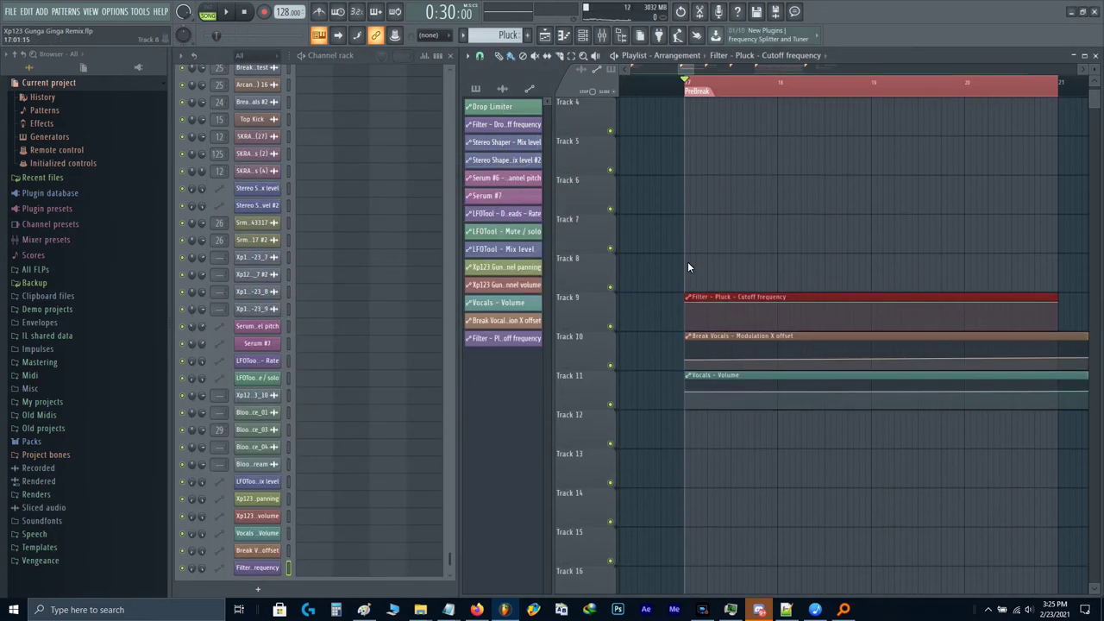
Step: Lower the start point of the Pluck cutoff automation and bend its rising curve downward during playback
scroll(686, 306, "up", 3, "ctrl")
key("space")
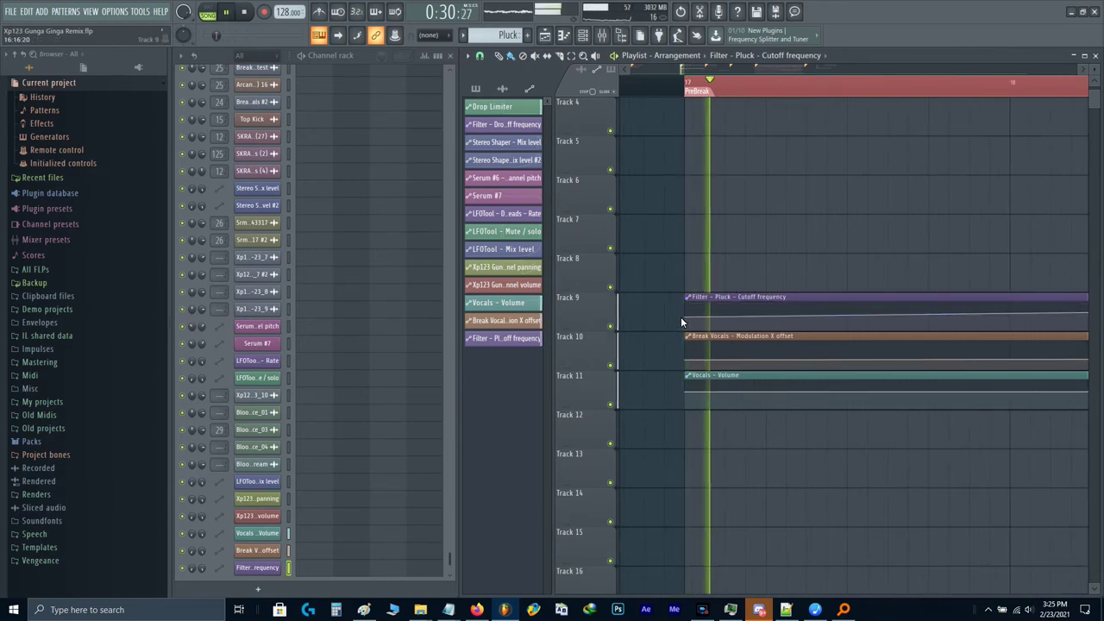
scroll(691, 319, "down", 4, "ctrl")
left_click_drag(828, 261, 775, 289)
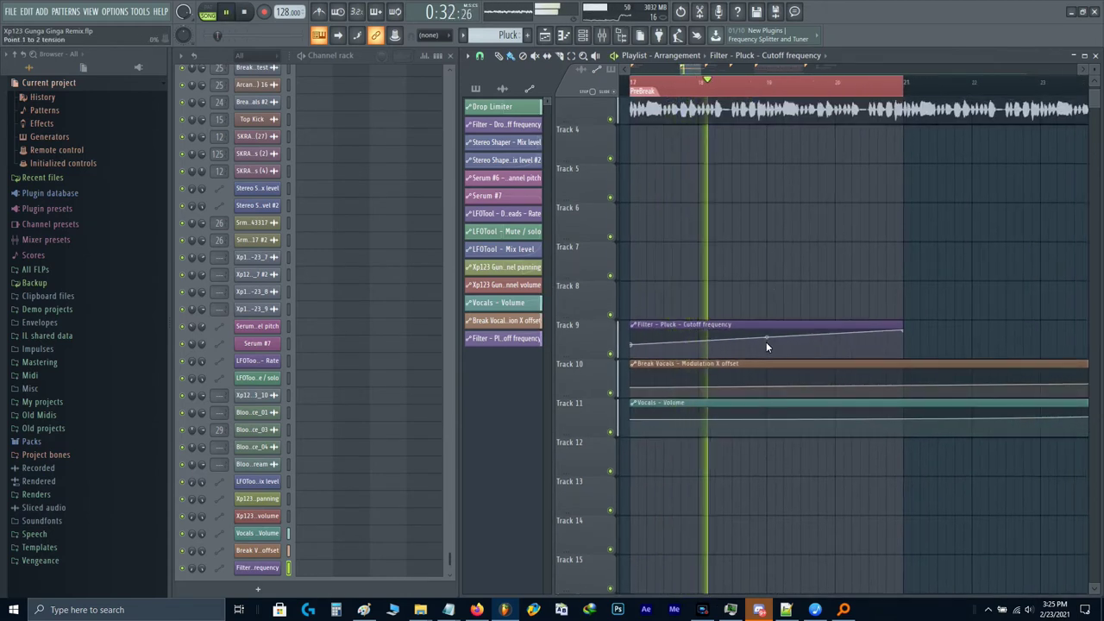
left_click_drag(766, 340, 764, 366)
left_click(803, 259, "ctrl")
left_click_drag(803, 260, 754, 286)
scroll(753, 285, "up", 2)
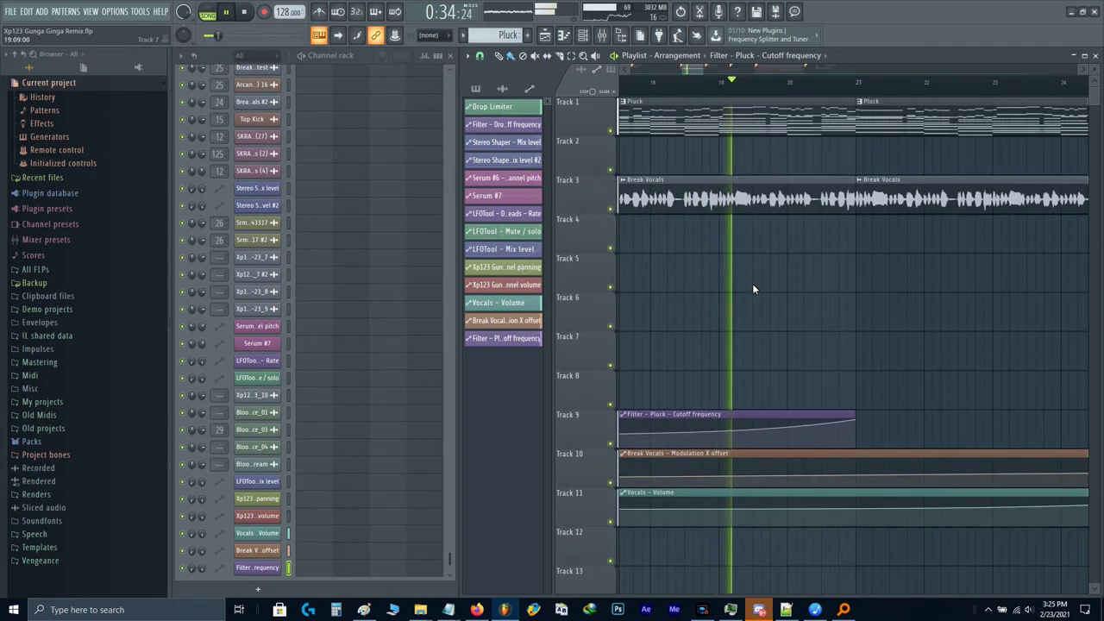
key("space")
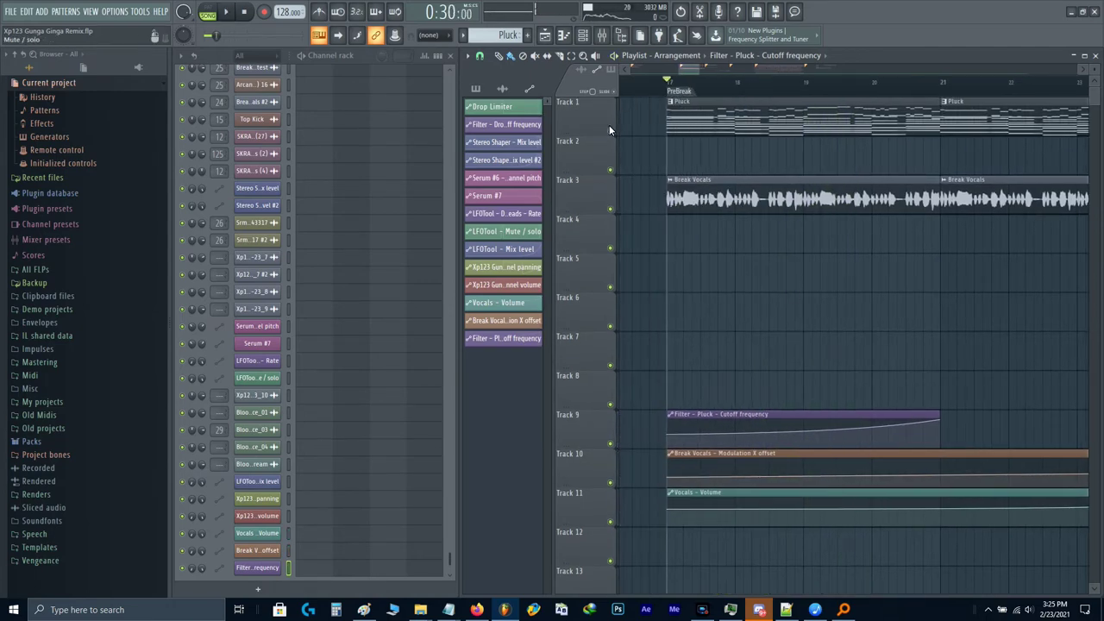
Step: Play the PreBreak section while checking the Pluck and Insert 3 tracks in the mixer
key("F9")
key("space")
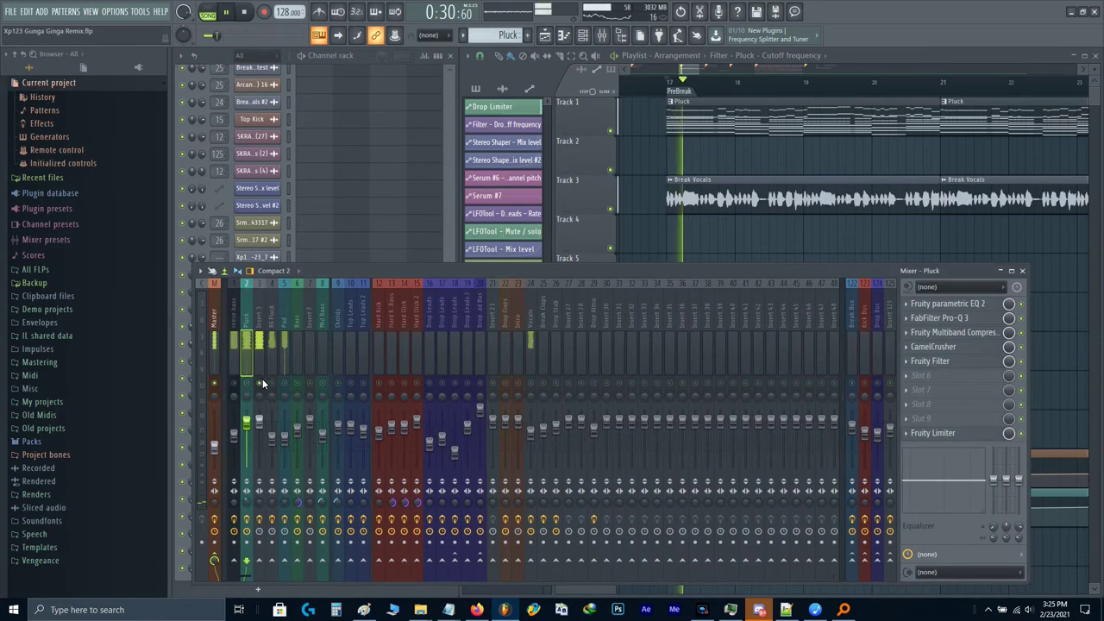
key("F9")
scroll(352, 200, "up", 5)
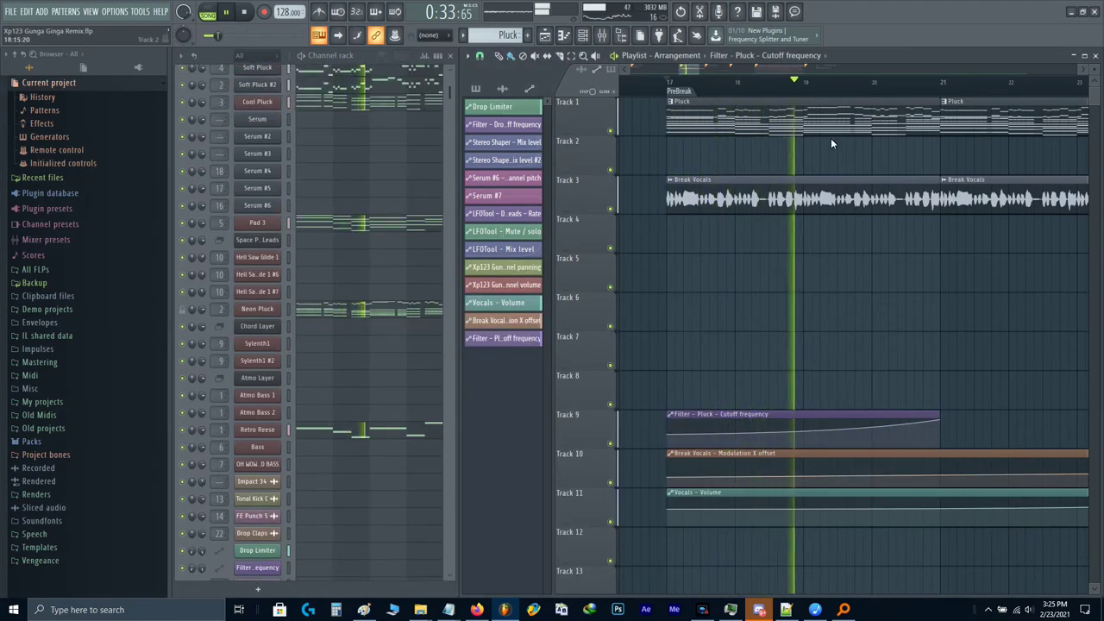
key("space")
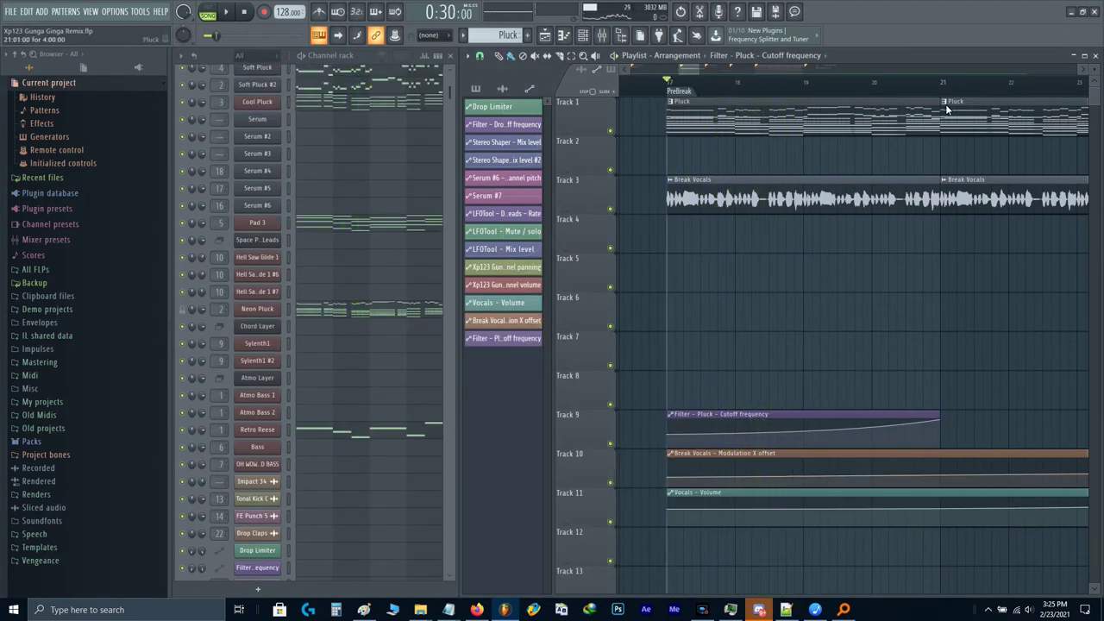
Step: Rename the Pluck pattern to PreBreak and make its clip at bar 21 unique
scroll(947, 109, "down", 2)
left_click(889, 115)
middle_click(496, 114)
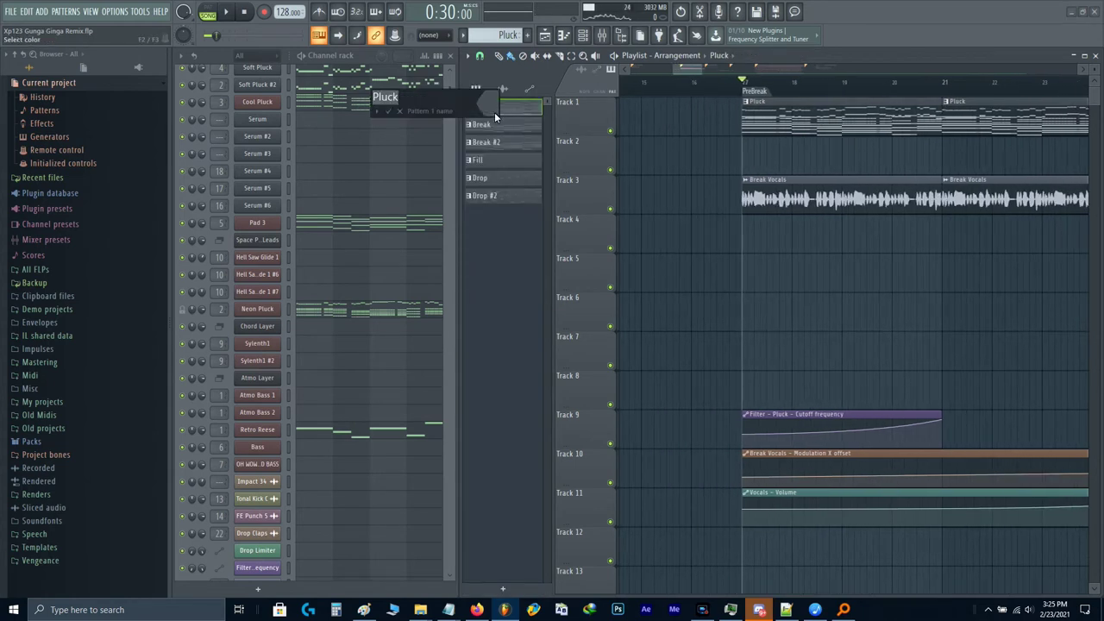
key("BackSpace")
type("PreBreak")
key("Return")
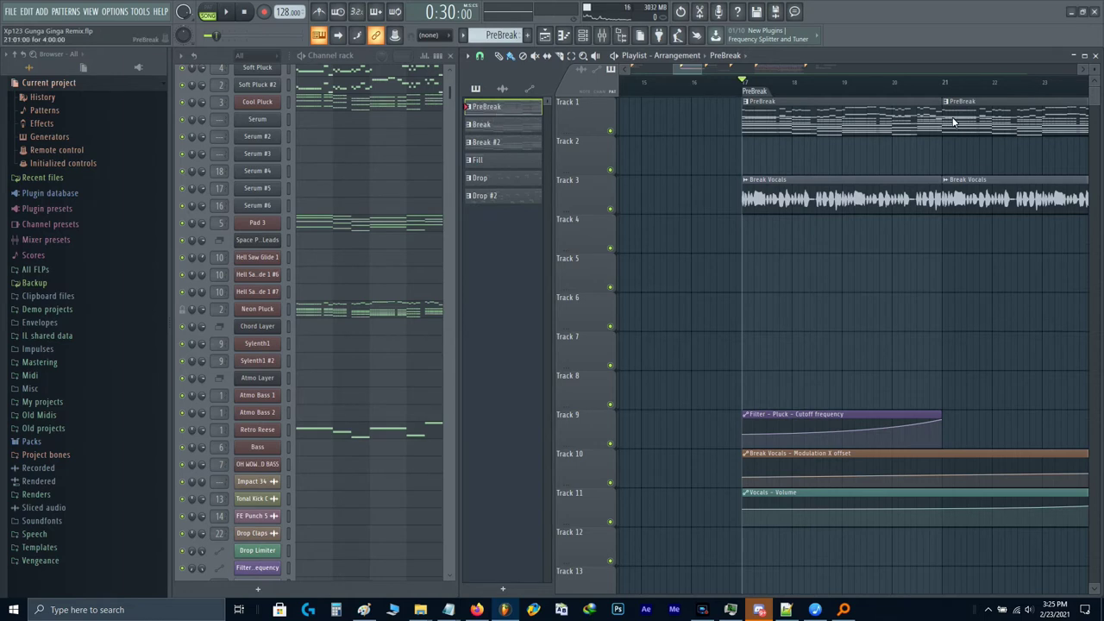
left_click(946, 102)
key("u")
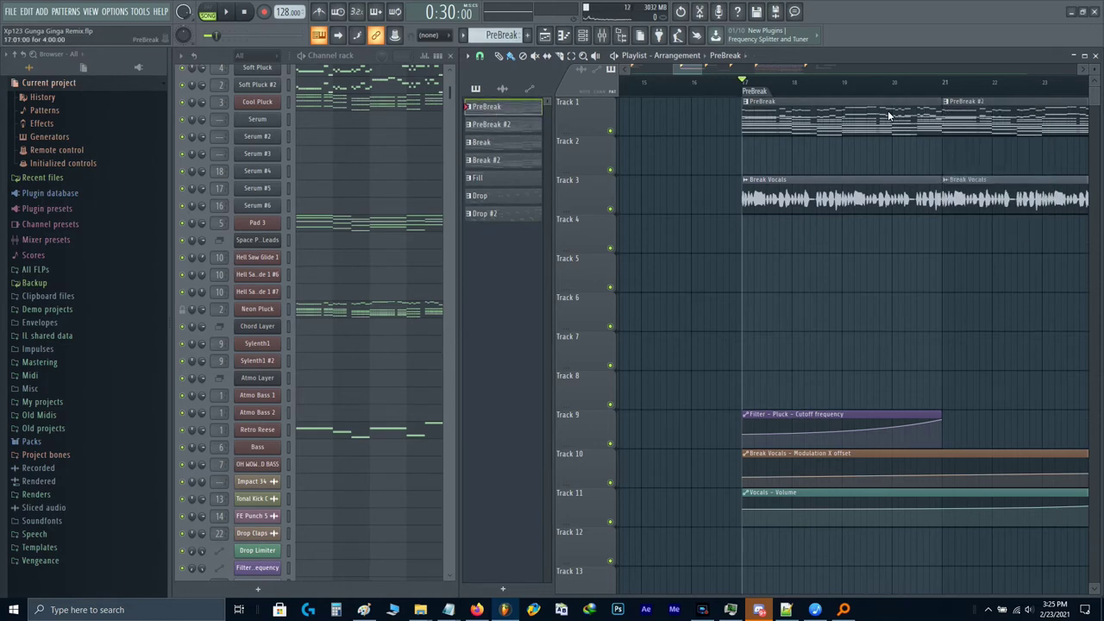
Step: Open the Cool Pluck notes of the PreBreak pattern and glue the repeated short notes into sustained chord notes
scroll(336, 235, "up", 1)
left_click(314, 123)
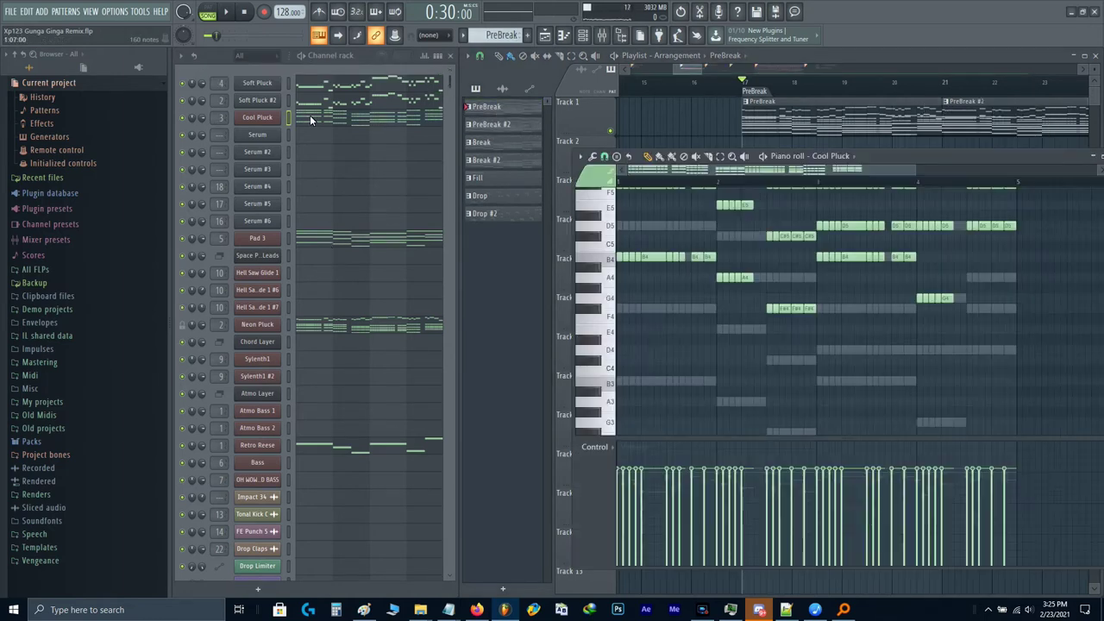
scroll(742, 363, "up", 3)
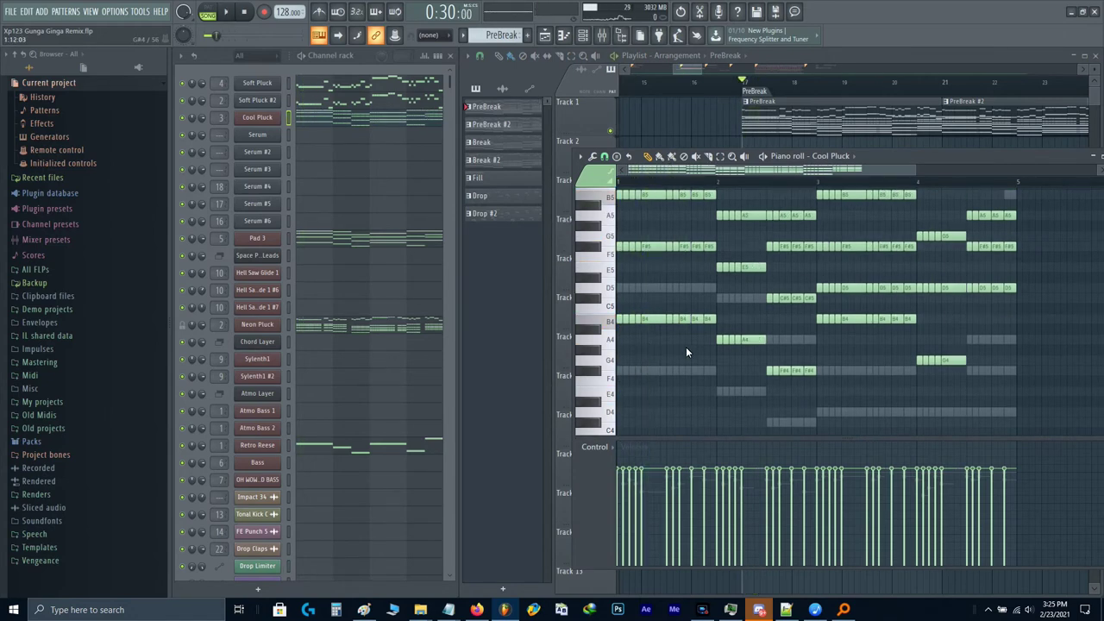
key("space")
scroll(778, 344, "down", 1)
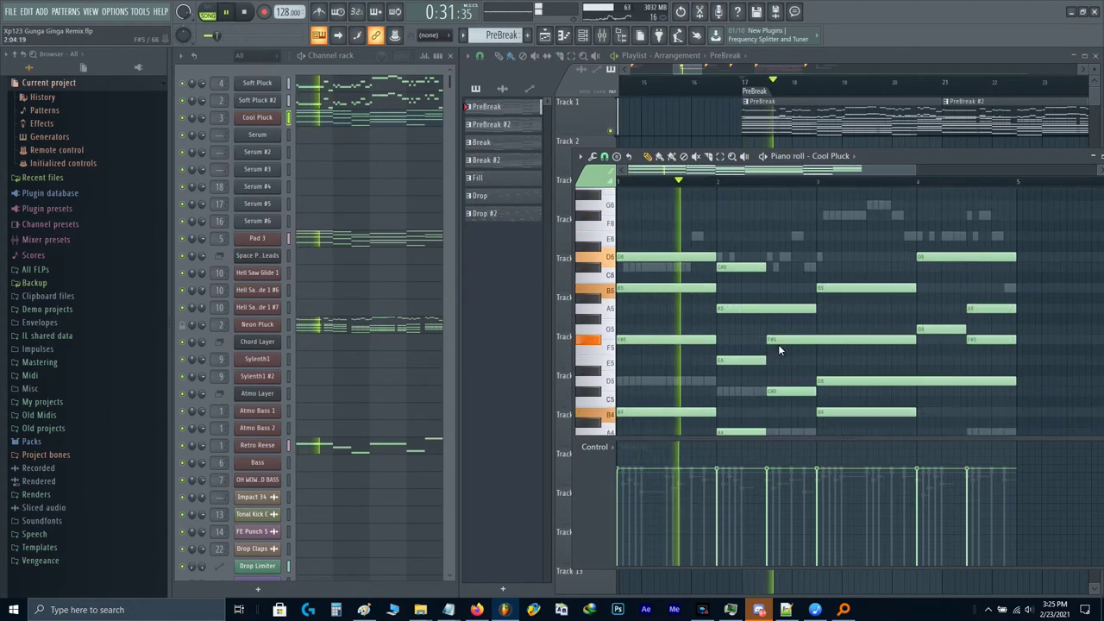
Step: Slice the held A5 note at the middle of bar 2 and the held D5 note at bar 4
scroll(779, 344, "up", 3)
left_click_drag(756, 292, 758, 325)
scroll(783, 336, "down", 3)
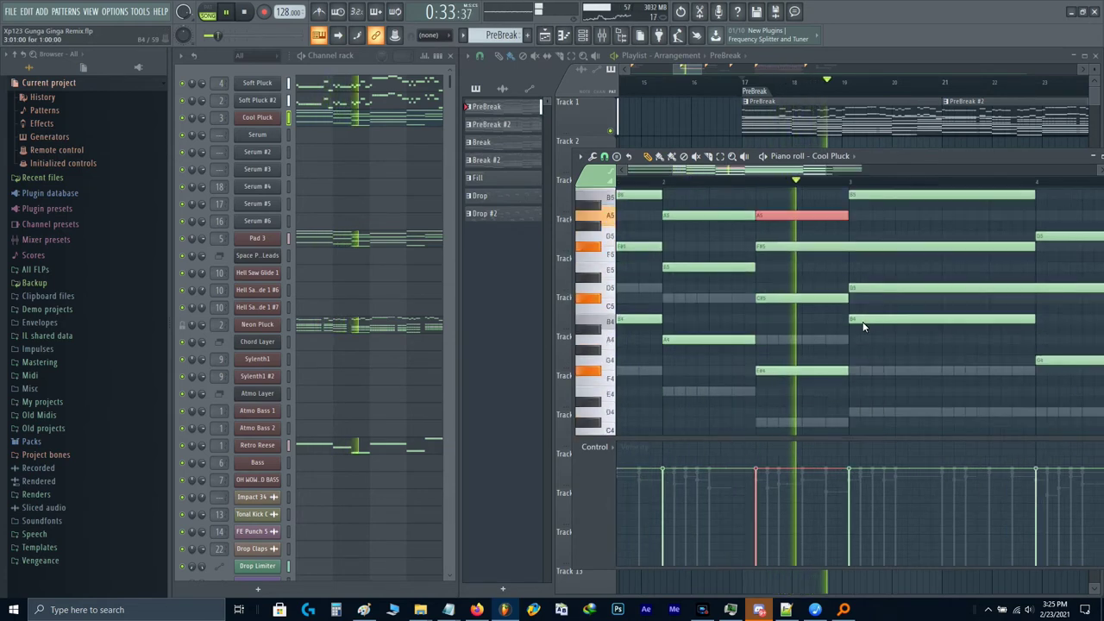
left_click_drag(865, 325, 576, 433)
left_click_drag(757, 377, 756, 401)
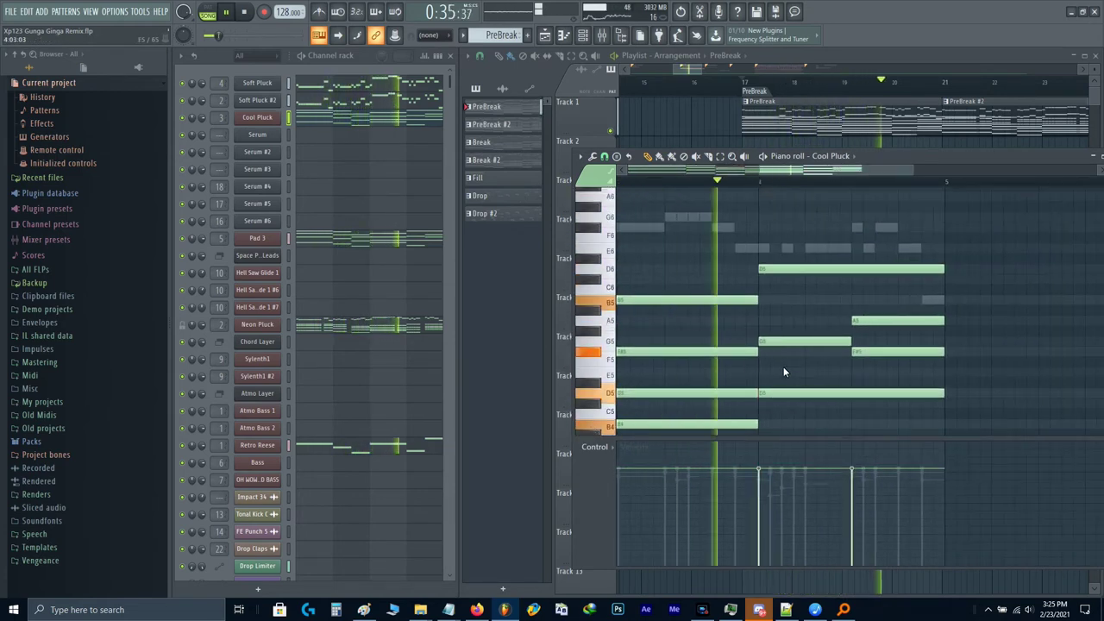
Step: Review the Cool Pluck chord notes of the PreBreak pattern during playback, and close the note editor
scroll(783, 367, "down", 3)
scroll(781, 366, "down", 2)
left_click_drag(731, 311, 796, 374)
scroll(797, 378, "up", 2)
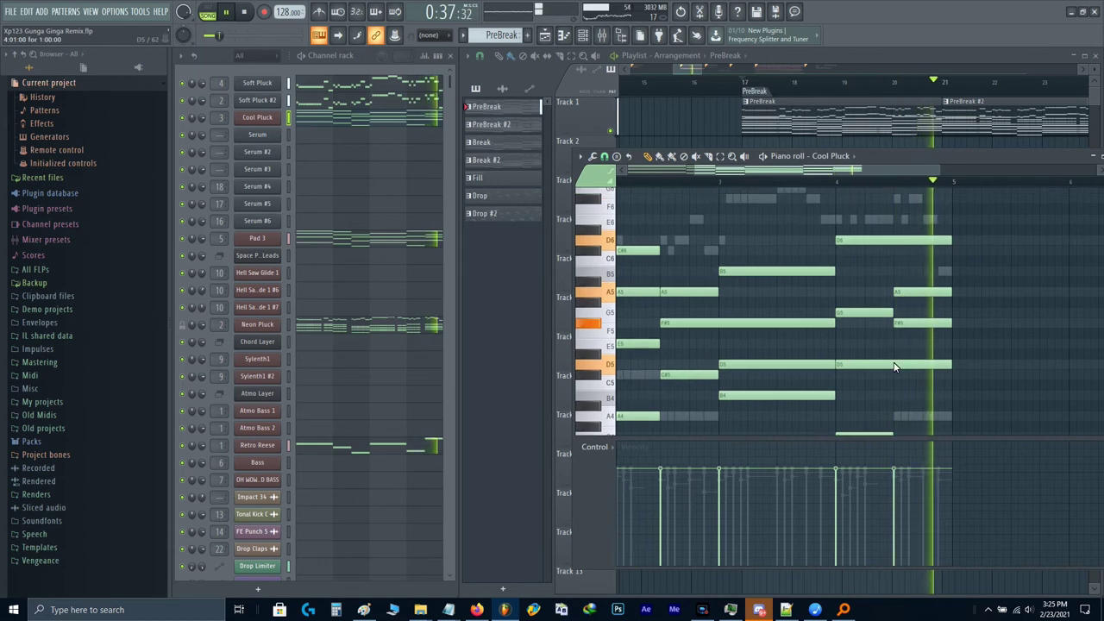
key("F7")
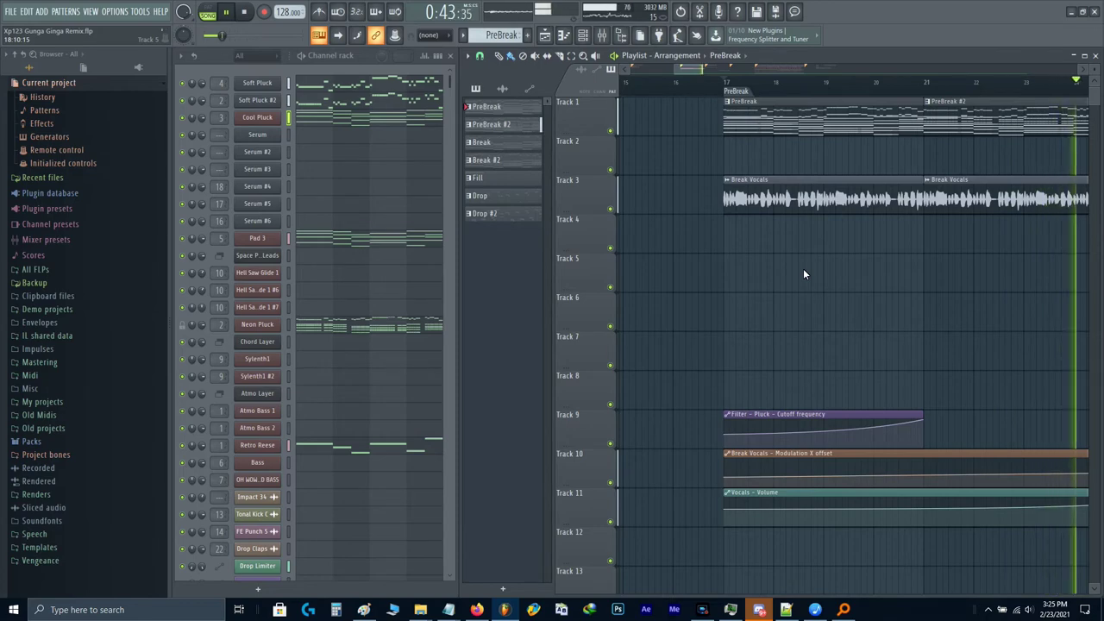
Step: Unsolo the Insert 3 mixer track and restart playback from the PreBreak marker
scroll(786, 230, "down", 2)
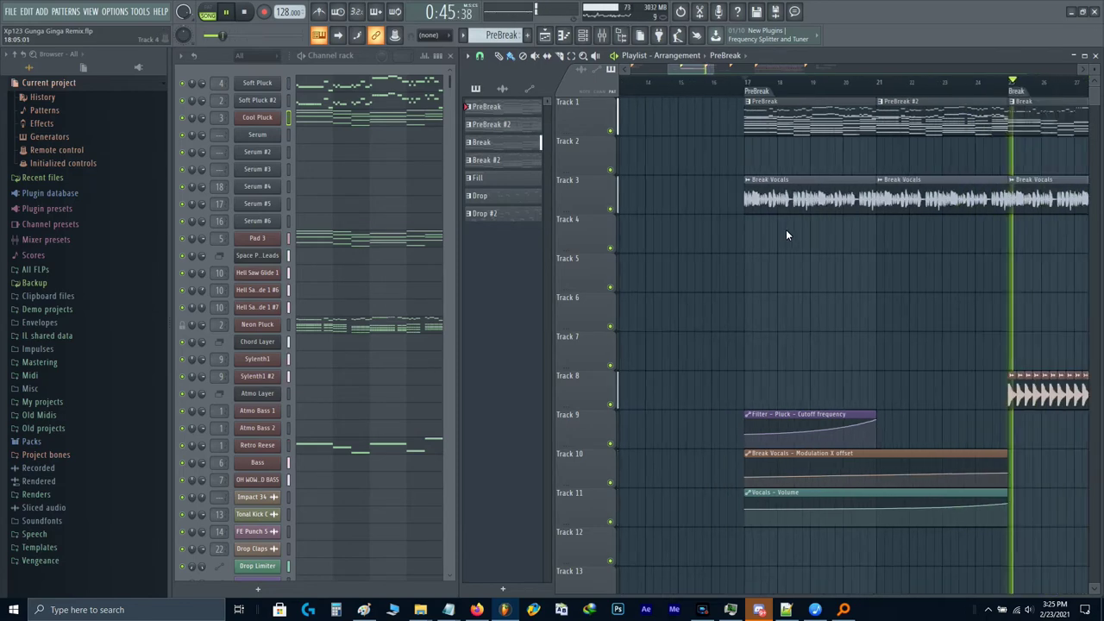
key("space")
key("F9")
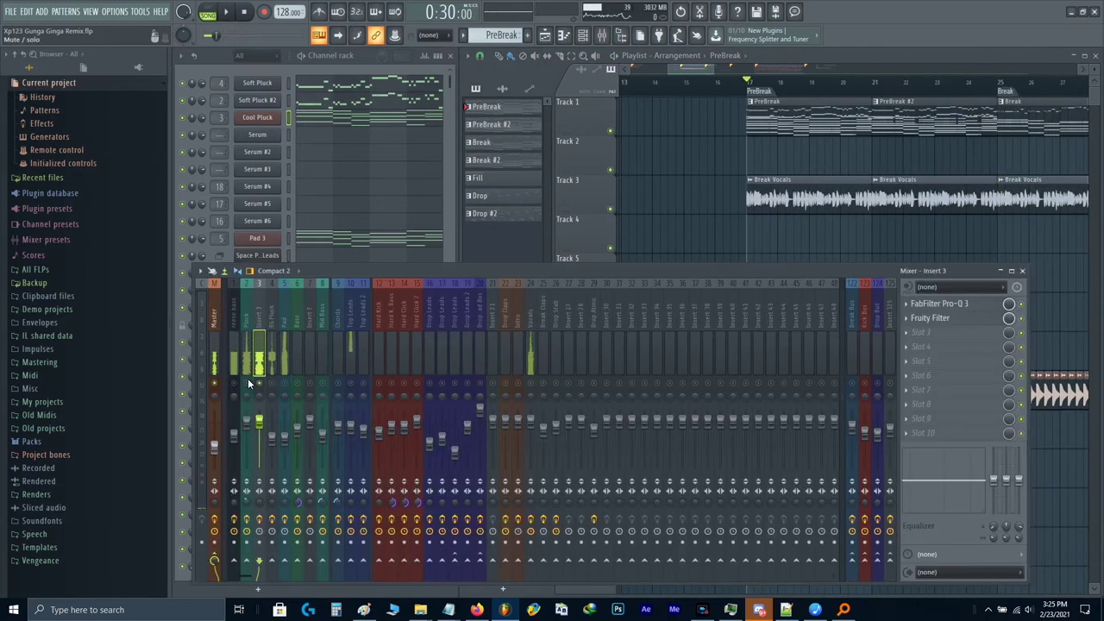
key("space")
key("F9")
scroll(839, 278, "up", 2)
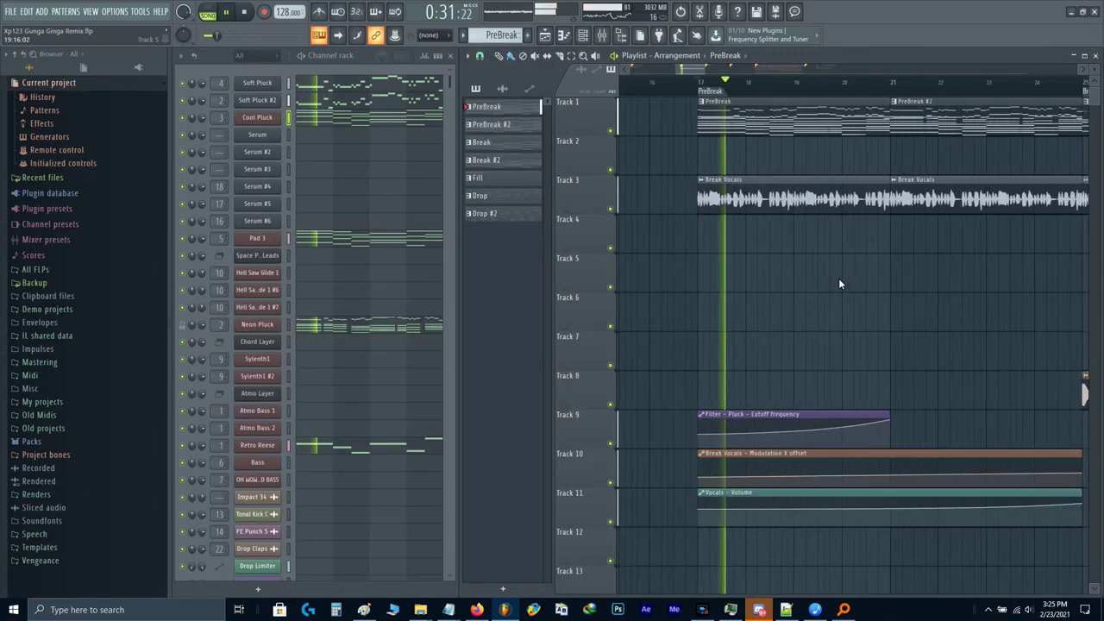
Step: Listen through PreBreak and PreBreak #2 in the playlist while lowering the system volume to 34
scroll(840, 284, "up", 1)
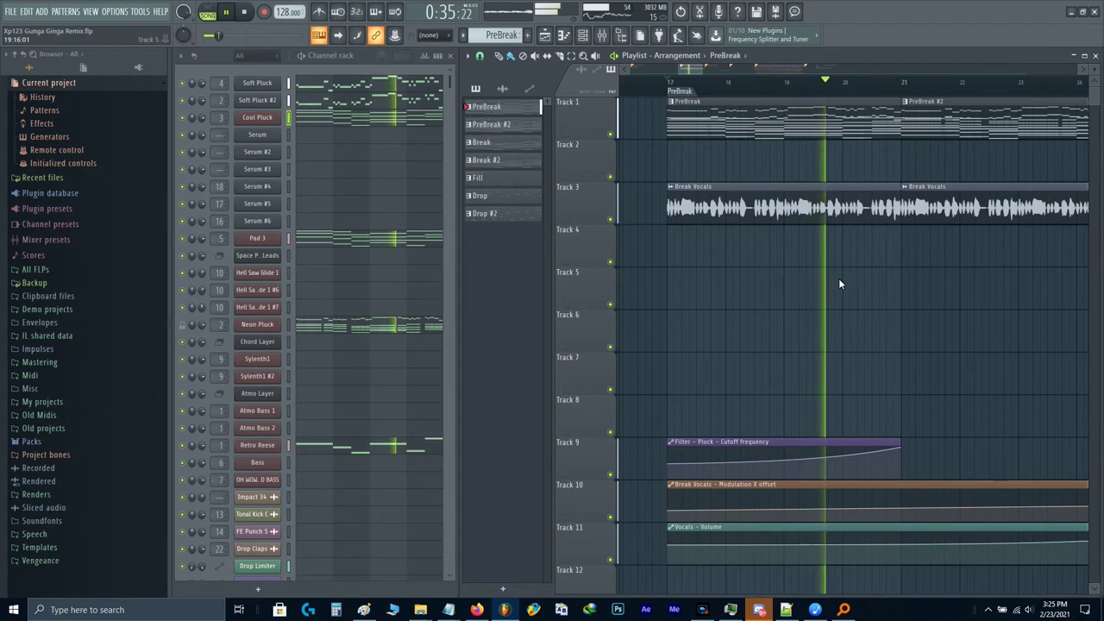
scroll(841, 284, "down", 1)
left_click_drag(891, 333, 720, 352)
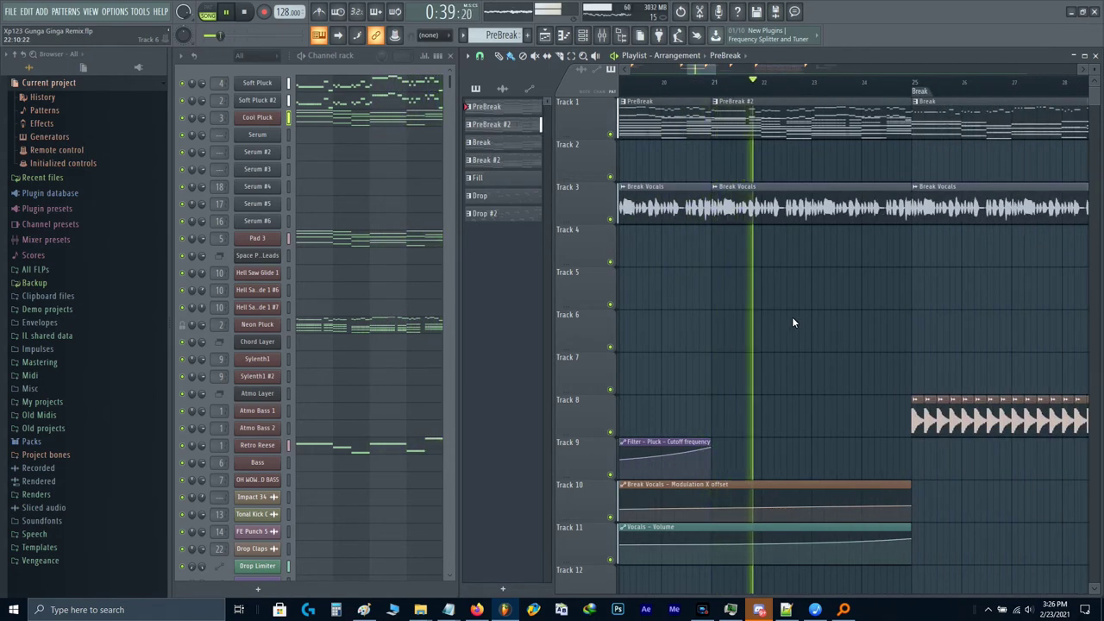
key("XF86AudioLowerVolume")
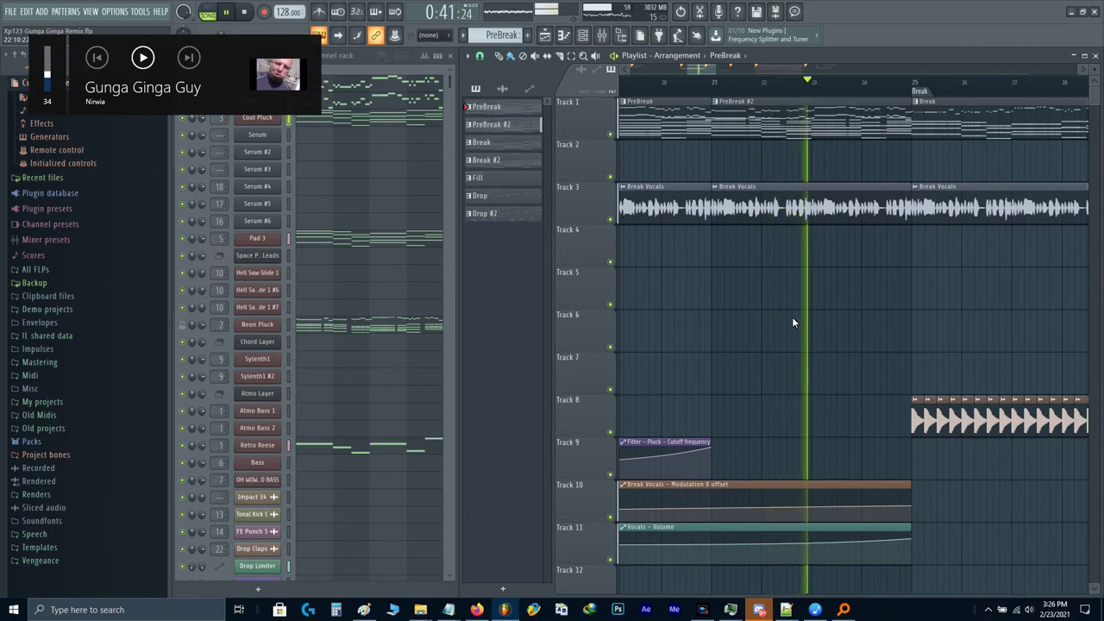
scroll(851, 366, "down", 2)
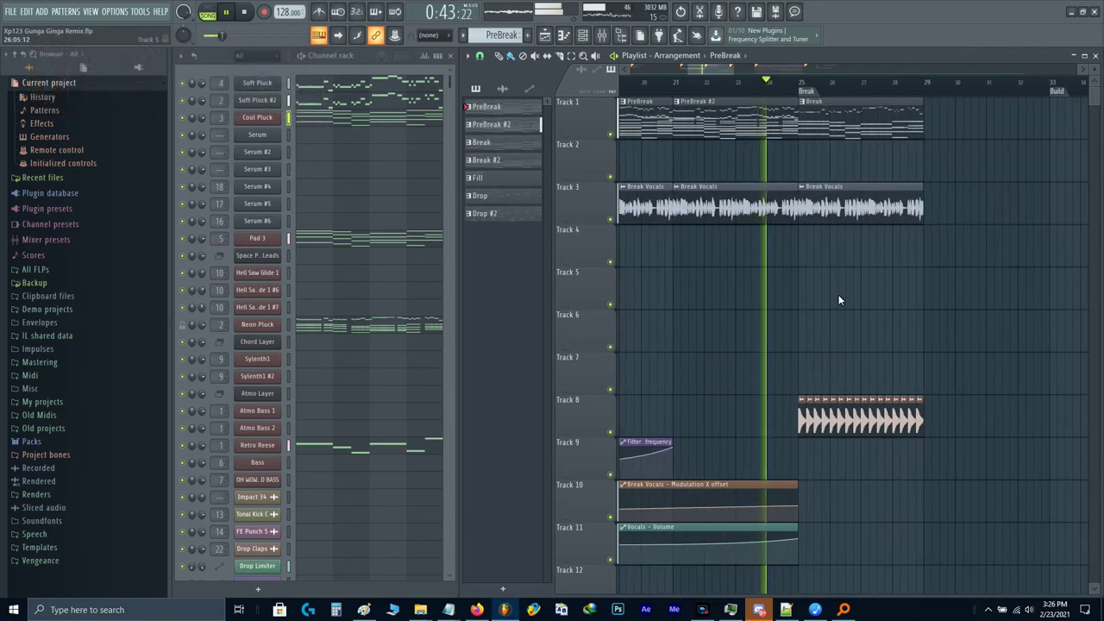
Step: Duplicate the Break pattern, Break Vocals and Track 8 kick clips from bar 25 so they repeat at bar 29
scroll(838, 302, "up", 2)
left_click_drag(994, 462, 752, 134)
key("ctrl+b")
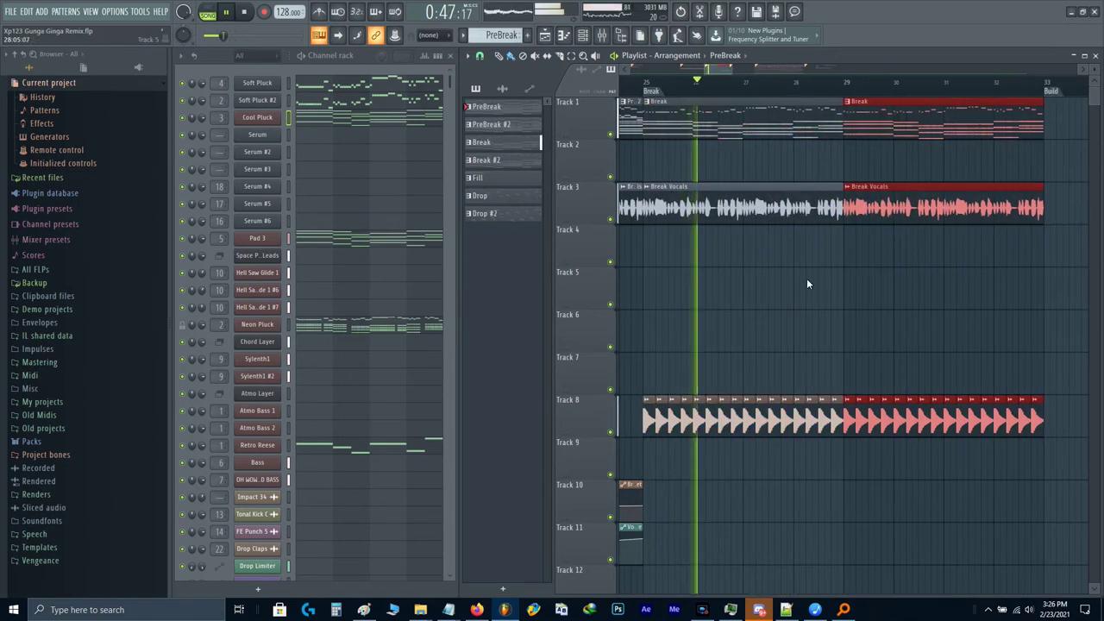
left_click(807, 284)
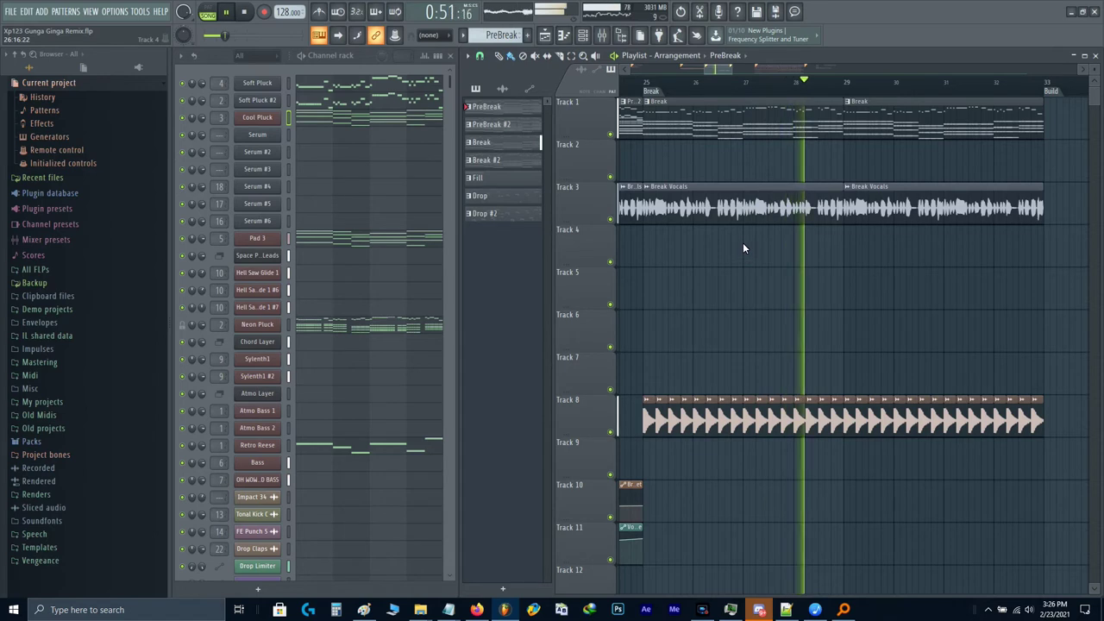
Step: Listen to the repeated Break section toward the Build marker and stop playback
scroll(923, 264, "up", 1)
left_click_drag(926, 263, 809, 295)
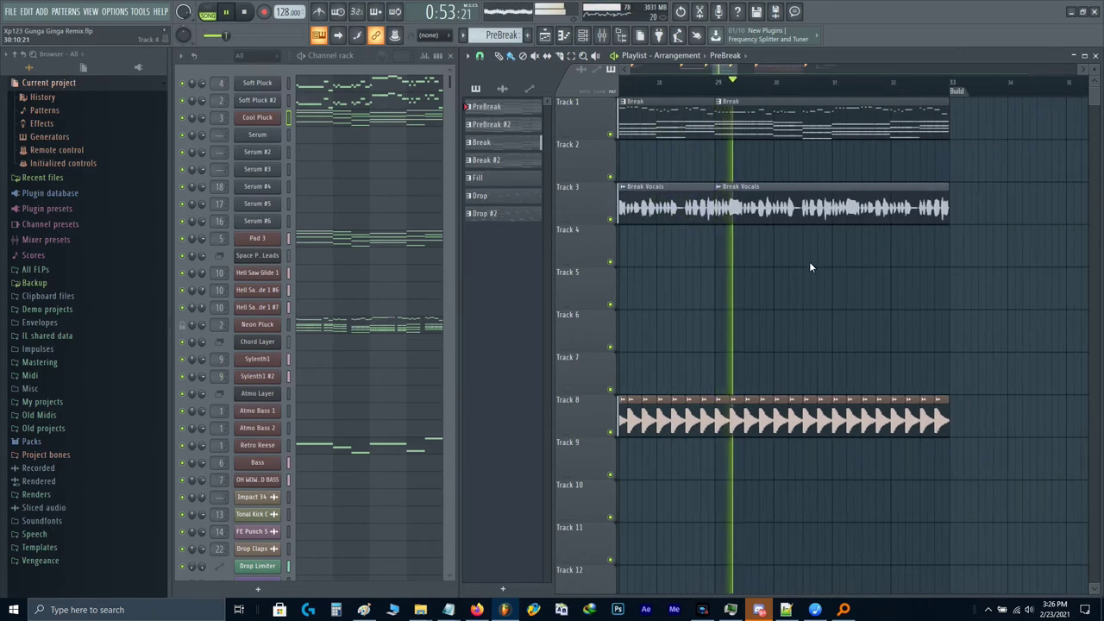
scroll(809, 267, "up", 2)
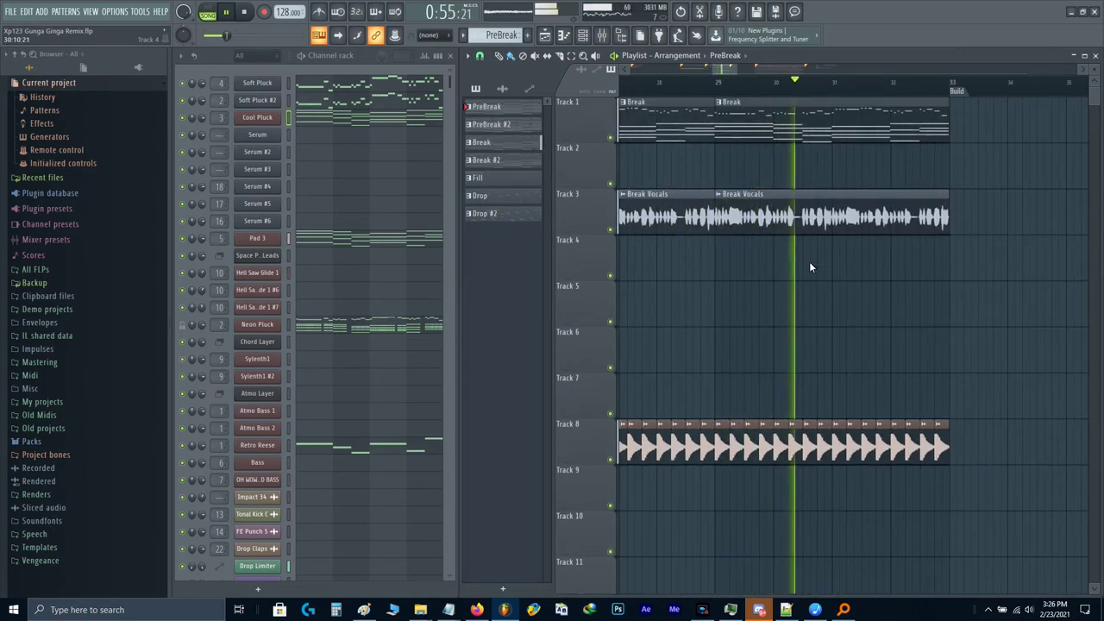
scroll(891, 255, "up", 2)
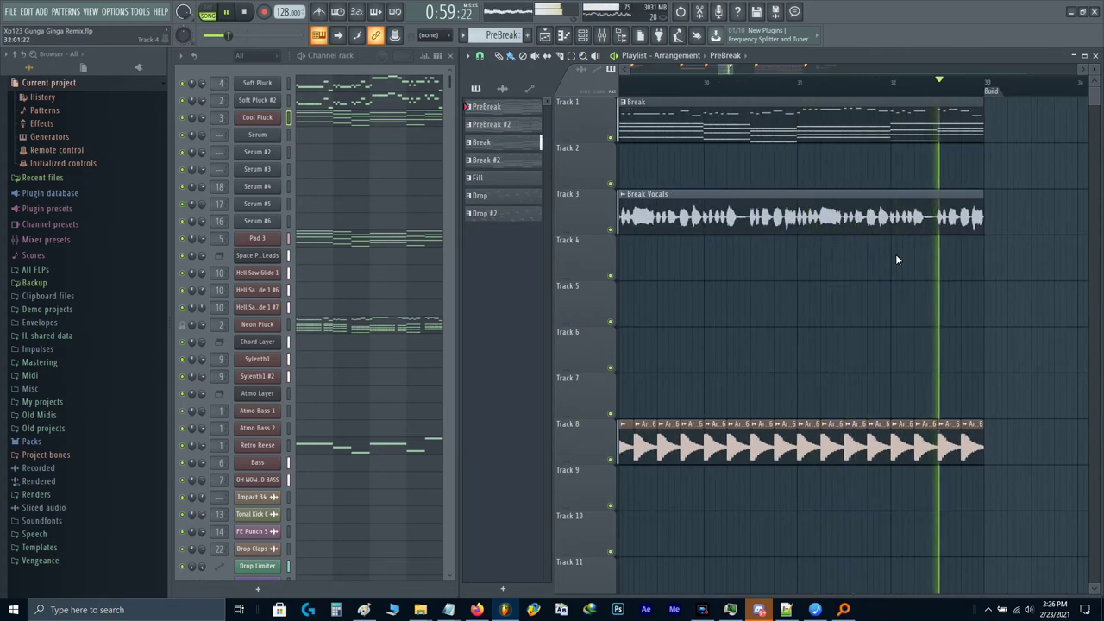
scroll(897, 259, "down", 3)
key("space")
Step: Solo playlist Track 1 and place the playhead just after the Break marker at bar 25
scroll(790, 186, "up", 4)
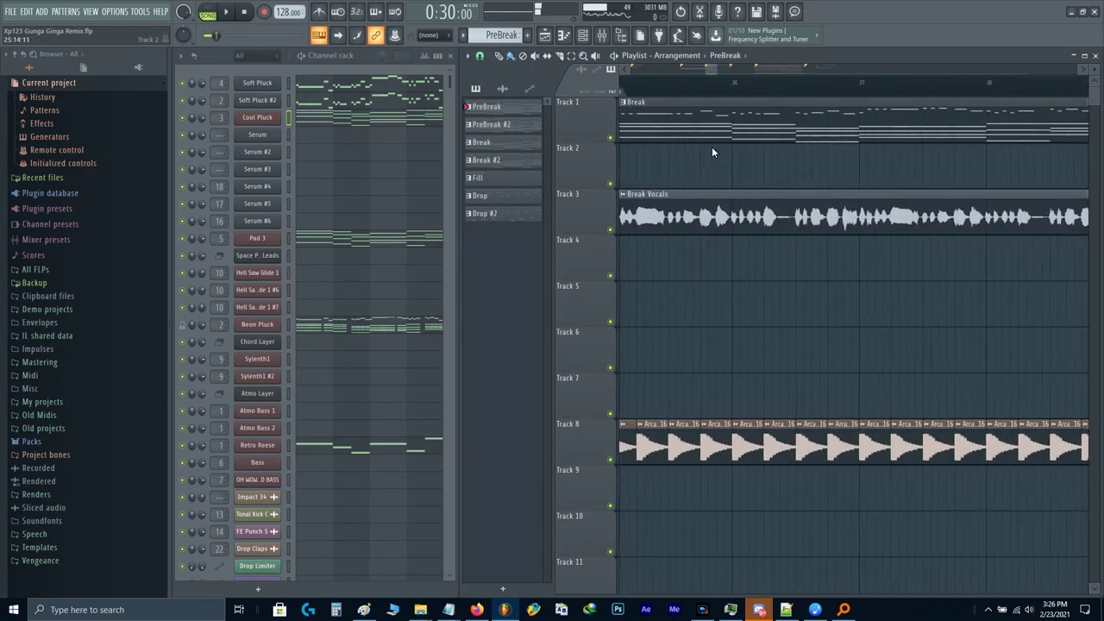
scroll(713, 152, "left", 1)
left_click(609, 140, "ctrl")
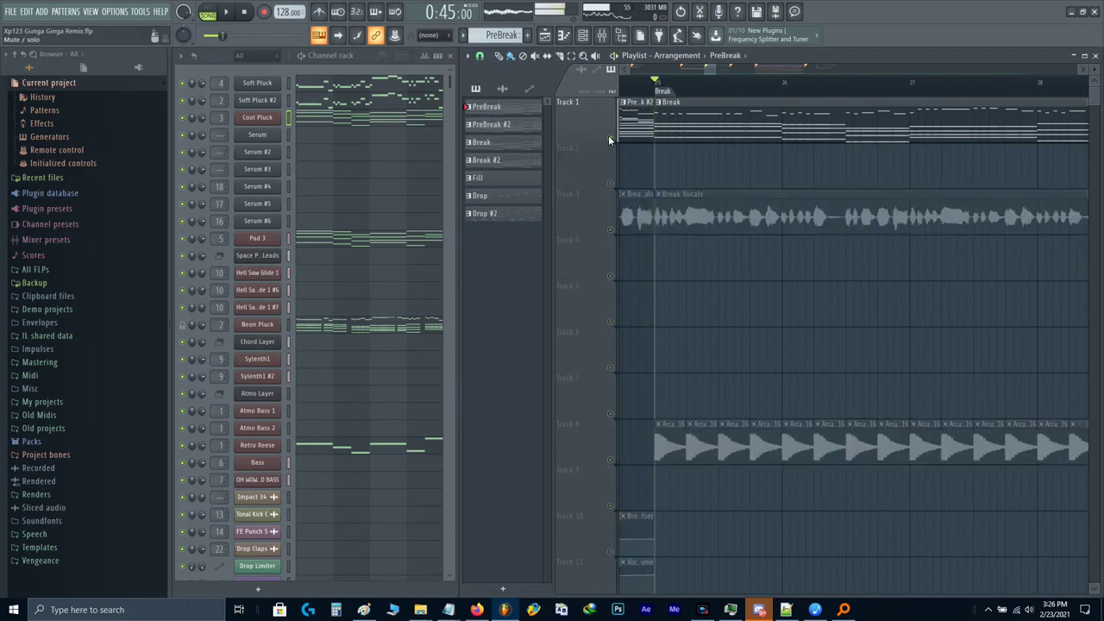
key("F9")
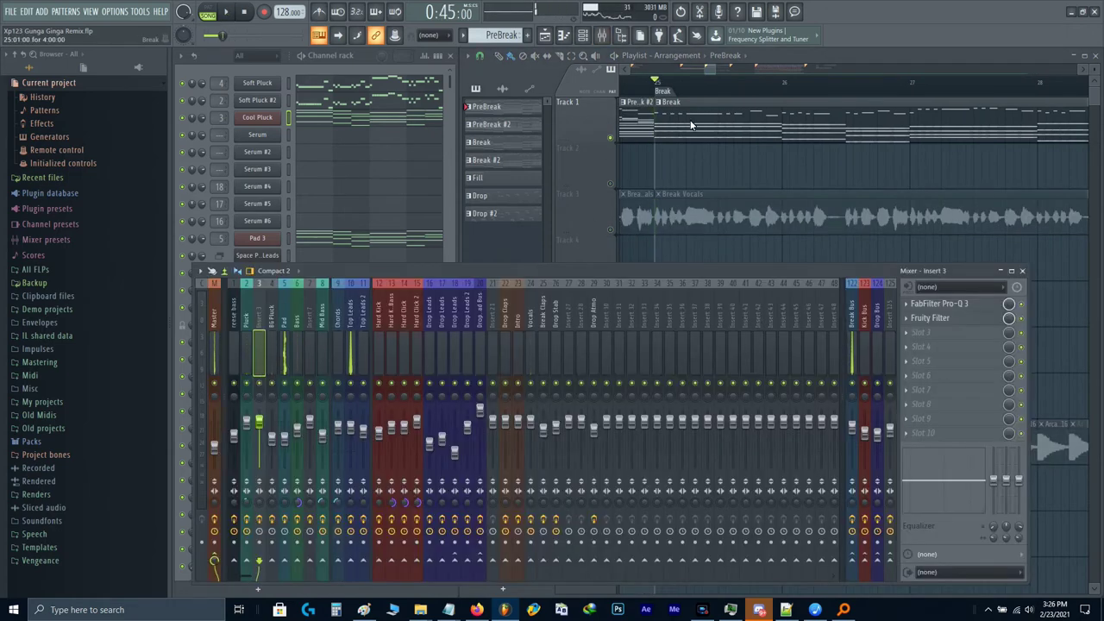
left_click(688, 93)
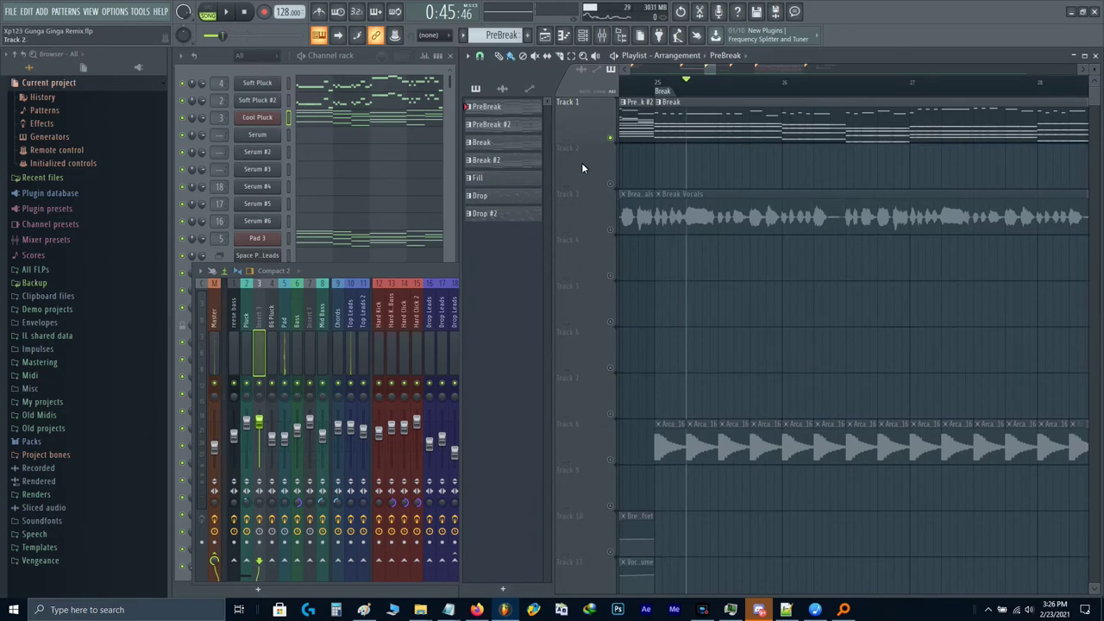
Step: Solo the Chords mixer track for a short listen and switch the solo to the Top Leads track
left_click(339, 382)
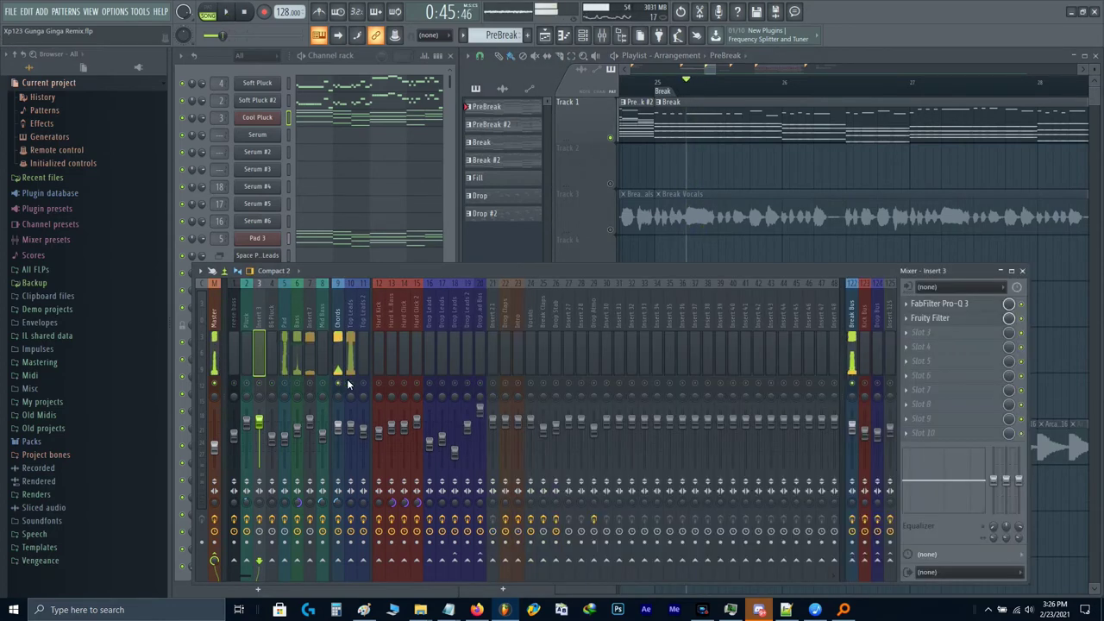
key("space")
key("space")
Step: Check the lead's pitch with the GTune tuner on the Master track and close the mixer
left_click(218, 338)
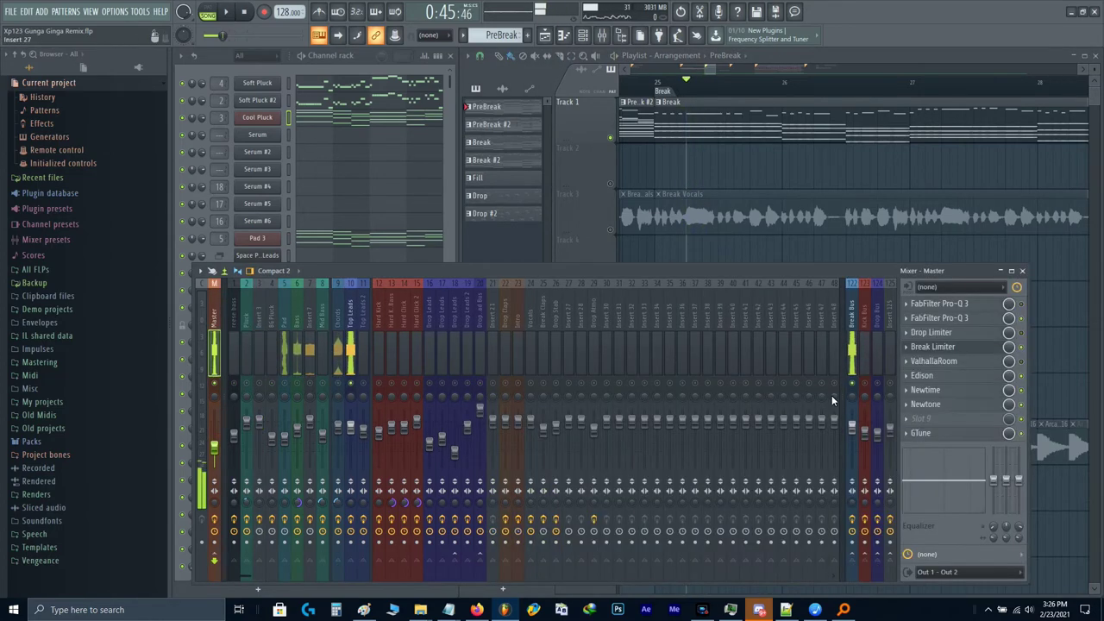
left_click(931, 433)
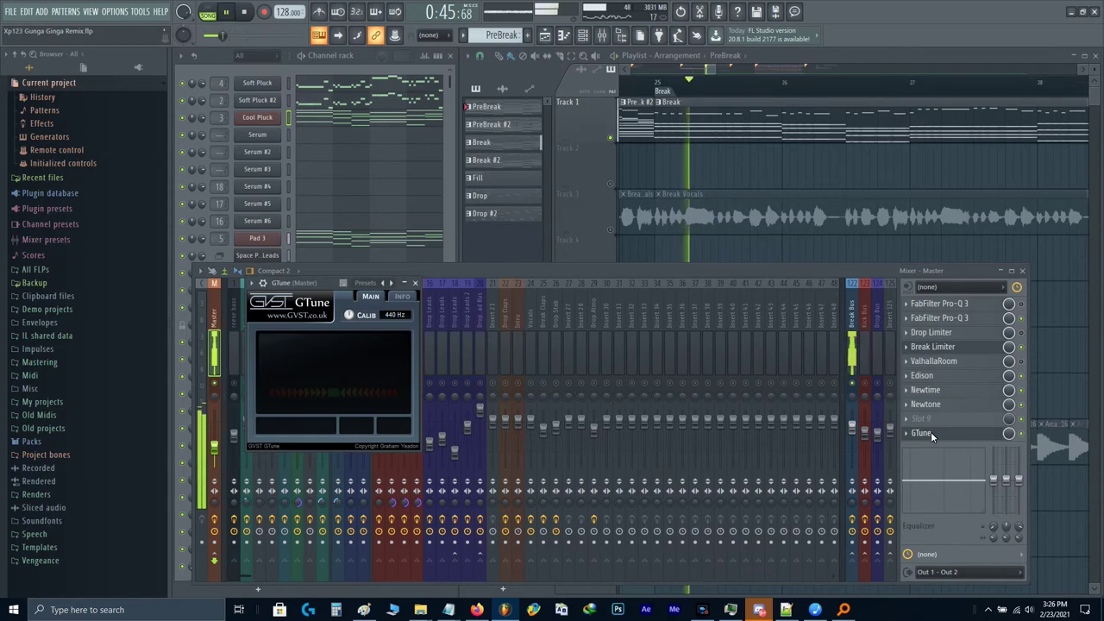
left_click(931, 433)
key("F9")
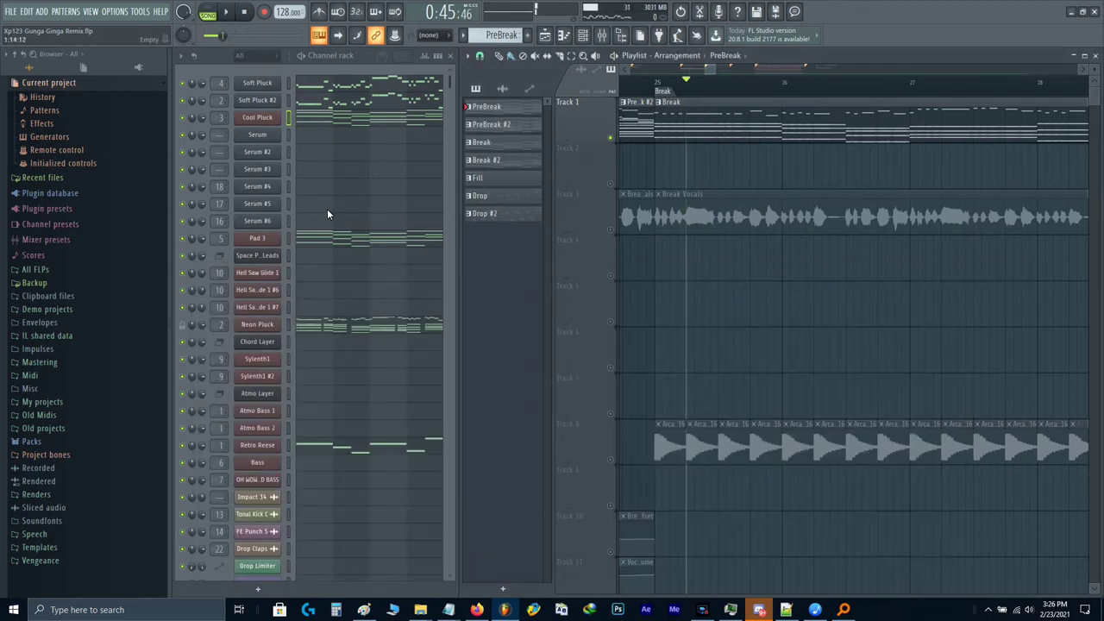
Step: Open the Space Puppies Break Leads notes of the Break pattern and view all four bars
left_click(697, 130)
left_click(359, 259)
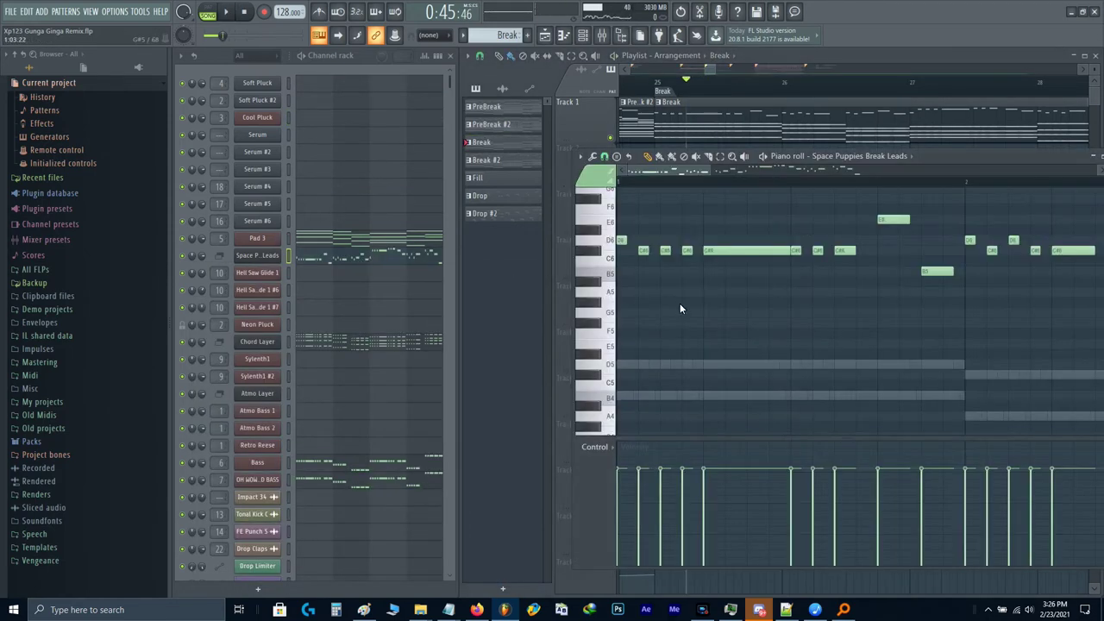
scroll(713, 293, "down", 6, "ctrl")
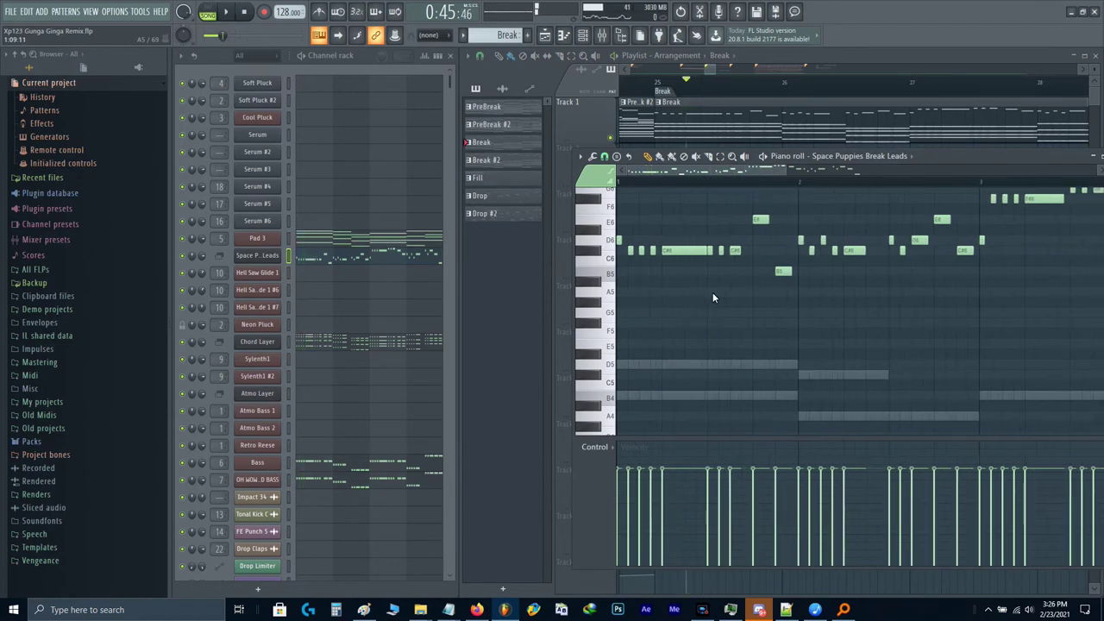
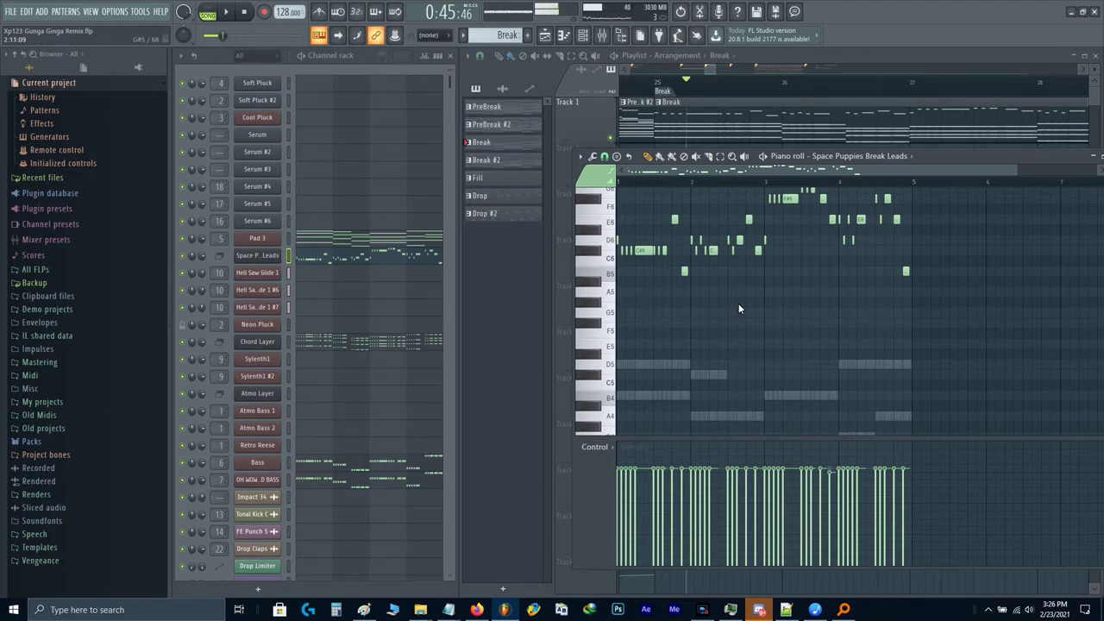
Step: Clear the old audio from Edison on the Master track and record a held B5 lead note with its tail on input
key("F9")
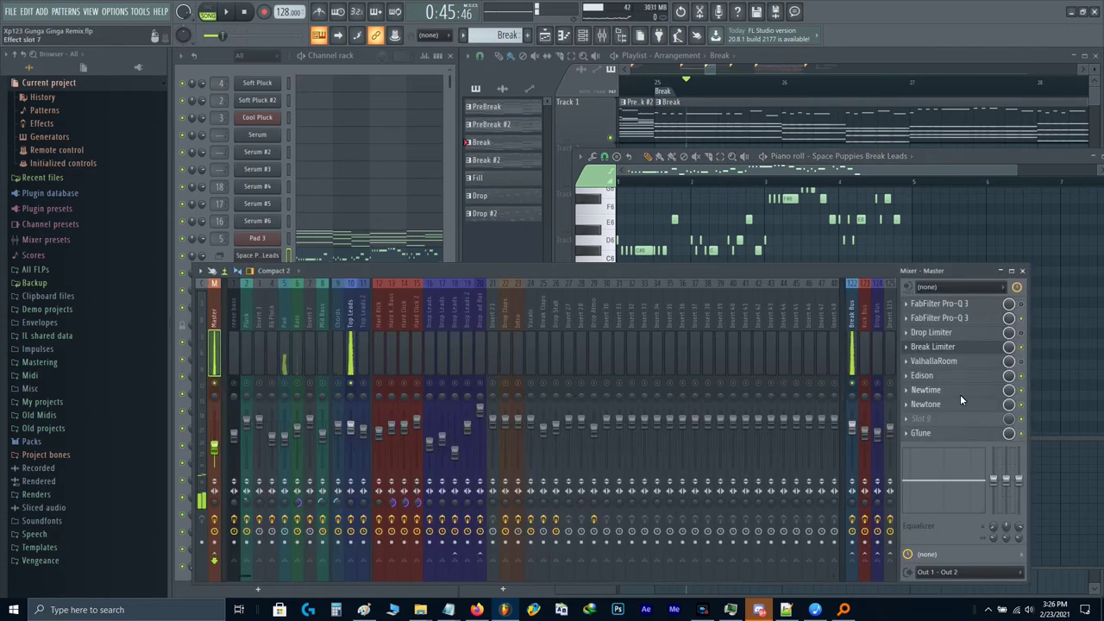
left_click(939, 378)
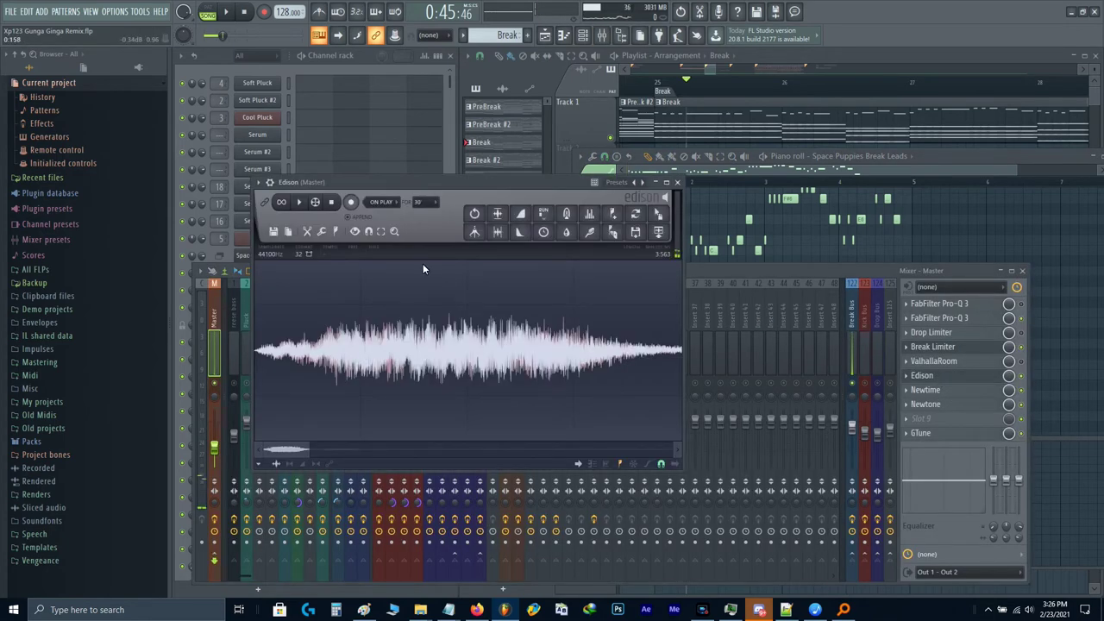
key("Delete")
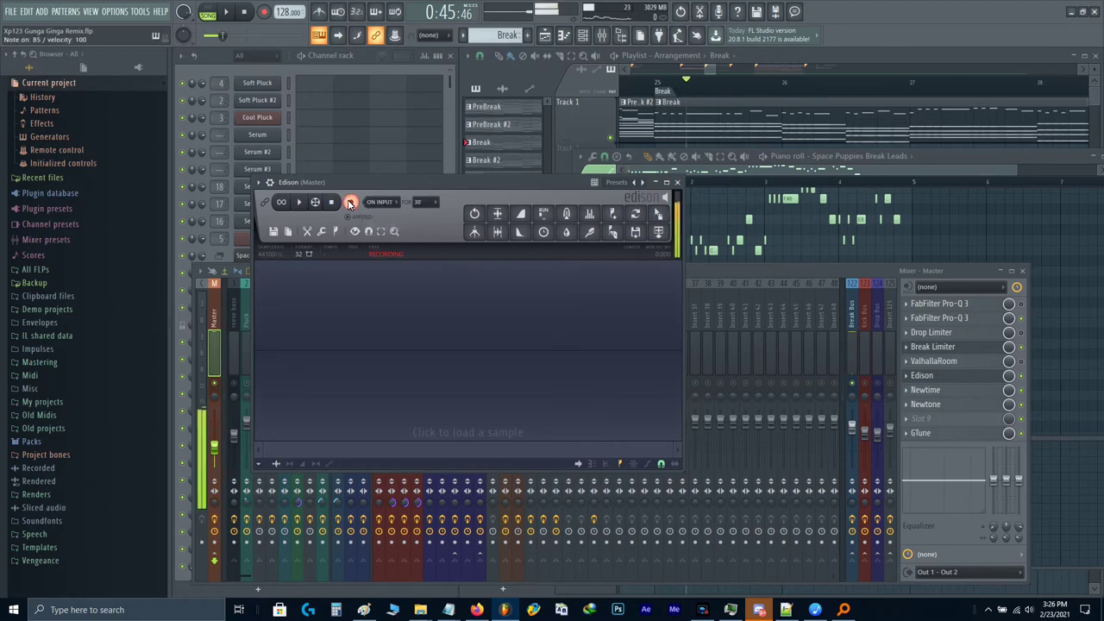
left_click(349, 202)
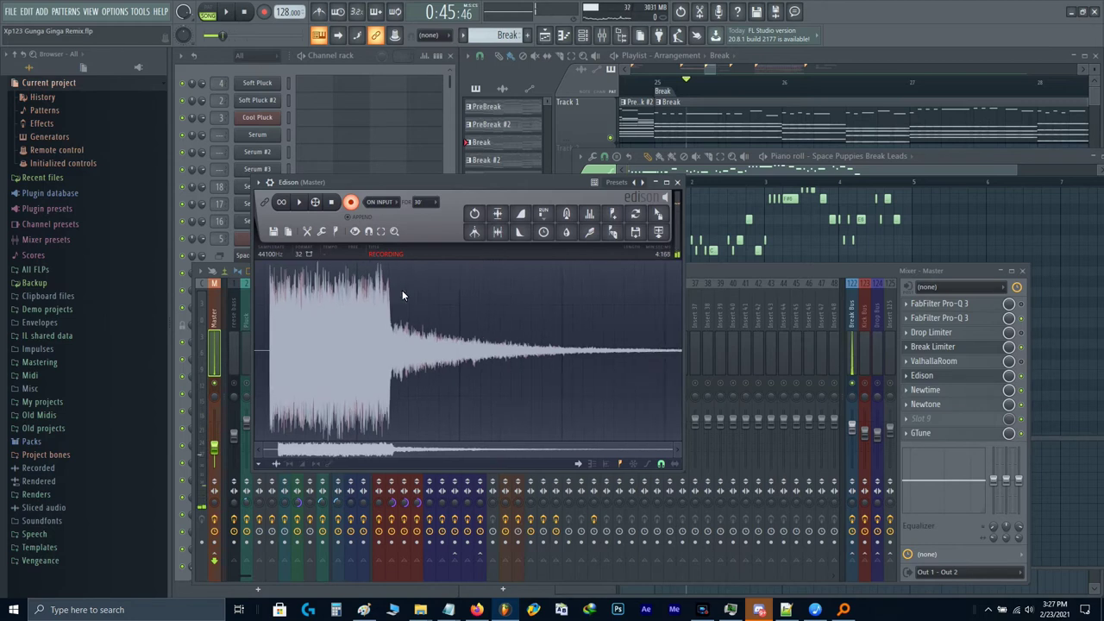
left_click(350, 201)
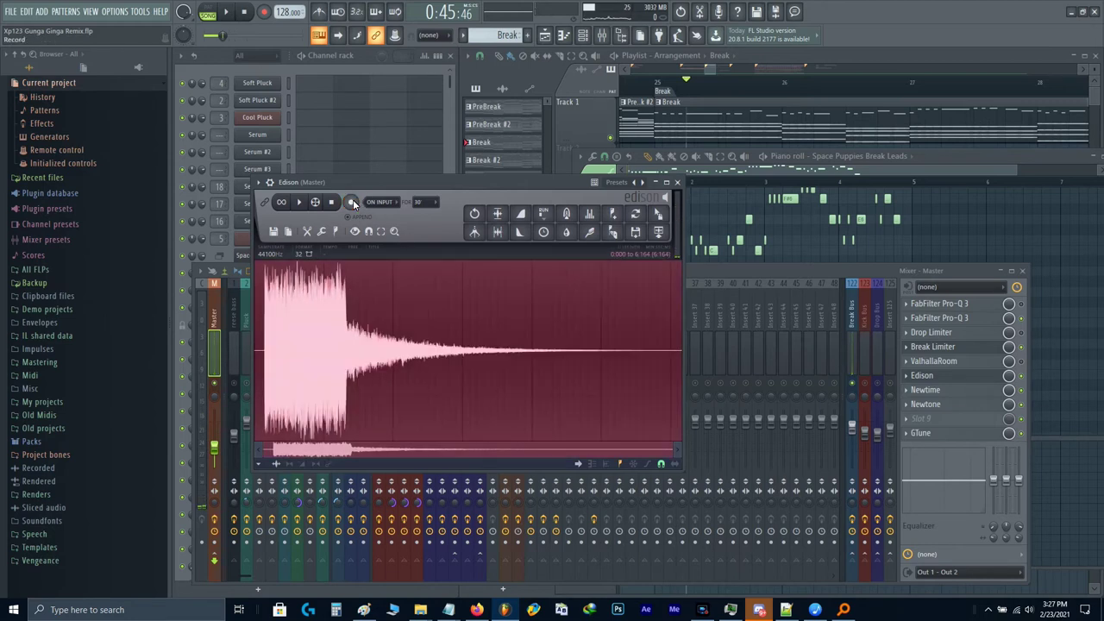
Step: Delete the loud sustained part of the Edison recording, keeping only the reverb tail
scroll(343, 384, "up", 3)
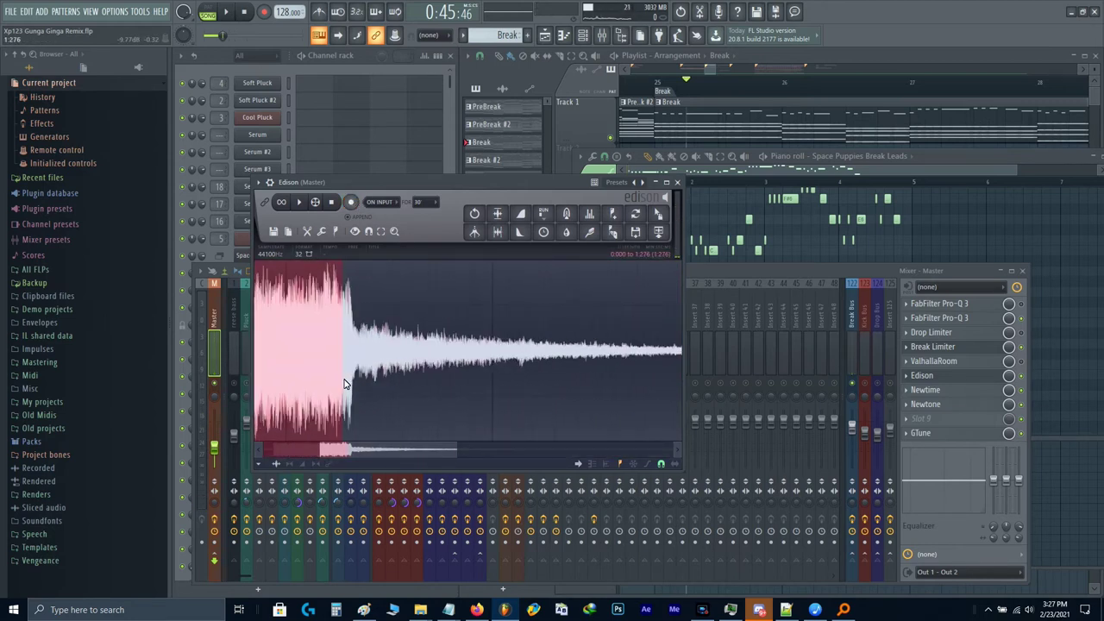
key("Delete")
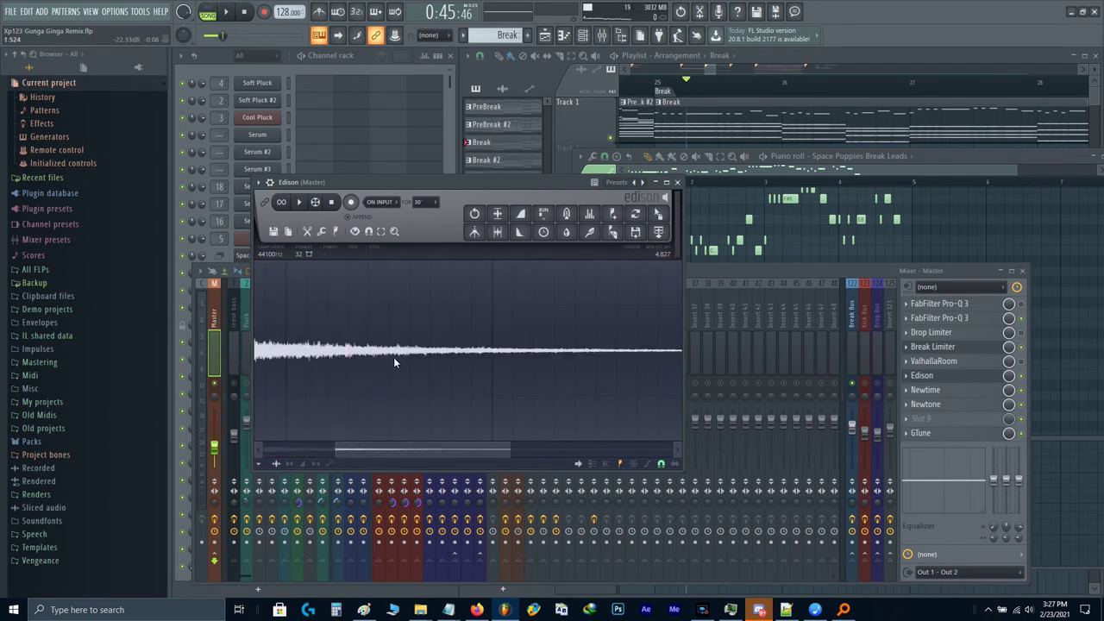
scroll(393, 357, "down", 3)
scroll(280, 332, "up", 1)
scroll(279, 333, "up", 2)
Step: Reverse the recorded reverb tail in Edison and play back its loud closing section
key("space")
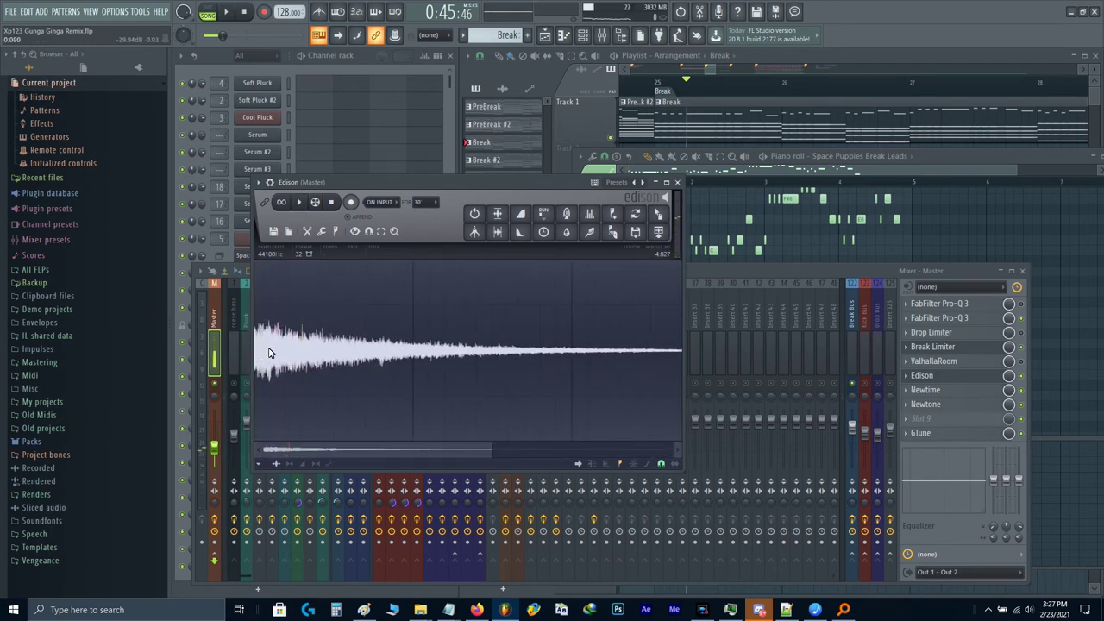
scroll(480, 320, "down", 2)
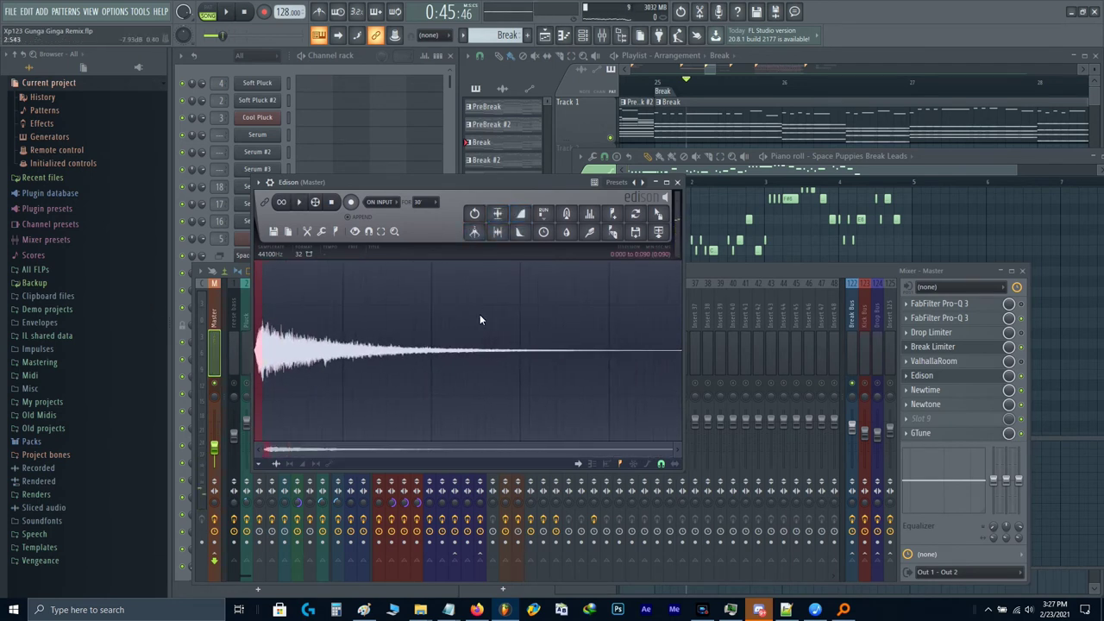
key("ctrl+y")
left_click_drag(680, 349, 572, 349)
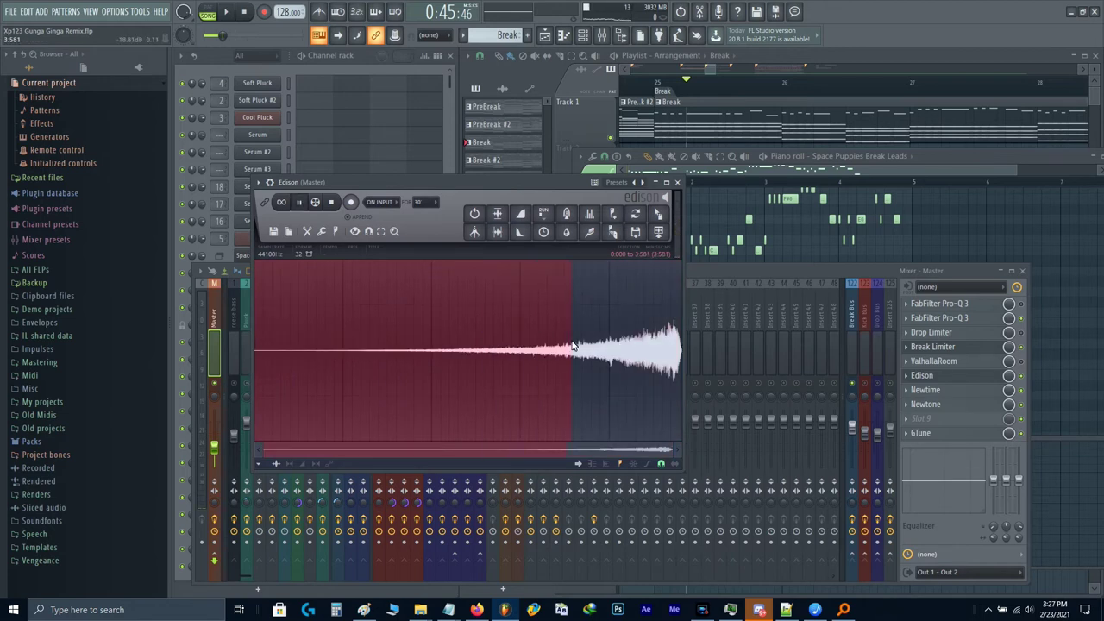
key("space")
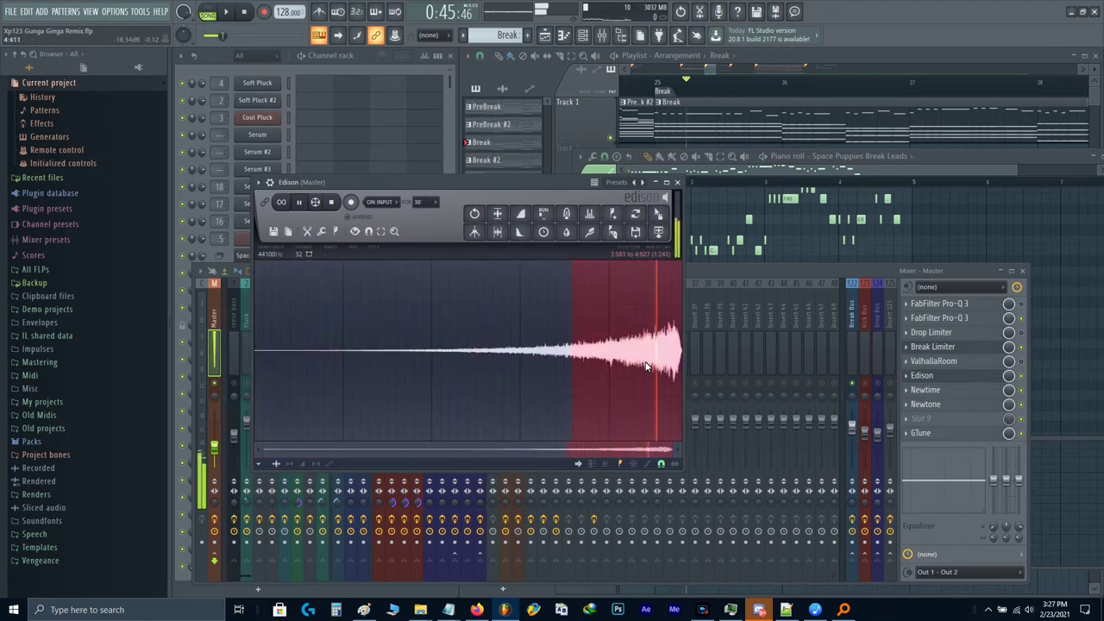
Step: Put the reversed Edison audio into the playlist on Track 5, ending exactly at bar 25 where the Break starts
left_click(755, 275)
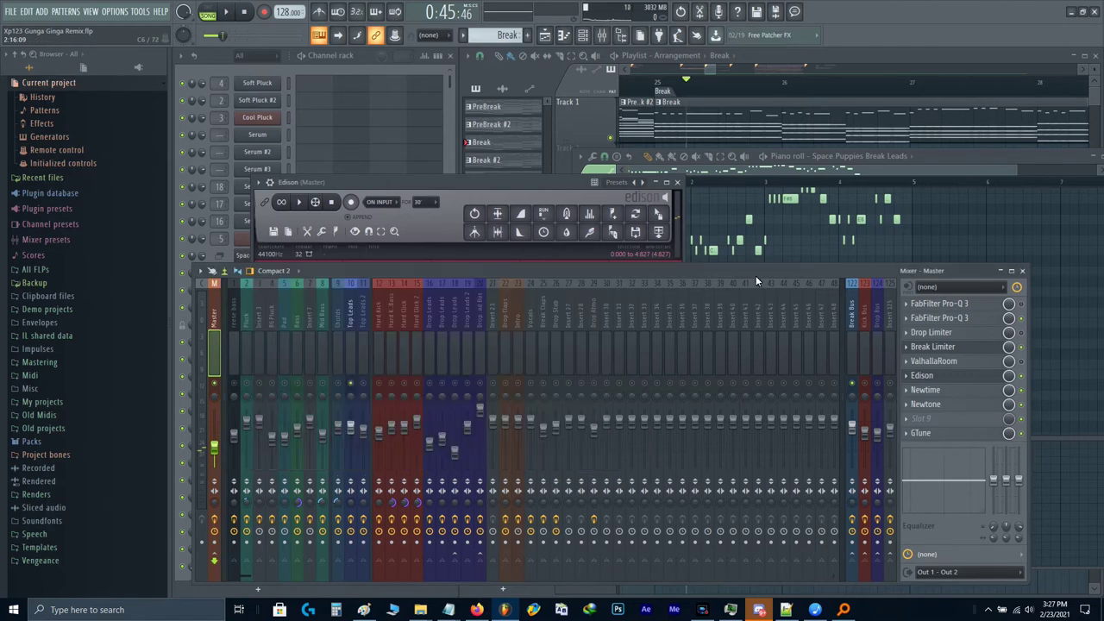
key("Escape")
left_click(757, 274)
key("Escape")
left_click_drag(658, 217, 693, 297)
scroll(836, 342, "down", 3)
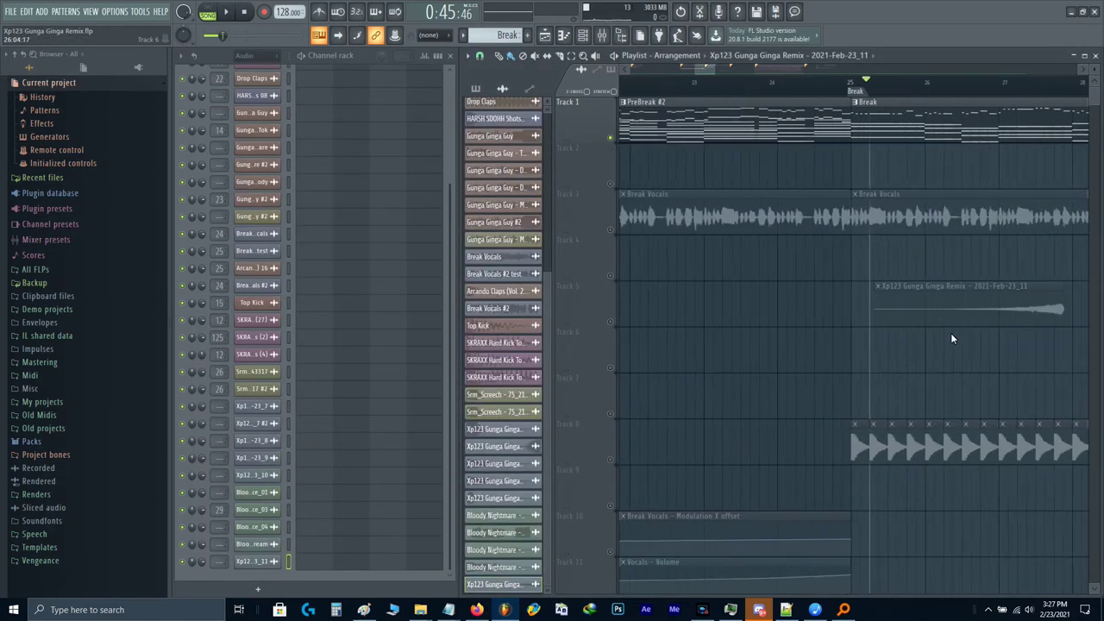
left_click_drag(966, 316, 775, 326)
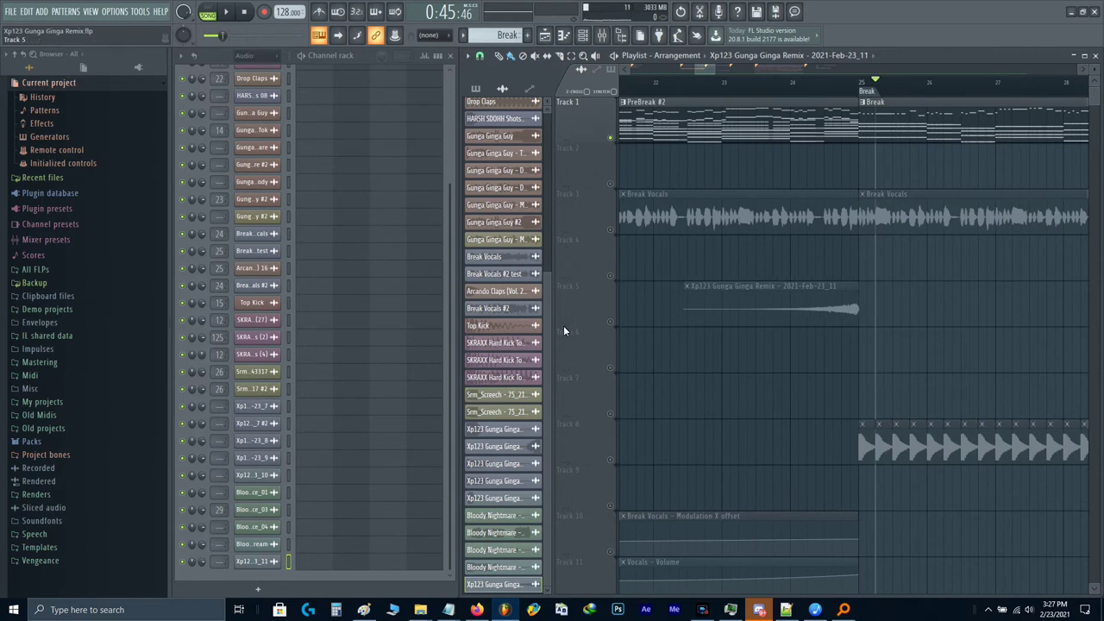
Step: Solo Track 5 and play the reversed clip up to the start of the Break
right_click(610, 323)
left_click(731, 83)
key("space")
scroll(847, 334, "up", 4)
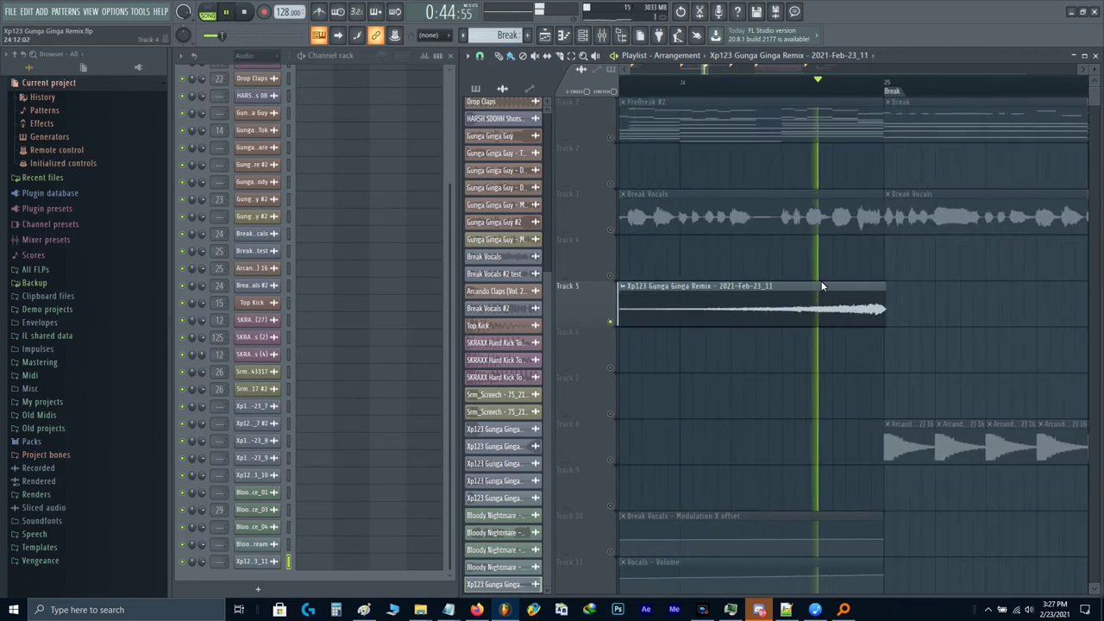
key("space")
Step: Select bars 23 to 25 on the timeline and move the reversed clip to Track 6, unmuting that track
mouse_move(885, 84)
left_mouse_down()
mouse_move(419, 202)
mouse_move(689, 203)
left_mouse_up()
scroll(694, 242, "down", 4)
double_click(706, 315)
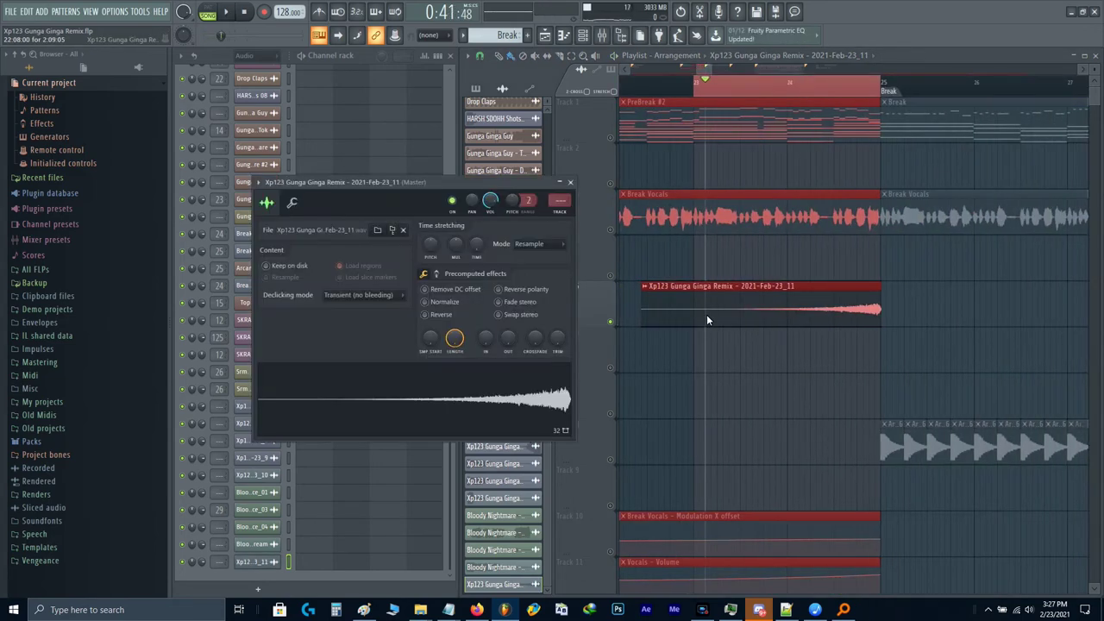
left_click_drag(707, 314, 709, 366)
key("ctrl+z")
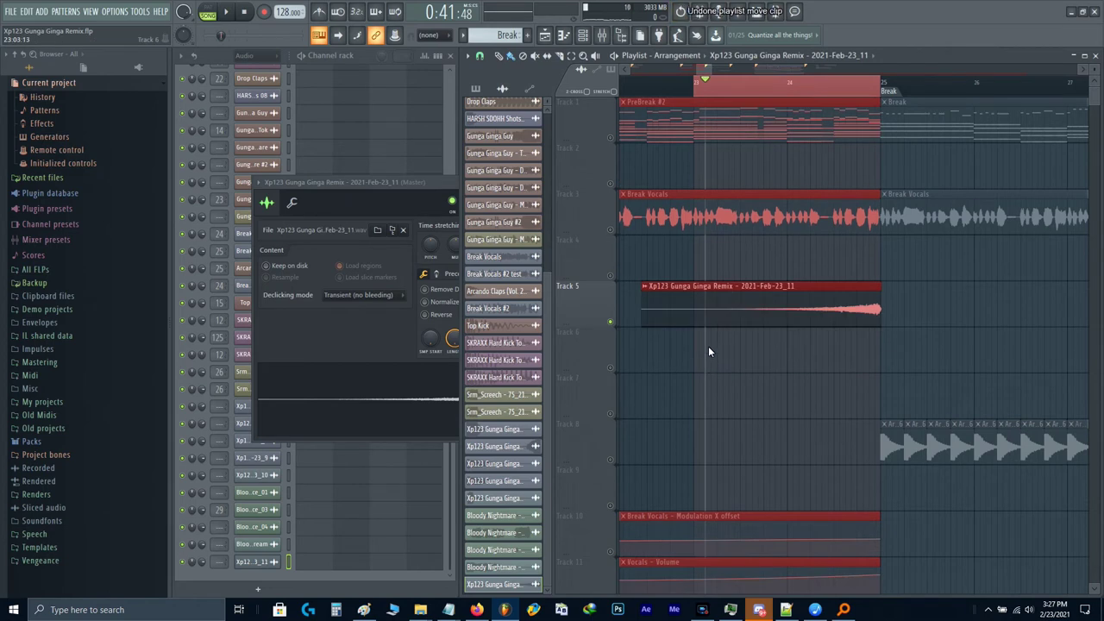
left_click(710, 343, "ctrl")
left_click_drag(711, 316, 712, 358)
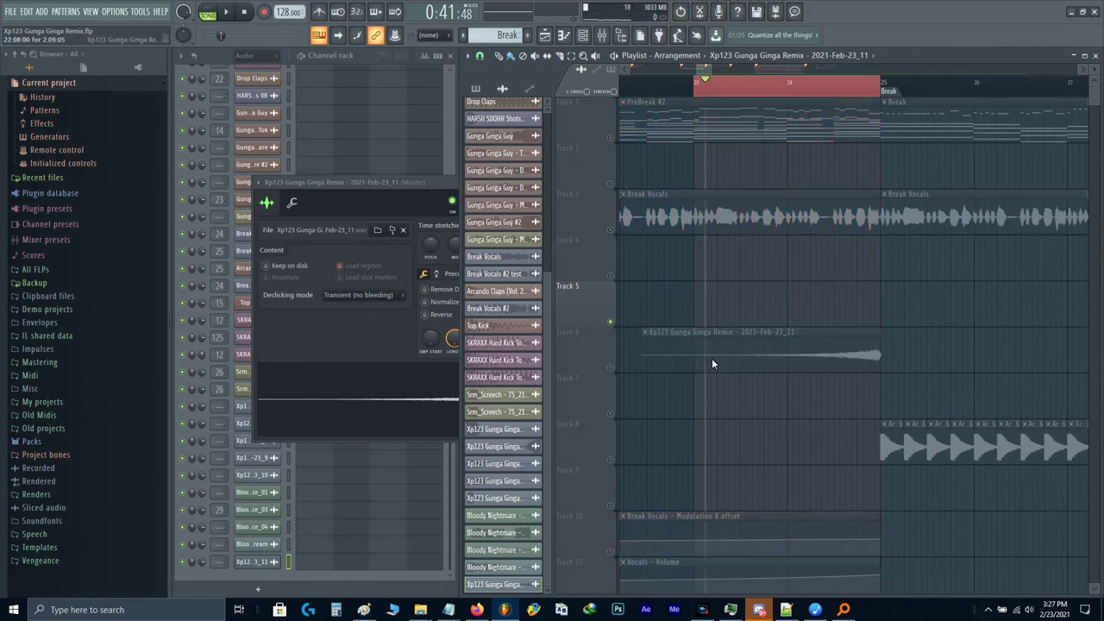
left_click(611, 367)
Step: Create a channel volume automation clip for the reversed sample over bars 23 to 25 and place it on Track 4
left_click(409, 186)
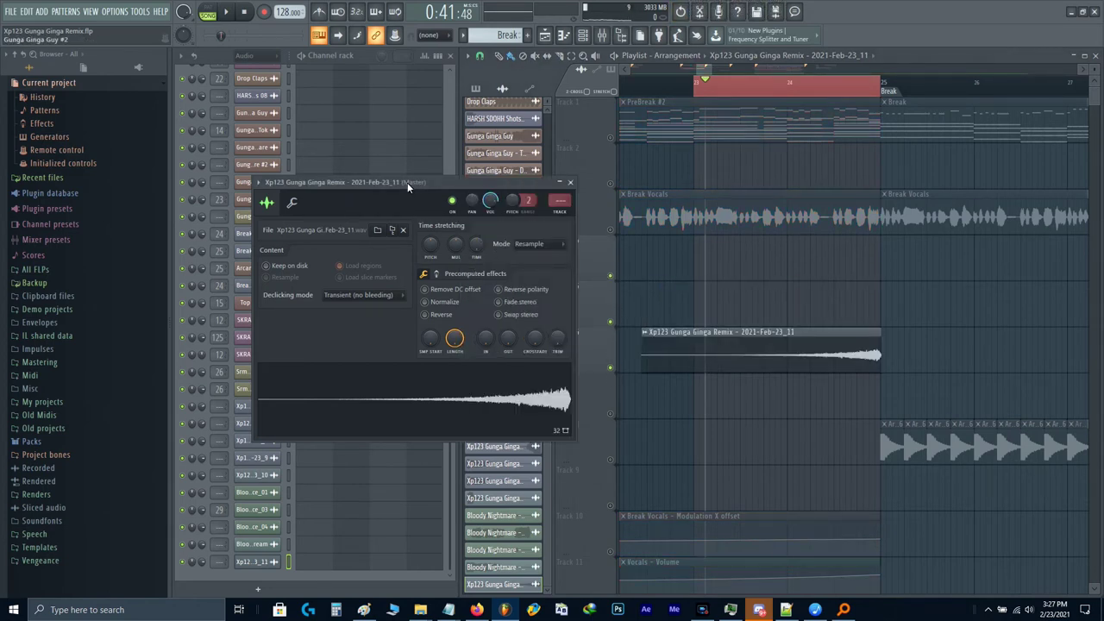
right_click(492, 204)
left_click(528, 279)
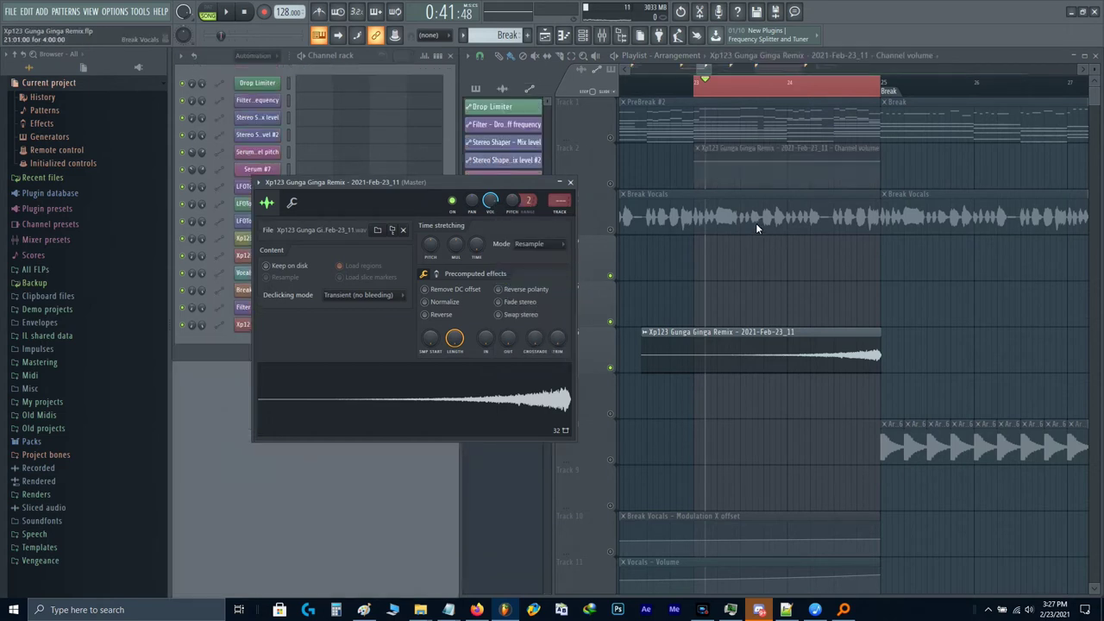
left_click_drag(722, 148, 724, 243)
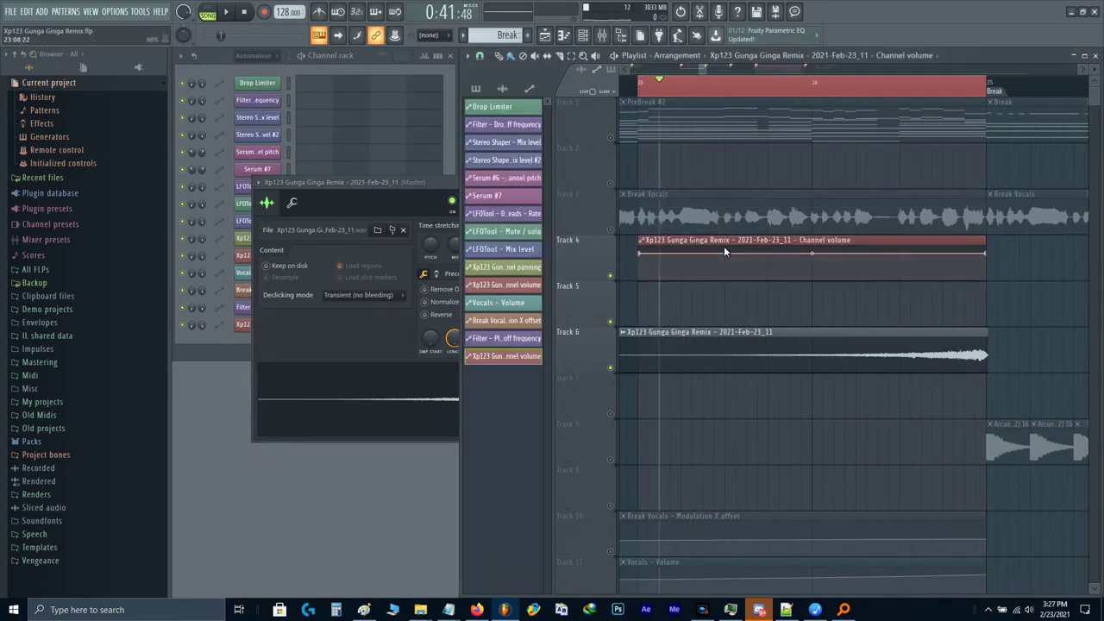
Step: Enable the LFO on the volume automation and create an LFO speed automation clip for it on Track 5
double_click(722, 239)
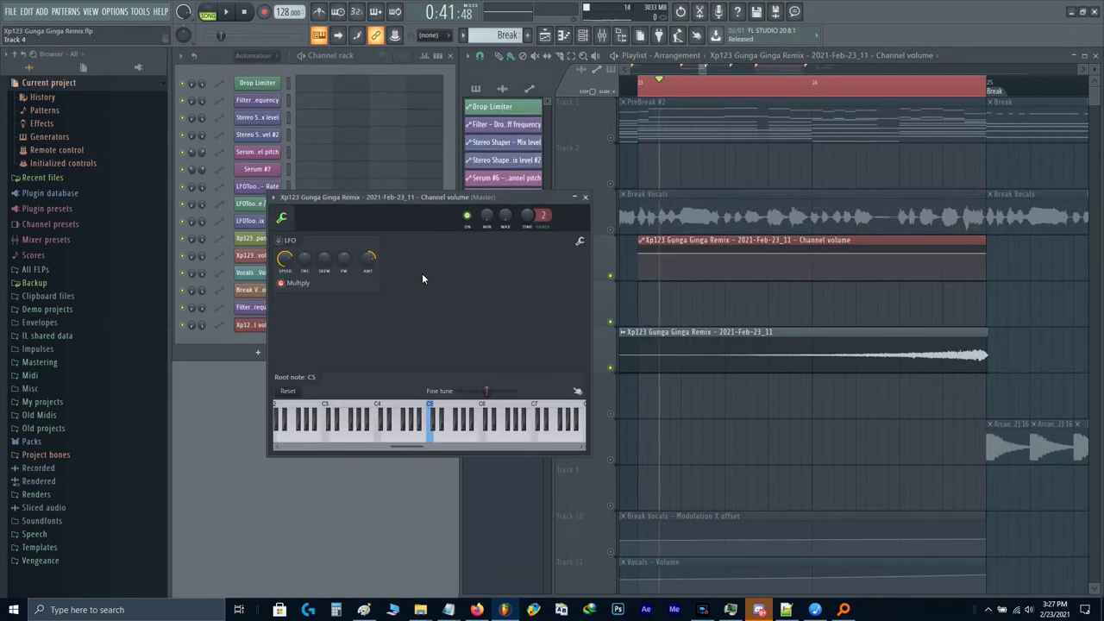
left_click(279, 243)
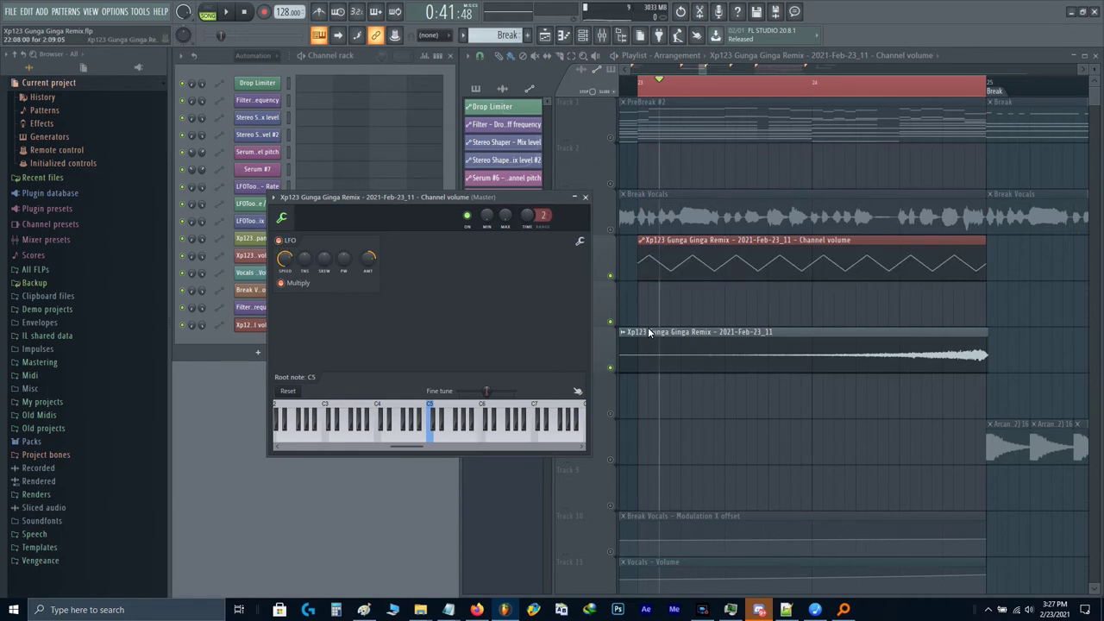
right_click(291, 263)
left_click(321, 334)
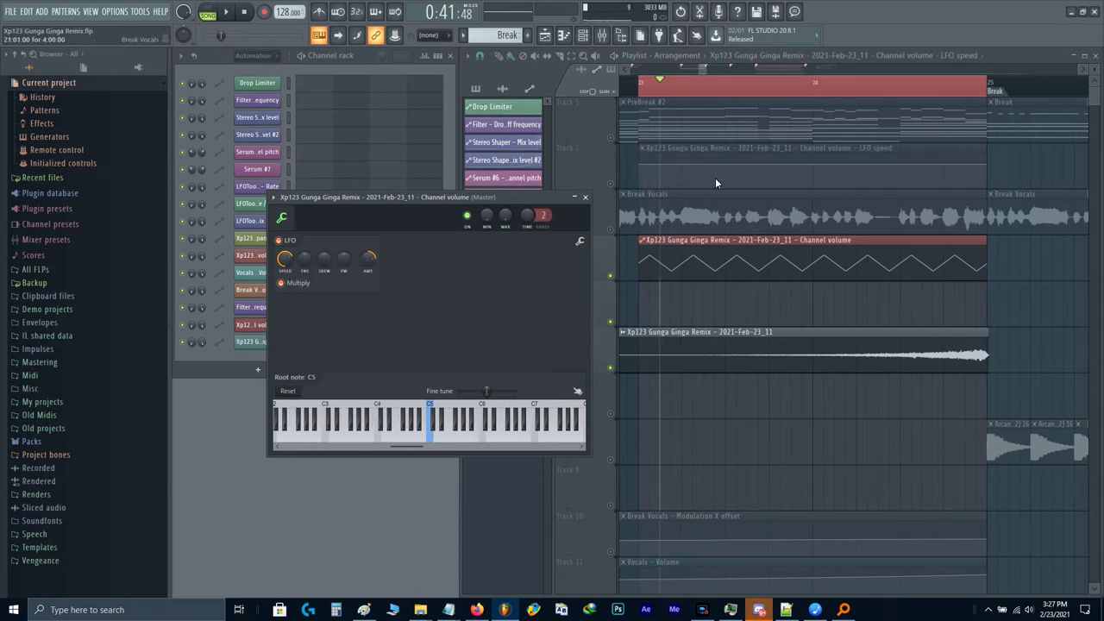
left_click_drag(688, 148, 672, 309)
Step: Increase the LFO amount and shape the LFO speed automation as a curve rising towards bar 25, playing it back
key("space")
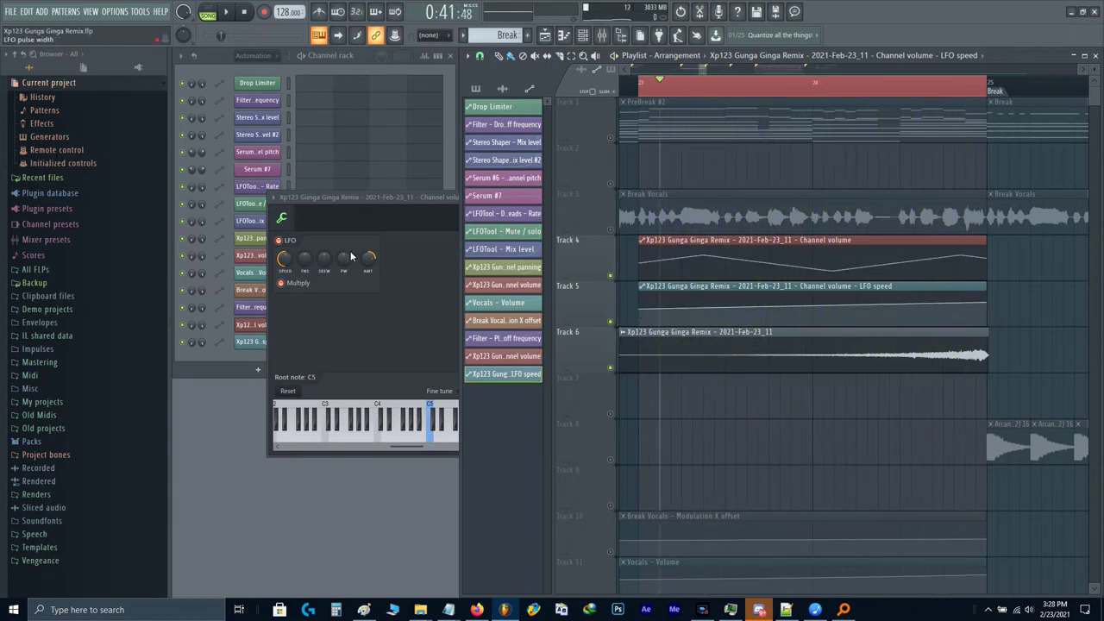
left_click_drag(372, 264, 369, 244)
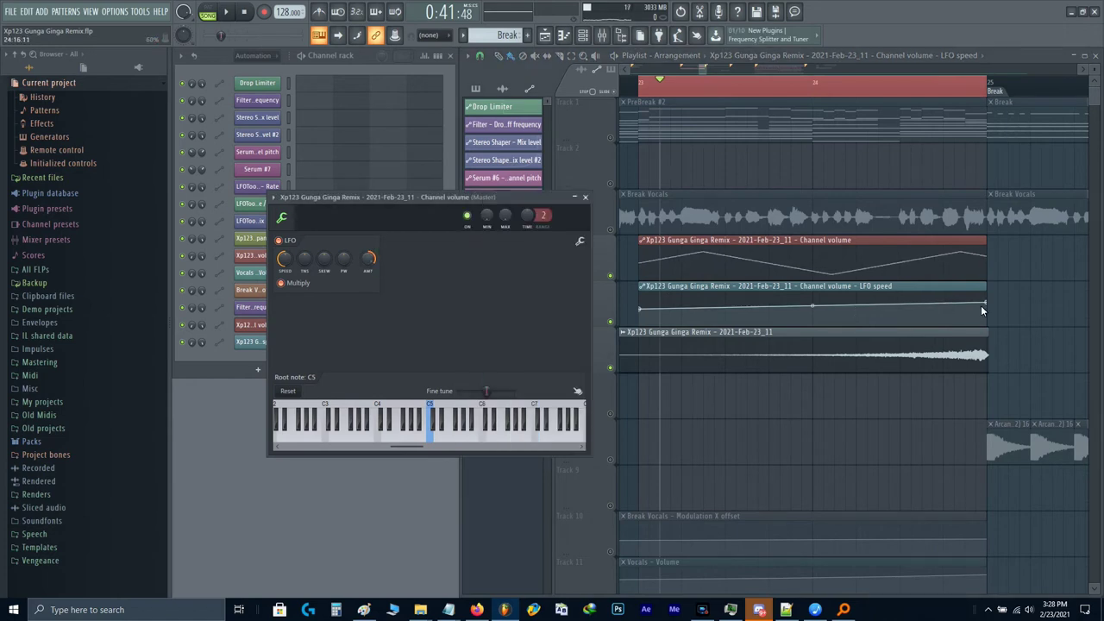
left_click_drag(983, 303, 986, 296)
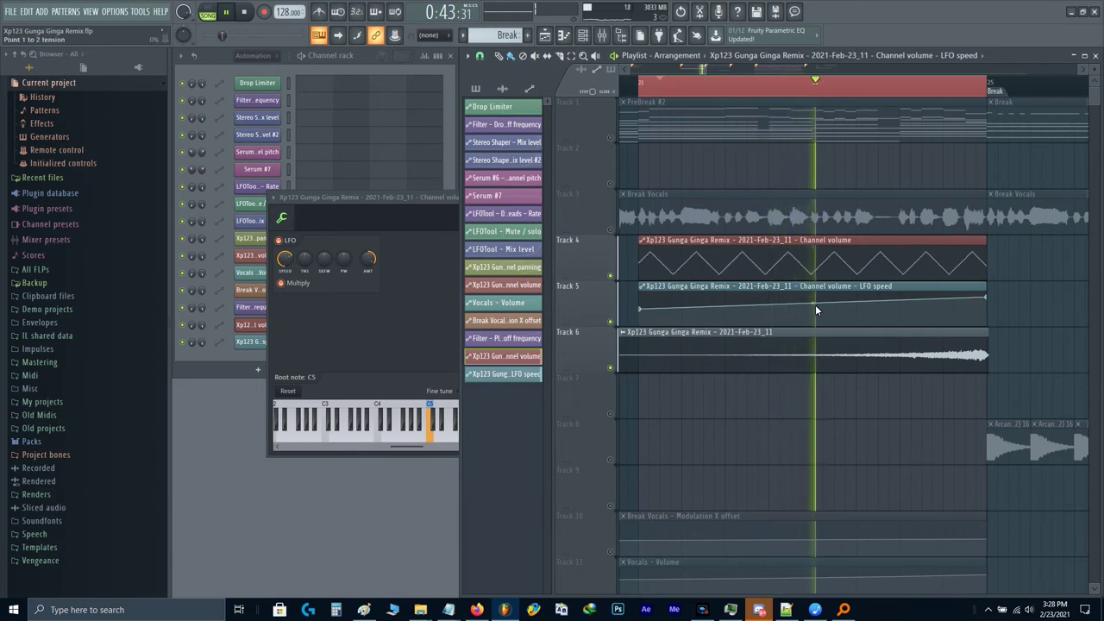
left_click_drag(816, 305, 811, 332)
key("space")
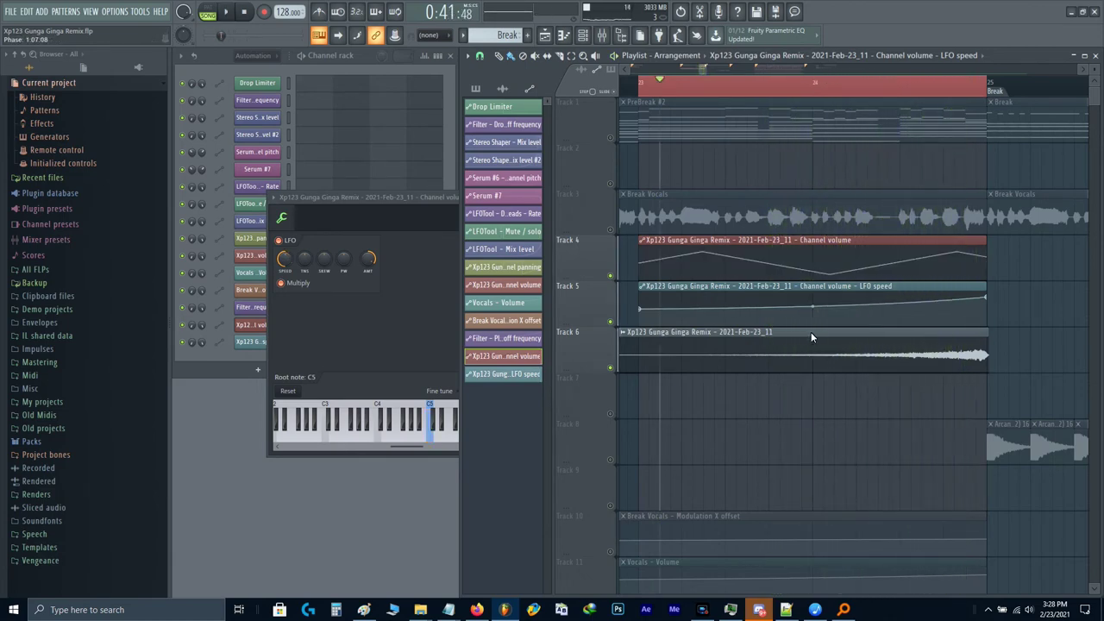
Step: Clear the time selection, close the automation settings and restore all playlist tracks to unmuted
key("ctrl+d")
left_click(430, 274)
key("Escape")
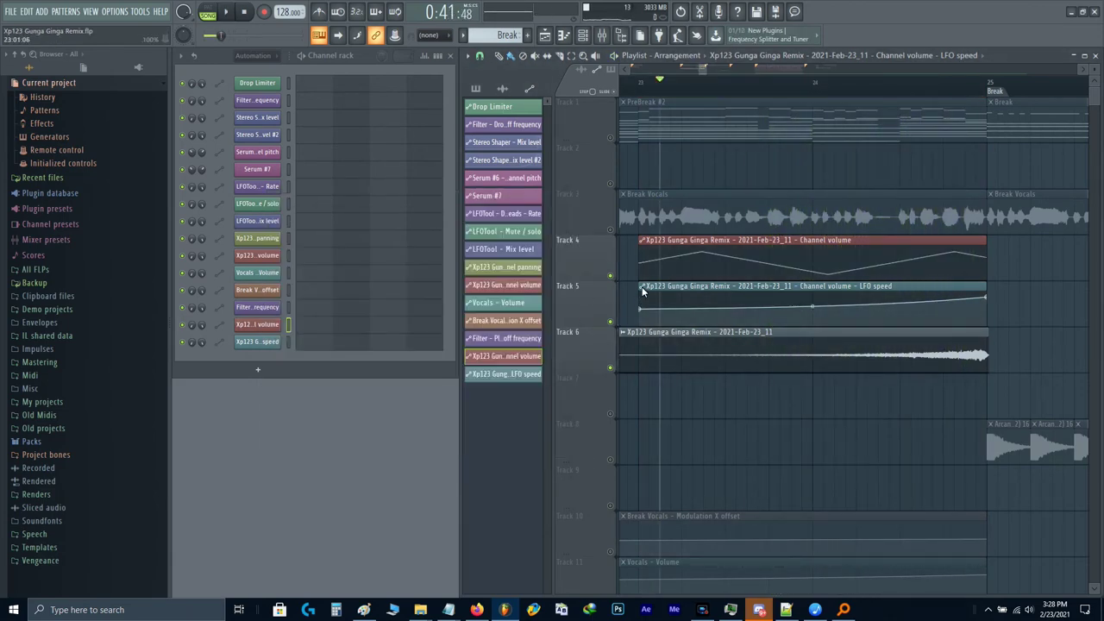
right_click(611, 230)
right_click(611, 230)
scroll(675, 289, "down", 2)
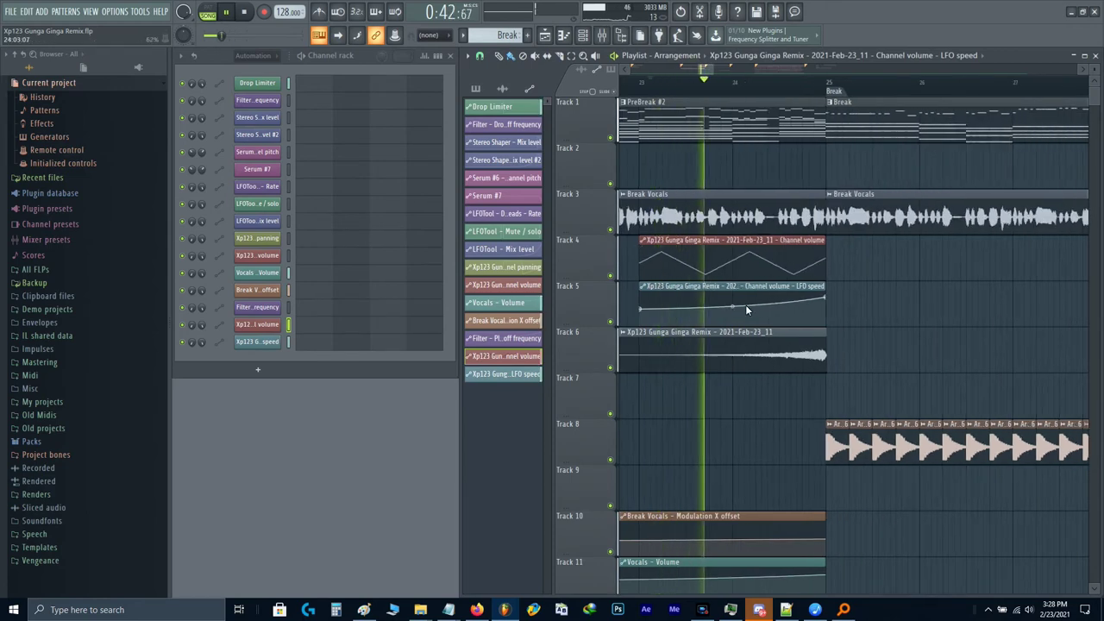
Step: Play the transition into the Break with all tracks, toggling solo on the Vocals mixer track
double_click(740, 351)
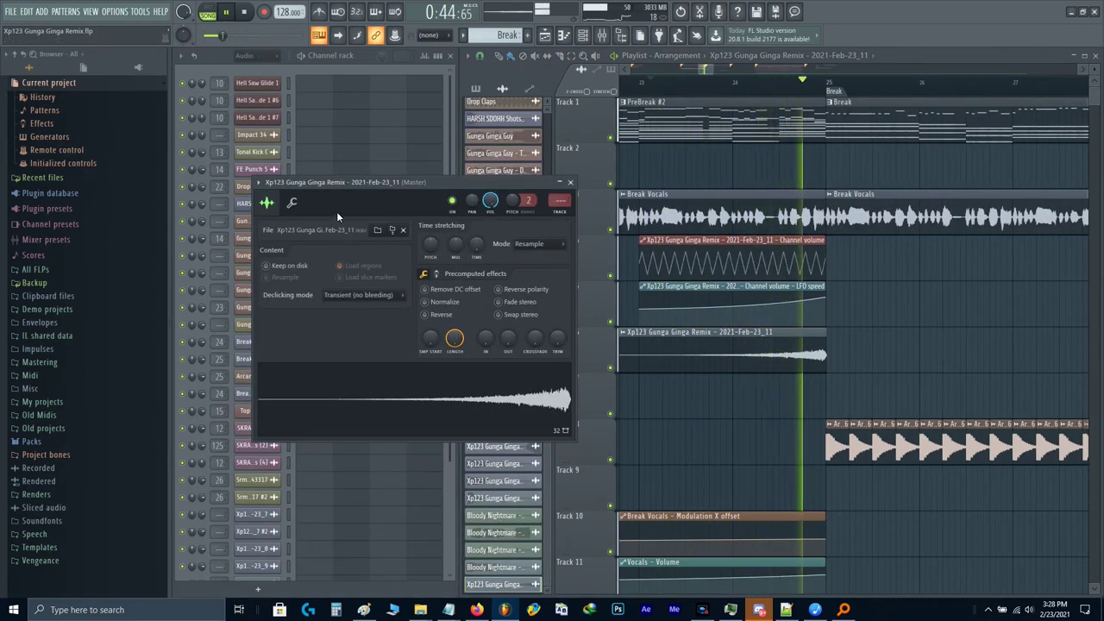
key("space")
key("Escape")
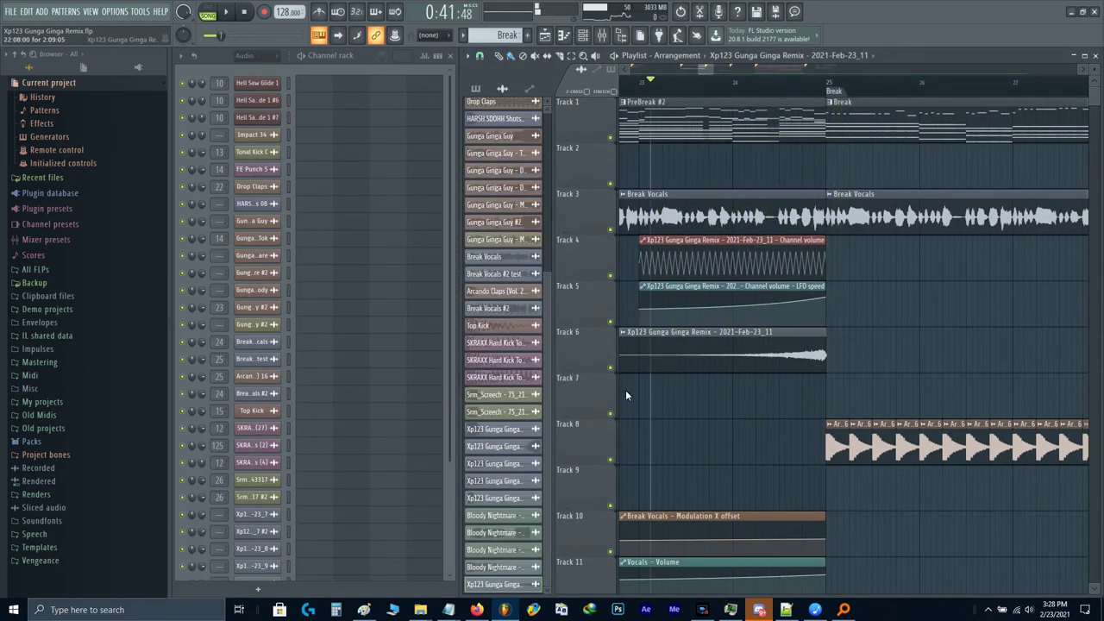
key("F9")
right_click(523, 386)
right_click(523, 387)
key("space")
key("F9")
scroll(760, 335, "down", 2)
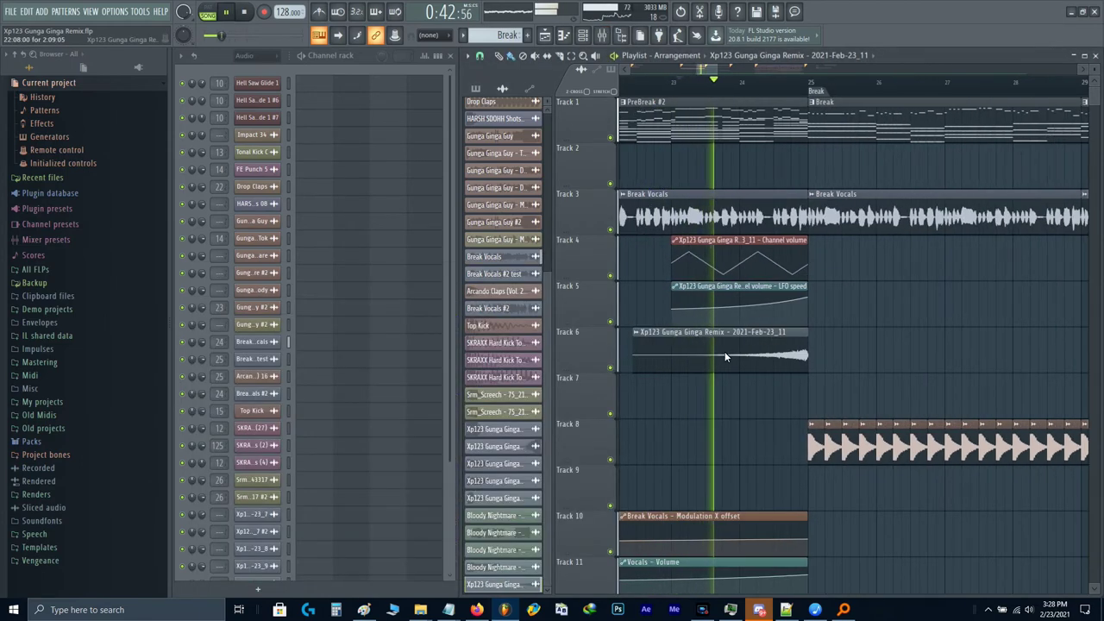
Step: Route the reversed sample to mixer track 10 (Top Leads) and play the transition
double_click(634, 346)
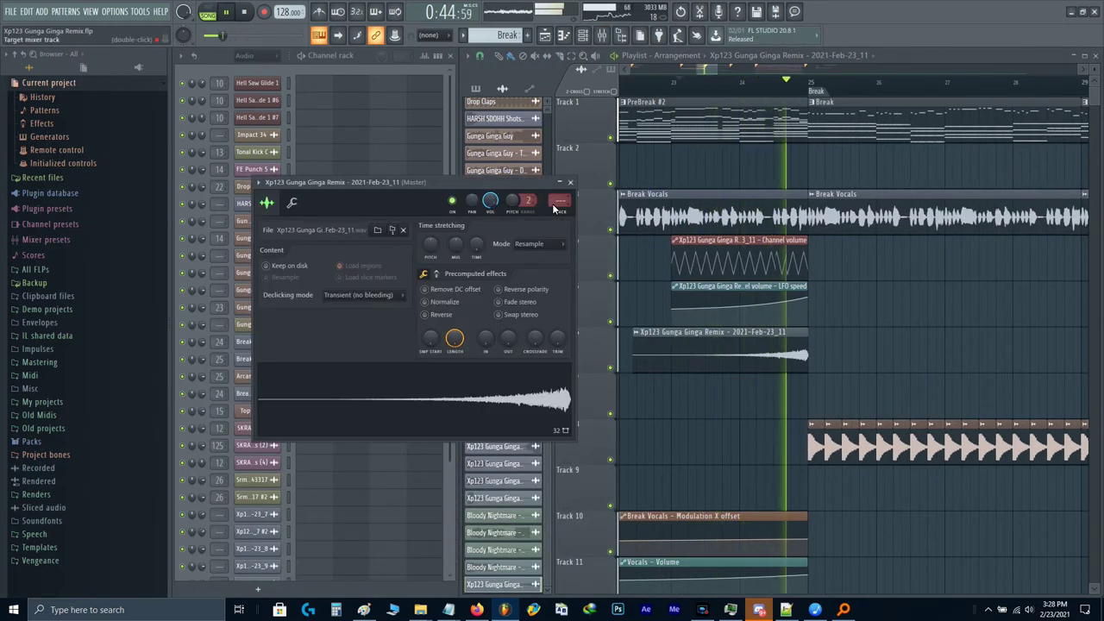
key("space")
double_click(560, 203)
scroll(559, 204, "up", 8)
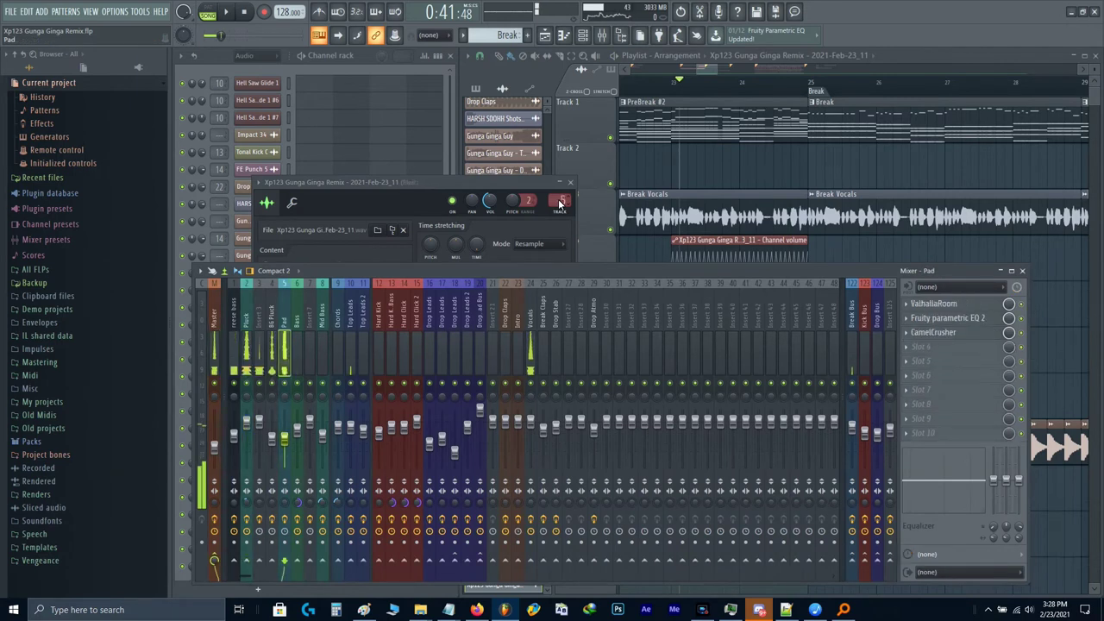
key("space")
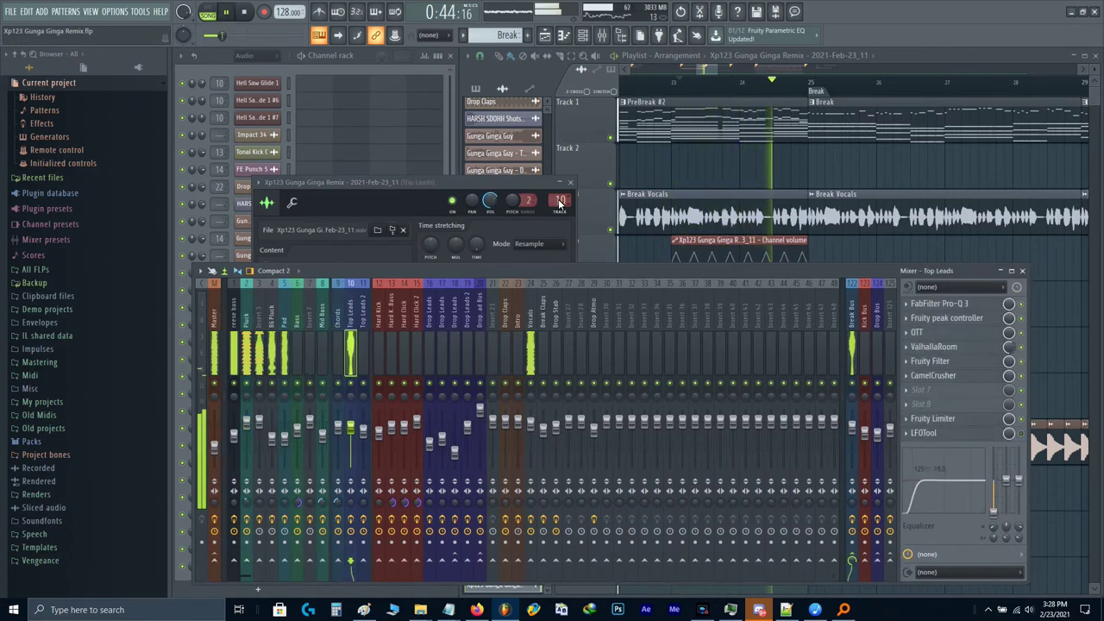
Step: Normalize the reversed sample, adjust its fade-out and lower its levels-adjustment volume to about 47%
left_click(361, 200)
key("space")
left_click(292, 202)
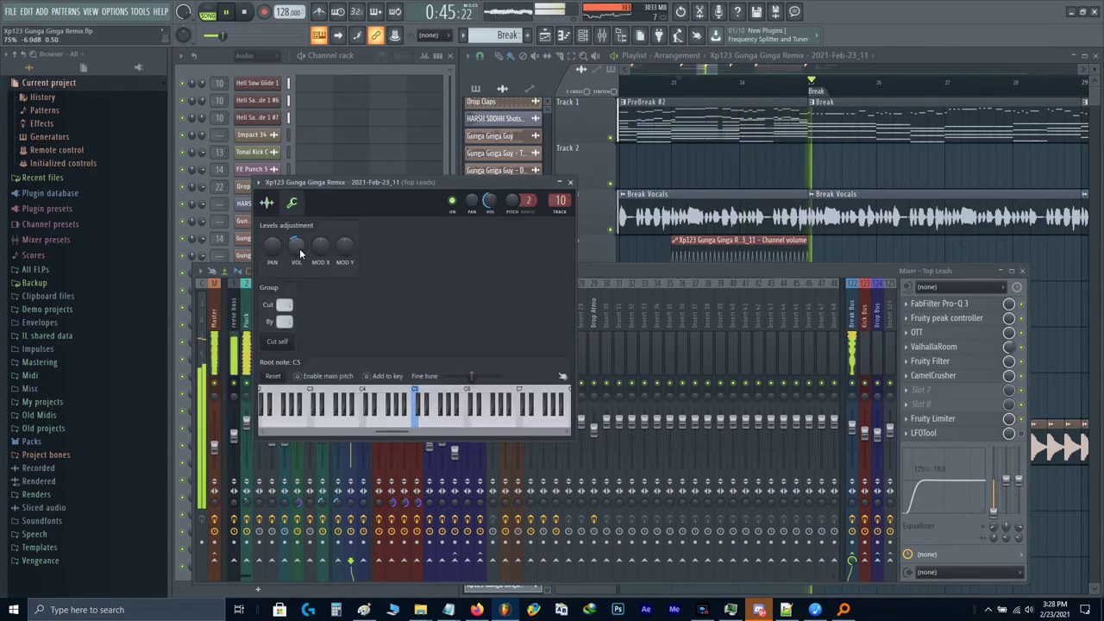
left_click(267, 202)
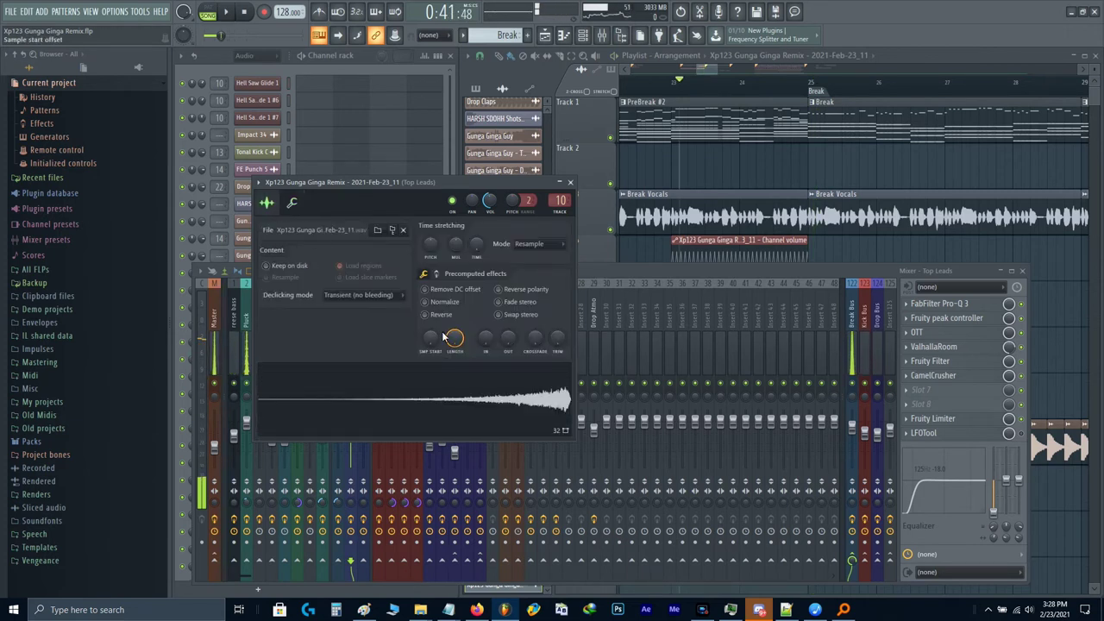
left_click(435, 304)
left_click_drag(512, 342, 513, 345)
left_click(293, 203)
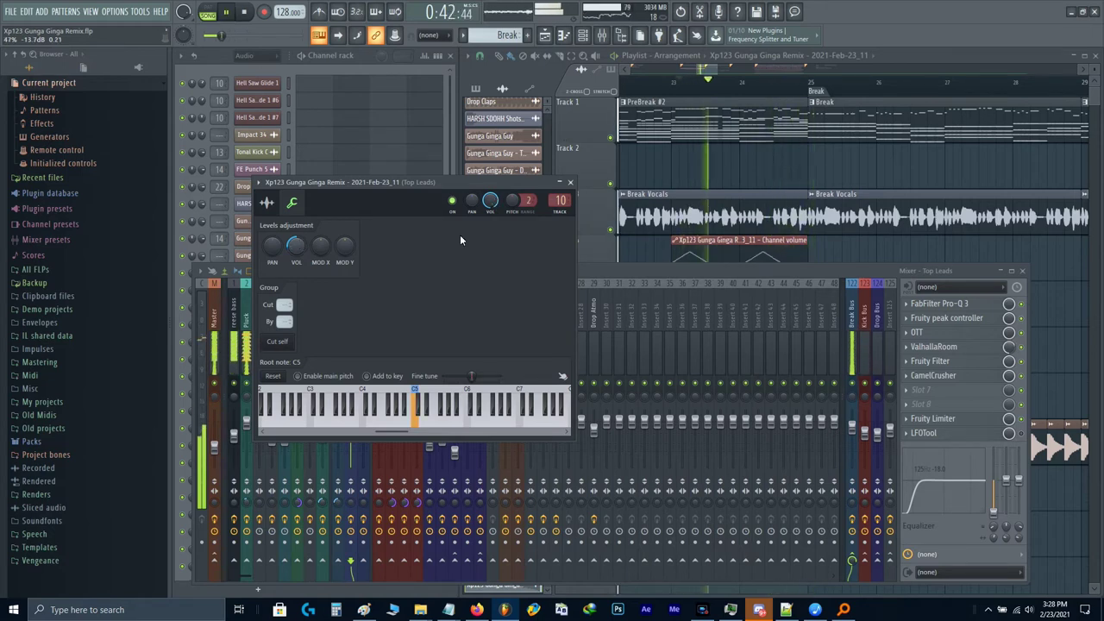
Step: Straighten the LFO speed automation curve on Track 5 and lower the sample's levels-adjustment volume to about 38% during playback
left_click(755, 244)
left_click(747, 309)
key("space")
key("space")
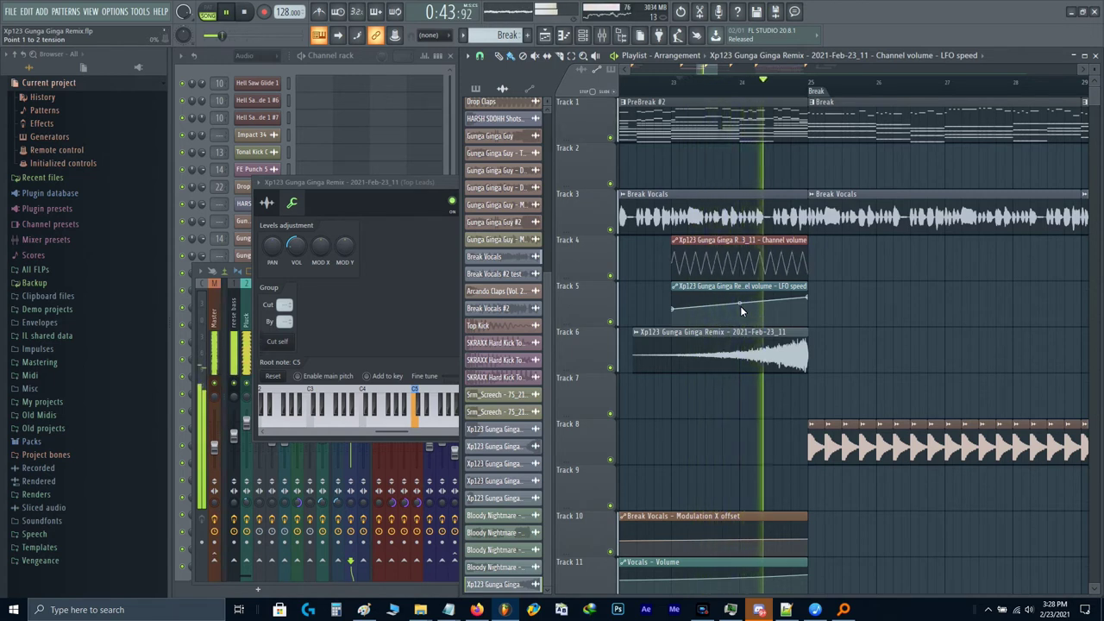
key("space")
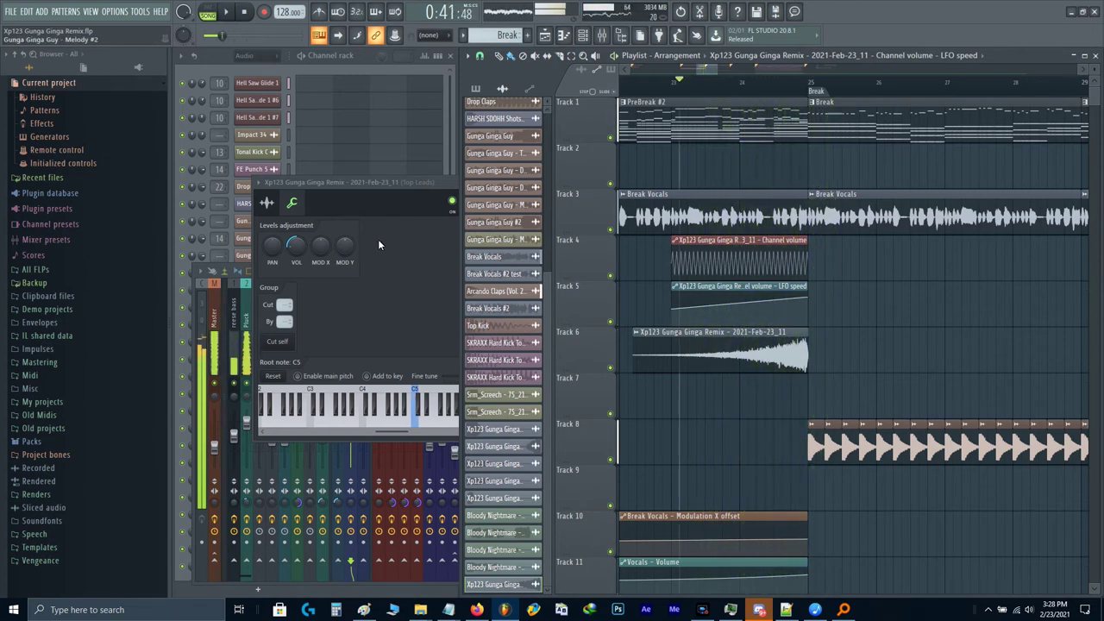
key("space")
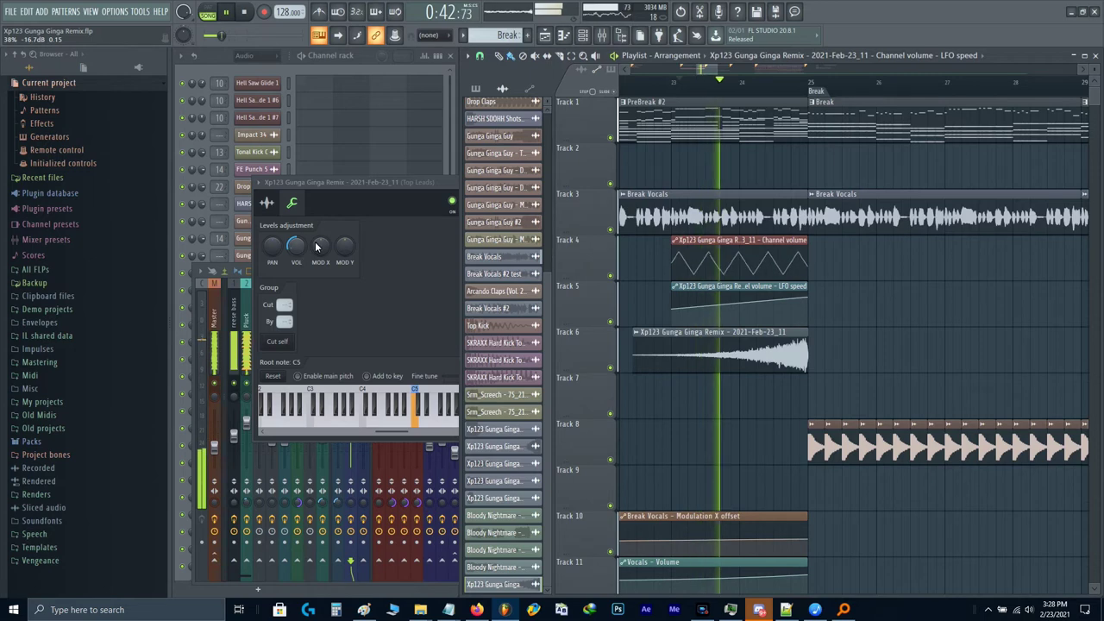
Step: Close the sample's settings window and place the Impact 34 sample on Track 7 at the start of the Break
left_click(360, 224)
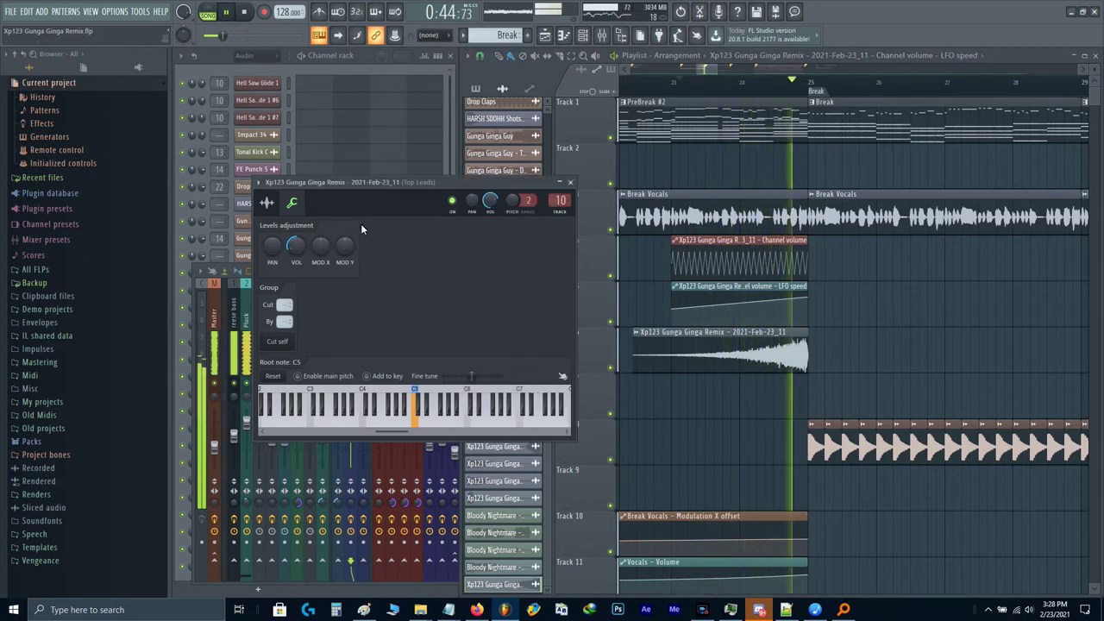
key("Escape")
left_click(388, 271)
key("Escape")
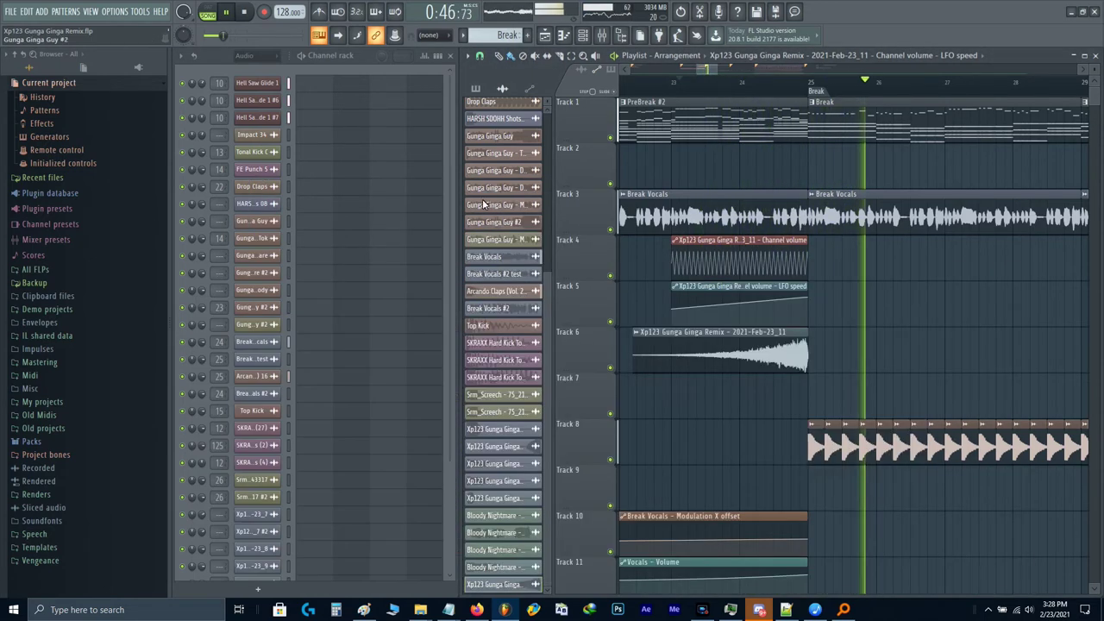
scroll(511, 176, "up", 3)
left_click_drag(483, 106, 808, 398)
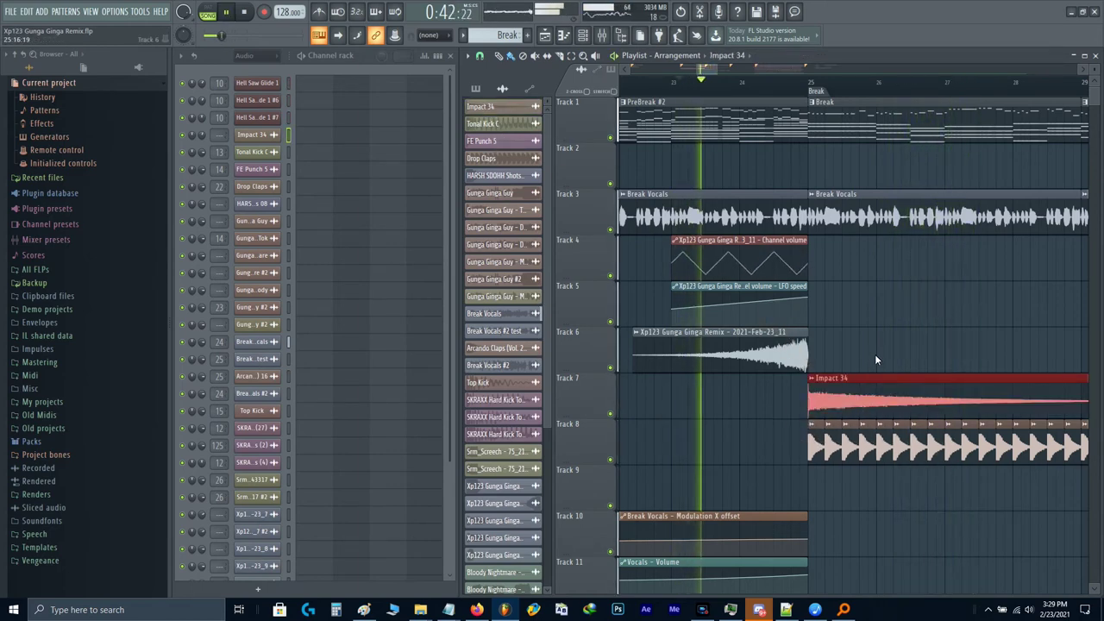
Step: Open the Break Limiter on the Master mixer track and play the transition into the Break
key("F9")
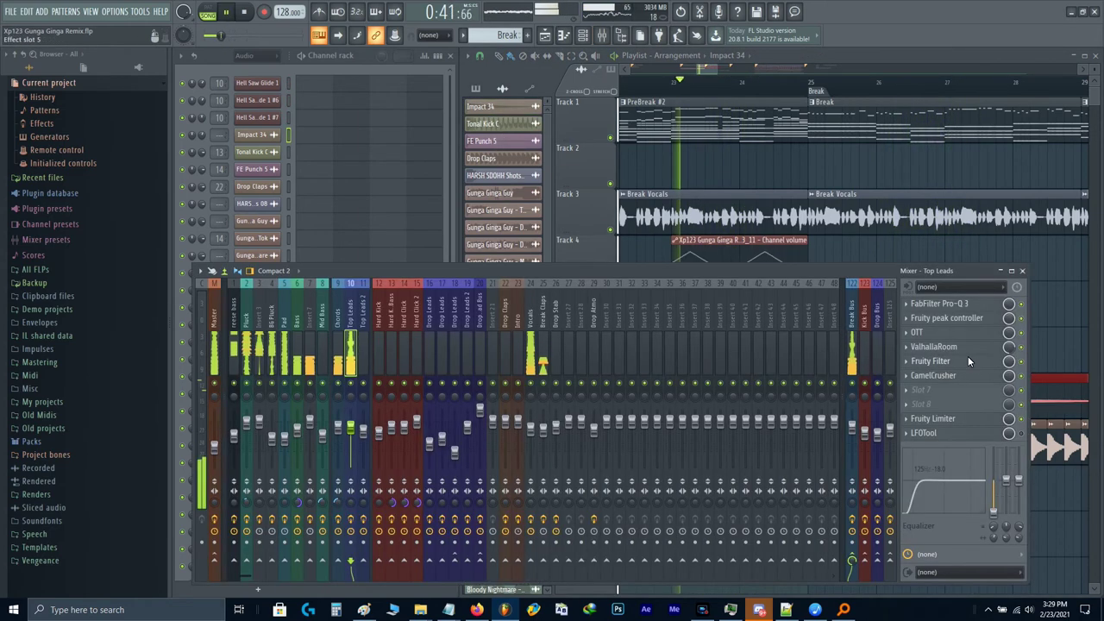
key("Home")
left_click(948, 348)
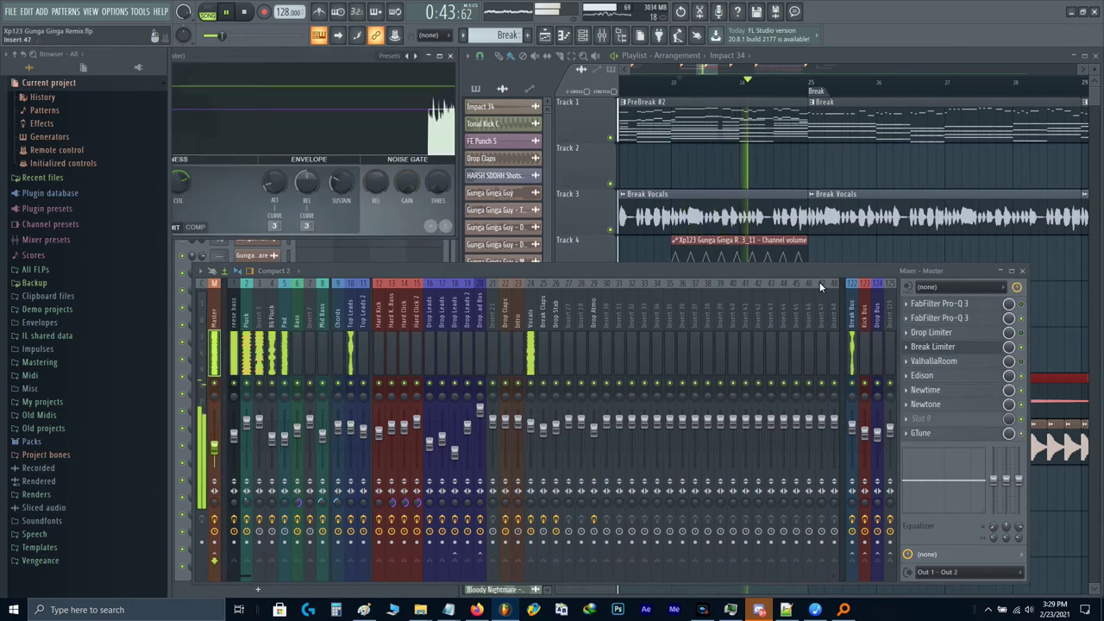
key("F9")
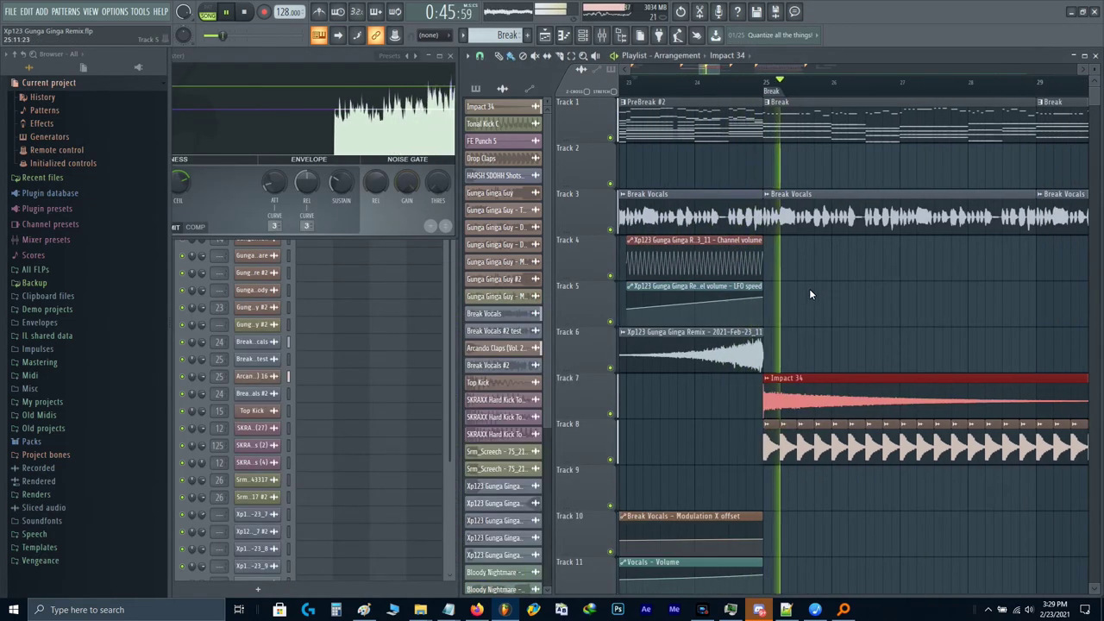
key("XF86AudioLowerVolume")
scroll(930, 280, "down", 3)
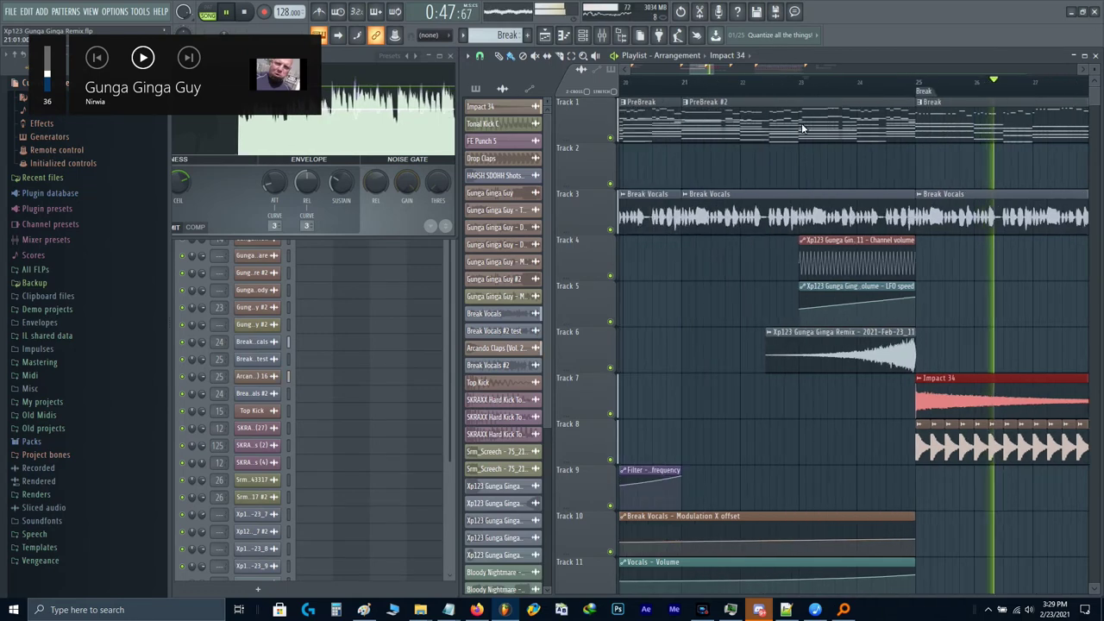
left_click(805, 90)
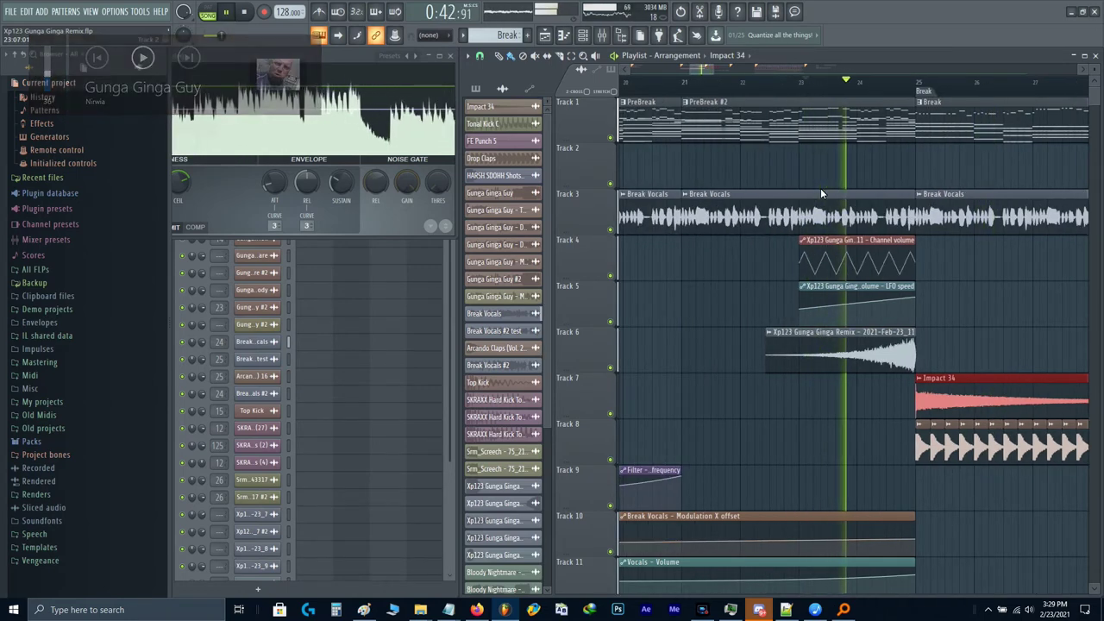
Step: Set the time selection over the whole PreBreak section and briefly play it from its start
key("space")
scroll(821, 193, "down", 2)
key("F9")
left_click_drag(798, 209, 904, 237)
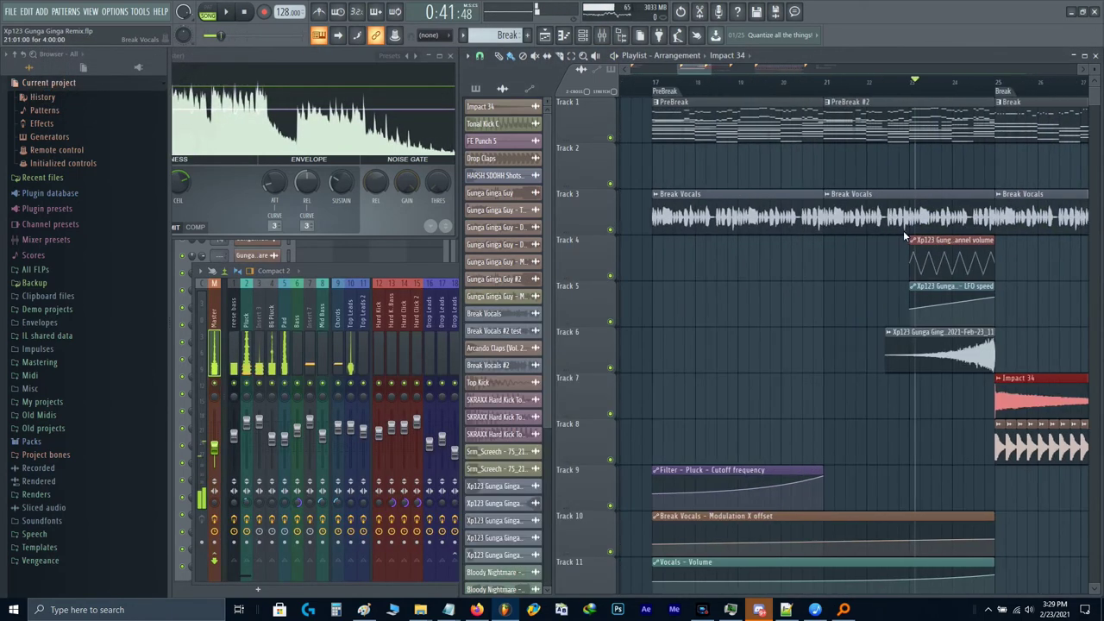
scroll(903, 235, "down", 2)
double_click(730, 92)
key("space")
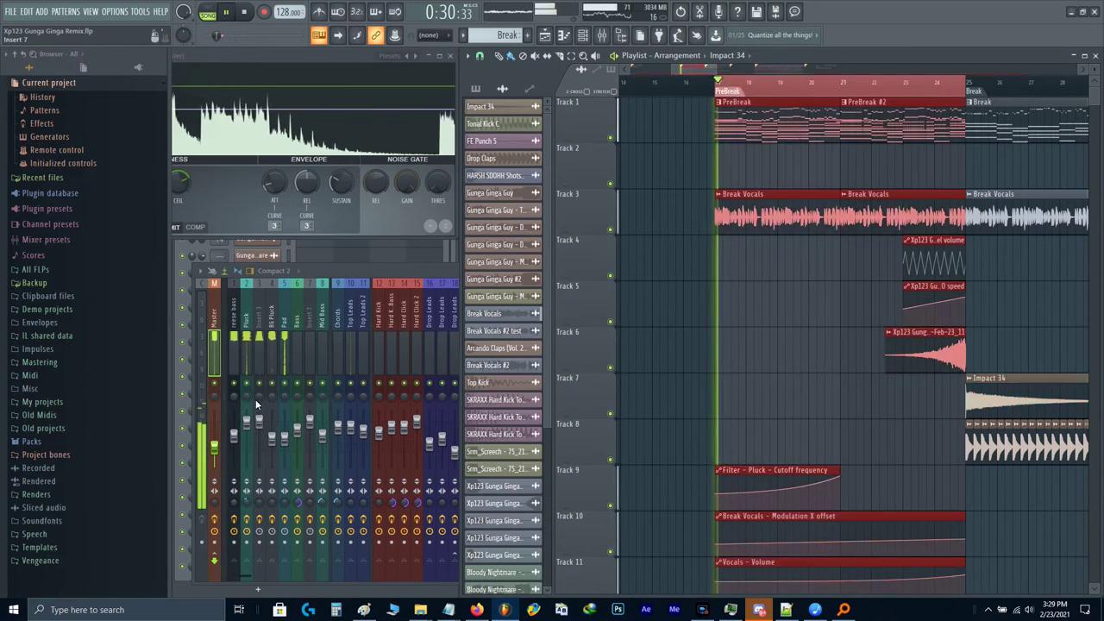
key("space")
Step: Lower the reese bass mixer track's low-shelf EQ level to -18.0 dB and create an automation clip for it
left_click(235, 406)
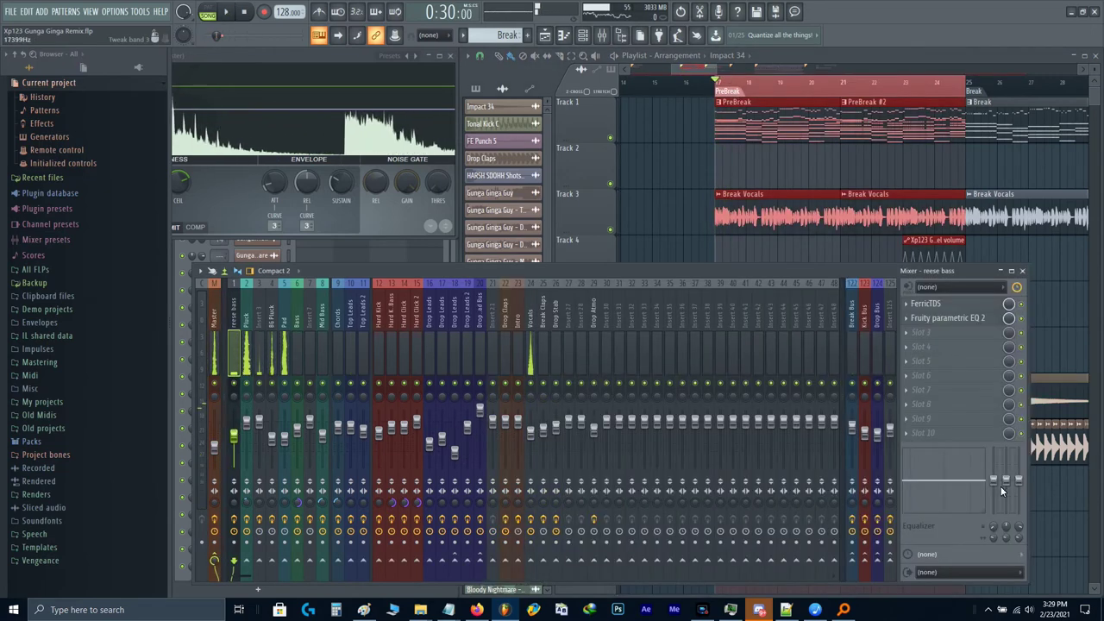
key("space")
left_click_drag(994, 479, 993, 511)
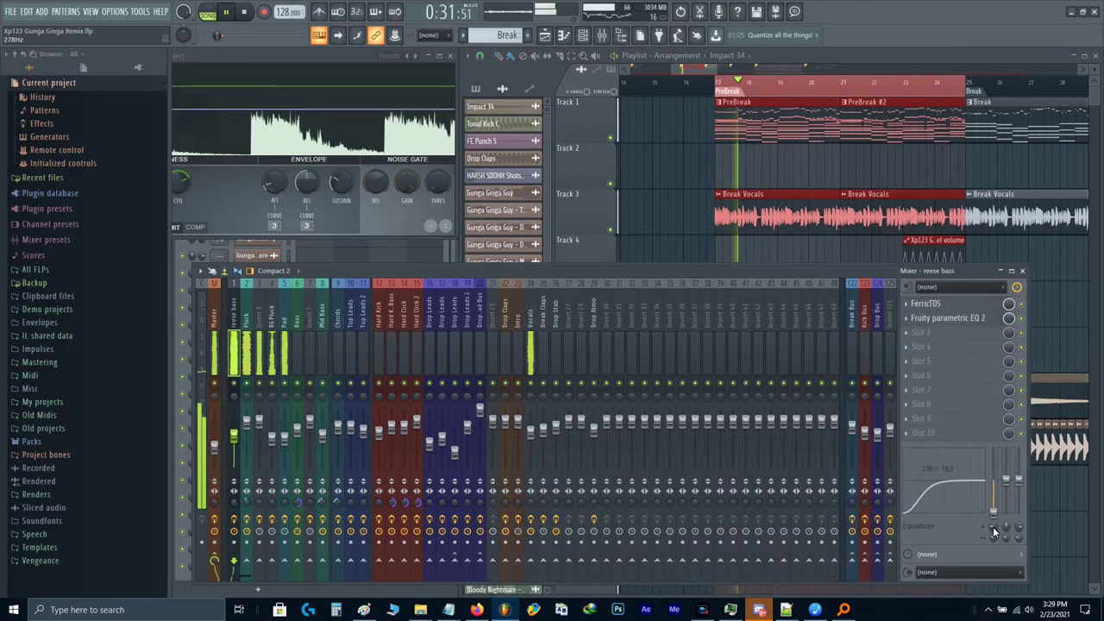
right_click(994, 516)
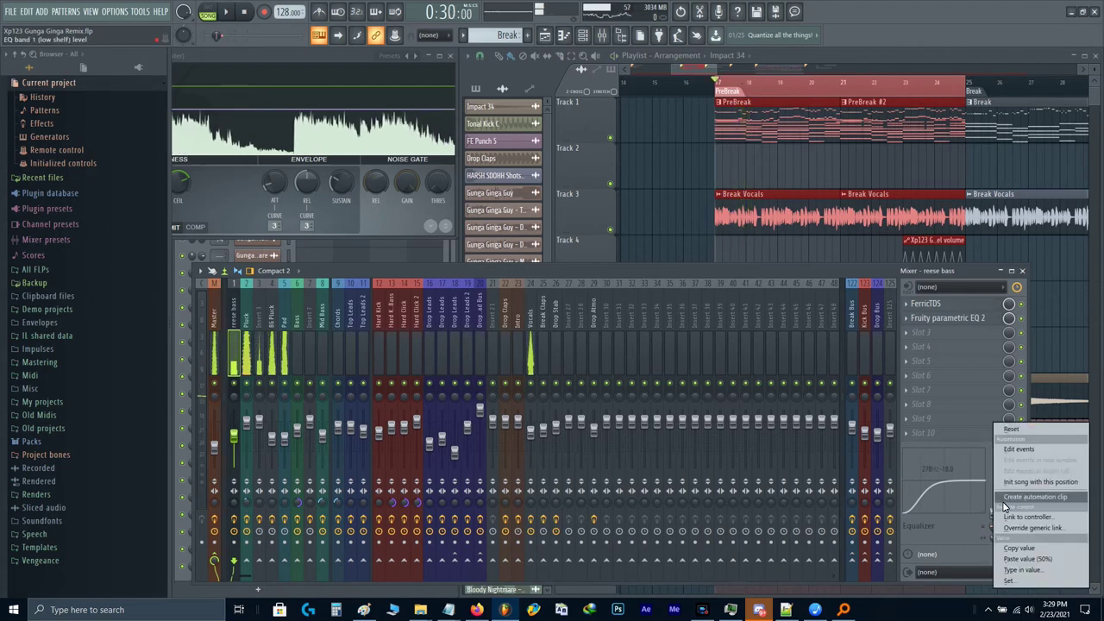
left_click(1034, 498)
Step: Set the first point of the reese bass low-shelf automation to 0.5 and curve the line so it drops mainly near the PreBreak's end
left_click(722, 185)
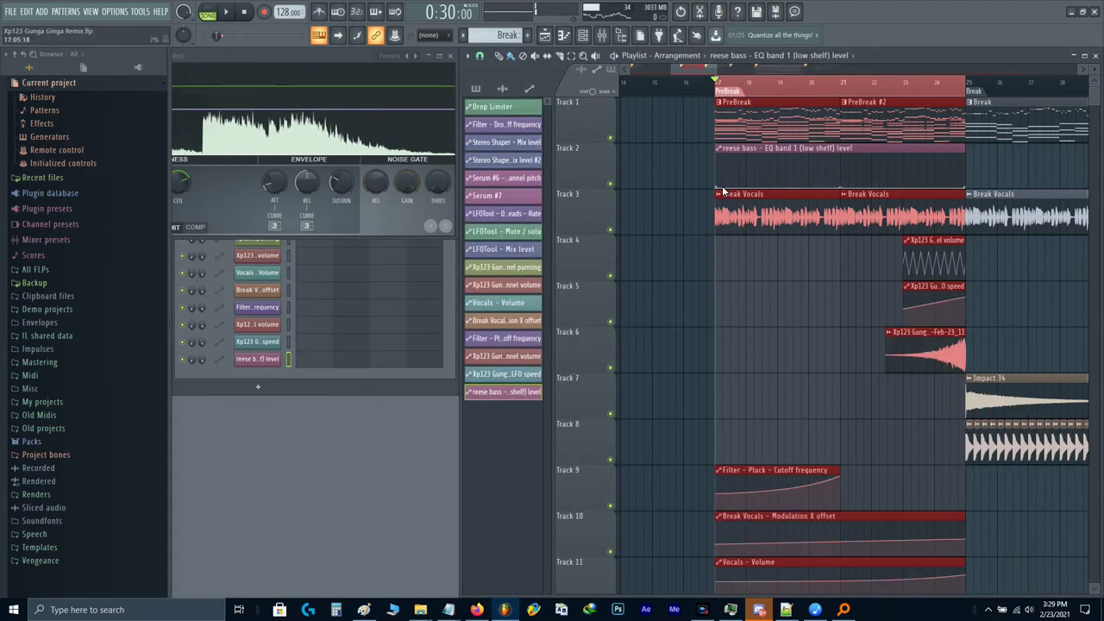
right_click(717, 188)
type("t.5")
key("Return")
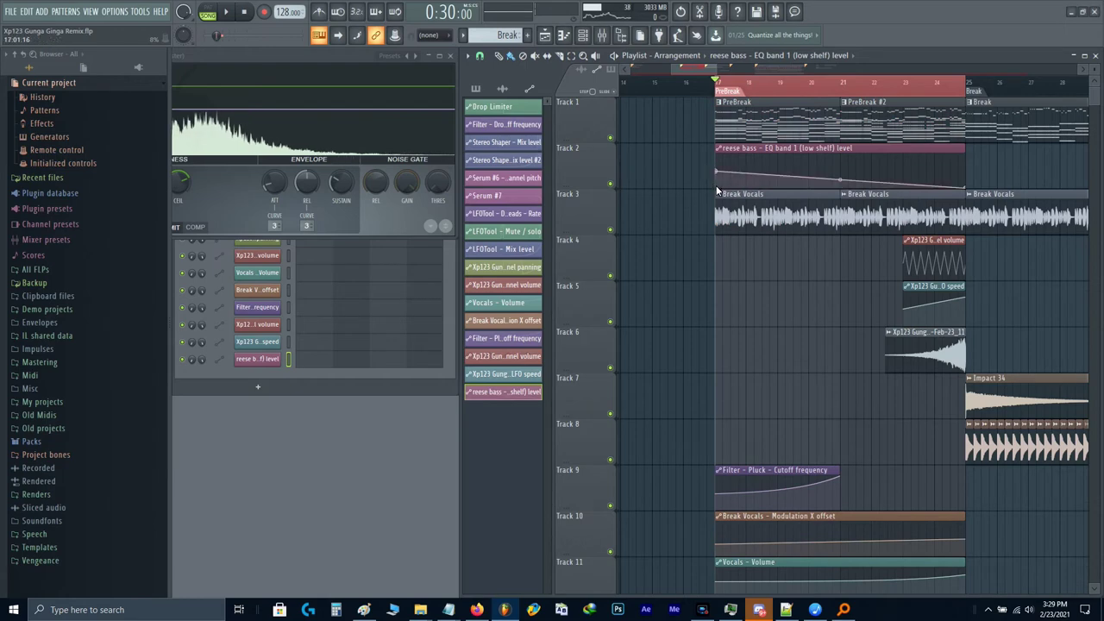
key("space")
left_click_drag(841, 179, 809, 24)
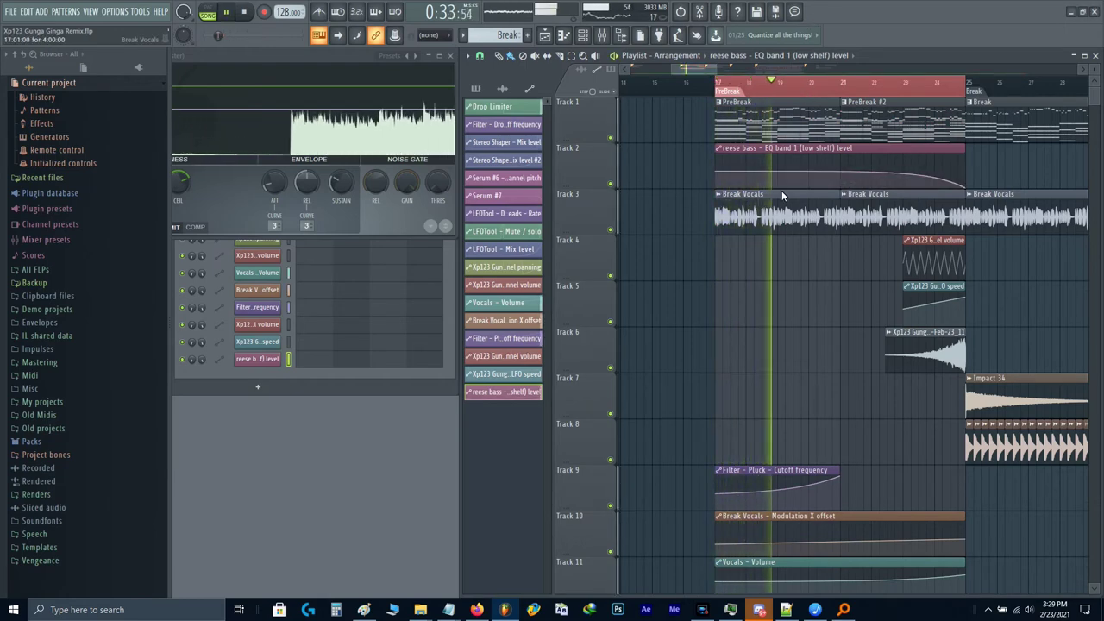
Step: Lower the reese bass mixer track's volume slightly and replay the PreBreak
key("F9")
key("space")
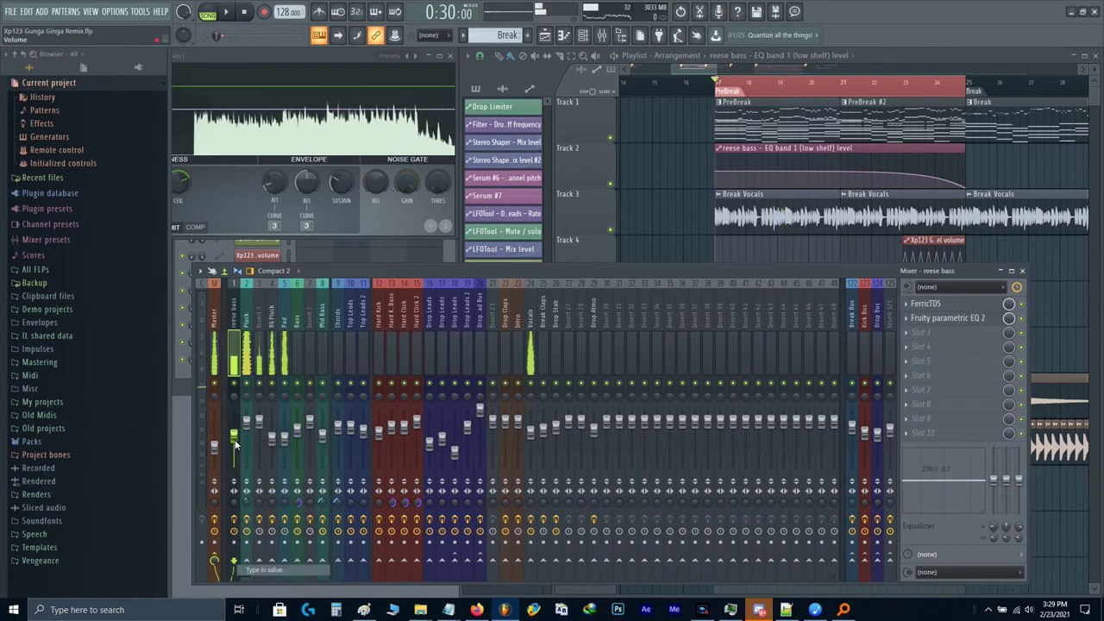
key("space")
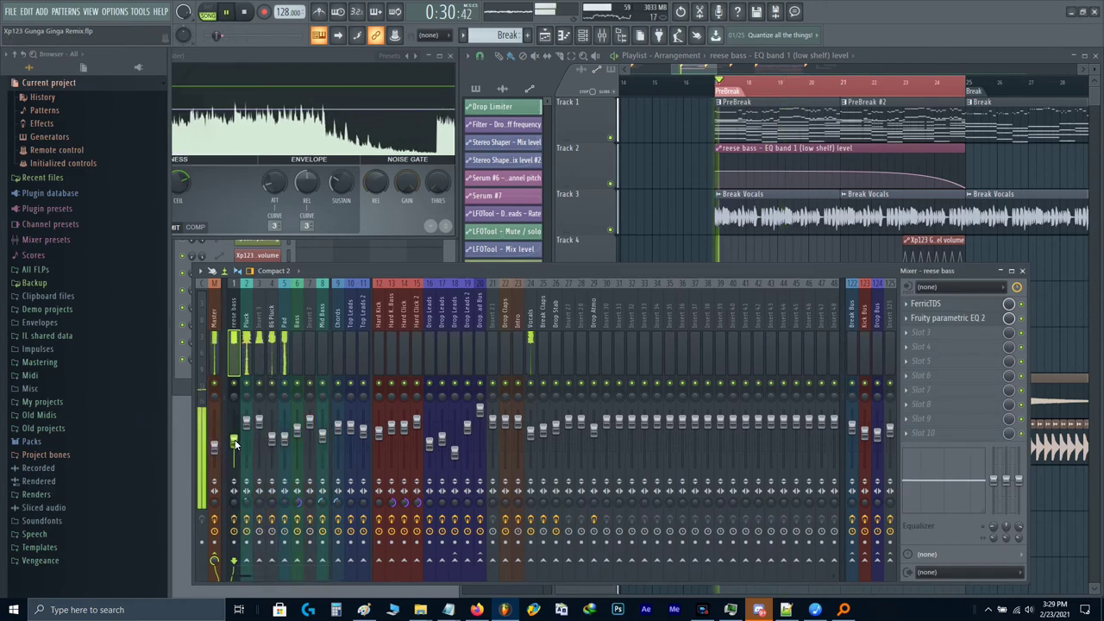
key("F9")
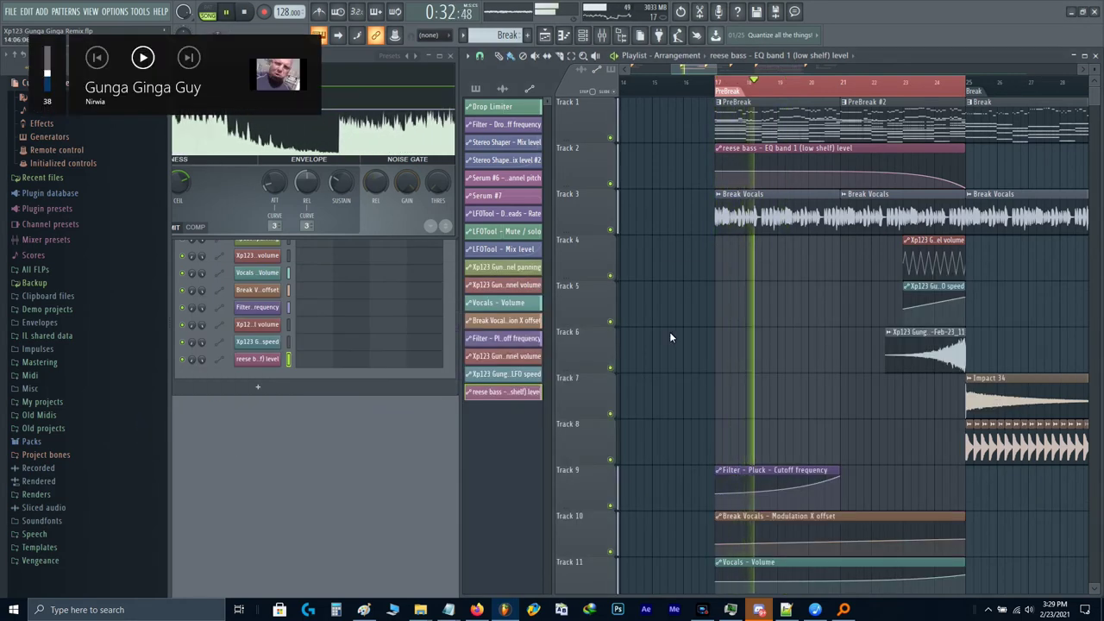
Step: Clear the time selection and play from the PreBreak through into the Break, following the playhead to check the transition
scroll(698, 351, "up", 3)
left_click_drag(876, 312, 750, 320)
scroll(750, 319, "down", 2)
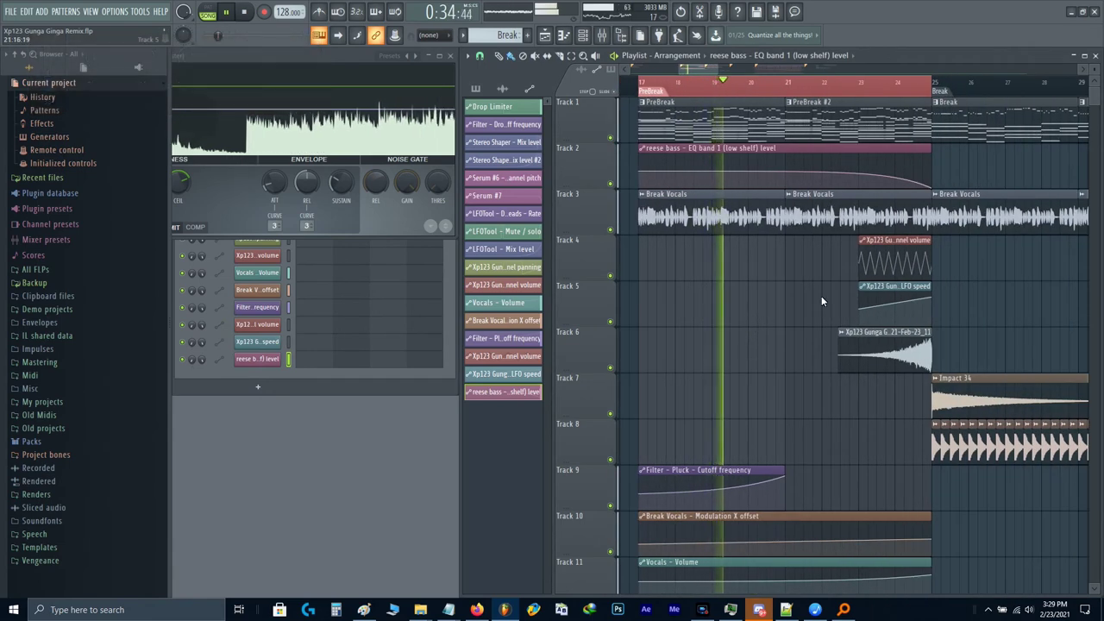
scroll(821, 298, "up", 1)
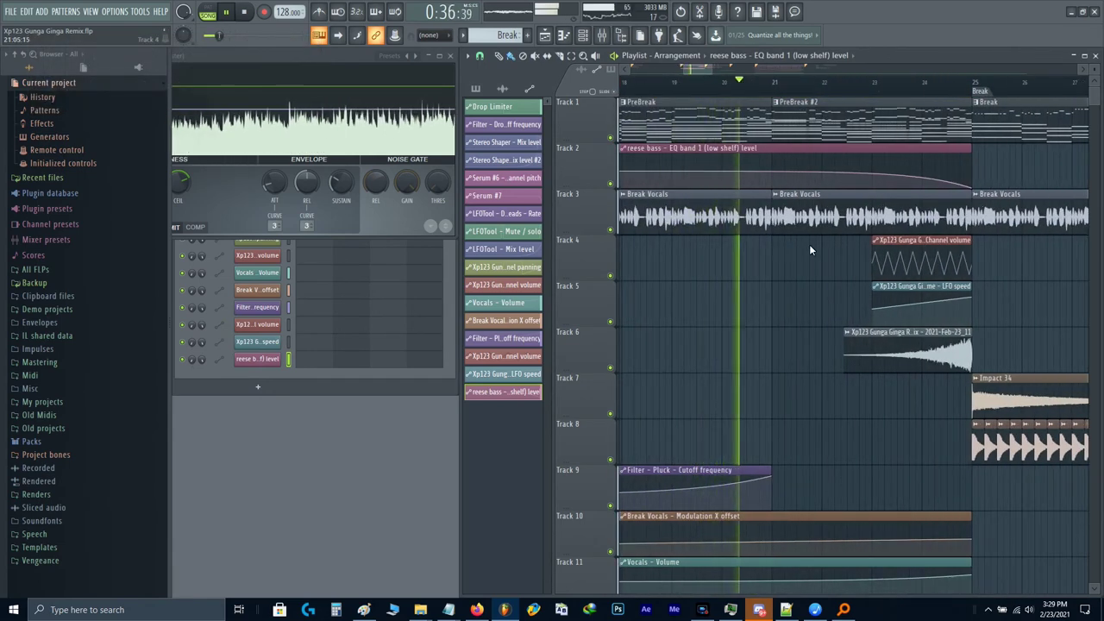
left_click_drag(796, 262, 716, 283)
scroll(716, 283, "down", 1)
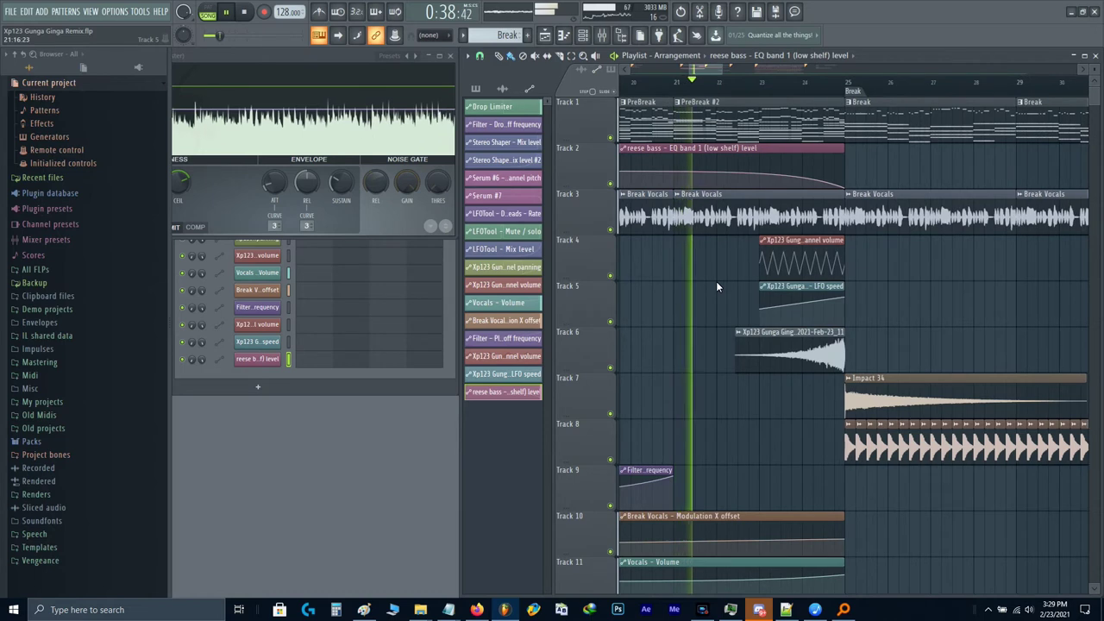
key("XF86AudioLowerVolume")
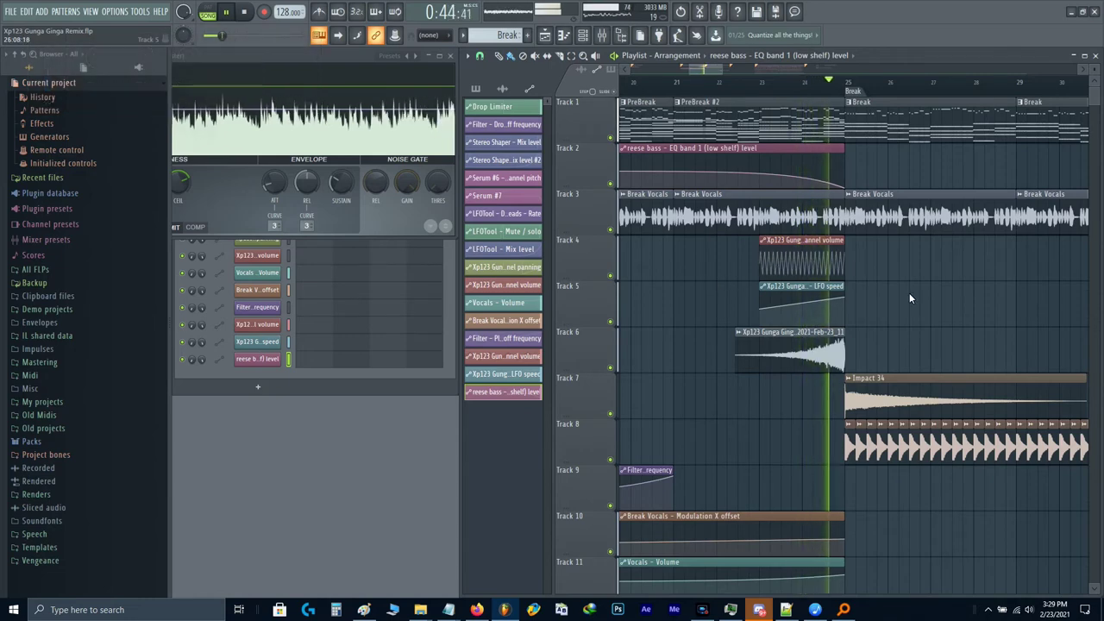
left_click_drag(909, 295, 770, 319)
scroll(769, 318, "down", 1)
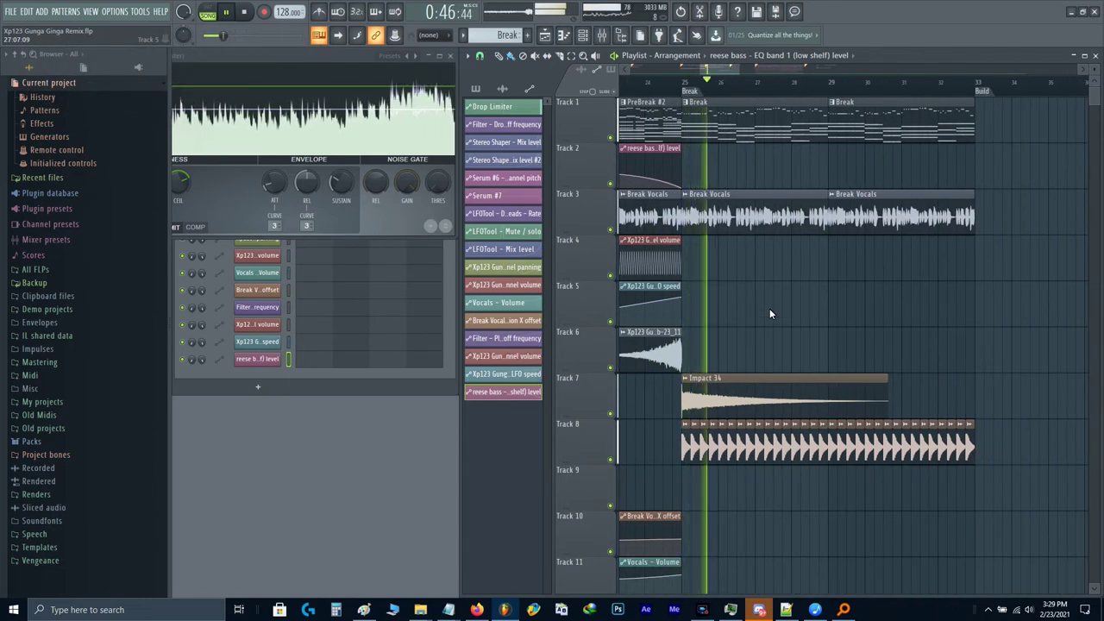
key("F9")
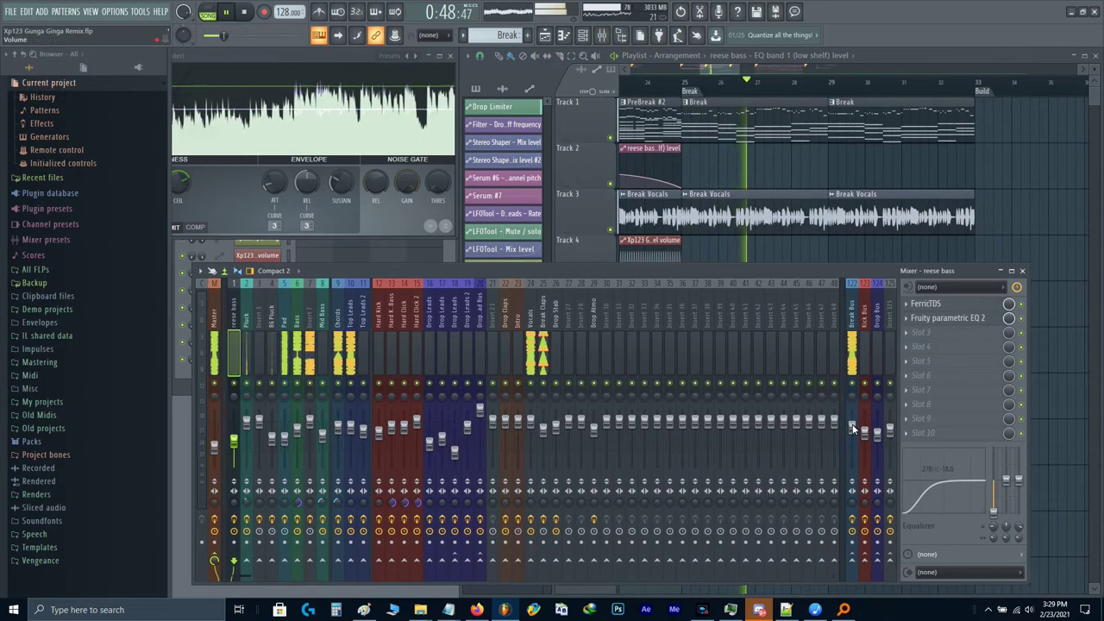
double_click(852, 426)
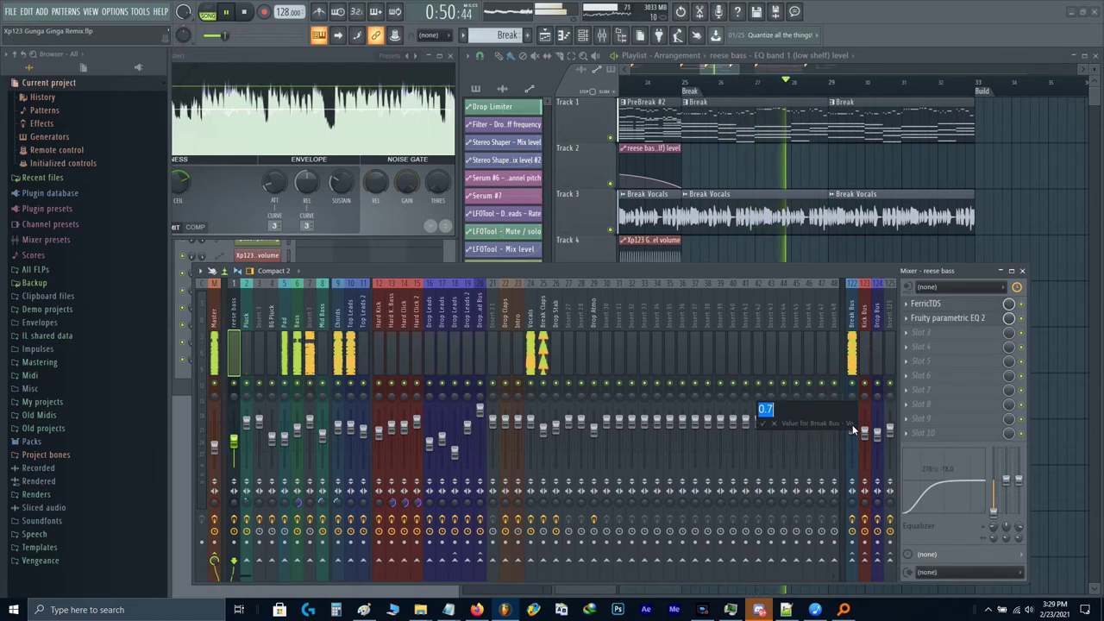
key("Escape")
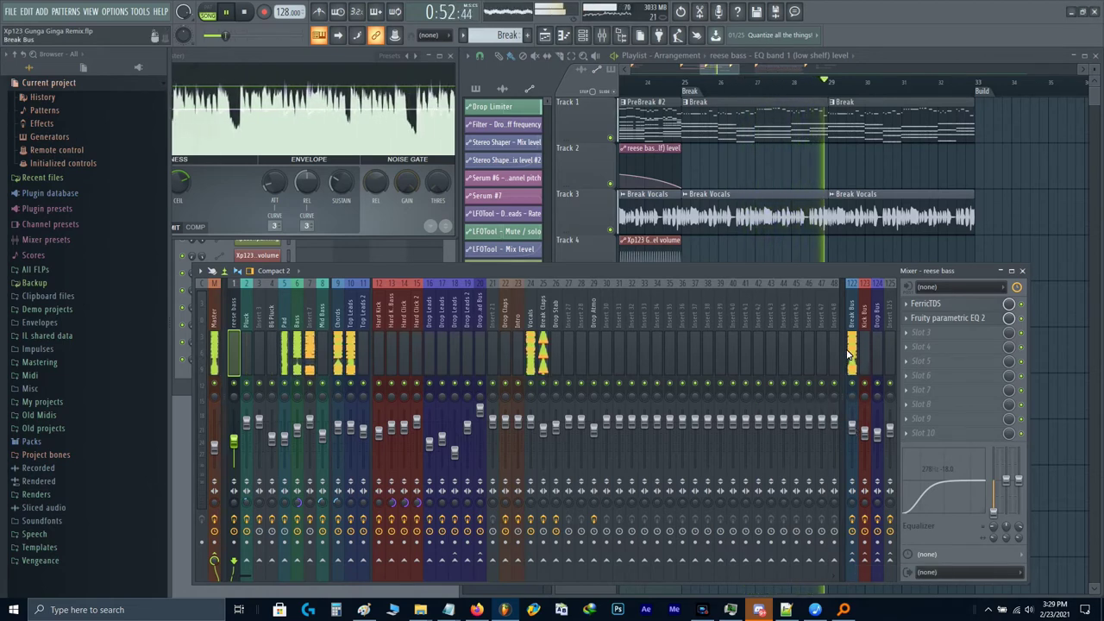
key("F9")
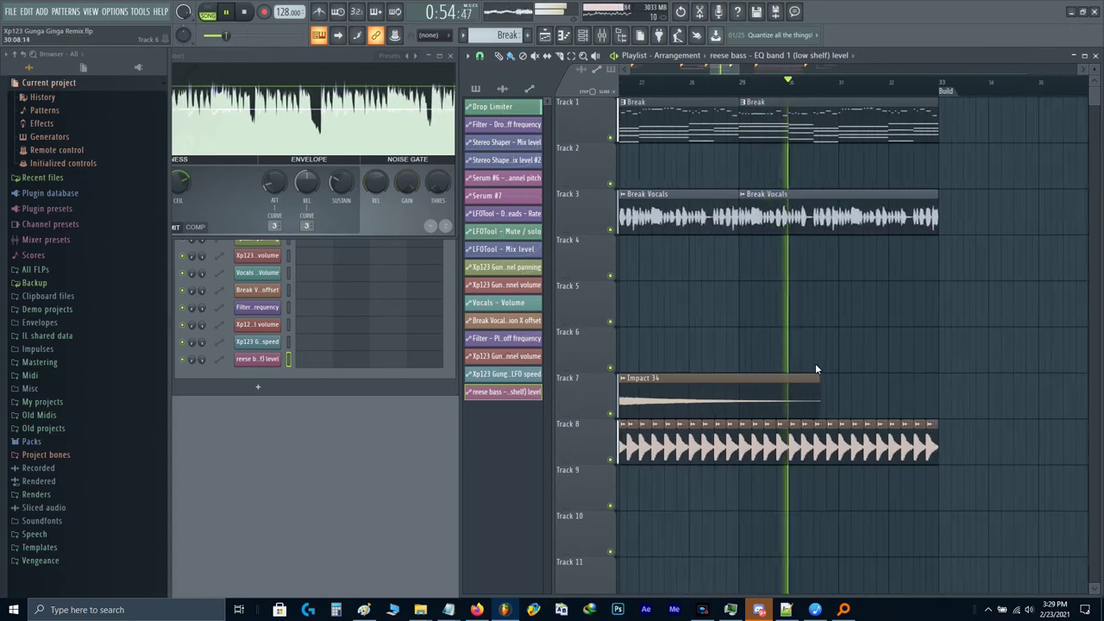
Step: Solo and select the Break Claps mixer track and play the Break from its start
key("F9")
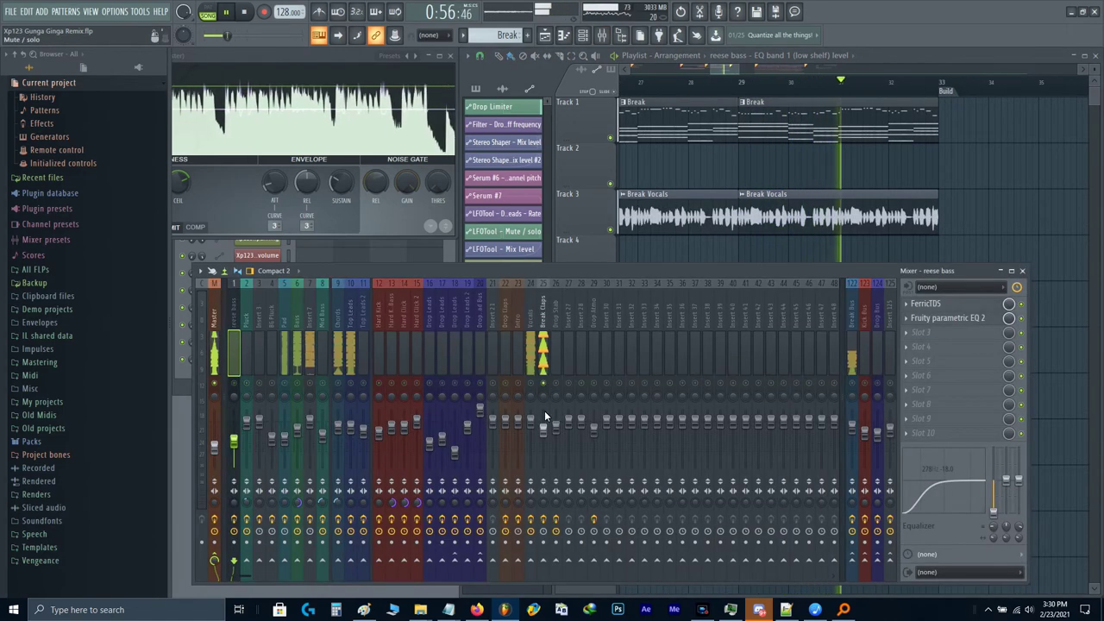
key("space")
right_click(544, 427)
key("t")
key("Escape")
left_click(545, 361)
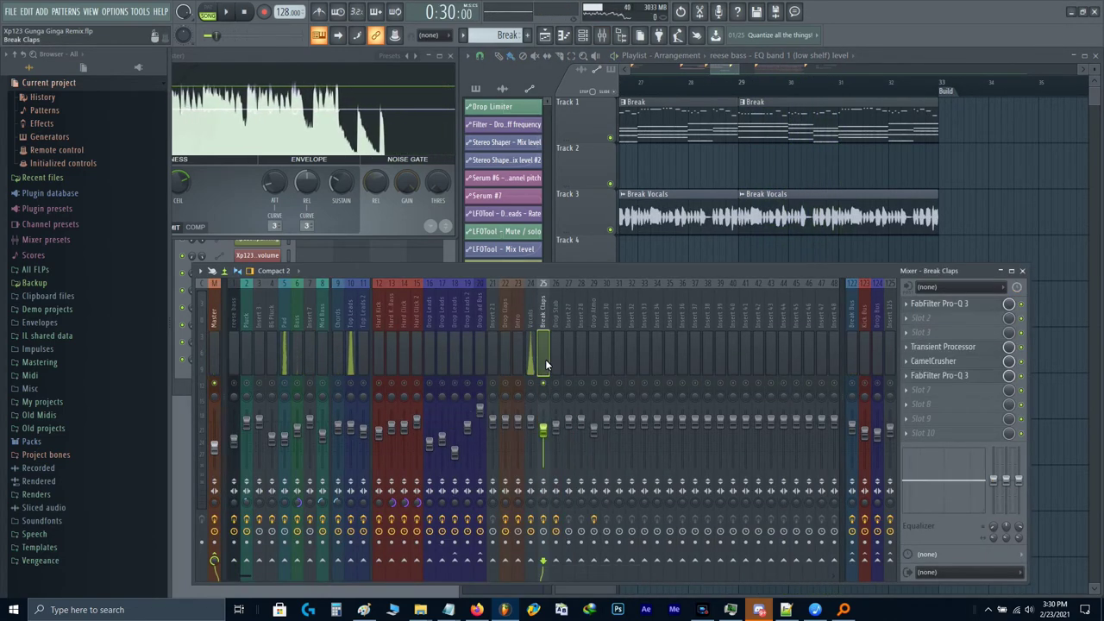
left_click_drag(871, 228, 1095, 207)
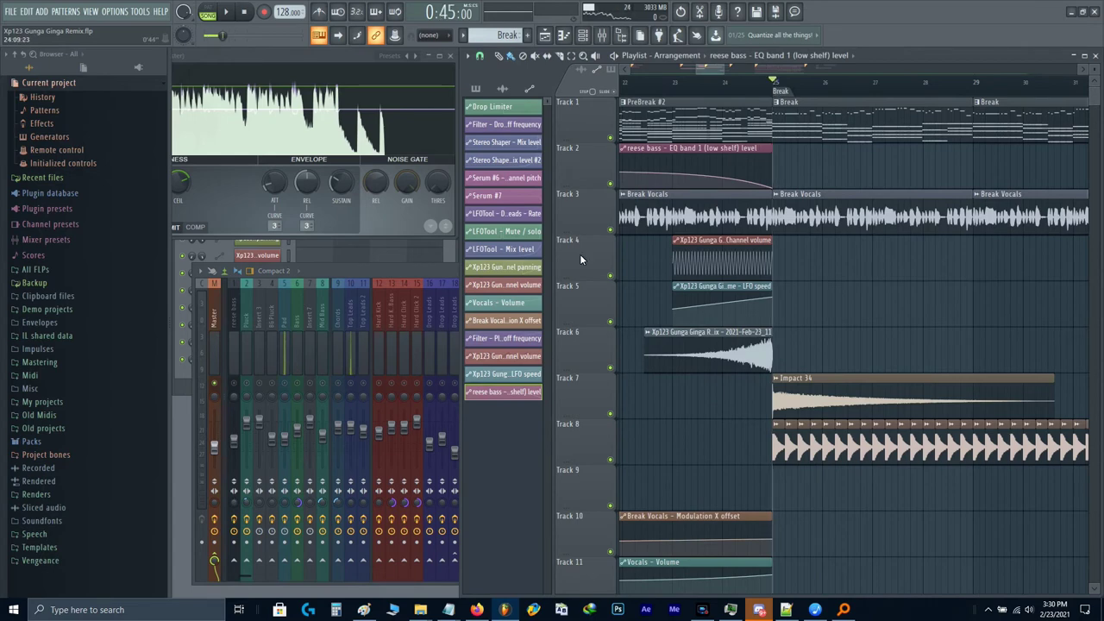
key("space")
key("F9")
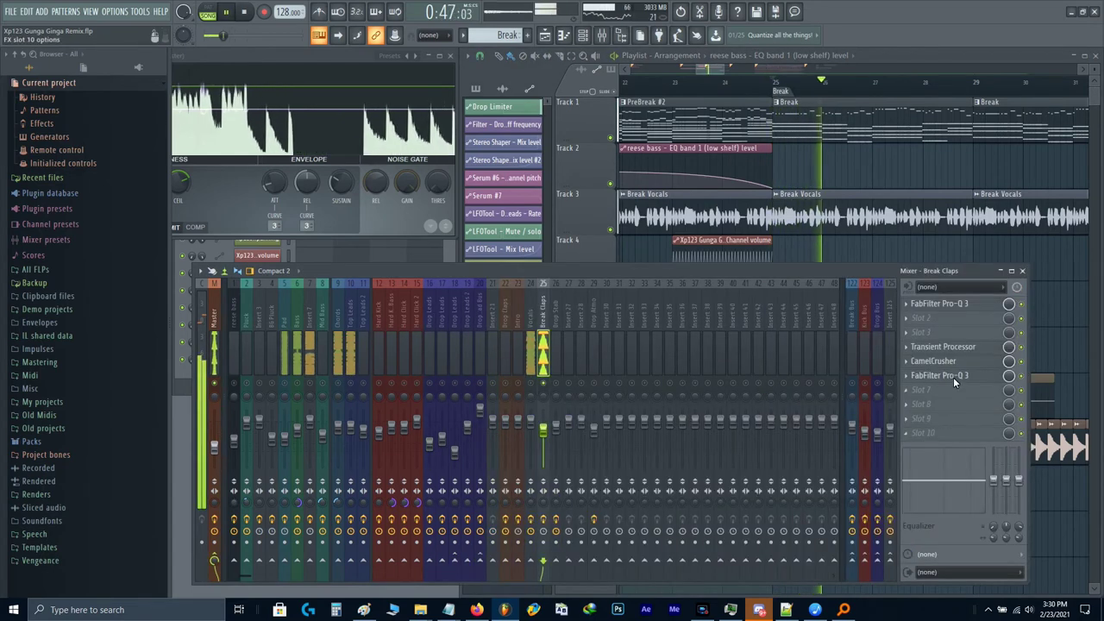
Step: Add a Fruity Limiter to effect slot 9 of the Break Claps mixer track during playback
left_click(954, 377)
left_click(749, 175)
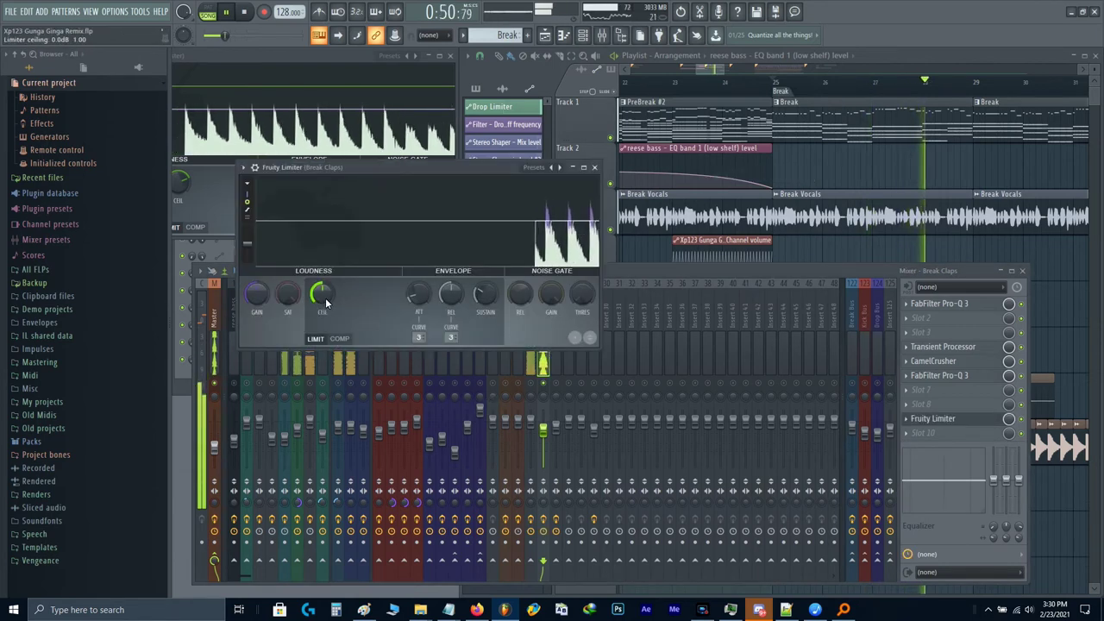
key("Escape")
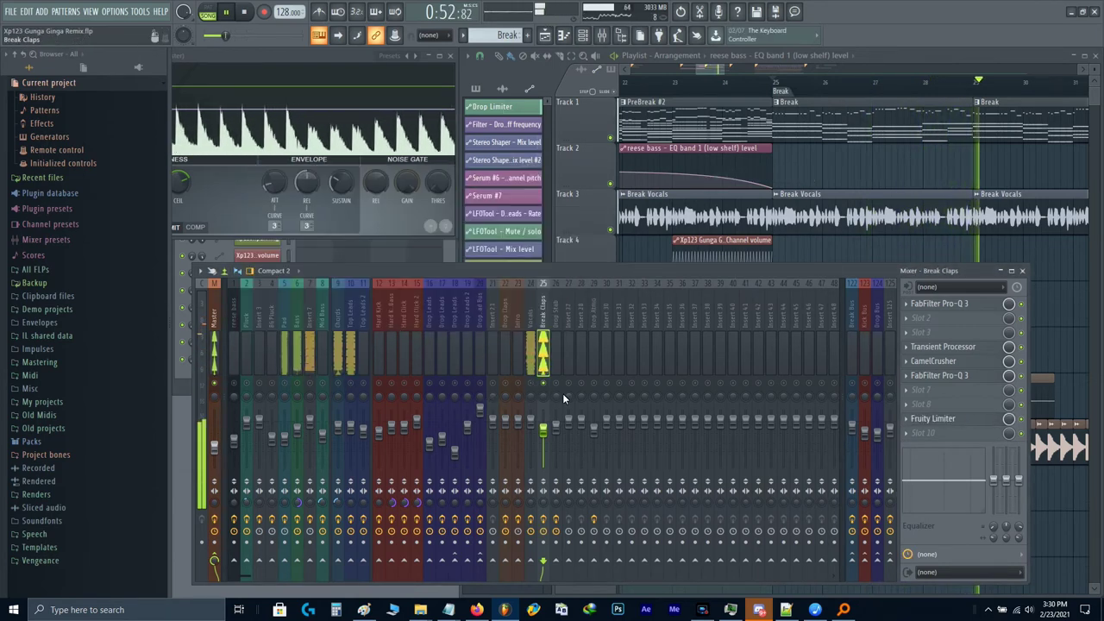
Step: Unsolo the Break Claps mixer track and play the Break with all tracks
key("space")
right_click(551, 386)
key("space")
key("F9")
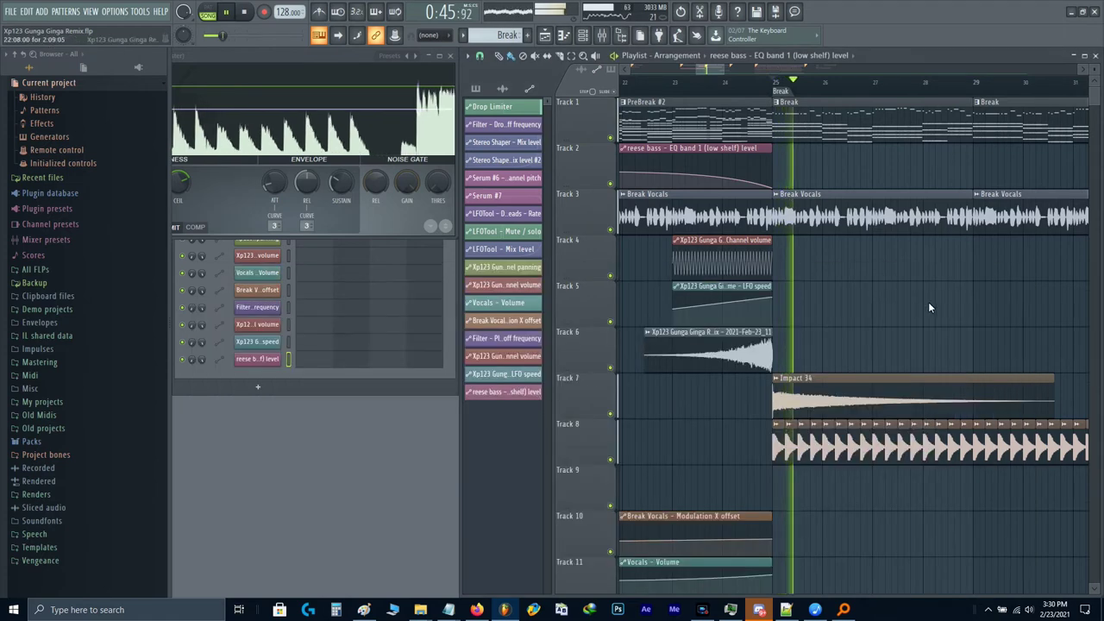
Step: Listen on through the Break while examining the arrangement back to the vocal clips at the start of the Intro
scroll(755, 330, "down", 3)
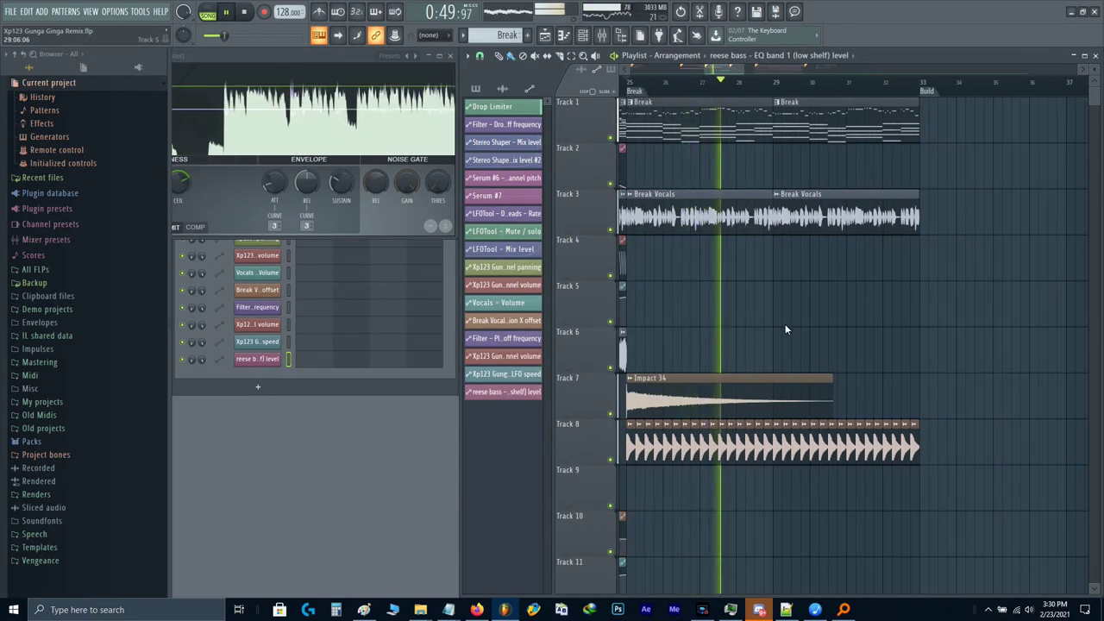
scroll(785, 328, "down", 1)
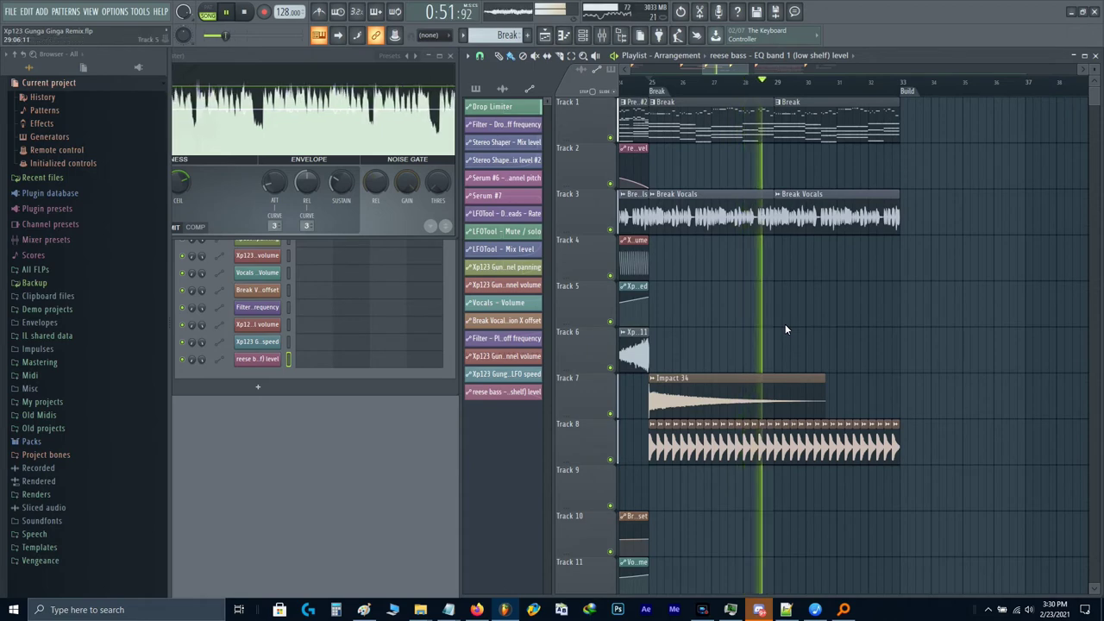
scroll(785, 328, "down", 4)
scroll(786, 328, "down", 2)
scroll(611, 337, "up", 6)
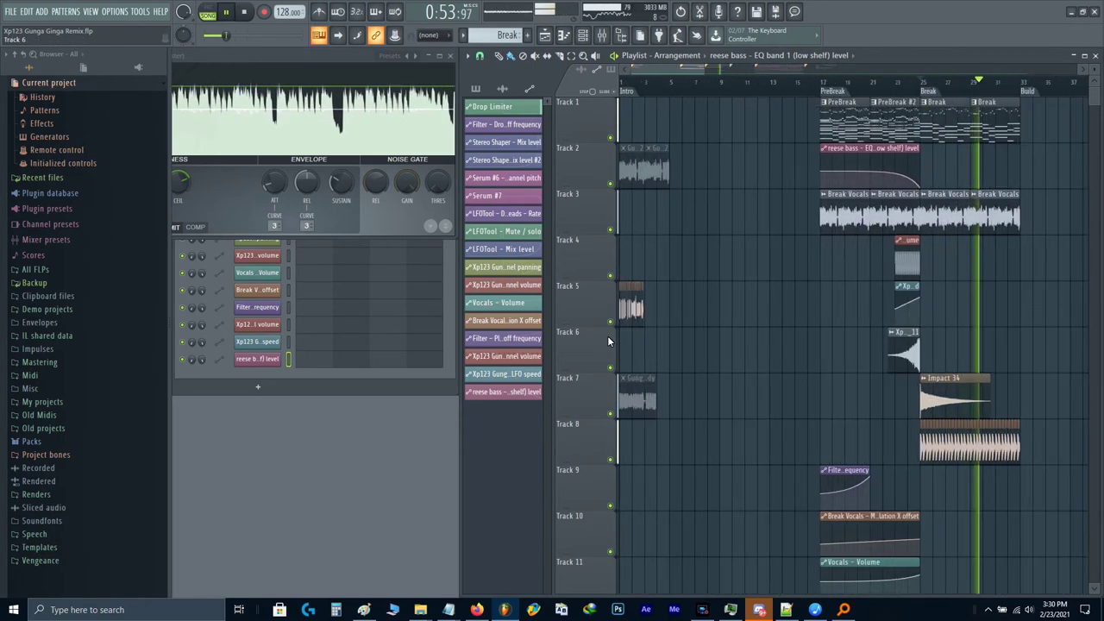
scroll(656, 332, "up", 4)
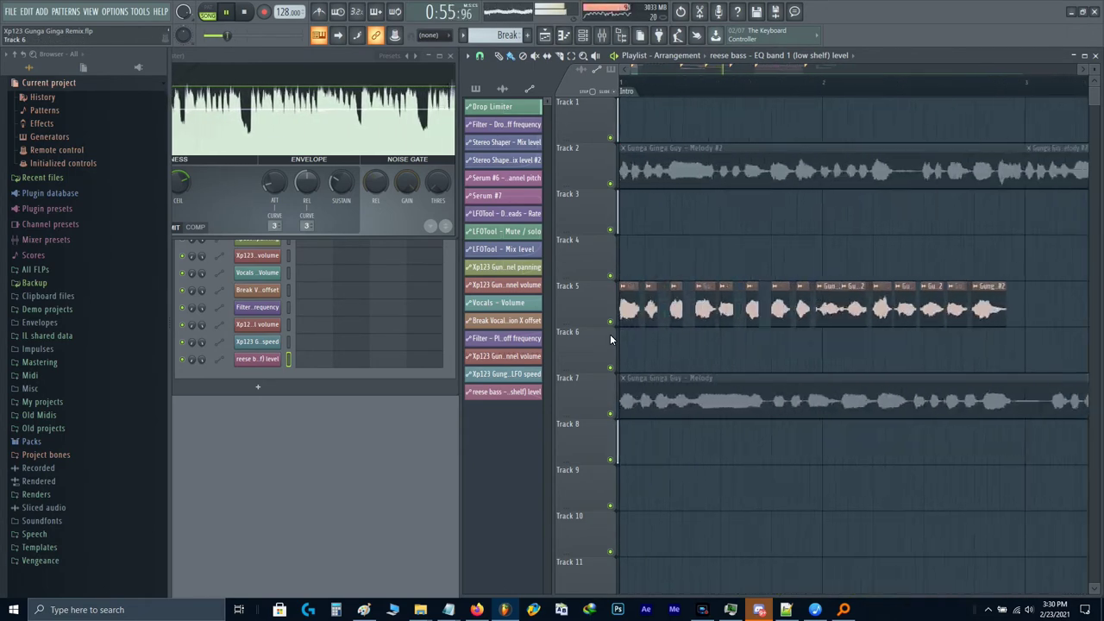
scroll(676, 327, "down", 2)
scroll(627, 311, "up", 4)
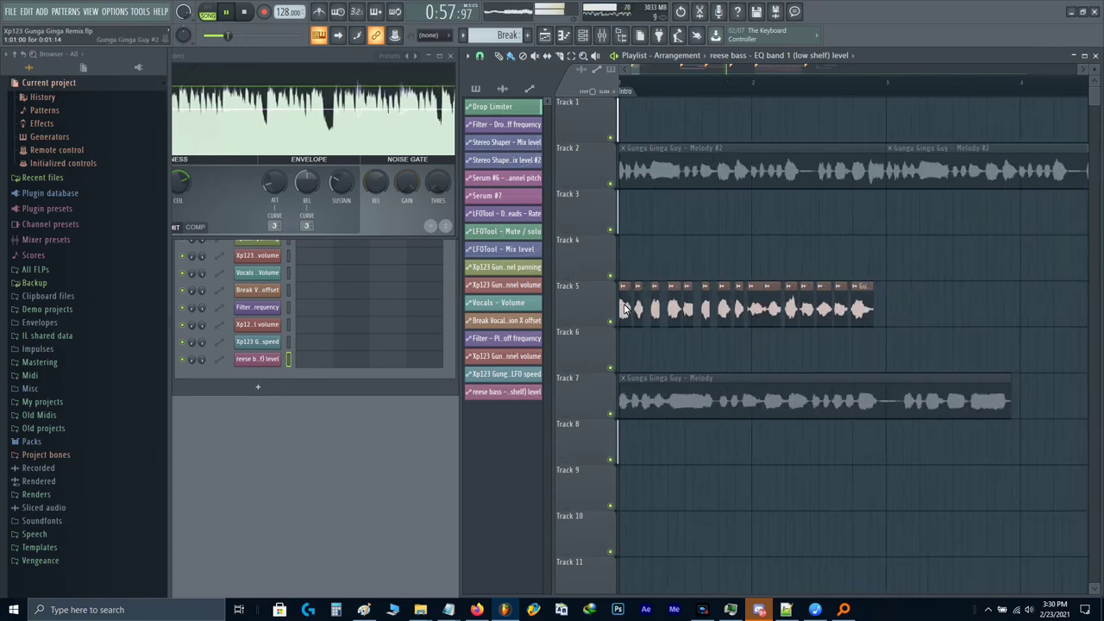
scroll(626, 311, "down", 5)
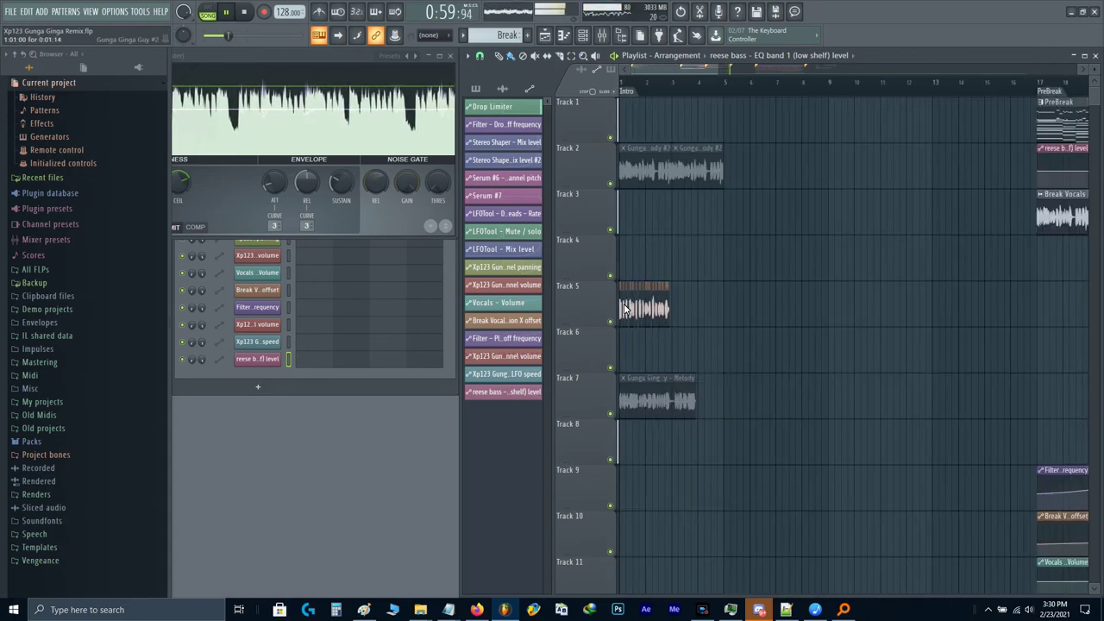
Step: Play the chopped vocal clips on Track 5 from the start of the Intro
key("space")
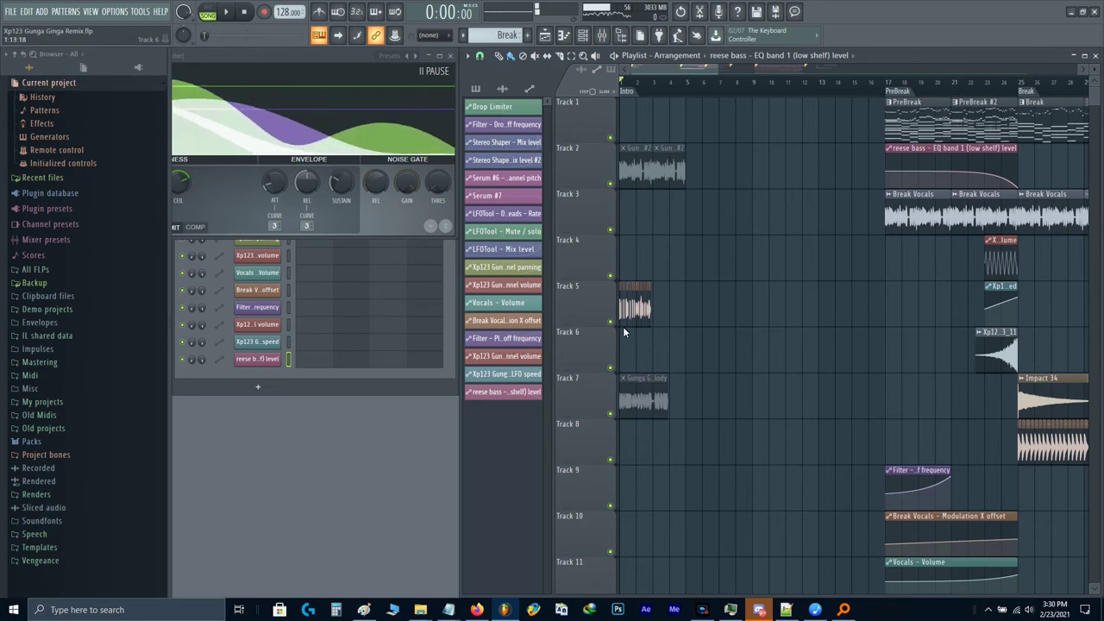
key("space")
scroll(619, 326, "up", 4)
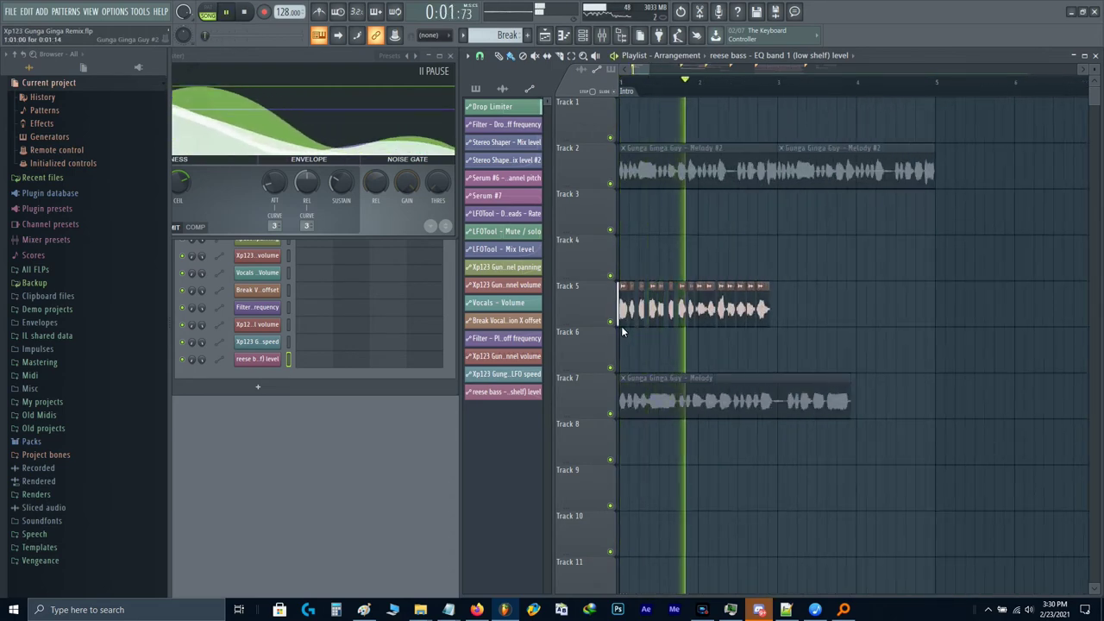
scroll(627, 322, "down", 4)
key("space")
Step: Find the Break Vocals #2 clip after the Drop, solo Track 3 and play the clip from its start
scroll(674, 219, "down", 5)
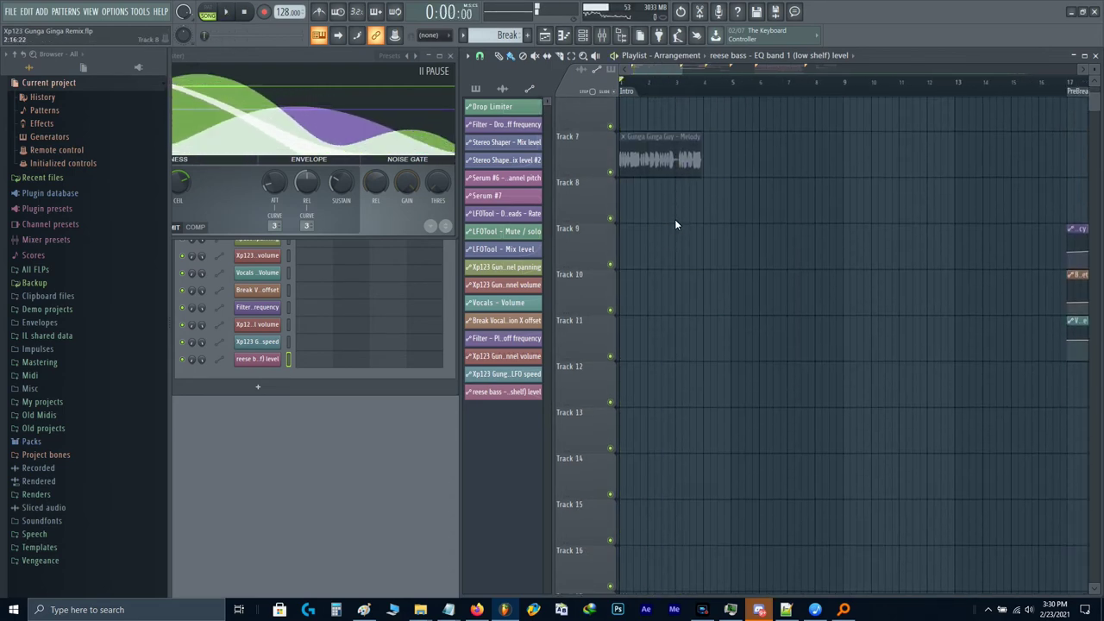
scroll(674, 219, "down", 6)
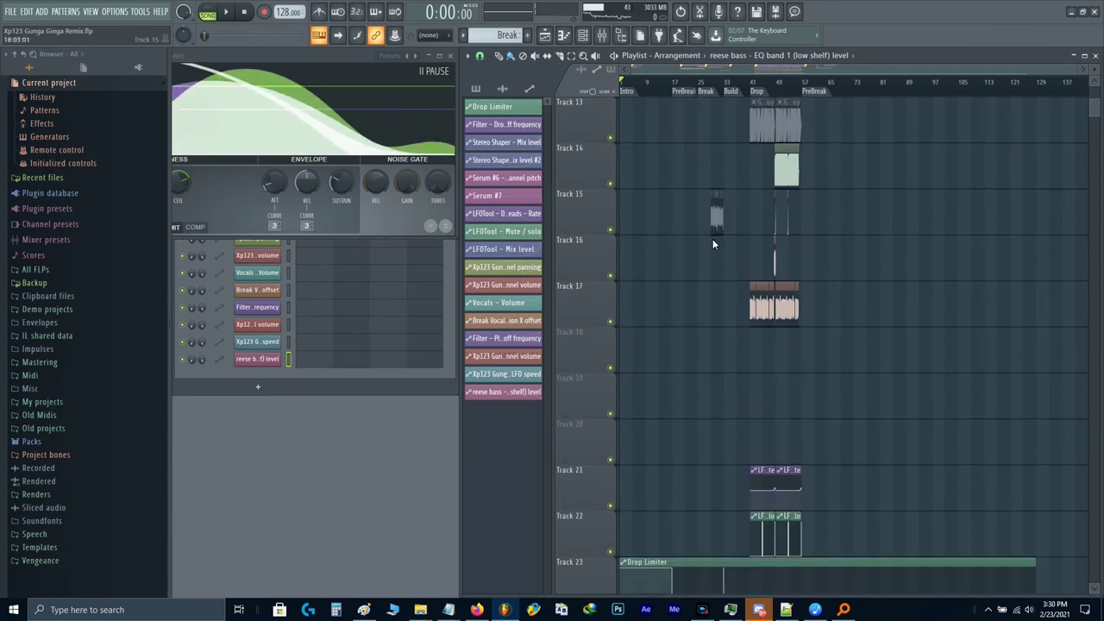
scroll(713, 244, "up", 6)
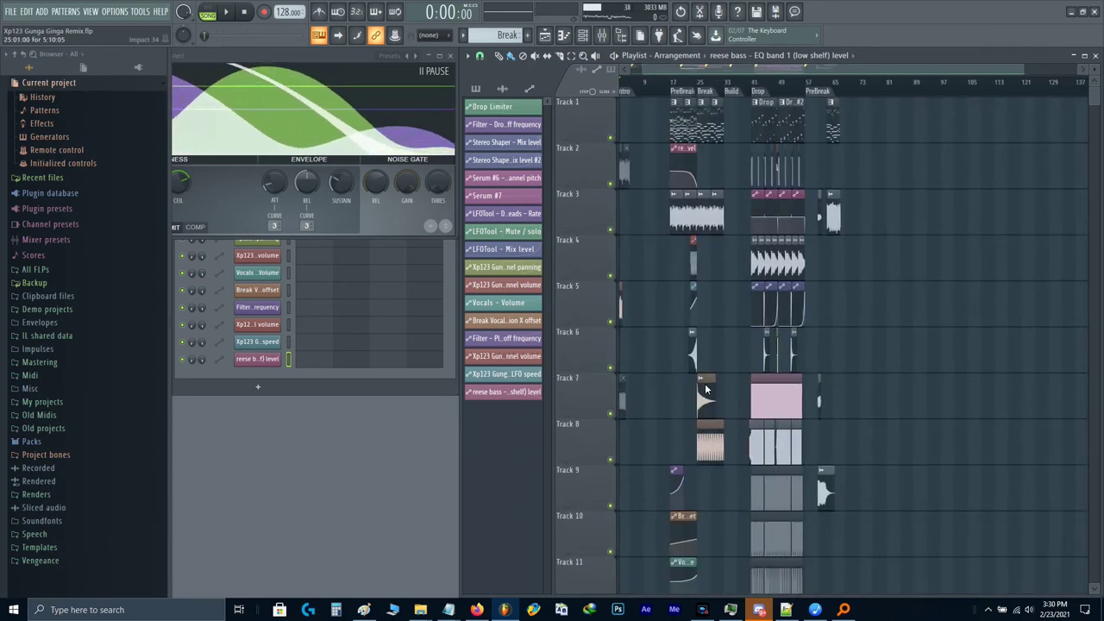
scroll(715, 381, "up", 2)
scroll(717, 378, "down", 2)
scroll(944, 247, "up", 5)
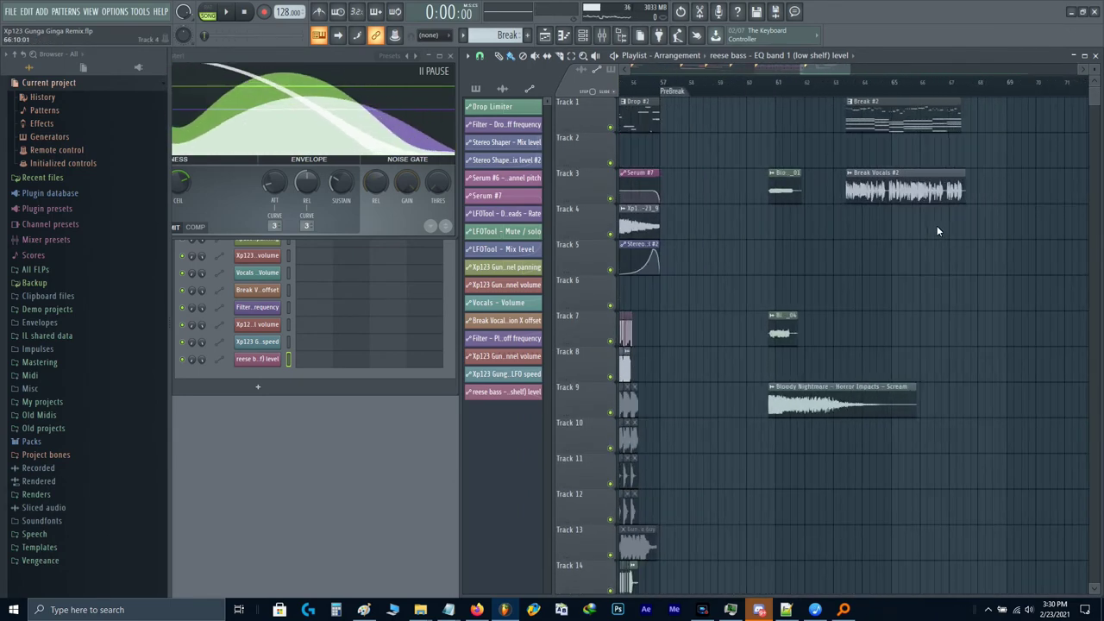
scroll(938, 231, "up", 2)
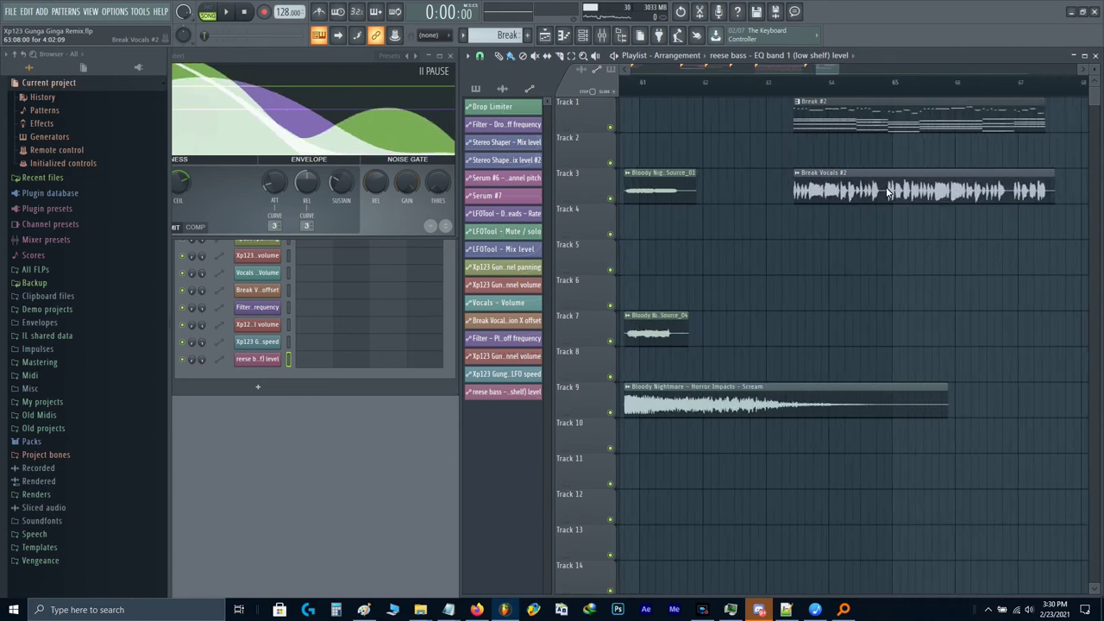
right_click(610, 199)
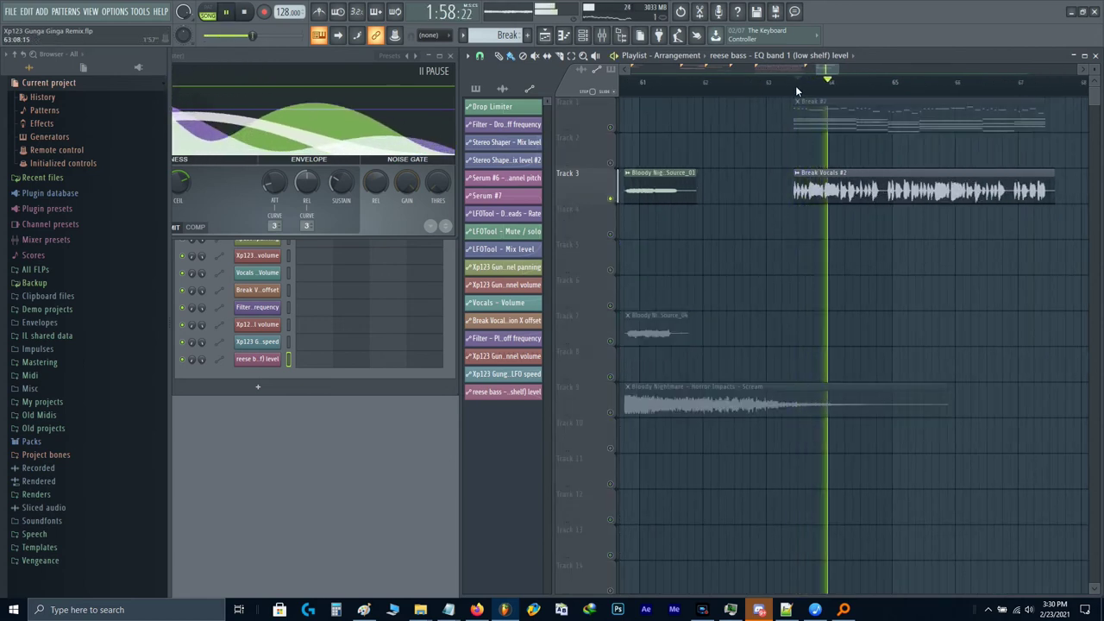
scroll(797, 201, "down", 2)
scroll(797, 201, "down", 4)
key("ctrl+space")
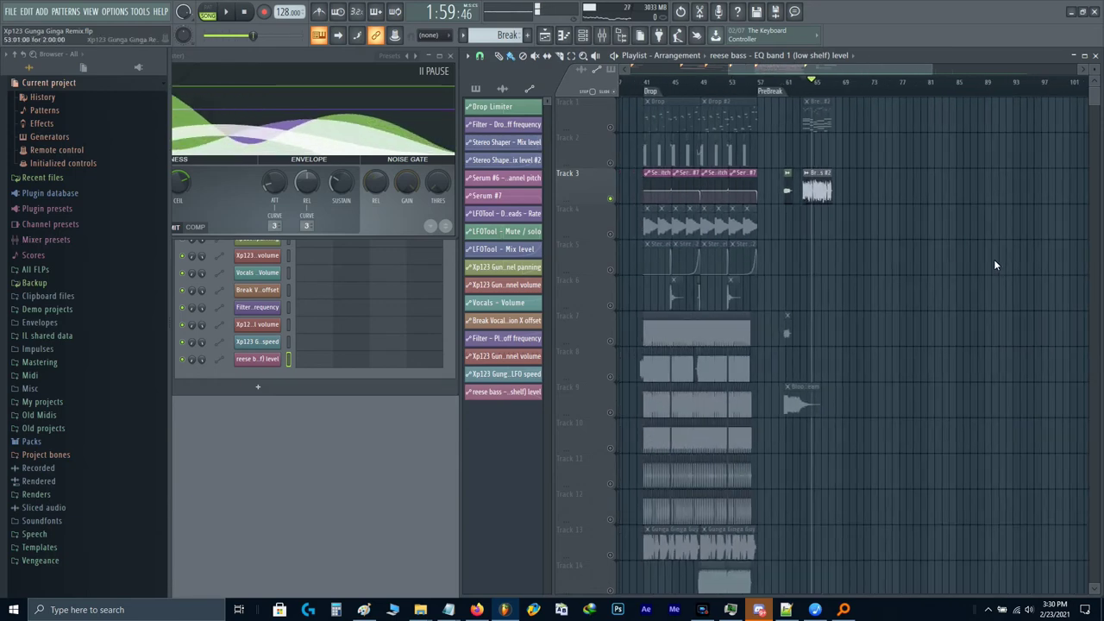
Step: Solo playlist Track 5, play the vocal chops from the start of the Intro and open the mixer
scroll(994, 259, "left", 5)
scroll(634, 277, "up", 4)
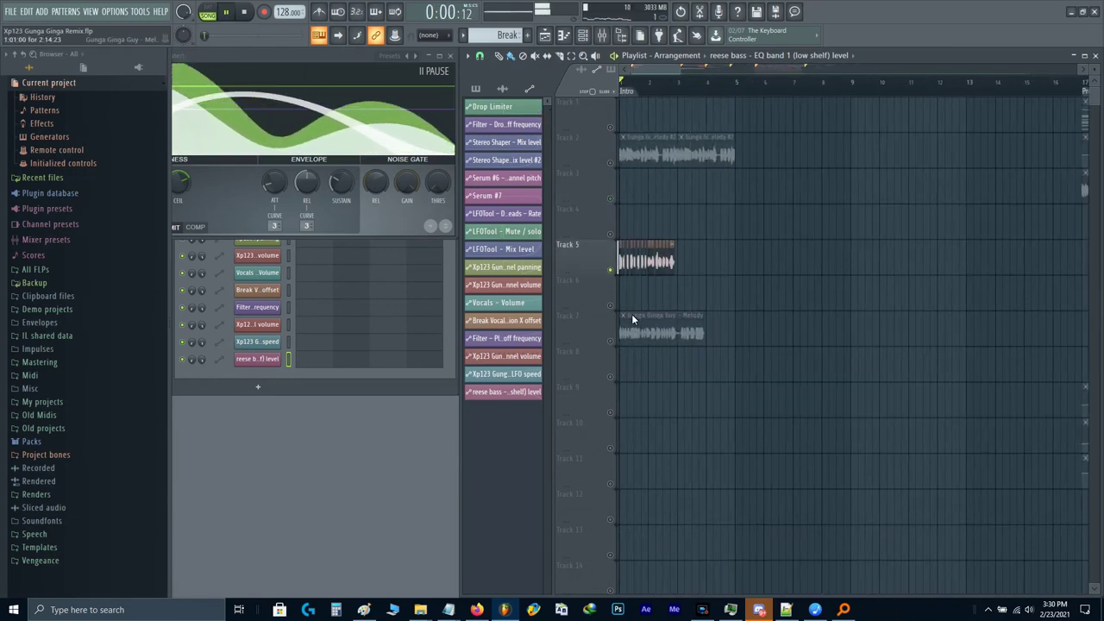
scroll(632, 319, "up", 4)
key("F9")
key("space")
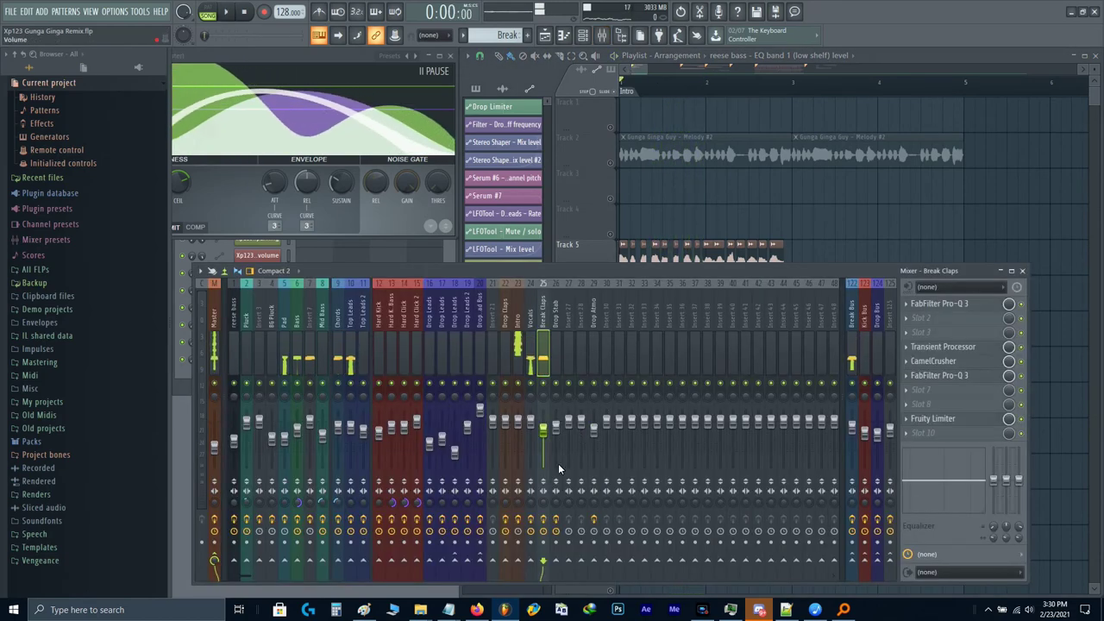
key("space")
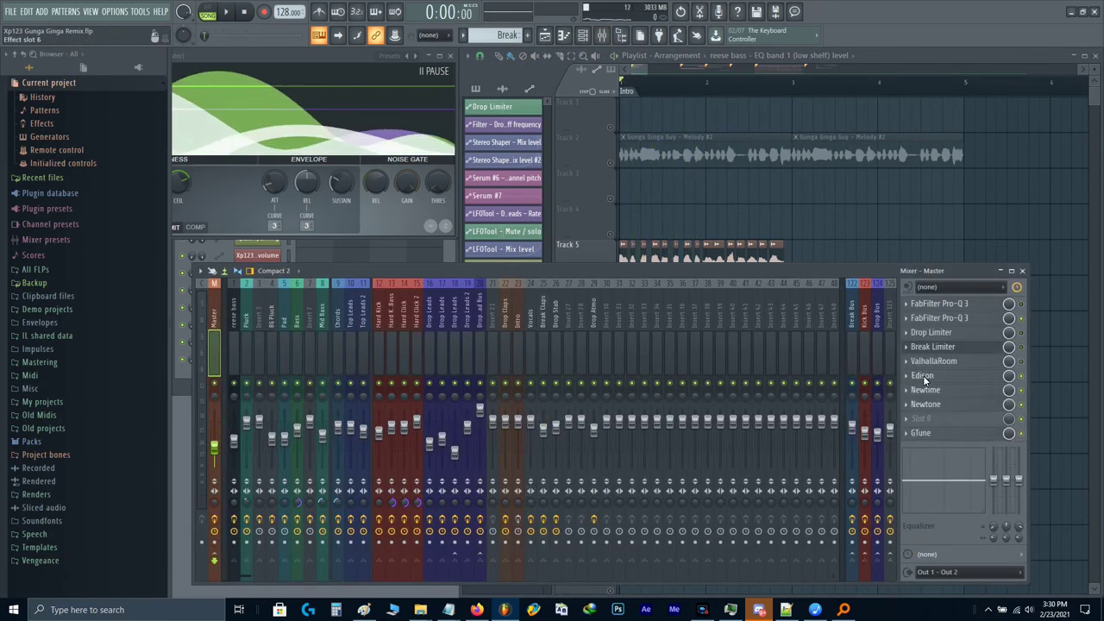
Step: Record the soloed Track 5 vocal chops into Edison on the Master track, using the On play recording mode
left_click(924, 376)
left_click(350, 203)
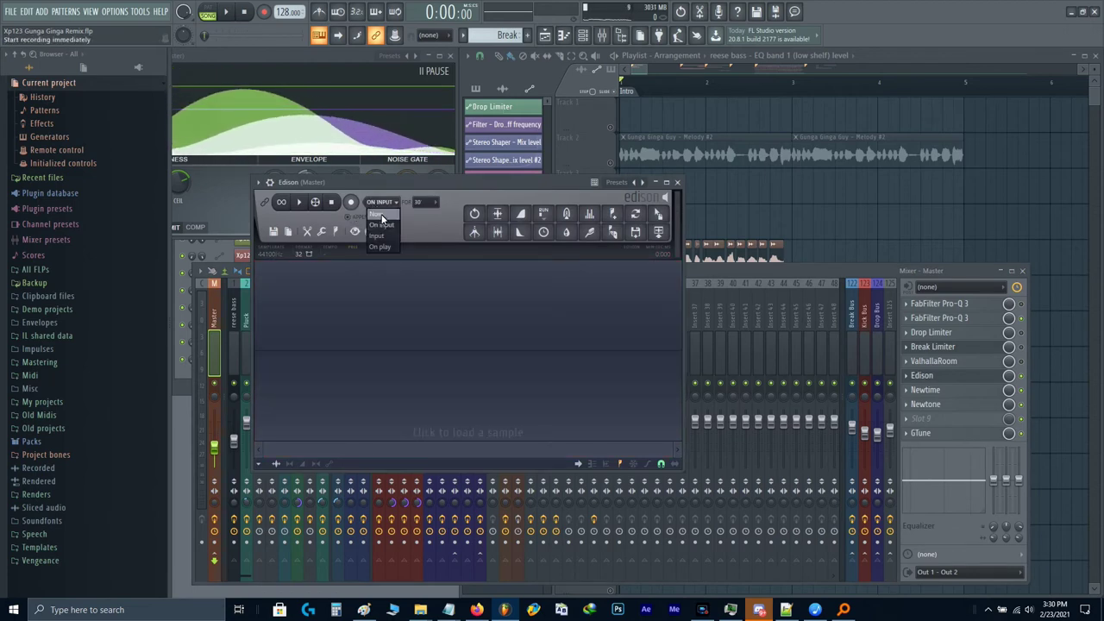
left_click(817, 206)
key("space")
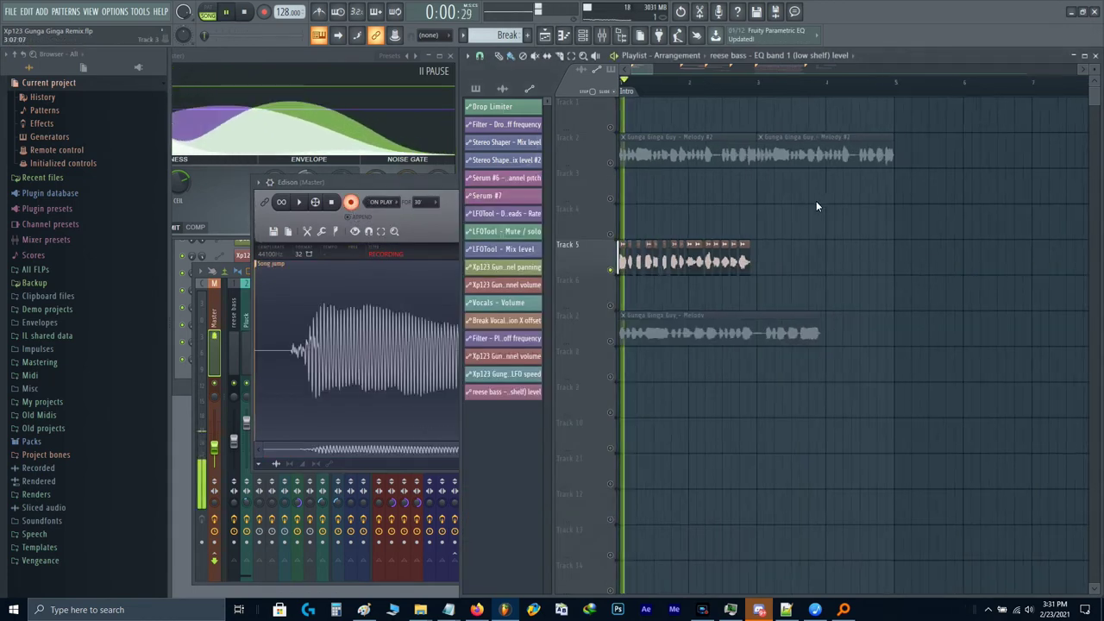
scroll(691, 245, "up", 3)
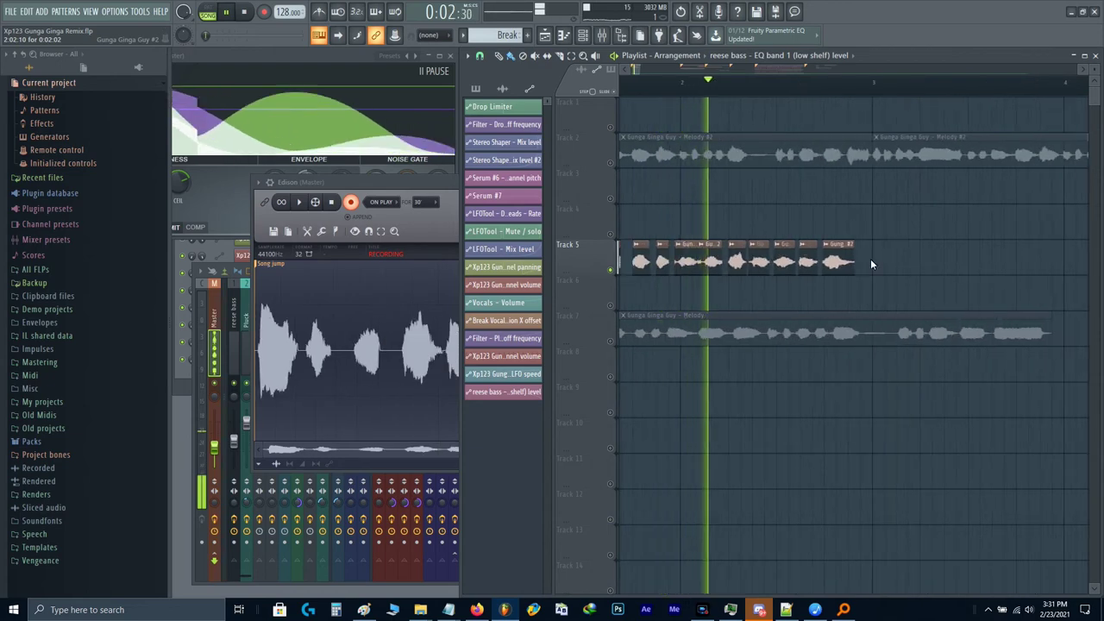
scroll(870, 259, "left", 3)
key("space")
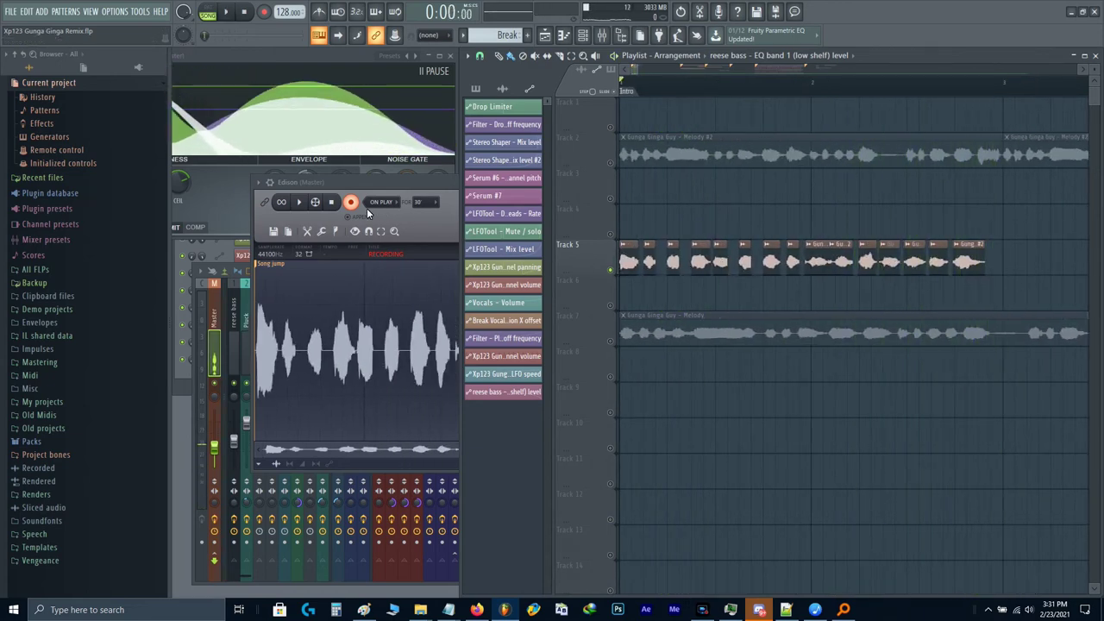
left_click(352, 204)
Step: Delete the Song jump marker at the start of the Edison recording
right_click(256, 265)
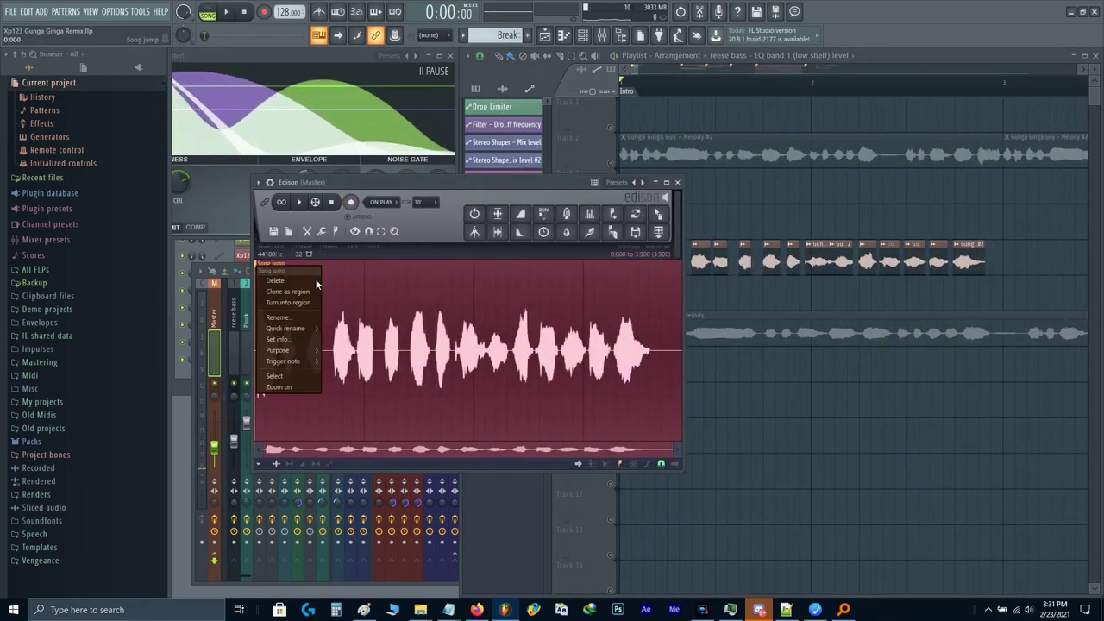
left_click(316, 282)
key("F9")
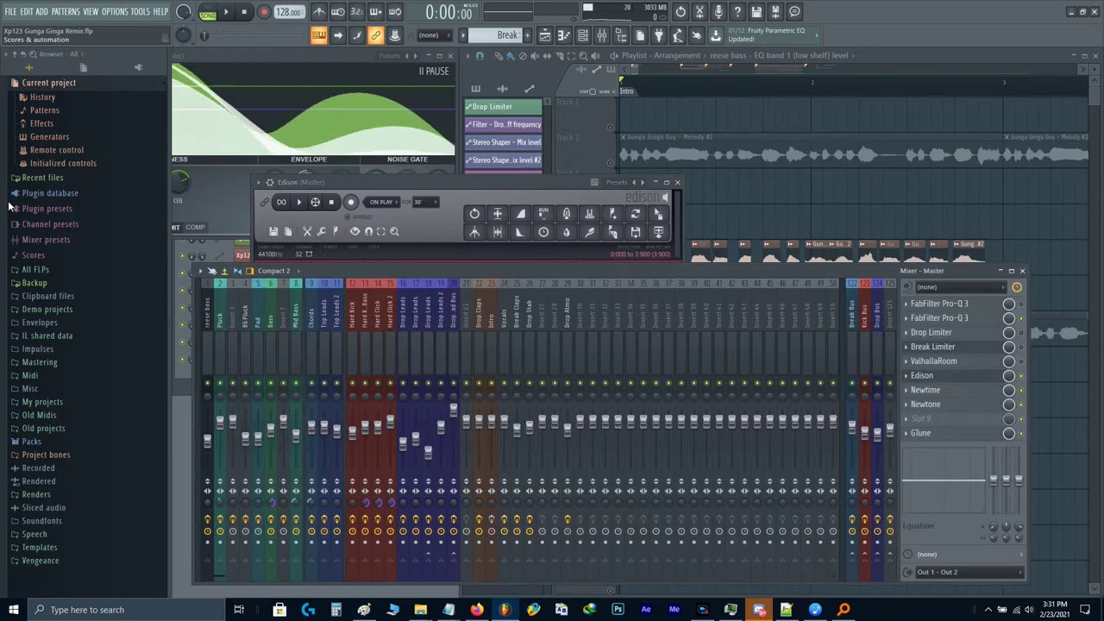
Step: Trim the silence before the first vocal chop at the start of the Edison recording
left_click(443, 186)
scroll(259, 290, "up", 5)
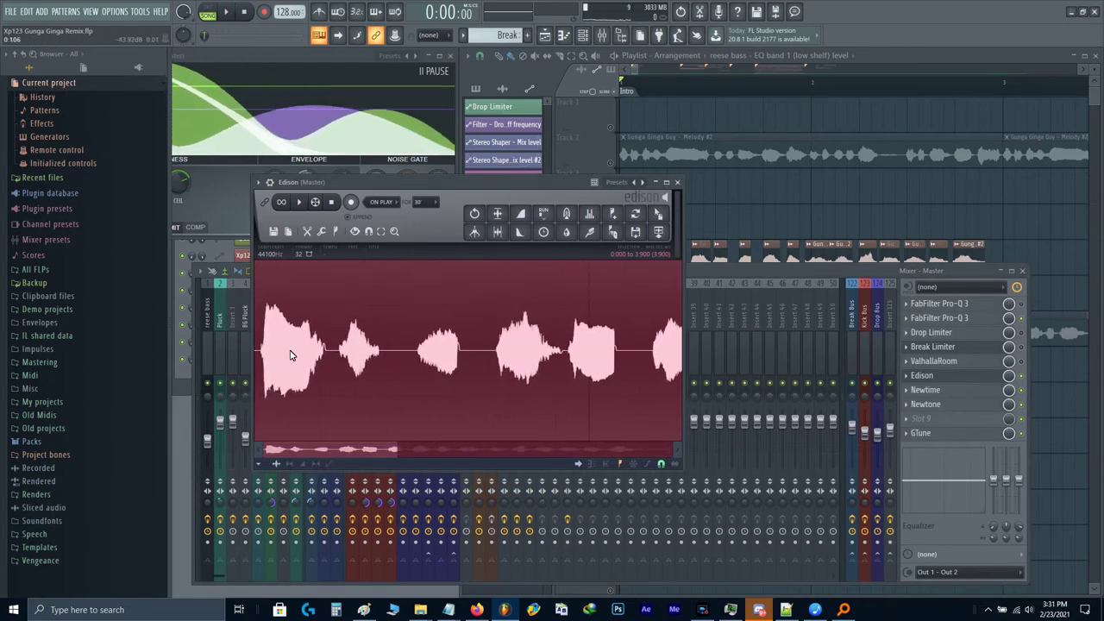
left_click(196, 334)
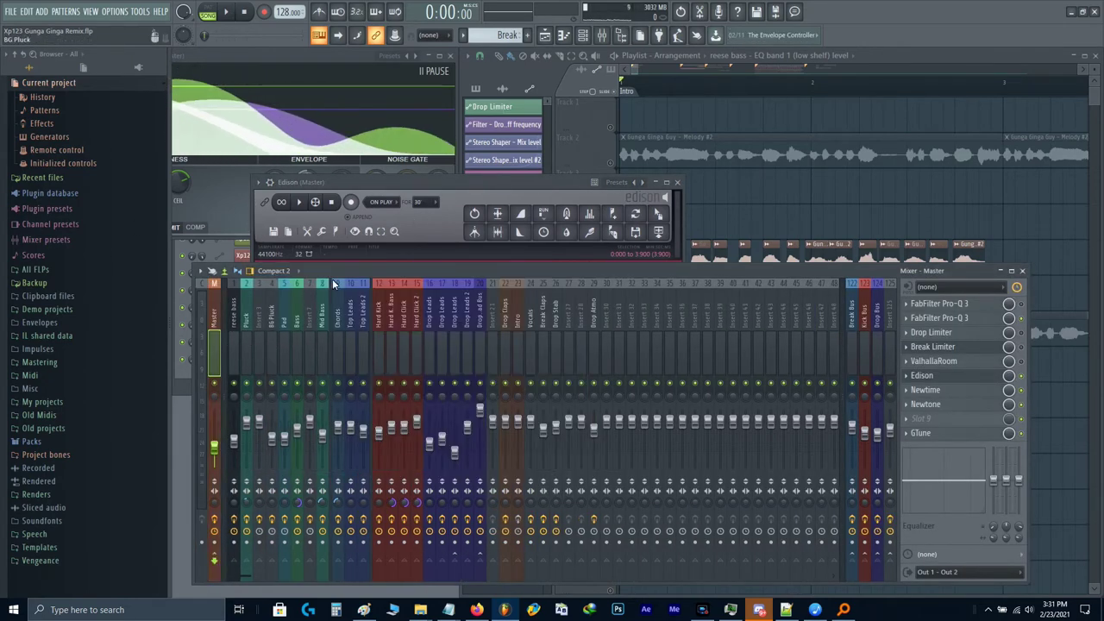
left_click(402, 185)
scroll(350, 294, "up", 8)
left_click(328, 329)
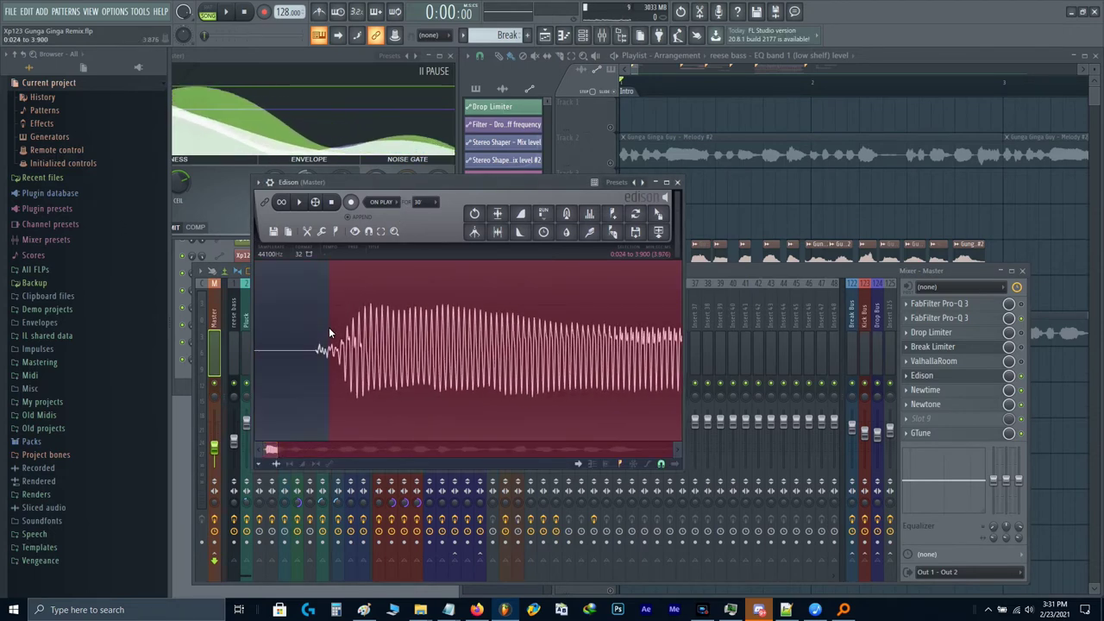
left_click_drag(257, 362, 313, 372)
key("Delete")
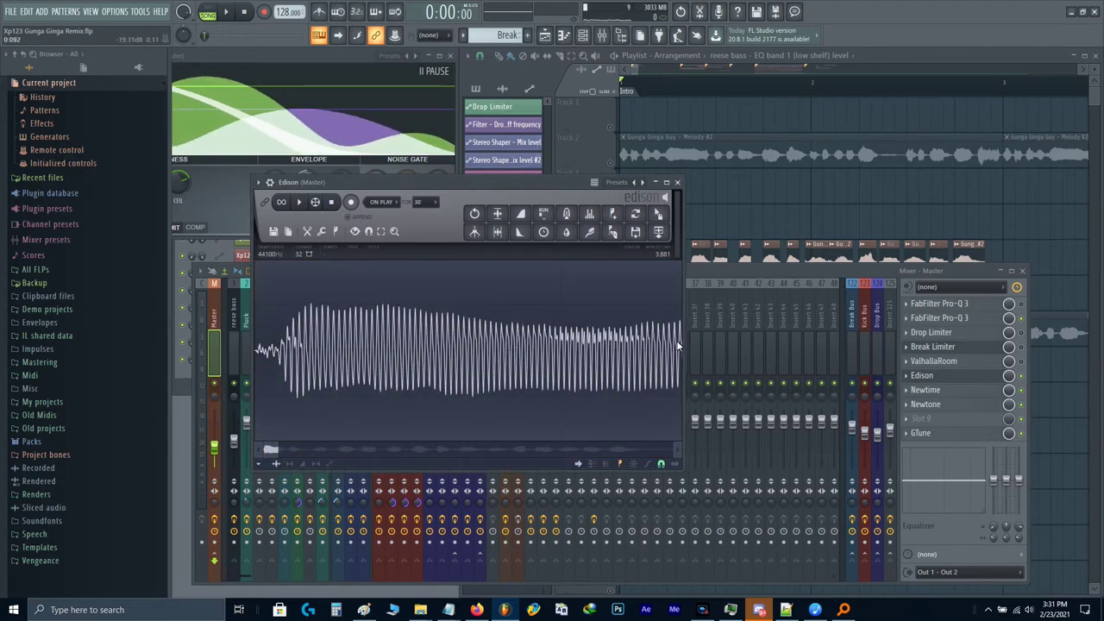
Step: Replace the audio in the Master track's Newtone with the trimmed Edison recording
left_click(927, 403)
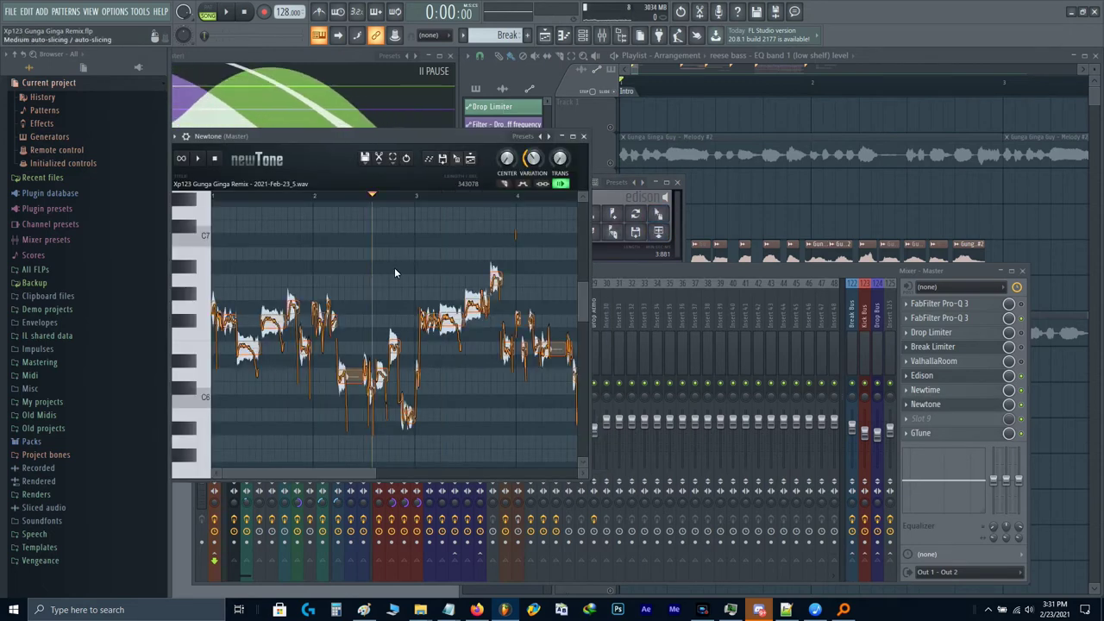
key("ctrl+a")
key("Delete")
left_click_drag(658, 215, 257, 264)
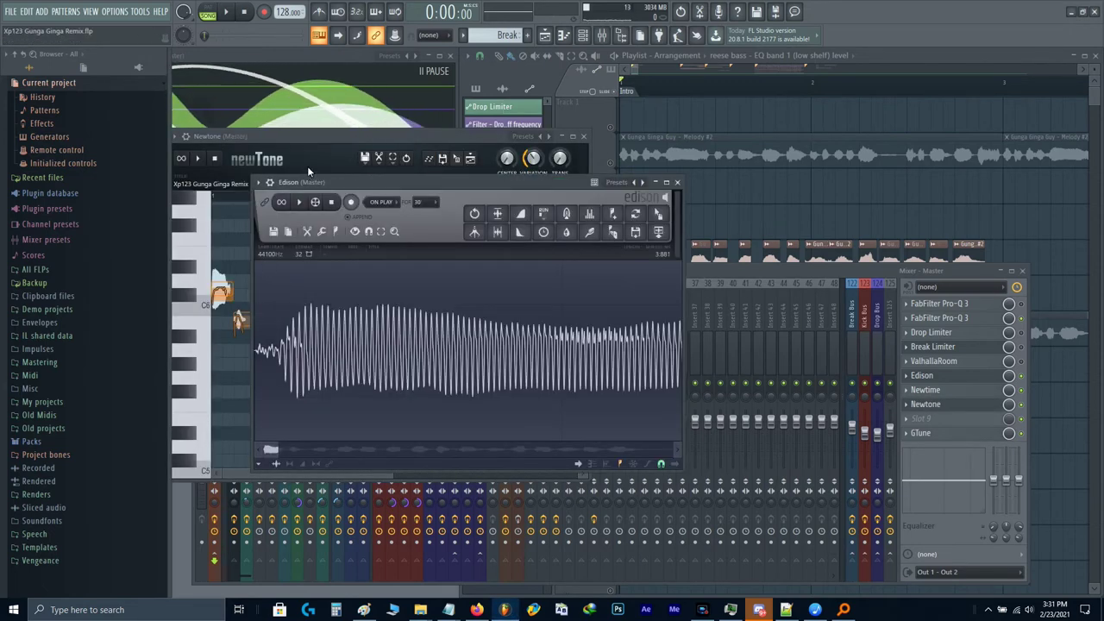
Step: Raise Newtone's Center correction to maximum and set Variation to 0% for the vocal recording
left_click_drag(296, 139, 364, 141)
scroll(397, 298, "down", 3)
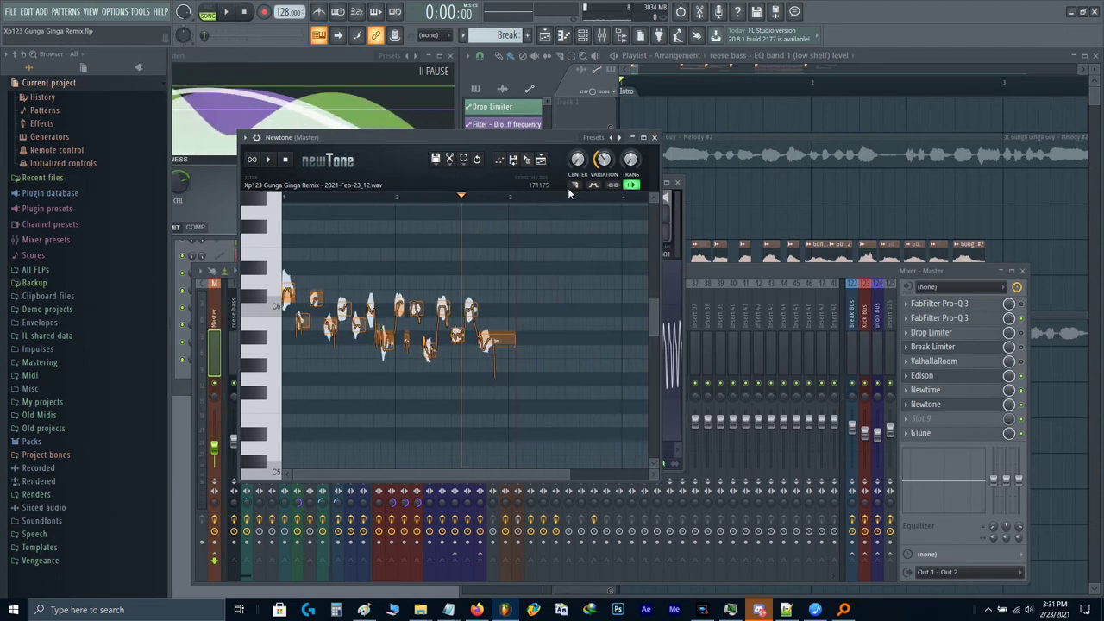
left_click_drag(576, 127, 532, 518)
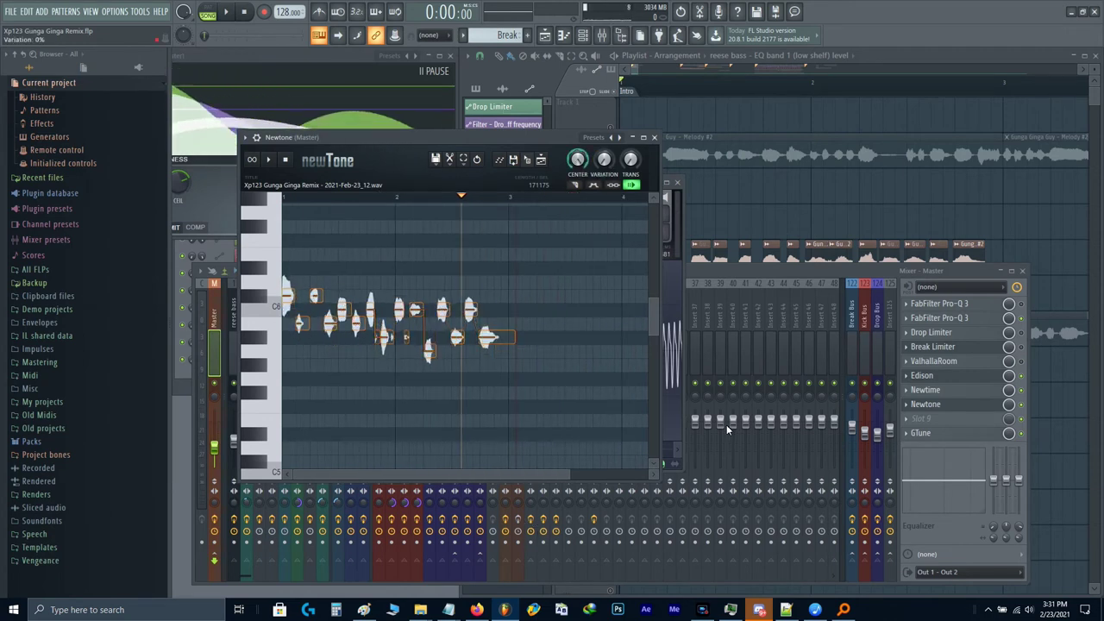
Step: Move all the vocal notes in Newtone to C6, including the lowest chop near the end
left_click_drag(291, 301, 283, 313)
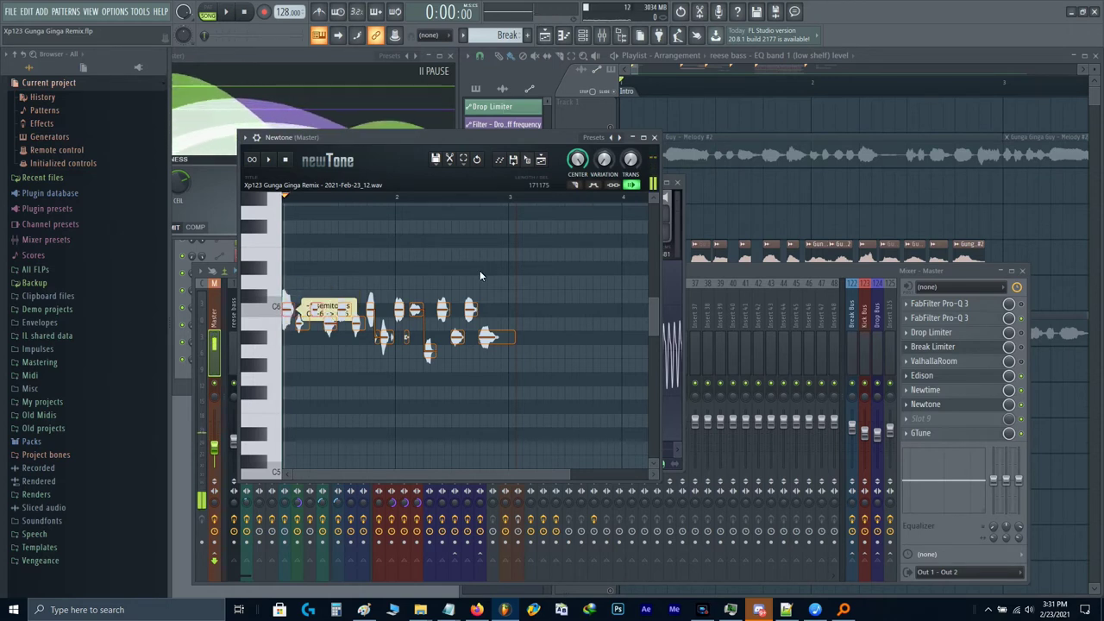
left_click_drag(553, 331, 295, 325)
left_click_drag(304, 324, 303, 311)
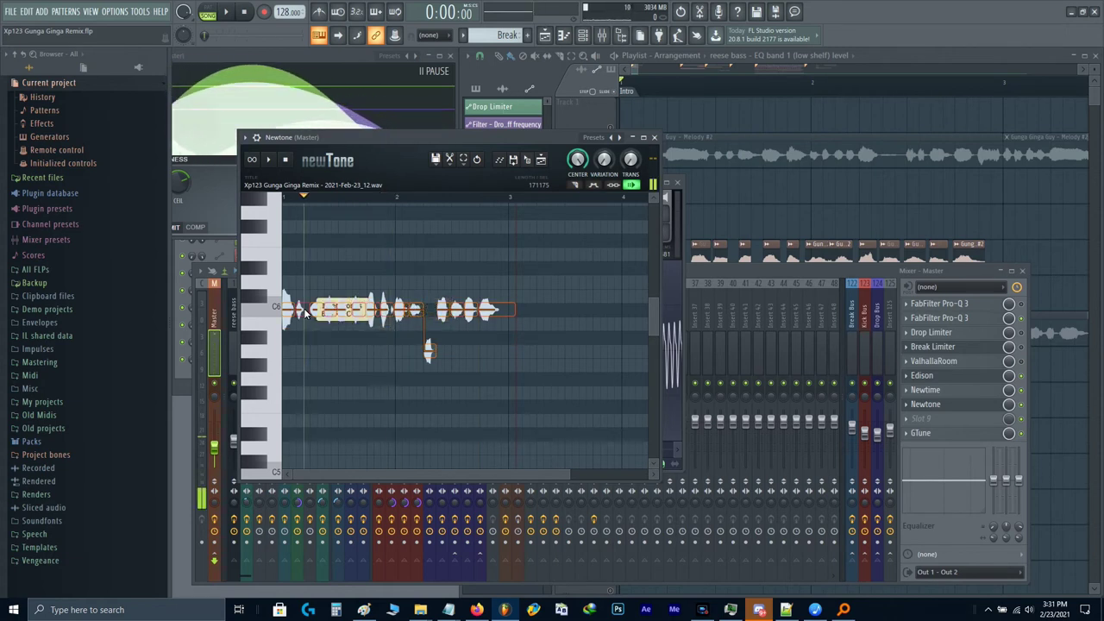
left_click(431, 353)
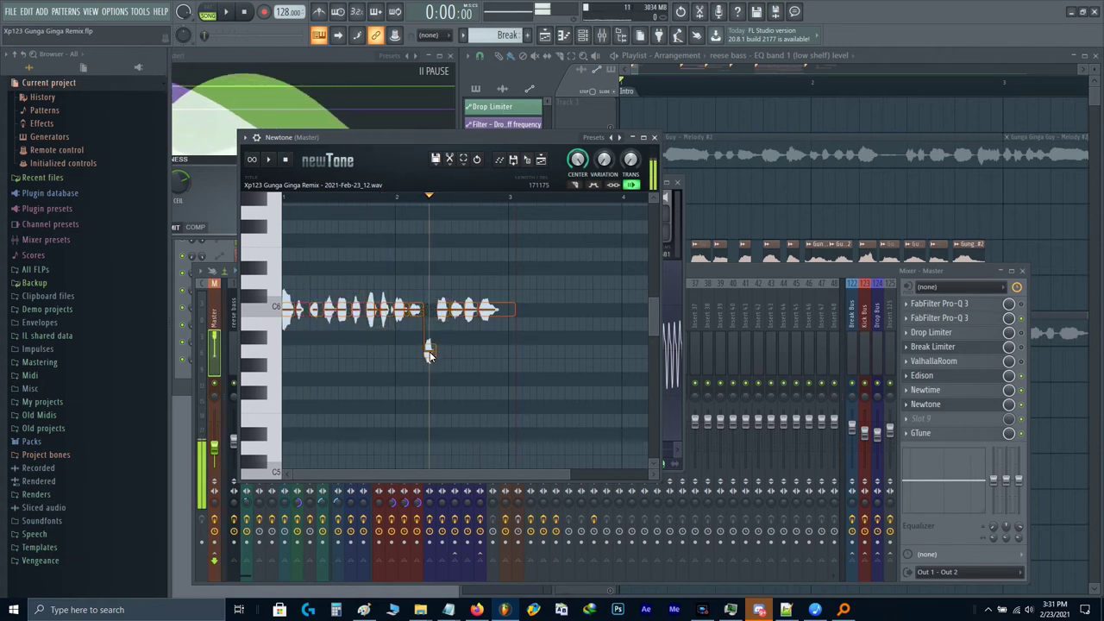
left_click(469, 358)
left_click_drag(430, 354, 430, 326)
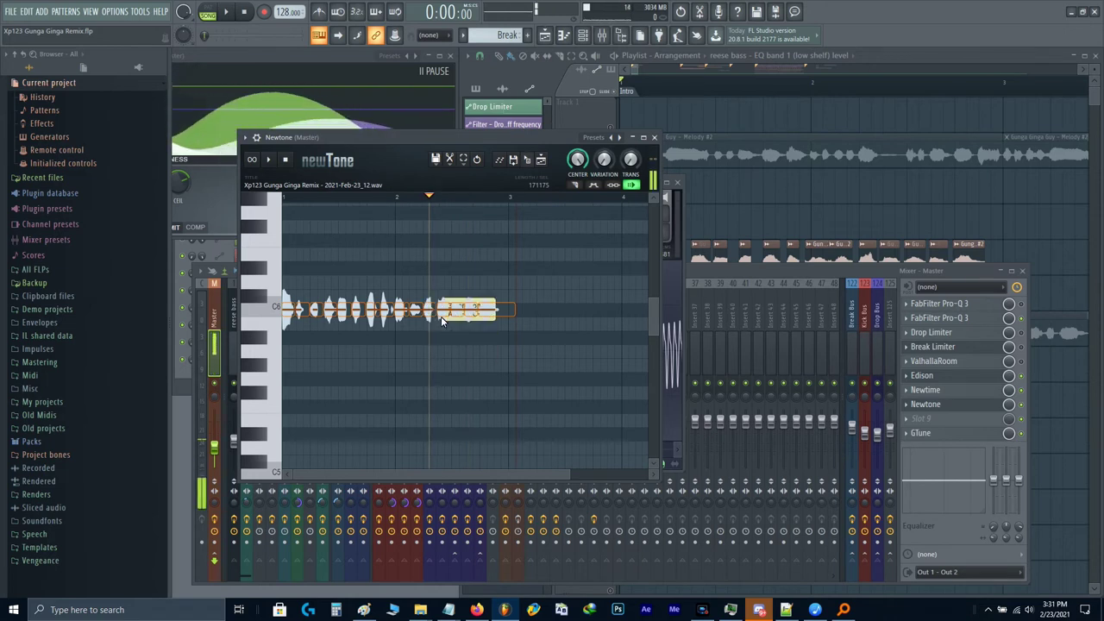
left_click(309, 286)
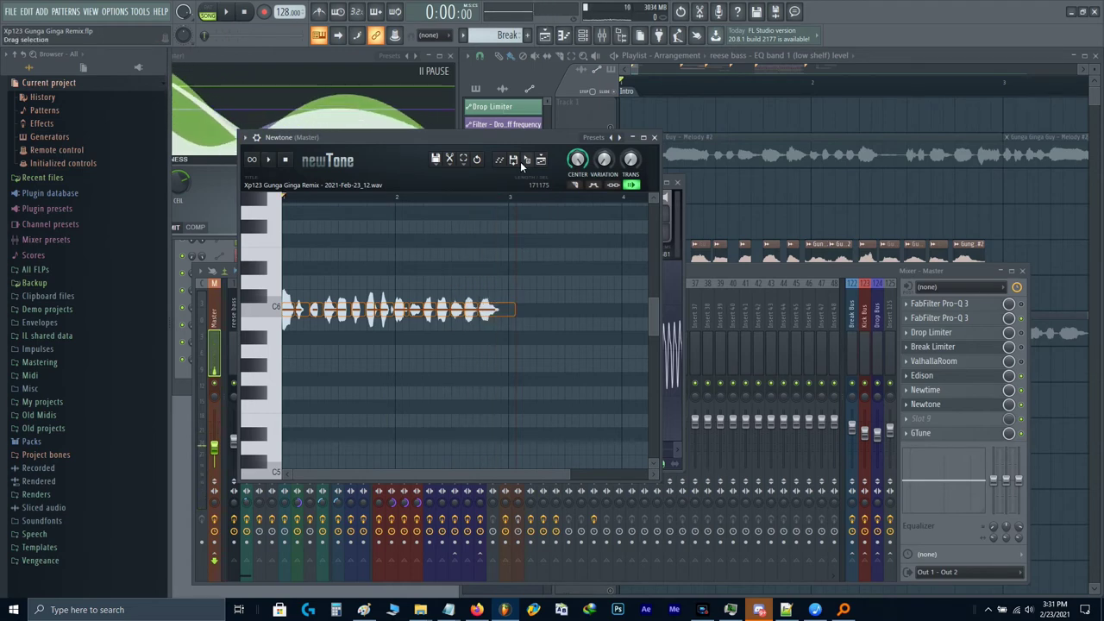
Step: Place the pitch-corrected Newtone audio in the Playlist as a clip and close the Newtone, Mixer and Edison windows
left_click_drag(527, 160, 736, 212)
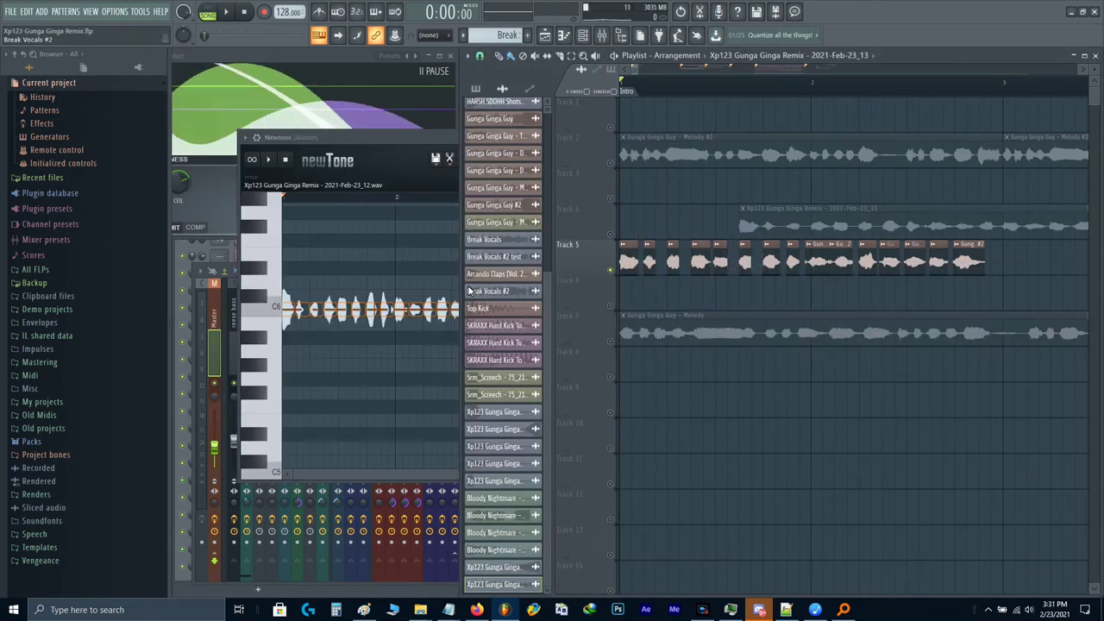
left_click(411, 271)
key("Escape")
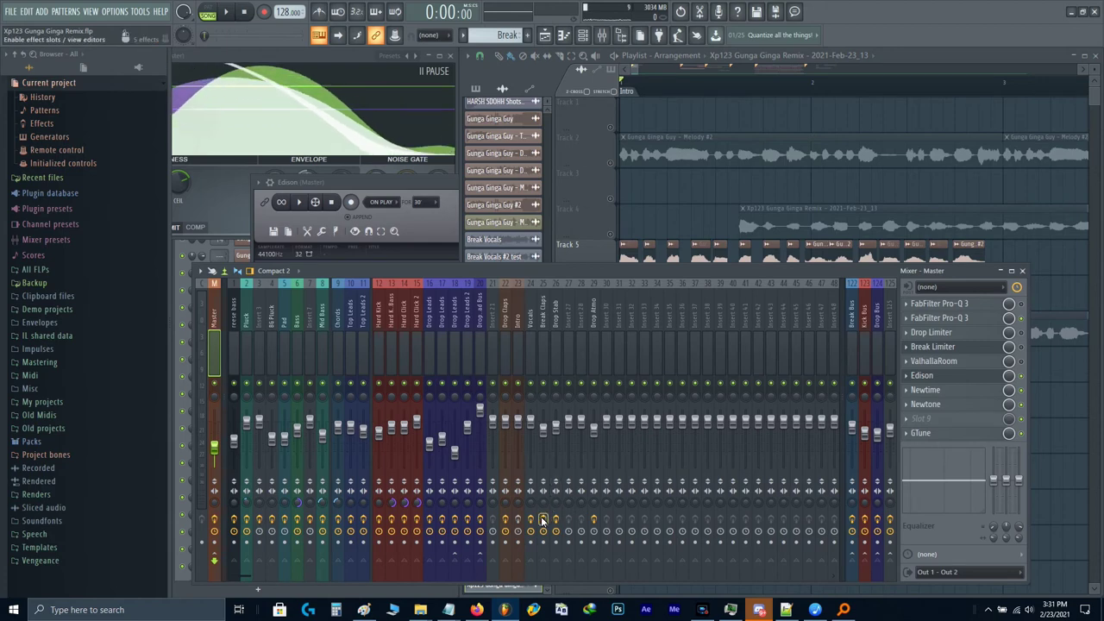
key("F9")
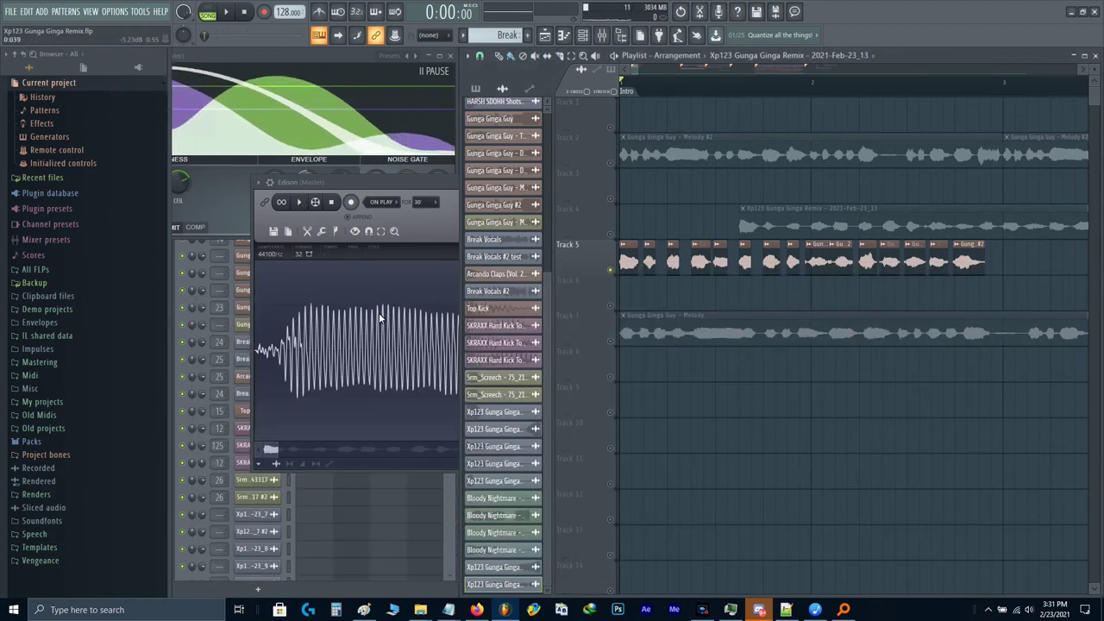
left_click(379, 312)
left_click(671, 183)
Step: Move the new vocal clip to the start of Track 8, trim its end to bar 3 and duplicate it once
scroll(732, 236, "down", 3)
left_click_drag(731, 230, 613, 374)
scroll(814, 408, "up", 3)
left_click_drag(855, 375, 851, 375)
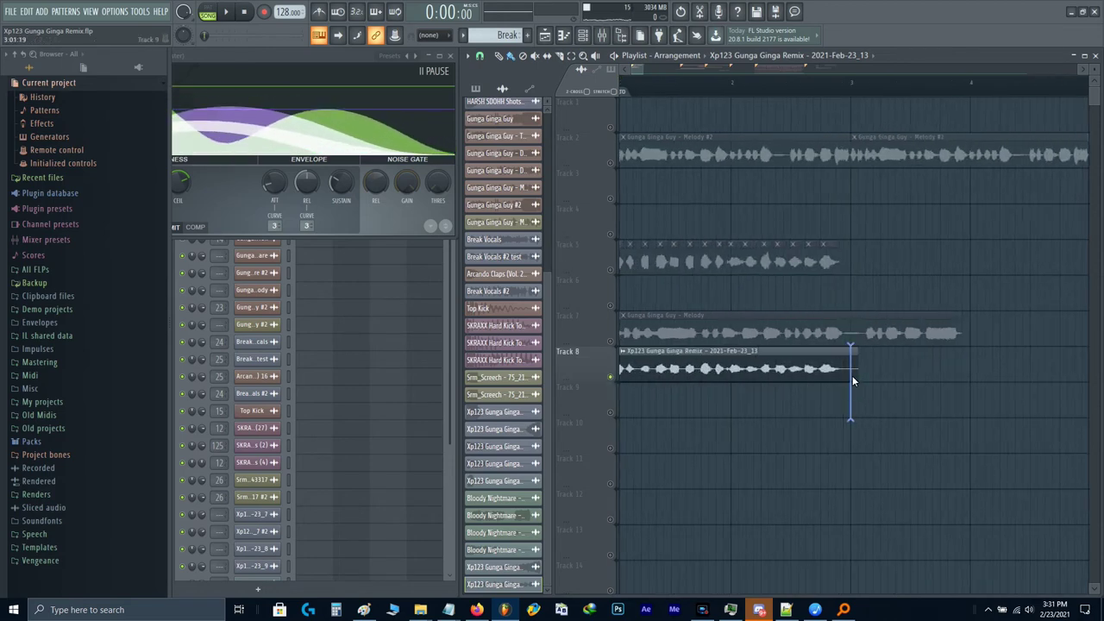
left_click(821, 374, "ctrl")
key("ctrl+b")
Step: Set the time stretching mode of the new vocal clip's channel to Stretch
scroll(821, 374, "down", 2)
double_click(698, 363)
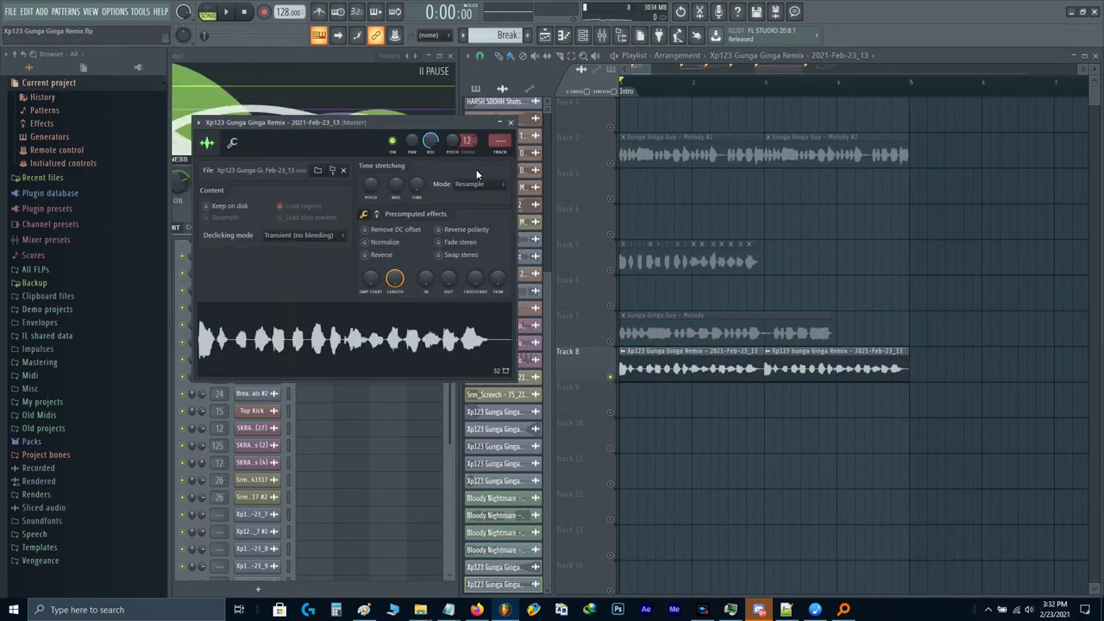
left_click(475, 184)
left_click(472, 221)
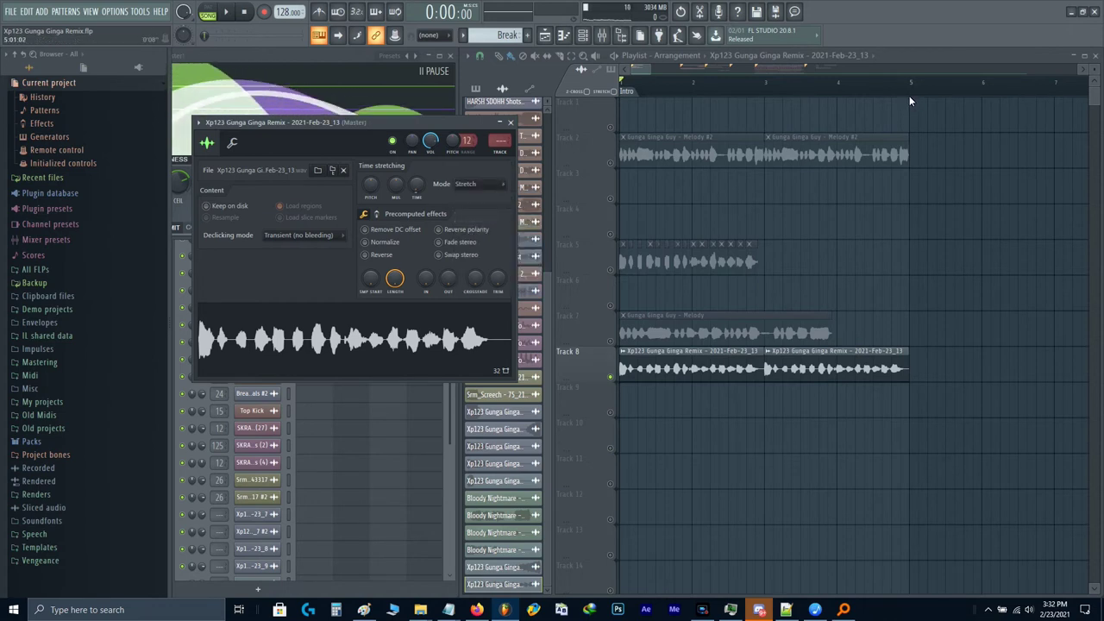
Step: Create a channel pitch automation clip for the vocal on Track 9, spanning bar 1 to bar 5
left_click_drag(909, 96, 550, 161)
left_click(345, 141)
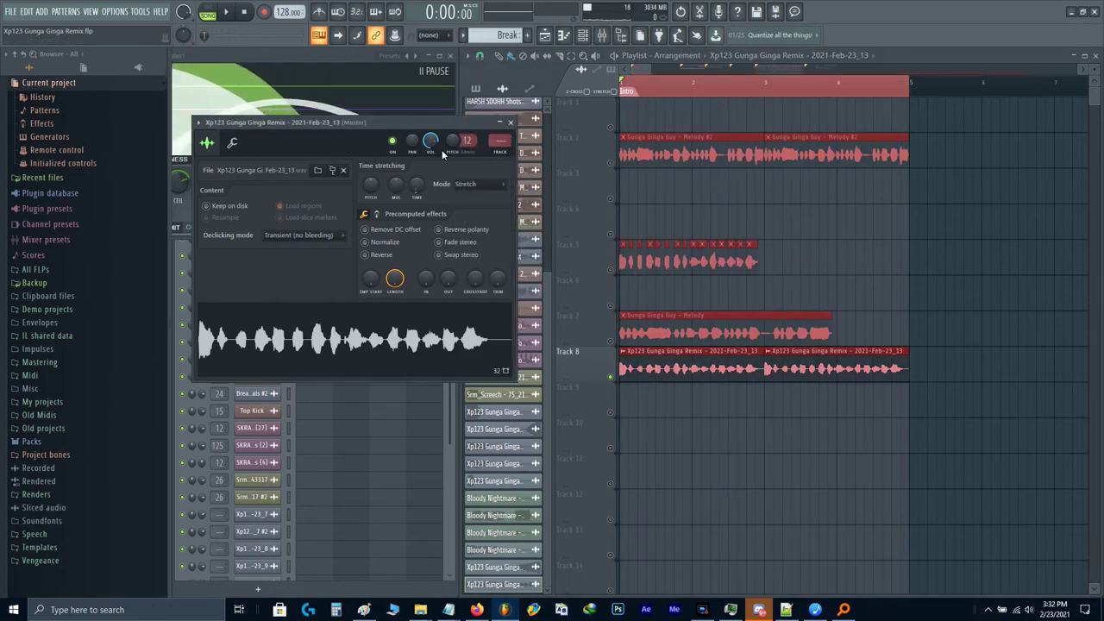
right_click(453, 145)
left_click(479, 220)
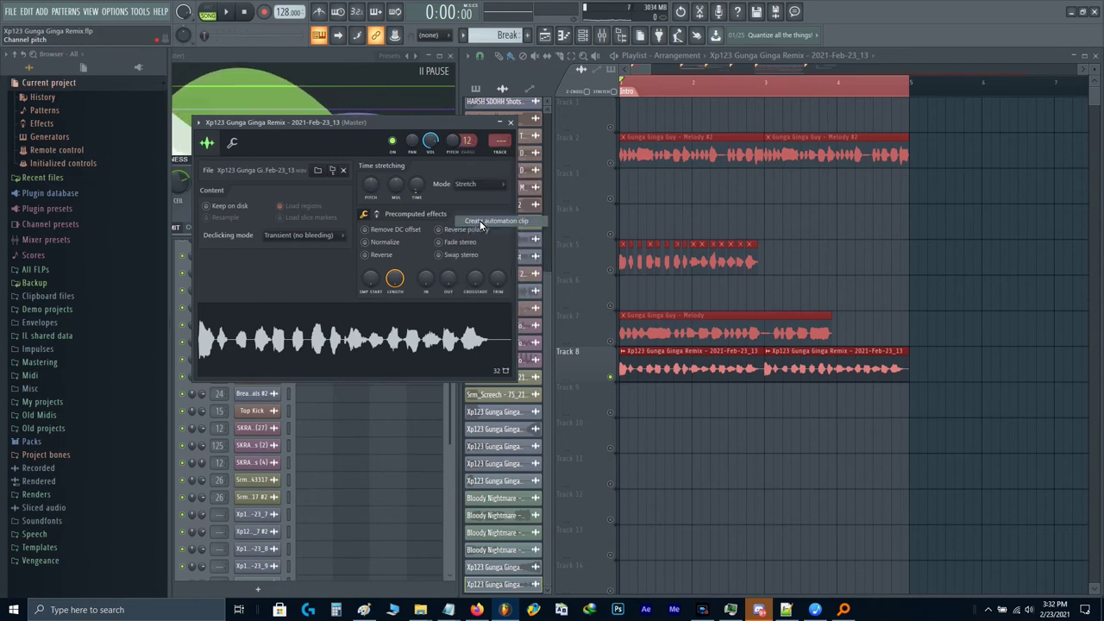
left_click_drag(646, 103, 587, 406)
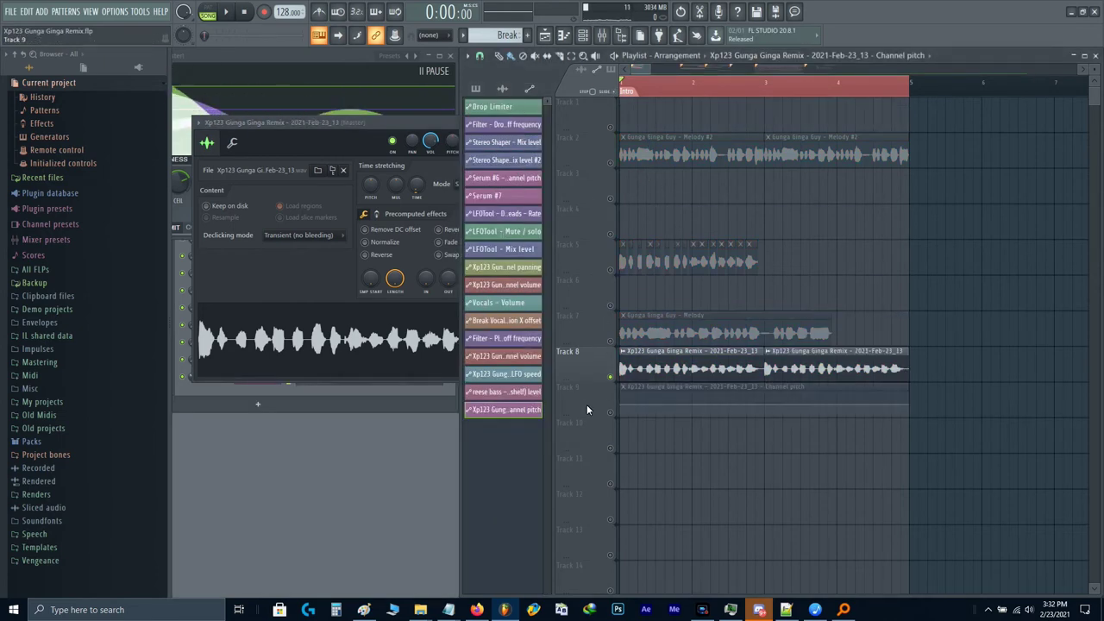
Step: Rename the new vocal channel as Vocal Riser and close its settings
left_click(342, 128)
key("F2")
type("Vocal Riser")
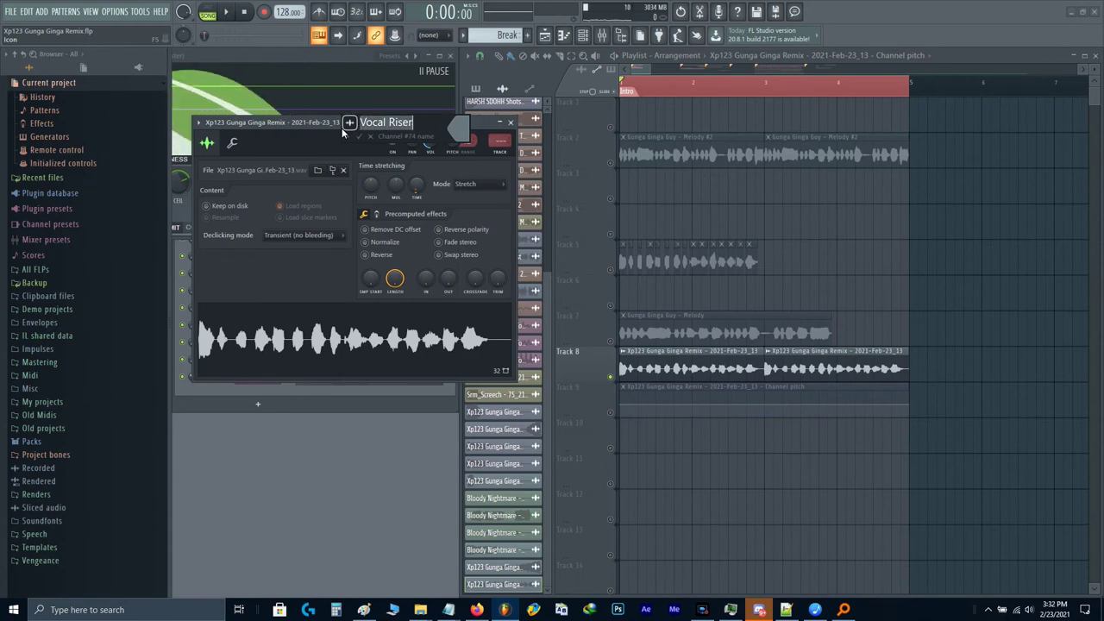
key("Return")
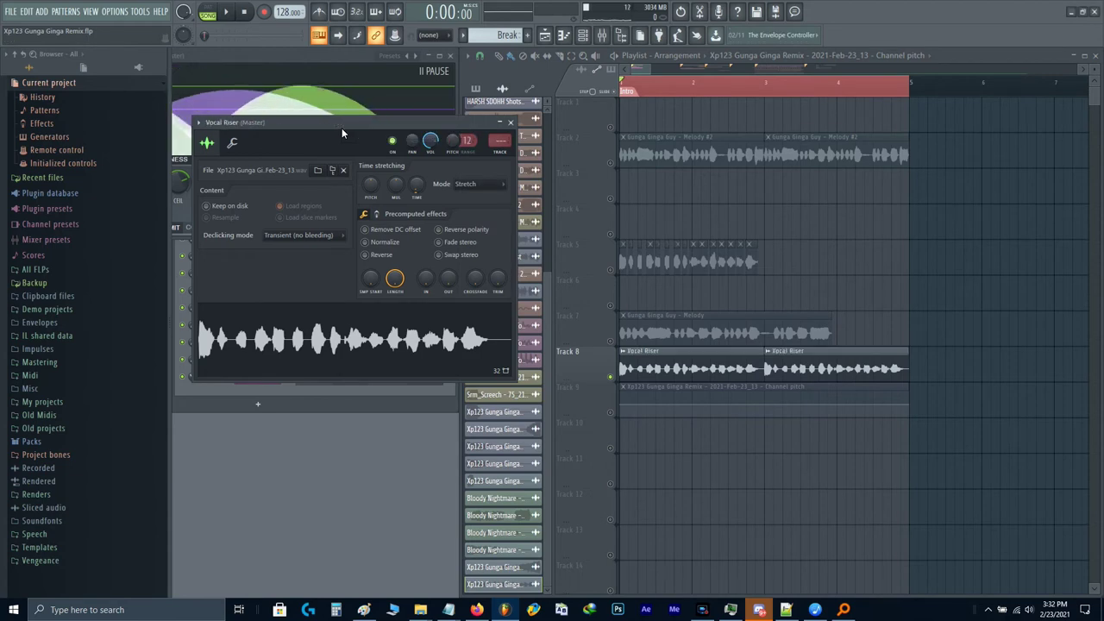
key("Escape")
Step: Rename the pitch automation channel as Vocal Riser - Channel pitch and close its settings
double_click(641, 390)
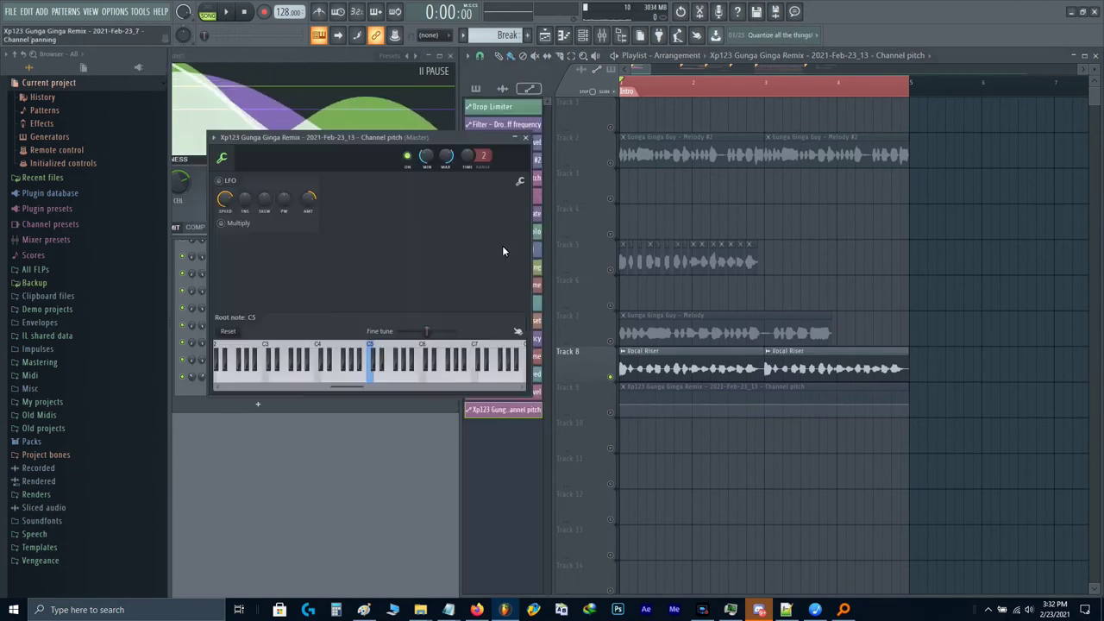
right_click(339, 140)
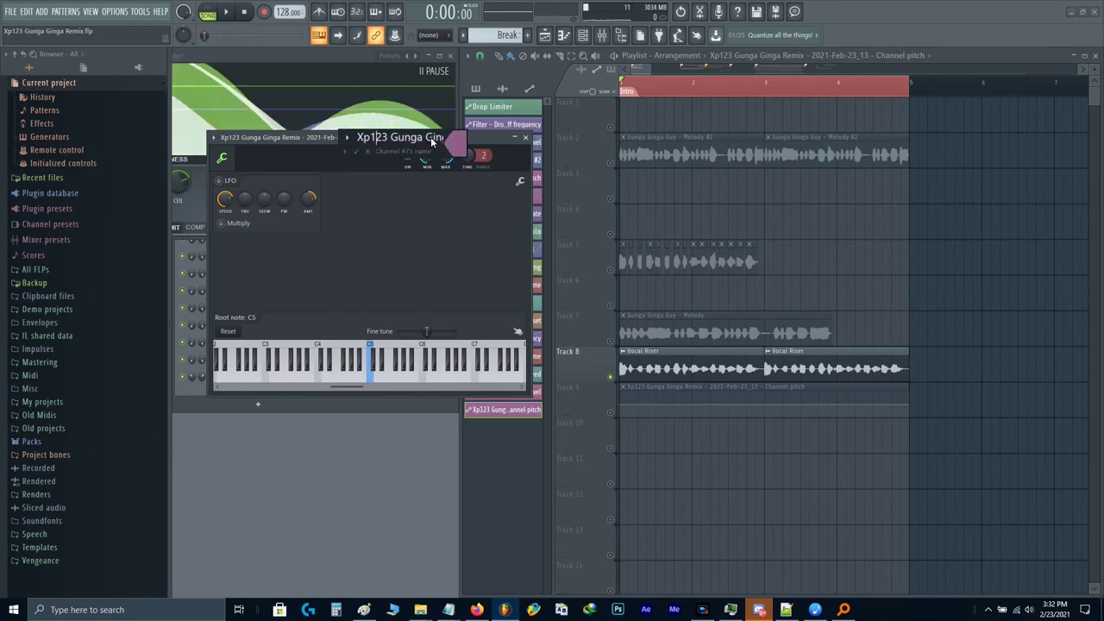
left_click_drag(431, 139, 243, 139)
key("BackSpace")
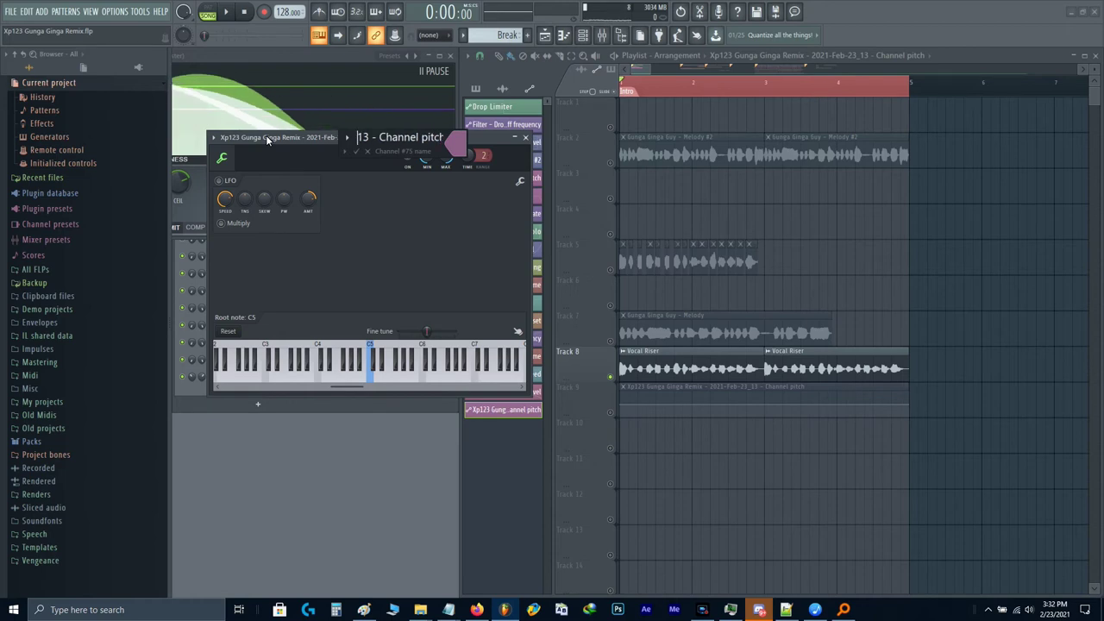
key("ctrl+v")
key("Return")
key("Escape")
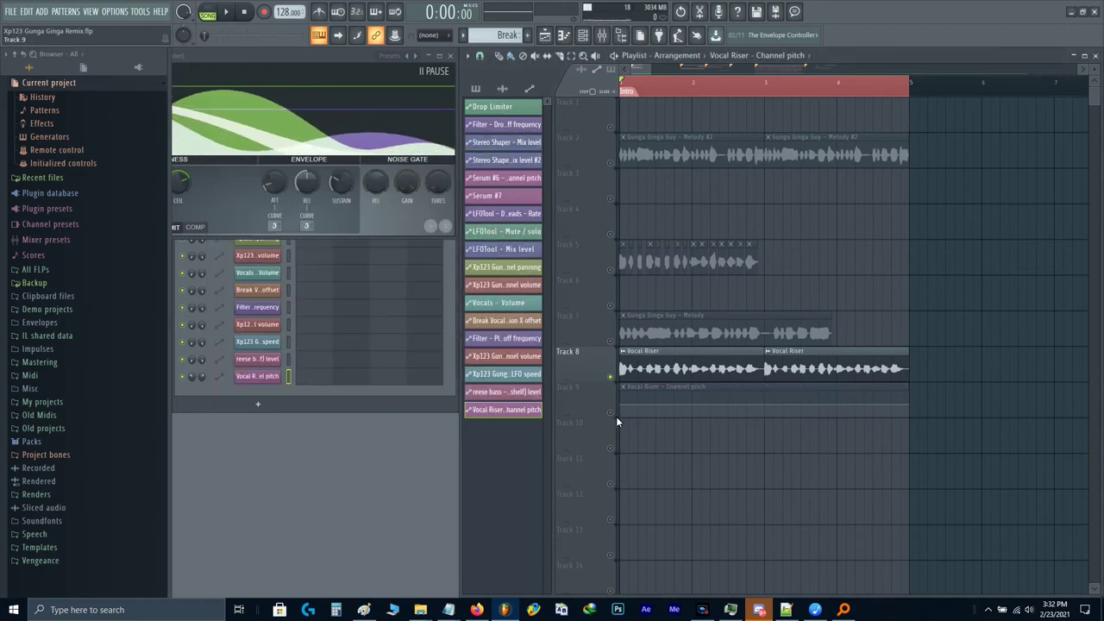
Step: Enable Track 9 and duplicate the two Vocal Riser clips on Track 8 so they run to bar 9
left_click(611, 411)
scroll(890, 402, "up", 2)
scroll(890, 402, "down", 4)
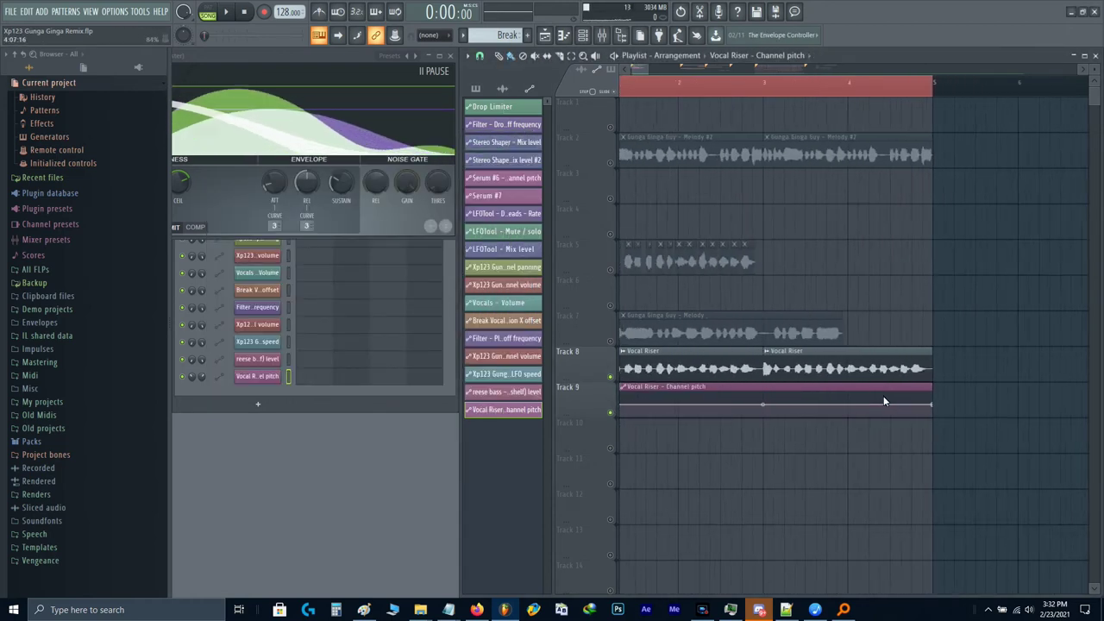
left_click_drag(859, 368, 620, 347)
key("ctrl+b")
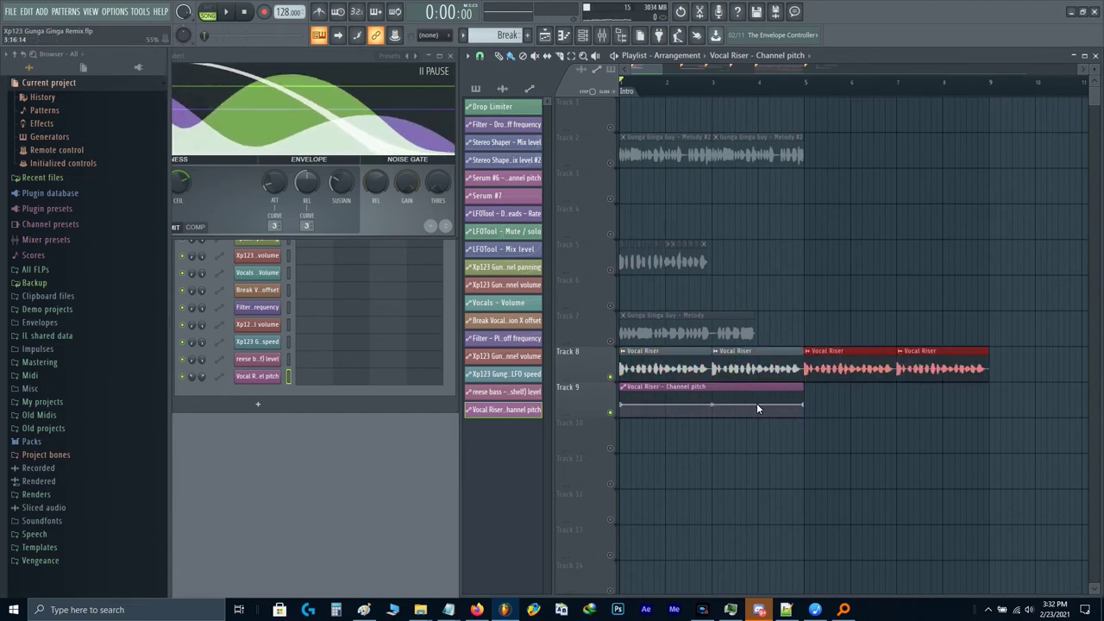
Step: Extend the pitch automation clip to bar 9 and shape a curved rise to a 100% point at bar 8
scroll(757, 405, "up", 1)
right_click(757, 405)
left_click_drag(757, 406, 878, 391)
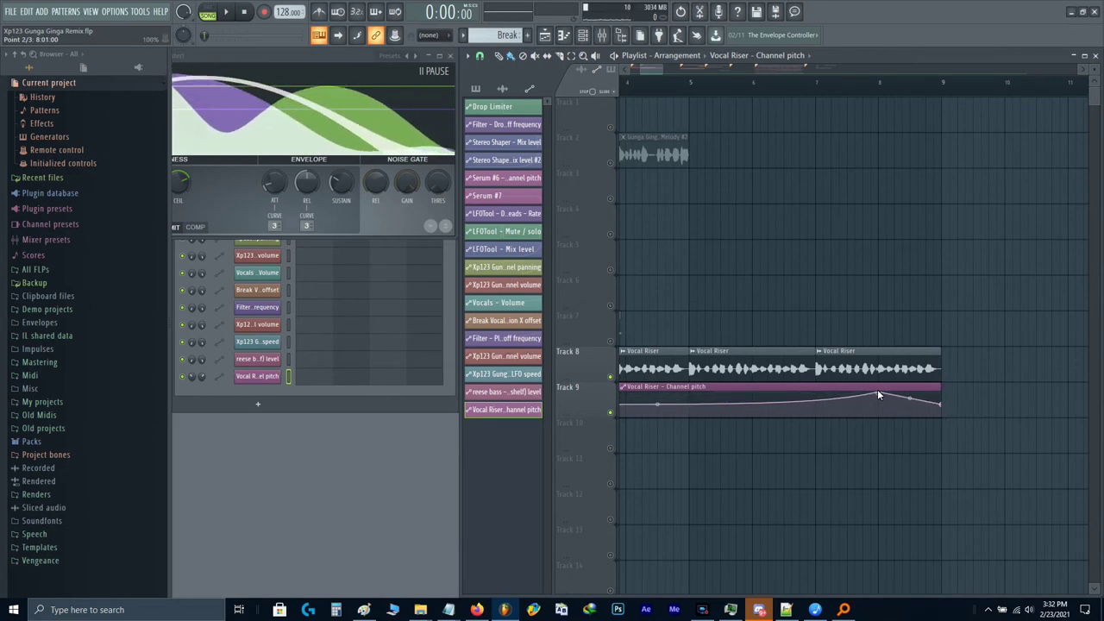
scroll(877, 389, "down", 2)
Step: Play the Vocal Riser from the start and remove the part of its last clip after bar 8
key("space")
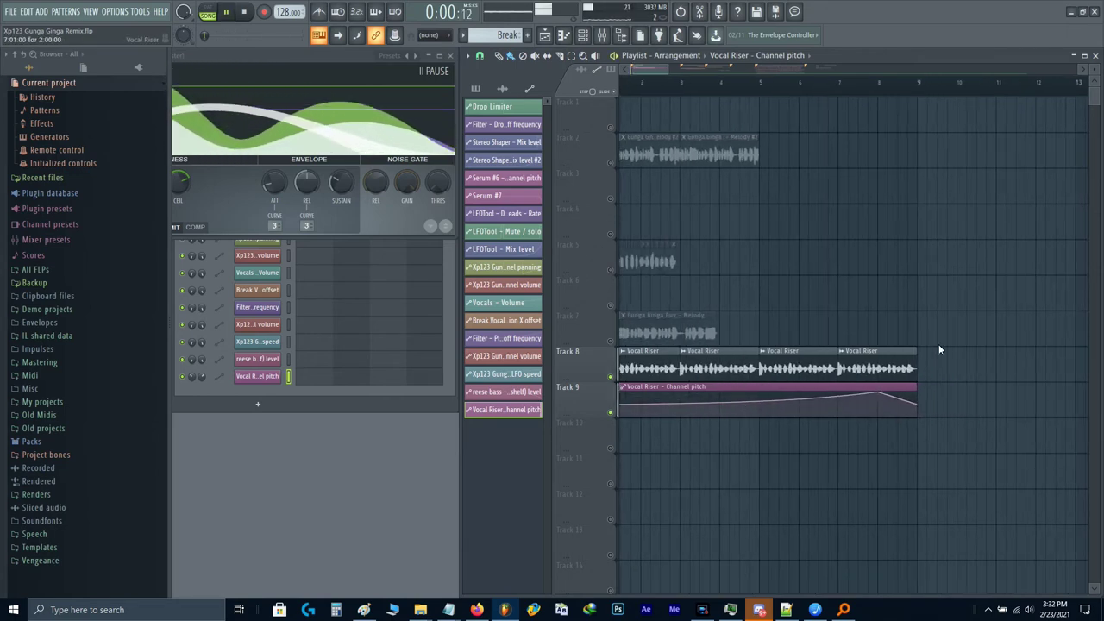
scroll(938, 344, "up", 2)
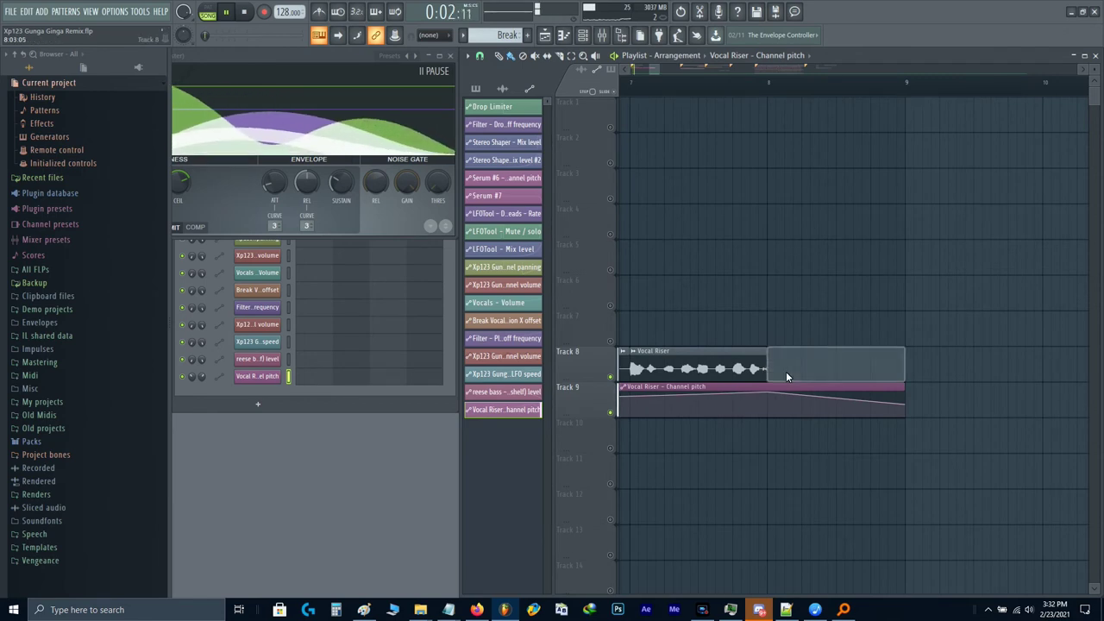
scroll(781, 370, "down", 2)
scroll(802, 365, "left", 1)
scroll(762, 380, "left", 2)
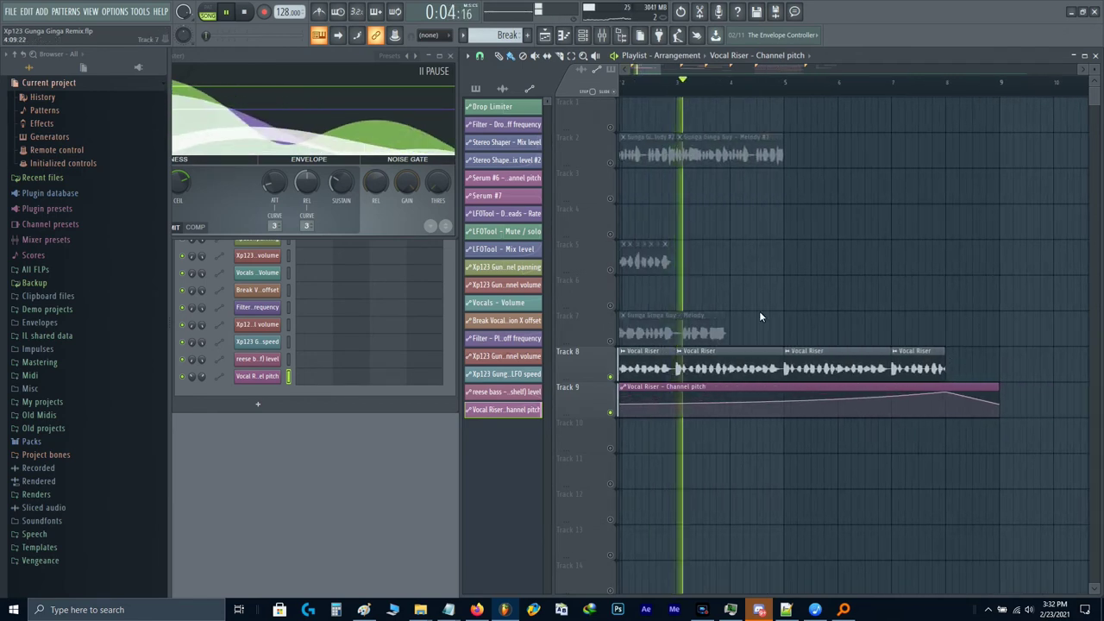
scroll(761, 314, "up", 4)
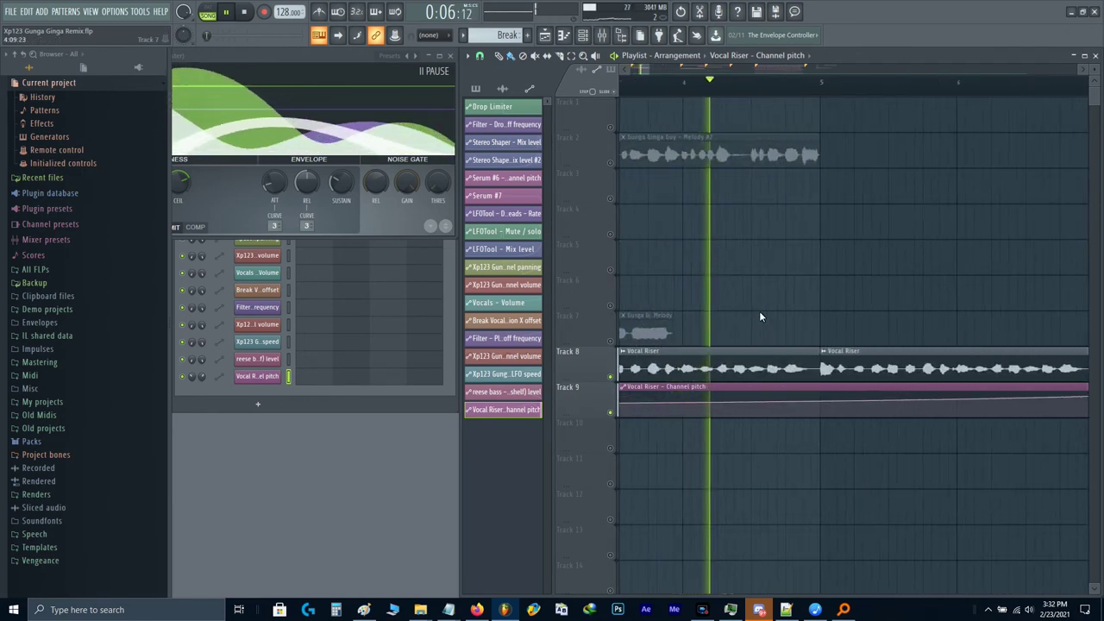
Step: Slice the Vocal Riser late in bar 4 and replace the one-step slice at 4:08 with a copy of the 4:07 slice
key("space")
left_click(691, 84)
scroll(728, 329, "up", 2)
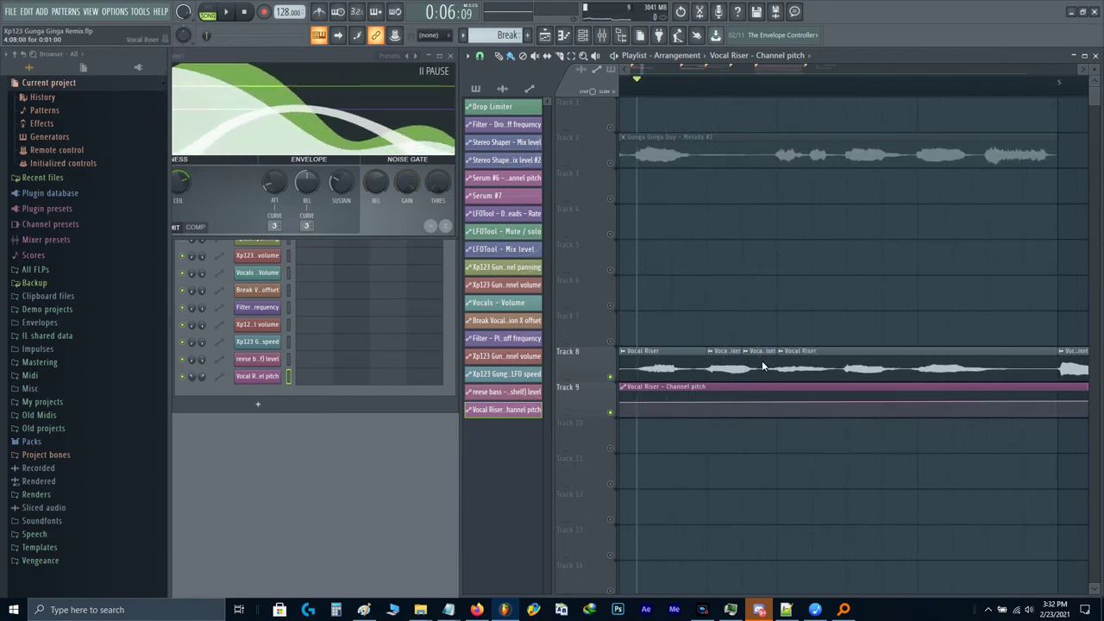
key("space")
key("space")
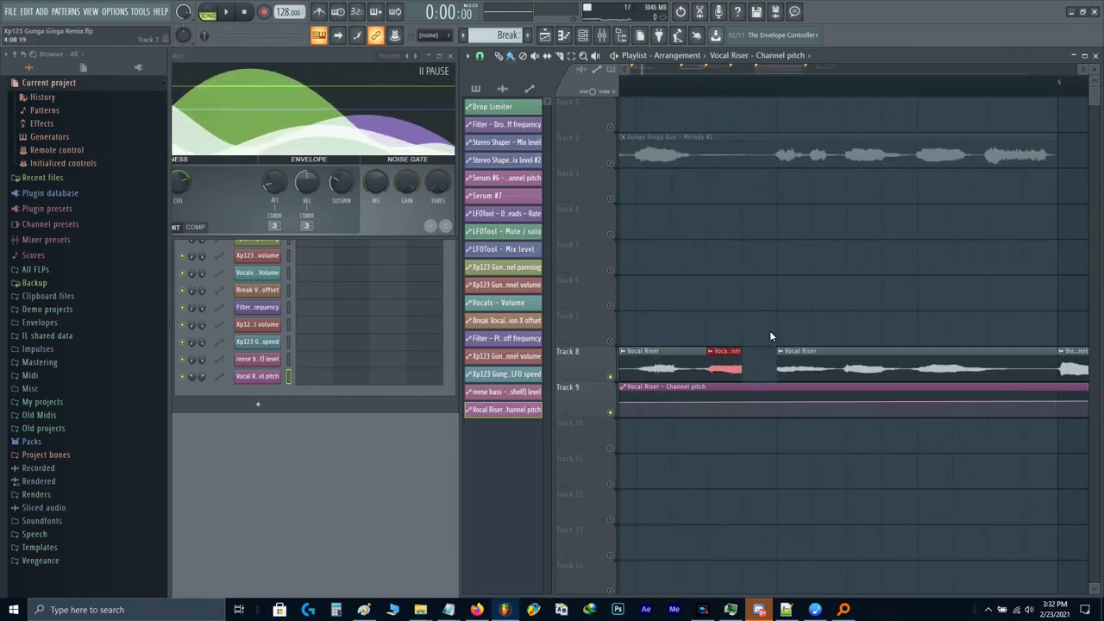
key("b")
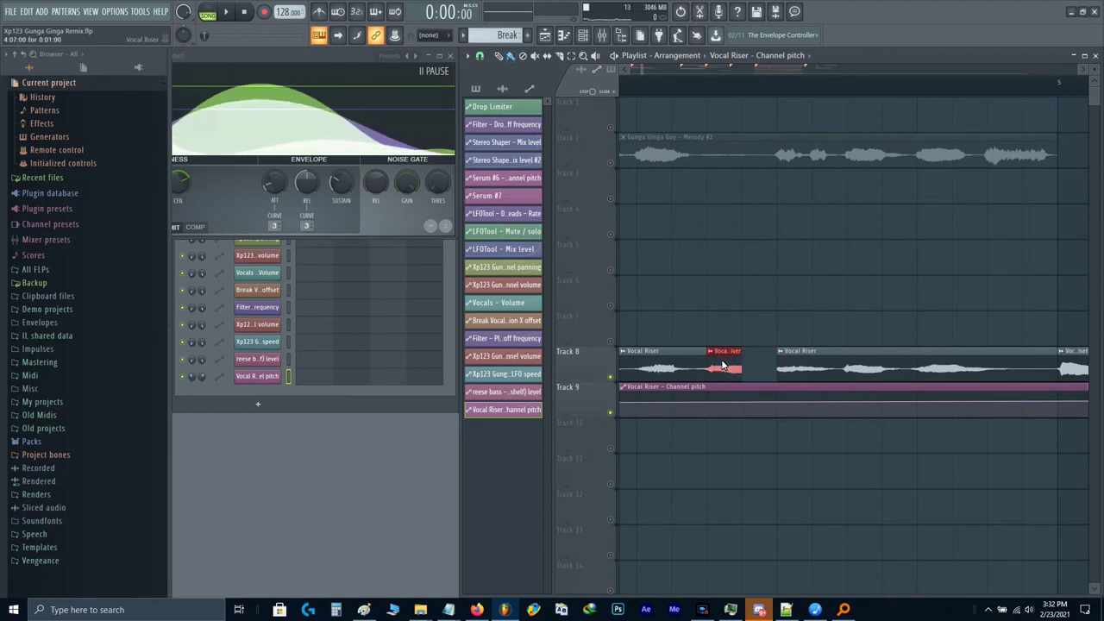
Step: Play back the Vocal Riser from the start to check the repeated slice in bar 4
key("space")
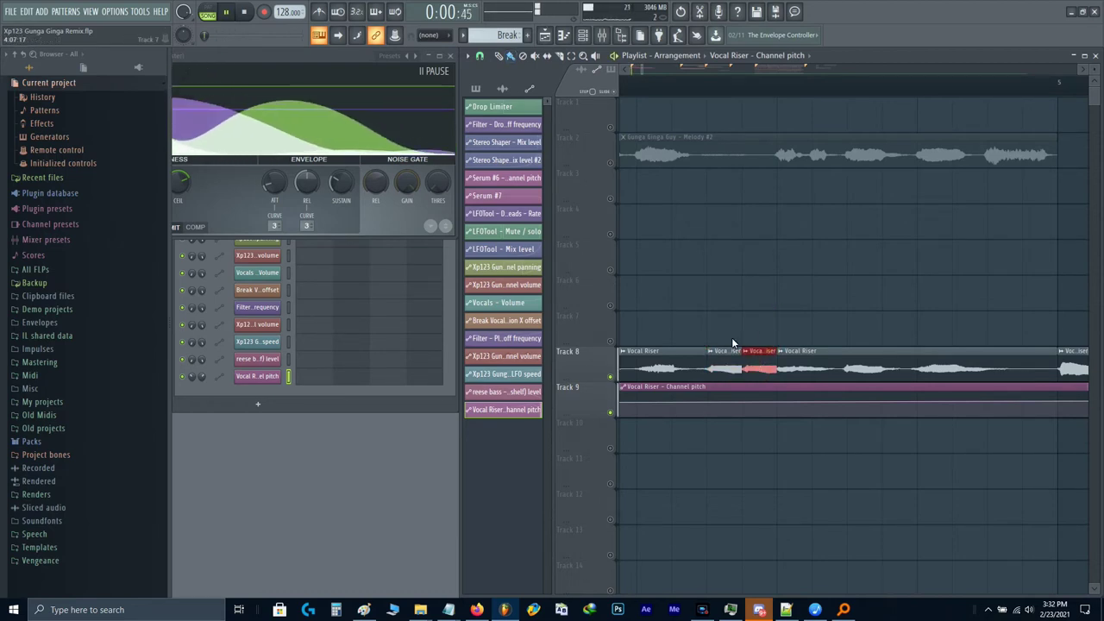
scroll(732, 334, "down", 3)
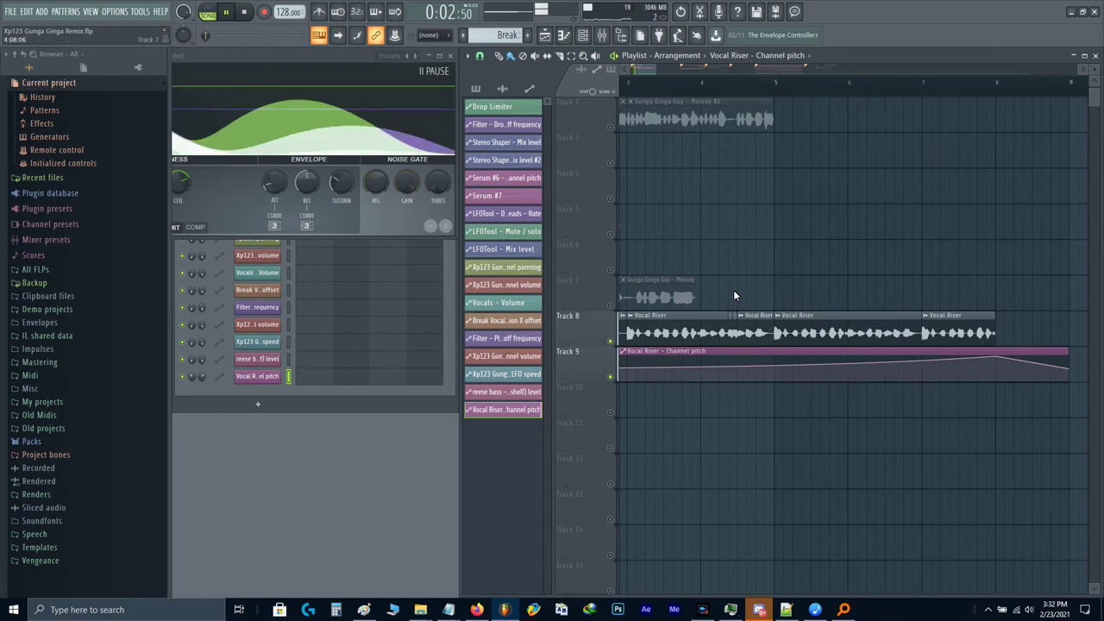
scroll(739, 302, "up", 3)
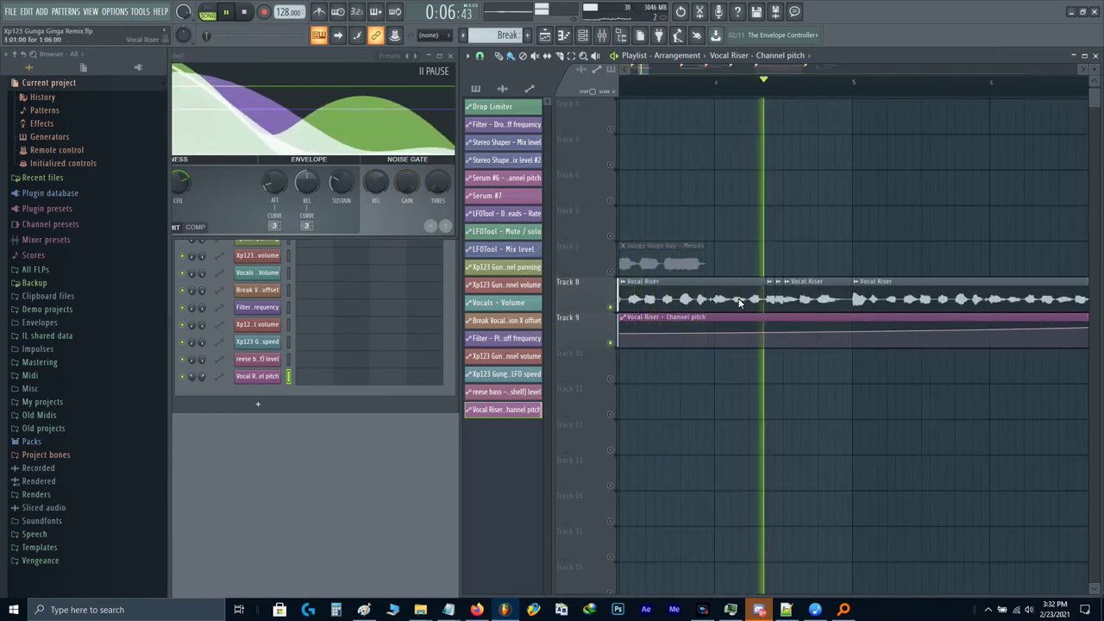
scroll(792, 288, "up", 1)
key("space")
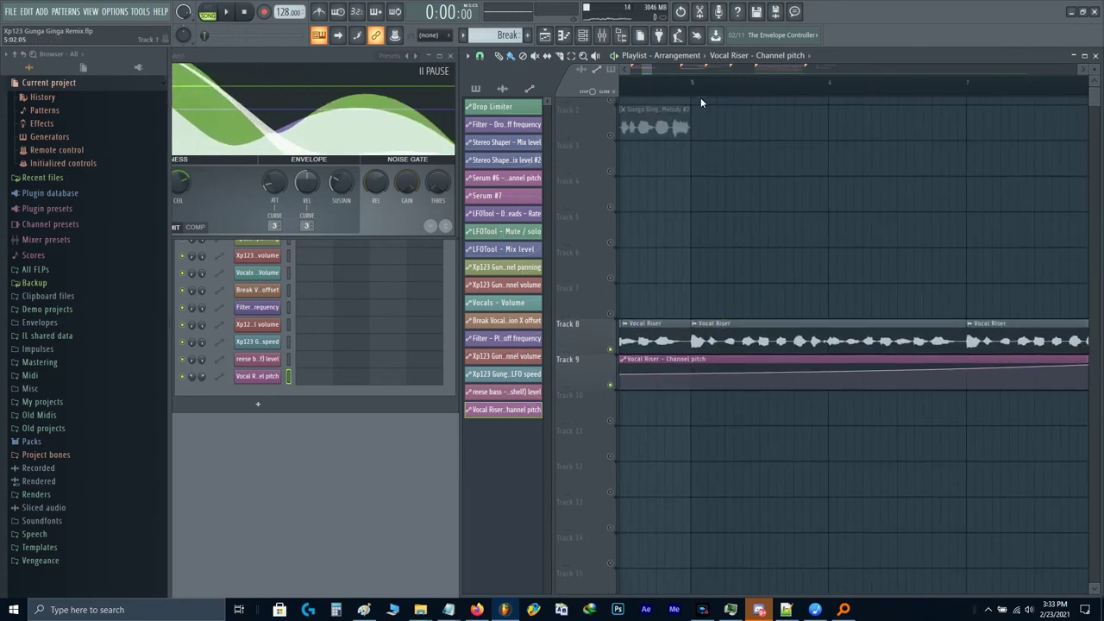
scroll(833, 337, "down", 2)
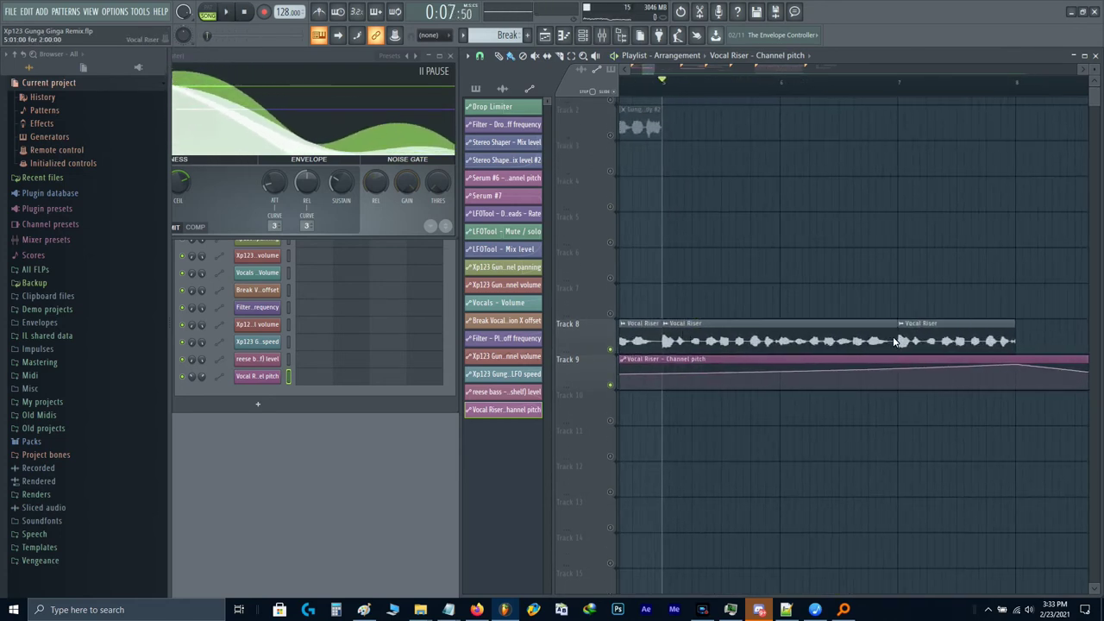
Step: Make the Vocal Riser clip at bar 5 unique and link its channel pitch to the Vocal Riser channel pitch automation
left_click(666, 323)
left_click(718, 337)
key("space")
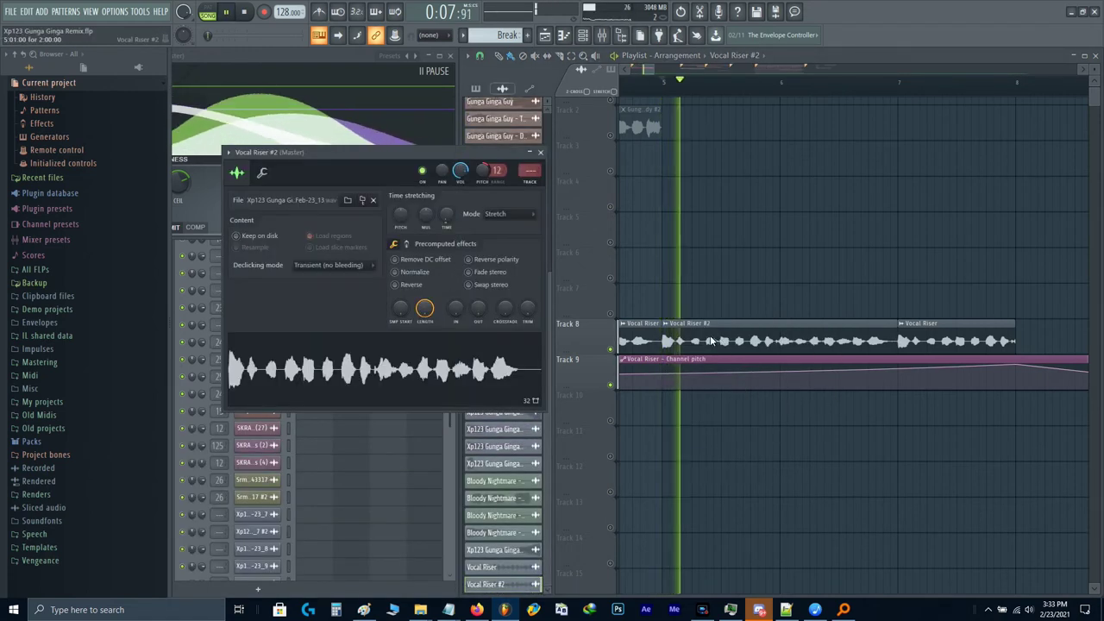
right_click(482, 171)
left_click(530, 290)
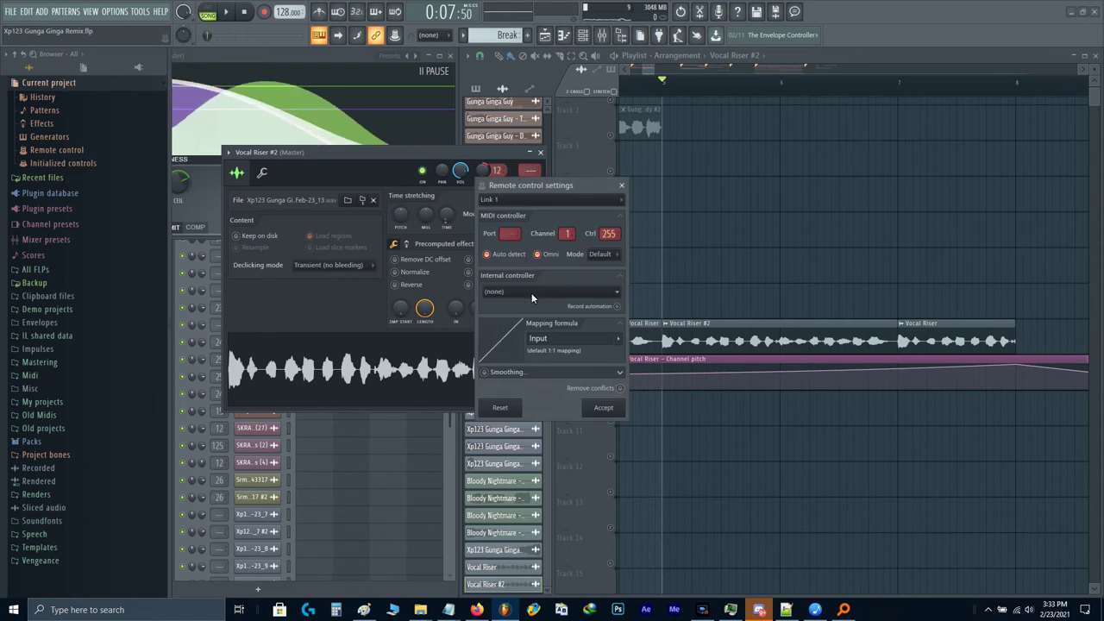
left_click(604, 407)
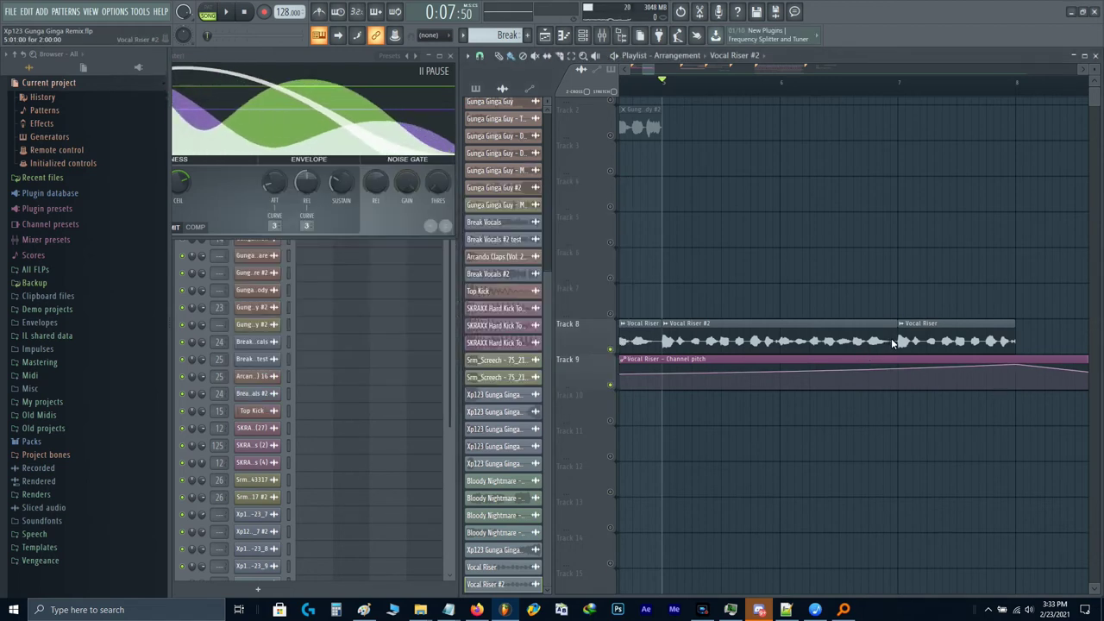
Step: Time-stretch the Vocal Riser #2 clip down to one bar and duplicate it into bar 6
left_click_drag(892, 338, 775, 346)
key("space")
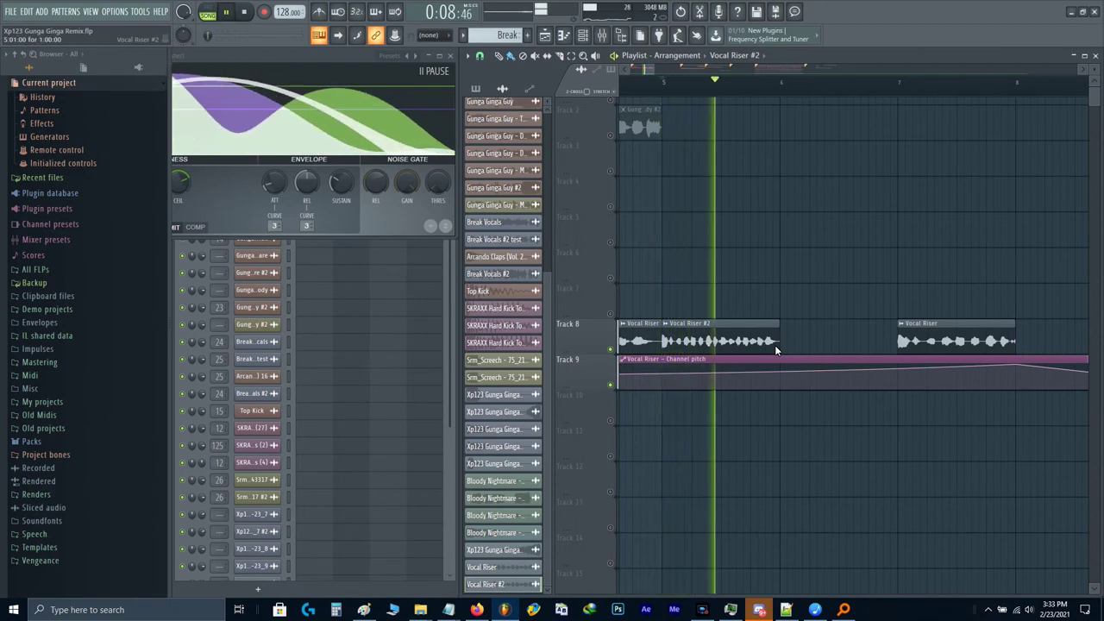
key("space")
left_click(748, 344, "ctrl")
key("ctrl+b")
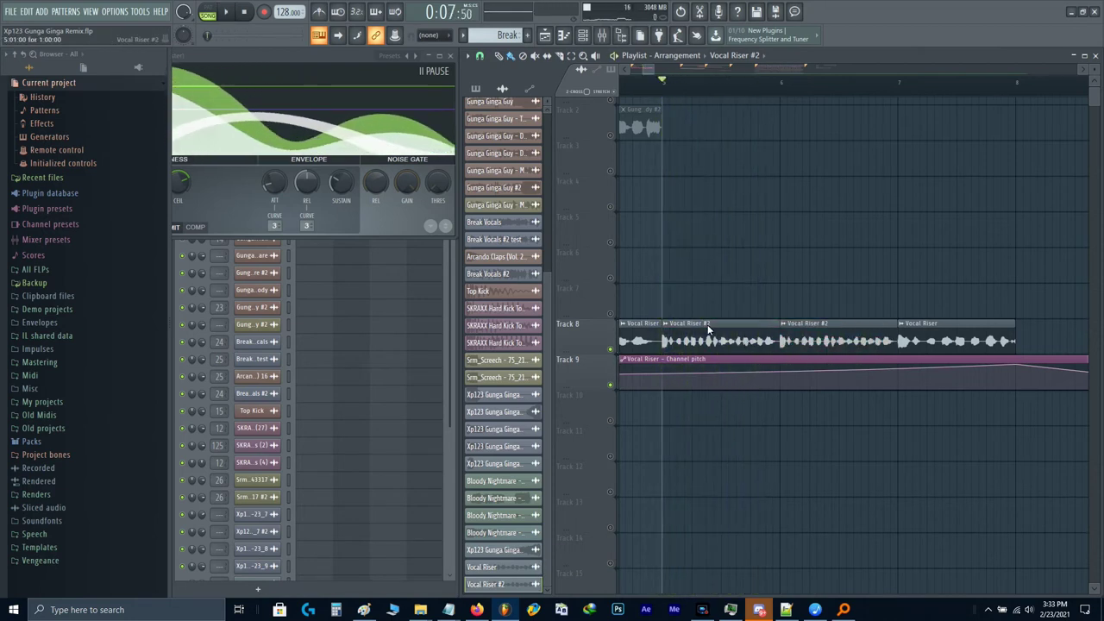
Step: Check the Vocal Riser #2 channel settings and play back its one-bar clips from bar 5
double_click(708, 324)
key("space")
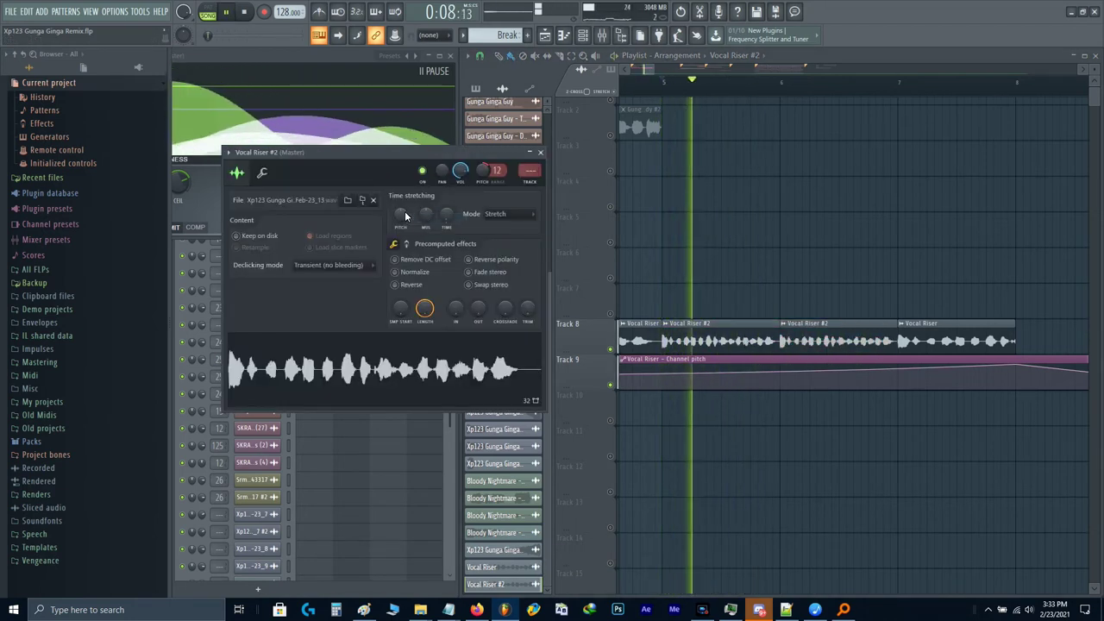
left_click(541, 152)
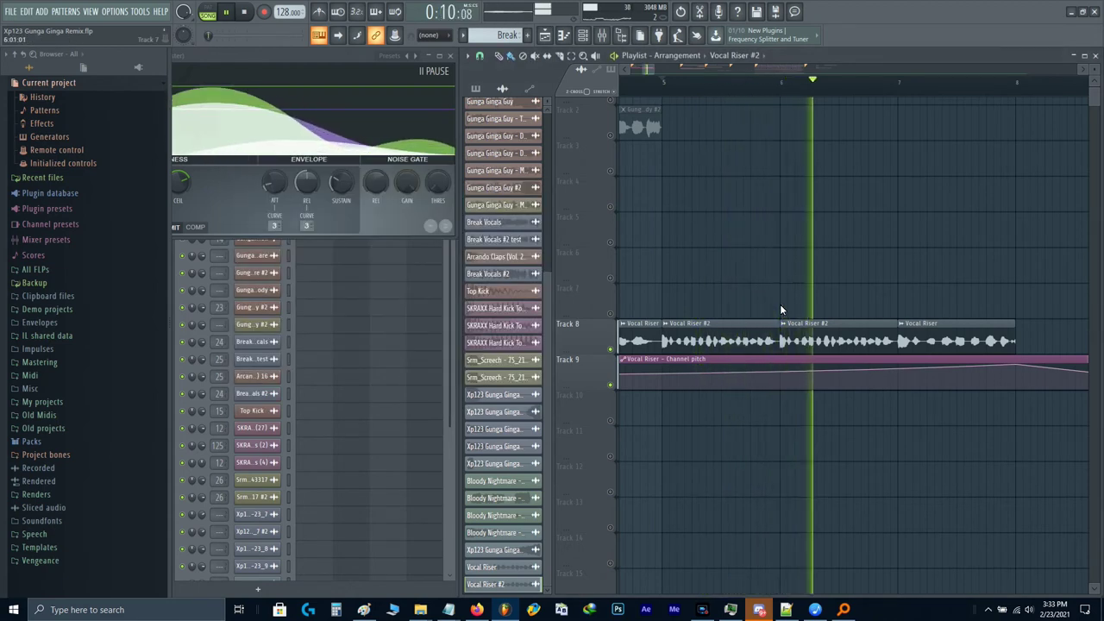
key("space")
scroll(725, 334, "up", 2)
key("space")
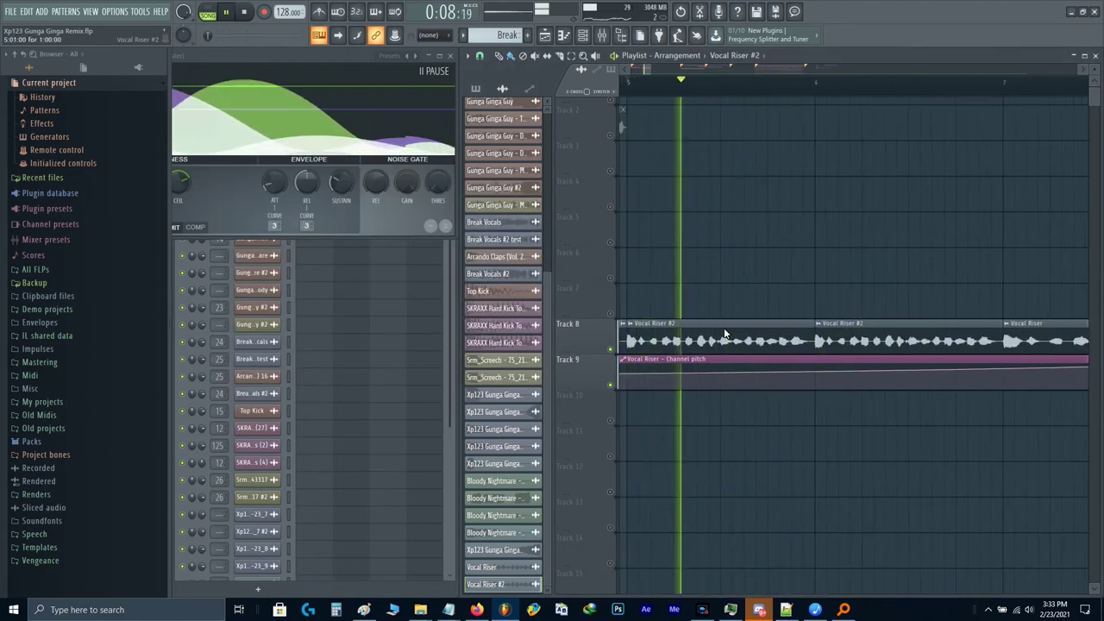
Step: Trim the Vocal Riser #2 clip at bar 5 to half a bar and repeat it up to bar 7
key("space")
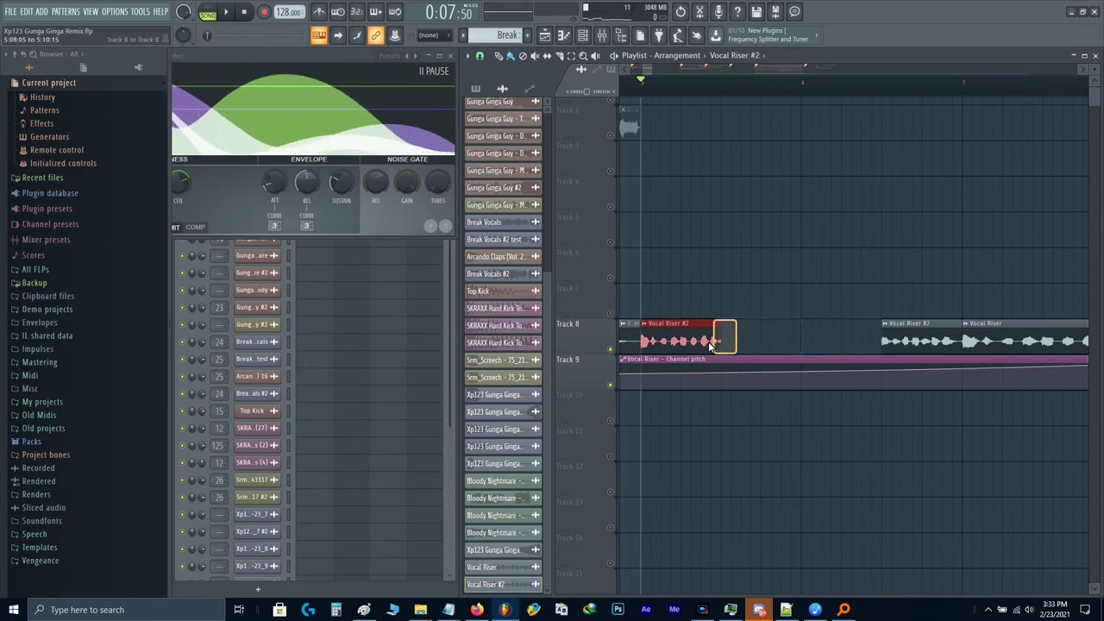
key("space")
key("ctrl+b")
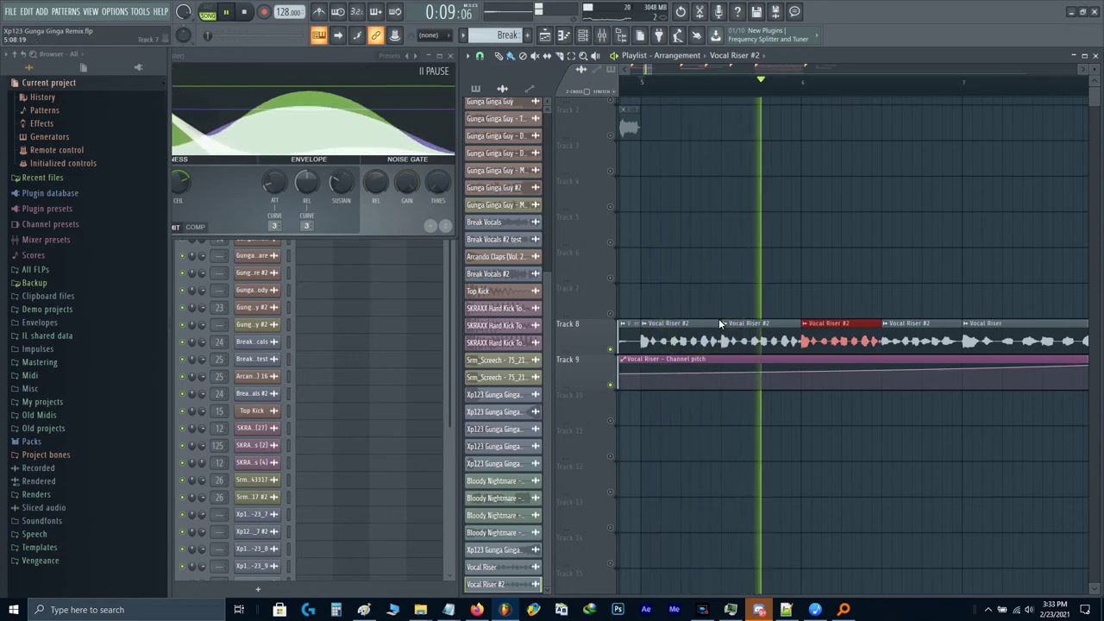
left_click_drag(842, 286, 637, 314)
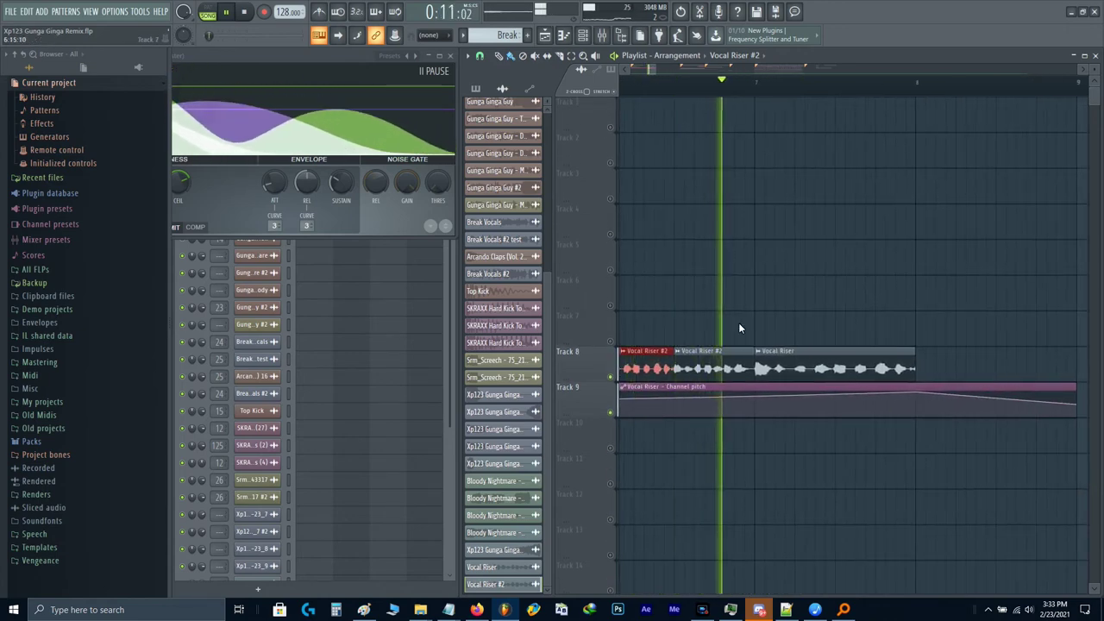
Step: Stop playback and delete the original Vocal Riser clip in bar 7
key("space")
scroll(763, 339, "up", 3)
right_click(766, 366)
Step: Copy the last half-bar Vocal Riser #2 clip to the start of bar 7 and make the copy unique
left_click(724, 368, "ctrl")
scroll(723, 368, "down", 4)
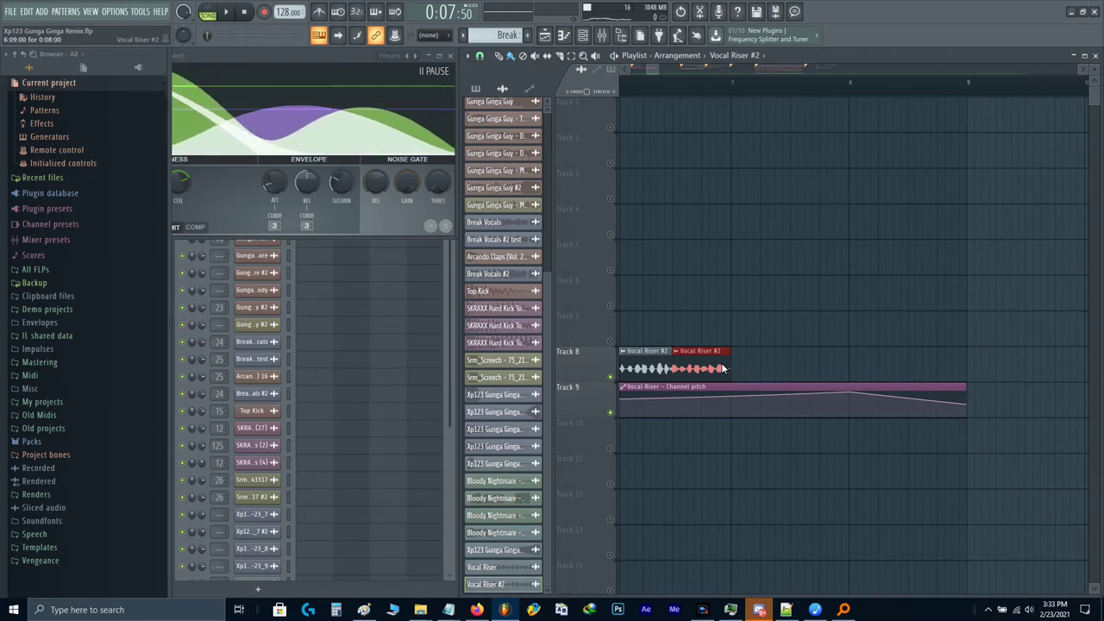
scroll(729, 368, "down", 2)
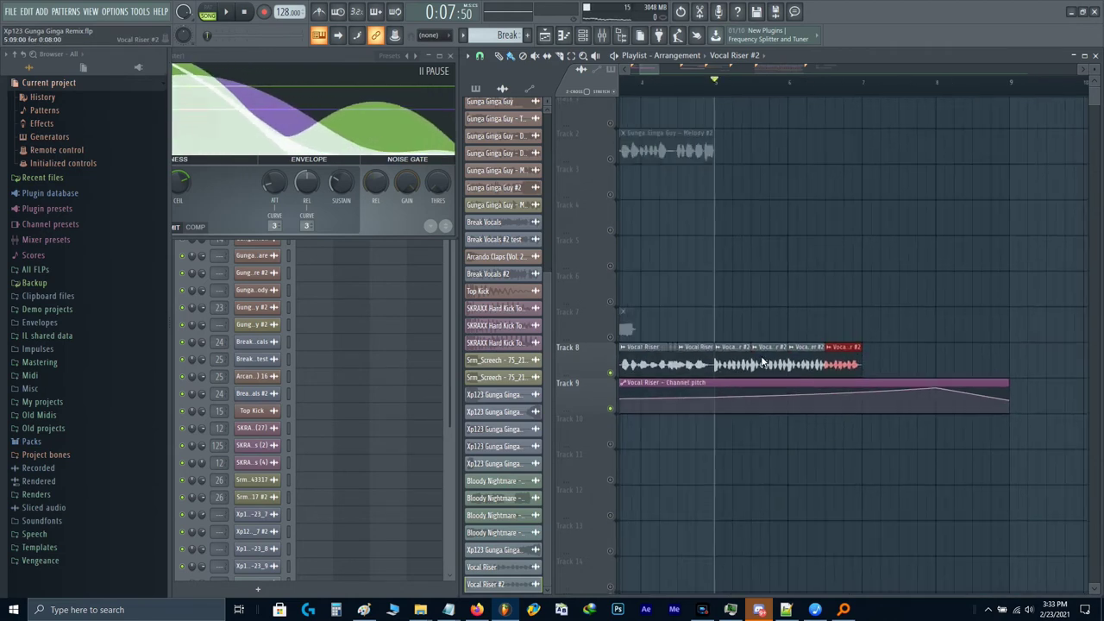
scroll(902, 364, "up", 3)
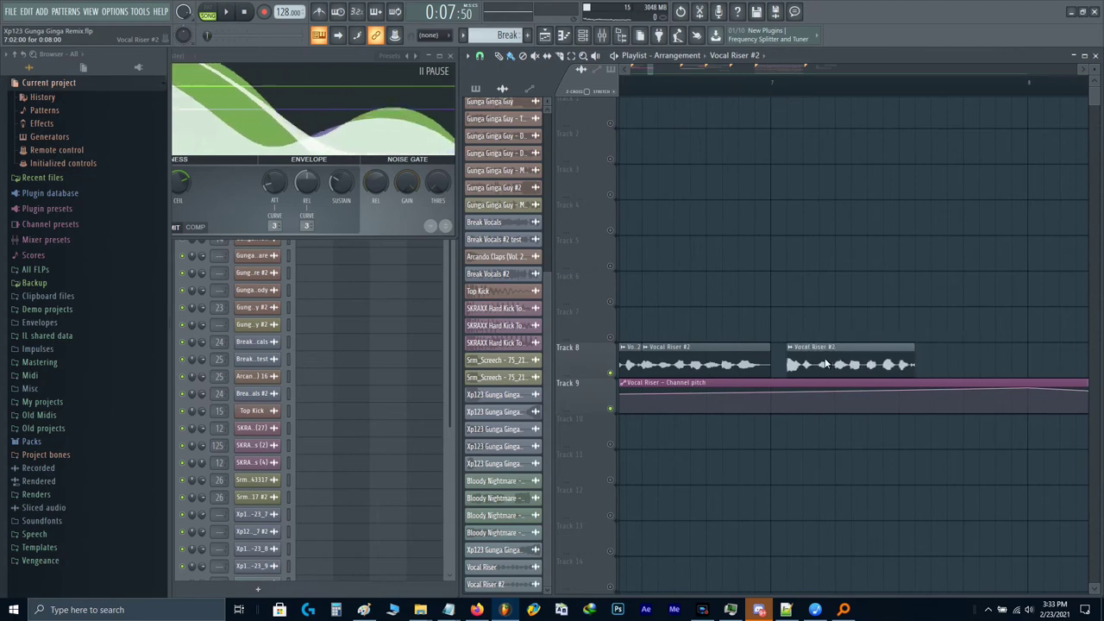
left_click(774, 345)
left_click(807, 367)
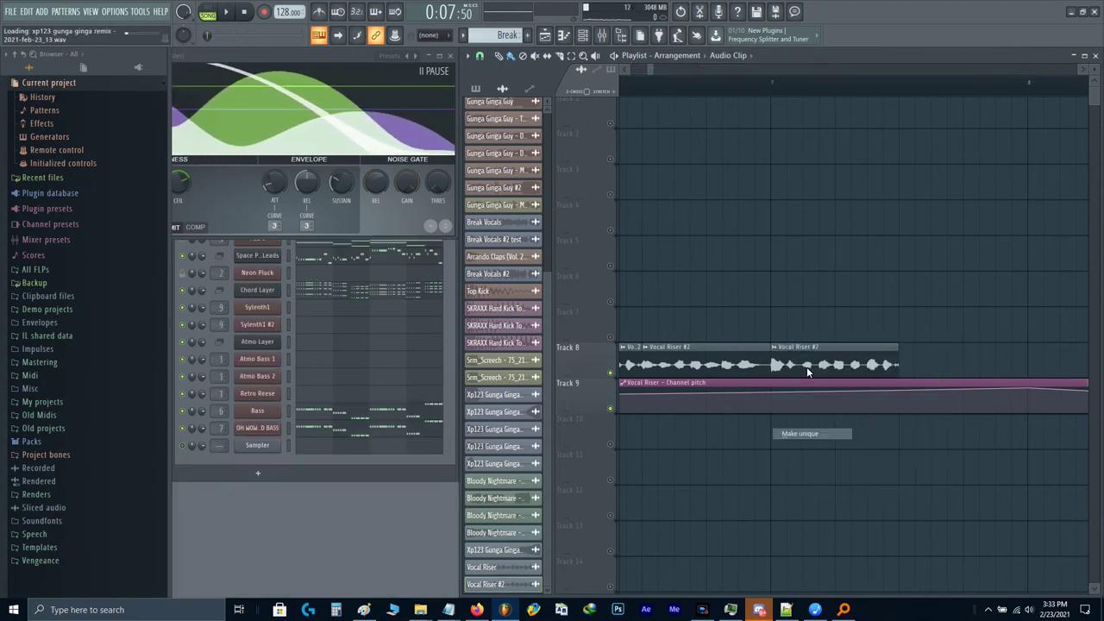
Step: Link the Vocal Riser #3 channel pitch to the Vocal Riser channel pitch automation
right_click(503, 188)
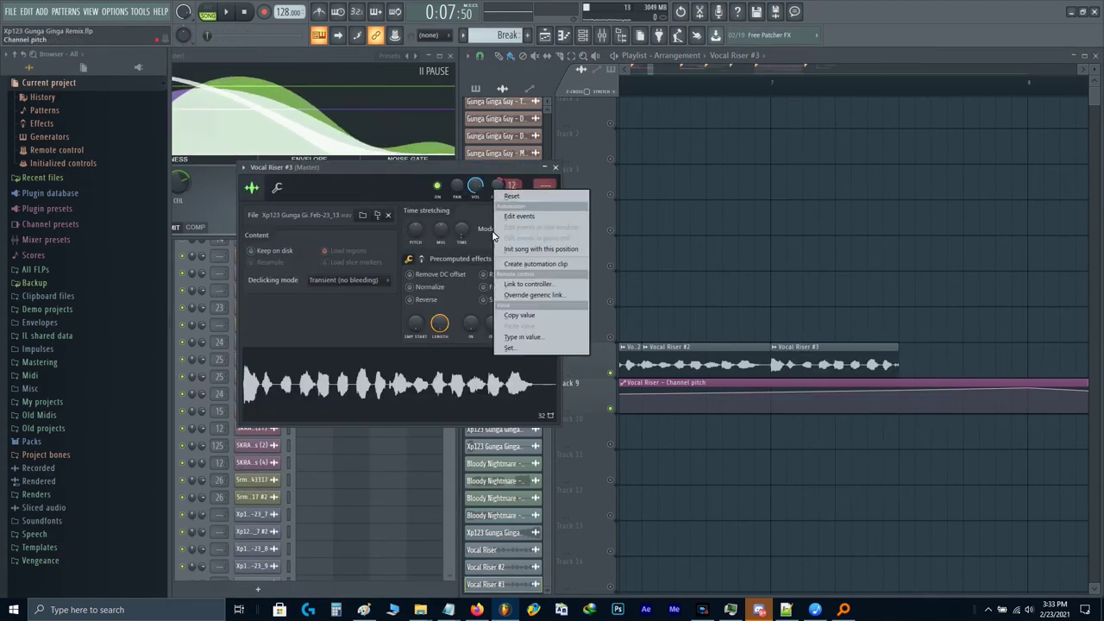
left_click(495, 300)
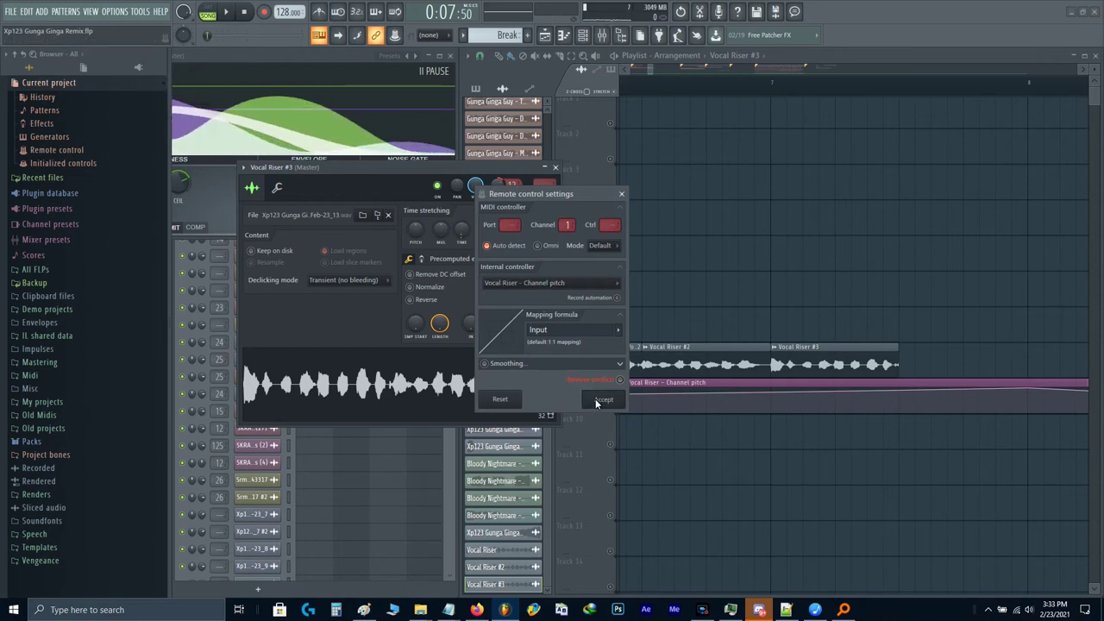
left_click(597, 401)
key("Escape")
Step: Shorten the Vocal Riser #3 clip to a quarter bar and repeat it through bar 7 up to bar 8
scroll(752, 367, "down", 2)
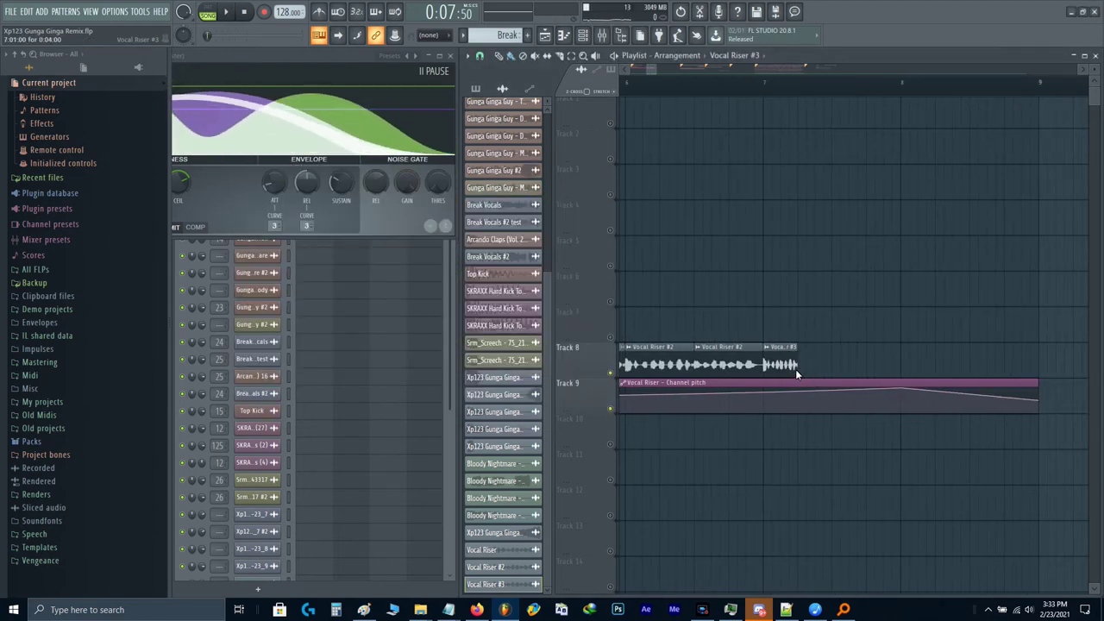
left_click_drag(796, 369, 927, 374)
scroll(828, 371, "up", 2)
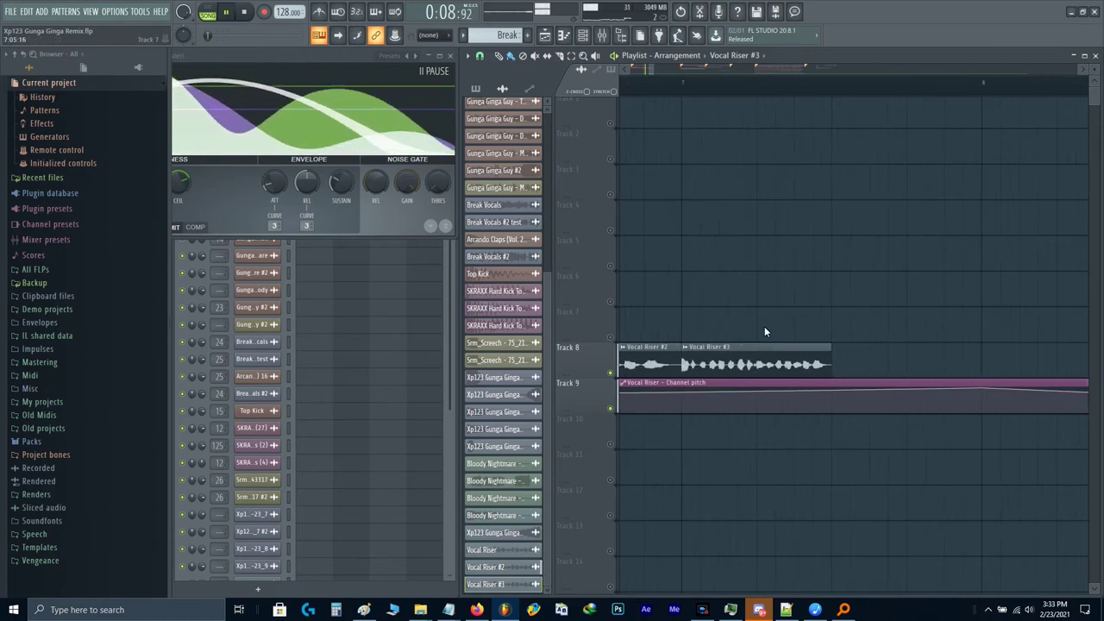
left_click_drag(785, 367, 917, 369)
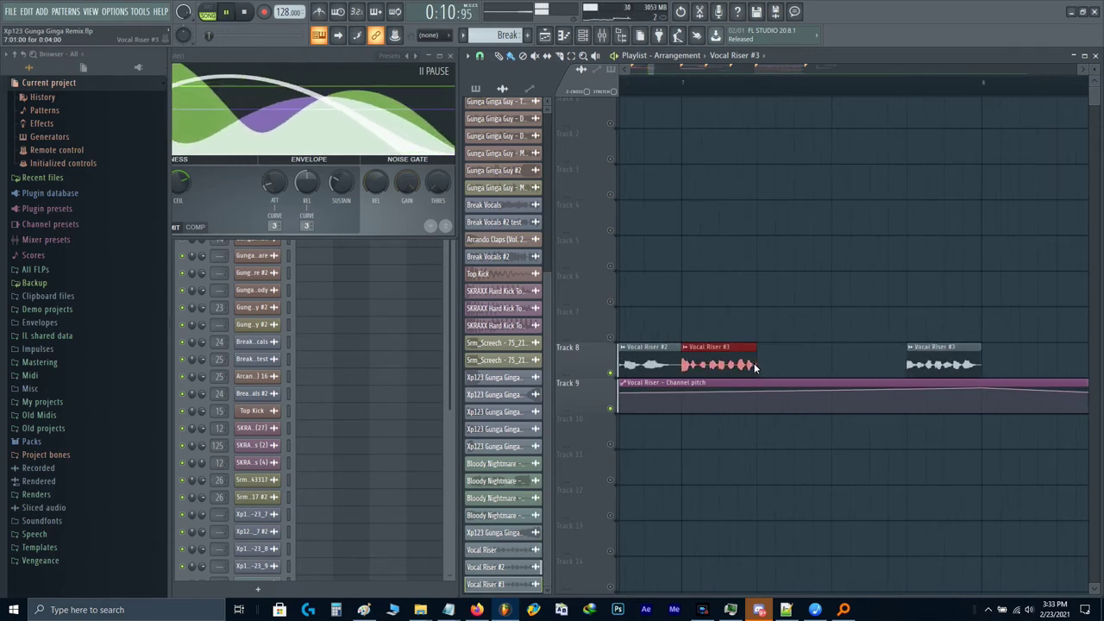
scroll(754, 368, "down", 2)
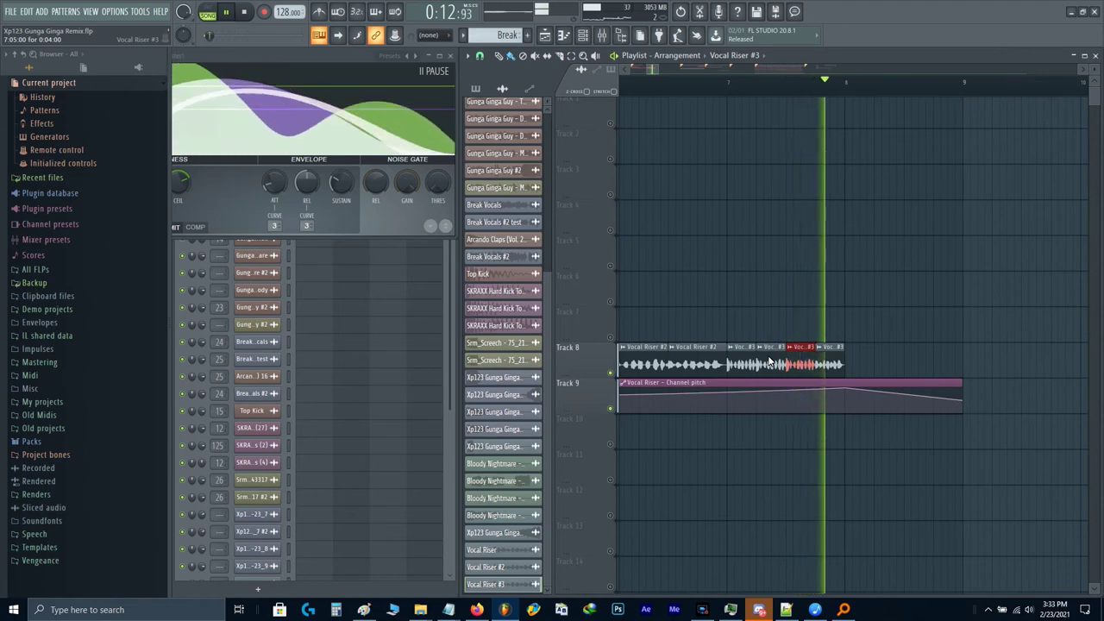
key("space")
Step: Name mixer insert 32 "Fx"
scroll(829, 366, "down", 4)
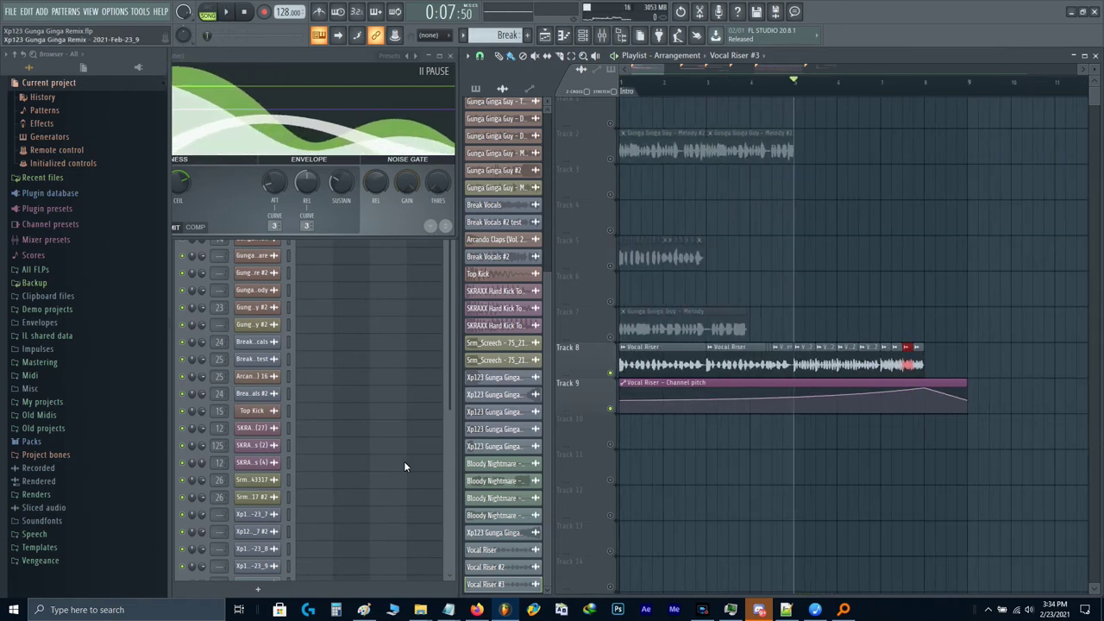
scroll(378, 467, "down", 3)
key("F9")
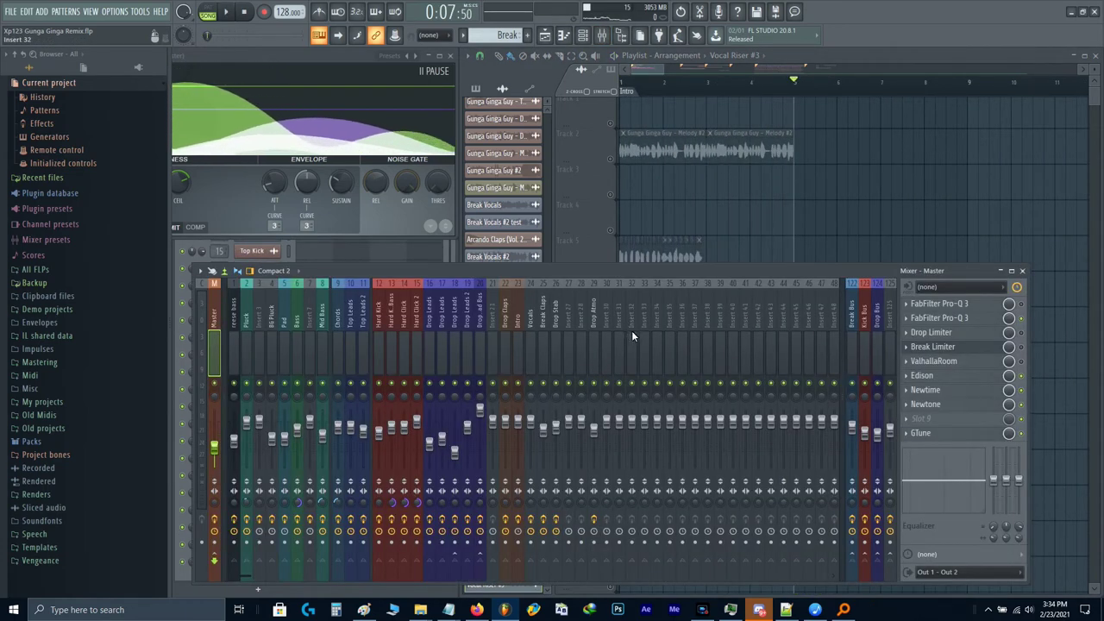
left_click(632, 331)
key("F2")
type("Fx")
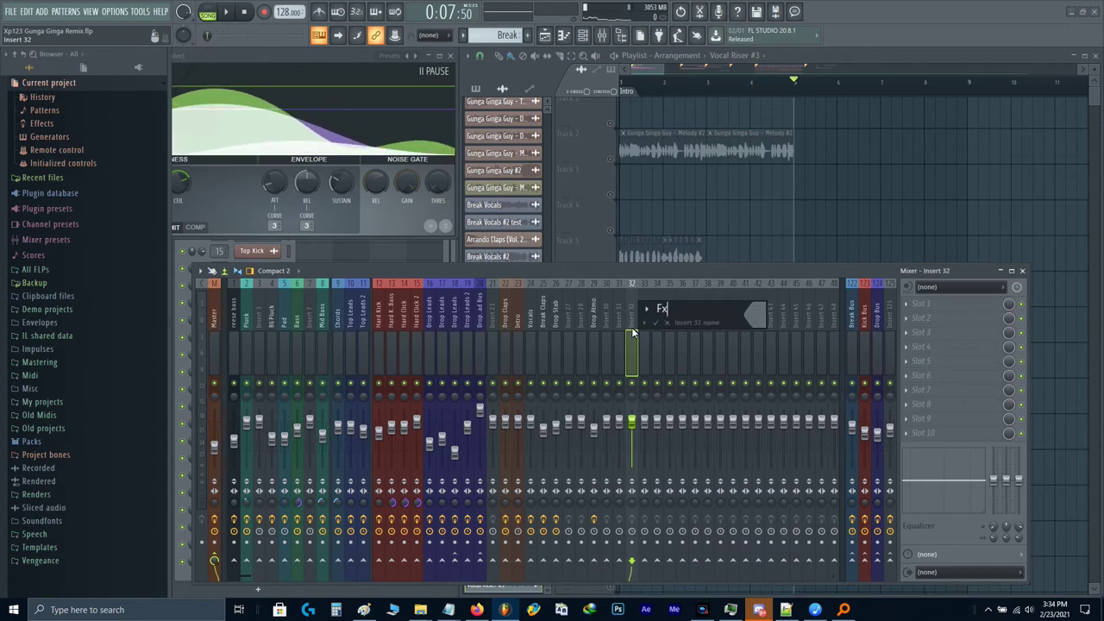
key("Escape")
key("F9")
Step: Route the Vocal Riser, Vocal Riser #2 and Vocal Riser #3 channels to mixer track 32, Fx
scroll(633, 333, "down", 5)
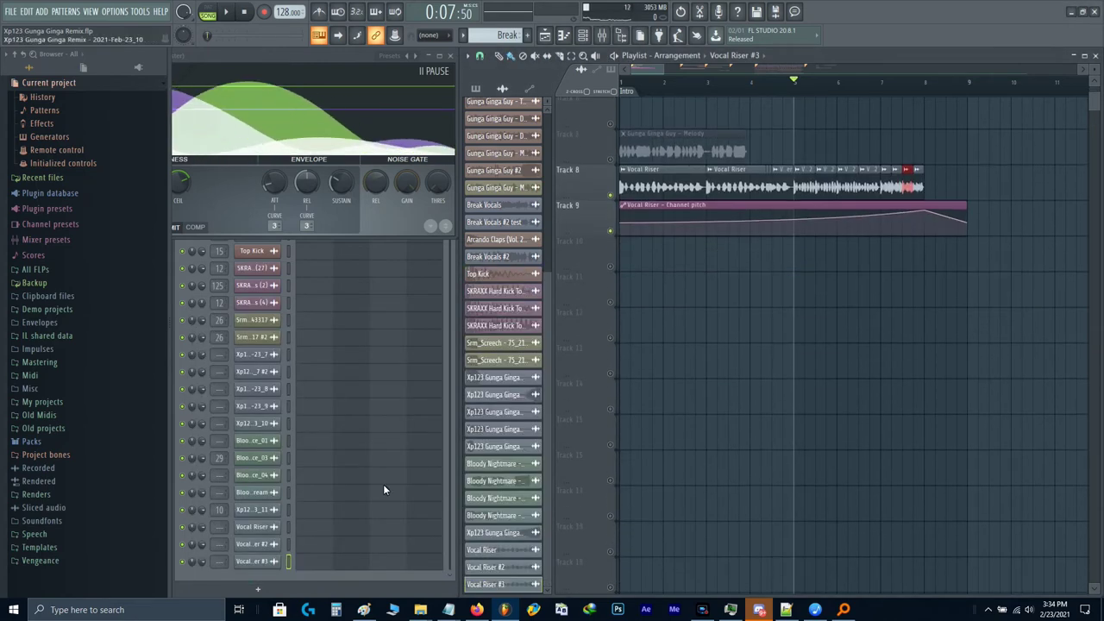
left_click(222, 531)
key("F9")
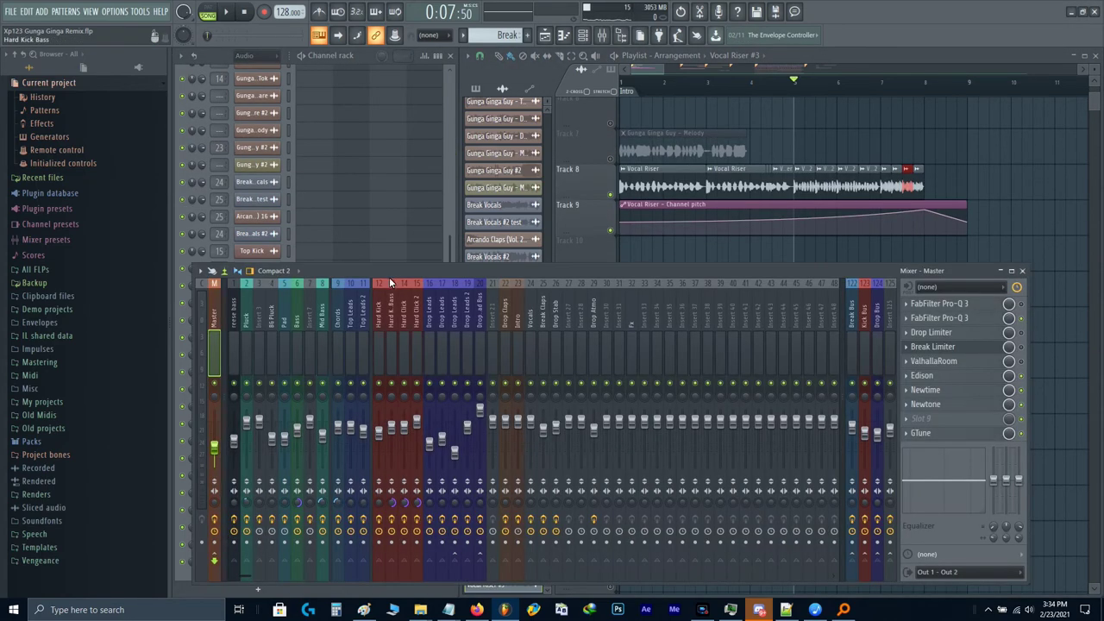
left_click_drag(428, 270, 531, 274)
left_click_drag(220, 528, 221, 317)
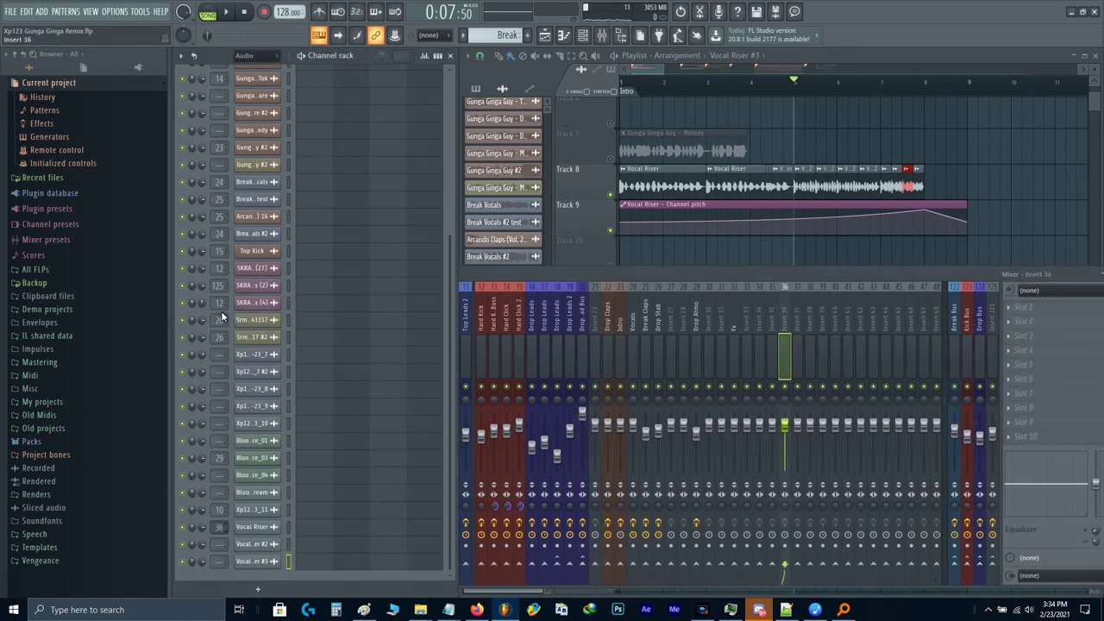
right_click(217, 548)
left_click(221, 559)
right_click(213, 559)
left_click(215, 565)
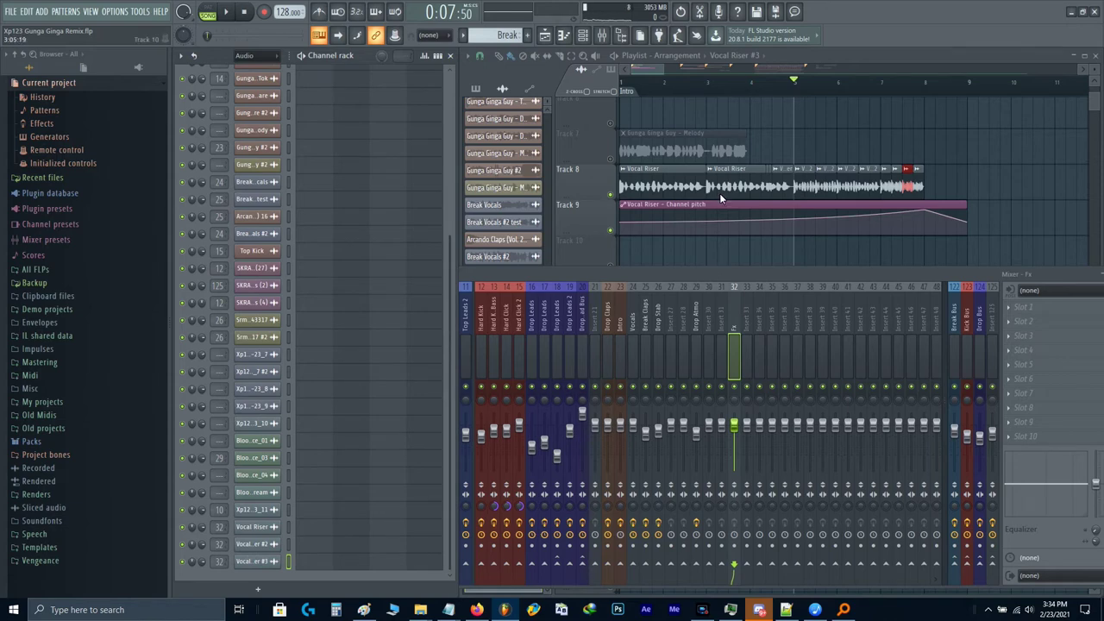
Step: Play the arrangement from the start and load FabFilter Pro-Q 3 in the first effect slot of the Fx track
left_click_drag(696, 88, 621, 87)
key("F9")
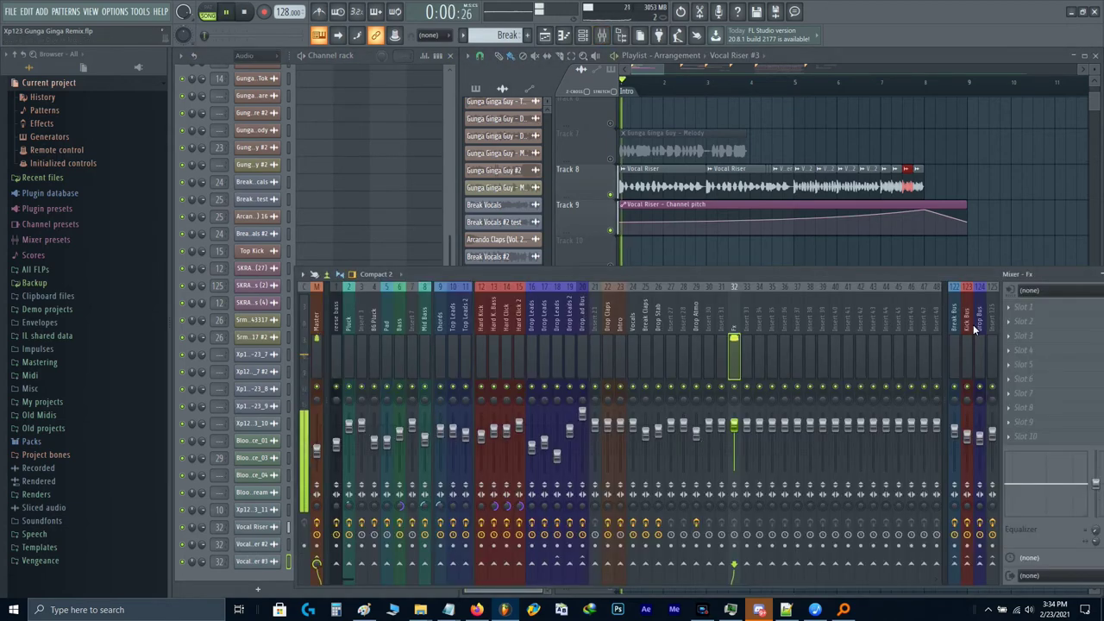
left_click(1021, 314)
mouse_move(992, 321)
left_click(716, 97)
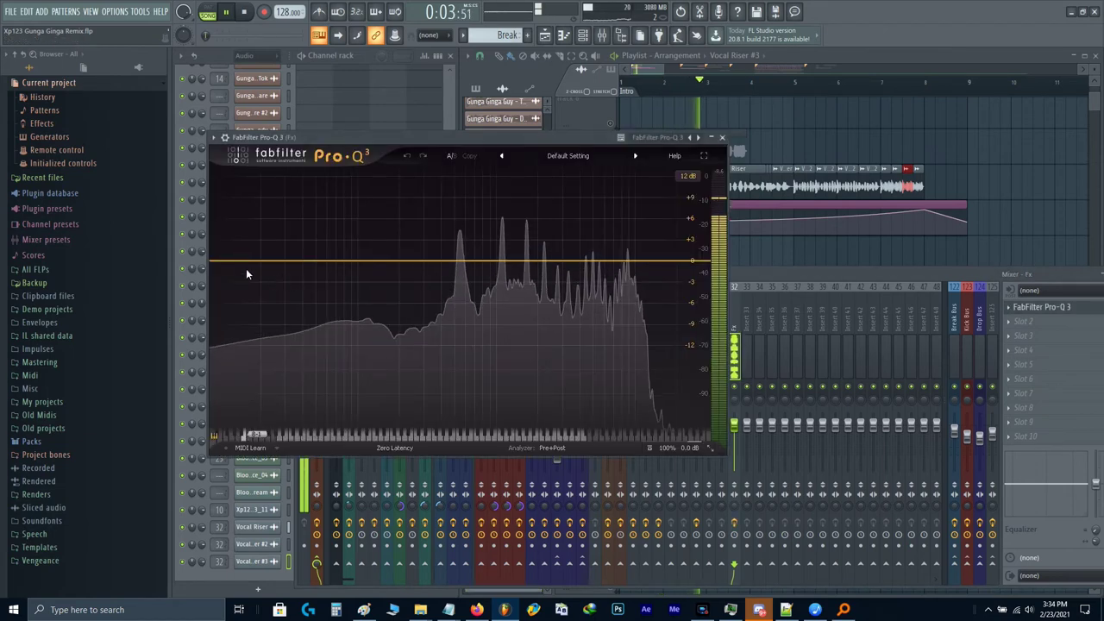
Step: Add an EQ band at the low end in Pro-Q 3 and move it up to just below the vocal's lowest strong peak
left_click(245, 268)
left_click(266, 219)
left_click_drag(274, 223, 449, 270)
key("Escape")
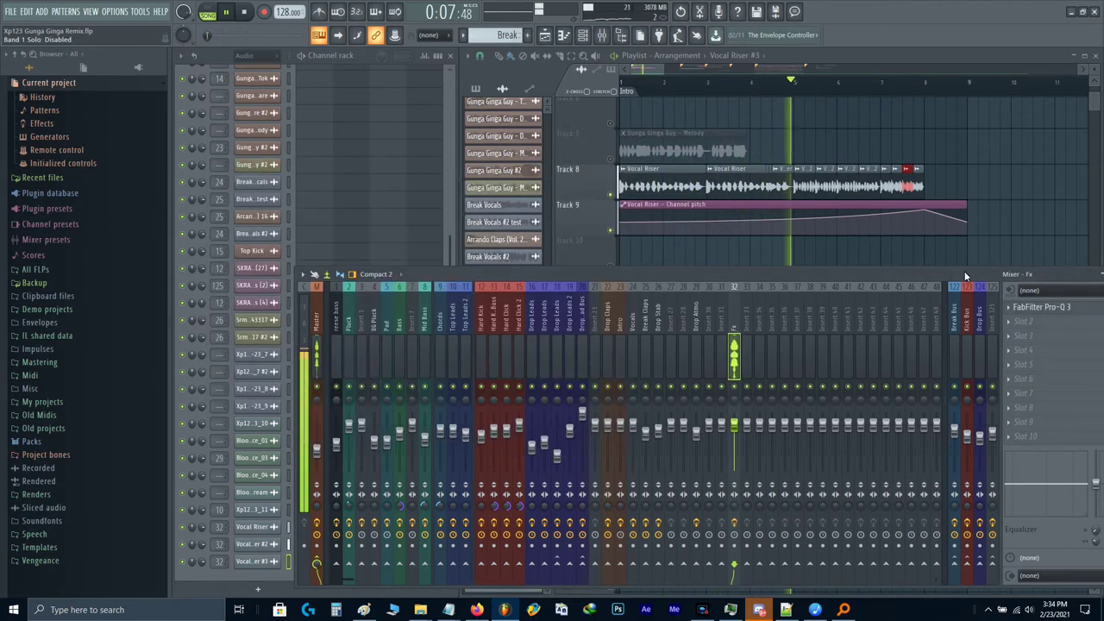
Step: Load ValhallaRoom in the second effect slot of the Fx track and apply the Dark Verb preset
key("space")
left_click_drag(992, 282, 872, 270)
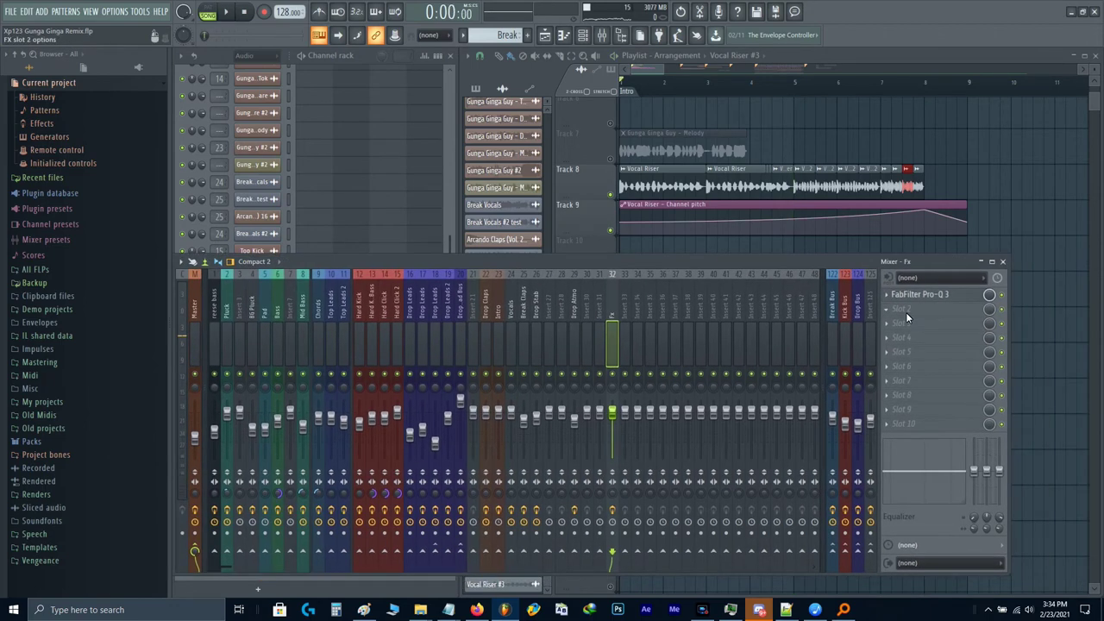
left_click(906, 313)
left_click(659, 446)
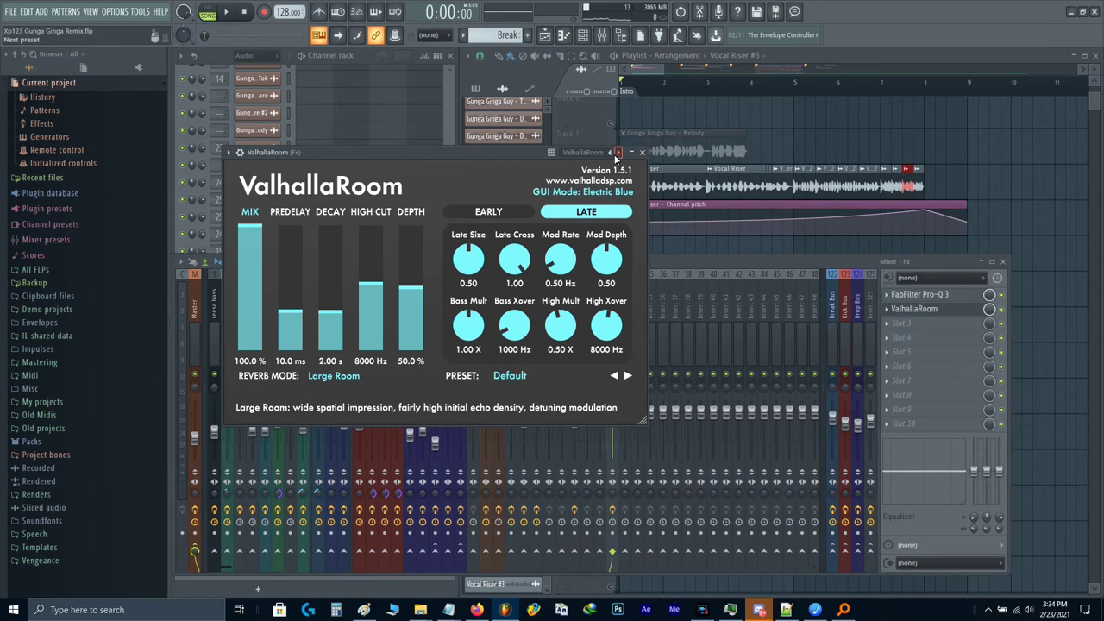
left_click(617, 153)
left_click(637, 174)
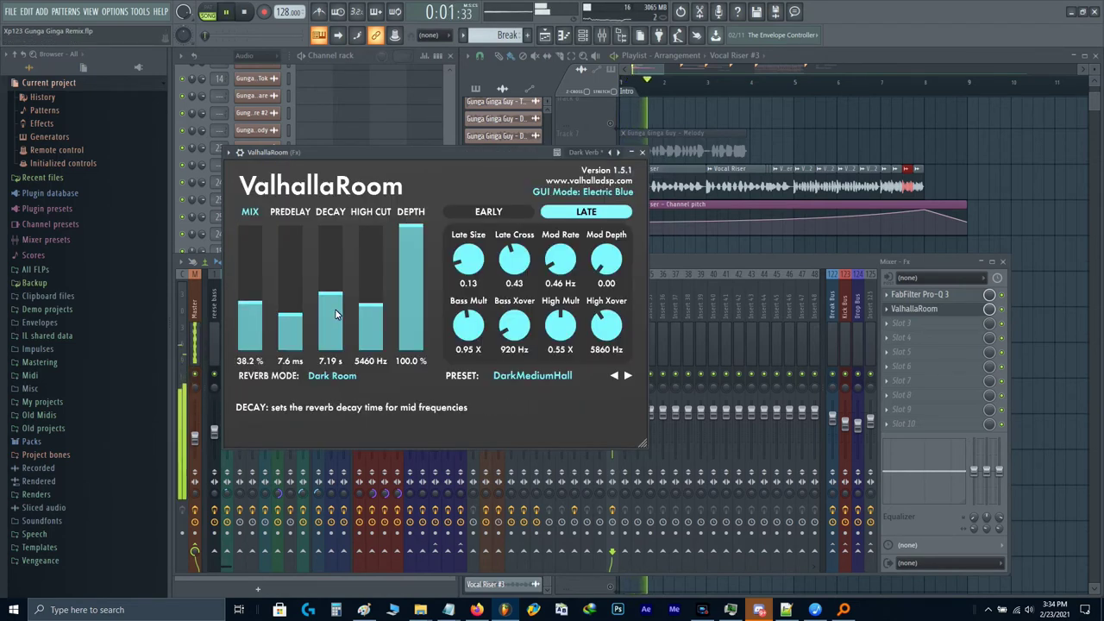
key("Escape")
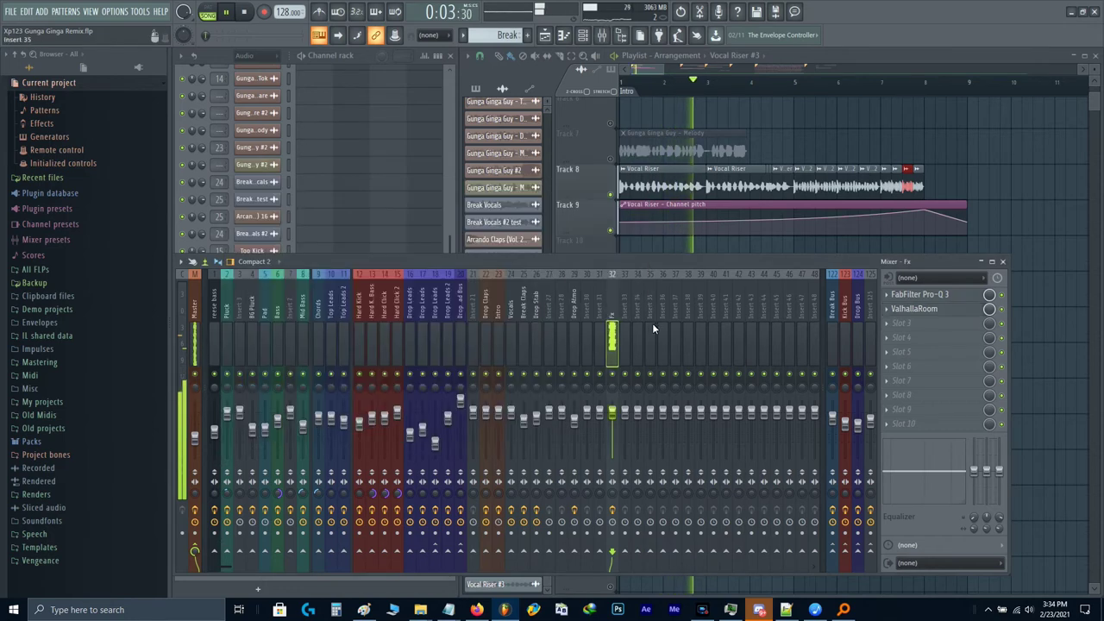
Step: Raise the ring modulation mix of the Vocal Riser channel to 25% while listening, and copy the value
key("F9")
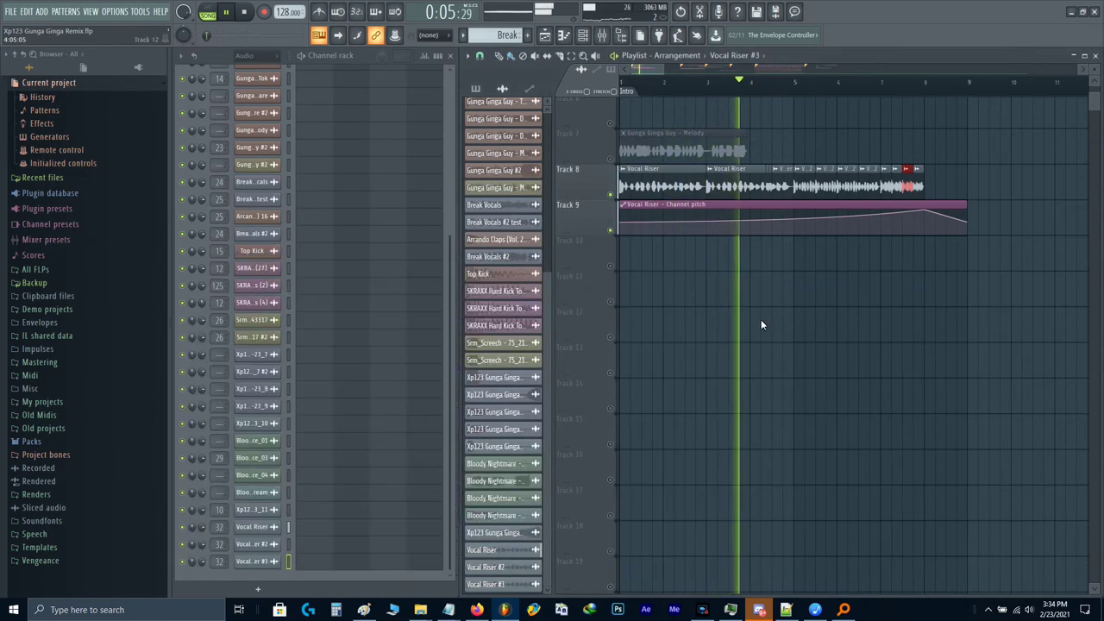
key("space")
double_click(674, 186)
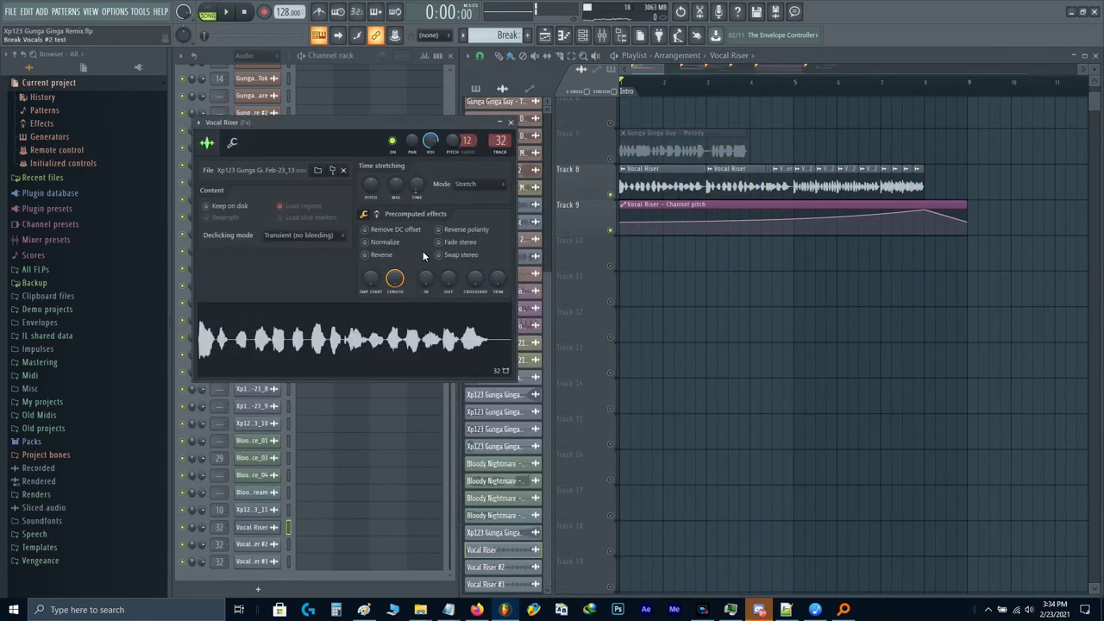
left_click(375, 215)
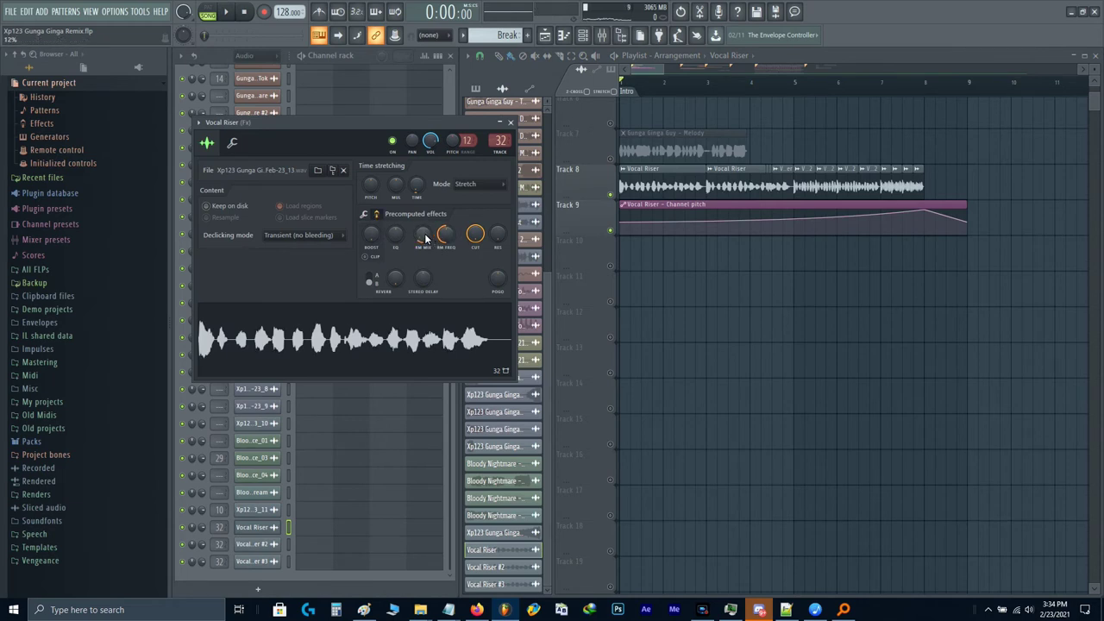
key("space")
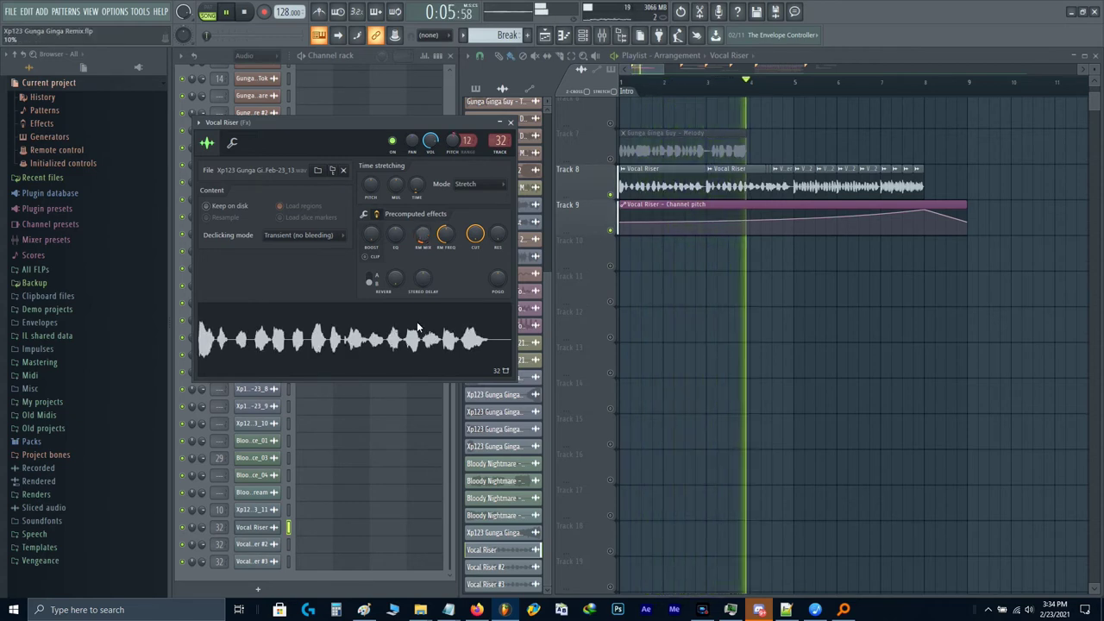
right_click(425, 239)
left_click(438, 242)
left_click(823, 229)
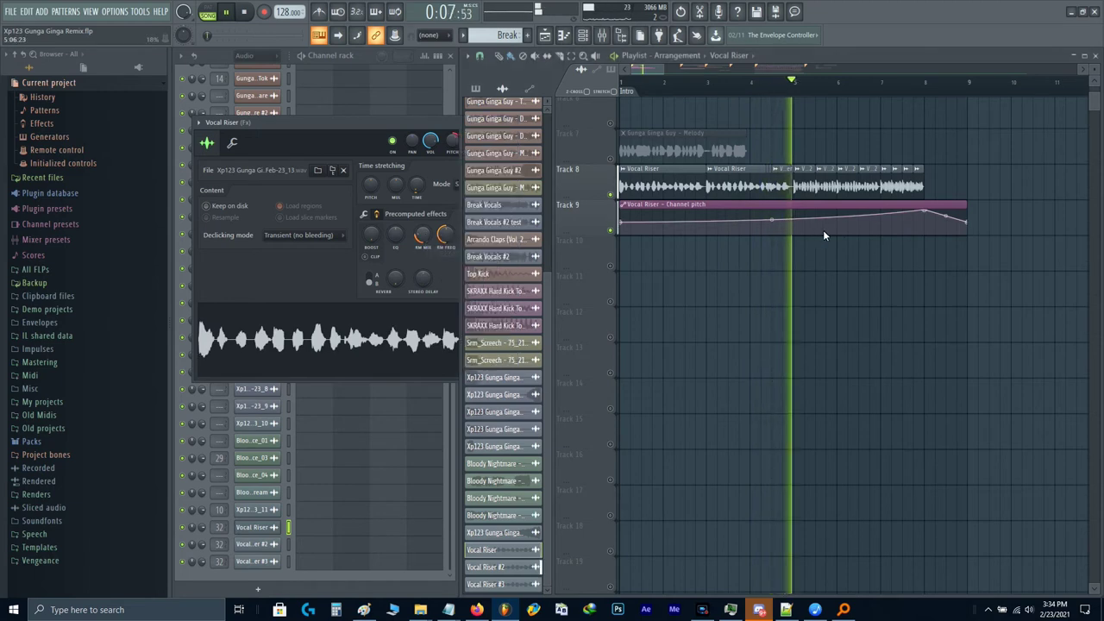
Step: Set the ring modulation mix of Vocal Riser #2 and Vocal Riser #3 to the copied 25%
key("space")
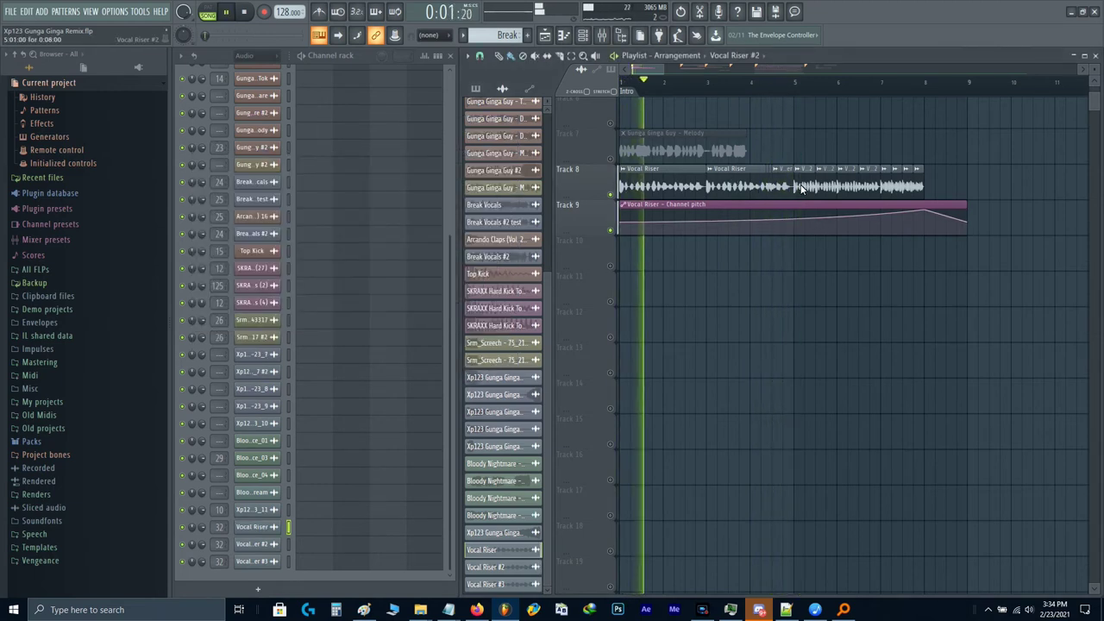
double_click(801, 188)
left_click(407, 245)
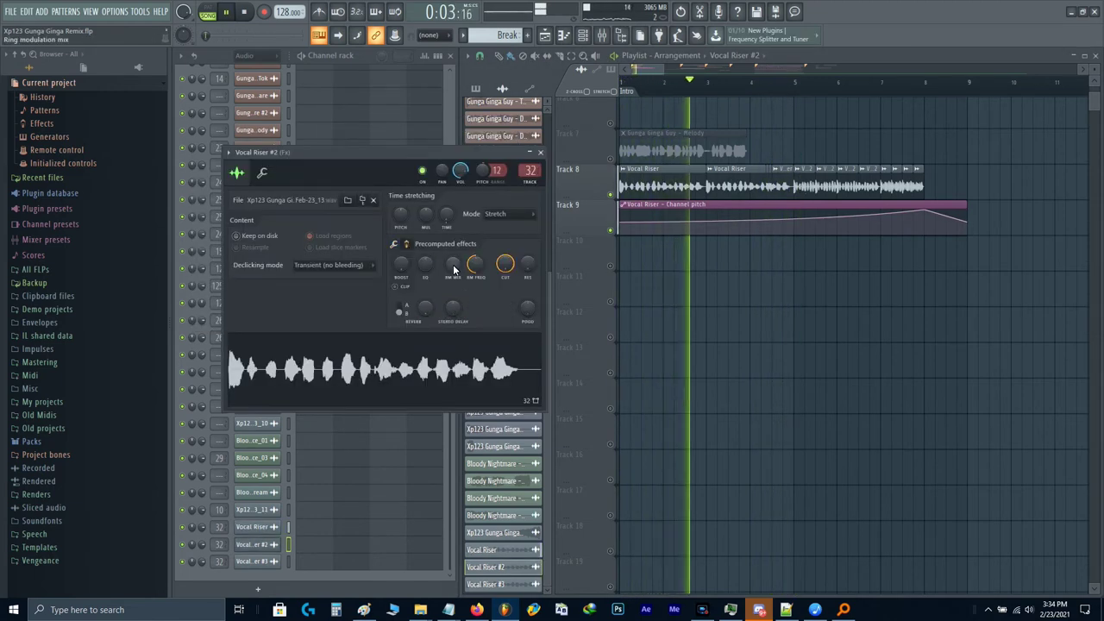
double_click(881, 187)
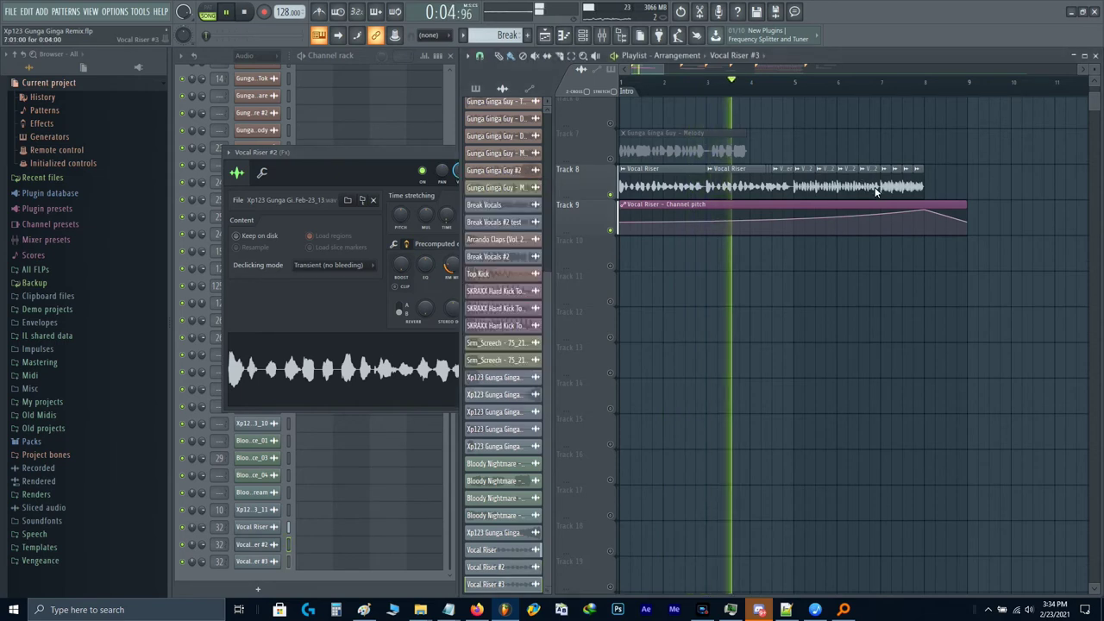
left_click(421, 260)
left_click_drag(468, 278, 468, 260)
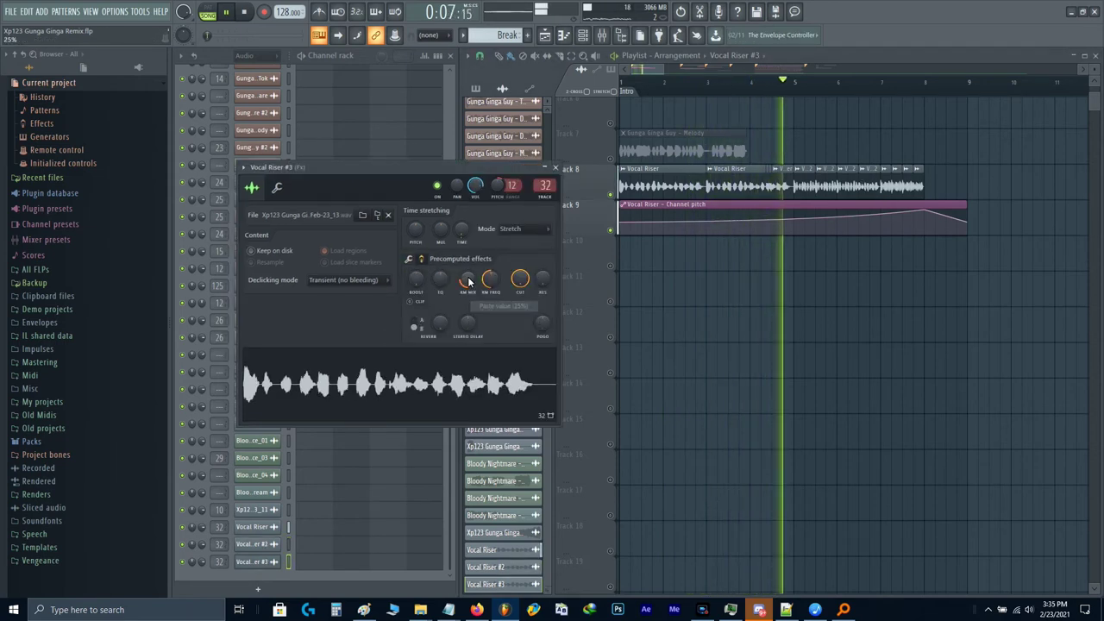
key("Escape")
Step: Move the Vocal Riser clips and their channel pitch automation from the intro to the Build marker at bar 33, on Tracks 8 and 9
scroll(918, 194, "down", 1)
scroll(918, 195, "up", 1)
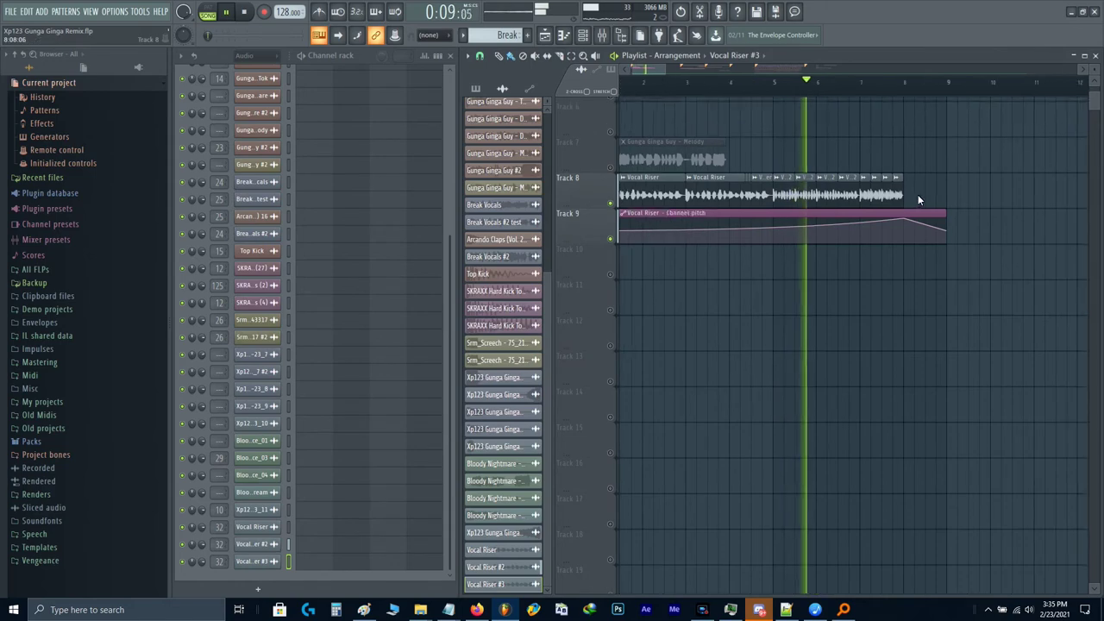
scroll(846, 229, "down", 3)
left_click(569, 235)
scroll(652, 235, "down", 5)
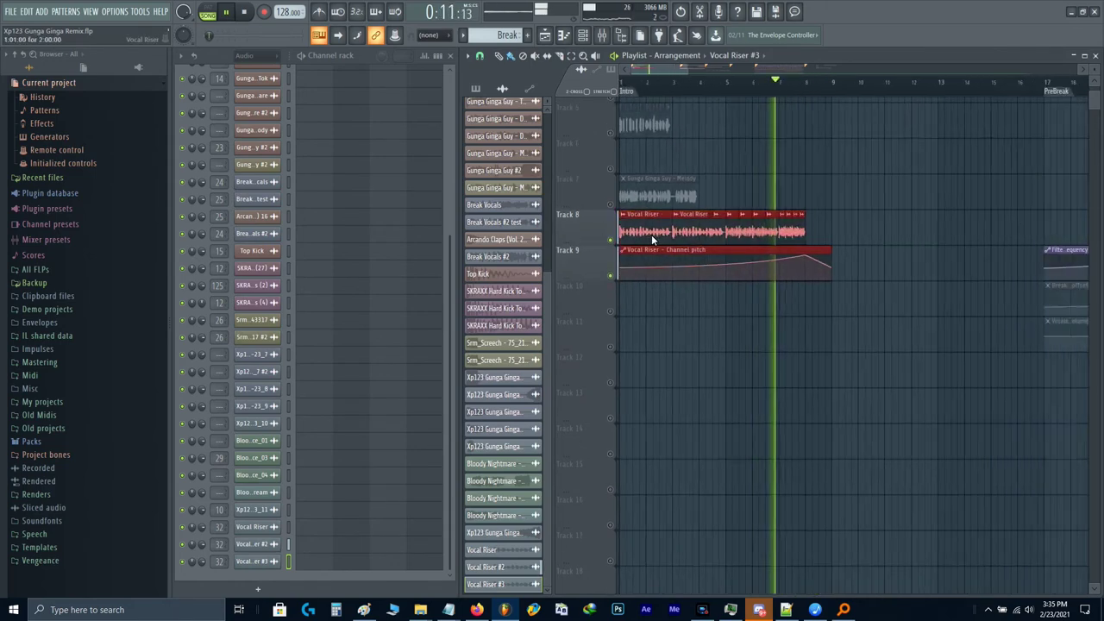
scroll(645, 219, "up", 4)
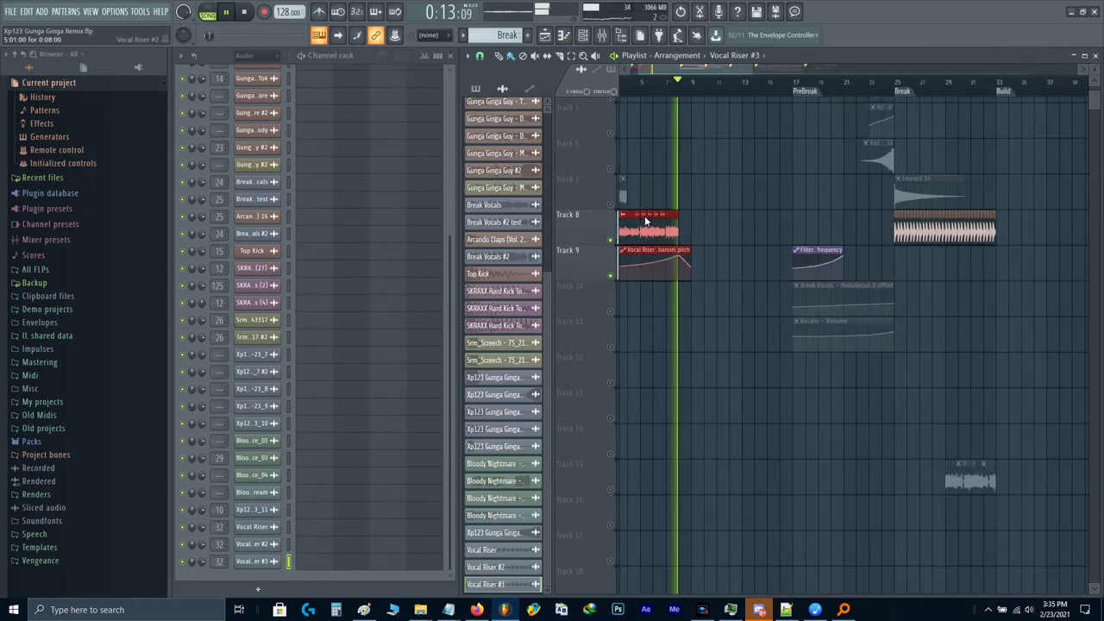
key("Delete")
scroll(849, 221, "down", 3)
scroll(857, 221, "up", 4)
key("space")
scroll(840, 221, "up", 1)
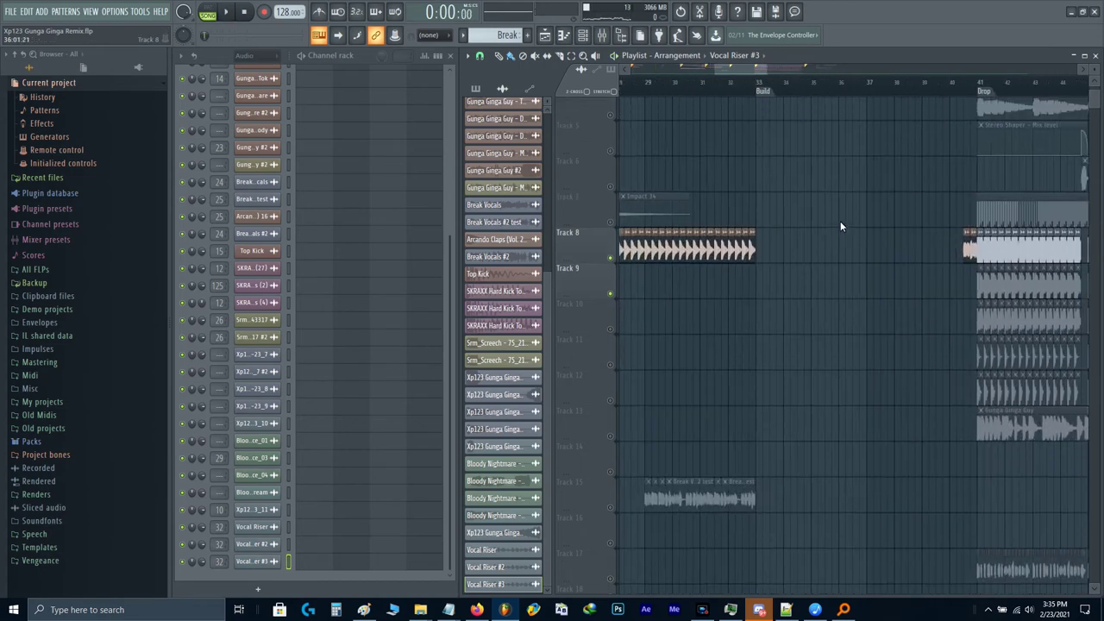
scroll(841, 221, "up", 3)
key("ctrl+v")
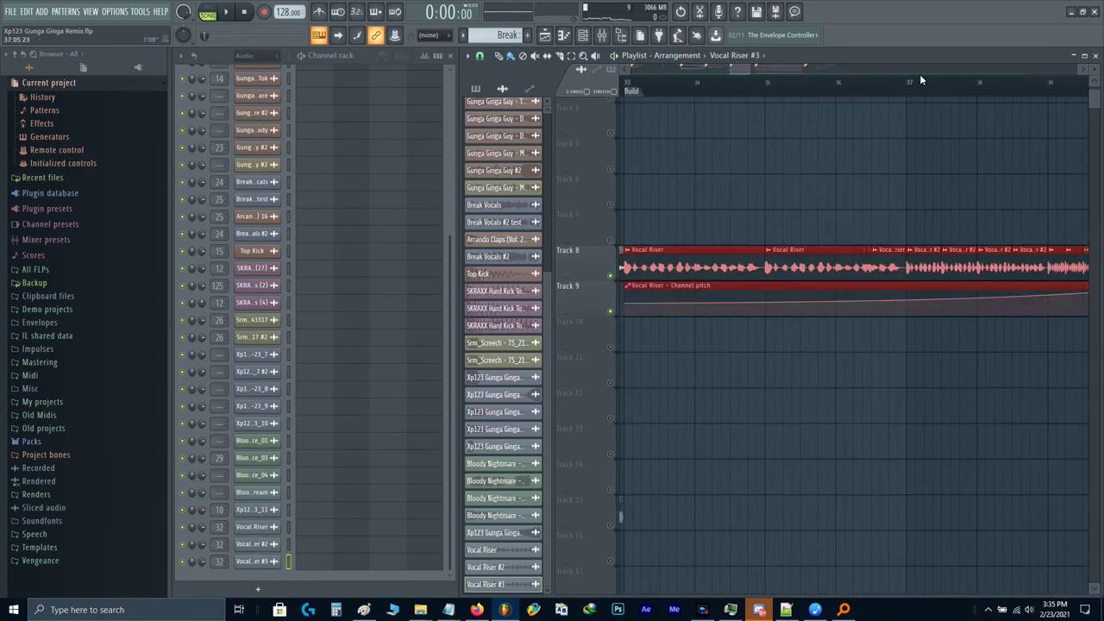
Step: Play the riser from bar 37 and set the predelay of ValhallaRoom on the Fx track to 11.2 ms
left_click(904, 82)
key("F9")
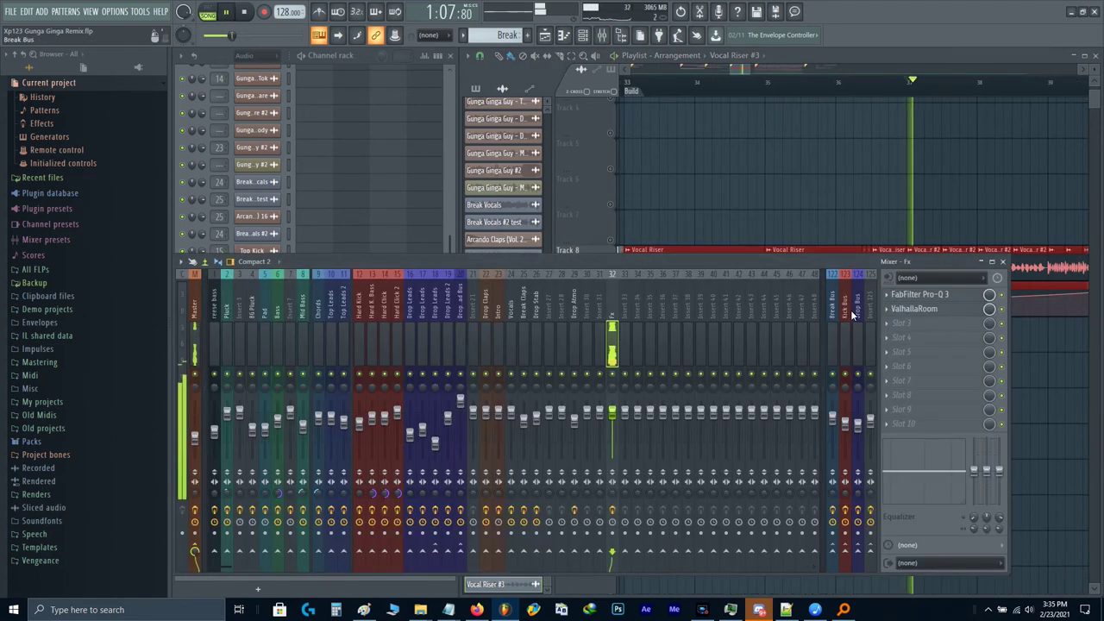
left_click(918, 308)
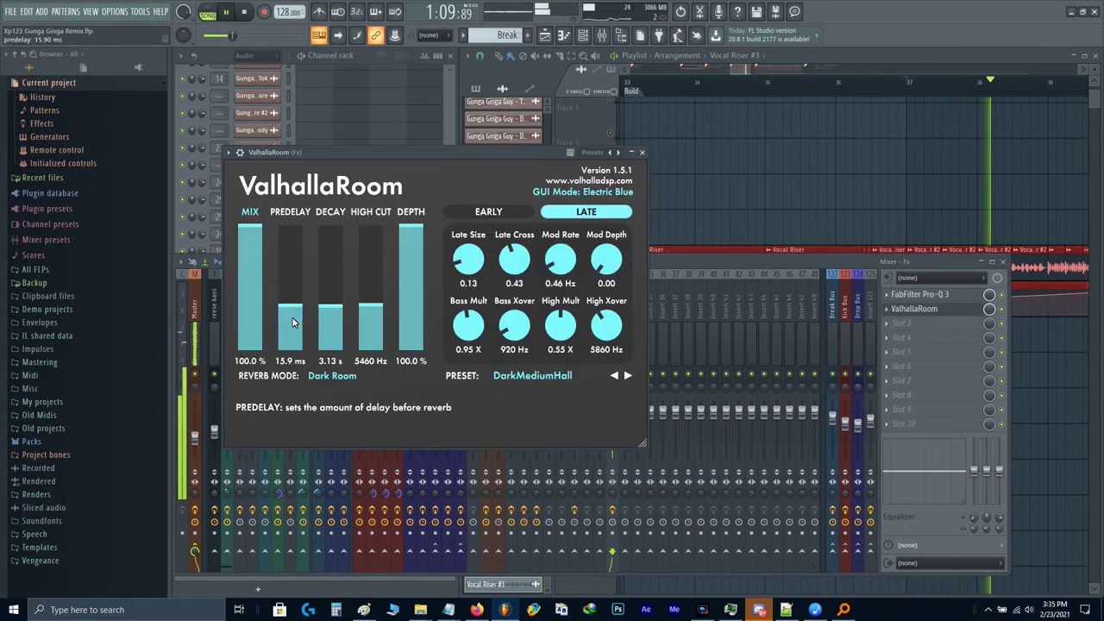
key("space")
right_click(822, 163)
scroll(821, 163, "down", 2)
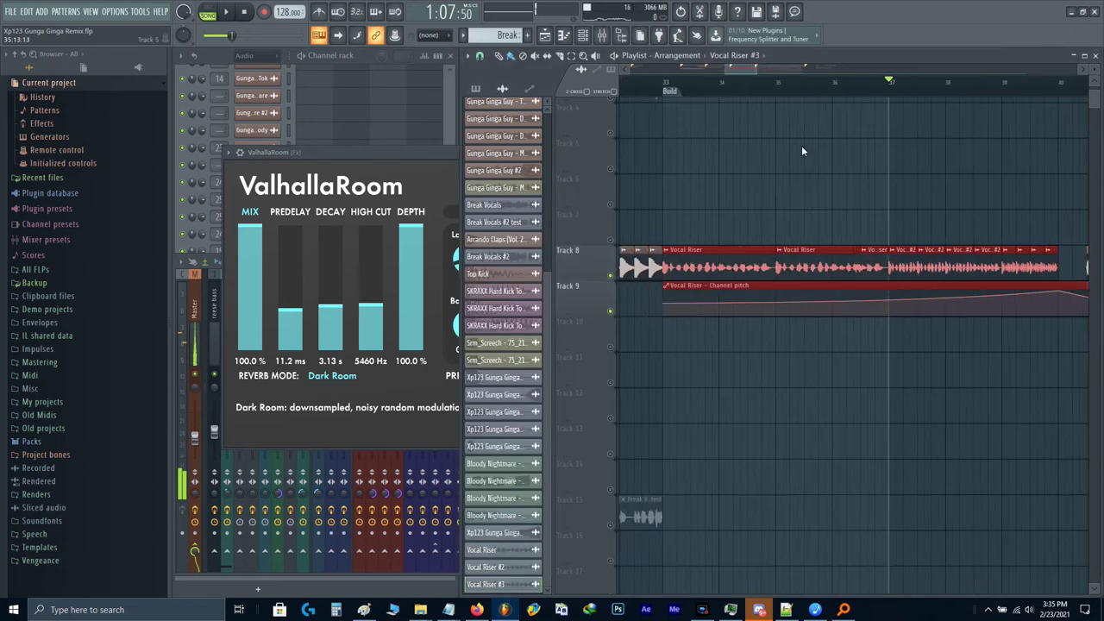
Step: Select bars 33 to 40, set the ValhallaRoom mix to 37%, and create an automation clip for it
left_click(704, 88, "ctrl")
left_click_drag(704, 88, 991, 183)
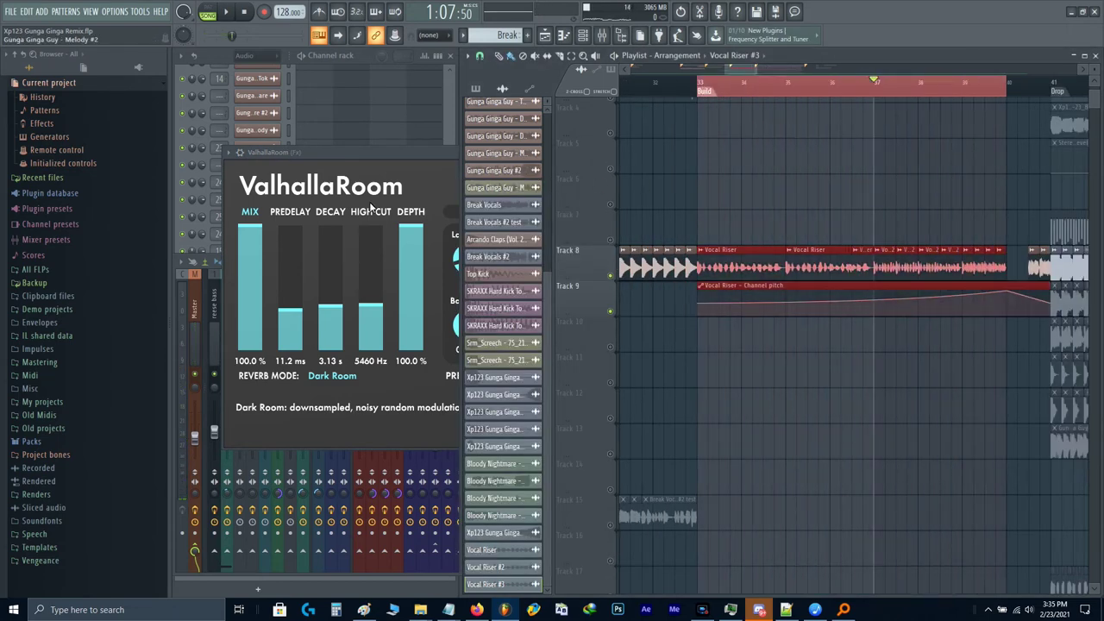
scroll(253, 264, "down", 4)
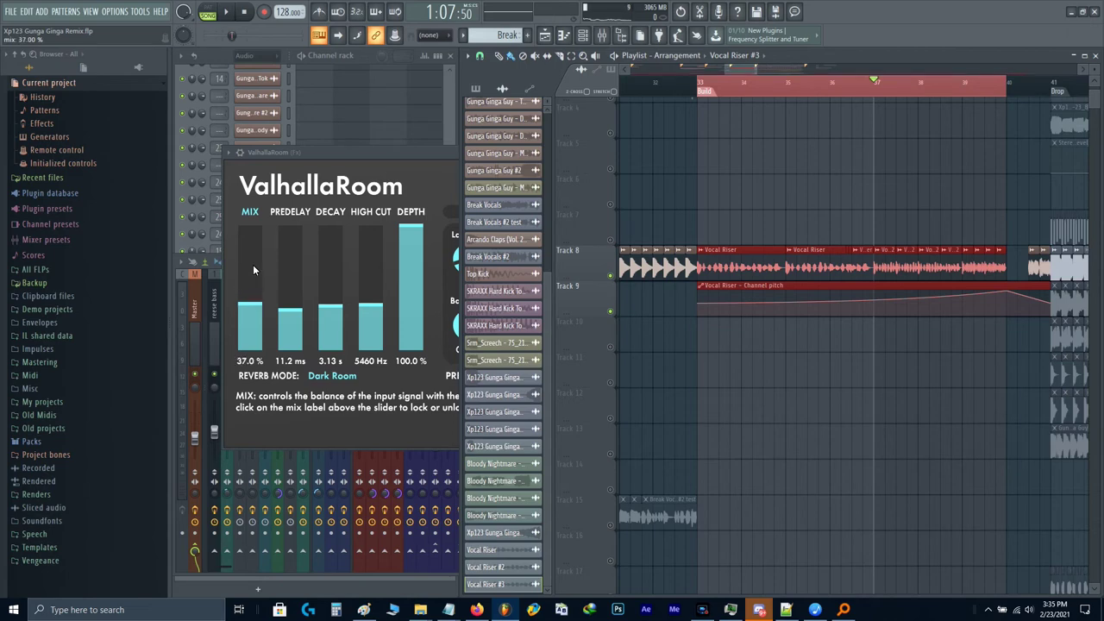
key("alt+t")
key("l")
key("c")
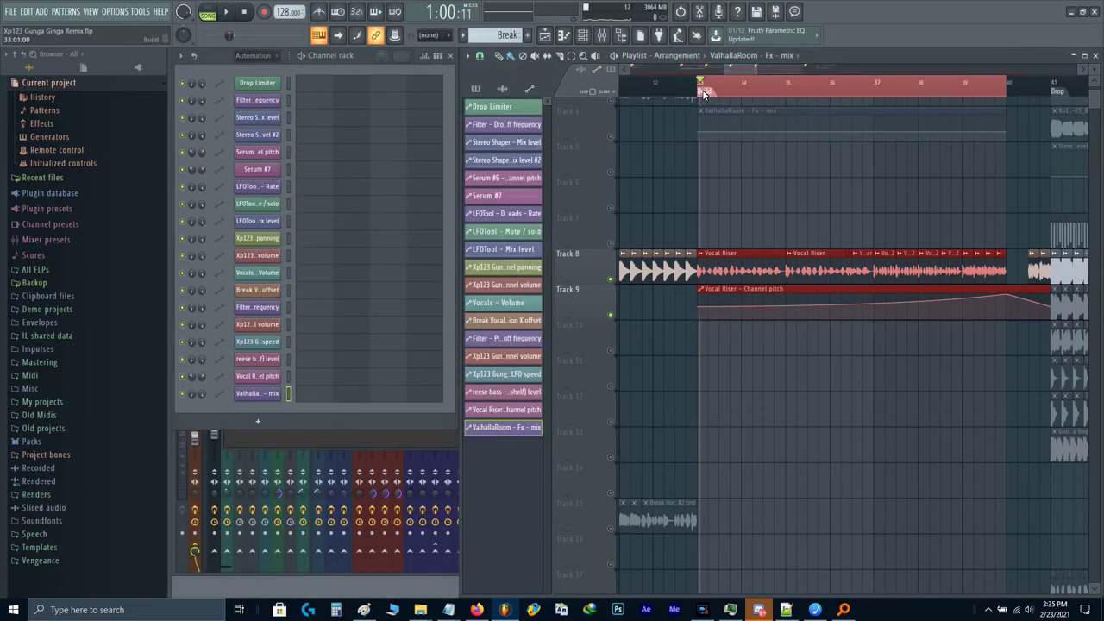
Step: Move the ValhallaRoom mix automation clip down to Track 10 and unmute that track
scroll(704, 94, "up", 3)
left_click(708, 115, "ctrl")
scroll(707, 117, "down", 2)
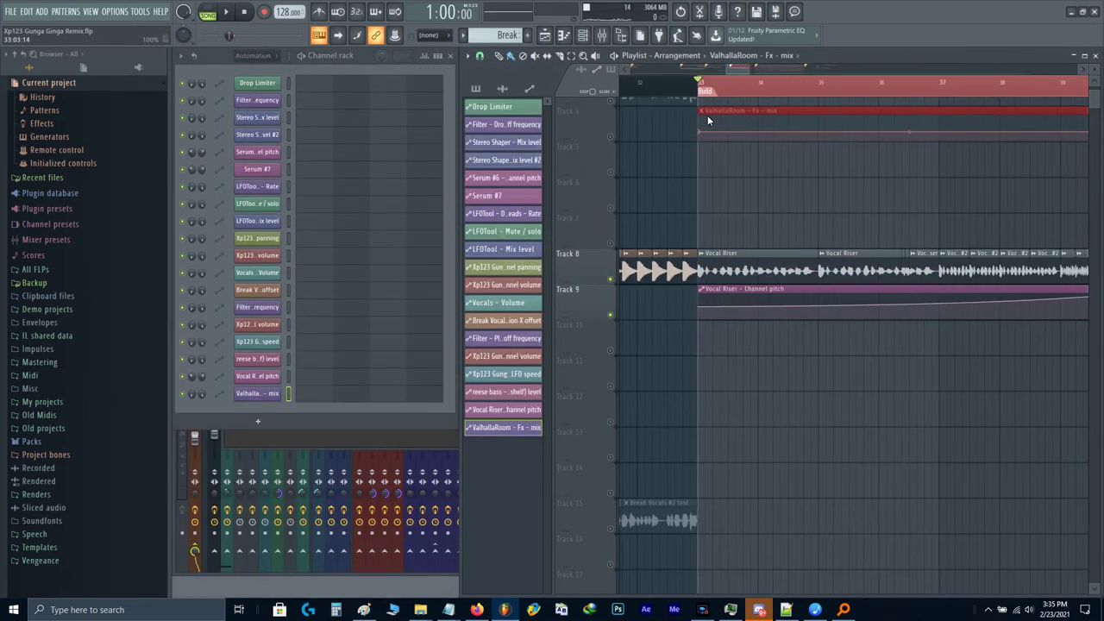
key("shift+Down")
key("shift+Down")
key("shift+Down")
key("shift+Down")
key("shift+Down")
key("shift+Down")
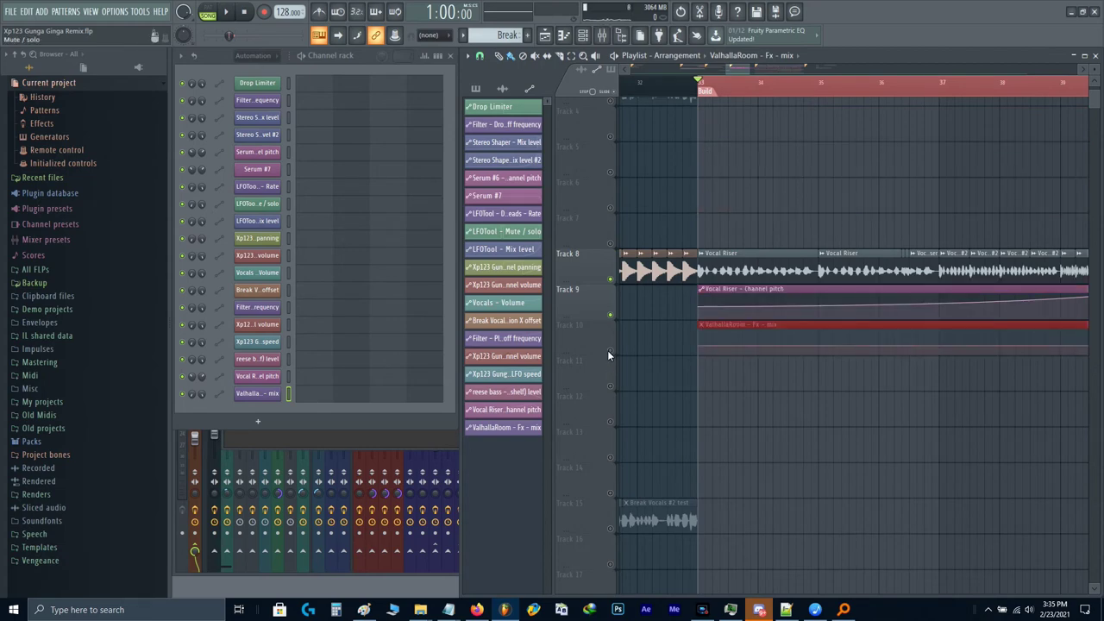
left_click(609, 351)
Step: Shape the ValhallaRoom mix automation into a curve rising to a peak at bar 40 and falling back by bar 41
scroll(731, 416, "down", 2)
left_click(732, 415, "ctrl")
key("space")
scroll(864, 363, "up", 2)
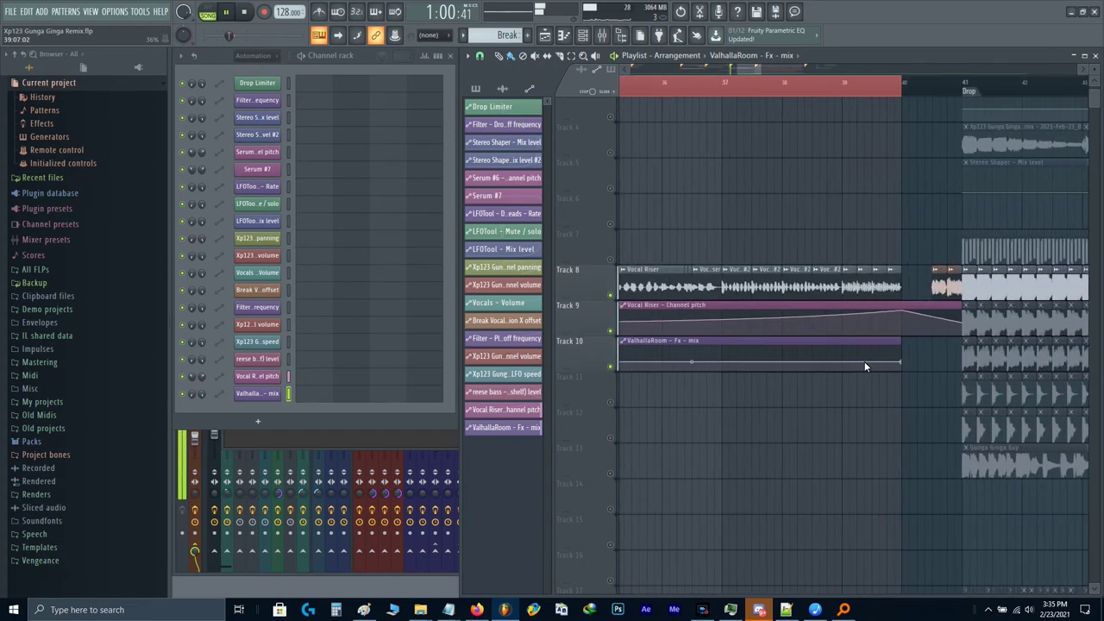
scroll(864, 361, "up", 2)
right_click(822, 357)
left_click_drag(822, 357, 935, 327)
scroll(935, 327, "down", 3)
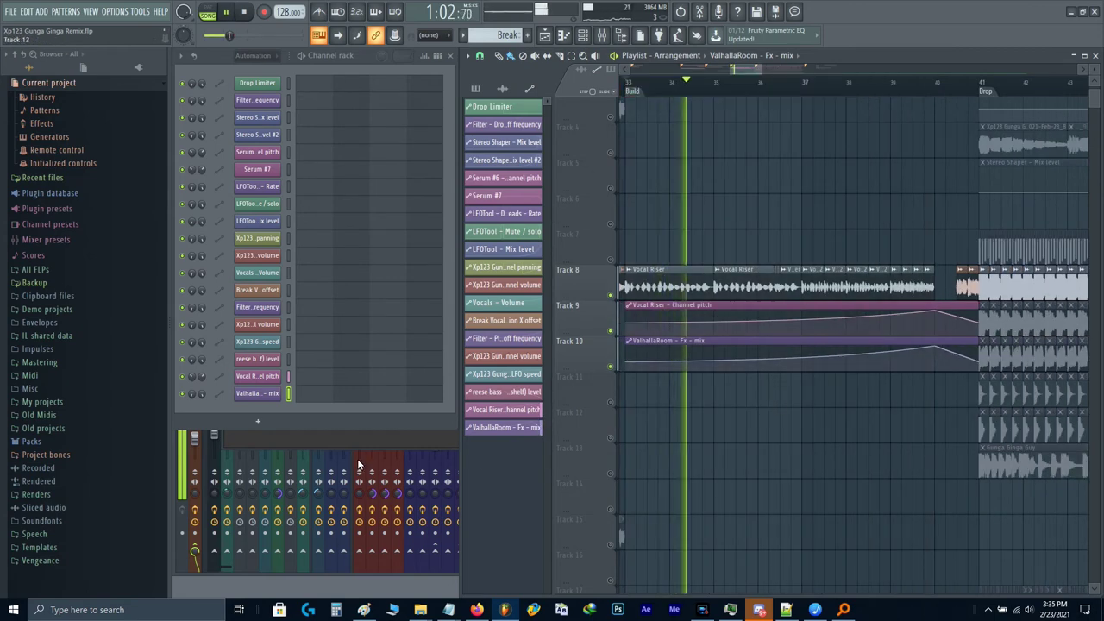
Step: Close the mixer and set the channel rack filter to All
left_click(185, 466)
key("F9")
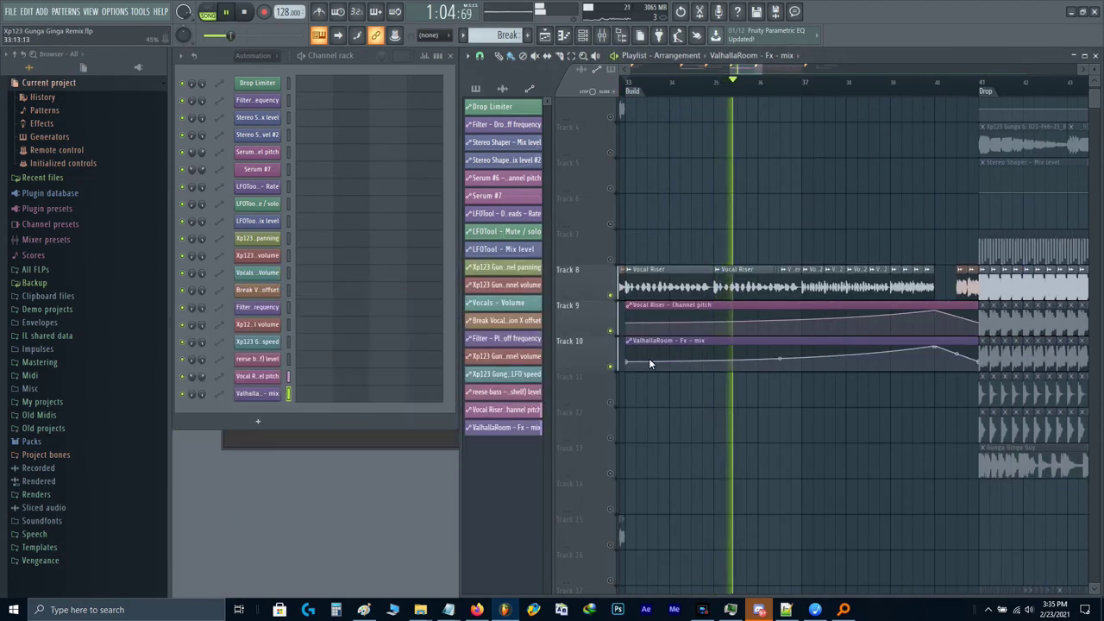
left_click(253, 55)
left_click(244, 65)
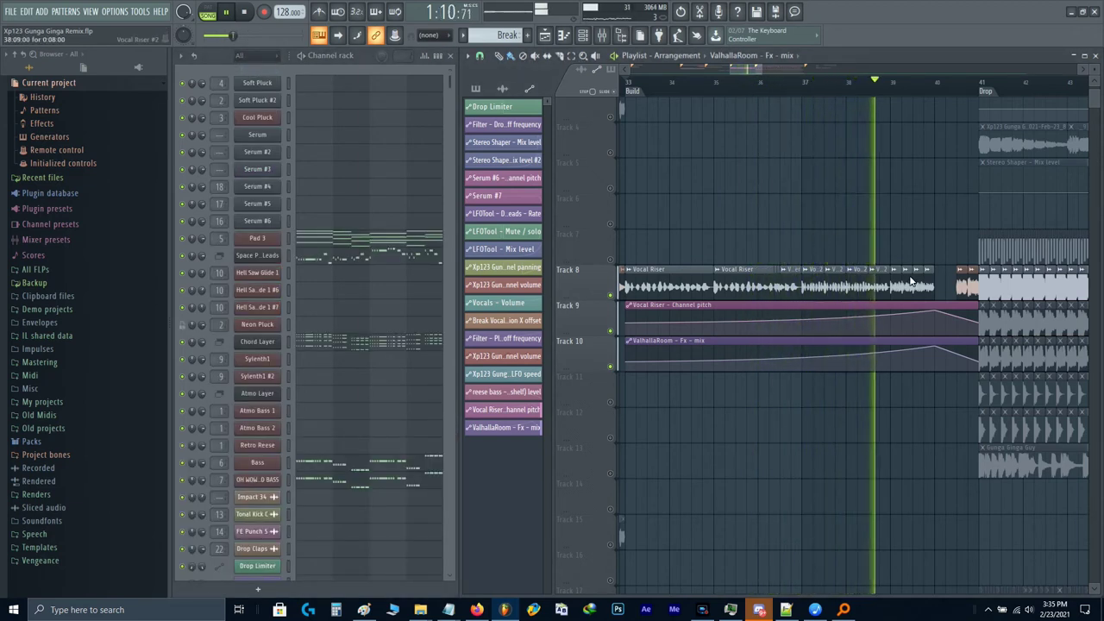
Step: Listen to the end of the riser, stop playback and end the solo on the riser tracks
scroll(910, 280, "up", 2, "ctrl")
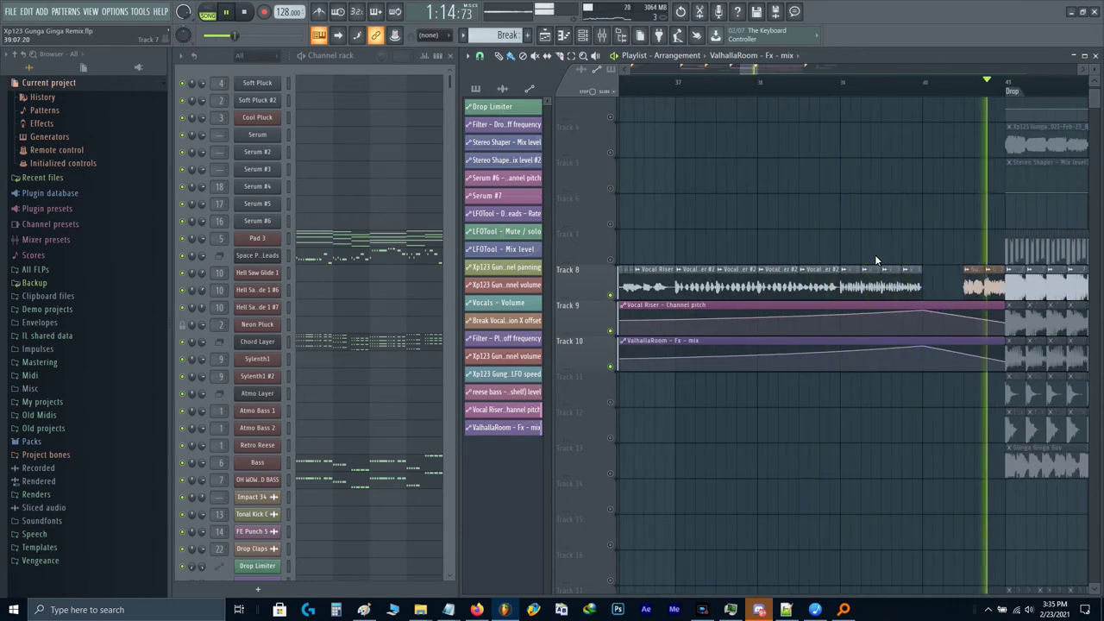
key("space")
scroll(875, 255, "down", 5, "ctrl")
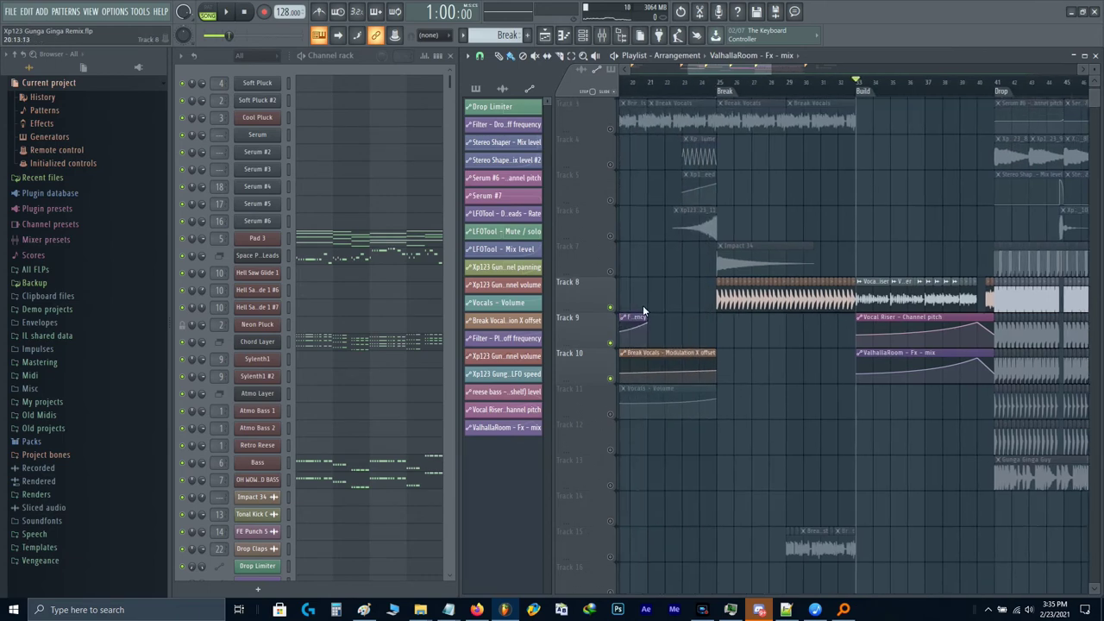
right_click(610, 309)
Step: Select the two-bar chopped vocal clips at the start of Track 5 in the intro and duplicate them end to end
left_click_drag(772, 227, 938, 243)
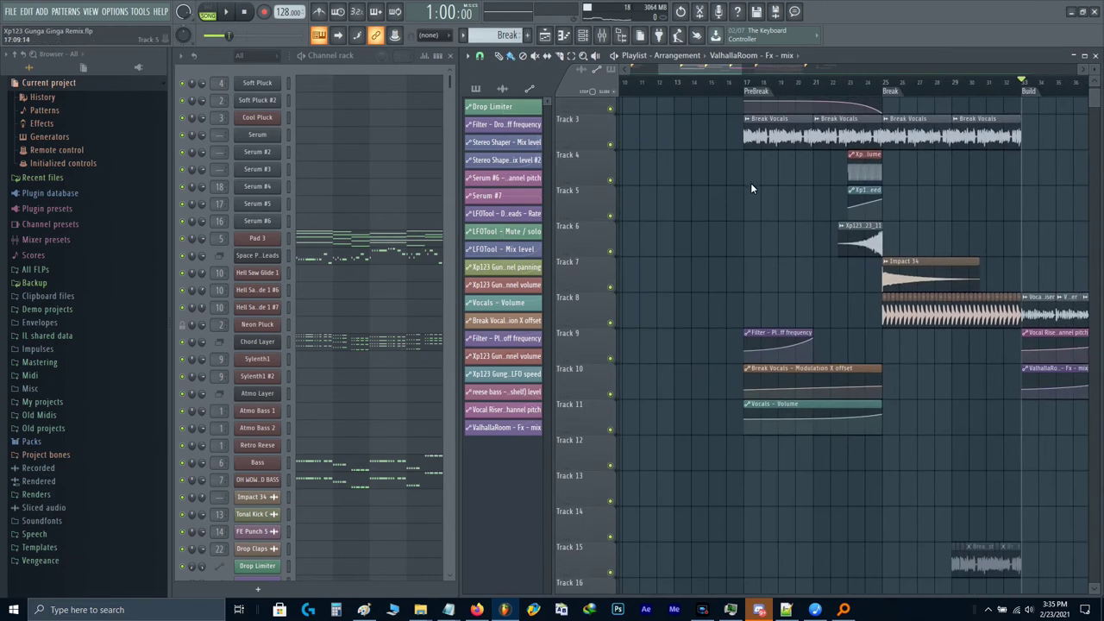
scroll(750, 145, "up", 1, "ctrl")
scroll(894, 251, "down", 3, "ctrl")
scroll(766, 252, "up", 2)
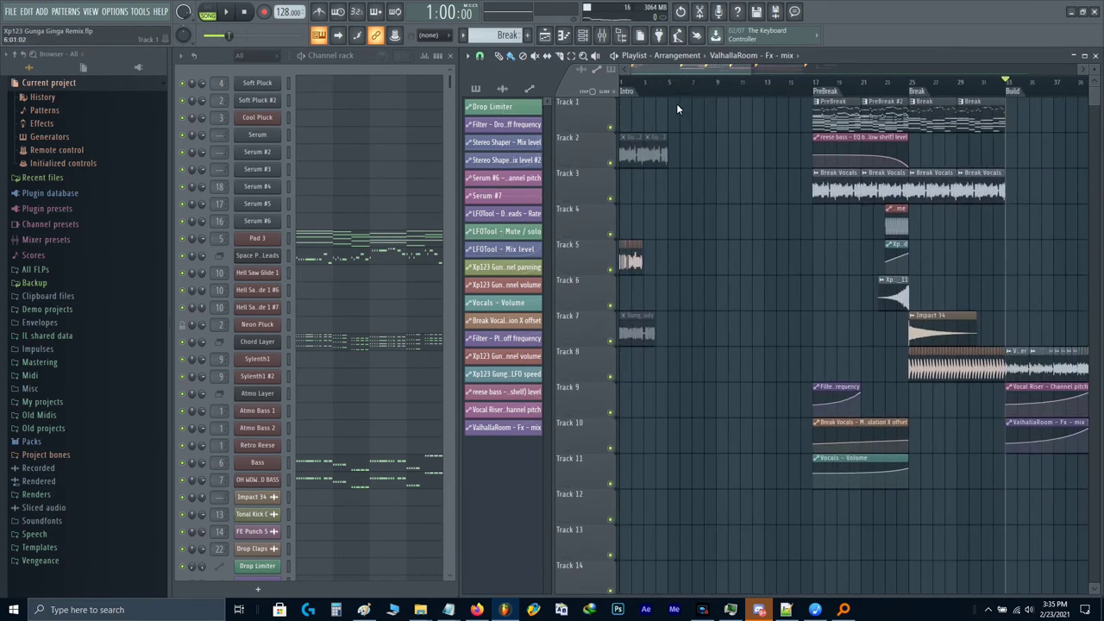
scroll(542, 213, "up", 6, "ctrl")
key("space")
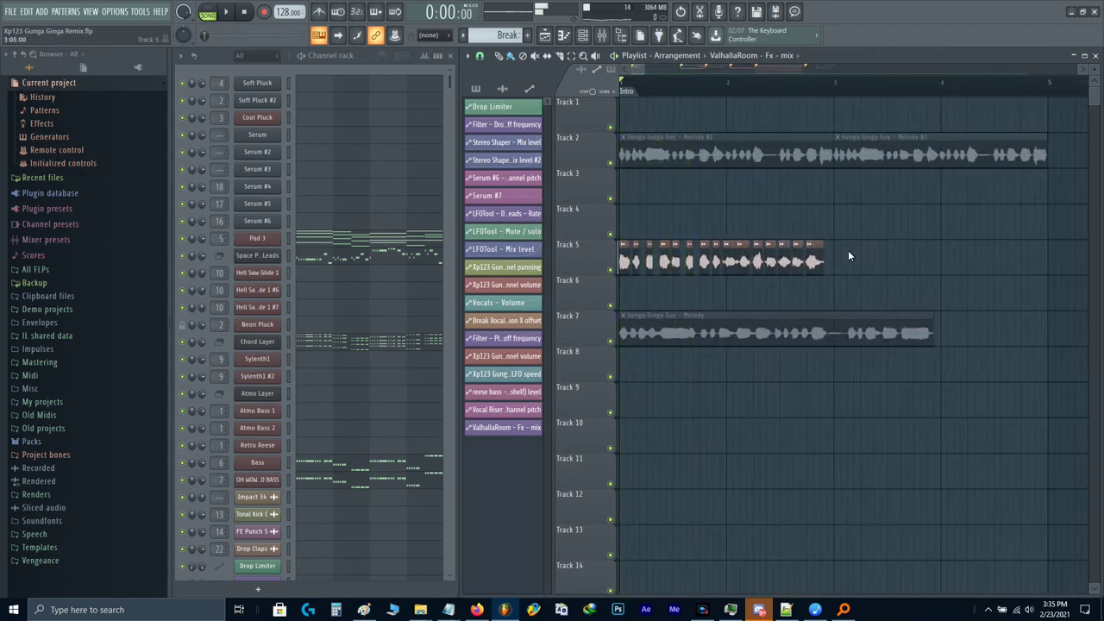
left_click_drag(853, 253, 597, 262, "ctrl")
scroll(596, 262, "down", 2, "ctrl")
left_click_drag(892, 256, 745, 312)
key("ctrl+b")
scroll(750, 297, "right", 4)
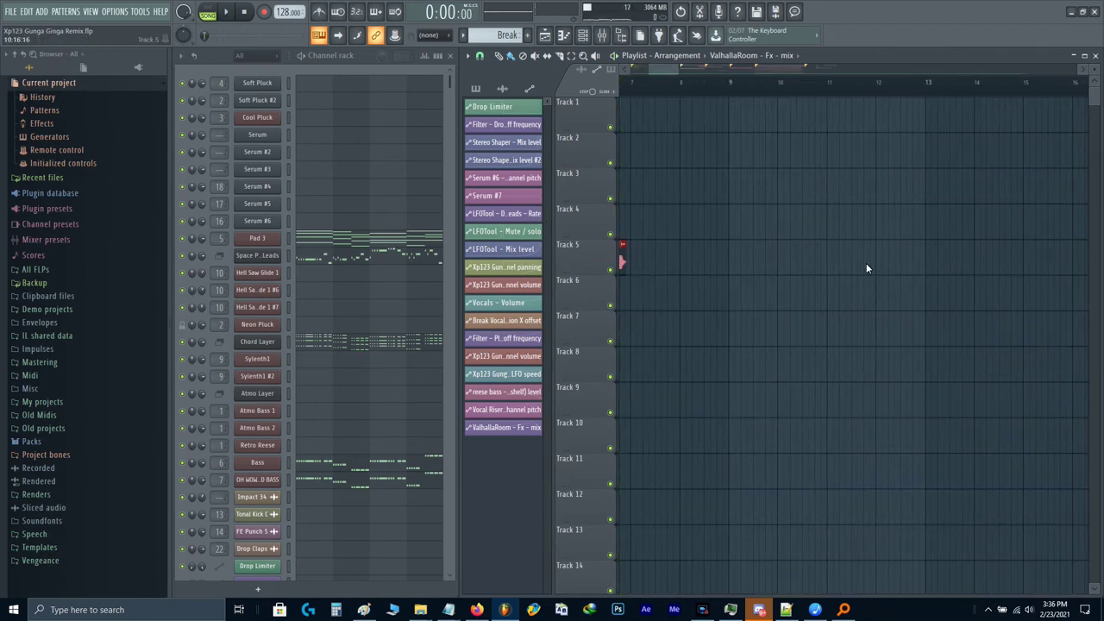
key("ctrl+b")
Step: Duplicate the chopped vocal clips on Track 5 end to end until they fill the intro up to the PreBreak marker at bar 17
scroll(888, 257, "down", 4, "alt")
scroll(894, 210, "up", 3, "alt")
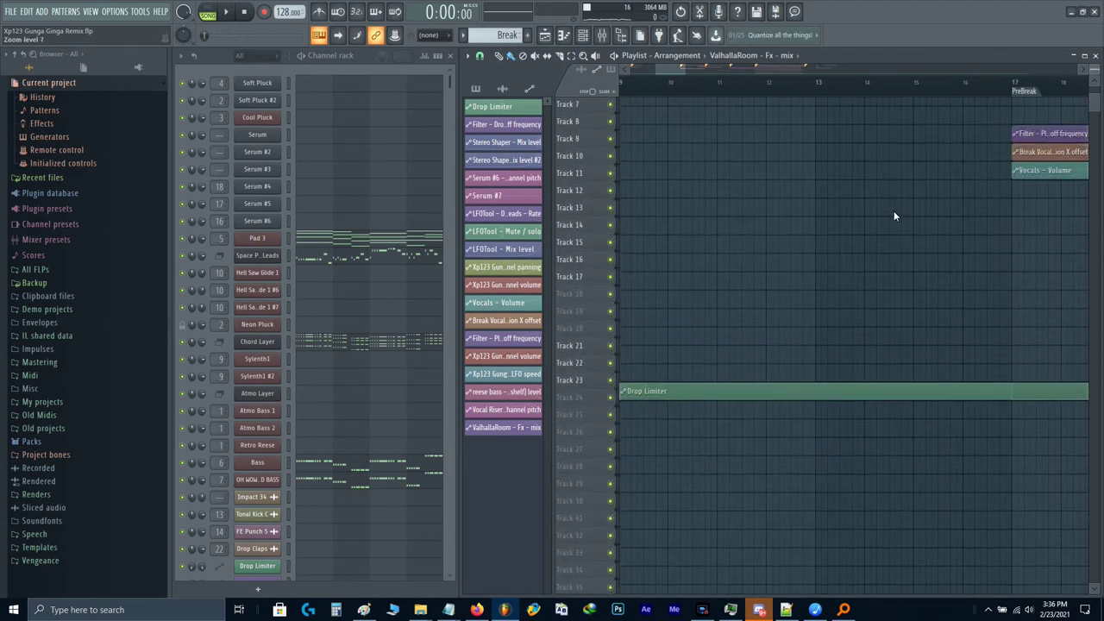
scroll(893, 218, "up", 5)
scroll(892, 218, "up", 2, "ctrl")
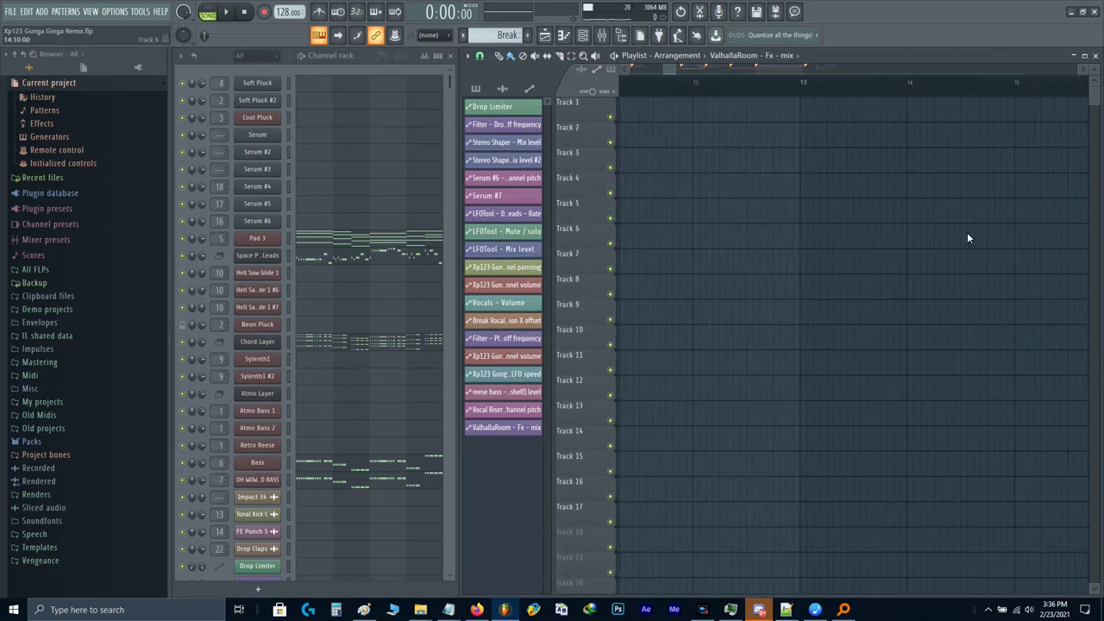
scroll(967, 231, "up", 1)
scroll(968, 231, "up", 1)
scroll(967, 232, "down", 1)
left_click_drag(808, 220, 758, 283)
scroll(758, 283, "down", 1, "ctrl")
key("ctrl+b")
left_click_drag(893, 255, 746, 287)
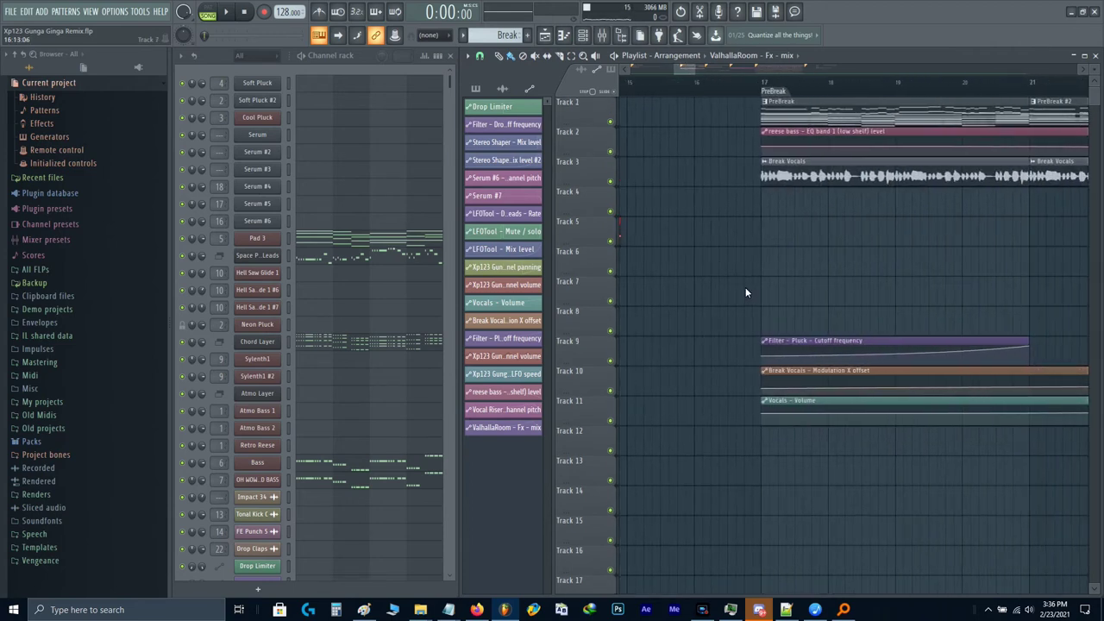
scroll(745, 286, "down", 4, "ctrl")
key("ctrl+b")
left_click_drag(1022, 287, 1089, 280)
scroll(729, 145, "down", 2, "ctrl")
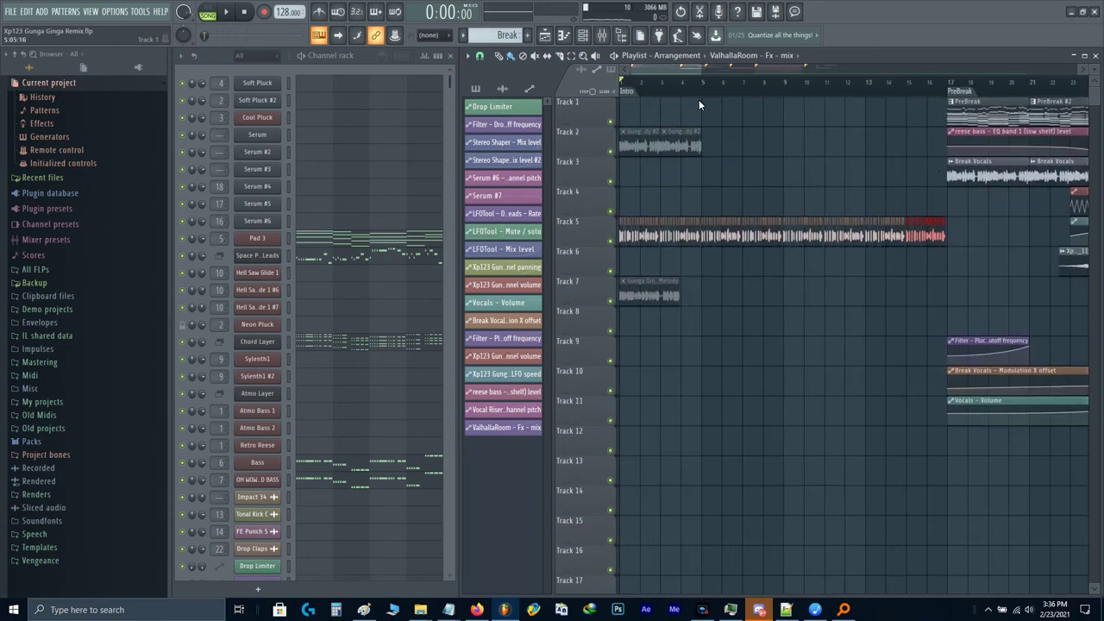
Step: Select the intro time range and create a Mod X automation clip for Gunga Ginga Guy #2 on Track 6
double_click(626, 91)
double_click(625, 235)
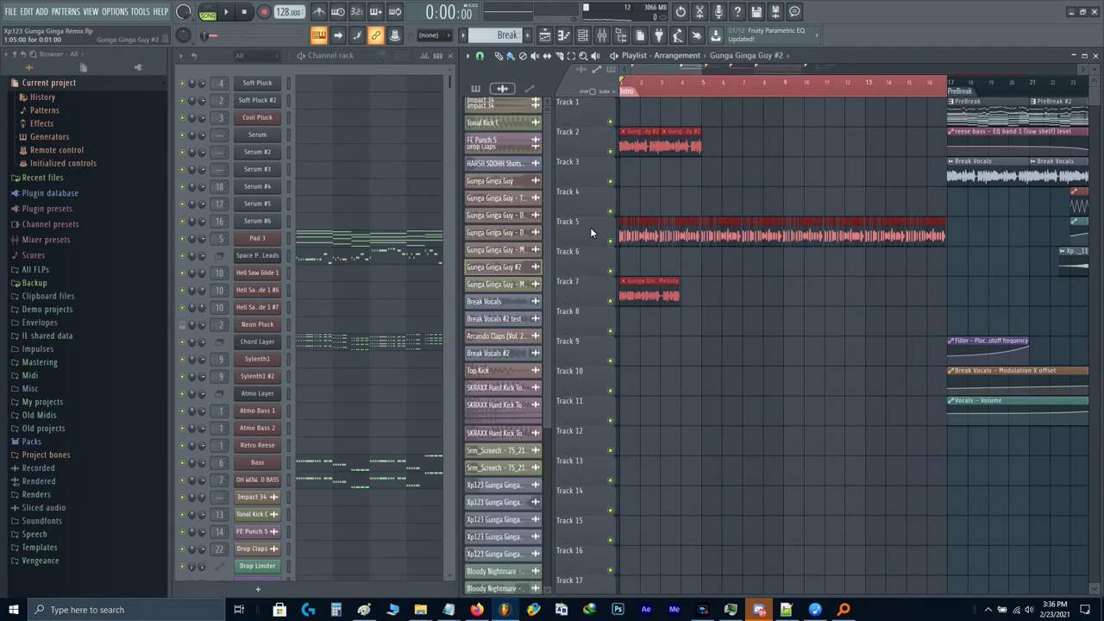
left_click(262, 172)
right_click(293, 215)
left_click(324, 288)
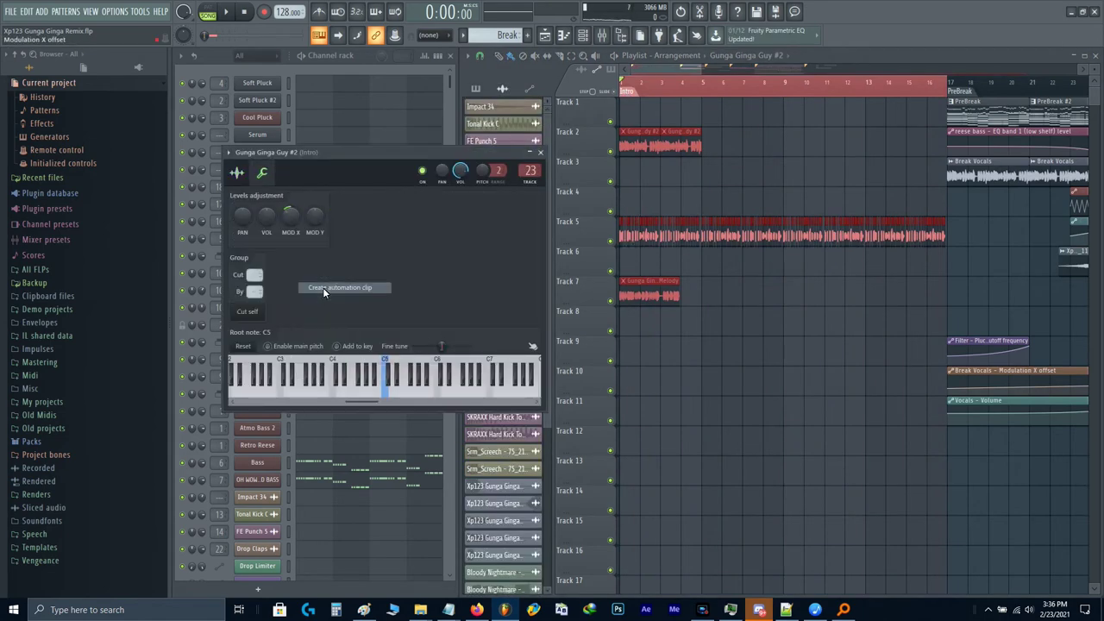
left_click_drag(657, 99, 626, 274)
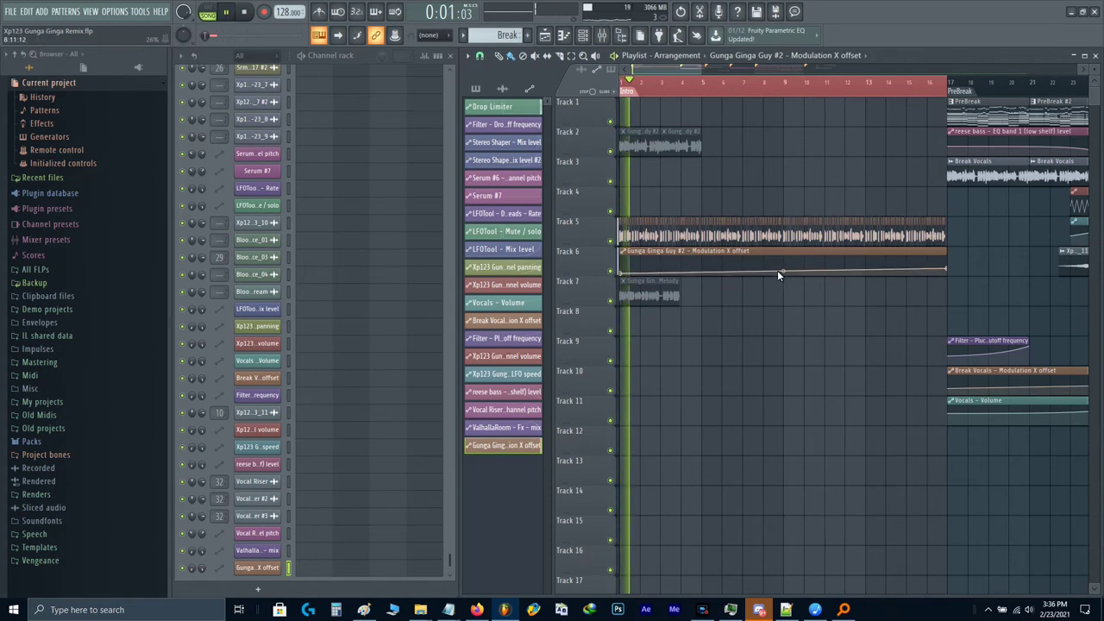
Step: Create a mix automation clip for the Intro track's ValhallaRoom on Track 7, moving the muted melody clip there to Track 9
key("F9")
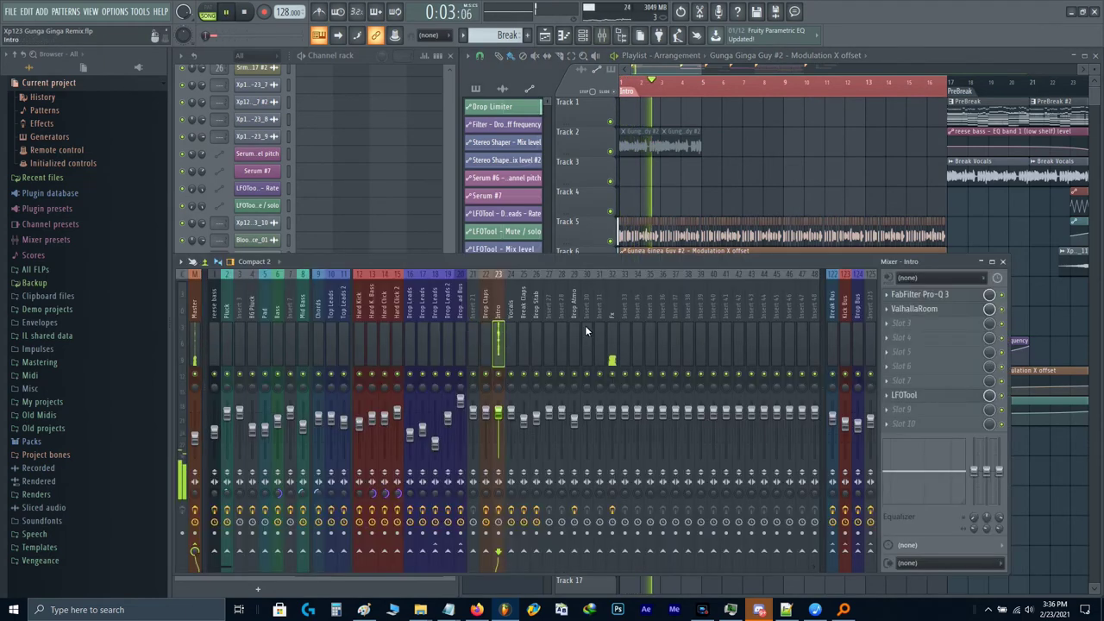
left_click(915, 309)
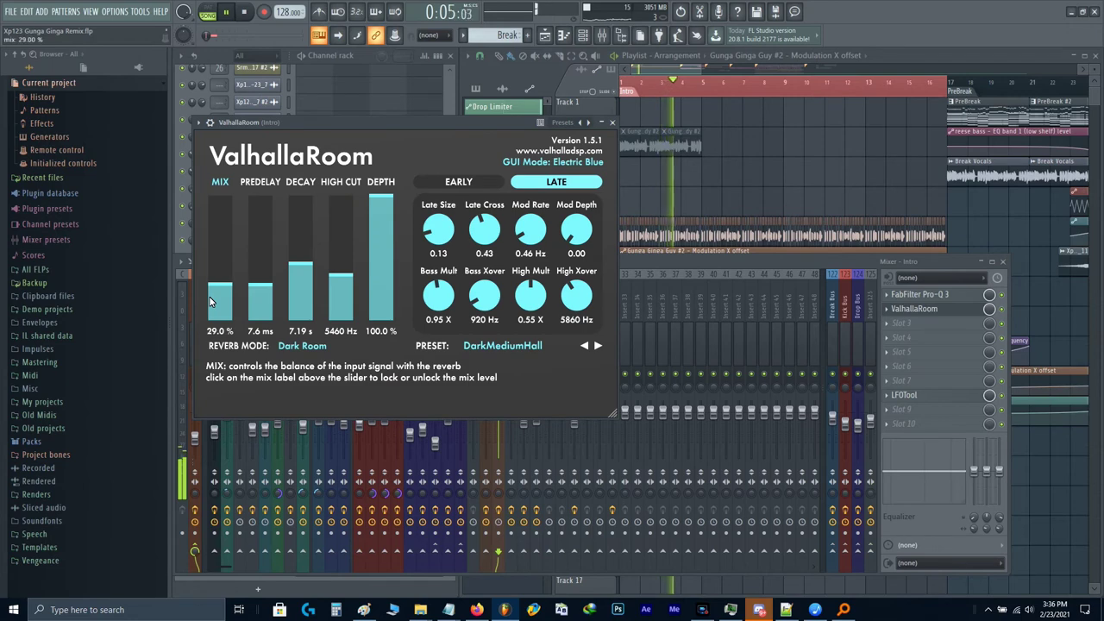
left_click(300, 220)
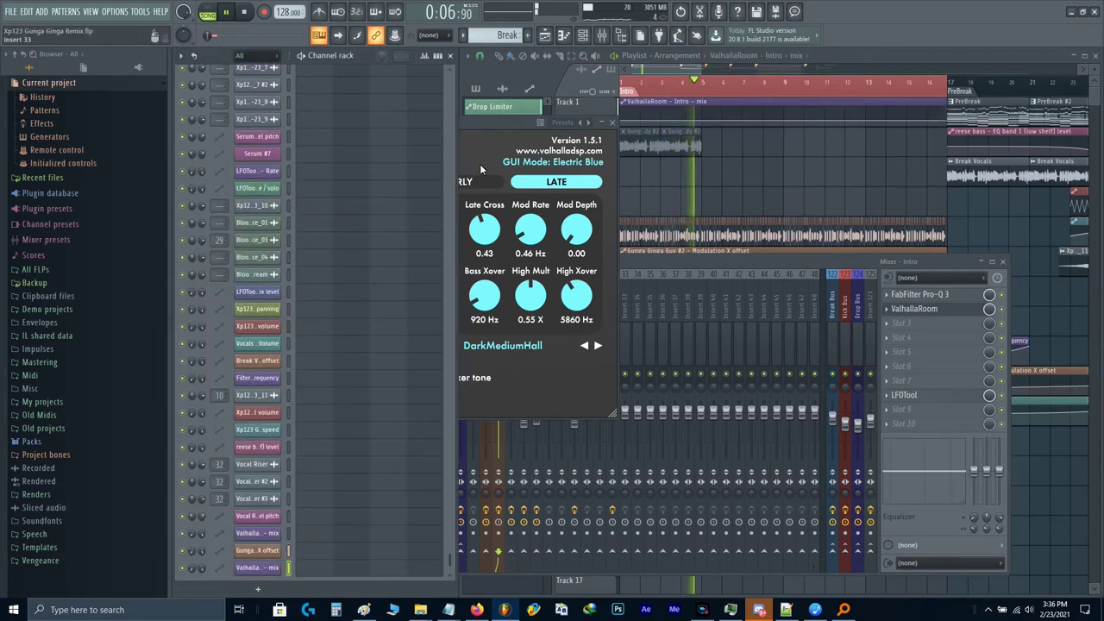
left_click(479, 164)
key("Escape")
key("F9")
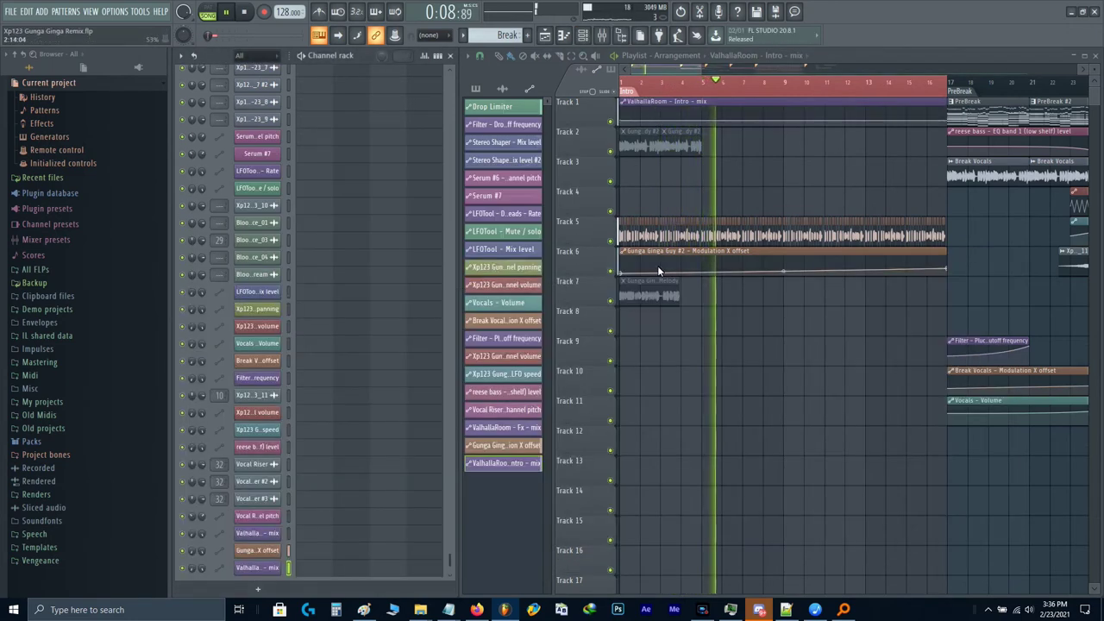
left_click_drag(657, 288, 657, 347)
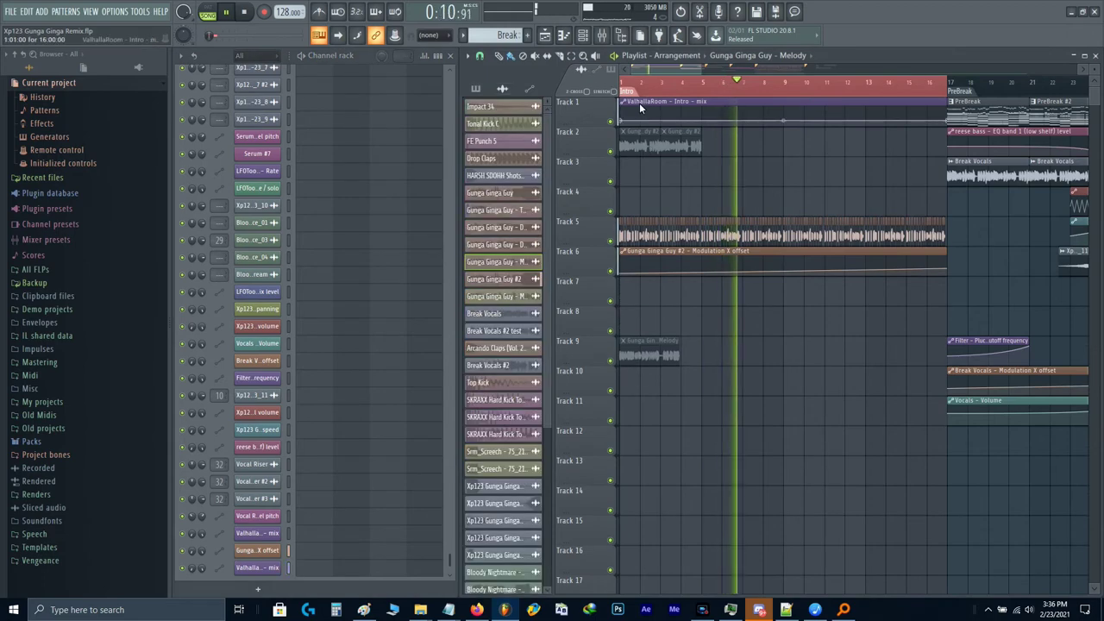
left_click_drag(639, 102, 634, 285)
Step: Curve the ValhallaRoom mix automation up to a peak at bar 17 with a short fall after it, and bend the Mod X automation
scroll(936, 283, "up", 8)
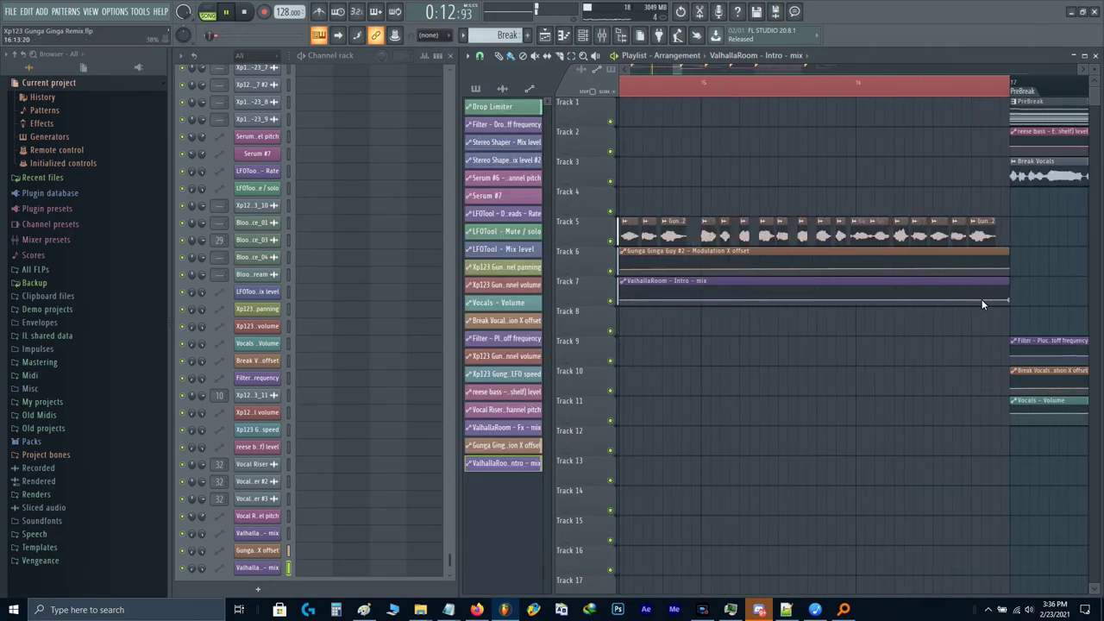
right_click(980, 299)
left_click_drag(978, 295, 1006, 279)
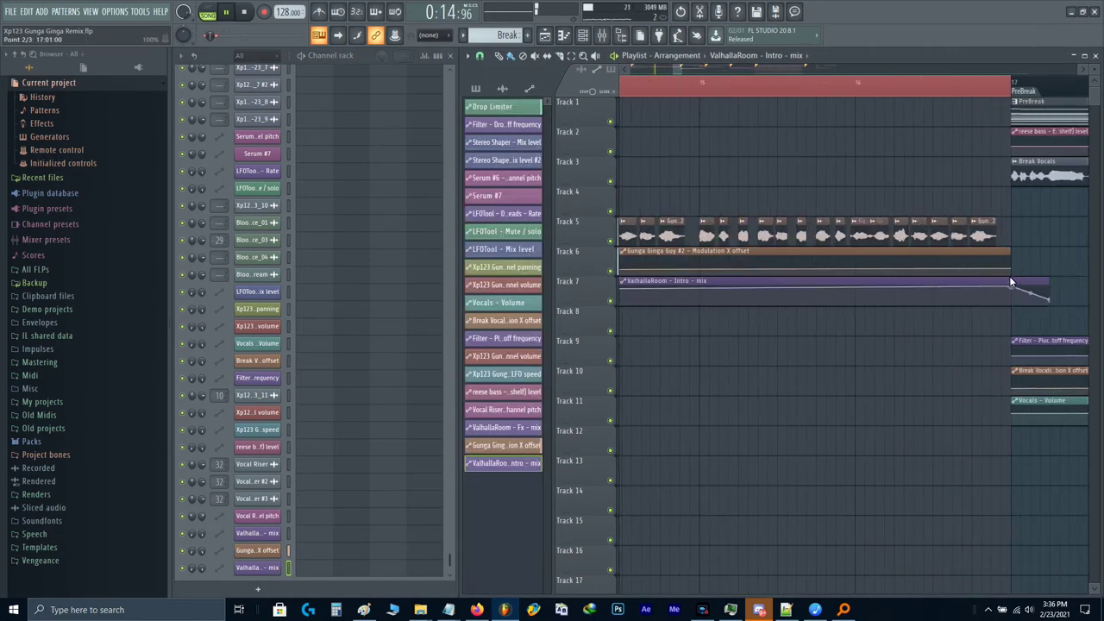
scroll(837, 282, "down", 3)
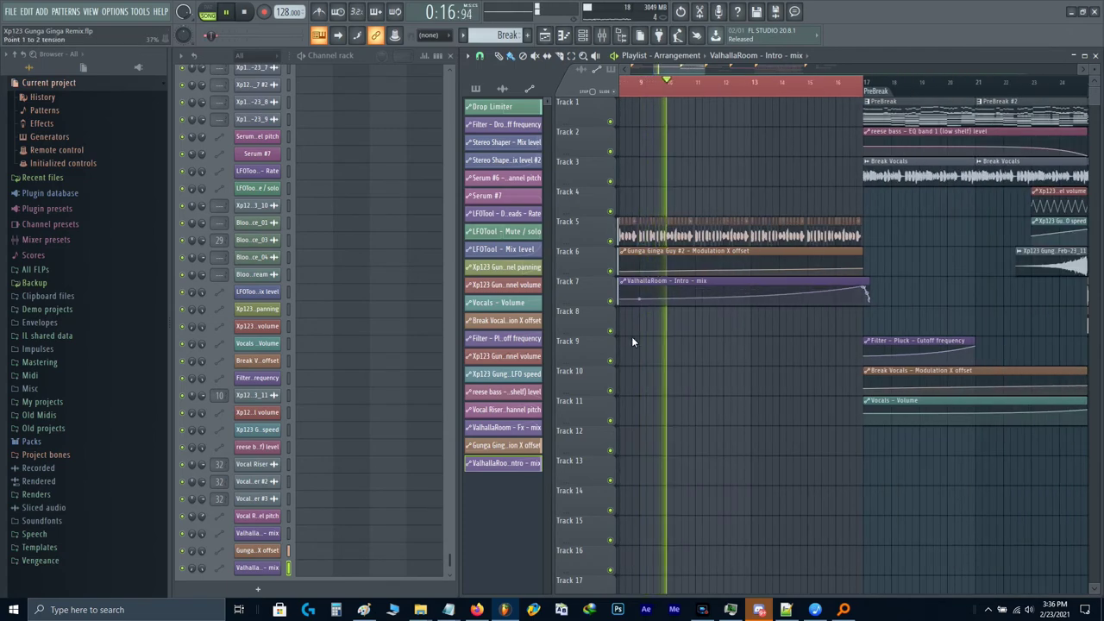
left_click_drag(633, 337, 632, 334)
scroll(663, 266, "down", 1)
left_click_drag(646, 270, 645, 250)
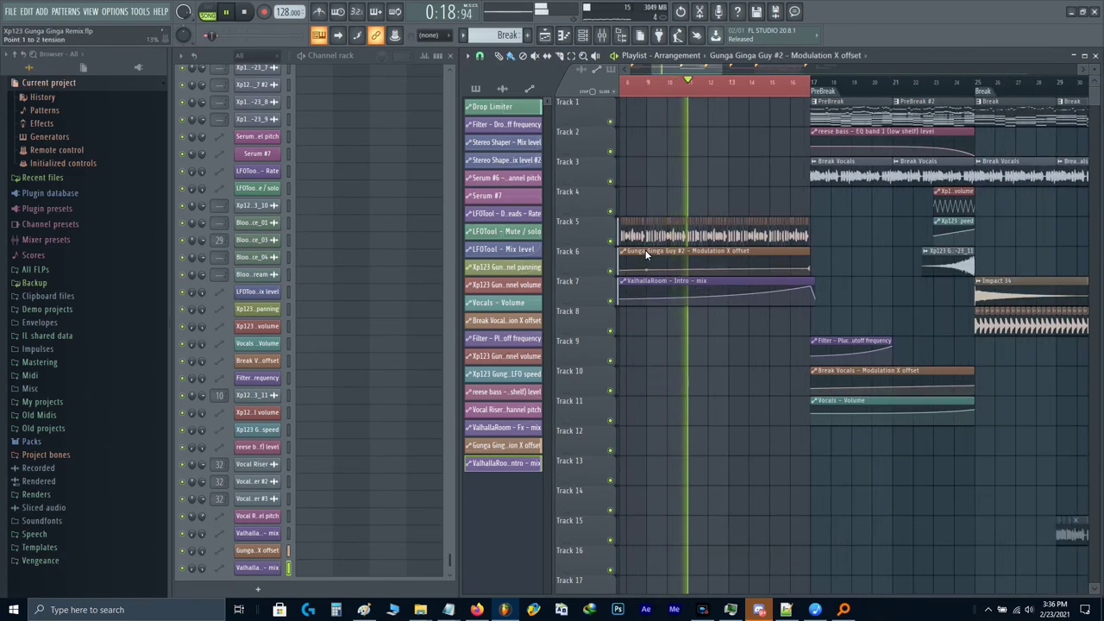
key("ctrl+d")
Step: Copy the first hit of the layered kick clips on Tracks 8–12 at the drop to bar 1 on Tracks 11–15
scroll(702, 219, "down", 2)
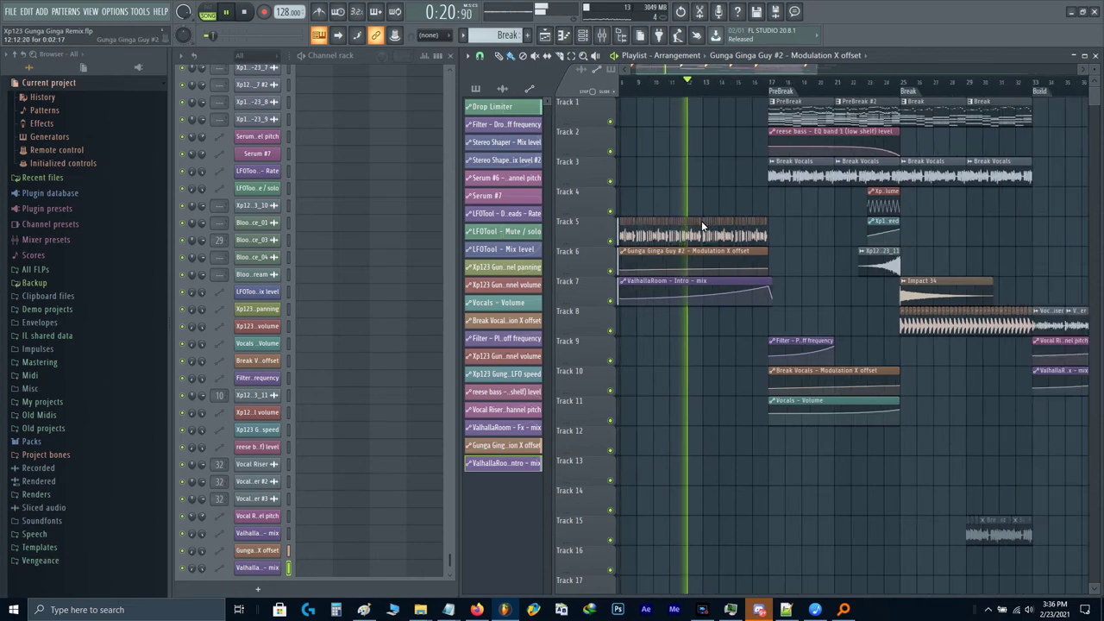
scroll(703, 219, "down", 4)
scroll(764, 293, "up", 7)
scroll(940, 374, "up", 3)
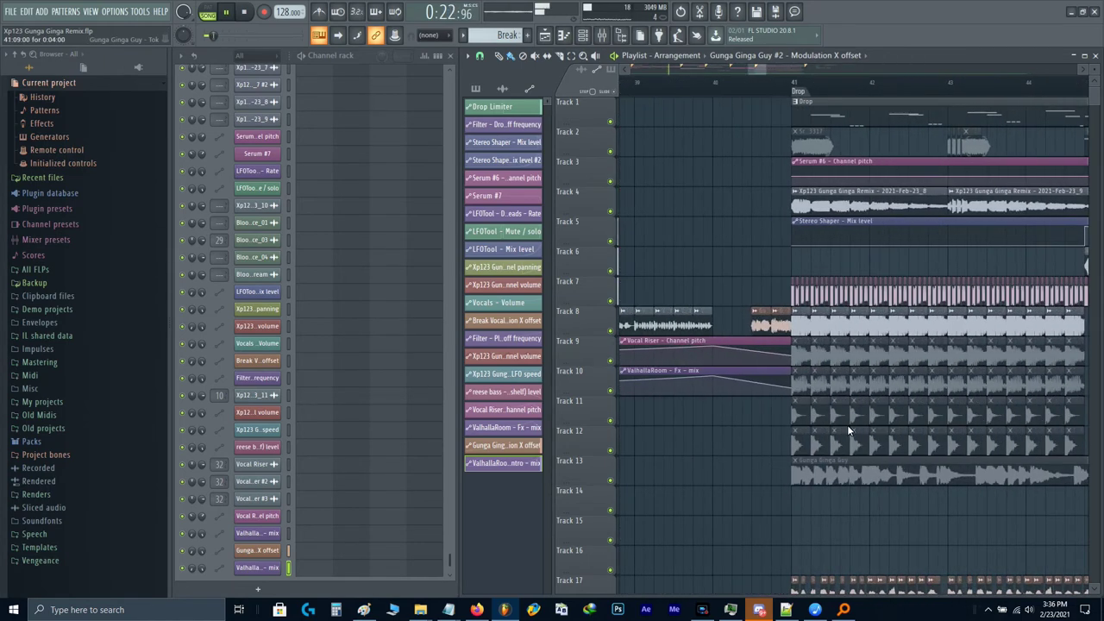
scroll(845, 424, "up", 4)
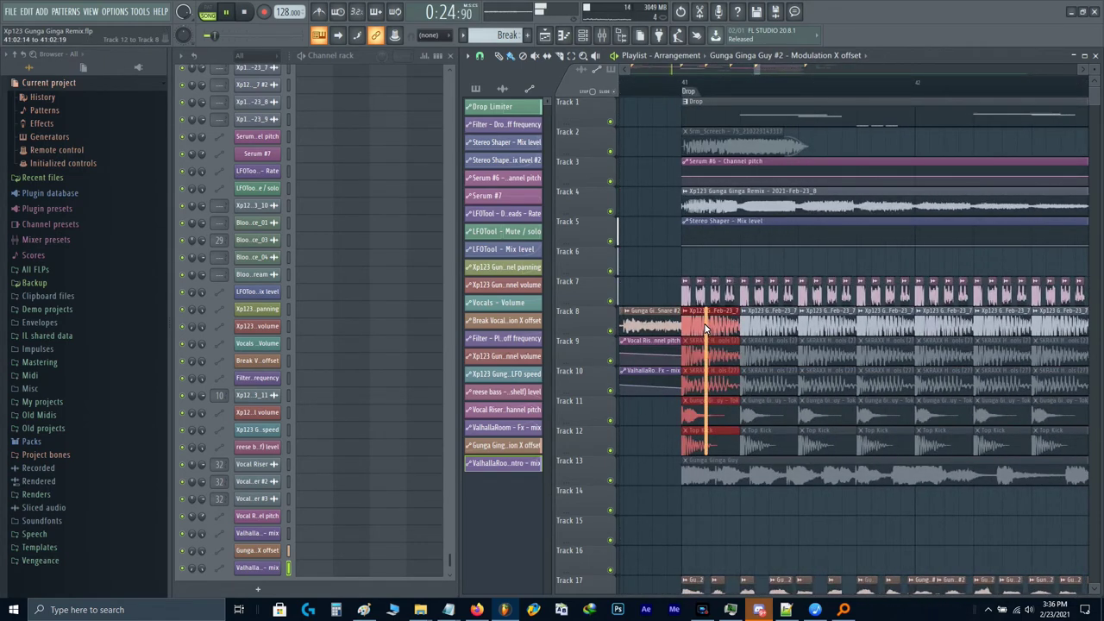
scroll(703, 330, "down", 6)
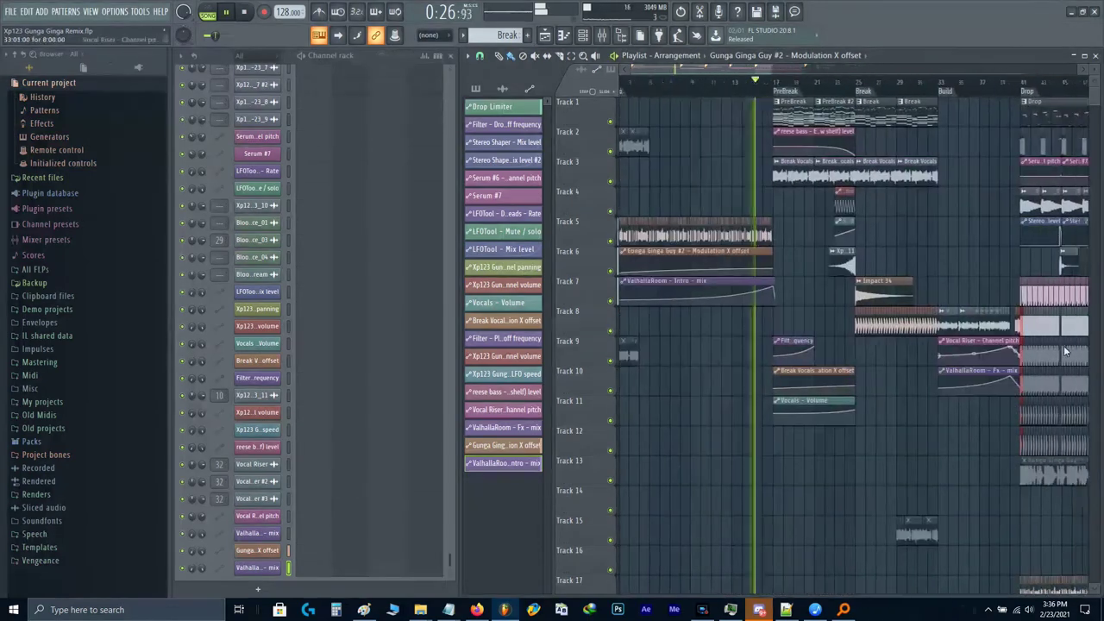
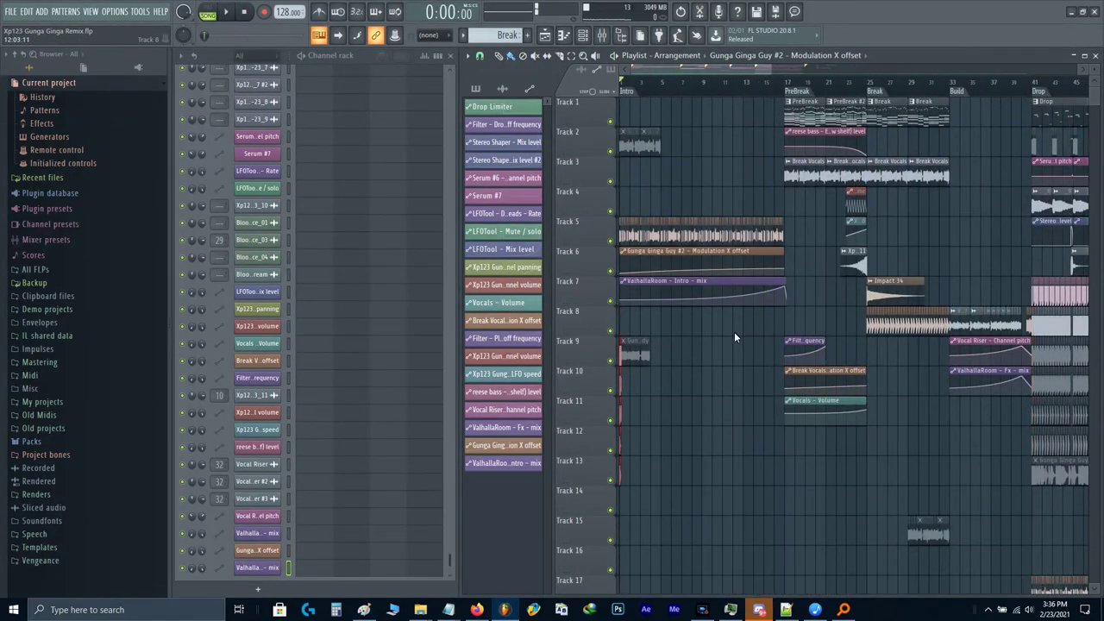
key("space")
scroll(579, 418, "up", 7)
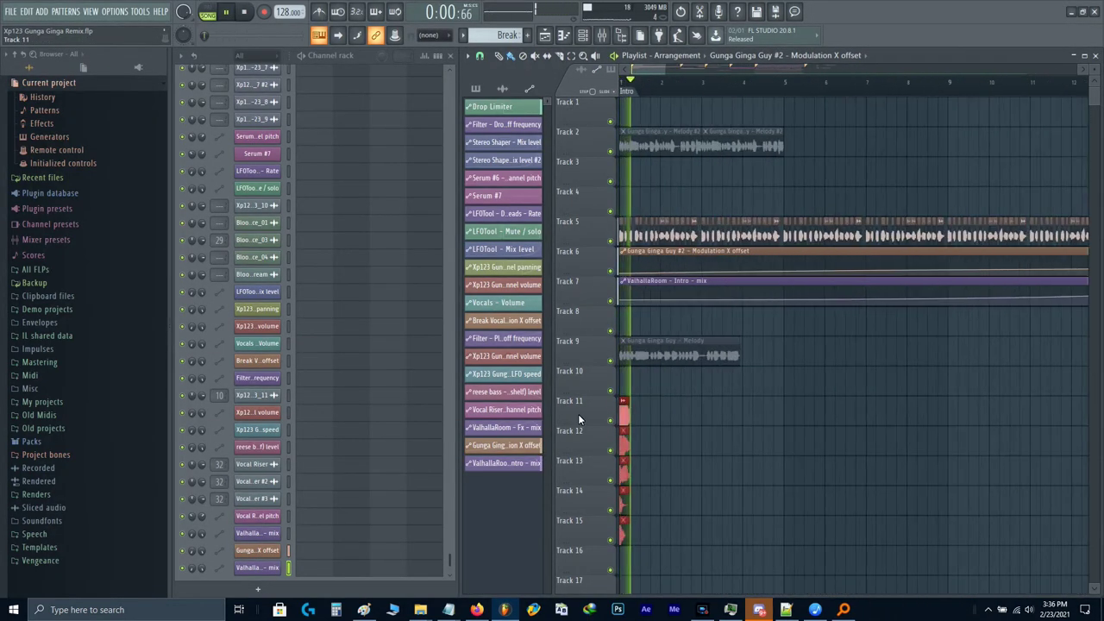
key("ctrl+d")
key("space")
Step: Try repeating the recorded kick clip on Track 11 from the start of the intro
scroll(592, 407, "down", 2)
scroll(592, 380, "up", 1)
scroll(592, 380, "up", 3)
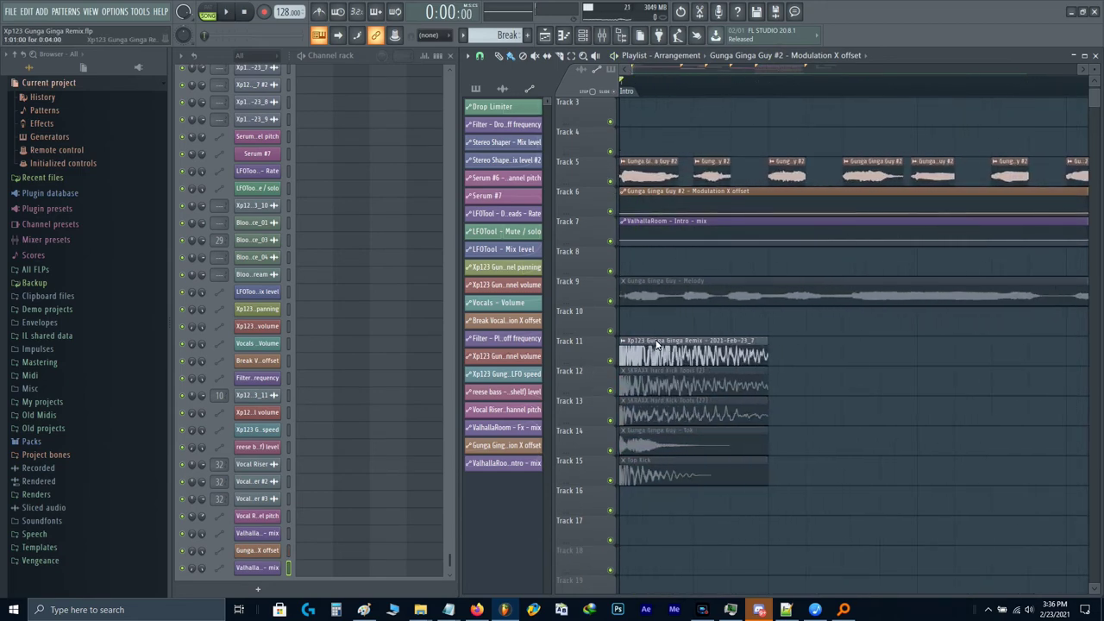
scroll(701, 345, "down", 1)
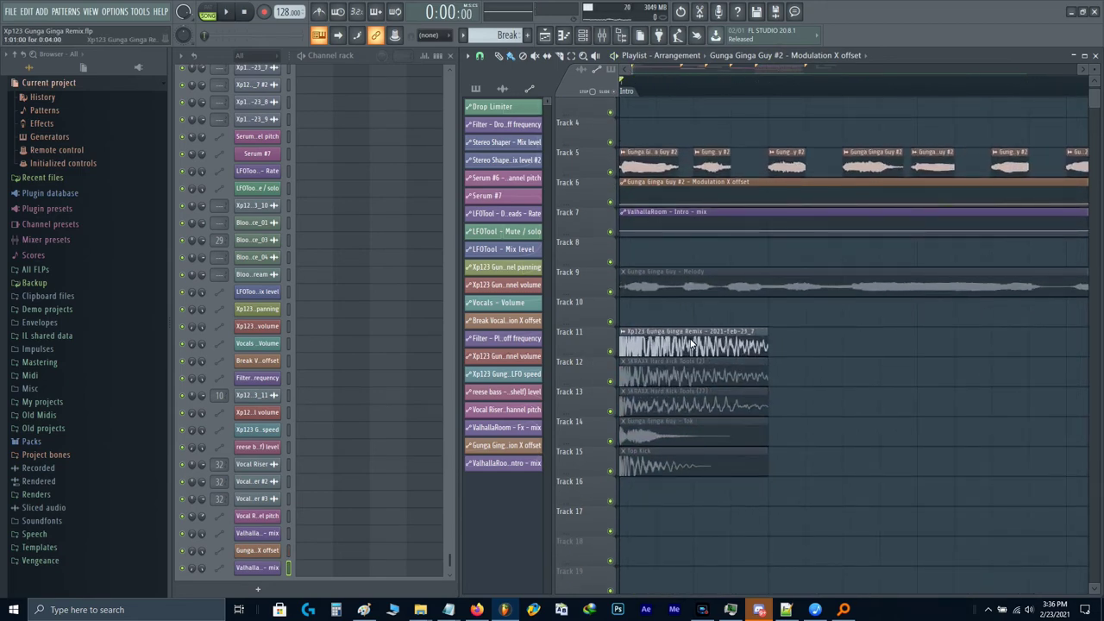
scroll(681, 345, "down", 3)
scroll(673, 349, "down", 2)
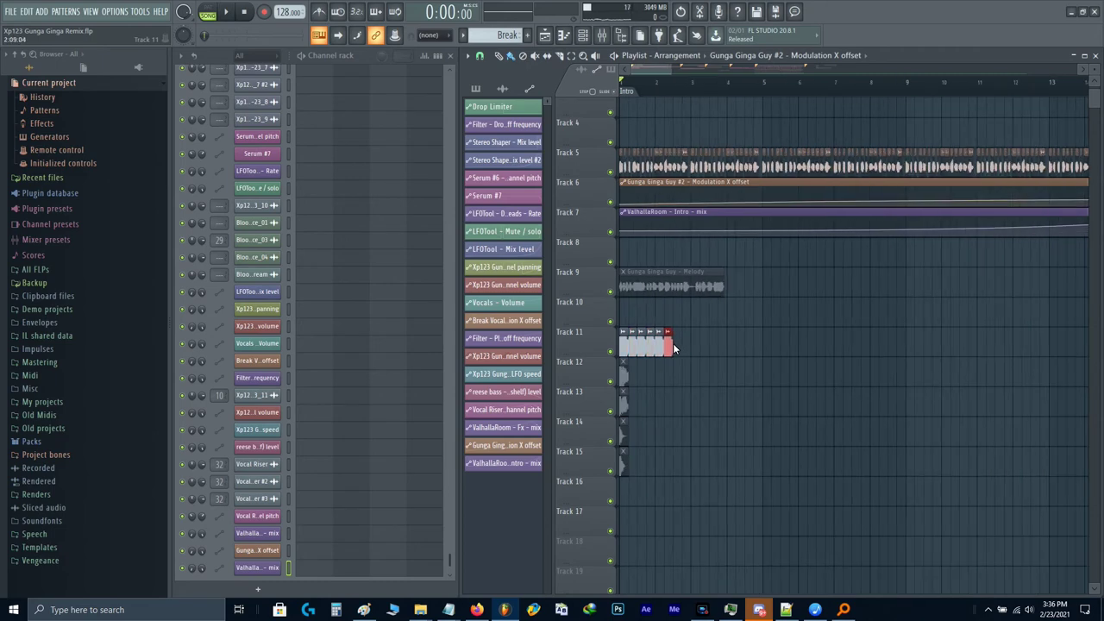
mouse_move(673, 349)
left_mouse_down()
mouse_move(910, 363)
mouse_move(900, 353)
mouse_move(646, 352)
left_mouse_up()
scroll(632, 345, "up", 5)
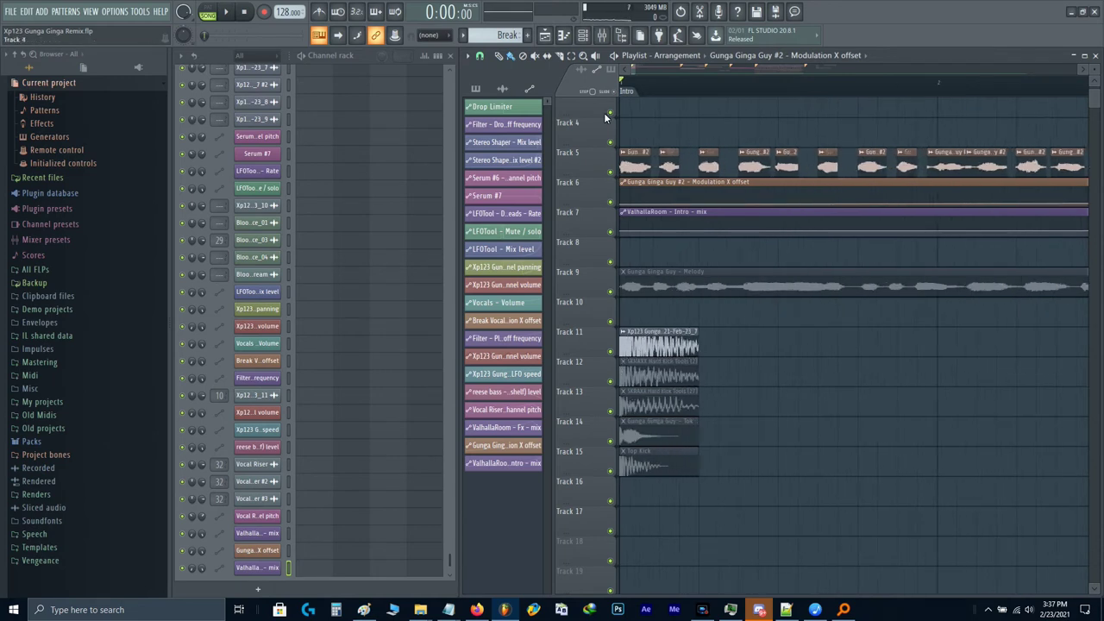
Step: Unmute the kick layer clips on Tracks 12–15 at bar 1 and play them briefly
left_click(535, 56)
left_click_drag(662, 378, 631, 508)
key("space")
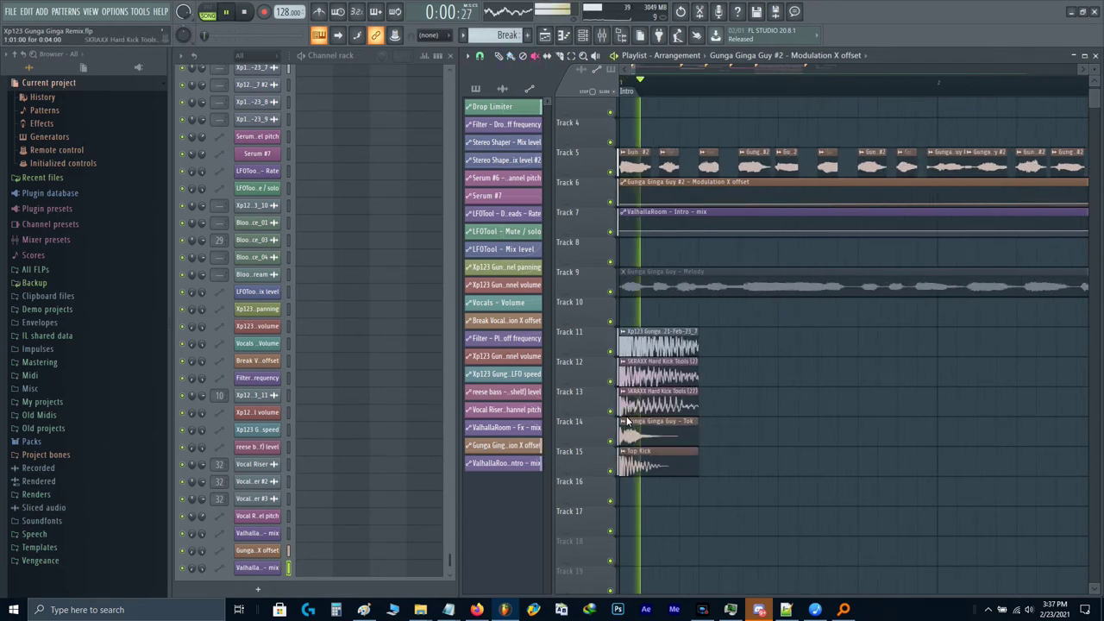
key("space")
Step: Solo and listen to the SKRAXX Hard Kick Tools clips on Track 12 and Track 13 one after the other
right_click(611, 380)
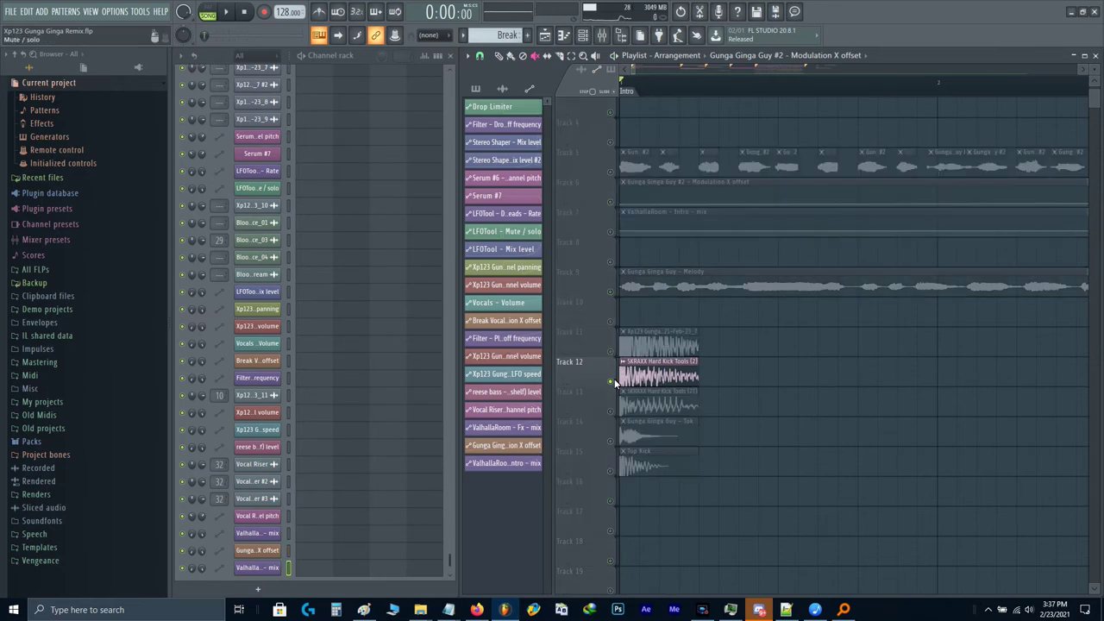
key("space")
key("space")
right_click(610, 411)
key("space")
key("space")
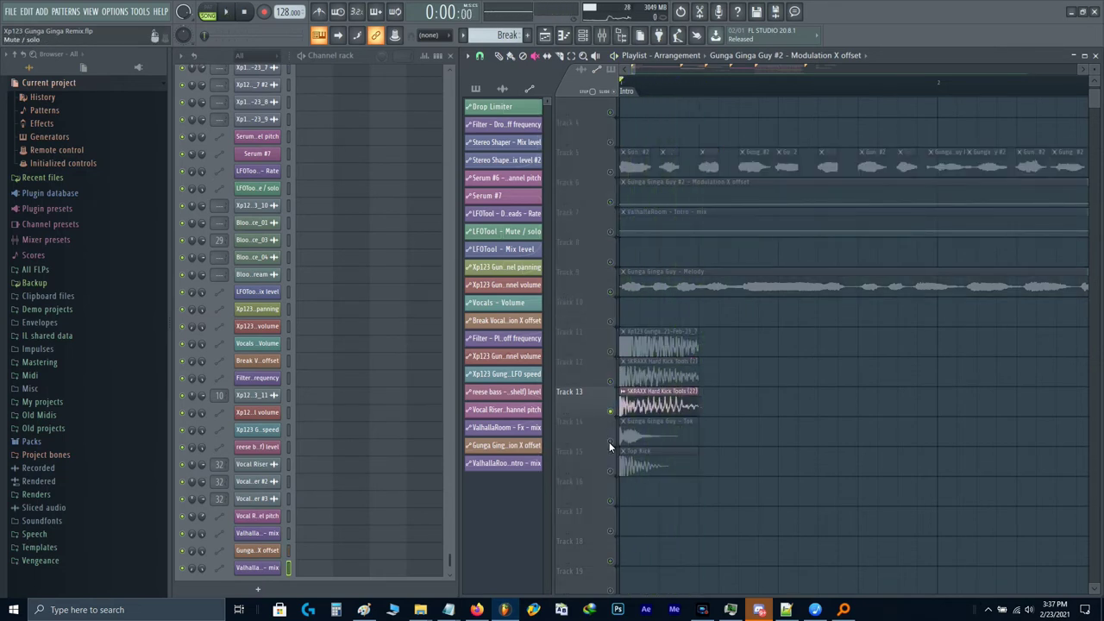
Step: Enable Tracks 14 and 15 alongside the soloed Track 13 and listen to the three kick layers together
left_click(610, 441)
left_click(609, 472)
key("space")
key("space")
key("space")
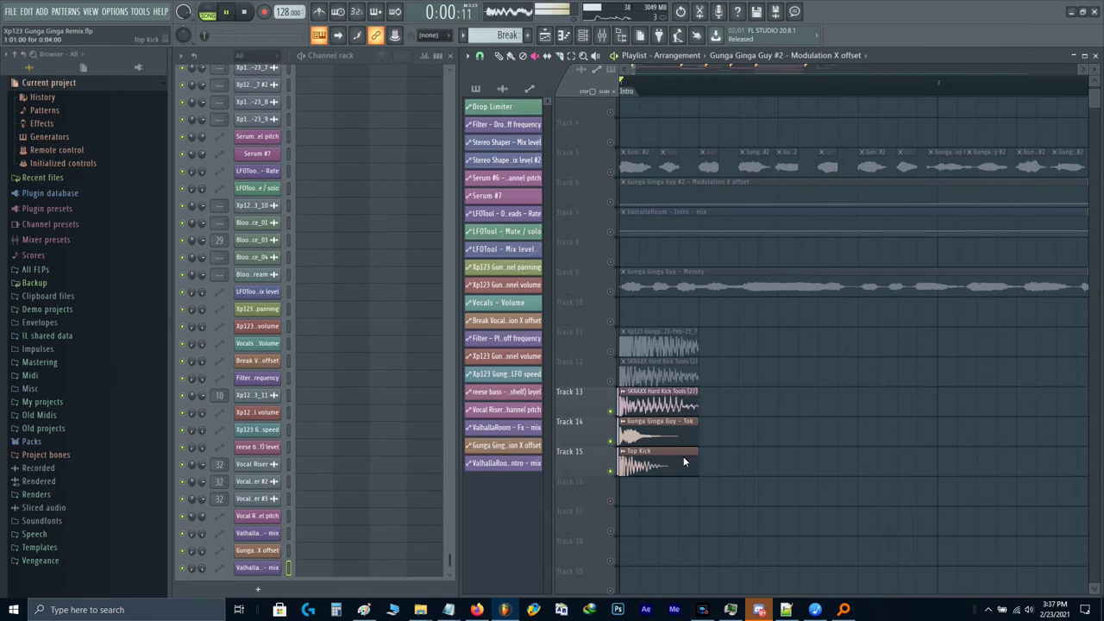
key("space")
Step: Select the kick clips on Tracks 13–15 and duplicate them on every beat up to bar 9, undoing the extra copy
left_click_drag(684, 506, 642, 413)
key("ctrl+b")
key("ctrl+b")
key("ctrl+b")
key("ctrl+b")
key("ctrl+b")
key("ctrl+b")
key("ctrl+b")
key("ctrl+b")
key("ctrl+b")
key("ctrl+b")
key("ctrl+b")
key("ctrl+b")
key("ctrl+b")
key("ctrl+b")
key("ctrl+b")
key("ctrl+b")
key("ctrl+b")
key("ctrl+b")
key("ctrl+b")
scroll(643, 413, "down", 8)
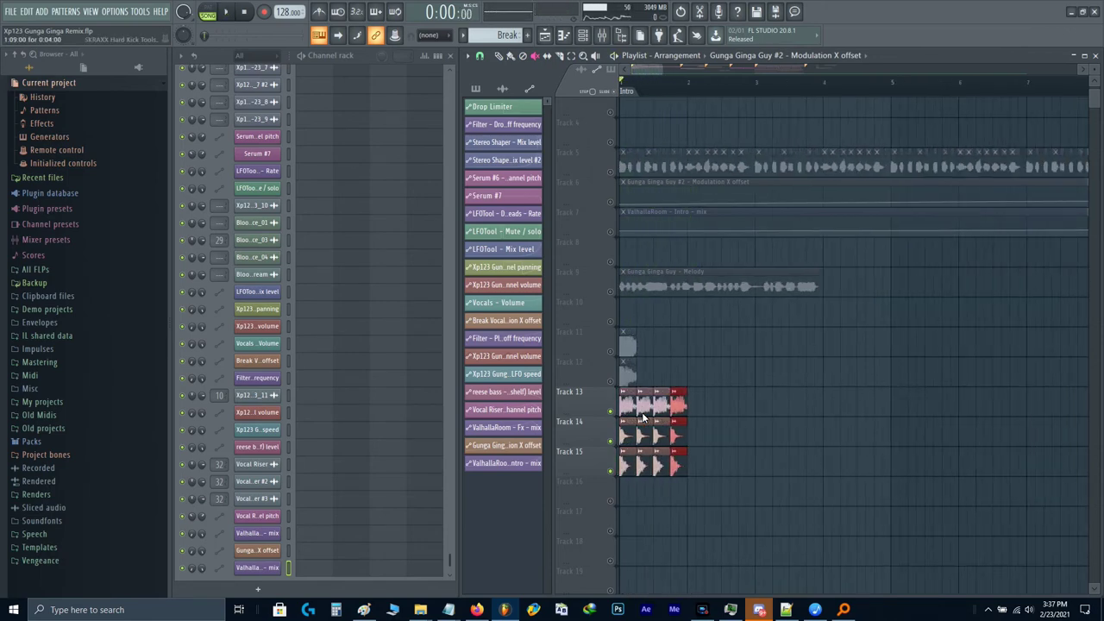
key("ctrl+b")
key("ctrl+b")
key("ctrl+b")
key("ctrl+b")
key("ctrl+b")
key("ctrl+b")
key("ctrl+b")
key("ctrl+b")
key("ctrl+b")
key("ctrl+b")
key("ctrl+b")
key("ctrl+b")
key("ctrl+b")
scroll(735, 419, "up", 3)
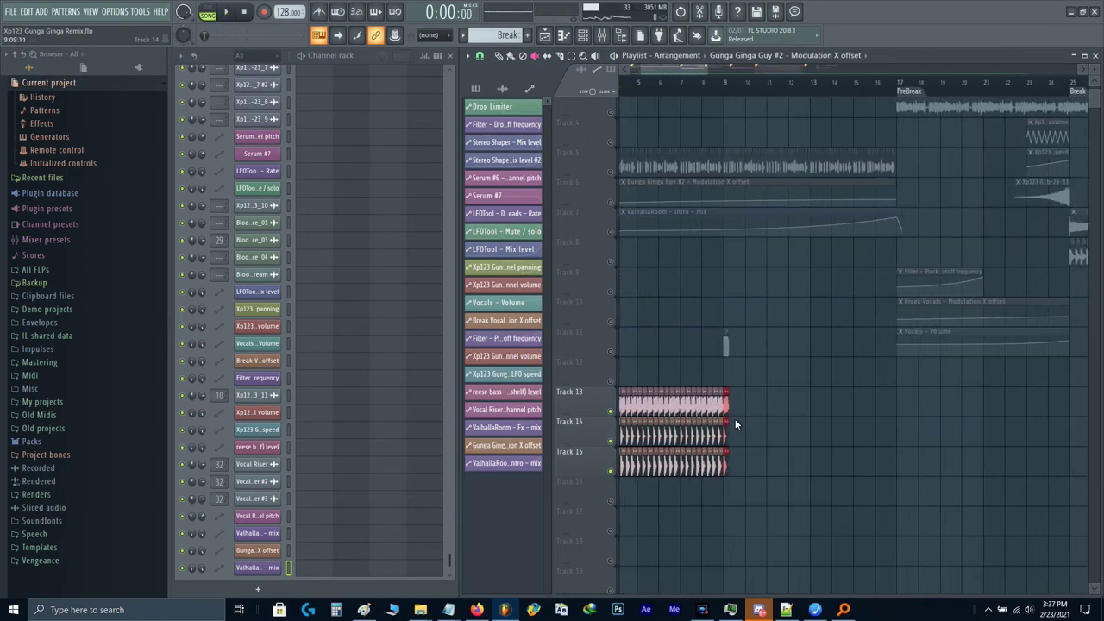
key("ctrl+z")
Step: Solo Track 12 and delete its unused SKRAXX Hard Kick Tools clip at bar 1
left_click(511, 56)
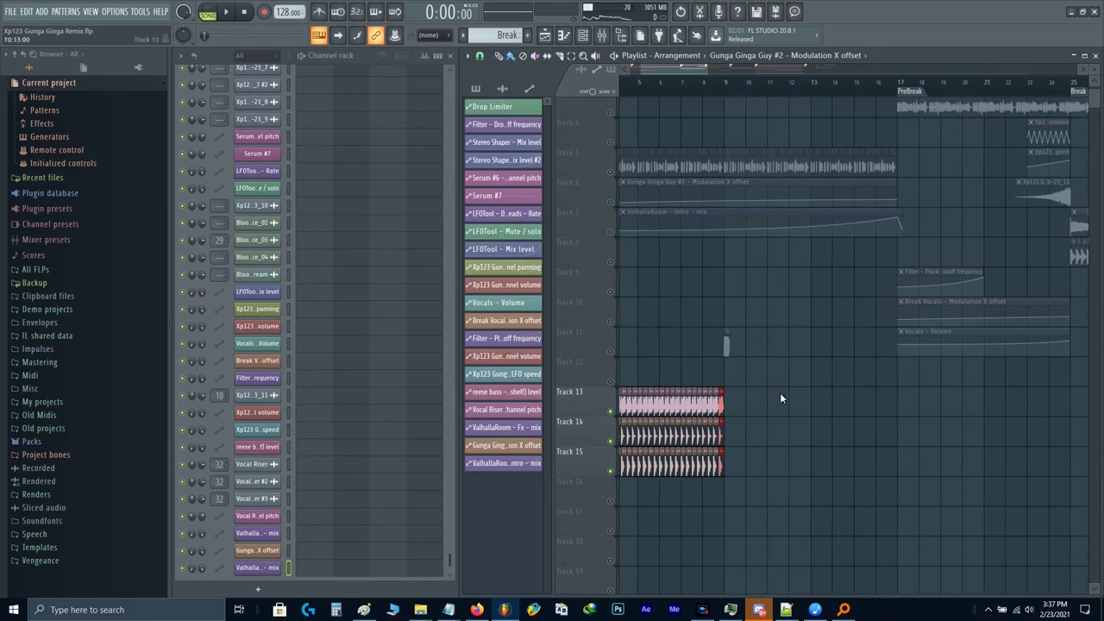
scroll(781, 397, "down", 3)
scroll(586, 381, "up", 8)
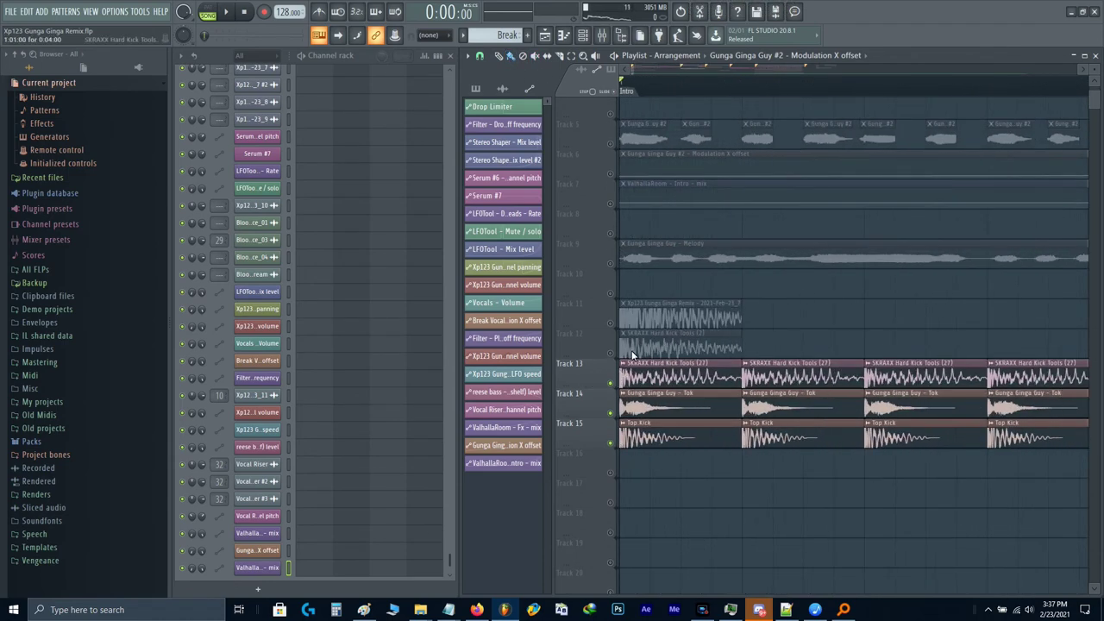
right_click(611, 353)
right_click(624, 338)
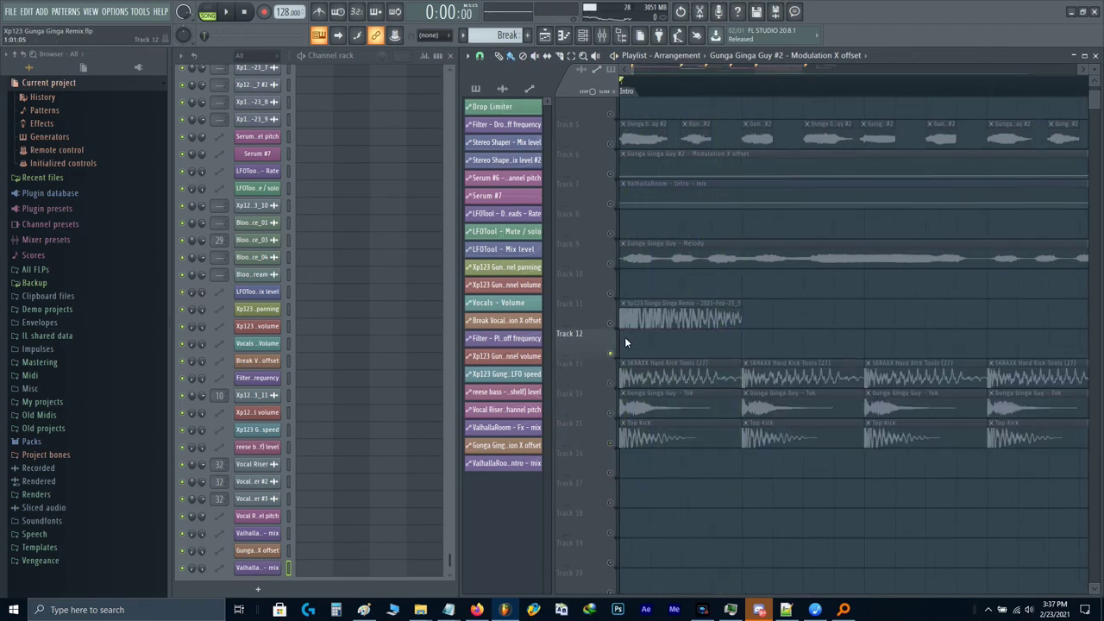
Step: Delete the Xp123 Gunga Ginga Remix clip at bar 1 on Track 11 and switch the other playlist tracks back on
right_click(651, 321)
right_click(613, 383)
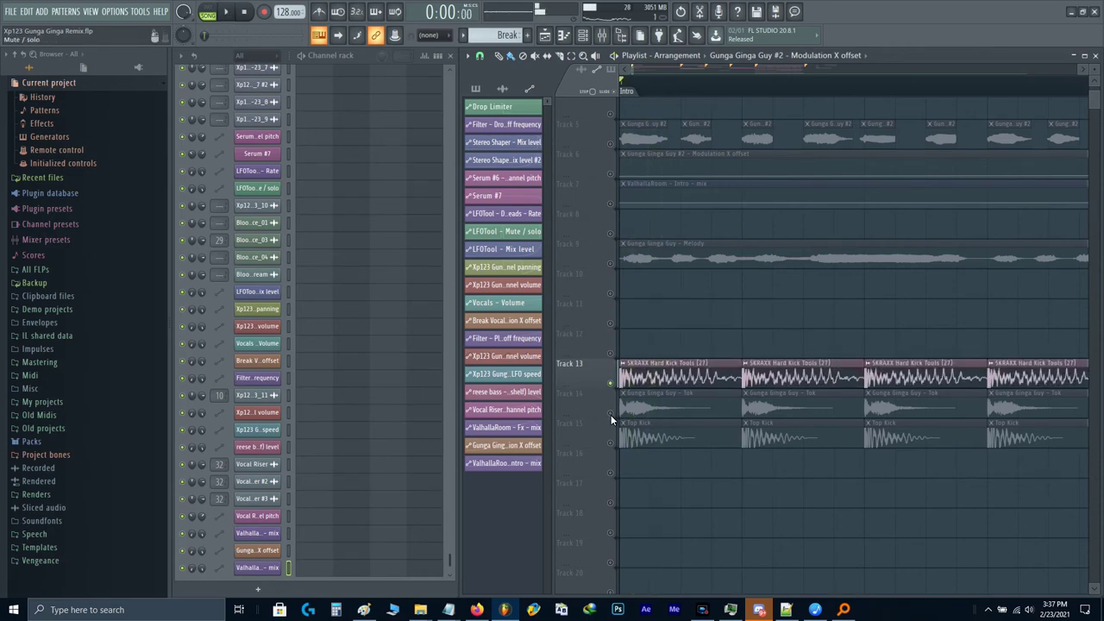
right_click(611, 414)
right_click(611, 443)
right_click(611, 442)
Step: Undo the removal of the Top Kick clips from the first three bars of Track 15
scroll(623, 441, "down", 6)
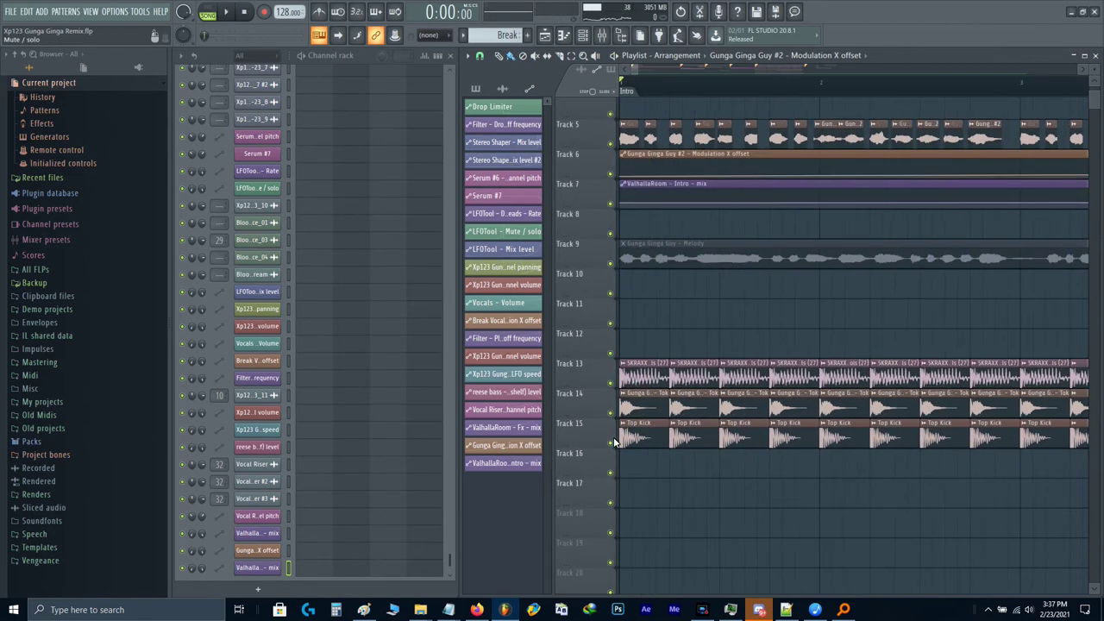
scroll(624, 440, "down", 2)
key("ctrl+z")
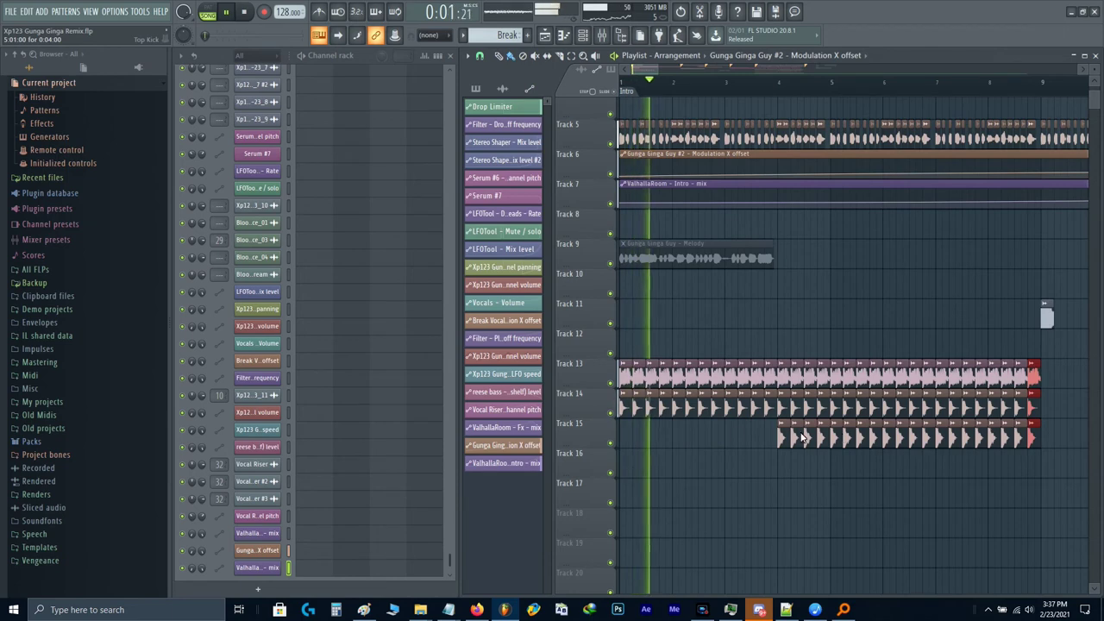
Step: Select bars 1 to 9 as the playback range and play the intro with the mixer open
scroll(1040, 92, "up", 2)
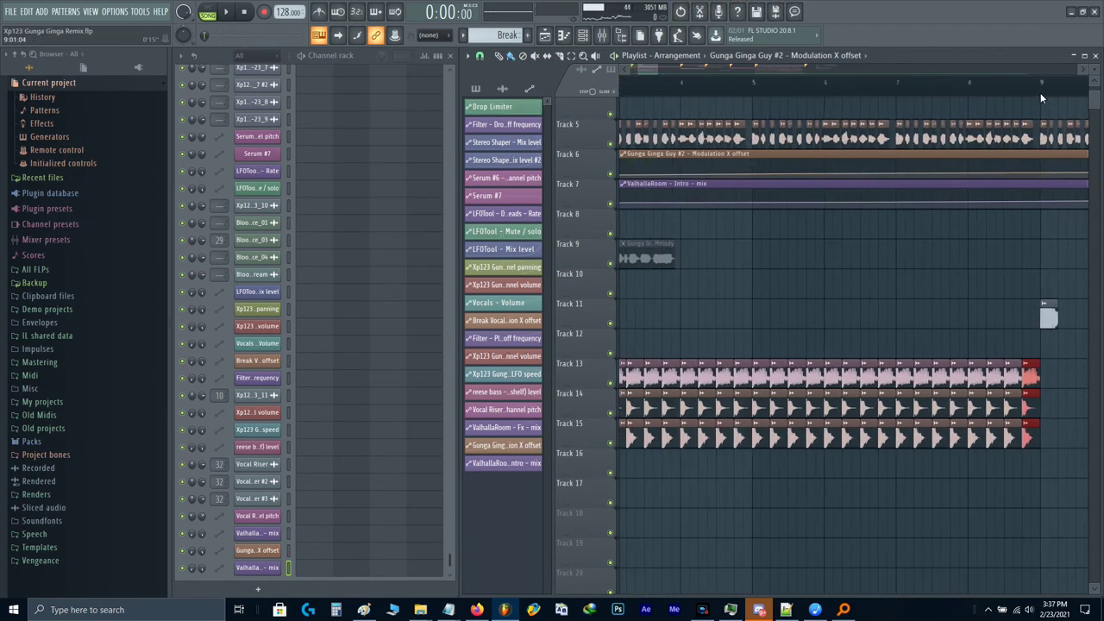
left_click_drag(1040, 91, 505, 248)
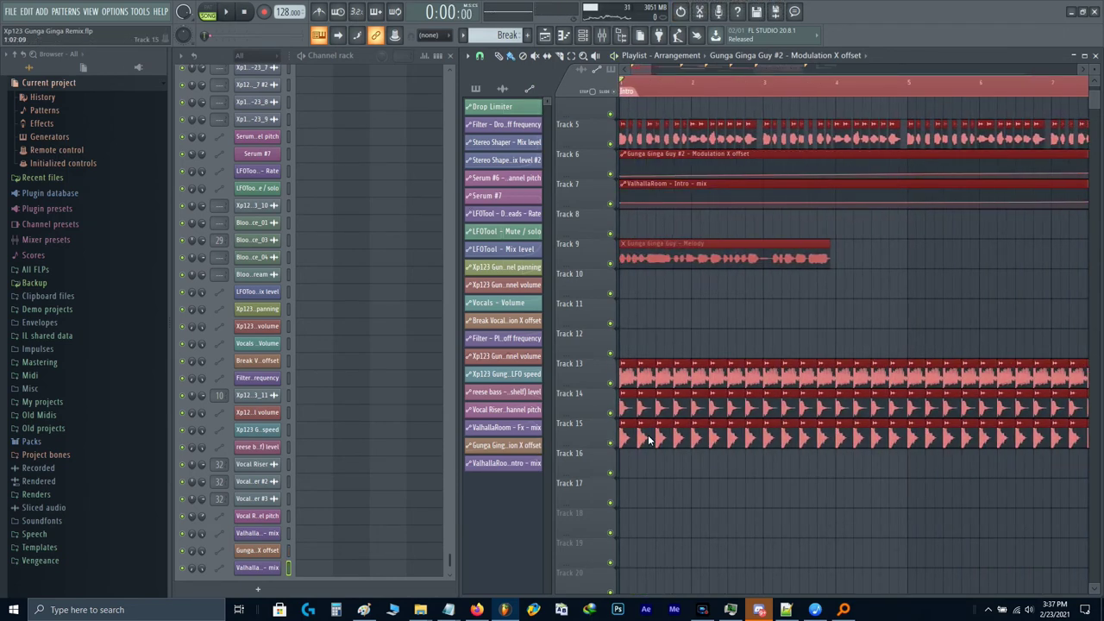
left_click(650, 438)
key("F9")
key("space")
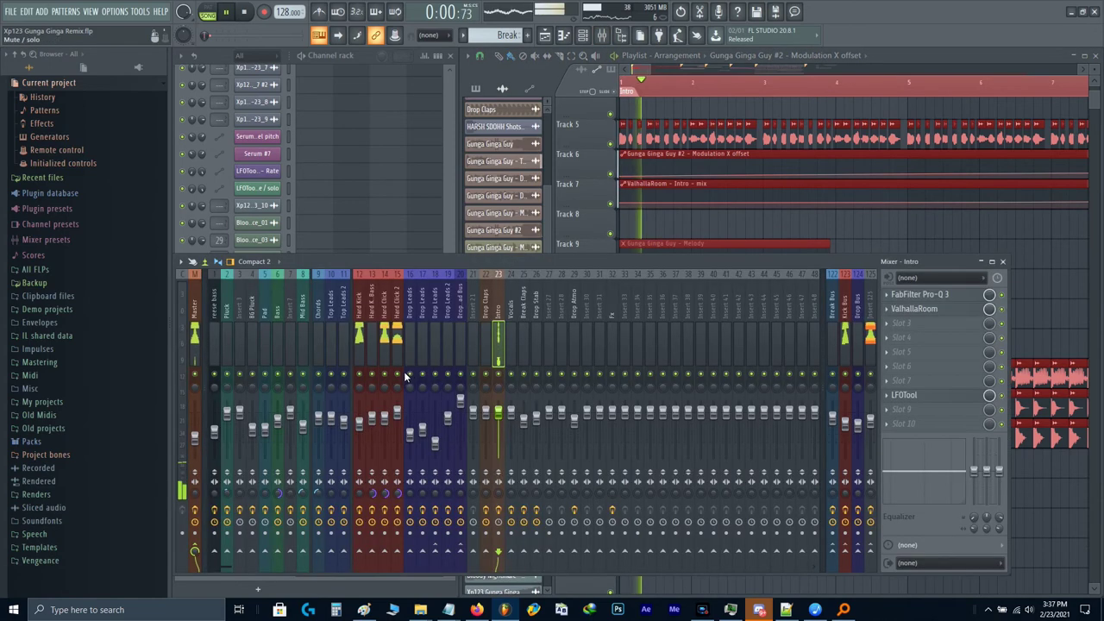
Step: Create a volume automation clip for the Hard Click 2 mixer insert and place it on Track 16 at the start of the intro
key("space")
right_click(396, 413)
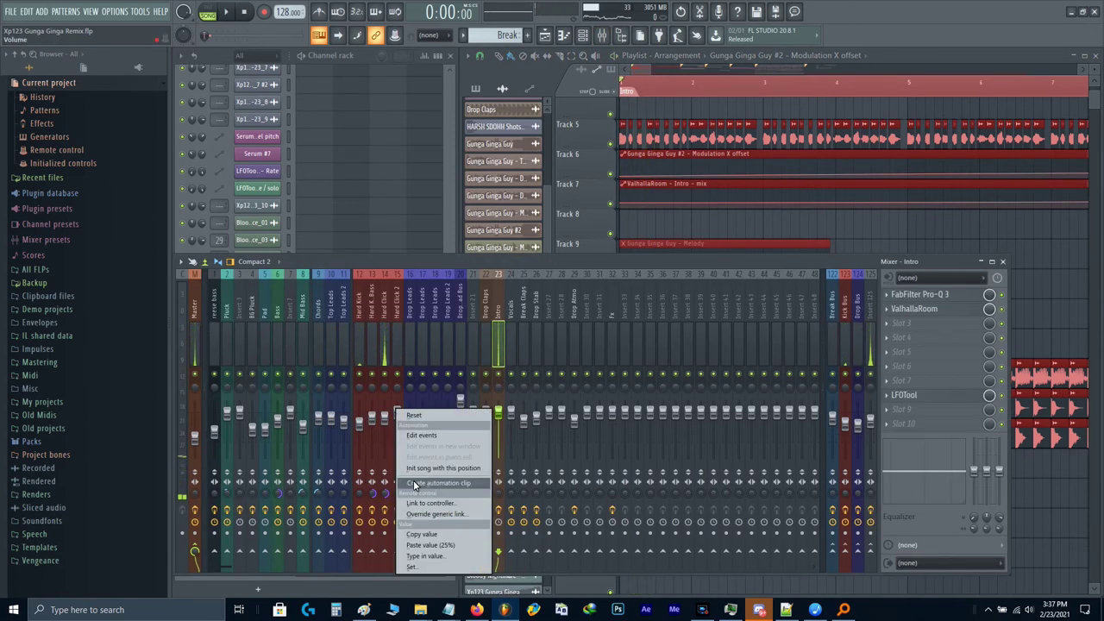
left_click(414, 485)
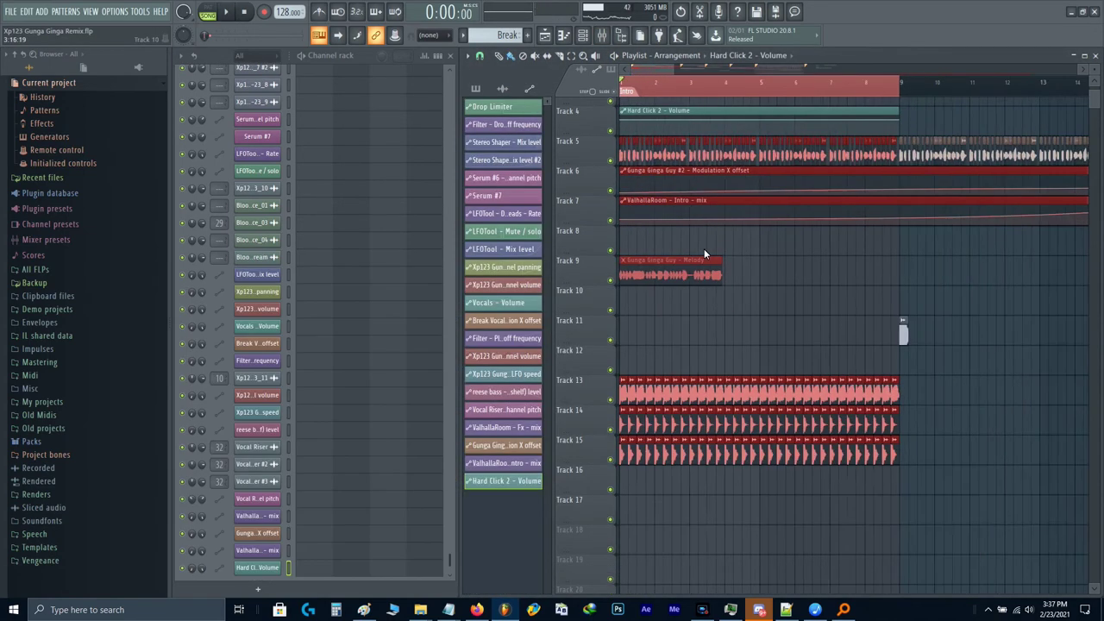
left_click_drag(641, 112, 611, 476)
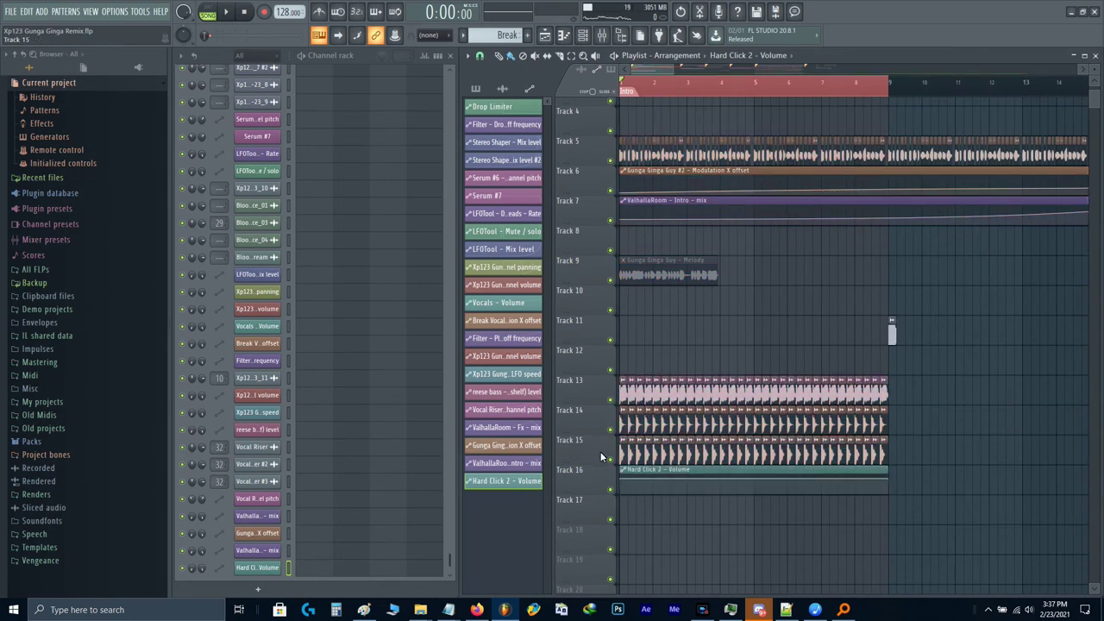
Step: Lower the starting value of the Hard Click 2 volume automation so it rises through the intro, and play it back
right_click(617, 483)
left_click(676, 430)
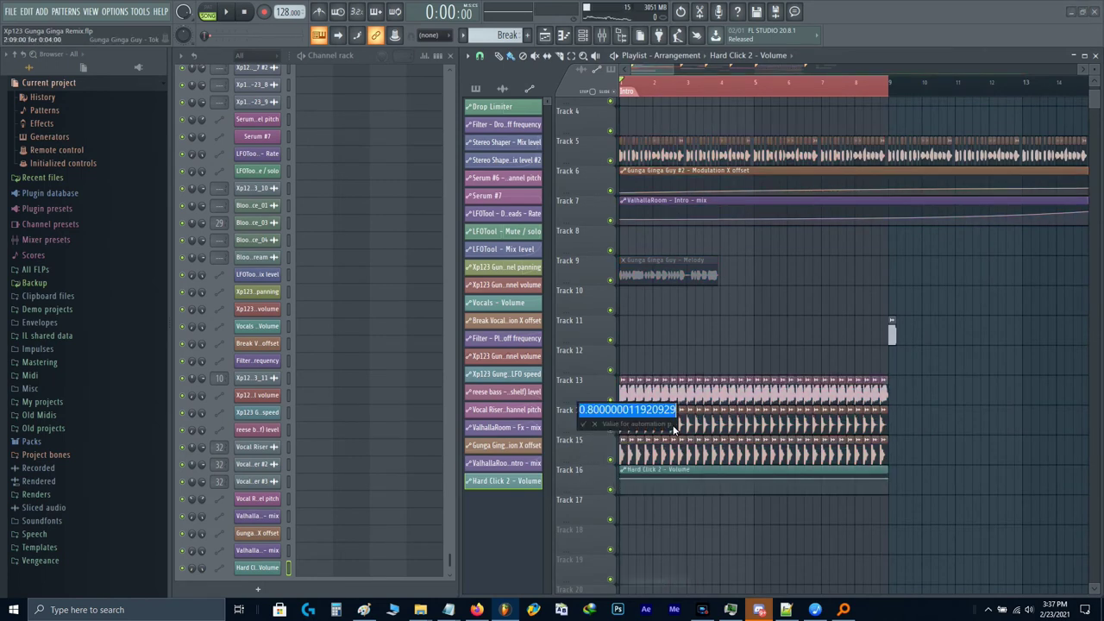
key("Return")
key("space")
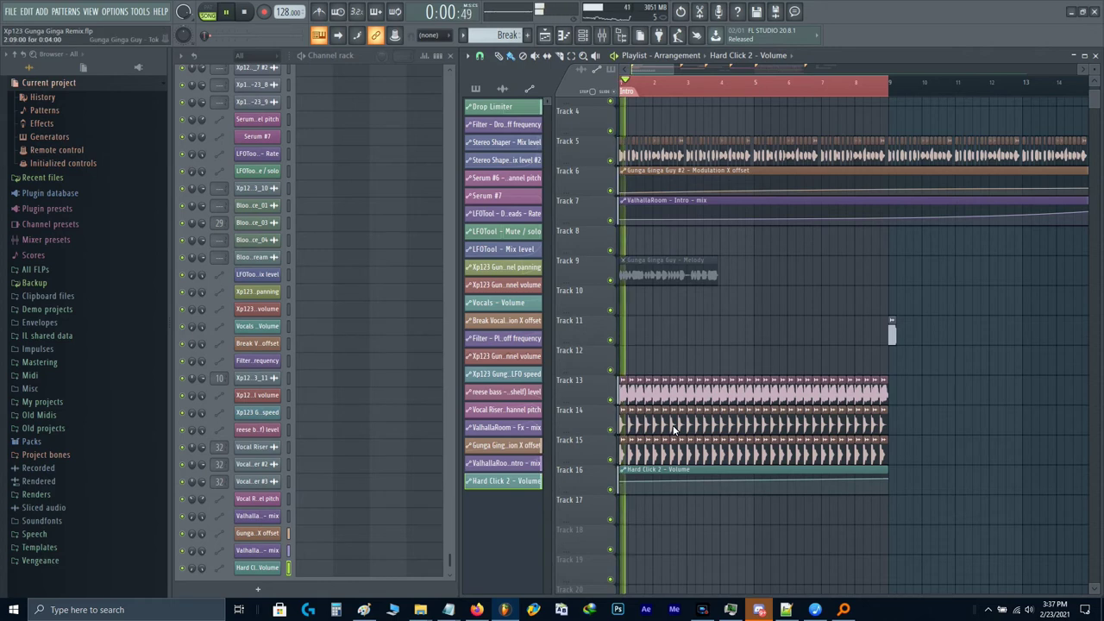
scroll(748, 438, "down", 2)
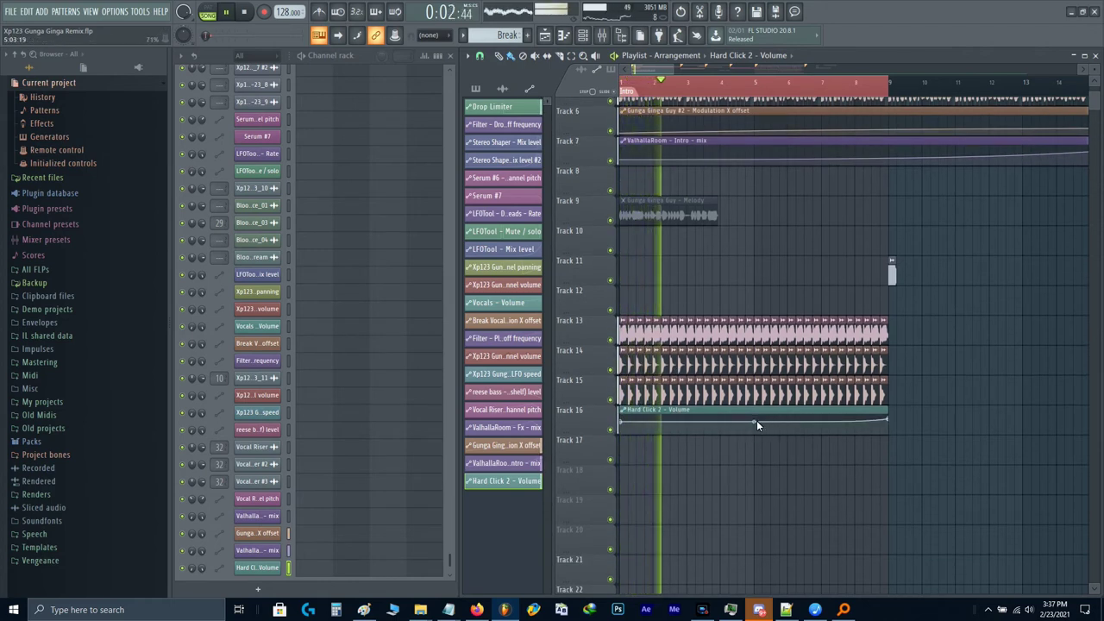
key("space")
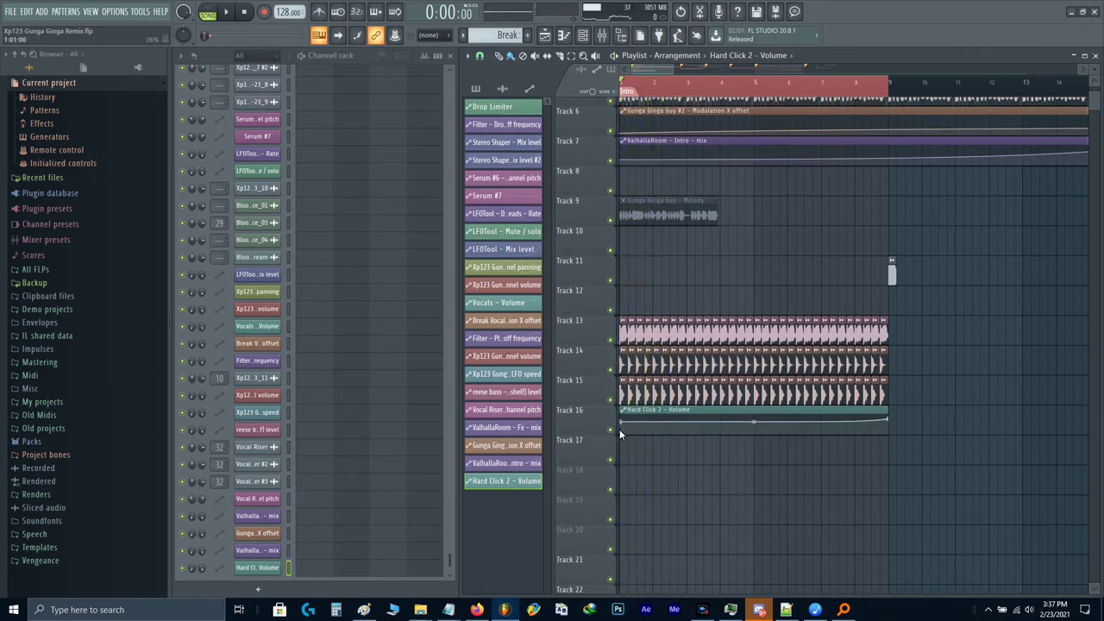
Step: Extend the Hard Click 2 volume automation to bar 17 and set its point at bar 9 to 0.7
left_click_drag(620, 429, 887, 422)
scroll(887, 421, "up", 3)
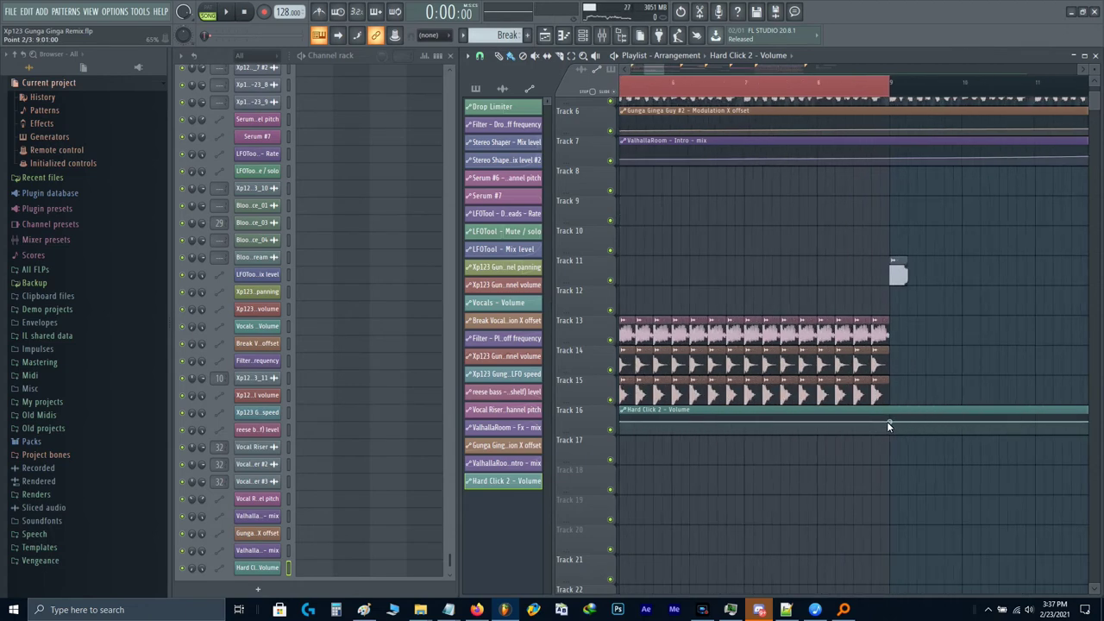
right_click(888, 424)
type("t.7")
key("Return")
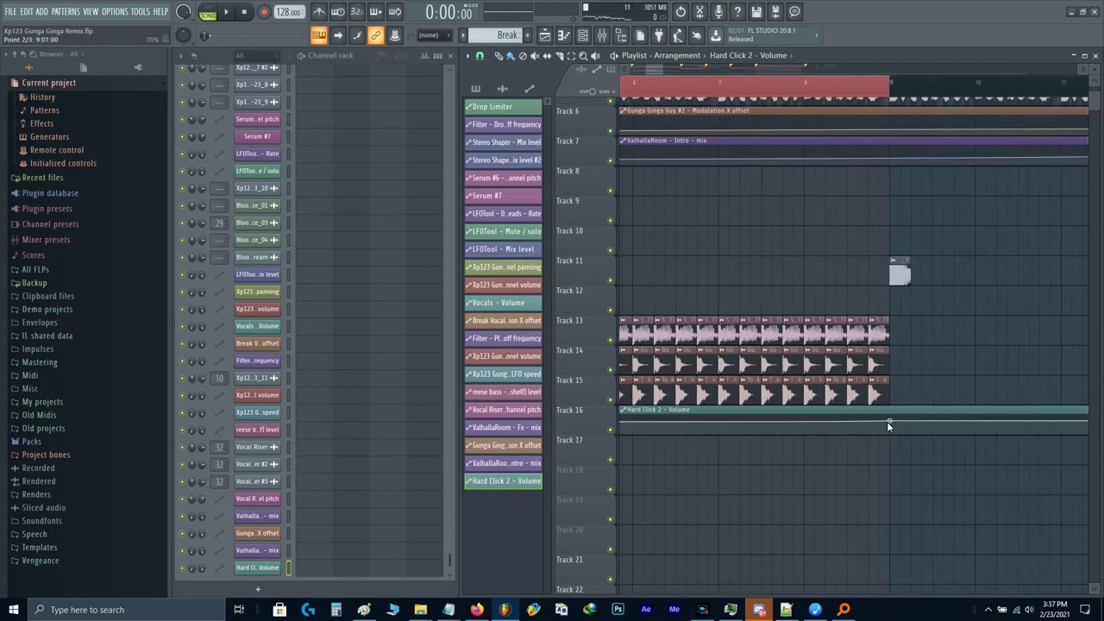
Step: Duplicate the eight bars of kick clips on Tracks 13 to 15 so they also fill bars 9 to 16
scroll(888, 425, "down", 3)
scroll(887, 421, "down", 2)
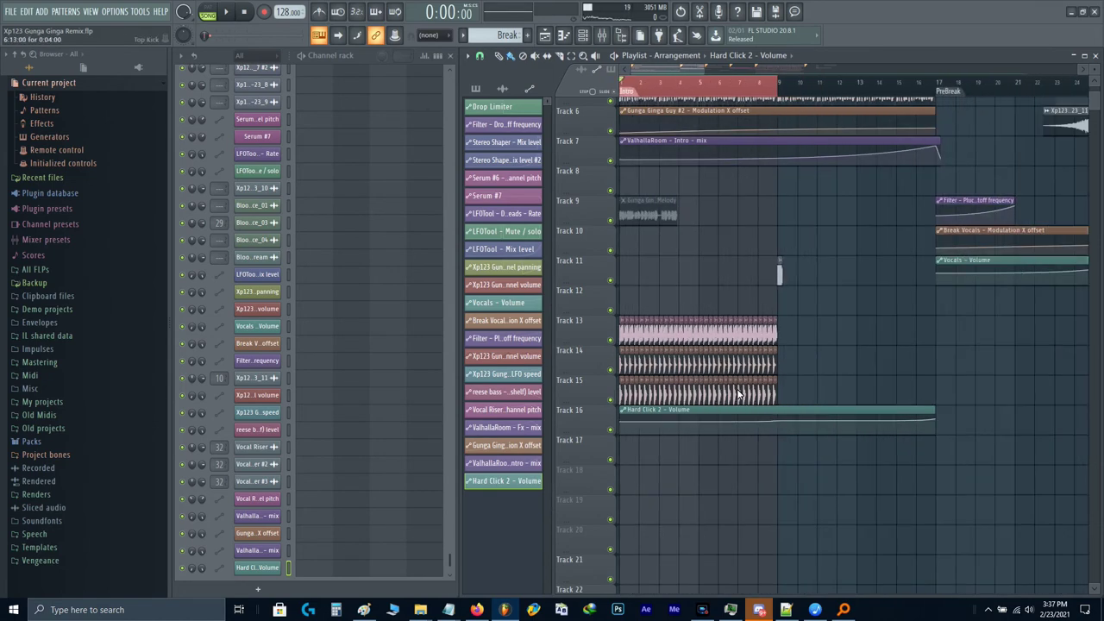
left_click_drag(790, 387, 442, 318, "ctrl")
key("ctrl+b")
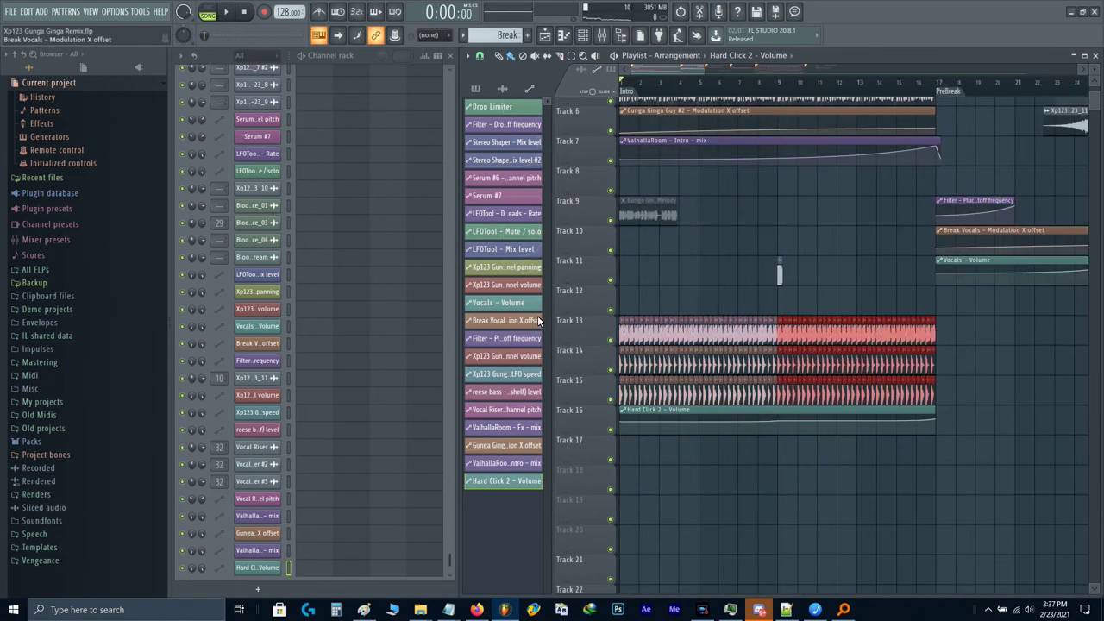
Step: Delete the four beats of kick clips in bar 8 on Tracks 13, 14 and 15
key("space")
scroll(767, 307, "up", 8)
right_click(851, 333)
right_click(849, 362)
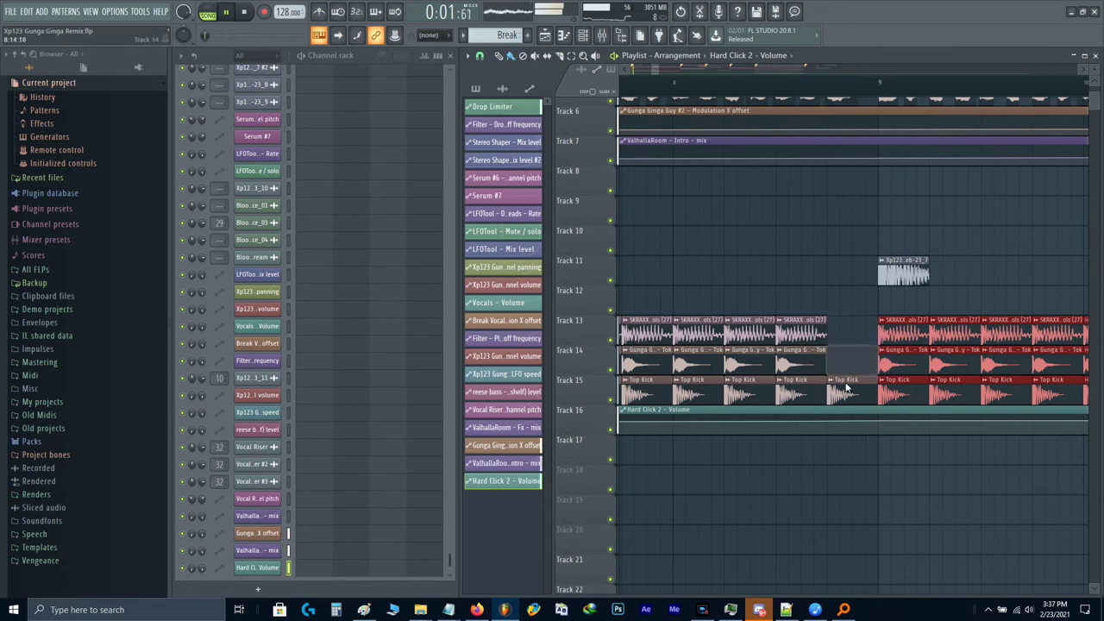
right_click(845, 388)
right_click(800, 391)
right_click(799, 362)
right_click(799, 333)
right_click(749, 333)
right_click(746, 364)
right_click(700, 333)
right_click(701, 364)
right_click(721, 399)
right_click(732, 394)
Step: Delete the single audio clip on Track 11 at bar 9
scroll(731, 394, "down", 4)
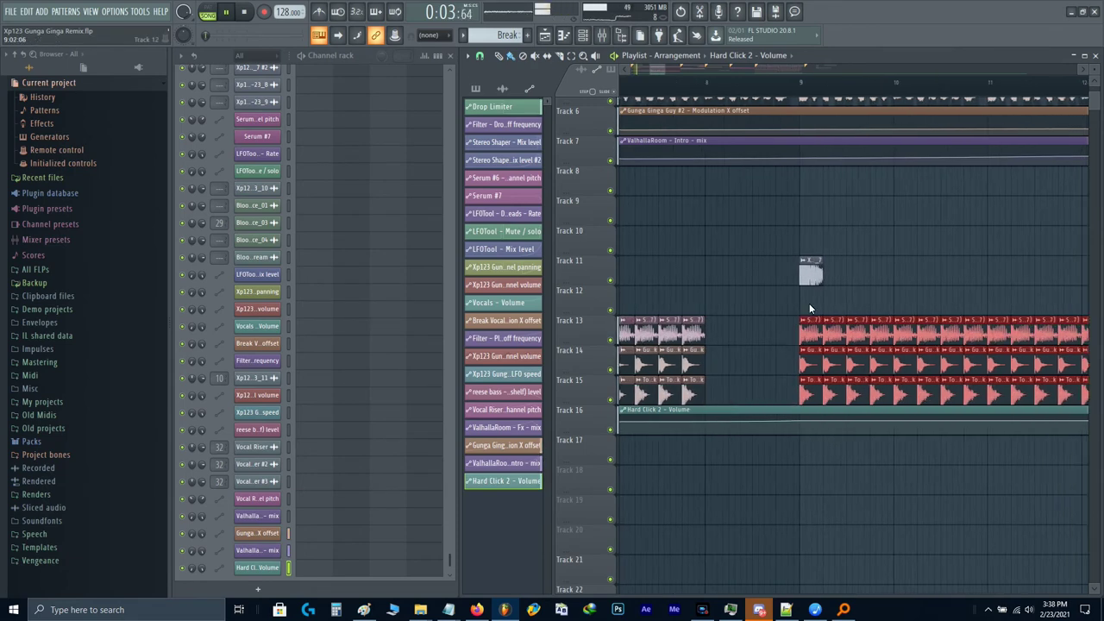
left_click_drag(810, 303, 780, 316)
right_click(773, 286)
scroll(774, 286, "down", 3)
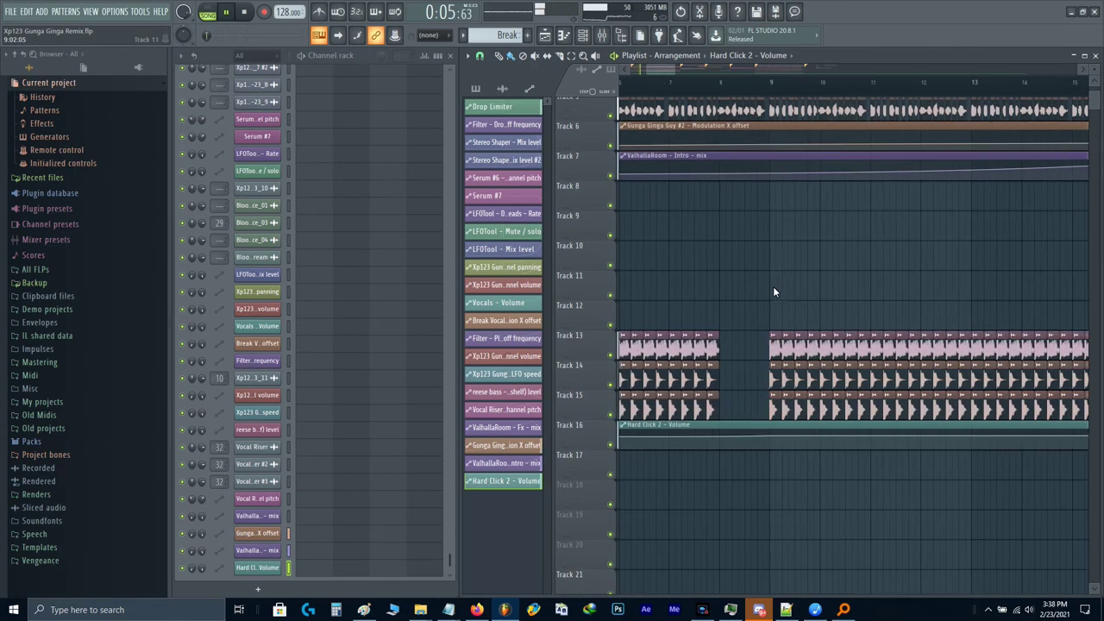
Step: Pick up the SKRAXX Hard Kick Tools (2) clip from Track 9 in the drop and place a copy on Track 12 at bar 9
scroll(773, 286, "down", 1)
left_click_drag(773, 286, 901, 329)
scroll(897, 329, "up", 10)
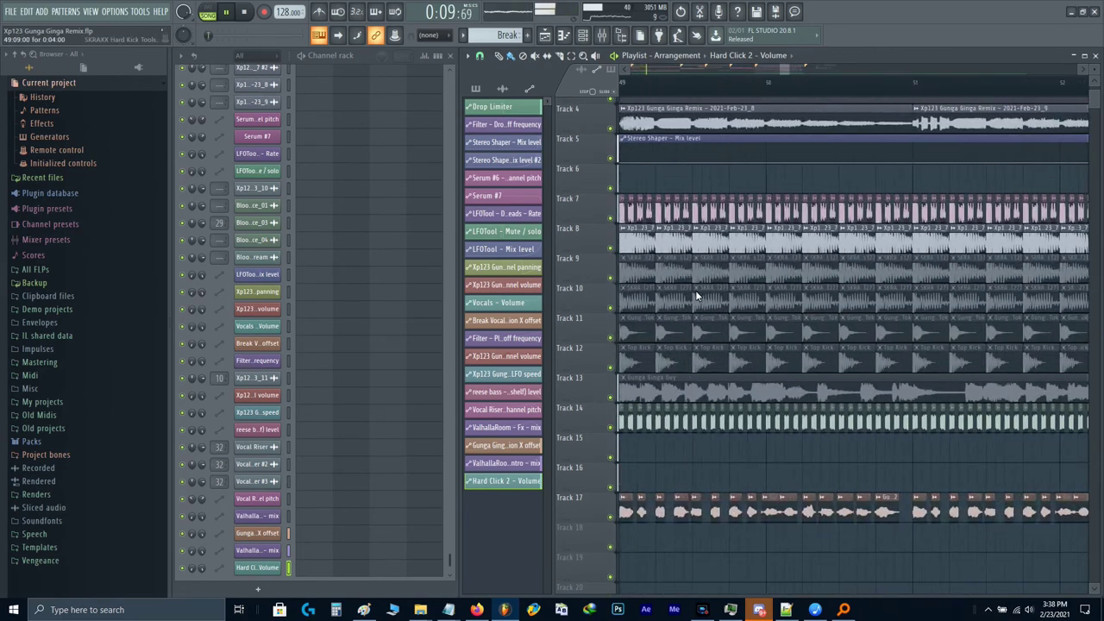
key("space")
double_click(720, 270)
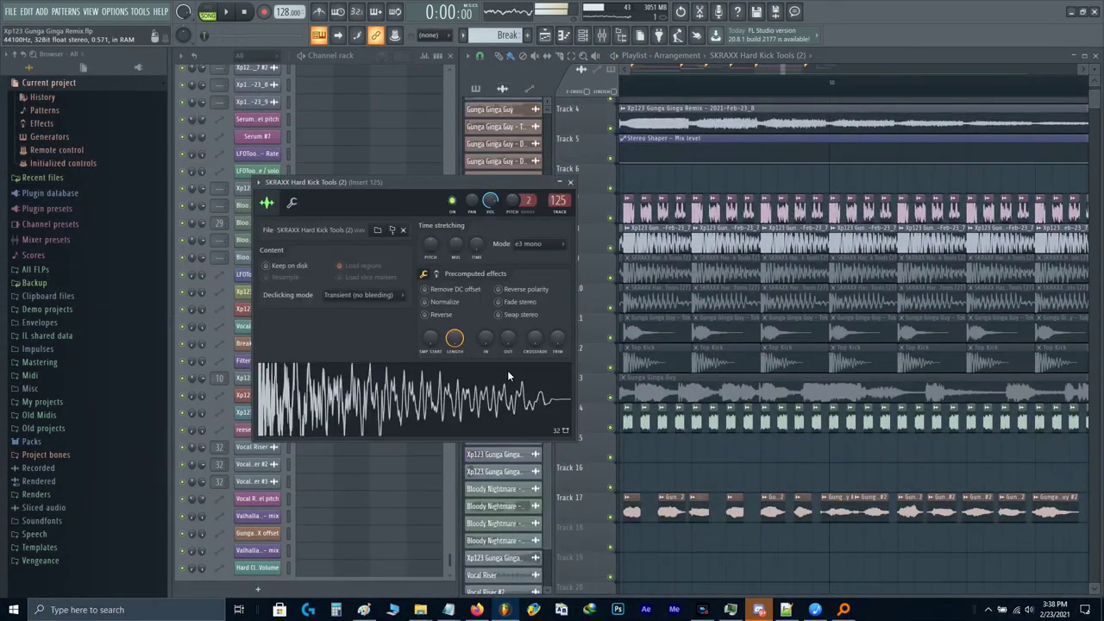
key("Escape")
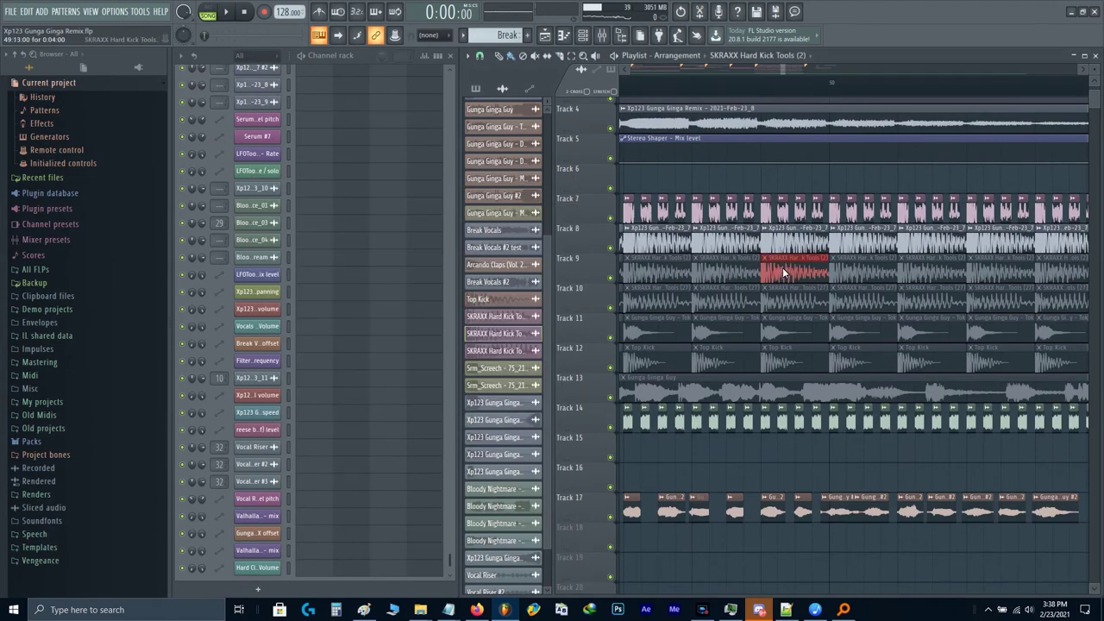
scroll(783, 270, "down", 9)
scroll(790, 358, "left", 8)
scroll(815, 338, "left", 8)
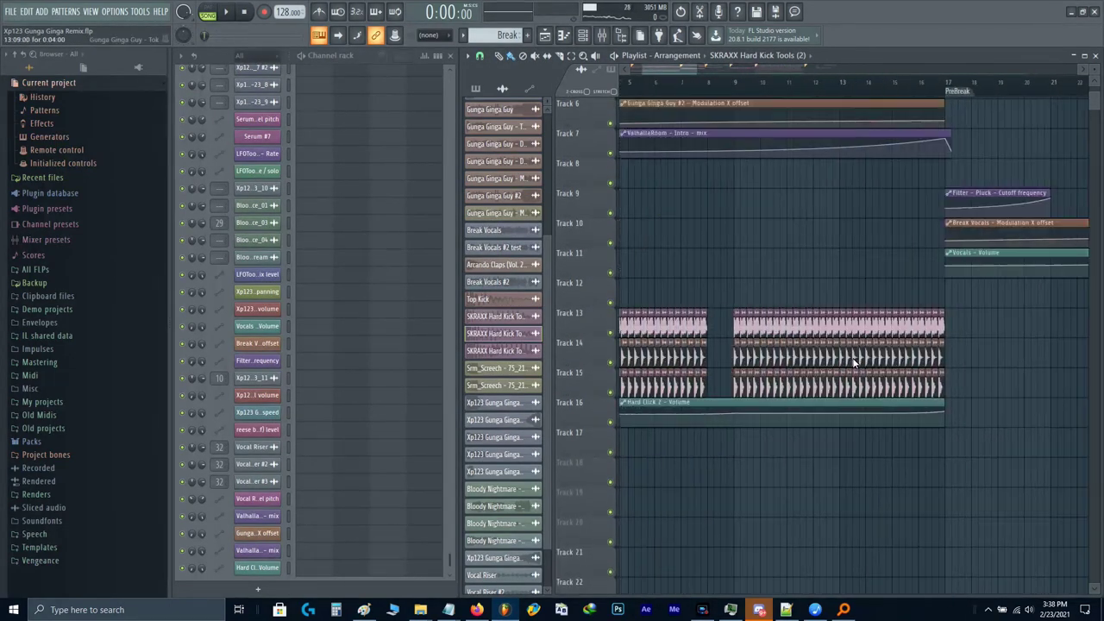
scroll(748, 363, "up", 7)
scroll(734, 248, "left", 1)
scroll(773, 247, "left", 1)
key("space")
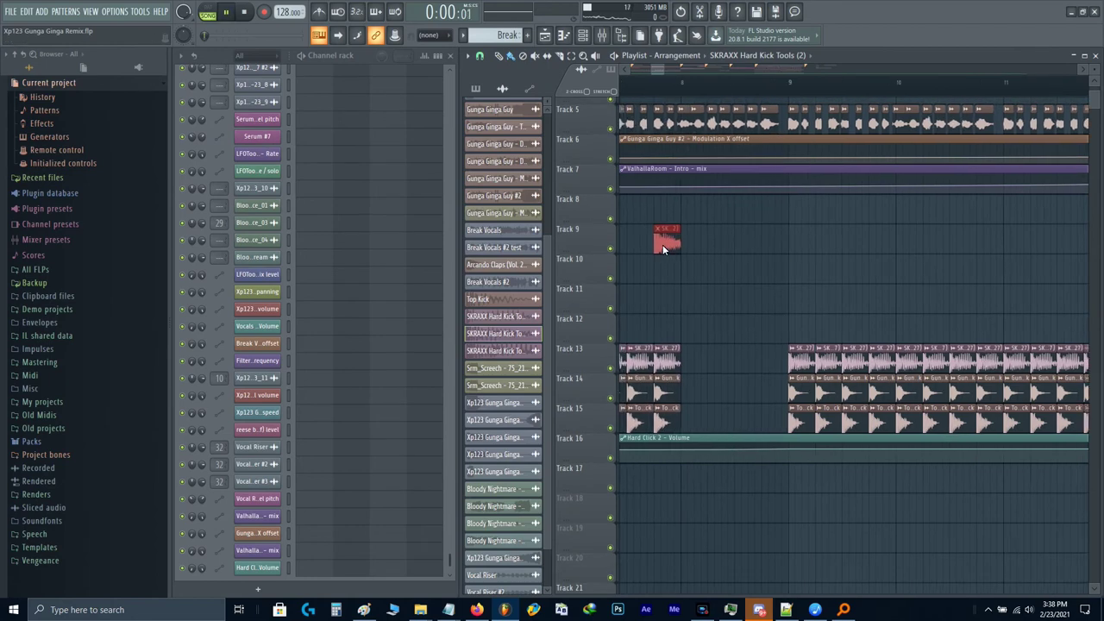
left_click_drag(662, 244, 796, 340)
Step: Repeat the SKRAXX Hard Kick Tools (2) clip on every beat along Track 12 from bar 9 into bar 16
key("ctrl+b")
scroll(874, 336, "down", 5)
key("ctrl+b")
key("ctrl+b")
key("ctrl+b")
key("ctrl+b")
key("ctrl+b")
key("ctrl+b")
key("ctrl+b")
key("ctrl+b")
key("ctrl+b")
key("ctrl+b")
key("ctrl+b")
key("ctrl+b")
key("ctrl+b")
key("ctrl+b")
key("ctrl+b")
key("ctrl+b")
key("ctrl+b")
key("ctrl+b")
key("ctrl+b")
key("ctrl+b")
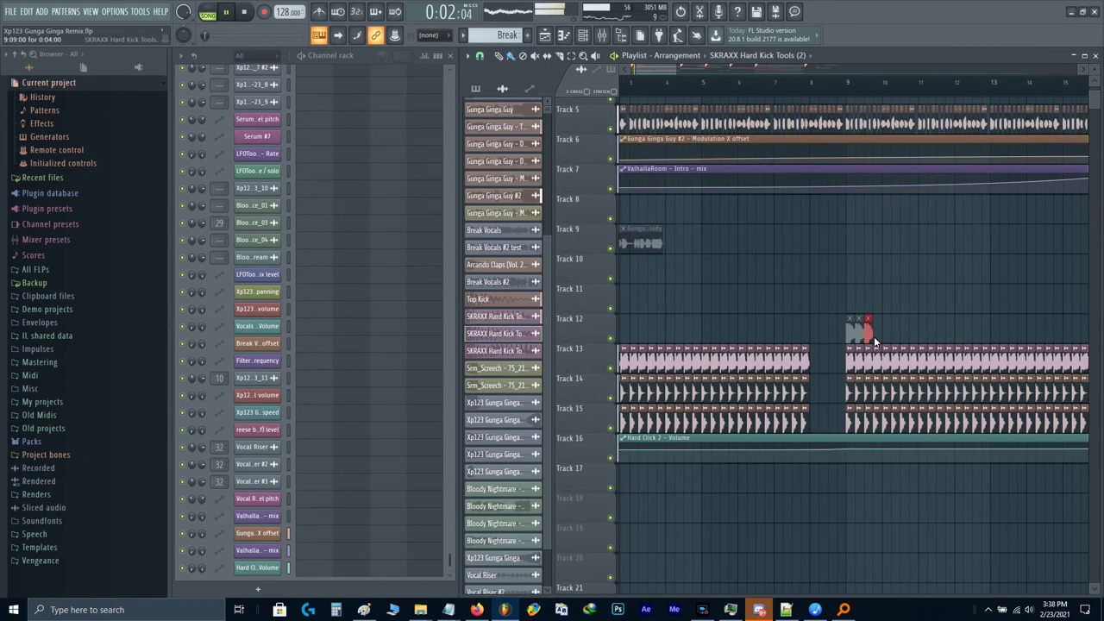
scroll(874, 336, "right", 3)
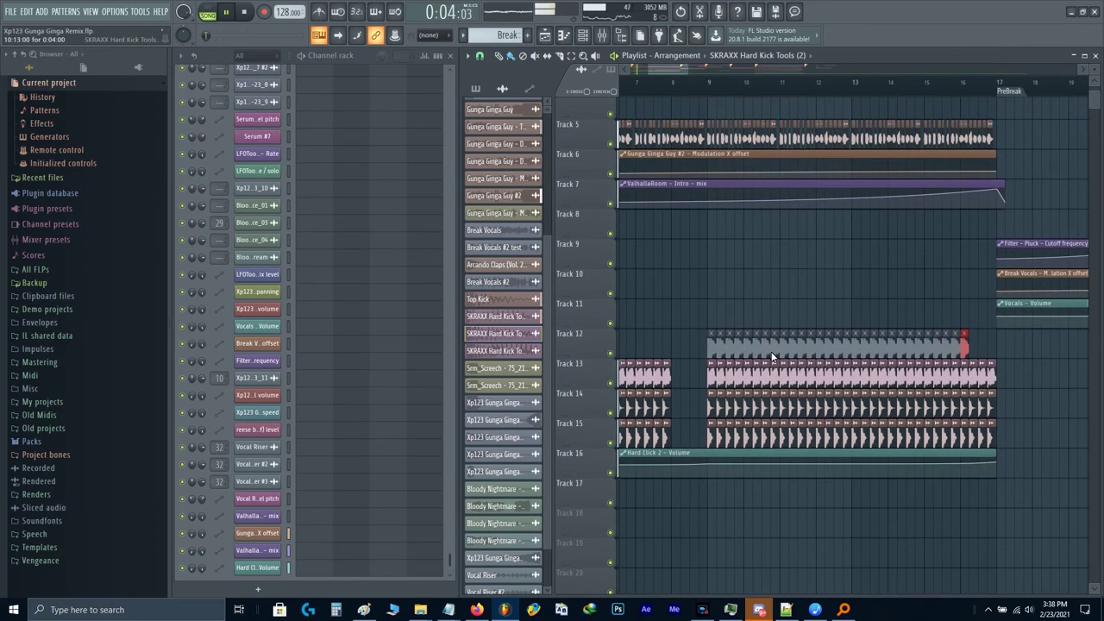
Step: Delete the kick clips in bar 16 on Tracks 12 to 15
scroll(1027, 363, "up", 3)
left_click_drag(972, 355, 869, 421)
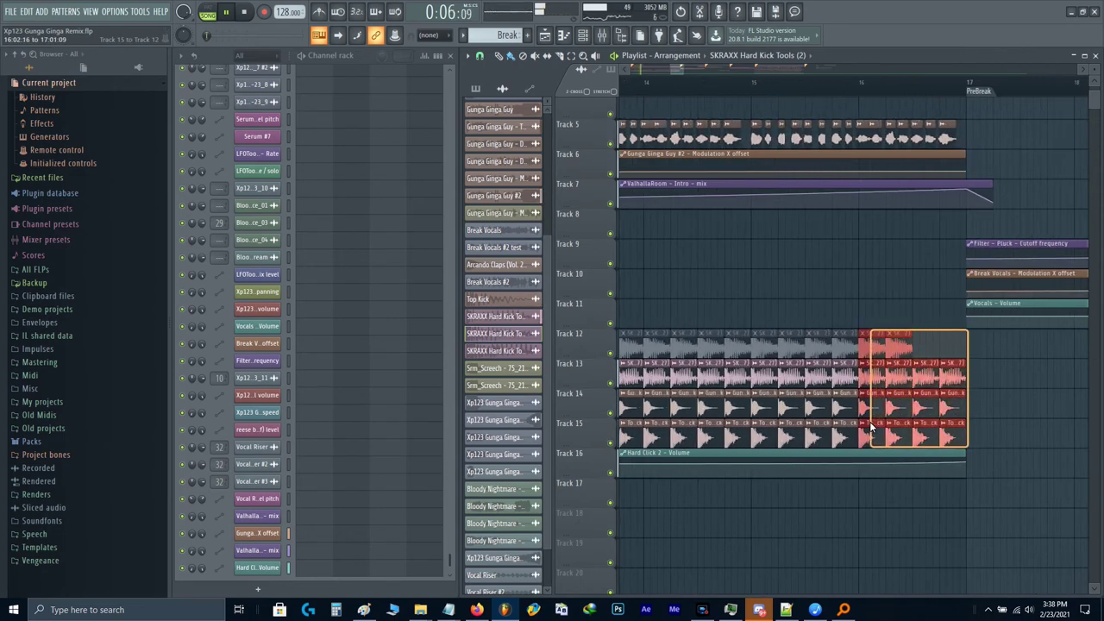
key("Delete")
scroll(935, 305, "down", 4)
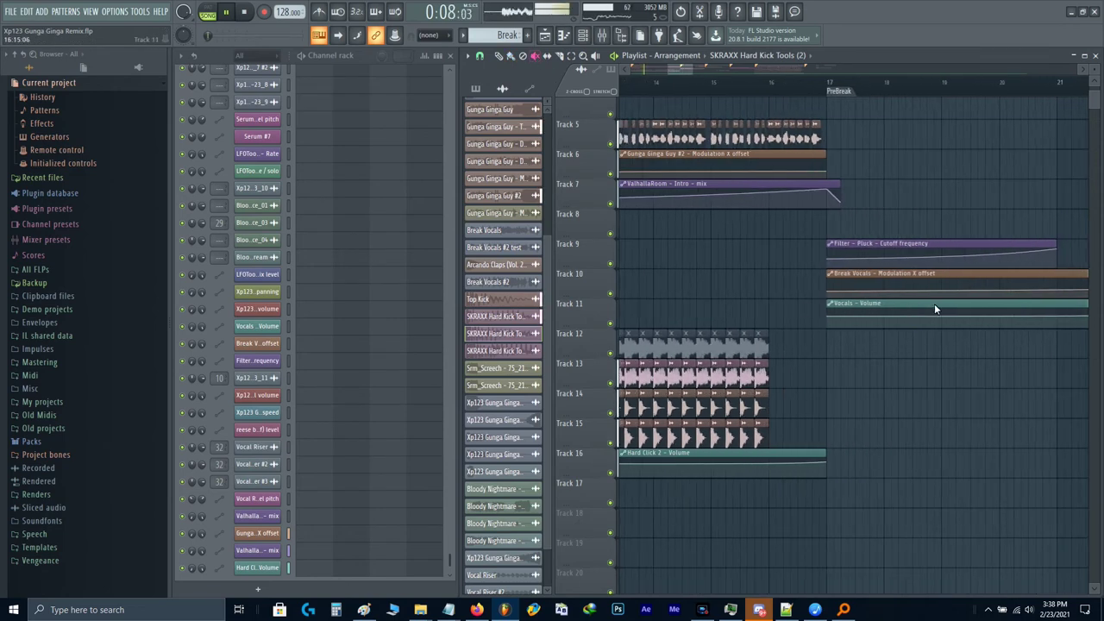
Step: Unmute all the kick clips on Track 12 and listen to the section around bar 9
left_click_drag(929, 342, 653, 342)
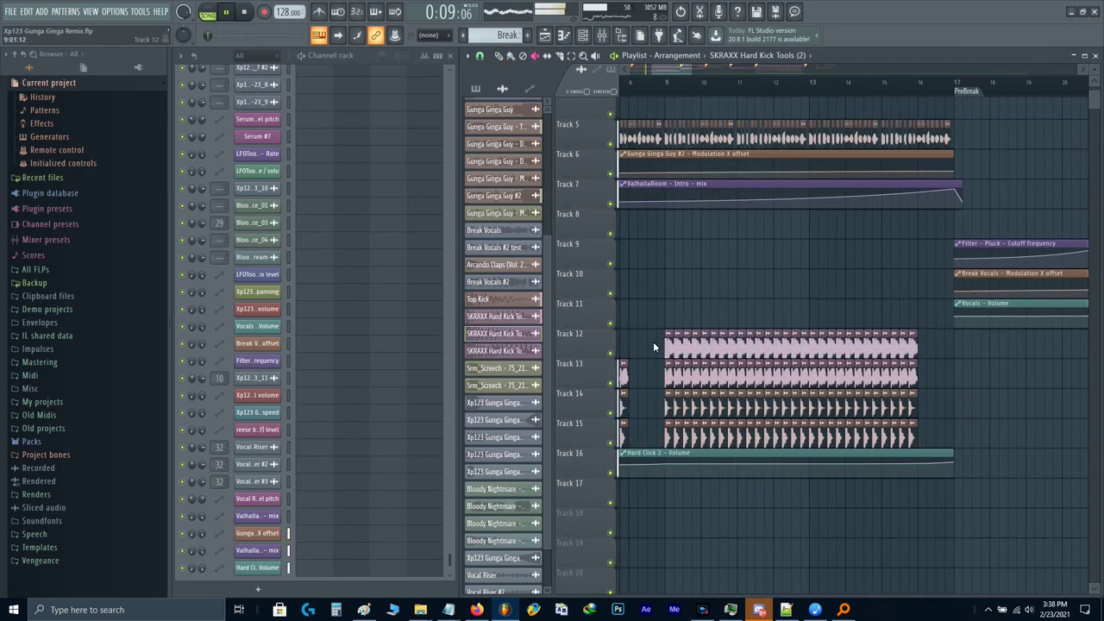
left_click(510, 56)
left_click_drag(744, 266, 836, 256)
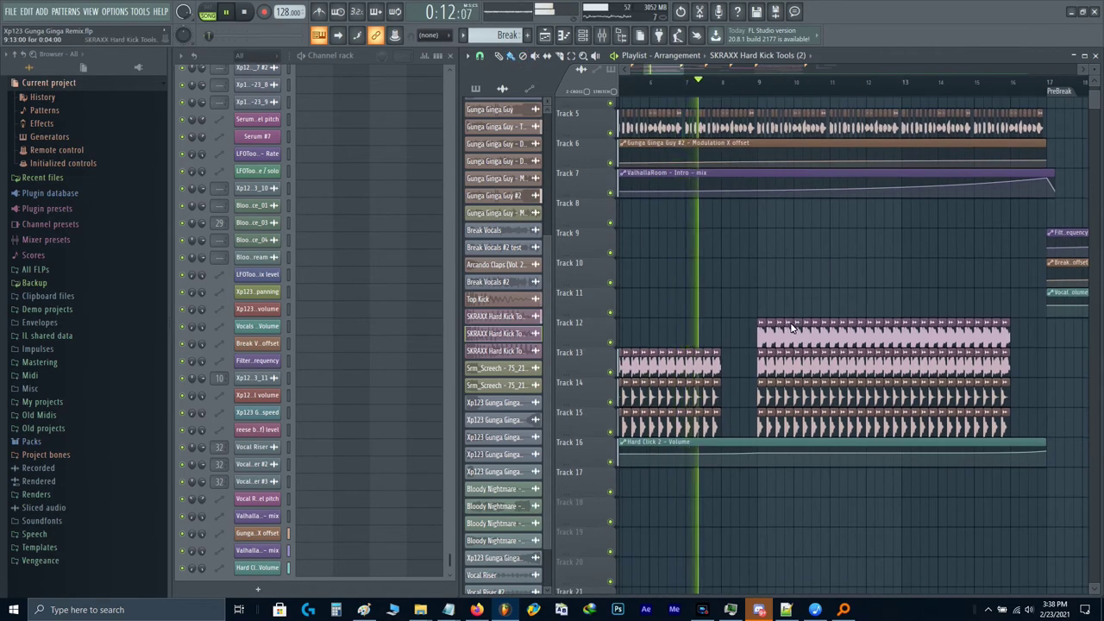
scroll(773, 307, "up", 1)
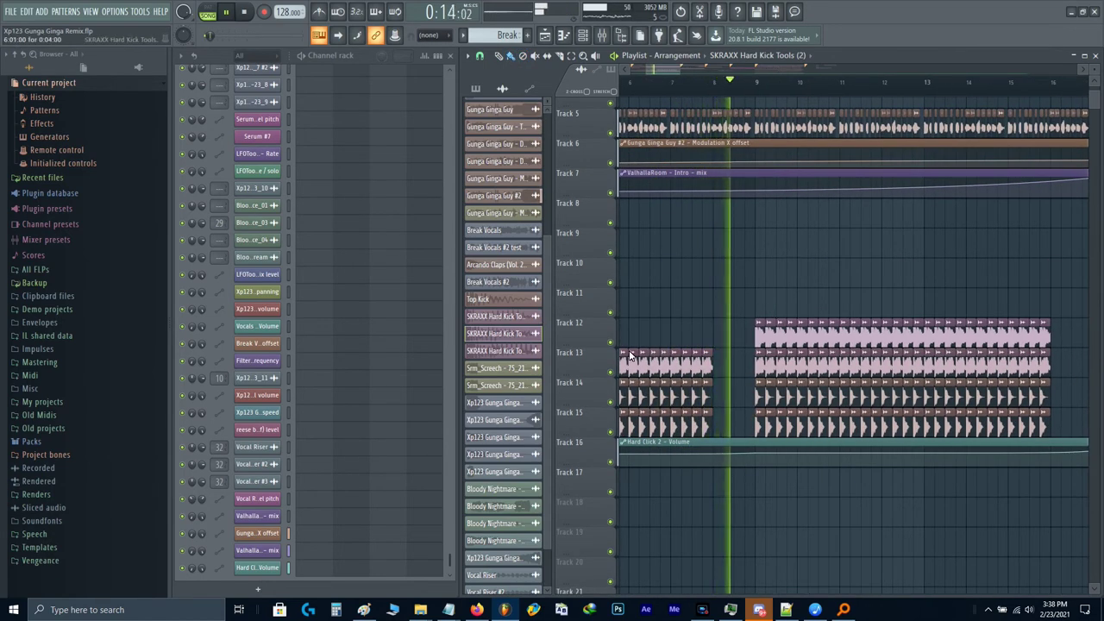
scroll(755, 292, "up", 3)
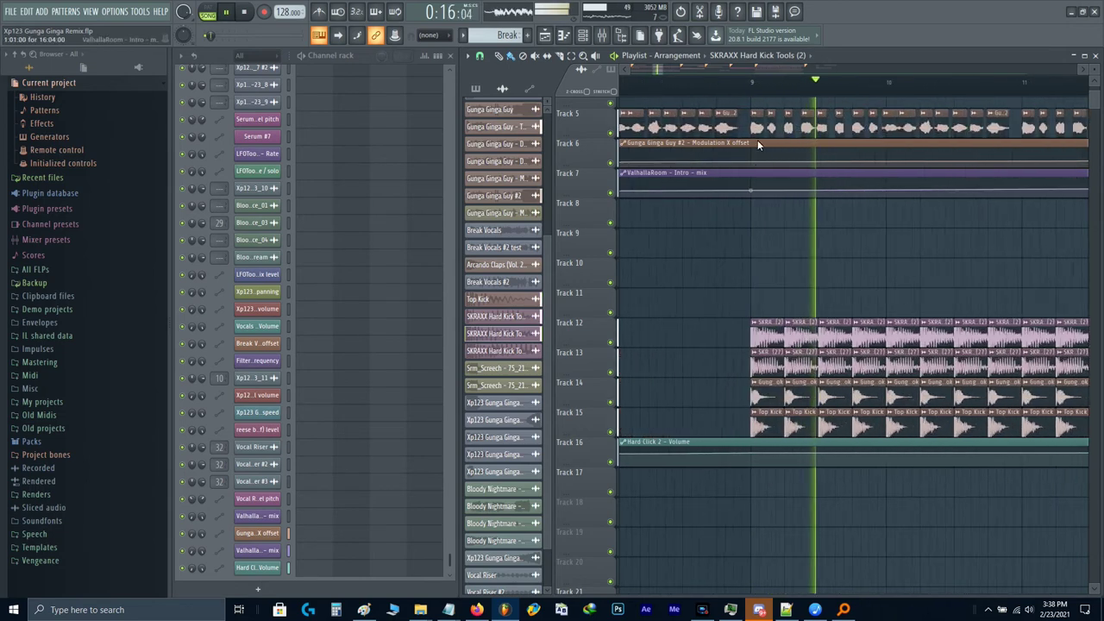
Step: Solo Tracks 12 and 13 in turn to compare the two SKRAXX hard kick layers from bar 9
key("space")
right_click(611, 341)
key("space")
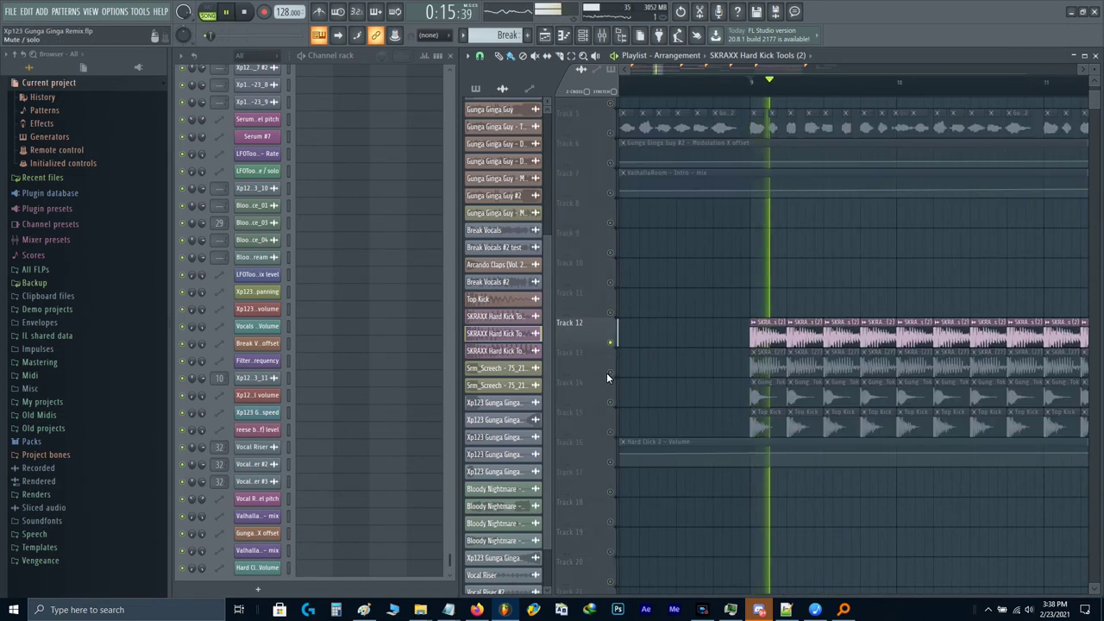
key("space")
right_click(609, 372)
key("space")
key("space")
right_click(613, 342)
key("space")
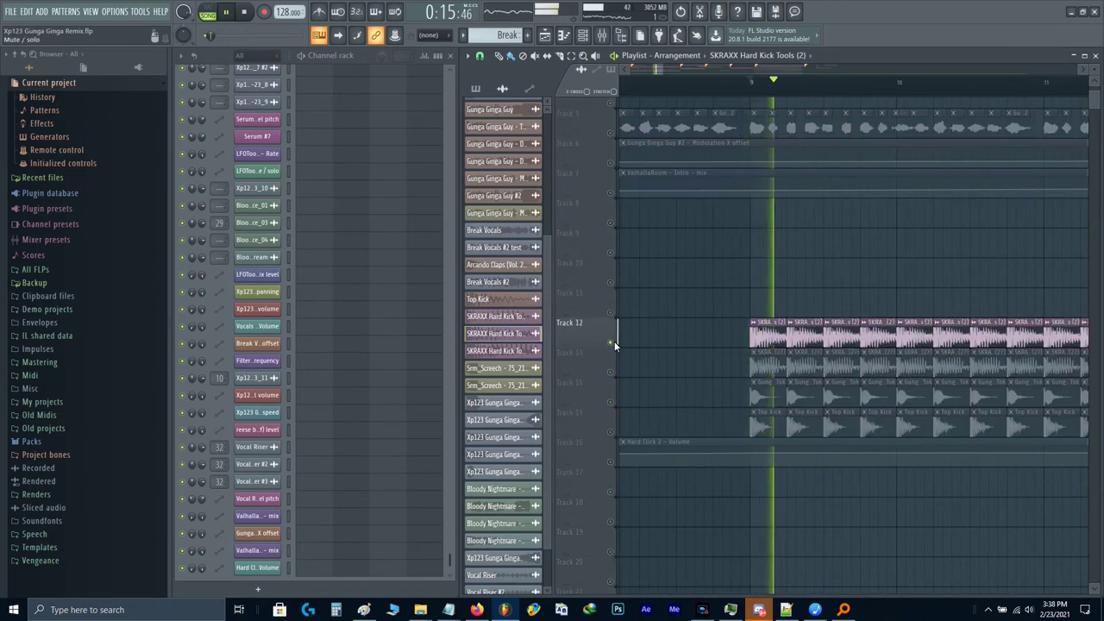
key("space")
Step: Delete all the kick clips on Tracks 12 to 15 from bar 9 onward
scroll(640, 369, "down", 4)
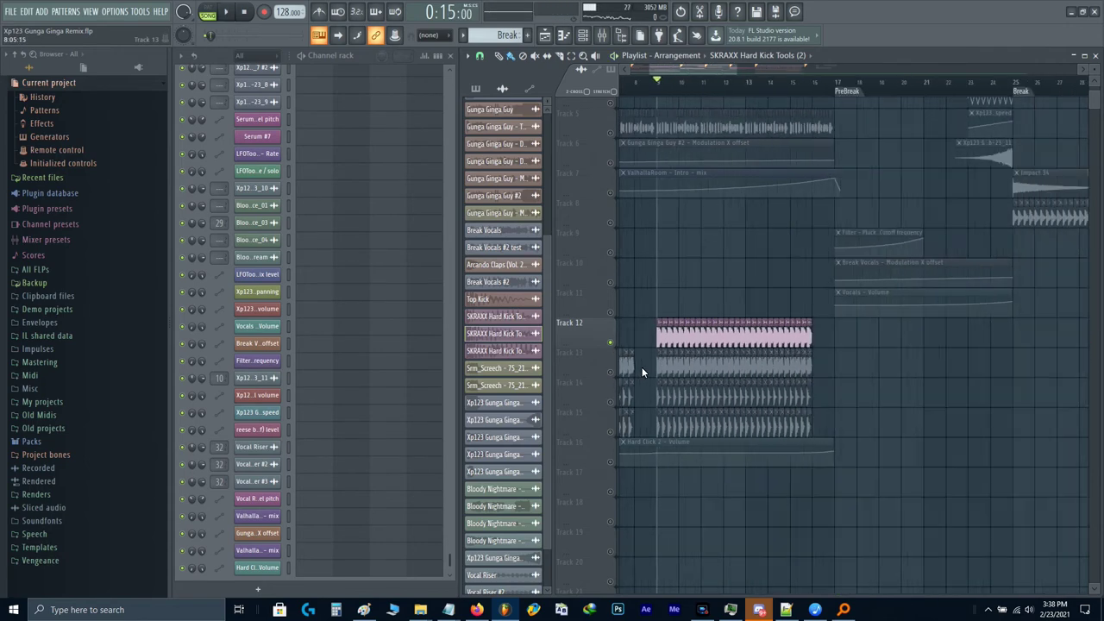
left_click_drag(743, 333, 894, 420)
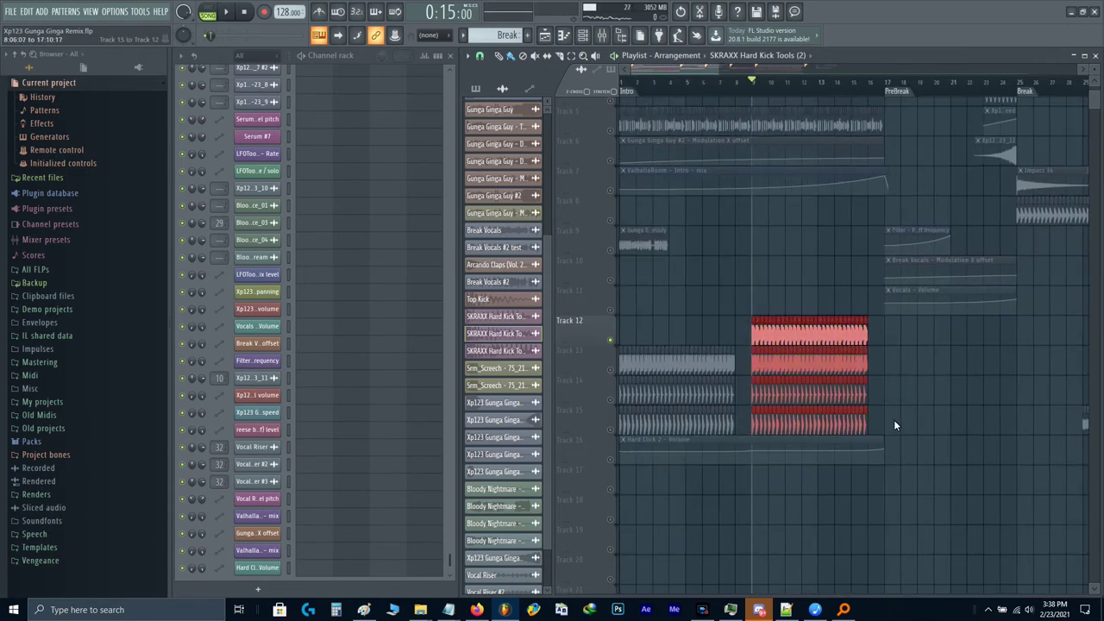
key("Delete")
Step: Turn off the Track 12 solo and place the drop's Xp123 Gunga Ginga Remix - 2021-Feb-23_7 clip on Track 13 at bar 9
scroll(958, 324, "right", 5)
scroll(969, 309, "up", 4)
scroll(968, 306, "down", 4)
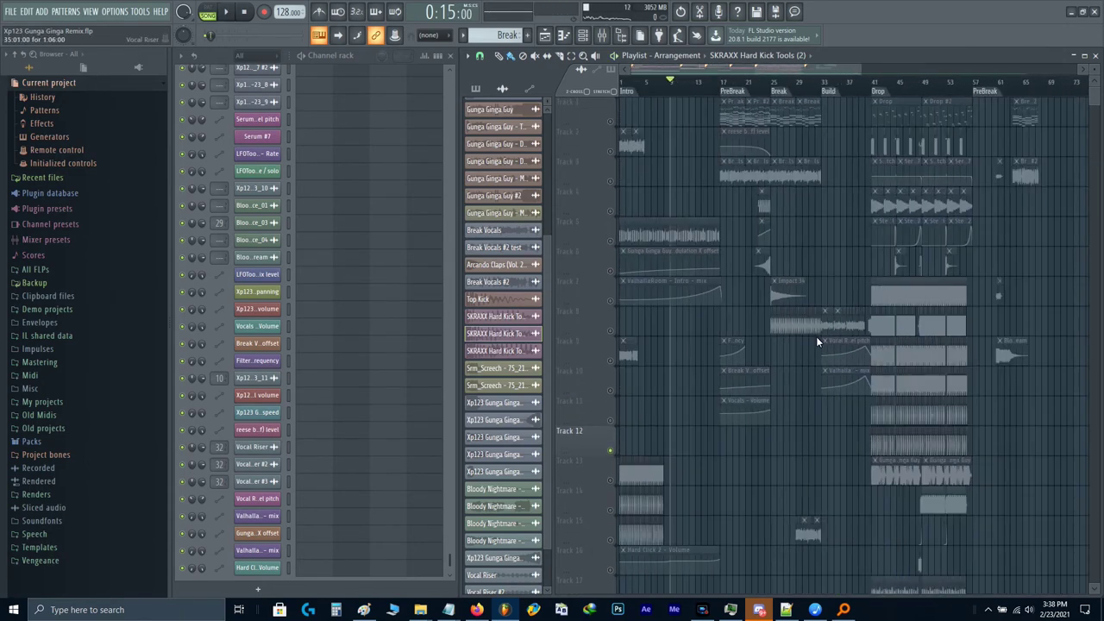
right_click(611, 450)
double_click(882, 324)
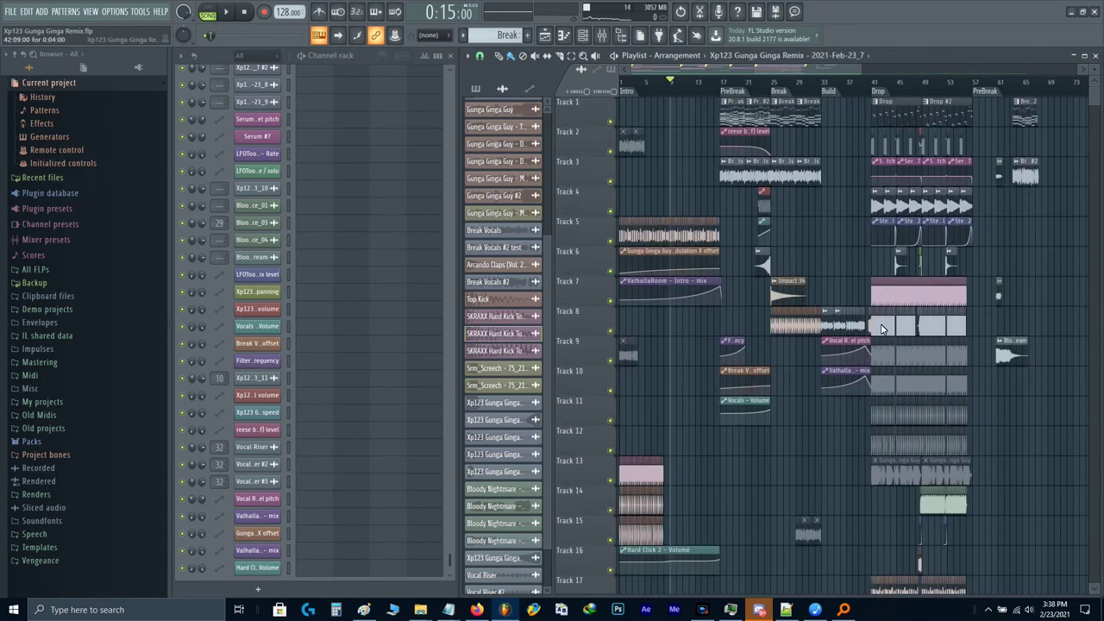
key("Escape")
scroll(770, 400, "down", 1)
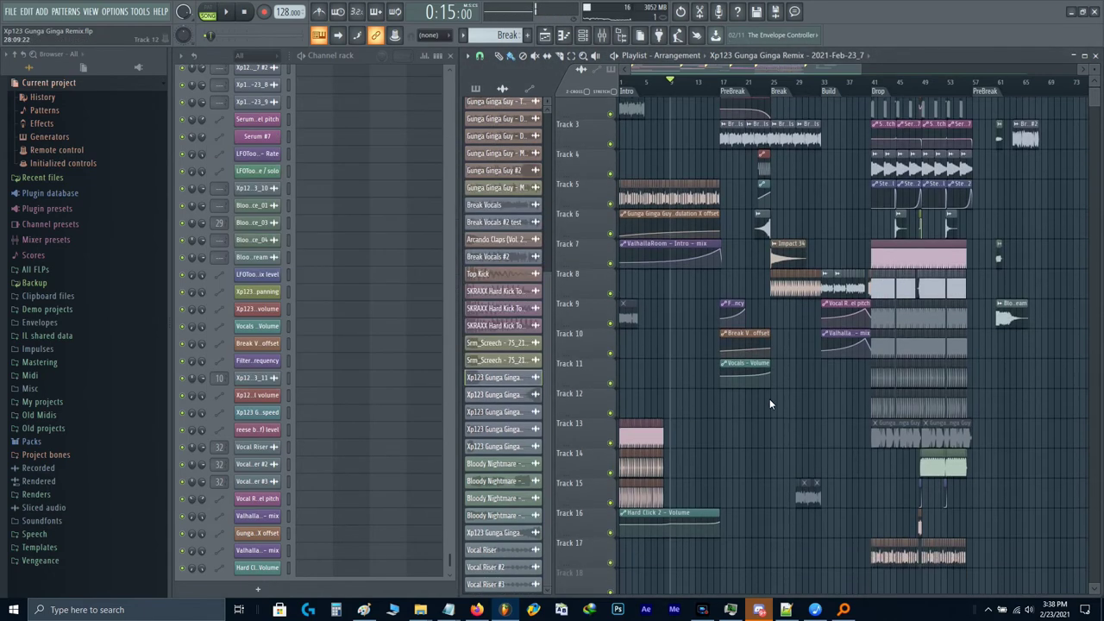
scroll(663, 441, "up", 6)
left_click(707, 430)
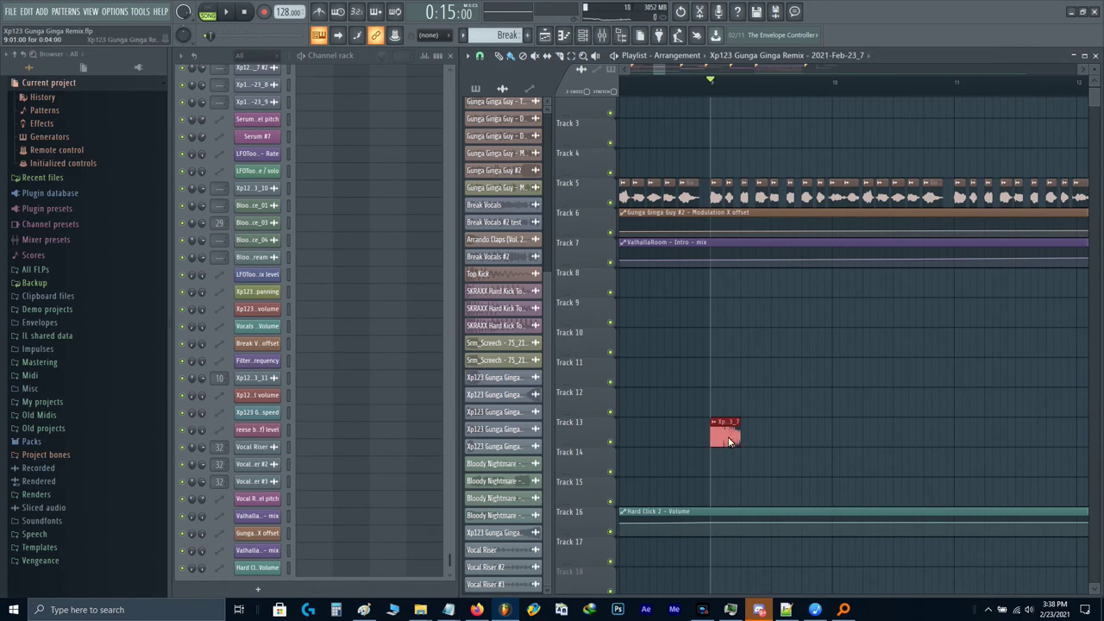
Step: Rename the sampler channel of the kick clip on Track 13 at bar 9 to Hard Kick
scroll(732, 438, "up", 2)
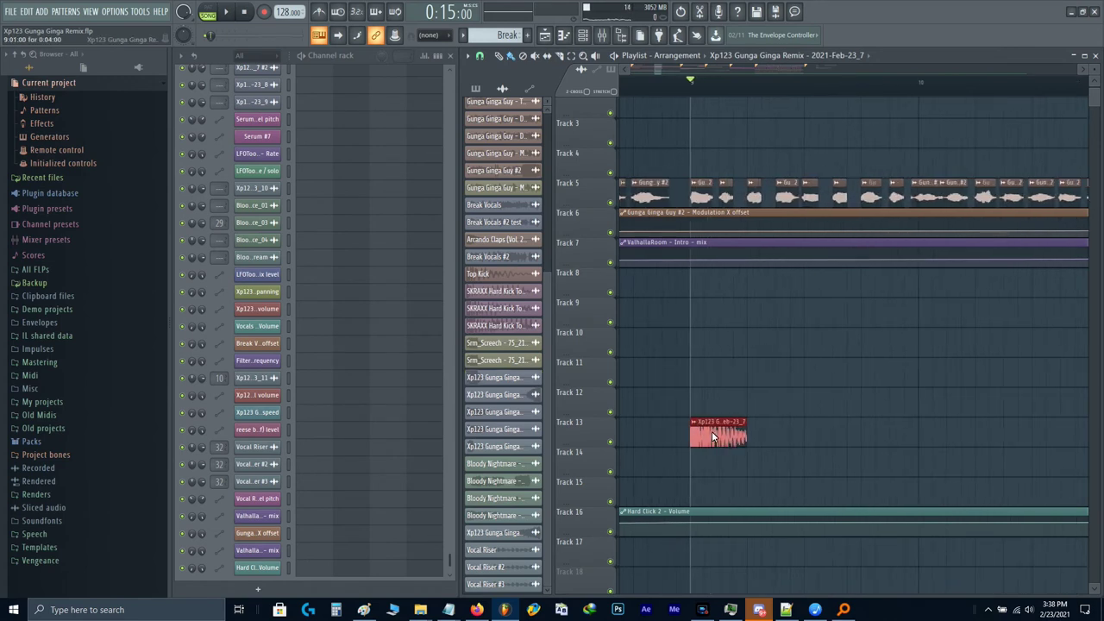
double_click(696, 426)
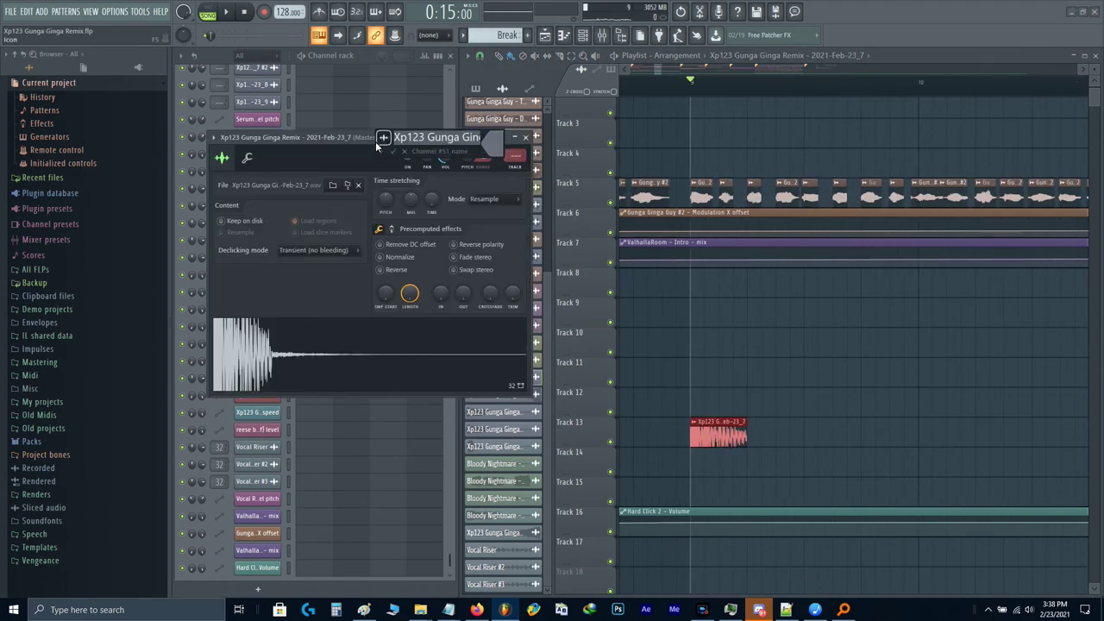
type("Hard Kick")
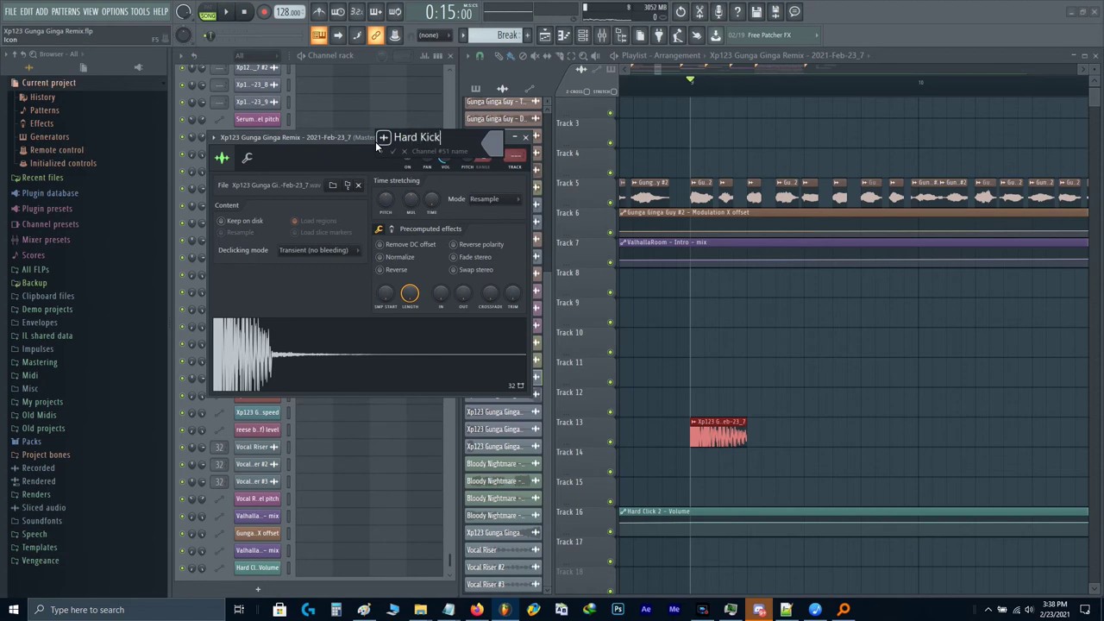
key("Return")
key("Escape")
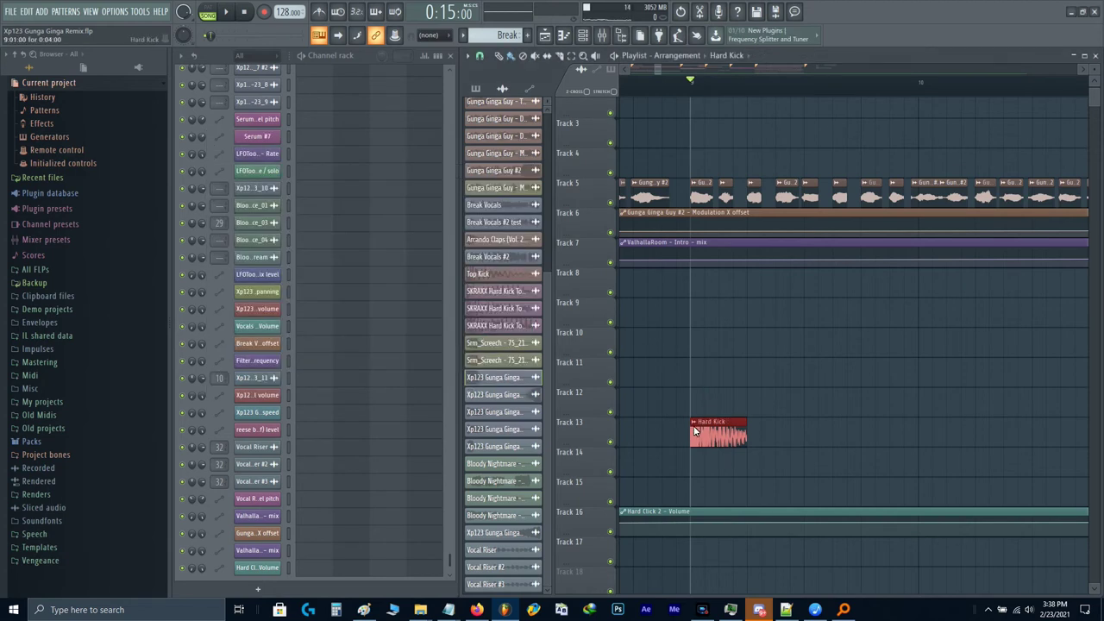
Step: Make the Hard Kick clip on Track 13 unique and set its new channel's volume to 0.5
left_click(696, 423)
left_click(723, 509)
double_click(700, 429)
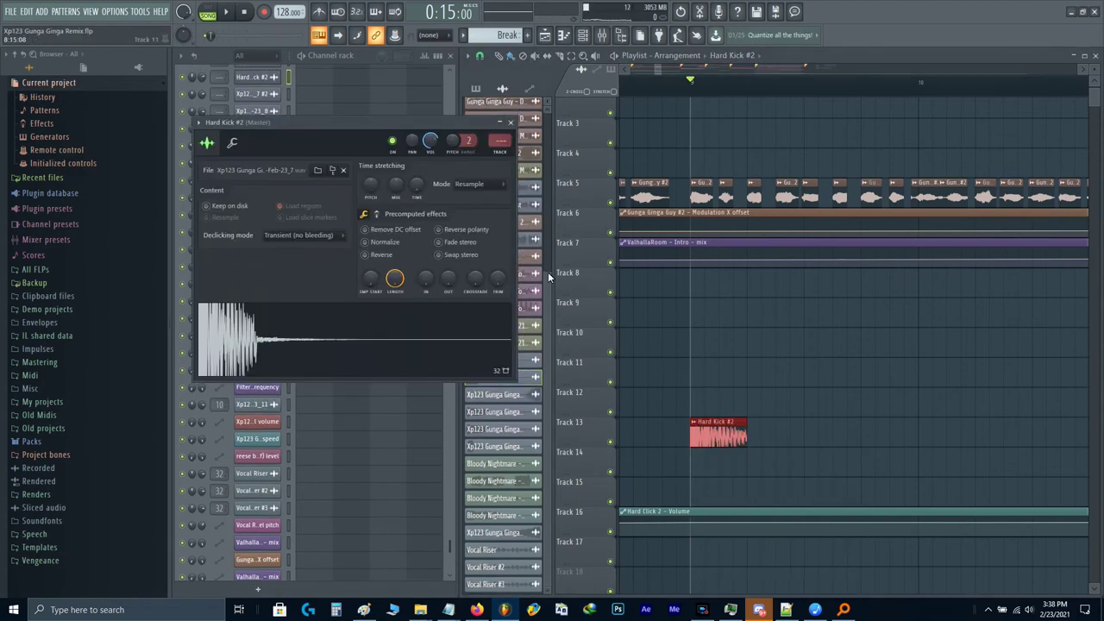
right_click(430, 152)
type("t")
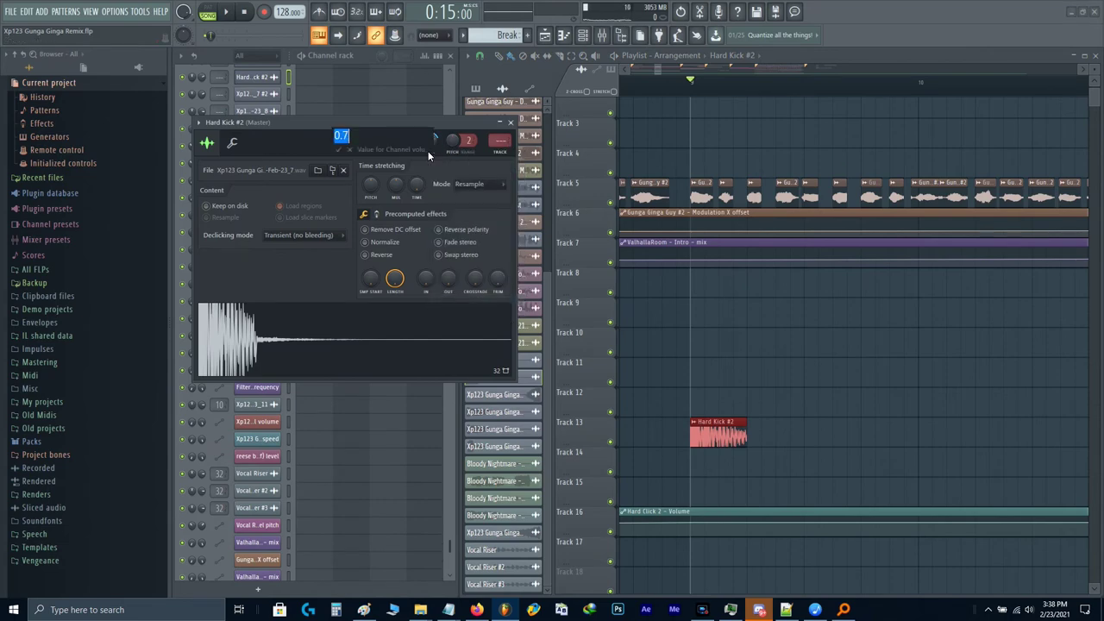
type("0.5")
key("Return")
key("Escape")
Step: Repeat the Hard Kick #2 clip back to back along Track 13 from bar 9 to bar 16
scroll(863, 418, "down", 3)
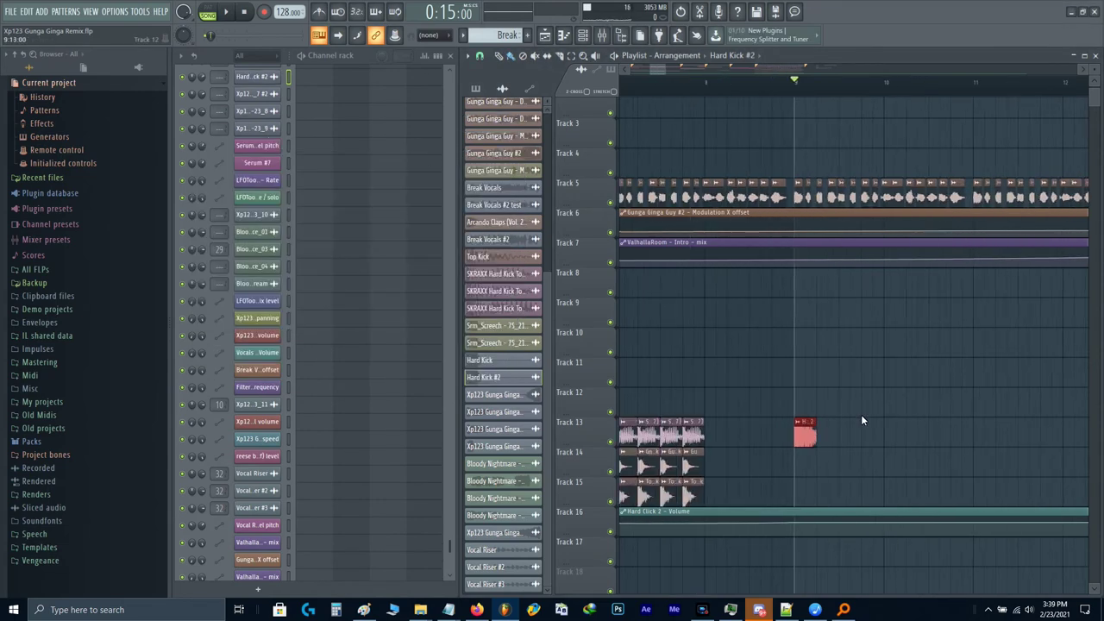
scroll(862, 416, "down", 3)
key("ctrl+b")
key("ctrl+b")
key("ctrl+b")
key("ctrl+b")
key("ctrl+b")
key("ctrl+b")
key("ctrl+b")
key("ctrl+b")
key("ctrl+b")
key("ctrl+b")
key("ctrl+b")
key("ctrl+b")
key("ctrl+b")
key("ctrl+b")
key("ctrl+b")
key("ctrl+b")
key("ctrl+b")
key("ctrl+b")
key("ctrl+b")
key("ctrl+b")
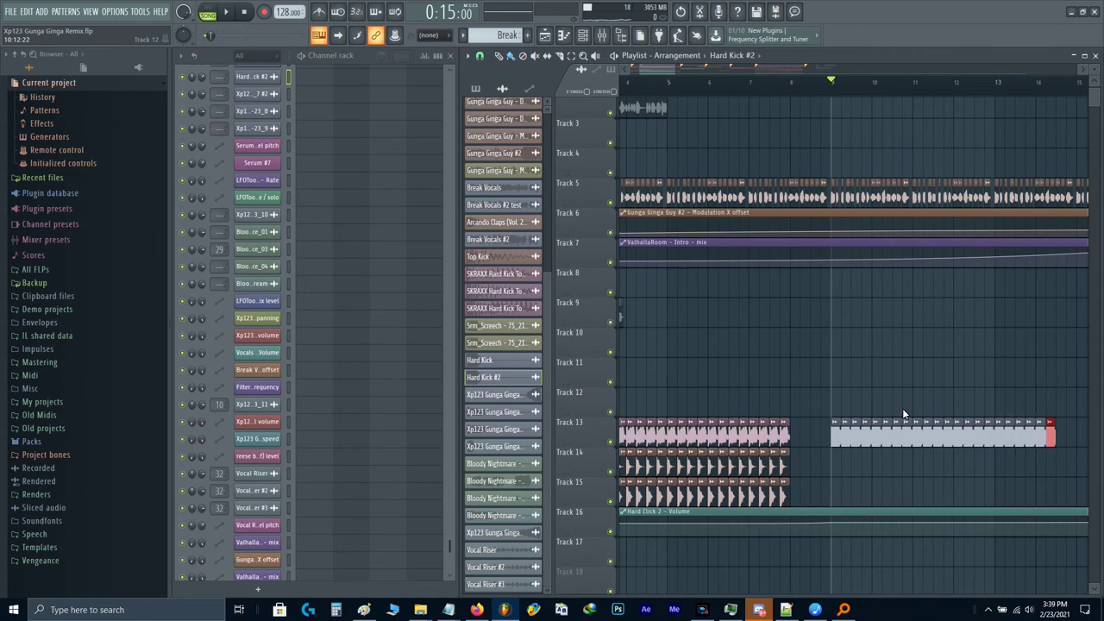
left_click_drag(902, 408, 763, 352)
key("ctrl+b")
key("ctrl+b")
key("ctrl+b")
key("ctrl+b")
key("ctrl+b")
key("ctrl+b")
Step: Listen to the intro from the start and examine the kick layers on Tracks 13 to 15 around bar 4
key("space")
scroll(763, 352, "down", 2)
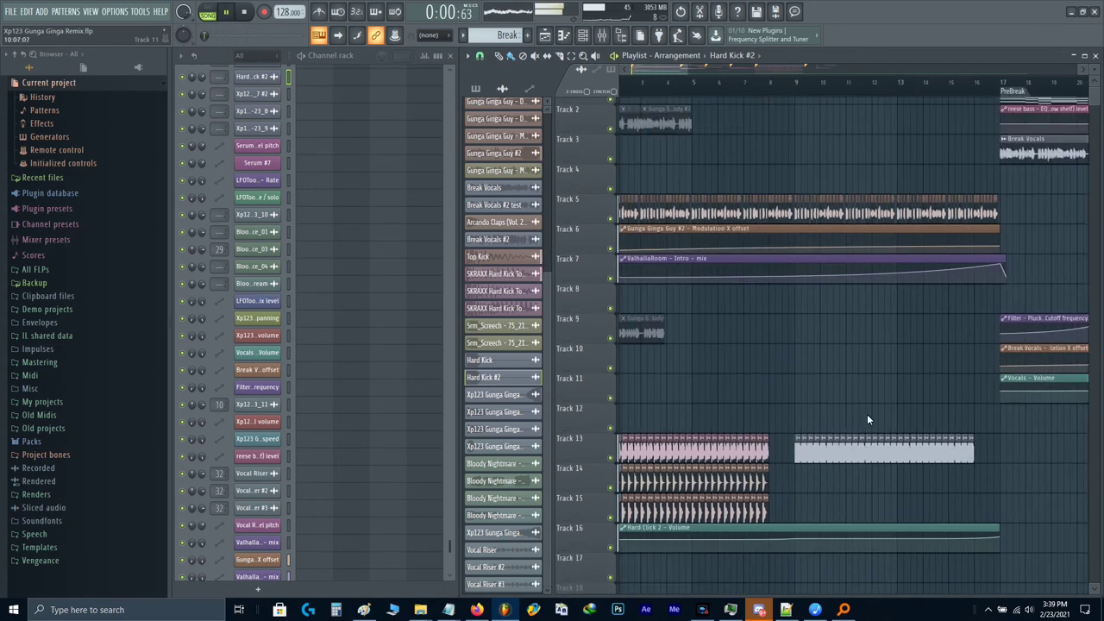
left_click_drag(868, 415, 865, 411)
scroll(788, 345, "down", 2)
scroll(644, 347, "down", 3)
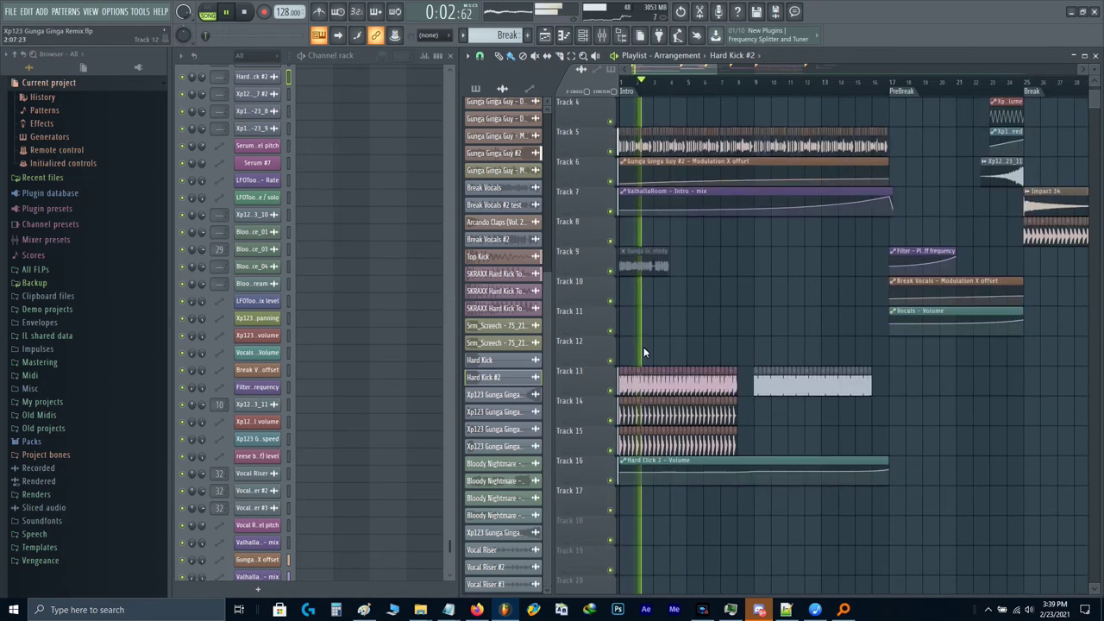
scroll(708, 355, "up", 4)
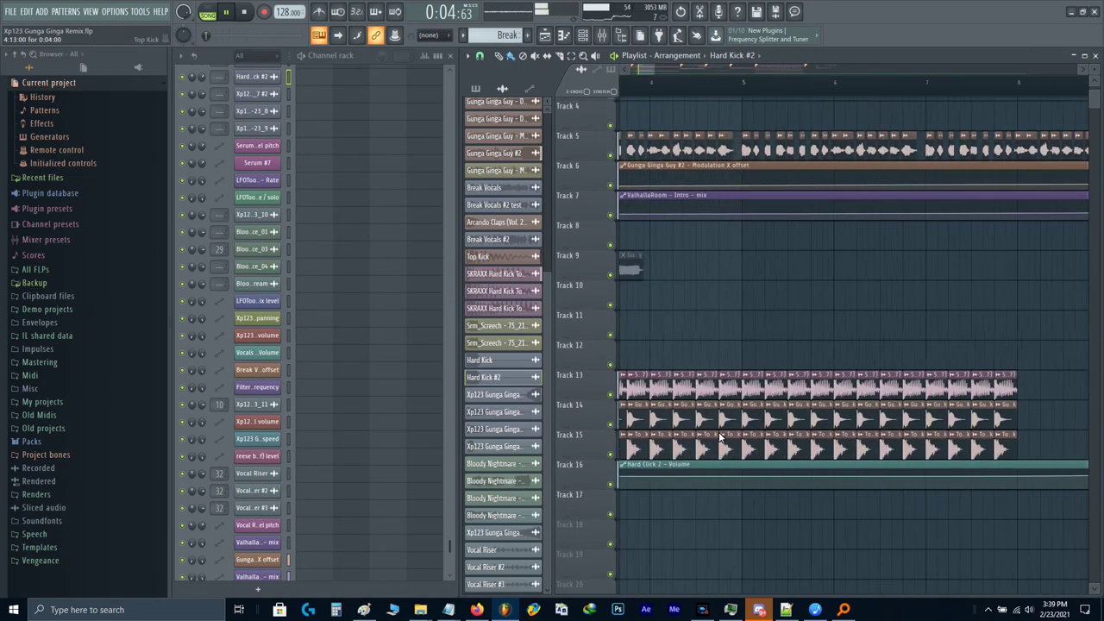
scroll(790, 421, "up", 3)
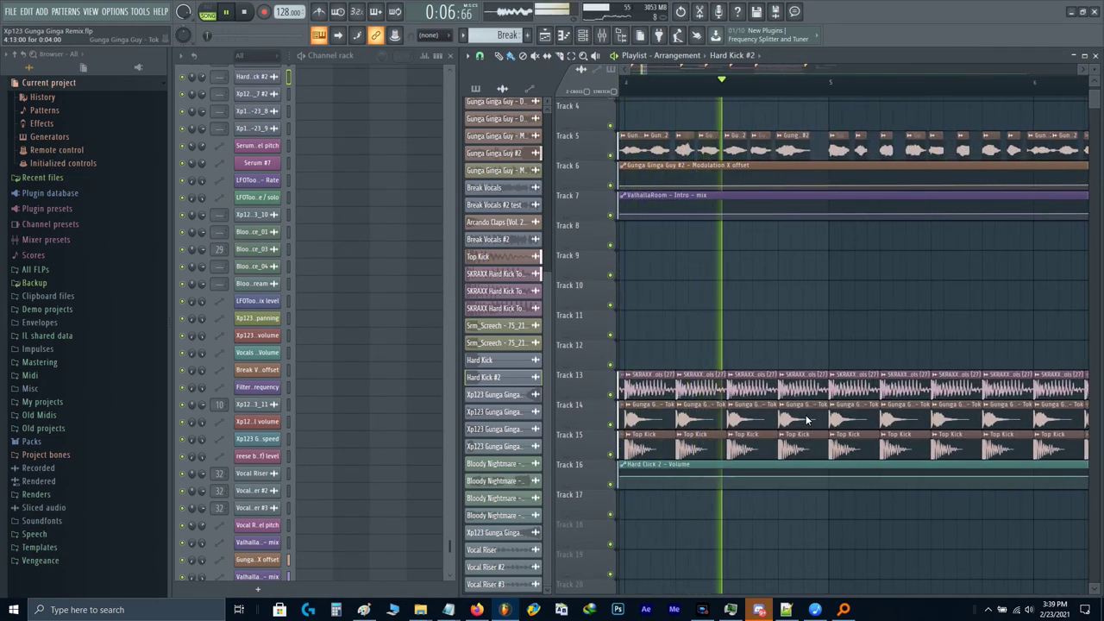
scroll(806, 420, "up", 2)
key("space")
Step: Copy the Gunga Ginga Guy - Tok clip at bar 4's last beat to Track 12, make it unique and lower its Out fade
left_click_drag(789, 421, 789, 345)
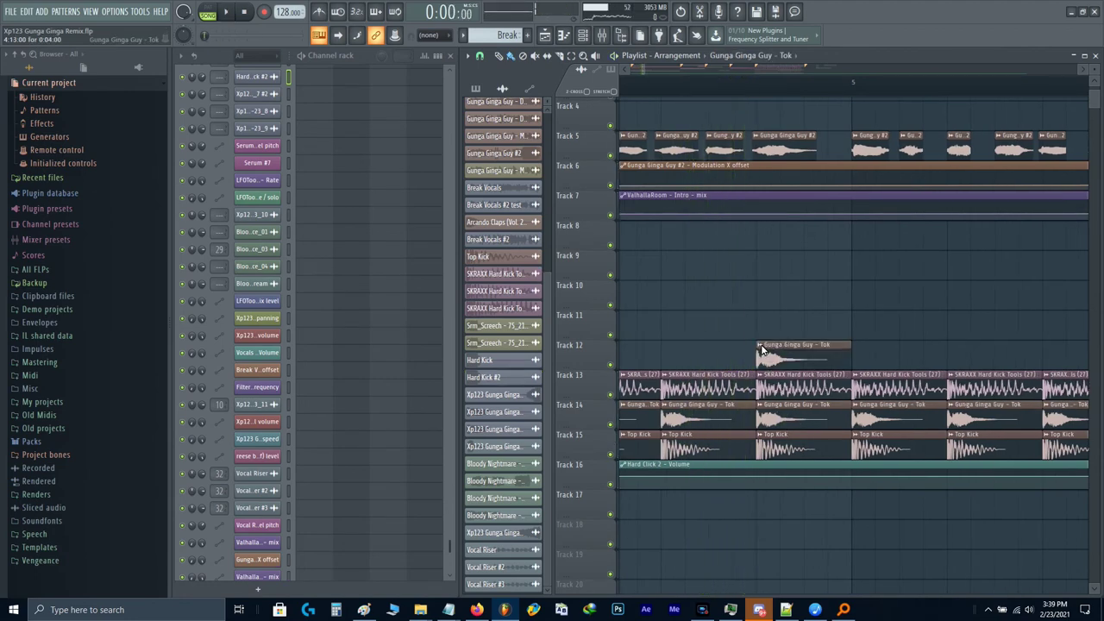
right_click(759, 347)
left_click(795, 355)
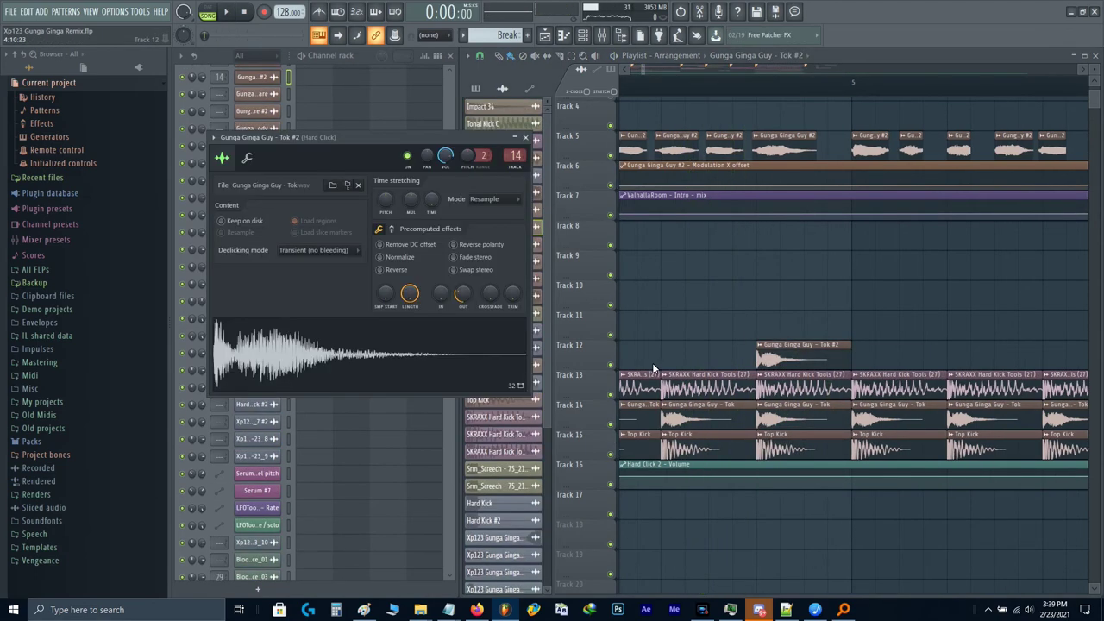
left_click_drag(459, 298, 459, 345)
key("Escape")
Step: Solo Track 12, slice the Tok #2 clip at 4:14 and delete the tail slices
left_click(759, 85)
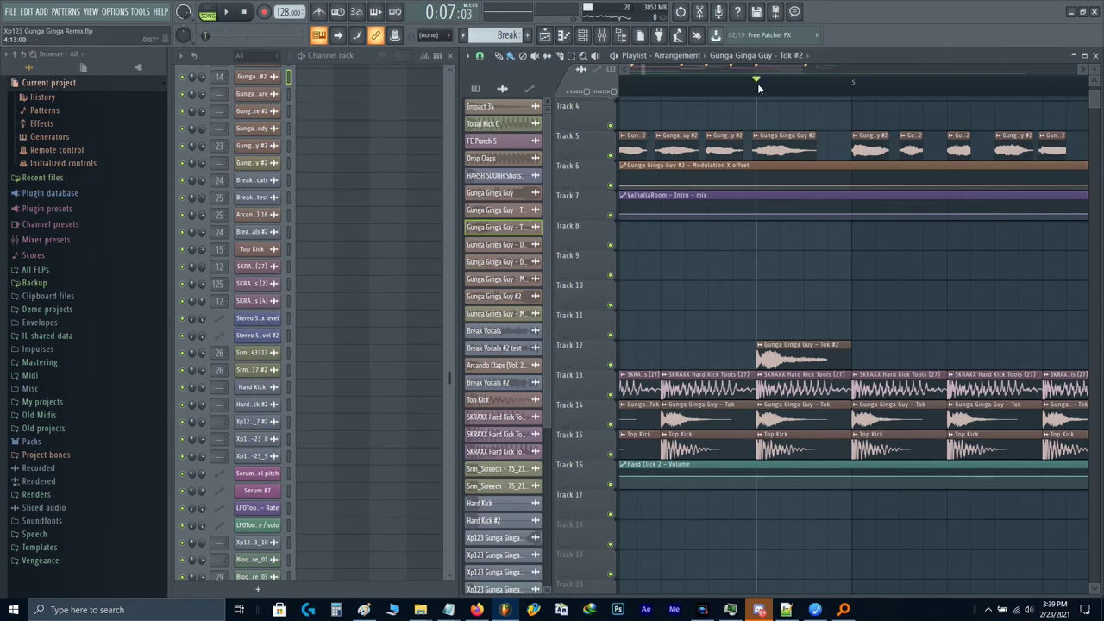
right_click(609, 363)
scroll(784, 345, "up", 2)
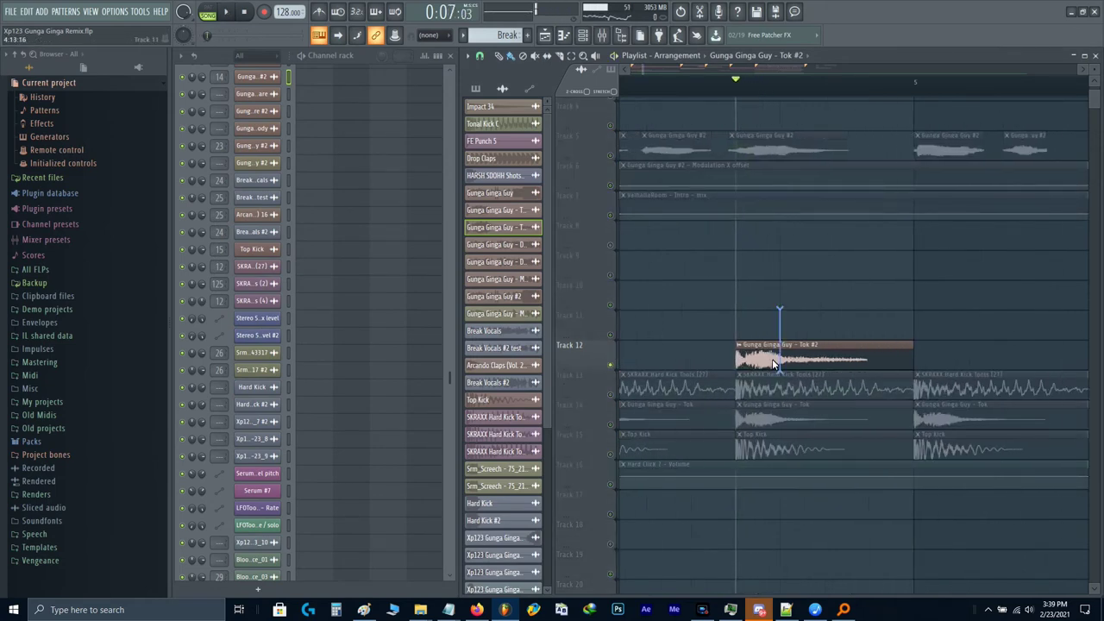
left_click_drag(772, 359, 774, 362)
left_click_drag(824, 337, 825, 363)
left_click_drag(896, 357, 816, 356)
key("space")
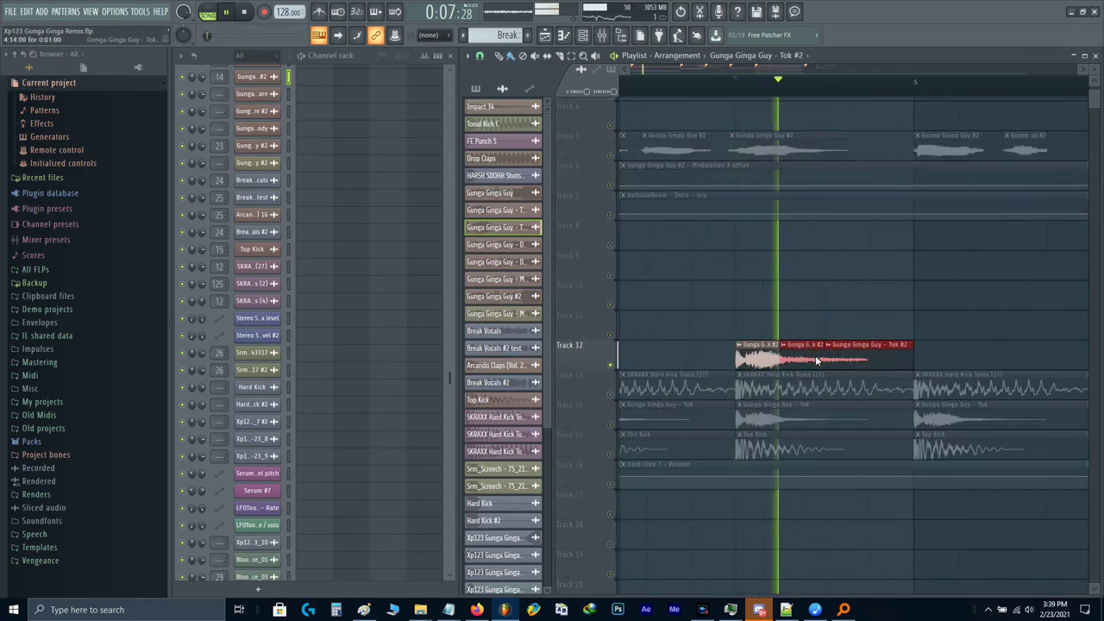
key("space")
right_click(816, 356)
right_click(878, 353)
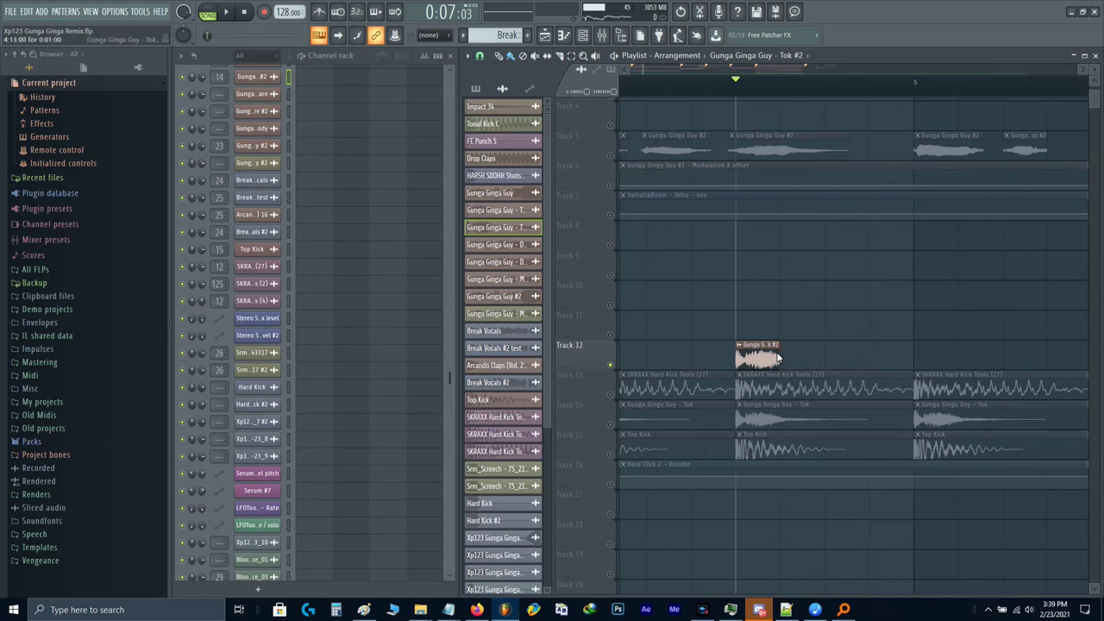
Step: Trim the soloed Tok #2 clip to about half a step, delete the leftover slice and listen to it
mouse_move(779, 359)
left_mouse_down()
mouse_move(850, 323)
mouse_move(787, 332)
mouse_move(796, 353)
left_mouse_up()
left_click(757, 333)
right_click(787, 332)
key("ctrl+z")
right_click(779, 331)
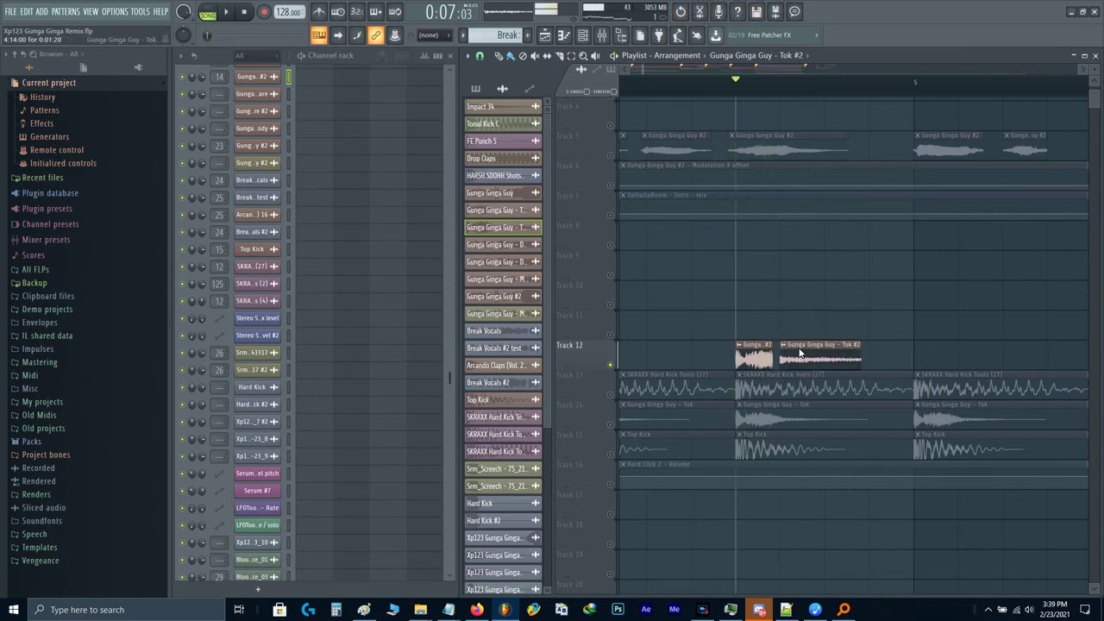
key("space")
key("space")
right_click(802, 359)
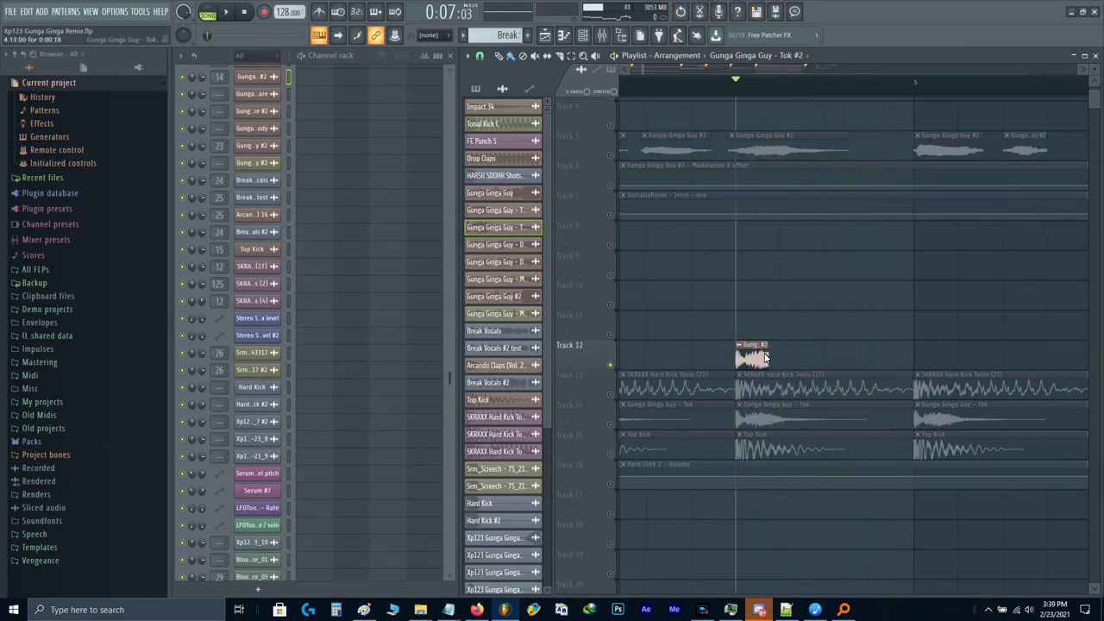
key("space")
key("space")
Step: Place another Gunga Ginga Guy - Tok #2 clip, one step long, on Track 12 at 4:14 and select it
left_click(753, 324)
left_click_drag(756, 326, 809, 333)
scroll(776, 323, "up", 3)
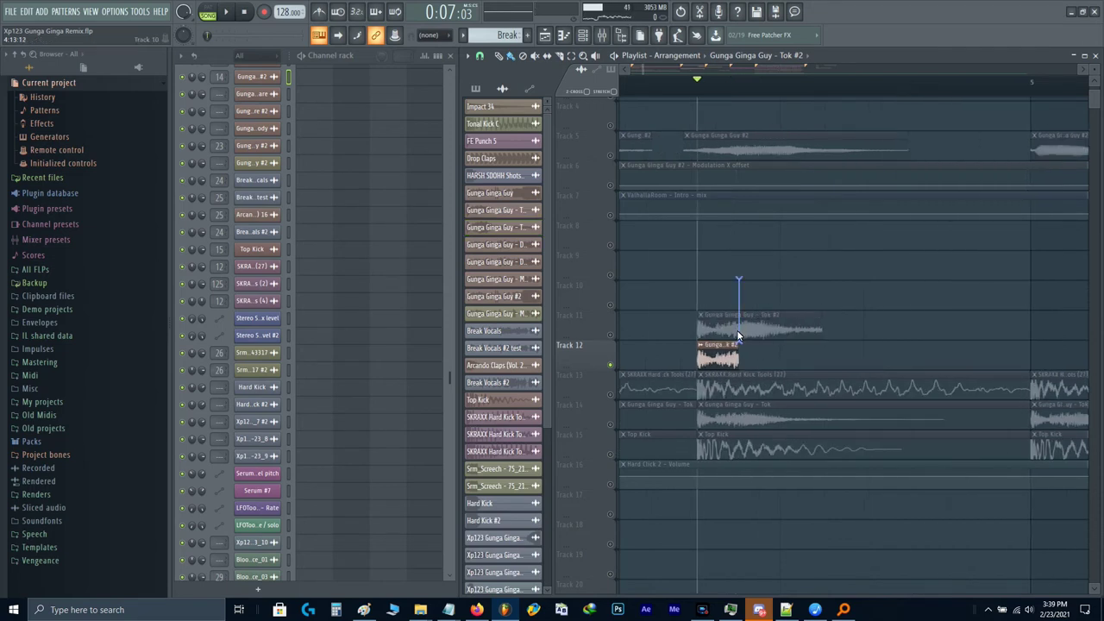
left_click_drag(731, 325, 811, 362)
left_click(811, 362, "ctrl")
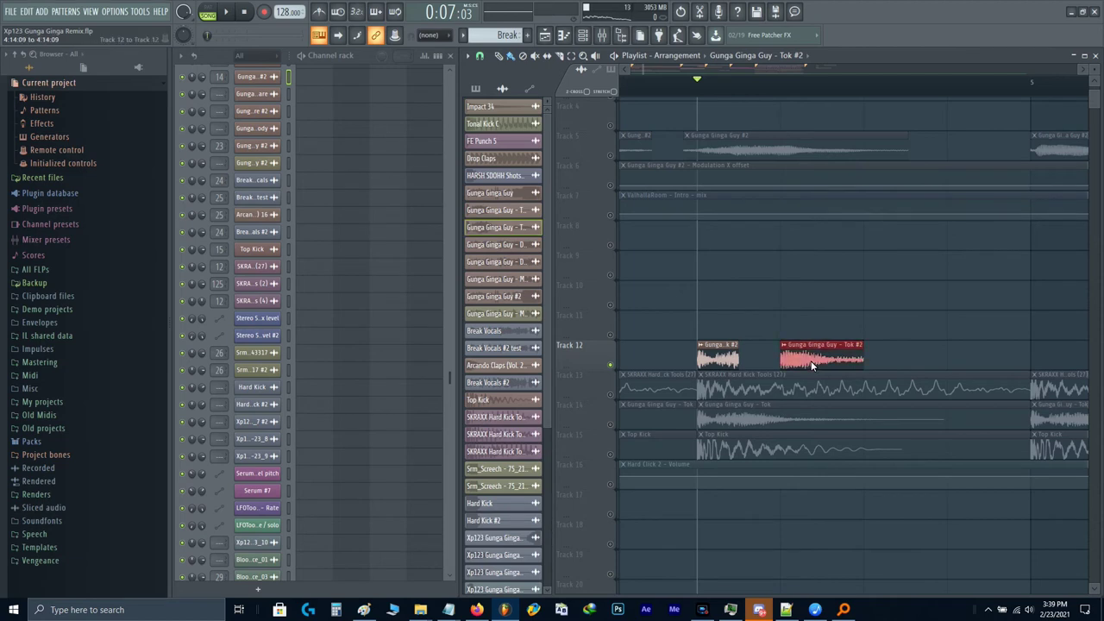
Step: Duplicate the selected Tok #2 clip at 4:15 and 4:16 and shorten the three clips to match the first short hit
scroll(811, 362, "down", 3)
key("ctrl+b")
key("ctrl+b")
left_click_drag(953, 359, 798, 360)
scroll(708, 375, "down", 3)
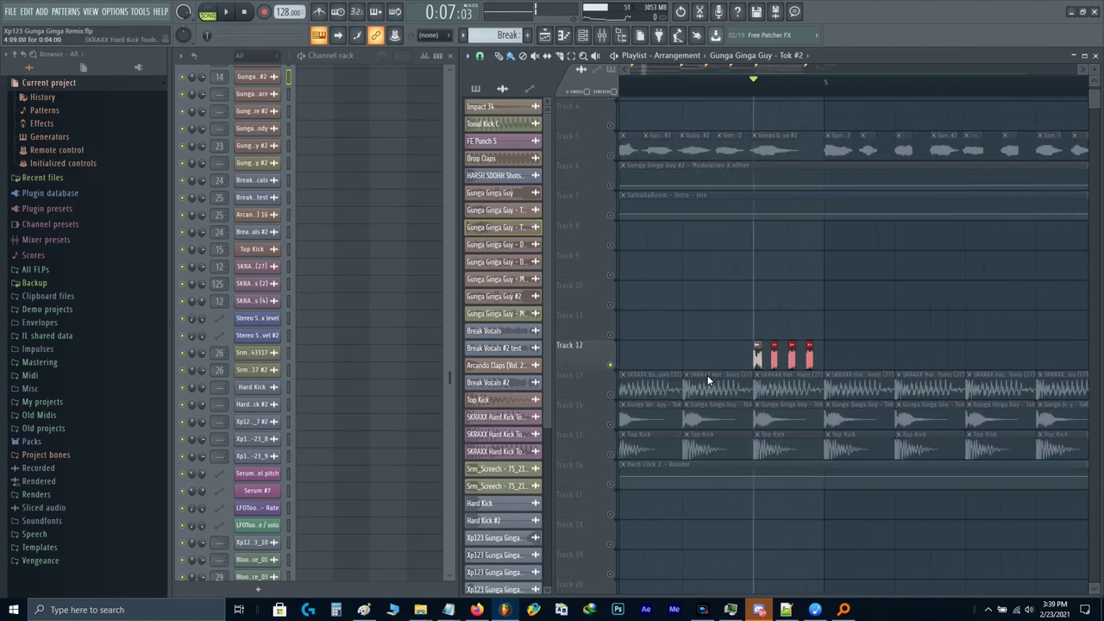
Step: Turn off the Track 12 solo and move the four short Tok #2 clips to Track 14, replacing the full Tok clip there
key("space")
right_click(612, 365)
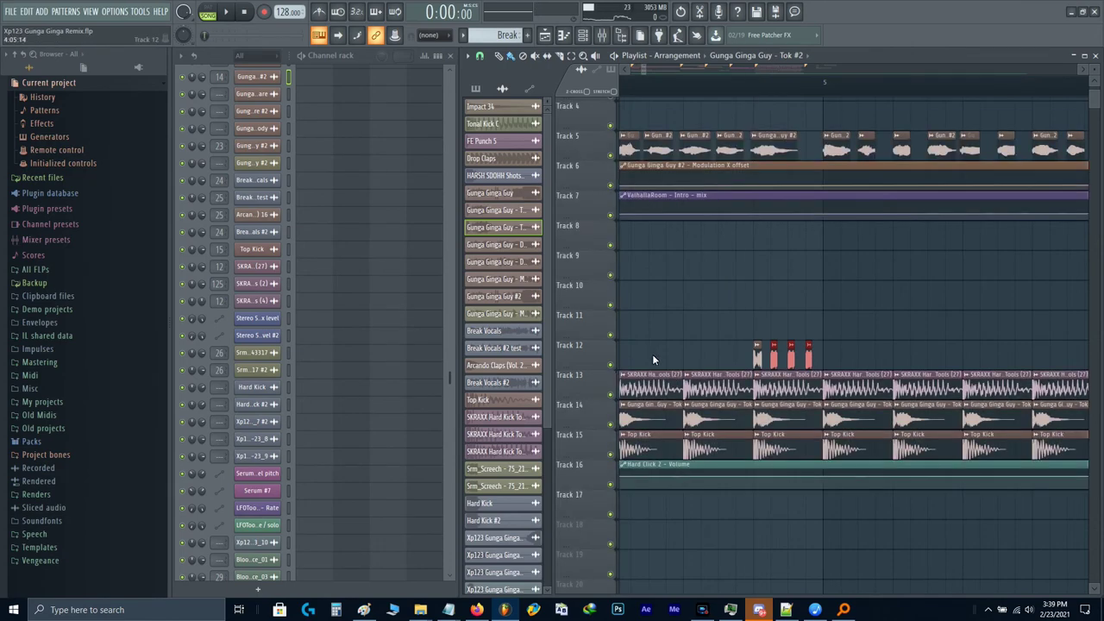
key("space")
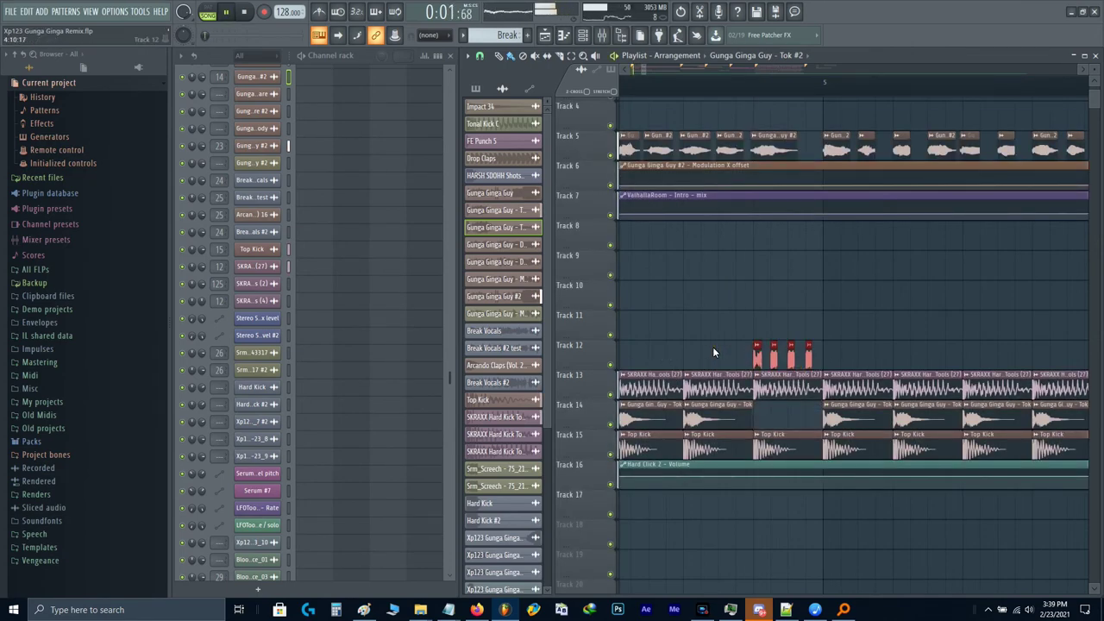
key("shift+Down")
key("shift+Down")
scroll(713, 347, "down", 4)
left_click_drag(712, 347, 764, 342)
left_click(758, 302, "ctrl")
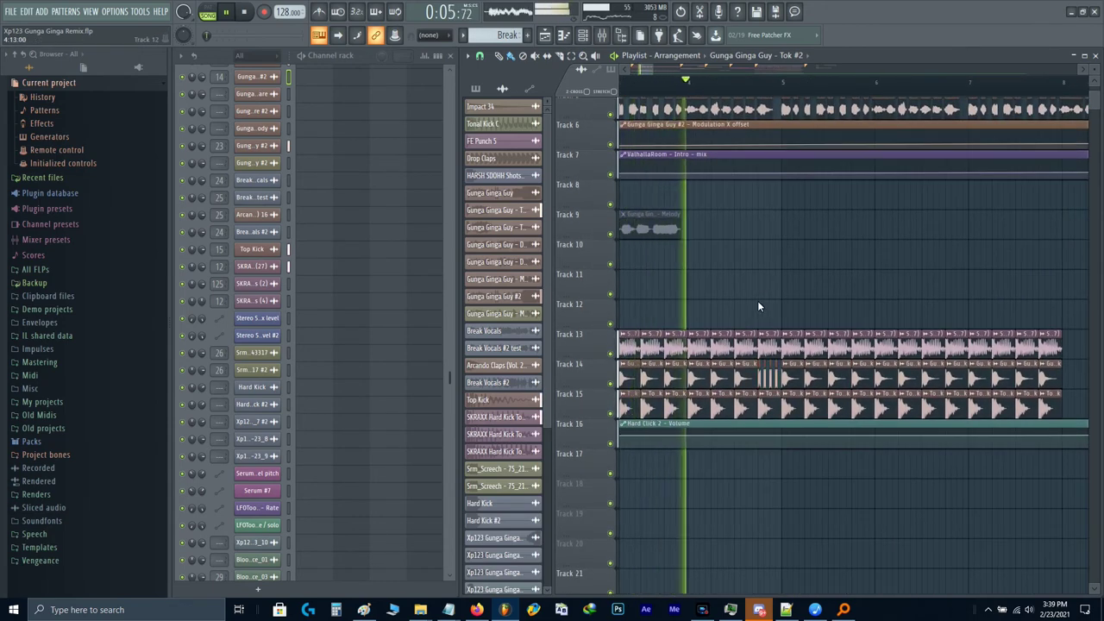
Step: Listen to the intro's kick arrangement through both halves and the transition into the PreBreak at bar 17
scroll(759, 302, "up", 1)
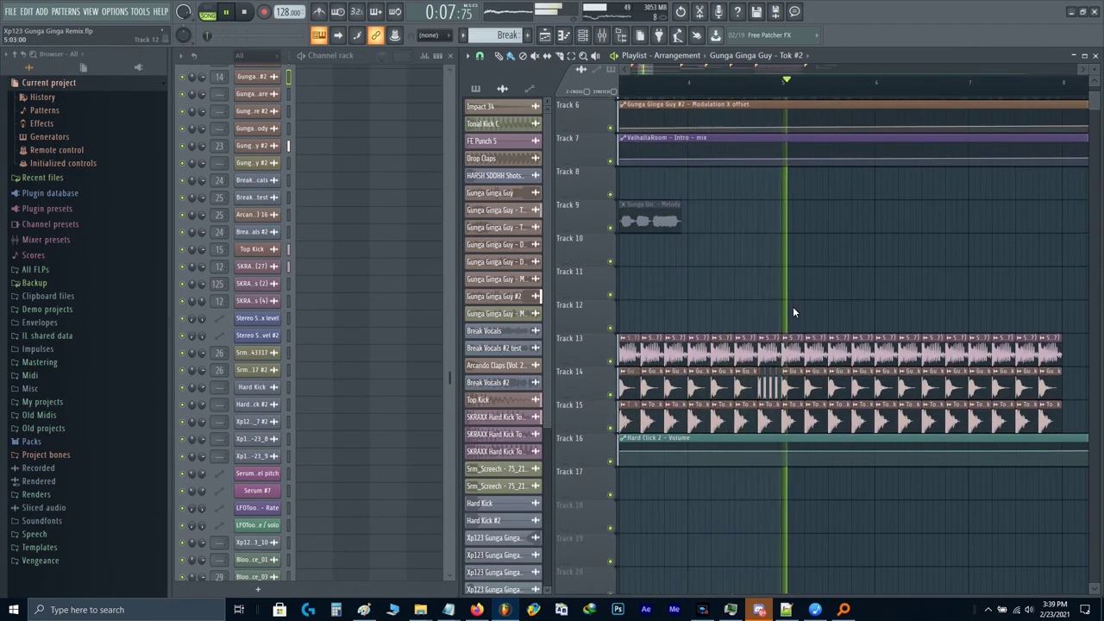
scroll(793, 306, "down", 1)
scroll(795, 307, "down", 1)
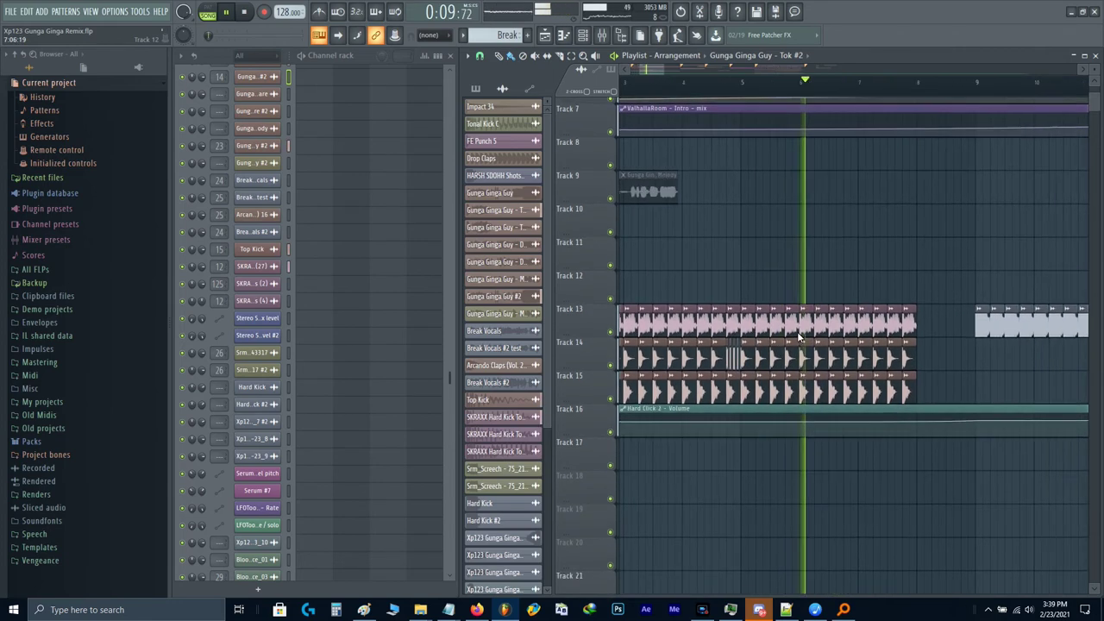
scroll(798, 337, "down", 1)
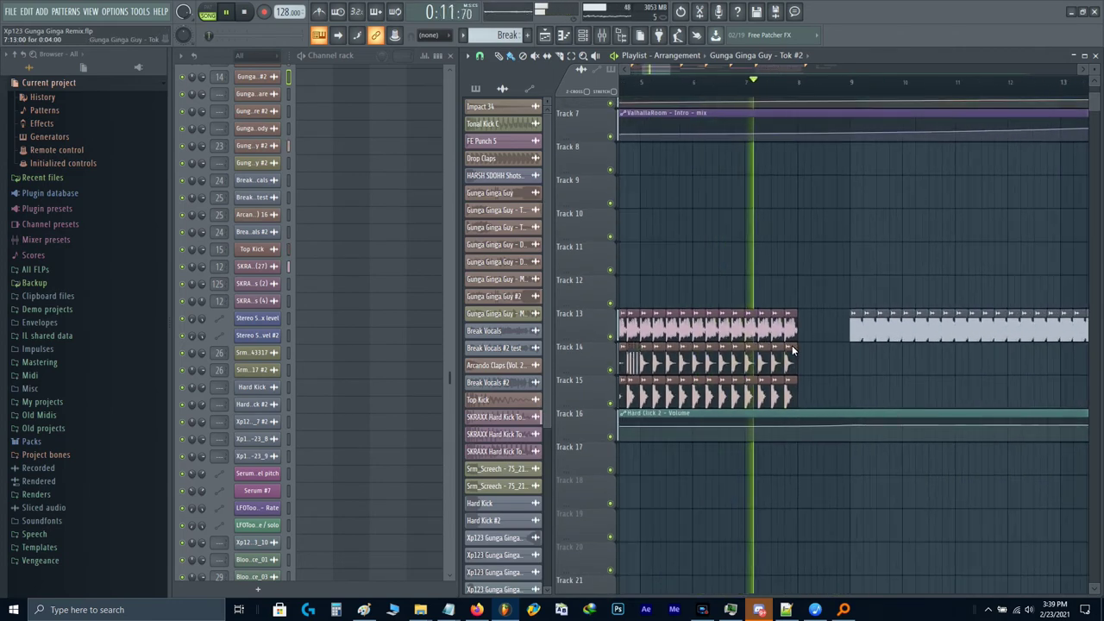
scroll(867, 297, "up", 5)
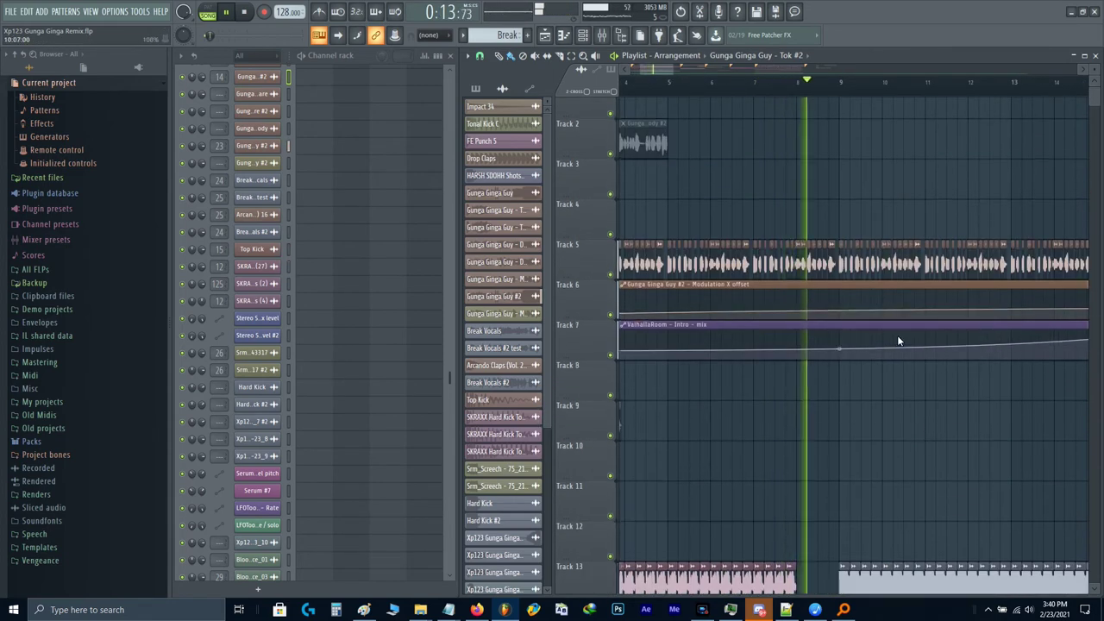
left_click_drag(899, 341, 687, 362)
scroll(689, 362, "down", 1)
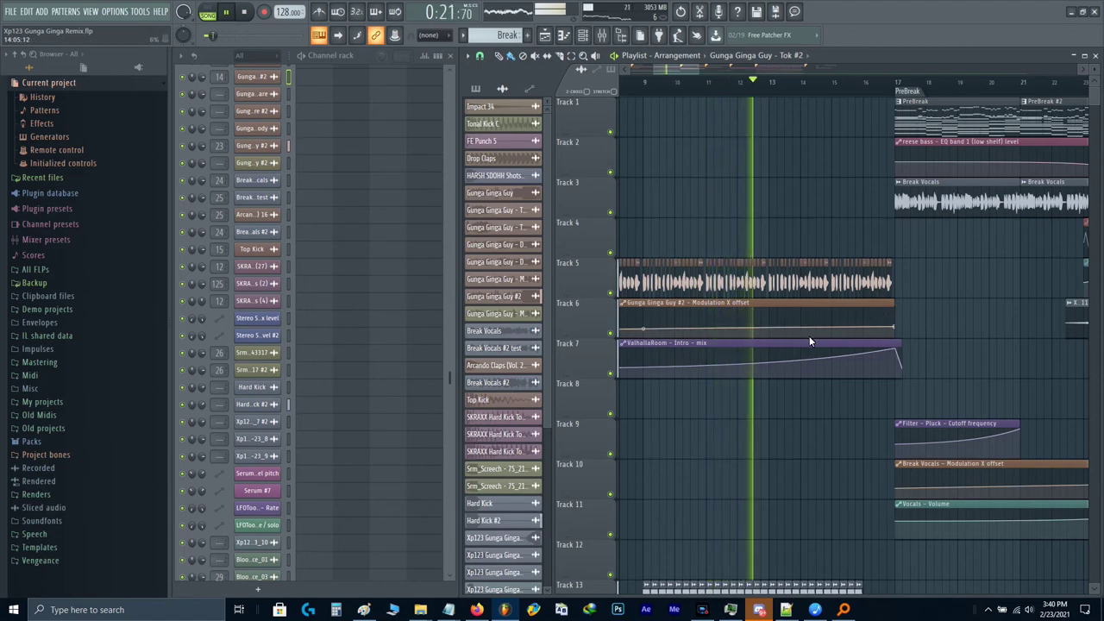
scroll(810, 341, "down", 4)
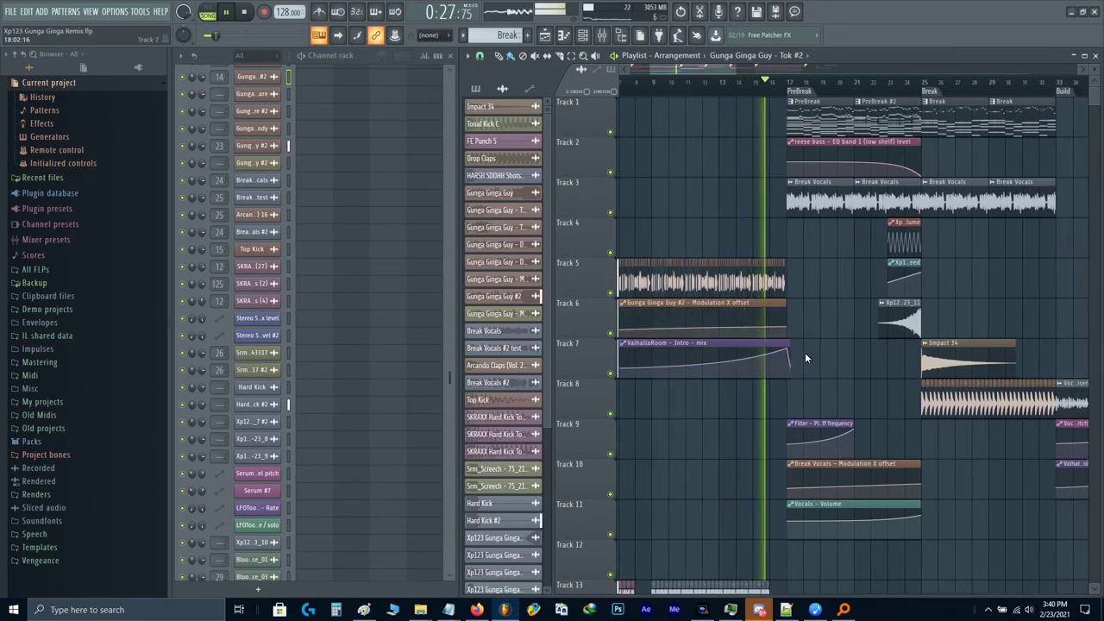
scroll(802, 345, "up", 5)
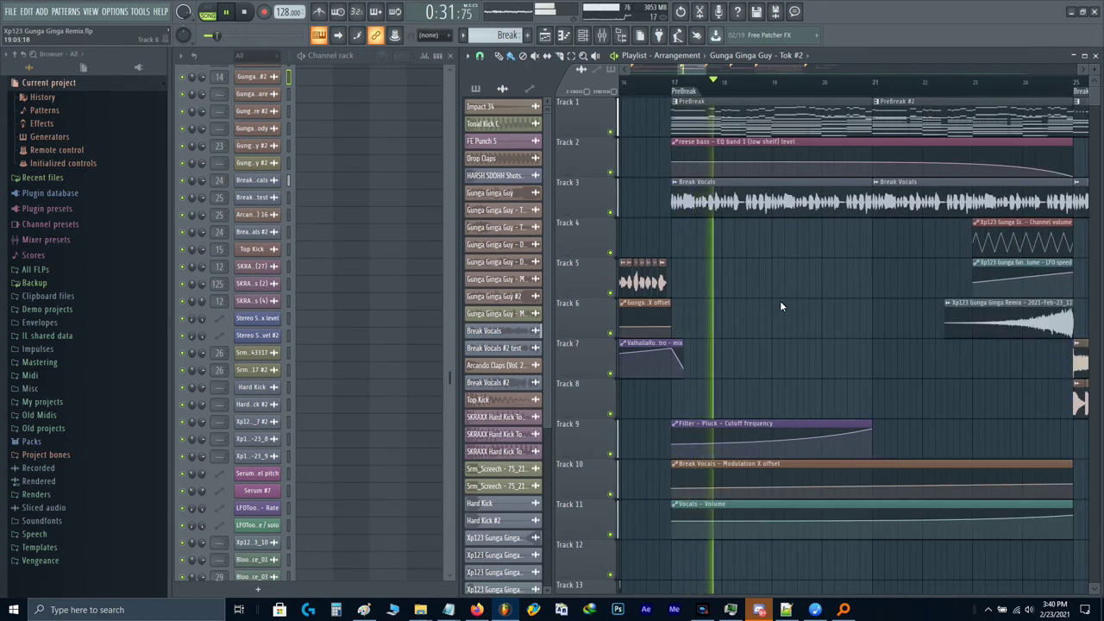
left_click_drag(837, 278, 766, 311)
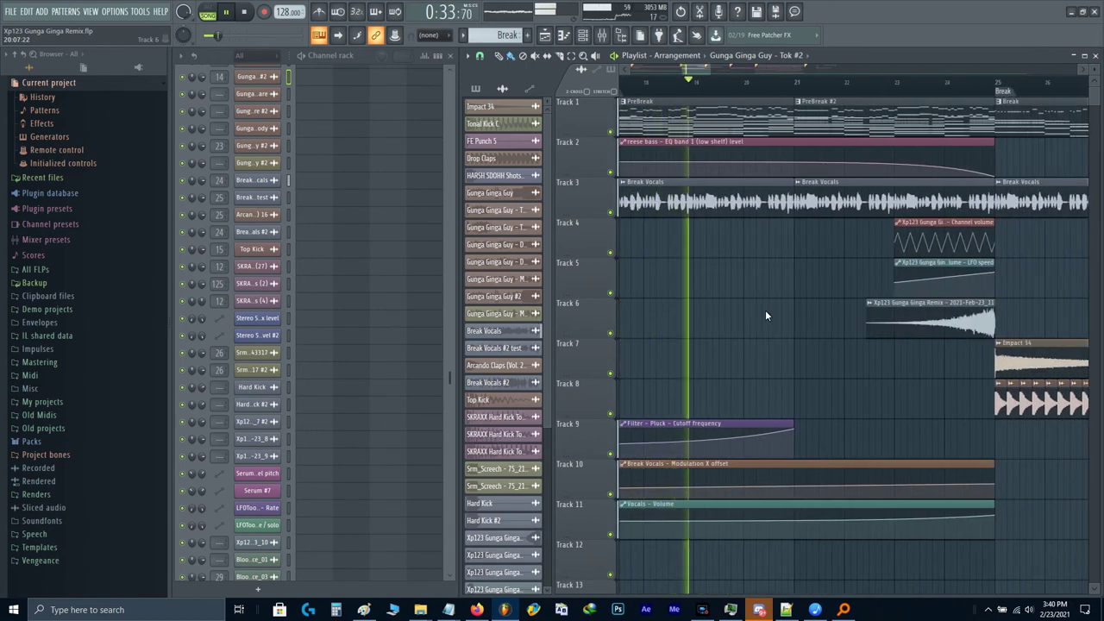
key("space")
left_click_drag(894, 339, 992, 328)
scroll(748, 116, "up", 3)
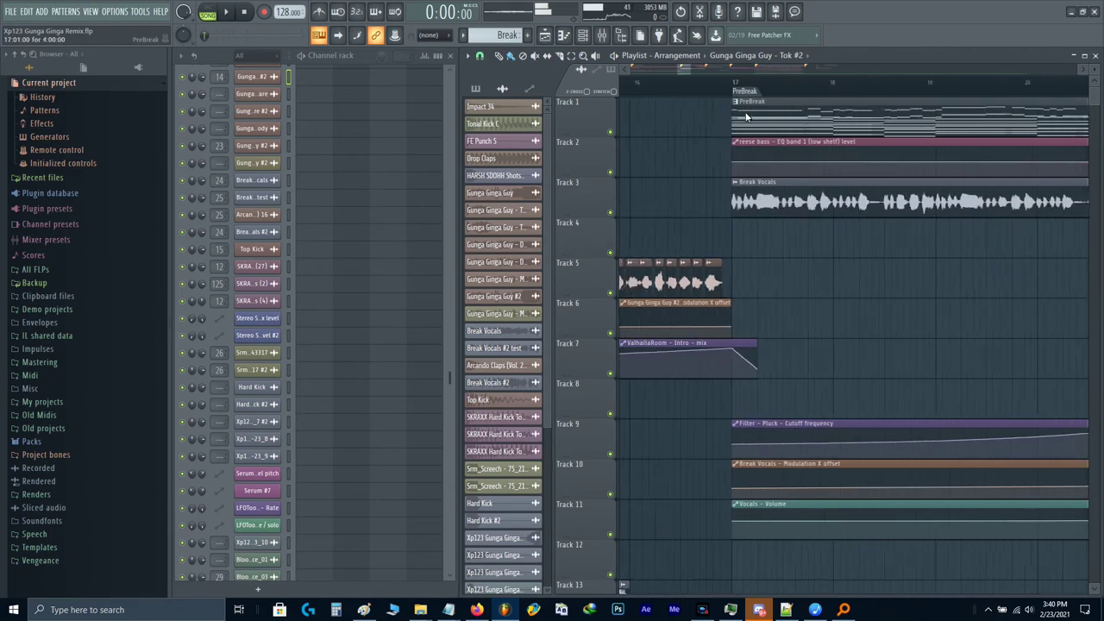
Step: Solo Track 3 and copy the PreBreak's first Break Vocals clip to the start of the intro at bar 1
left_click(736, 82)
left_click(610, 213, "ctrl")
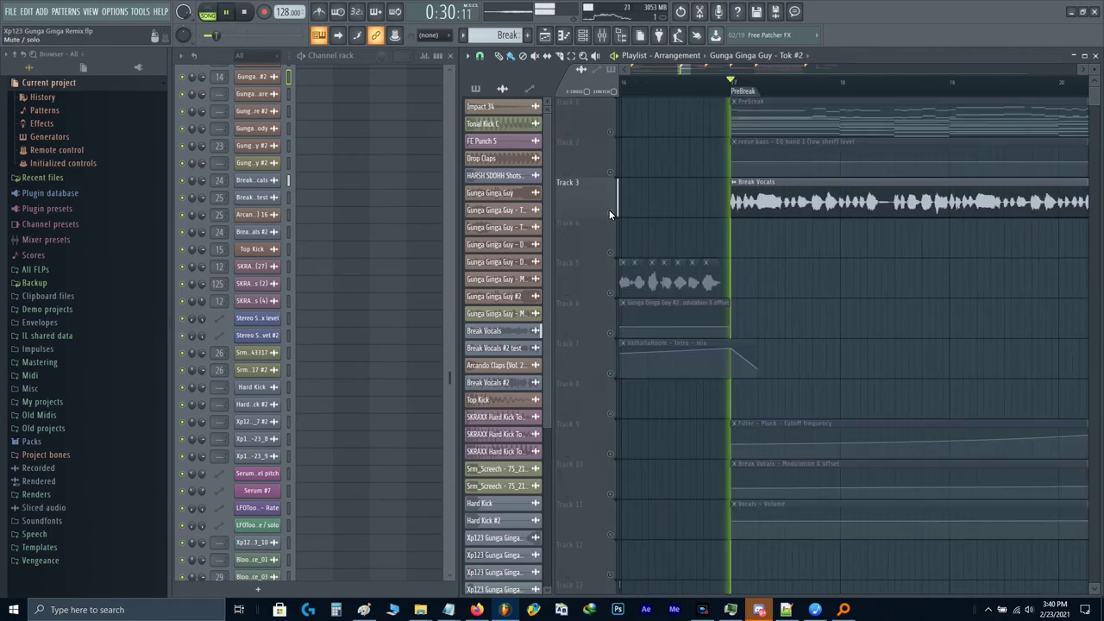
scroll(761, 238, "down", 3)
left_click_drag(766, 233, 933, 250)
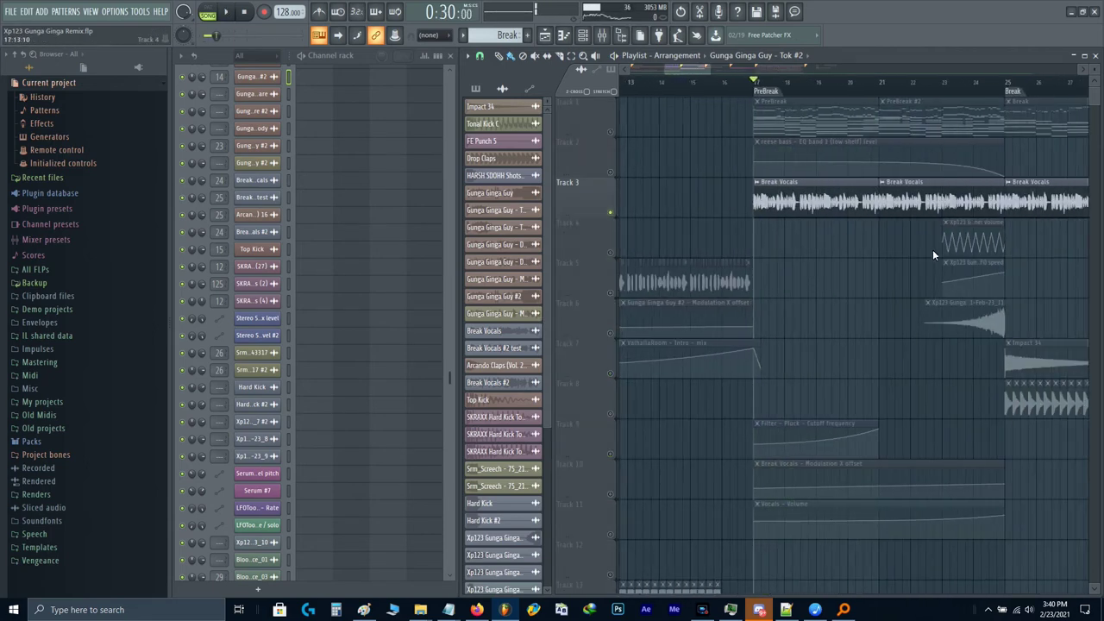
left_click_drag(962, 212, 424, 221)
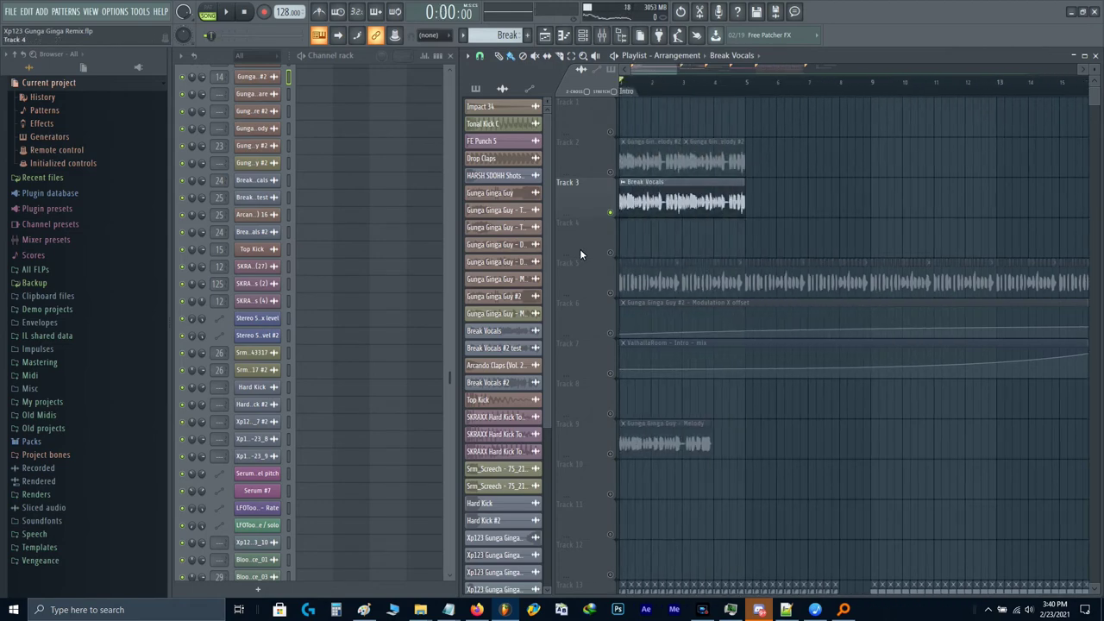
Step: Slice the copied Break Vocals clip halfway through bars 1 and 4, and delete the section between the cuts
scroll(747, 116, "up", 3)
left_click(711, 83)
key("space")
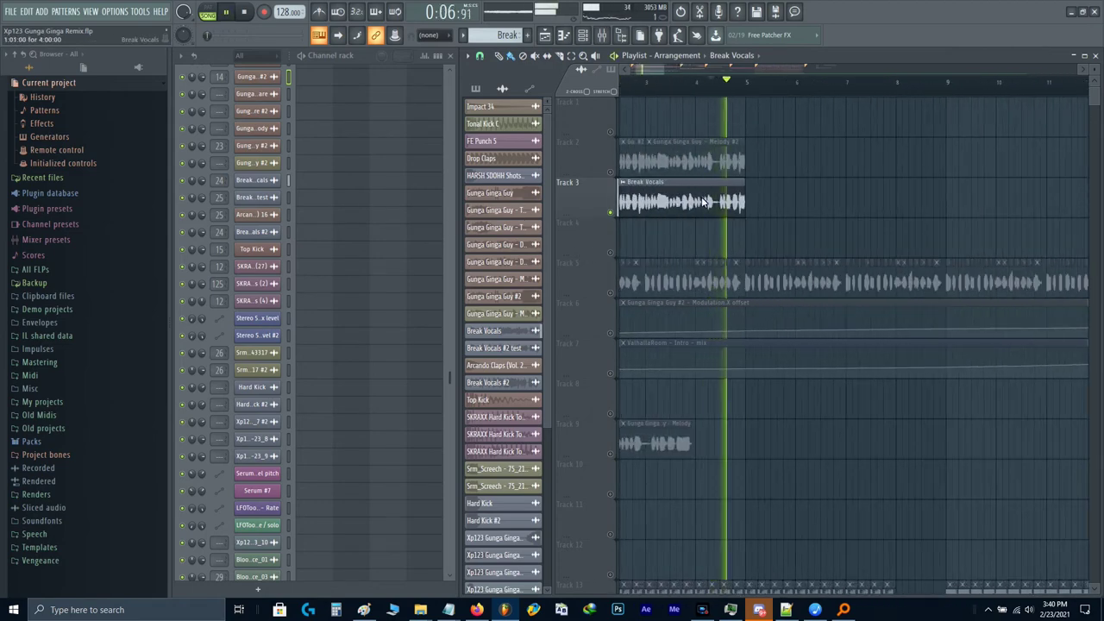
key("space")
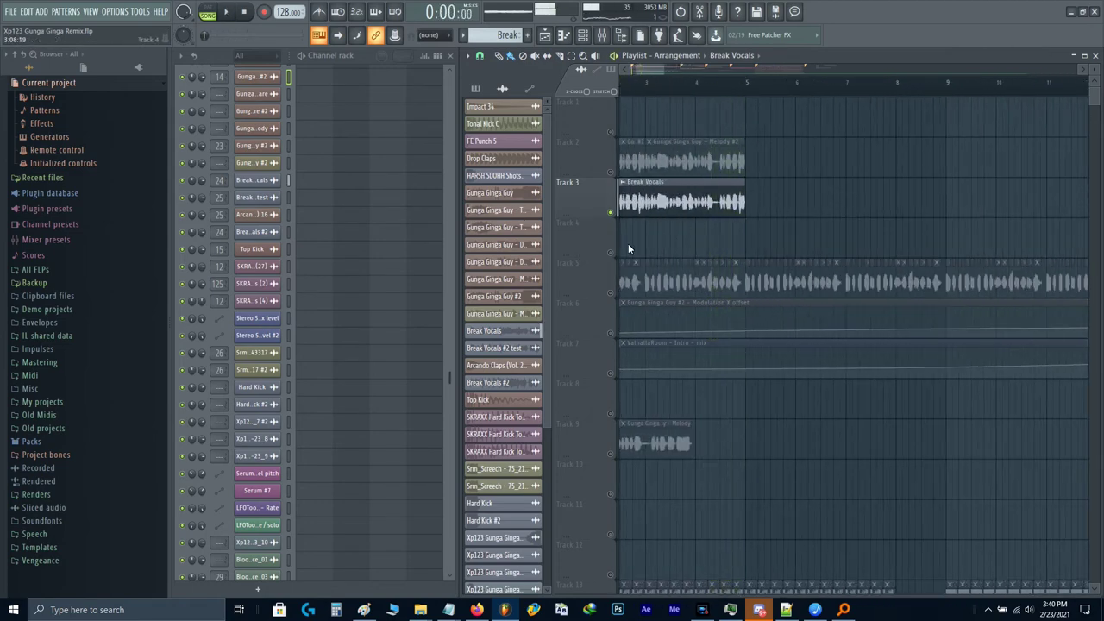
scroll(628, 245, "up", 3)
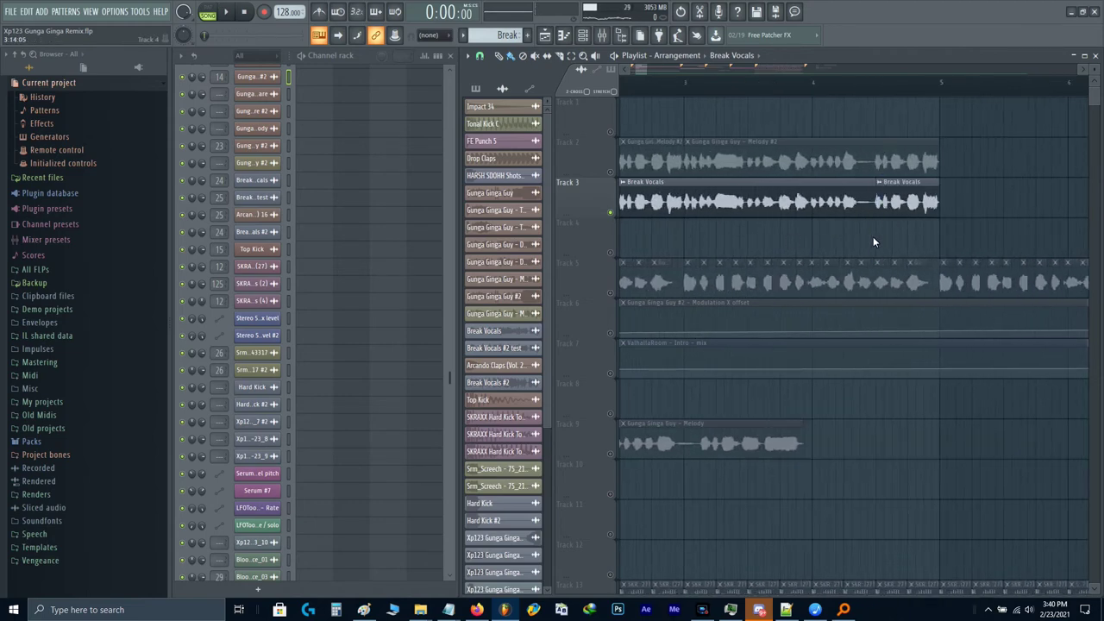
scroll(873, 241, "left", 4)
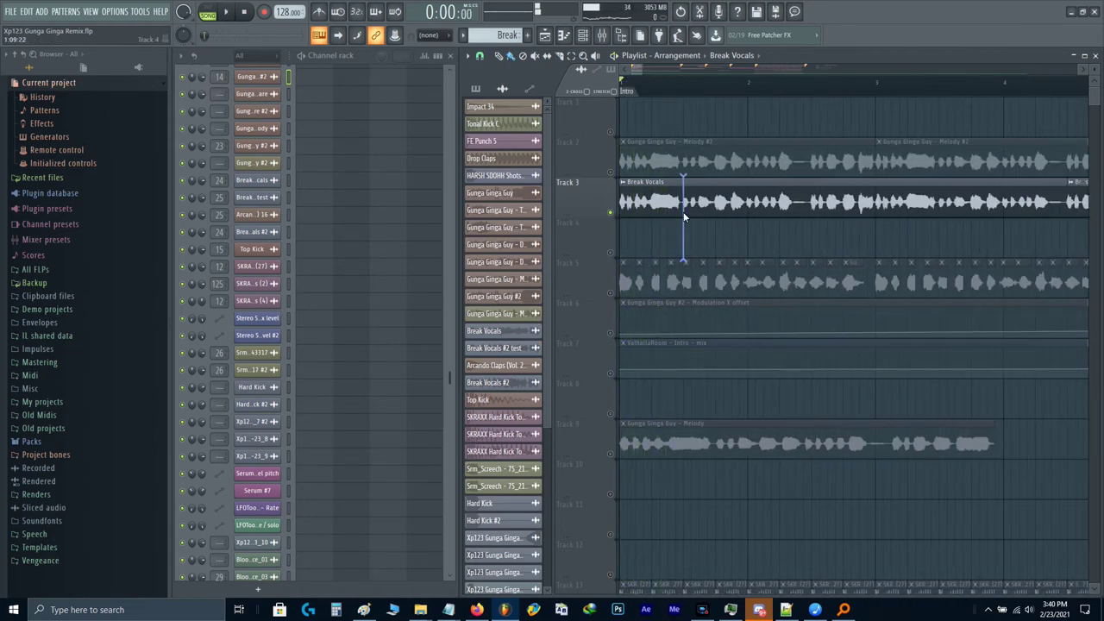
left_click(684, 212)
right_click(714, 196)
scroll(661, 210, "down", 2)
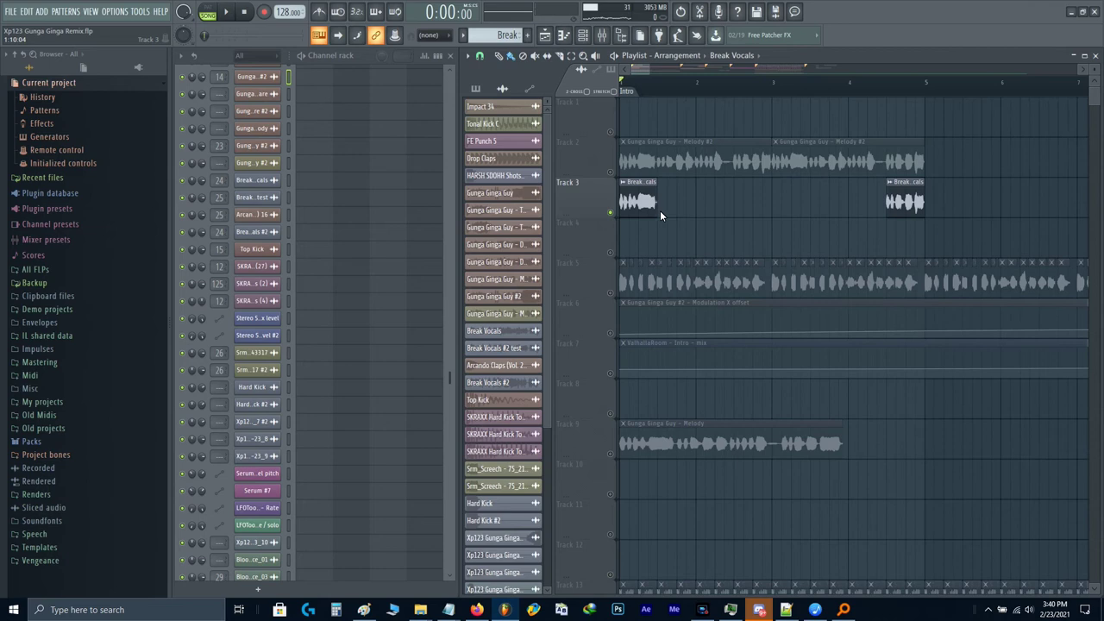
Step: Turn off the Track 3 solo and duplicate the opening half-bar Break Vocals clip at bar 3
left_click(614, 211)
key("space")
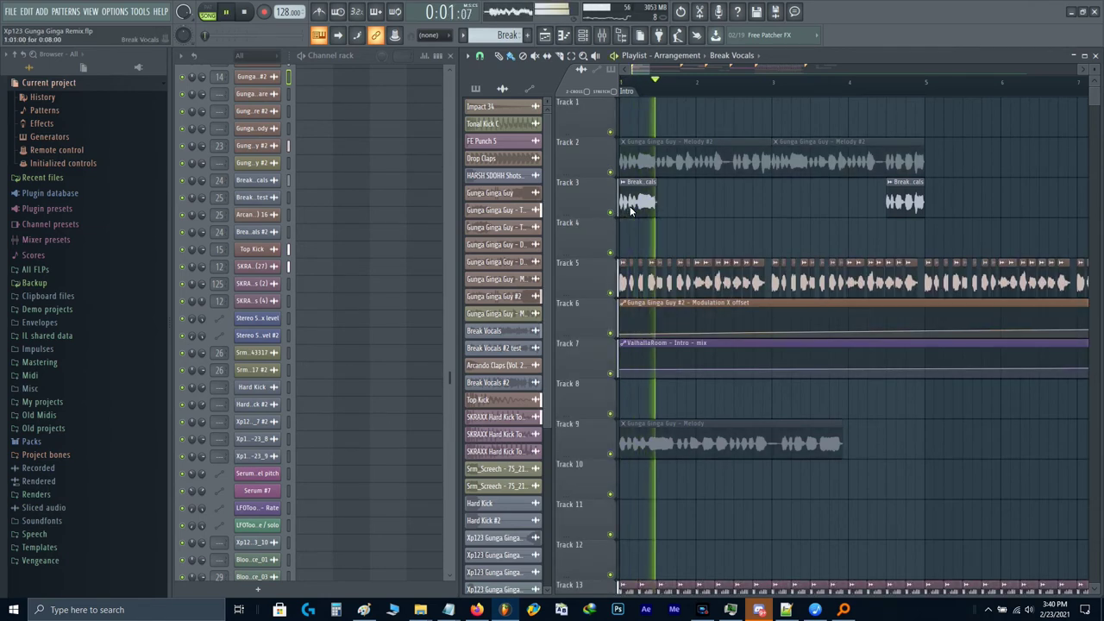
left_click(809, 203)
left_click_drag(809, 204, 635, 201)
key("space")
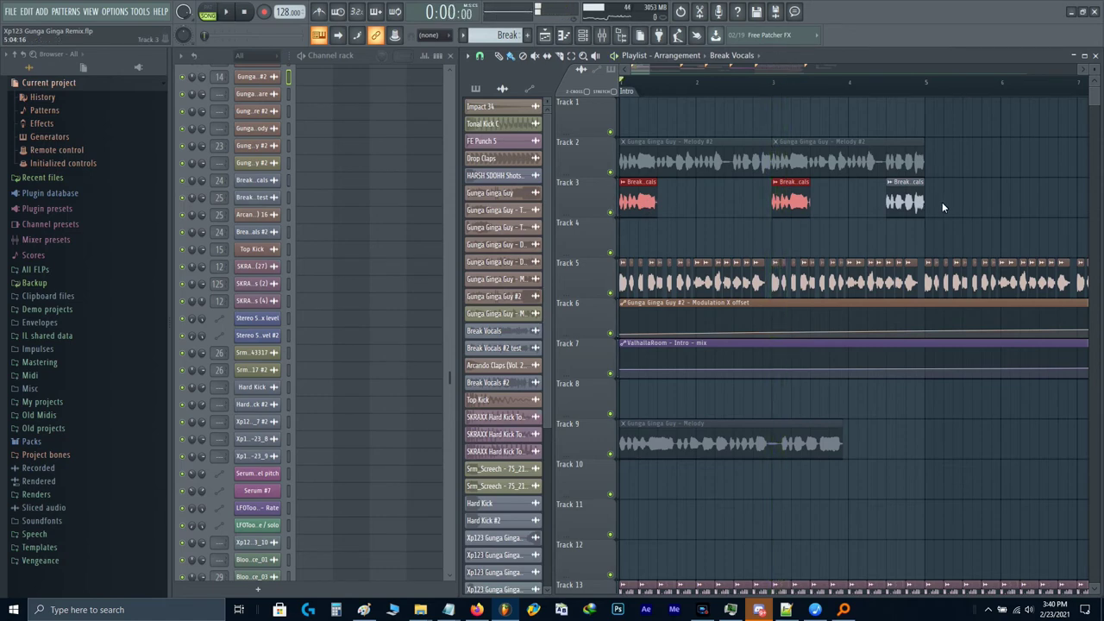
Step: Move the closing half-bar Break Vocals clip on Track 3 to the middle of bar 8
scroll(918, 204, "down", 2)
left_click_drag(828, 218, 726, 210)
left_click(943, 210)
left_click_drag(943, 210, 1067, 221)
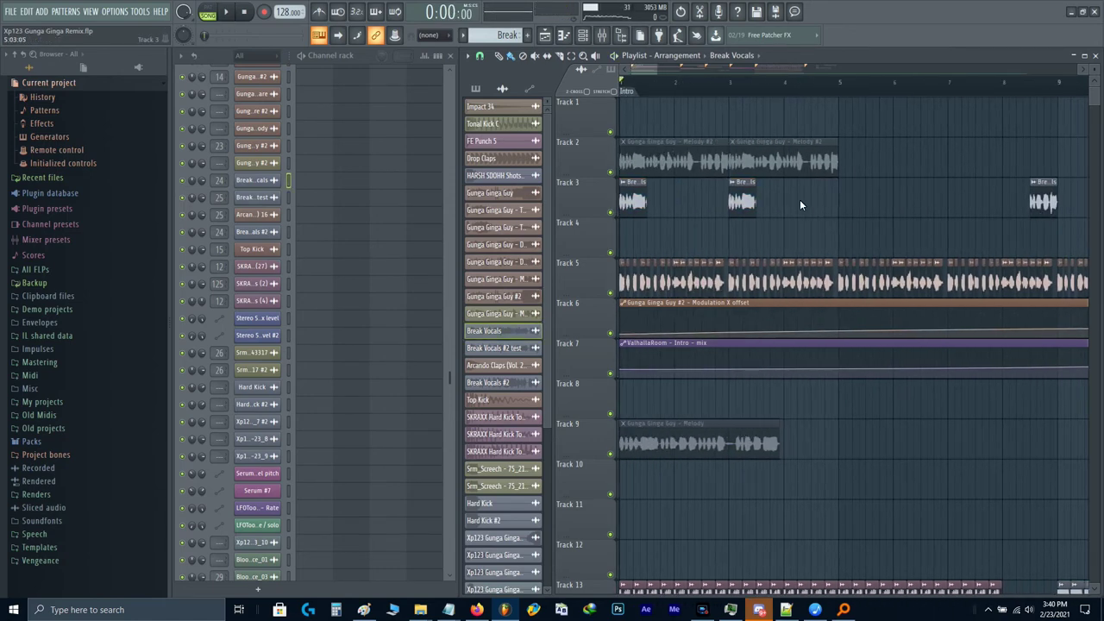
Step: Copy the vocal pair to bars 5 and 7, and repeat the whole eight-bar vocal pattern from bar 9 up to the PreBreak
left_click_drag(835, 202, 635, 198)
scroll(841, 195, "right", 5)
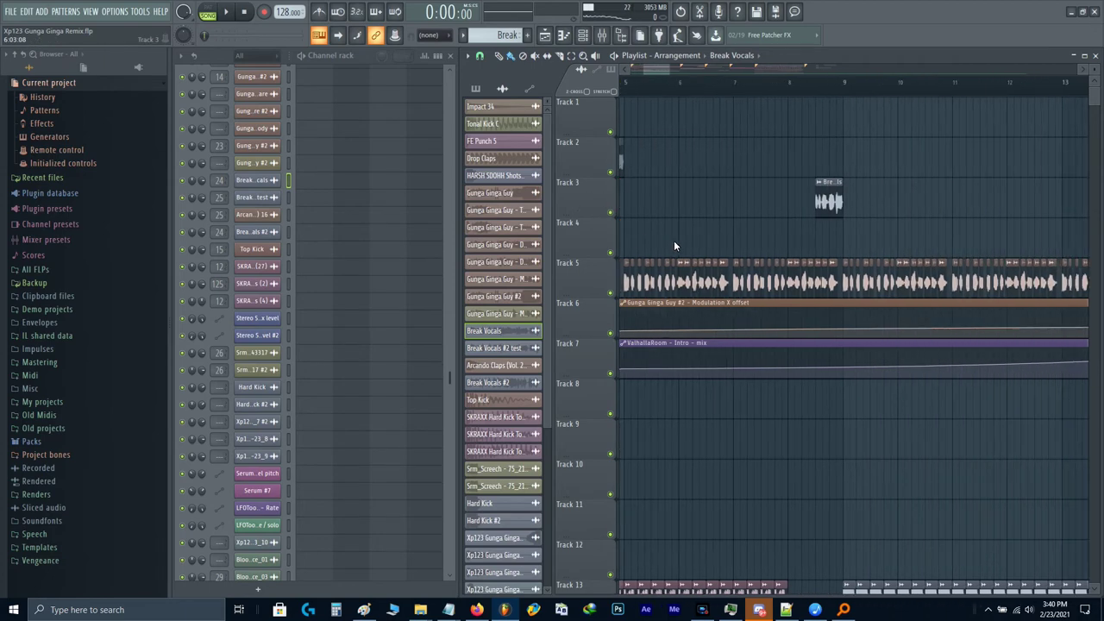
left_click_drag(700, 232, 662, 230)
key("ctrl+v")
left_click_drag(936, 178, 967, 235)
key("ctrl+v")
scroll(748, 221, "down", 2)
scroll(709, 218, "left", 1)
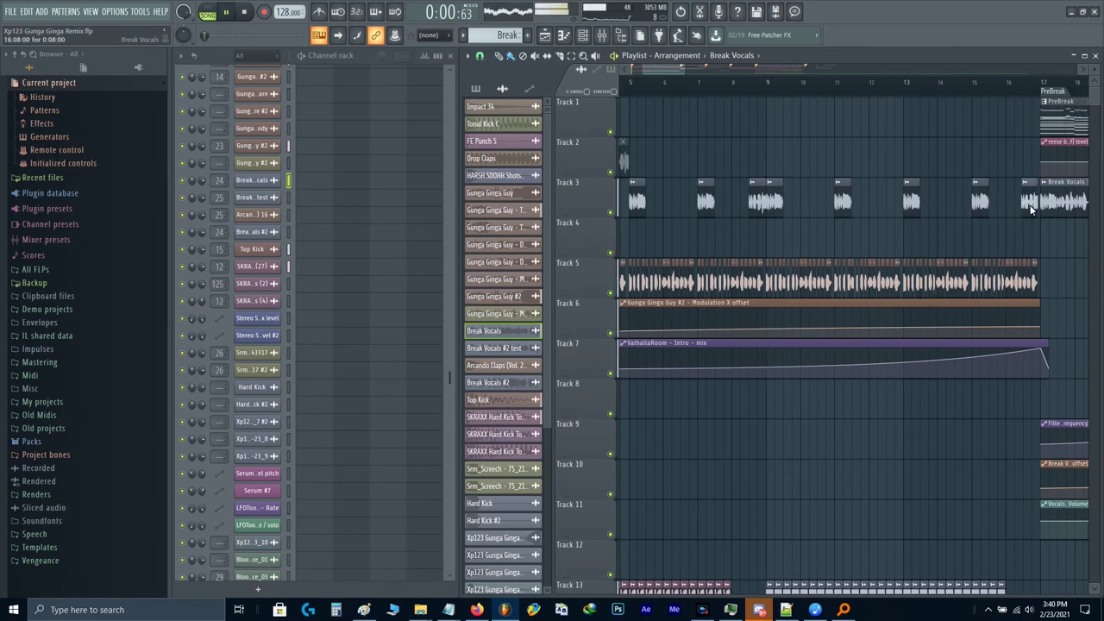
scroll(1033, 207, "down", 2)
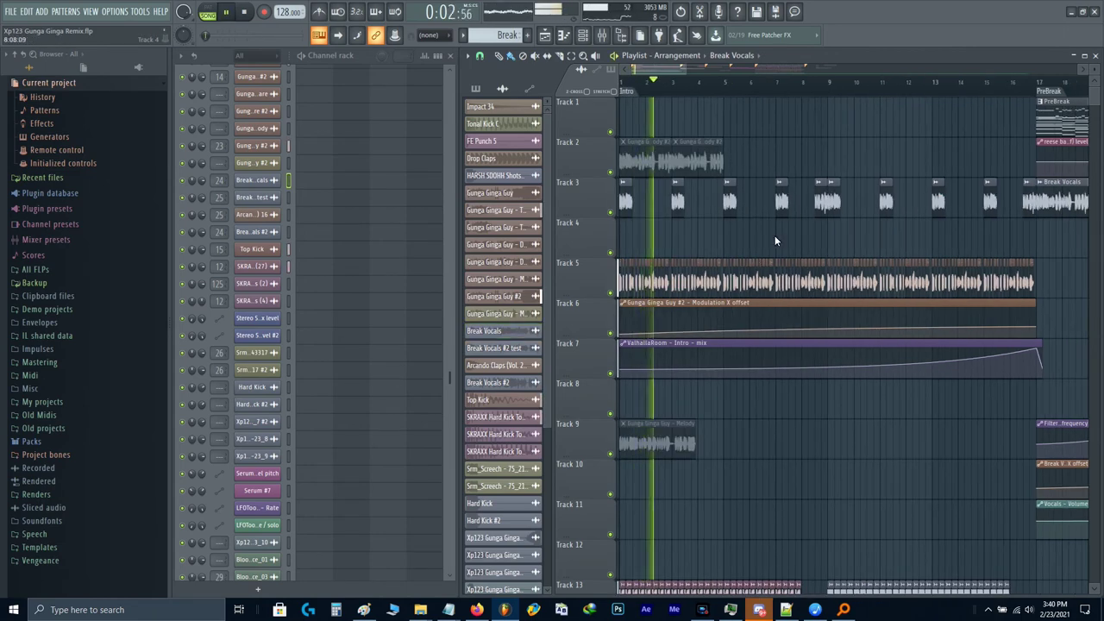
Step: Select the Intro section and check the Vocals track's volume fader in the mixer
double_click(632, 93)
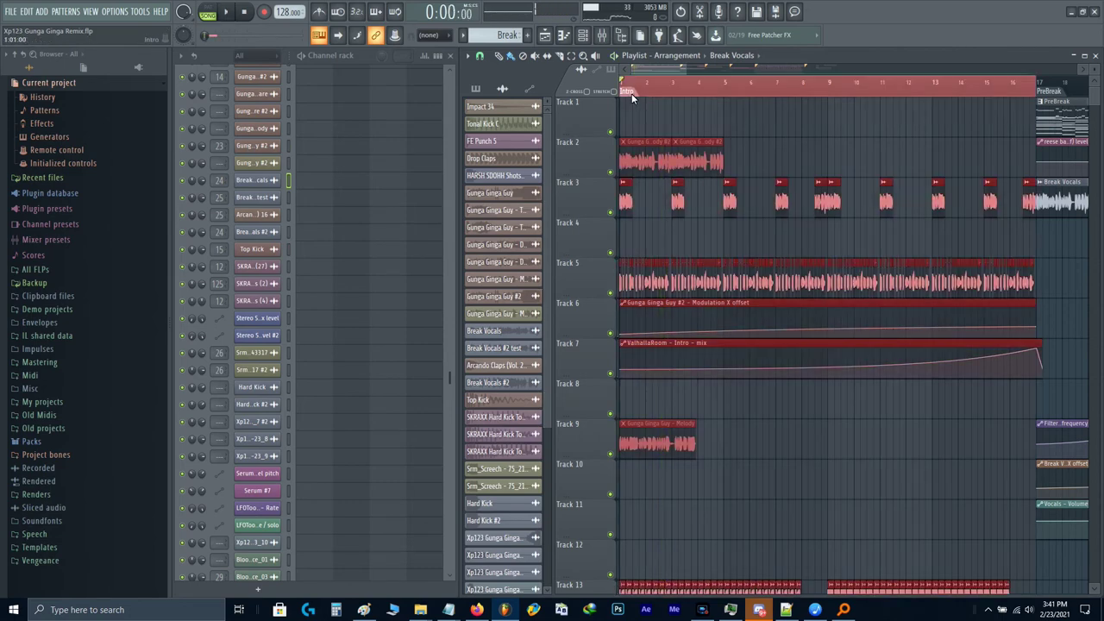
key("F9")
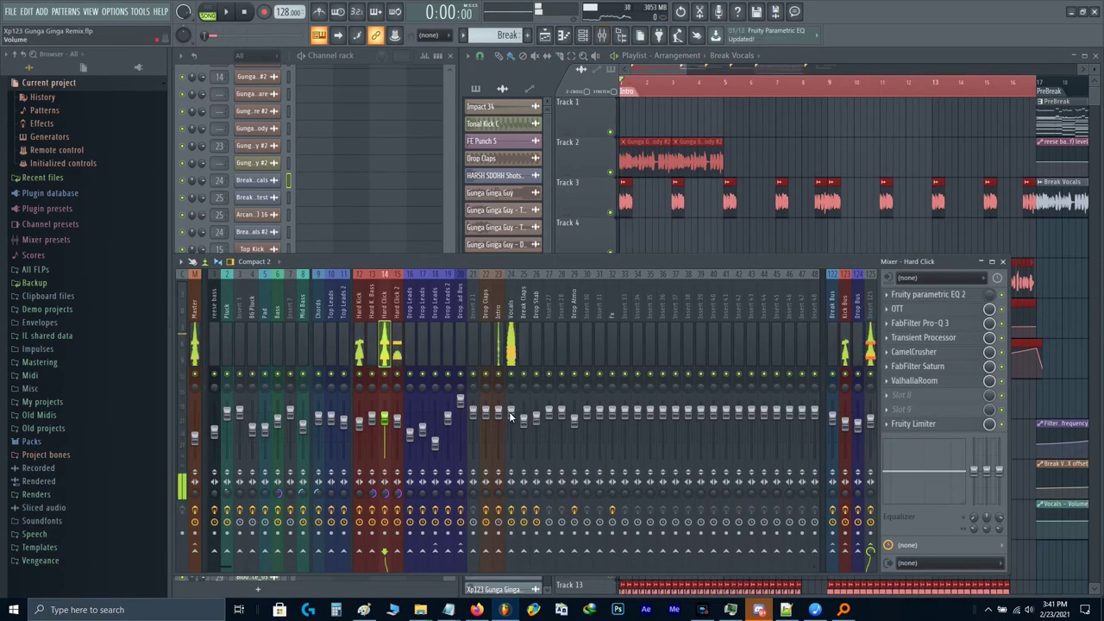
key("space")
right_click(510, 413)
key("Escape")
key("F9")
Step: Copy the Vocals - Volume automation clip from Track 11 to Track 19 at bar 1 and play the intro
scroll(945, 405, "down", 7)
scroll(791, 406, "down", 2)
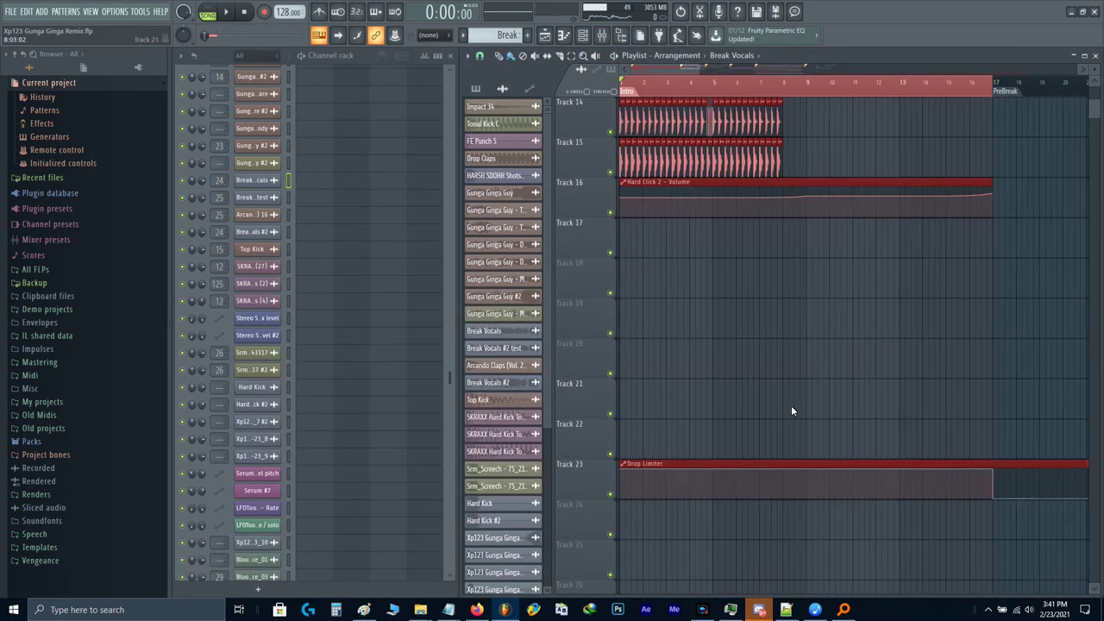
left_click(711, 407, "ctrl")
scroll(712, 411, "up", 5)
scroll(712, 410, "down", 2)
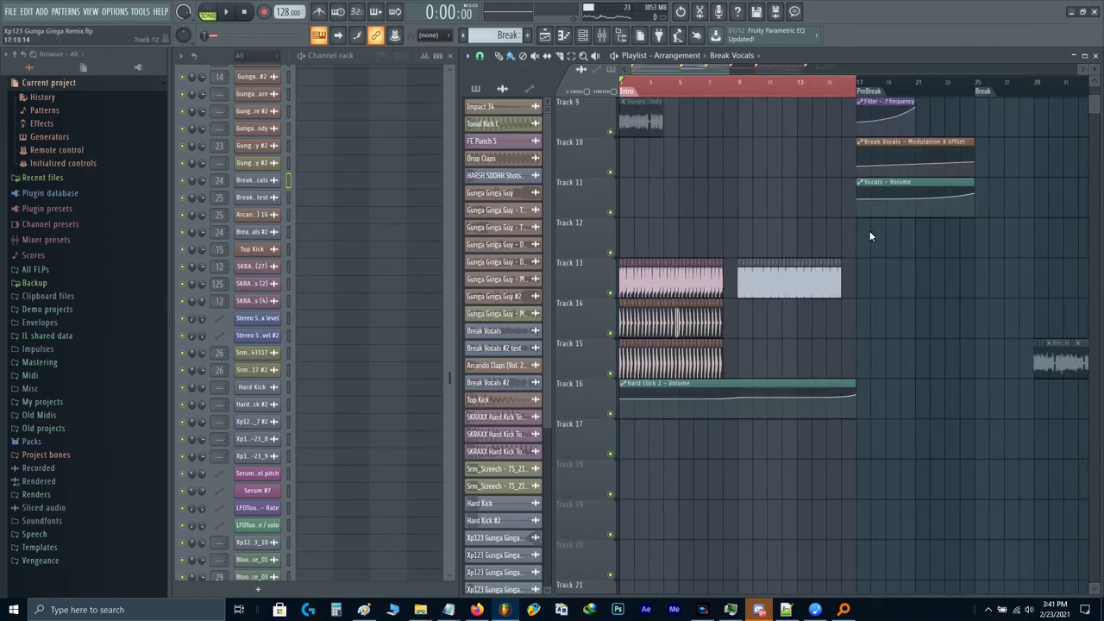
left_click_drag(834, 269, 556, 533)
key("space")
scroll(617, 494, "down", 2)
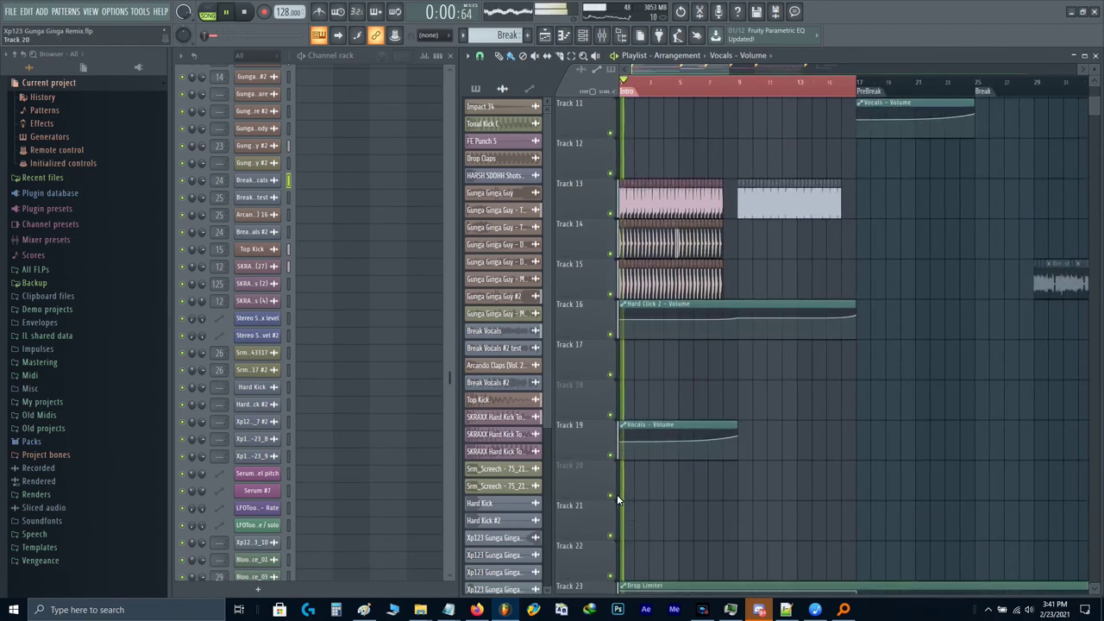
Step: Slice the intro's Vocals - Volume automation on Track 19 at bar 2 and keep only the one-bar piece at bar 1
scroll(620, 488, "up", 4)
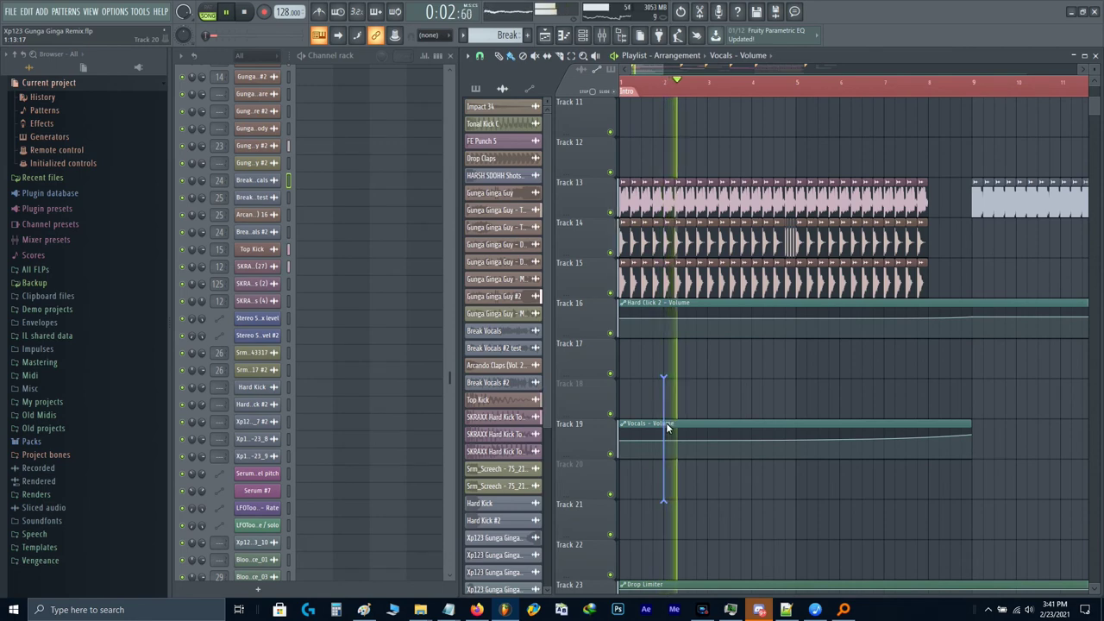
key("space")
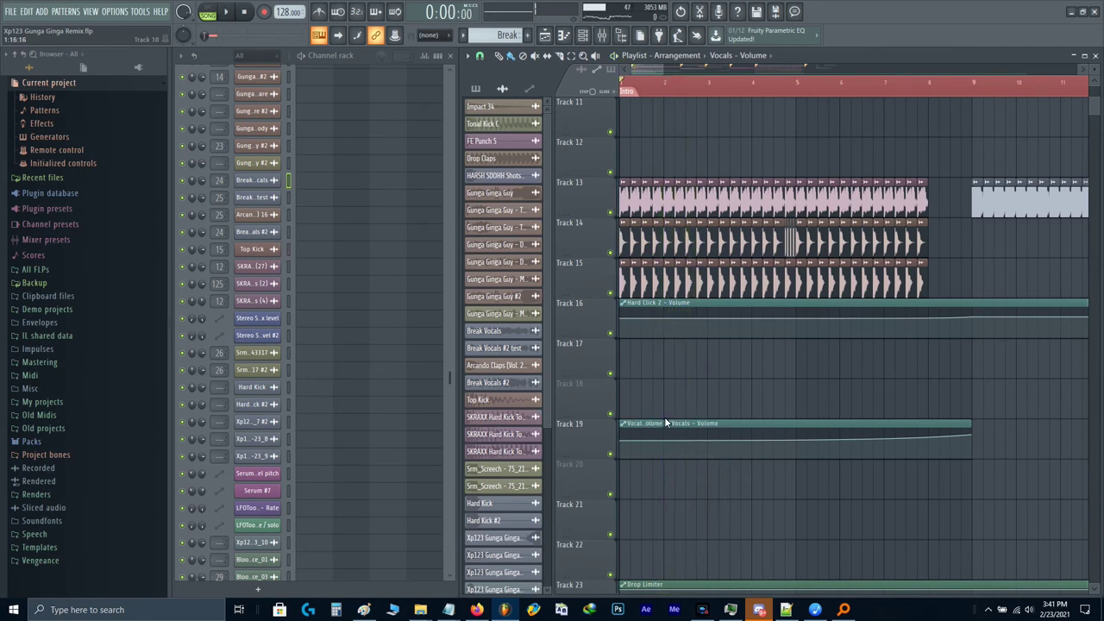
scroll(791, 453, "up", 3)
mouse_move(799, 503)
left_mouse_down()
mouse_move(799, 419)
mouse_move(951, 421)
mouse_move(858, 422)
left_mouse_up()
right_click(767, 454)
scroll(766, 453, "down", 3)
key("space")
Step: Trim the Vocals - Volume automation at bar 9 on Track 19 to one bar by deleting everything after bar 10
scroll(861, 410, "up", 3)
mouse_move(846, 366)
left_mouse_down()
mouse_move(846, 432)
mouse_move(893, 407)
left_mouse_up()
scroll(893, 407, "up", 3)
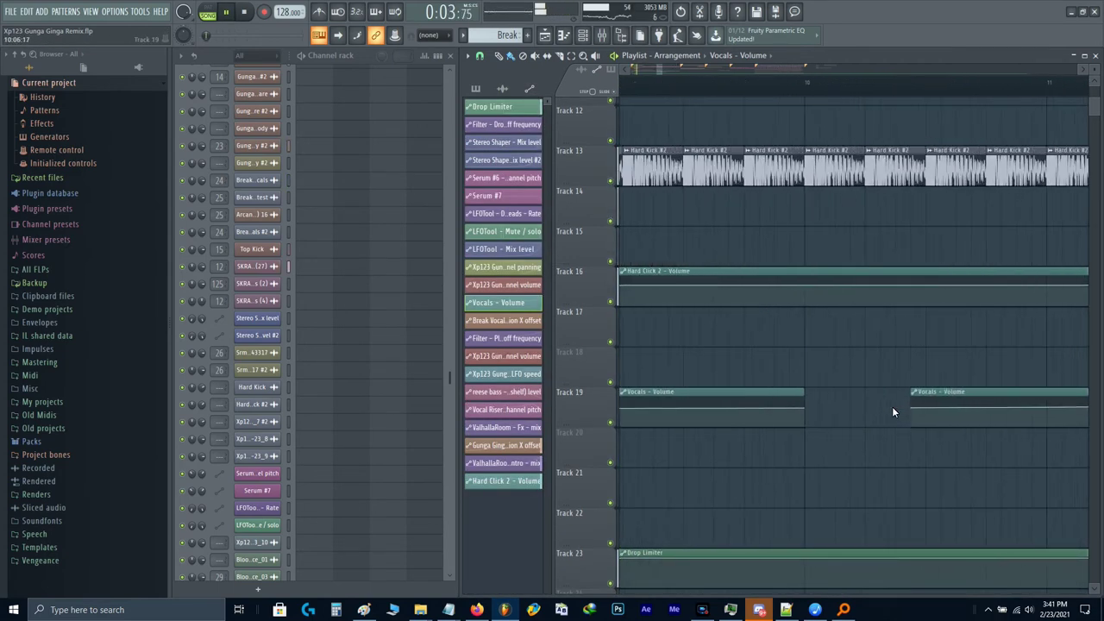
right_click(926, 408)
scroll(925, 410, "down", 5)
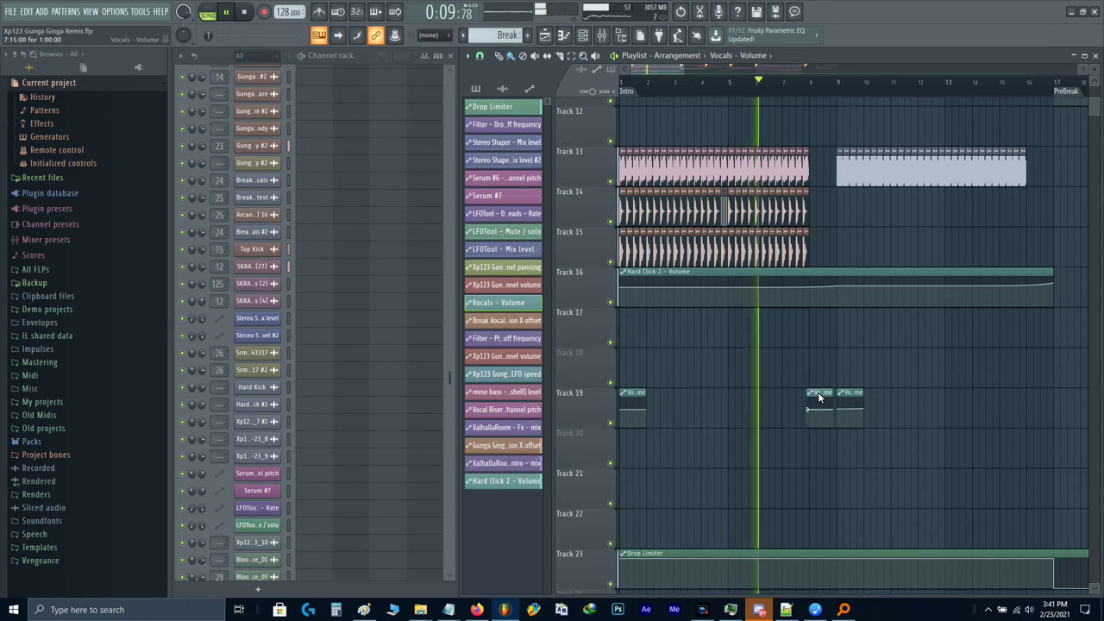
Step: Lengthen the bar 9 Vocals - Volume clip to 2:04, slice it at bar 11, and keep only the quarter-bar end piece at bar 9
key("space")
scroll(863, 390, "up", 4)
left_click_drag(863, 390, 1028, 388)
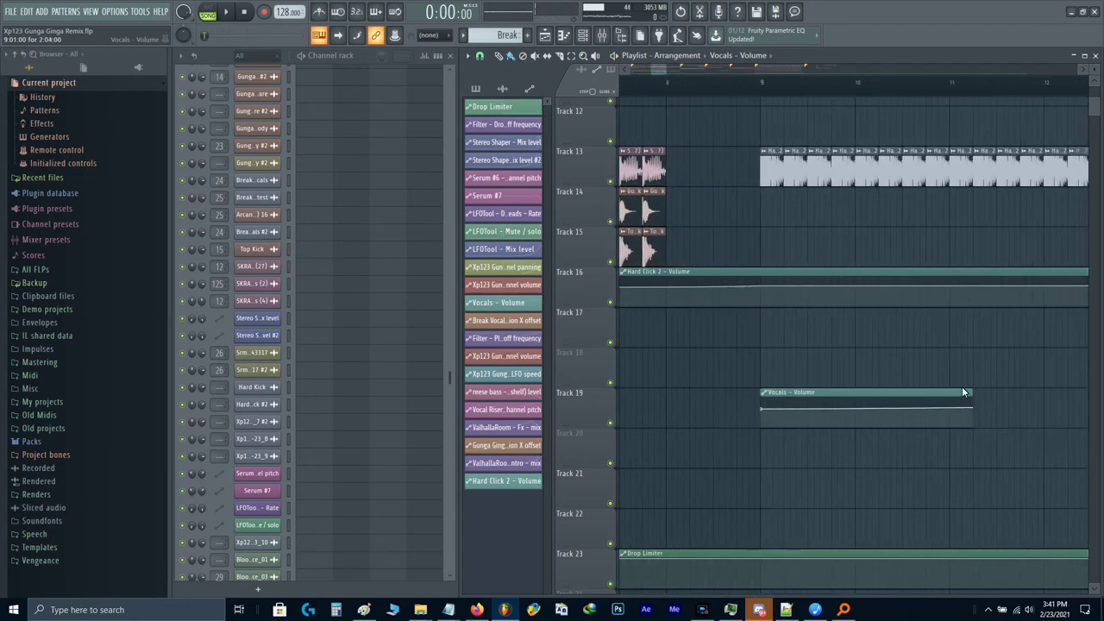
left_click_drag(944, 389, 951, 419)
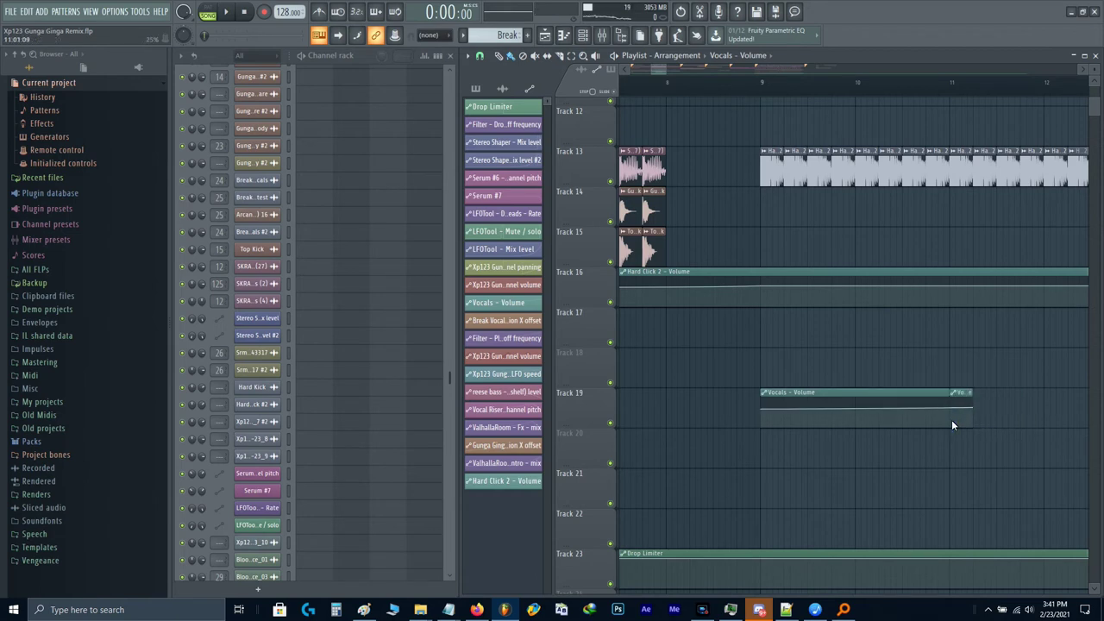
right_click(951, 404)
left_click_drag(763, 409, 1092, 397)
key("ctrl+z")
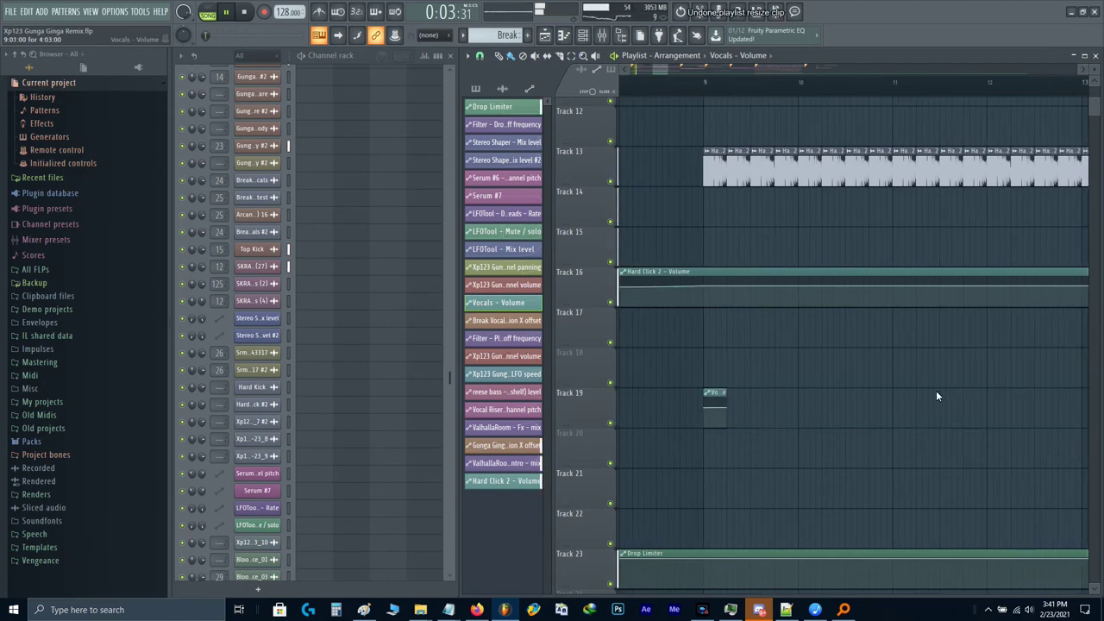
Step: Listen to the intro with the Break Vocals and volume automation through both halves and into the PreBreak at bar 17
scroll(936, 390, "down", 5)
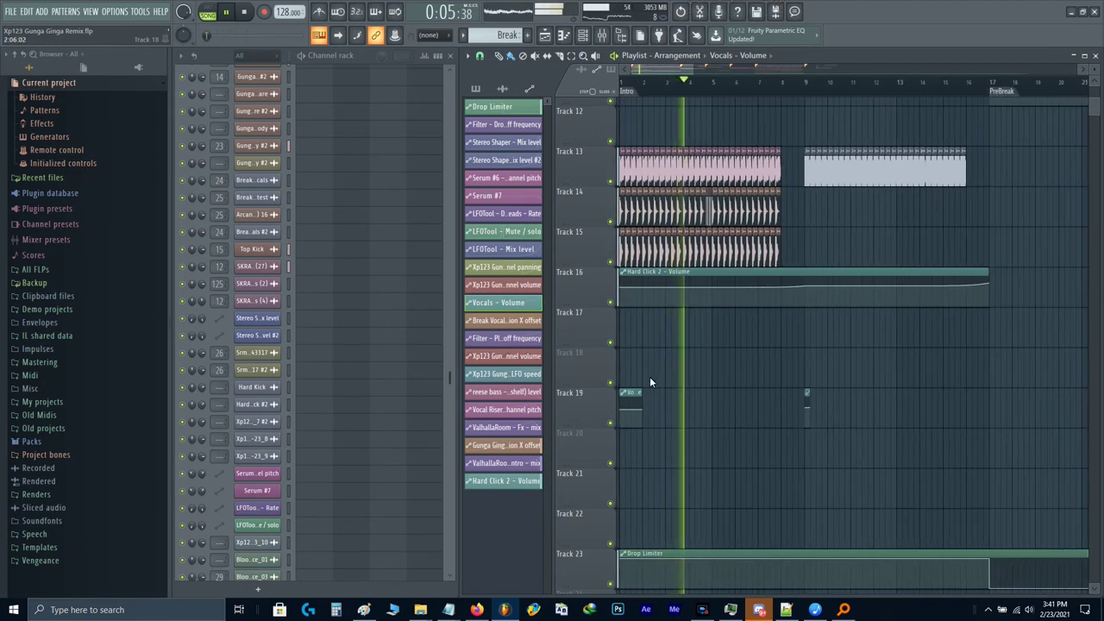
scroll(698, 351, "up", 5)
scroll(705, 338, "up", 4)
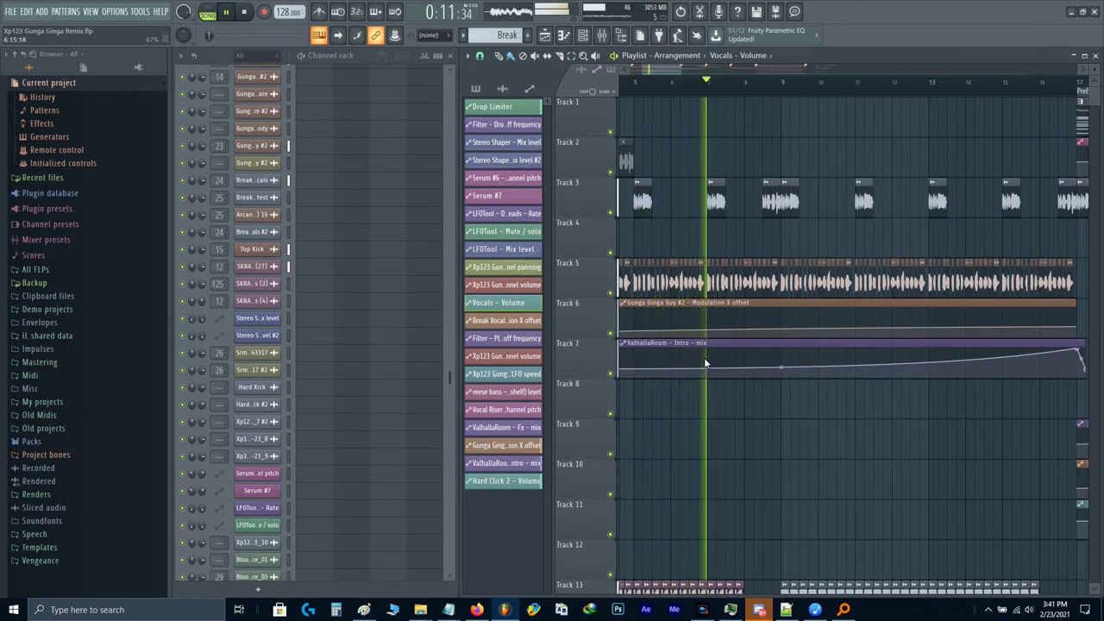
scroll(729, 354, "down", 2)
scroll(729, 353, "up", 3)
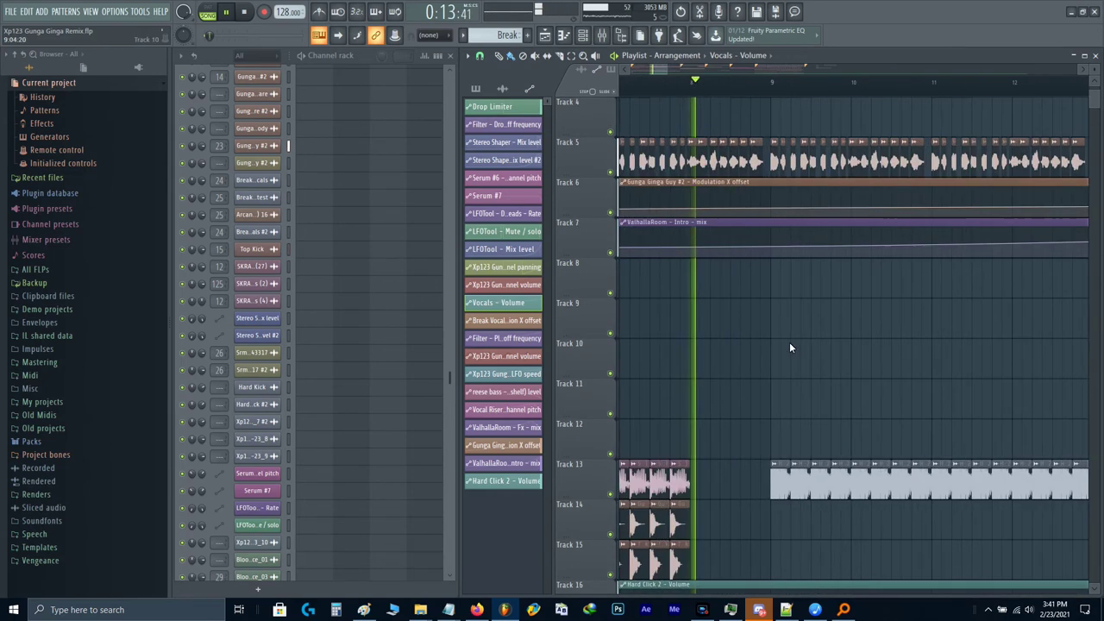
scroll(714, 343, "up", 1)
scroll(715, 347, "down", 3)
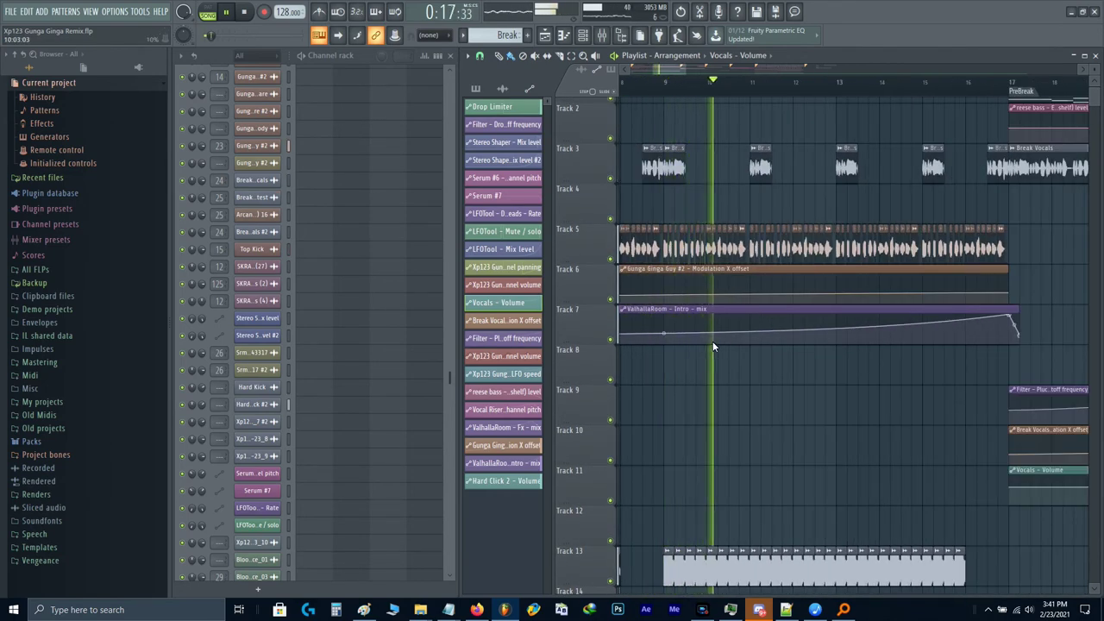
scroll(833, 304, "down", 5)
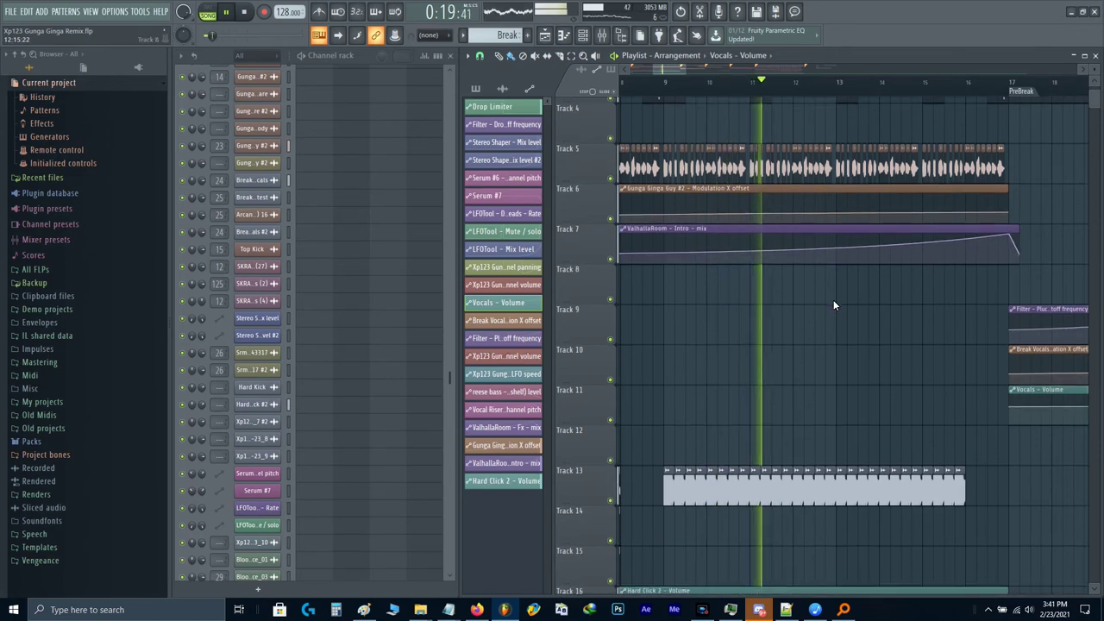
scroll(802, 311, "down", 2)
scroll(721, 327, "up", 5)
scroll(719, 321, "up", 3)
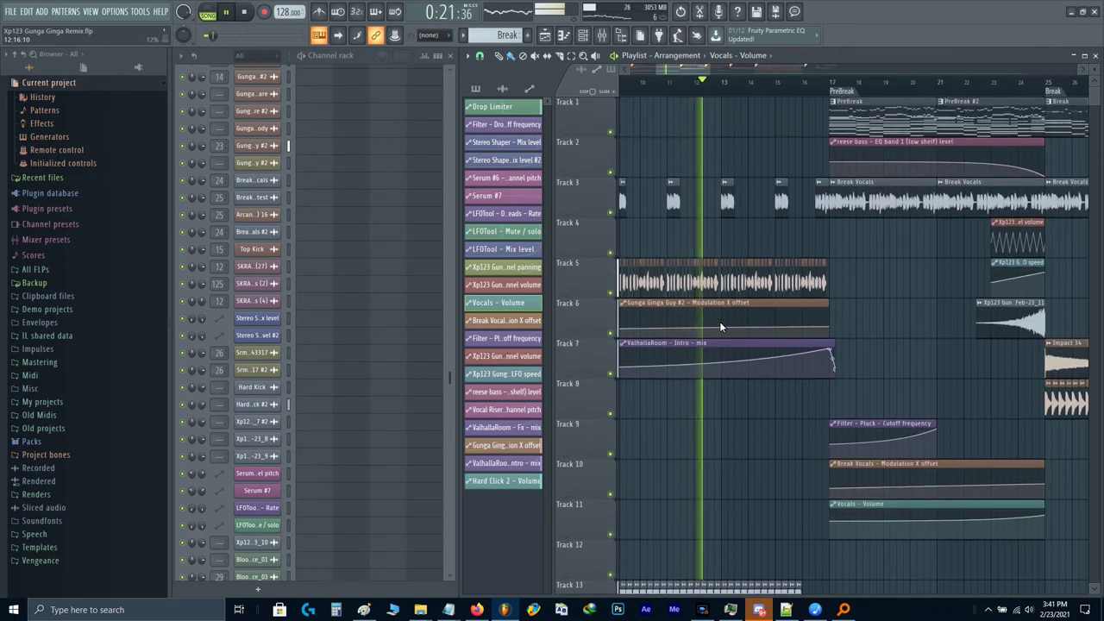
scroll(729, 308, "up", 3)
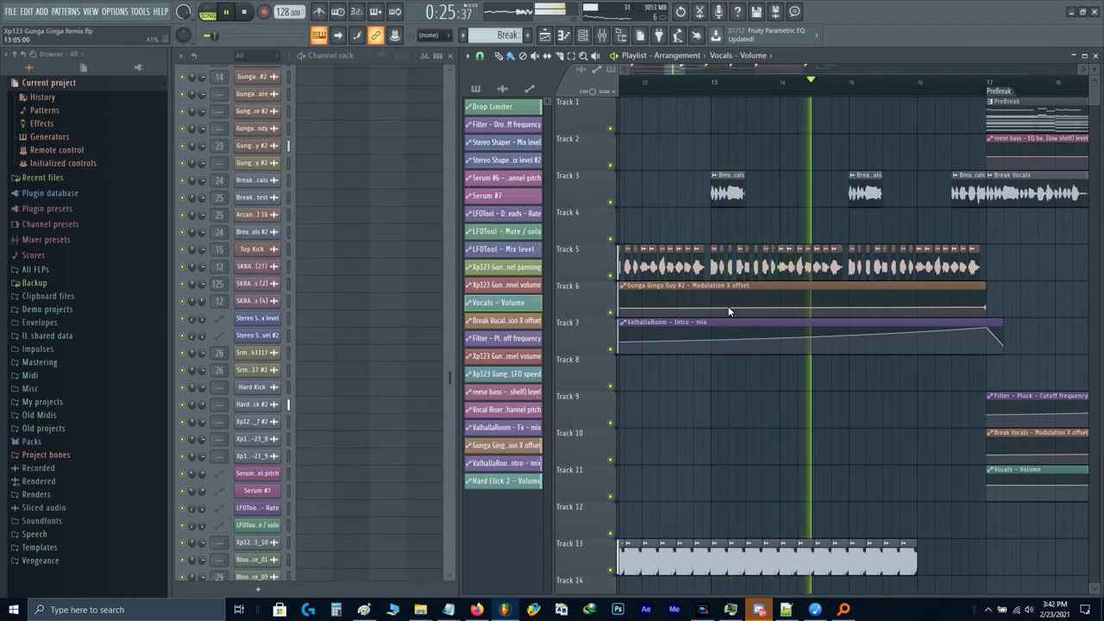
scroll(808, 313, "up", 2)
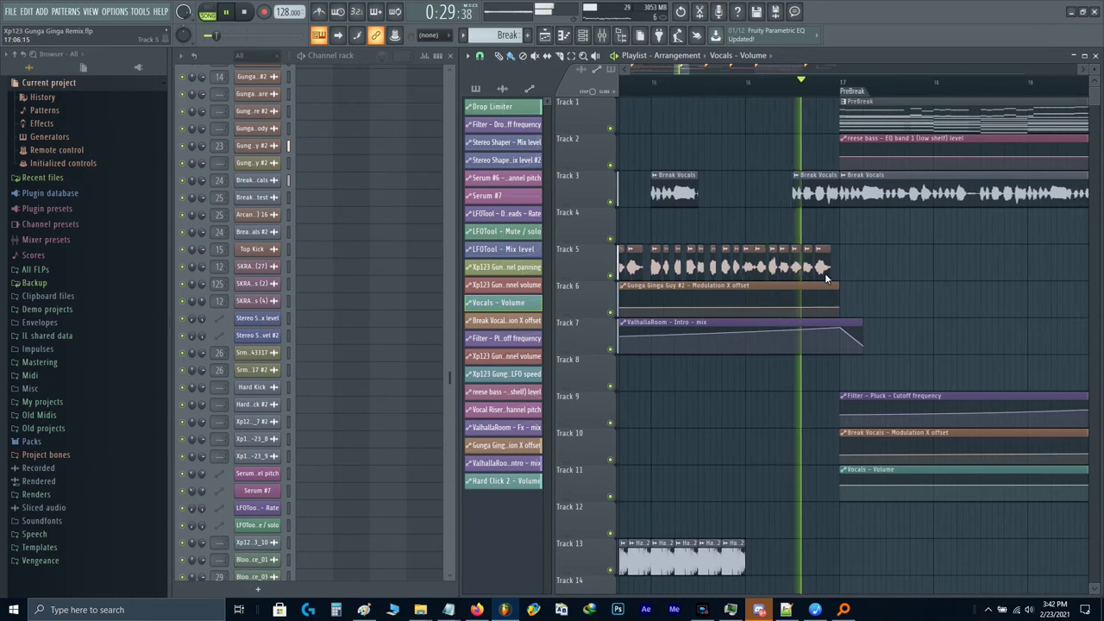
scroll(699, 297, "down", 3)
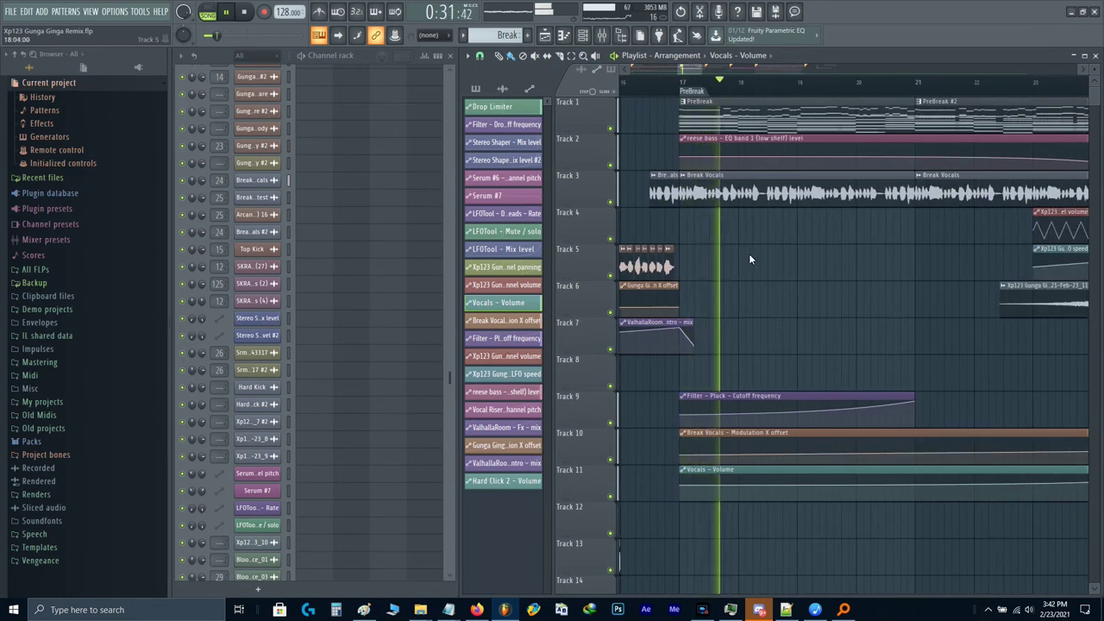
Step: Delete the short Break Vocals piece just before the PreBreak on Track 3 and listen through to the Break at bar 25
right_click(668, 200)
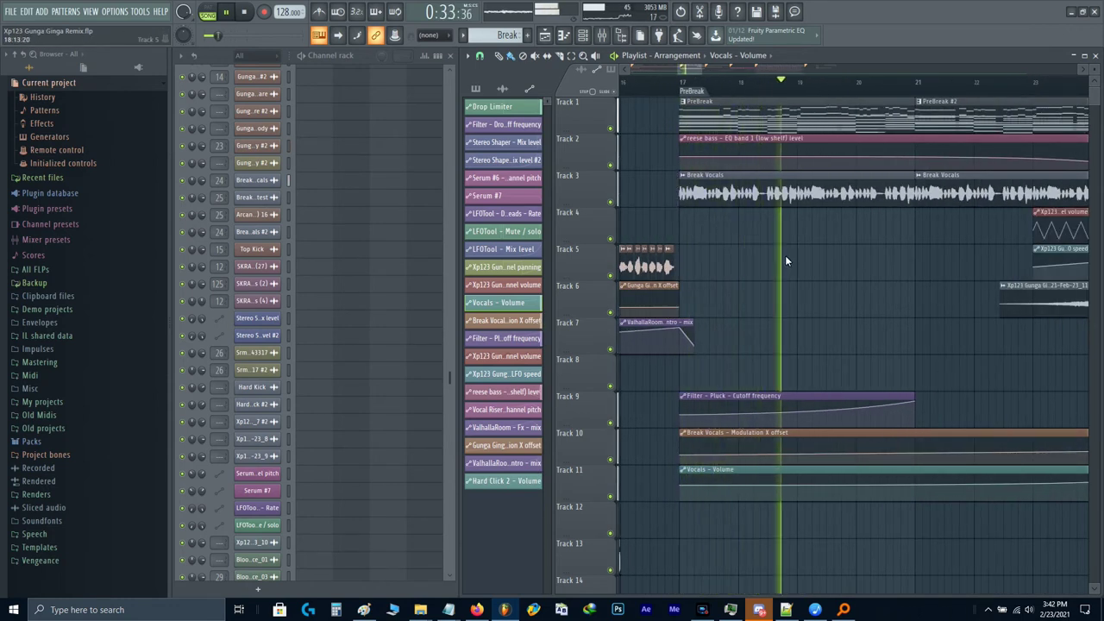
left_click_drag(920, 282, 745, 325)
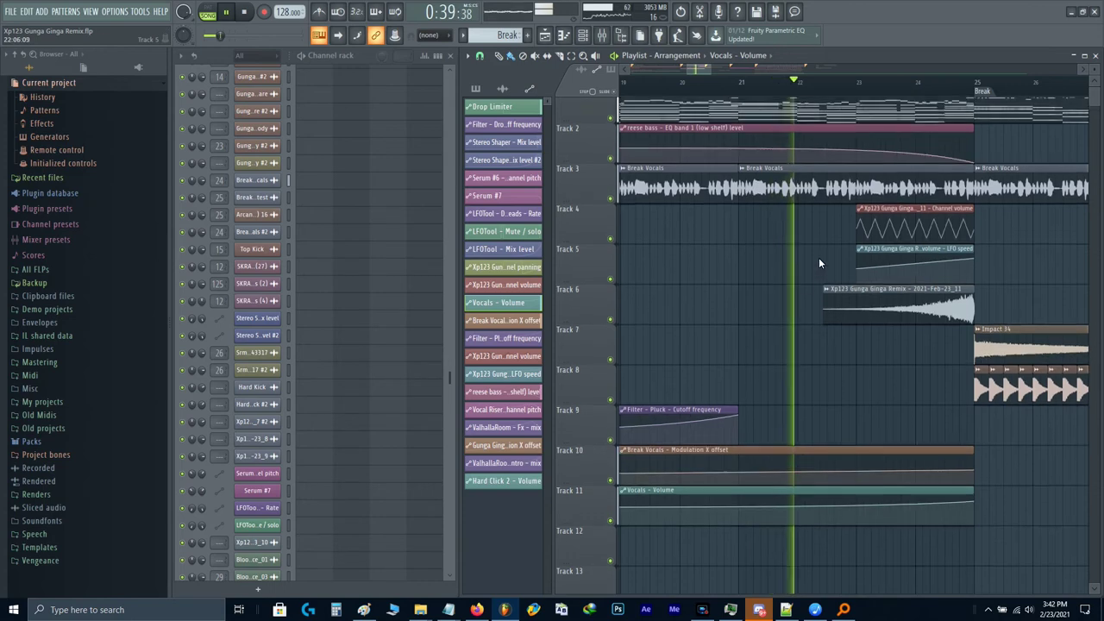
scroll(711, 325, "right", 2)
key("F9")
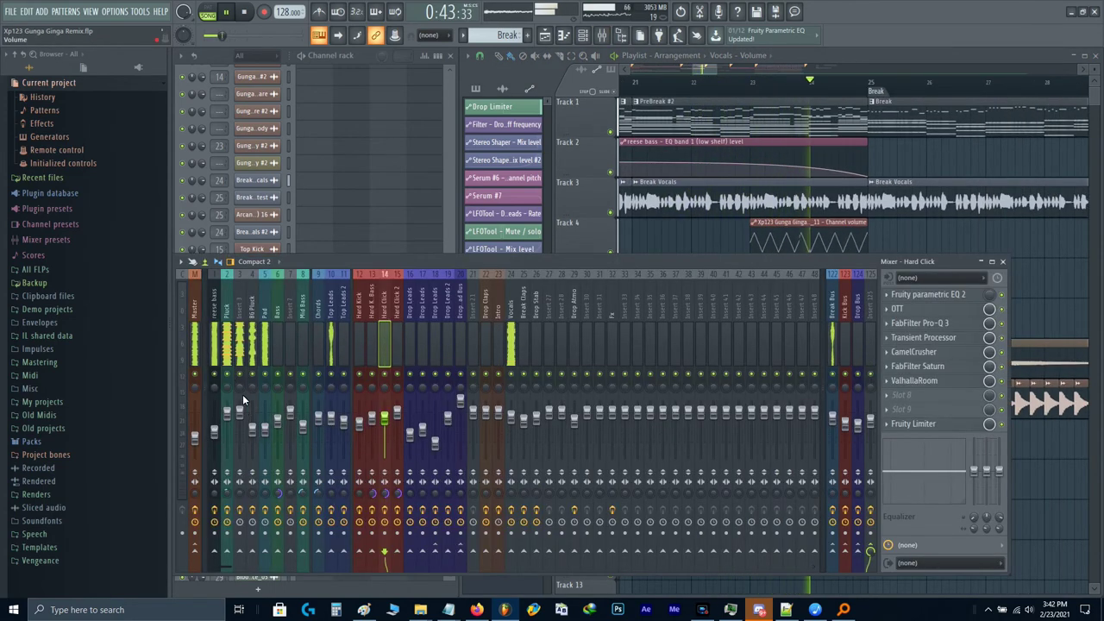
right_click(240, 402)
key("Escape")
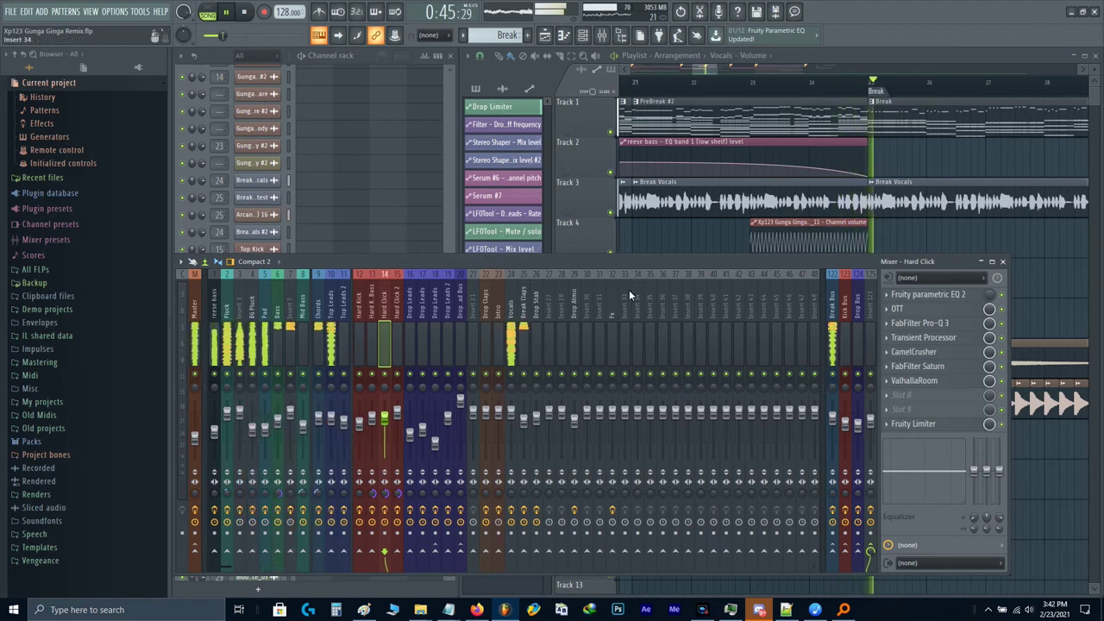
key("F9")
key("space")
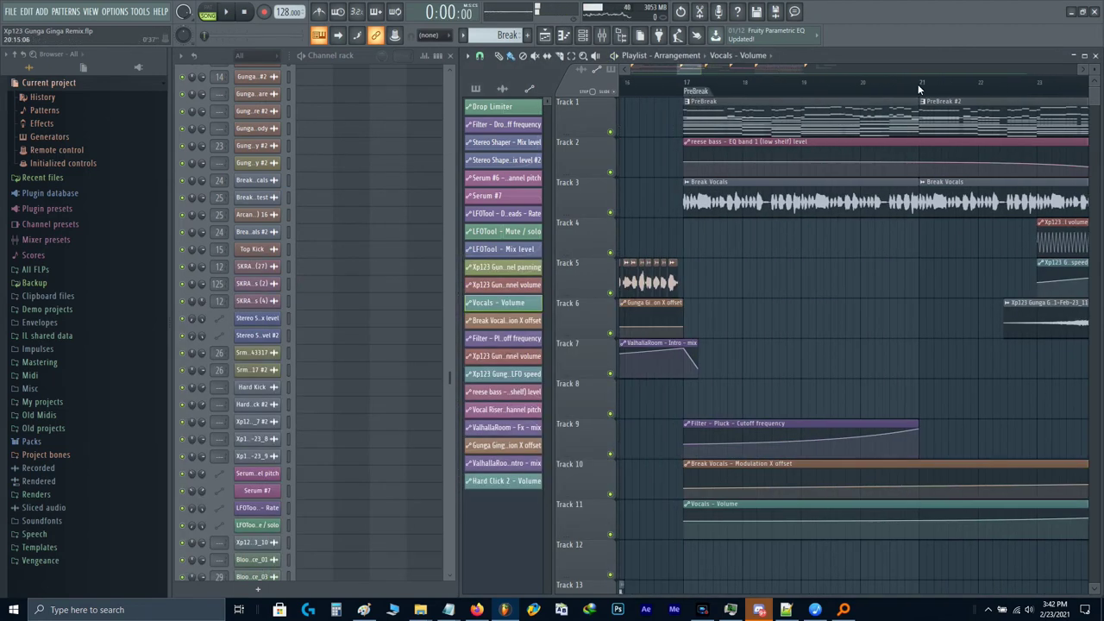
Step: Solo mixer Insert 3 while playing from bar 21 and add CamelCrusher in slot 4 with its master volume at -11 dB
left_click(918, 83)
key("F9")
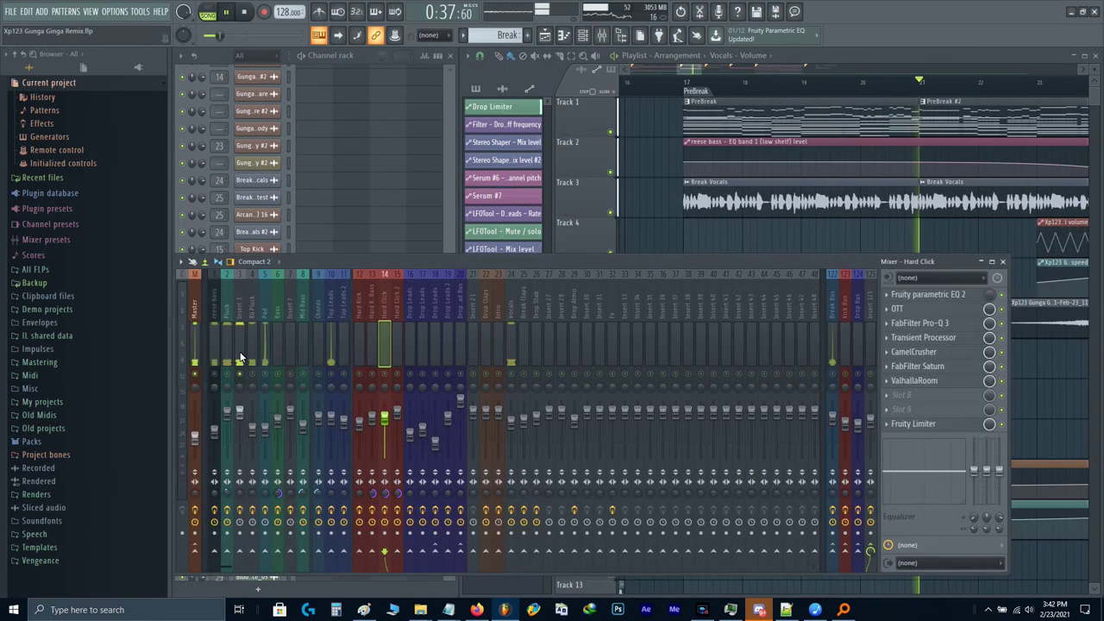
key("space")
left_click(246, 346)
left_click(915, 337)
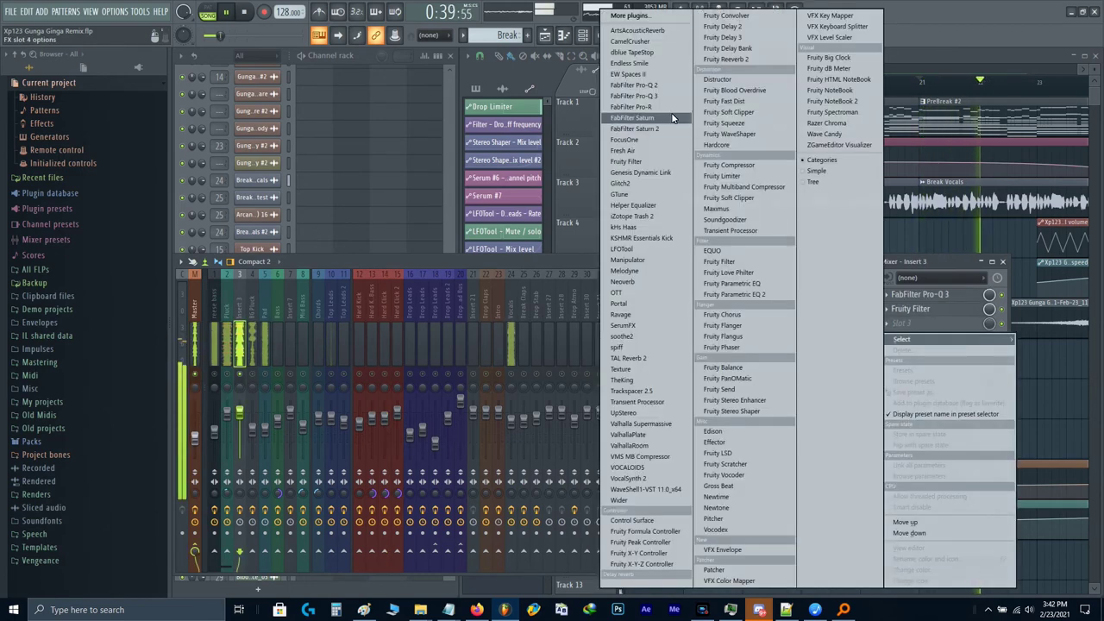
left_click(636, 42)
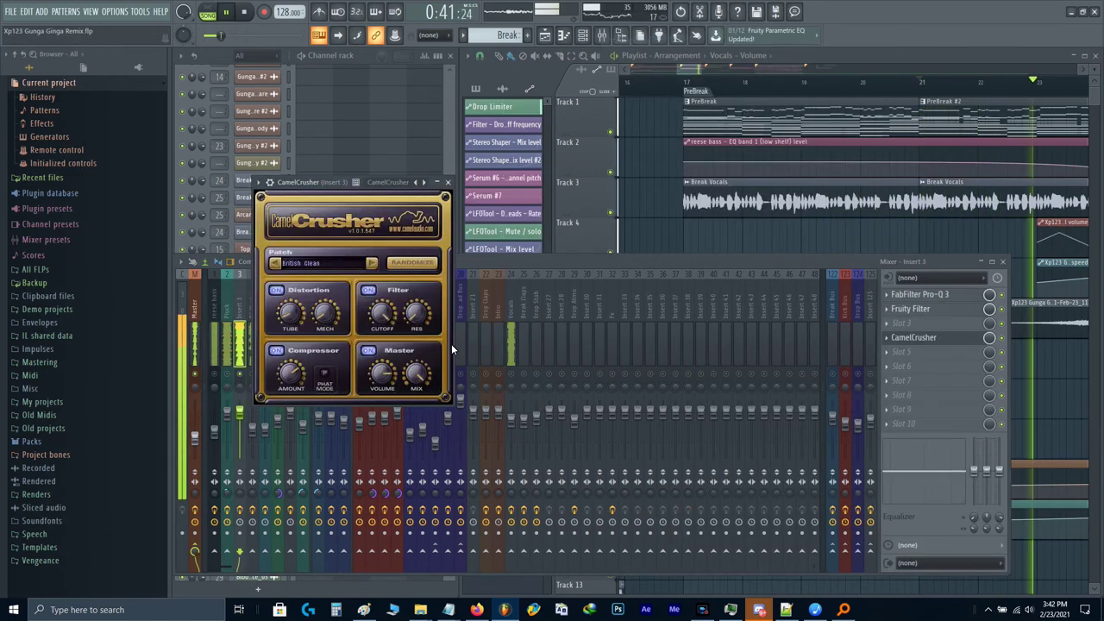
scroll(386, 377, "down", 4)
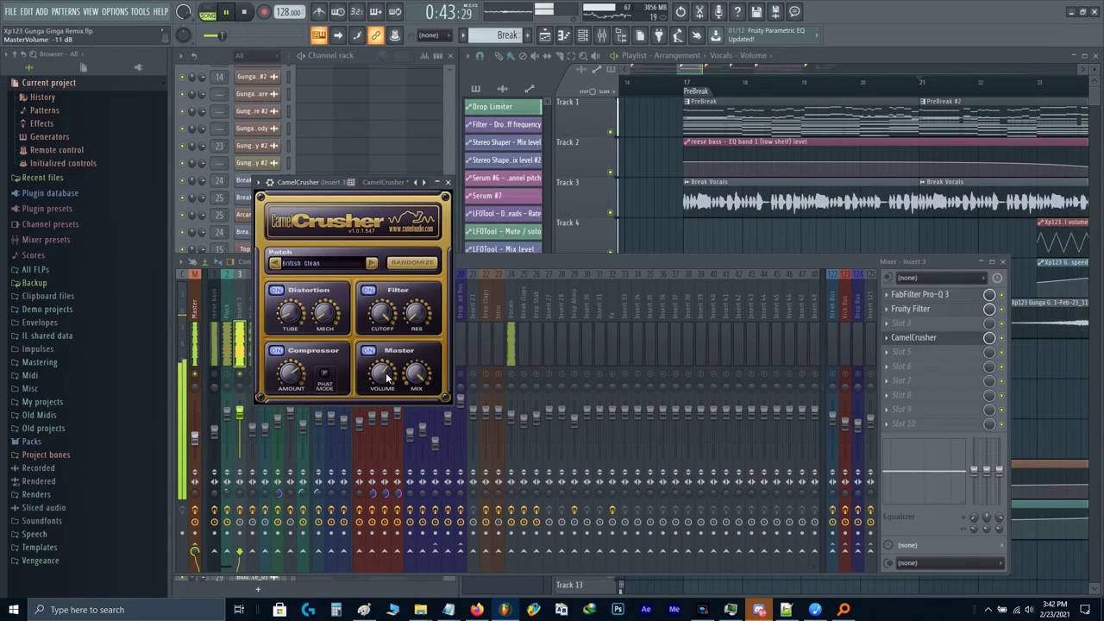
key("Escape")
Step: Copy Insert 3's FabFilter Pro-Q 3 from slot 1 into slot 5 and add Fruity Limiter in slot 10
left_click(887, 296)
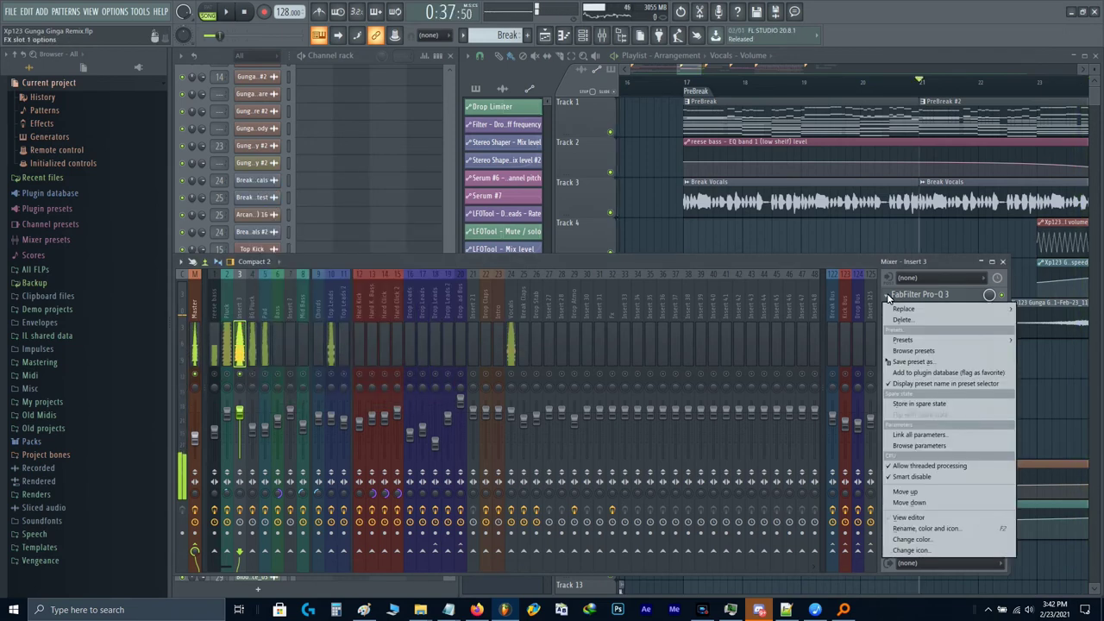
mouse_move(910, 362)
left_mouse_down()
mouse_move(897, 369)
mouse_move(904, 353)
left_mouse_up()
key("space")
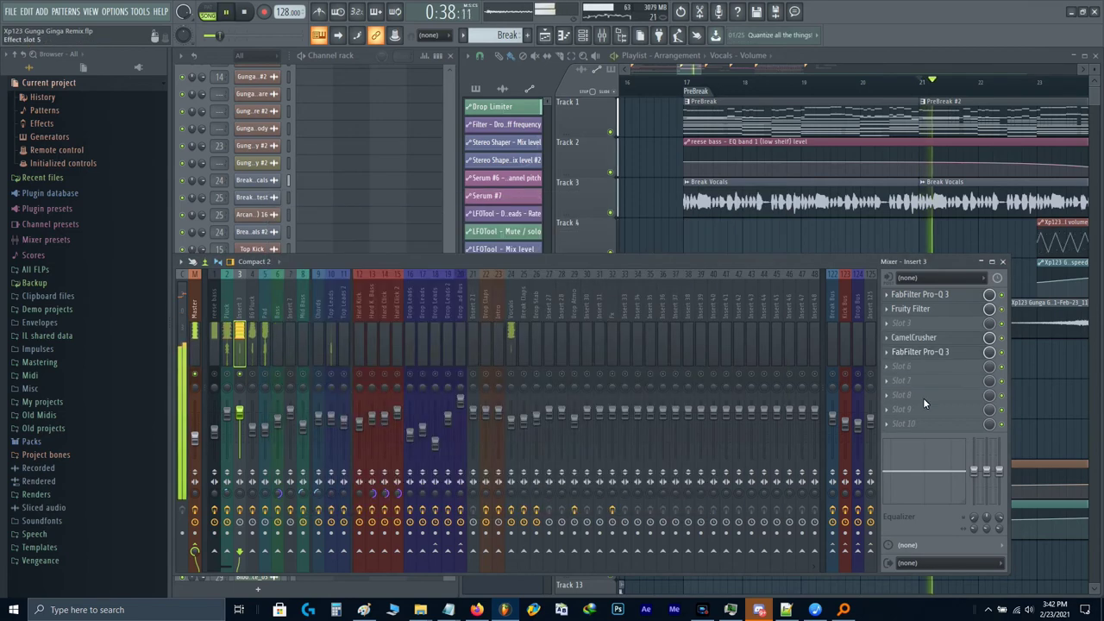
left_click(924, 425)
left_click(729, 176)
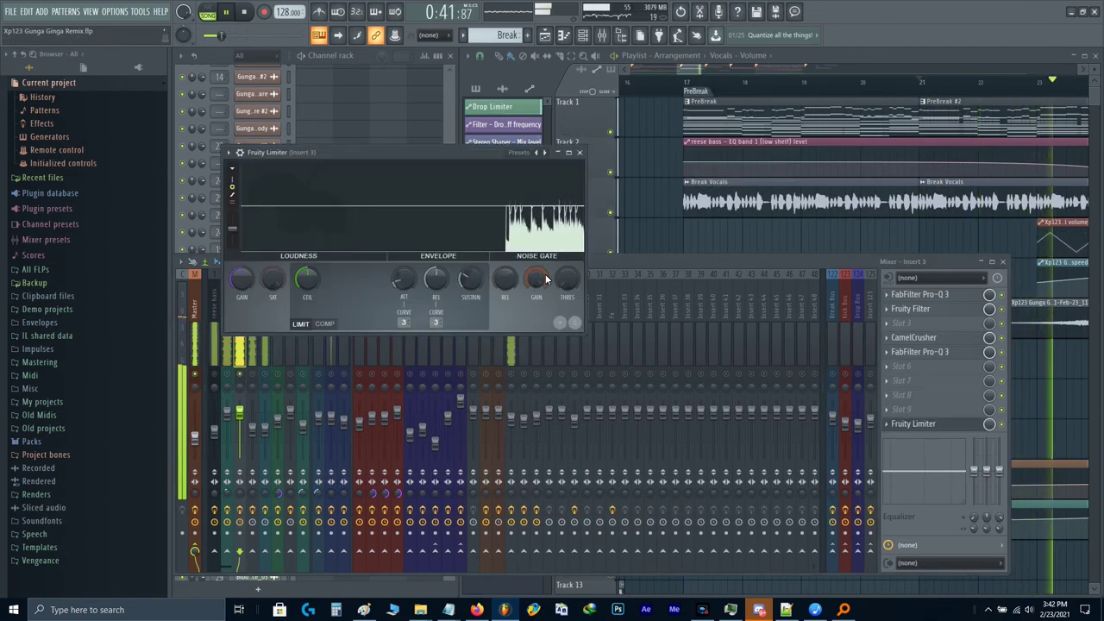
Step: Add Transient Processor in slot 6 of Insert 3 and lower its attack to -32.5%
left_click(912, 366)
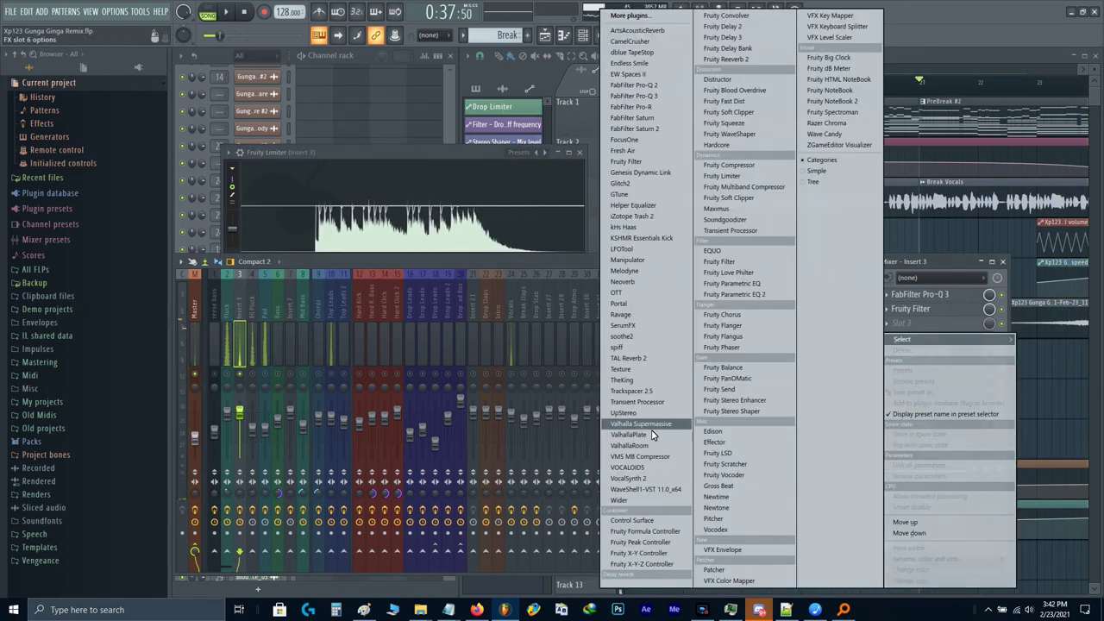
left_click(653, 403)
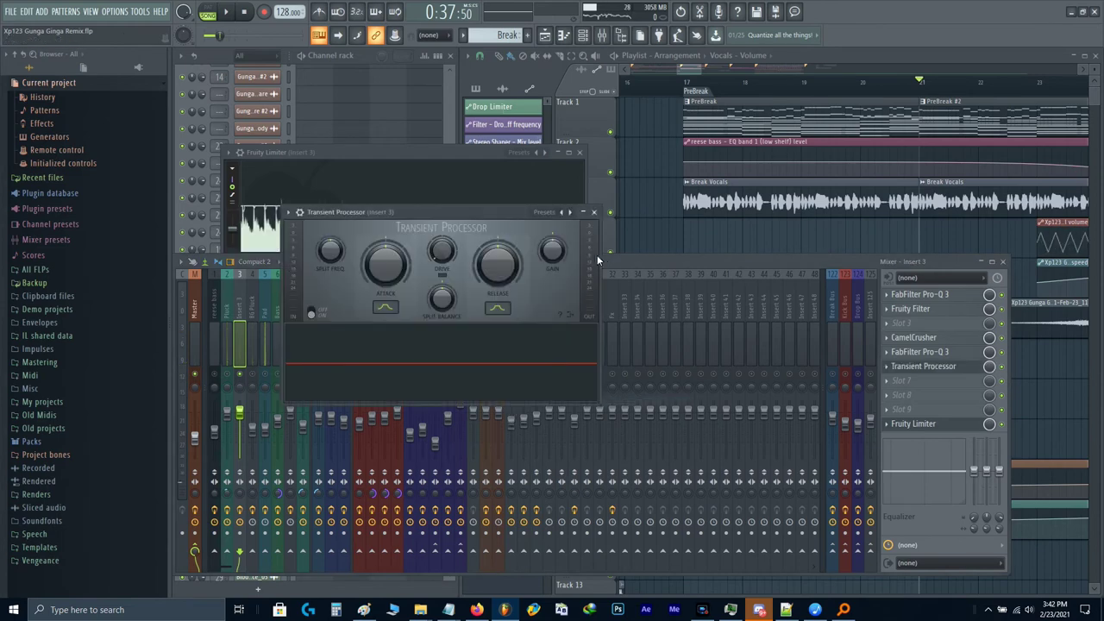
left_click_drag(337, 211, 701, 216)
scroll(695, 283, "down", 3)
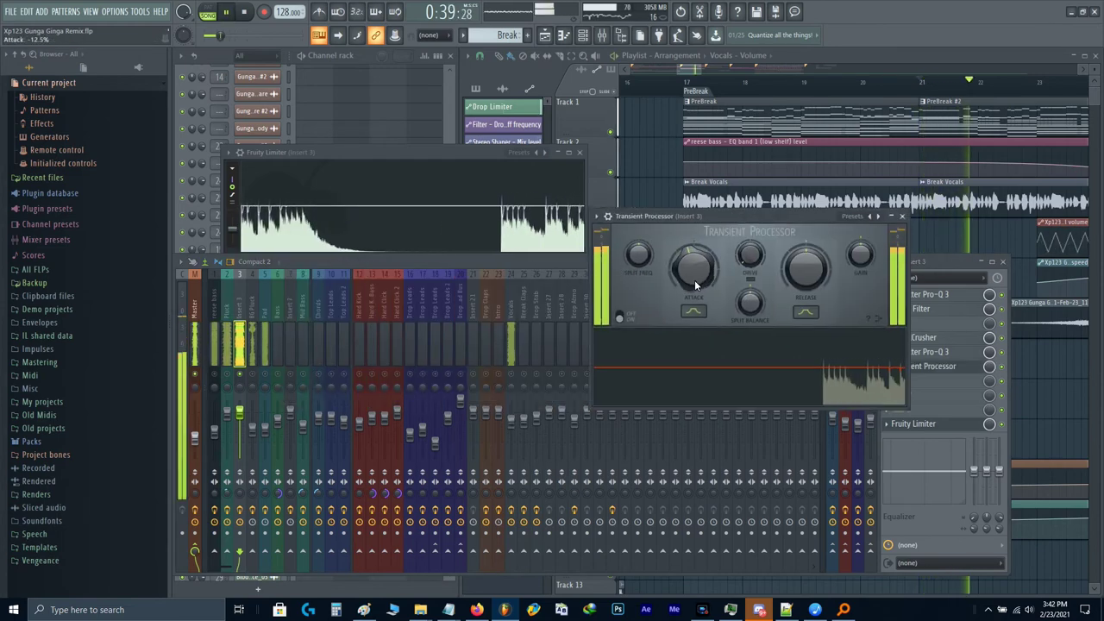
scroll(694, 280, "down", 5)
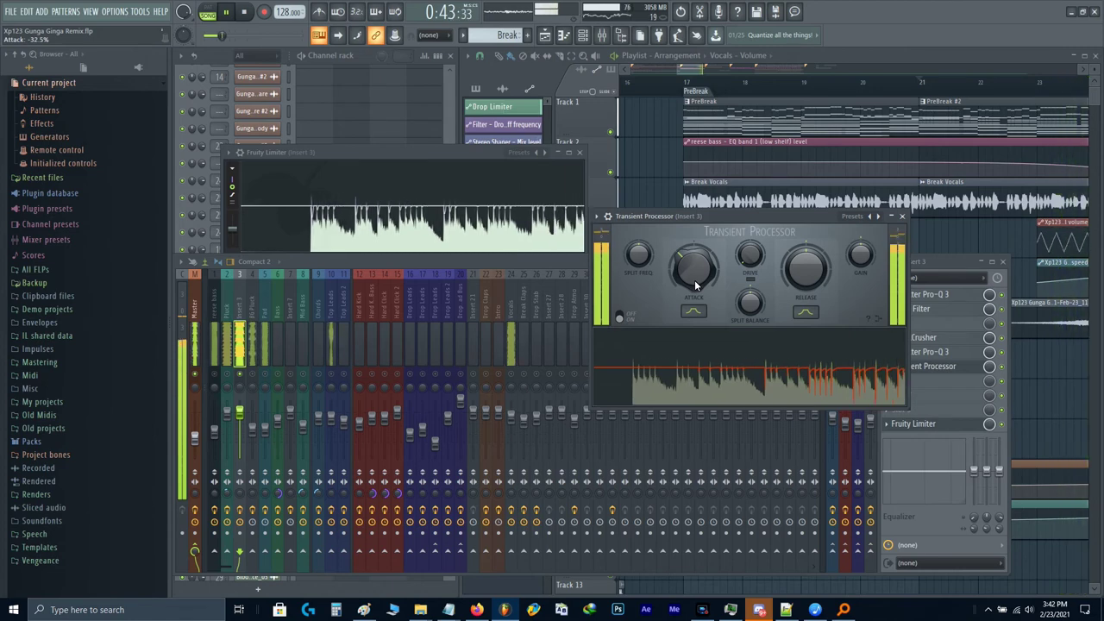
key("Escape")
Step: Unsolo Insert 3, check it in the full mix, and set its mixer volume to 70
key("space")
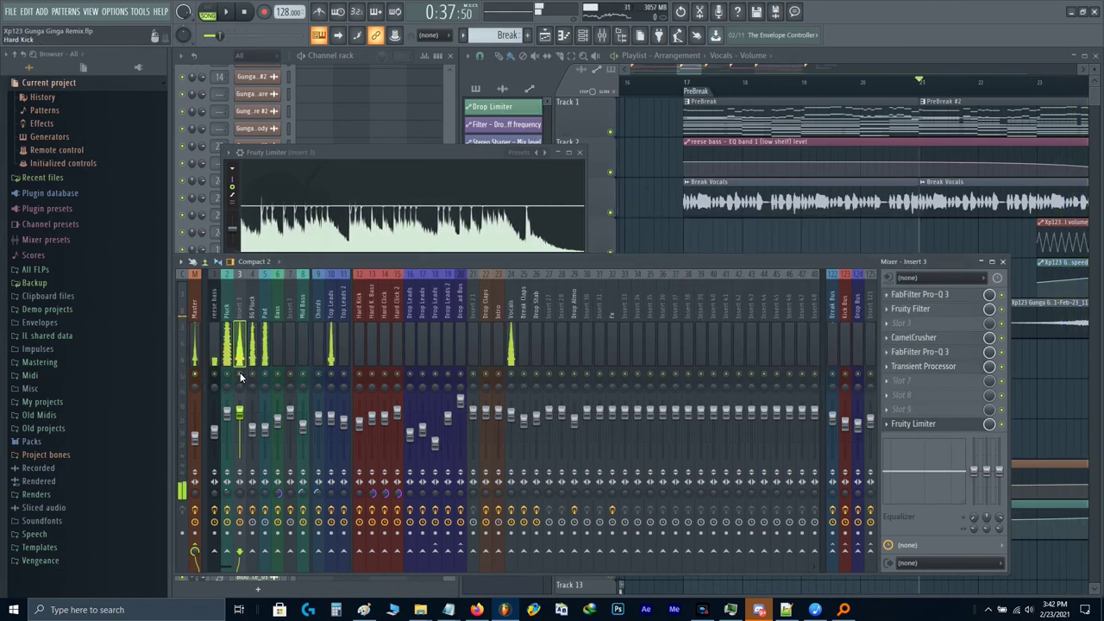
key("F9")
key("Escape")
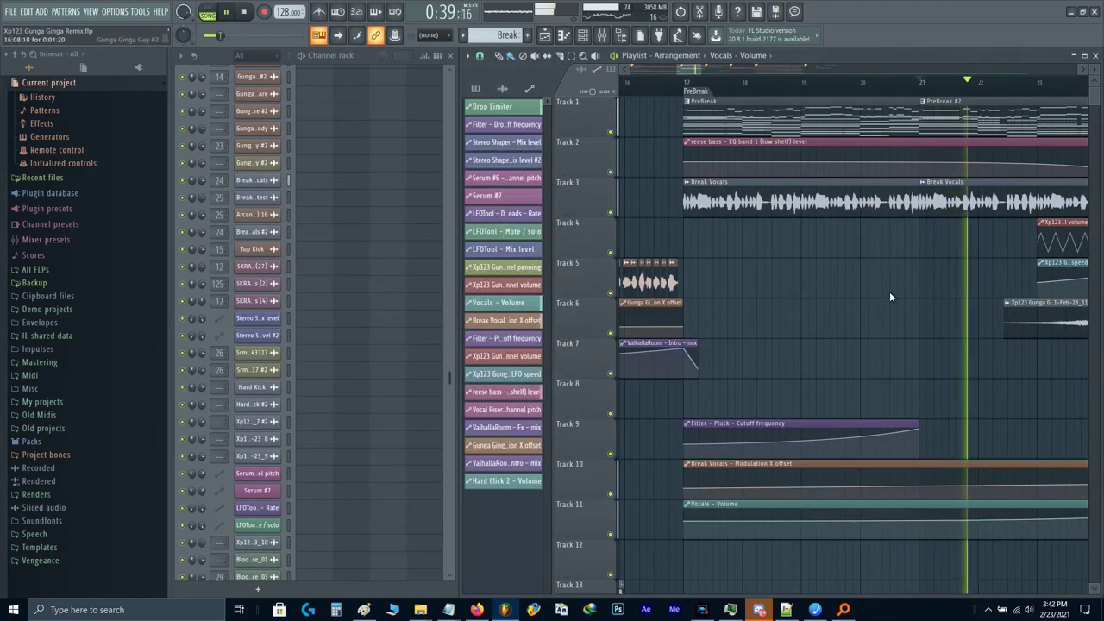
left_click_drag(839, 312, 743, 339)
scroll(733, 337, "down", 3)
key("F9")
key("space")
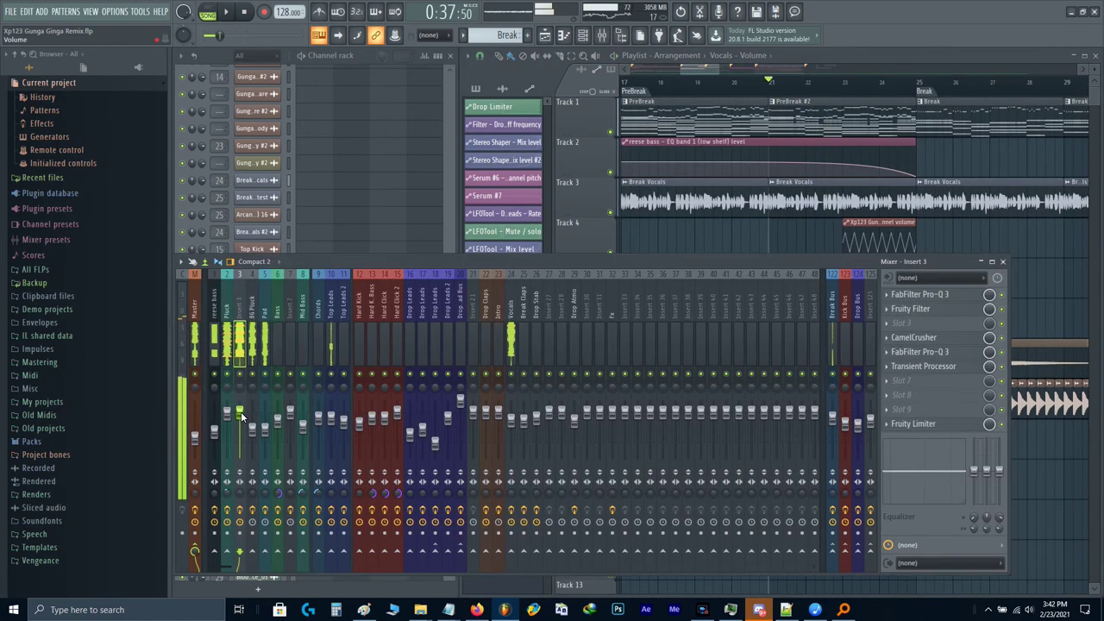
type("70")
key("Return")
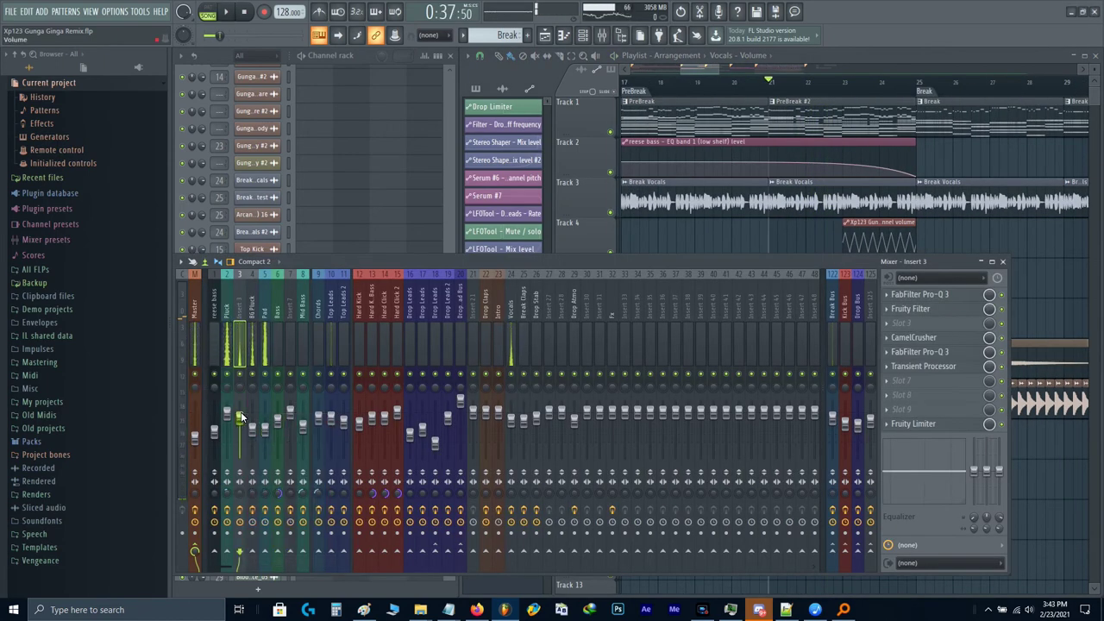
Step: Listen from bar 21 through the Break up to the Build at bar 33 with the adjusted Insert 3
key("space")
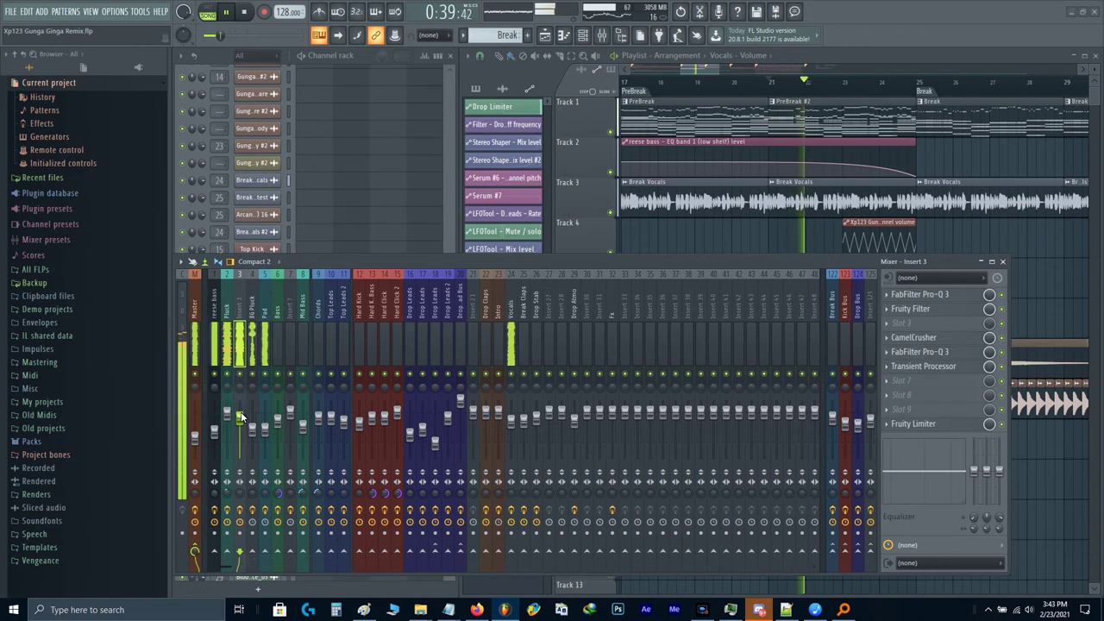
key("F9")
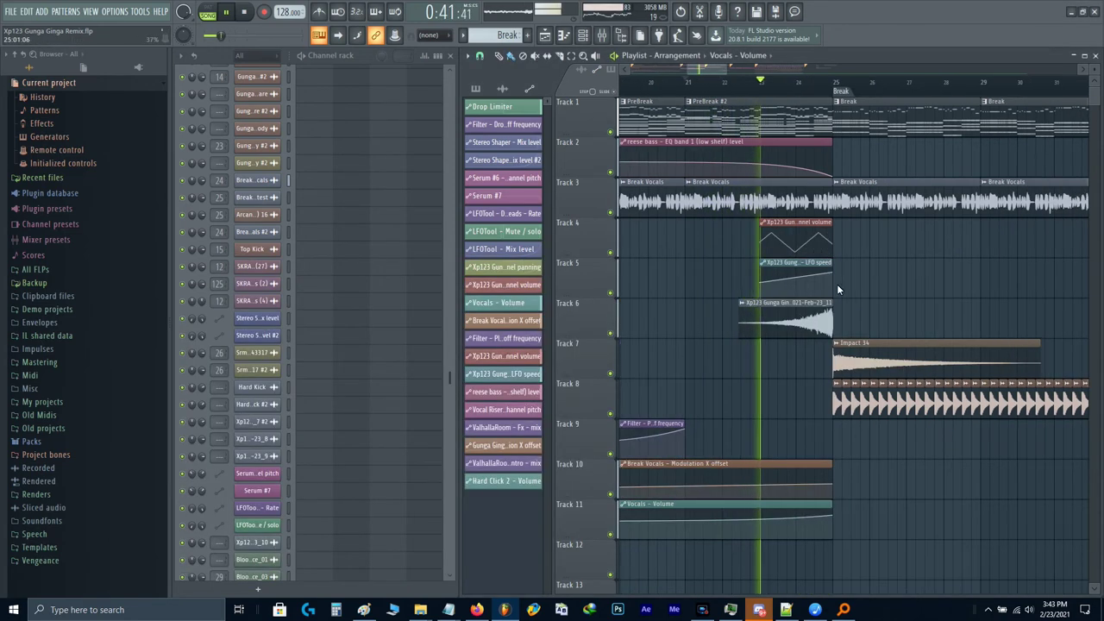
scroll(886, 266, "up", 1)
scroll(877, 266, "up", 3)
left_click_drag(877, 265, 762, 330)
scroll(827, 267, "down", 2)
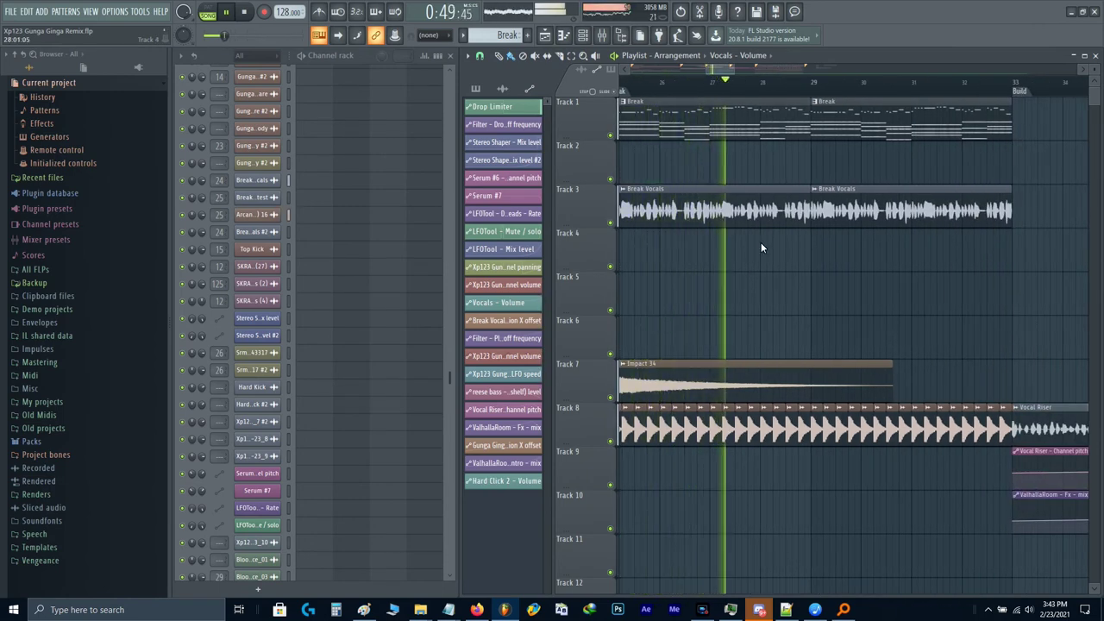
scroll(764, 250, "up", 2)
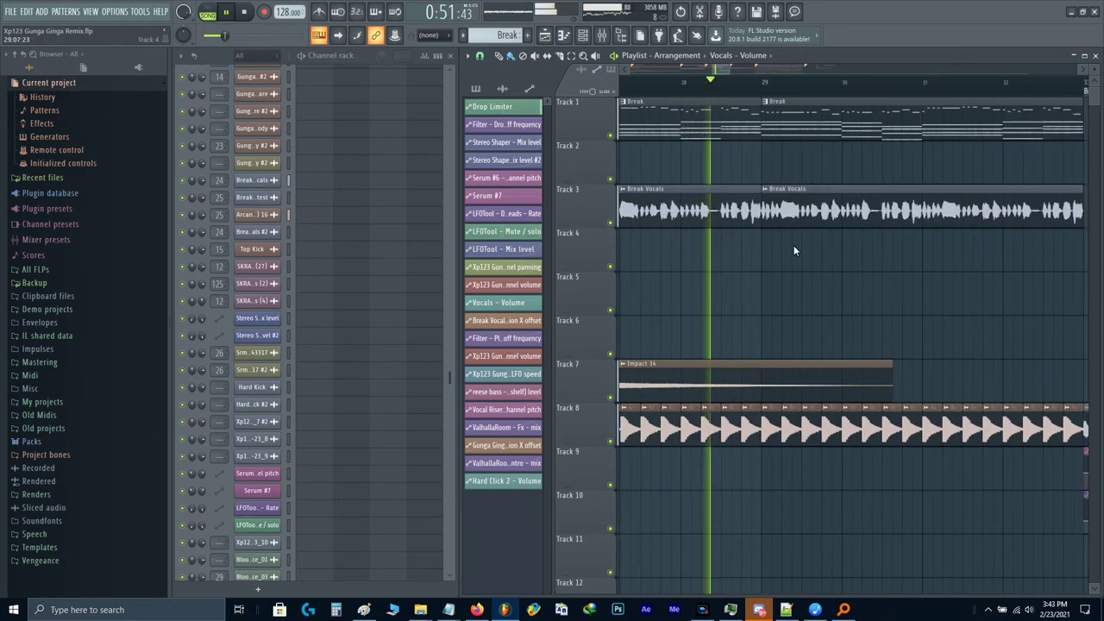
scroll(796, 284, "down", 2)
scroll(795, 284, "up", 2)
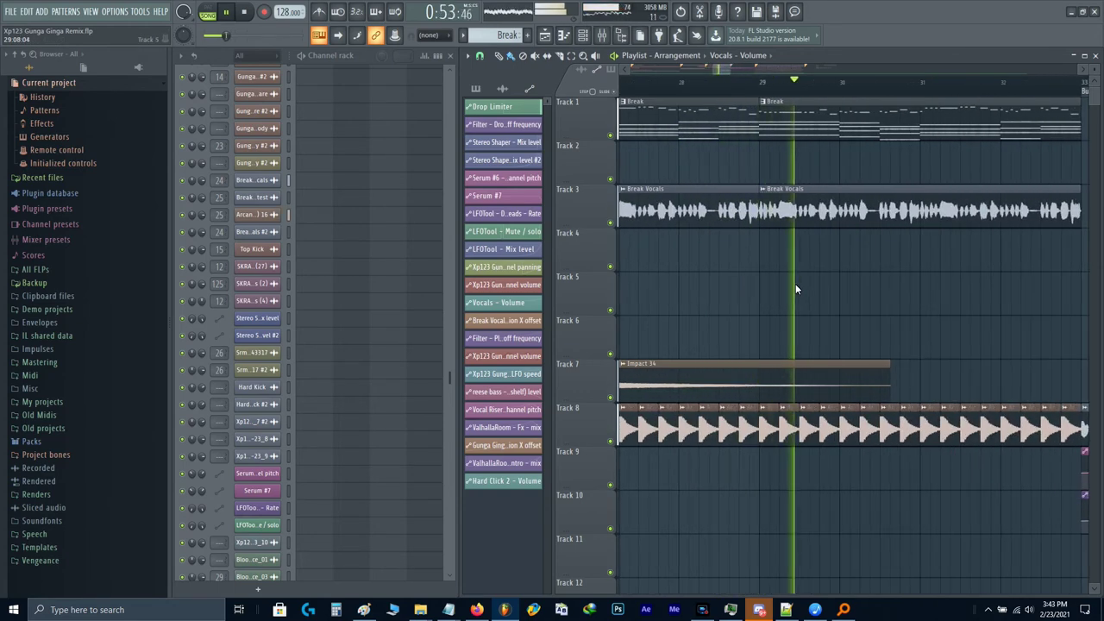
scroll(796, 283, "down", 1)
left_click_drag(920, 287, 767, 319)
scroll(805, 229, "up", 1)
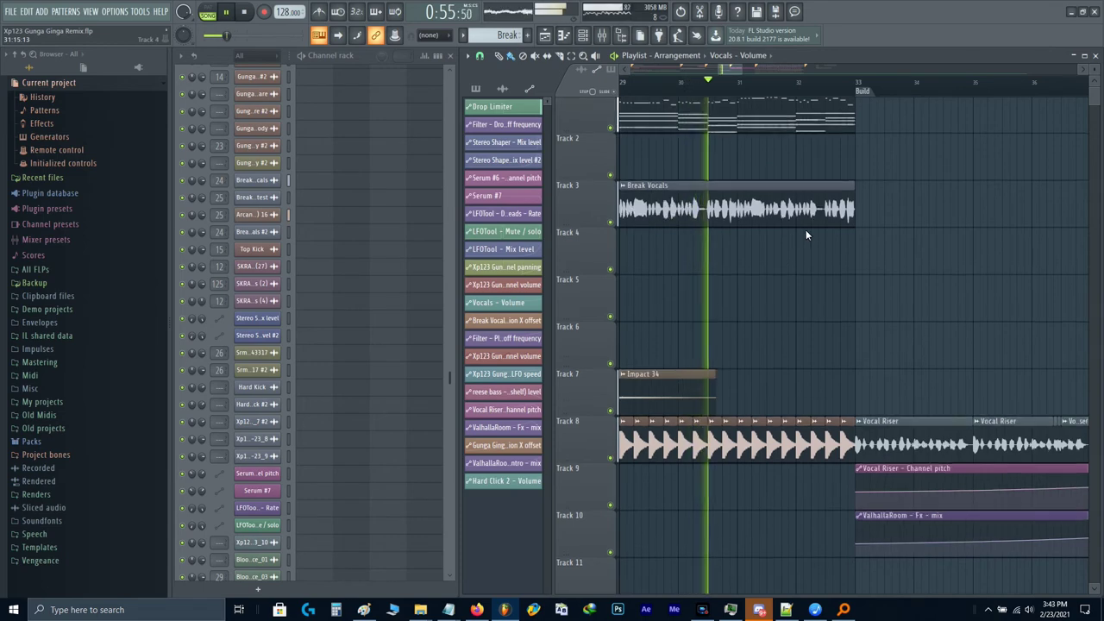
left_click_drag(806, 230, 752, 284)
scroll(753, 284, "down", 2)
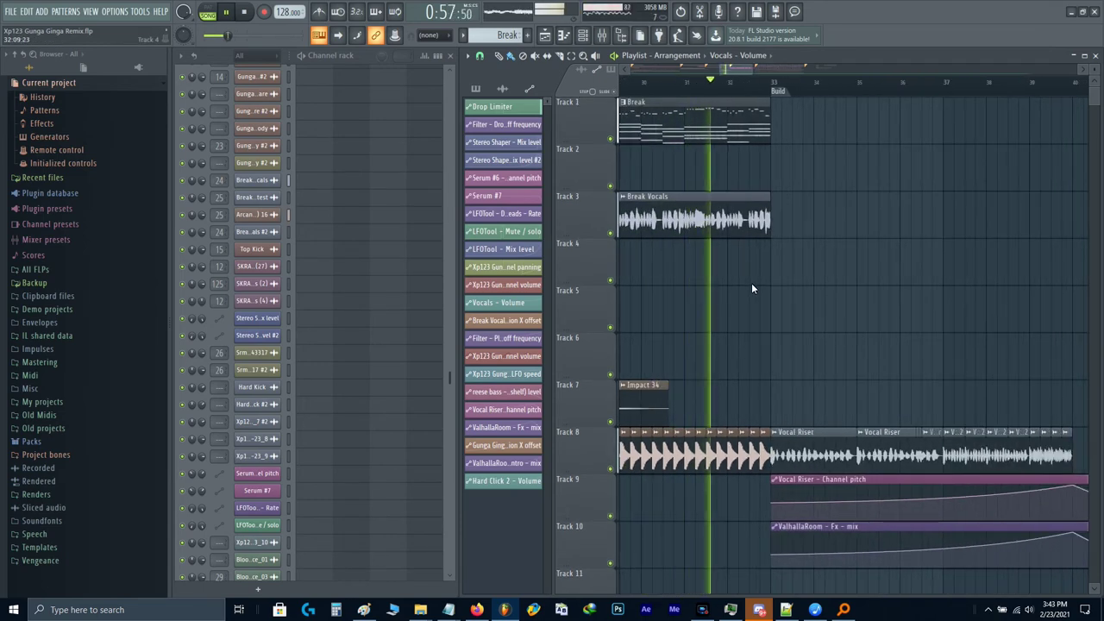
scroll(752, 283, "up", 1)
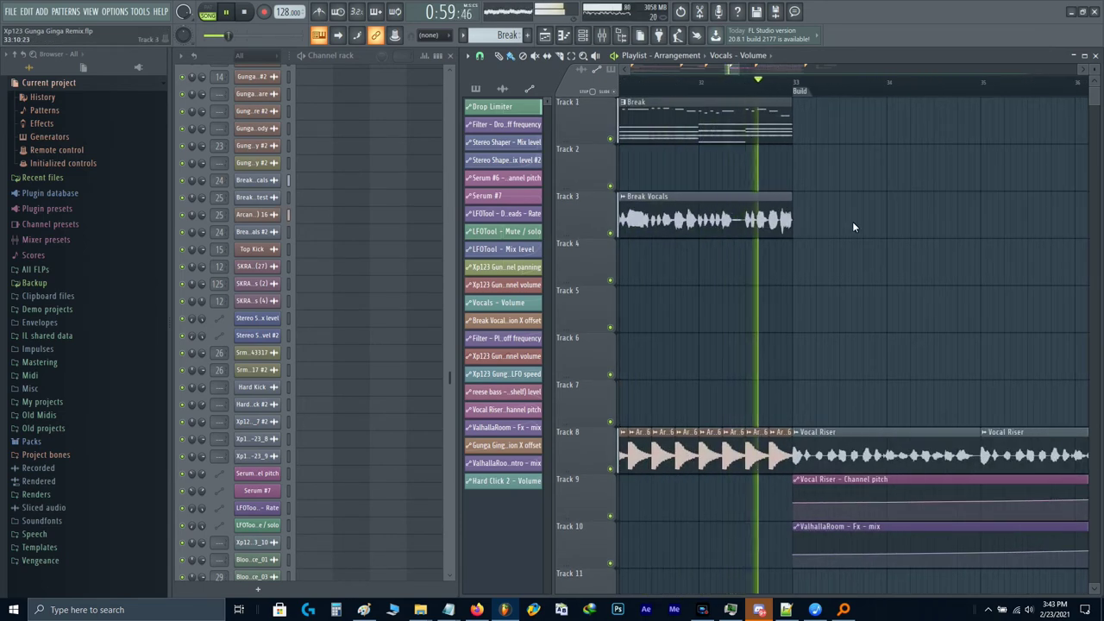
scroll(765, 269, "up", 1)
key("space")
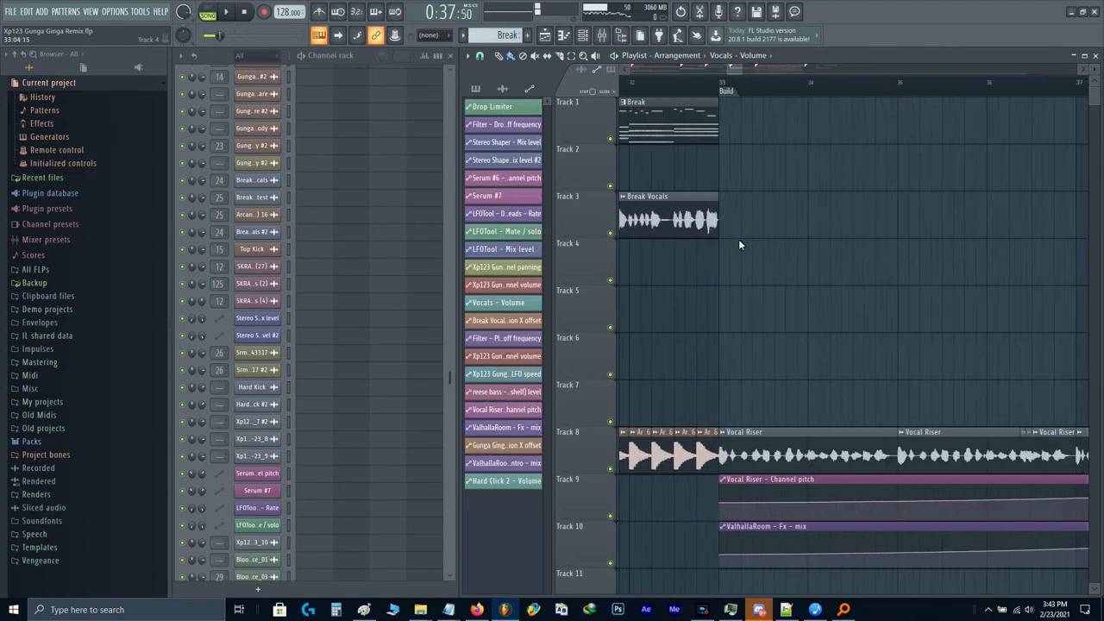
Step: Duplicate the Break pattern clip on Track 1 into the Build at bar 33 and make the copy unique
left_click(673, 128)
scroll(672, 127, "down", 2)
key("ctrl+b")
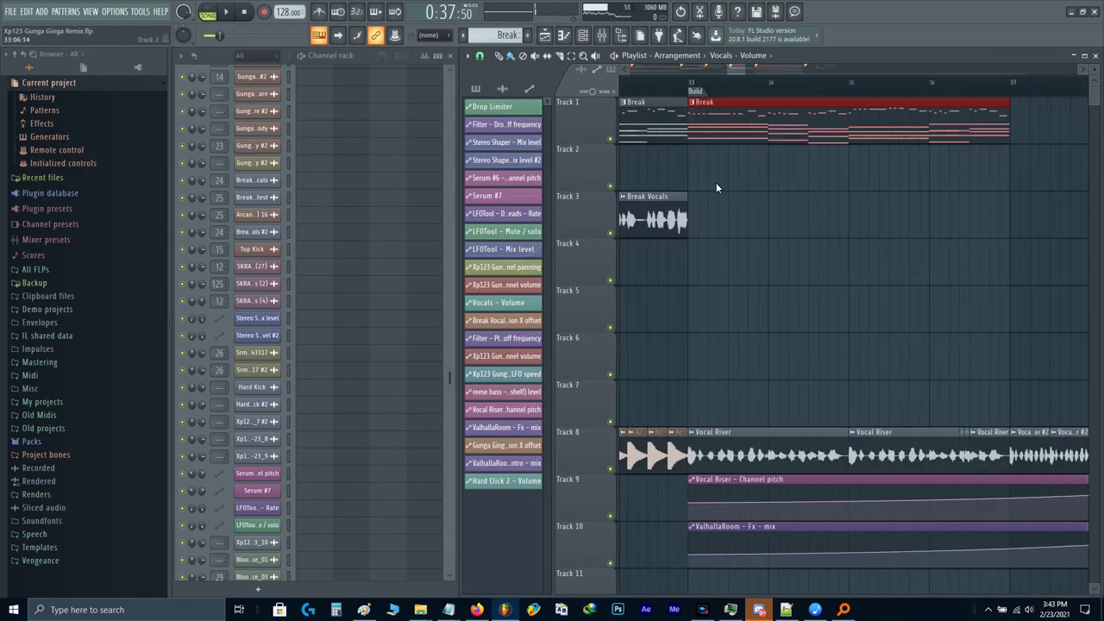
left_click(716, 181)
left_click(694, 104)
left_click(740, 178)
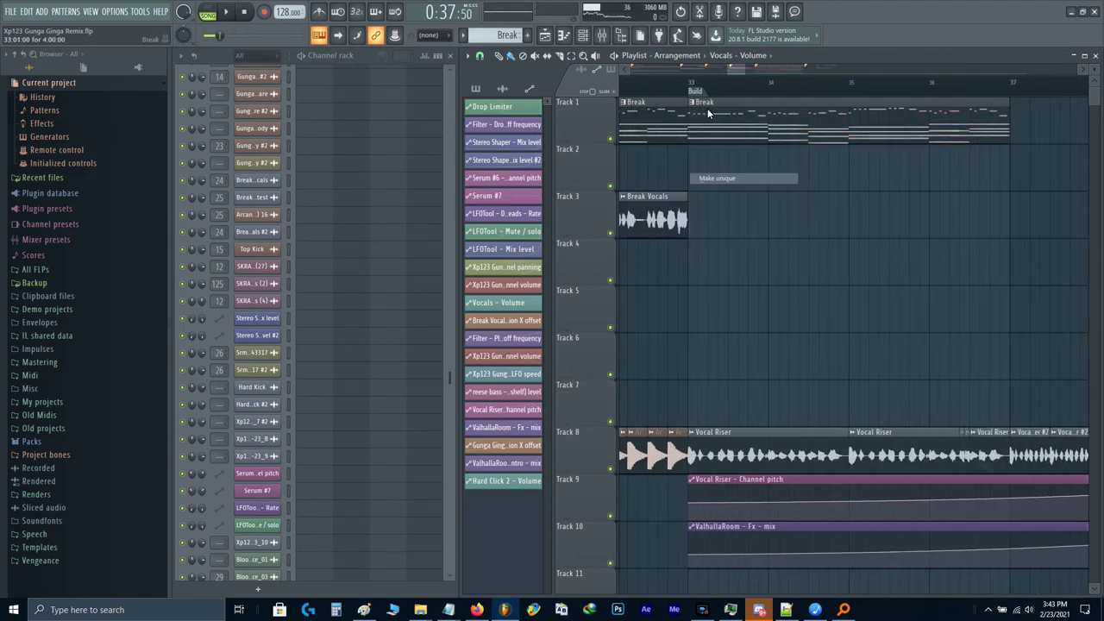
Step: Rename the unique pattern copy at bar 33 as Break Build
middle_click(524, 164)
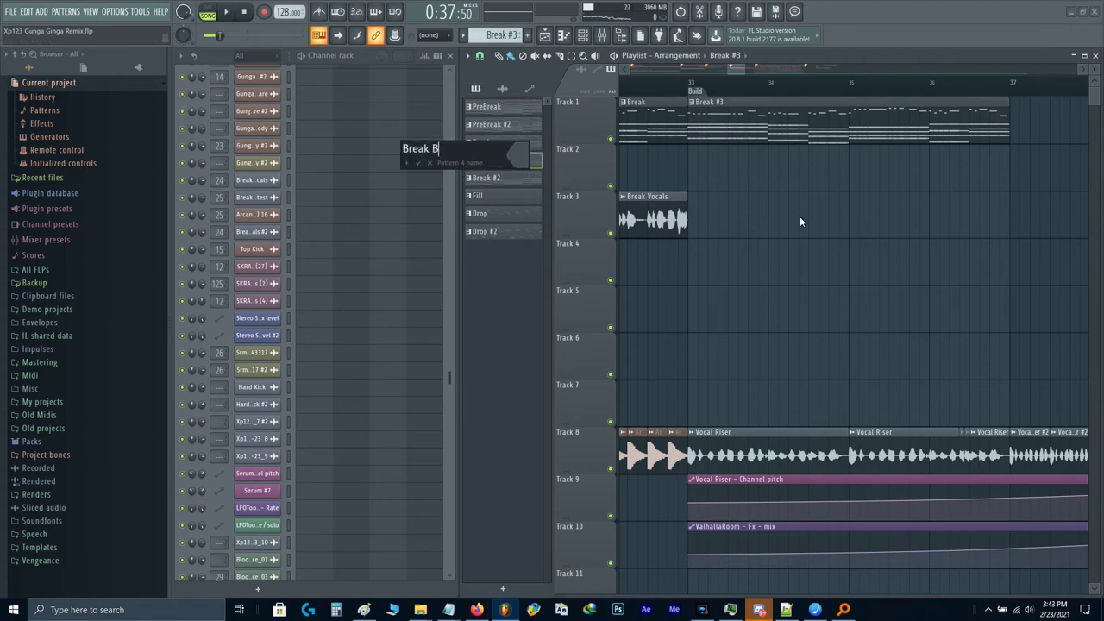
type("Break Build")
key("Return")
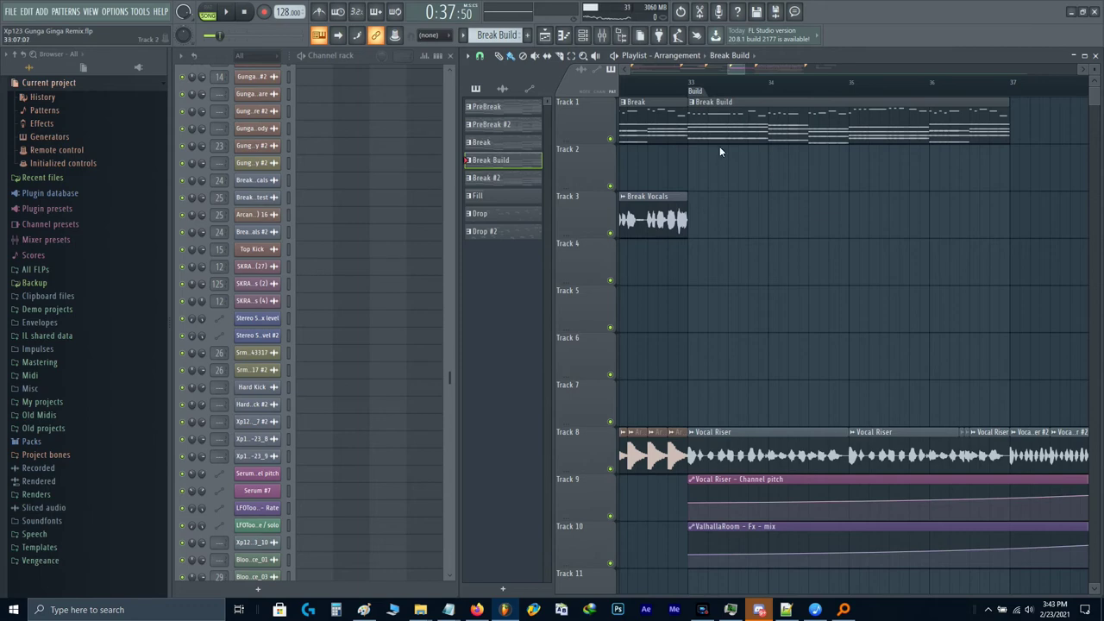
Step: In Break Build, replace the opening lead notes of Space Puppies Break Leads with one B5 note three steps long
left_click(722, 151)
right_click(760, 168)
scroll(407, 255, "up", 10)
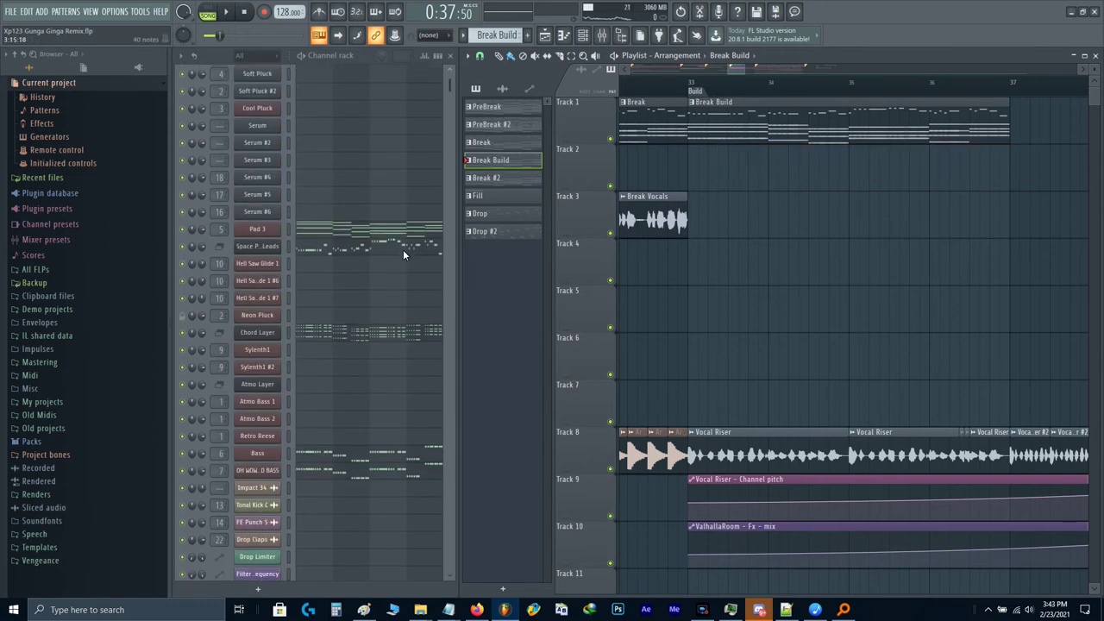
key("l")
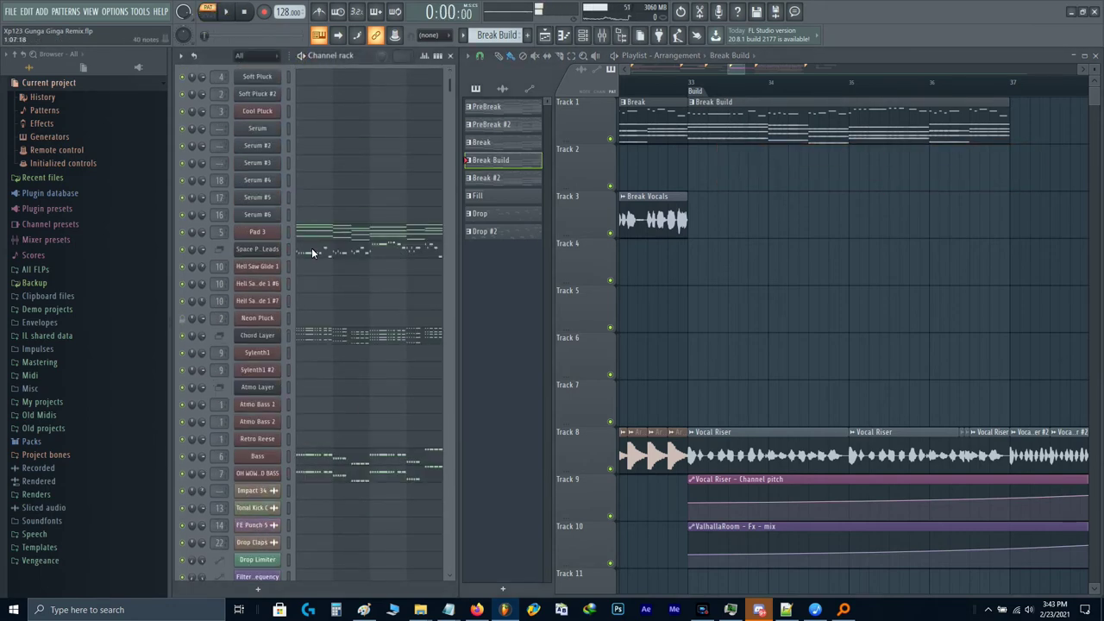
left_click(313, 251)
scroll(553, 291, "up", 3)
scroll(640, 270, "up", 4)
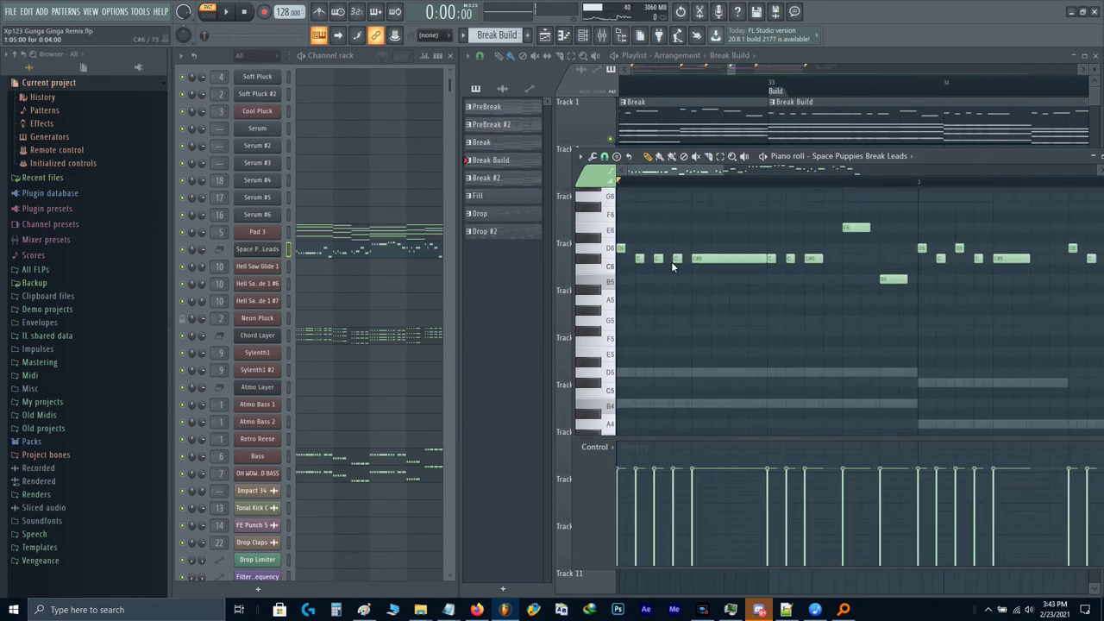
left_click(632, 281)
left_click_drag(635, 281, 683, 282)
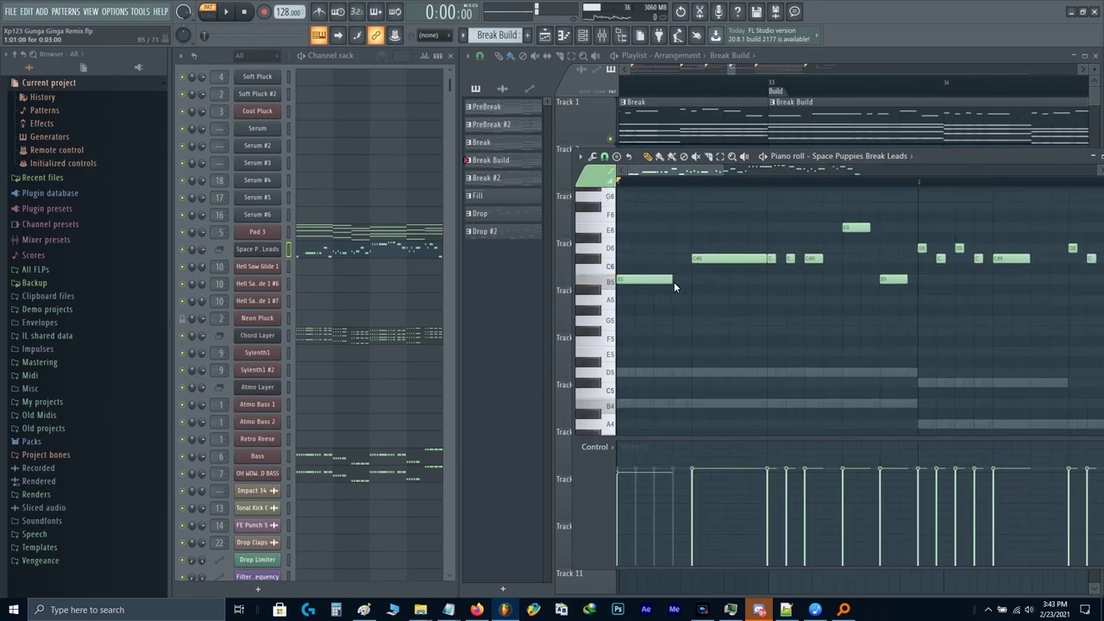
Step: Delete all remaining Space Puppies Break Leads notes after the opening B5 note
scroll(671, 272, "down", 4)
scroll(654, 212, "up", 2)
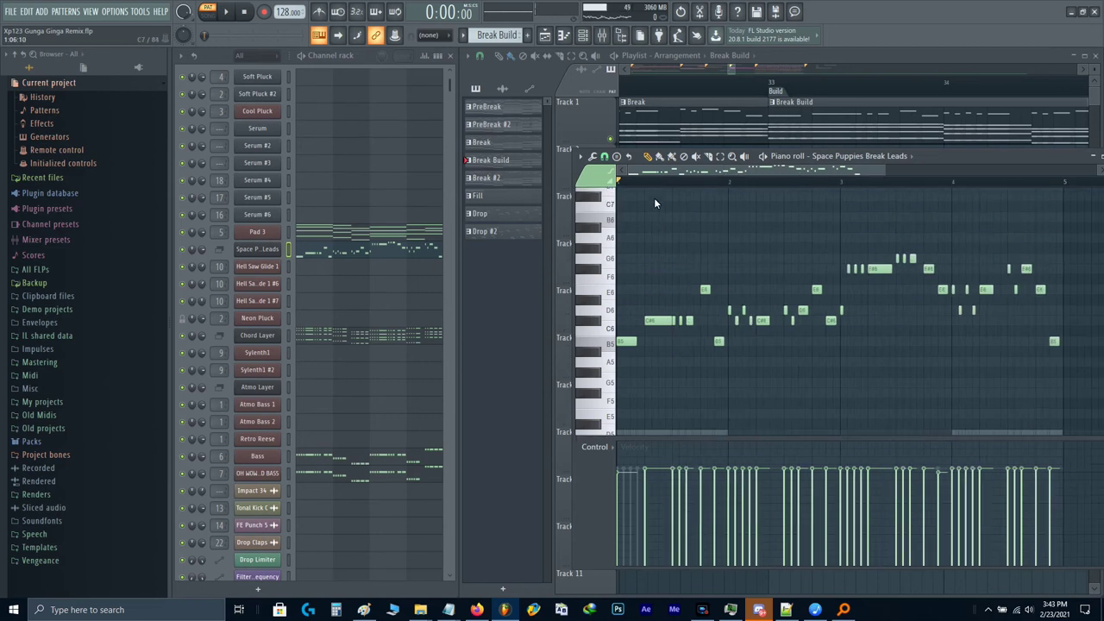
left_click_drag(654, 198, 1075, 405)
key("Delete")
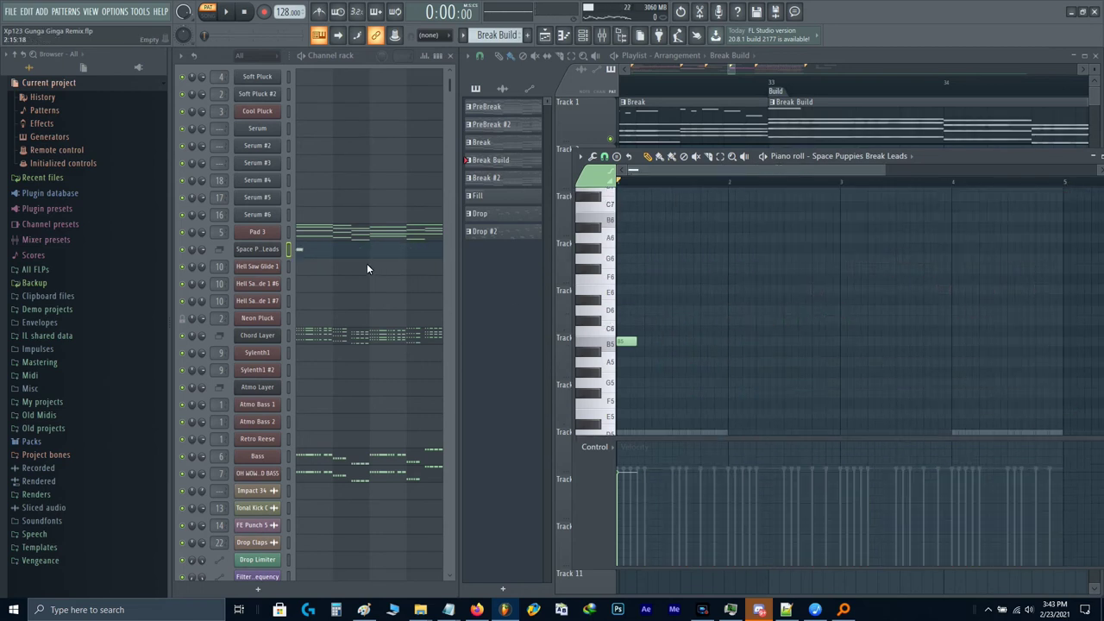
Step: Delete all Chord Layer notes after the first held chord in Break Build
left_click(328, 331)
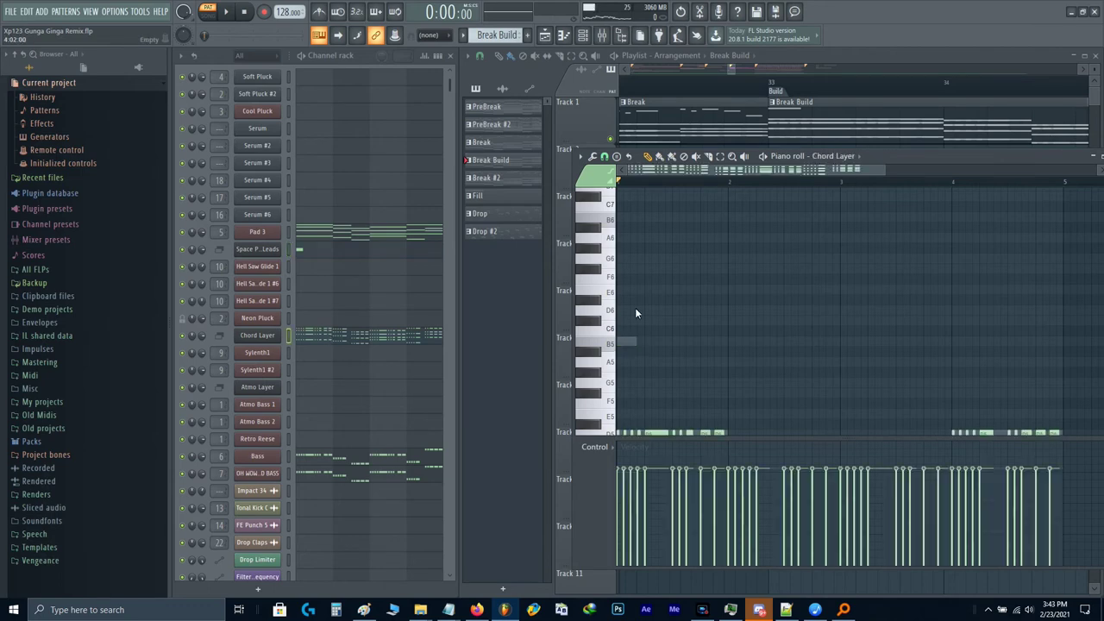
left_click_drag(913, 397, 652, 213)
key("Delete")
scroll(628, 252, "down", 4)
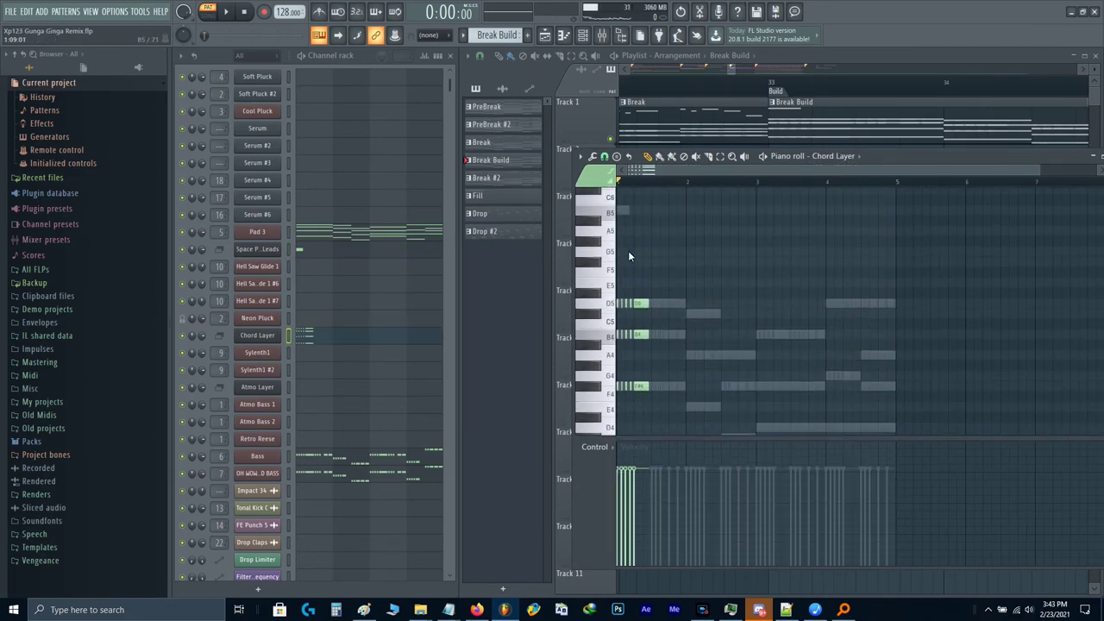
Step: Remove the short repeated chords in Chord Layer and move the longer held chord to the start of bar 1
scroll(621, 268, "up", 5)
left_click_drag(676, 274, 577, 449)
key("Delete")
left_click_drag(789, 379, 638, 211)
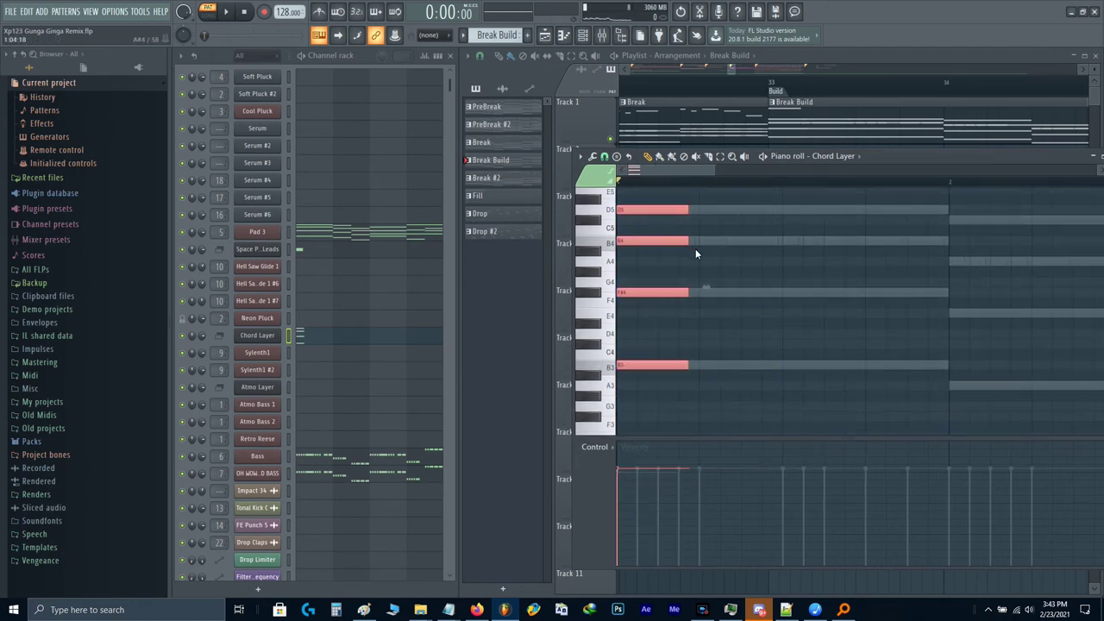
scroll(695, 248, "up", 2)
Step: Move the Pad 3 notes out of Break Build into a new pattern named Pad
left_click(343, 230)
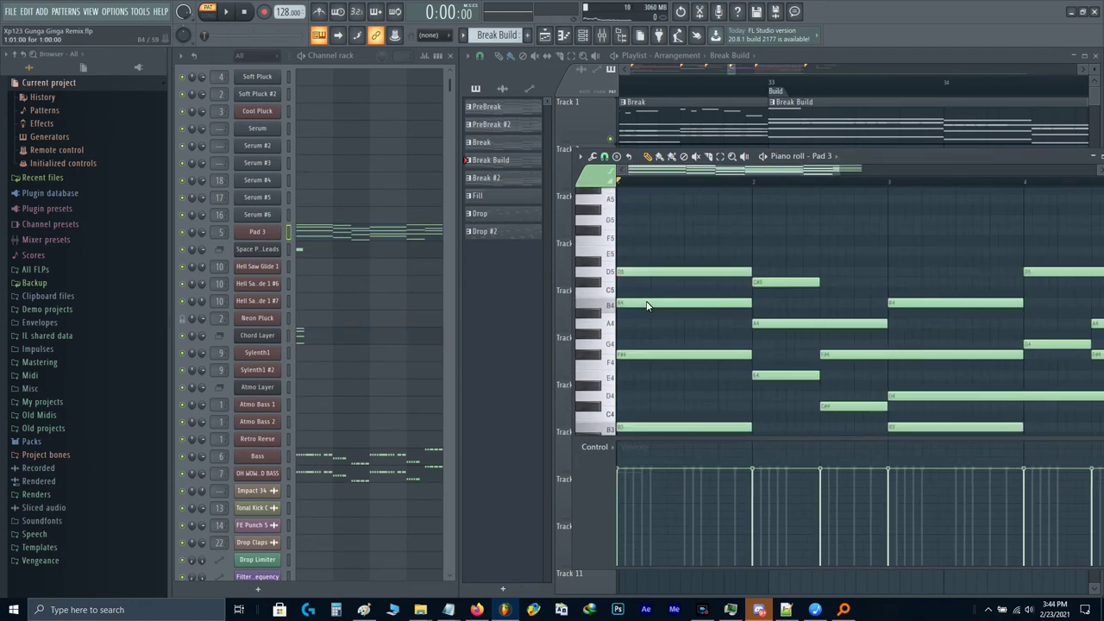
scroll(695, 289, "up", 1)
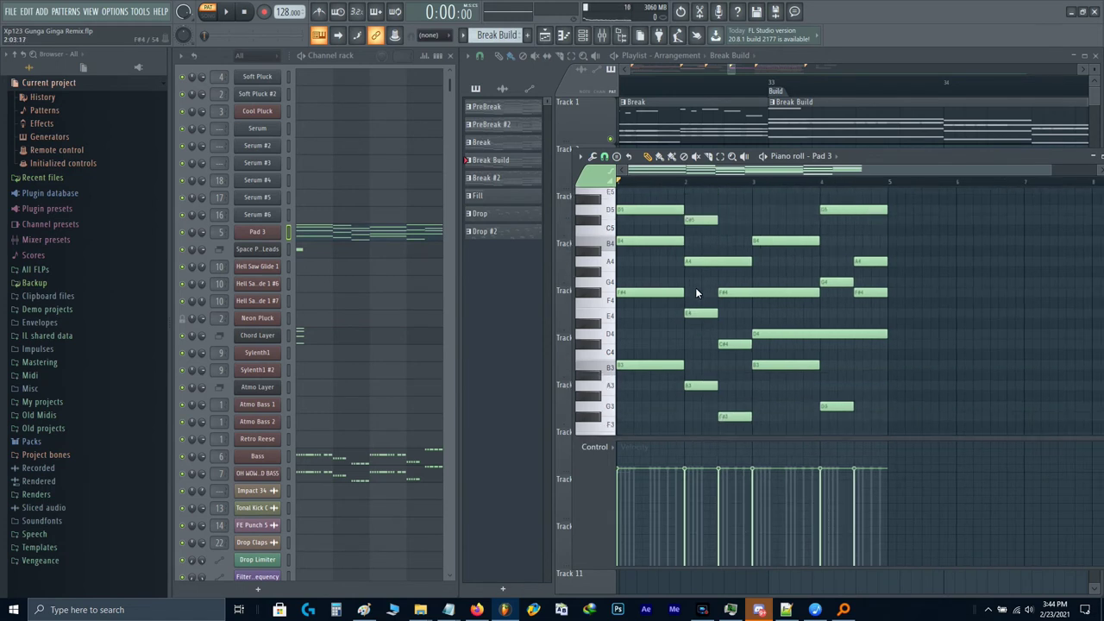
left_click(529, 36)
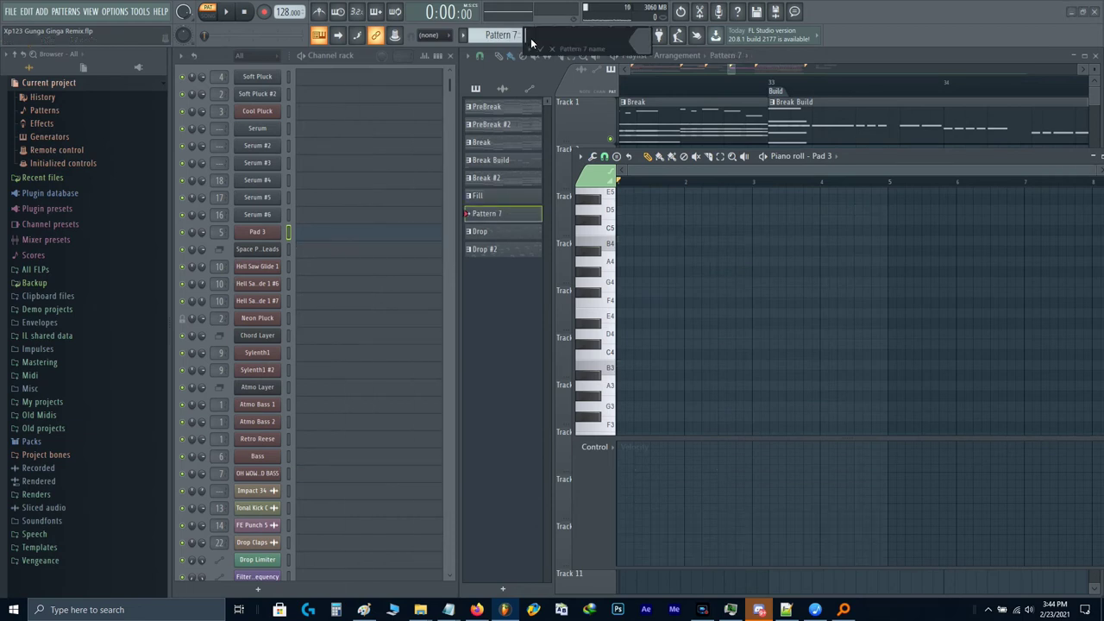
key("Return")
key("ctrl+v")
left_click(545, 36)
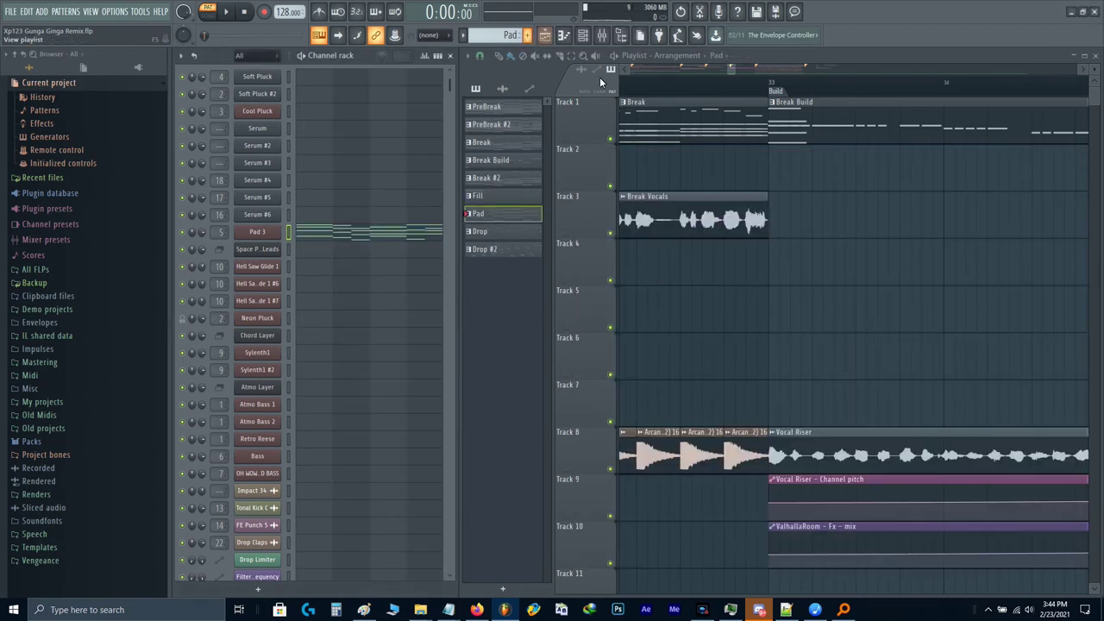
Step: Delete the Bass notes in Break Build that follow the first long B4 note
double_click(823, 131)
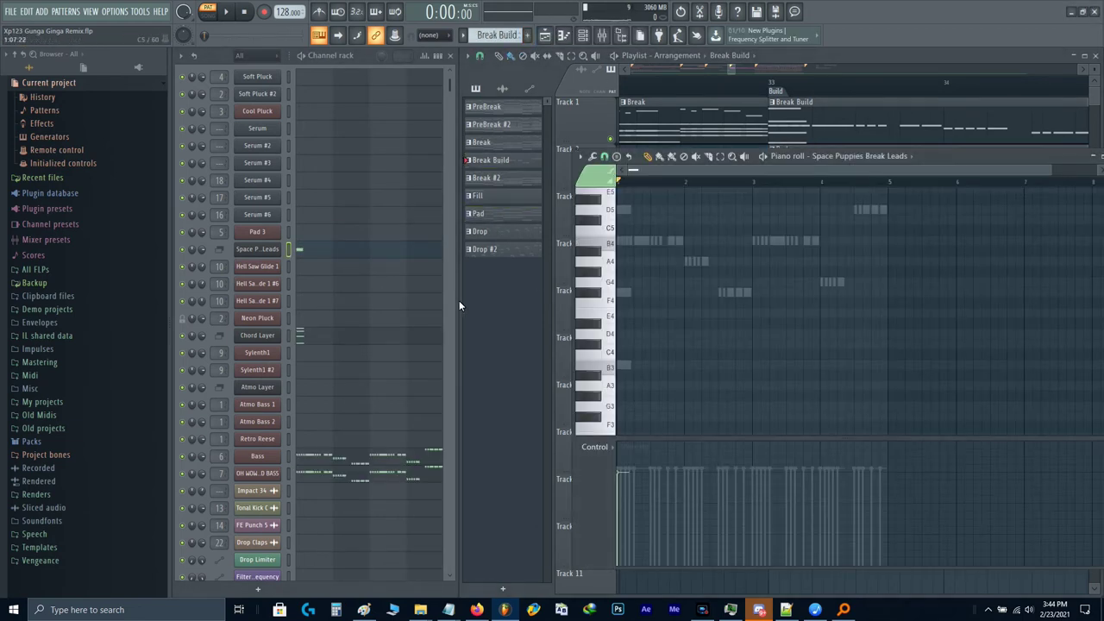
left_click(312, 465)
scroll(783, 283, "up", 4)
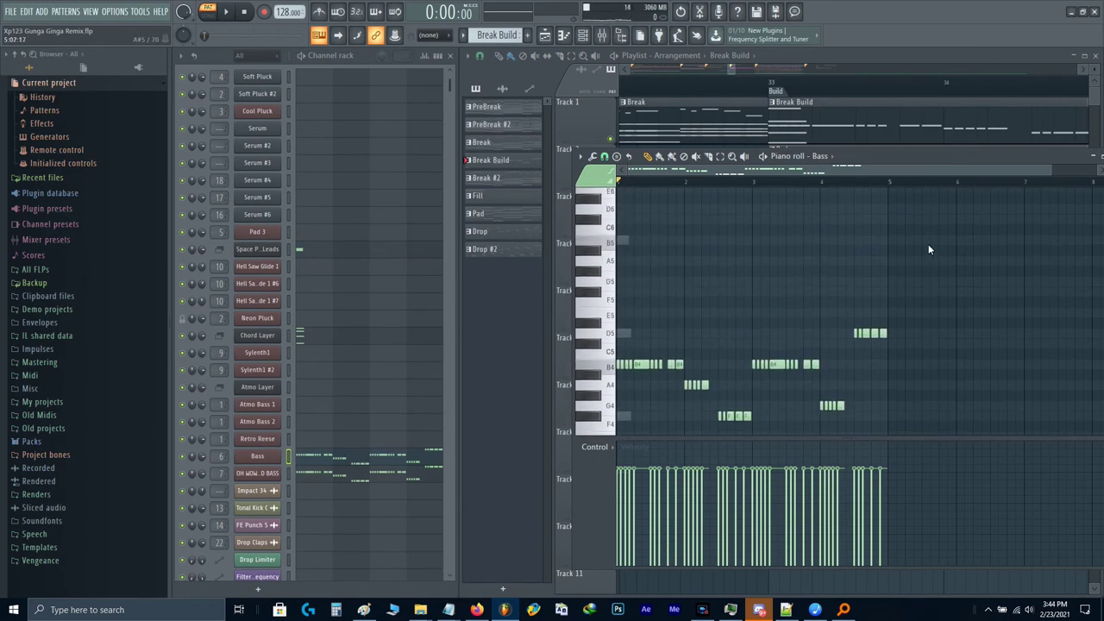
left_click_drag(944, 238, 652, 436)
key("Delete")
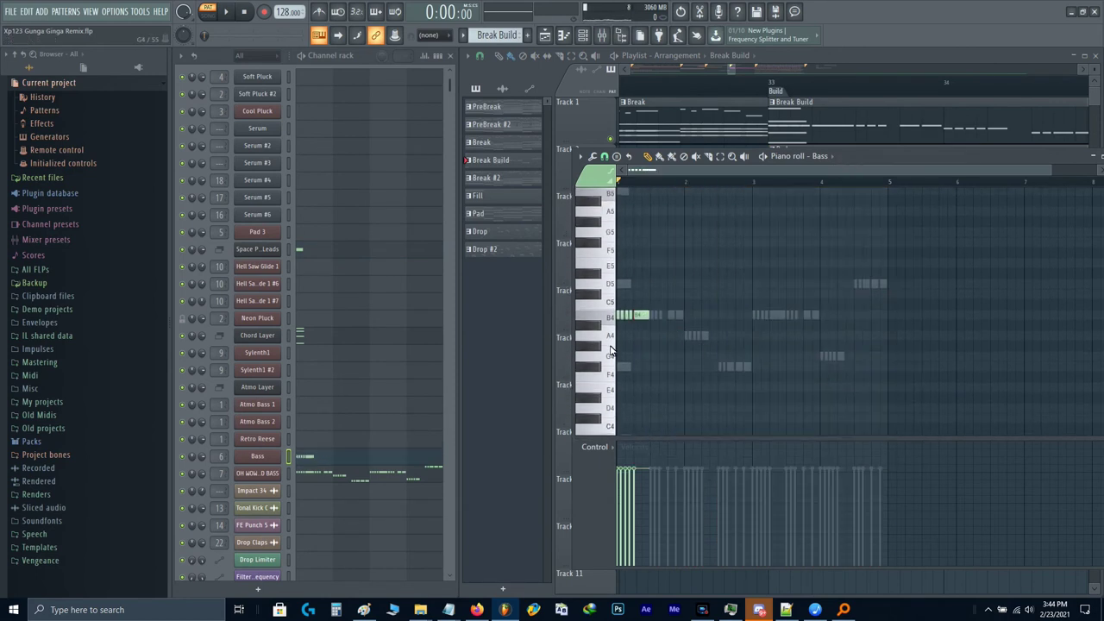
Step: Remove the short opening Bass notes and move the long B4 note to the start of bar 1
scroll(611, 344, "up", 3)
scroll(611, 343, "up", 2)
right_click(627, 319)
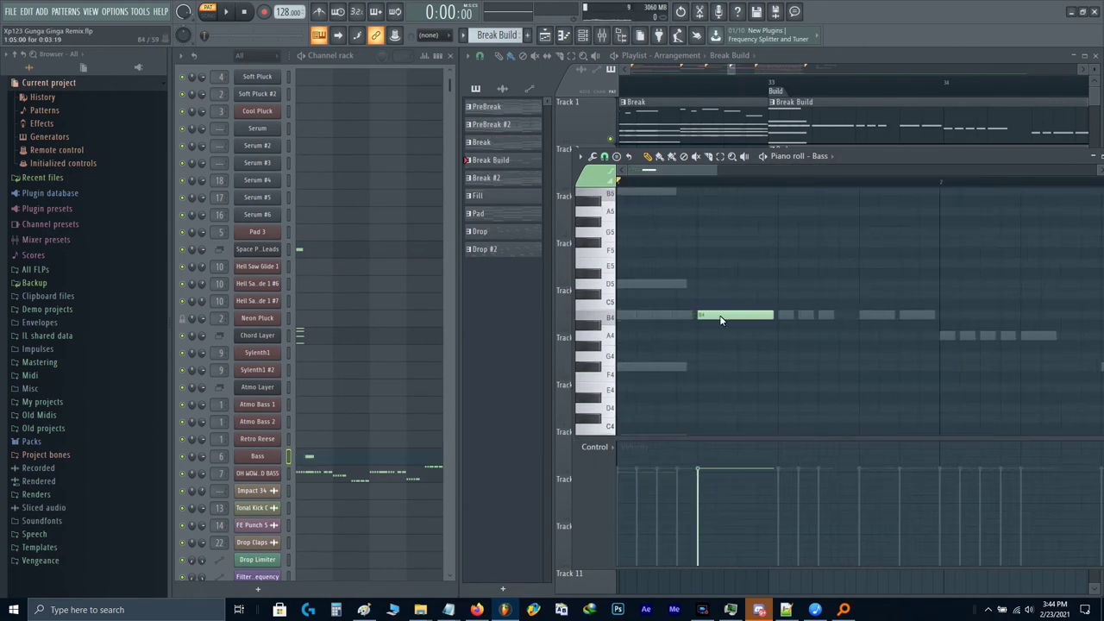
left_click_drag(721, 318, 635, 317)
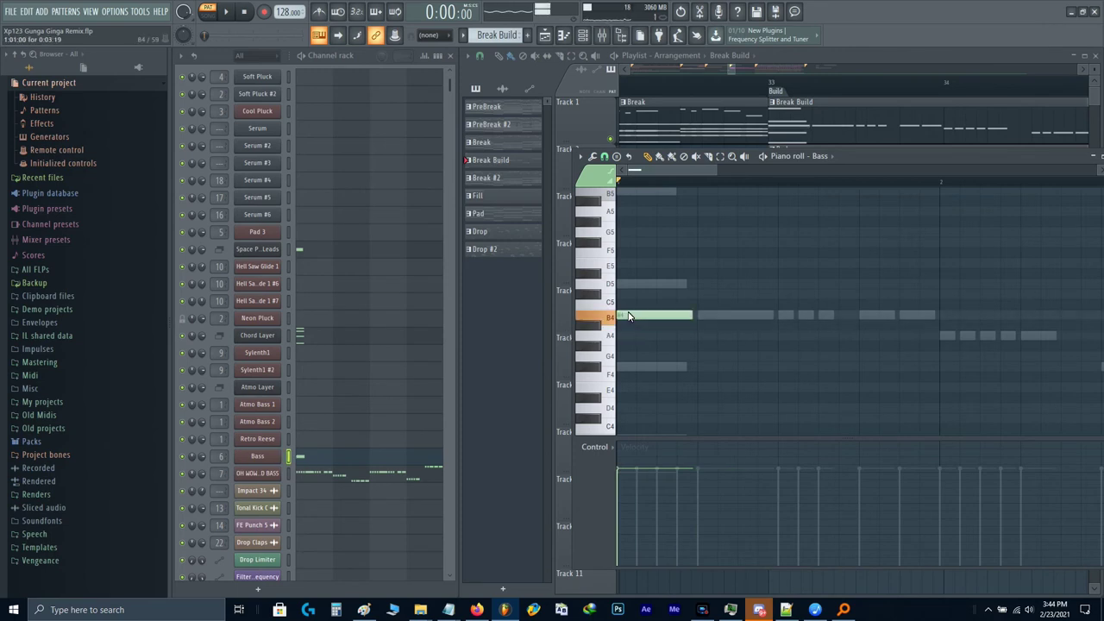
Step: Reduce the OH WOW MID BASS part to one long B4 note at the start of bar 1
left_click(369, 473)
right_click(686, 316)
right_click(645, 316)
right_click(664, 316)
right_click(625, 316)
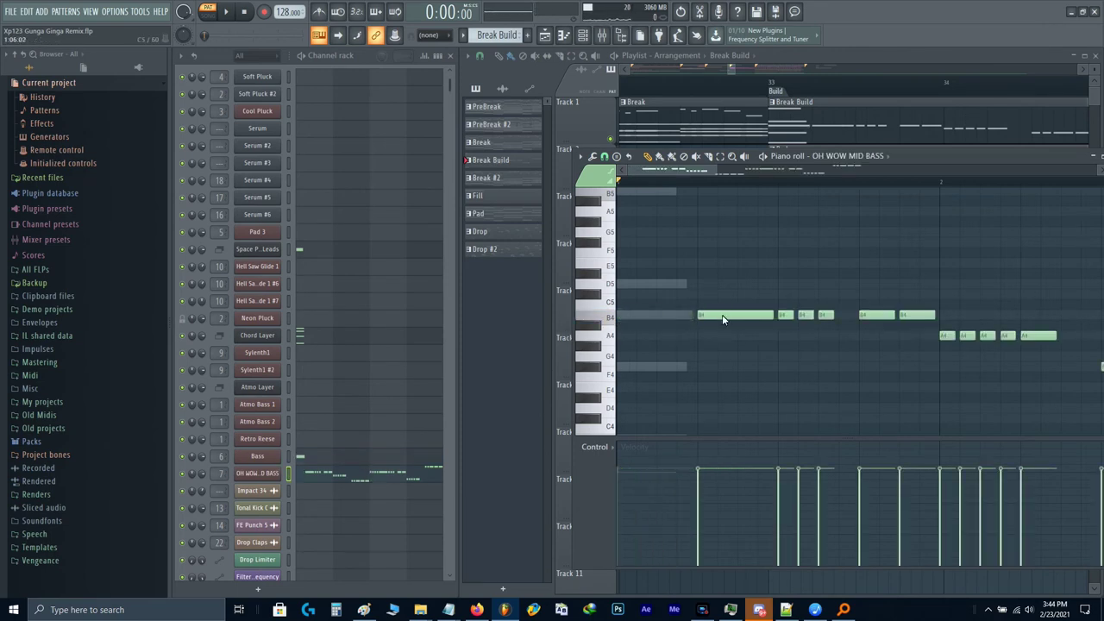
left_click_drag(723, 319, 598, 321)
left_click(654, 313, "ctrl")
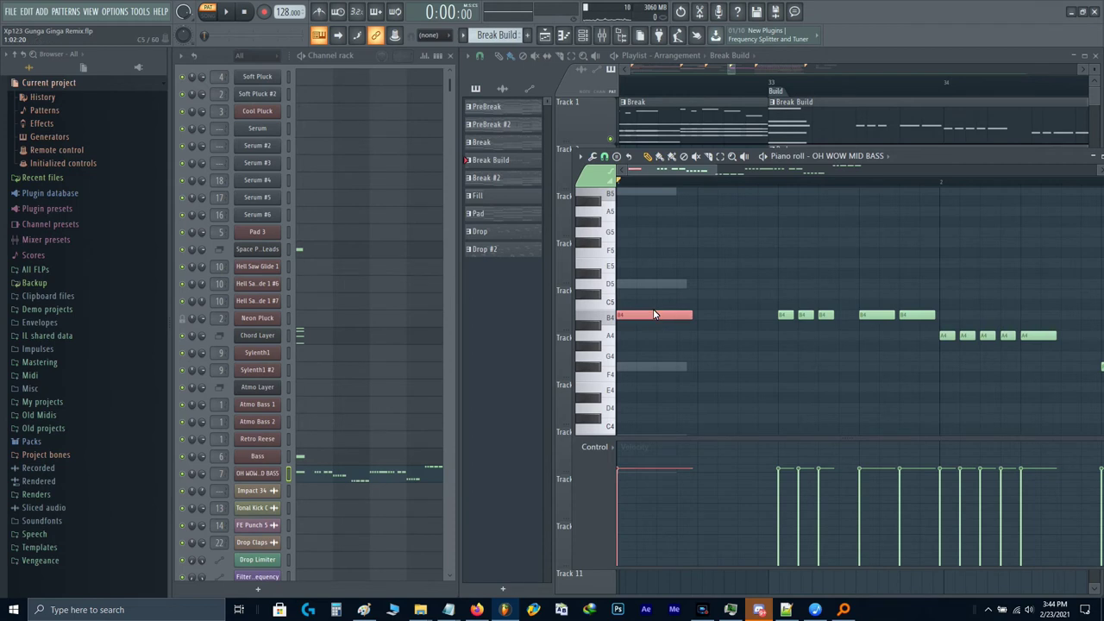
key("ctrl+x")
key("Delete")
key("ctrl+z")
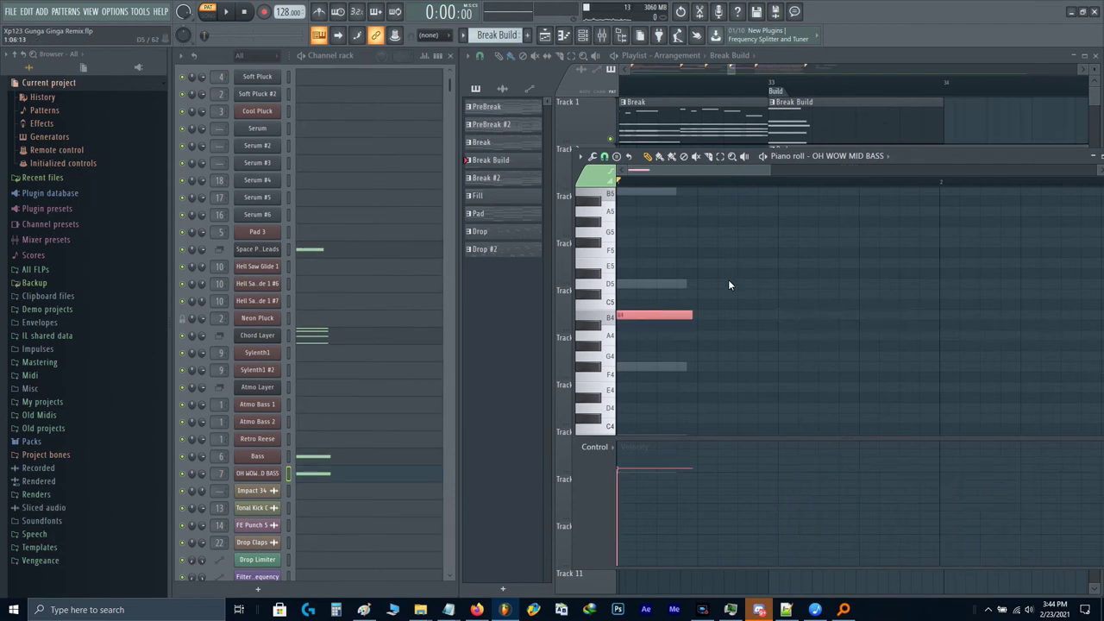
Step: Place the Pad pattern on Track 2 at bar 33, below the Break Build clip
key("space")
key("space")
key("F7")
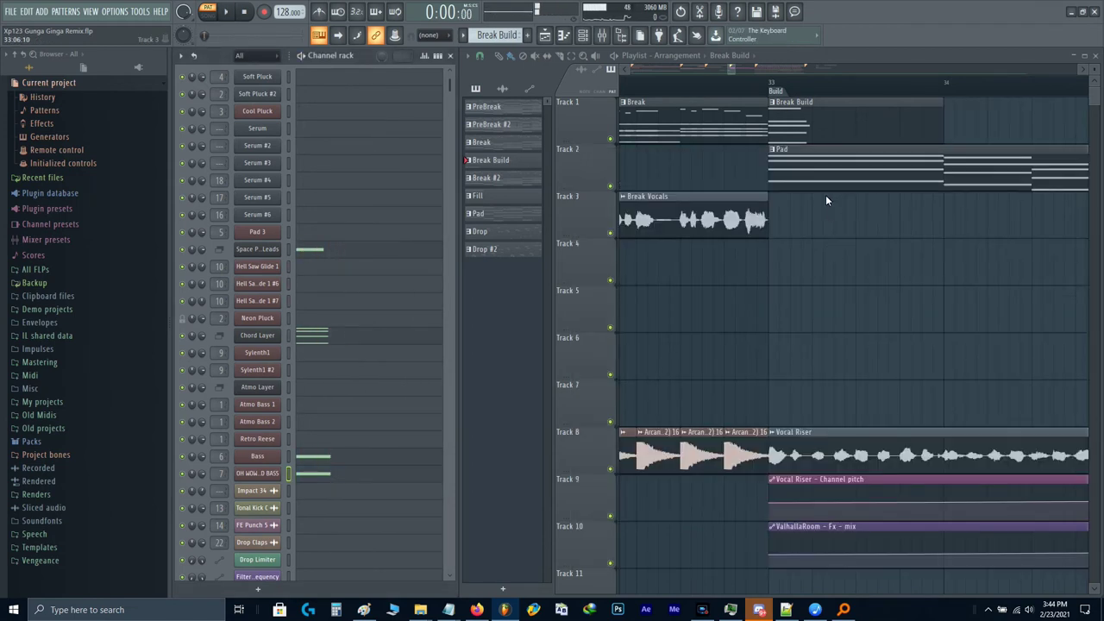
scroll(727, 215, "right", 2)
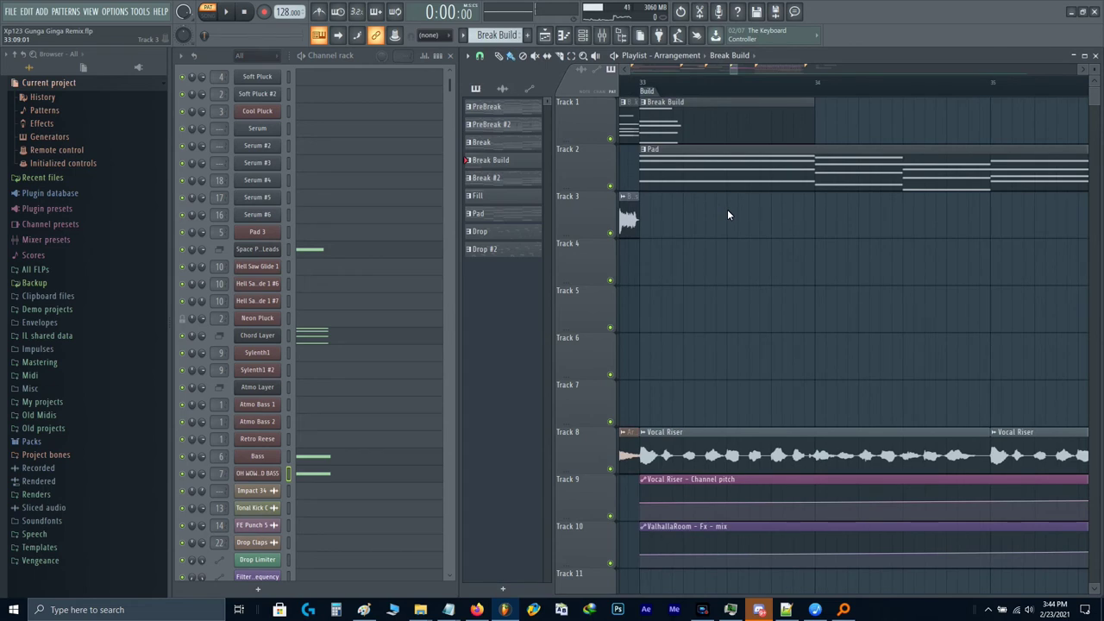
Step: Trim the tails of the Chord Layer notes so the chord ends together with the lead note
left_click(371, 339)
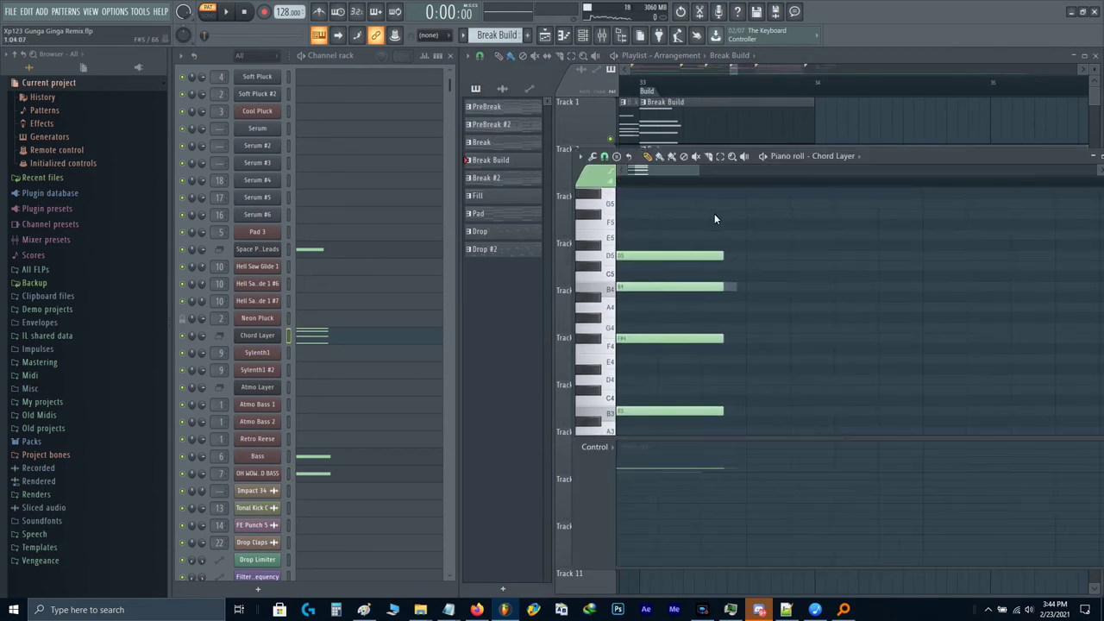
left_click_drag(712, 209, 711, 443)
scroll(725, 349, "up", 2)
key("Delete")
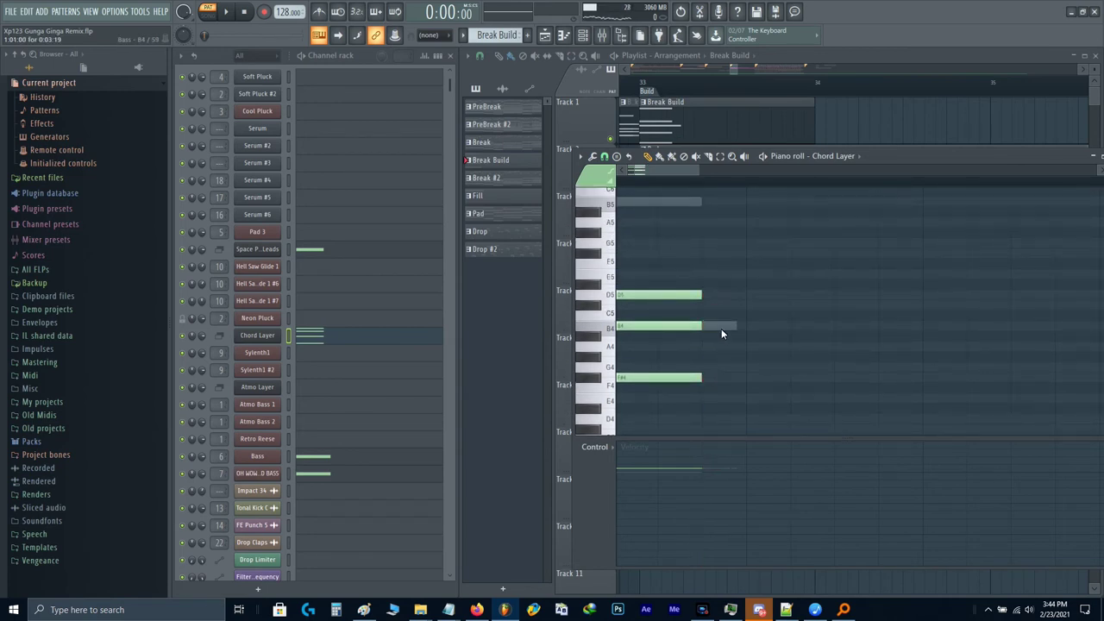
Step: Slice the Bass B4 note at the end of the chord and delete its tail
right_click(722, 328)
scroll(722, 332, "down", 2)
left_click_drag(720, 354, 718, 252)
scroll(724, 258, "up", 3)
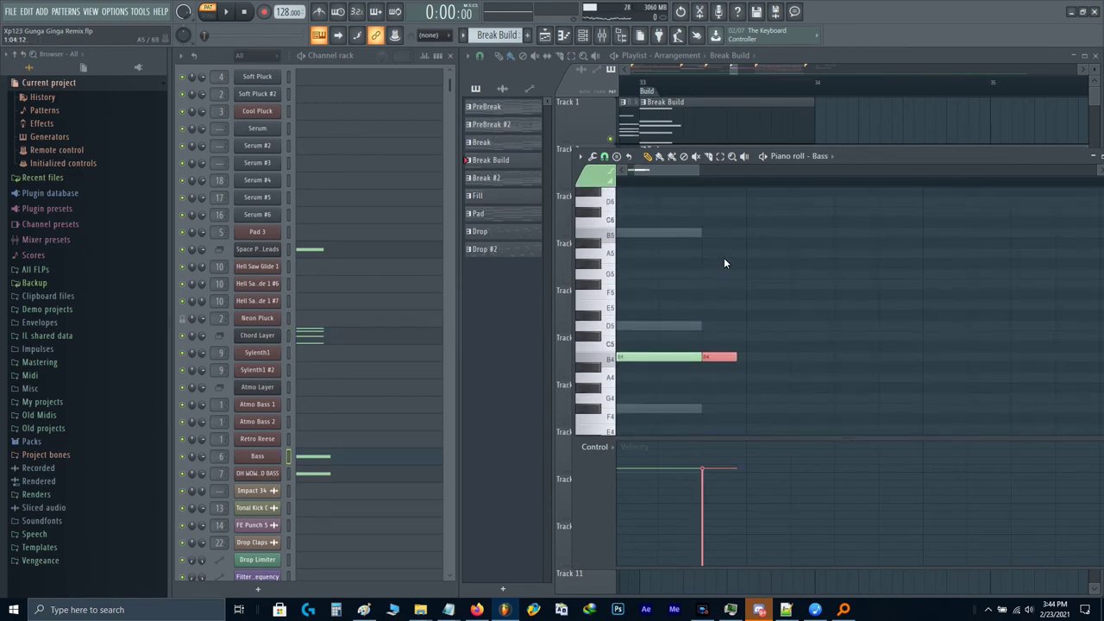
key("Delete")
Step: Trim the tail of the OH WOW MID BASS note to the same length as the Bass note
left_click(362, 475)
scroll(697, 328, "down", 3)
left_click_drag(703, 352, 704, 257)
key("Delete")
Step: Play the song from bar 33 to hear the Break Build stab with the Pad
left_click(683, 91)
left_click(643, 83)
key("space")
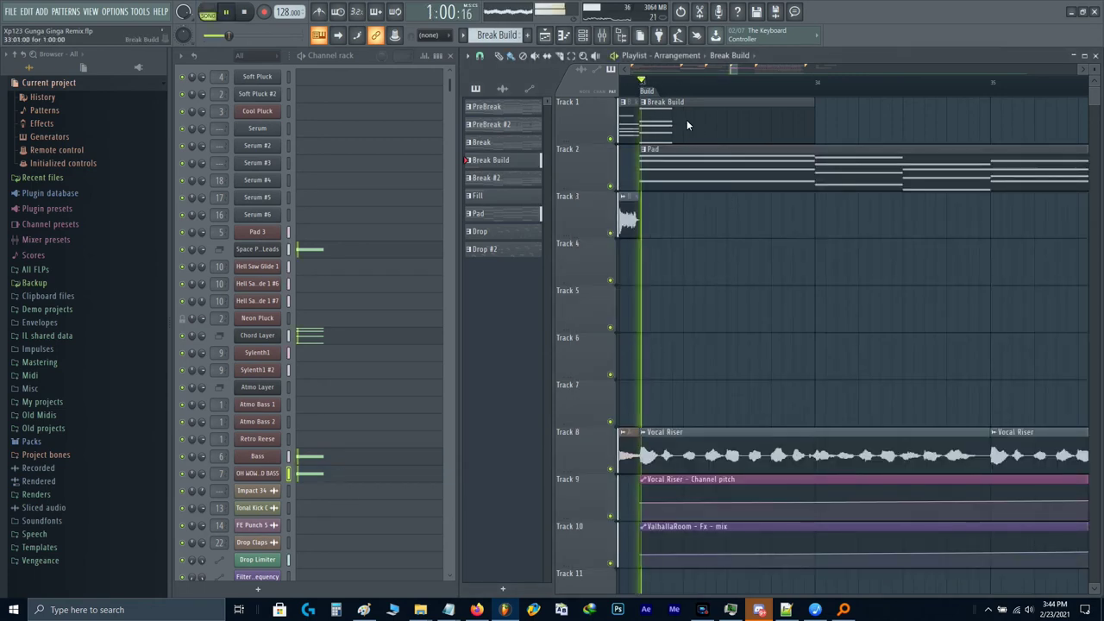
key("space")
Step: Duplicate the Break Build clip to bar 34 on Track 1 and shorten the copy to a brief stab
left_click(697, 128, "ctrl")
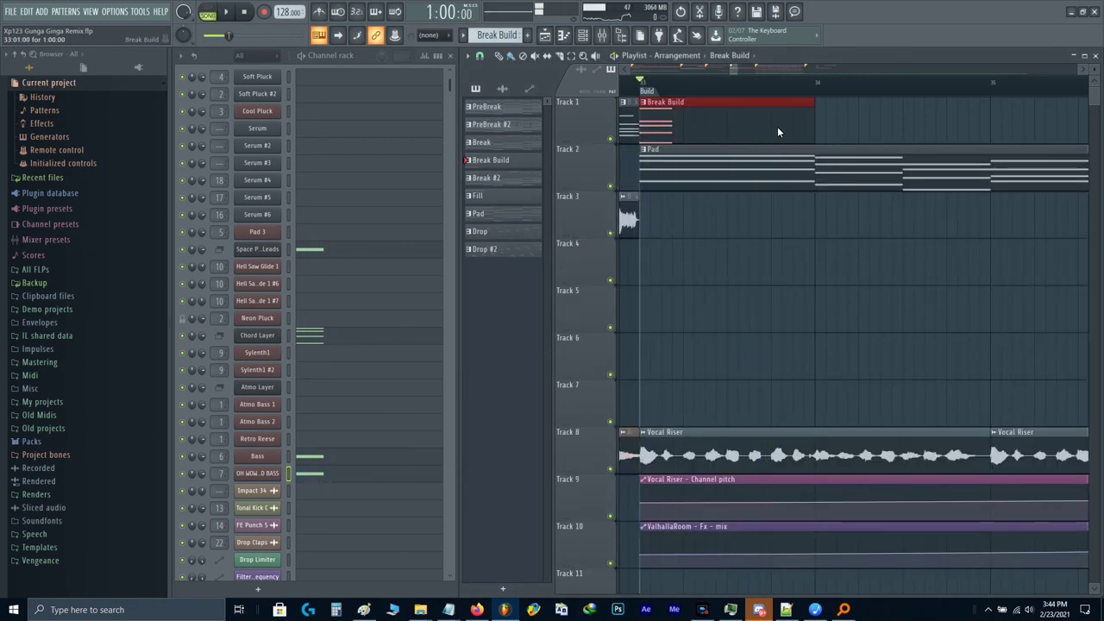
key("ctrl+b")
scroll(911, 124, "up", 3)
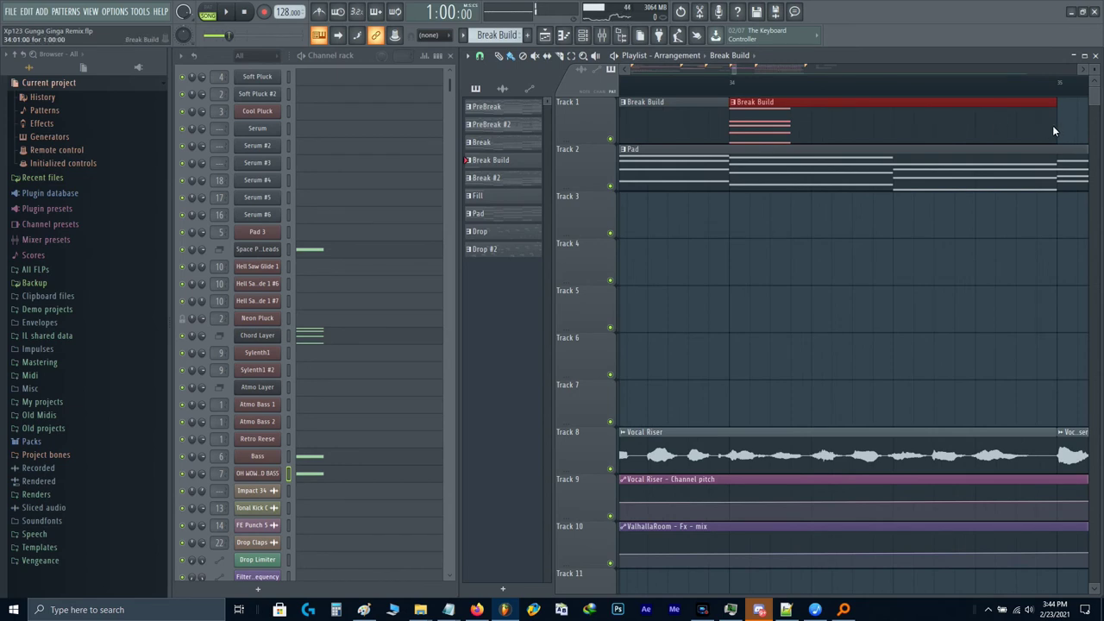
left_click_drag(1053, 131, 761, 130)
Step: Arrange two short Break Build stabs from bar 34 with a small gap between them, checking the rhythm by playback
key("space")
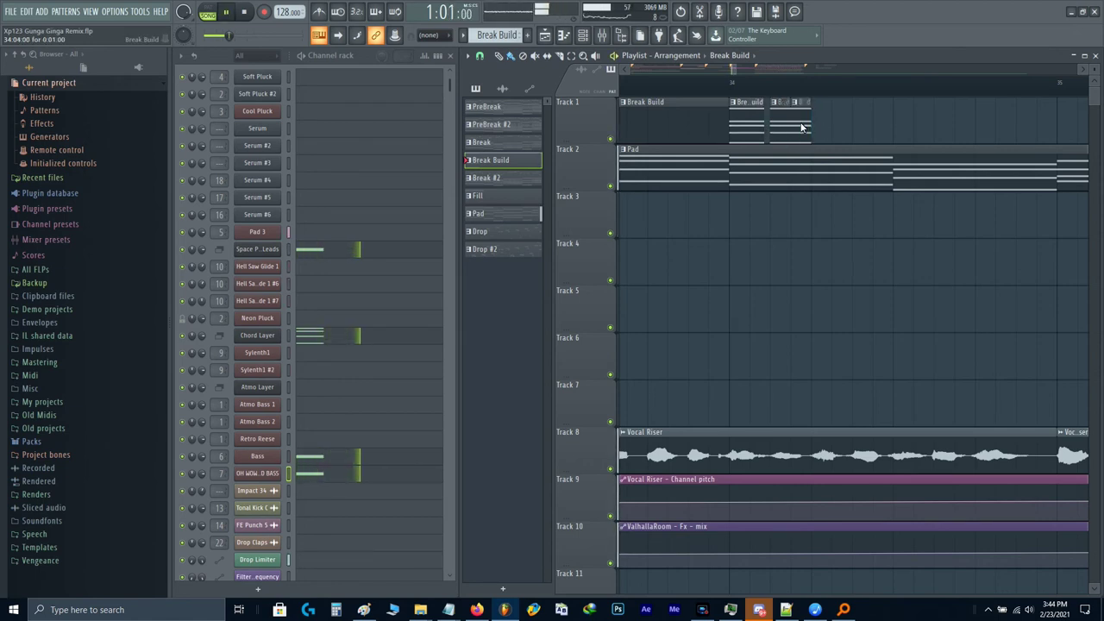
scroll(807, 122, "down", 2)
key("space")
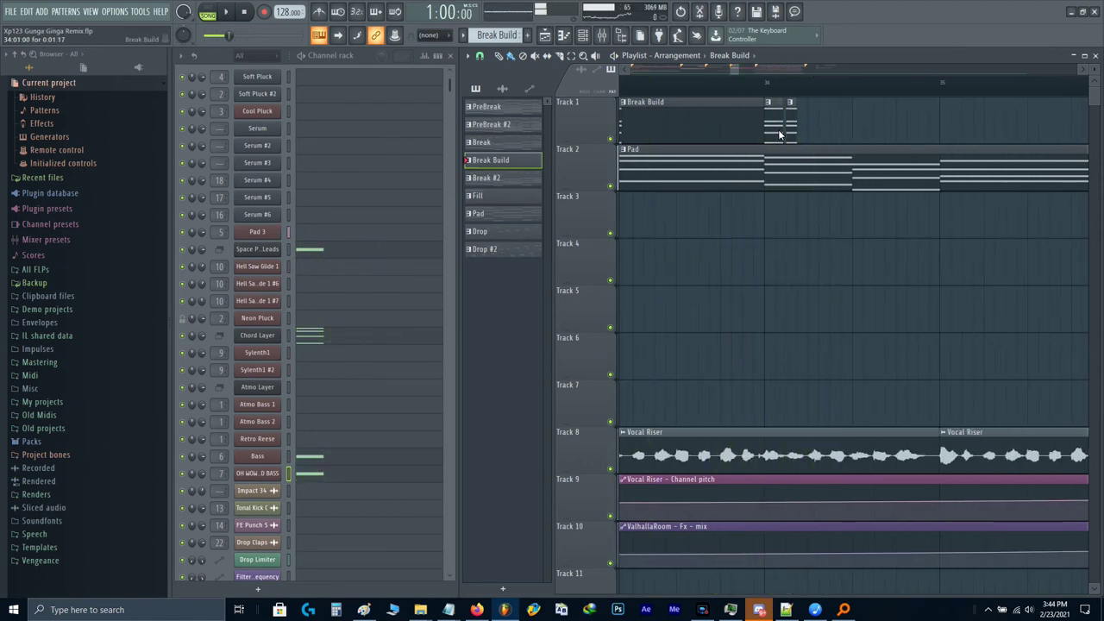
scroll(848, 125, "up", 2)
scroll(788, 125, "up", 3)
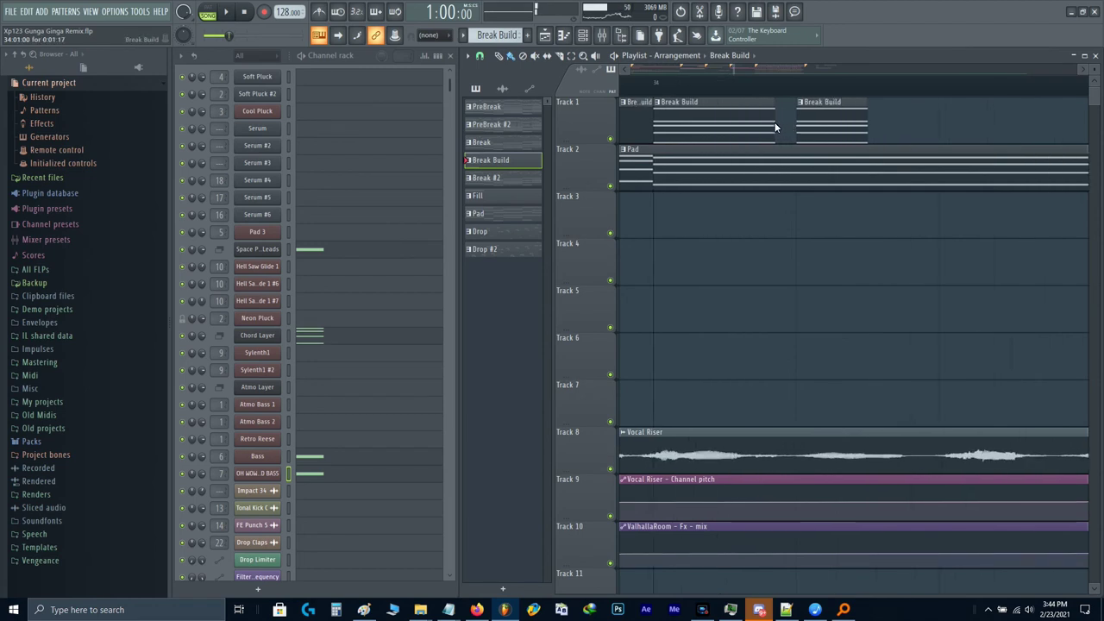
scroll(758, 123, "down", 4)
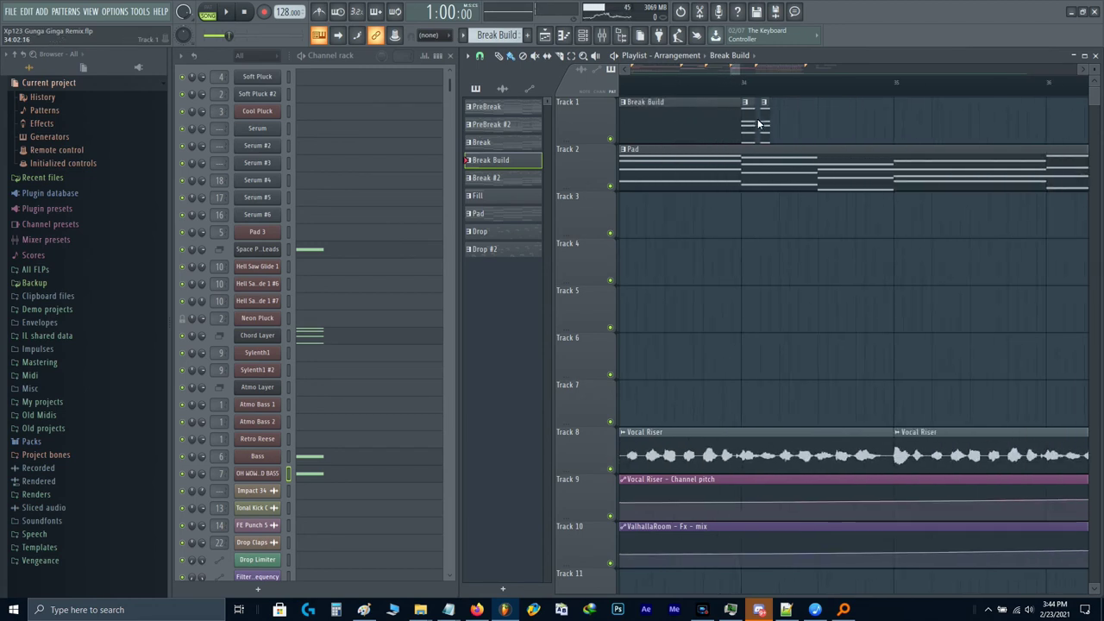
Step: Cut the empty end off the bar 33 Break Build clip, copy the stabs to around bars 35 and 36, and play them
left_click(678, 133, "alt+shift")
right_click(694, 129)
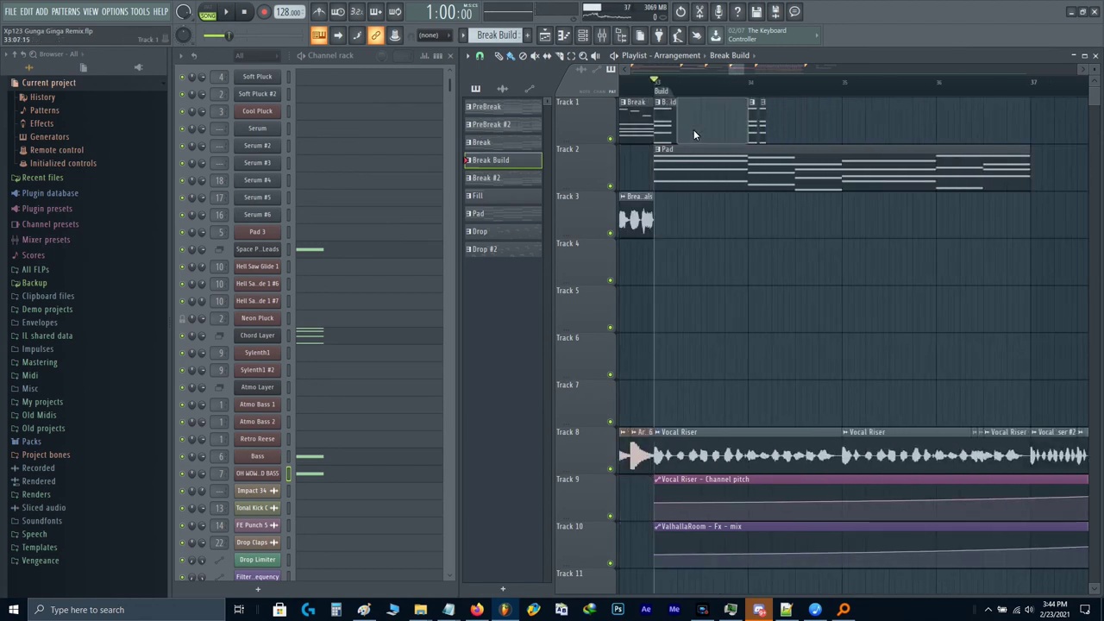
left_click_drag(773, 129, 848, 130)
key("space")
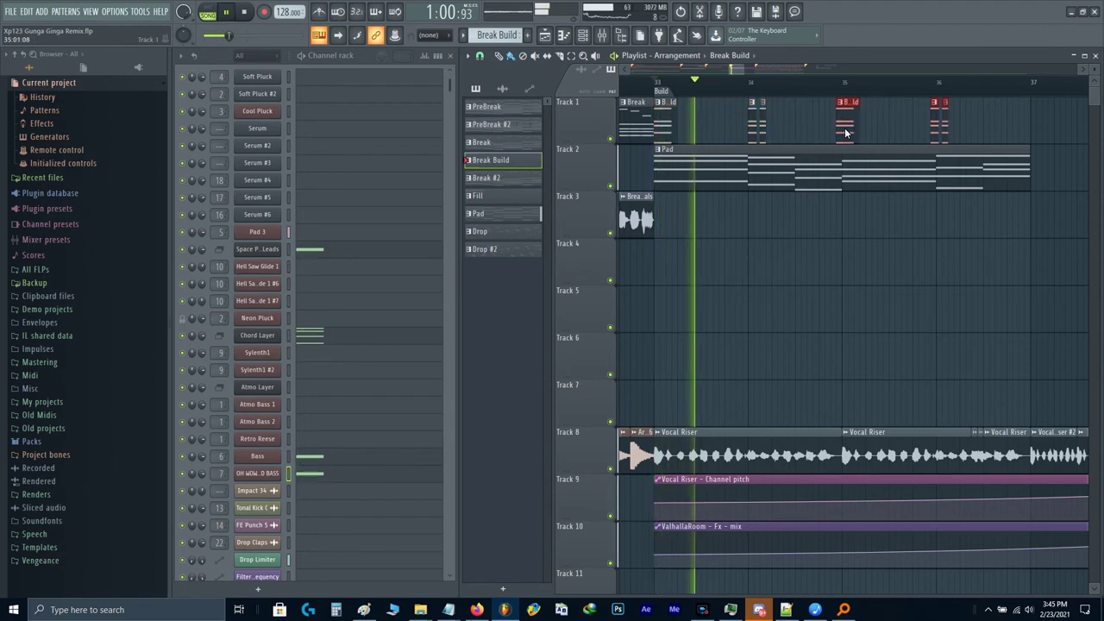
Step: Add a brief Break Build stab on Track 1 just before bar 35, leaving a small gap before the next stab, and check it by playback
left_click(885, 120, "ctrl")
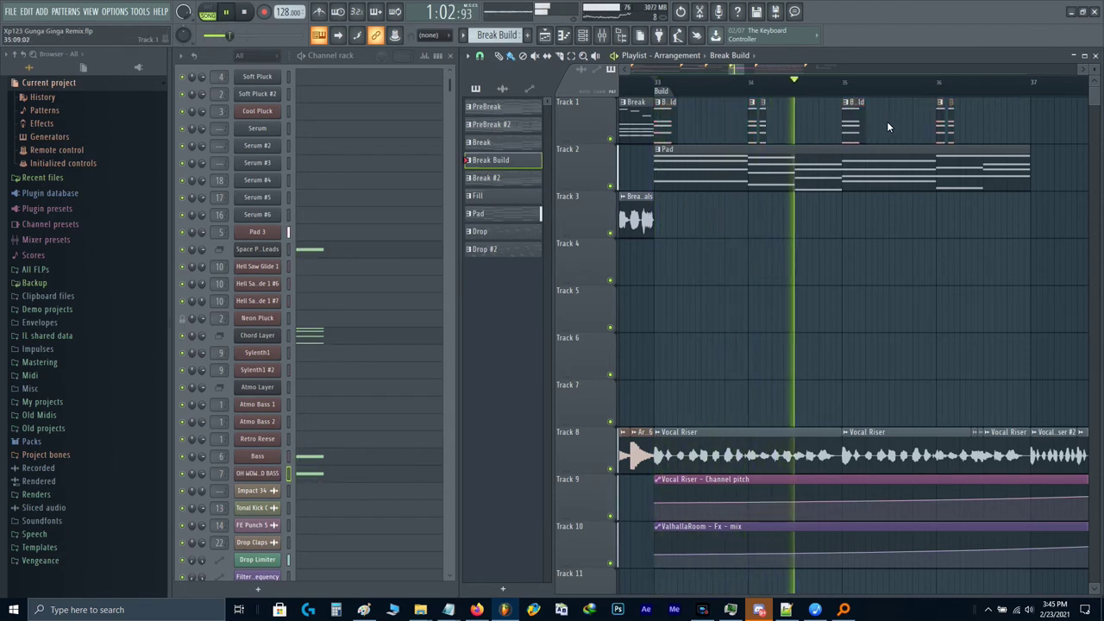
scroll(887, 121, "up", 3)
key("space")
scroll(669, 134, "up", 1)
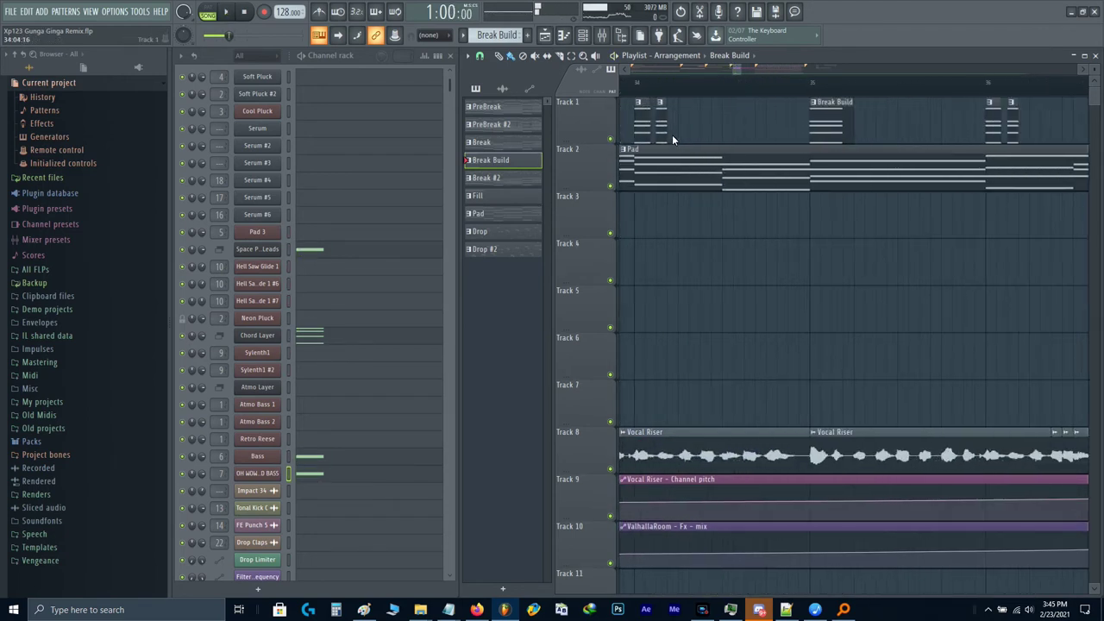
key("space")
scroll(811, 130, "up", 2)
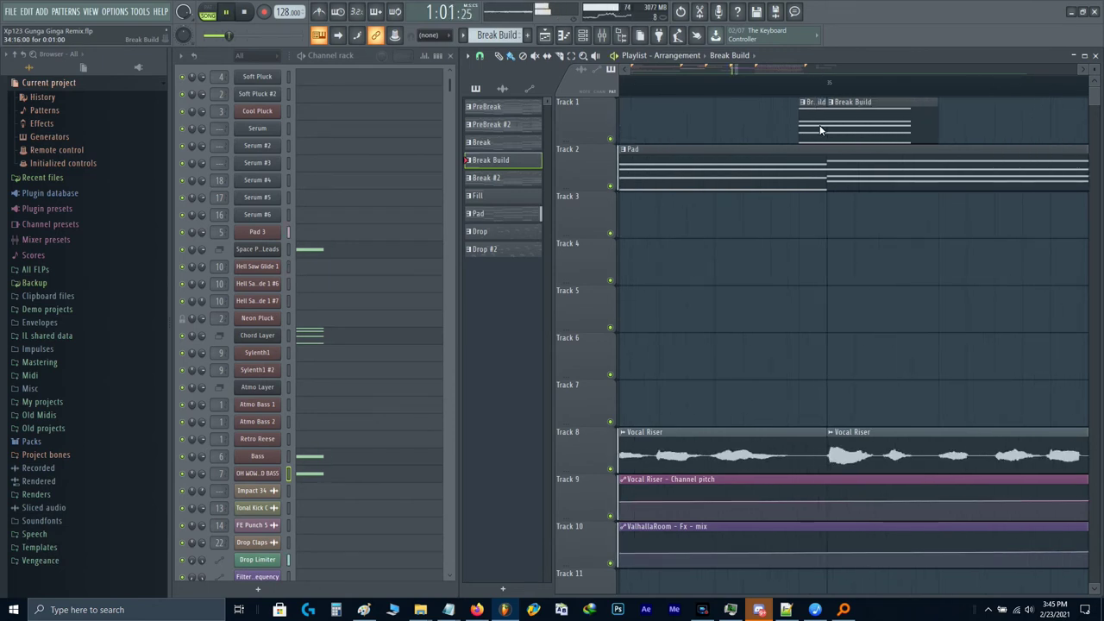
scroll(811, 129, "down", 3)
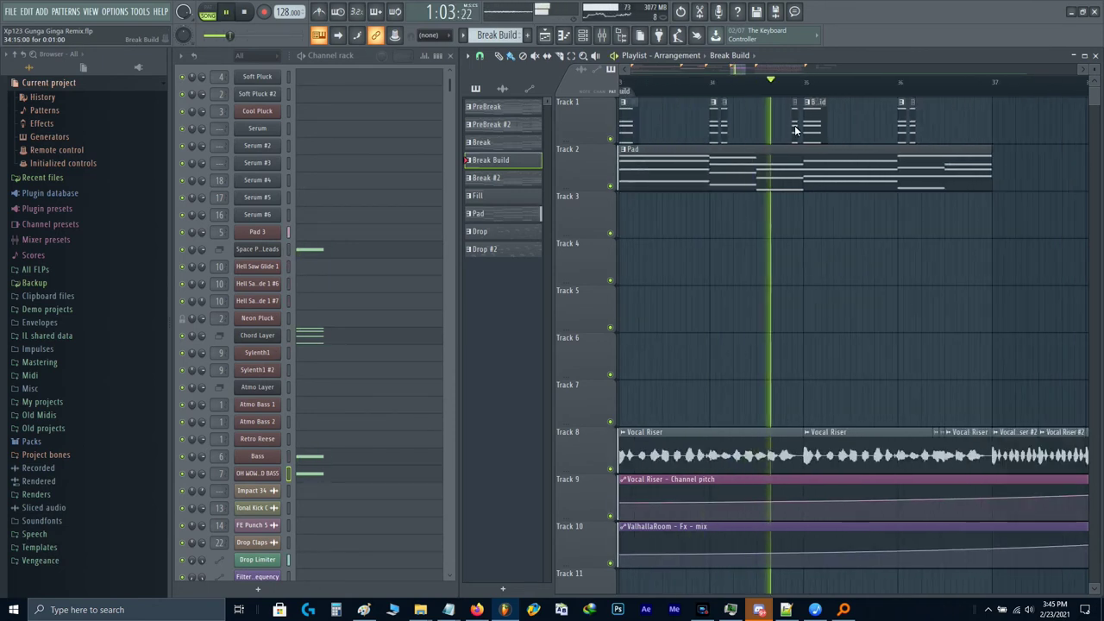
scroll(795, 130, "up", 3)
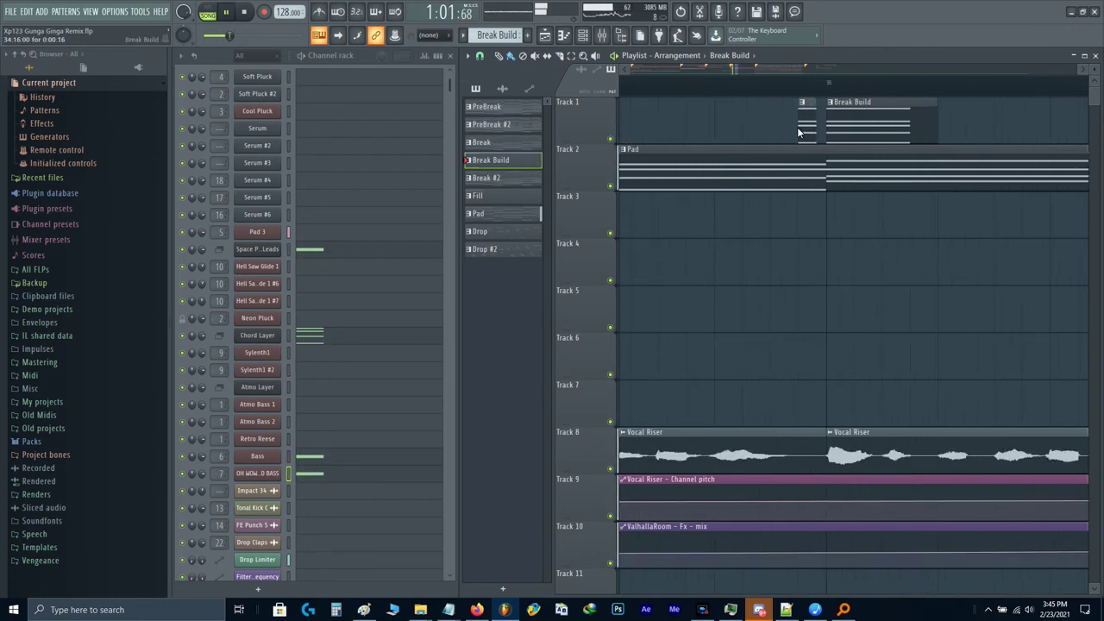
scroll(798, 131, "down", 3)
scroll(816, 134, "down", 2)
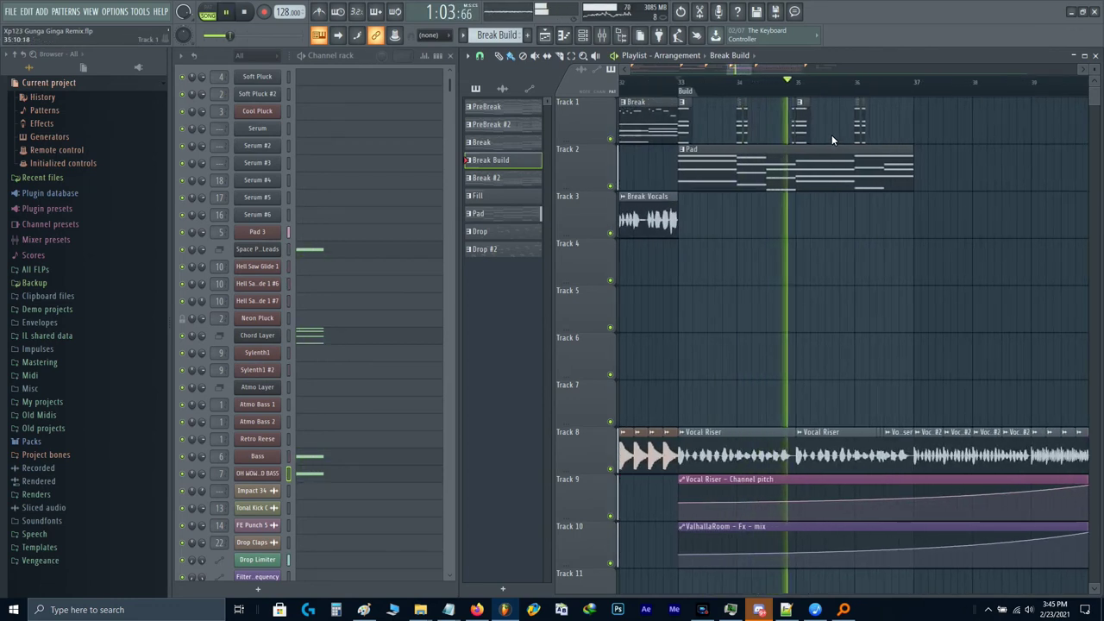
Step: Place a copy of the Break clip on Track 4 from bar 33 and cut away everything before bar 36
scroll(892, 128, "up", 3)
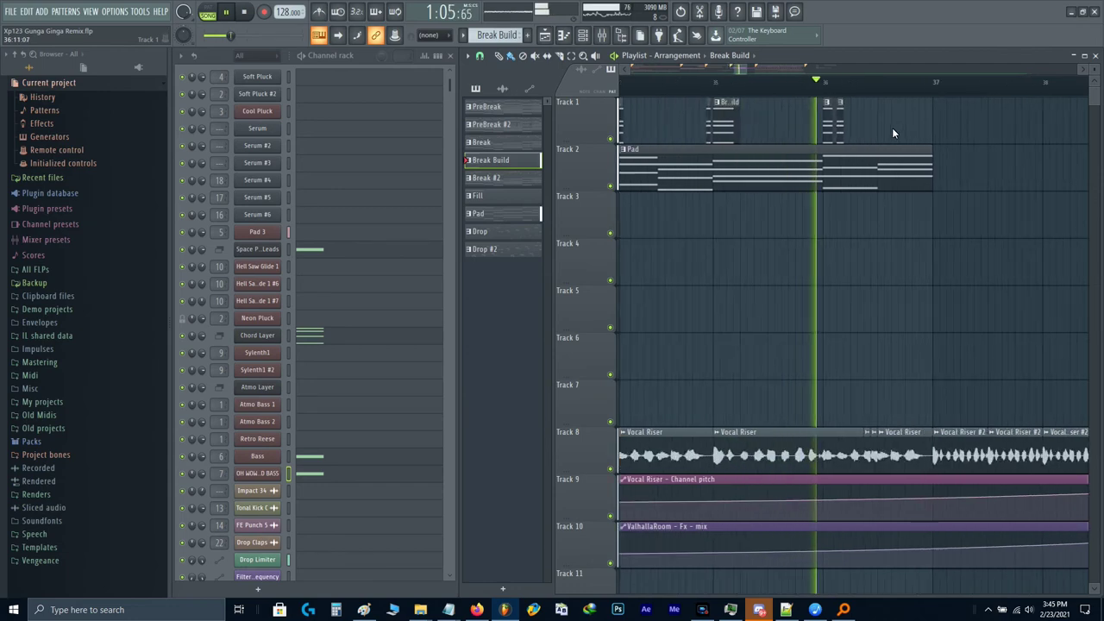
scroll(892, 129, "down", 3)
left_click(678, 131)
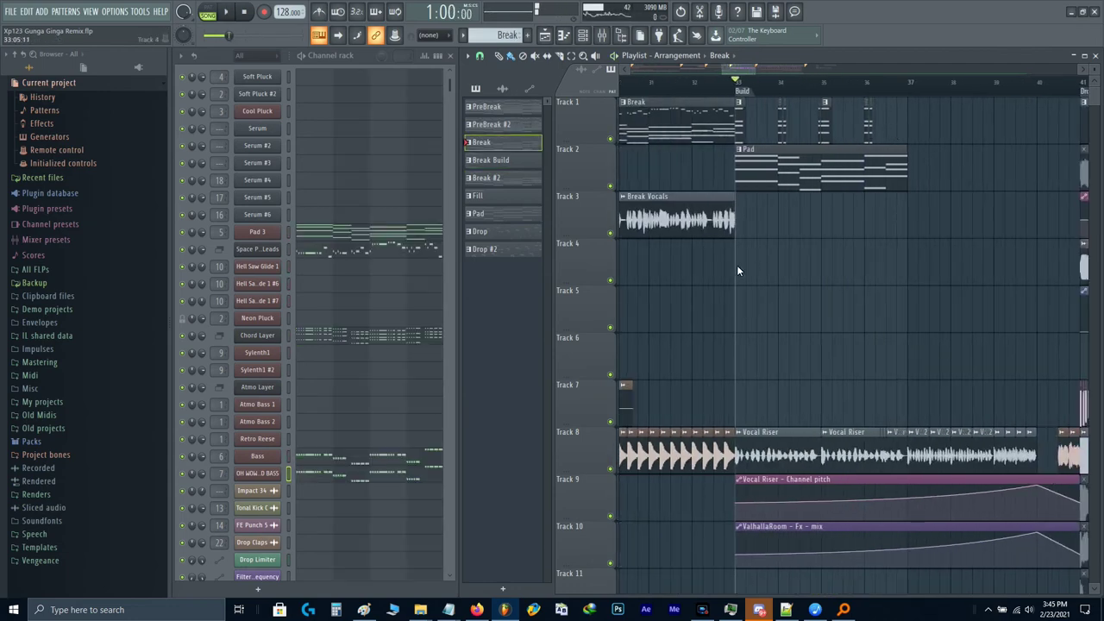
left_click(735, 269)
scroll(861, 271, "up", 2)
scroll(878, 299, "up", 2)
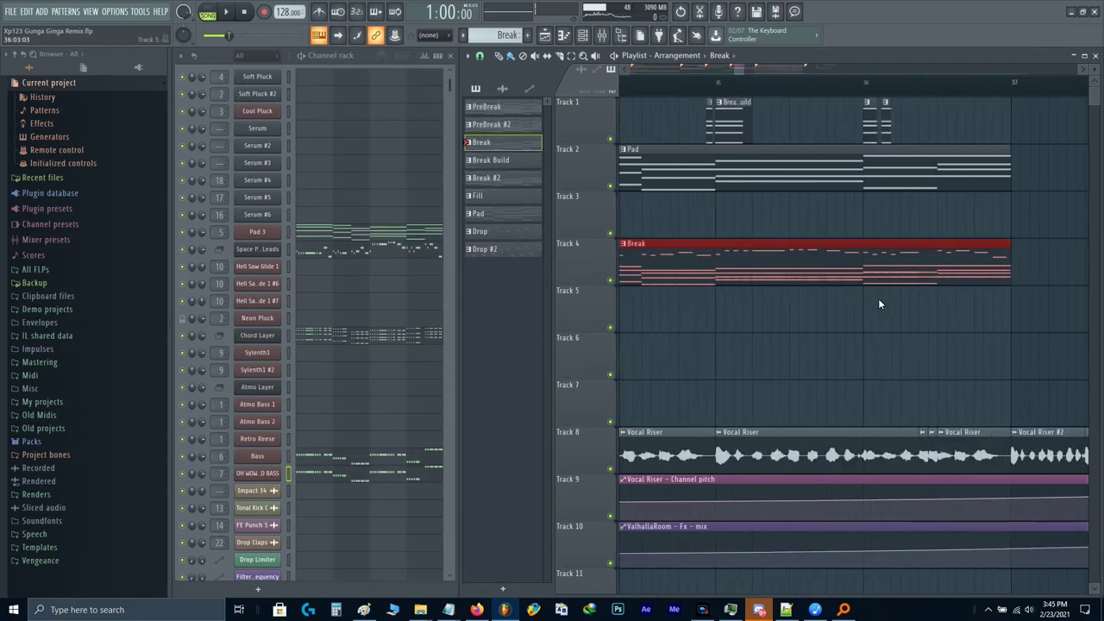
left_click_drag(863, 267, 862, 260)
right_click(786, 261)
scroll(855, 262, "down", 2)
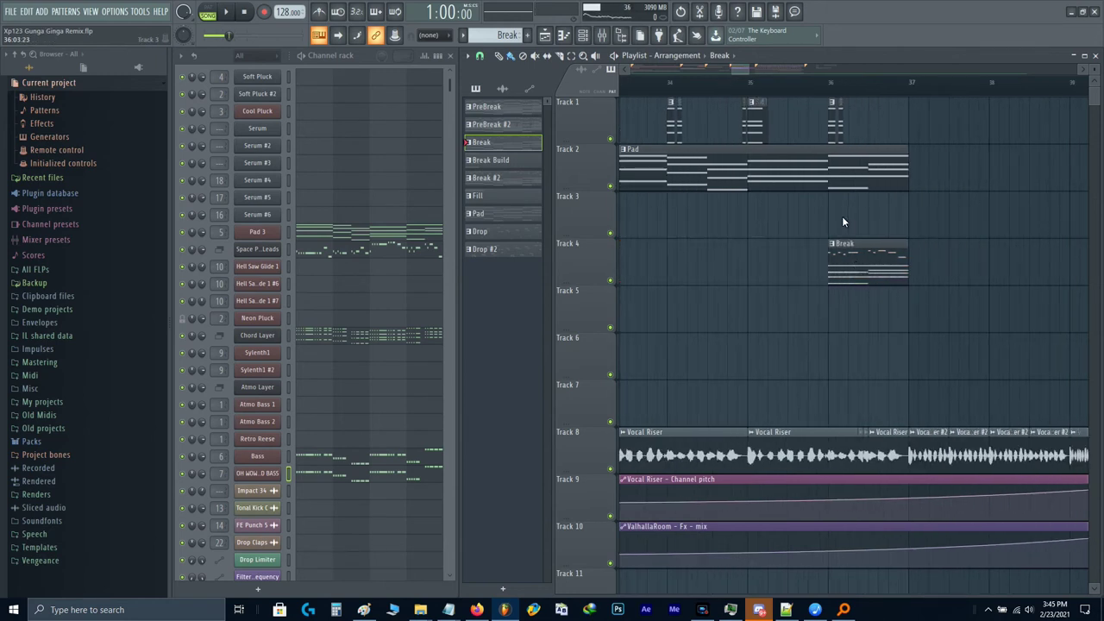
Step: Cut the Pad off at bar 36, move the Break clip into its place on Track 2, and play the transition
left_click_drag(831, 198, 834, 171)
right_click(838, 176)
key("space")
left_click(865, 267, "ctrl")
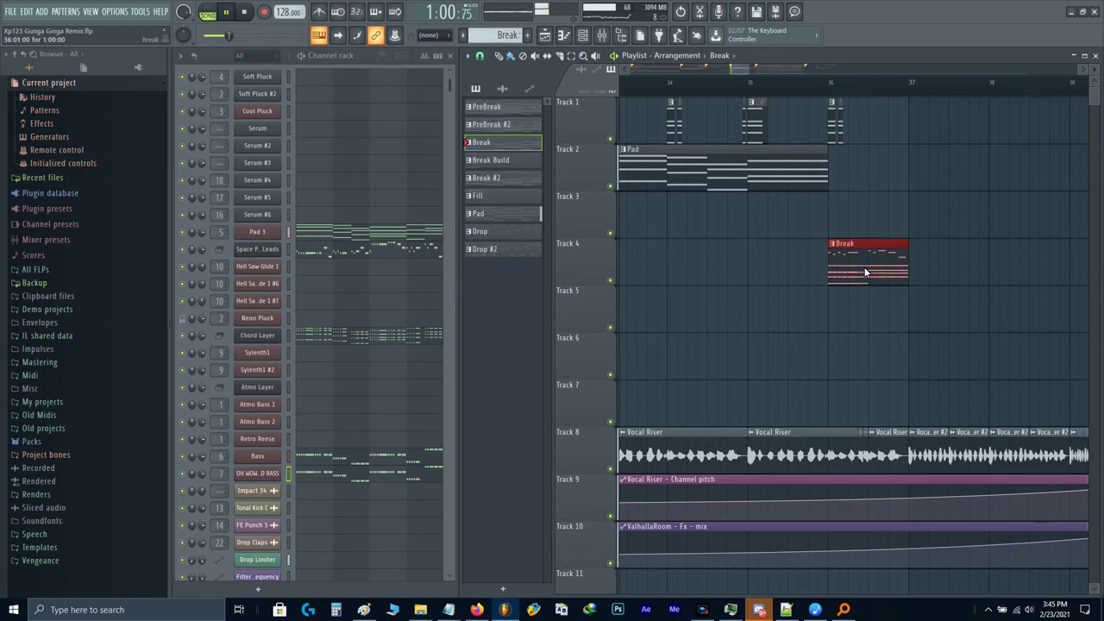
key("shift+Up")
key("shift+Up")
key("ctrl+d")
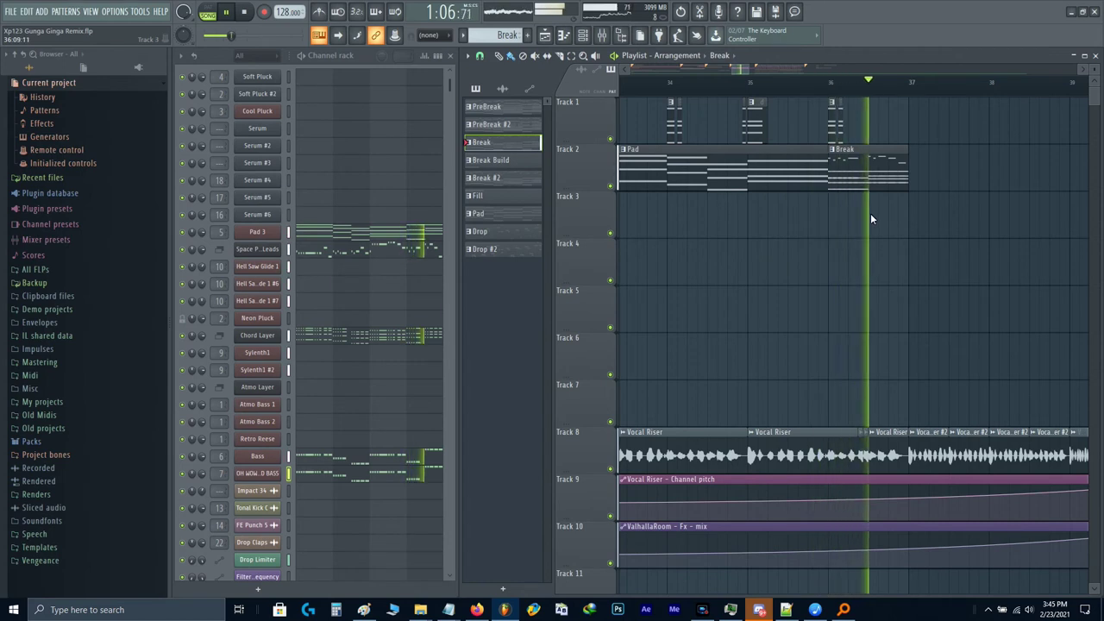
key("space")
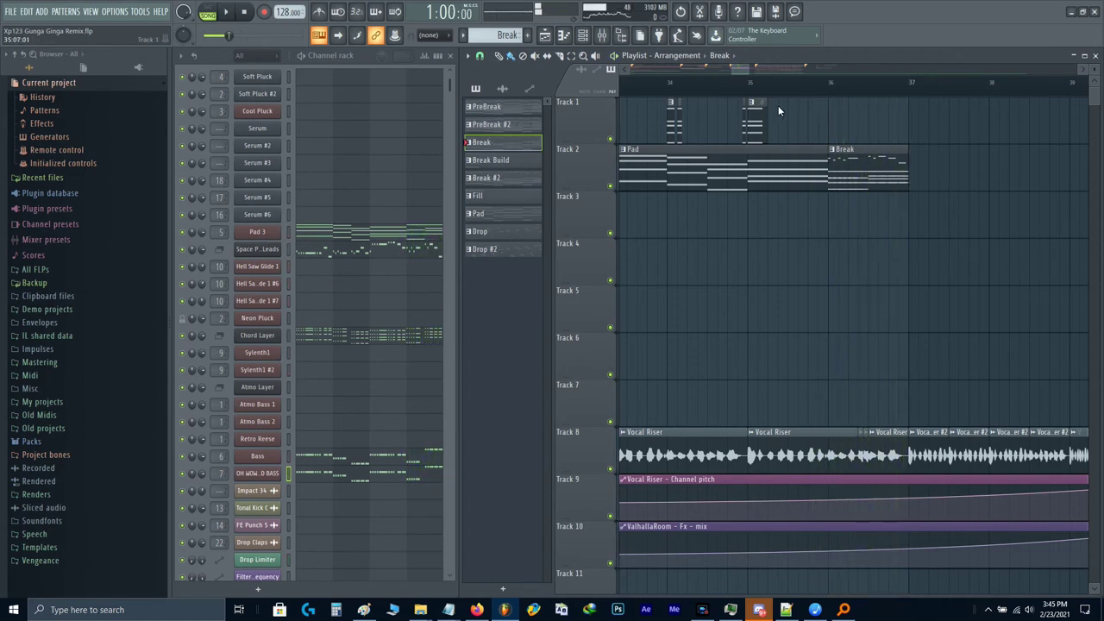
Step: Replace the two Break Build stabs at bar 36 with a single stab just before bar 36, listening to the result
scroll(850, 125, "up", 2, "ctrl")
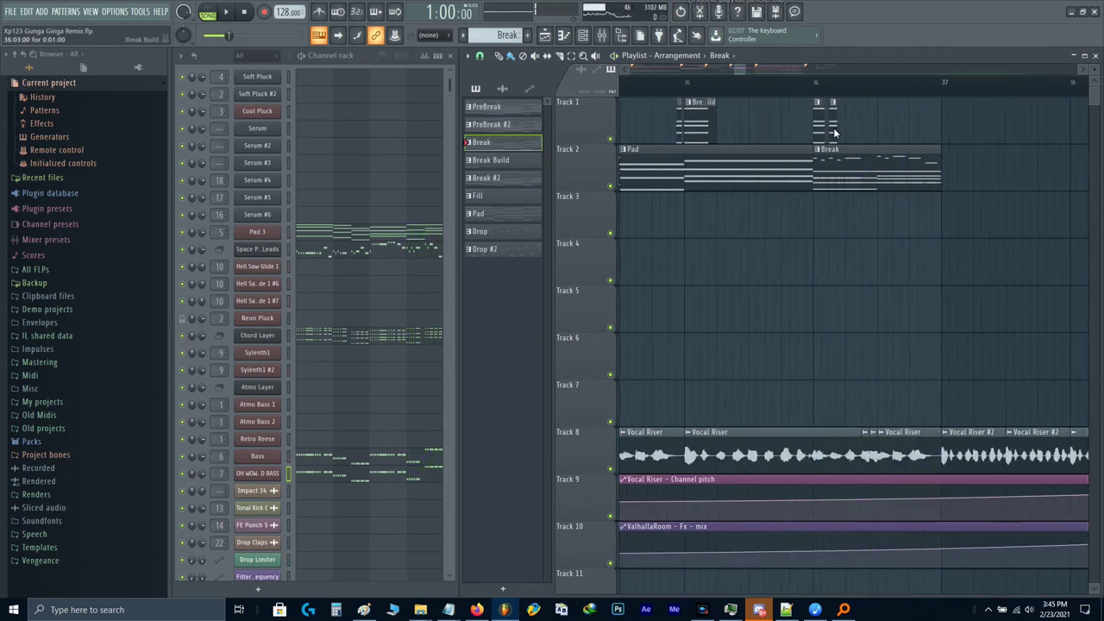
key("space")
scroll(834, 132, "up", 3, "ctrl")
left_click_drag(831, 132, 758, 130)
right_click(789, 128)
scroll(789, 122, "down", 6, "ctrl")
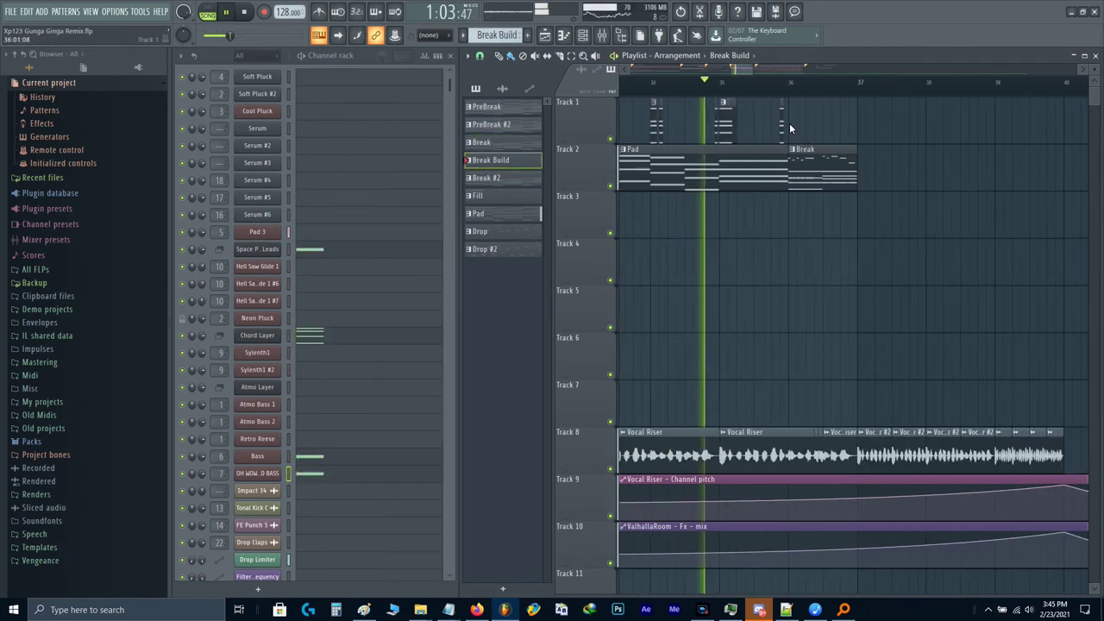
scroll(781, 129, "up", 2, "ctrl")
scroll(782, 129, "up", 2, "ctrl")
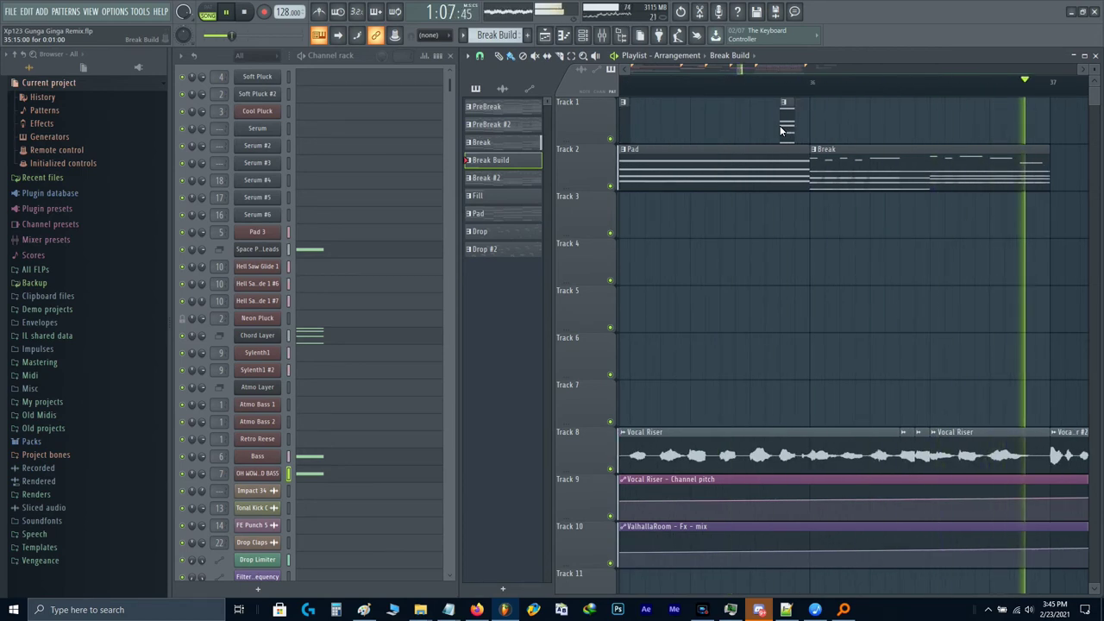
Step: Delete the stab before bar 36, extend the Break clip's start back over the Pad's end to that point, and play it
key("space")
scroll(783, 131, "down", 3, "ctrl")
scroll(784, 131, "up", 4, "ctrl")
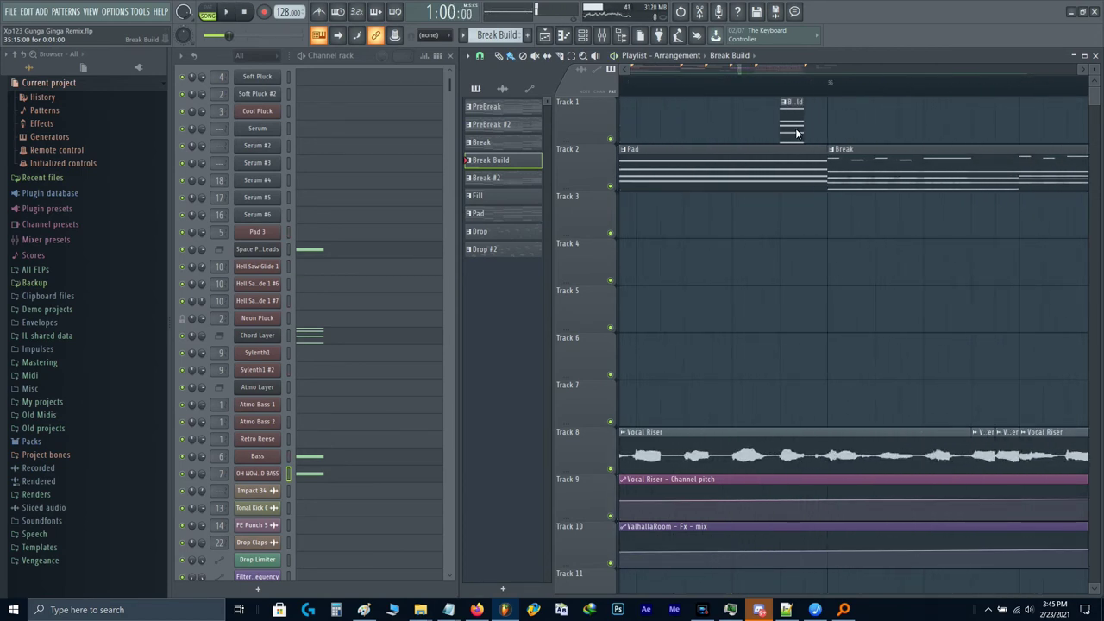
right_click(797, 133)
left_click_drag(826, 176, 771, 187)
key("space")
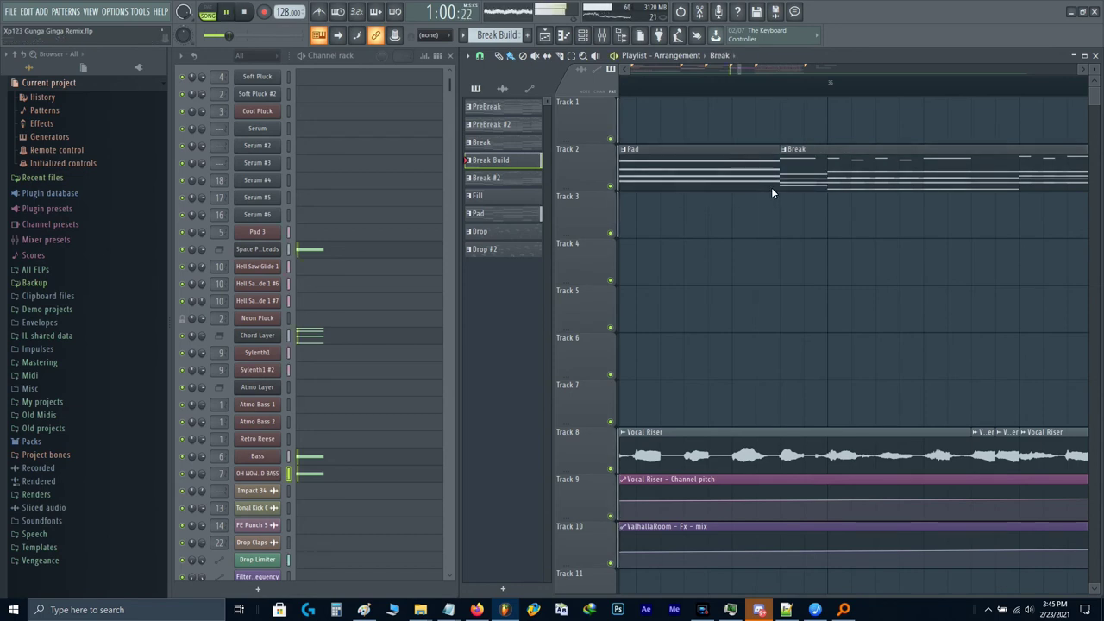
scroll(772, 187, "down", 8)
scroll(745, 216, "down", 1)
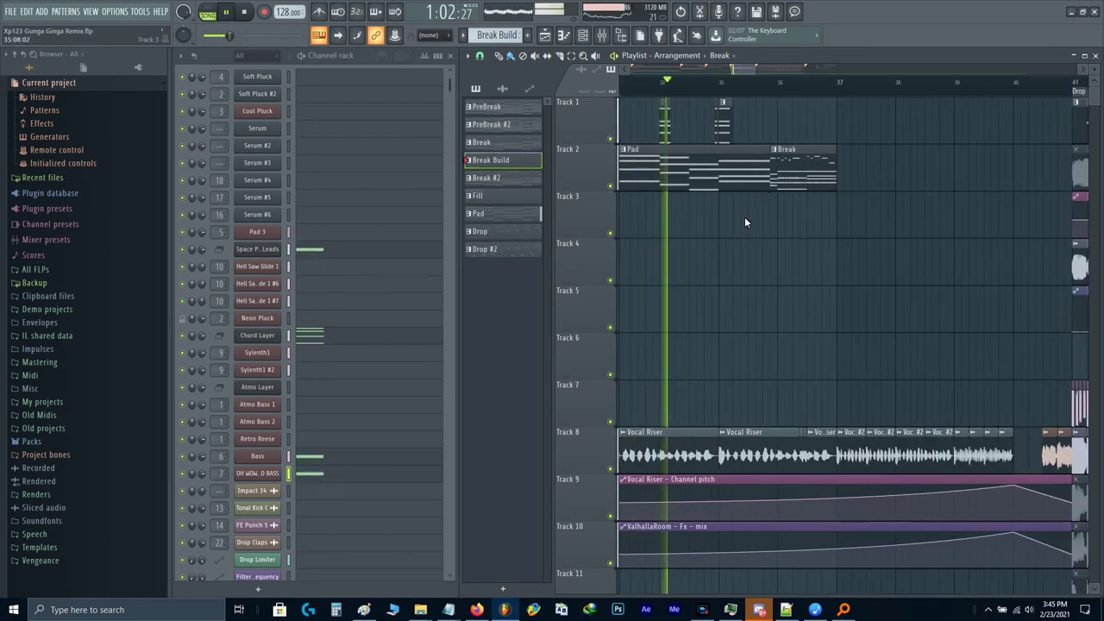
scroll(757, 201, "up", 3)
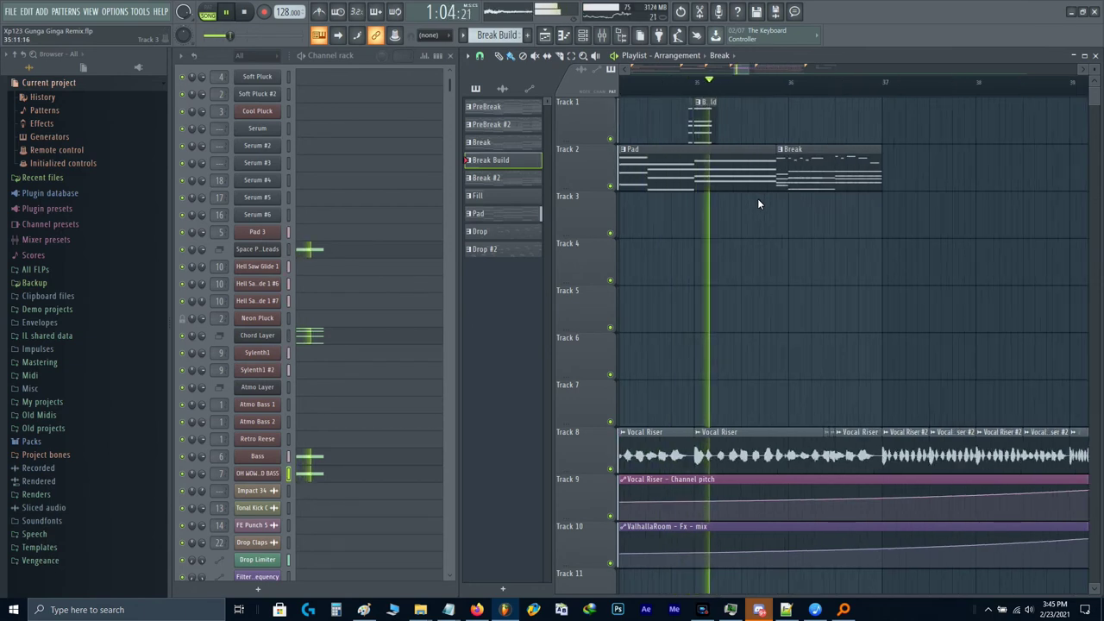
scroll(796, 143, "up", 3)
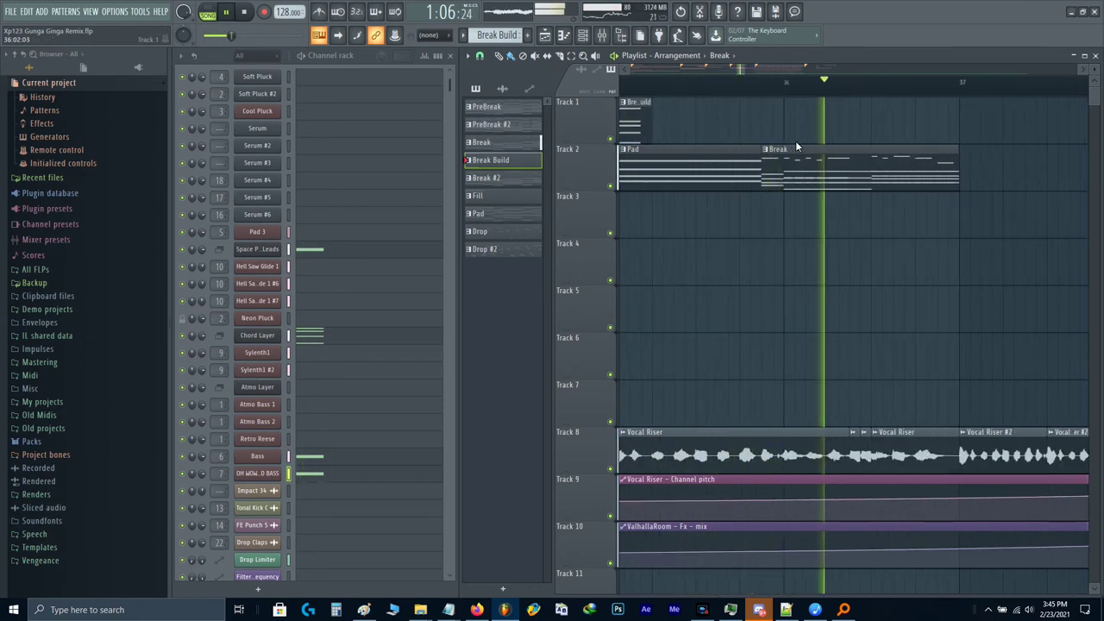
scroll(790, 147, "down", 4)
key("space")
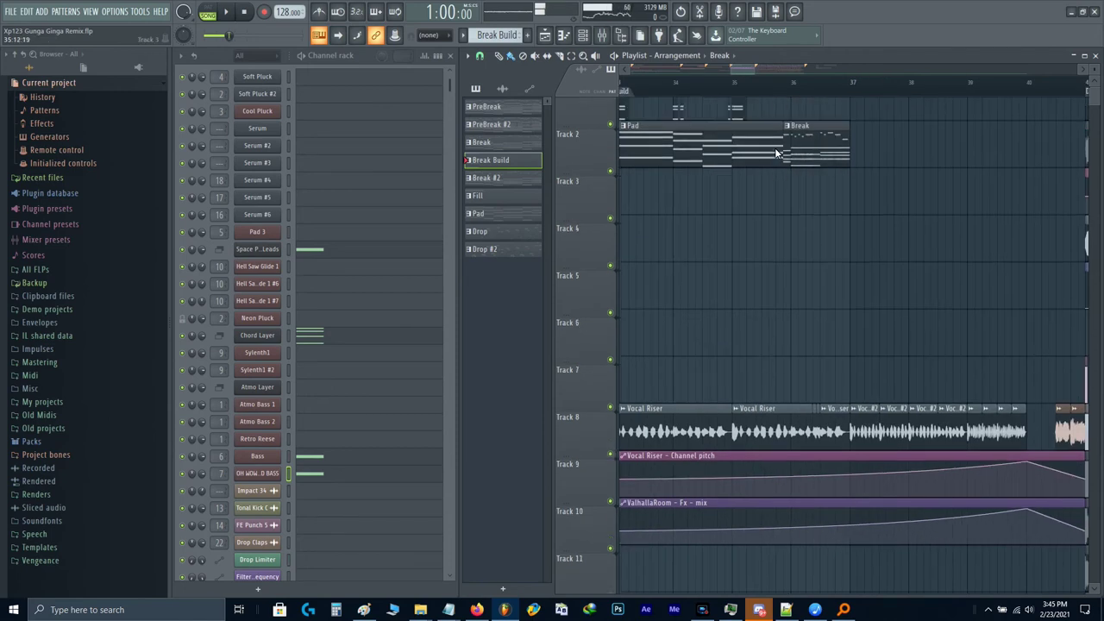
Step: Place two consecutive one-beat Break Build clips on Track 1 from bar 37
scroll(775, 153, "up", 1)
left_click_drag(689, 136, 734, 153)
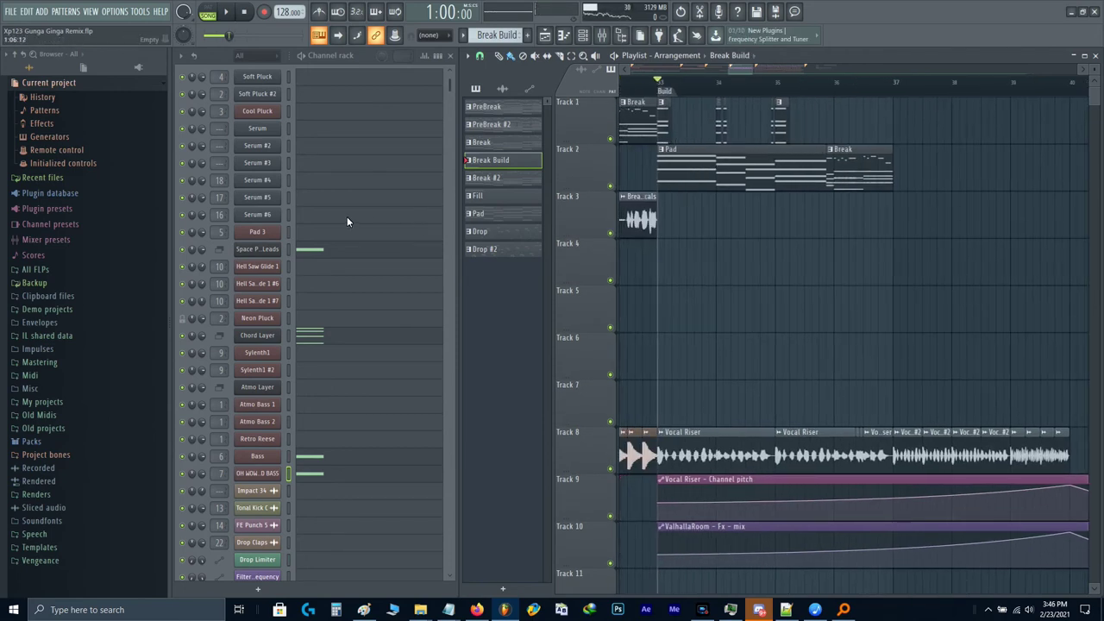
scroll(348, 223, "up", 1)
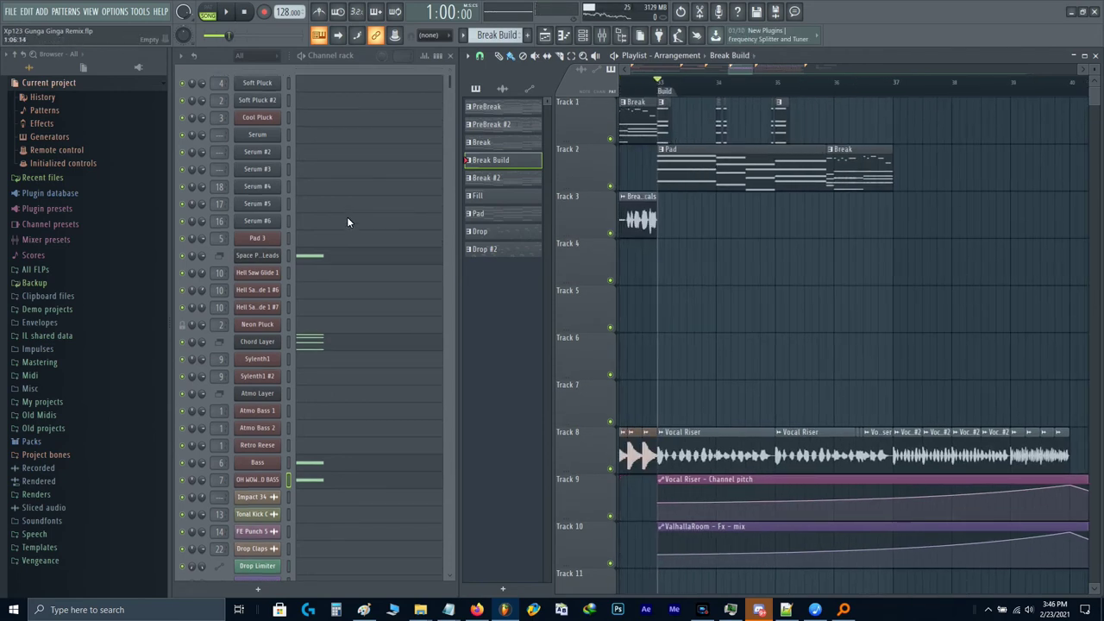
left_click(897, 130)
left_click_drag(902, 132, 834, 175)
scroll(823, 149, "up", 4)
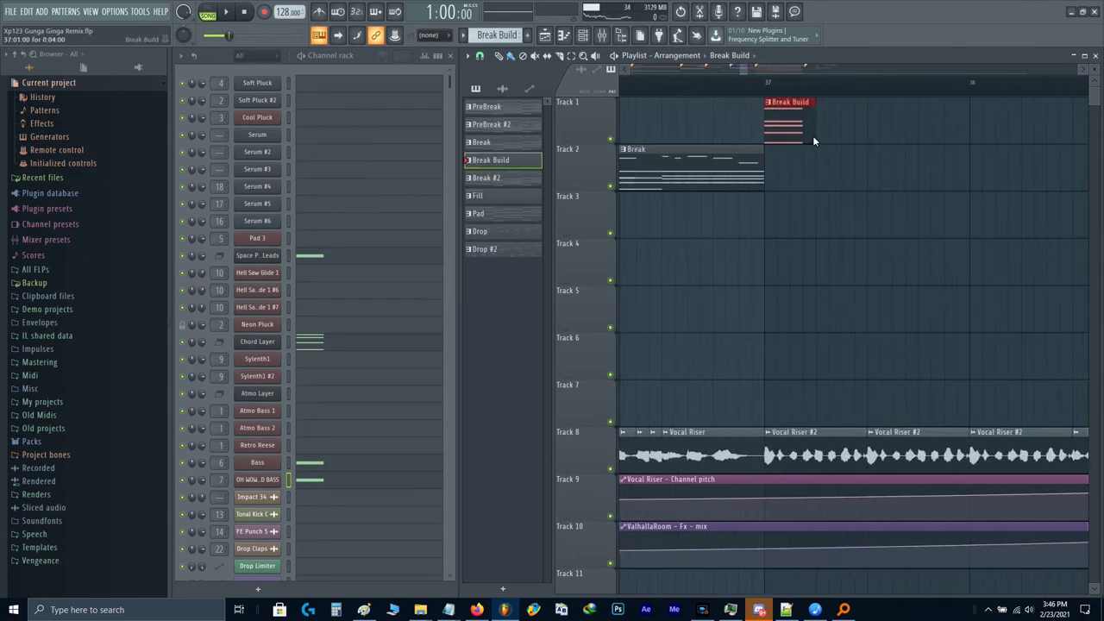
left_click(831, 132)
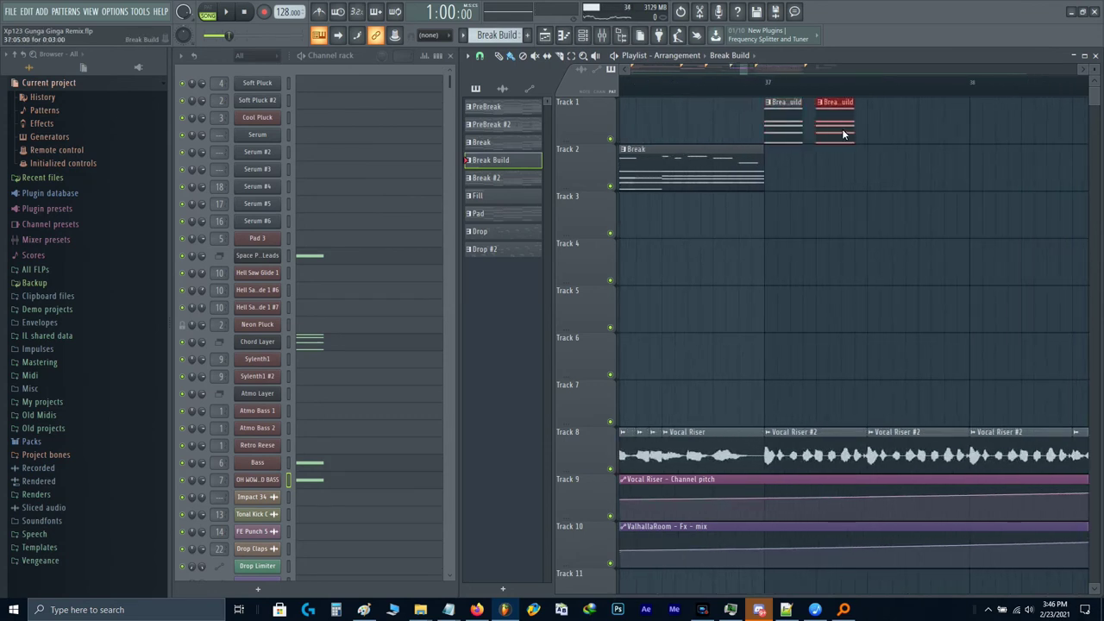
left_click_drag(858, 134, 805, 124)
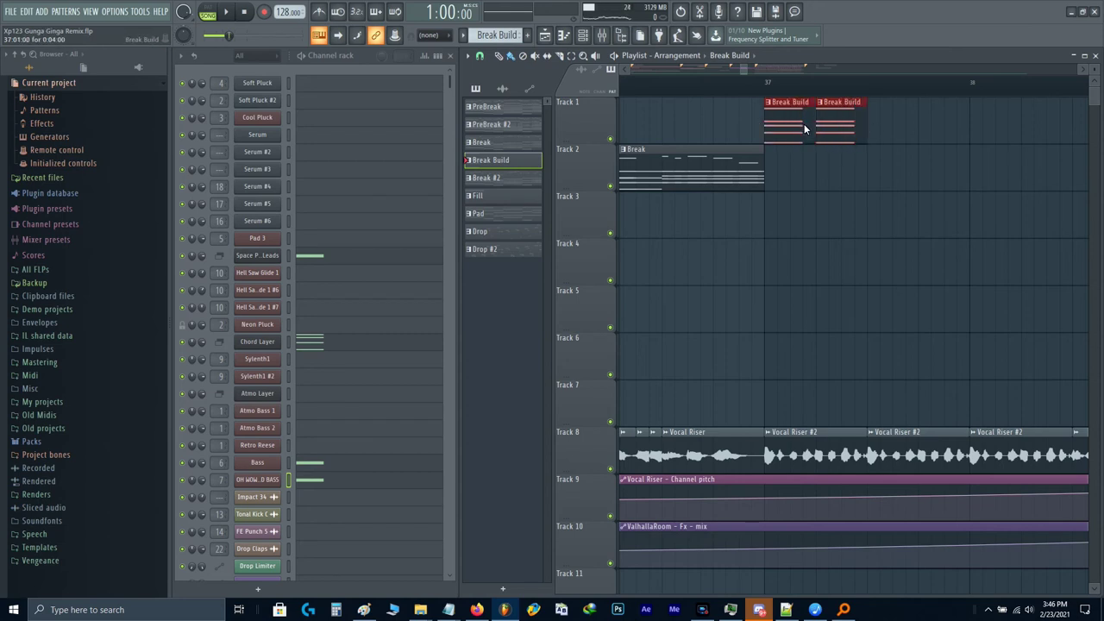
Step: Repeat the pair of one-beat Break Build clips three times on Track 1 to fill up to bar 39
scroll(784, 177, "down", 3)
left_click_drag(784, 179, 726, 176)
key("ctrl+b")
key("ctrl+b")
key("ctrl+b")
Step: Fill bar 39 up to bar 40 on Track 1 with repeated half-beat Break Build stabs
left_click_drag(1044, 191, 711, 176)
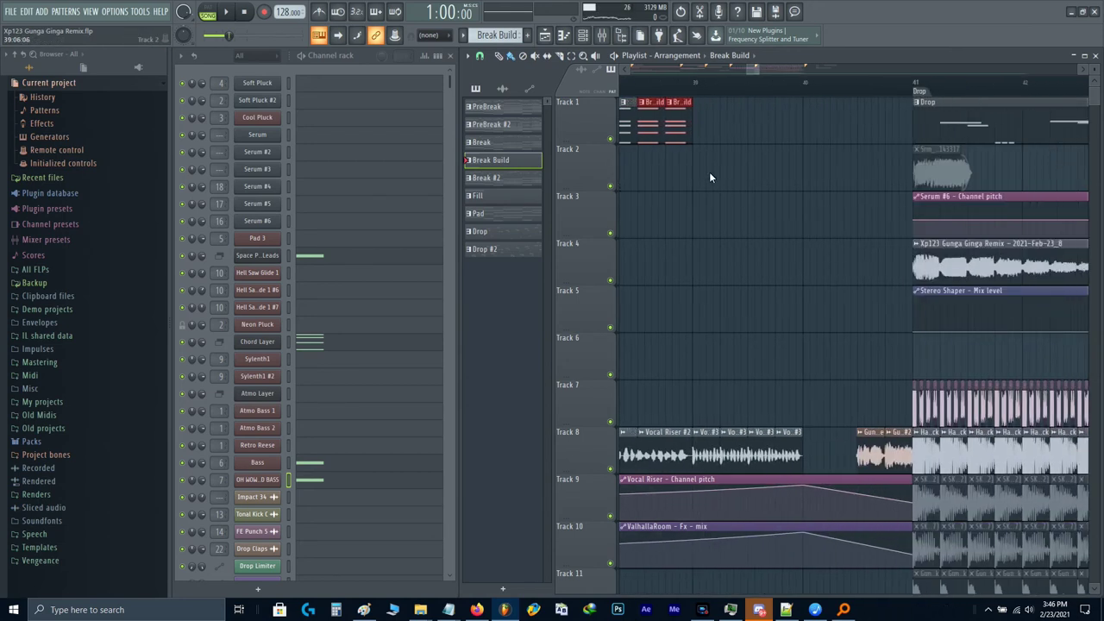
scroll(709, 177, "up", 3)
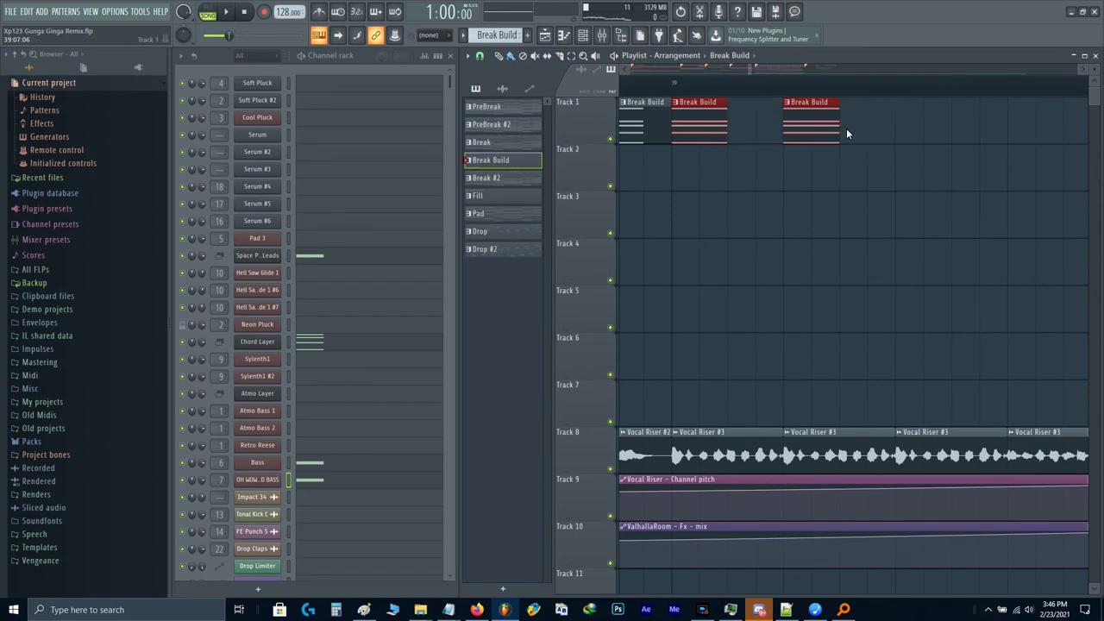
left_click(846, 128, "ctrl")
right_click(798, 124)
left_click_drag(761, 127, 805, 158)
scroll(727, 130, "down", 3)
key("ctrl+b")
key("ctrl+b")
key("ctrl+b")
key("ctrl+b")
key("ctrl+b")
key("ctrl+b")
key("ctrl+b")
scroll(732, 157, "down", 3)
scroll(805, 158, "down", 2)
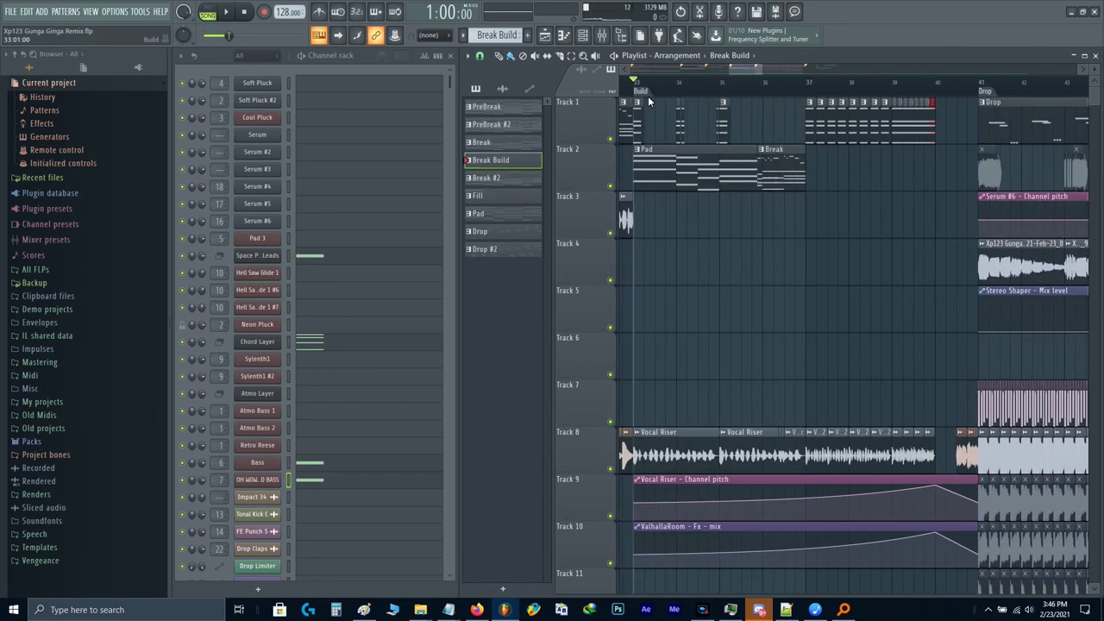
Step: Create a Break Bus volume automation clip spanning the Build section and move it to Track 14
left_click(648, 96)
key("F9")
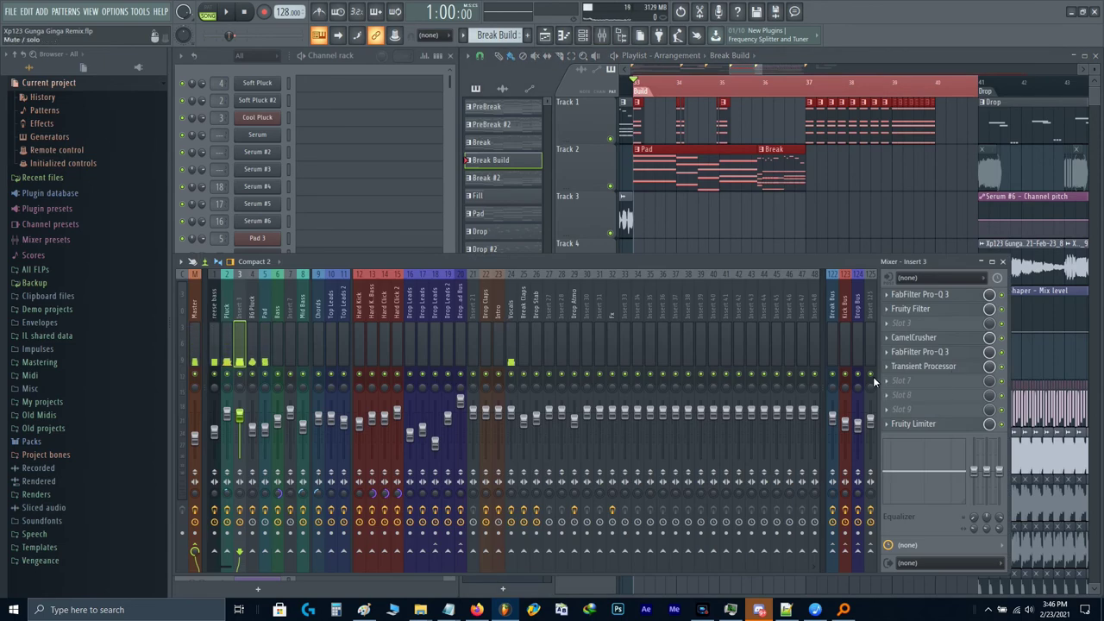
right_click(834, 420)
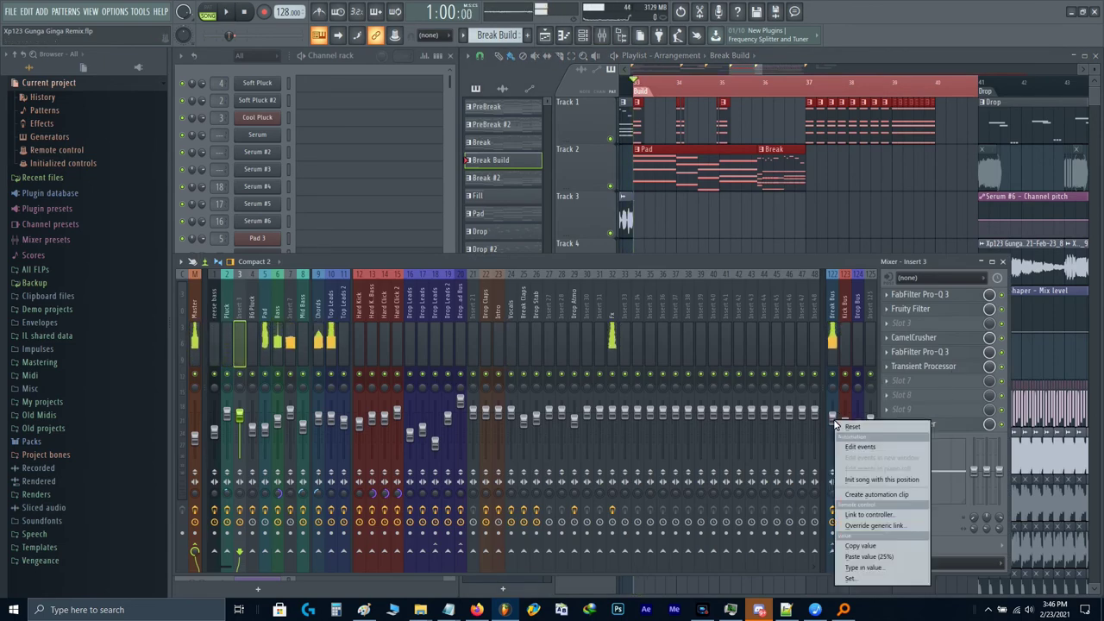
left_click(857, 493)
scroll(747, 265, "down", 2)
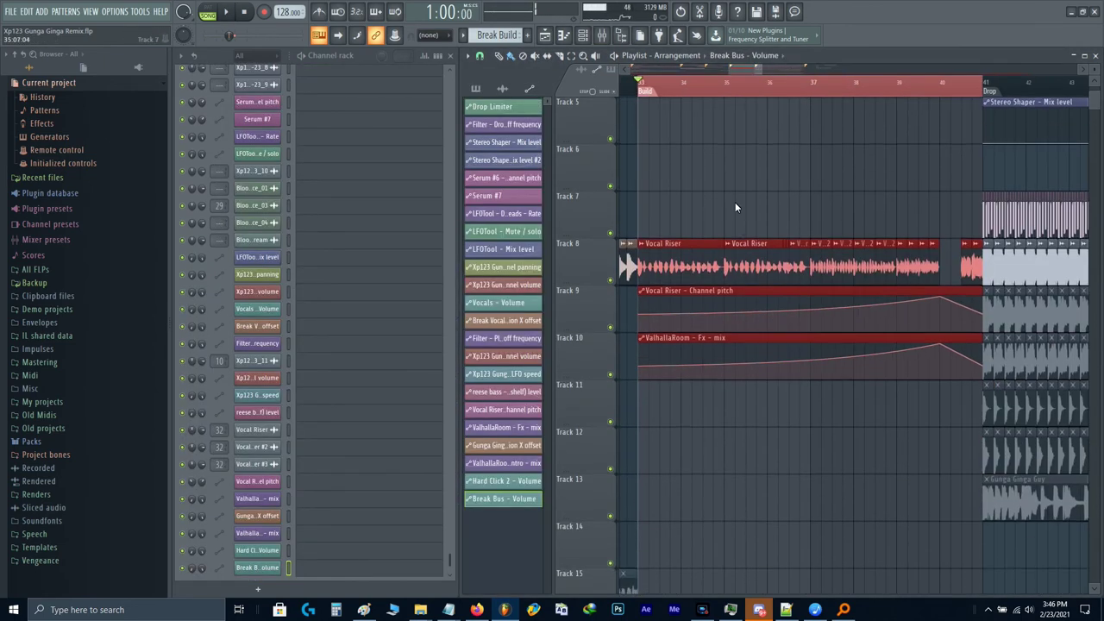
scroll(734, 148, "up", 2)
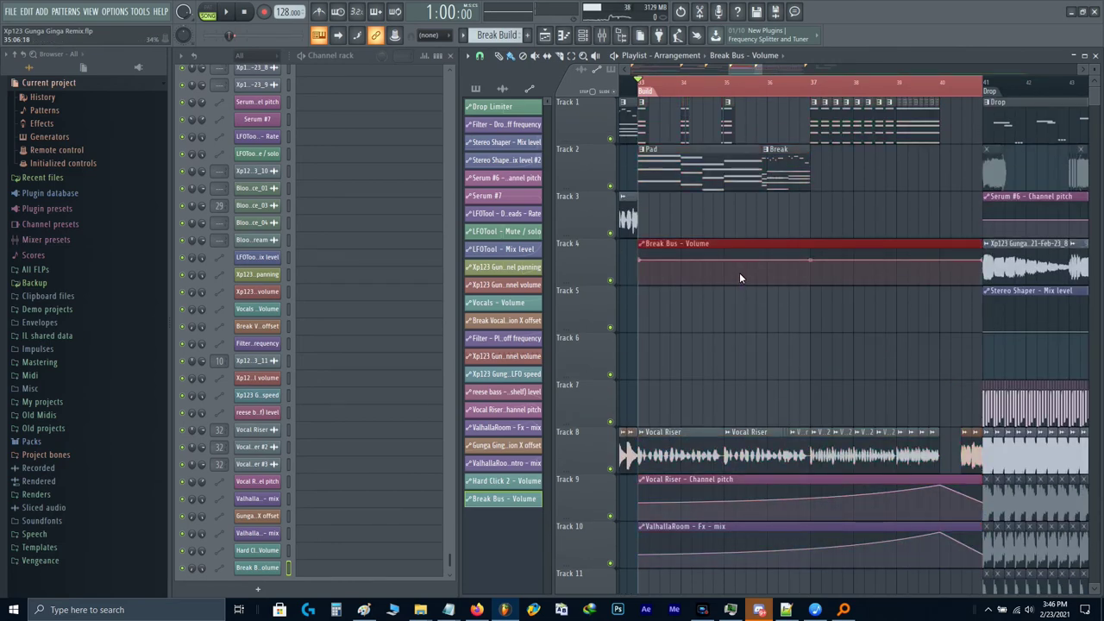
left_click_drag(740, 273, 756, 295)
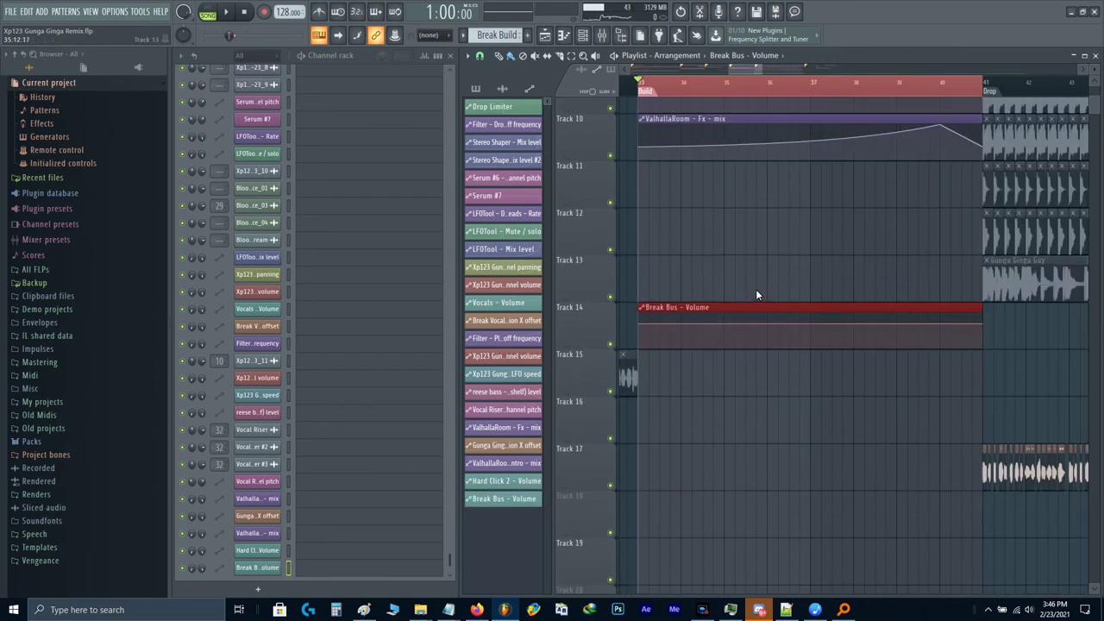
Step: Add a point at bar 40 to the Break Bus volume automation on Track 14, dip it slightly and audition the Build
scroll(950, 328, "up", 2, "ctrl")
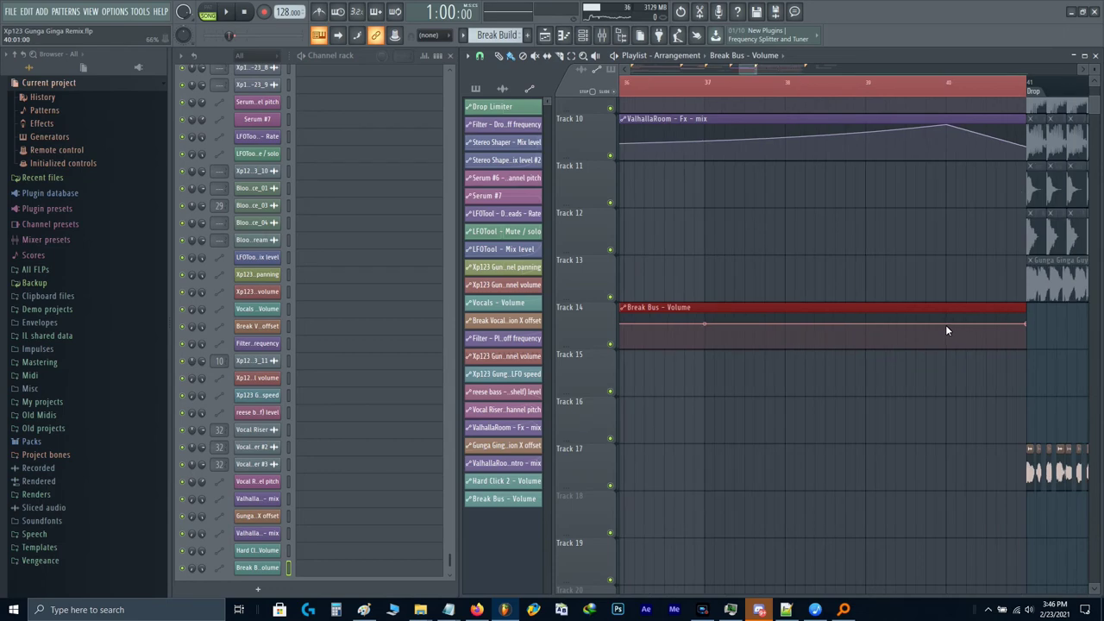
right_click(944, 325)
scroll(837, 337, "down", 2, "ctrl")
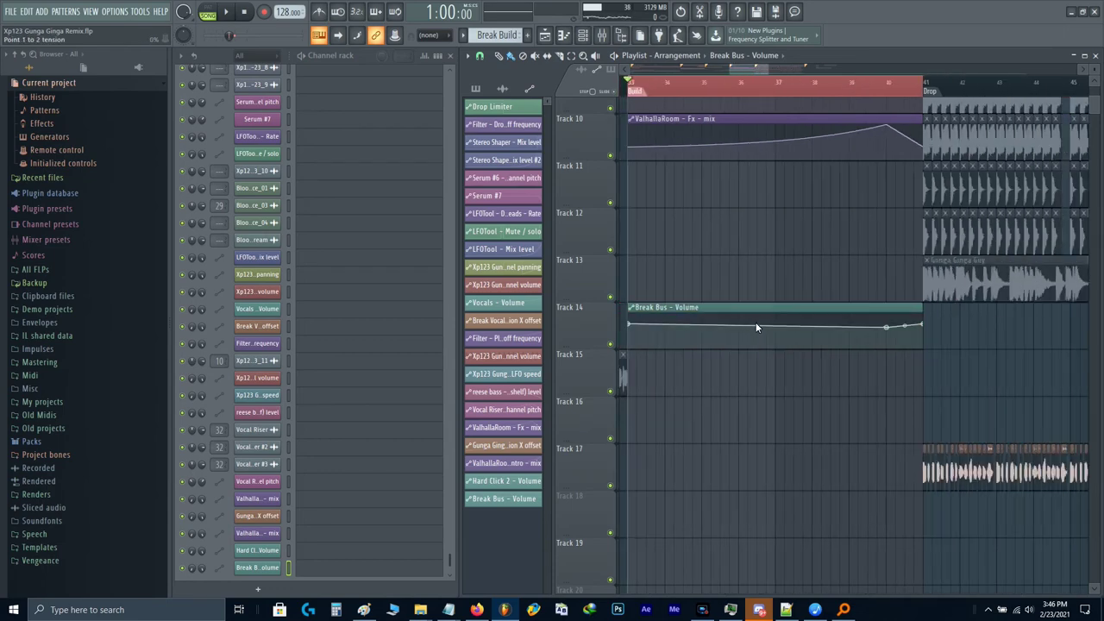
key("space")
scroll(755, 337, "up", 5)
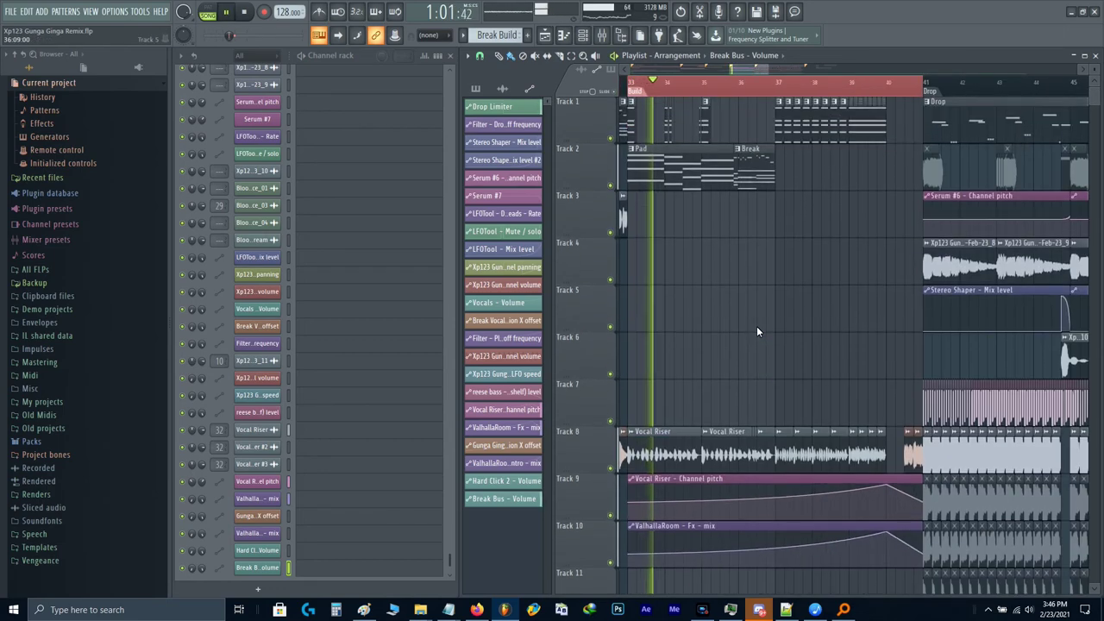
scroll(757, 326, "left", 1)
key("space")
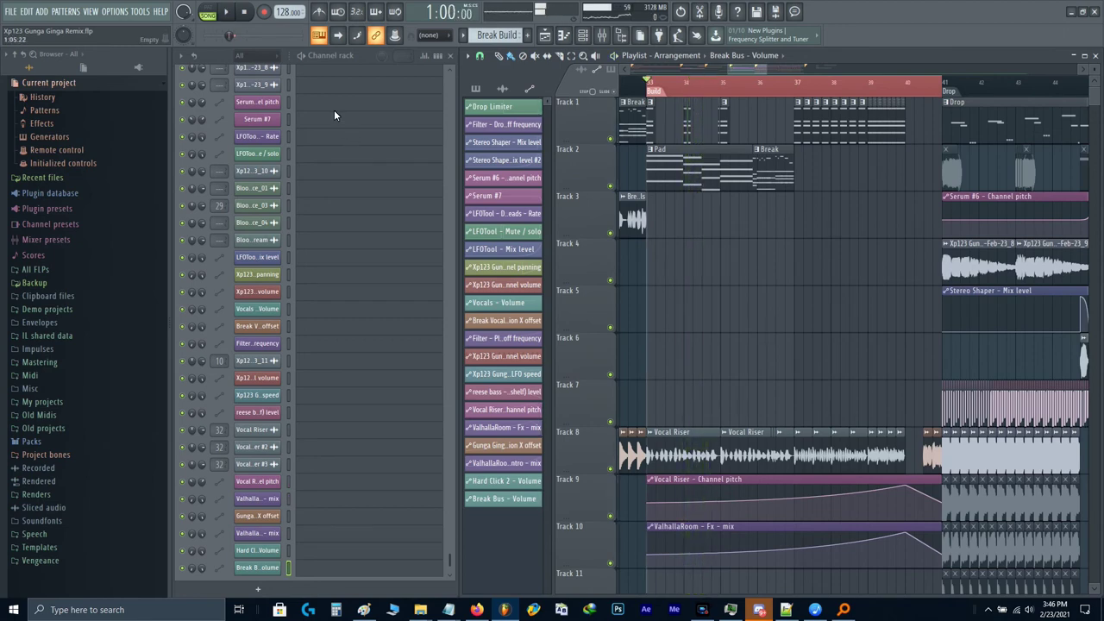
Step: Set the Bass channel's pitch range to 12 and create a channel pitch automation clip spanning the Build
scroll(340, 207, "up", 8)
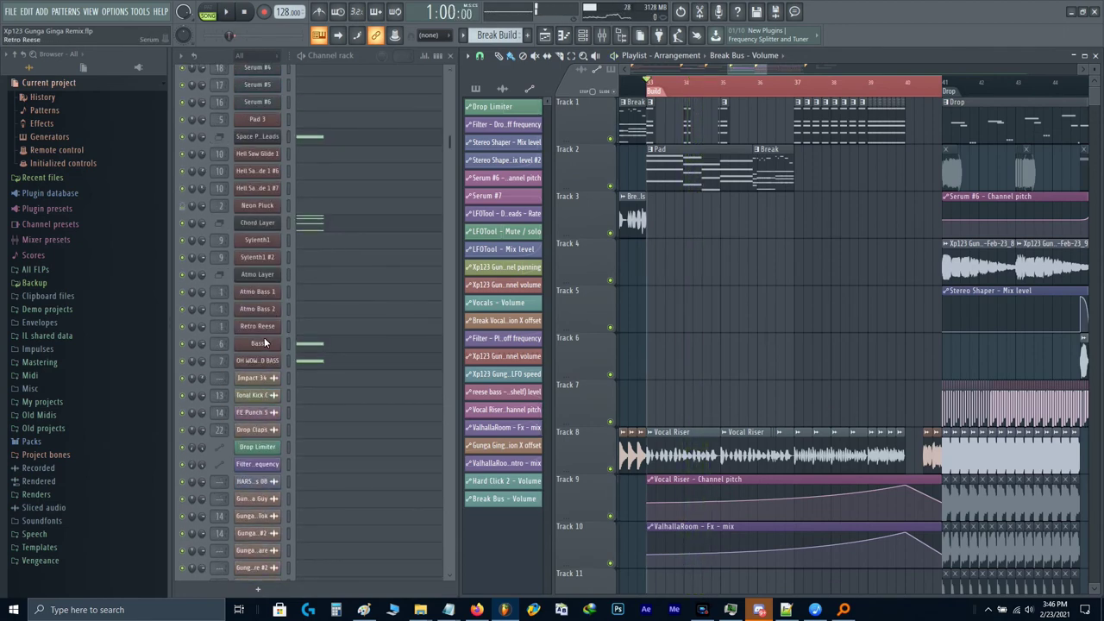
left_click(284, 335)
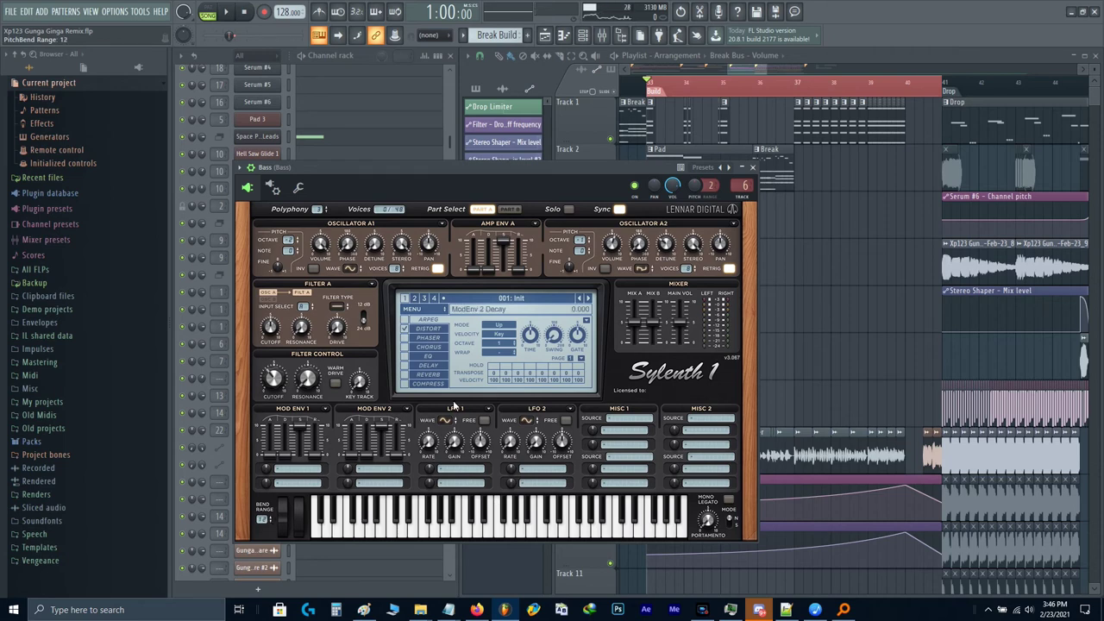
right_click(696, 192)
left_click(733, 264)
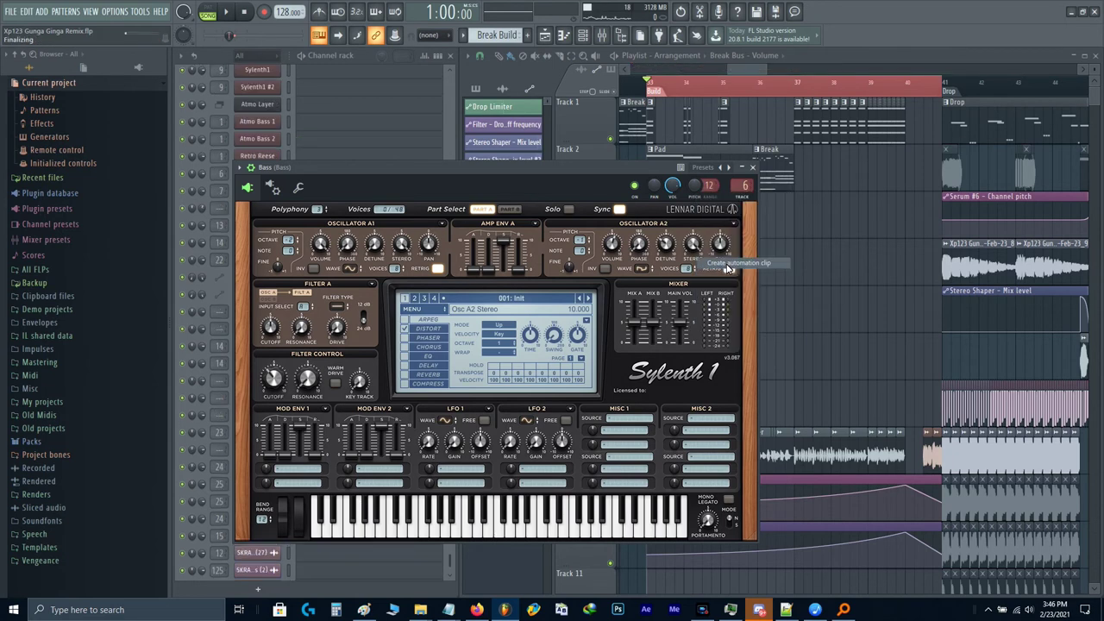
key("Escape")
Step: Set OH WOW MID BASS's bend and pitch ranges to 12 and link its channel pitch to the Bass channel pitch automation
scroll(364, 344, "up", 8)
scroll(363, 343, "up", 5)
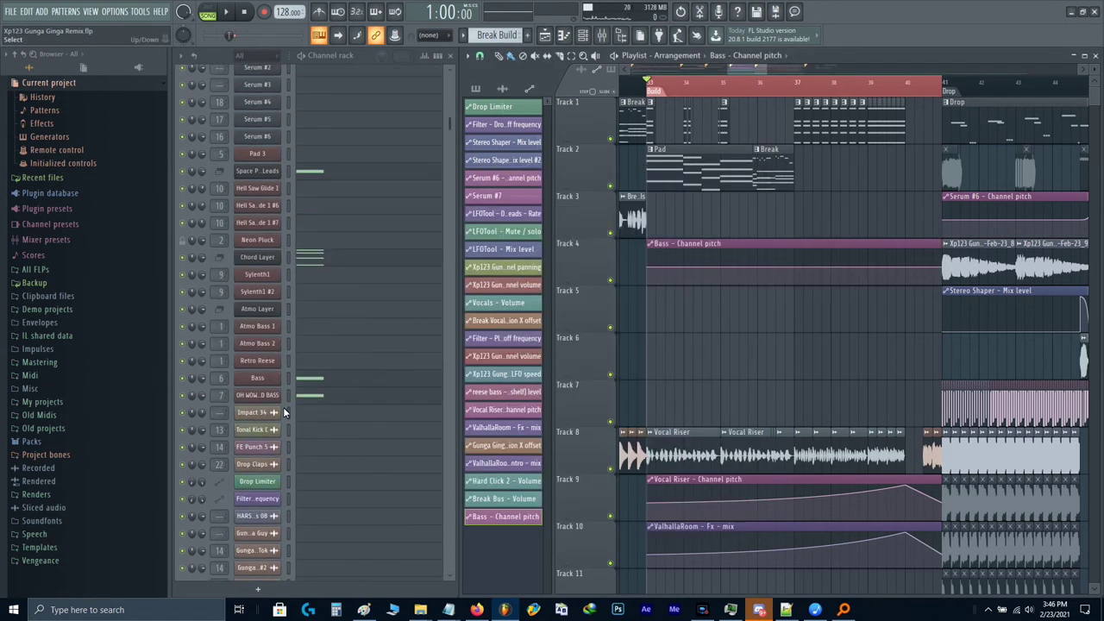
left_click(257, 397)
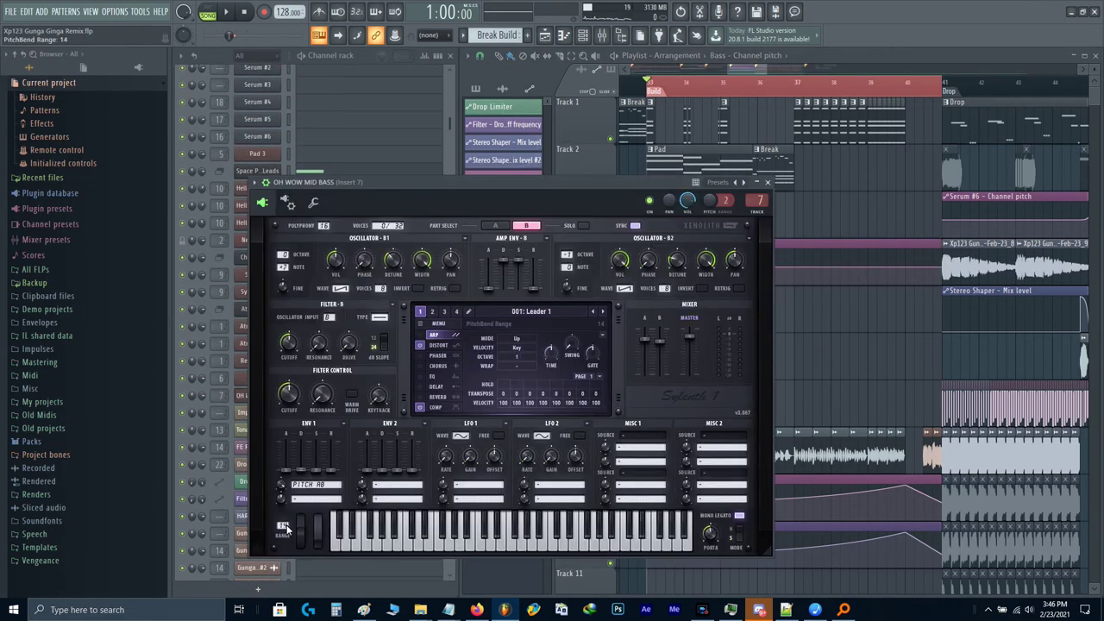
right_click(728, 205)
left_click(749, 243)
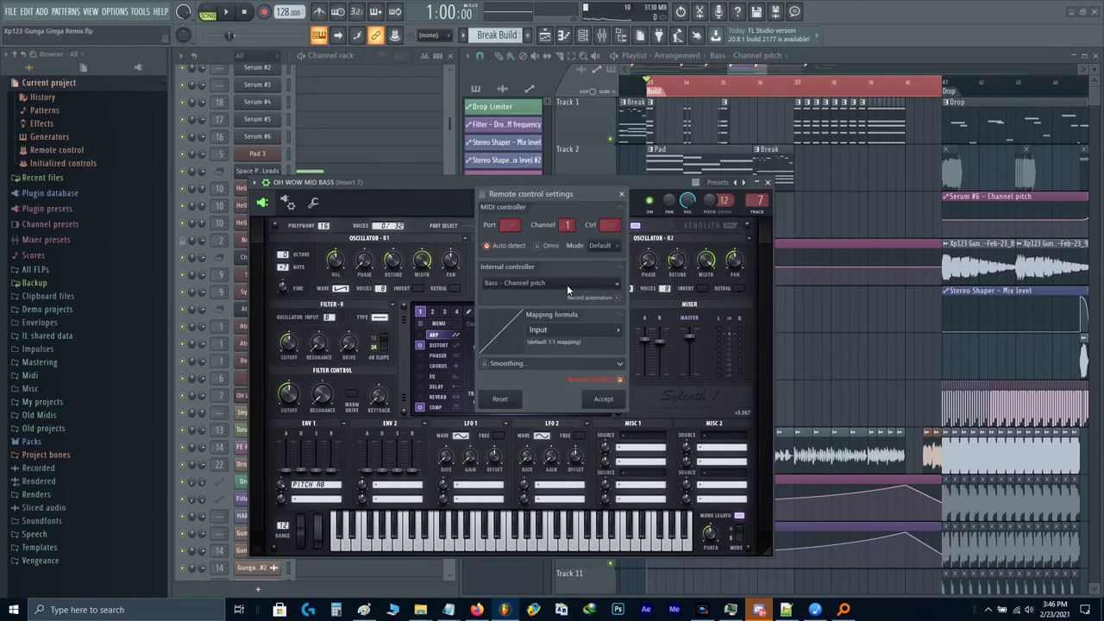
left_click(604, 398)
key("Escape")
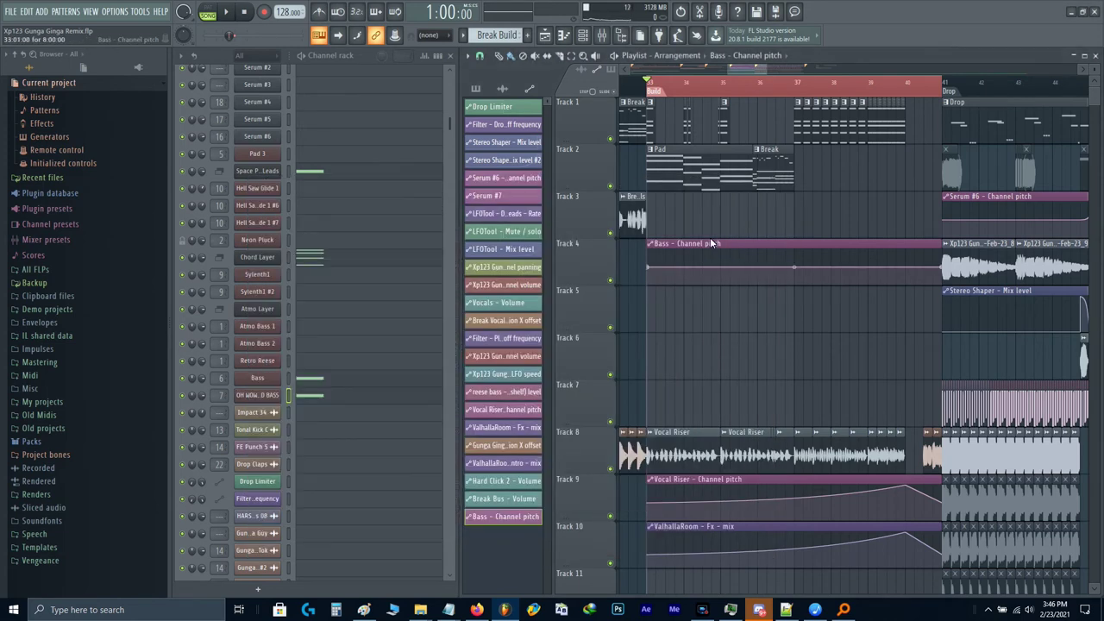
Step: Move the Bass channel pitch automation clip from Track 4 to Track 7
left_click(707, 252)
key("shift+Down")
key("shift+Down")
key("shift+Down")
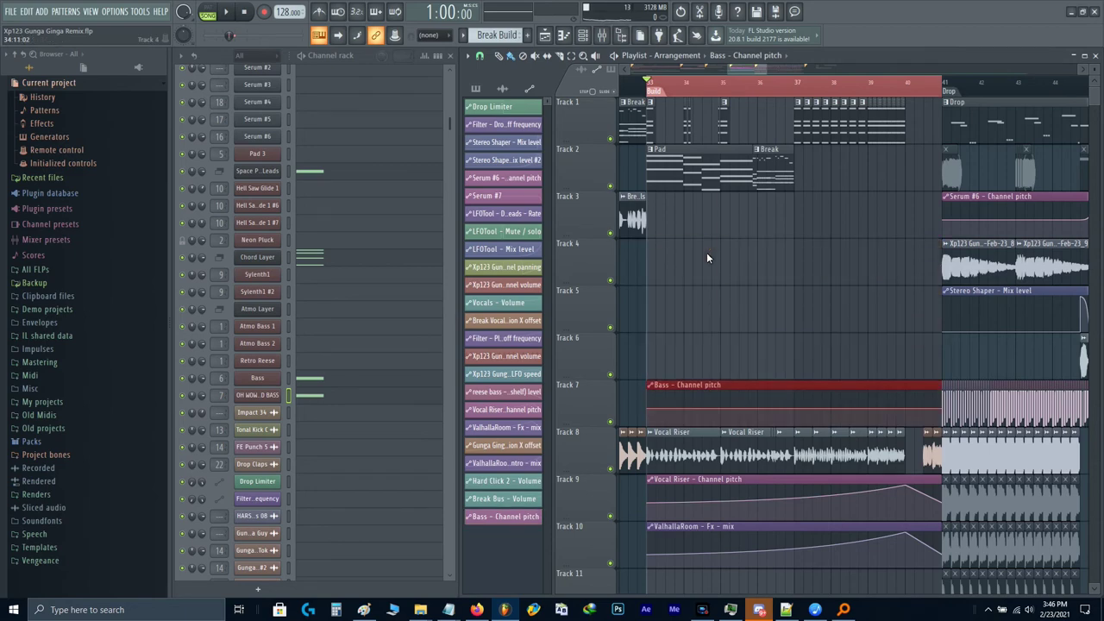
Step: Add a point at bar 37 in the Bass channel pitch automation, using the value copied from the clip's start
left_click(649, 404)
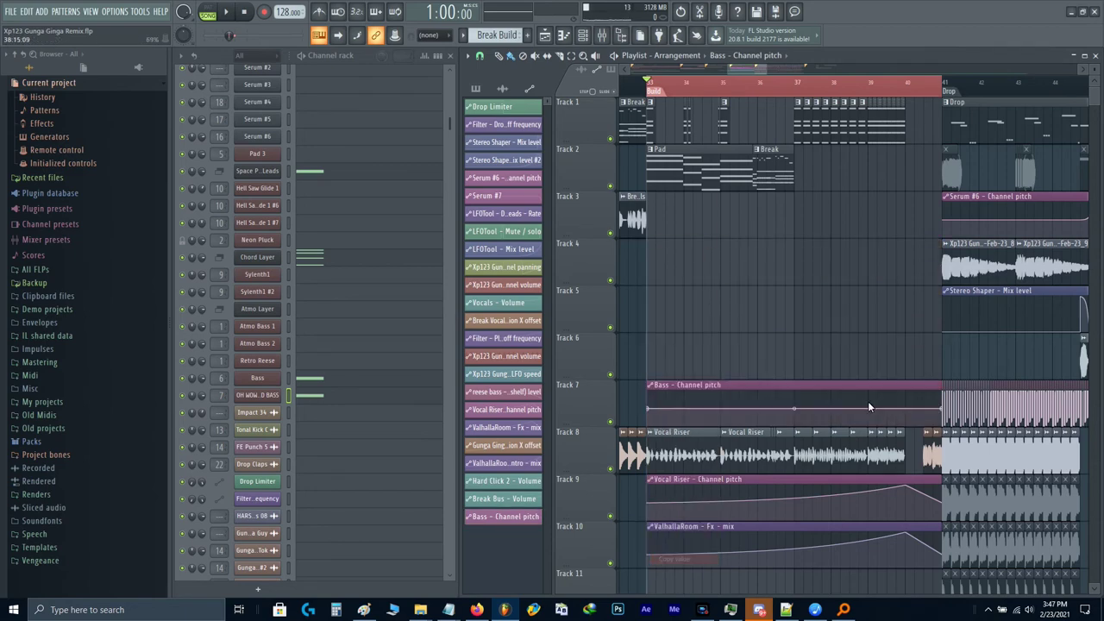
scroll(868, 401, "up", 5)
right_click(802, 400)
key("v")
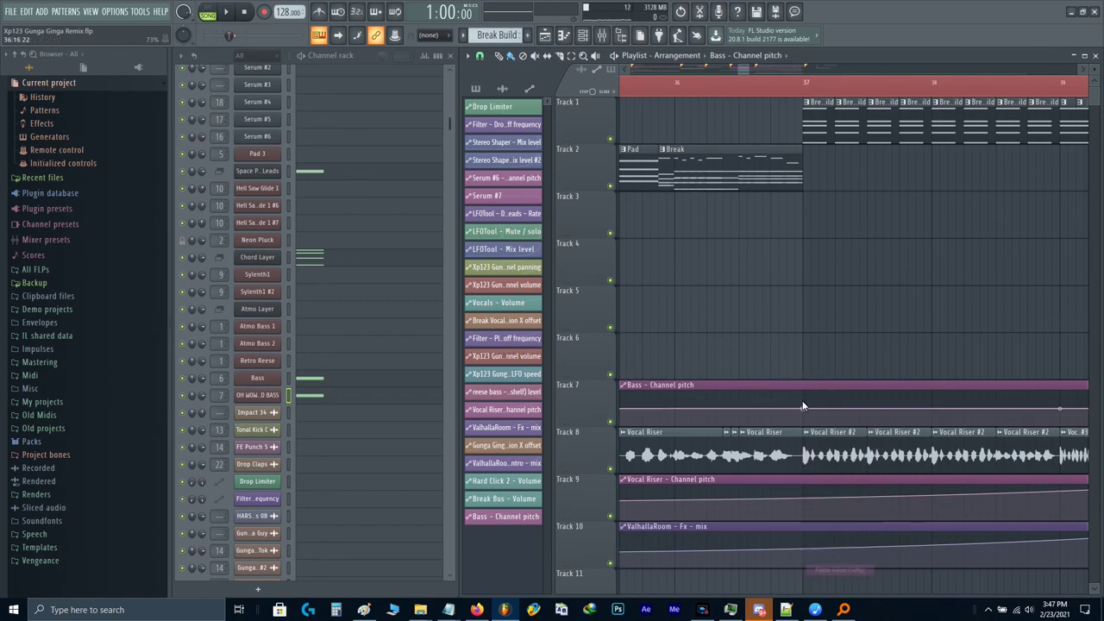
scroll(891, 406, "right", 4)
scroll(928, 406, "down", 4)
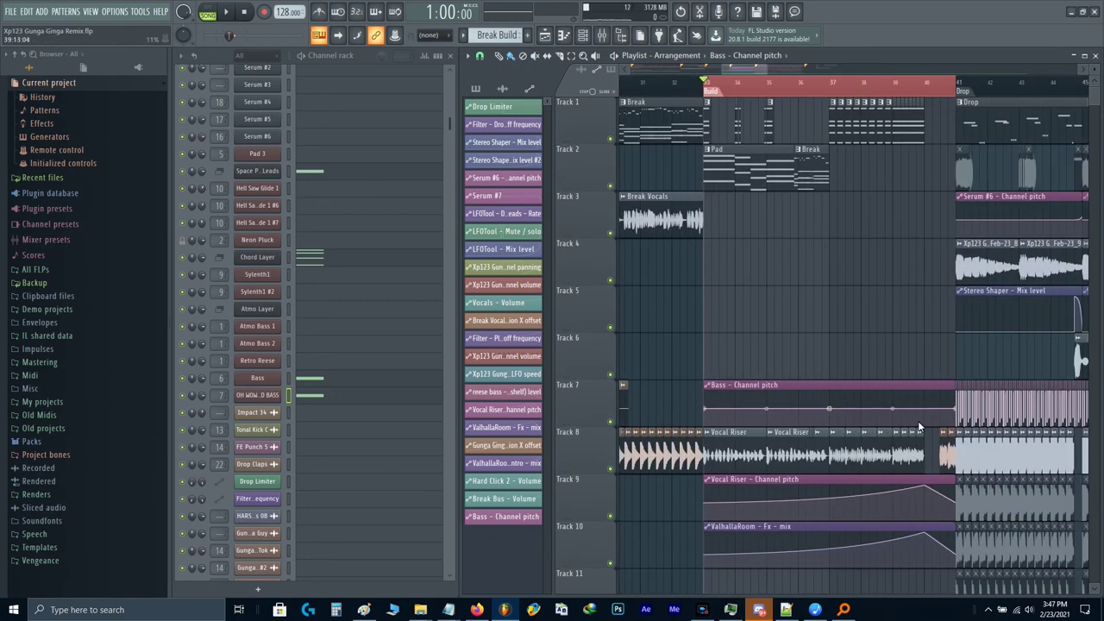
Step: Raise the Bass channel pitch automation to 100% at bar 40 and curve the ramp up from bar 37
scroll(916, 413, "up", 4)
left_click_drag(928, 404, 936, 390)
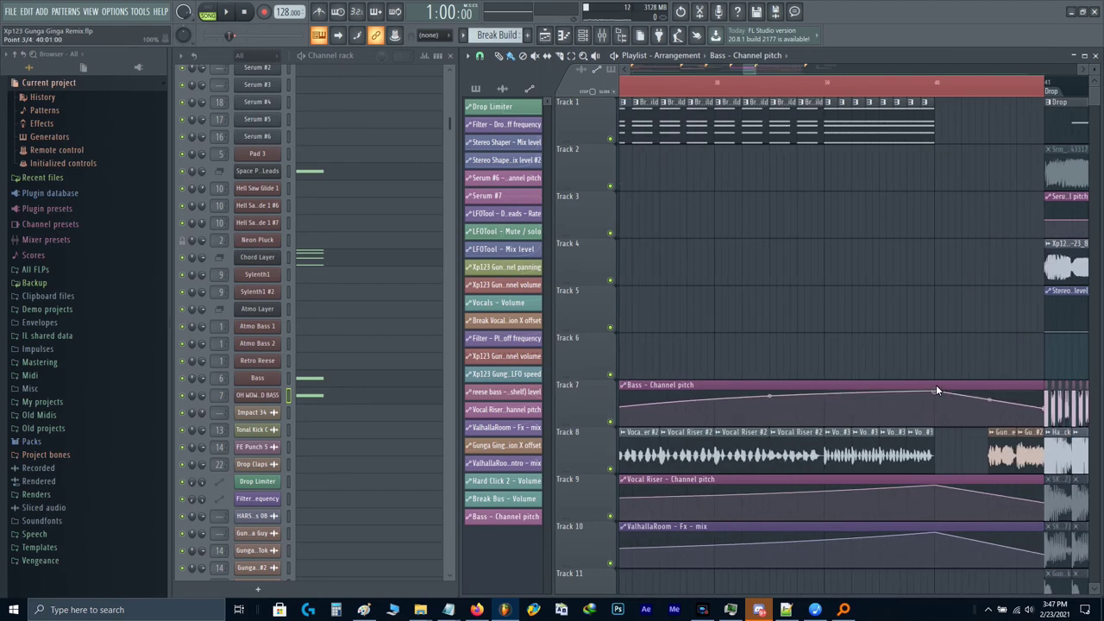
left_click_drag(771, 398, 860, 352)
scroll(769, 405, "down", 4)
scroll(861, 352, "down", 2)
double_click(854, 336)
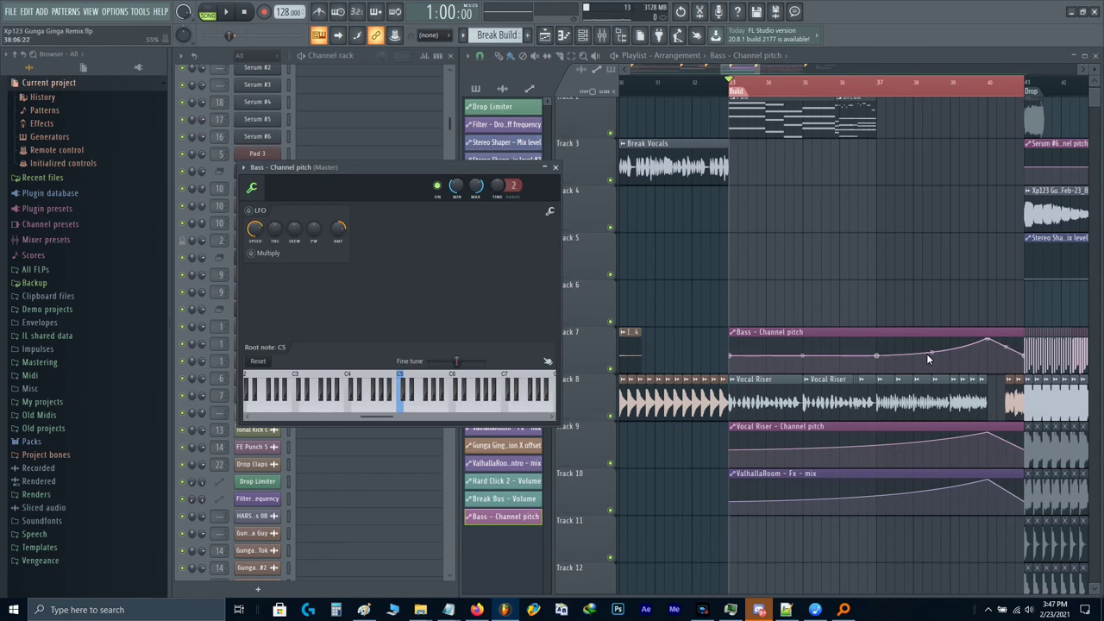
key("Escape")
scroll(868, 306, "up", 2)
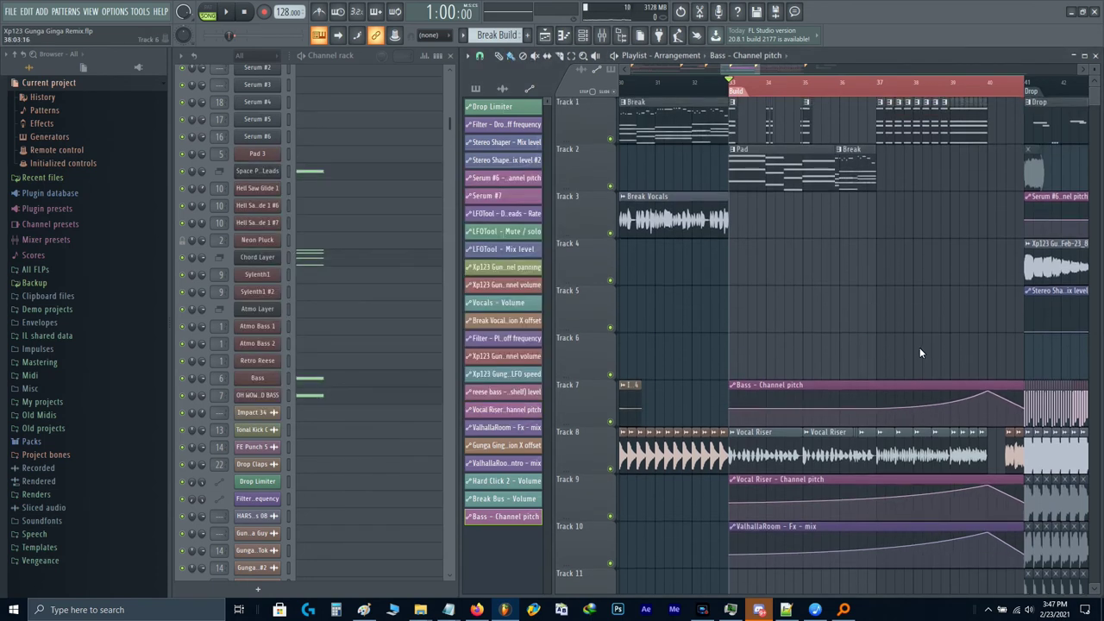
Step: Play the Build from bar 37 to check the rising pitch of the Break Build stabs
scroll(915, 349, "right", 1)
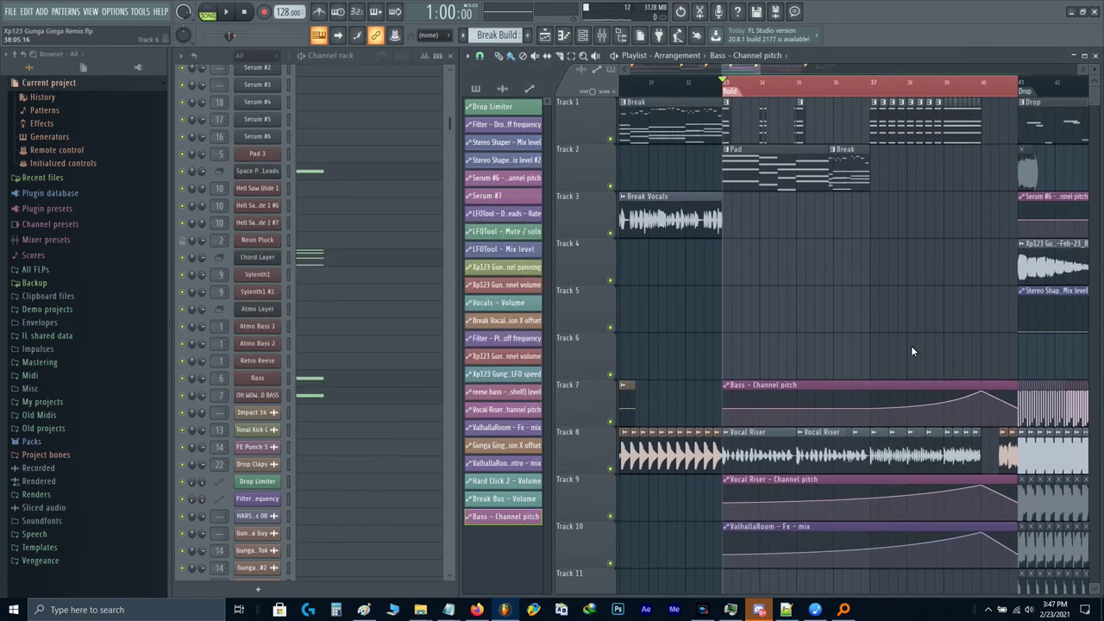
left_click(859, 86)
key("space")
scroll(845, 226, "right", 3)
scroll(756, 255, "up", 2)
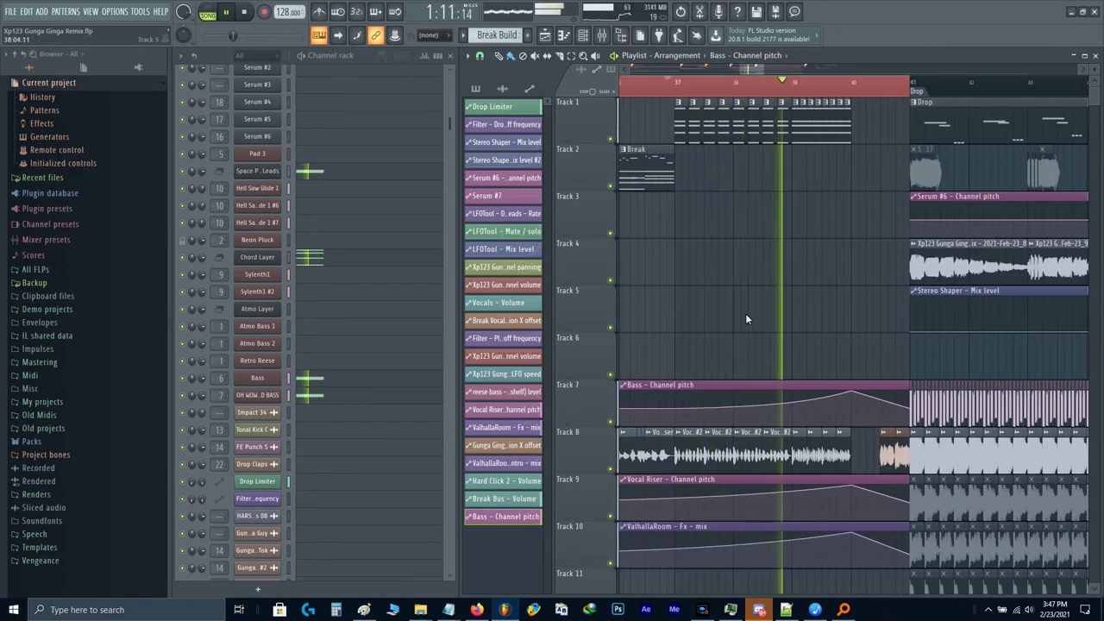
scroll(749, 321, "down", 1)
scroll(744, 313, "down", 2)
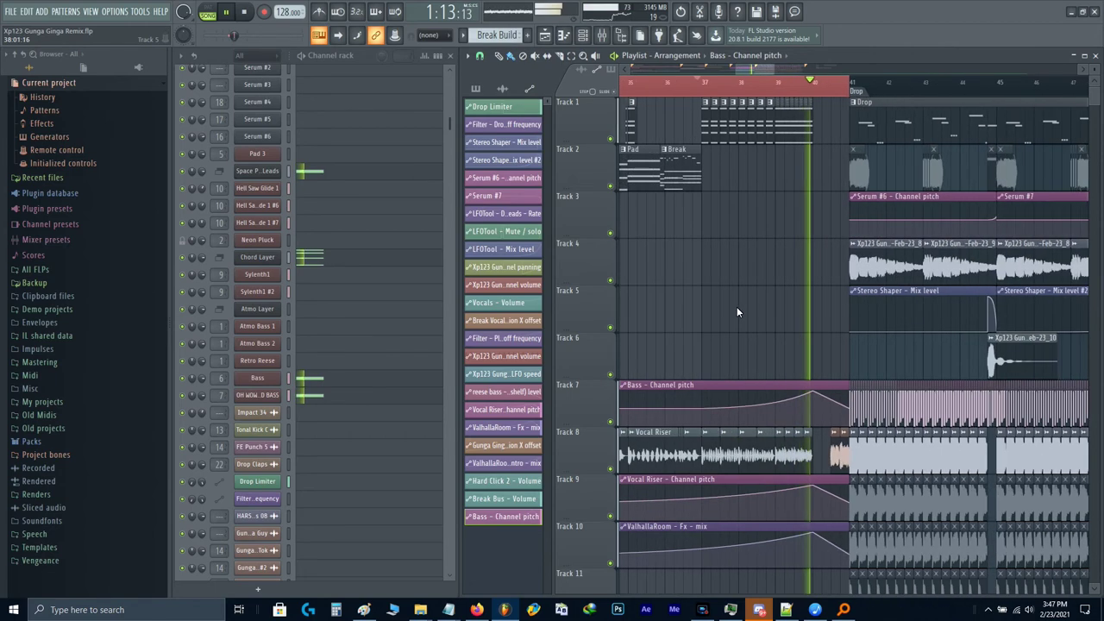
key("space")
left_click_drag(738, 308, 835, 309)
scroll(793, 87, "up", 3)
left_click(788, 80)
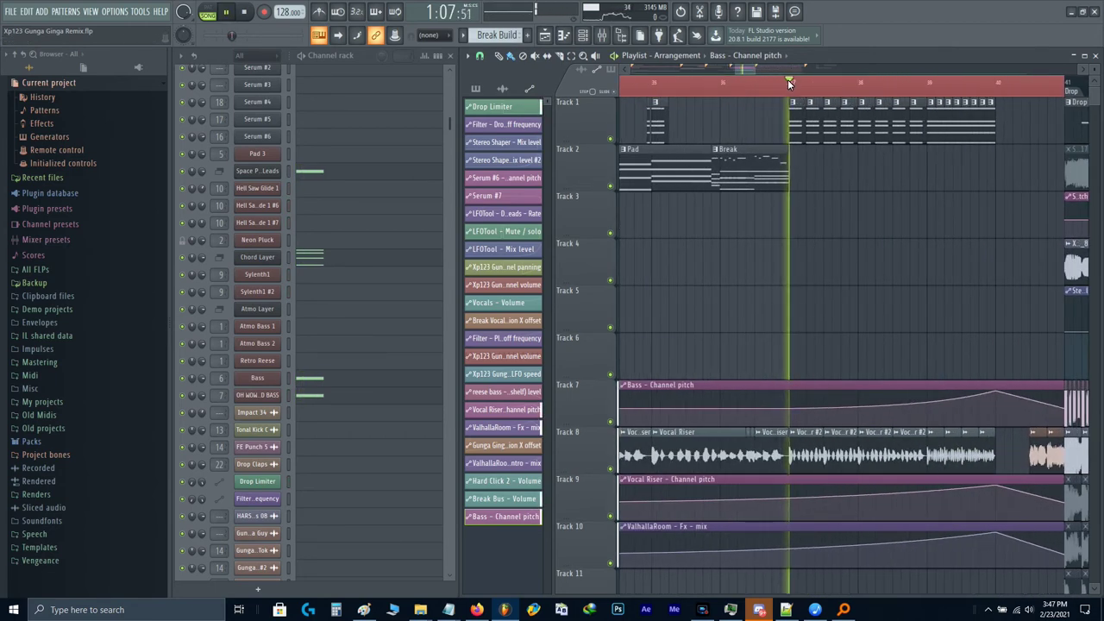
key("space")
key("space")
Step: Insert Fruity Filter on the Break Bus mixer track and place it directly below Trackspacer 2.5
key("F9")
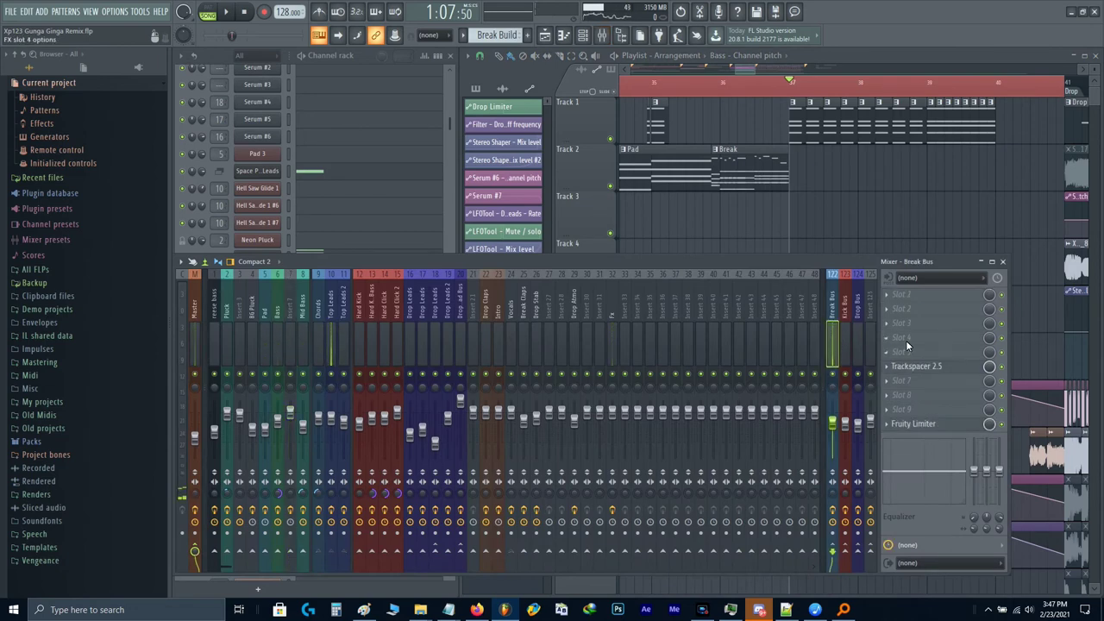
left_click(906, 343)
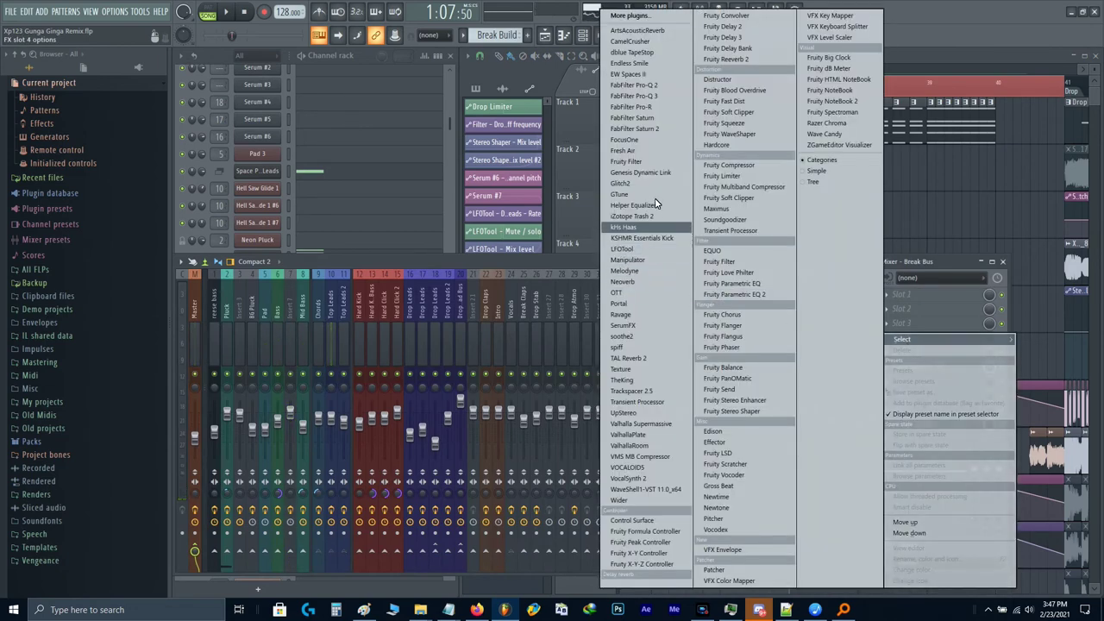
left_click(628, 162)
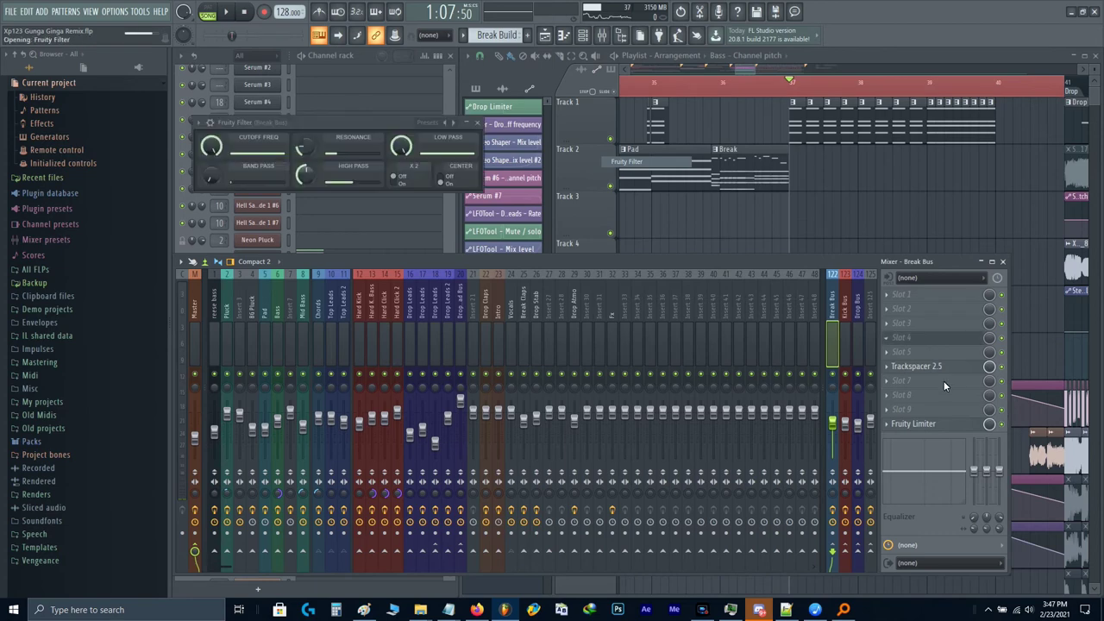
scroll(902, 337, "down", 2)
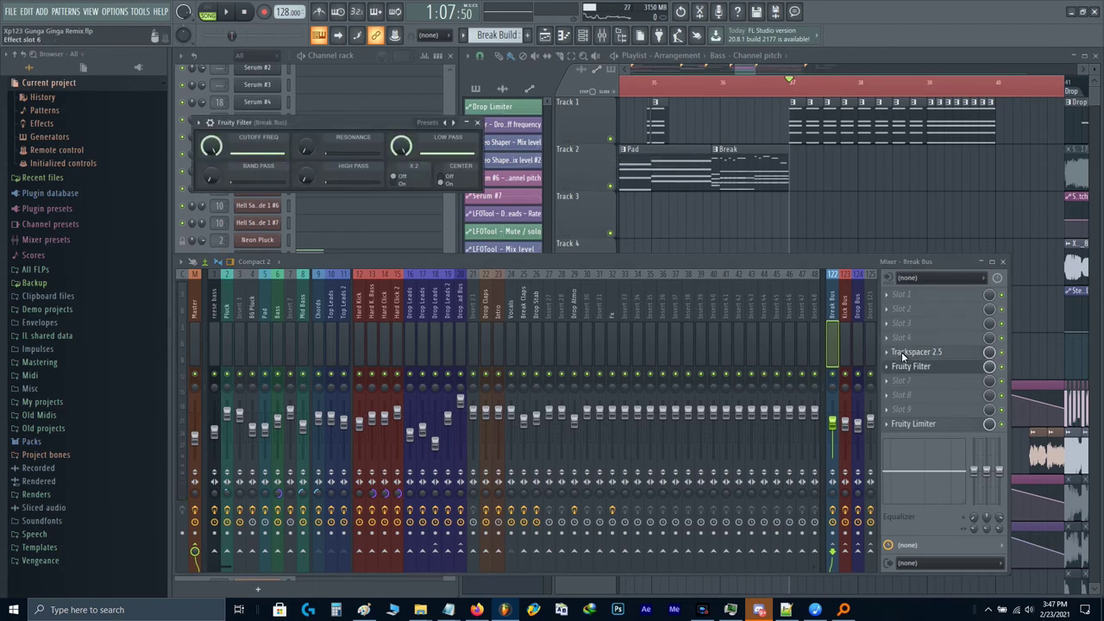
Step: Create an automation clip for the Break Bus filter's cutoff frequency spanning the Build and move it to Track 13
right_click(226, 149)
left_click(259, 221)
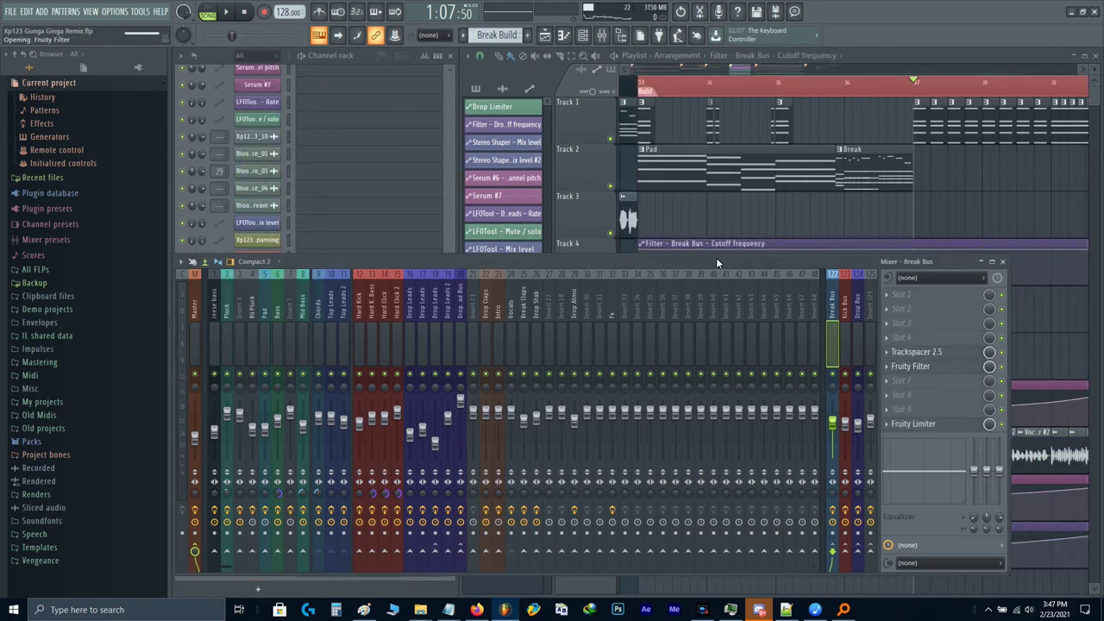
key("F9")
left_click(744, 246, "ctrl")
scroll(744, 247, "down", 3)
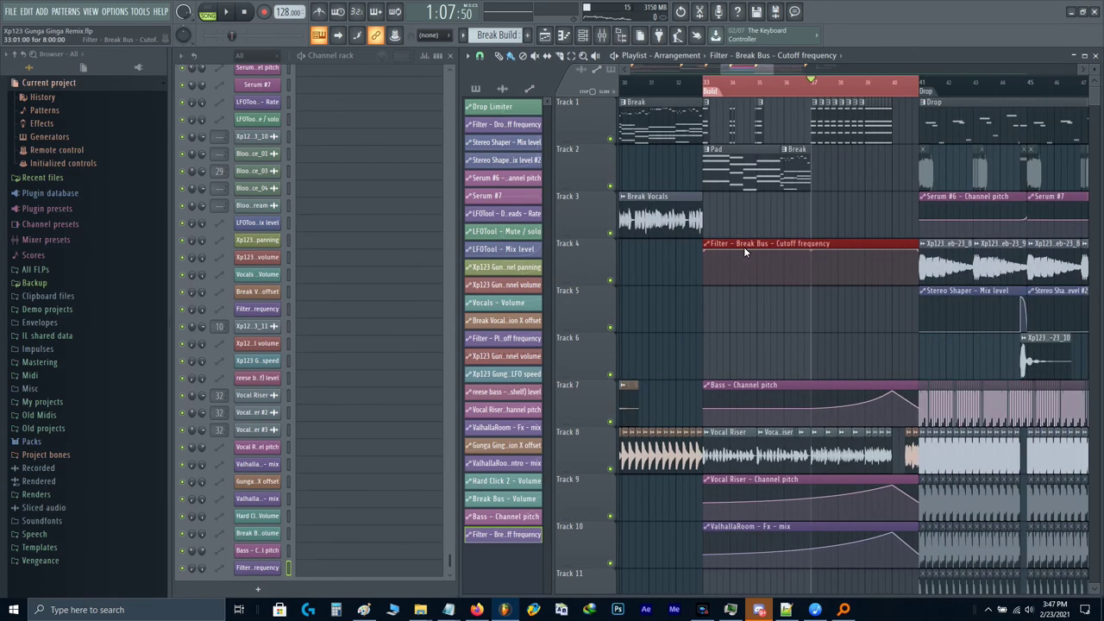
key("shift+Down")
key("shift+Down")
key("shift+Down")
key("shift+Down")
key("shift+Down")
key("shift+Down")
key("shift+Down")
key("shift+Down")
scroll(744, 246, "down", 3)
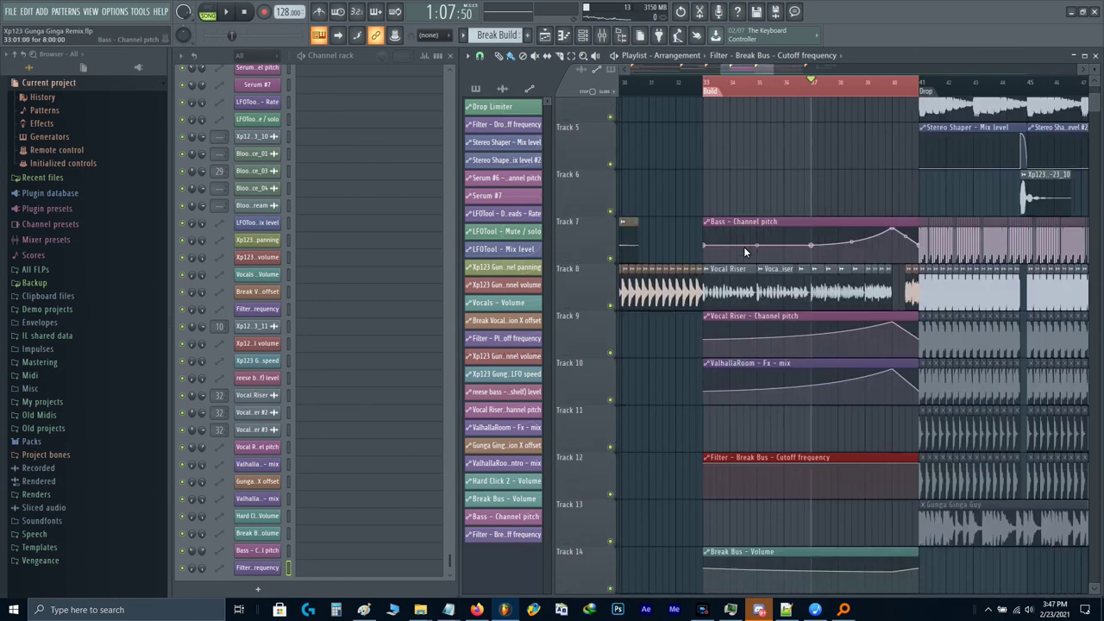
scroll(744, 249, "down", 3)
key("shift+Down")
scroll(886, 321, "up", 3)
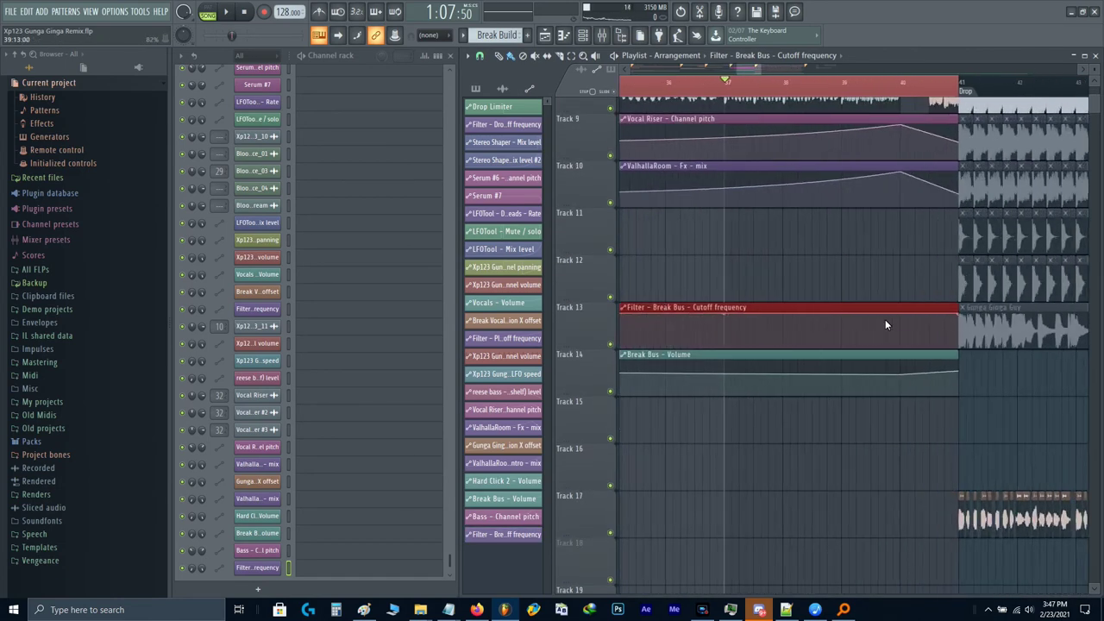
Step: Lower the Break Bus filter cutoff automation at bar 40, curve the descent towards it and audition the result
left_click_drag(910, 321, 913, 328)
key("space")
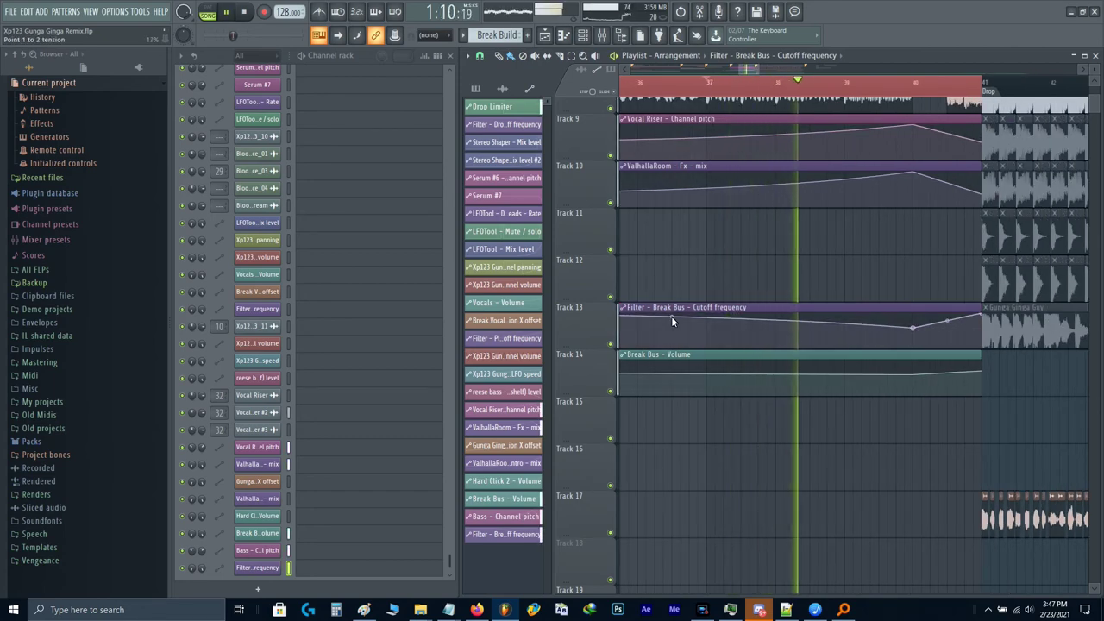
scroll(672, 316, "down", 2)
scroll(775, 263, "up", 8)
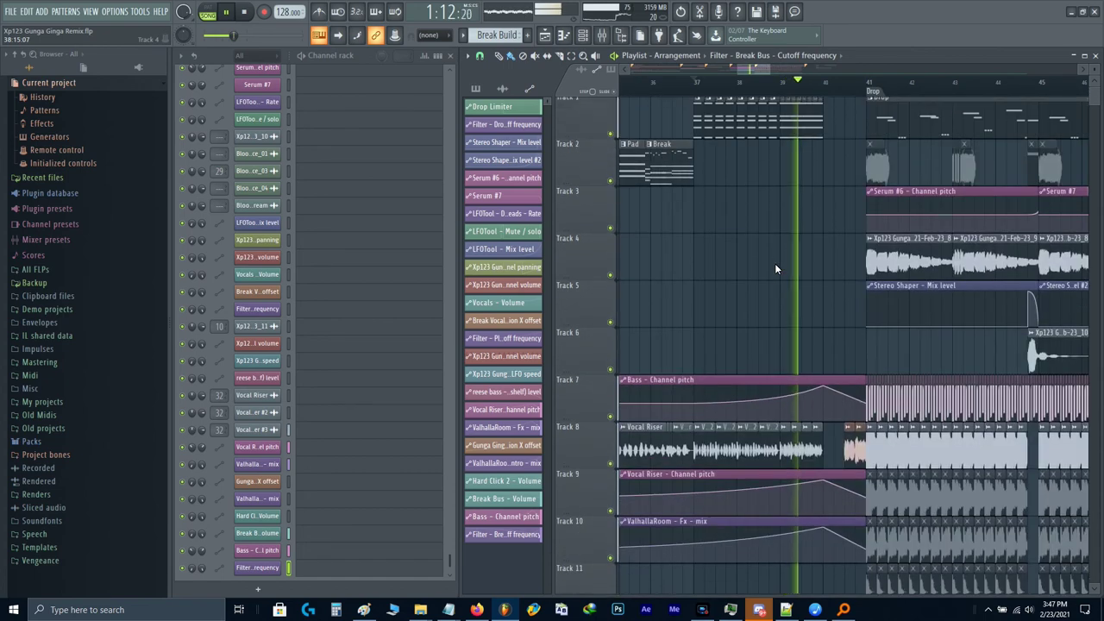
key("space")
scroll(799, 160, "up", 4)
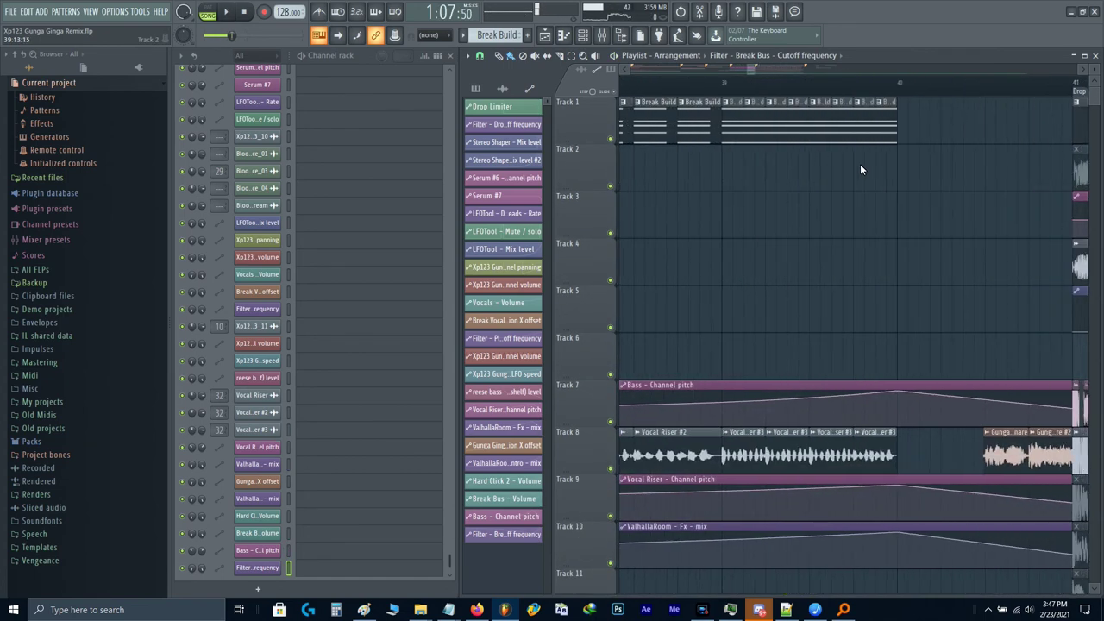
scroll(887, 178, "down", 4)
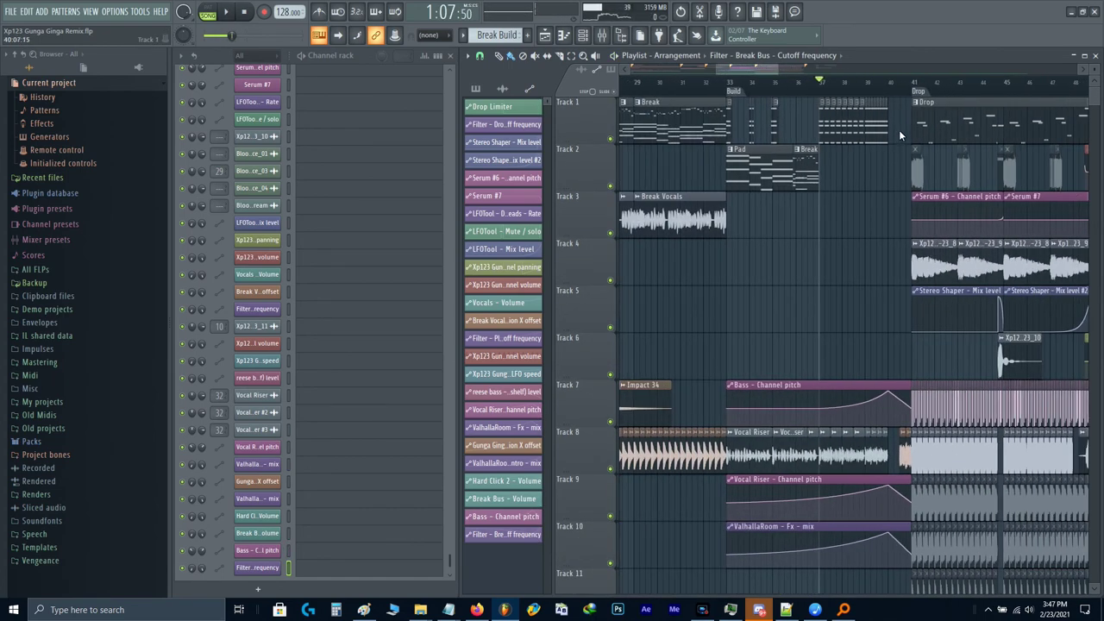
scroll(880, 142, "down", 2)
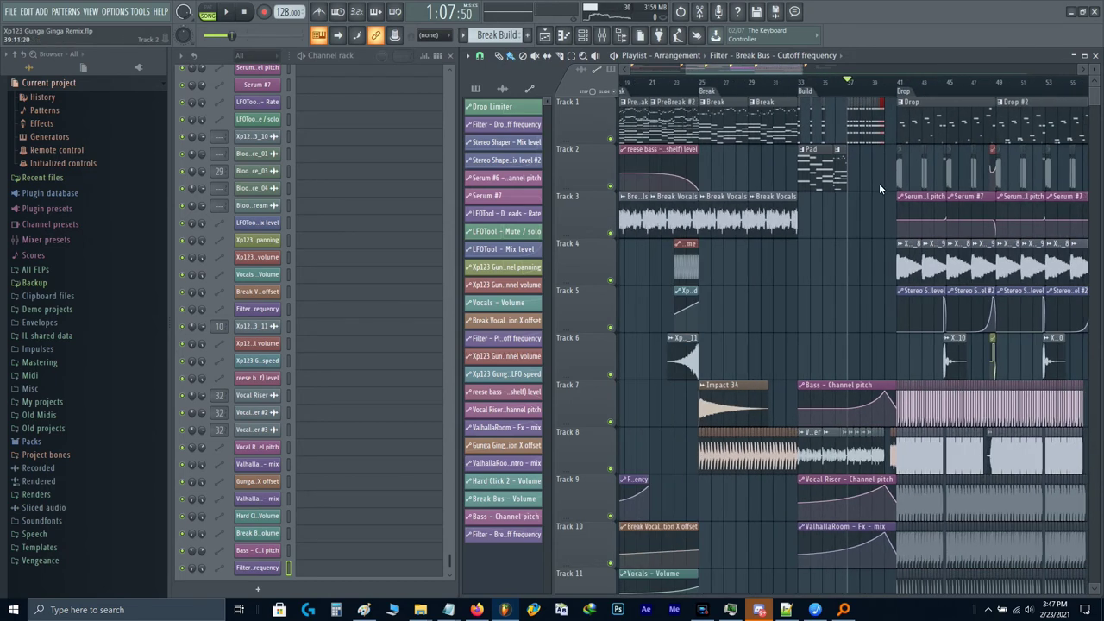
Step: Shift the vocal clips, Break and Break Build patterns, Pad and reese bass automation before the drop down to free Track 1
scroll(804, 220, "down", 2)
scroll(800, 218, "down", 2)
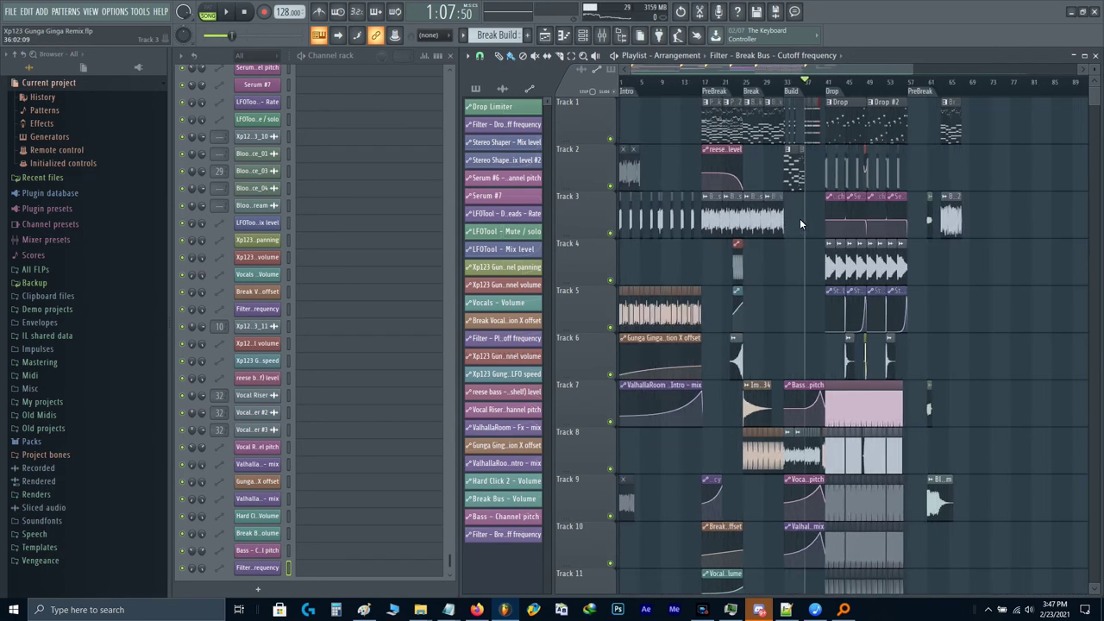
left_click_drag(797, 219, 562, 220)
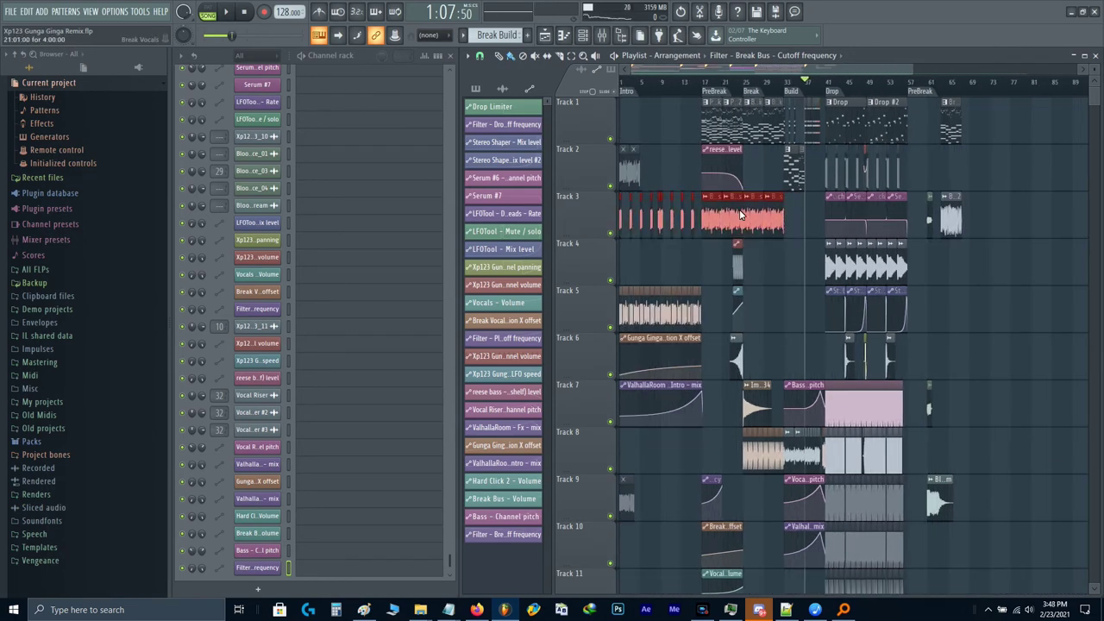
key("shift+Down")
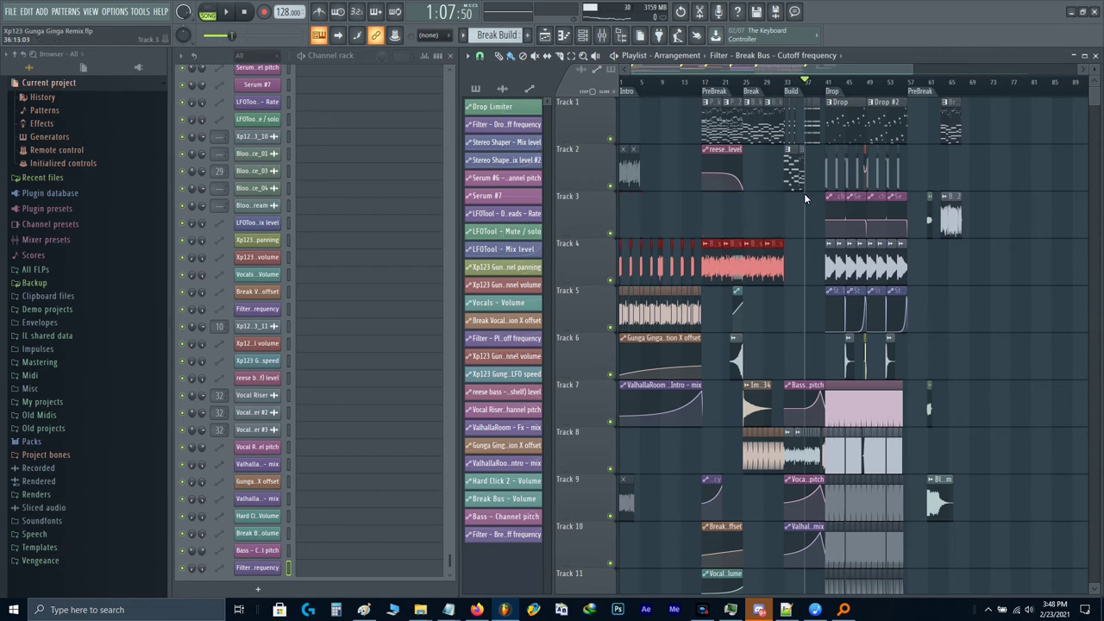
left_click_drag(805, 239, 681, 98)
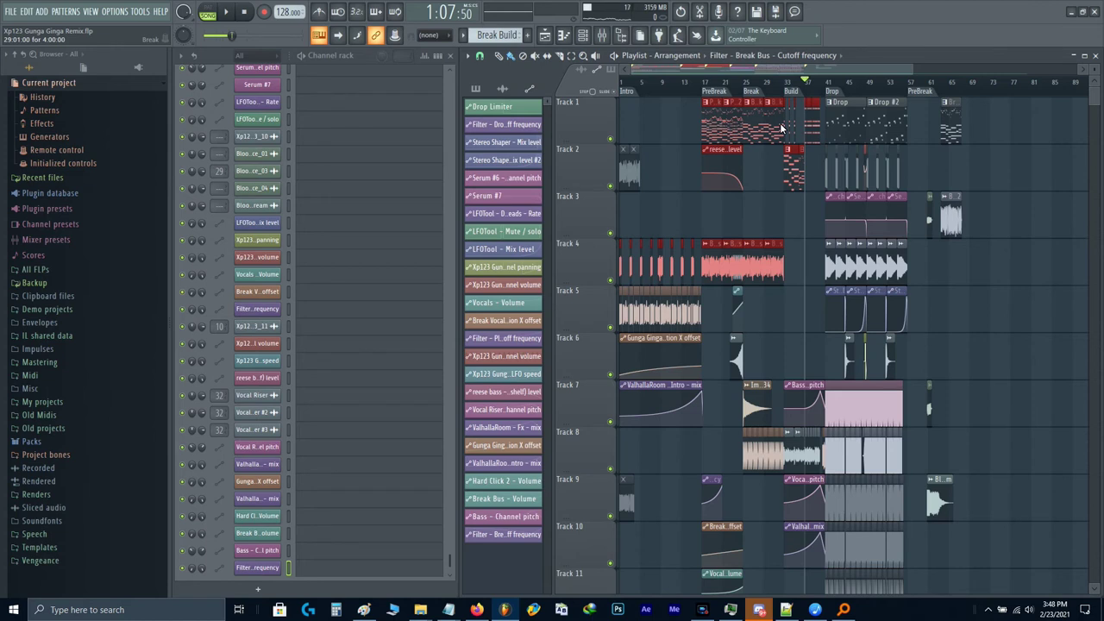
key("shift+Down")
key("shift+Down")
key("shift+Up")
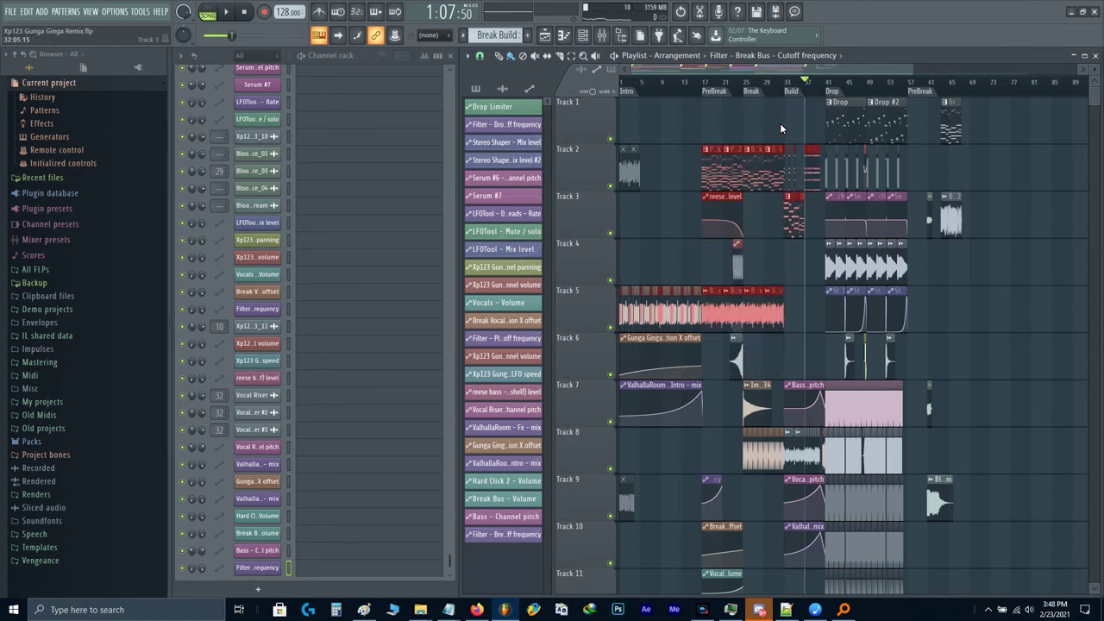
Step: Move the intro and Break Vocals clips up to Track 1, leaving the patterns and Pad clips on Tracks 2 and 3
left_click_drag(712, 184, 826, 221)
key("shift+Up")
key("shift+Up")
key("shift+Up")
scroll(820, 220, "up", 10)
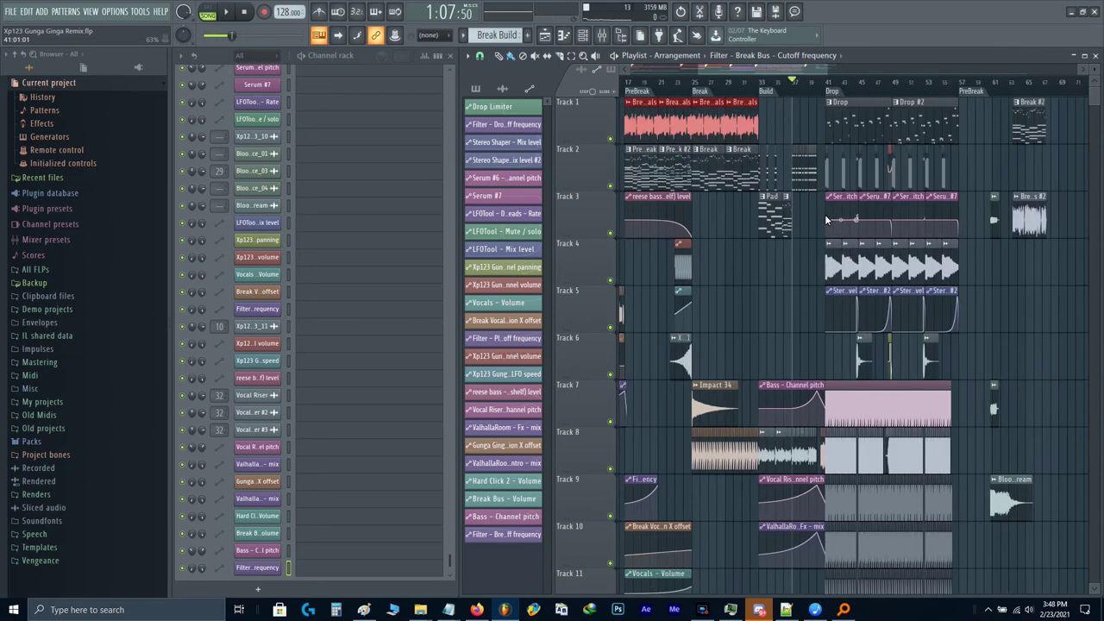
Step: Play the Build from bar 37 and check the spacing of the Break Build stabs up to bar 40
scroll(732, 200, "up", 4)
key("space")
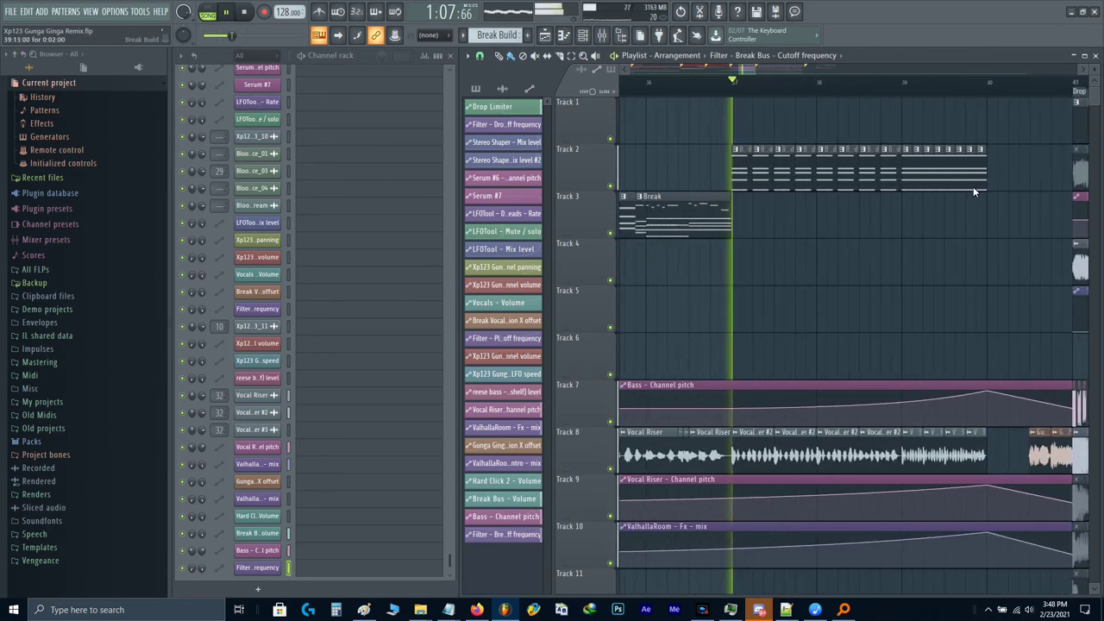
scroll(875, 214, "right", 2)
scroll(851, 196, "up", 4)
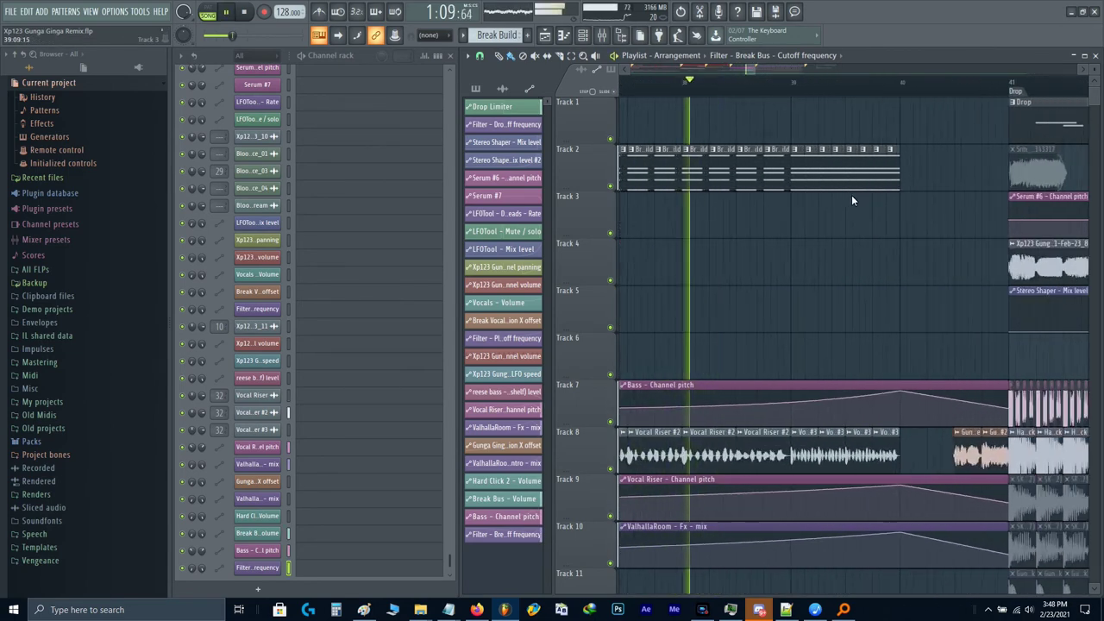
left_click_drag(938, 175, 795, 173)
scroll(922, 178, "up", 2)
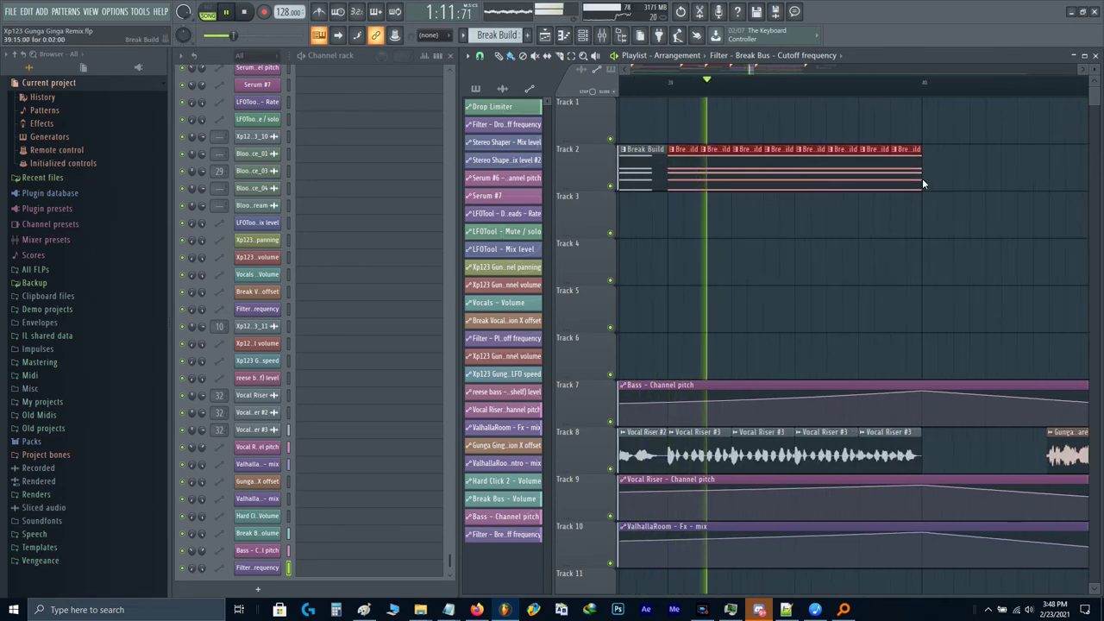
key("space")
left_click_drag(930, 175, 805, 174)
scroll(804, 174, "down", 5)
scroll(886, 188, "left", 3)
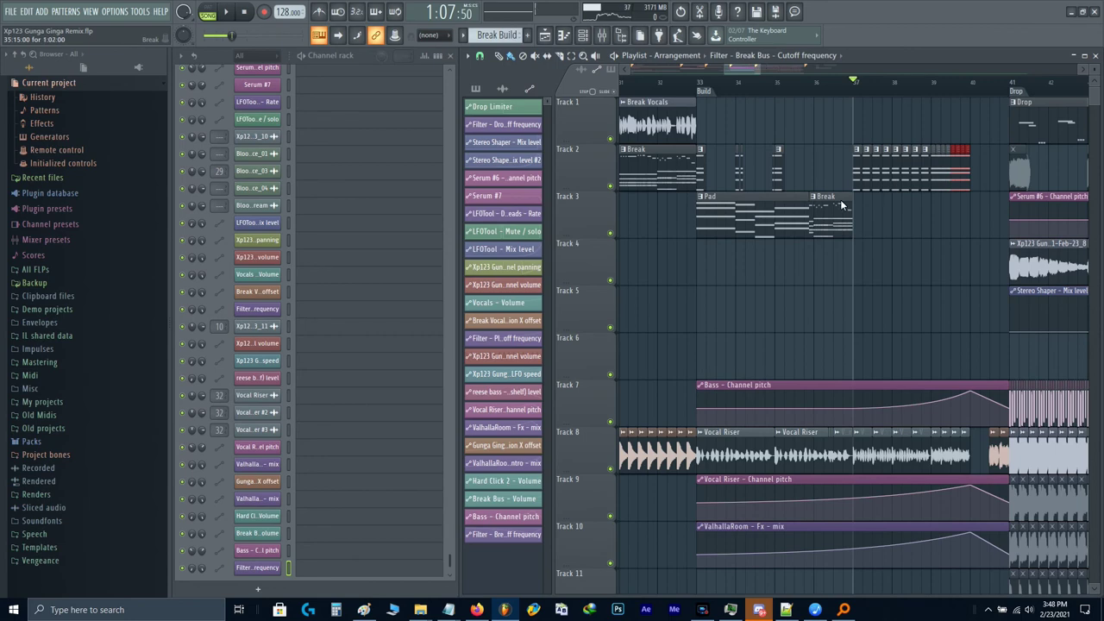
Step: Shorten the Break Build stabs in bars 37 and 38 to two steps and fill the gaps with duplicates
scroll(879, 195, "up", 3)
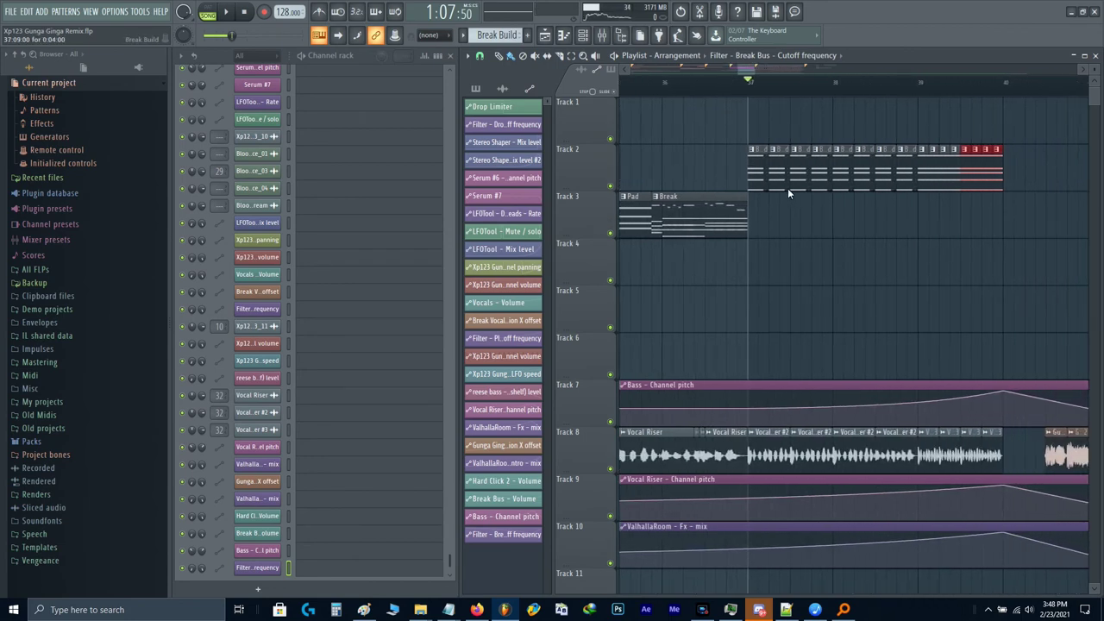
scroll(761, 180, "up", 3)
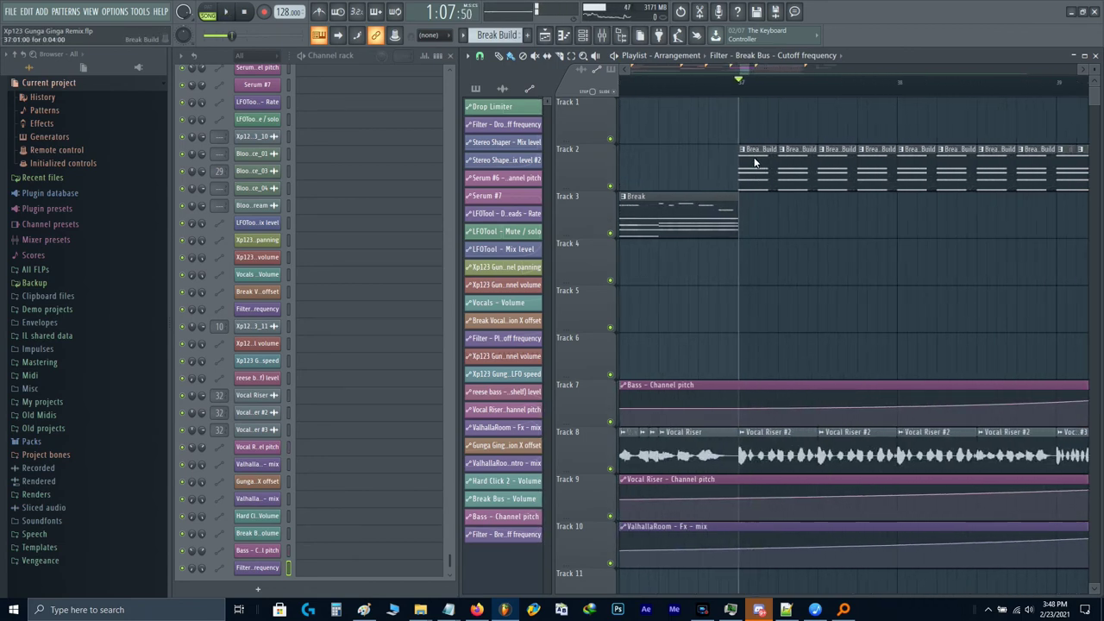
left_click_drag(757, 164, 1034, 176)
scroll(756, 181, "up", 2)
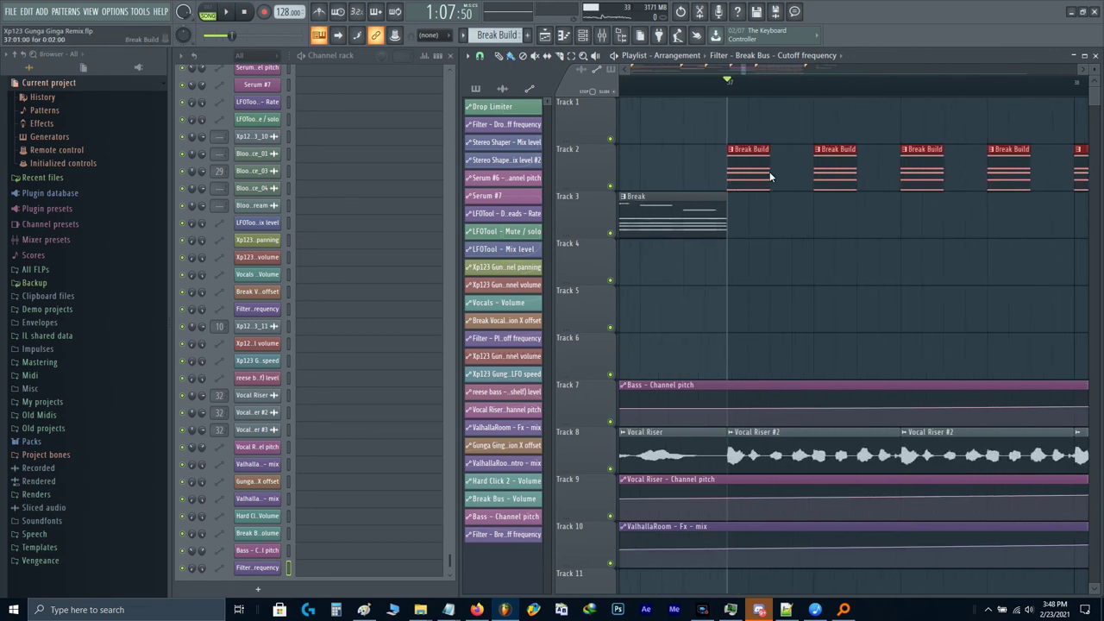
left_click_drag(769, 172, 793, 172)
key("space")
scroll(793, 173, "down", 2)
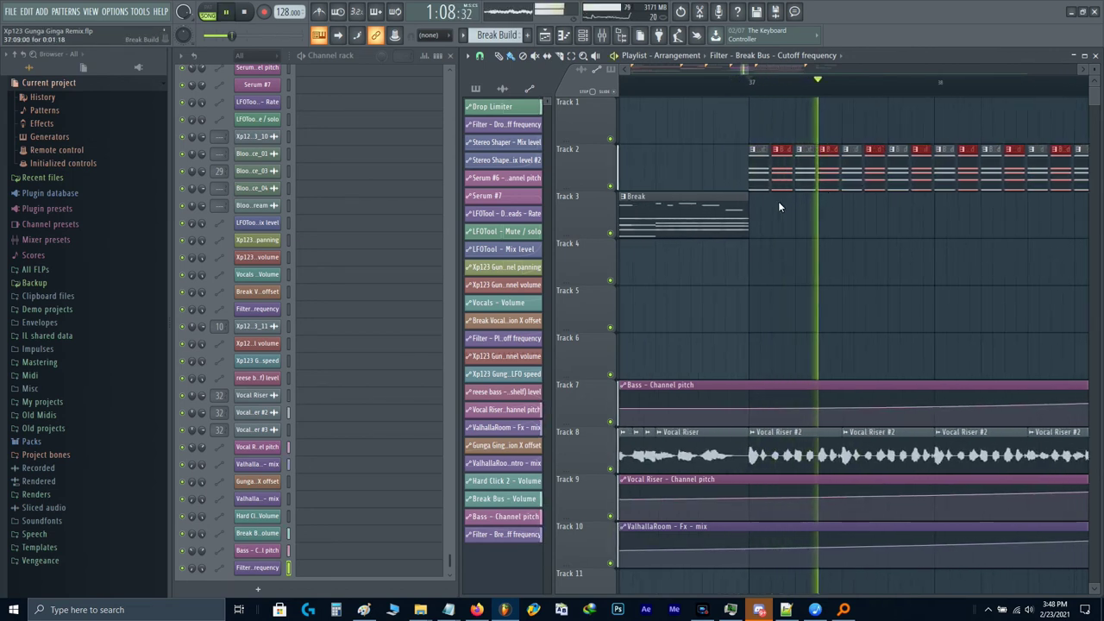
Step: Halve the length of the Break Build stabs in bar 39, duplicate them into the gaps and audition the faster roll
scroll(759, 204, "down", 2)
left_click_drag(992, 163, 864, 176)
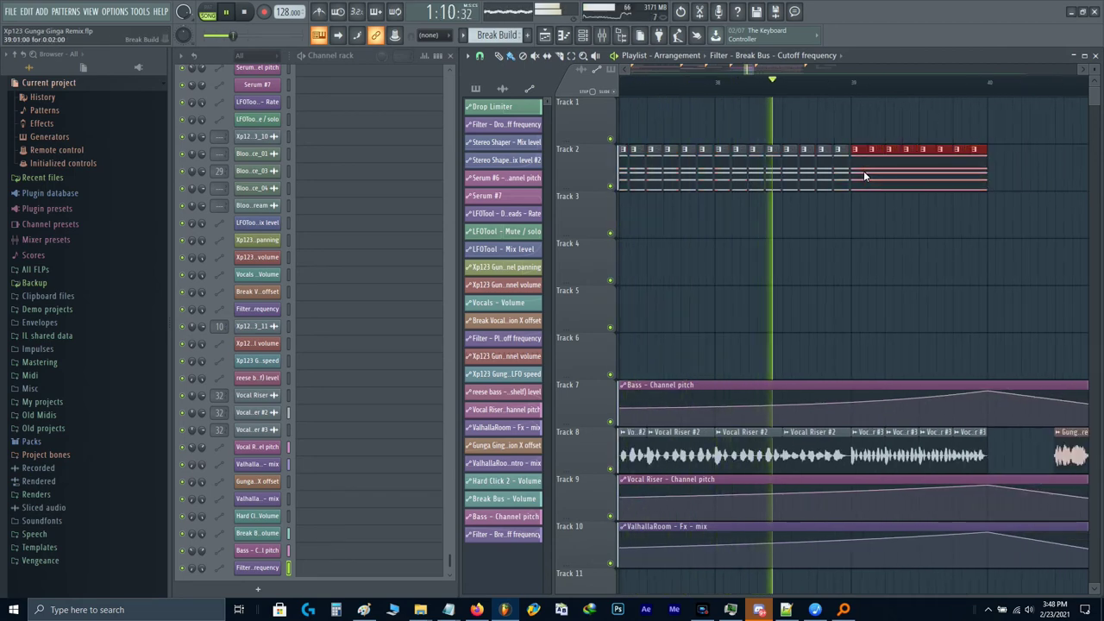
scroll(864, 171, "up", 4)
key("space")
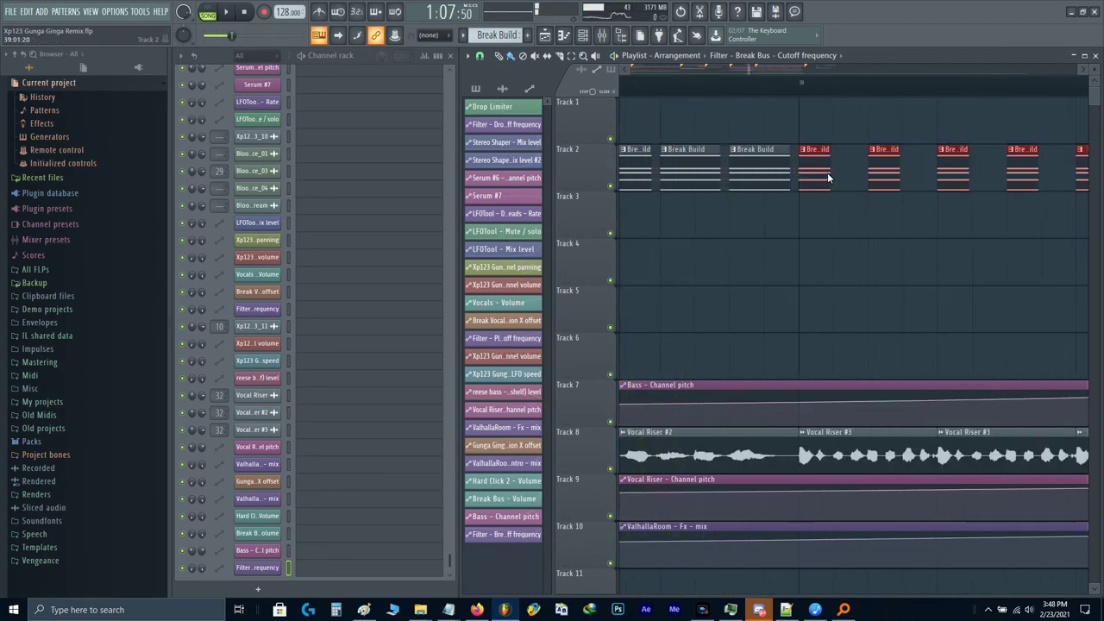
key("ctrl+b")
key("space")
scroll(856, 176, "down", 4)
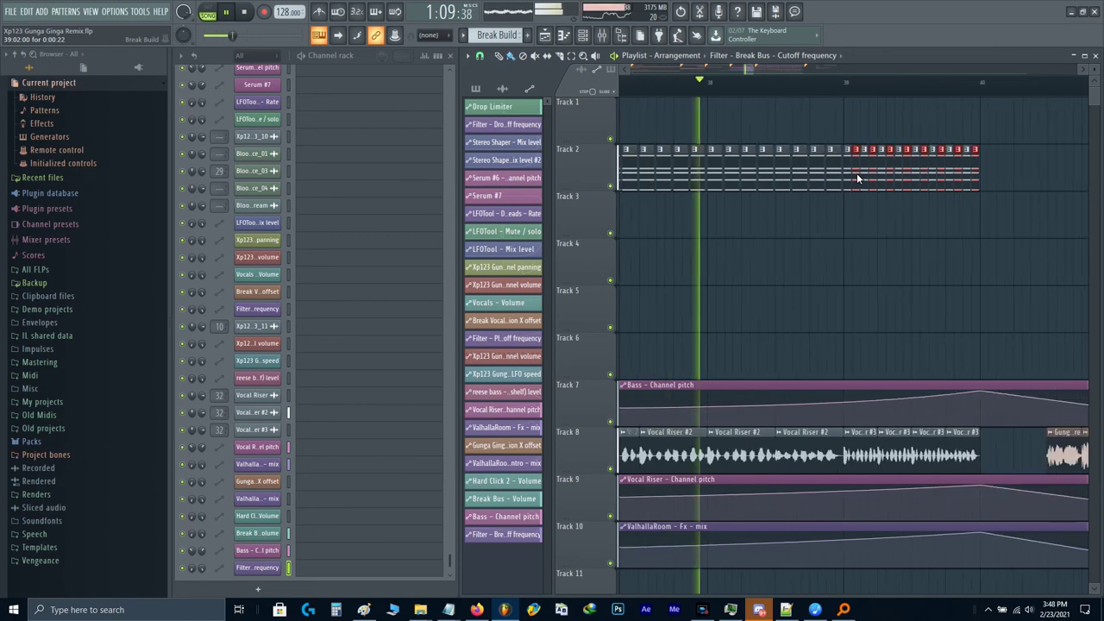
scroll(857, 178, "down", 2)
scroll(913, 178, "up", 2)
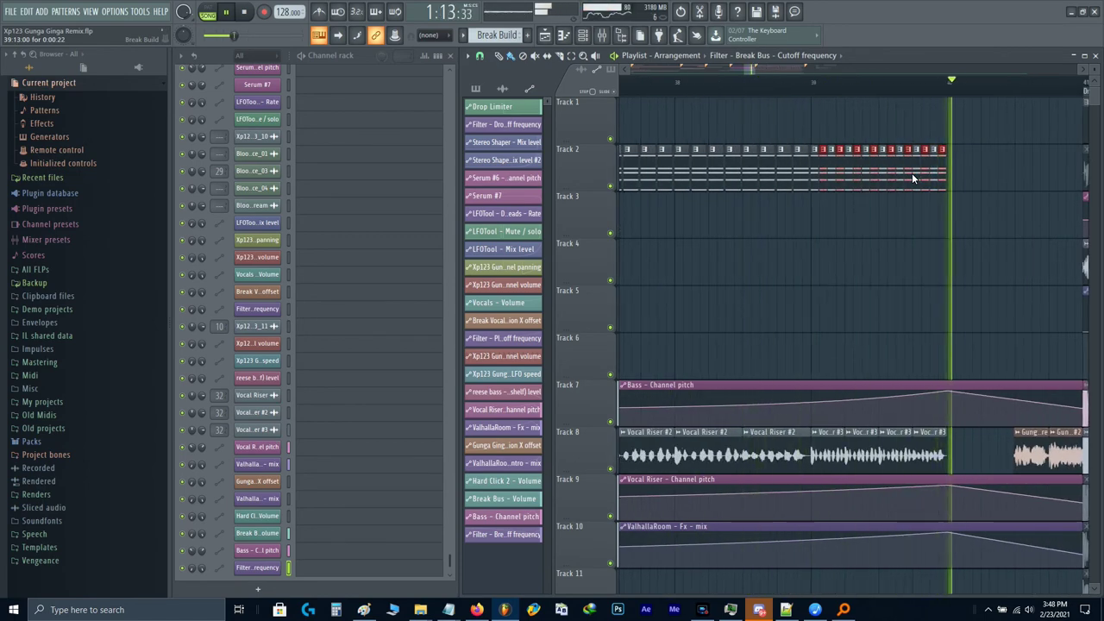
Step: Lower the Break Bus filter cutoff automation at bar 41 to 0% and play from bar 39 to hear the fade
scroll(913, 177, "down", 2)
scroll(981, 177, "down", 6)
key("space")
scroll(981, 177, "up", 3)
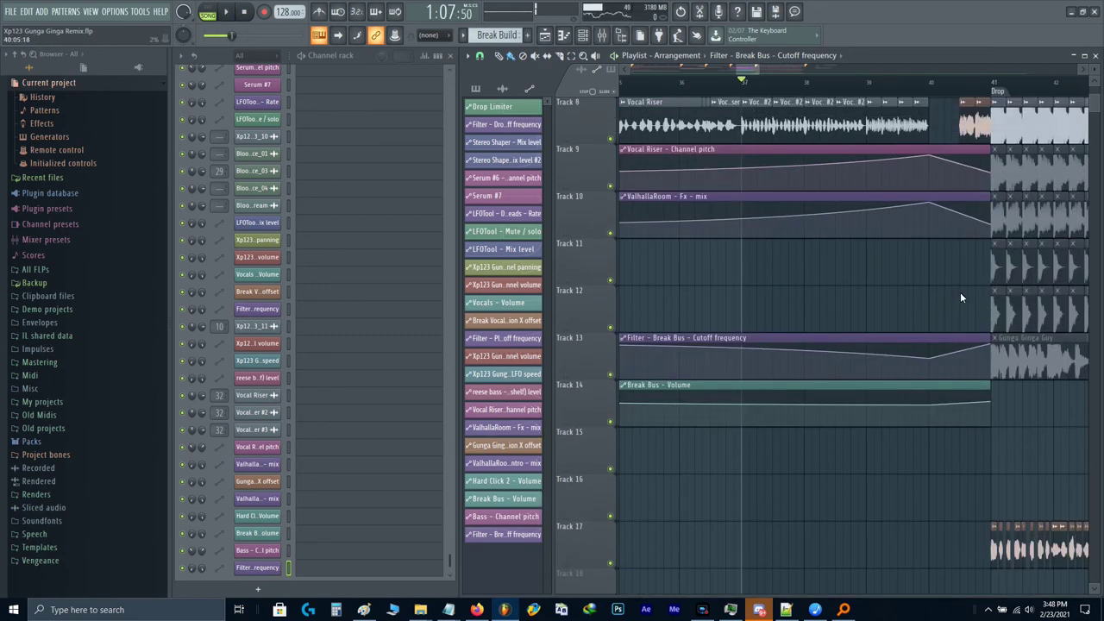
scroll(936, 364, "up", 2)
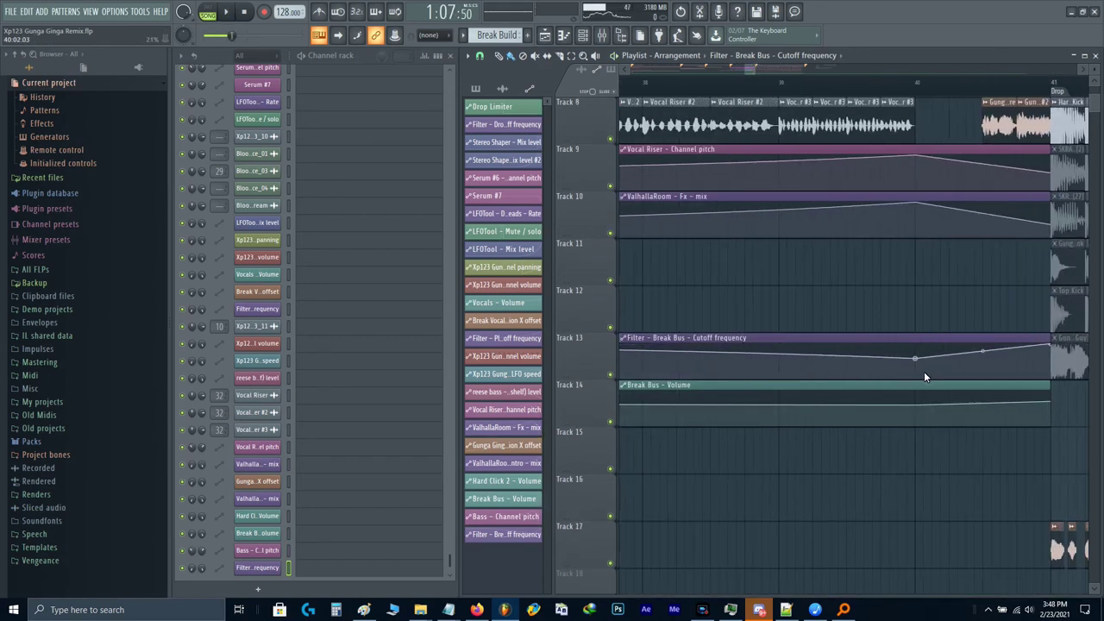
left_click_drag(1050, 344, 1056, 402)
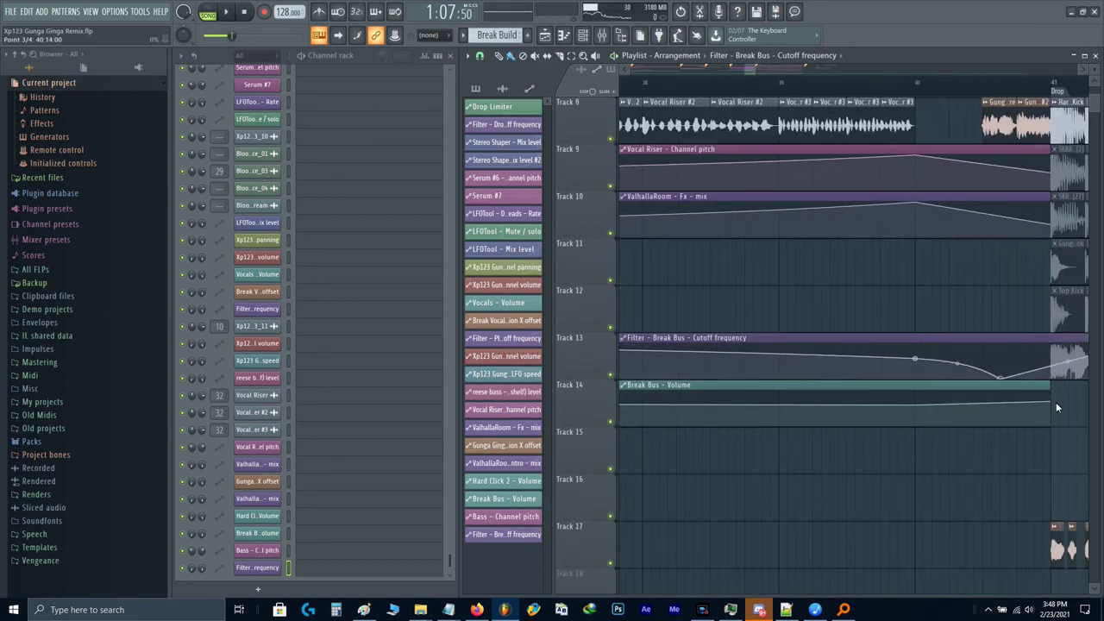
left_click(852, 82)
key("space")
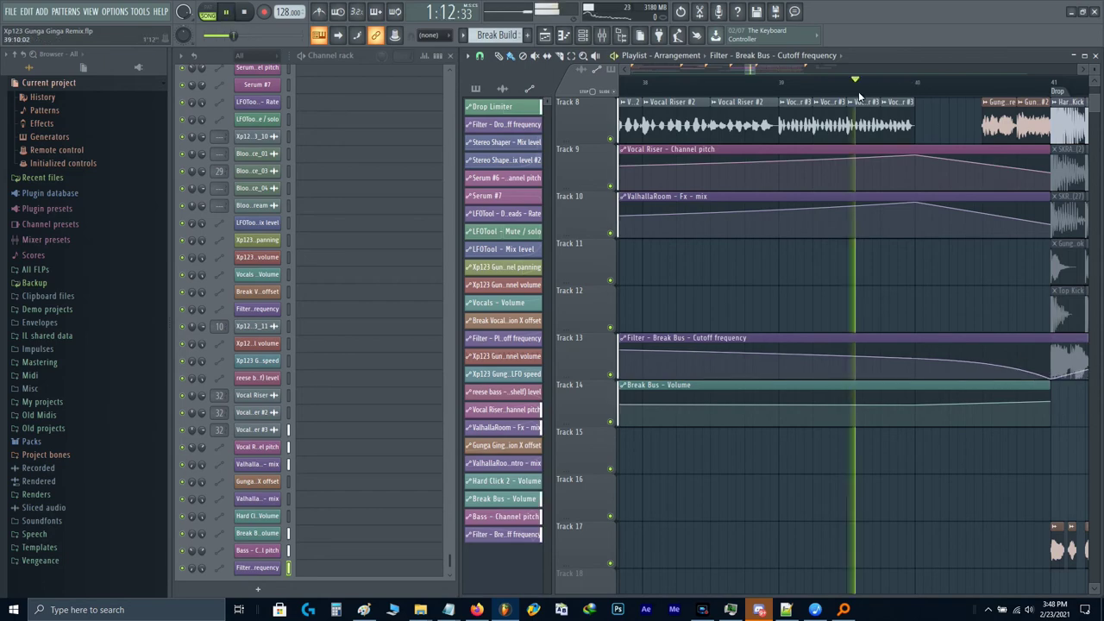
Step: Adjust the curve of the Break Bus cutoff descent between bars 40 and 41 and replay the end of the Build
left_click_drag(958, 241, 787, 297)
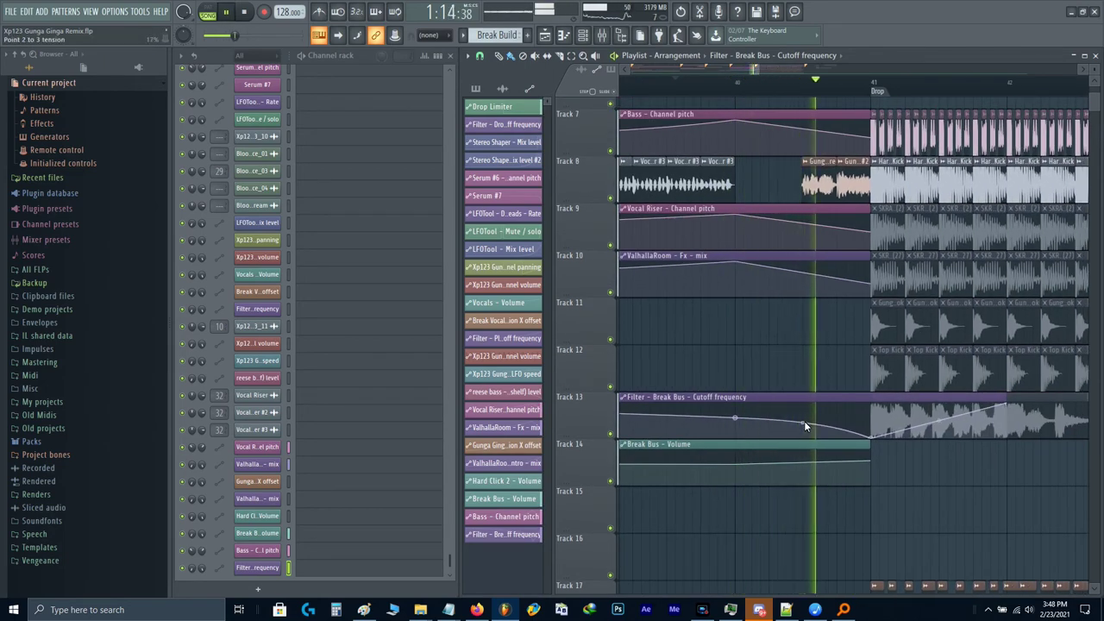
left_click_drag(805, 421, 797, 467)
key("space")
key("space")
scroll(799, 358, "up", 4)
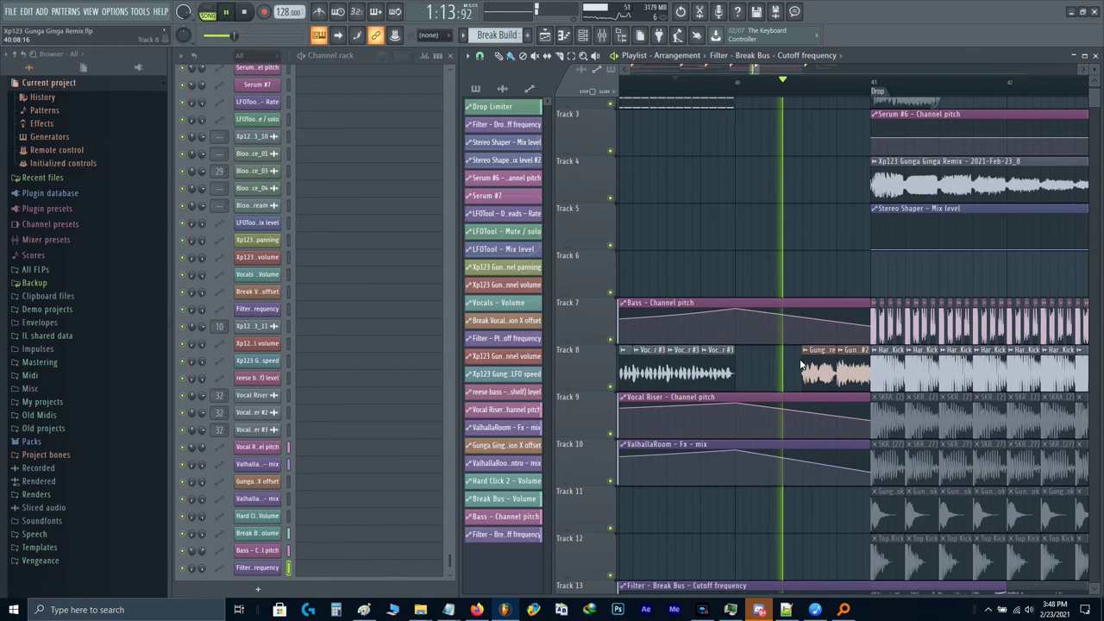
key("space")
Step: Look through the subfolders of Vengeance's Sounds folder, including Sound Samplez, for a fill sample for bar 37
scroll(892, 317, "down", 3)
left_click_drag(855, 260, 927, 343)
scroll(725, 148, "up", 3)
left_click_drag(726, 149, 894, 169)
left_click(55, 560)
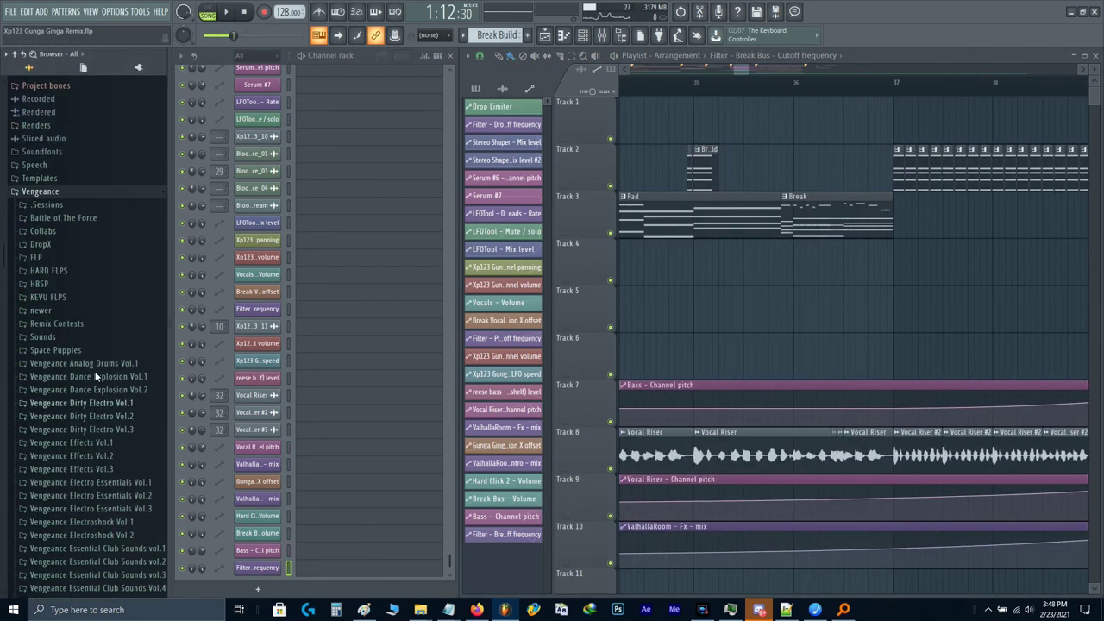
left_click(81, 342)
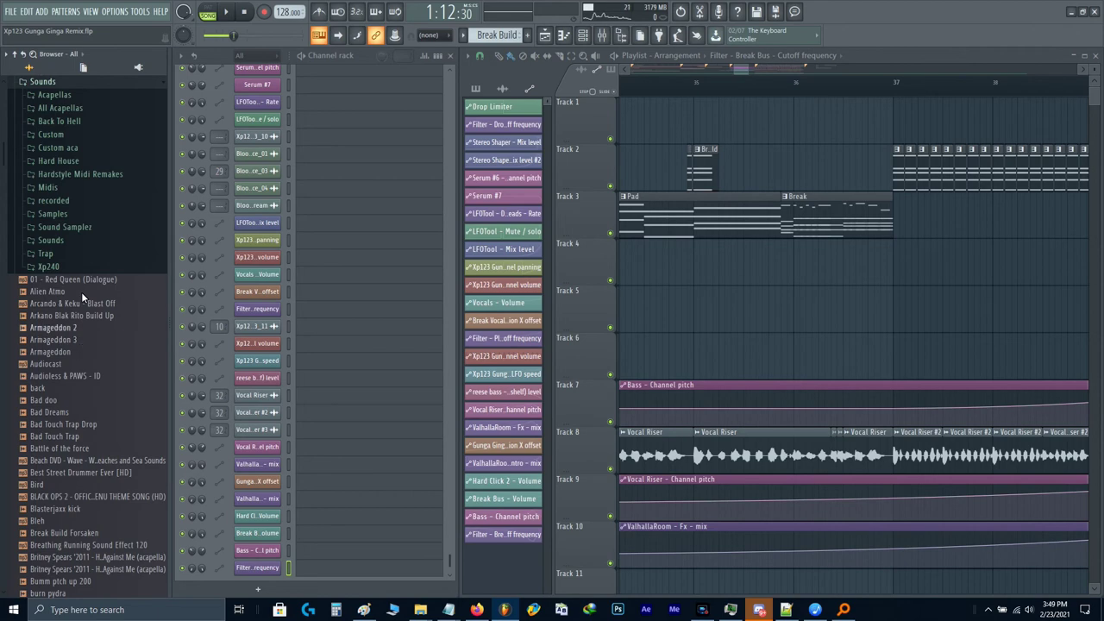
left_click(54, 201)
left_click(65, 205)
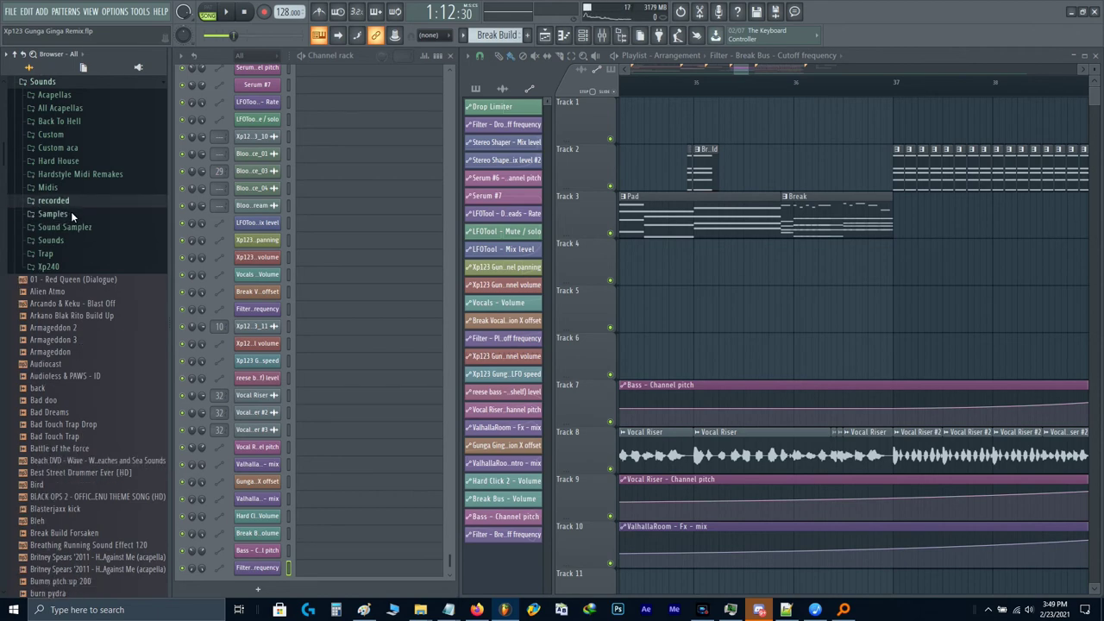
left_click(71, 211)
left_click(68, 232)
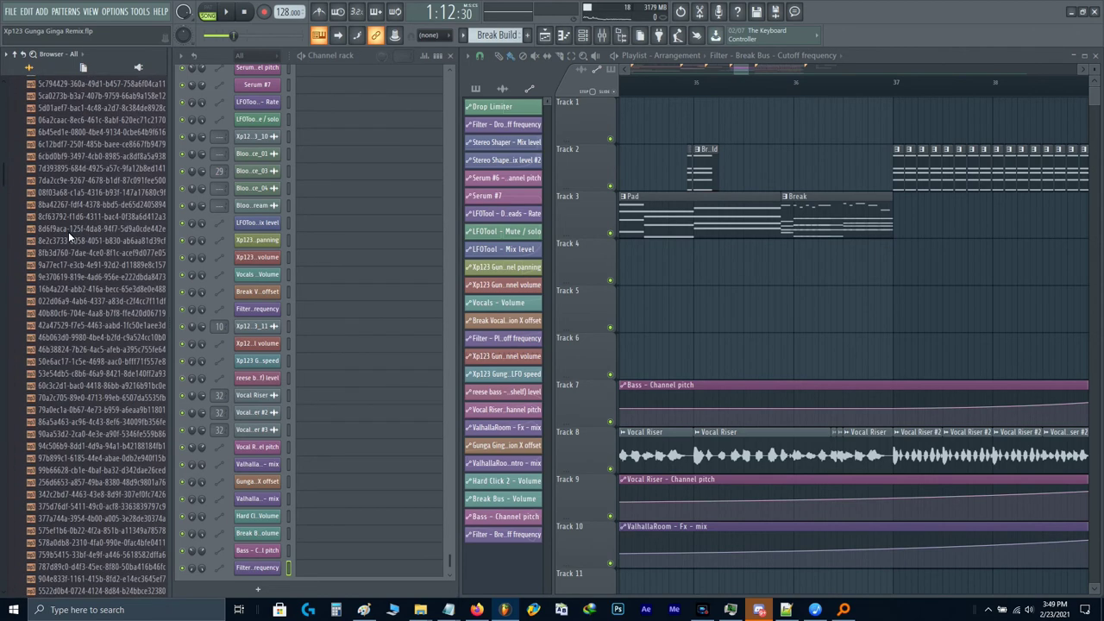
scroll(68, 231, "down", 10)
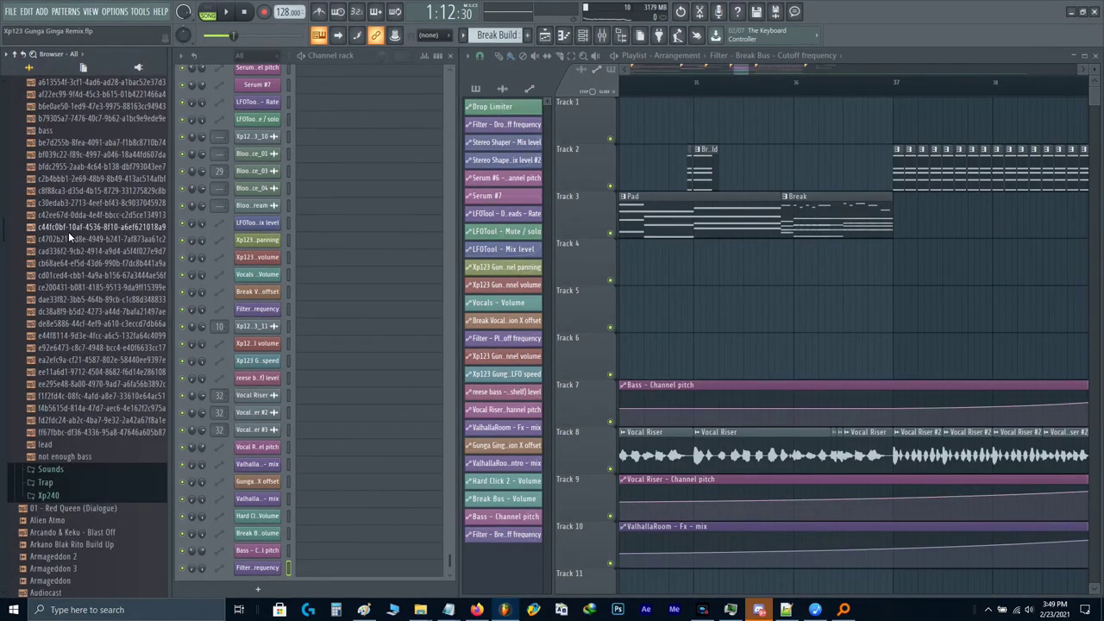
Step: Open the nested Sounds folder and place the Fill2 sample on Track 4 just before bar 37
scroll(68, 231, "down", 4)
left_click(44, 181)
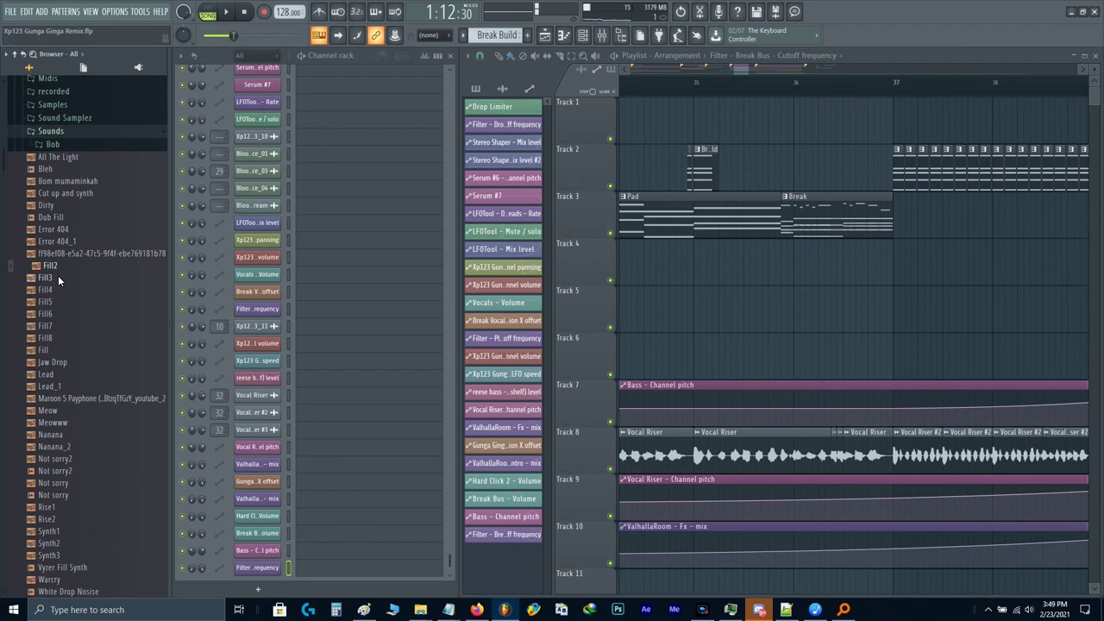
left_click_drag(51, 267, 883, 268)
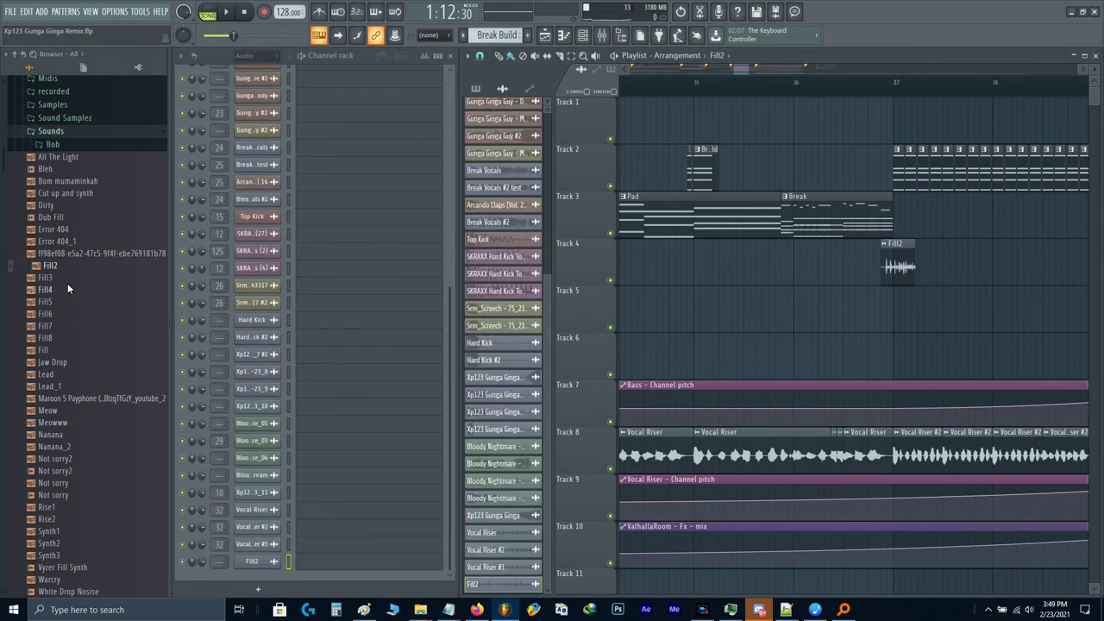
Step: Preview the samples Fill3 through Fill8 and Fill in the nested Sounds folder
left_click(64, 278)
left_click(62, 286)
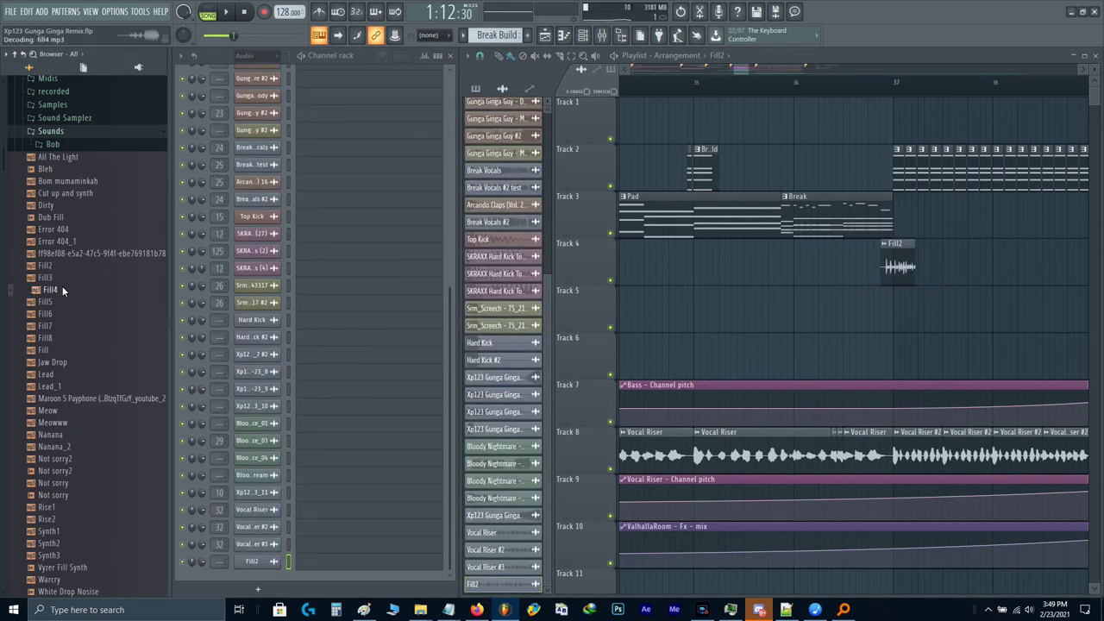
left_click(59, 298)
left_click(59, 316)
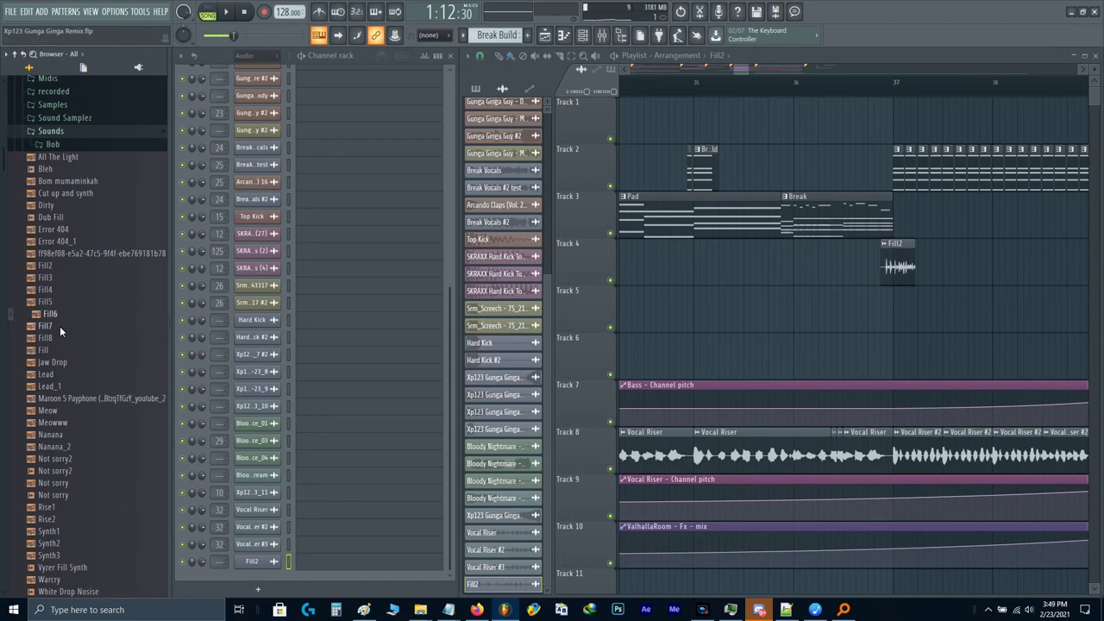
left_click(60, 326)
left_click(53, 339)
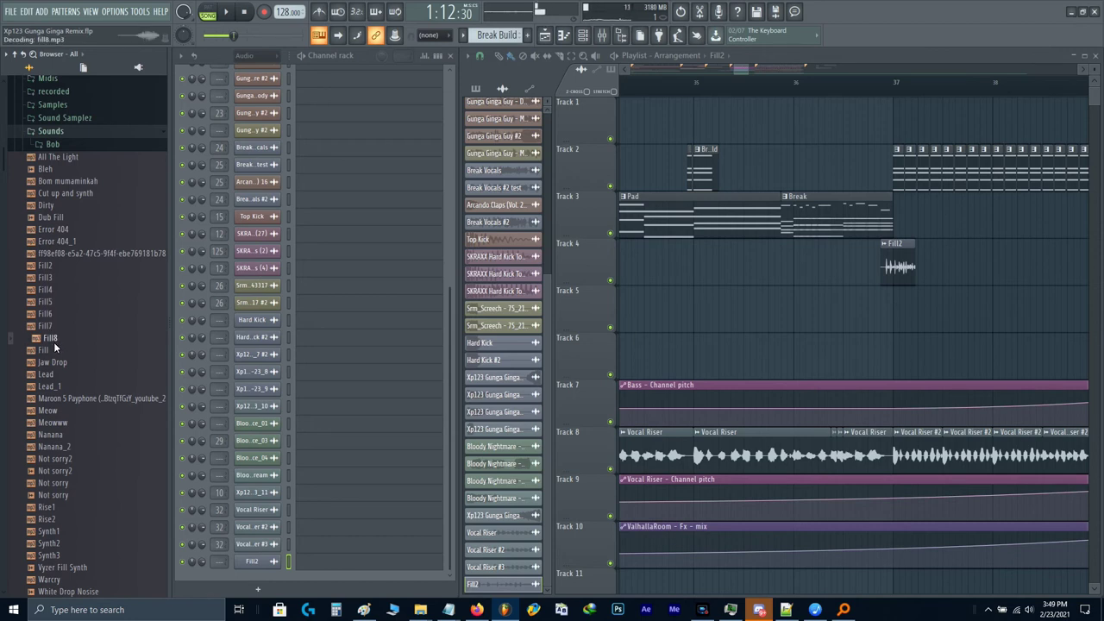
left_click(57, 350)
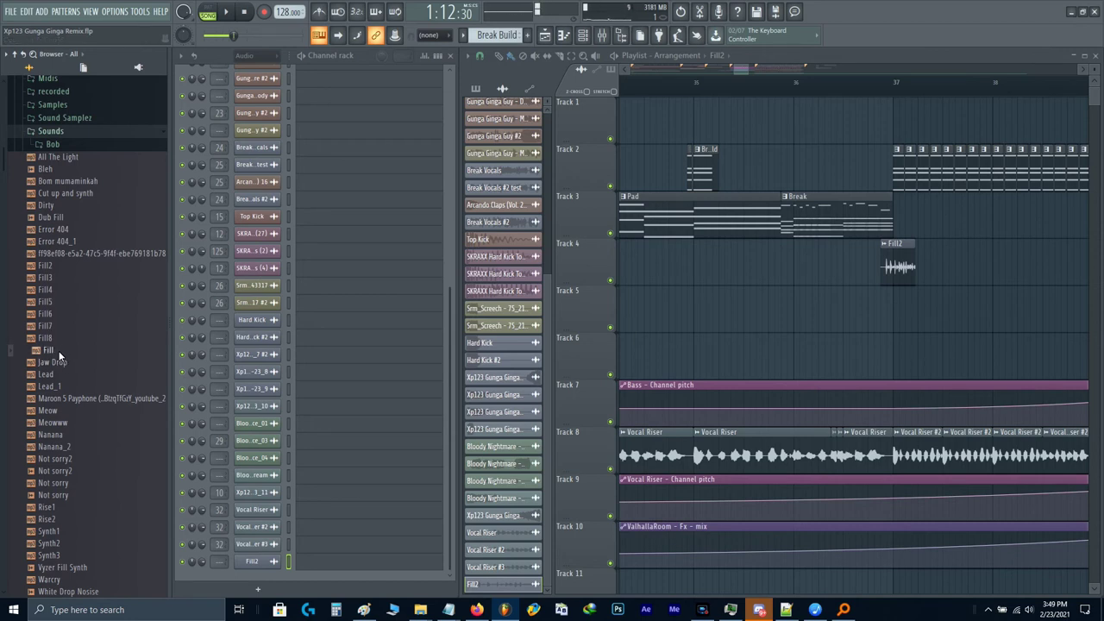
Step: Place the Fill sample on Track 6 near bar 37 and move Track 4's Fill2 clip so its first hit falls on bar 40
left_click_drag(58, 355, 890, 343)
scroll(890, 344, "down", 2)
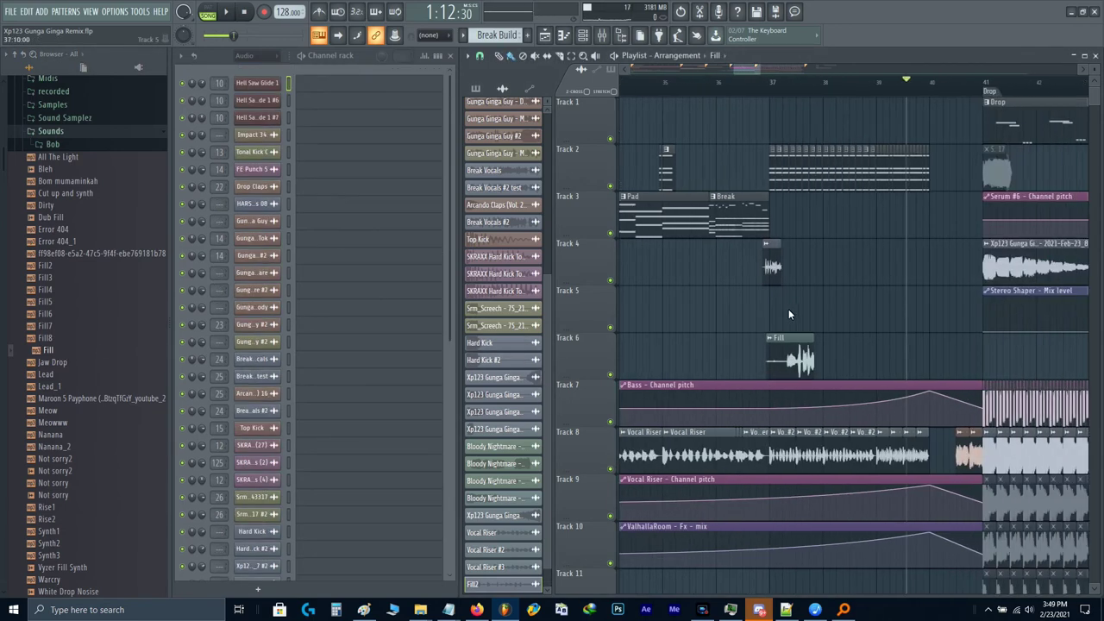
scroll(789, 309, "up", 2)
left_click_drag(767, 278, 846, 328)
scroll(846, 328, "up", 3)
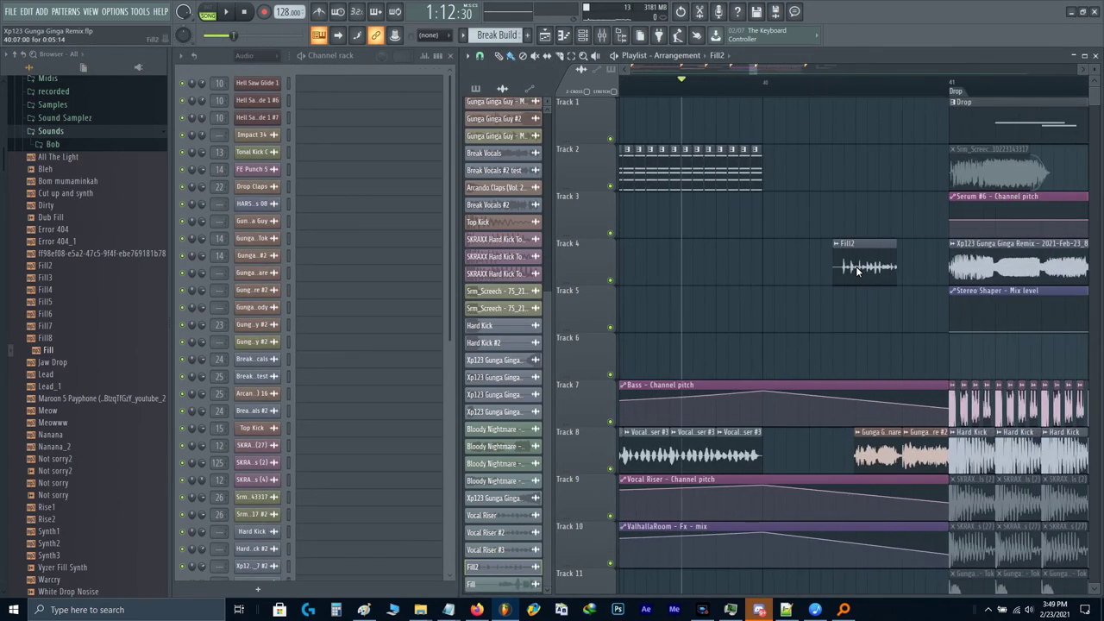
left_click_drag(856, 266, 778, 286)
scroll(778, 275, "up", 2)
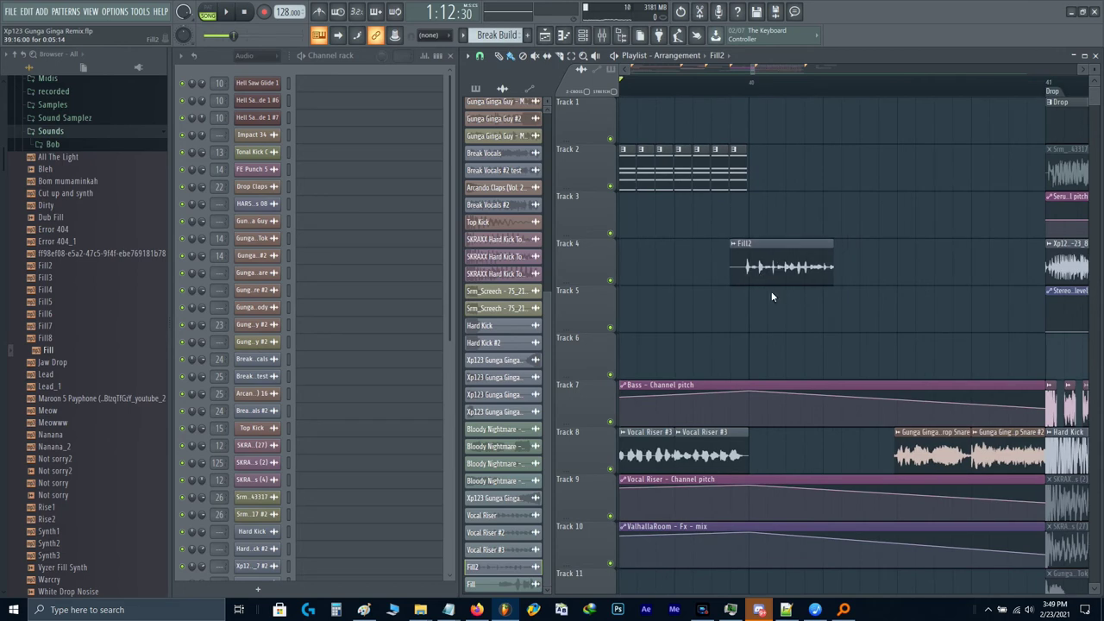
scroll(772, 296, "up", 2)
left_click(719, 84)
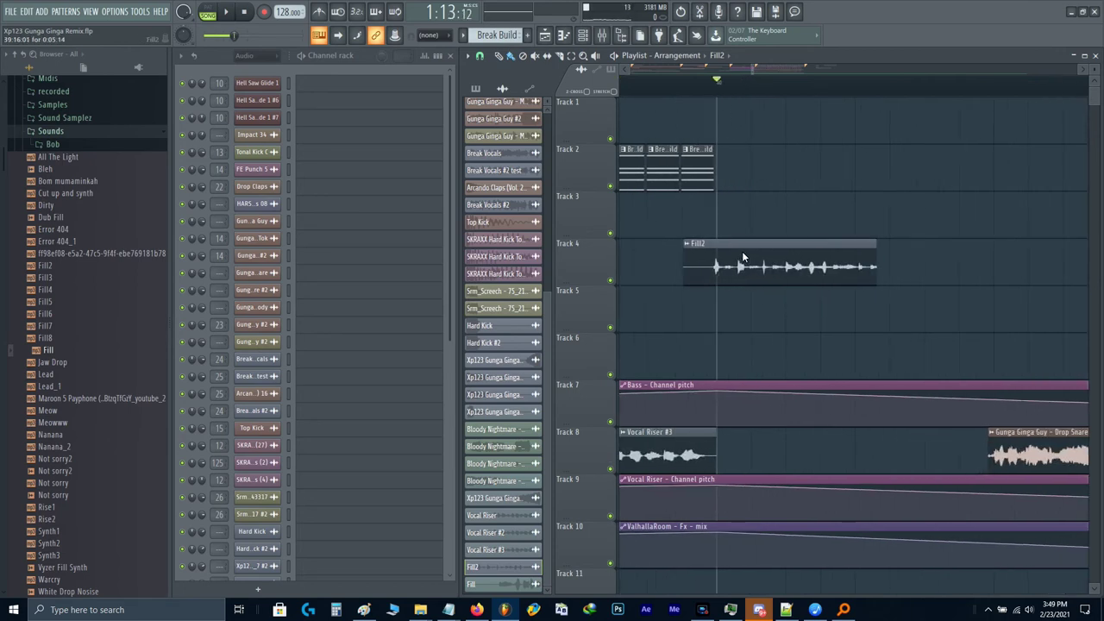
left_click_drag(742, 251, 744, 251)
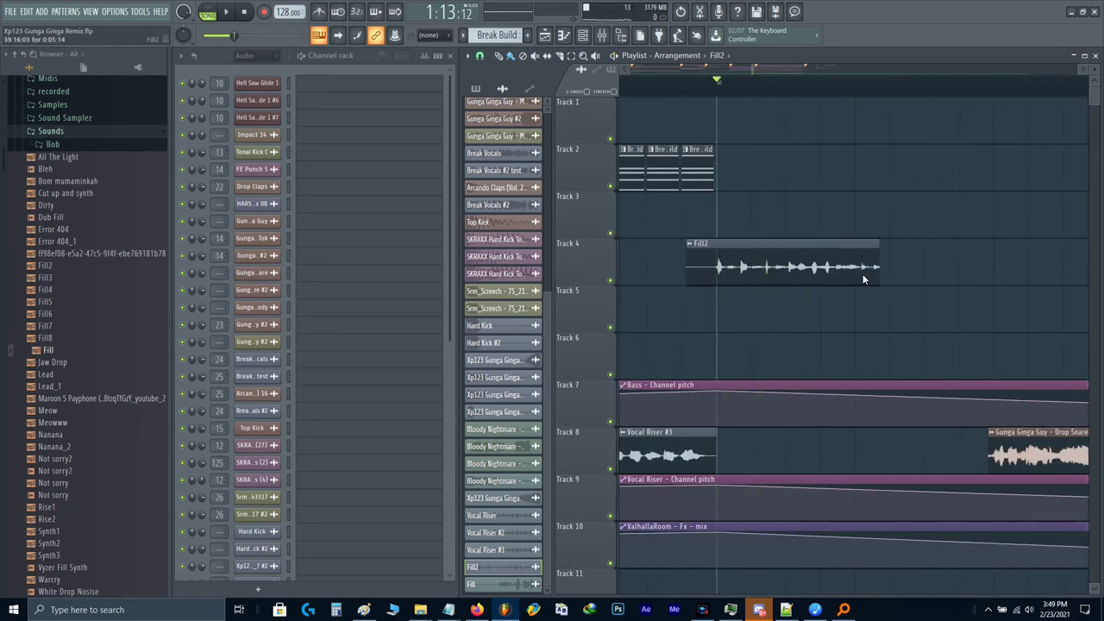
Step: Trim Fill2's silent start and its end so it lasts one beat from bar 40, and play it back
left_click_drag(687, 263, 718, 264)
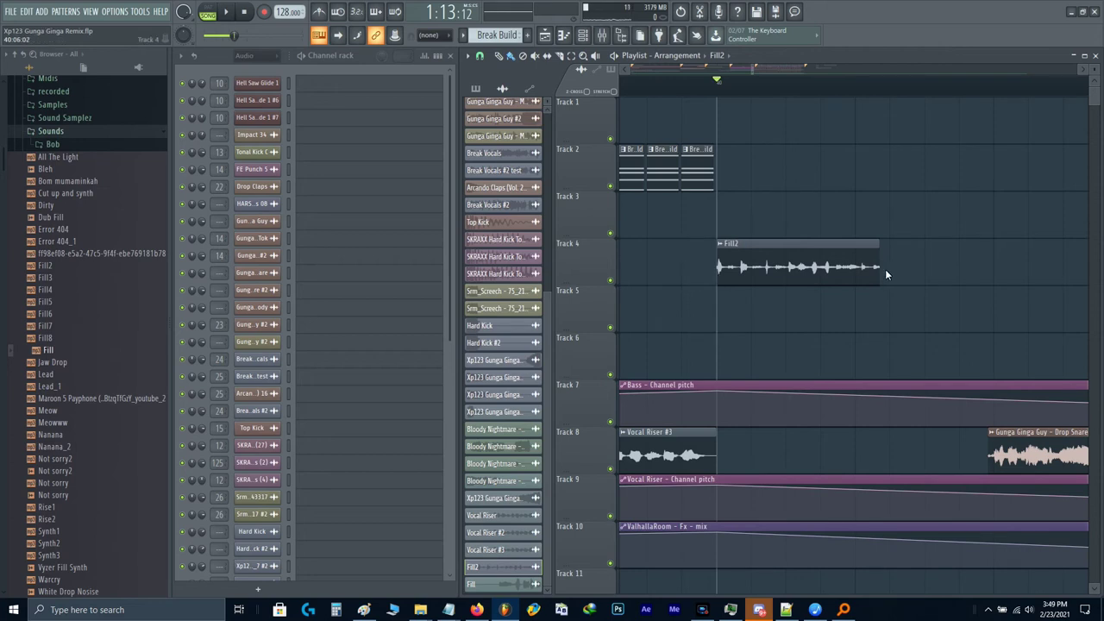
mouse_move(878, 269)
left_mouse_down()
mouse_move(989, 273)
mouse_move(859, 262)
left_mouse_up()
key("space")
scroll(859, 262, "down", 2)
key("space")
Step: Move the Fill clip on Track 6 from bar 37 to bar 40, solo the track and align the vocal's onset with the bar
scroll(858, 264, "down", 2)
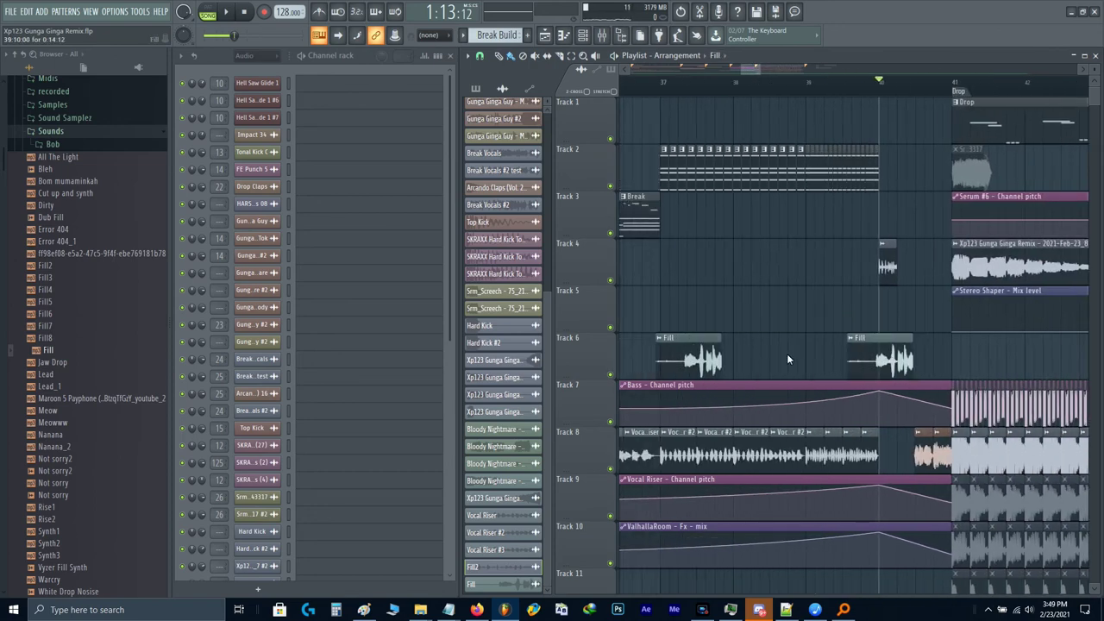
right_click(688, 358)
right_click(611, 375)
scroll(911, 361, "up", 4)
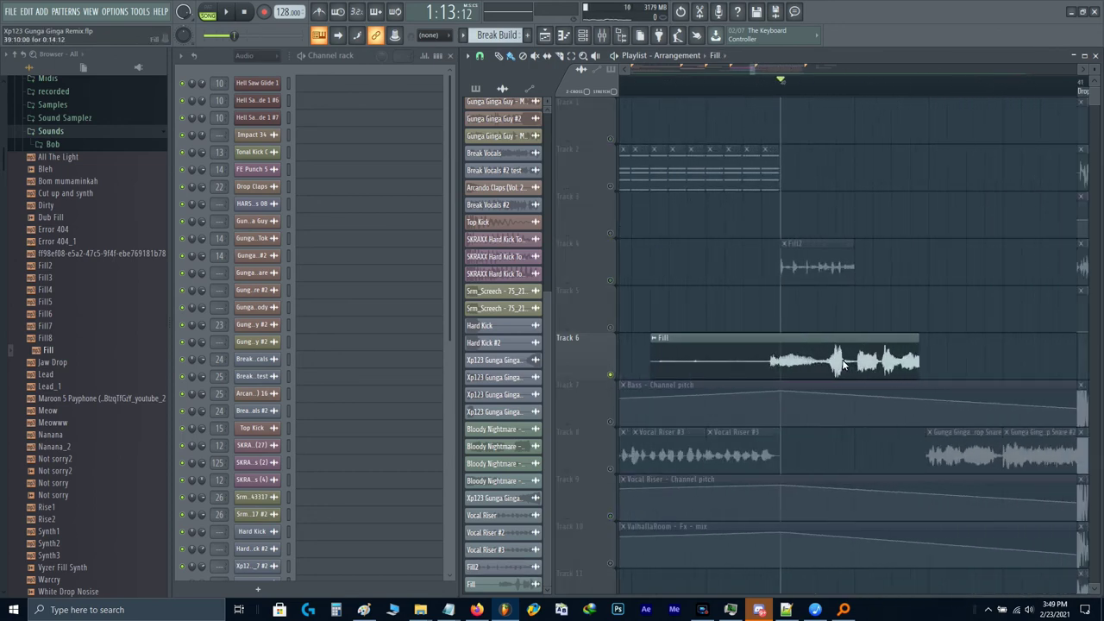
left_click_drag(844, 364, 856, 365)
key("space")
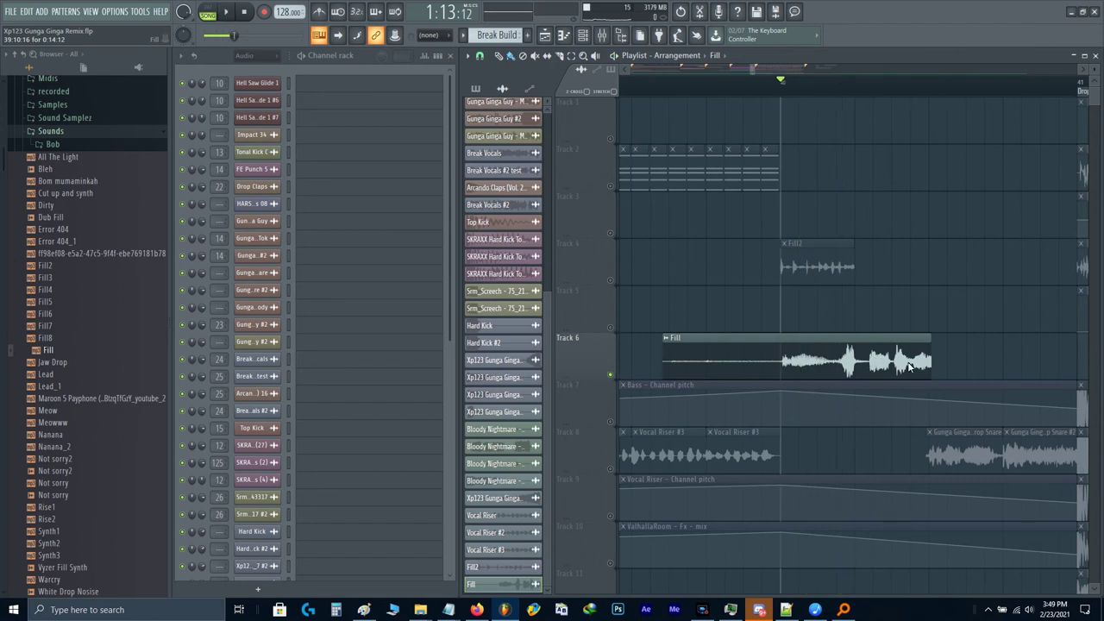
Step: Slice the Fill clip at the gap after its first loud hit, shift the rear part slightly and replay it
scroll(910, 366, "up", 2)
scroll(767, 353, "down", 1)
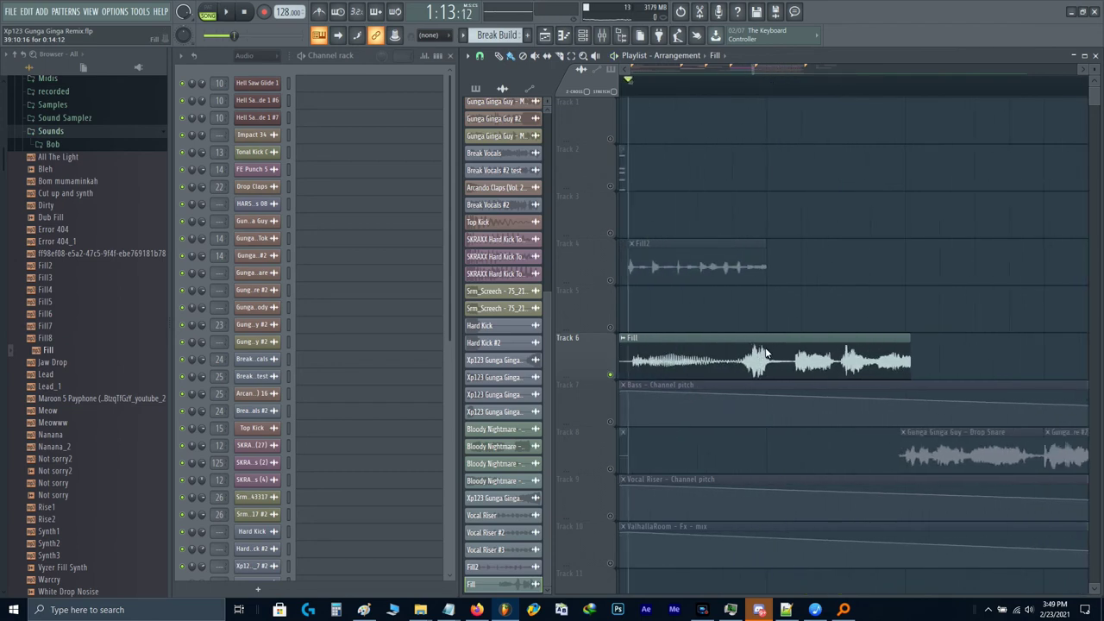
left_click_drag(786, 330, 761, 389)
scroll(811, 366, "up", 3)
key("space")
scroll(794, 374, "down", 3)
key("space")
scroll(769, 347, "up", 3)
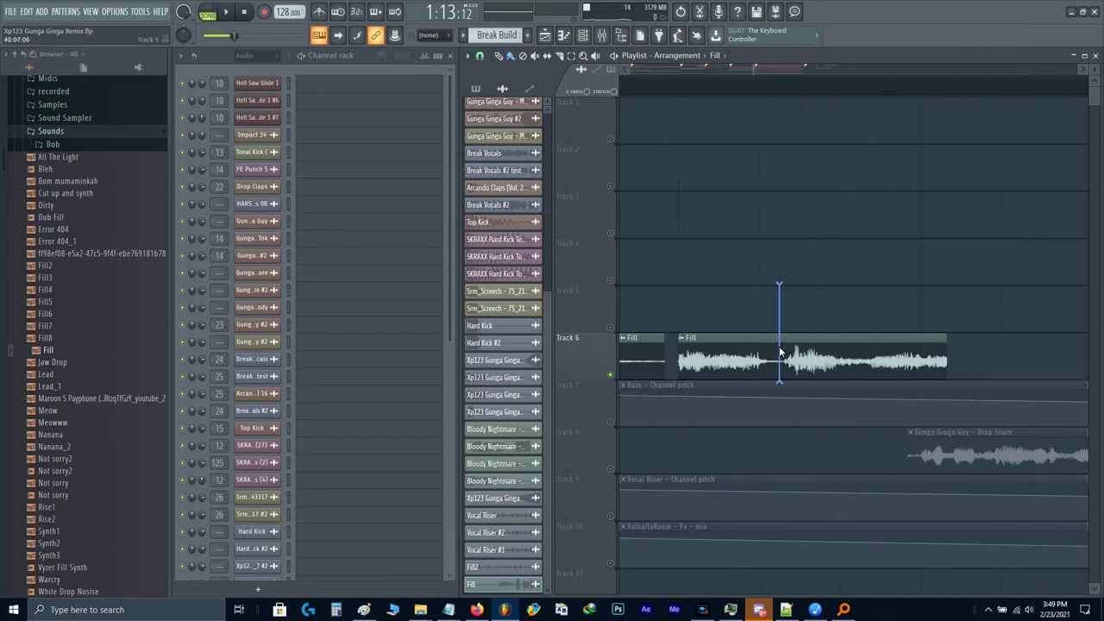
Step: Slice the Fill clip on Track 6 into four pieces, shift the vocal hits along the timeline and check their timing by playback
left_click(779, 352)
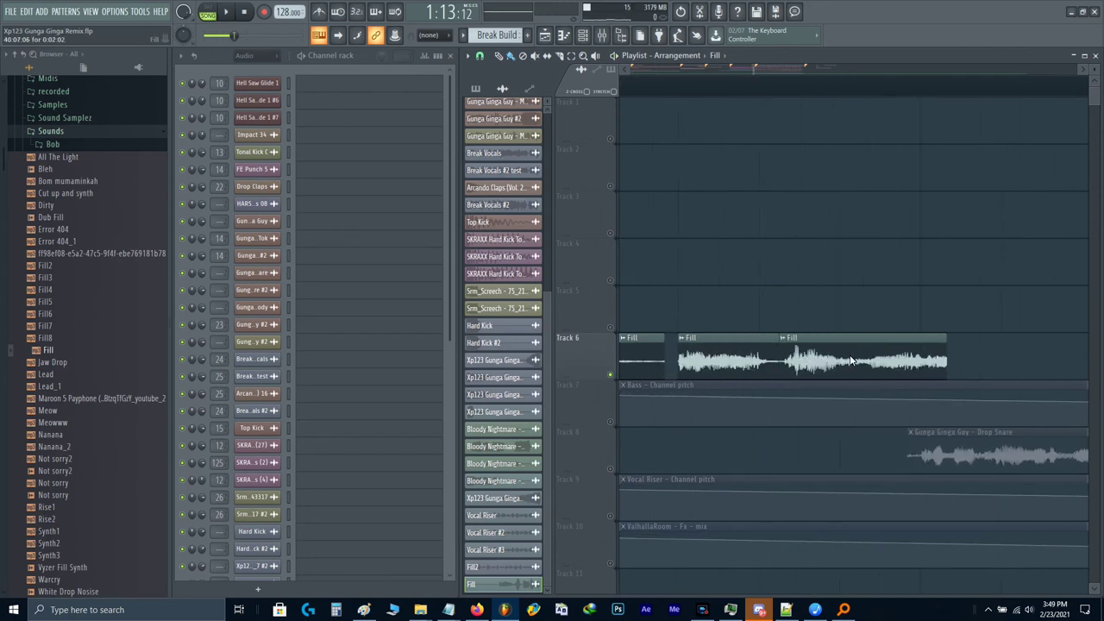
scroll(850, 360, "down", 1)
left_click_drag(826, 365, 886, 371)
scroll(839, 366, "down", 1)
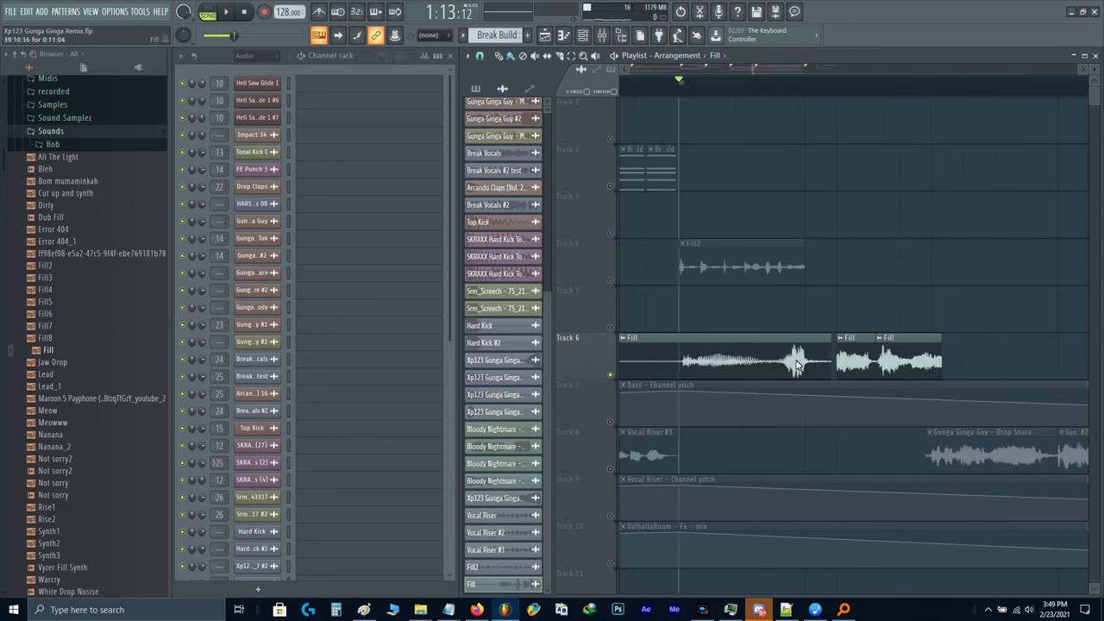
left_click_drag(776, 322, 781, 363)
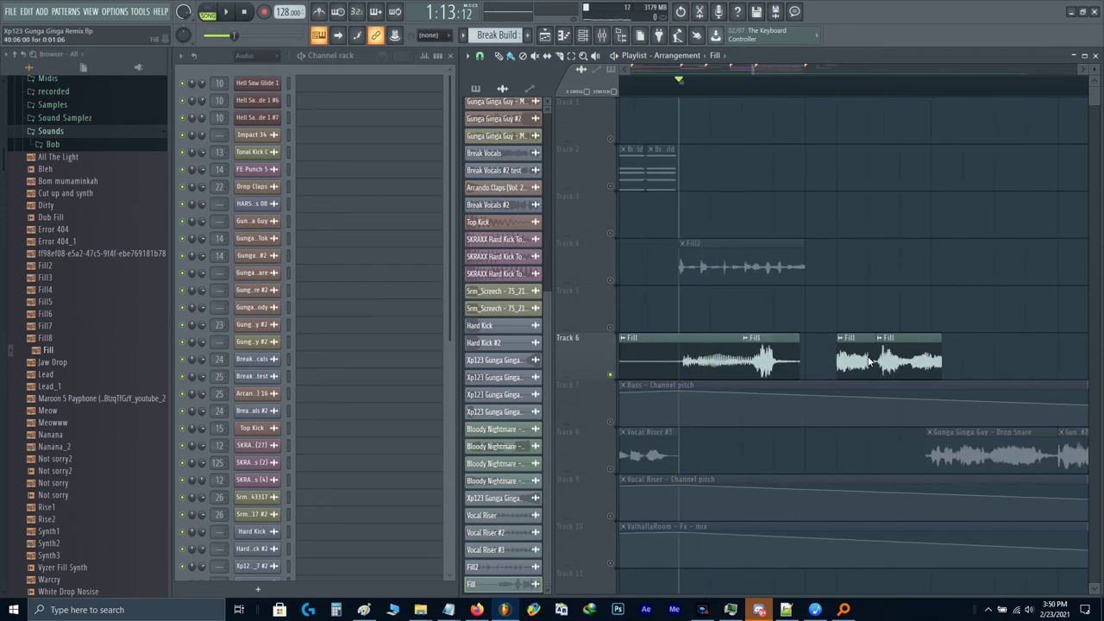
mouse_move(868, 362)
left_mouse_down()
mouse_move(838, 364)
mouse_move(868, 368)
left_mouse_up()
key("space")
key("space")
scroll(900, 371, "up", 2)
key("space")
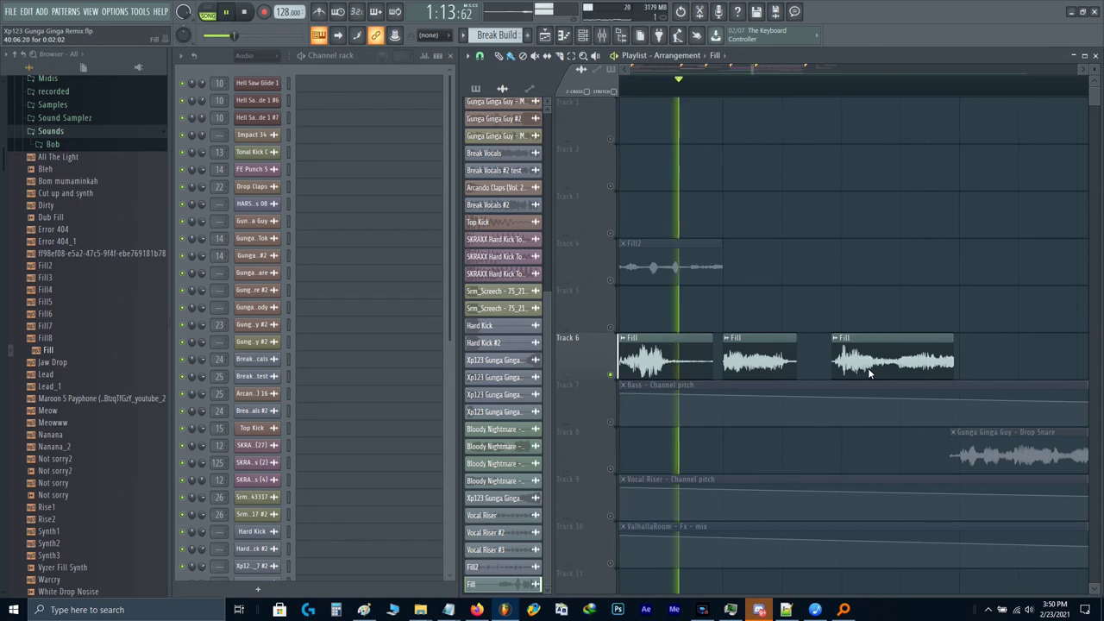
key("space")
Step: Switch the Fill sample's declicking mode to one with bleeding
double_click(844, 363)
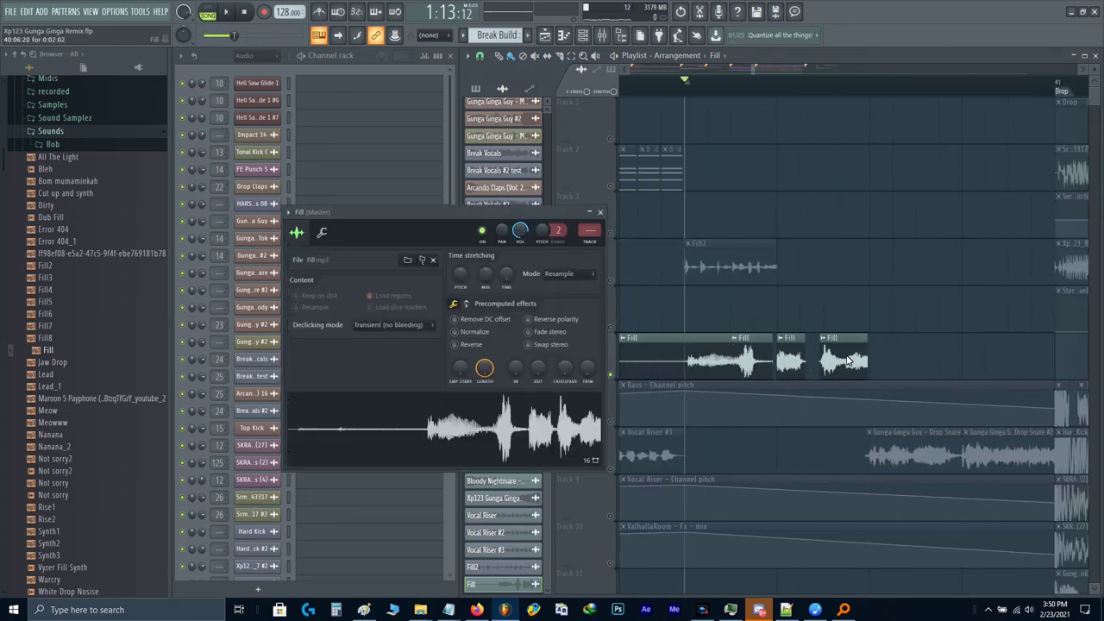
left_click_drag(868, 367, 923, 378)
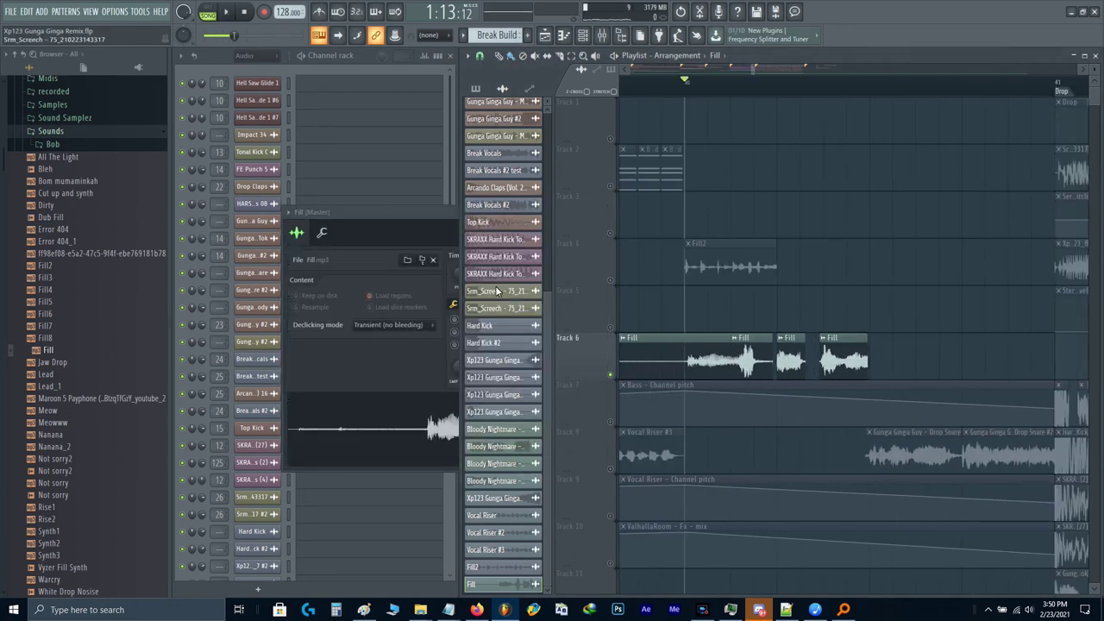
left_click(385, 305)
left_click(380, 325)
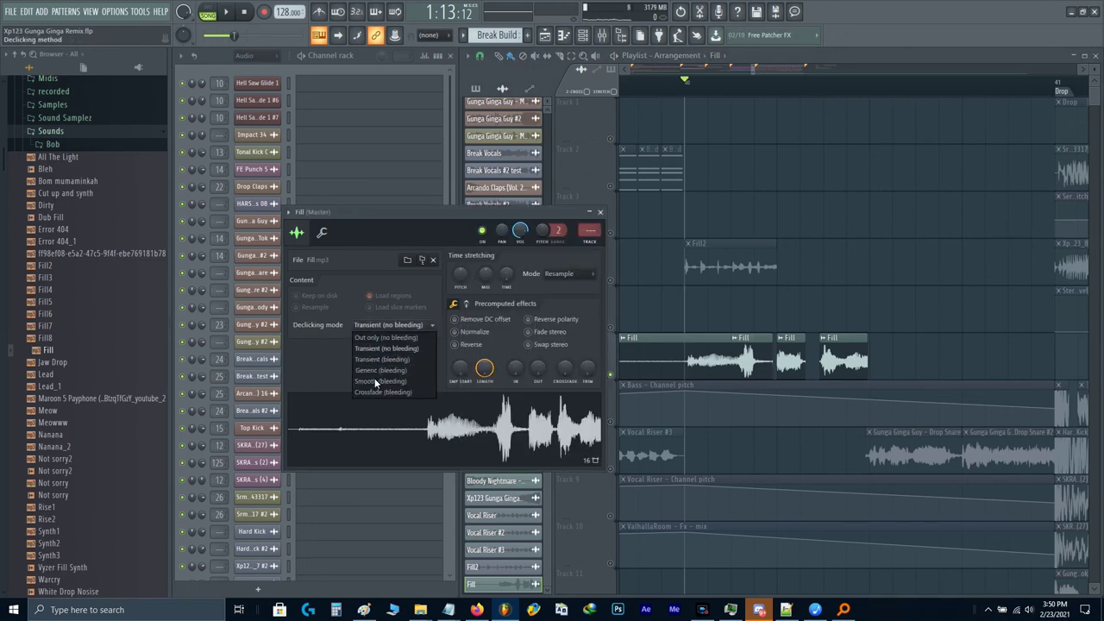
left_click(375, 380)
Step: Make the last Fill piece on Track 6 a unique sample, lengthen it slightly and replay the sliced fill
scroll(764, 366, "up", 3)
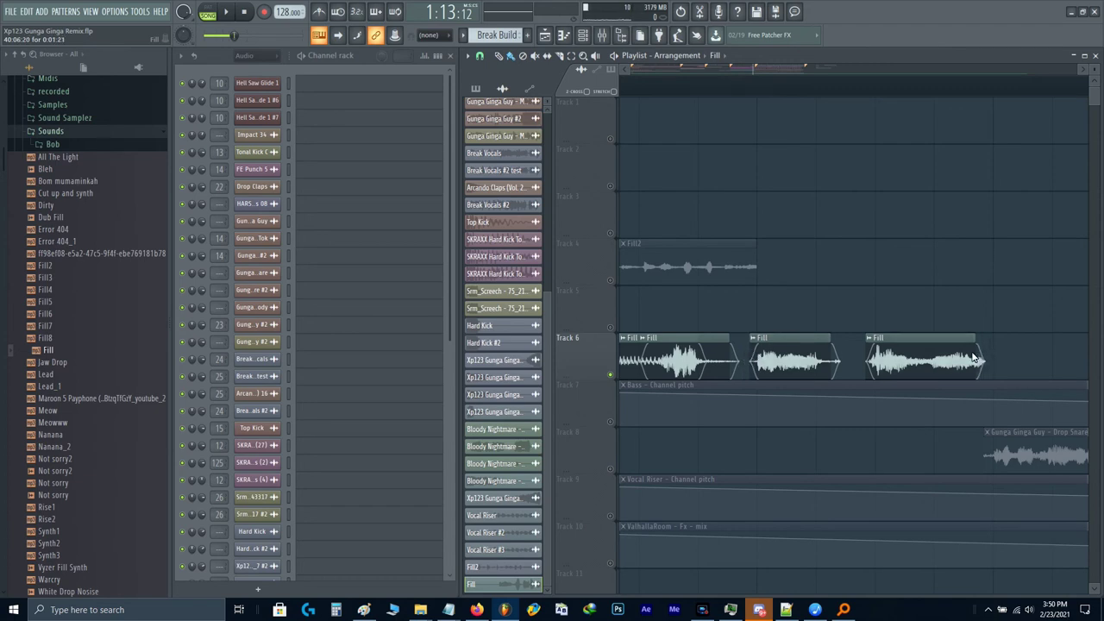
left_click(872, 343)
left_click(962, 364)
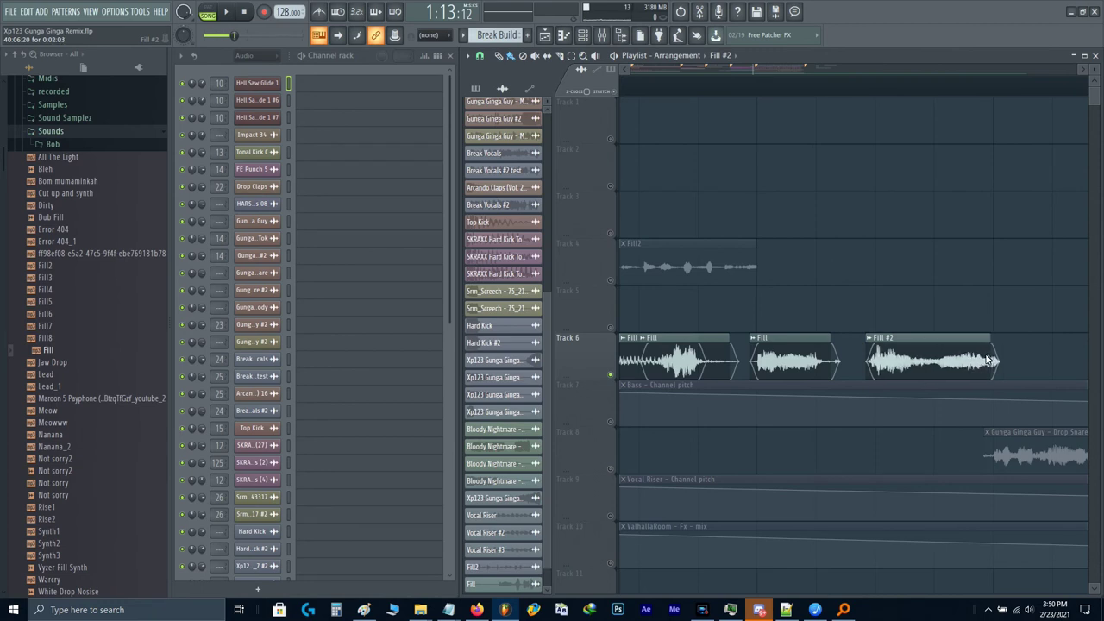
key("space")
scroll(989, 360, "down", 2)
key("space")
double_click(968, 361)
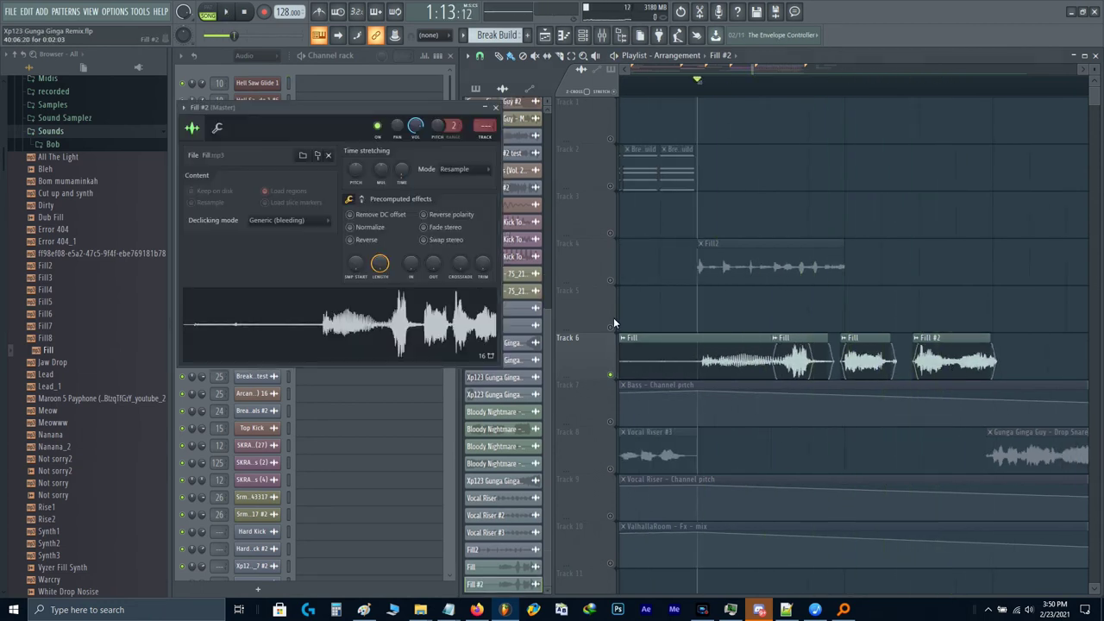
key("space")
key("Escape")
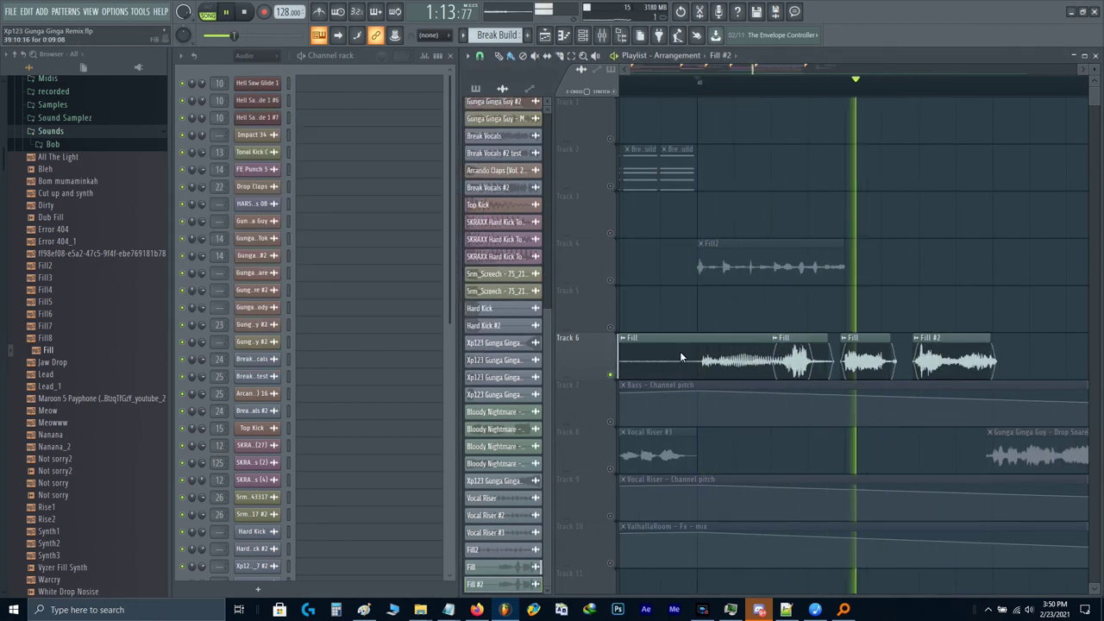
key("space")
Step: Enable Track 4 alongside Track 6, duplicate the Fill2 clip directly after itself and play both fills together
left_click(611, 281)
left_click(723, 277, "ctrl")
scroll(724, 277, "down", 3)
key("ctrl+b")
key("space")
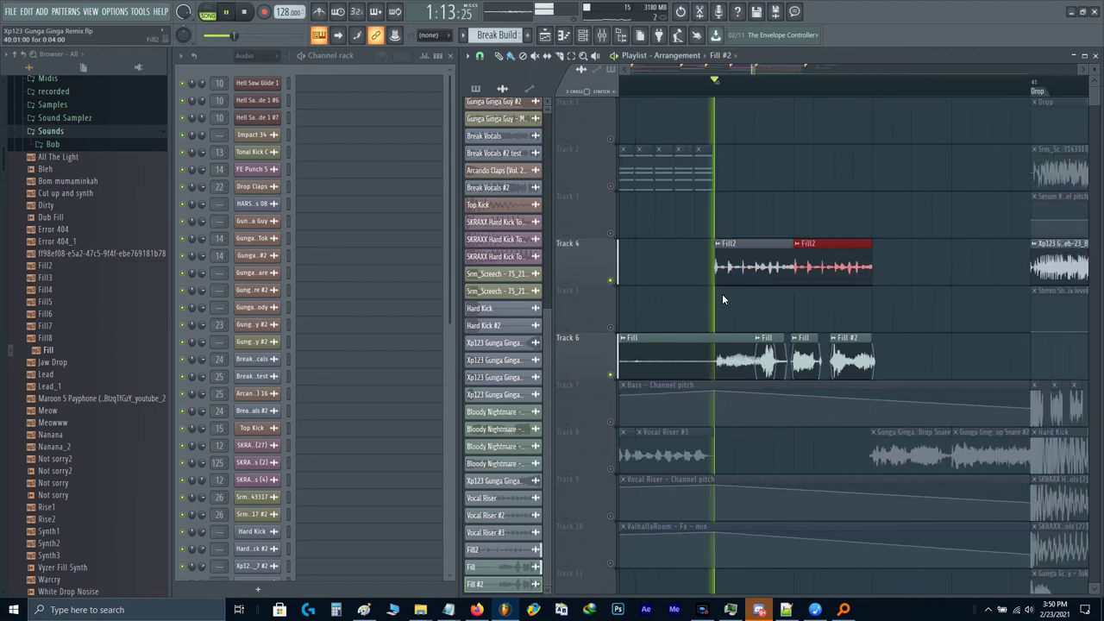
key("space")
Step: Enable Track 8 as well and move its two Gunga Ginga Guy drop snare clips back to start at bar 40
left_click(610, 469)
key("space")
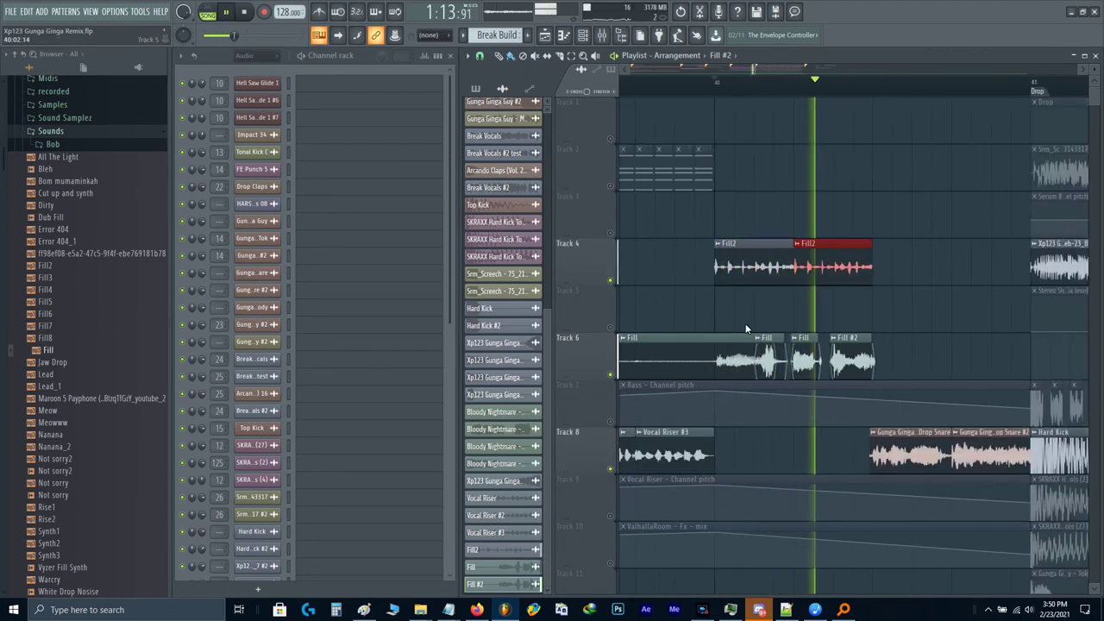
key("space")
scroll(747, 329, "down", 2)
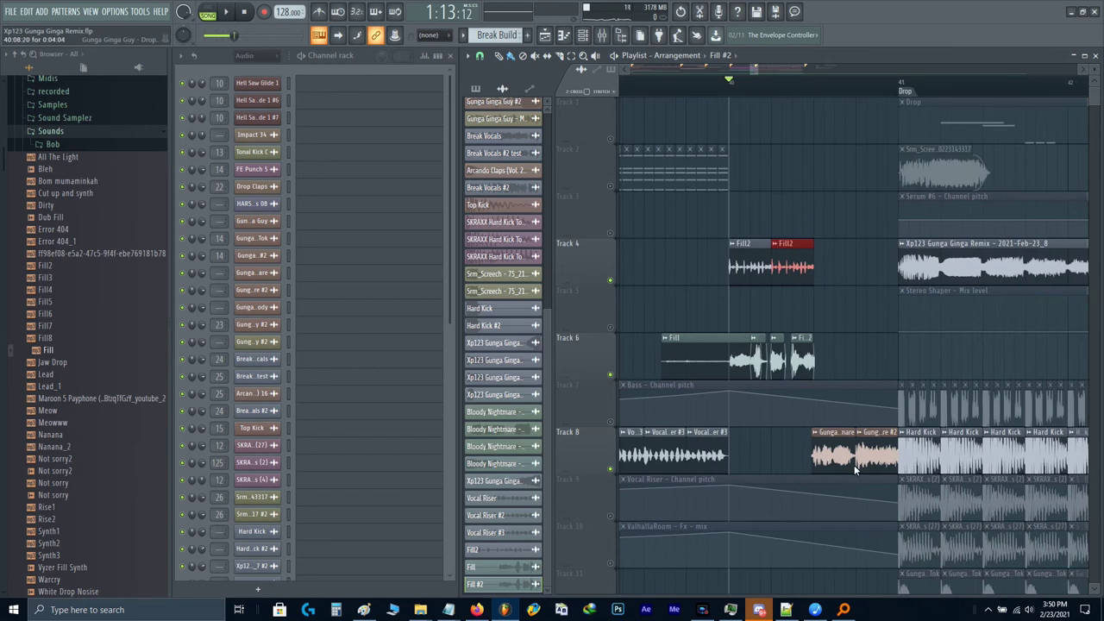
left_click(830, 461)
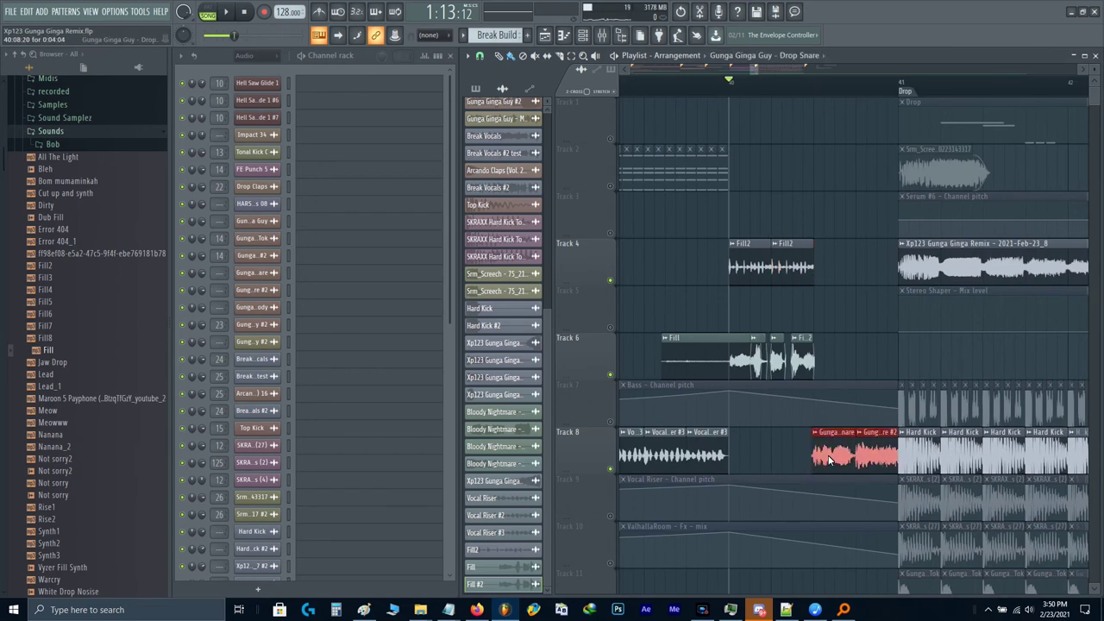
left_click_drag(871, 460, 773, 455)
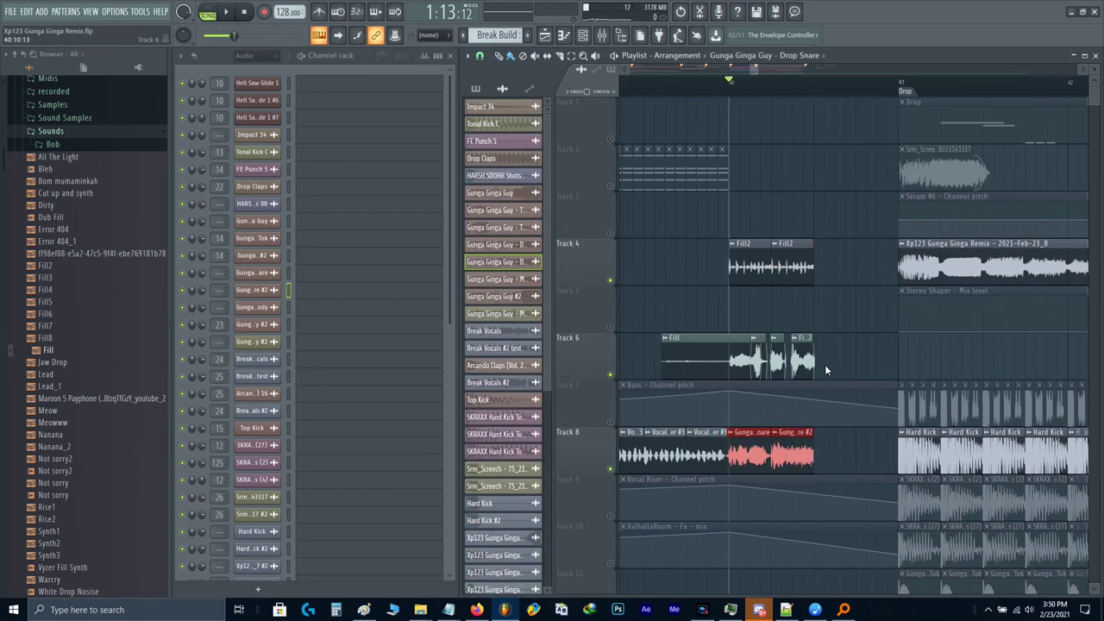
Step: Remove the Fill's silent lead-in and move the fill clips on Tracks 4 and 6 into the second half of bar 40
left_click_drag(825, 364, 673, 274)
right_click(704, 363)
left_click_drag(729, 355, 802, 277)
left_click_drag(828, 363, 832, 265)
key("space")
left_click(724, 314)
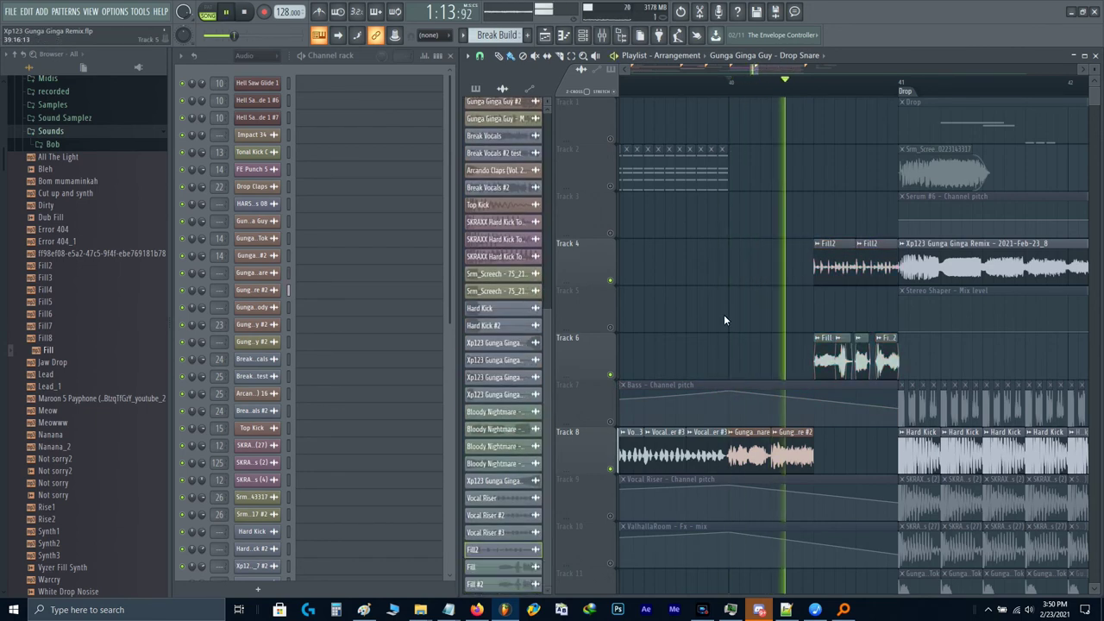
key("space")
Step: Play the fills from their start in the middle of bar 40
scroll(863, 283, "up", 3)
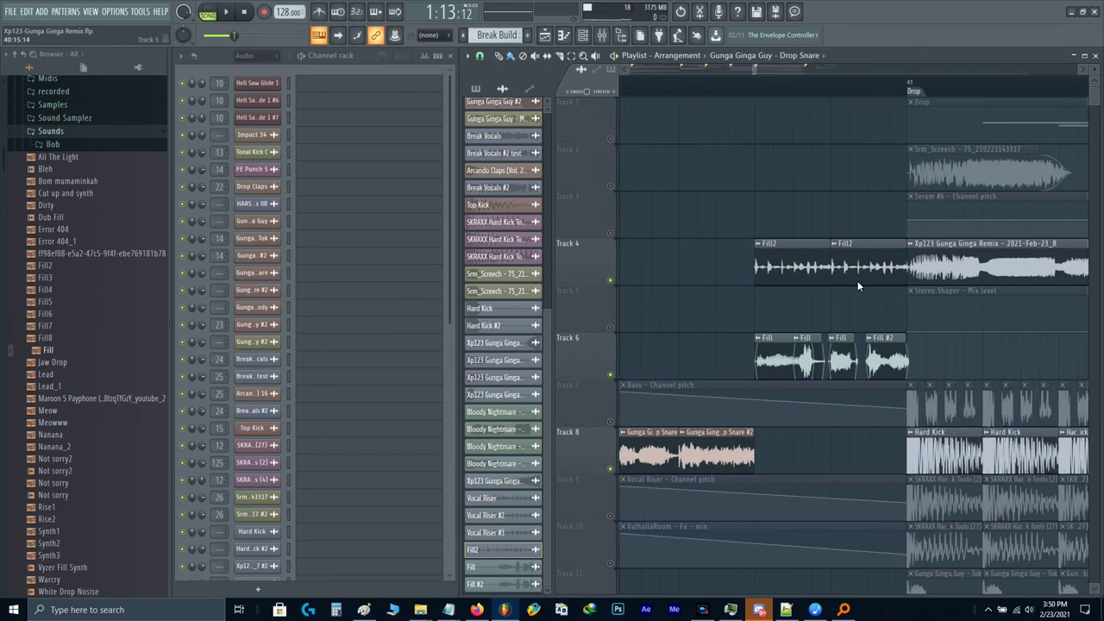
left_click(751, 89)
key("space")
key("space")
scroll(843, 324, "up", 1)
scroll(842, 328, "up", 2)
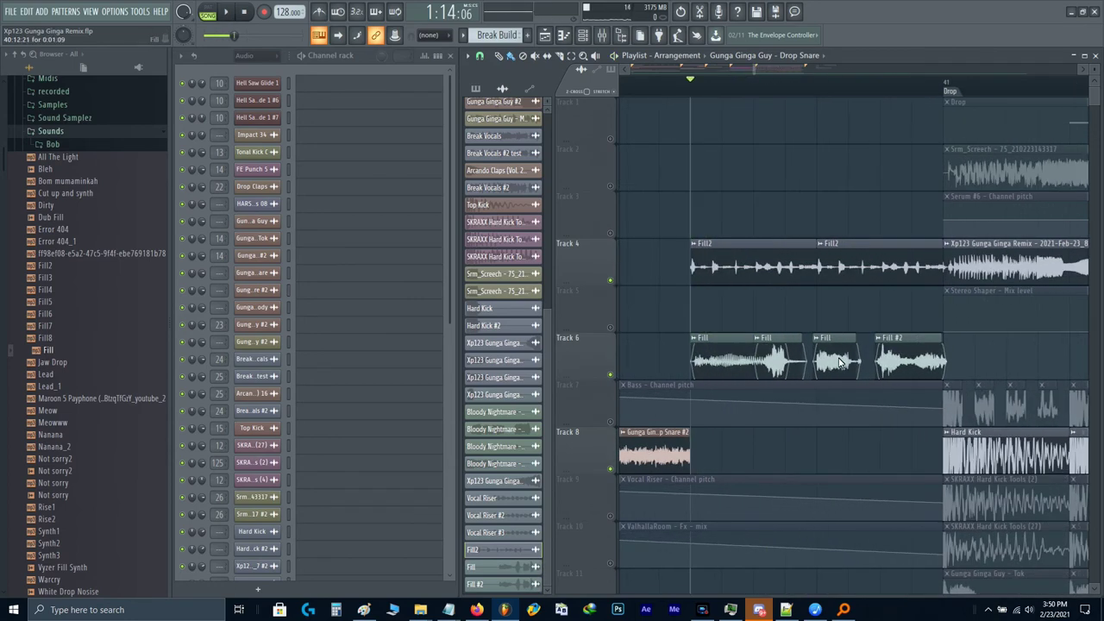
Step: Try closing the gaps between the last Fill pieces on Track 6, then undo both clip moves and replay
left_click_drag(853, 361, 820, 361)
key("space")
left_click_drag(900, 362, 822, 369)
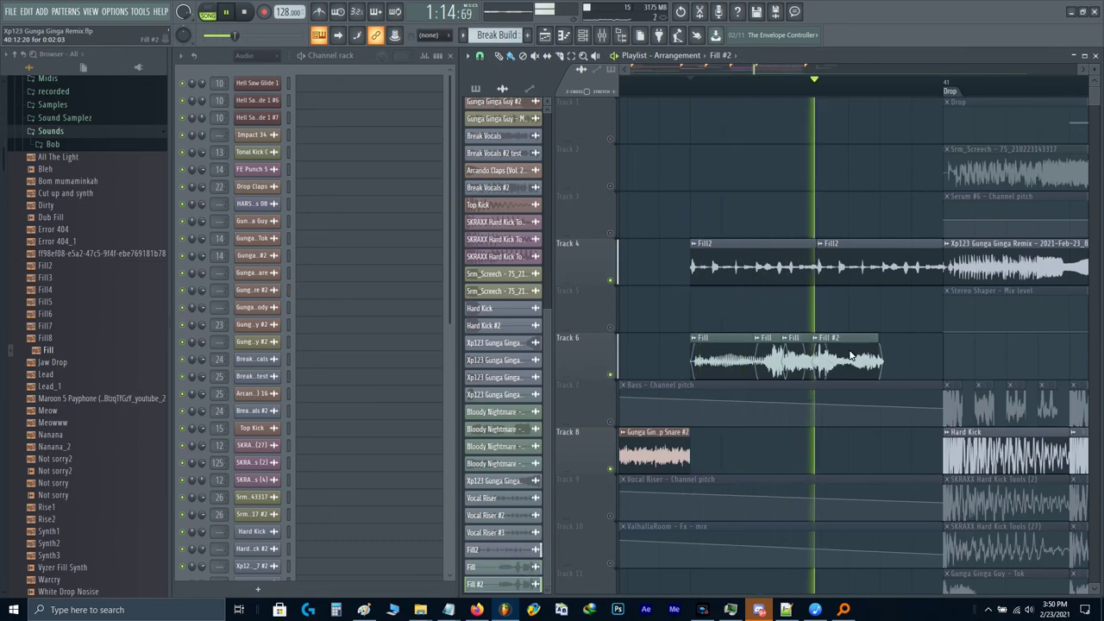
key("space")
key("ctrl+alt+z")
key("ctrl+alt+z")
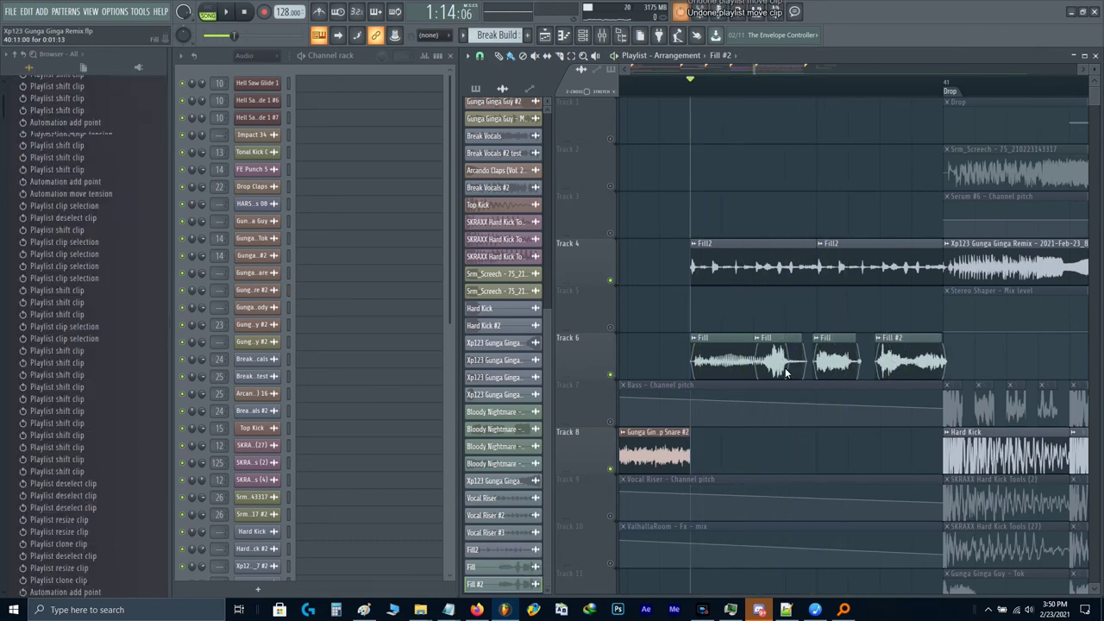
key("space")
key("space")
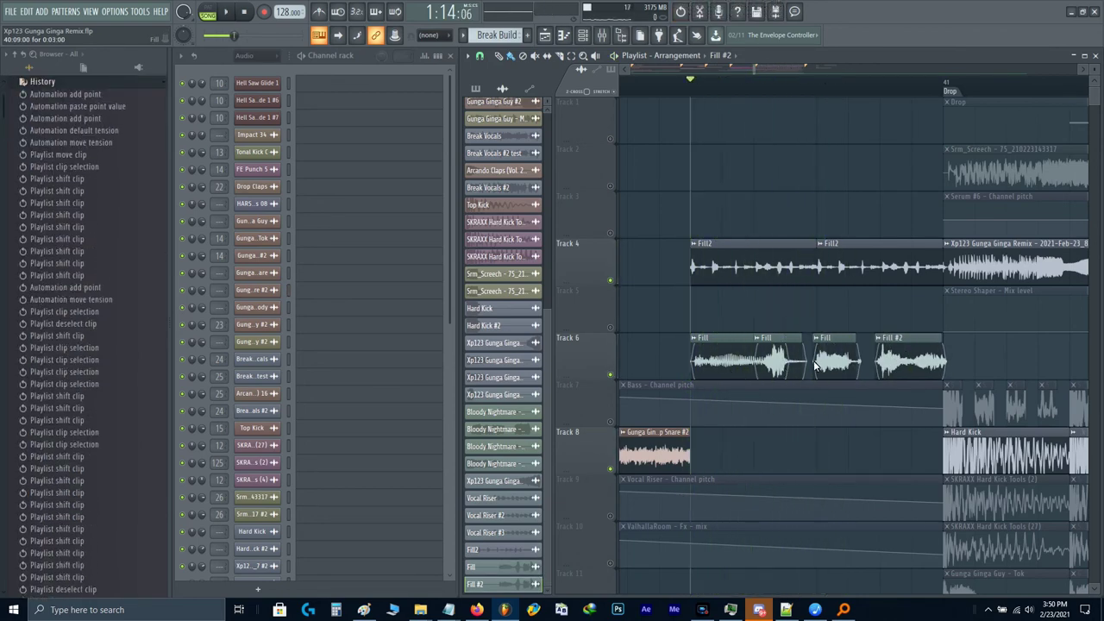
Step: Make the third Fill piece on Track 6 a unique sample
scroll(820, 366, "up", 1)
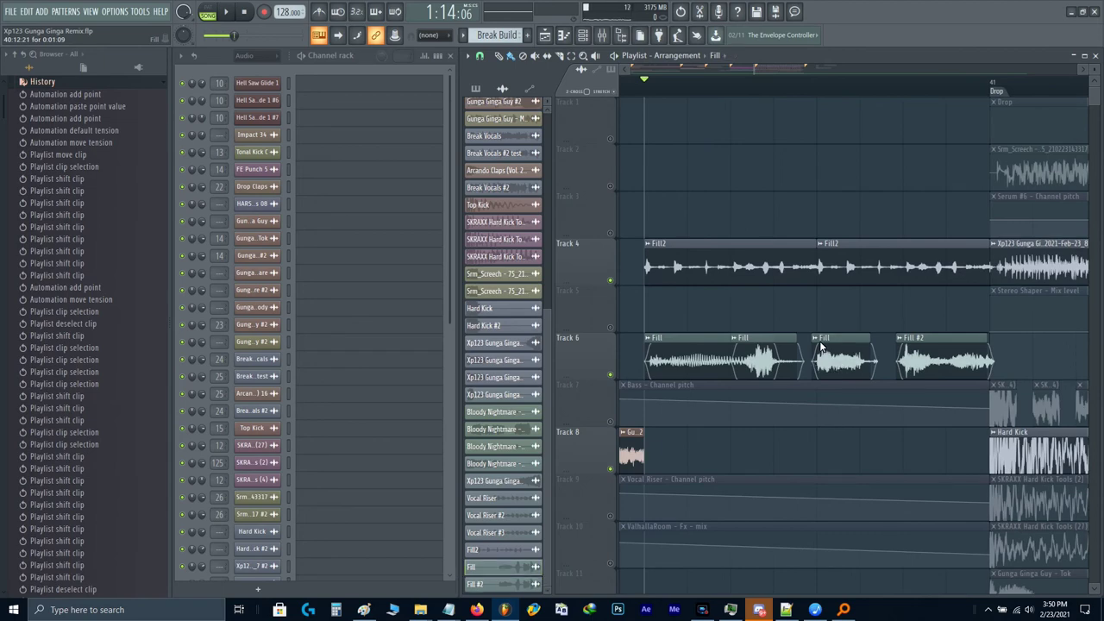
left_click(818, 339)
left_click(850, 425)
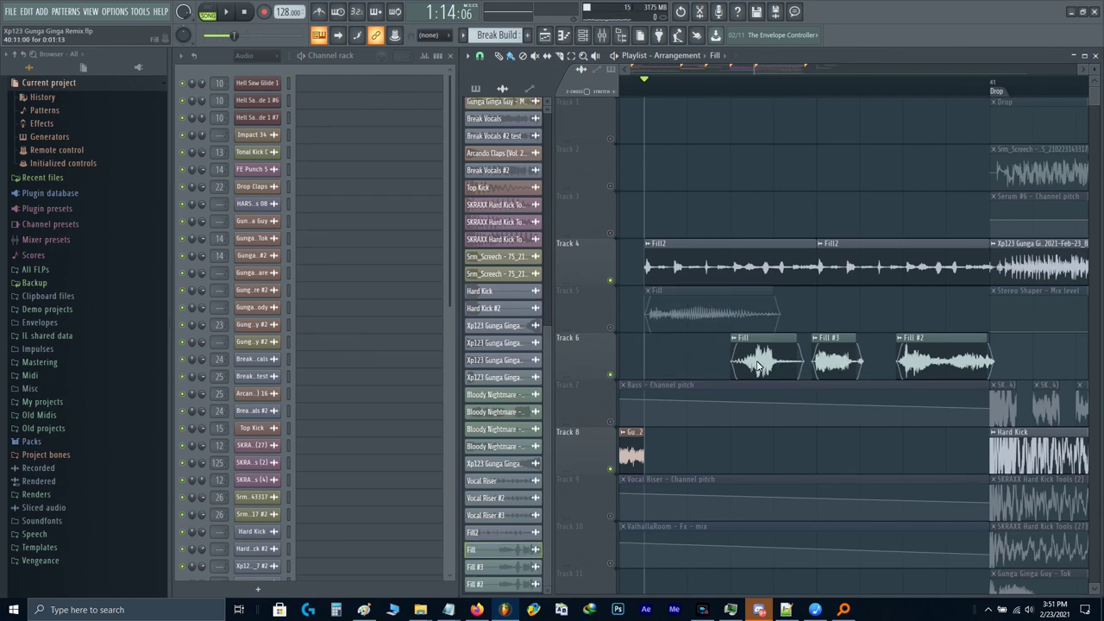
Step: Line up the first three Fill pieces back to back on Track 6, moving the opening piece from Track 5, and play them
left_click_drag(765, 368, 757, 369)
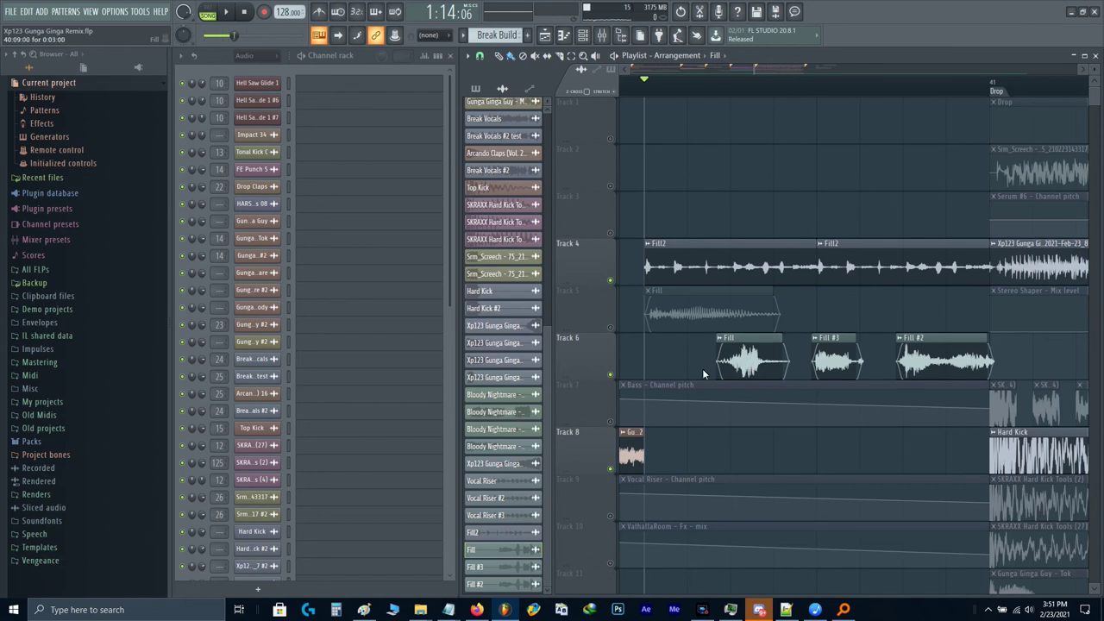
left_click_drag(703, 326, 704, 373)
key("space")
key("space")
left_click_drag(852, 366, 811, 366)
key("space")
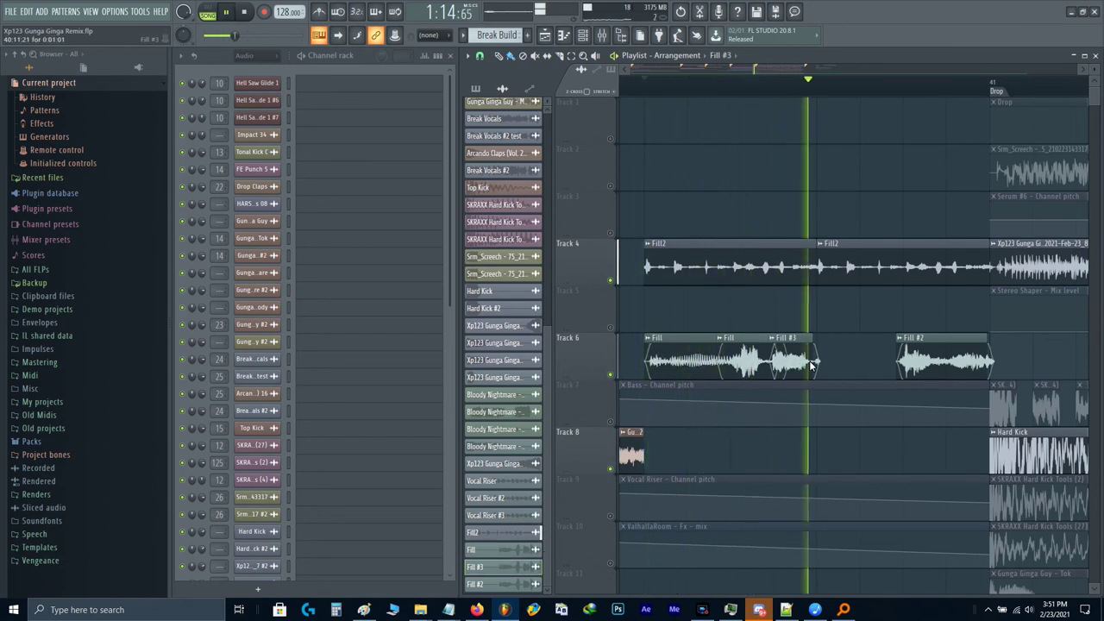
key("space")
Step: Check the Fill #3 sample settings, then move the last Fill piece directly after it on Track 6 and play the result
double_click(798, 364)
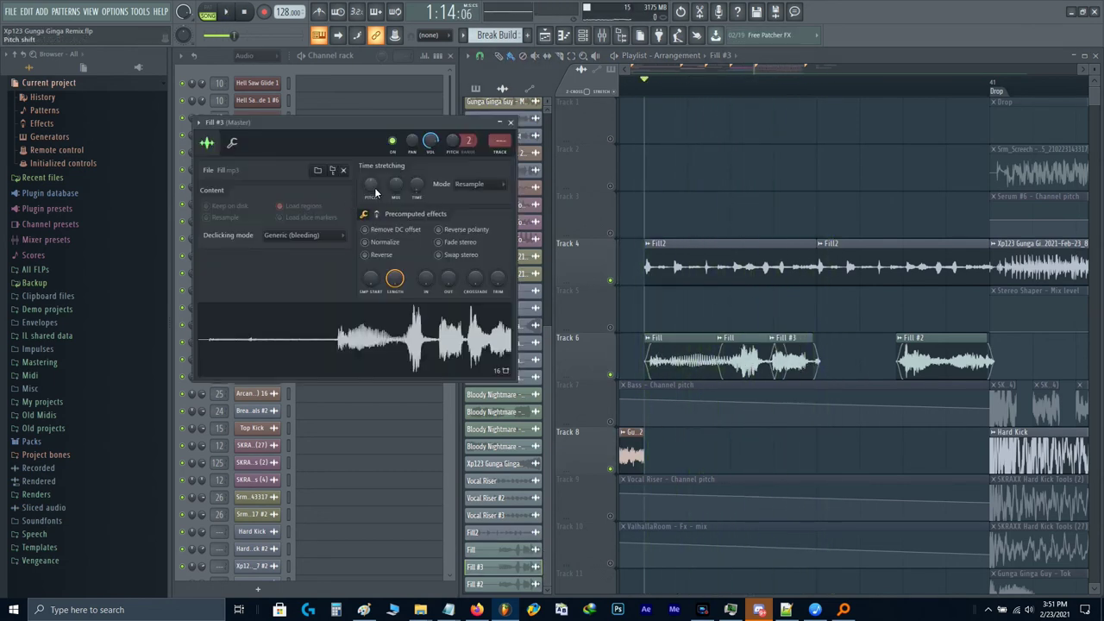
key("space")
left_click(511, 123)
key("space")
left_click_drag(946, 354, 860, 354)
key("space")
key("space")
scroll(858, 361, "down", 2)
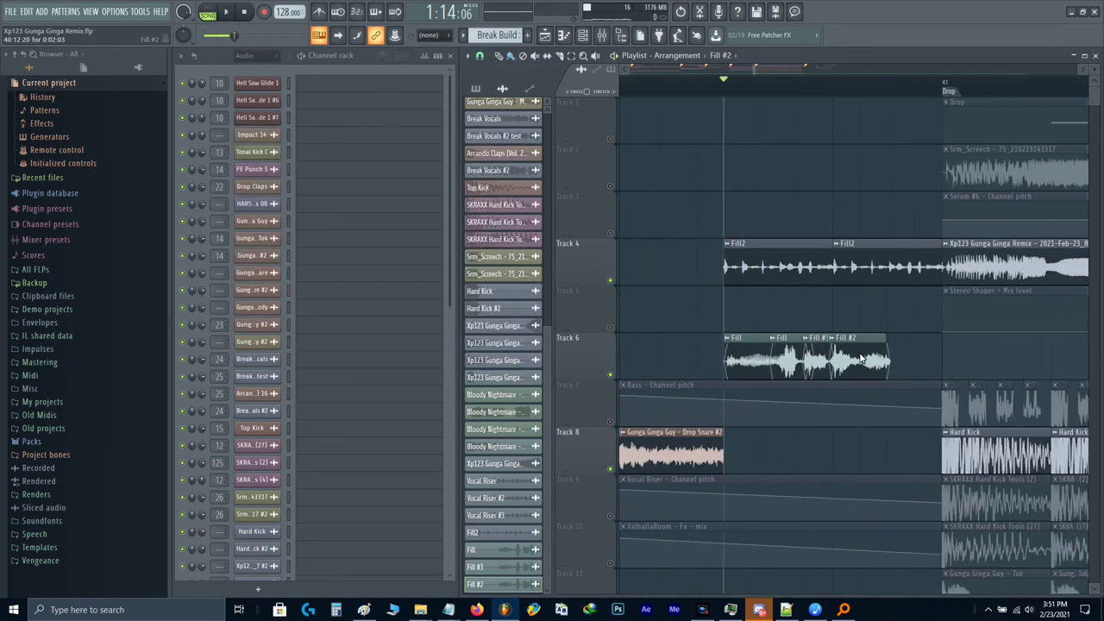
left_click_drag(923, 370, 833, 360)
scroll(654, 384, "down", 2)
left_click(778, 325, "ctrl")
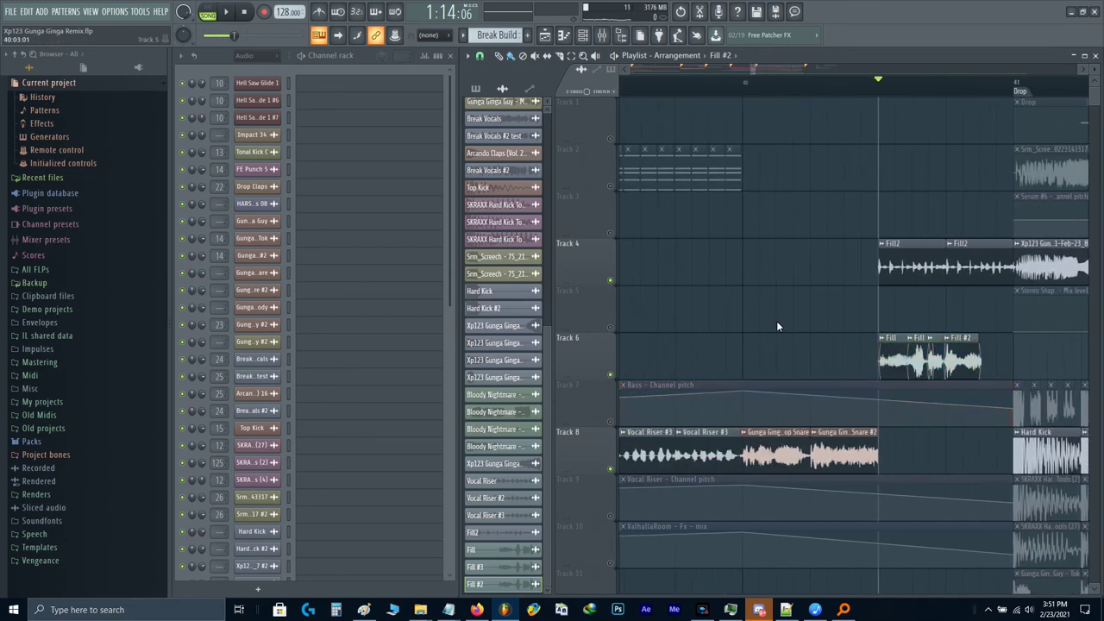
Step: Move the fills on Tracks 4 and 6 to the start of bar 40 and the Drop Snare clips into its second half
left_click(746, 83)
key("space")
key("space")
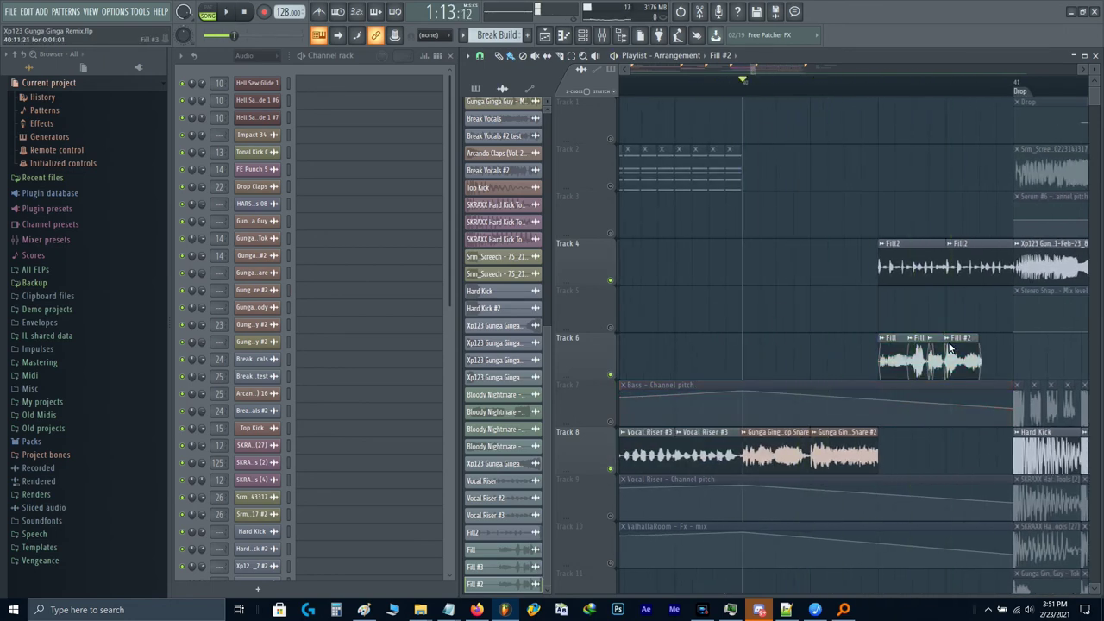
left_click_drag(985, 373, 766, 270)
left_click_drag(880, 450, 916, 455)
left_click(871, 337, "ctrl")
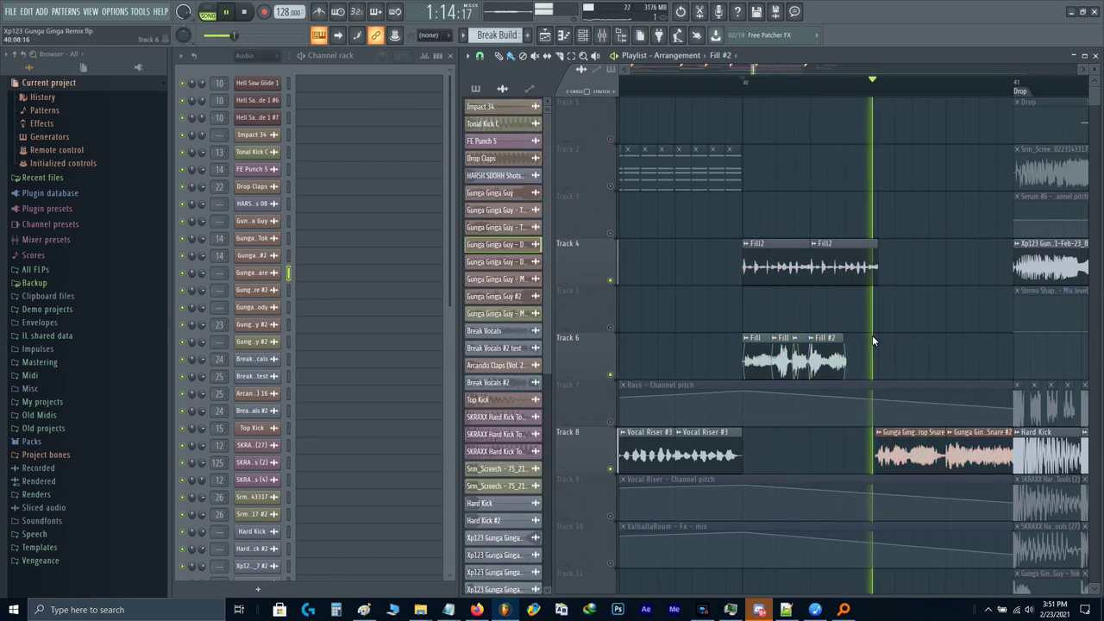
key("space")
Step: Try repeating a slice of Fill #2 after the last fill on Track 6, then delete the extra piece
scroll(856, 361, "up", 1)
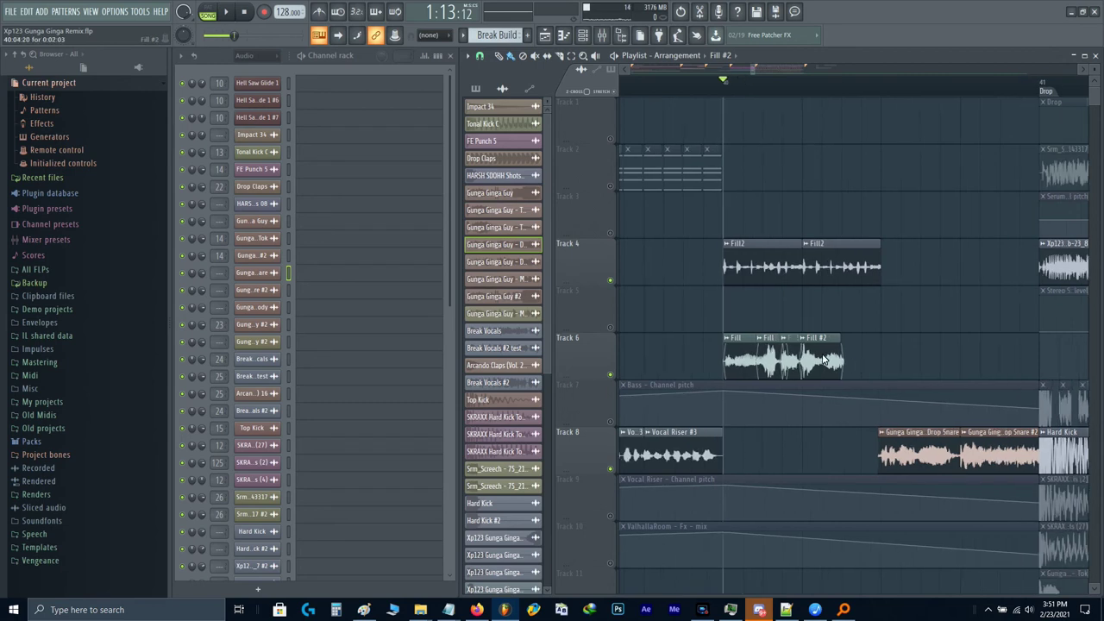
key("space")
mouse_move(826, 370)
left_mouse_down()
mouse_move(880, 370)
mouse_move(866, 369)
left_mouse_up()
key("space")
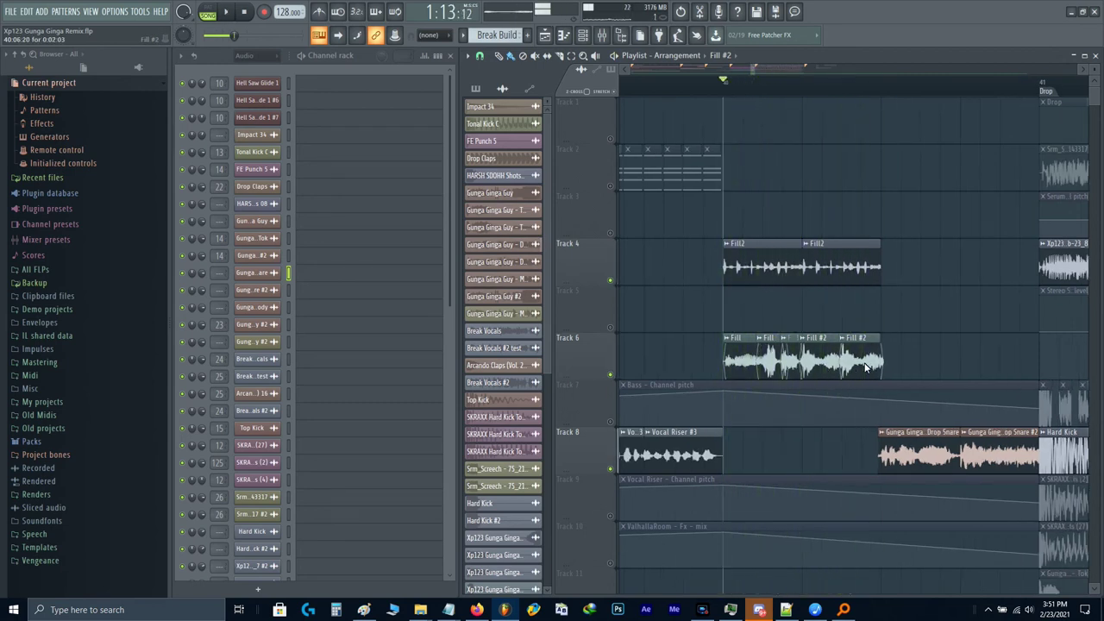
scroll(856, 333, "up", 2)
left_click(847, 361)
key("space")
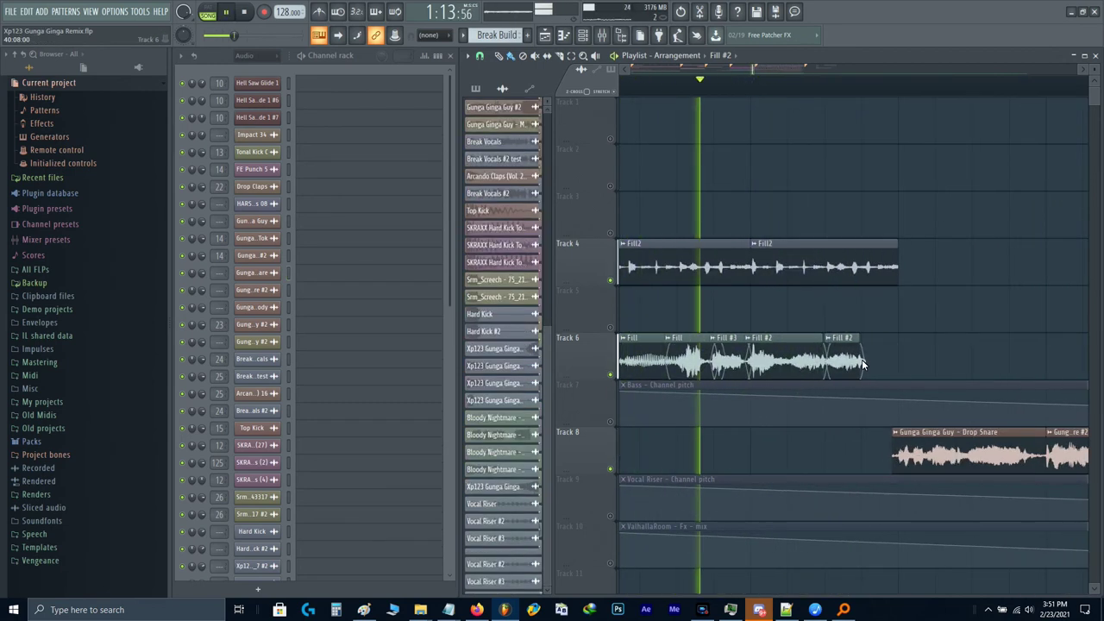
key("space")
key("space")
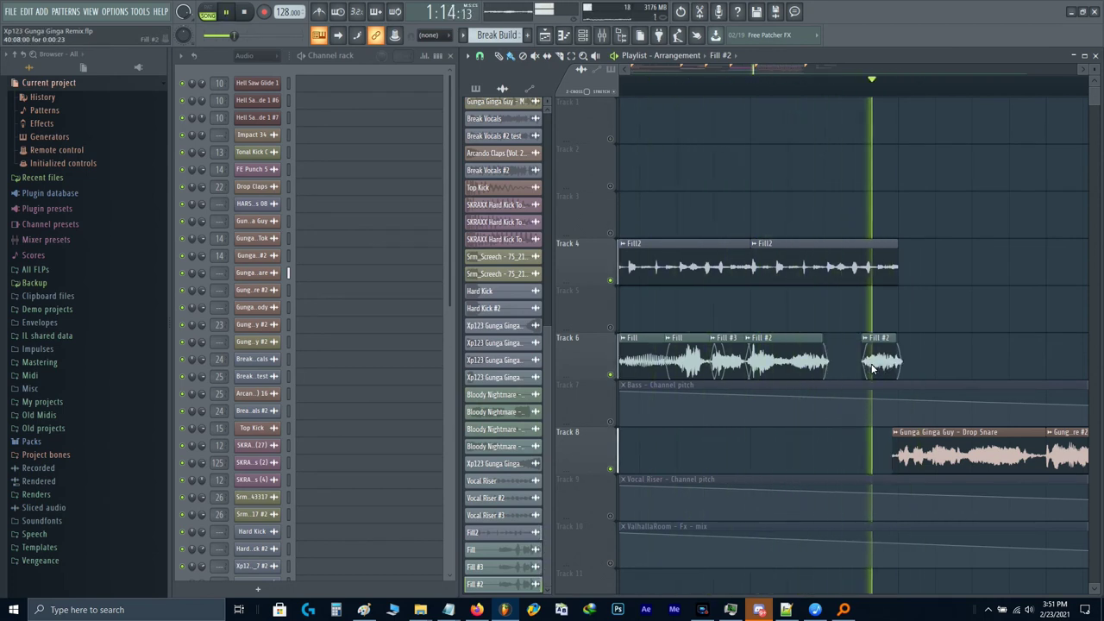
key("space")
right_click(876, 363)
key("space")
Step: Shift all the Fill pieces on Track 6 later so they end at the middle of bar 40, and play the bar
scroll(875, 363, "down", 2)
key("space")
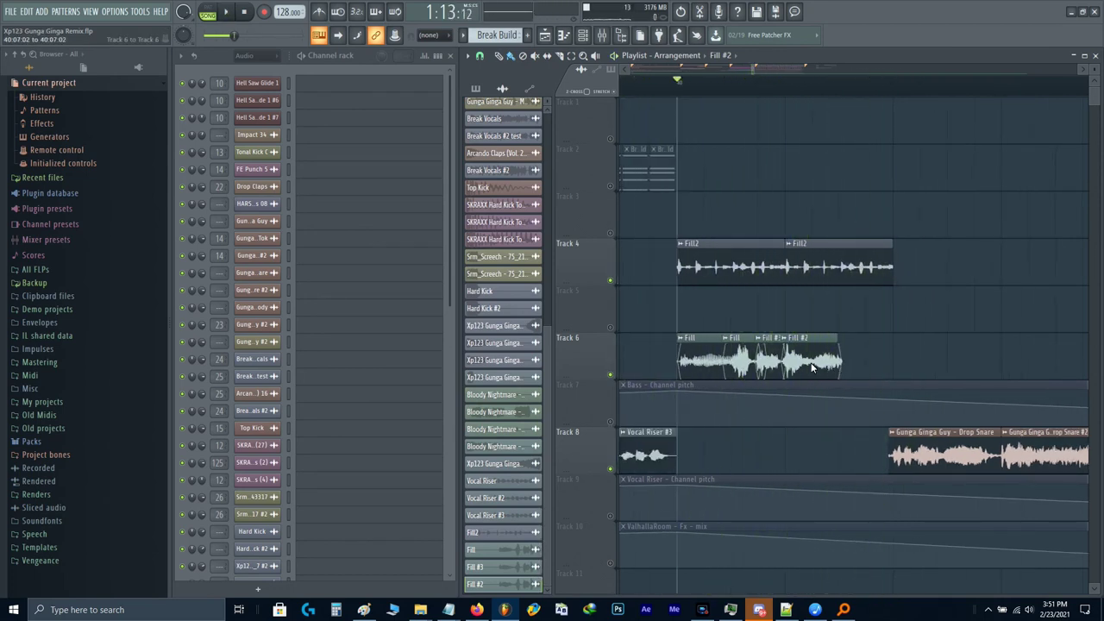
left_click_drag(817, 369, 739, 361)
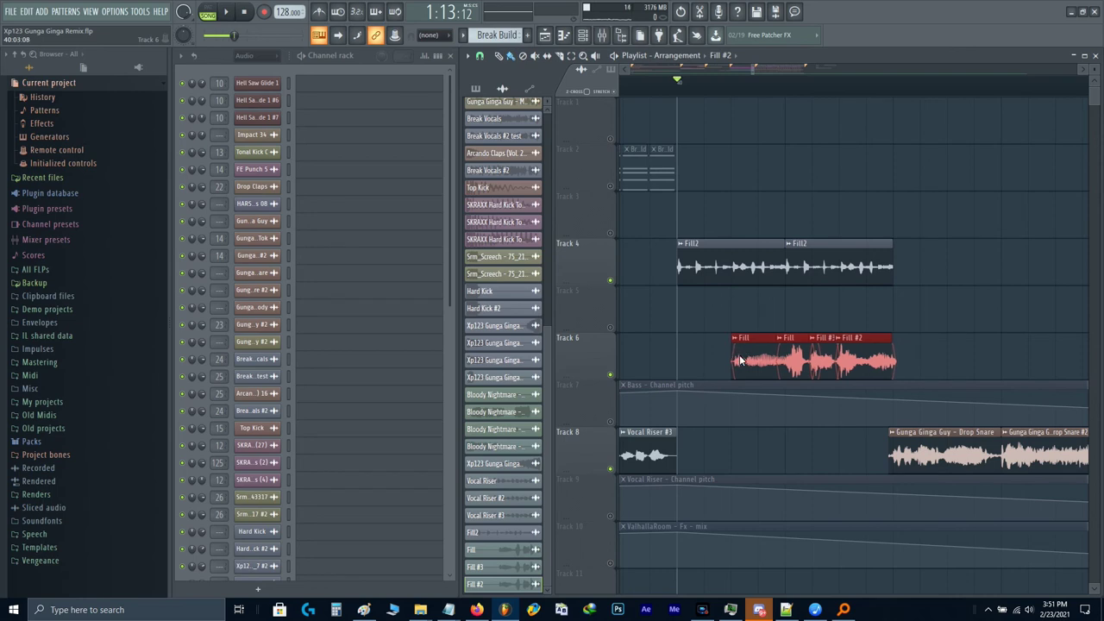
key("space")
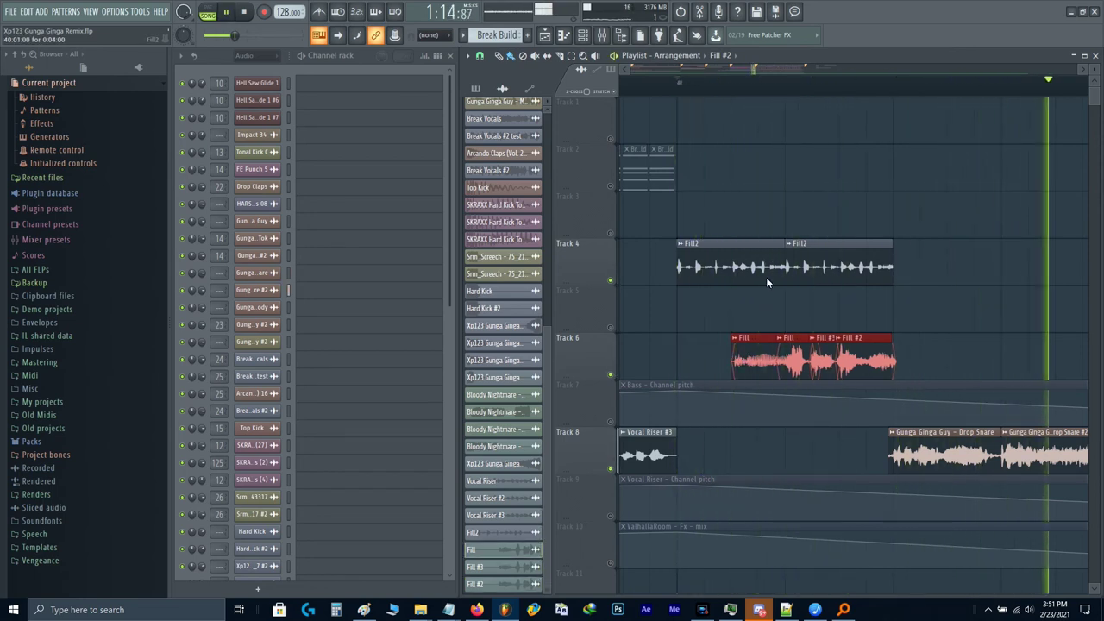
key("space")
Step: Duplicate the second Fill2 clip on Track 4 twice to fill the rest of bar 40
scroll(766, 277, "down", 1)
left_click(792, 274)
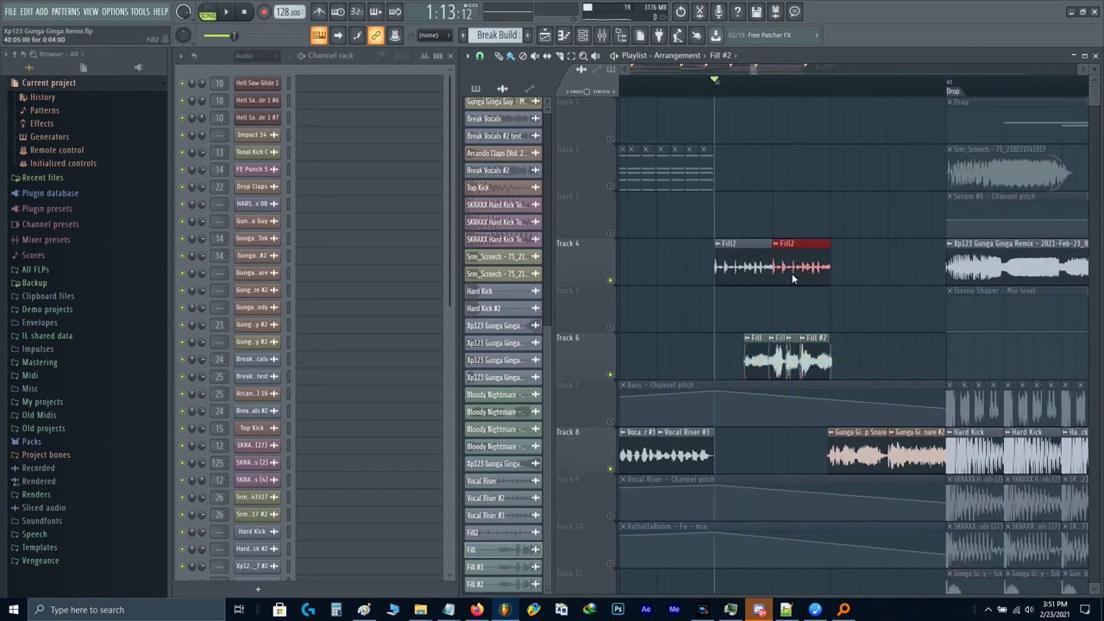
key("ctrl+b")
key("ctrl+b")
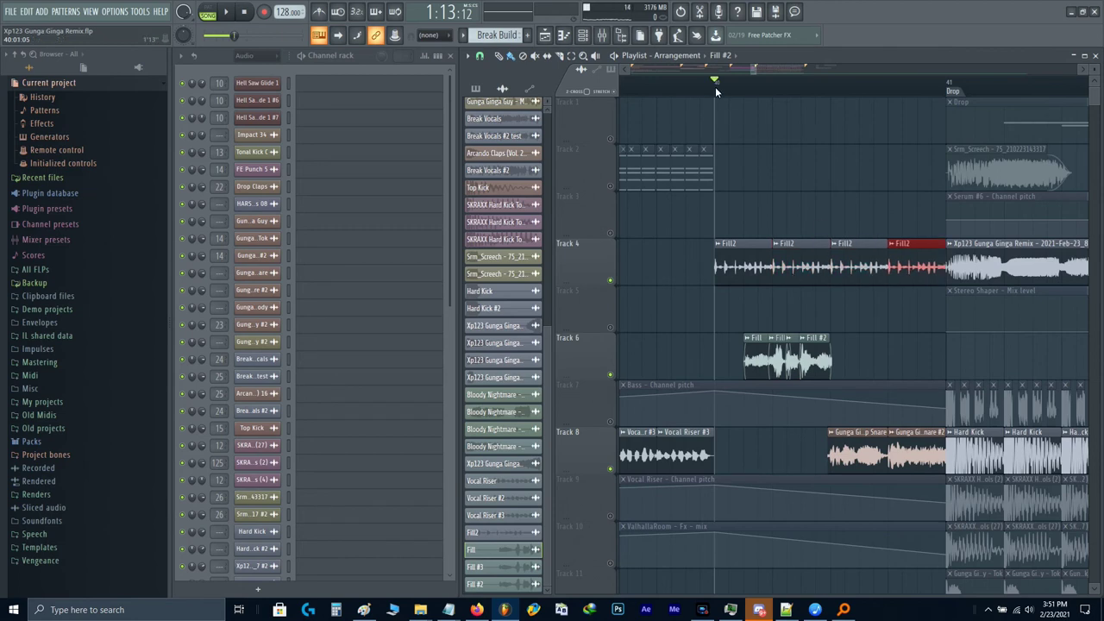
Step: Create an automation clip for Fill2's Mod X across bar 40, and place it on Track 5 with that track unmuted
left_click_drag(715, 86, 944, 127)
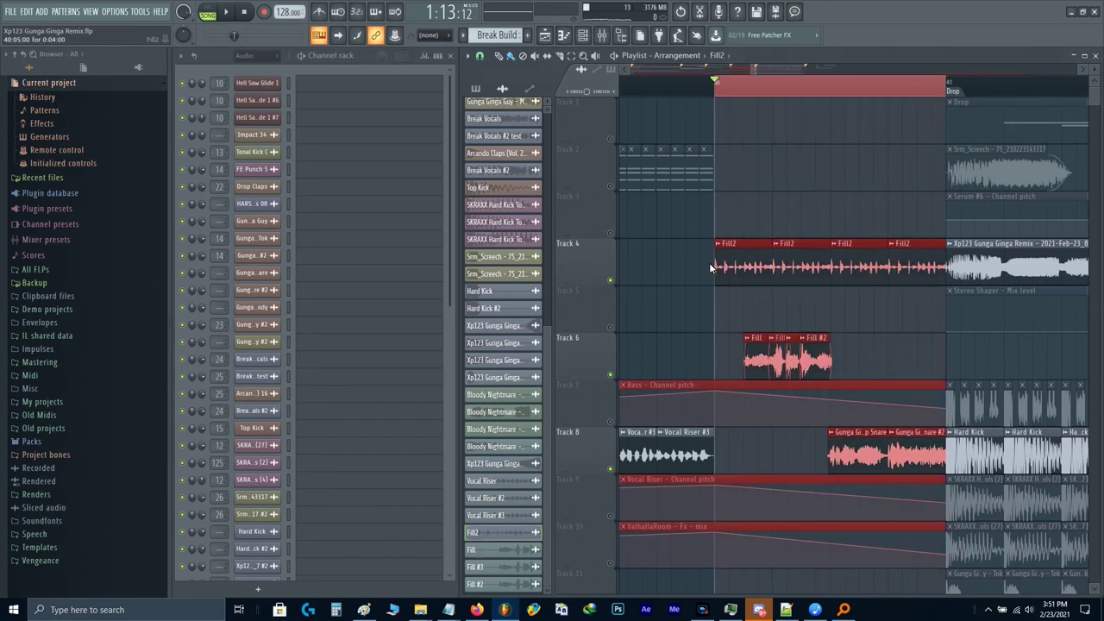
double_click(717, 266)
left_click(308, 219)
right_click(321, 261)
left_click(336, 258)
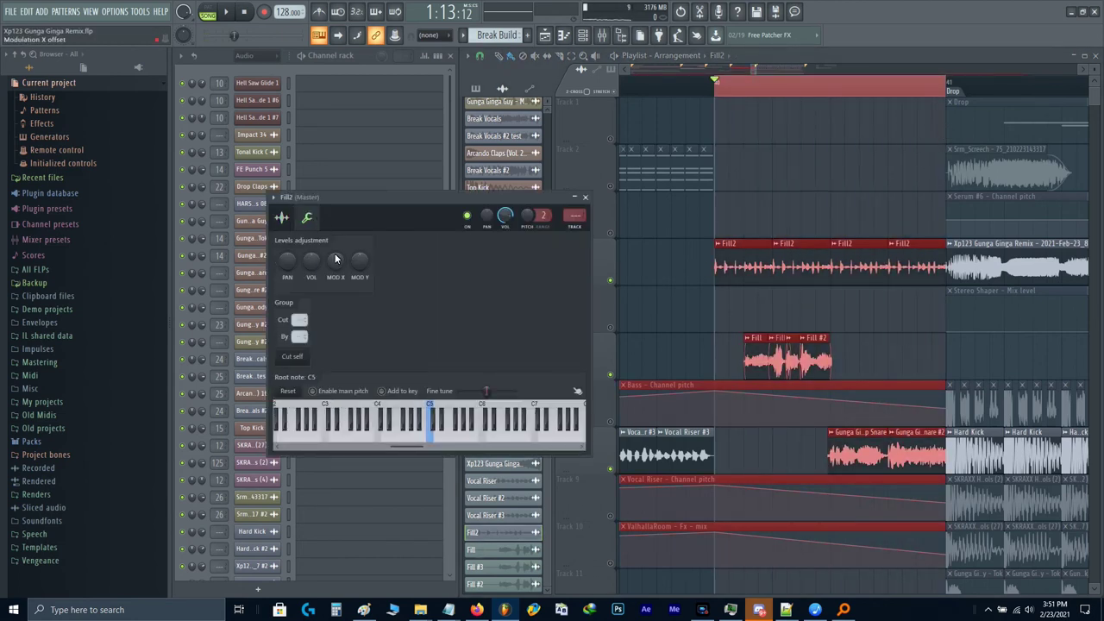
right_click(336, 259)
left_click(380, 331)
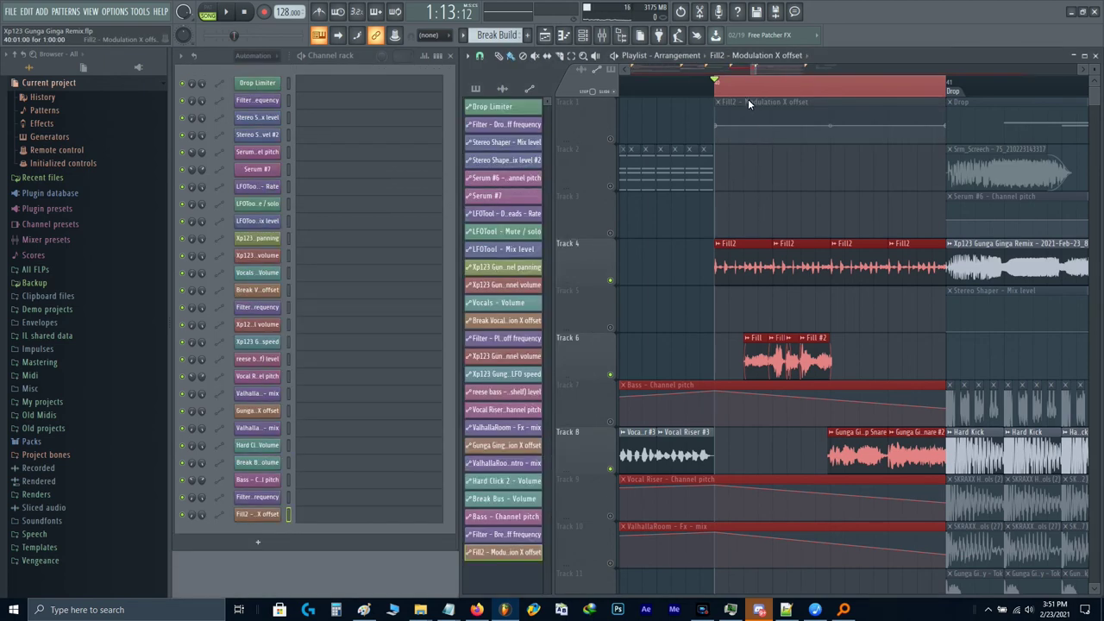
left_click_drag(748, 102, 707, 312)
left_click(611, 328)
Step: Lower the end point of the Fill2 Mod X automation to the bottom at bar 41, auditioning the slope
key("space")
key("space")
key("space")
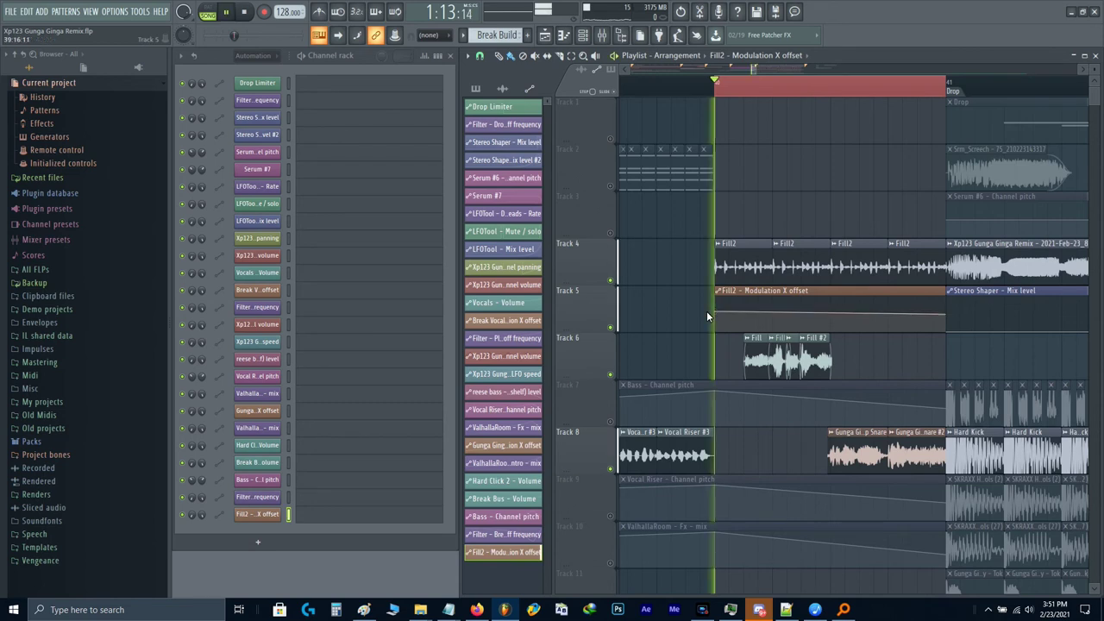
key("space")
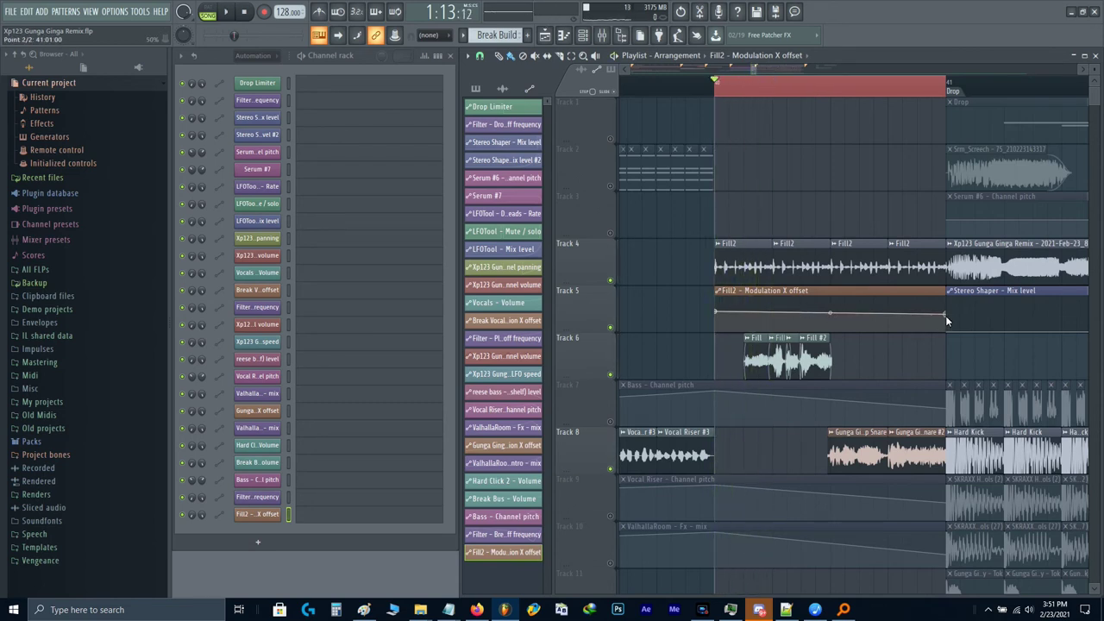
left_click_drag(945, 316, 946, 322)
key("space")
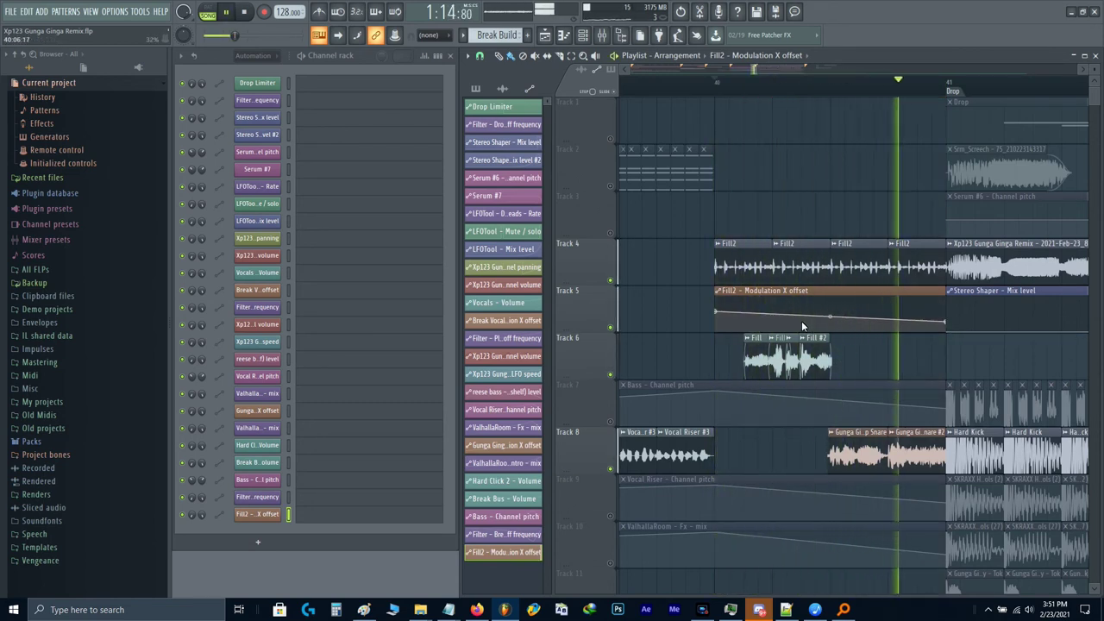
key("space")
key("space")
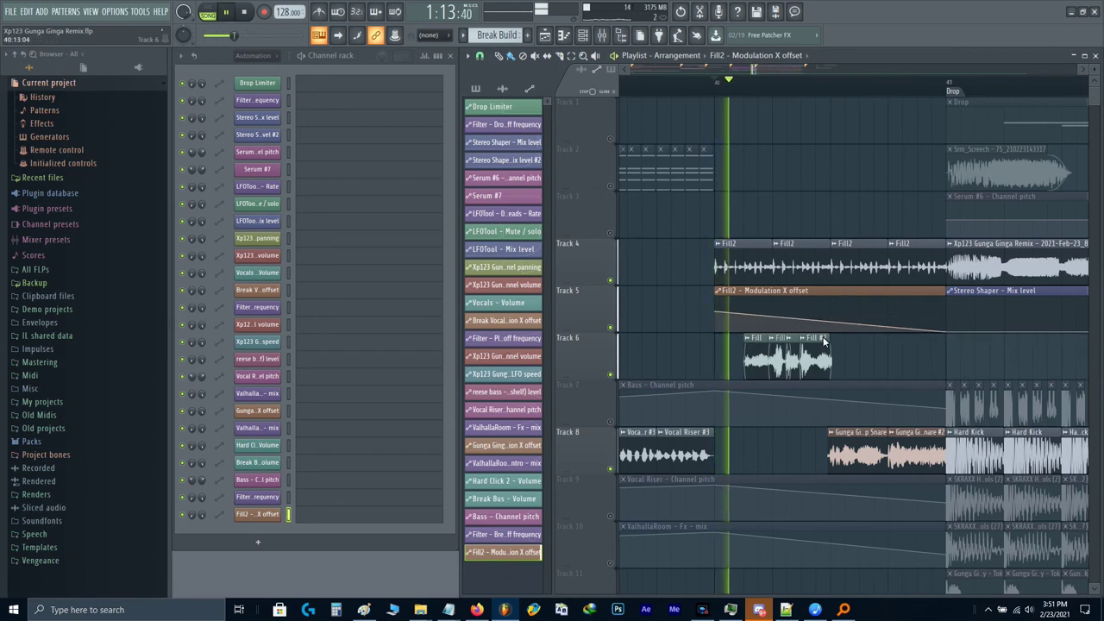
key("space")
Step: Play the Build from bar 33
scroll(610, 288, "down", 2)
scroll(958, 280, "left", 6)
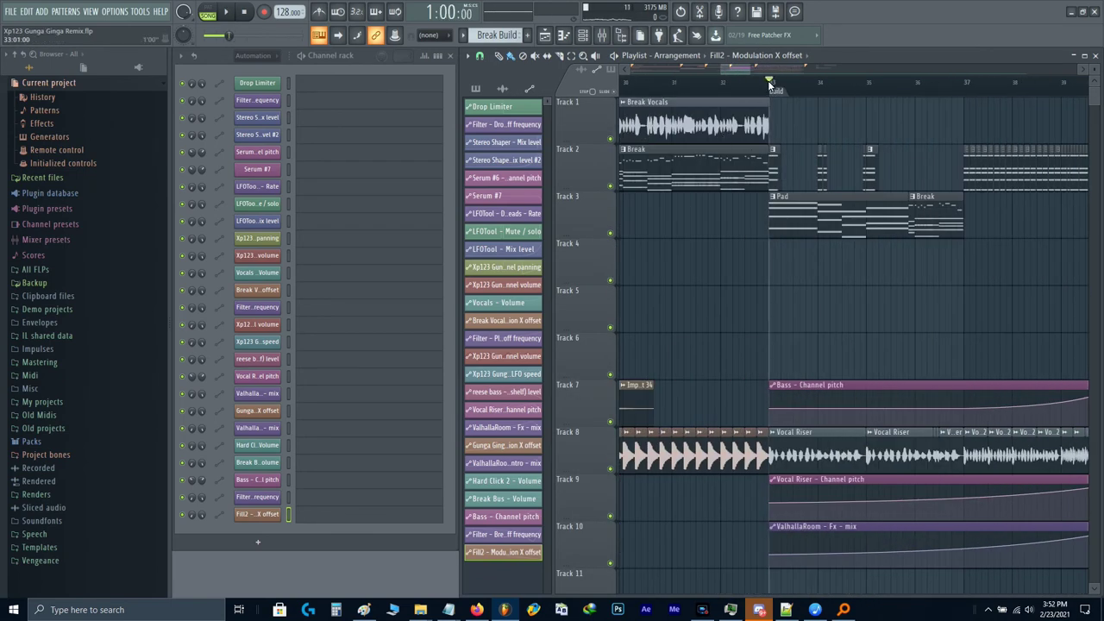
key("space")
scroll(862, 325, "right", 2)
key("space")
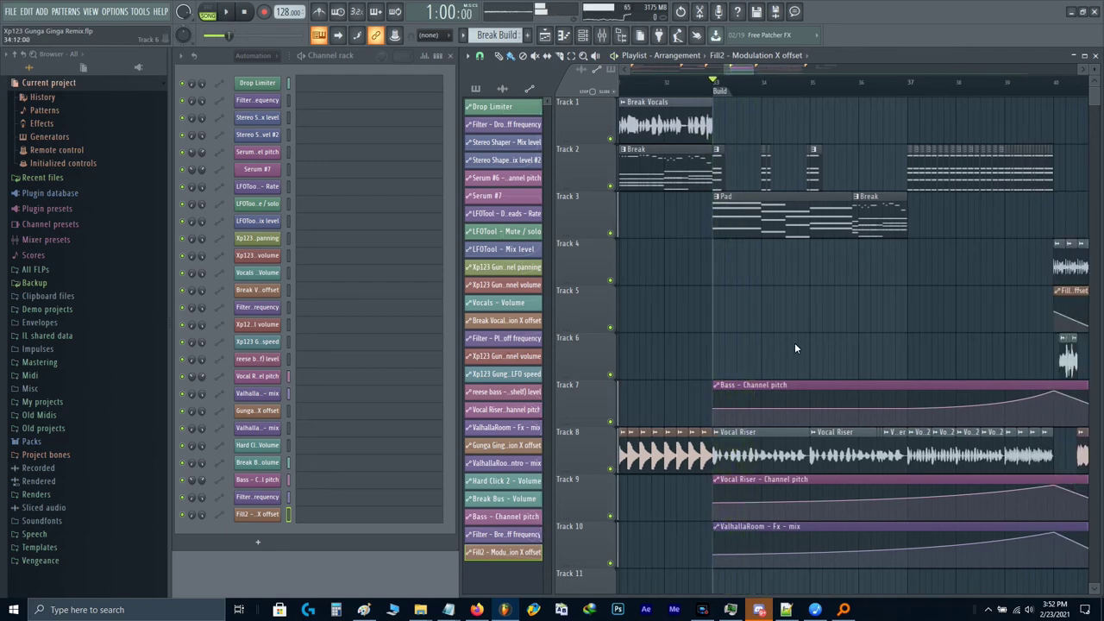
Step: Browse the Vengeance library's newer, Newest and BEST folders and open Capturam Sample Pack Vol. 1
scroll(747, 296, "up", 2)
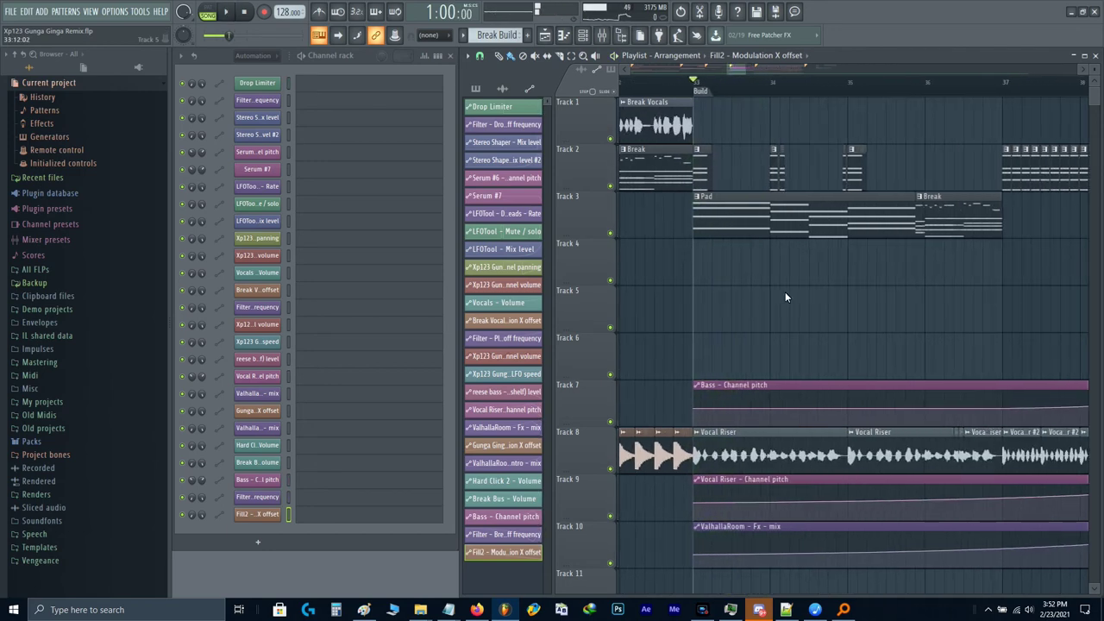
left_click(67, 559)
left_click(62, 538)
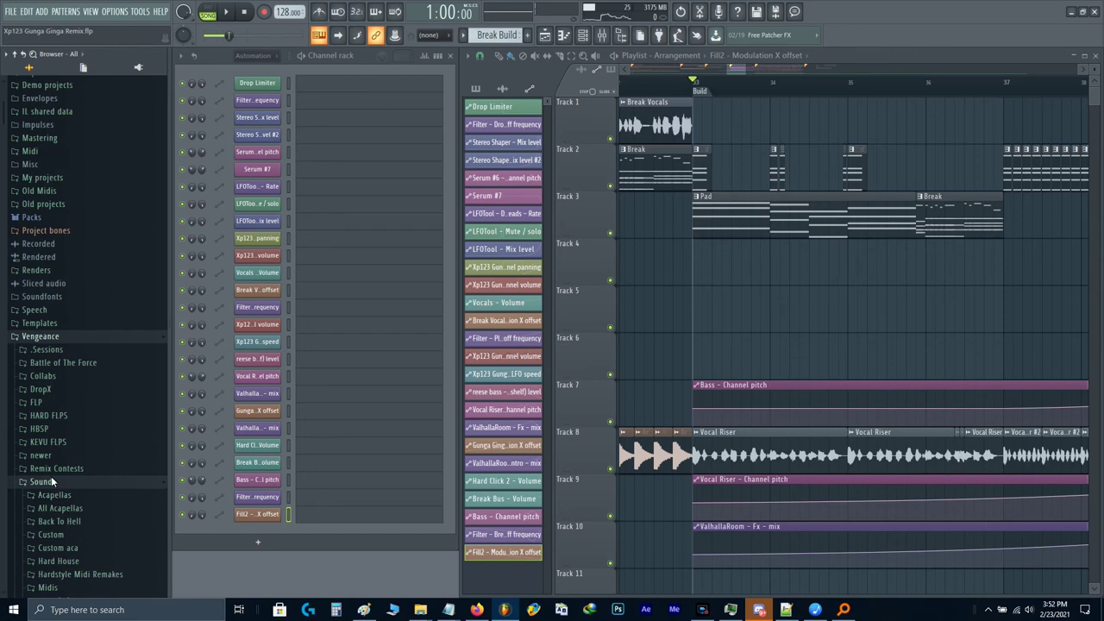
left_click(40, 455)
left_click(64, 518)
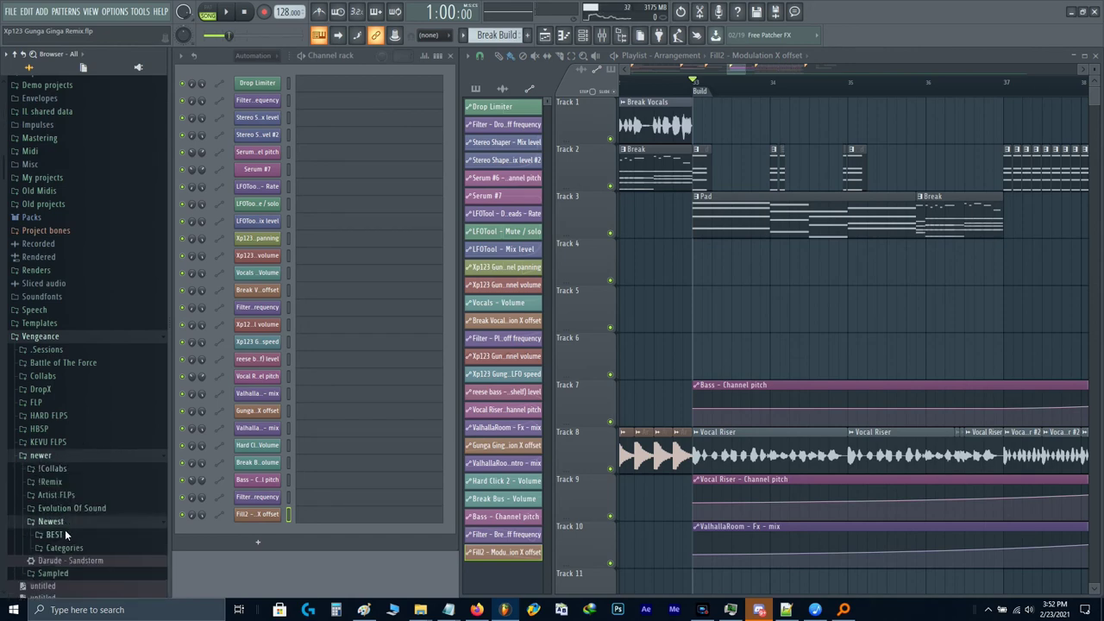
left_click(65, 531)
scroll(66, 472, "down", 5)
scroll(66, 472, "down", 5)
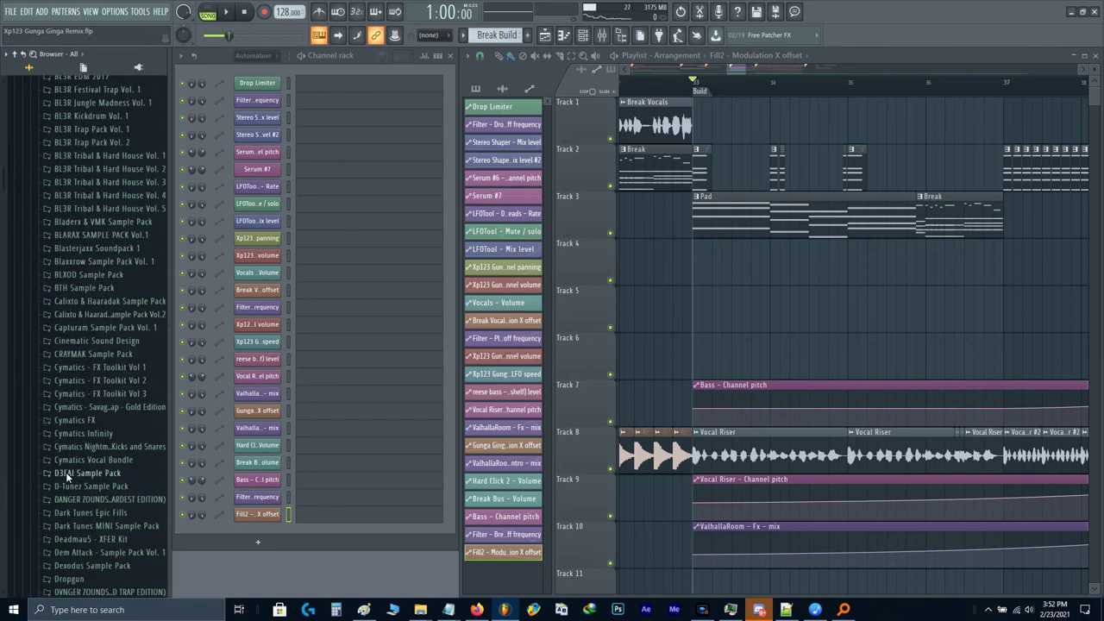
left_click(83, 257)
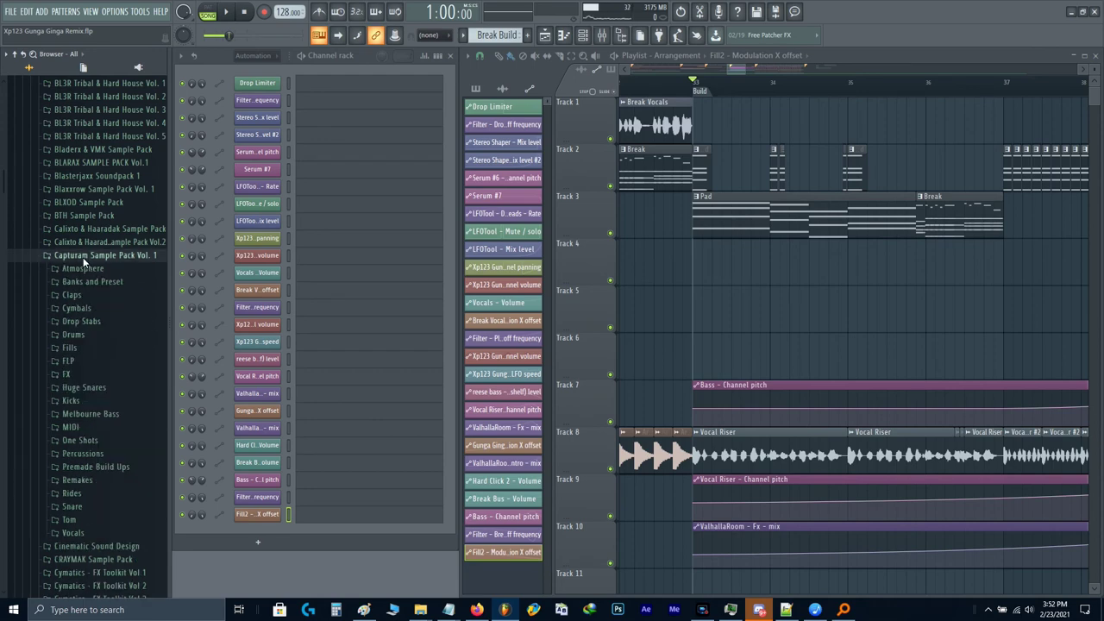
Step: Add Capturam - Drums (6) - 1 shot from the pack's Drums folder to Track 4 at the middle of bar 33
left_click(104, 322)
left_click(105, 326)
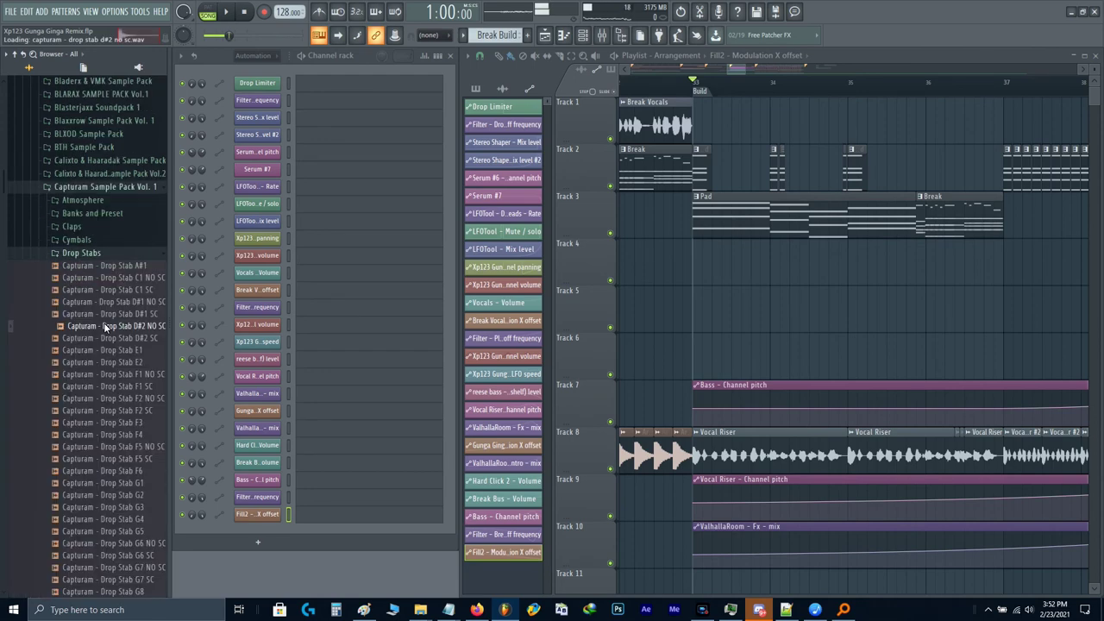
left_click(84, 254)
left_click(86, 264)
left_click_drag(100, 343, 817, 284)
scroll(806, 306, "up", 3)
scroll(806, 311, "up", 4)
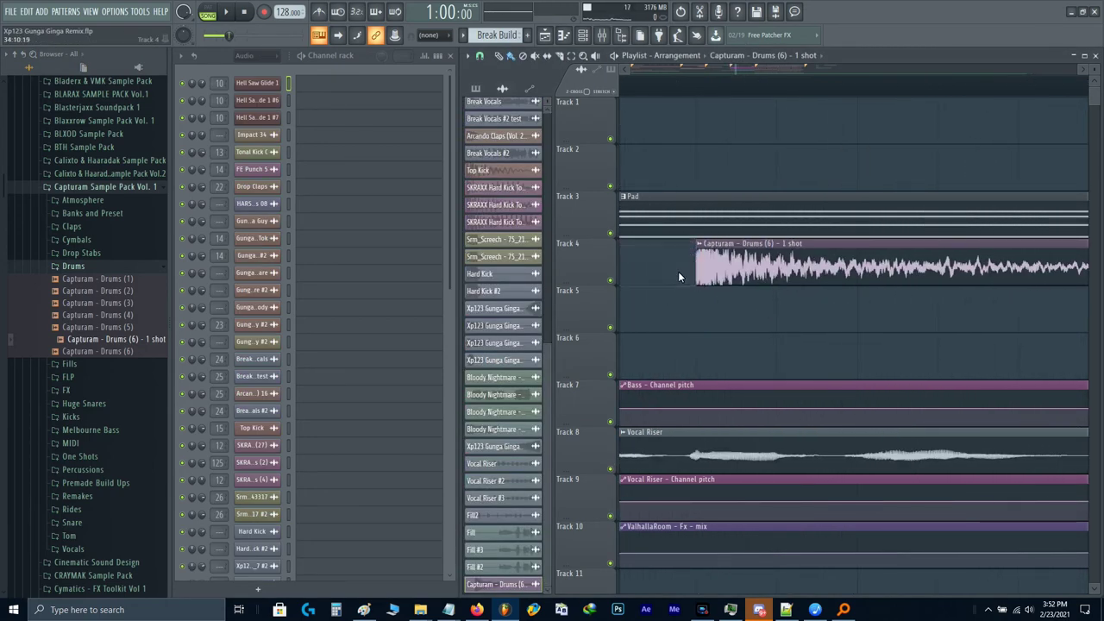
scroll(678, 271, "down", 6)
left_click_drag(794, 266, 755, 260)
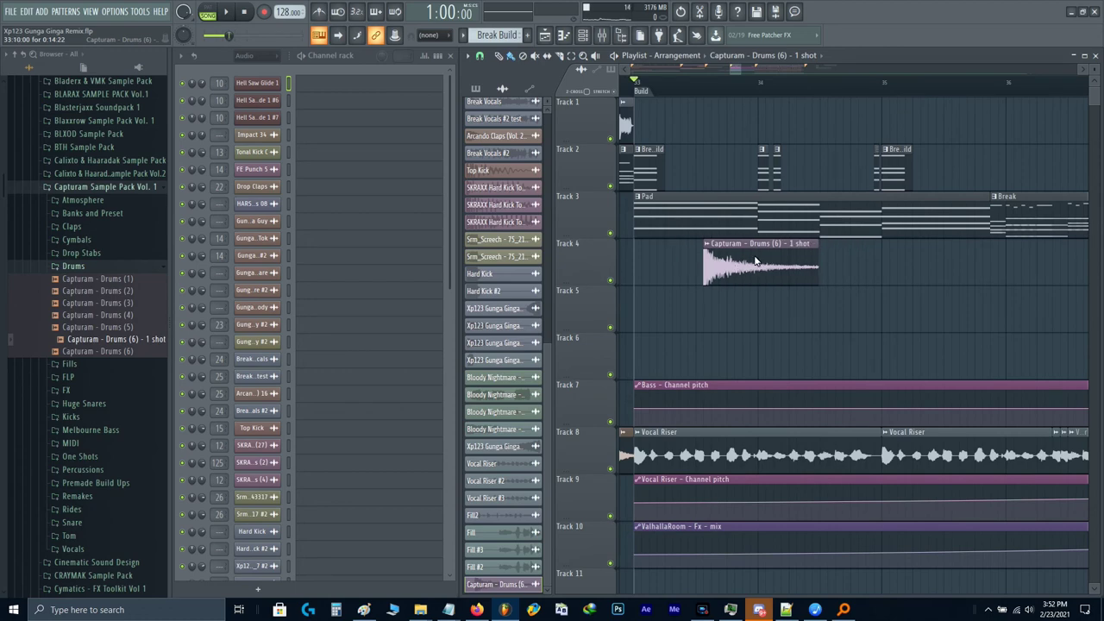
key("space")
Step: Move the drum hit on Track 4 to step 9 of bar 33 and give its sample a fade-out
double_click(747, 262)
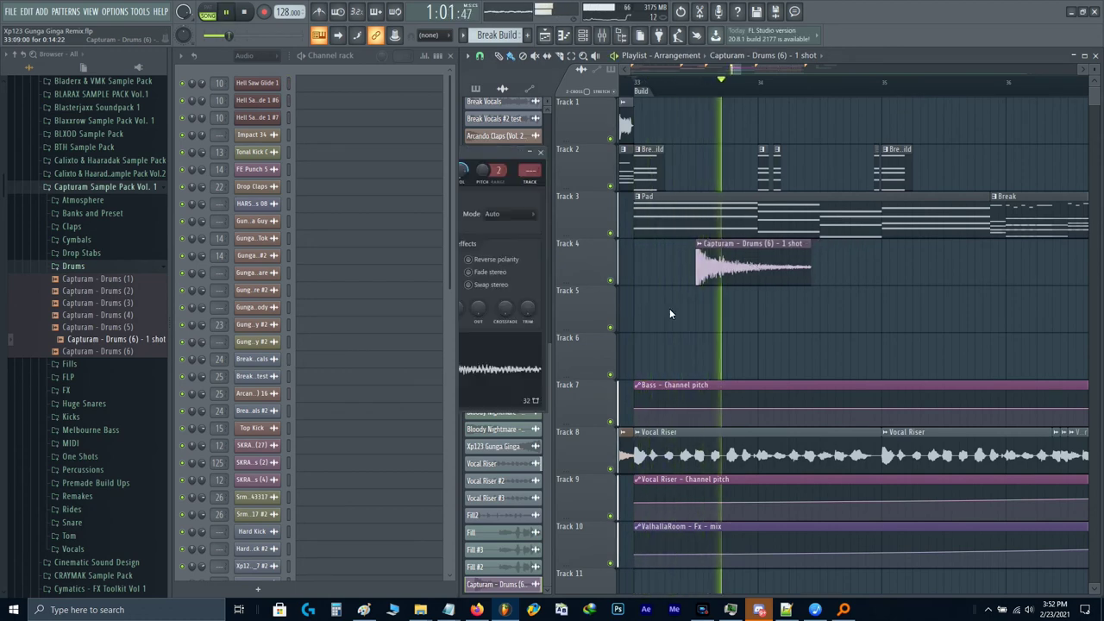
key("space")
scroll(479, 310, "down", 3)
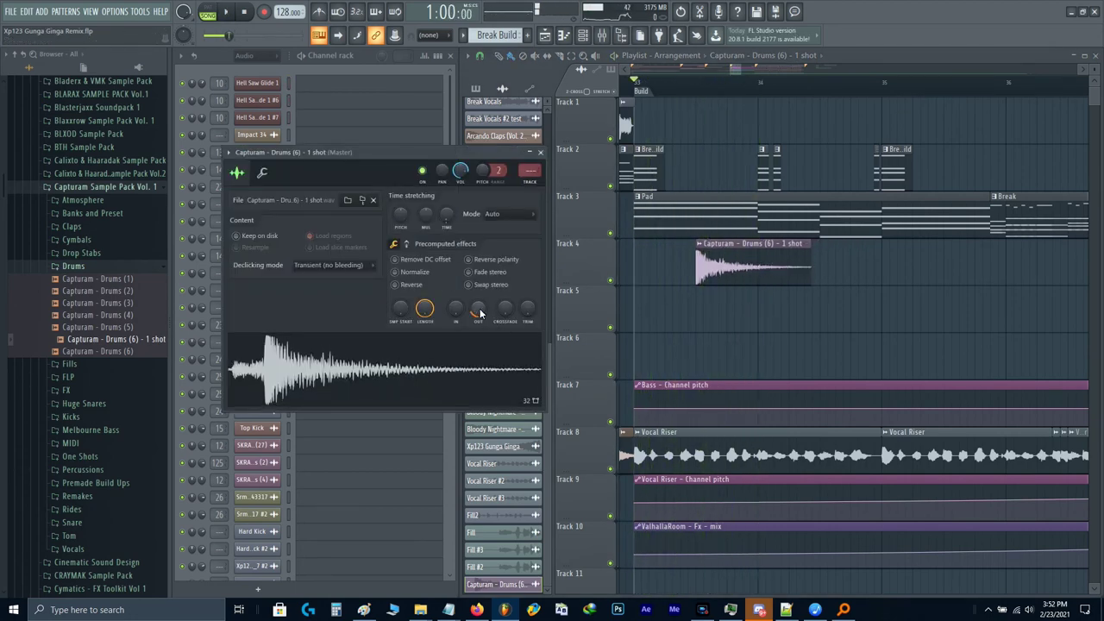
key("Escape")
key("space")
left_click_drag(776, 277, 875, 265)
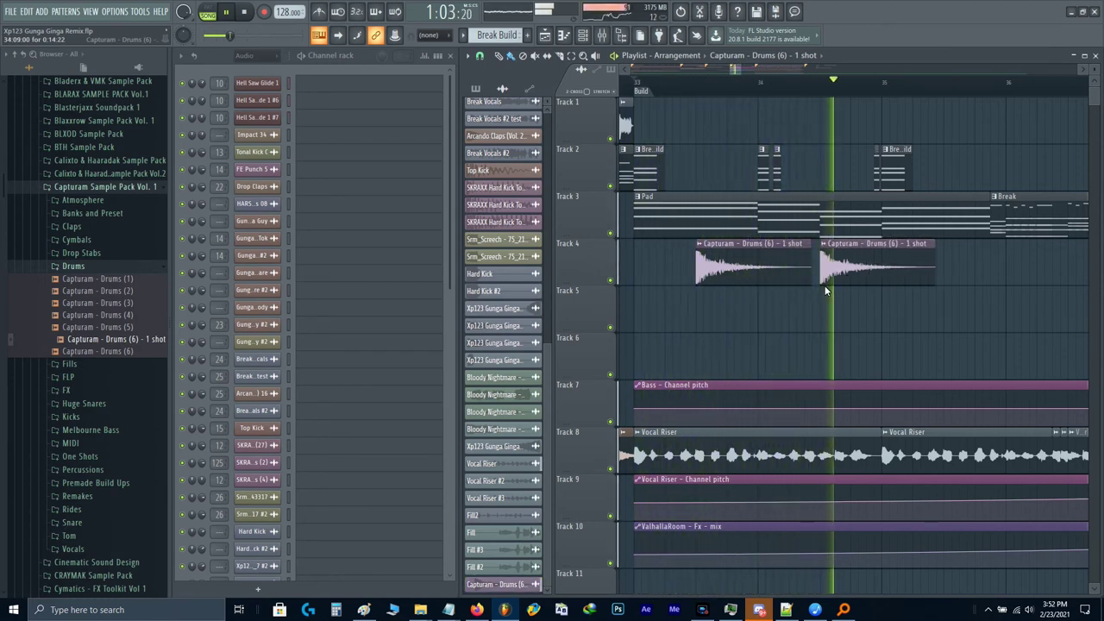
key("space")
right_click(853, 276)
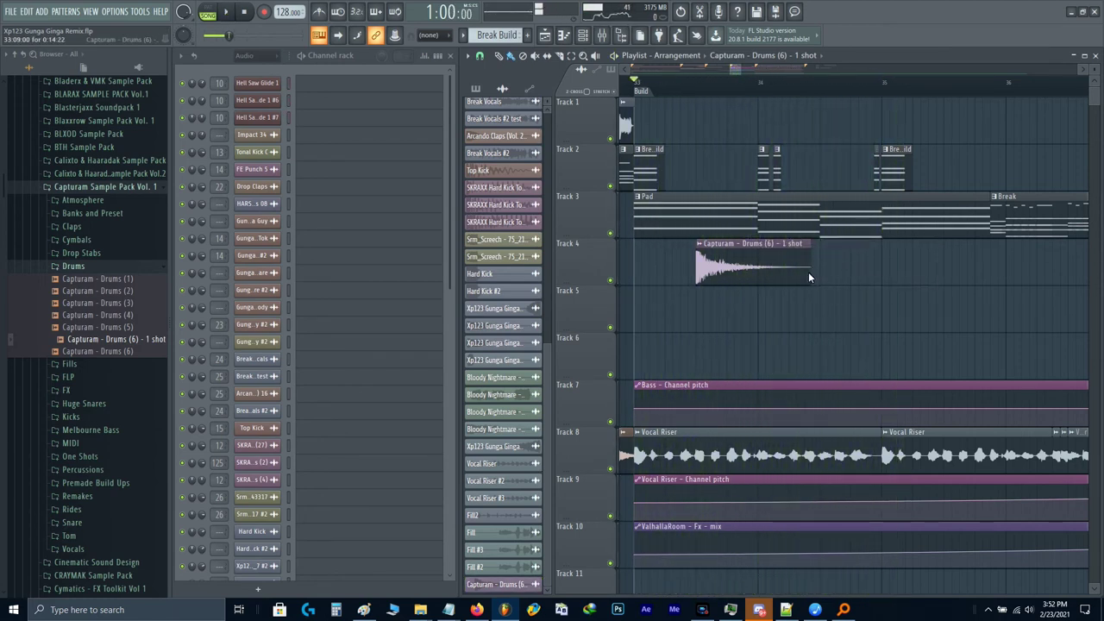
key("ctrl+z")
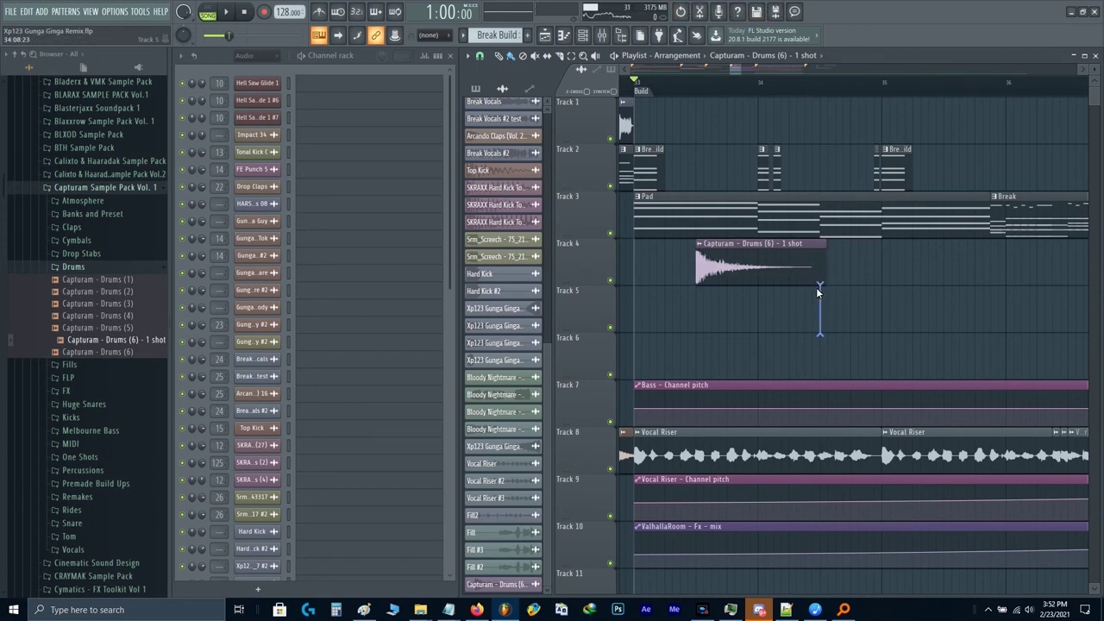
Step: Extend the drum hit clip to one full bar and repeat it twice, starting at step 9 of bars 34 and 35
left_click_drag(809, 273, 821, 278)
left_click(817, 274)
right_click(818, 273)
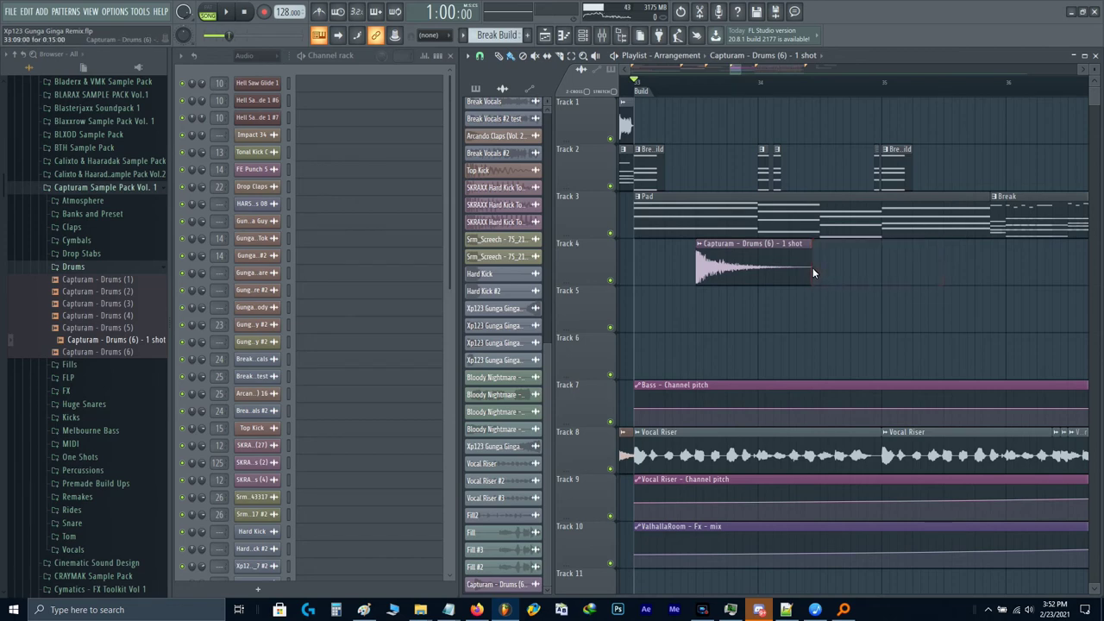
scroll(816, 269, "down", 1)
left_click(816, 268)
scroll(815, 271, "down", 3)
key("ctrl+b")
key("ctrl+b")
left_click_drag(901, 303, 765, 344)
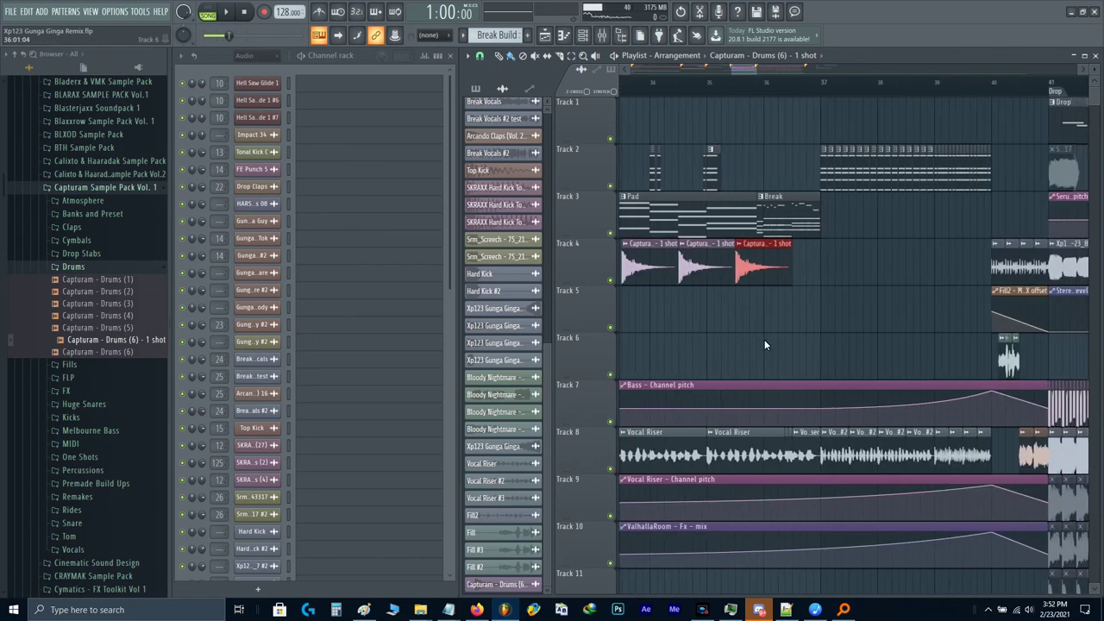
scroll(758, 340, "down", 2)
key("ctrl+d")
Step: Play the Build from bar 33 to hear the repeated drum hits
key("space")
scroll(667, 301, "up", 2)
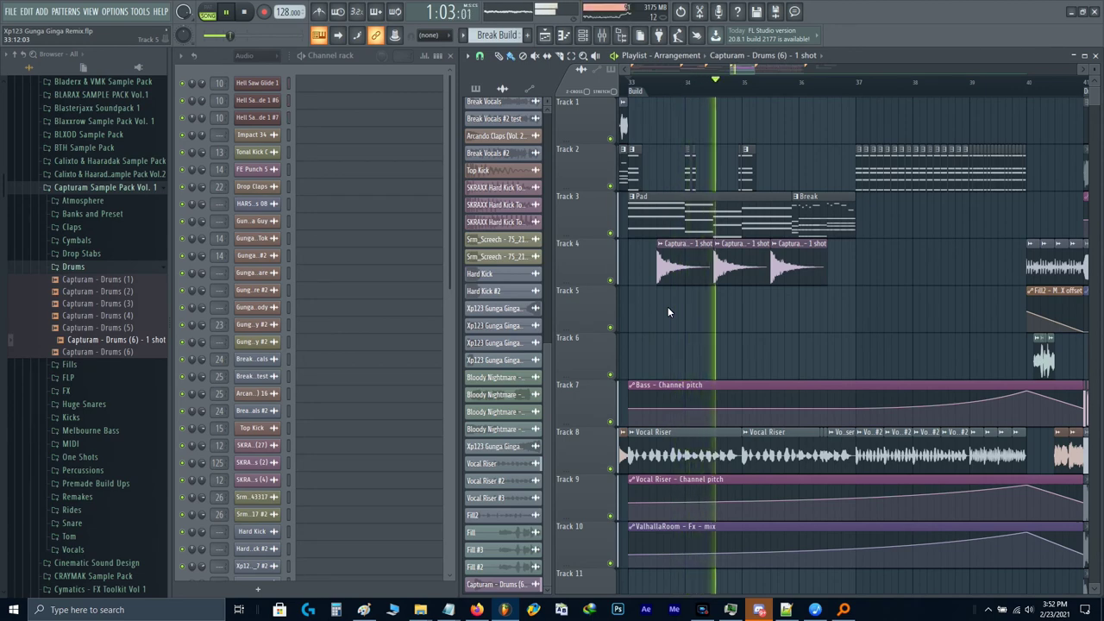
scroll(805, 283, "up", 2)
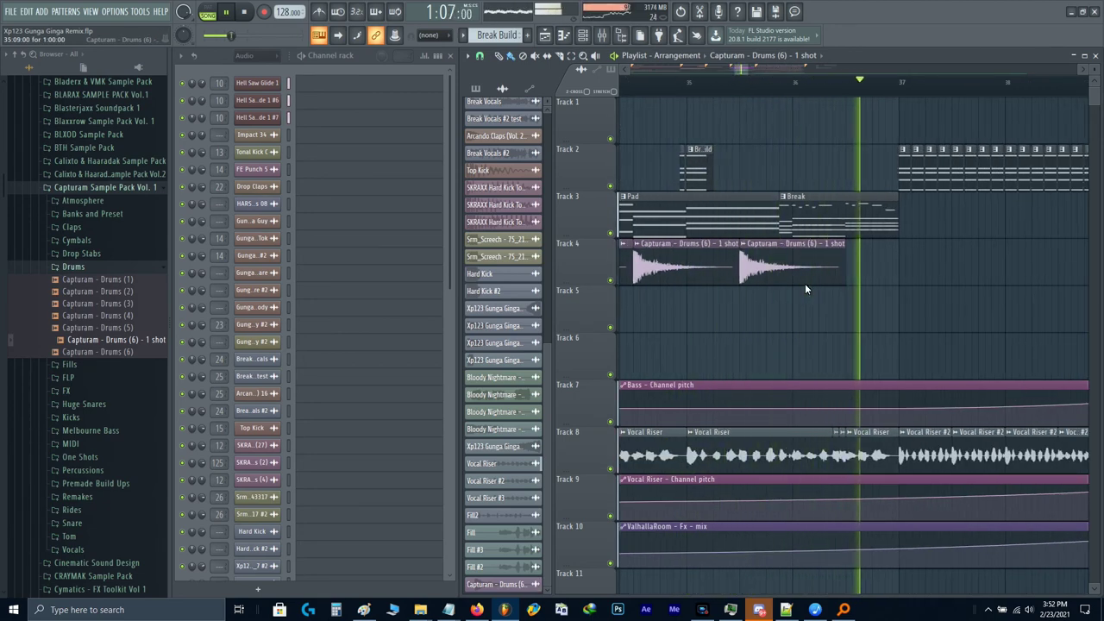
scroll(805, 283, "down", 2)
key("space")
Step: Add Break Bus filter cutoff automation points at bars 36 and 37, drop the cutoff abruptly at bar 36, and audition it
scroll(802, 283, "down", 1)
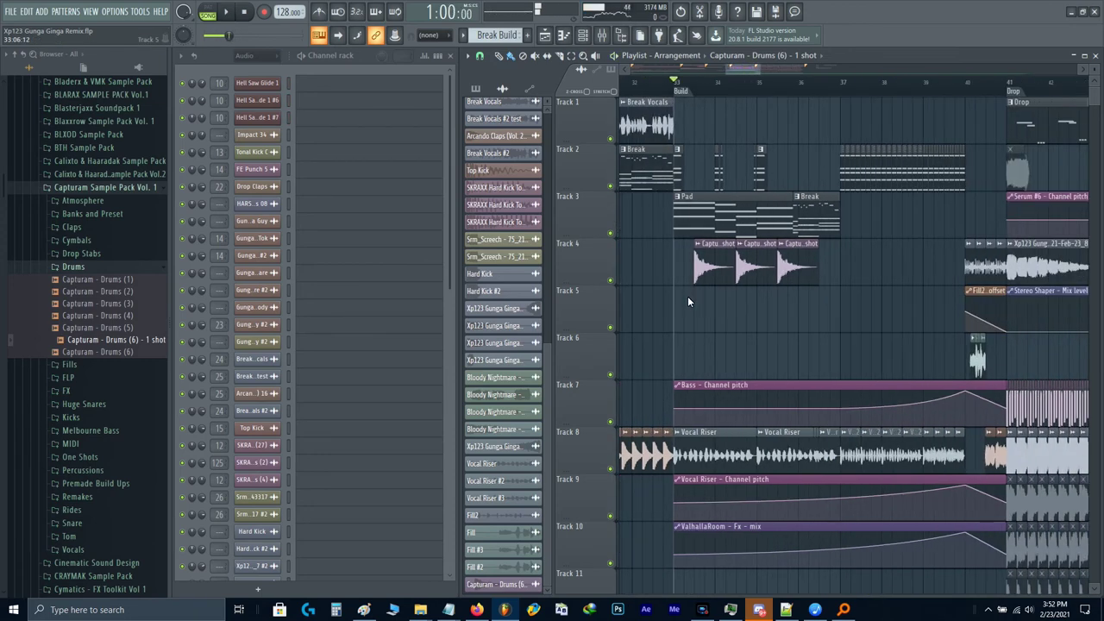
scroll(725, 287, "down", 4)
scroll(733, 298, "down", 3)
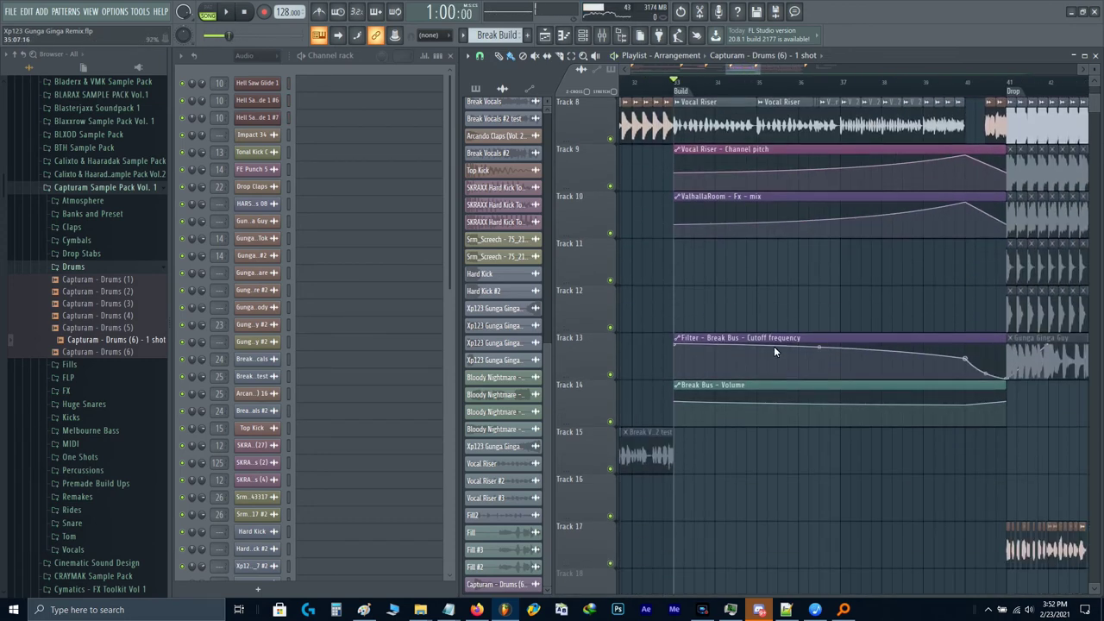
scroll(809, 351, "up", 3)
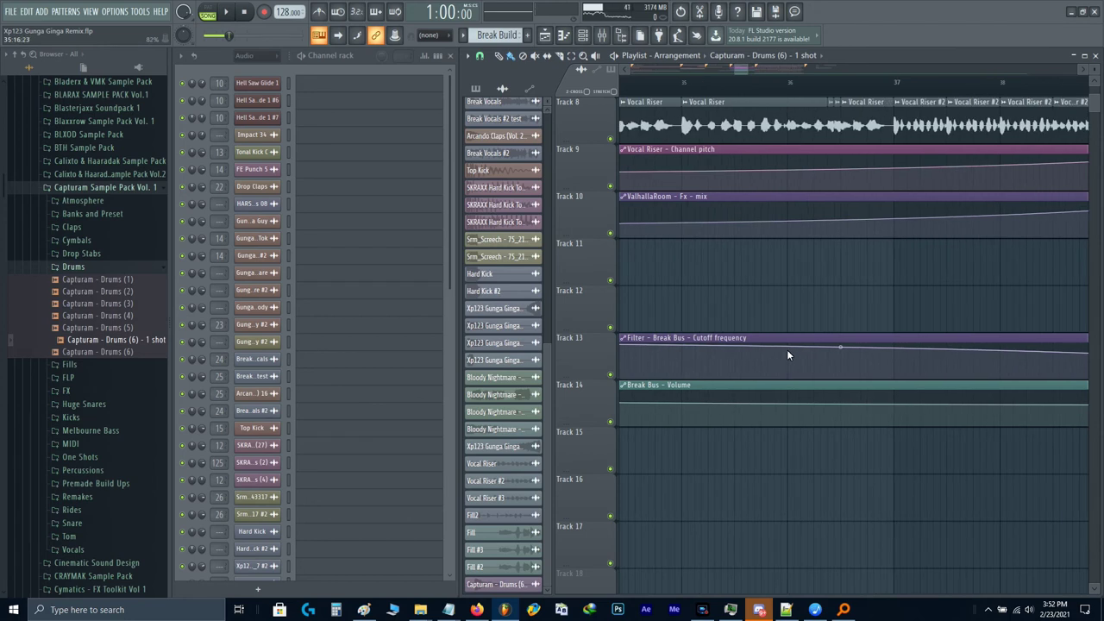
right_click(788, 349)
left_click(893, 352)
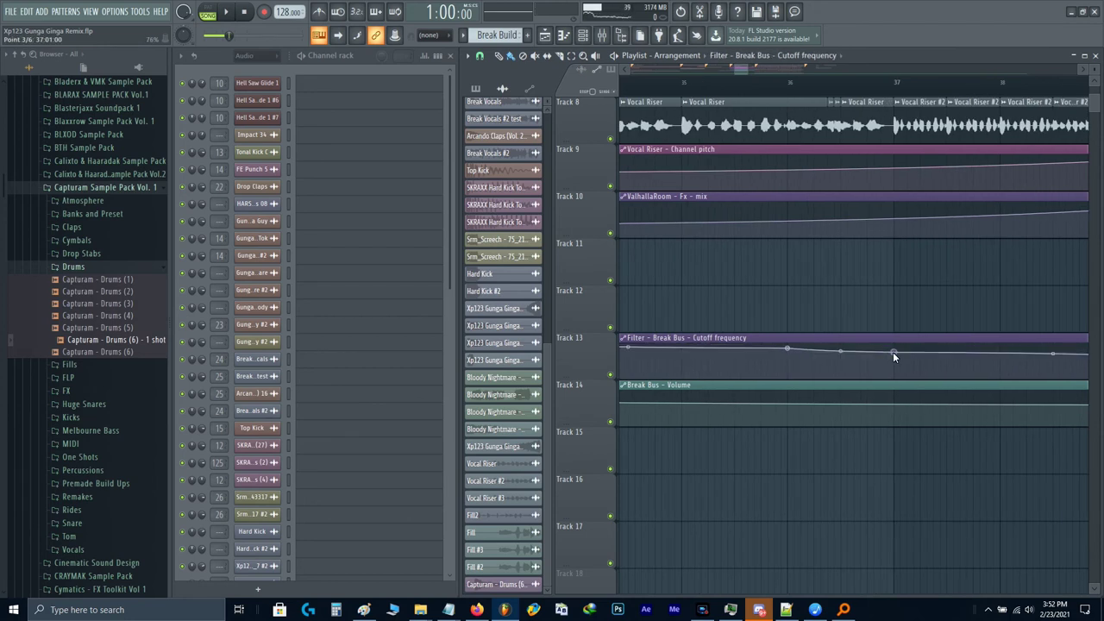
left_click_drag(793, 373, 788, 373)
key("space")
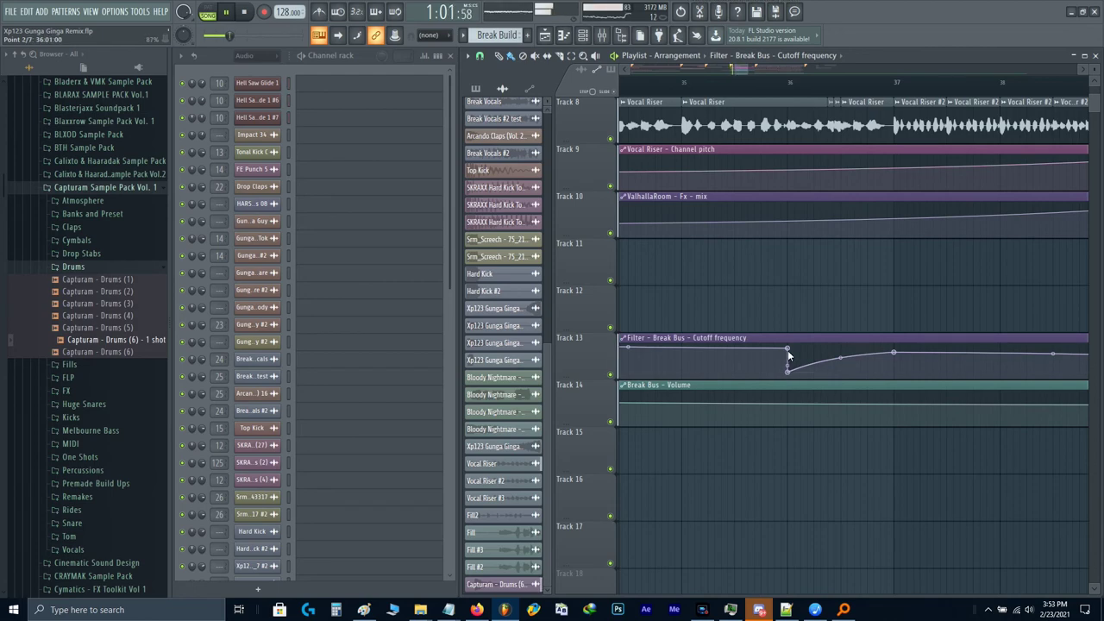
scroll(739, 307, "up", 7)
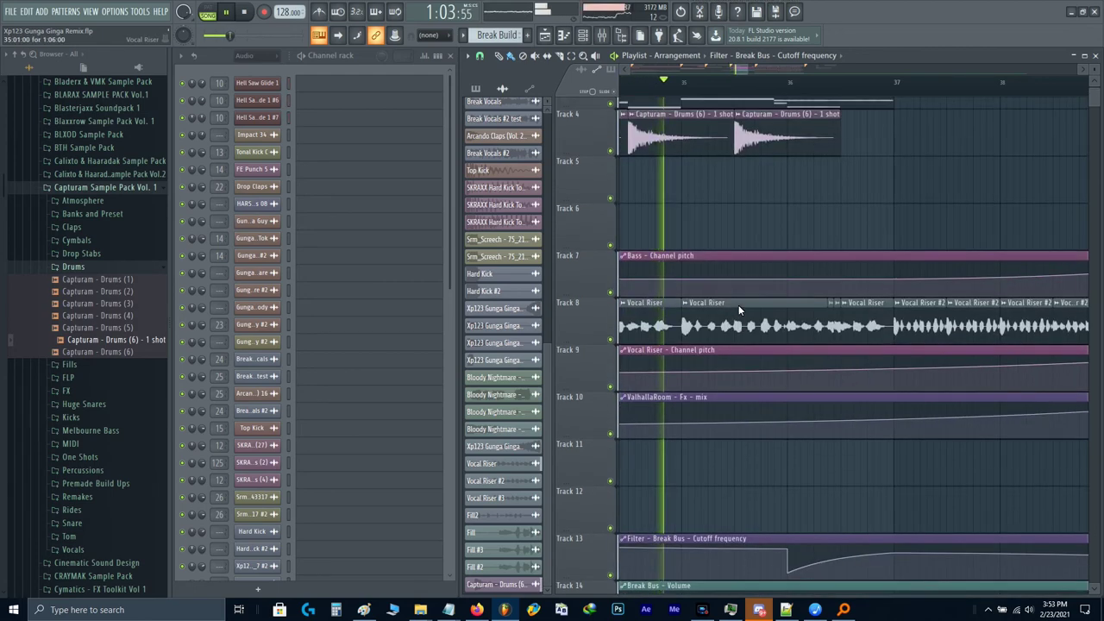
key("space")
Step: Replace the abrupt cutoff drop with a slope starting shortly before bar 36, and raise its low point at bar 36
scroll(740, 308, "down", 4)
scroll(739, 307, "down", 5)
scroll(741, 307, "up", 3)
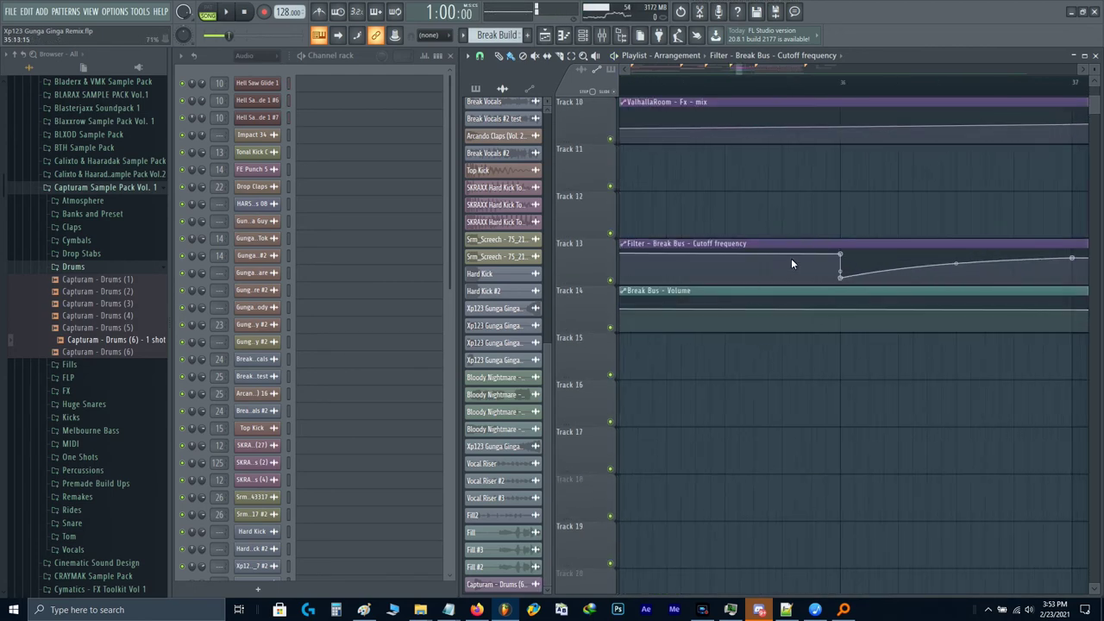
right_click(782, 258)
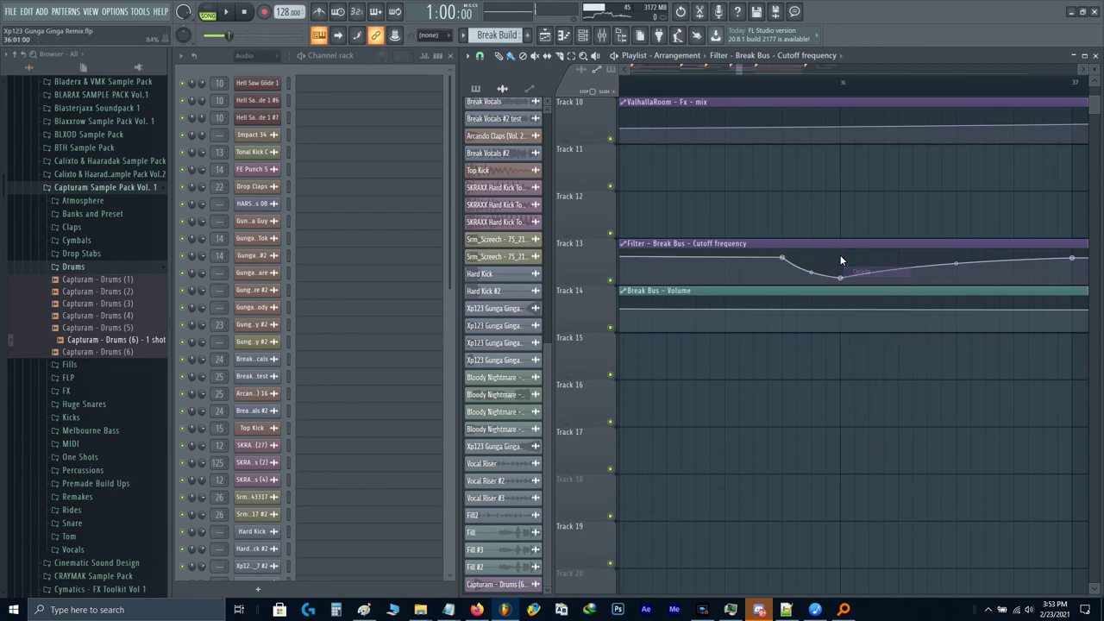
left_click_drag(841, 277, 839, 269)
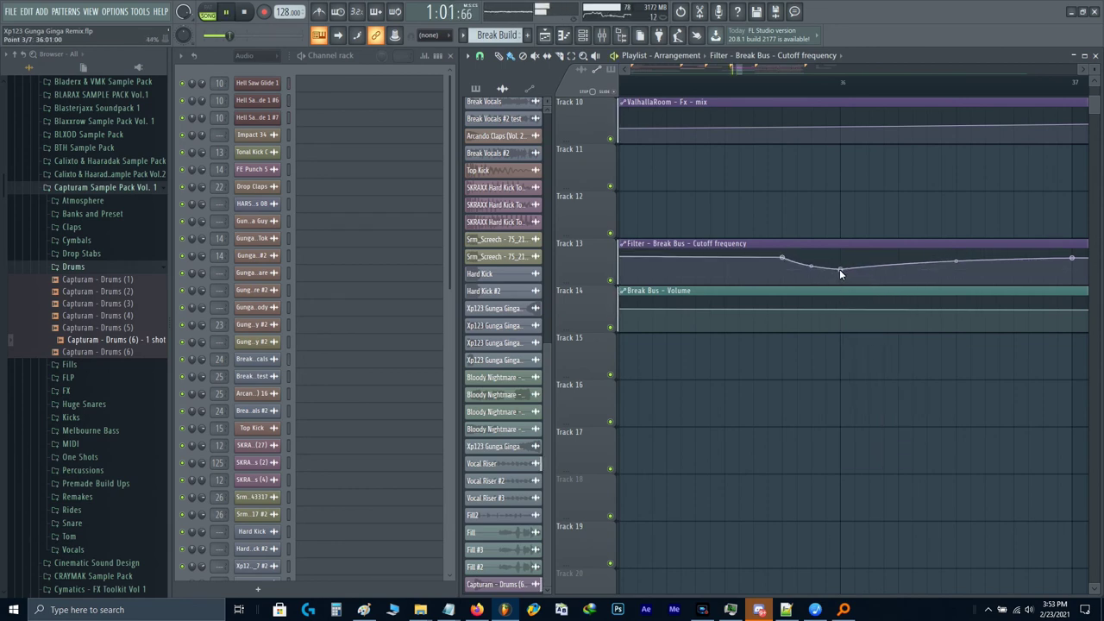
Step: Straighten the cutoff curve around the bar 36 dip and raise the bar 37 point to about 94%, auditioning the change
scroll(839, 269, "up", 3)
scroll(827, 276, "up", 2)
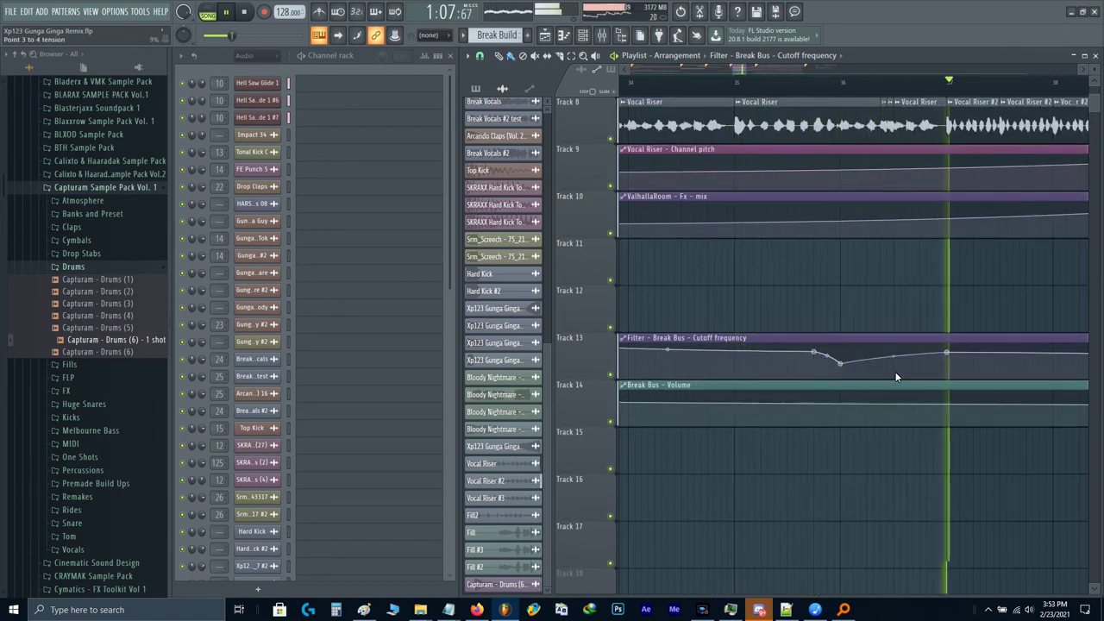
key("space")
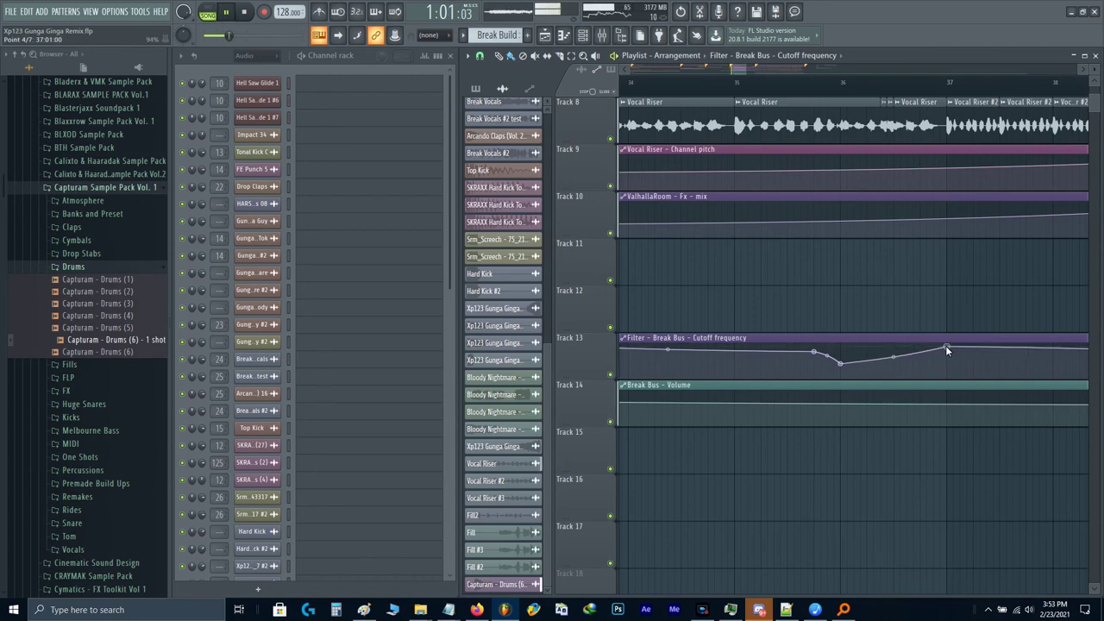
scroll(946, 345, "down", 3)
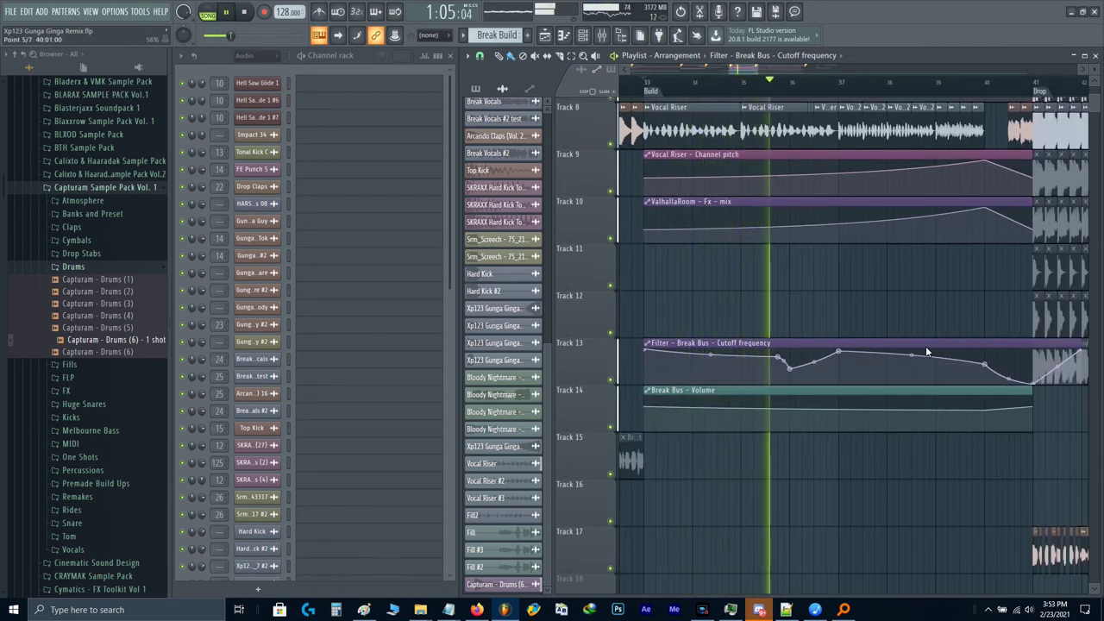
Step: Play the rest of the Build up to the Drop, reviewing the cutoff dip and the drum hits
scroll(813, 337, "up", 2)
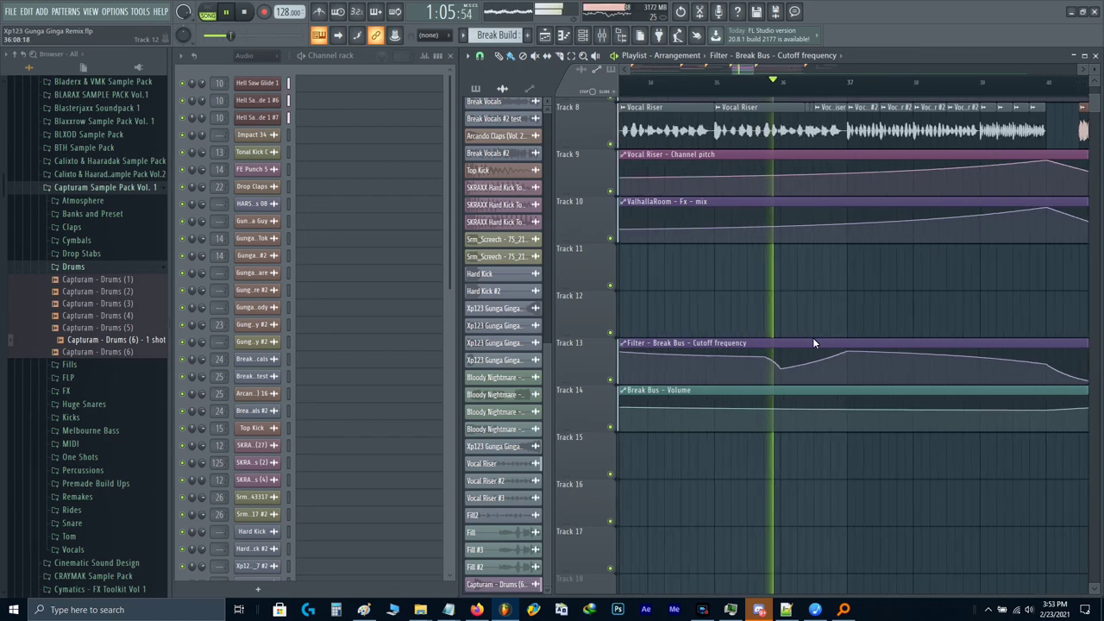
right_click(776, 363)
scroll(896, 295, "up", 1)
scroll(896, 299, "up", 5)
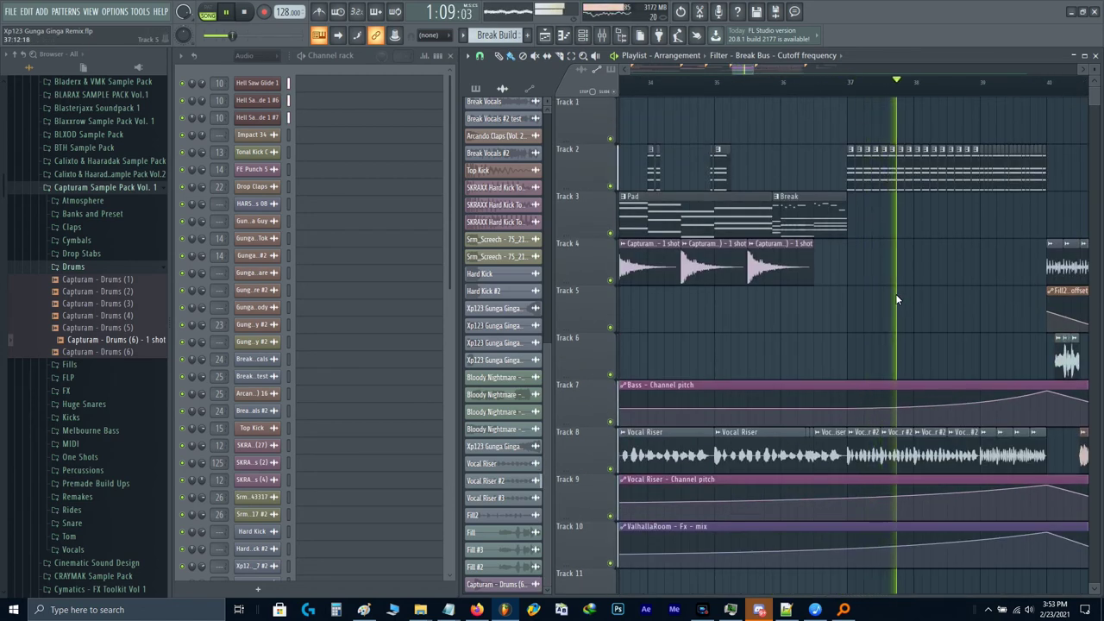
scroll(896, 299, "down", 2)
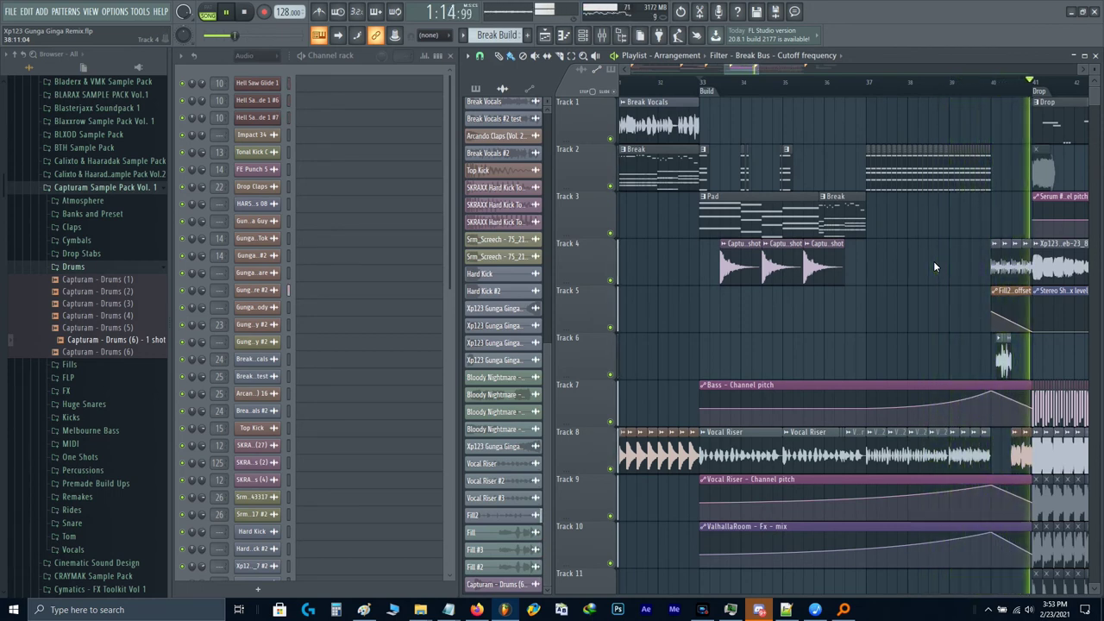
key("space")
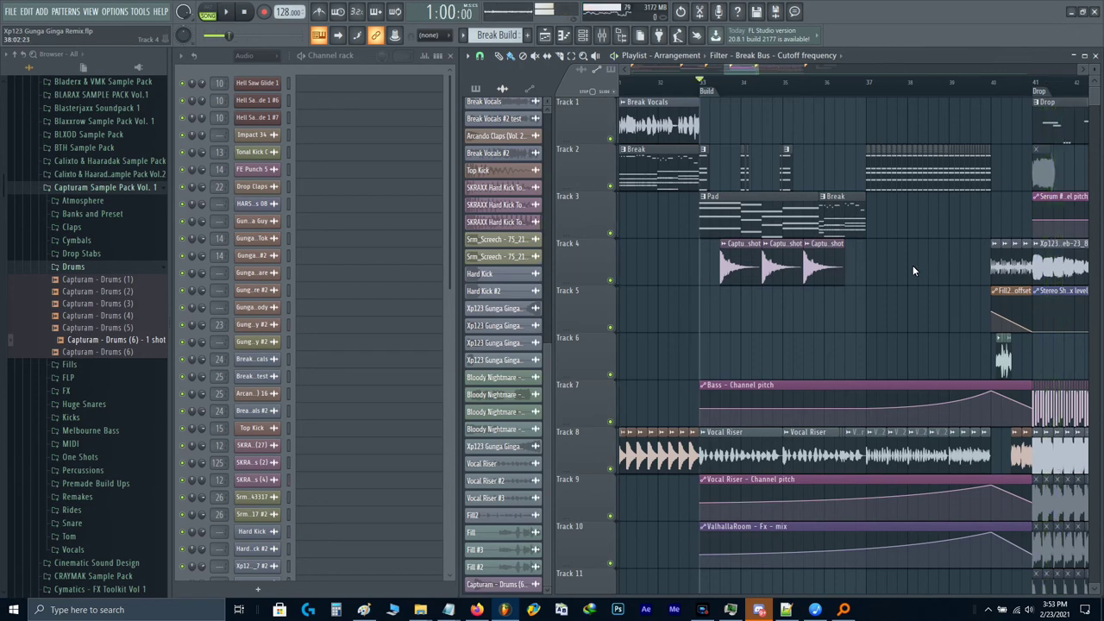
Step: Audition snares in the Capturam pack's Snare folder and add Capturam - Snare (2) to Track 5 at bar 37
scroll(794, 269, "up", 2)
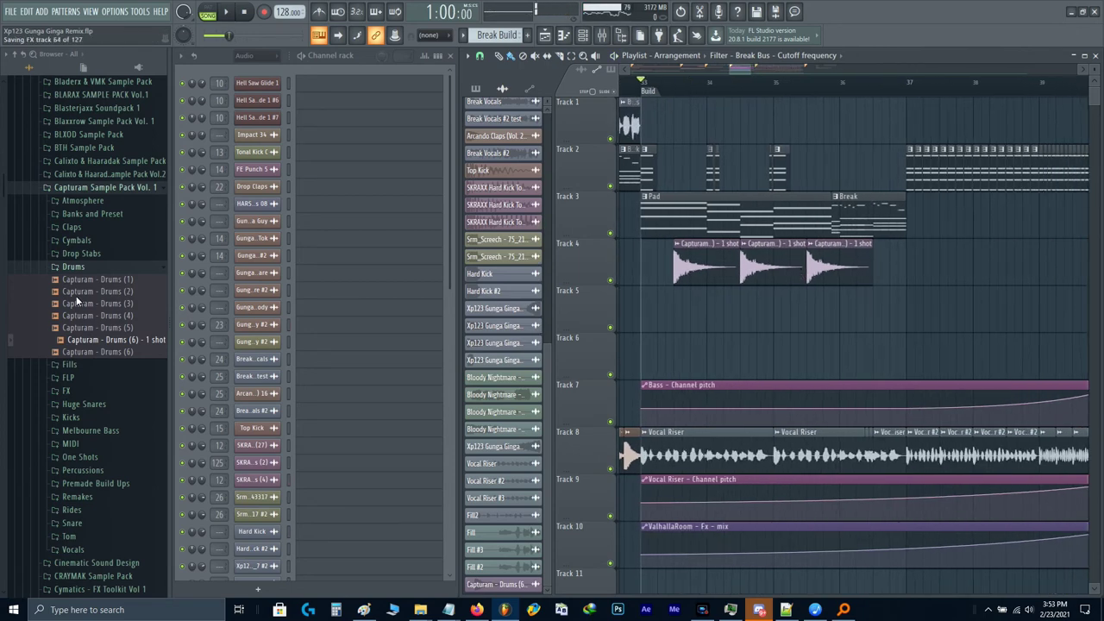
left_click(81, 264)
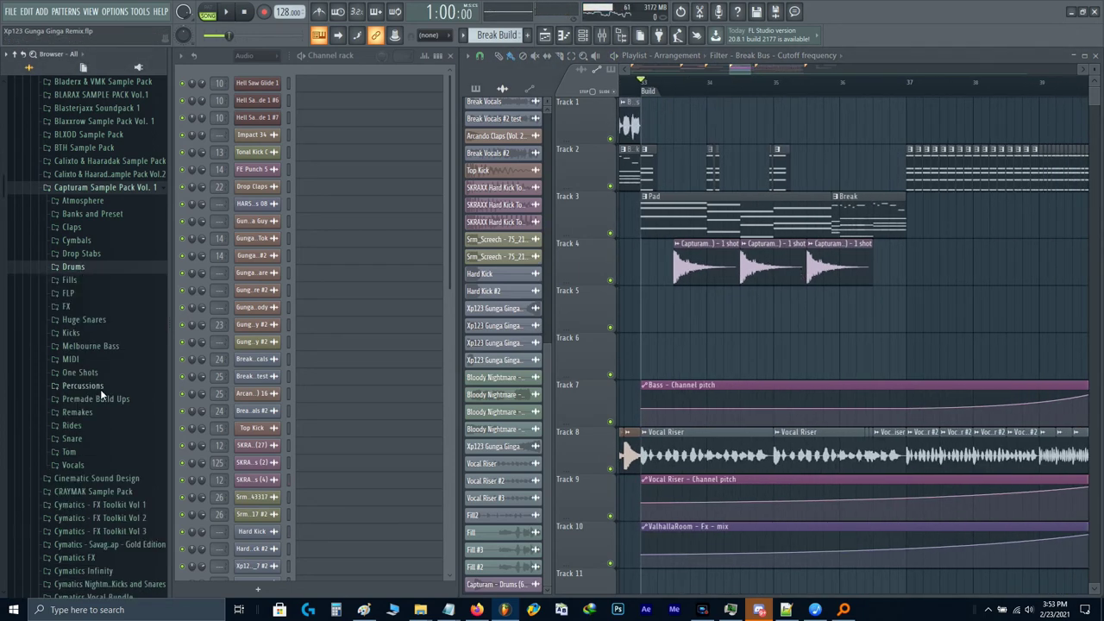
left_click(72, 438)
left_click(76, 490)
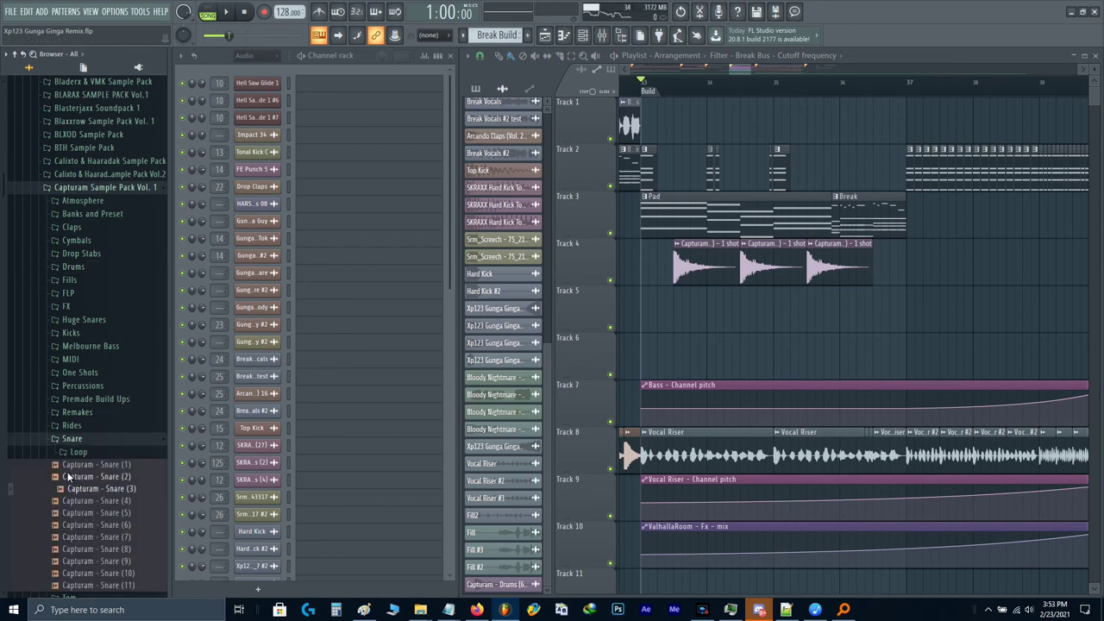
left_click(69, 477)
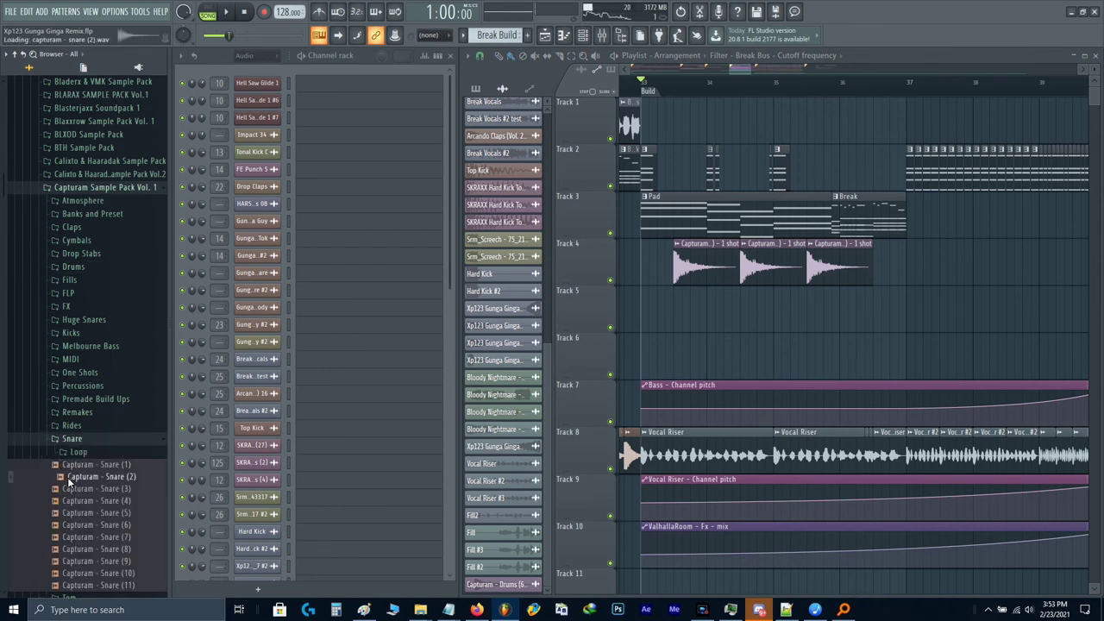
left_click_drag(69, 480, 778, 324)
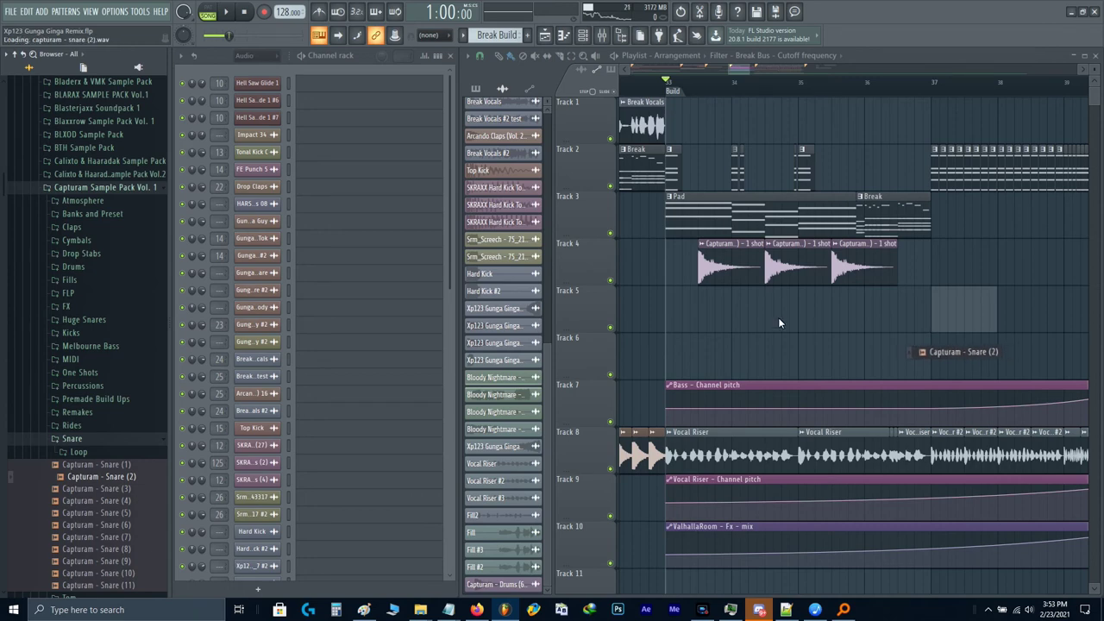
Step: Route the Capturam drum hit sample to free mixer track 21 and name that track Drums
double_click(735, 271)
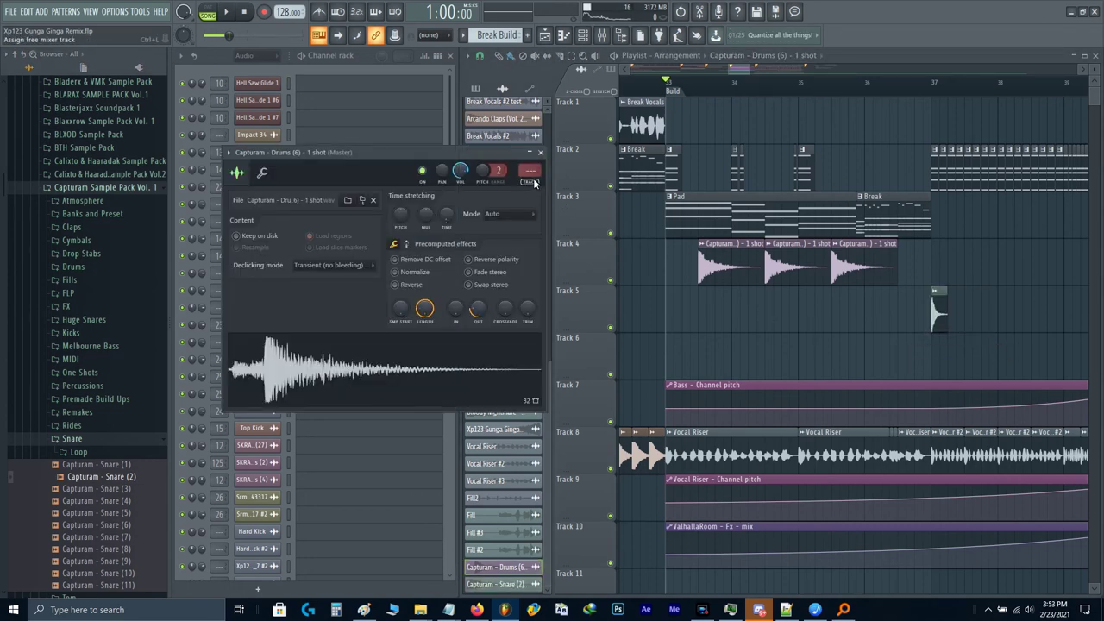
left_click(534, 182)
double_click(472, 328)
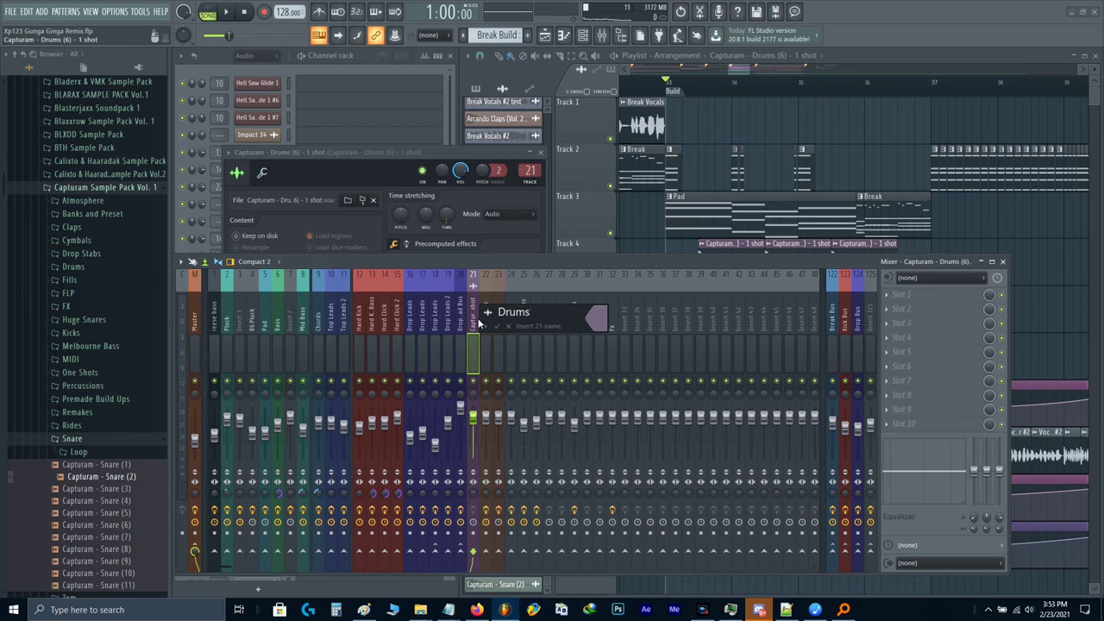
left_click(488, 313)
left_click(492, 222)
key("Return")
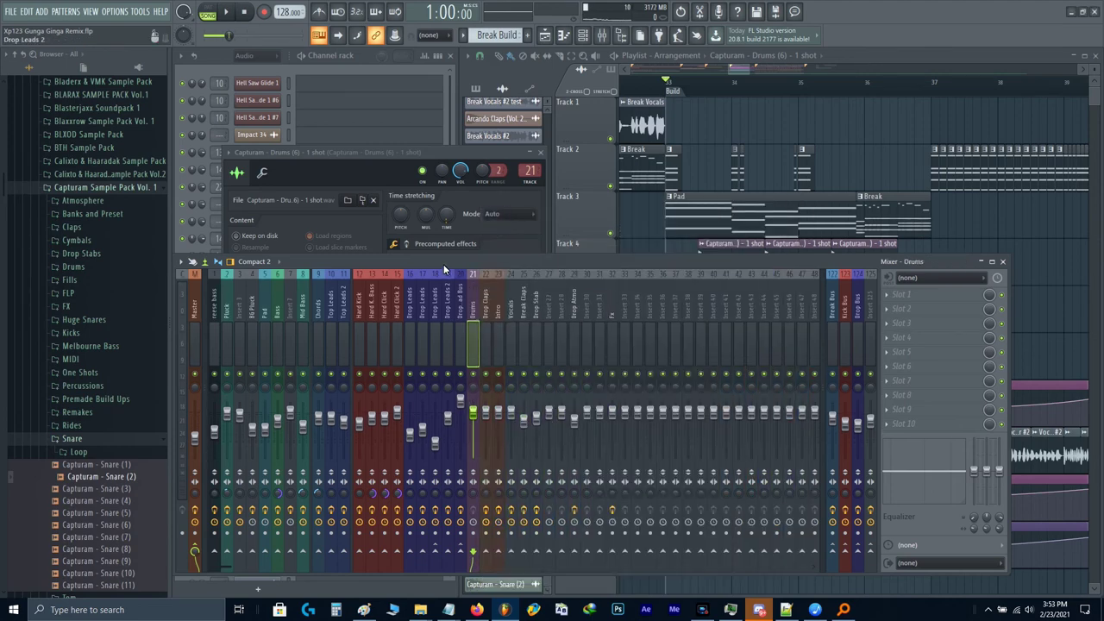
Step: Reposition the mixer window and play the Build from bar 33 to check the Drums track
left_click_drag(444, 263, 505, 254)
key("space")
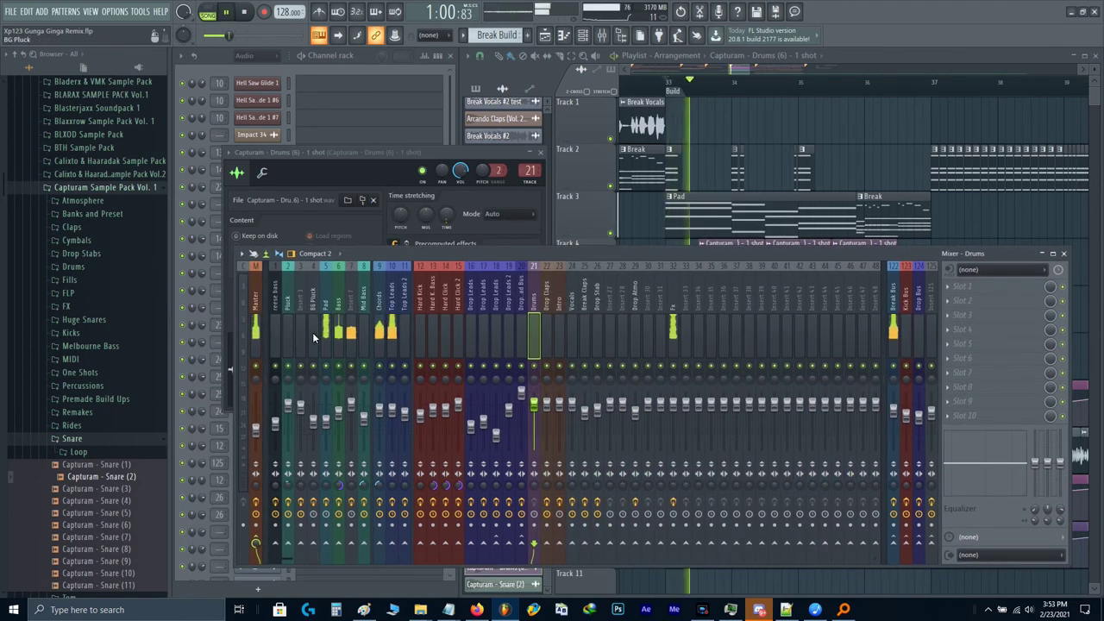
Step: Sidechain the Bass mixer track to the Drums track and load Trackspacer 2.5 in slot 6 of Drums
left_click(339, 330)
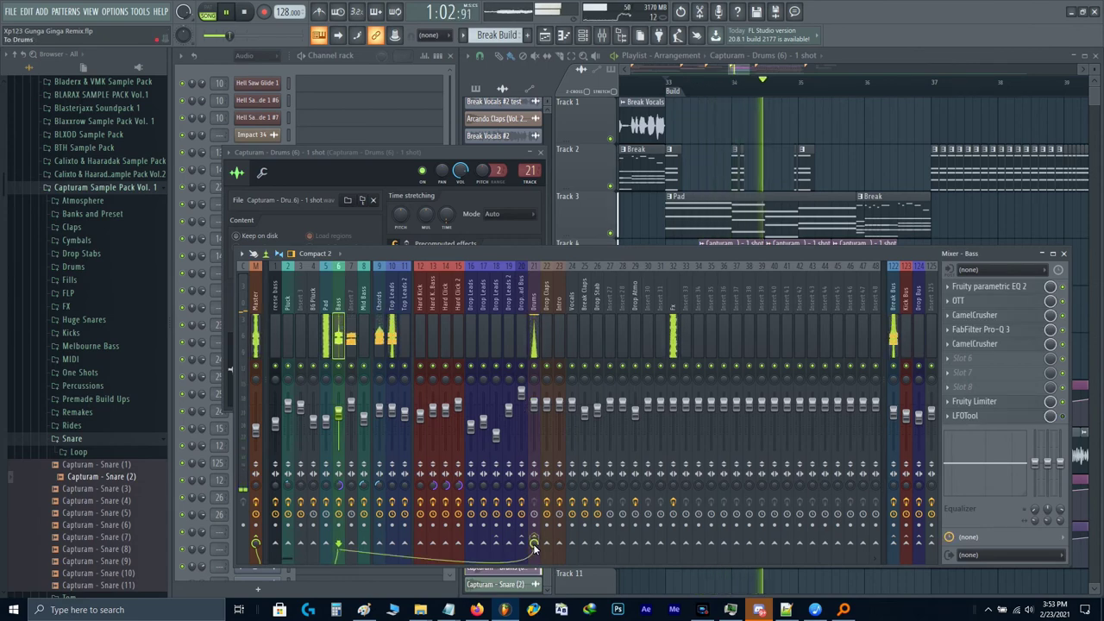
left_click(535, 319)
key("space")
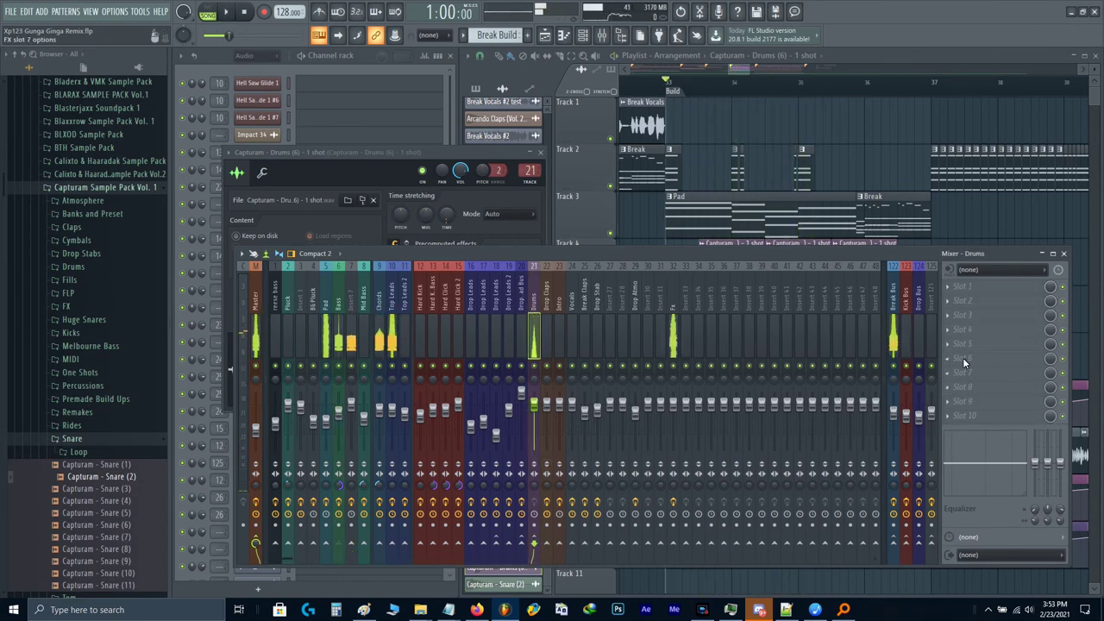
left_click(963, 344)
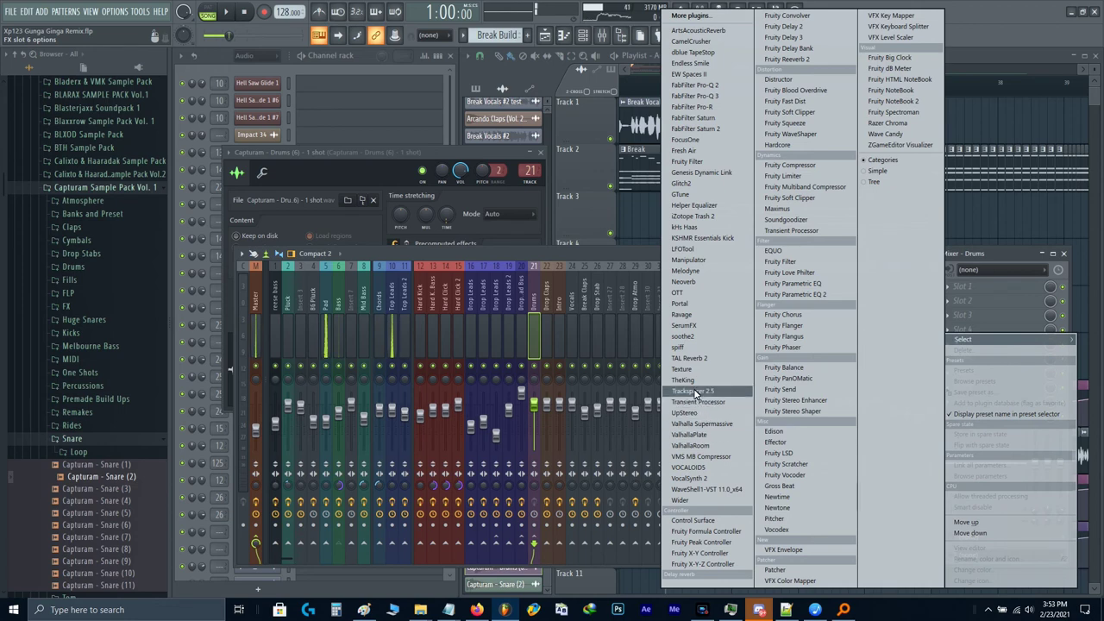
left_click(695, 391)
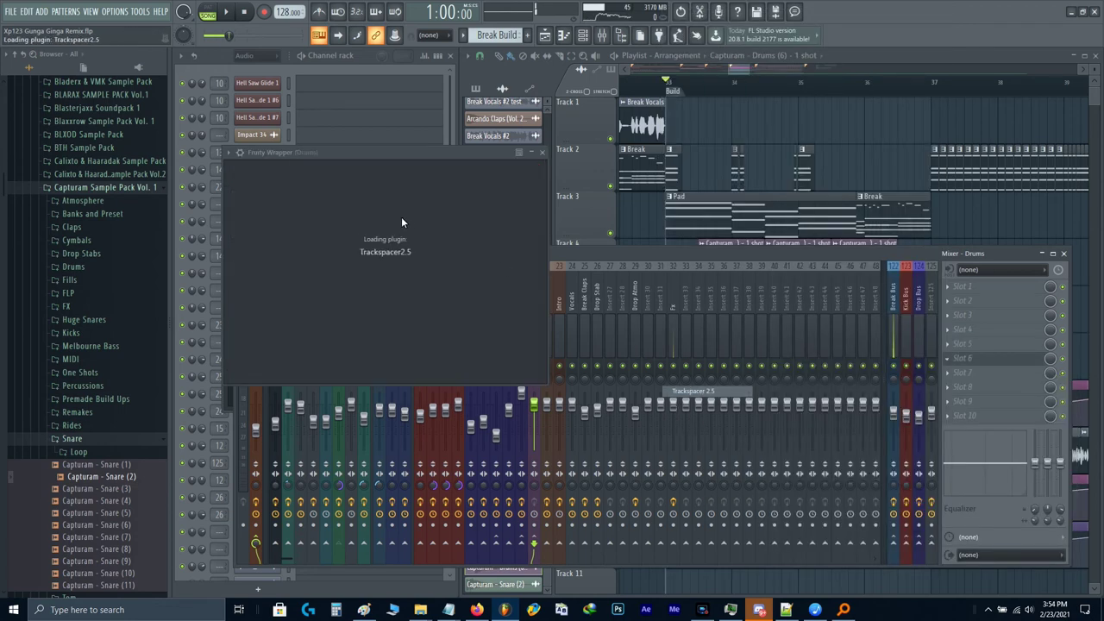
Step: Set Trackspacer's sidechain input connection to Bass and return to the plug-in's main view
left_click(240, 152)
left_click(276, 197)
left_click(253, 325)
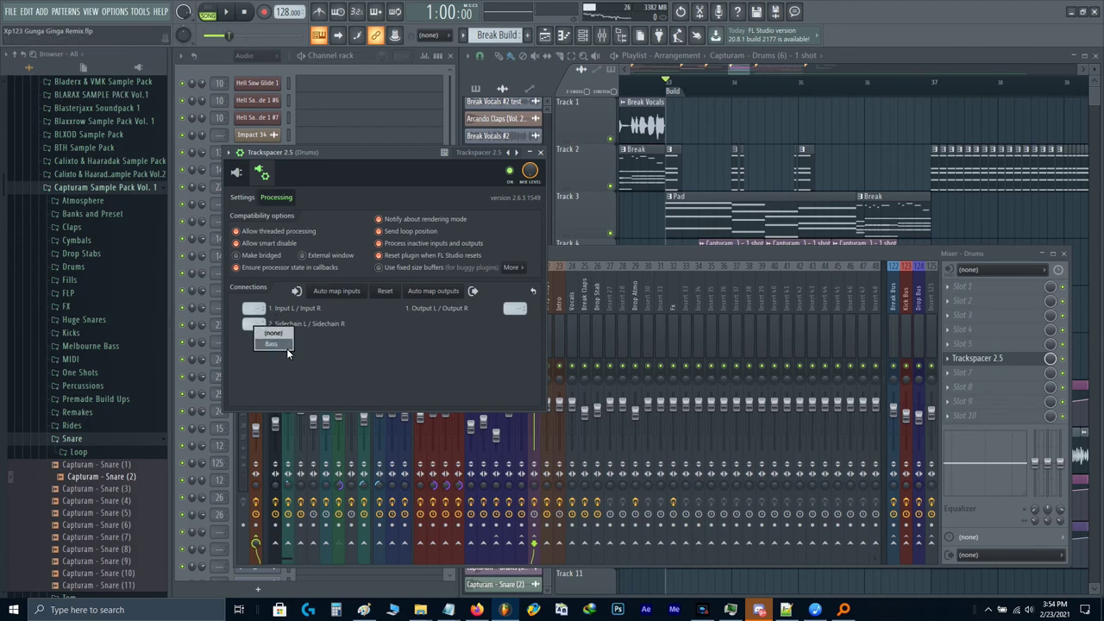
left_click(236, 172)
Step: Lower Trackspacer's high-cut, set its amount to 28.9% and play the build to hear the ducking
left_click_drag(476, 428, 482, 442)
left_click_drag(373, 355, 369, 371)
key("space")
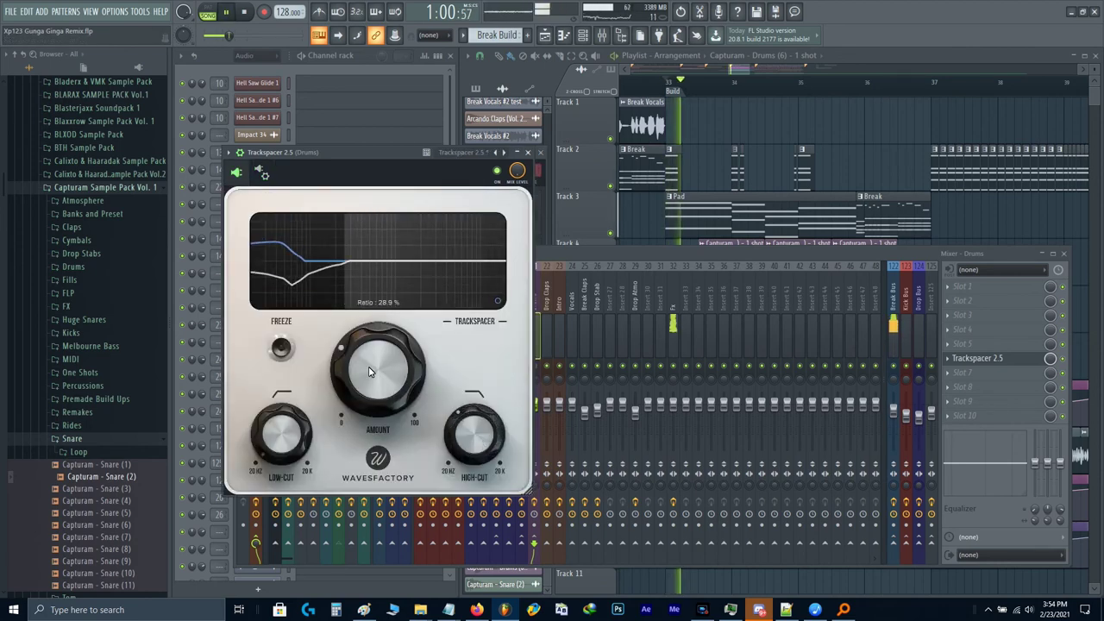
scroll(370, 371, "down", 1)
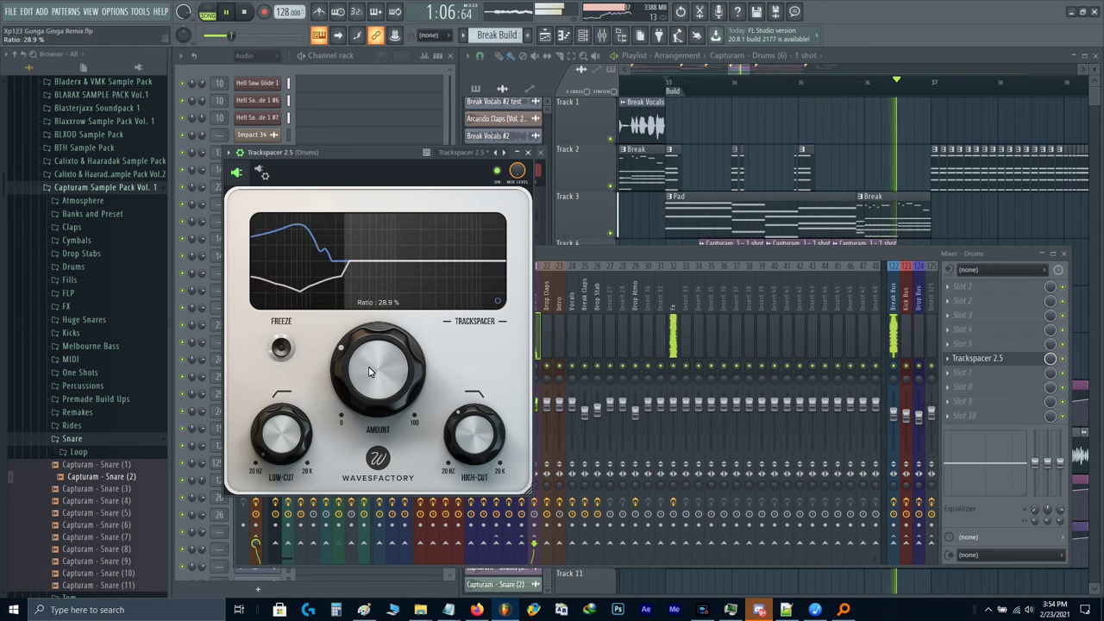
Step: Stop playback, close Trackspacer and the mixer, and move the playlist's playhead to bar 37
key("Escape")
key("Escape")
left_click(541, 153)
key("space")
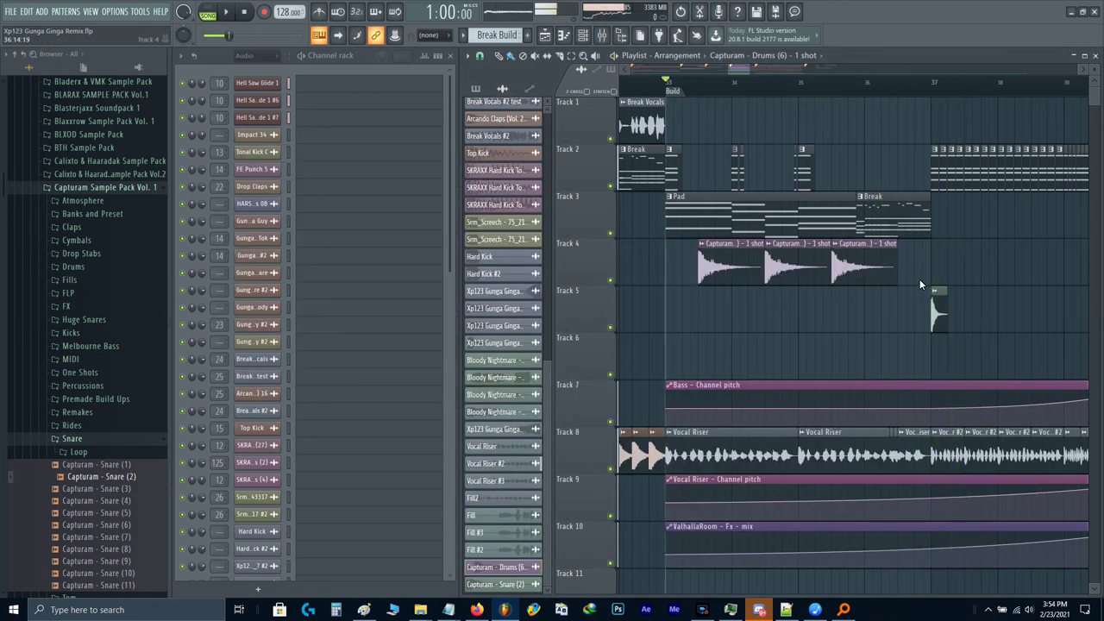
scroll(798, 215, "right", 2)
scroll(797, 211, "up", 3)
left_click(740, 85)
scroll(795, 284, "up", 2)
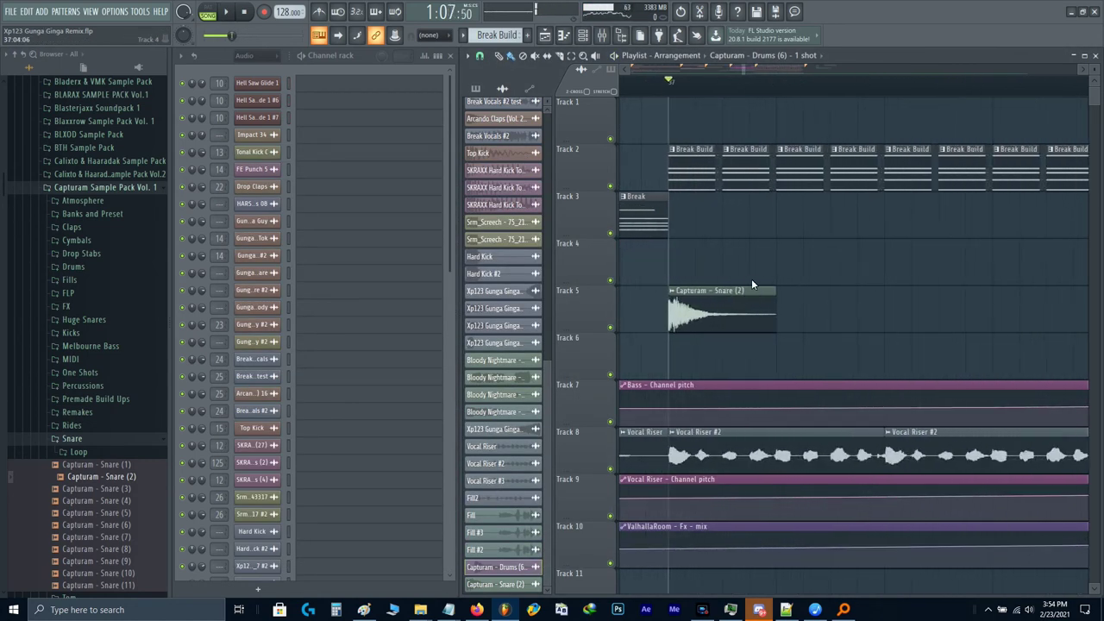
Step: Trim the Capturam - Snare (2) clip at bar 37 on Track 5 to two steps and repeat it up to bar 38
scroll(694, 320, "down", 5)
key("ctrl+b")
key("ctrl+b")
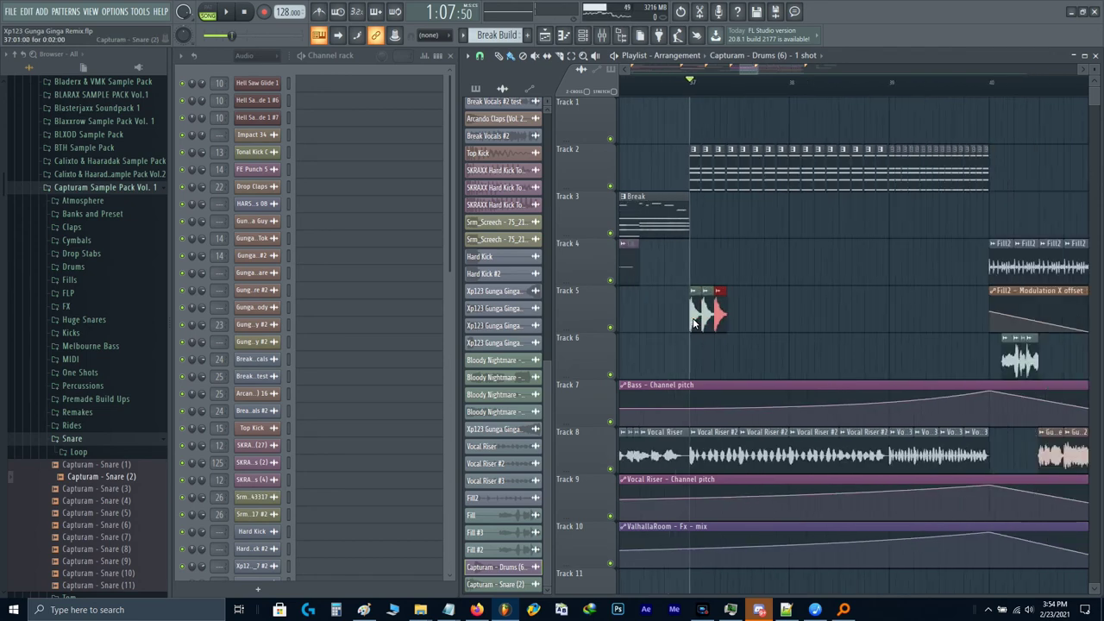
key("space")
key("ctrl+b")
key("ctrl+b")
key("ctrl+b")
key("ctrl+b")
key("ctrl+b")
key("space")
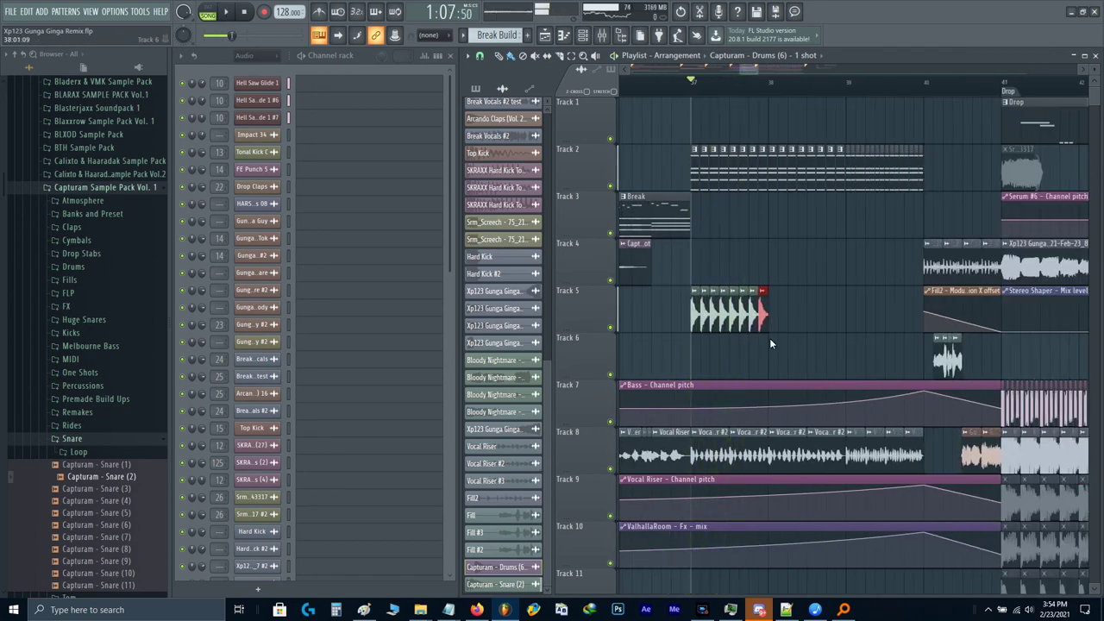
Step: Replace the last snare before bar 38 with two one-step hits and continue with two-step hits into bar 38 on Track 5
scroll(763, 320, "up", 2)
scroll(760, 320, "down", 2)
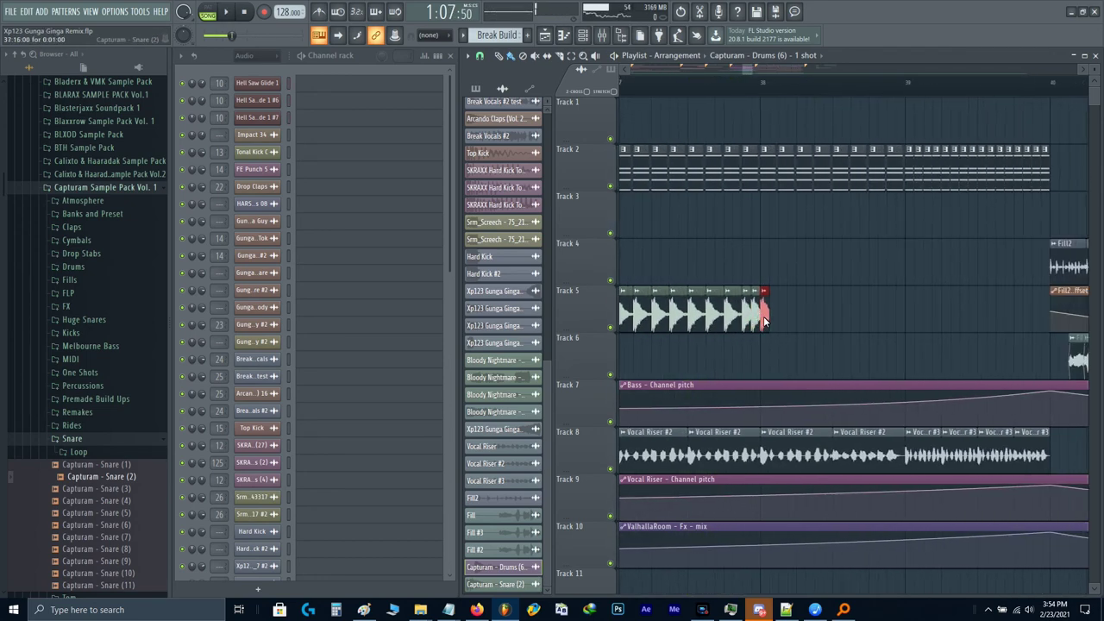
key("space")
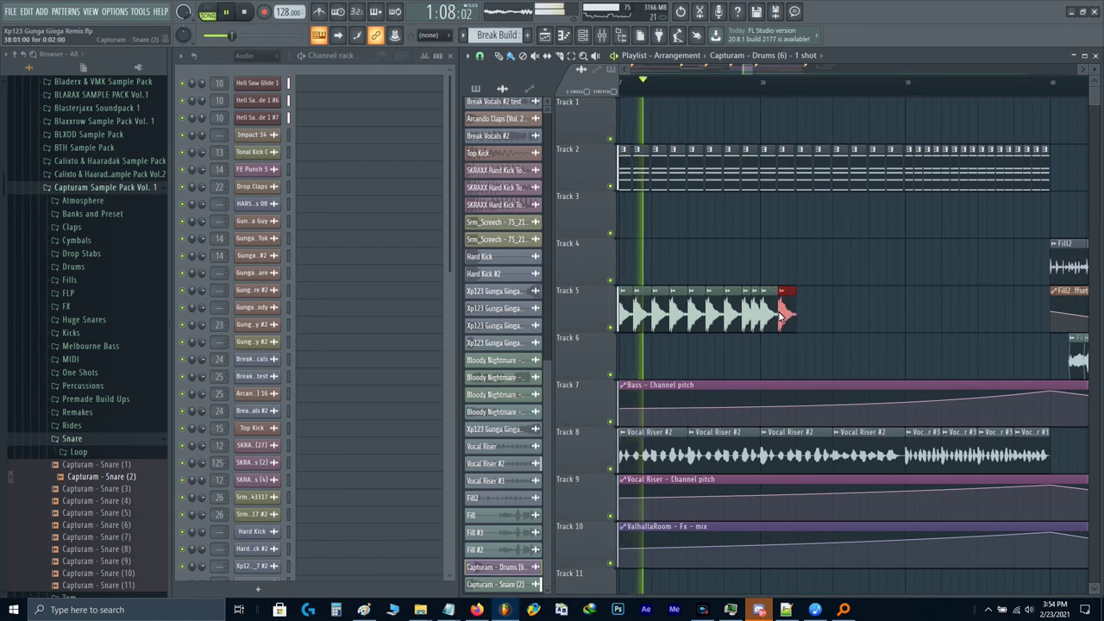
scroll(861, 320, "up", 2)
key("ctrl+b")
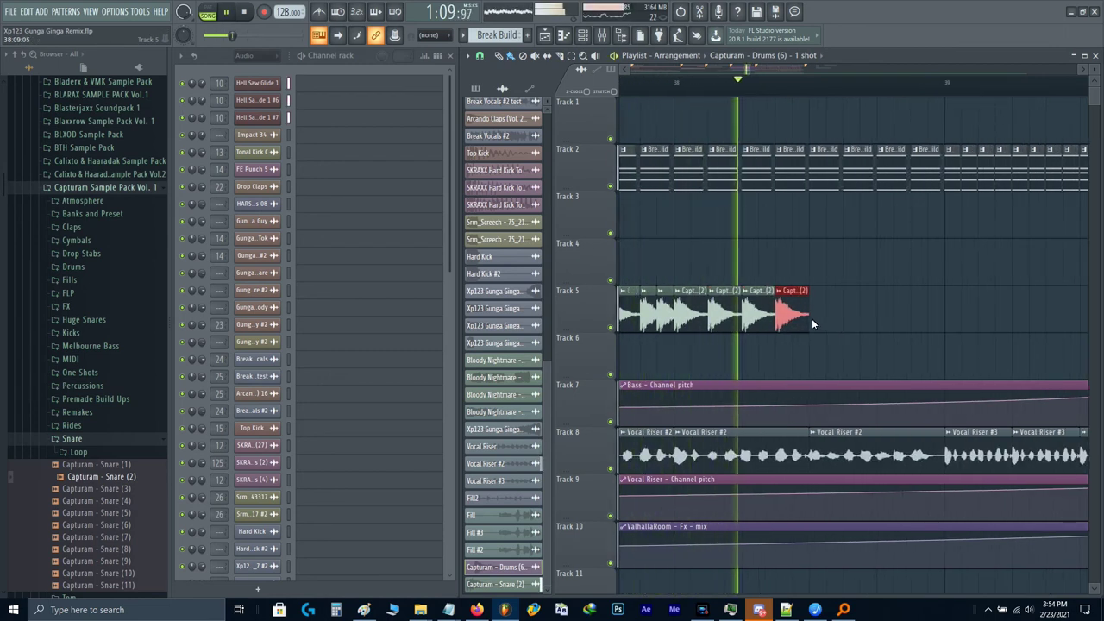
Step: Add two one-step snare hits at 38:07, continue with two-step hits and finish with a four-step hit ending at bar 39
key("space")
left_click_drag(809, 319, 835, 314)
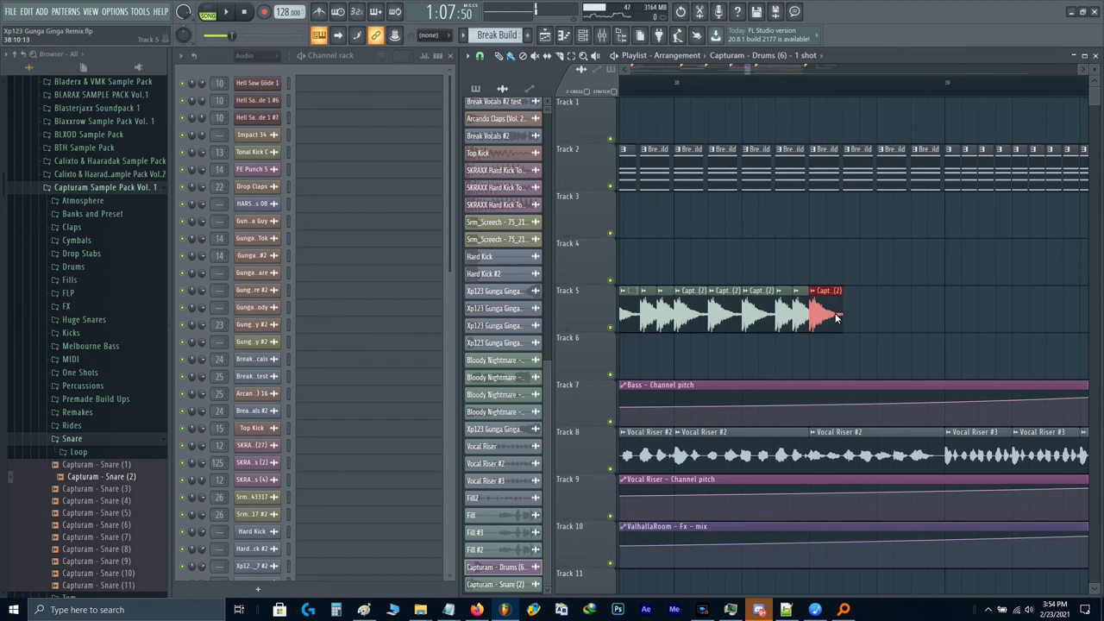
key("ctrl+b")
key("ctrl+b")
left_click_drag(908, 314, 936, 314)
scroll(938, 319, "down", 2)
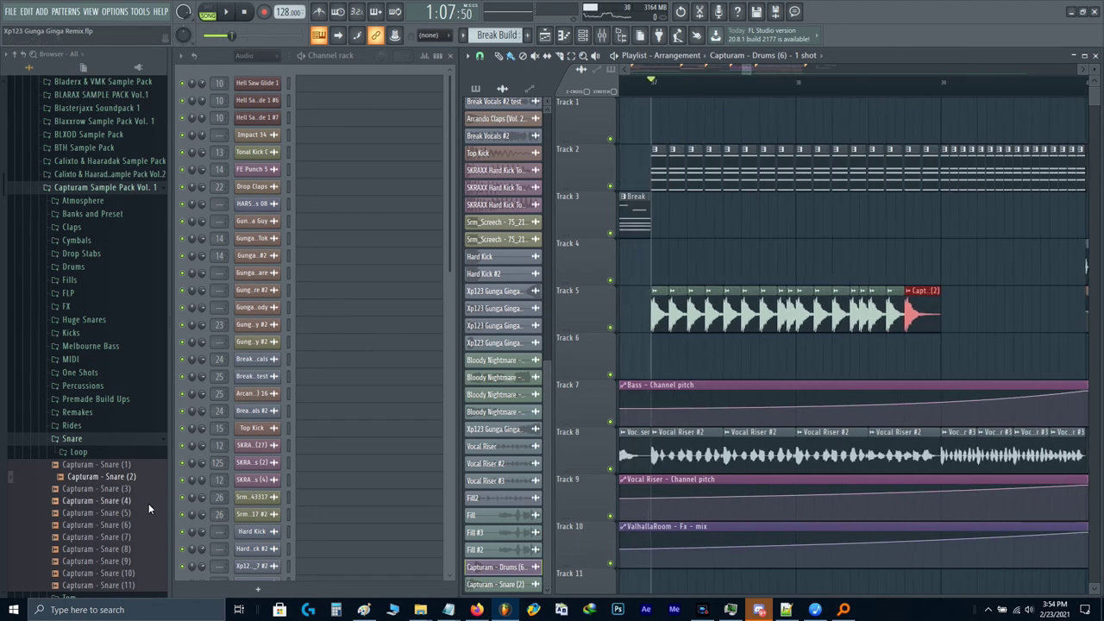
Step: Audition the other Capturam snare samples and compare them with Capturam - Snare (2)
left_click(135, 514)
left_click(104, 536)
left_click(111, 549)
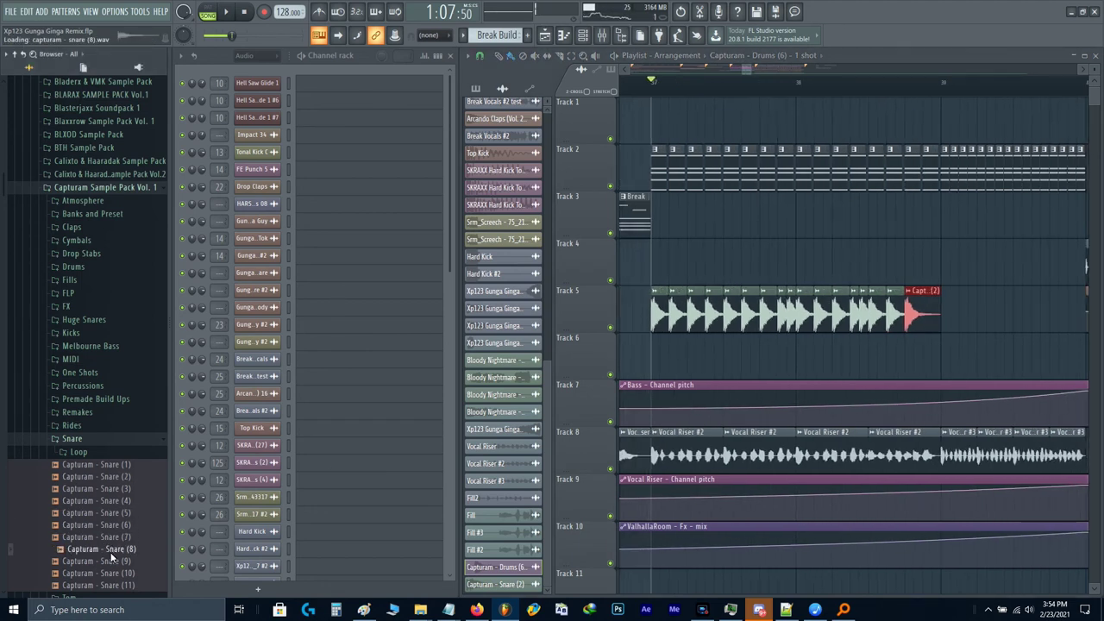
left_click(109, 560)
left_click(106, 573)
left_click(104, 586)
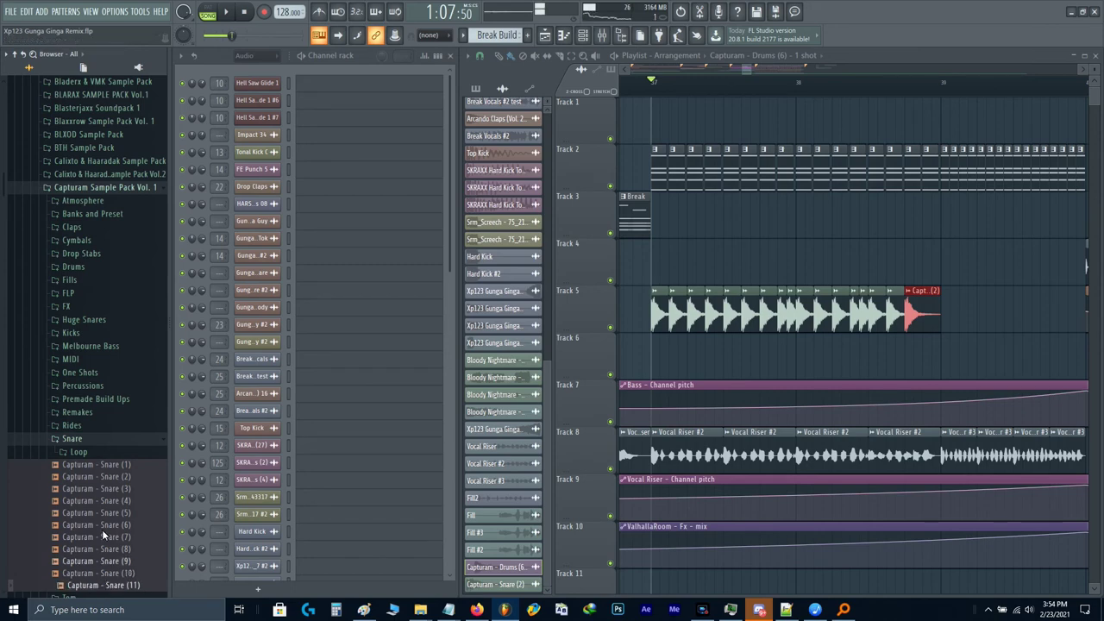
left_click(102, 477)
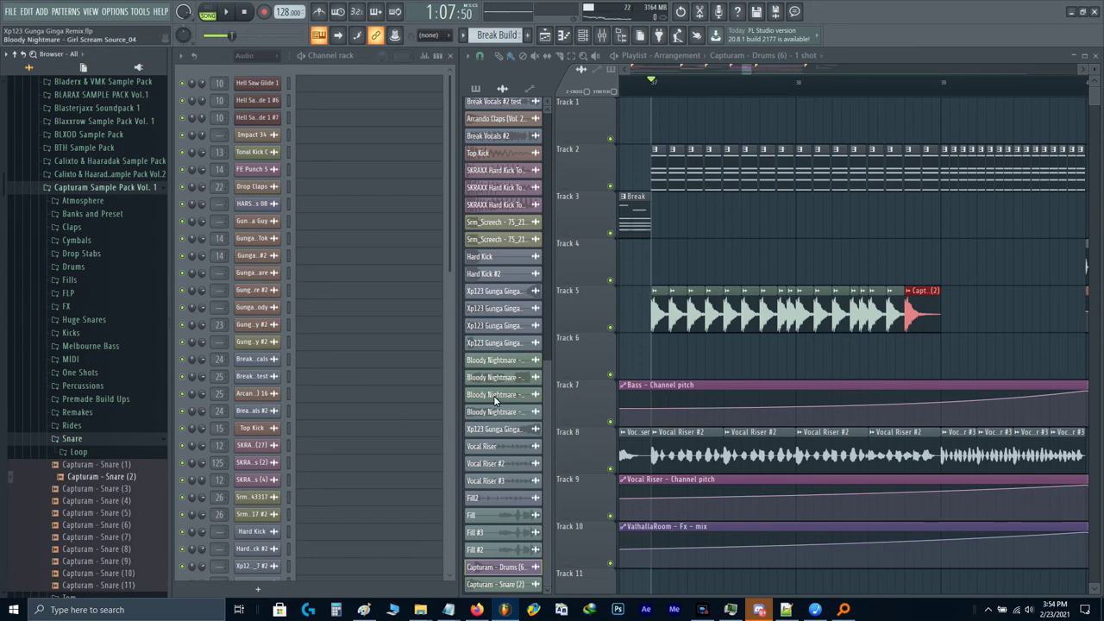
Step: Collapse the Capturam Sample Pack Vol. 1 folder and open the Snares folder of the D3FAI Sample Pack
scroll(628, 276, "up", 3)
scroll(100, 426, "up", 5)
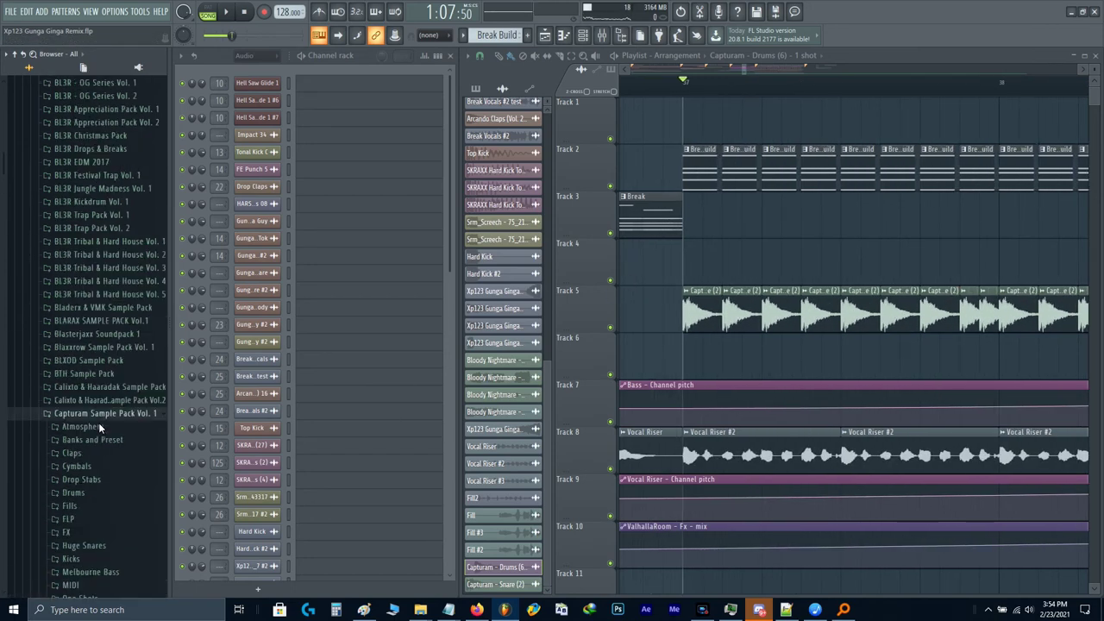
scroll(99, 423, "up", 2)
left_click(79, 475)
scroll(80, 476, "down", 5)
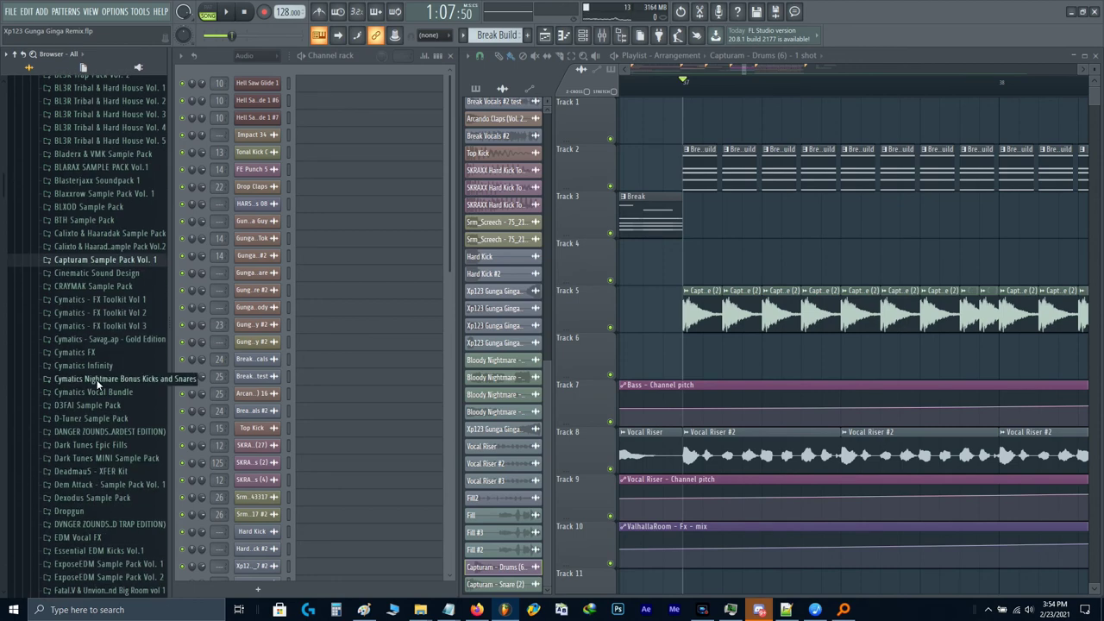
left_click(103, 406)
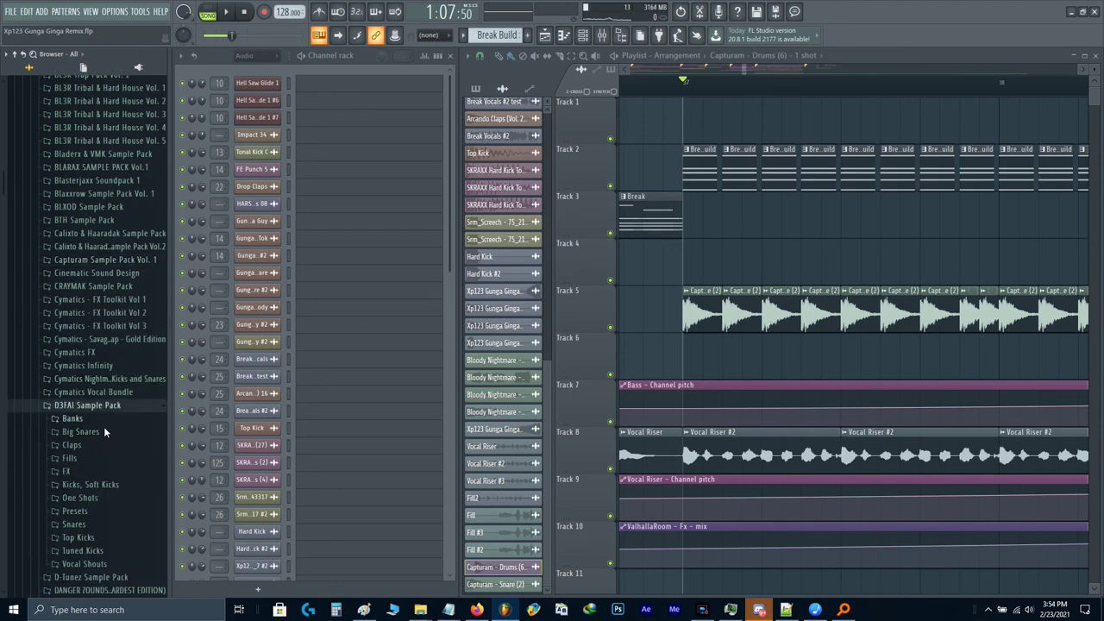
left_click(92, 527)
Step: Audition the D3FAI snare samples from Snare 01 through Snare 11
left_click(79, 475)
key("Down")
key("Down")
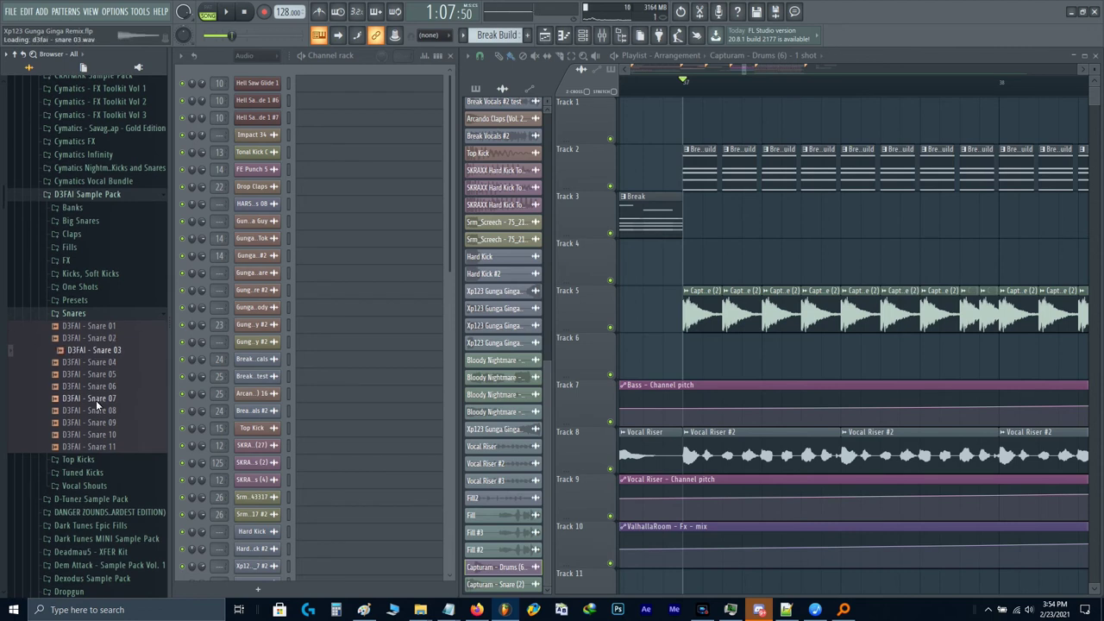
left_click(96, 401)
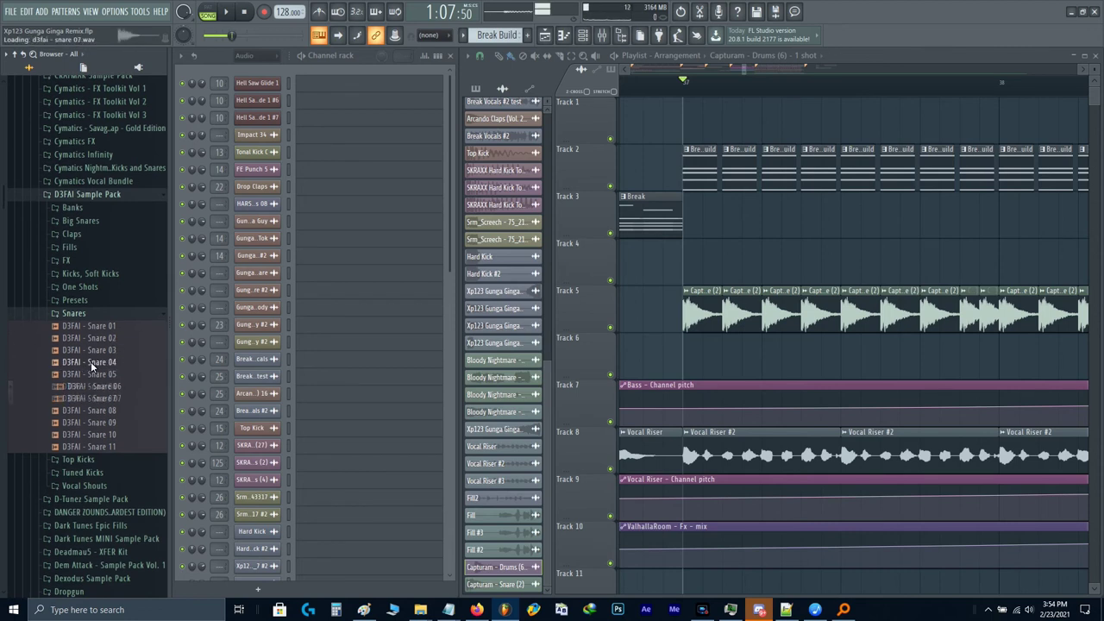
key("Down")
key("Down")
key("Down")
key("Down")
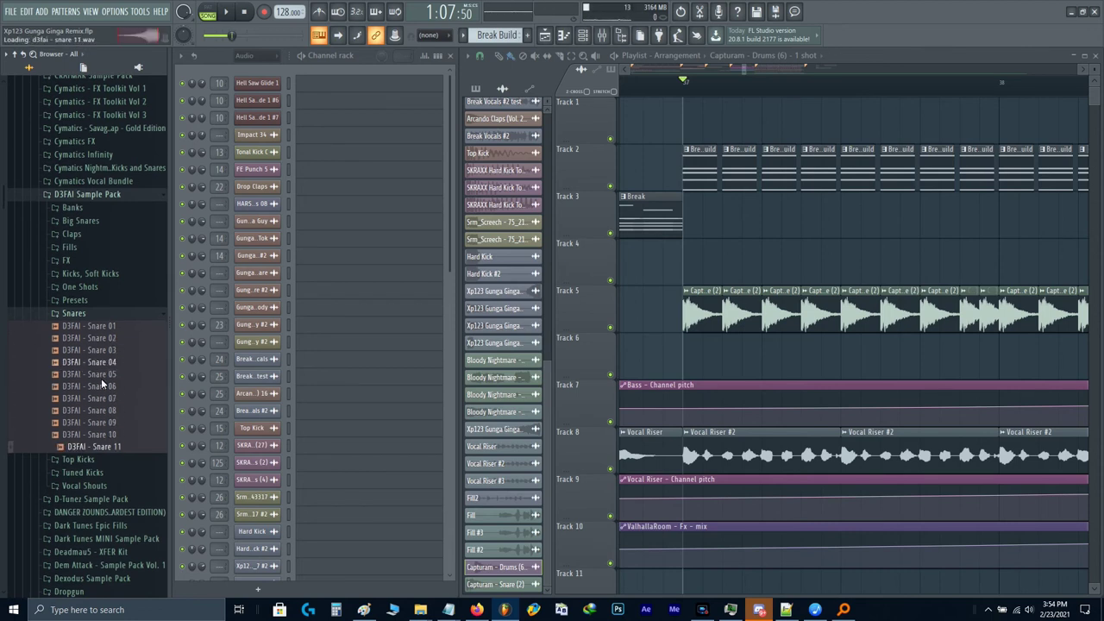
Step: Place D3FAI - Snare 10 on Track 4 at 37:15 as a one-step clip and duplicate it up to bar 38
left_click_drag(105, 433, 824, 268)
scroll(780, 274, "up", 2)
key("space")
key("space")
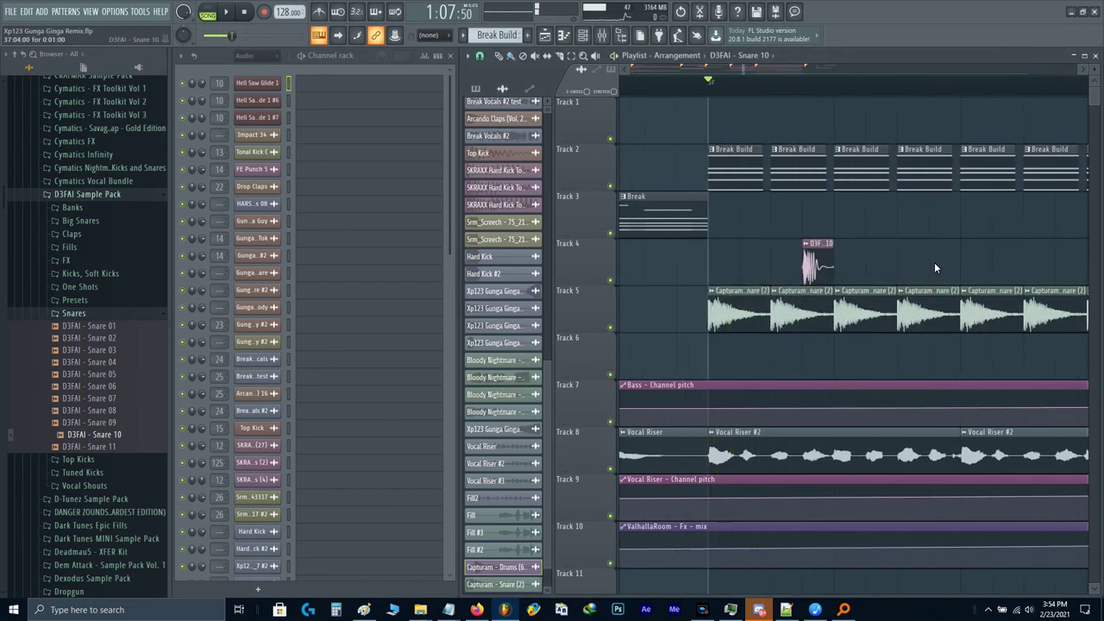
left_click_drag(935, 263, 1011, 265)
scroll(787, 285, "down", 2)
left_click_drag(788, 281, 894, 279)
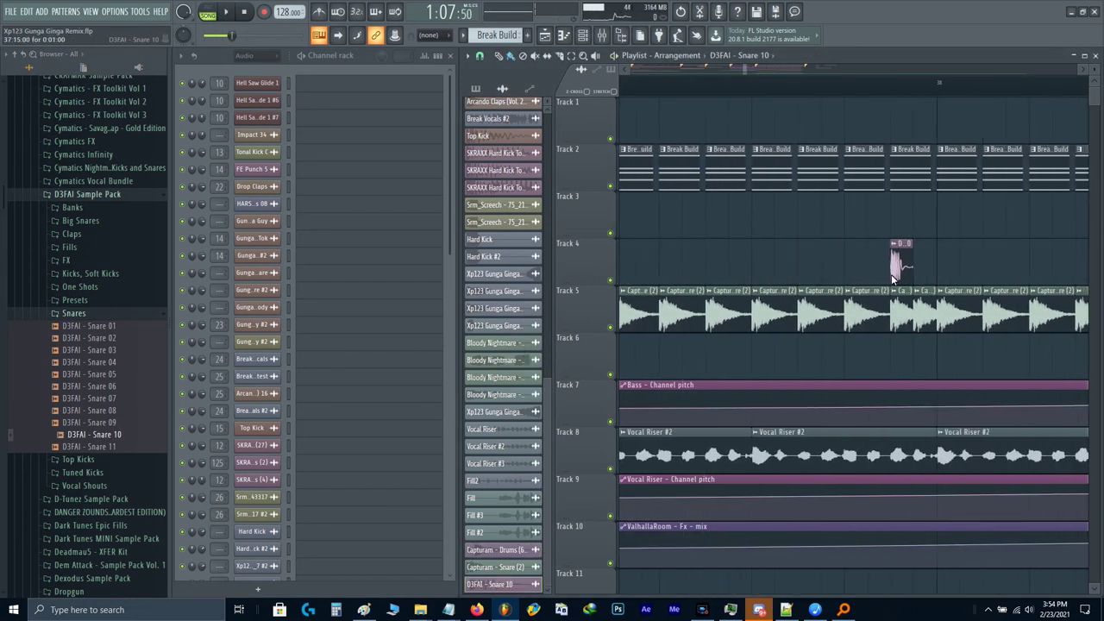
key("ctrl+b")
key("space")
scroll(901, 274, "down", 1)
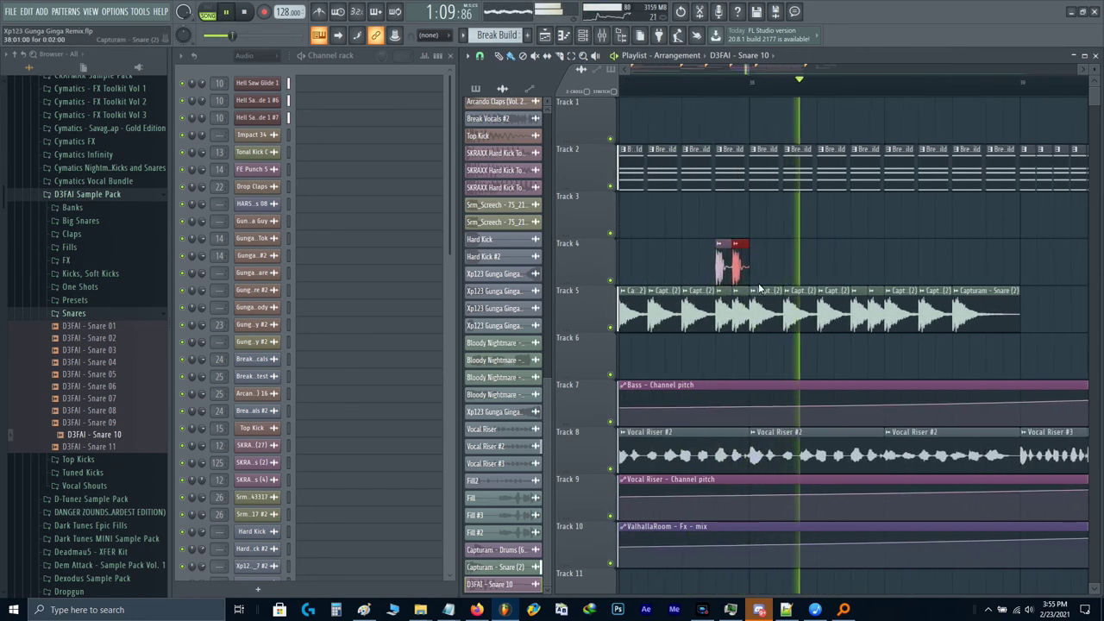
Step: Copy the pair of D3FAI - Snare 10 clips to 38:07 on Track 4, above the fast snare hits
key("space")
left_click_drag(699, 273, 715, 273)
left_click(837, 273)
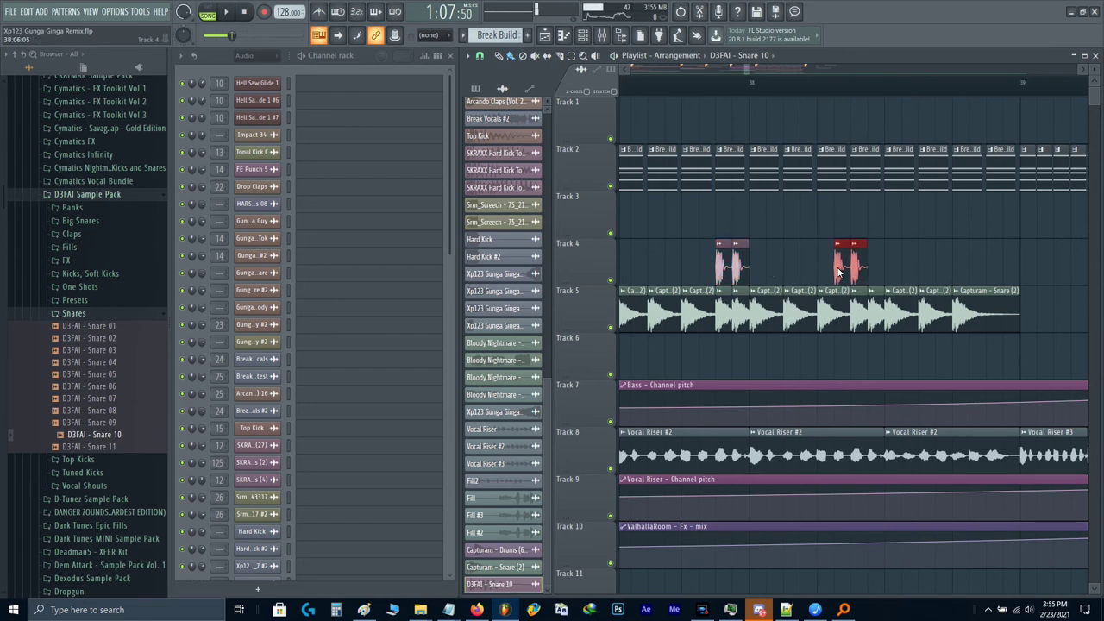
key("space")
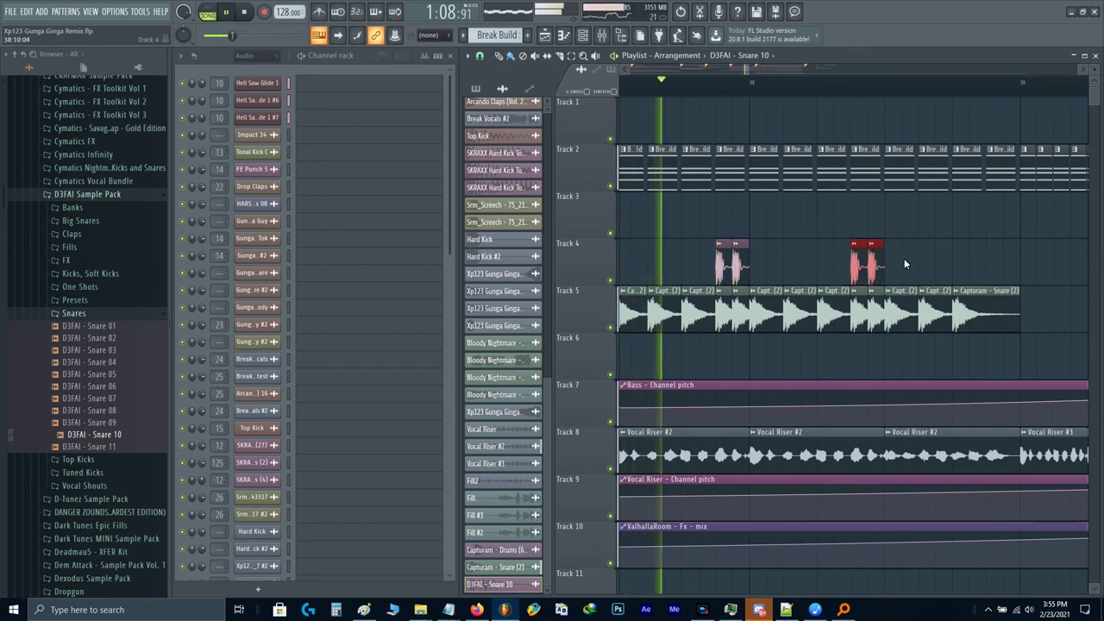
Step: Add three D3FAI - Snare 10 clips on Track 4 at 38:09, 38:11 and 38:13, each two steps long
key("space")
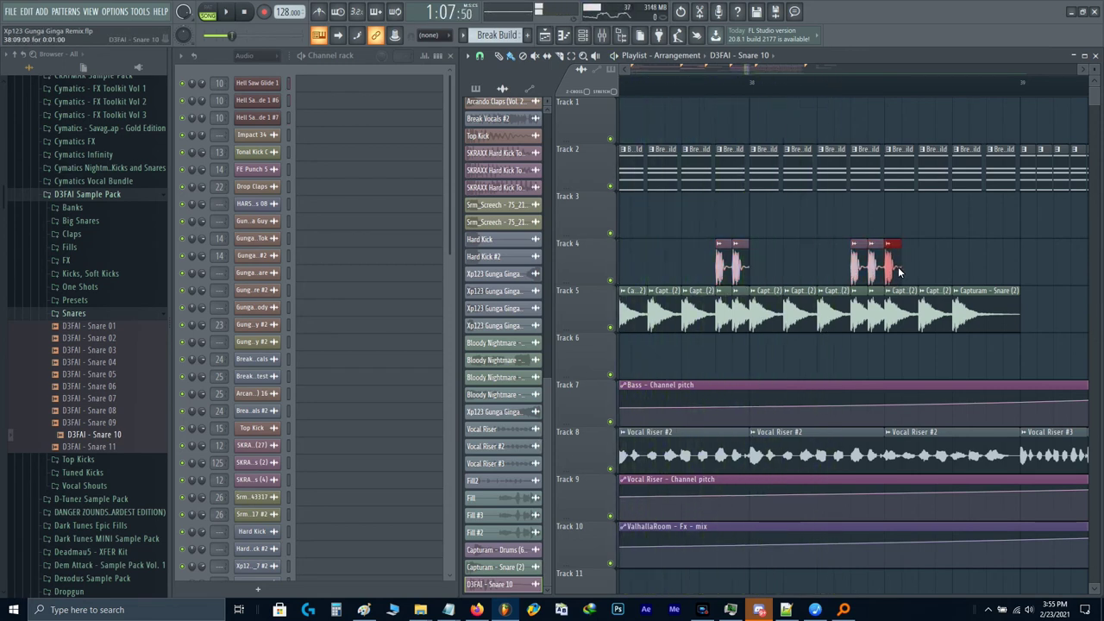
key("space")
left_click_drag(899, 273, 915, 271)
left_click(927, 271)
left_click(961, 271)
scroll(918, 273, "down", 2)
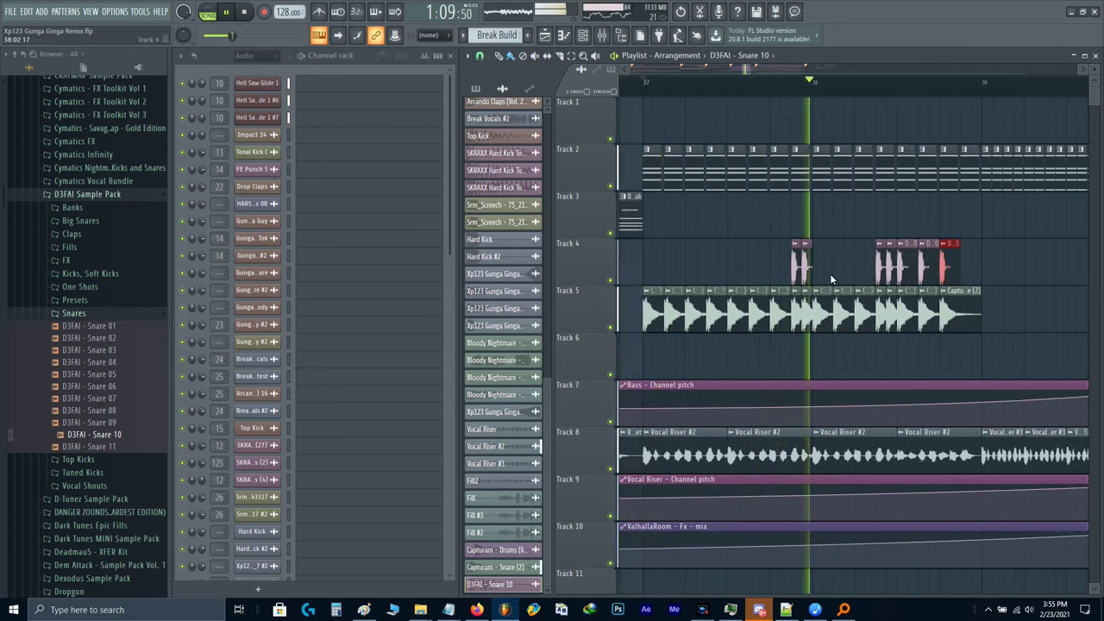
scroll(830, 279, "right", 3)
key("space")
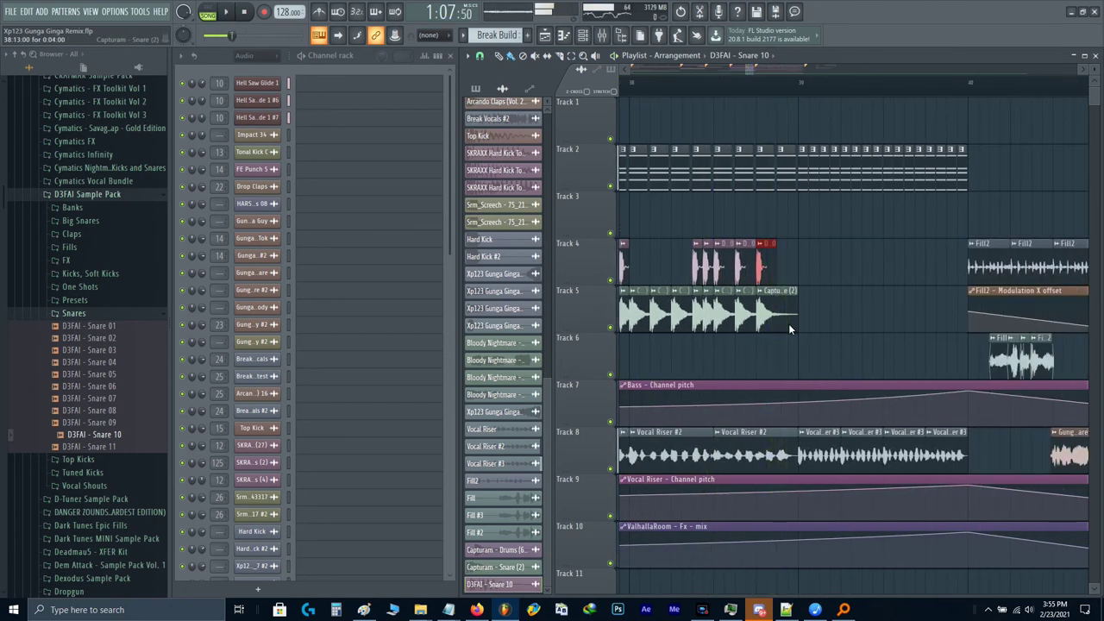
Step: Place a one-step Capturam - Snare (2) clip at 39:01 on Track 5 and duplicate it up to bar 40
left_click(793, 331)
scroll(827, 319, "up", 2)
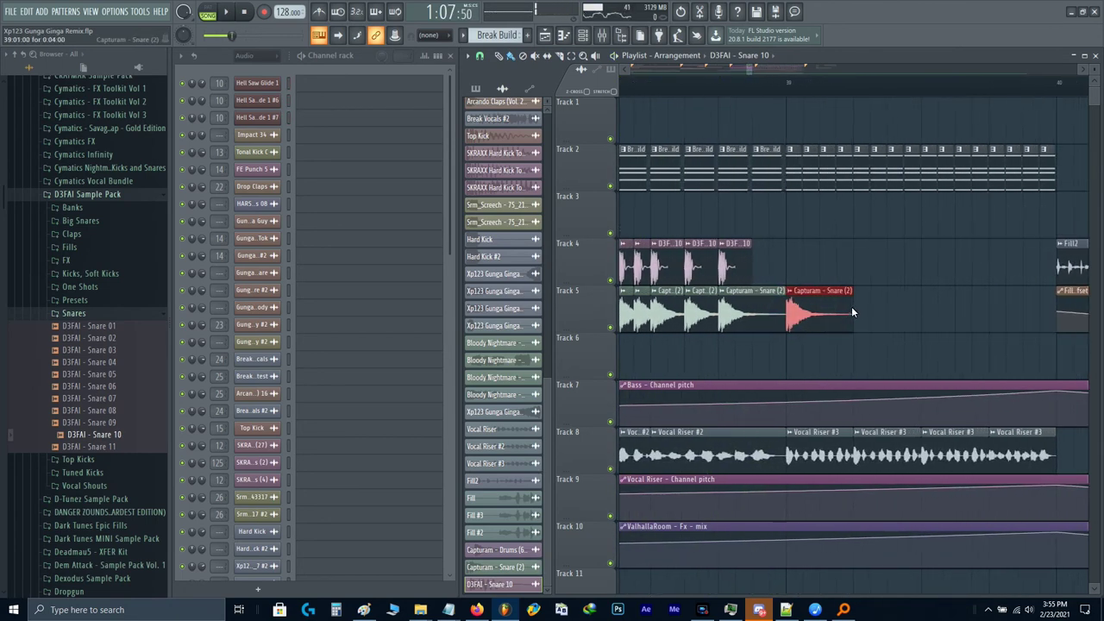
left_click_drag(811, 313, 801, 314)
key("ctrl+b")
key("ctrl+b")
key("ctrl+b")
key("ctrl+b")
key("ctrl+b")
key("ctrl+b")
key("ctrl+b")
key("ctrl+b")
key("ctrl+b")
key("ctrl+b")
key("ctrl+b")
key("ctrl+b")
key("ctrl+b")
key("ctrl+b")
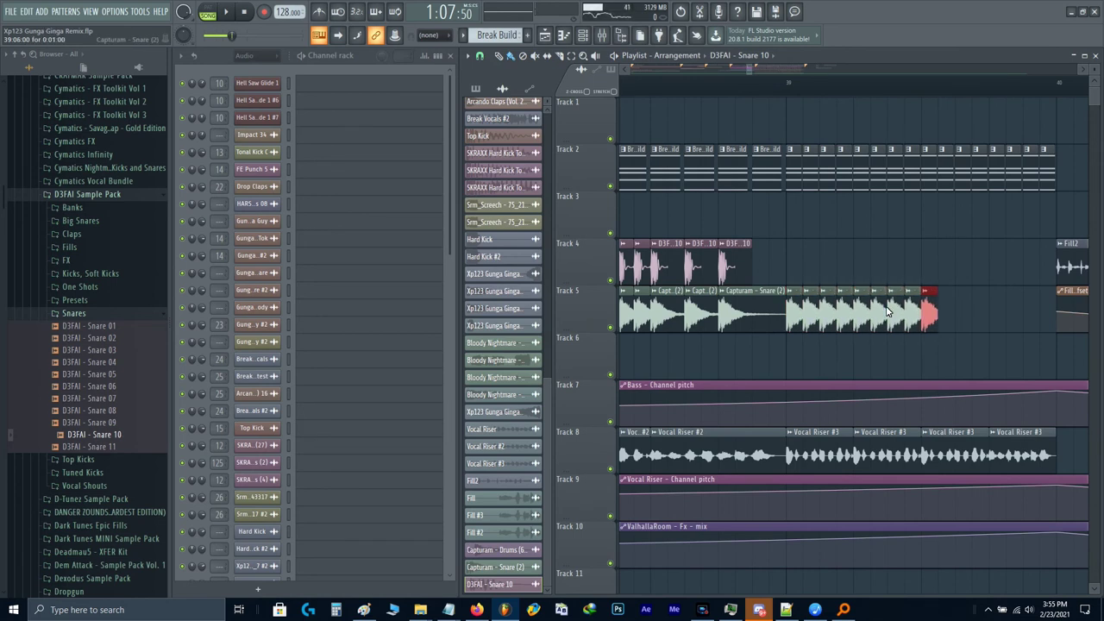
Step: Fill bar 39 on Track 4 with one-step D3FAI - Snare 10 clips up to bar 40 and play back the build-up
left_click(768, 270)
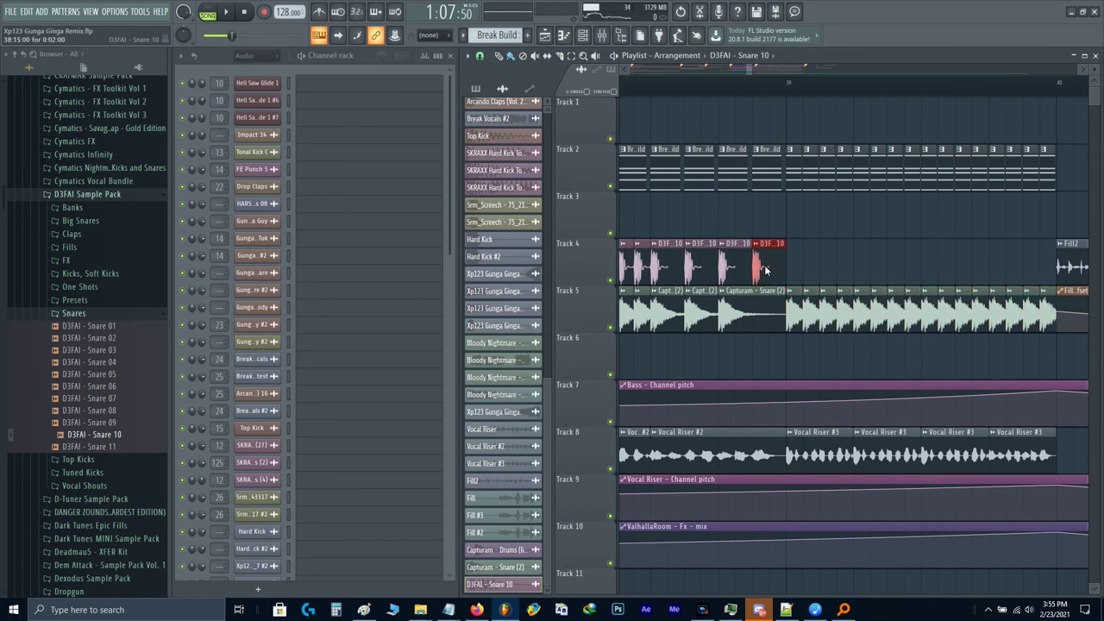
key("ctrl+b")
key("ctrl+b")
key("ctrl+b")
key("ctrl+b")
key("ctrl+b")
key("ctrl+b")
key("ctrl+b")
key("ctrl+b")
key("ctrl+b")
key("ctrl+b")
key("ctrl+b")
key("ctrl+b")
key("ctrl+b")
key("ctrl+b")
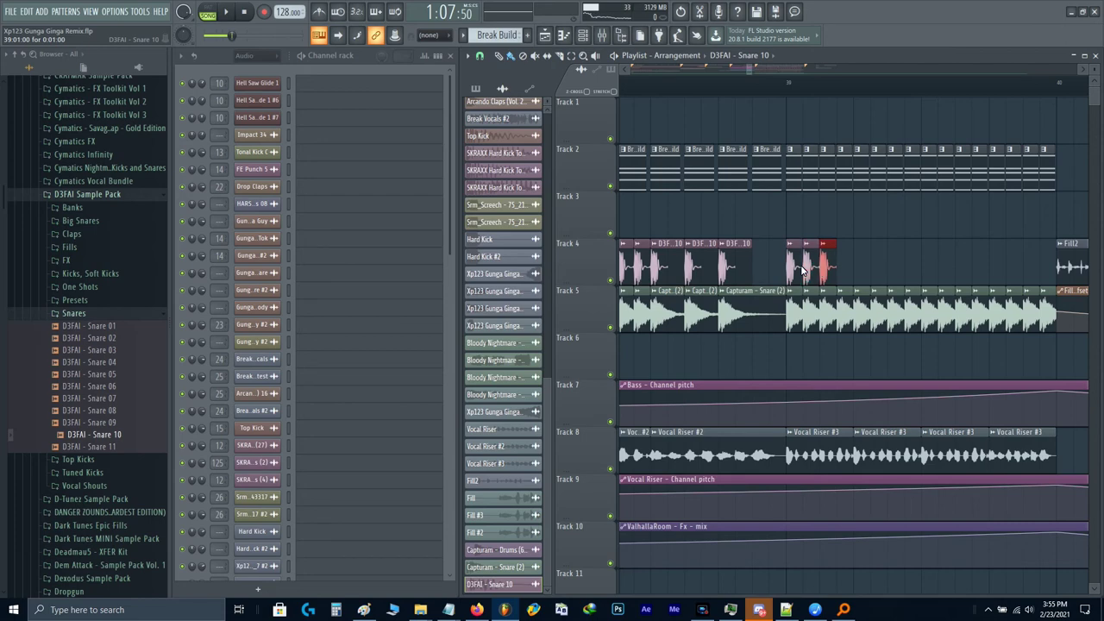
scroll(803, 270, "down", 3)
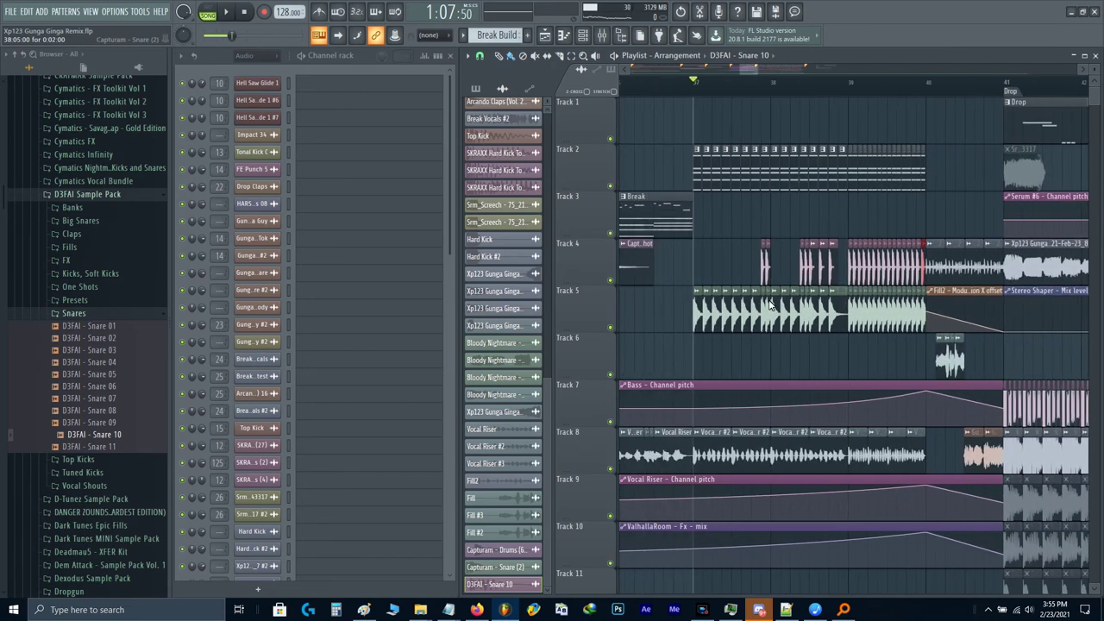
key("space")
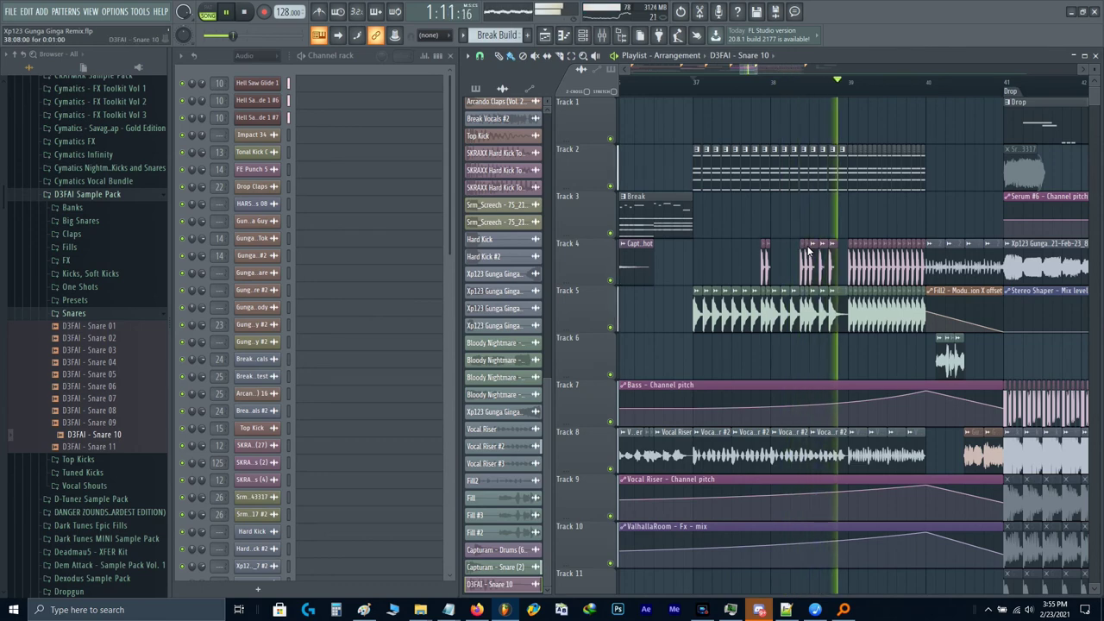
key("space")
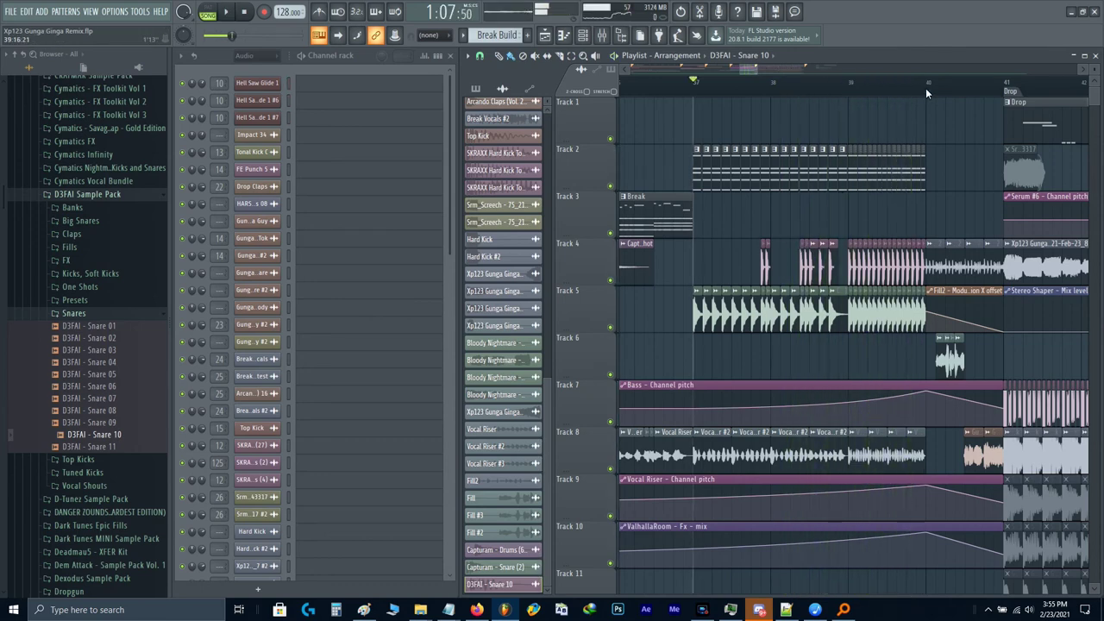
Step: Create a channel pitch automation clip for Capturam - Snare (2) from bar 37 to 40, using Stretch mode and a 12-semitone pitch range
left_click_drag(928, 87, 699, 167)
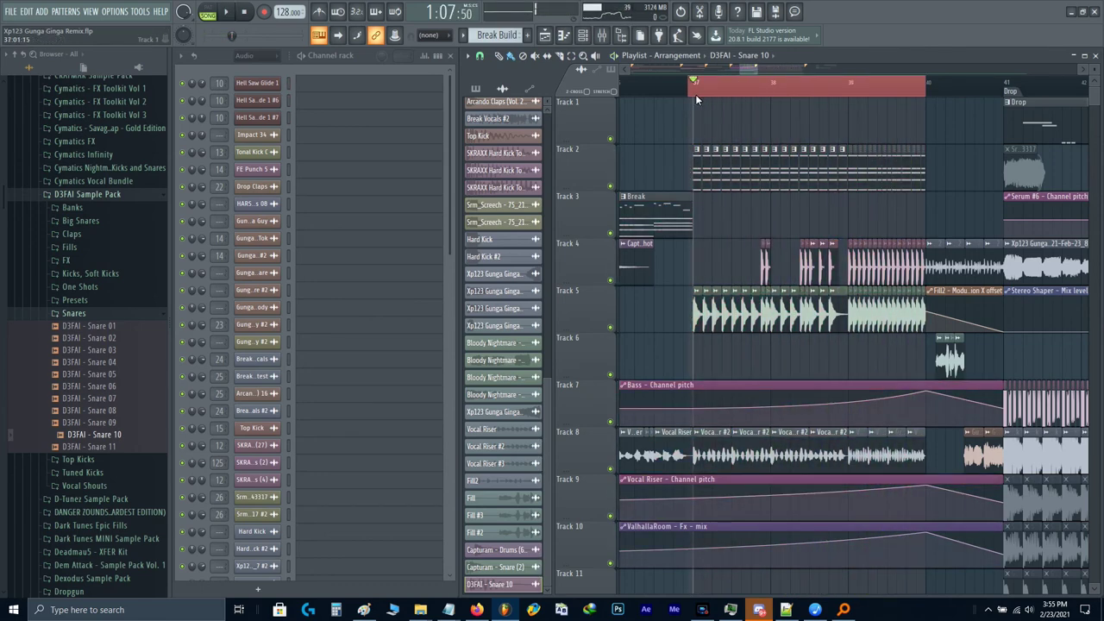
left_click_drag(696, 91, 925, 117)
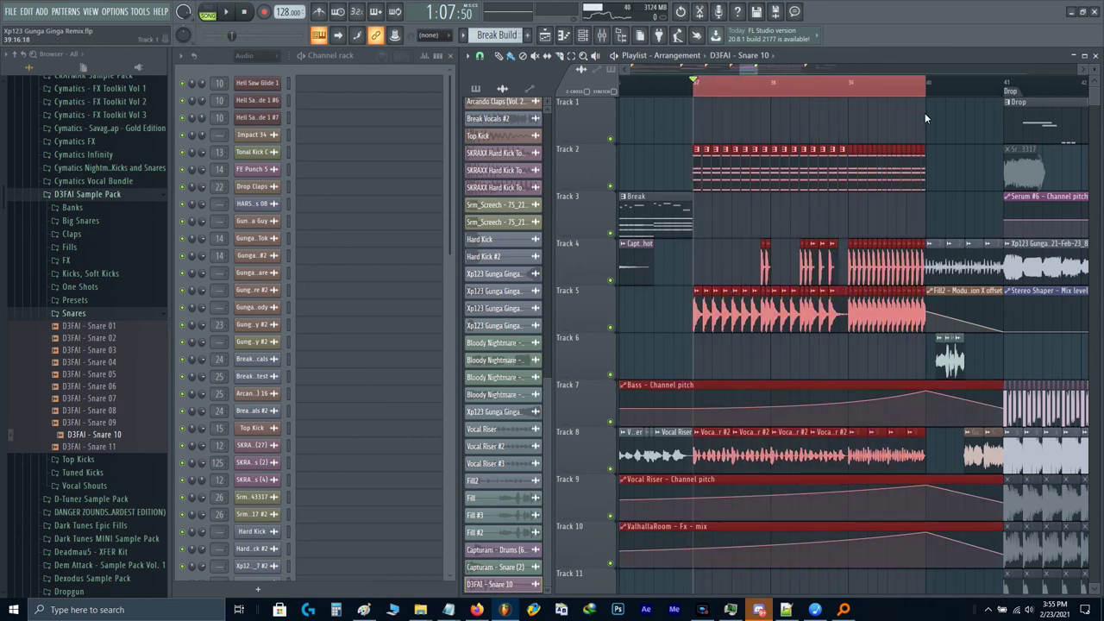
double_click(756, 331)
left_click(508, 229)
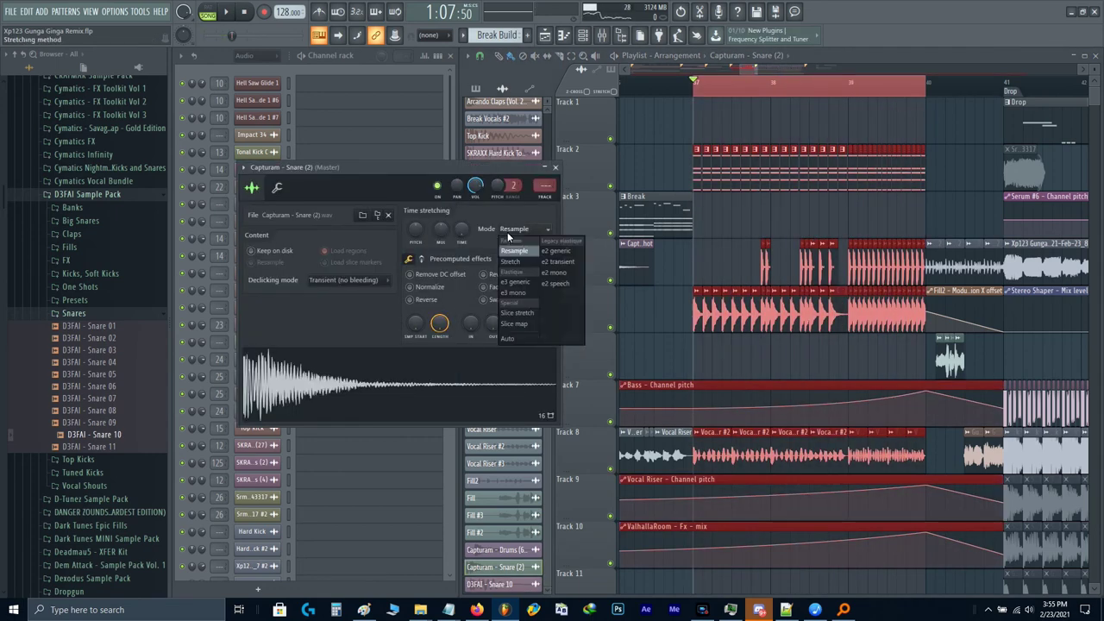
left_click(514, 262)
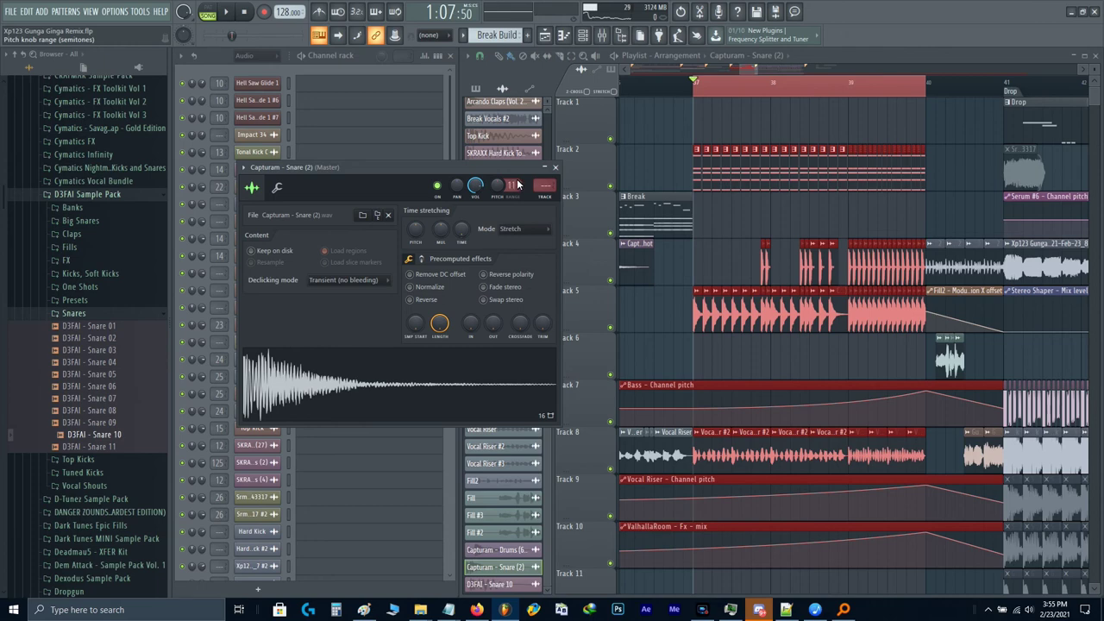
right_click(500, 188)
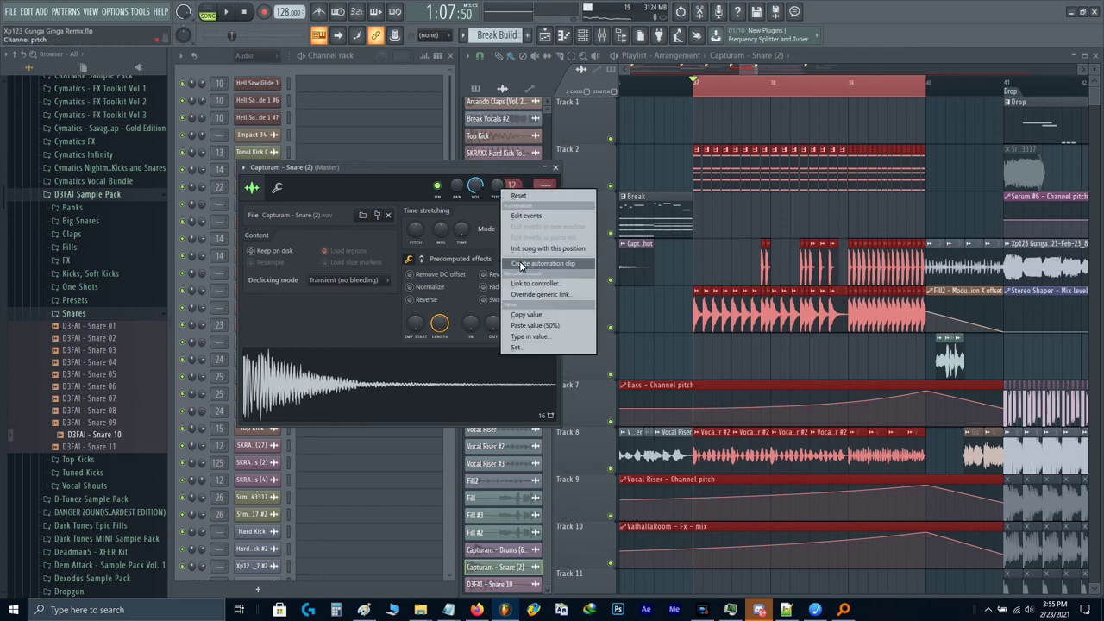
left_click(539, 263)
Step: Audition D3FAI - Snare 05, 03 and 01, place D3FAI - Snare 01 on Track 6 at bar 37, and clear the time selection
left_click(107, 375)
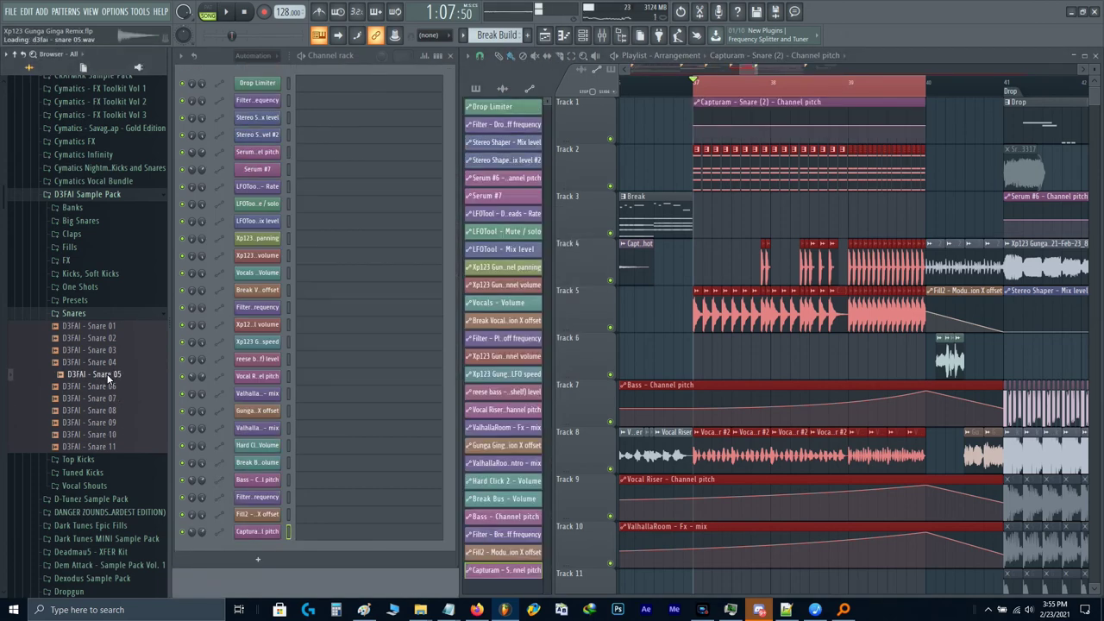
left_click(105, 351)
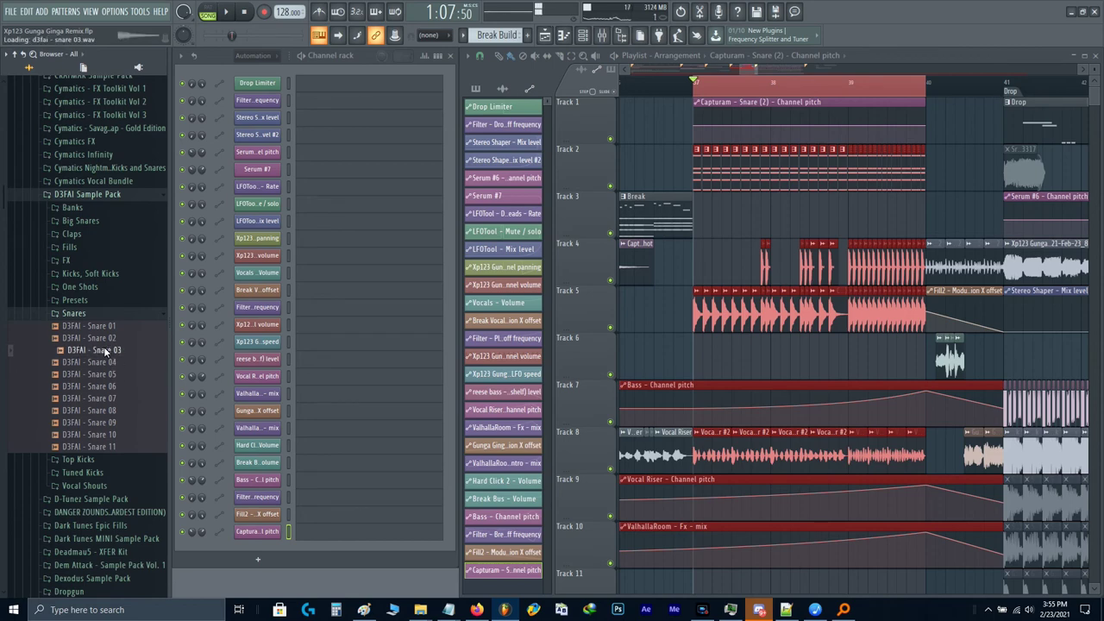
left_click(98, 329)
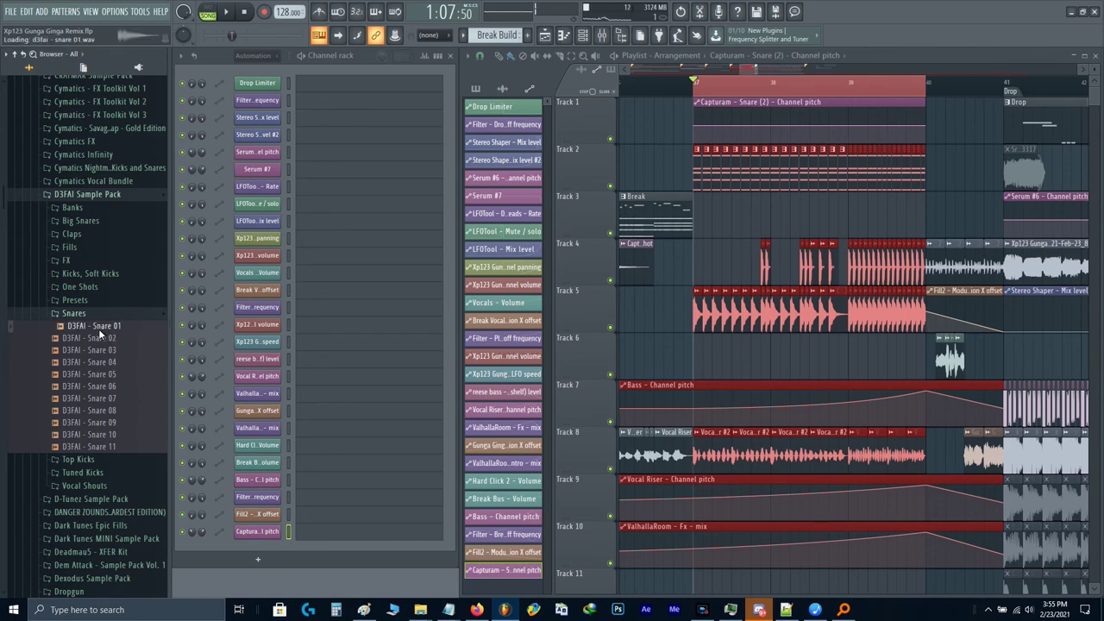
left_click_drag(98, 329, 719, 357)
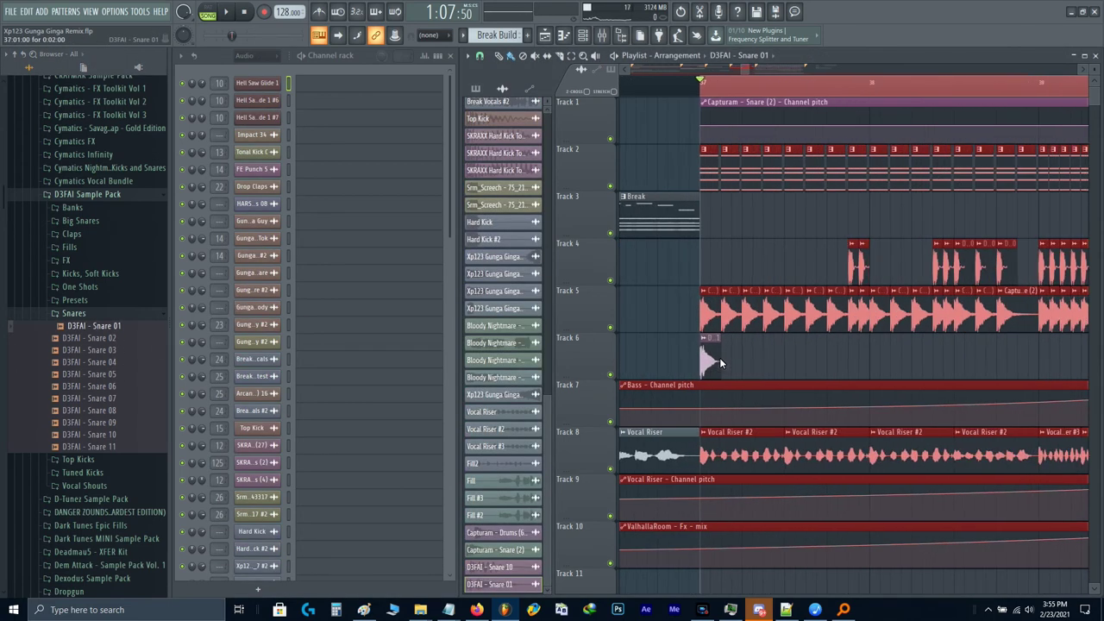
key("ctrl+d")
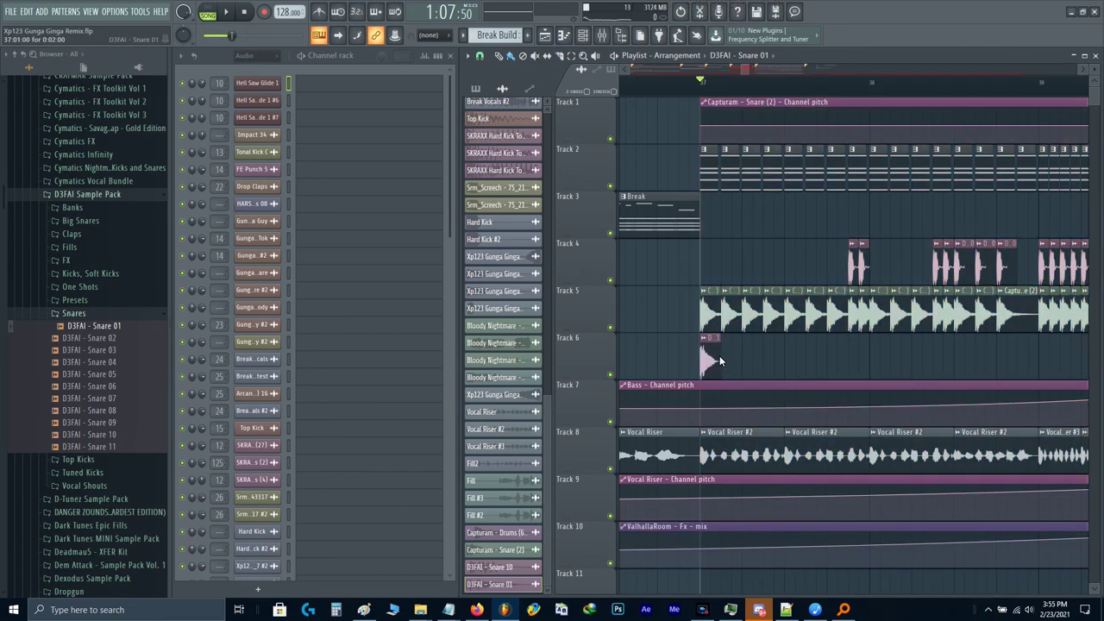
Step: Shape the Capturam - Snare (2) pitch automation to stay at 50% until 39:01 and curve upward to a peak at bar 40
scroll(738, 356, "down", 2)
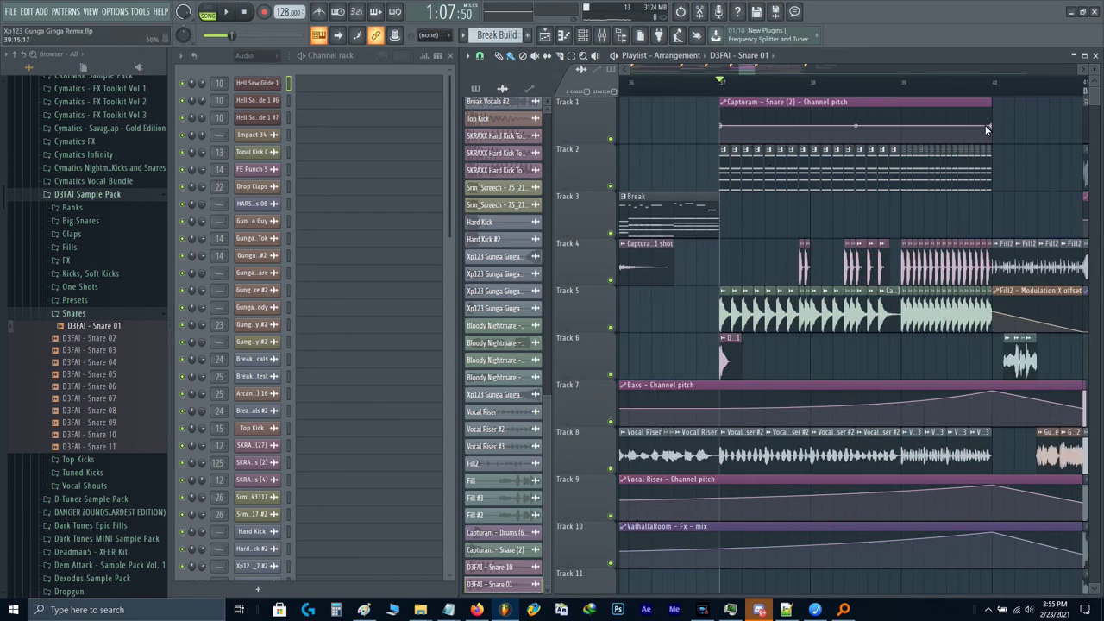
scroll(937, 125, "up", 2)
right_click(880, 123)
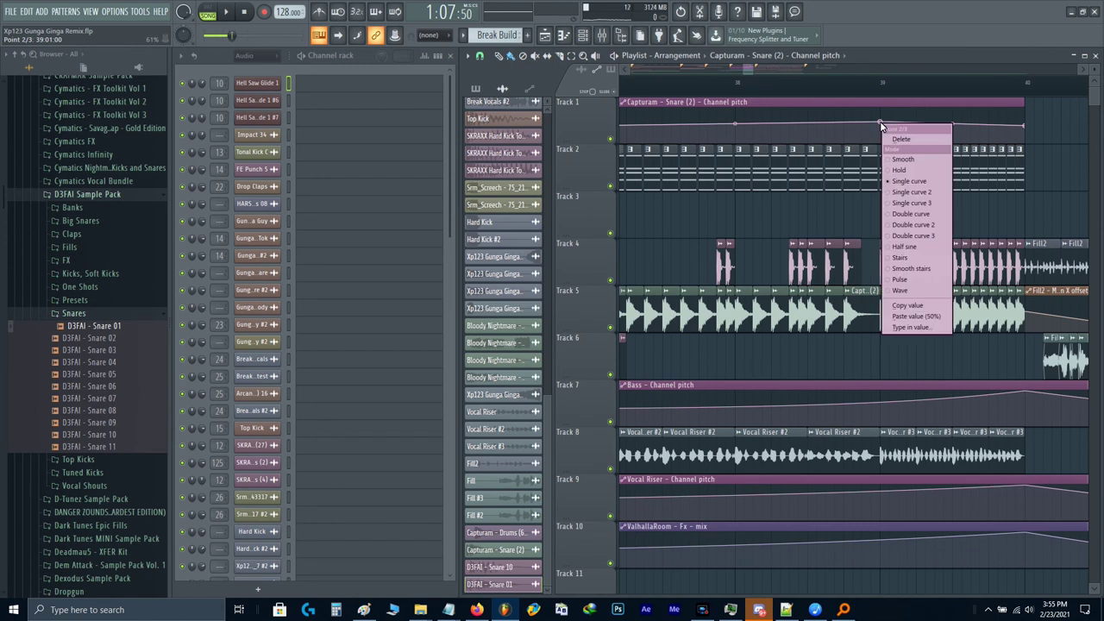
left_click(917, 317)
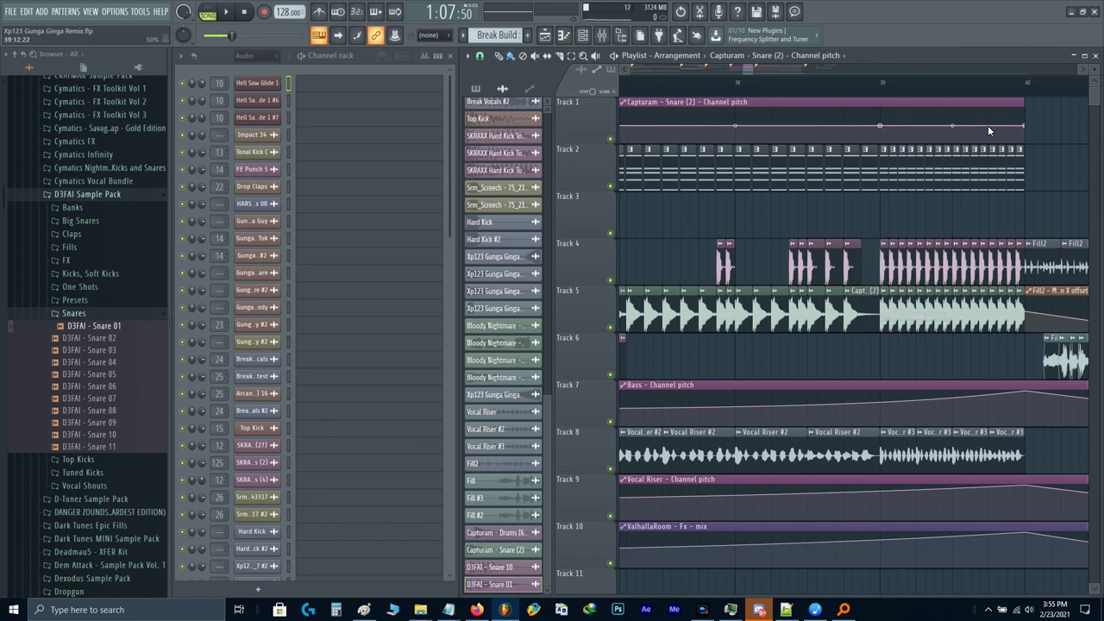
right_click(988, 125)
left_click_drag(988, 125, 1030, 95)
right_click(1031, 99)
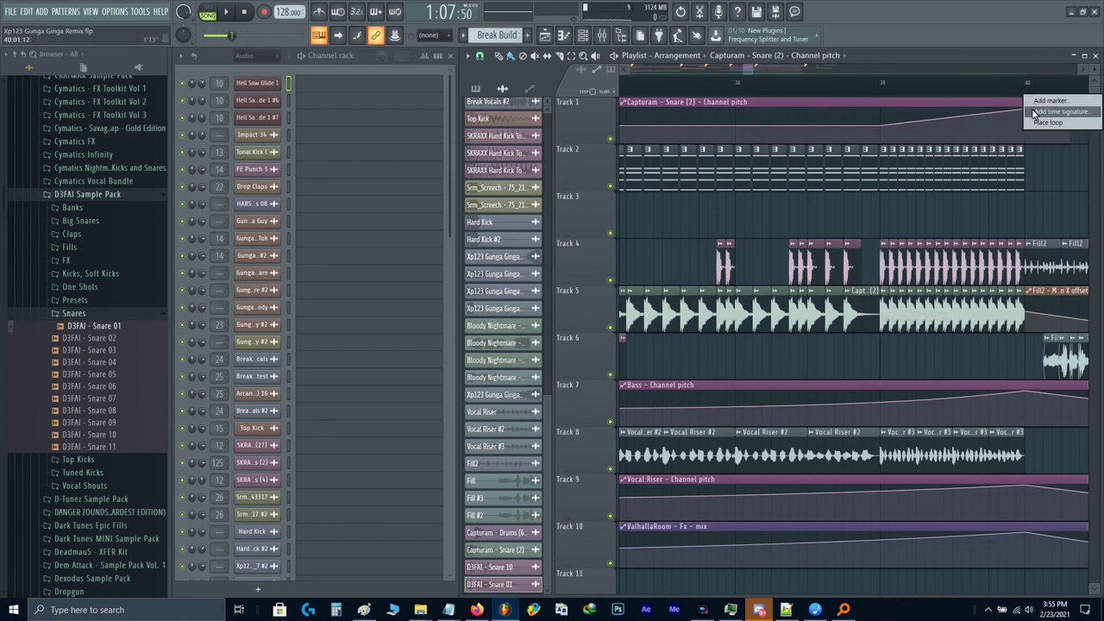
left_click(1031, 110)
left_click_drag(951, 117, 953, 146)
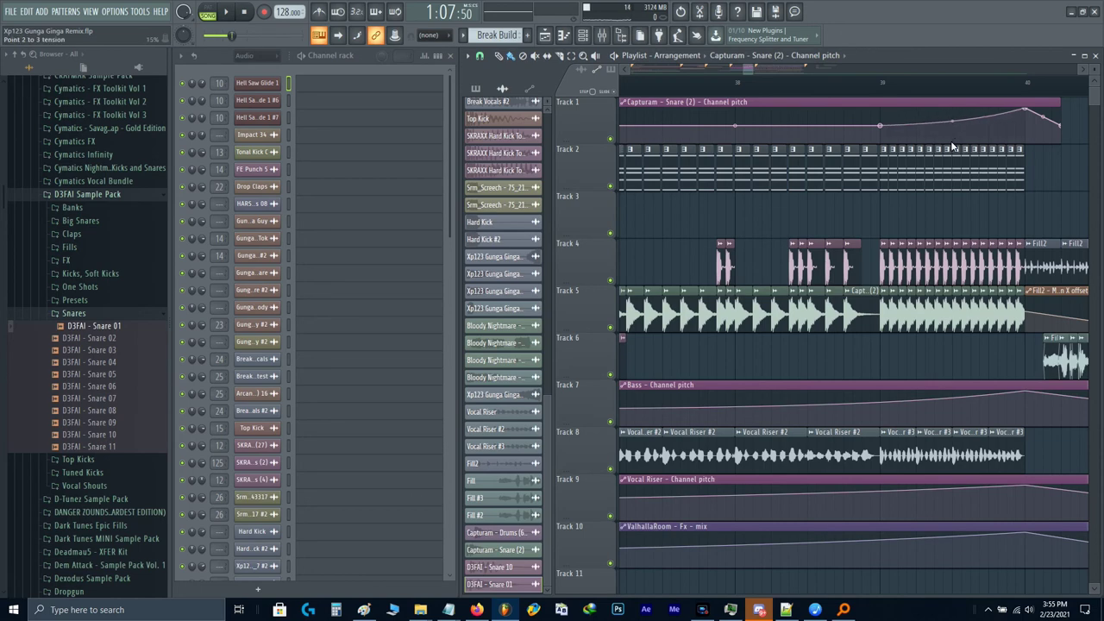
Step: Set the D3FAI - Snare 01 channel to Stretch mode with a pitch range of 12 semitones
scroll(954, 154, "down", 3)
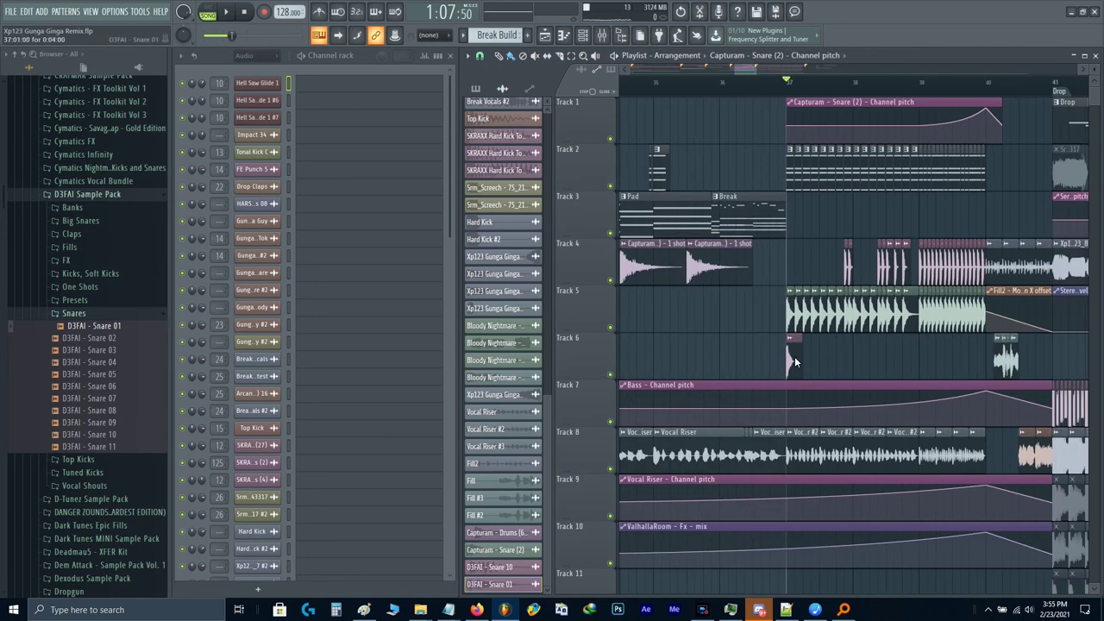
double_click(794, 356)
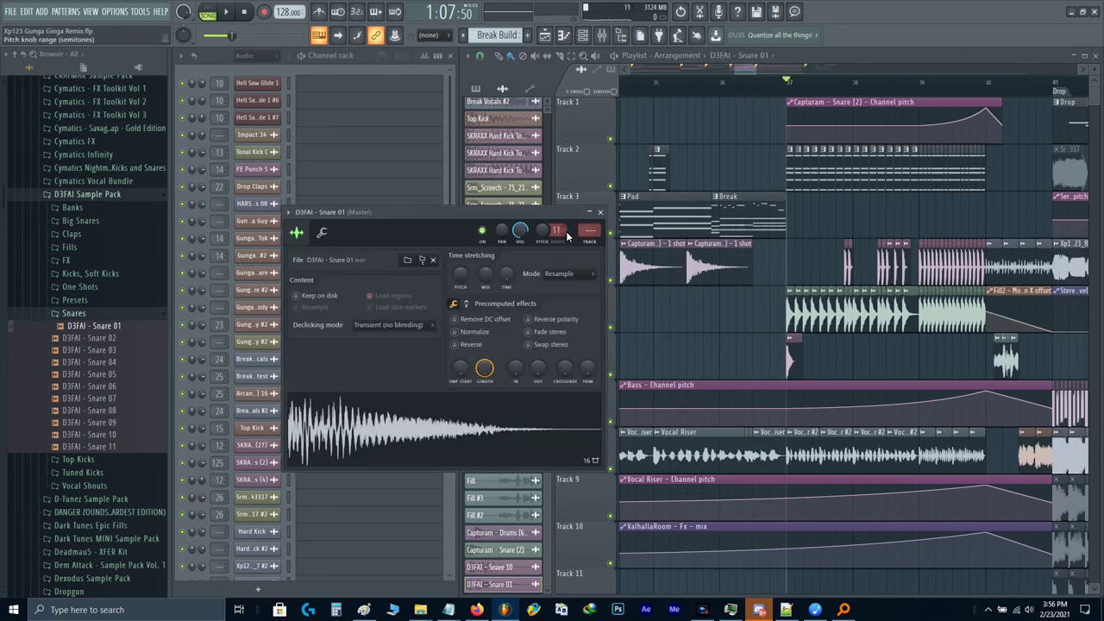
left_click(567, 274)
left_click(561, 308)
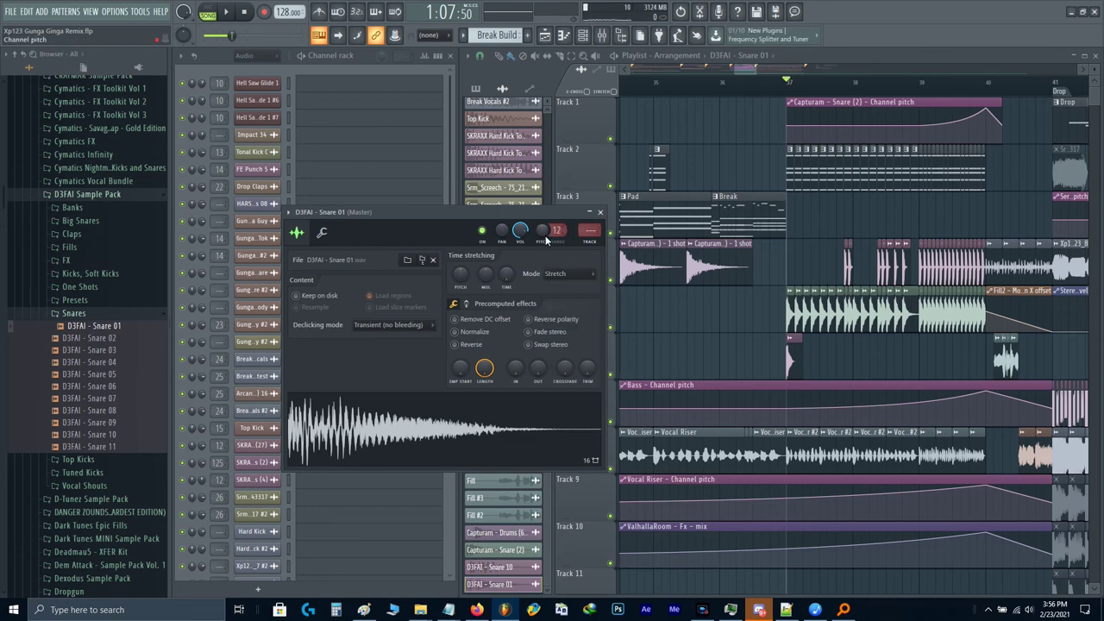
Step: Link the D3FAI - Snare 01 channel pitch to the Capturam - Snare (2) - Channel pitch controller with the 1-Input mapping formula
right_click(542, 231)
left_click(551, 290)
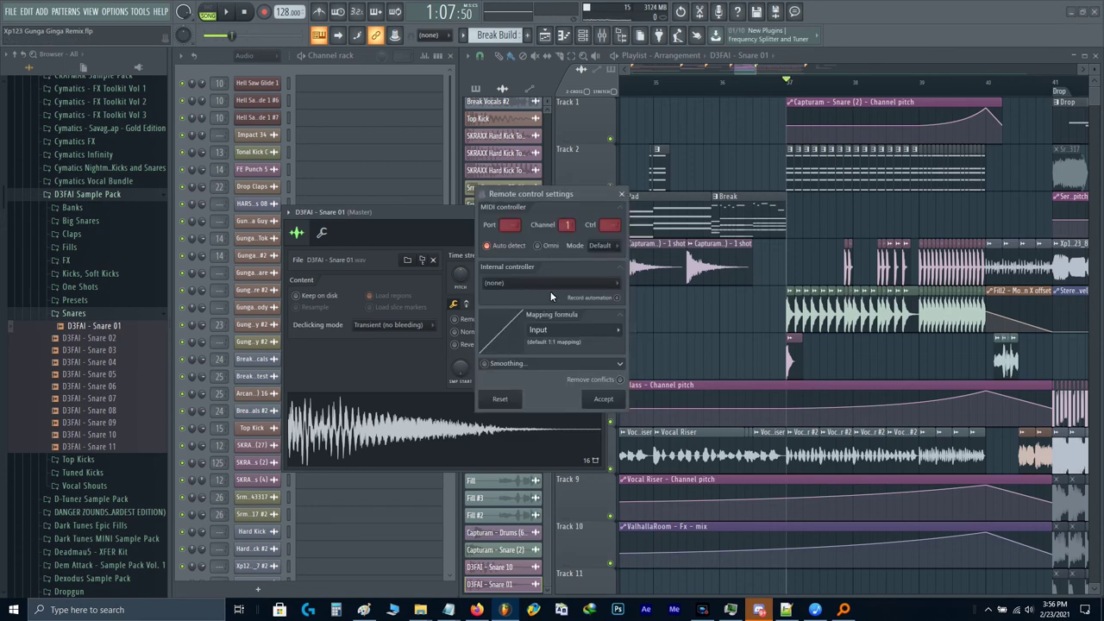
left_click(618, 330)
left_click(636, 365)
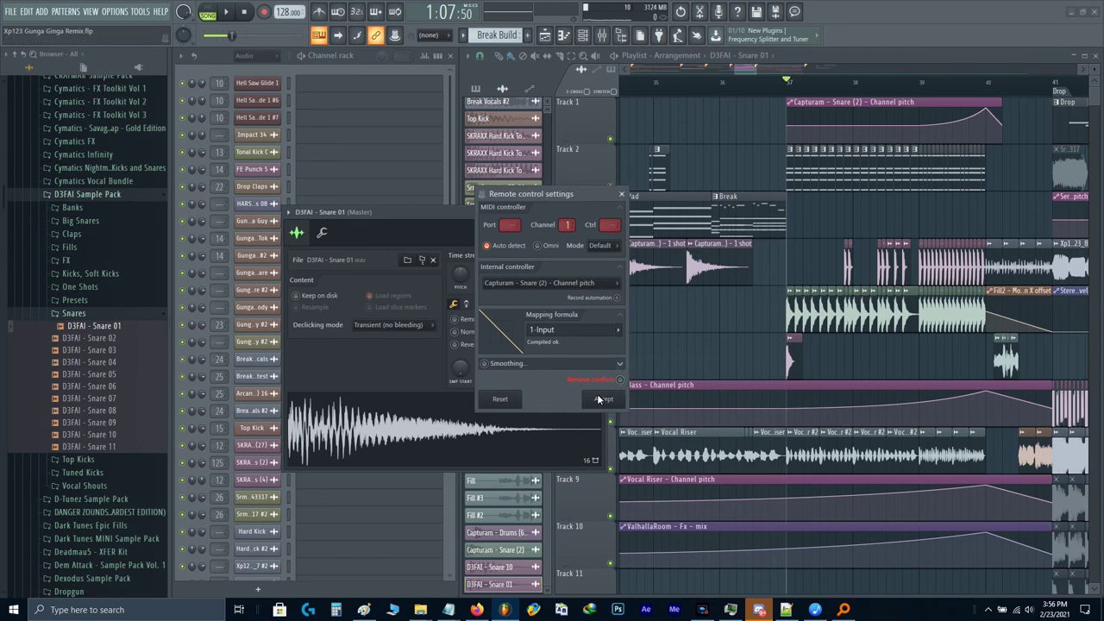
left_click(601, 400)
key("Escape")
key("space")
key("space")
scroll(806, 362, "up", 3)
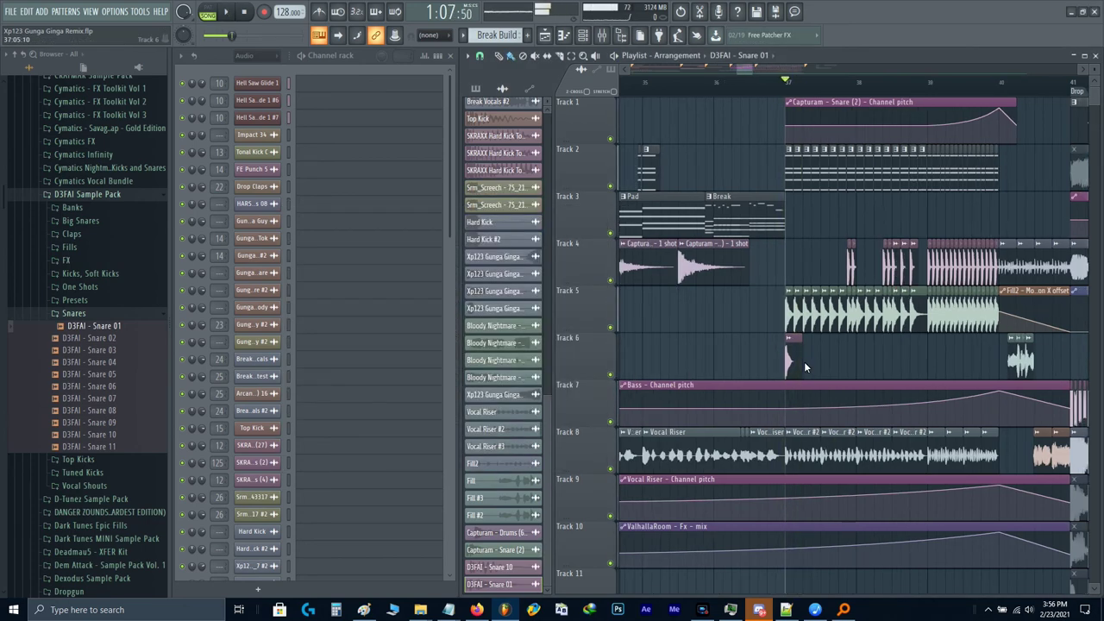
left_click(792, 359, "ctrl")
key("ctrl+b")
key("ctrl+b")
key("ctrl+b")
left_click_drag(904, 363, 836, 368)
key("space")
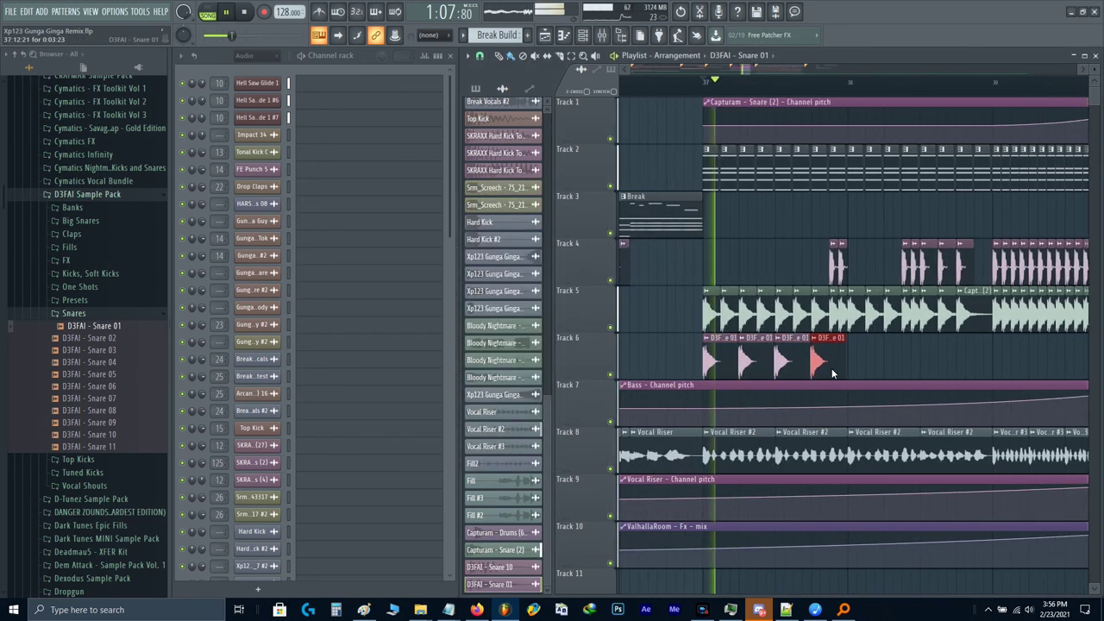
key("space")
scroll(788, 366, "up", 3)
right_click(849, 359)
right_click(790, 364)
right_click(716, 365)
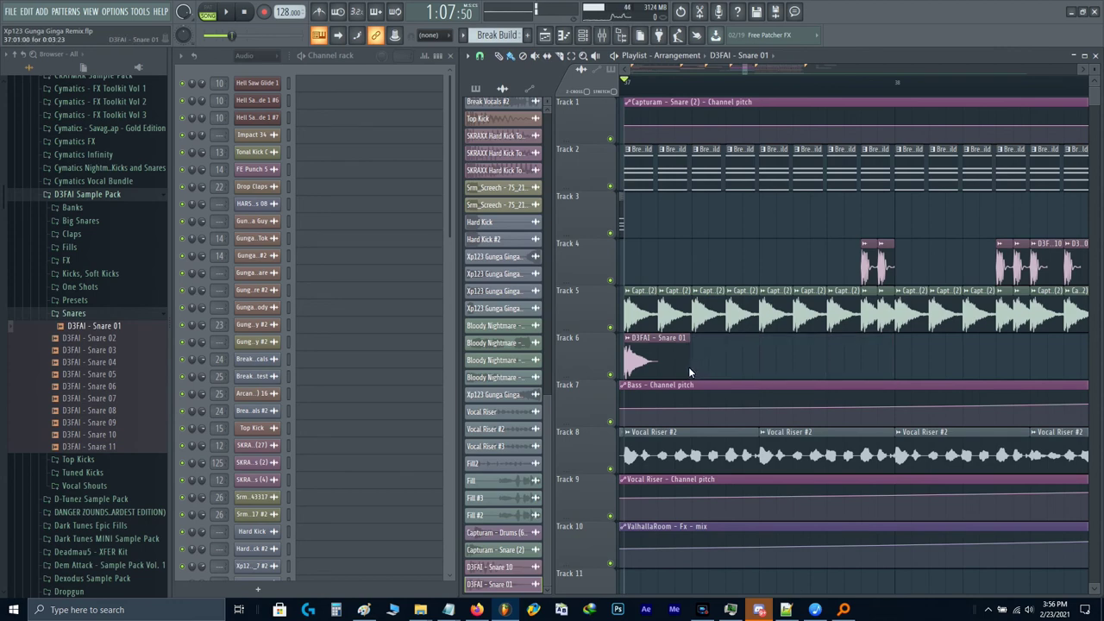
right_click(699, 363)
Step: Extend the D3FAI - Snare 01 clip at bar 37 to four steps, repeat it along Track 6 up to bar 39, and play it back
left_click_drag(697, 364, 671, 370)
key("ctrl+b")
key("ctrl+b")
key("ctrl+b")
key("ctrl+b")
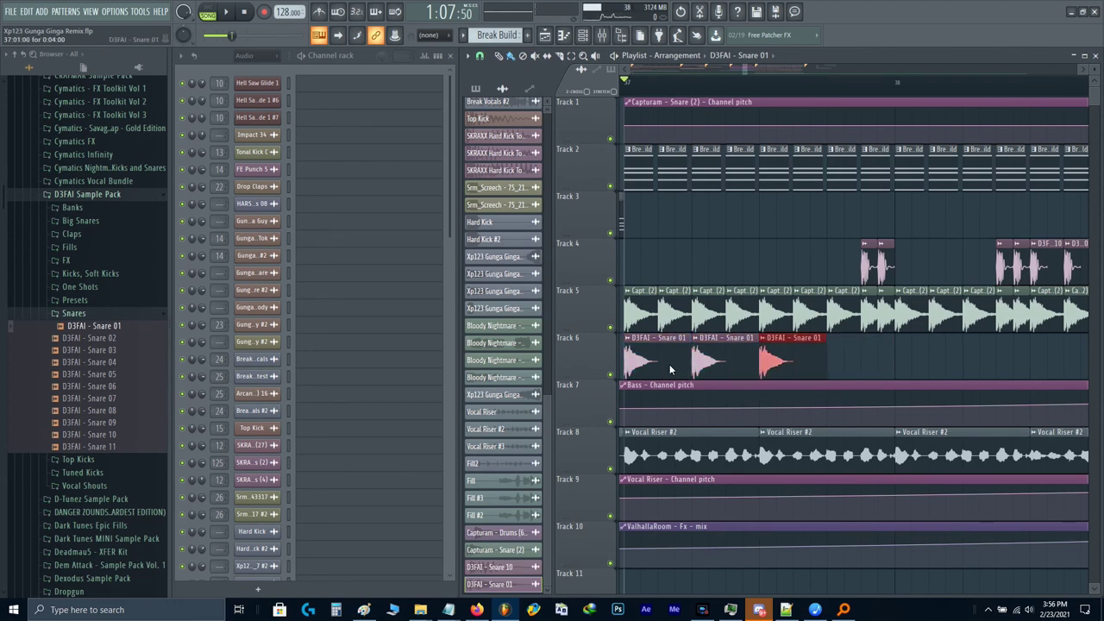
scroll(672, 369, "down", 3)
key("space")
left_click(835, 363)
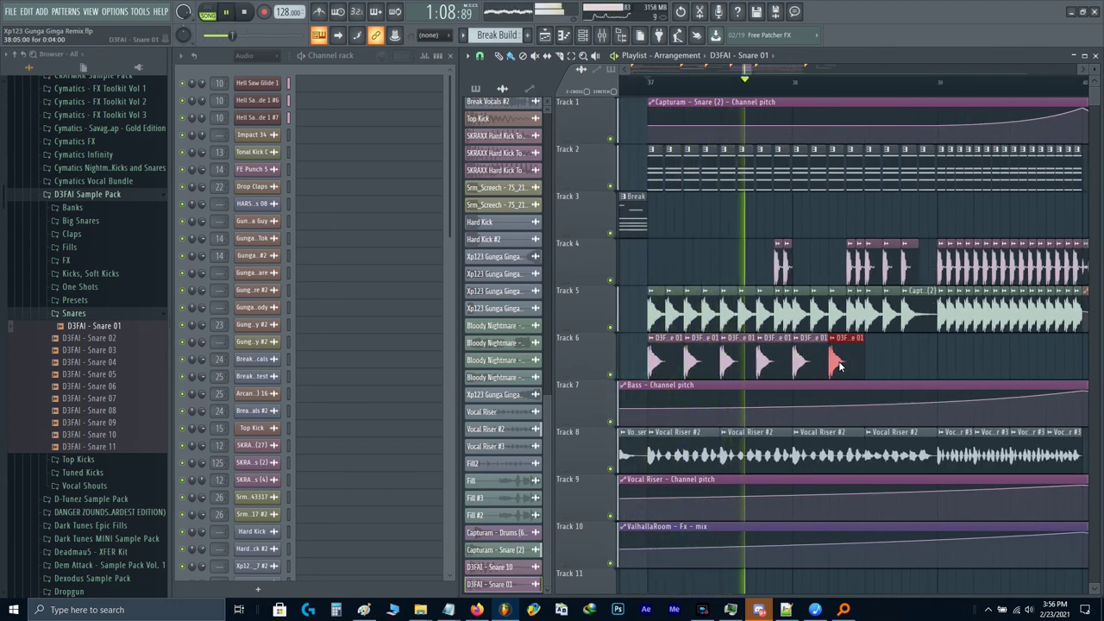
left_click(873, 363)
key("space")
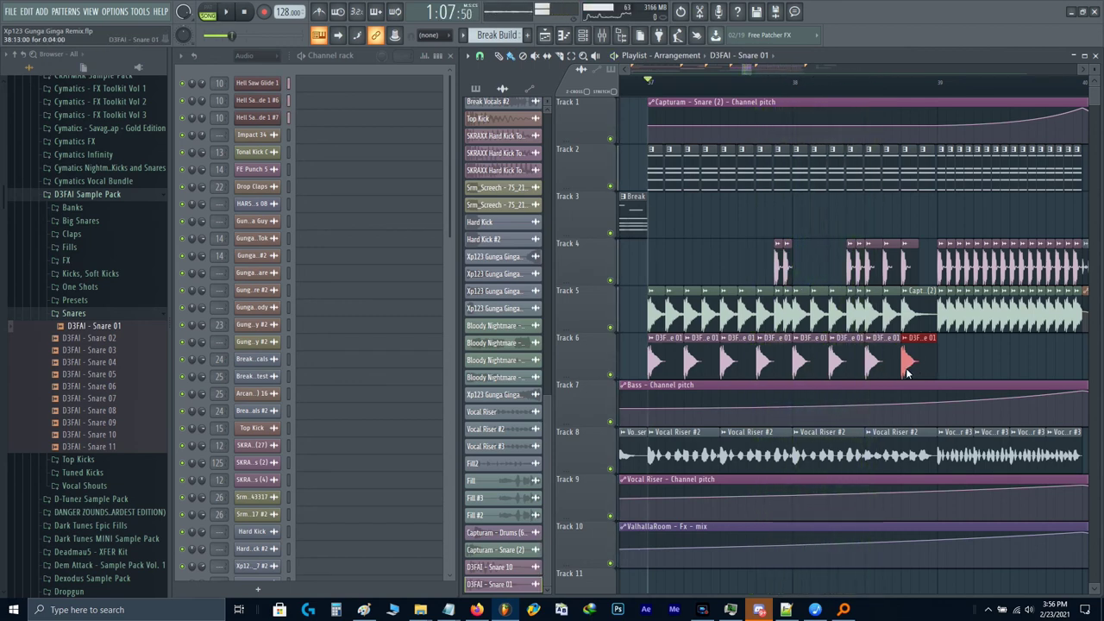
Step: Shorten the D3FAI - Snare 01 clip at 38:09 on Track 6 to two steps and add another two-step clip at 38:11
scroll(890, 359, "up", 2)
left_click(876, 359)
scroll(879, 359, "down", 2)
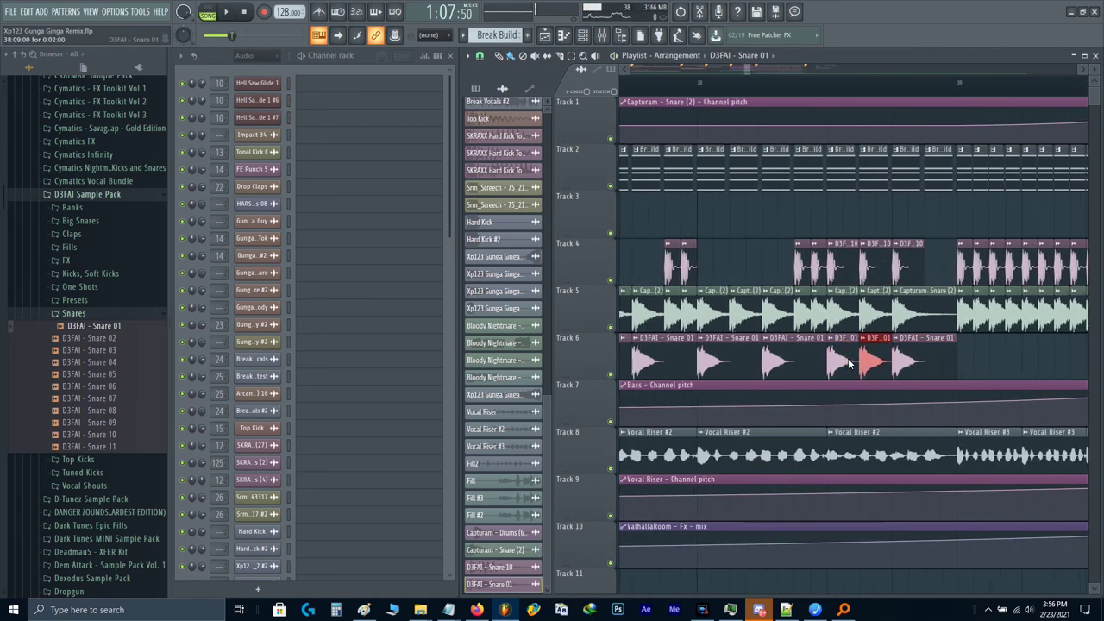
Step: Fill Track 6 from 39:01 to bar 40 with two-step D3FAI - Snare 01 clips, switching to one-step clips at 39:09, and play them
left_click(891, 359)
left_click(951, 358)
scroll(955, 358, "up", 3)
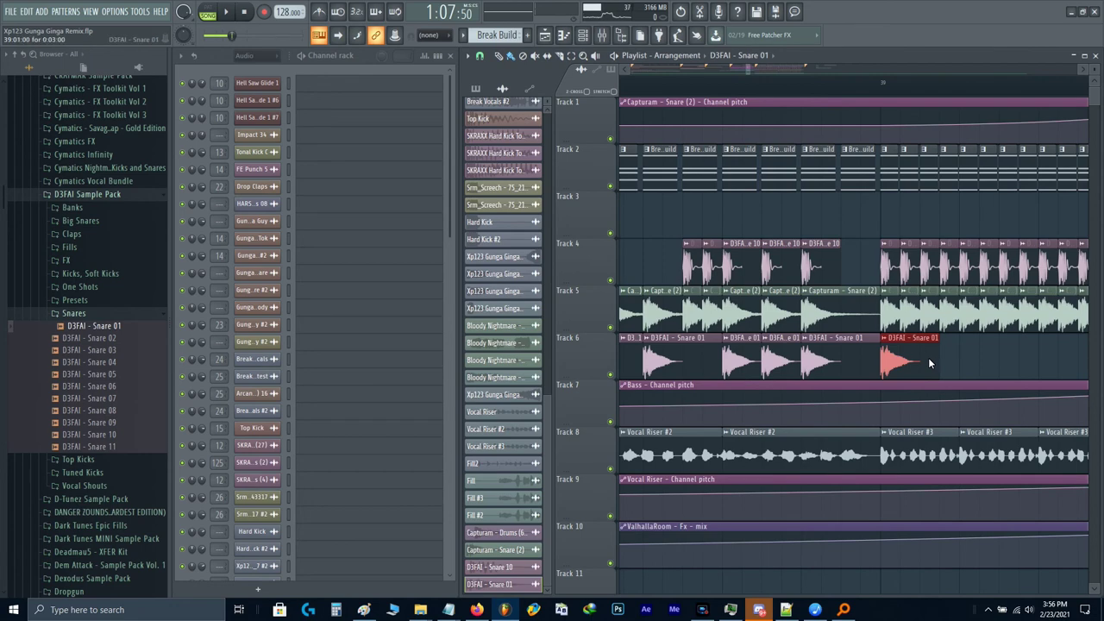
scroll(935, 357, "down", 3)
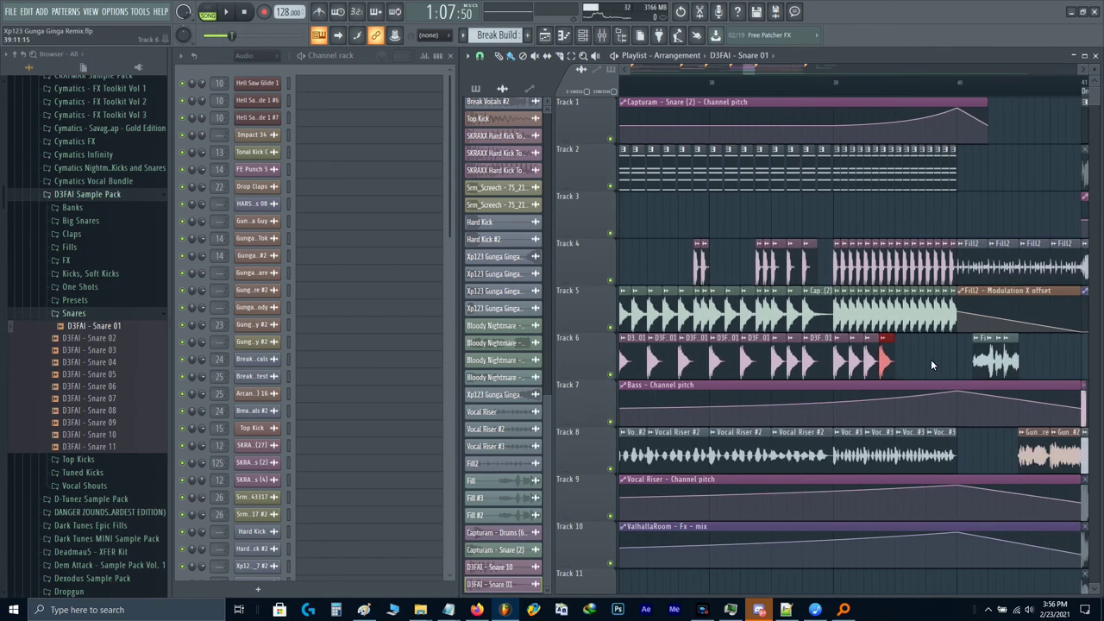
scroll(931, 359, "up", 2)
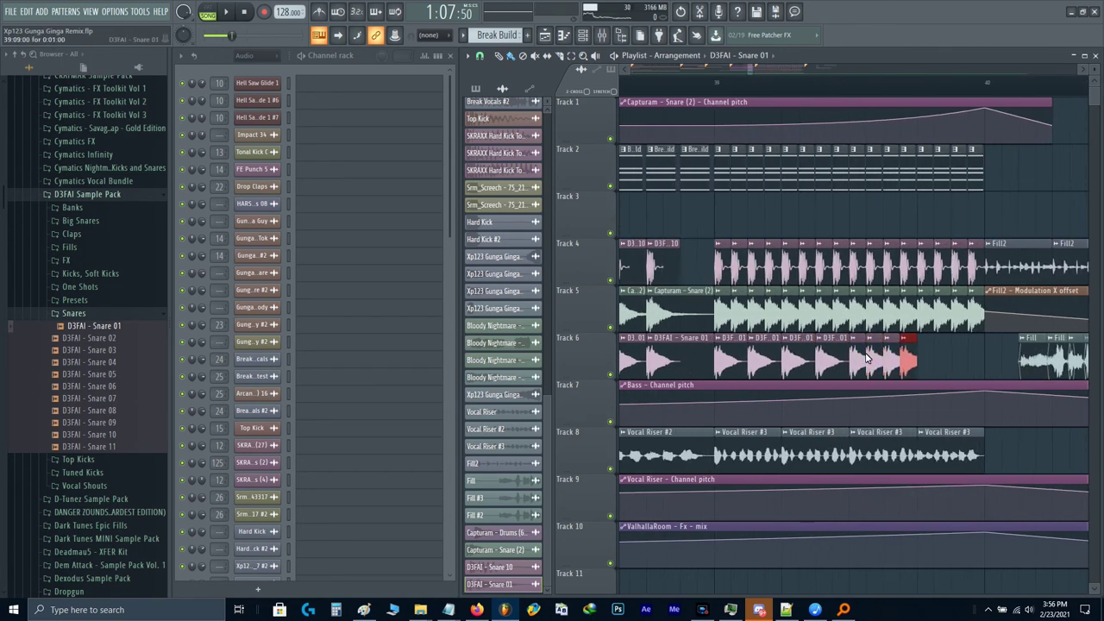
key("space")
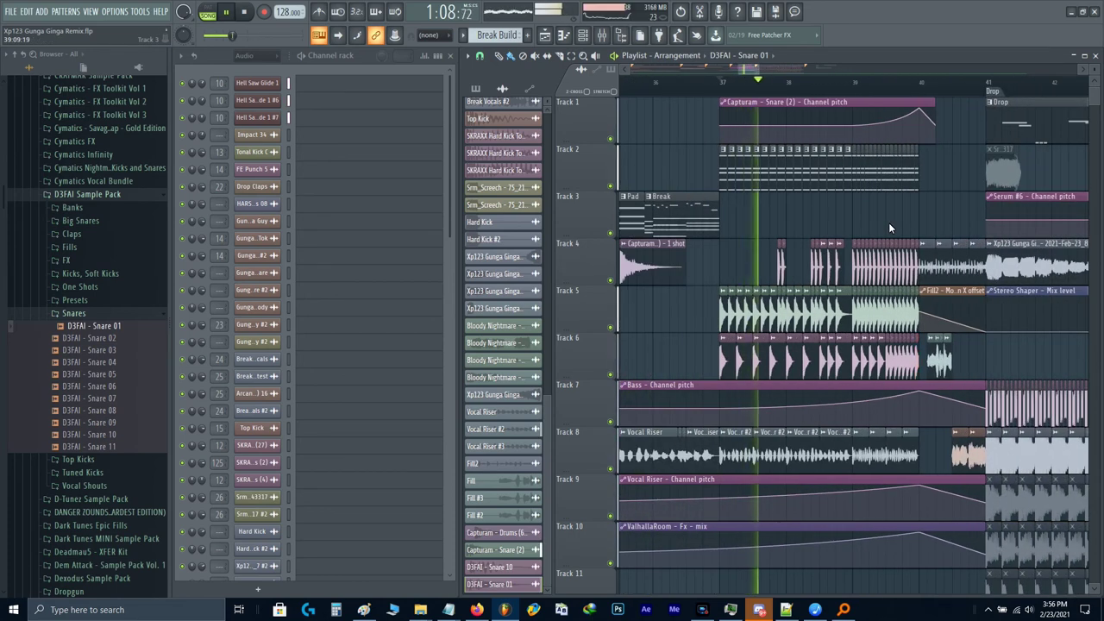
key("space")
Step: Open the Drop Limiter on the Master mixer track and check the snare build-up's level during playback
key("F9")
left_click(975, 315)
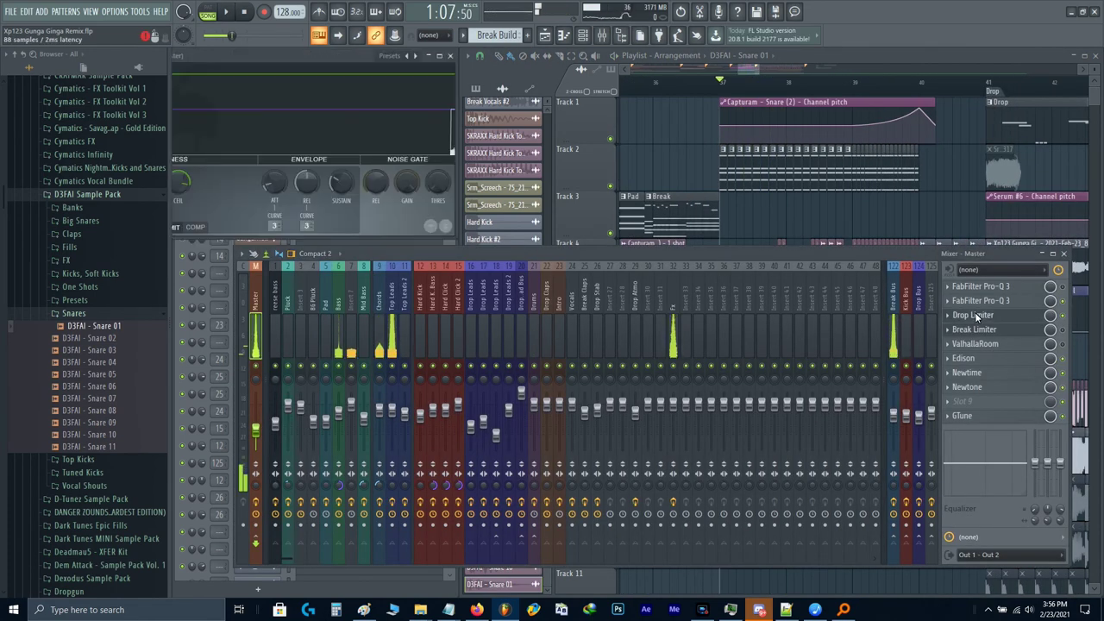
key("space")
key("F9")
scroll(777, 263, "down", 1)
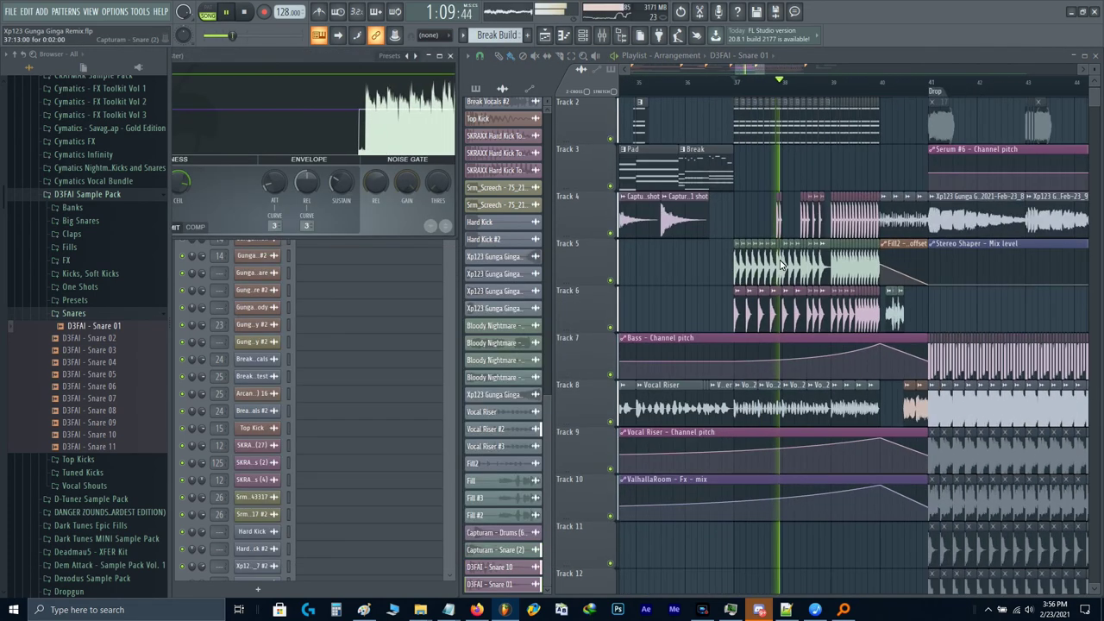
scroll(781, 264, "up", 1)
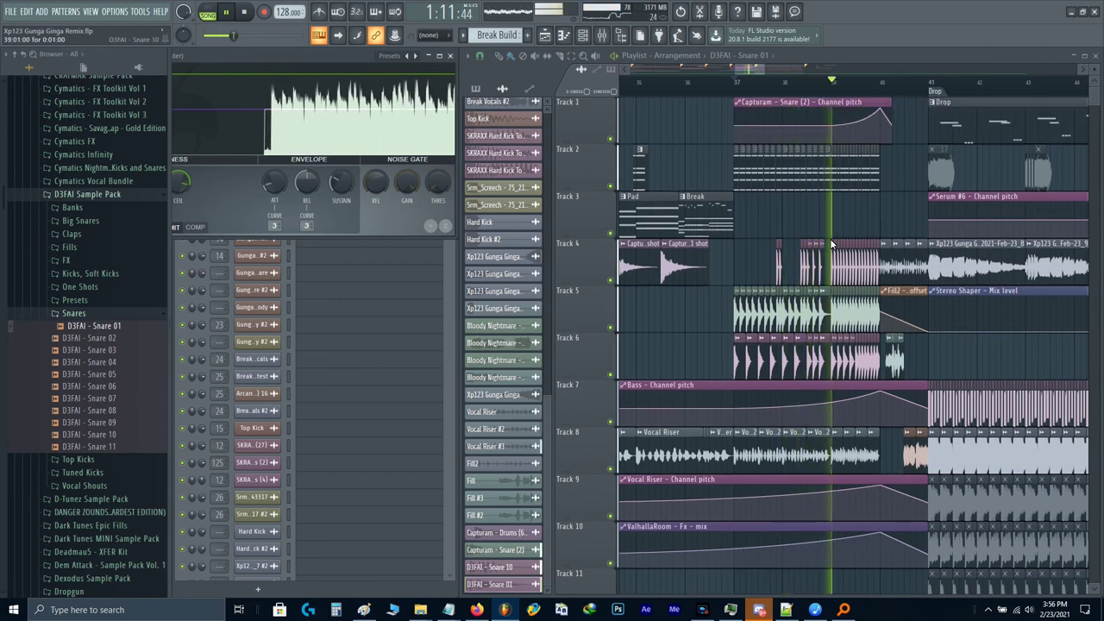
scroll(794, 268, "down", 2)
key("space")
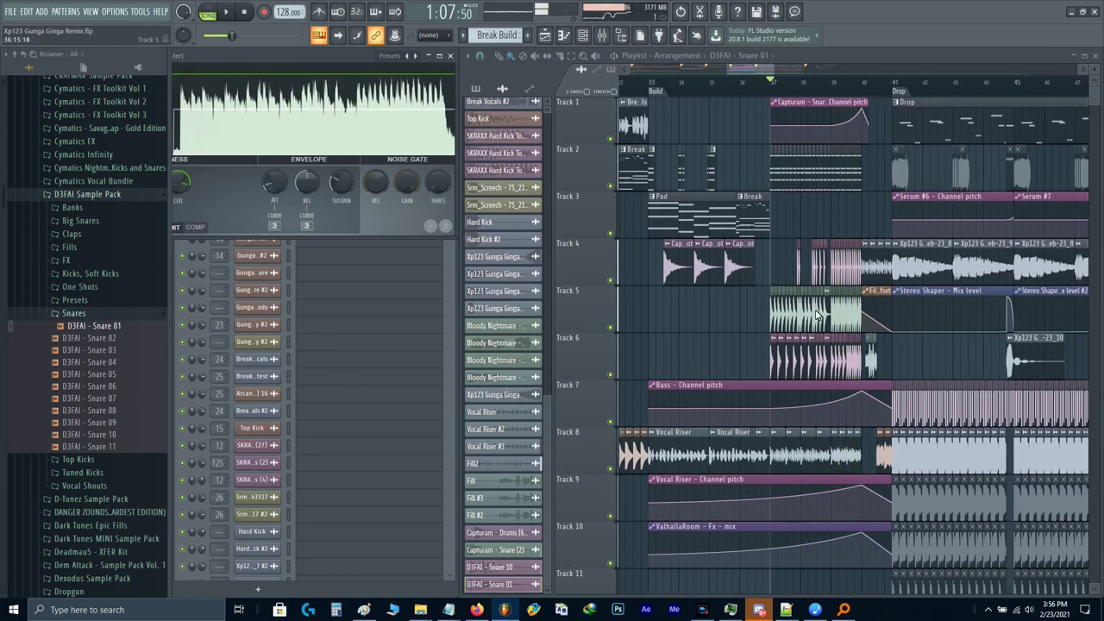
Step: Route the Capturam - Snare (2) and D3FAI - Snare 01 channels to mixer track 27 and name that track Build Snare
double_click(818, 315)
key("F9")
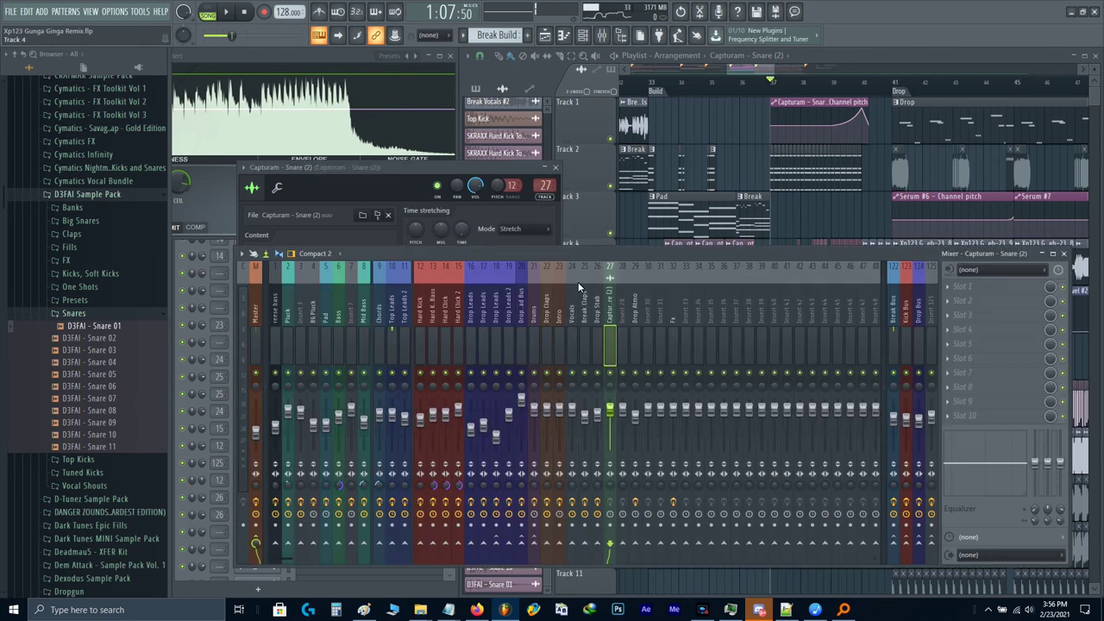
double_click(609, 315)
type("Bui")
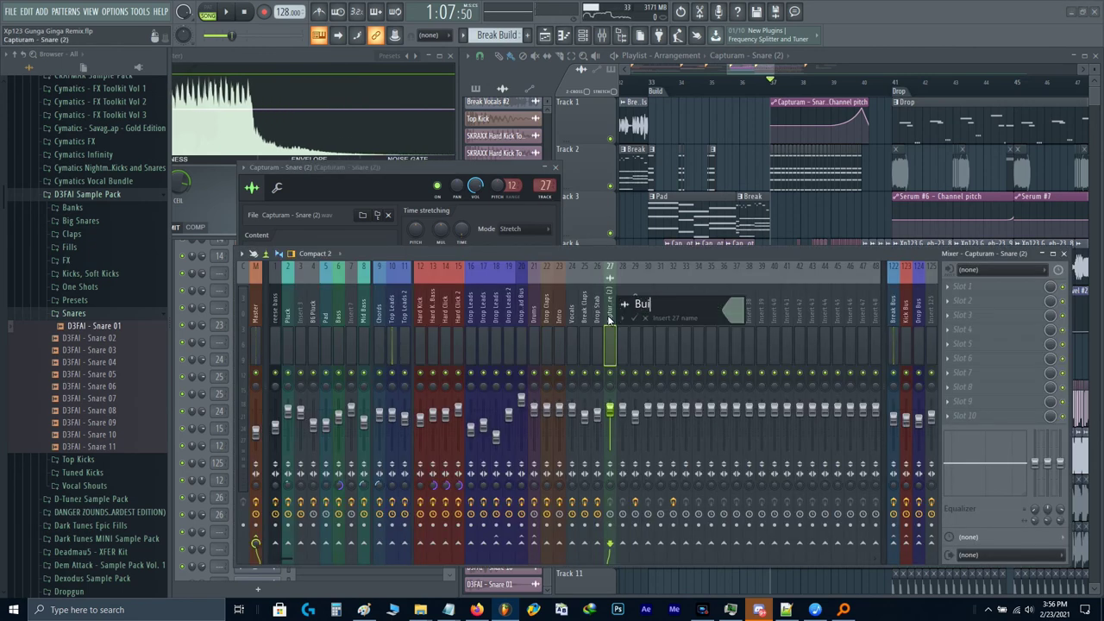
type("ld Snare")
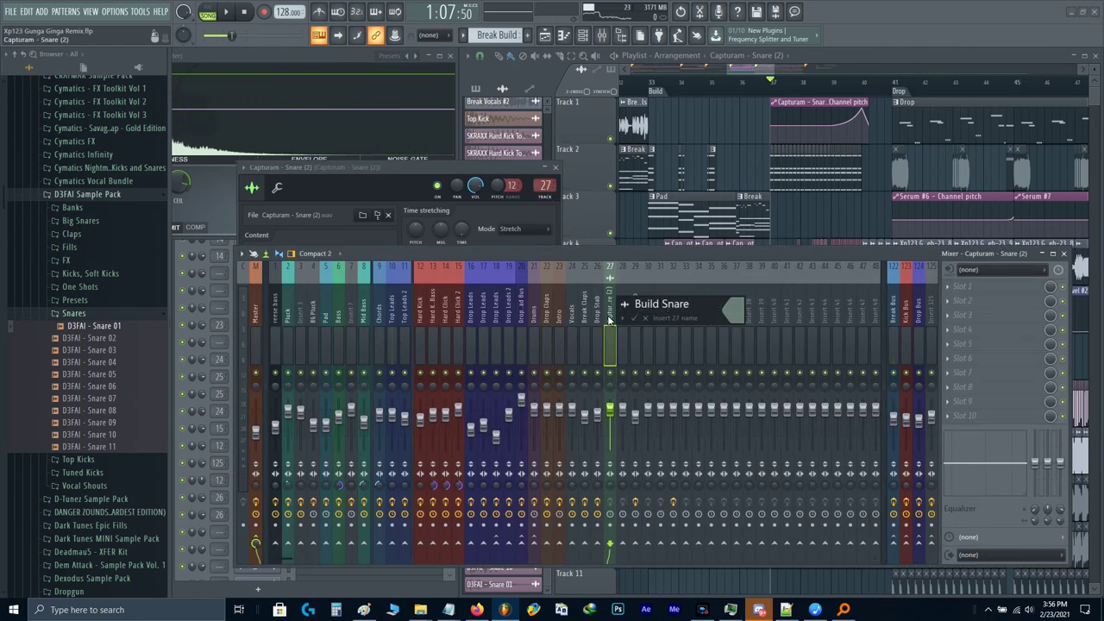
key("Return")
left_click(551, 186)
key("Escape")
key("Escape")
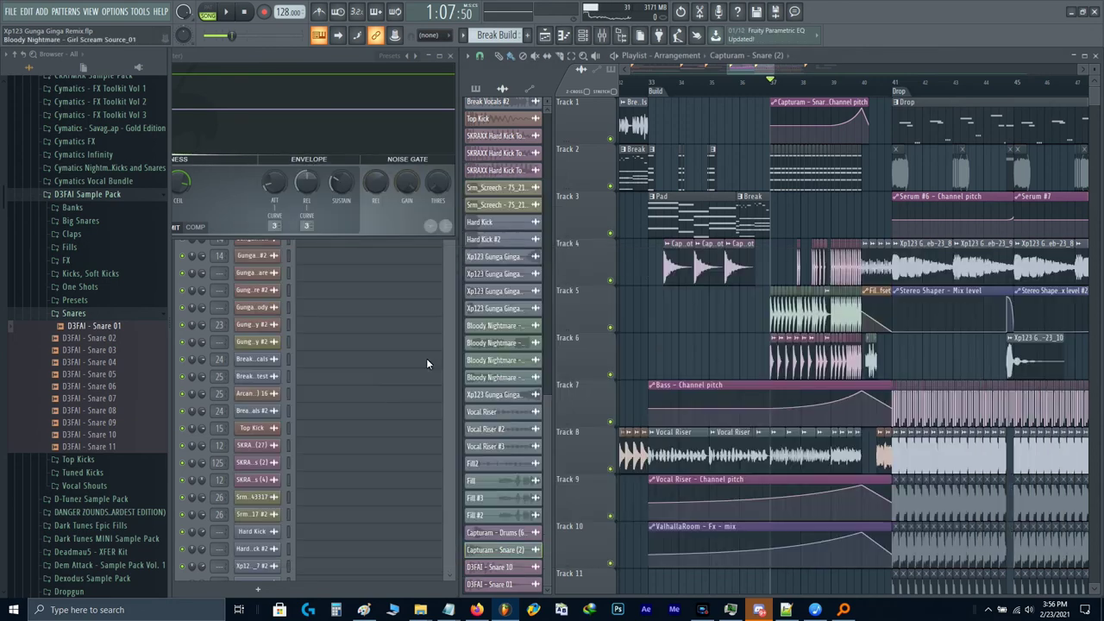
scroll(376, 397, "down", 8)
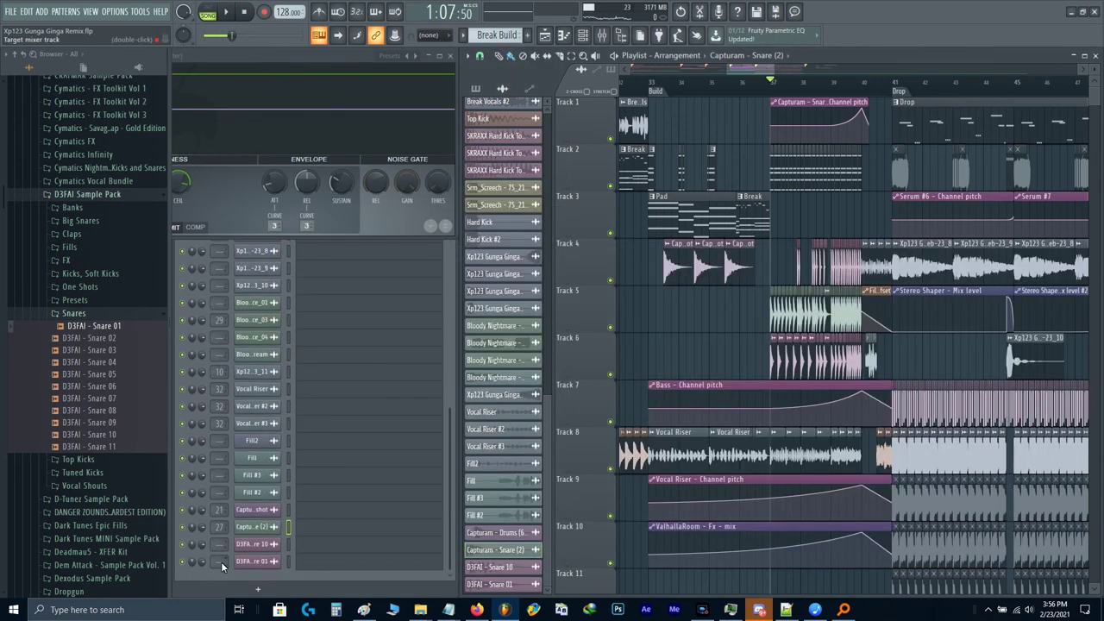
left_click(222, 566)
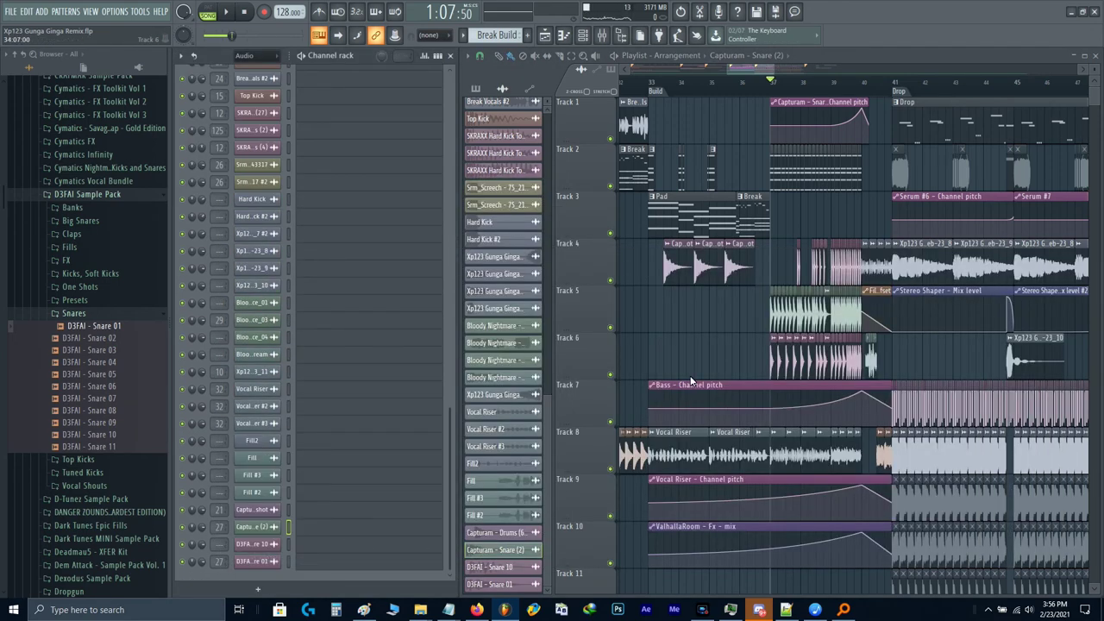
Step: Create a volume automation clip for the Build Snare mixer track spanning the Build section from bar 33 to bar 41
key("F9")
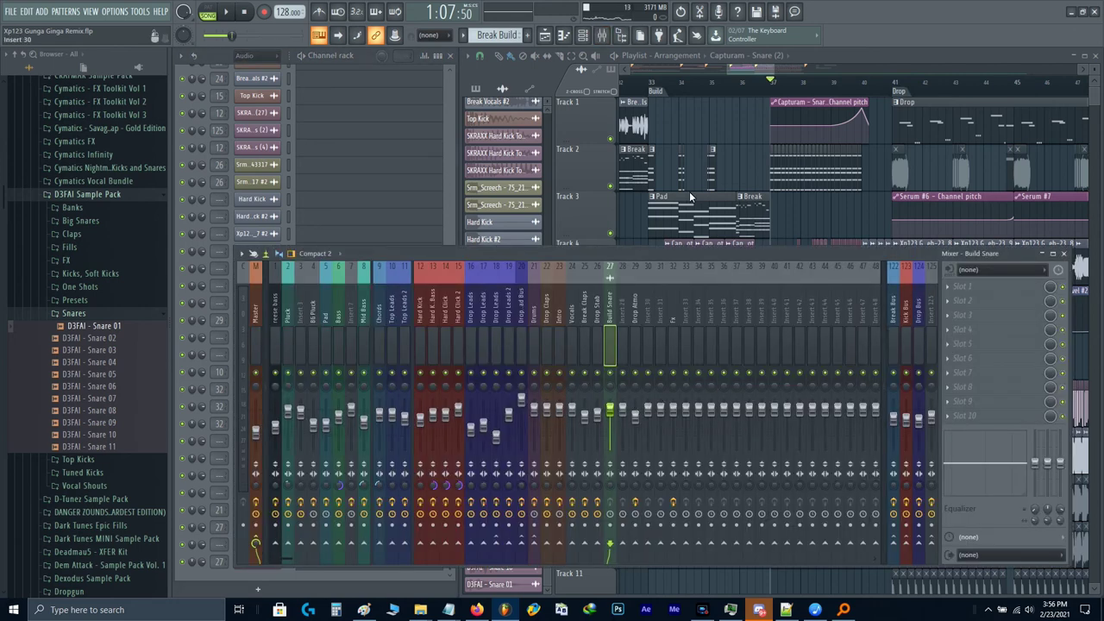
left_click(669, 91)
key("F9")
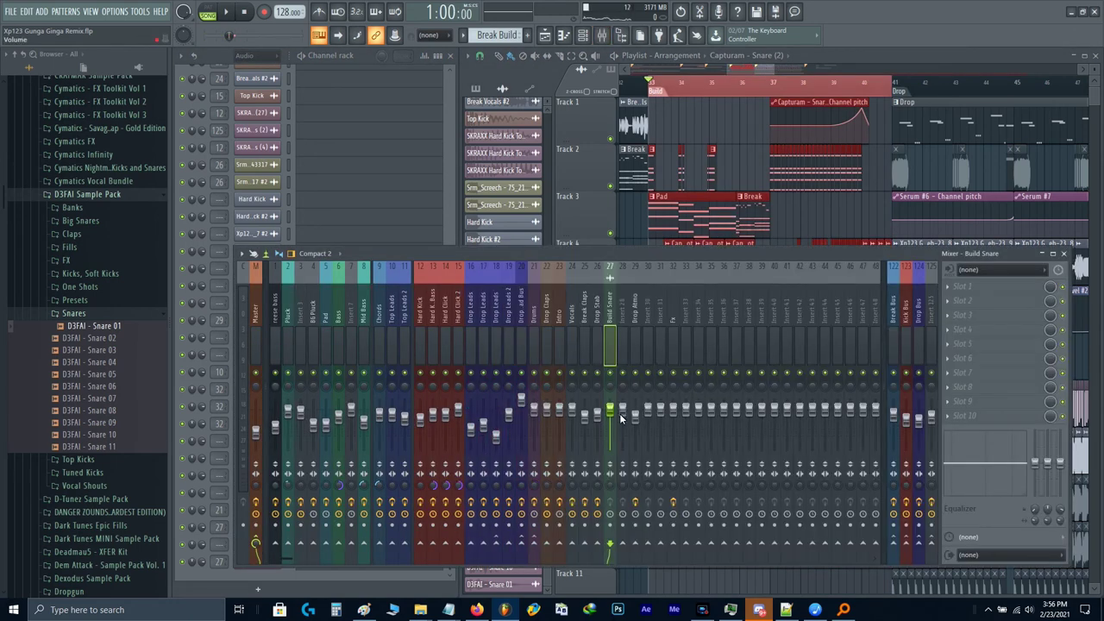
right_click(610, 410)
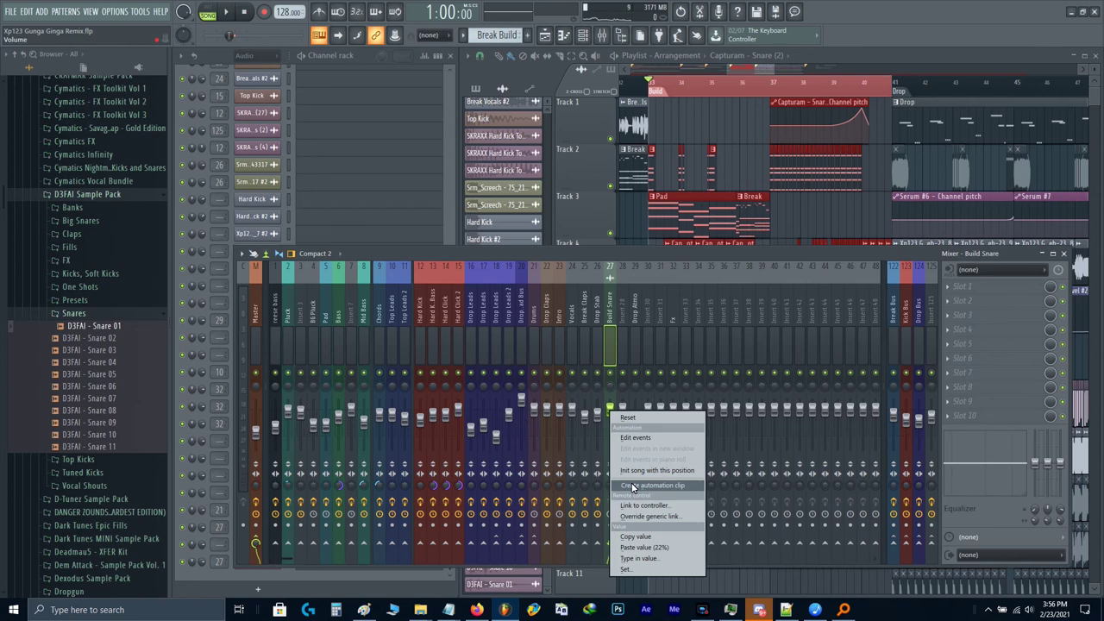
left_click(653, 486)
Step: Reset the icon of the Build Snare mixer track and close the mixer
middle_click(609, 313)
left_click(620, 307)
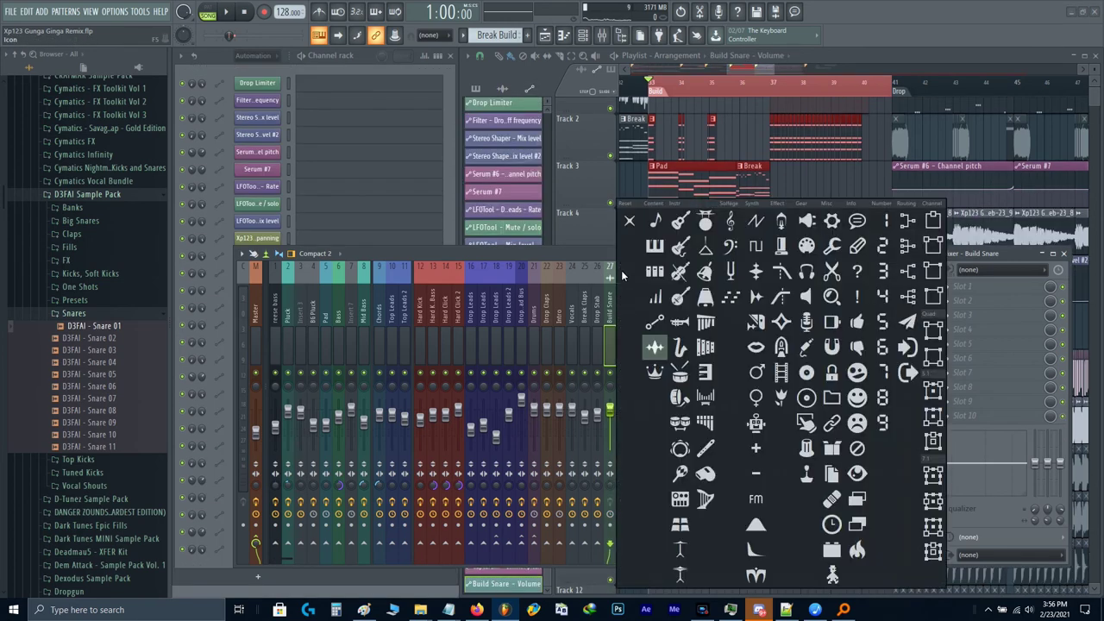
left_click(629, 220)
key("F9")
Step: Add a lowered control point at bar 37 and a slightly higher one at bar 39 in the Build Snare - Volume automation clip
scroll(801, 343, "down", 5)
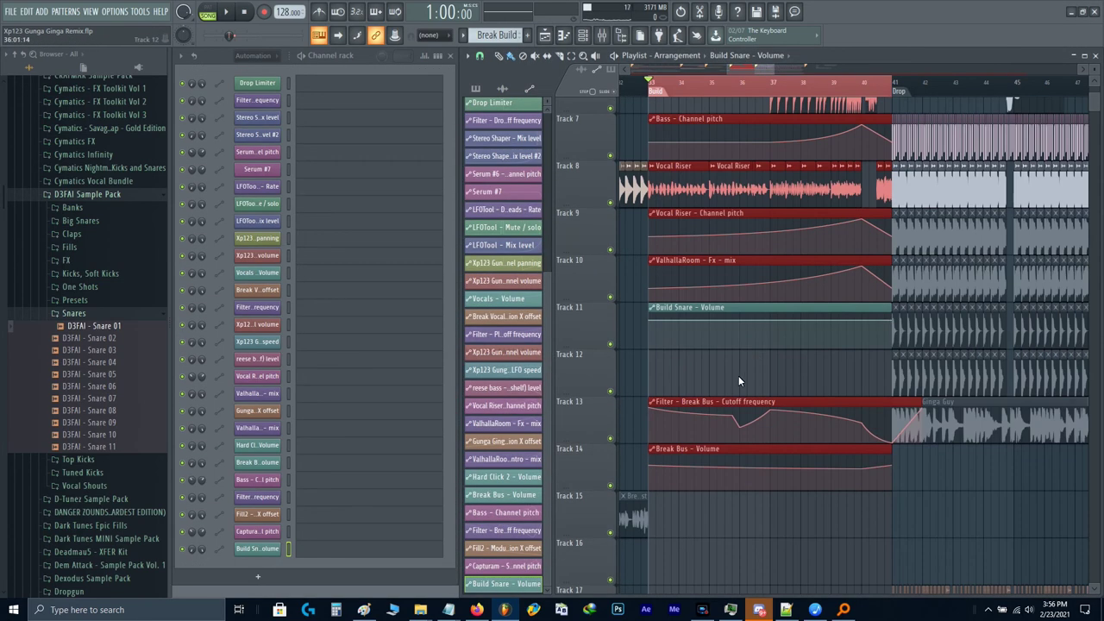
scroll(771, 329, "up", 4)
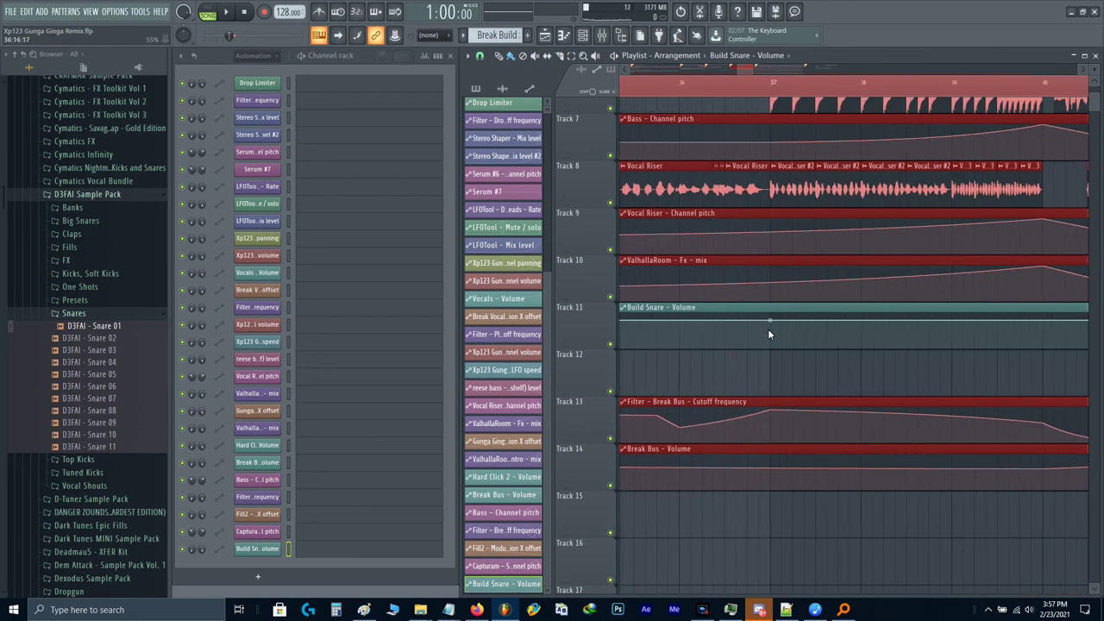
right_click(769, 330)
left_click_drag(770, 329, 770, 326)
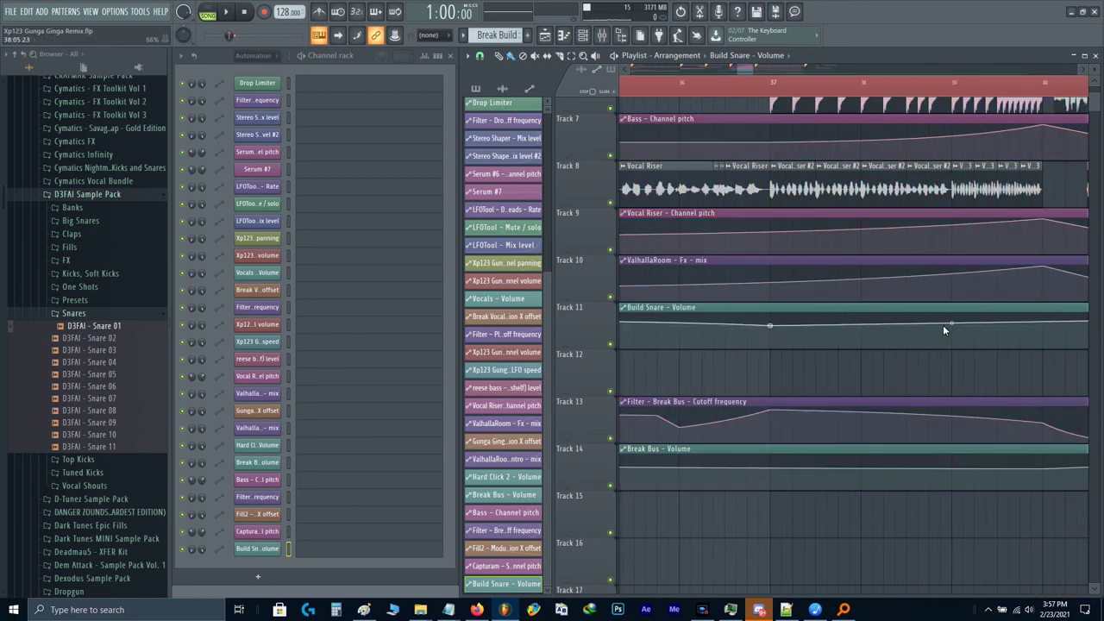
left_click_drag(943, 324, 806, 352)
Step: Add a slightly lowered control point at bar 40 in the Build Snare - Volume automation and move the clip one track down from Track 11
scroll(819, 345, "up", 1)
key("space")
key("space")
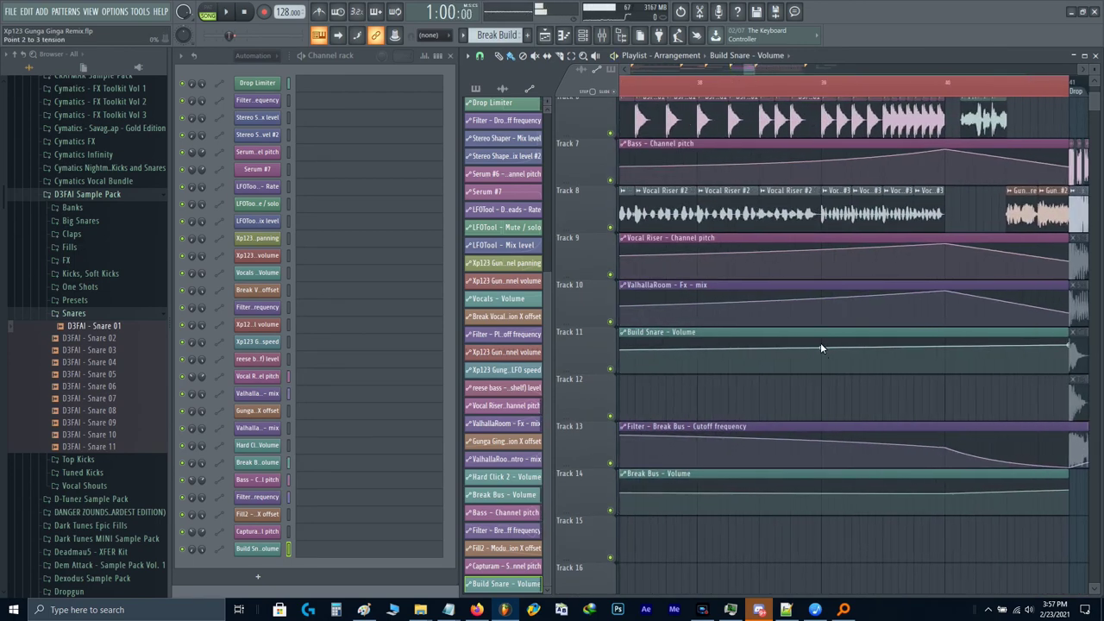
right_click(944, 351)
key("space")
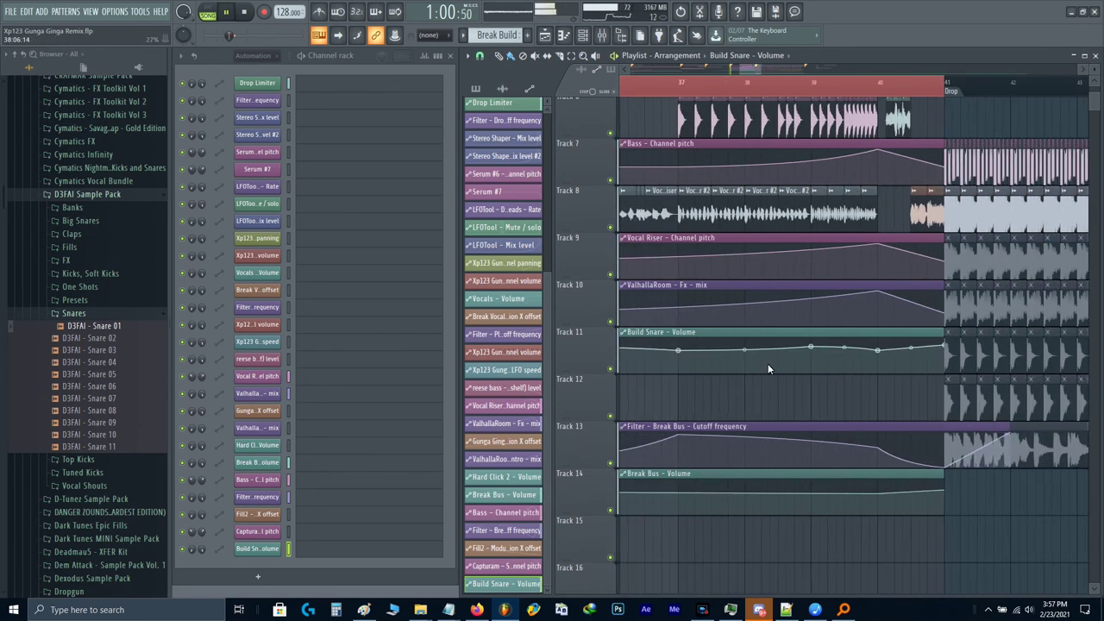
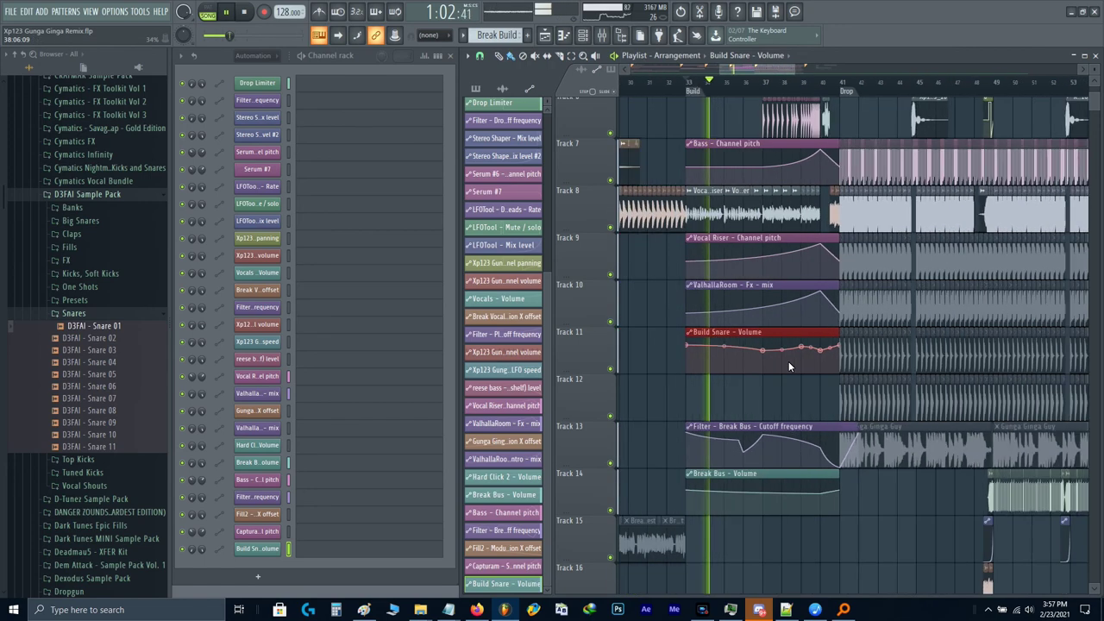
key("shift+Down")
Step: Play the build-up and set the D3FAI - Snare 10 channel volume to 62%
scroll(789, 362, "up", 5)
scroll(748, 303, "up", 2)
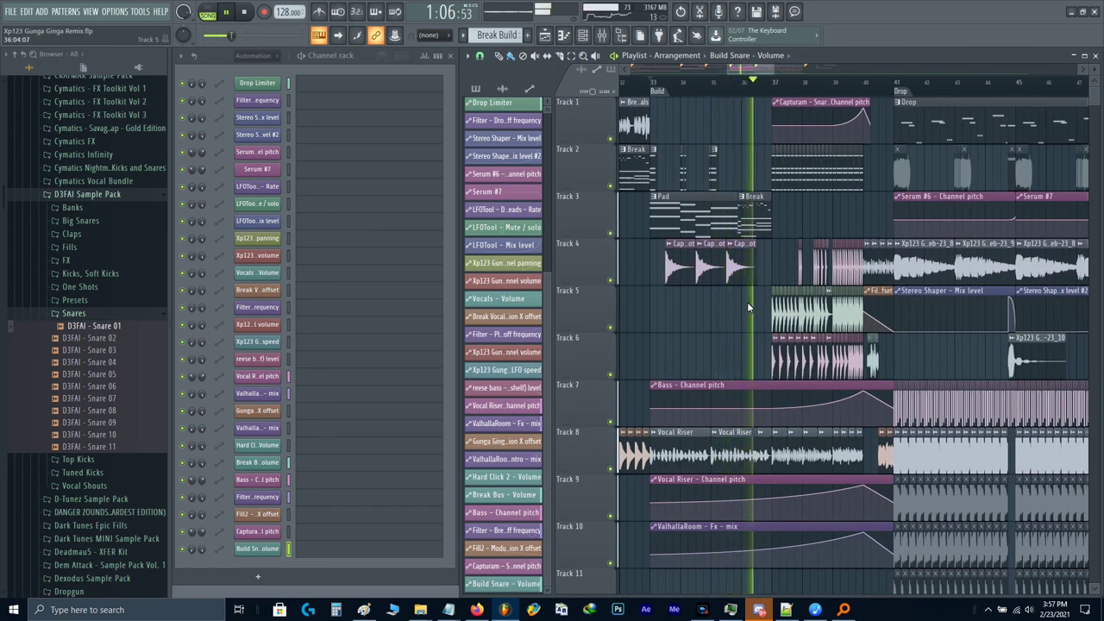
scroll(749, 319, "up", 2)
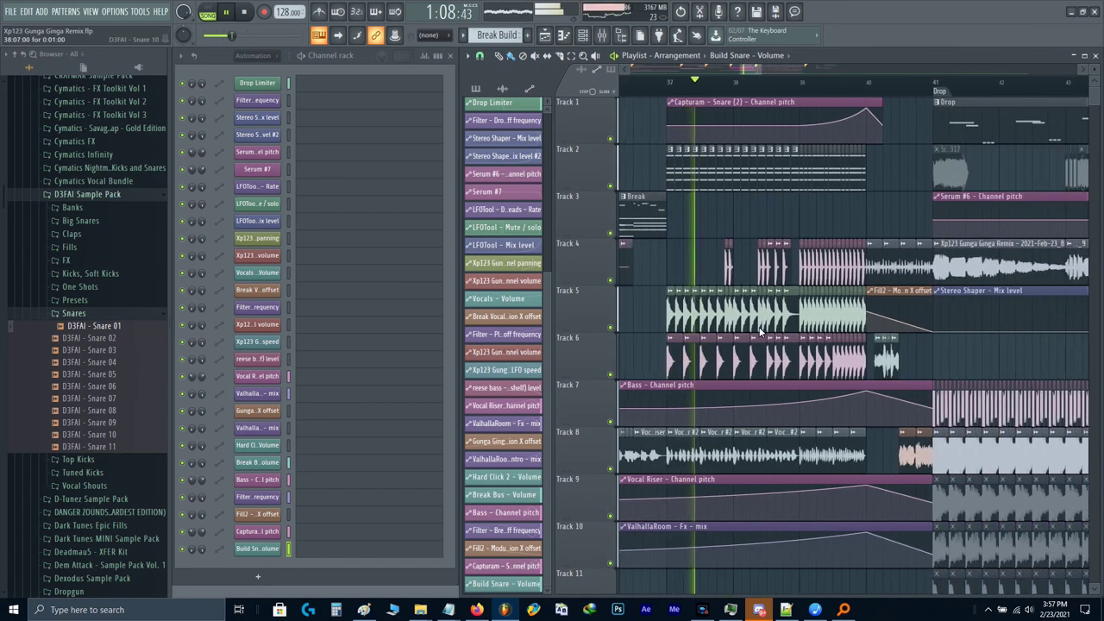
double_click(759, 265)
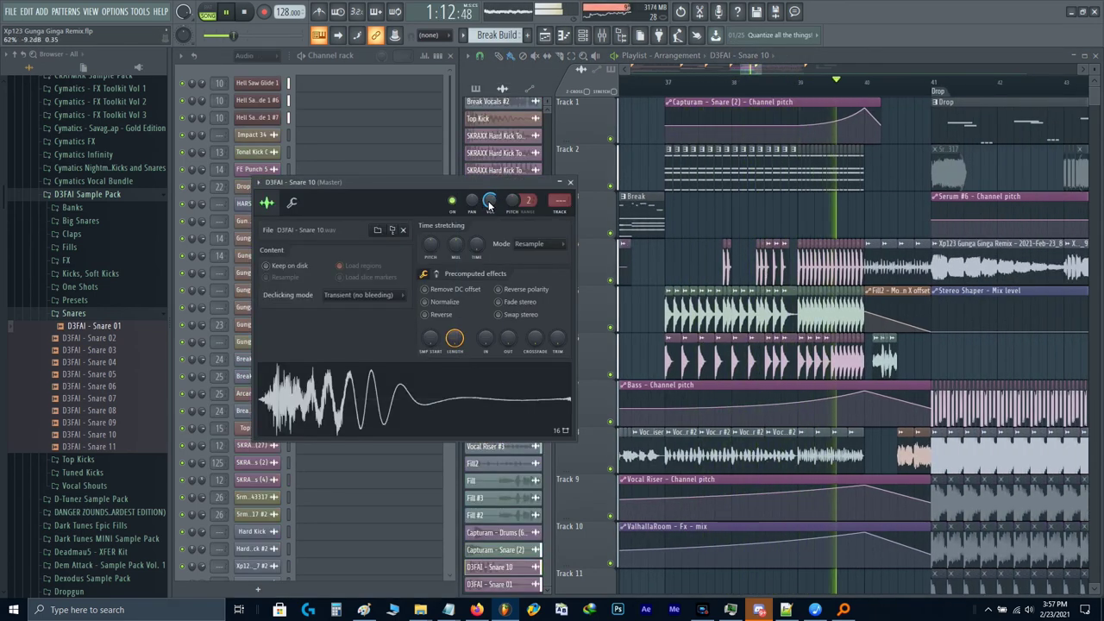
key("Escape")
Step: Listen to the transition into the drop and replay the drop from bar 41
scroll(792, 227, "right", 2)
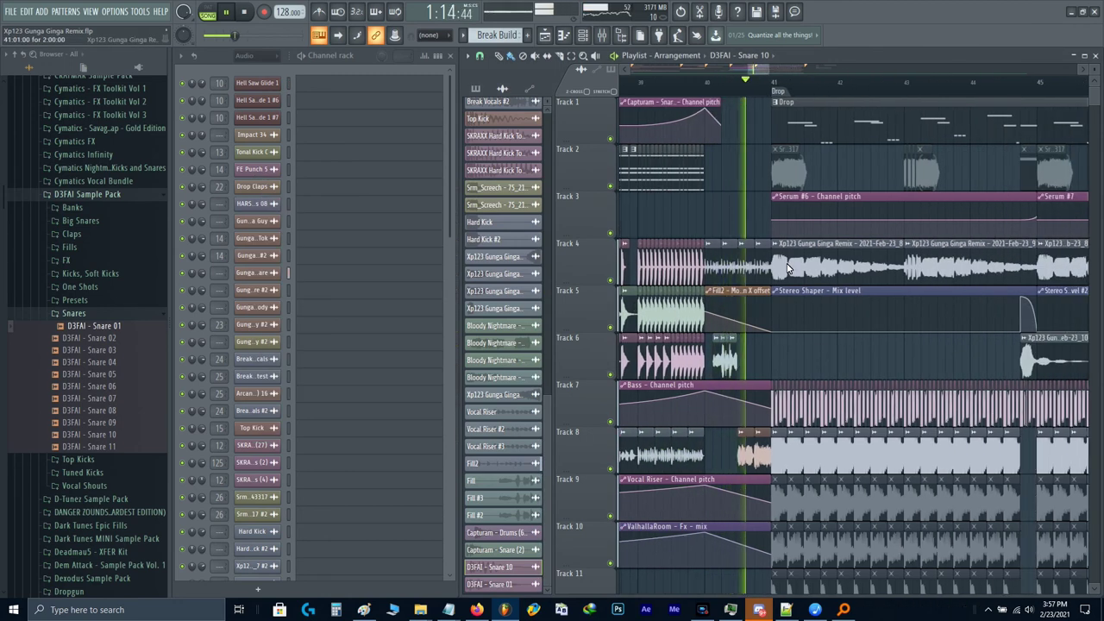
scroll(792, 227, "up", 2)
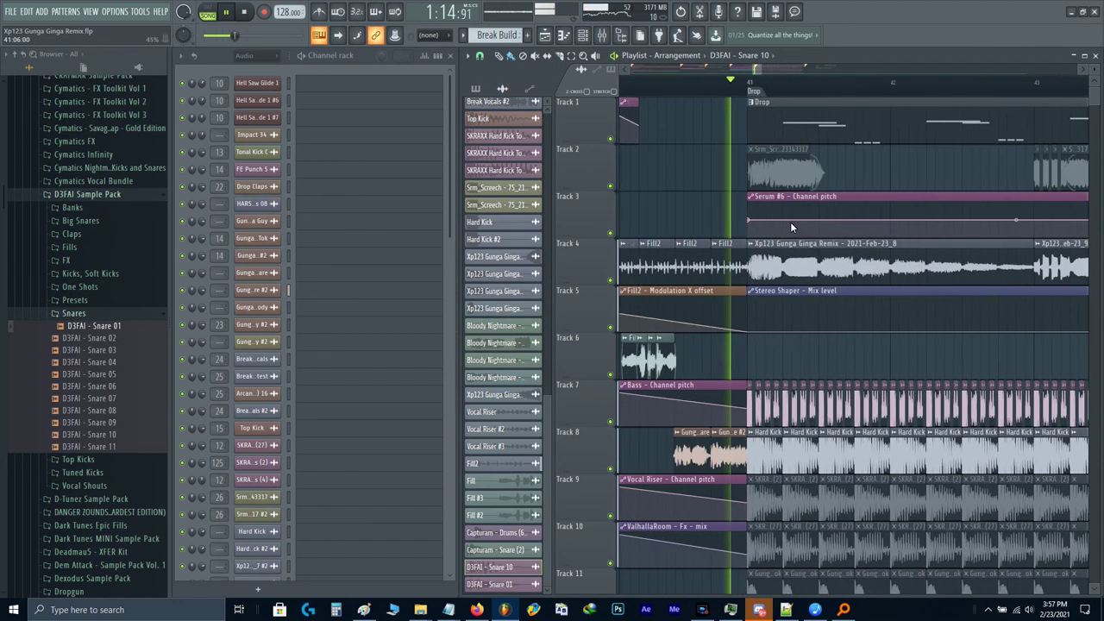
left_click(749, 88)
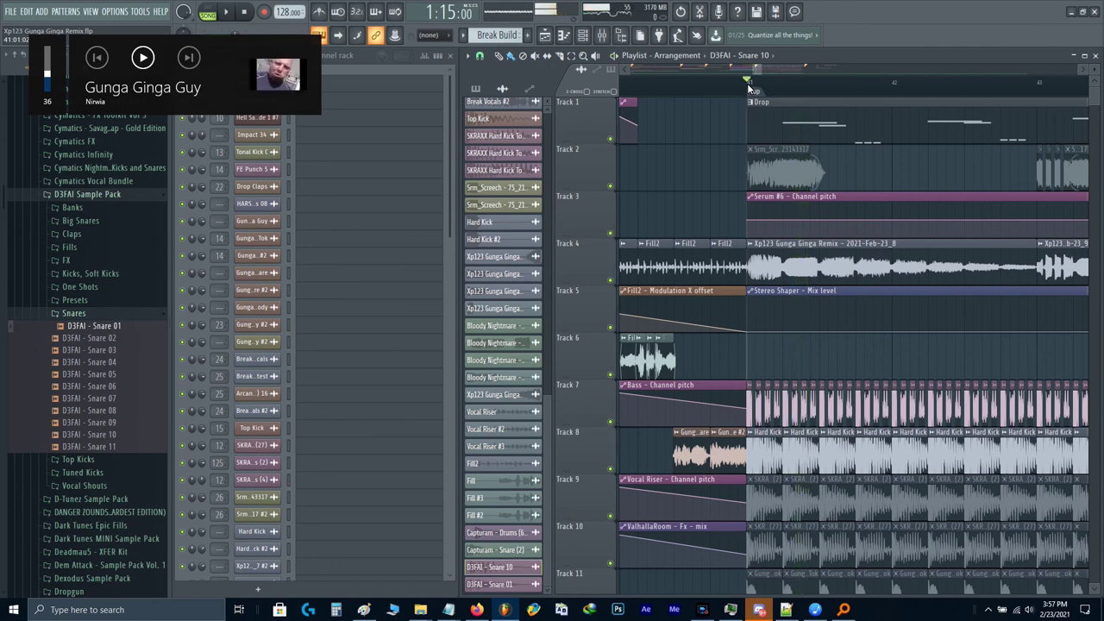
left_click(749, 88)
scroll(806, 199, "down", 3)
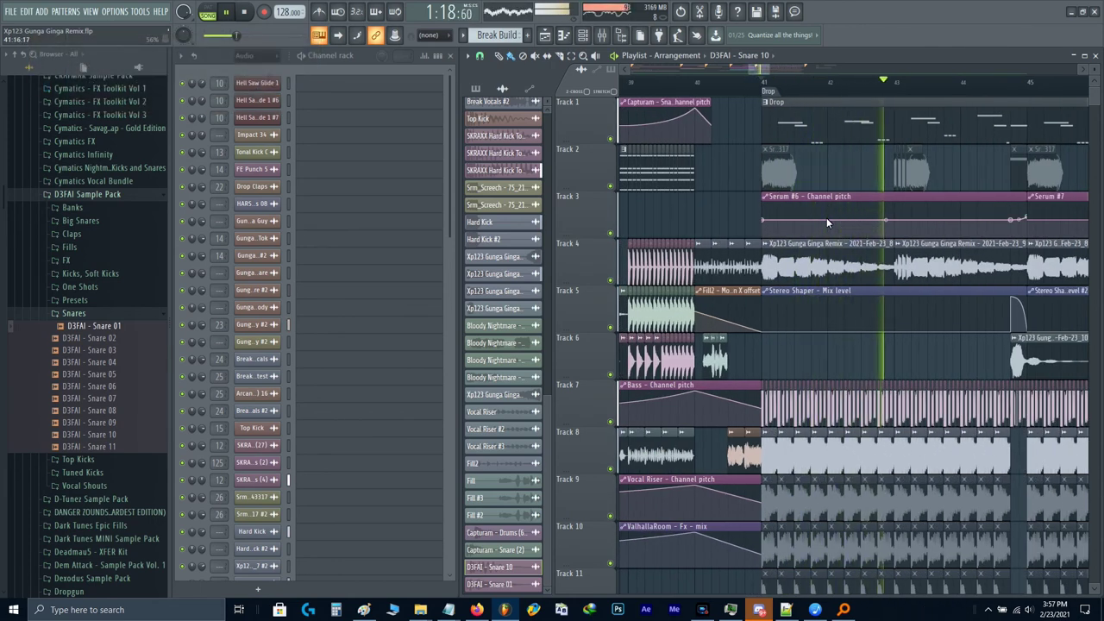
key("space")
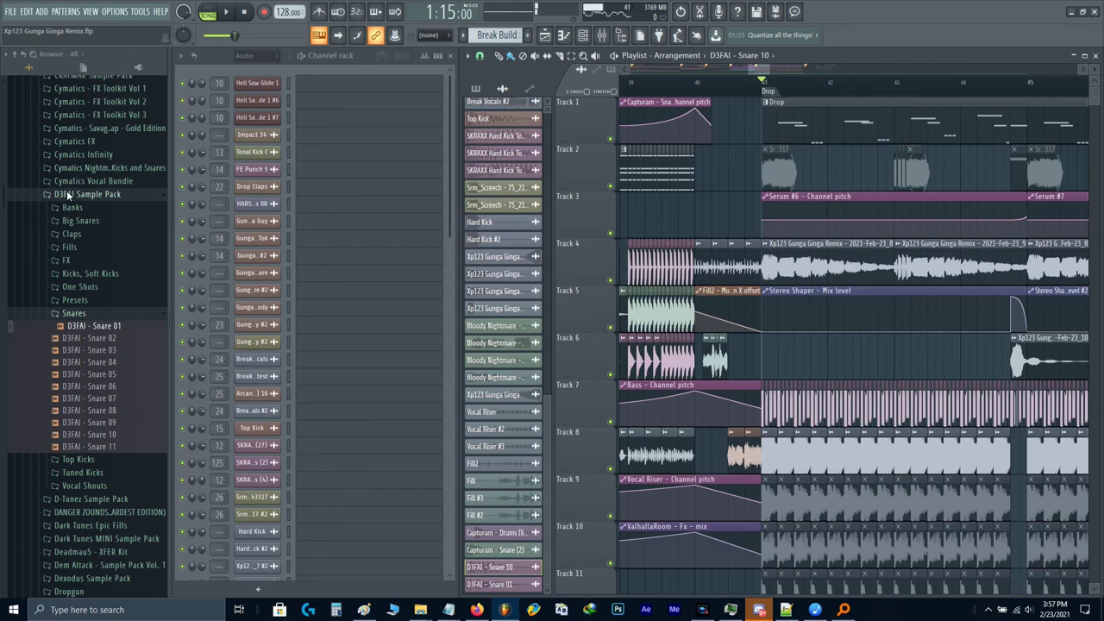
Step: Look through the sample packs and audition the Calixto, SVNTOZ - MindFck Fill sample in the SKRAXX Presets pack's Fills Tool folder
scroll(72, 352, "down", 20)
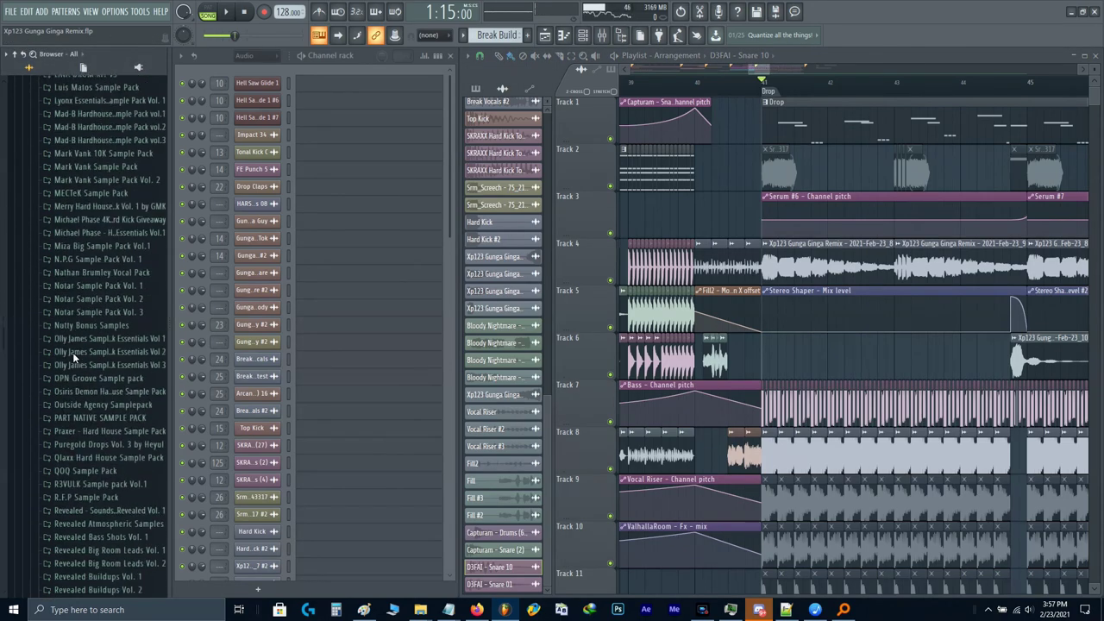
scroll(73, 352, "down", 20)
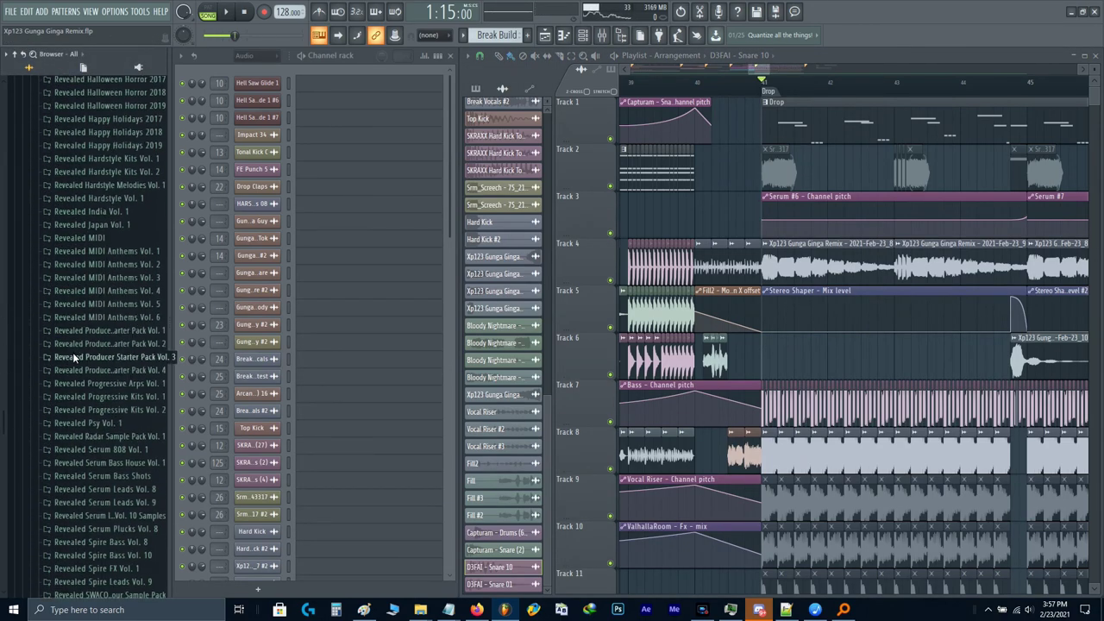
scroll(75, 362, "down", 20)
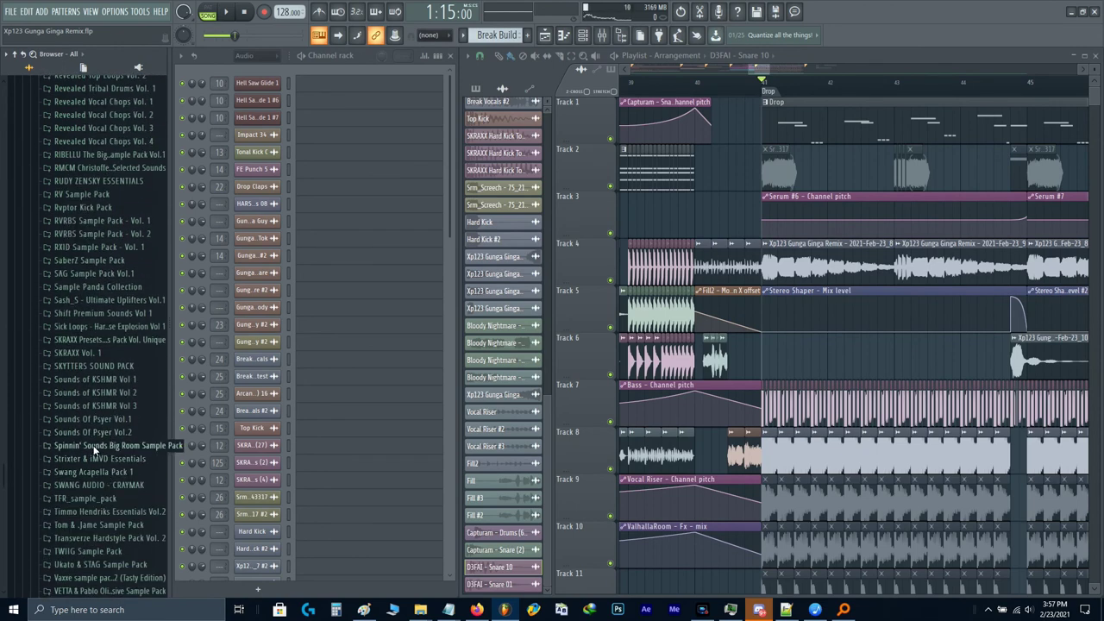
left_click(93, 365)
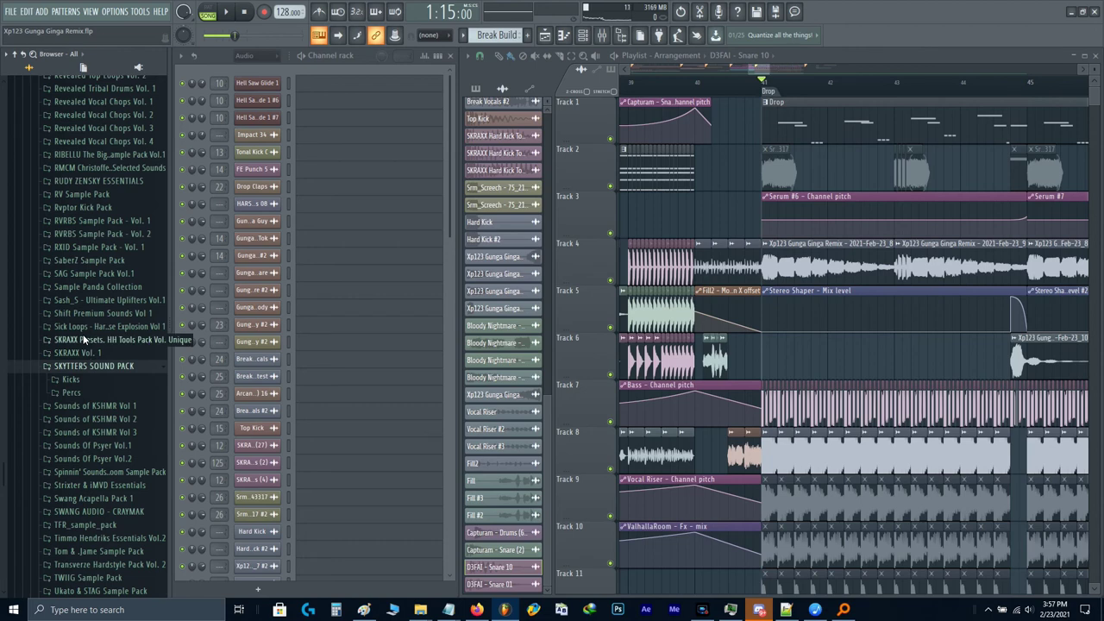
left_click(83, 339)
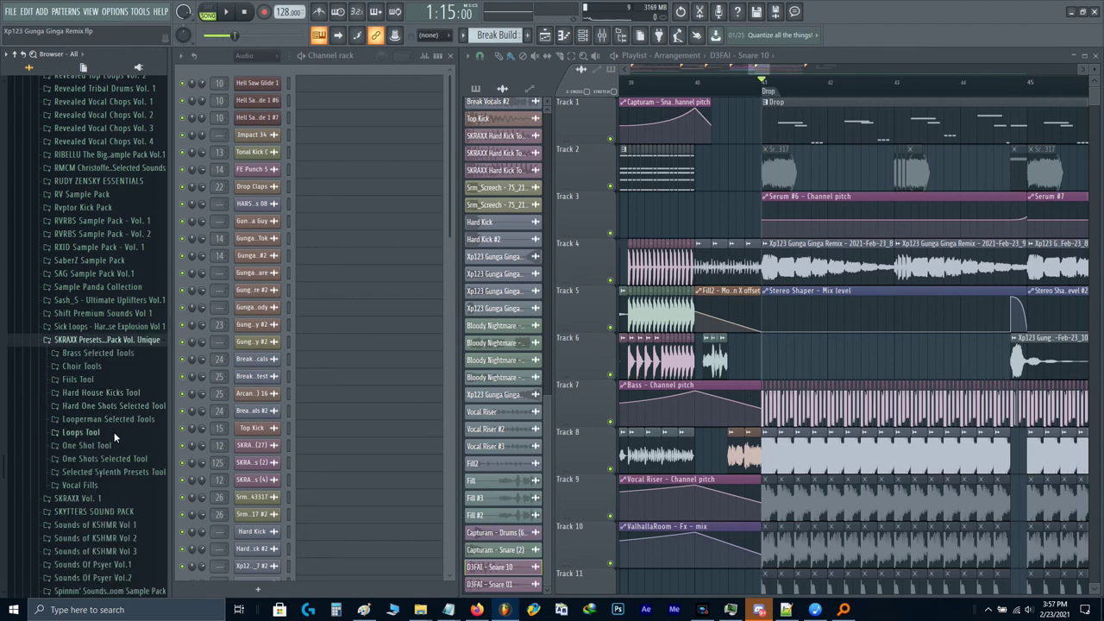
left_click(107, 380)
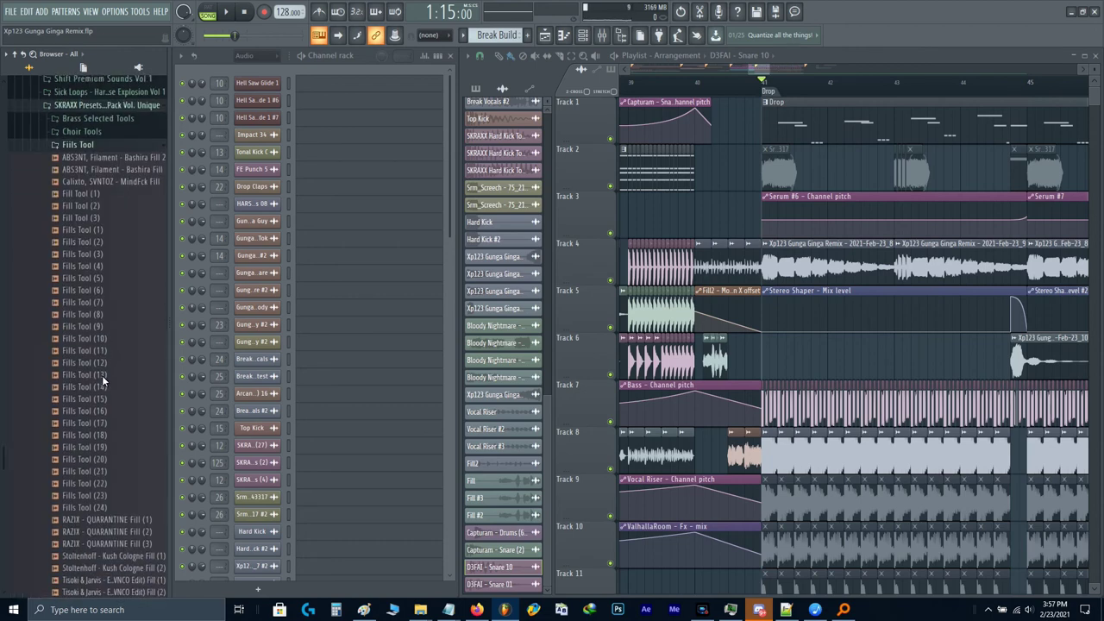
left_click(98, 182)
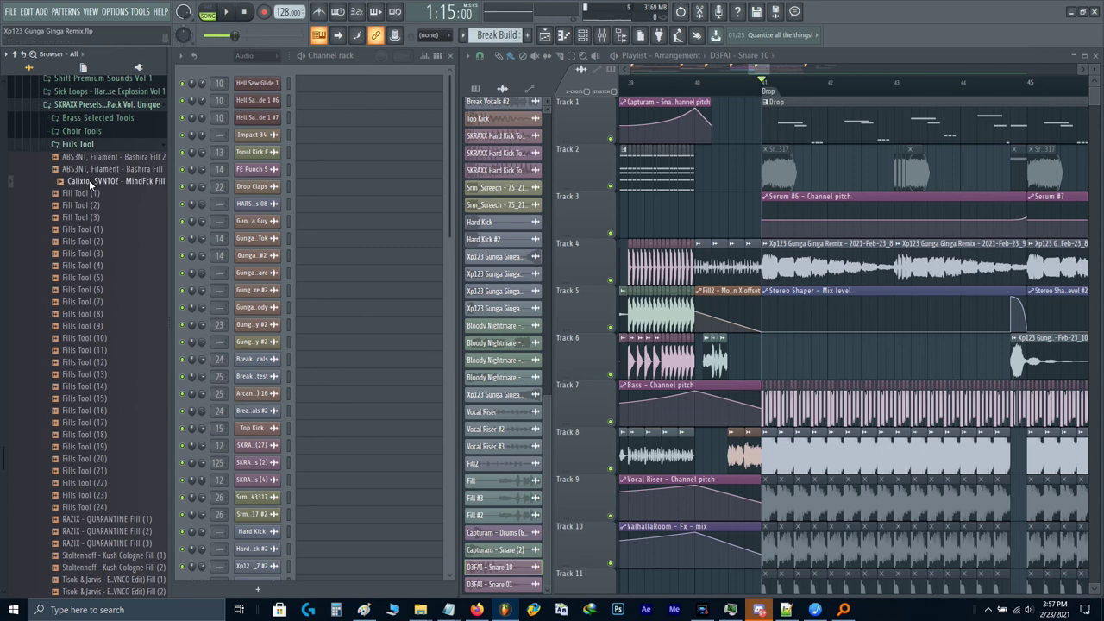
scroll(89, 184, "up", 2)
left_click(87, 218)
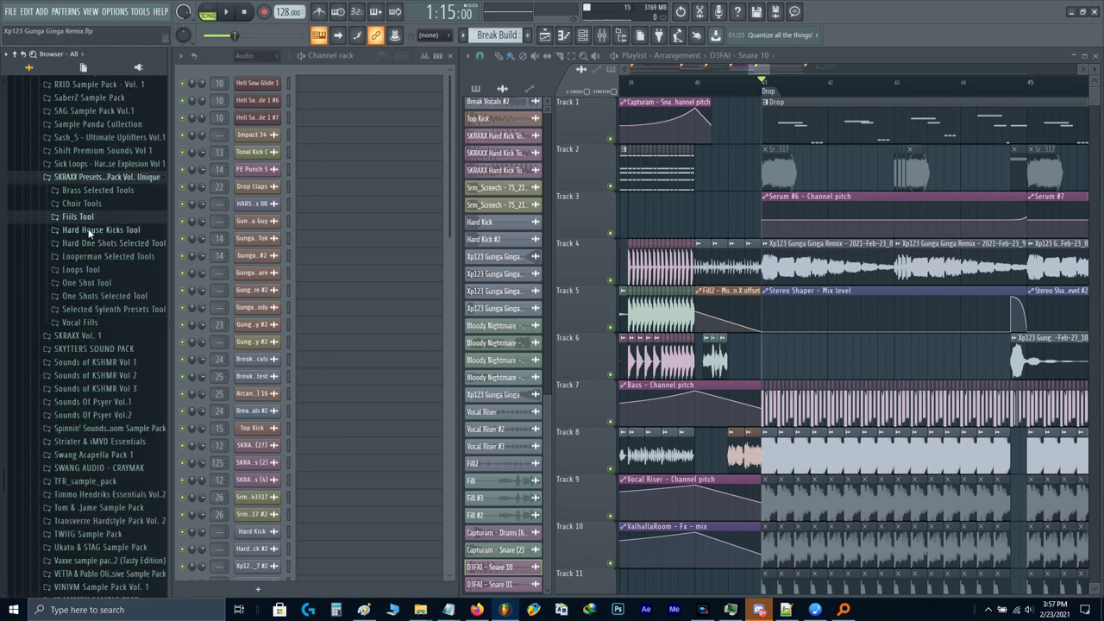
Step: Place the MindFck One Shot sample from the pack's One Shot Tool folder on Track 6 at the start of bar 41
left_click(92, 245)
scroll(79, 276, "down", 8)
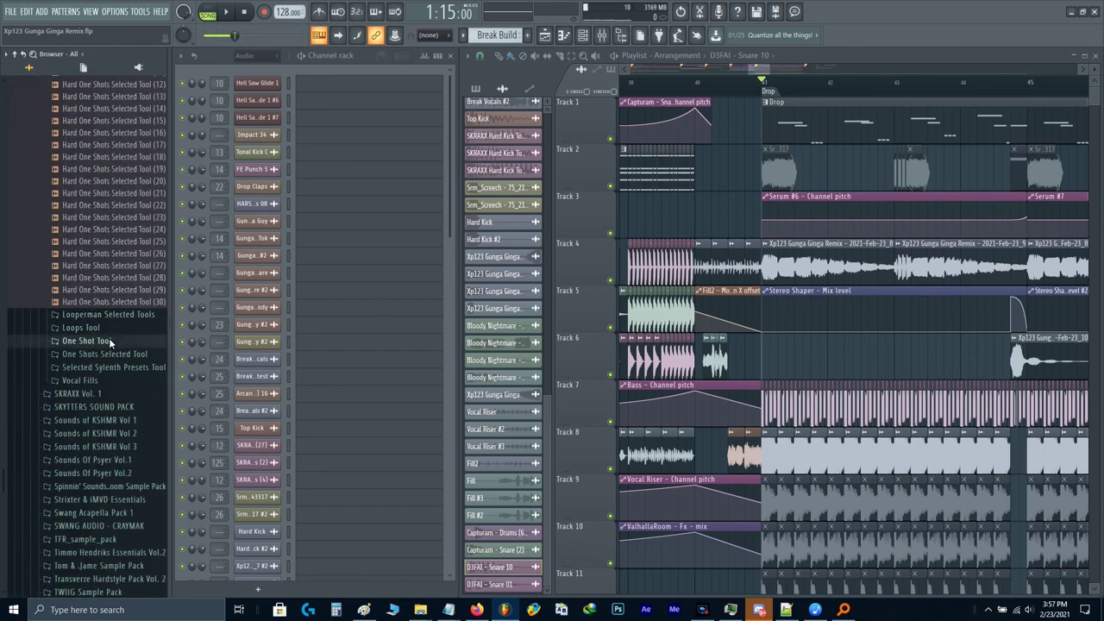
left_click(108, 340)
left_click_drag(109, 100, 798, 358)
scroll(798, 358, "up", 3)
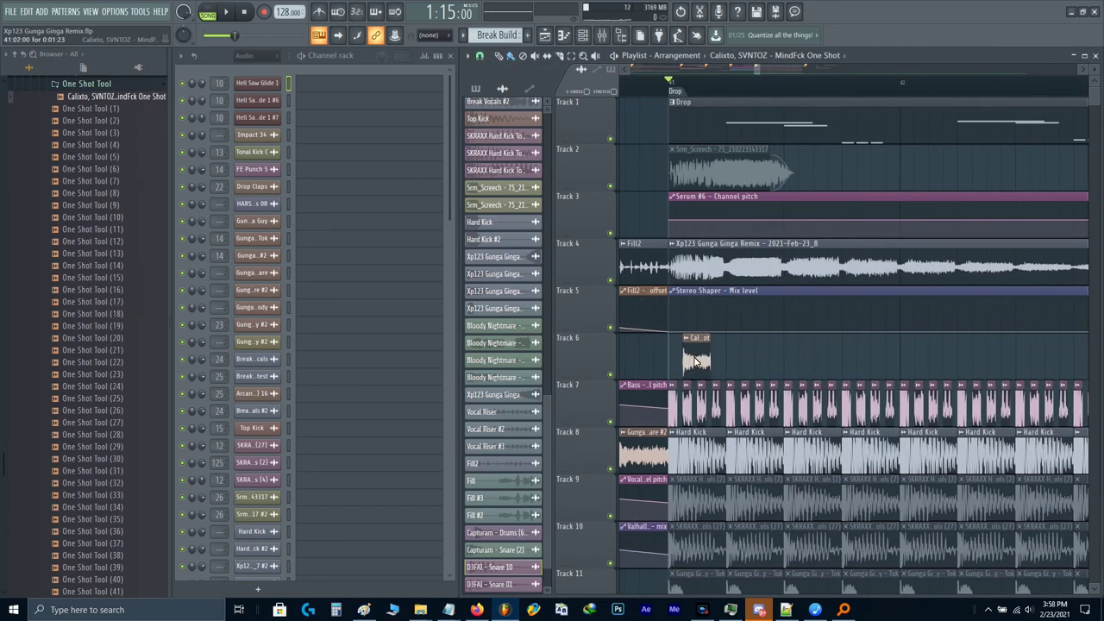
right_click(611, 375)
left_click_drag(693, 371, 683, 371)
scroll(683, 370, "up", 2)
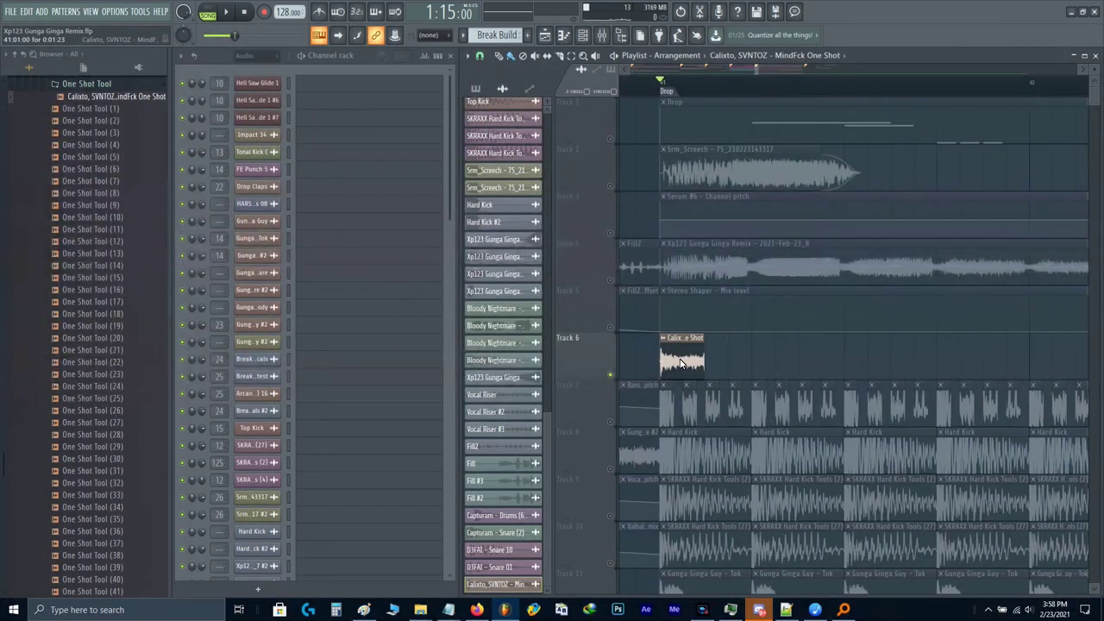
Step: Play the soloed MindFck One Shot and time-stretch its sample so that the clip spans two beats
key("space")
scroll(688, 369, "up", 2)
key("space")
double_click(680, 364)
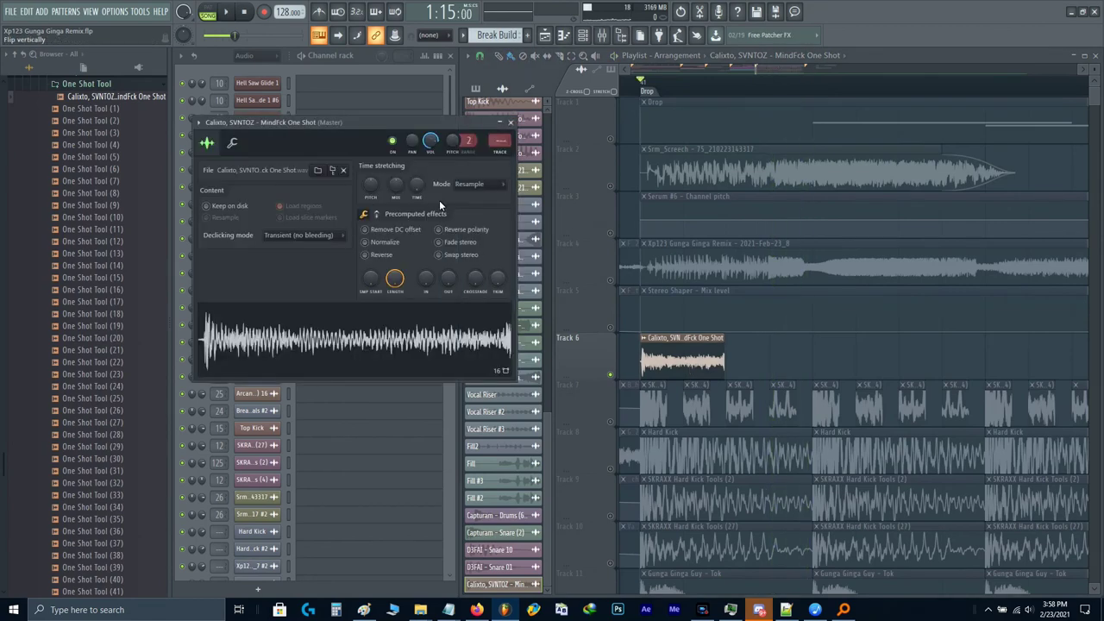
right_click(417, 184)
left_click(451, 233)
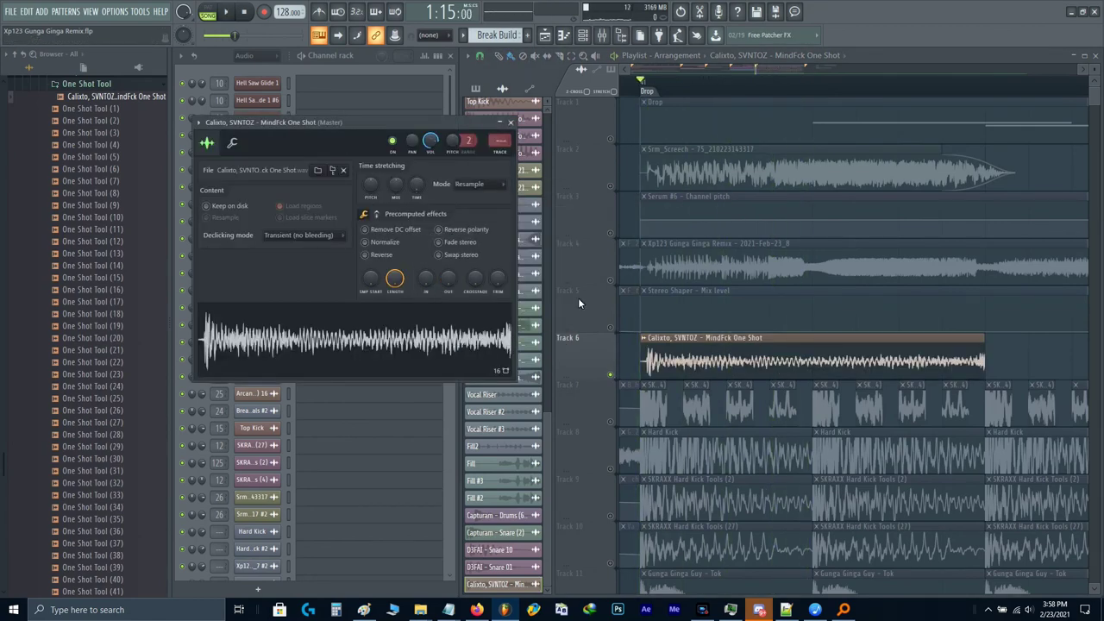
Step: Align the MindFck One Shot clip with the start of bar 41, stretch it down to one beat and play it
left_click(645, 358)
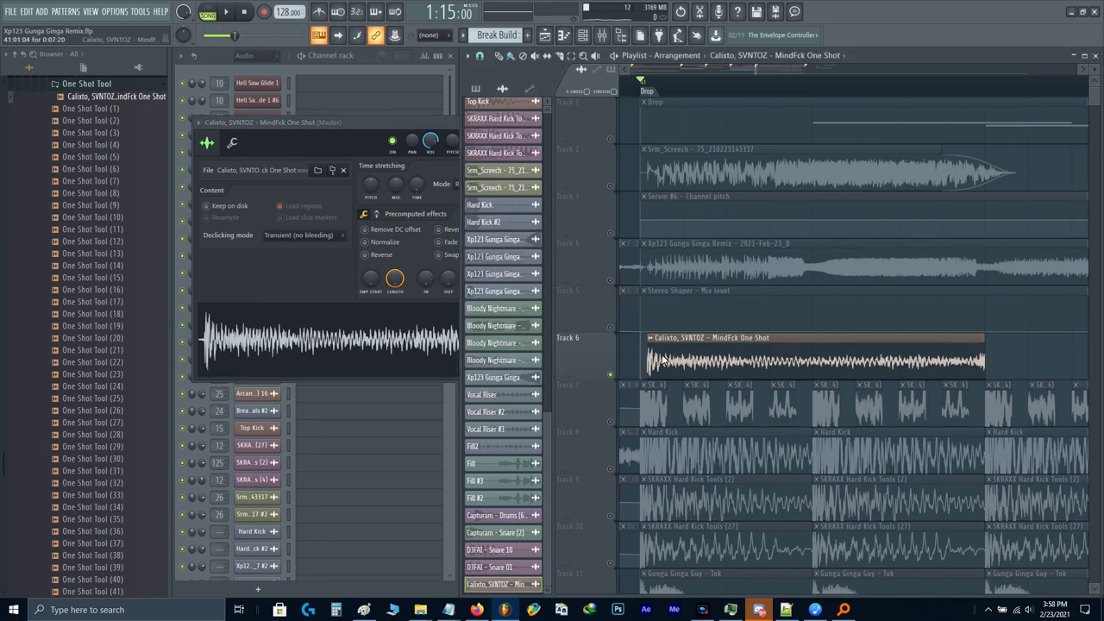
left_click_drag(663, 359, 656, 359)
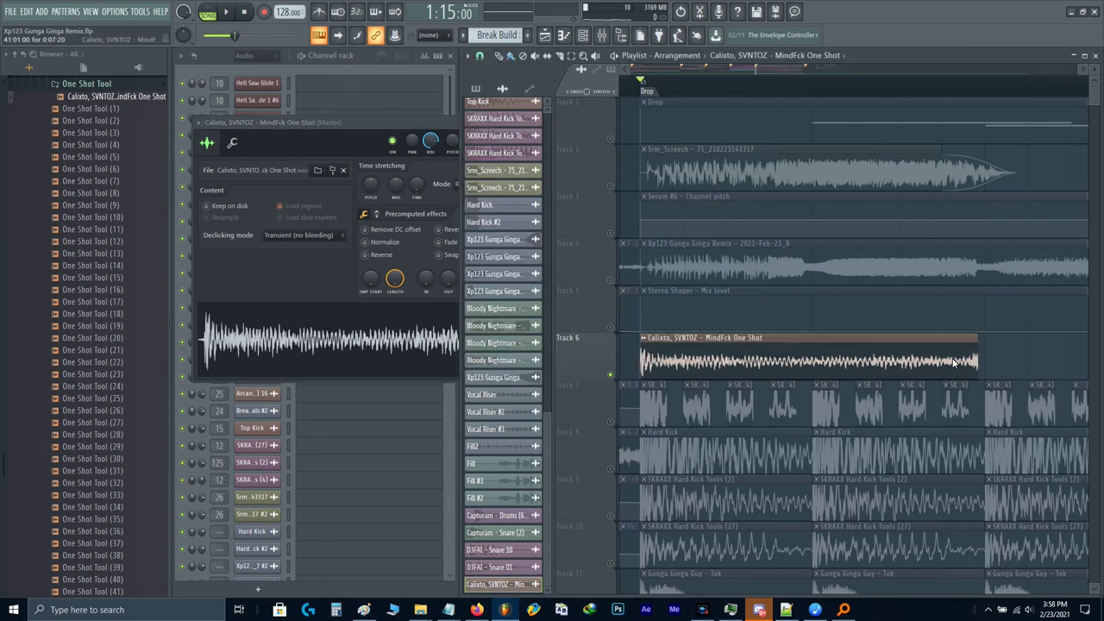
left_click_drag(973, 363, 824, 365)
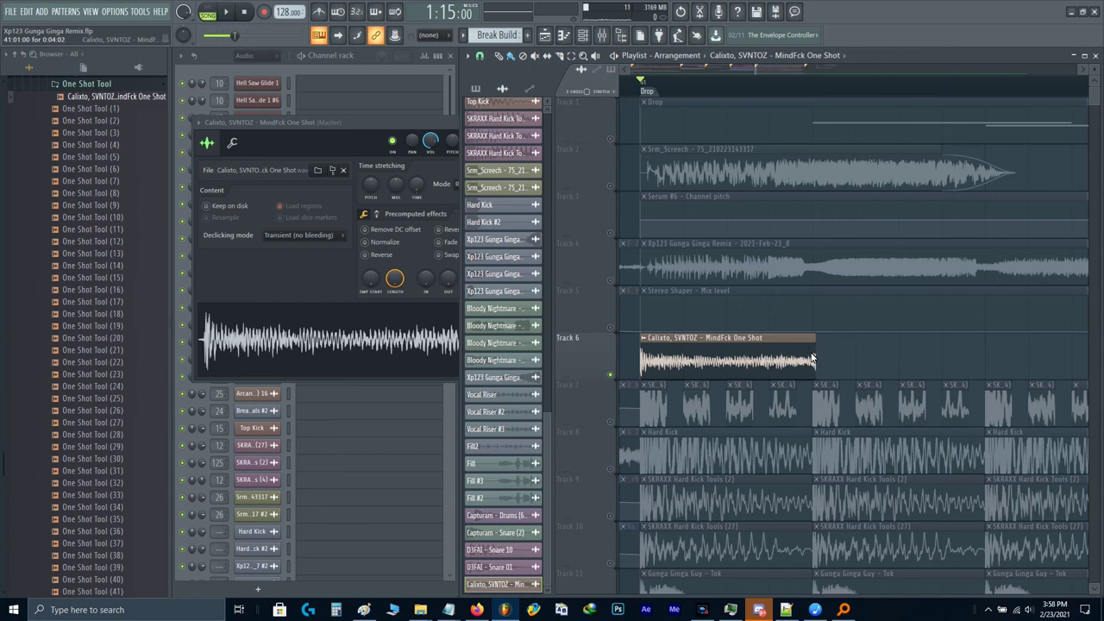
key("space")
Step: Reset the one shot sample's time-stretching pitch and set its stretching mode to Stretch
left_click(377, 184)
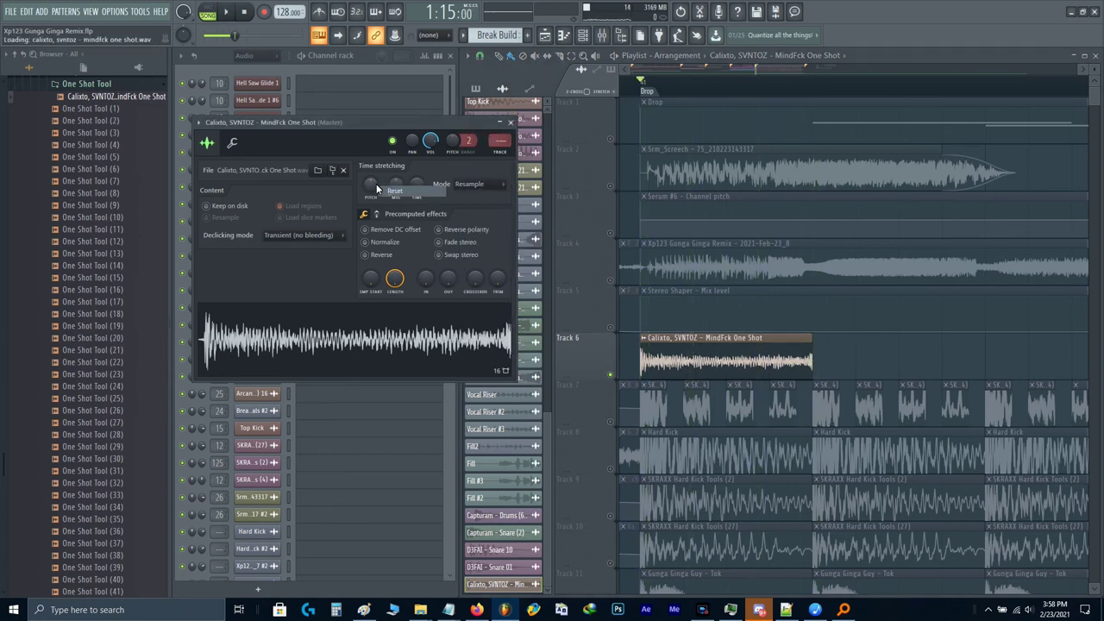
key("space")
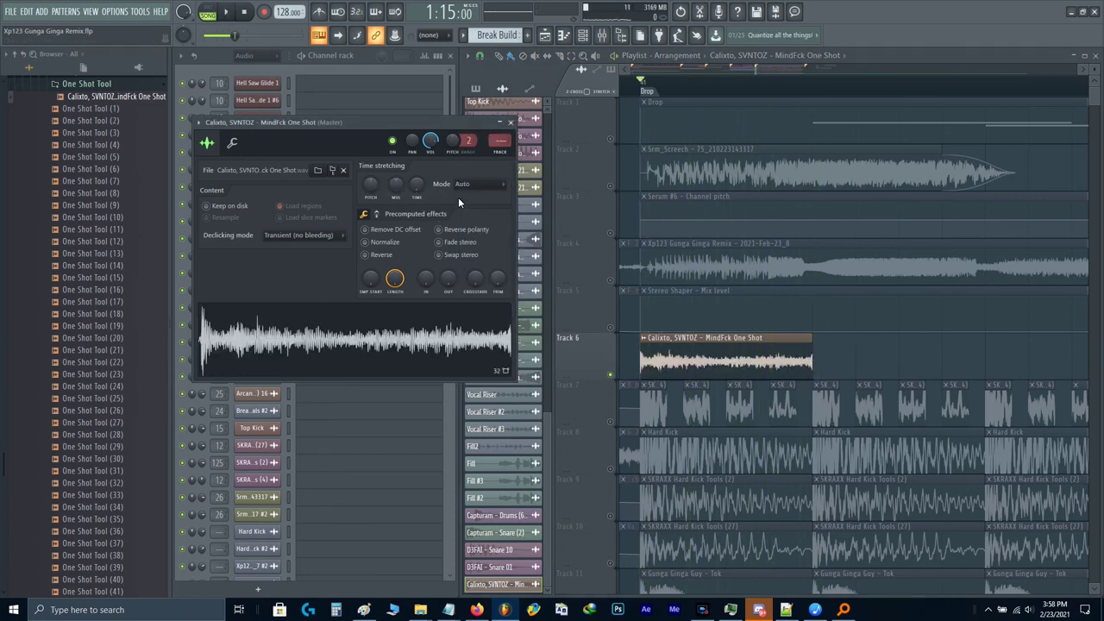
left_click(458, 197)
left_click(469, 214)
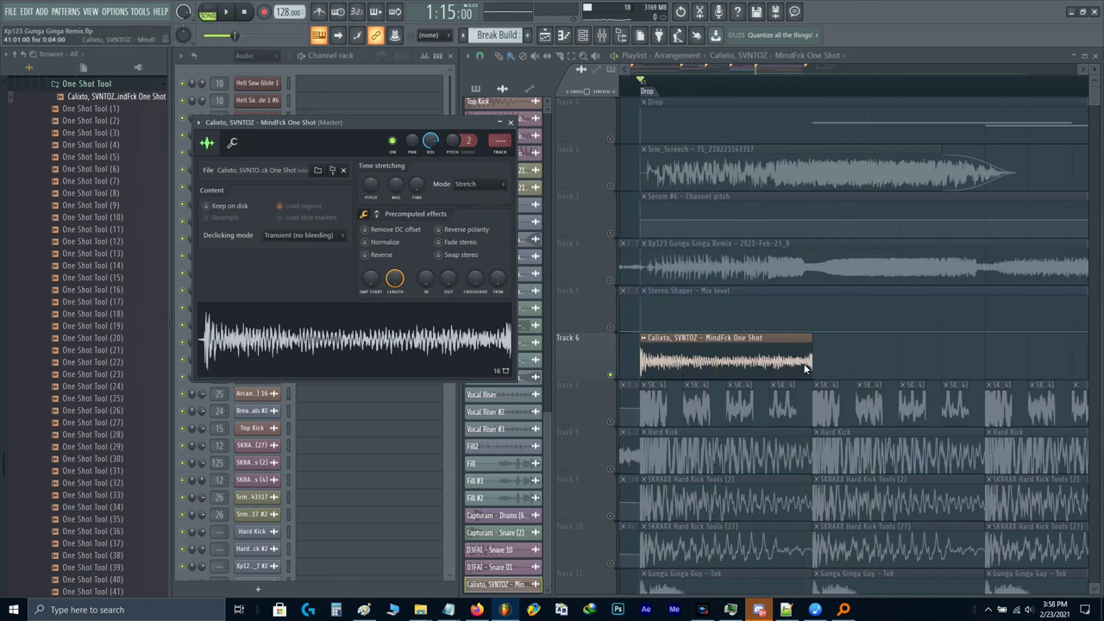
Step: Shorten the MindFck One Shot clip to half a beat and normalize its sample
mouse_move(805, 369)
left_mouse_down()
mouse_move(735, 353)
mouse_move(726, 363)
left_mouse_up()
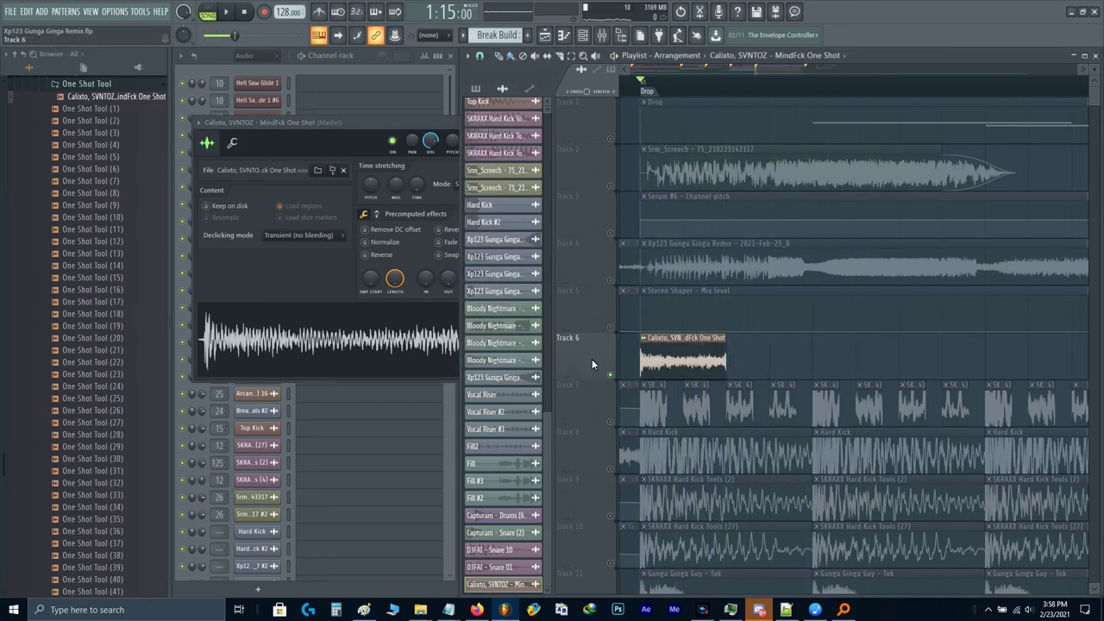
left_click(383, 239)
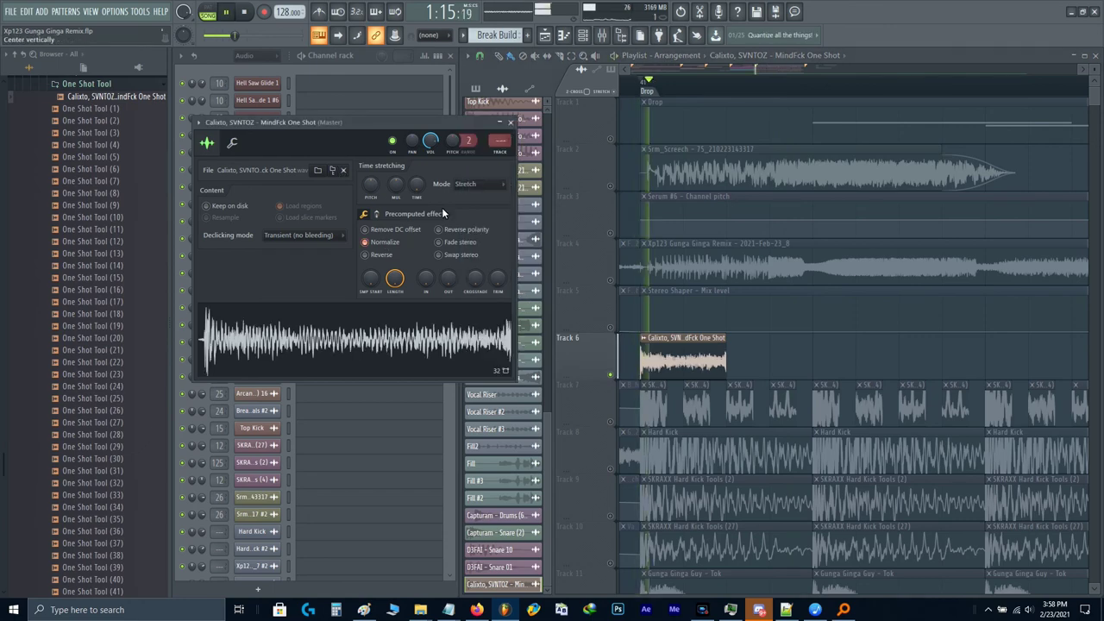
Step: Route the one shot to mixer insert 31 and move that insert beside the drop lead bus, ahead of Drums
double_click(499, 143)
scroll(499, 143, "up", 17)
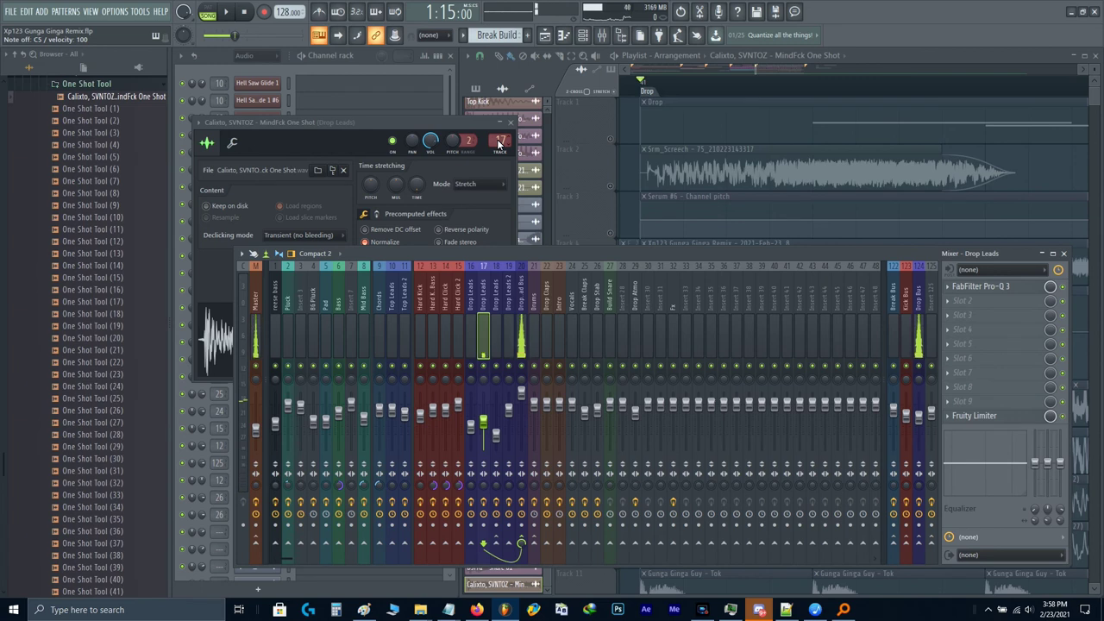
scroll(499, 143, "up", 14)
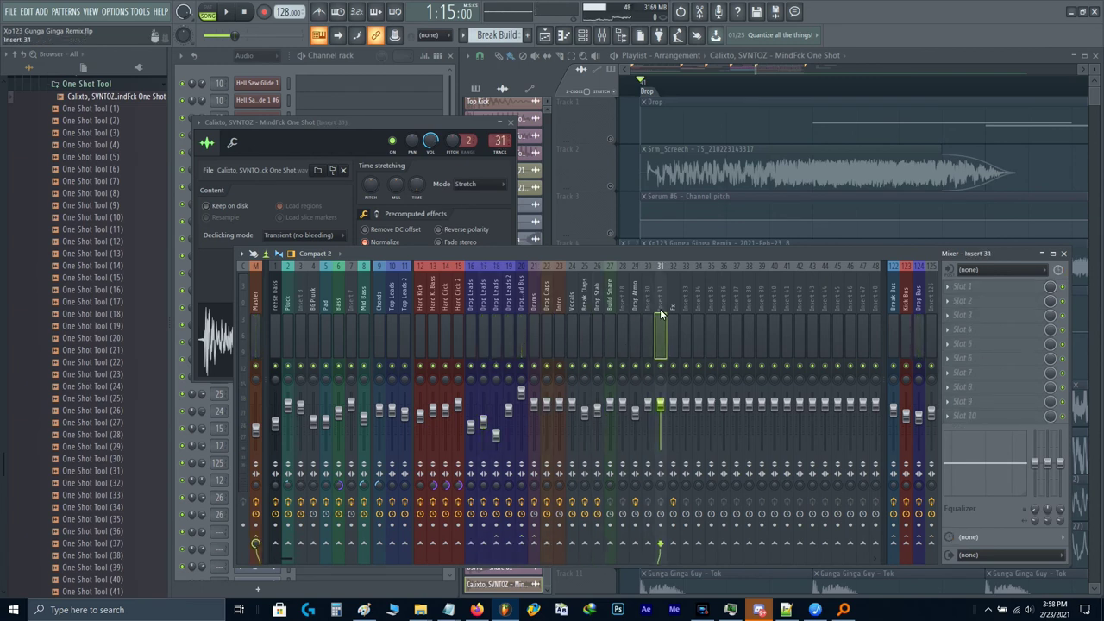
scroll(649, 314, "up", 5)
scroll(623, 314, "up", 5)
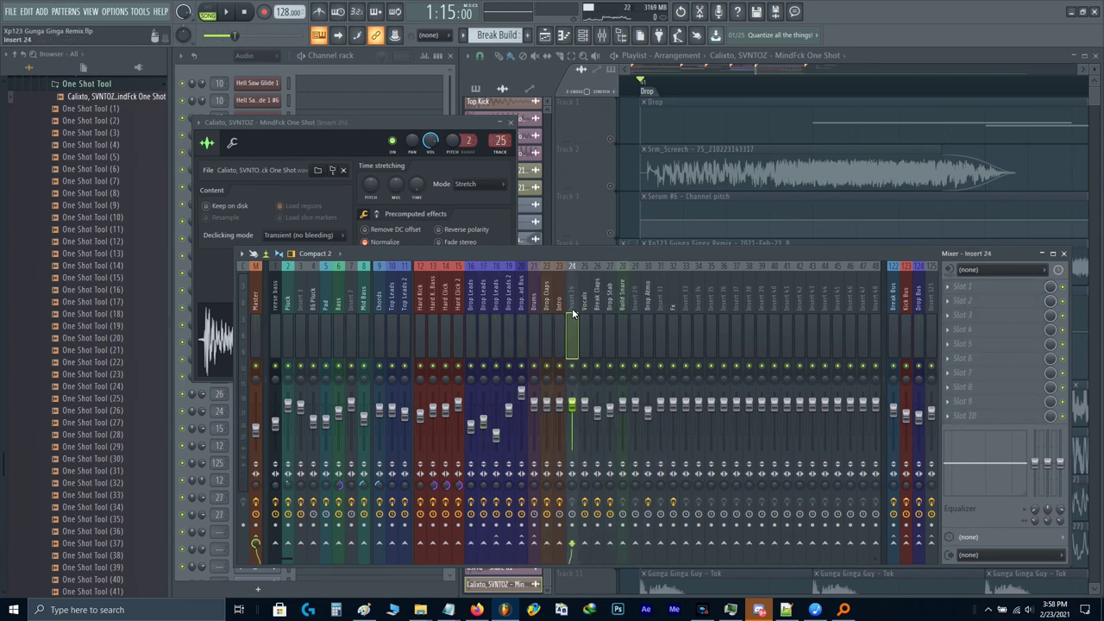
Step: Name mixer insert 21 "Drop Perc"
double_click(535, 313)
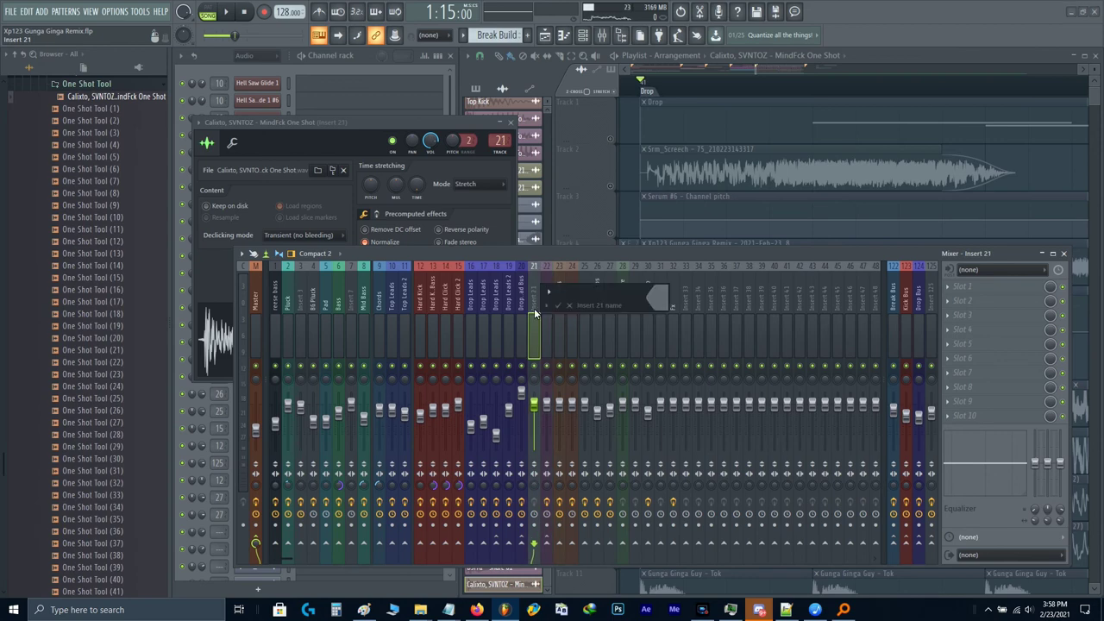
type("Drop Perc")
key("Return")
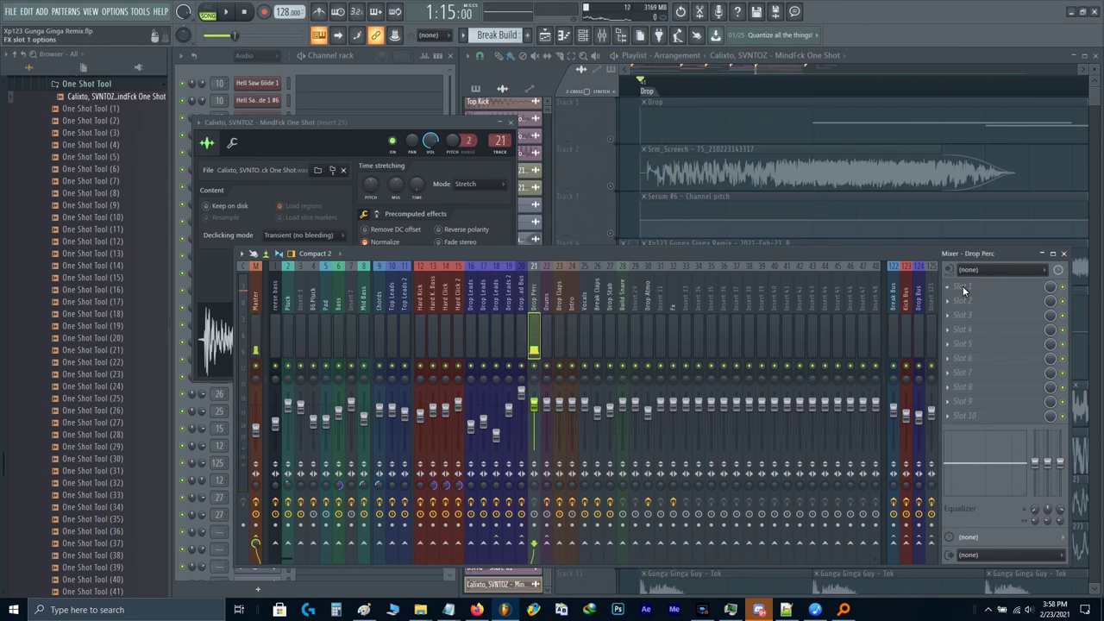
Step: Add FabFilter Pro-Q 3 to the Drop Perc track with a 30 dB/oct low cut at about 282 Hz
left_click(964, 290)
left_click(719, 97)
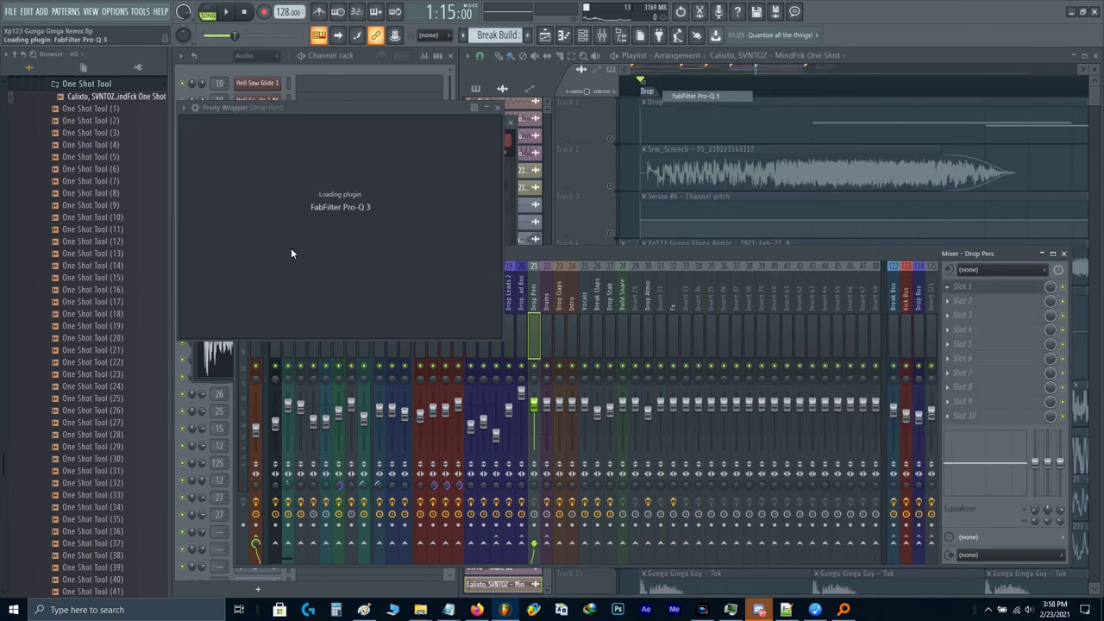
left_click(208, 233)
left_click_drag(207, 233, 390, 231)
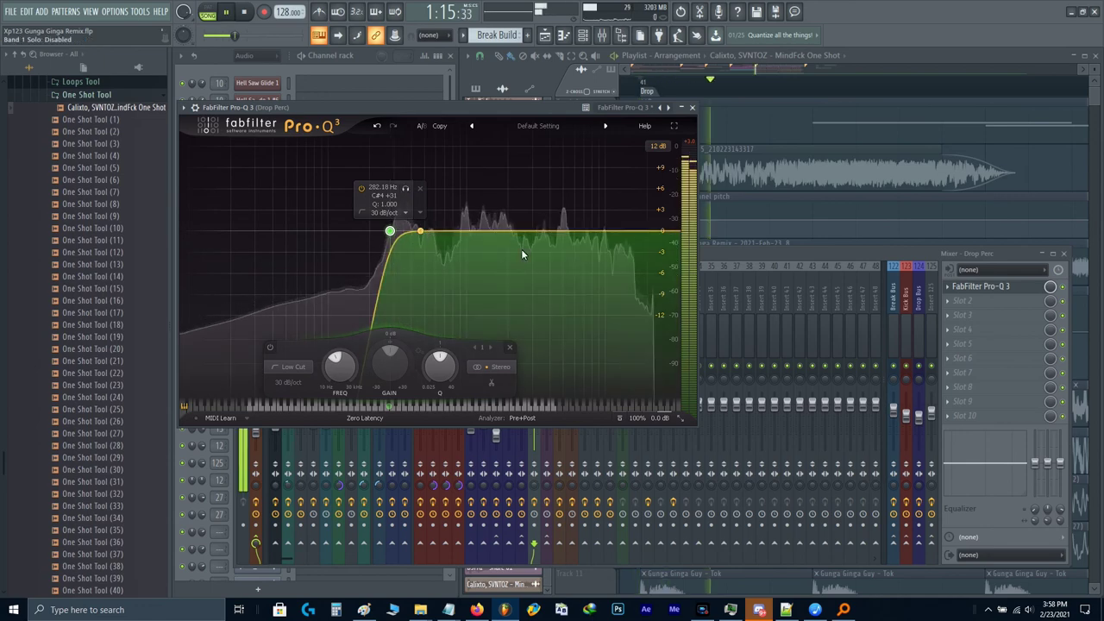
Step: Add CamelCrusher after the equalizer on the Drop Perc track and play the processed one shot
left_click(981, 286)
left_click(970, 300)
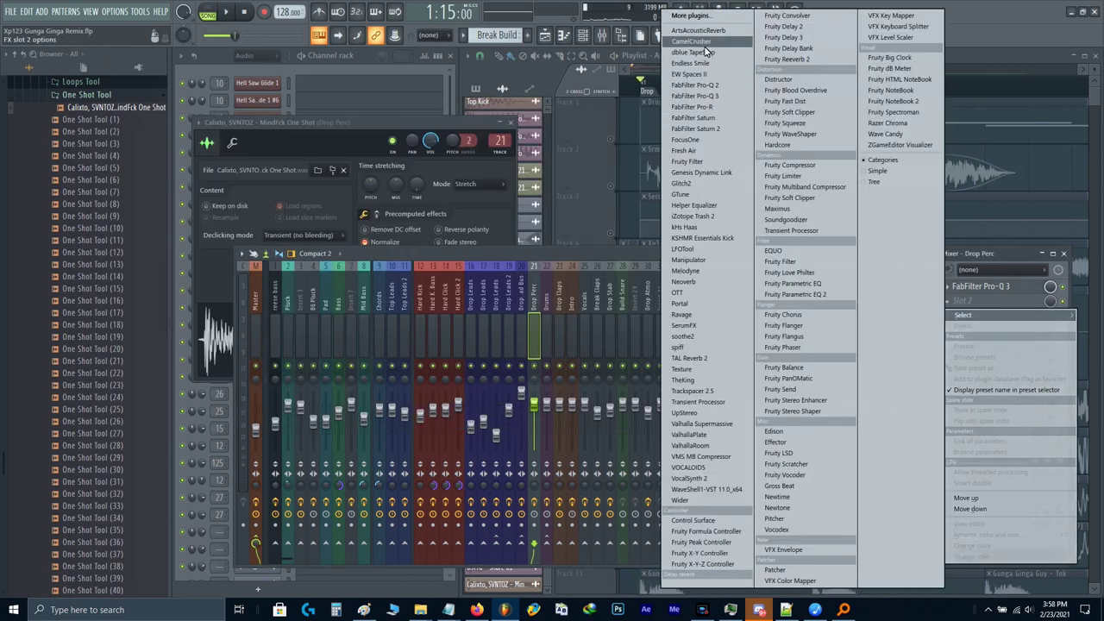
left_click(696, 42)
key("space")
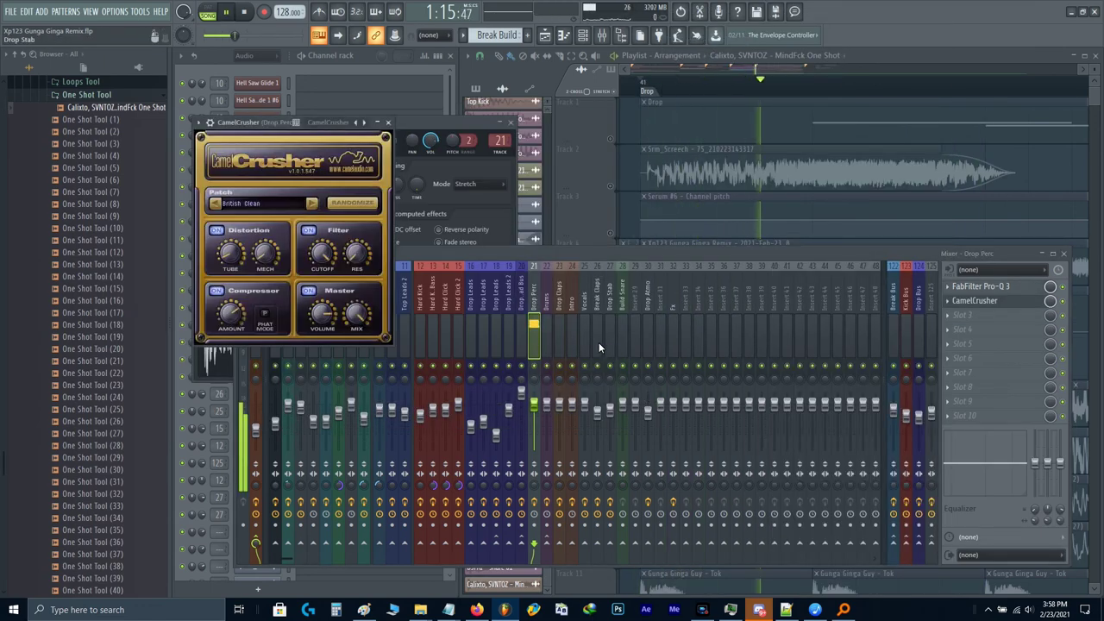
Step: Add ValhallaRoom to the third effect slot of Drop Perc and load its Dark Verb preset
left_click(958, 318)
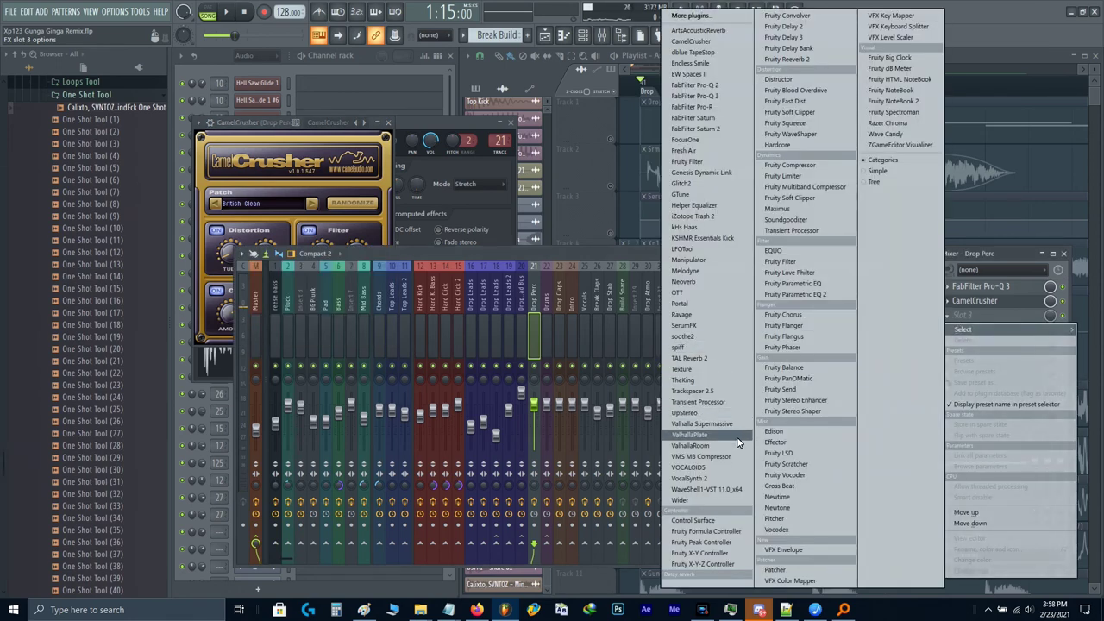
left_click(694, 445)
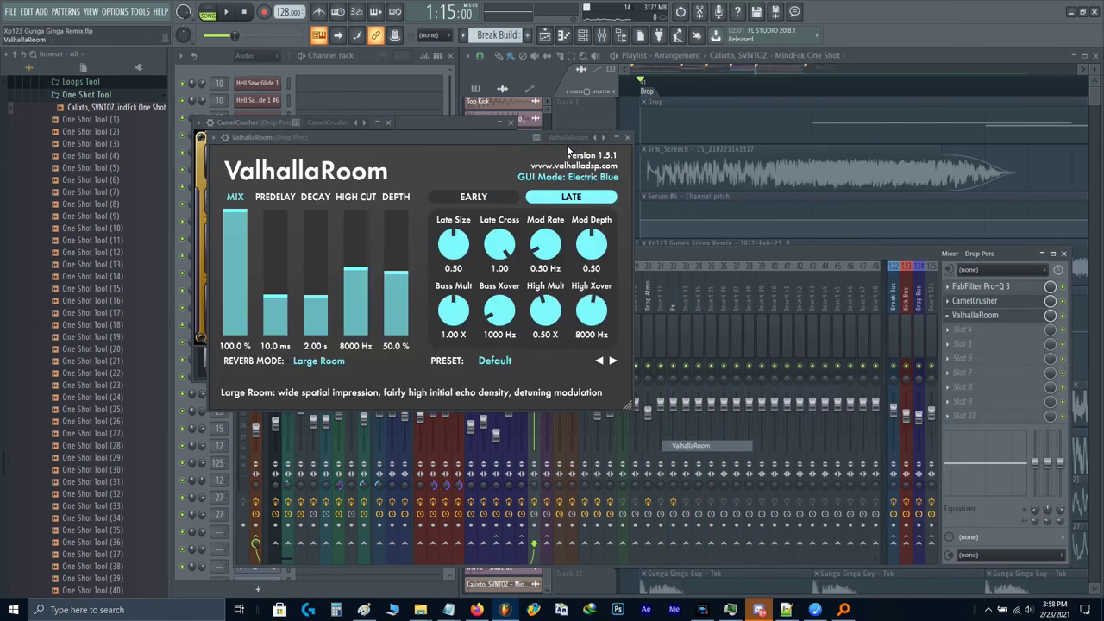
left_click(607, 137)
left_click(628, 162)
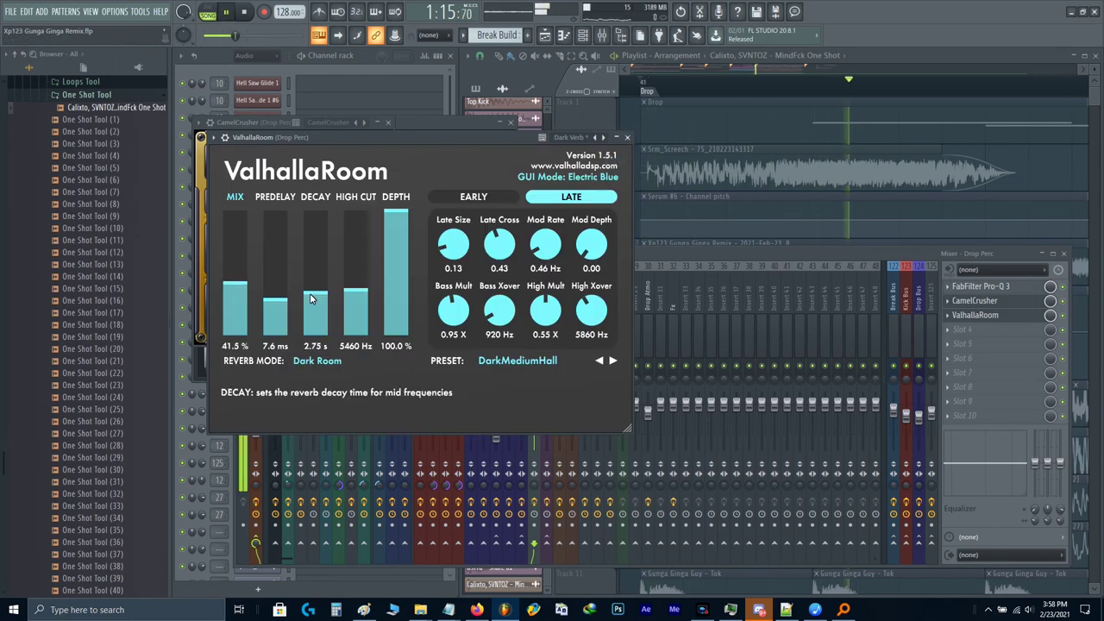
Step: Shift CamelCrusher and ValhallaRoom down one slot on Drop Perc and load Fruity Peak Controller in slot 2
left_click(1006, 316)
left_click(996, 300)
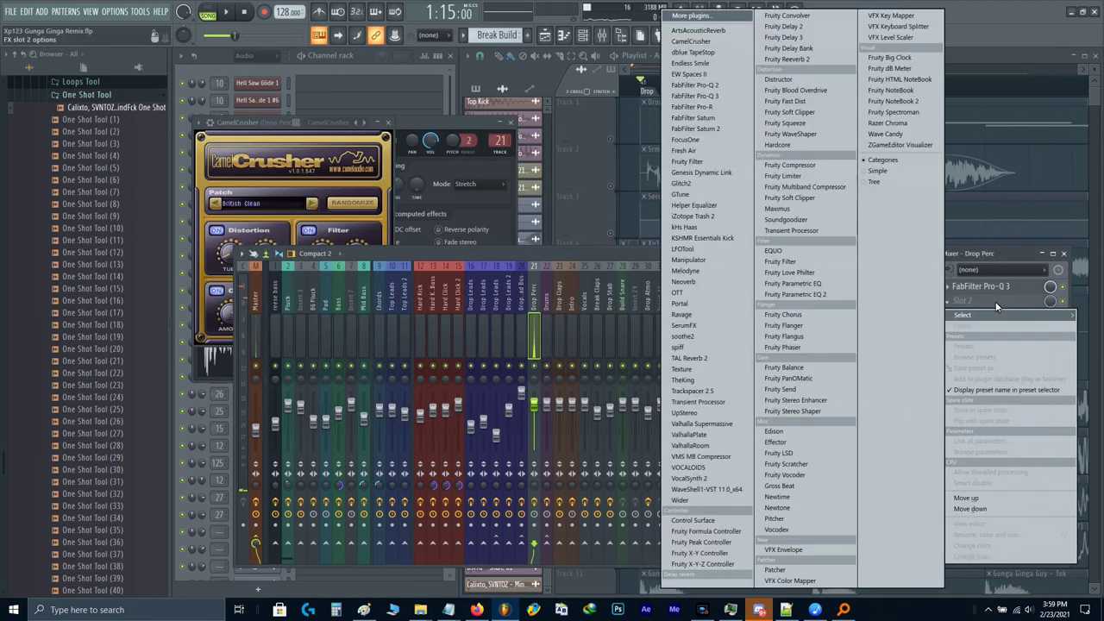
left_click(738, 543)
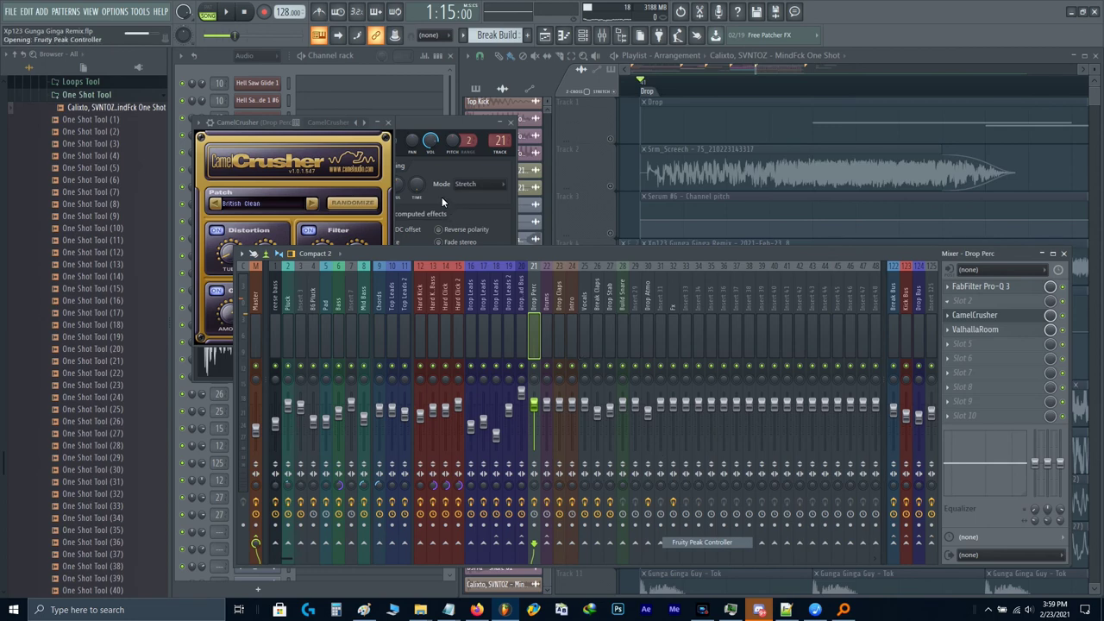
Step: Load the Lead preset in Fruity Peak Controller and link ValhallaRoom's mix level to Peak ctrl - Peak with the 1-Input mapping formula
right_click(489, 153)
left_click(511, 204)
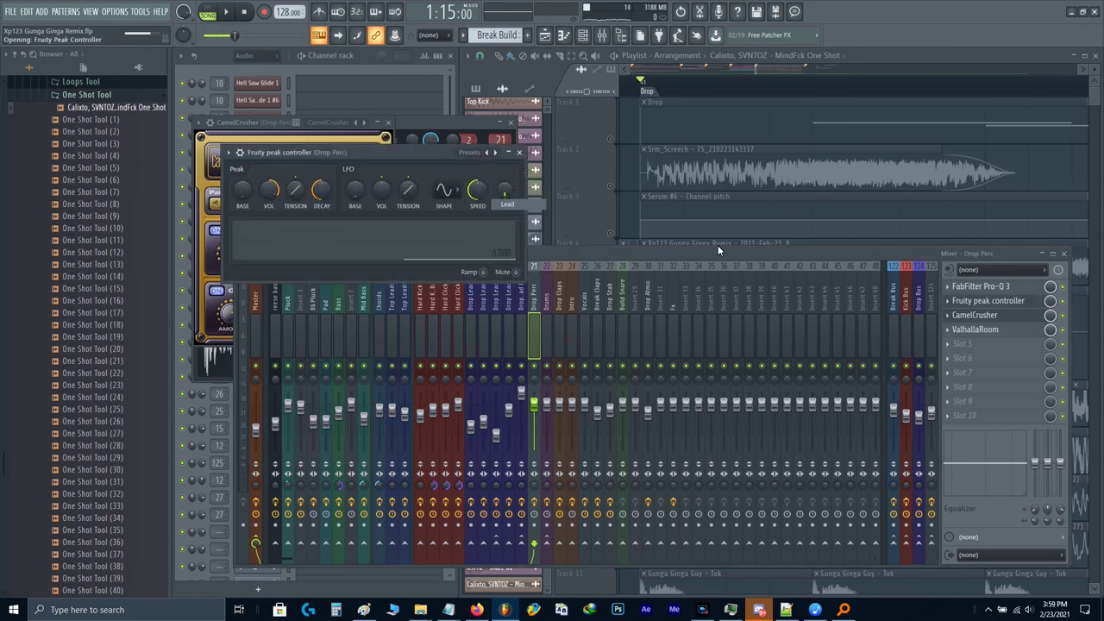
right_click(1049, 332)
left_click(1042, 425)
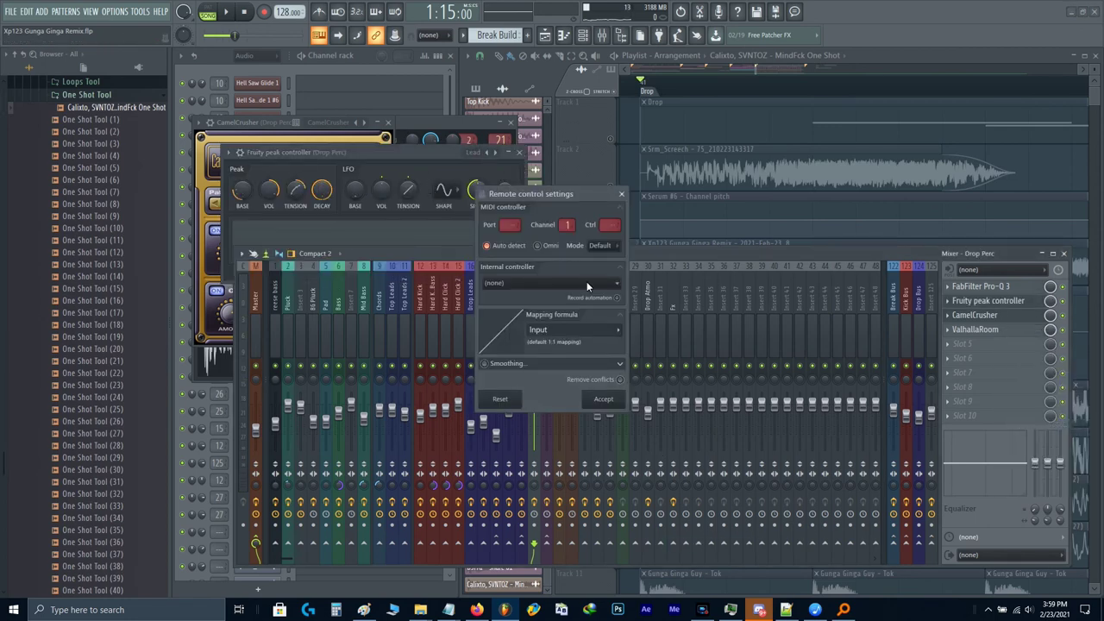
left_click(586, 283)
left_click(510, 250)
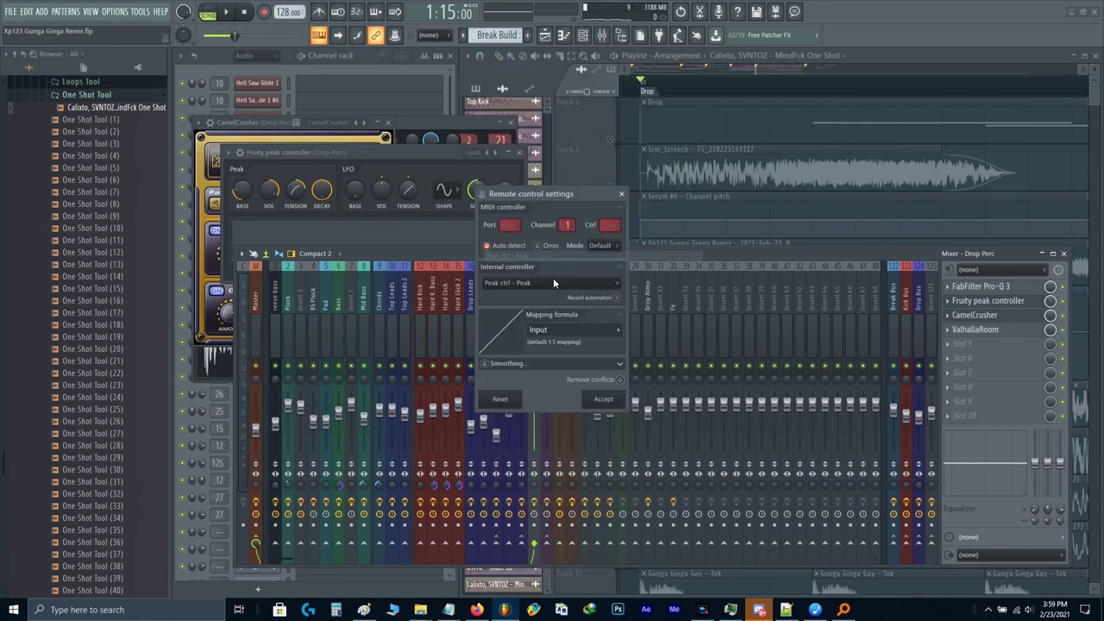
left_click(612, 332)
left_click(643, 363)
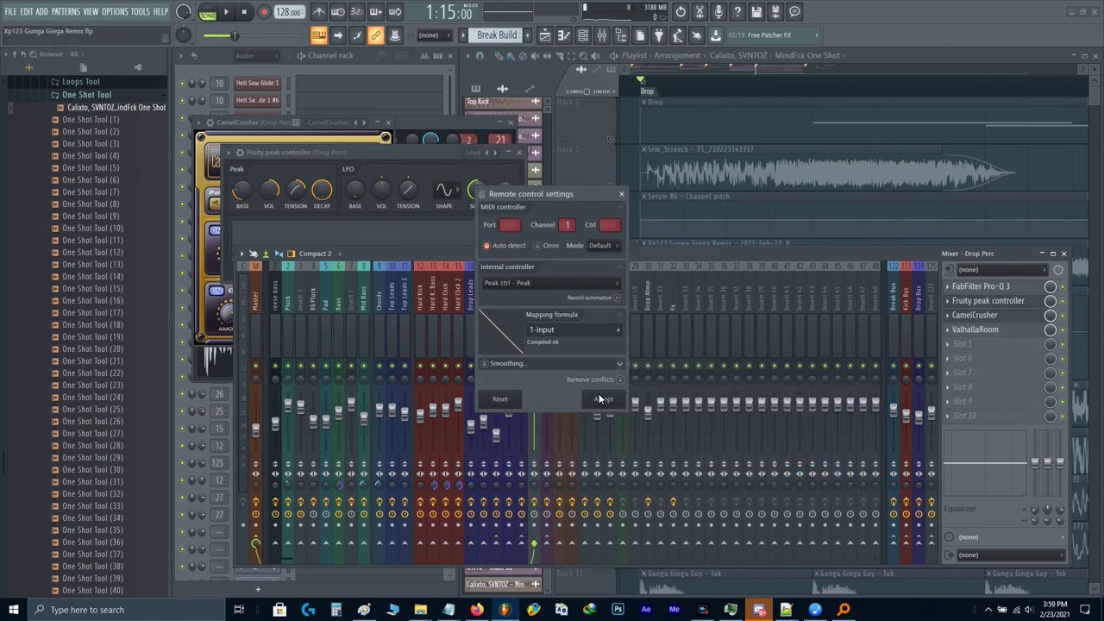
left_click(604, 398)
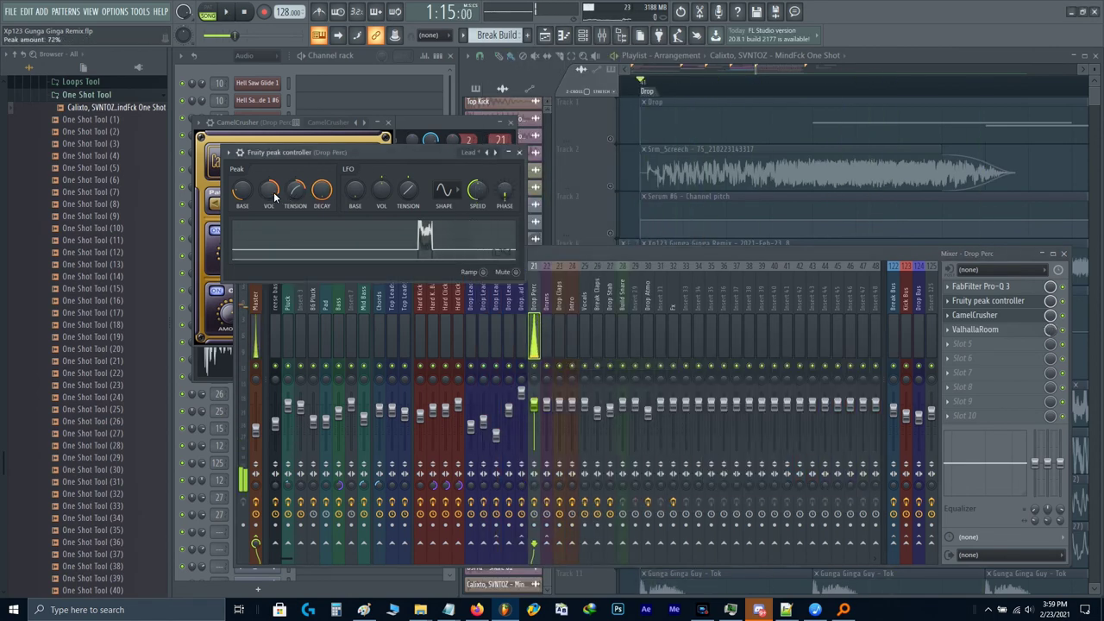
Step: Add LFOTool to slot 8 of Drop Perc and set its curve's first point to about 37% height
left_click(553, 247)
left_click(1003, 382)
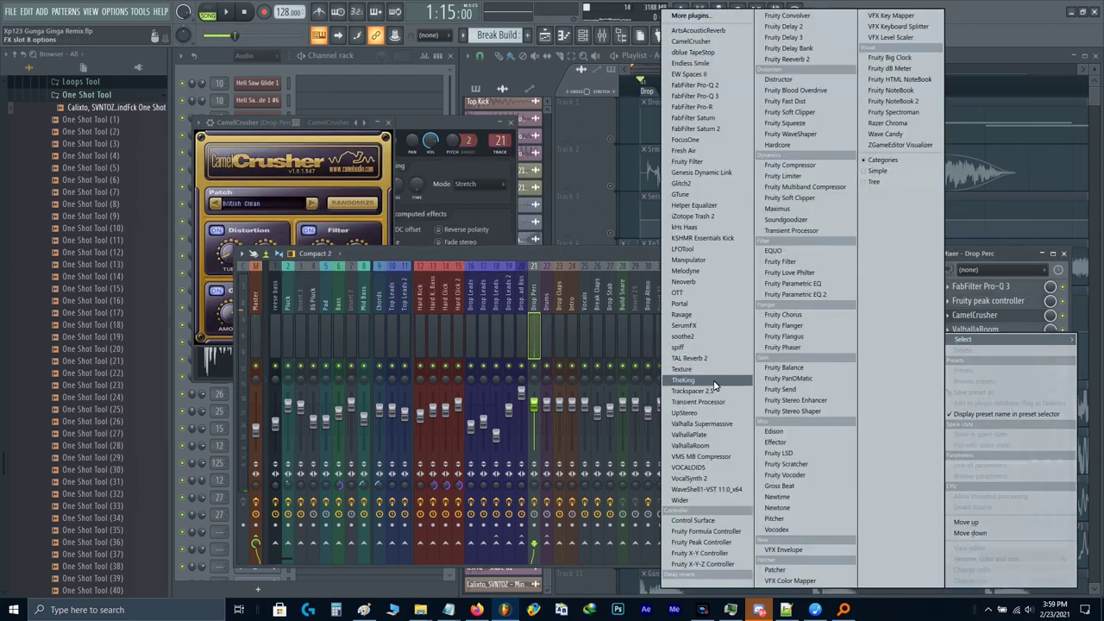
left_click(691, 249)
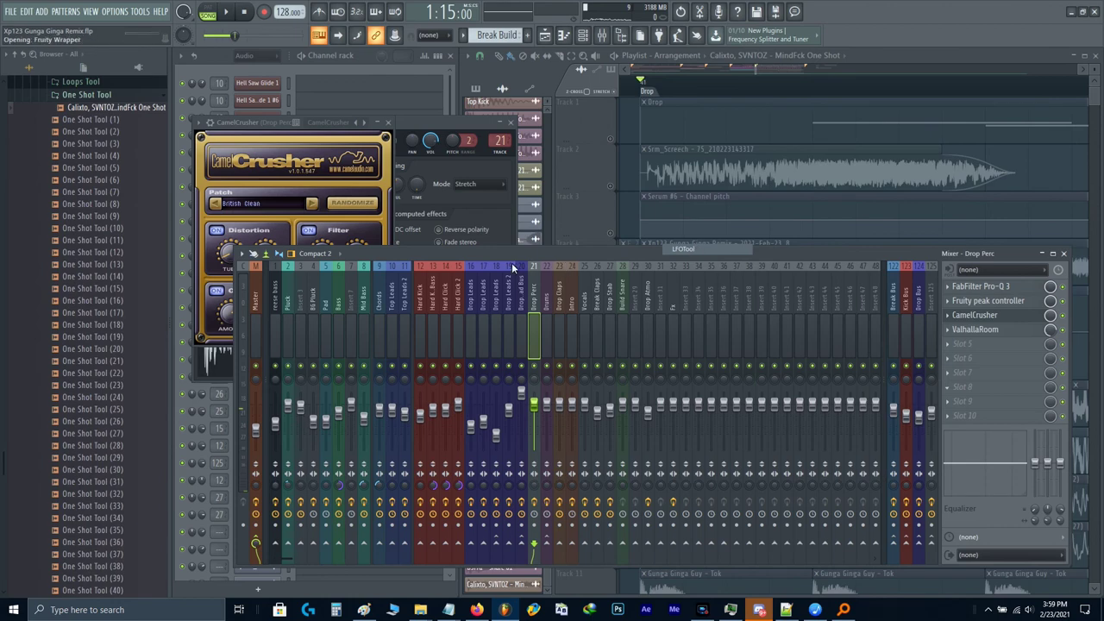
left_click_drag(369, 377, 362, 330)
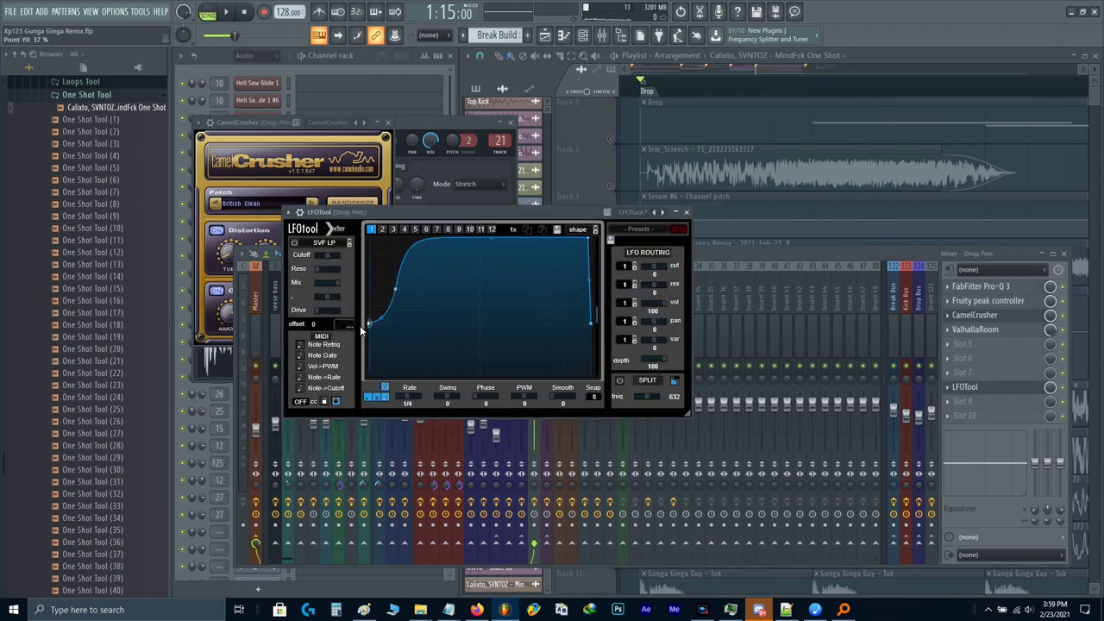
key("space")
key("Escape")
key("Escape")
key("Escape")
key("Escape")
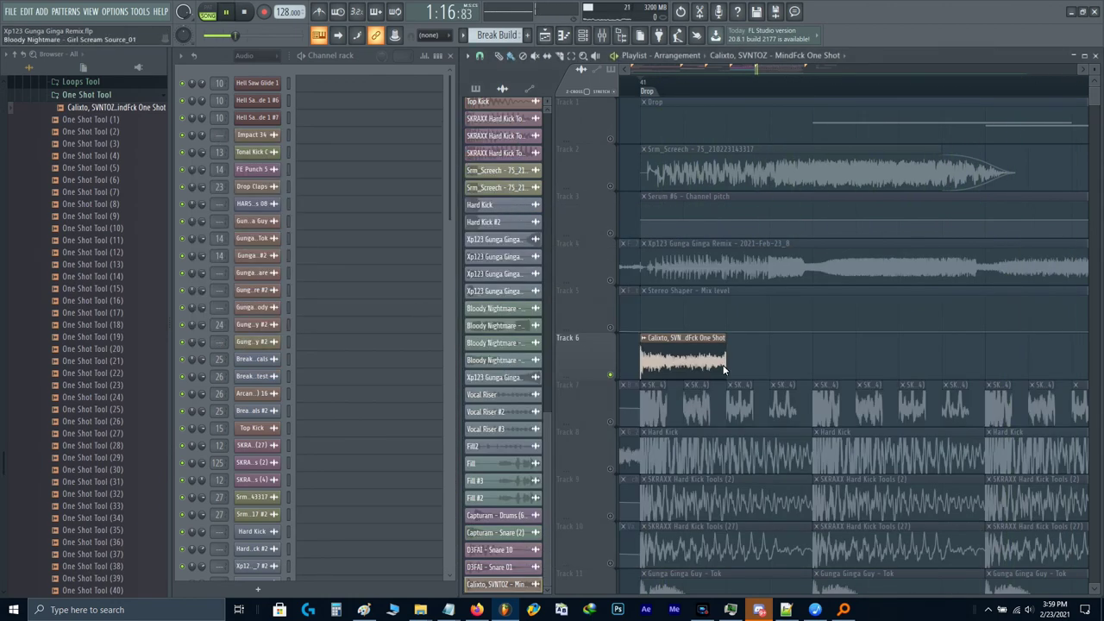
Step: Play the drop from bar 41 at a lower system volume and move the one shot clip on Track 6 to 41:13:00
scroll(672, 272, "down", 3)
left_click(611, 138)
scroll(677, 299, "down", 5)
key("space")
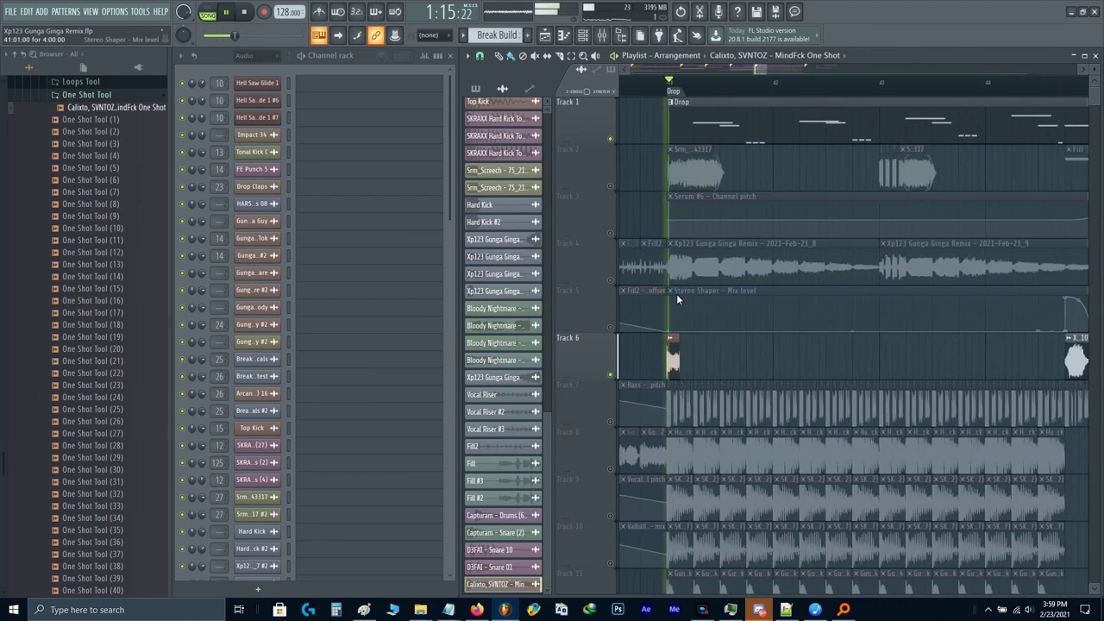
key("XF86AudioLowerVolume")
key("space")
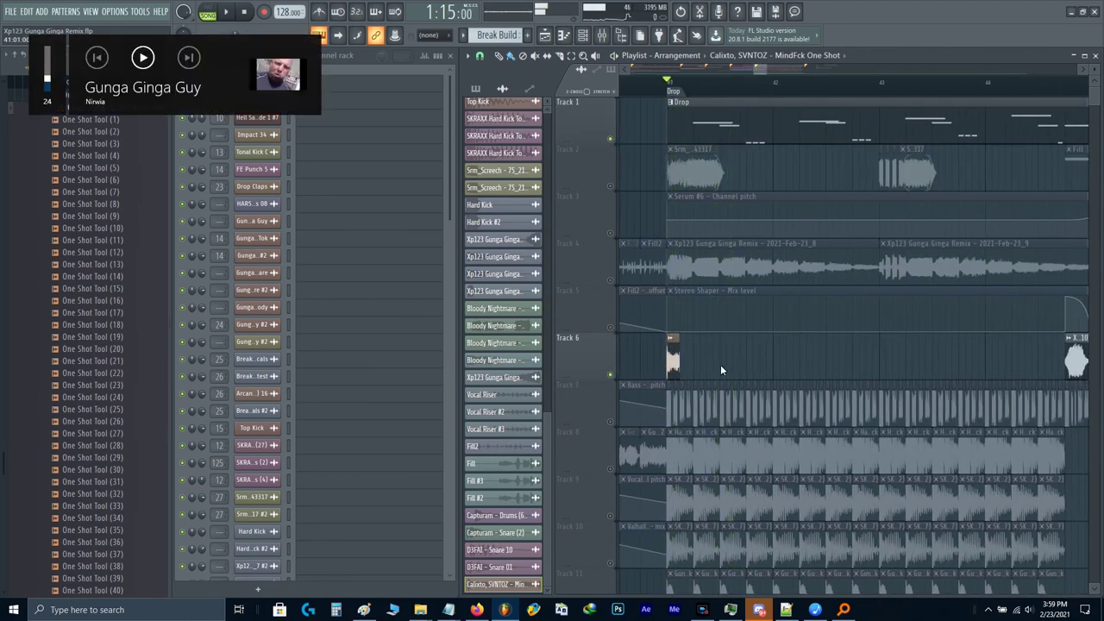
key("space")
scroll(756, 364, "up", 3)
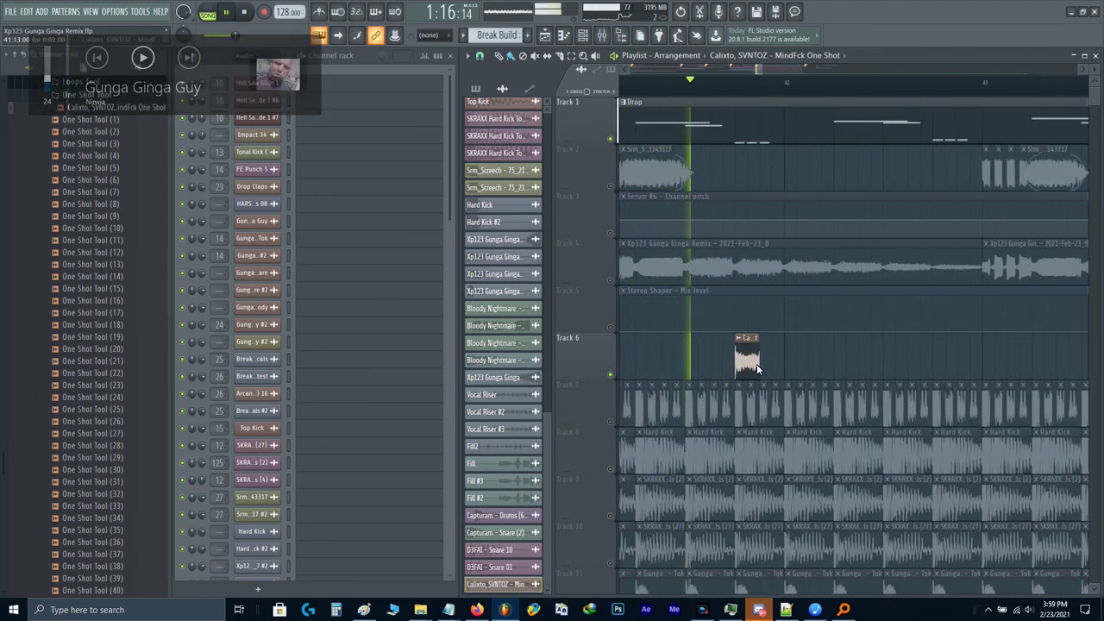
key("space")
scroll(757, 364, "up", 2)
Step: Try the Generic (bleeding) and Transient (bleeding) declicking modes on the MindFck One Shot sample
double_click(751, 362)
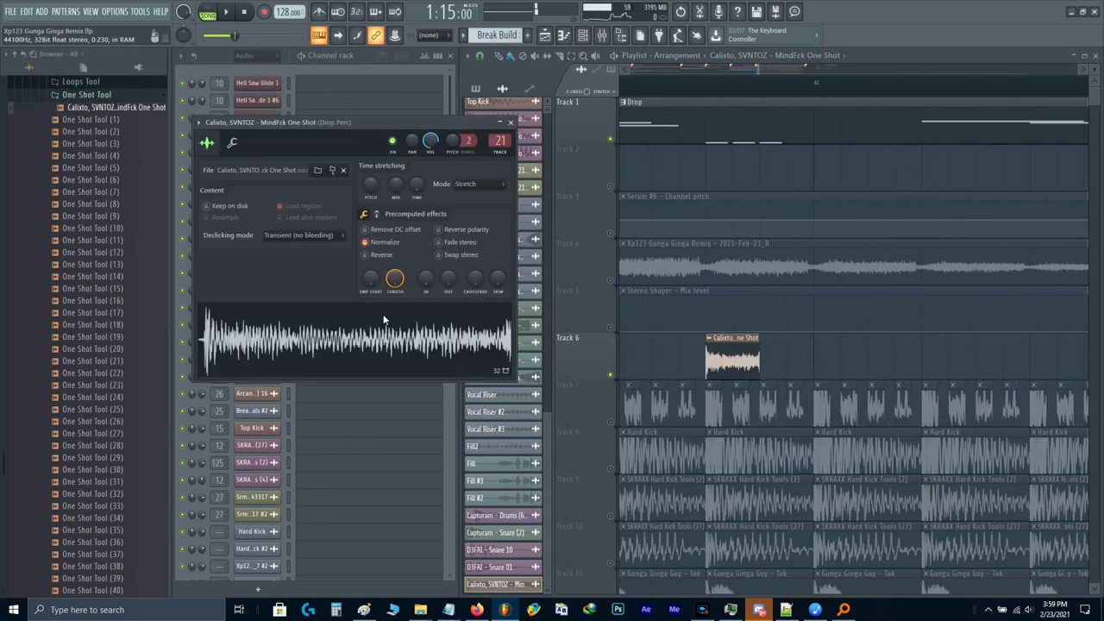
left_click(311, 235)
left_click(308, 277)
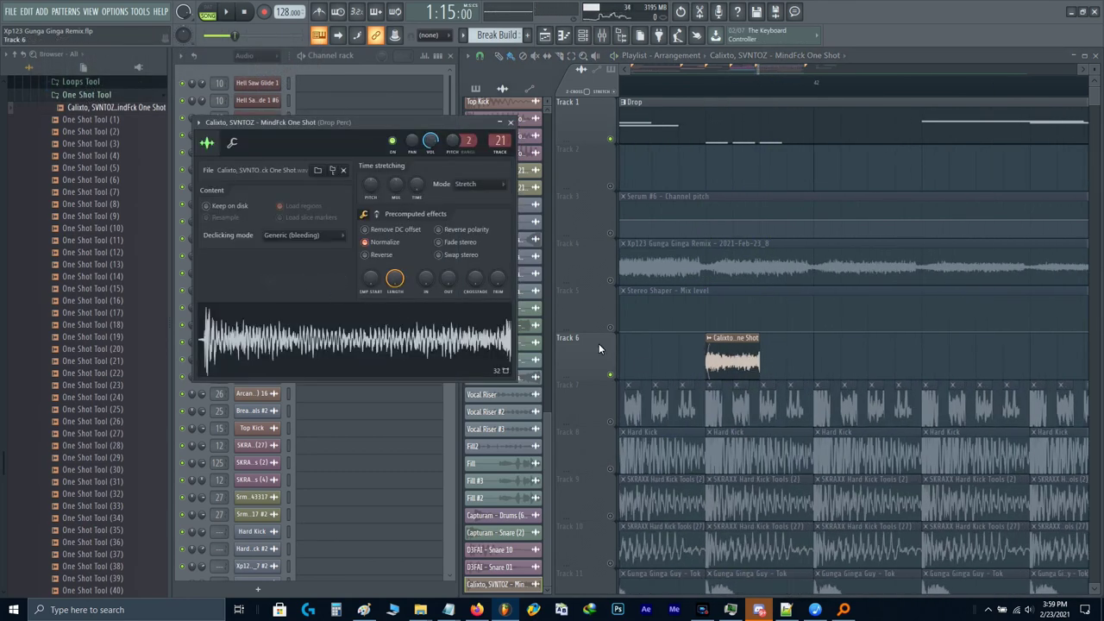
left_click(304, 233)
left_click(309, 262)
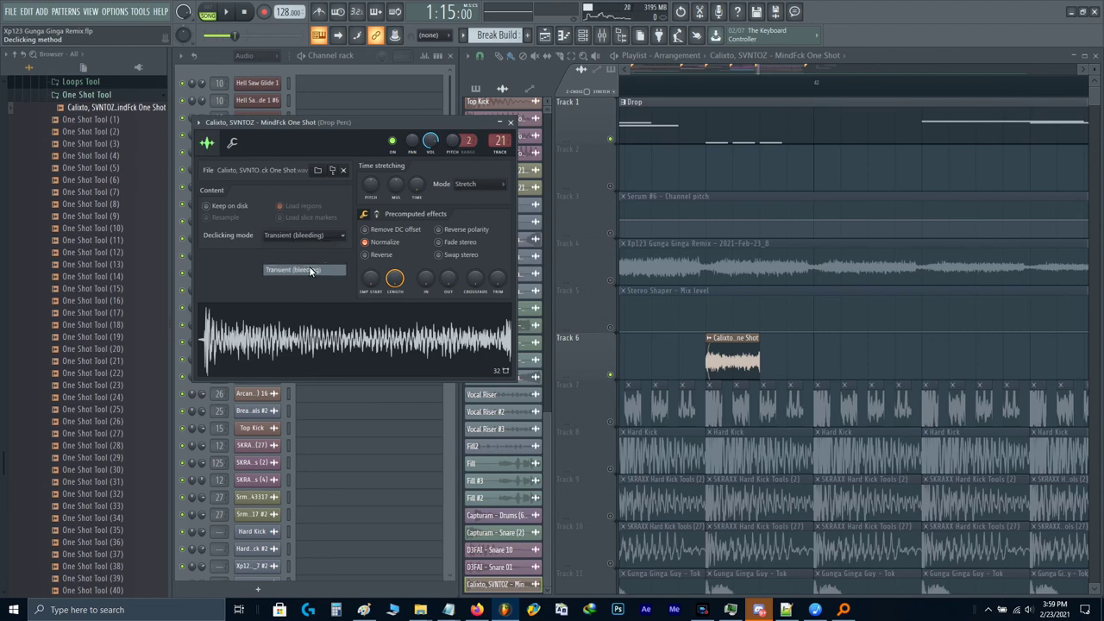
key("Escape")
Step: Extend the end of the one shot clip on Track 6 to a length of 0:02:00
scroll(760, 361, "up", 3)
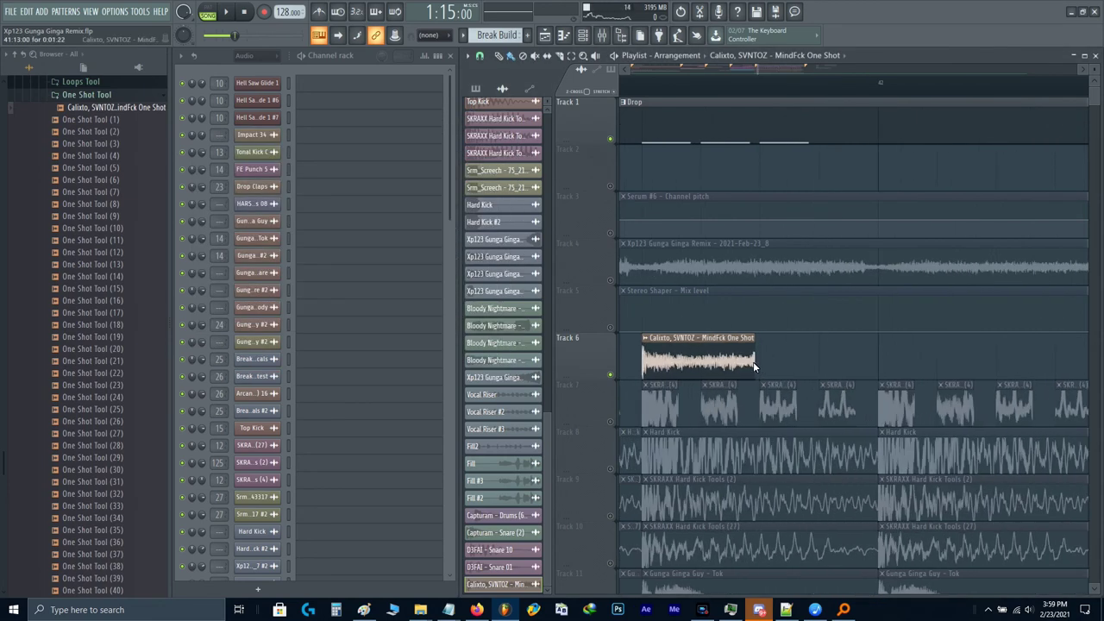
left_click_drag(756, 361, 761, 364)
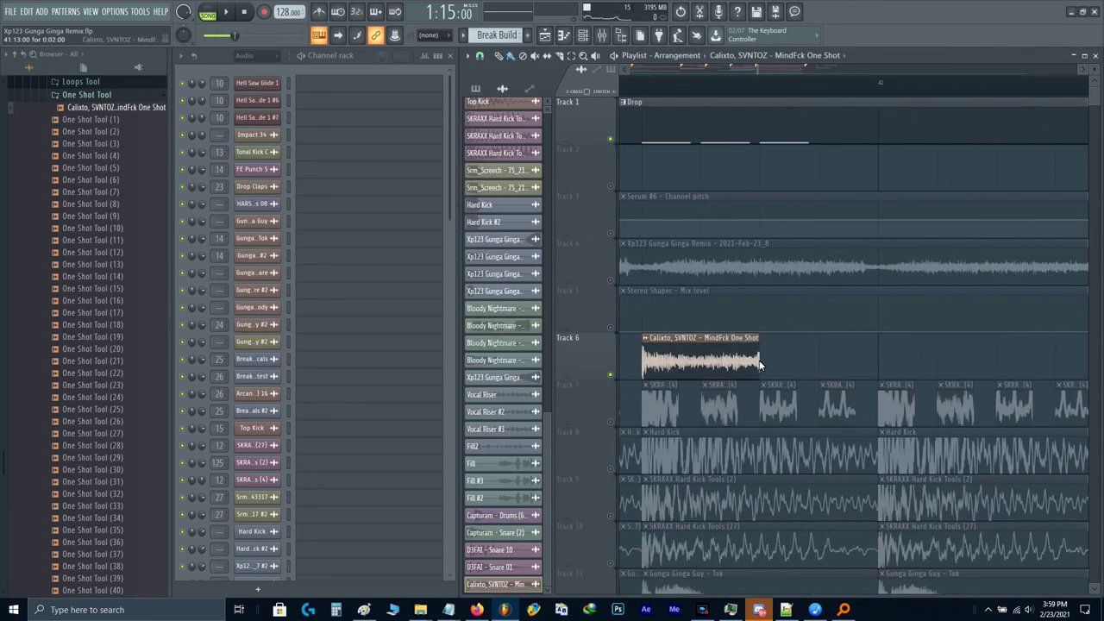
scroll(632, 376, "up", 2)
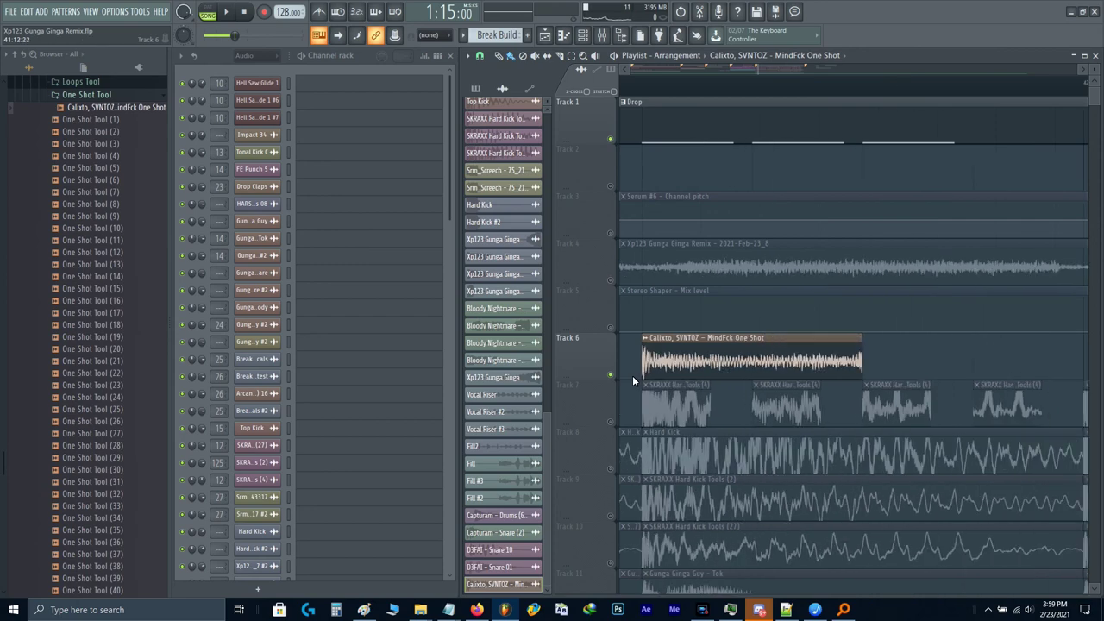
scroll(632, 375, "down", 2)
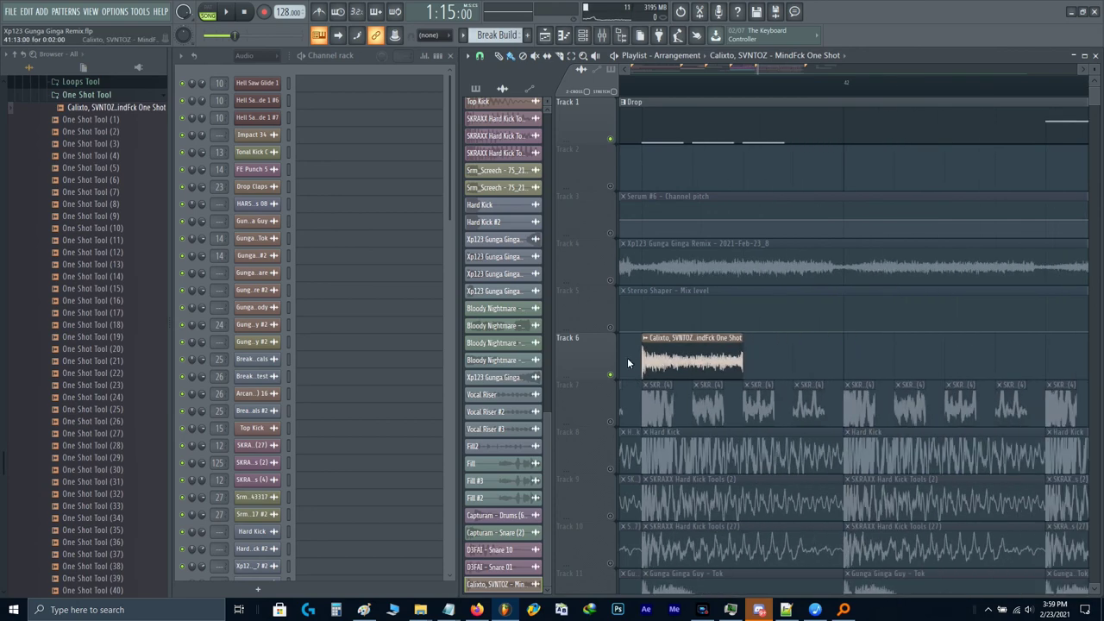
scroll(617, 359, "left", 2)
Step: Set the one shot sample's declicking mode to Smooth (bleeding)
double_click(738, 363)
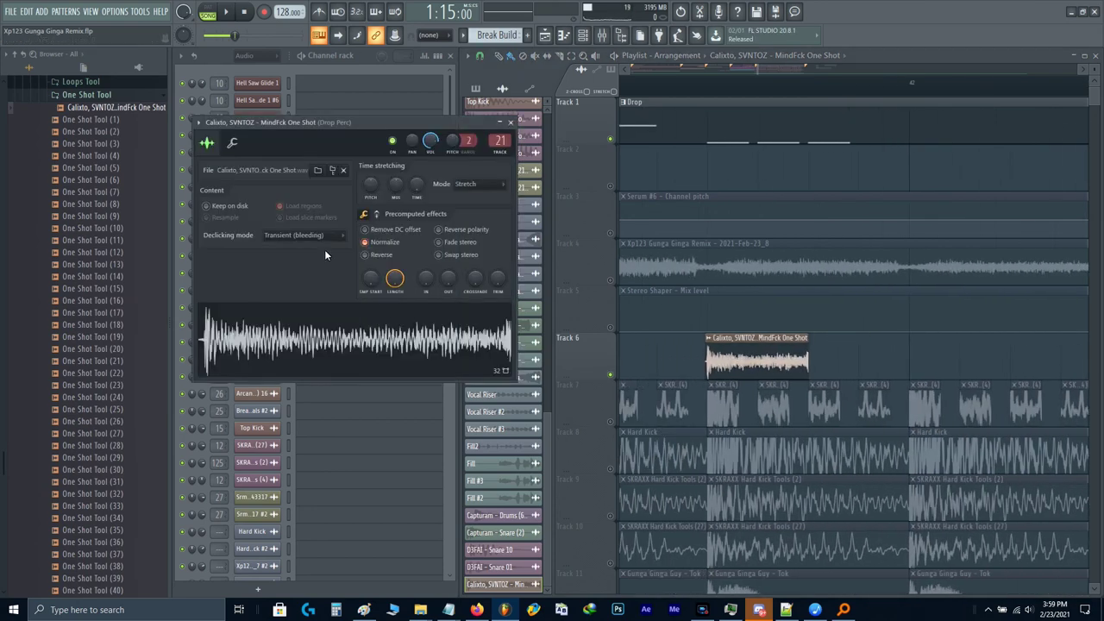
left_click(308, 293)
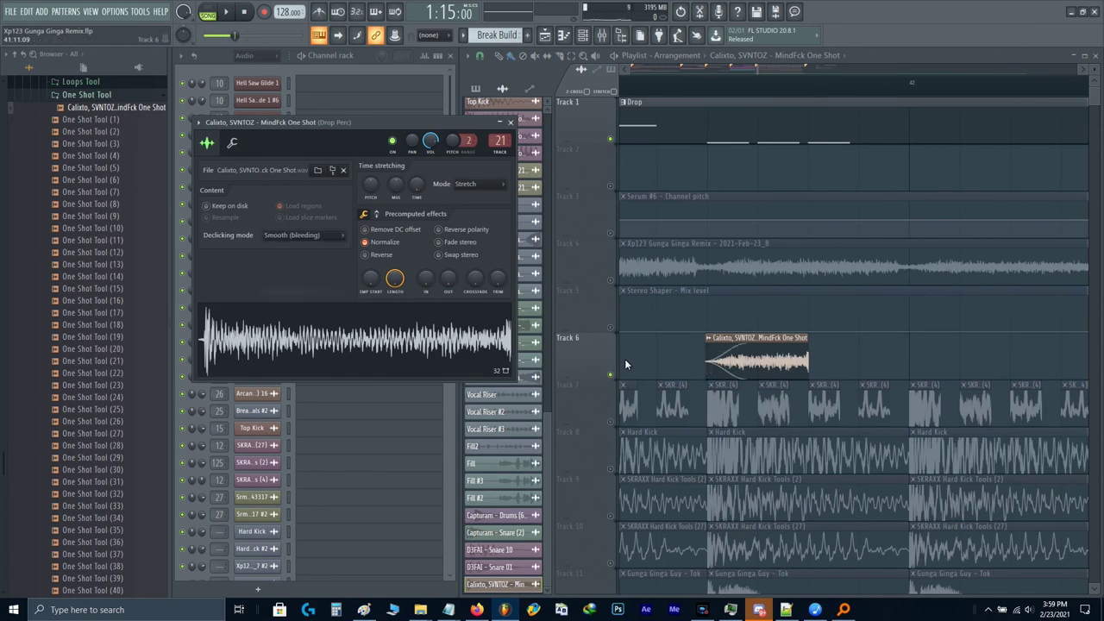
key("Escape")
Step: Extend the one shot clip's start back to 41:12:23 and trim its length to 0:01:10
scroll(673, 369, "up", 4)
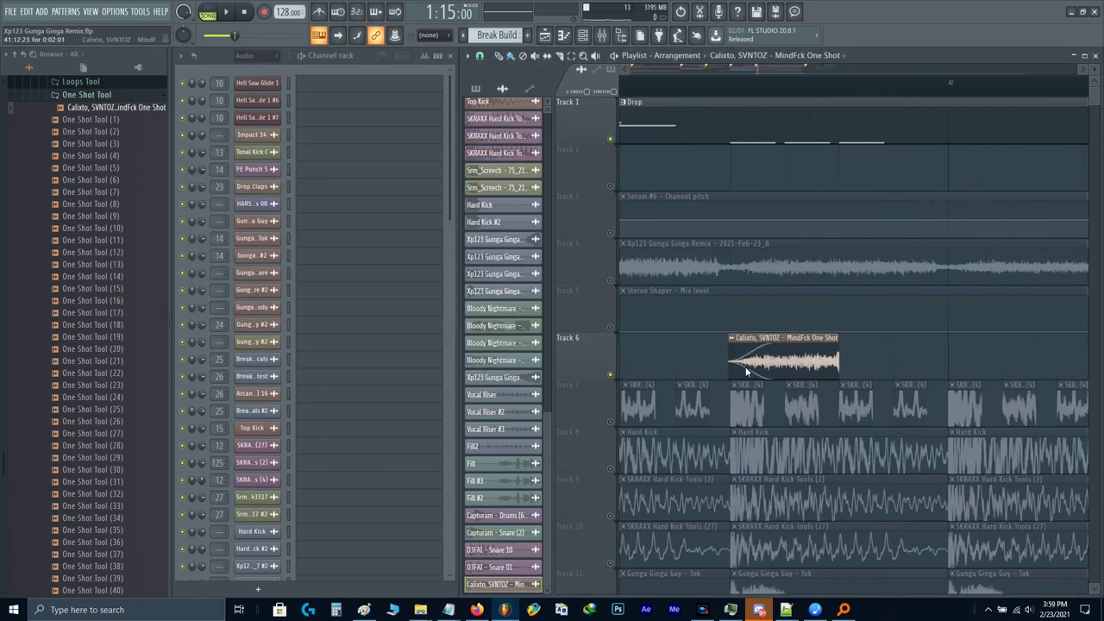
double_click(774, 367)
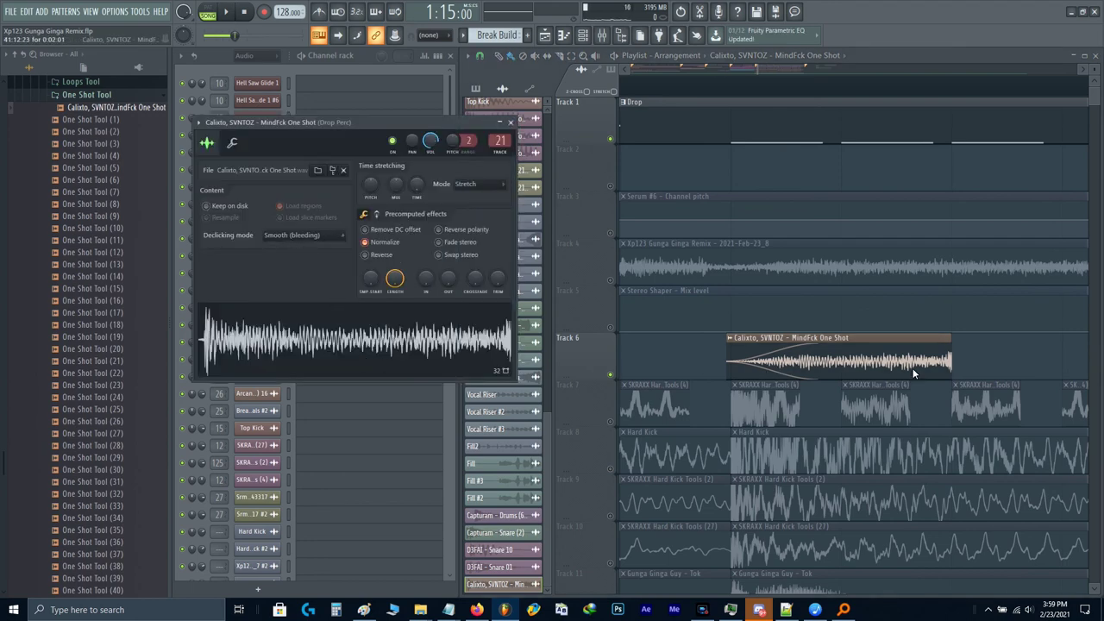
left_click(948, 362)
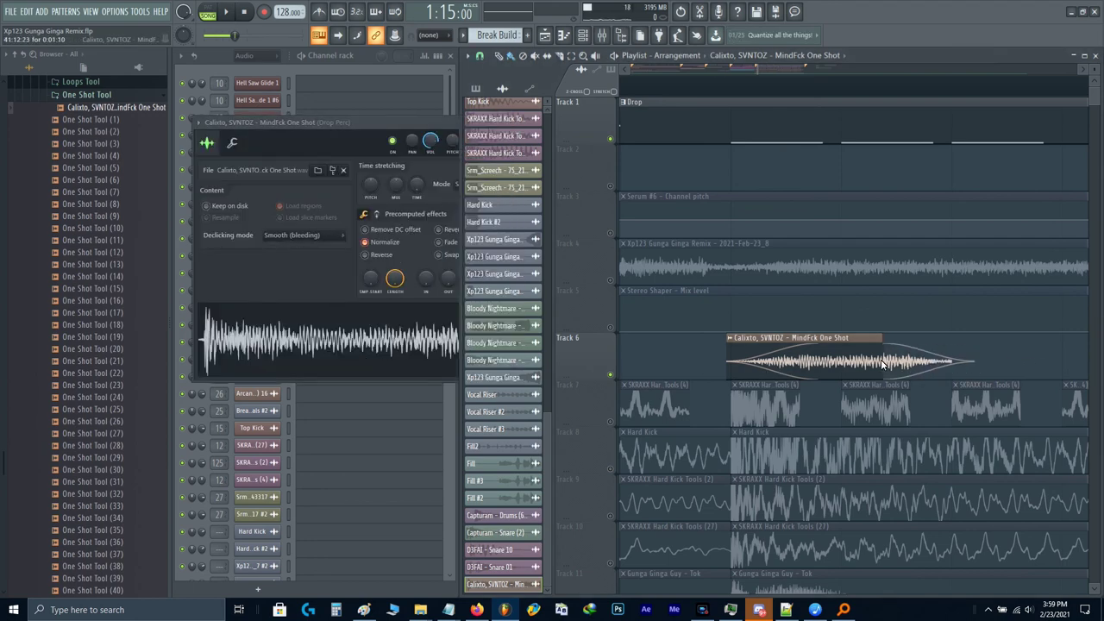
scroll(742, 364, "left", 2)
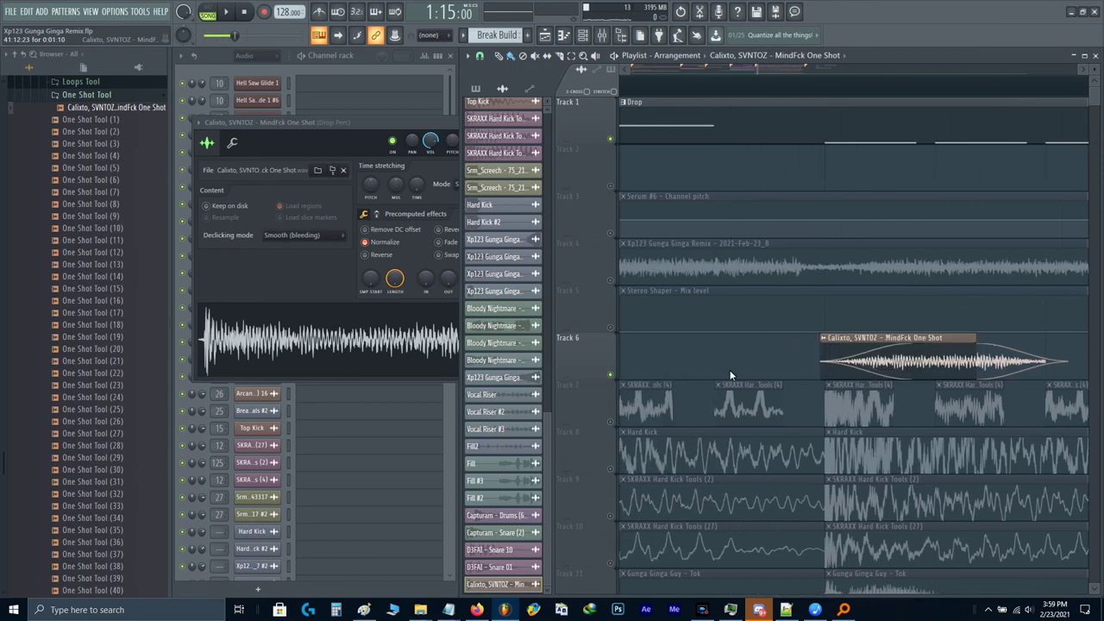
scroll(578, 374, "left", 3)
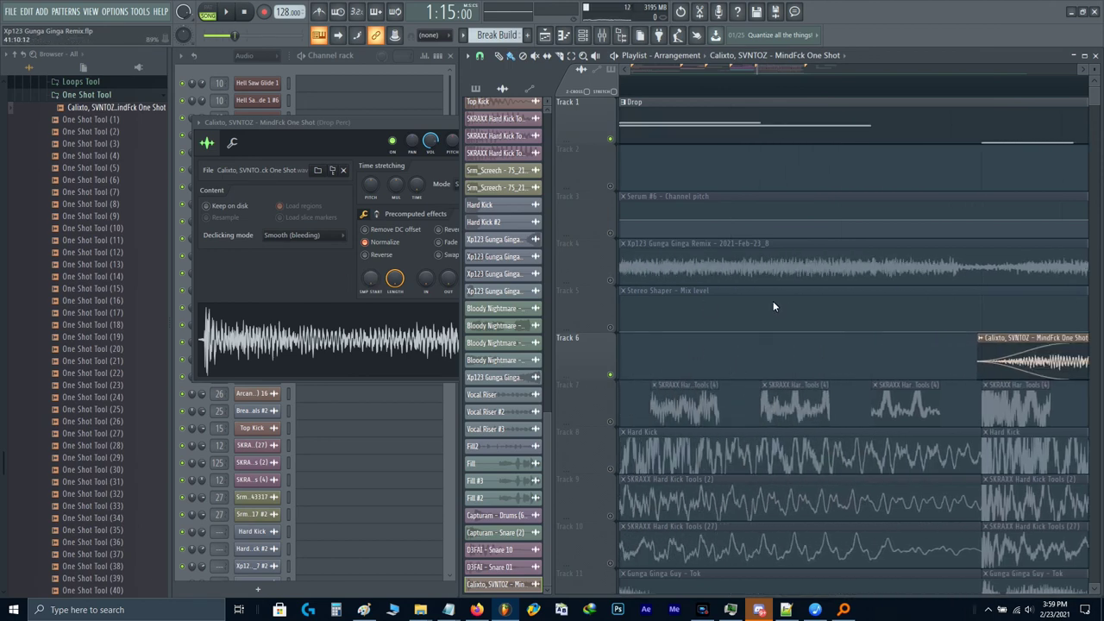
scroll(773, 306, "right", 4)
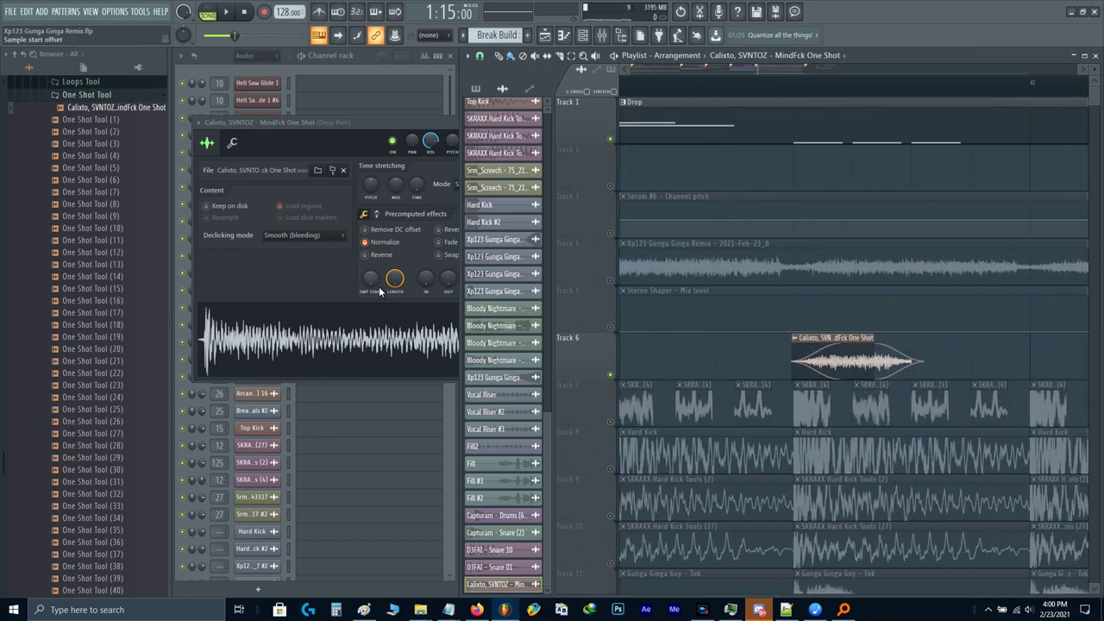
Step: Replace the one shot clip with a fresh one at 41:11:00 on Track 6 and raise the sample's start offset slightly
right_click(835, 368)
left_click_drag(371, 350, 735, 355)
scroll(701, 357, "up", 2, "ctrl")
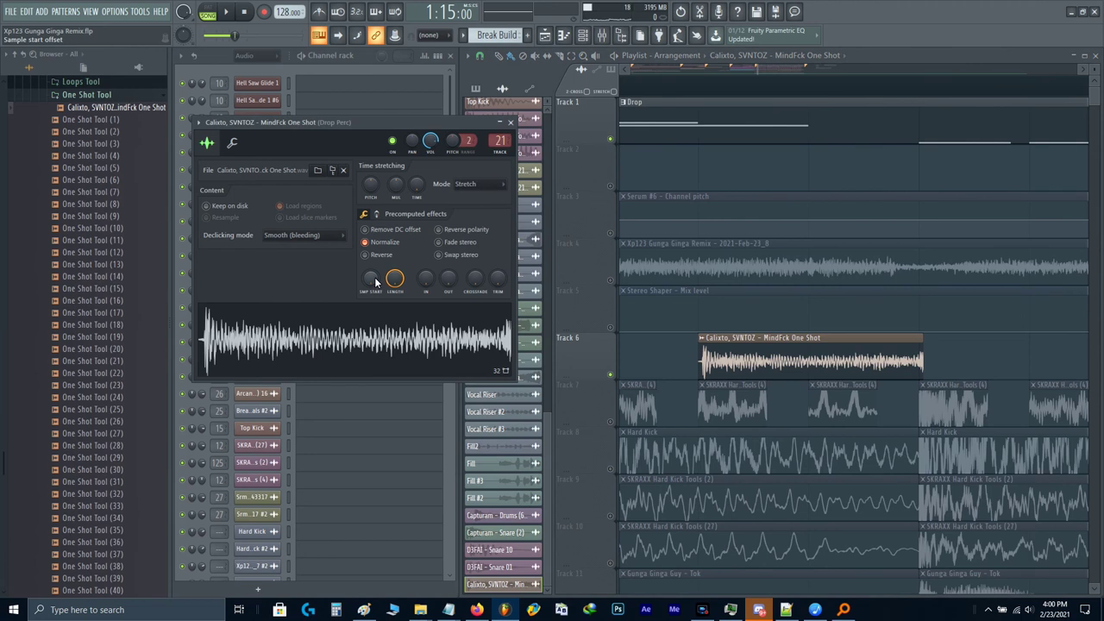
left_click_drag(375, 282, 372, 270)
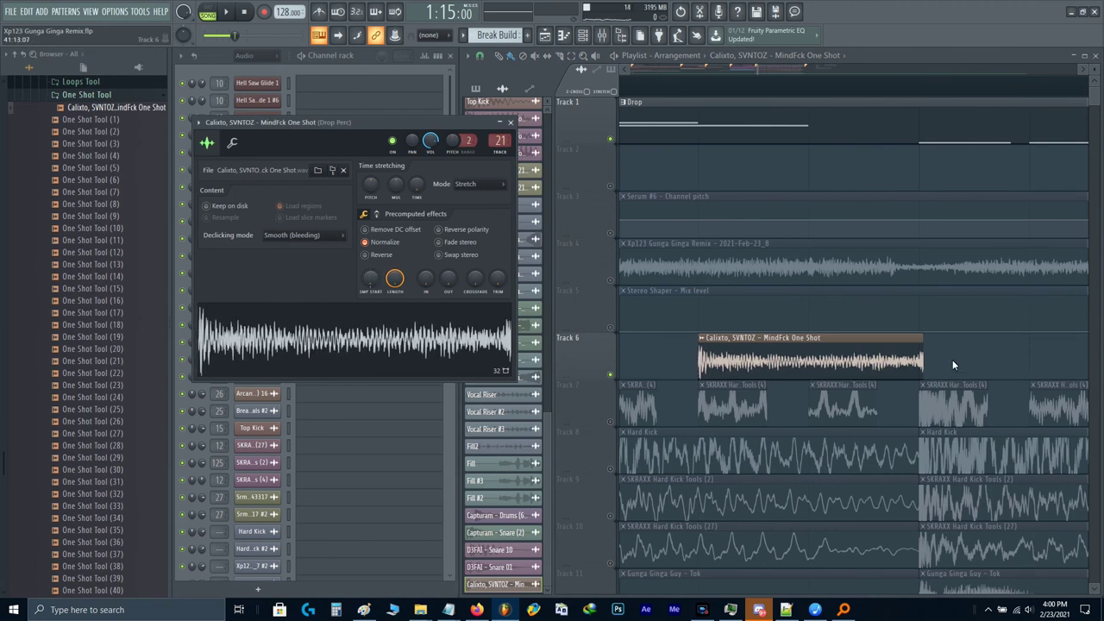
key("Escape")
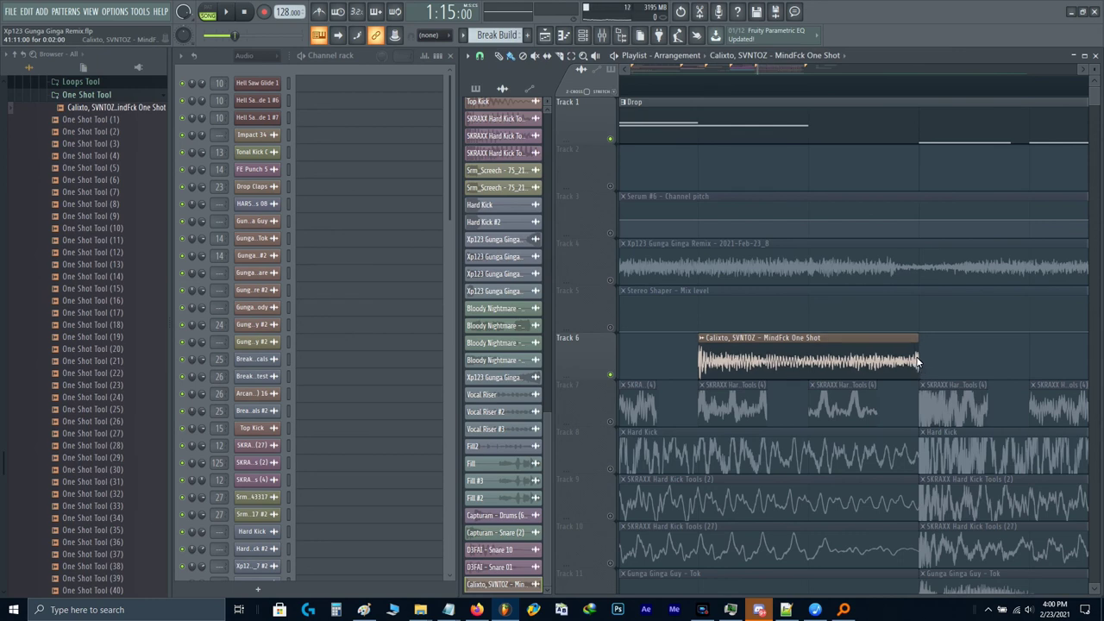
Step: Trim the one shot clip to 0:01:03 and place copies at 41:13:00 and 42:01:00 on Track 6 during drop playback
left_click_drag(927, 355, 851, 359)
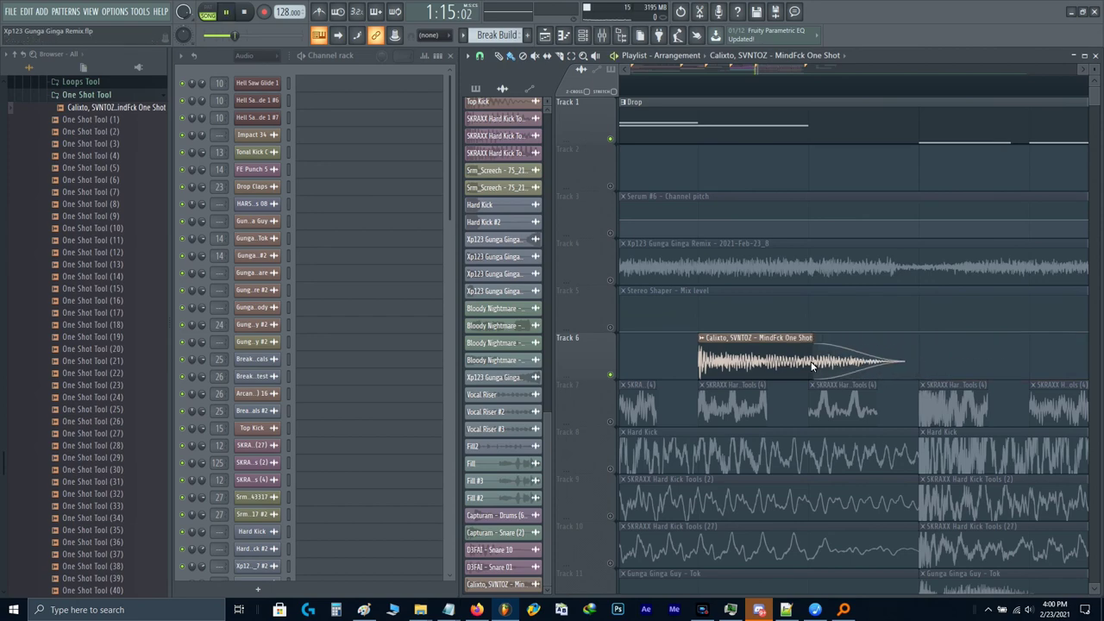
scroll(815, 361, "down", 4, "ctrl")
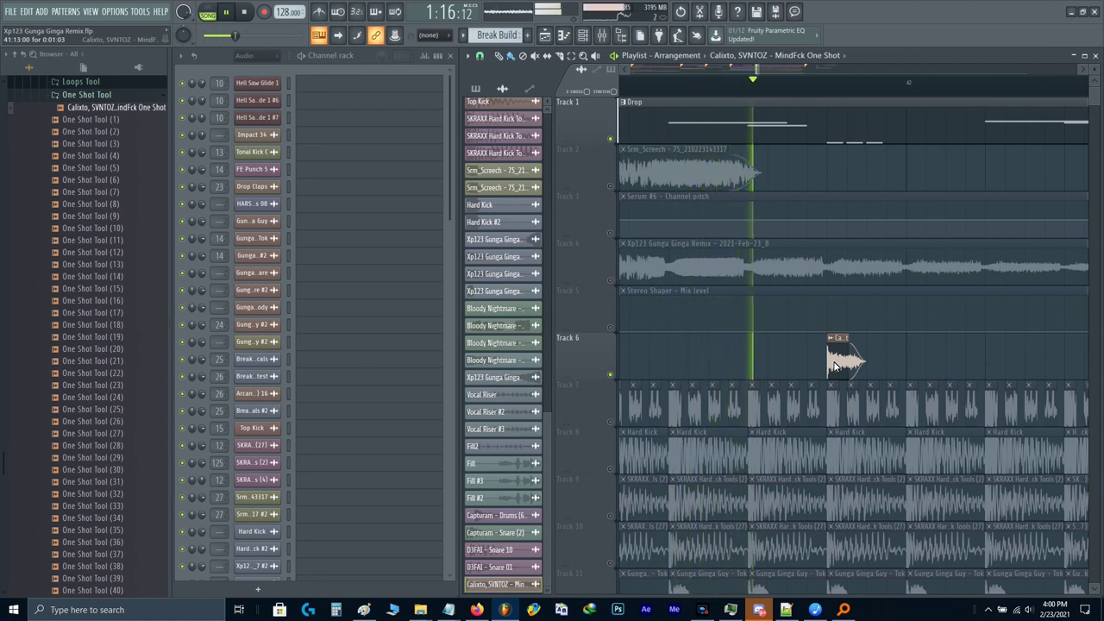
mouse_move(834, 366)
left_mouse_down()
mouse_move(751, 367)
mouse_move(820, 358)
left_mouse_up()
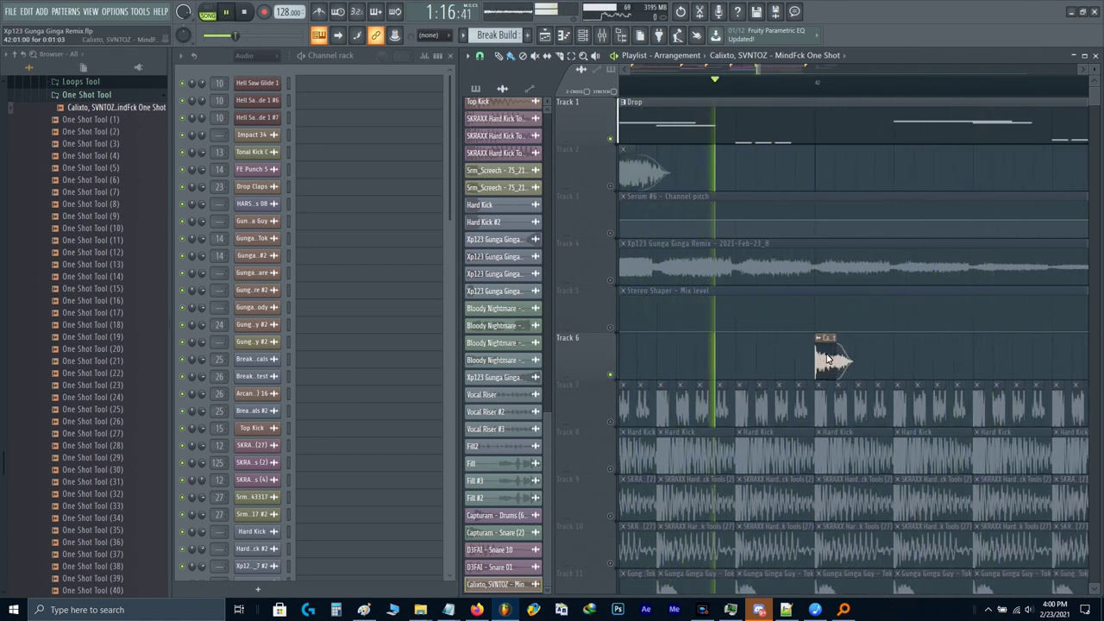
left_click(797, 367)
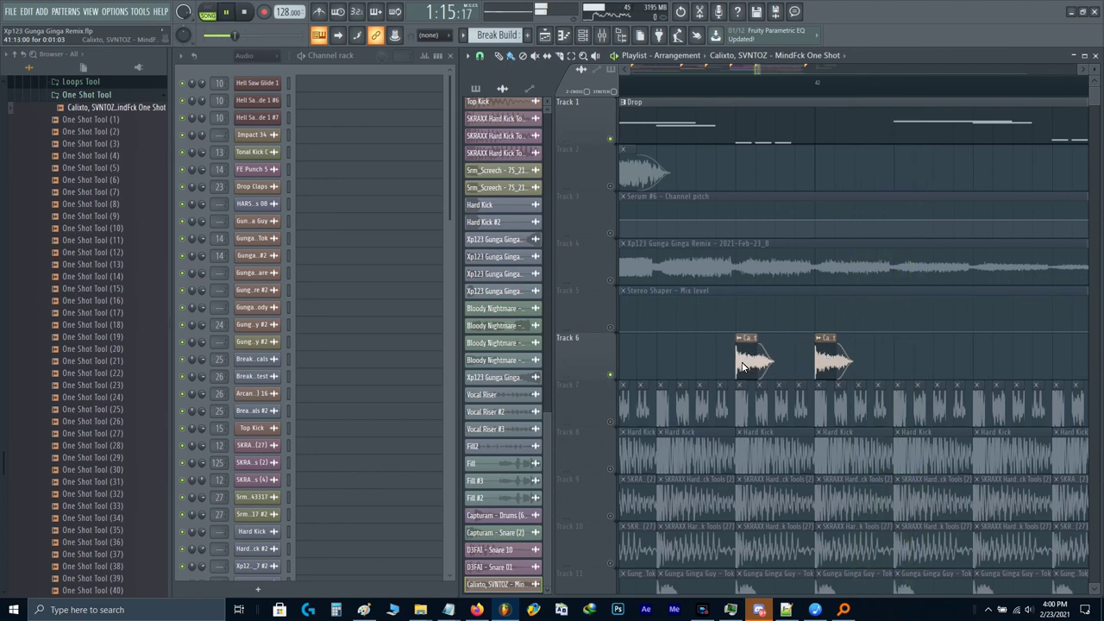
scroll(744, 364, "down", 6)
scroll(776, 387, "down", 3)
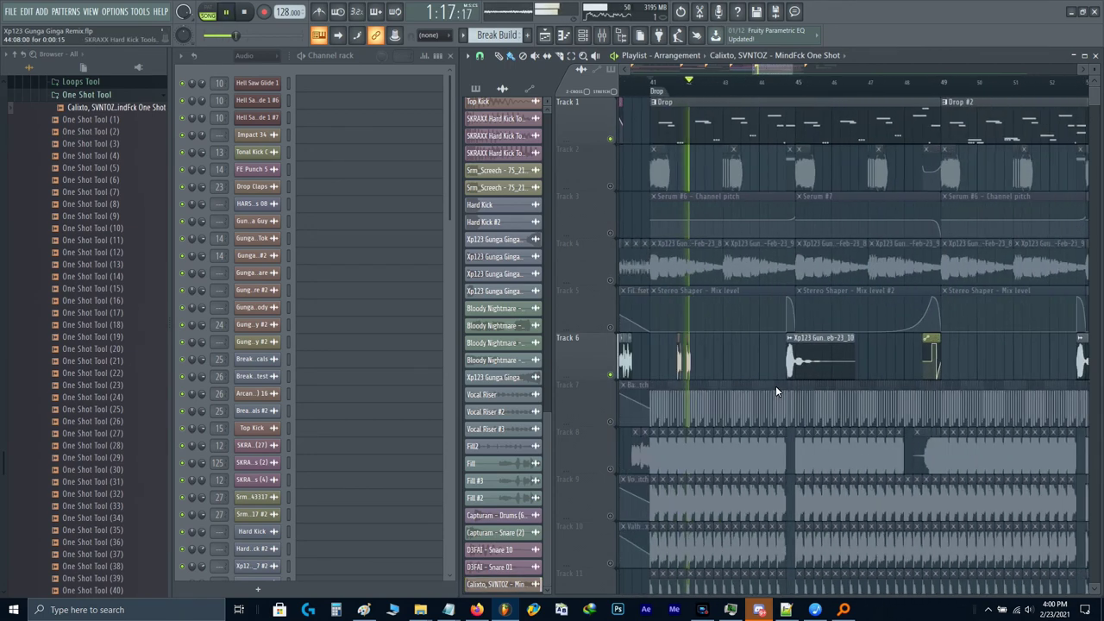
Step: Stop playback and move the Xp123 Gunga Ginga Remix audio clip at 44:13:00 from Track 6 down to Track 14
key("space")
scroll(781, 371, "up", 5)
left_click(790, 366)
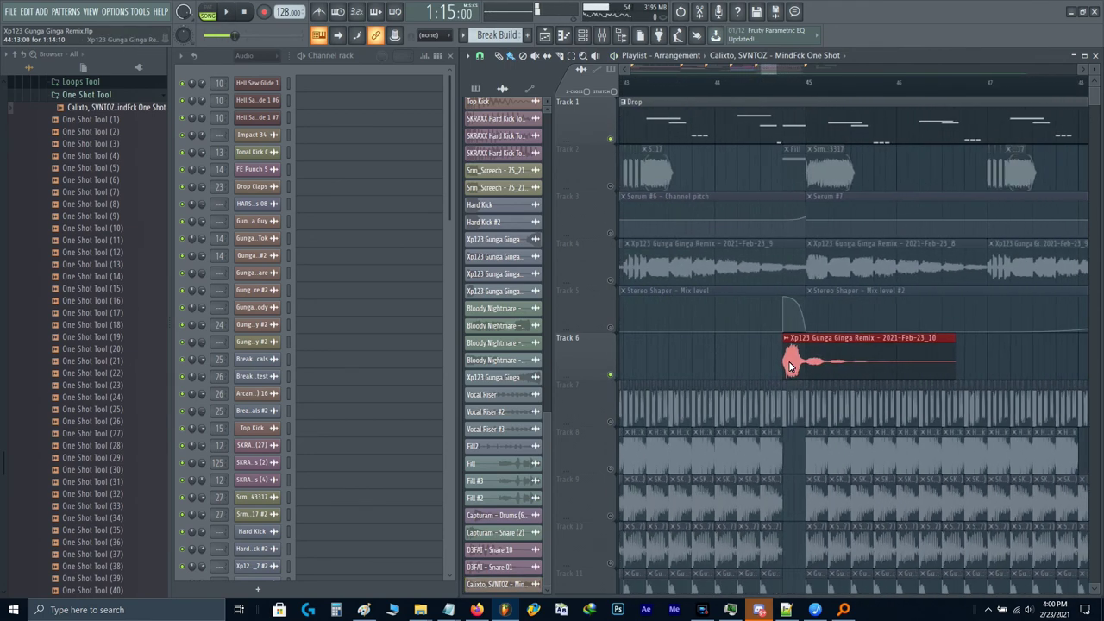
scroll(790, 367, "down", 3)
scroll(789, 366, "down", 6)
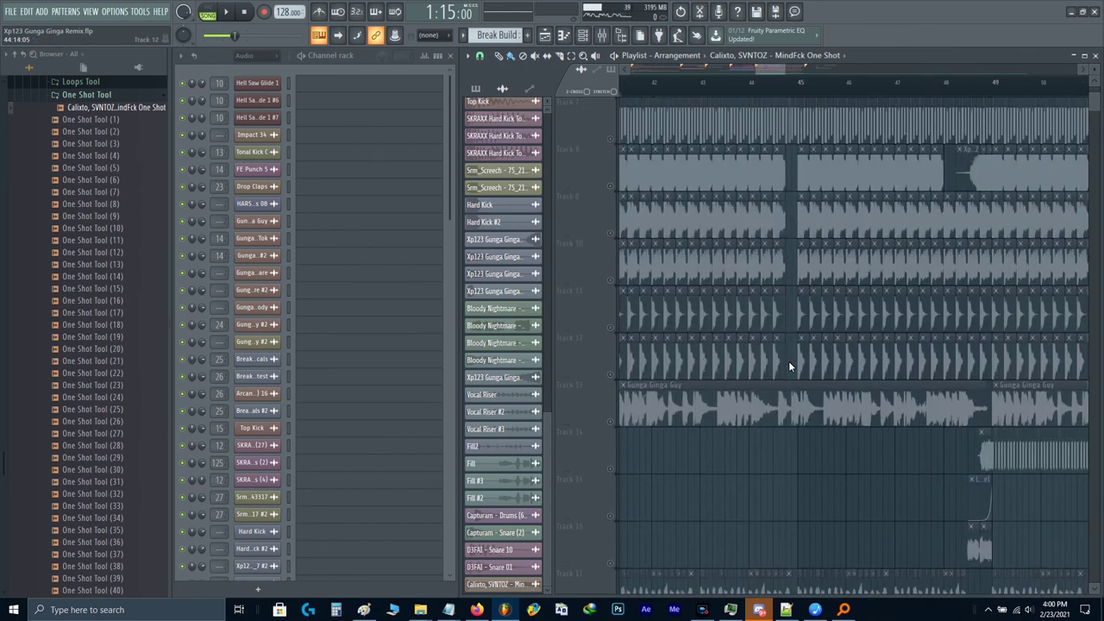
key("shift+Down")
key("shift+Down")
key("shift+Down")
key("shift+Down")
key("shift+Down")
key("shift+Down")
key("shift+Down")
key("shift+Down")
scroll(790, 366, "up", 6)
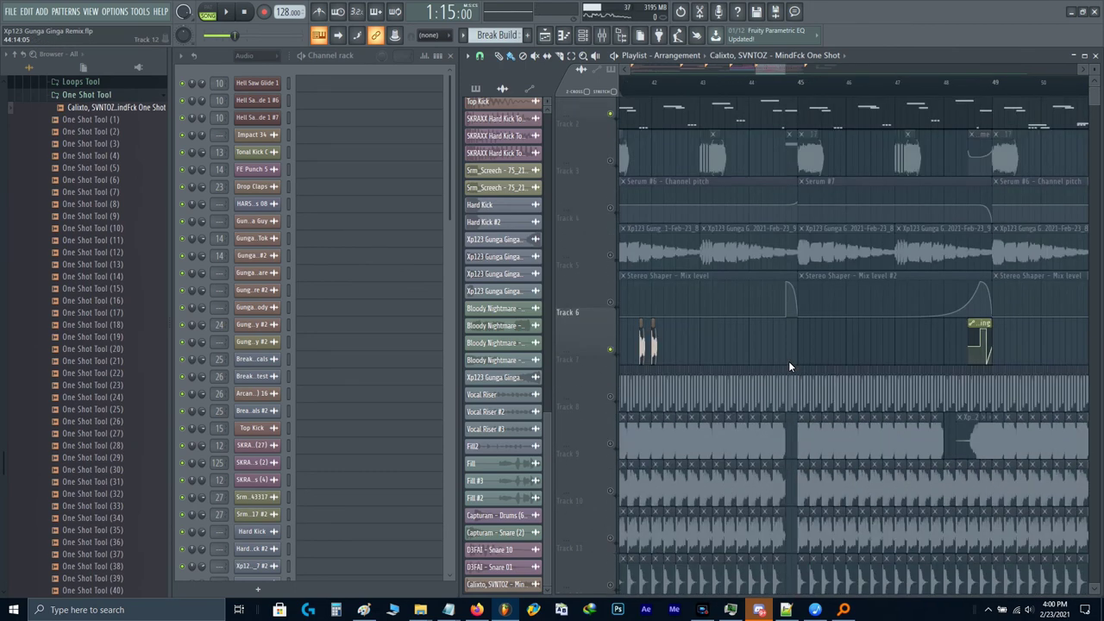
Step: Copy the one shot pair at 41:13:00 and 42:01:00 to 42:13:00, 43:01:00, 43:13:00 and 44:01:00 on Track 6, undoing surplus pastes
key("space")
scroll(688, 380, "up", 3)
scroll(710, 373, "left", 2)
scroll(722, 369, "up", 2)
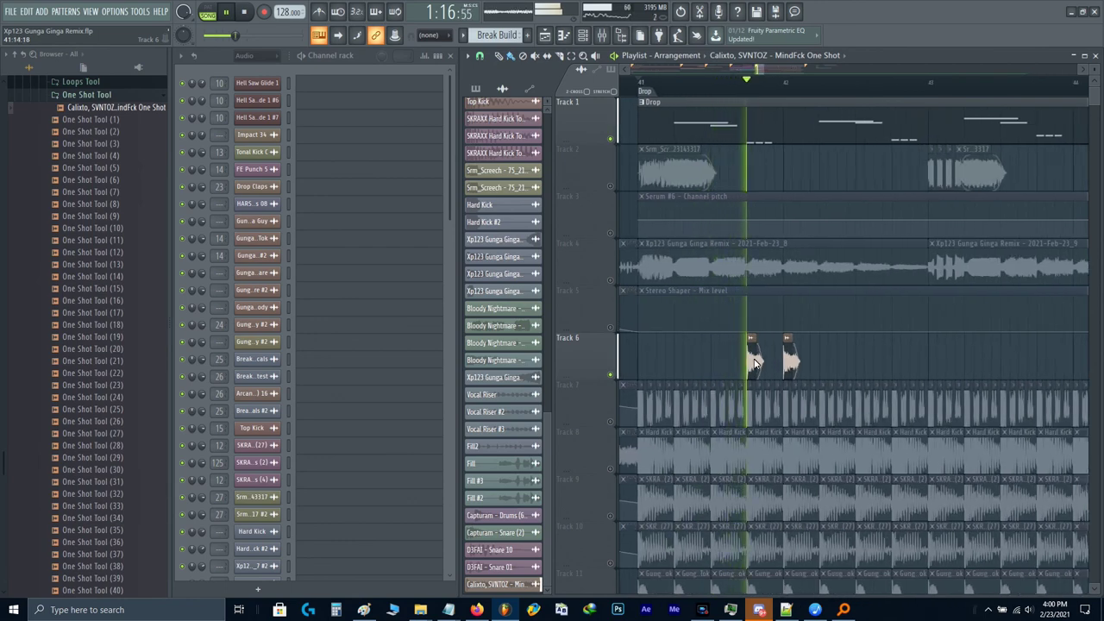
left_click_drag(734, 335, 898, 369)
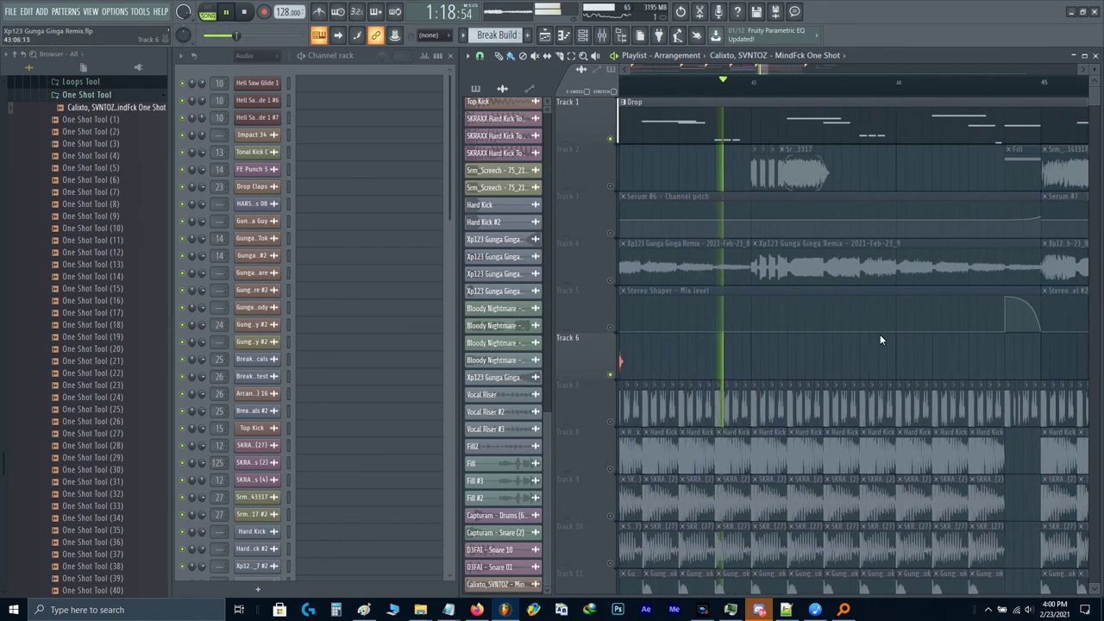
key("space")
scroll(837, 346, "right", 1)
key("ctrl+v")
scroll(880, 356, "left", 2)
key("ctrl+v")
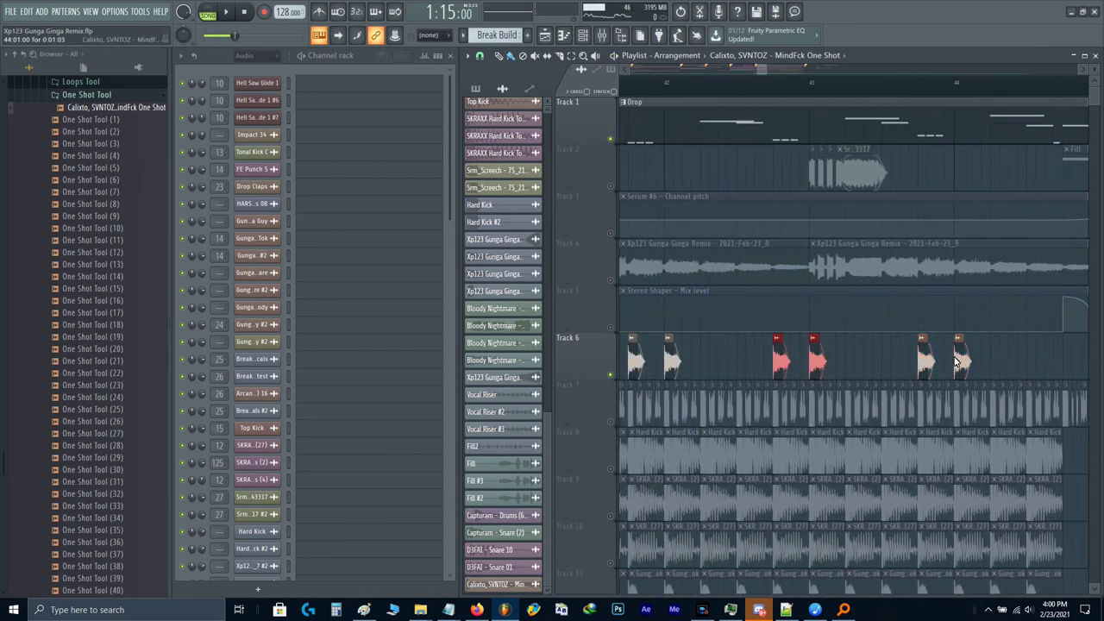
key("ctrl+z")
key("ctrl+z")
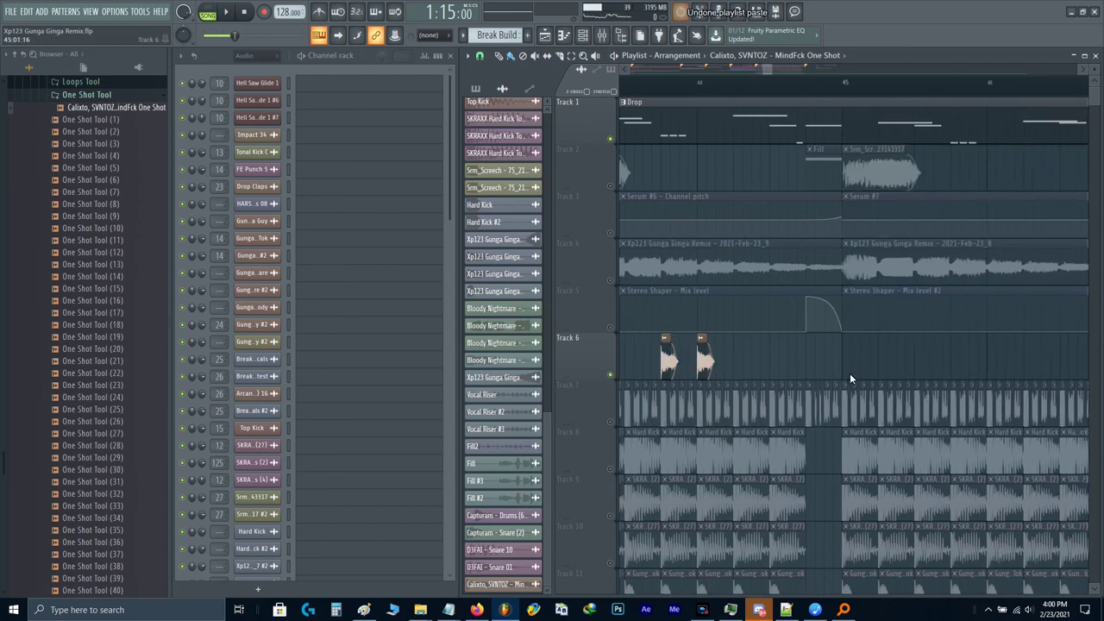
Step: Select the six one shot clips in bars 41 to 44 and duplicate them across bars 45 to 48 on Track 6
scroll(850, 372, "down", 3)
left_click_drag(843, 371, 736, 352)
key("ctrl+c")
scroll(863, 360, "right", 5)
key("ctrl+v")
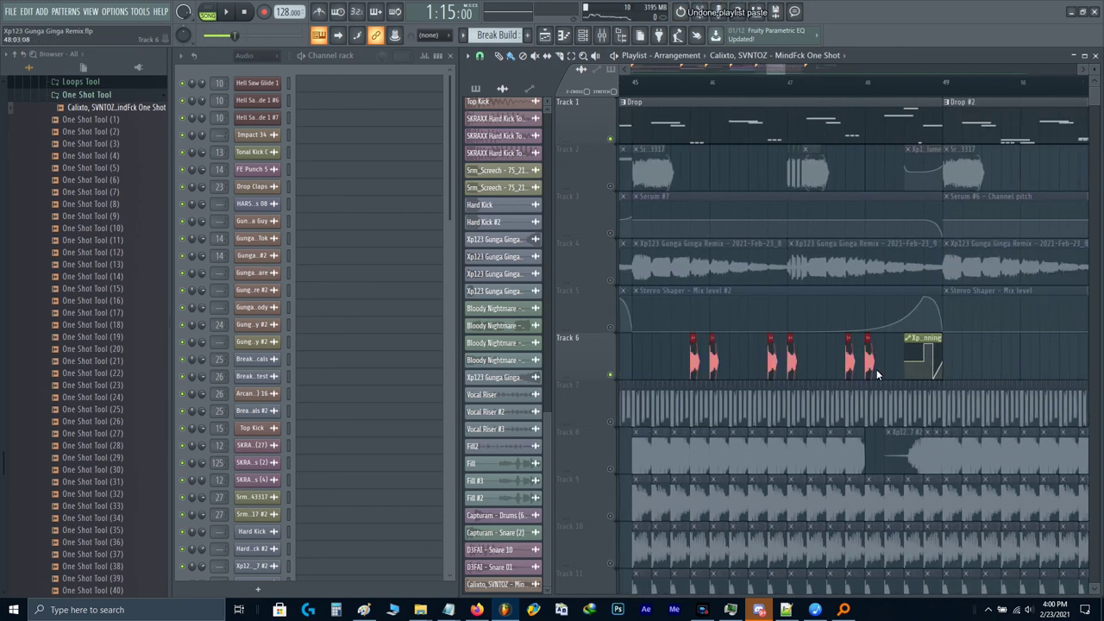
key("ctrl+z")
scroll(897, 374, "left", 2)
key("ctrl+v")
key("ctrl+z")
scroll(992, 372, "right", 3)
key("ctrl+v")
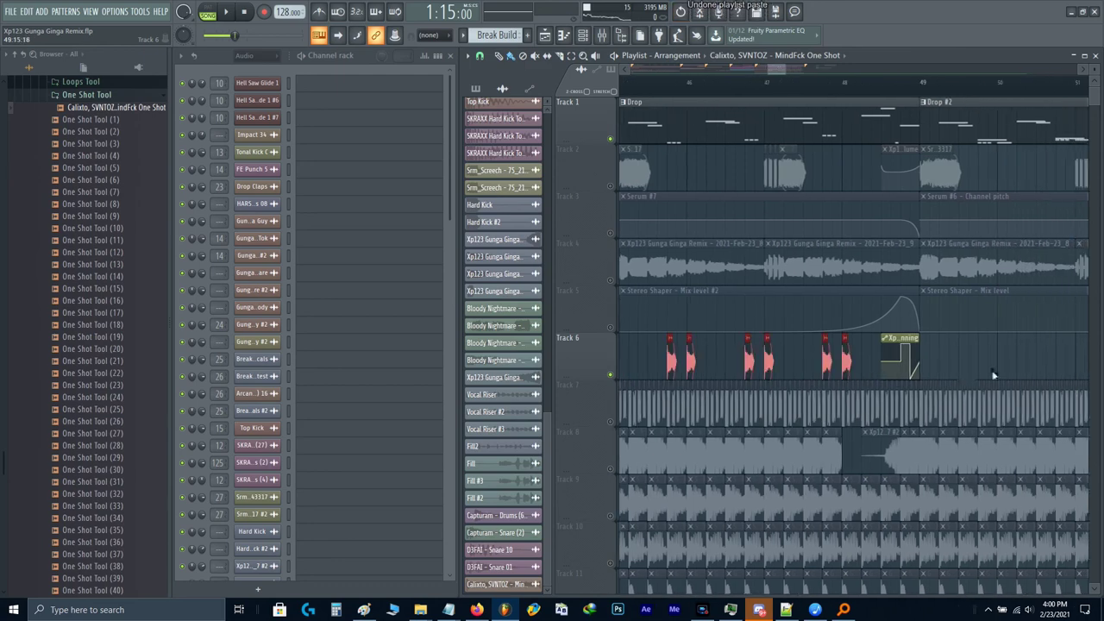
Step: Paste the six one shot clips across bars 49 to 52 and again across bars 53 to 56 on Track 6
scroll(992, 375, "right", 3)
key("ctrl+v")
scroll(854, 388, "right", 3)
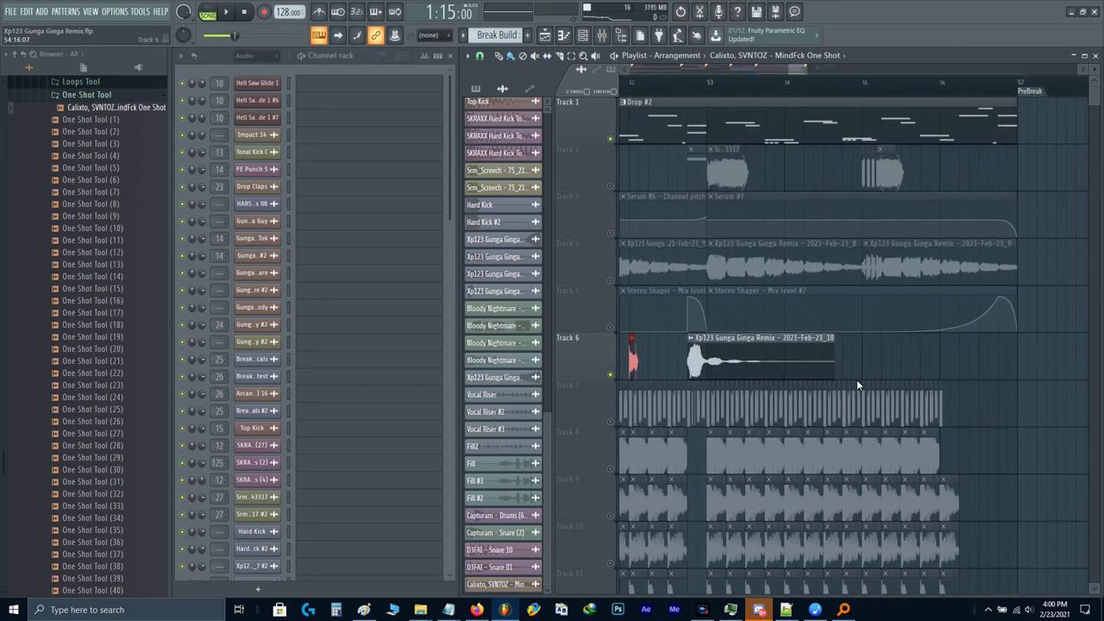
key("ctrl+b")
Step: Move the Xp123 Gunga Ginga Remix audio clip just before bar 53 from Track 6 down to Track 18
left_click(662, 370, "ctrl")
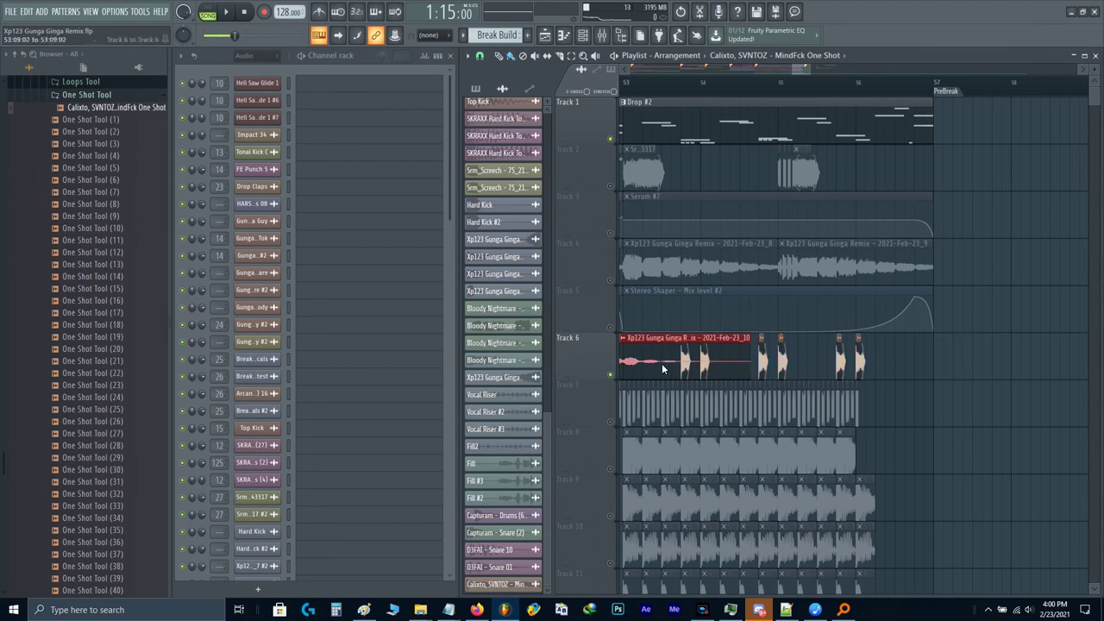
scroll(668, 370, "down", 2)
scroll(949, 356, "left", 3)
scroll(956, 355, "down", 5)
key("shift+Down")
key("shift+Down")
key("shift+Down")
key("shift+Down")
key("shift+Down")
key("shift+Down")
key("shift+Down")
key("shift+Down")
key("shift+Down")
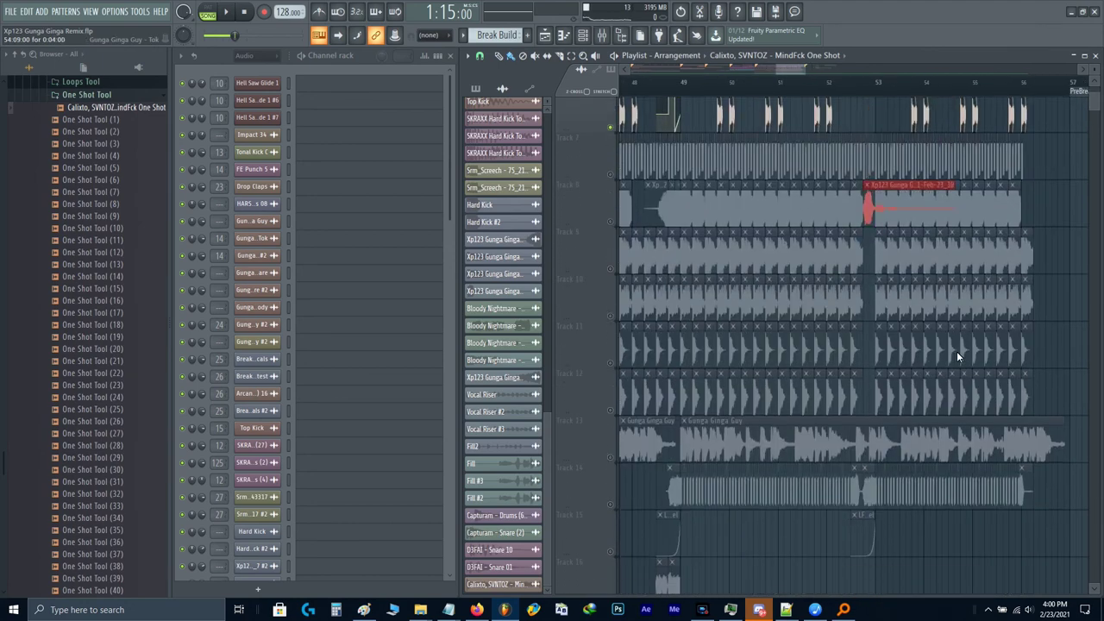
scroll(957, 352, "down", 1)
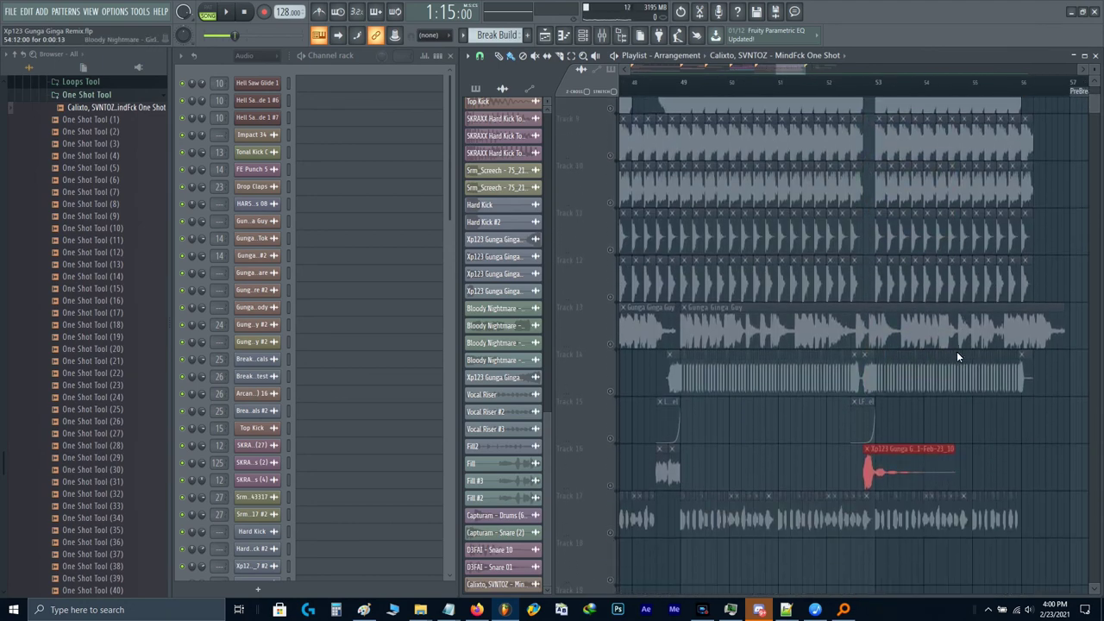
scroll(956, 352, "down", 2)
key("shift+Down")
key("shift+Down")
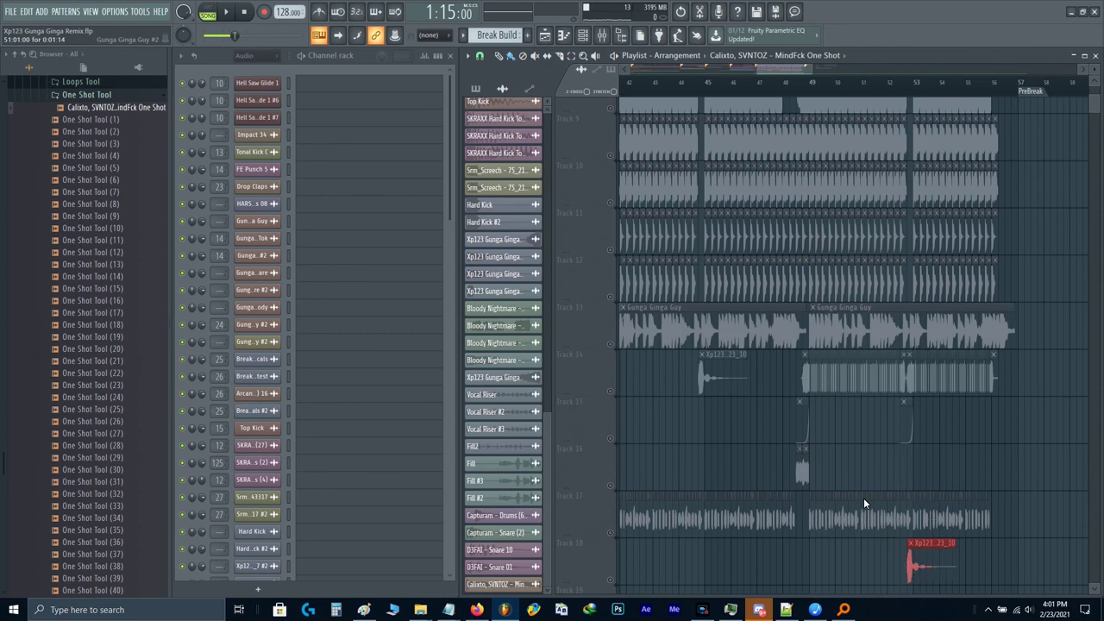
Step: Move the matching audio clip just before bar 45 from Track 14 down to Track 18
key("shift+Down")
key("shift+Down")
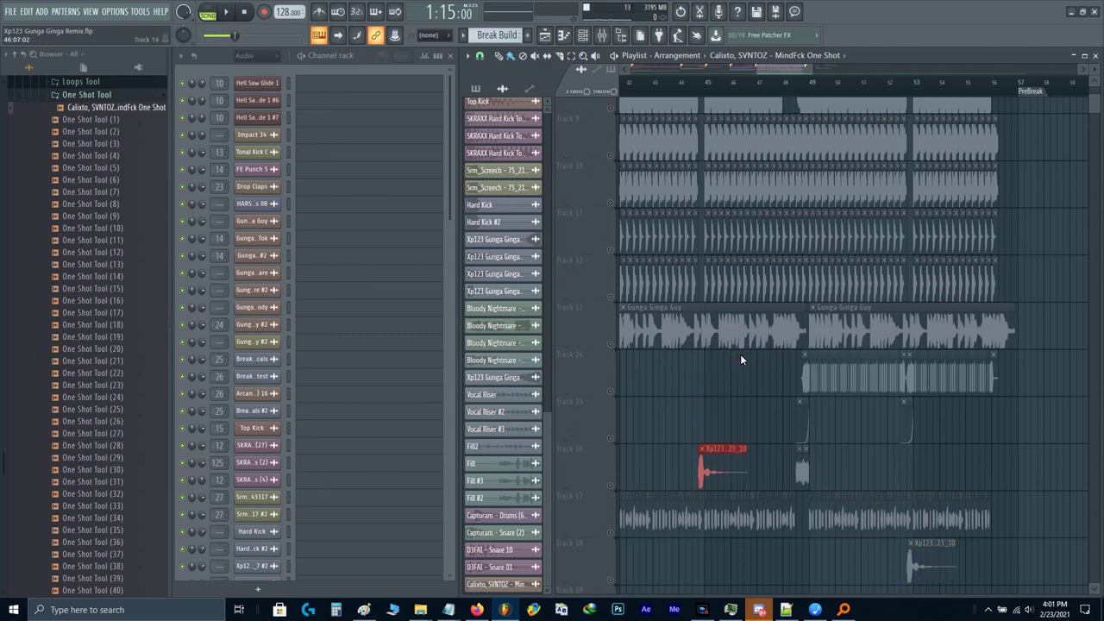
key("shift+Down")
key("shift+Down")
Step: Play the drop and load a Fruity Limiter after LFOTool on the Drop Perc mixer track
key("space")
scroll(740, 354, "up", 8)
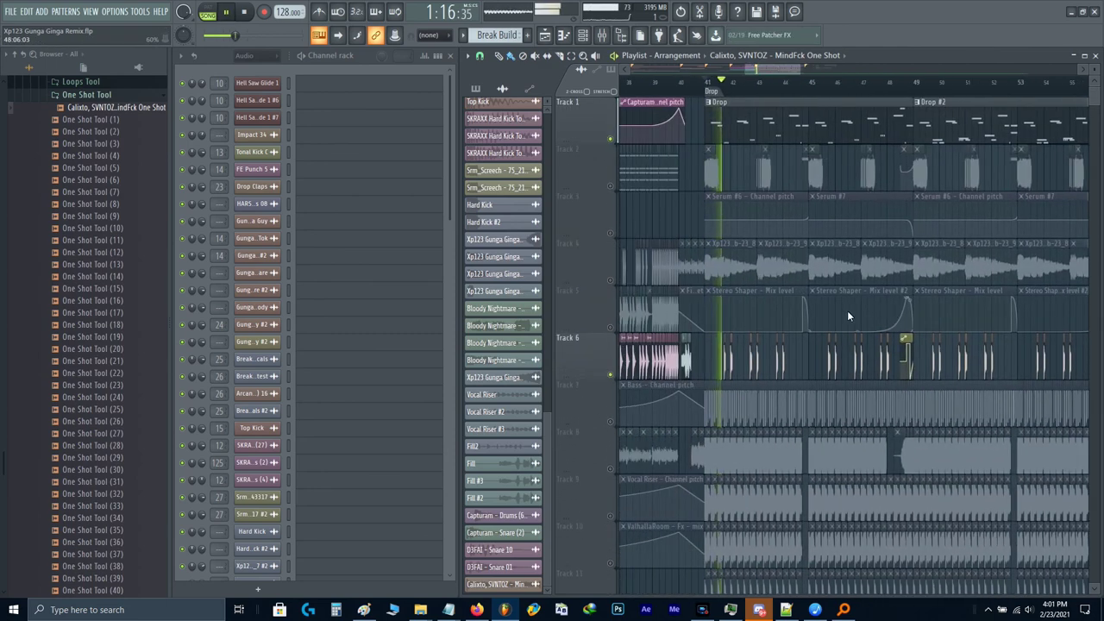
scroll(723, 356, "up", 3)
key("F9")
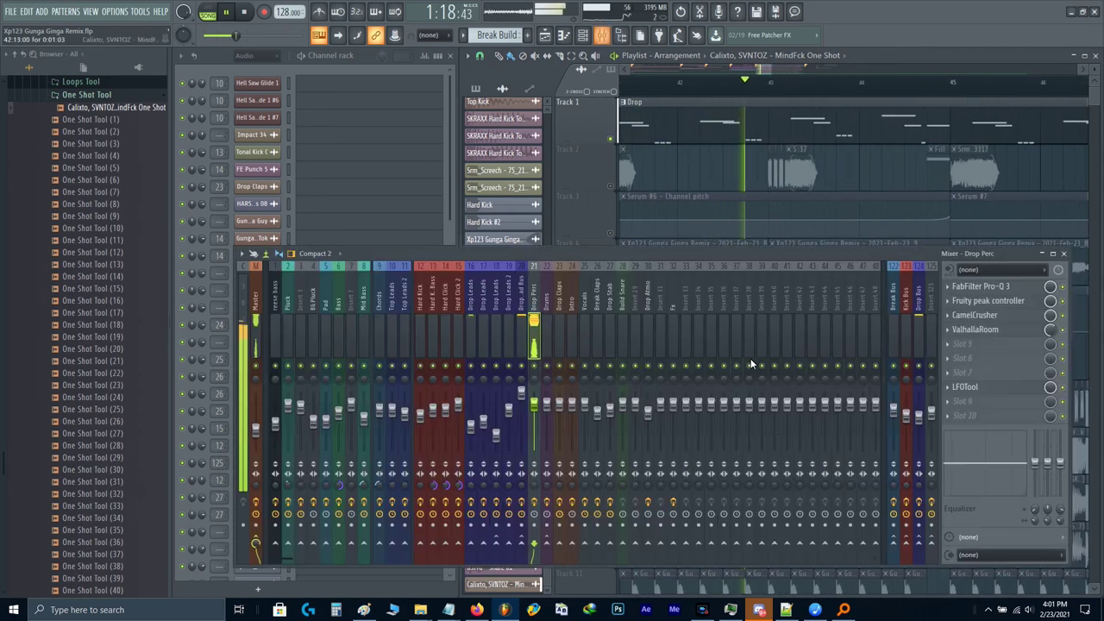
left_click(981, 395)
left_click(798, 177)
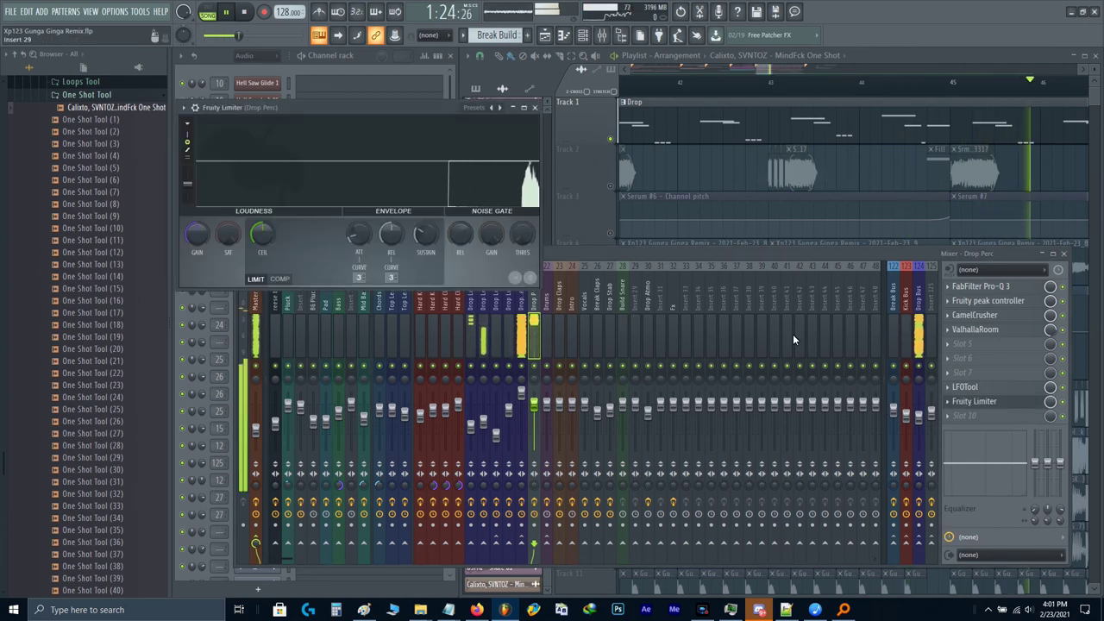
key("Escape")
key("Escape")
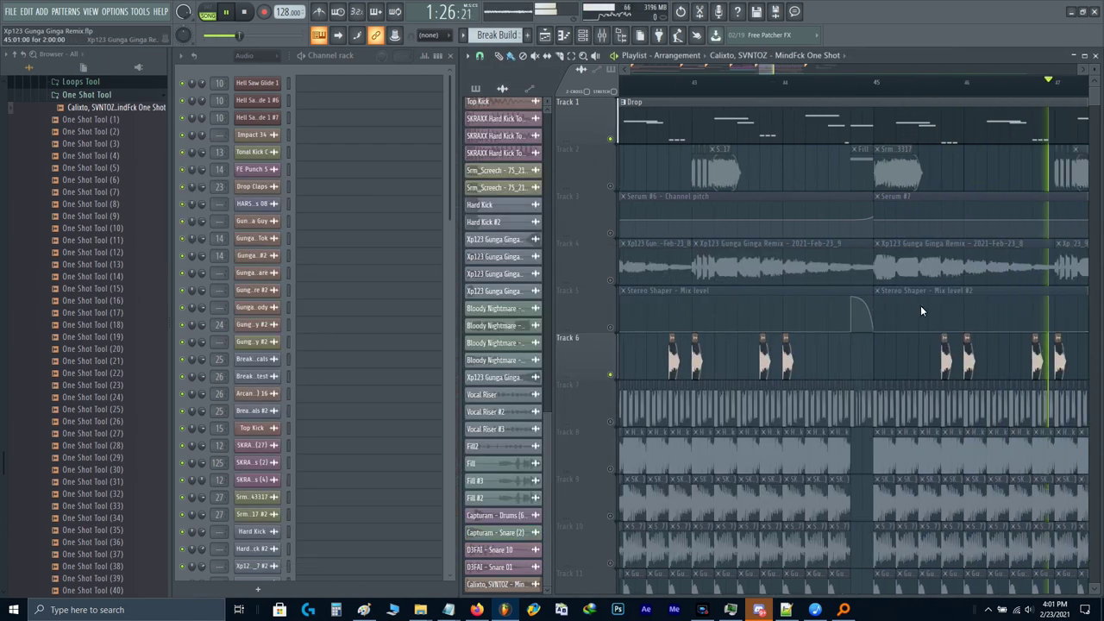
Step: Listen through the drop up to bar 54 with only Tracks 1 and 6 active, checking the one shot placements
scroll(921, 306, "down", 3)
left_click_drag(920, 306, 780, 349)
scroll(802, 340, "up", 3)
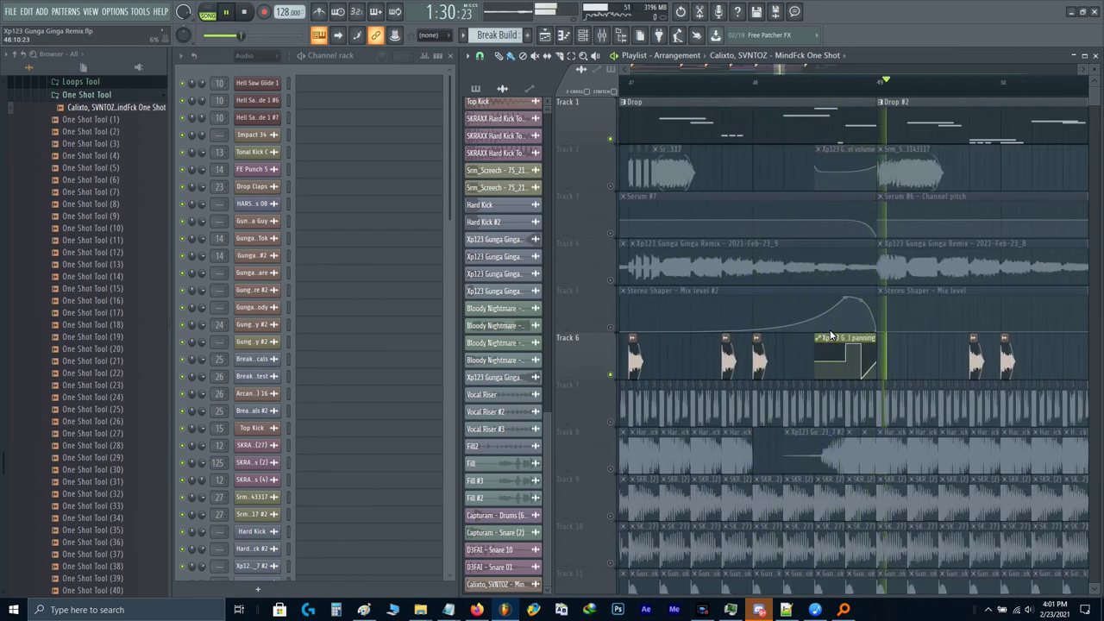
scroll(831, 334, "down", 4)
scroll(853, 321, "up", 2)
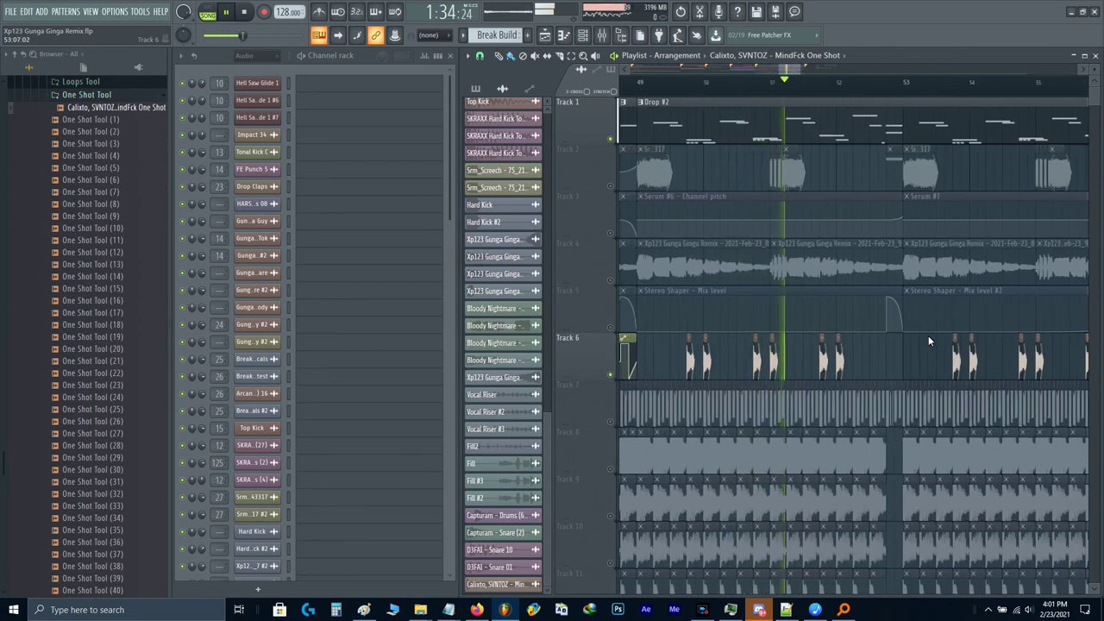
scroll(928, 341, "down", 1)
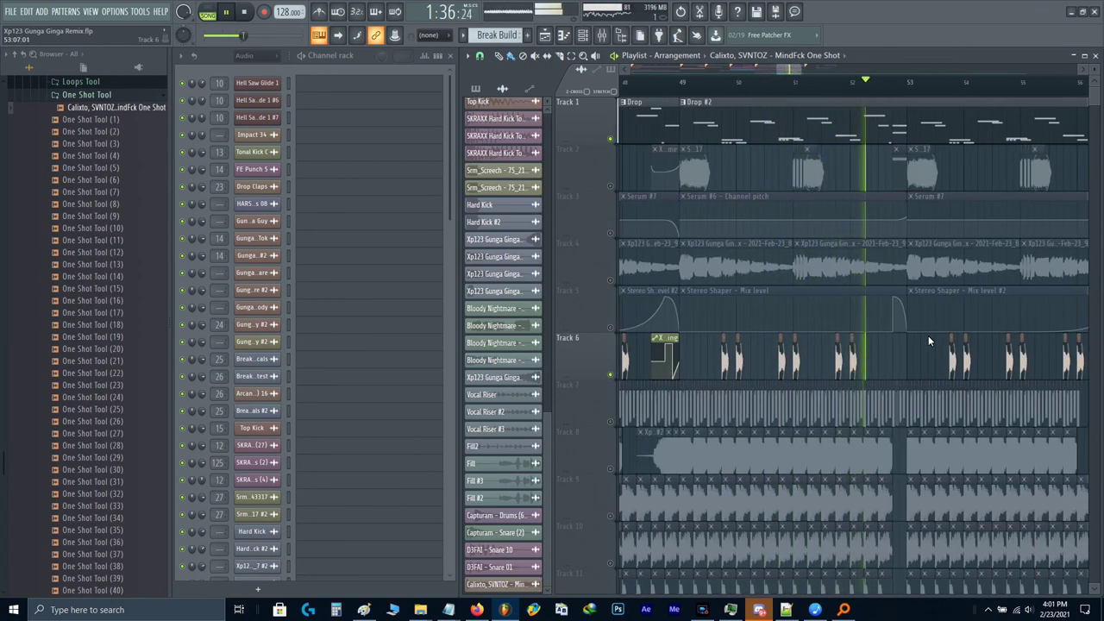
scroll(928, 336, "down", 2)
scroll(949, 335, "down", 1)
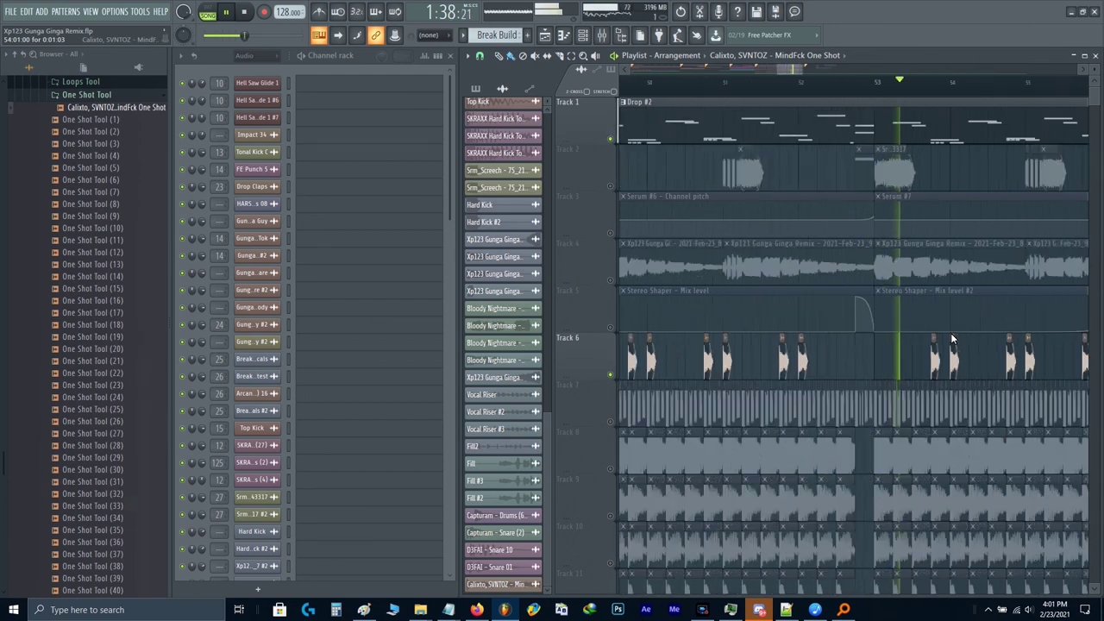
Step: Turn all muted playlist tracks back on, replay the drop from bar 41 and lower the system volume to 26
left_click(610, 373, "ctrl")
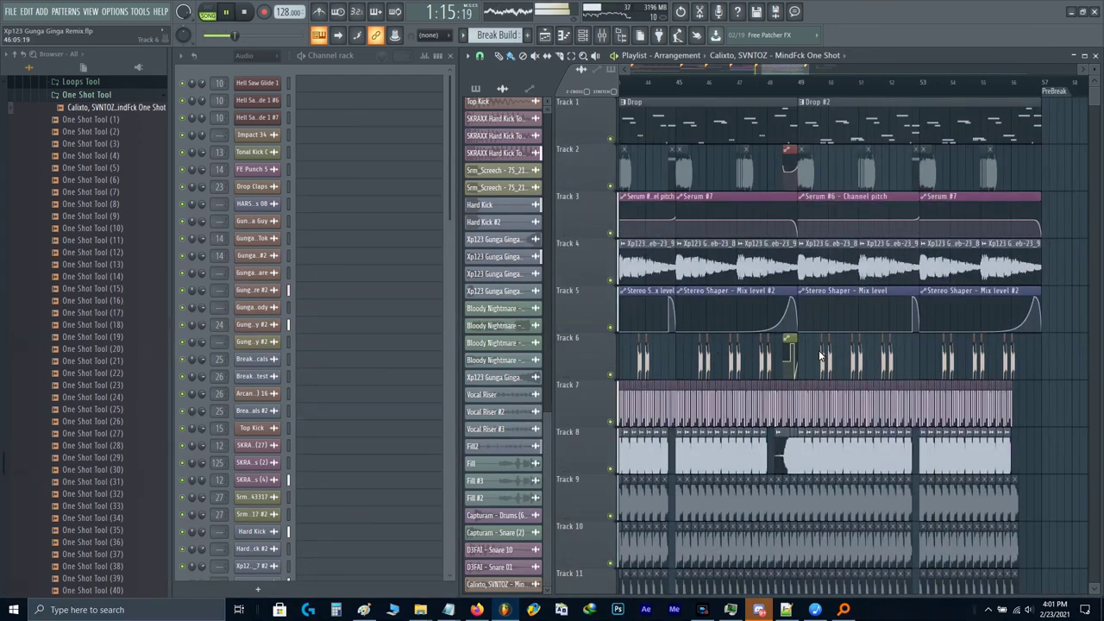
key("XF86AudioLowerVolume")
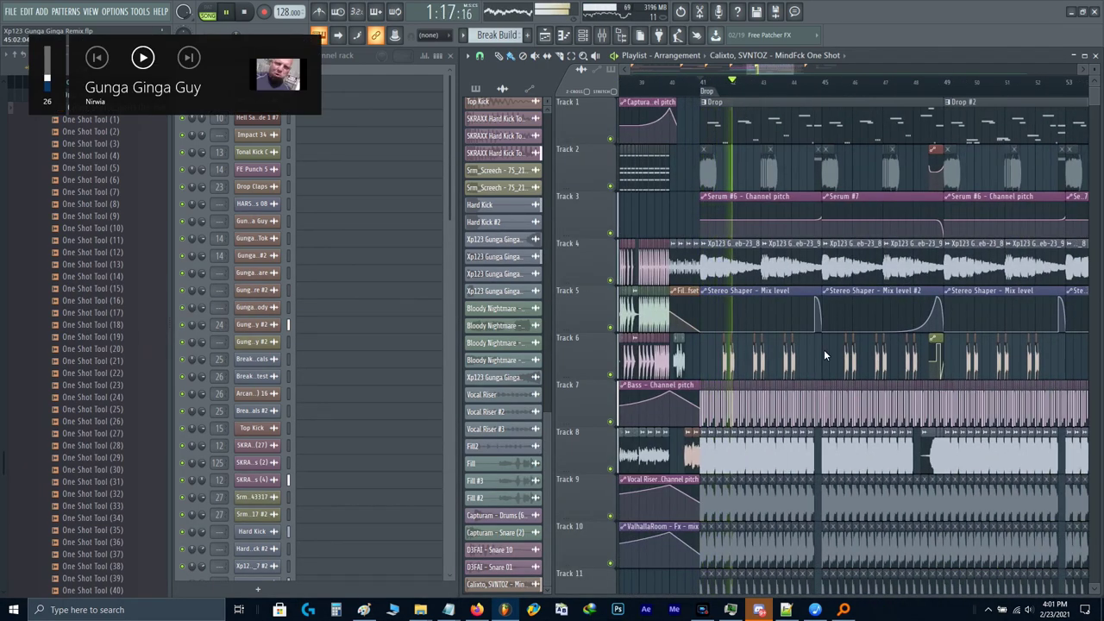
scroll(824, 354, "up", 3)
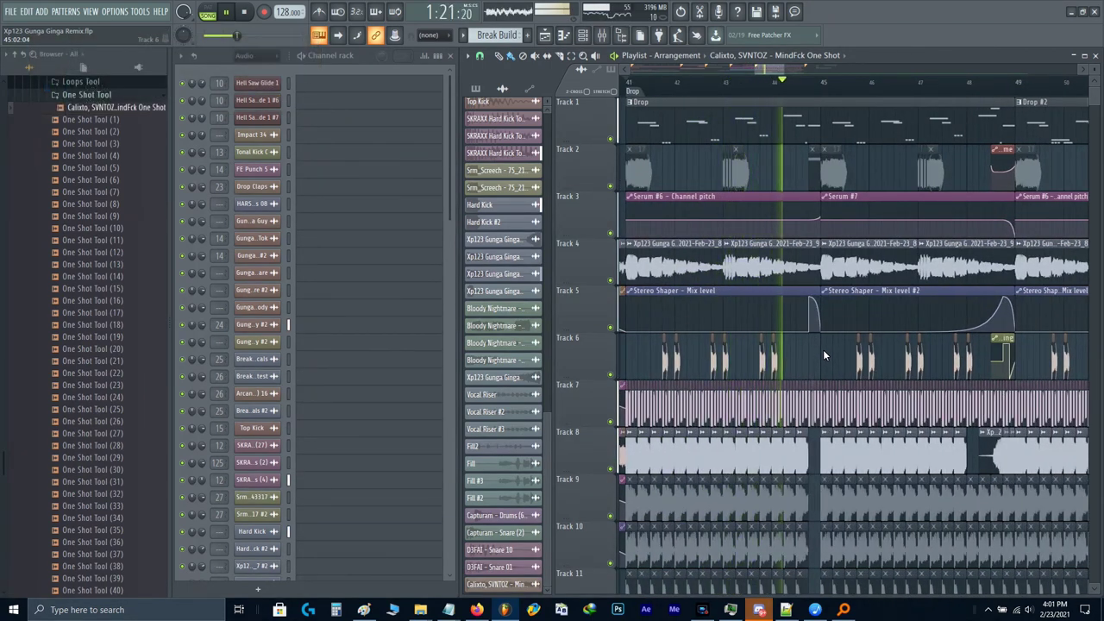
Step: Follow the full drop in the arrangement during playback to judge how the one shots sit in the mix
scroll(824, 349, "up", 2)
left_click_drag(923, 316, 835, 332)
scroll(854, 331, "down", 1)
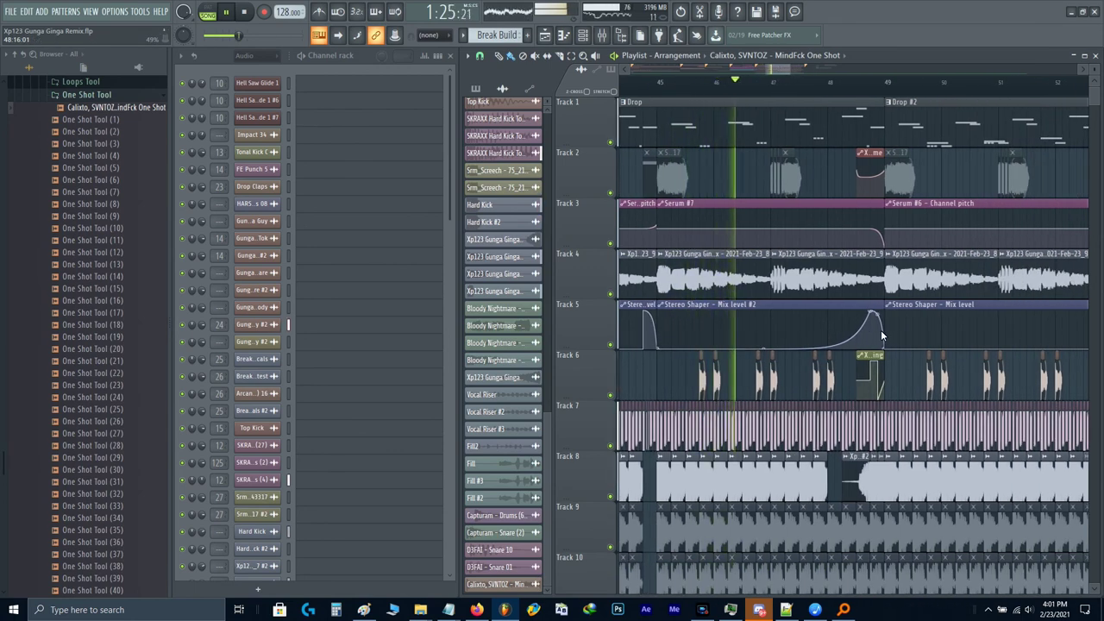
scroll(882, 330, "down", 1)
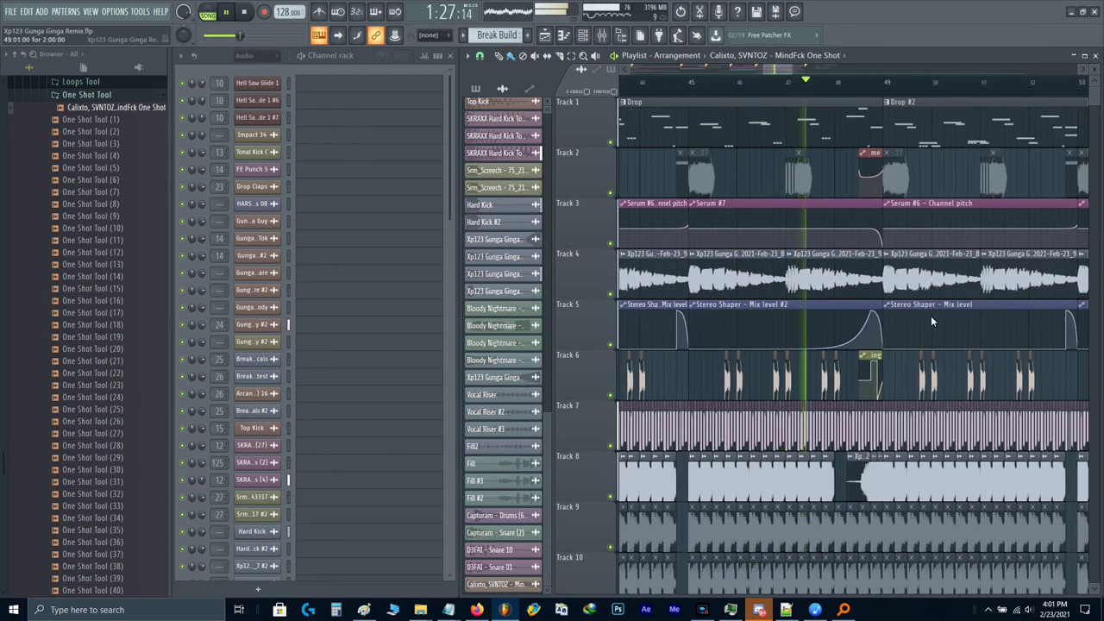
left_click_drag(931, 315, 758, 346)
scroll(698, 356, "up", 6)
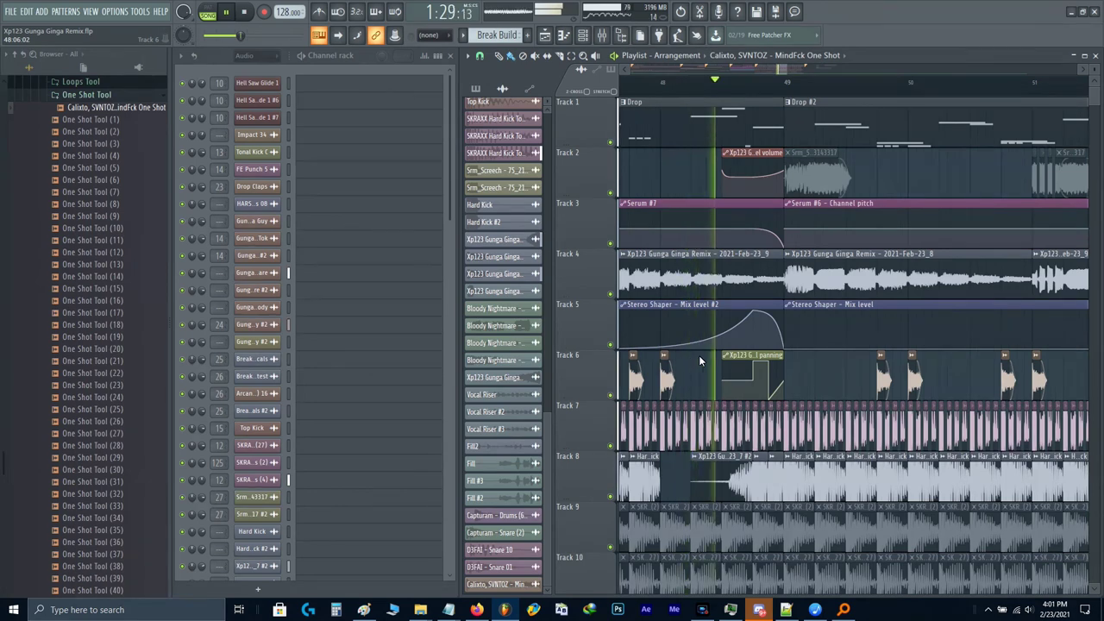
scroll(699, 356, "down", 5)
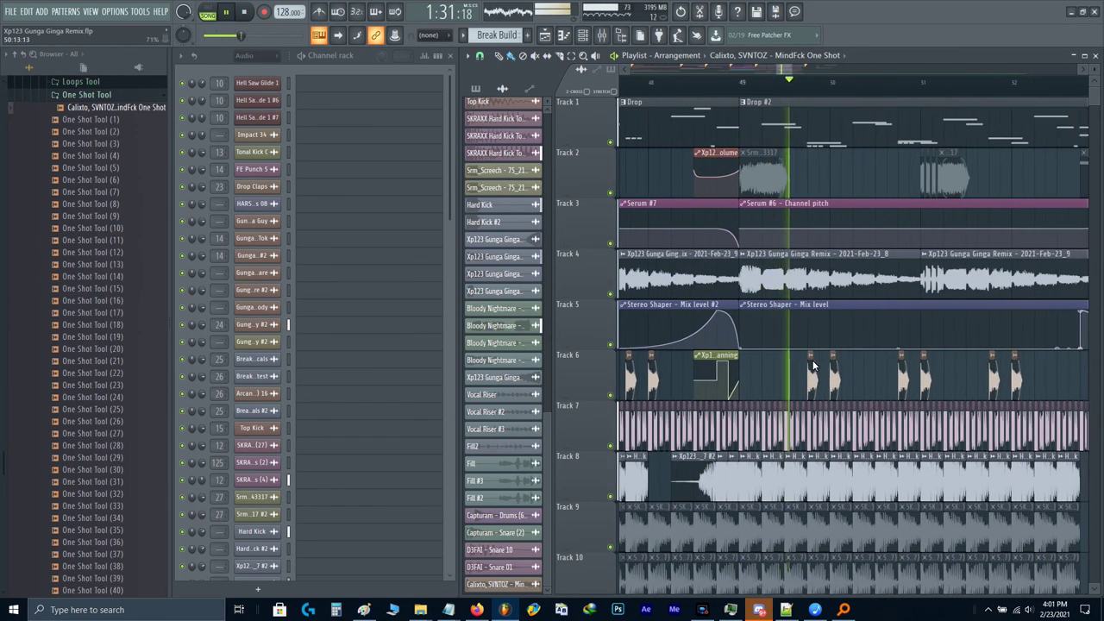
left_click_drag(708, 383, 692, 406)
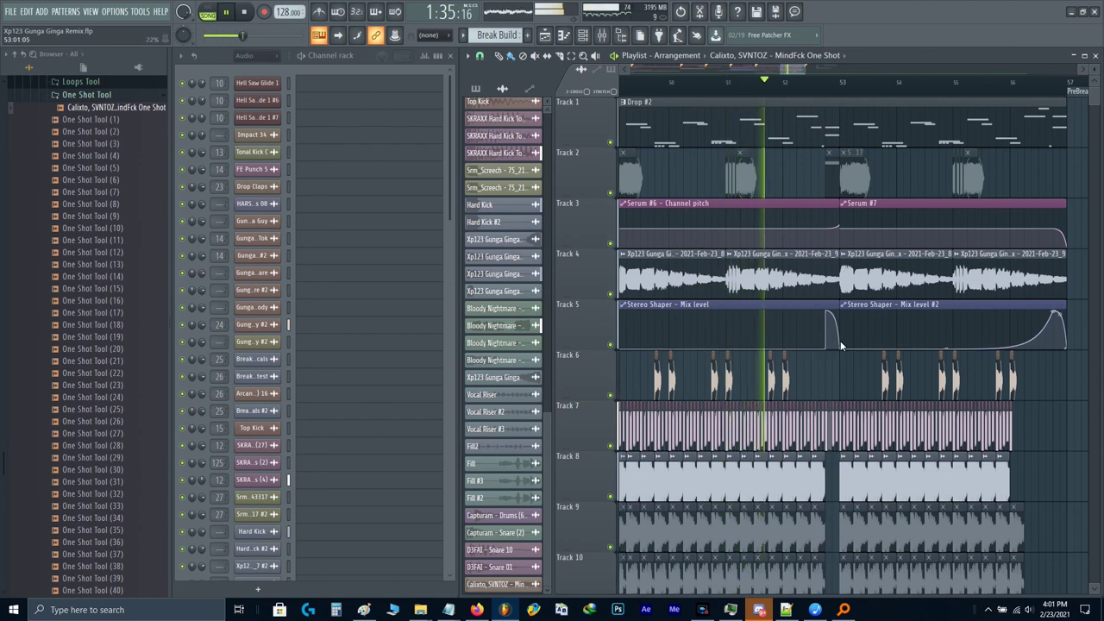
Step: Inspect the Drop Limiter's level display on the Master mixer track during Drop #2 playback
key("F9")
left_click(256, 337)
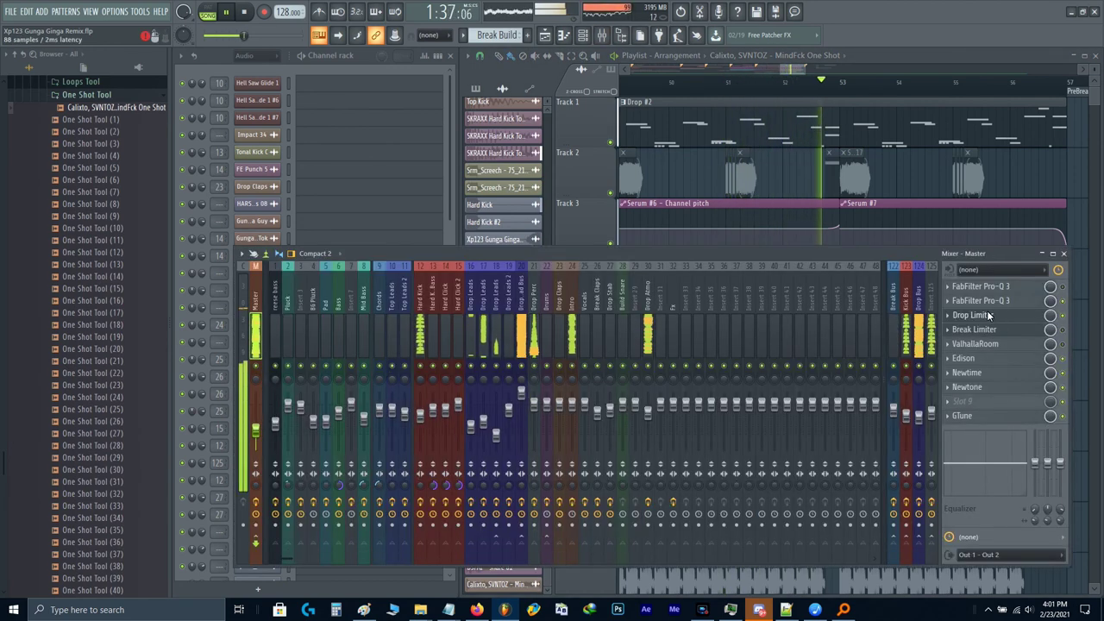
left_click(990, 316)
key("F9")
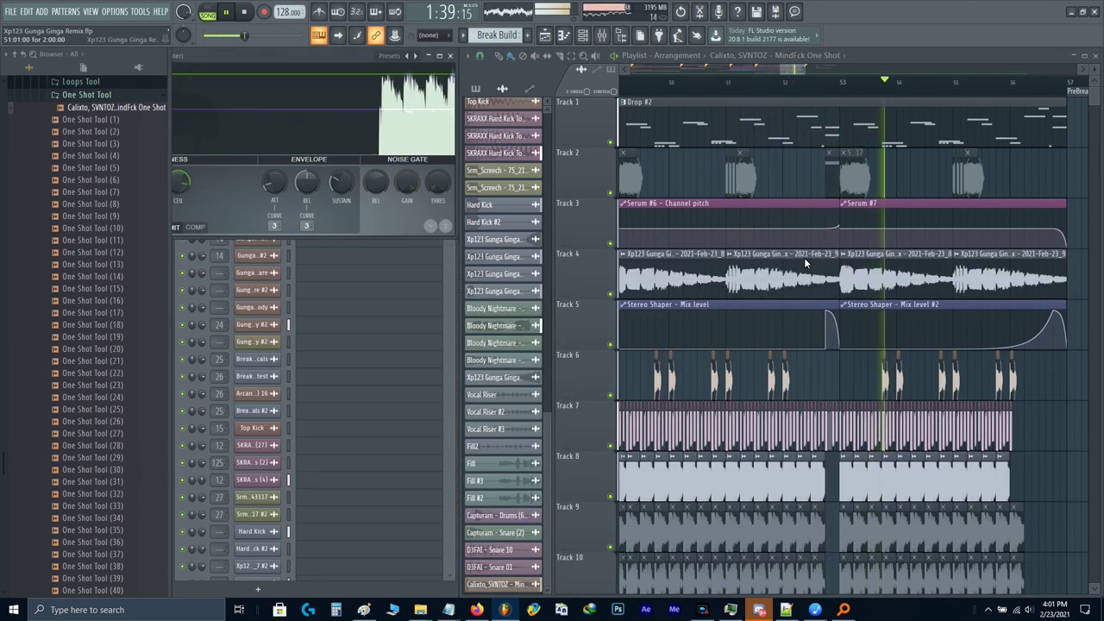
left_click_drag(953, 327, 844, 334)
scroll(843, 327, "down", 1)
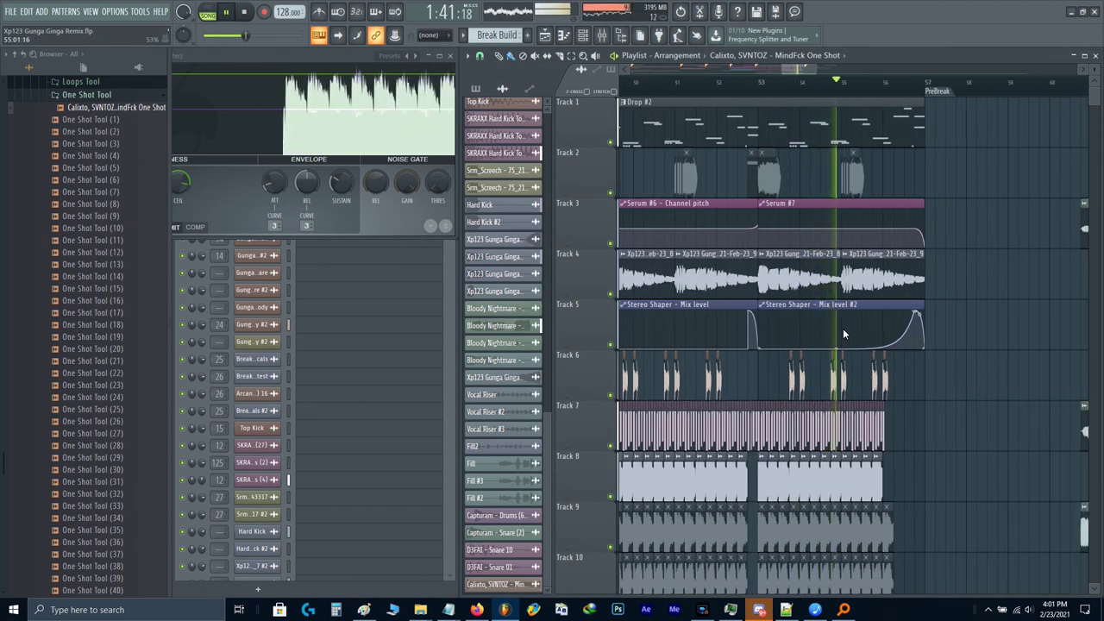
left_click(388, 217)
key("Escape")
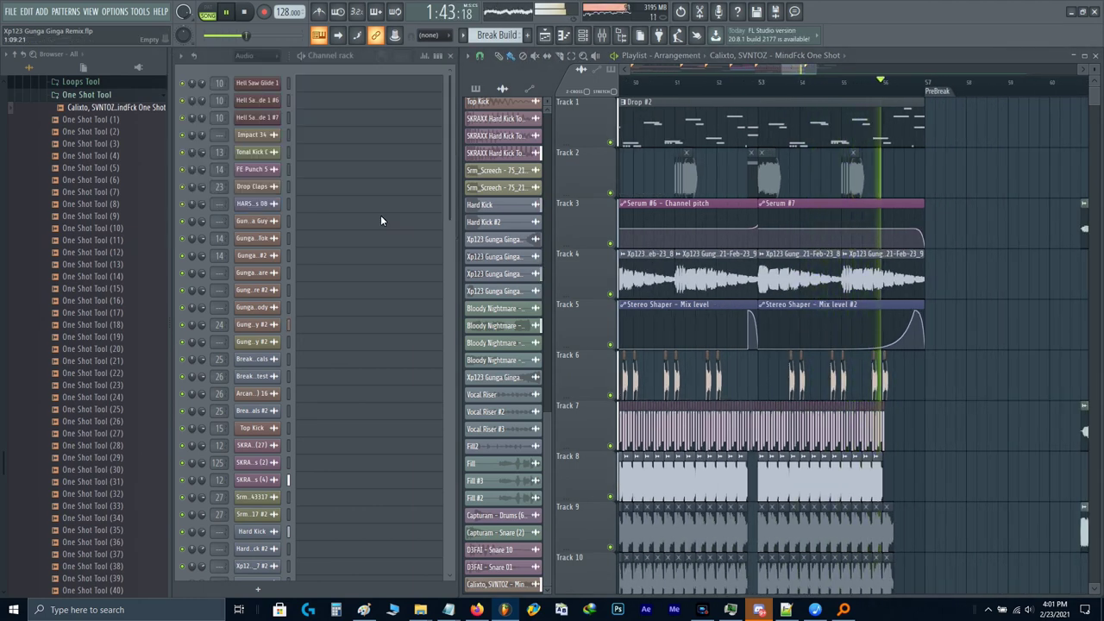
Step: Place the Capturam - Drums (6) - 1 shot clip on Track 2 at bar 57 and extend its start to just before the bar
left_click_drag(949, 242, 861, 246)
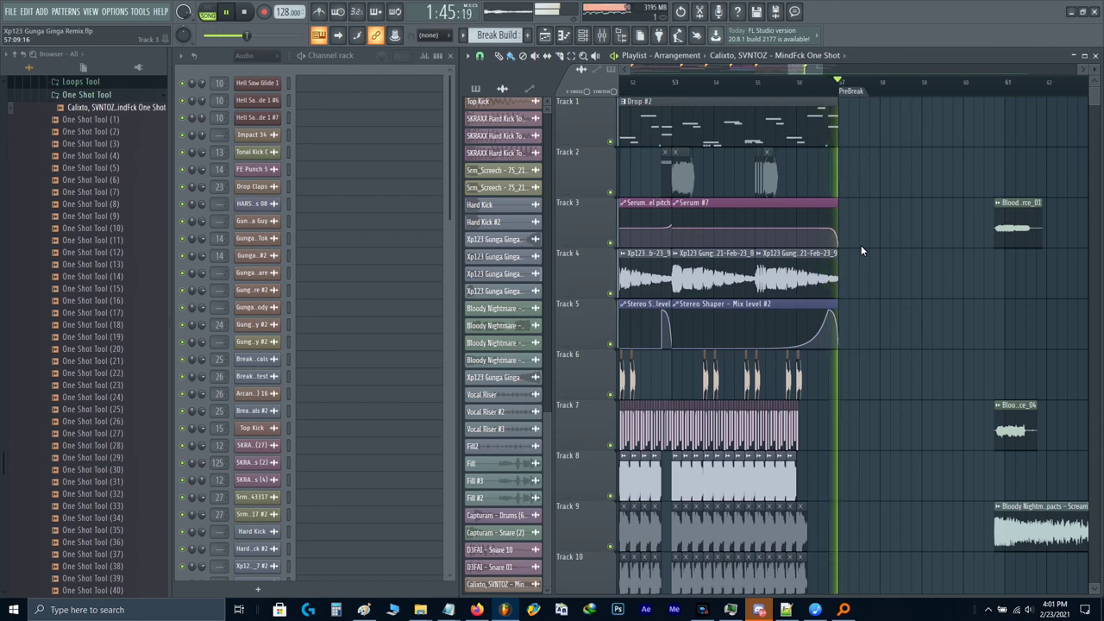
key("space")
scroll(861, 245, "down", 4)
scroll(855, 247, "up", 3)
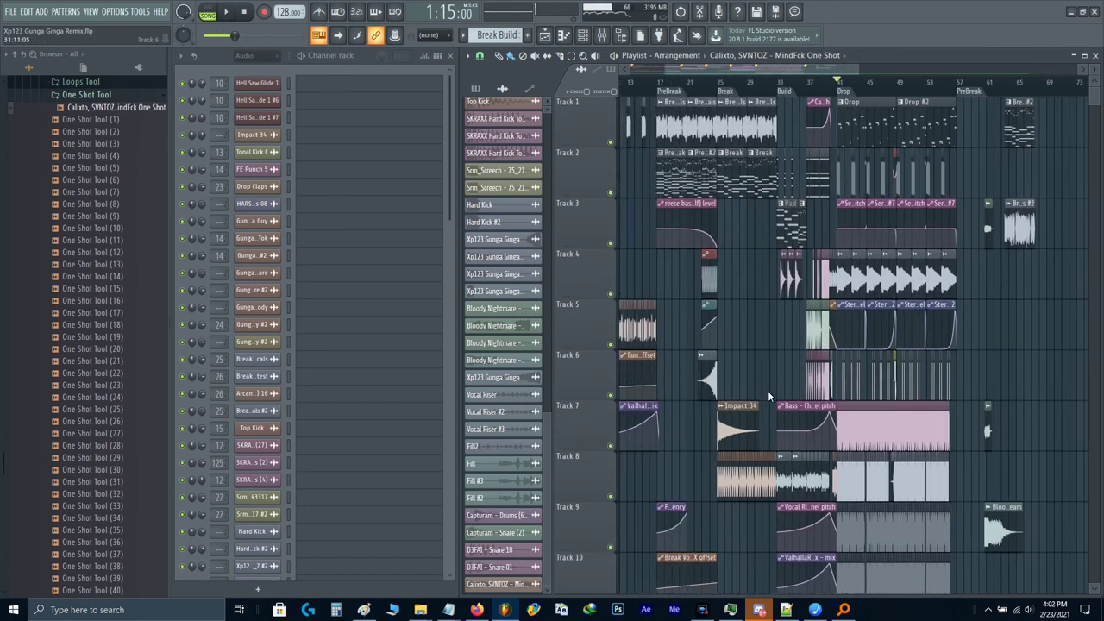
left_click_drag(1018, 302, 713, 327)
scroll(752, 190, "up", 4)
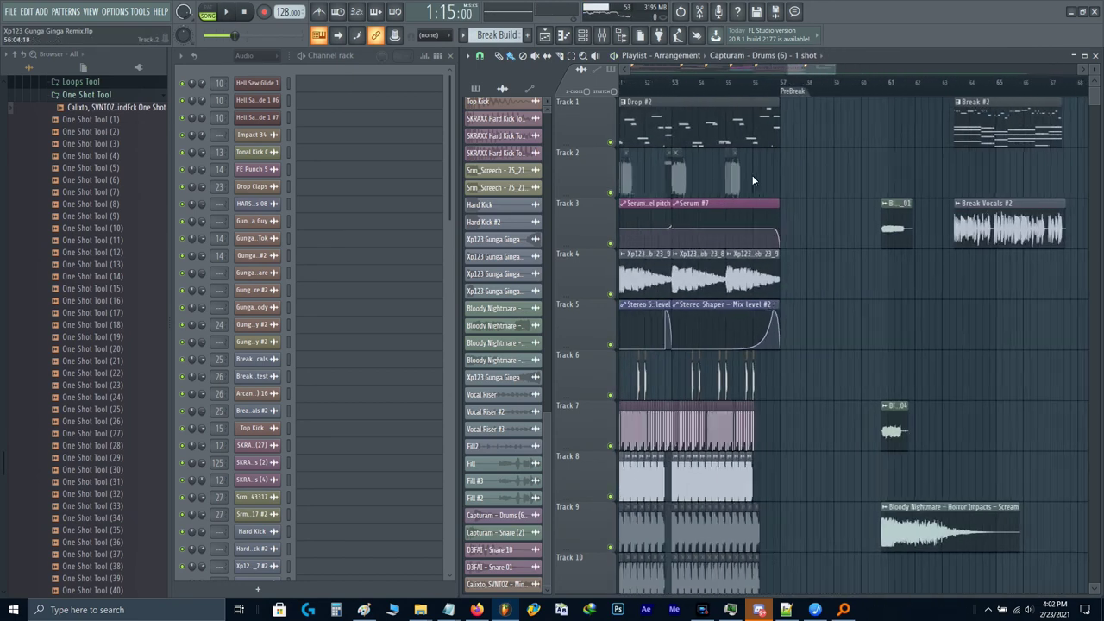
left_click(724, 87)
scroll(806, 257, "up", 2)
key("space")
left_click(802, 179)
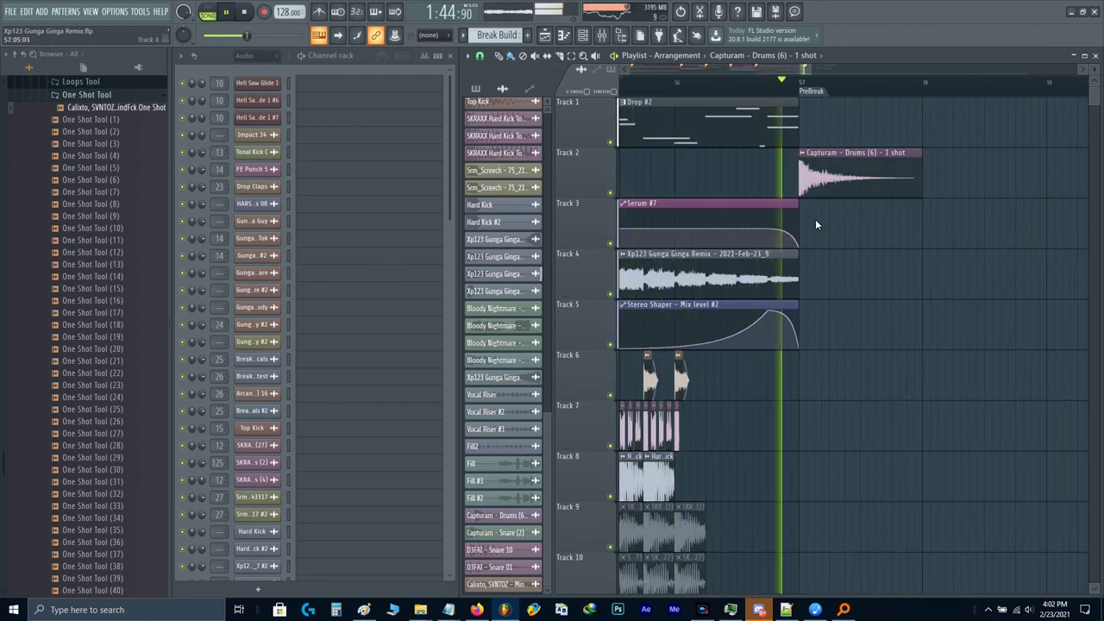
left_click_drag(773, 189, 752, 188)
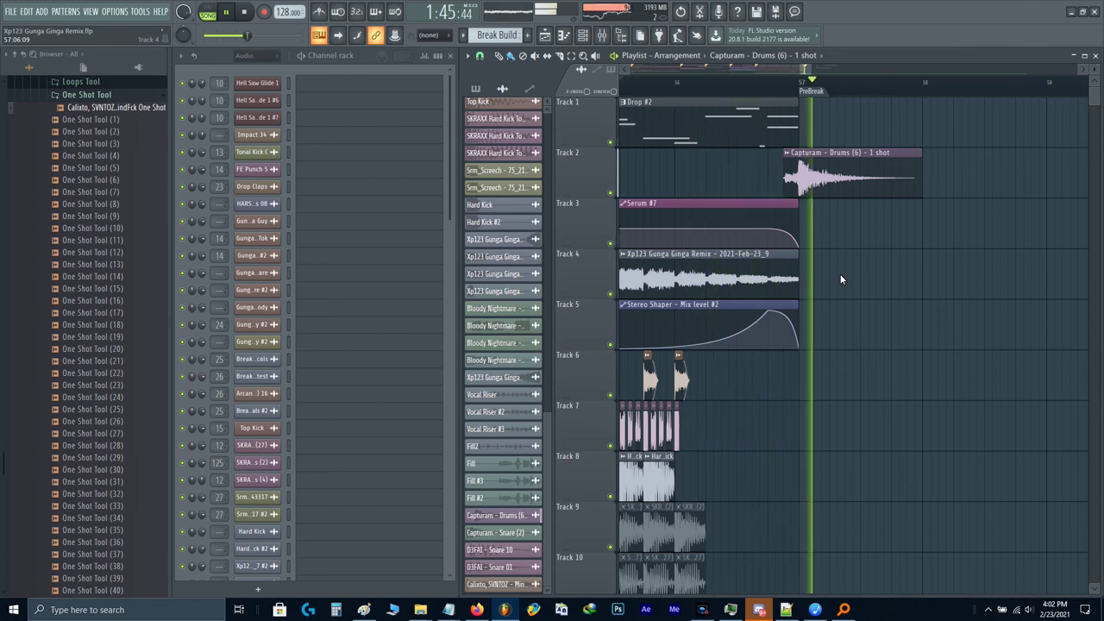
scroll(850, 289, "down", 3)
key("space")
Step: Play the song from the start of the Intro and look over the arrangement through the PreBreak and Break
scroll(849, 283, "down", 6)
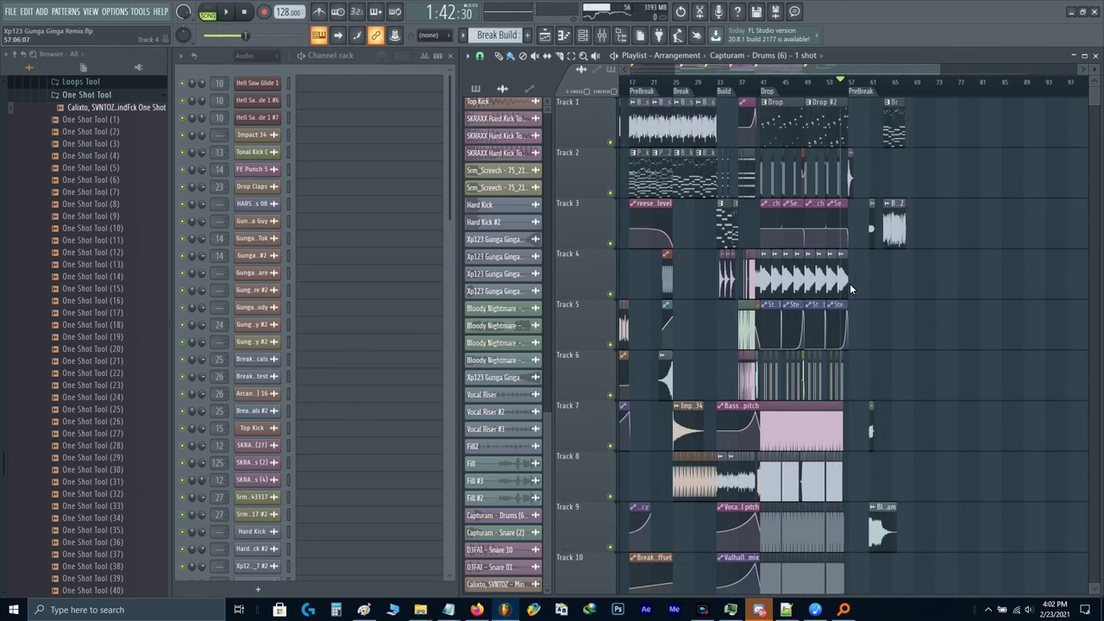
left_click_drag(700, 293, 892, 322)
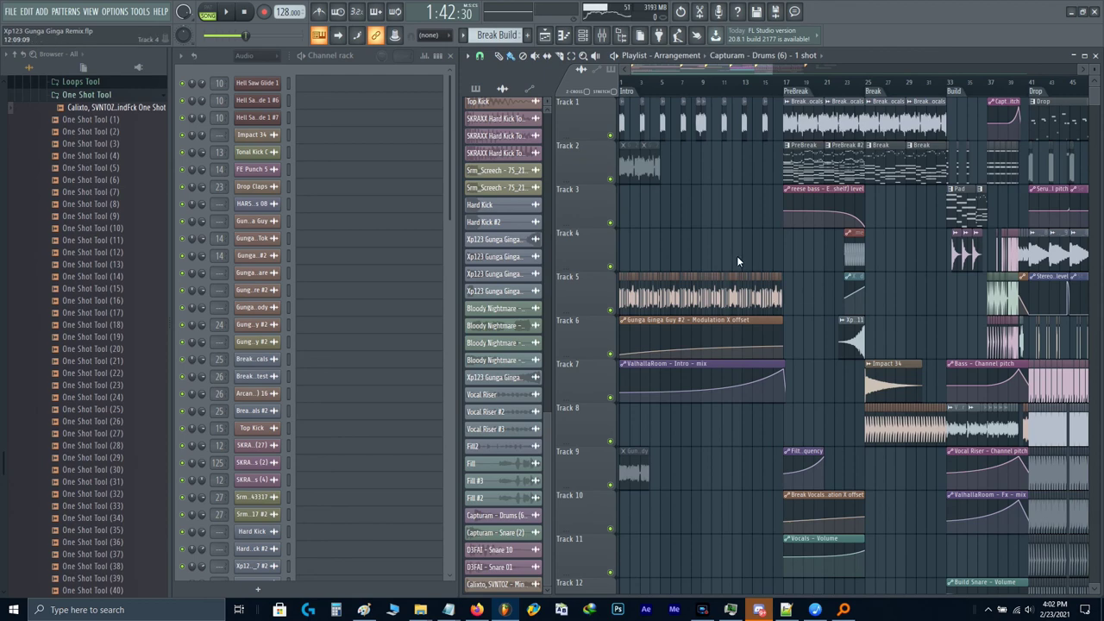
key("space")
scroll(744, 276, "down", 3)
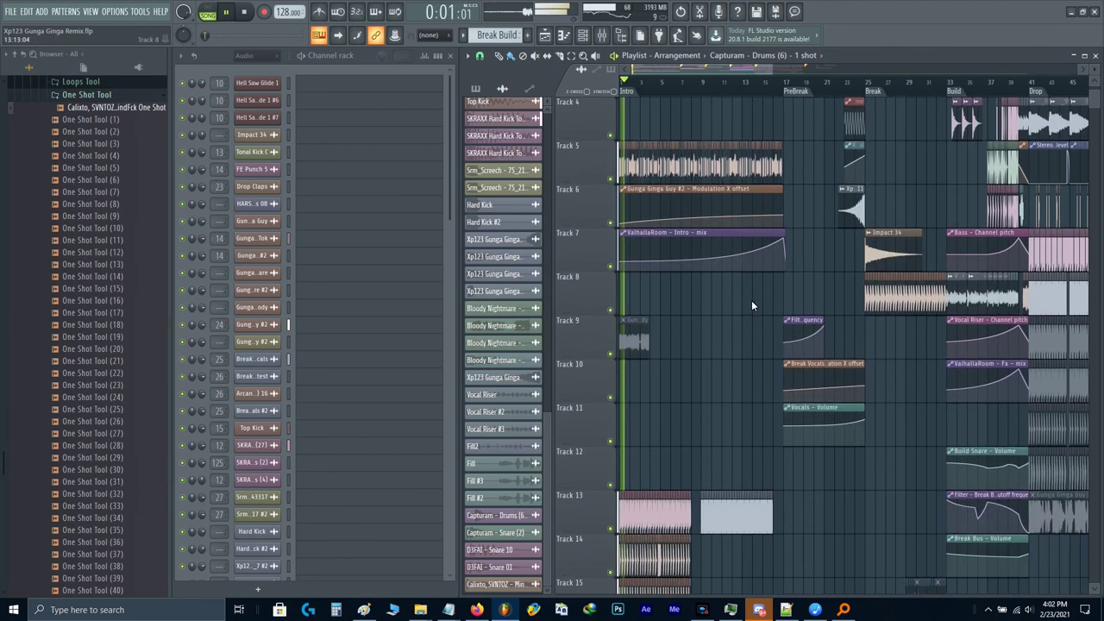
scroll(752, 305, "up", 3)
scroll(879, 296, "up", 4)
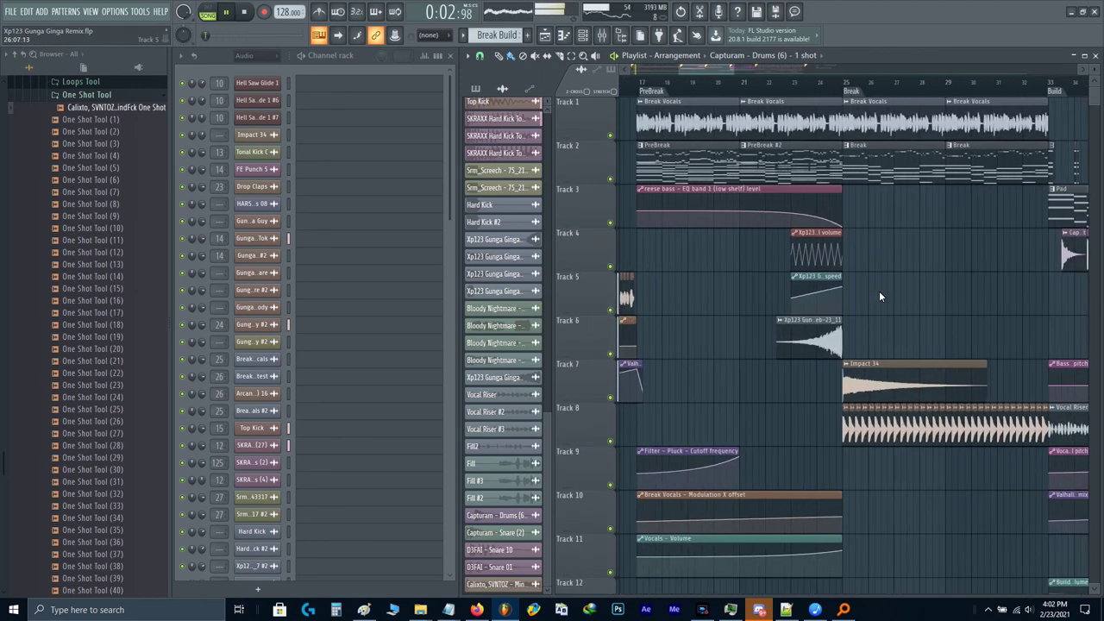
left_click_drag(879, 297, 947, 274)
key("space")
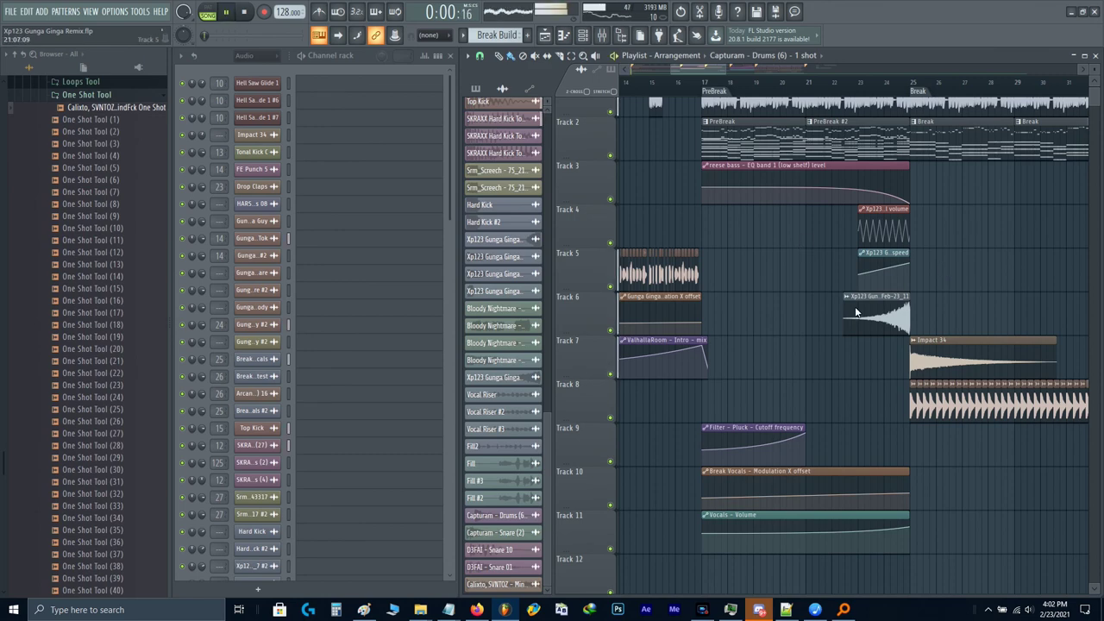
Step: Stop playback, collapse the BEST sample folder and open the Impacts folder within the Fx category
scroll(69, 289, "up", 15)
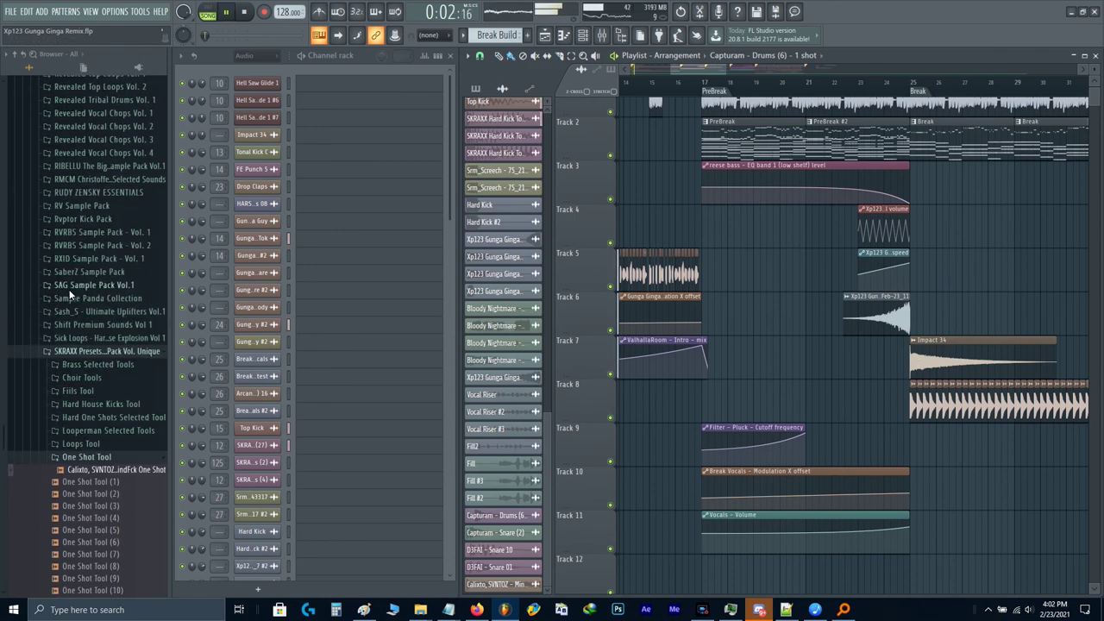
scroll(69, 289, "up", 15)
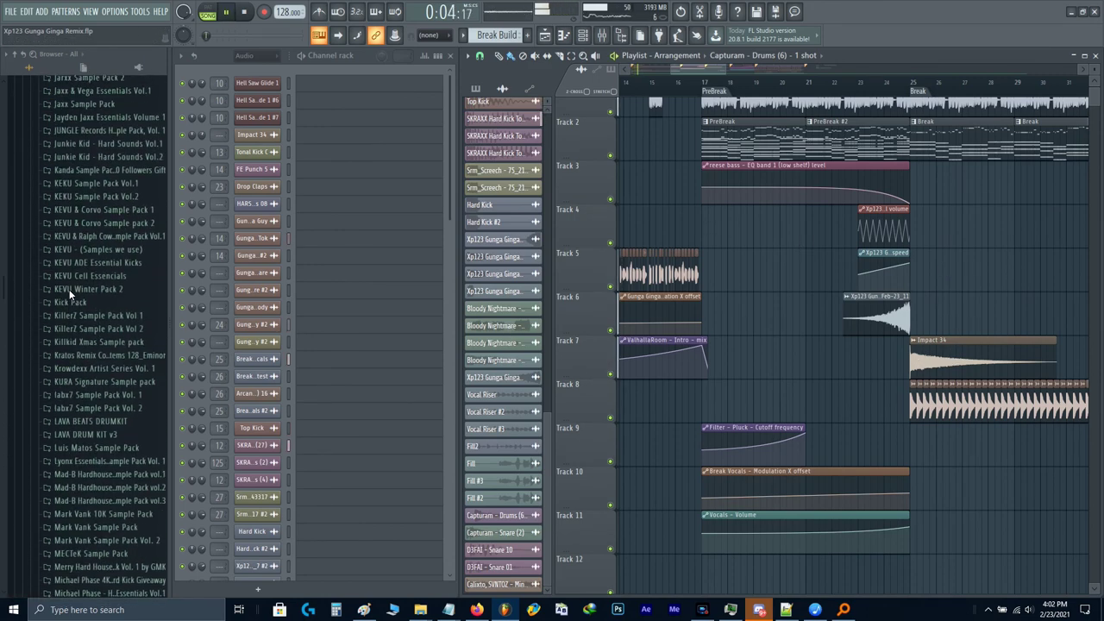
key("space")
scroll(69, 289, "up", 20)
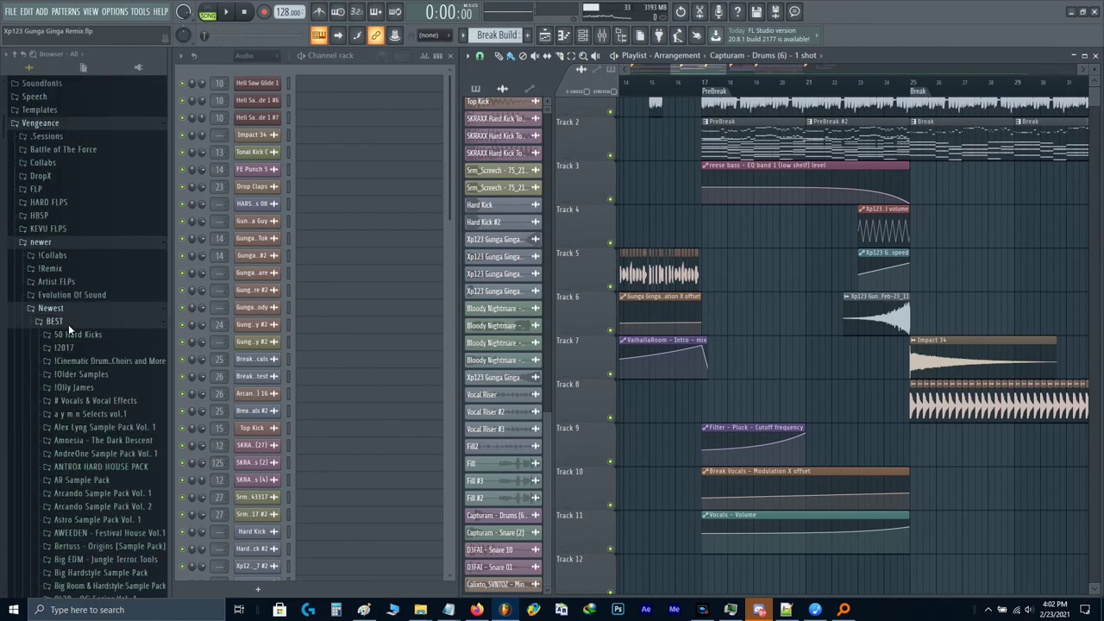
left_click(69, 325)
left_click(72, 334)
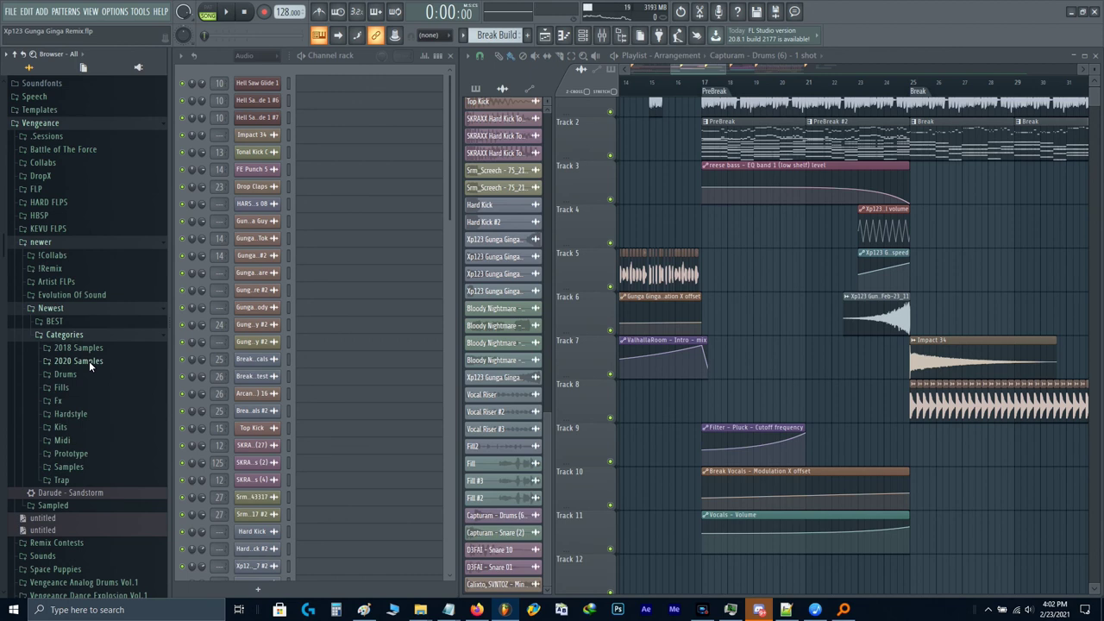
left_click(84, 401)
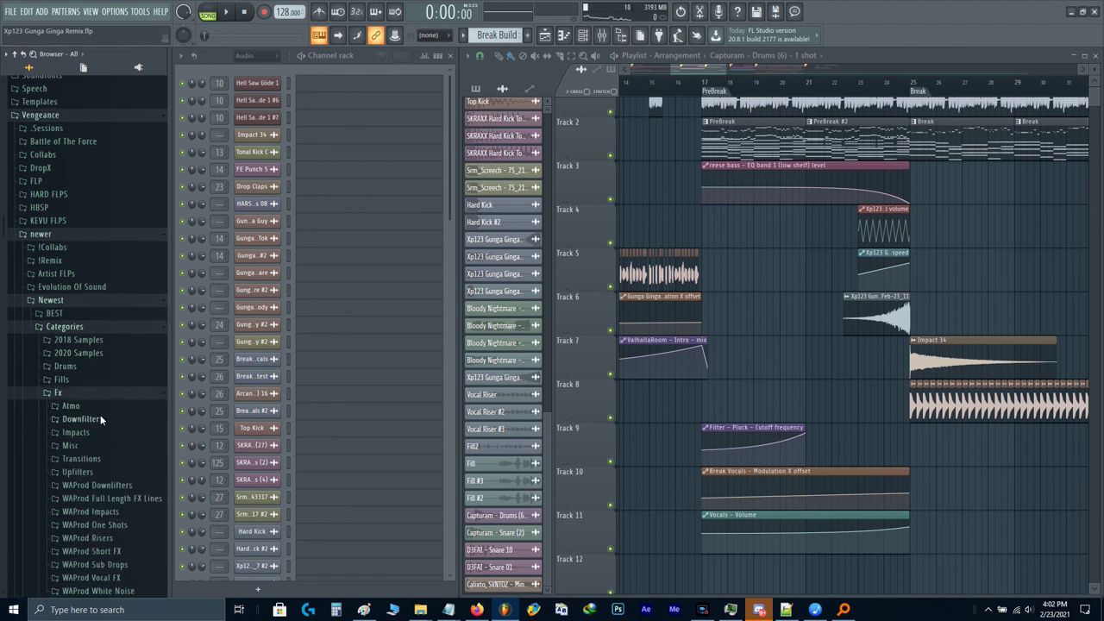
left_click(100, 432)
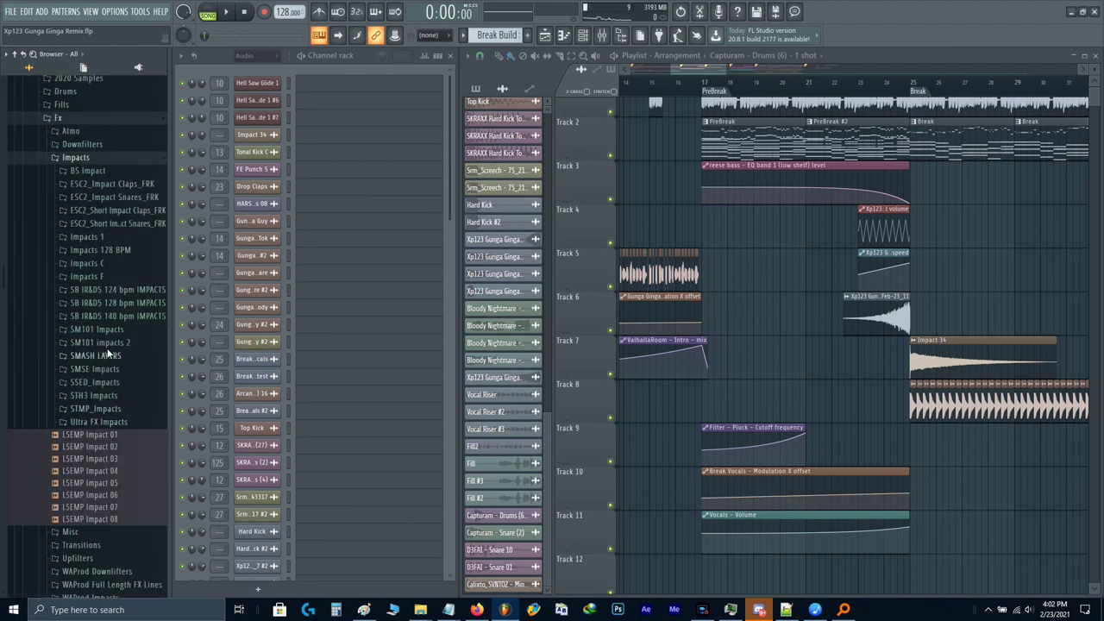
Step: Preview LSEMP Impact 02, place it on Track 4 at bar 1 and audition it with the Intro
left_click(94, 447)
left_click_drag(94, 439, 655, 211)
left_click_drag(539, 226, 344, 231)
key("space")
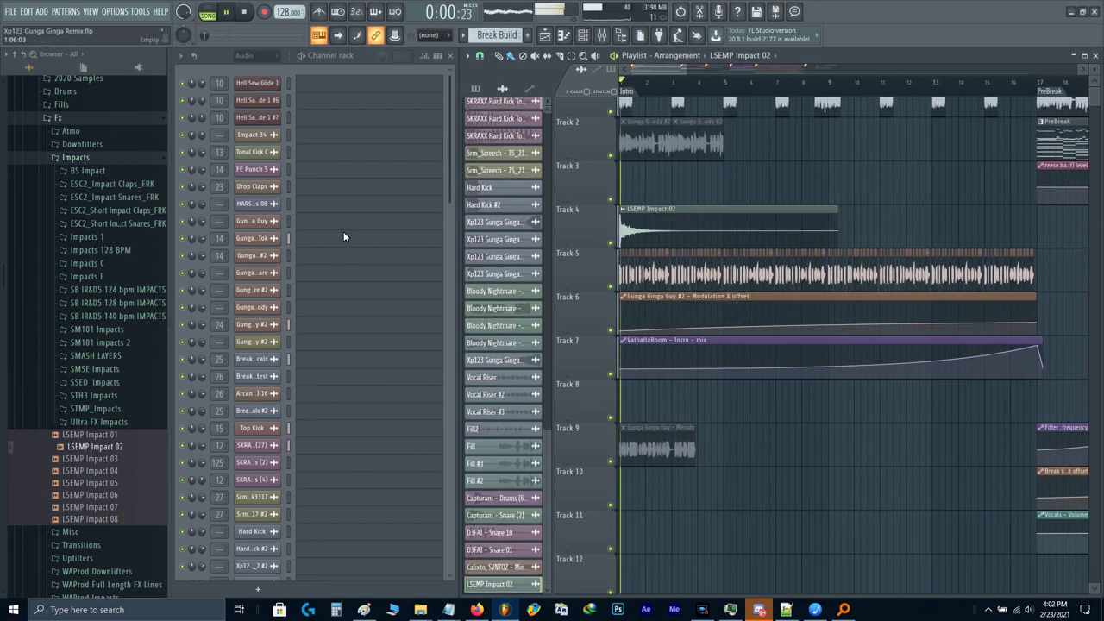
scroll(680, 240, "down", 2)
key("space")
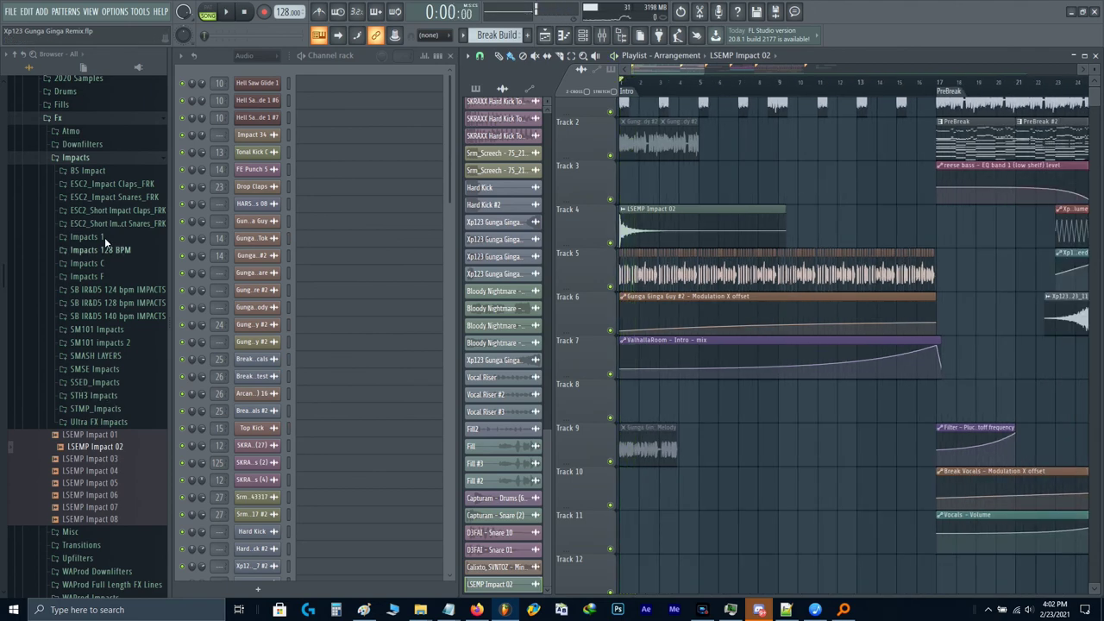
Step: Preview samples from Ultra FX Downlifters, place Ultra_FX_Essentials_Downlifter_03_4bars on Track 3 at bar 1 and audition it
left_click(79, 159)
left_click(83, 145)
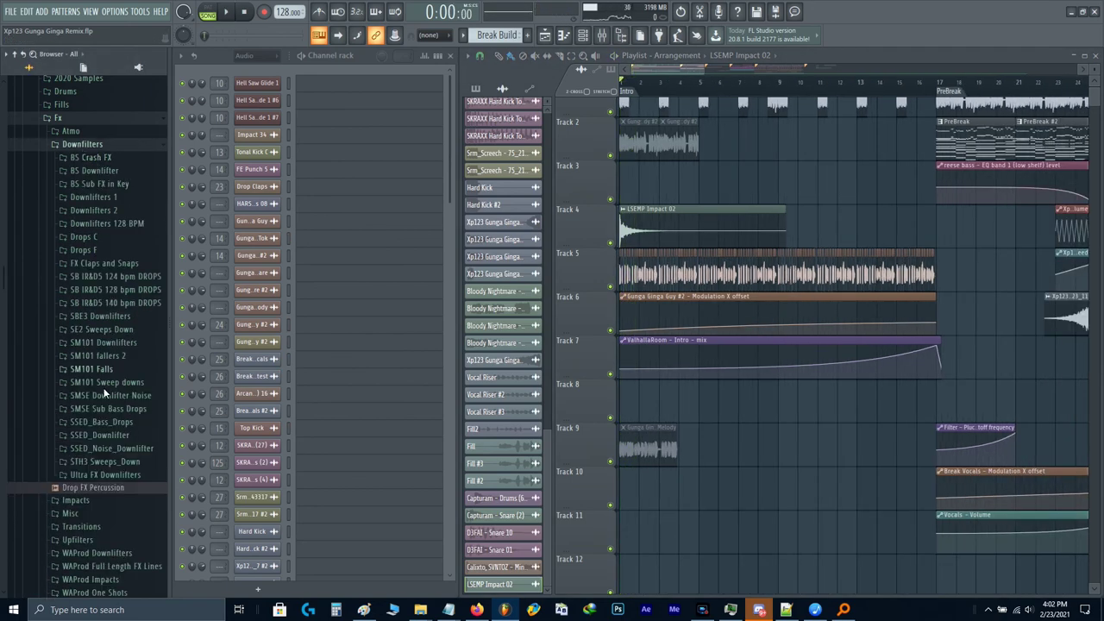
left_click(118, 475)
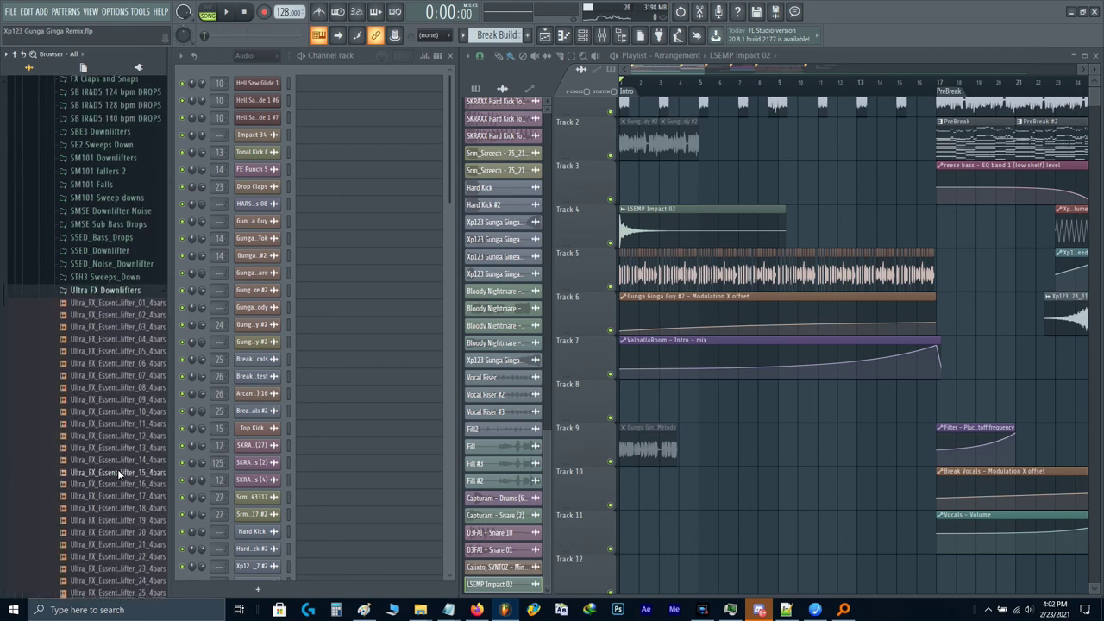
left_click(119, 472)
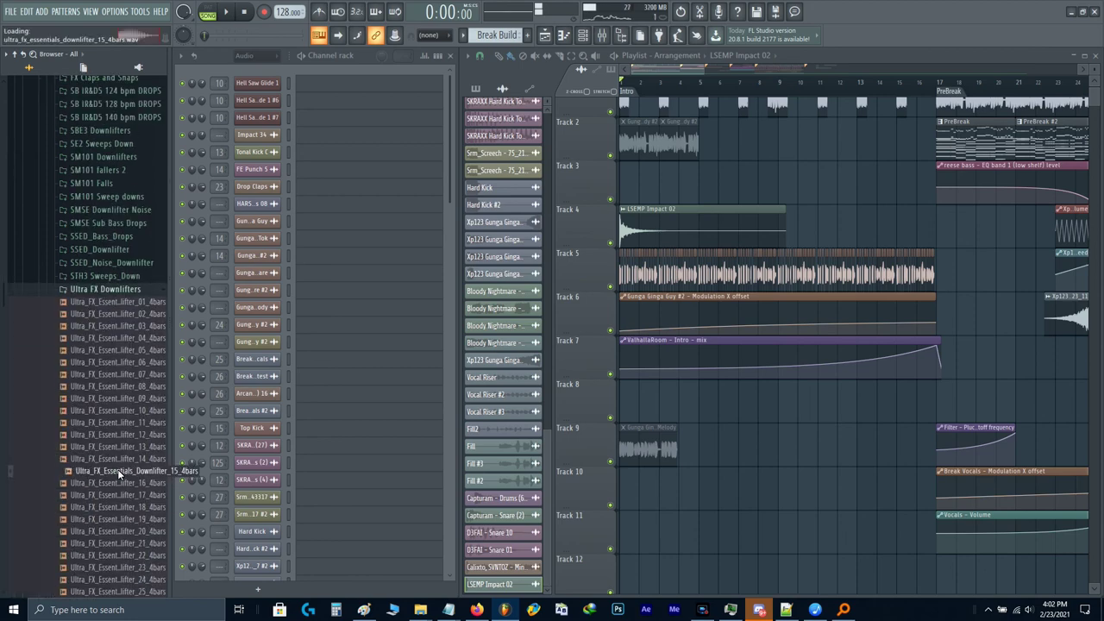
left_click(100, 342)
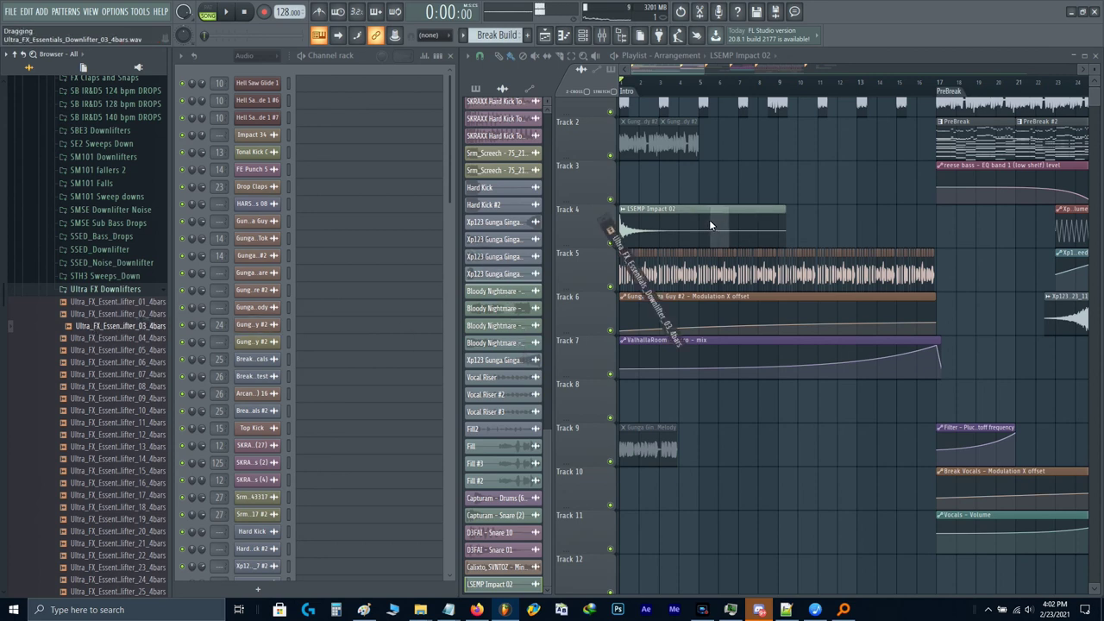
left_click_drag(682, 186, 704, 187)
key("space")
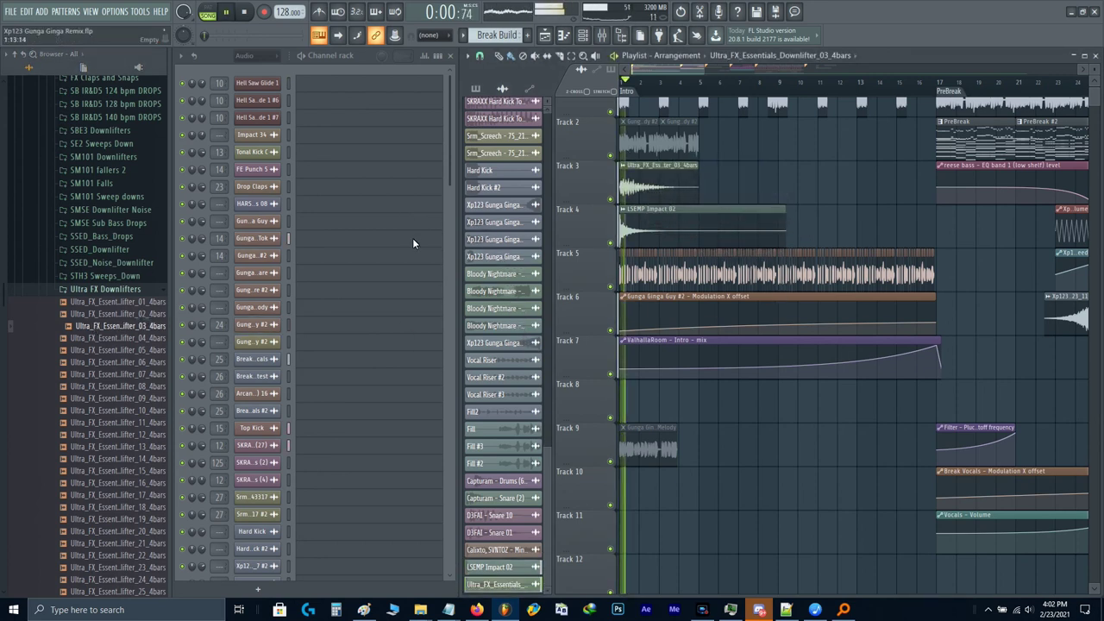
key("space")
Step: Place Ultra_FX_Essentials_Downlifter_02_4bars on Track 8 at the PreBreak, bar 17, and adjust its sample fade-in
left_click(108, 305)
left_click_drag(107, 309, 948, 395)
key("space")
scroll(941, 397, "up", 4)
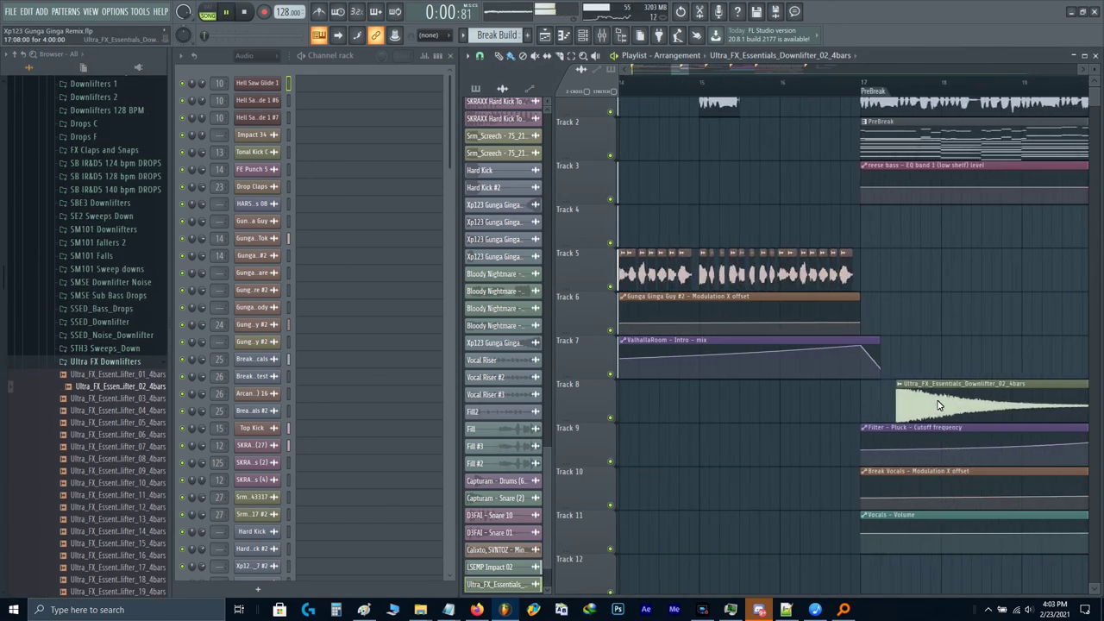
double_click(919, 401)
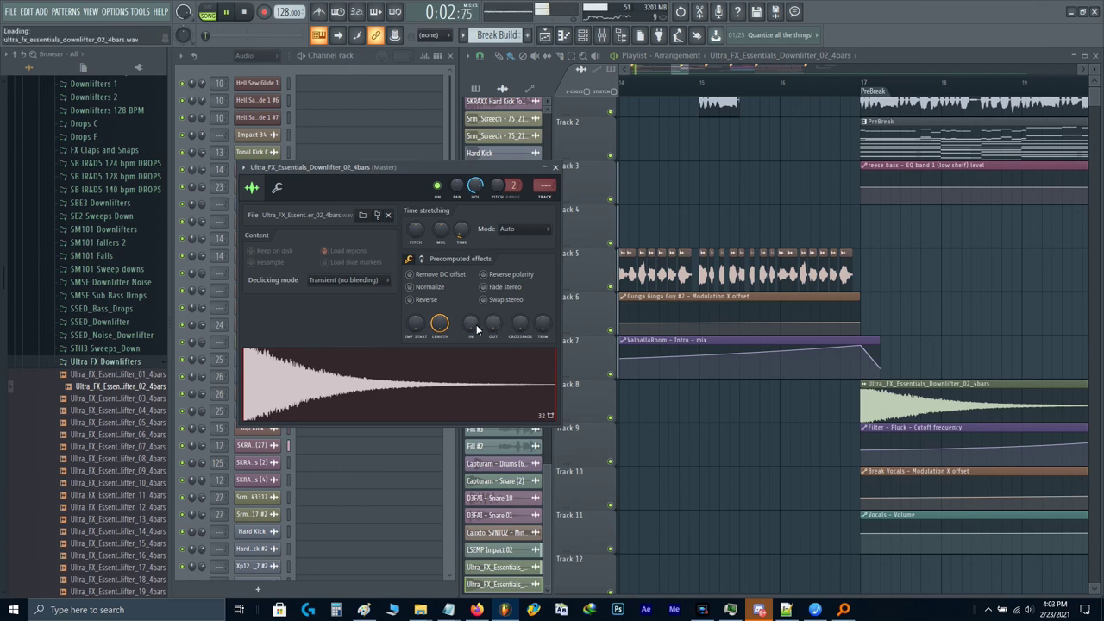
left_click_drag(477, 330, 475, 326)
key("Escape")
Step: Cut LSEMP Impact 02 on Track 4 at bar 9, remove the remainder, duplicate the clip from bar 9 and check it in playback
scroll(795, 361, "down", 4)
left_click_drag(795, 360, 965, 345)
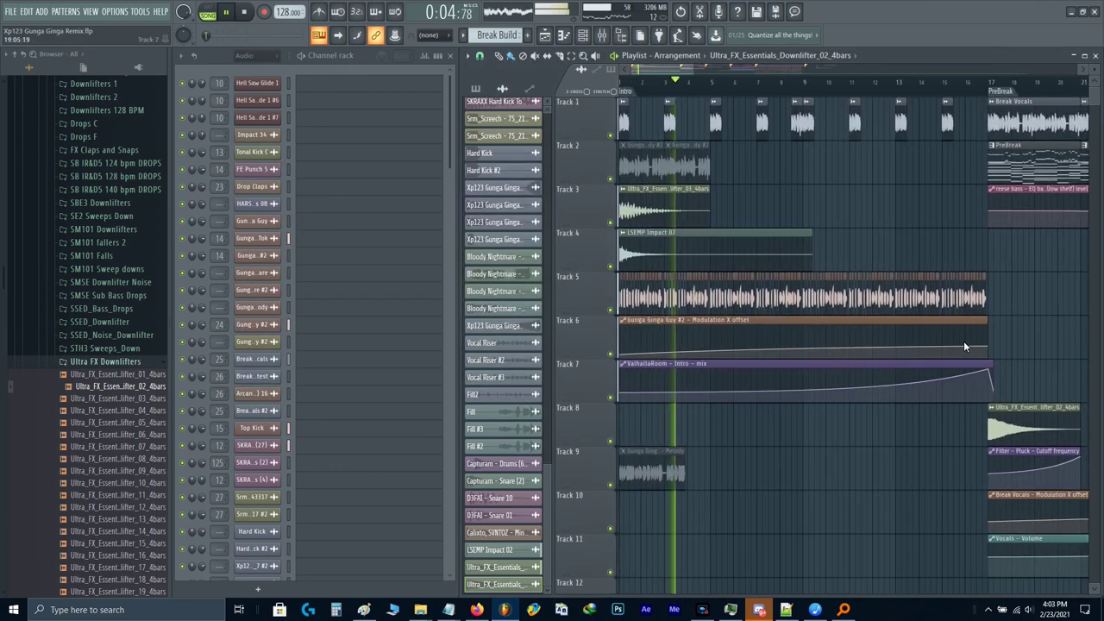
scroll(805, 227, "up", 4)
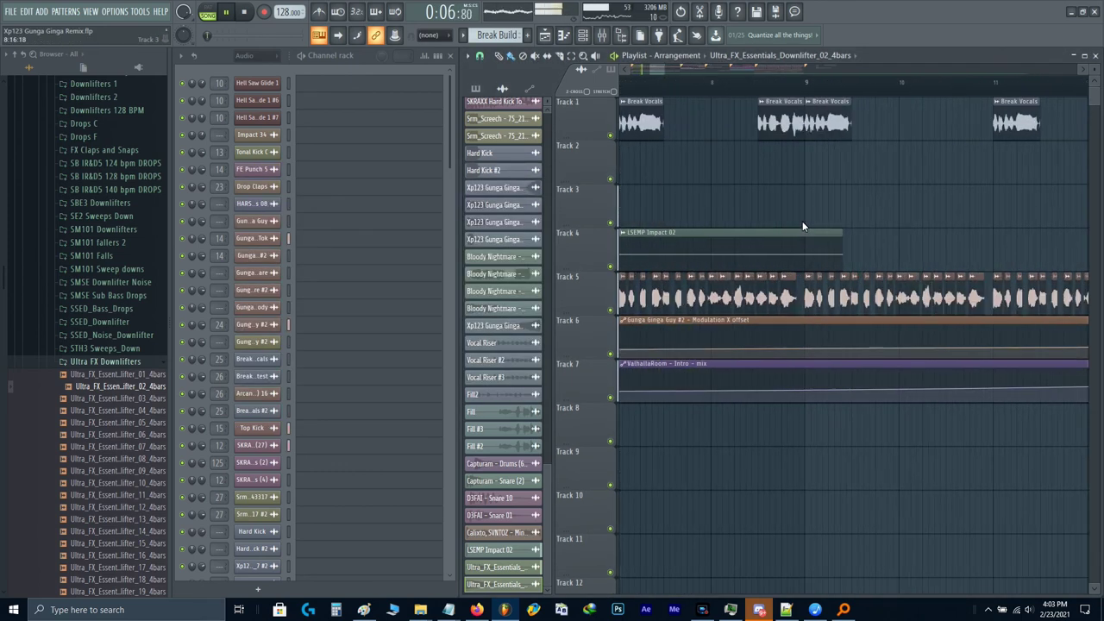
left_click_drag(804, 183, 805, 249)
right_click(820, 248)
left_click(778, 248, "ctrl")
key("ctrl+b")
scroll(777, 249, "down", 4)
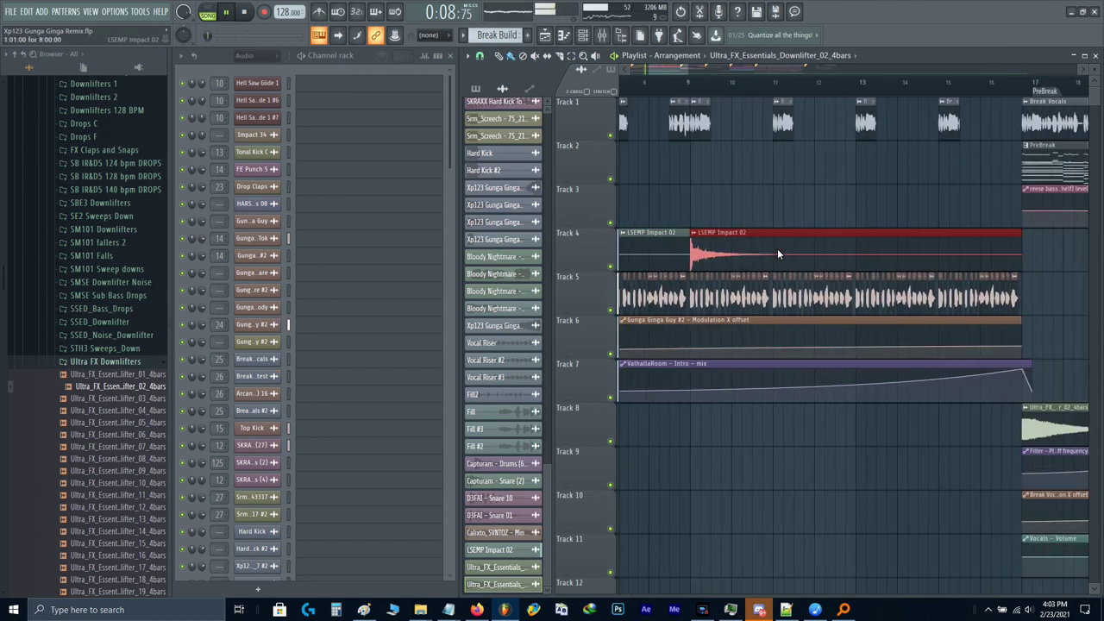
left_click(704, 213, "ctrl")
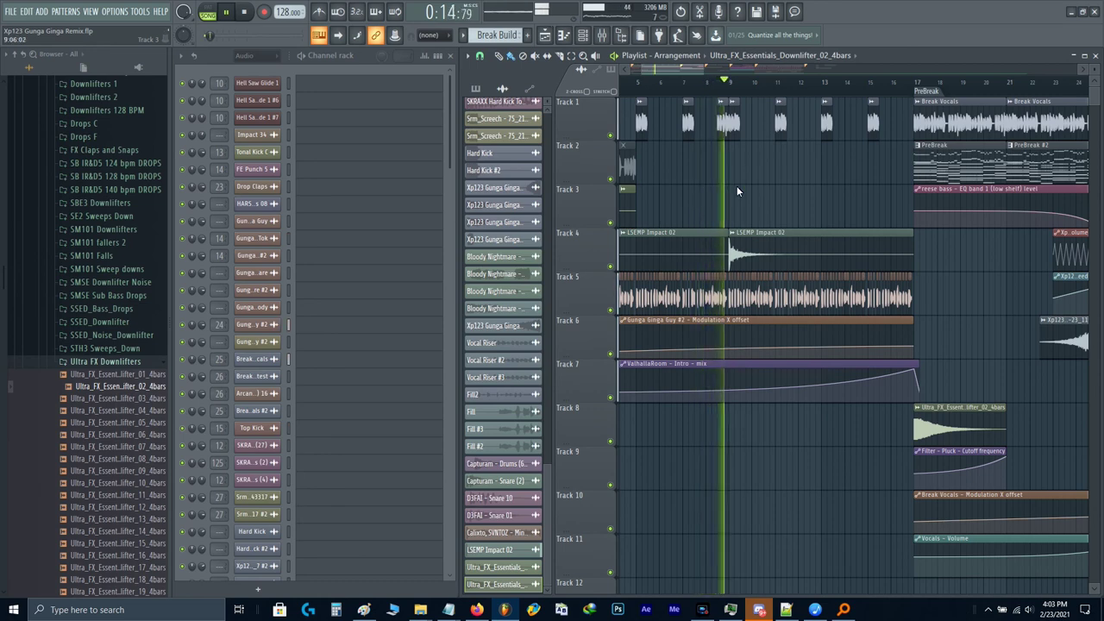
scroll(737, 186, "up", 4)
scroll(737, 185, "down", 4)
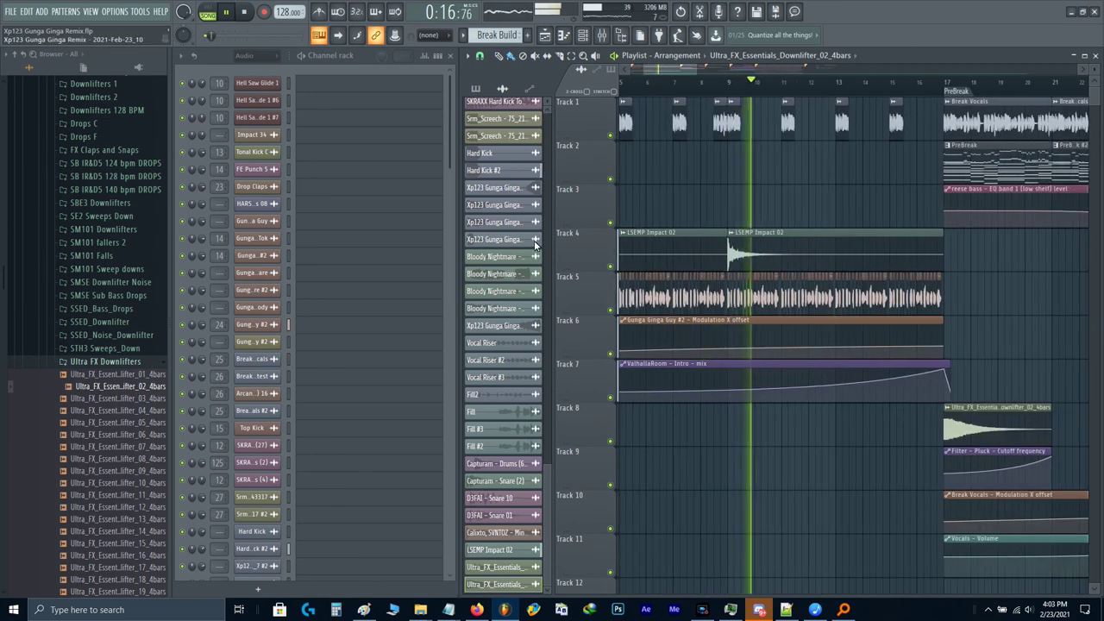
key("space")
Step: Preview SSED_Noise_Downlifter_02 from the SSED_Noise_Downlifter folder and place it on Track 8 at bar 1
left_click(106, 335)
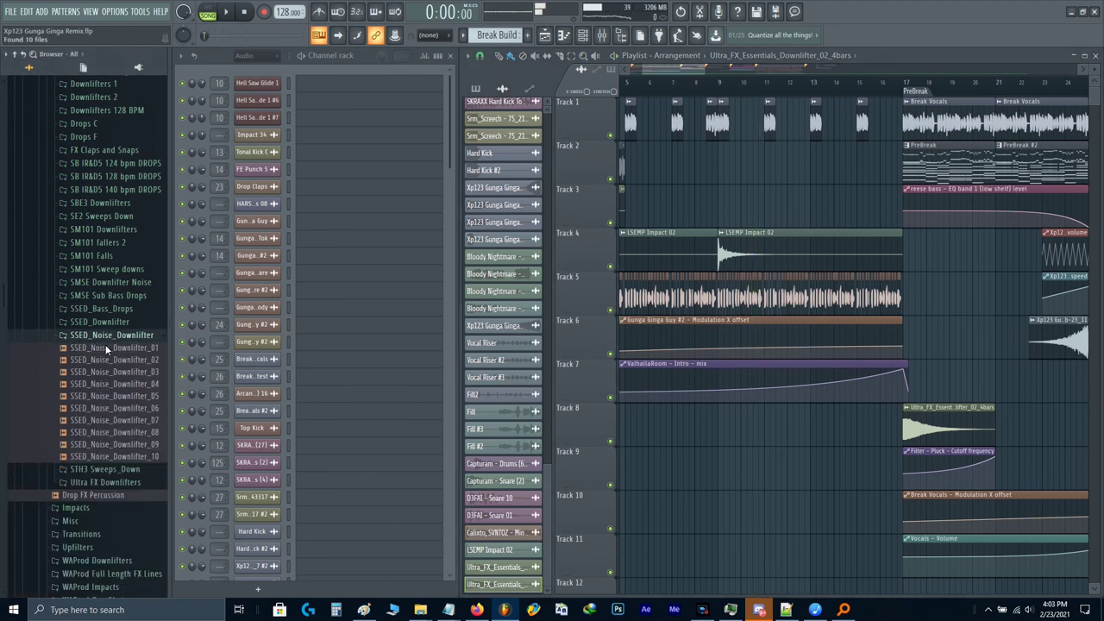
left_click(104, 360)
left_click_drag(103, 363, 623, 436)
left_click(672, 428)
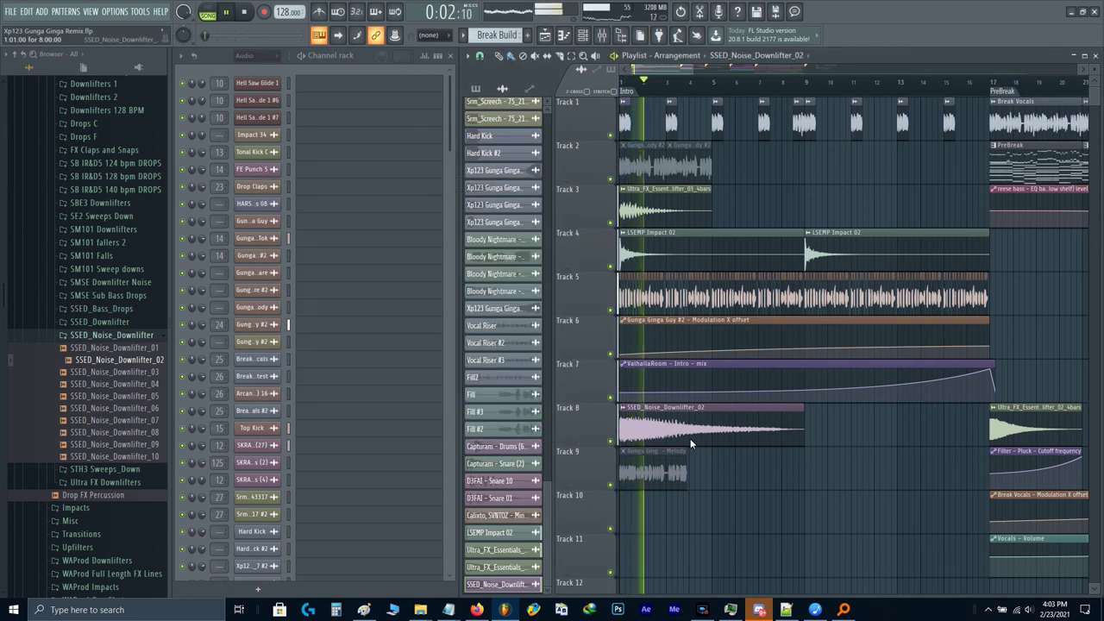
Step: Add SSED_Noise_Downlifter_02 at bar 17 and shift it with the PreBreak clips beneath it down one track, onto Tracks 8 to 12
left_click_drag(690, 438, 867, 413)
scroll(867, 413, "down", 5)
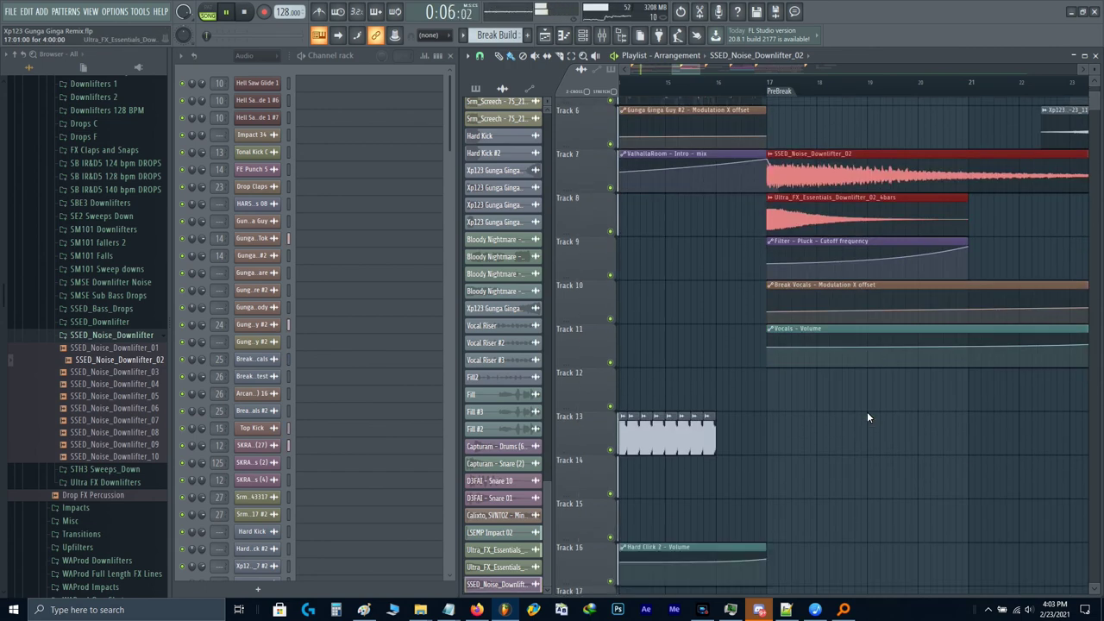
scroll(867, 413, "down", 3)
left_click_drag(898, 380, 896, 414)
key("shift+Down")
key("ctrl+d")
Step: Review the Intro's kick and click clips on Tracks 13 to 16 in playback, through the change at bar 9
scroll(832, 260, "down", 3)
scroll(735, 412, "down", 5)
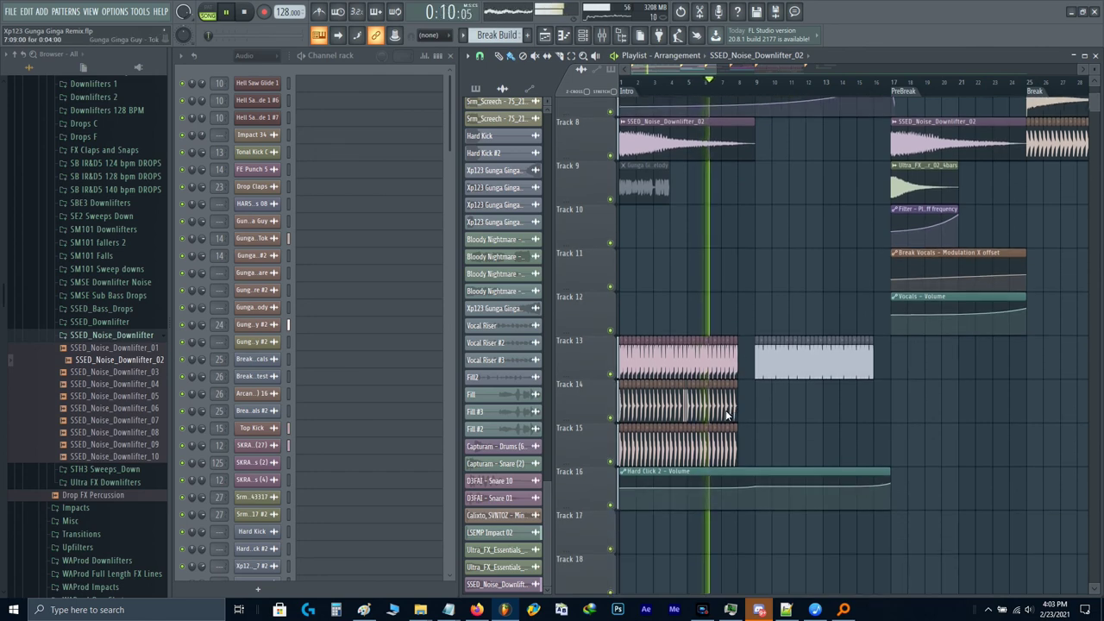
scroll(726, 410, "up", 4)
left_click_drag(725, 410, 828, 412)
scroll(646, 409, "up", 3)
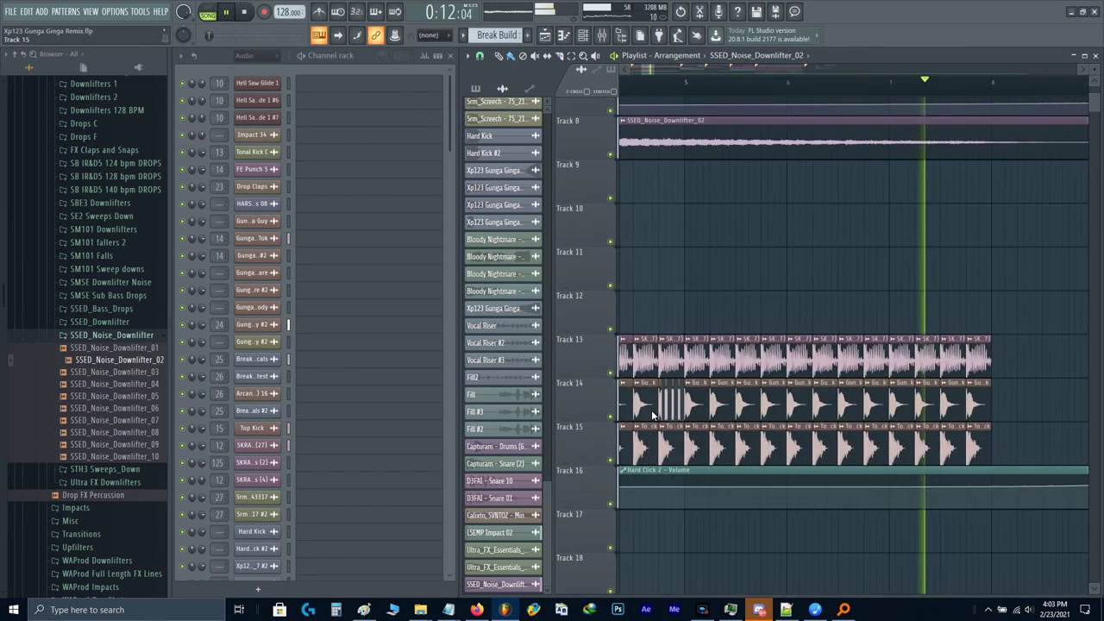
scroll(665, 409, "down", 4)
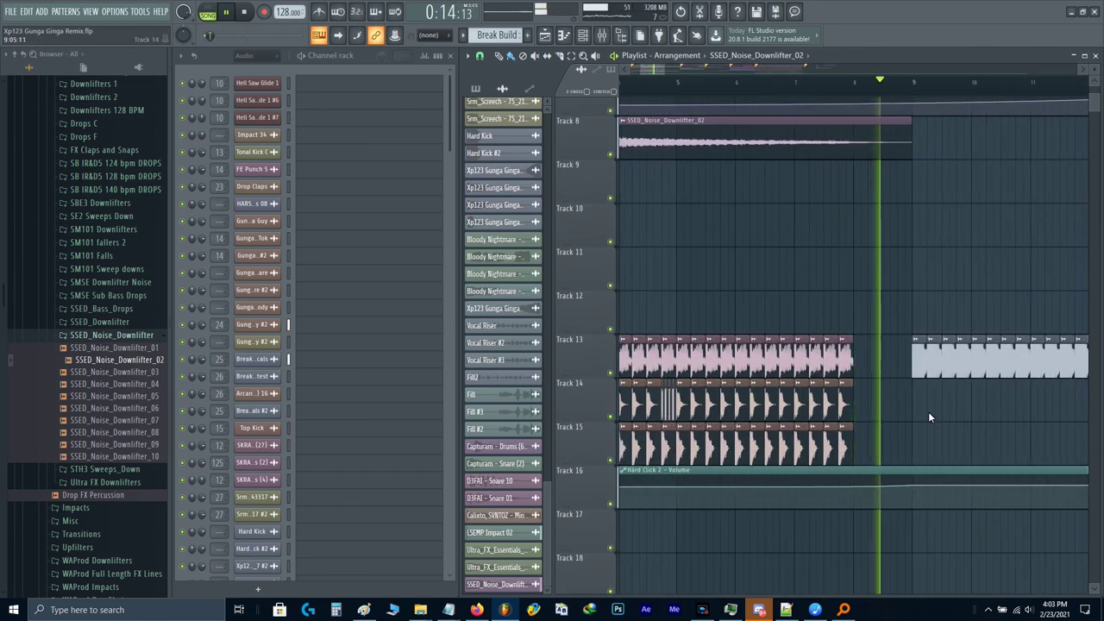
scroll(929, 412, "up", 3)
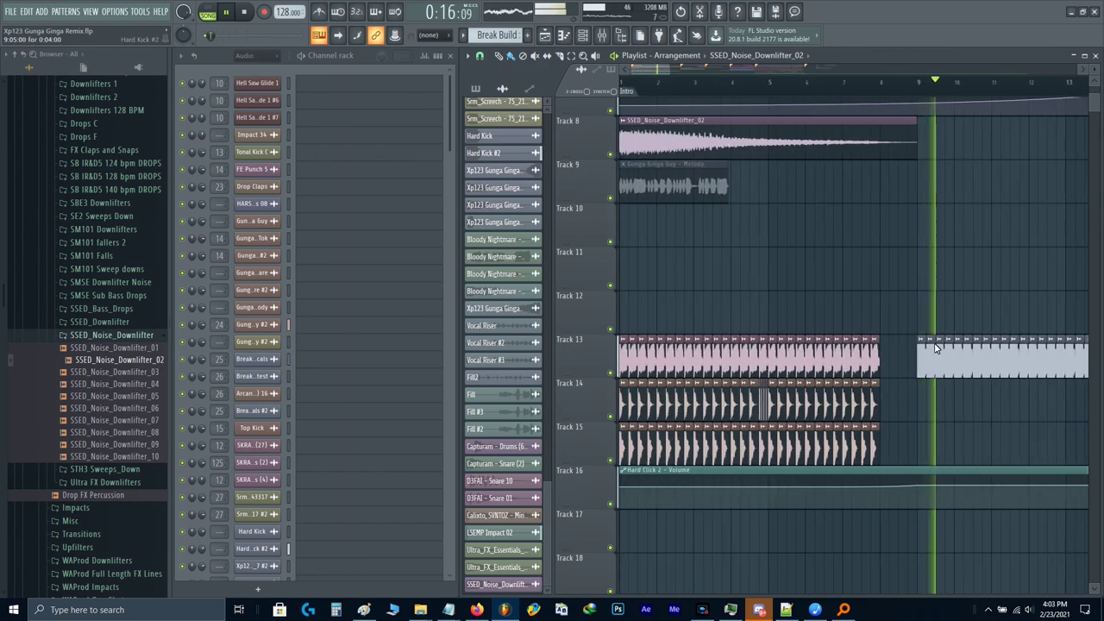
scroll(854, 392, "down", 6)
scroll(792, 371, "down", 4)
left_click_drag(938, 333, 1084, 389)
key("space")
scroll(870, 345, "down", 2)
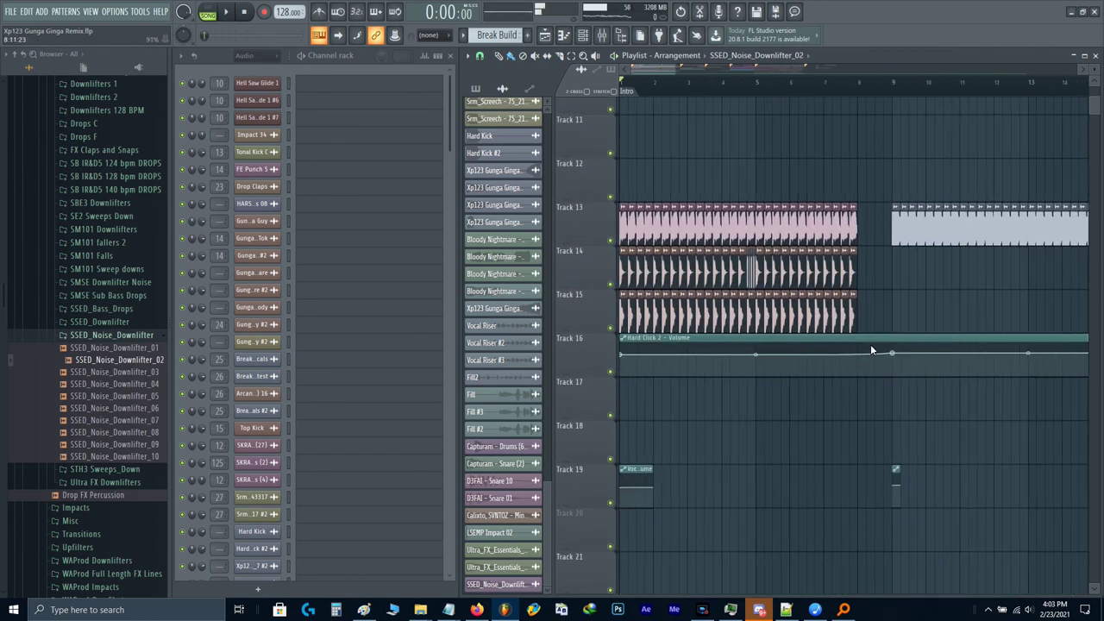
Step: Play the Intro with the mixer open to check the Hard Kick and Hard Click levels
key("space")
key("F9")
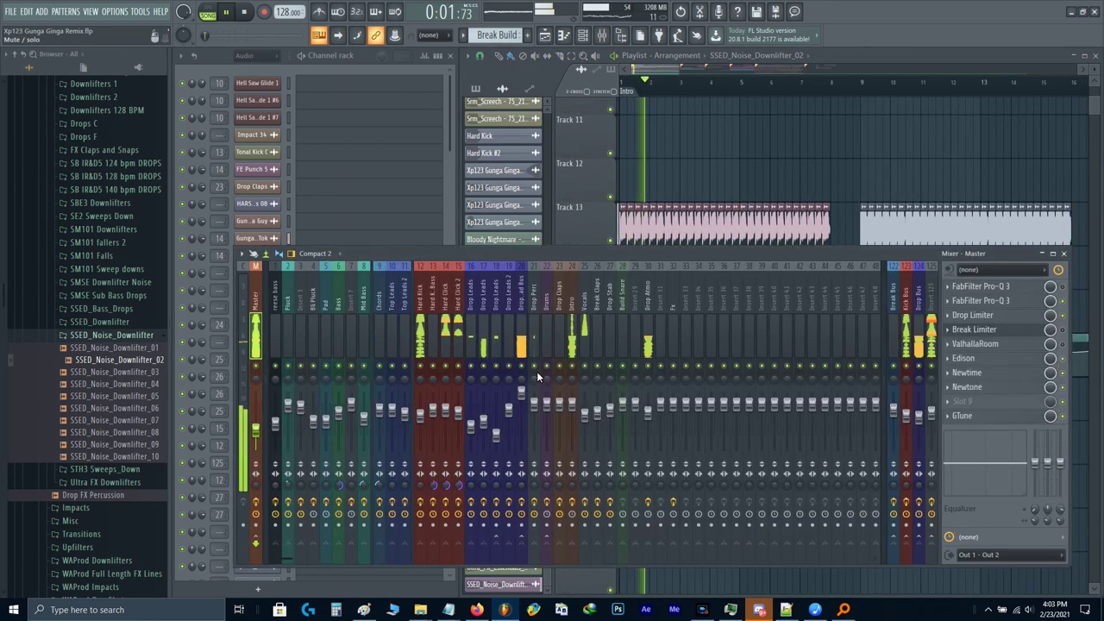
key("space")
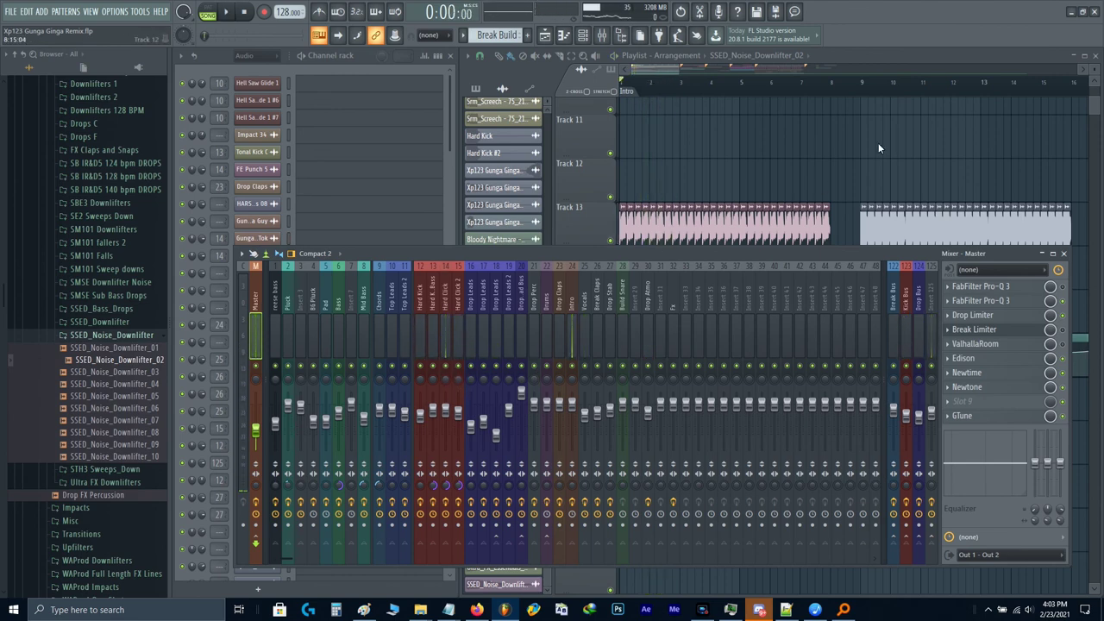
left_click(878, 91)
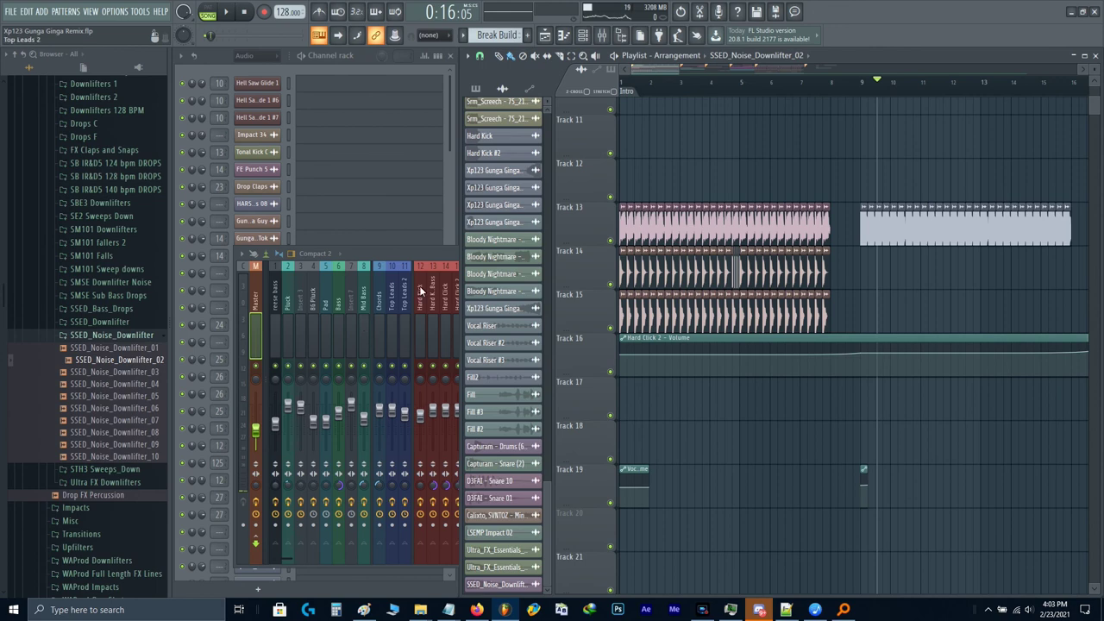
left_click(436, 254)
scroll(825, 192, "down", 2, "ctrl")
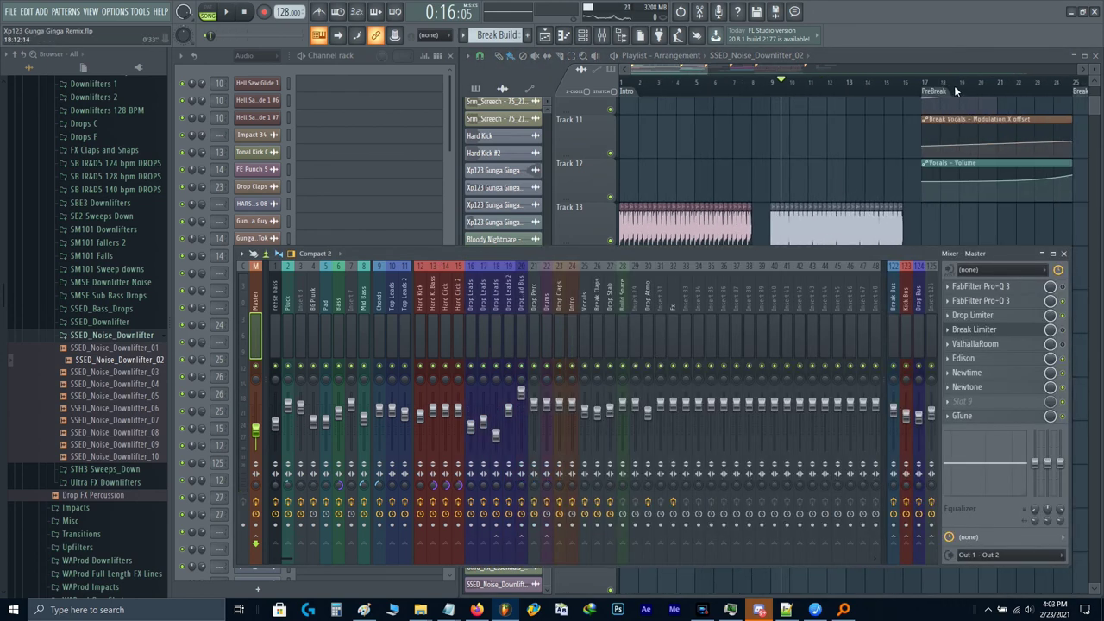
left_click(962, 86)
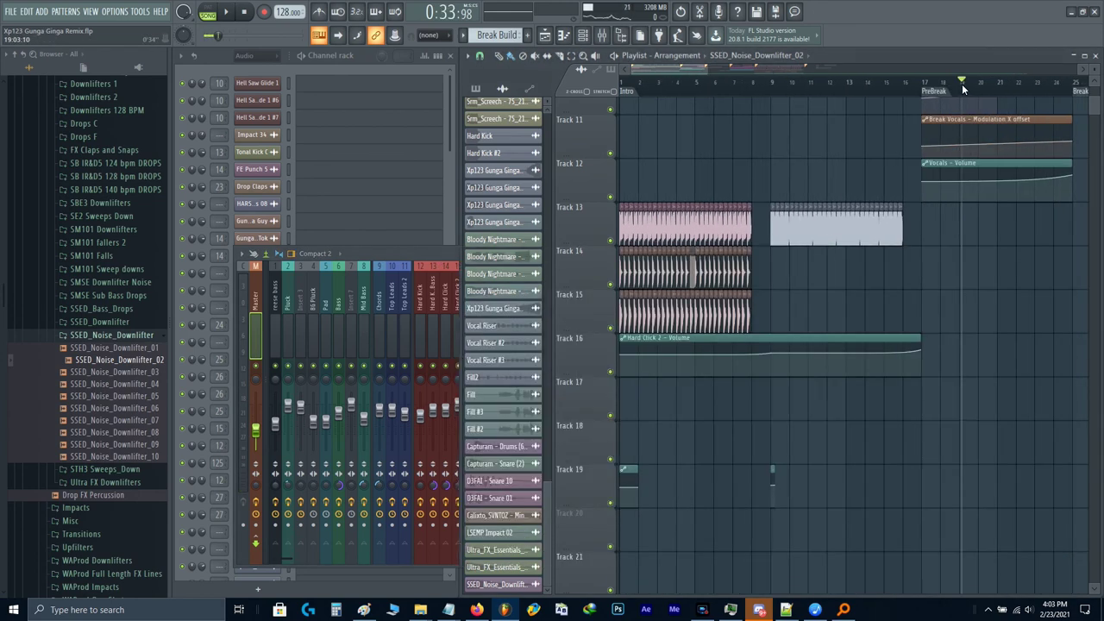
Step: Create a volume automation clip for the Hard Click mixer track across the Intro and place it on Track 17
double_click(626, 99)
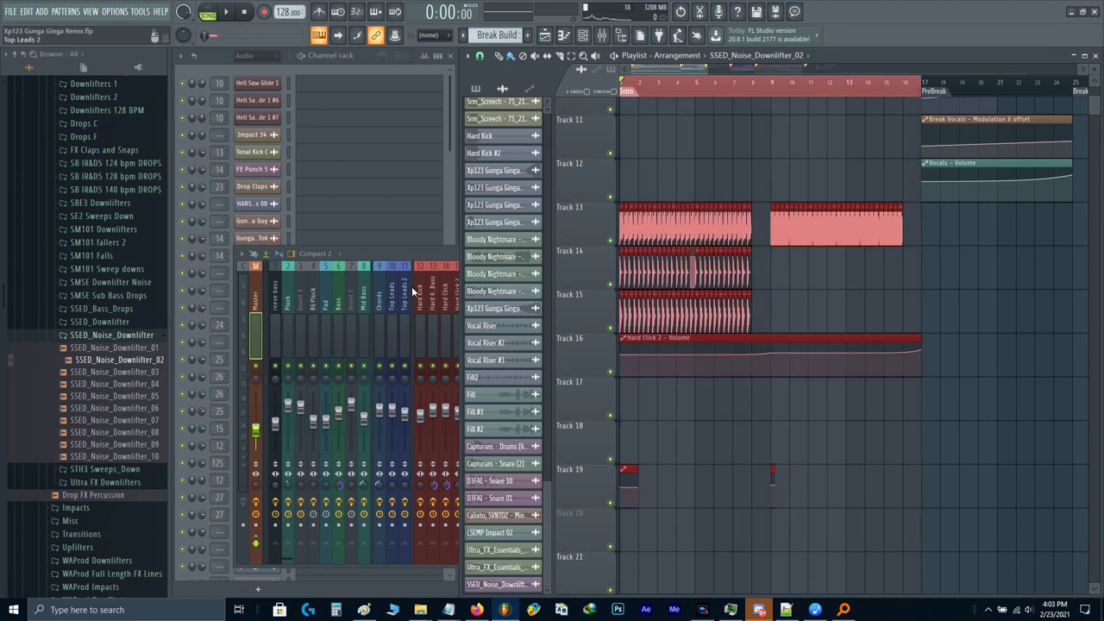
left_click(449, 319)
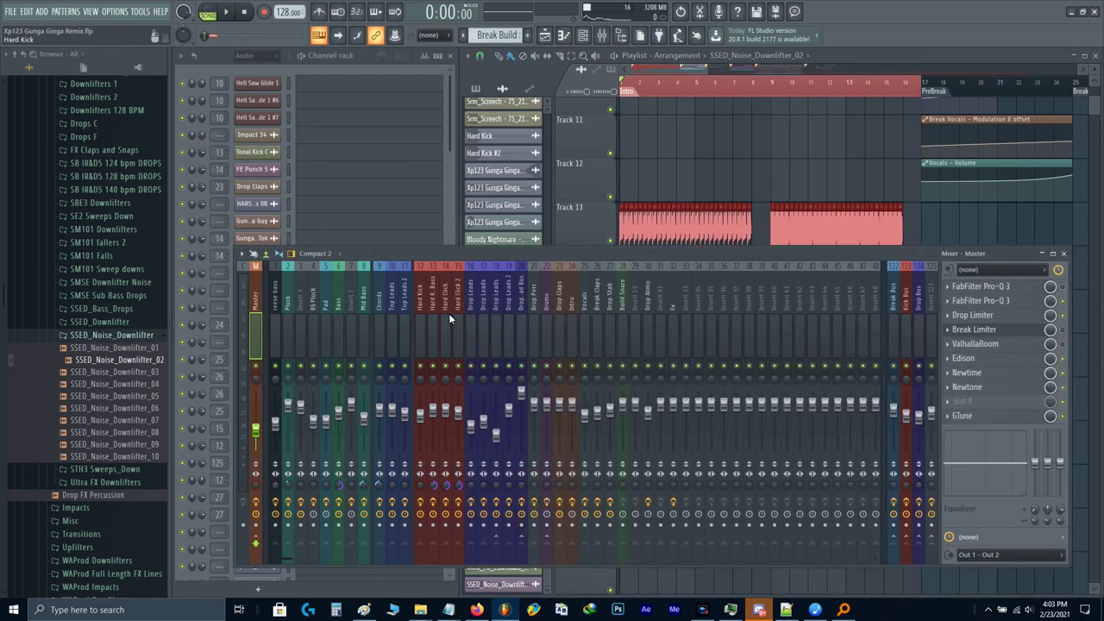
right_click(445, 415)
left_click(481, 485)
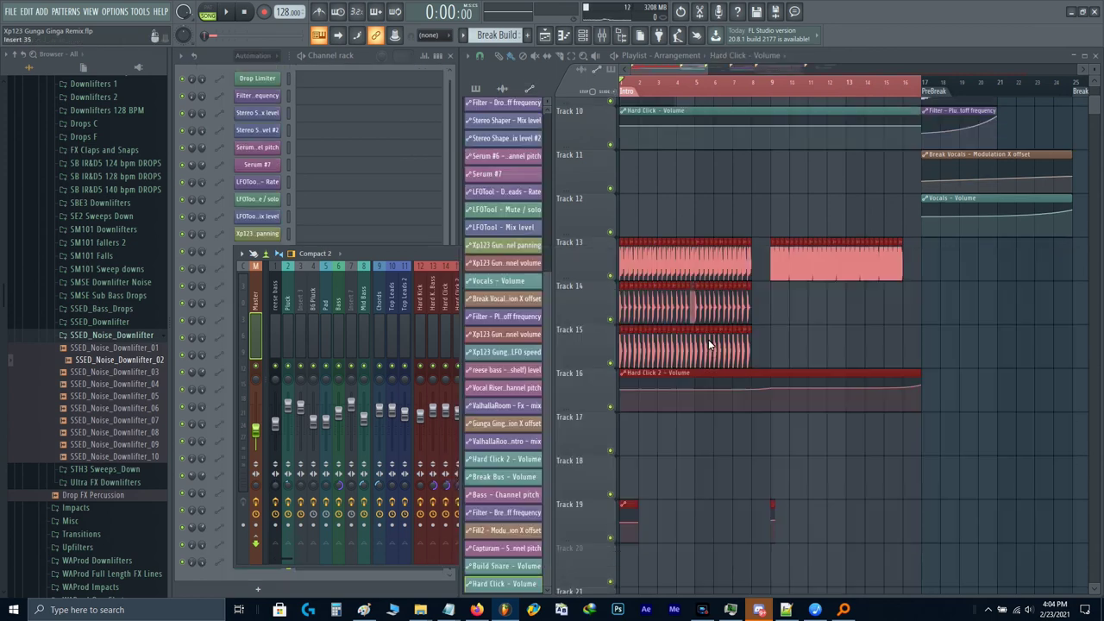
left_click(656, 112)
left_click_drag(655, 111, 653, 417)
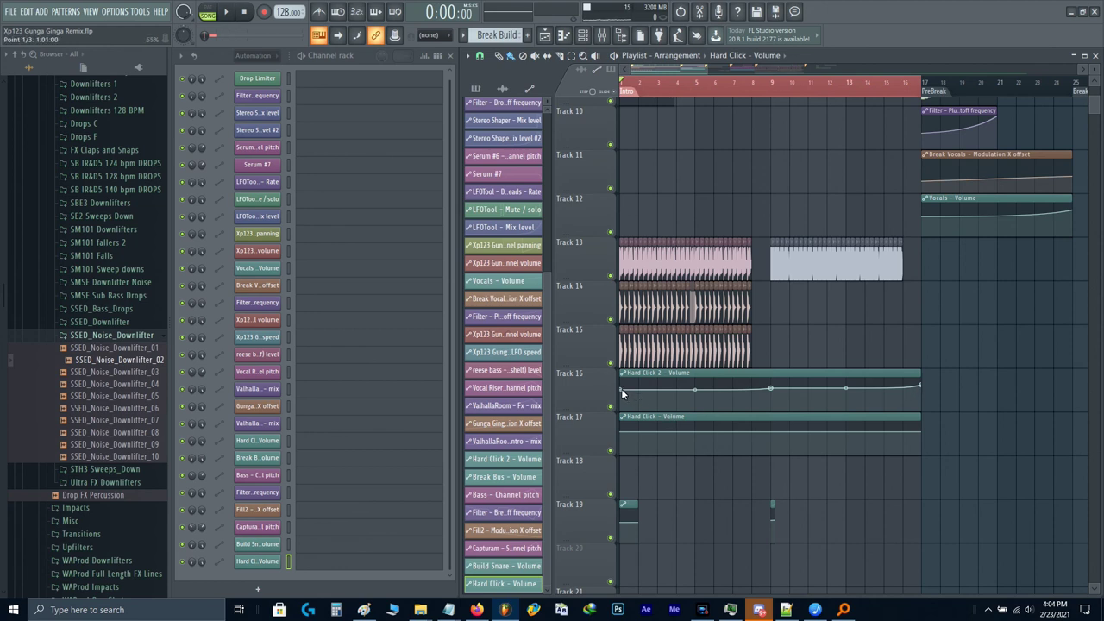
Step: Lower the start point of the Hard Click volume automation, bend its curve for a late rise, and check it in playback
right_click(622, 434)
left_click(654, 581)
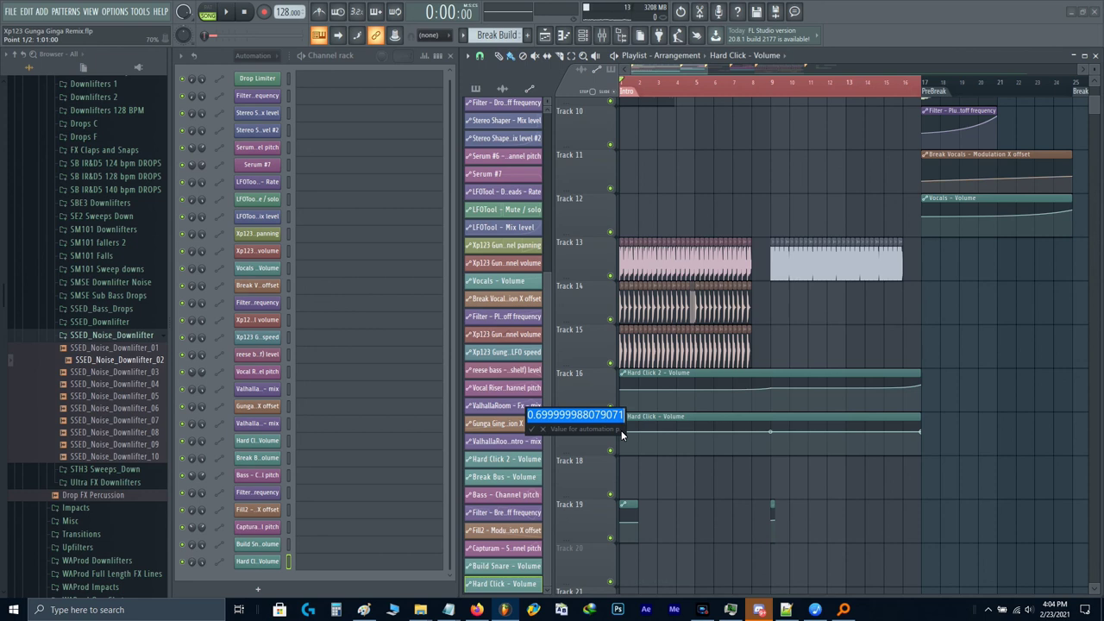
key("Return")
key("space")
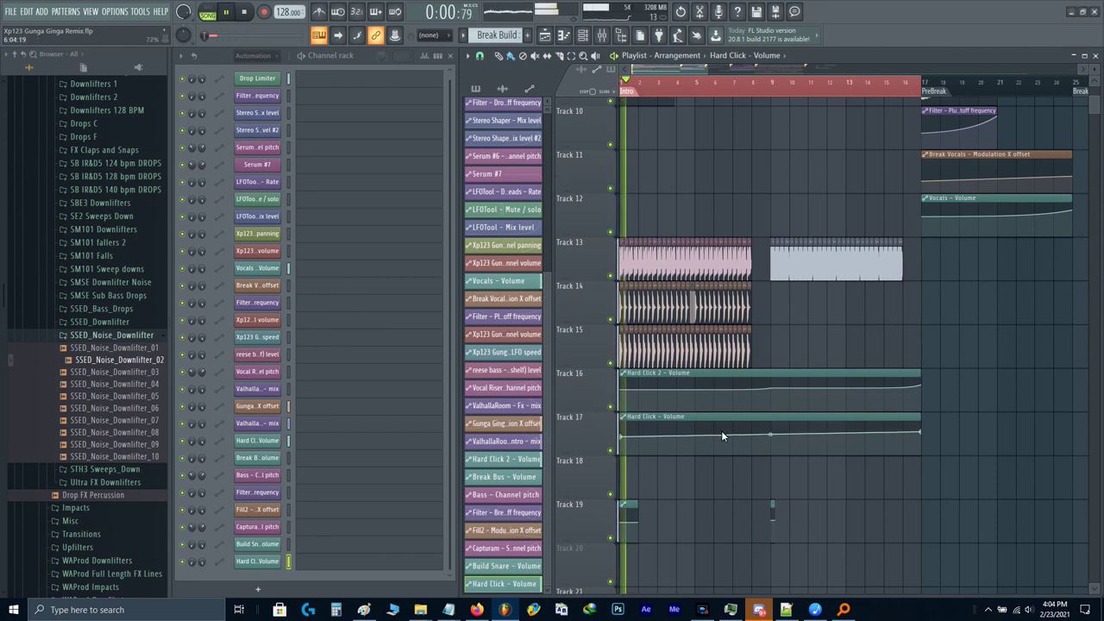
left_click_drag(769, 436, 767, 443)
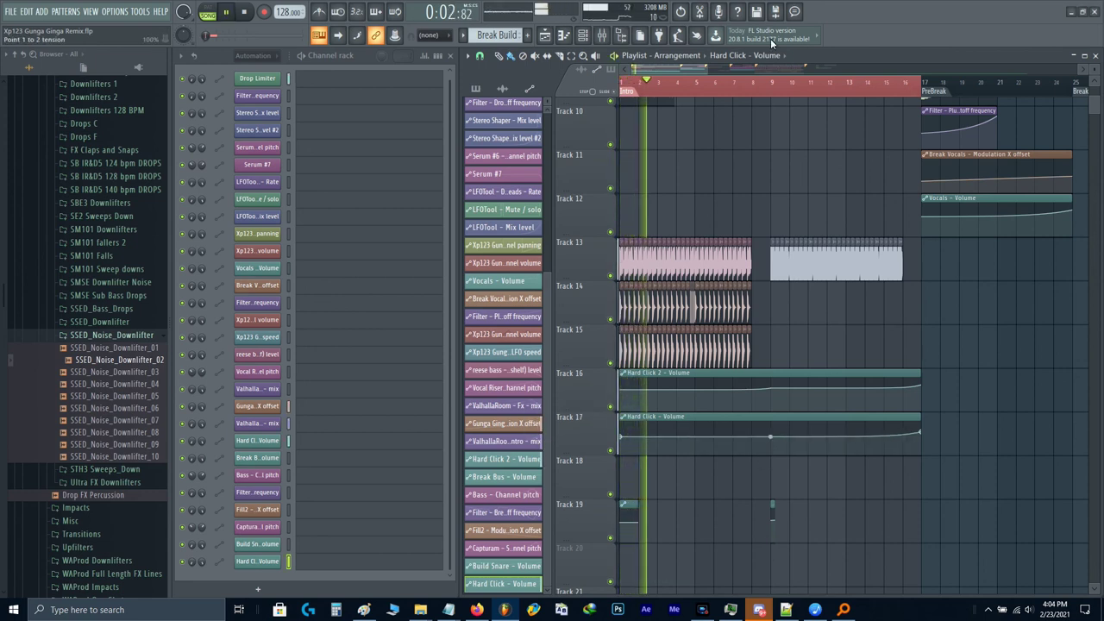
left_click(767, 83)
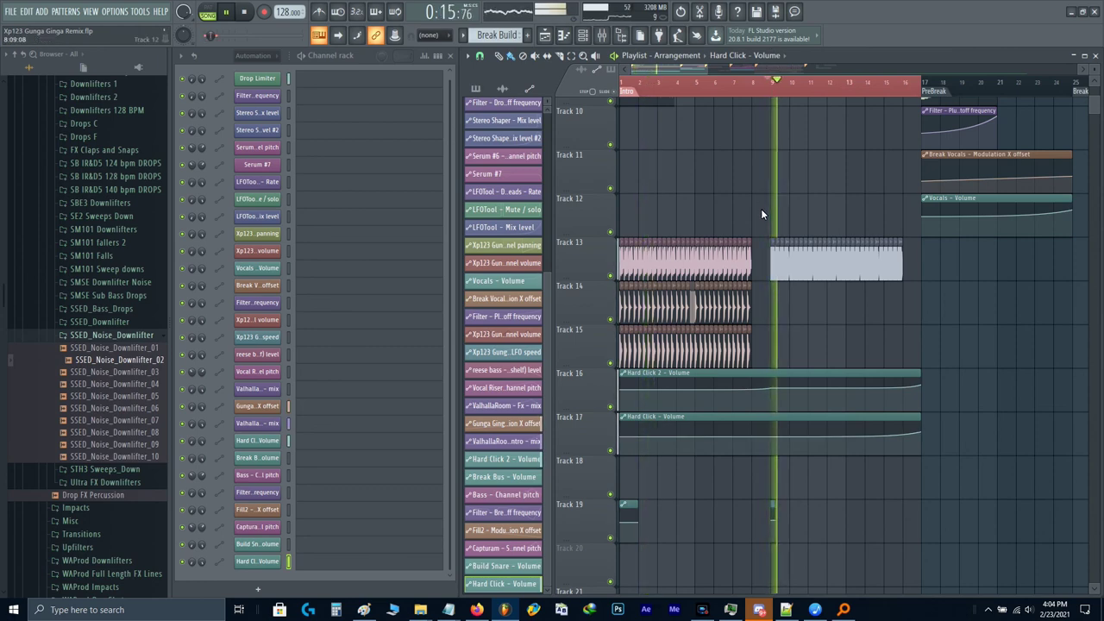
left_click_drag(742, 84, 520, 120)
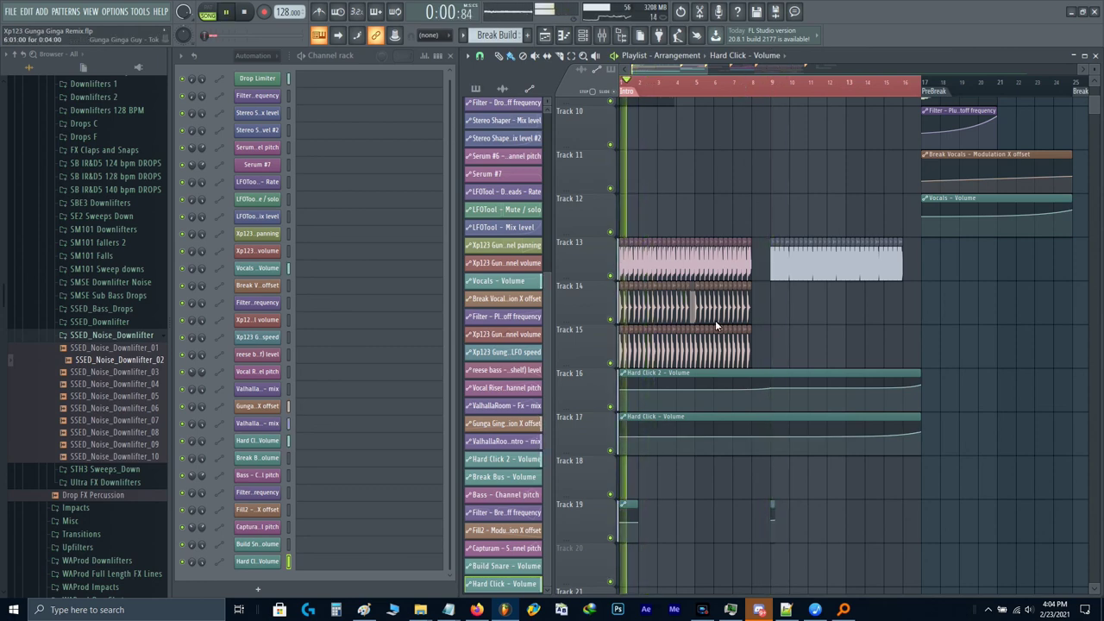
Step: Close the Downlifters sample folder and look through the Fx Impacts folder for another impact
scroll(700, 320, "up", 5)
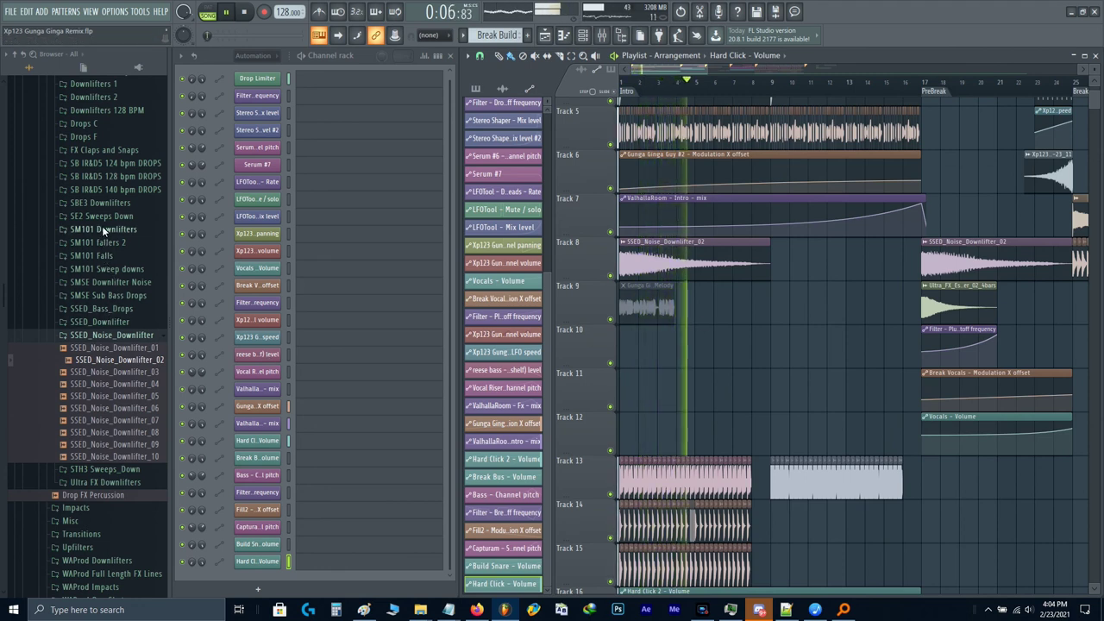
left_click(101, 335)
scroll(95, 259, "up", 4)
left_click(88, 175)
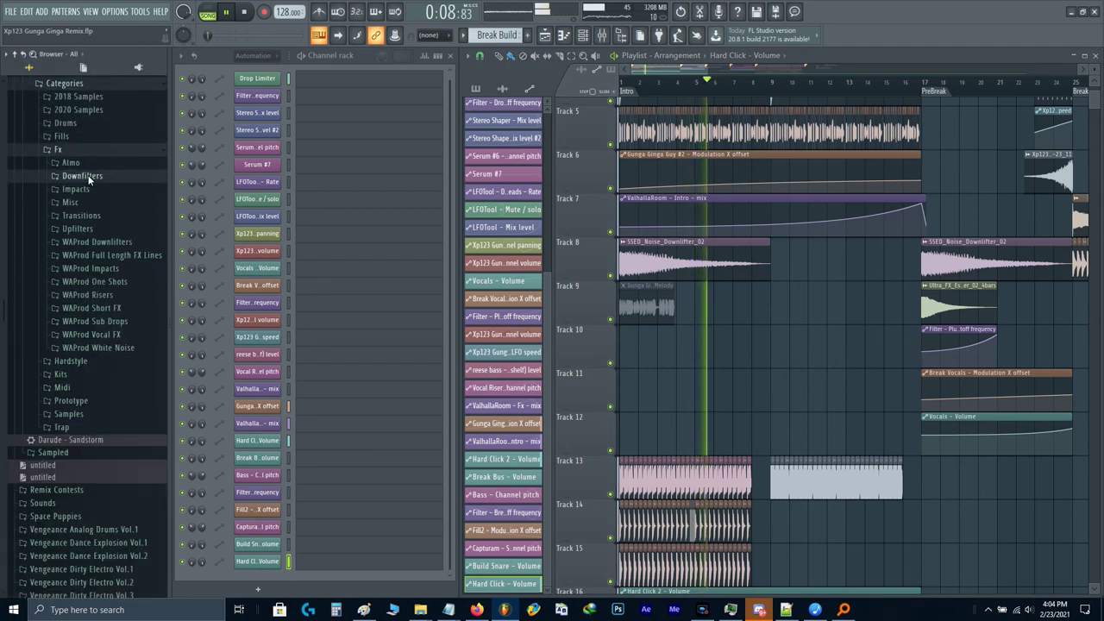
left_click(91, 189)
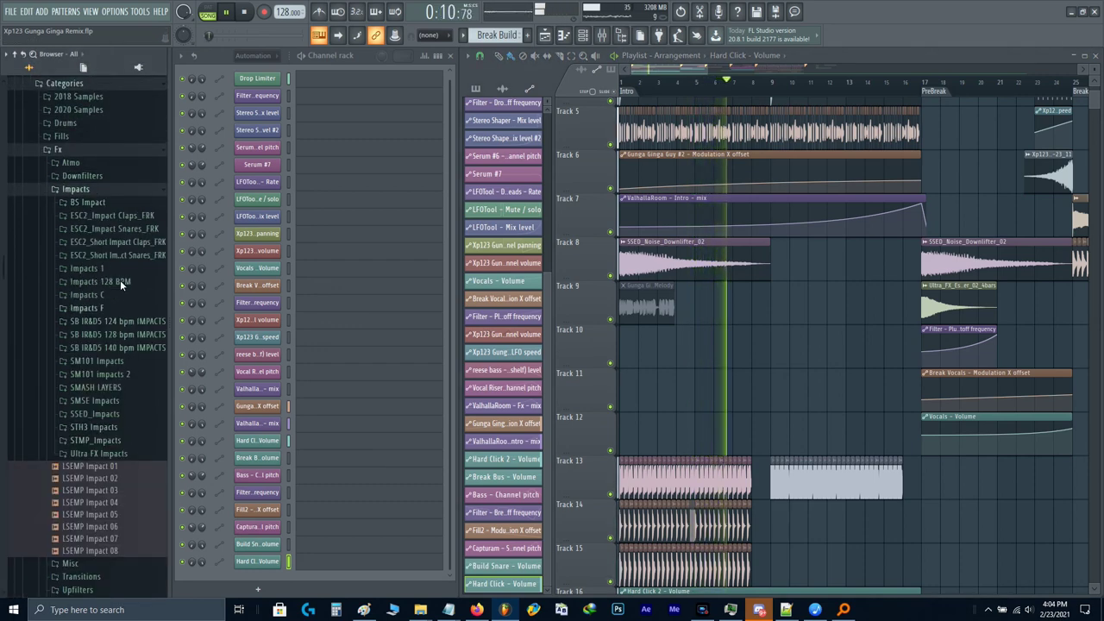
left_click(90, 189)
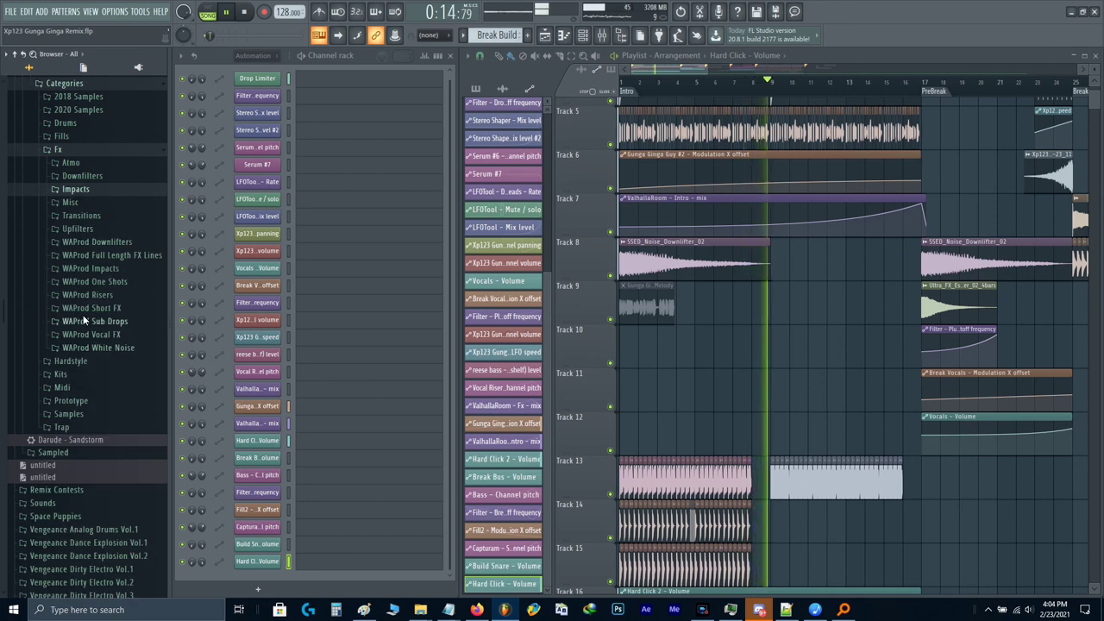
Step: Browse the EDM Impacts folders in WAProd Impacts and open Impacts Complex in EDM Impacts 4
left_click(79, 271)
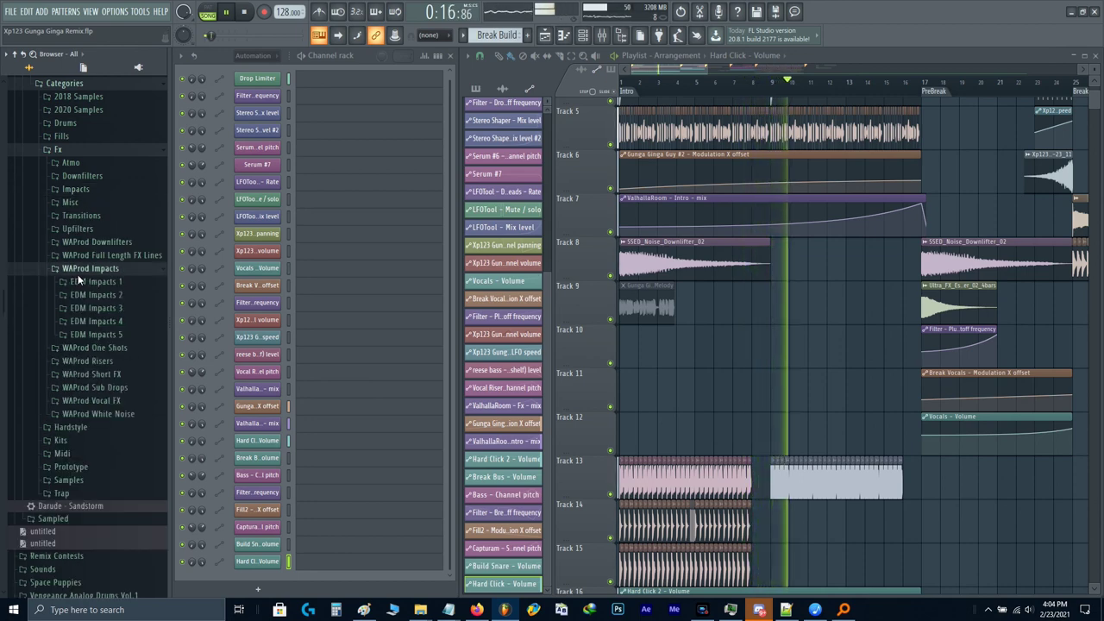
left_click(76, 283)
left_click(75, 283)
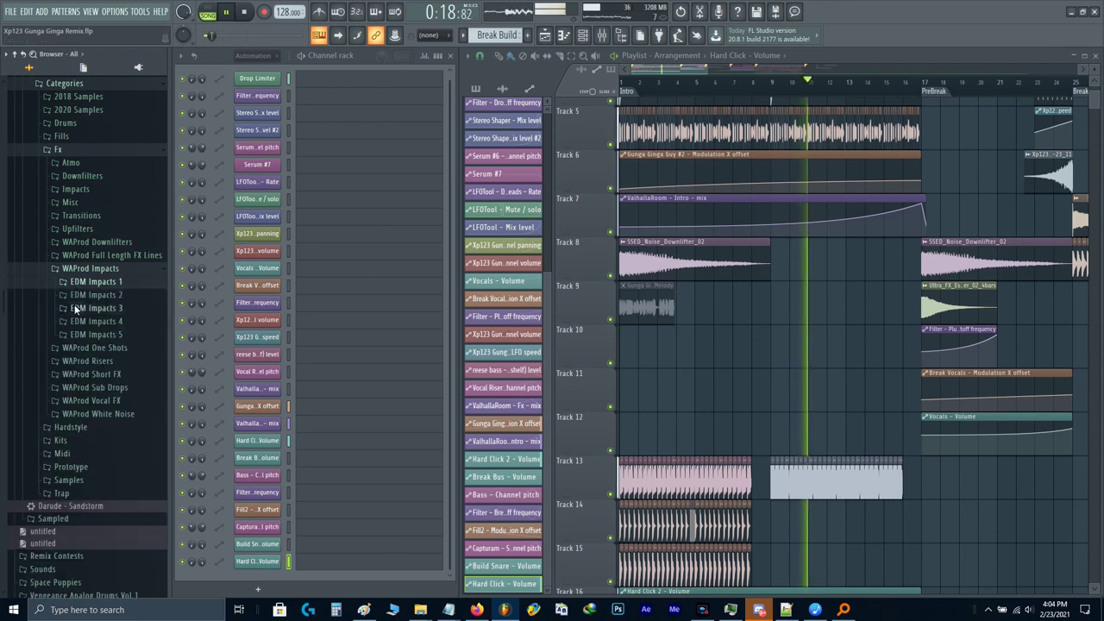
left_click(74, 305)
scroll(74, 305, "up", 4)
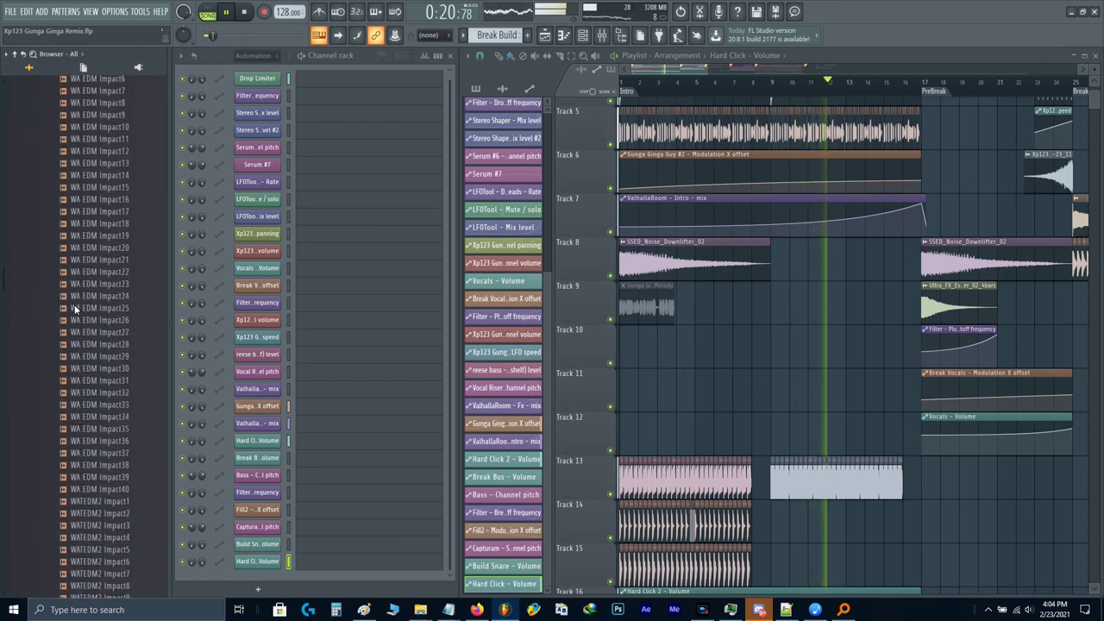
left_click(85, 229)
left_click(86, 230)
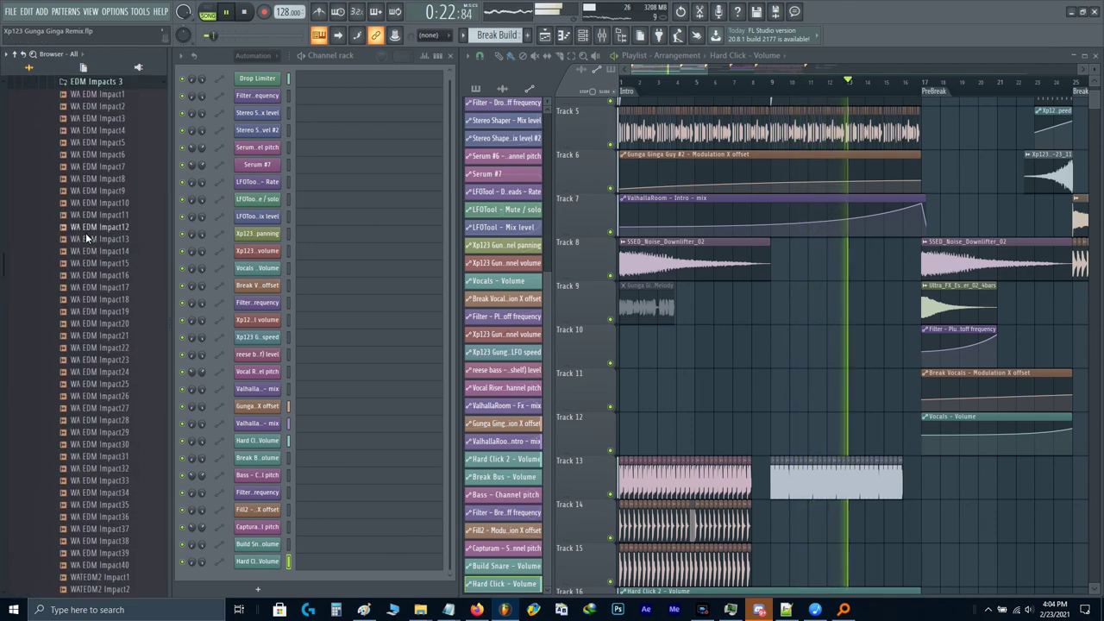
scroll(89, 239, "up", 4)
left_click(86, 226)
left_click(89, 239)
left_click(107, 254)
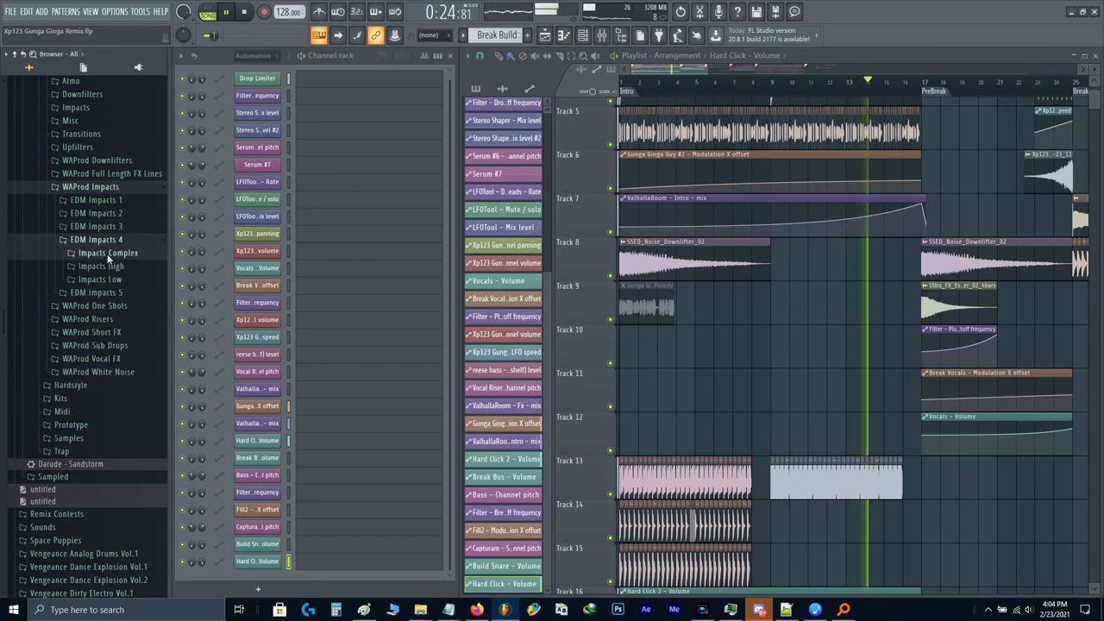
Step: Listen to the PreBreak transition at bar 17 and preview WAFXE2 Impact Complex samples for it
scroll(837, 363, "up", 5)
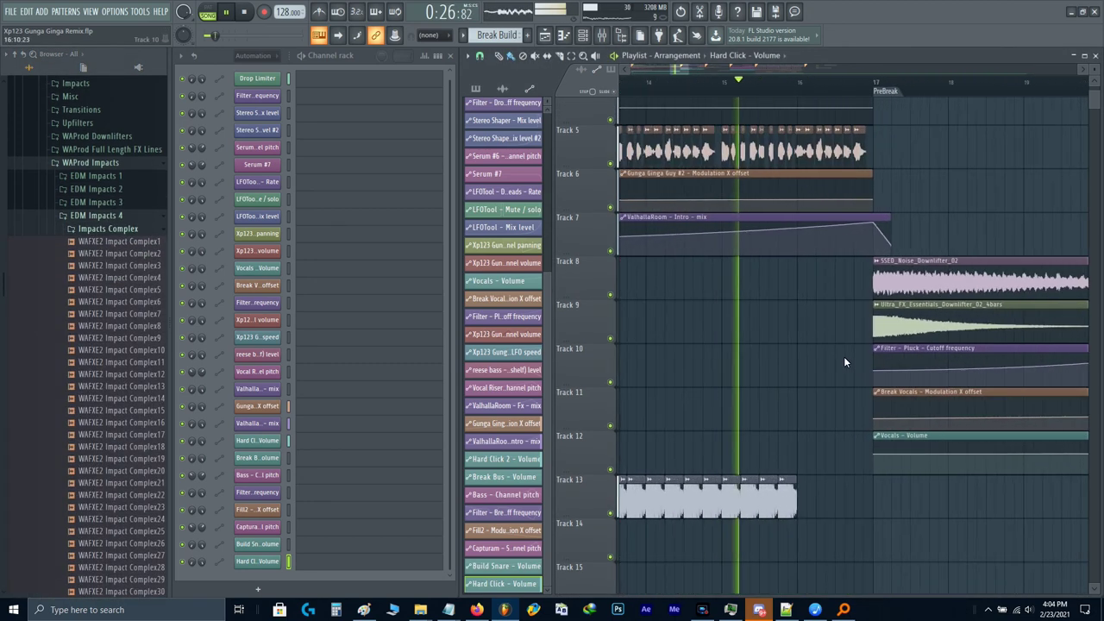
scroll(841, 360, "up", 3)
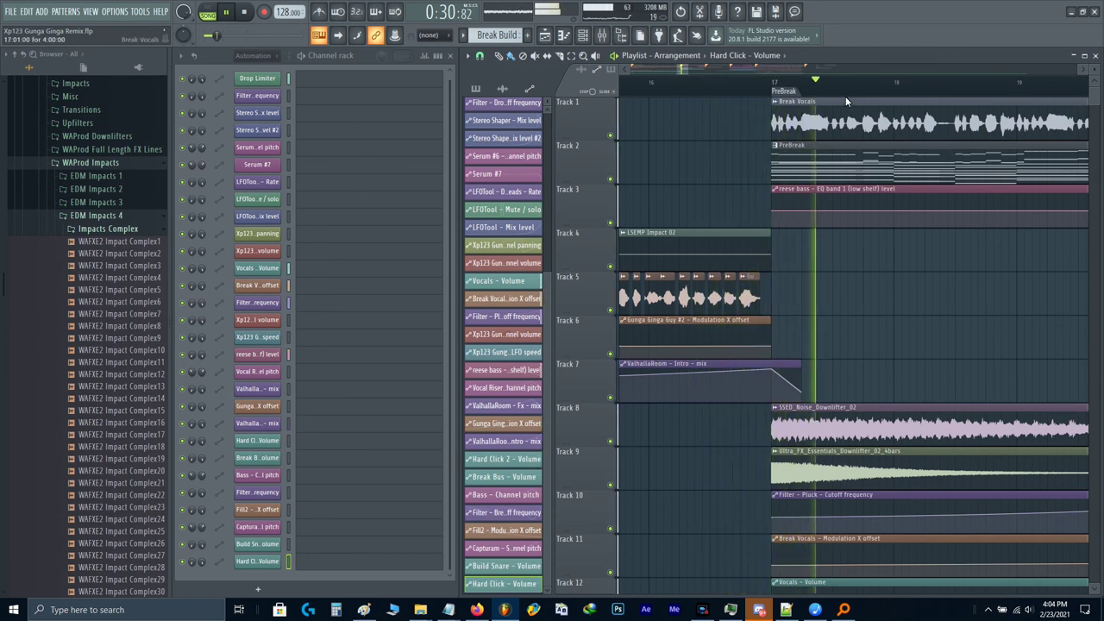
key("space")
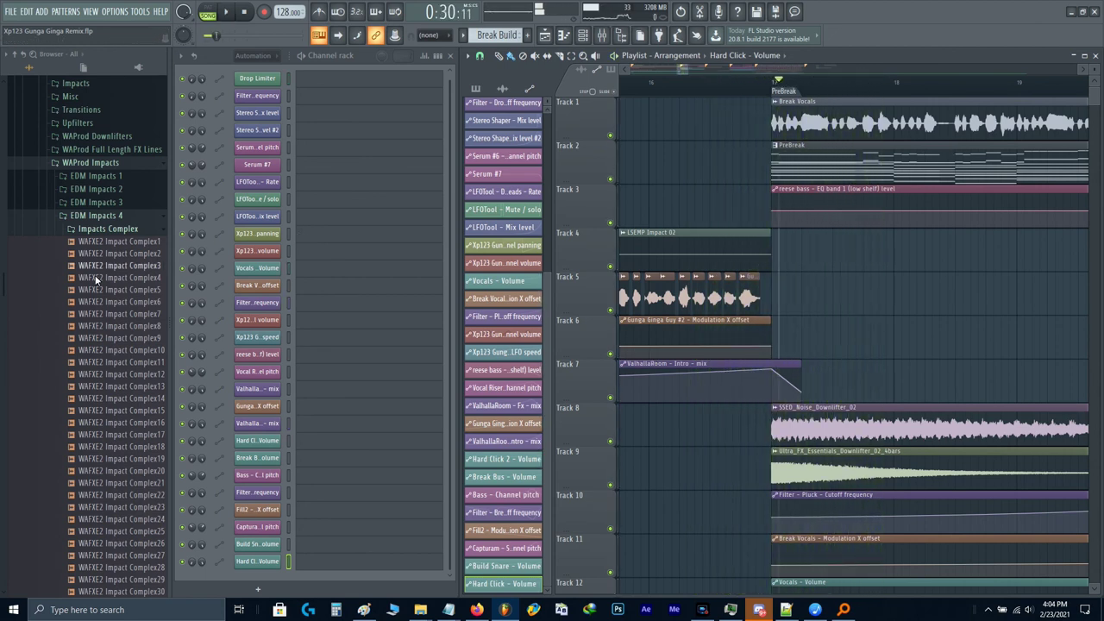
left_click(101, 253)
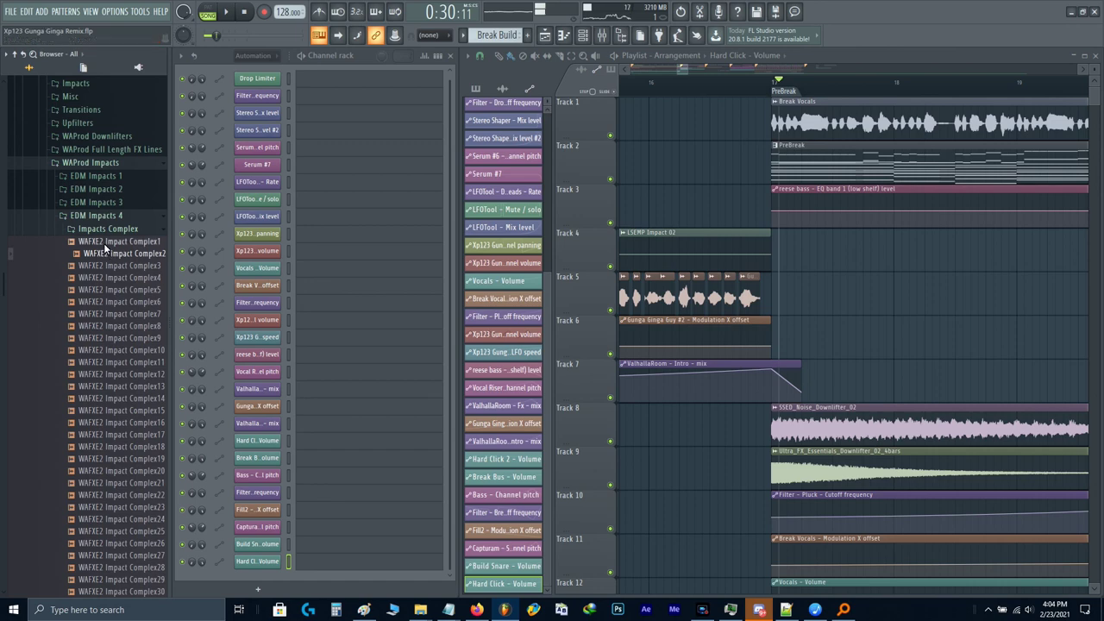
left_click(104, 244)
scroll(124, 333, "down", 4)
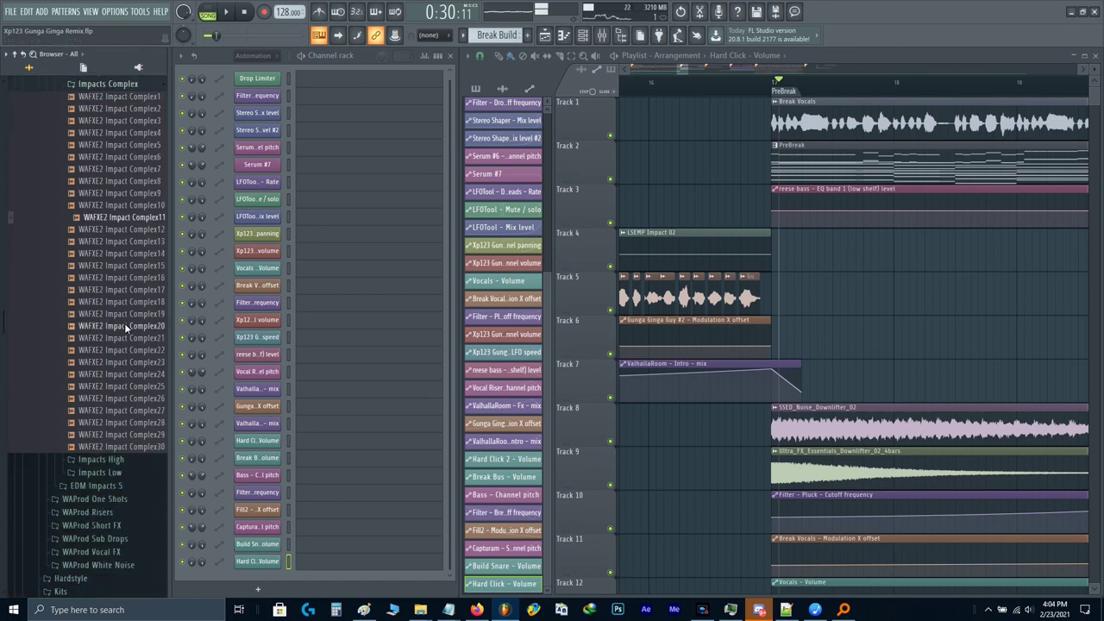
left_click(124, 325)
left_click(125, 387)
Step: Pick WAFXE2 Impact High20 from the Impacts High folder and place it on Track 5 at the PreBreak, bar 17
left_click(128, 458)
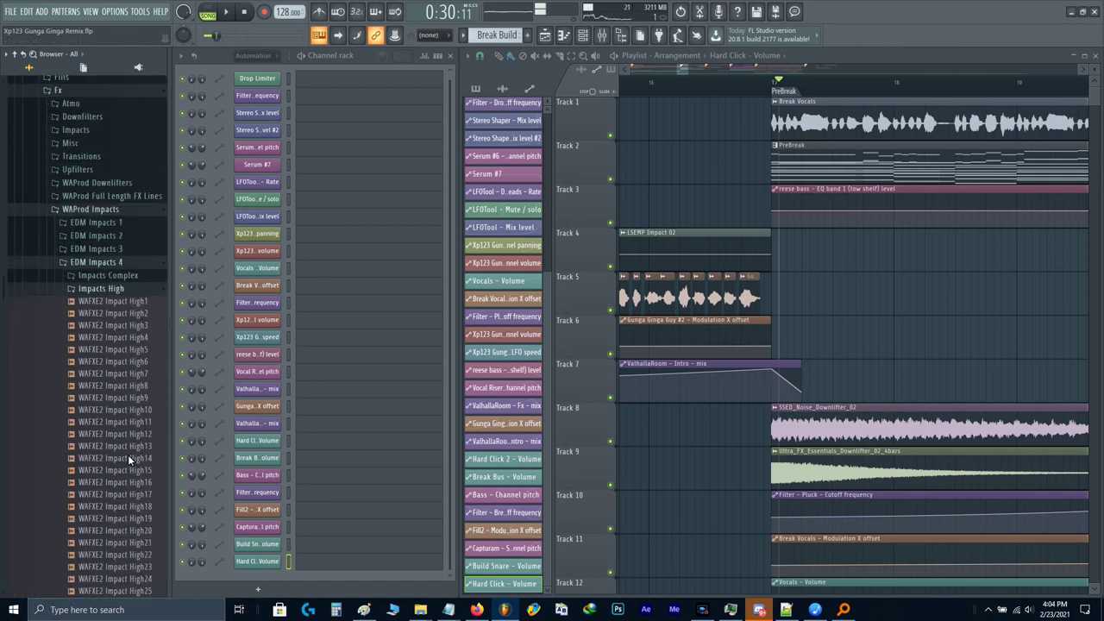
left_click(119, 474)
mouse_move(119, 476)
left_mouse_down()
mouse_move(821, 320)
mouse_move(784, 295)
left_mouse_up()
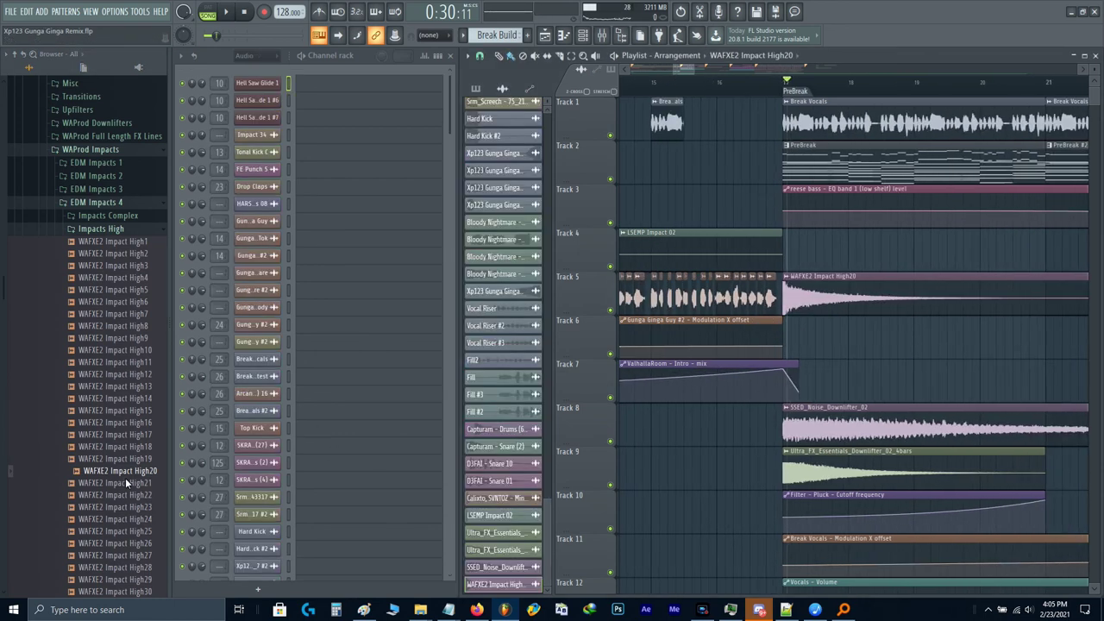
Step: Add the WAFXE2 Impact High23 sample to the playlist on Track 11 and route it to mixer track 21, Drop Perc
left_click_drag(683, 366, 994, 278)
scroll(993, 278, "down", 3)
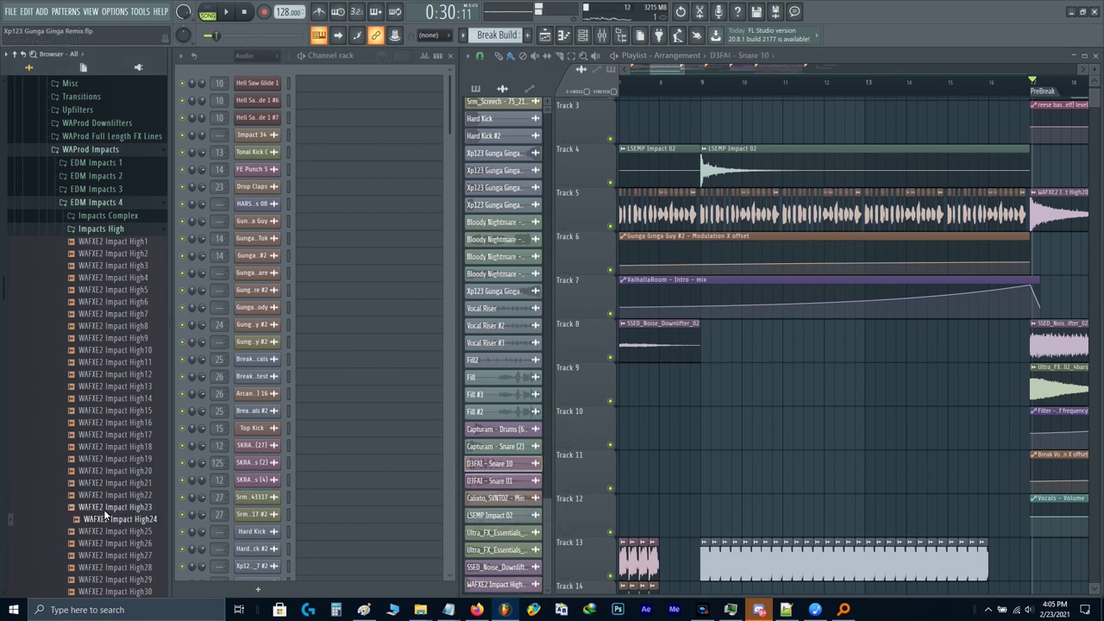
left_click_drag(103, 508, 793, 470)
double_click(792, 470)
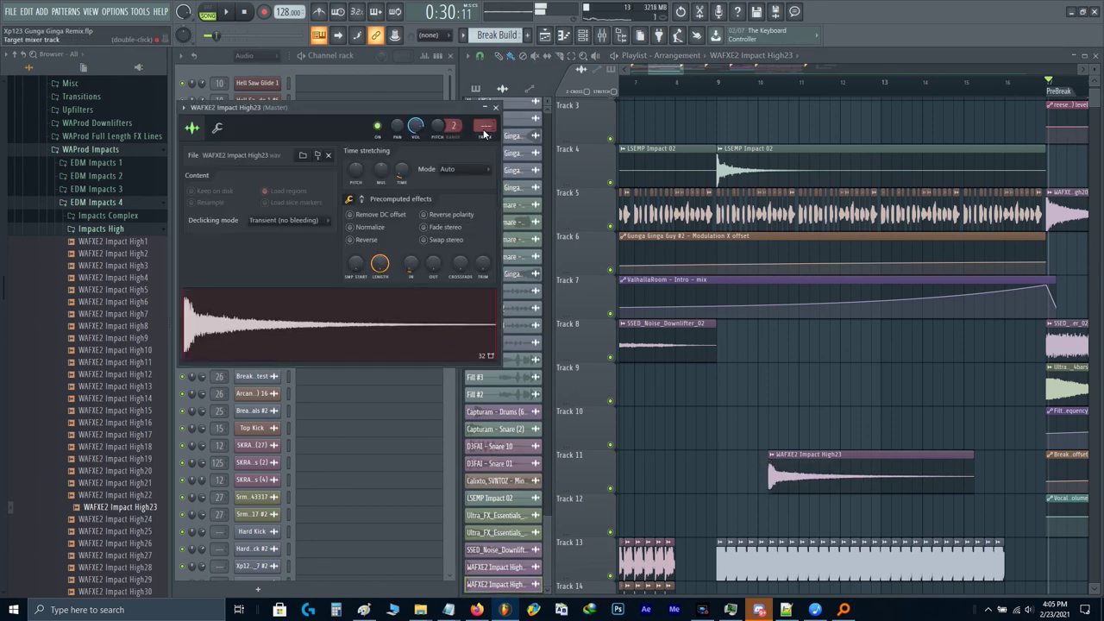
left_click_drag(484, 130, 484, 116)
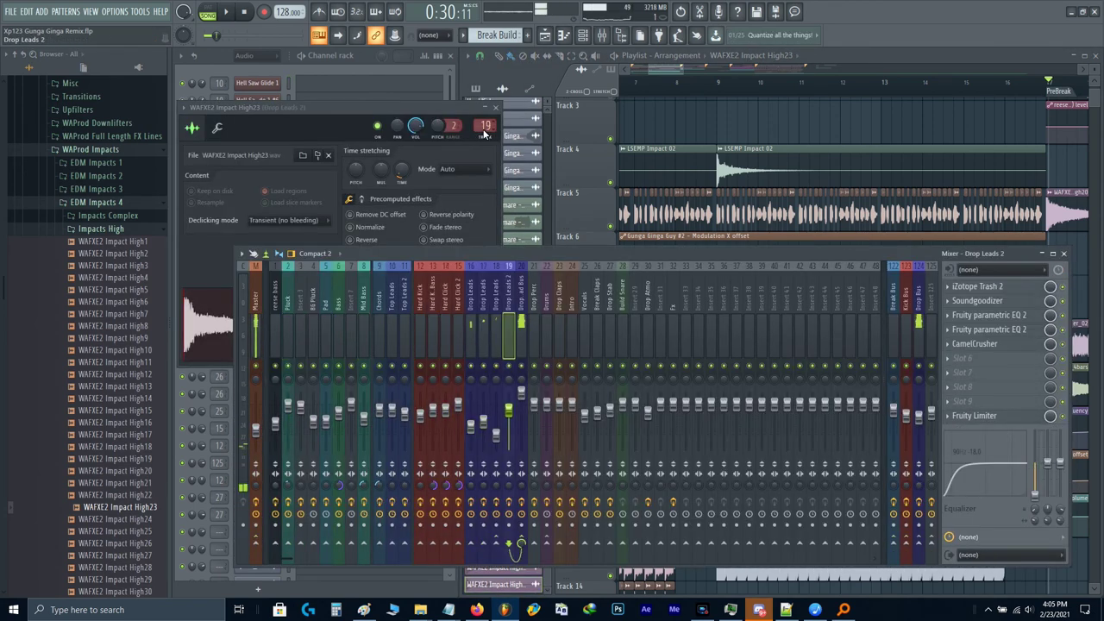
scroll(485, 132, "up", 2)
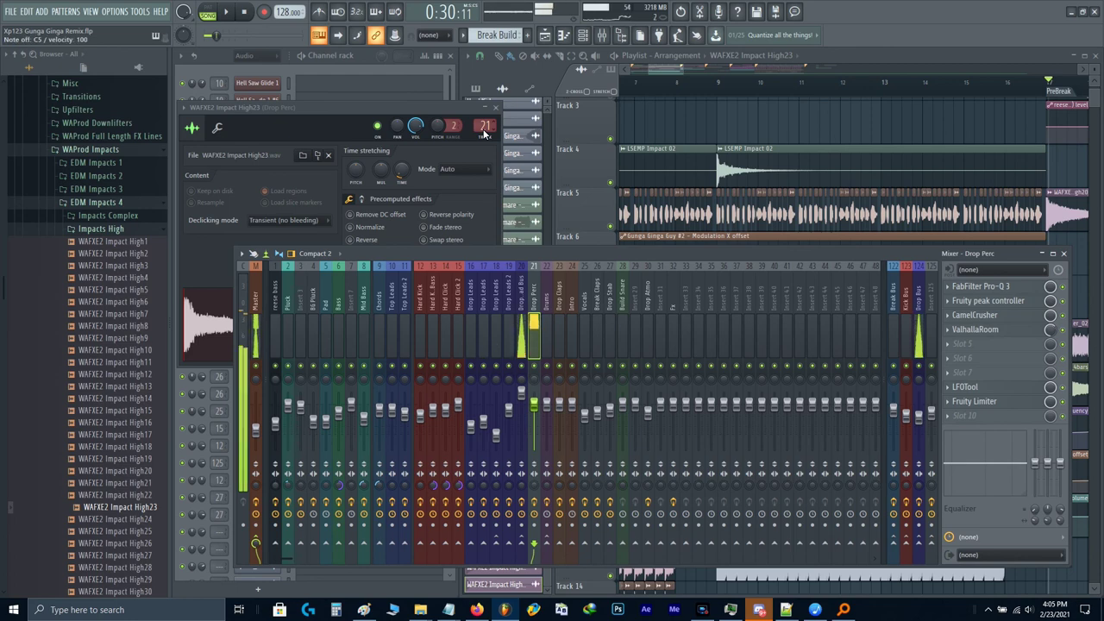
left_click(496, 107)
Step: Move the WAFXE2 Impact High23 clip to Track 15 at the PreBreak, bar 17, and play it soloed
left_click_drag(817, 492, 855, 525)
scroll(897, 537, "up", 2)
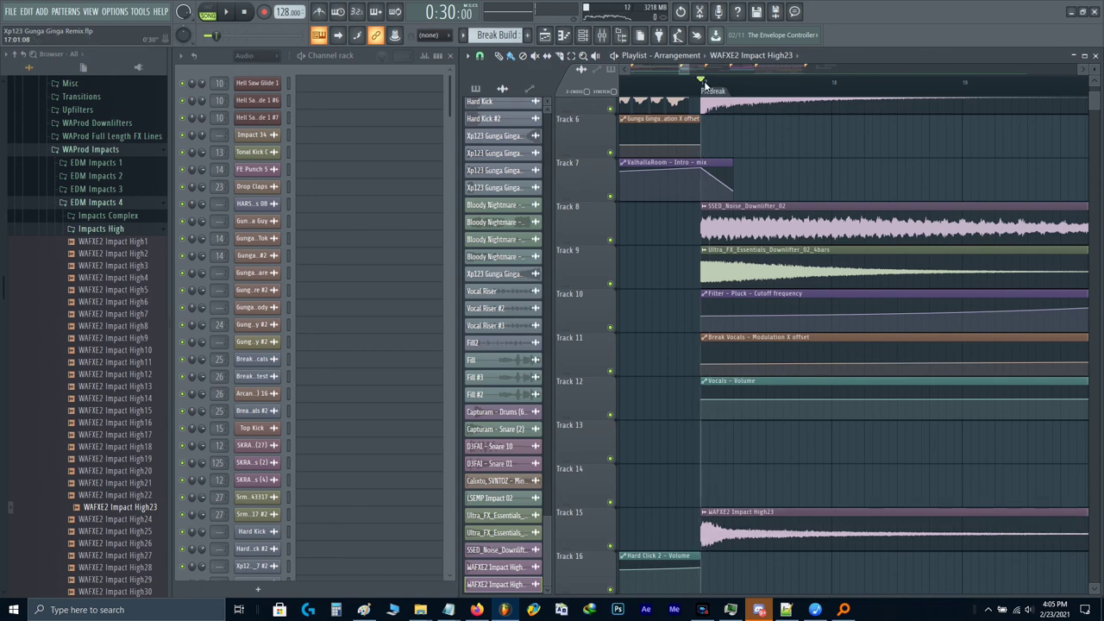
right_click(610, 545)
key("space")
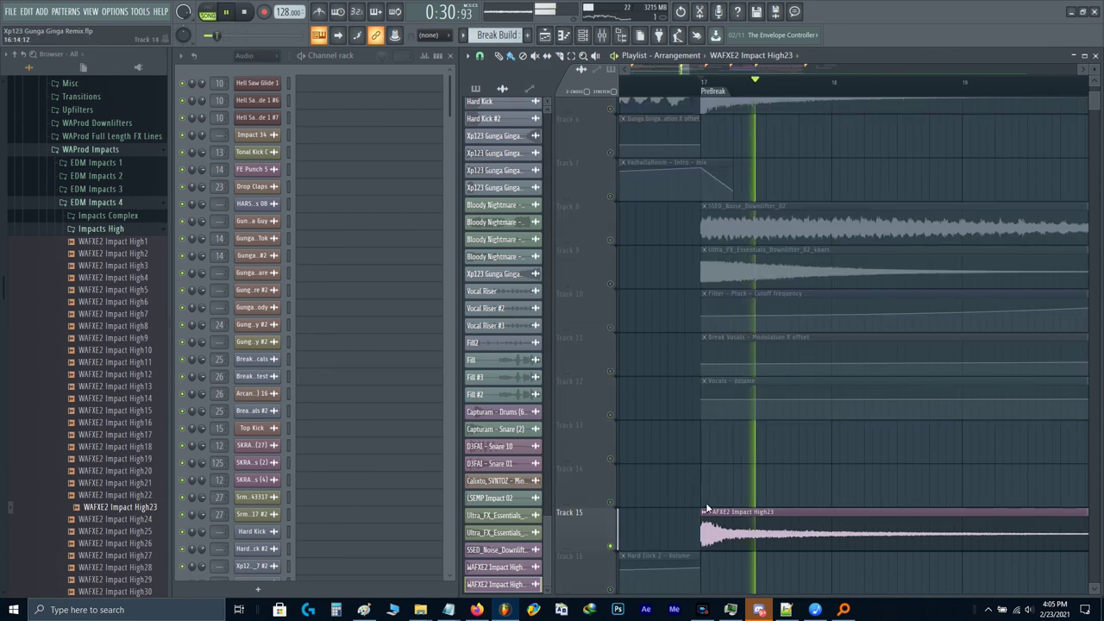
Step: Apply a strong fade-out to the WAFXE2 Impact High23 sample and shorten its length while listening to it
double_click(704, 513)
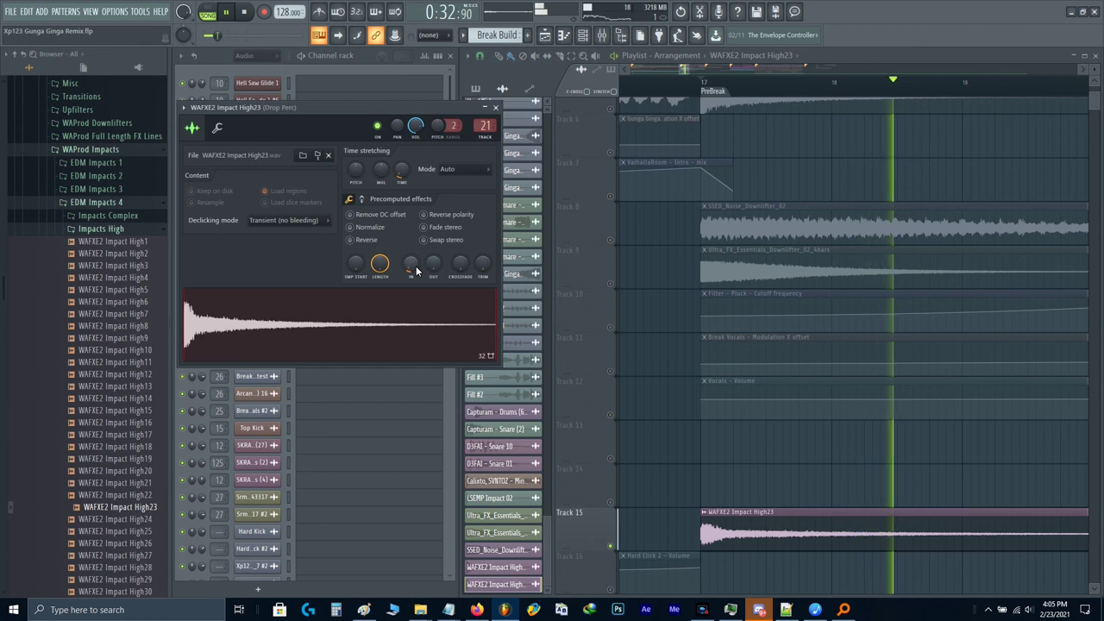
left_click_drag(436, 269, 432, 62)
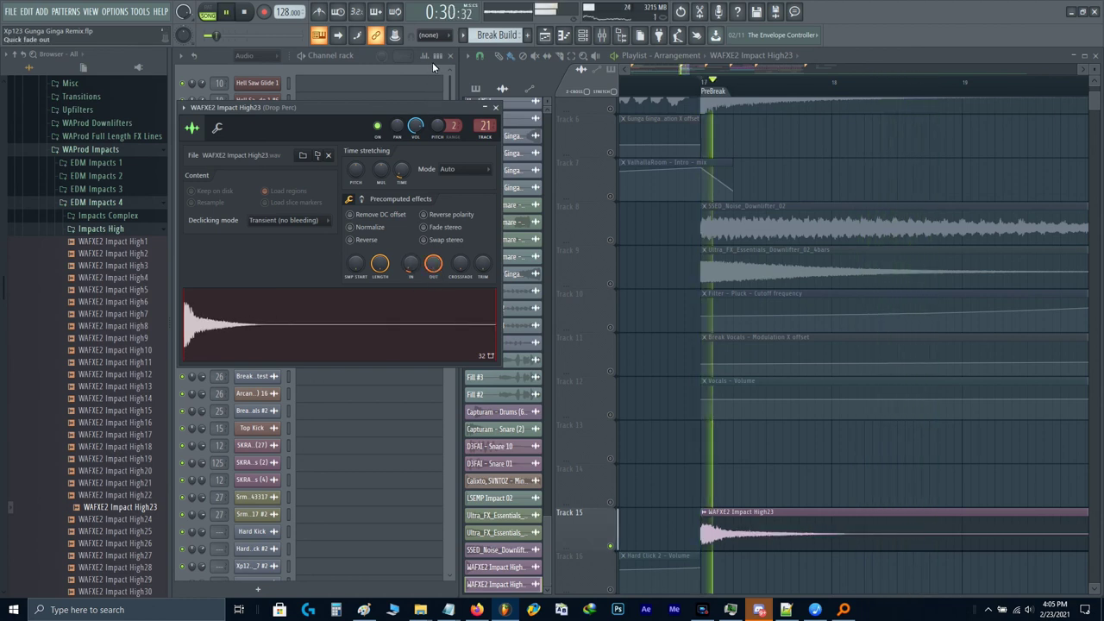
key("space")
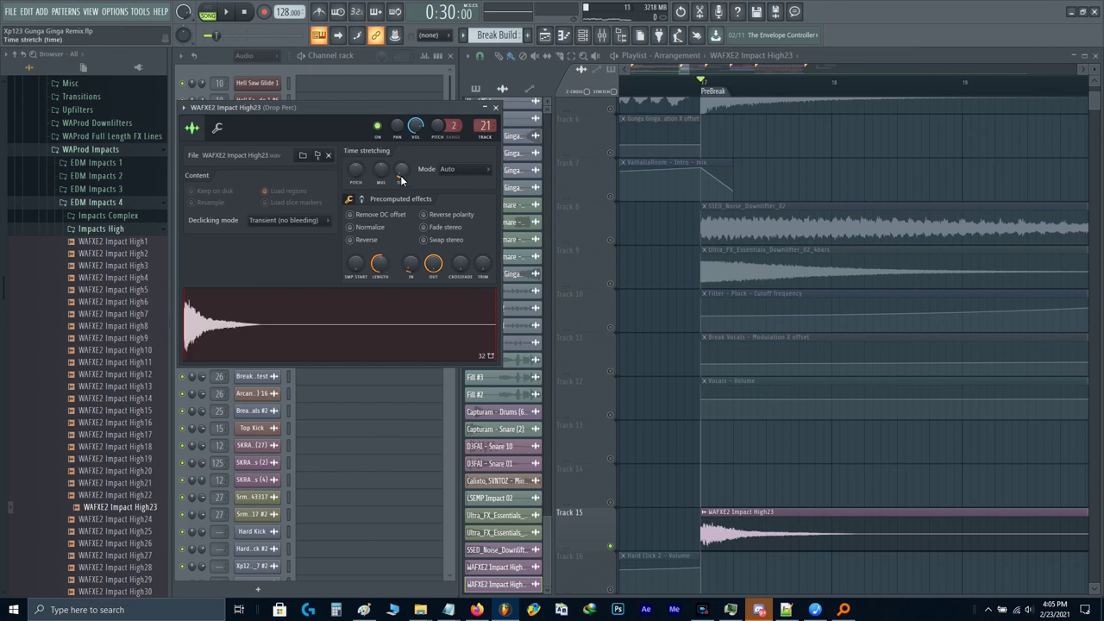
key("space")
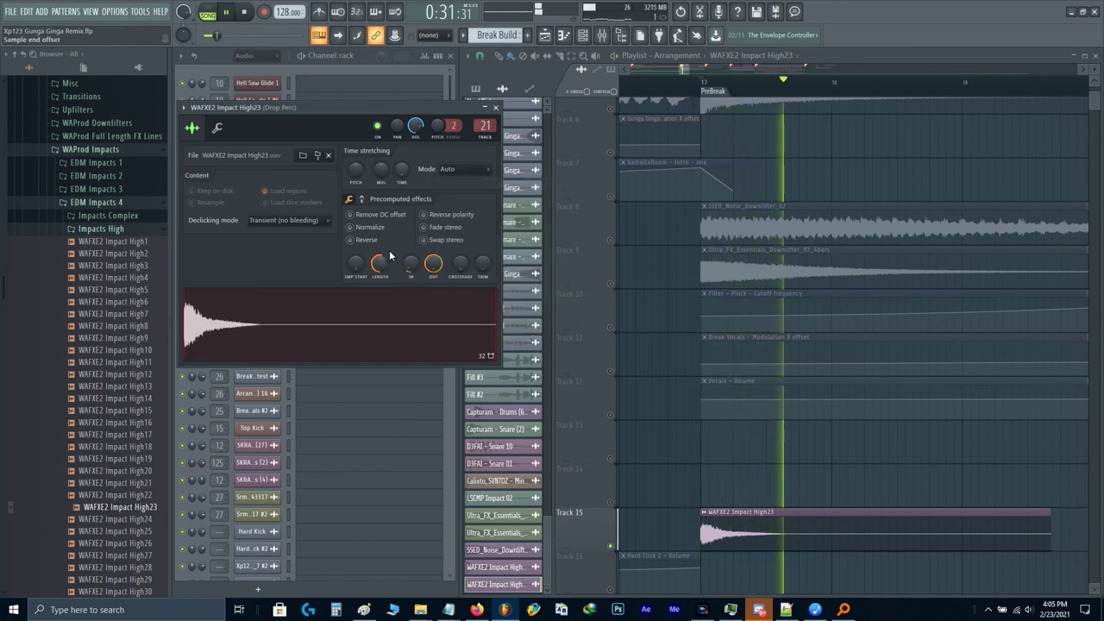
key("space")
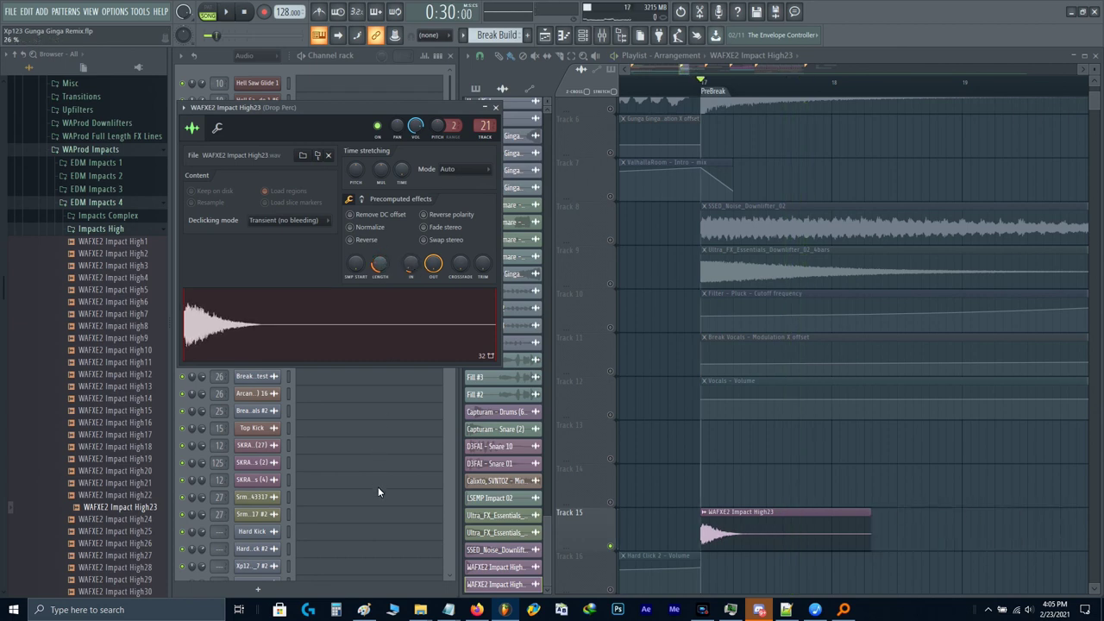
key("space")
key("Escape")
key("space")
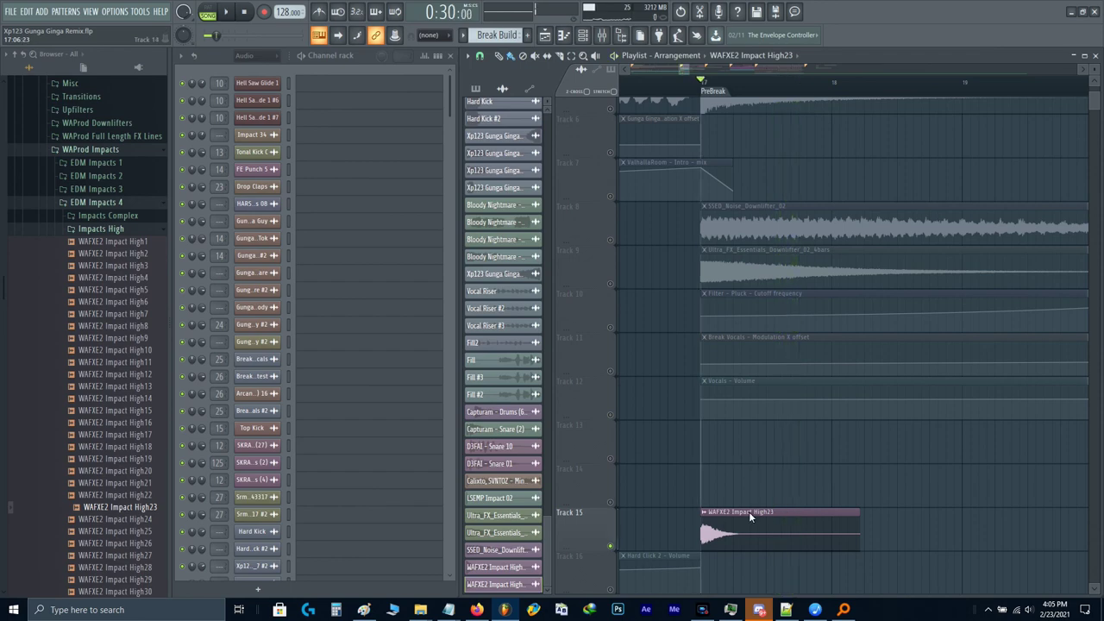
Step: Move the impact clip from the PreBreak to the Drop at bar 41 on Track 15 and extend its end past bar 44
left_click(750, 514, "ctrl")
scroll(760, 518, "down", 4)
key("ctrl+x")
left_click_drag(882, 462, 773, 404)
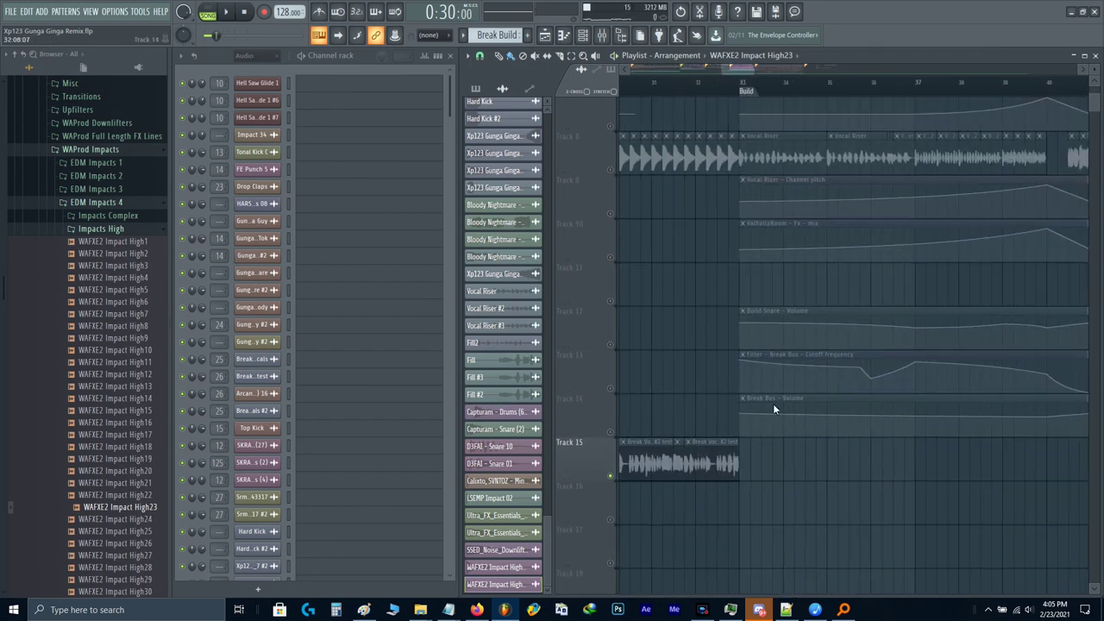
scroll(774, 409, "down", 6)
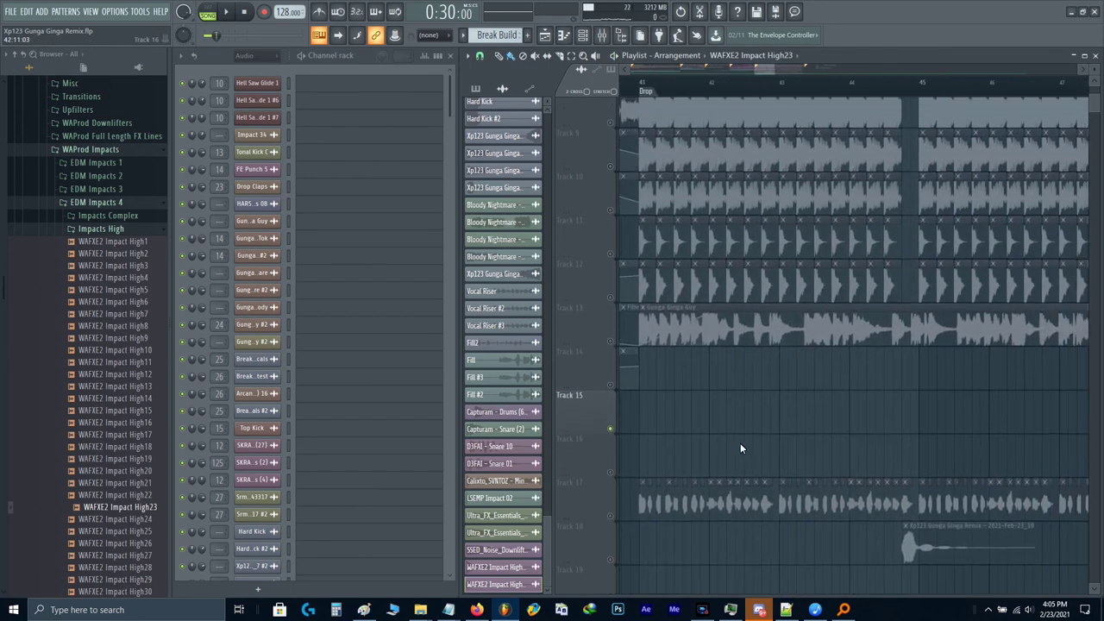
key("ctrl+v")
left_click(691, 447)
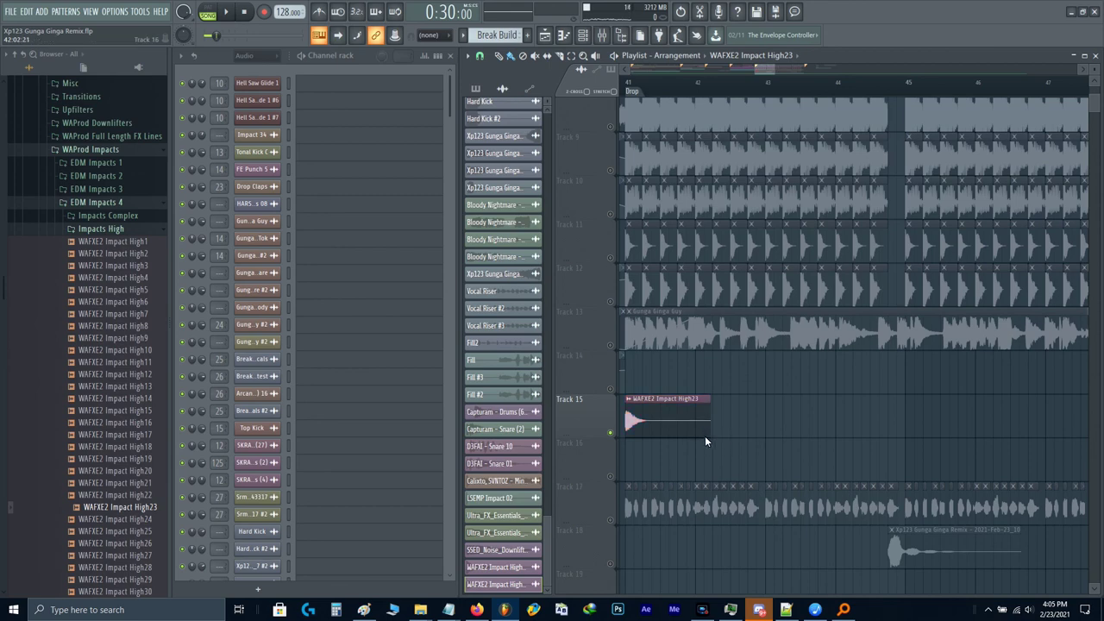
left_click_drag(707, 430, 877, 431)
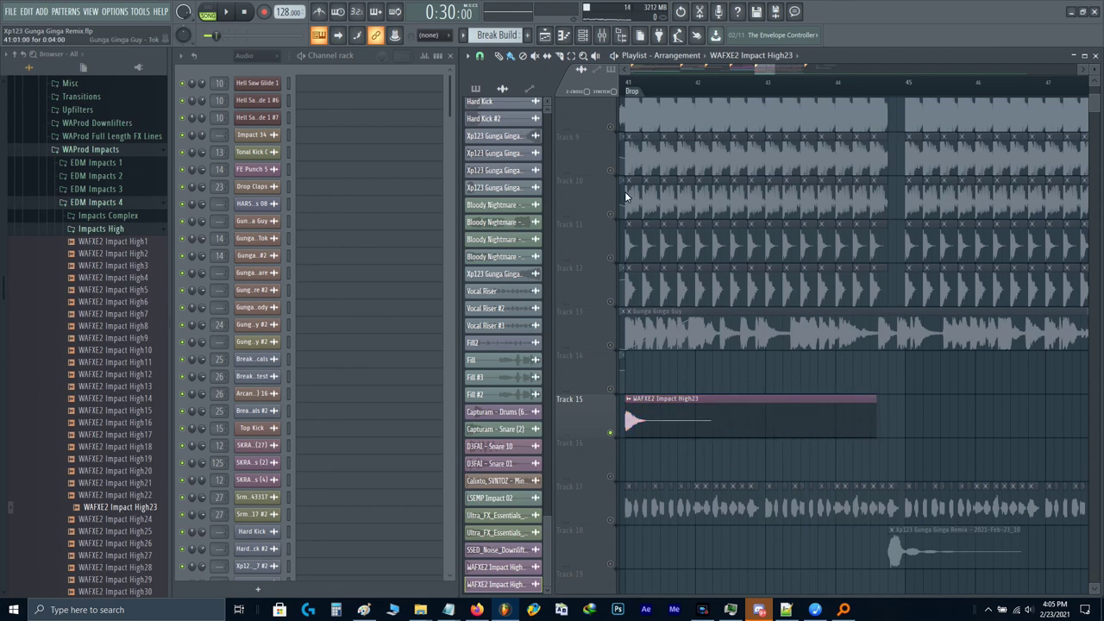
Step: Listen to the impact with other Drop tracks from bar 41 and normalize the WAFXE2 Impact High23 sample
scroll(628, 82, "up", 3)
scroll(610, 124, "up", 8)
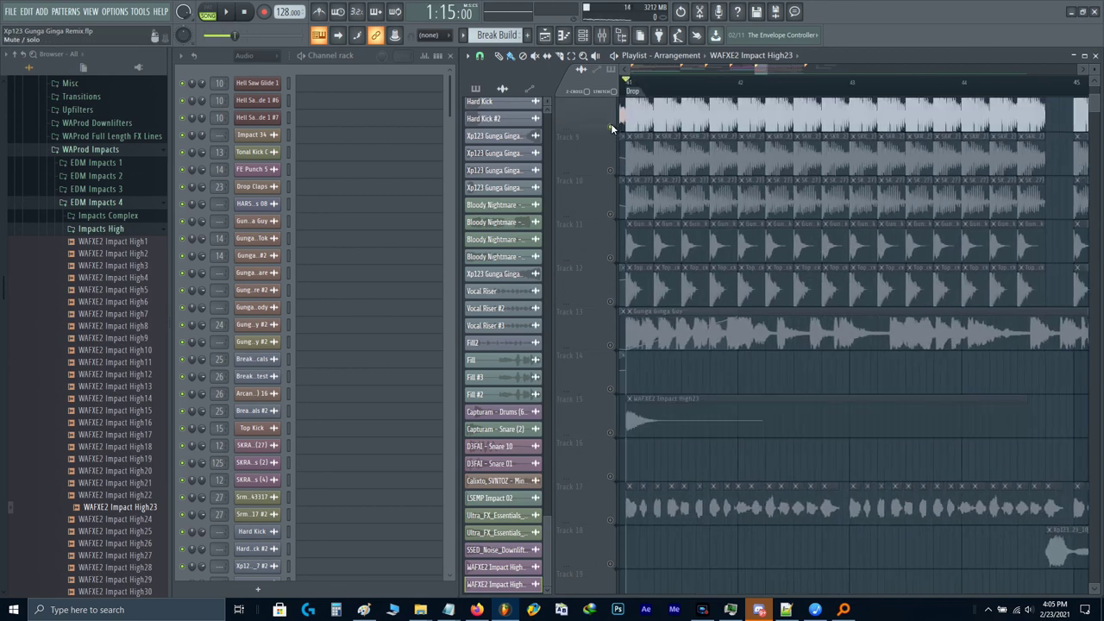
scroll(643, 250, "down", 11)
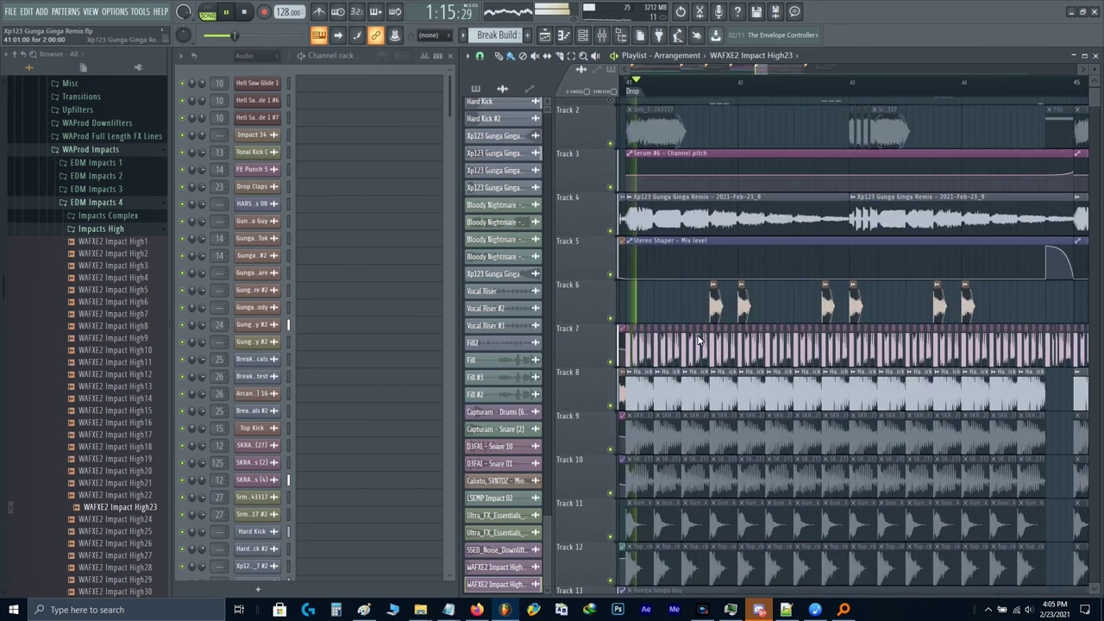
double_click(673, 245)
key("space")
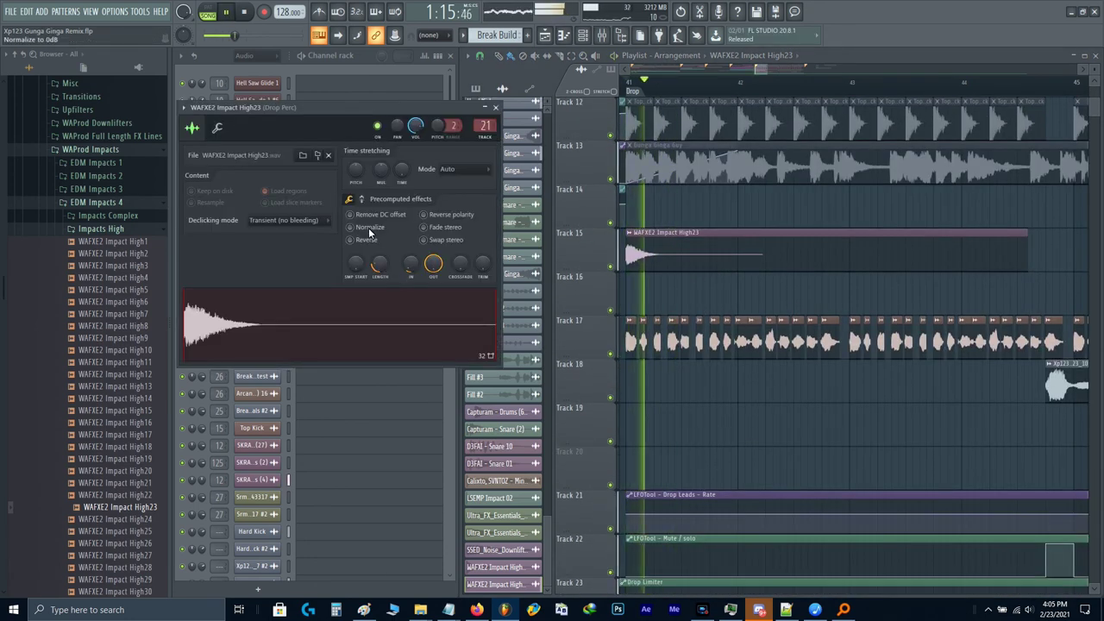
left_click(349, 227)
key("Escape")
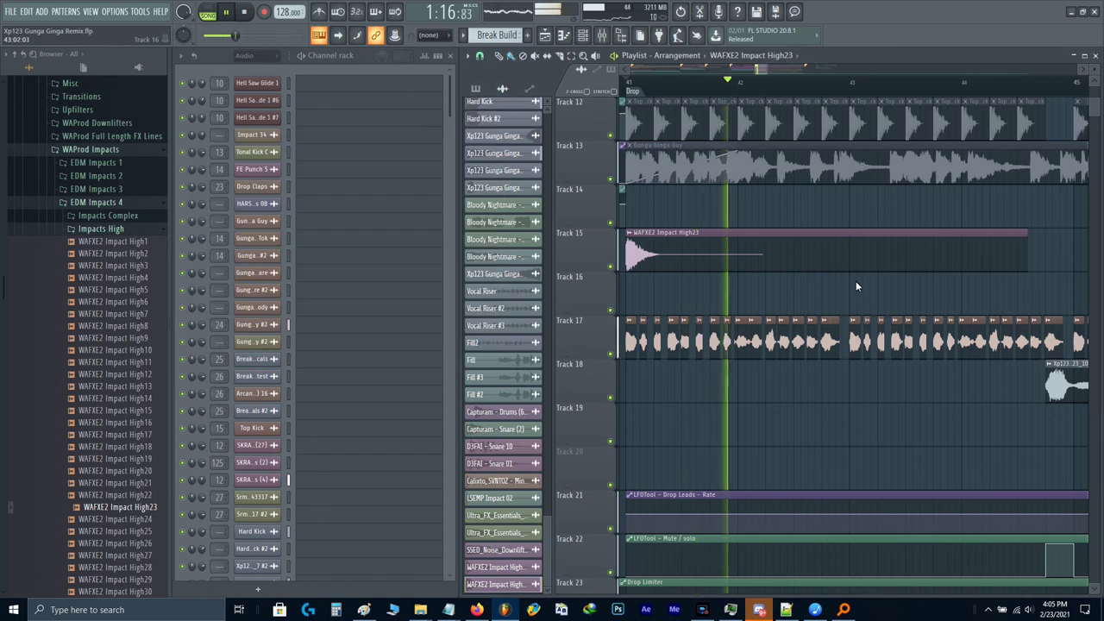
Step: Slice the impact clip on Track 15 at bar 43 and delete the part after the cut
key("c")
left_click_drag(856, 281, 687, 284)
key("b")
right_click(870, 256)
Step: Duplicate the Drop impact clip to bar 43 and shift both clips down to Track 19
left_click(828, 258, "ctrl")
scroll(828, 259, "down", 4)
key("ctrl+b")
key("shift+Down")
key("shift+Down")
key("shift+Down")
key("shift+Down")
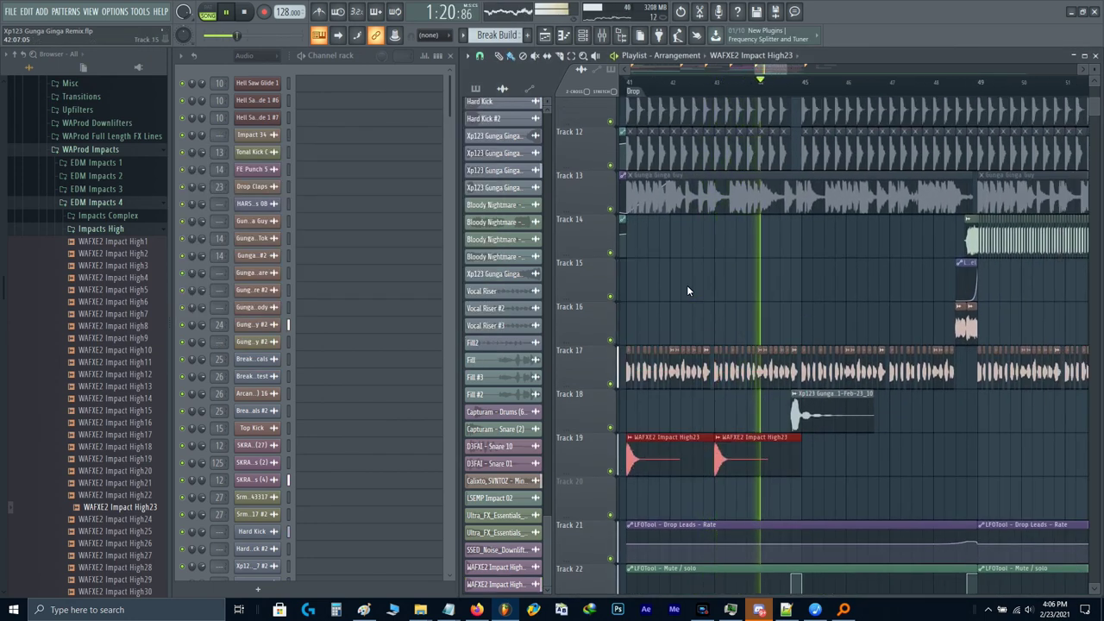
Step: Duplicate the impact clips along Track 19 so one starts every two bars of the Drop up to bar 57
key("ctrl+b")
scroll(687, 285, "down", 3)
key("ctrl+b")
key("ctrl+b")
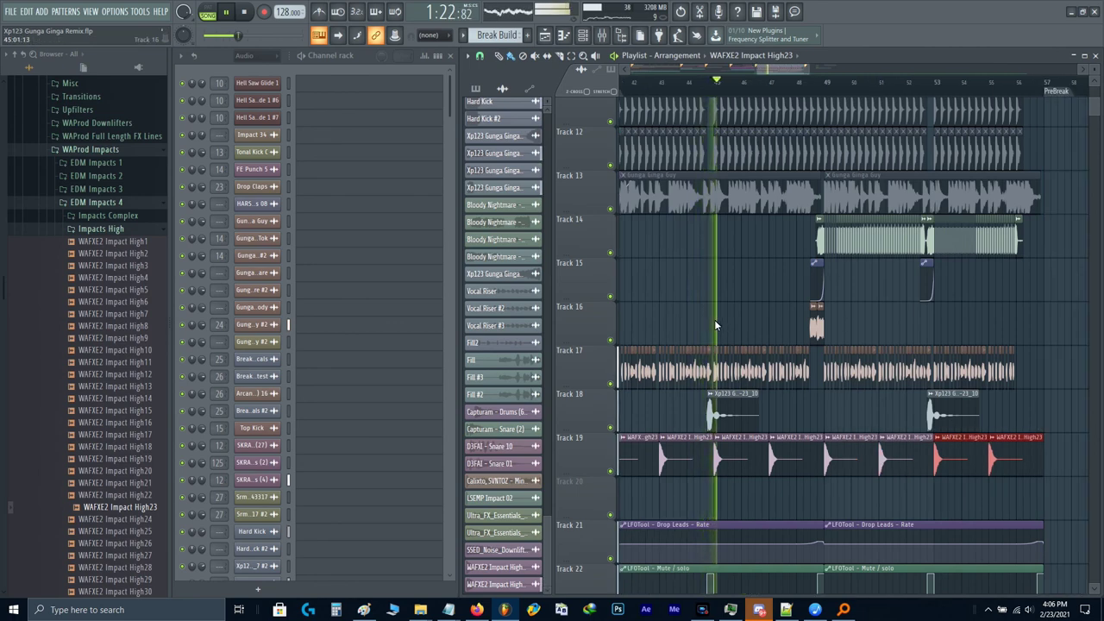
key("ctrl+d")
left_click_drag(715, 319, 880, 341)
scroll(879, 341, "down", 4)
key("space")
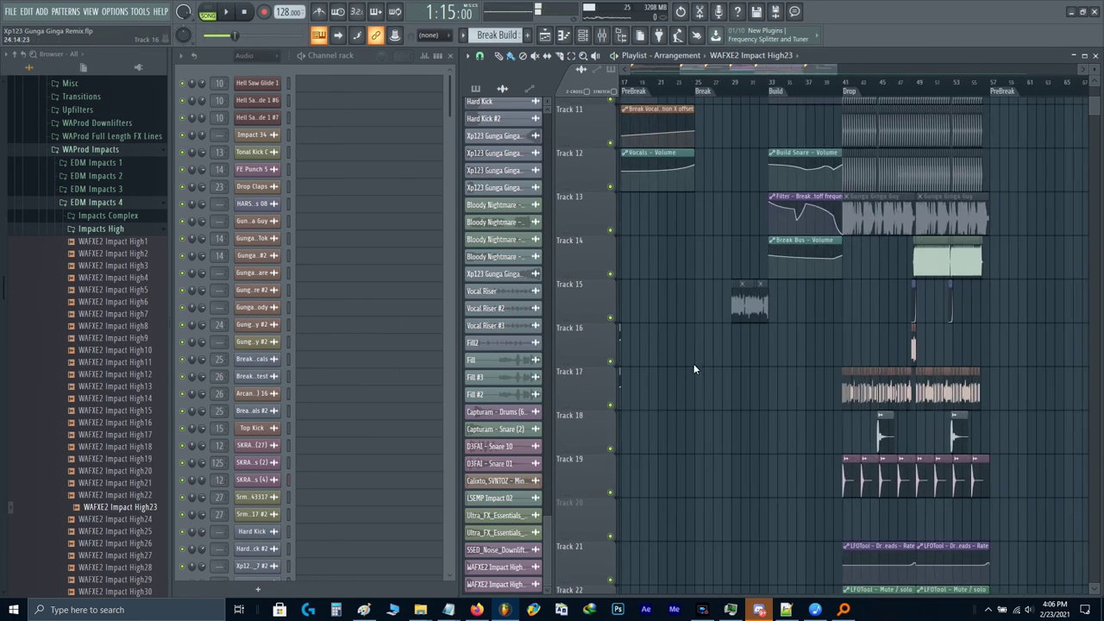
Step: Return to the Intro and preview samples in the Fills folder of EDM Impacts 5
left_click_drag(631, 267, 749, 285)
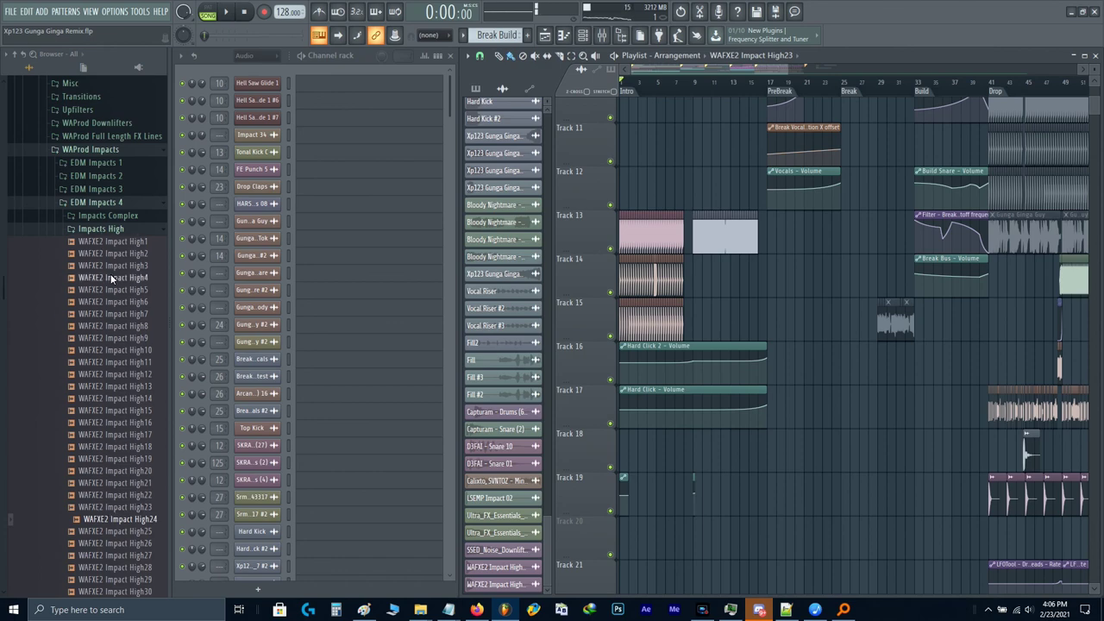
left_click(99, 228)
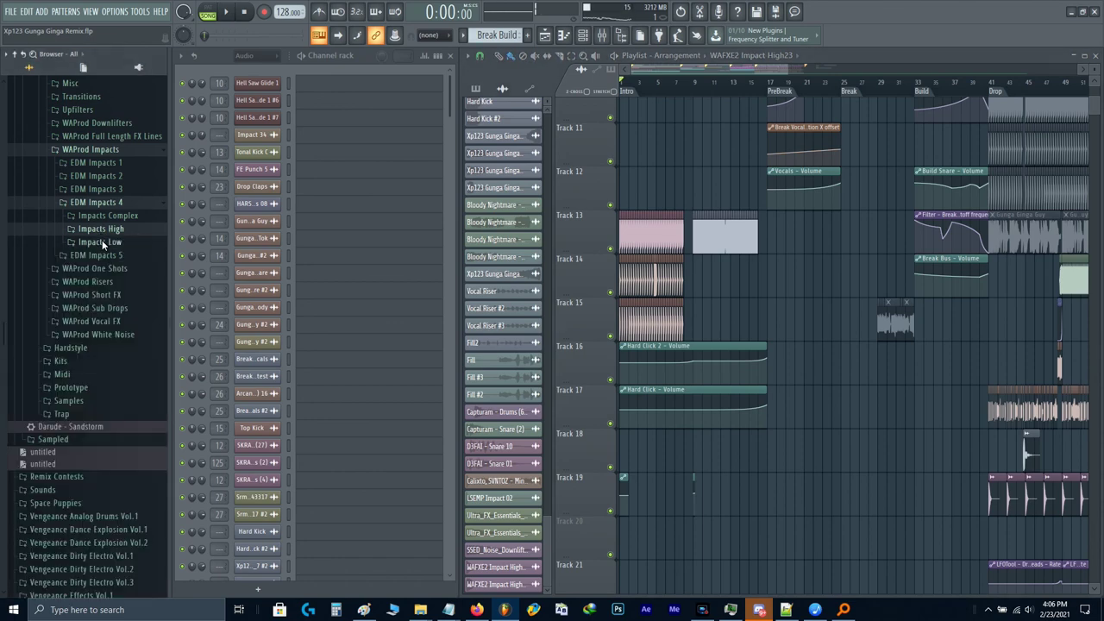
left_click(107, 258)
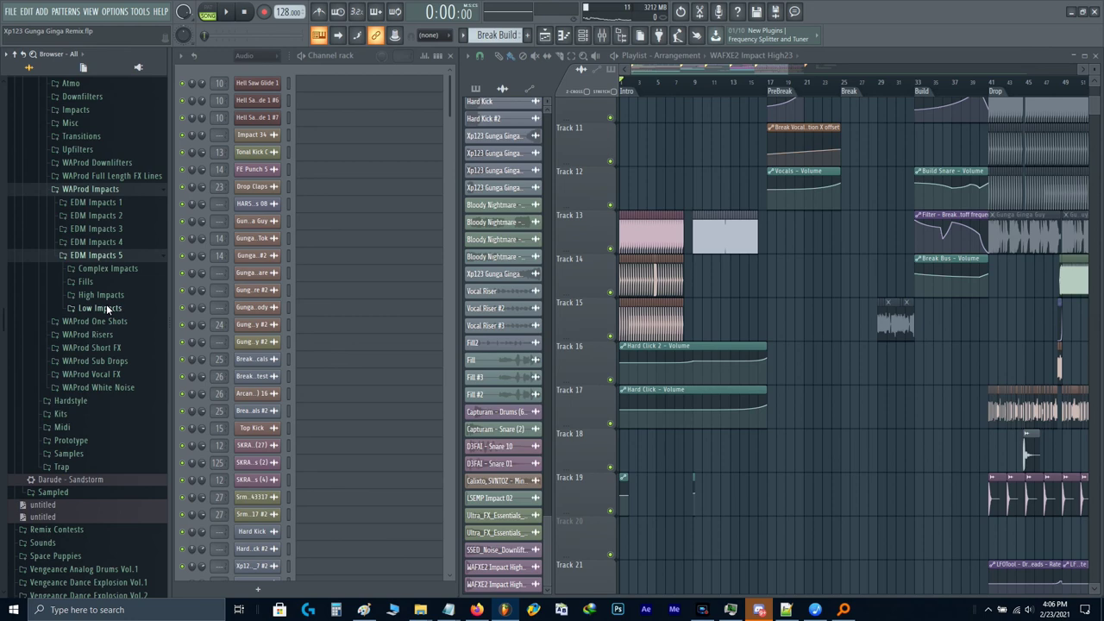
left_click(86, 282)
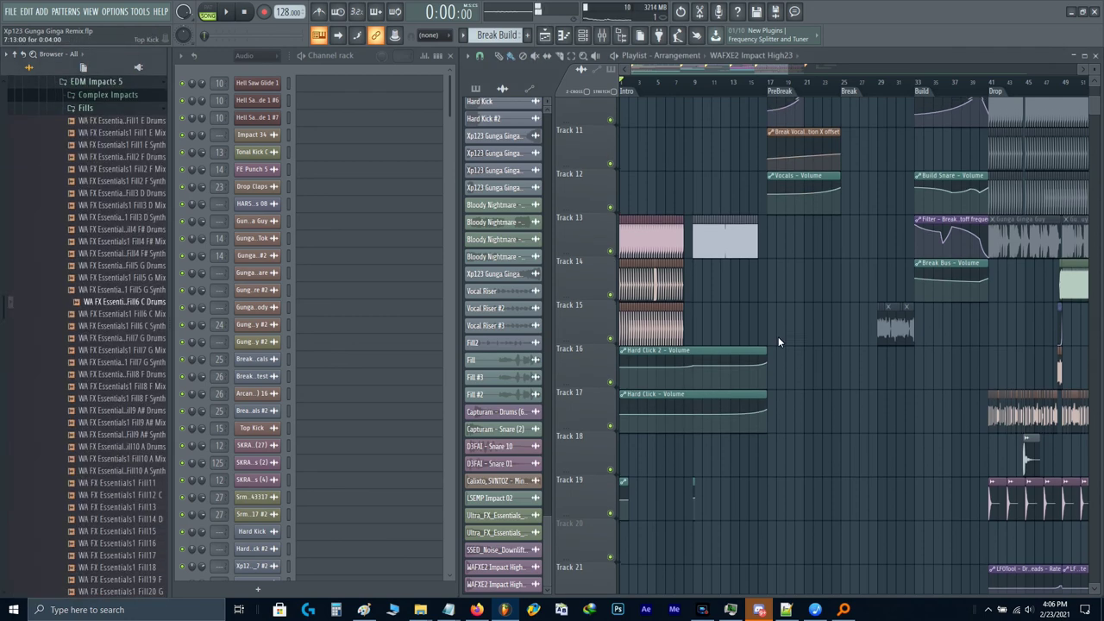
scroll(778, 337, "up", 5)
scroll(802, 338, "up", 3)
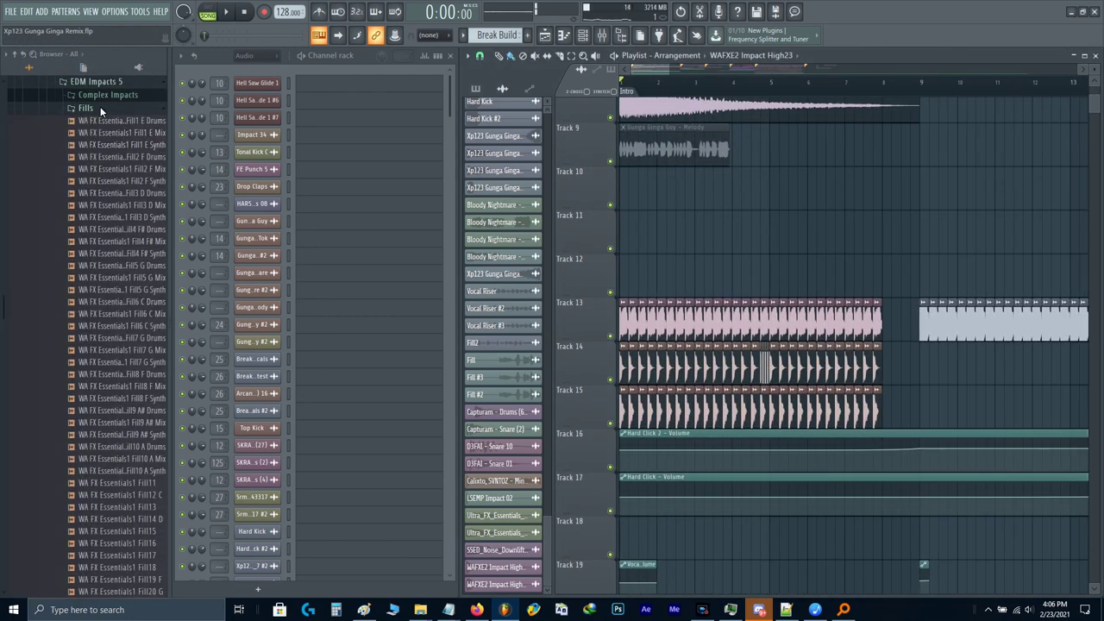
Step: Close the Fills folder and preview a sample from the Low Impacts folder of EDM Impacts 5
left_click(96, 108)
left_click(100, 134)
left_click(104, 153)
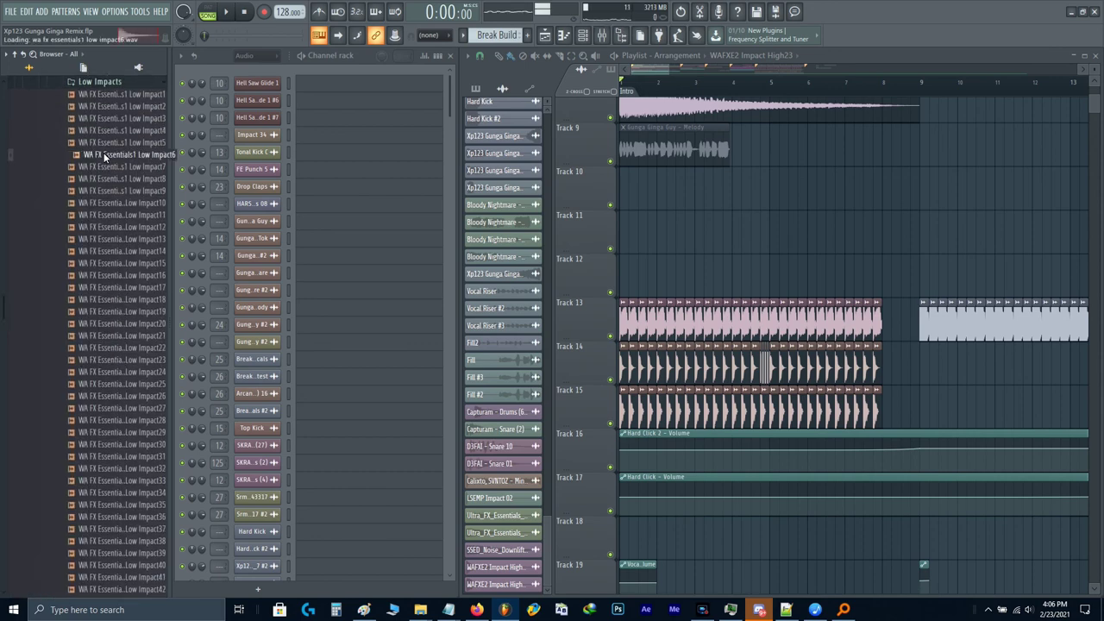
scroll(104, 152, "up", 2)
left_click(100, 153)
Step: Preview the WA FX Essentials1 samples in the High Impacts folder to find an impact for the Intro
left_click(104, 141)
left_click(104, 205)
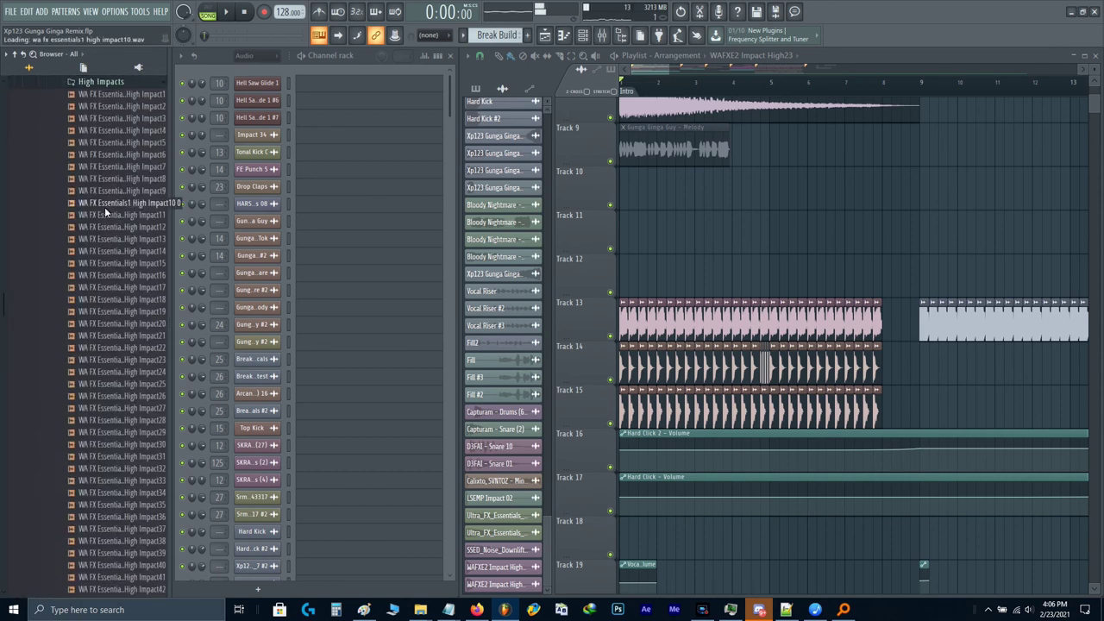
left_click(120, 287)
left_click(120, 360)
scroll(120, 349, "down", 2)
left_click(120, 349)
scroll(120, 349, "down", 3)
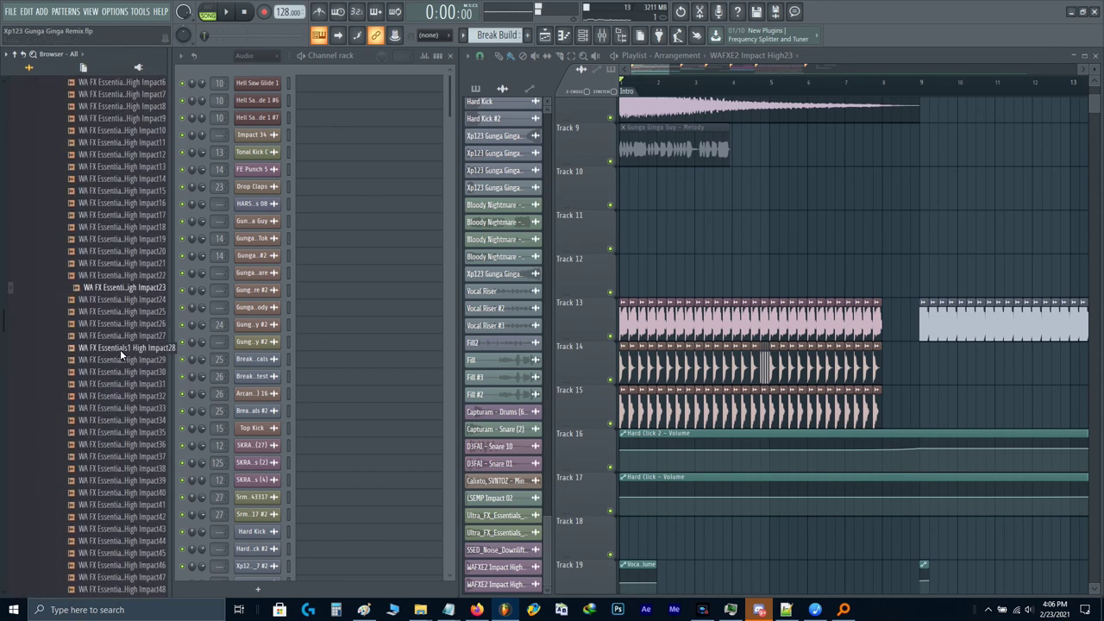
scroll(120, 349, "down", 2)
left_click(120, 349)
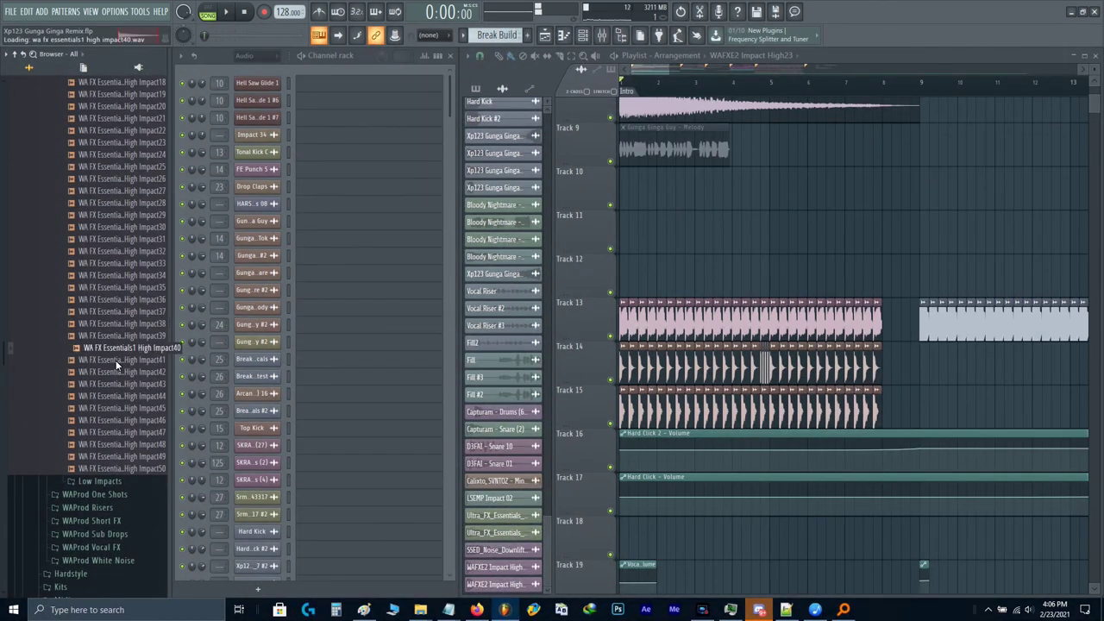
left_click(109, 394)
left_click(100, 431)
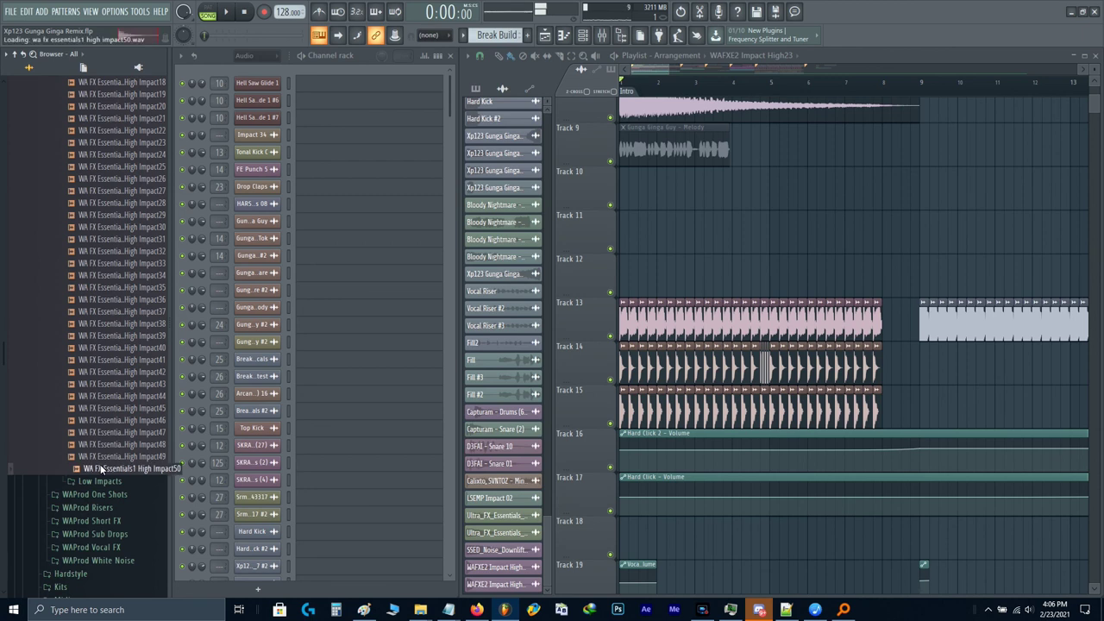
Step: Place WA FX Essentials1 High Impact49 on Track 11 at the start of the Intro and reverse the sample
left_click_drag(561, 277, 633, 235)
double_click(632, 236)
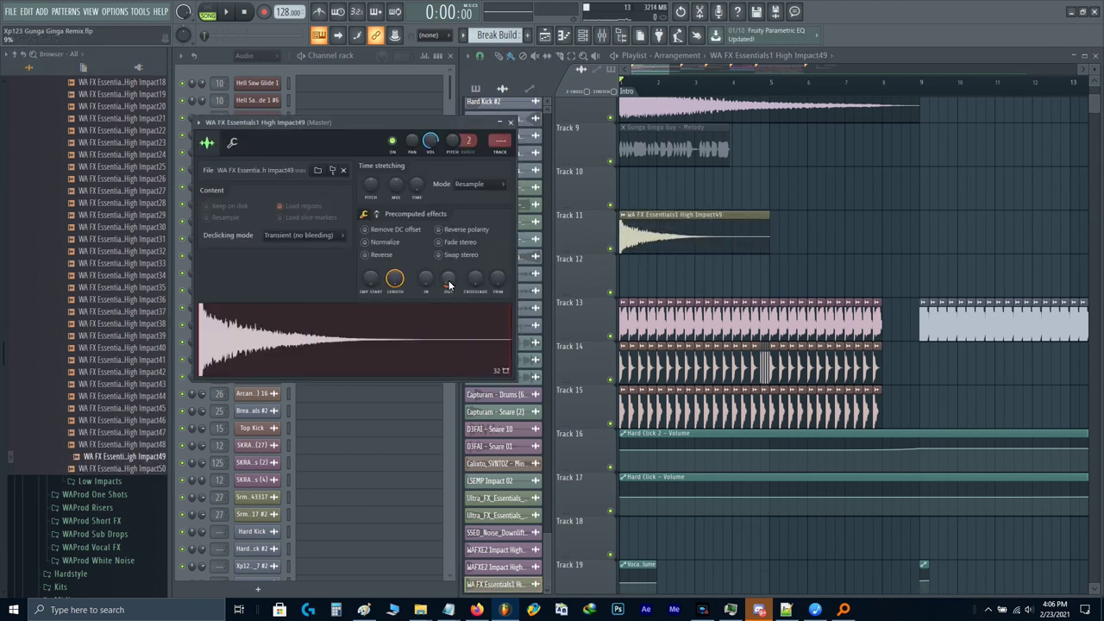
left_click(365, 254)
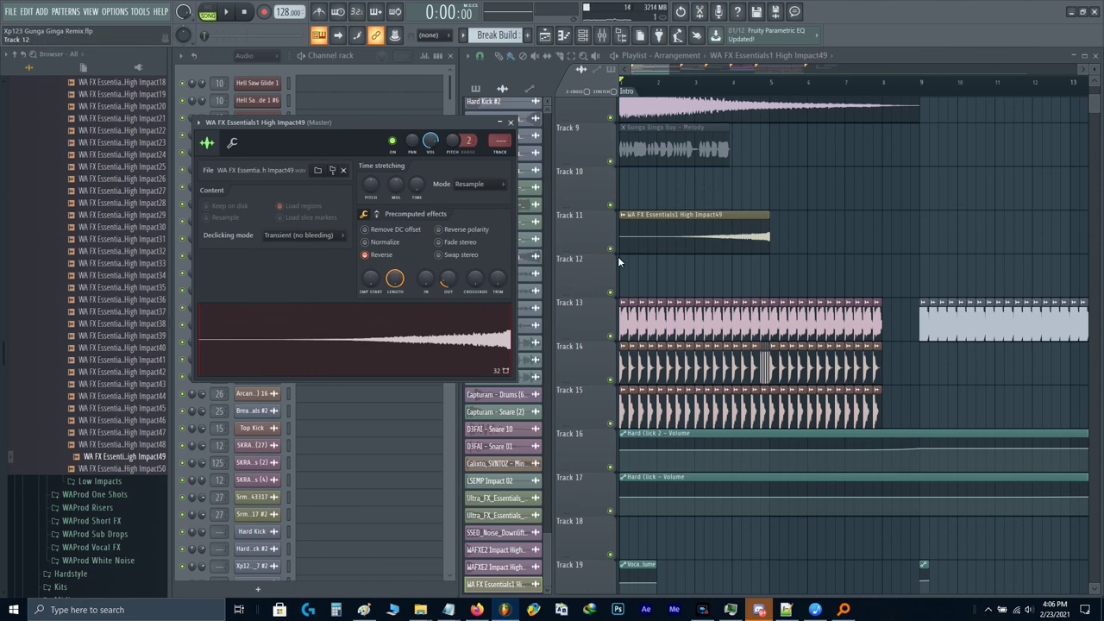
Step: Solo Track 11, play it and set the reversed WA FX Essentials1 High Impact49 sample's volume to 91%
key("Escape")
right_click(611, 250)
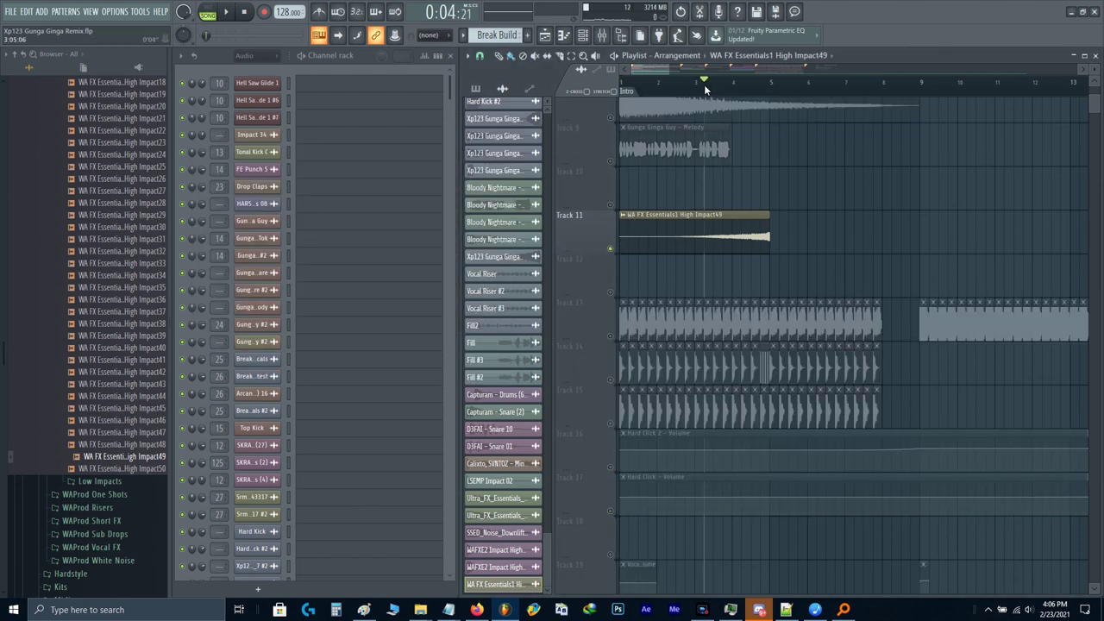
key("space")
double_click(688, 221)
left_click_drag(435, 148, 432, 146)
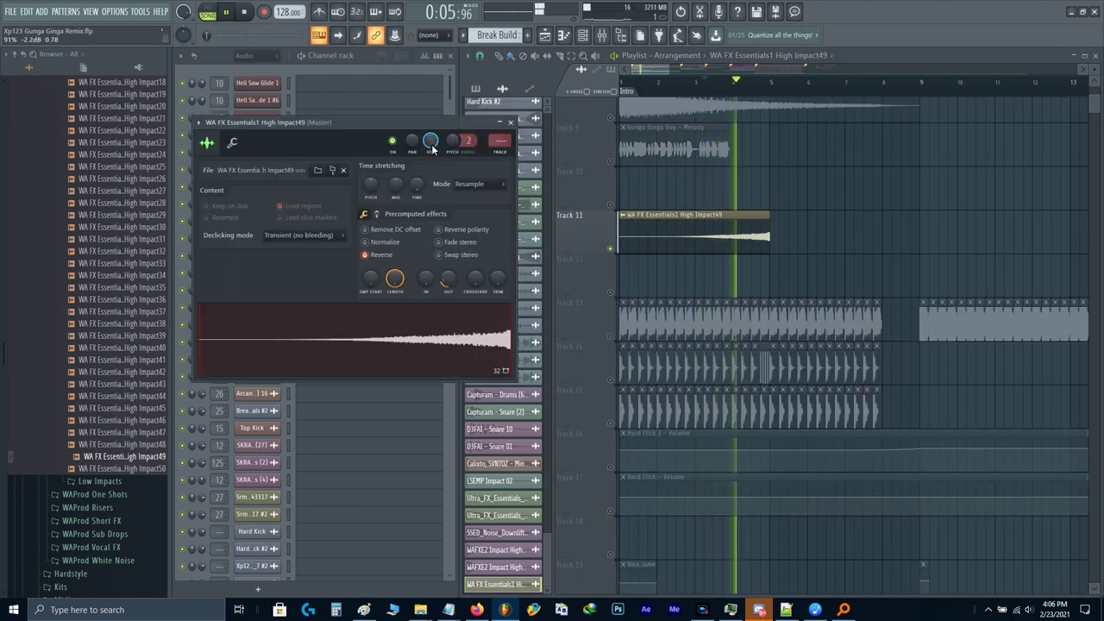
Step: Shorten the fade-out of the reversed High Impact49 sample and replay the end of its clip
key("space")
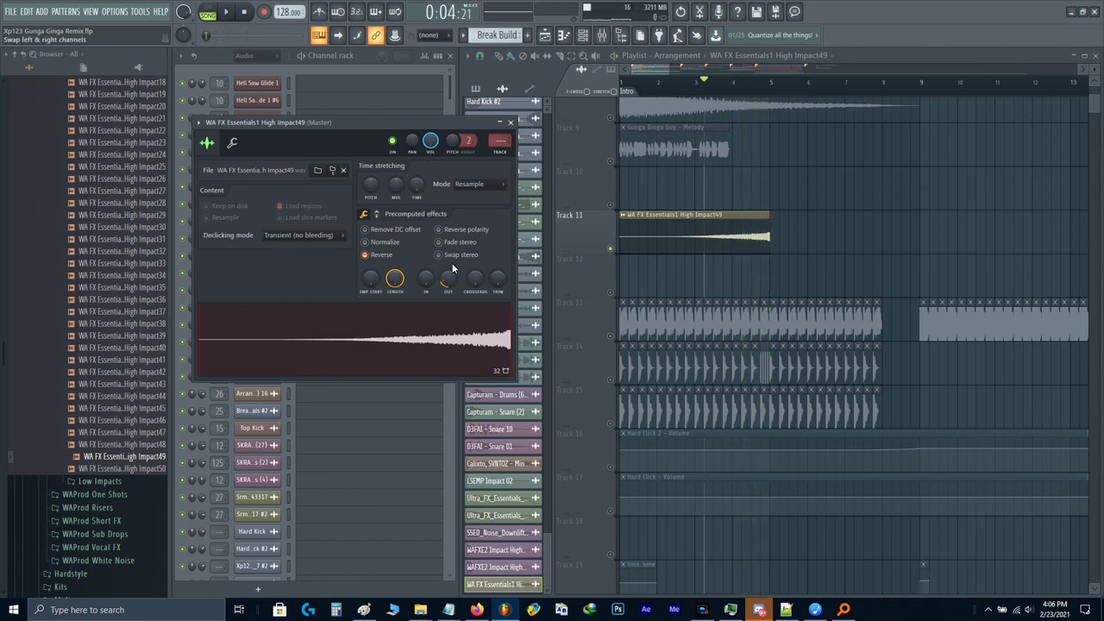
key("space")
key("Escape")
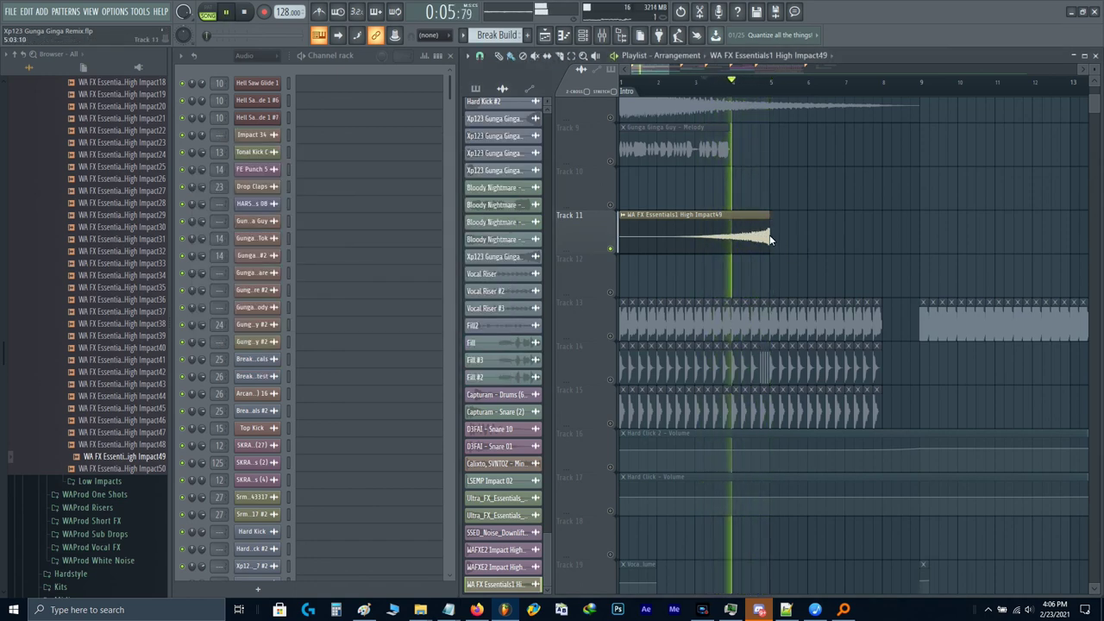
left_click_drag(785, 226, 707, 249)
scroll(674, 257, "up", 1)
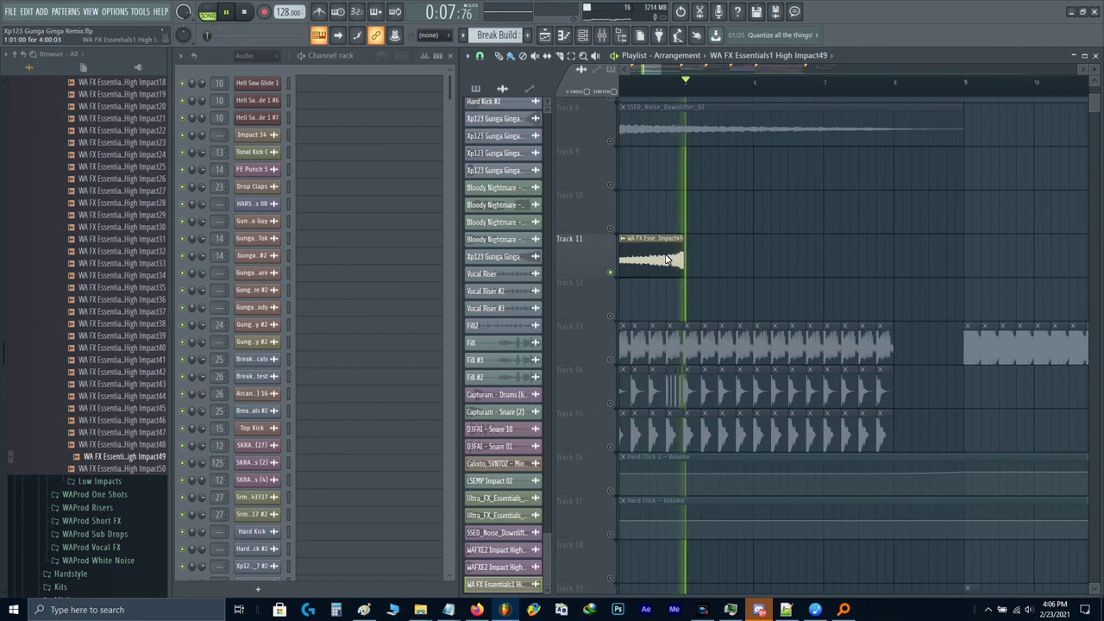
Step: Try the Smooth (bleeding) declicking mode on the High Impact49 sample and trim its clip to a length of 3:15:00
double_click(666, 259)
left_click(307, 238)
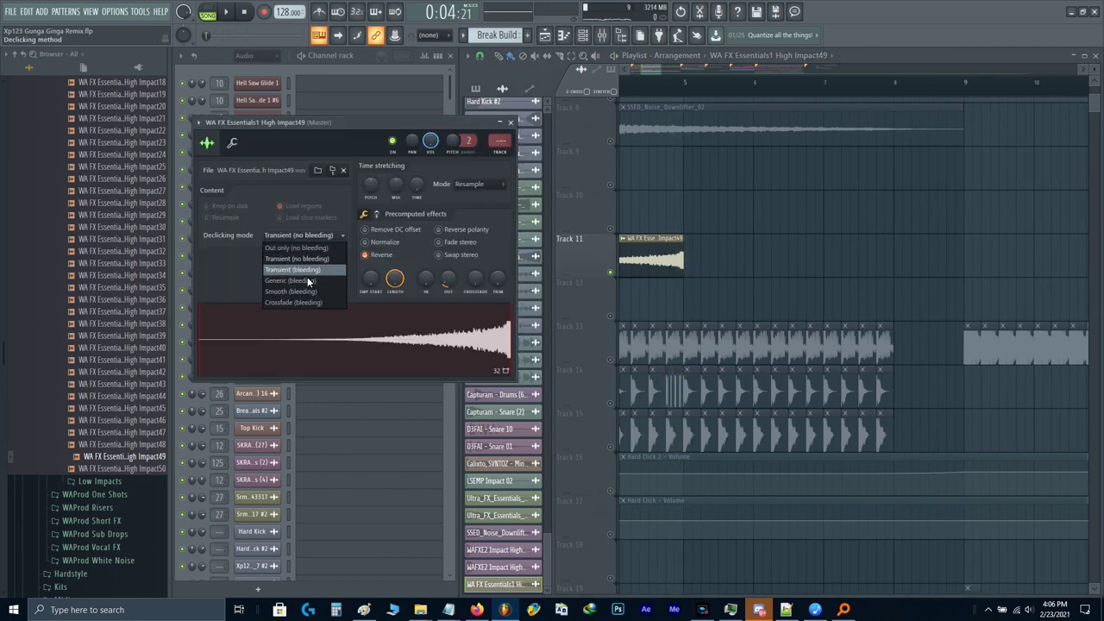
left_click(306, 298)
key("Escape")
key("space")
scroll(672, 293, "up", 4)
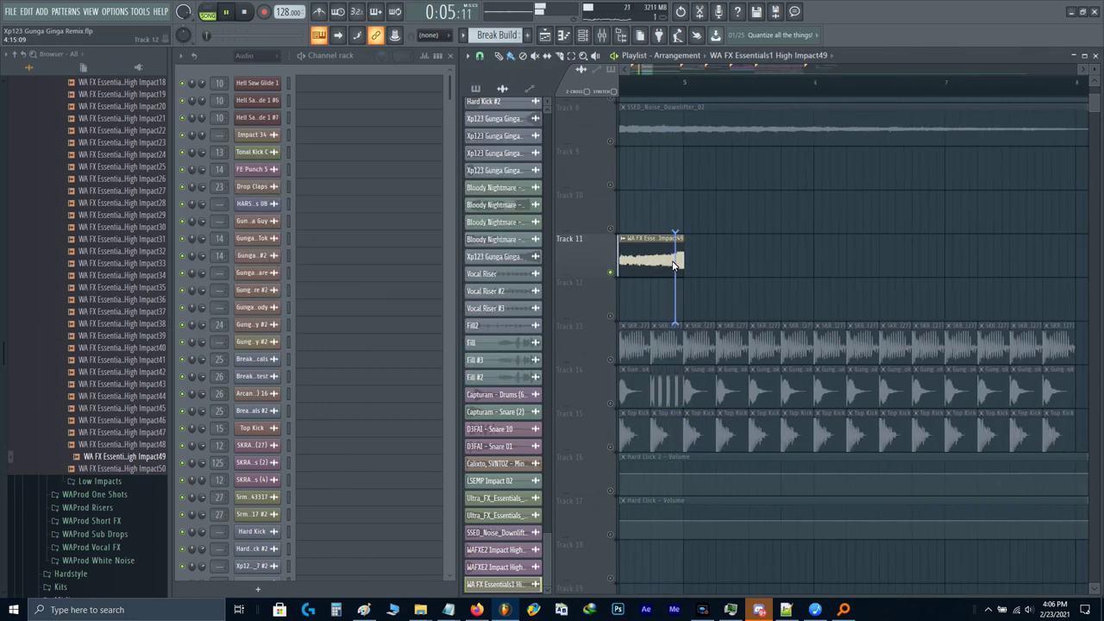
scroll(659, 268, "up", 3)
Step: Set the High Impact49 declicking mode to Crossfade (bleeding) and trim its clip to a length of 3:14:00
double_click(660, 267)
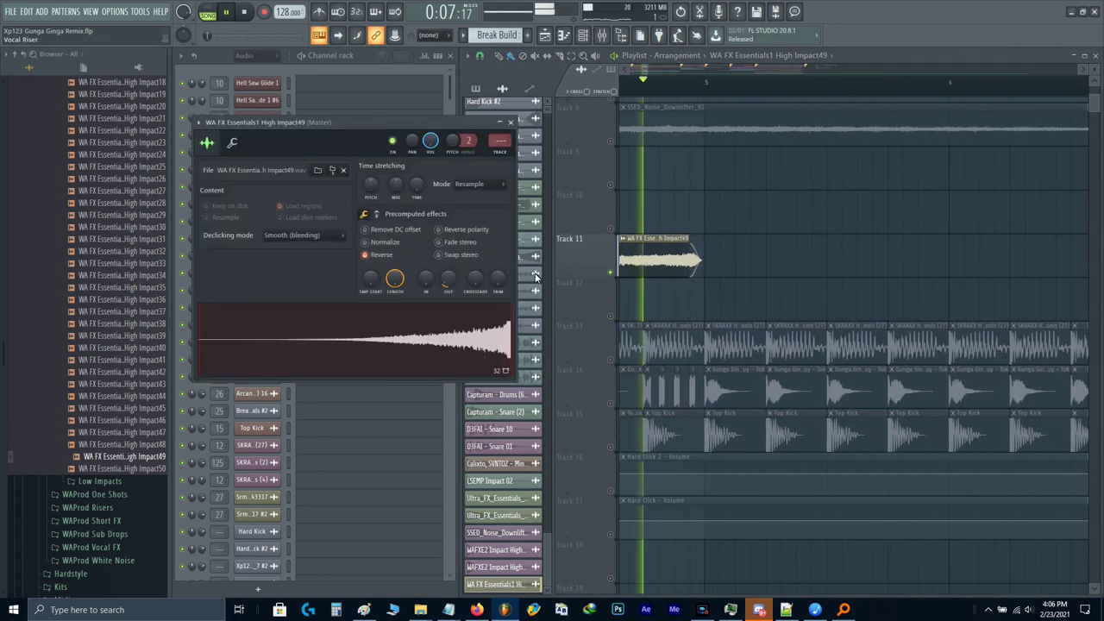
left_click(304, 236)
left_click(293, 299)
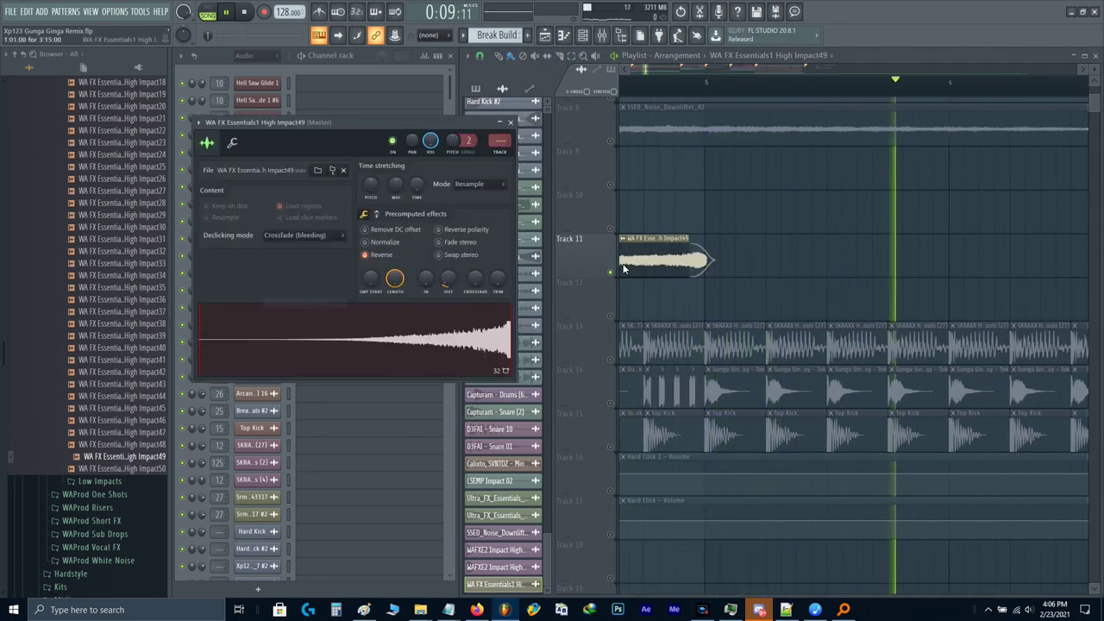
key("space")
left_click(232, 143)
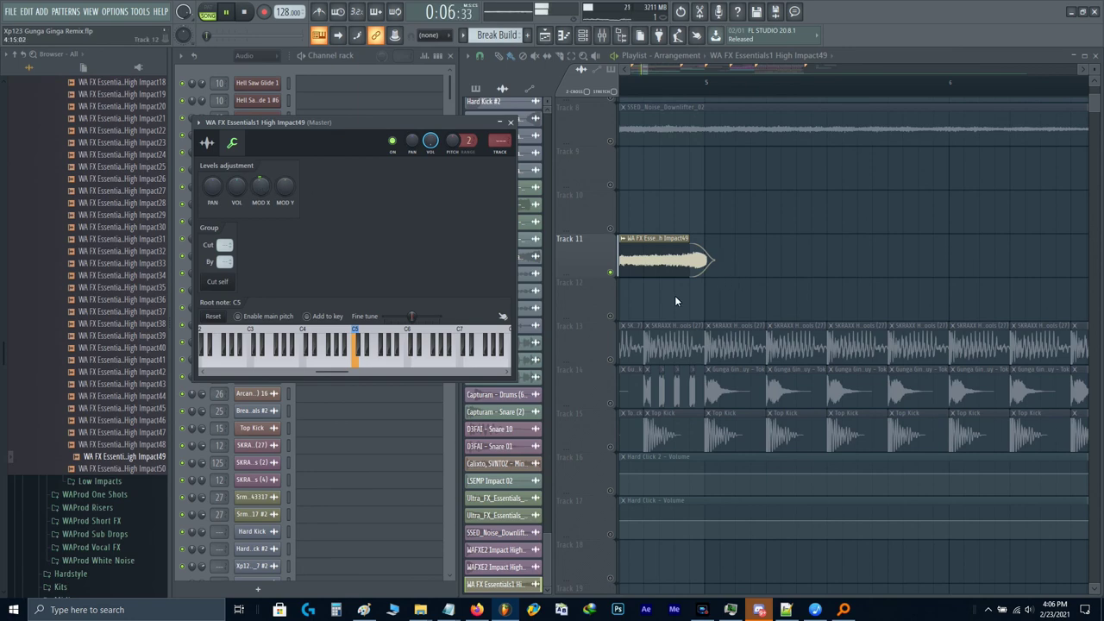
key("Escape")
key("space")
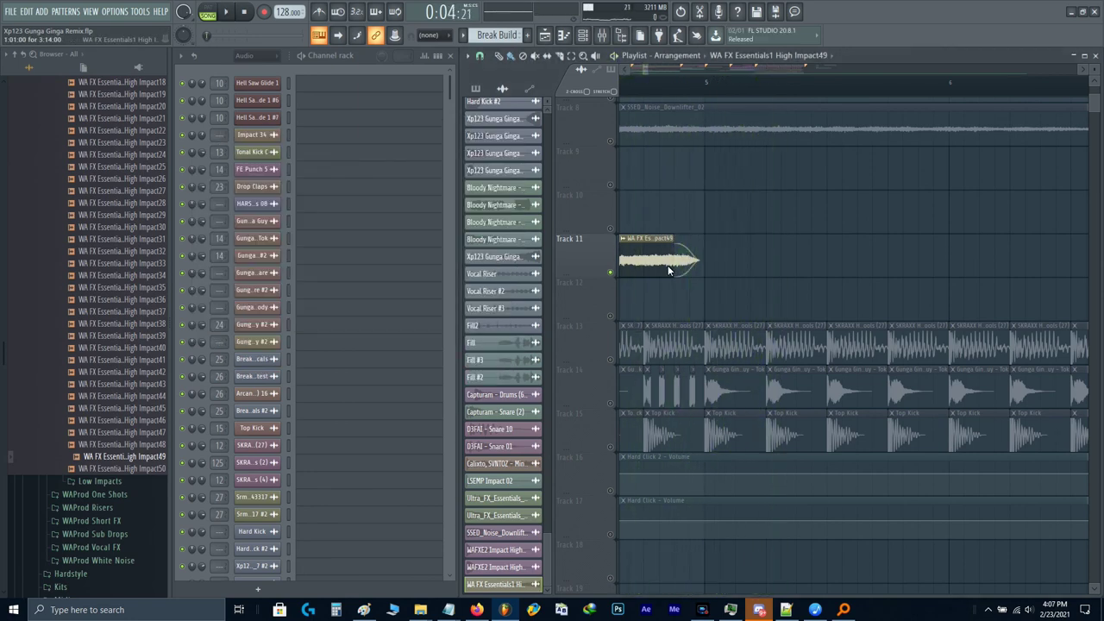
Step: Unsolo Track 11 and move the reversed impact clip to 4:02:00, aligning its end with the kicks near bar 8
scroll(666, 265, "down", 4)
left_click_drag(662, 264, 967, 272)
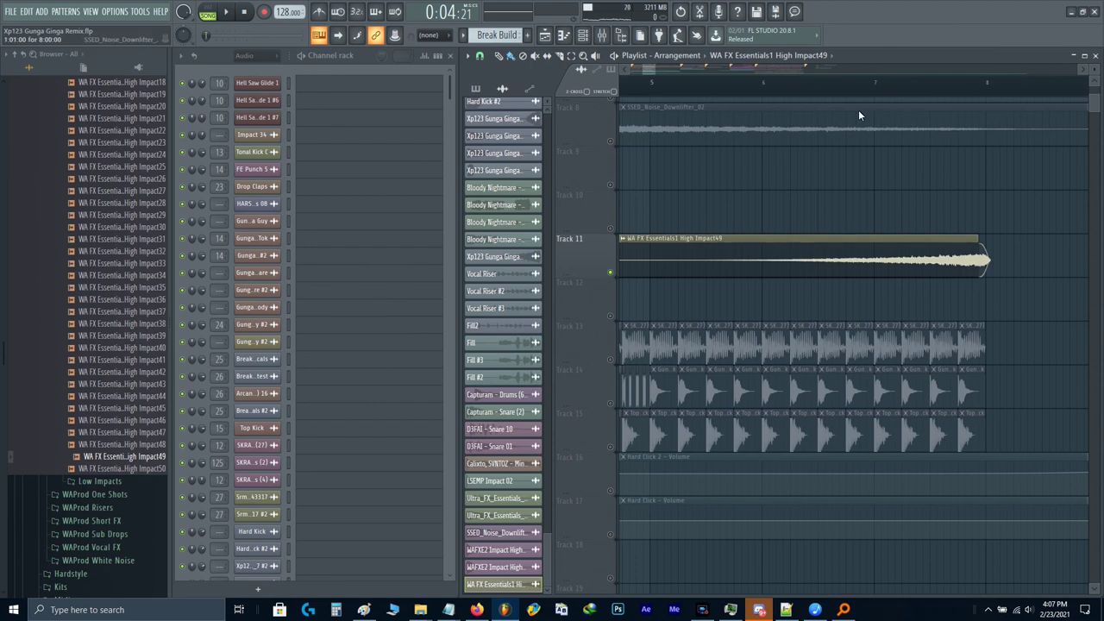
right_click(611, 185)
right_click(613, 184)
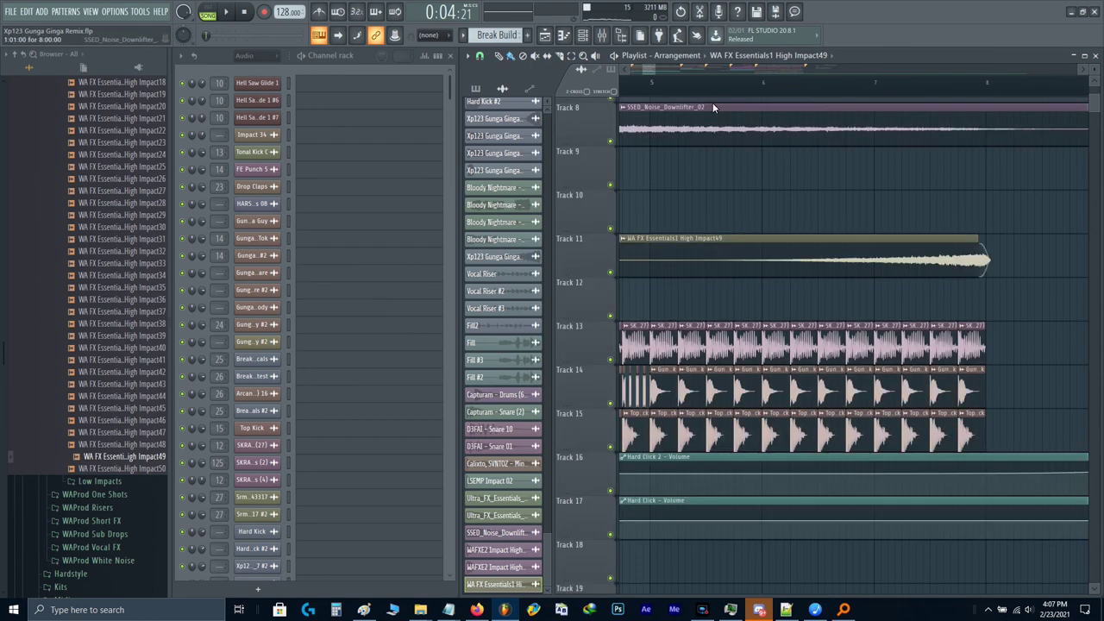
left_click(715, 84)
key("space")
left_click_drag(923, 195, 796, 233)
scroll(797, 234, "down", 4)
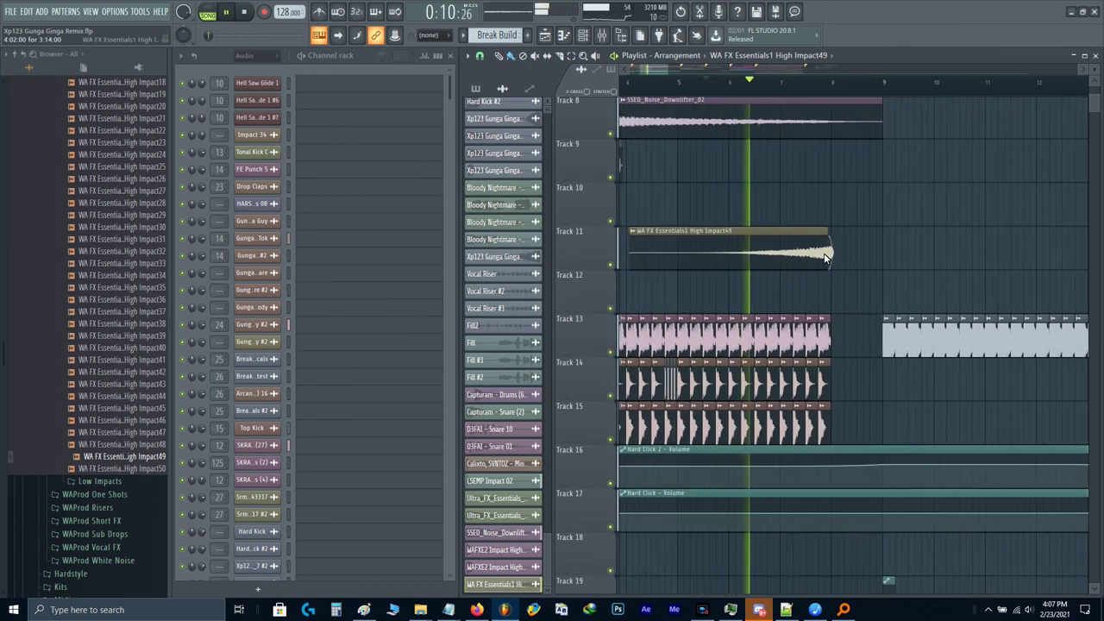
Step: Duplicate the reversed impact clip on Track 11 at about bar 12, ending with the Track 13 clips near bar 16
left_click(825, 252, "ctrl")
left_click_drag(968, 251, 859, 255)
scroll(822, 270, "up", 1)
key("ctrl+v")
key("ctrl+d")
scroll(808, 268, "down", 4)
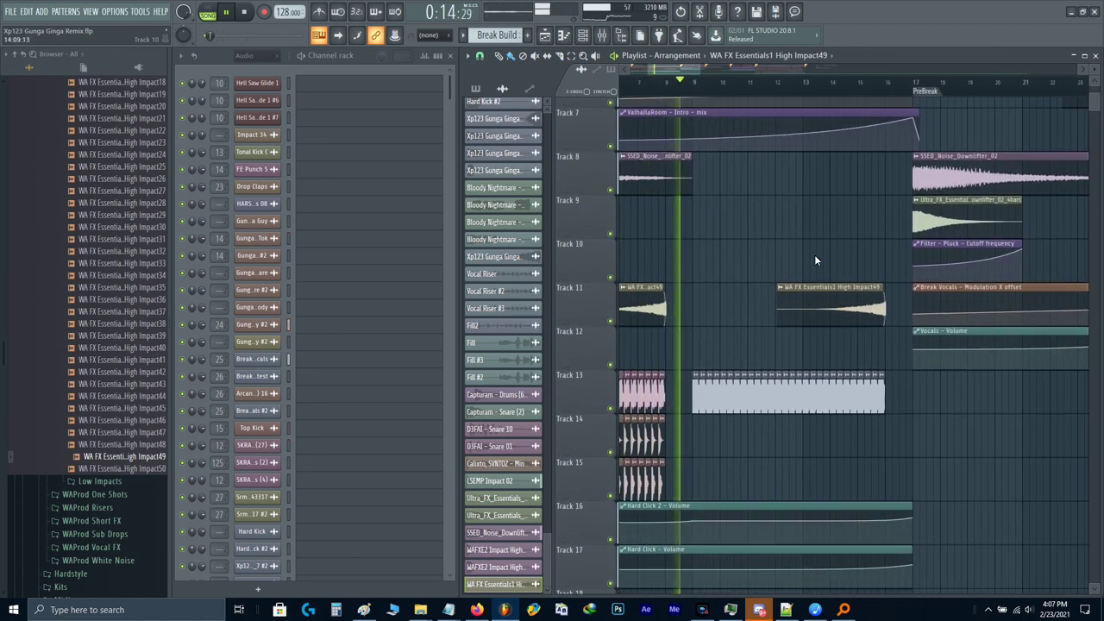
key("space")
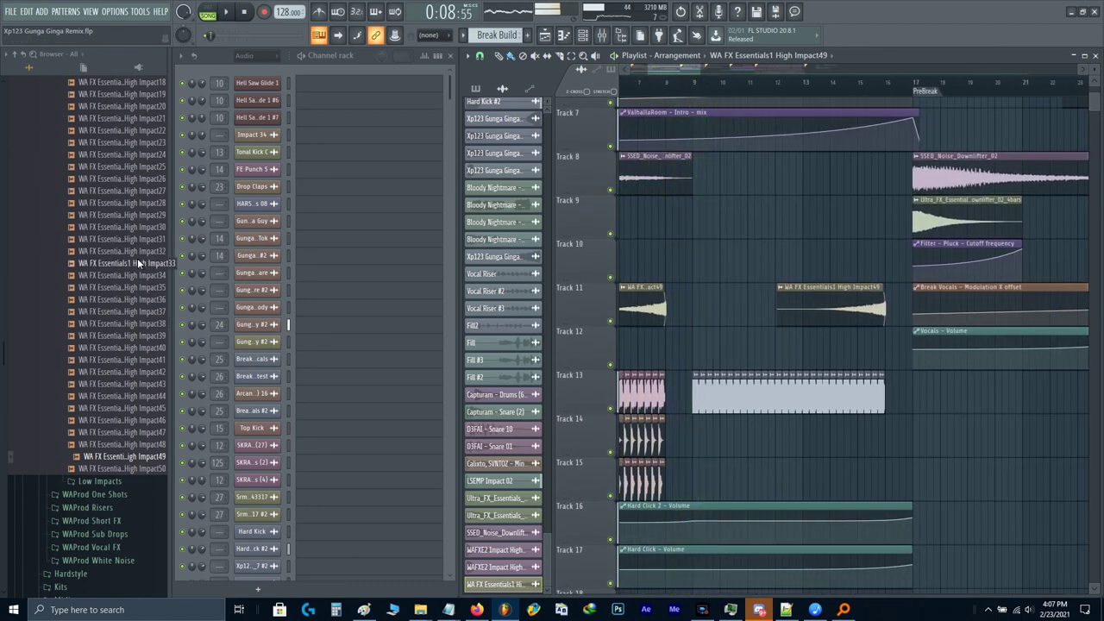
Step: Preview more WA FX Essentials1 High Impact samples, including 27 and 18, and close the EDM Impacts 5 folder
left_click(138, 262)
left_click(108, 191)
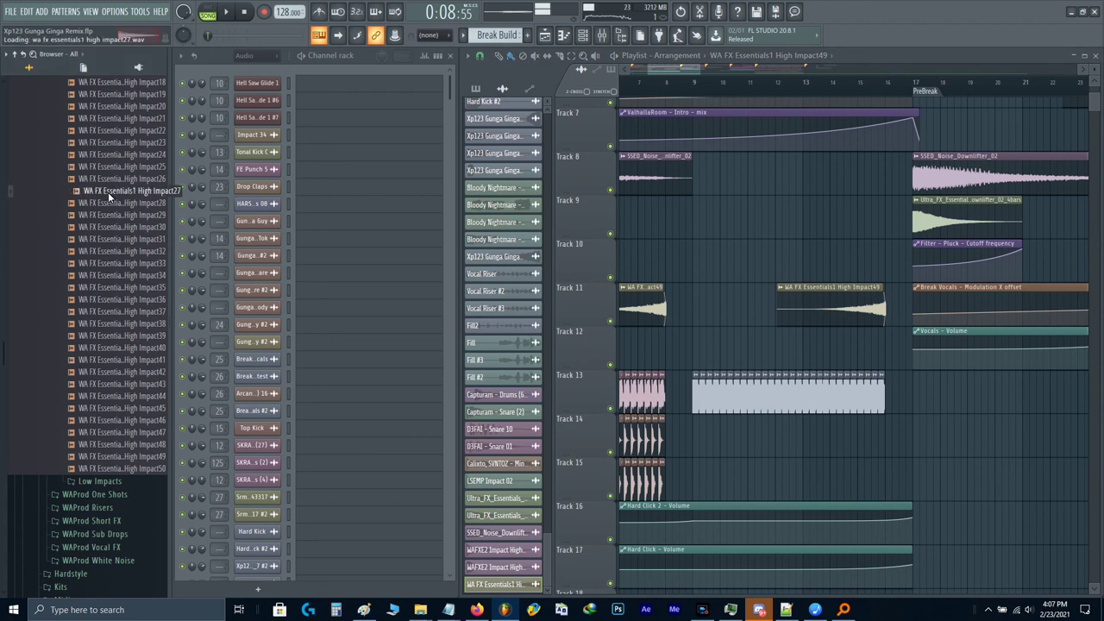
scroll(108, 191, "up", 6)
left_click(111, 300)
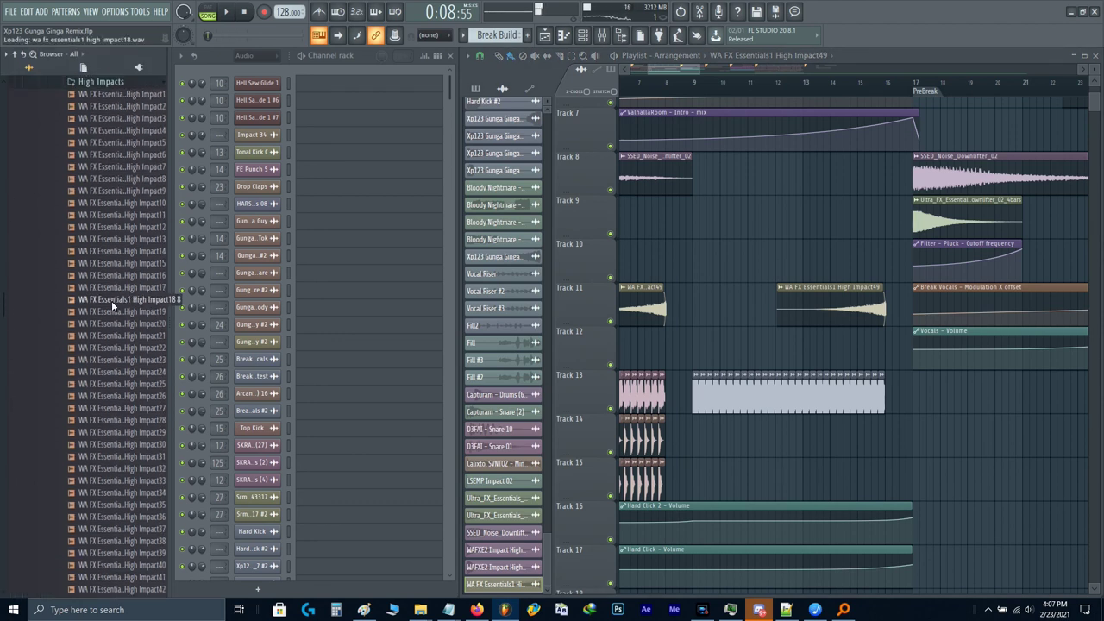
scroll(112, 300, "up", 6)
left_click(96, 259)
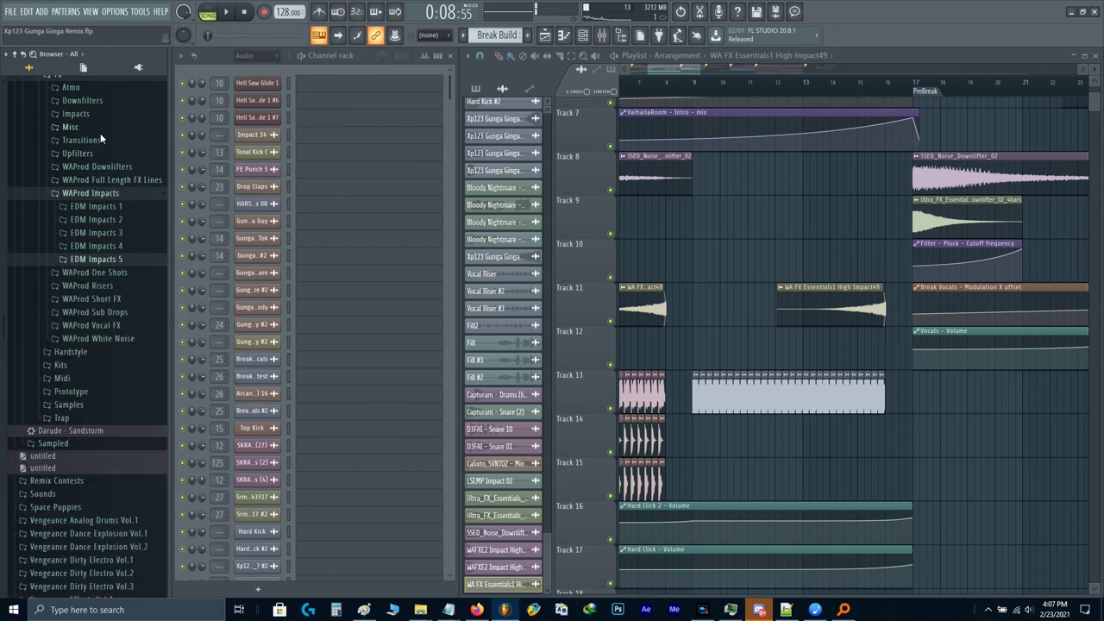
Step: Open THE ONE - Insane Risers within the Uplifters folder and preview the Marble samples
left_click(89, 155)
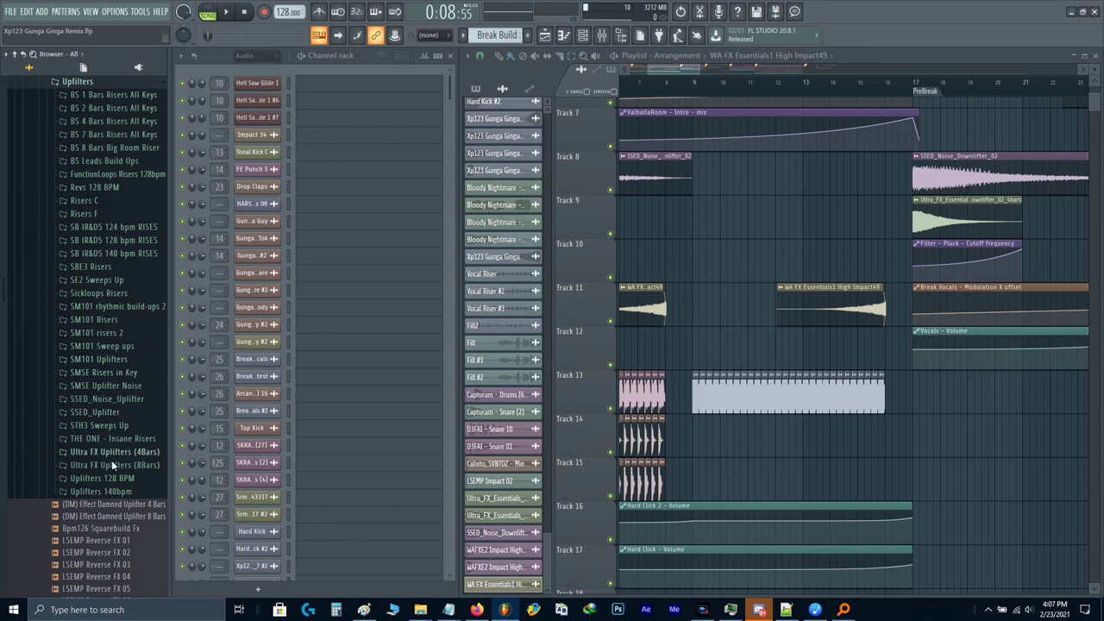
left_click(78, 440)
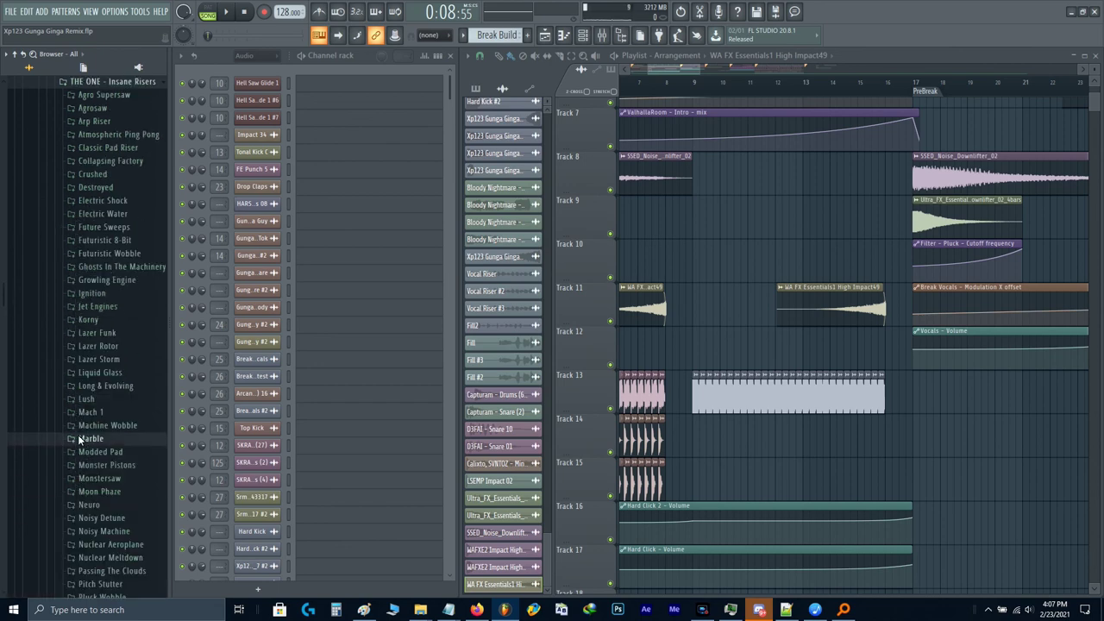
left_click(79, 440)
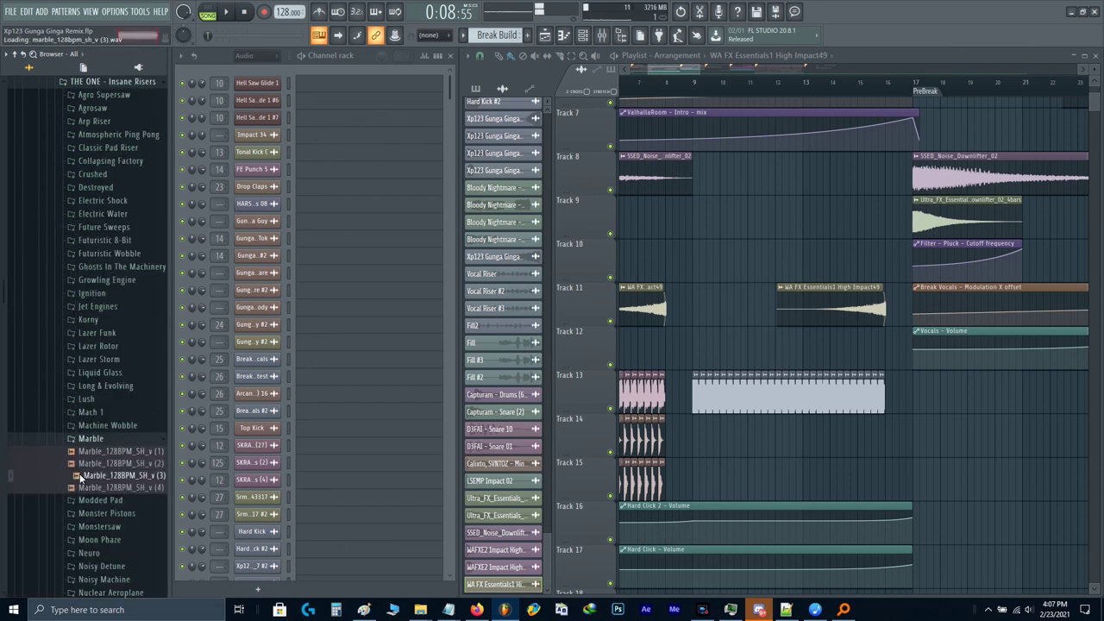
left_click(106, 489)
Step: Preview risers from the Neuro and Reese Riser folders of THE ONE - Insane Risers
scroll(110, 471, "down", 3)
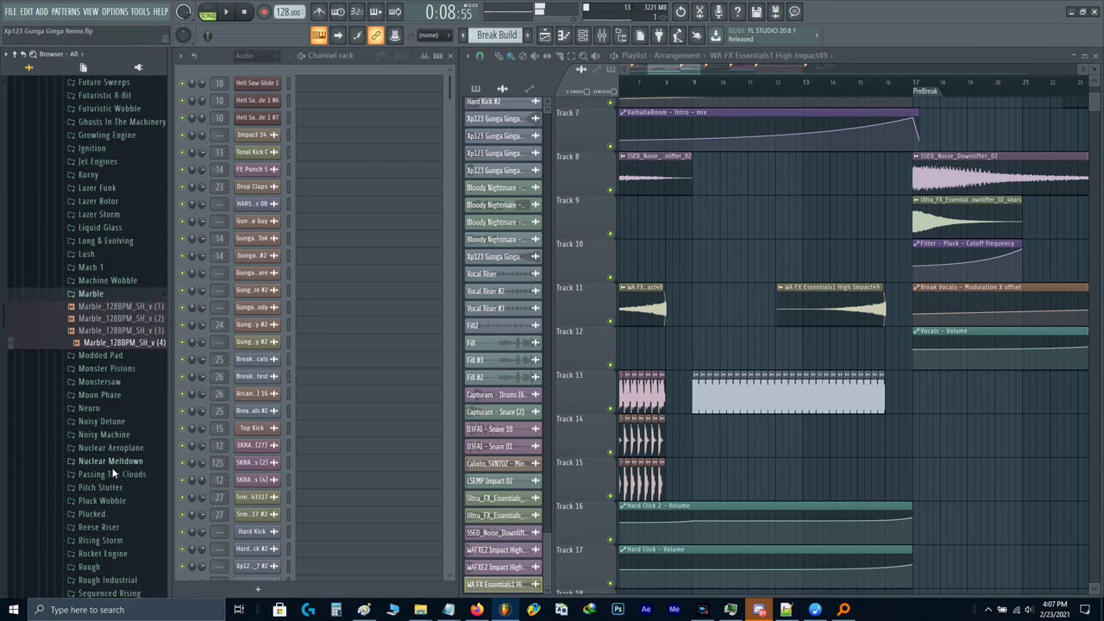
left_click(117, 410)
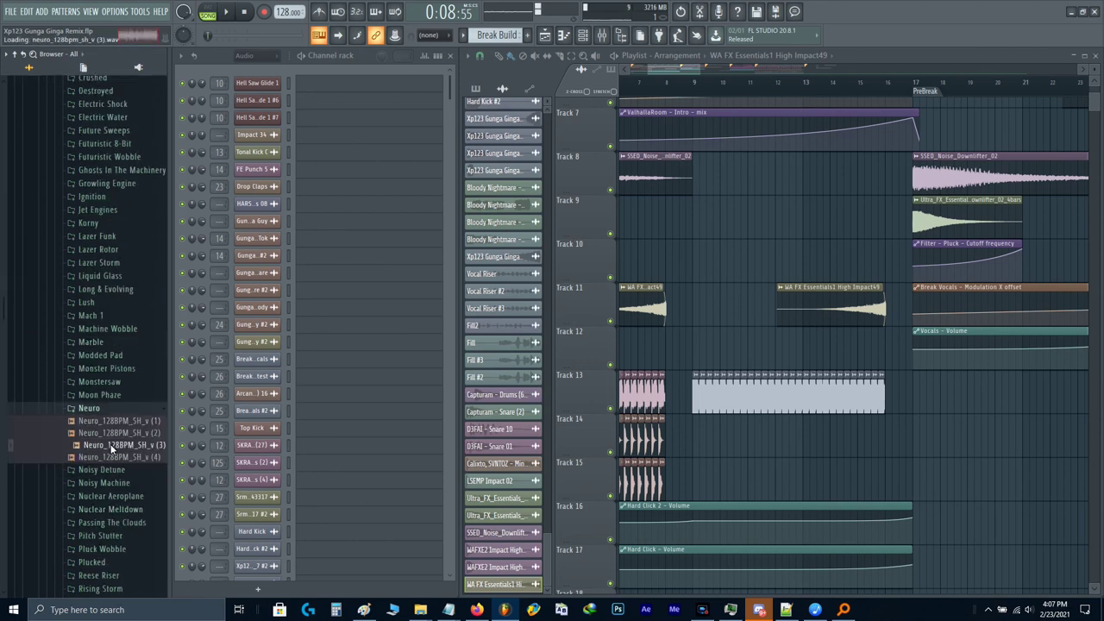
scroll(110, 444, "down", 5)
left_click(101, 358)
left_click(104, 396)
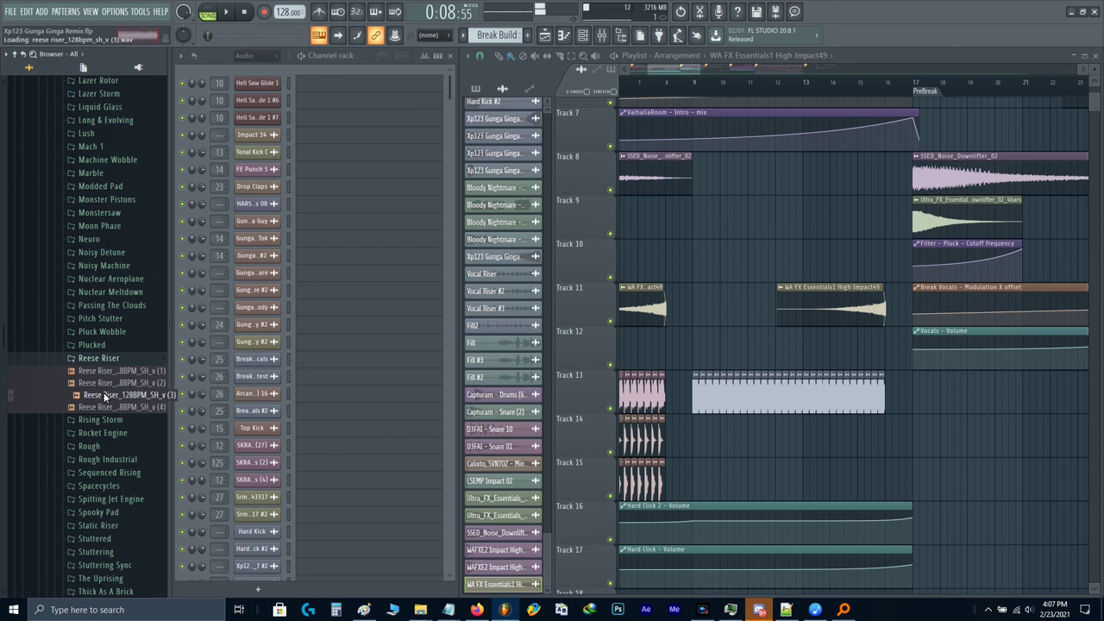
Step: Preview risers from the Stuttering Sync and Woody Air folders of THE ONE - Insane Risers
scroll(107, 421, "down", 3)
left_click(107, 416)
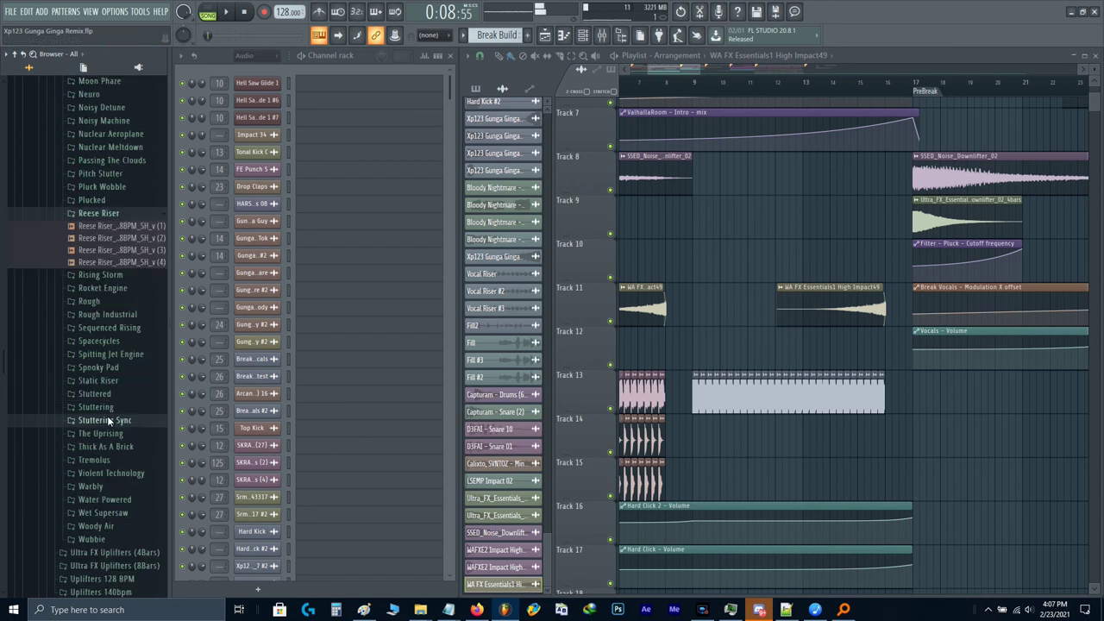
left_click(109, 447)
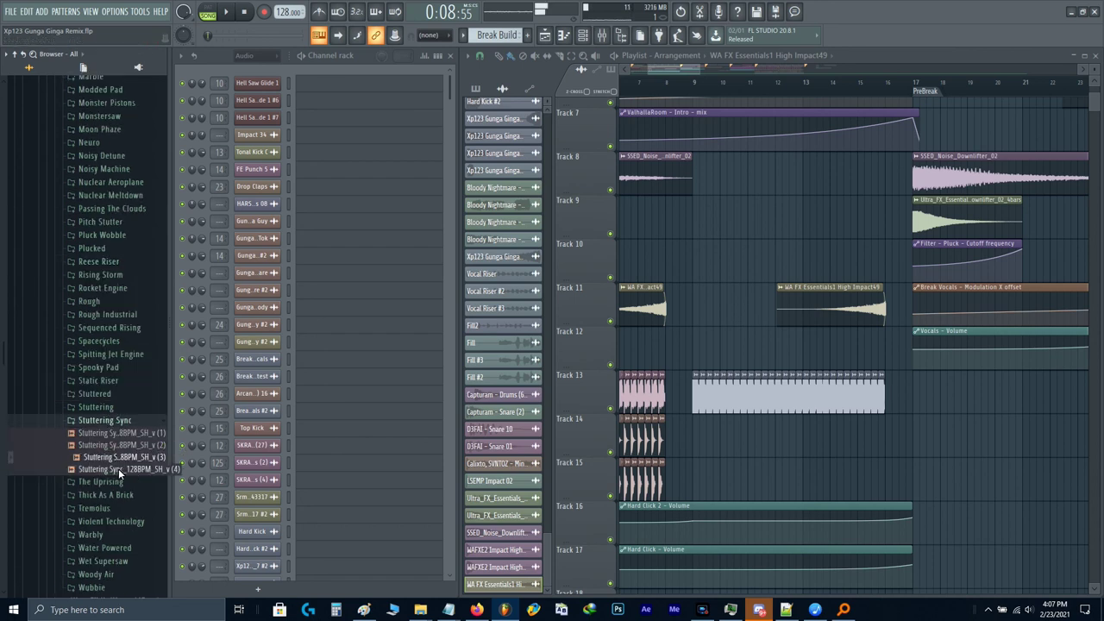
scroll(118, 469, "down", 4)
left_click(118, 466)
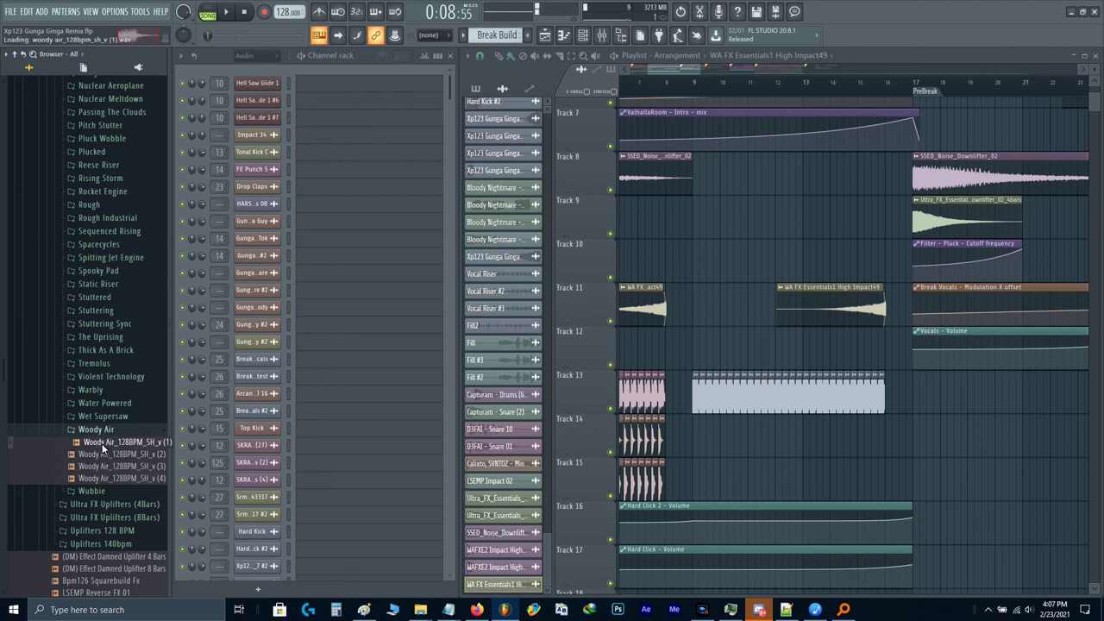
Step: Place Woody Air_128BPM_SH_v (2) on Track 12 at bar 6, beneath the first reversed impact
left_click_drag(99, 457, 671, 338)
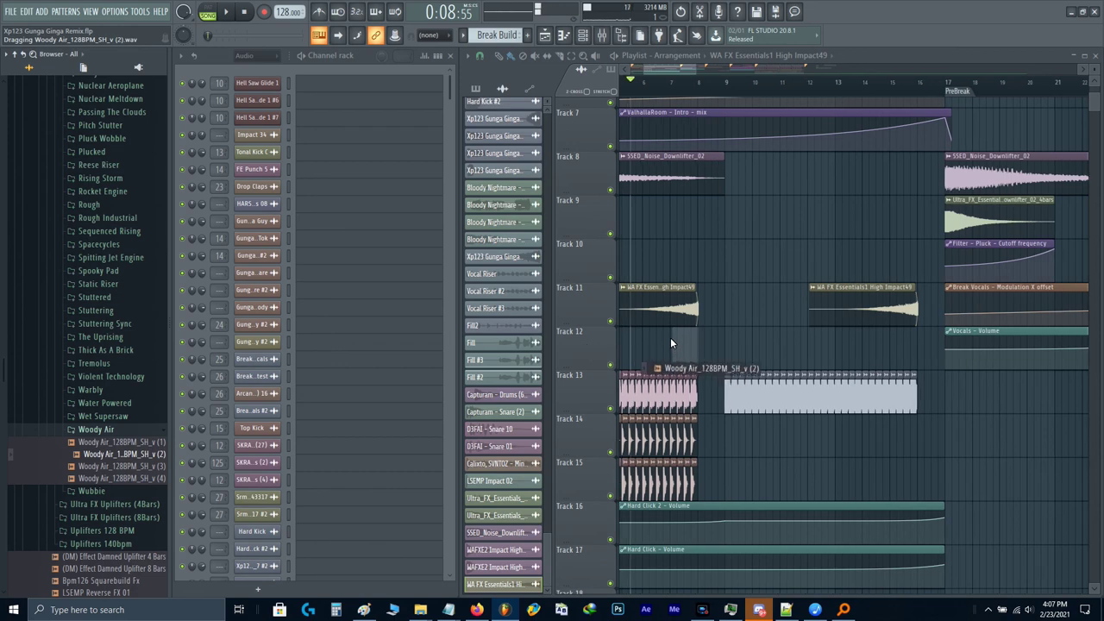
scroll(787, 347, "up", 3)
scroll(778, 352, "up", 2)
left_click_drag(874, 359, 811, 357)
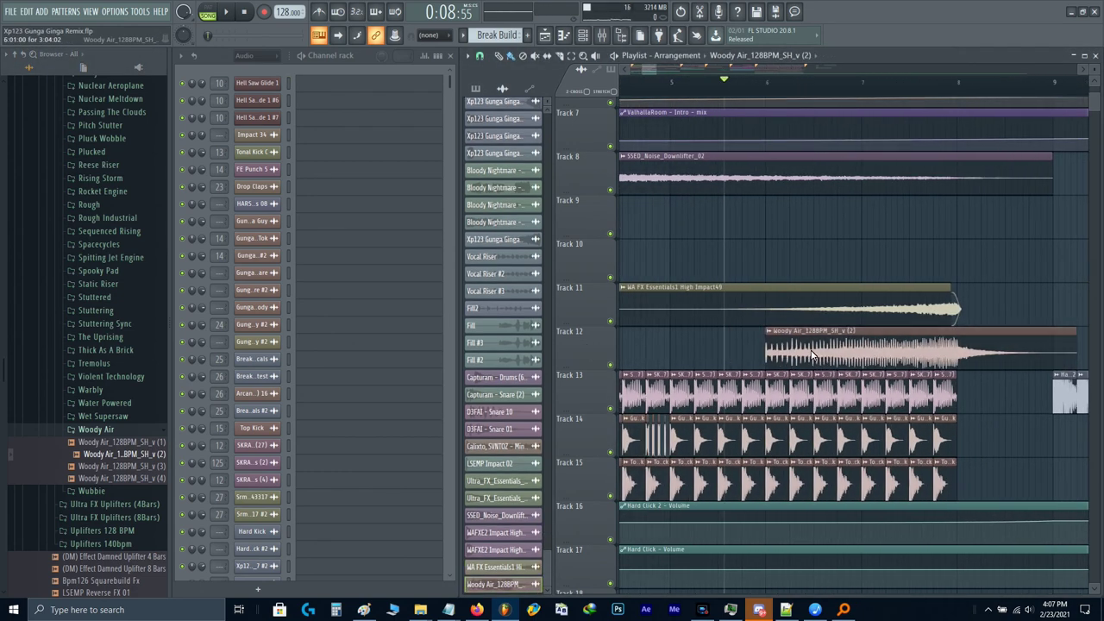
Step: Give the Woody Air_128BPM_SH_v (2) sample a fade-in of about 16% while playing the Intro
double_click(811, 354)
scroll(441, 294, "up", 3)
key("space")
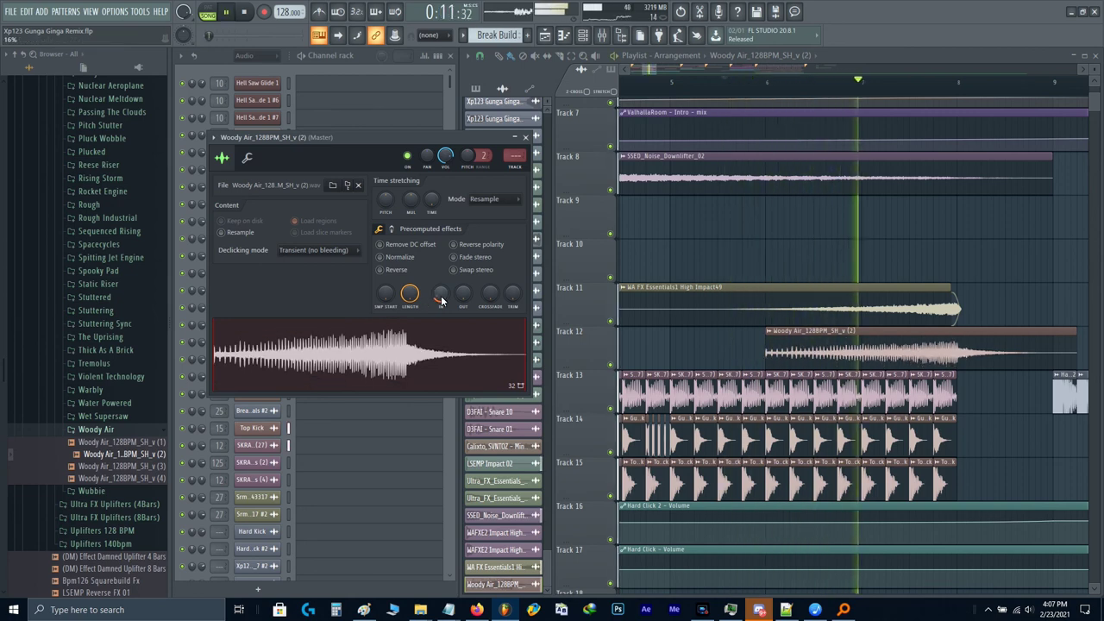
key("Escape")
scroll(948, 332, "down", 2)
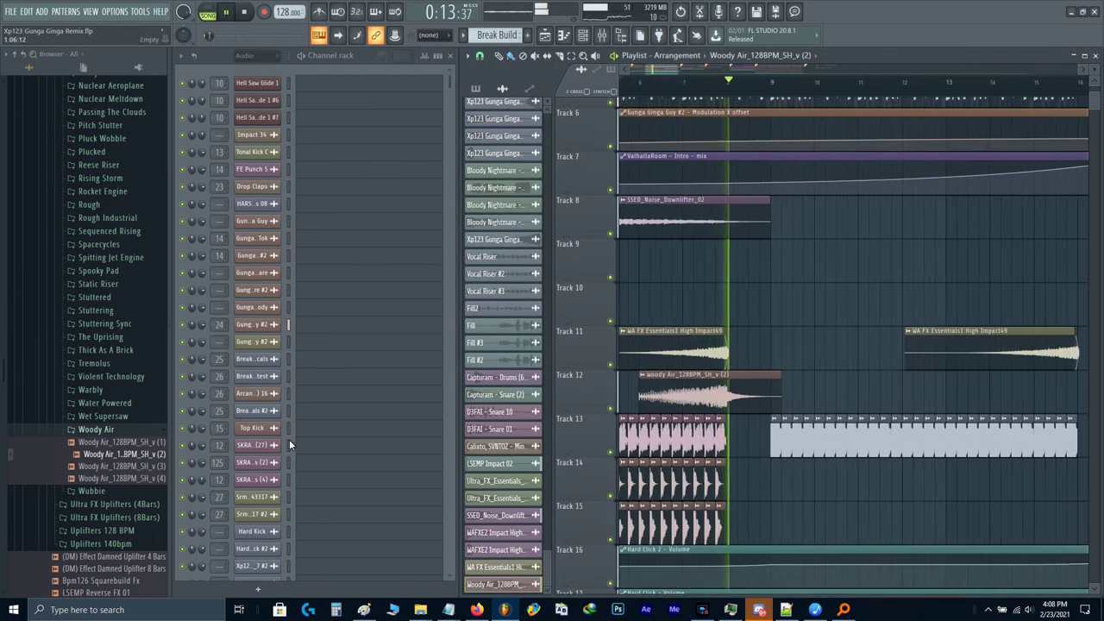
Step: Place Woody Air_128BPM_SH_v (3) on Track 12 at about bar 12 and give the sample a fade-in
left_click_drag(157, 465, 834, 292)
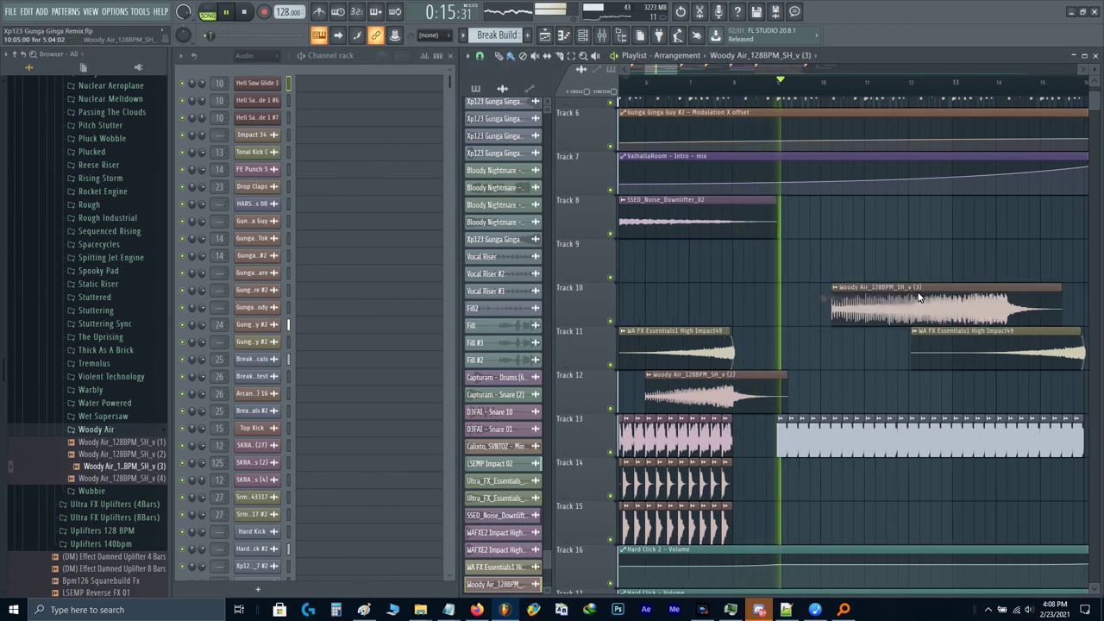
left_click_drag(919, 298, 903, 390)
scroll(894, 394, "up", 2)
double_click(900, 391)
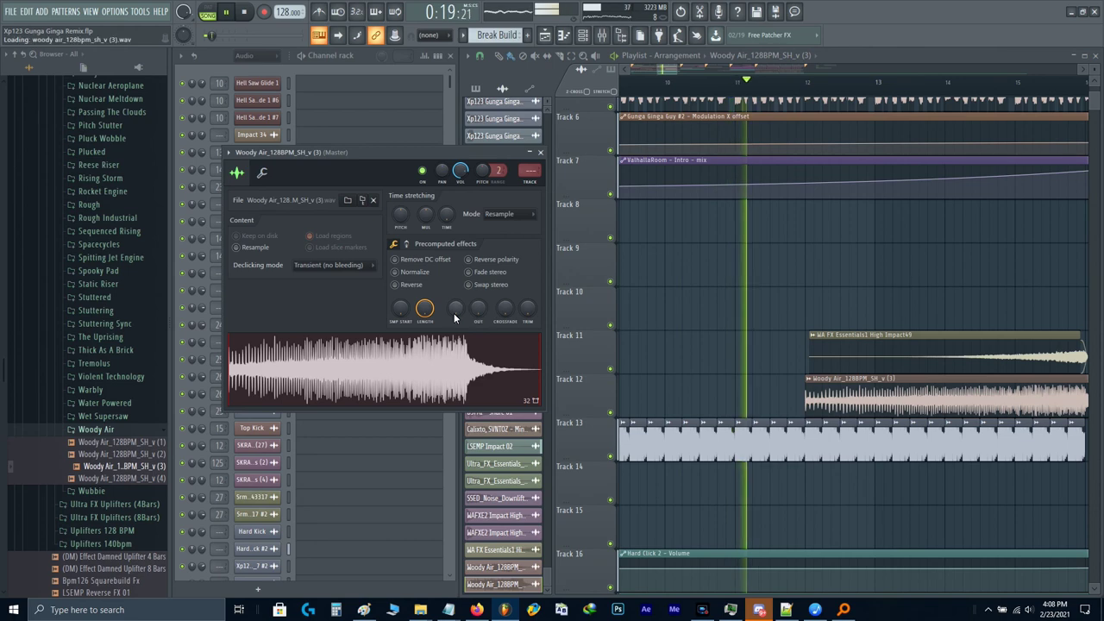
left_click_drag(454, 312, 454, 264)
key("Escape")
scroll(752, 335, "down", 4)
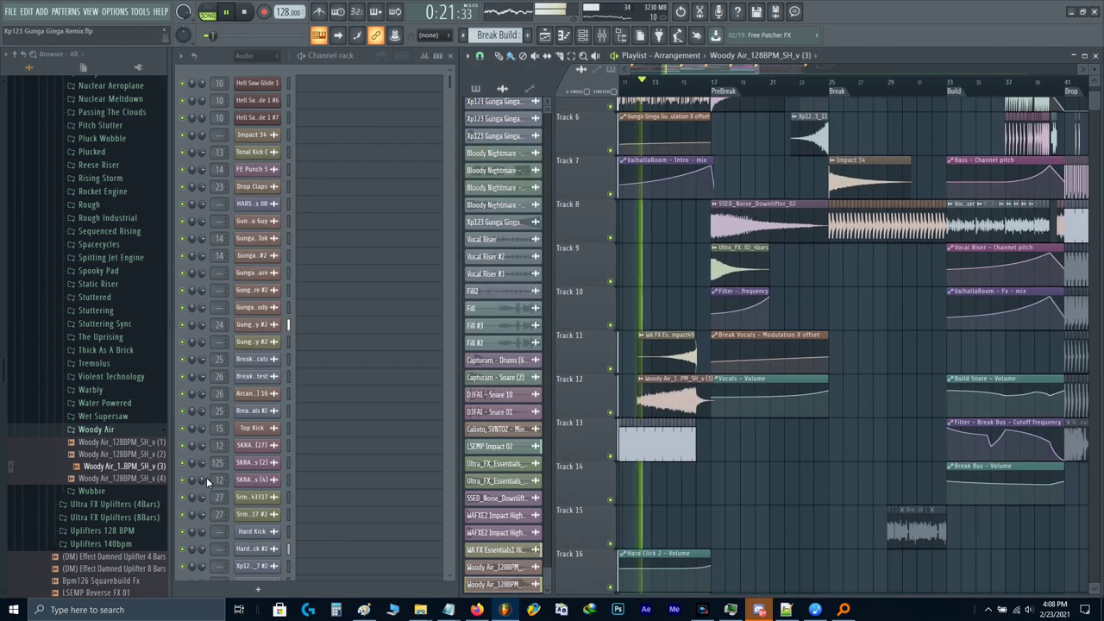
Step: Place Woody Air_128BPM_SH_v (4) on Track 14 at about bar 23 and give the sample a fade-in
left_click_drag(127, 477, 806, 465)
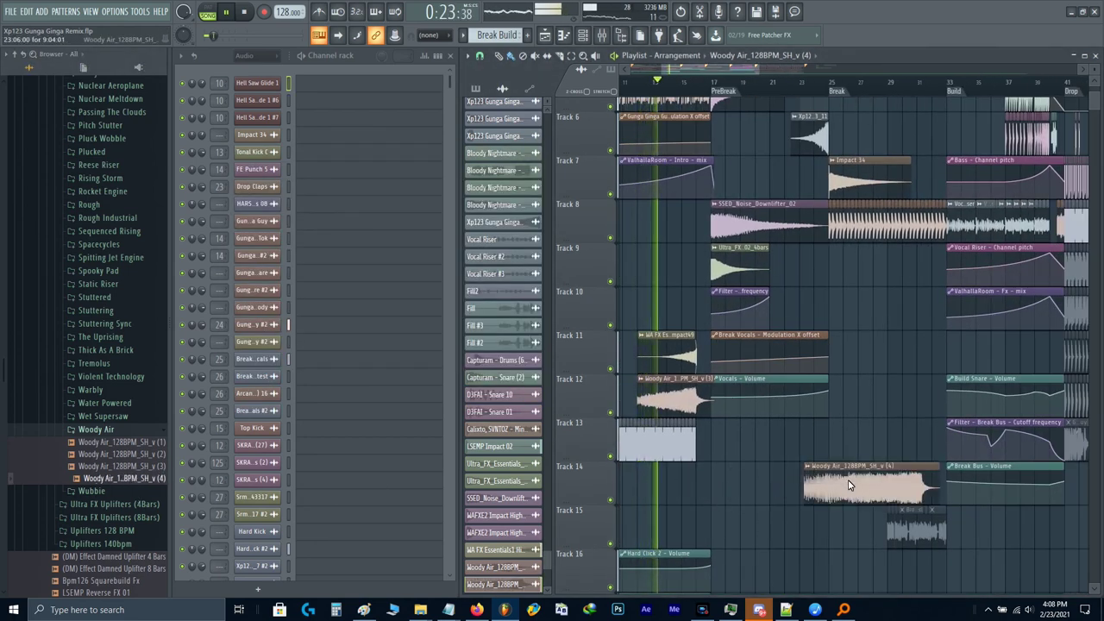
mouse_move(469, 330)
left_mouse_down()
mouse_move(469, 313)
mouse_move(503, 333)
mouse_move(476, 329)
left_mouse_up()
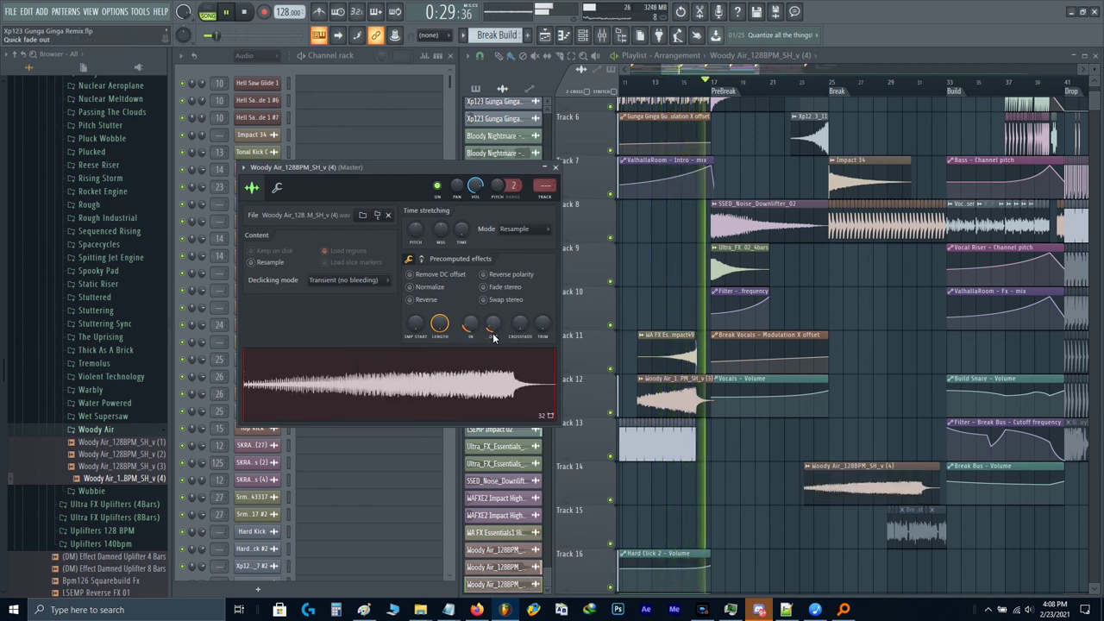
key("Escape")
Step: Move the Woody Air_128BPM_SH_v (4) riser to Track 15 and align its start with the Build marker at bar 33, keeping a single copy
left_click_drag(886, 487, 928, 499)
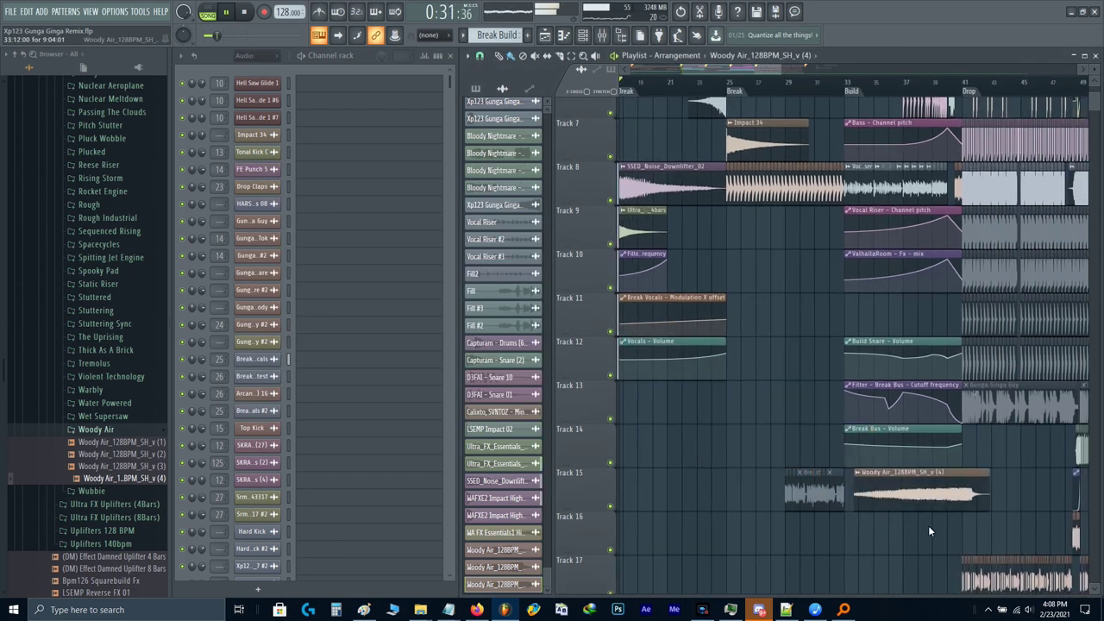
scroll(880, 505, "up", 2)
scroll(859, 496, "up", 3)
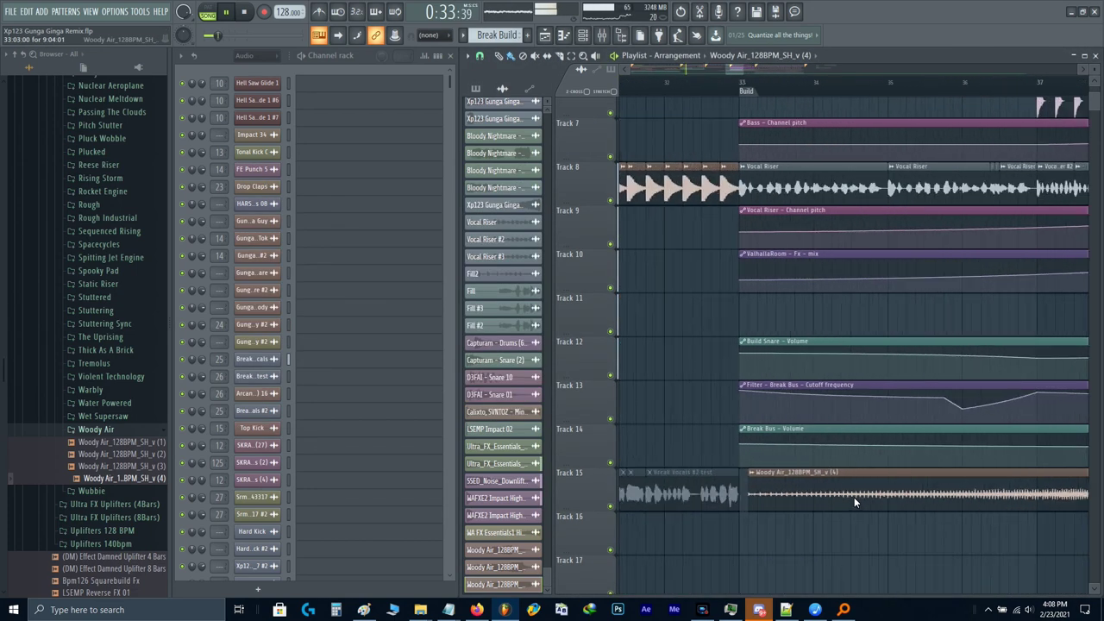
scroll(822, 525, "up", 2)
left_click_drag(806, 555, 802, 470)
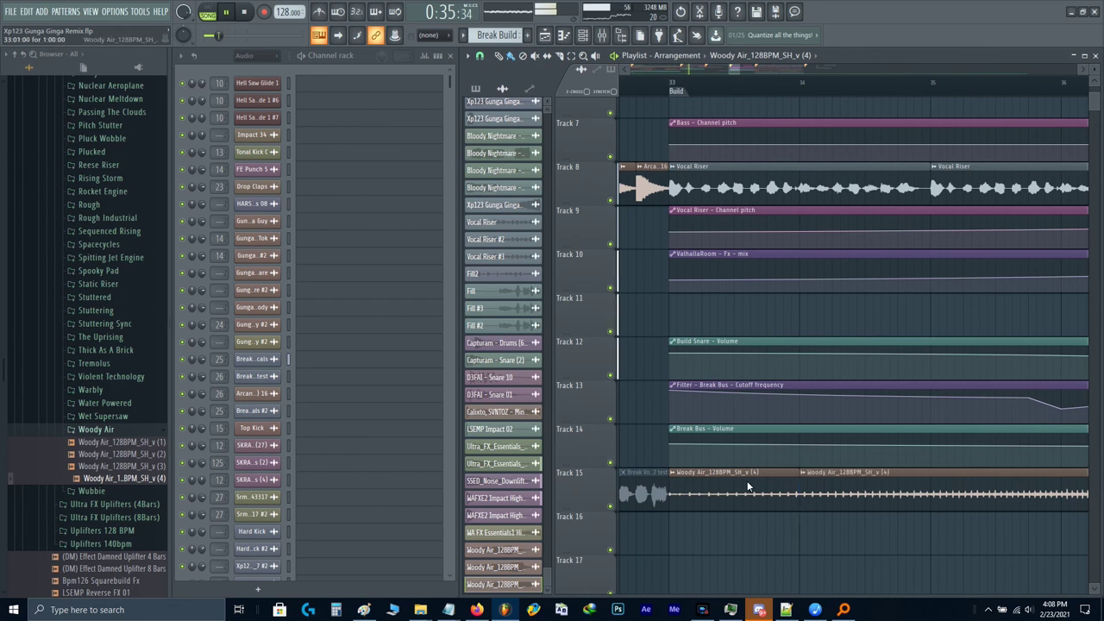
right_click(749, 485)
left_click_drag(853, 498, 705, 495)
scroll(681, 502, "up", 3)
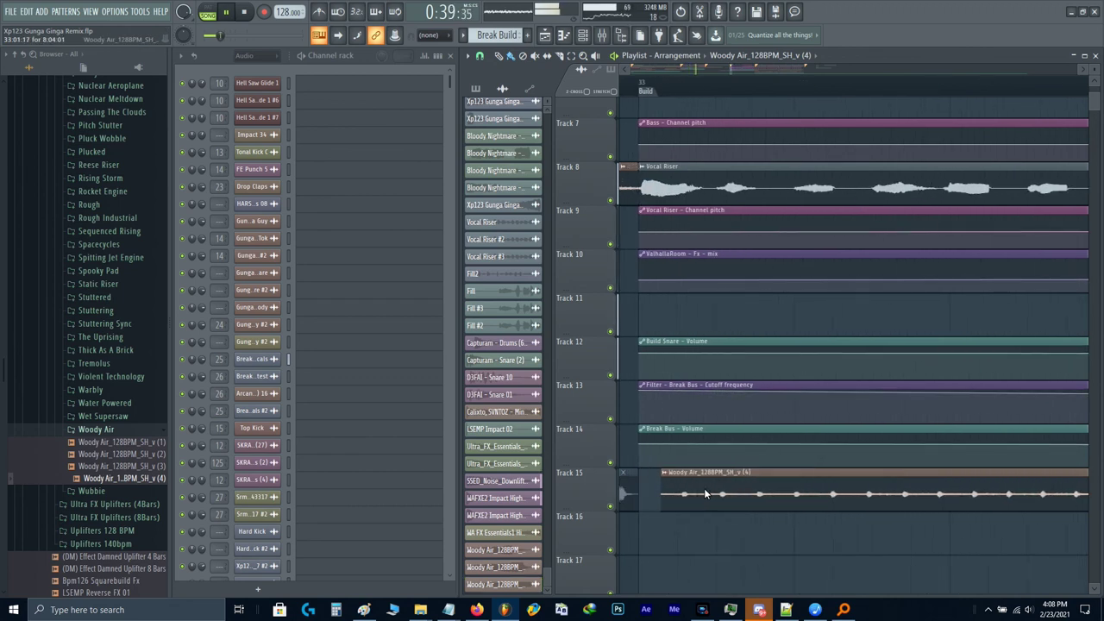
scroll(690, 493, "down", 3)
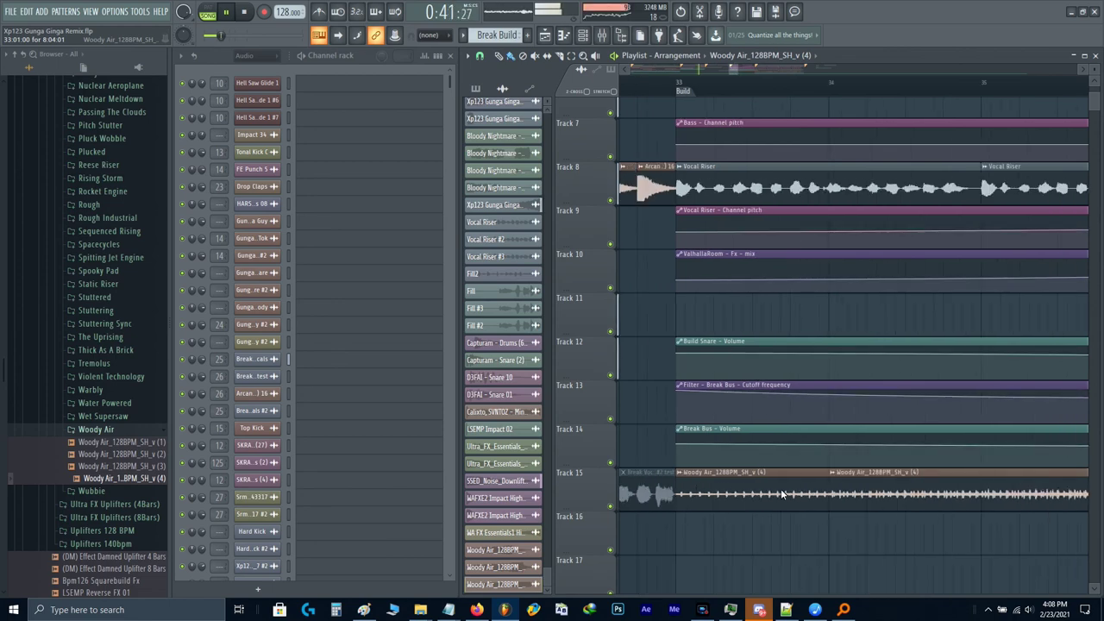
scroll(846, 493, "down", 6)
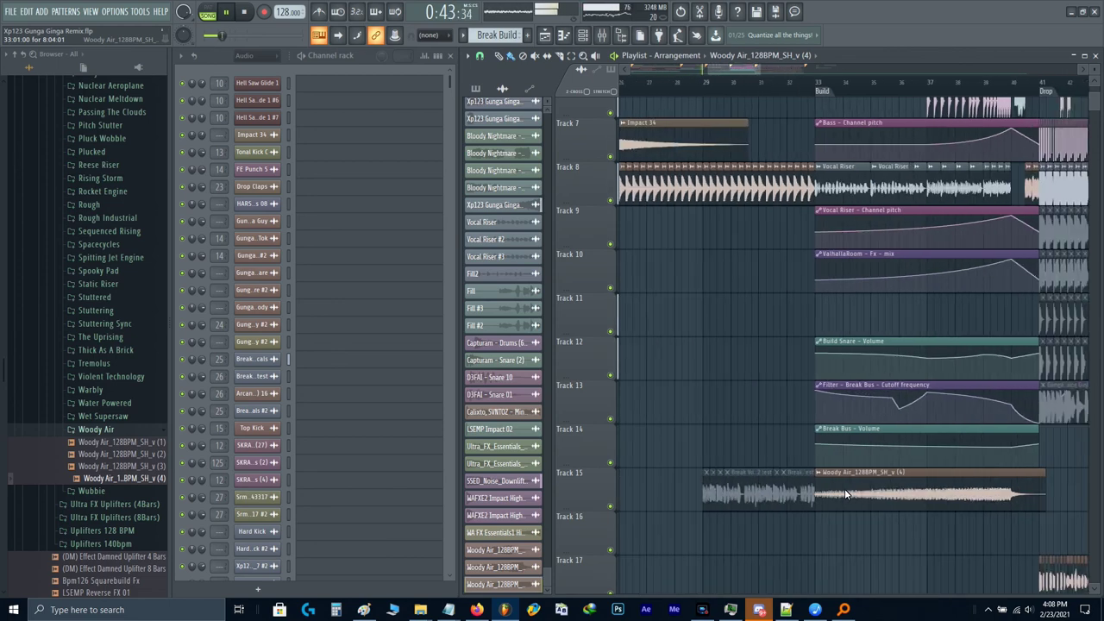
Step: Listen through the Break up to the Build at a lower volume, examining which transition effects are missing
scroll(846, 493, "down", 2)
scroll(777, 324, "up", 5)
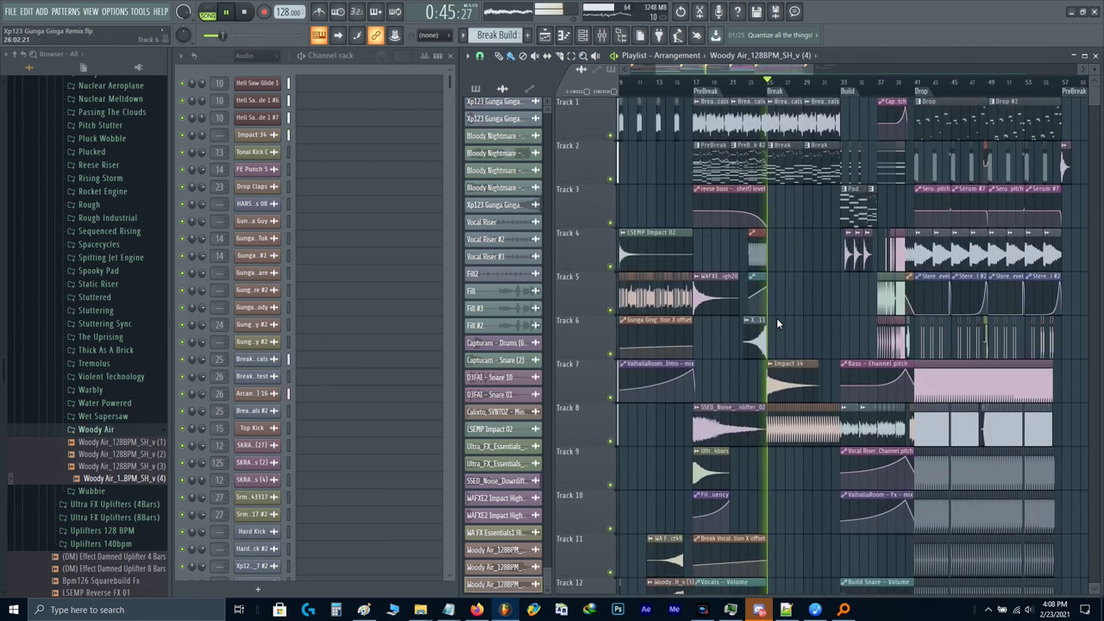
scroll(778, 324, "up", 4)
key("XF86AudioLowerVolume")
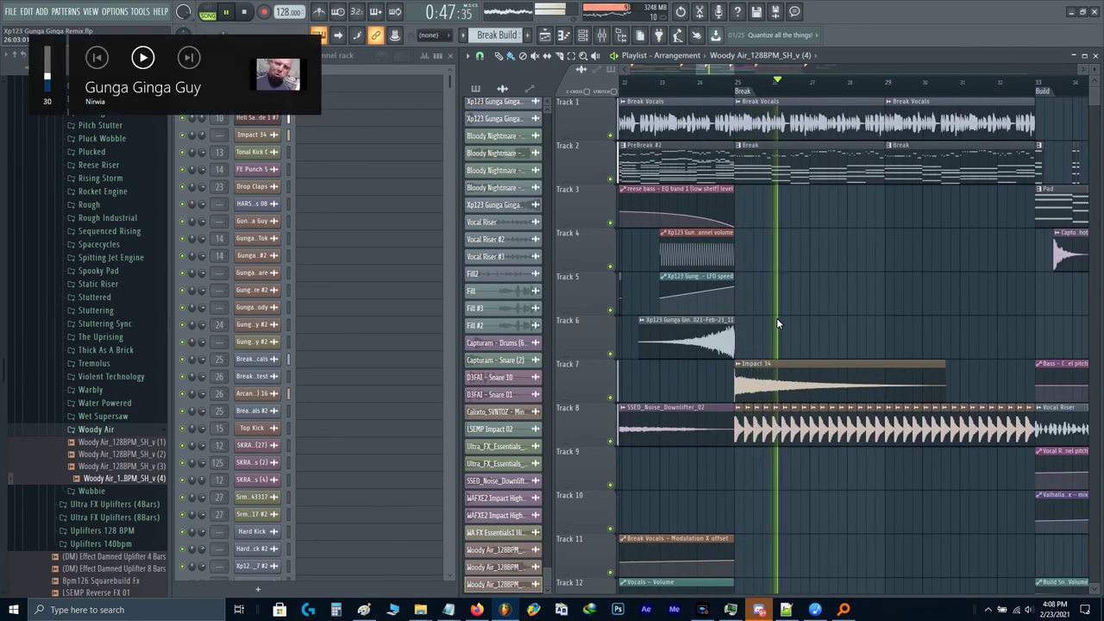
scroll(819, 300, "up", 3)
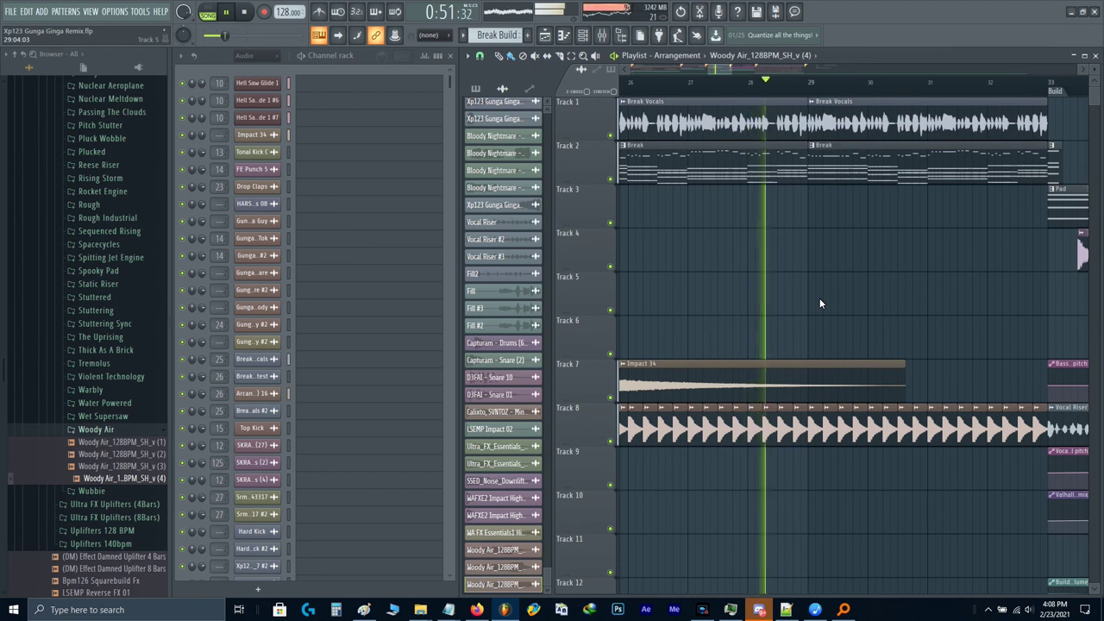
scroll(793, 274, "right", 2)
scroll(790, 274, "up", 1)
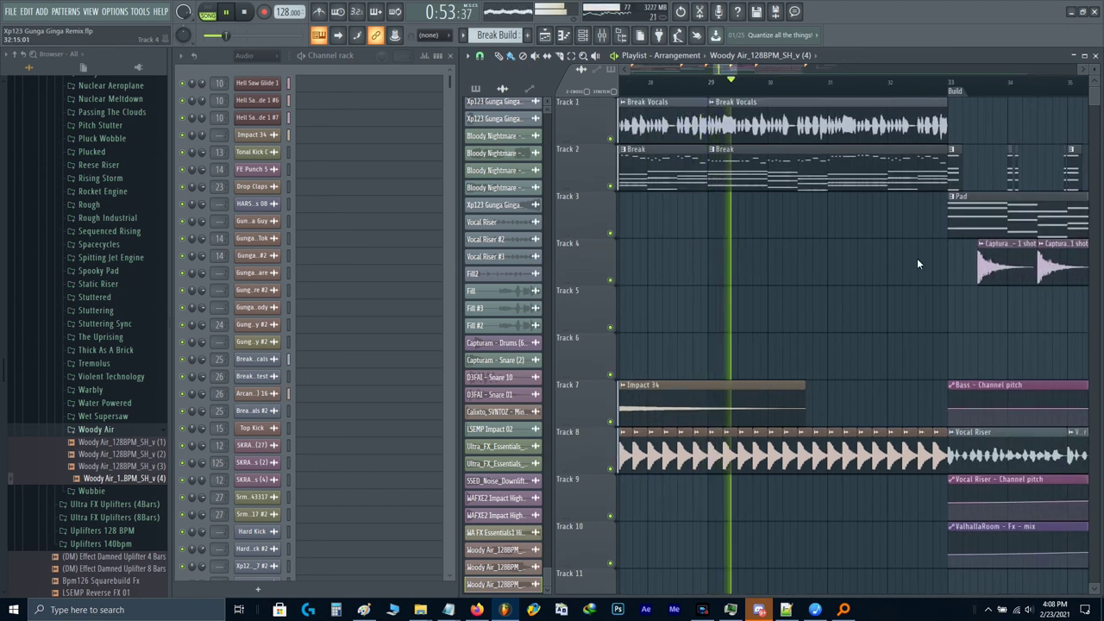
scroll(856, 289, "right", 2)
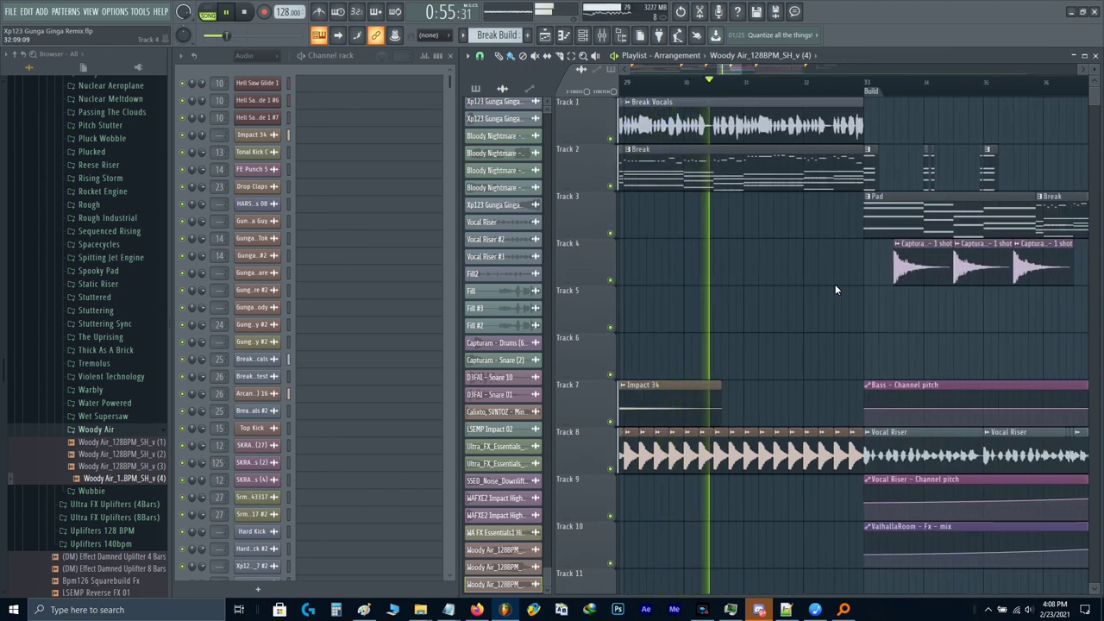
scroll(833, 279, "up", 4)
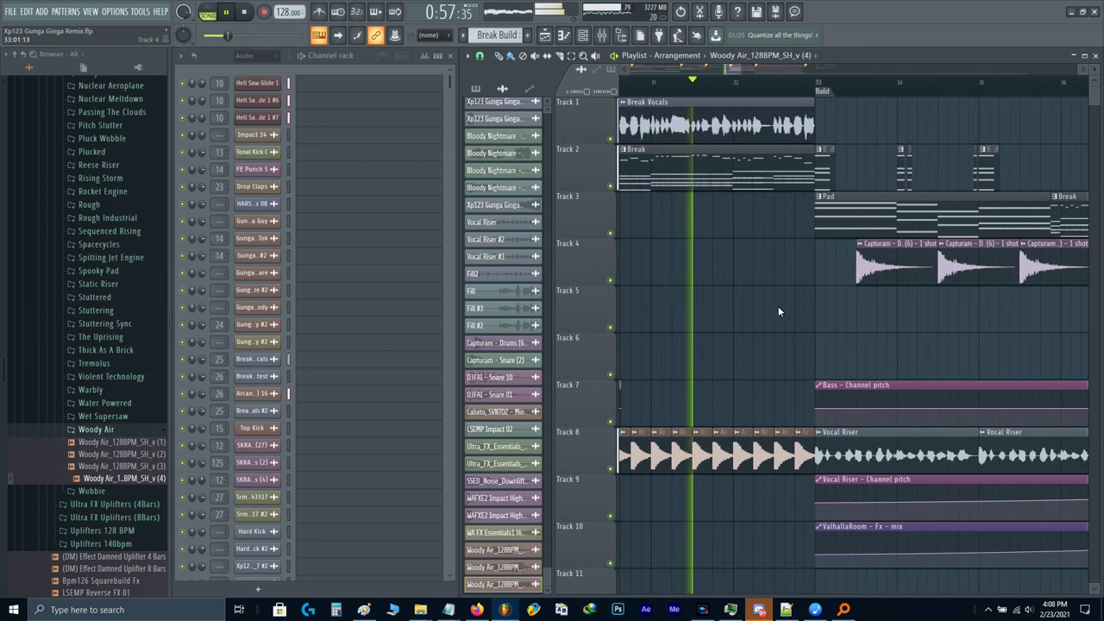
scroll(759, 306, "up", 1)
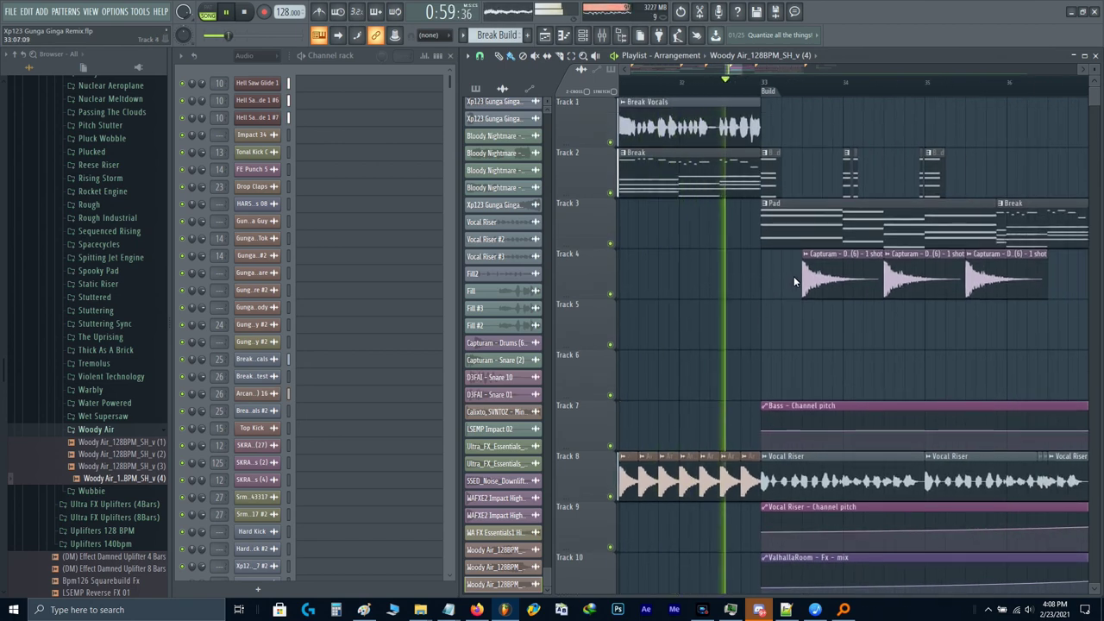
Step: Place a WAFXE2 Impact High20 clip on Track 6 at the start of the Build, bar 33
scroll(794, 281, "down", 5)
scroll(794, 276, "down", 5)
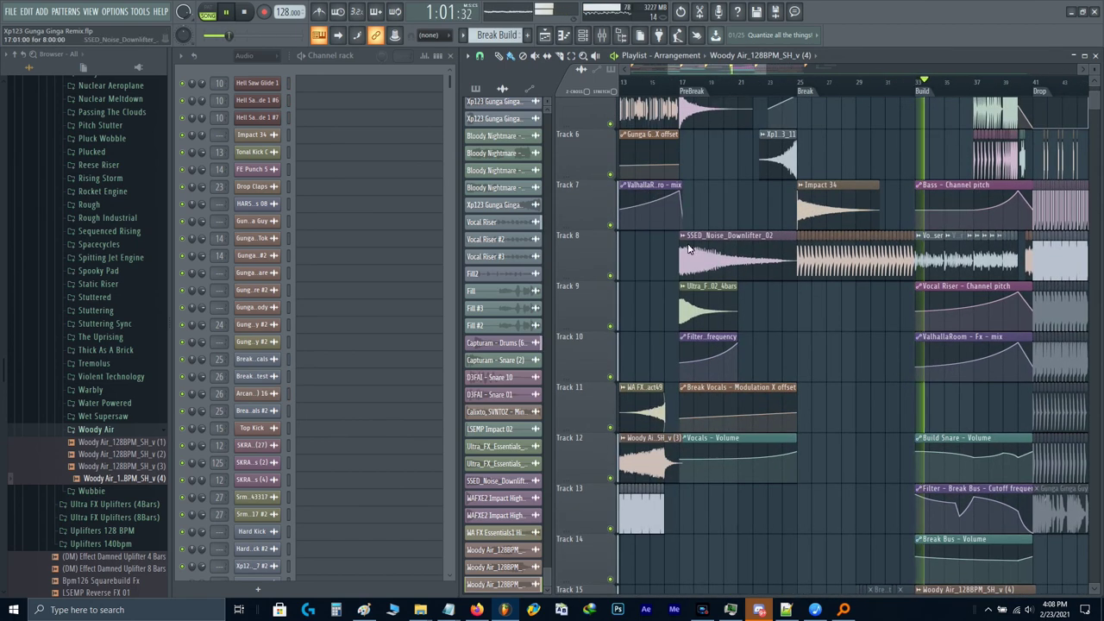
scroll(709, 183, "up", 1)
scroll(959, 167, "up", 3)
key("space")
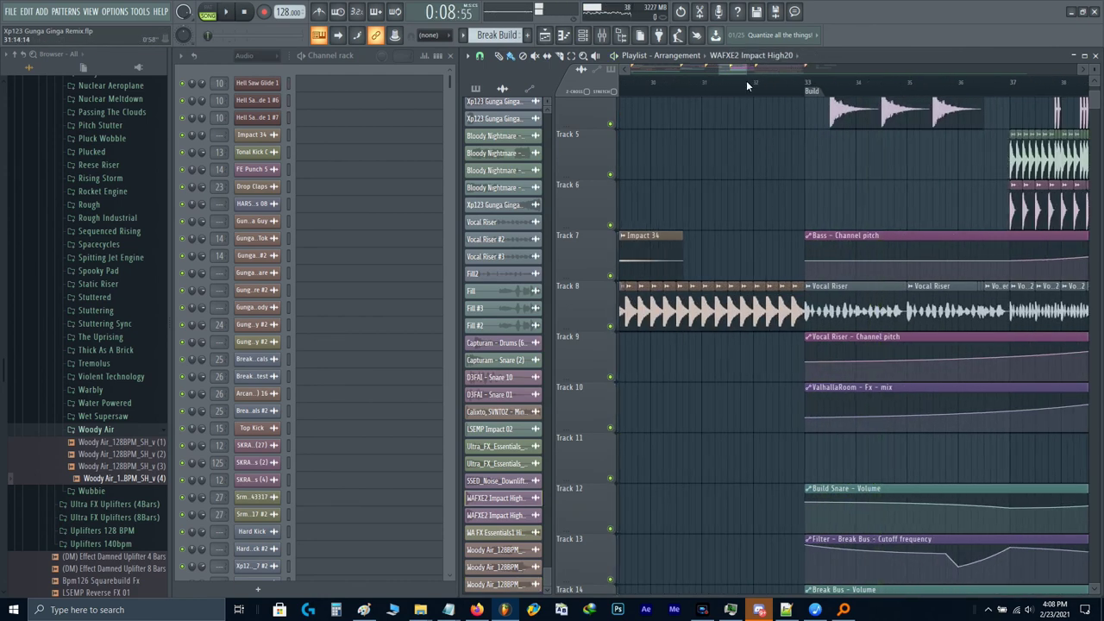
scroll(797, 164, "up", 2)
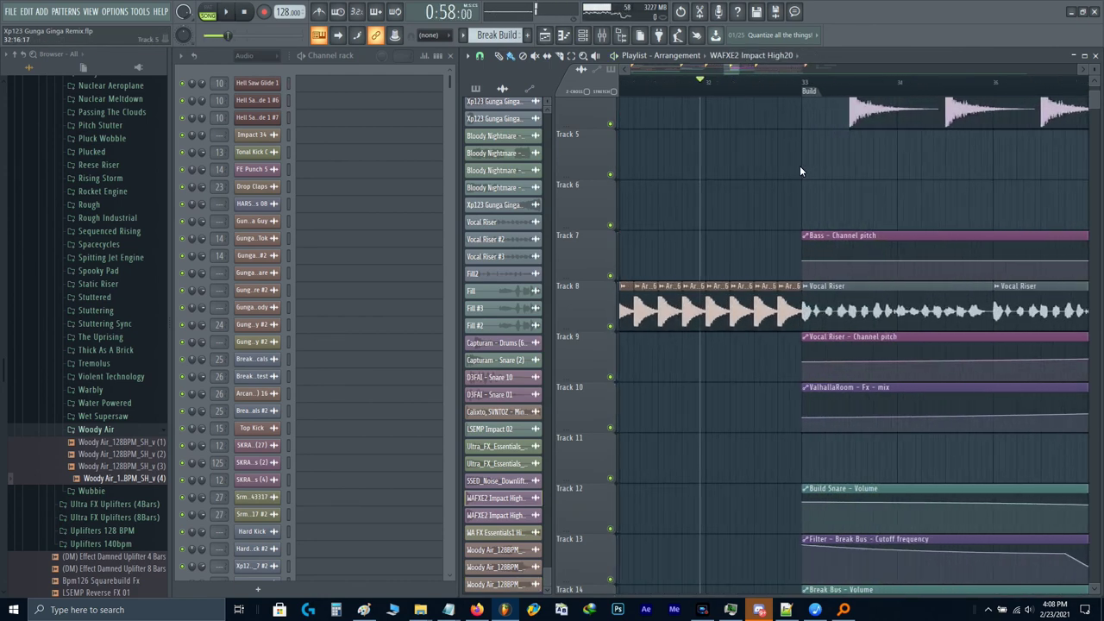
left_click_drag(795, 204, 934, 200)
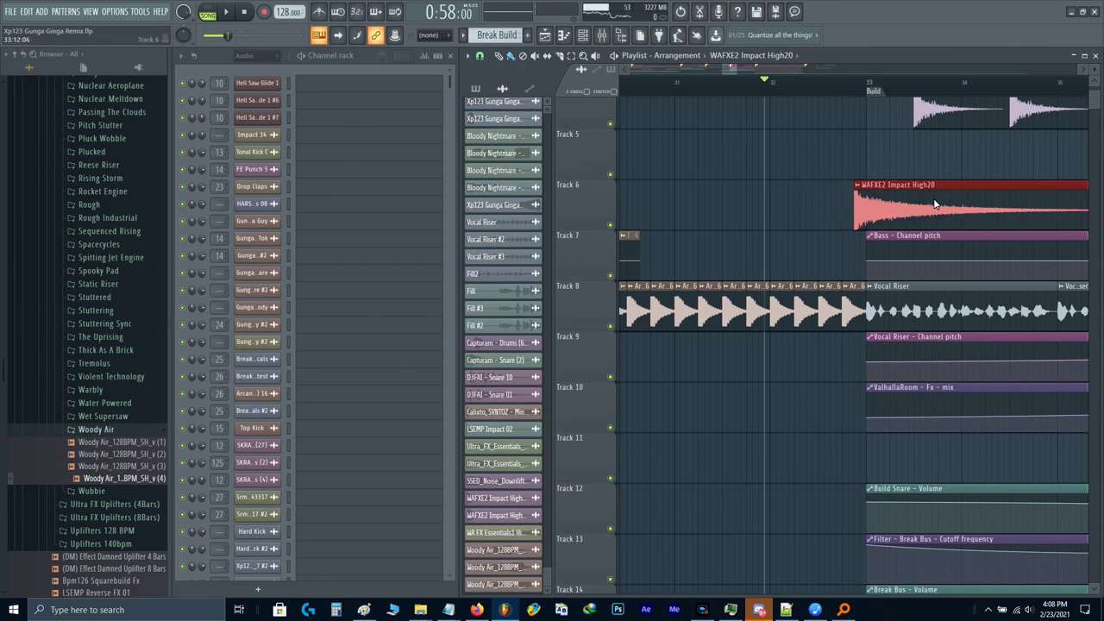
Step: Play from bar 32 through the Build into the Drop to check the impact and riser in context
scroll(792, 248, "down", 5)
scroll(792, 247, "right", 2)
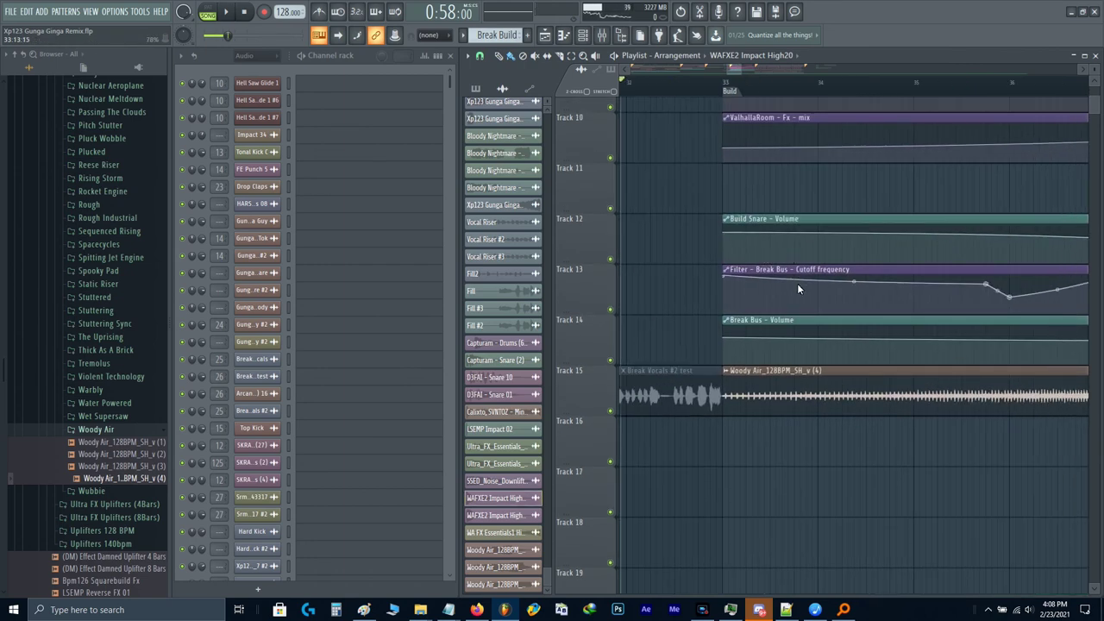
key("space")
scroll(809, 215, "up", 9)
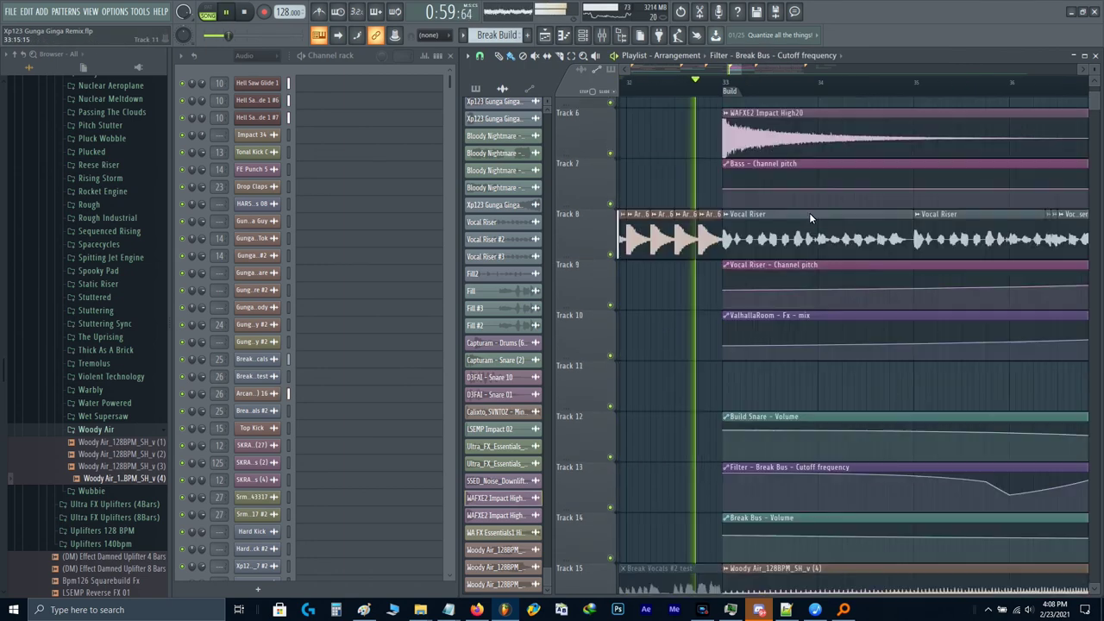
scroll(809, 216, "down", 4)
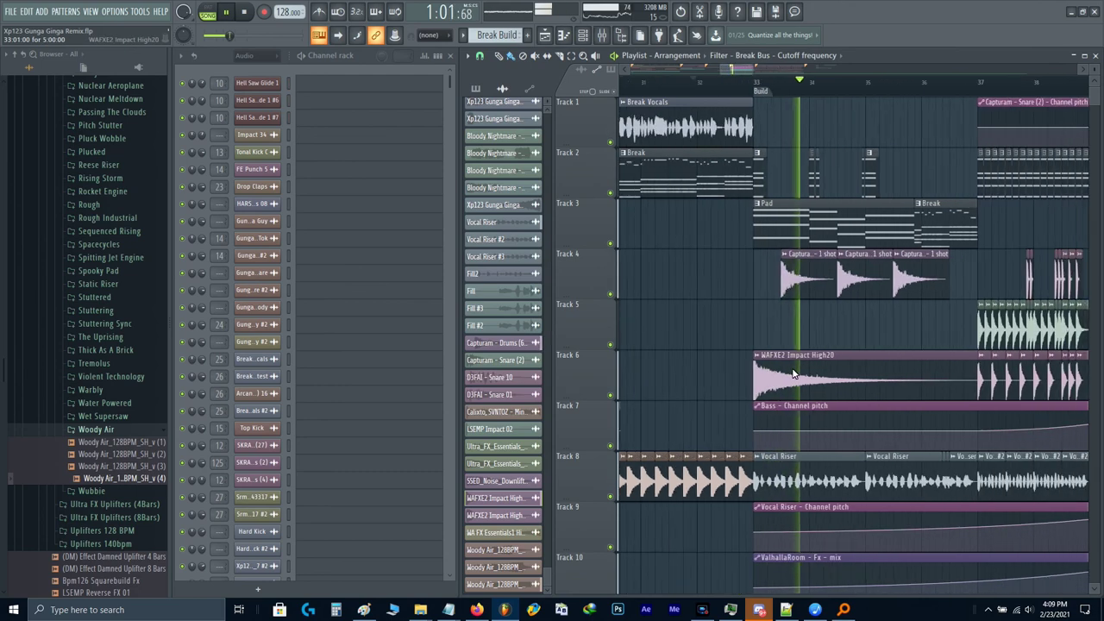
scroll(757, 352, "right", 3)
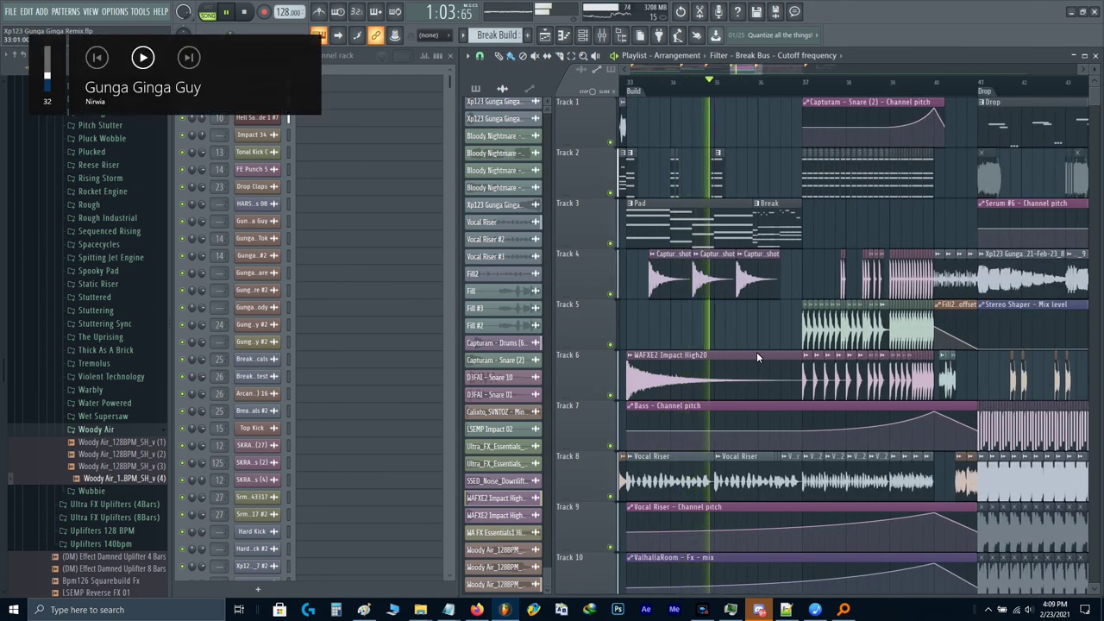
scroll(797, 313, "up", 2)
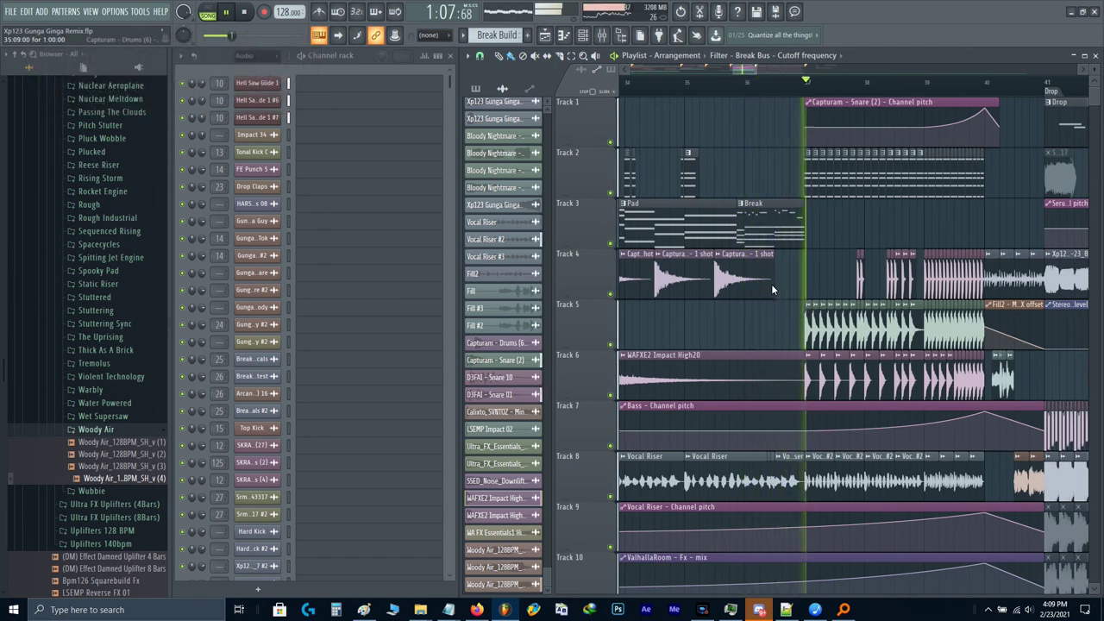
scroll(771, 283, "down", 1)
scroll(773, 286, "down", 1)
left_click_drag(845, 256, 665, 294)
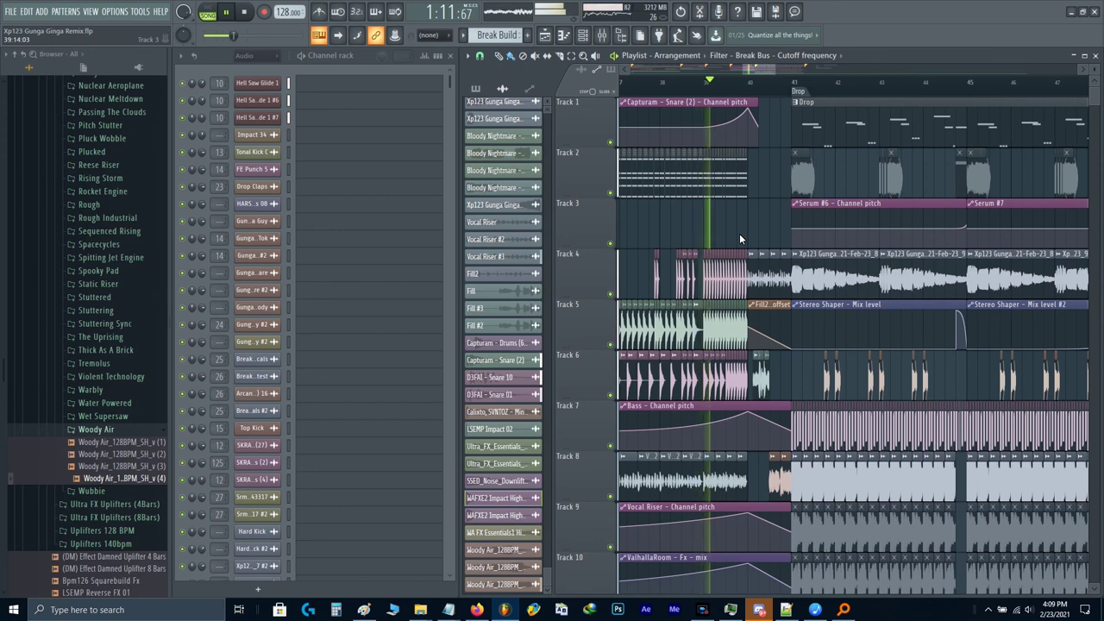
scroll(725, 259, "right", 3)
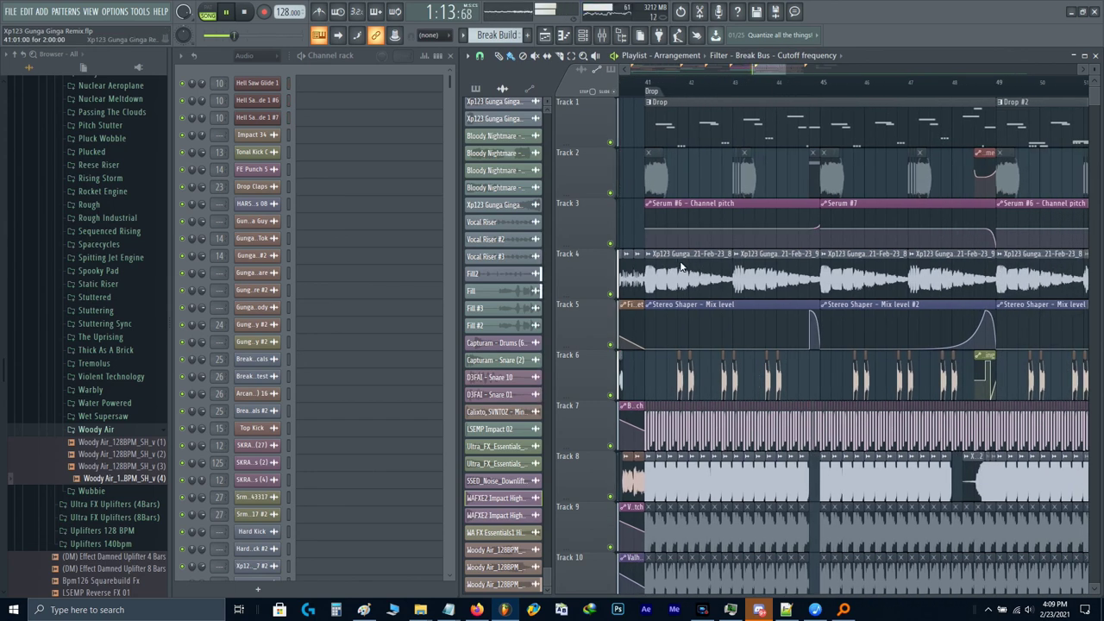
Step: Run the macro that switches smart disable for all plugins
left_click(148, 11)
mouse_move(216, 56)
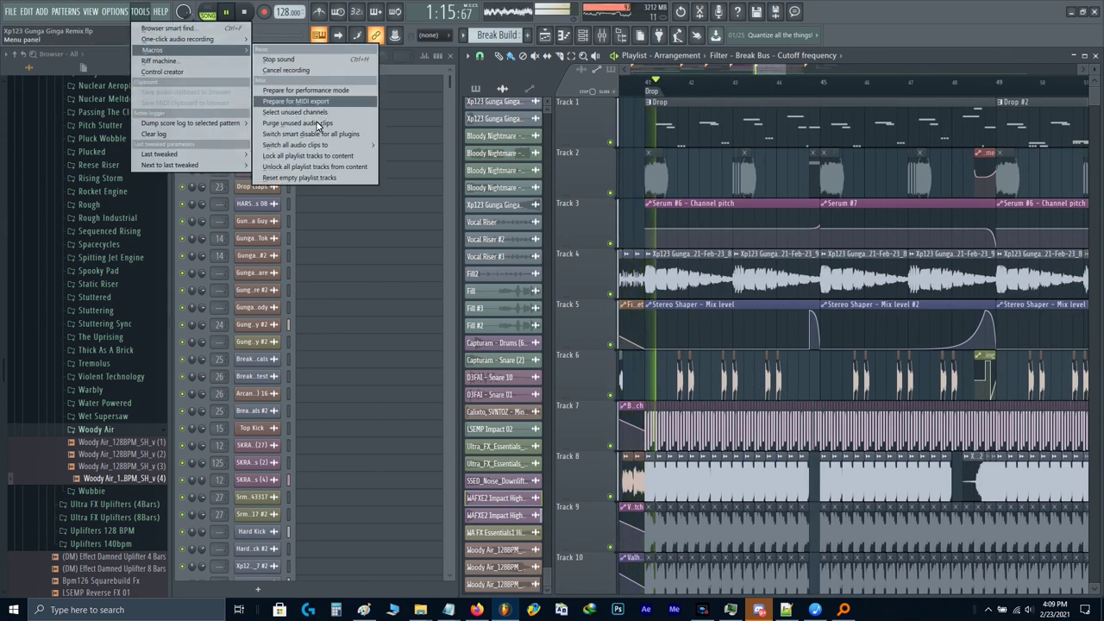
left_click(314, 136)
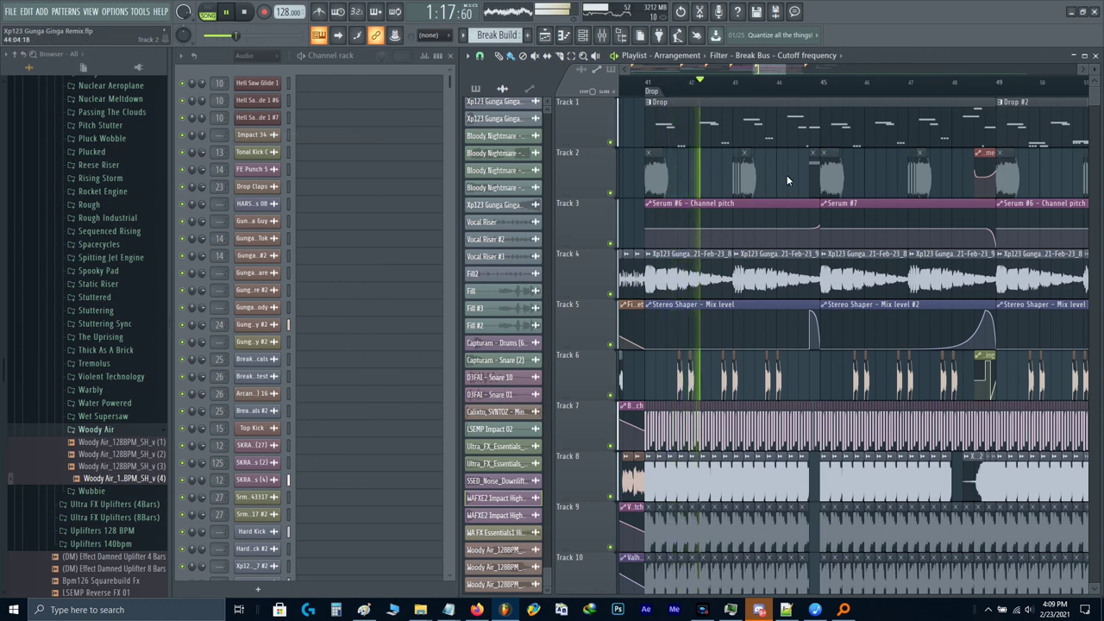
Step: Follow the Drop's playback and run the smart disable macro for all plugins once more
scroll(726, 186, "right", 2)
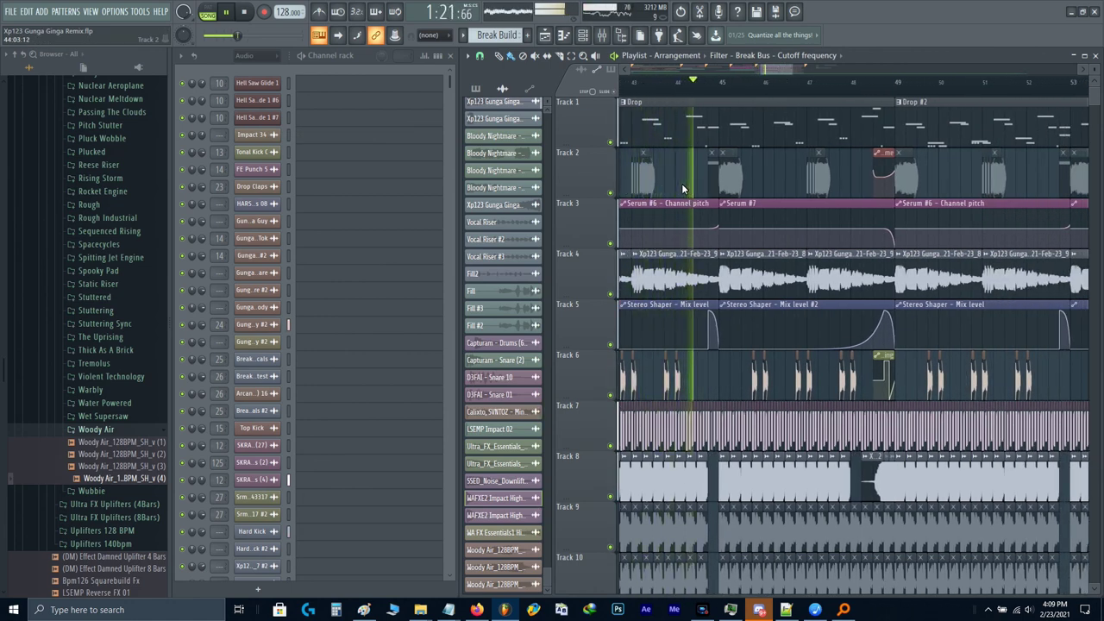
scroll(732, 175, "right", 2)
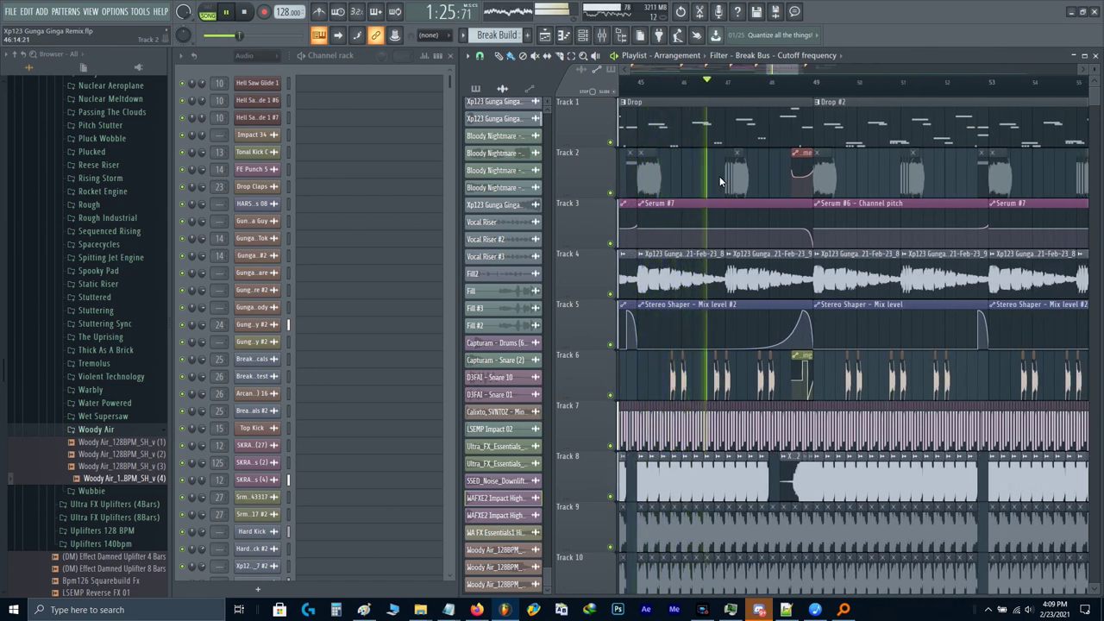
scroll(806, 188, "right", 3)
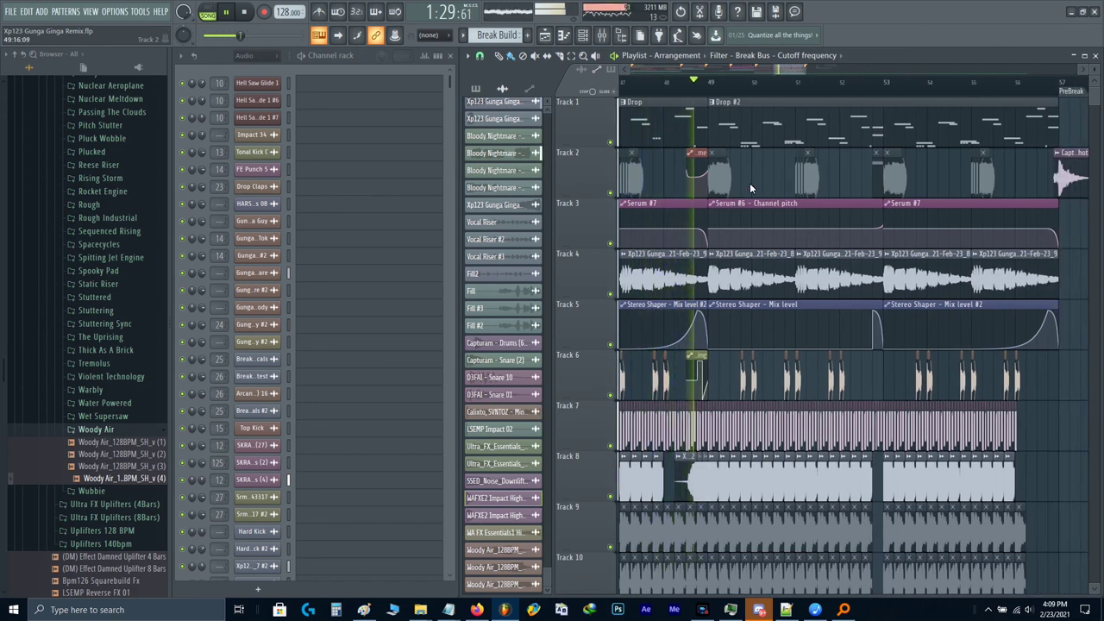
scroll(750, 187, "down", 1)
scroll(825, 167, "up", 1)
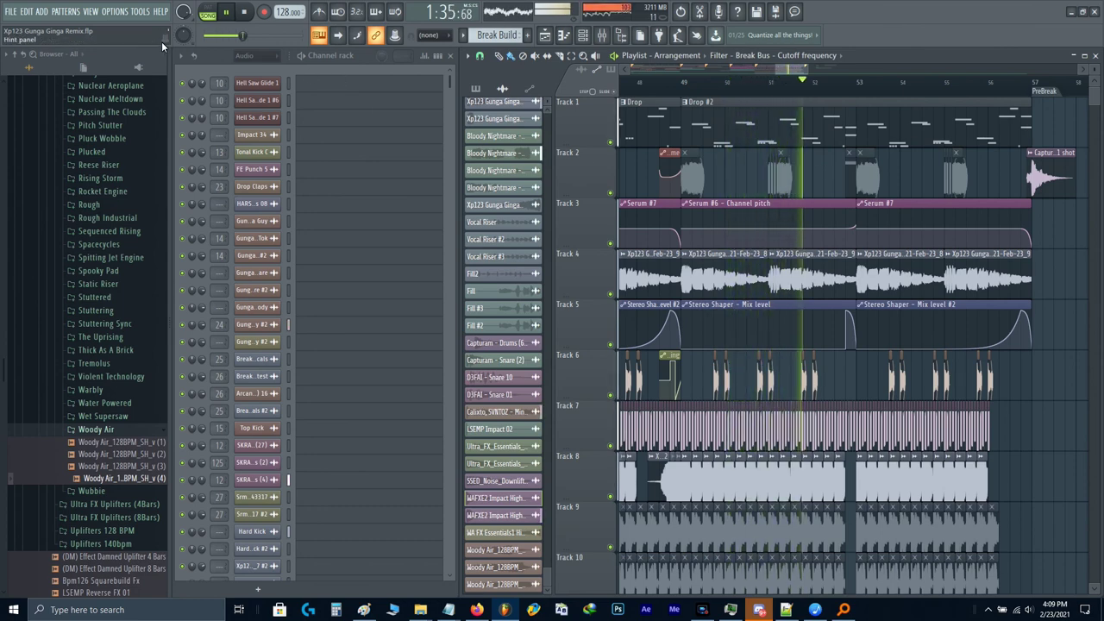
left_click(141, 11)
mouse_move(155, 49)
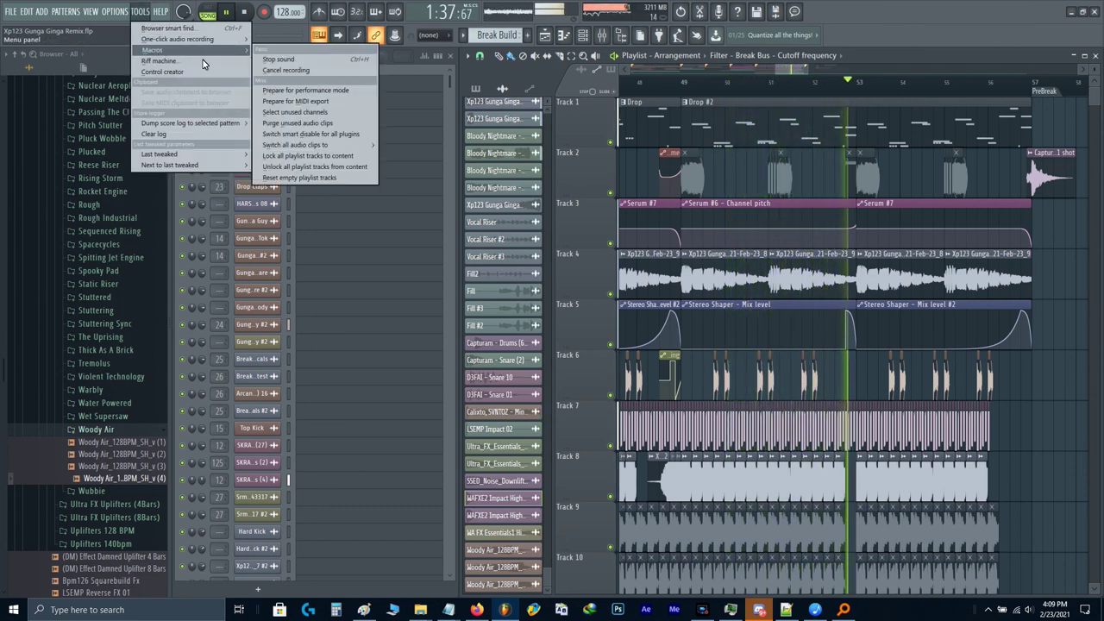
left_click(292, 131)
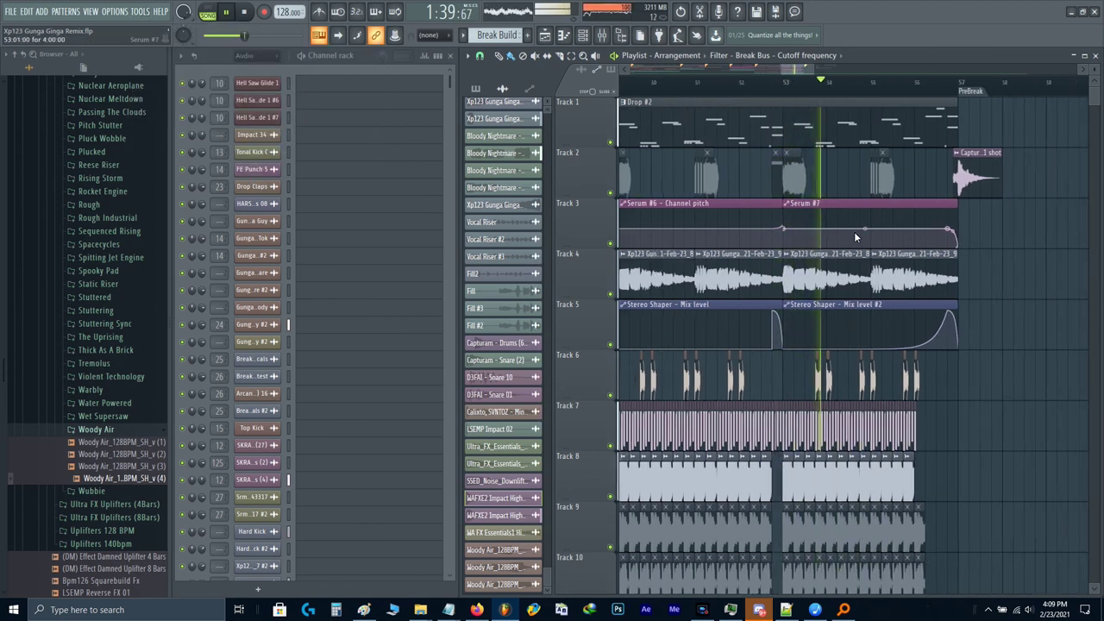
Step: Listen to the end of the Drop into the second PreBreak, stop playback and review the whole arrangement
scroll(774, 247, "up", 2)
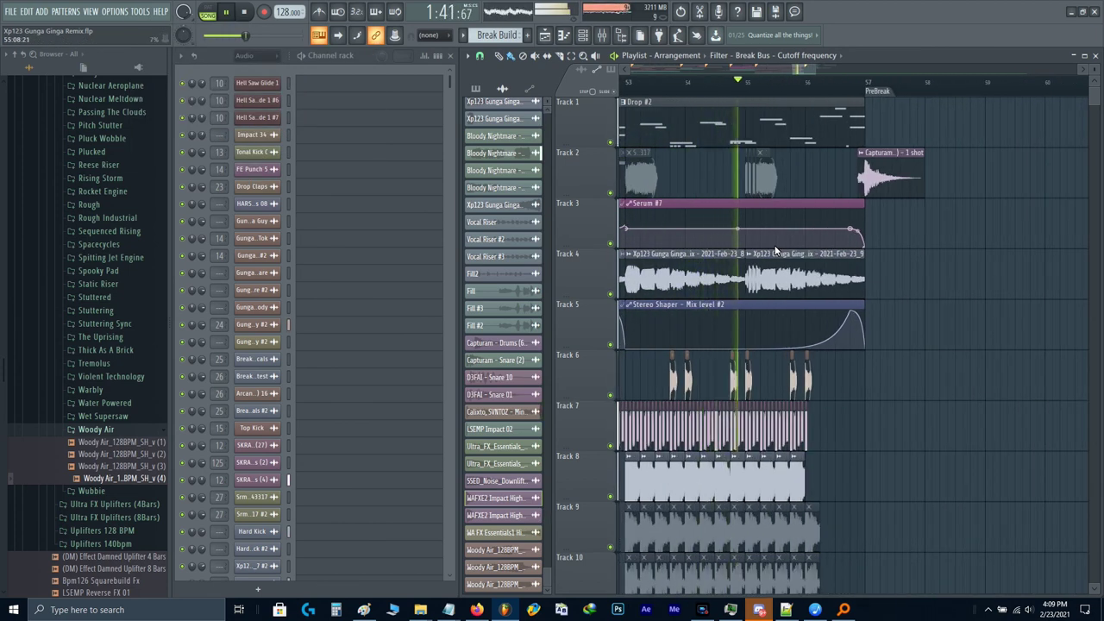
mouse_move(892, 208)
left_mouse_down()
mouse_move(793, 229)
mouse_move(767, 214)
left_mouse_up()
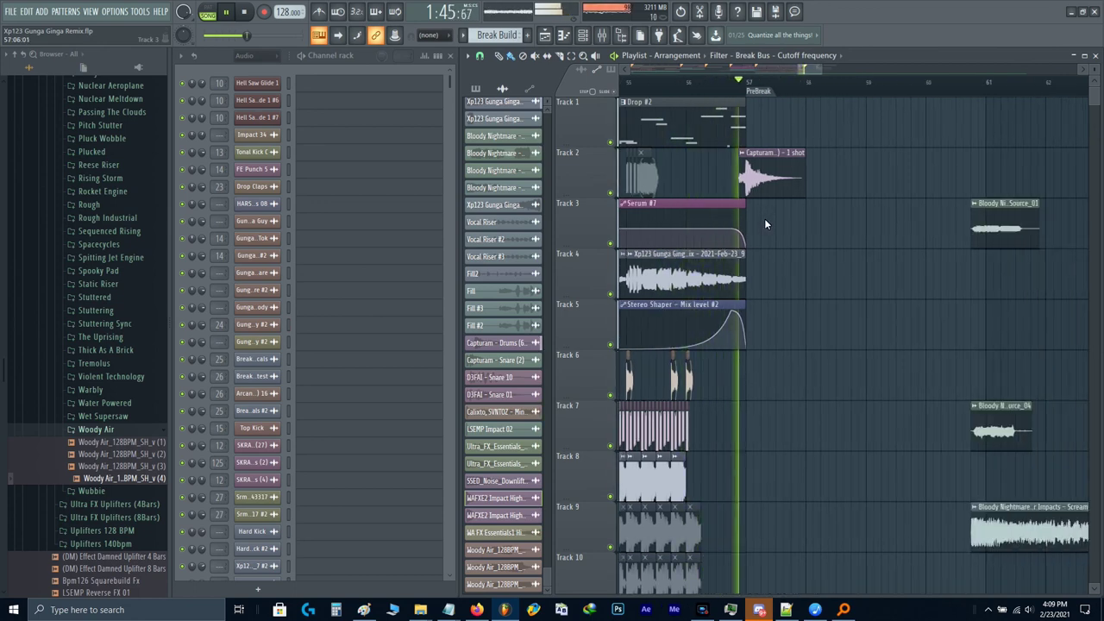
scroll(765, 219, "down", 4)
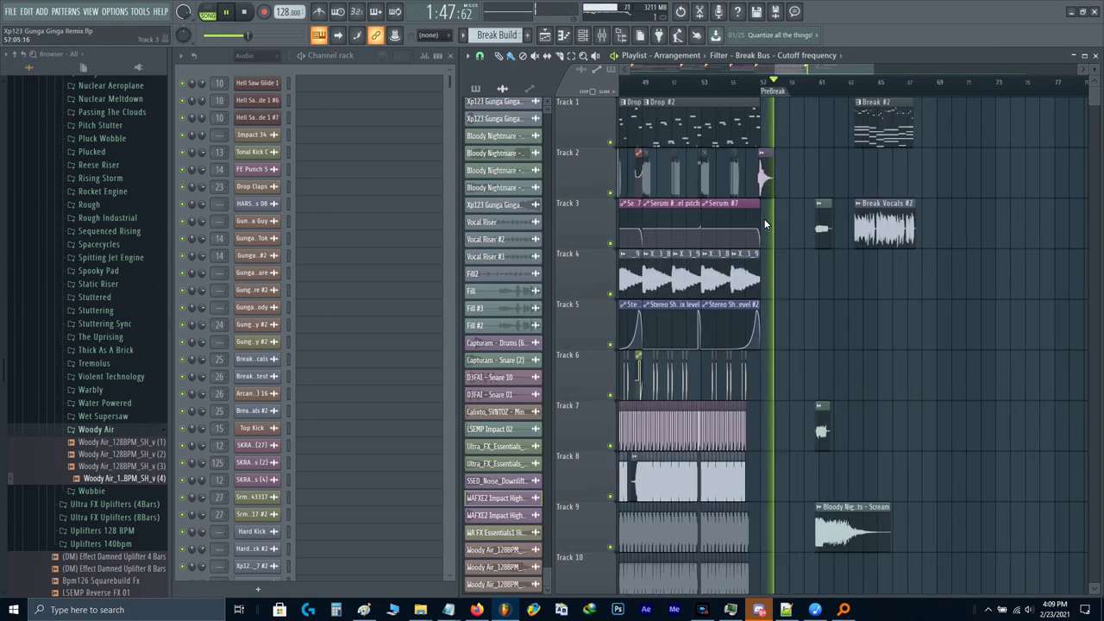
key("space")
scroll(937, 249, "down", 5)
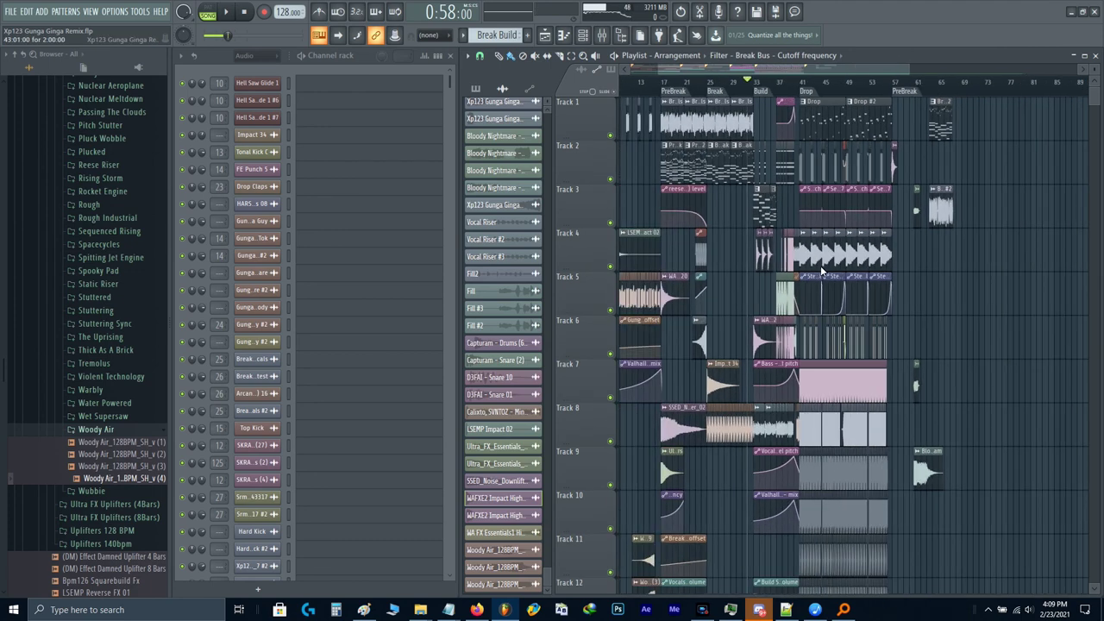